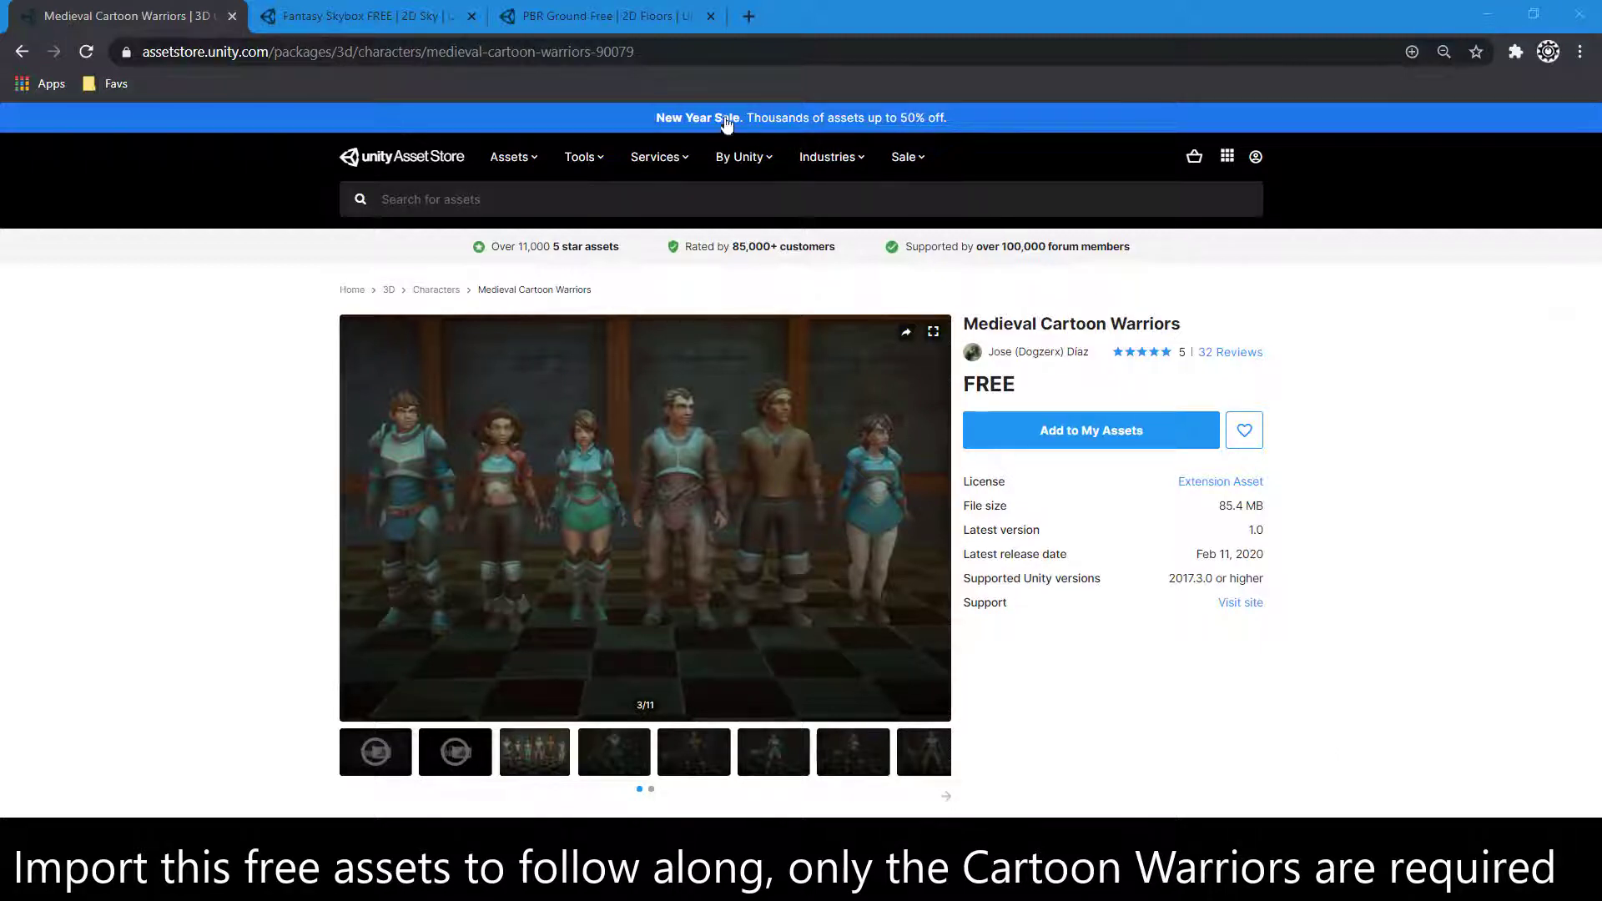
- Review the Fantasy Skybox FREE asset page, then bring up the PBR Ground Free page
left_click(378, 21)
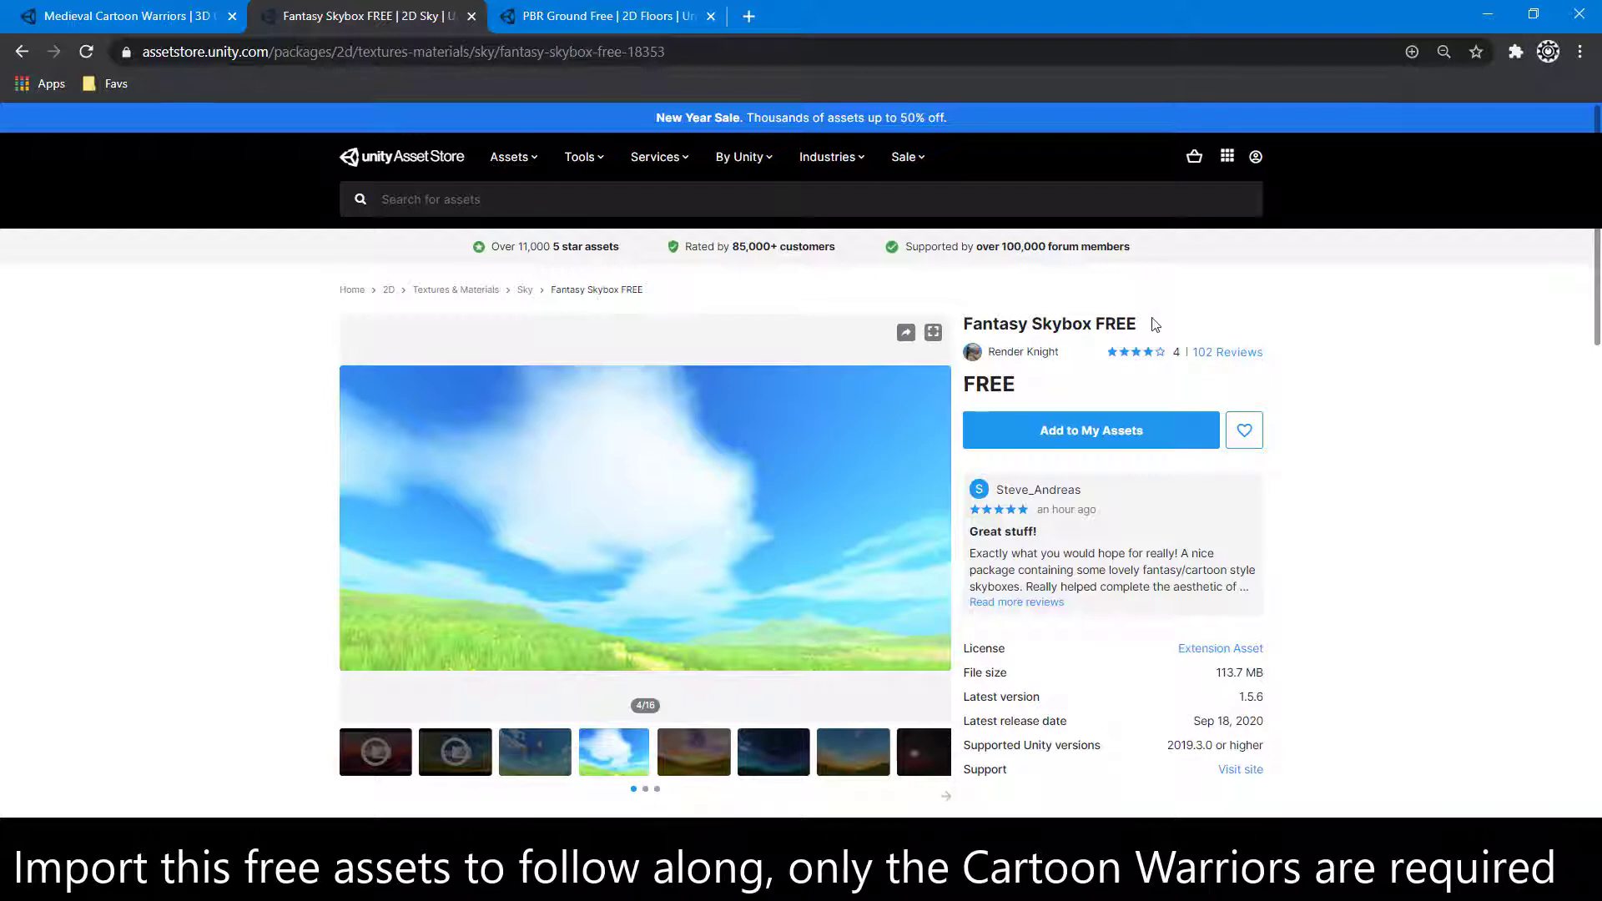
left_click_drag(1156, 326, 959, 326)
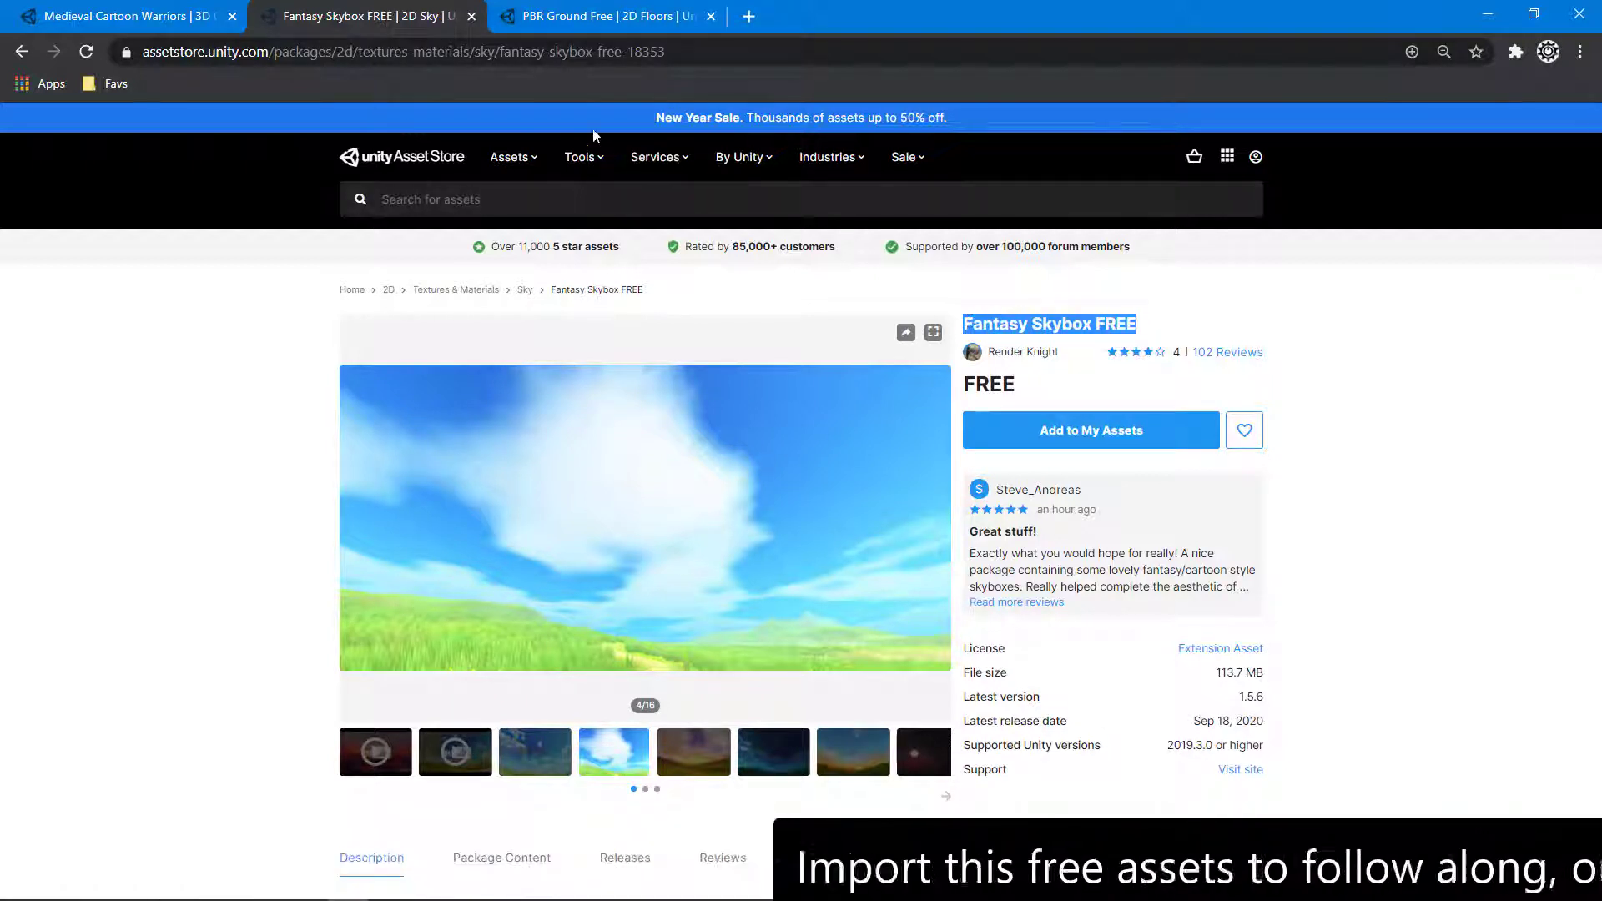
left_click(595, 22)
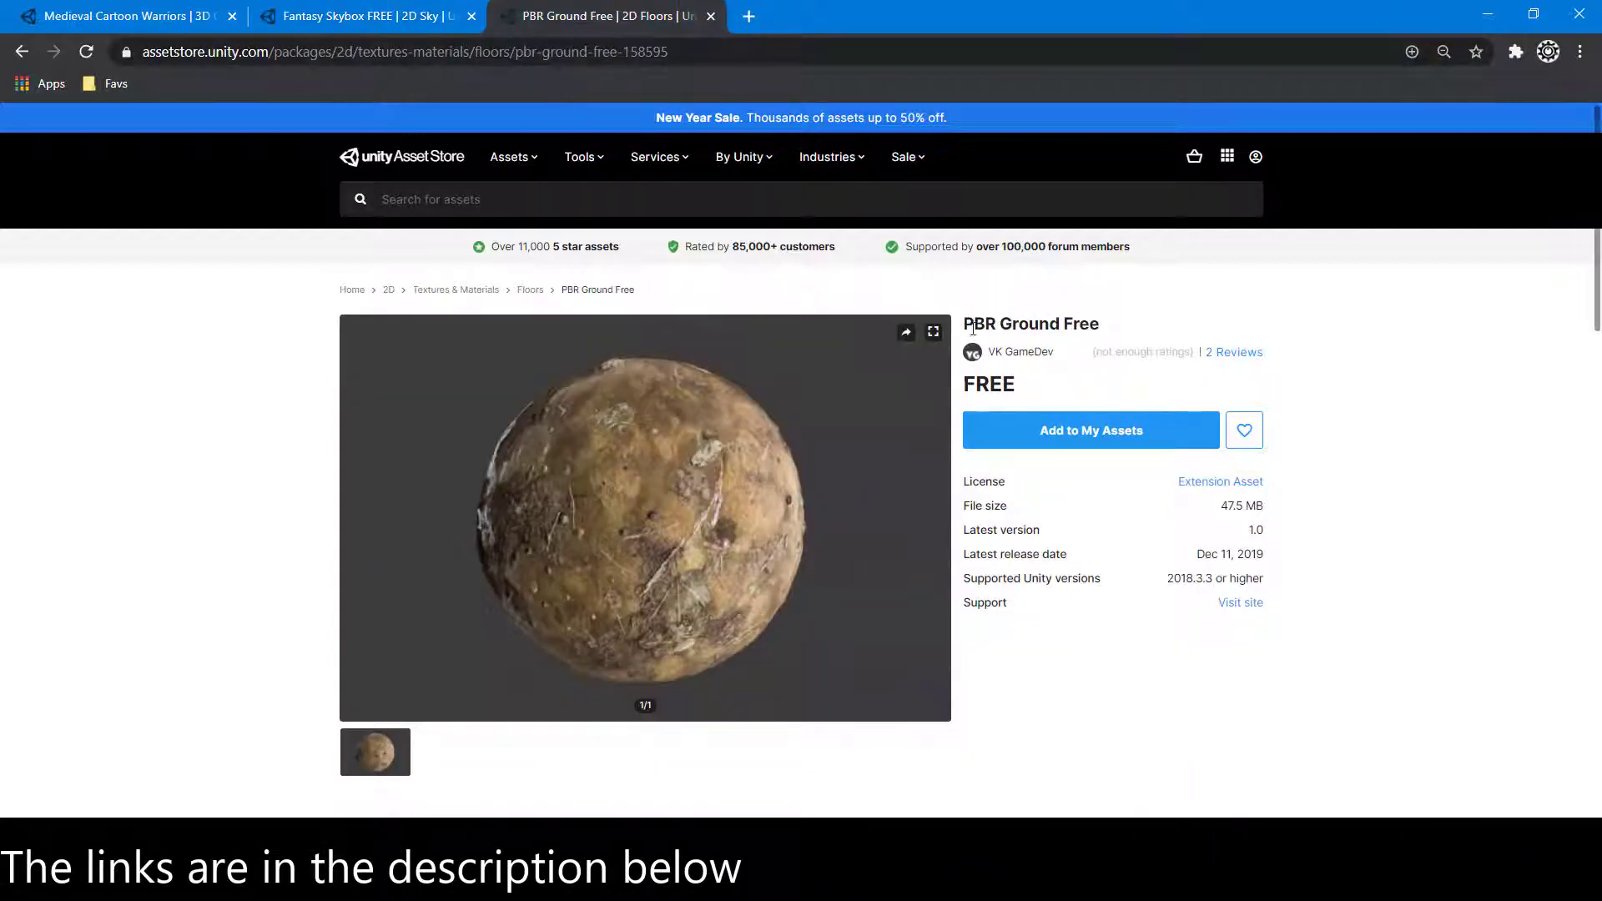
left_click_drag(966, 325, 1136, 330)
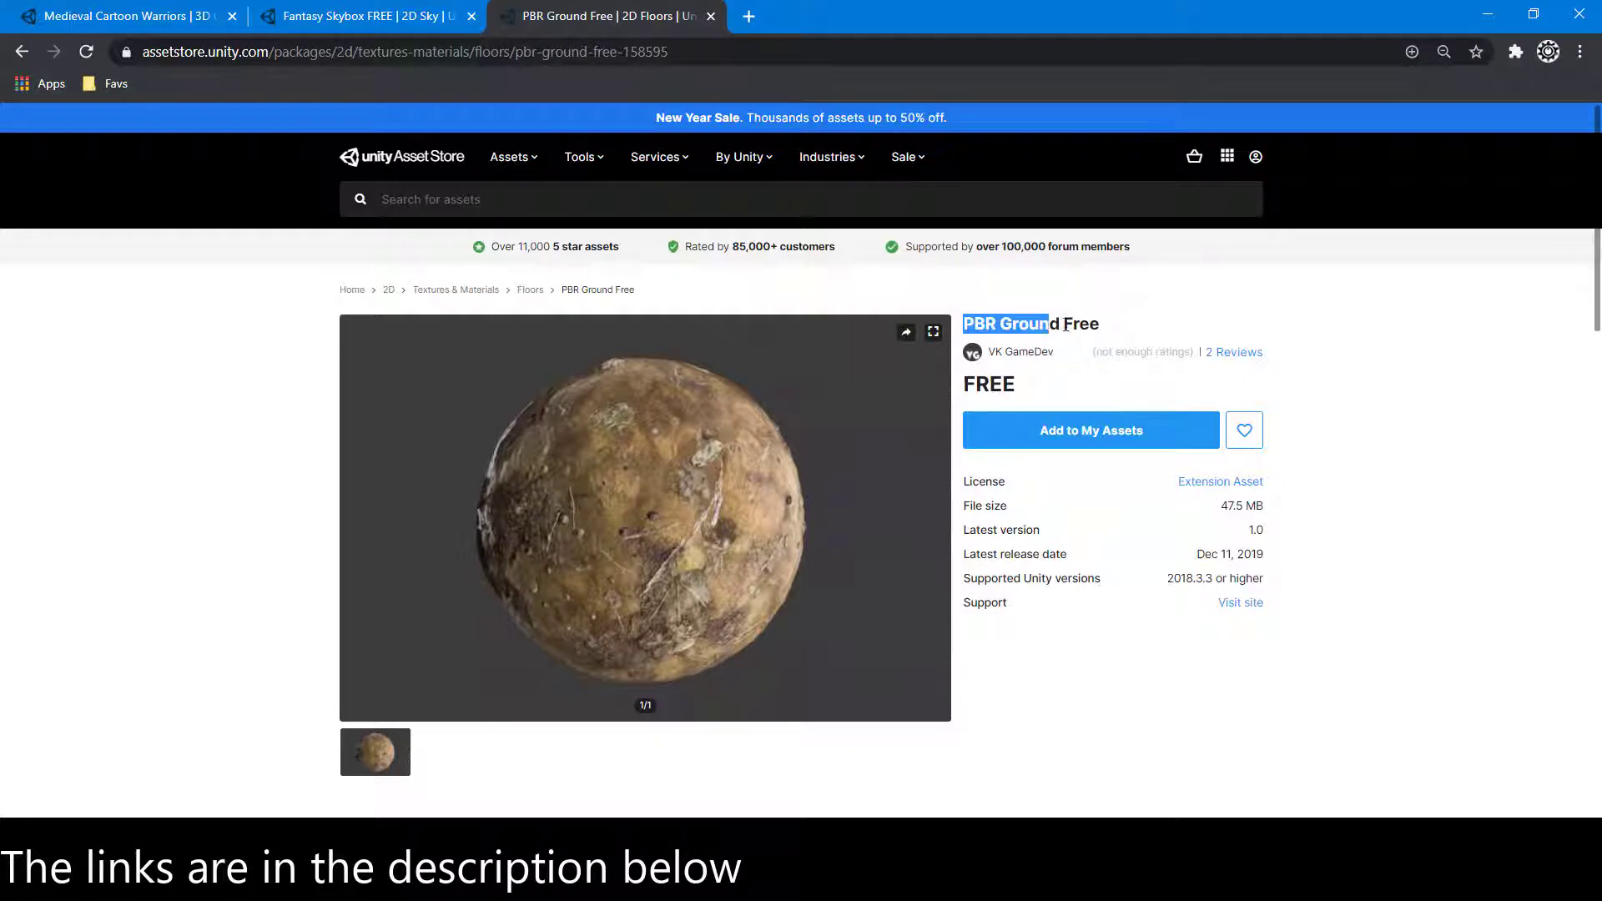
left_click(1398, 350)
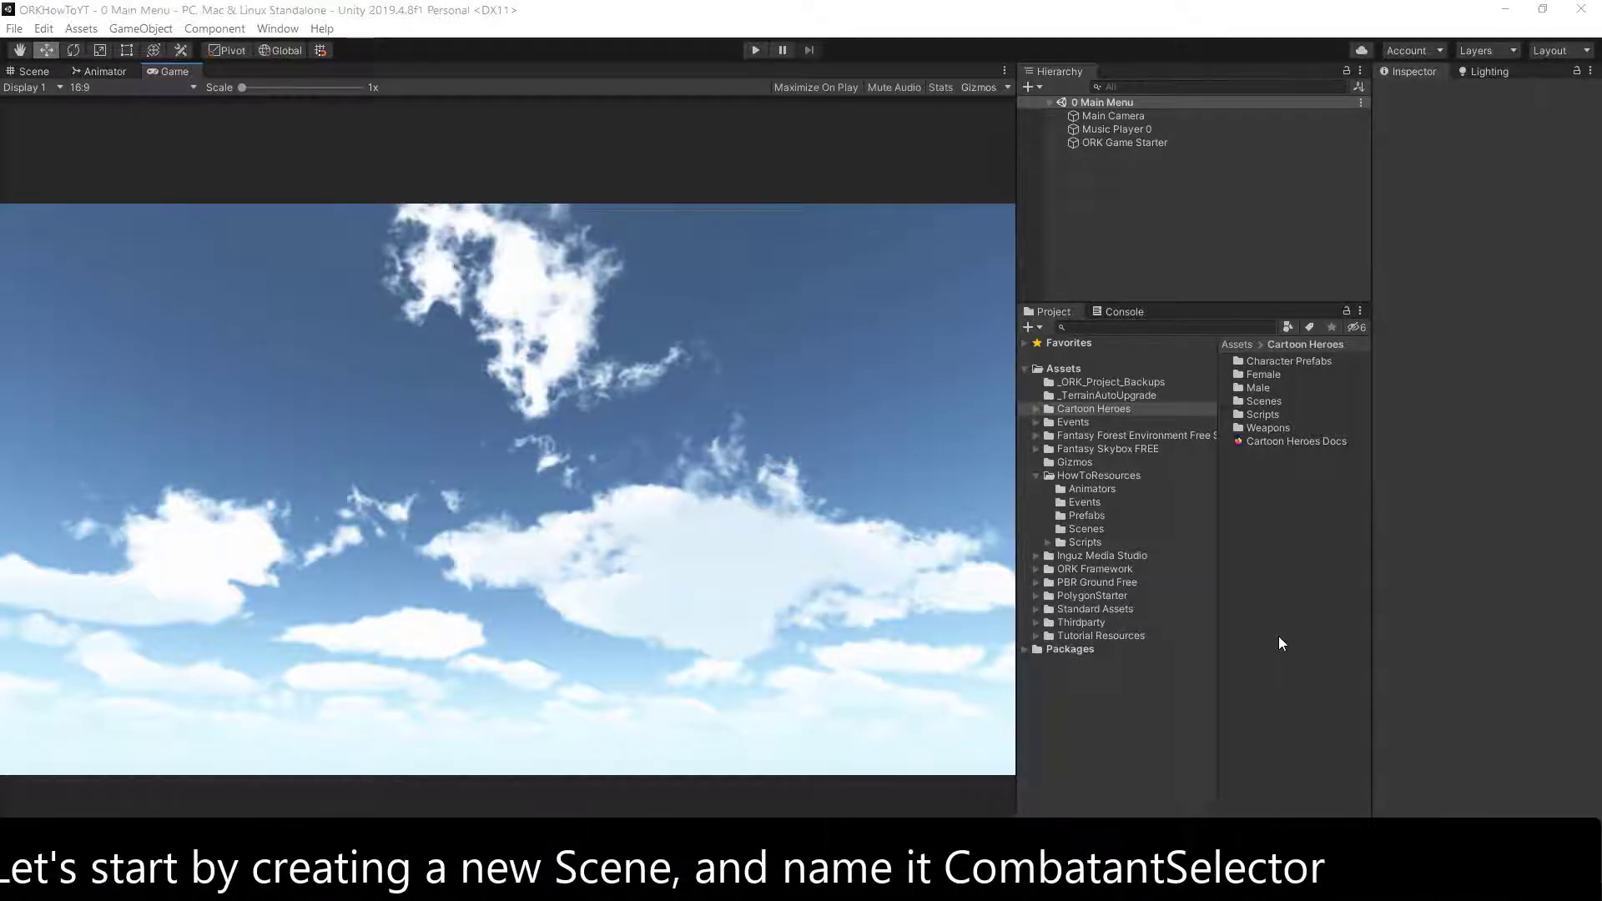
- Add a new scene asset called CombatantSelector under HowToResources/Scenes and open it
left_click(1084, 527)
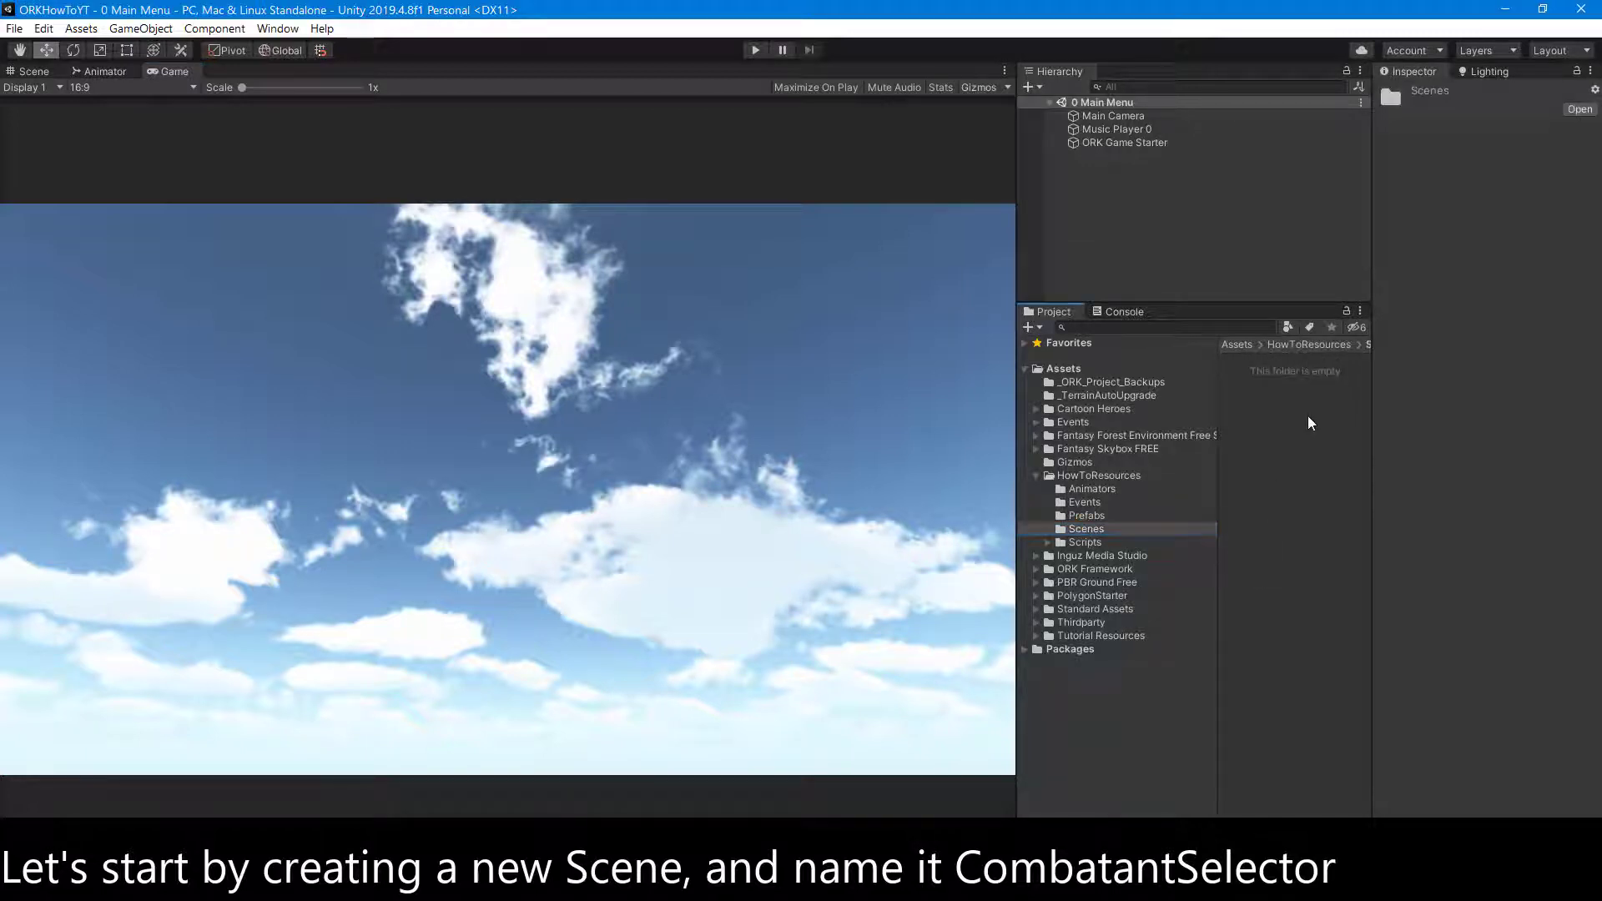
right_click(1309, 416)
mouse_move(1334, 427)
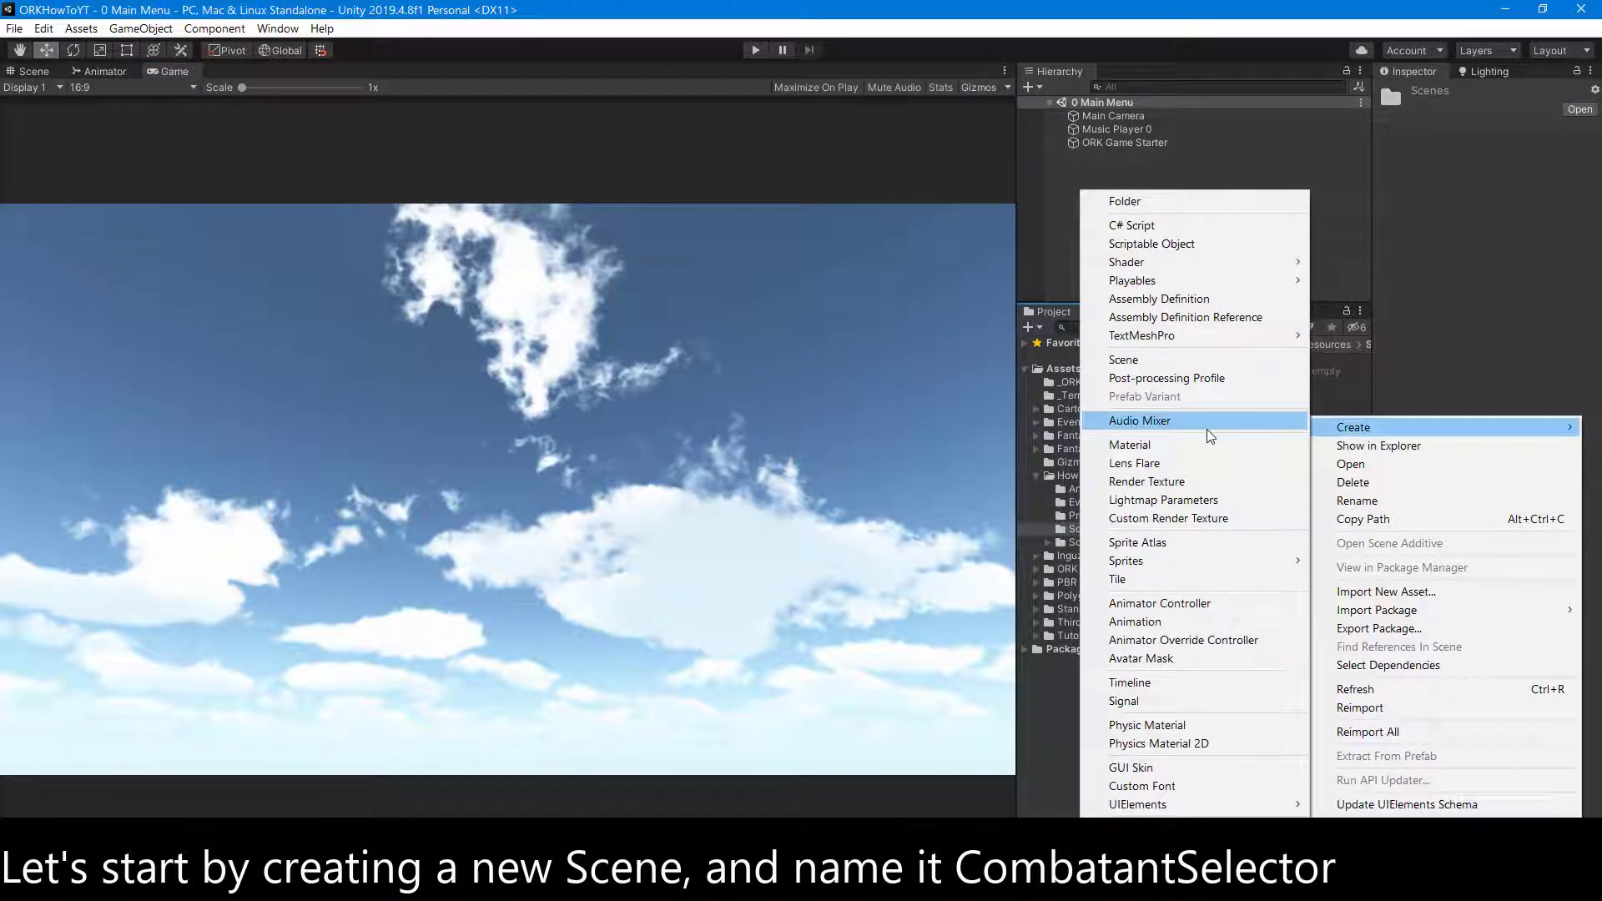
left_click(1190, 360)
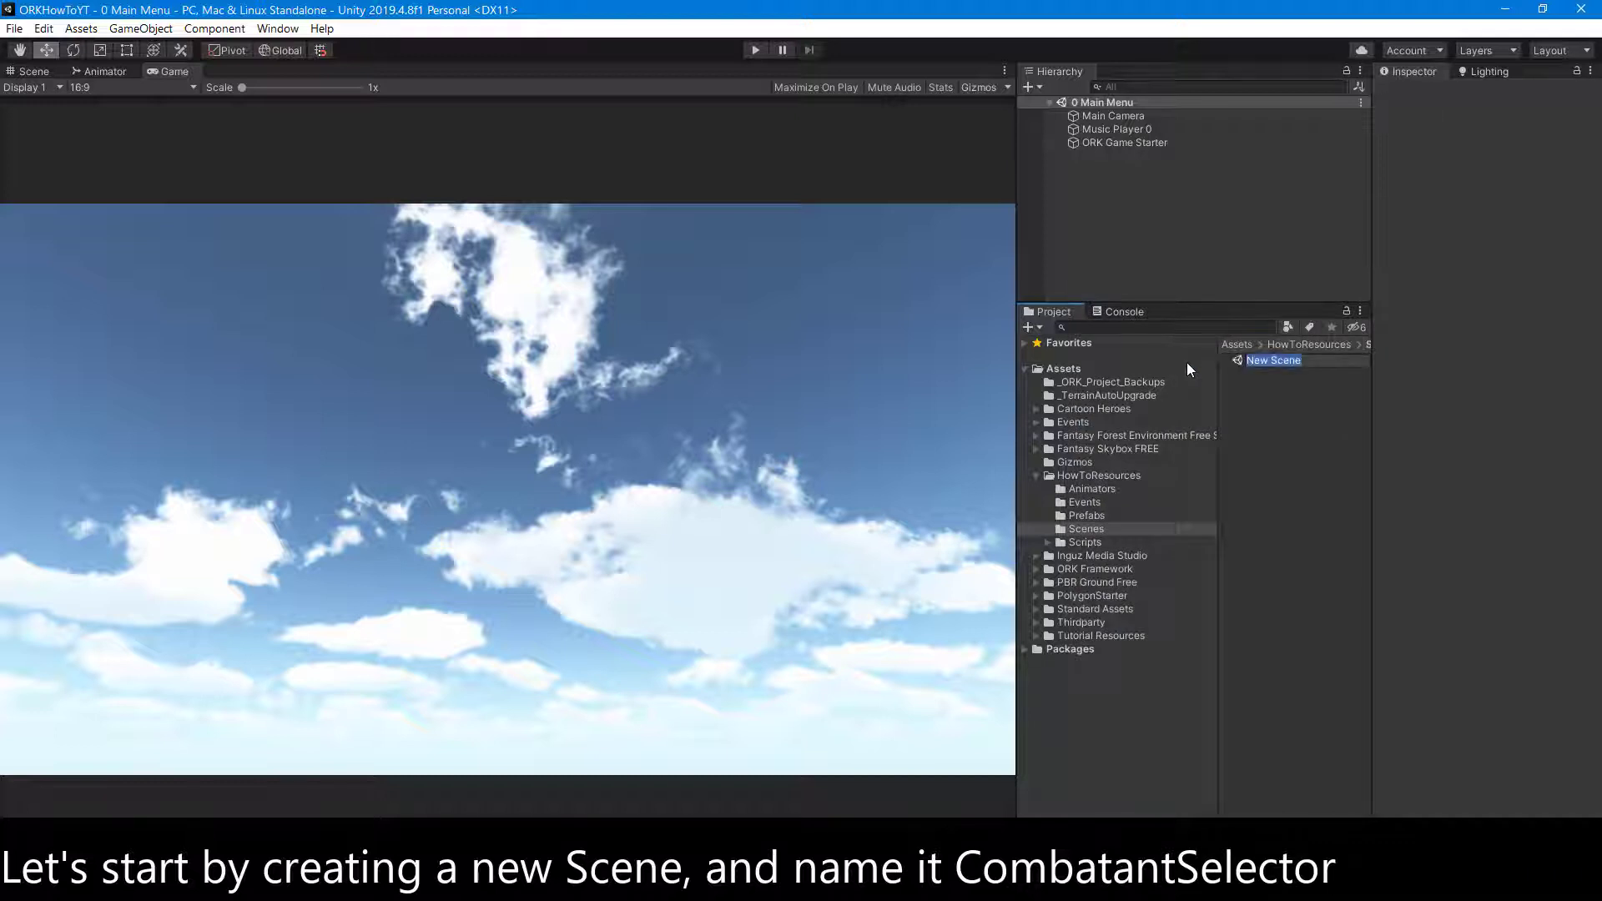
type("Comba")
type("tantS")
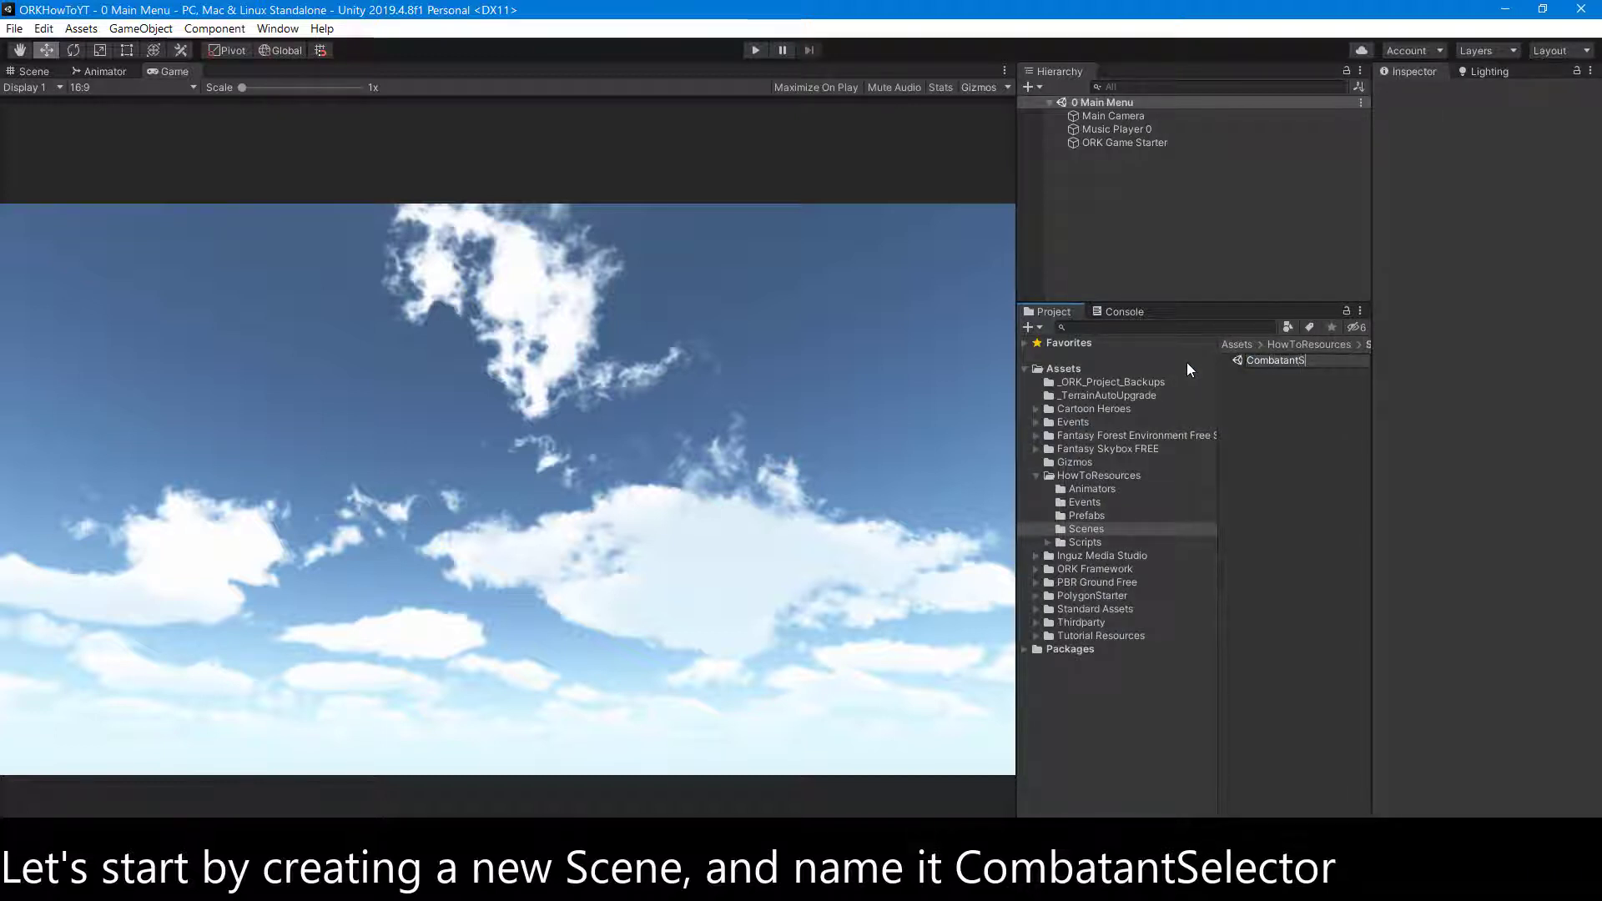
type("elector")
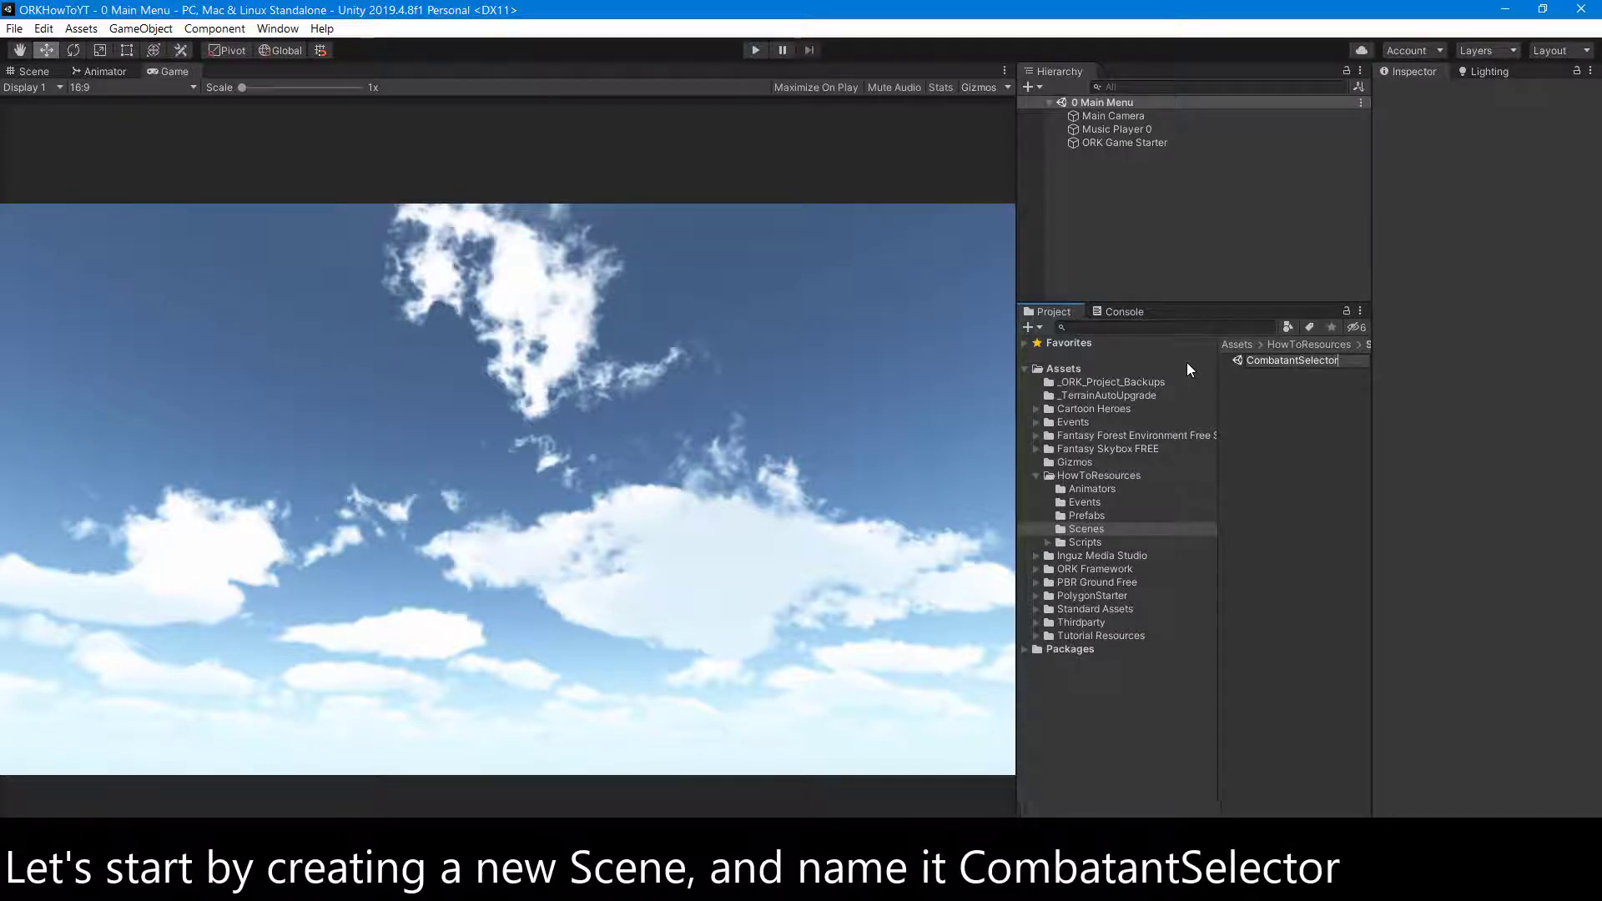
key("Return")
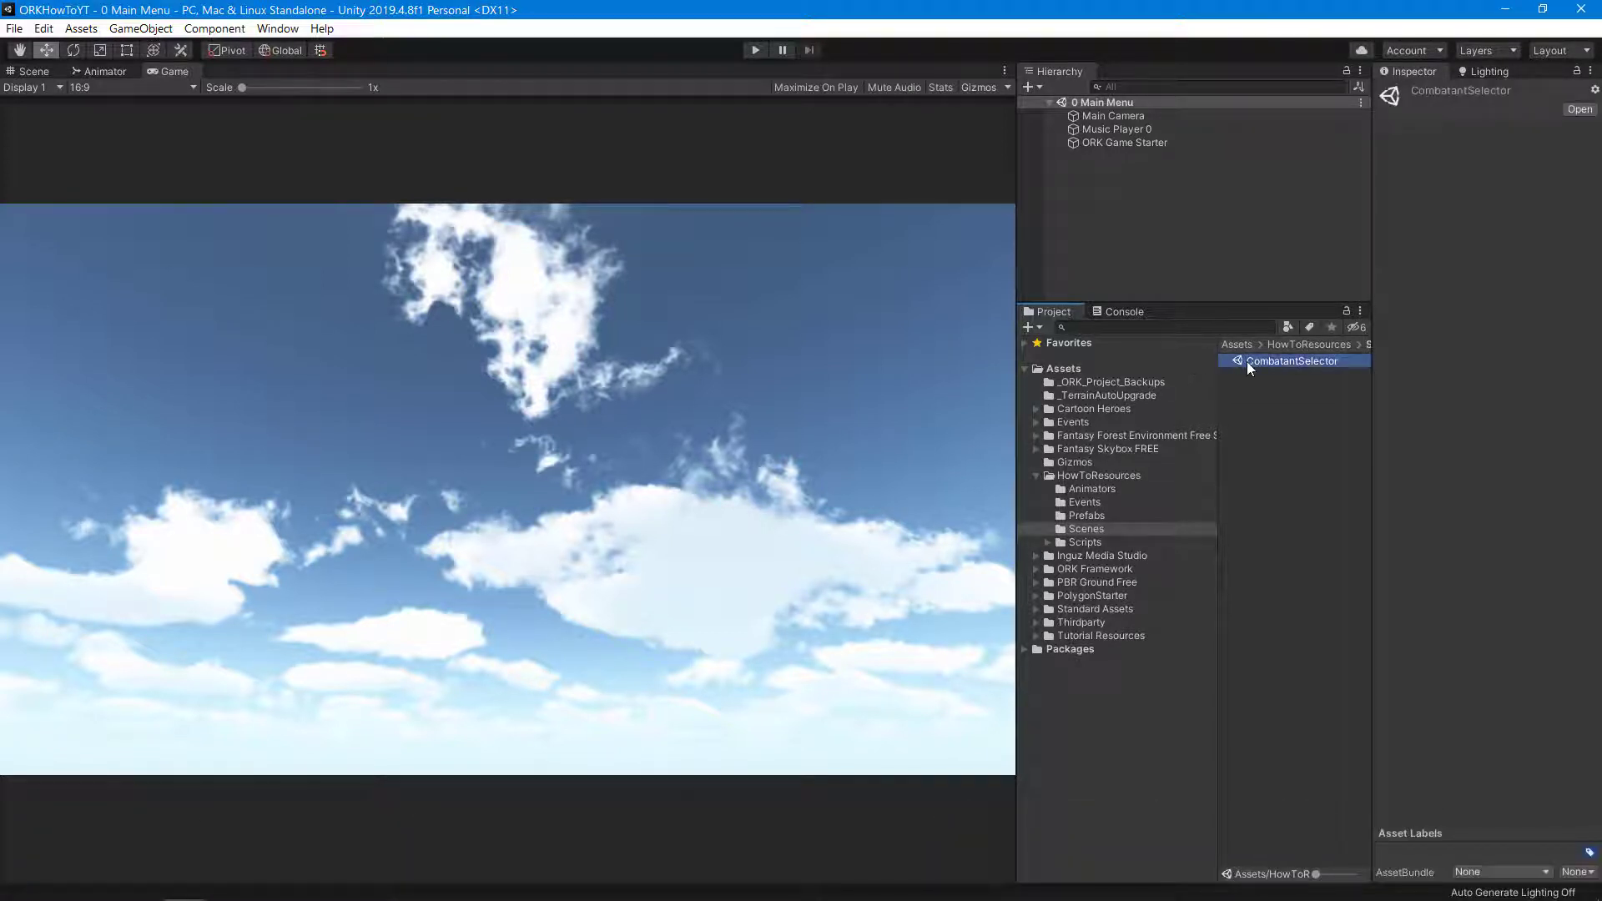
double_click(1247, 362)
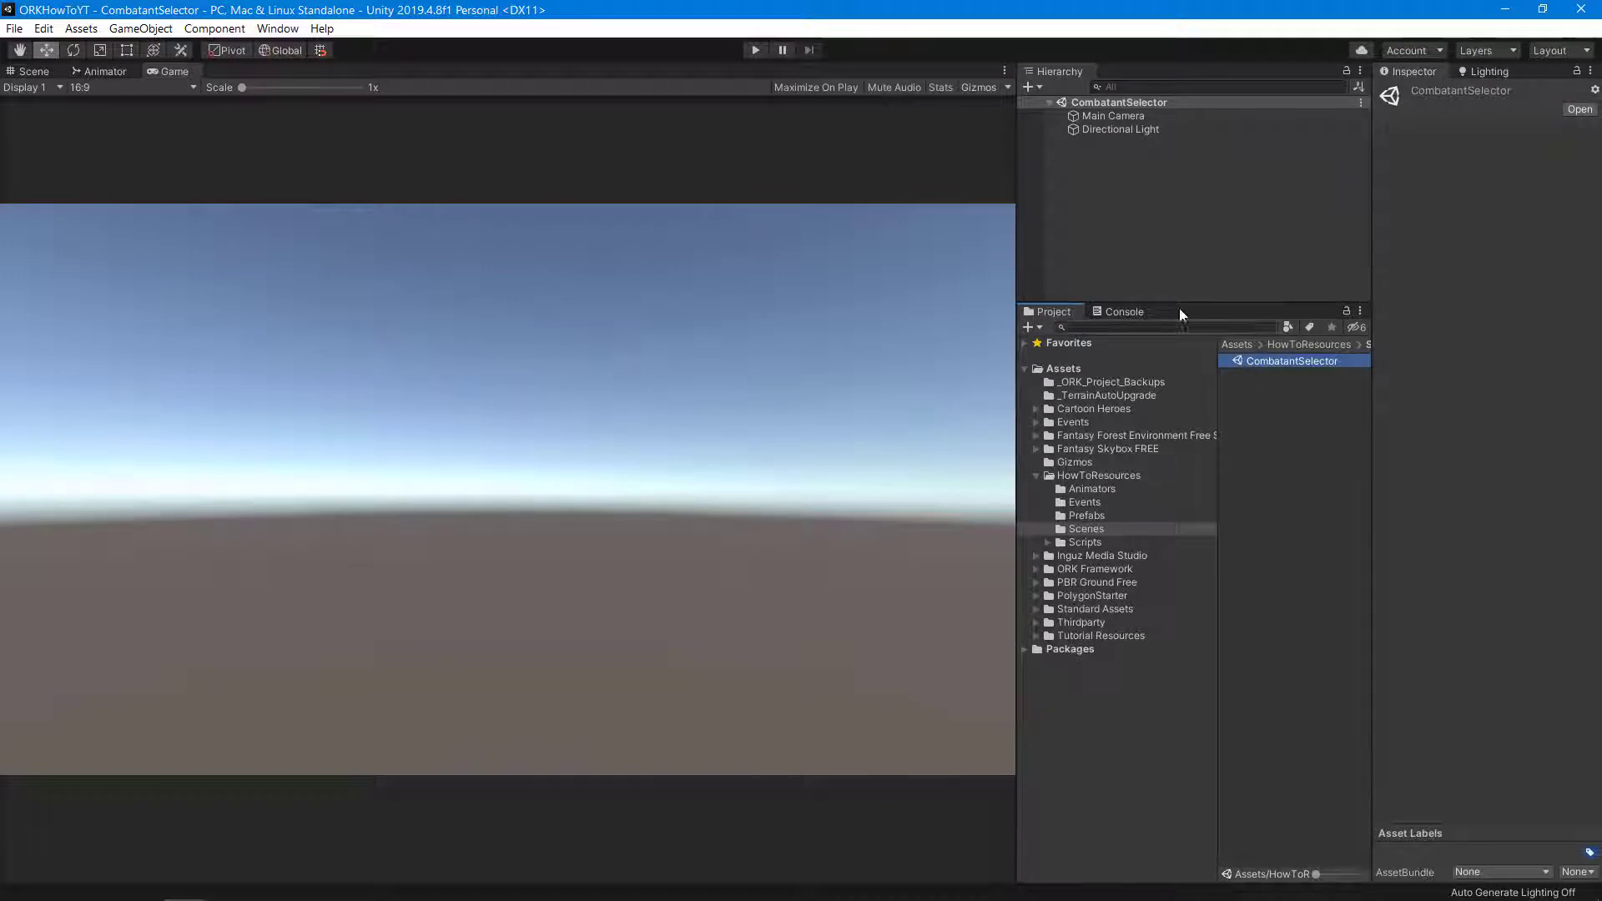
- Add a 3D Plane to the scene and rename it Ground
right_click(1137, 173)
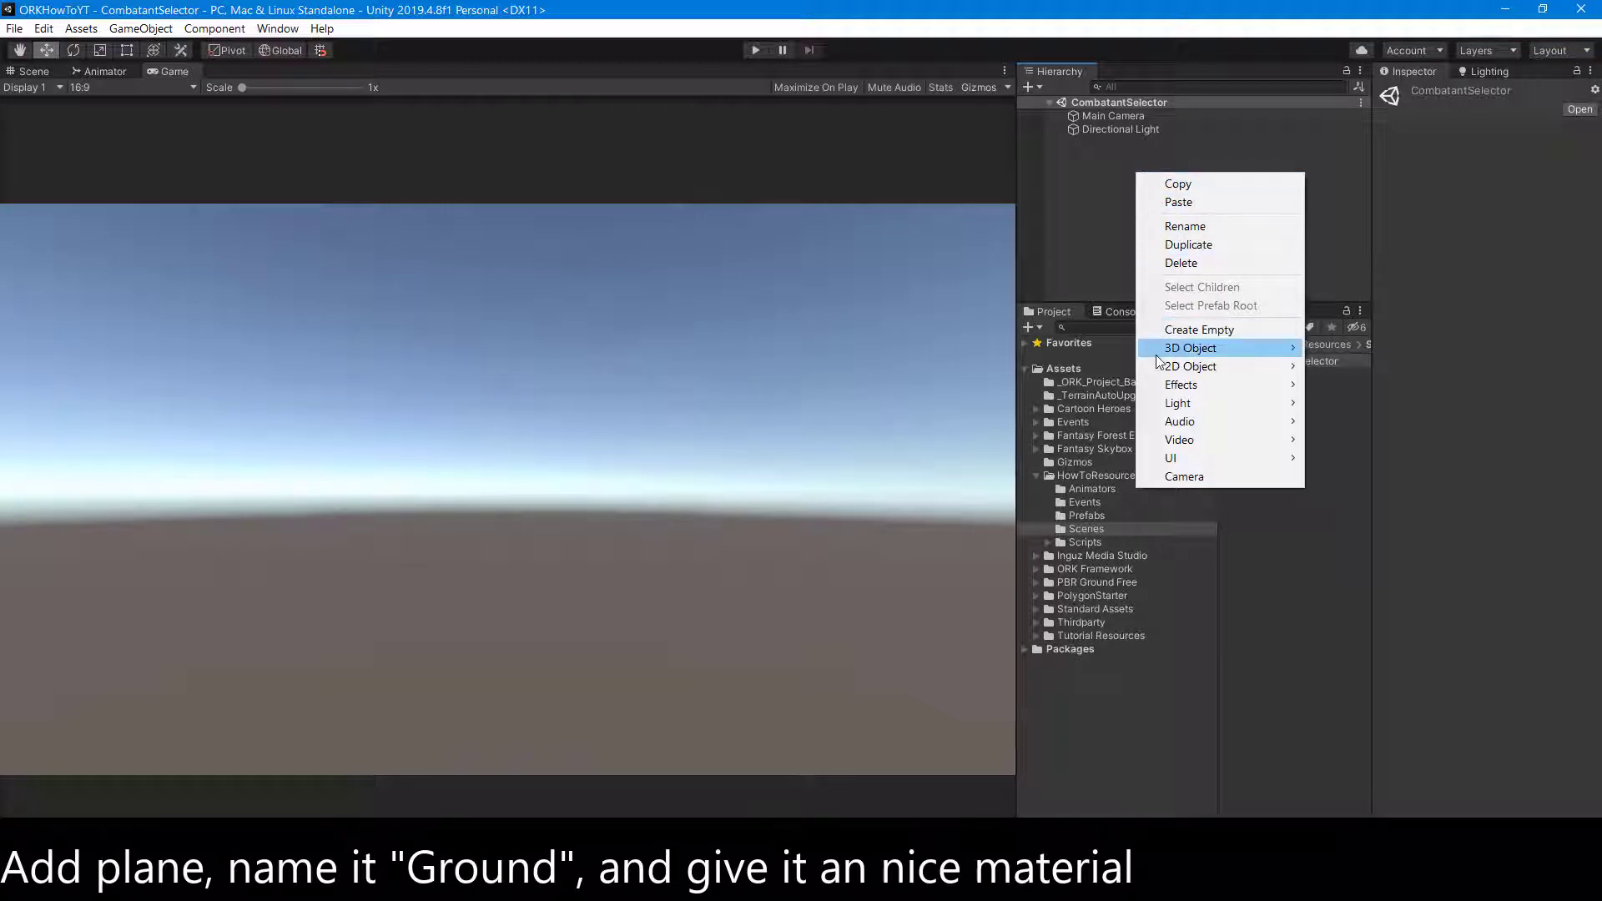
mouse_move(1157, 354)
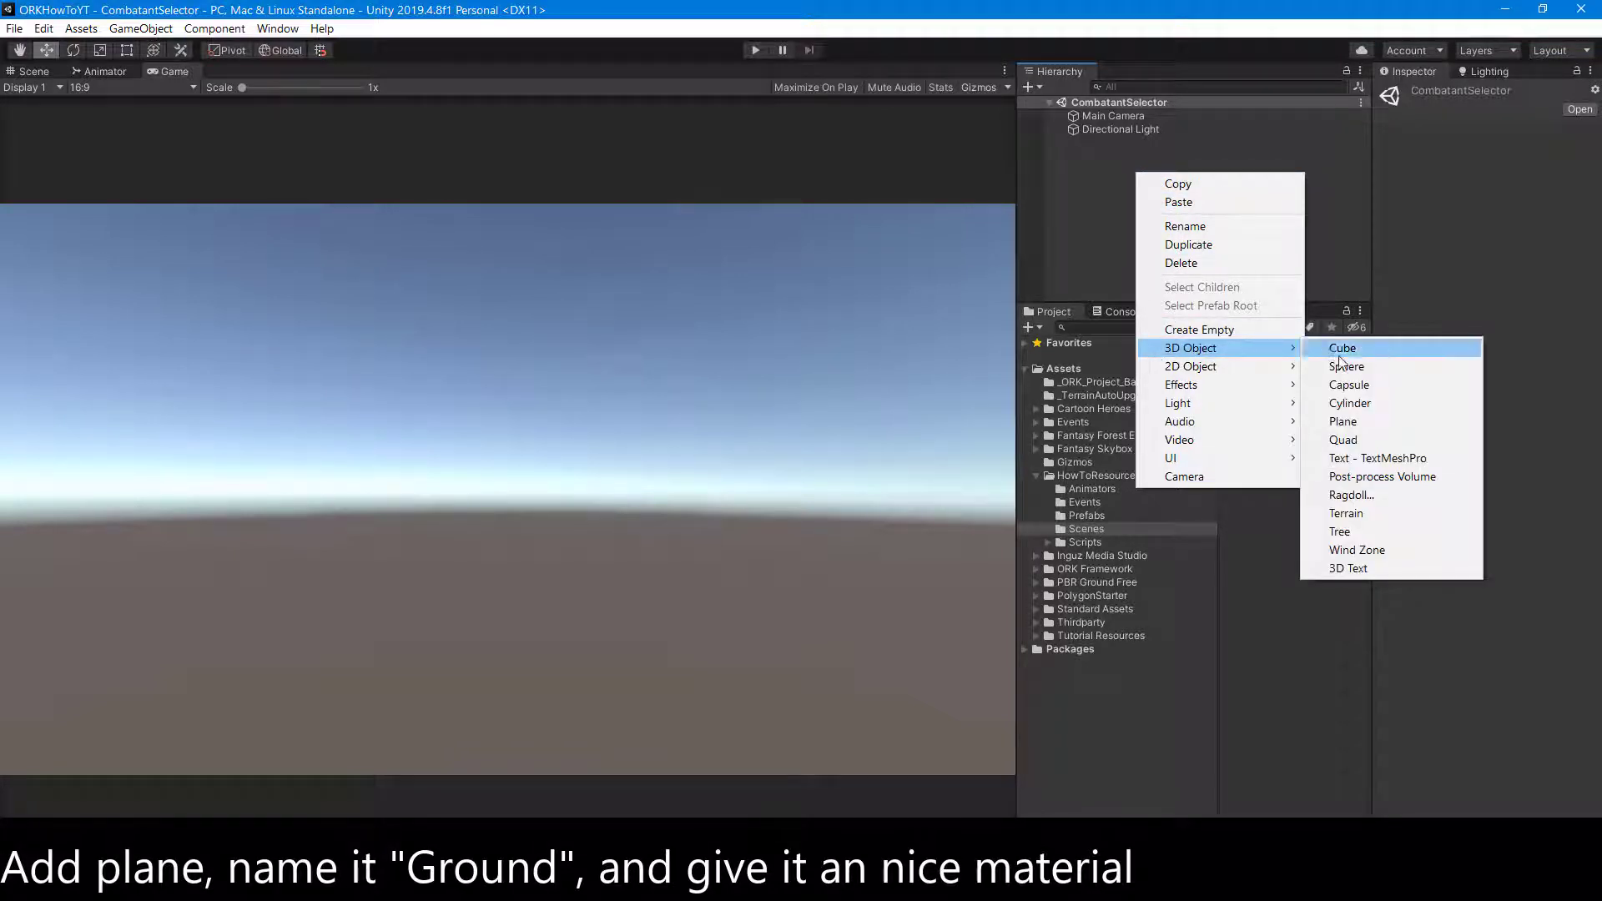
left_click(1326, 423)
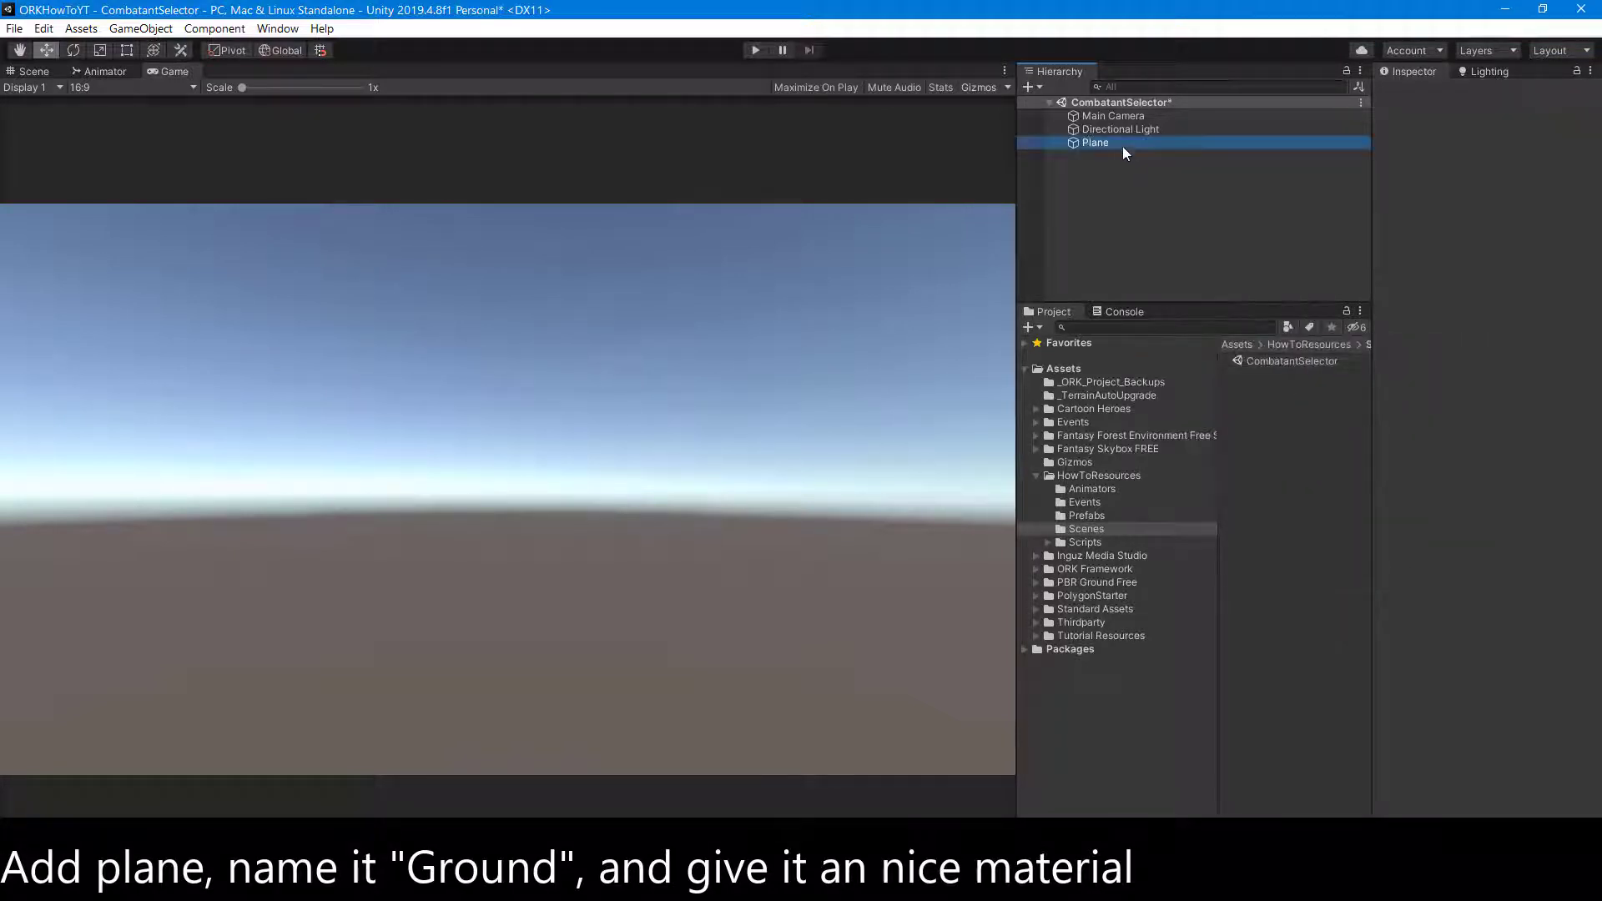
left_click(1095, 143)
type("Ground")
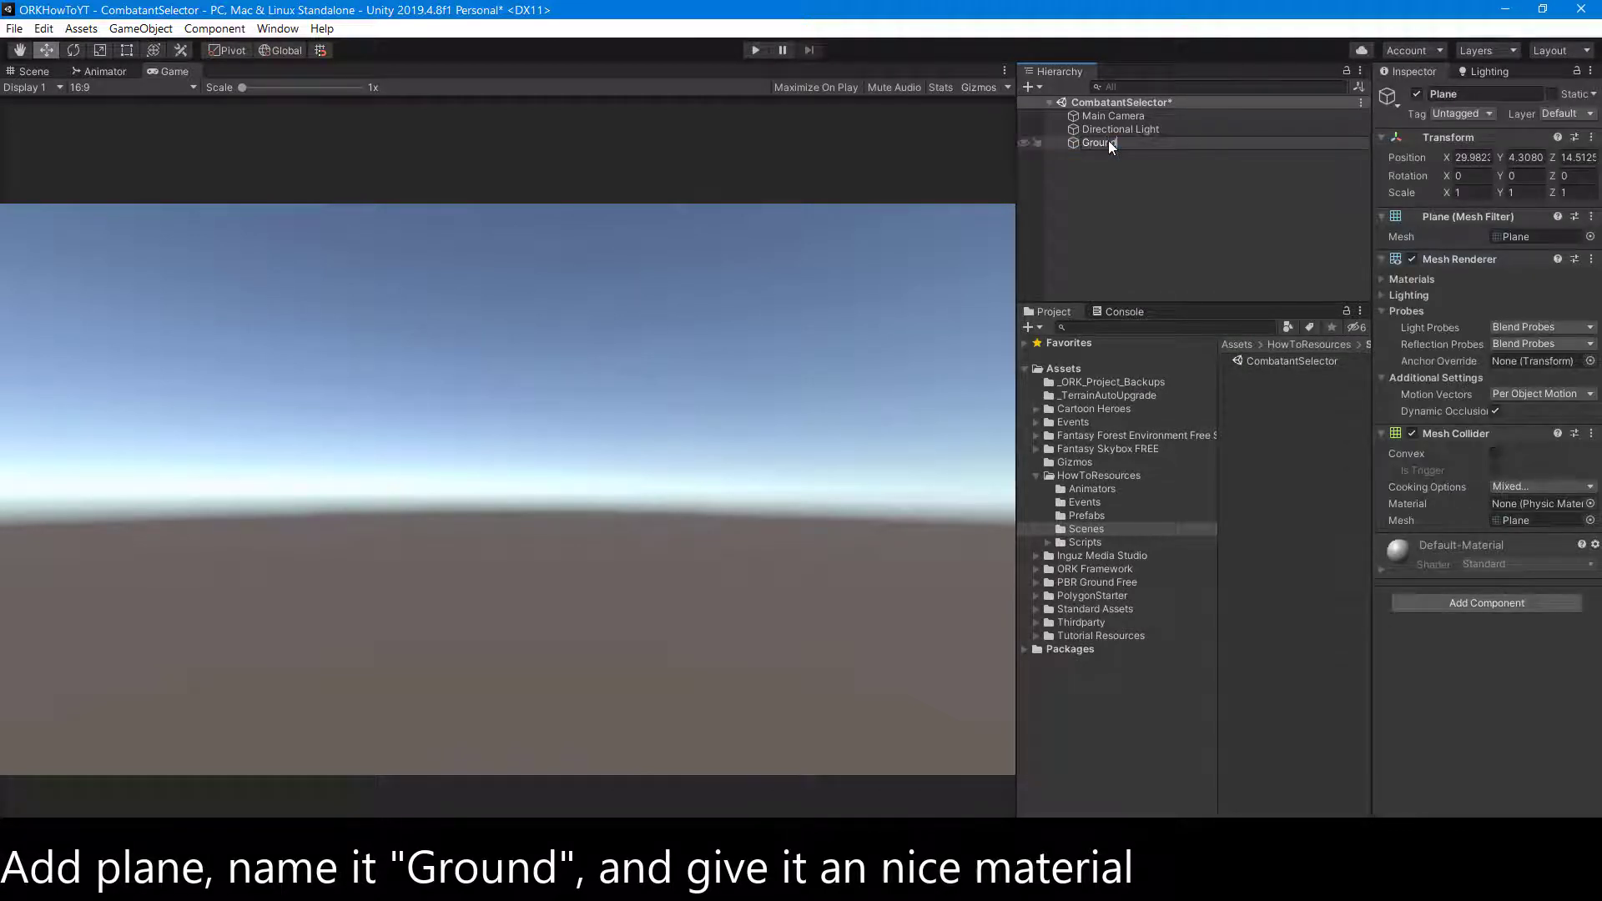
key("Return")
left_click(1096, 181)
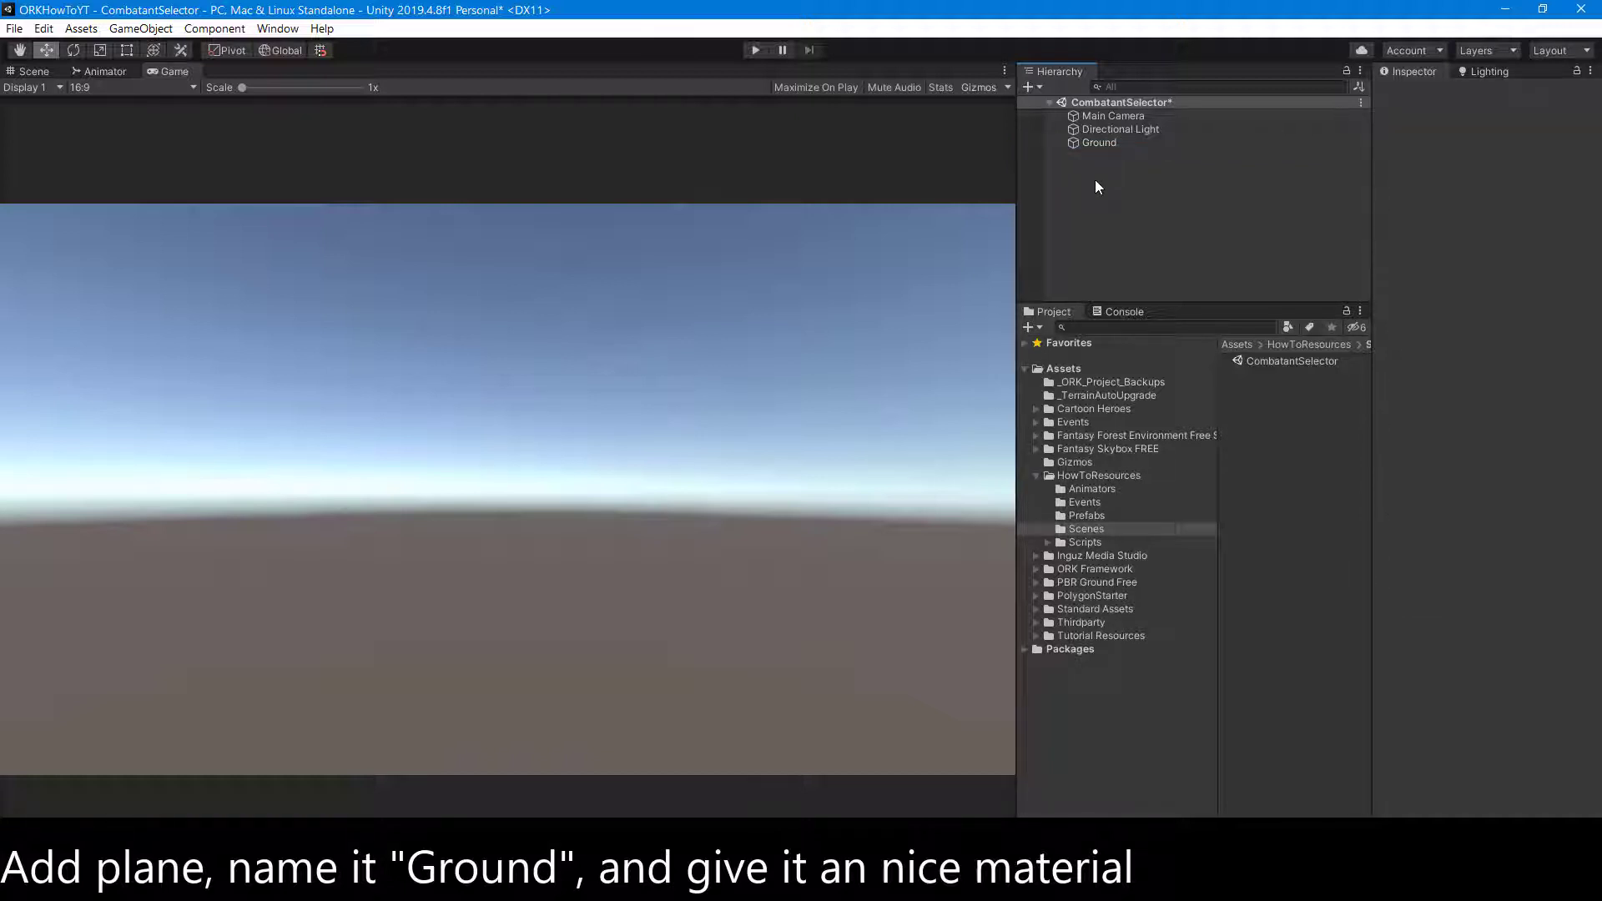
- Assign the PBR Ground Free material to the Ground plane's Mesh Renderer Element 0
left_click(1097, 142)
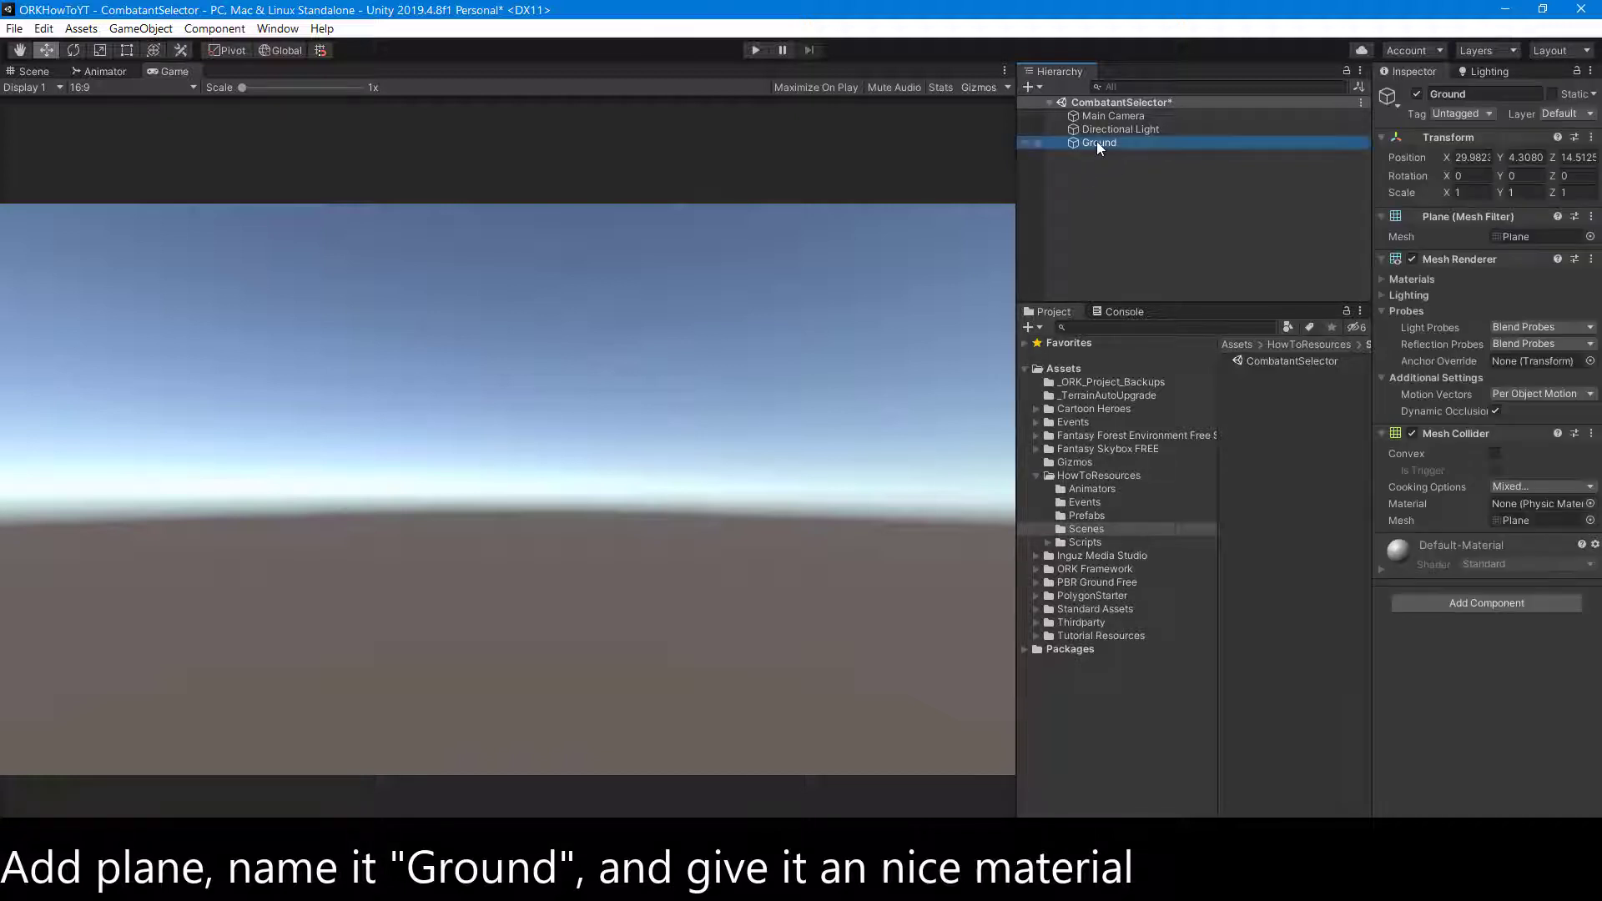
left_click(1382, 280)
left_click(1380, 279)
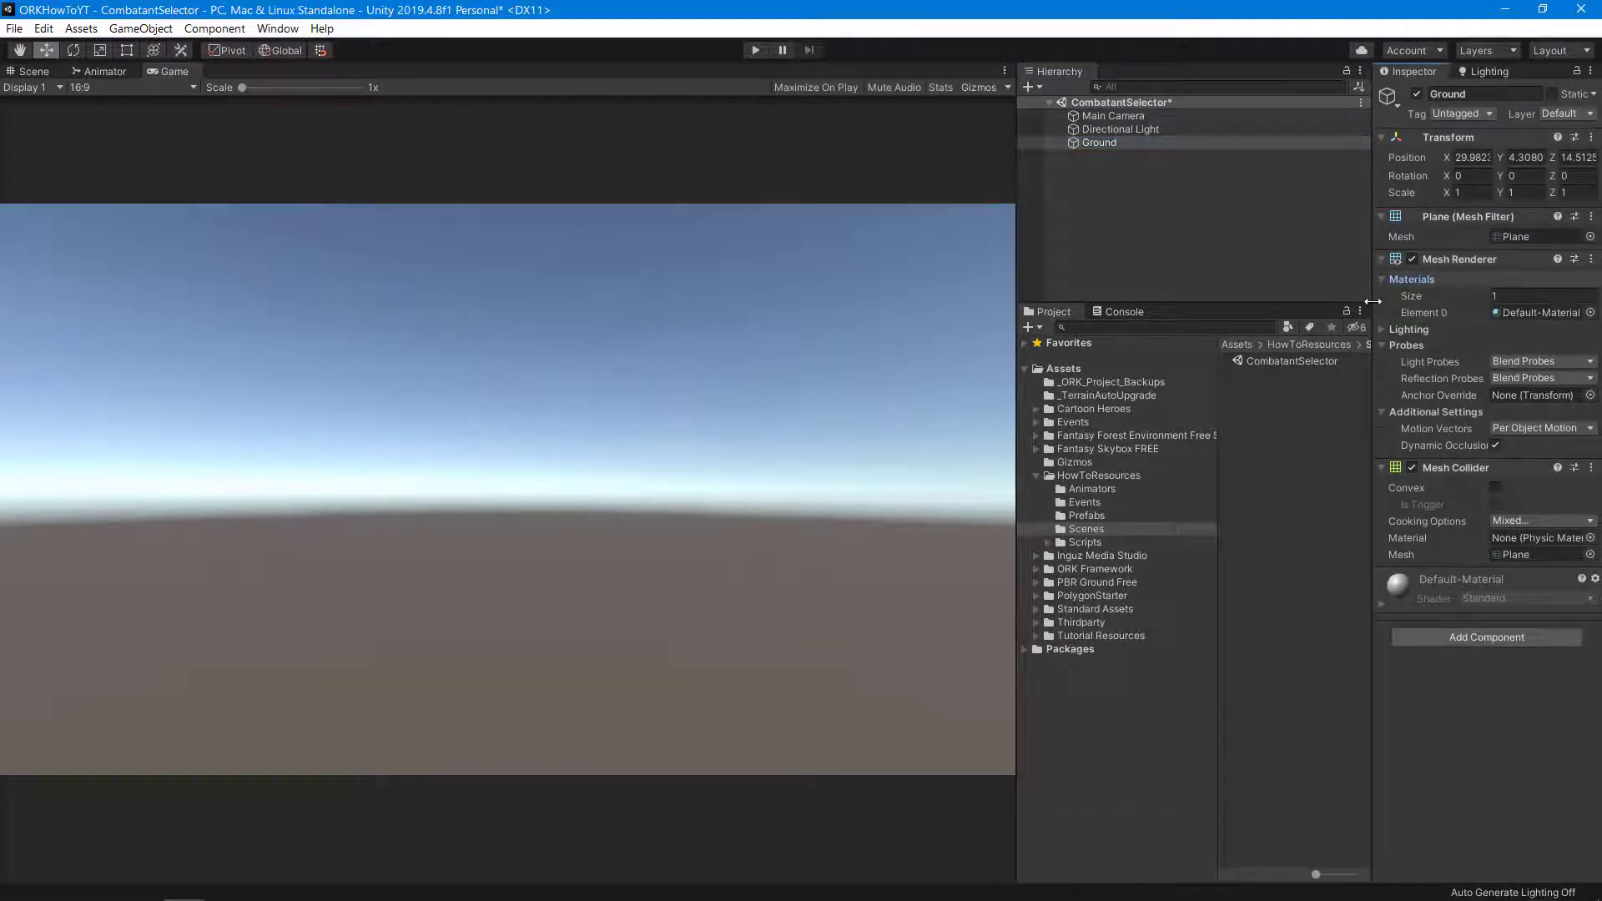
left_click(1560, 315)
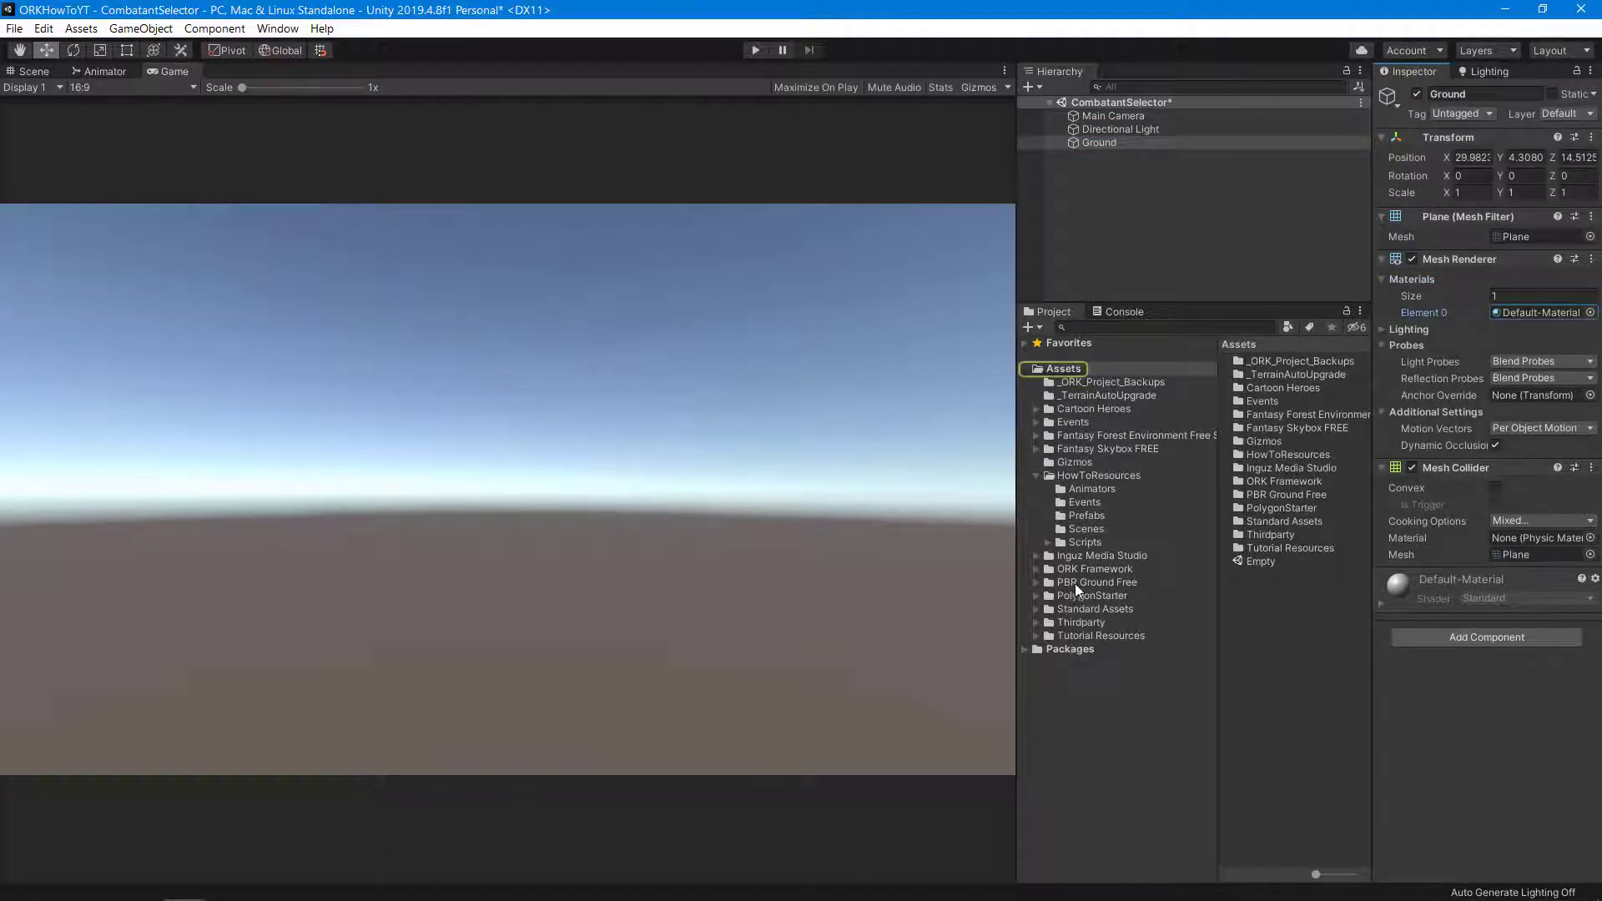
left_click(1036, 582)
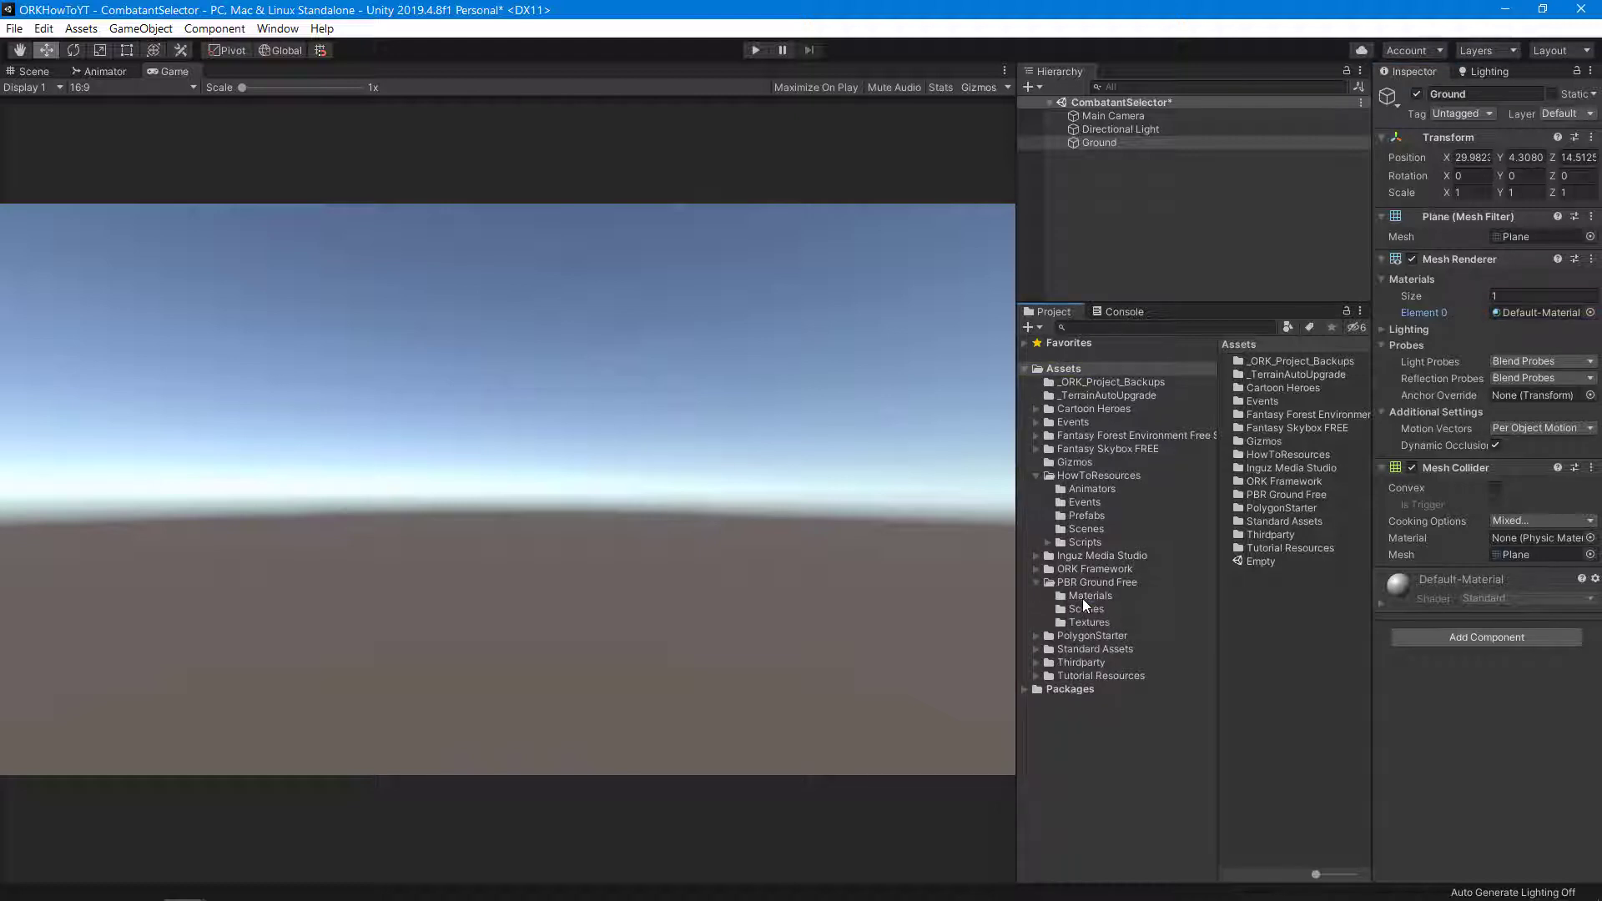
left_click(1084, 597)
left_click_drag(1277, 364, 1532, 312)
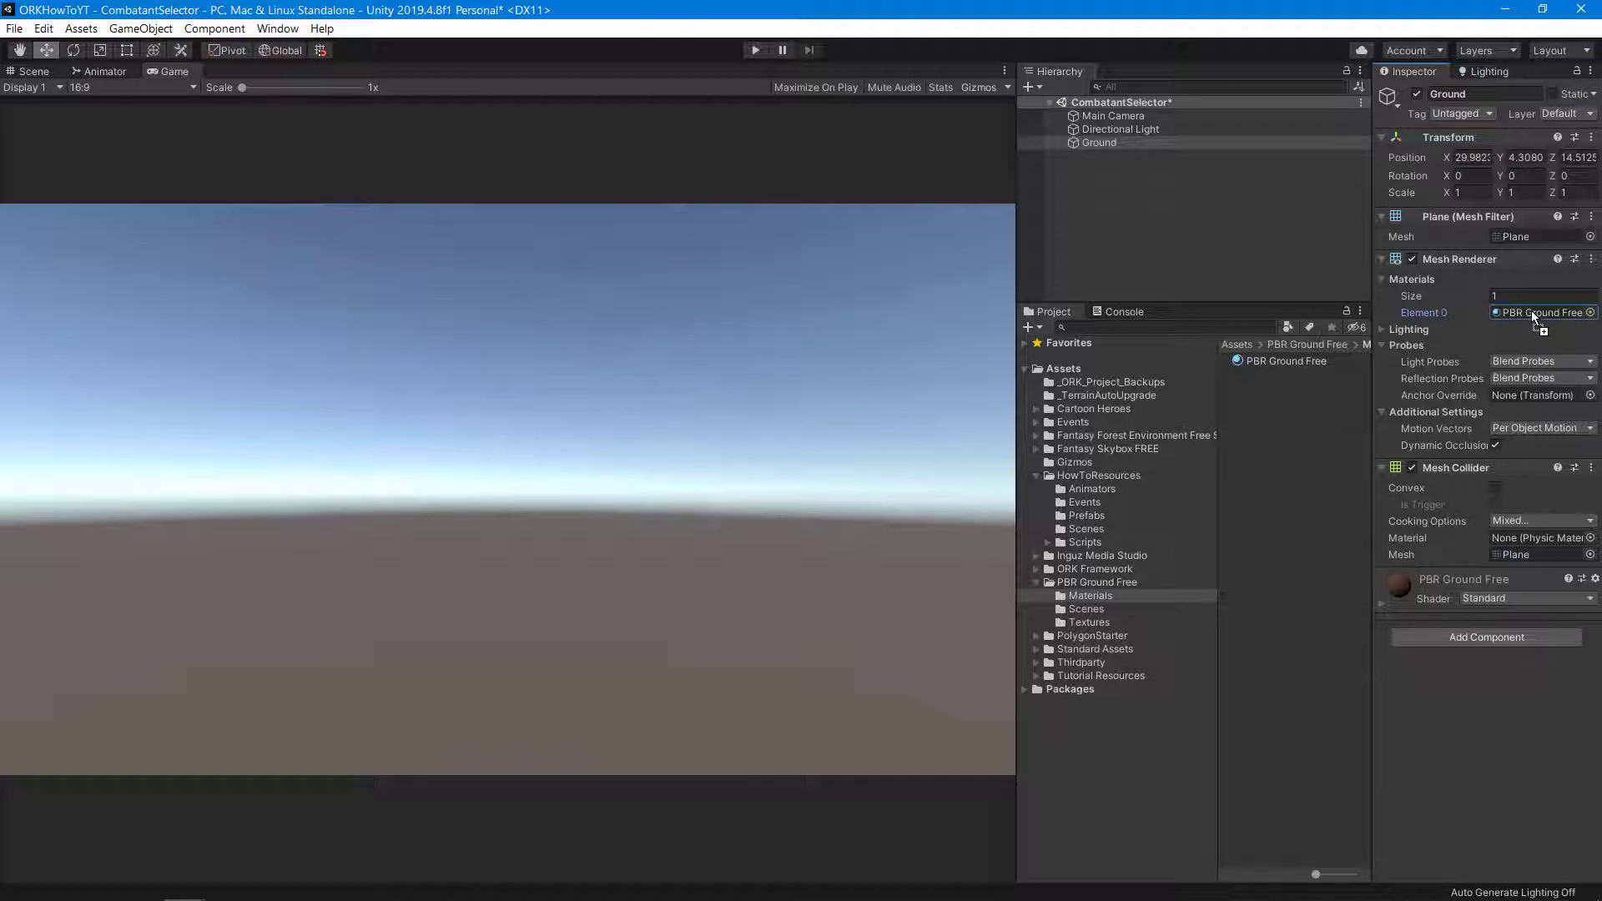
left_click(1100, 141)
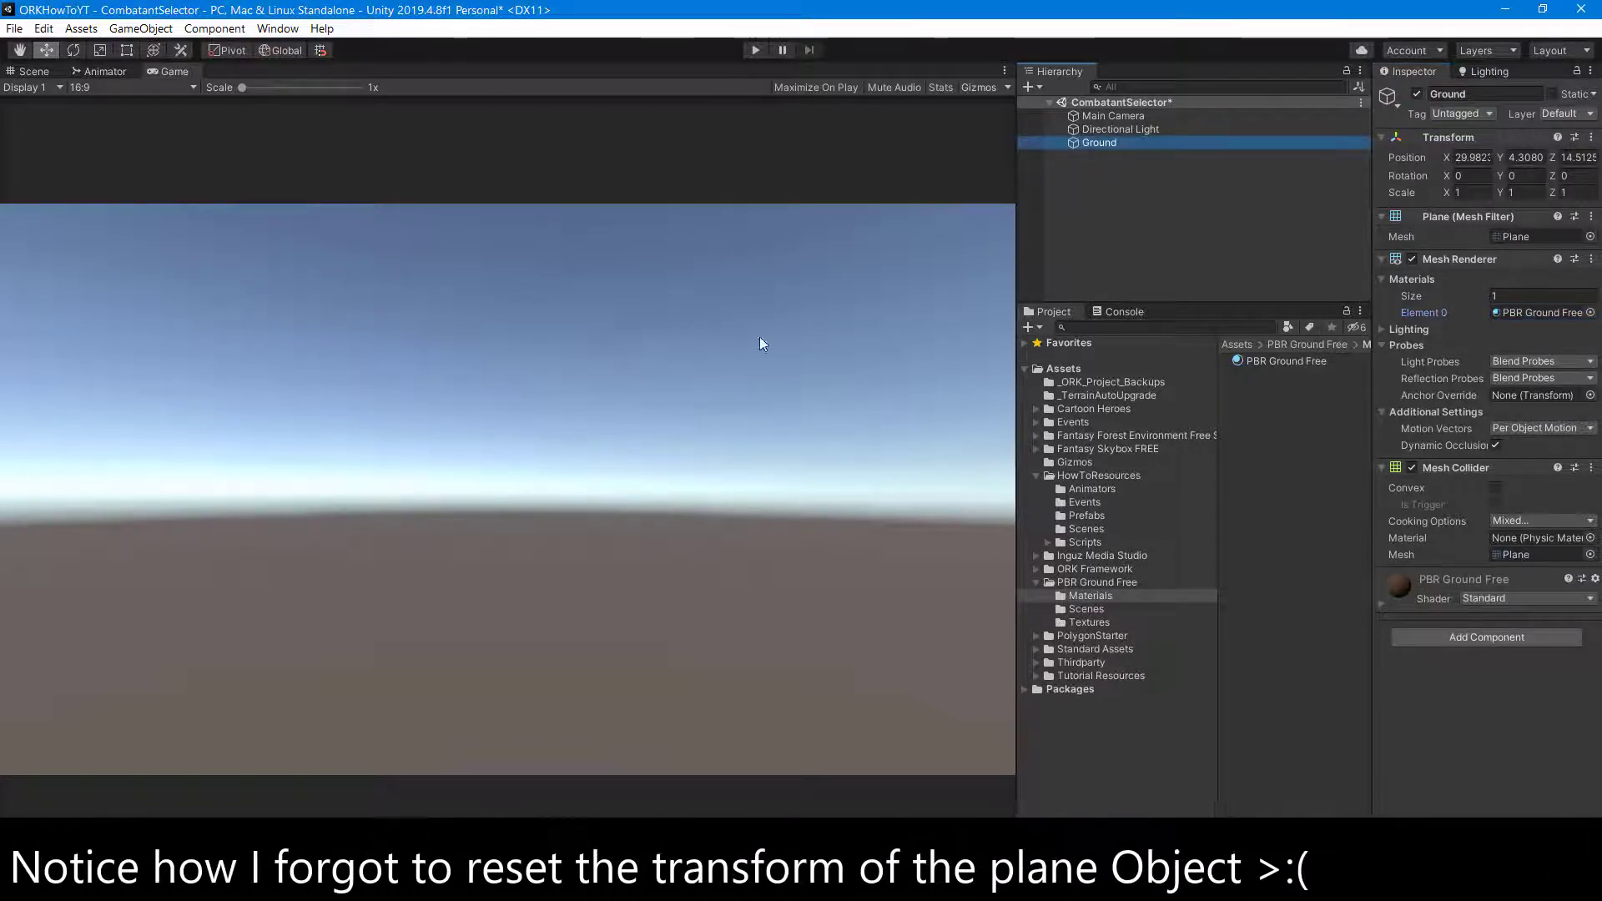
- Orbit the Scene view to inspect the textured Ground plane
left_click(43, 71)
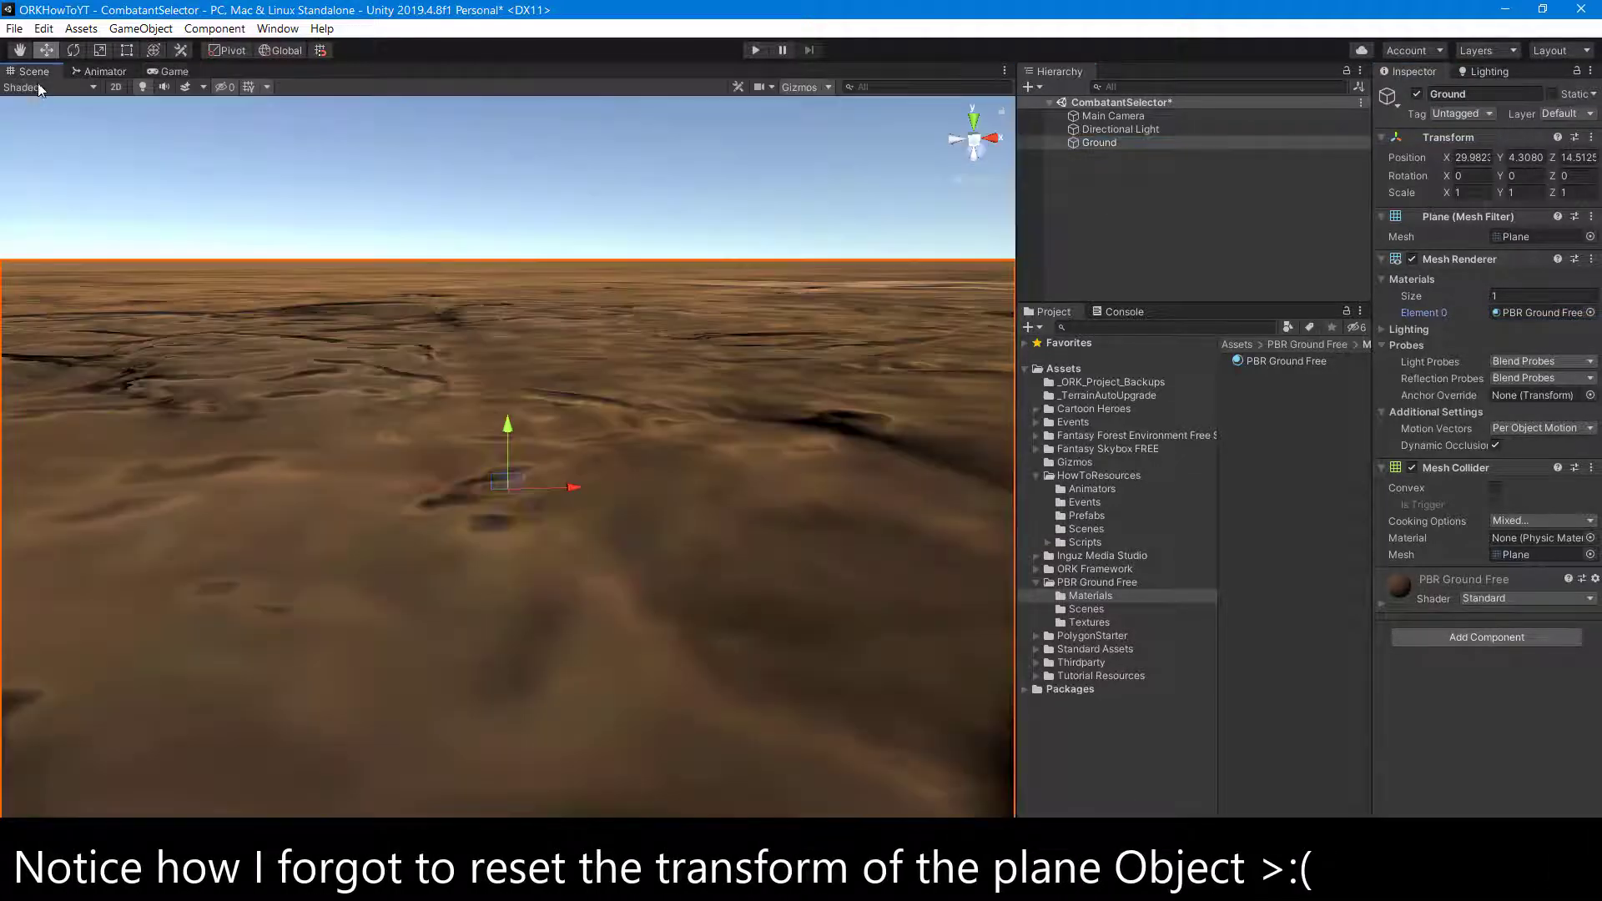
scroll(633, 424, "down", 5)
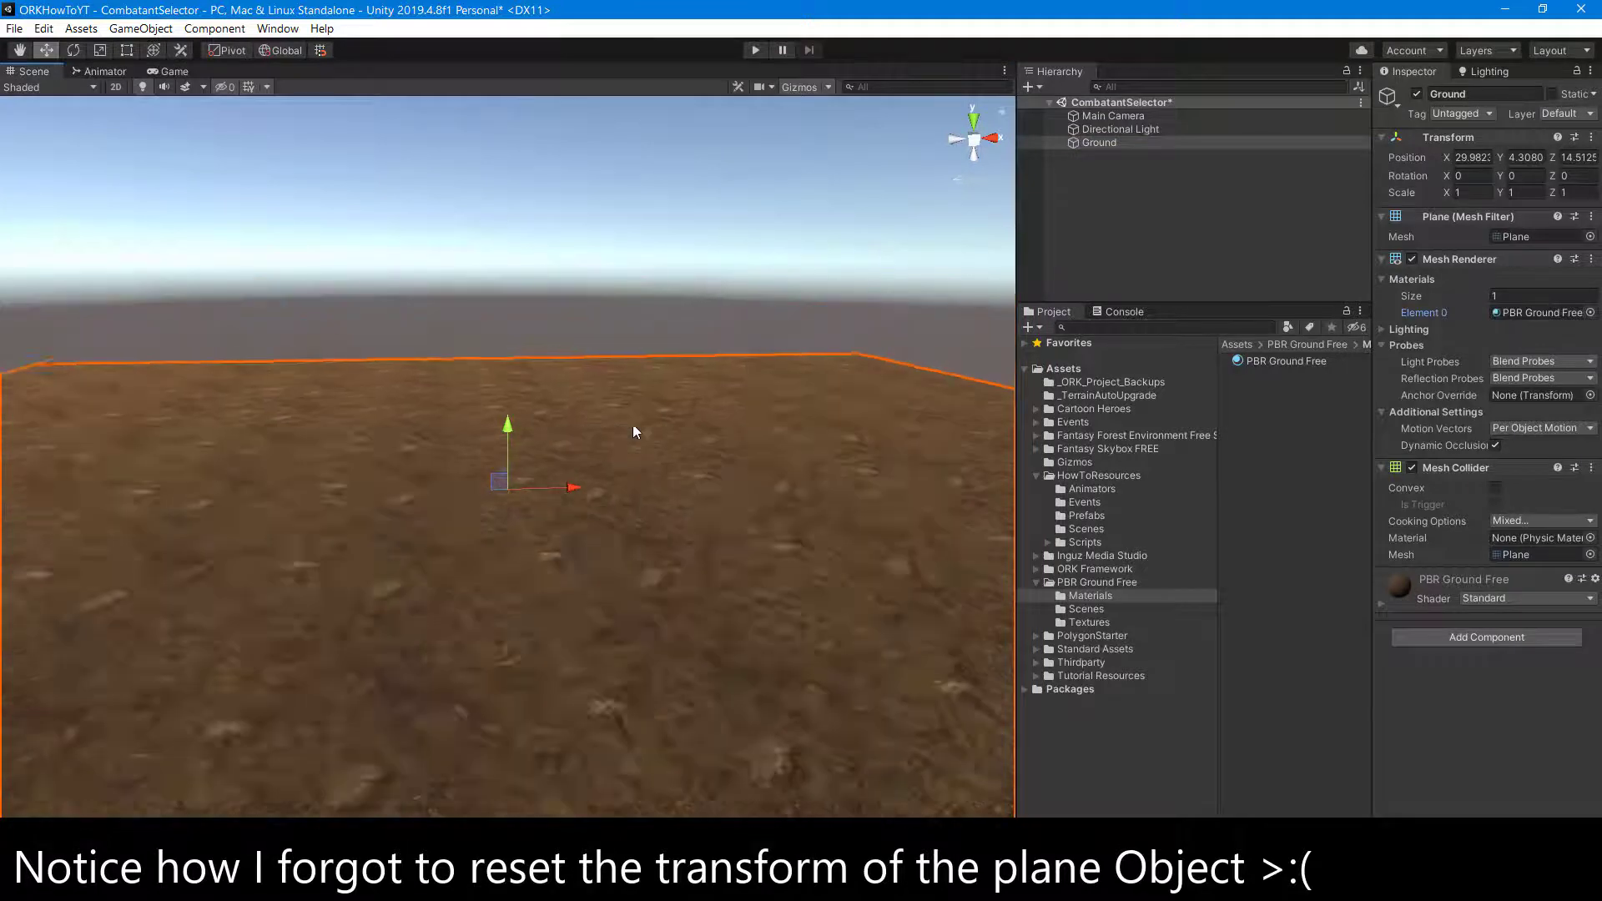
mouse_move(632, 424)
left_mouse_down("alt")
mouse_move(608, 498)
mouse_move(644, 522)
mouse_move(609, 573)
left_mouse_up("alt")
scroll(646, 523, "up", 5)
scroll(631, 533, "up", 3)
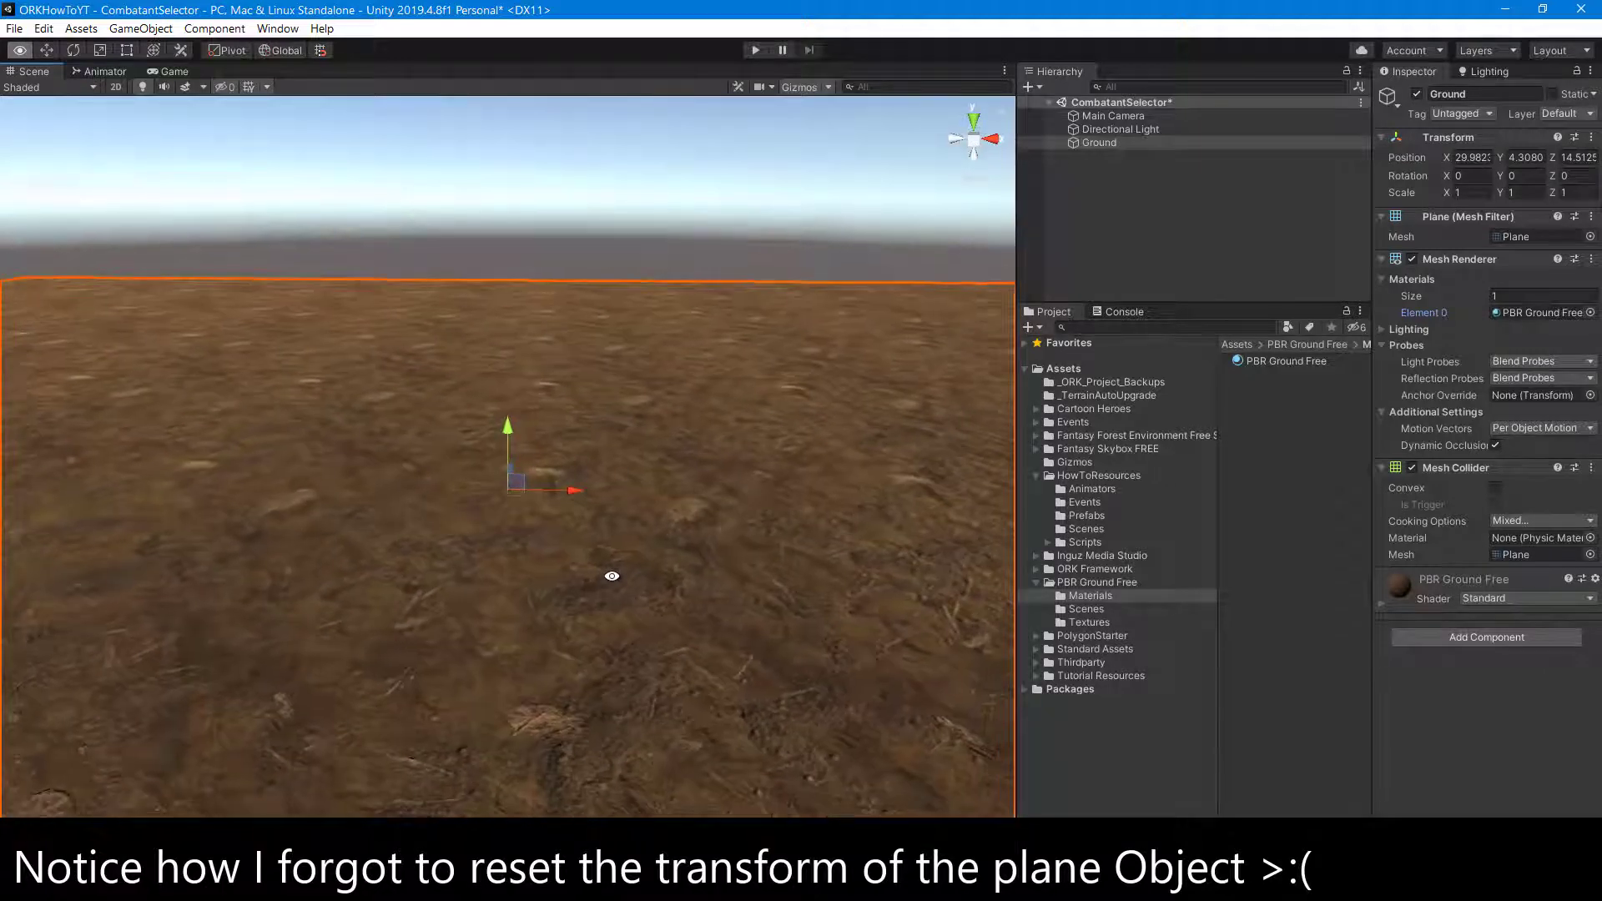
- In Lighting settings, try the FS002_Day skybox material from Fantasy Skybox FREE
left_click(1473, 73)
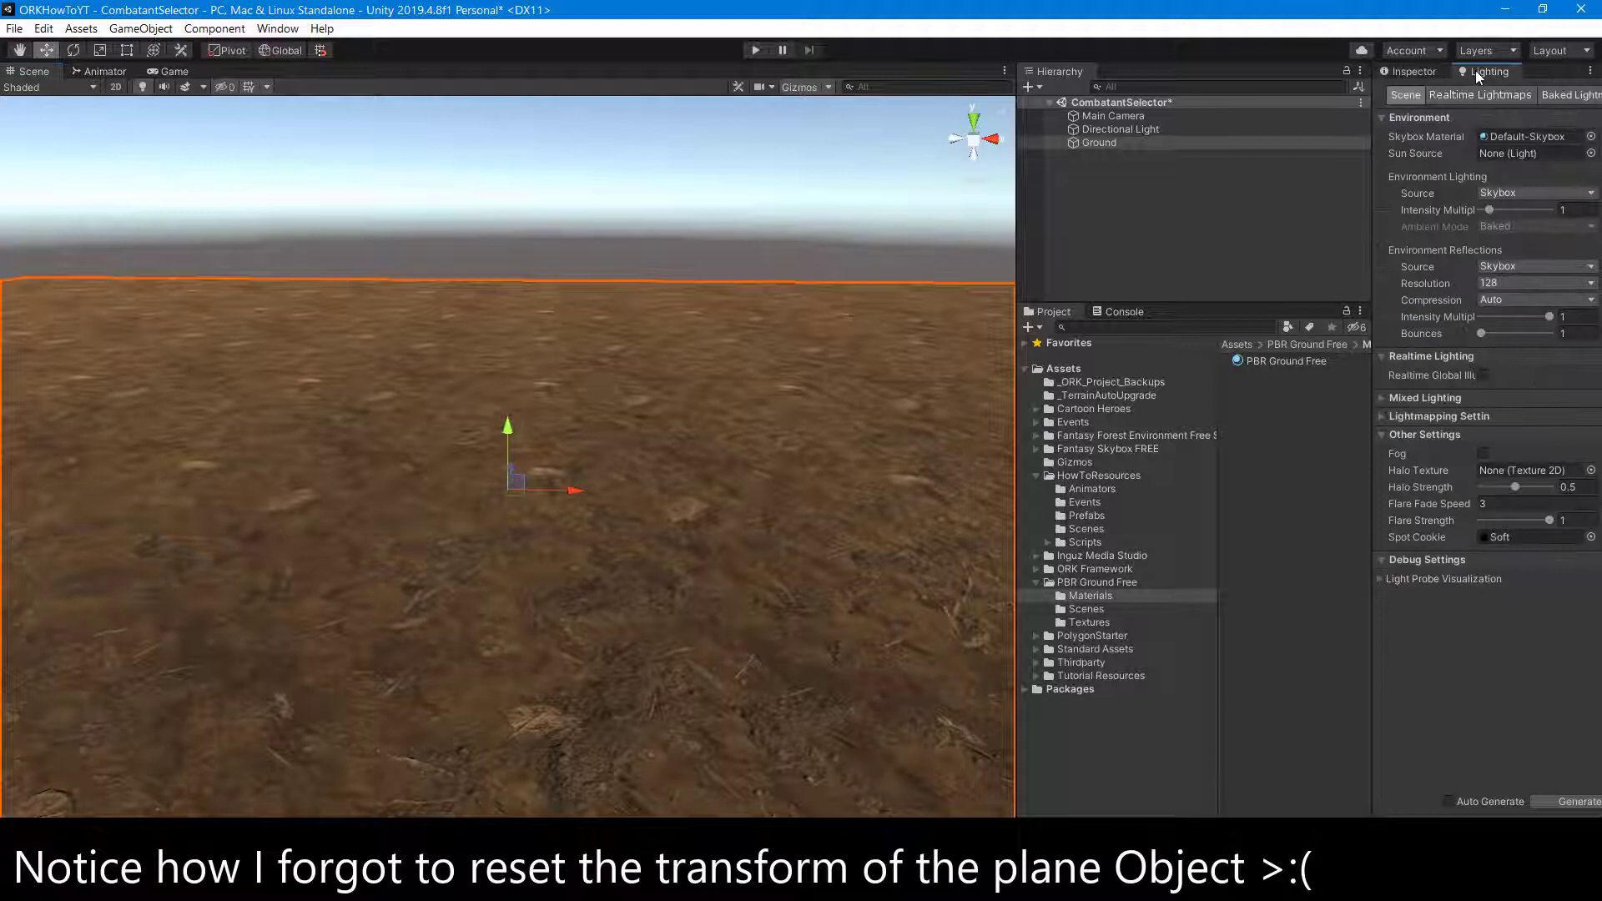
left_click(1507, 142)
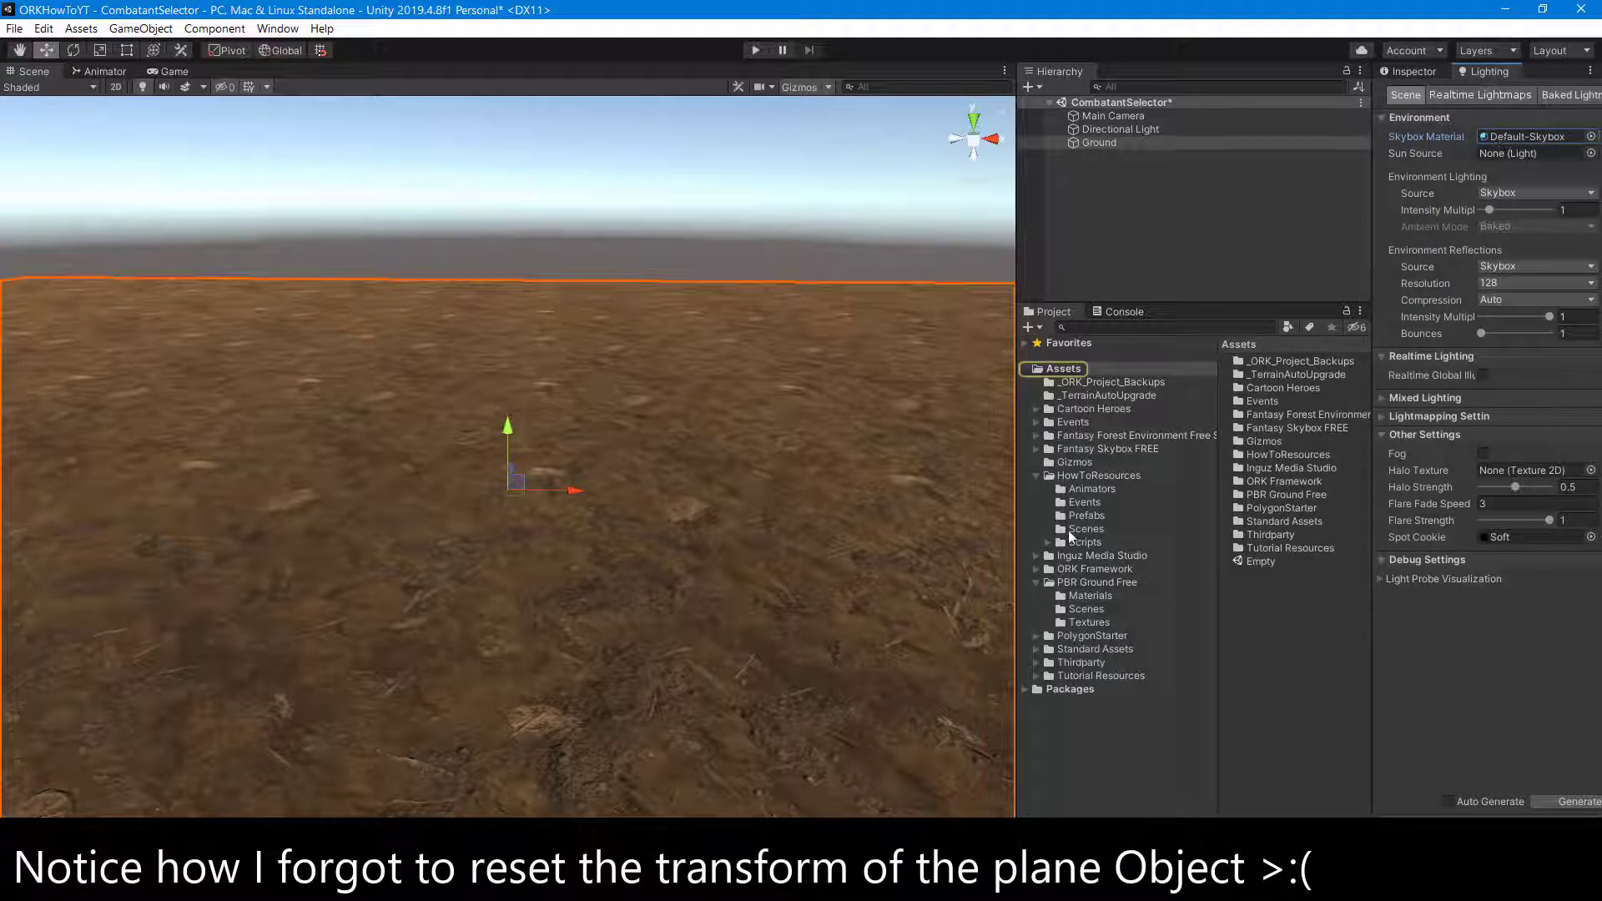
left_click(1038, 449)
left_click(1095, 464)
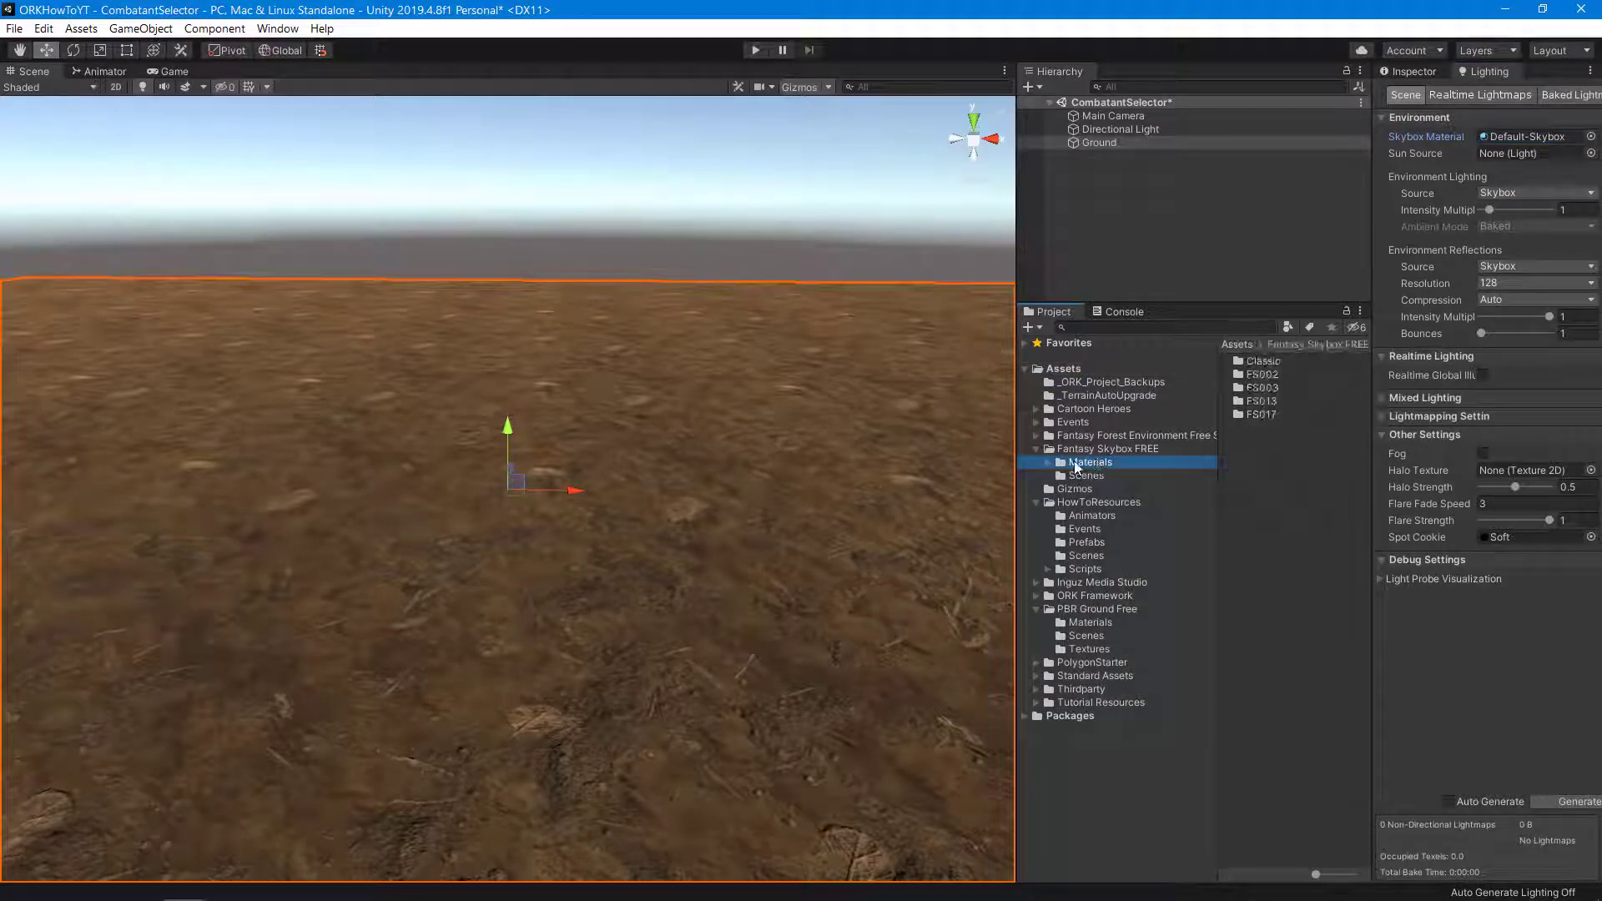
left_click(1049, 463)
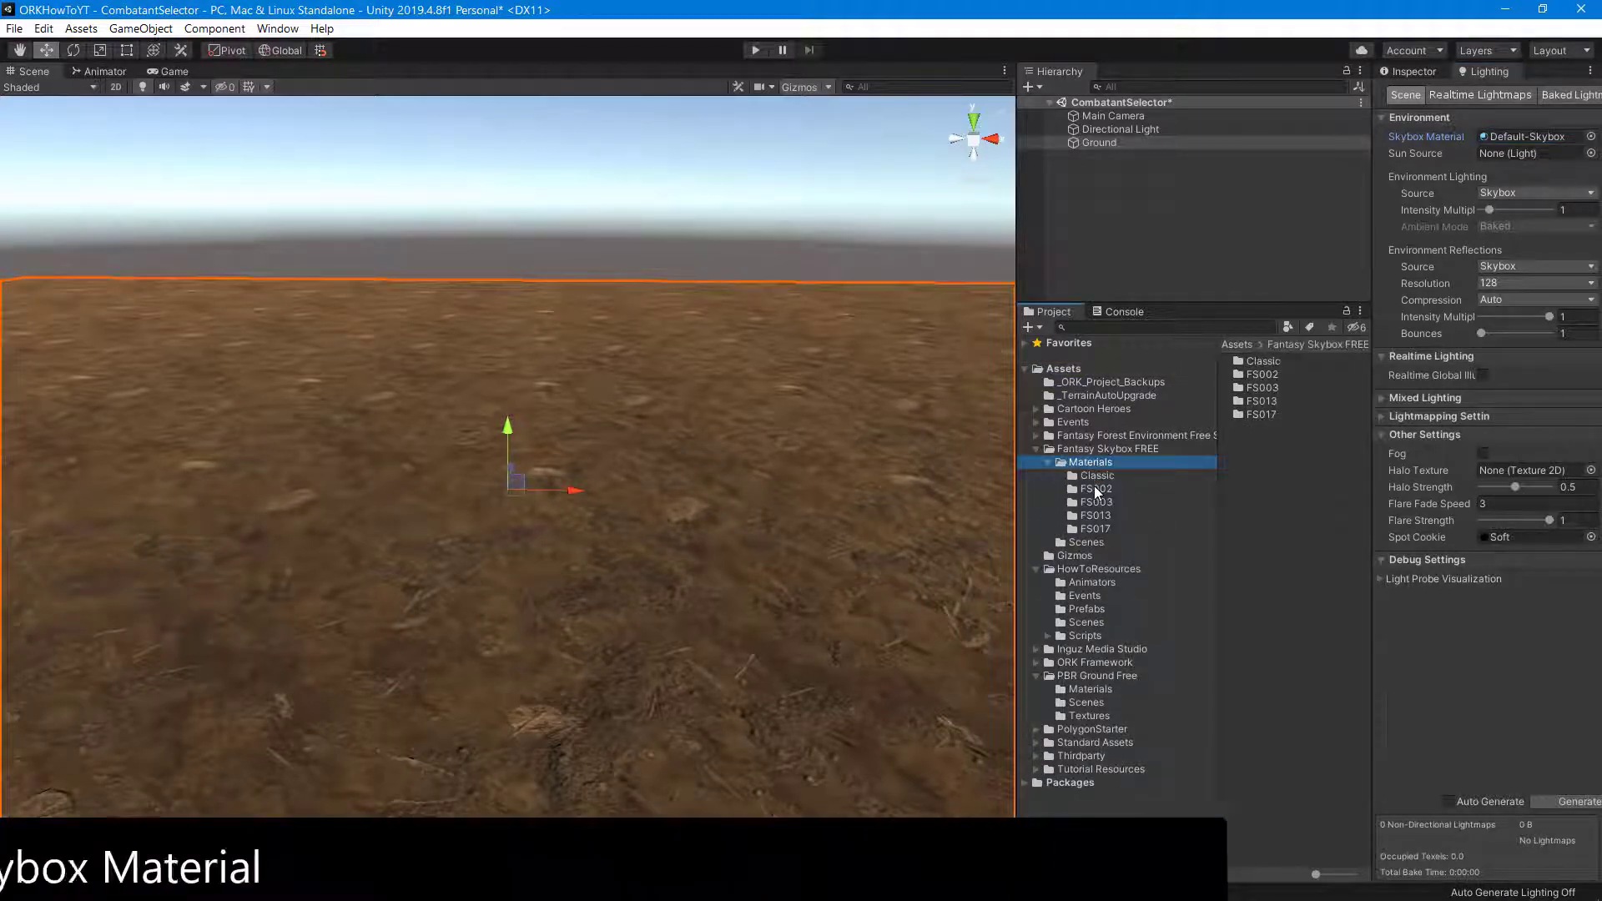
left_click(1096, 490)
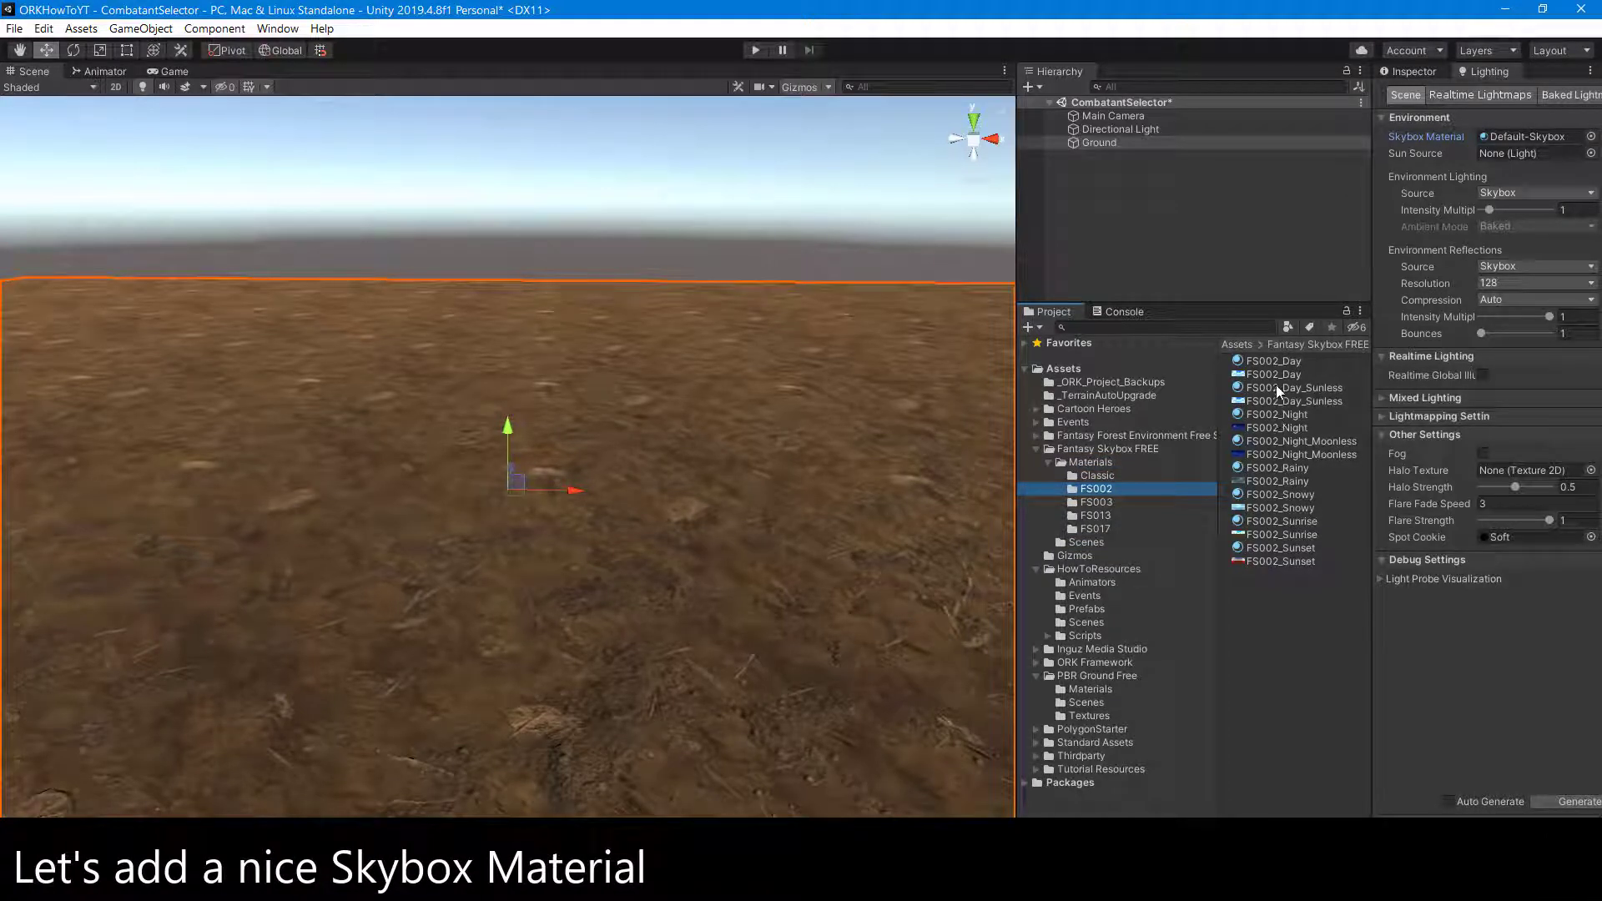
left_click_drag(1277, 379, 1547, 135)
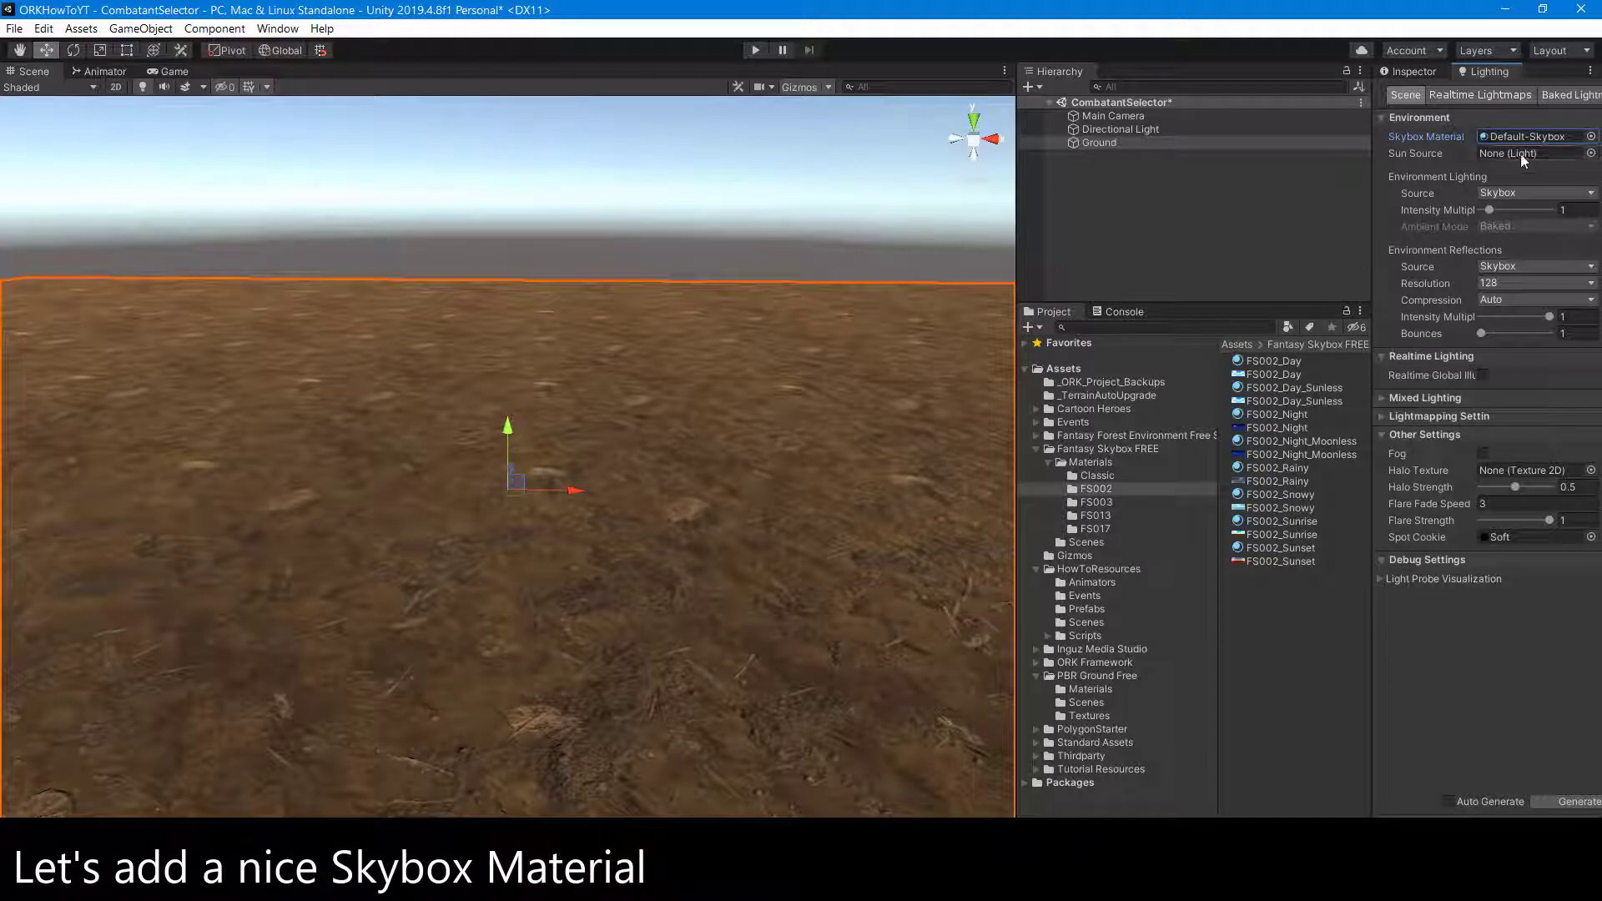
- Choose FS000_Day_02 as the skybox material and set Directional Light as the sun source
left_click(1592, 136)
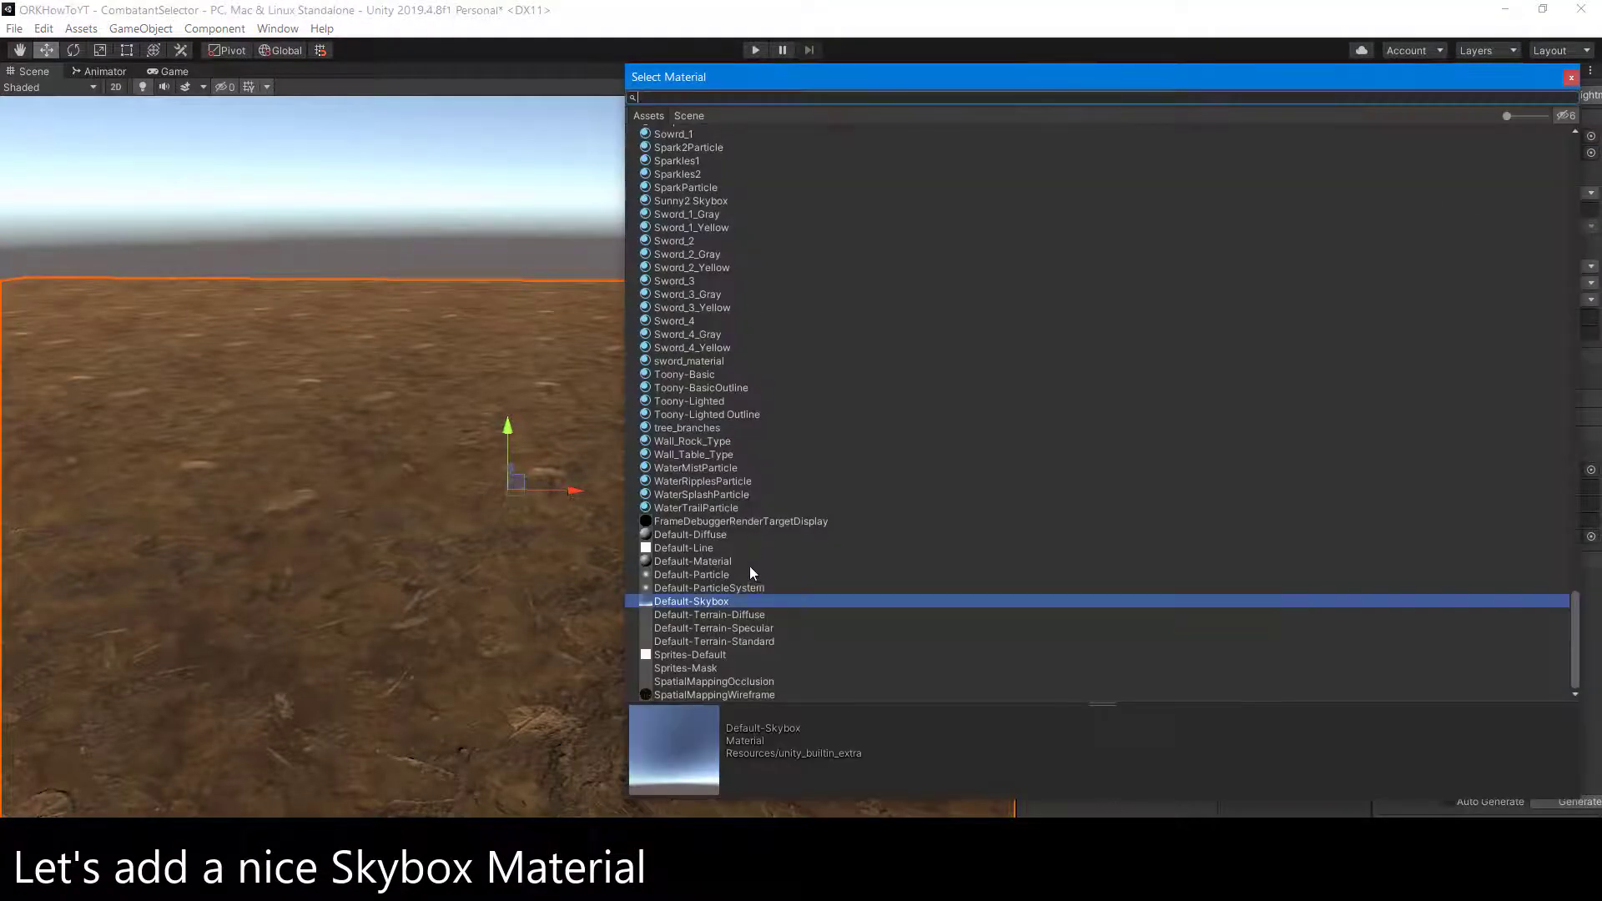
scroll(756, 543, "up", 5)
scroll(772, 468, "up", 5)
scroll(781, 388, "up", 5)
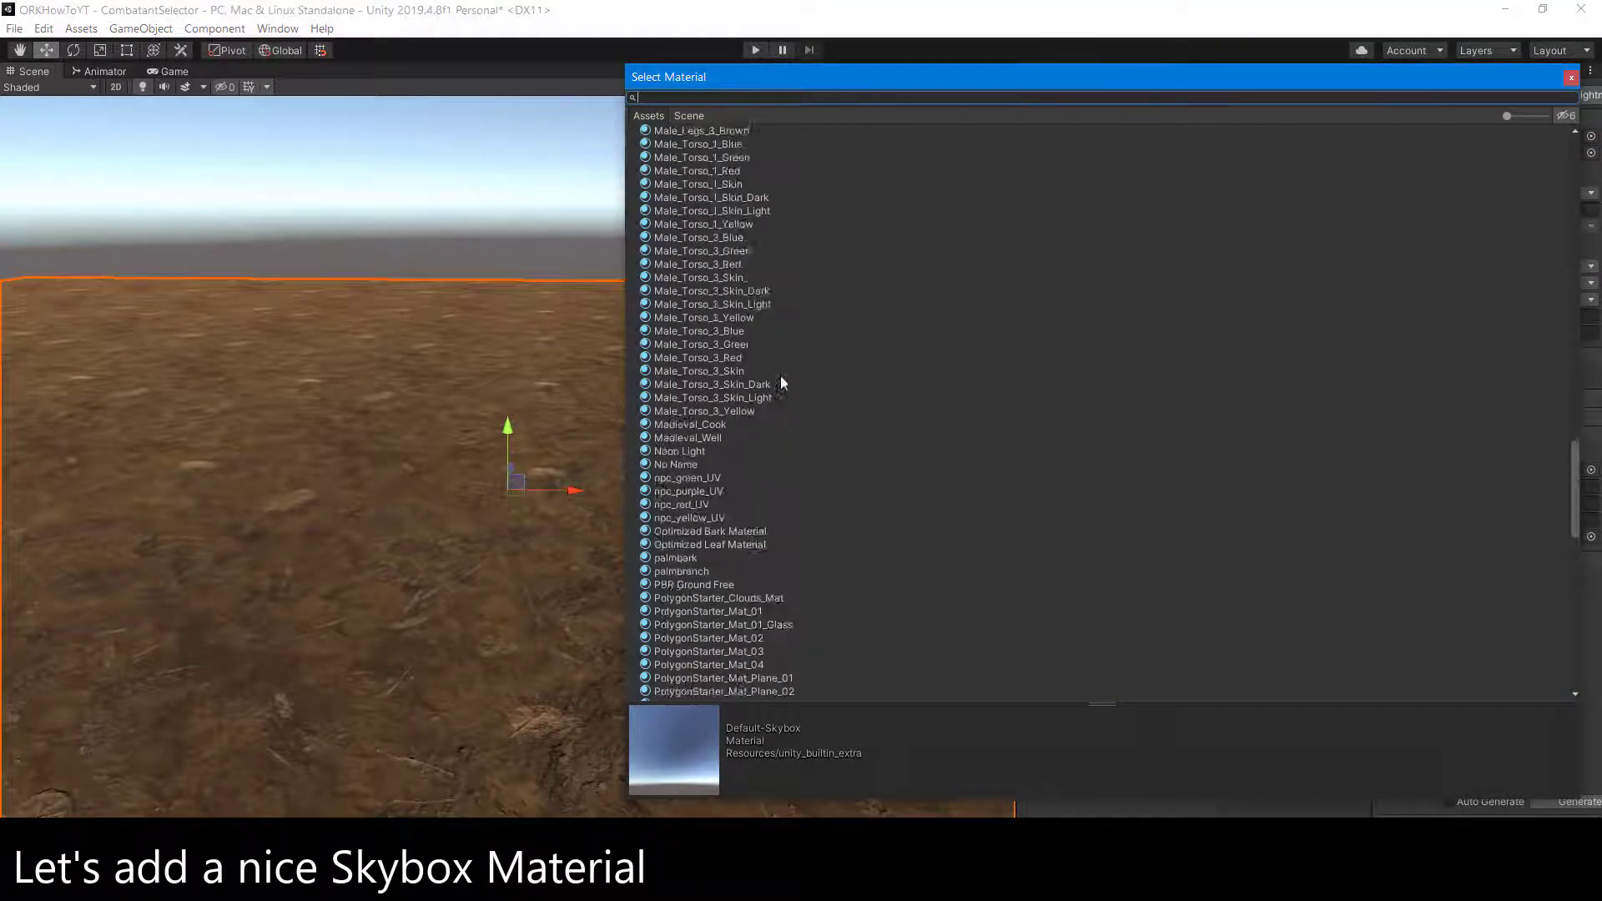
scroll(784, 334, "up", 5)
scroll(794, 197, "up", 5)
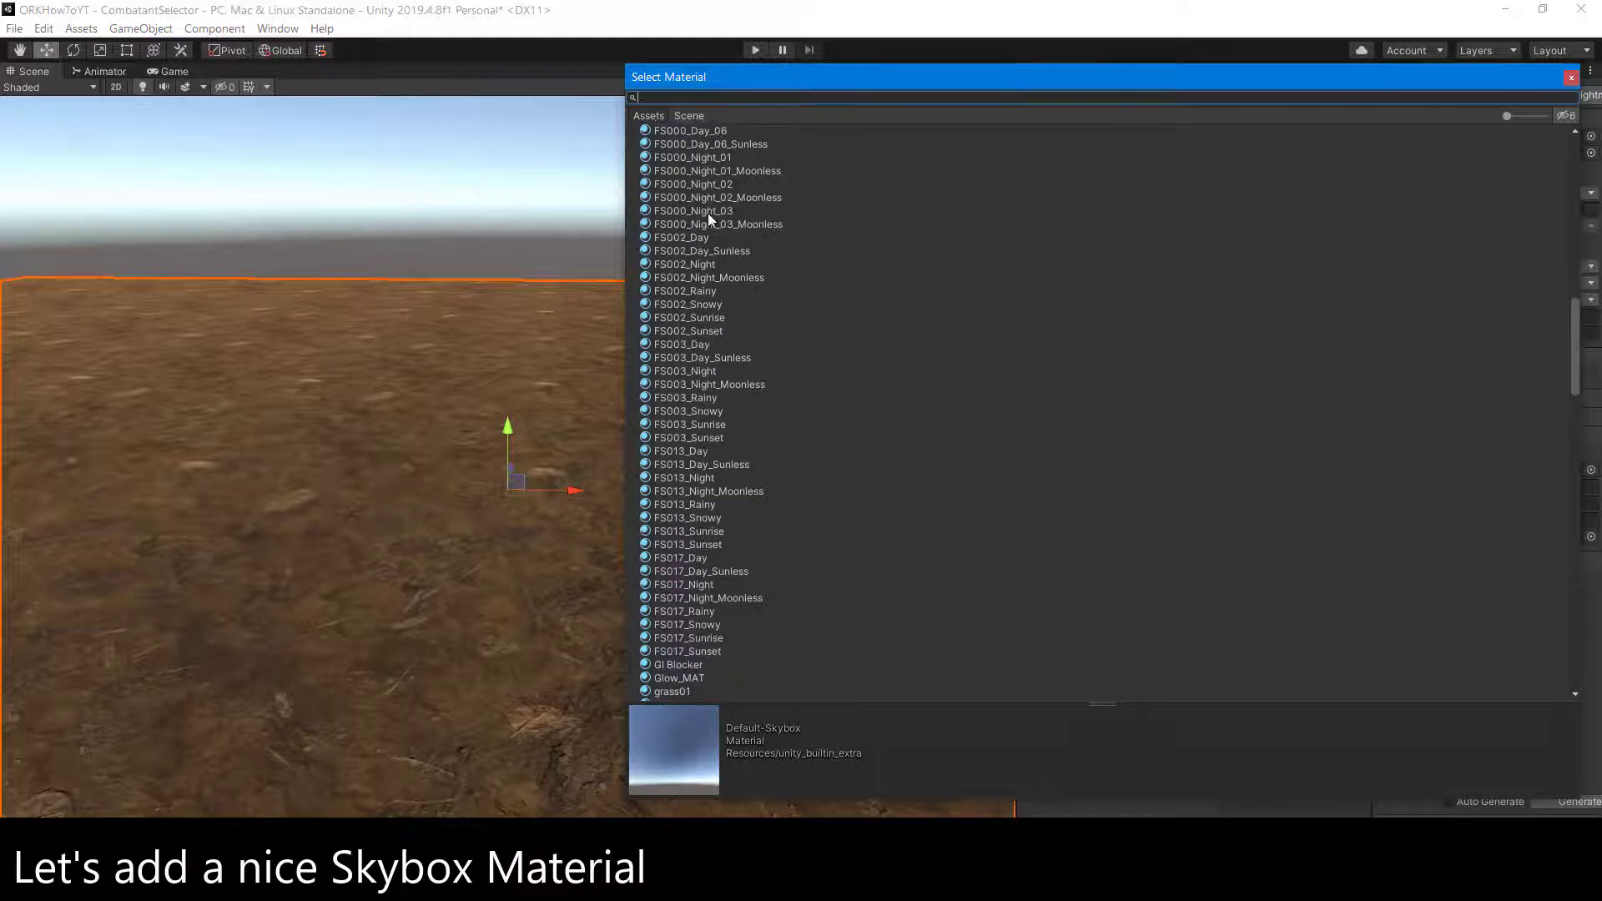
scroll(708, 215, "up", 5)
left_click(693, 327)
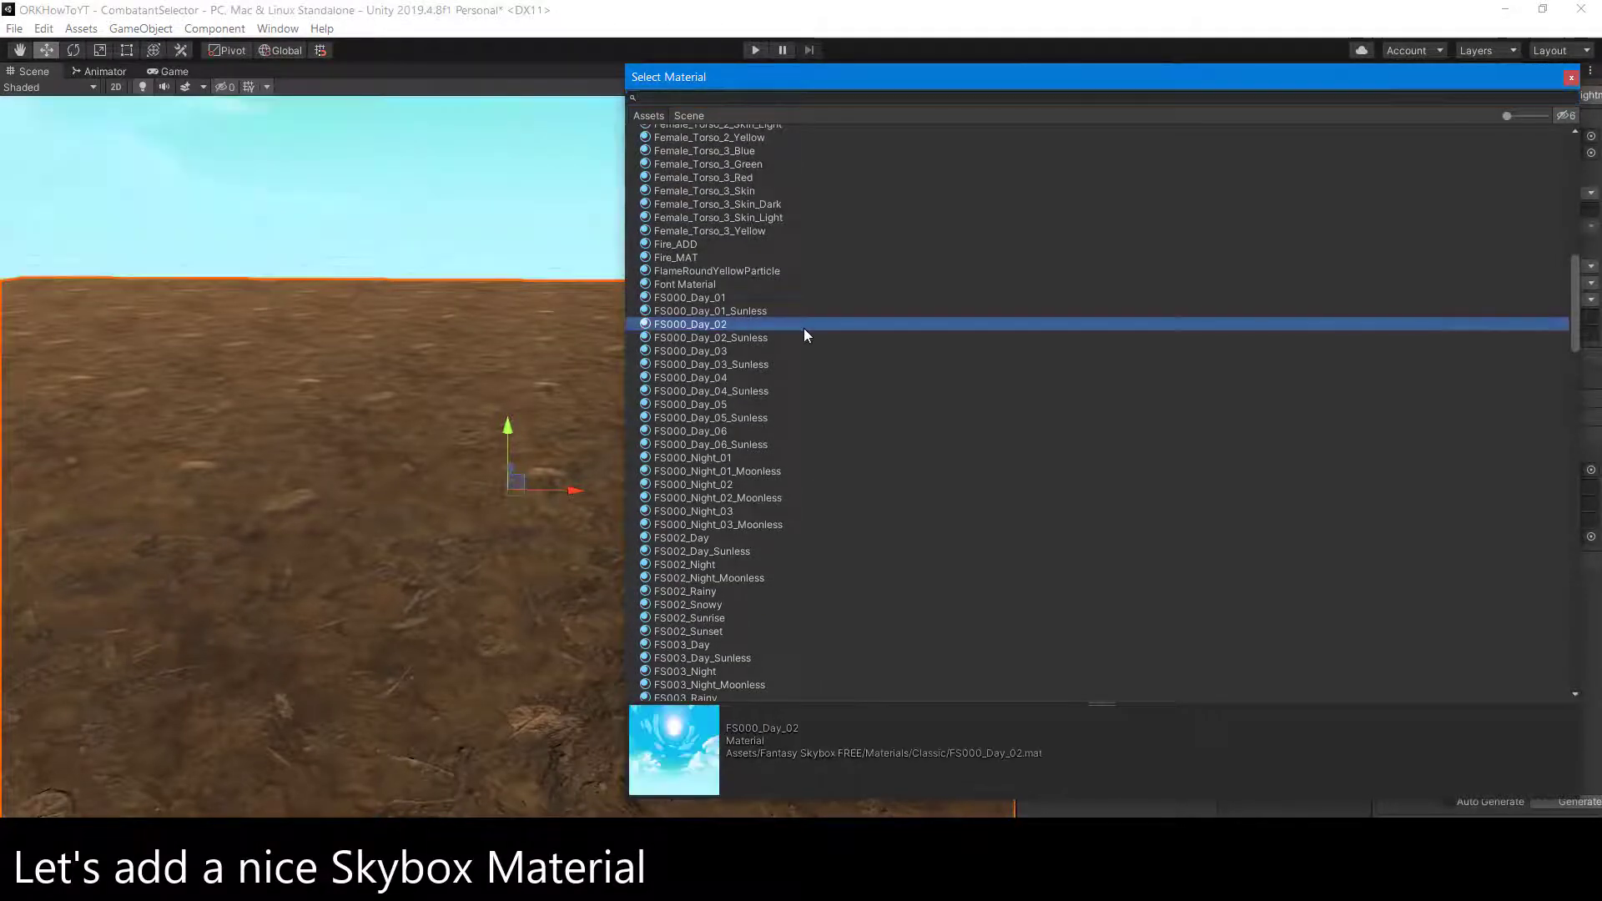
left_click(1573, 79)
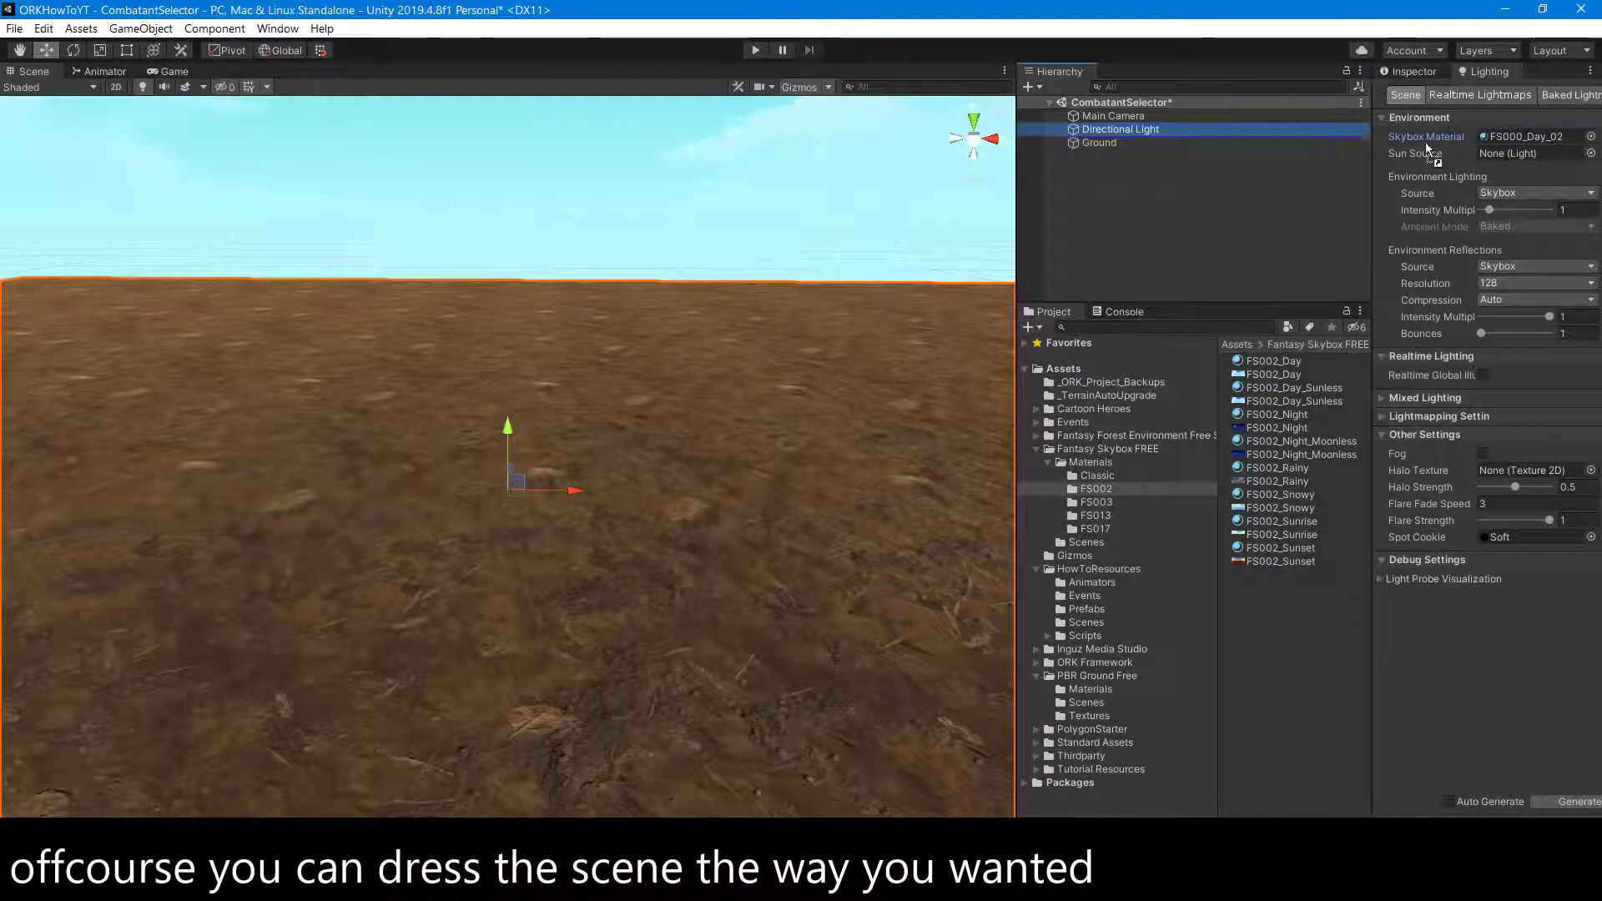
left_click_drag(1124, 127, 1534, 153)
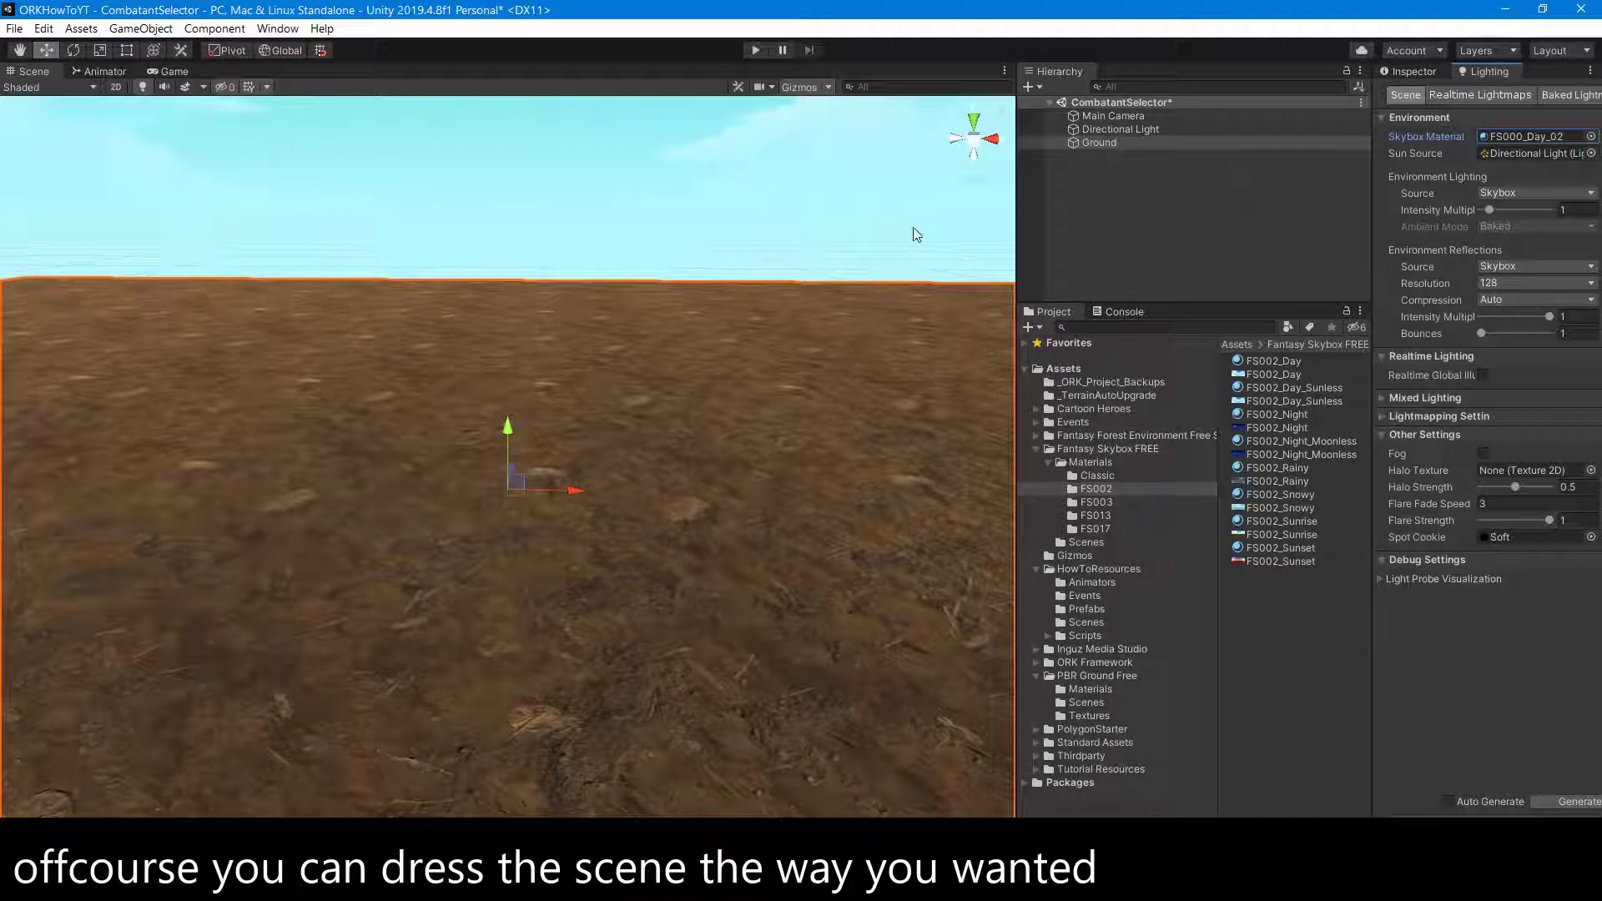
- Align Main Camera with the Scene view via GameObject > Align With View, checking the Game view
left_click(171, 74)
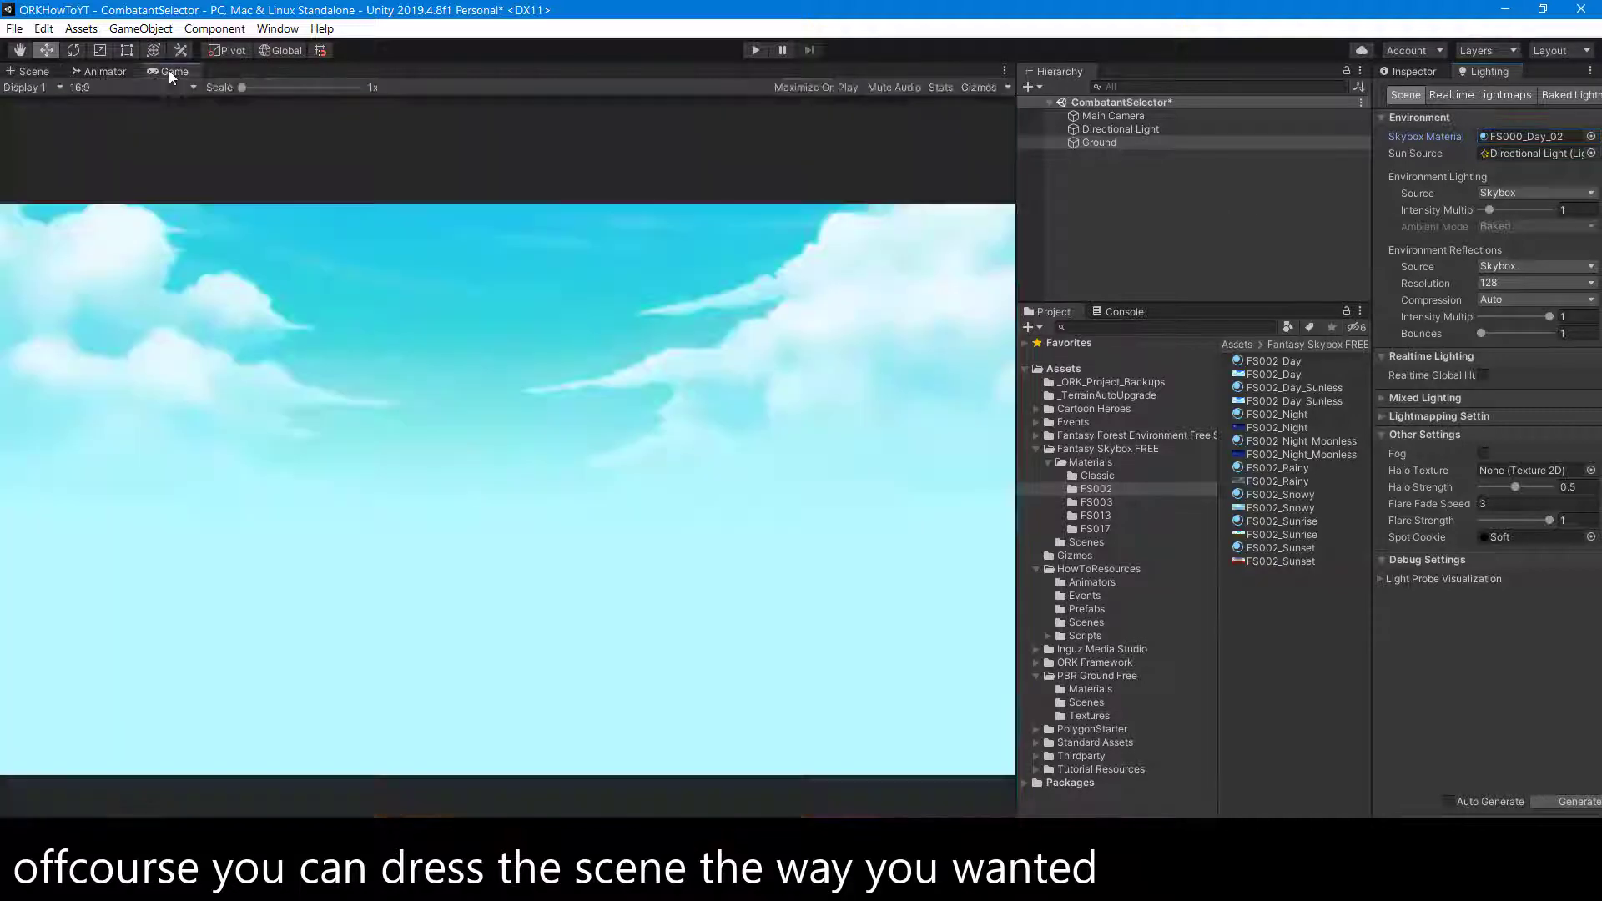
left_click(32, 73)
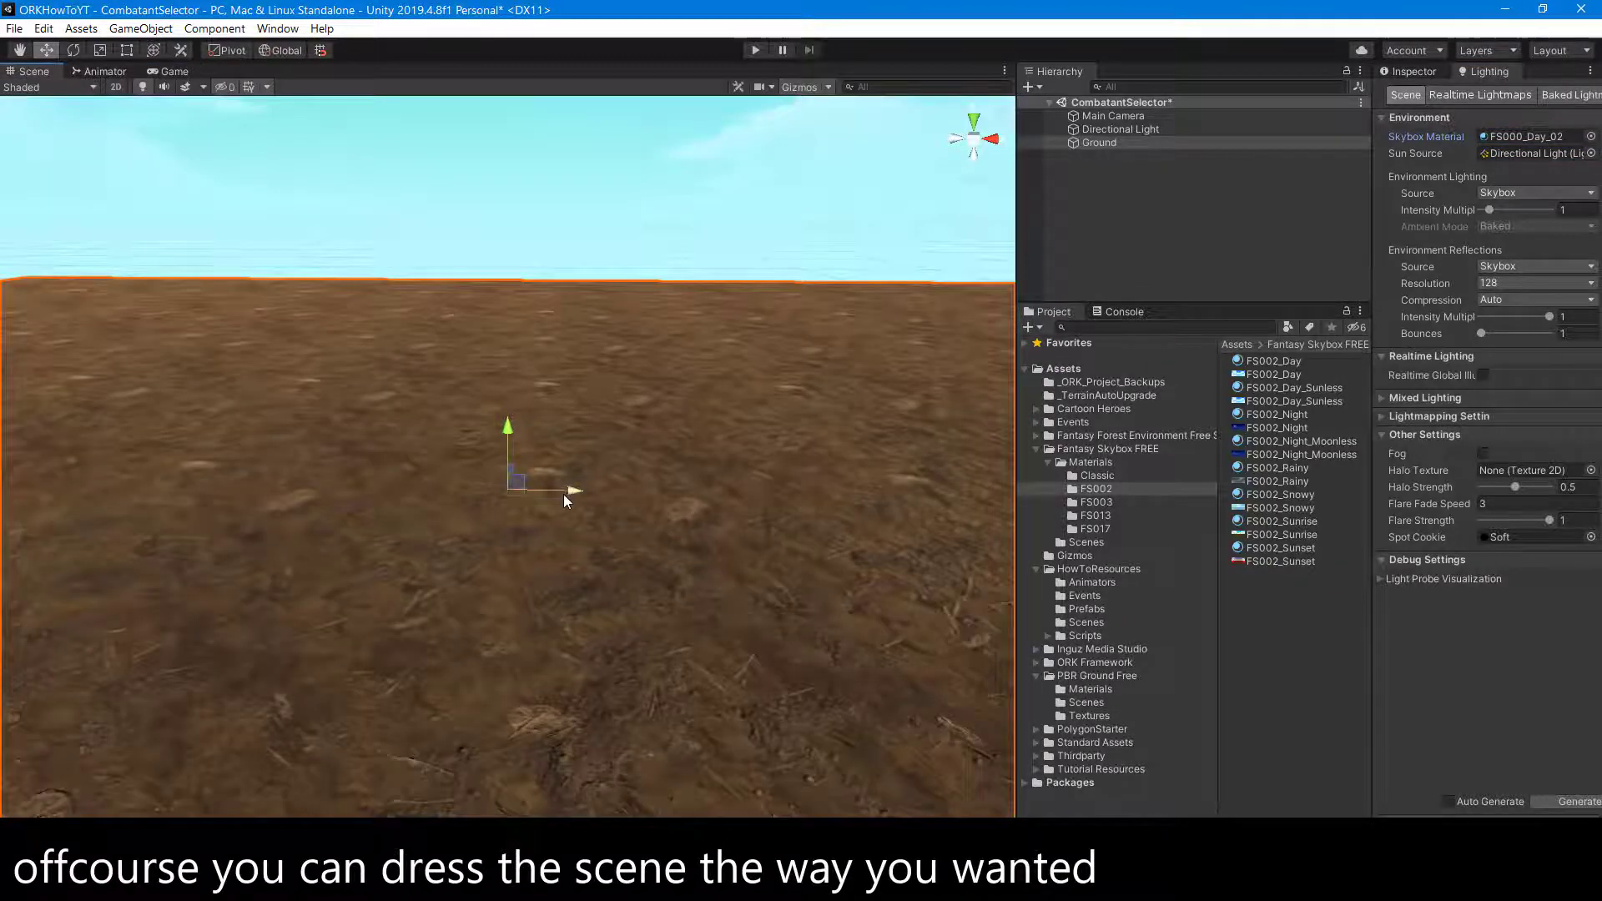
scroll(567, 494, "up", 3)
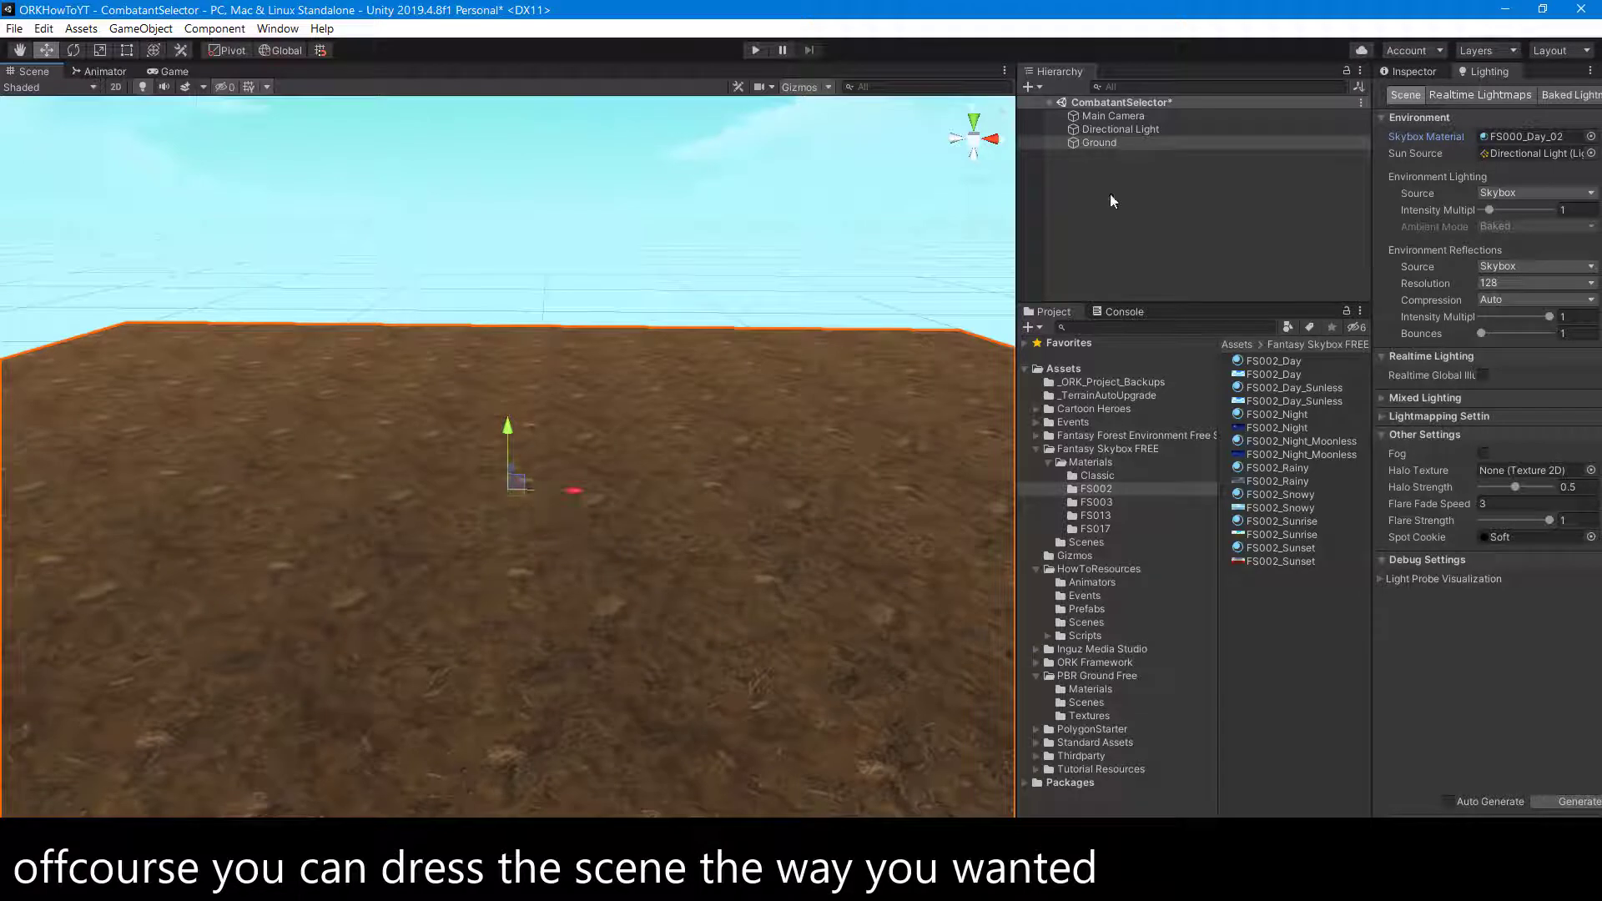
left_click(1128, 117)
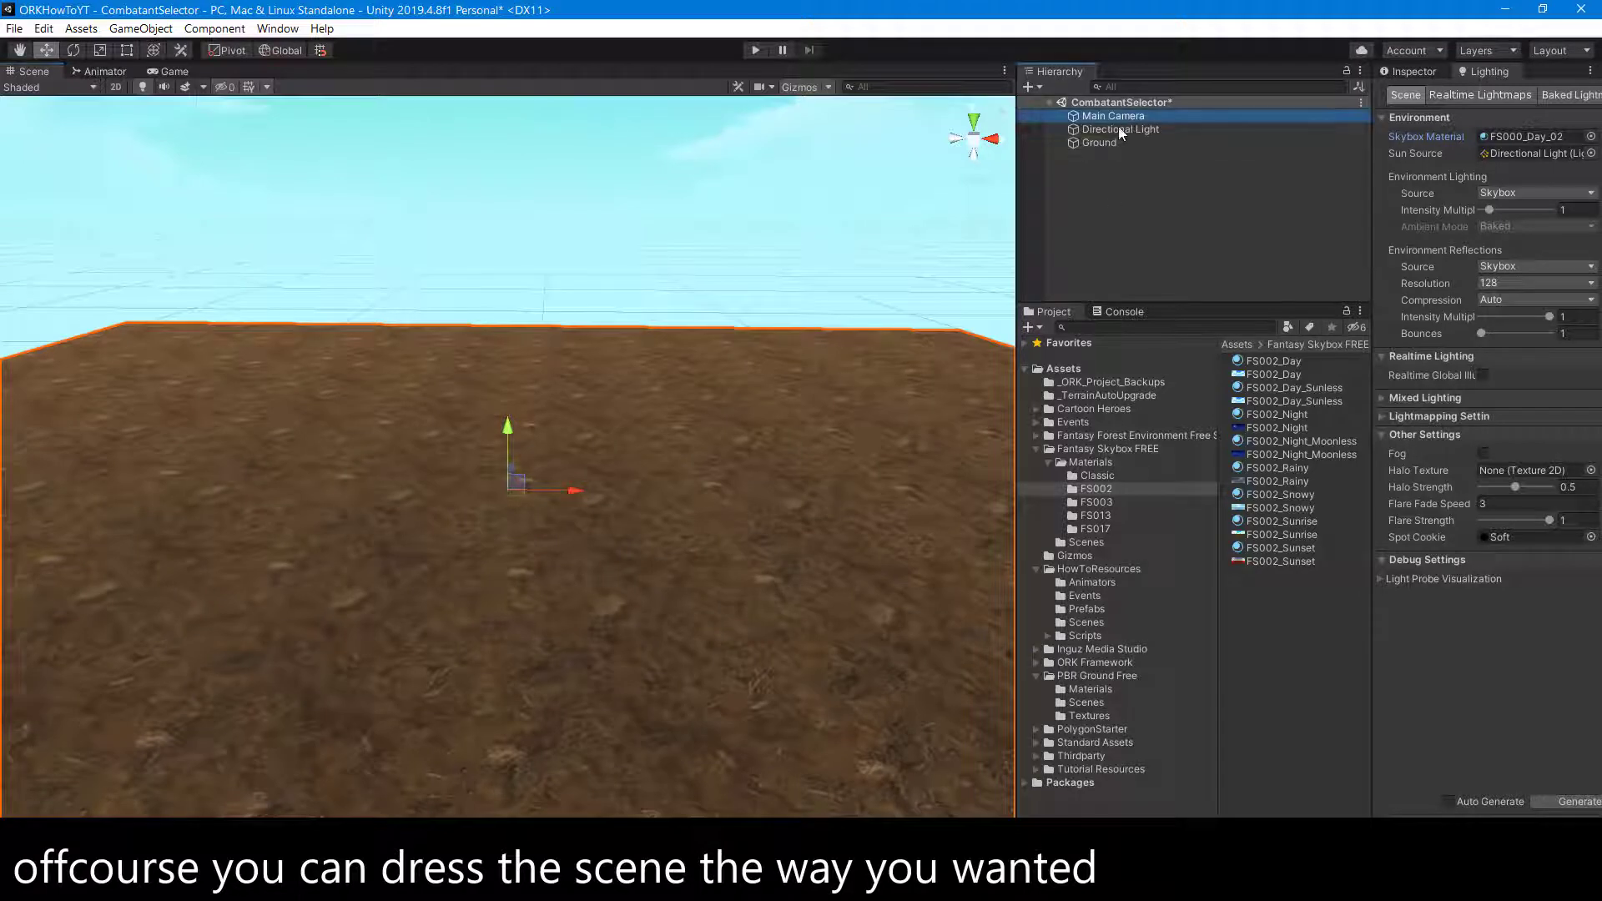
left_click(142, 29)
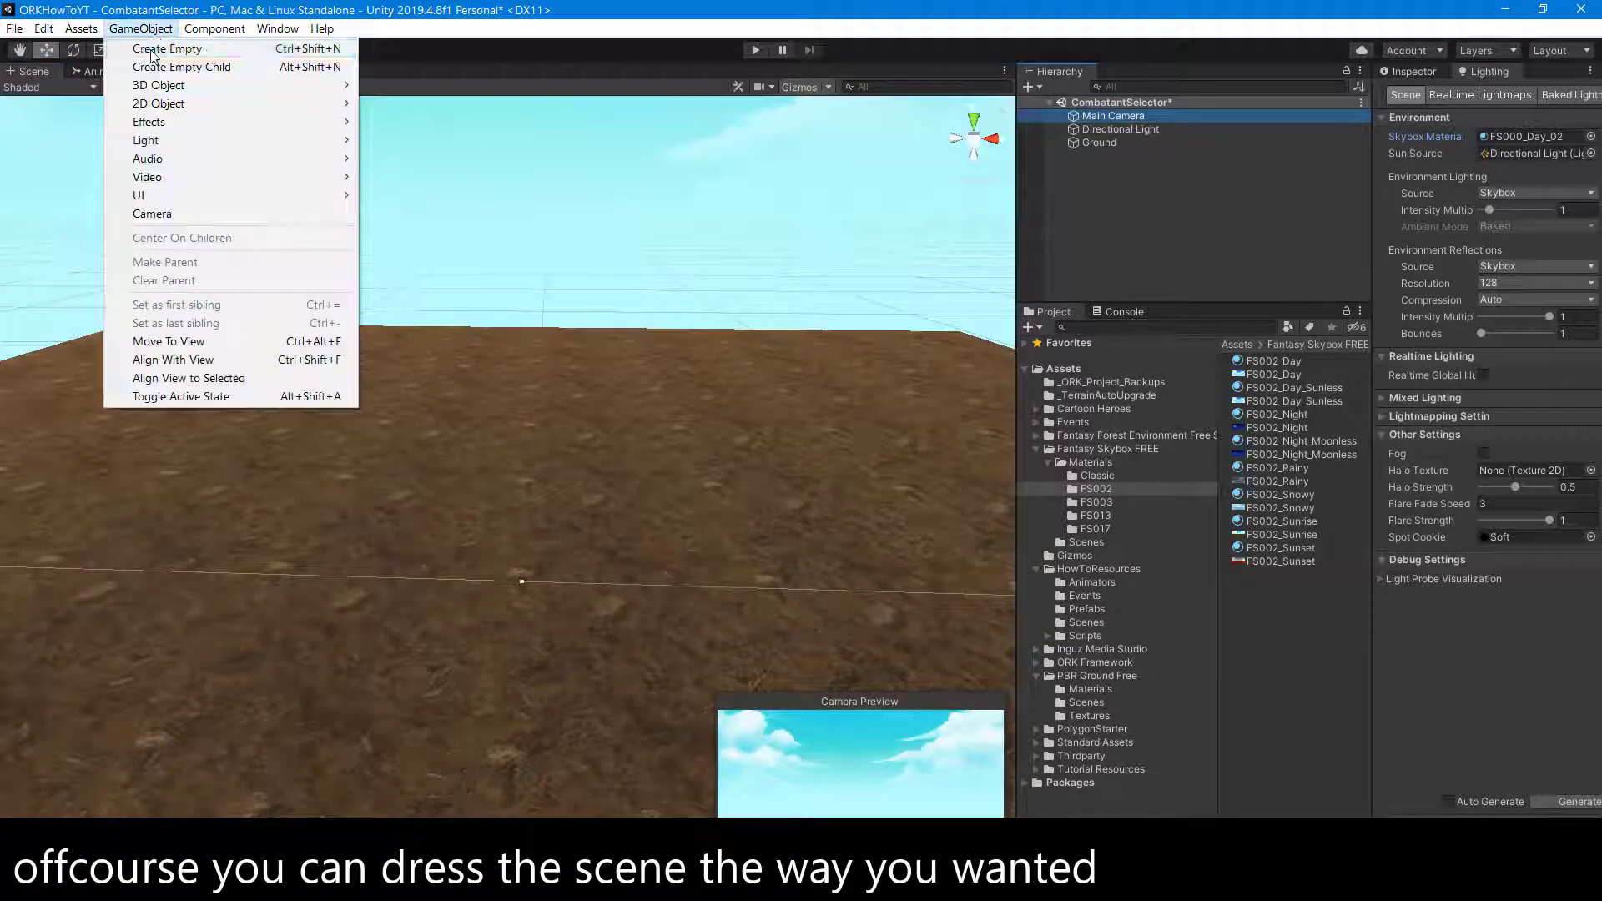
left_click(140, 364)
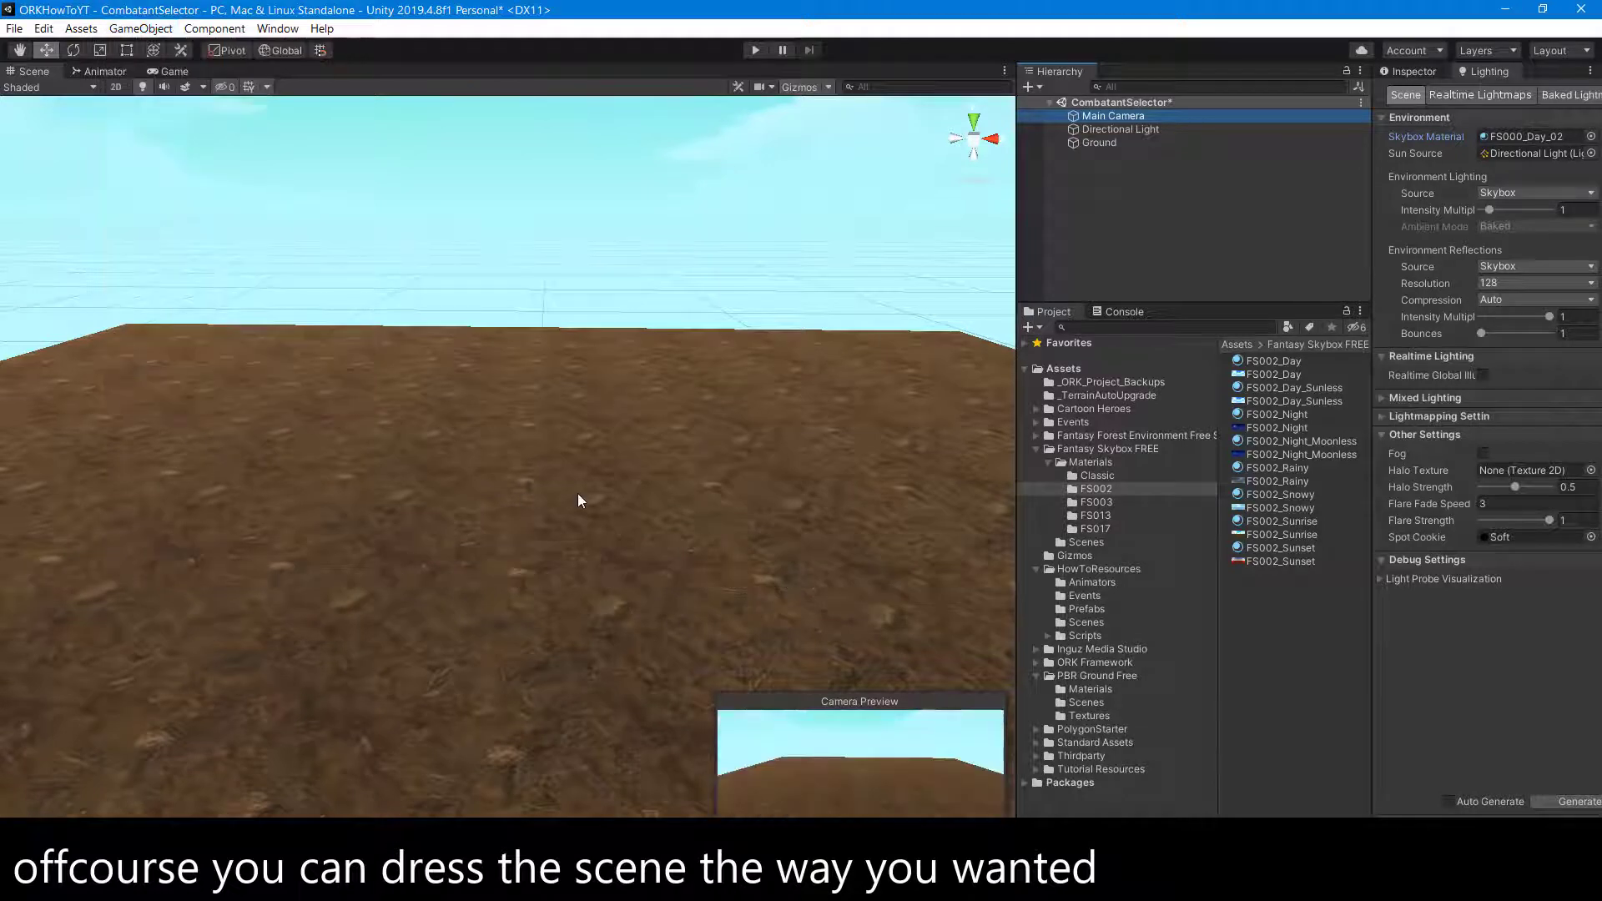
left_click(171, 72)
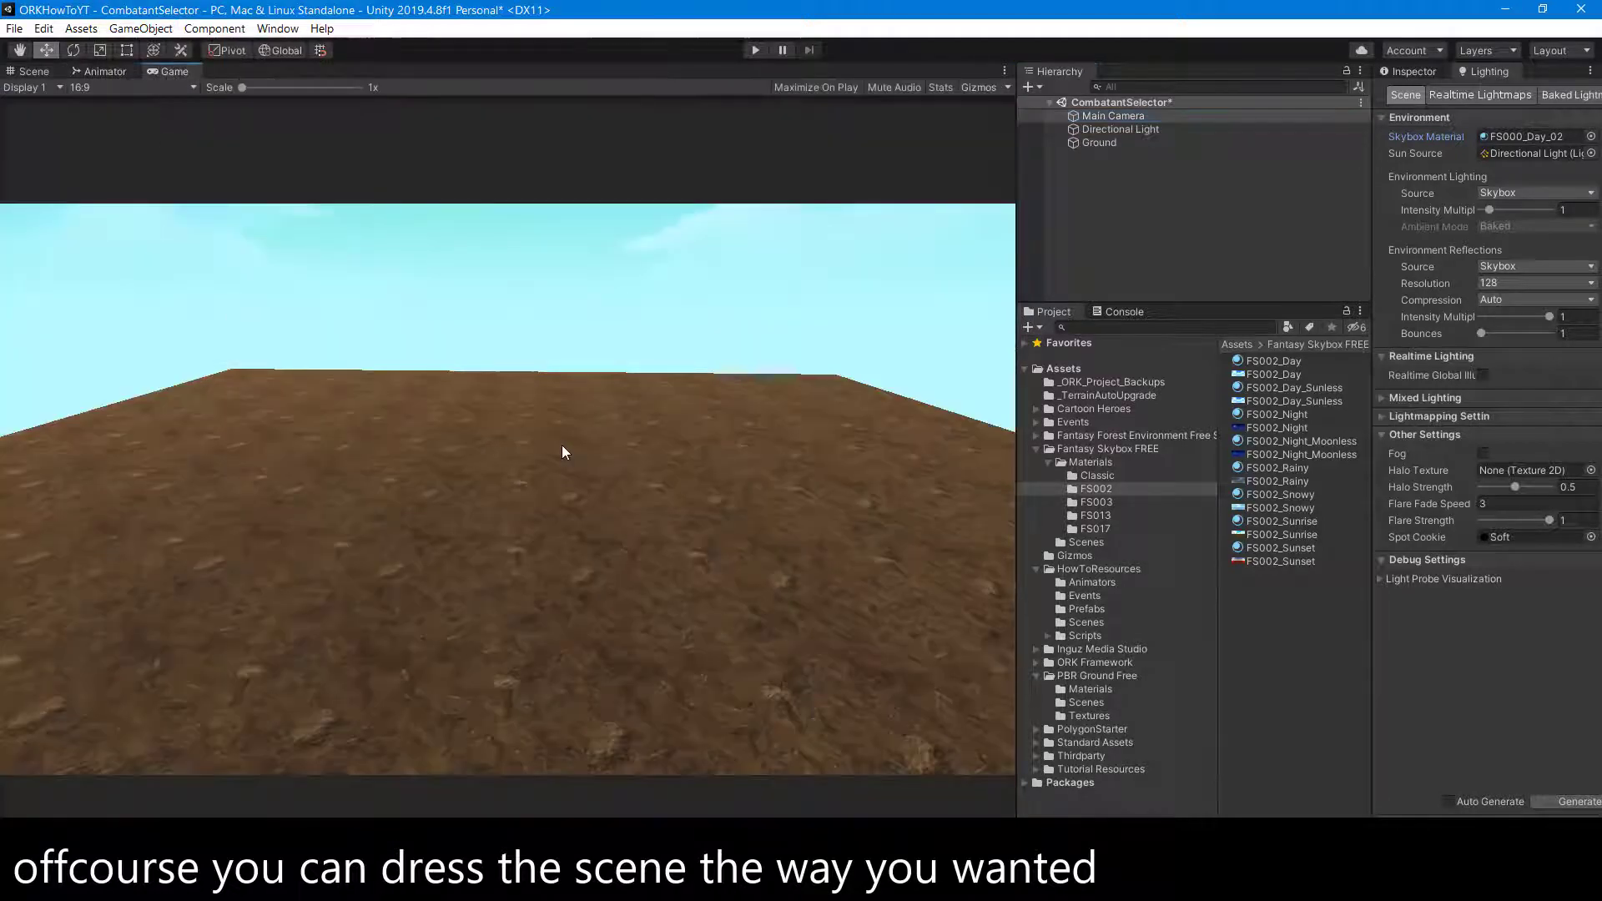
left_click(31, 72)
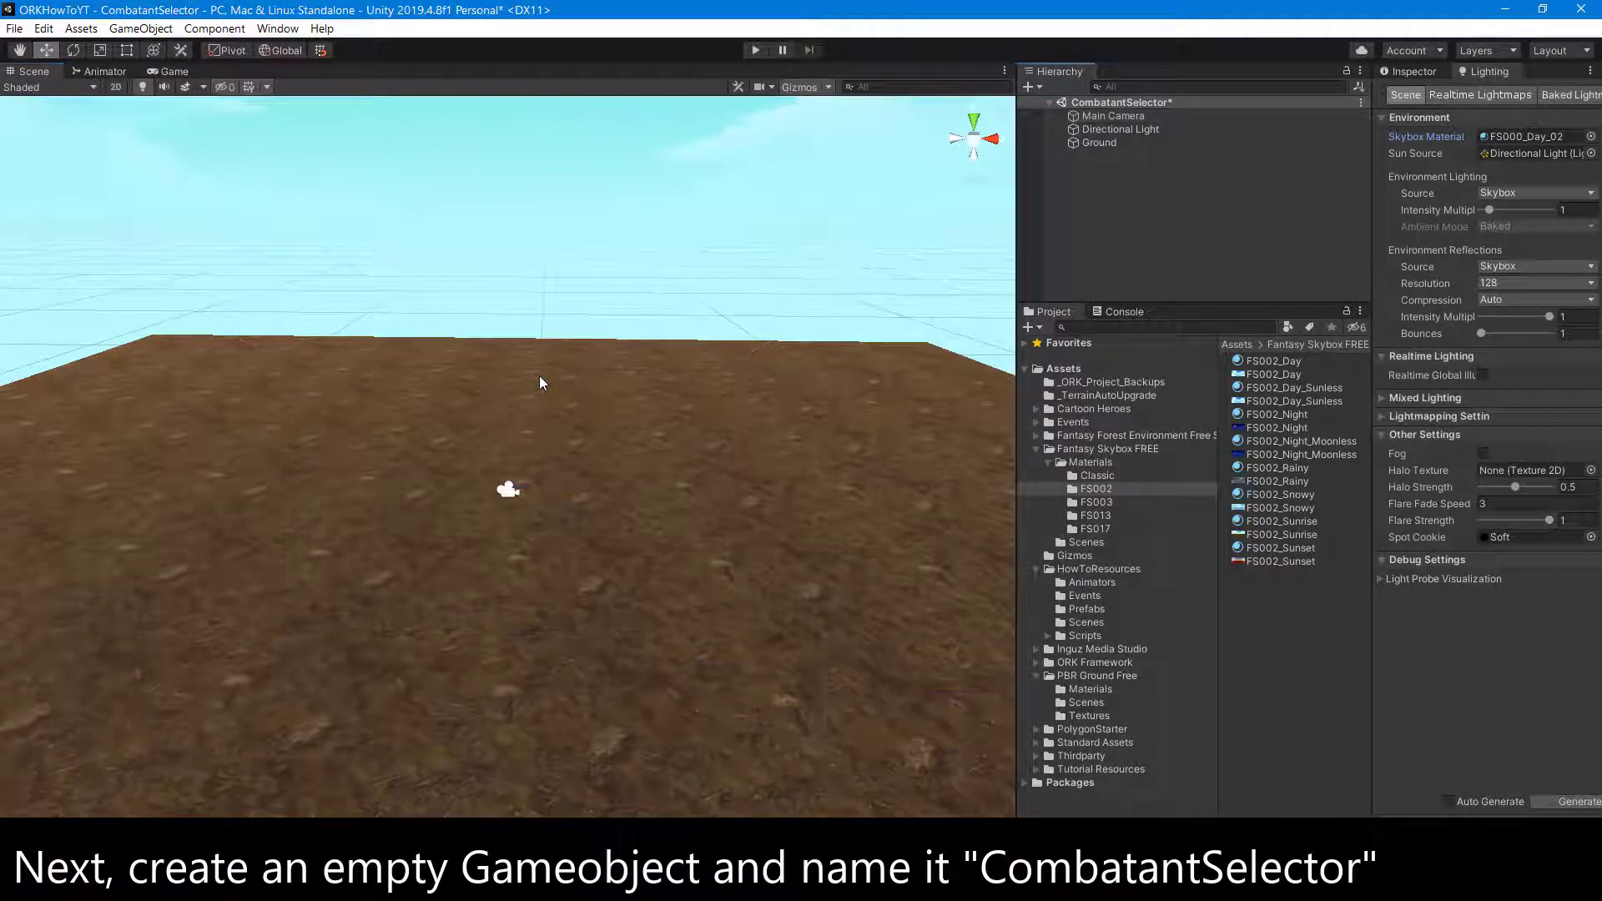
- Create an empty GameObject named CombatantSelector and reset its Transform to 0, 0, 0
right_click(1083, 192)
left_click(1137, 343)
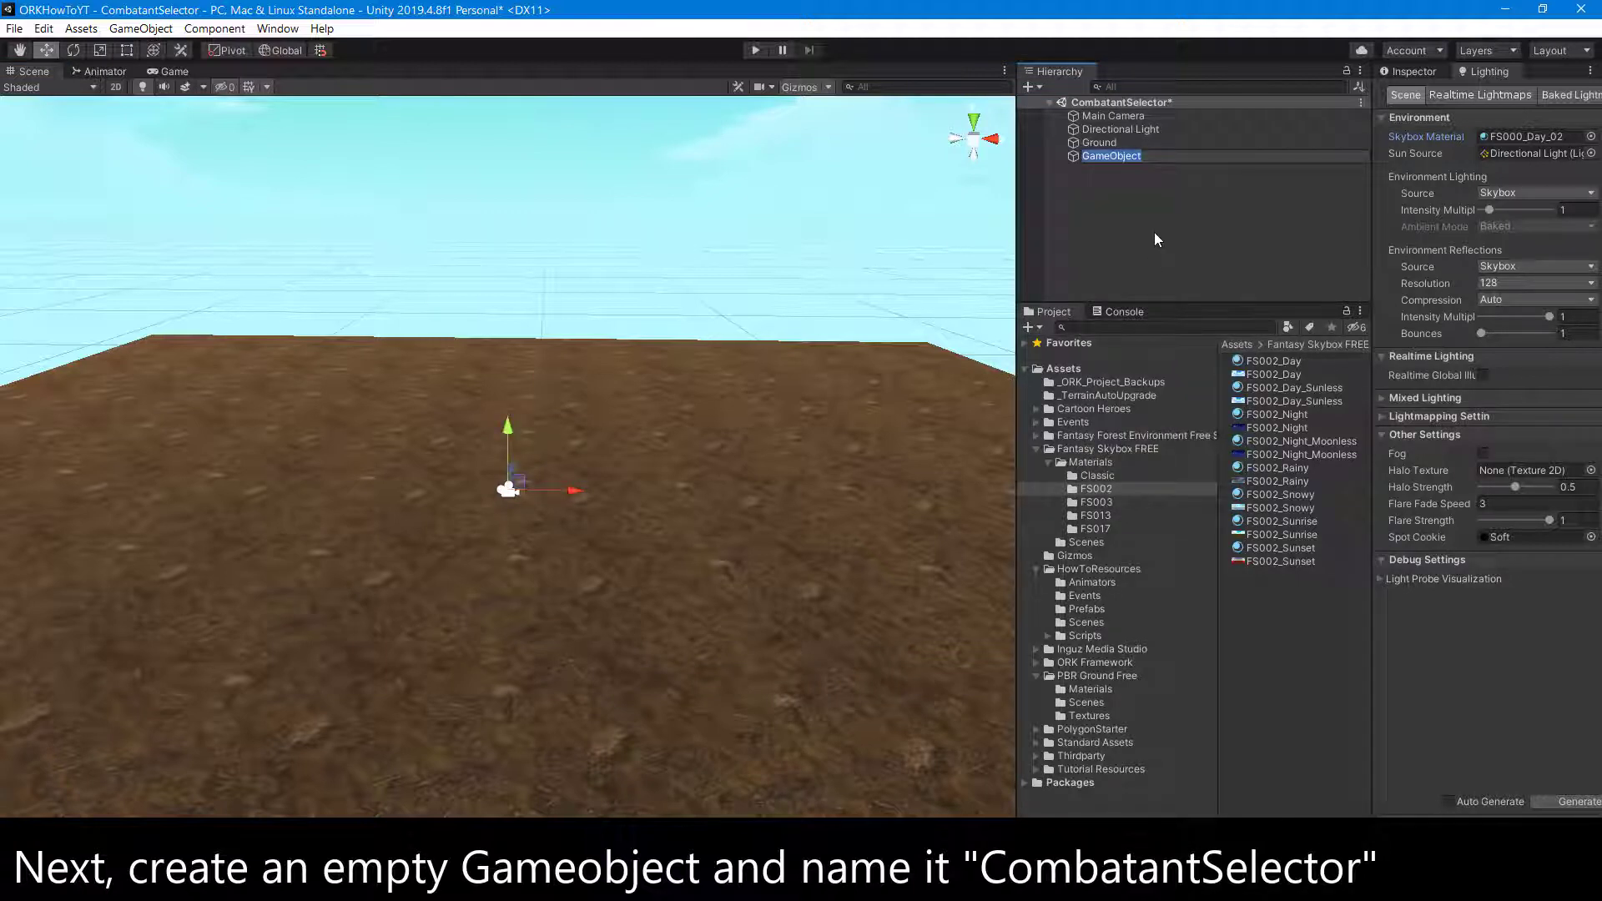
type("Comba")
type("tant")
type("Sele")
type("ctor")
key("Return")
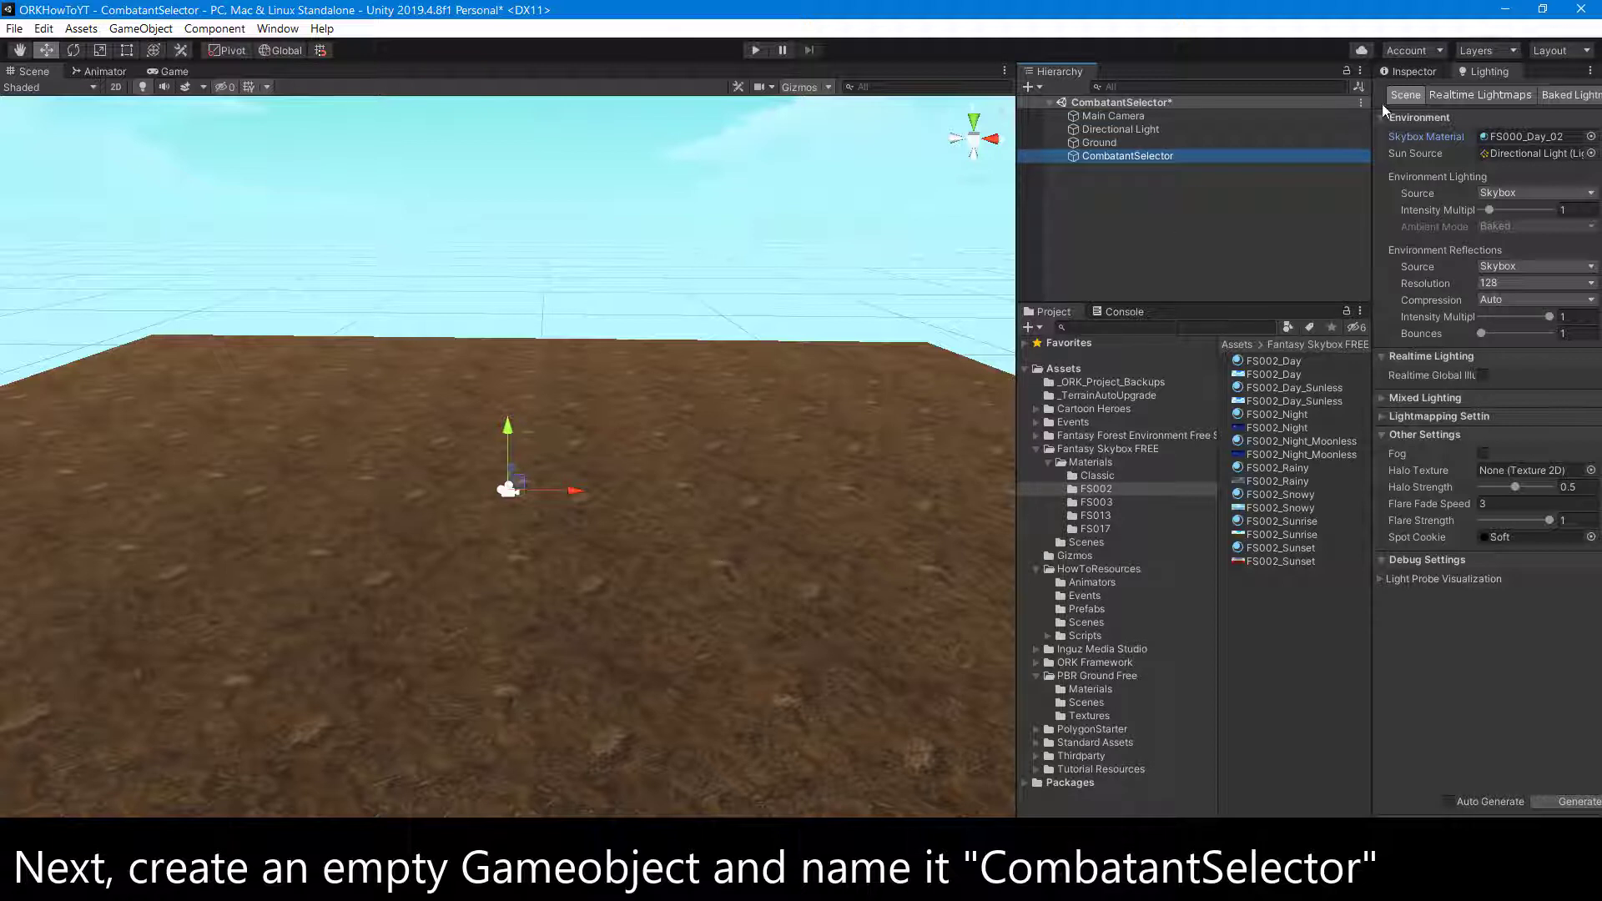
left_click(1399, 73)
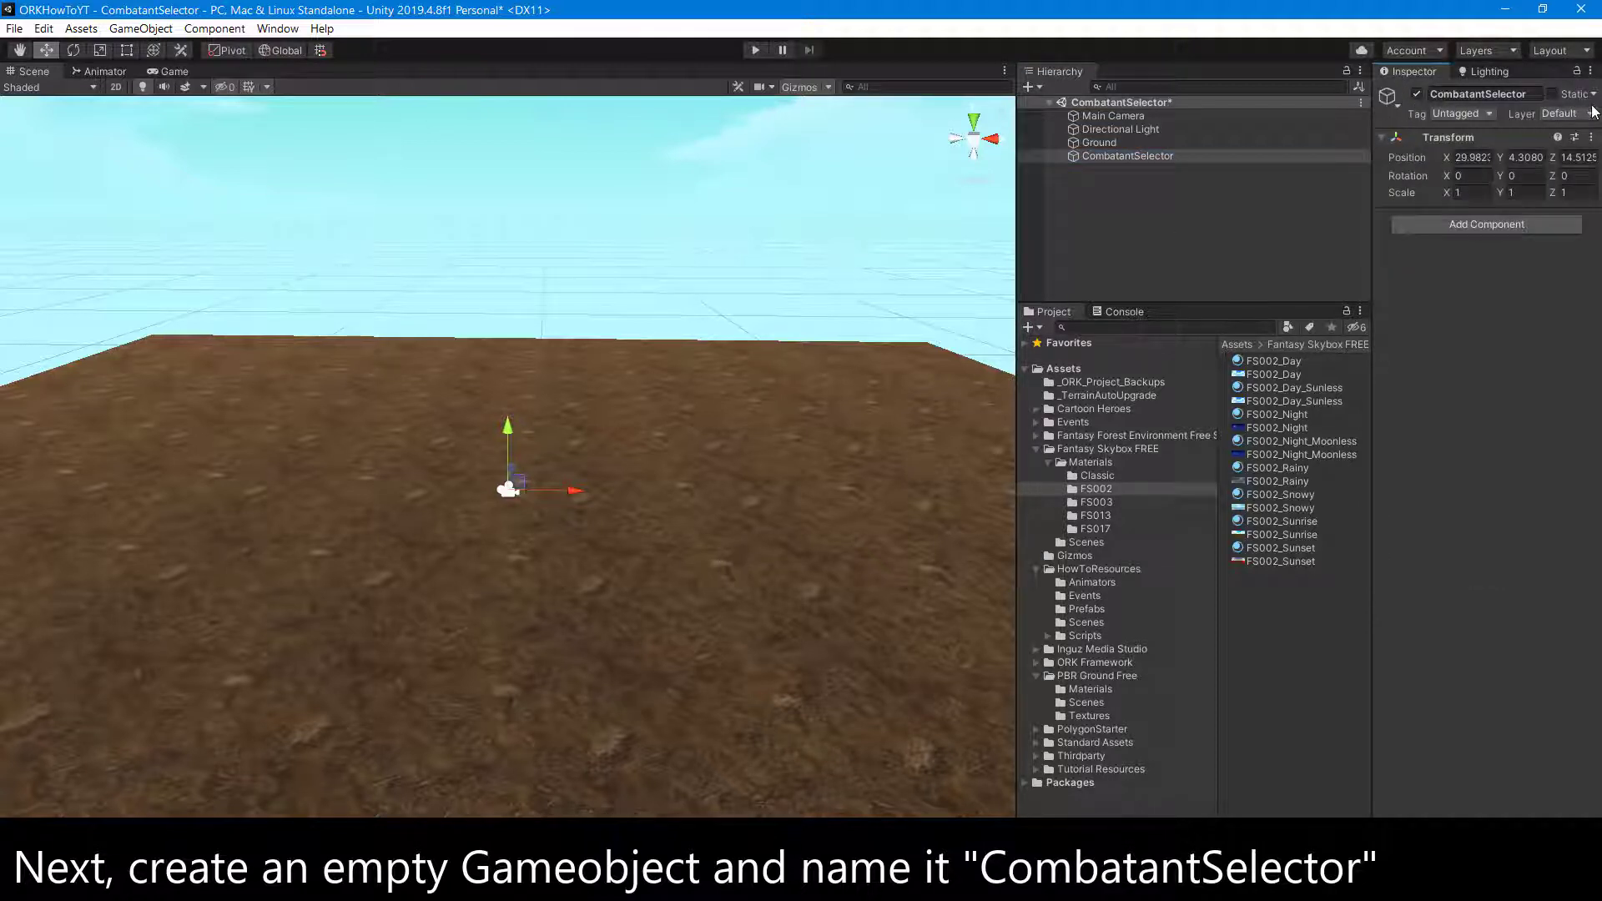
left_click(1591, 137)
left_click(1557, 155)
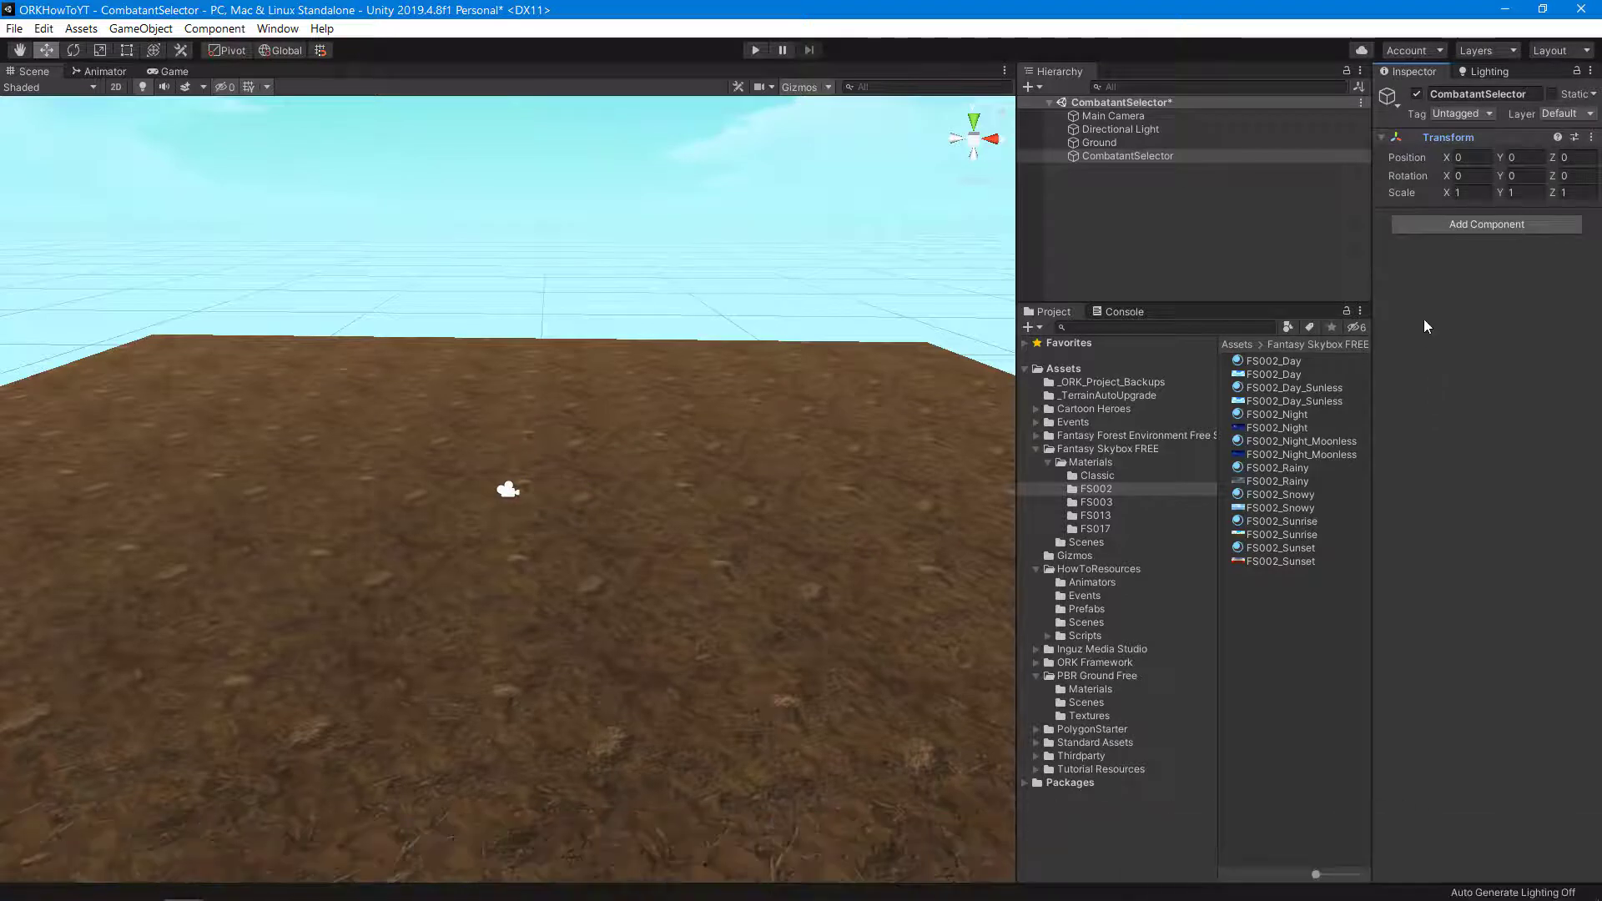
left_click(1036, 449)
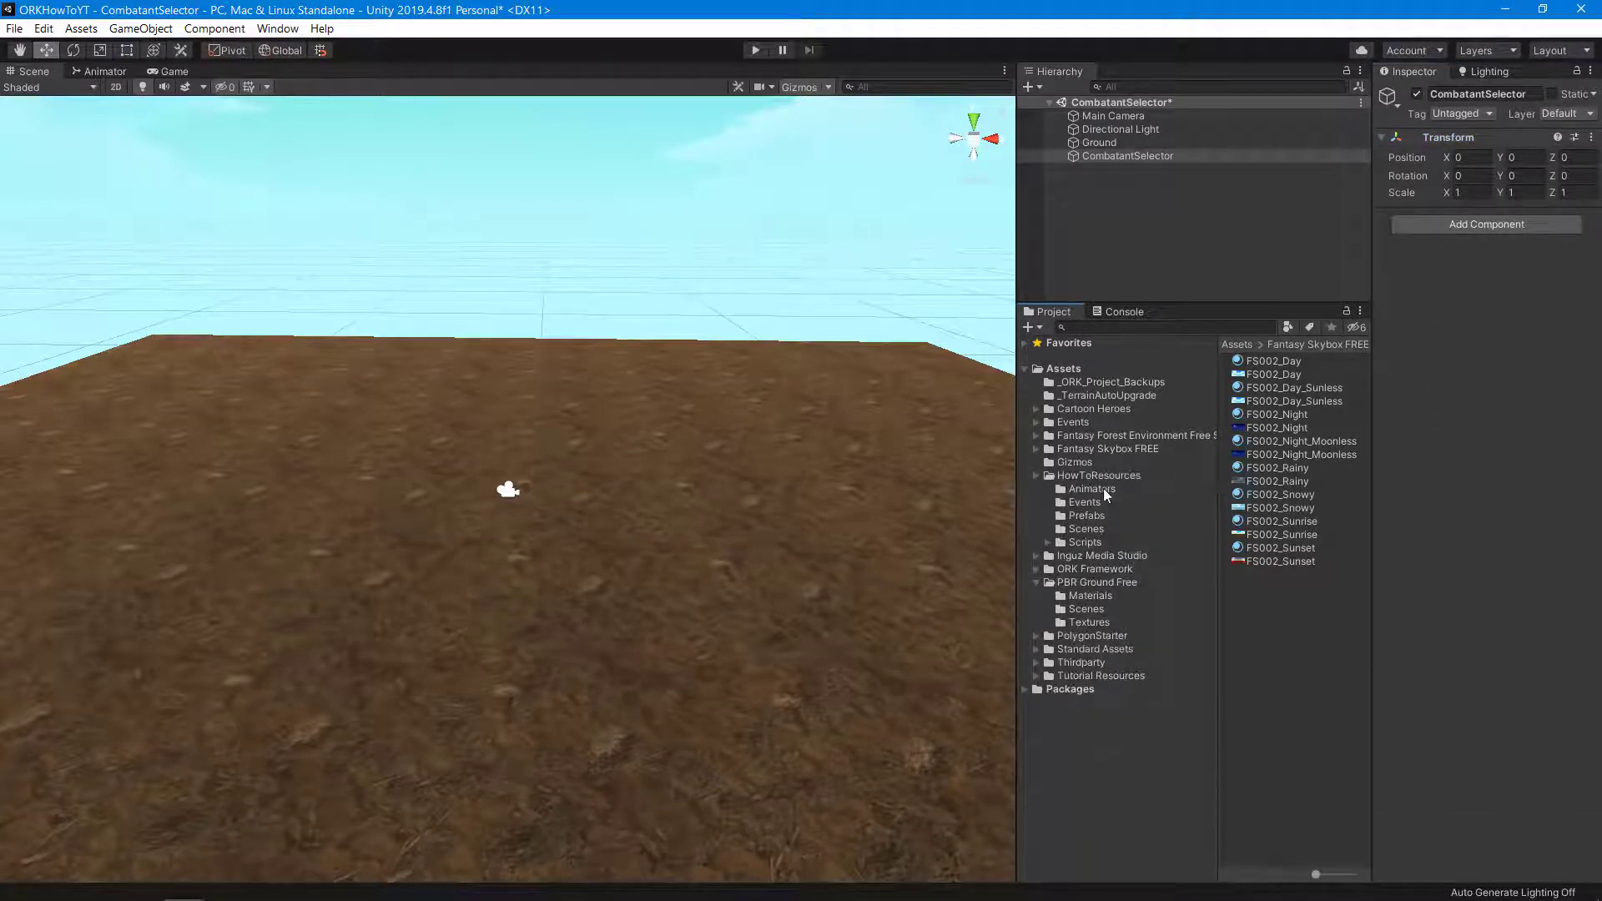
- Create a C# script named CombatantSelector in HowToResources/Scripts
left_click(1085, 543)
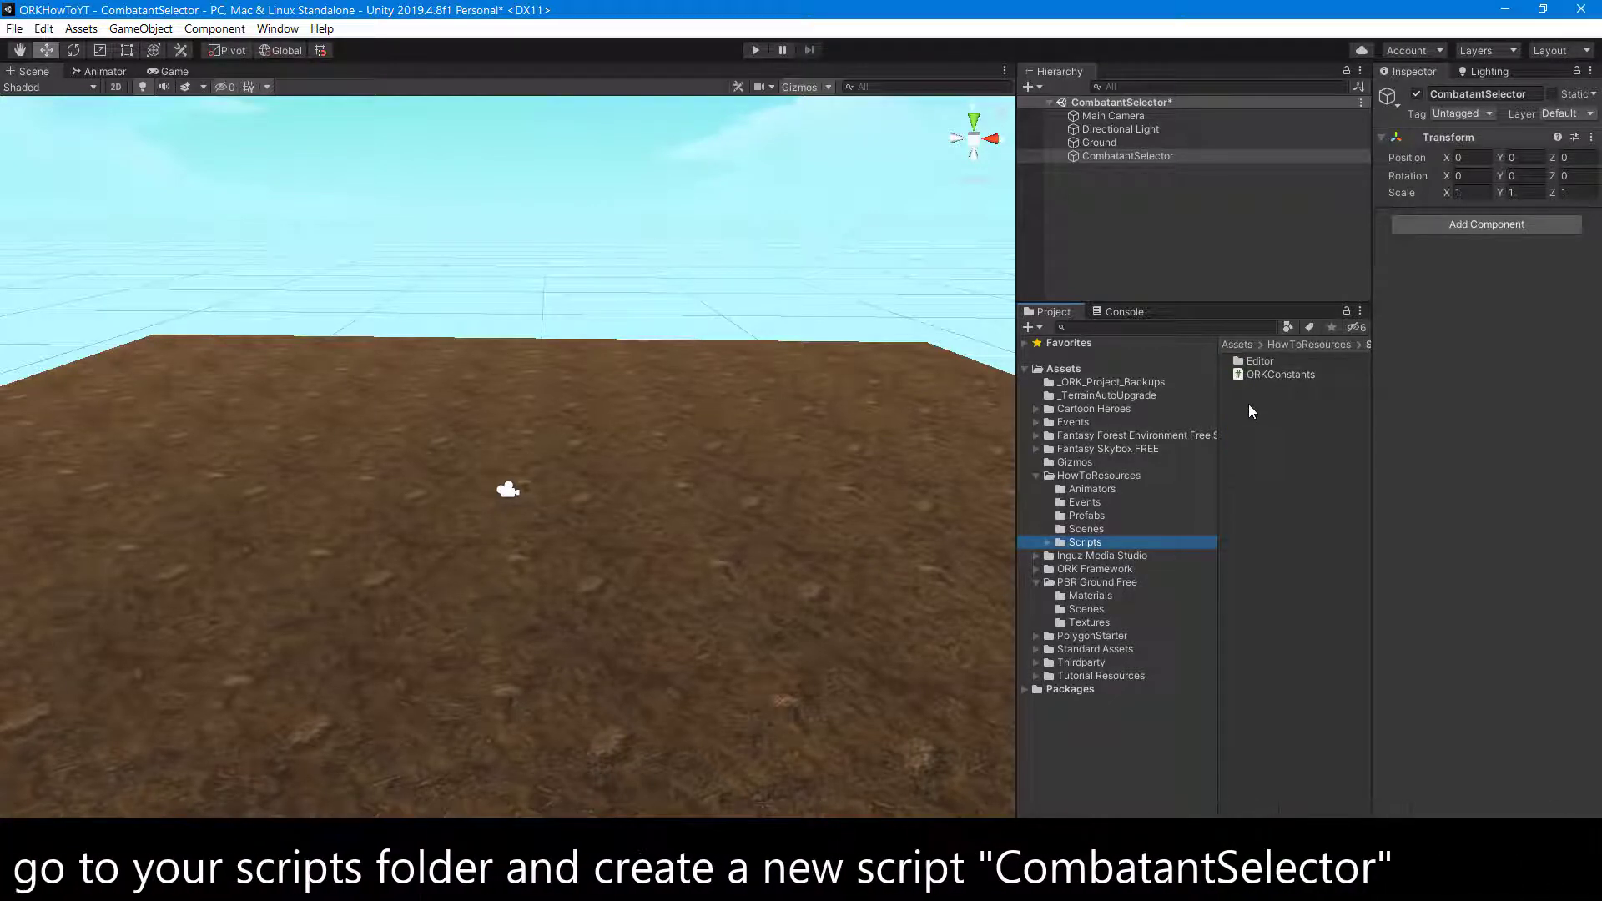
right_click(1250, 406)
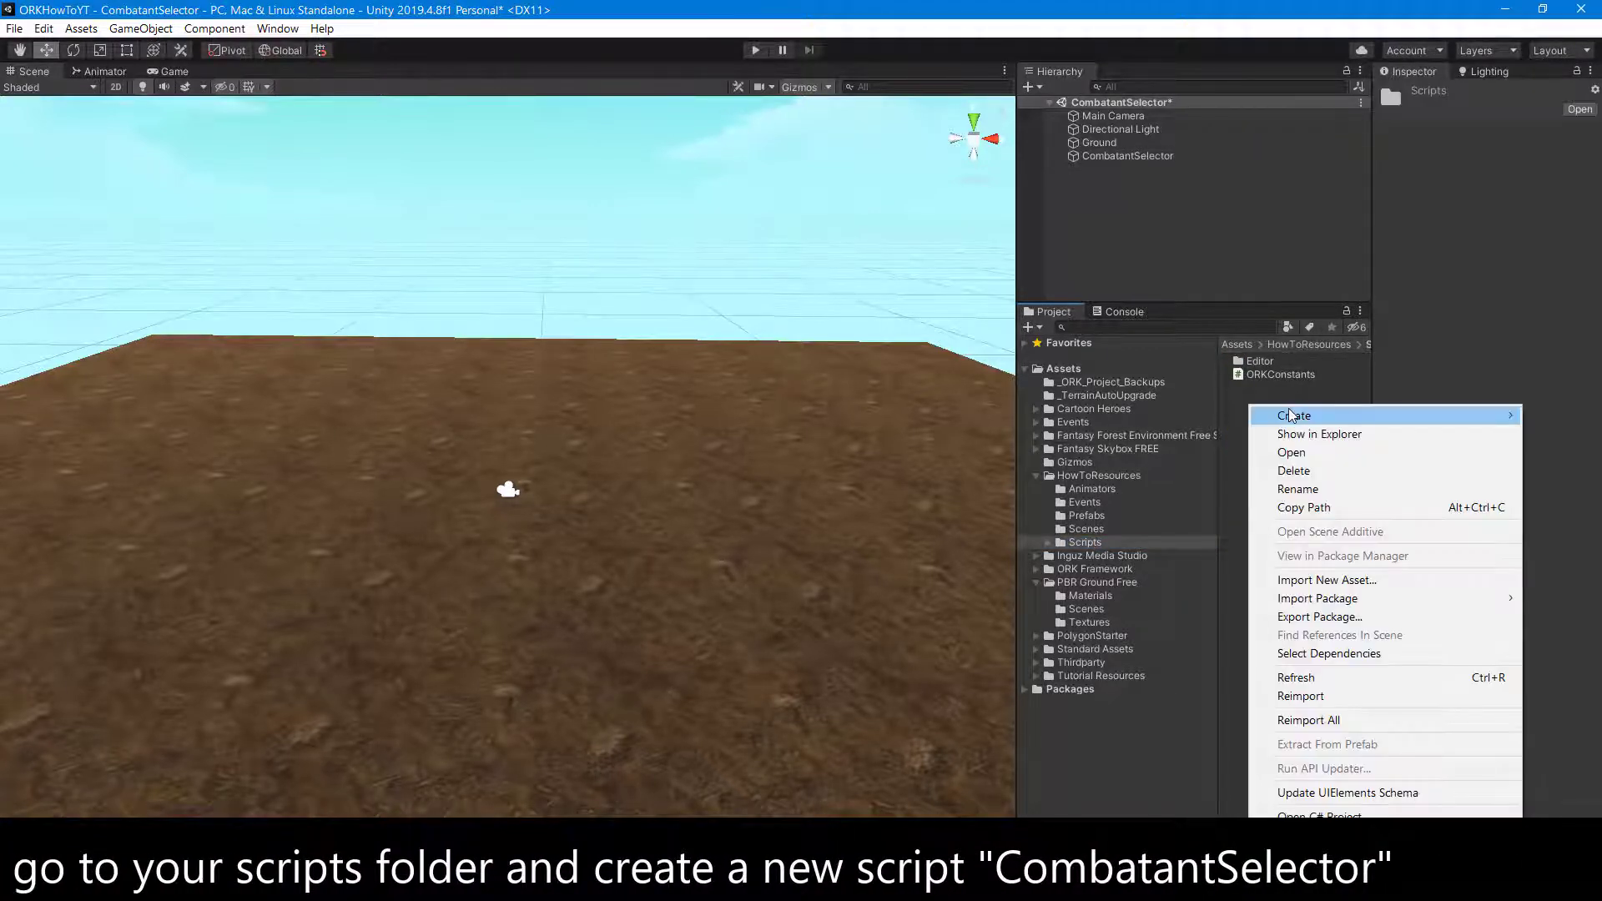
mouse_move(1291, 415)
left_click(1115, 224)
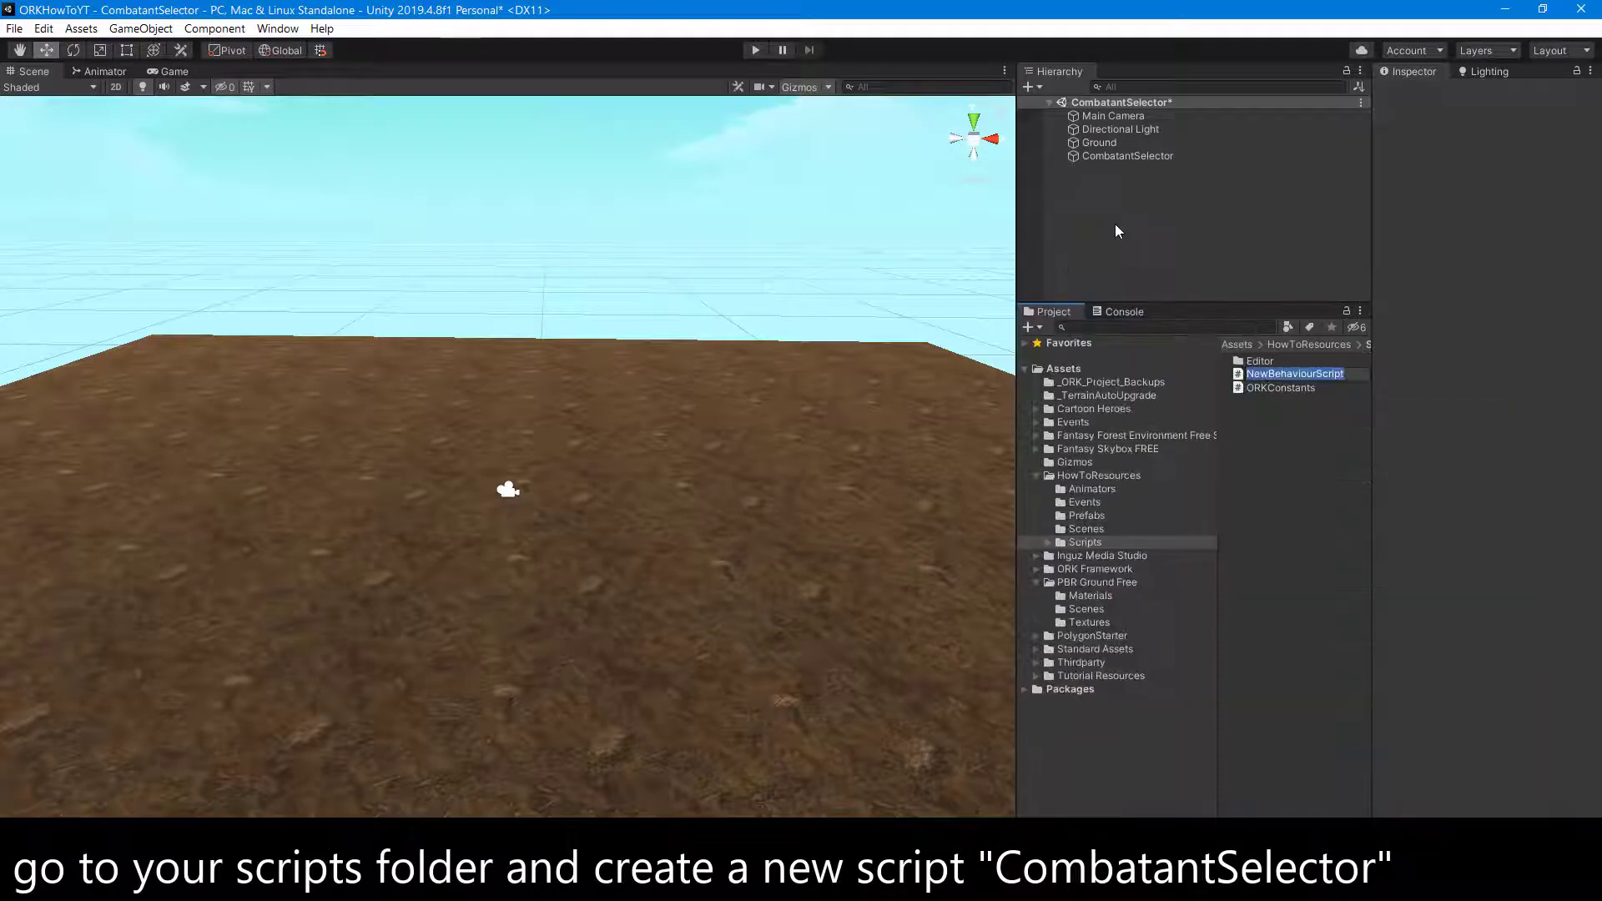
key("Escape")
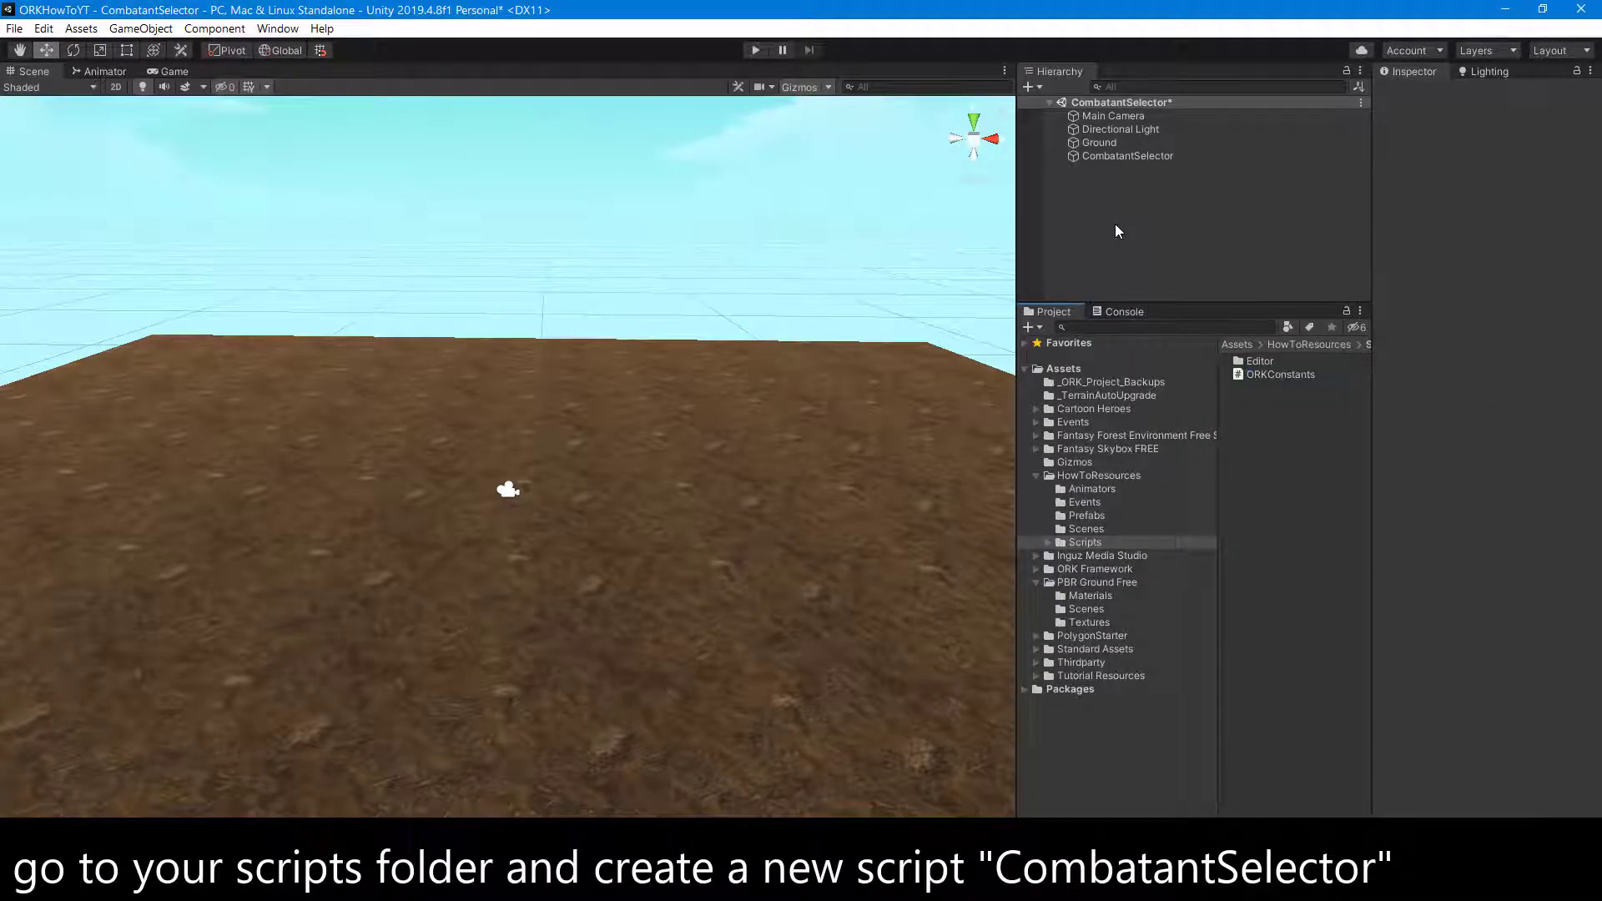
right_click(1259, 433)
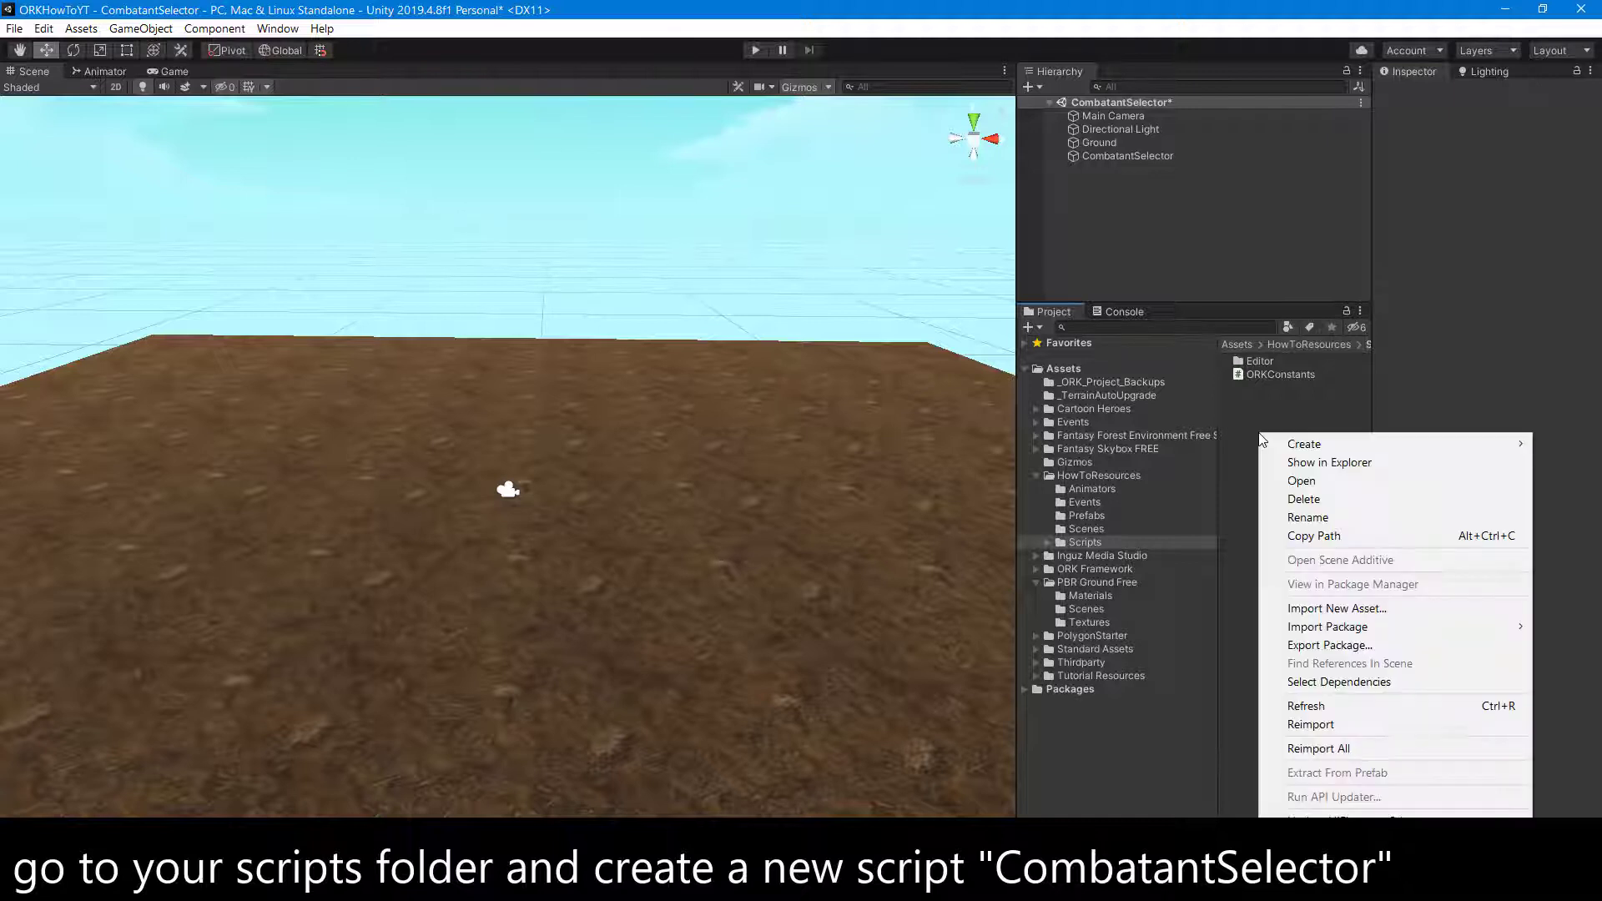
mouse_move(1279, 448)
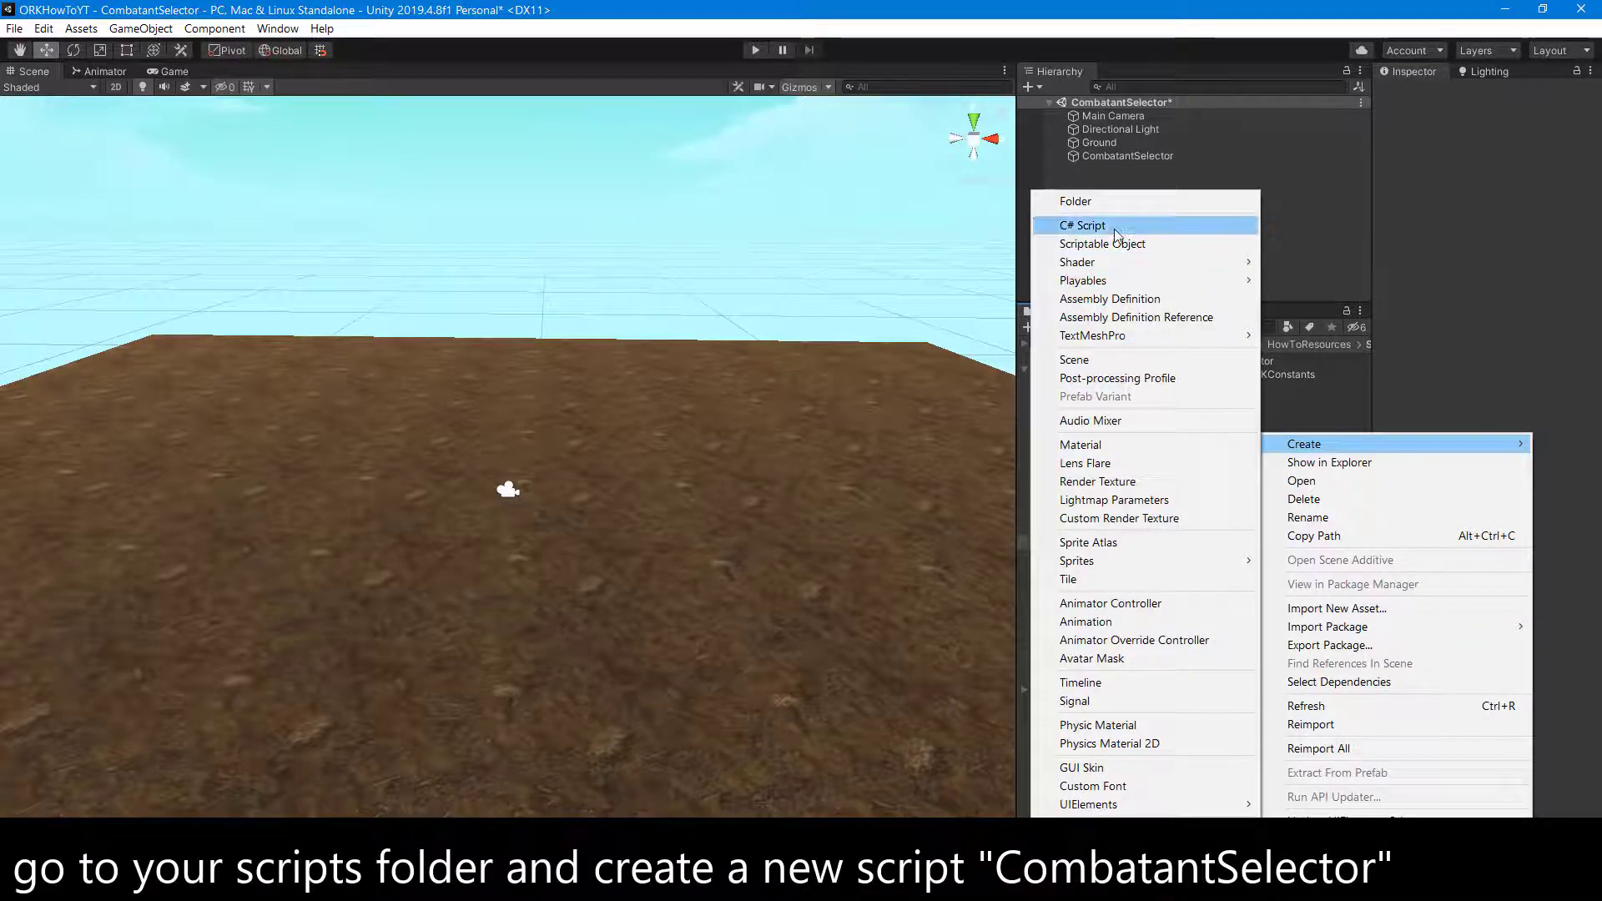
left_click(1116, 227)
type("Com")
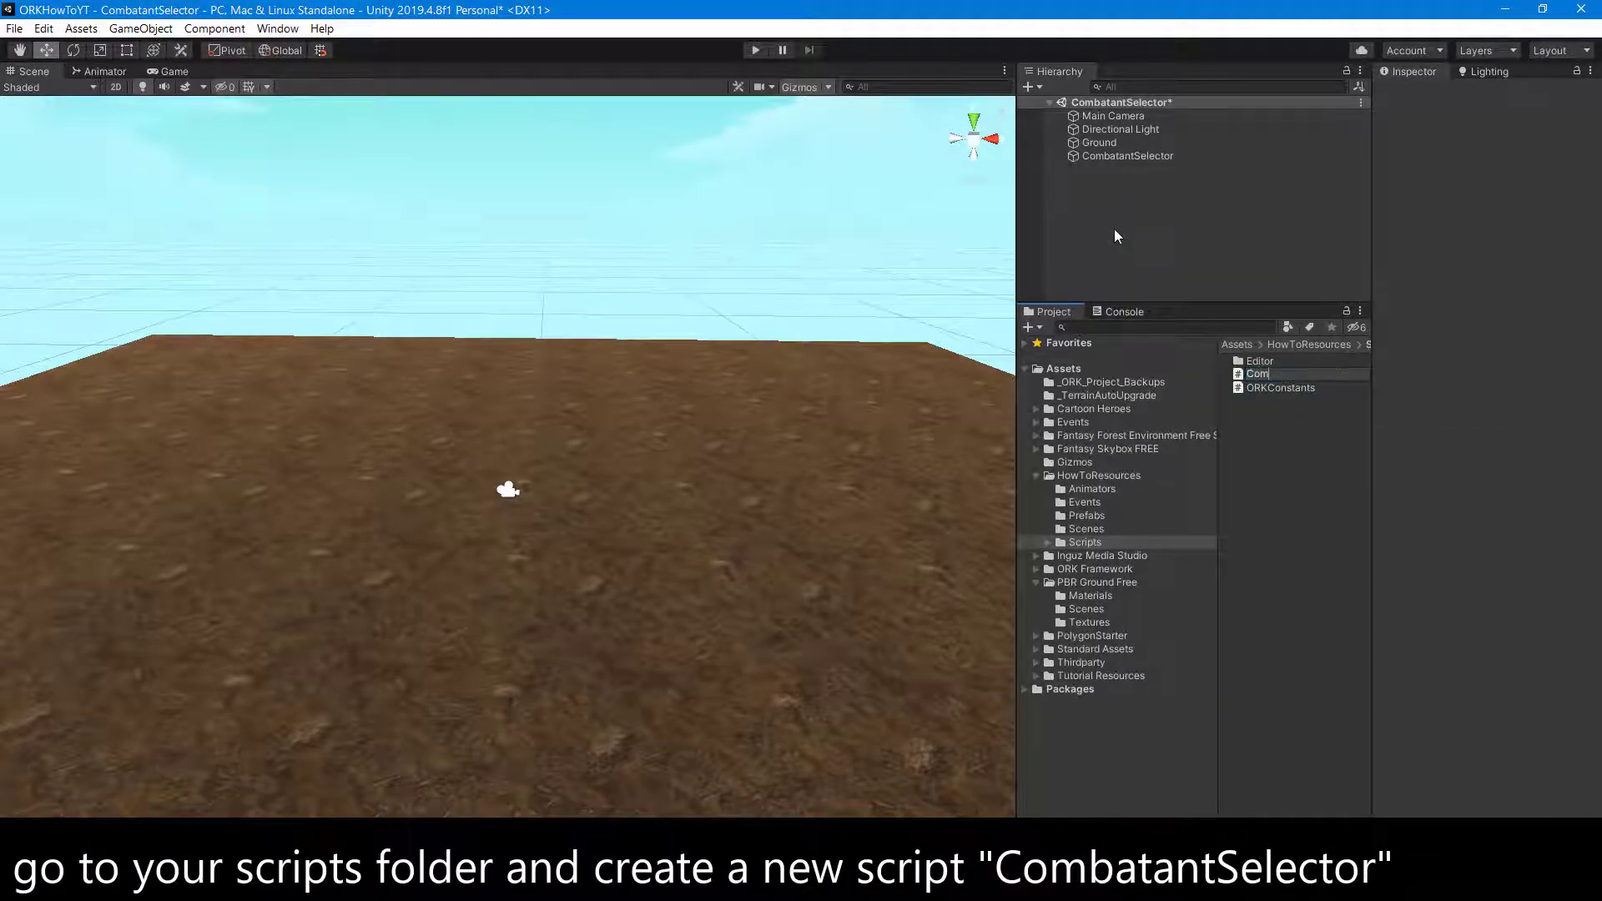
type("batan")
type("tSelector")
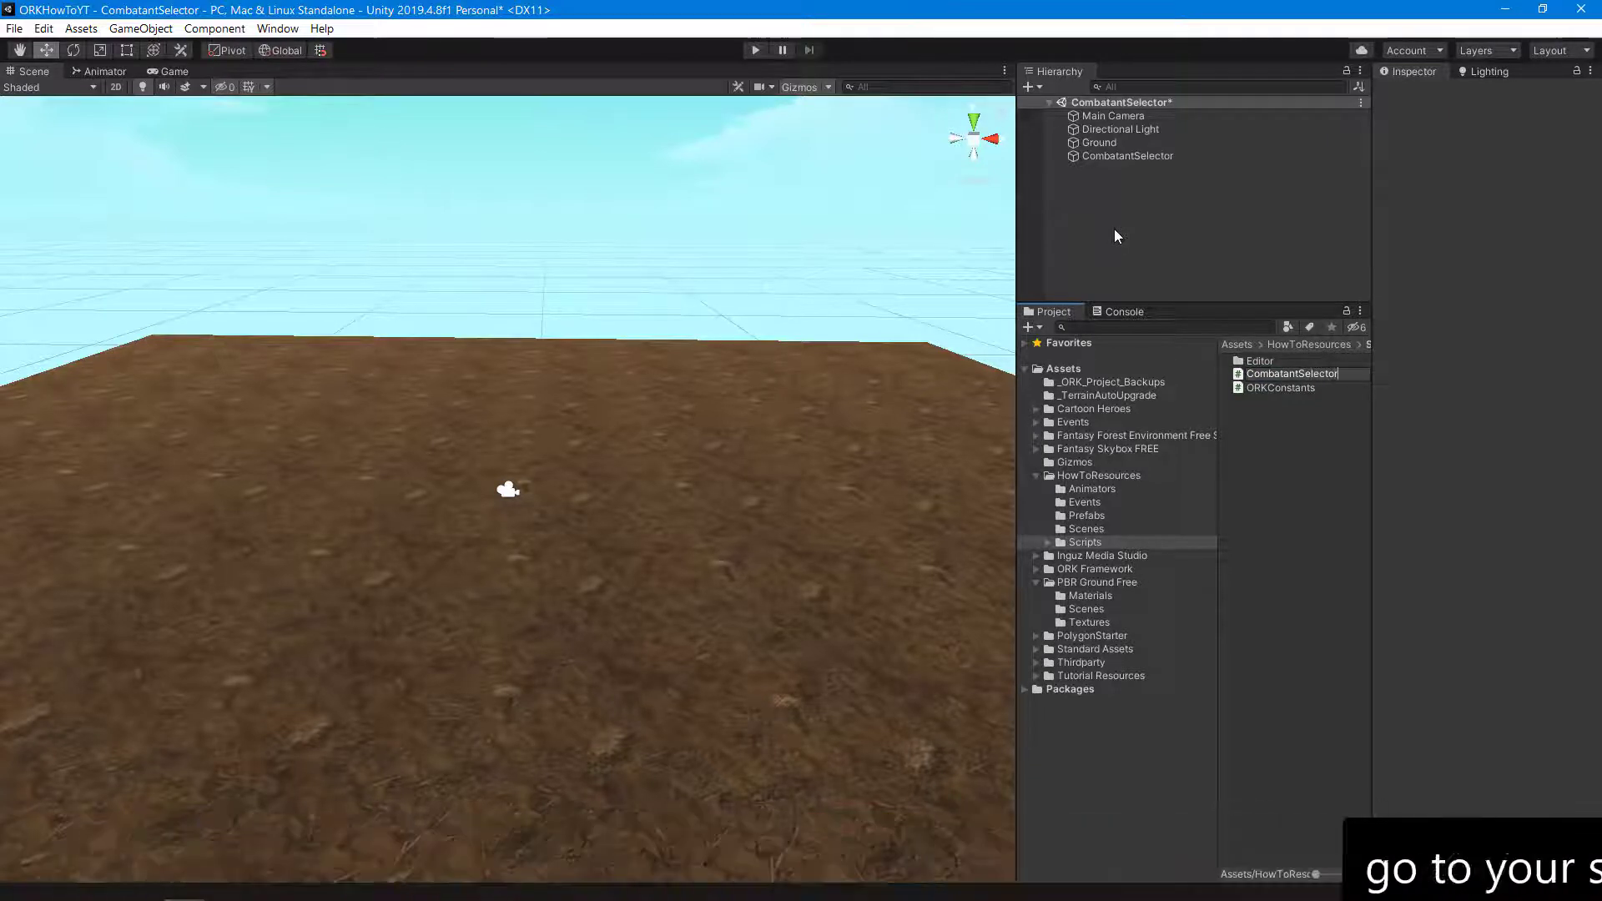
key("Return")
- Attach the CombatantSelector script as a component on the CombatantSelector object
left_click(1126, 157)
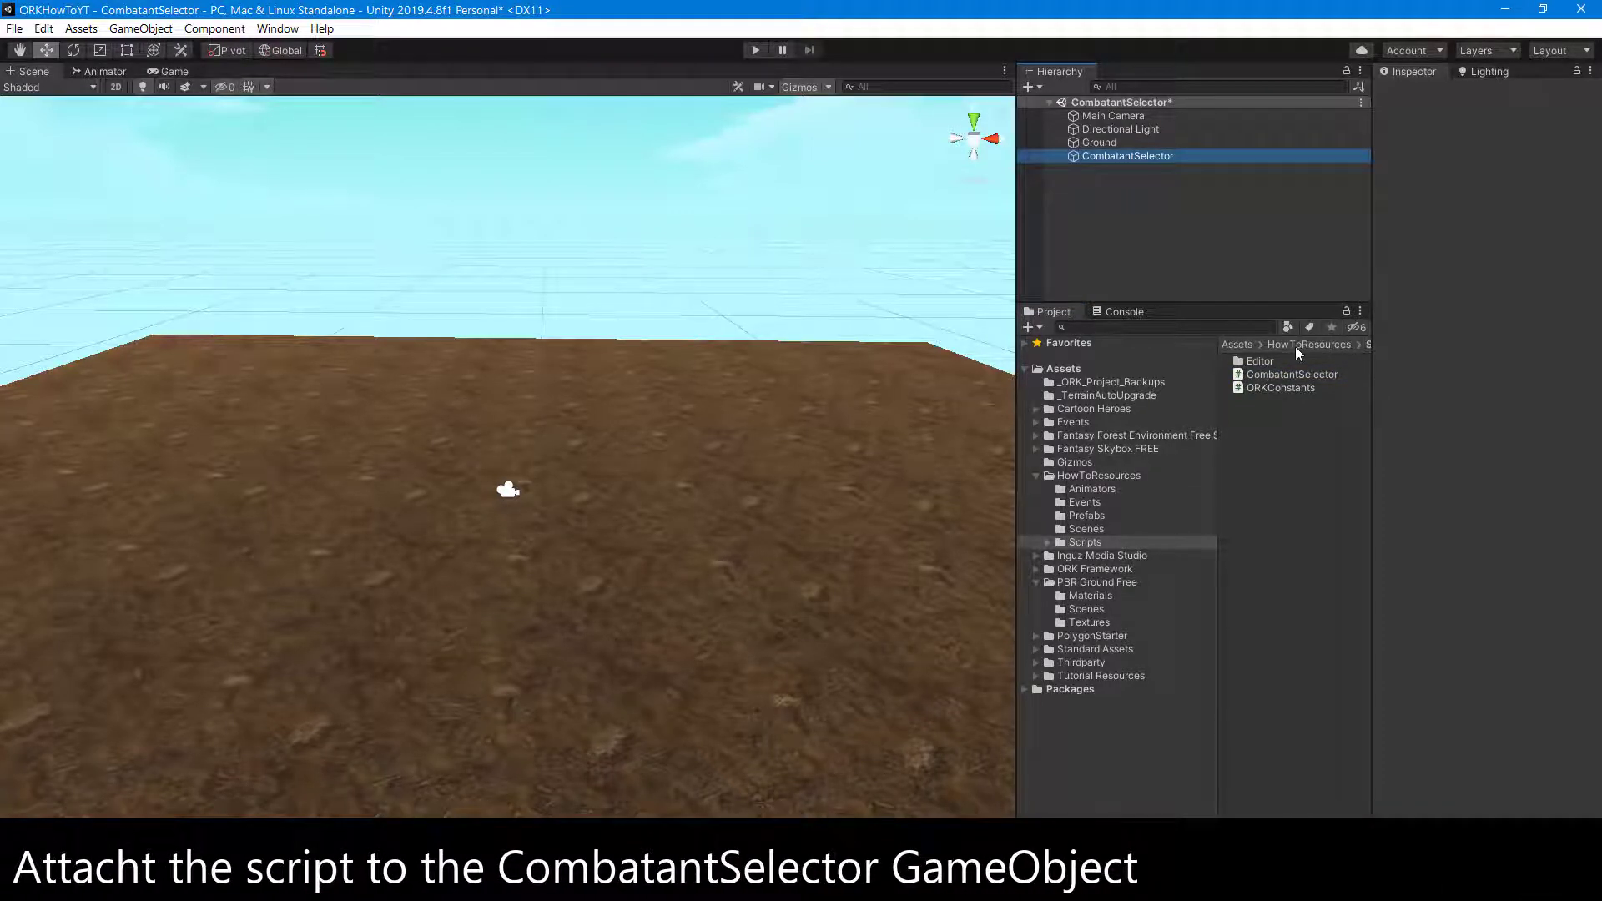
left_click_drag(1275, 373, 1119, 179)
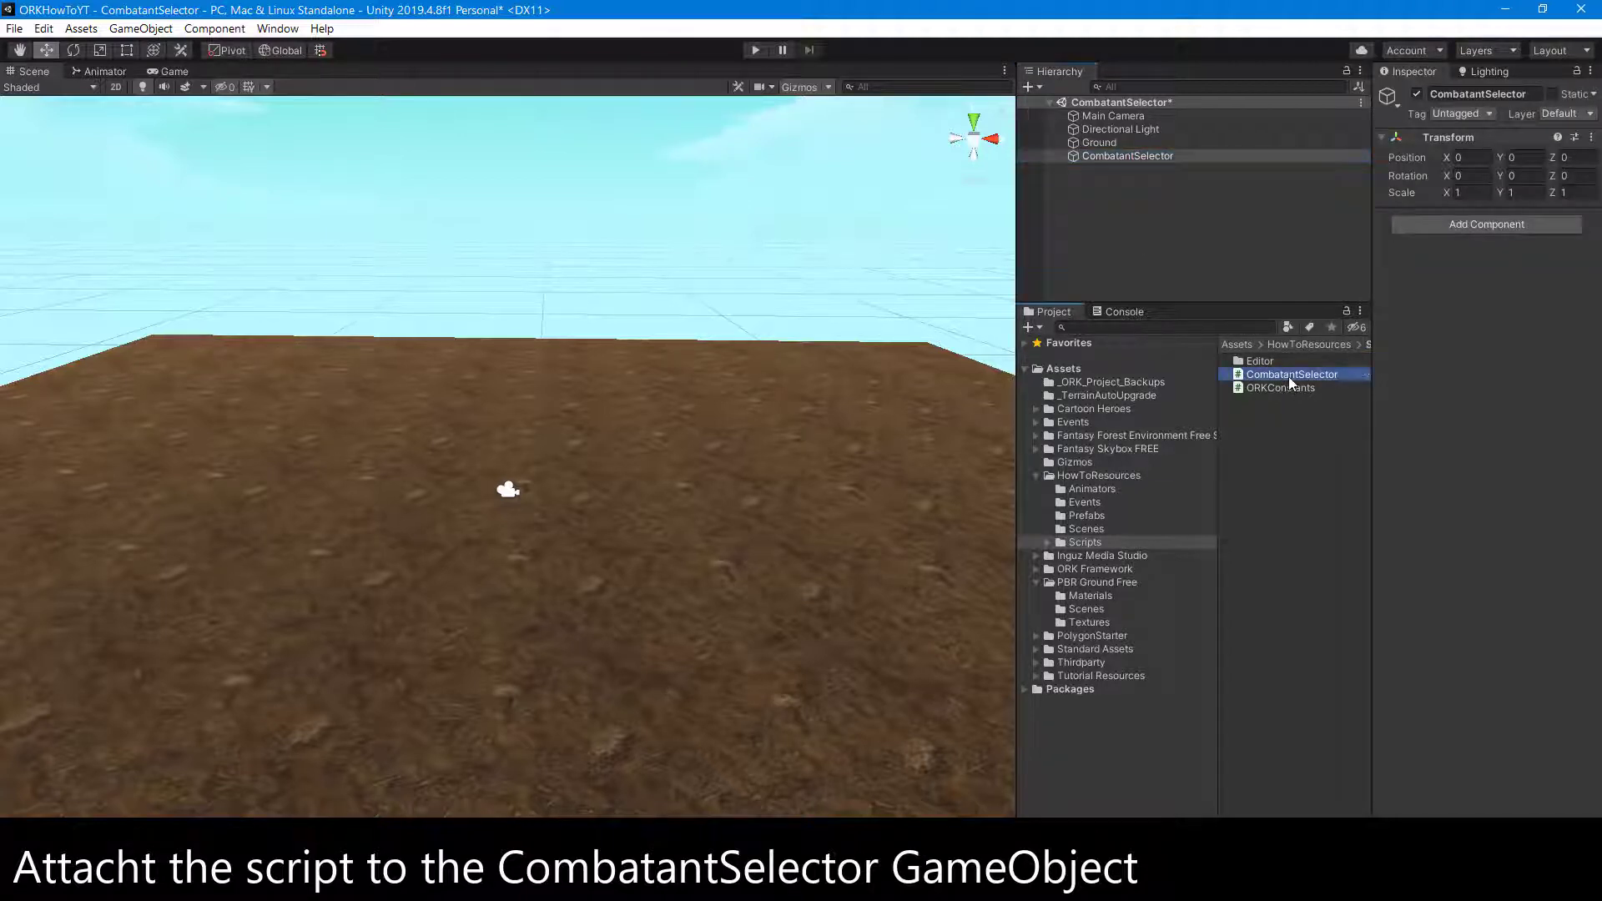
left_click_drag(1289, 378, 1497, 328)
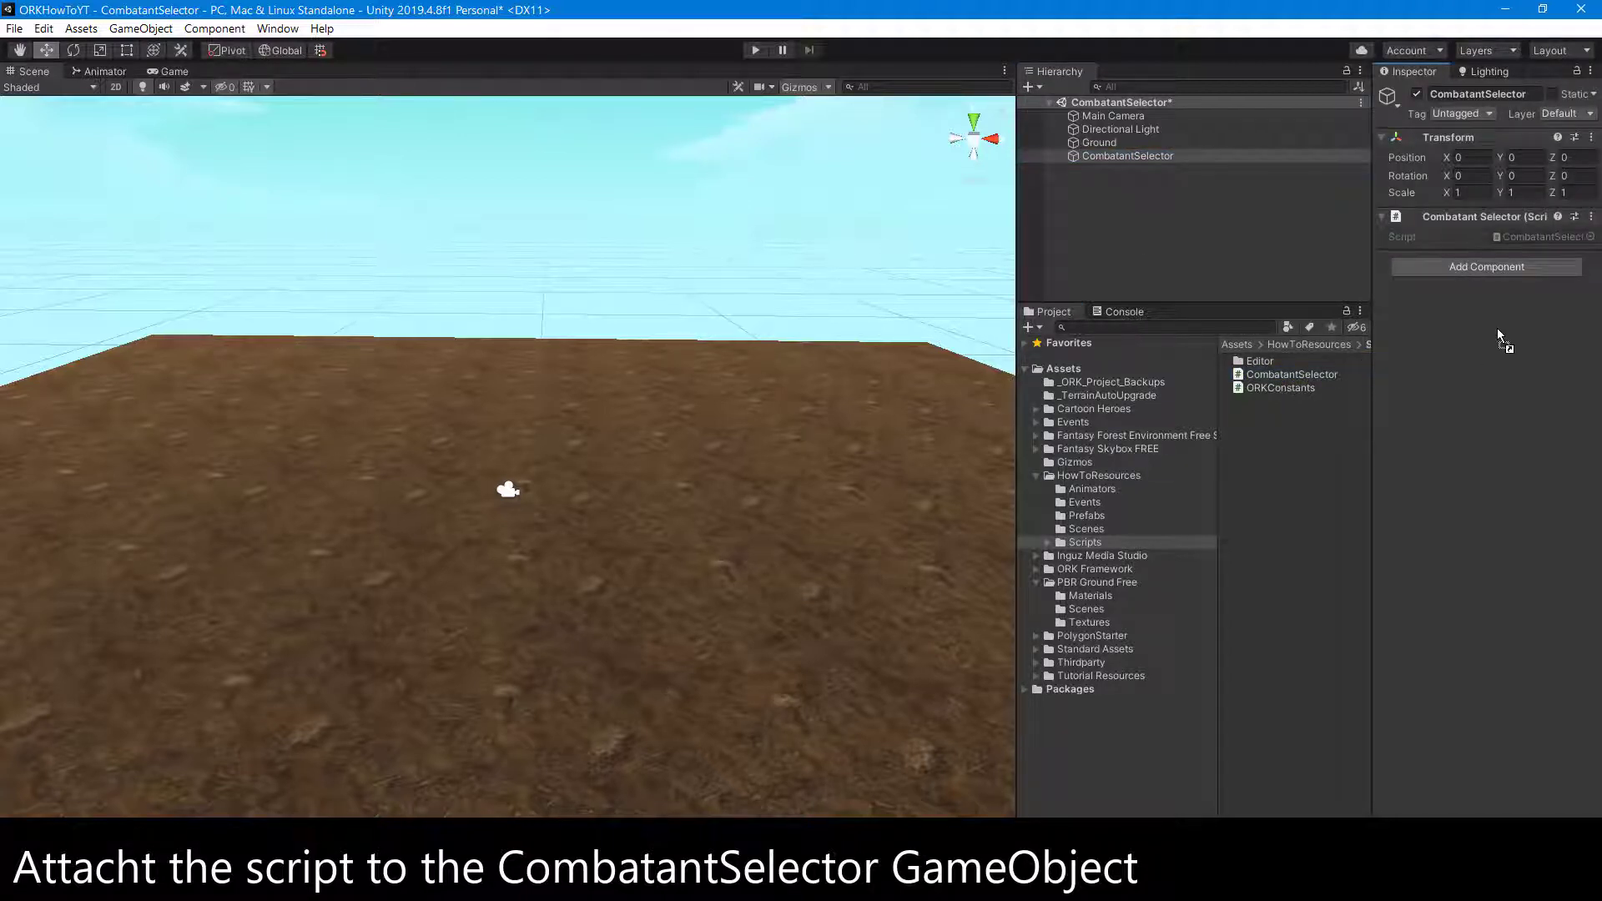
key("ctrl+z")
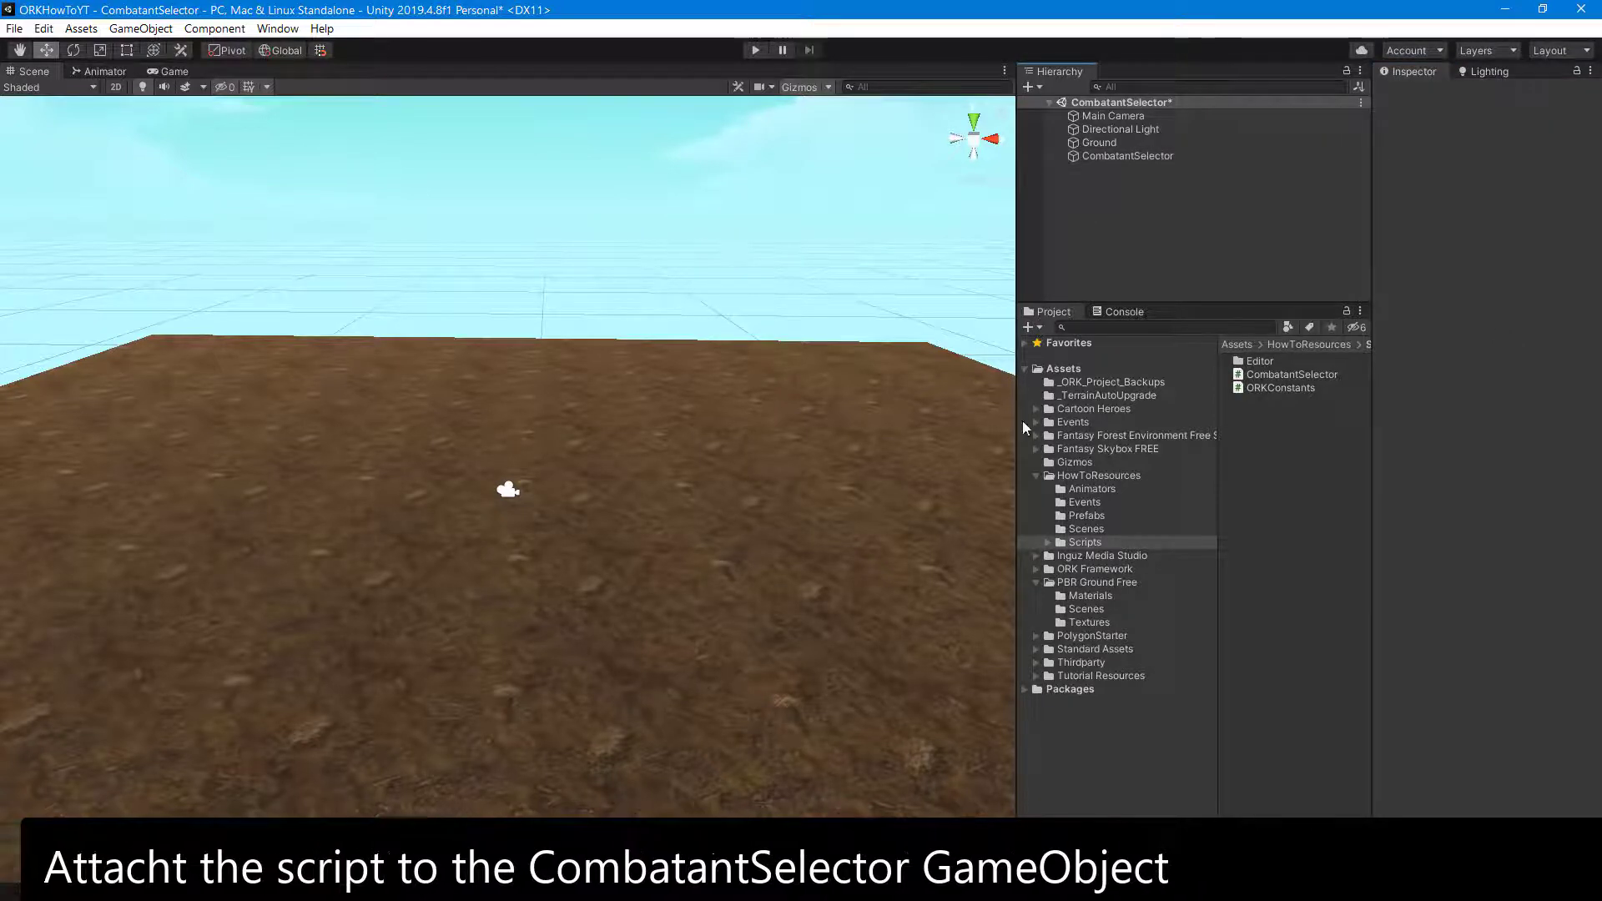
- Place the Cartoon Heroes Male C prefab from Character Prefabs > Male into the scene
left_click(1036, 408)
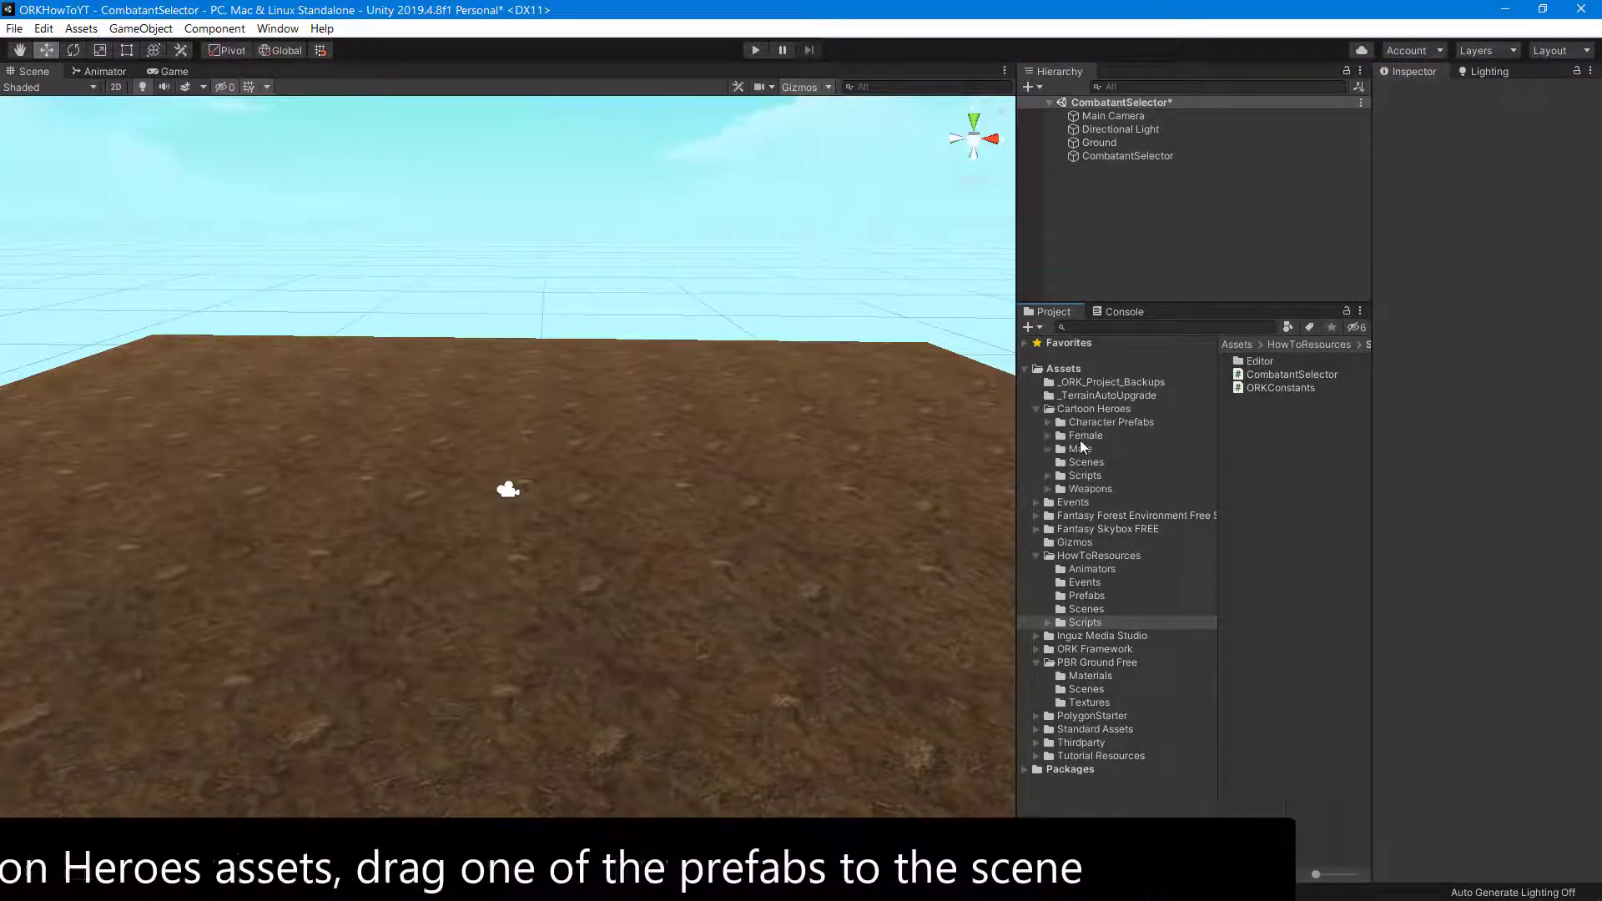
left_click(1073, 448)
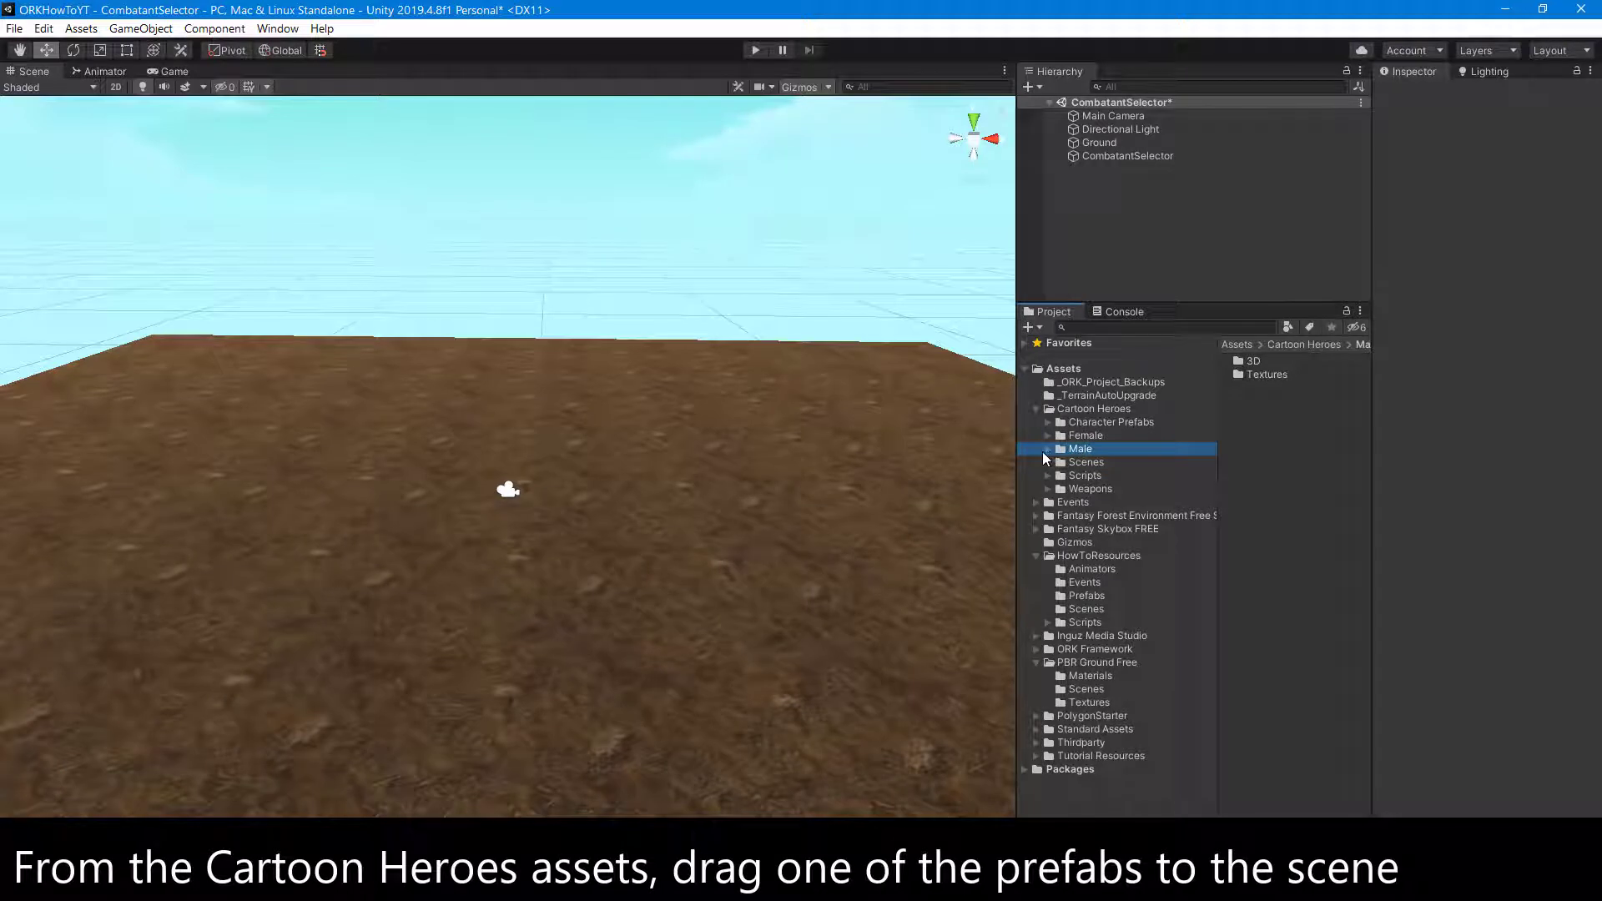
left_click(1047, 450)
left_click(1058, 464)
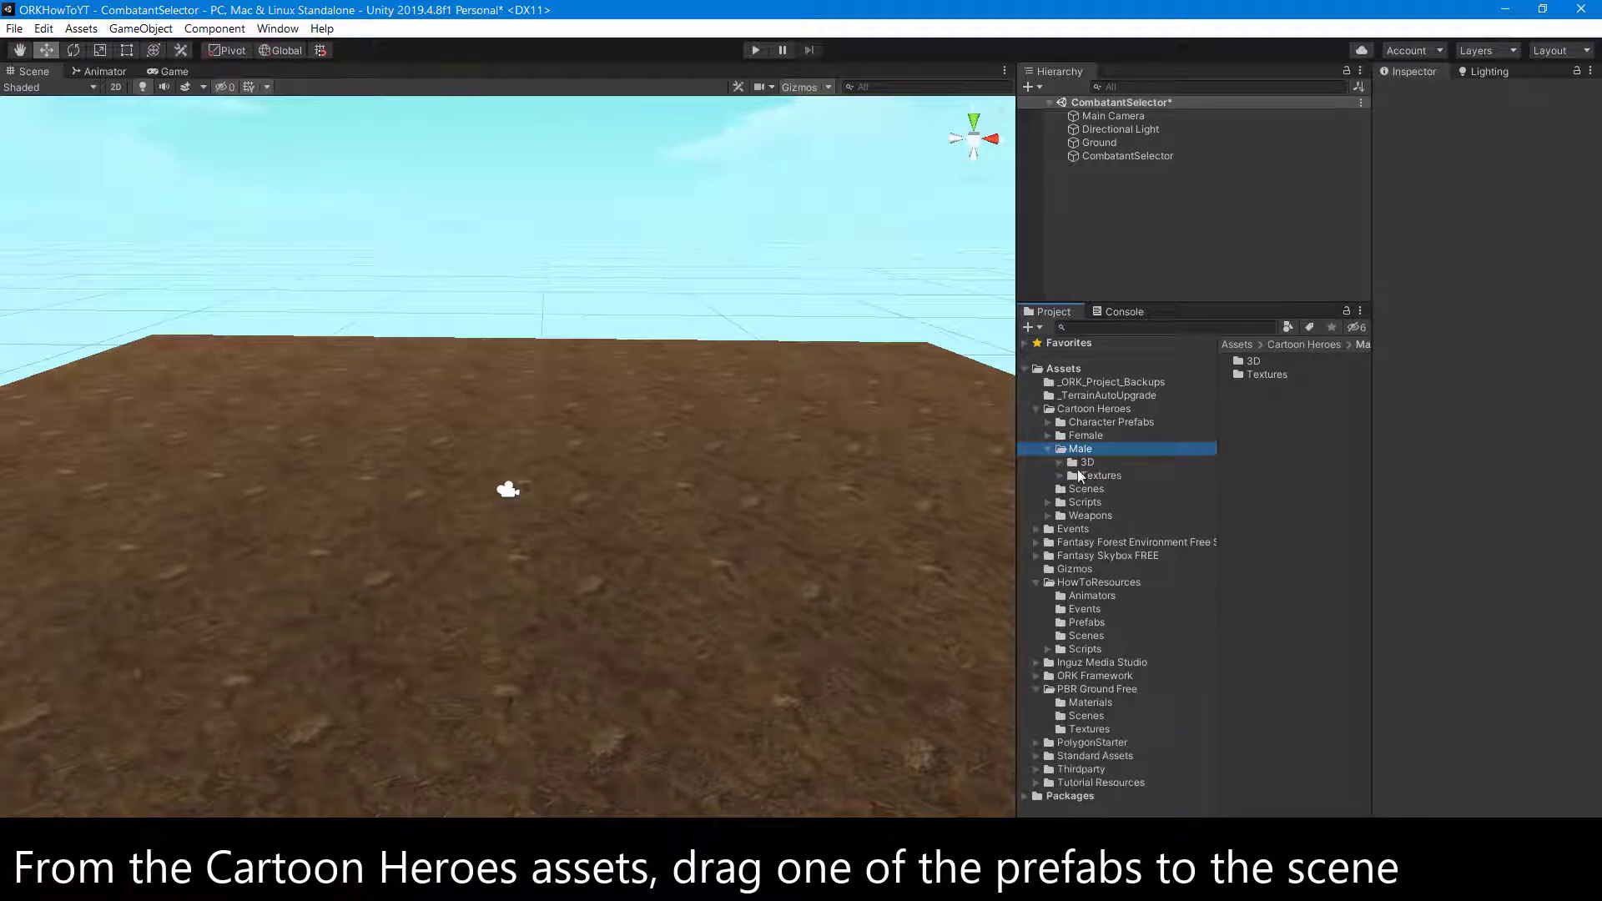
left_click(1079, 463)
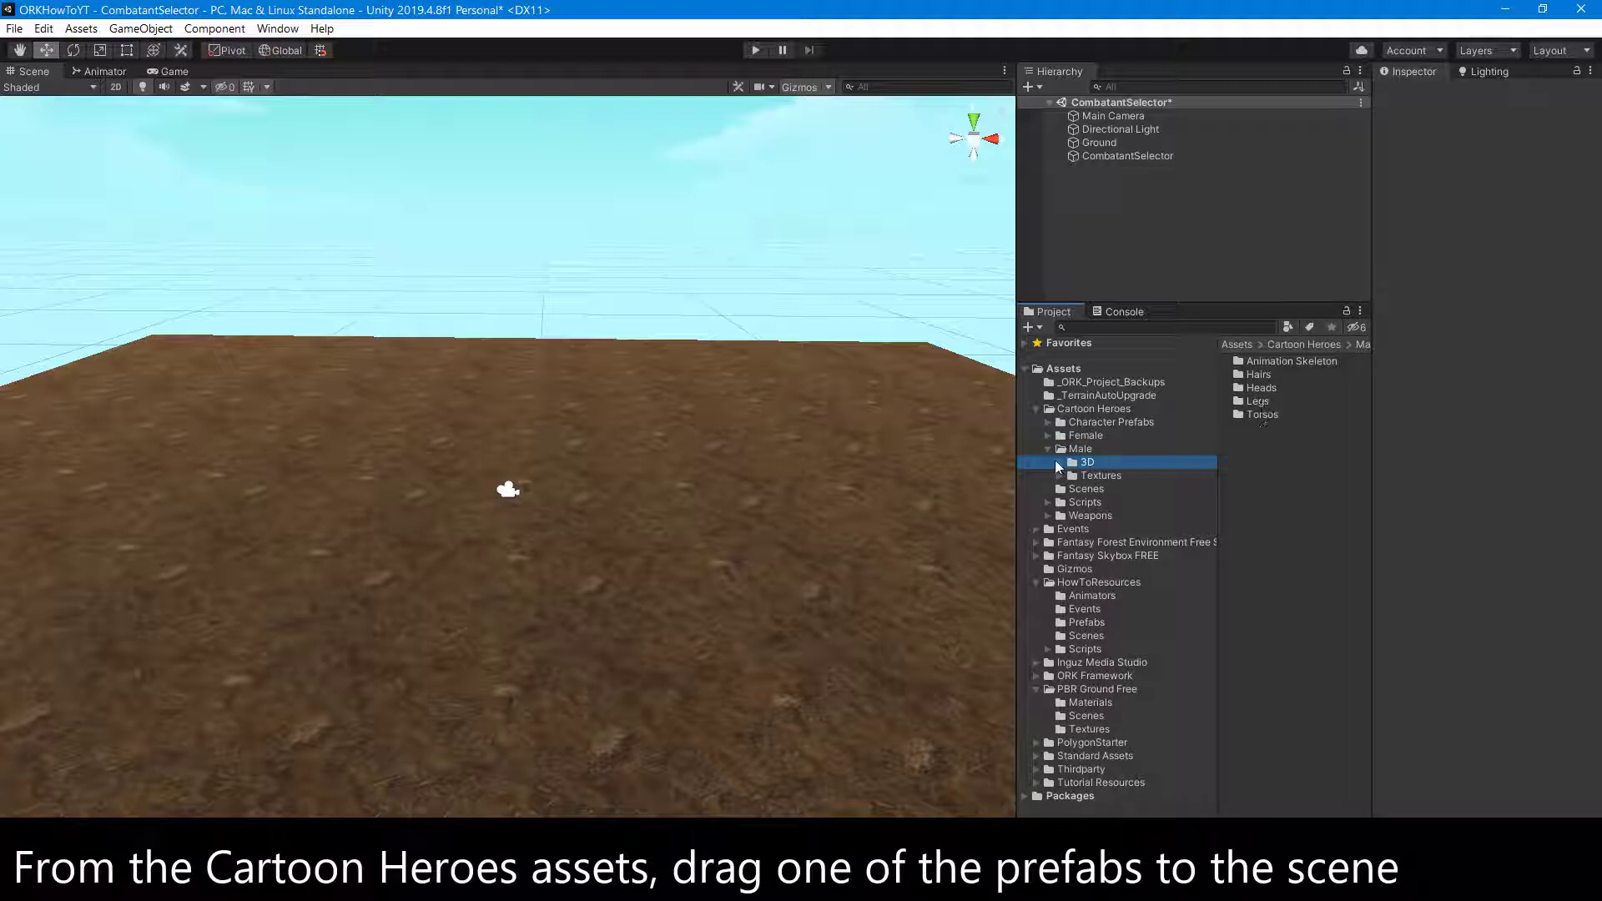
left_click(1058, 450)
left_click(1110, 423)
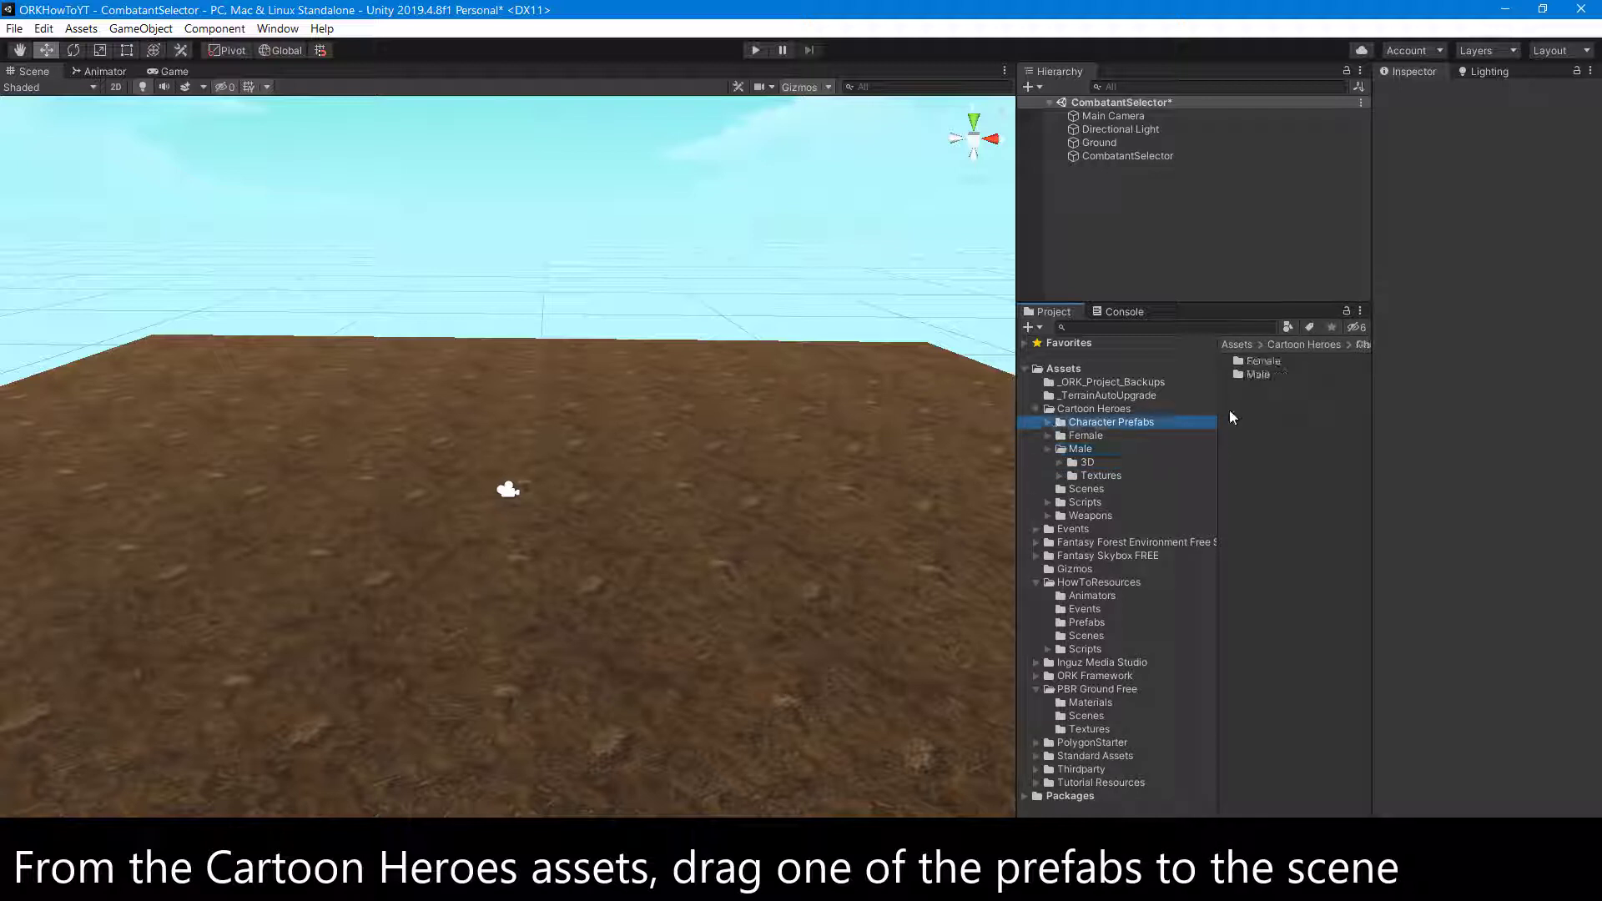
double_click(1241, 373)
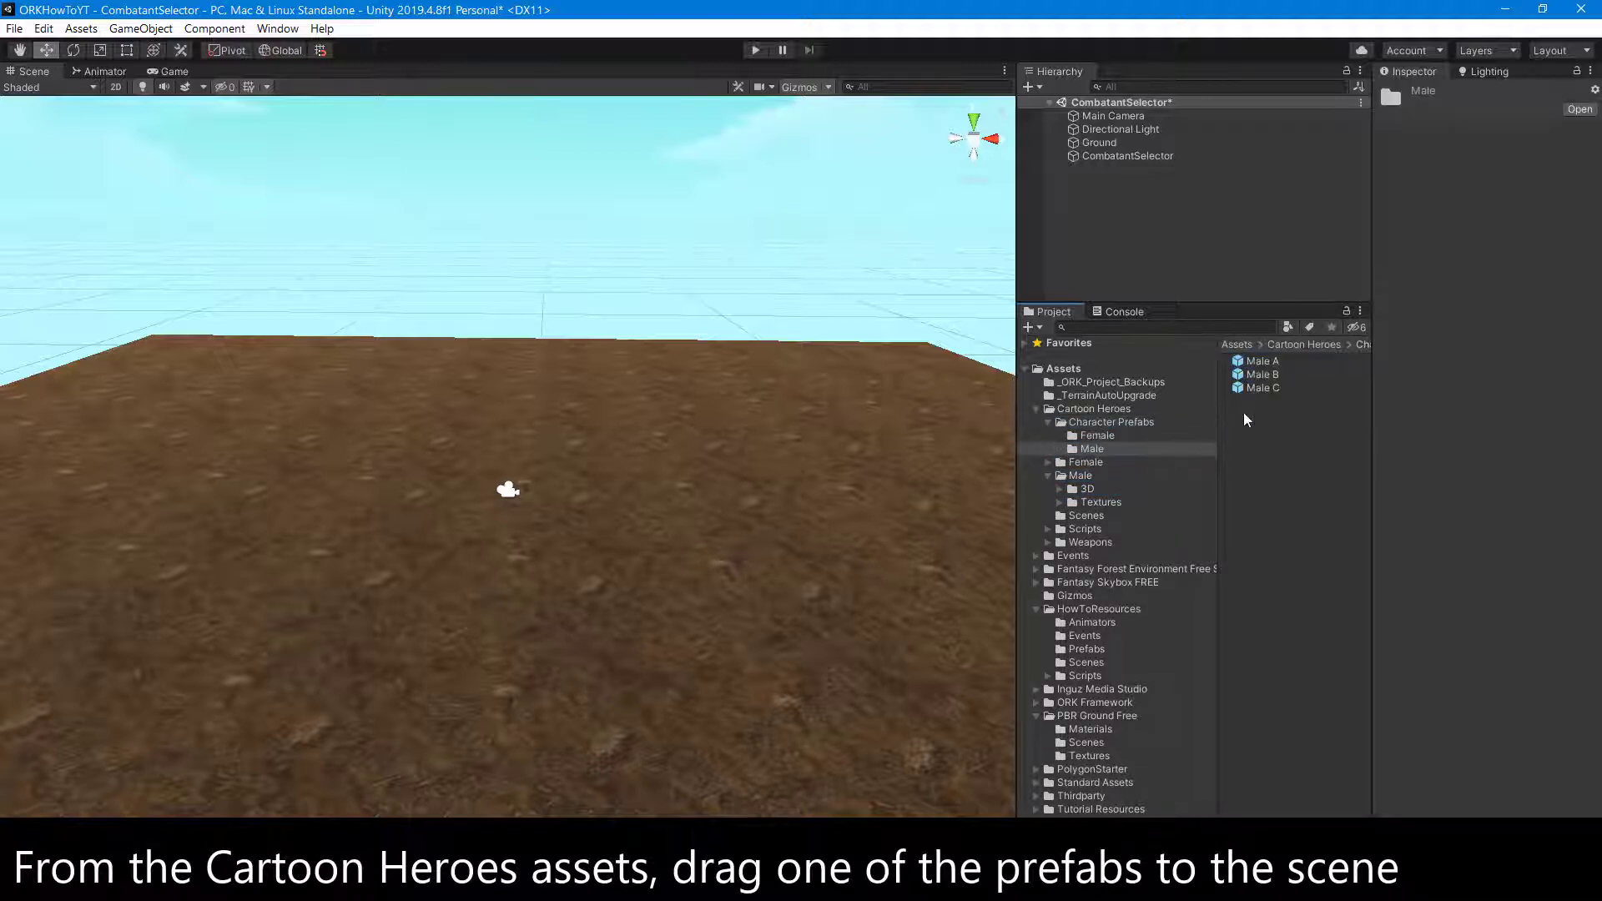
left_click(1260, 385)
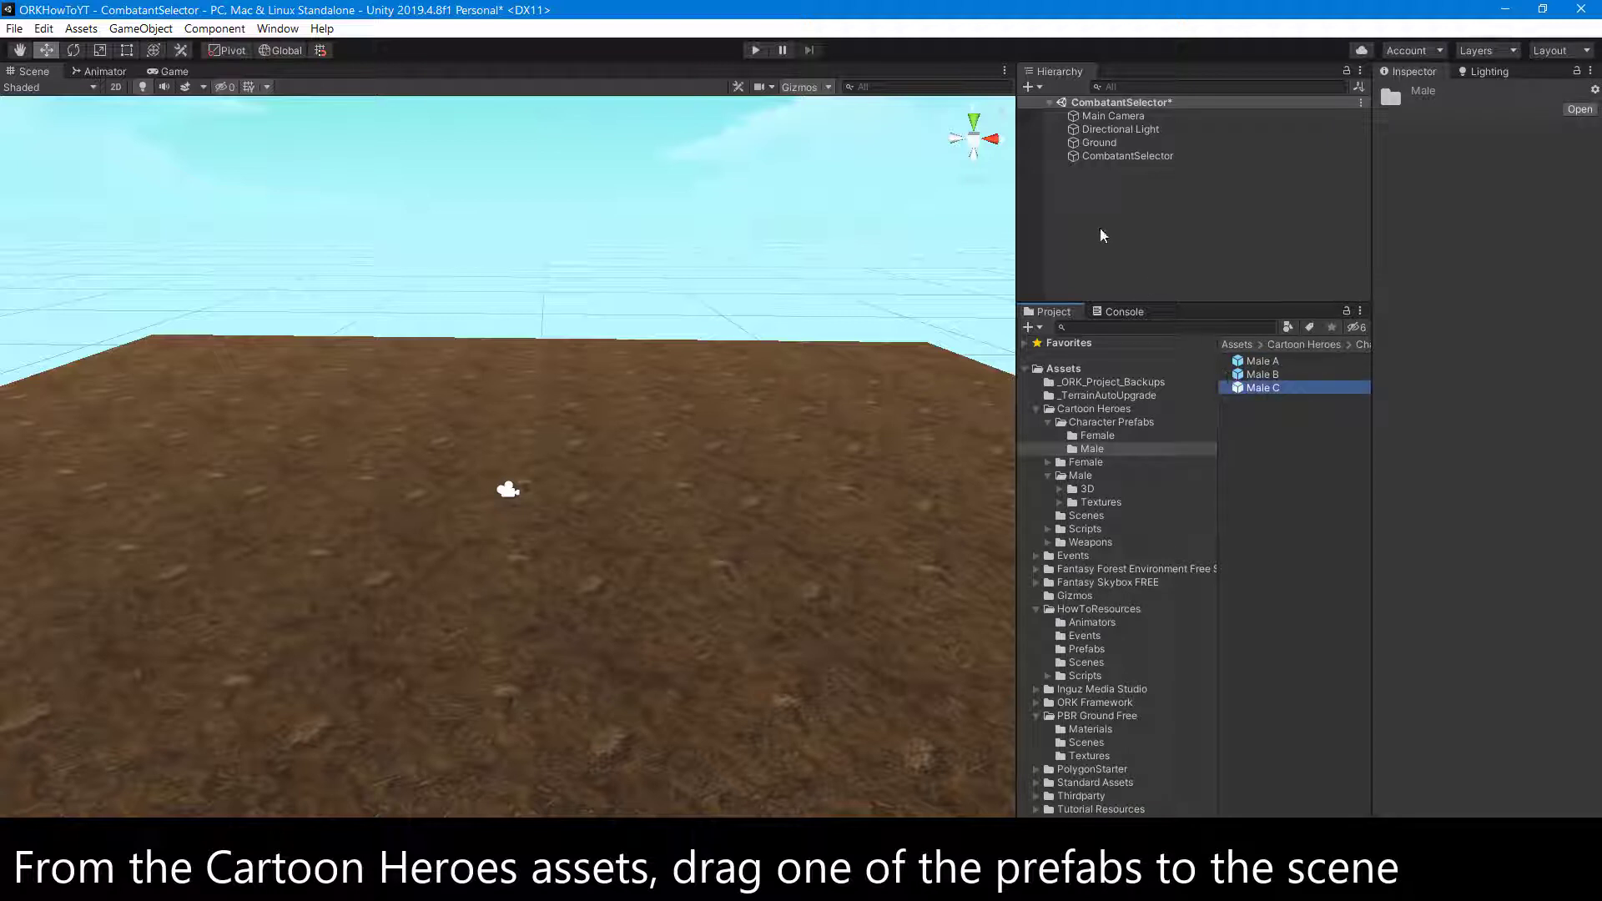
left_click_drag(1239, 388, 1090, 216)
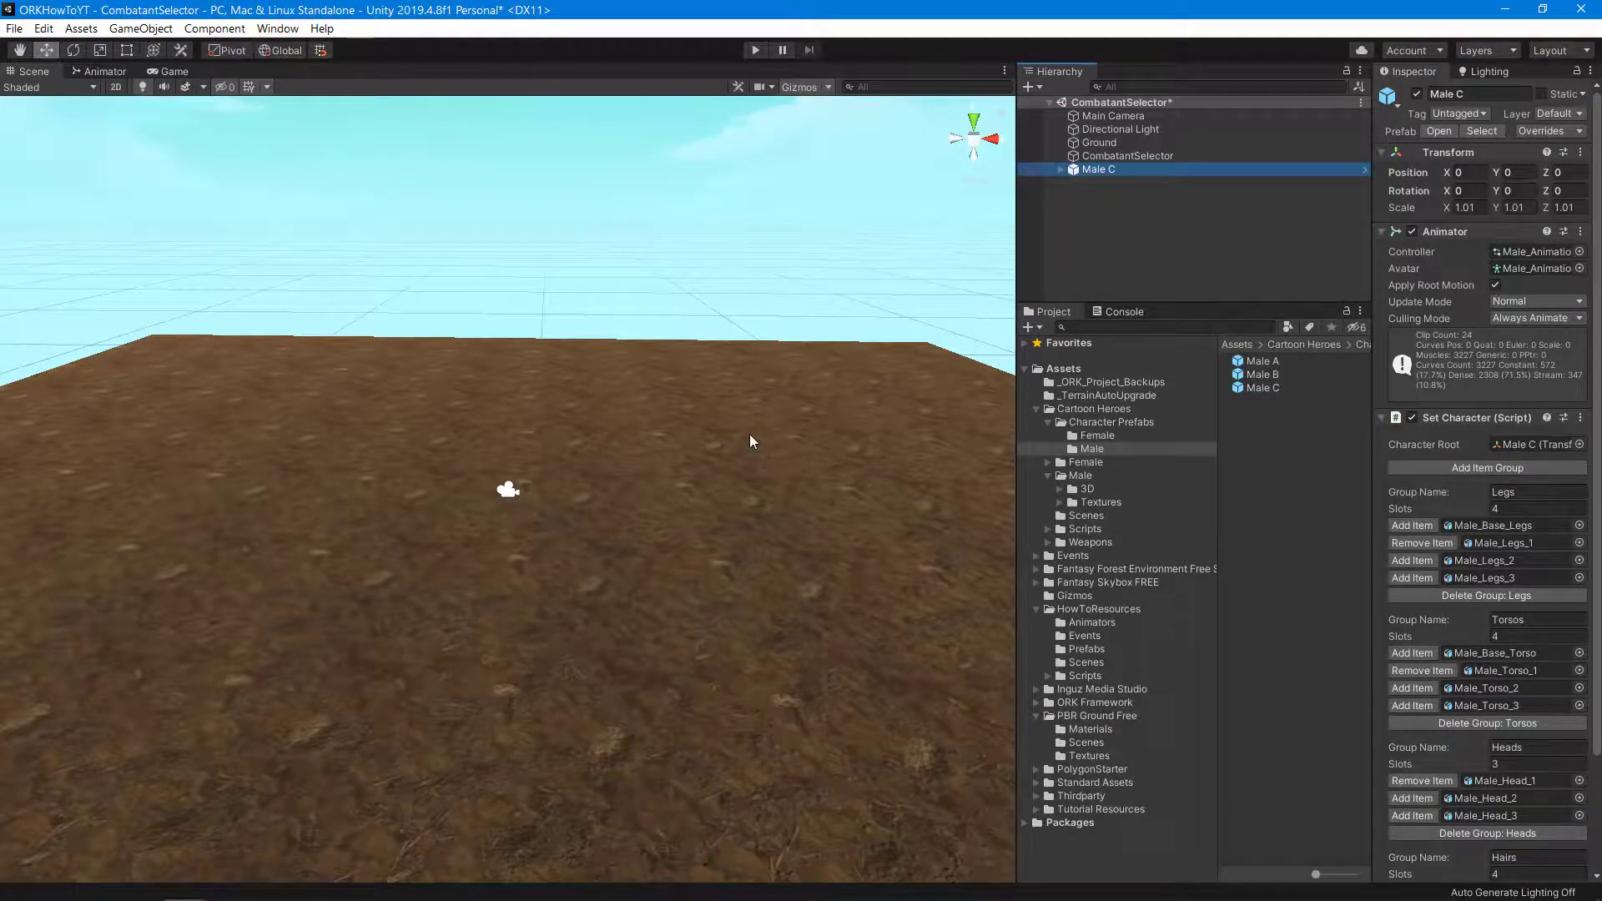
- Frame Male C in the view and set its Rotation Y to 180
key("f")
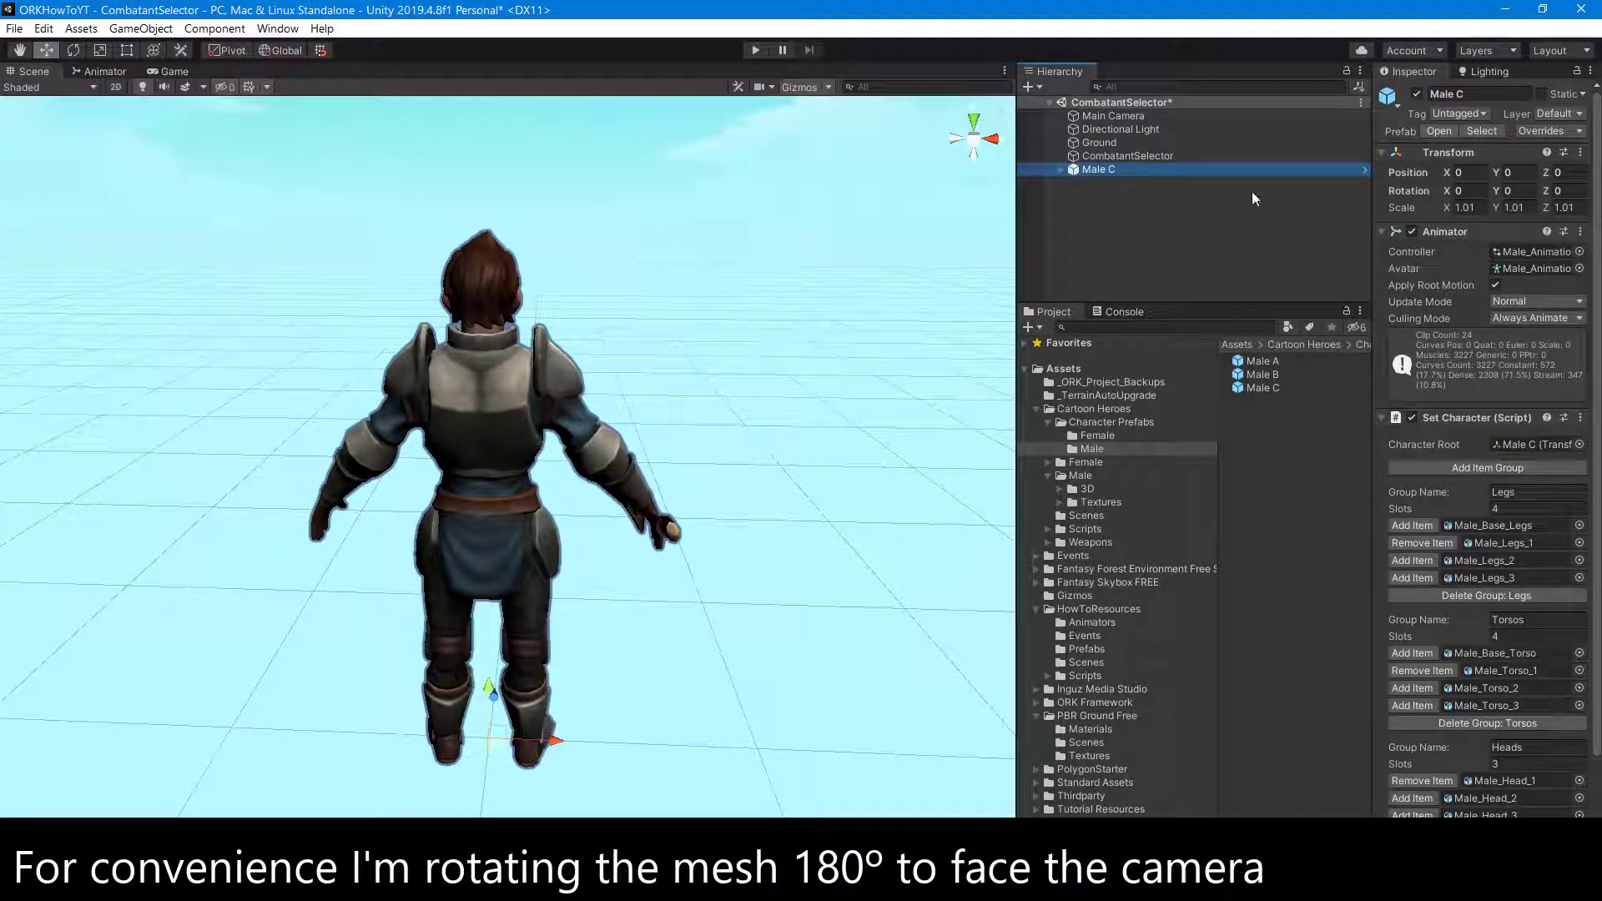
left_click(1515, 191)
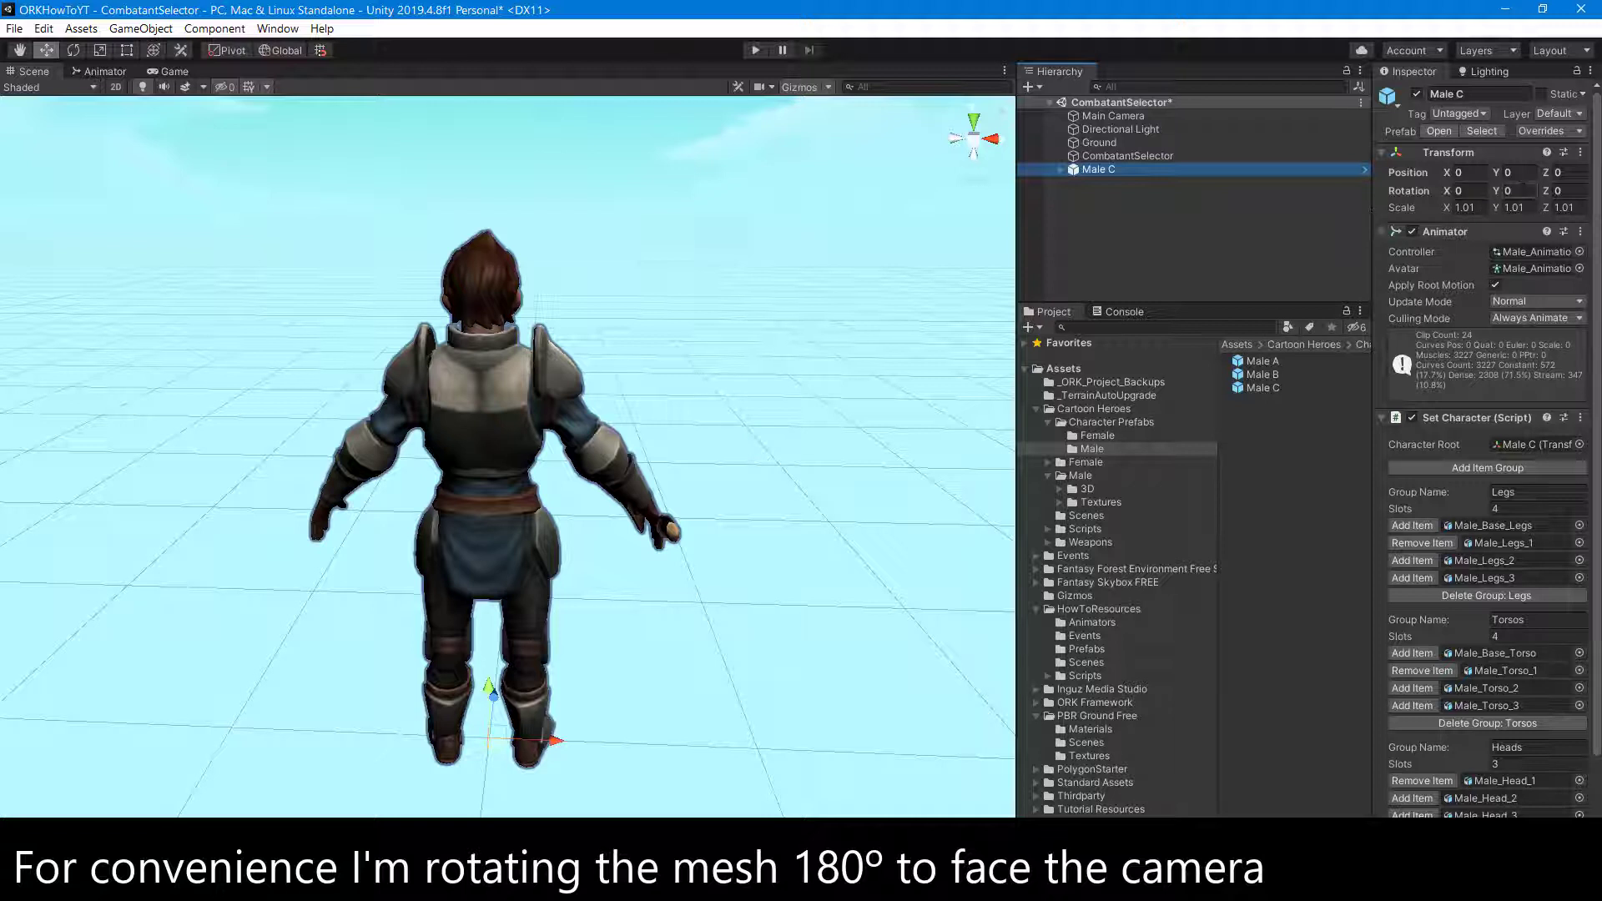
left_click(1514, 190)
type("180")
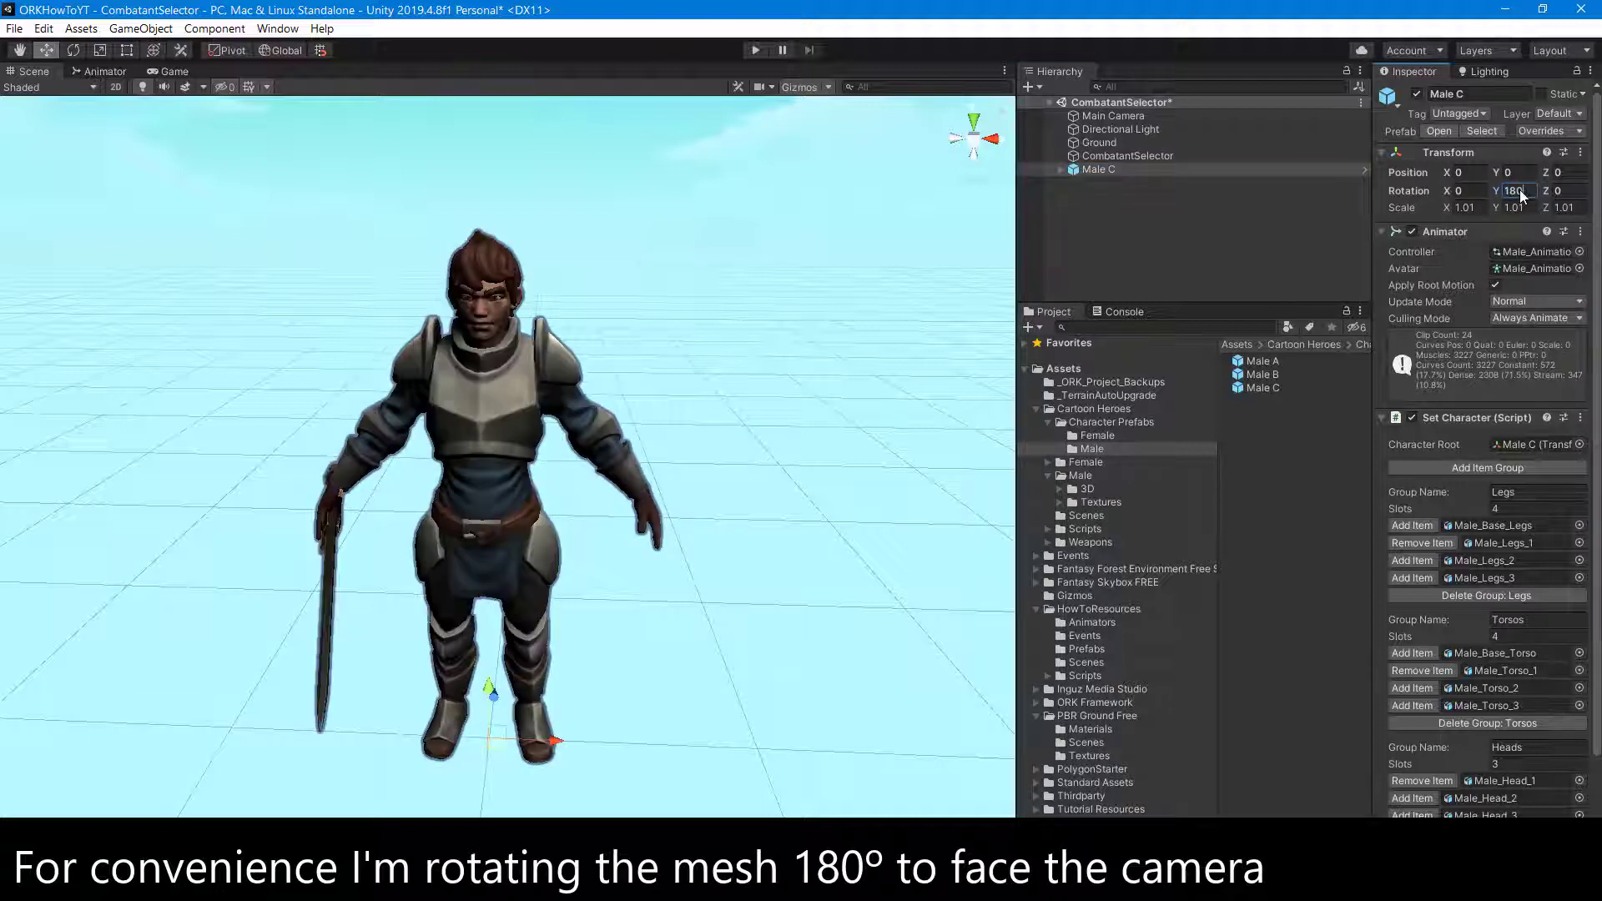
left_click(1132, 142)
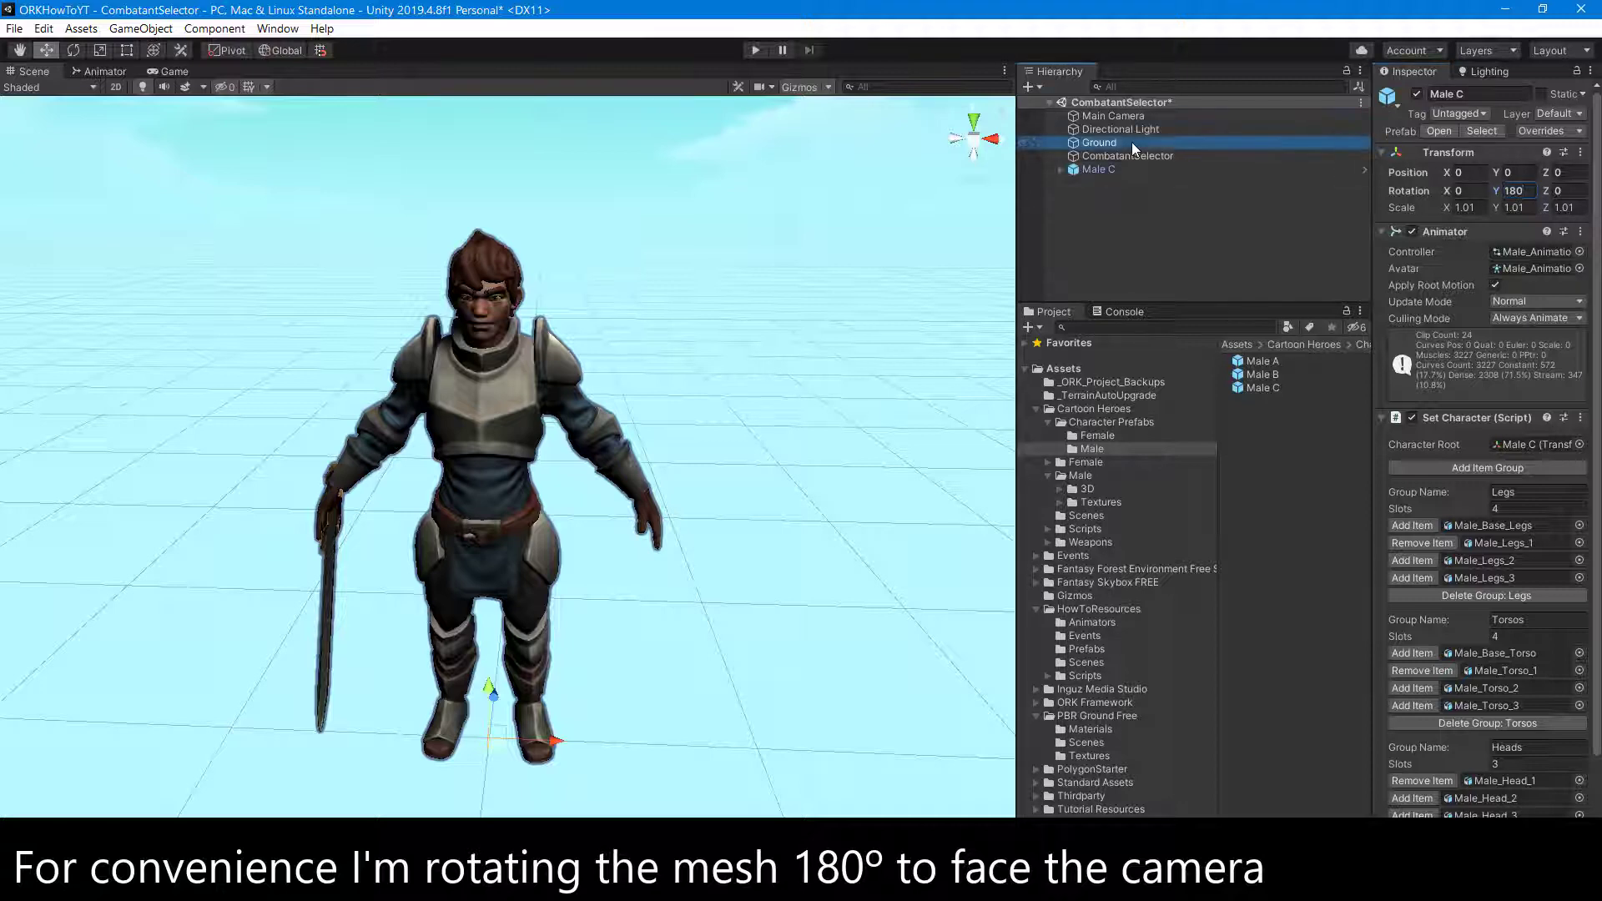
- Reset the Ground transform and set its Scale X and Z to 5
right_click(1528, 138)
left_click(1531, 157)
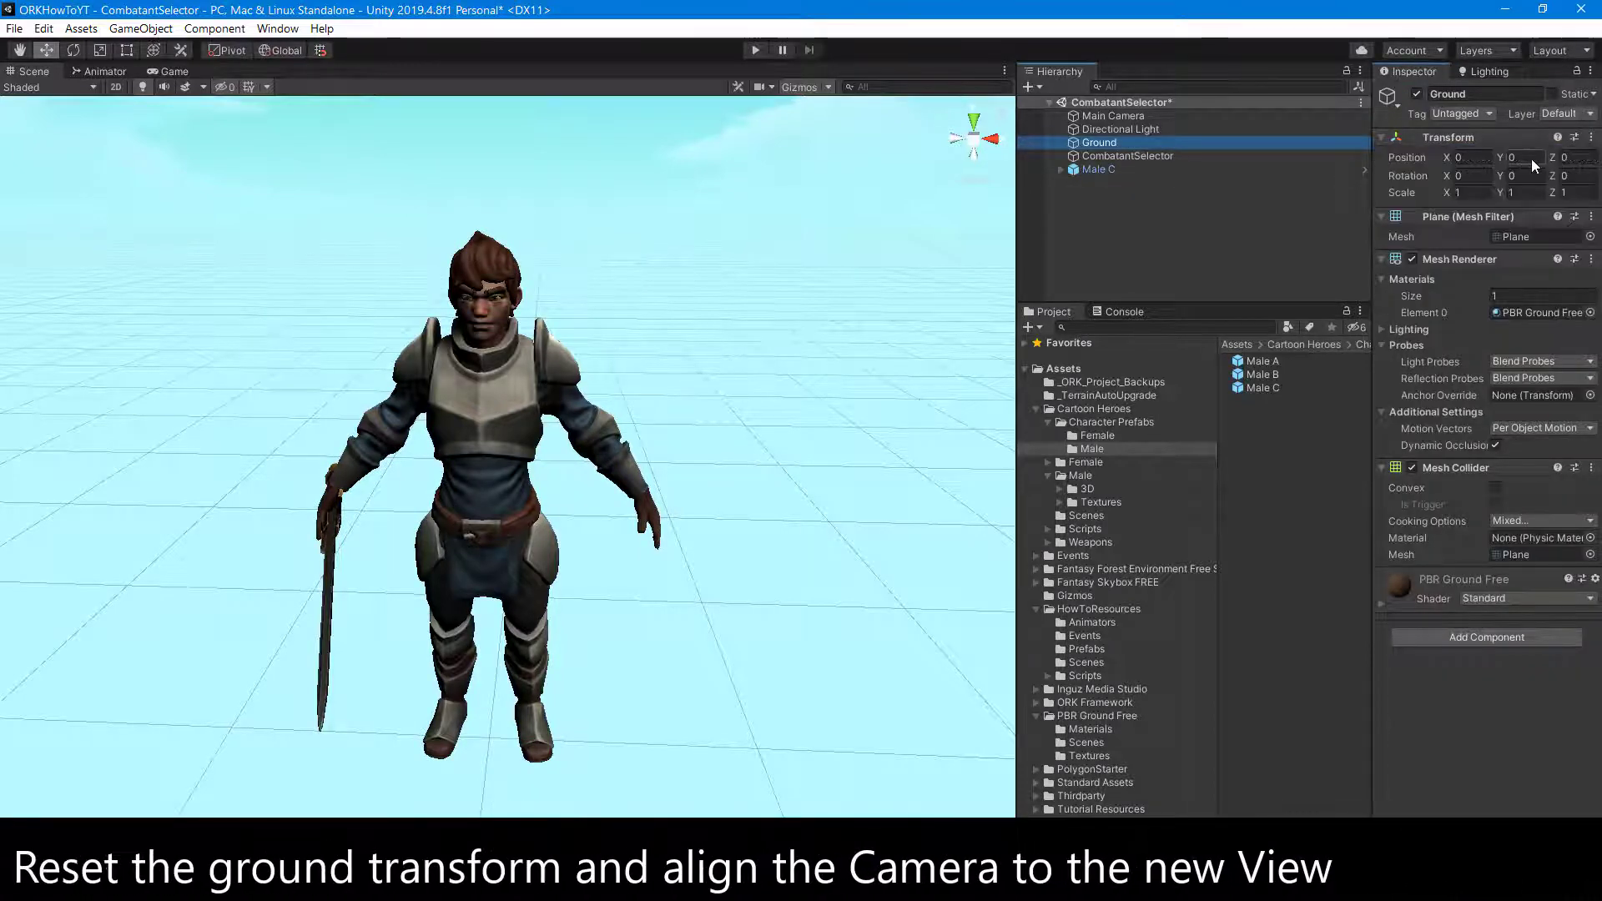
scroll(691, 347, "down", 5)
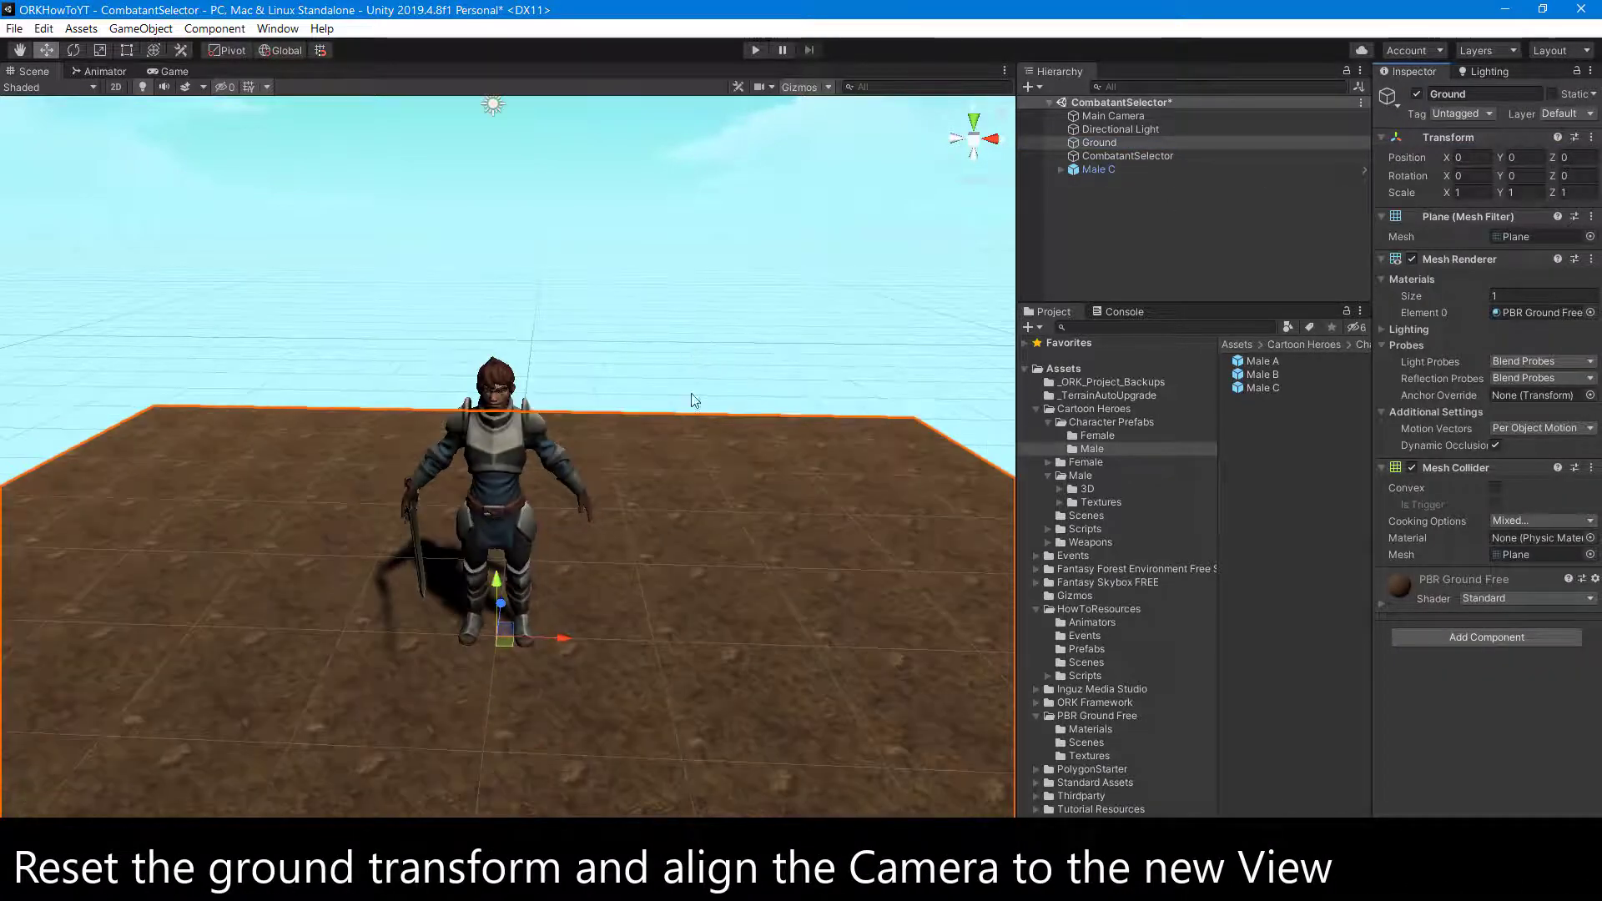
left_click_drag(641, 581, 648, 528, "alt")
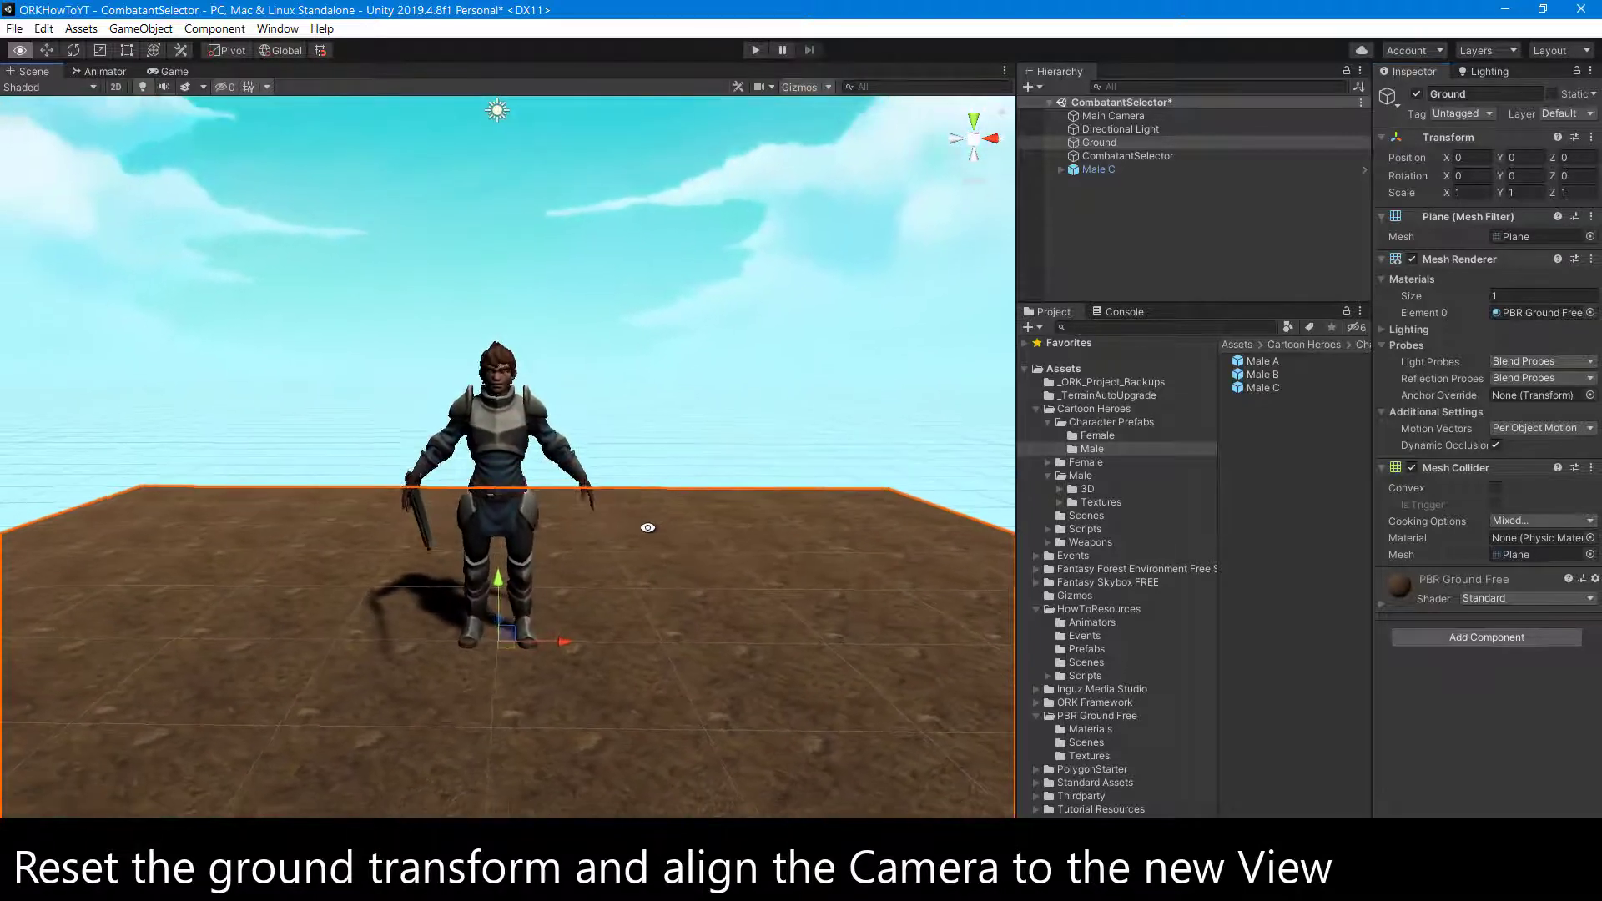
scroll(683, 533, "up", 2)
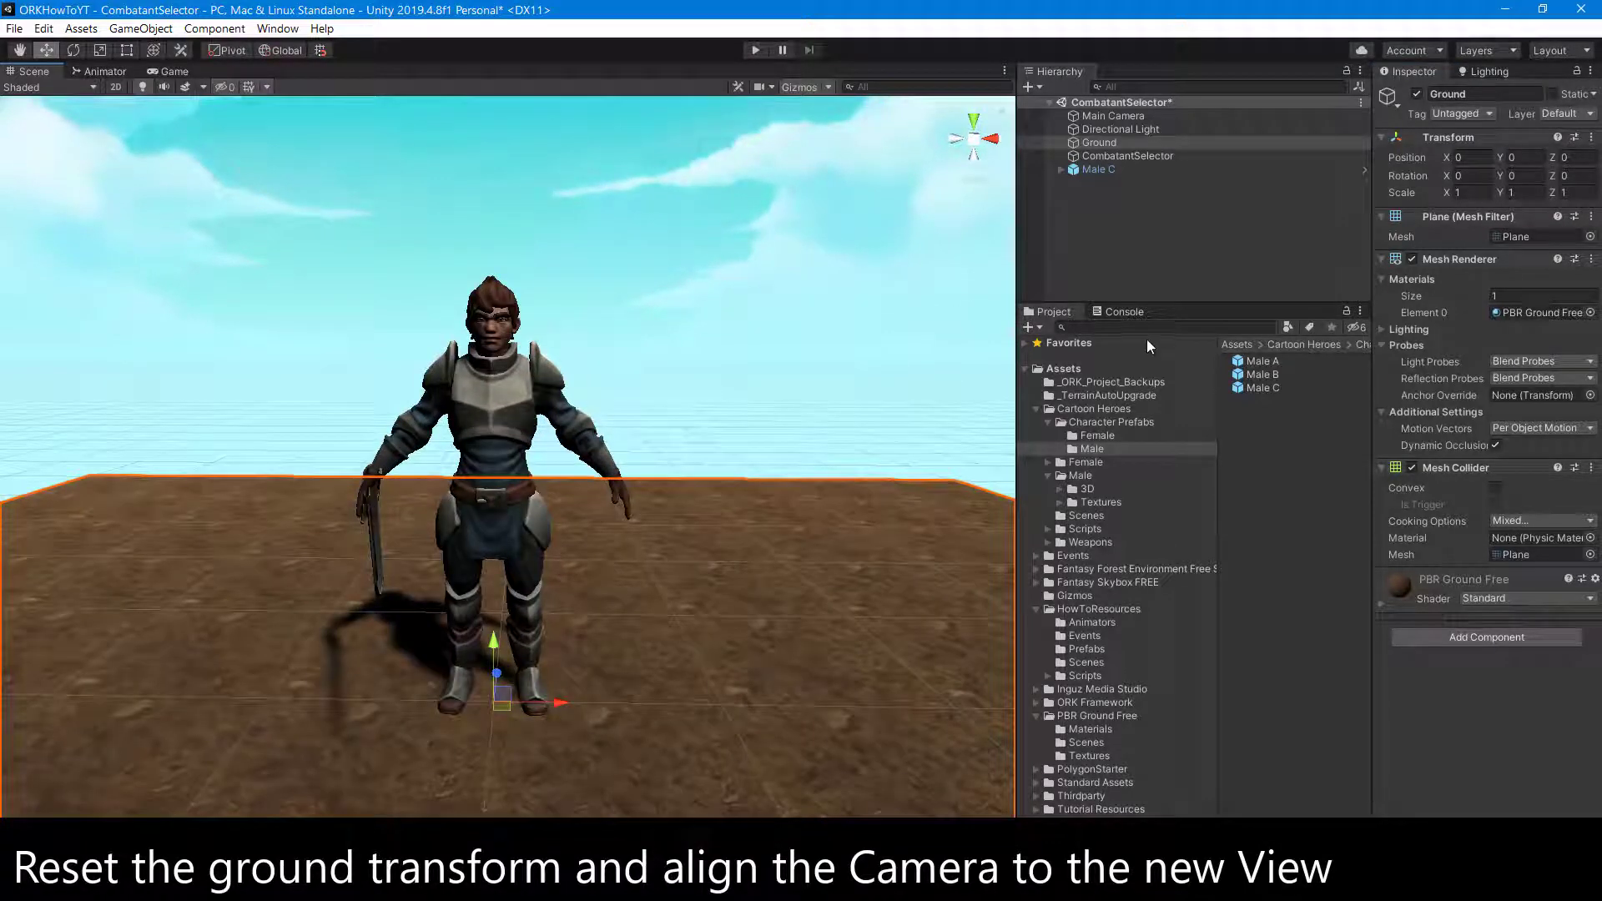
left_click(1474, 197)
type("5")
left_click(1580, 193)
type("5")
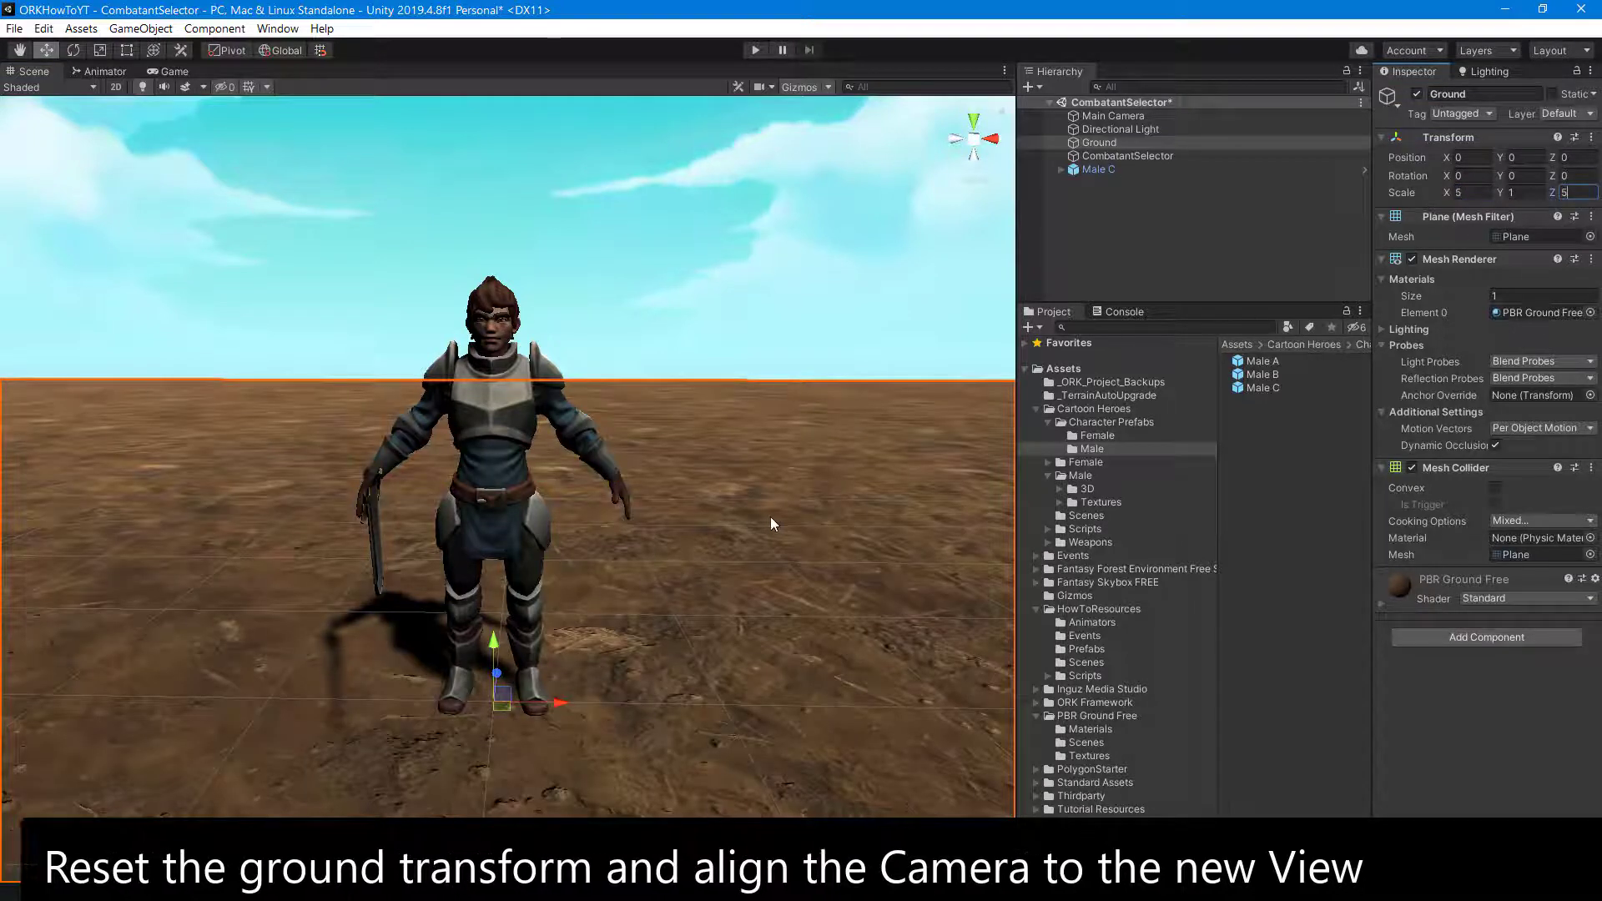
- Pan the Scene view onto Male C and align Main Camera with it
left_click(673, 611)
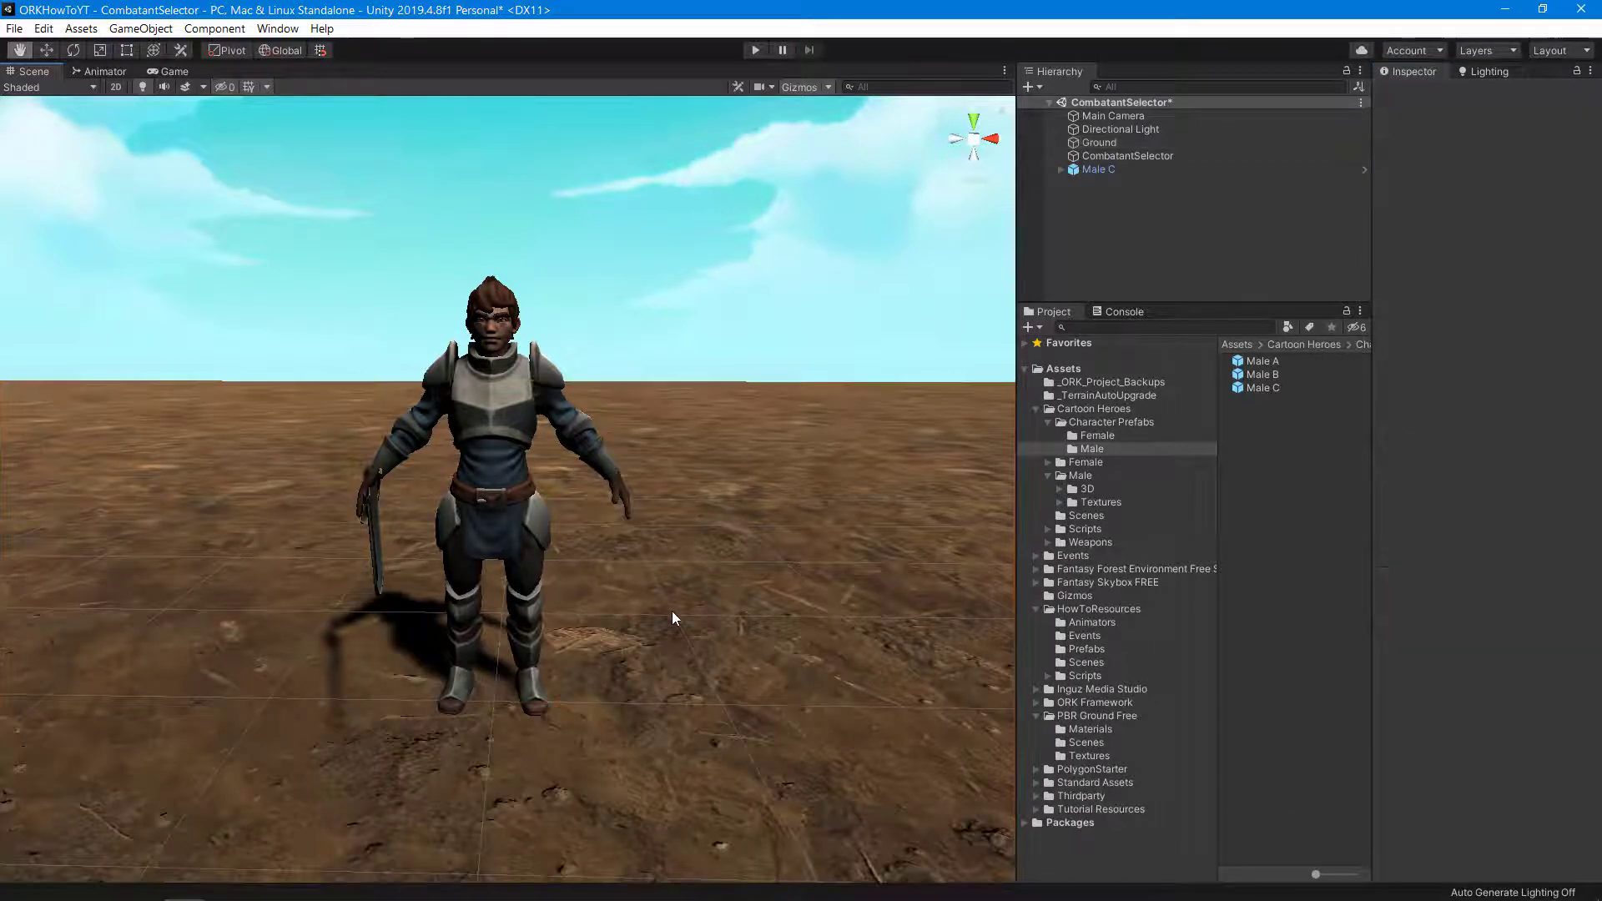
middle_click_drag(672, 611, 690, 615)
scroll(691, 621, "down", 3)
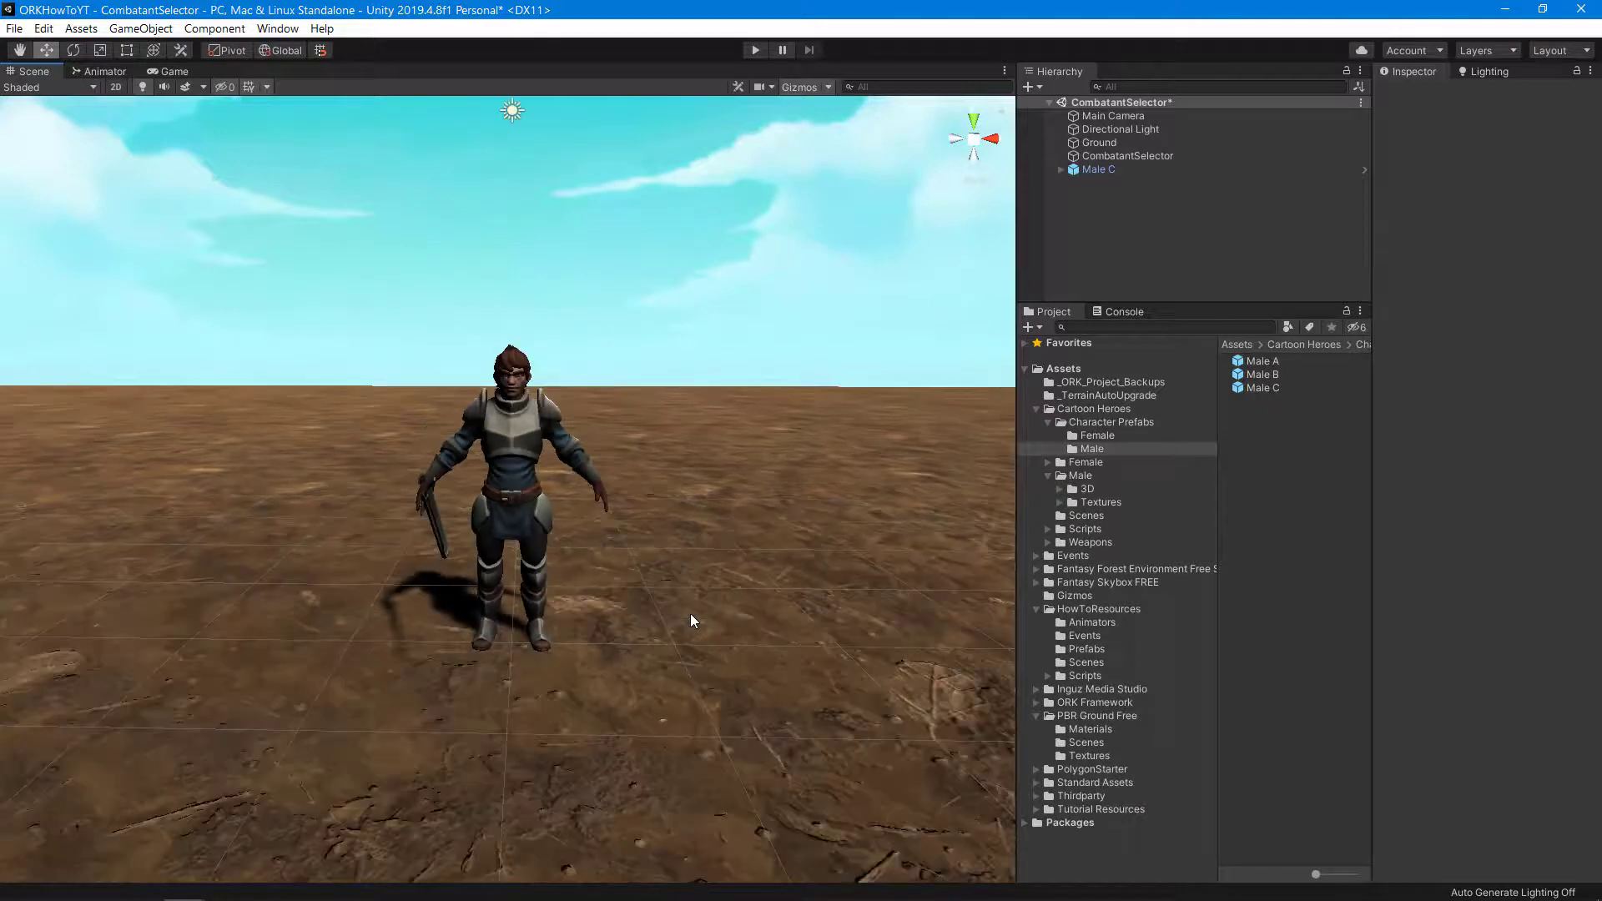
scroll(734, 473, "up", 1)
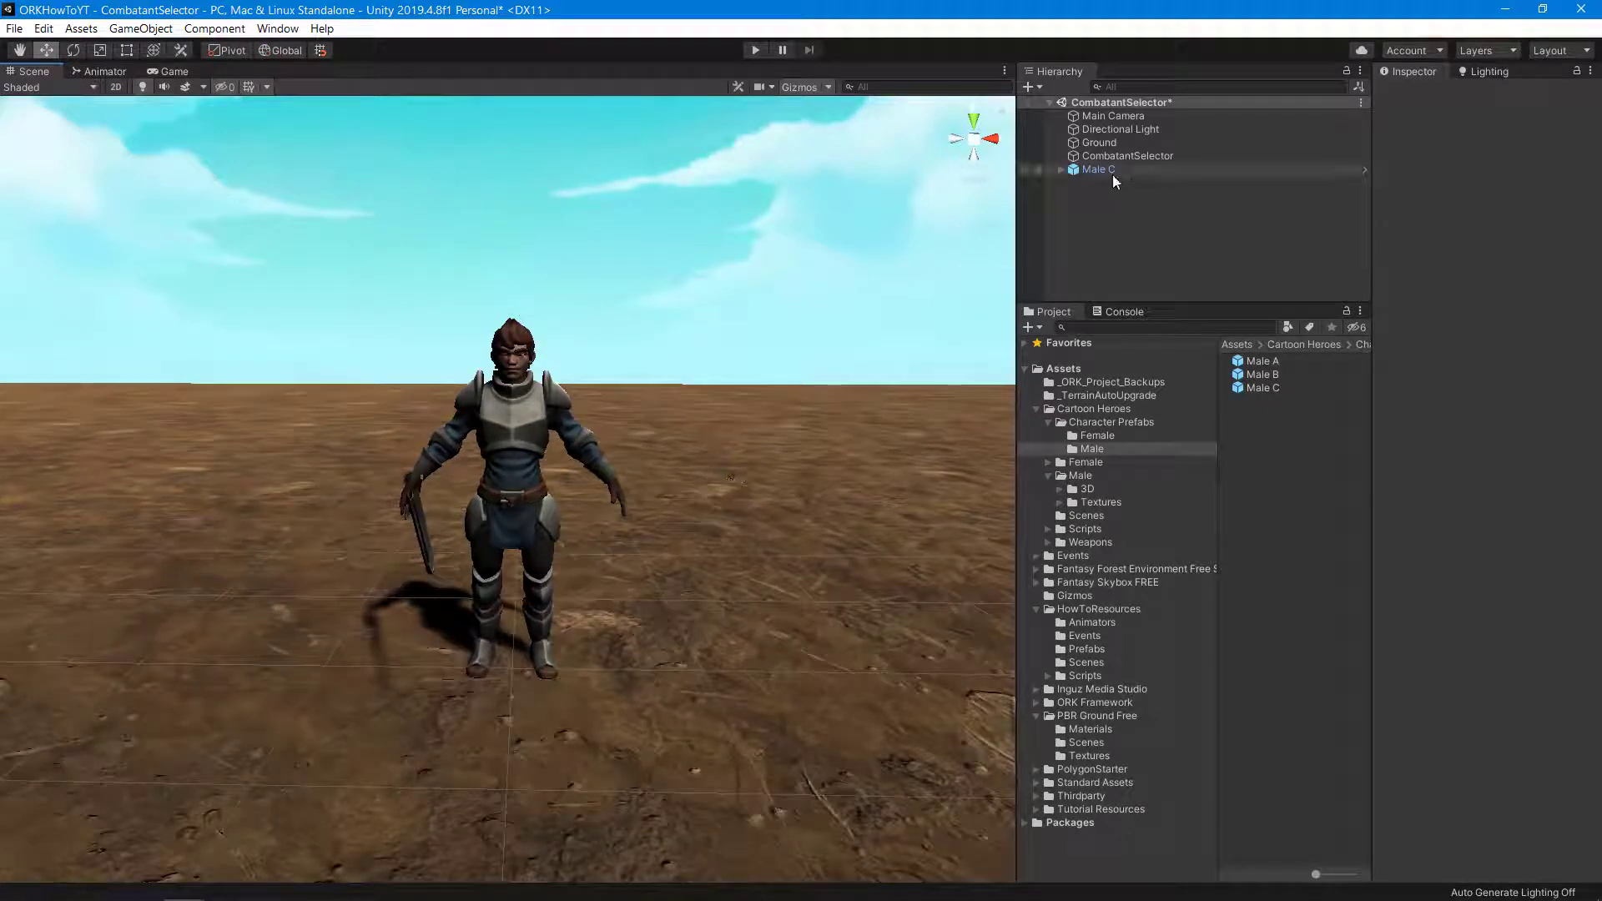
left_click(1104, 114)
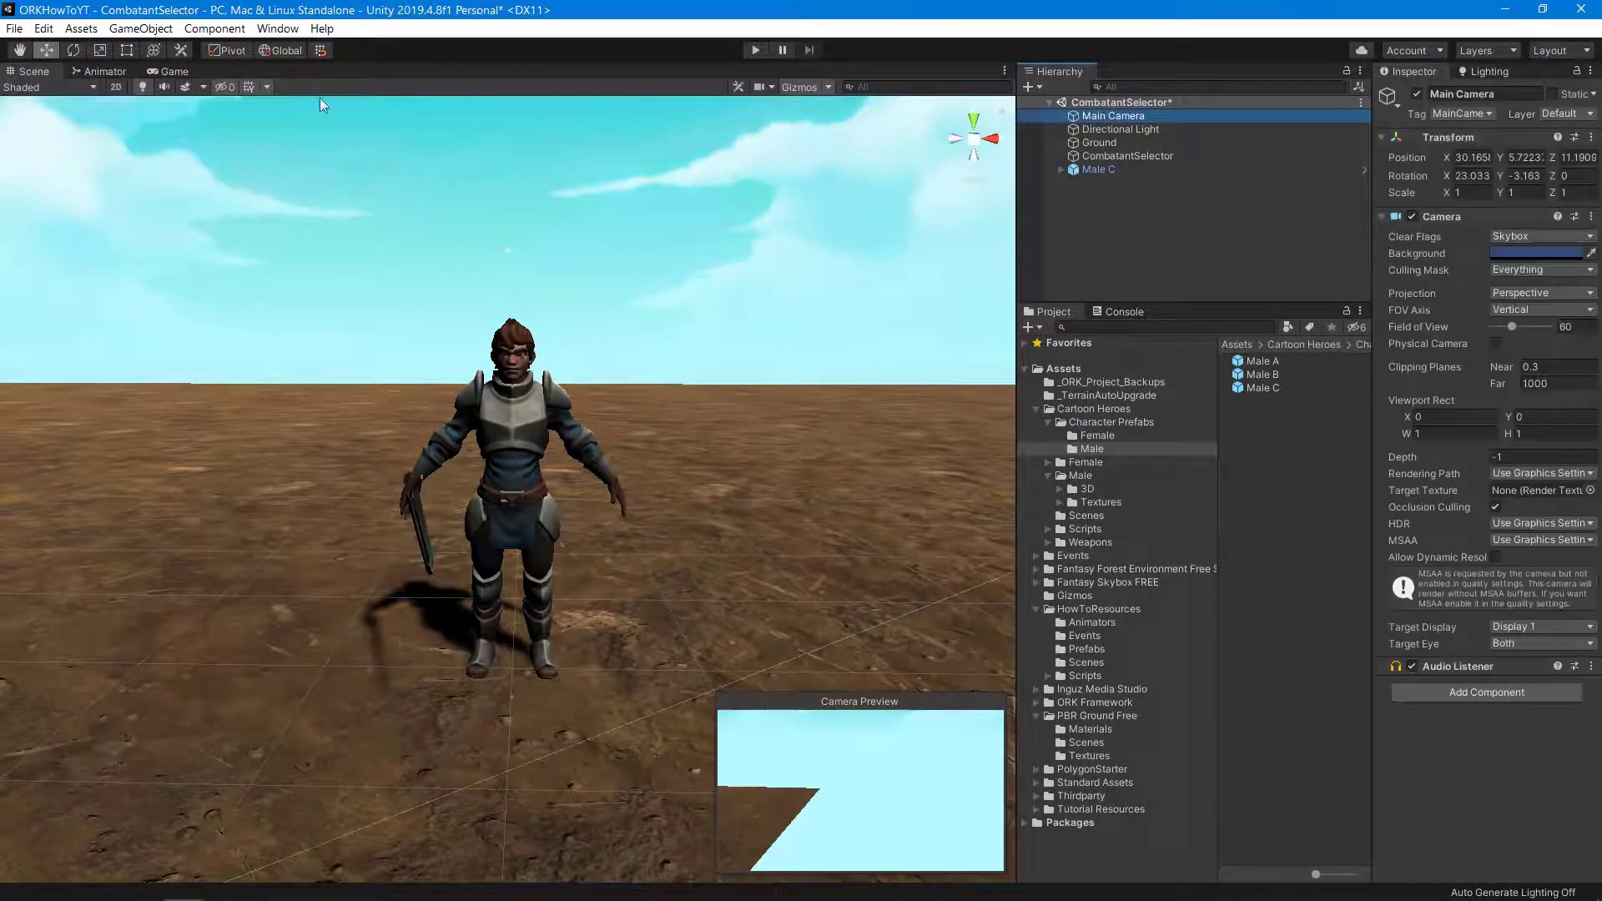
left_click(125, 29)
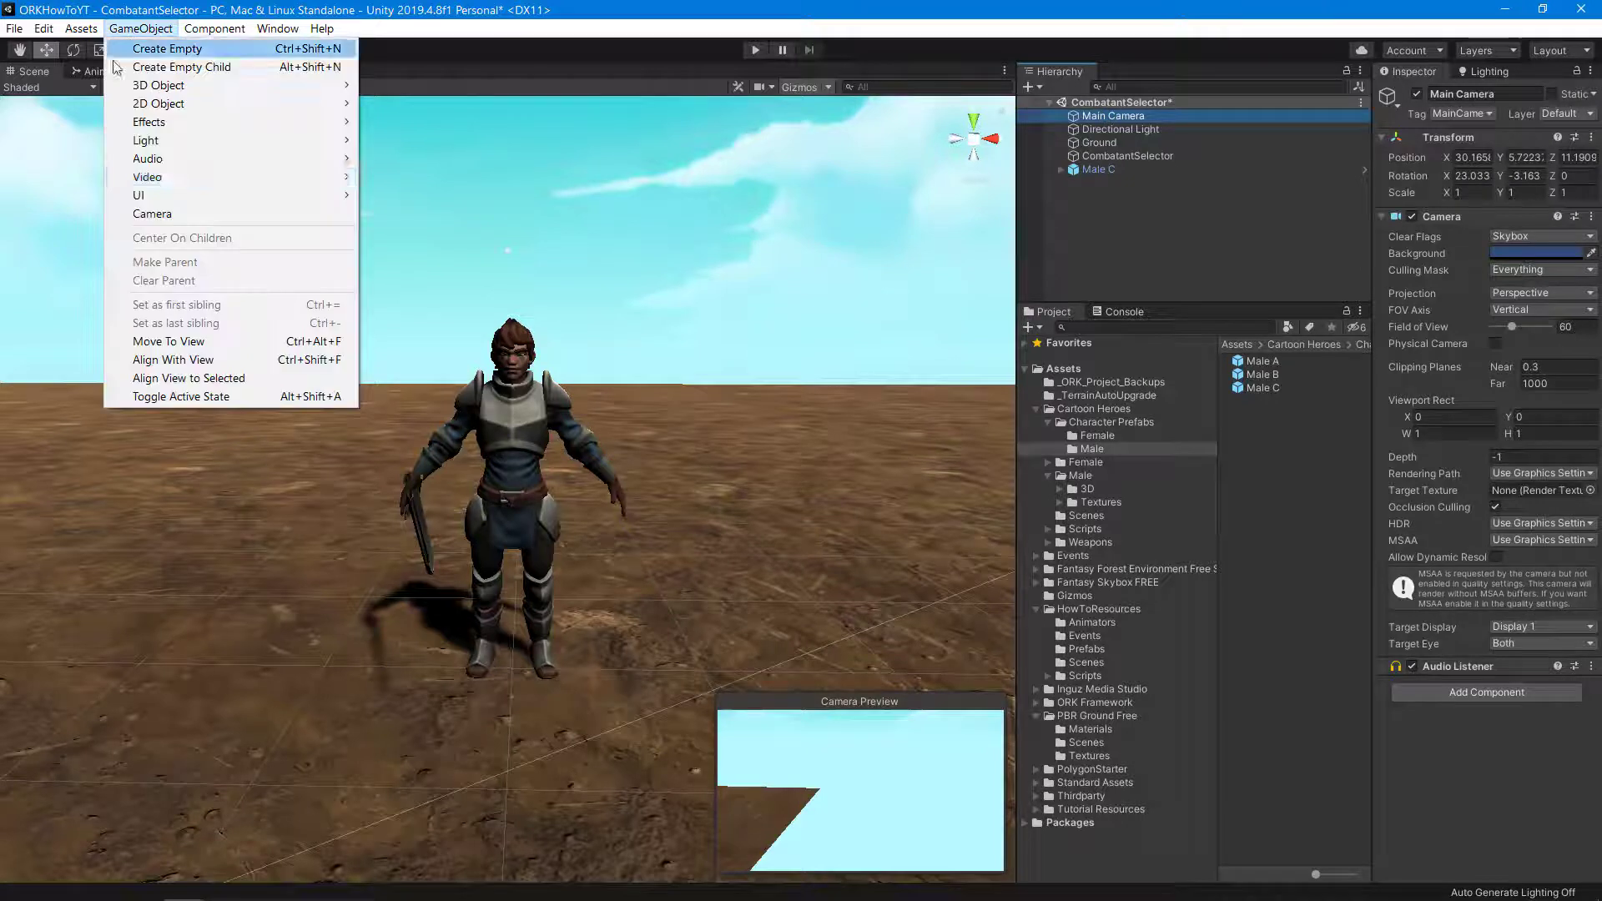
left_click(159, 359)
- Dock the Game view beneath the Scene view and enlarge it
left_click(171, 71)
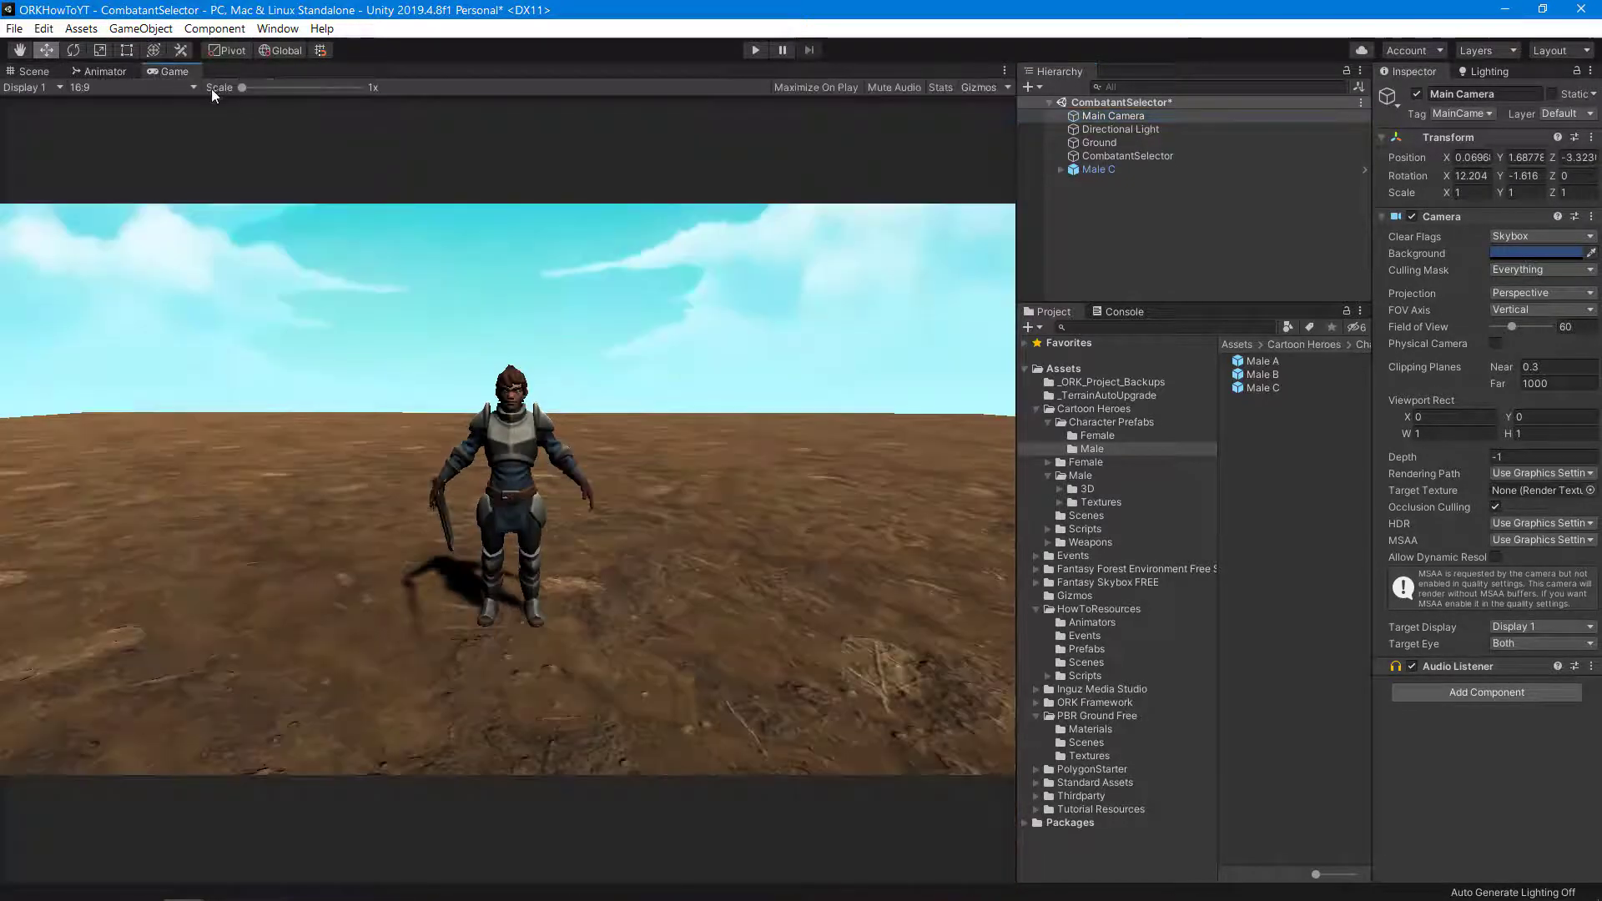
left_click_drag(160, 73, 401, 712)
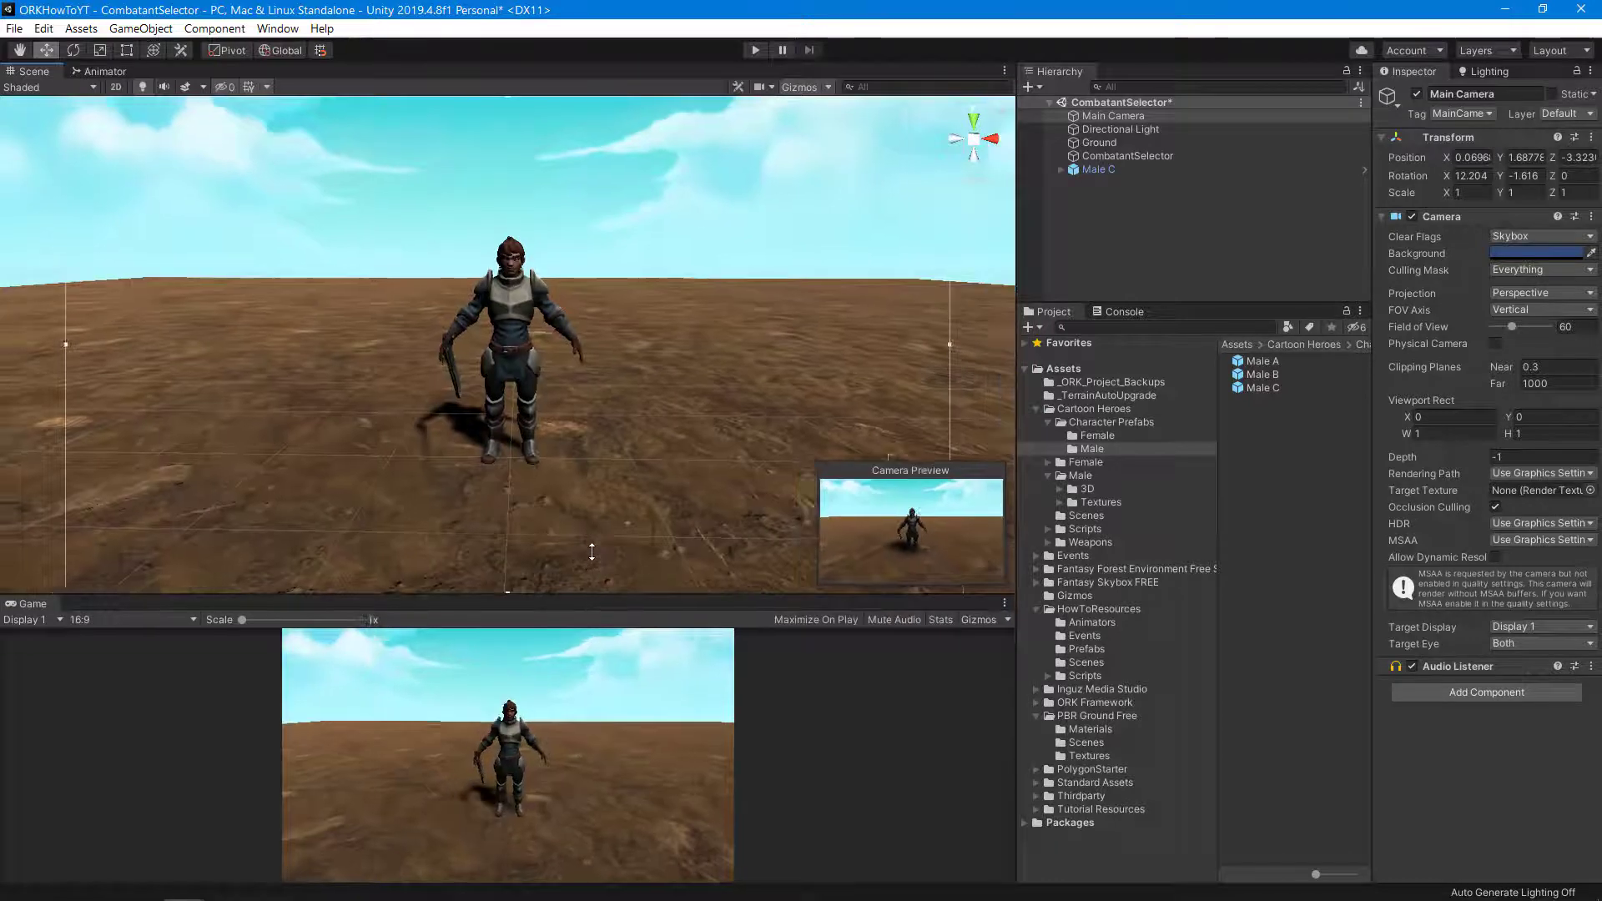
mouse_move(592, 552)
left_mouse_down()
mouse_move(591, 460)
mouse_move(594, 476)
left_mouse_up()
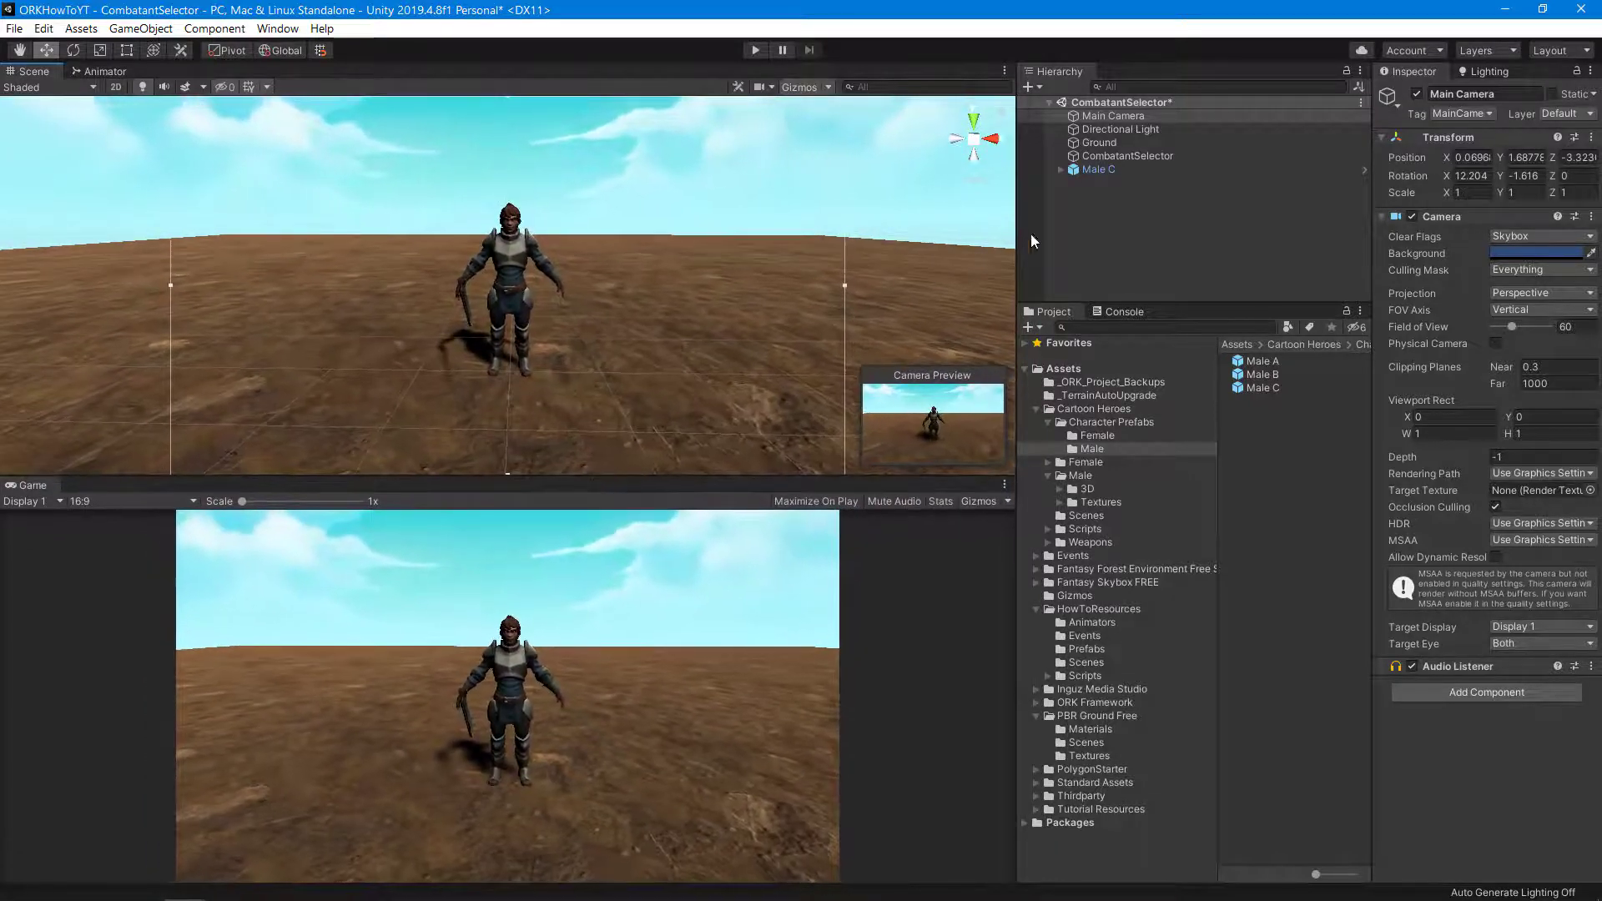
left_click(1092, 222)
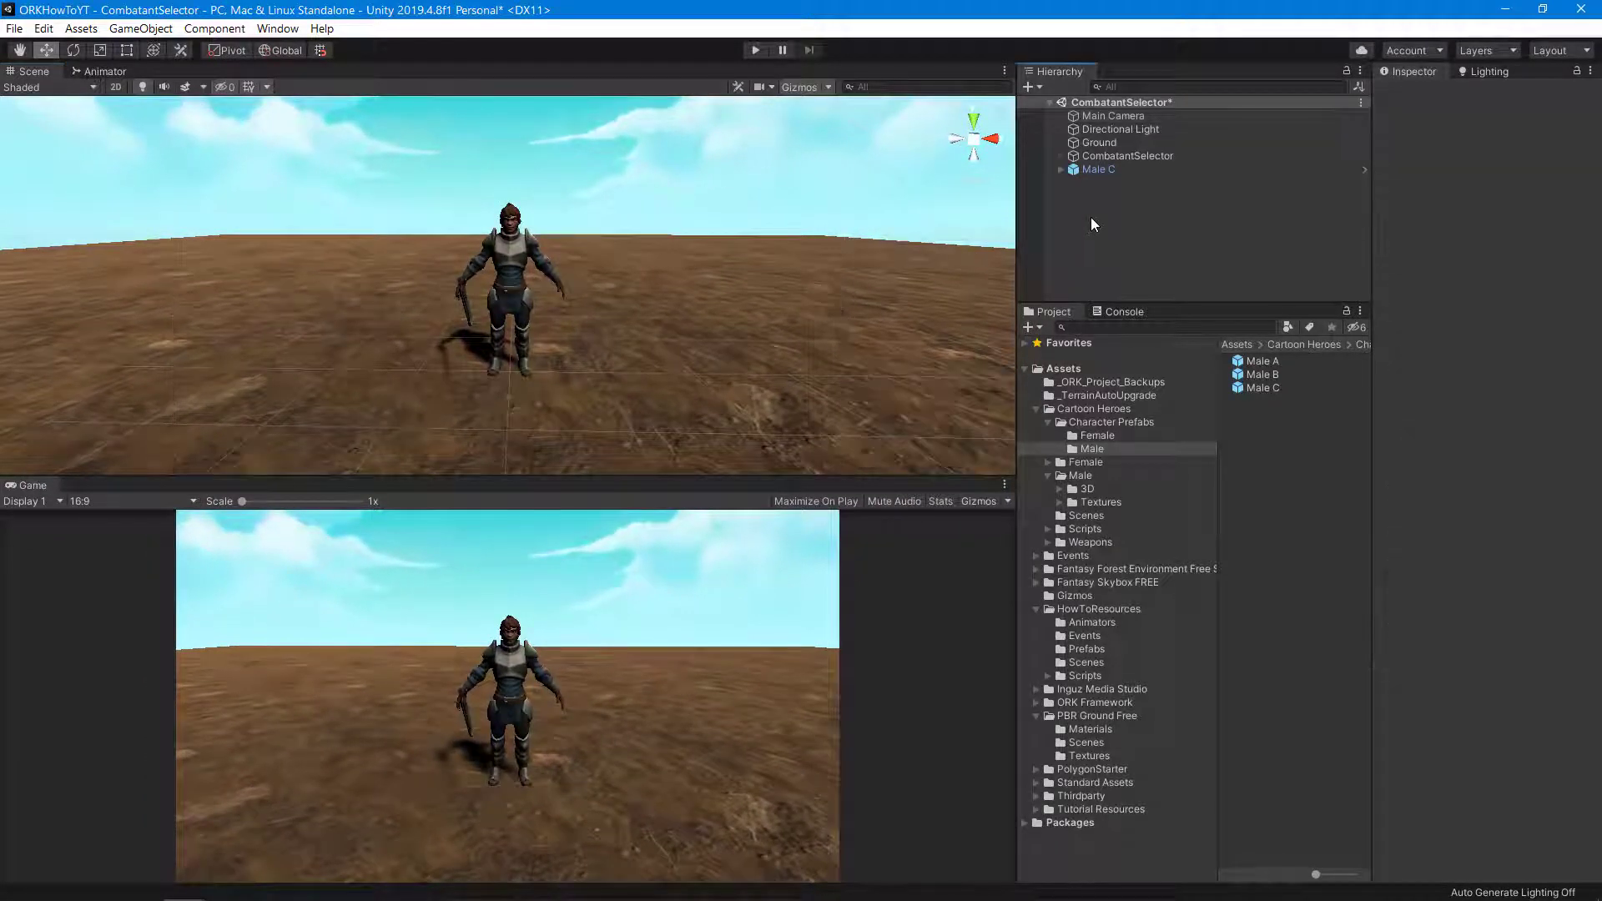
left_click(1126, 155)
- Add a UI Canvas under CombatantSelector with Scale With Screen Size at 1920 × 1080
right_click(1126, 157)
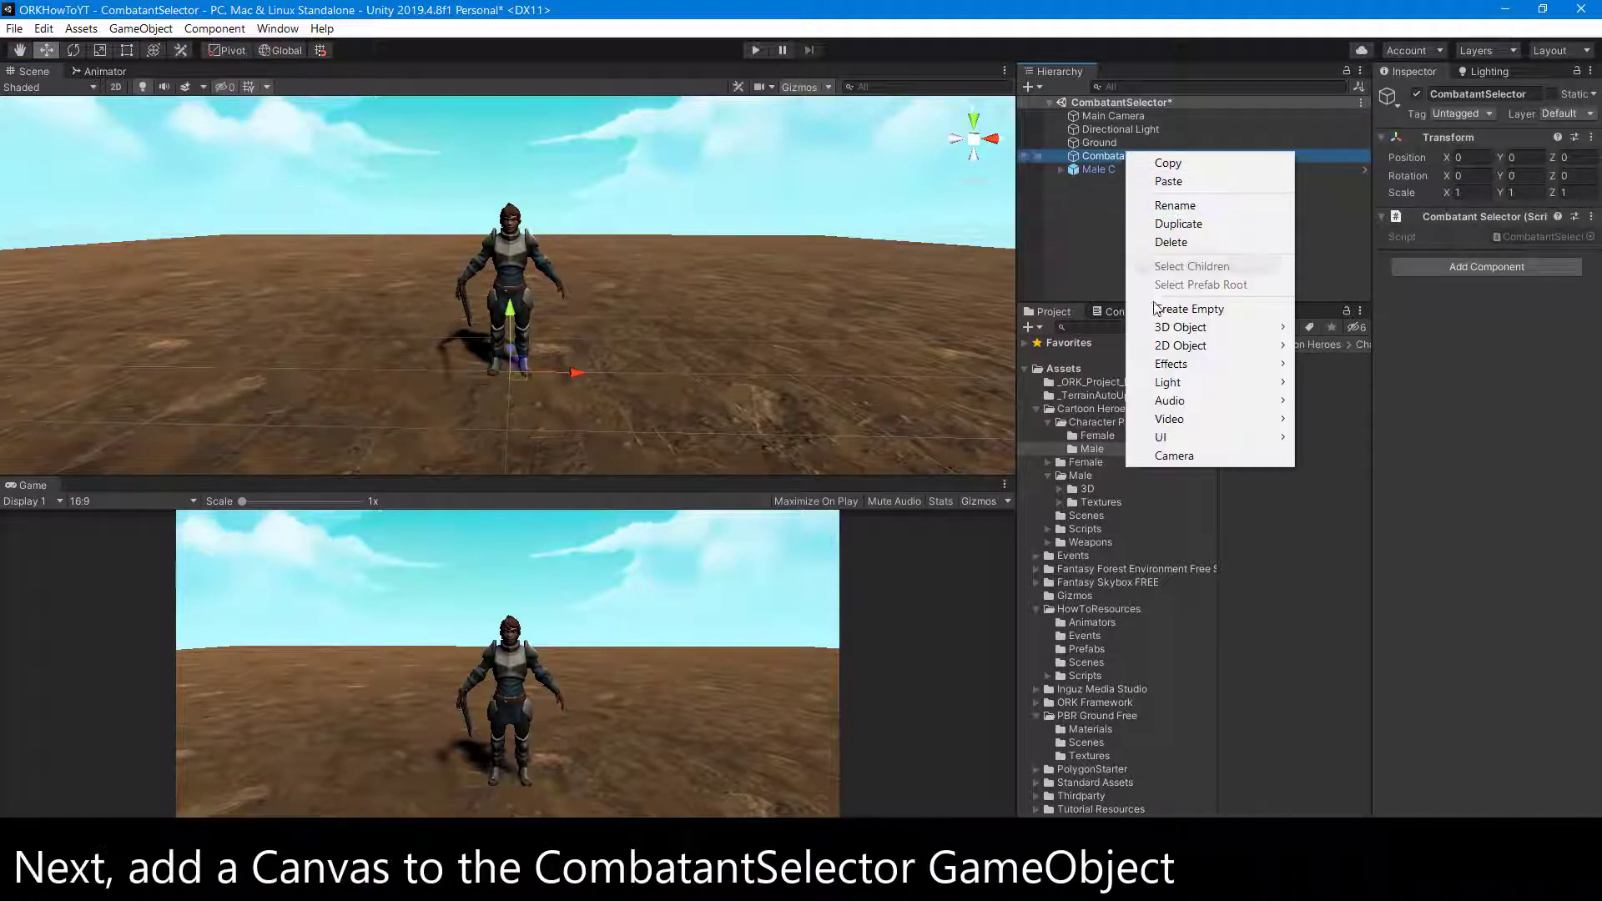
mouse_move(1160, 438)
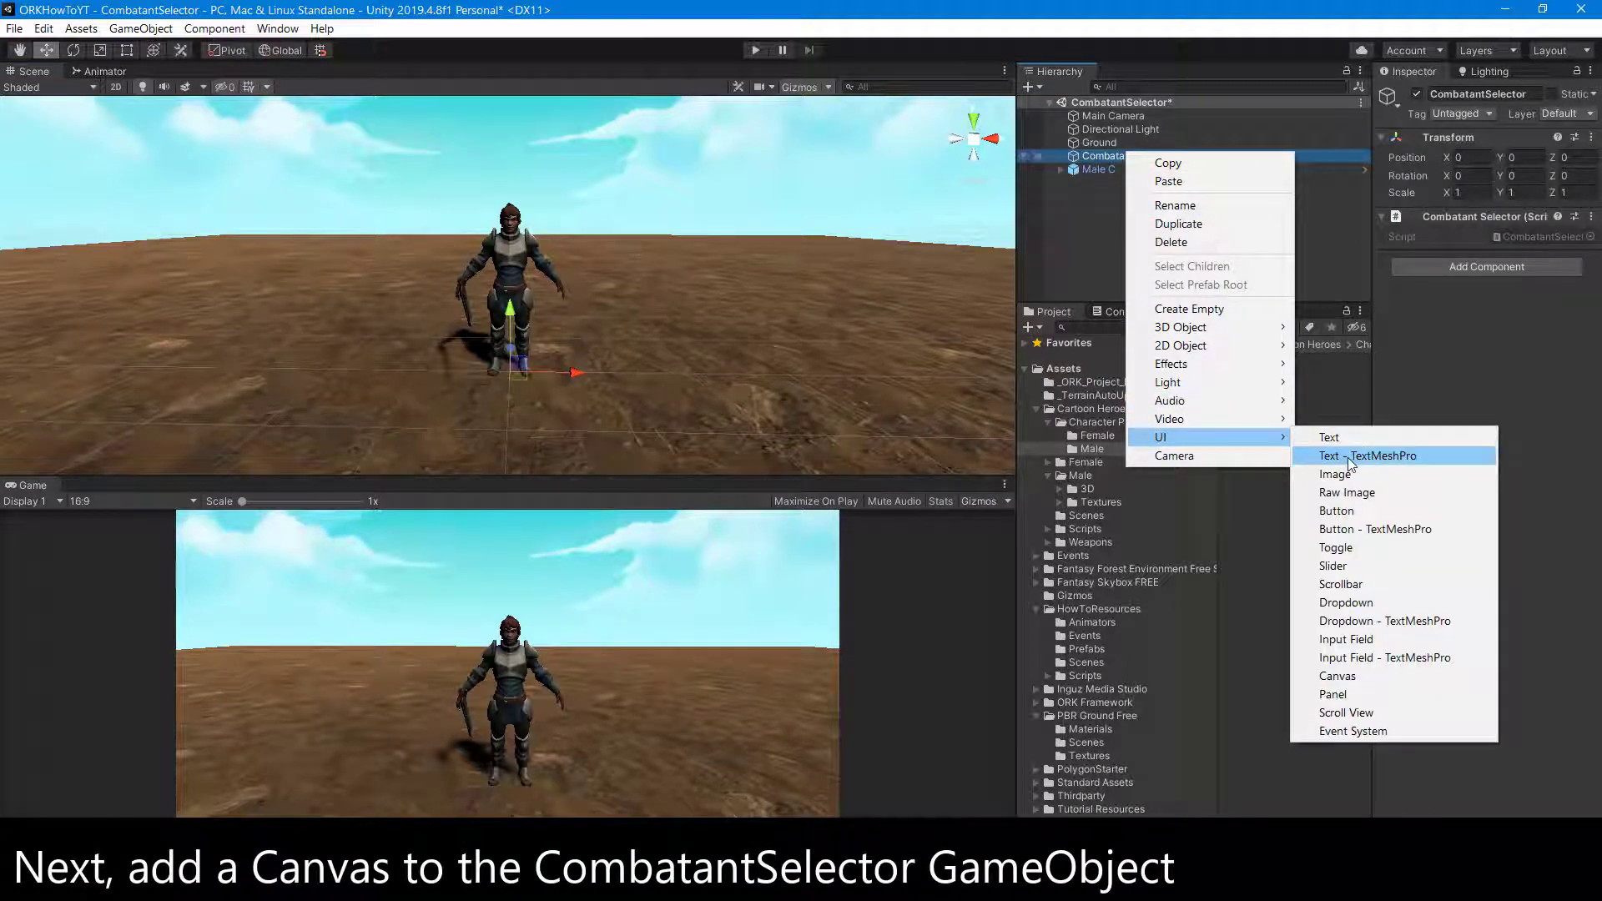
left_click(1331, 678)
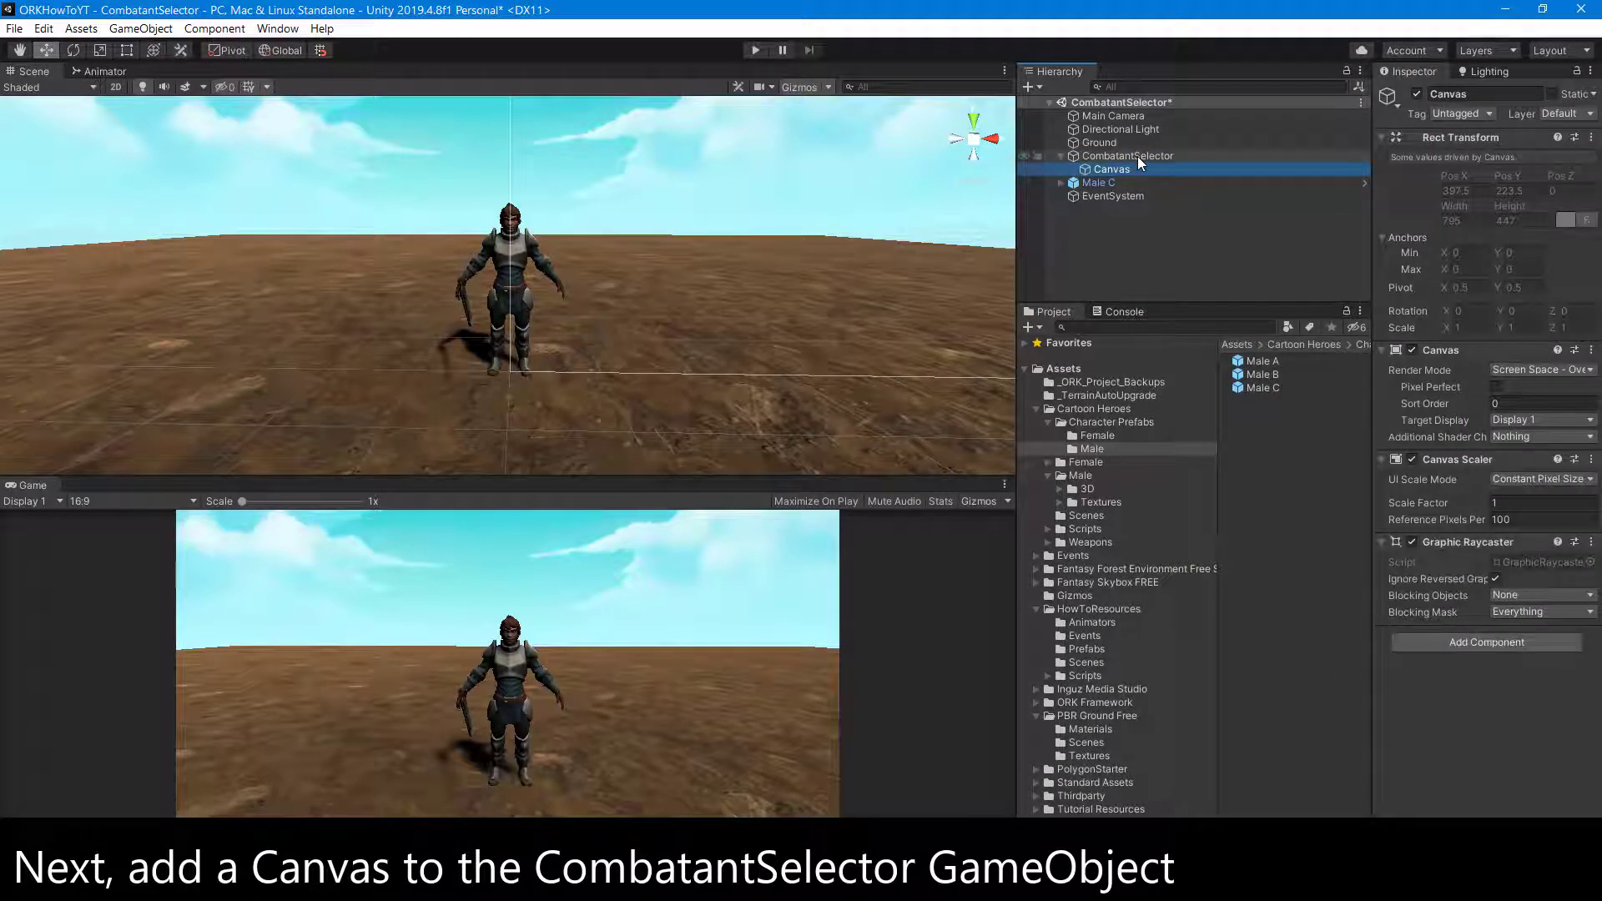
left_click(1556, 478)
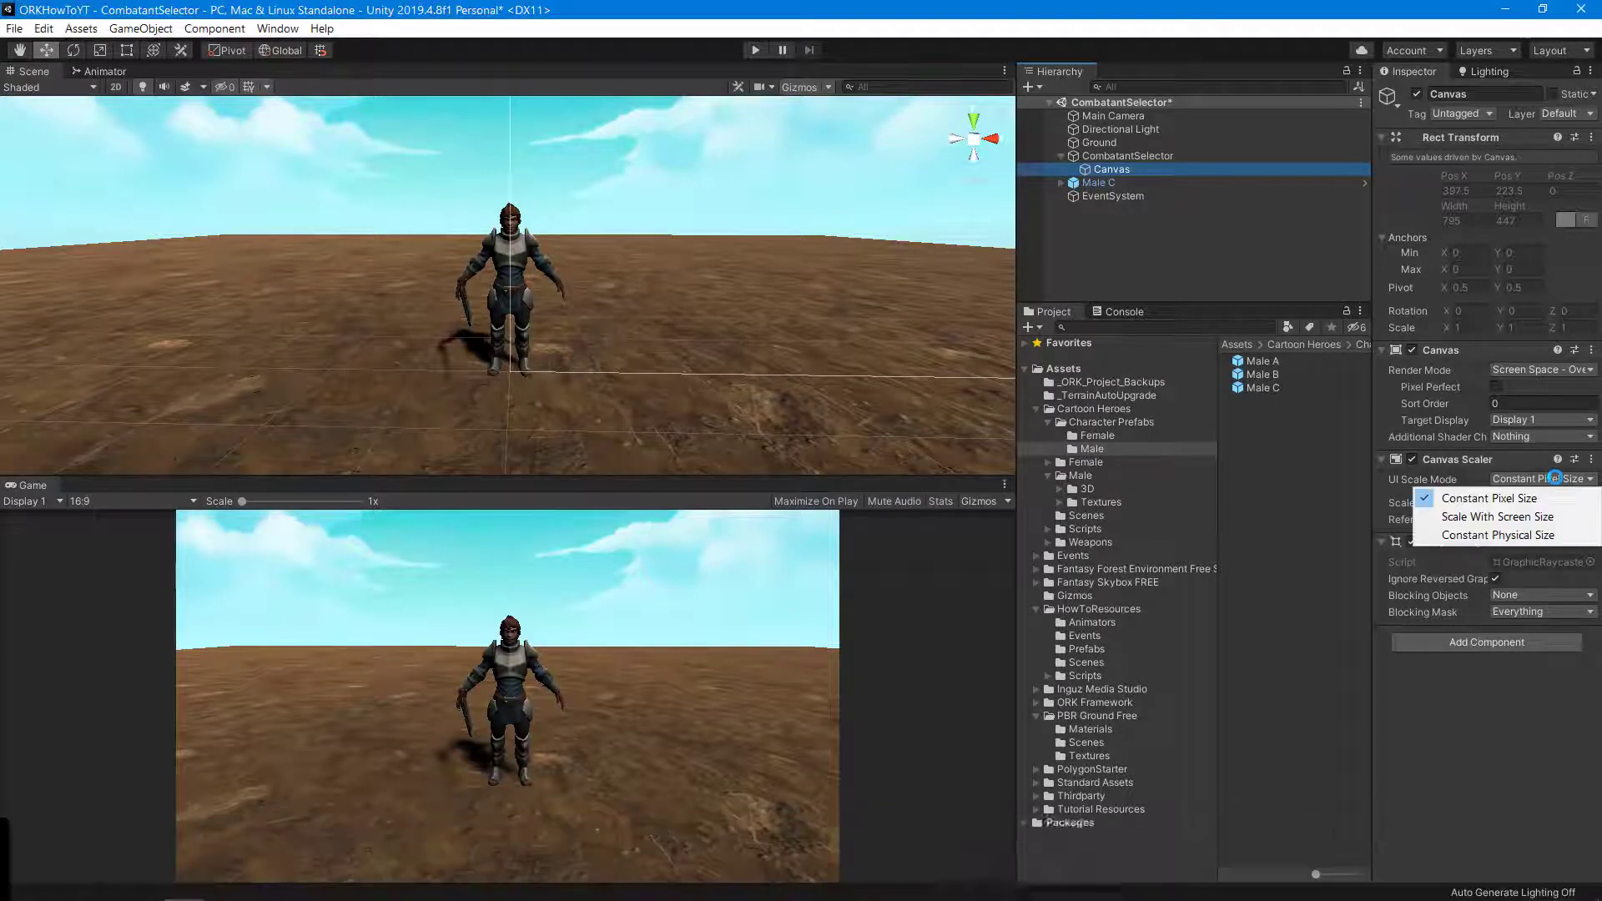
left_click(1544, 513)
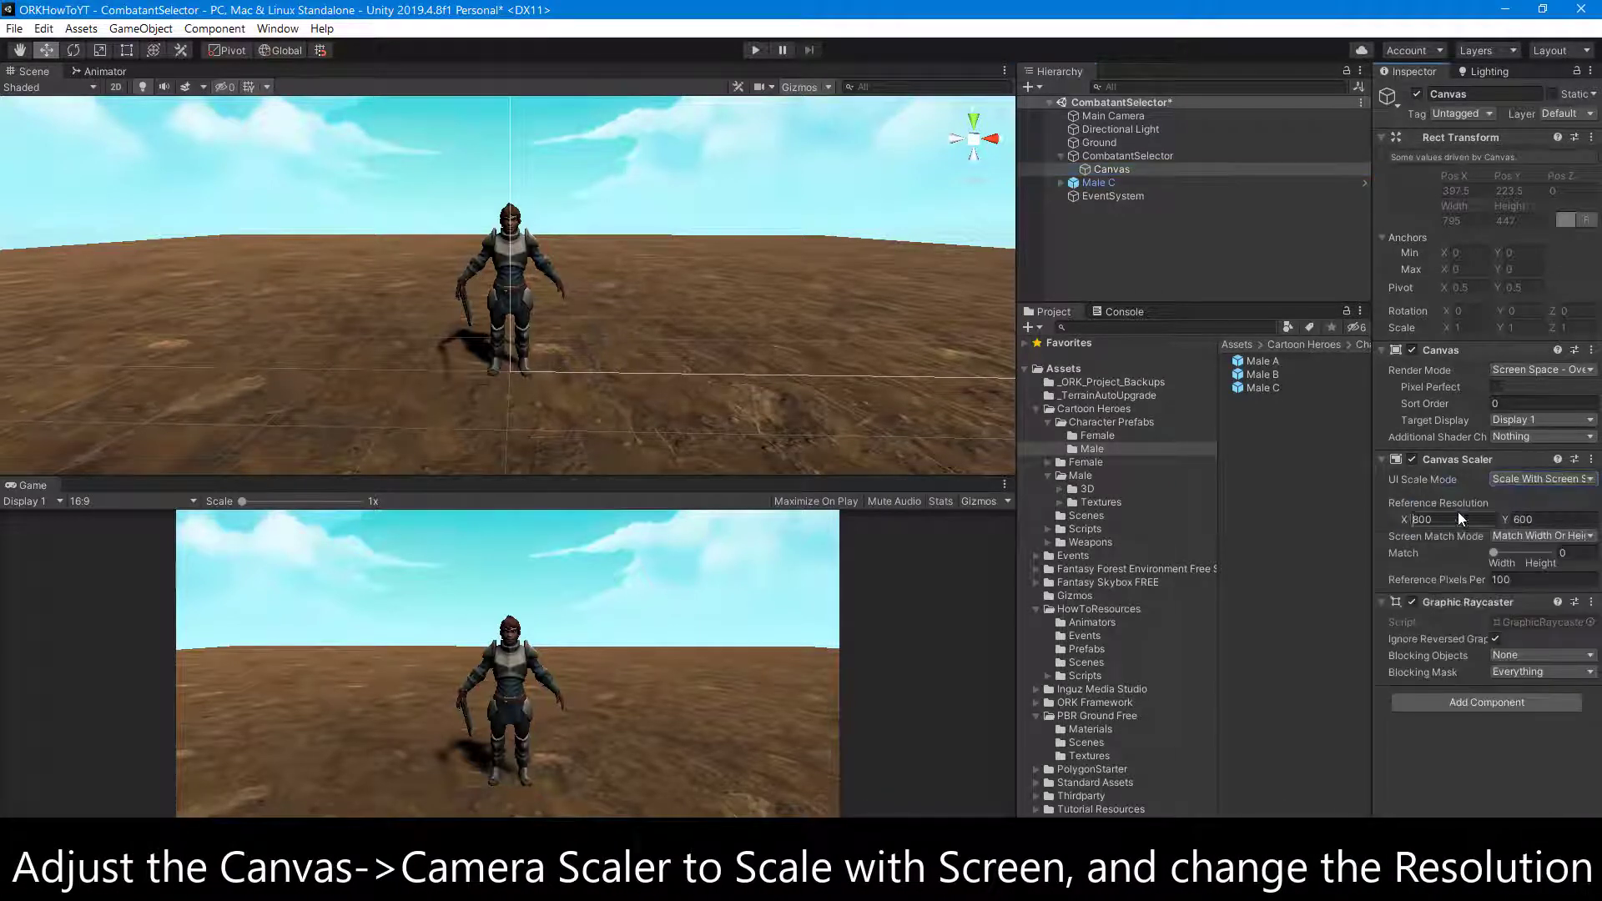
type("1920")
left_click(1544, 520)
type("1080")
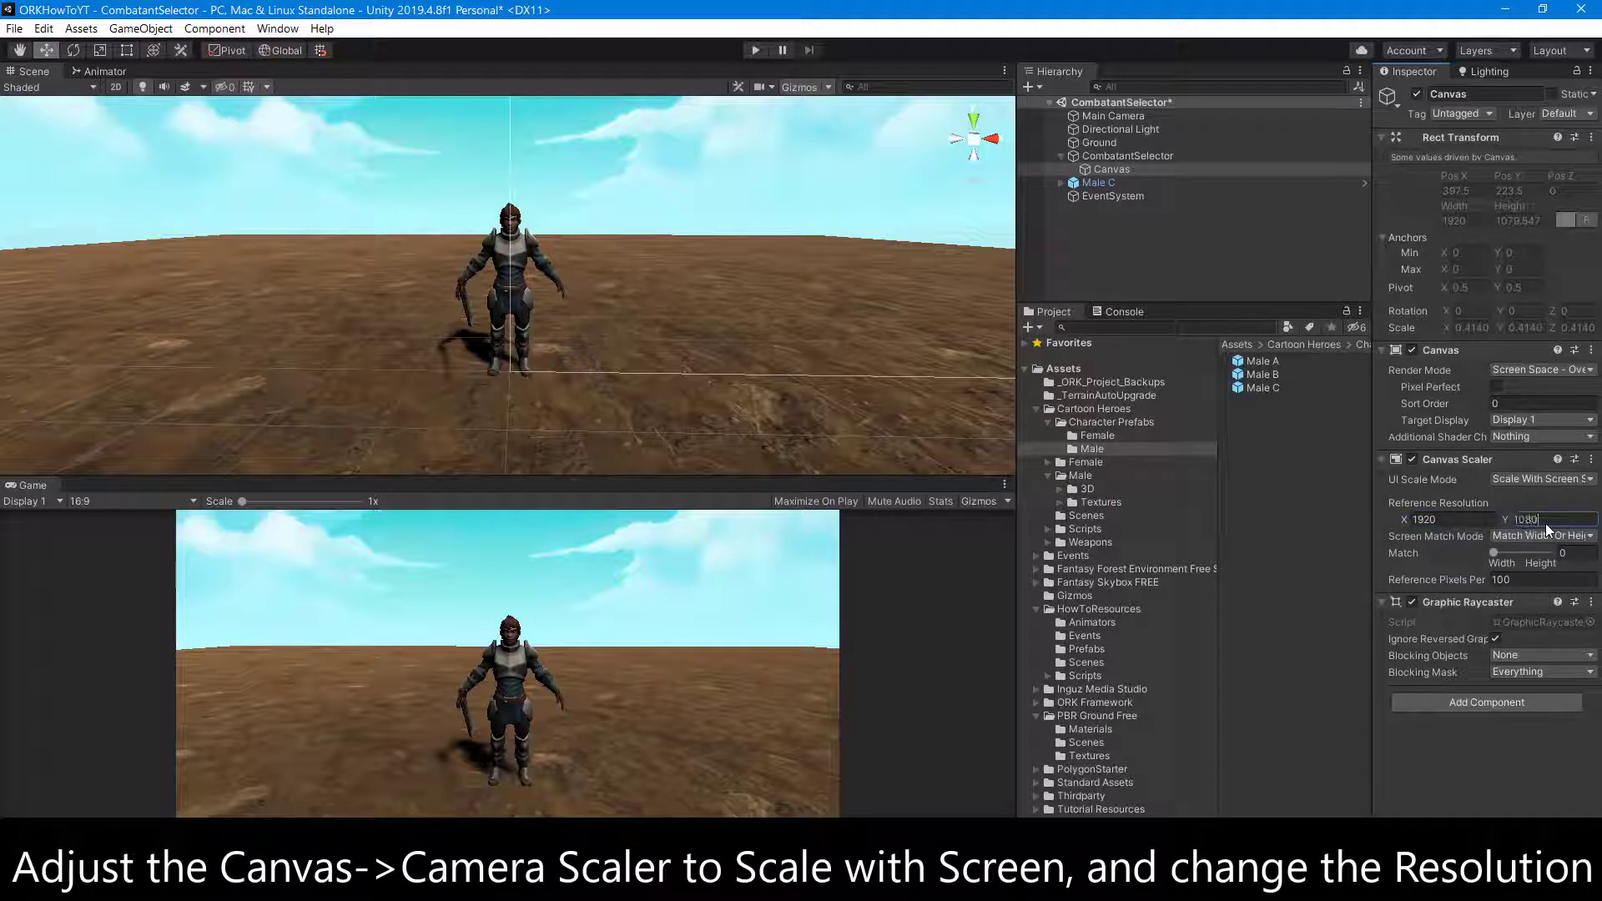
left_click(1527, 581)
- Add a UI Button under the Canvas, rename it RightButton, and switch the Scene view to 2D
right_click(1115, 169)
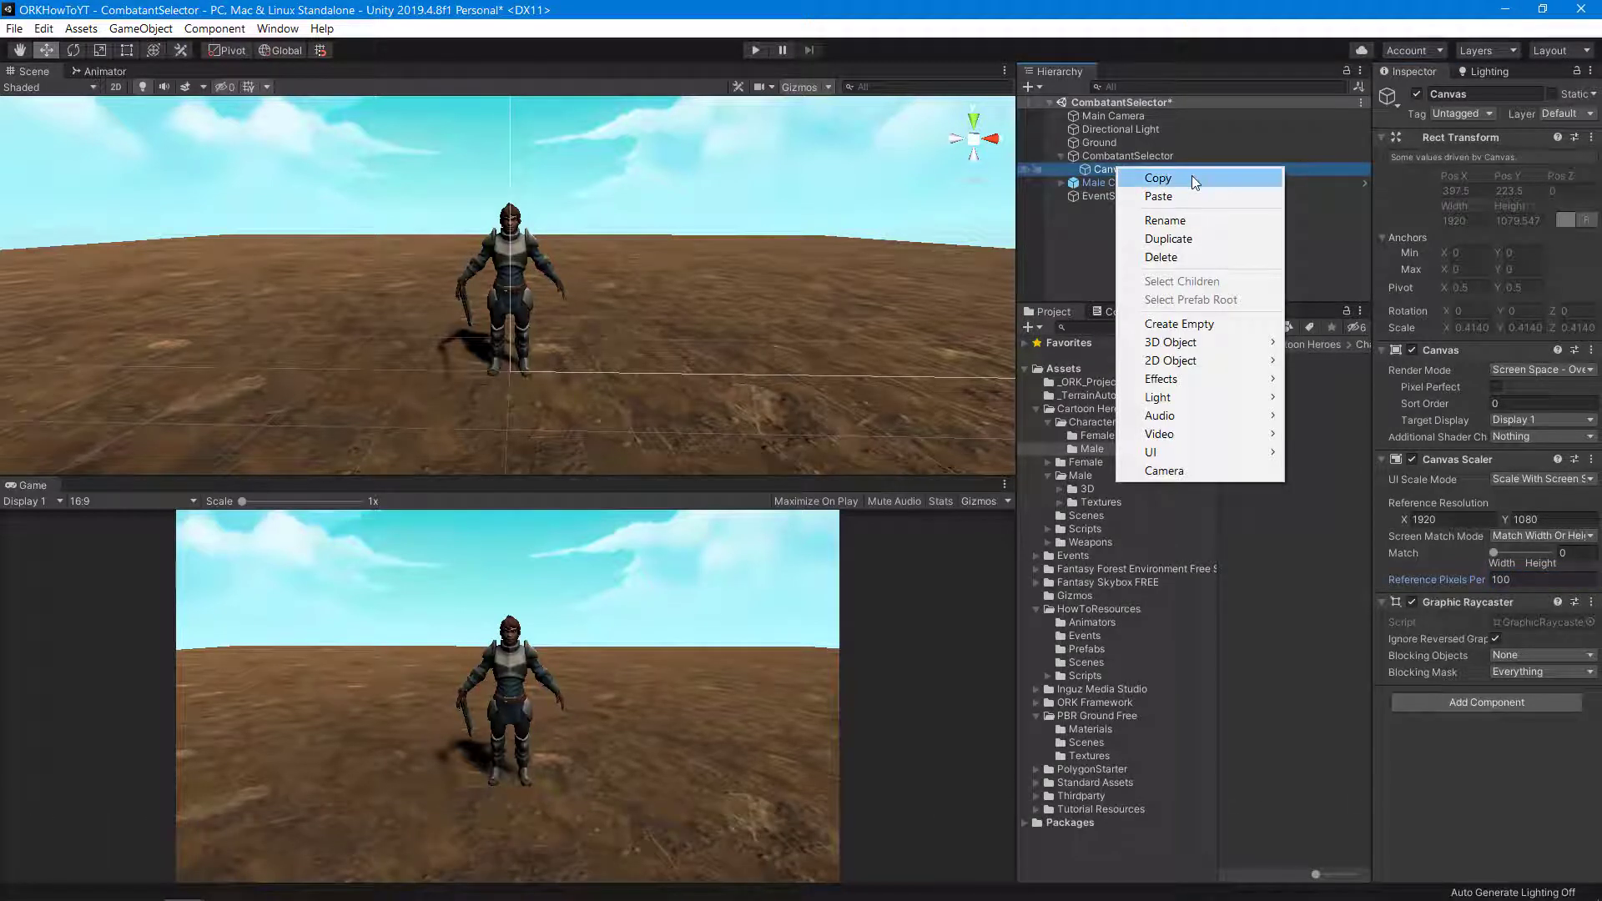
mouse_move(1143, 452)
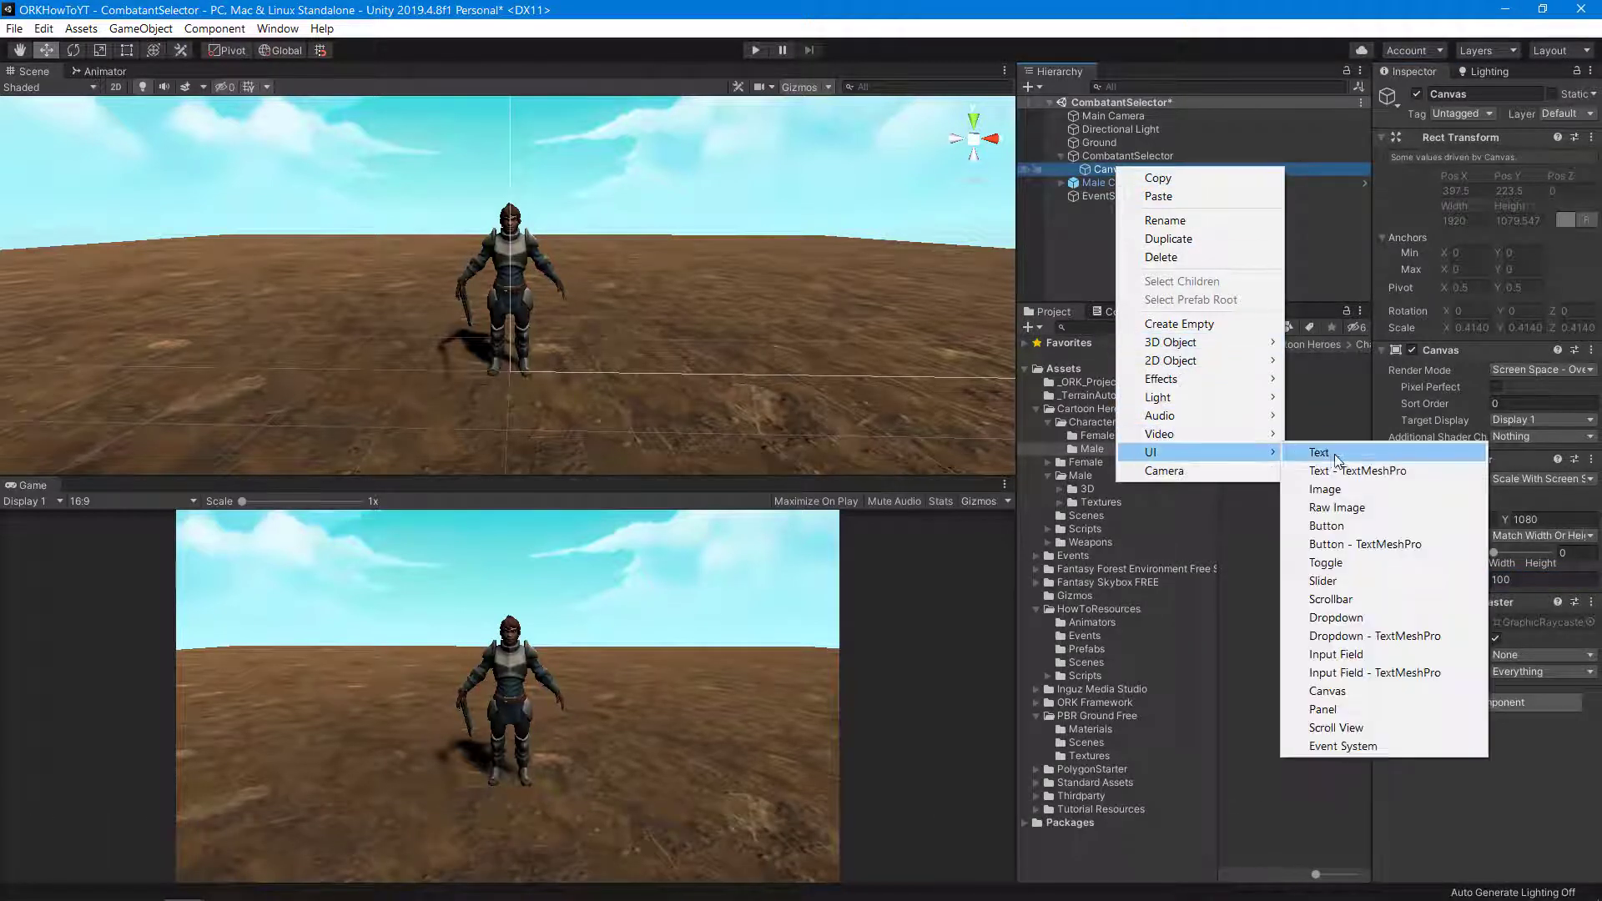
left_click(1325, 527)
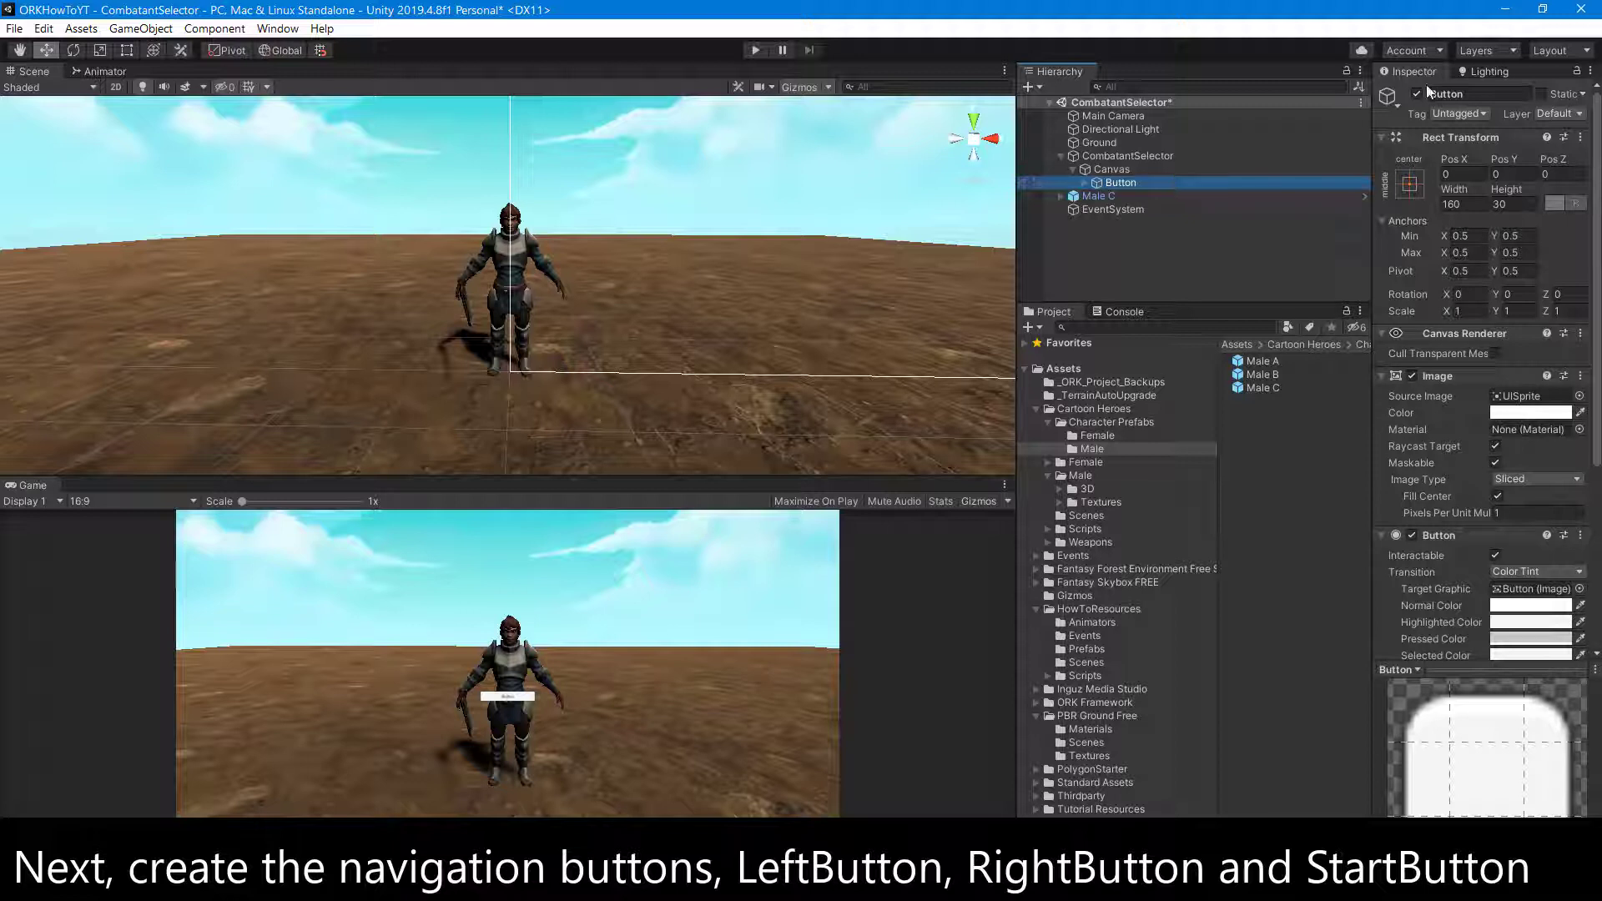
left_click(1474, 93)
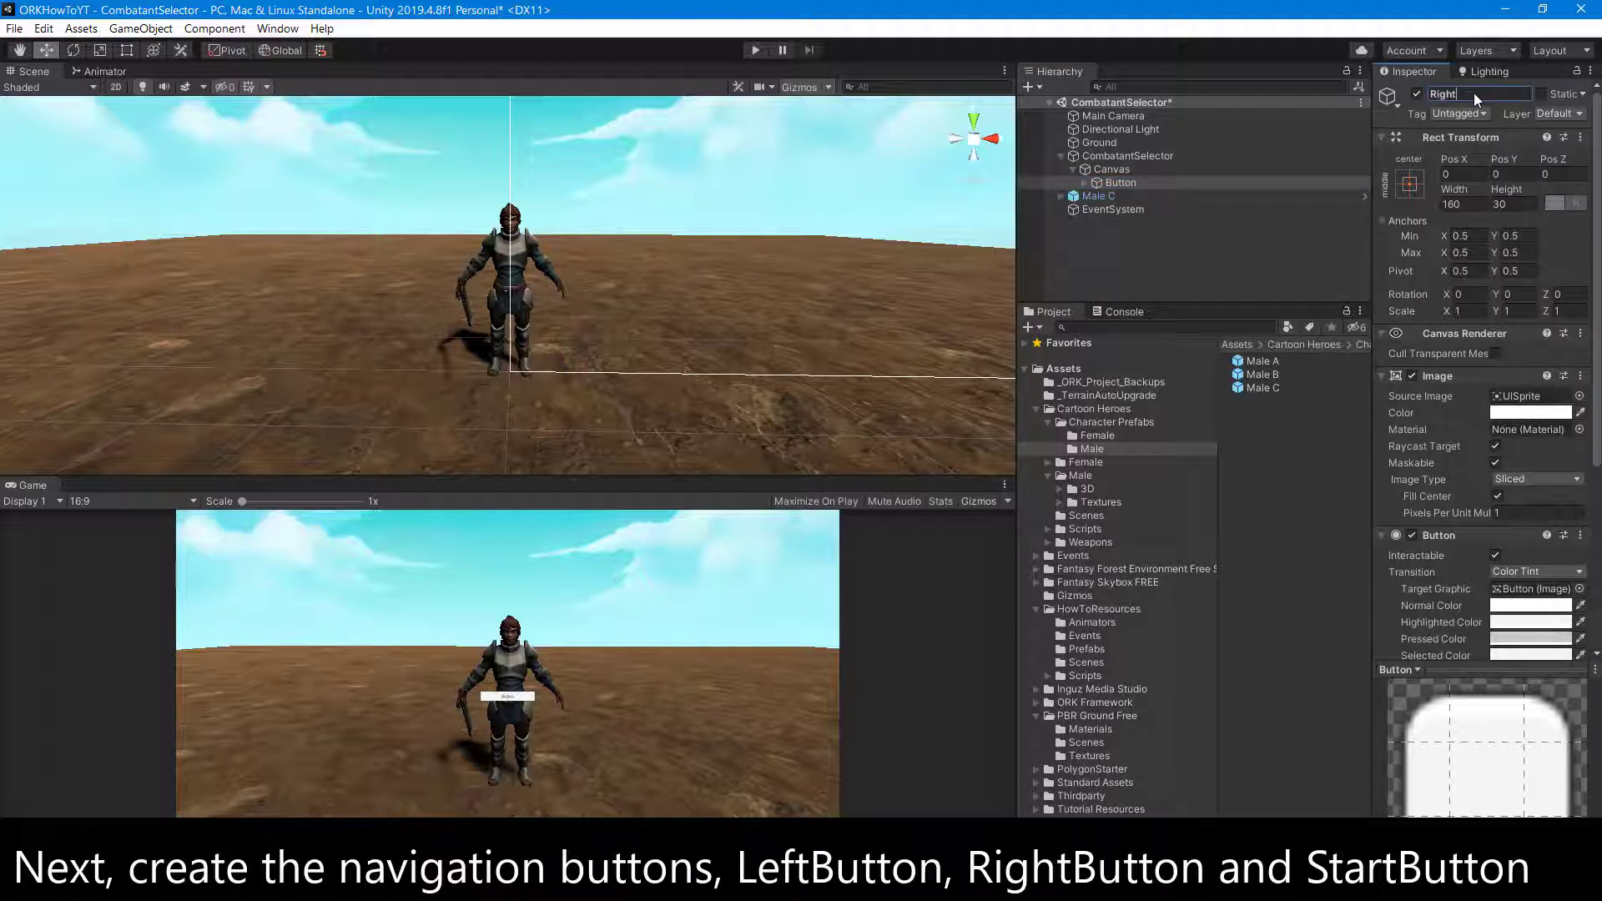
key("Return")
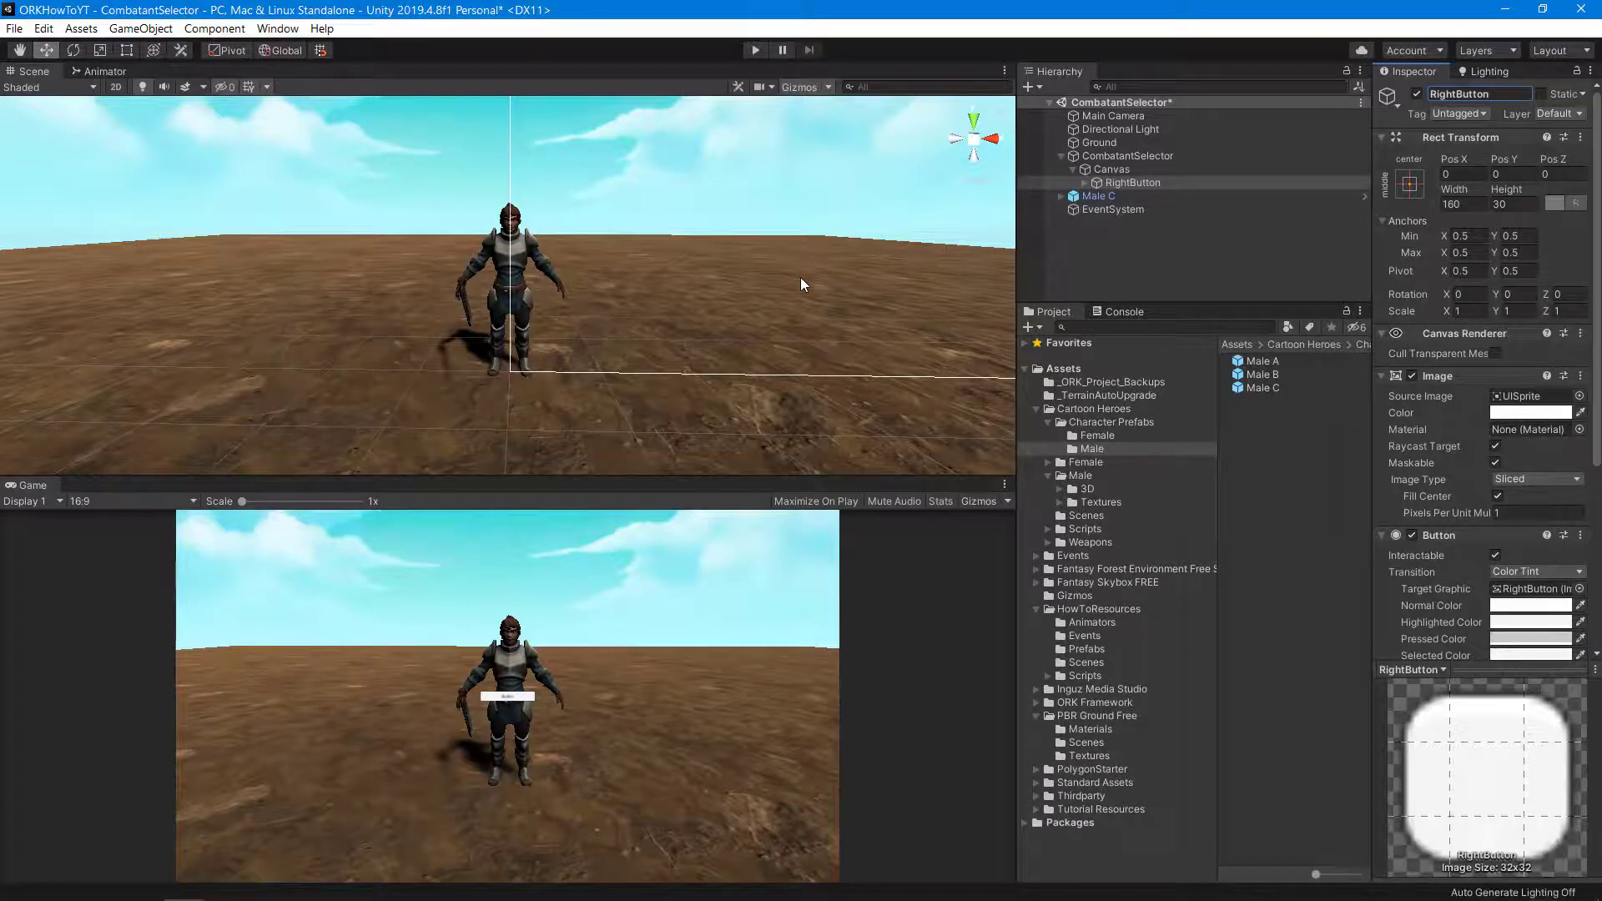
left_click(117, 86)
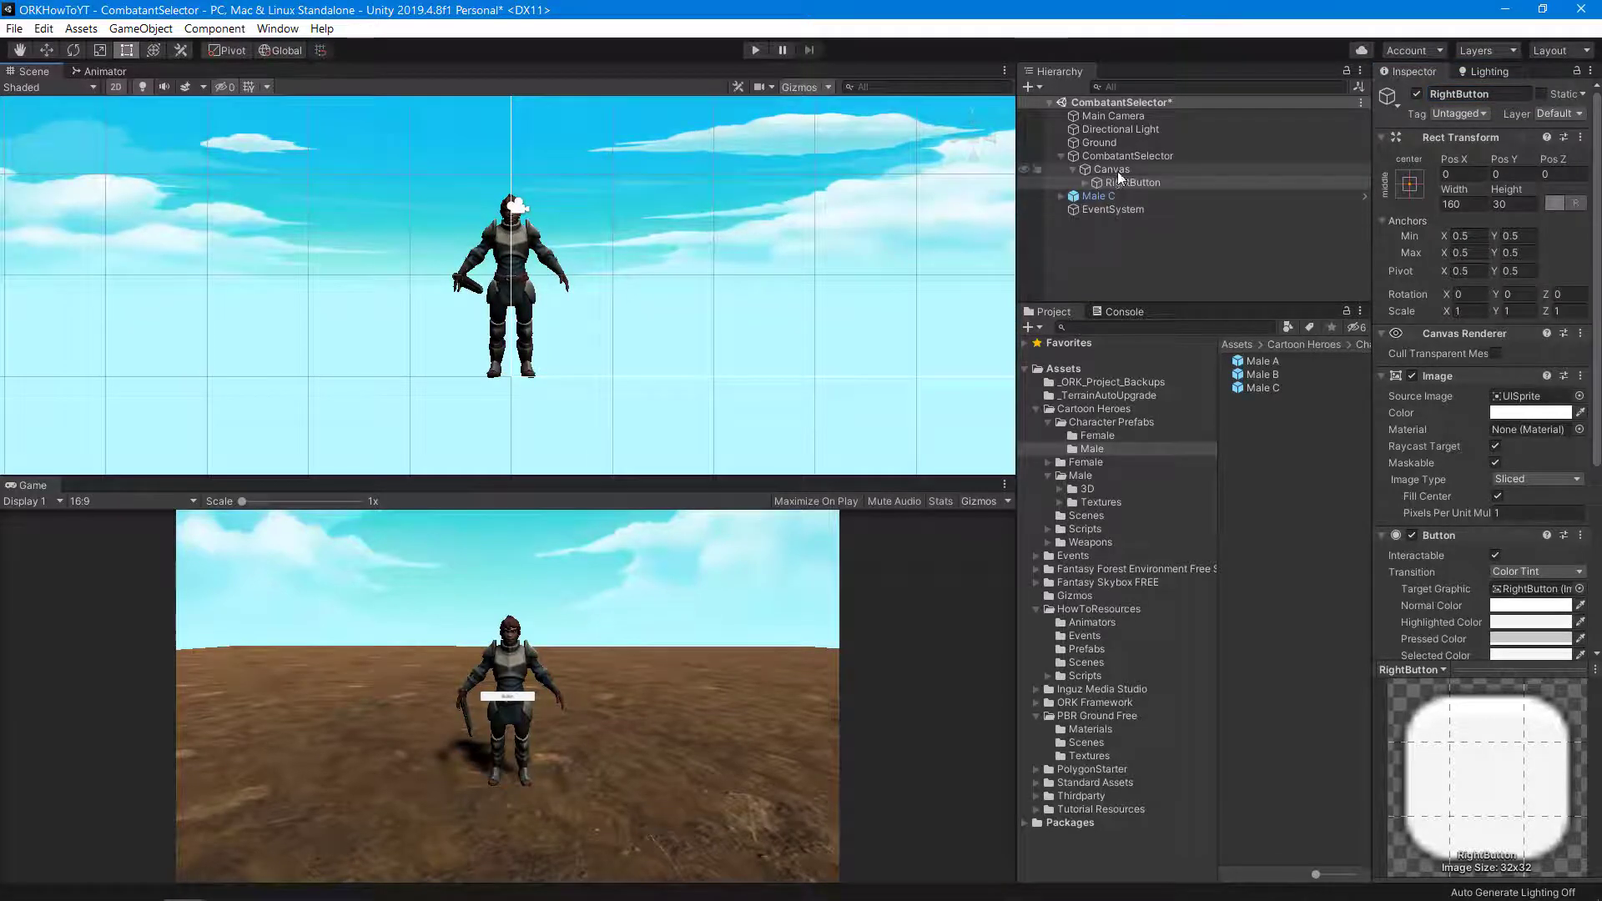
left_click(1114, 169)
- Frame RightButton in the Scene view and anchor it to the middle-right preset, setting pivot and position too
left_click(1114, 182)
key("f")
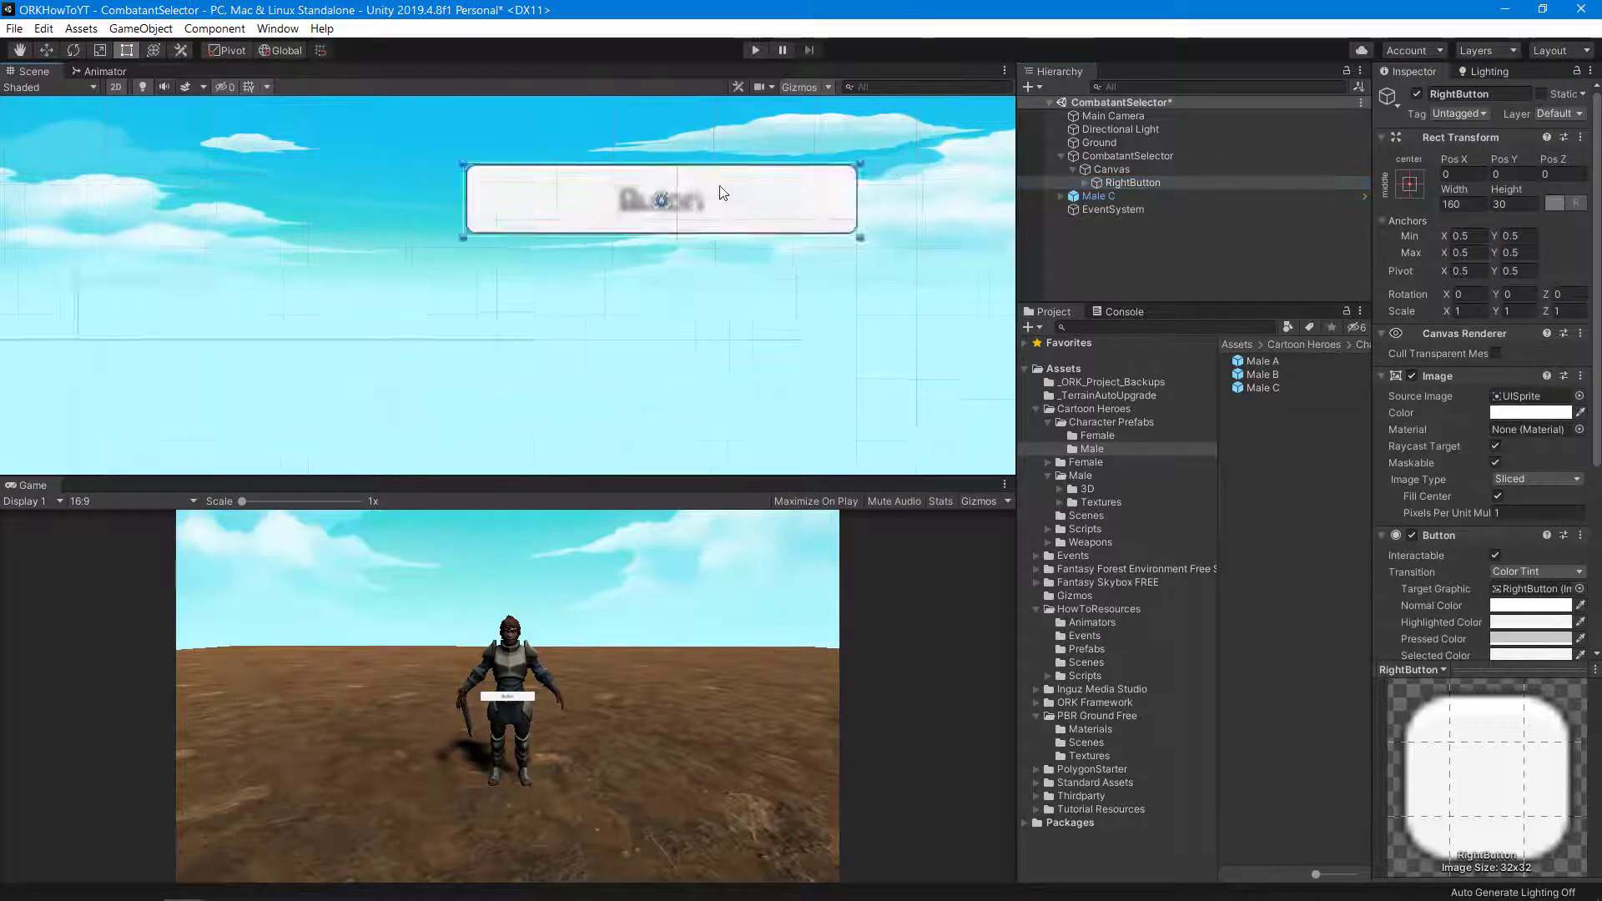
scroll(697, 252, "down", 3)
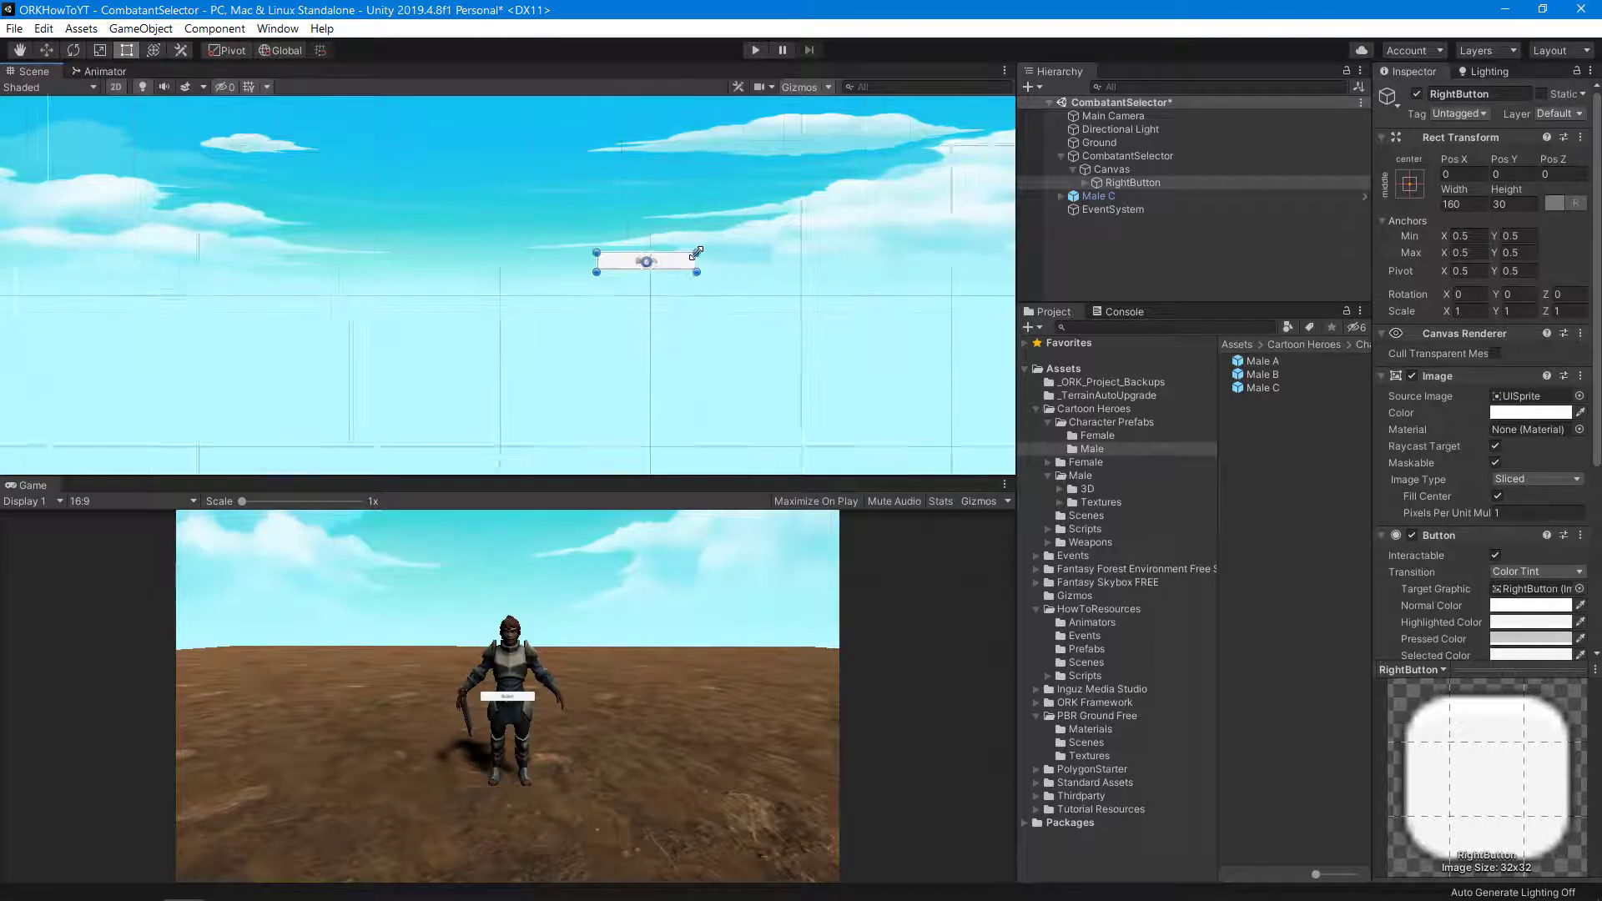
scroll(700, 251, "down", 2)
scroll(701, 251, "down", 2)
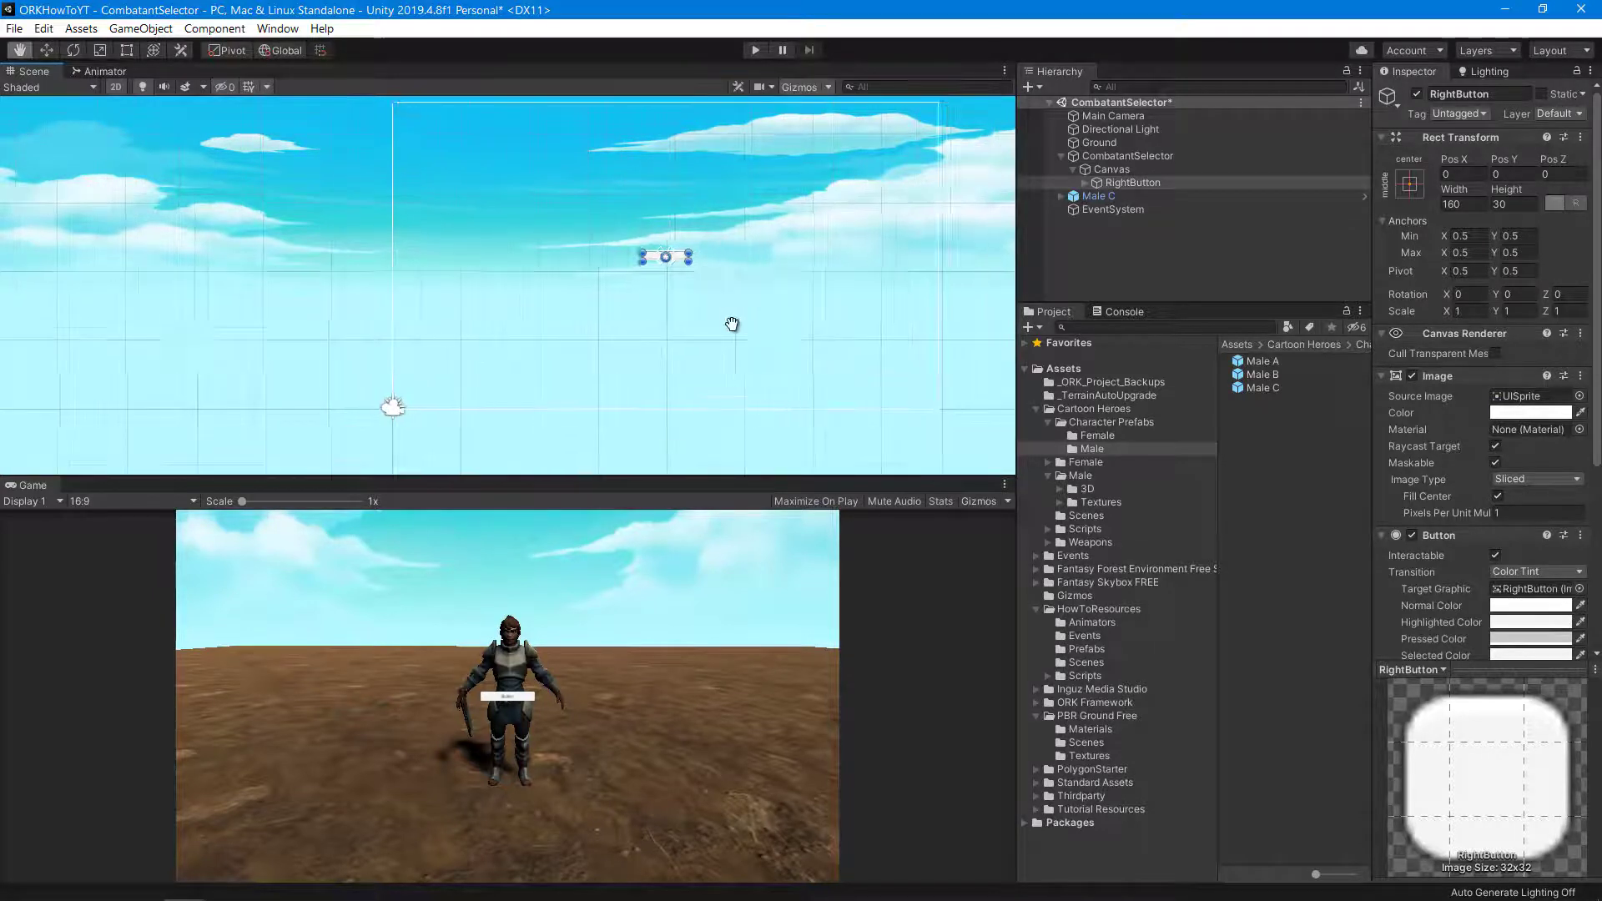
middle_click_drag(733, 325, 594, 351)
scroll(597, 344, "up", 2)
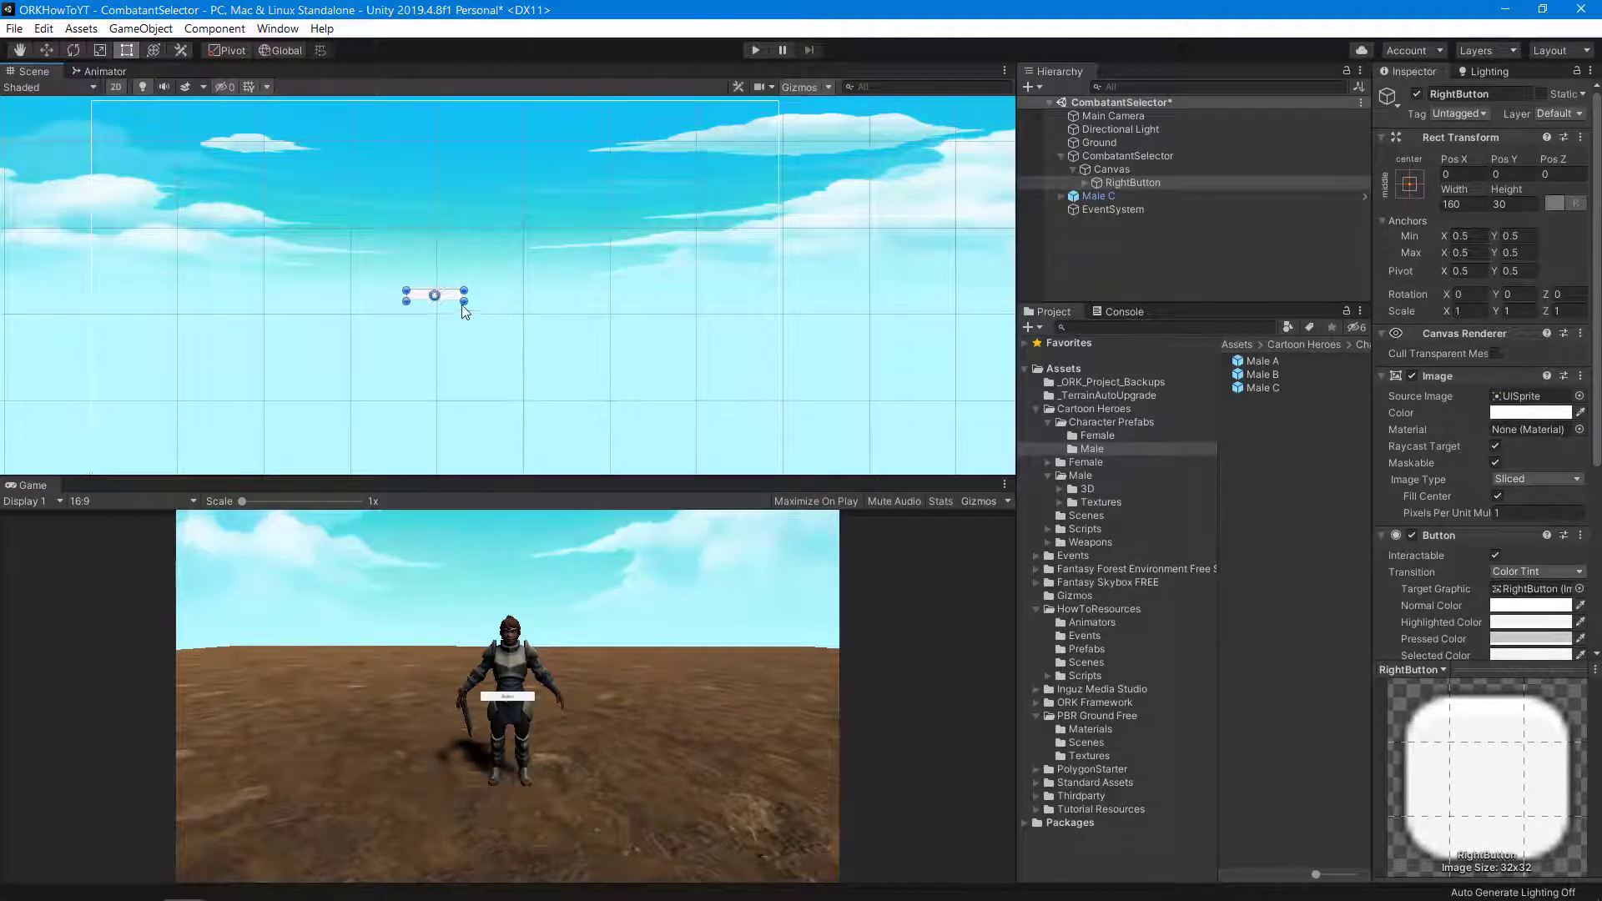
left_click_drag(455, 297, 621, 302)
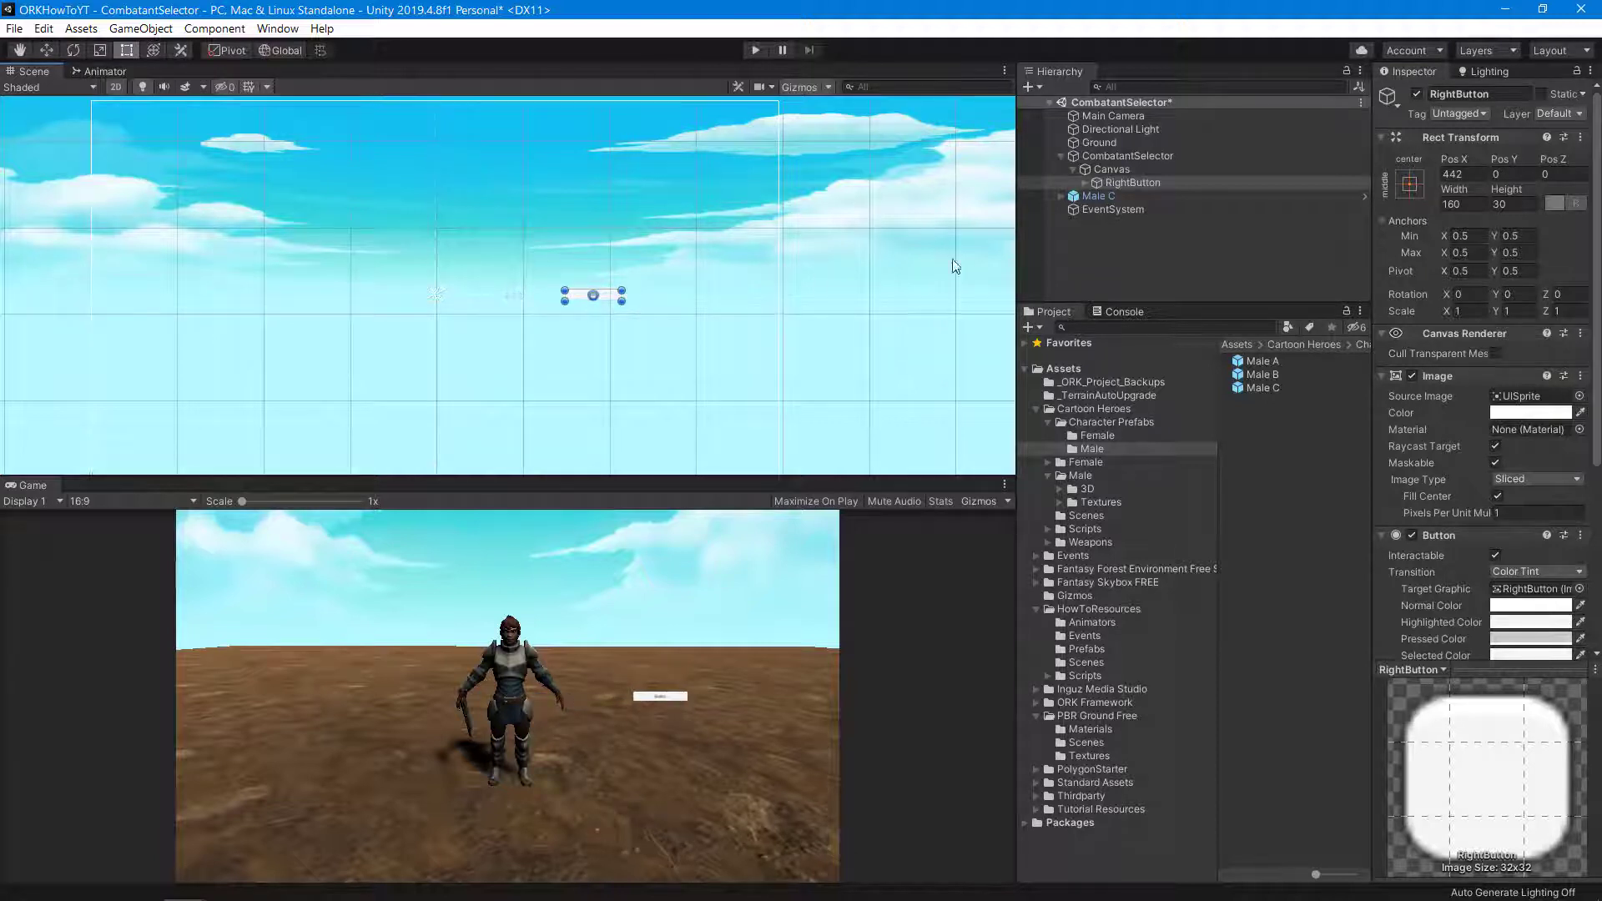
left_click(1412, 185)
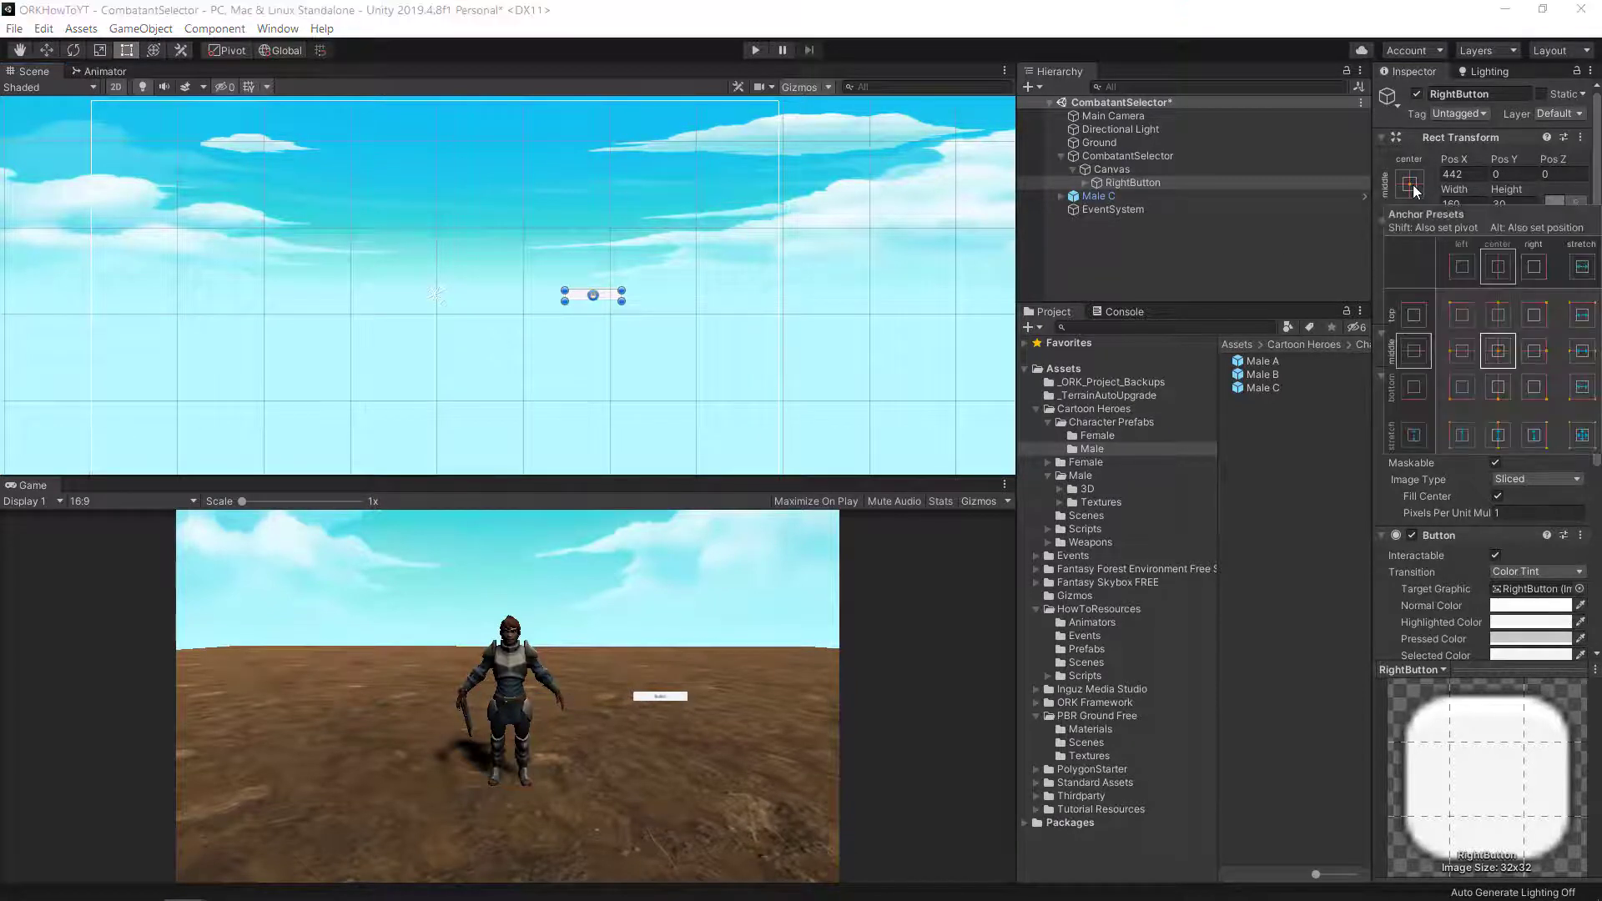
key("shift+alt")
left_click(1539, 352, "alt+shift")
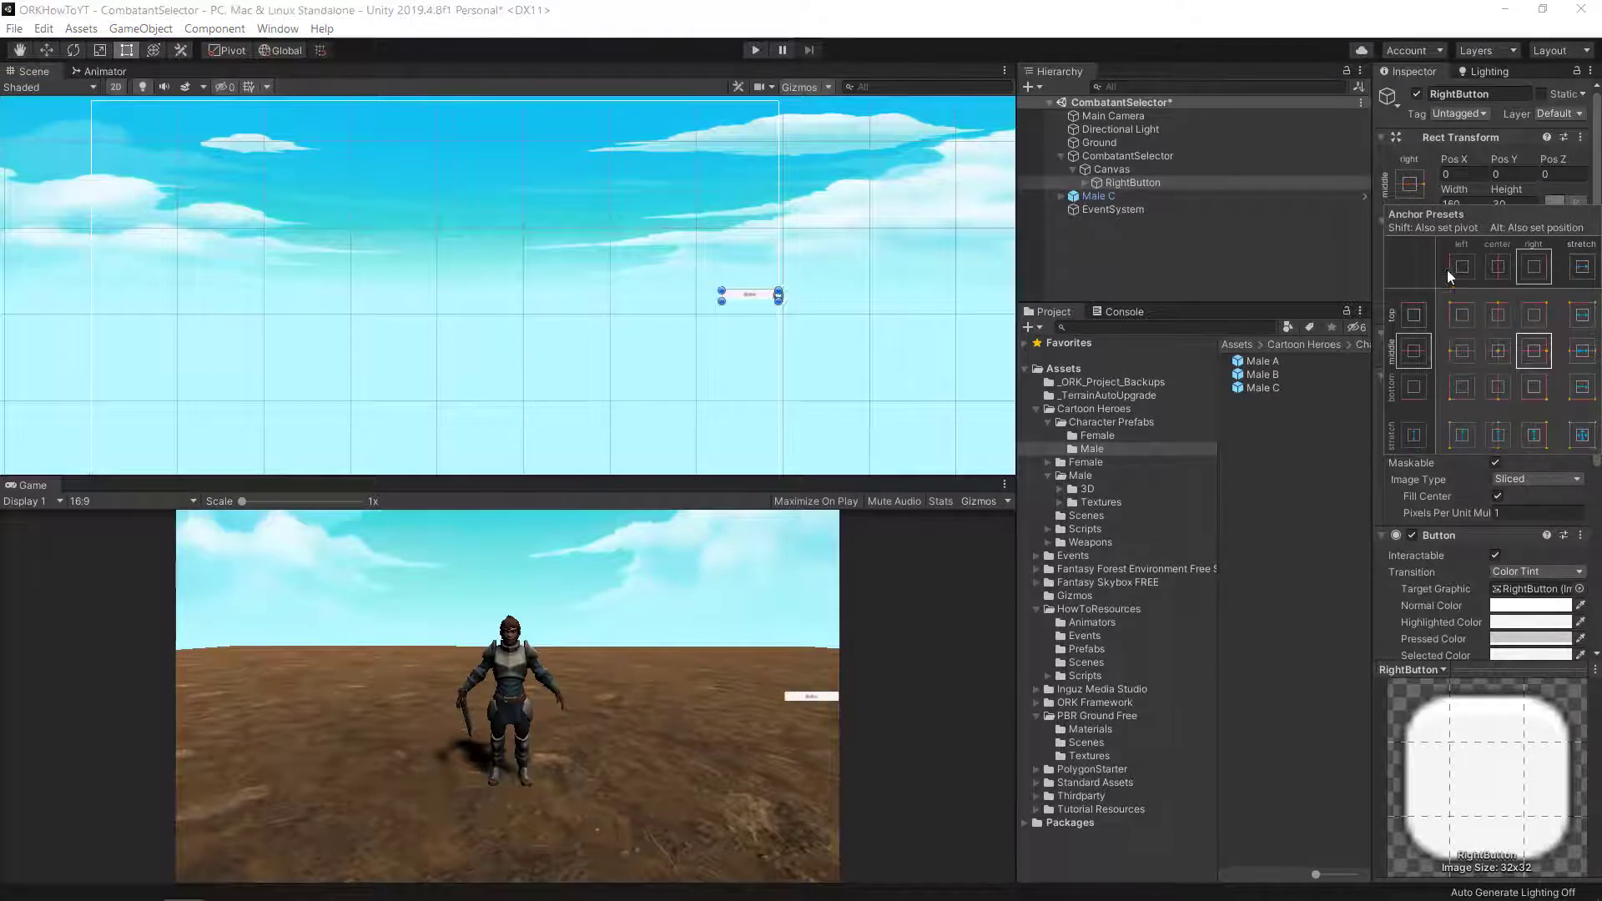
left_click_drag(1452, 159, 1369, 153)
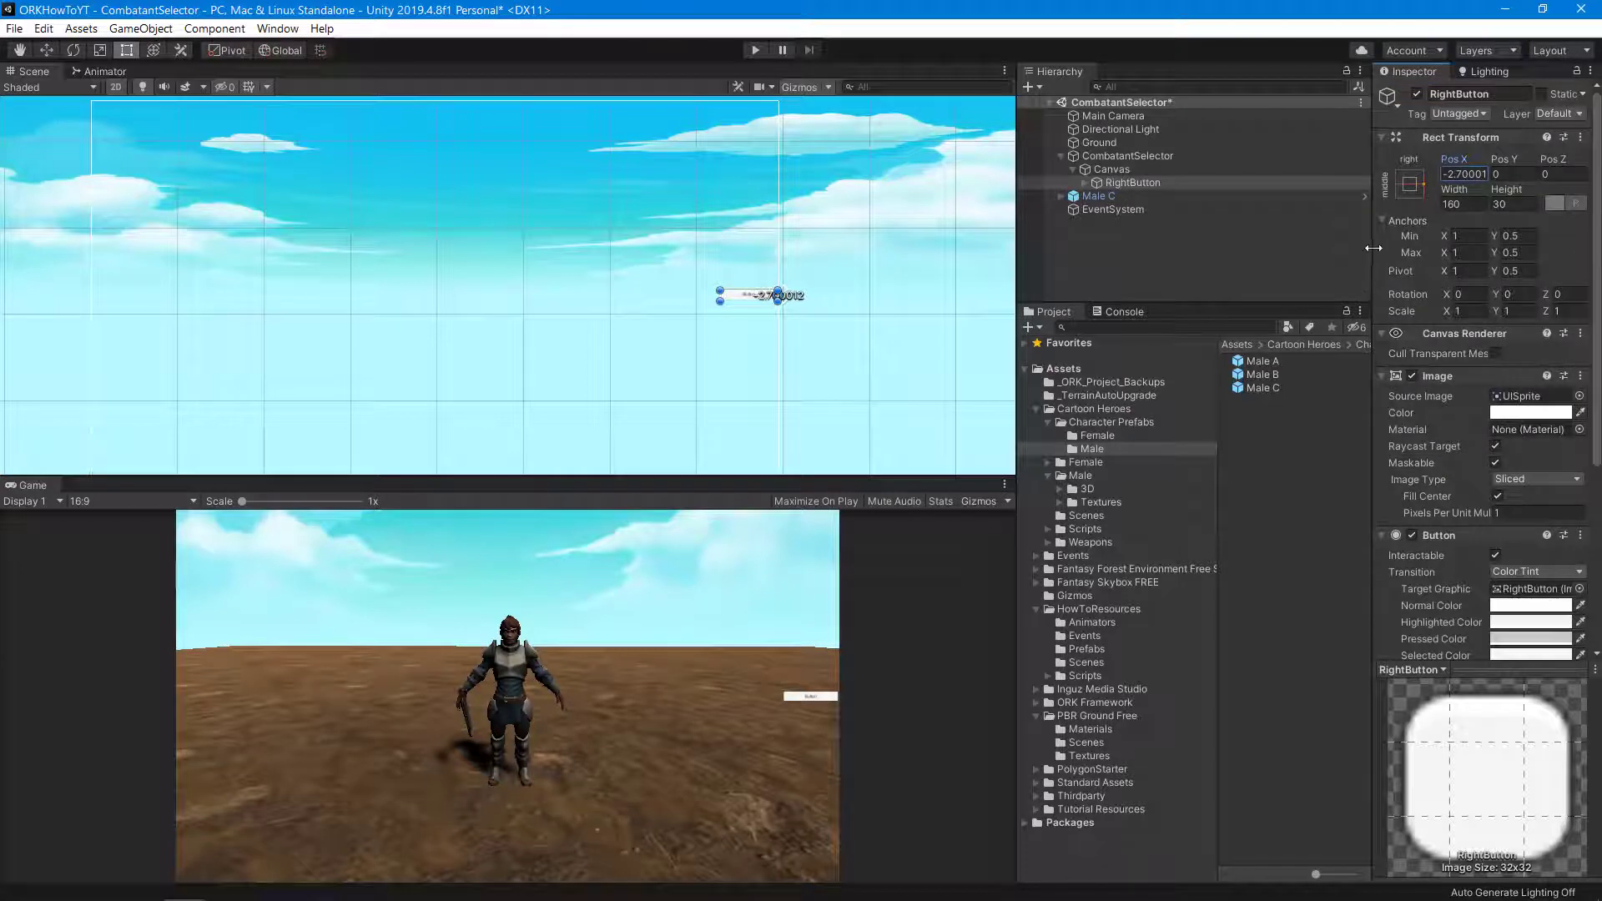
left_click(1155, 183)
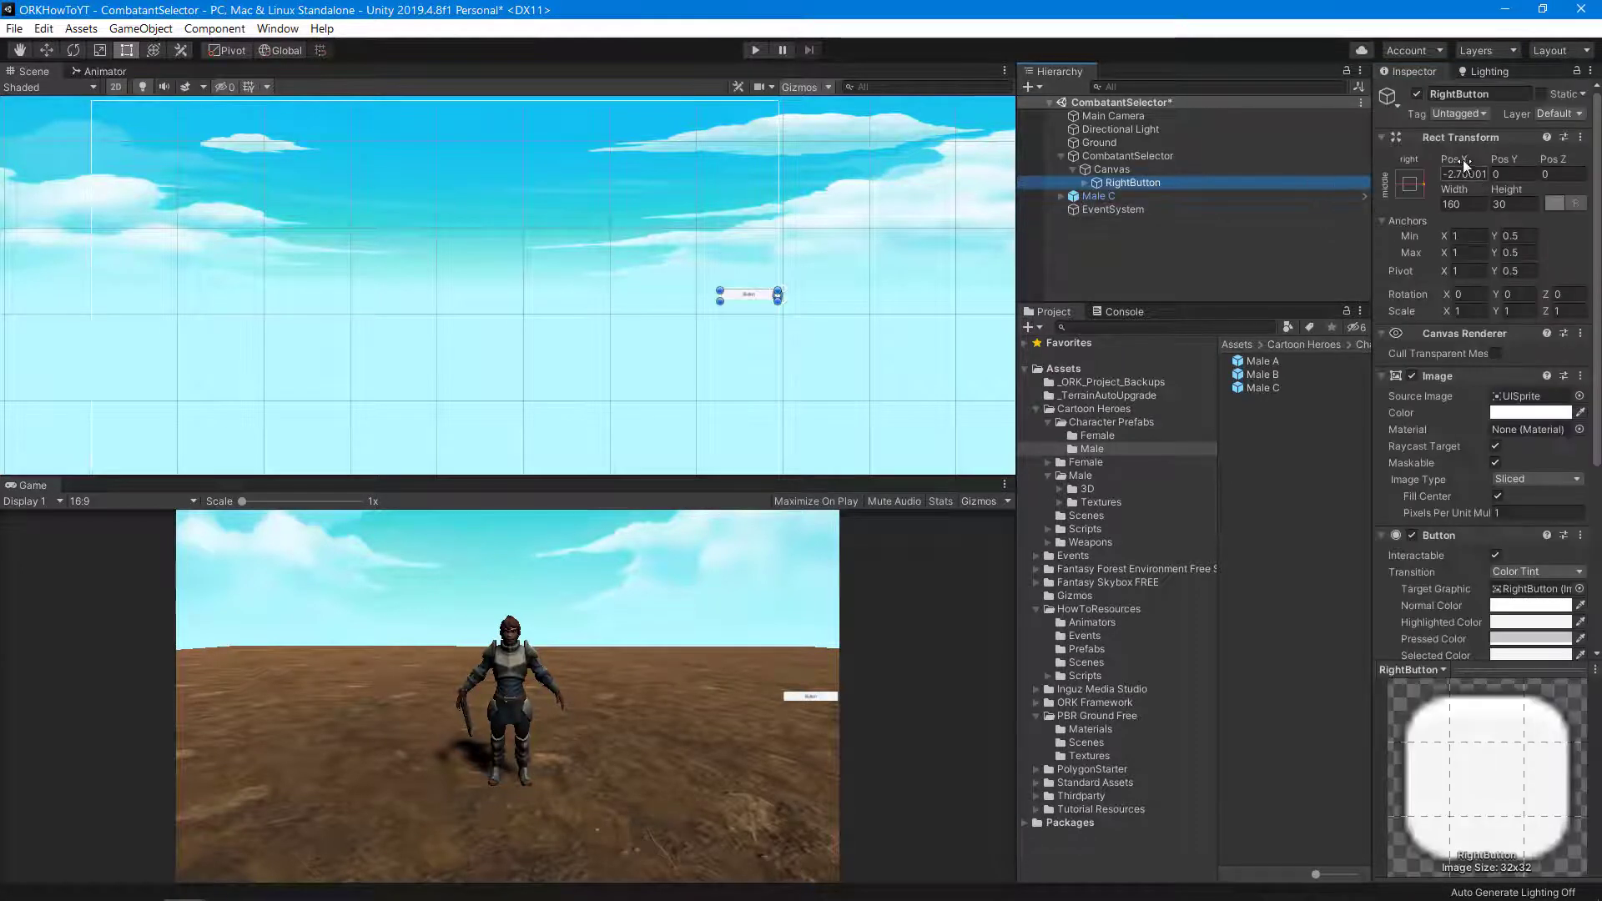
mouse_move(1441, 152)
left_mouse_down()
mouse_move(314, 198)
mouse_move(911, 691)
mouse_move(830, 529)
left_mouse_up()
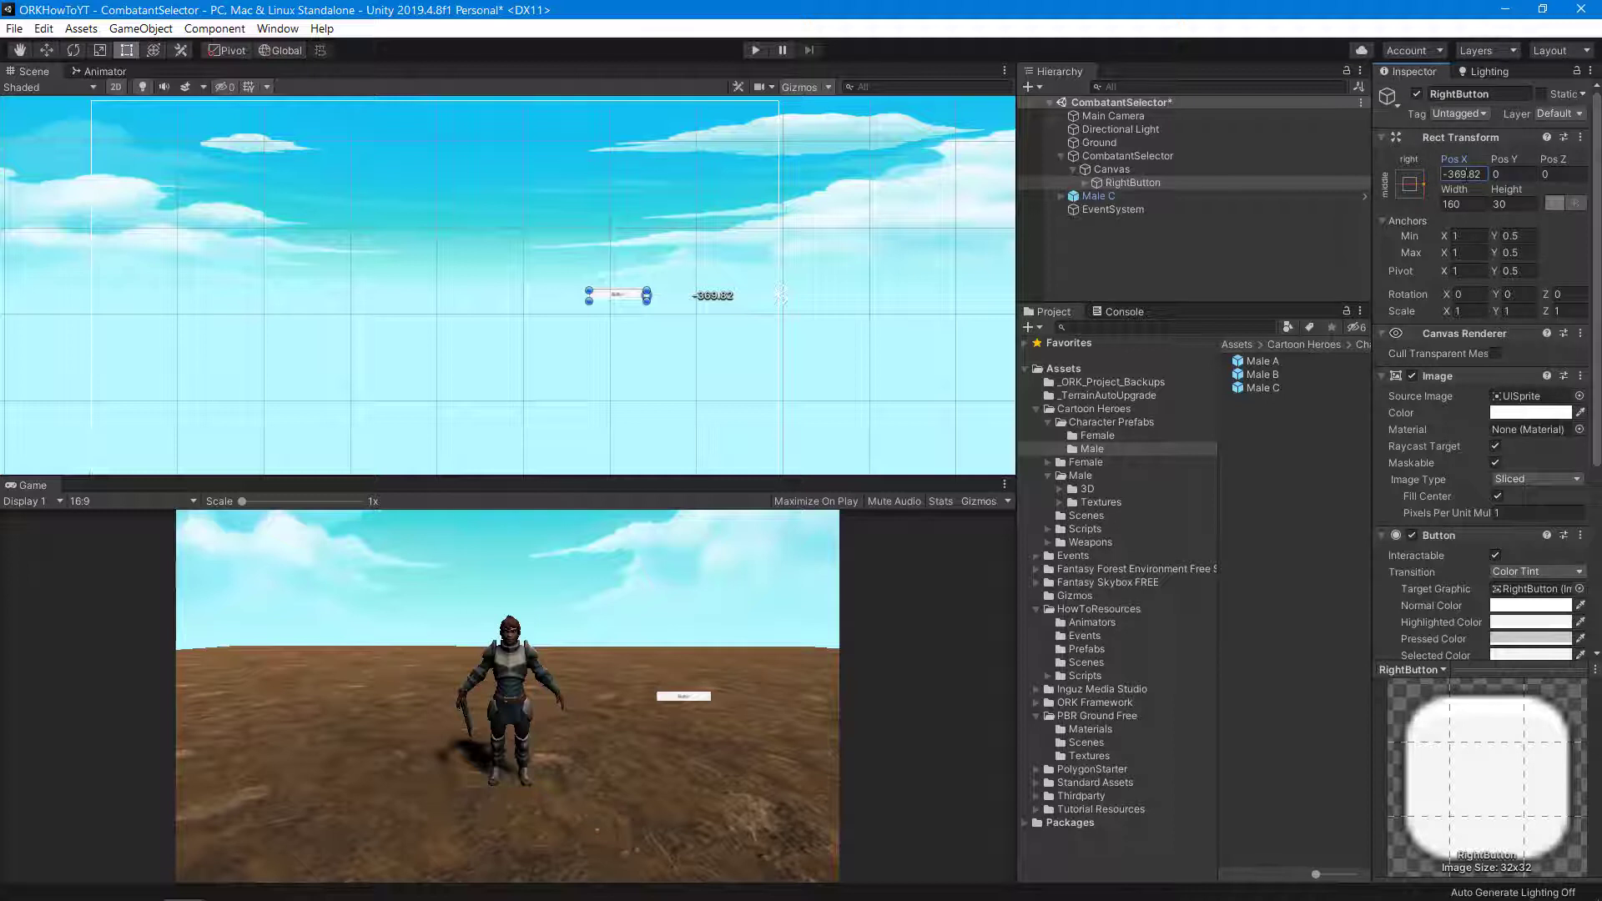
- Set RightButton's Pos X -330, Pos Y -70, width 80 and height 170
left_click(1466, 175)
type("-330")
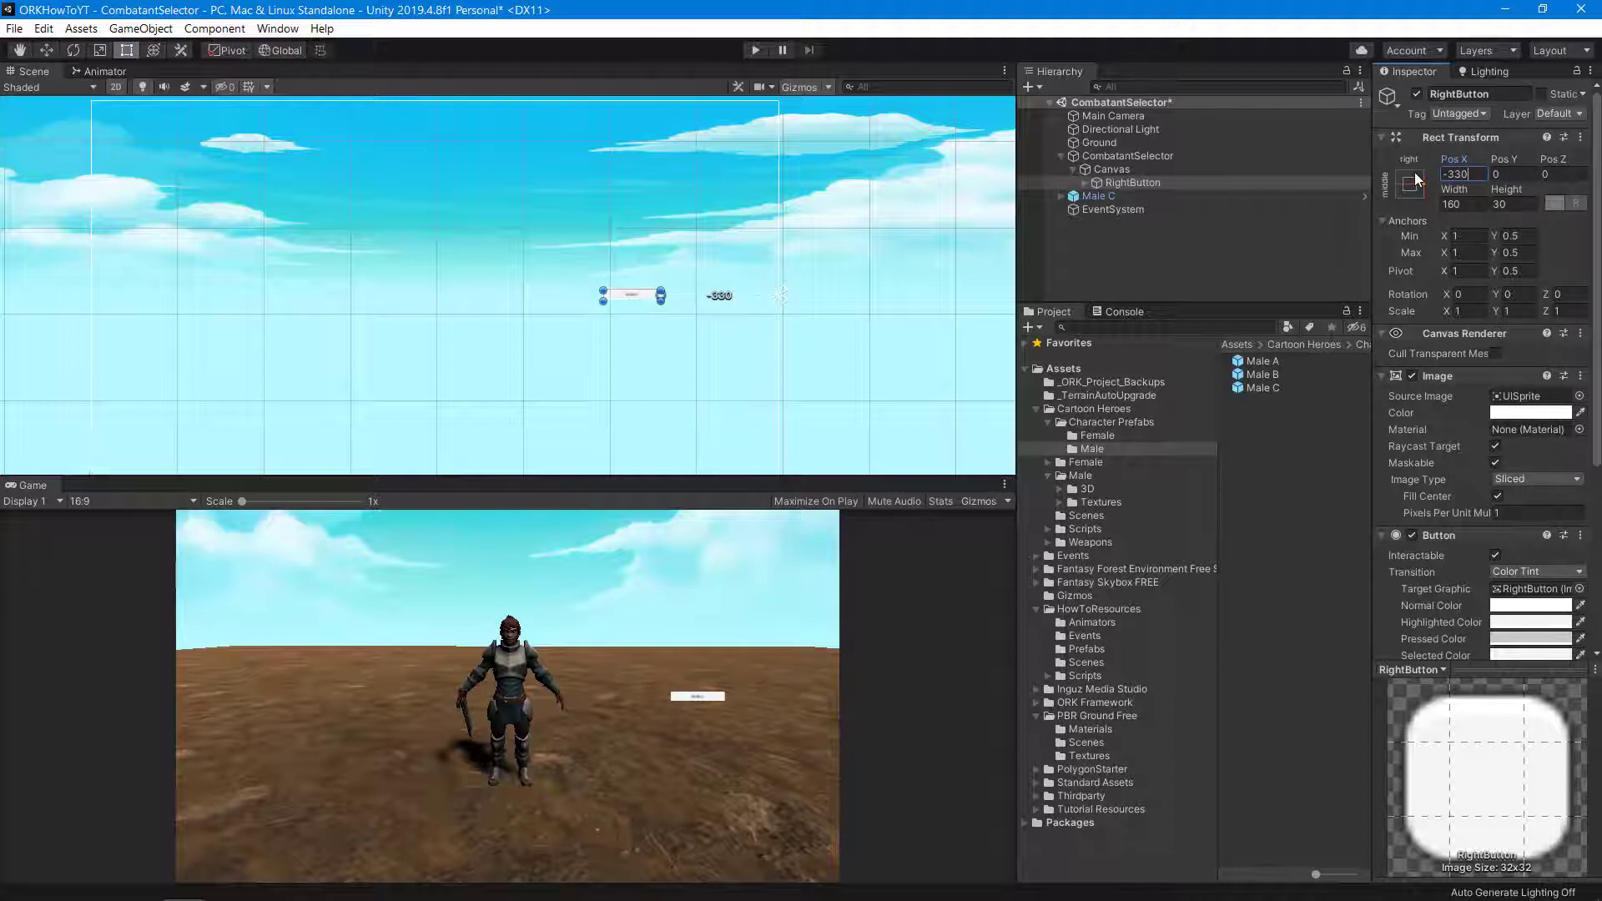
left_click(1496, 172)
type("70")
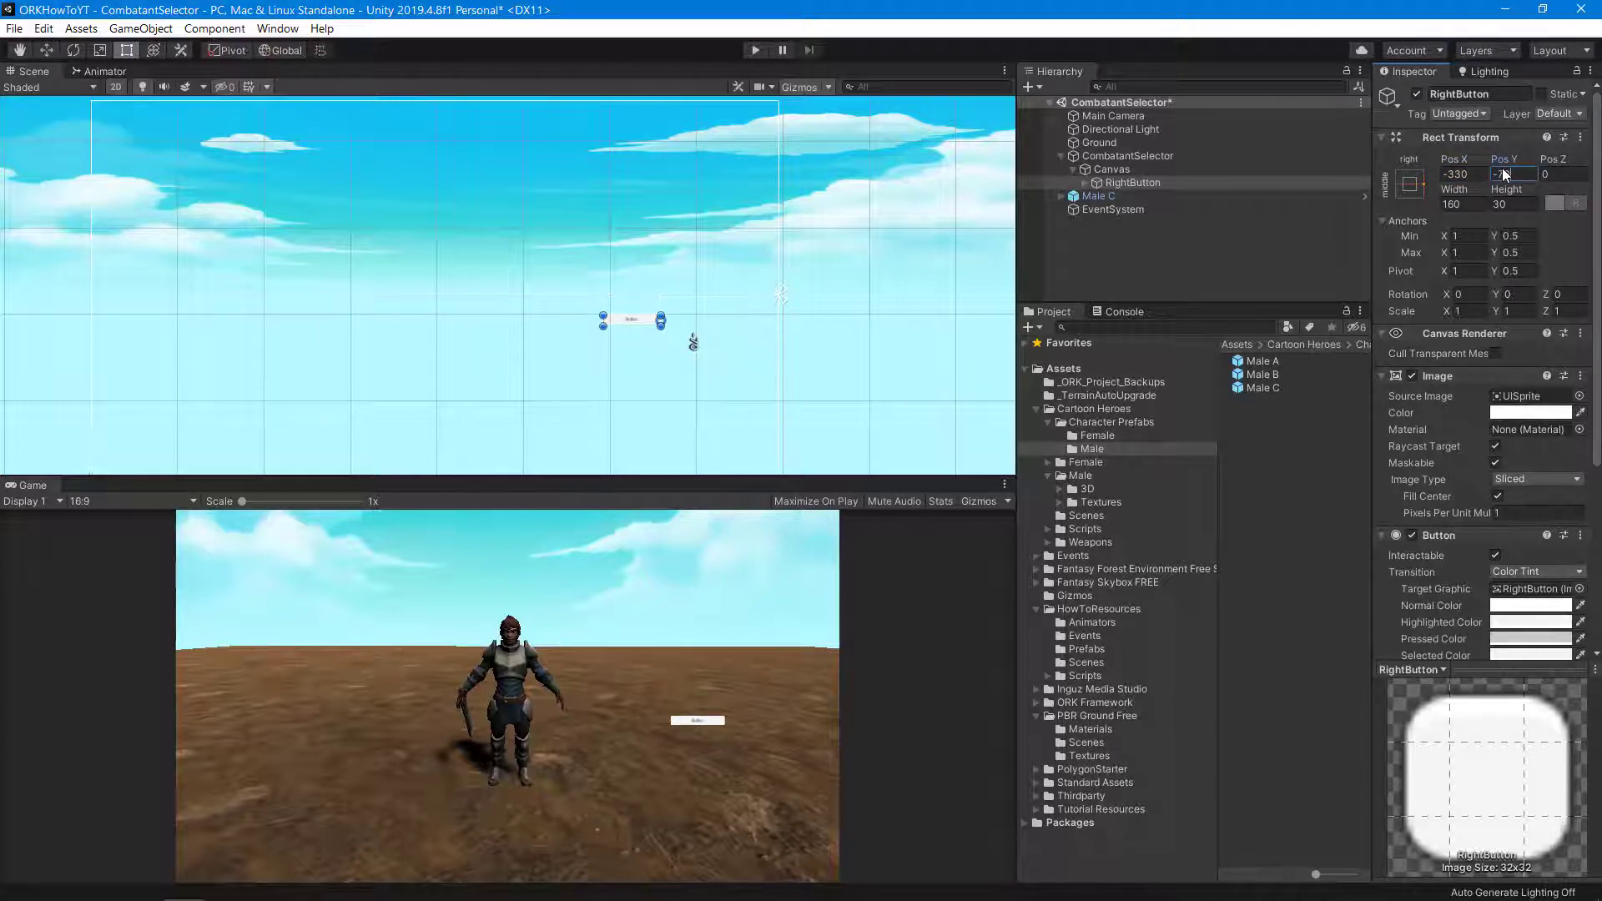
left_click(1460, 204)
type("80")
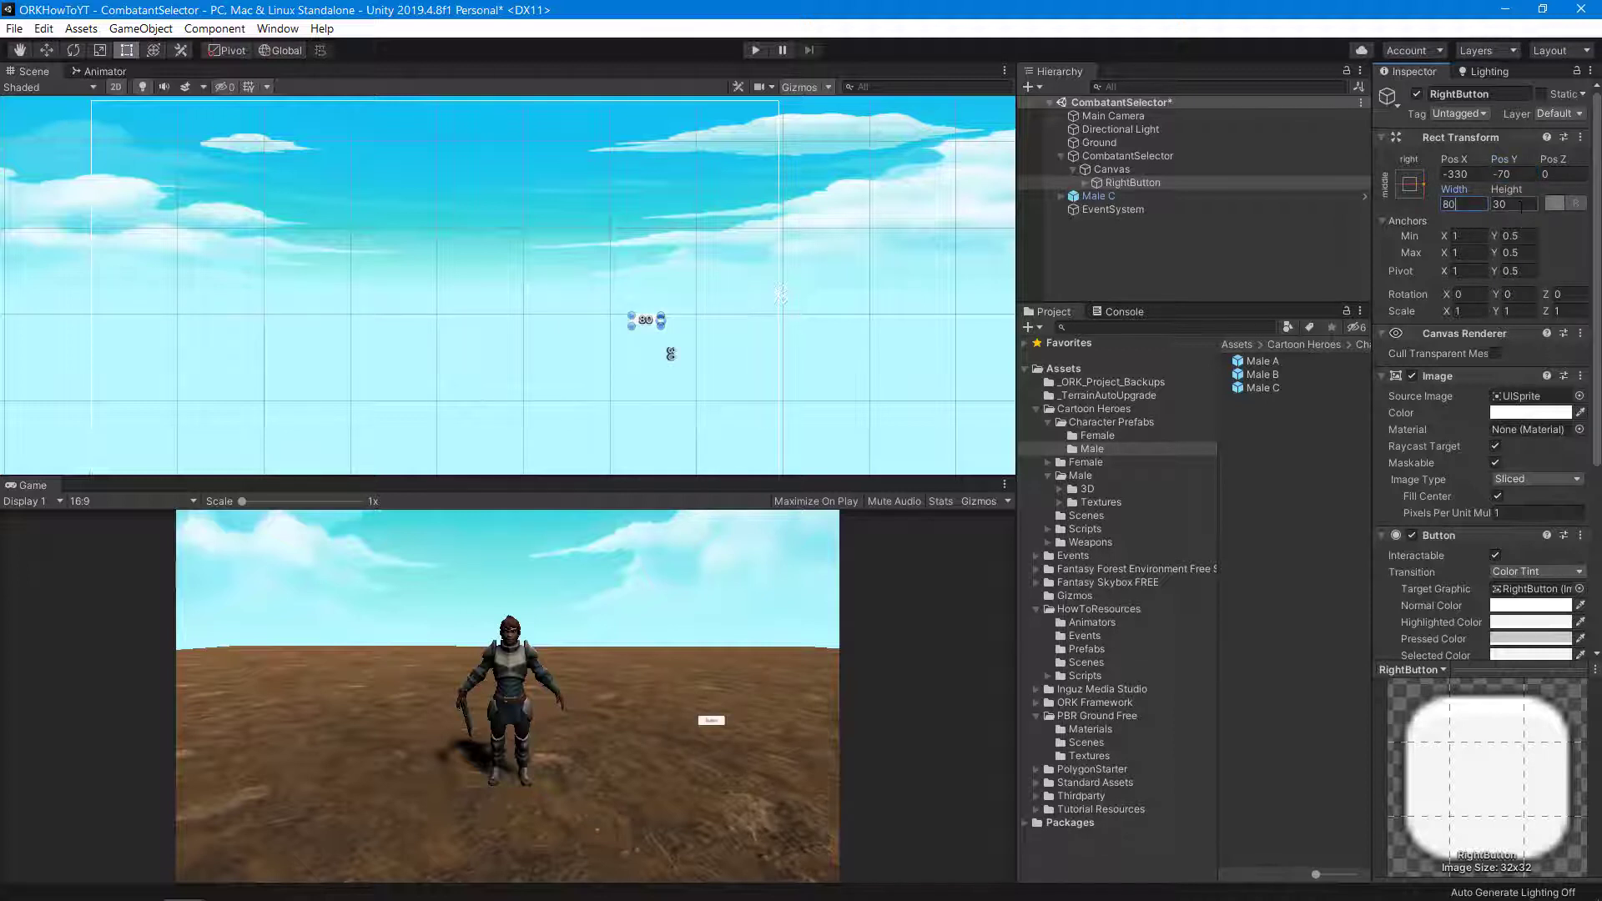
left_click(1520, 207)
type("170")
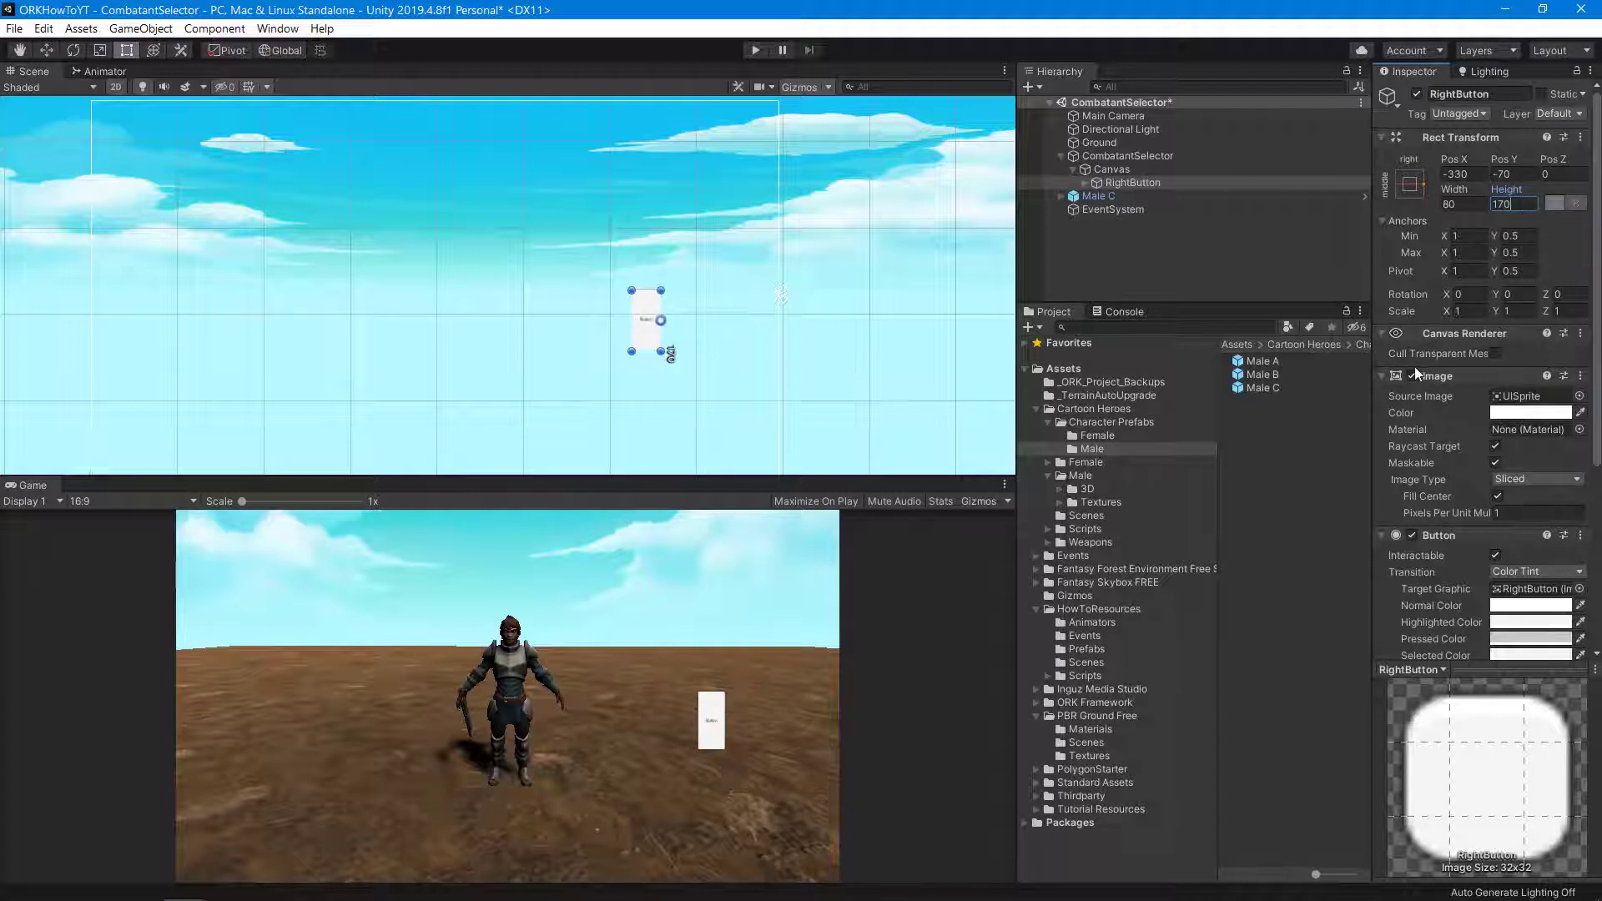
- Set RightButton's Text child to '>' with font size 100
left_click(1084, 182)
left_click(1123, 197)
left_click(1406, 412)
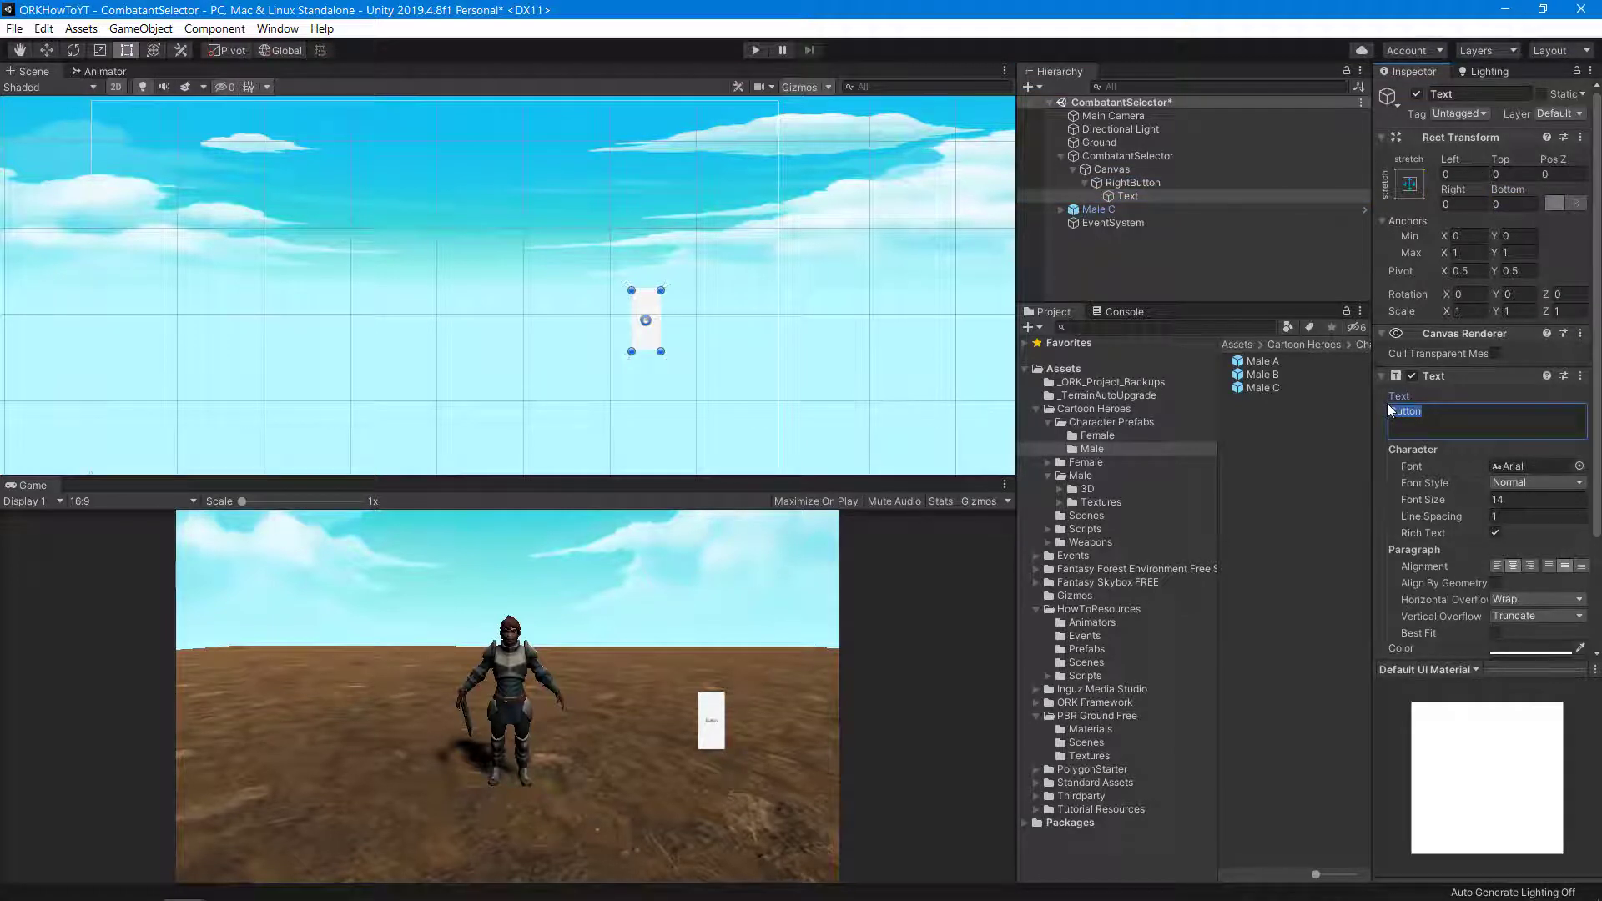
type(">")
left_click(1515, 499)
type("100")
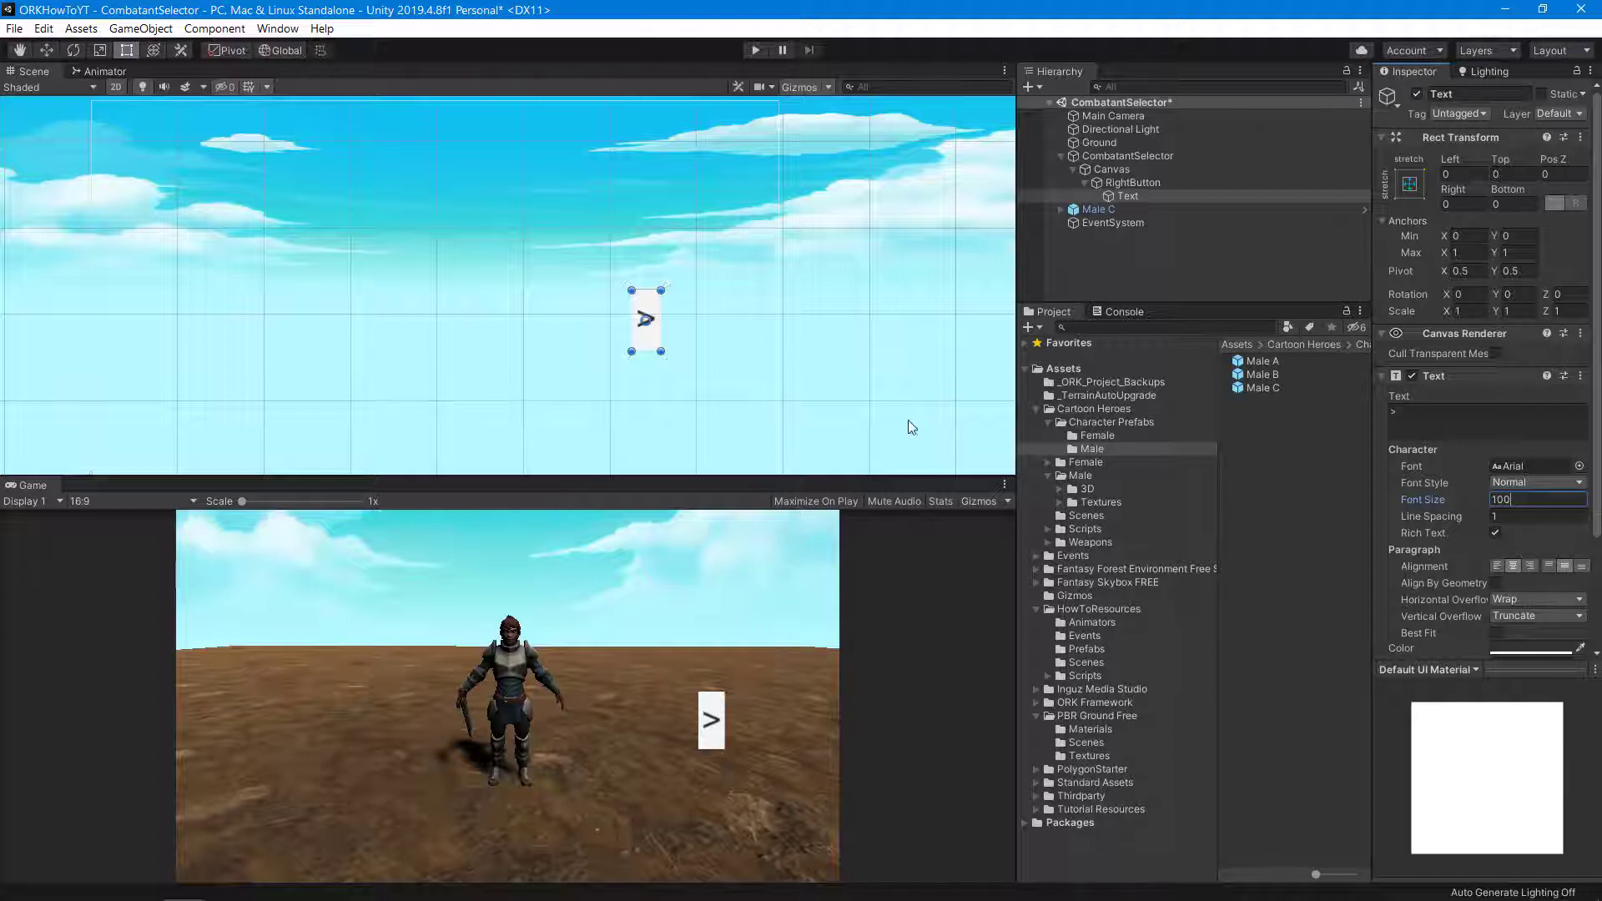
left_click(1120, 169)
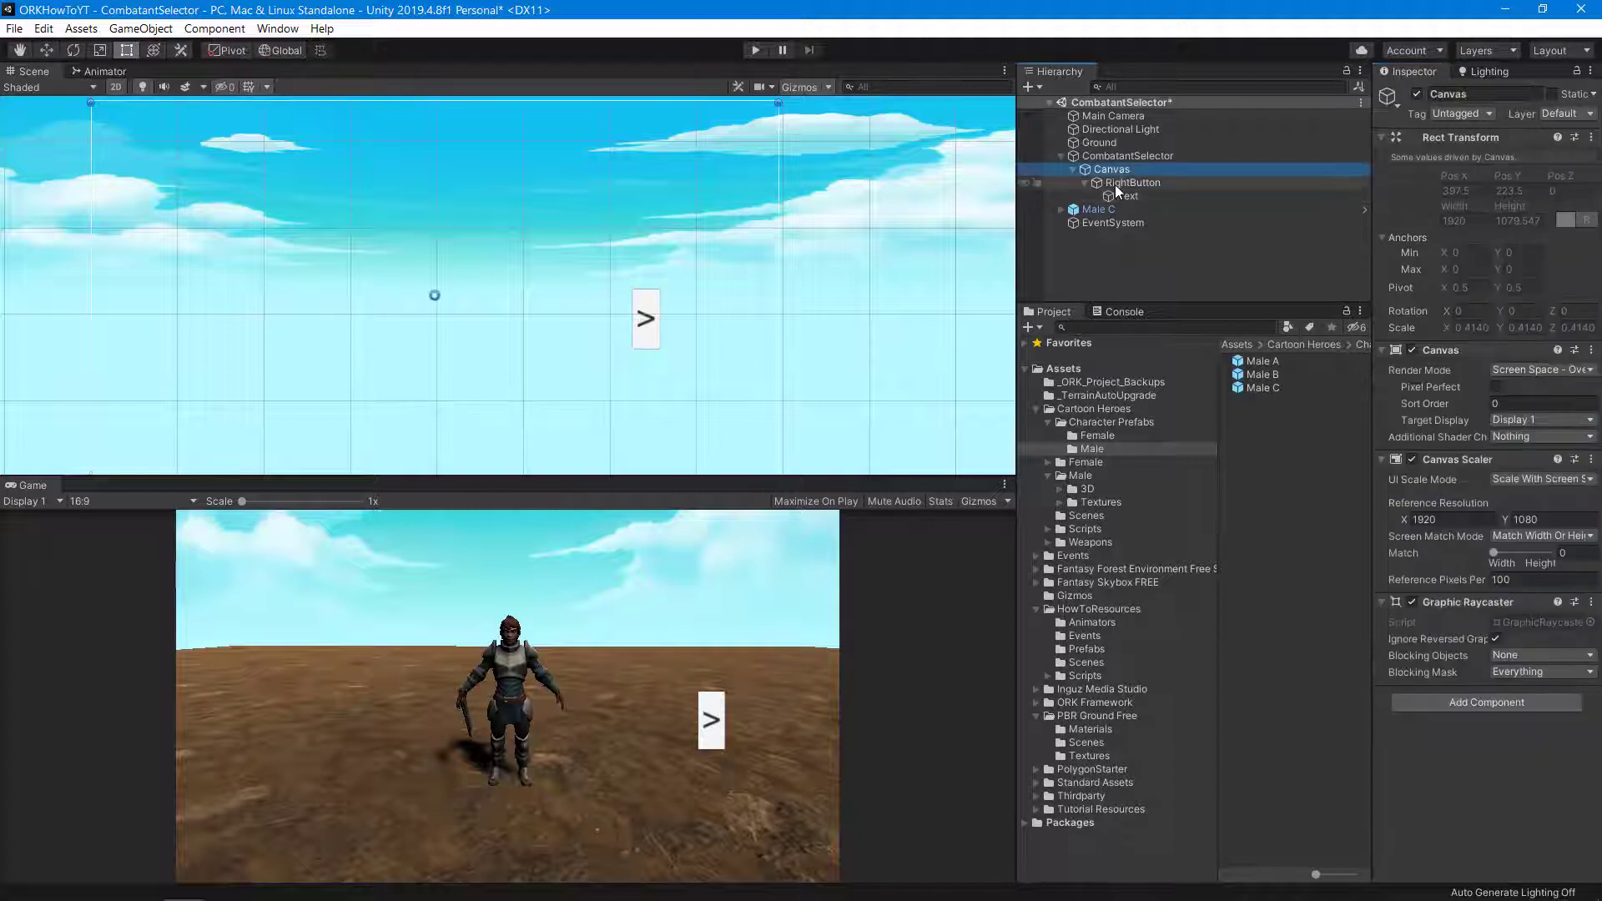
- Duplicate RightButton and rename the copy LeftButton
left_click(1123, 183)
key("ctrl+d")
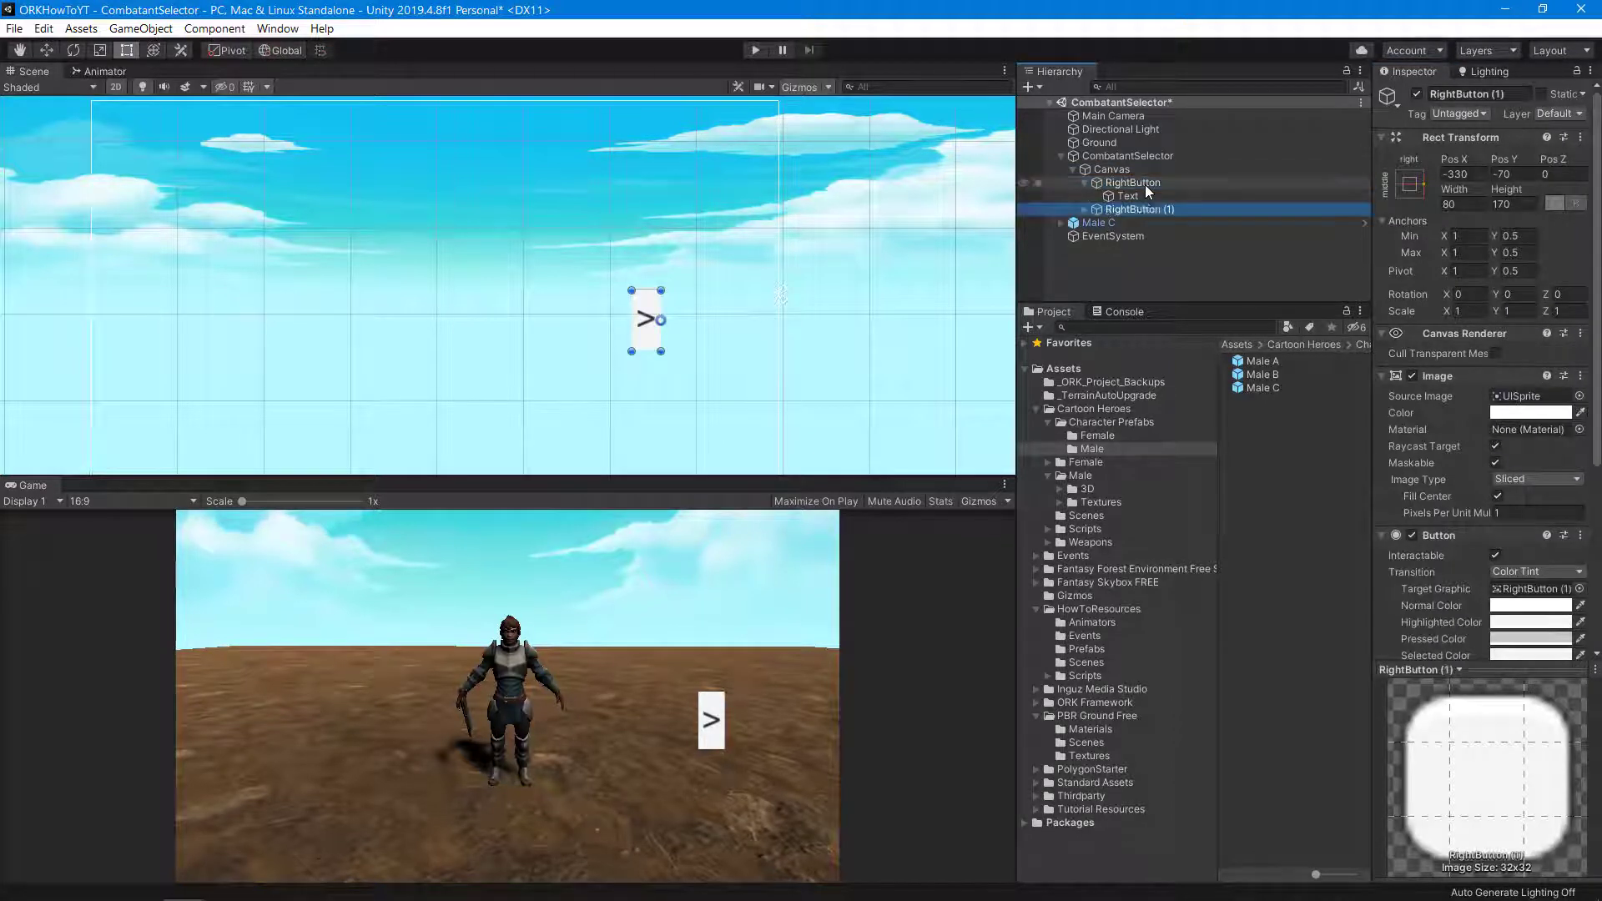
left_click(1135, 212)
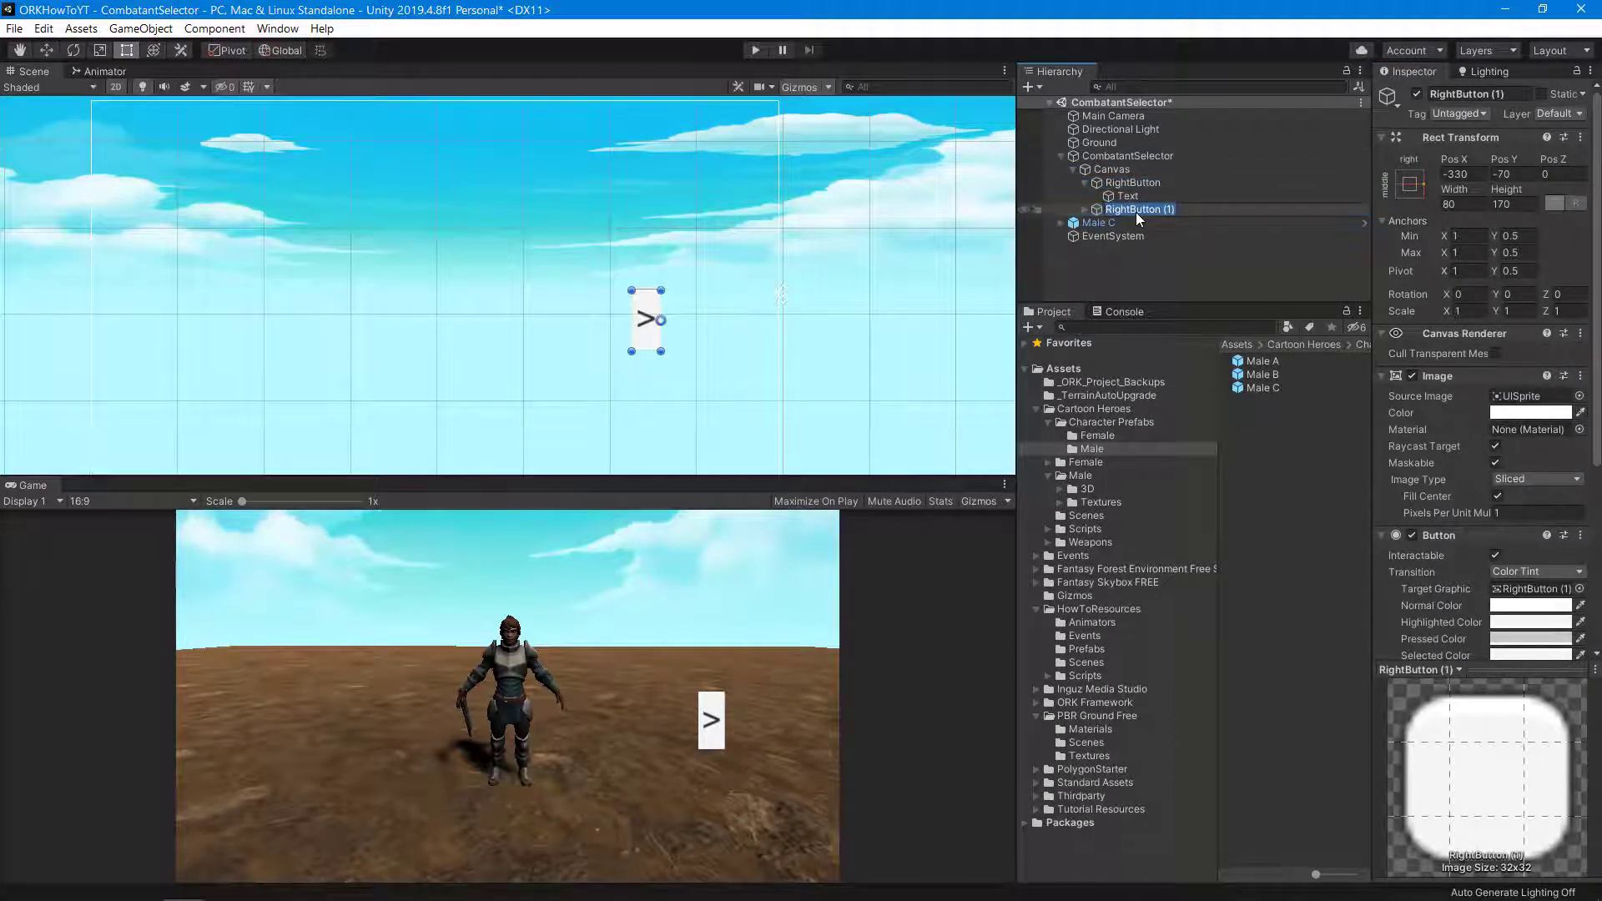
type("Lef")
type("tButton")
key("Return")
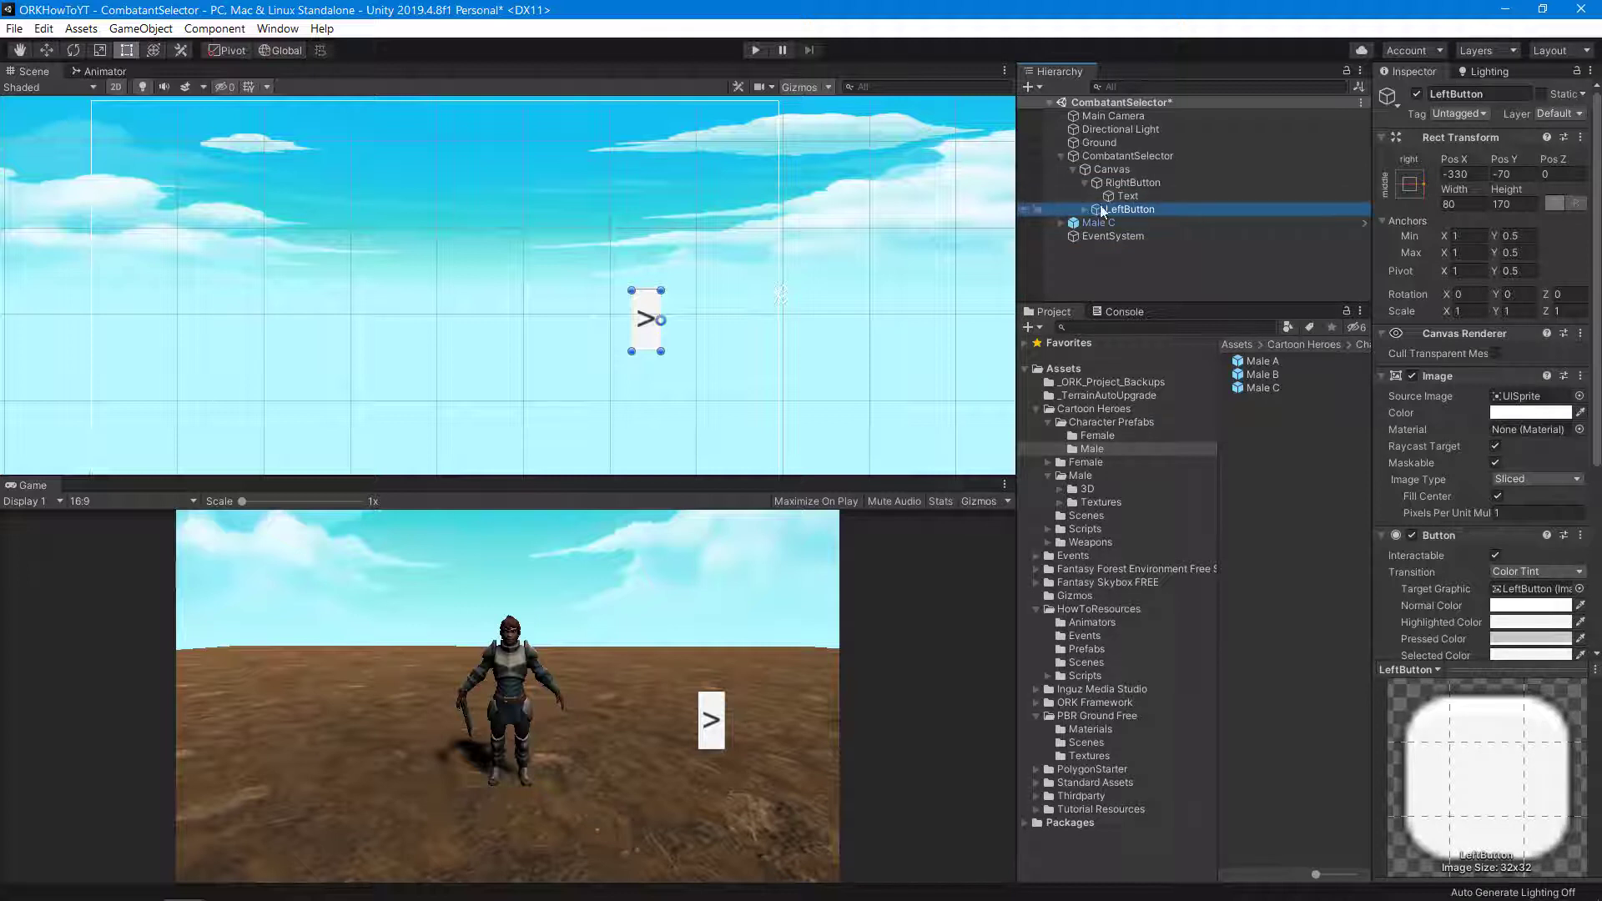
- Change LeftButton's label text from '>' to '<'
left_click(1085, 209)
left_click(1123, 223)
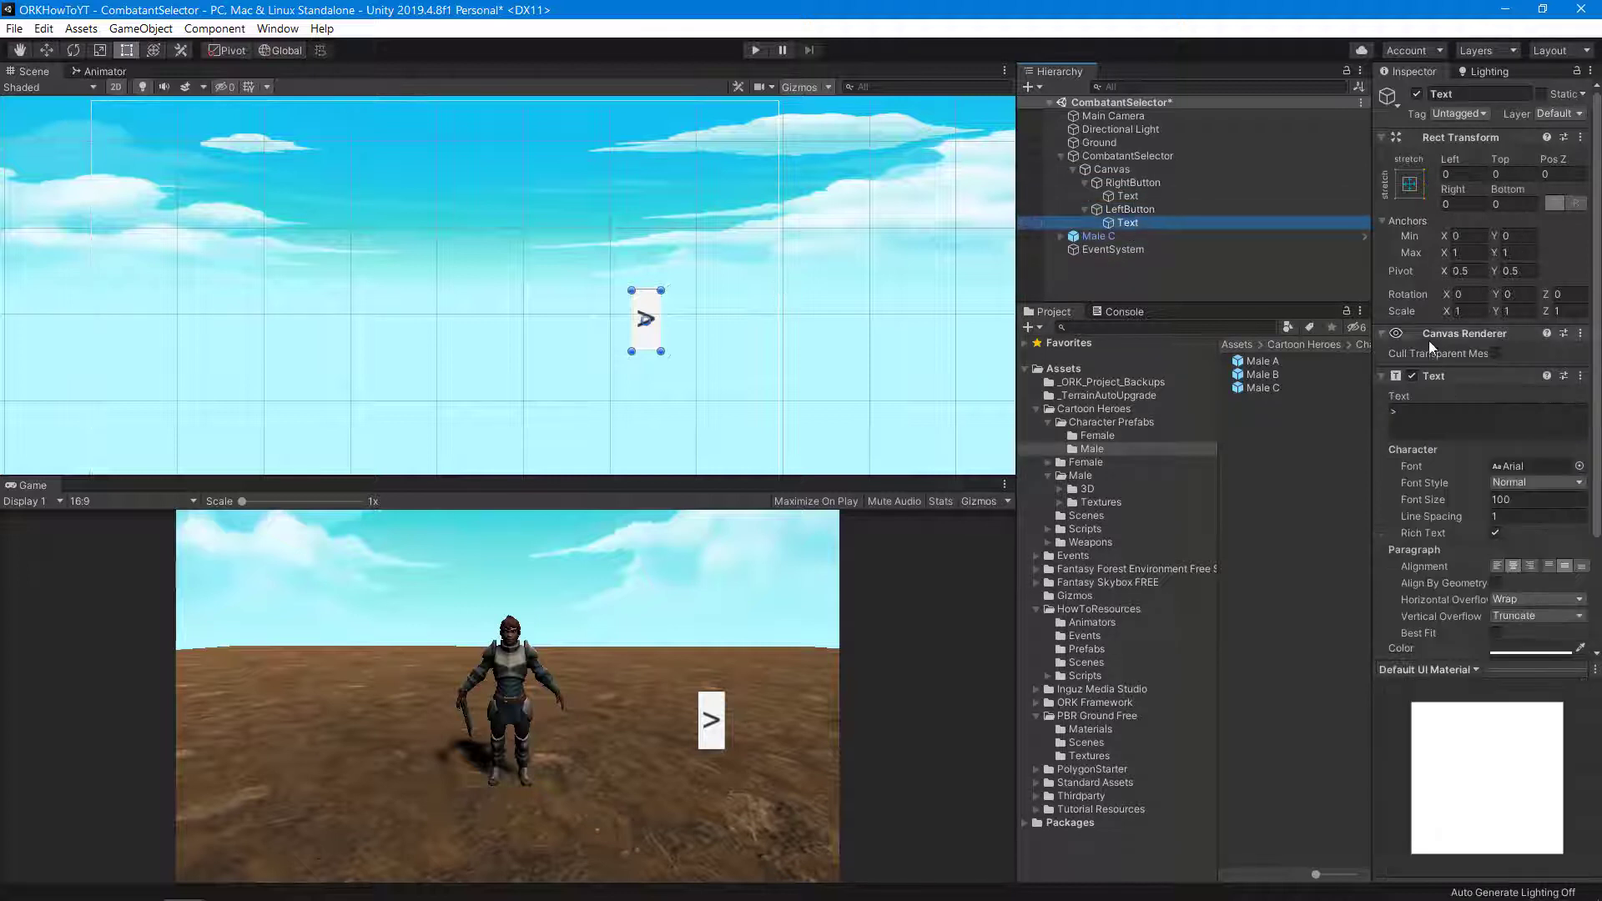
left_click(1419, 416)
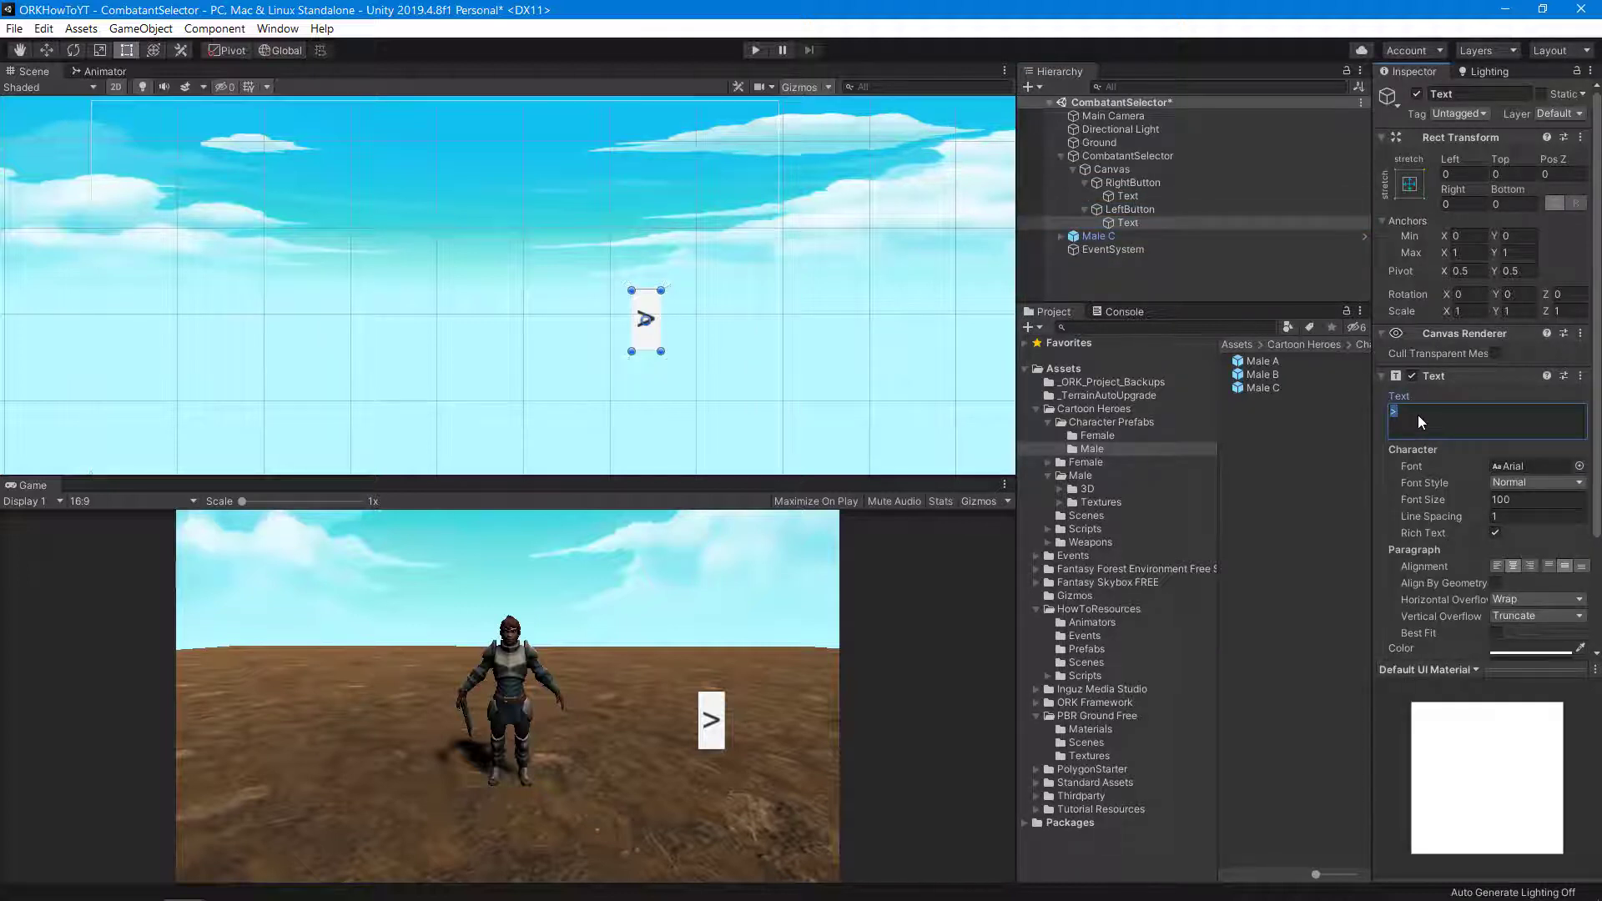
type("<")
left_click(1123, 210)
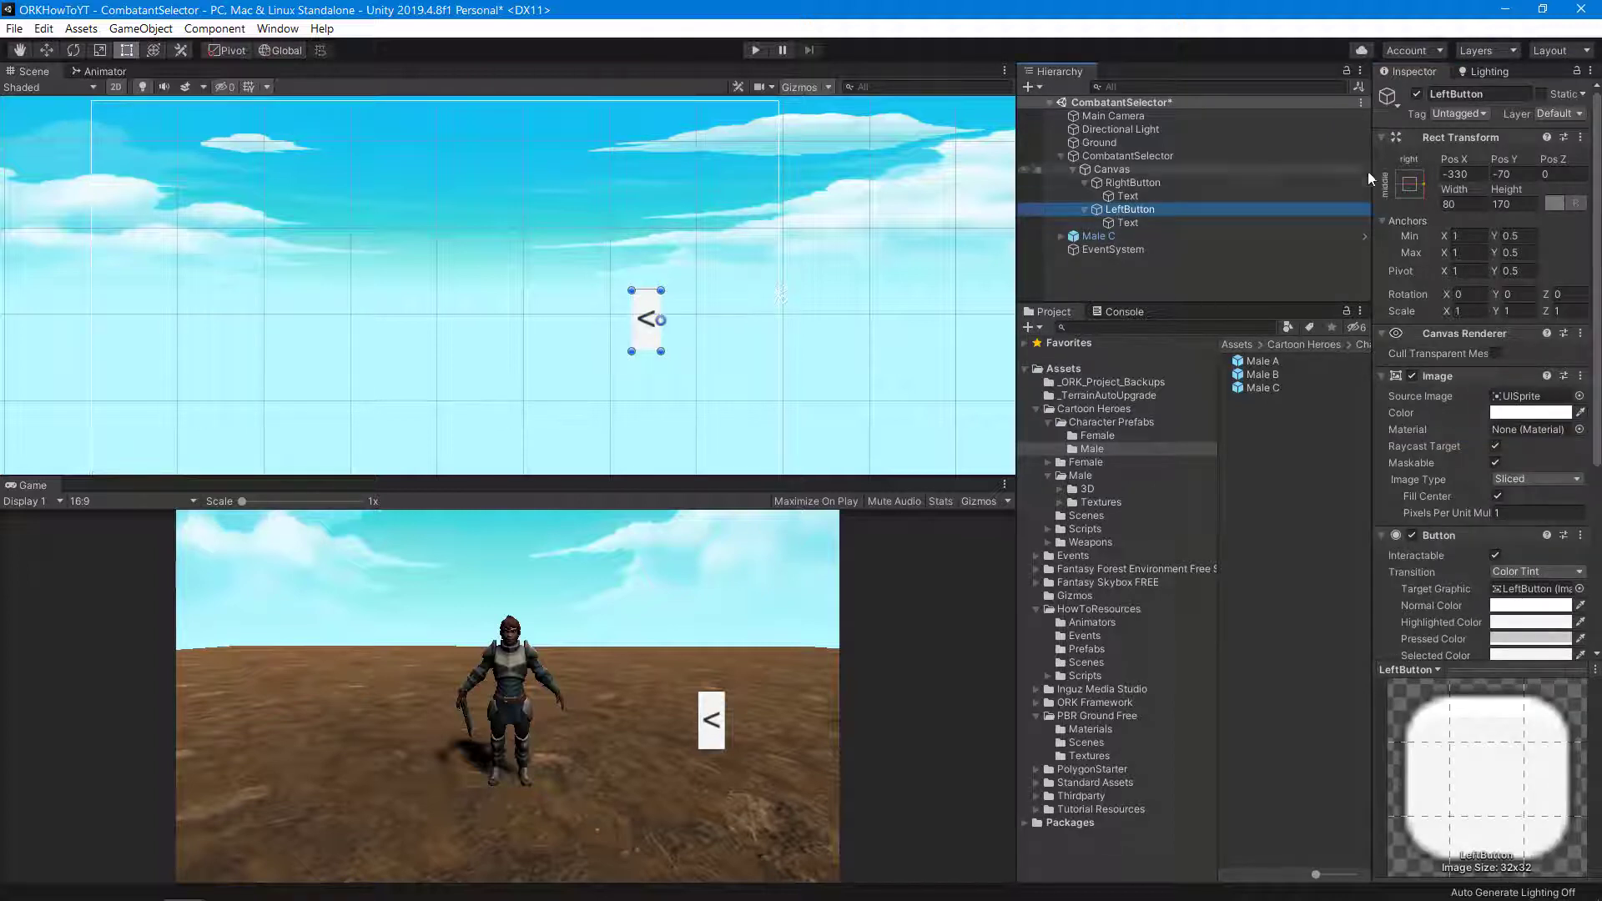
- Anchor LeftButton to the middle-left preset and place it at X 402, Y -70
left_click(1475, 173)
type("4")
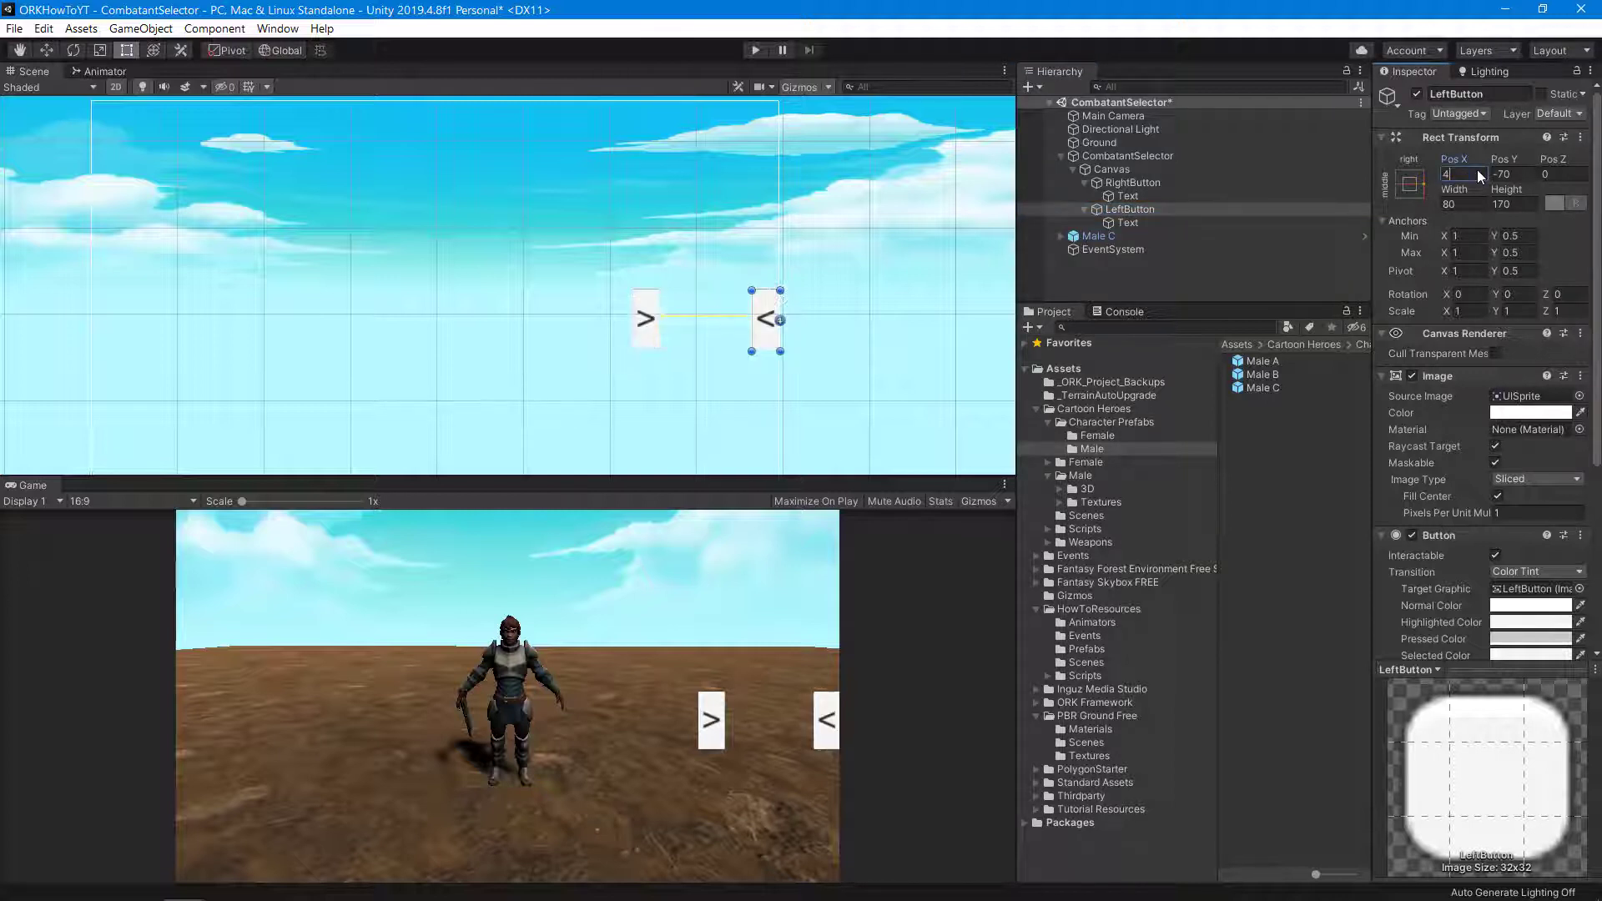
type("02")
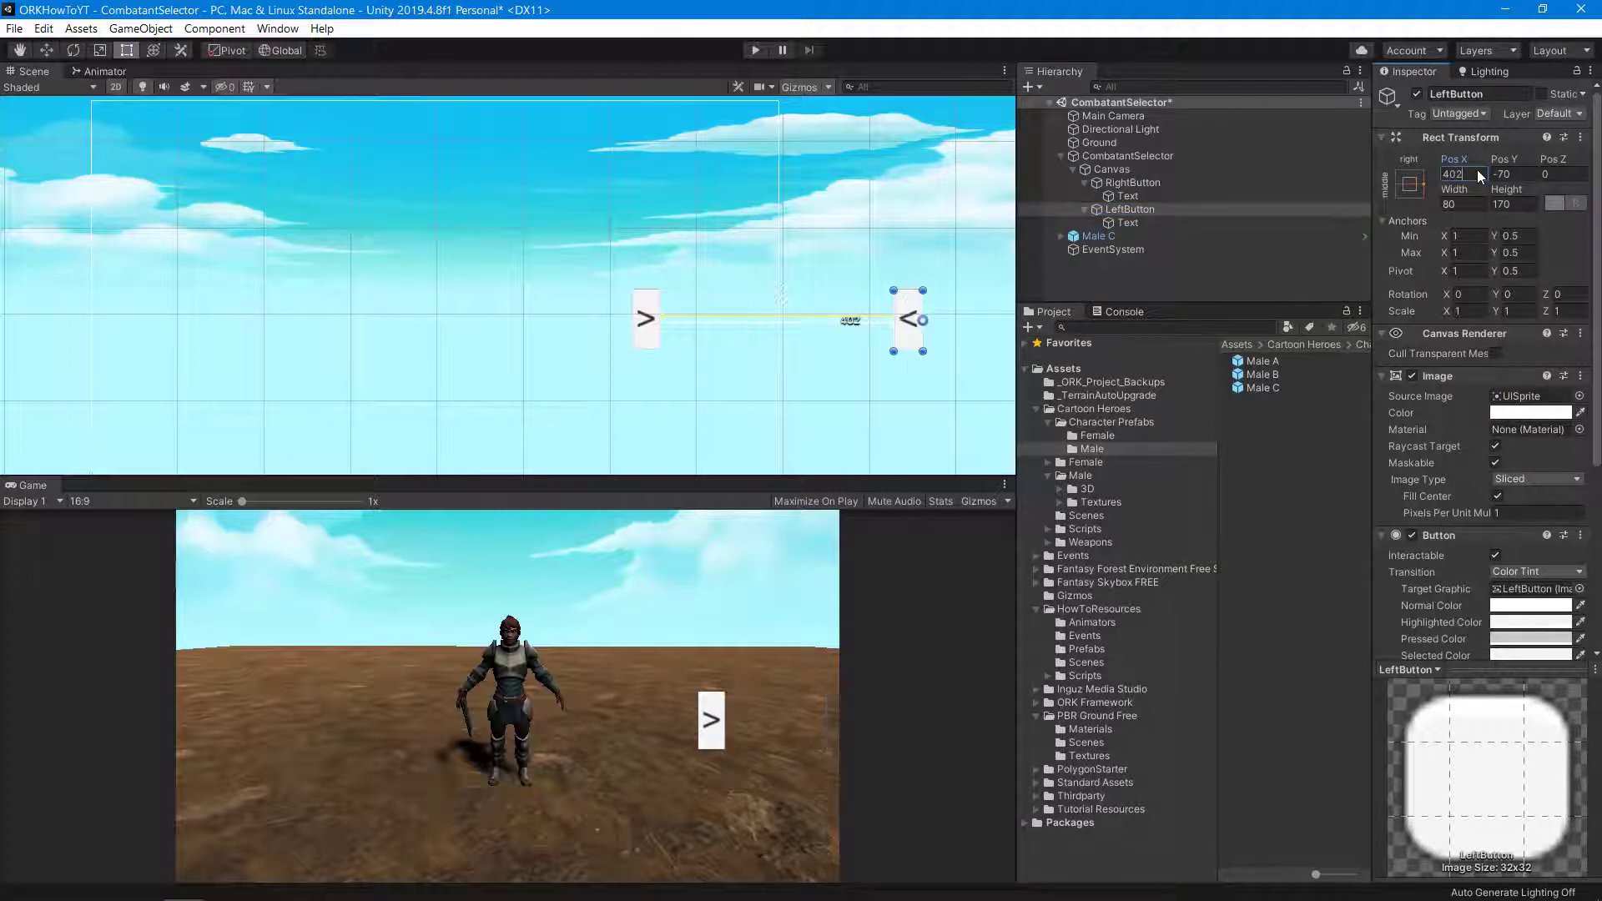
left_click(1411, 185)
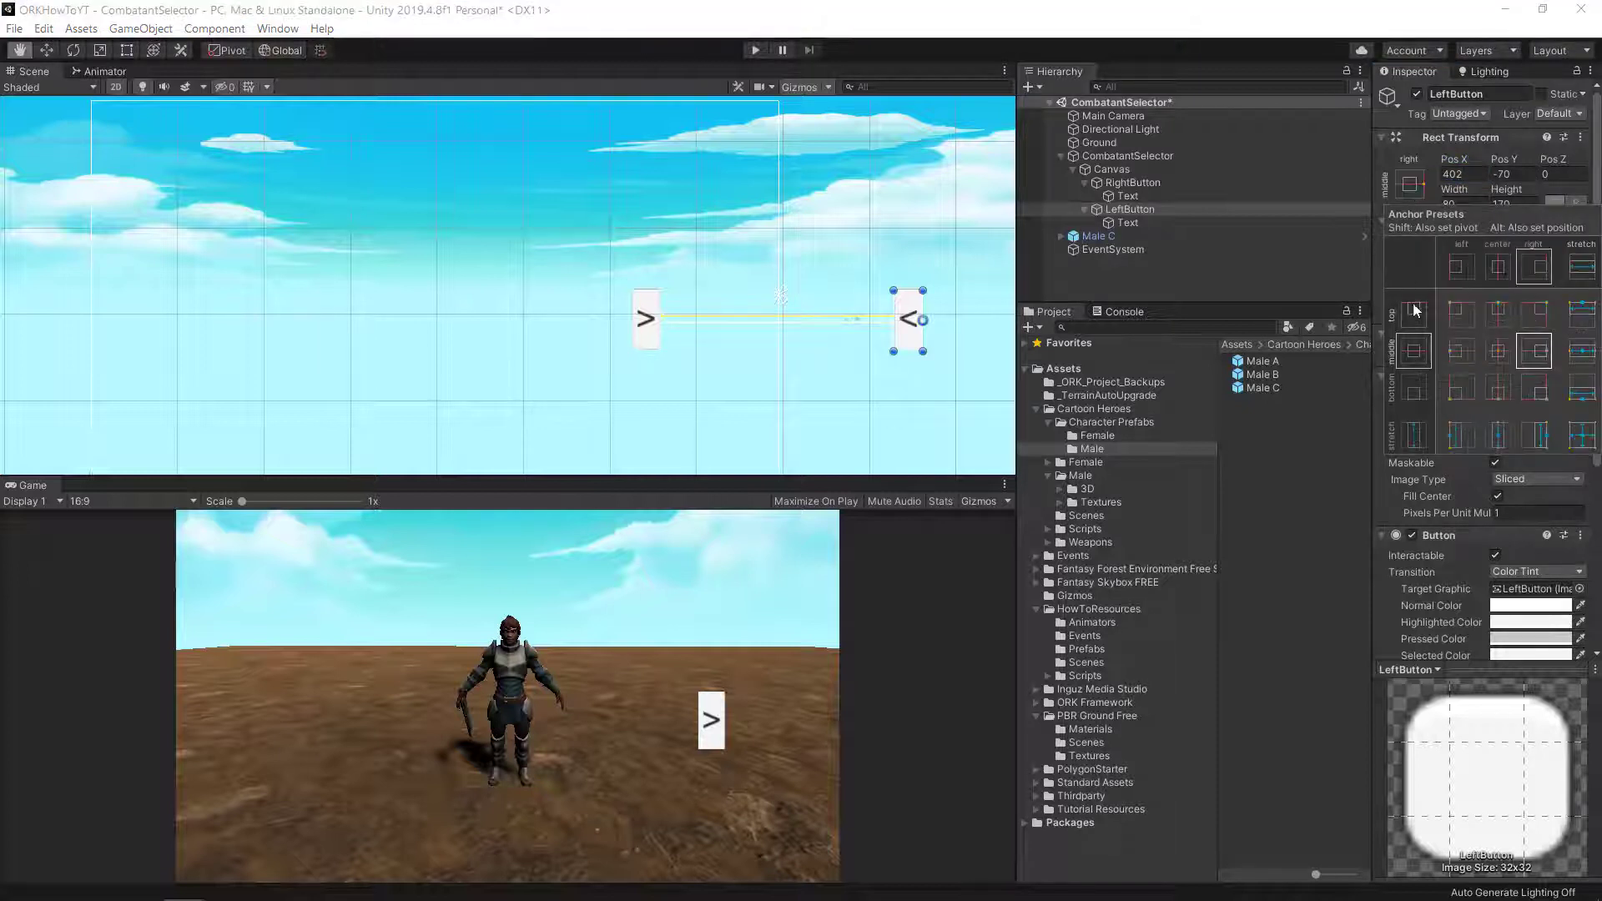
left_click(1462, 351, "alt")
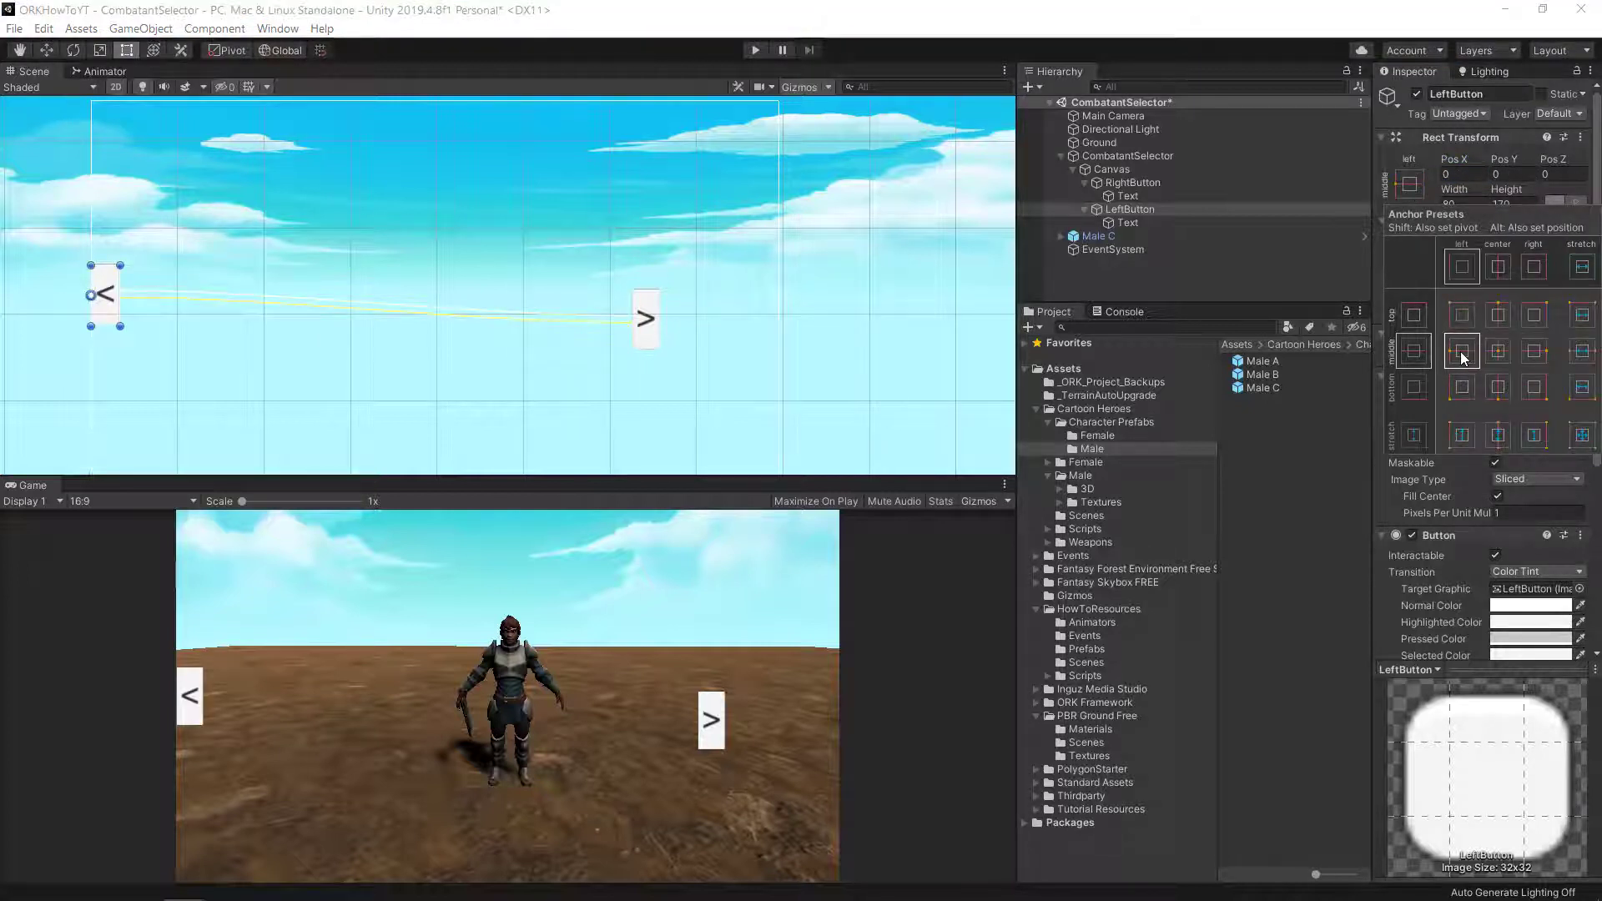
left_click(1469, 175)
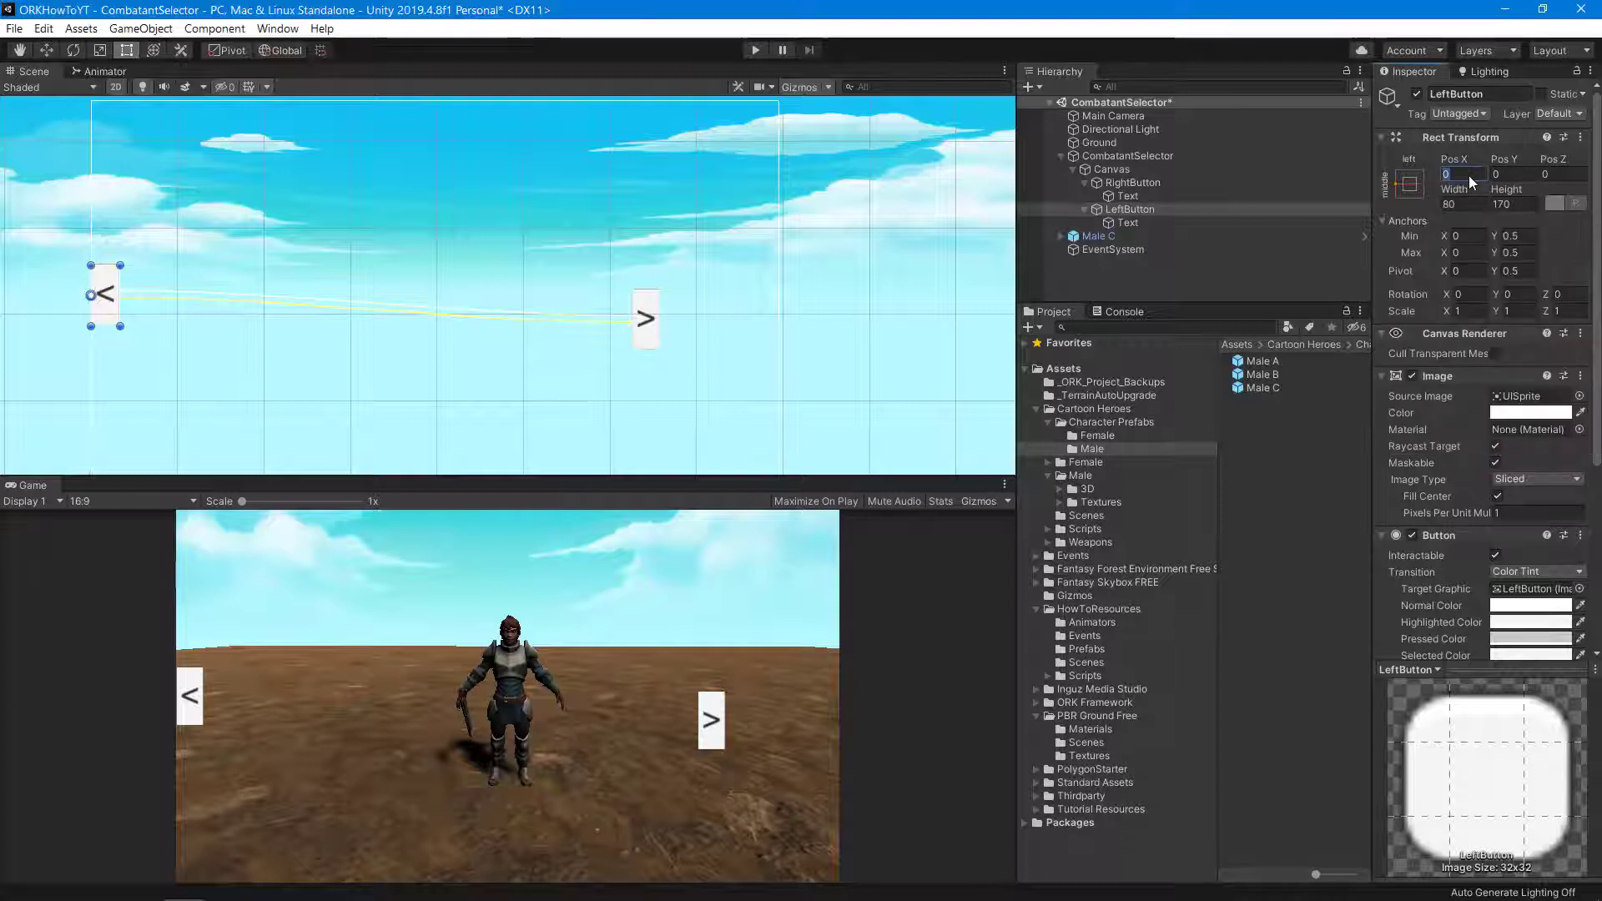
type("402")
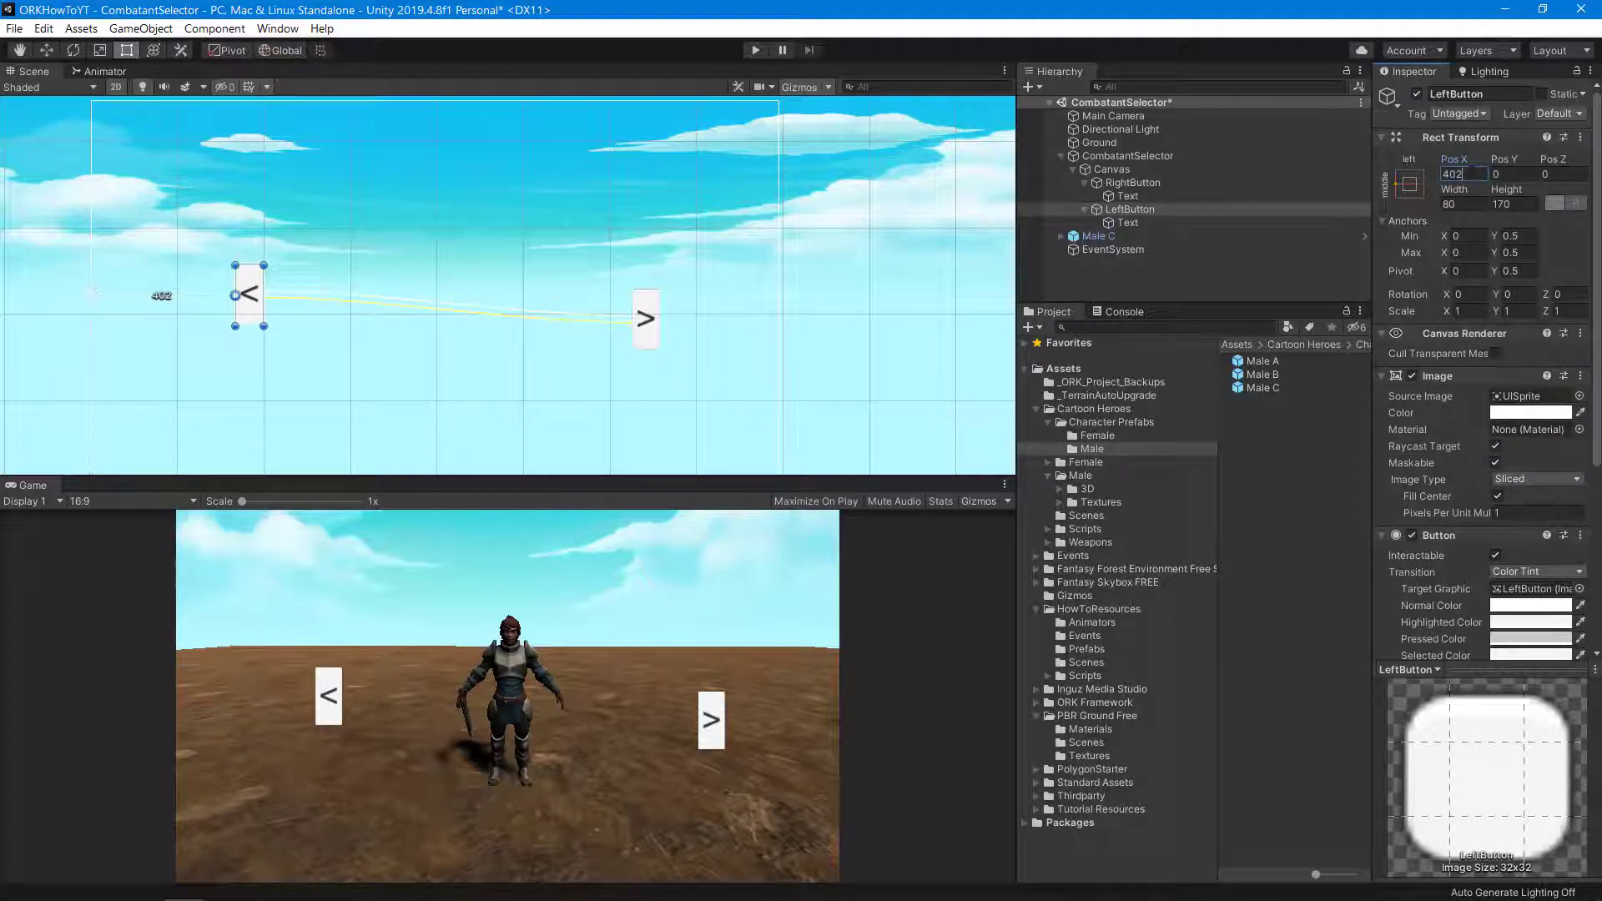
left_click(1509, 174)
type("-7")
type("0")
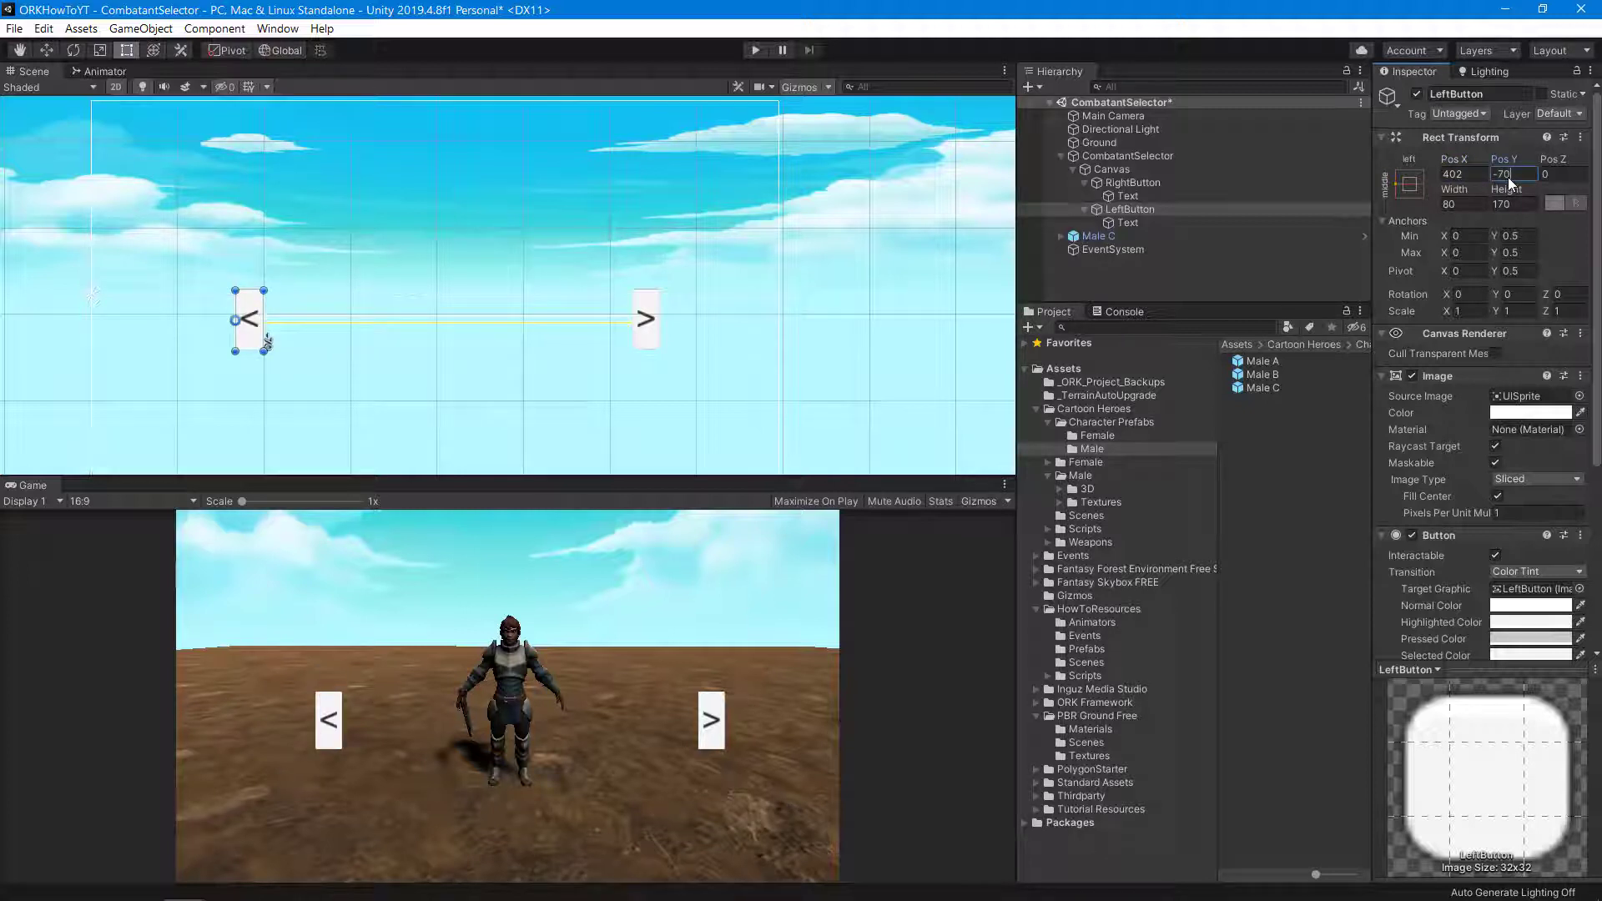
- Add a UI Button under the Canvas, rename it StartButton, and expand it to its Text child
right_click(1124, 170)
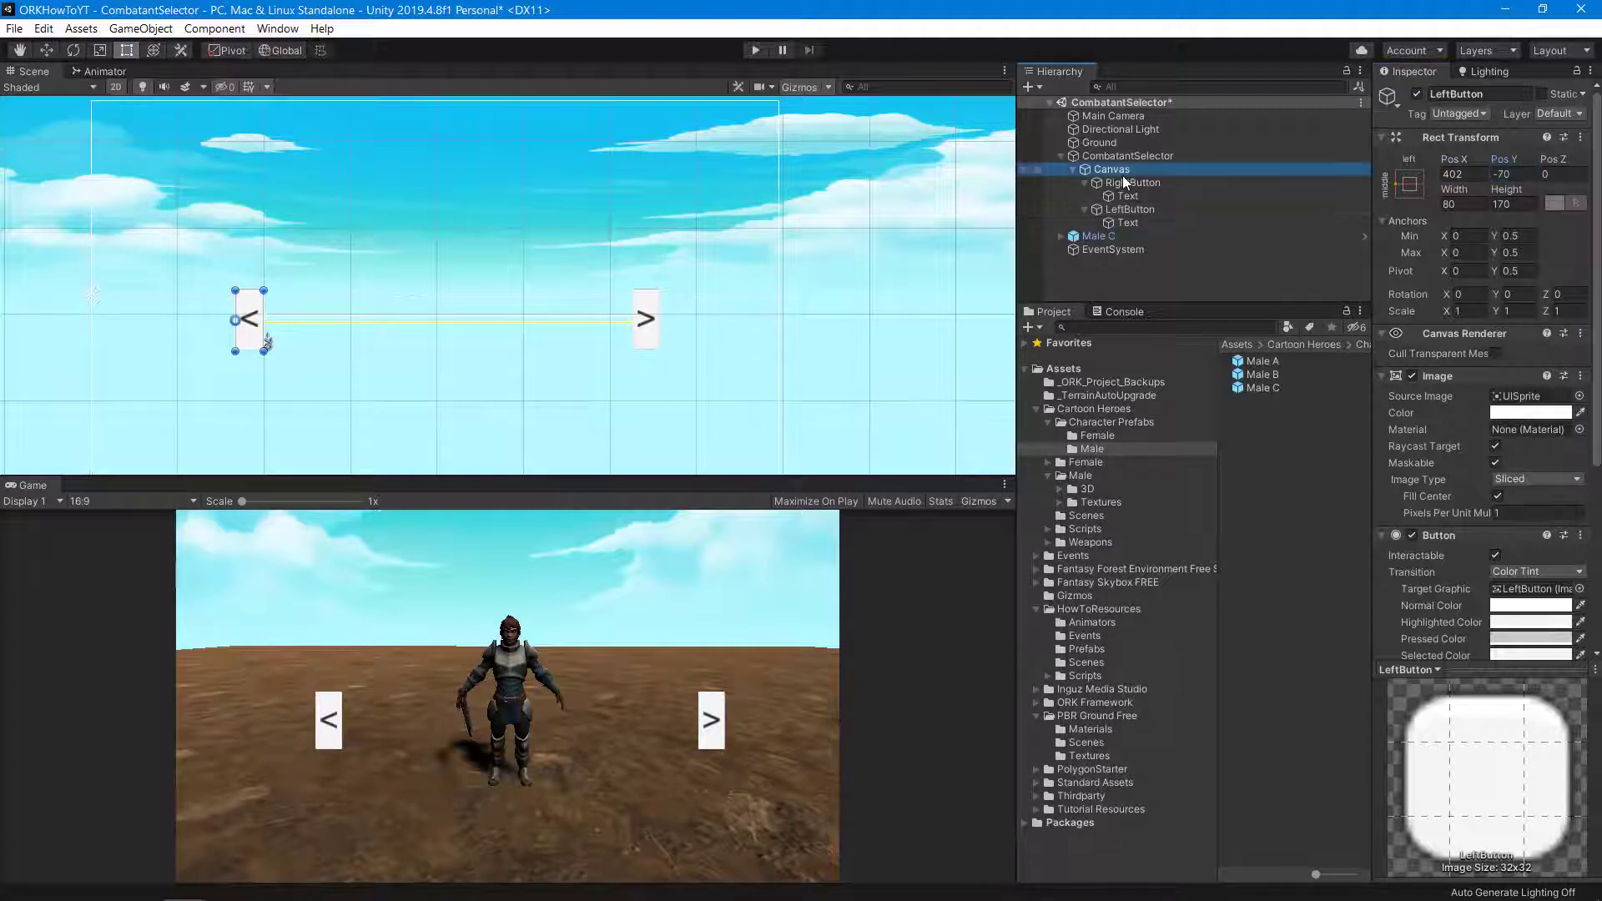
mouse_move(1240, 464)
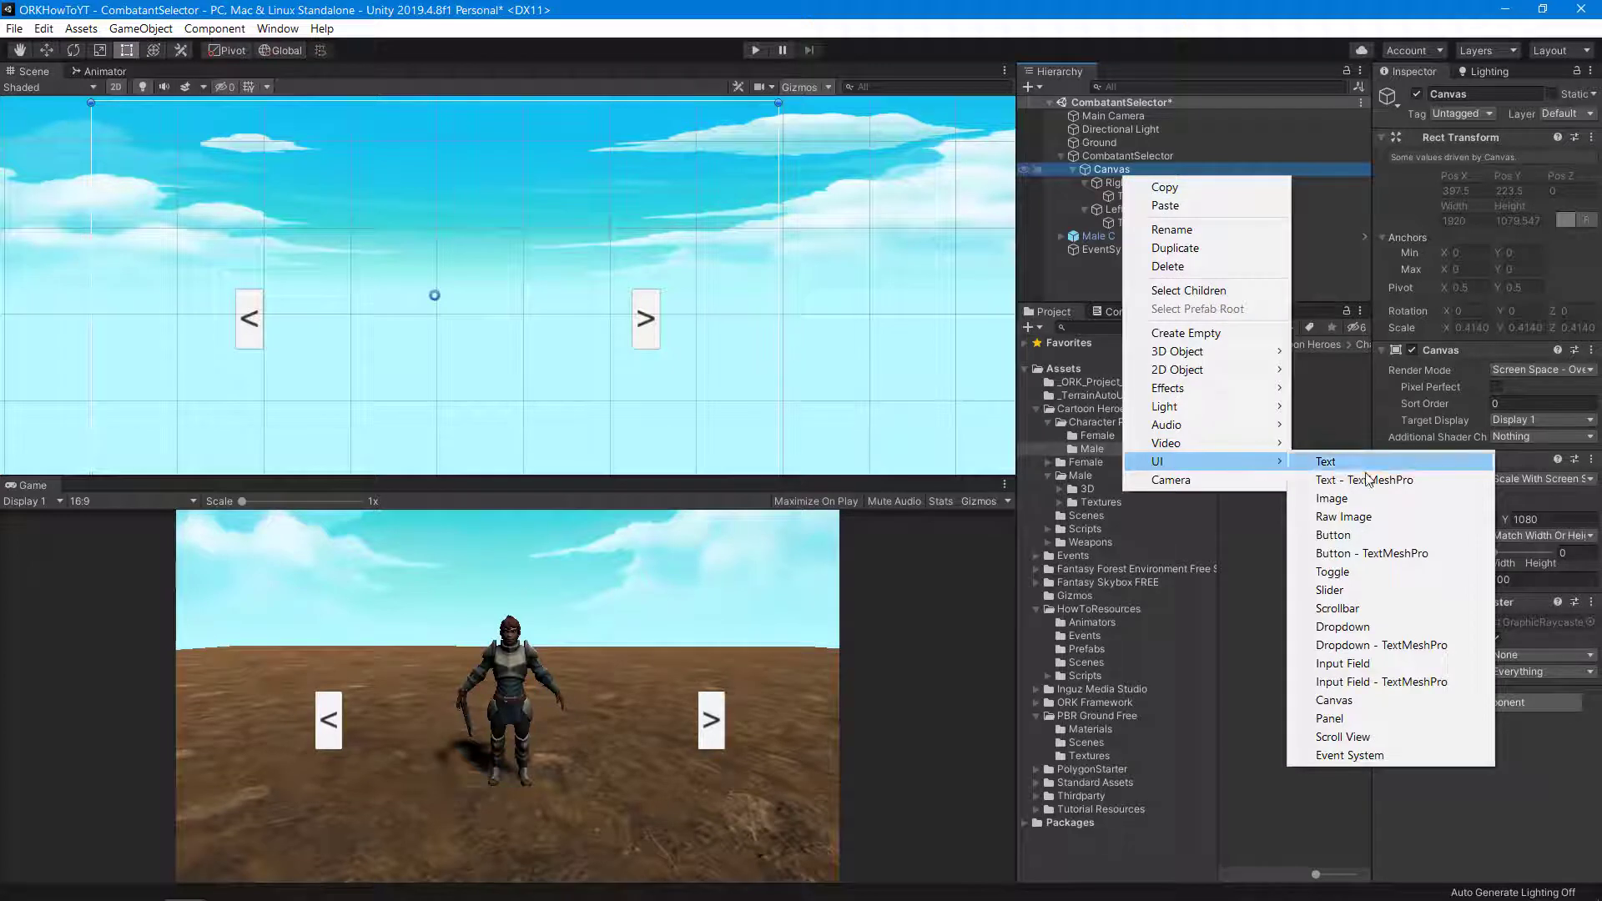
left_click(1342, 542)
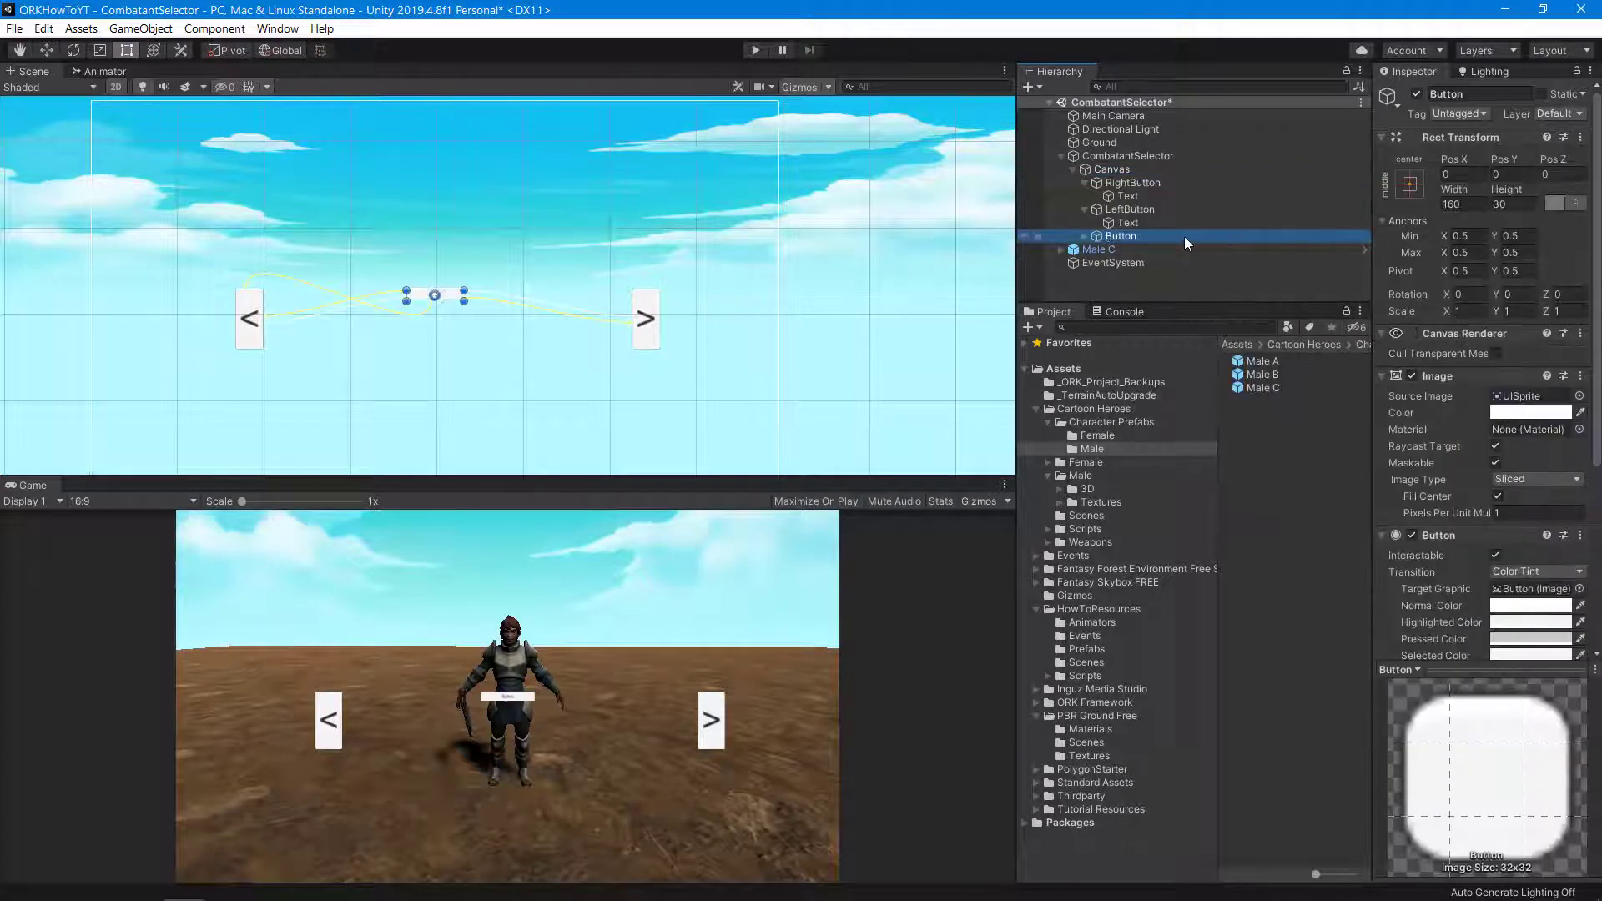
left_click(1488, 95)
type("Start")
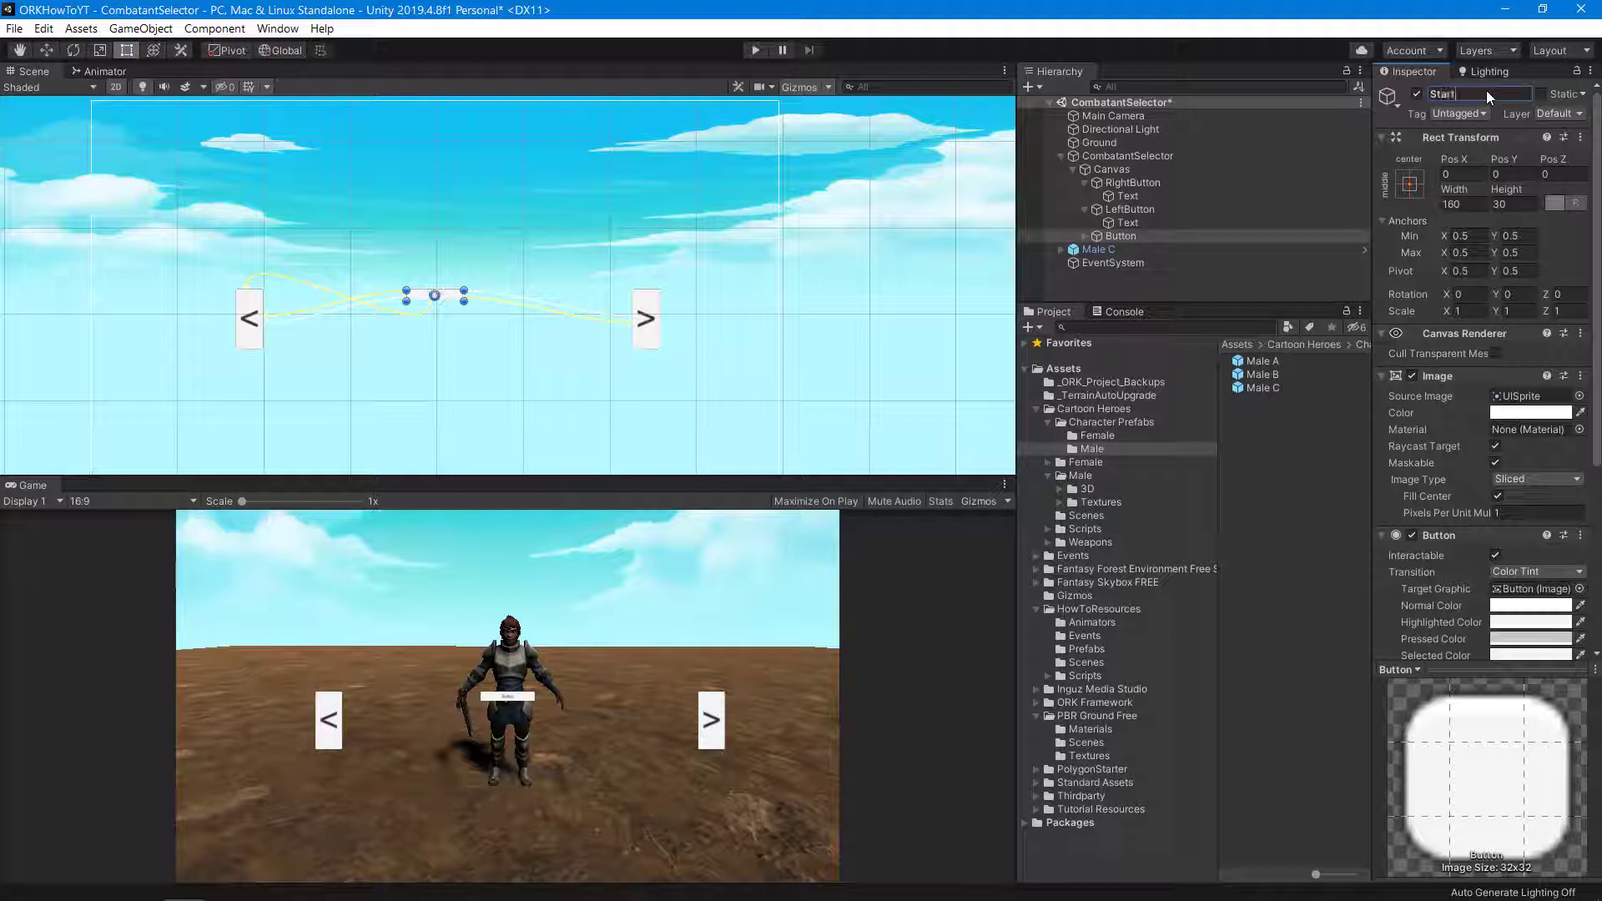
type("Button")
key("Return")
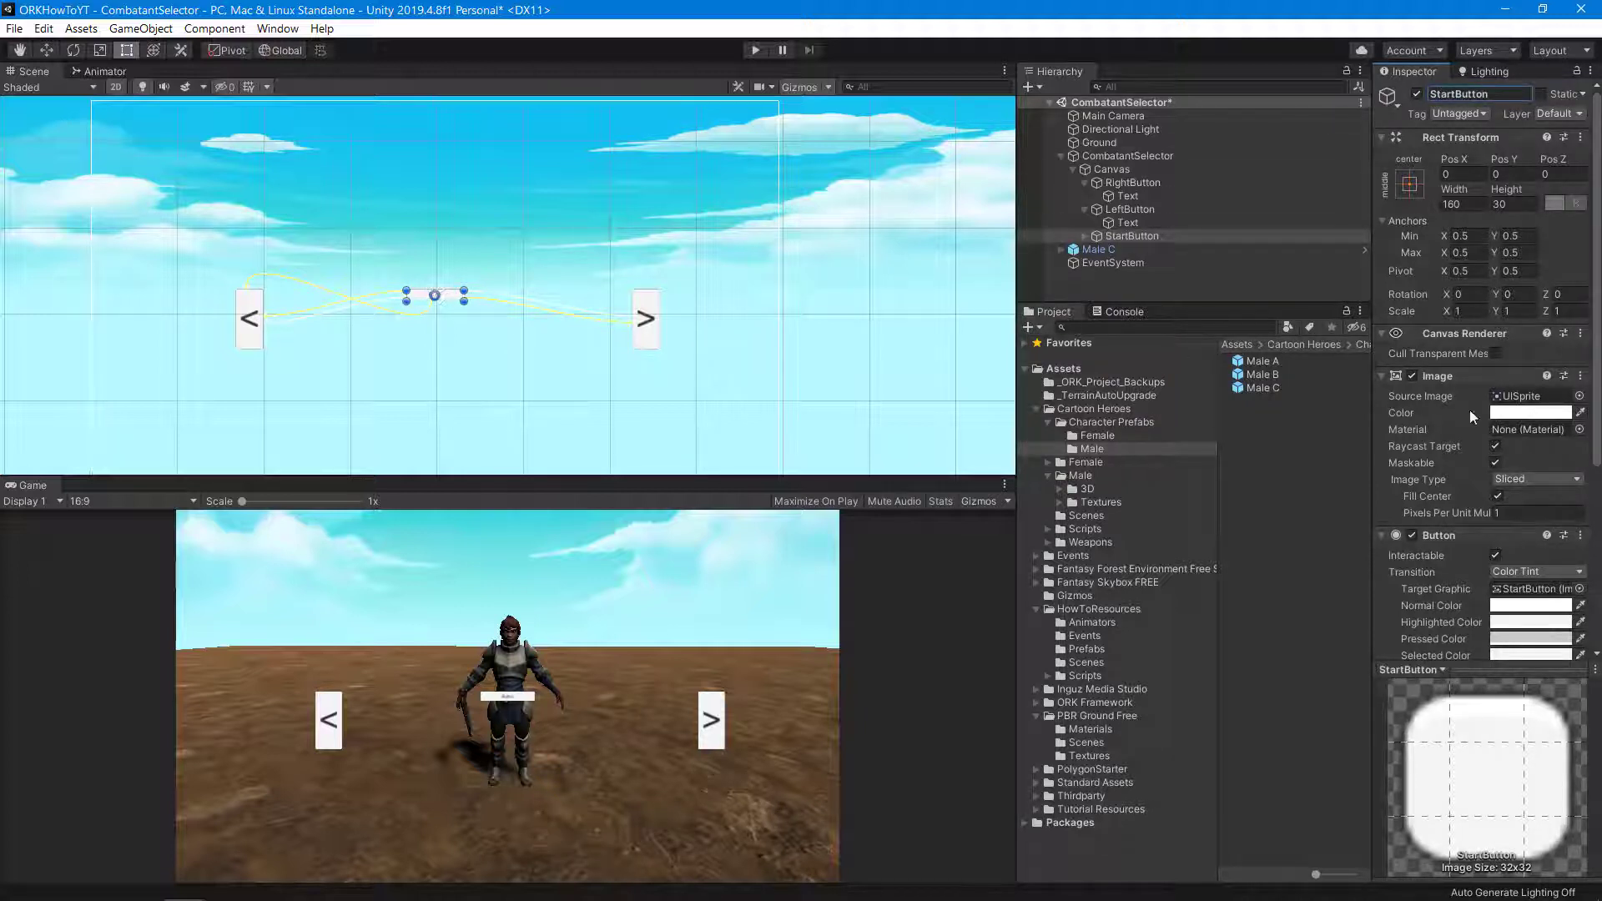
left_click(1087, 236)
left_click(1132, 248)
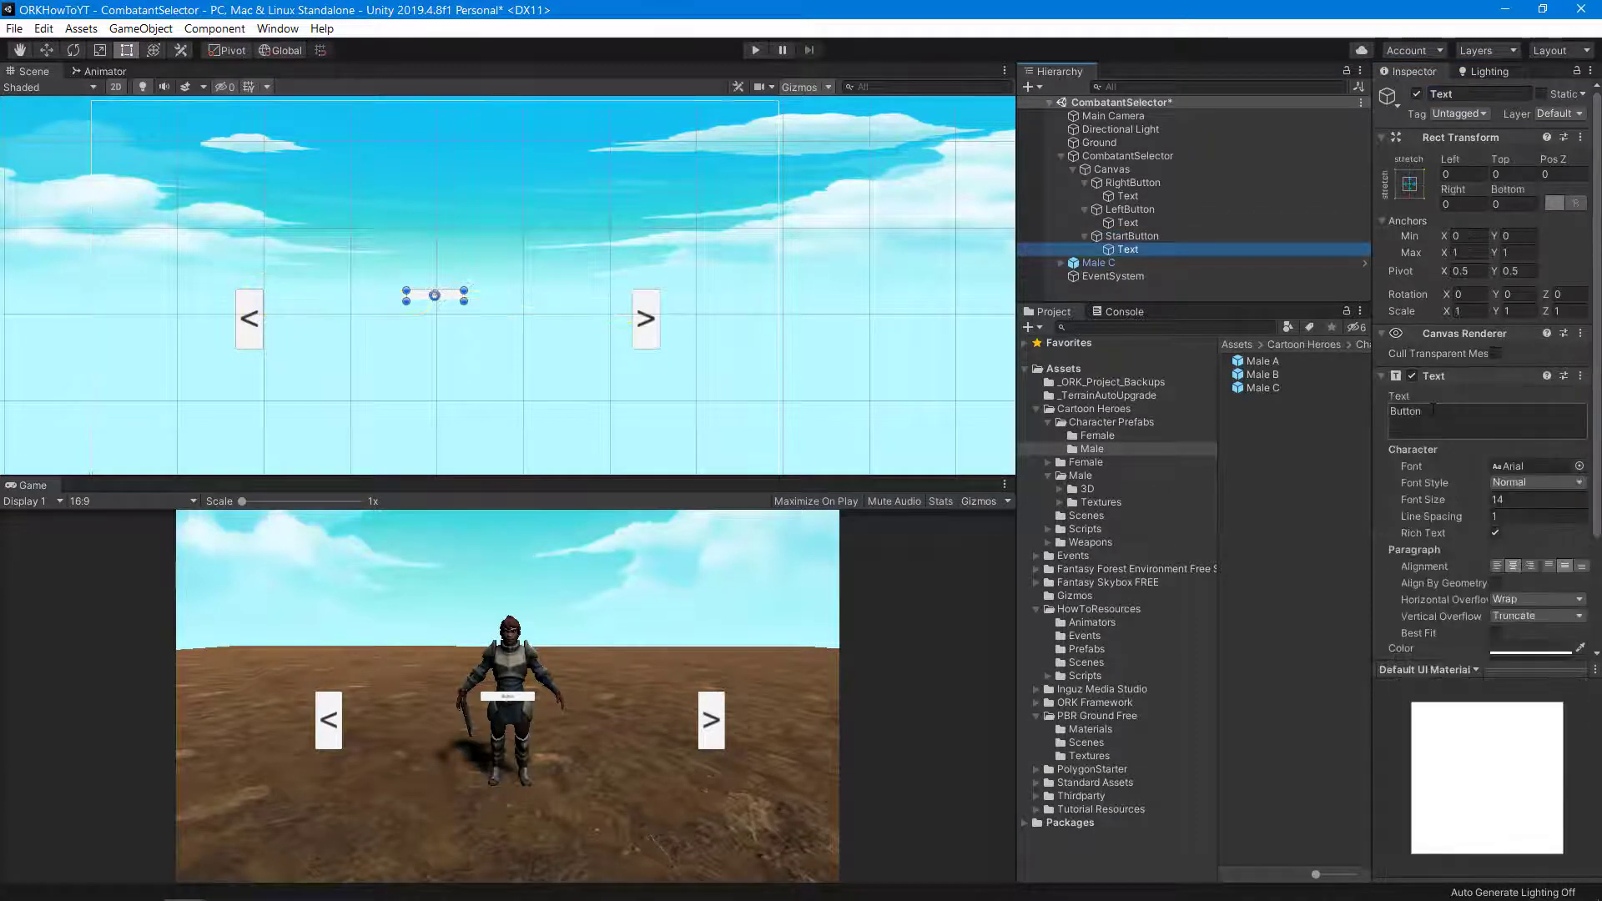
- Set StartButton's label to 'Start' with font size 40
left_click(1427, 413)
type("S")
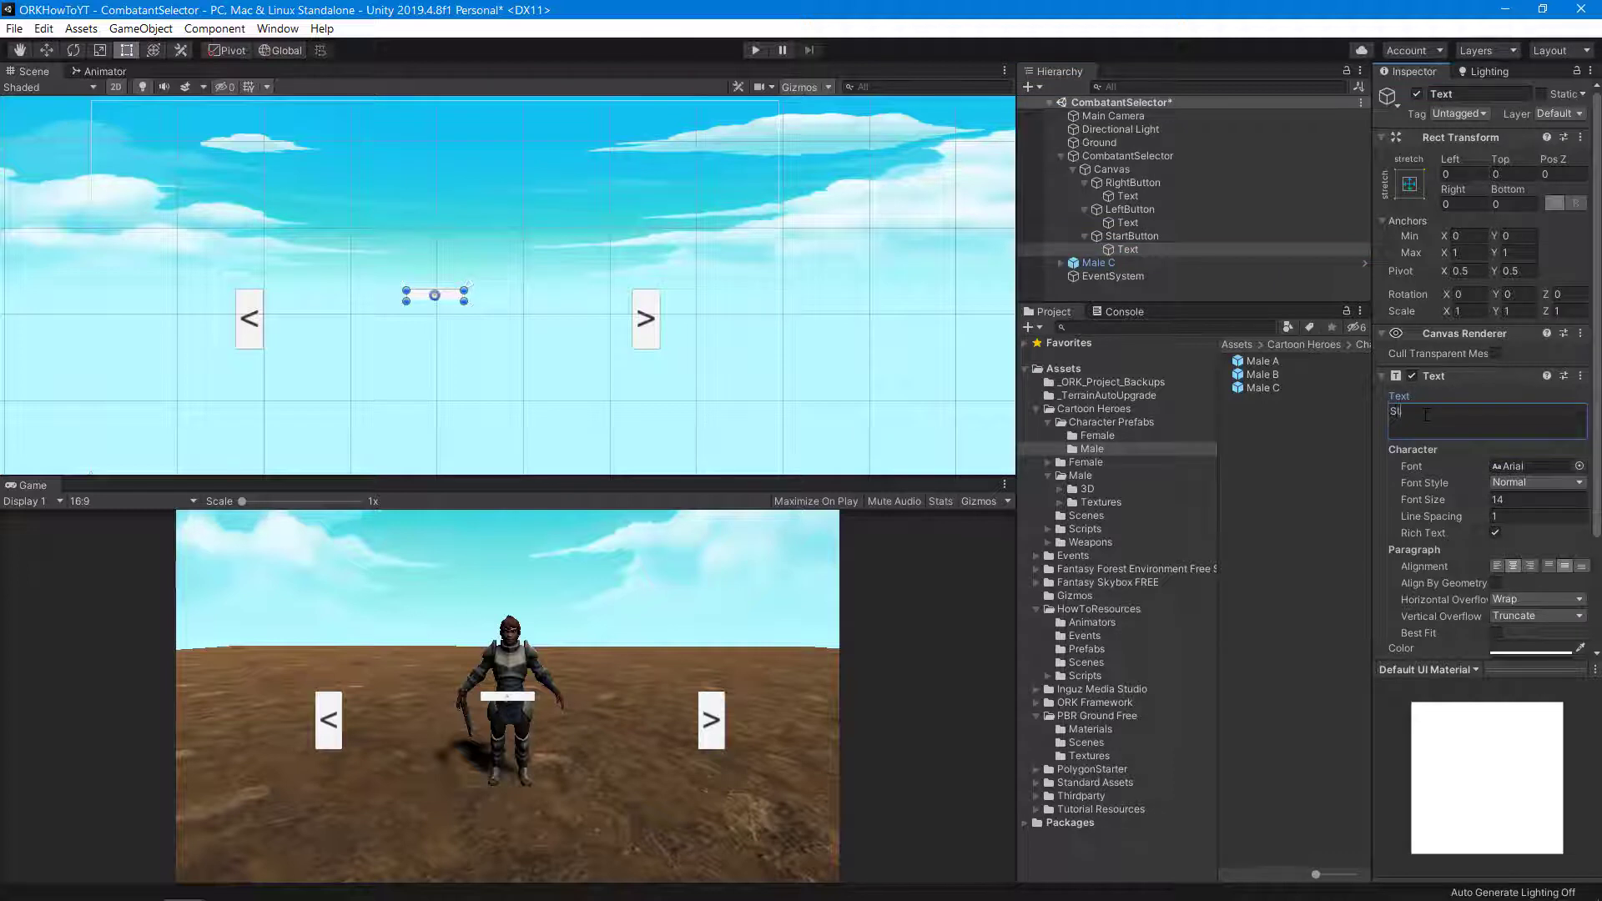
type("tart")
left_click(1515, 501)
type("0")
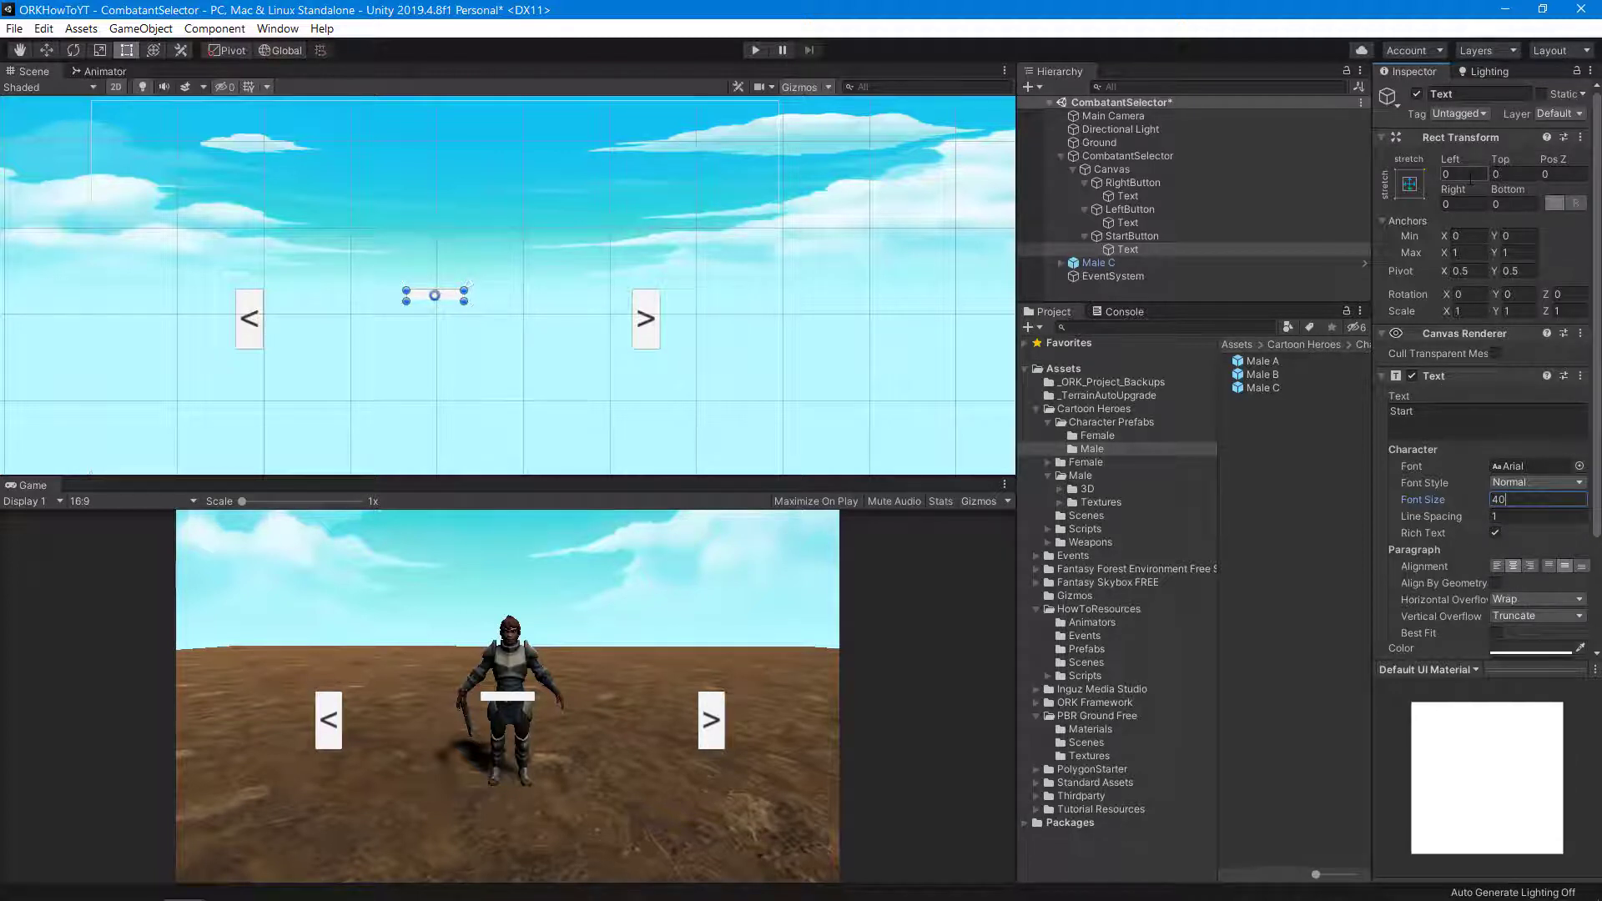
- Anchor StartButton itself, not its label, to the top-centre of the canvas
left_click(1415, 192)
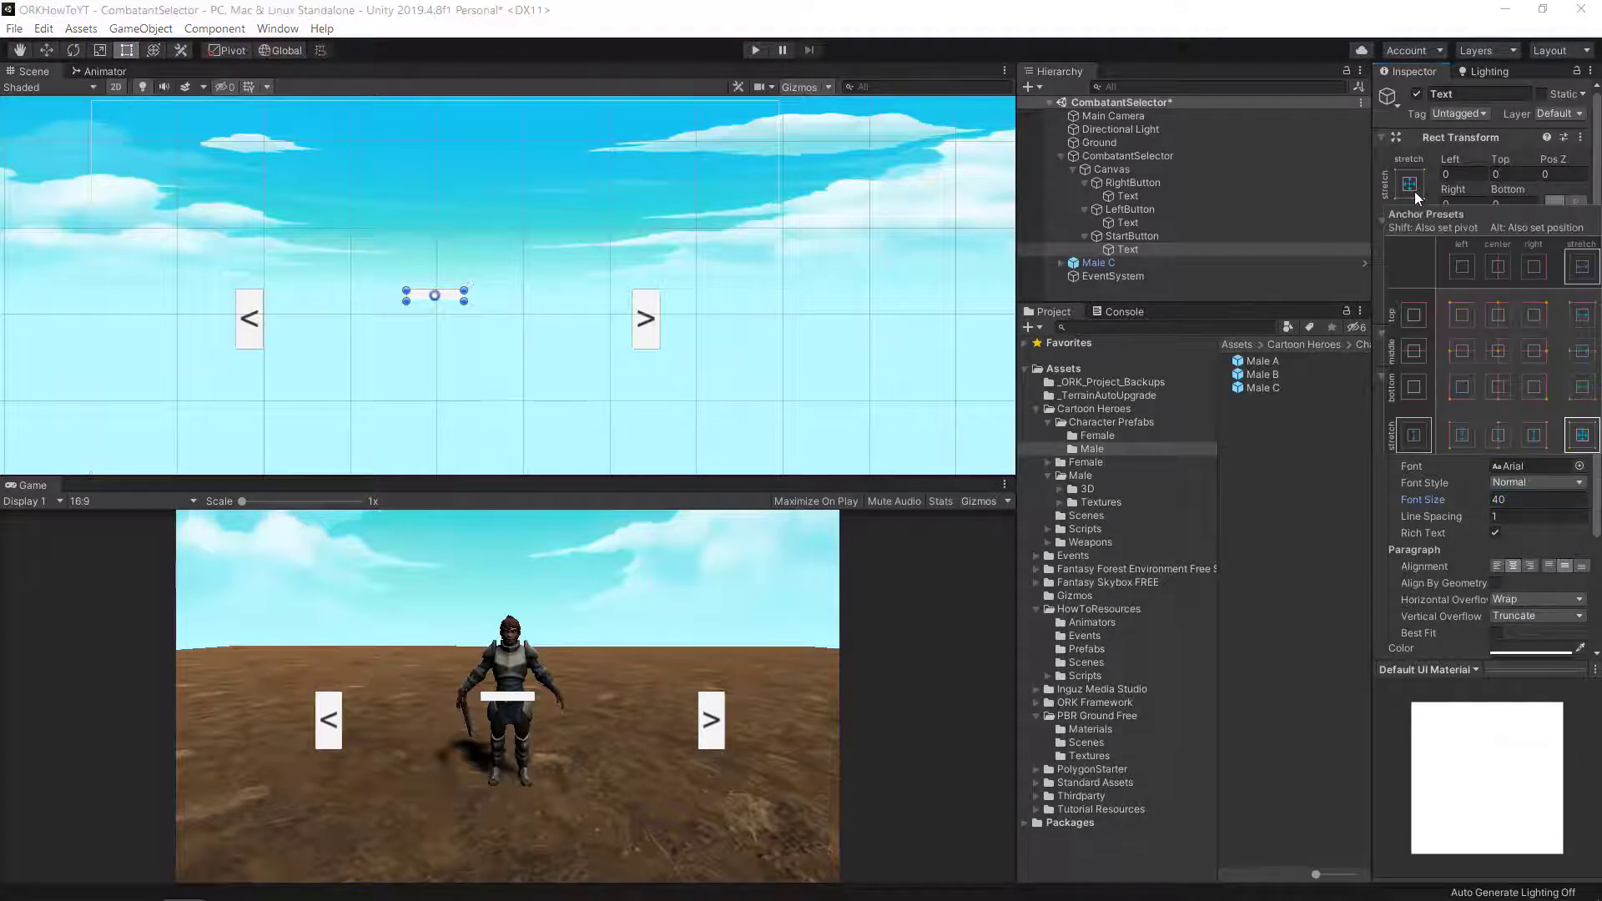
left_click(1500, 317)
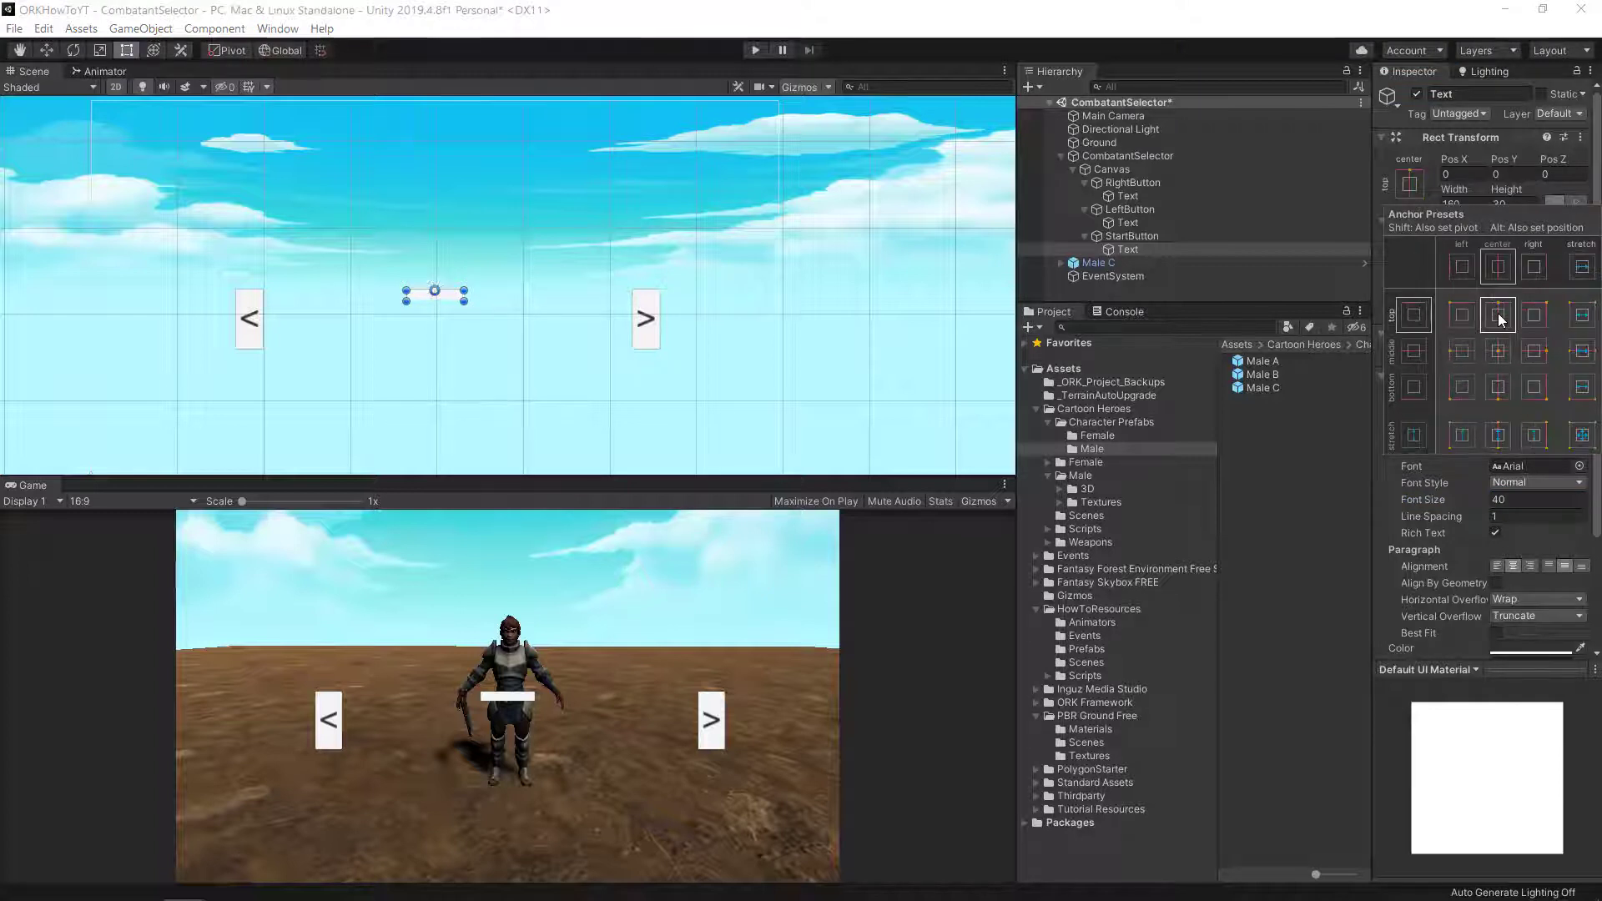
key("ctrl+z")
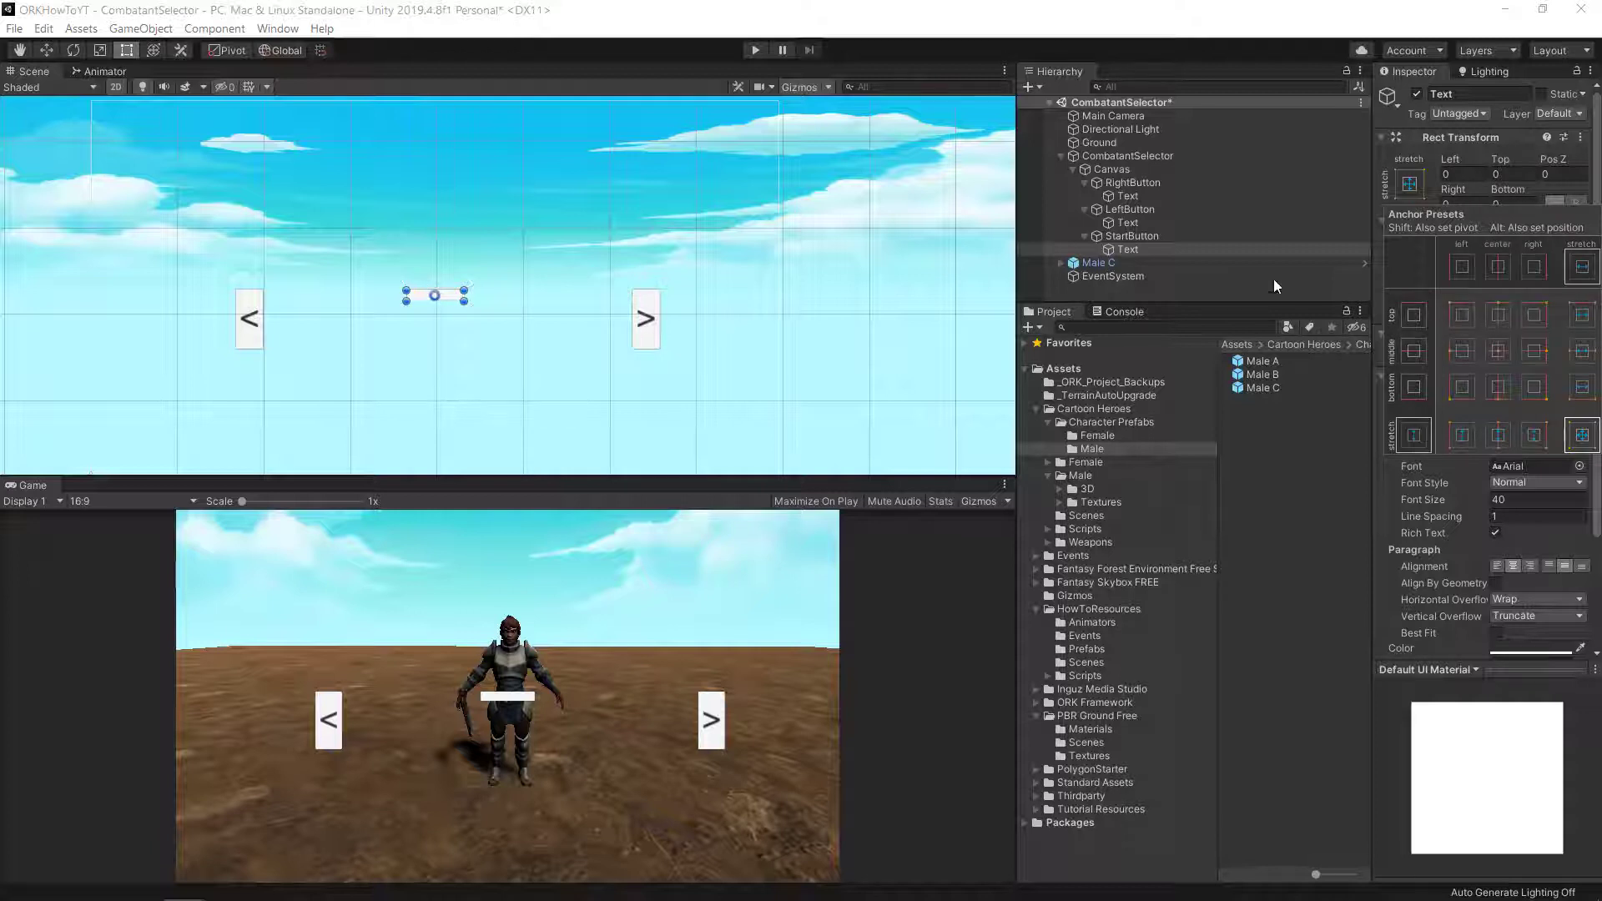
left_click(1140, 231)
left_click(1160, 237)
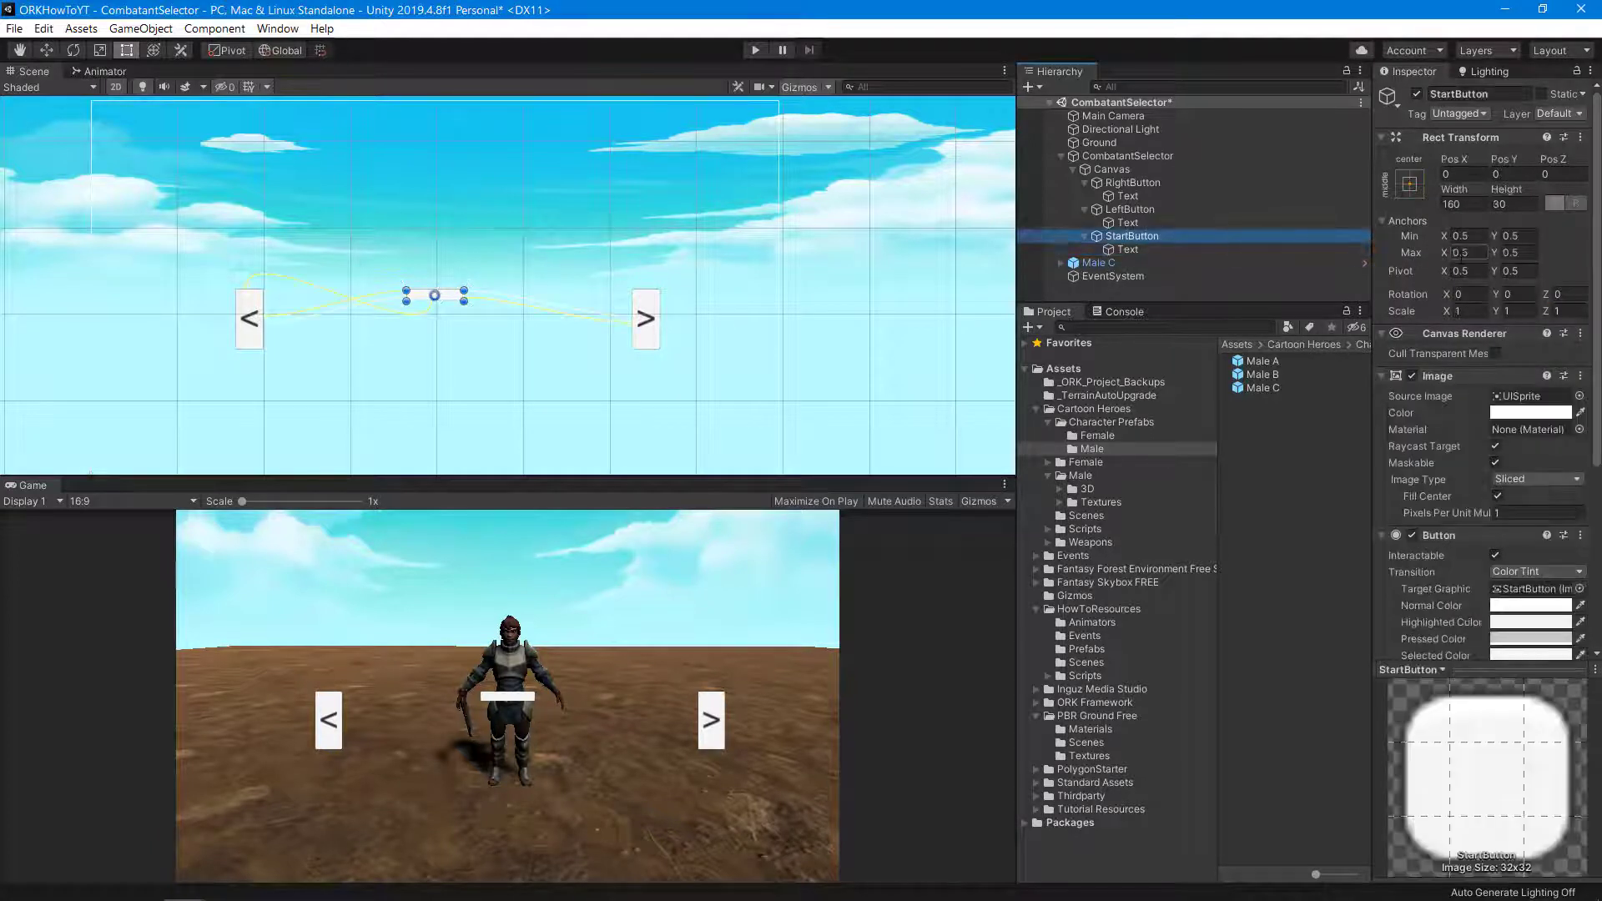
left_click(1410, 183)
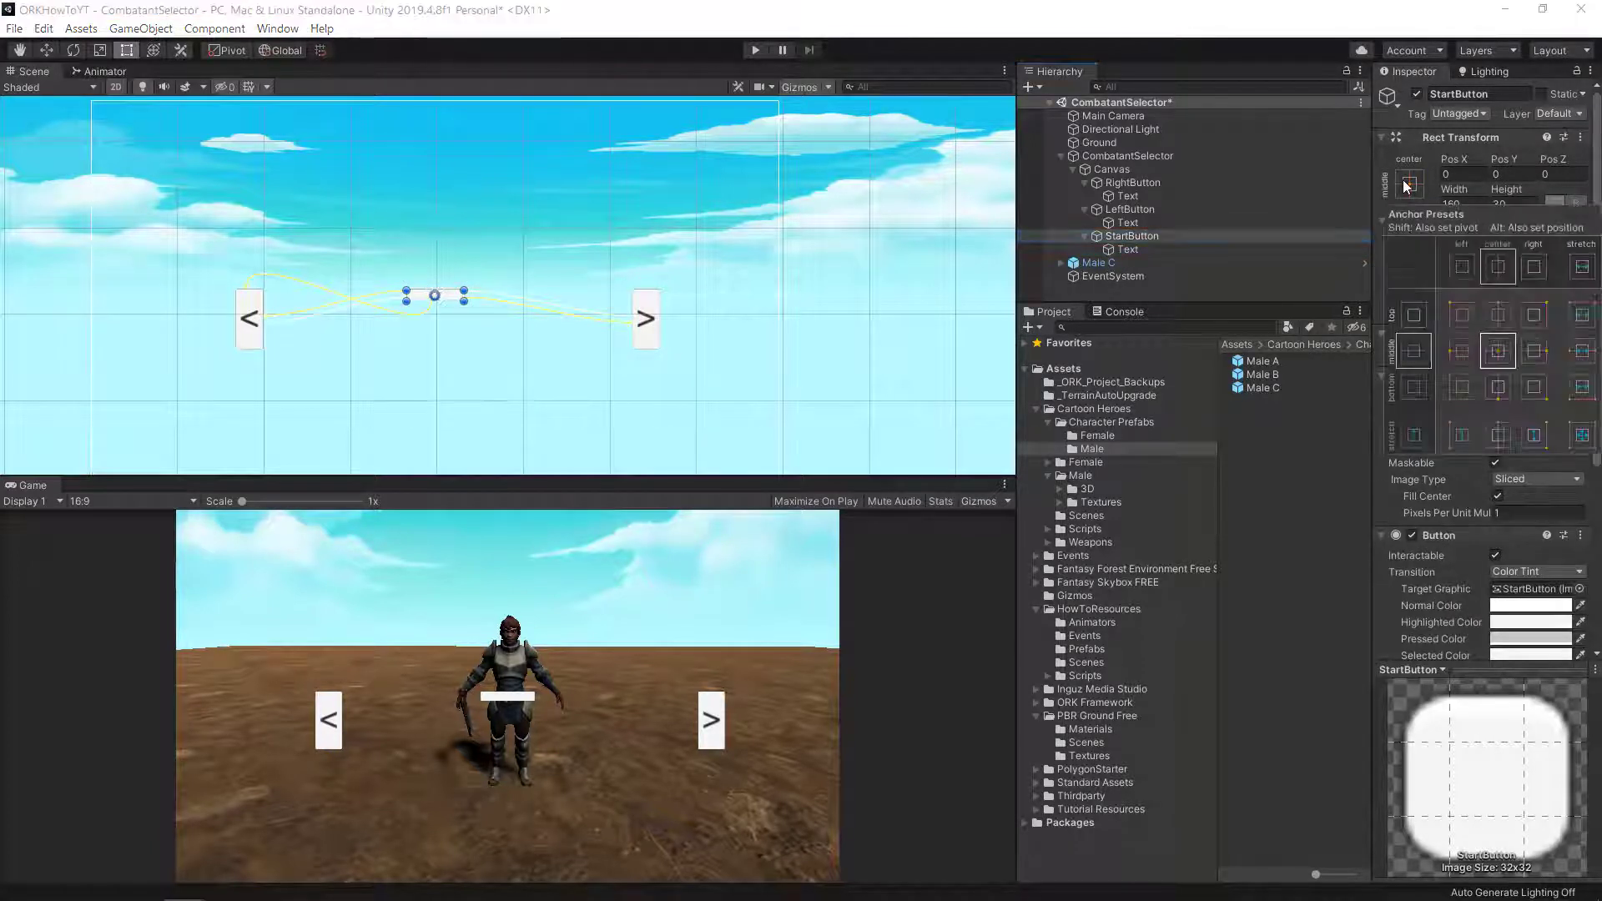
left_click(1499, 315, "alt+shift")
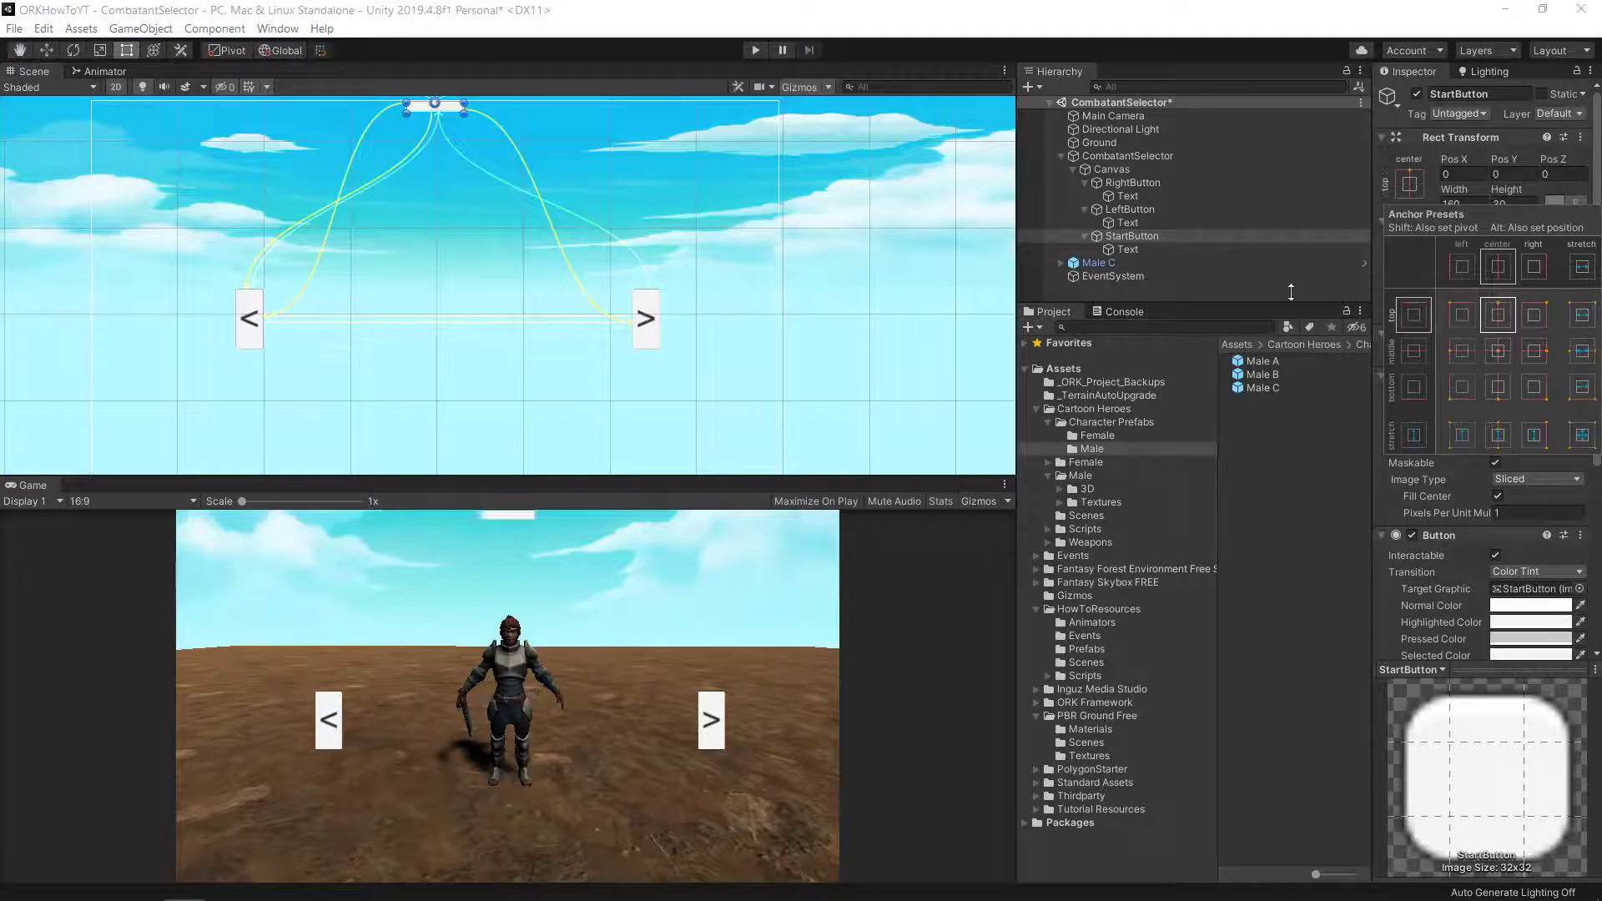
- Place StartButton at position 0, -120 and size it 380 by 72
left_click(1485, 159)
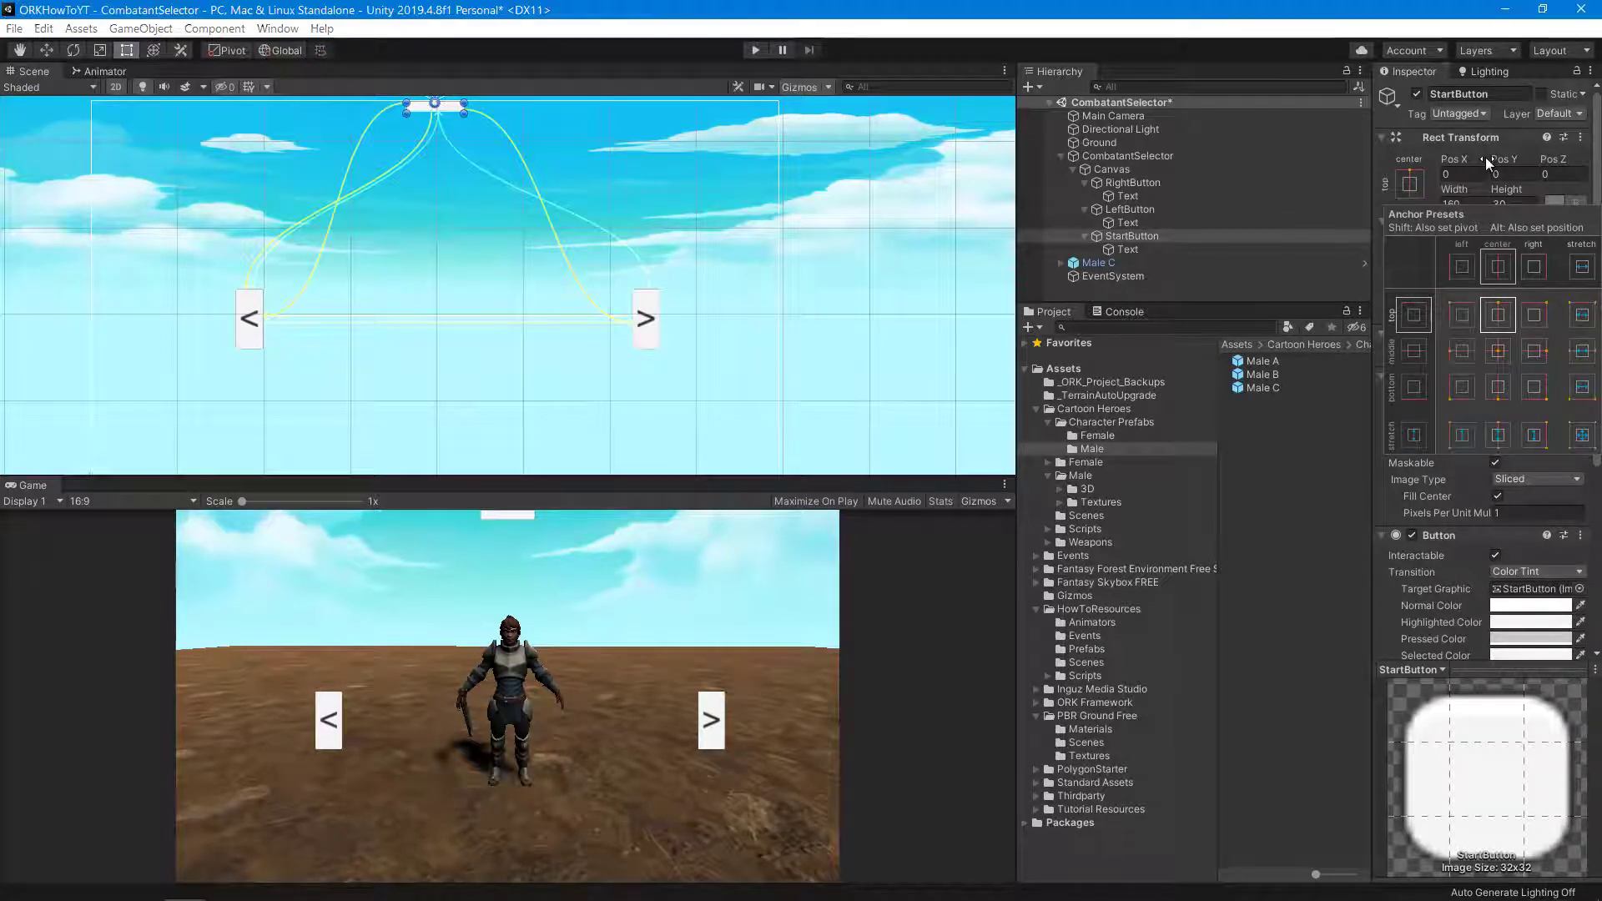
mouse_move(1486, 157)
left_mouse_down()
mouse_move(1290, 165)
mouse_move(1395, 163)
left_mouse_up()
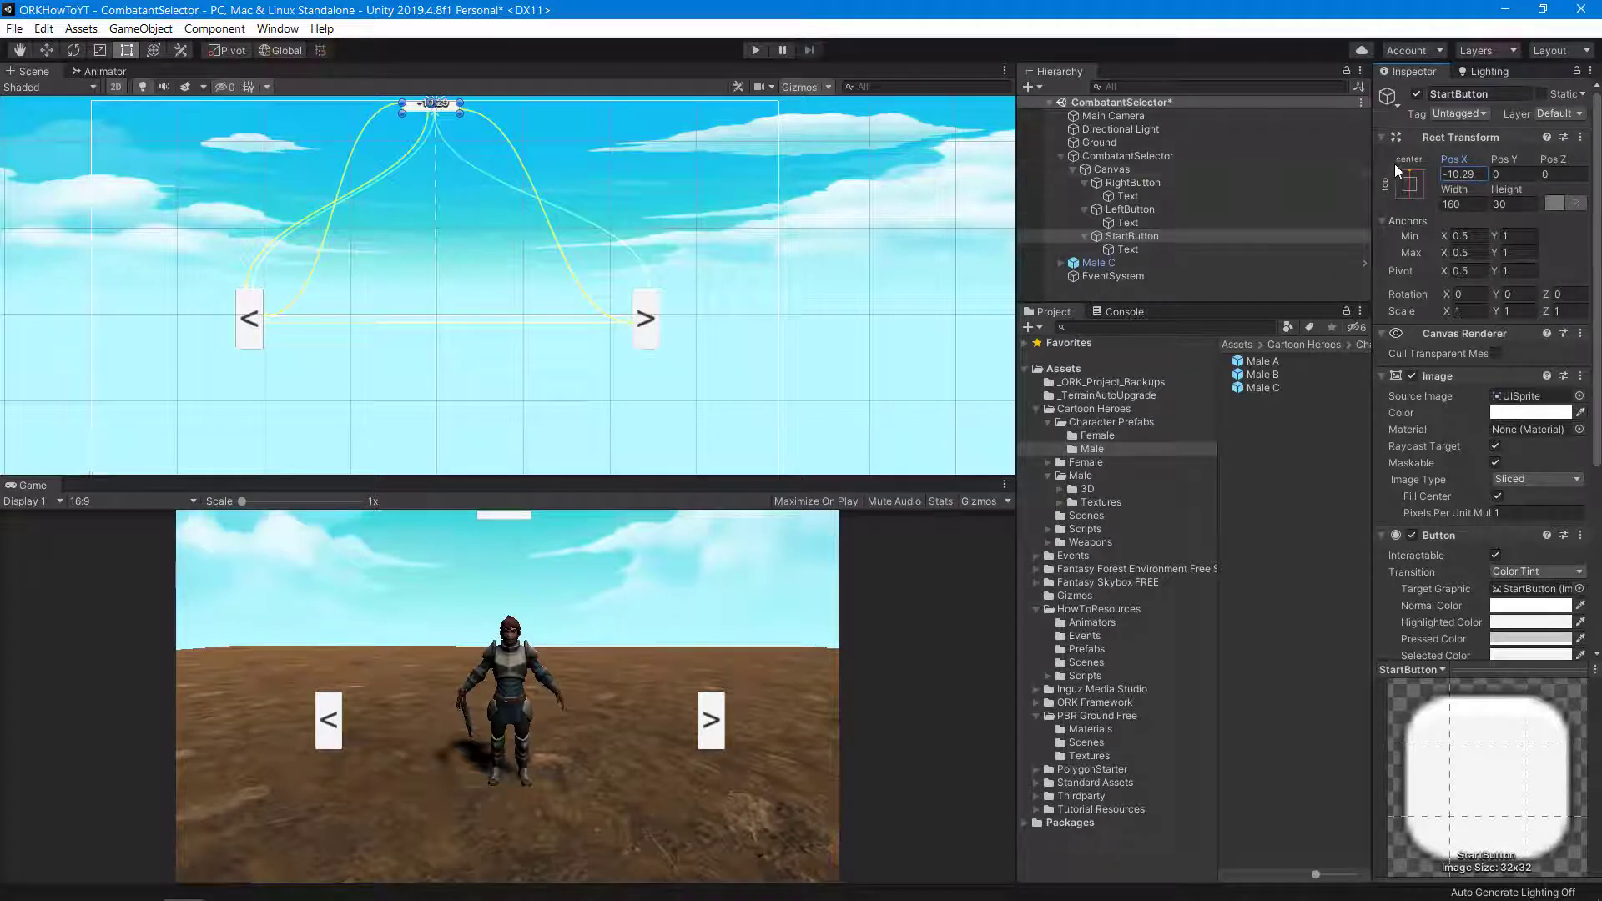
type("0")
mouse_move(1500, 159)
left_mouse_down()
mouse_move(1430, 157)
mouse_move(1544, 303)
mouse_move(1328, 227)
left_mouse_up()
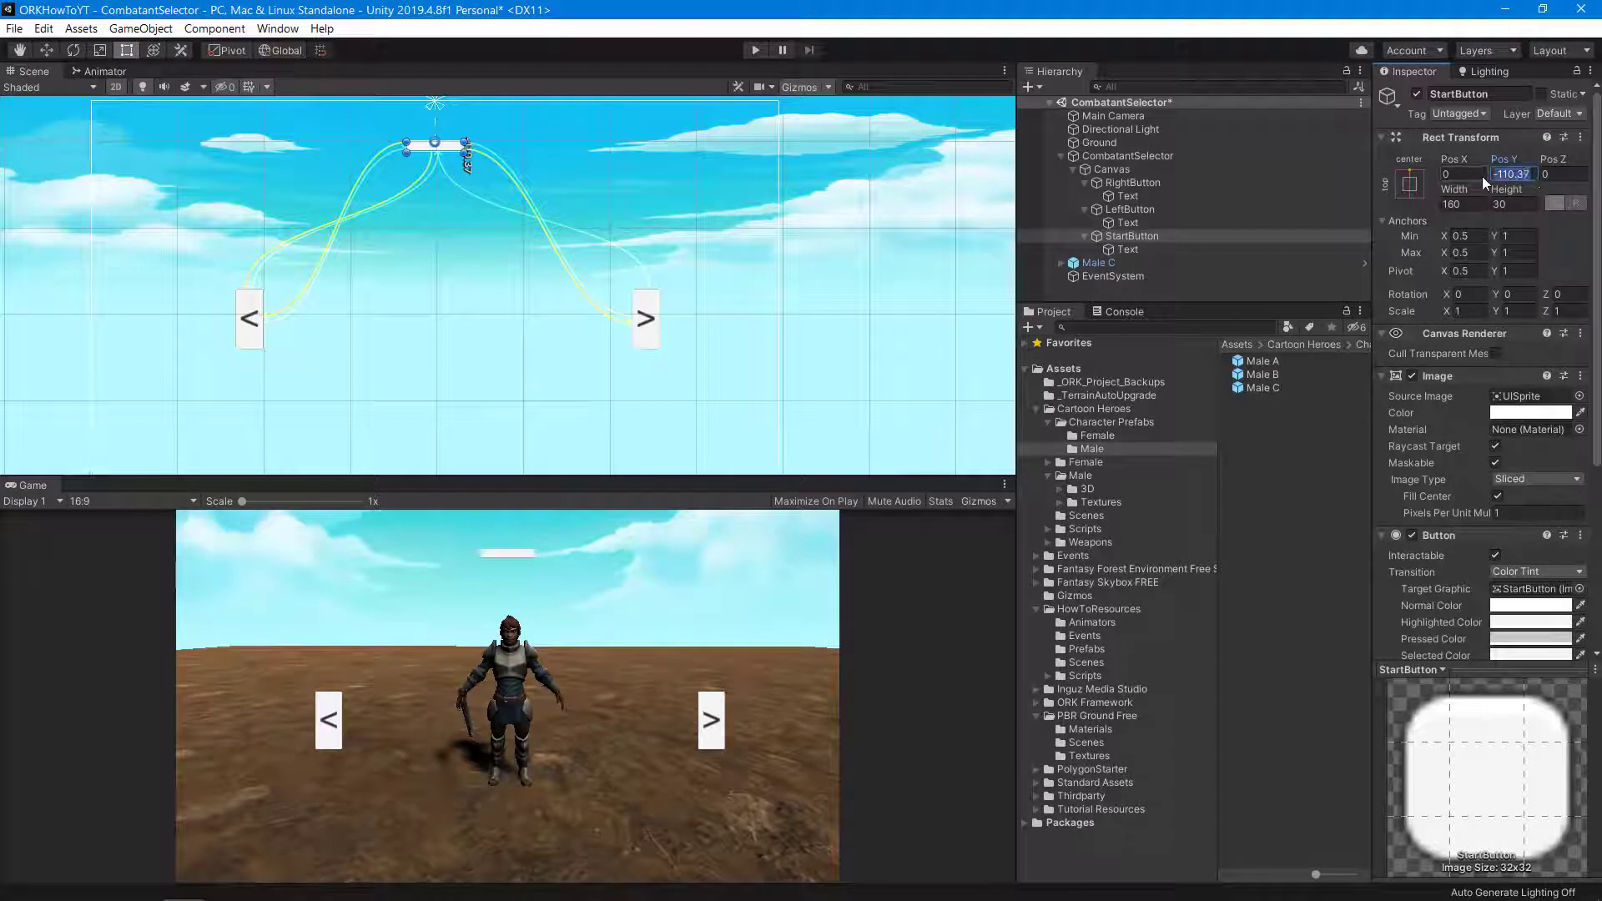
type("-120")
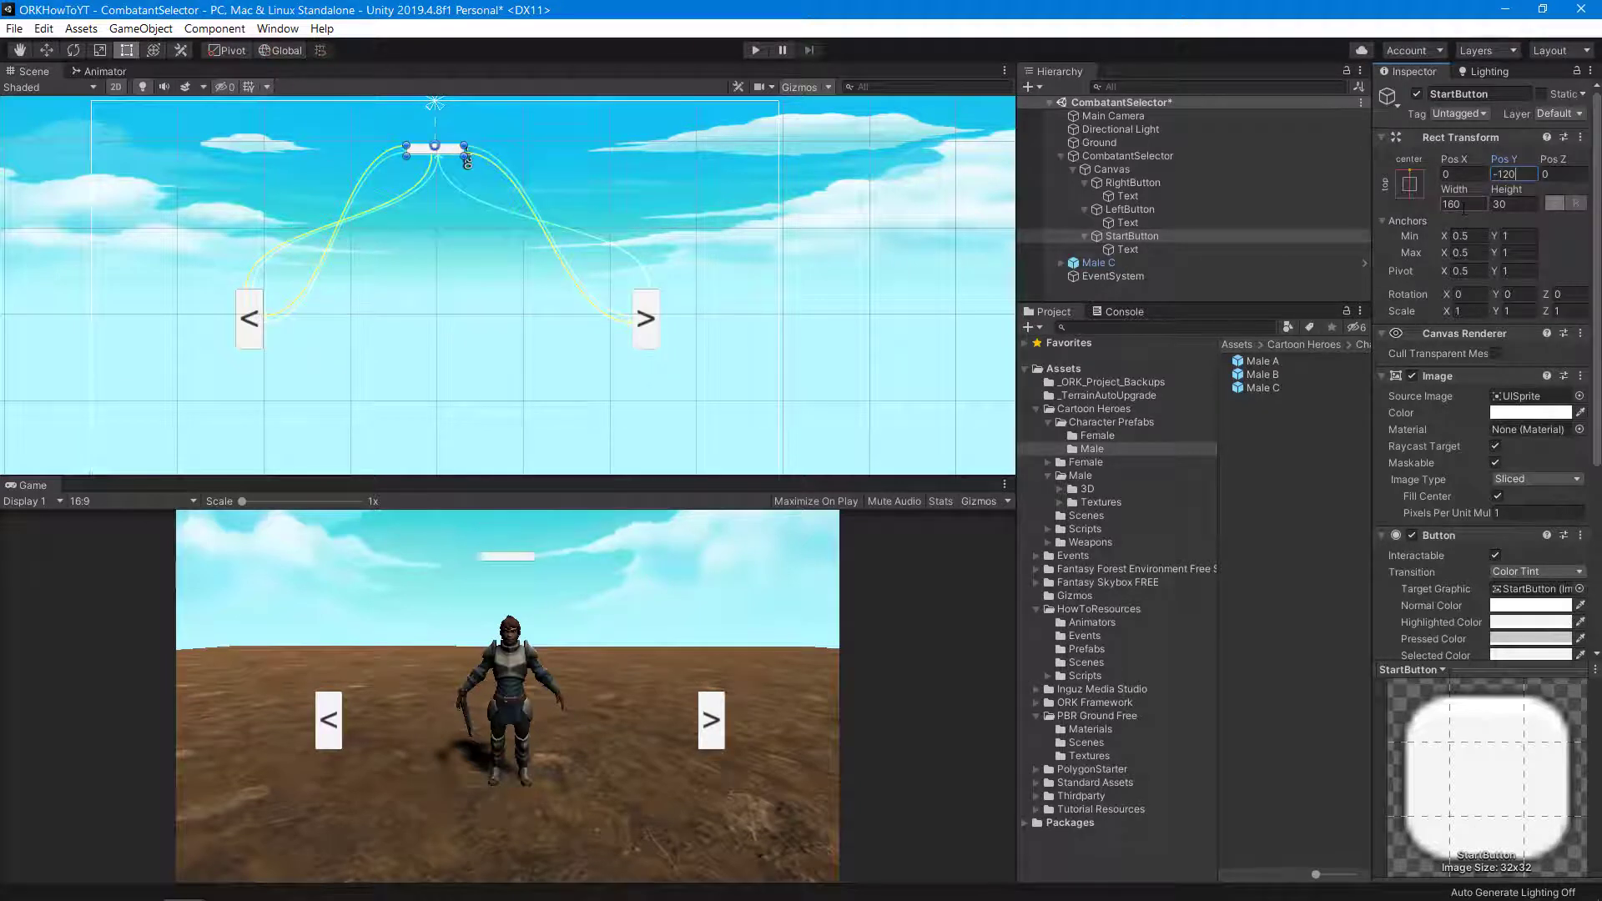
left_click(1466, 205)
type("3")
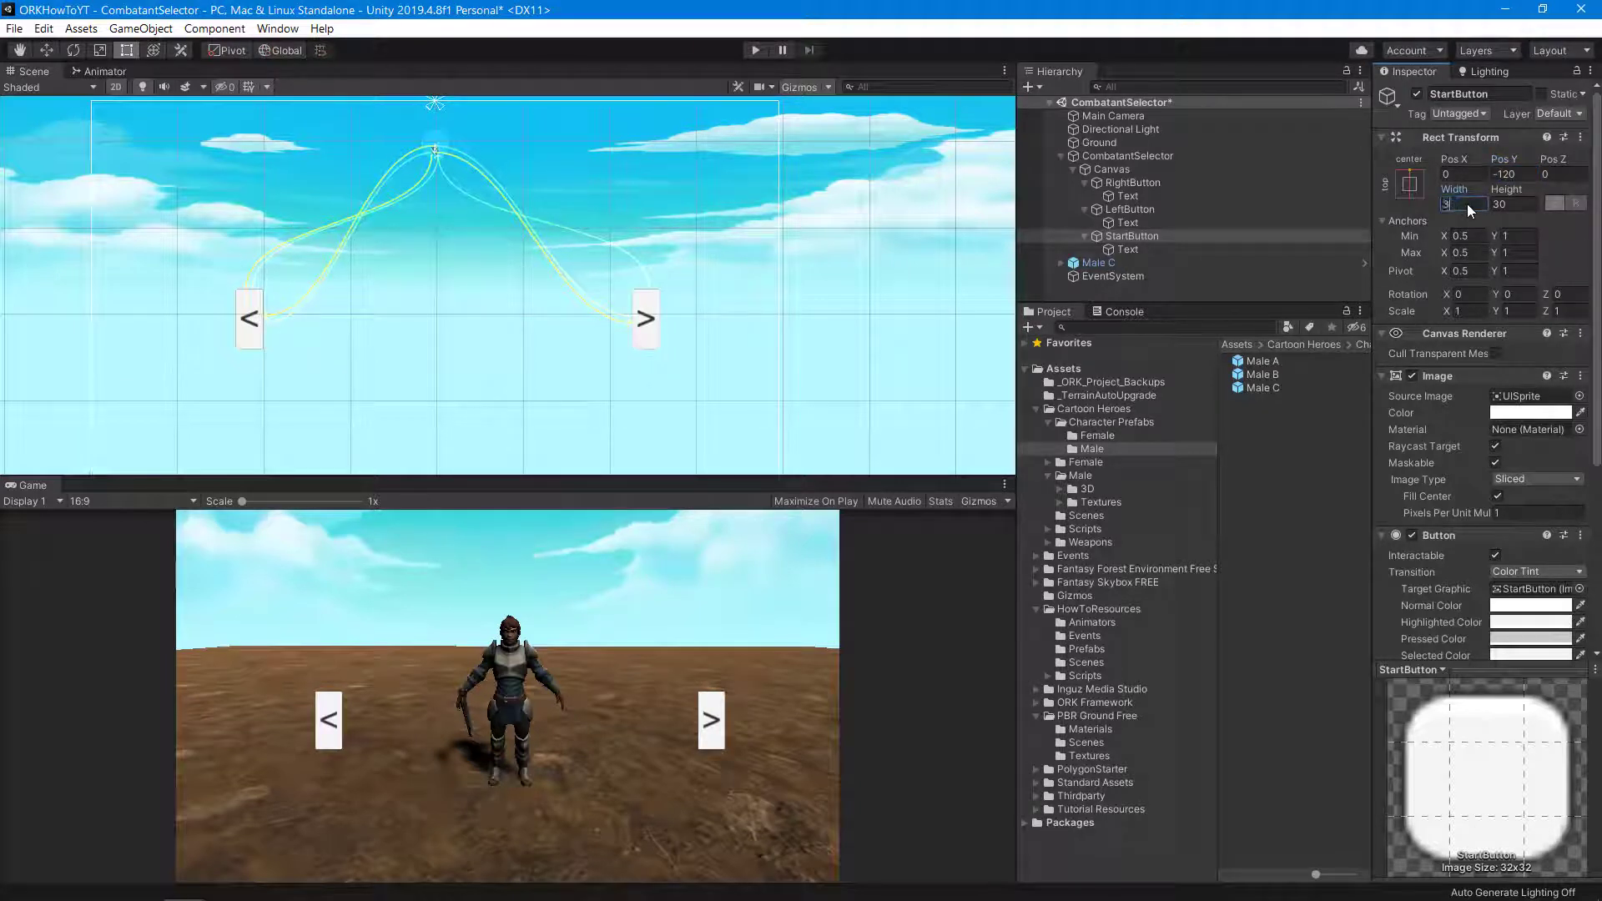
type("80")
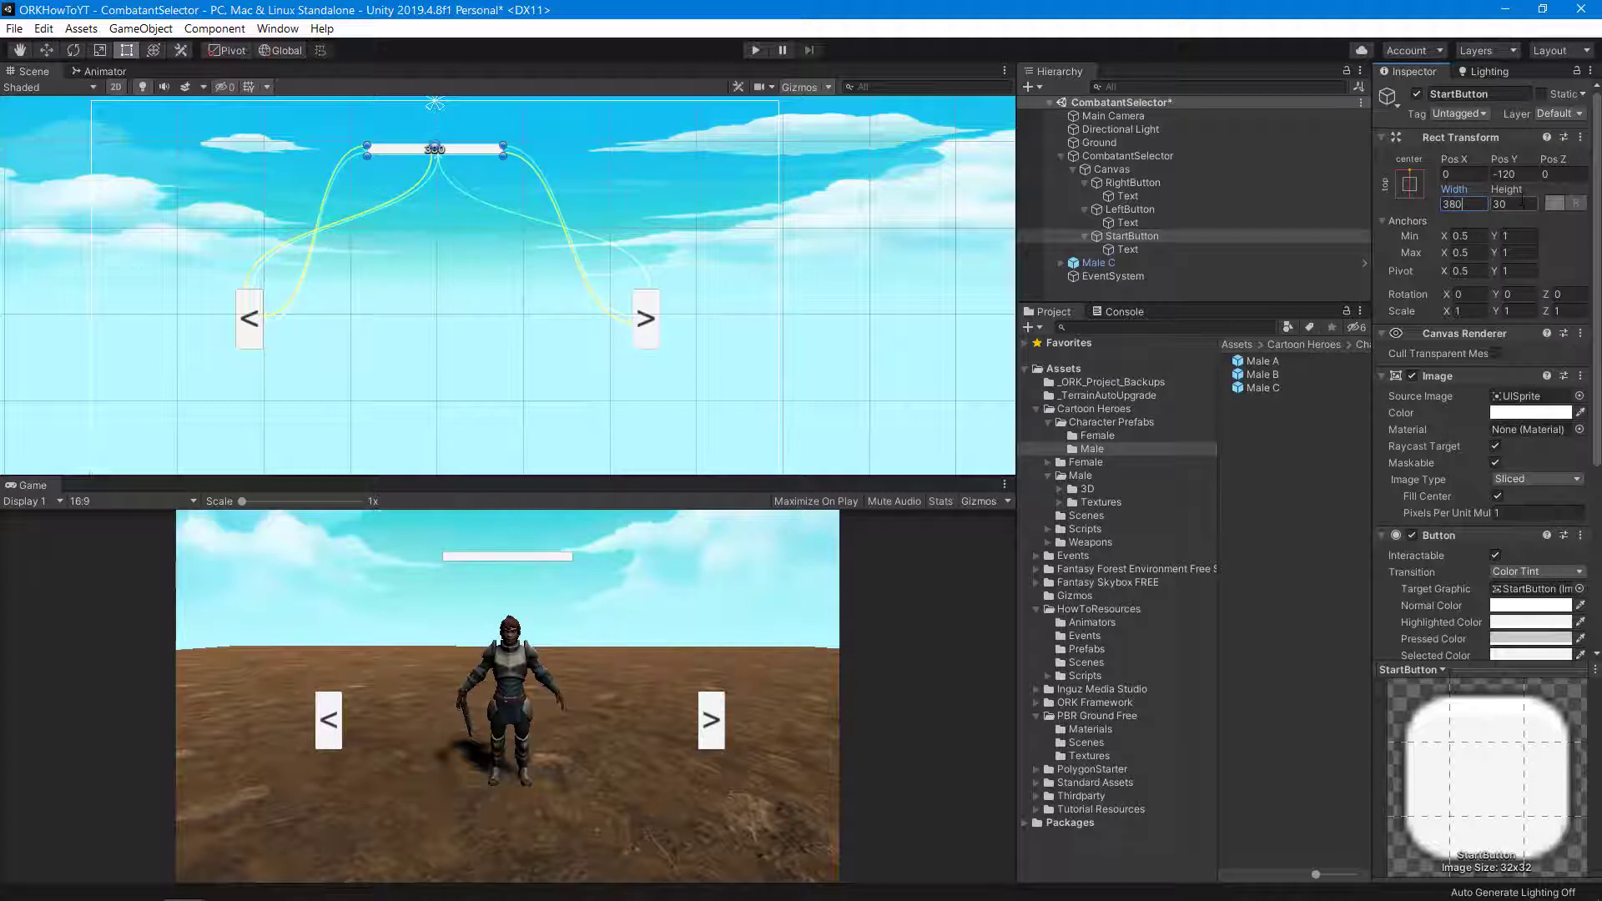
left_click(1524, 204)
type("7")
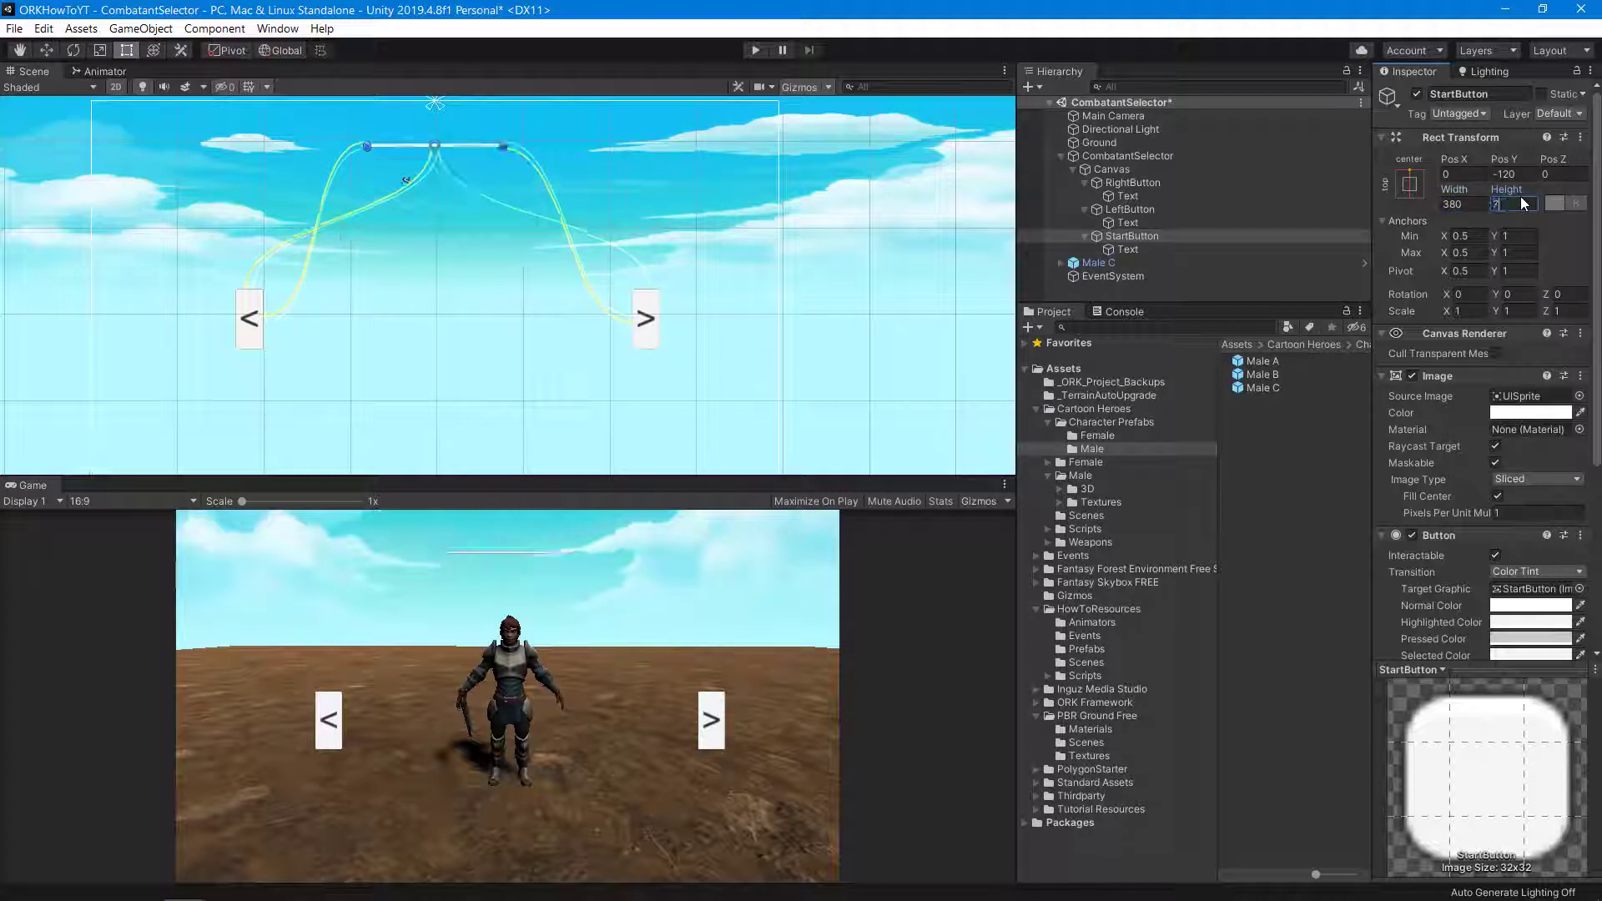
type("2")
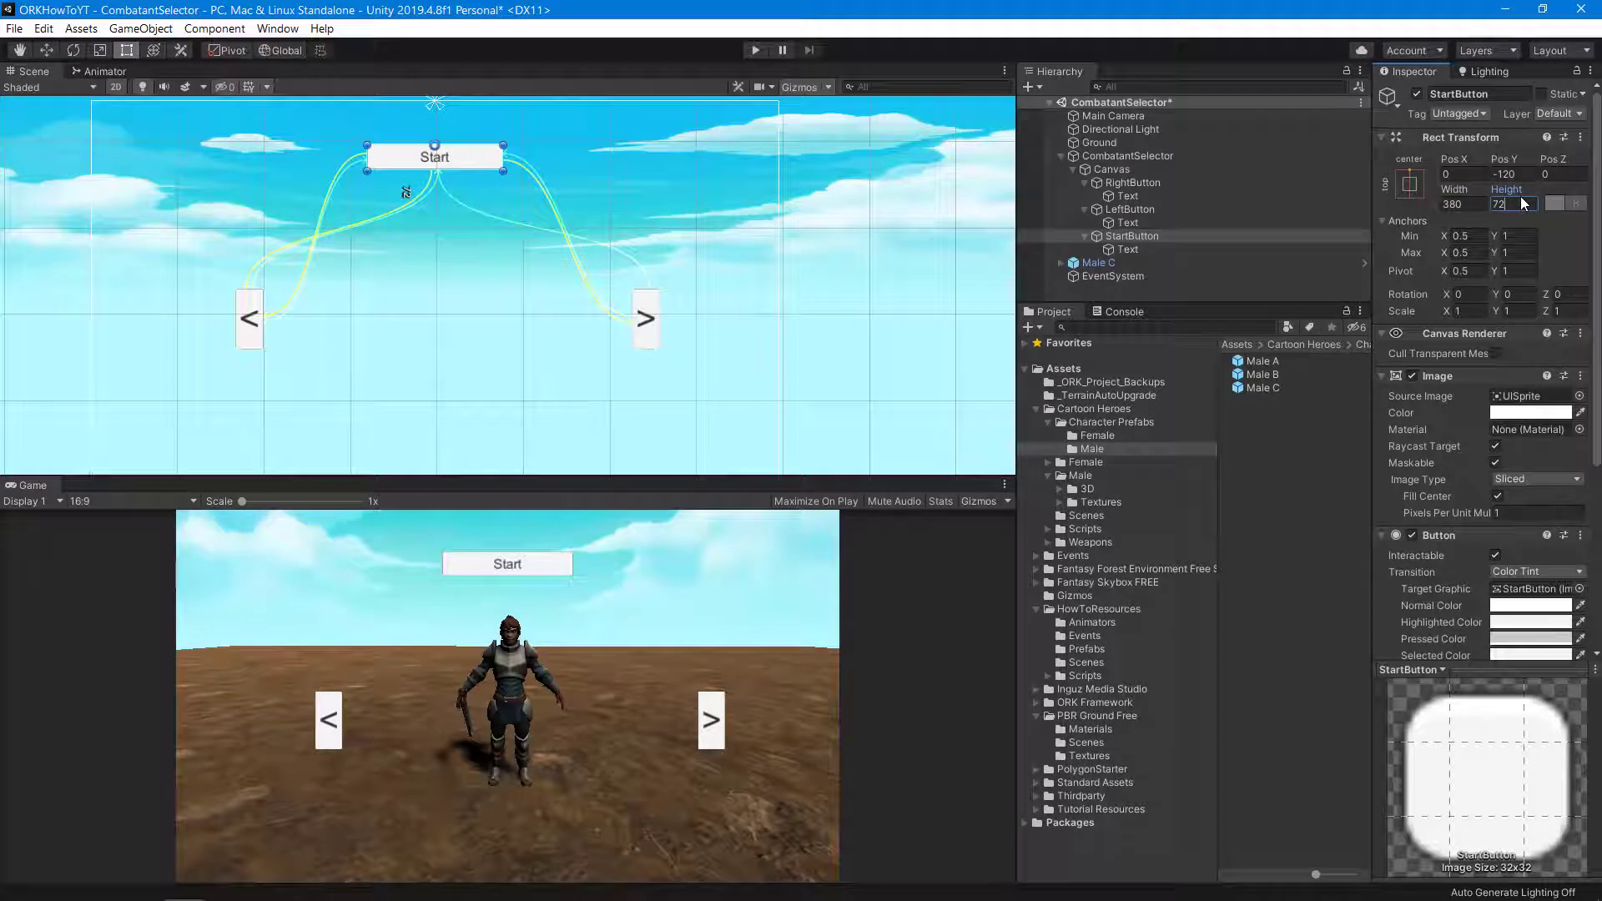
- Collapse the StartButton, LeftButton and RightButton foldouts in the Hierarchy and select Canvas
left_click(1086, 236)
left_click(1087, 235)
left_click(1085, 210)
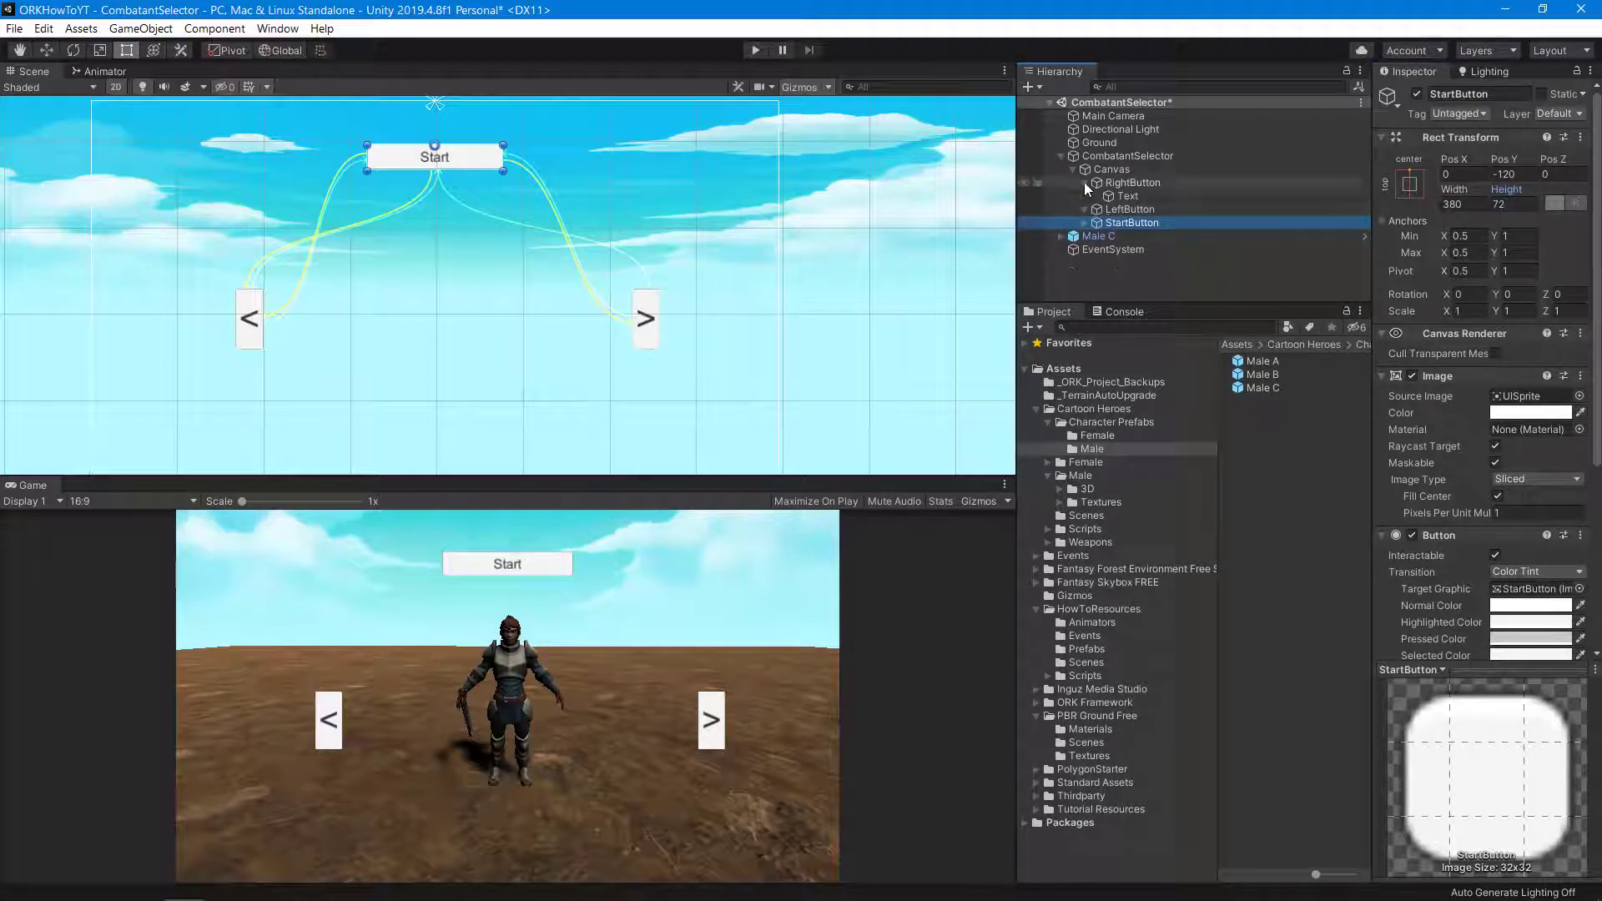
left_click(1087, 182)
left_click(1123, 170)
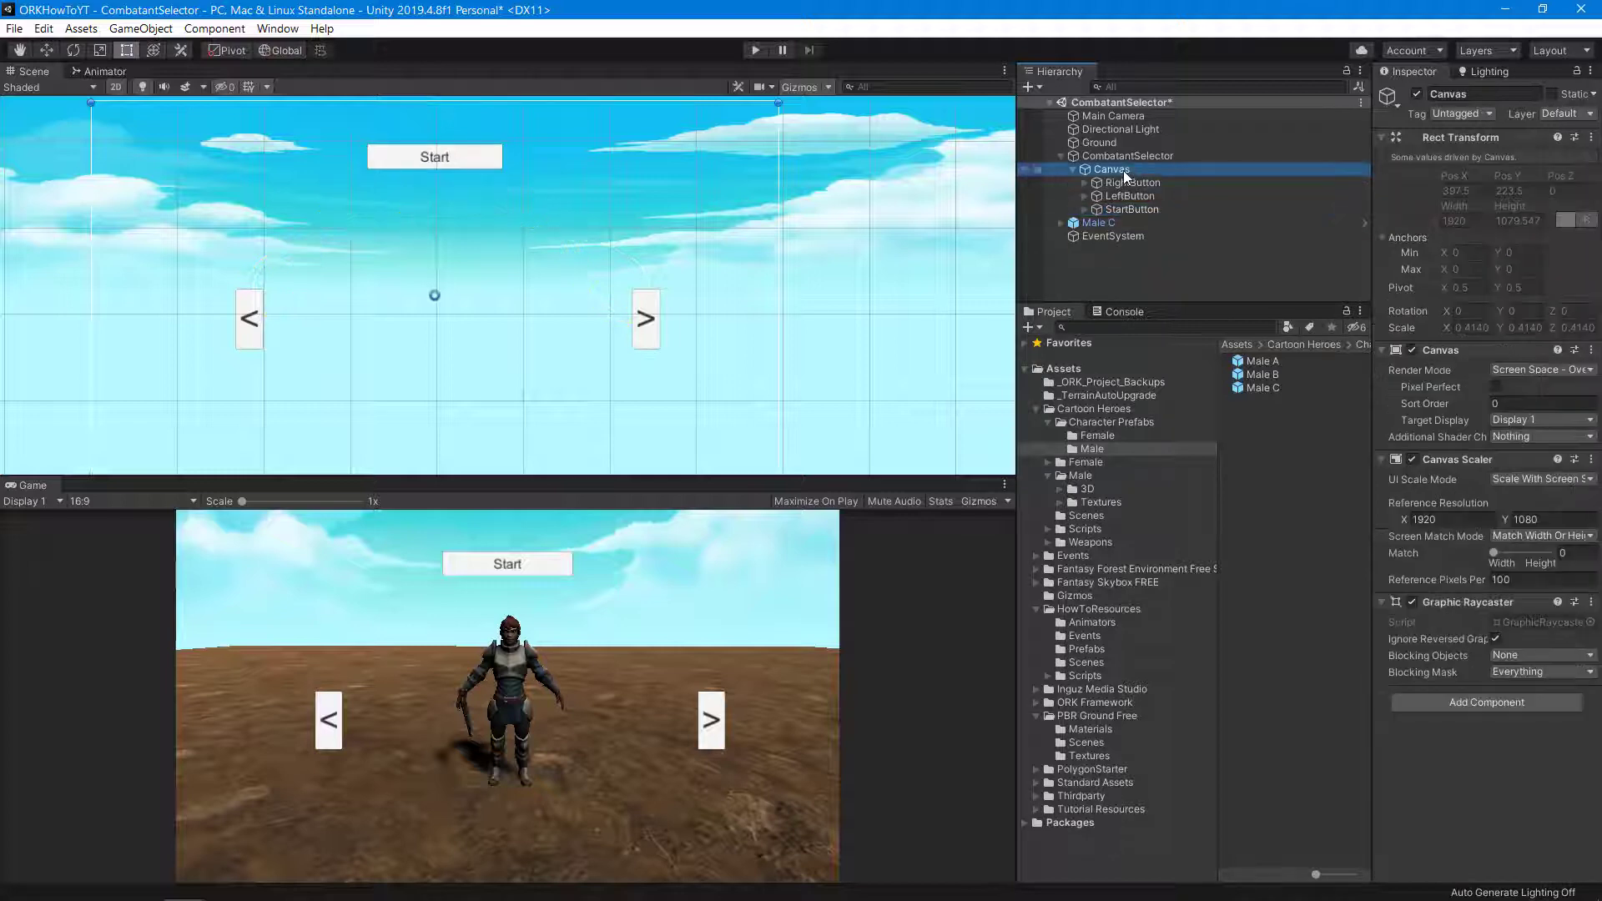
- Create a UI Text object under the Canvas and rename it CombatantName with F2
right_click(1123, 171)
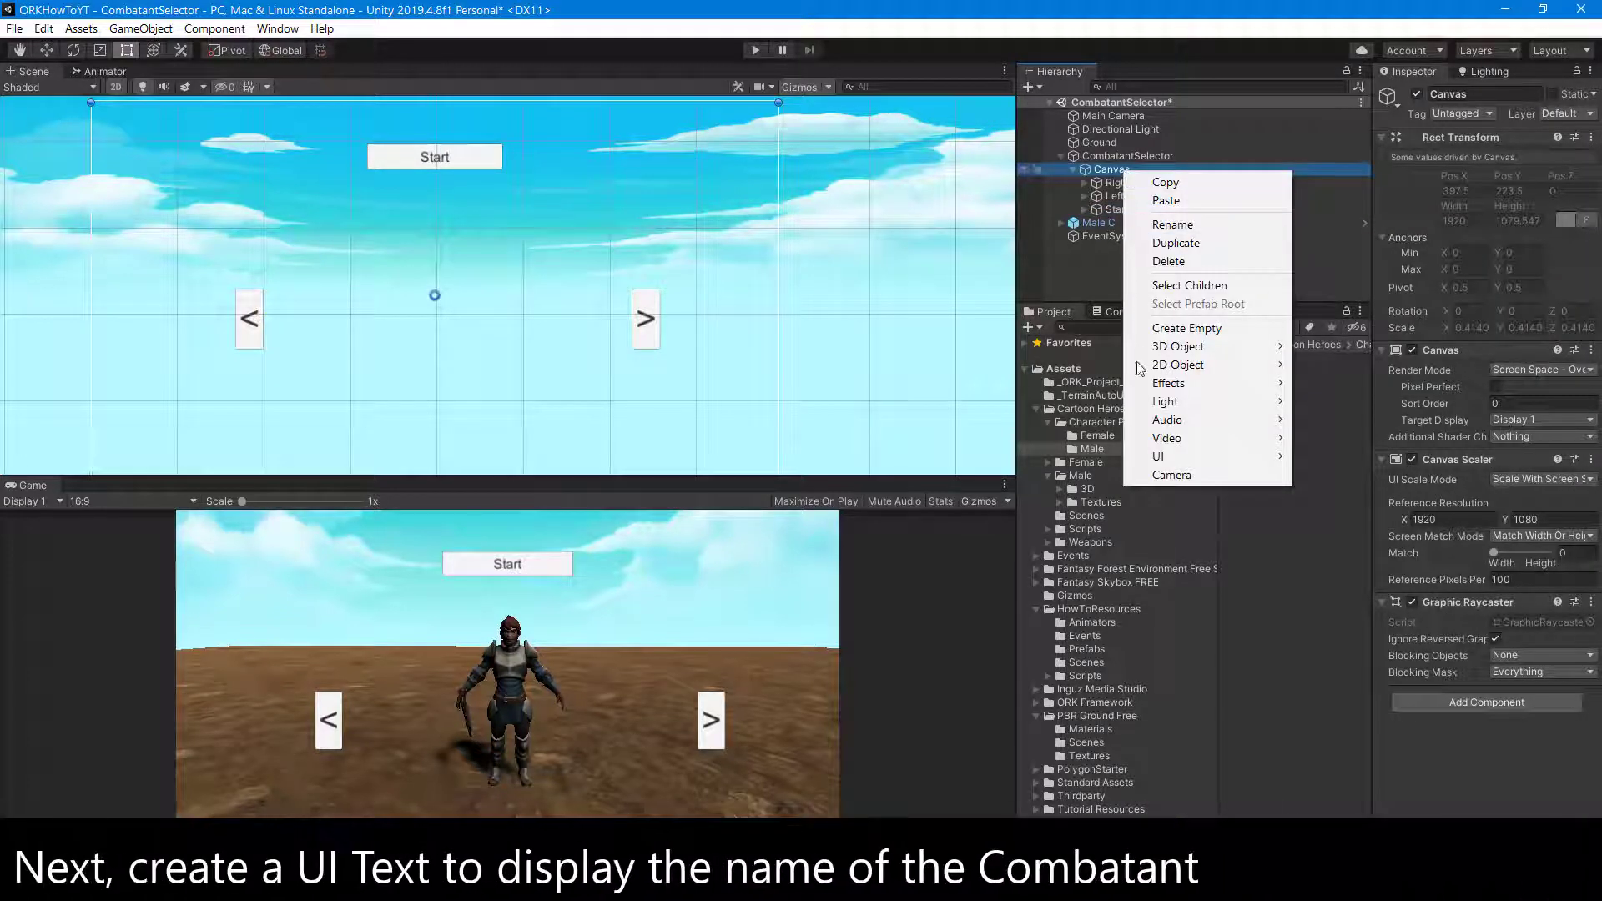
mouse_move(1139, 459)
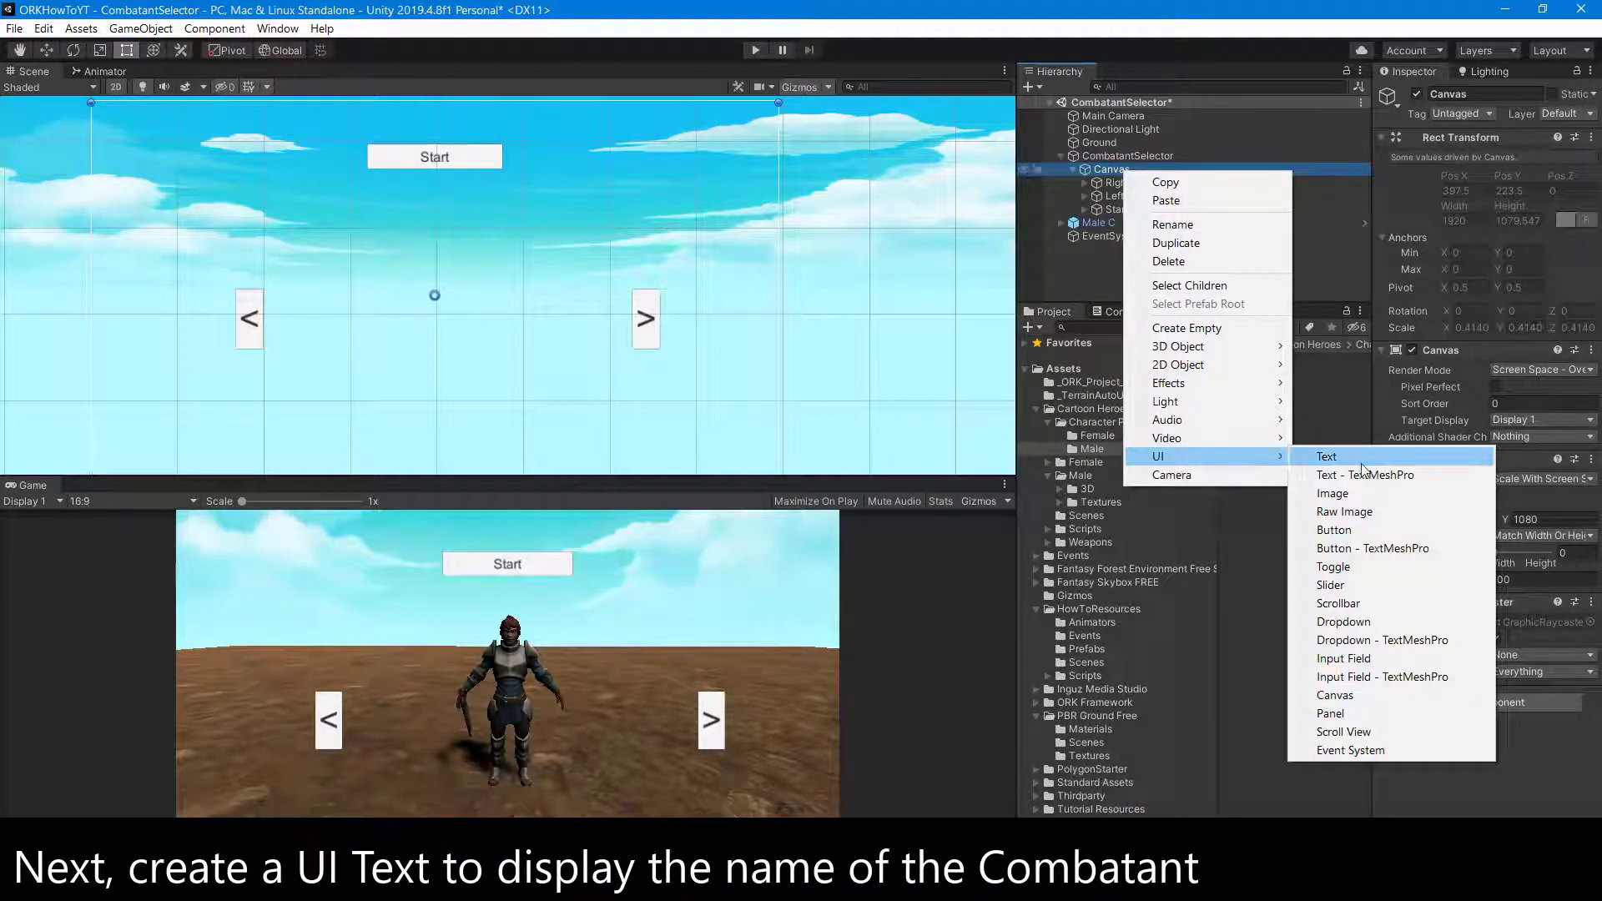
left_click(1363, 465)
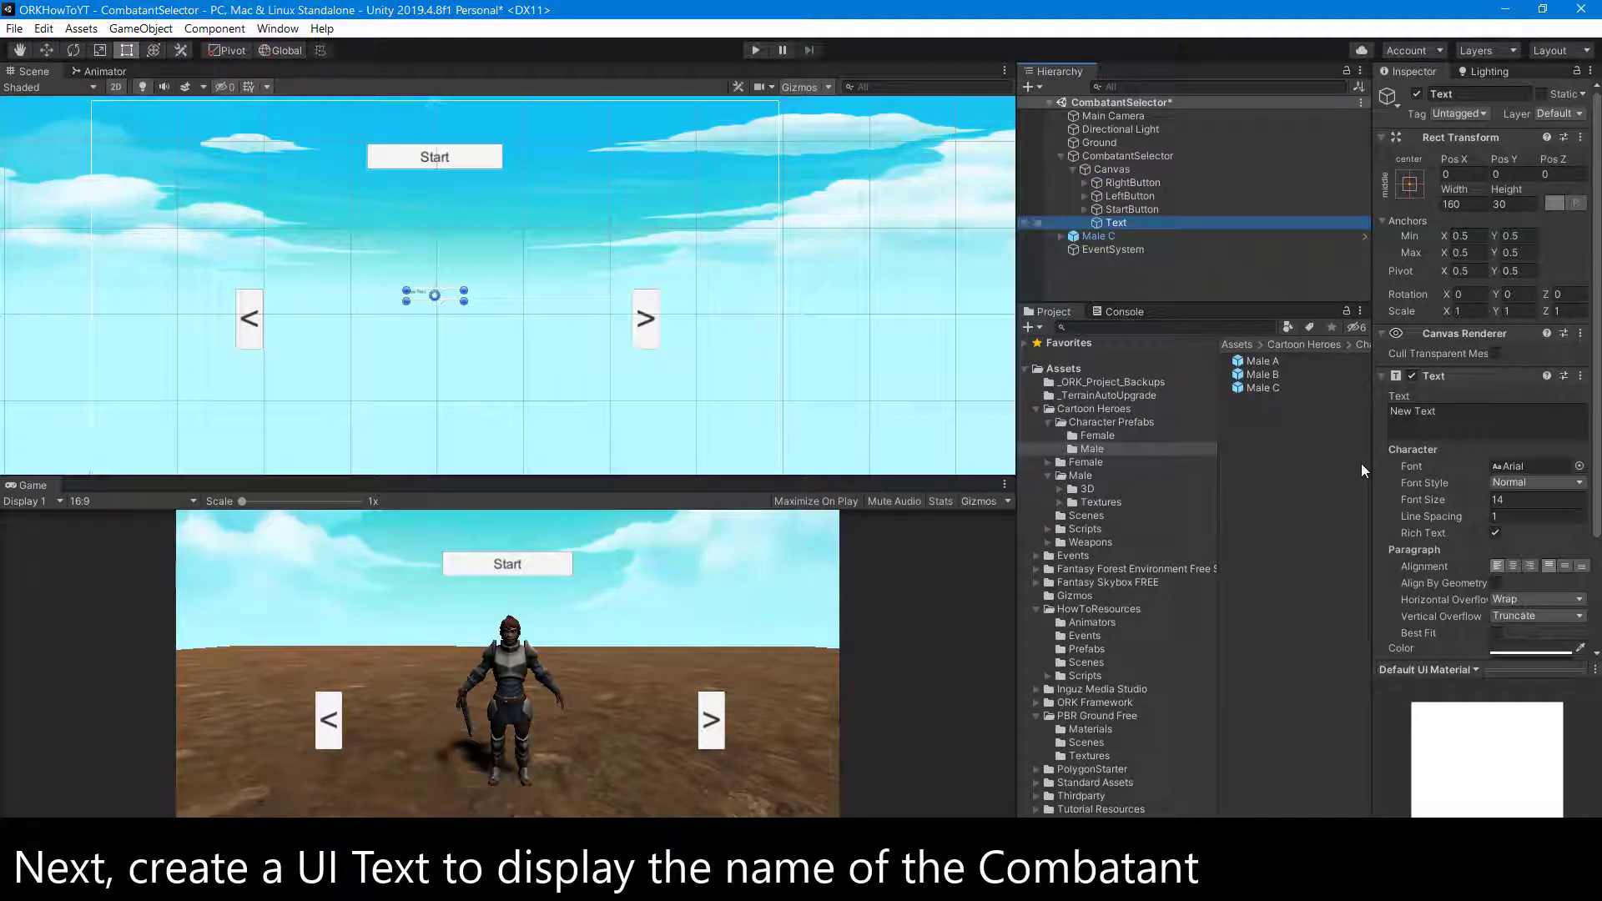
key("F2")
type("C")
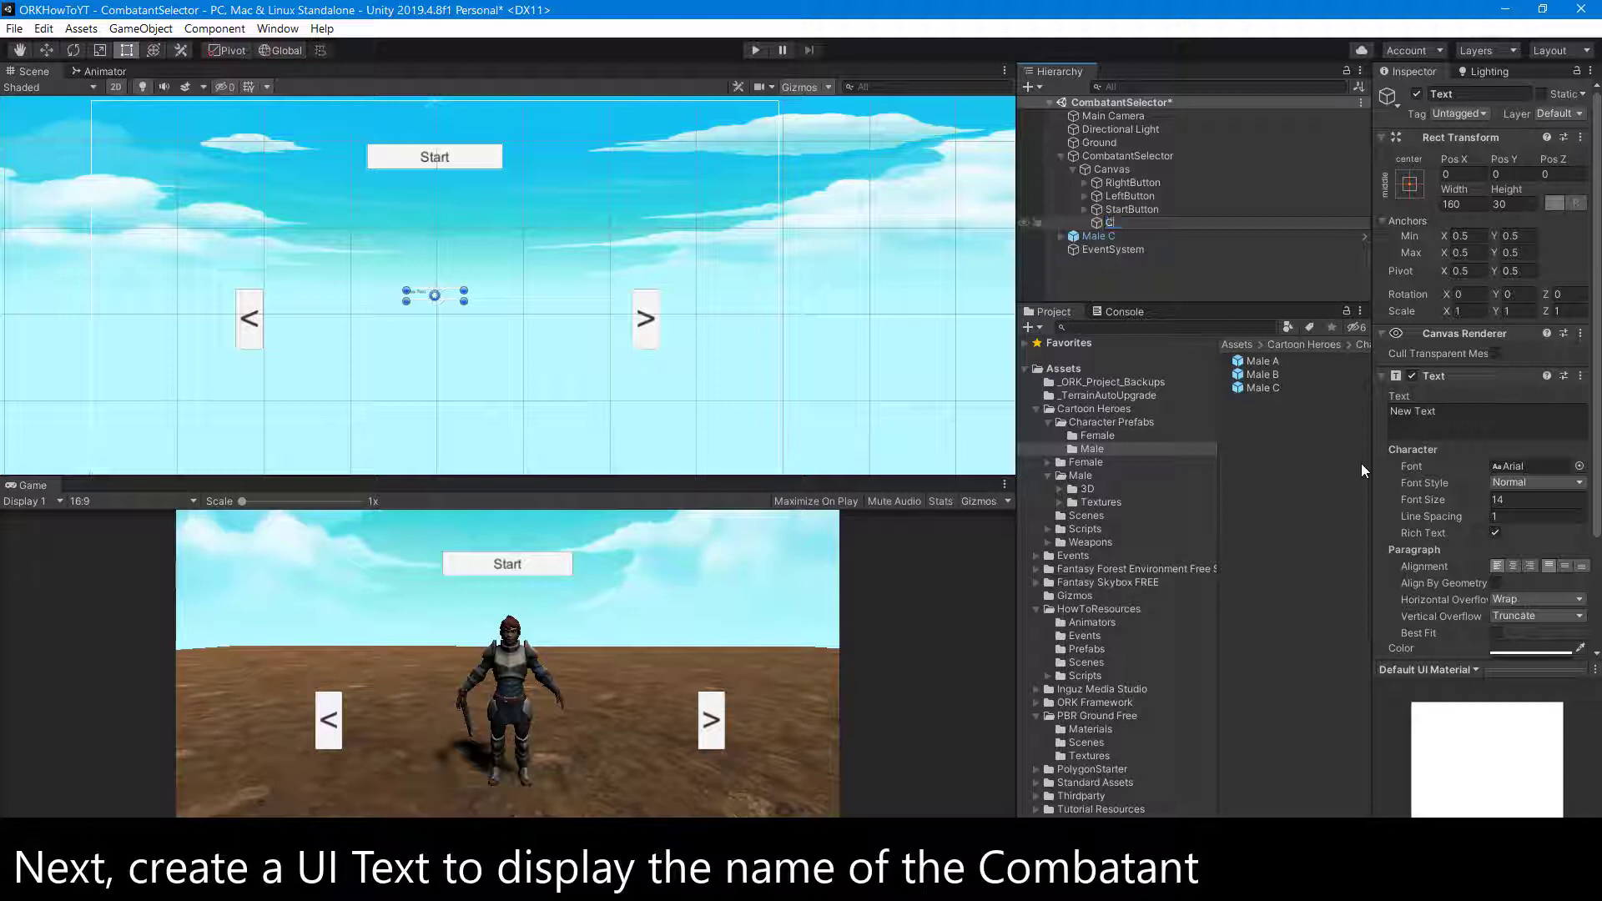
type("ombatan")
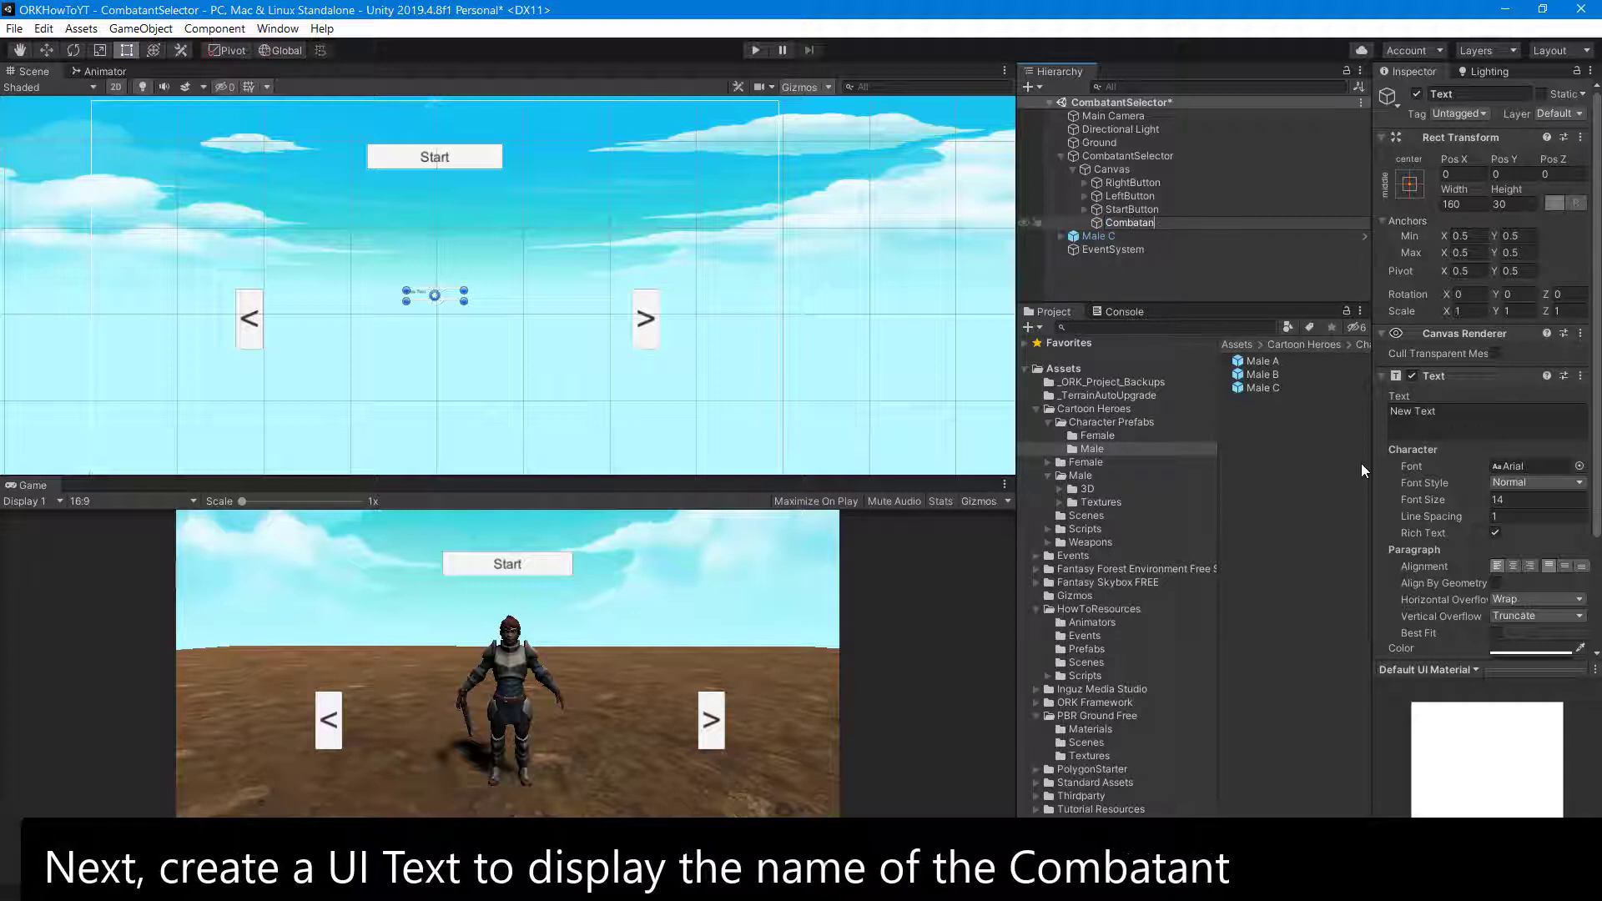
type("tName")
key("Return")
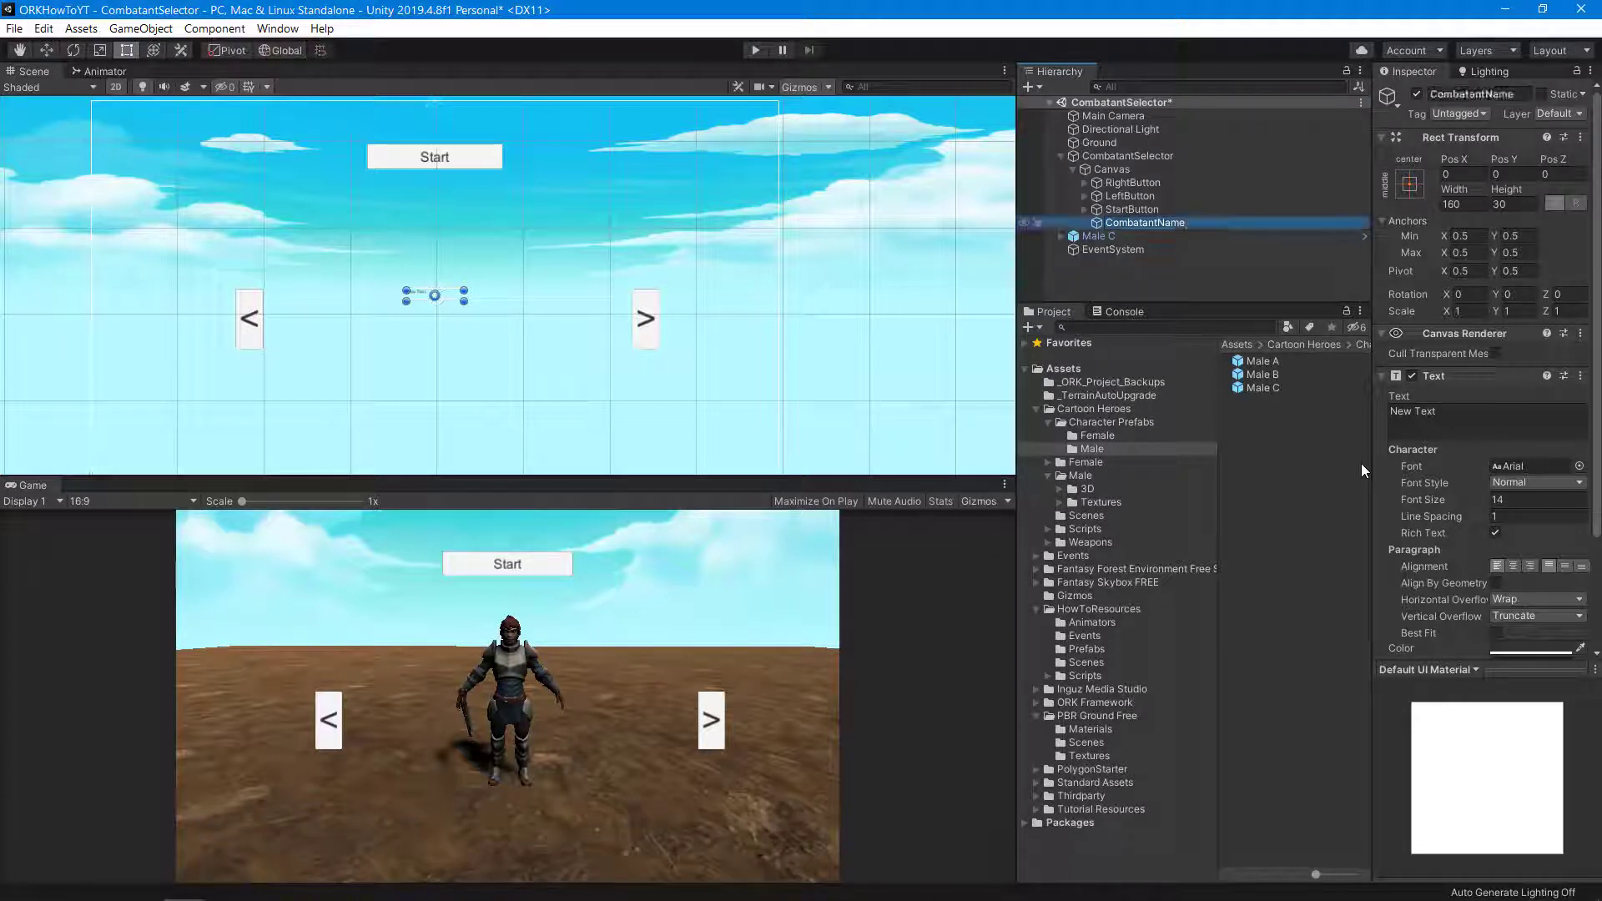
- Anchor CombatantName to bottom-centre and set its text to '[Placeholder]'
left_click(1410, 184)
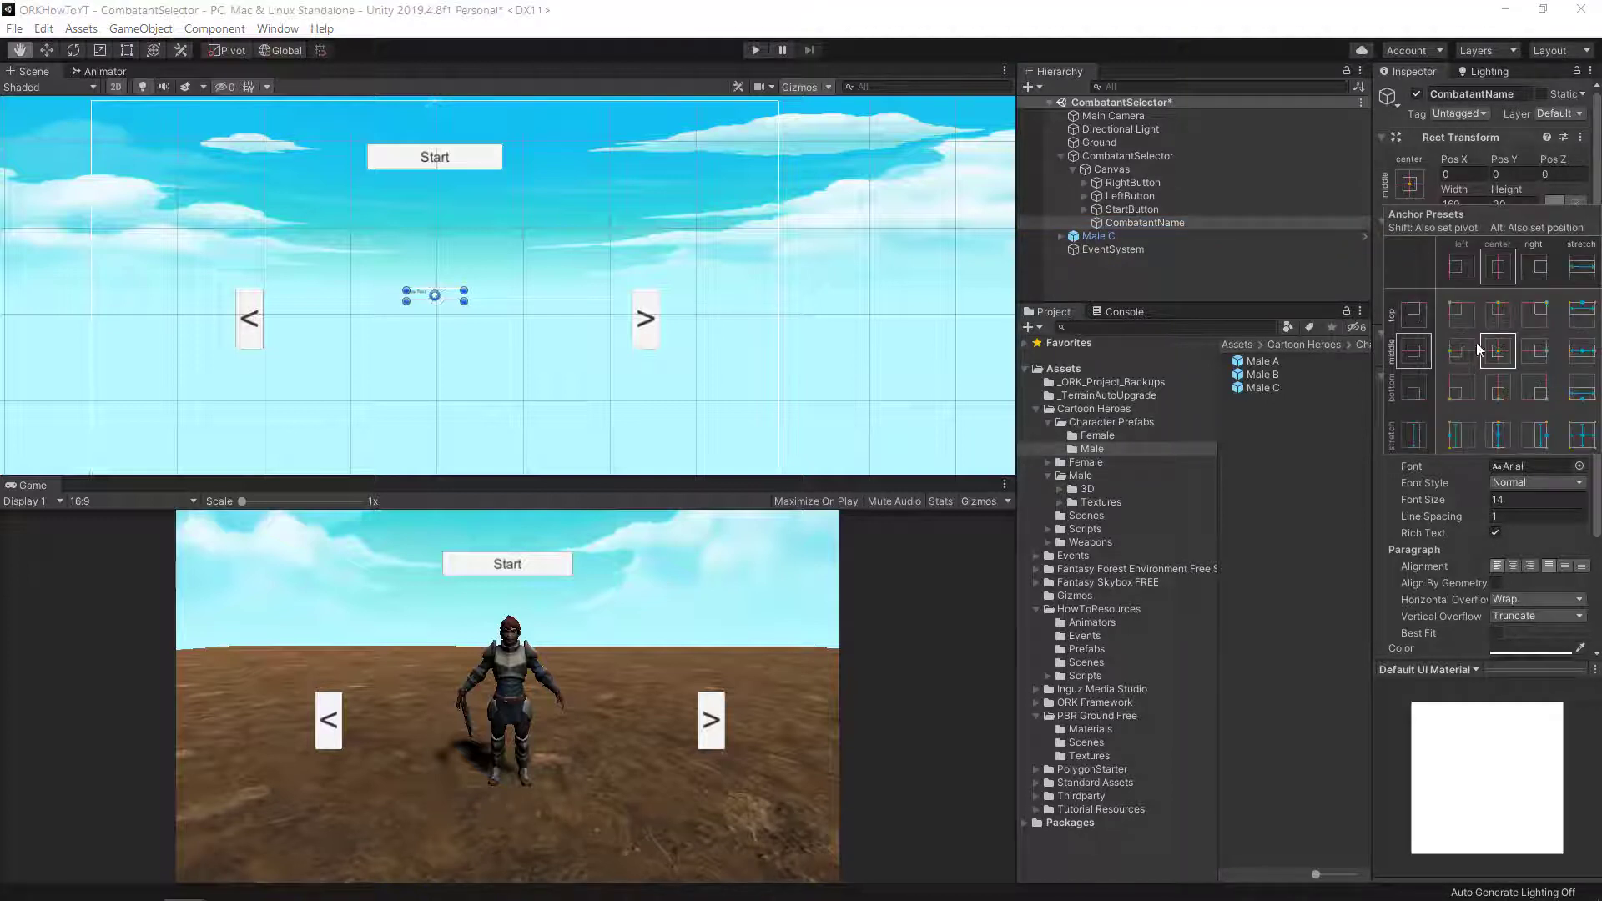
left_click(1498, 387, "alt+shift")
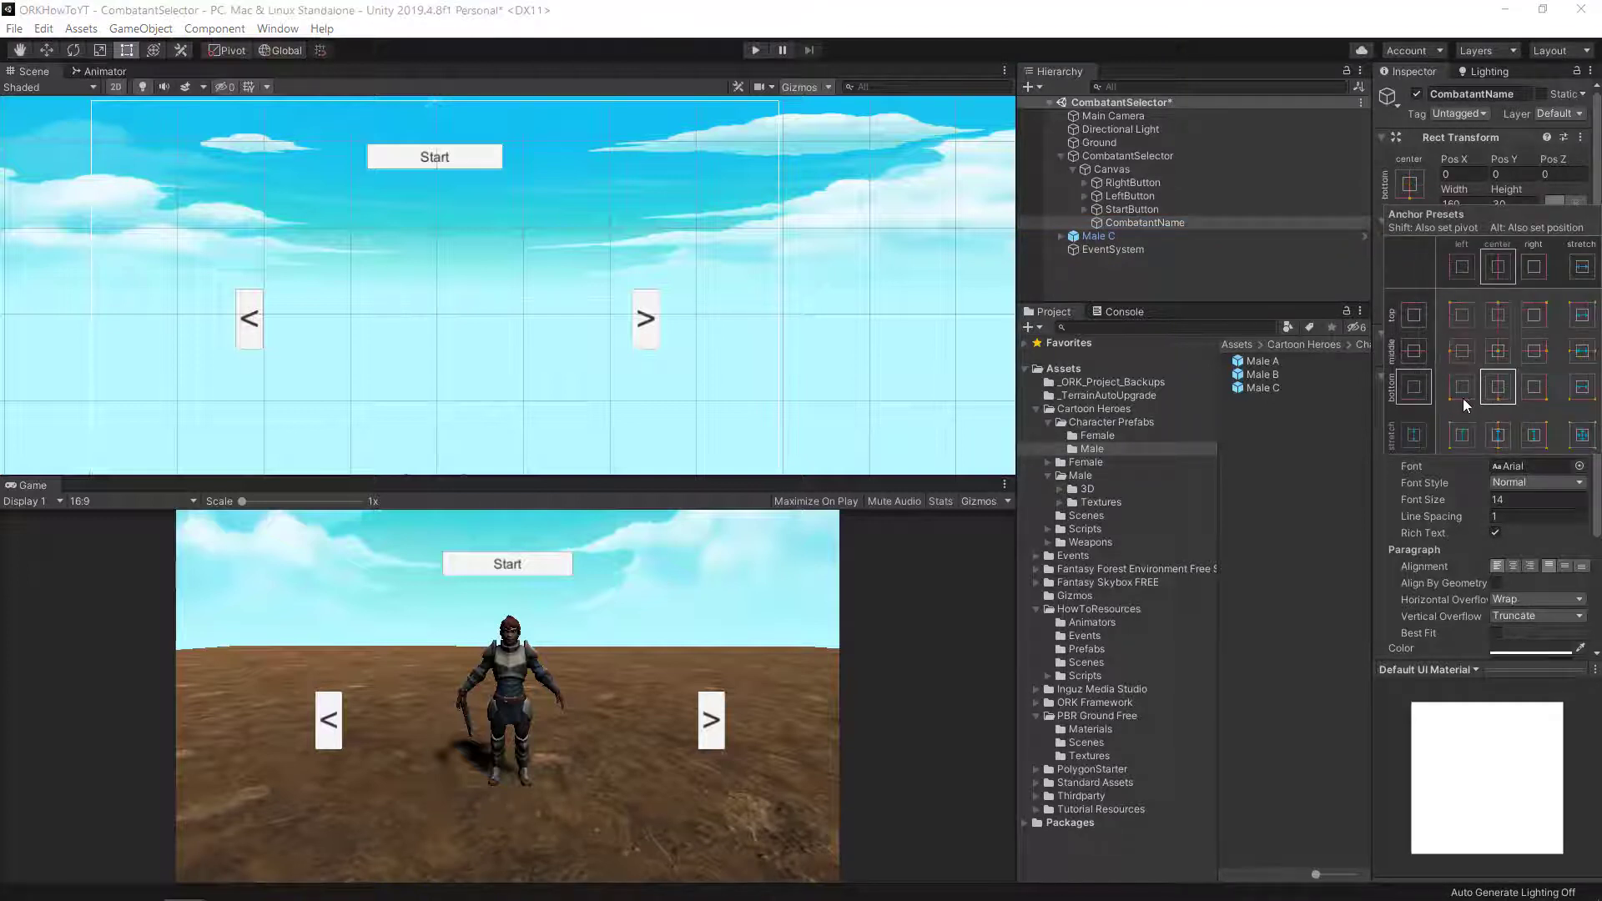
left_click(1342, 263)
left_click(1444, 407)
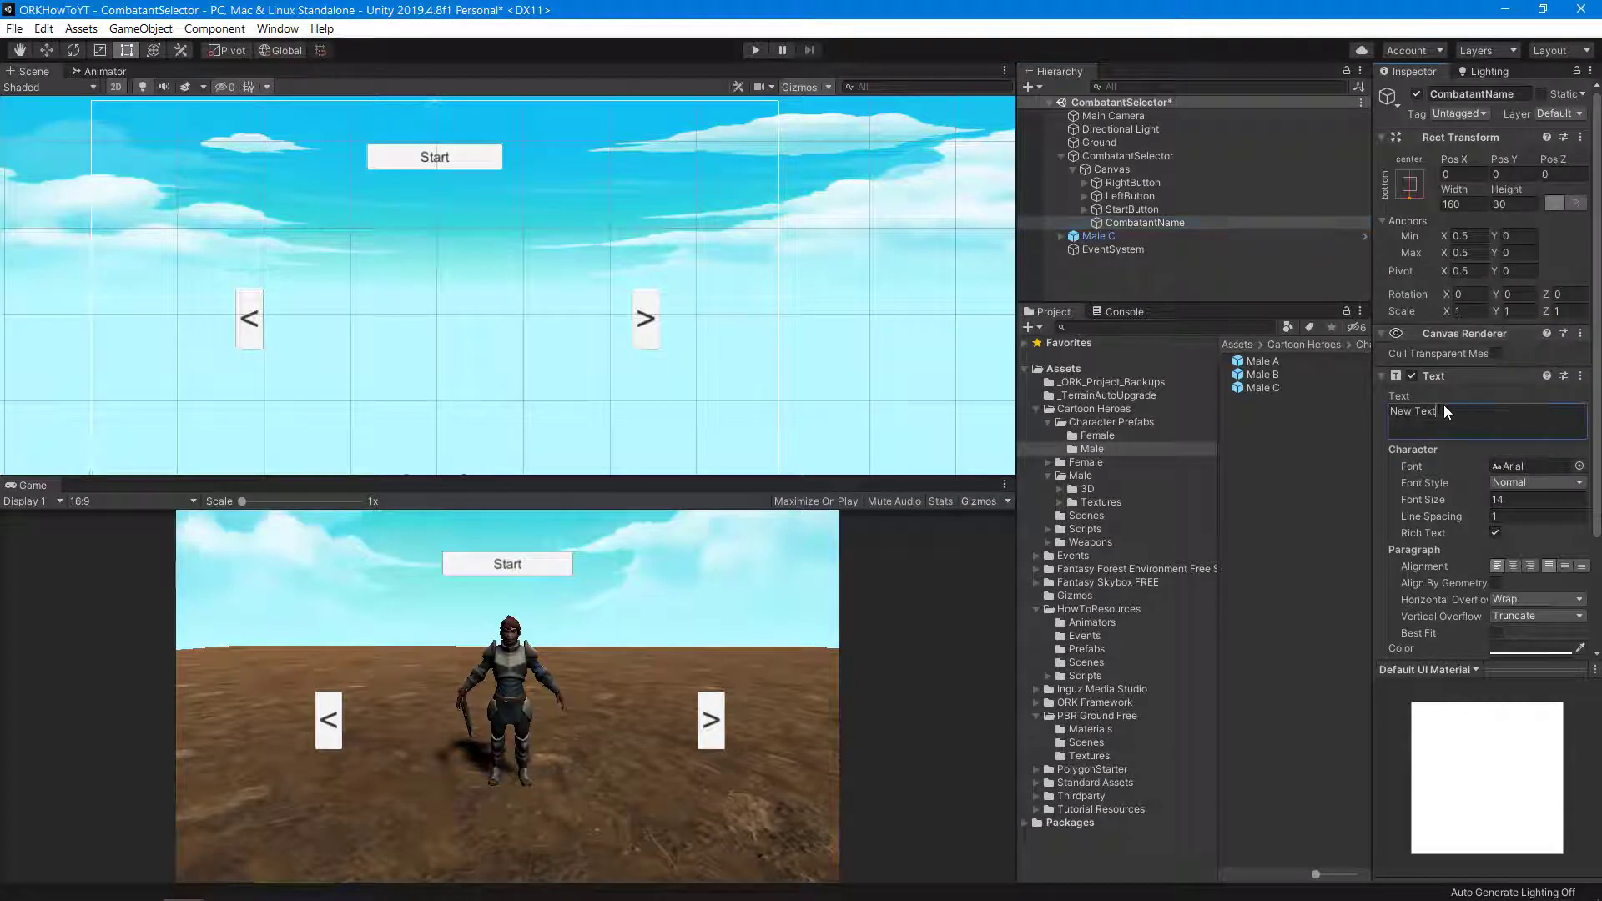
type("P")
key("BackSpace")
type("[P")
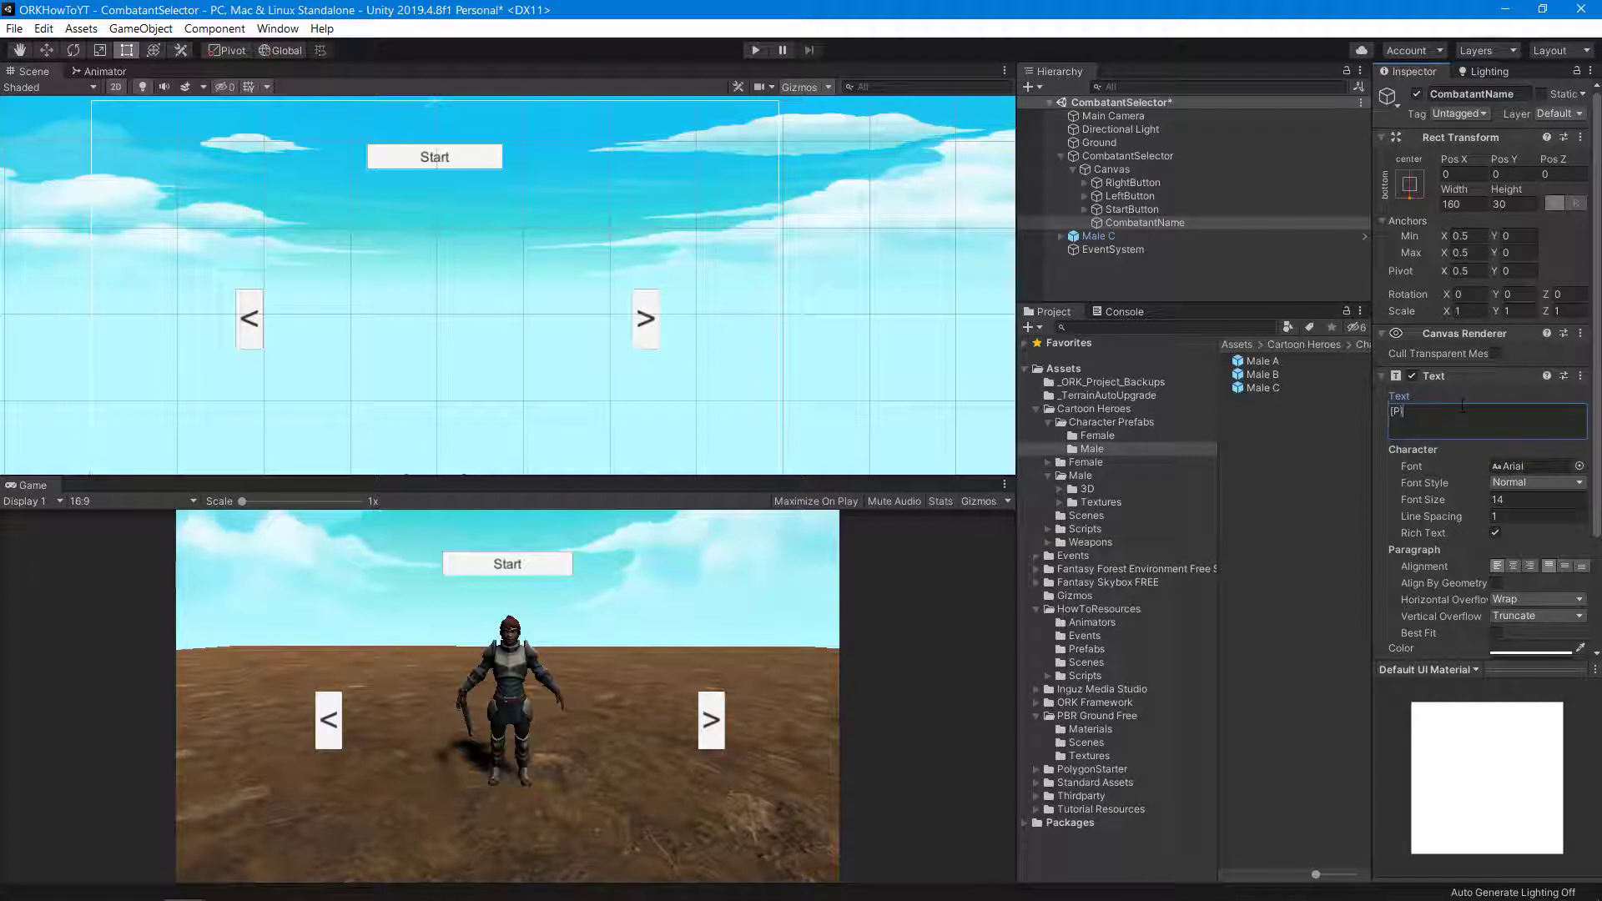
type("laceh")
type("older]")
- Make the label bold at font size 50, with horizontal and vertical overflow set to Overflow
left_click(1532, 482)
left_click(1494, 520)
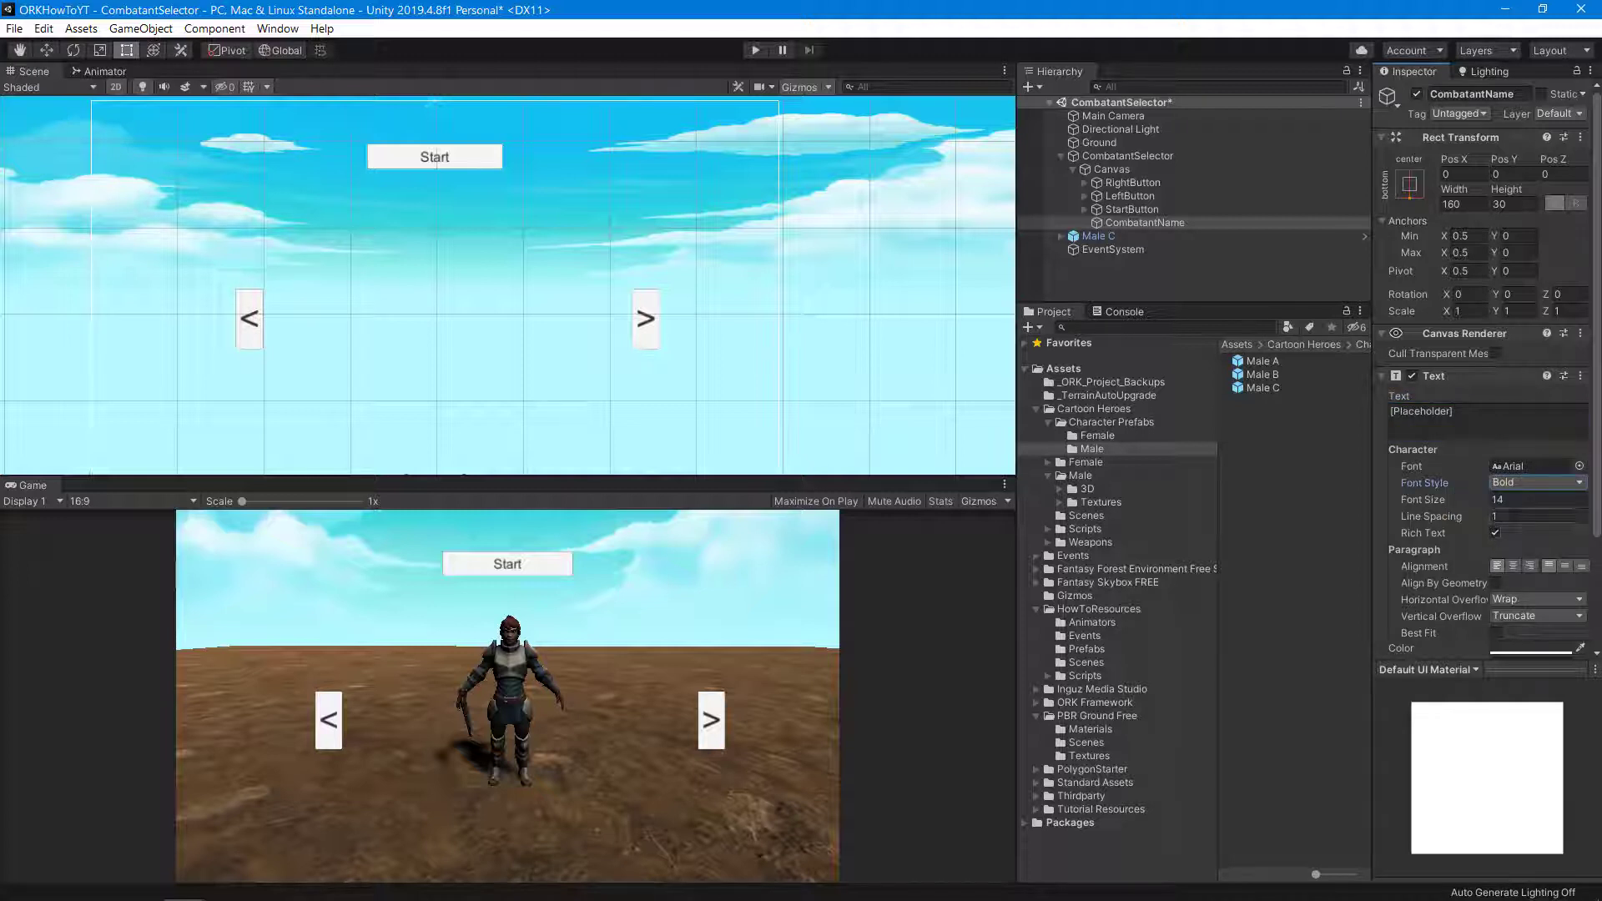
left_click(1515, 504)
type("50")
left_click(1535, 597)
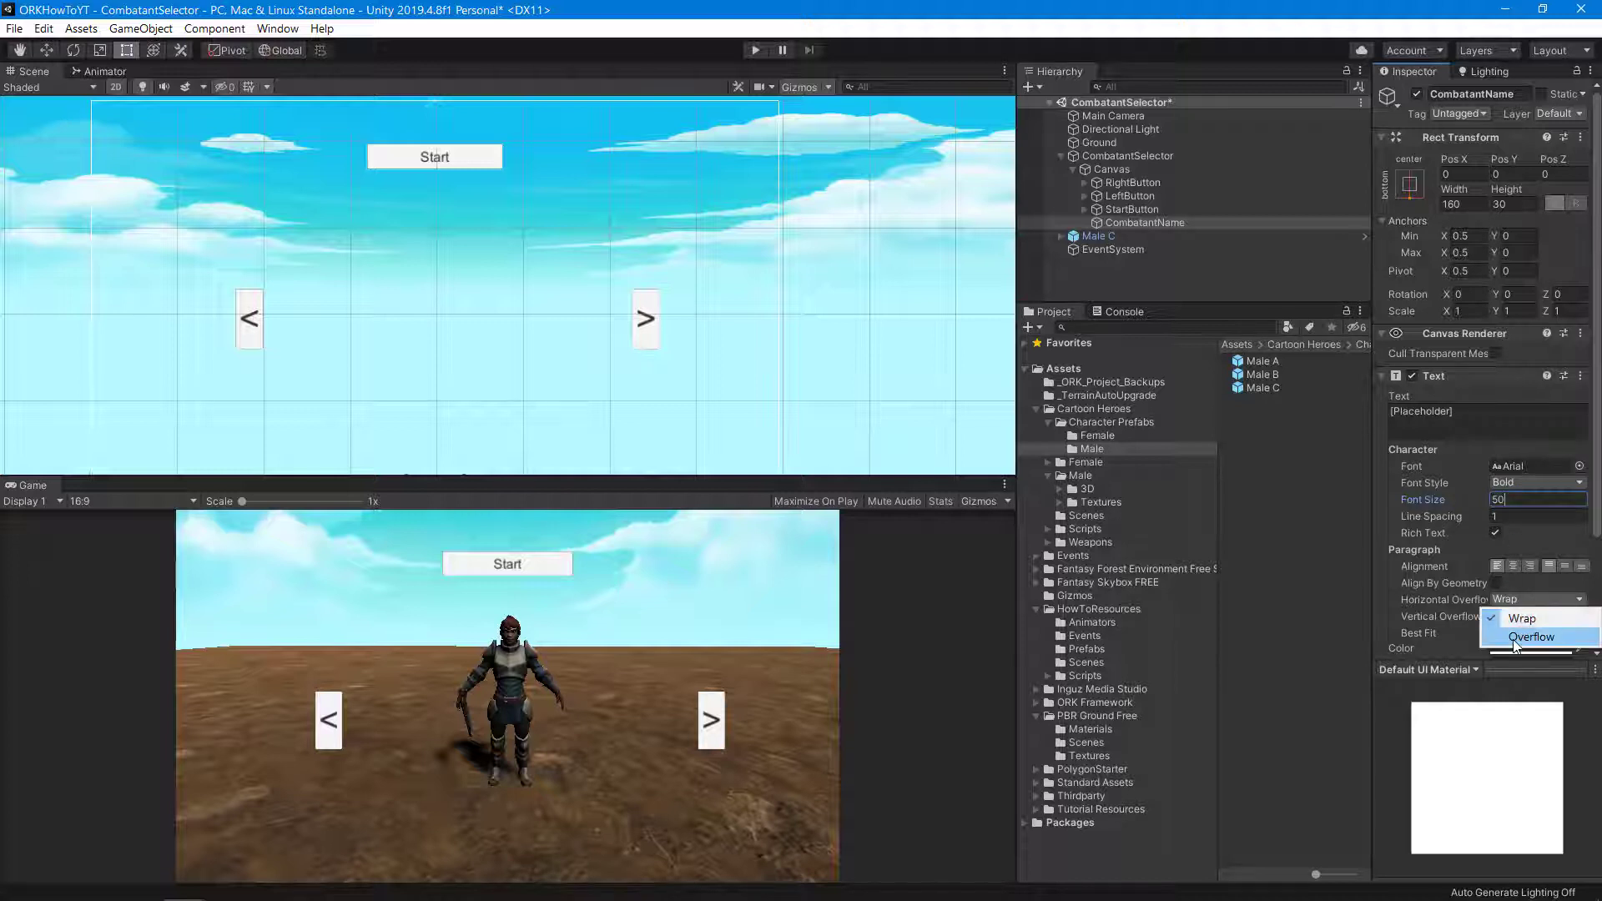
left_click(1523, 637)
left_click(1524, 618)
left_click(1532, 653)
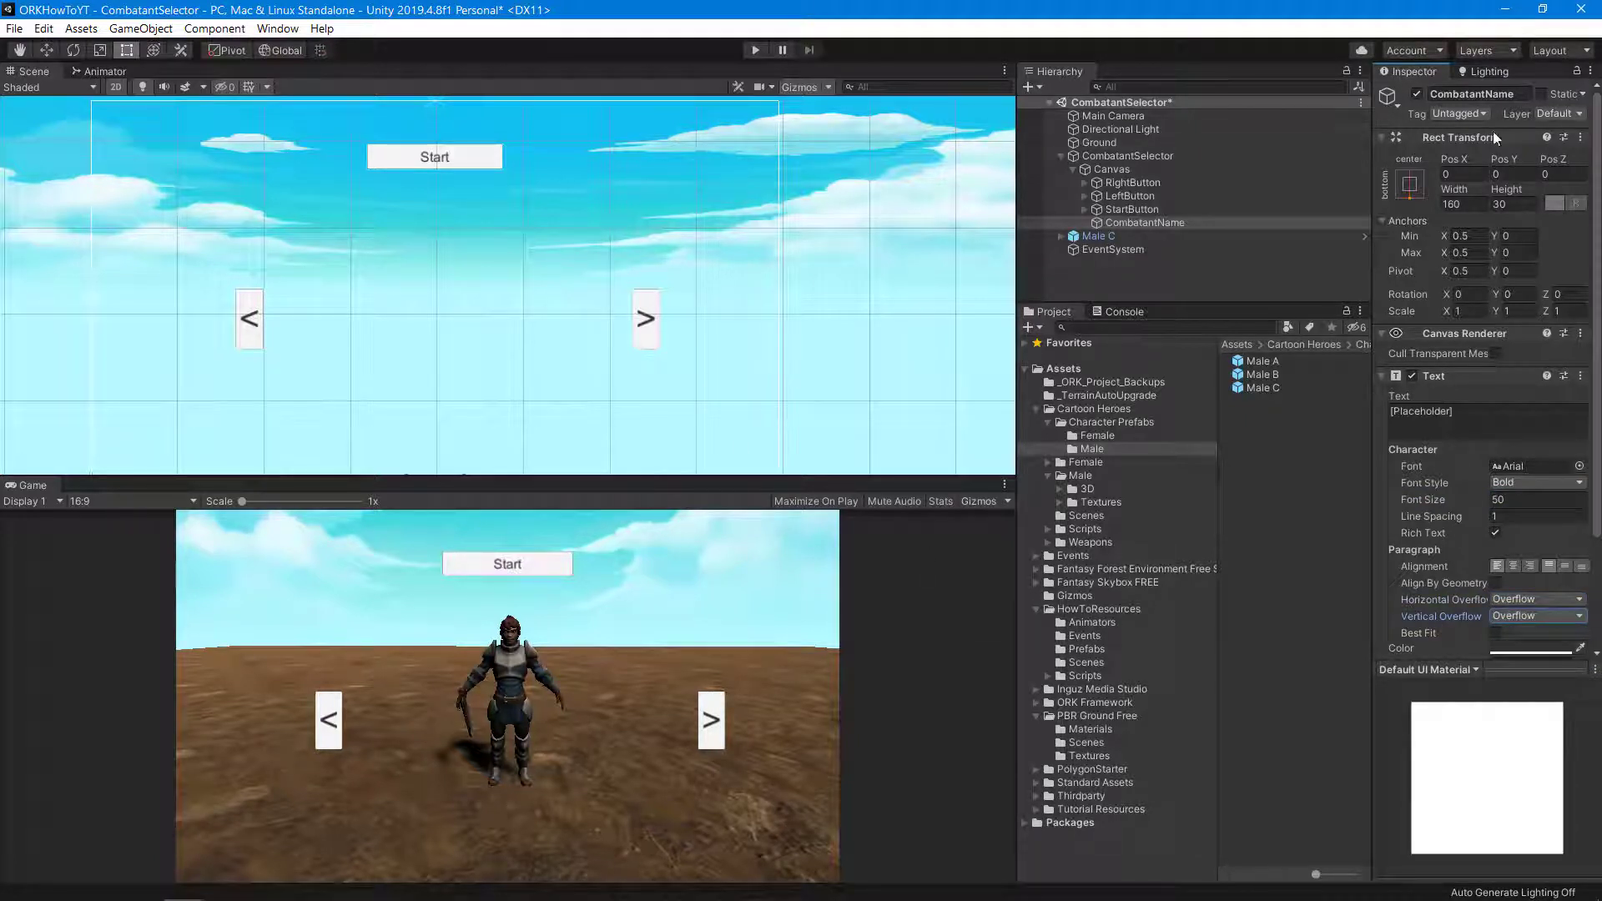
- Position the label beneath the character and set its text colour to white
left_click(1506, 174)
type("5")
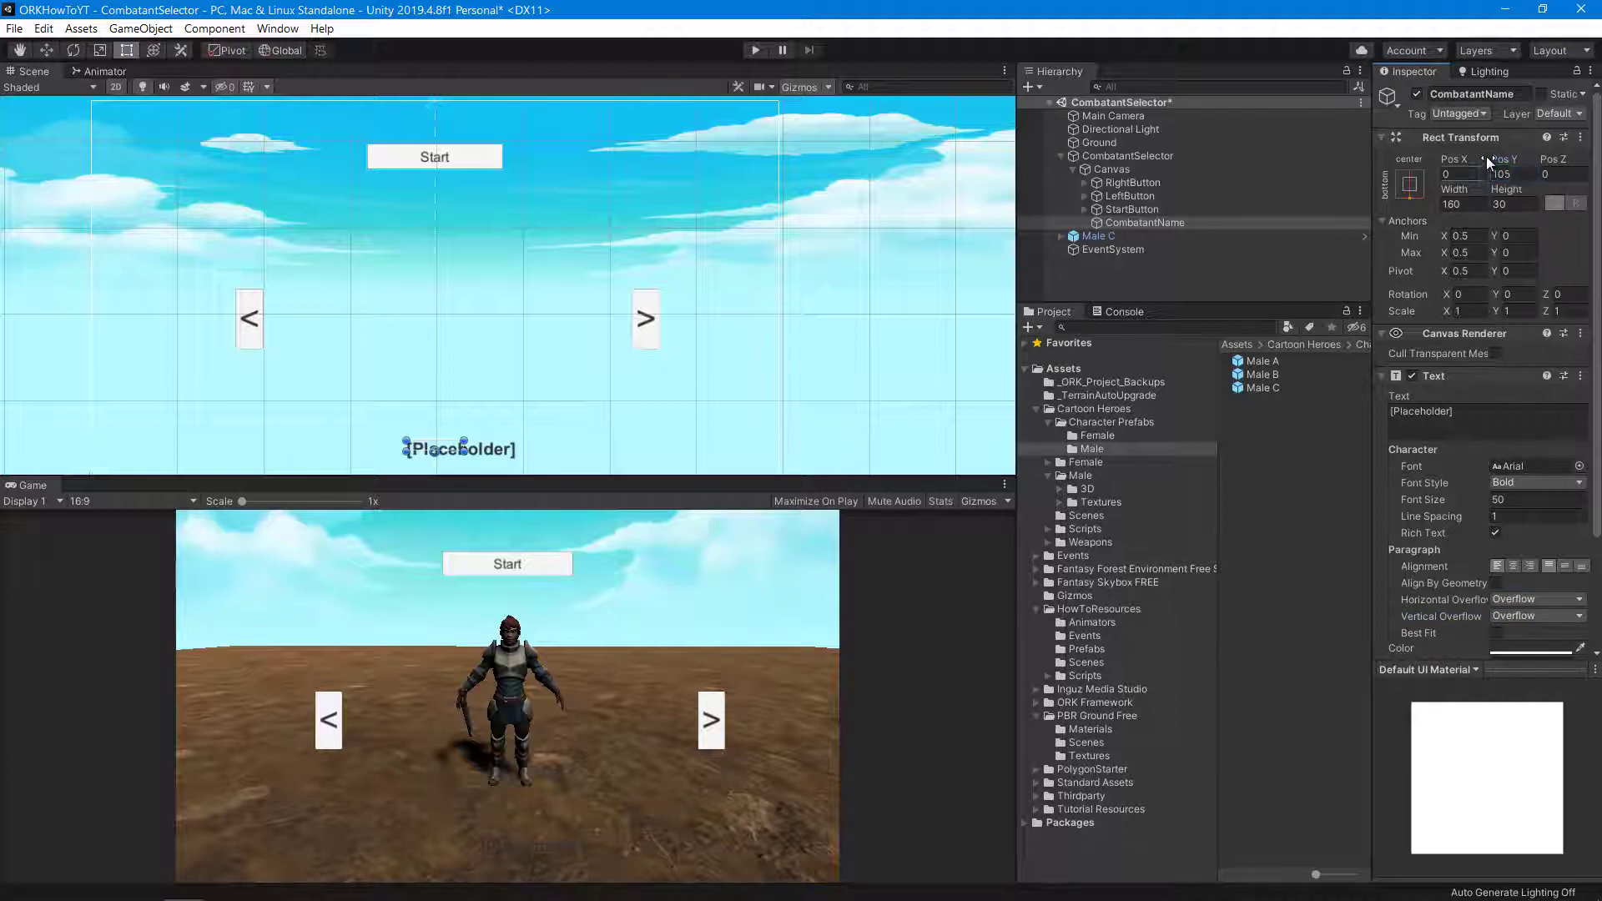
mouse_move(1486, 157)
left_mouse_down()
mouse_move(1412, 142)
mouse_move(625, 143)
left_mouse_up()
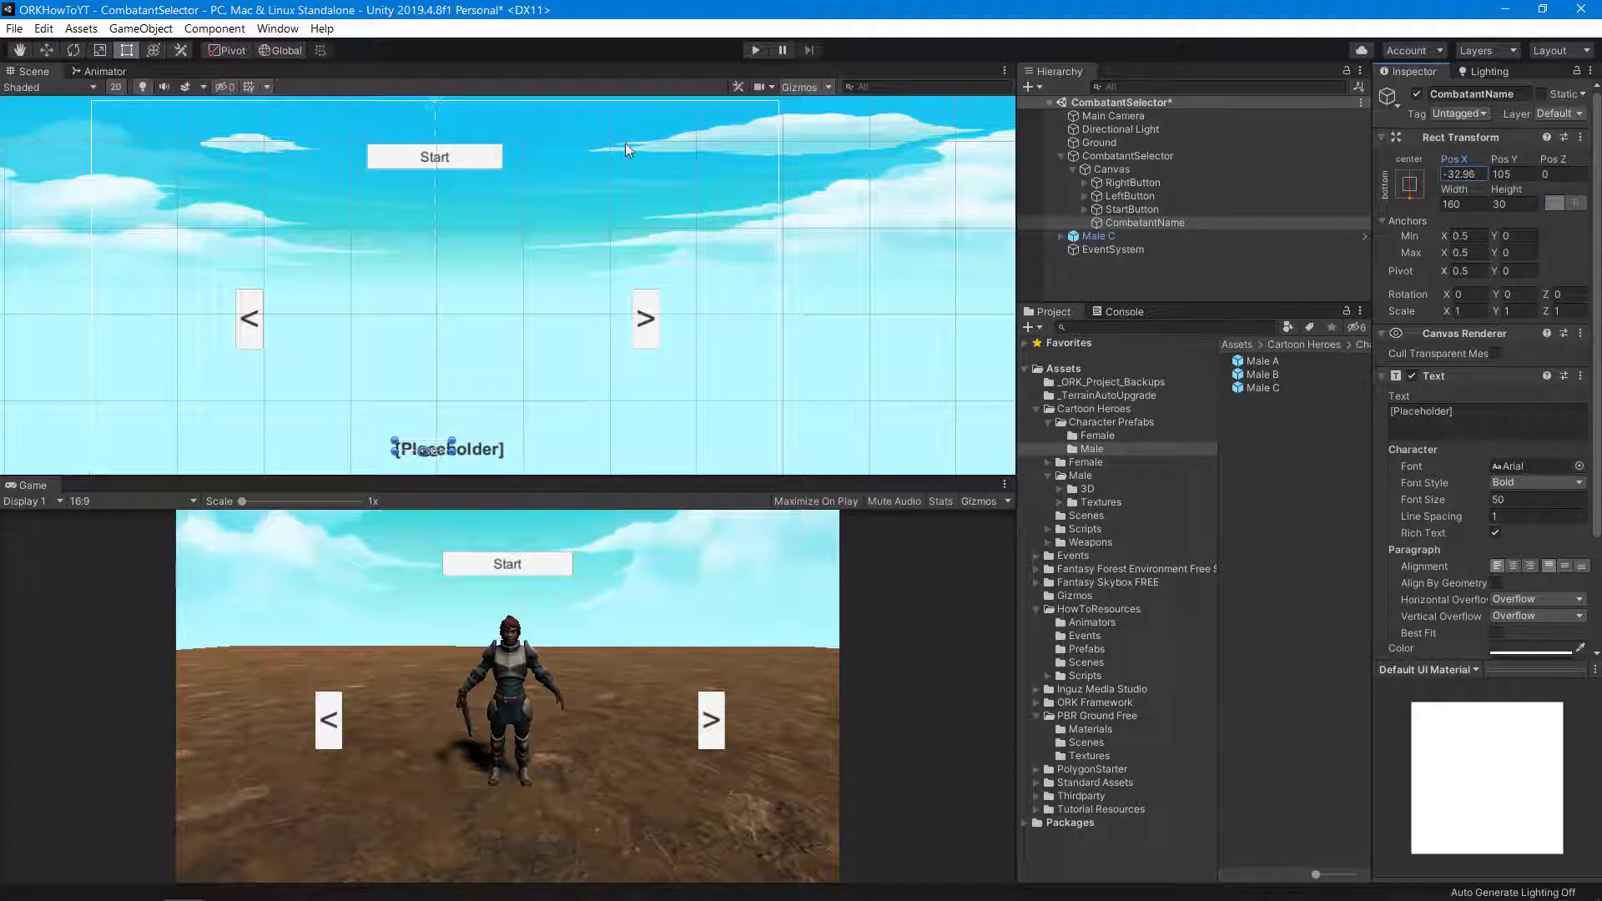
mouse_move(628, 149)
left_mouse_down()
mouse_move(478, 143)
mouse_move(1165, 67)
mouse_move(1095, 67)
left_mouse_up()
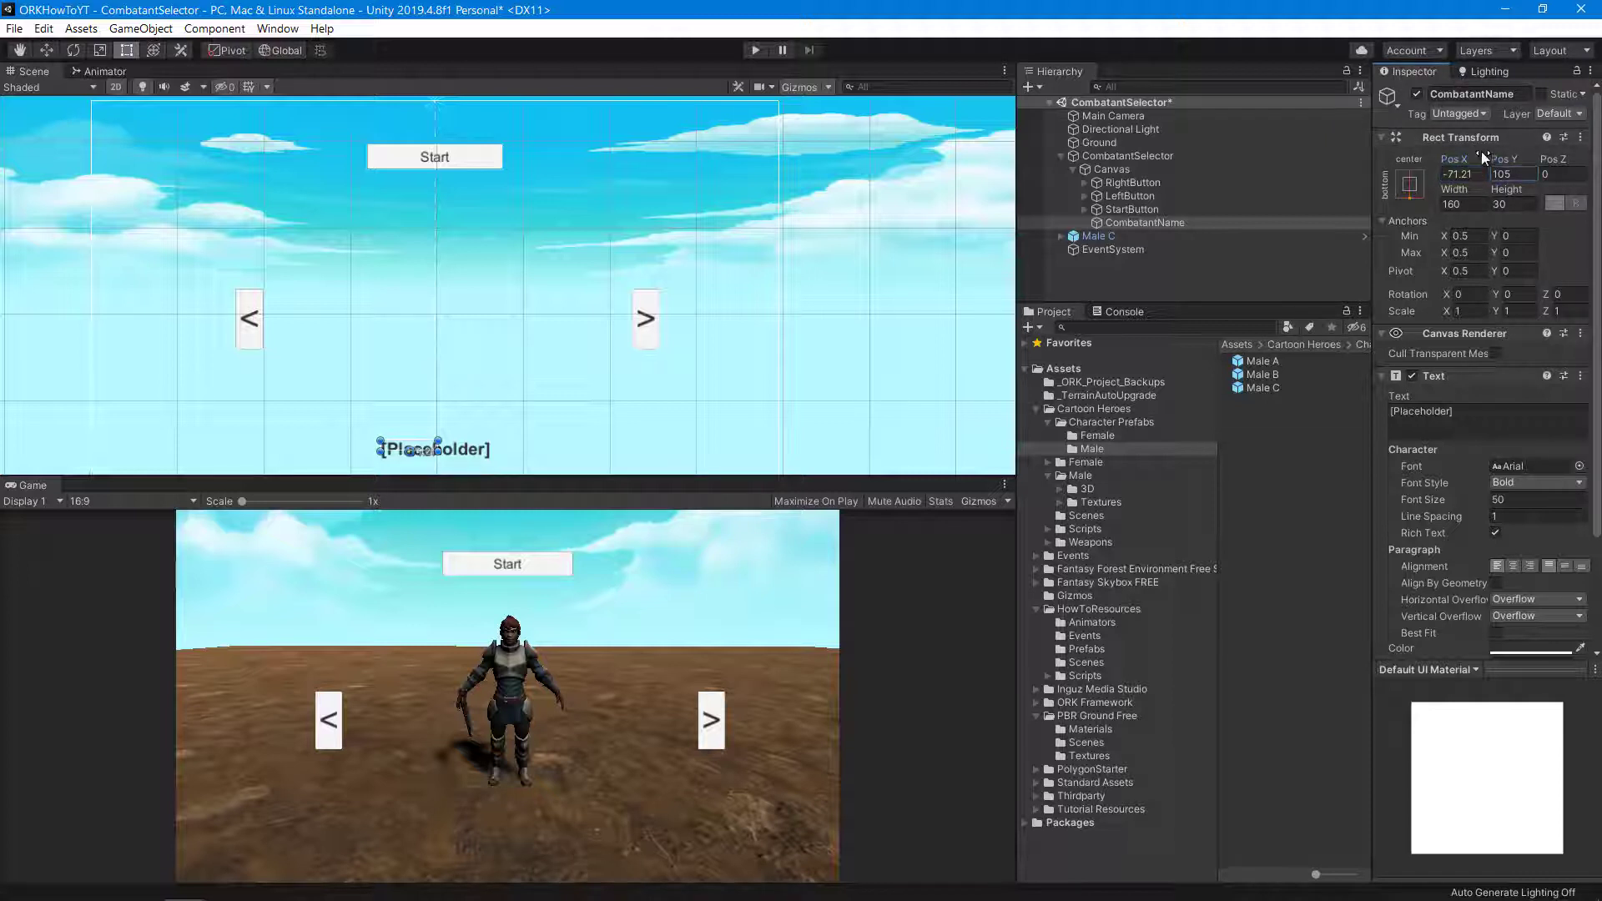
mouse_move(1493, 158)
left_mouse_down()
mouse_move(1599, 156)
mouse_move(1317, 179)
mouse_move(1070, 158)
left_mouse_up()
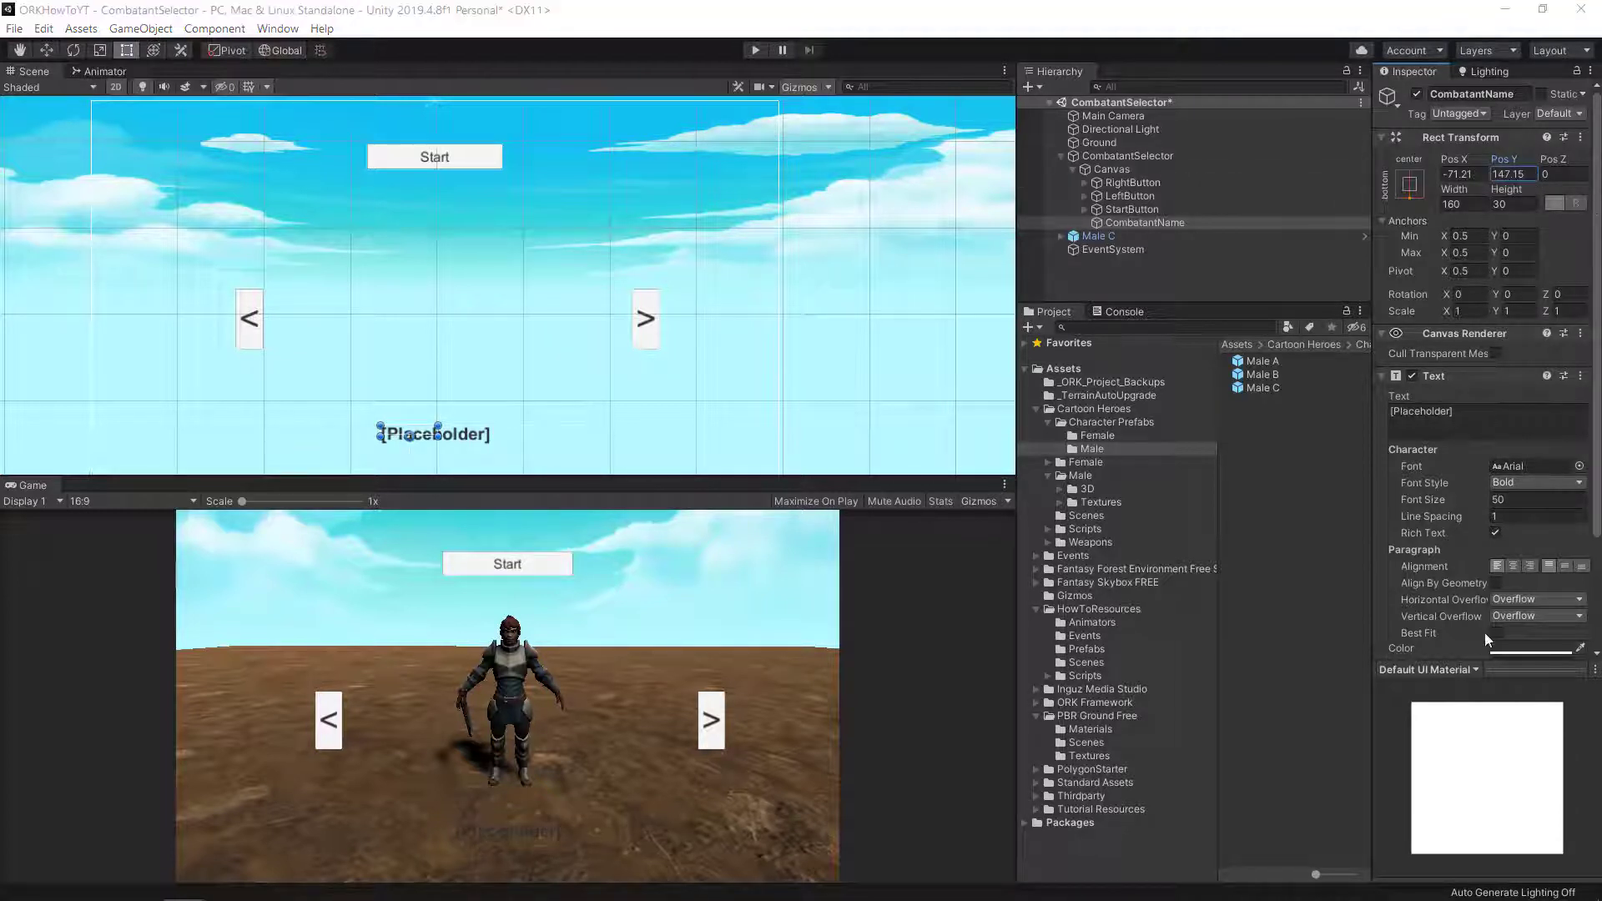
left_click(1519, 652)
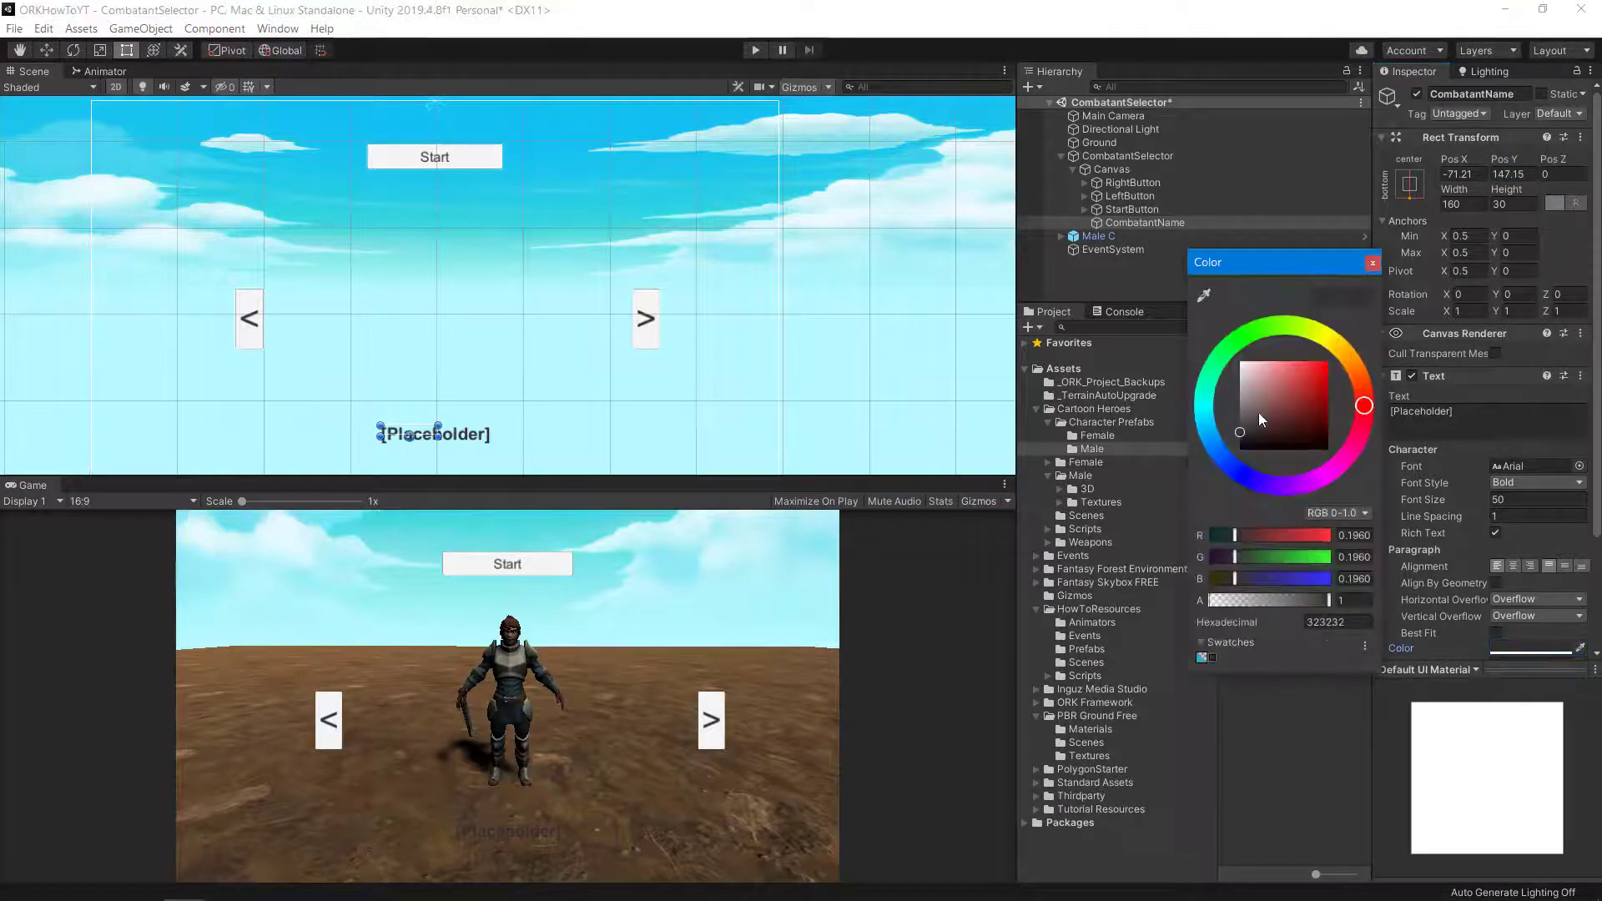
left_click_drag(1258, 412, 1234, 360)
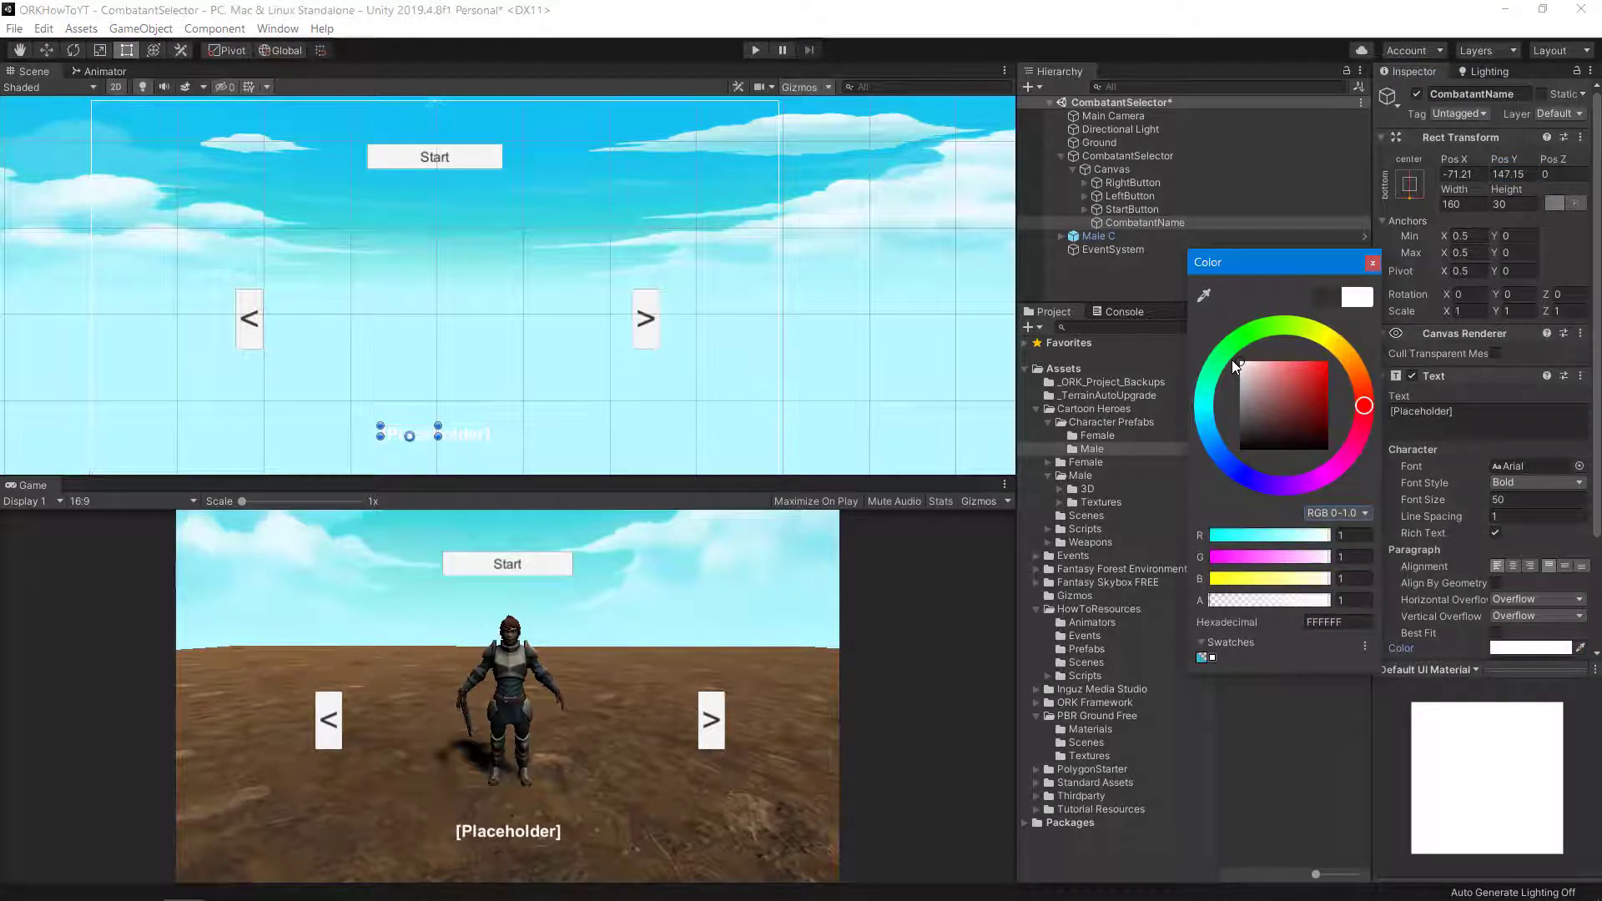
left_click(1374, 263)
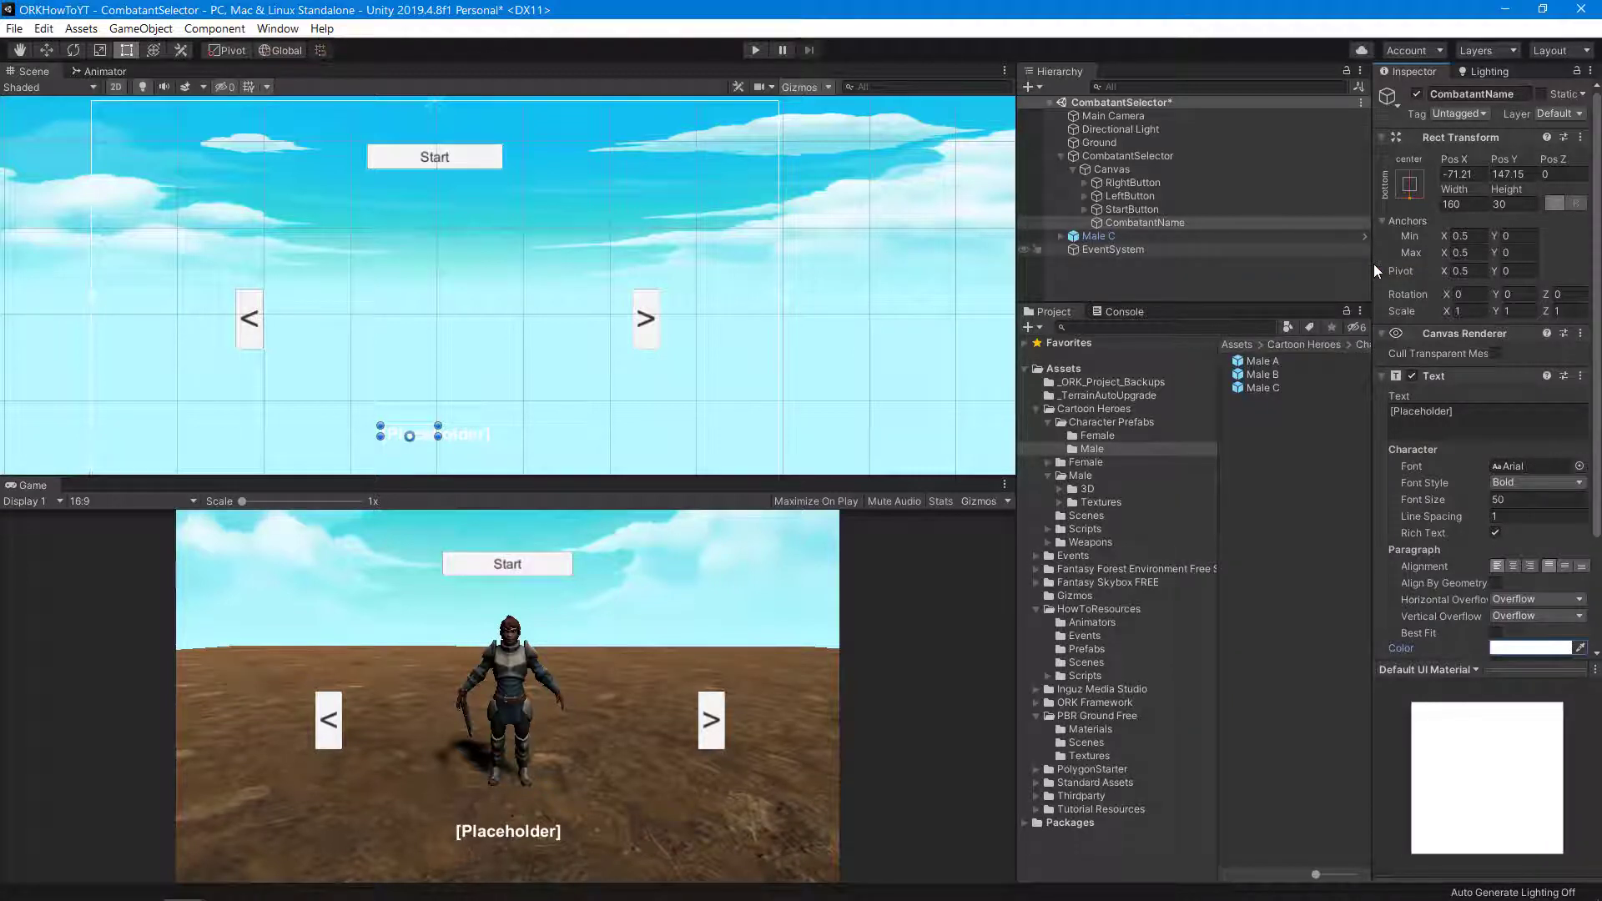
left_click(1139, 282)
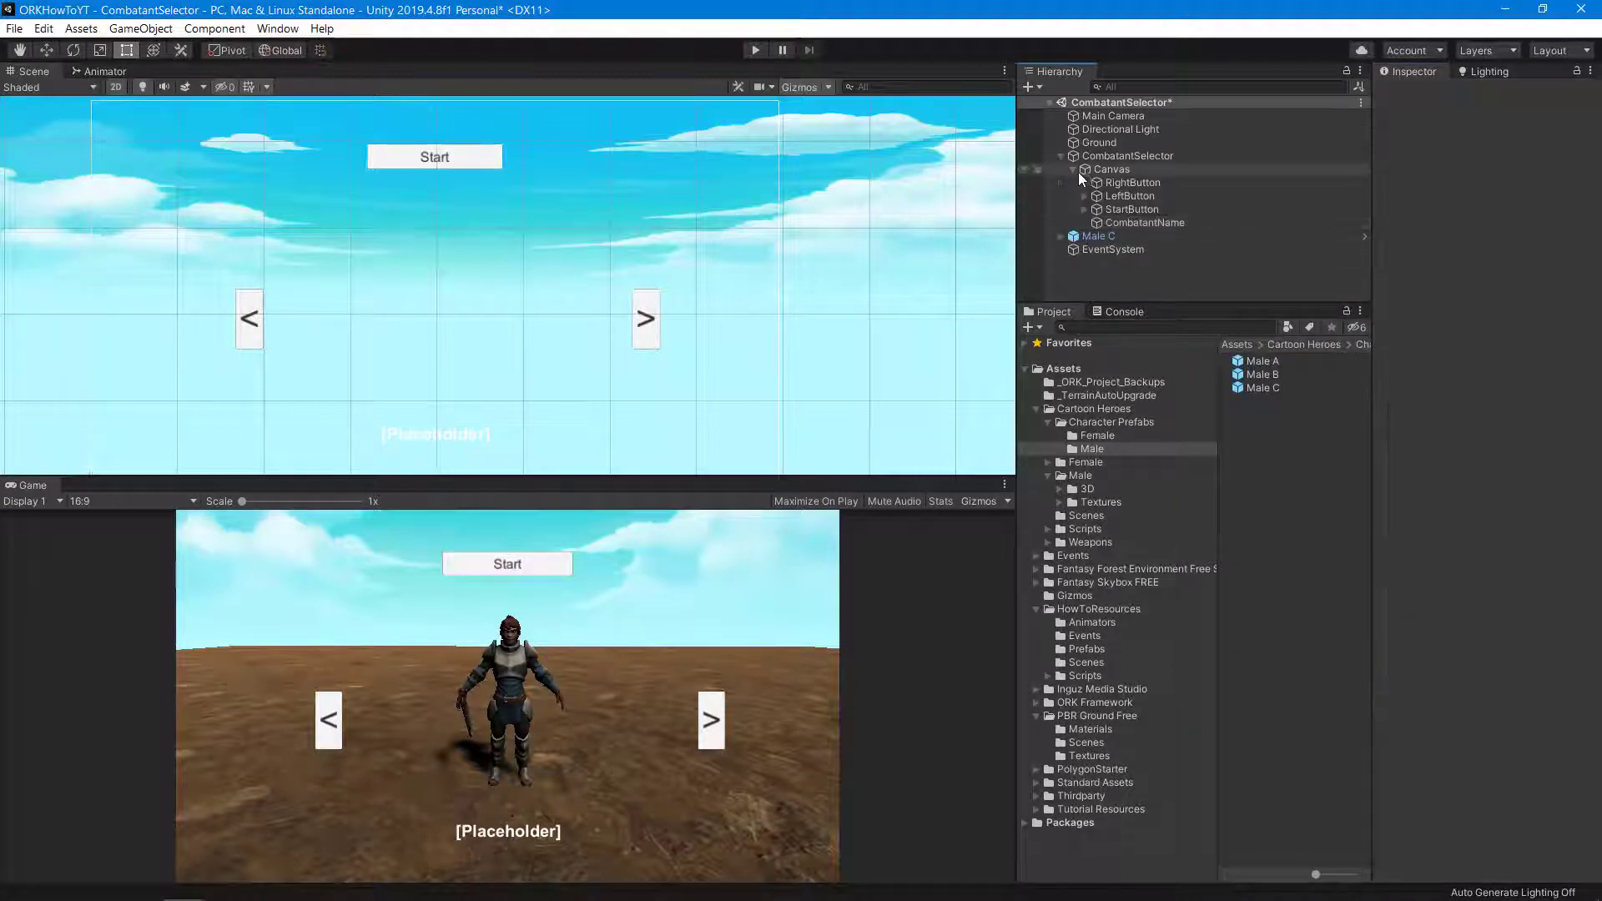
- Move EventSystem in the Hierarchy so it becomes a child of CombatantSelector
left_click(1108, 169)
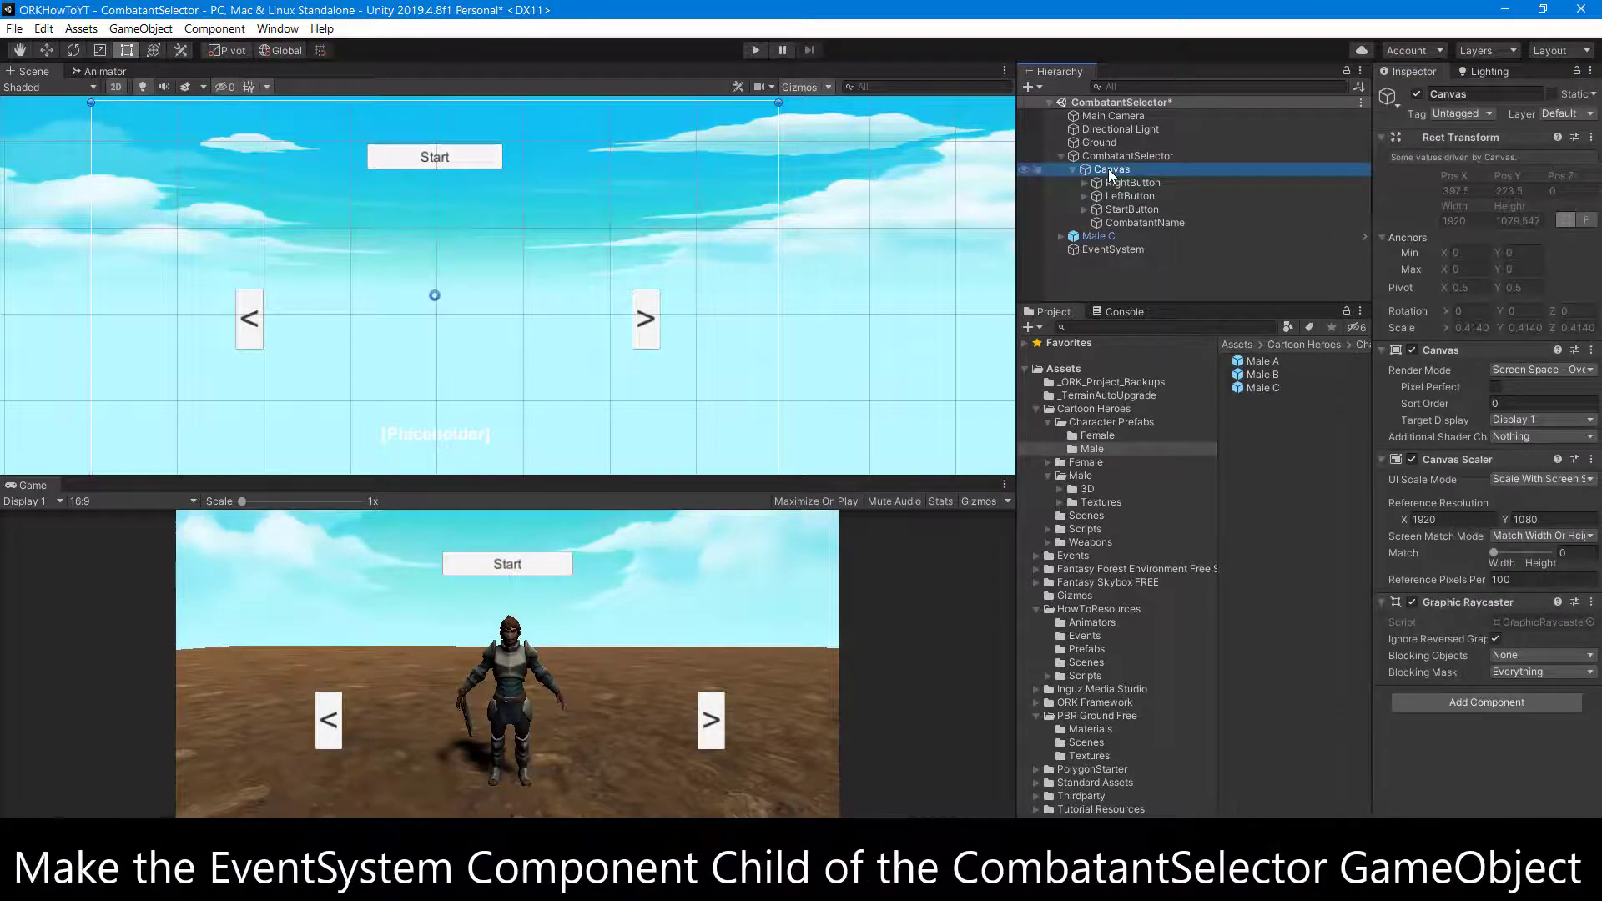
left_click(1112, 250)
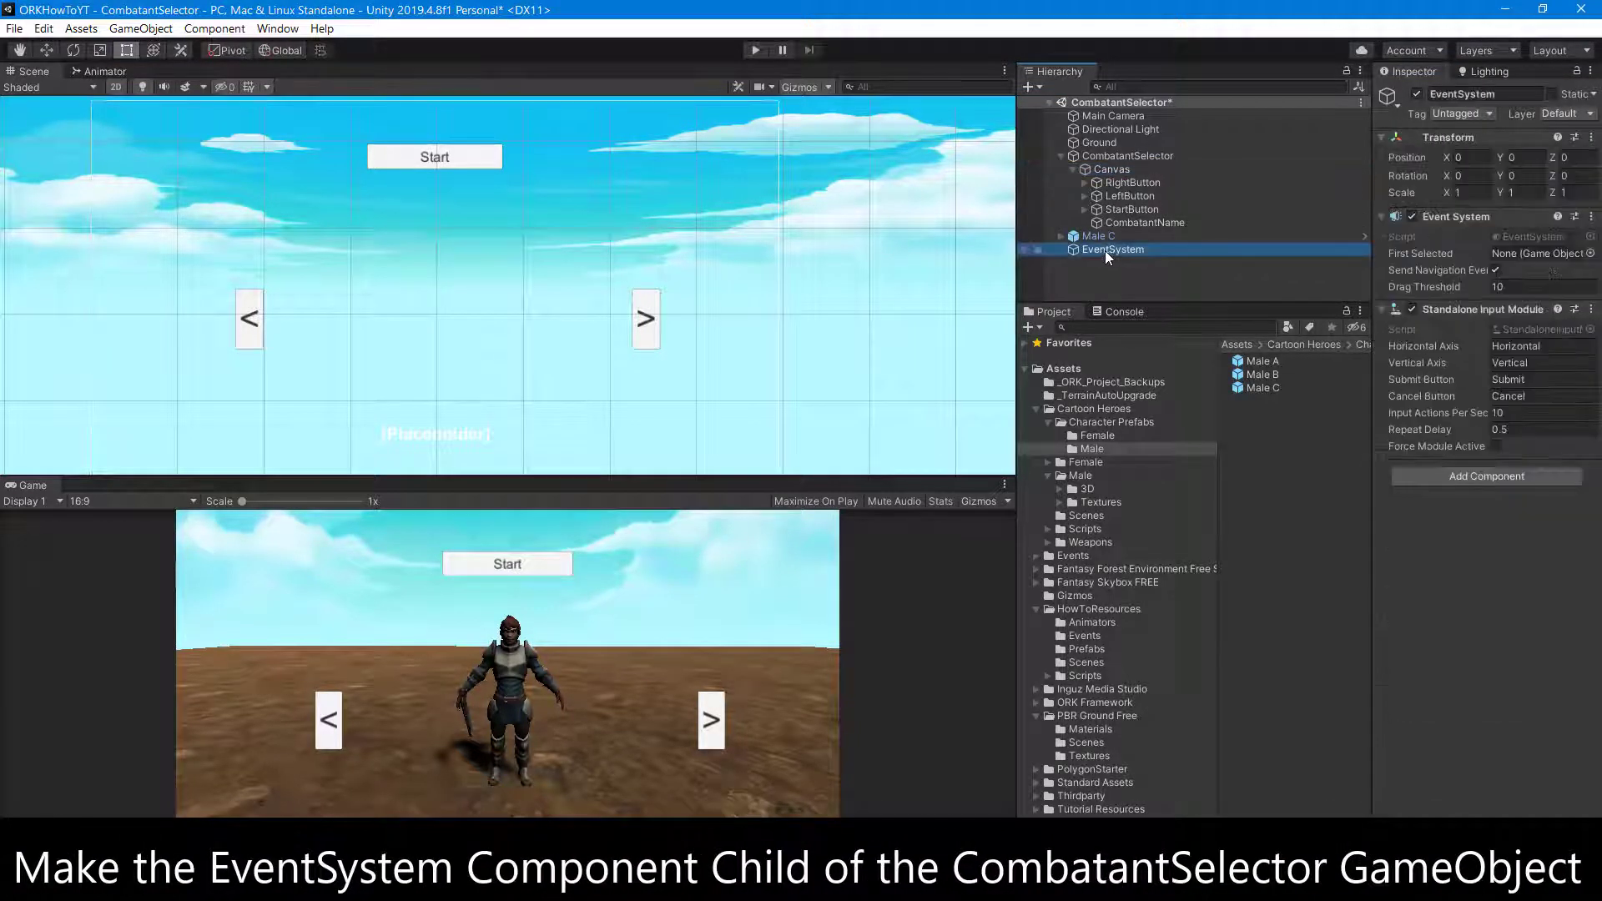
left_click_drag(1111, 250, 1108, 157)
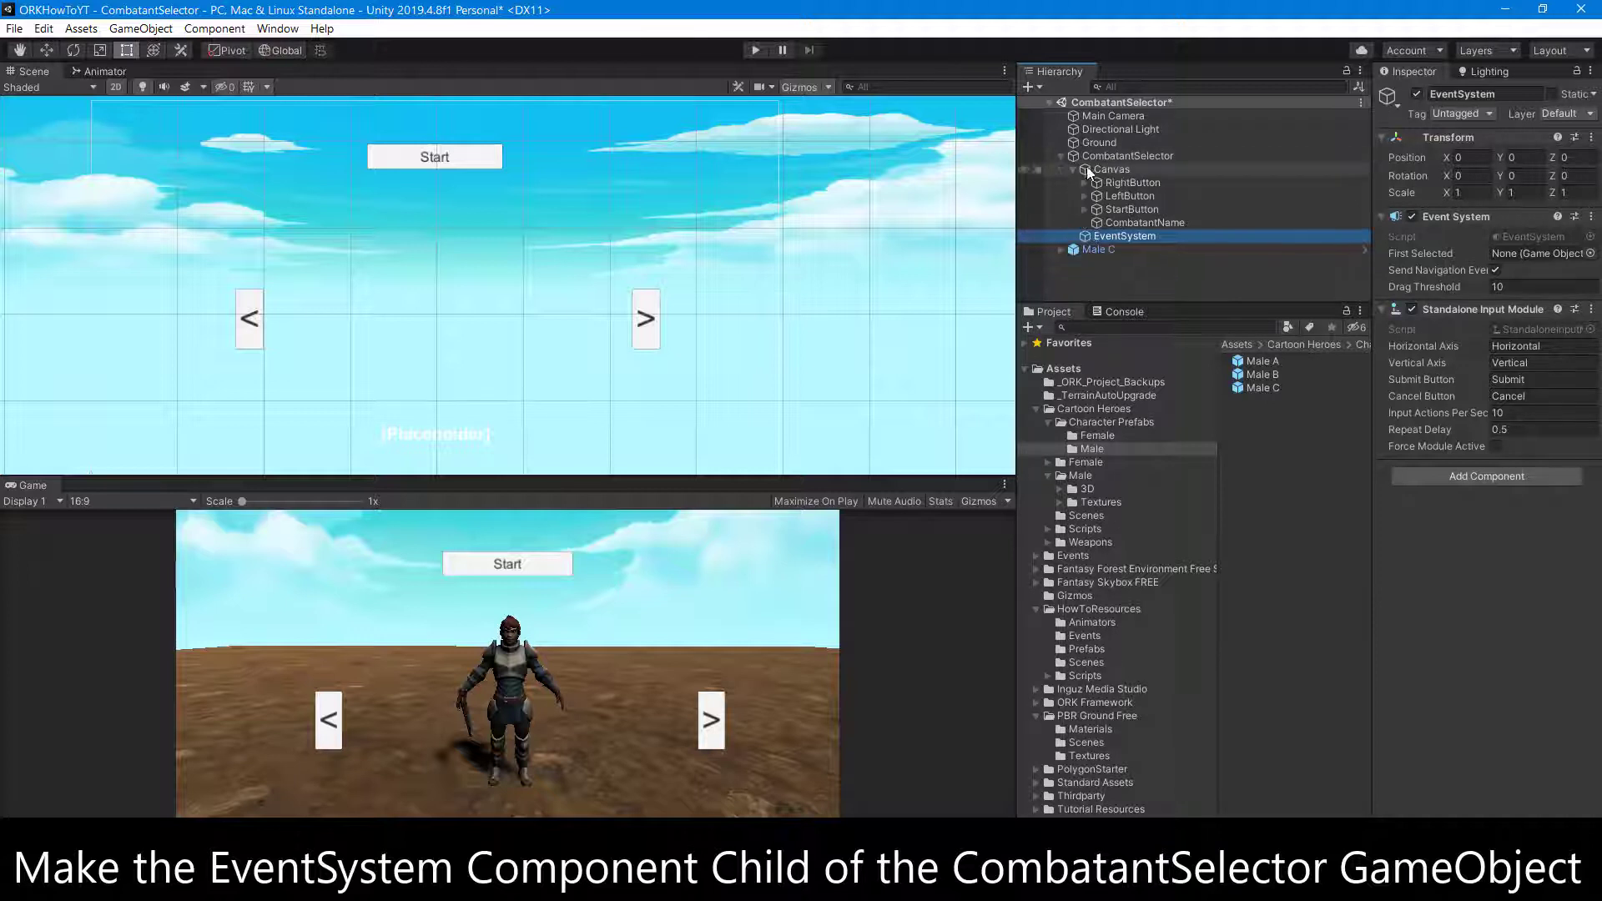
left_click(1073, 169)
- Add a Scene Changer component to CombatantSelector through the ORK Scene Wizard
left_click(1105, 156)
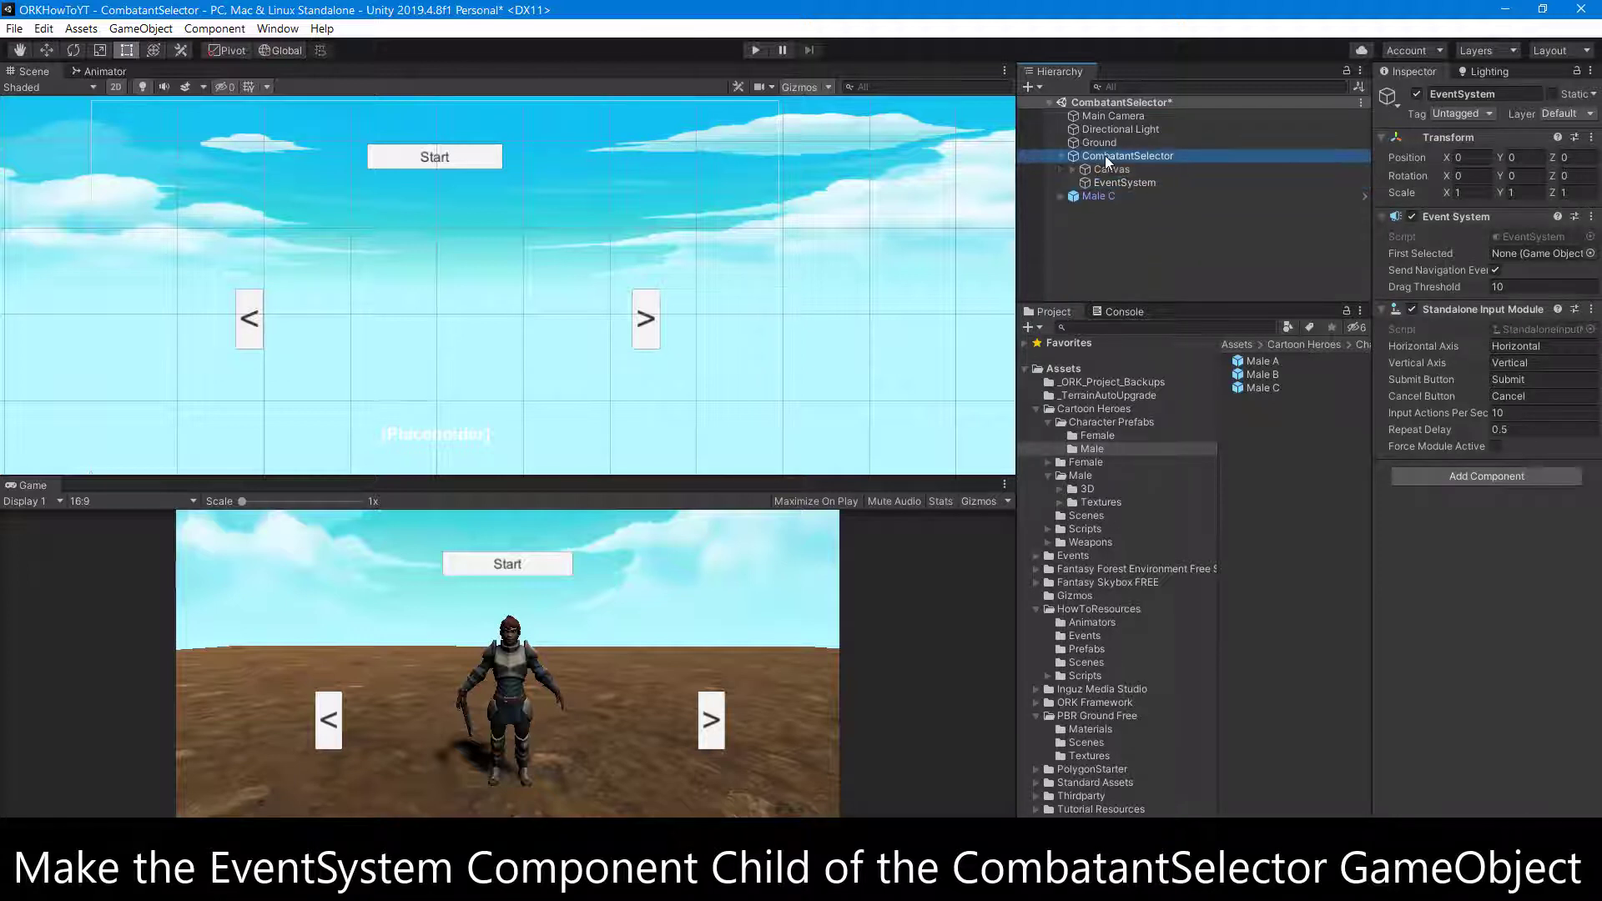
left_click(277, 31)
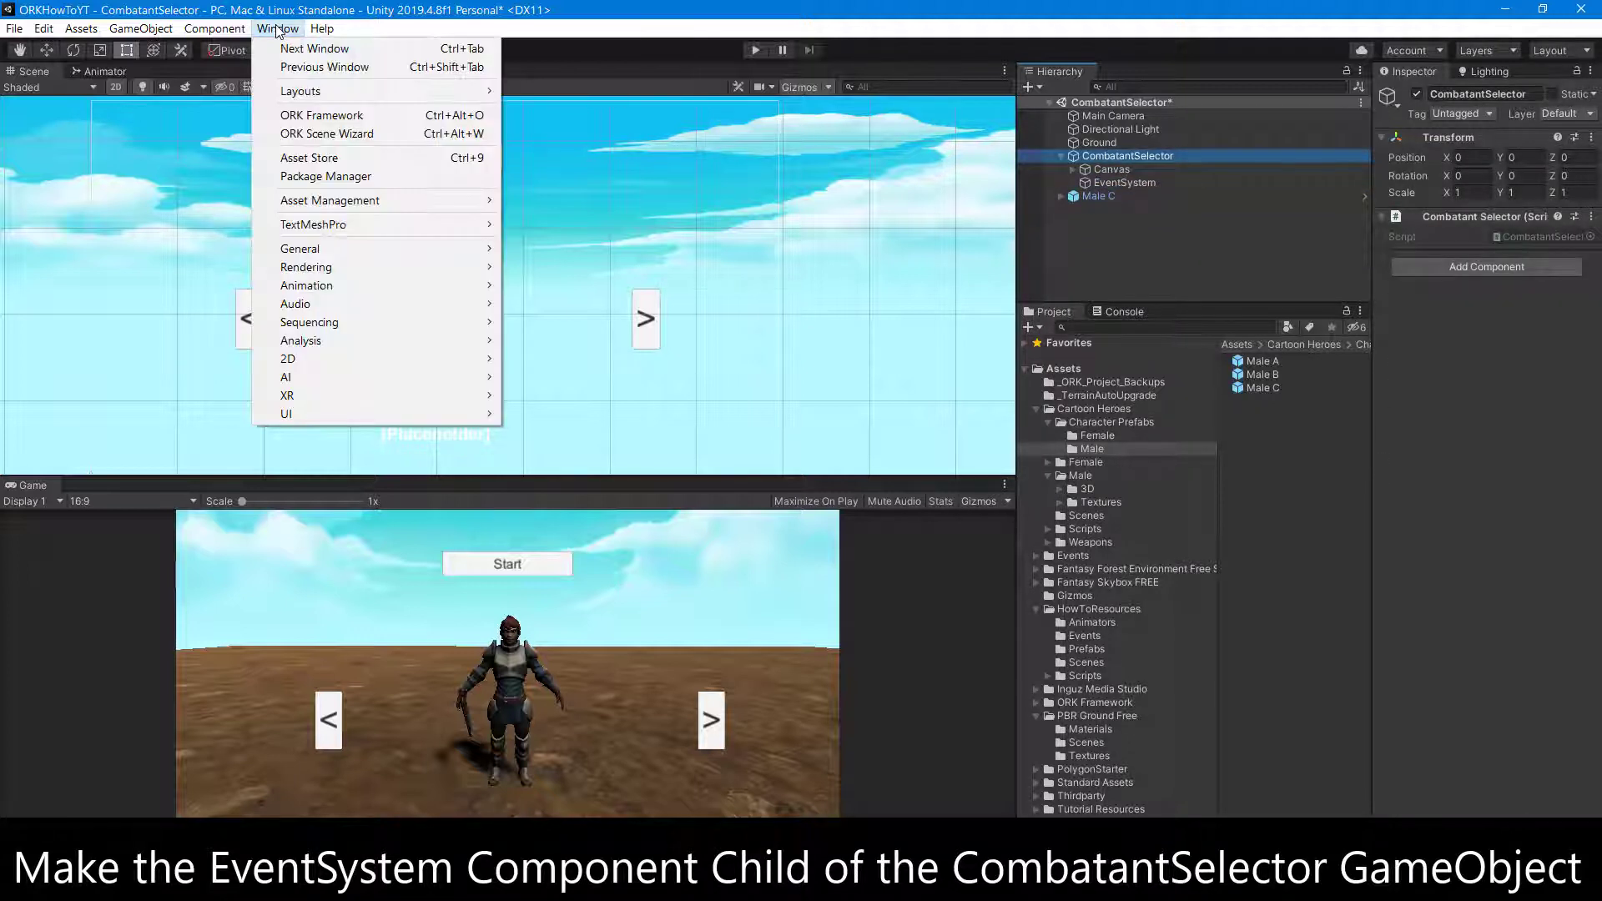
left_click(300, 133)
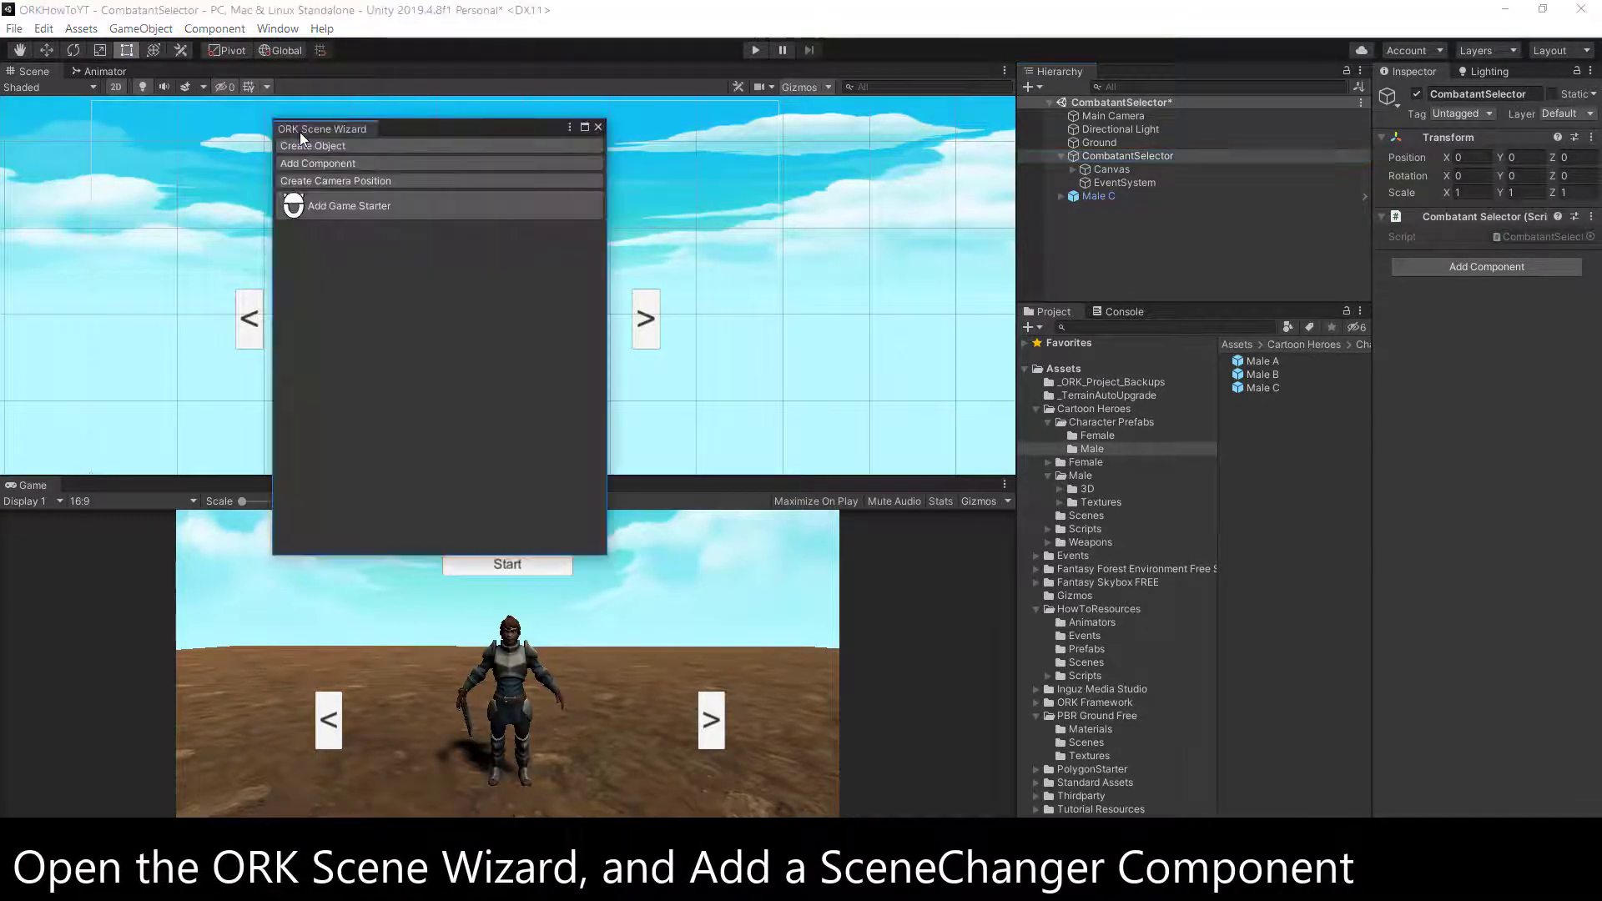
left_click(308, 163)
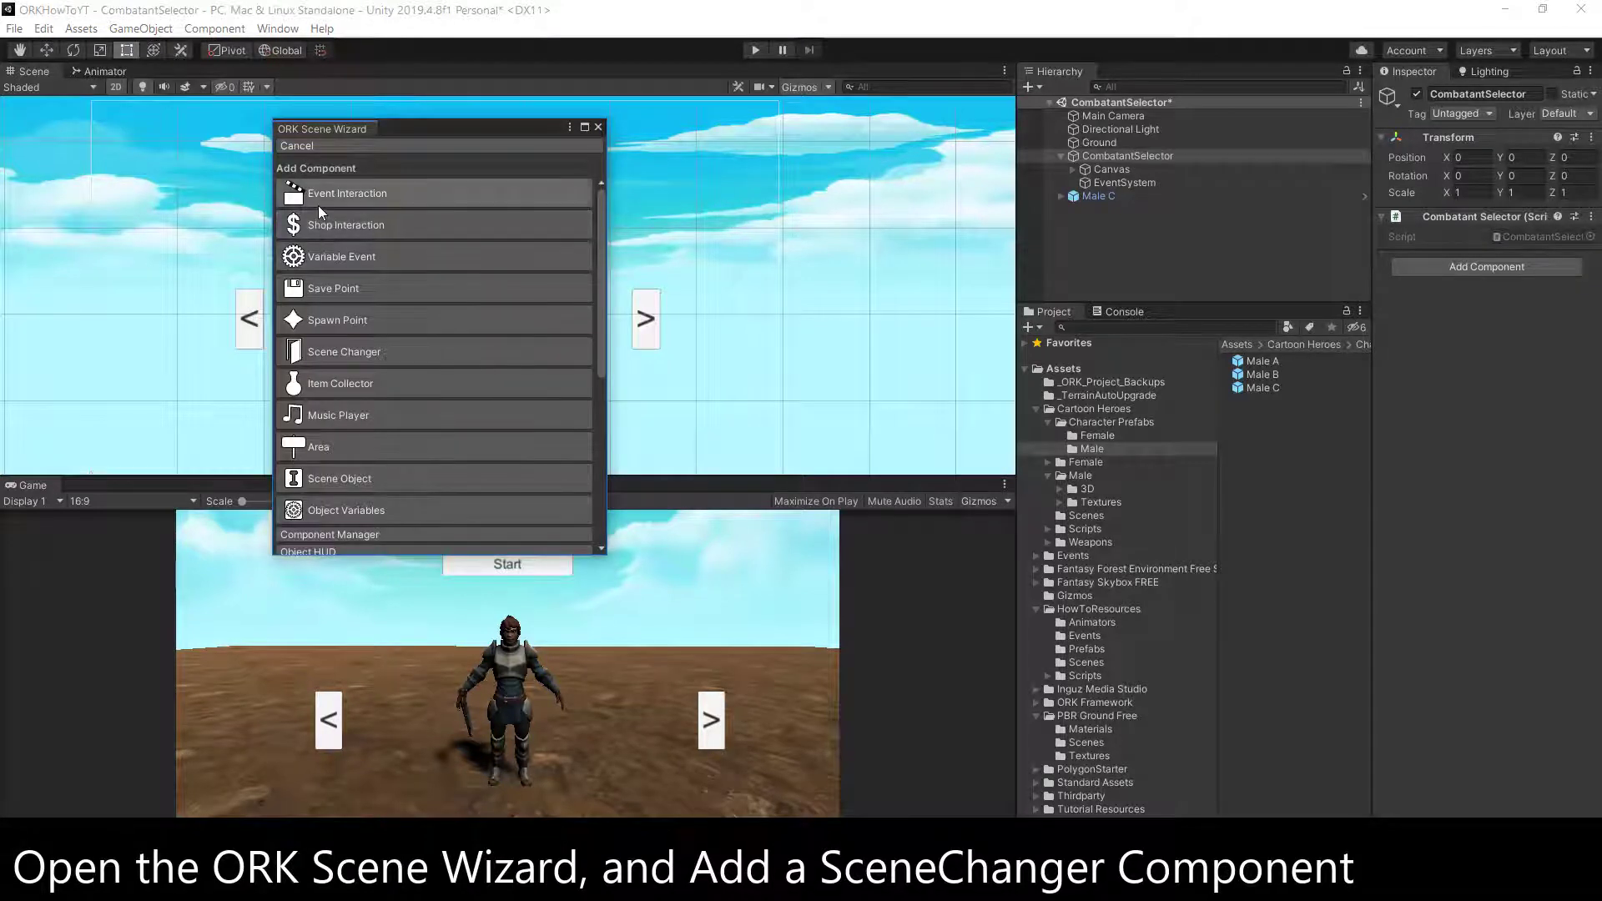
left_click(322, 353)
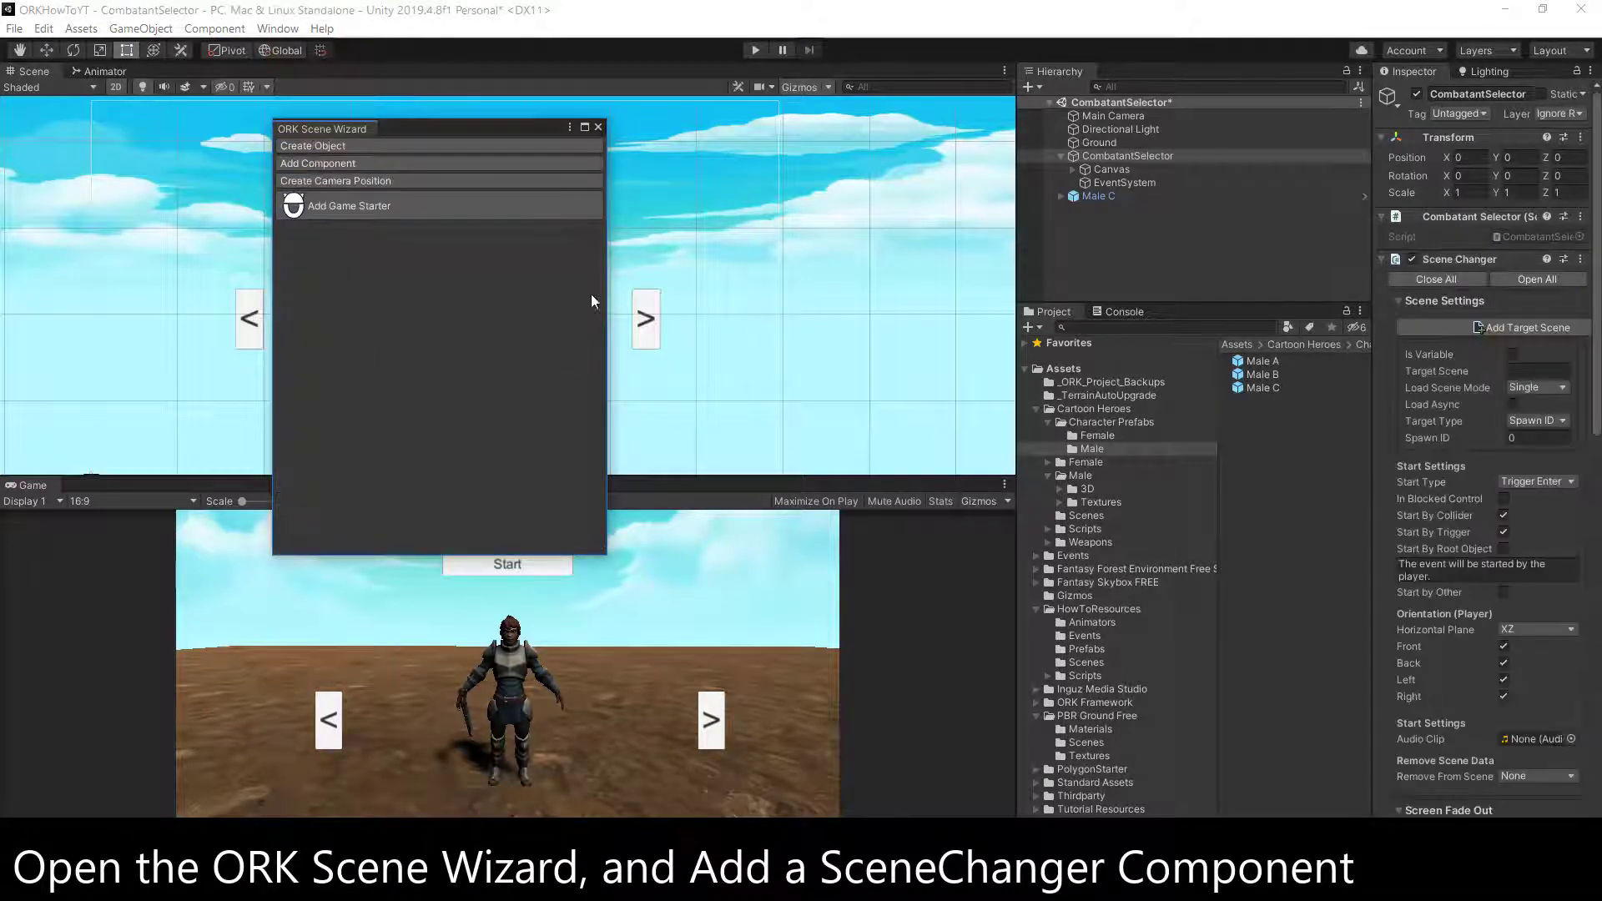
left_click(592, 124)
left_click(1219, 159)
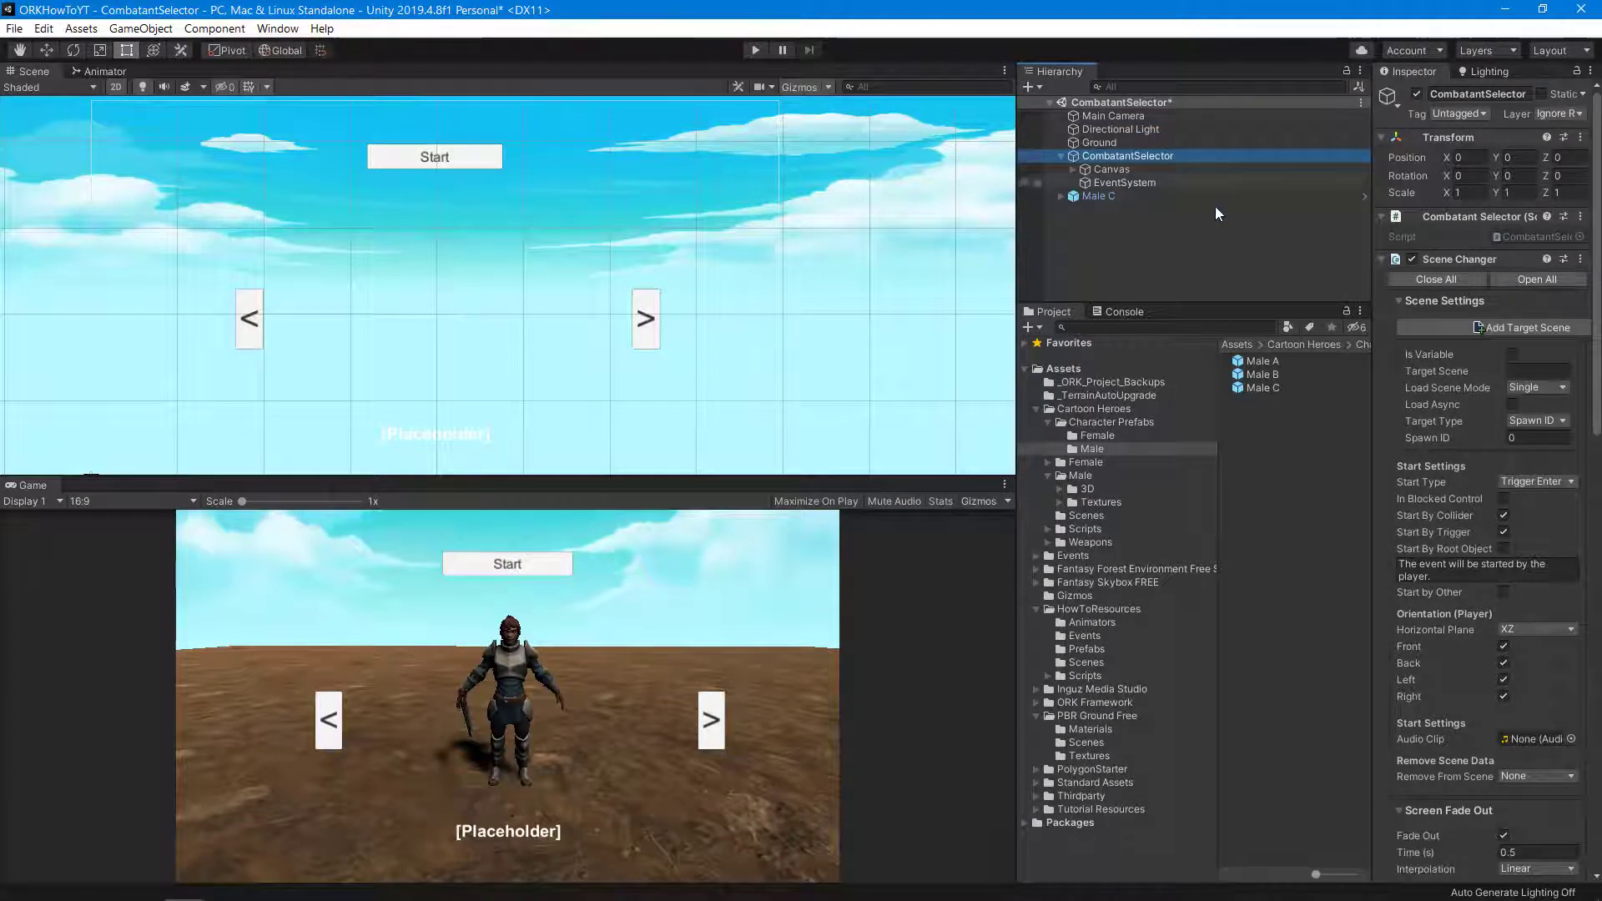
- Set the Scene Changer's Target Scene to 1 Town
left_click(1381, 260)
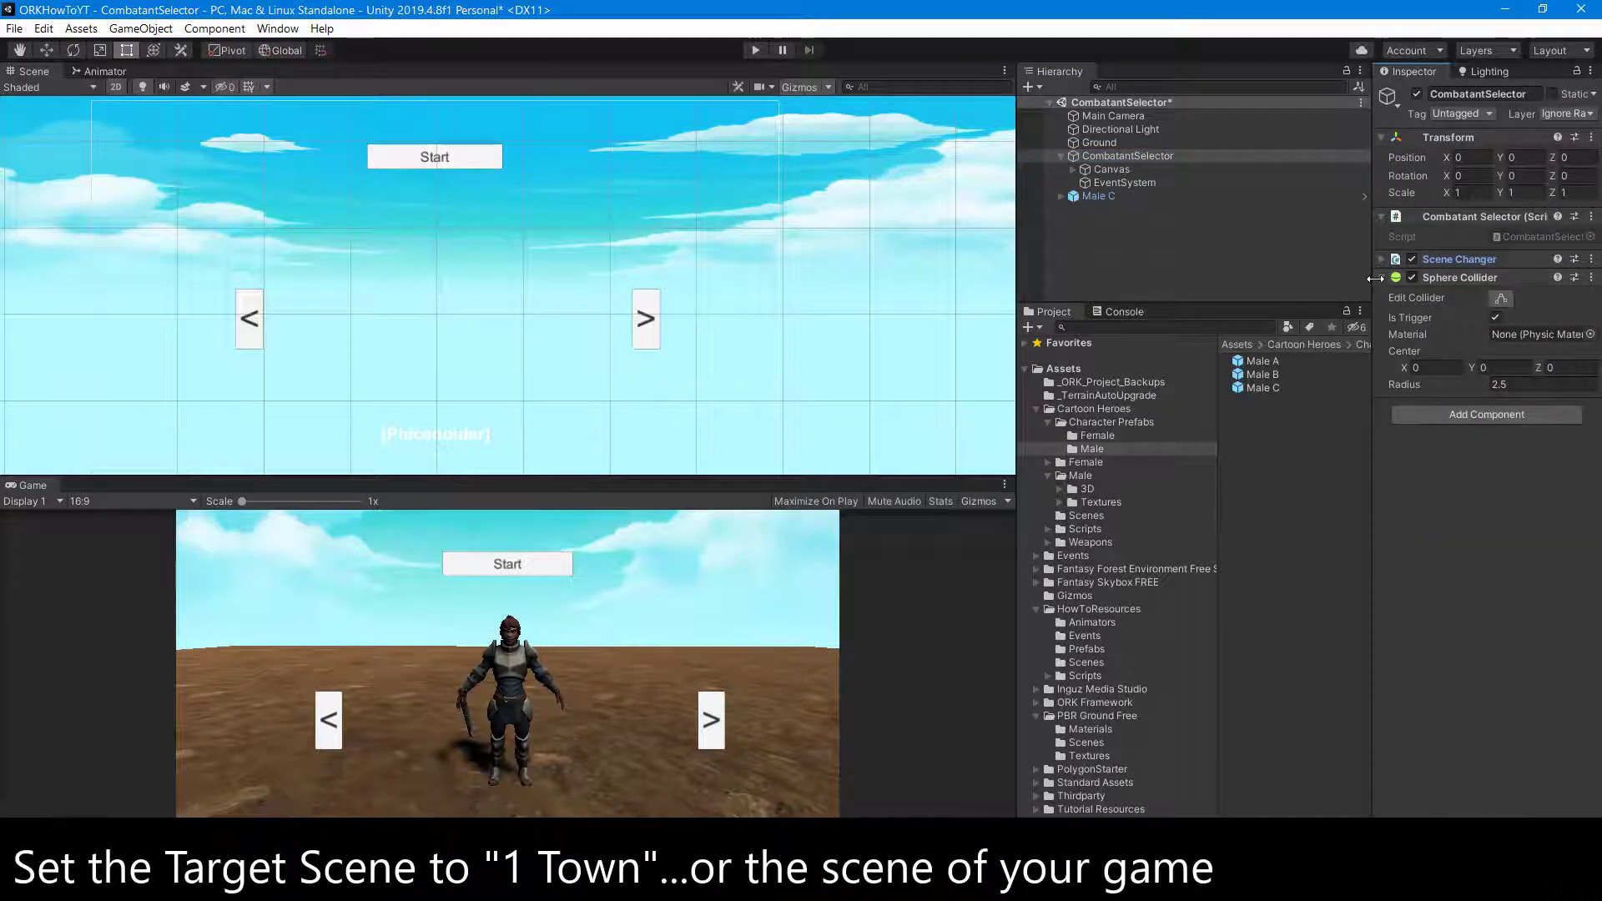
left_click(1381, 259)
left_click(1542, 370)
type("1 Town")
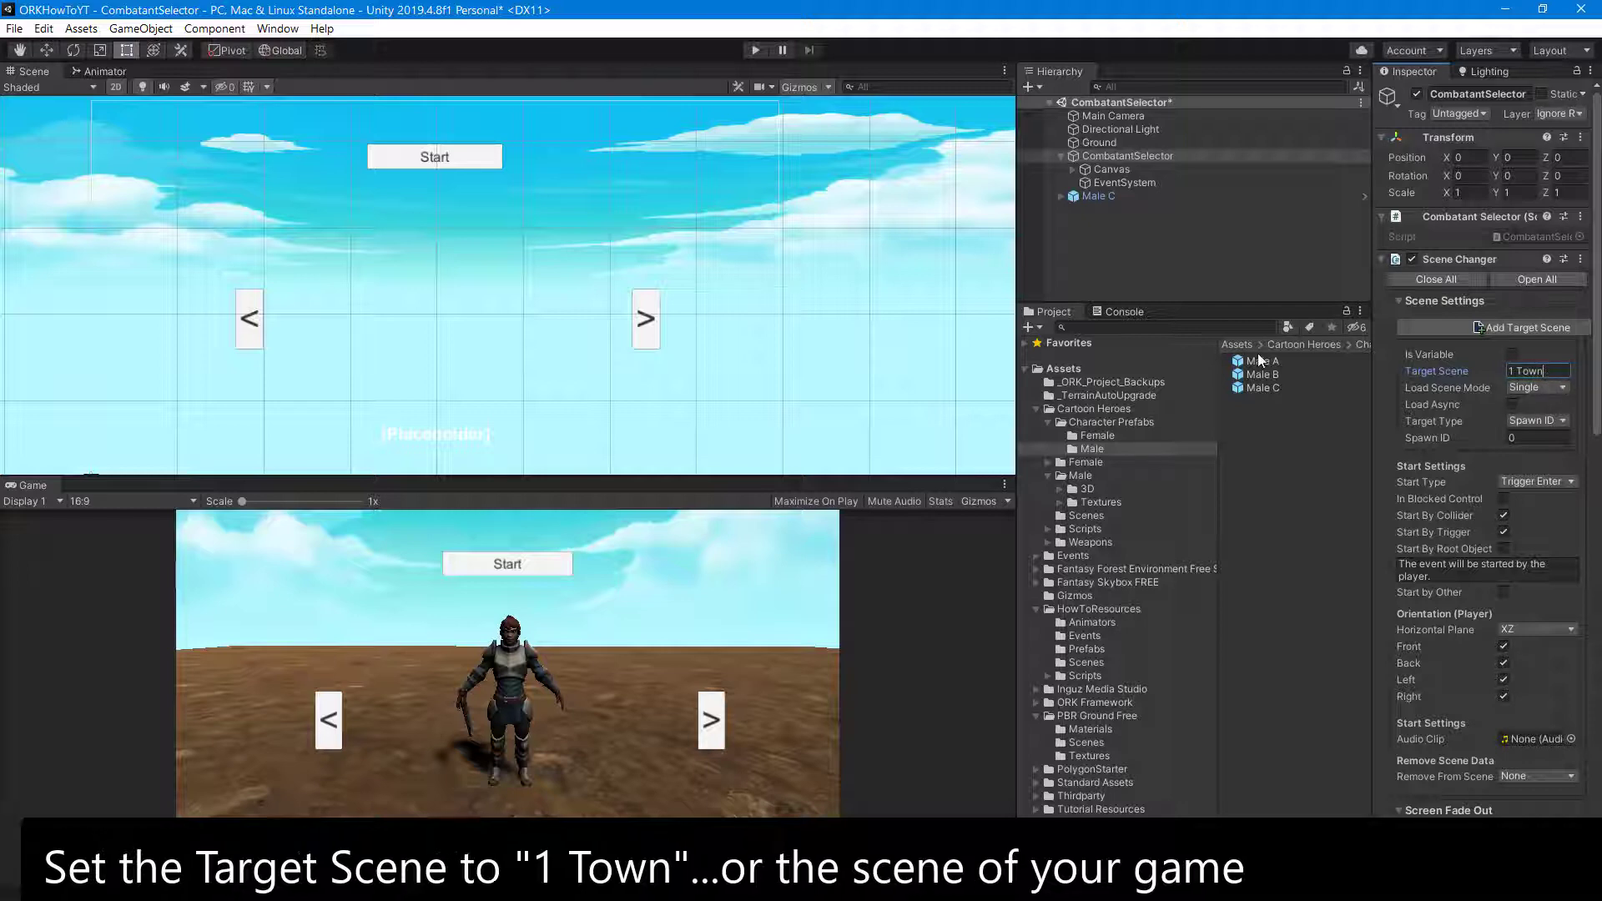
- Add the CombatantSelector scene to Scenes In Build in Build Settings
left_click(14, 29)
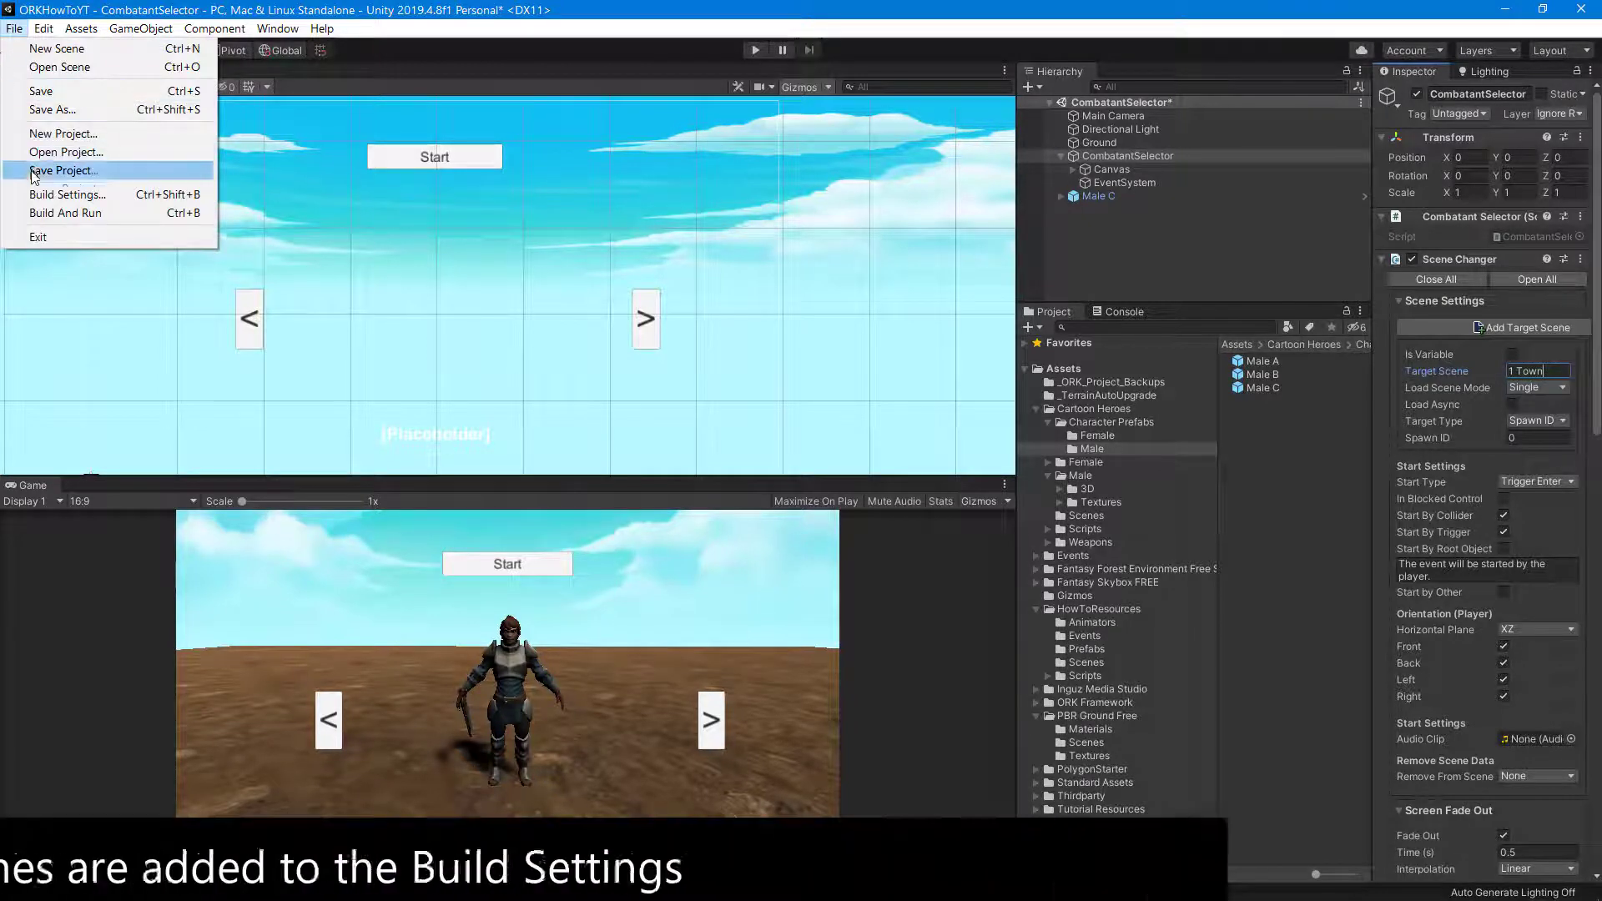
left_click(34, 197)
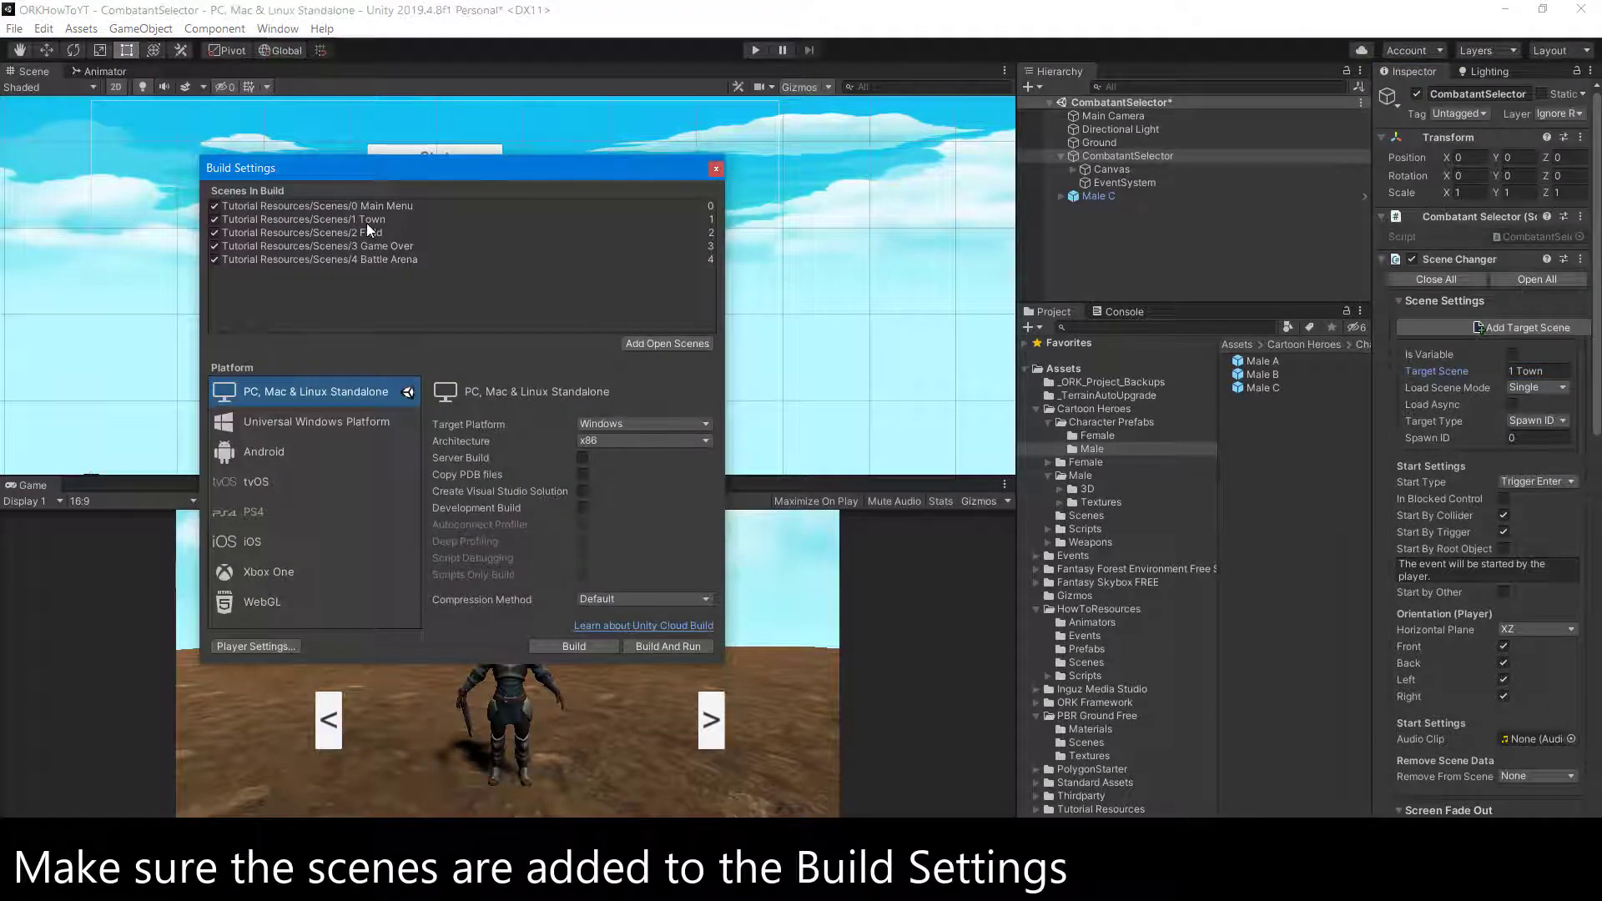
left_click(1090, 662)
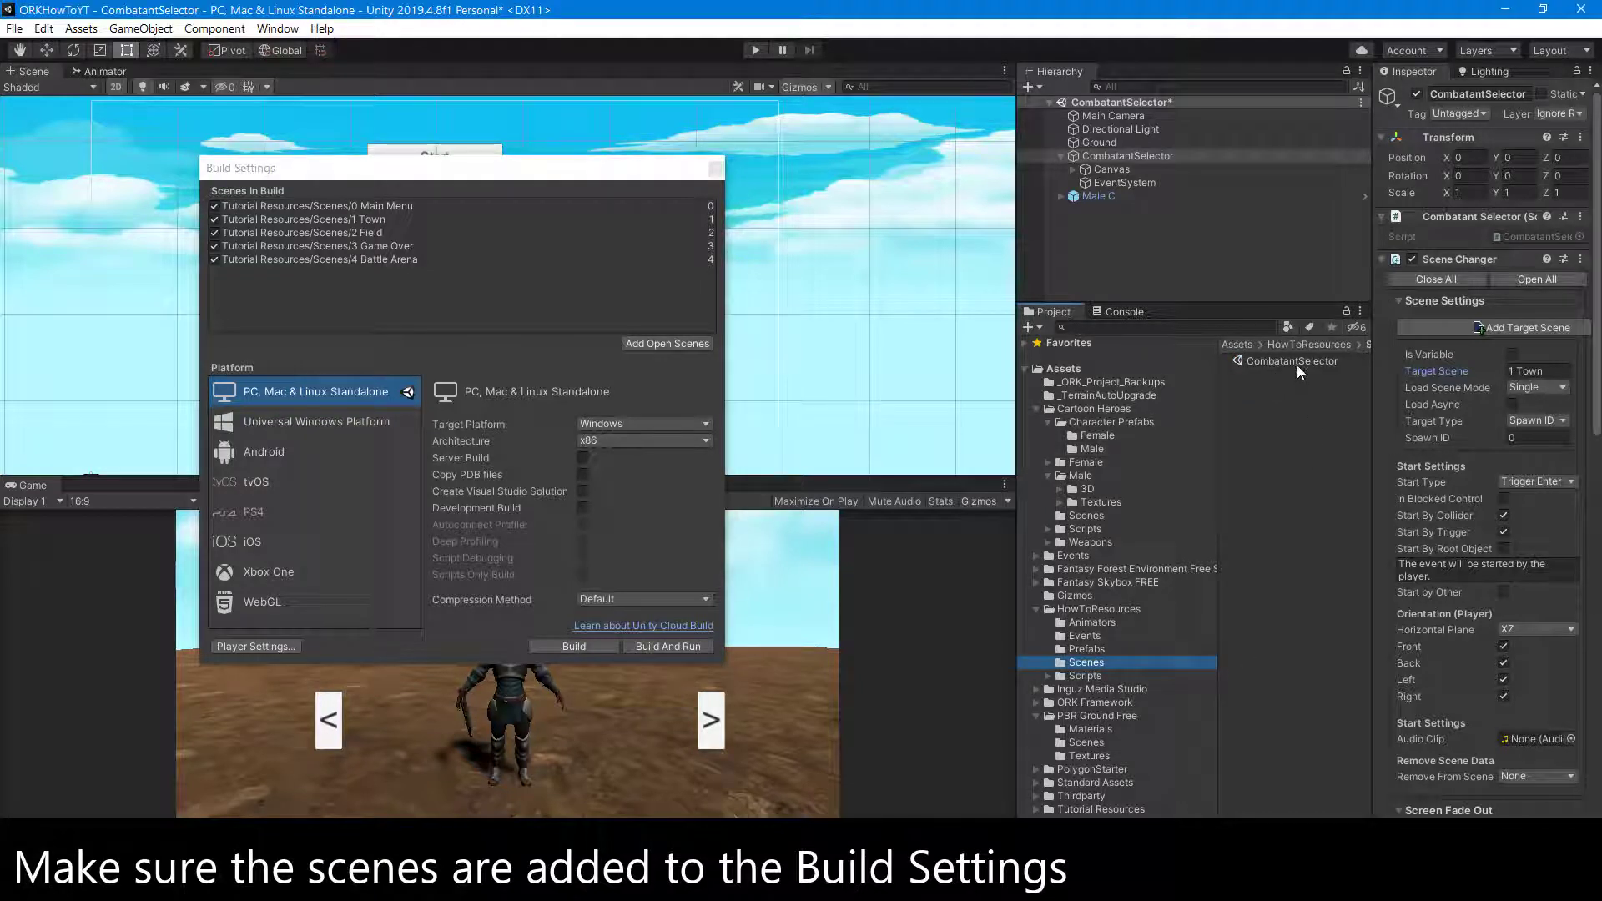
left_click_drag(1290, 362, 351, 312)
left_click(717, 170)
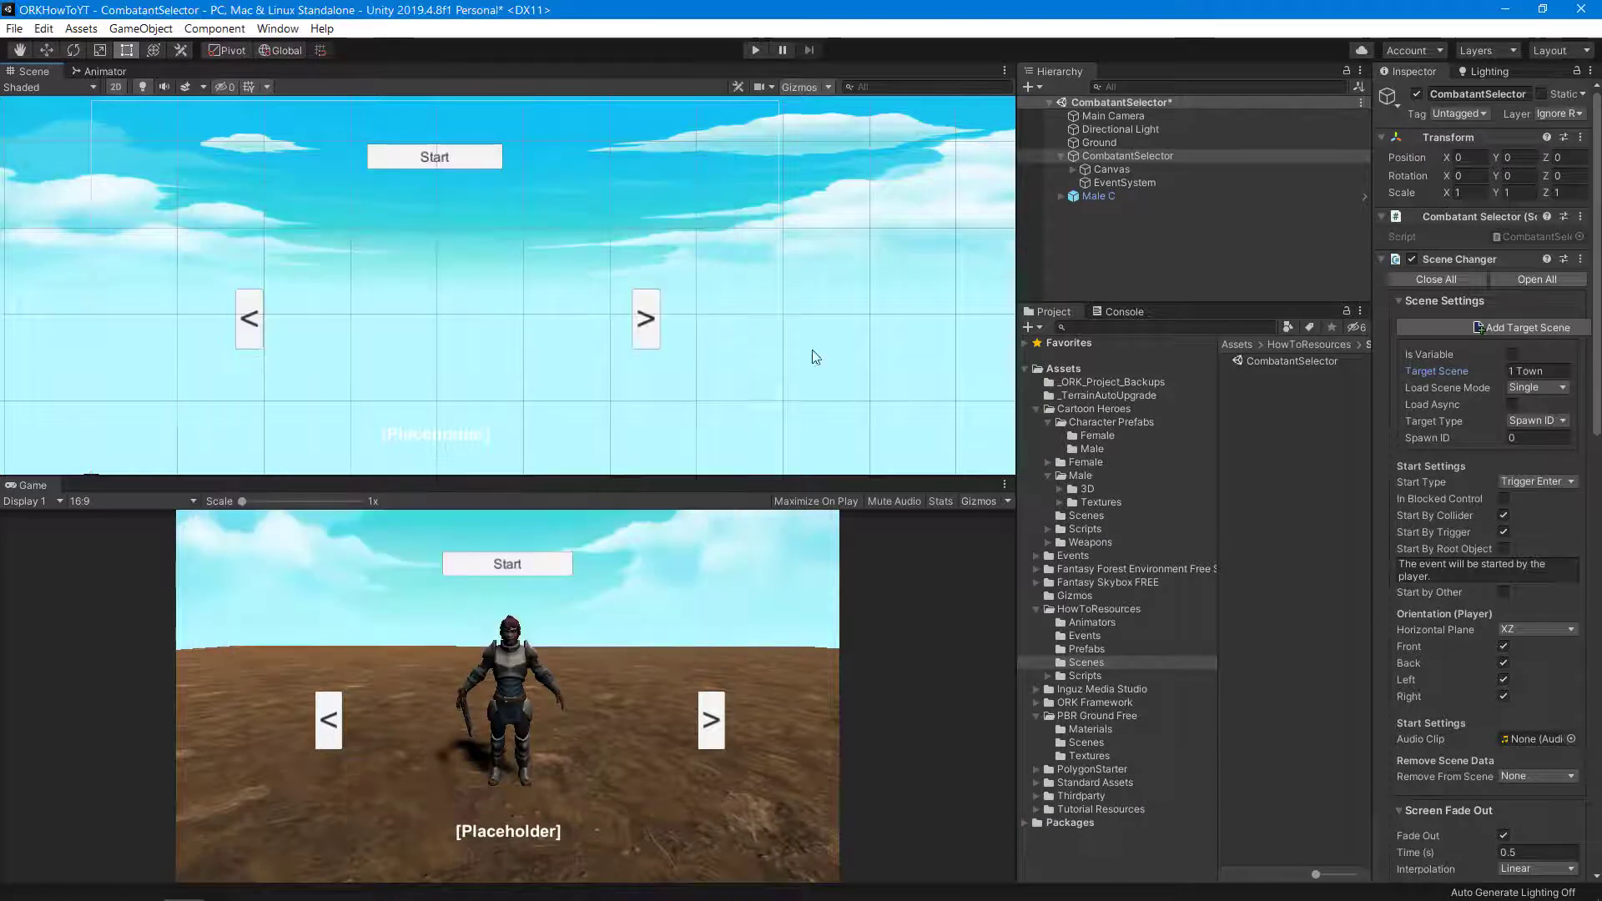
- Keep Load Scene Mode at Single and enable Load Async
left_click(1551, 386)
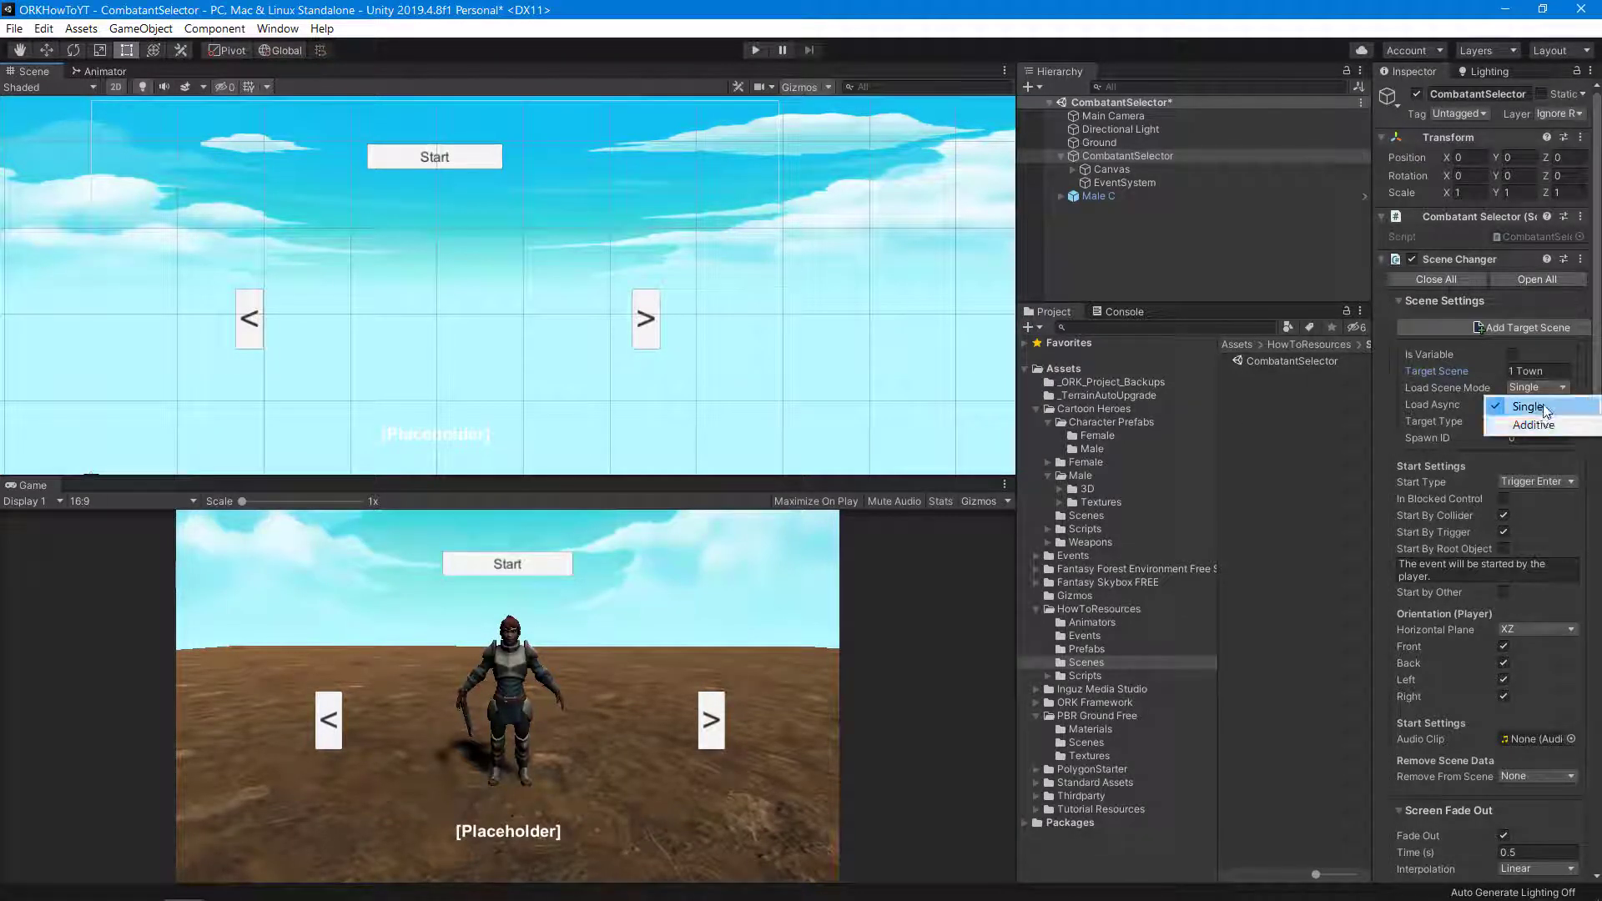
left_click(1546, 410)
left_click(1512, 404)
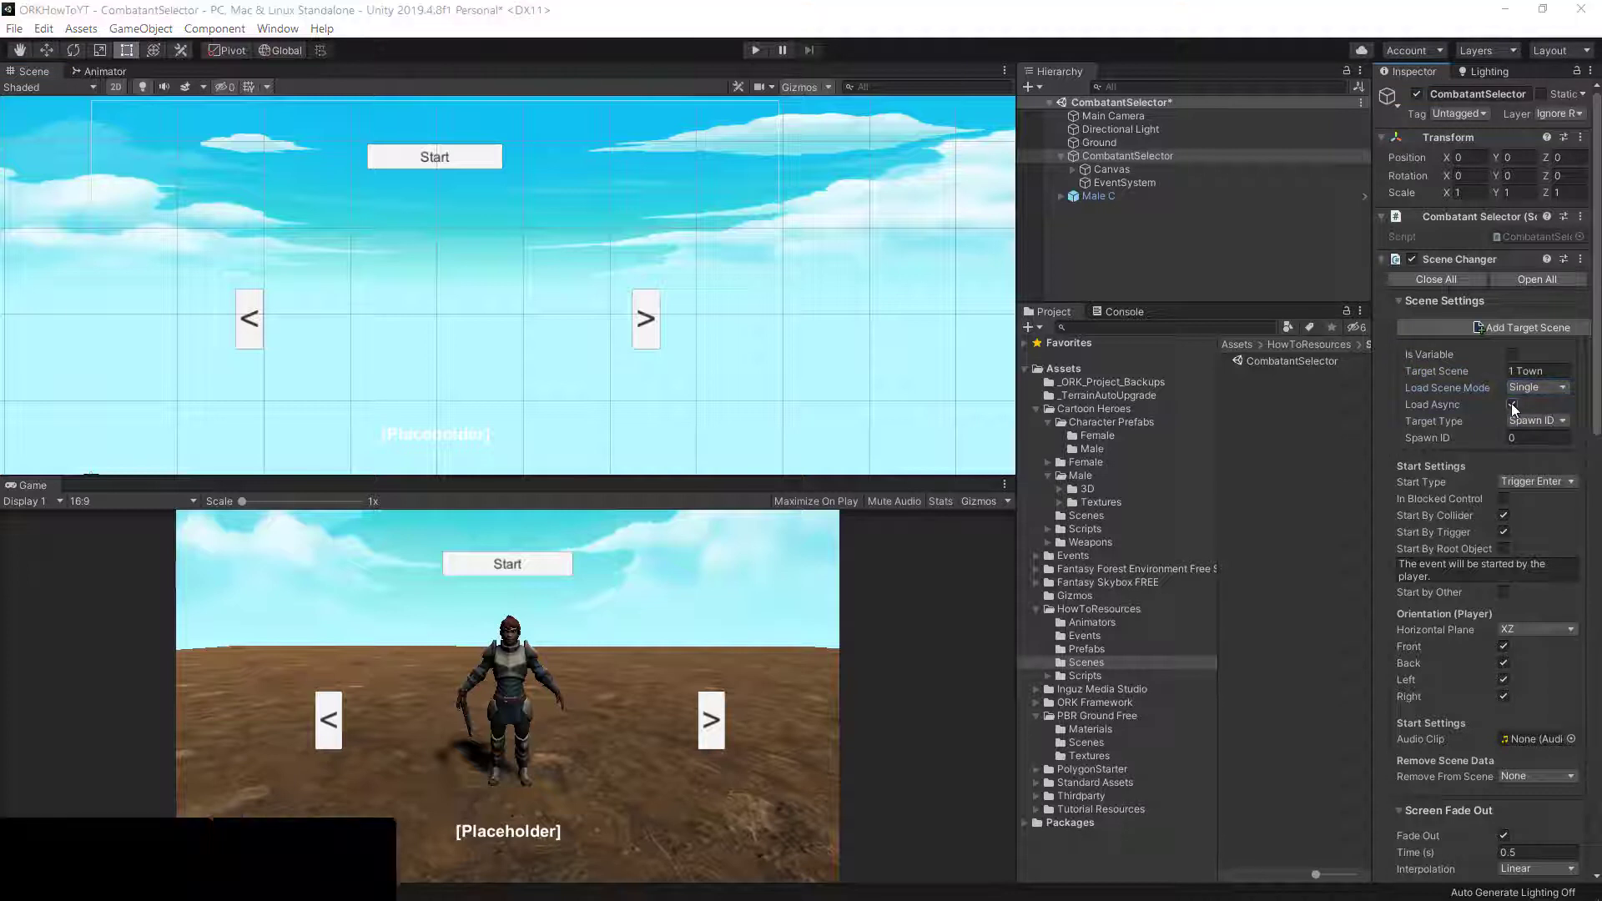
- Set Start Type to UI and uncheck the Orientation (Player) directions
left_click(1545, 481)
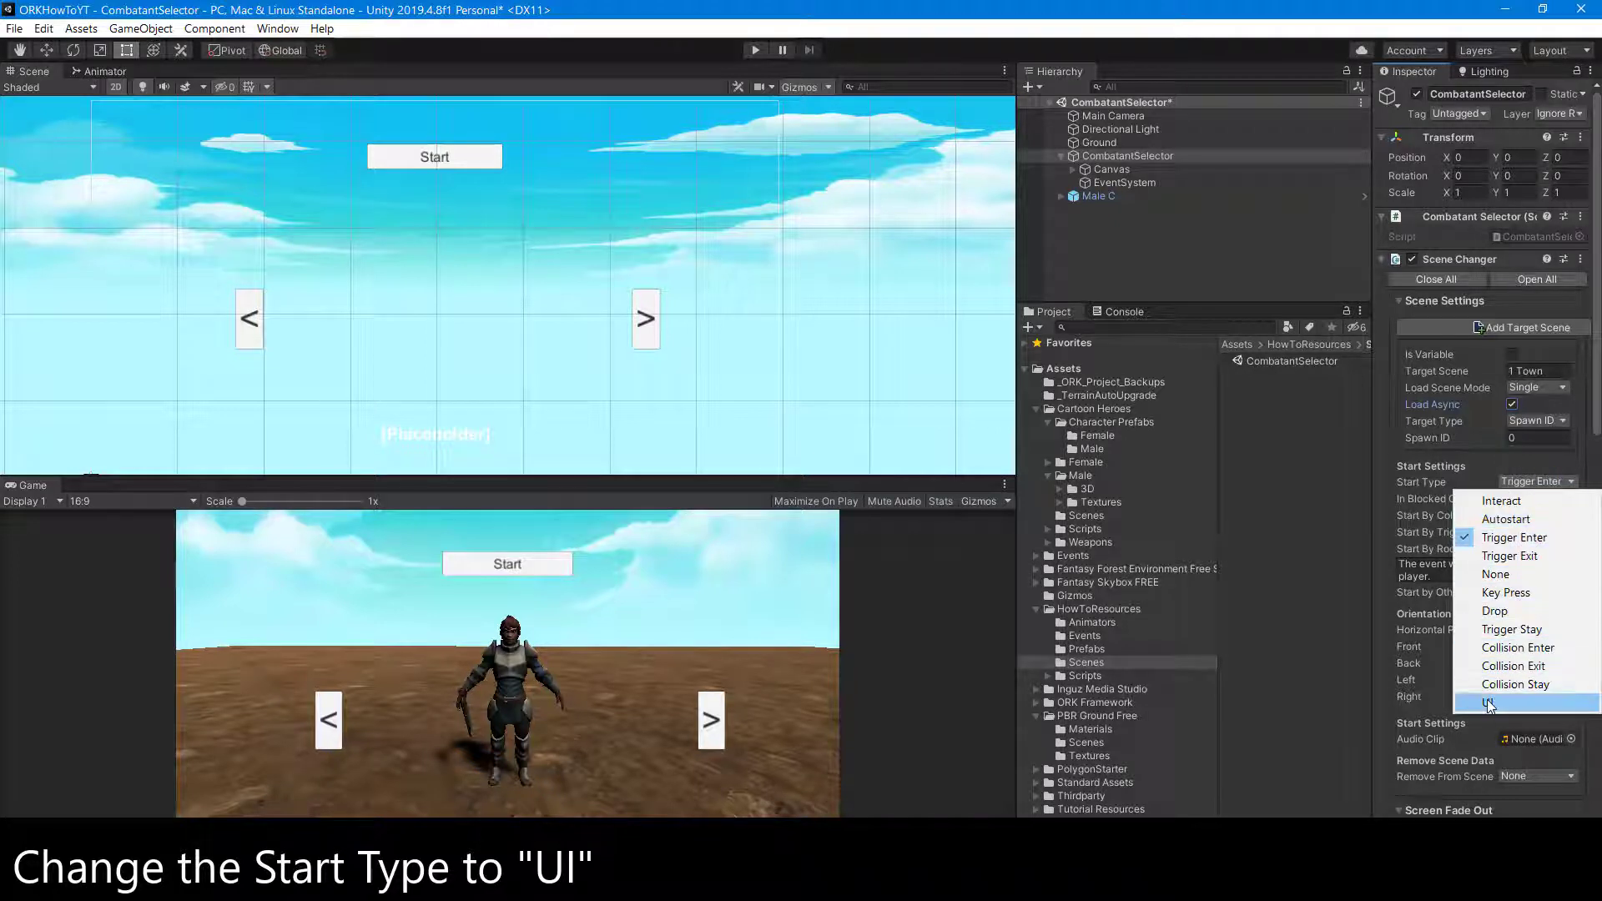
left_click(1488, 700)
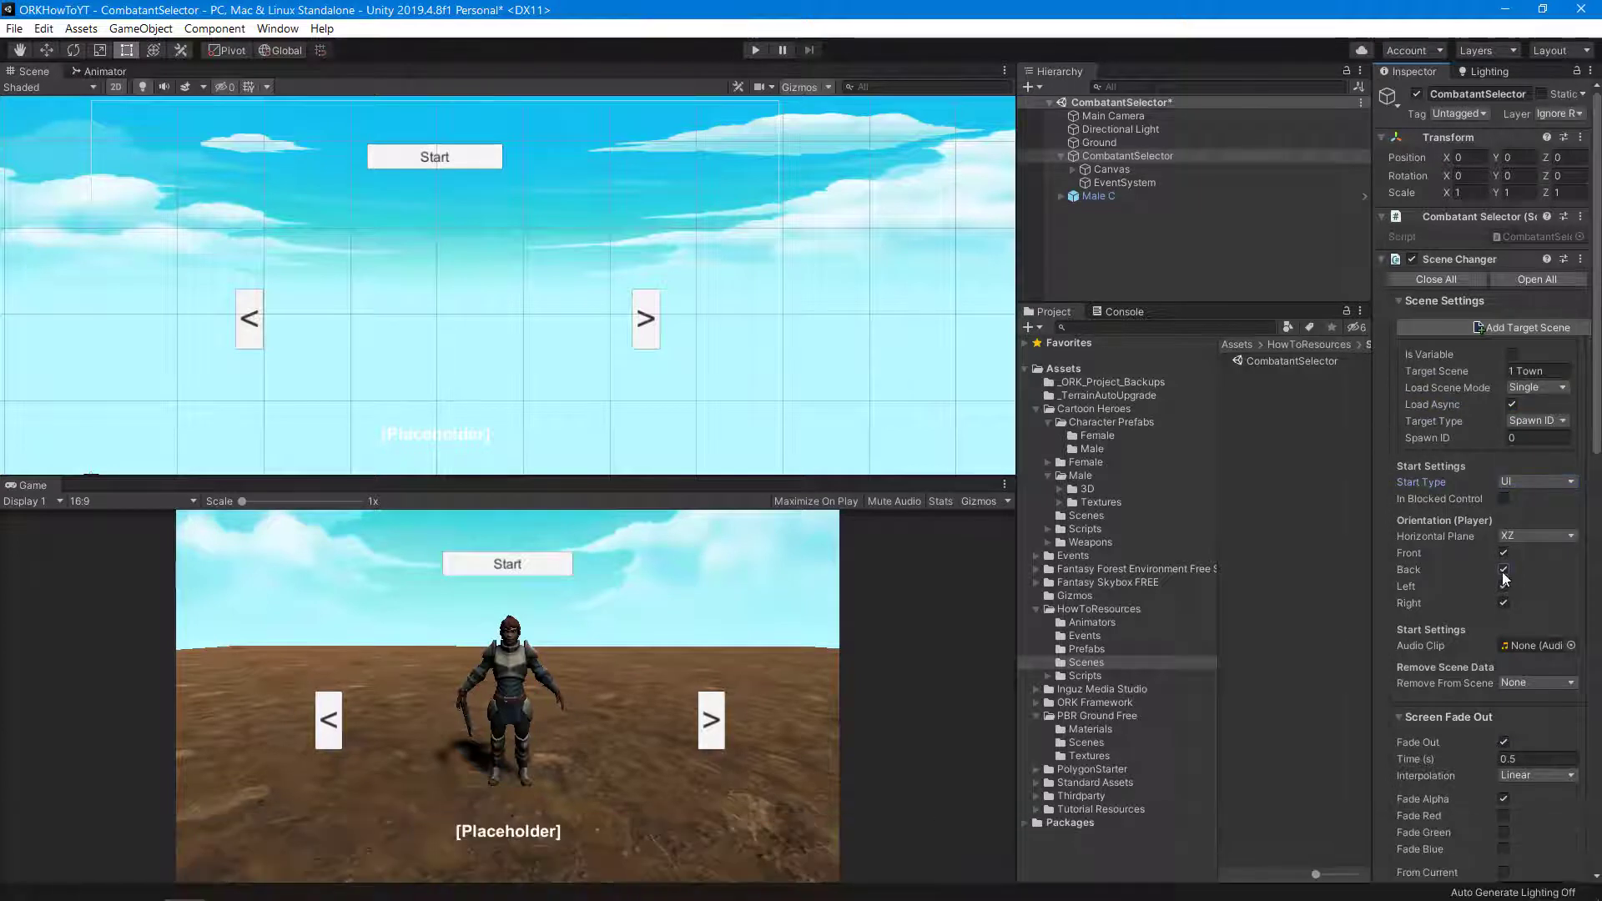
left_click(1504, 570)
left_click(1504, 553)
left_click(1504, 586)
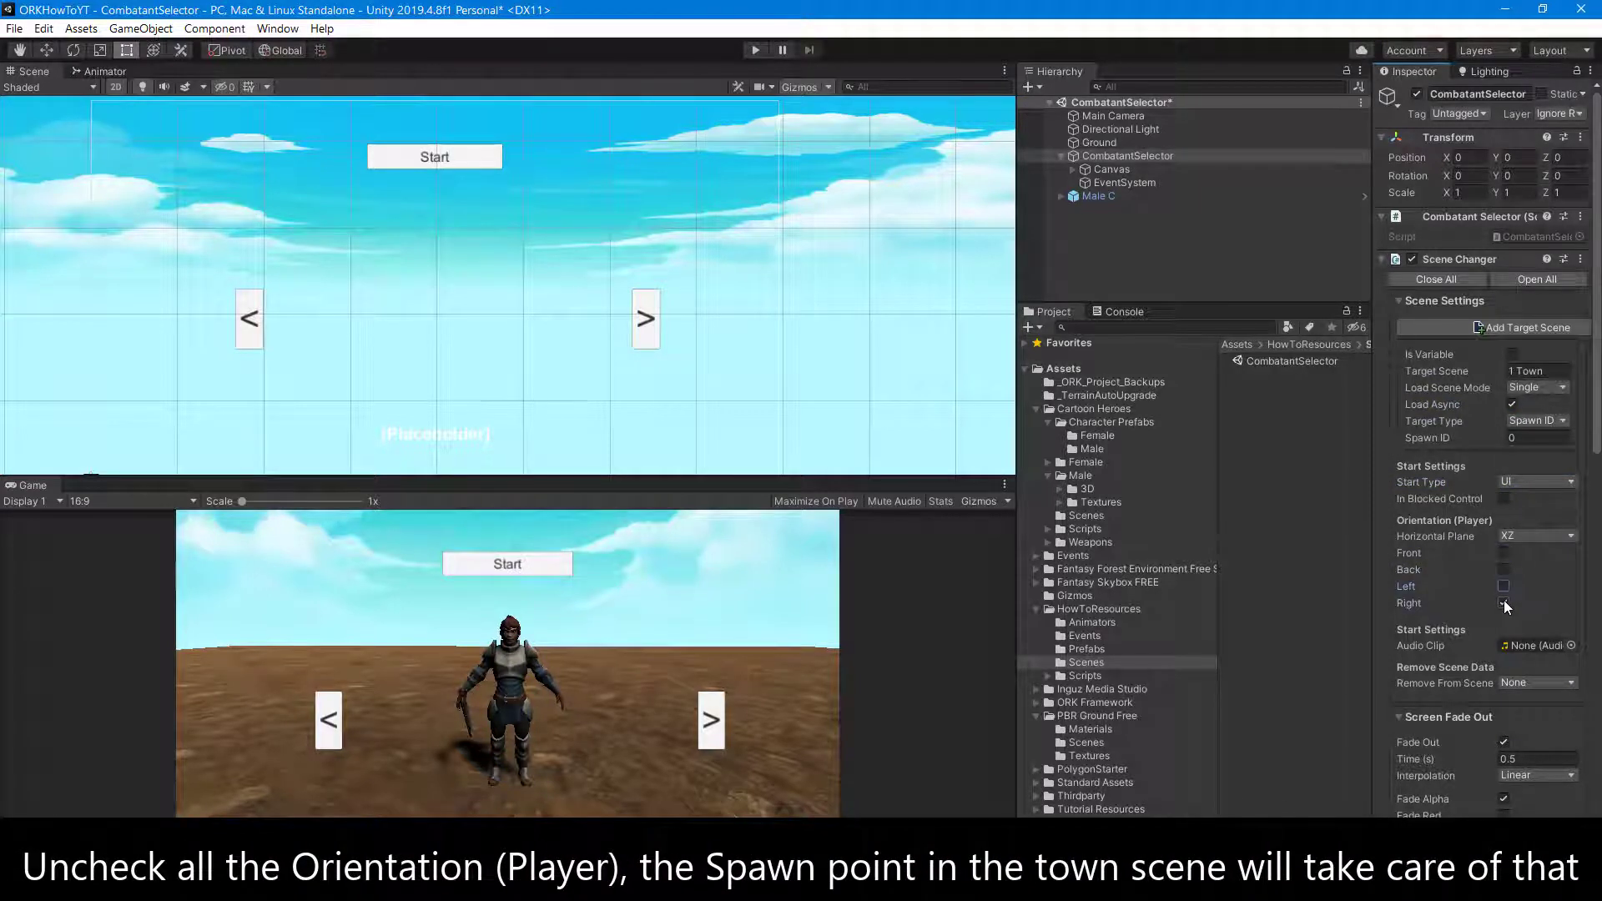
left_click(1380, 259)
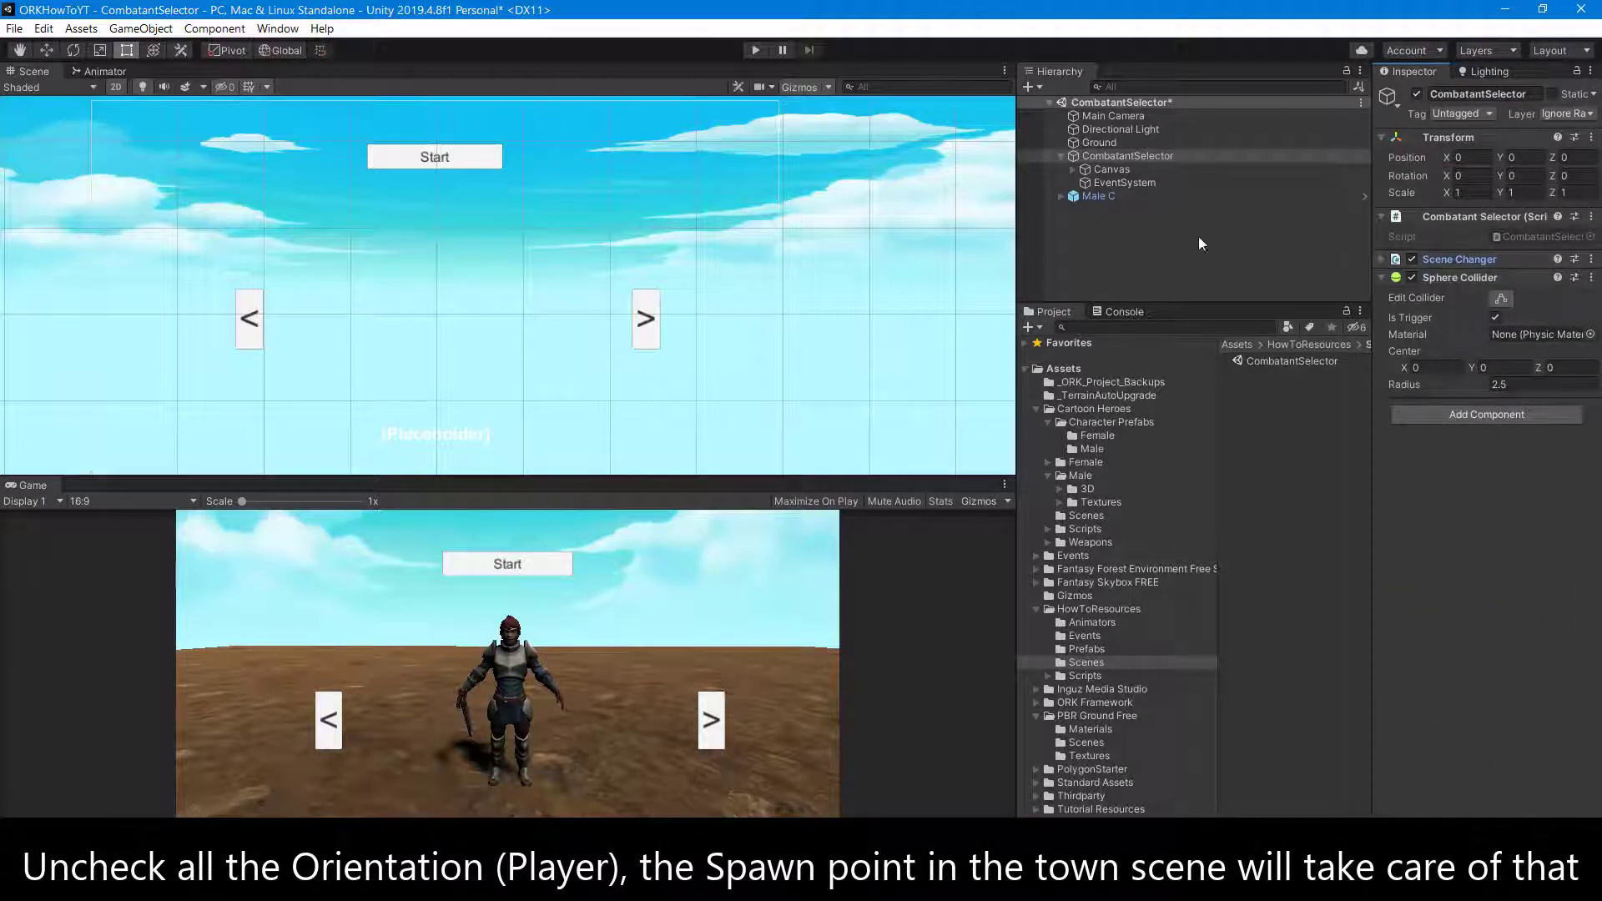
- Select StartButton under Canvas in the Hierarchy
left_click(1113, 170)
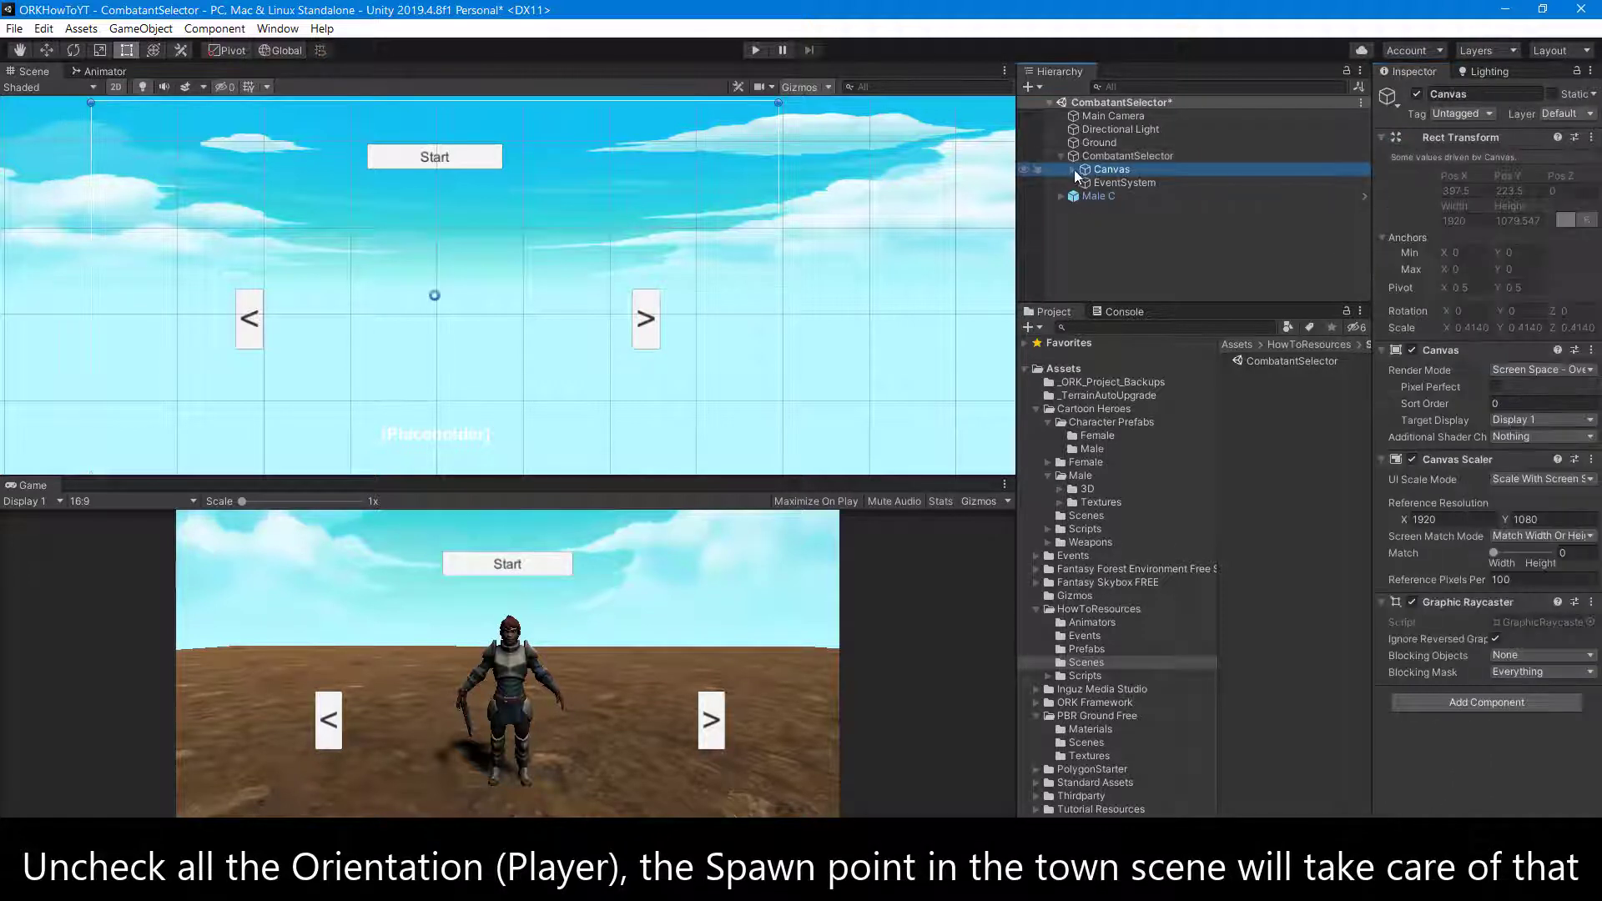
left_click(1074, 170)
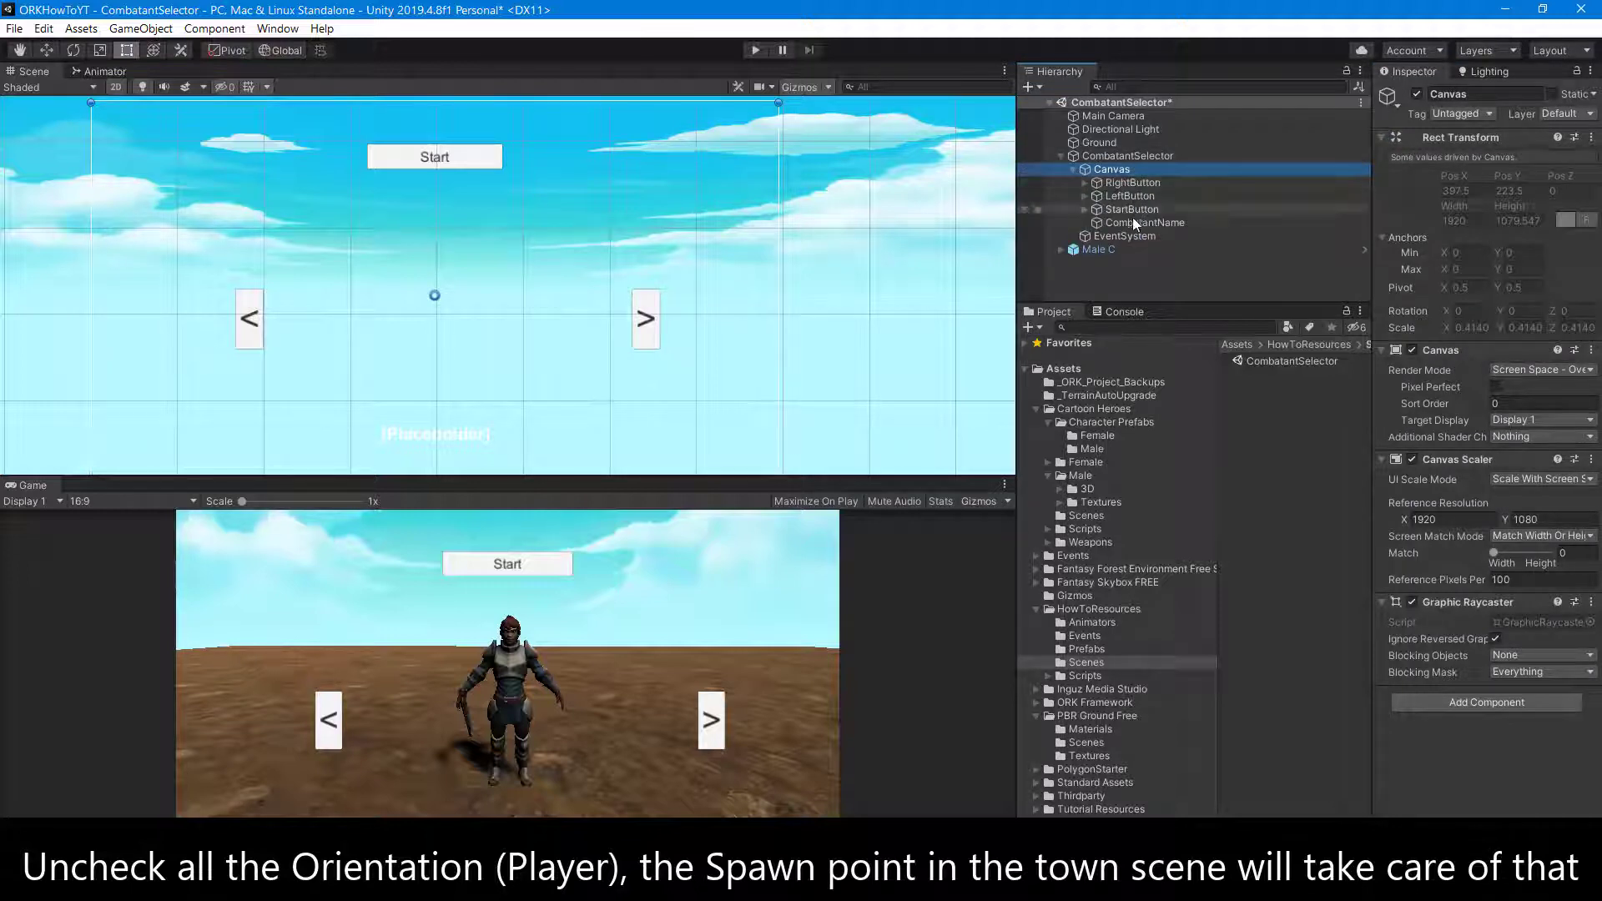
left_click(1134, 209)
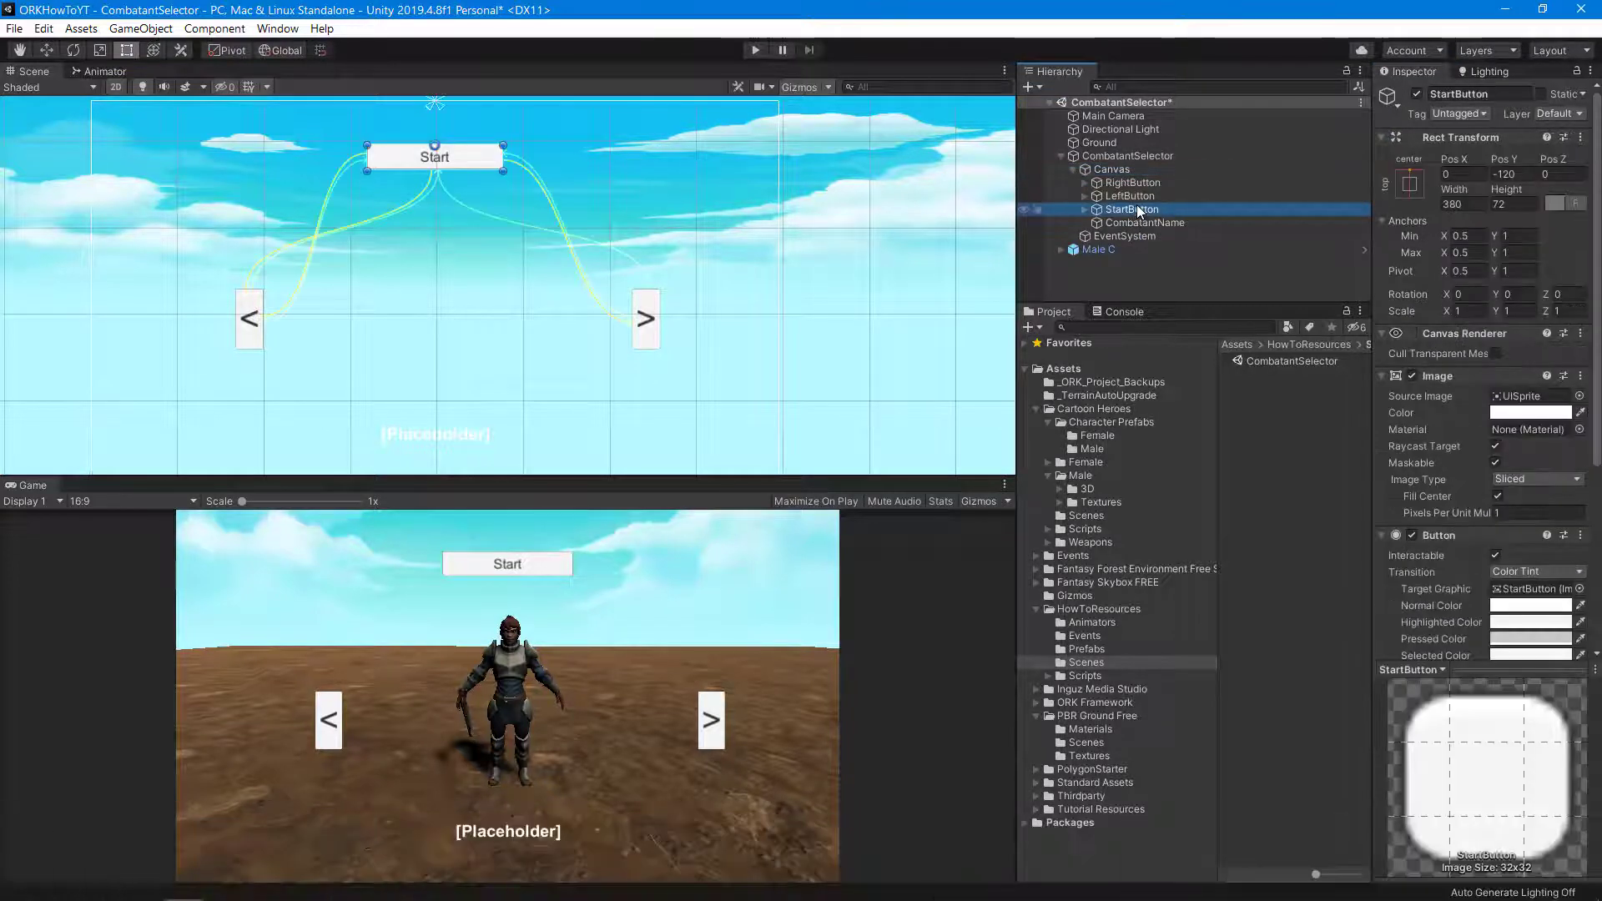
- Add an empty entry to StartButton's On Click () list
left_click(1488, 670)
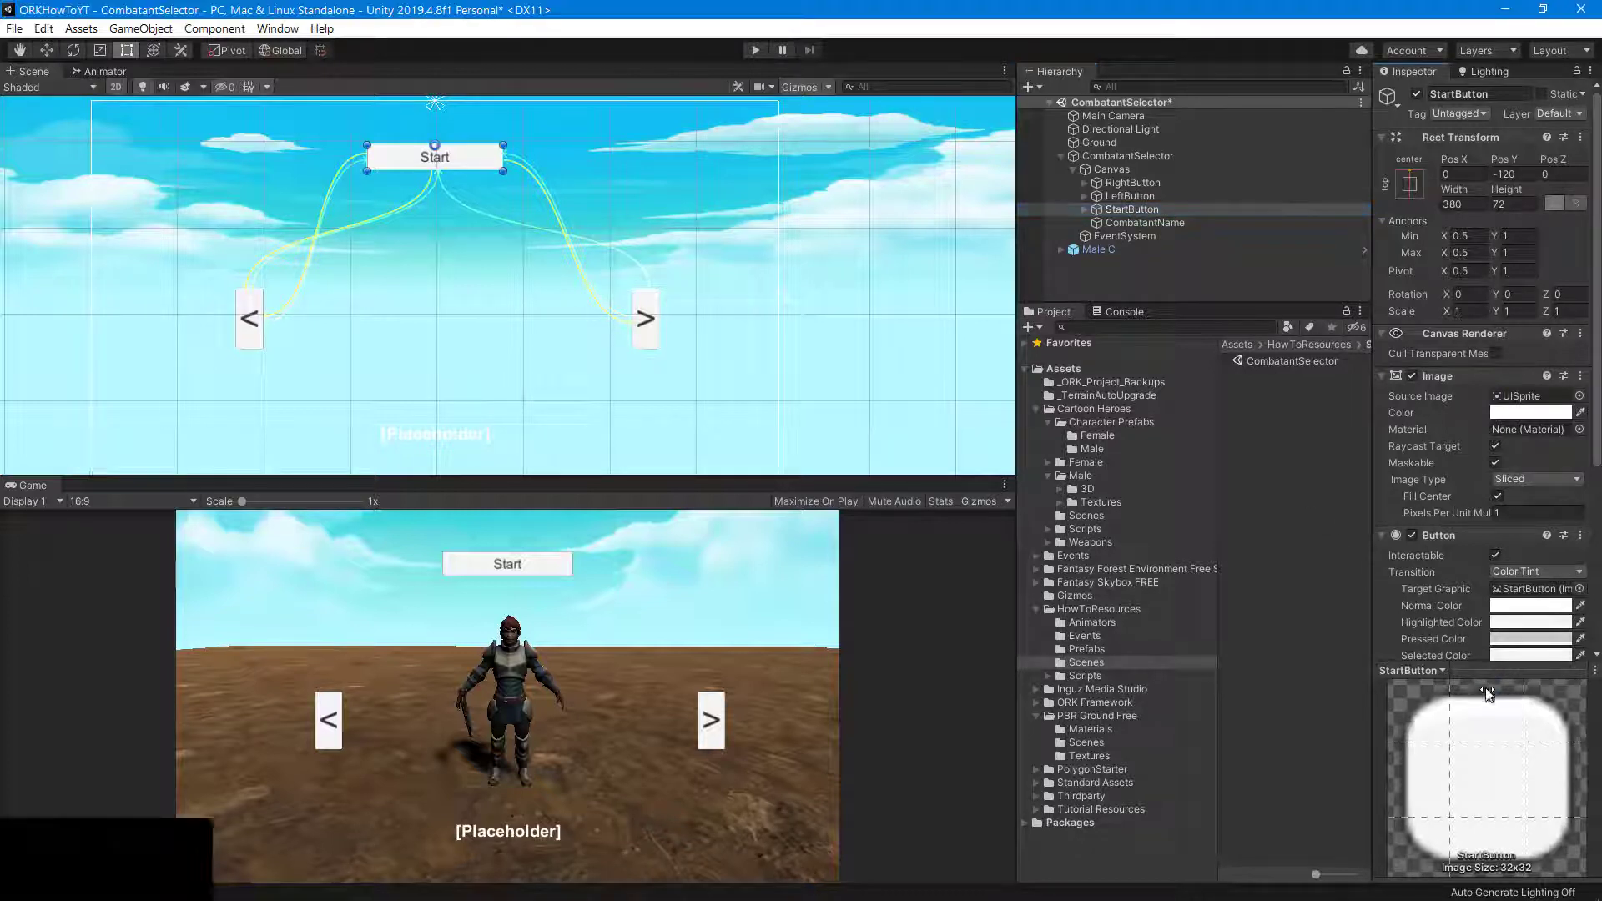
left_click_drag(1489, 669, 1488, 693)
scroll(1524, 574, "down", 5)
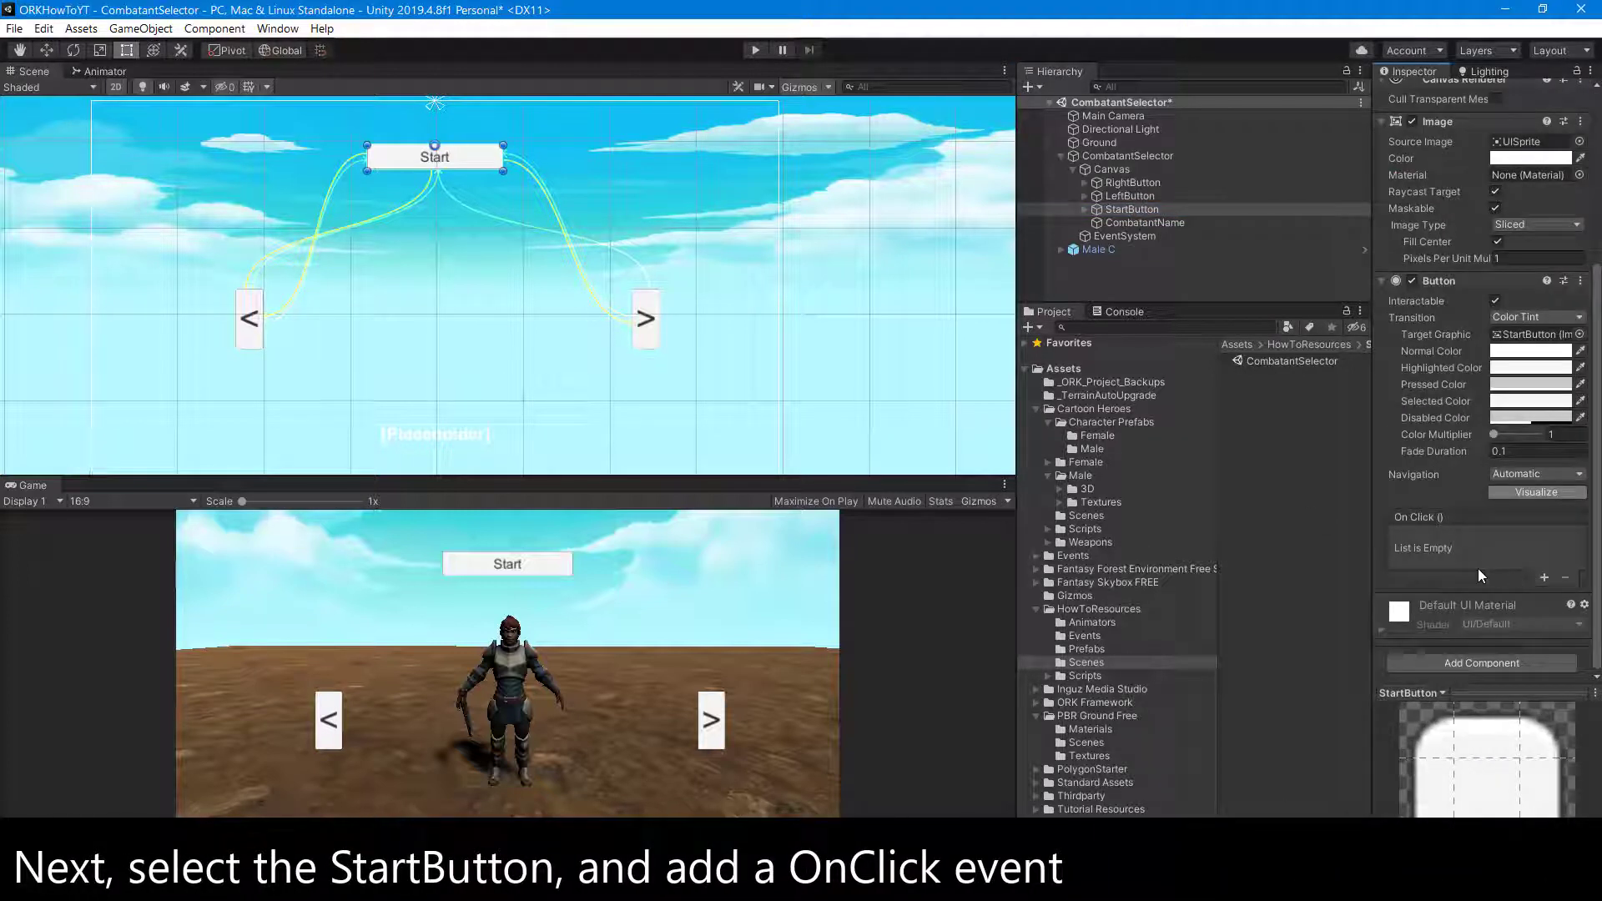
left_click(1545, 576)
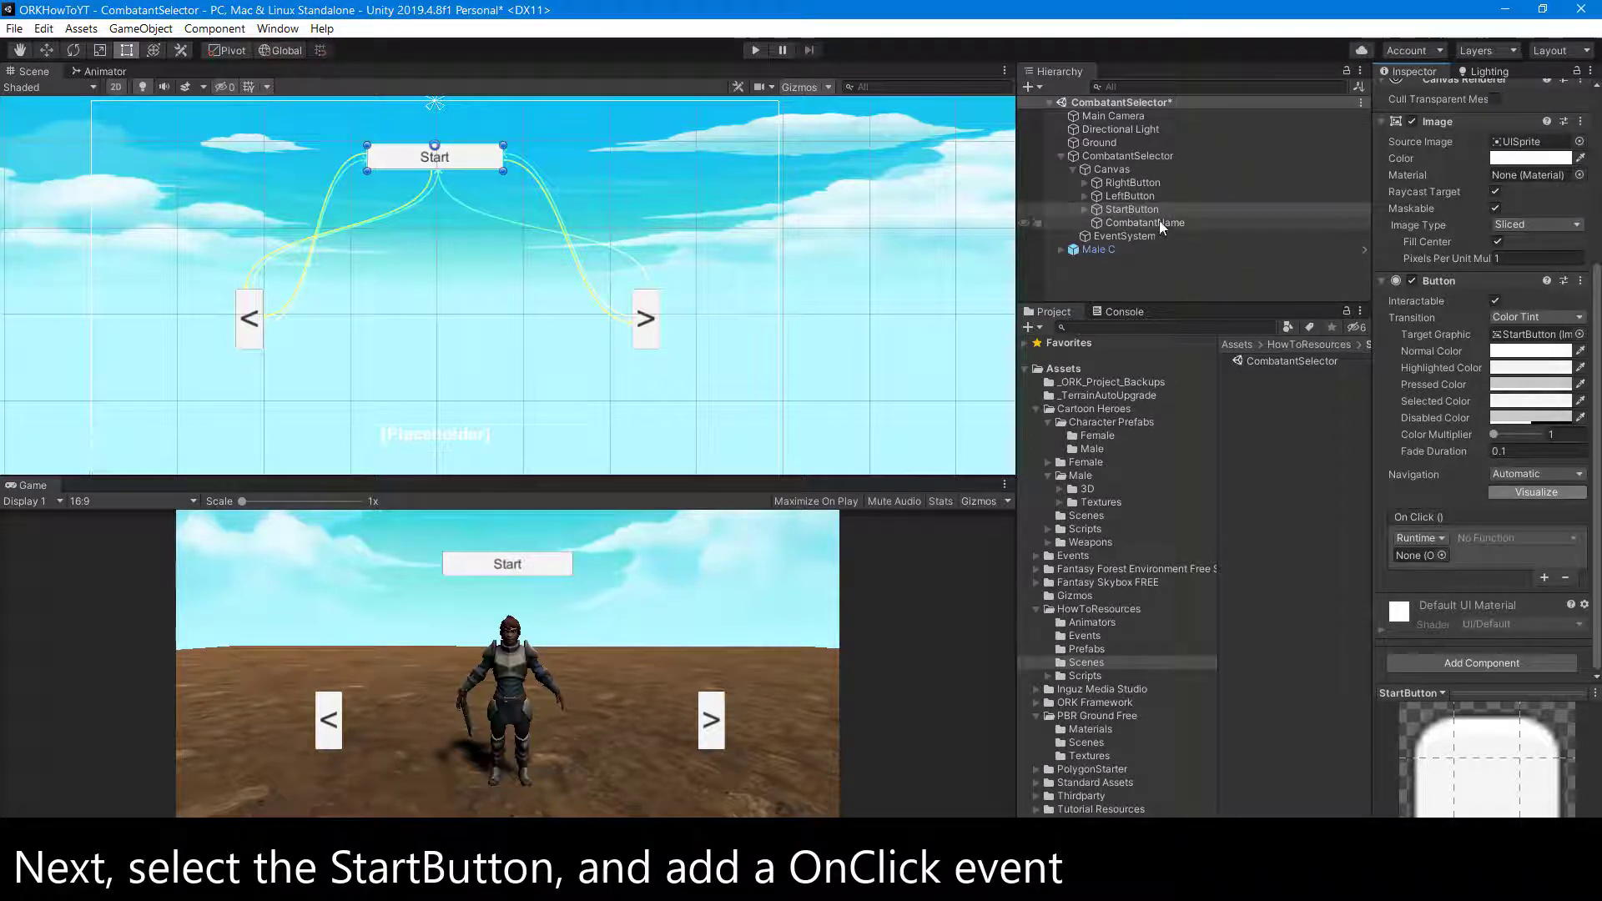
- Make CombatantSelector the On Click target and choose the SceneChanger.UIStart () function
left_click(1136, 156)
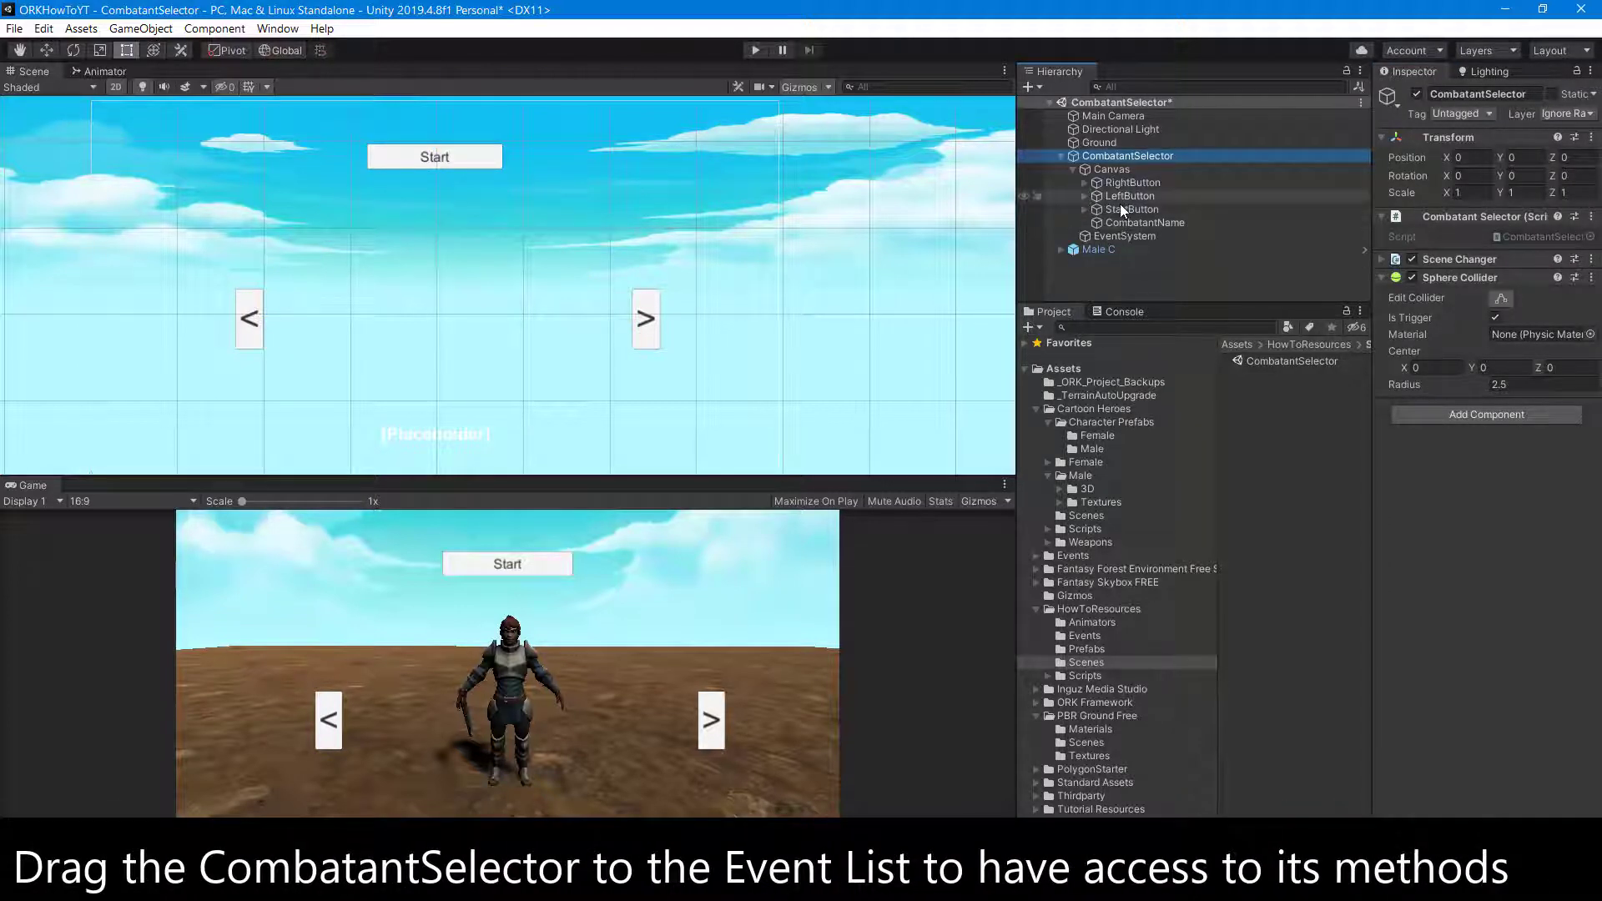
left_click(1126, 208)
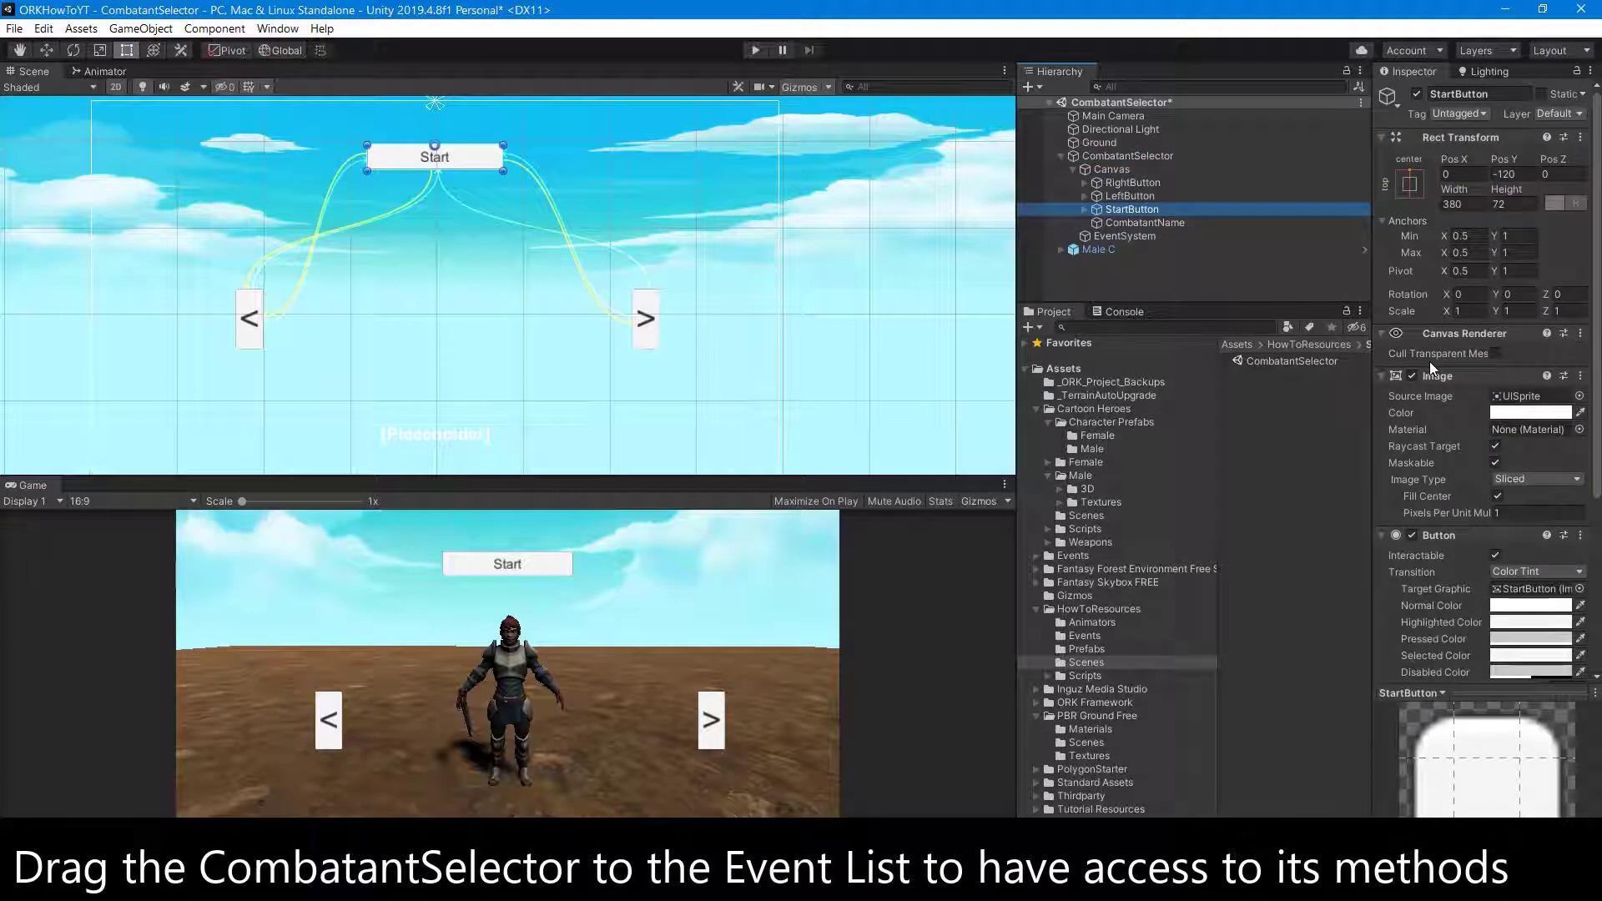
scroll(1496, 495, "down", 5)
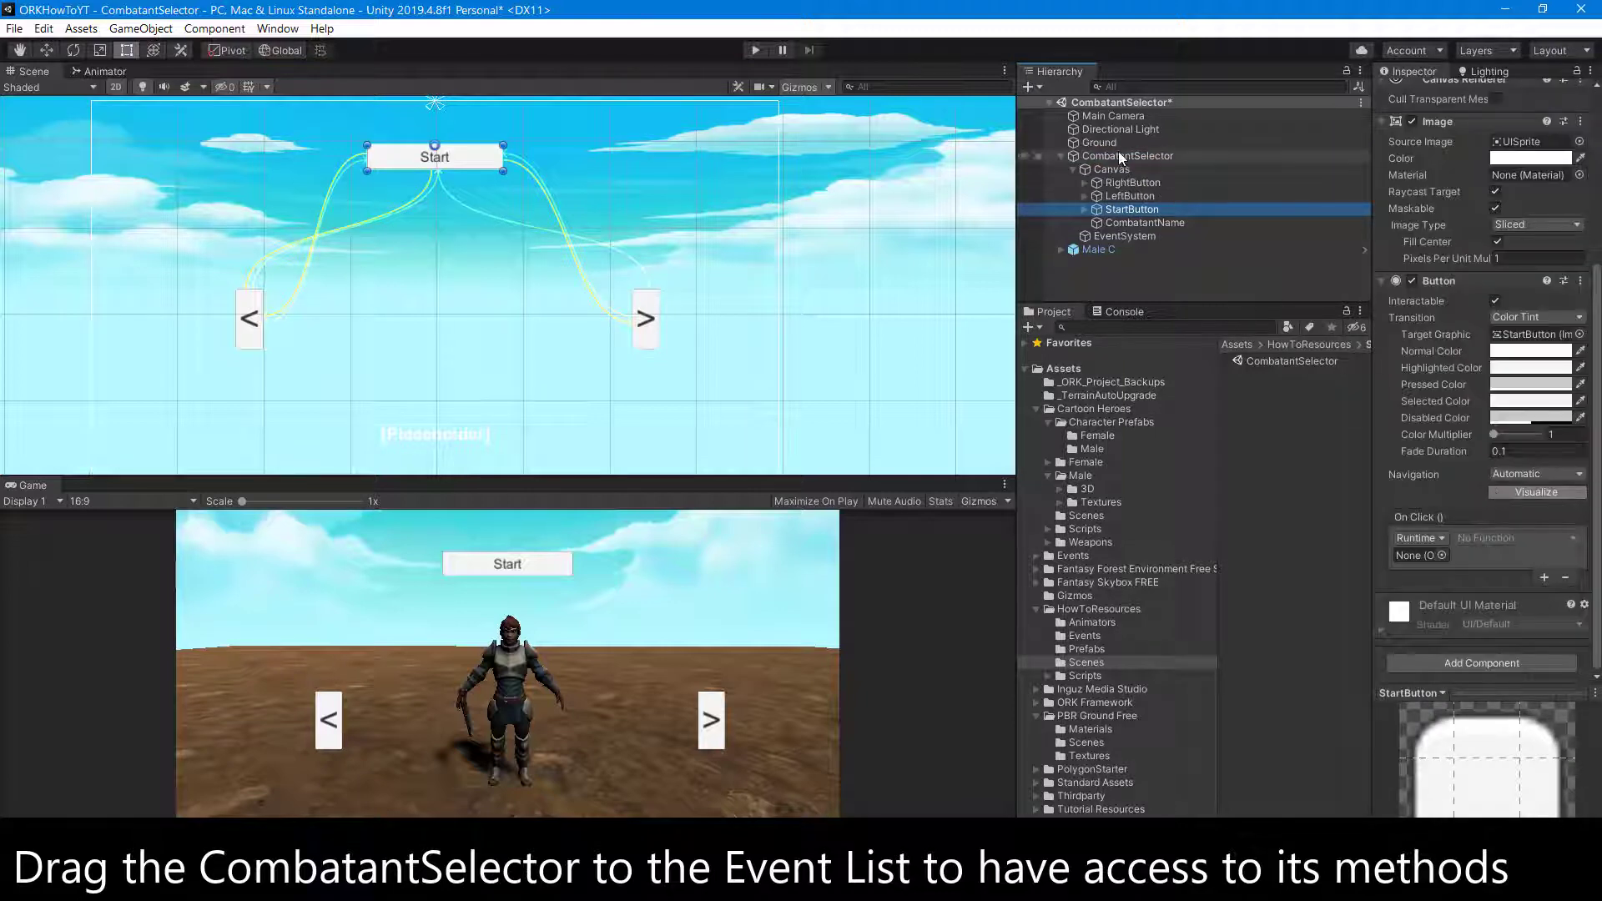
left_click_drag(1128, 156, 1419, 555)
left_click(1557, 541)
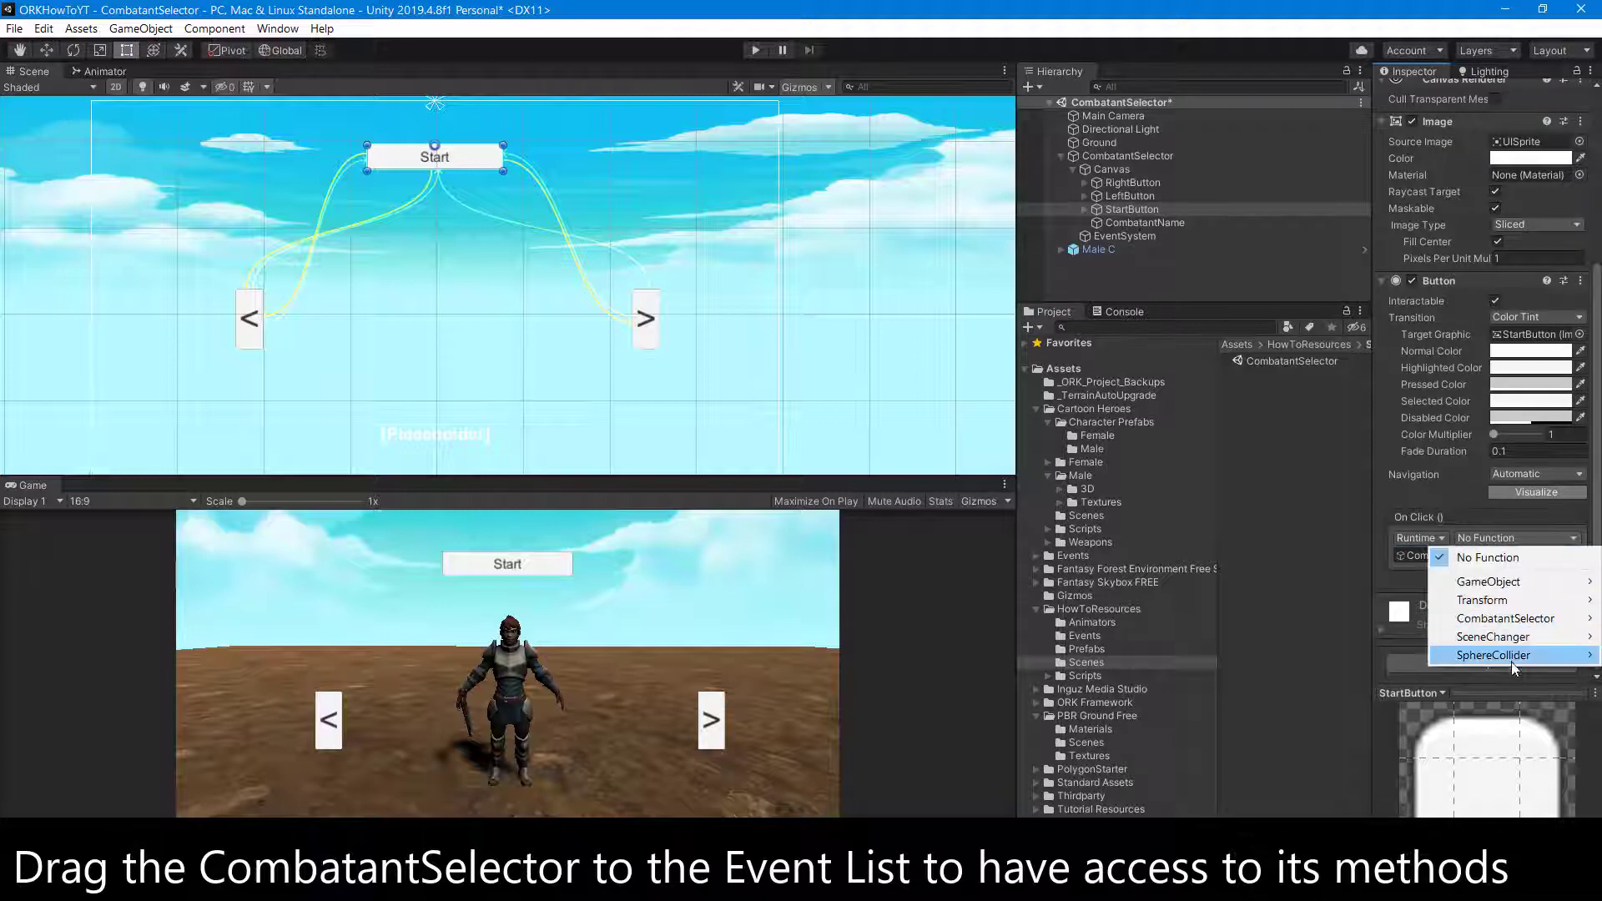
mouse_move(1517, 621)
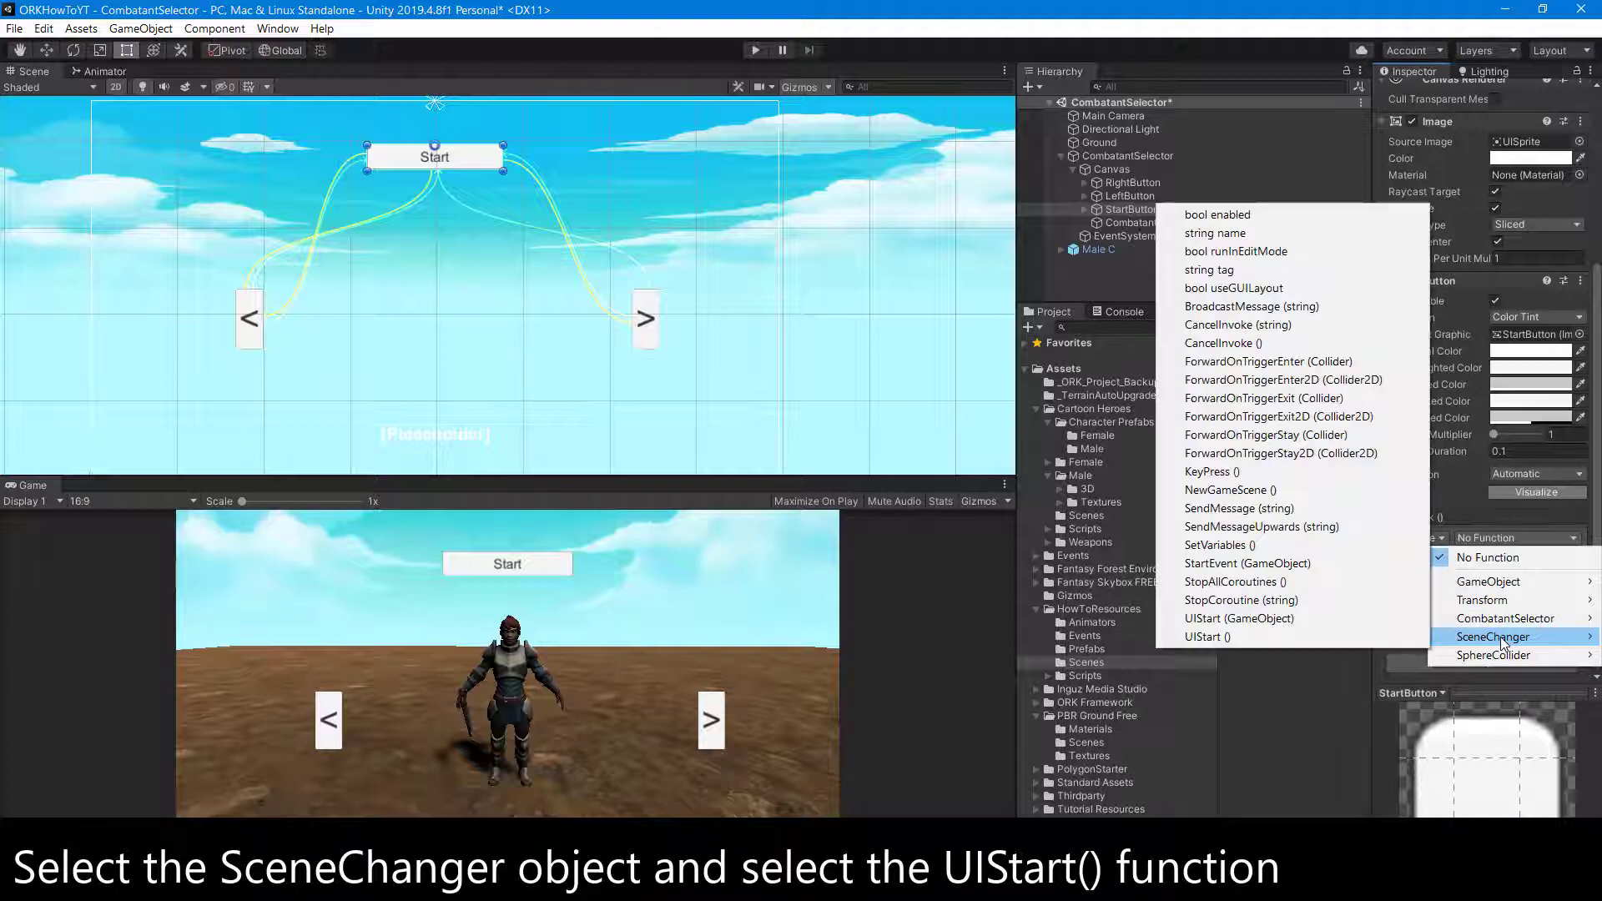
left_click(1291, 637)
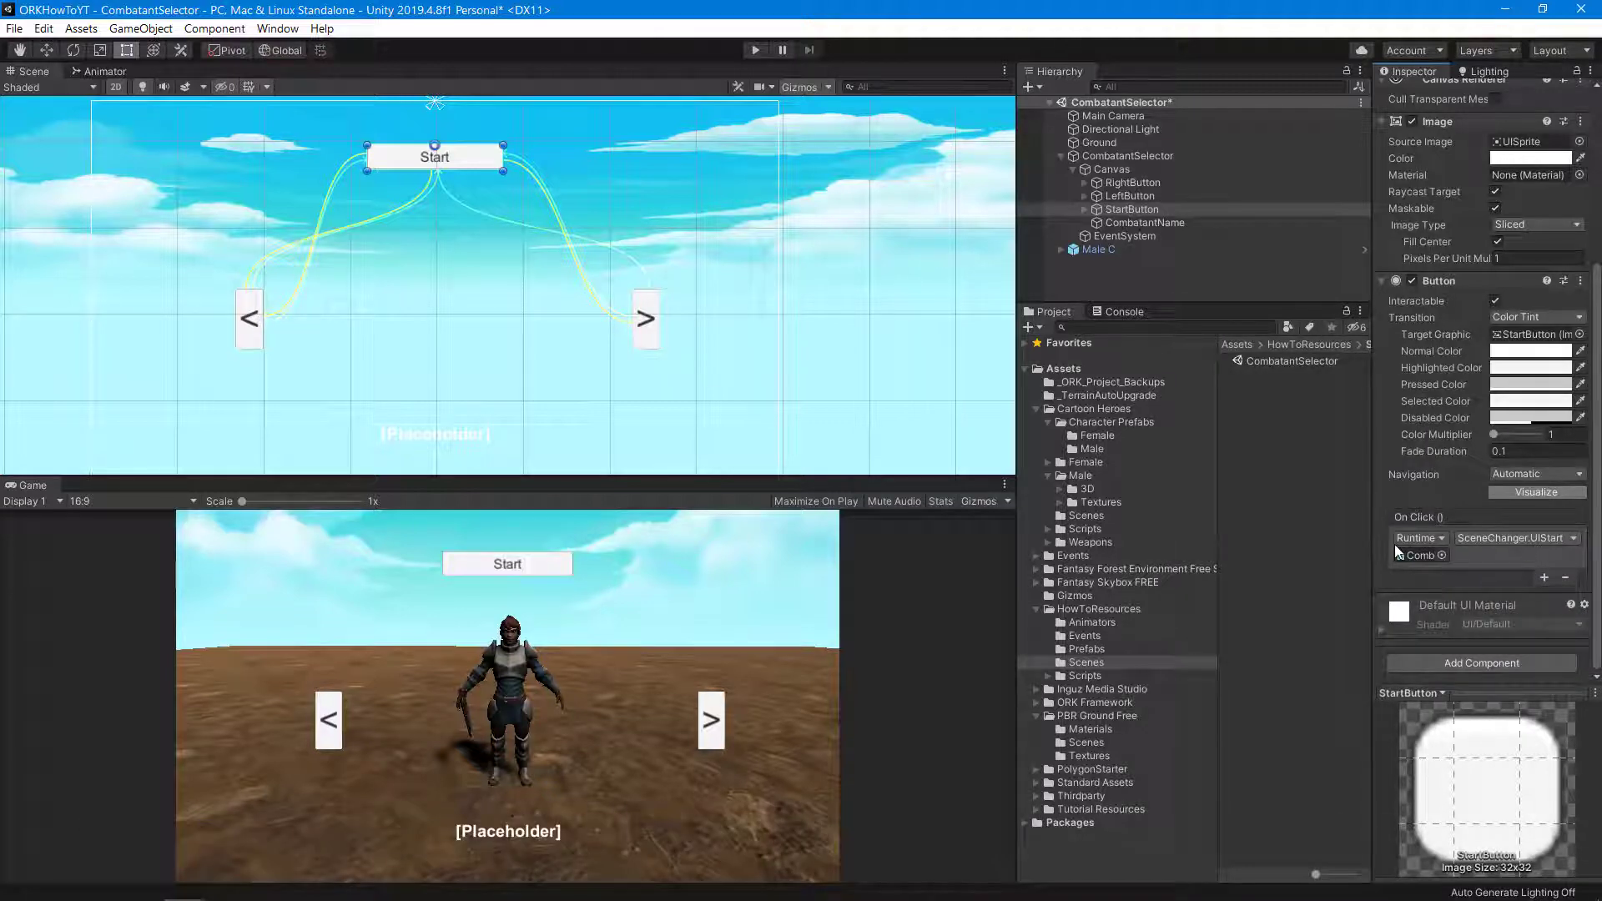
left_click_drag(1371, 548, 1304, 547)
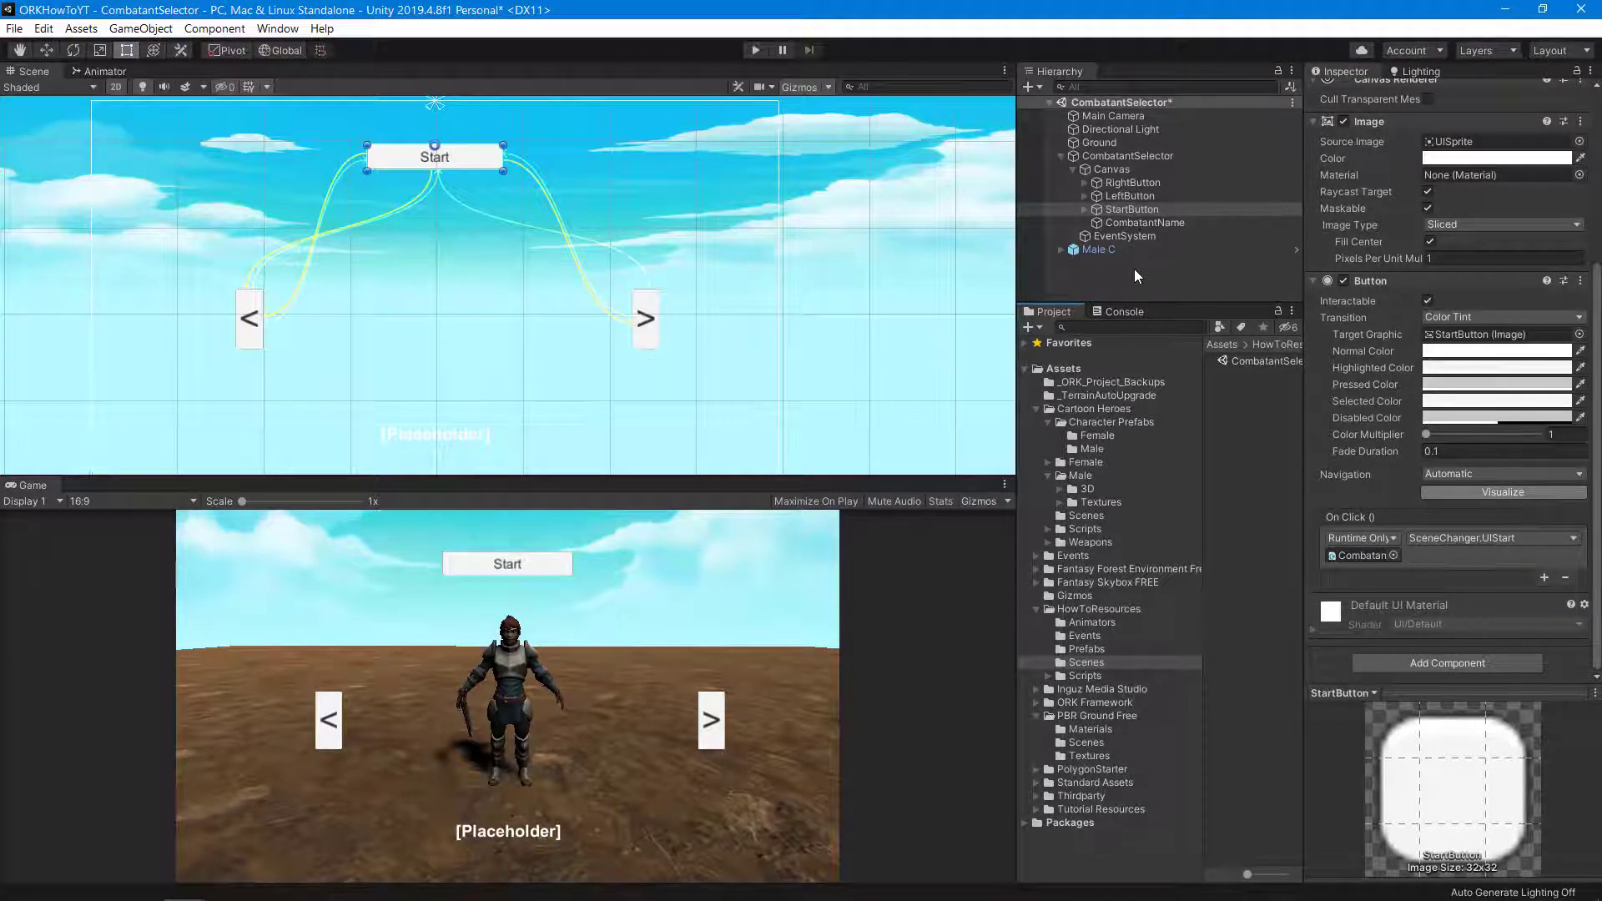
- Save, then create an empty child of CombatantSelector named CombatantSpawner
key("ctrl+s")
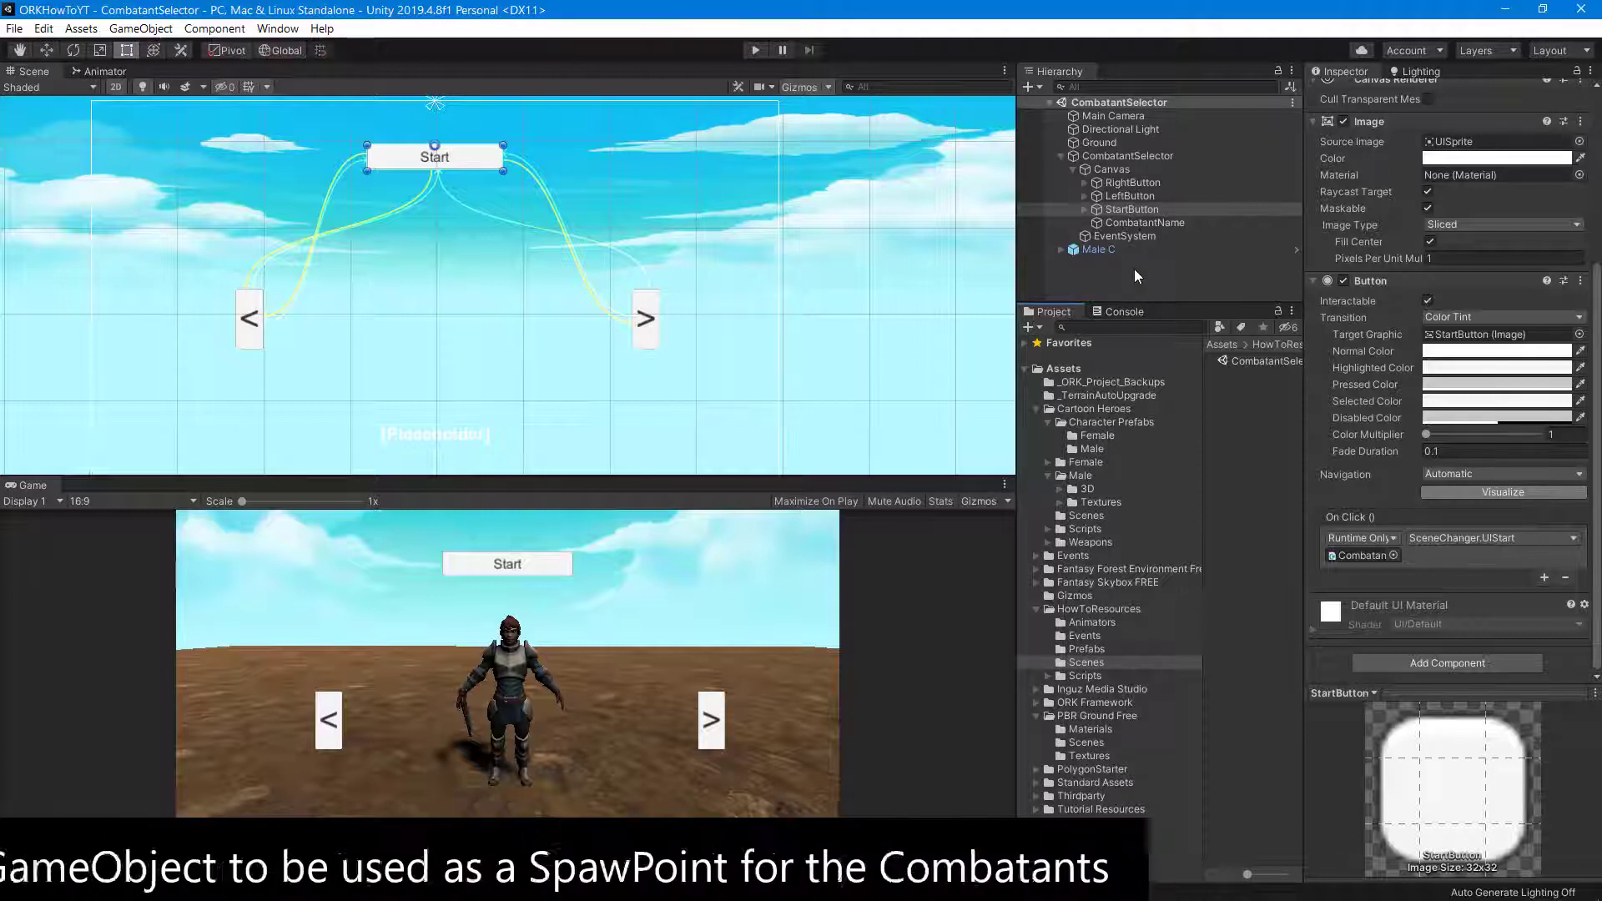
left_click(1154, 158)
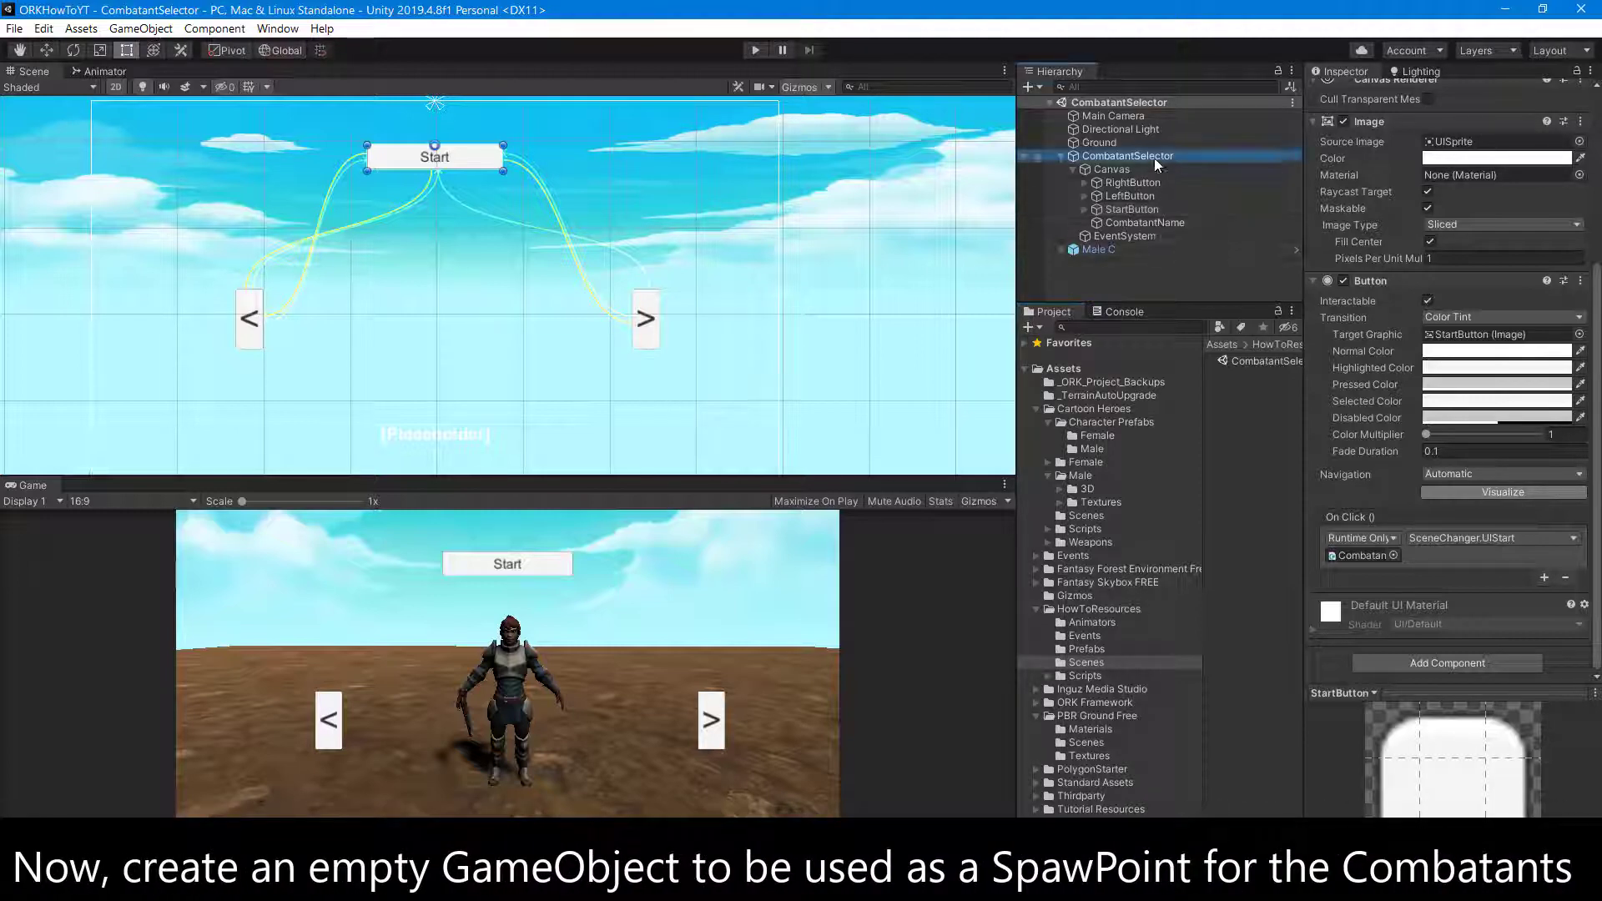
right_click(1156, 163)
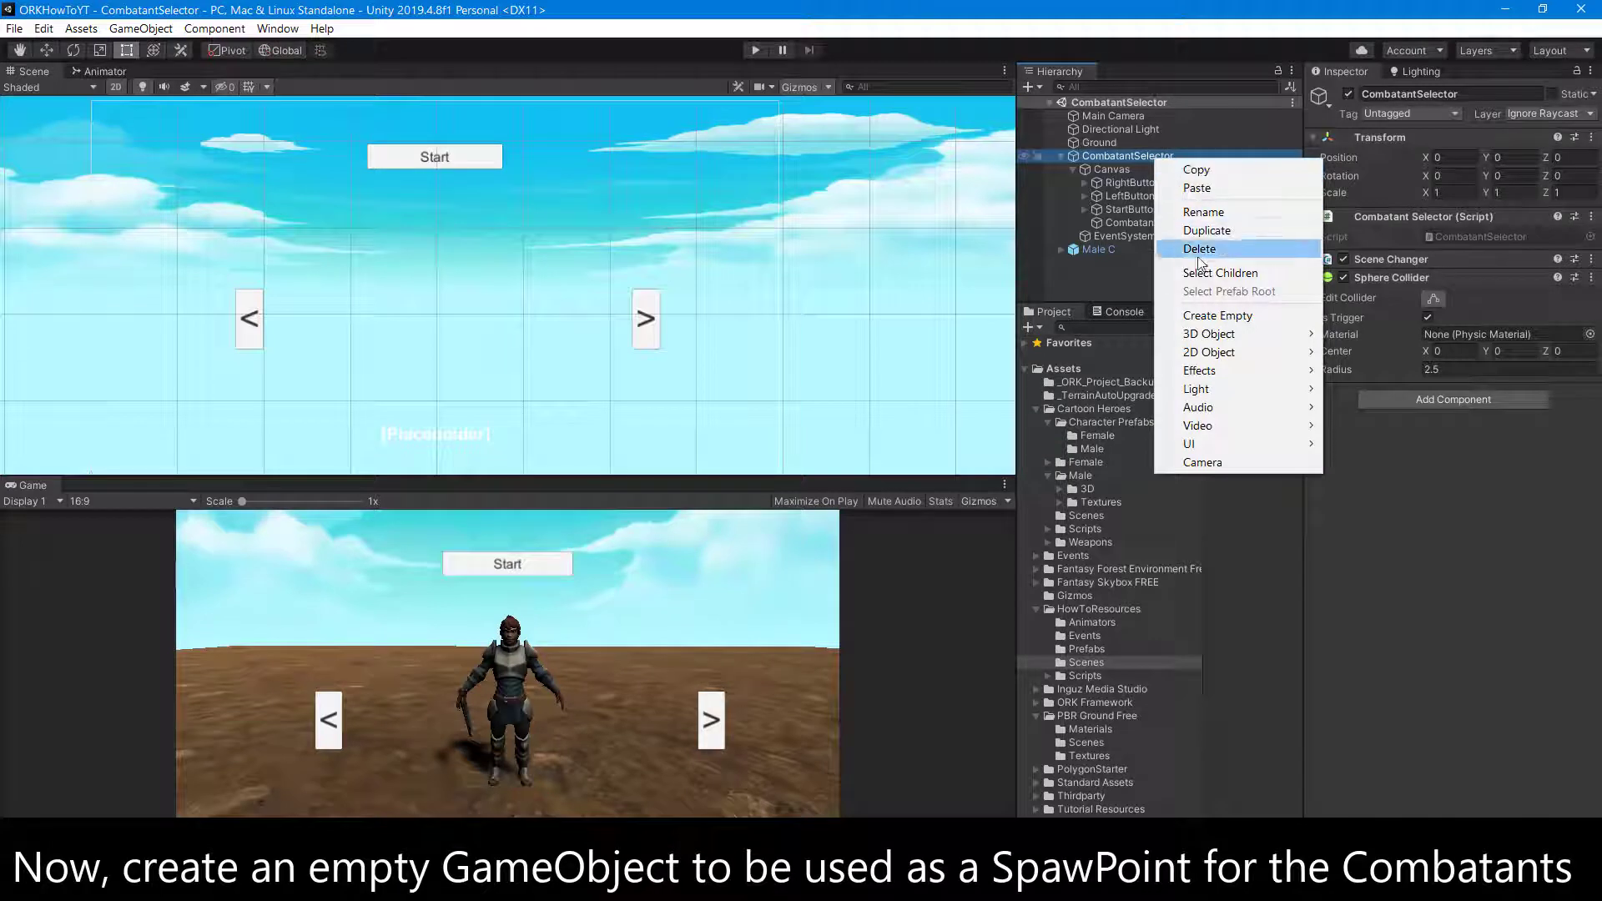
left_click(1190, 316)
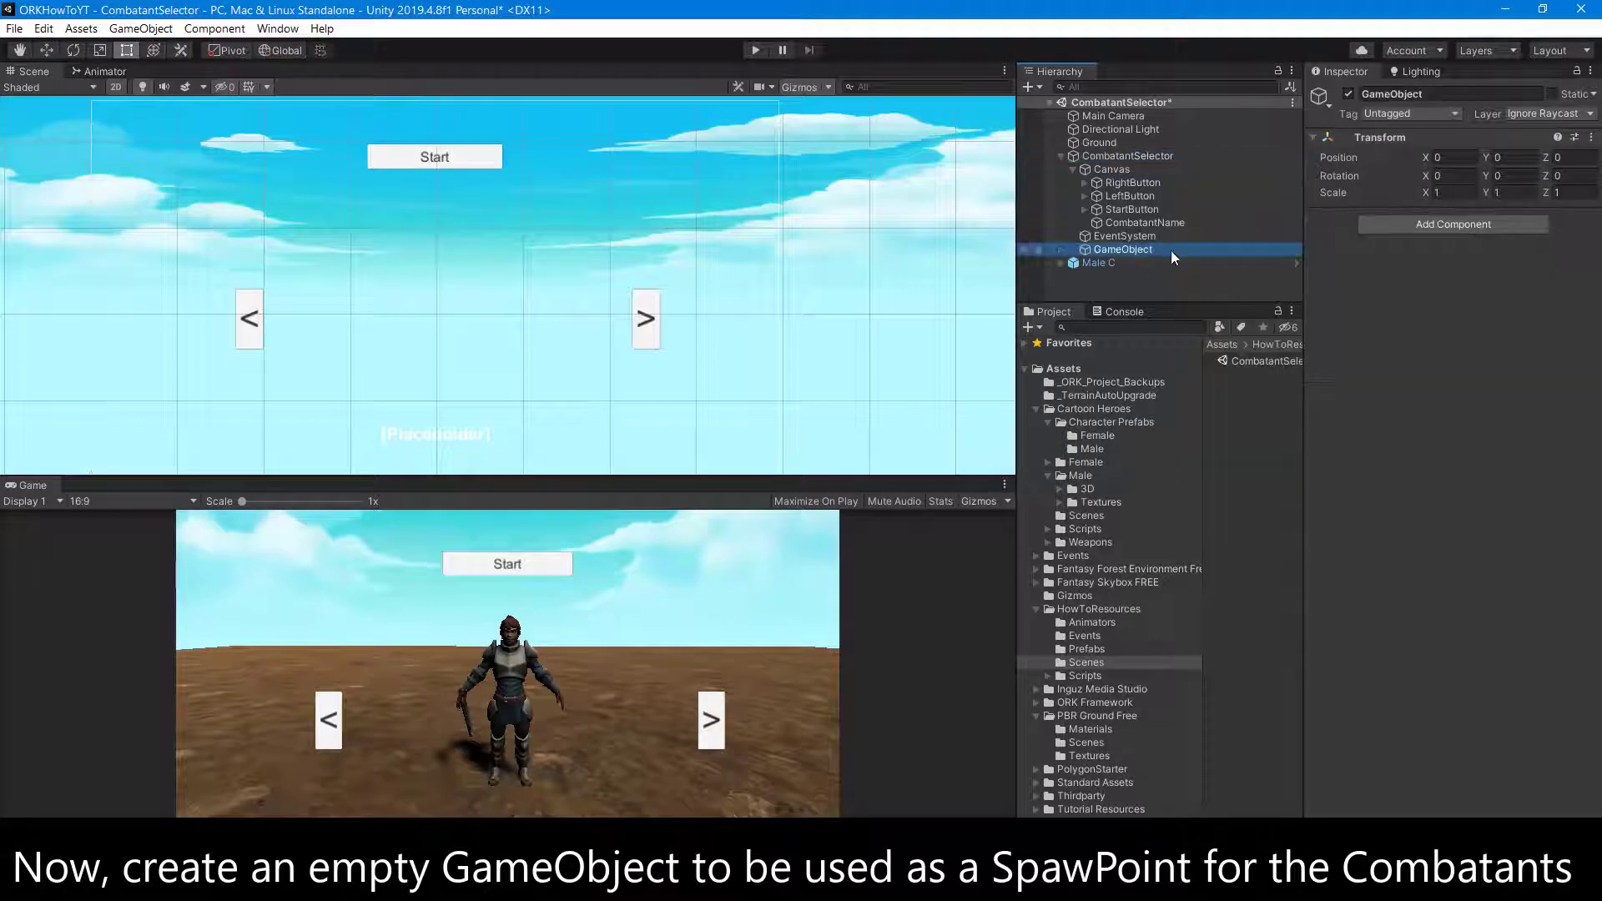
type("C")
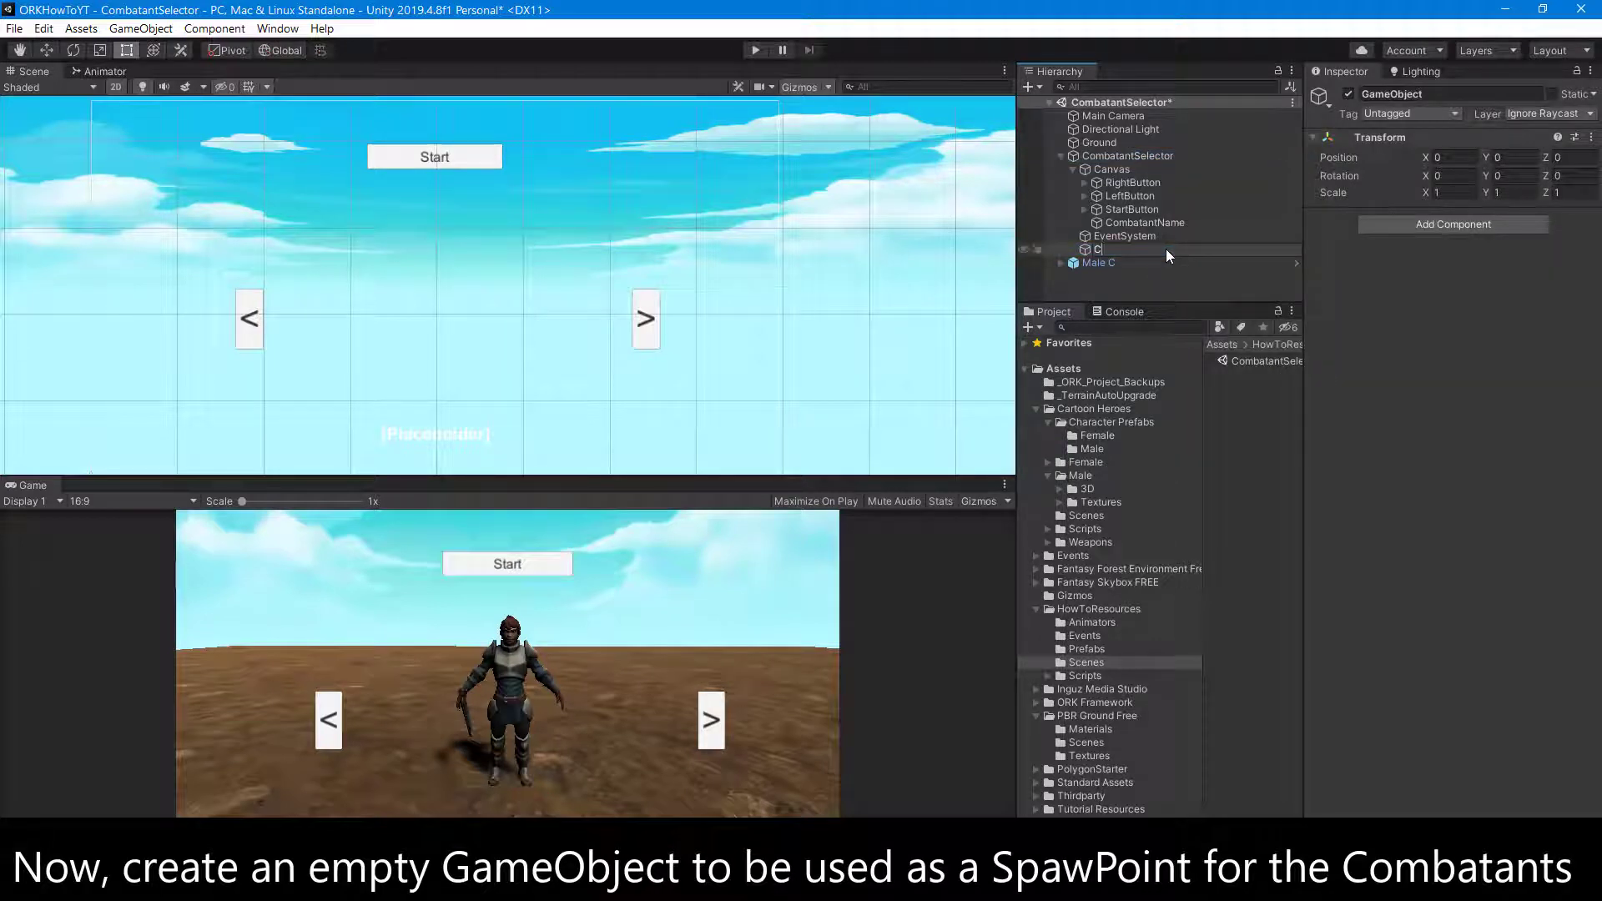
type("omba")
type("tantSpawner")
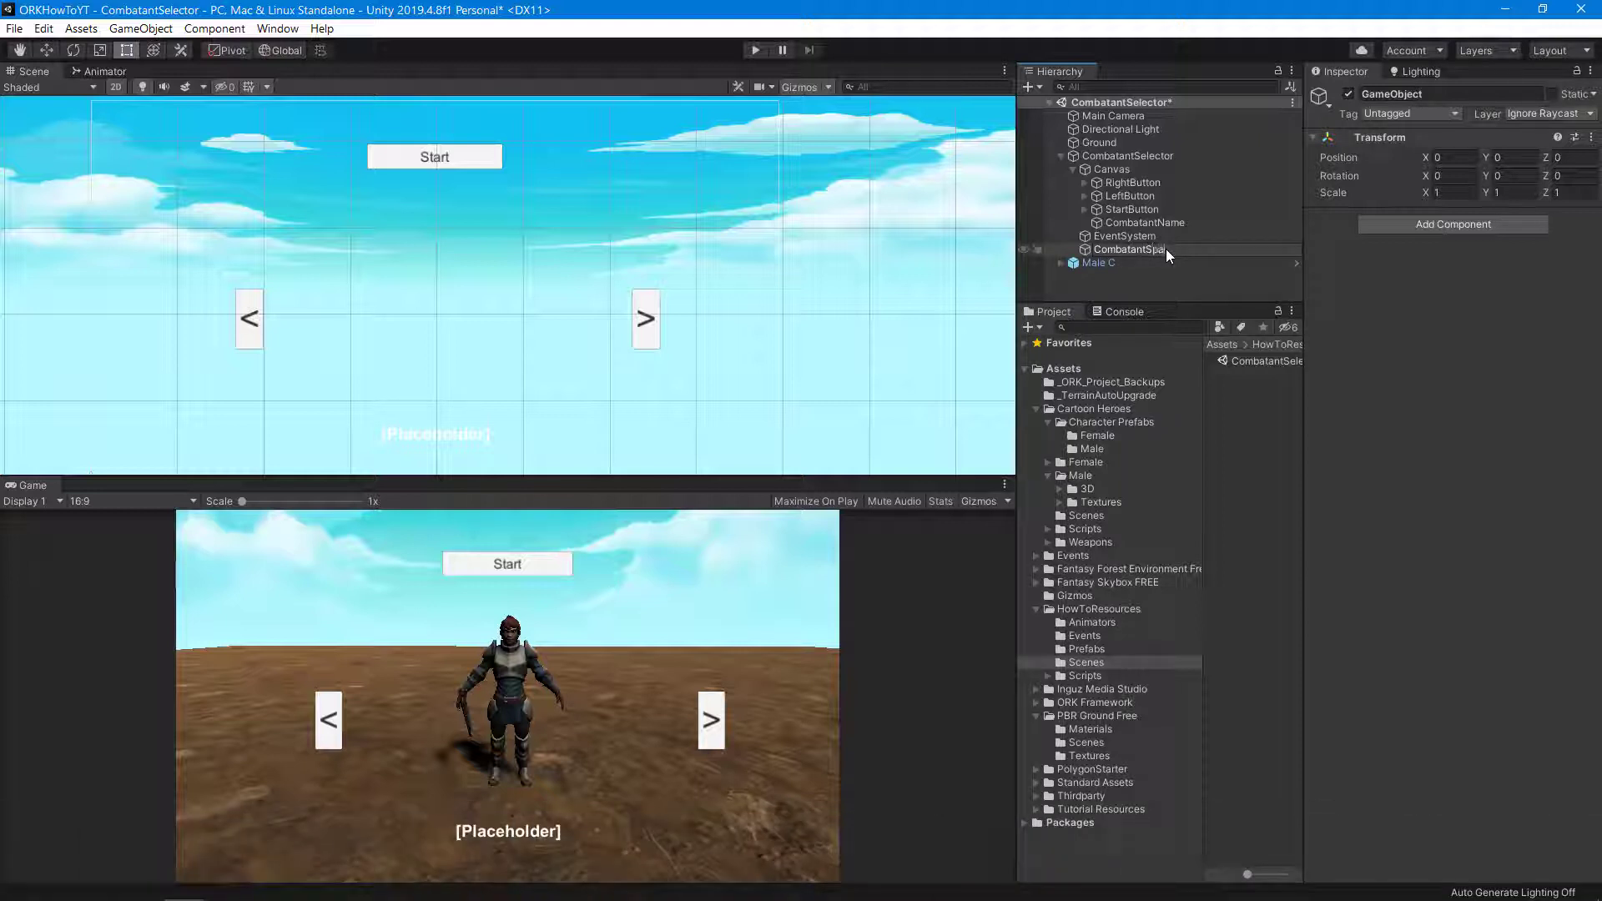
key("Return")
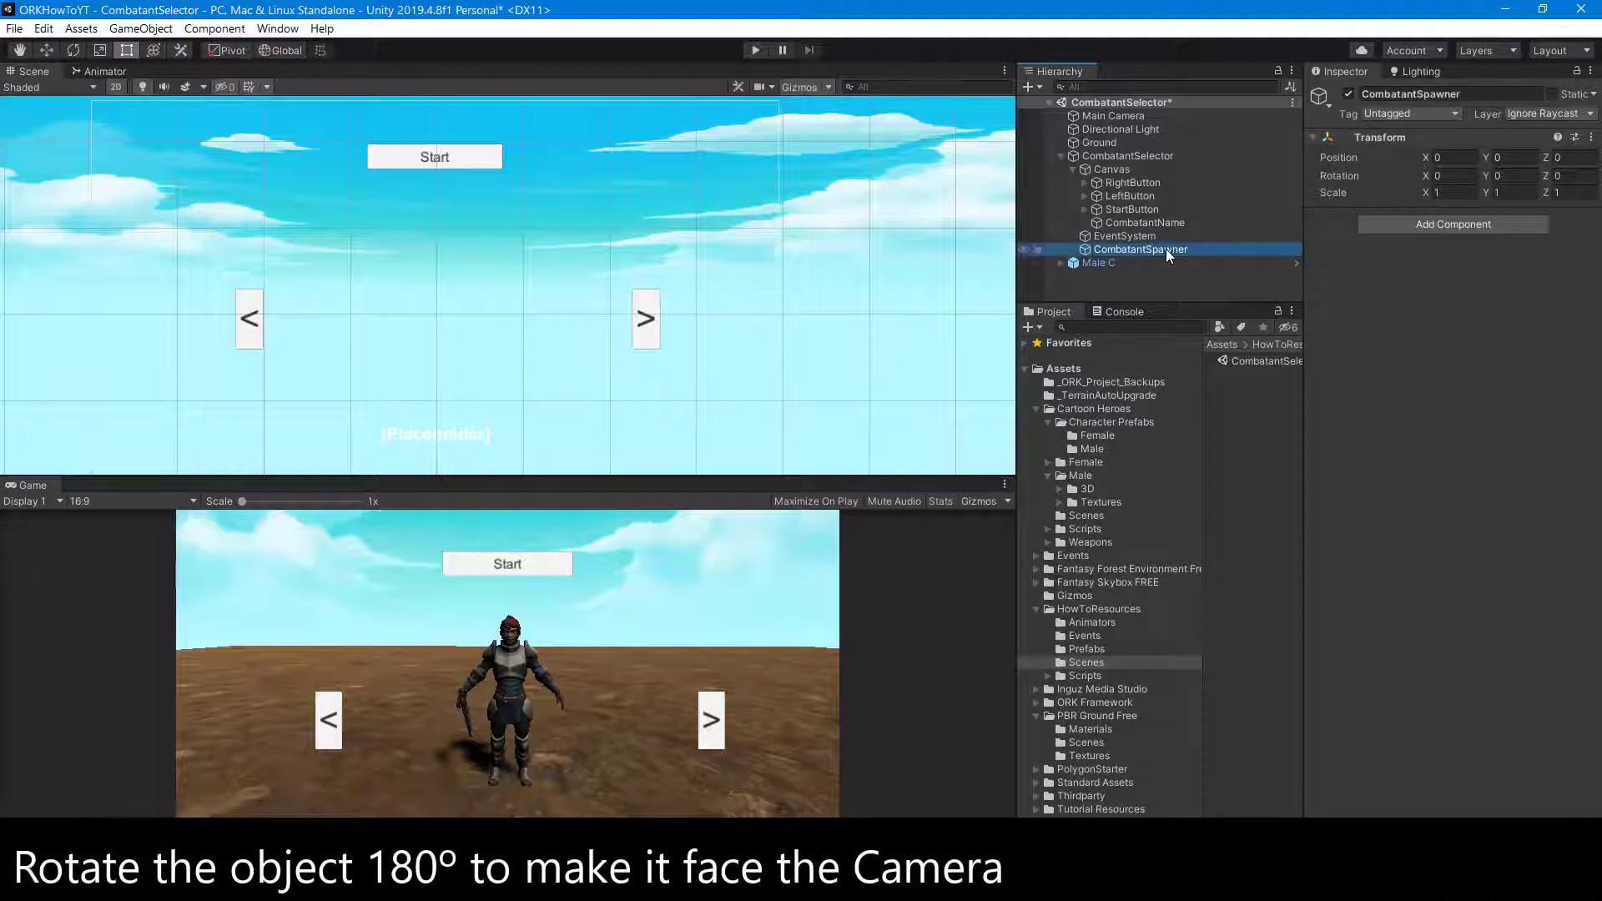
- Set CombatantSpawner's Y rotation to 180 and save the scene
left_click(1511, 175)
type("18")
left_click(1108, 282)
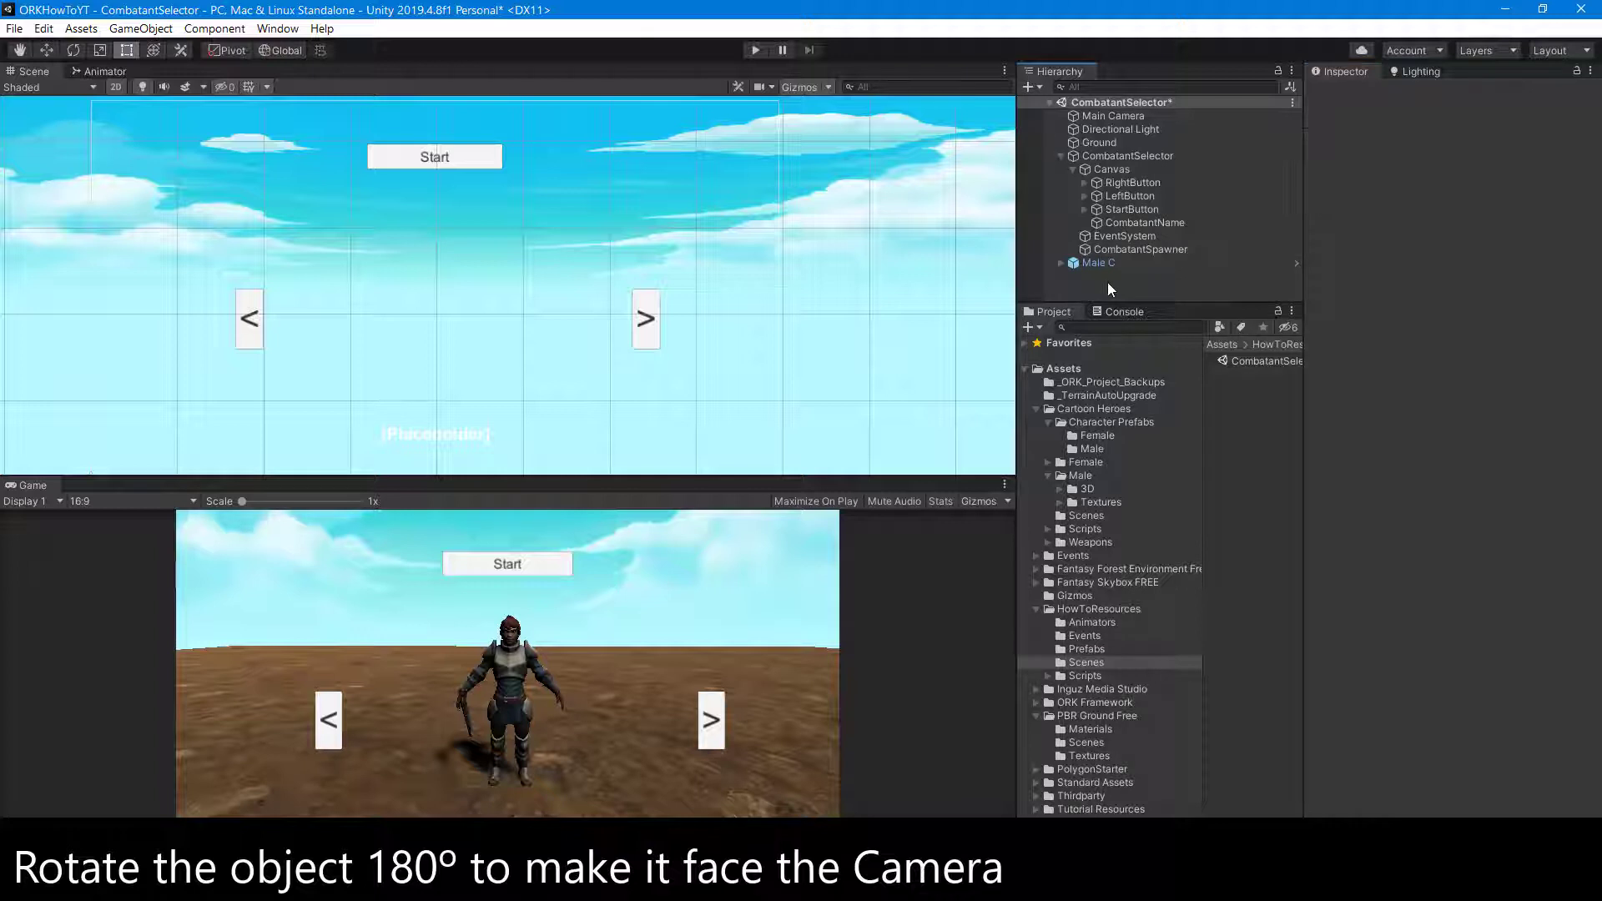
left_click(1116, 249)
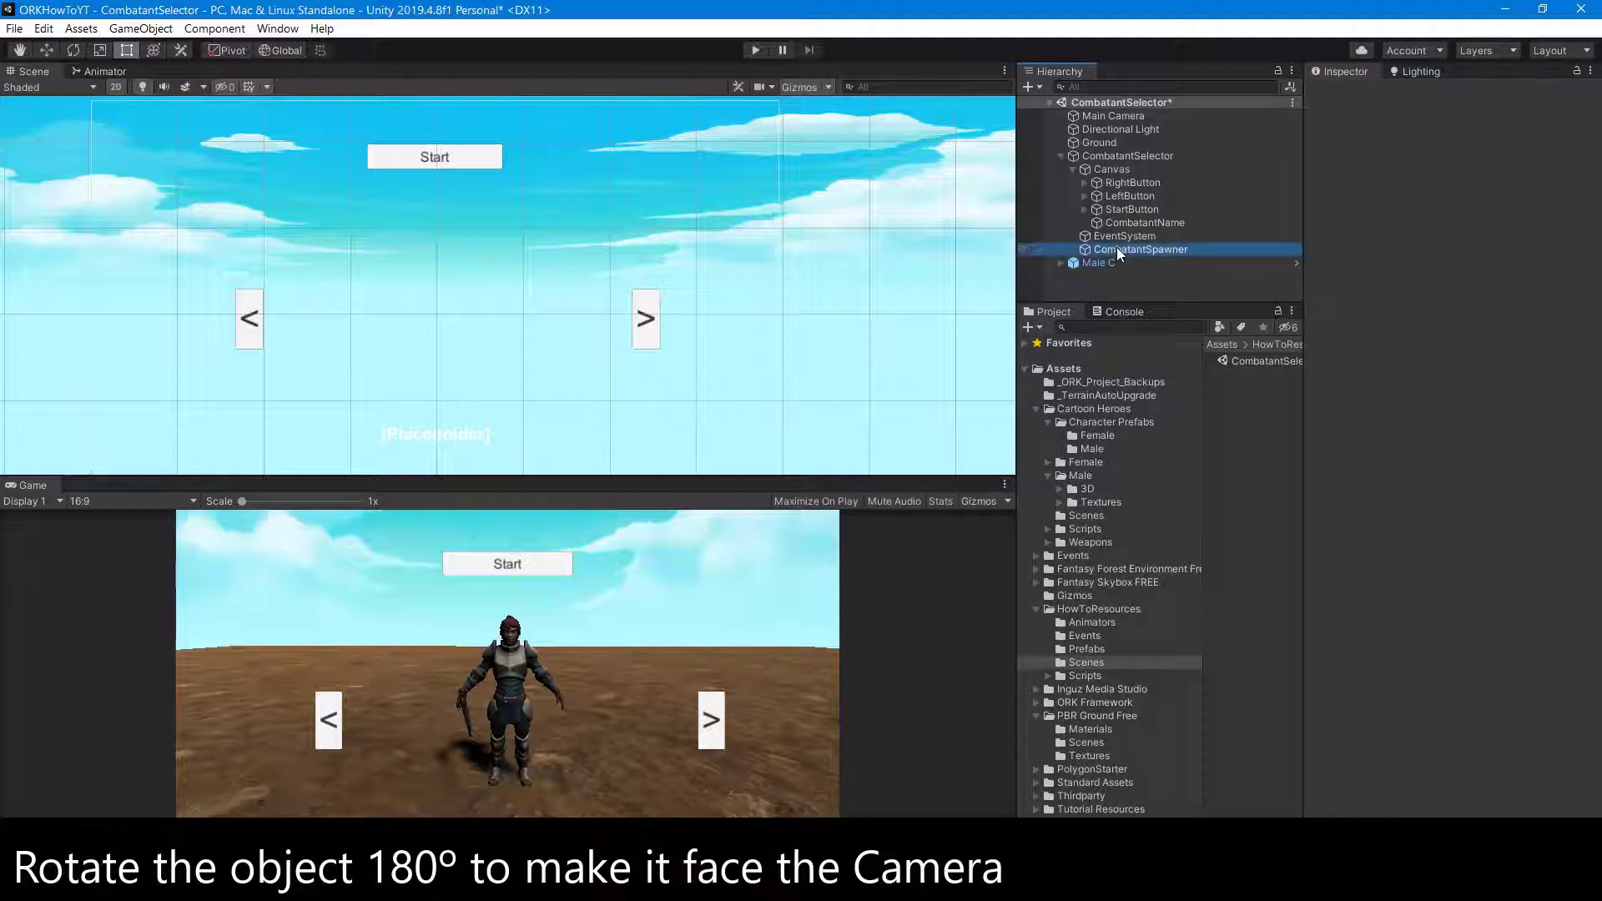
left_click(1073, 168)
left_click(1134, 172)
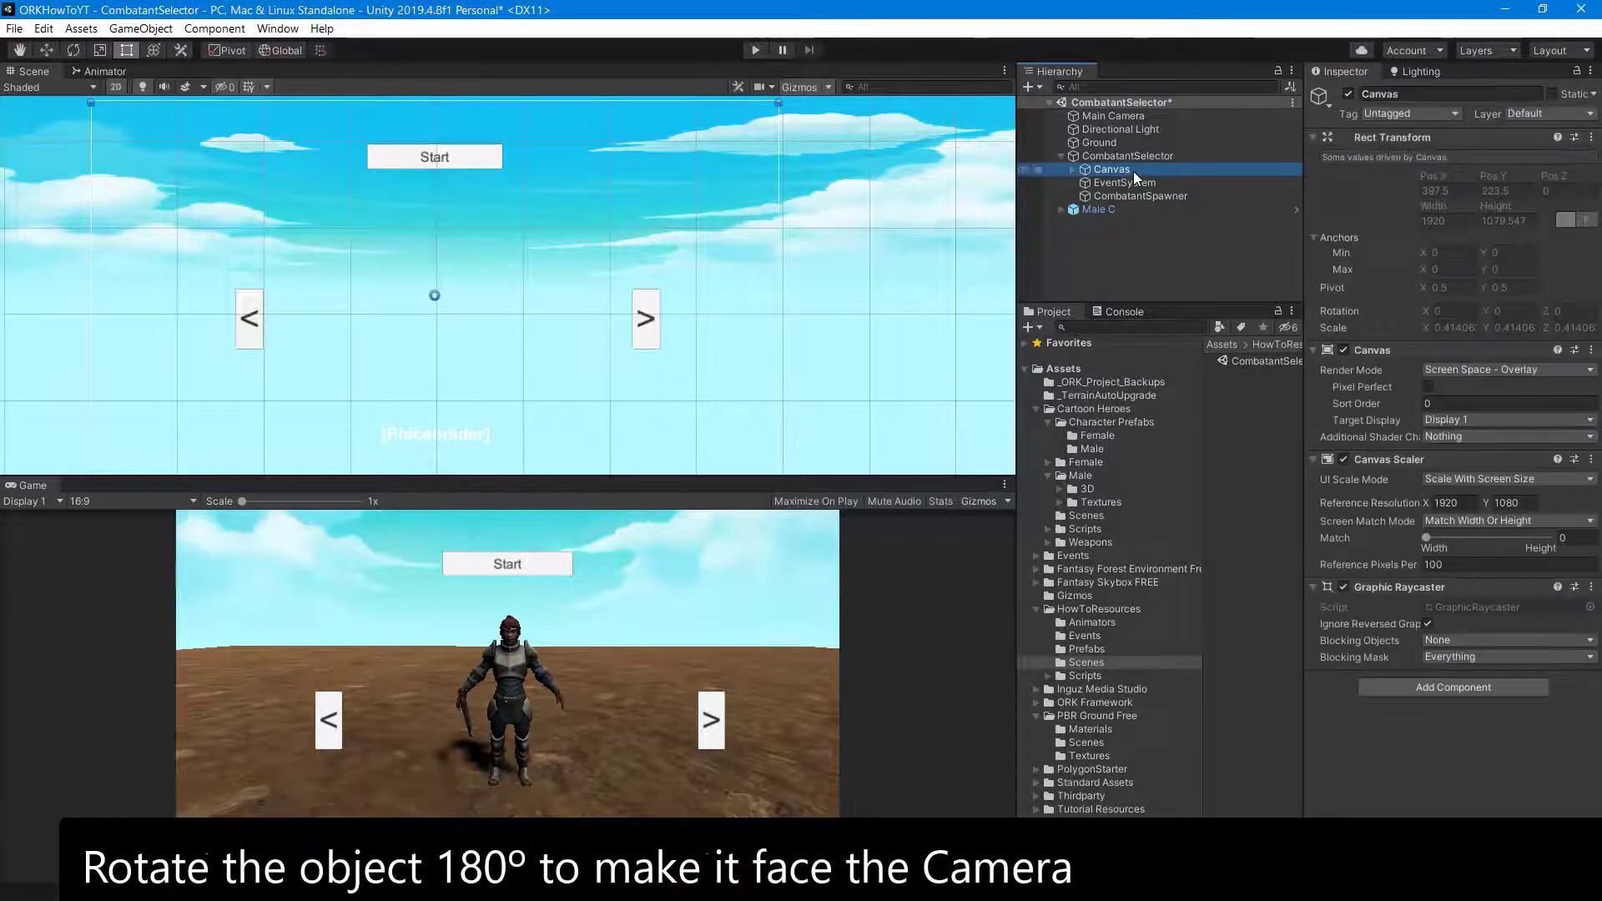
left_click(1104, 265)
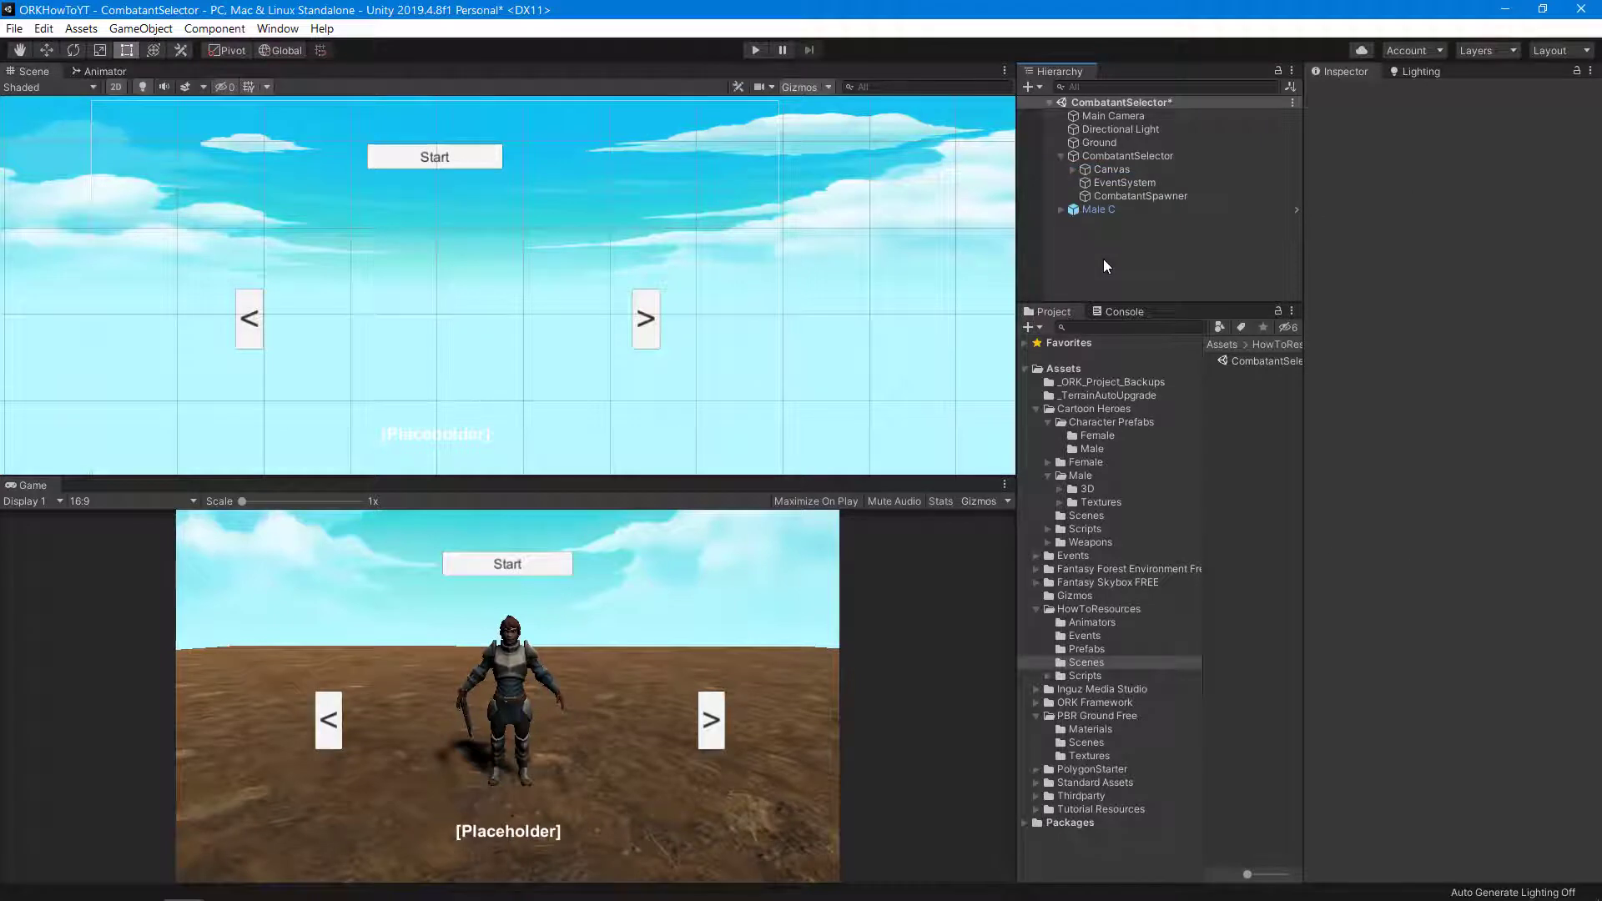
key("ctrl+s")
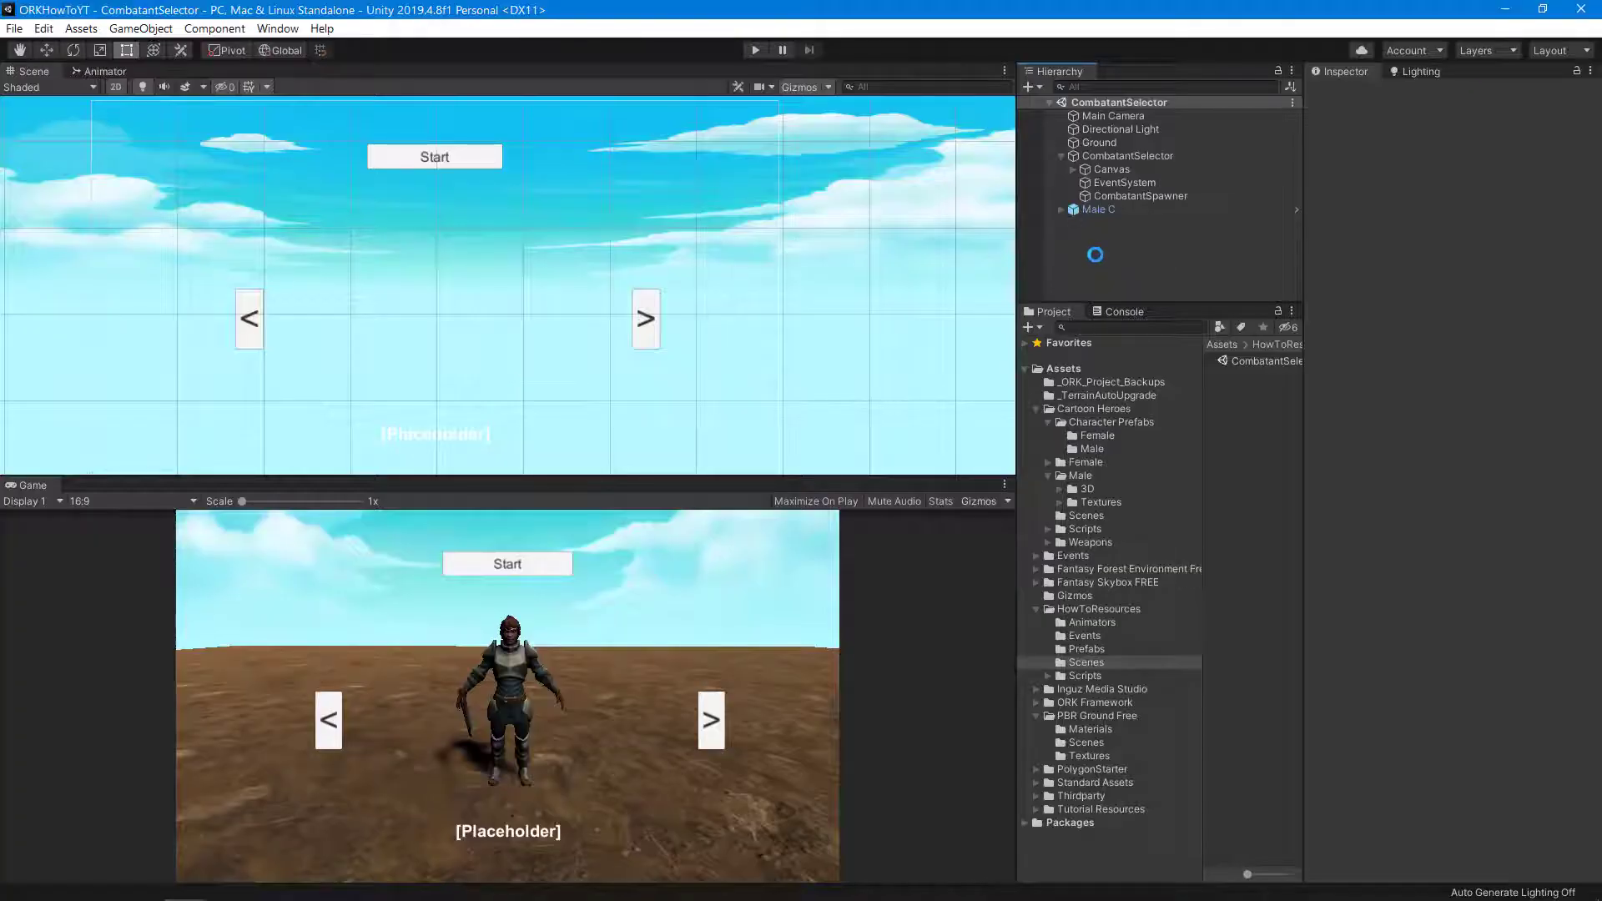
- Create an empty root object named P_Hero and reset its transform to the origin
right_click(1098, 261)
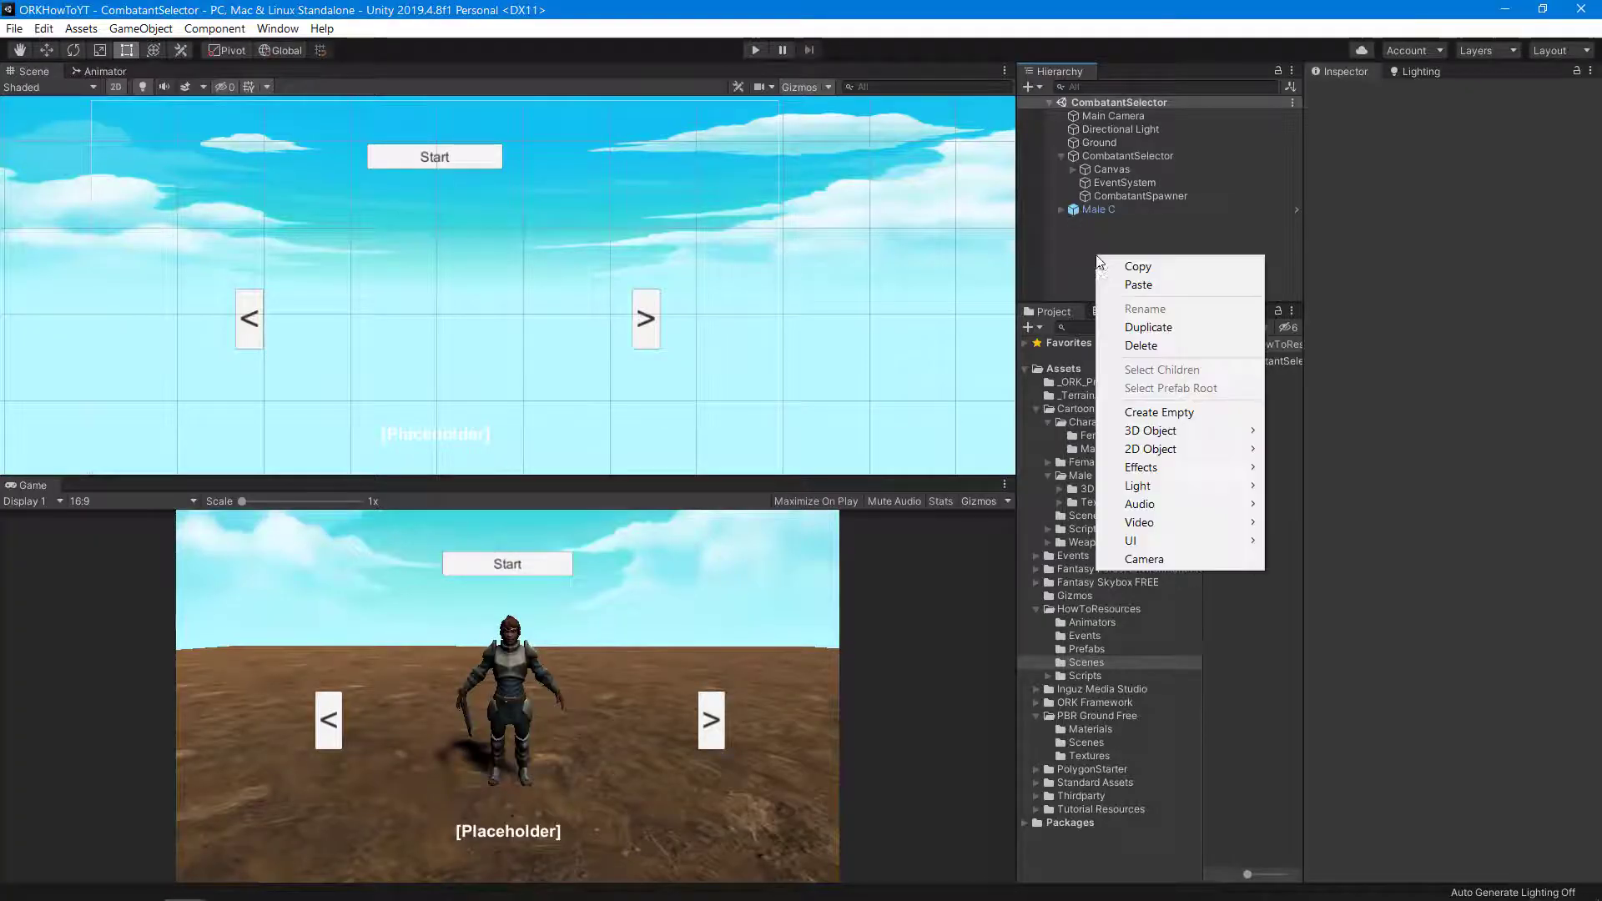
left_click(1133, 409)
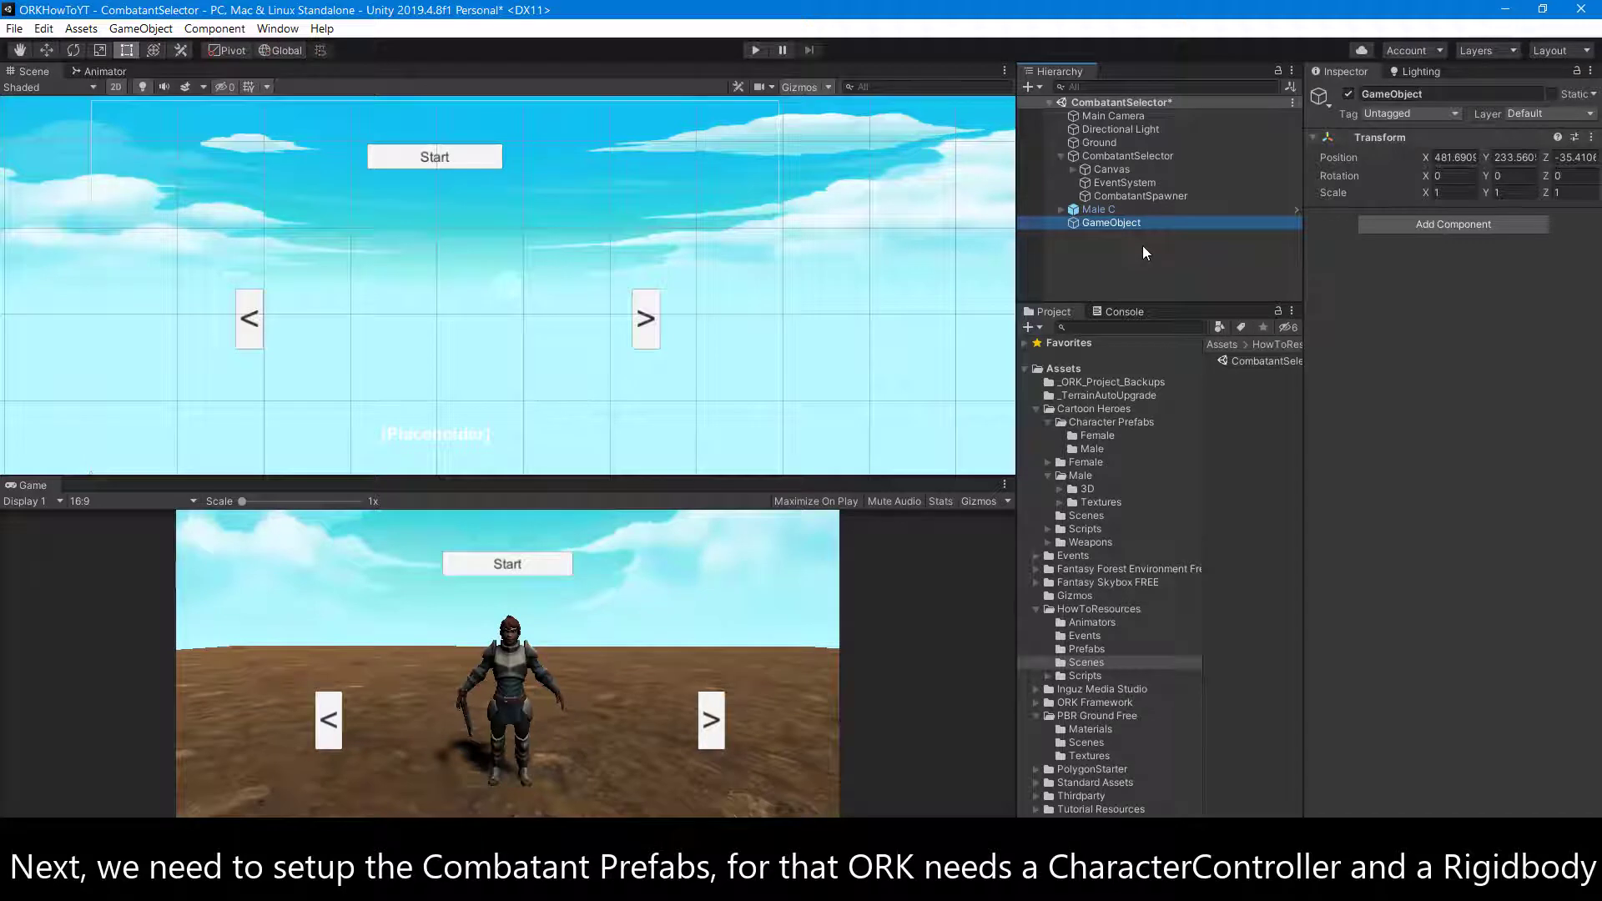
key("F2")
type("P_")
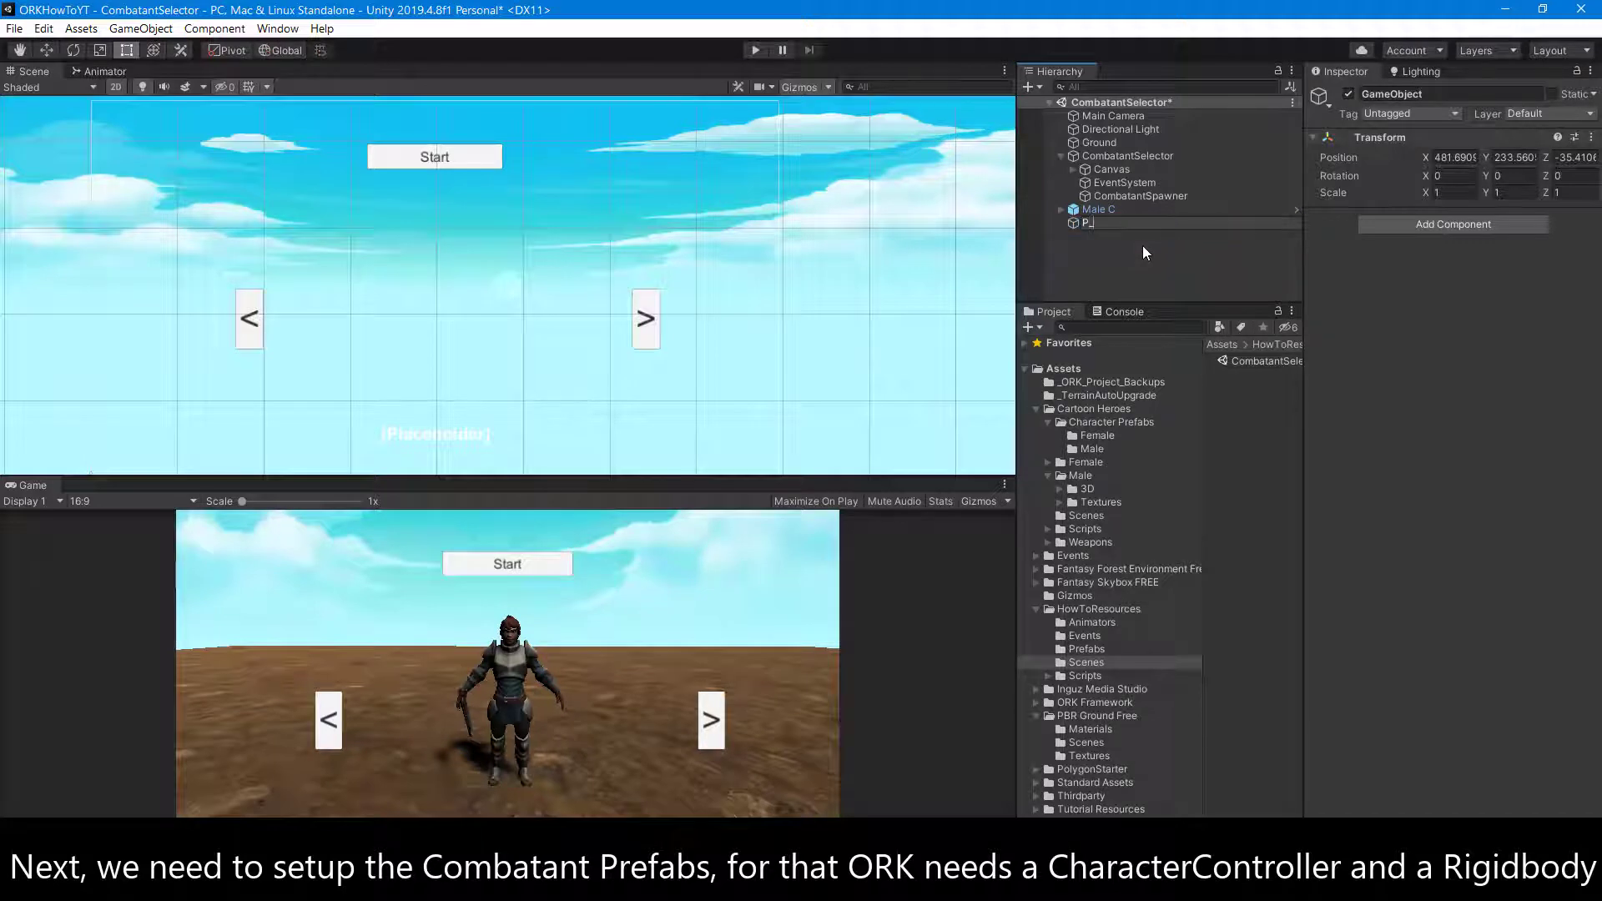
type("Hero")
key("Return")
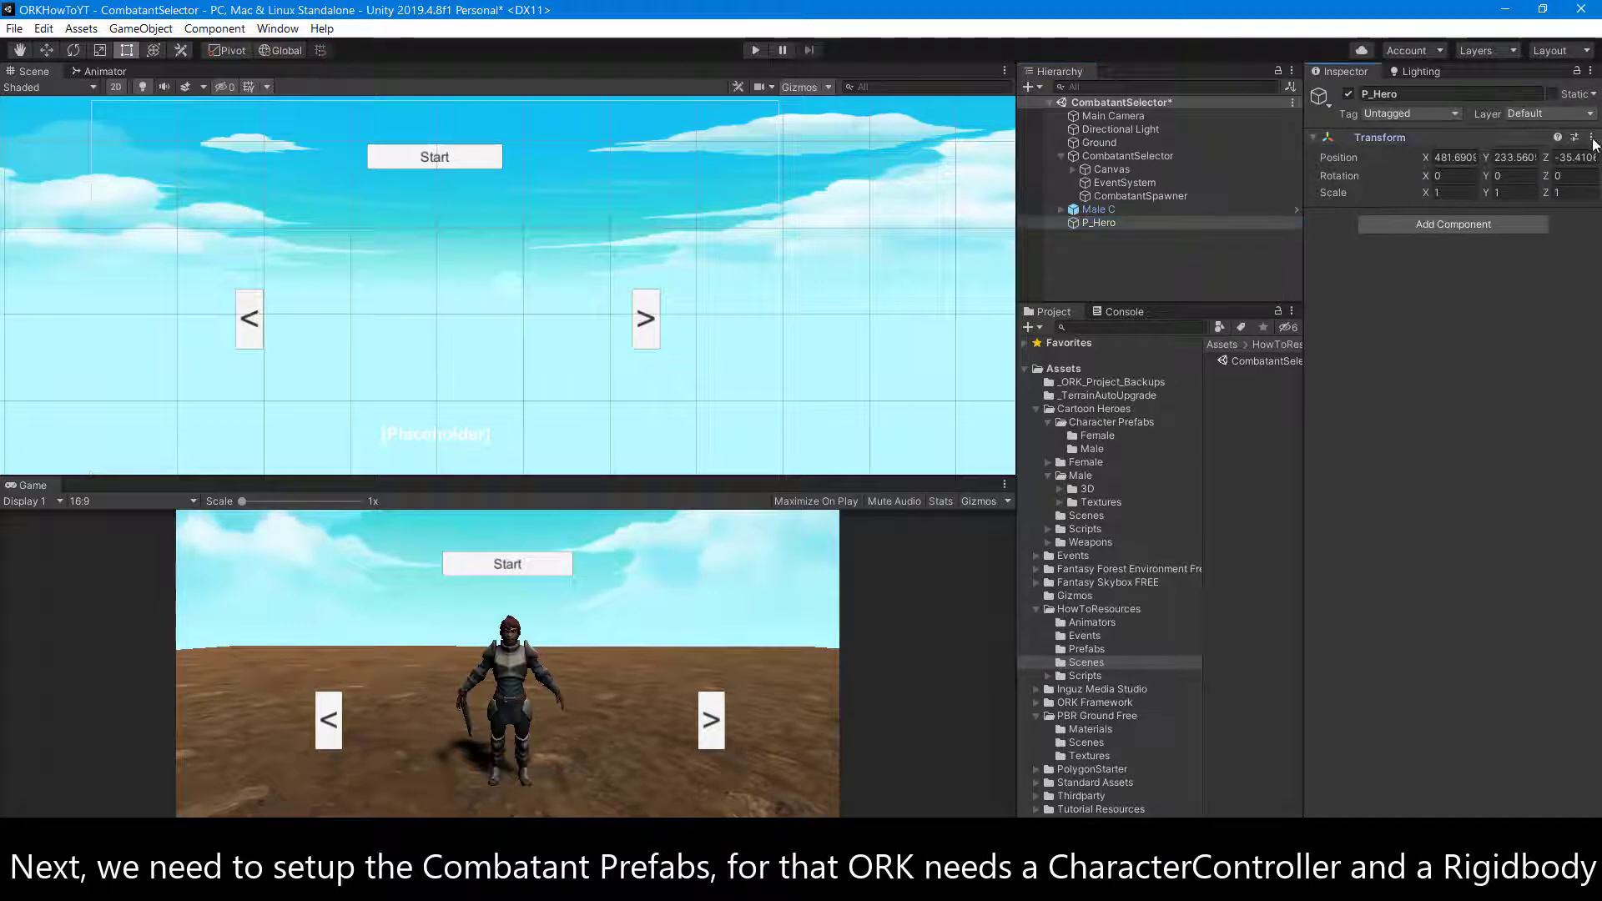
left_click(1380, 137)
left_click(1592, 138)
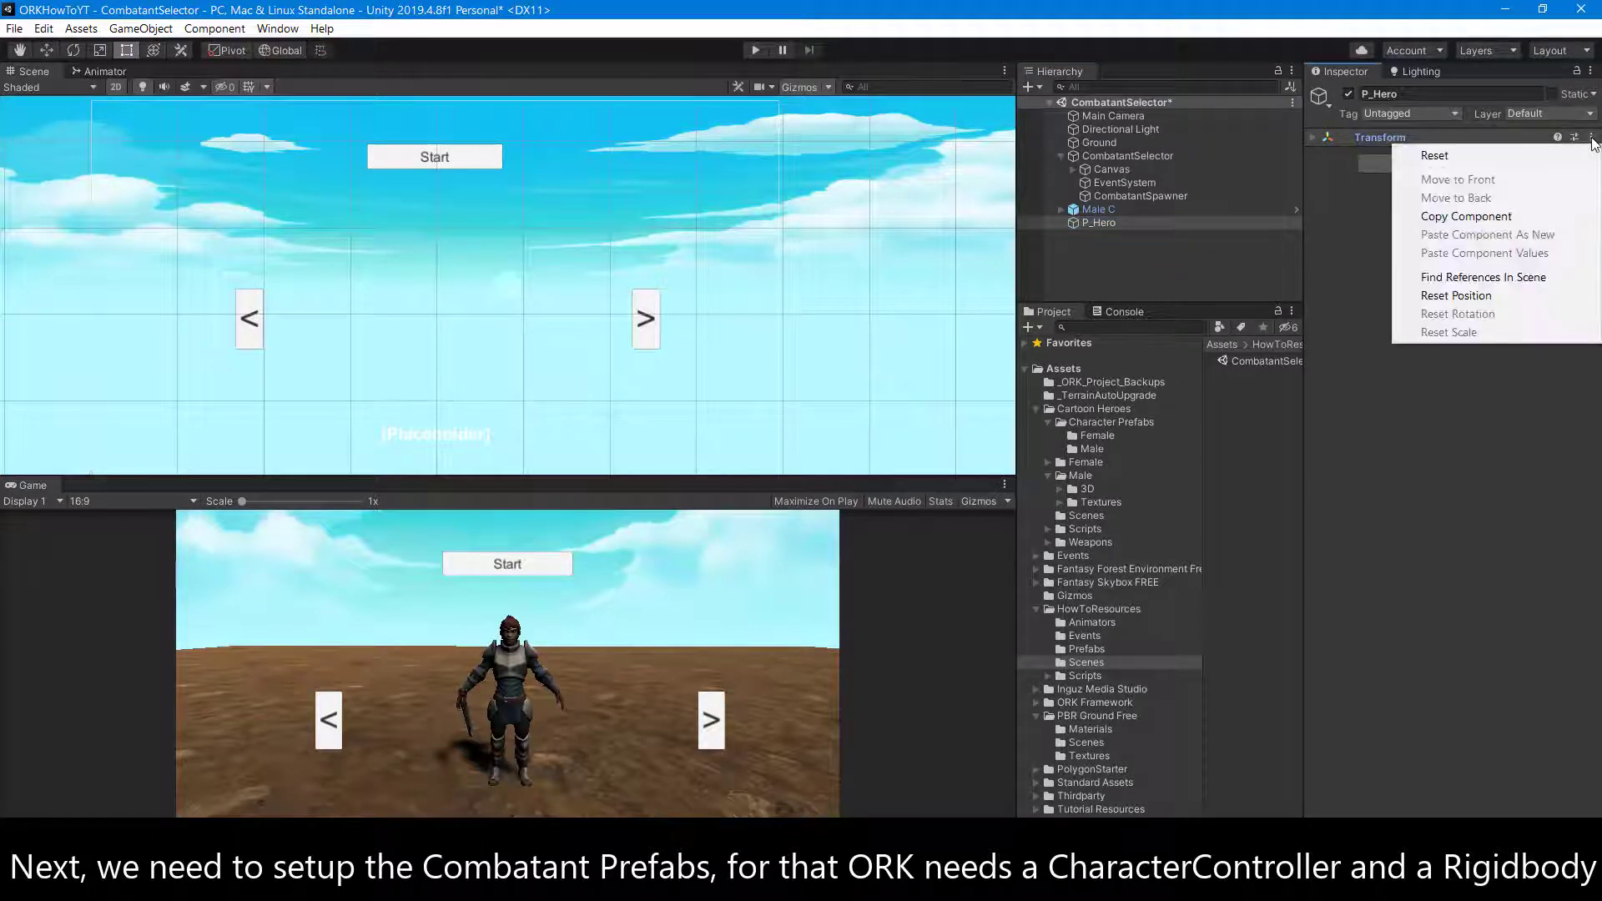
left_click(1514, 150)
left_click(1309, 137)
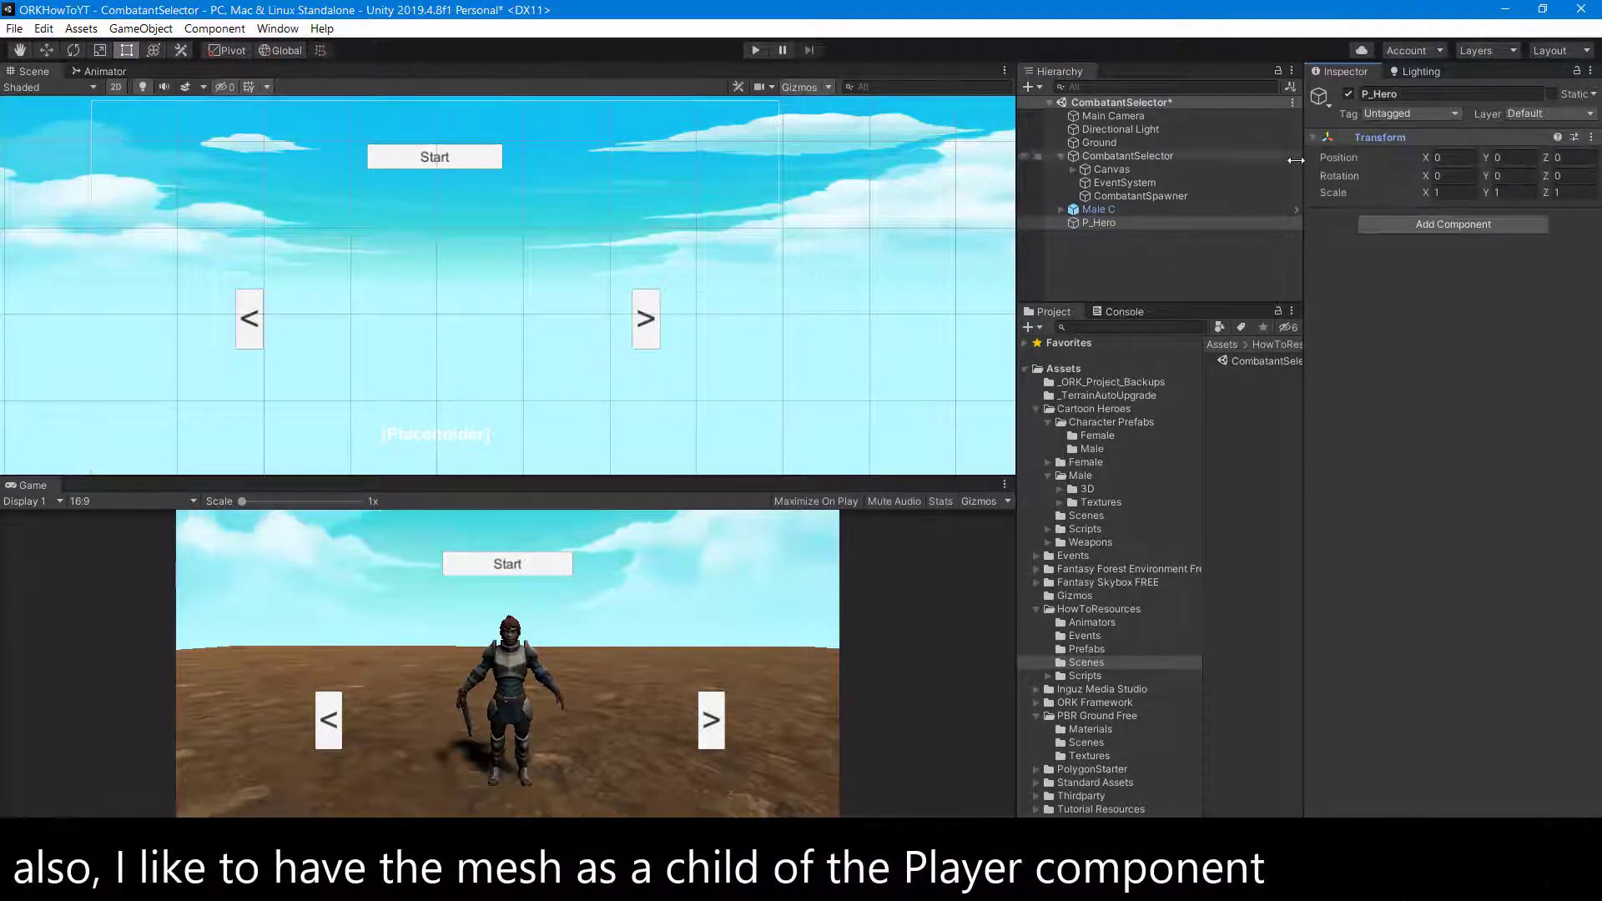
left_click(1190, 257)
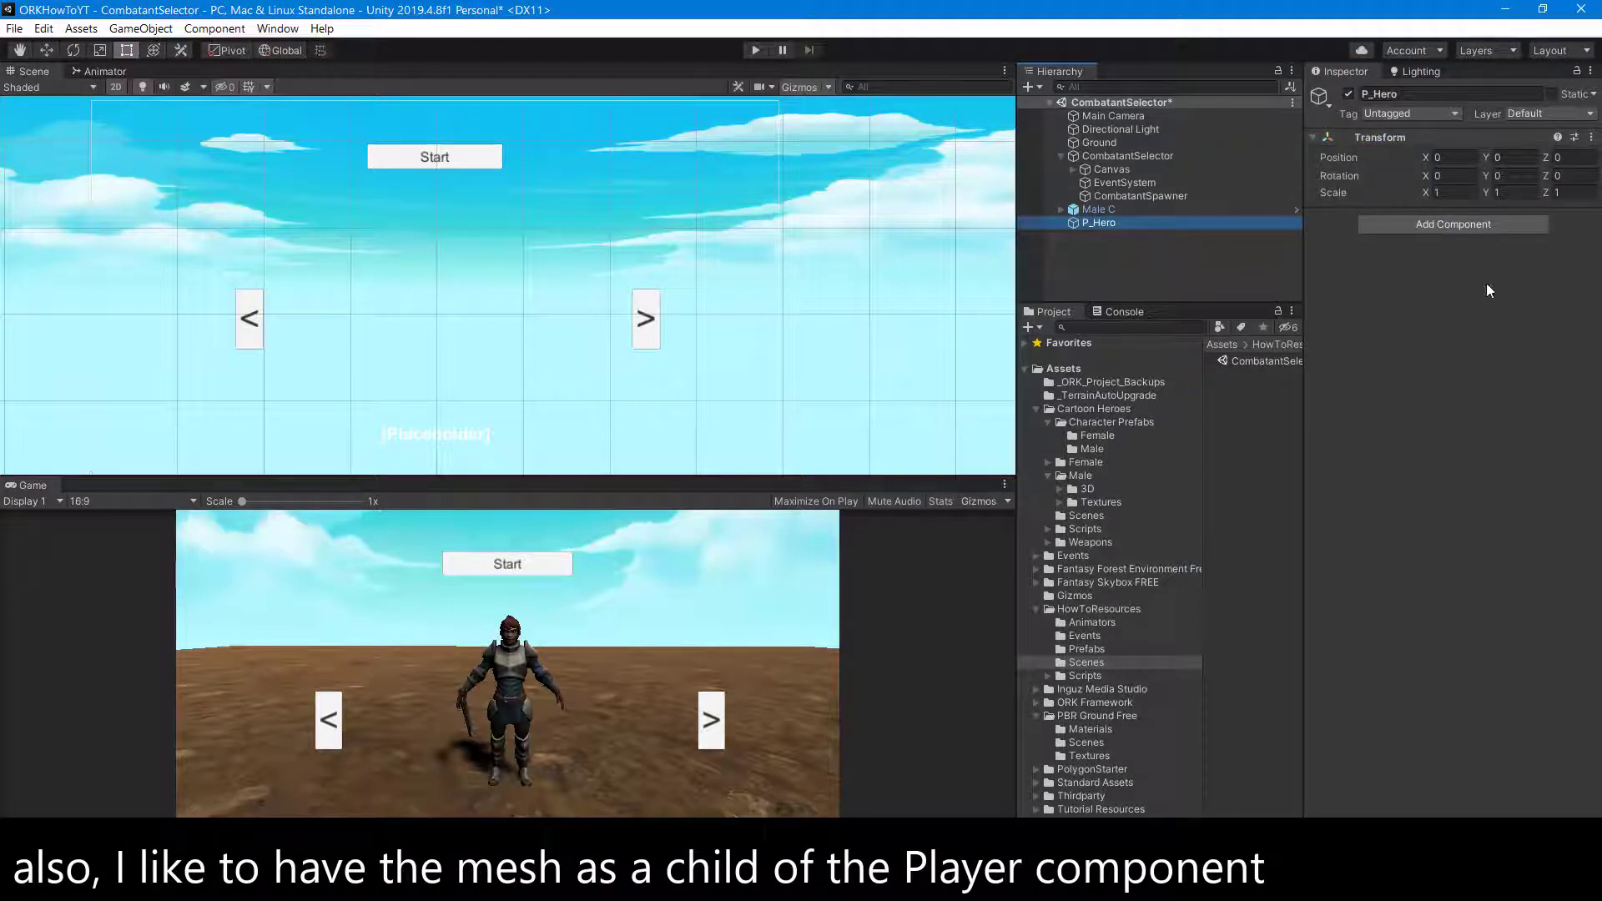
- Add a Character Controller component to P_Hero
left_click(1494, 227)
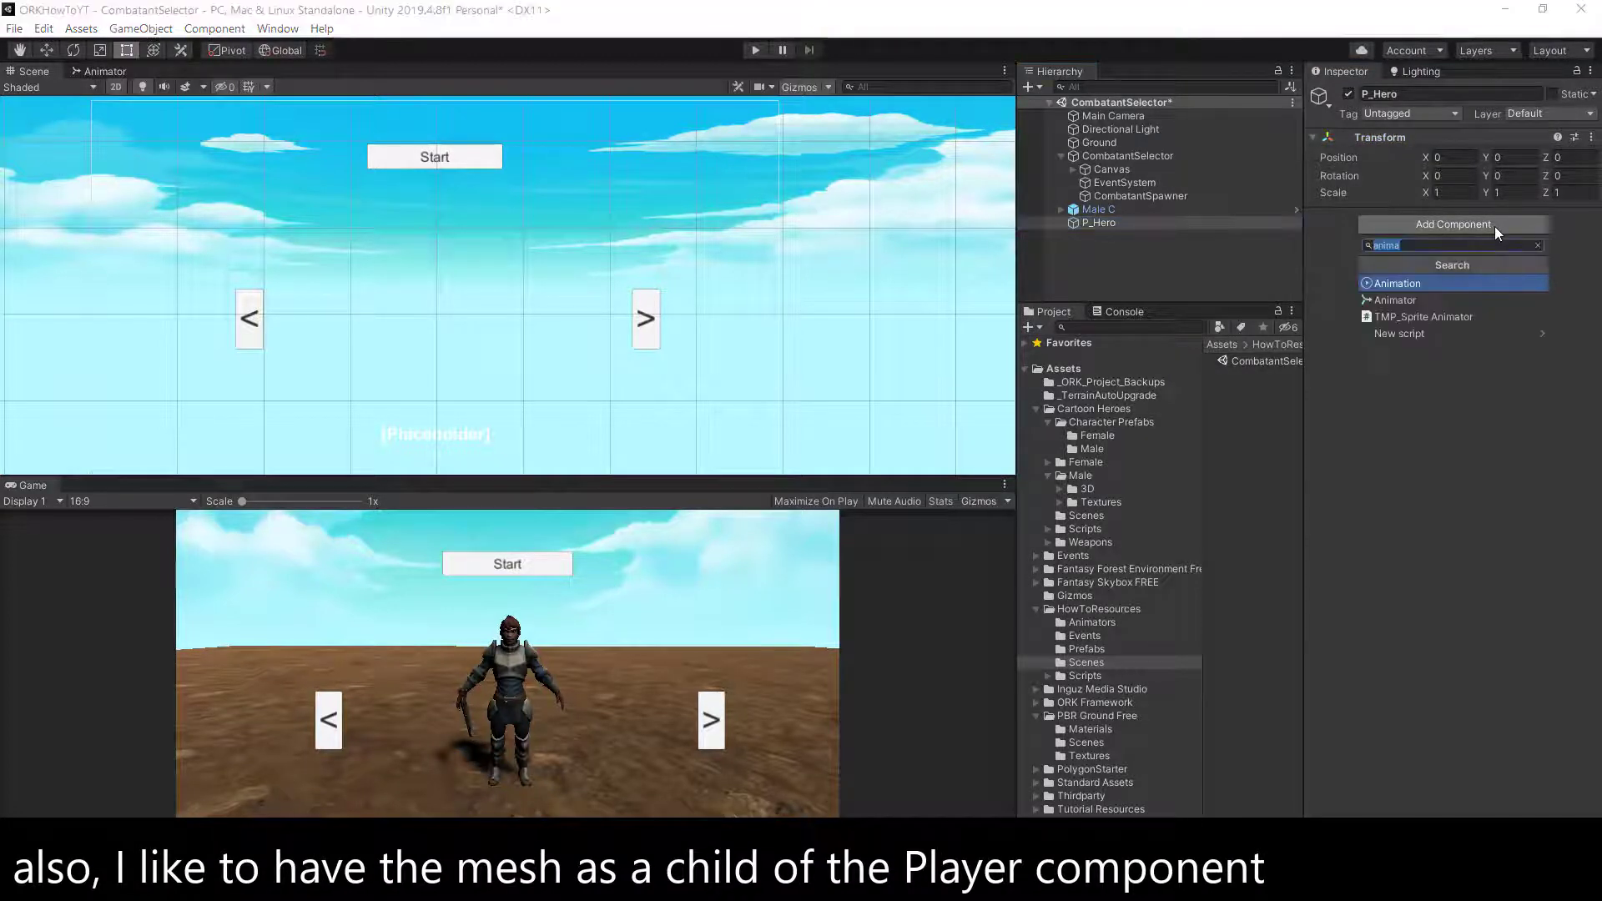
type("chaa")
key("BackSpace")
type("rac")
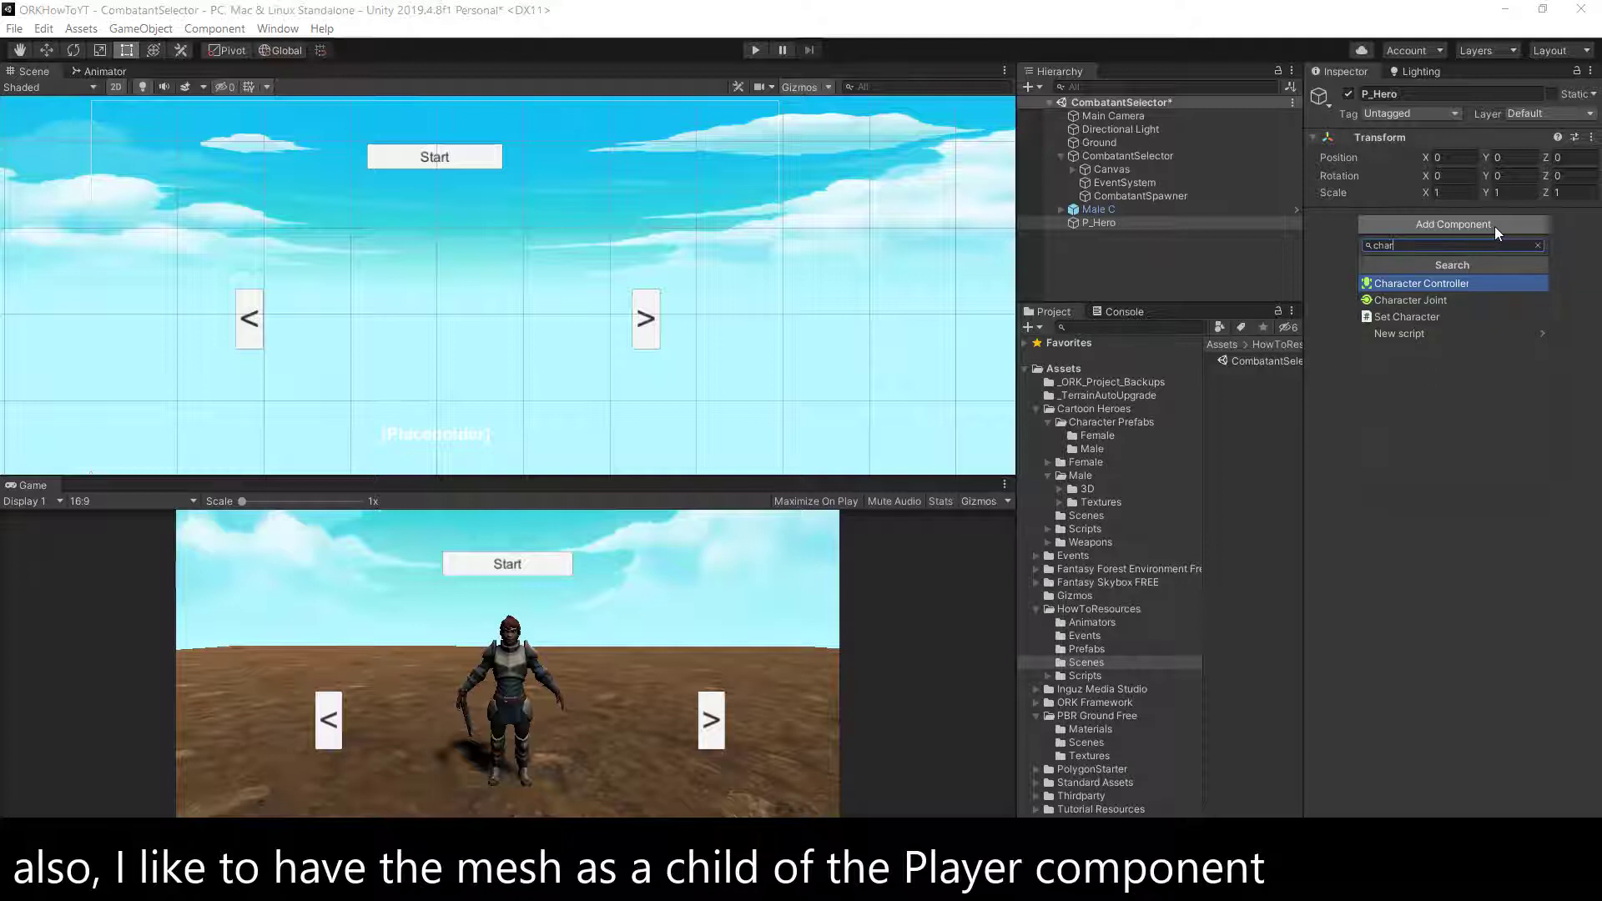
left_click(1457, 285)
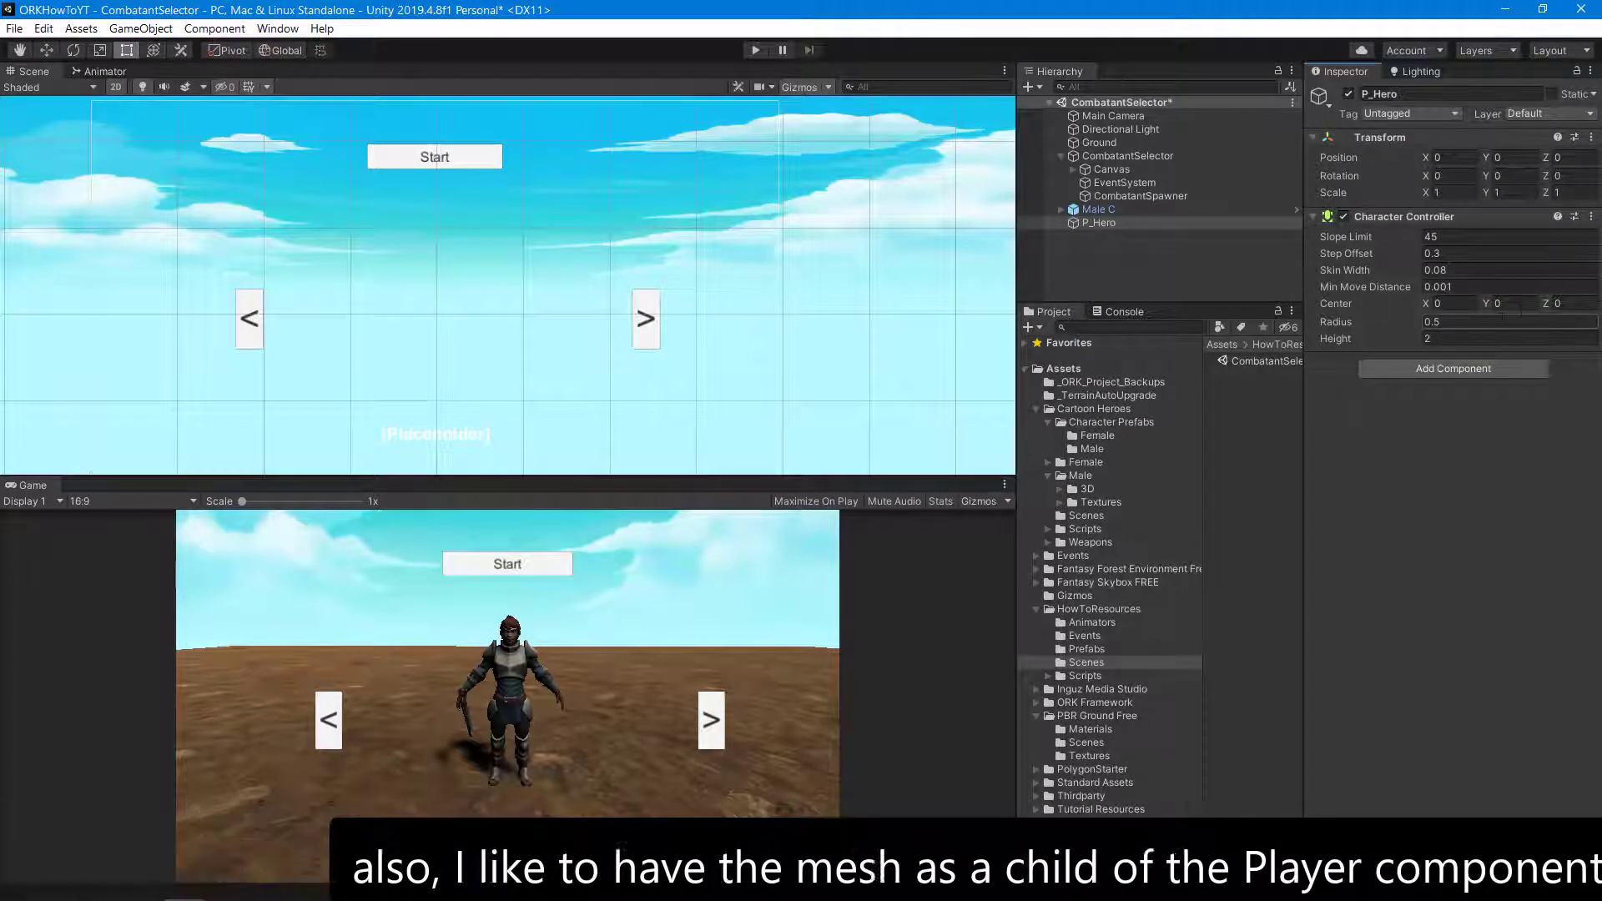
- Set the Character Controller's Center Y to 0.95, Radius to 0.3 and Height to 1.9
left_click(1508, 306)
type(".95")
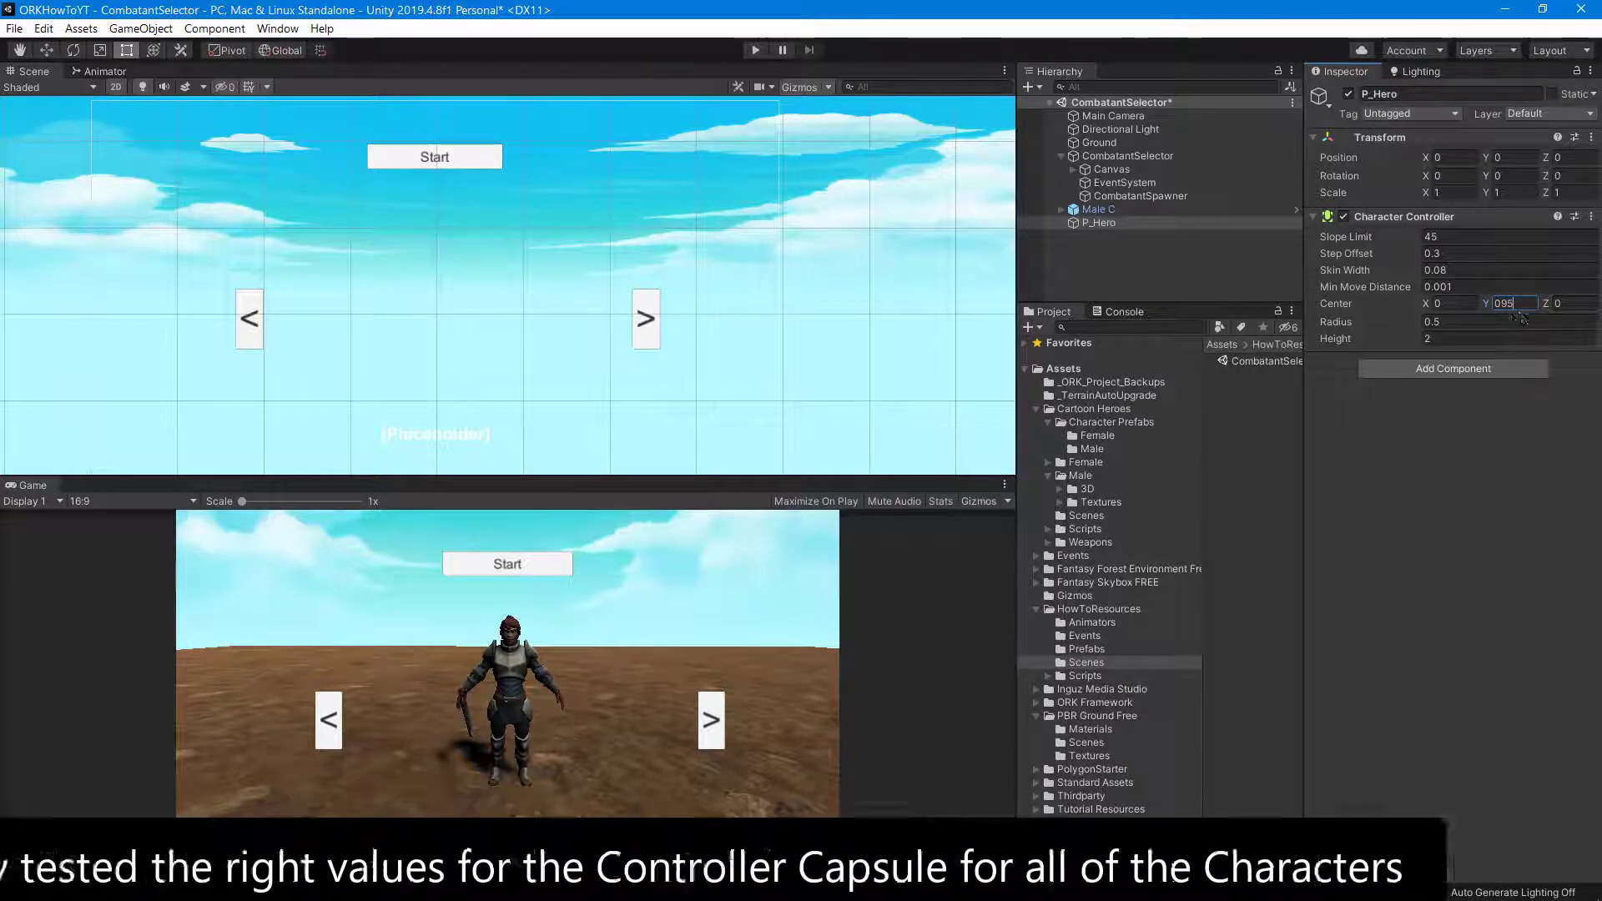
left_click_drag(1506, 308, 1475, 302)
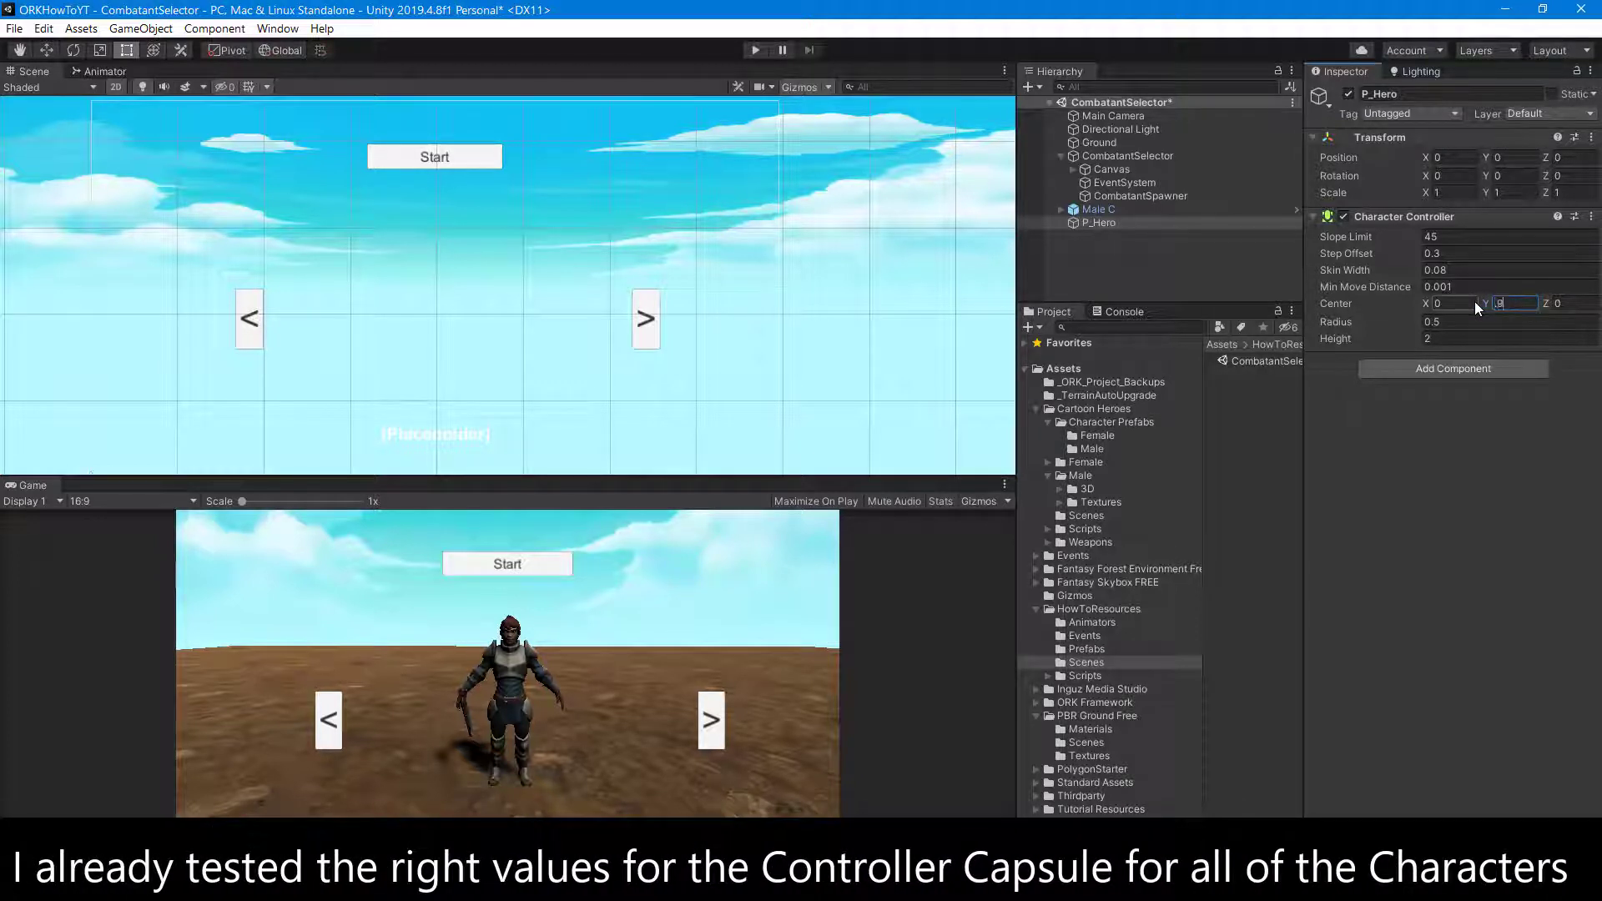
type("5")
left_click(1459, 324)
type(".3")
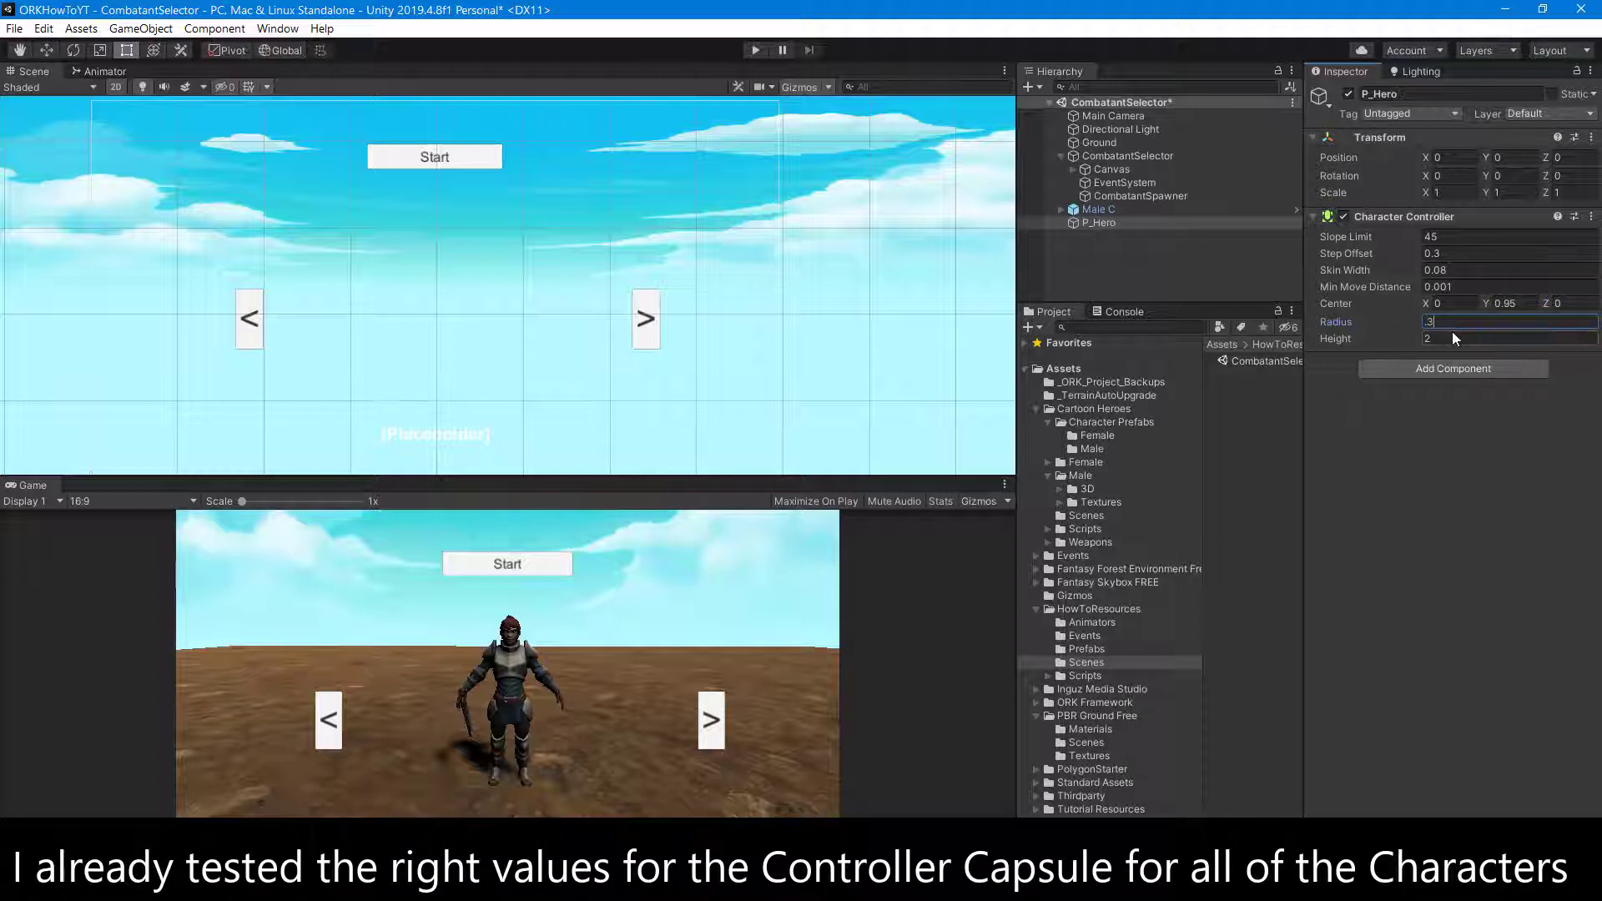
left_click(1452, 332)
type("1.9")
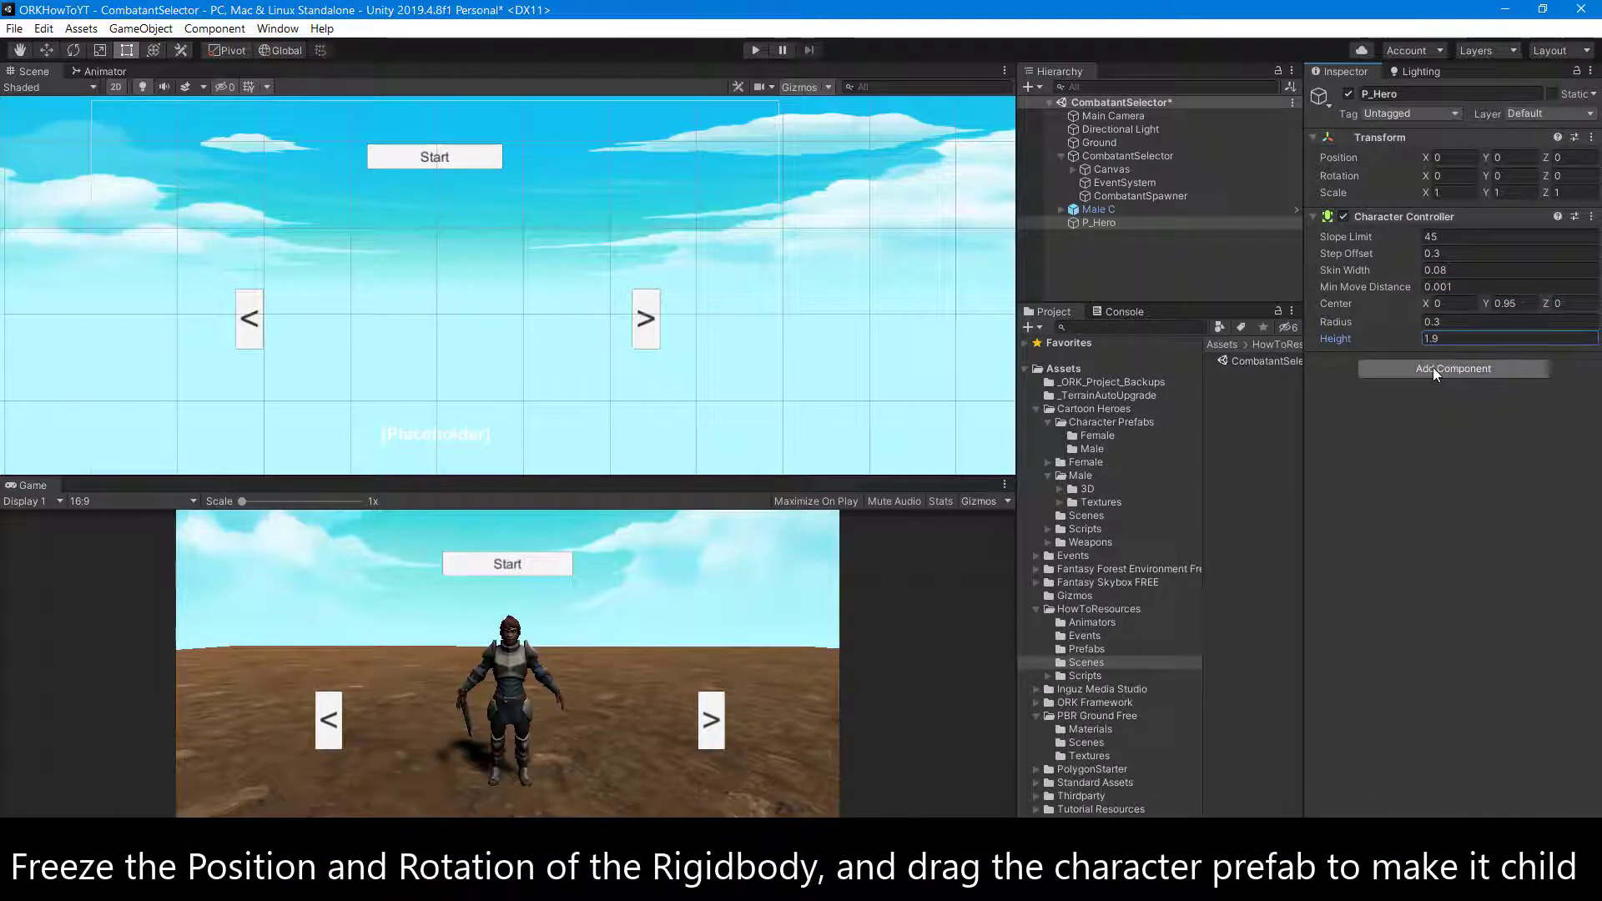
- Add a Rigidbody to P_Hero and make Male C its child
left_click(1434, 367)
type("rigi")
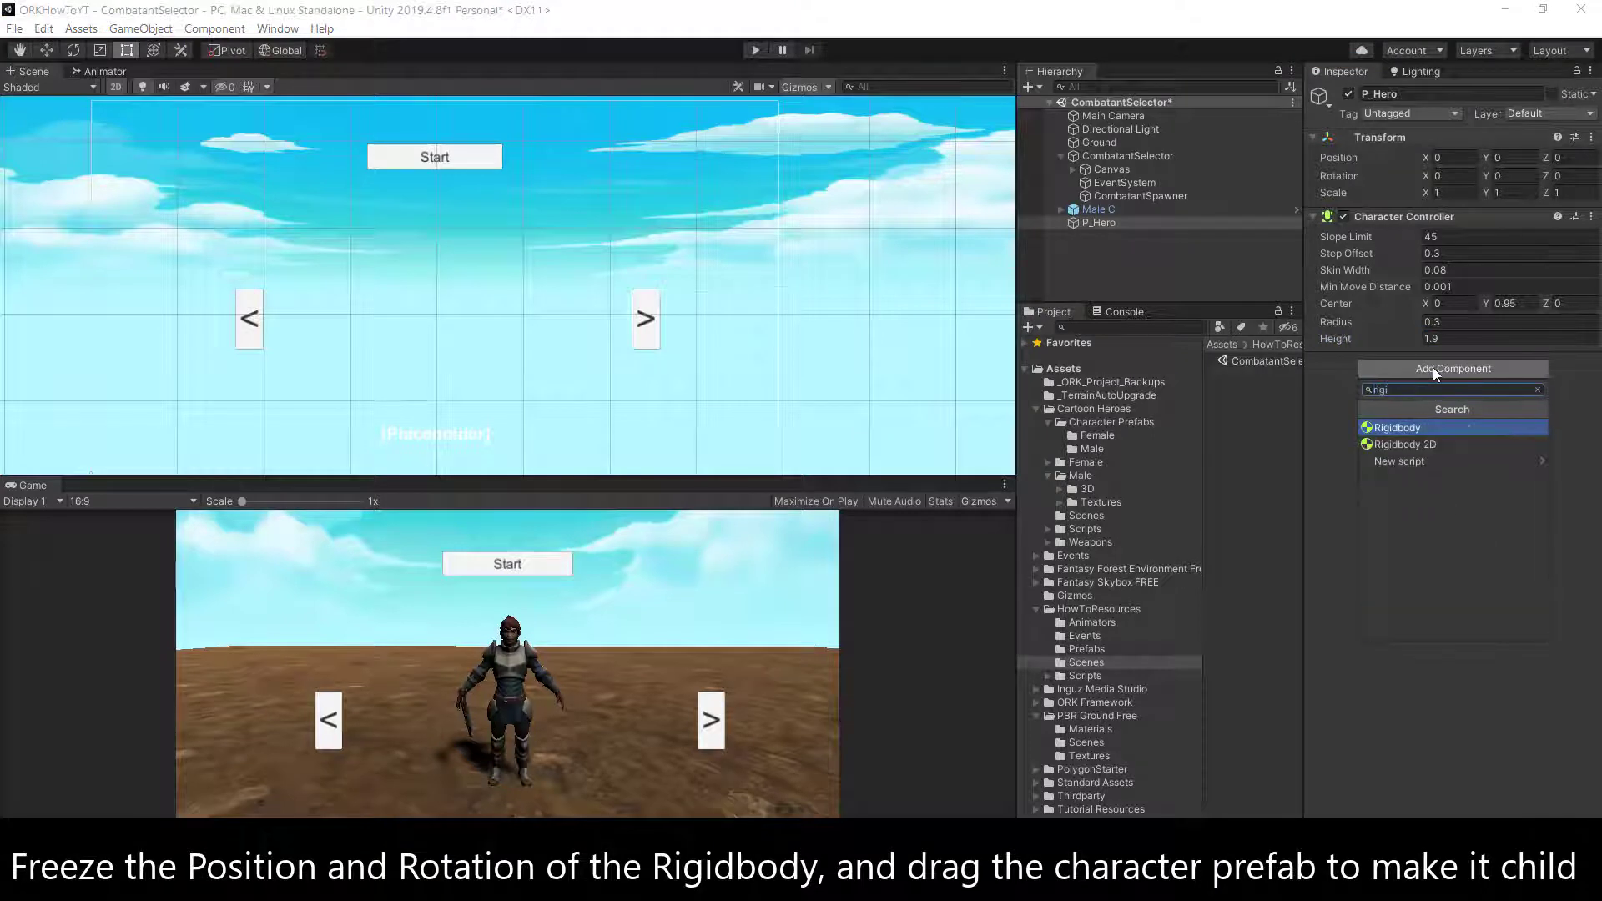
left_click(1421, 428)
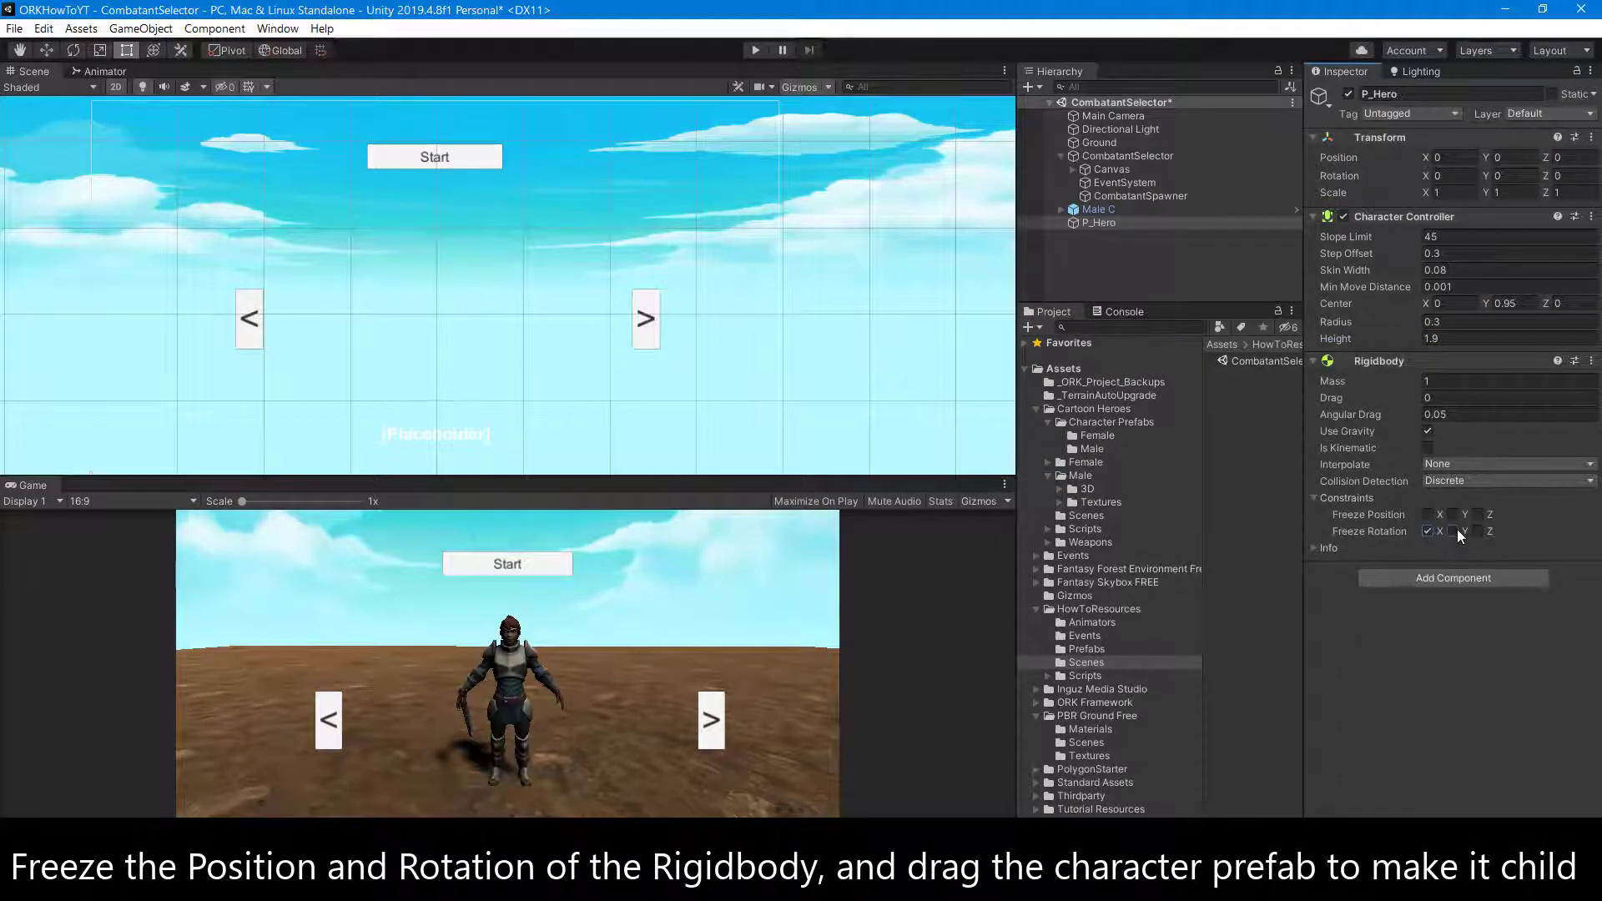
left_click_drag(1098, 210, 1098, 223)
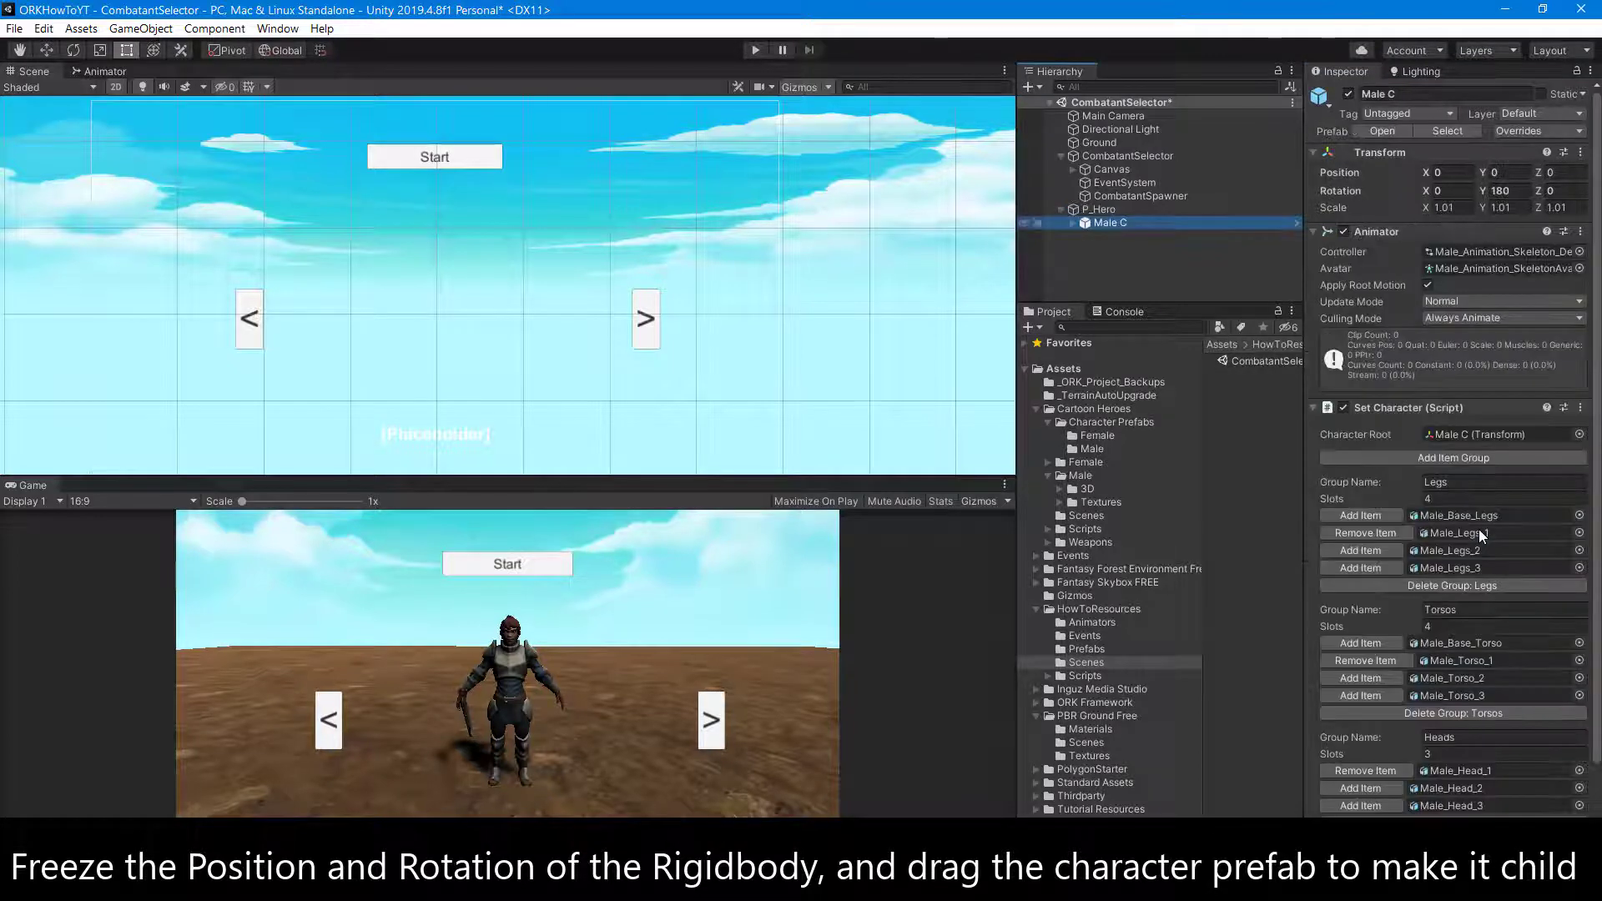
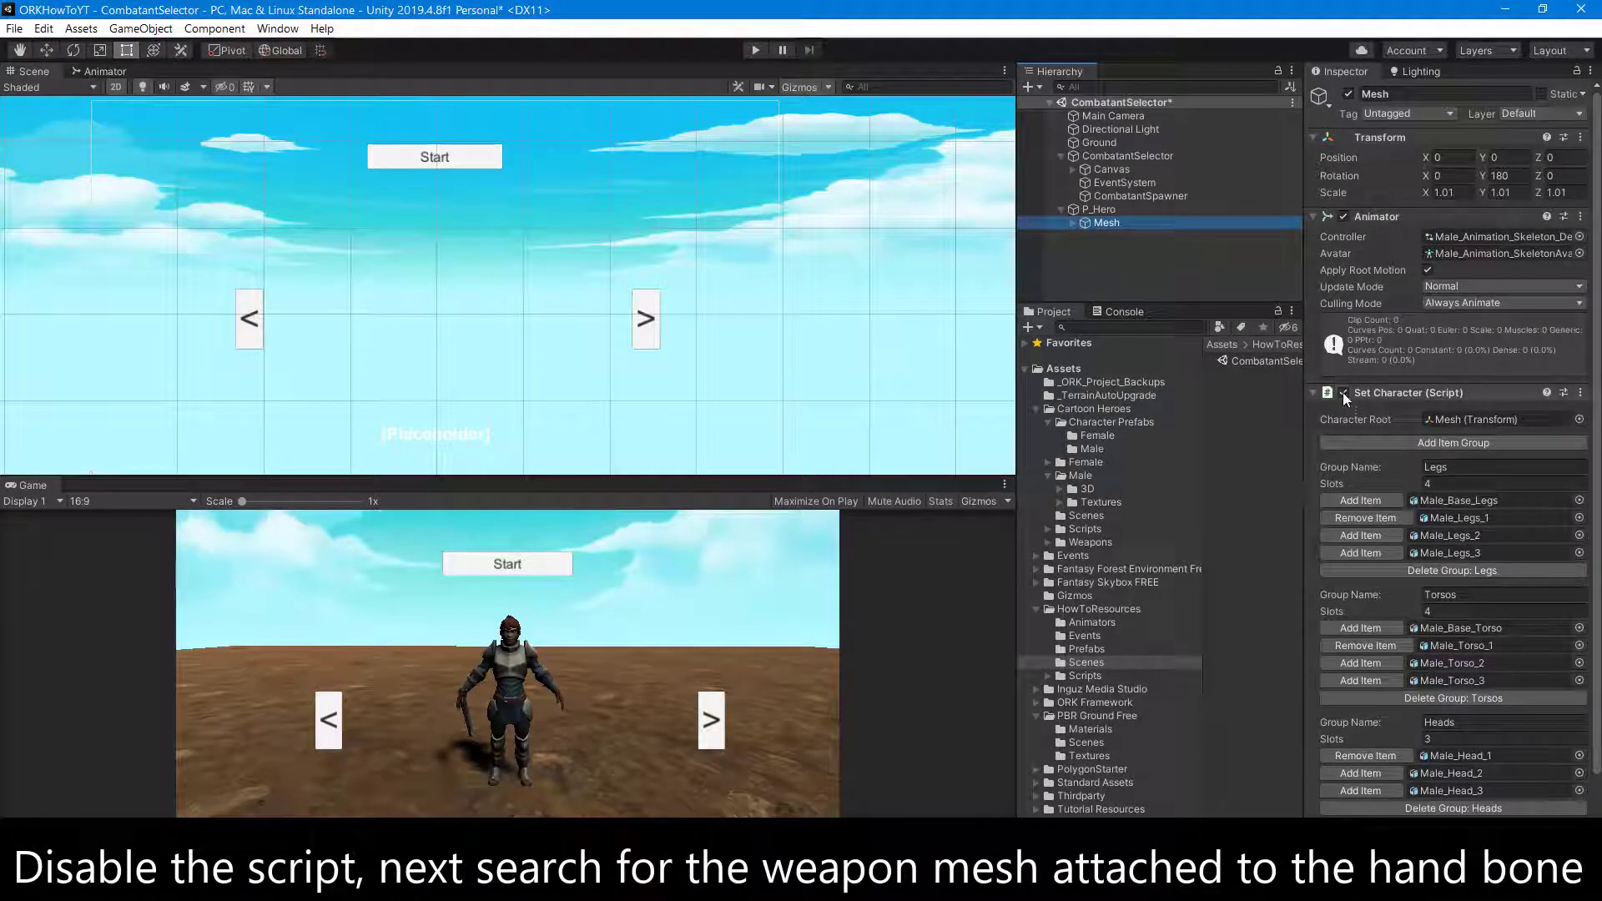
- Disable the Set Character script on Mesh and expand Mesh's child objects
left_click(1344, 392)
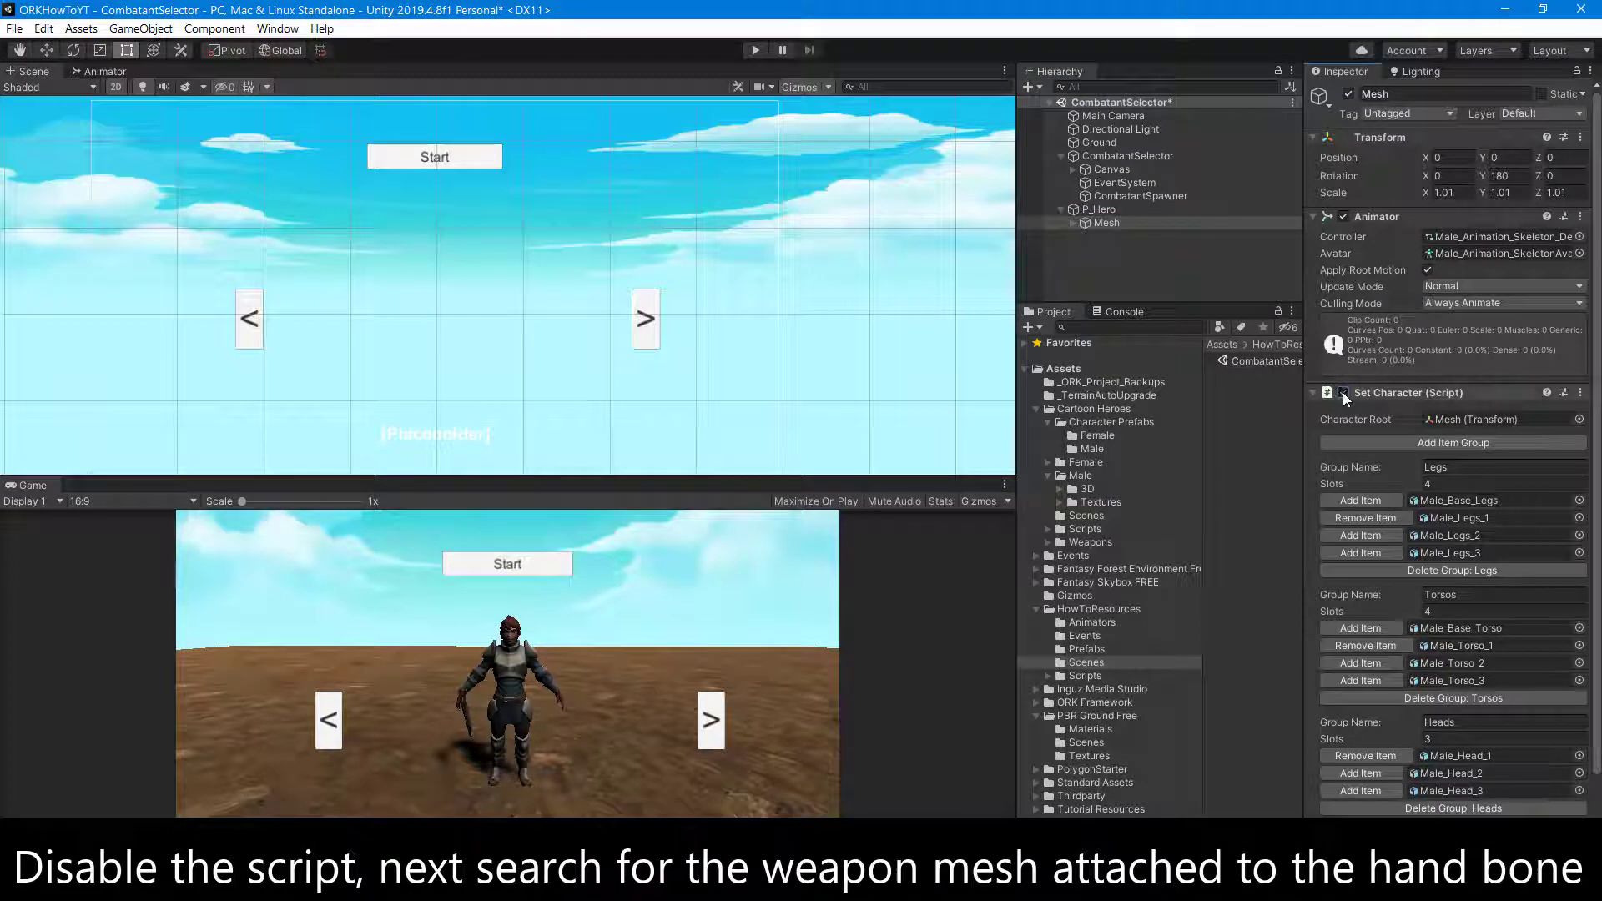
left_click(1312, 394)
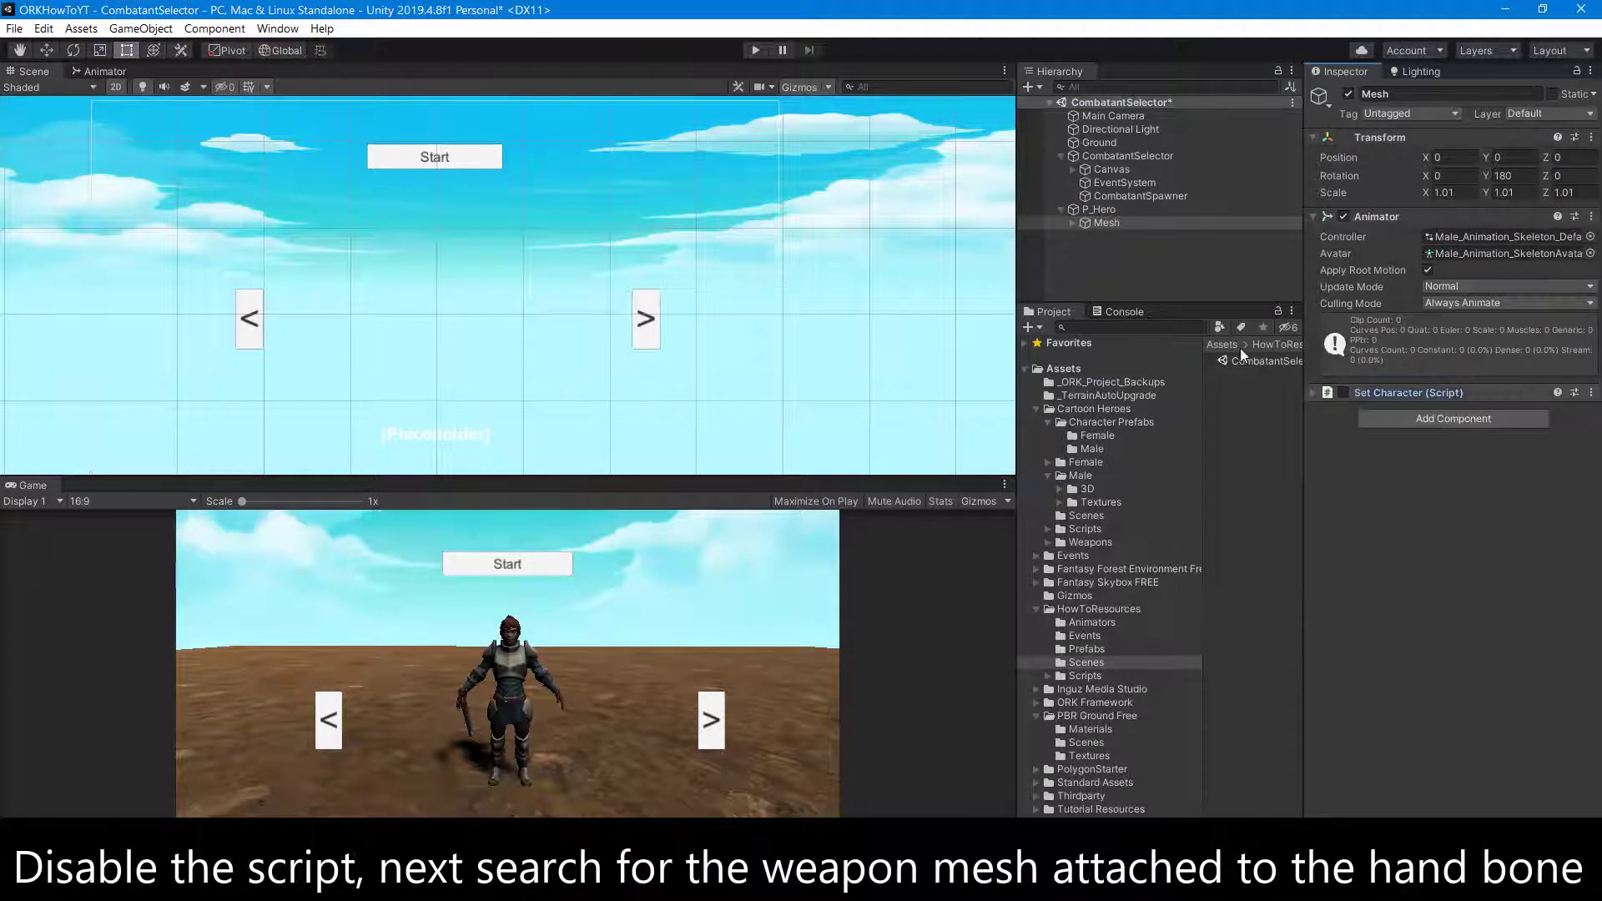
left_click(1073, 222)
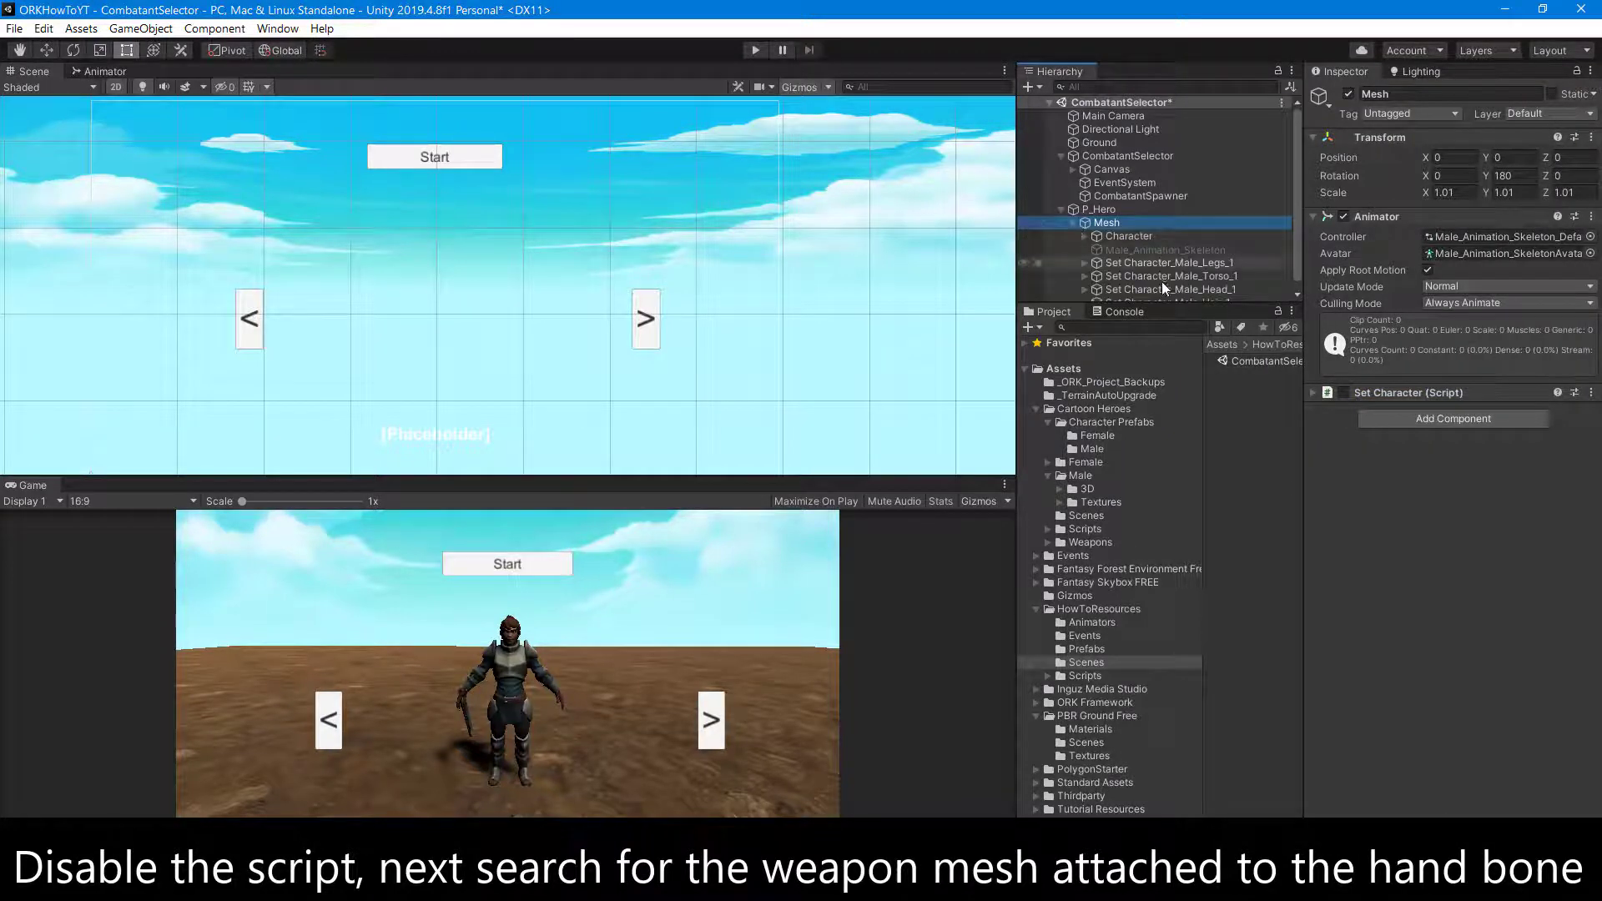
left_click_drag(1165, 305, 1165, 417)
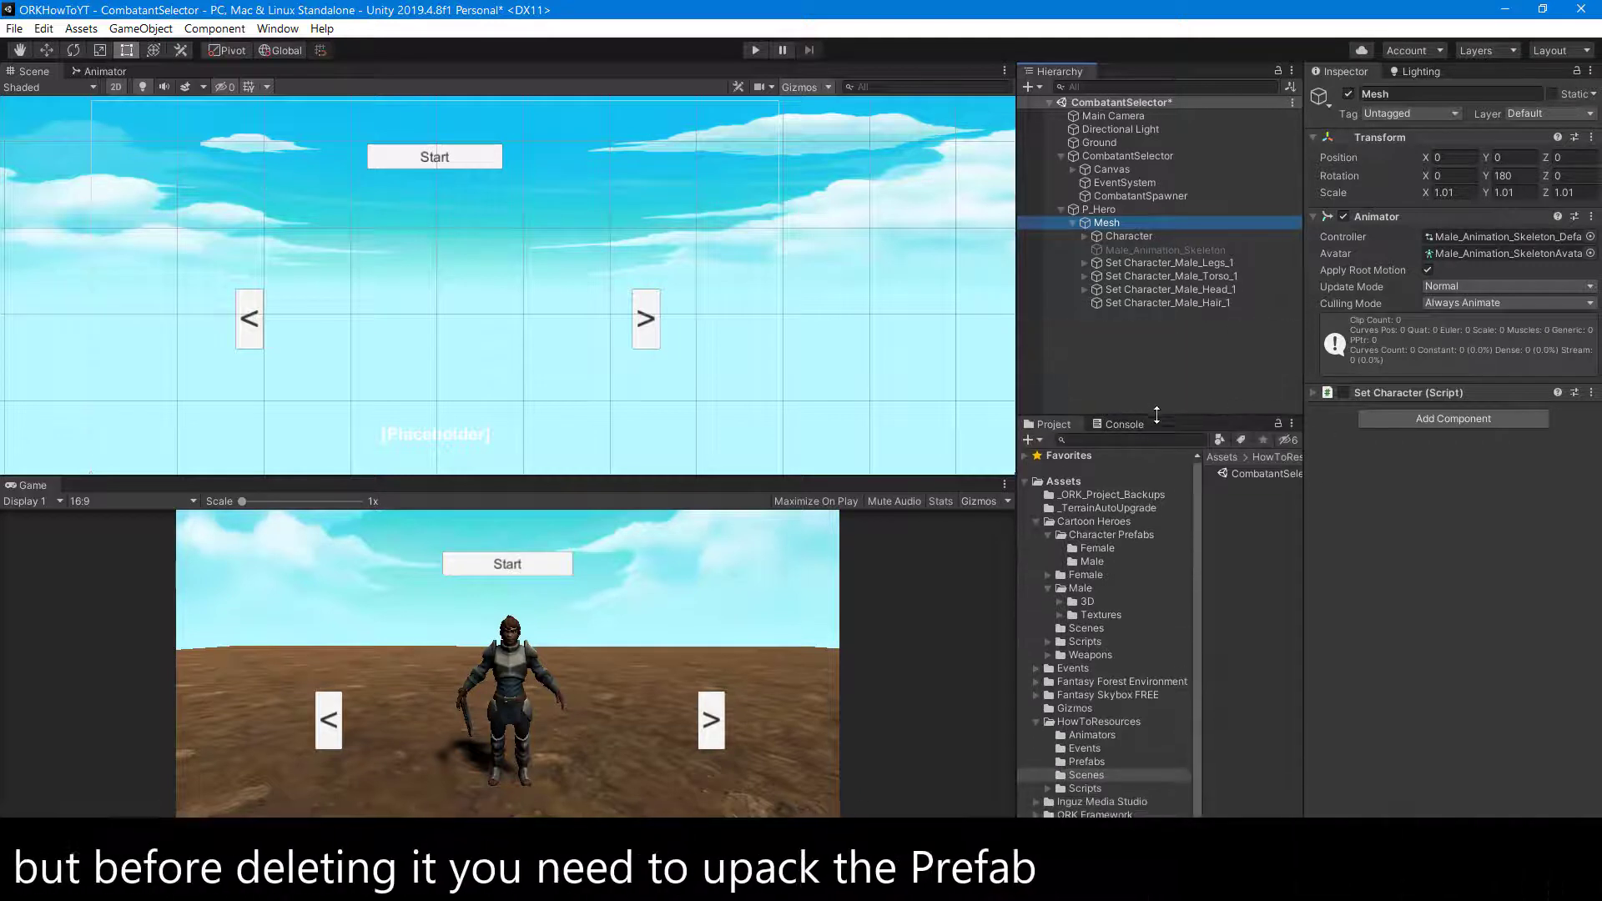
- Expand the Character bone tree through Pelvis, Spine, Spine1 and Spine2
left_click(1083, 277)
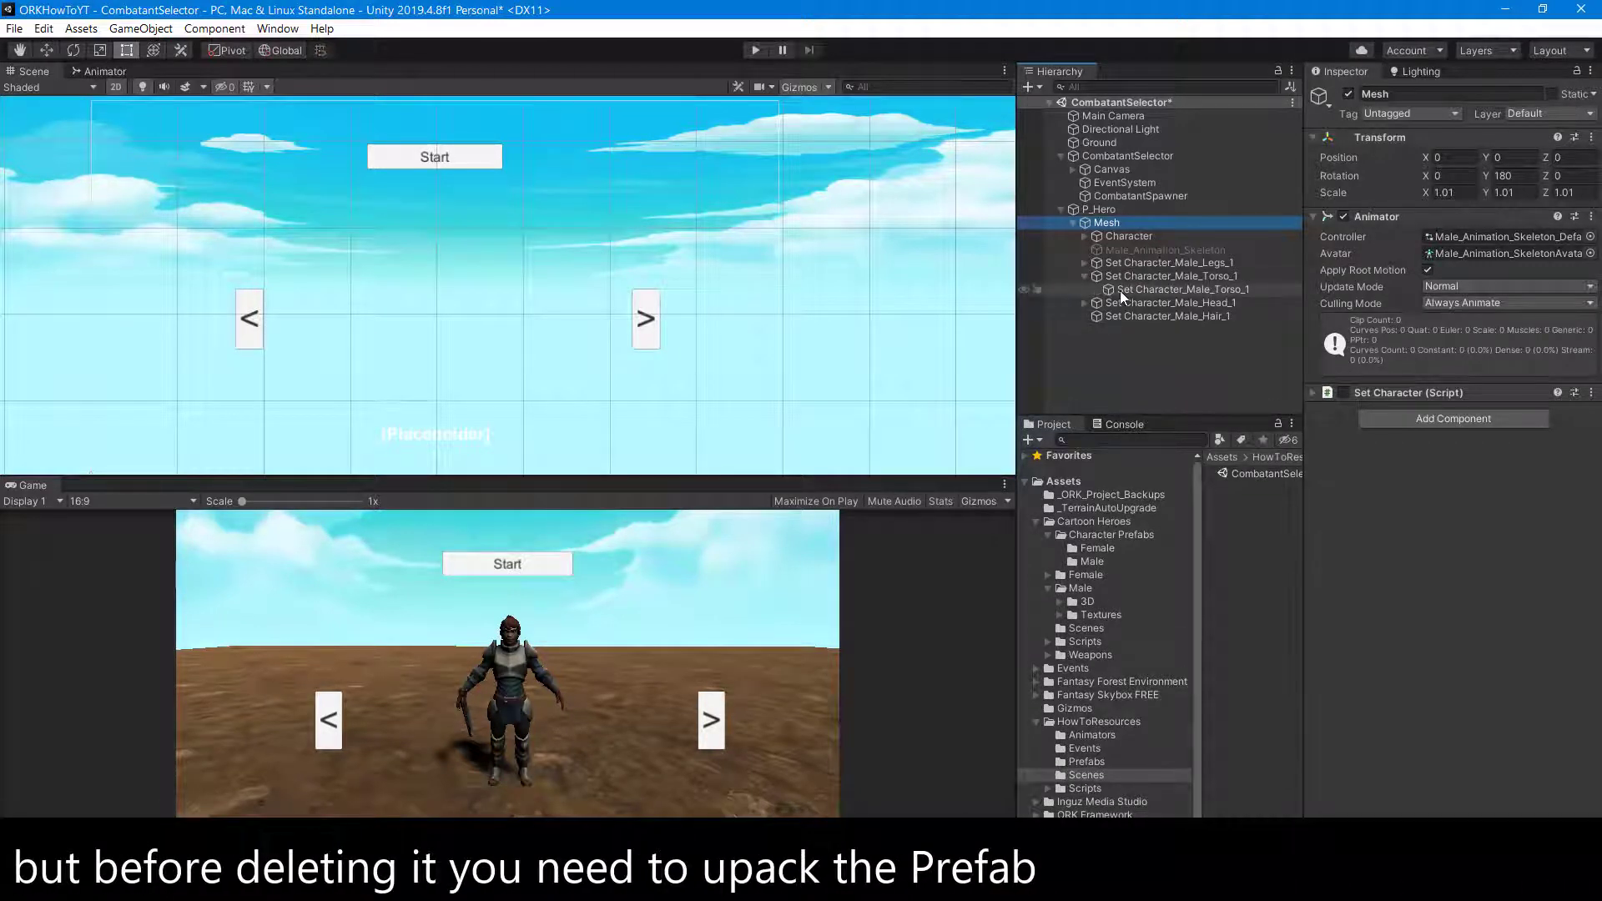
left_click(1084, 237)
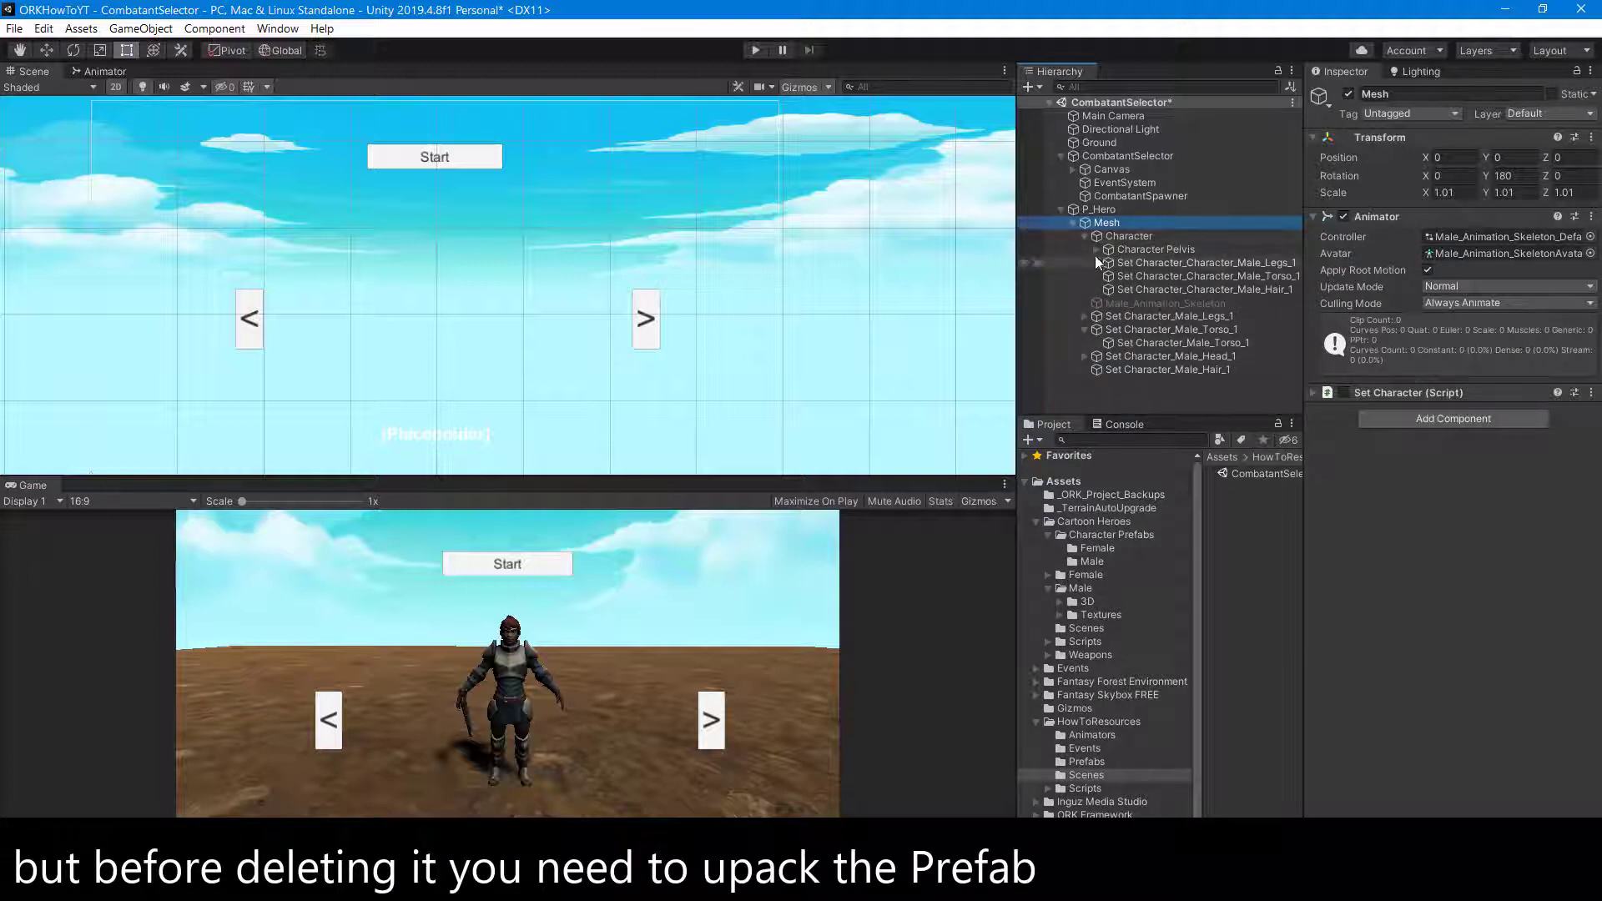
left_click(1096, 250)
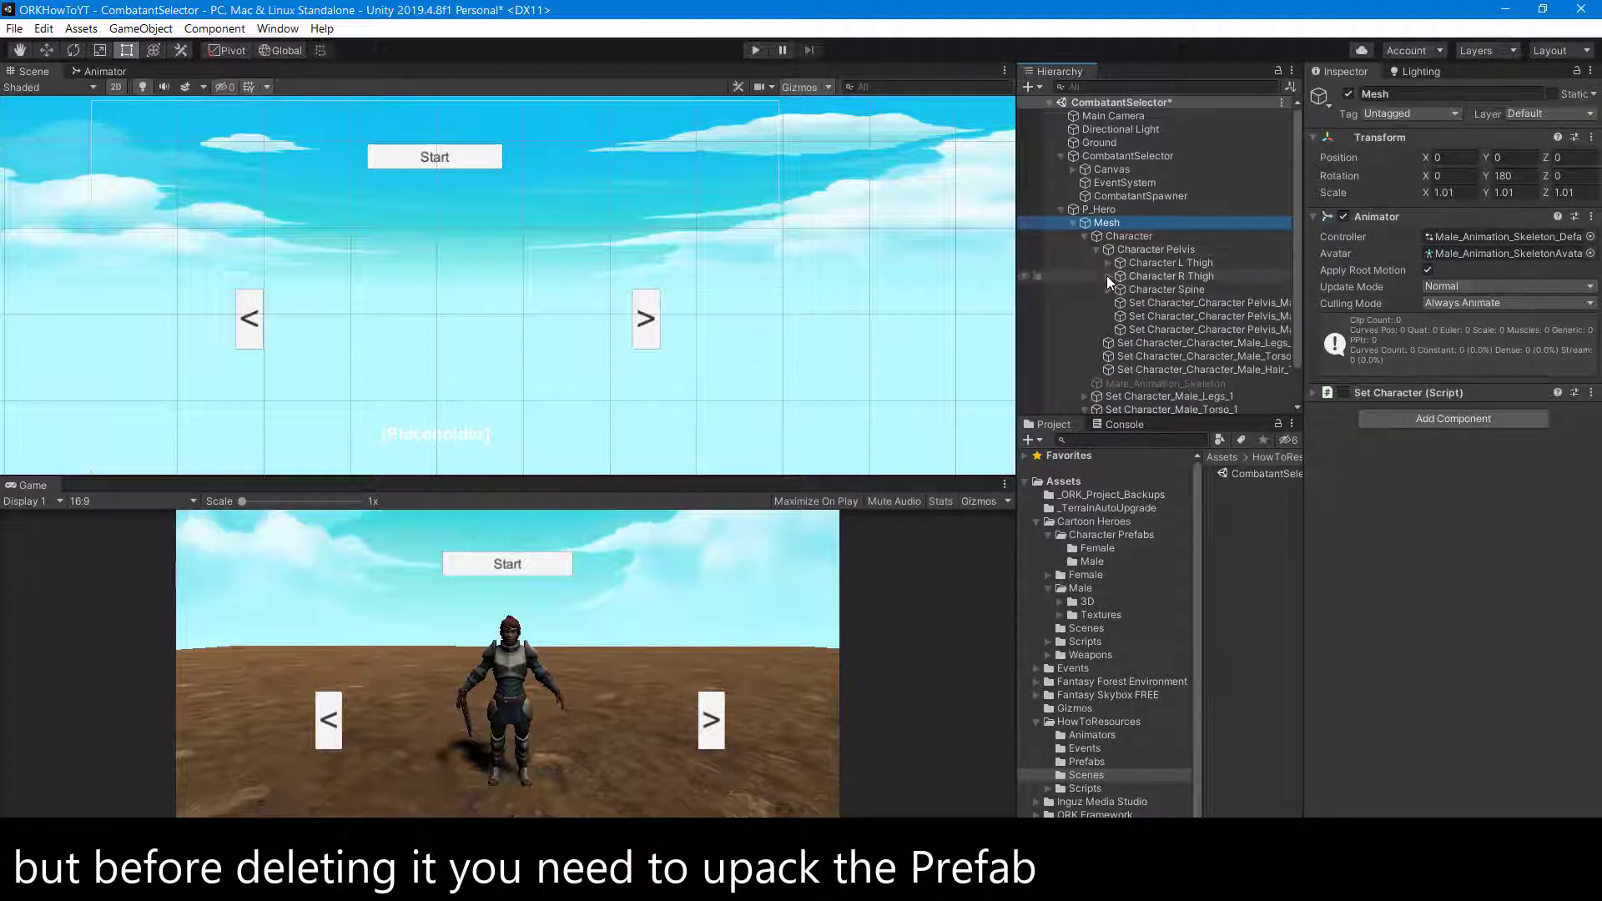
left_click(1107, 277)
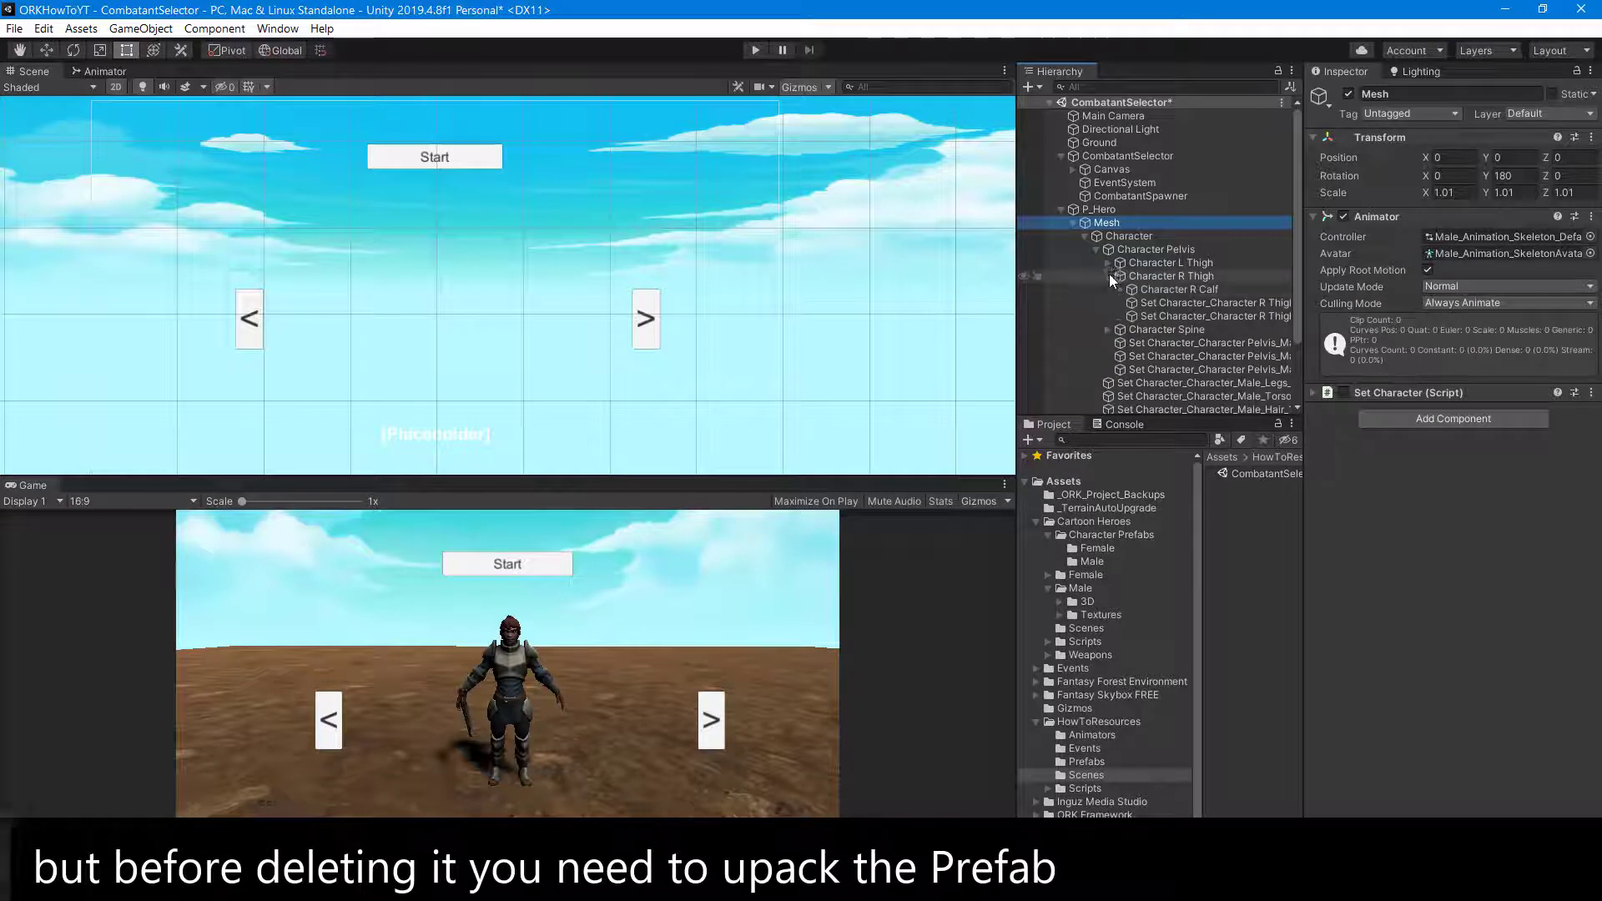
left_click(1108, 275)
left_click(1109, 290)
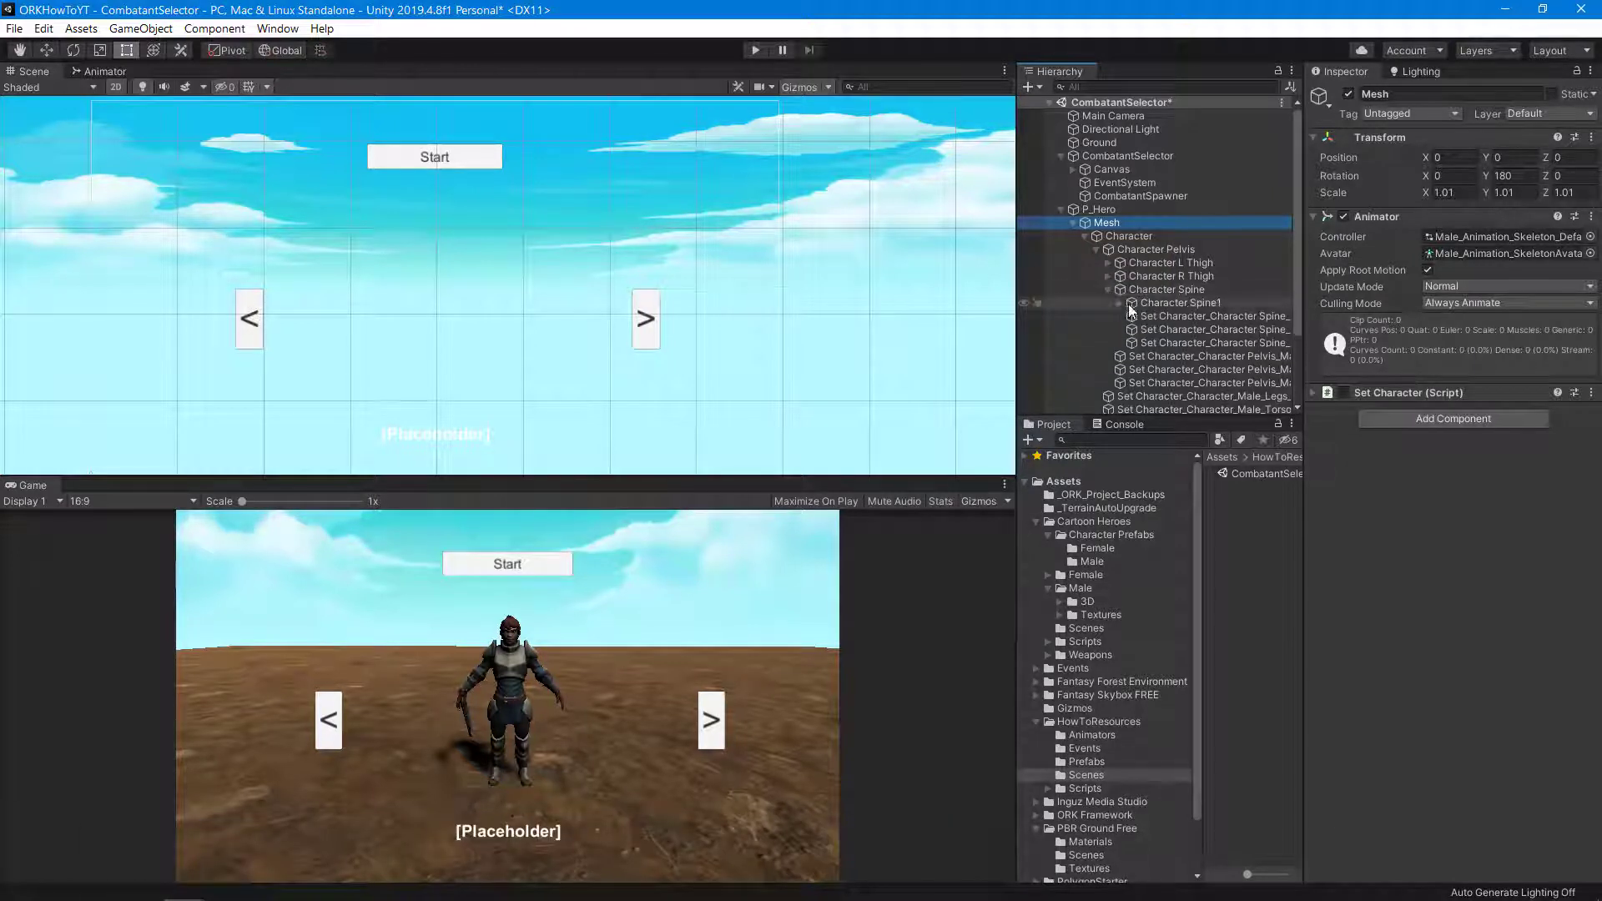
left_click(1119, 303)
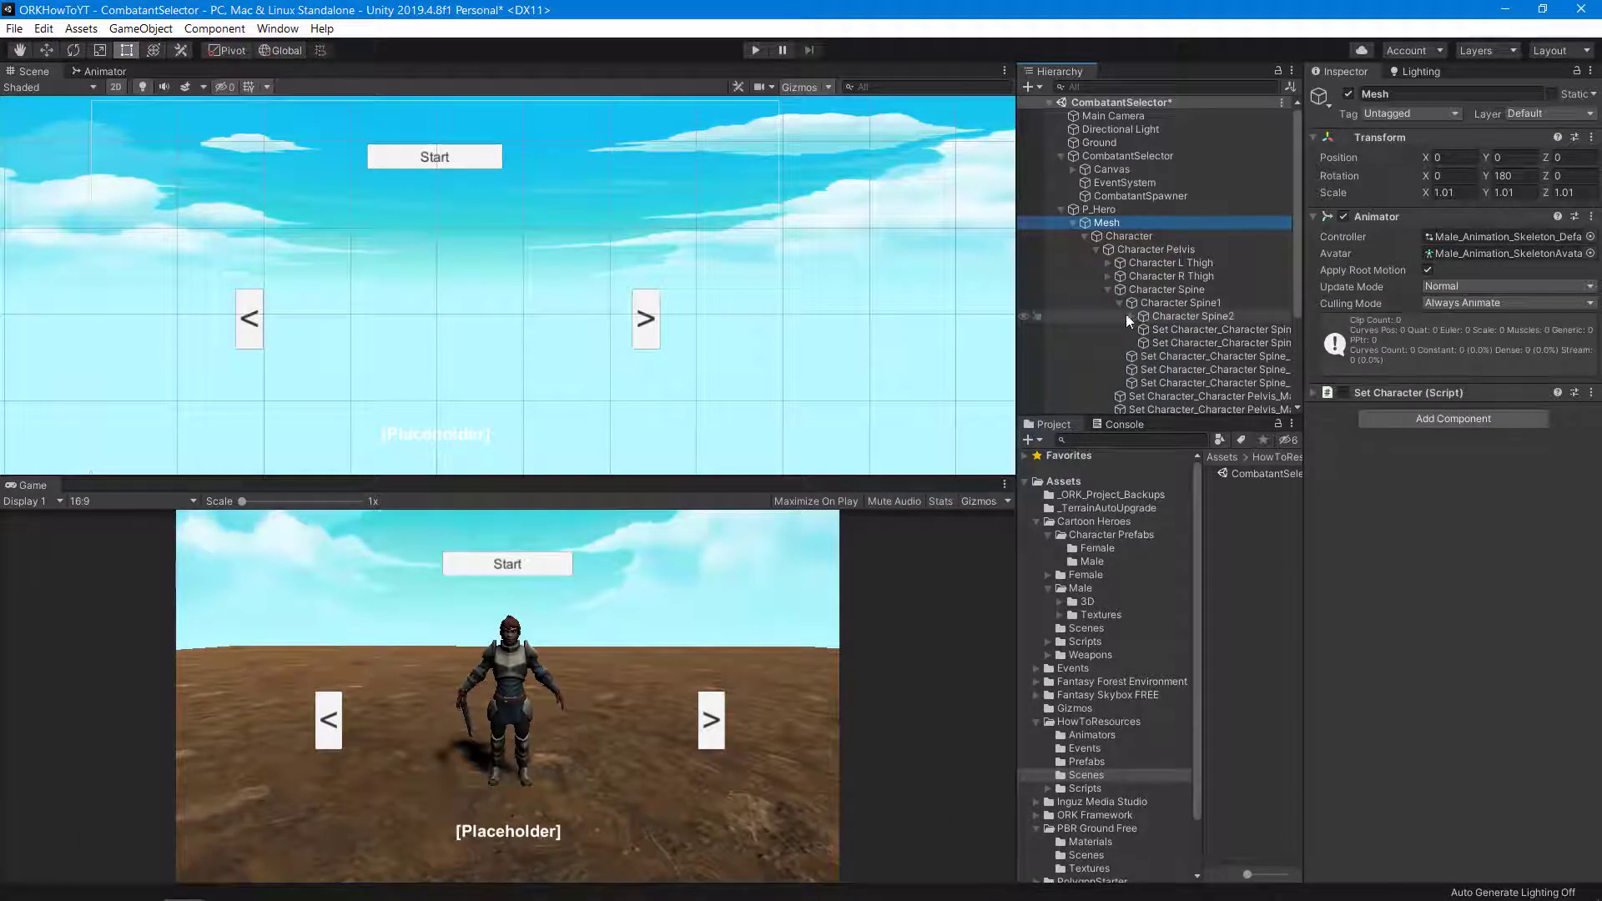
left_click(1129, 317)
- Expand down to Character R Hand and delete the Sword_1 weapon
scroll(1185, 333, "down", 1)
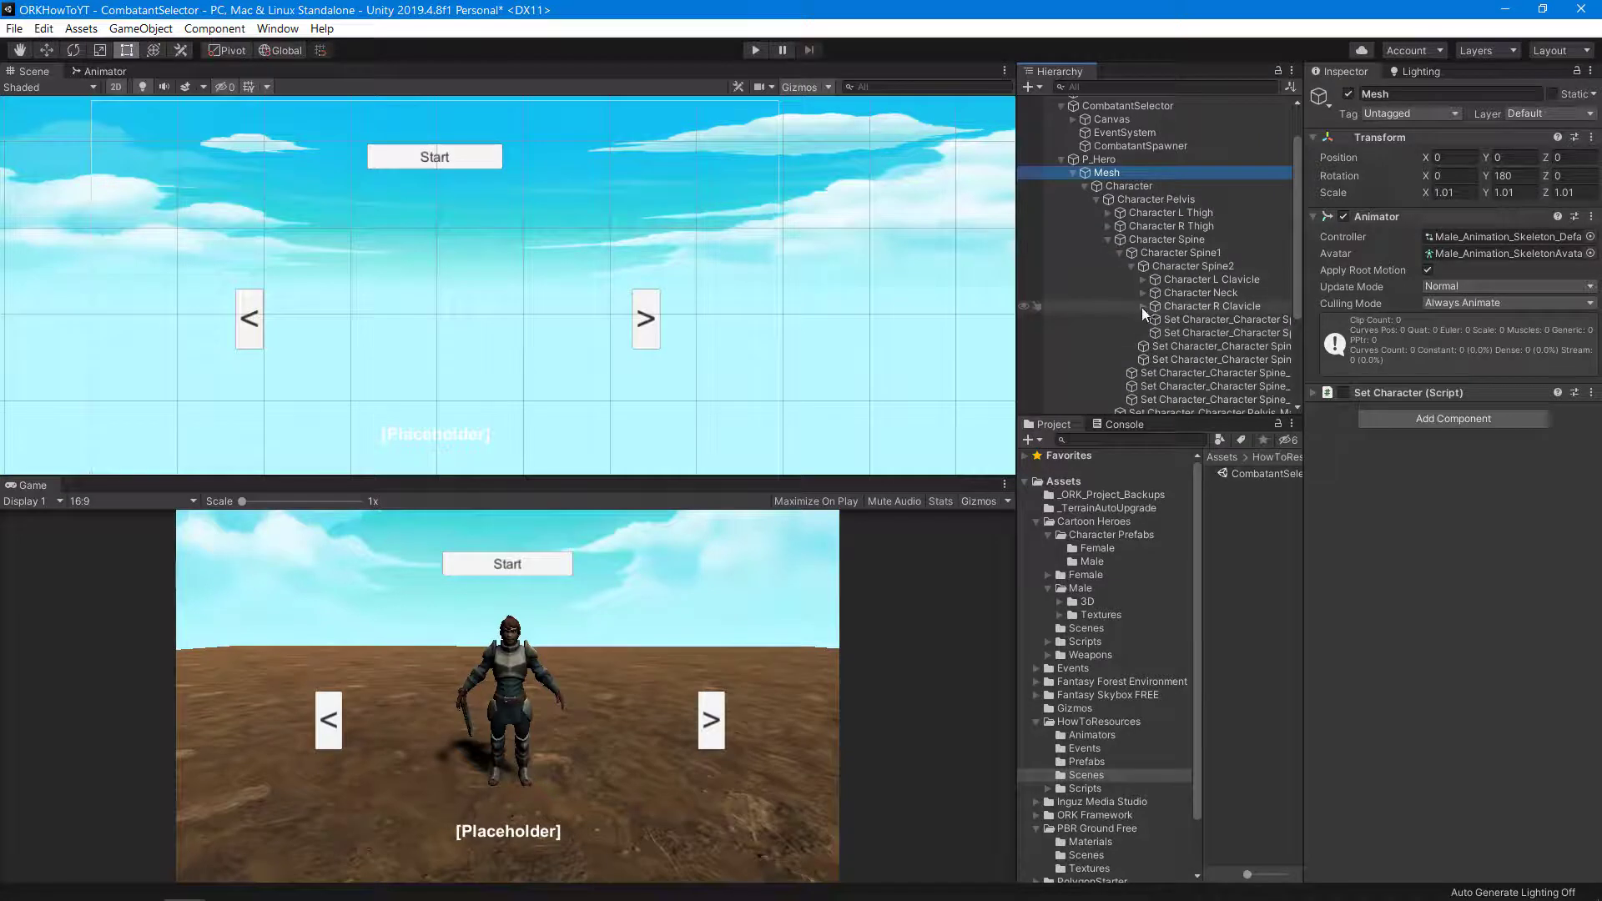
left_click(1143, 307)
left_click(1155, 320)
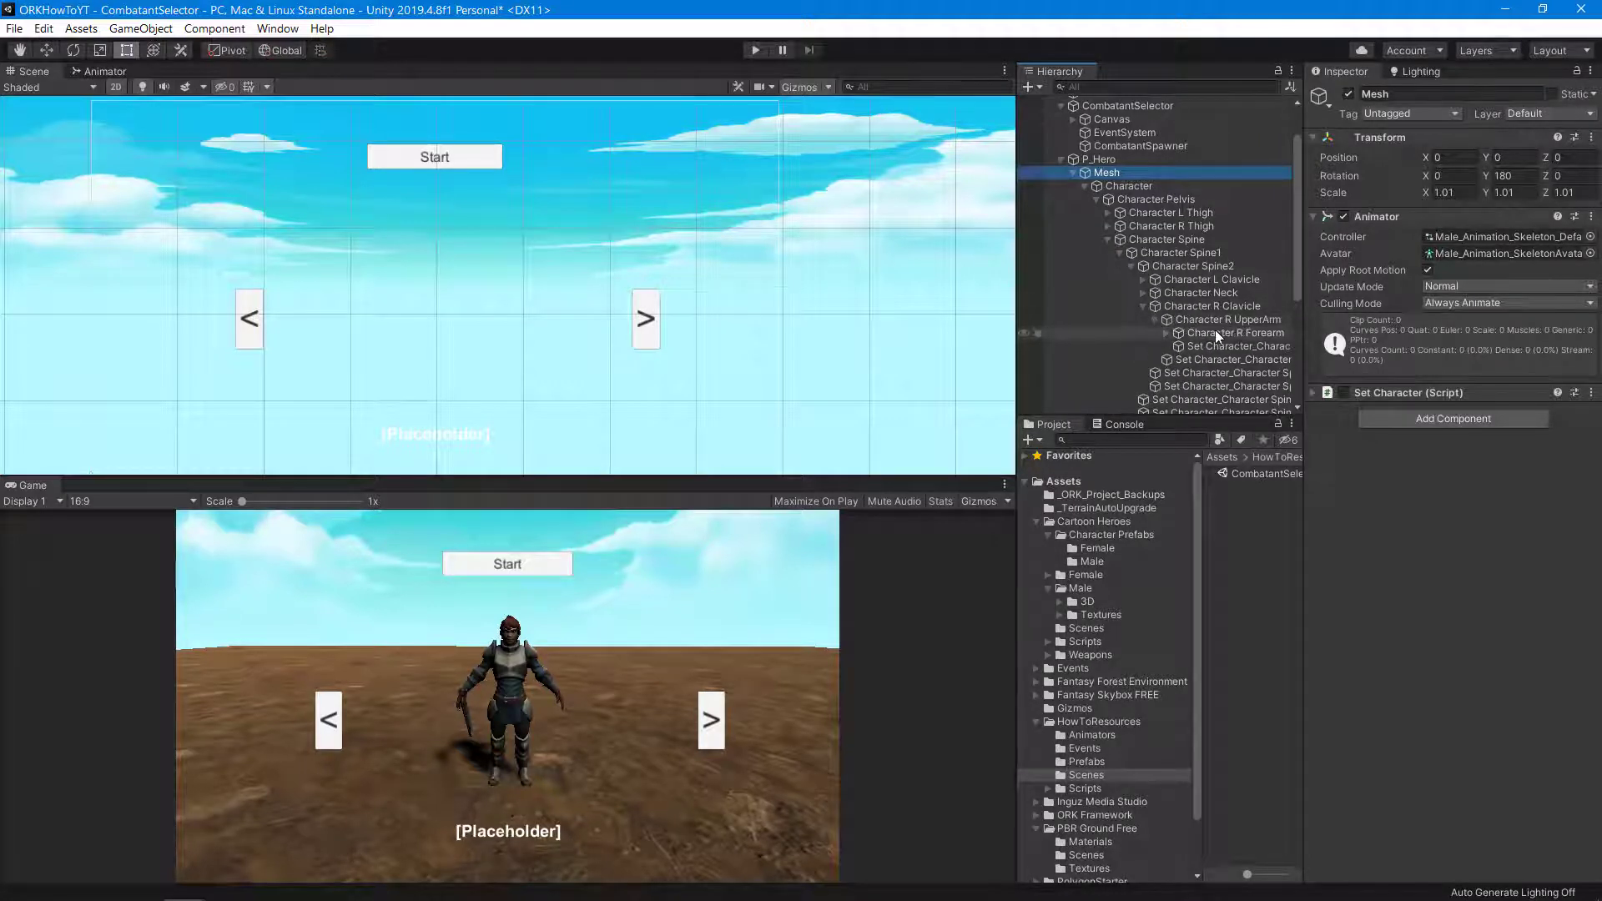
scroll(1215, 329, "down", 1)
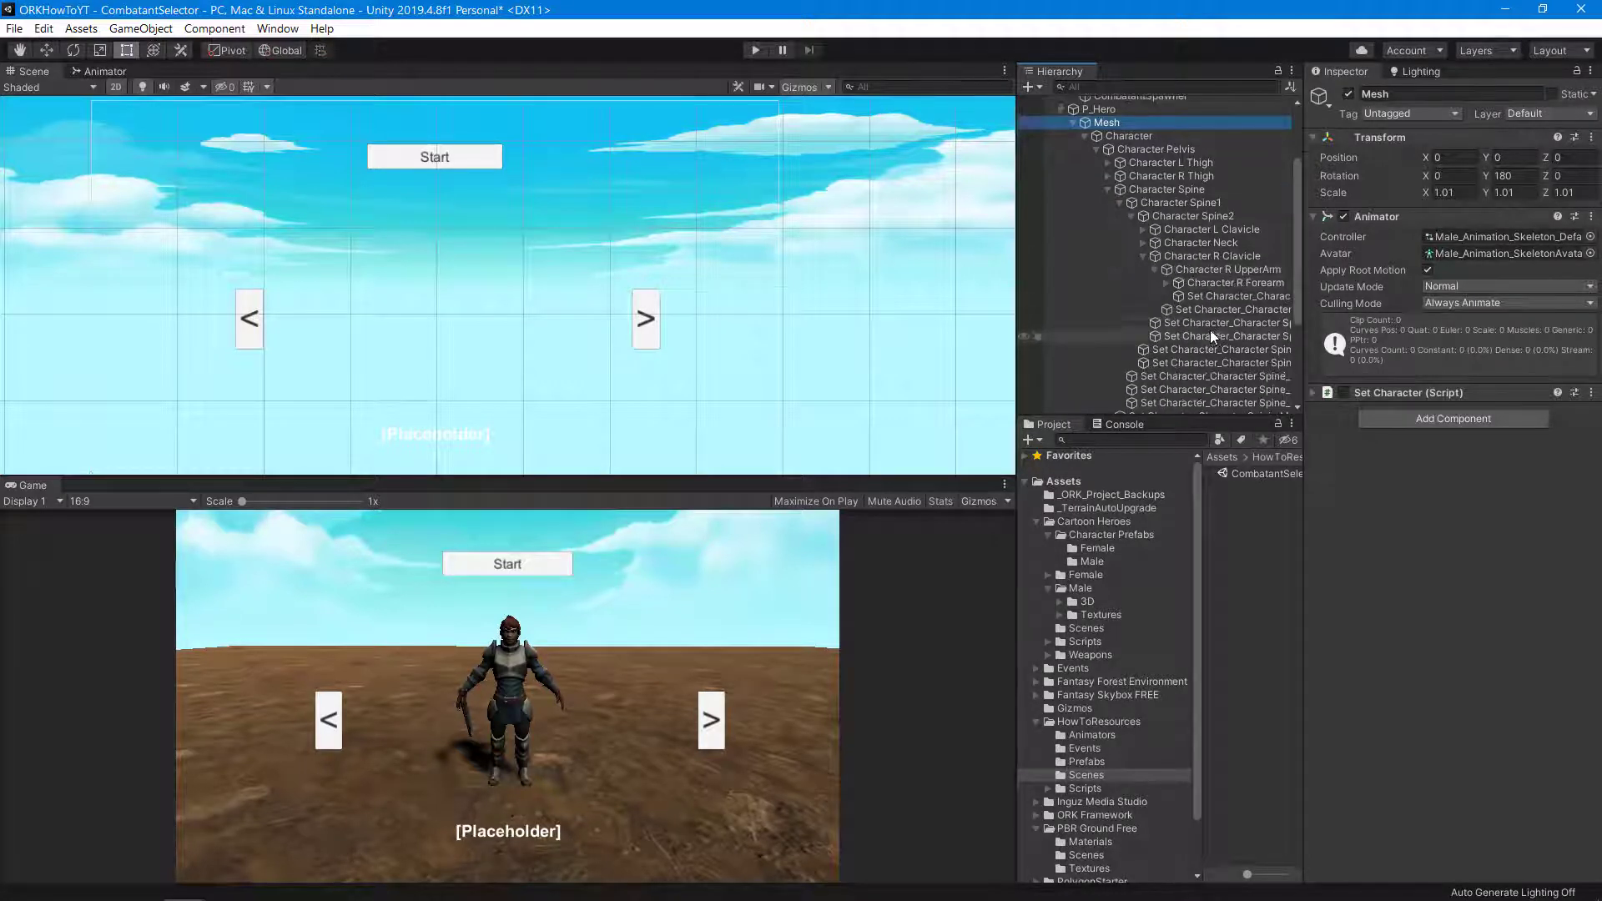
left_click(1167, 284)
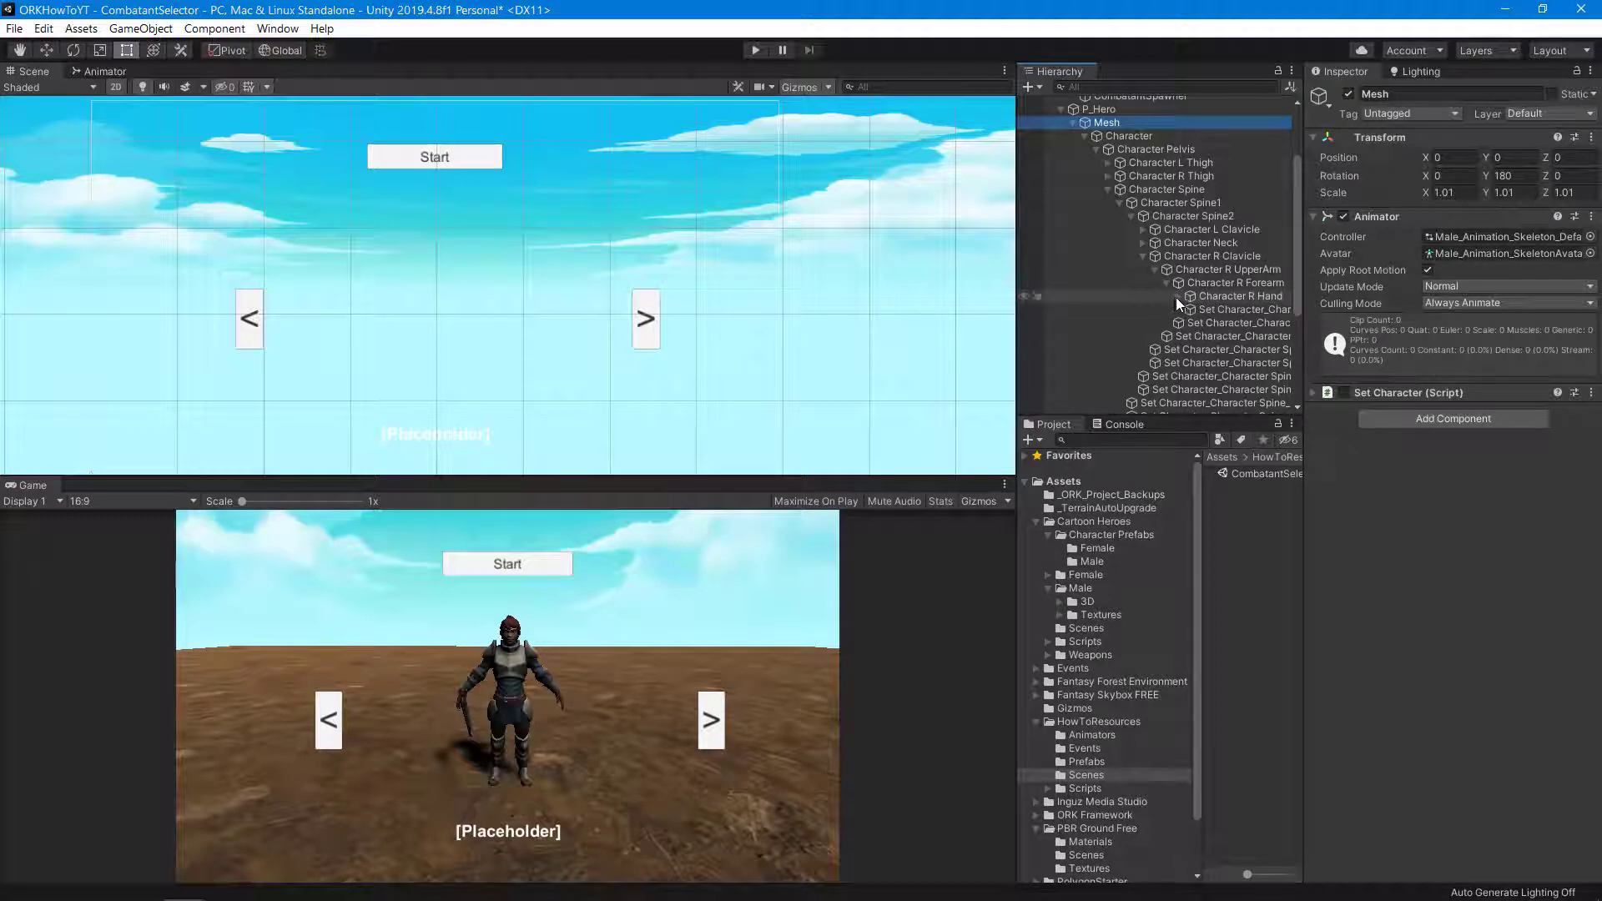
left_click(1178, 298)
left_click(1244, 391)
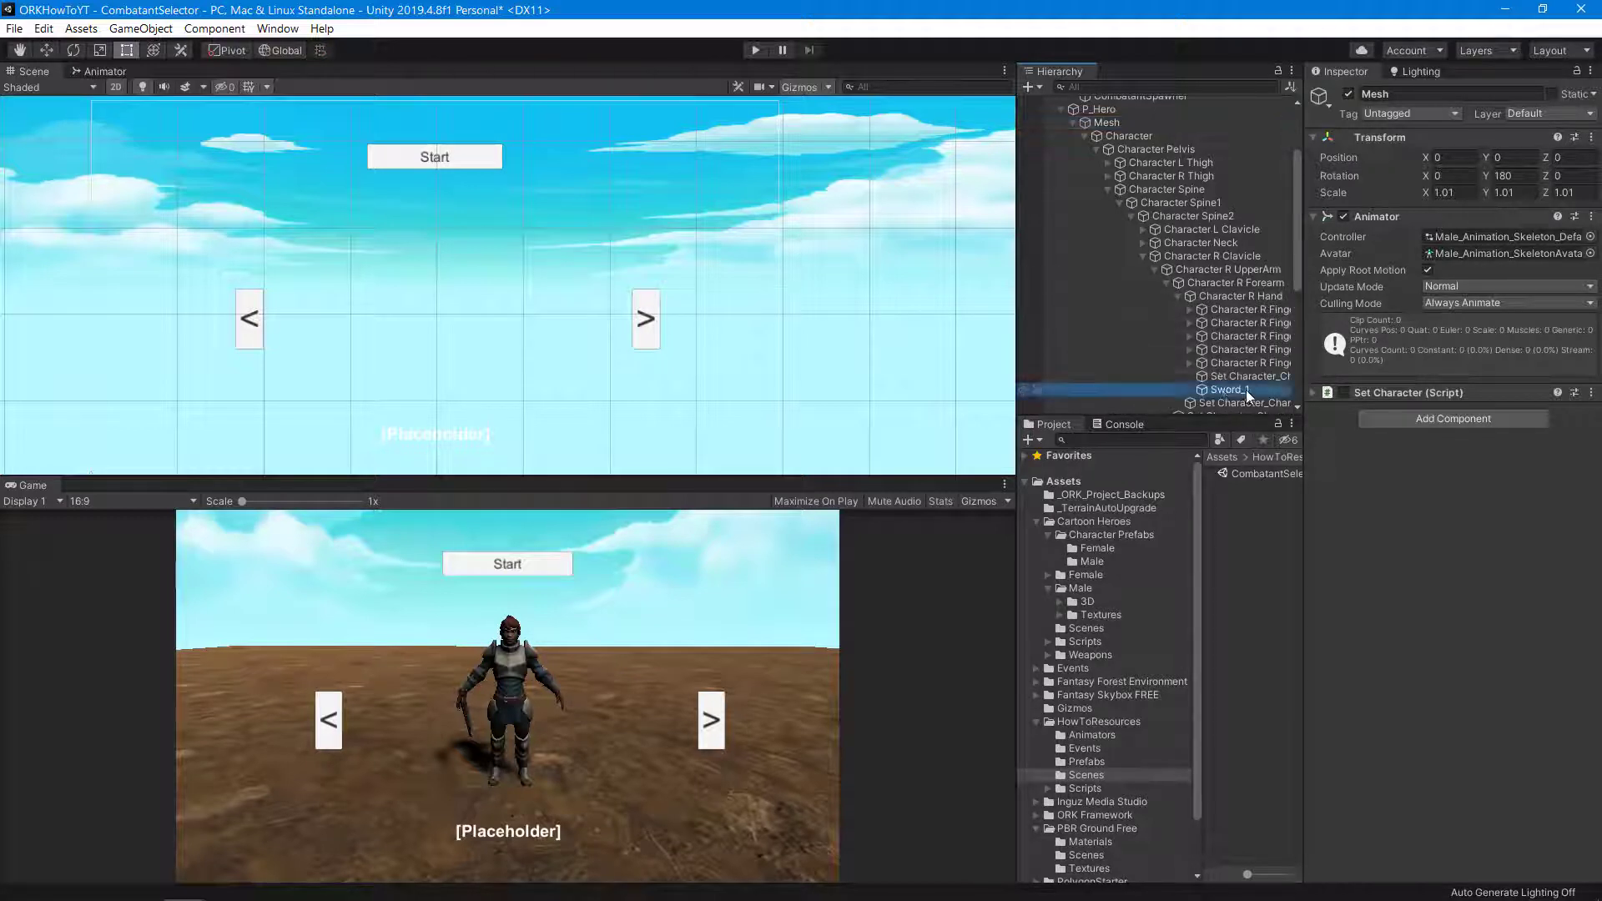
key("Delete")
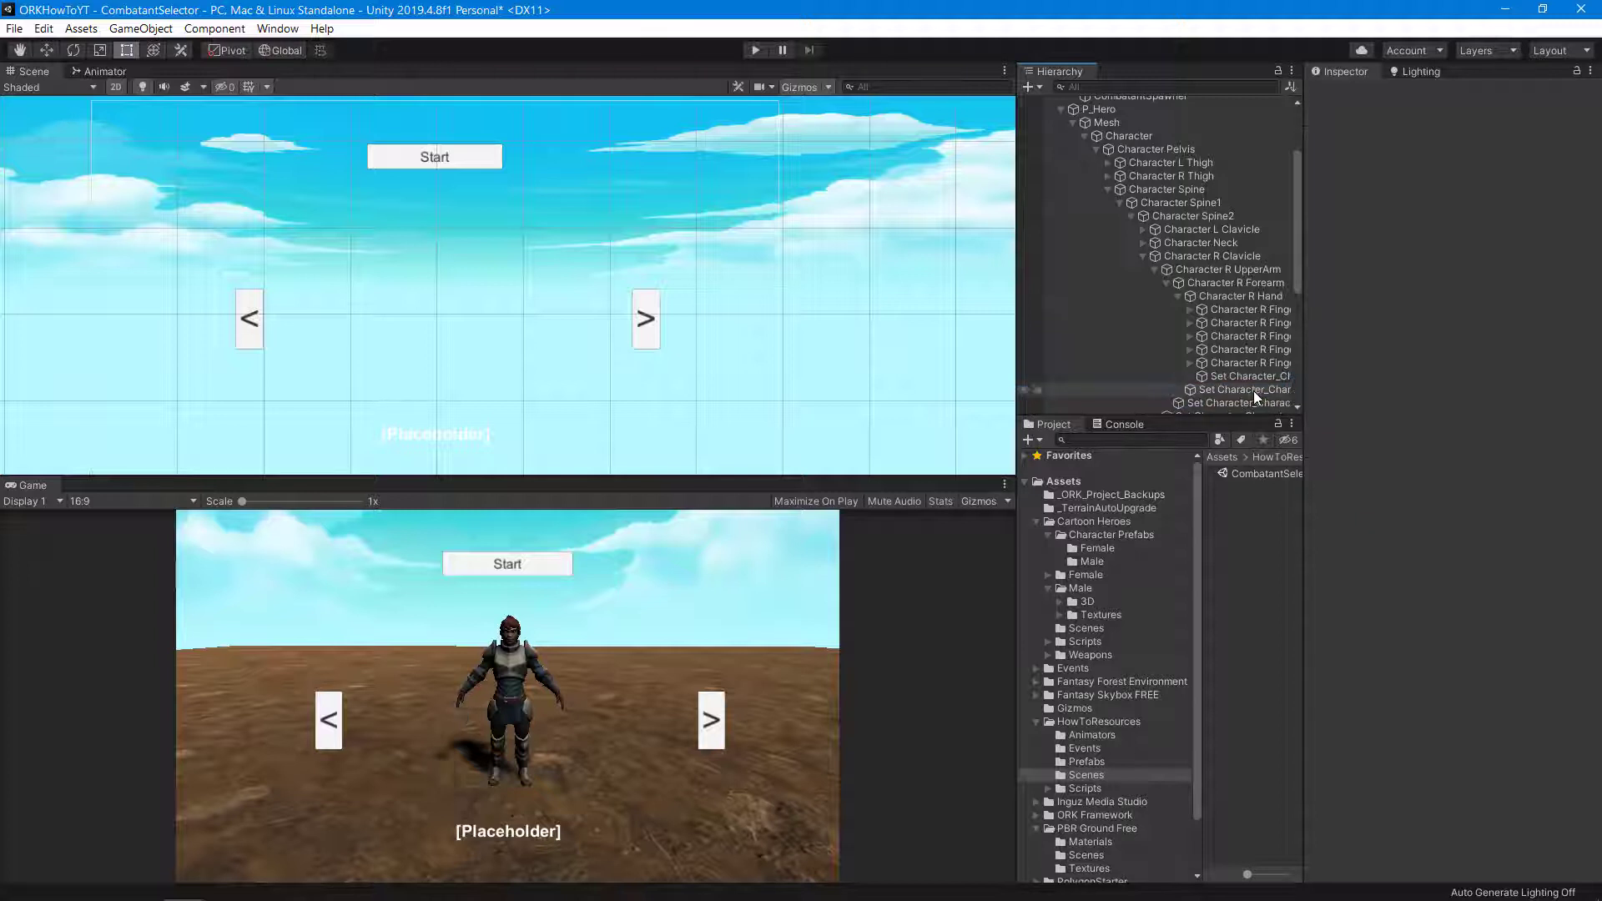
- Collapse the bone tree and save P_Hero as a prefab in the Prefabs folder
left_click(1109, 192)
left_click(1073, 180)
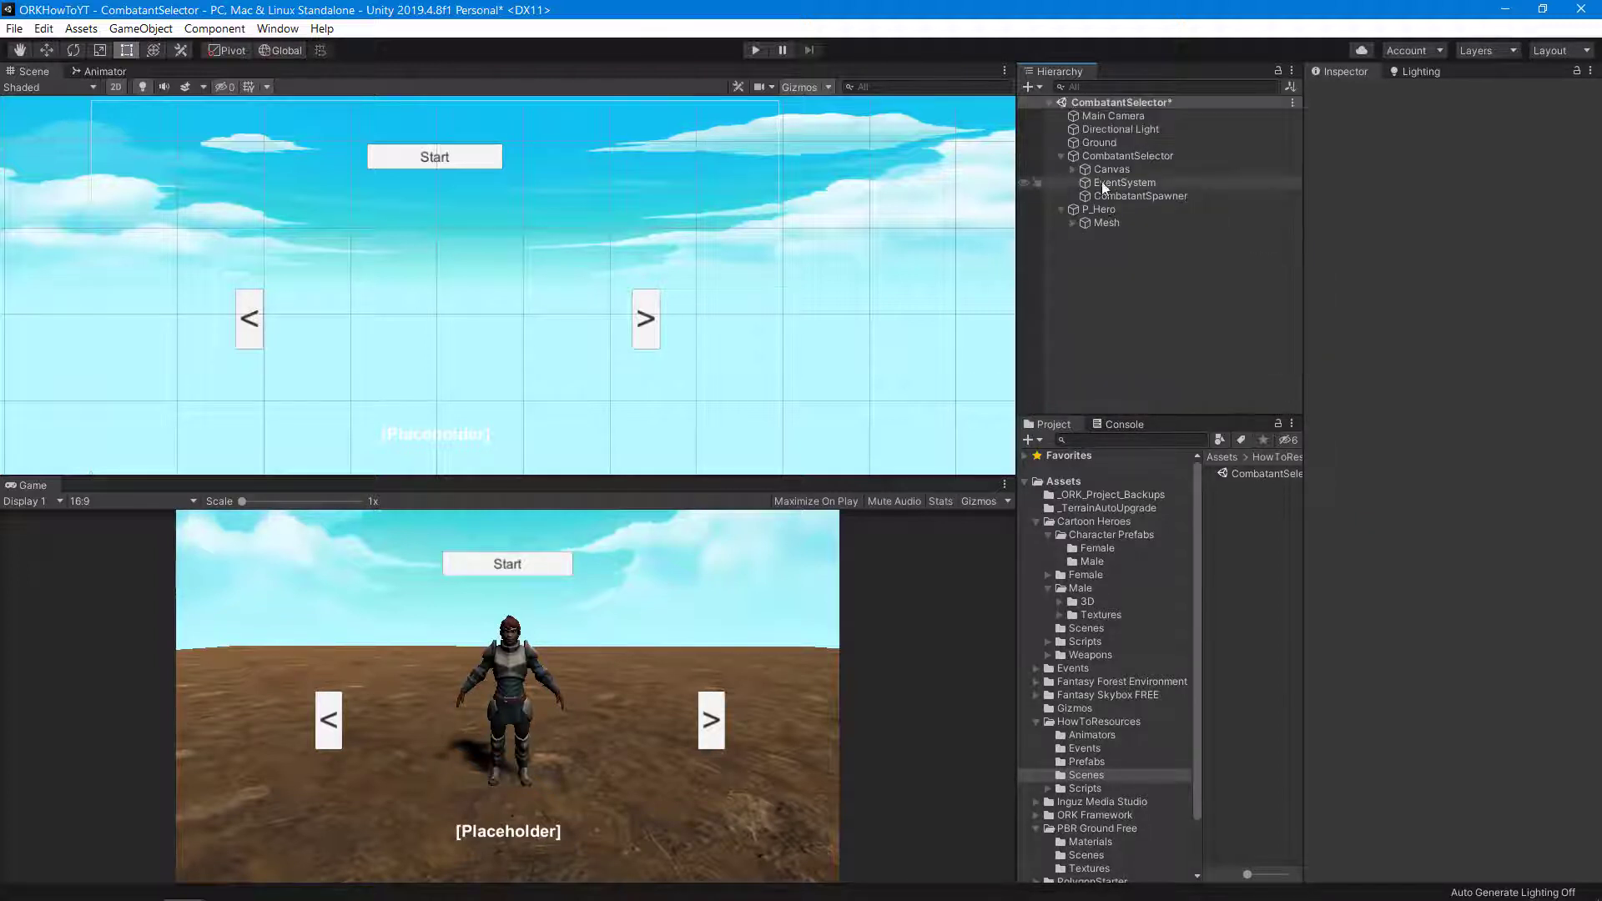
left_click(1100, 209)
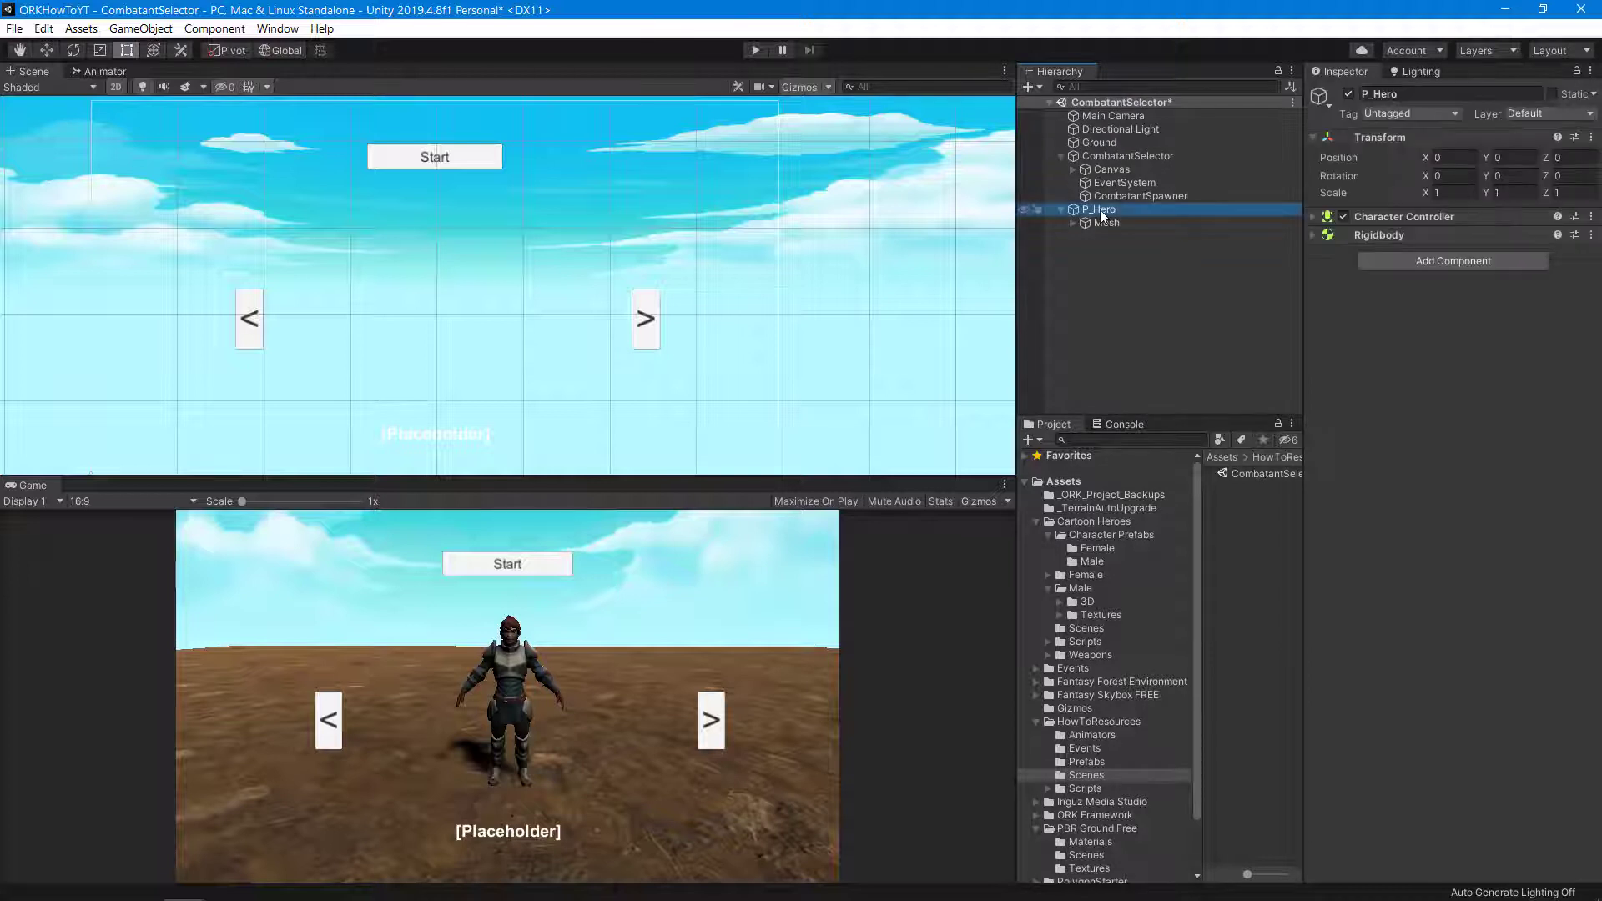
left_click(1075, 761)
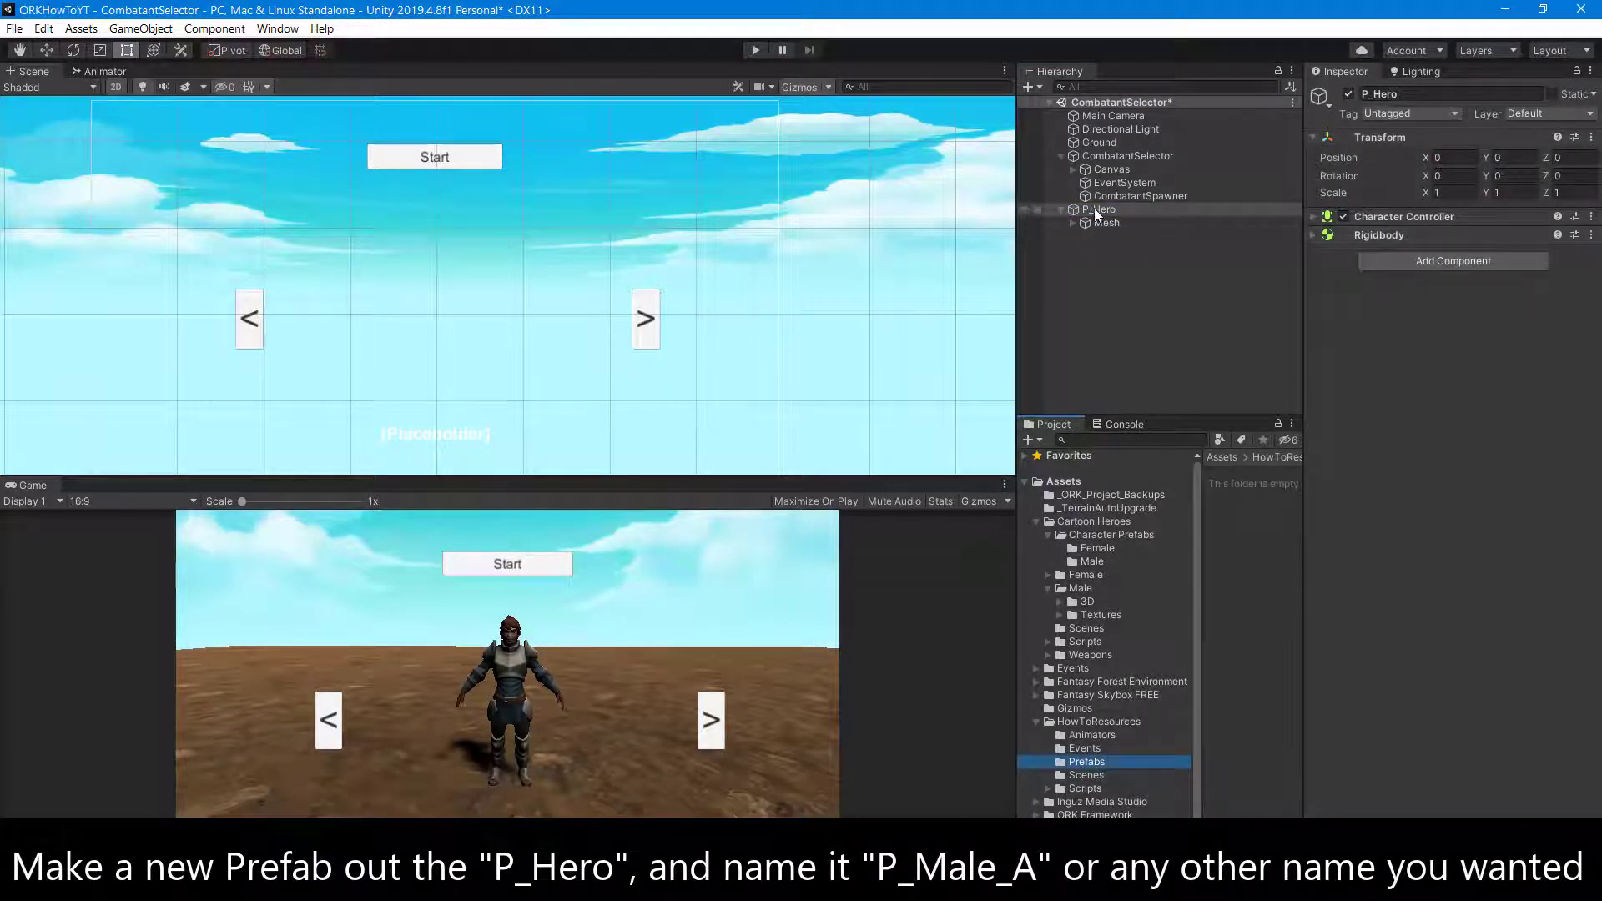
mouse_move(1087, 208)
left_mouse_down()
mouse_move(1241, 524)
mouse_move(1368, 519)
left_mouse_up()
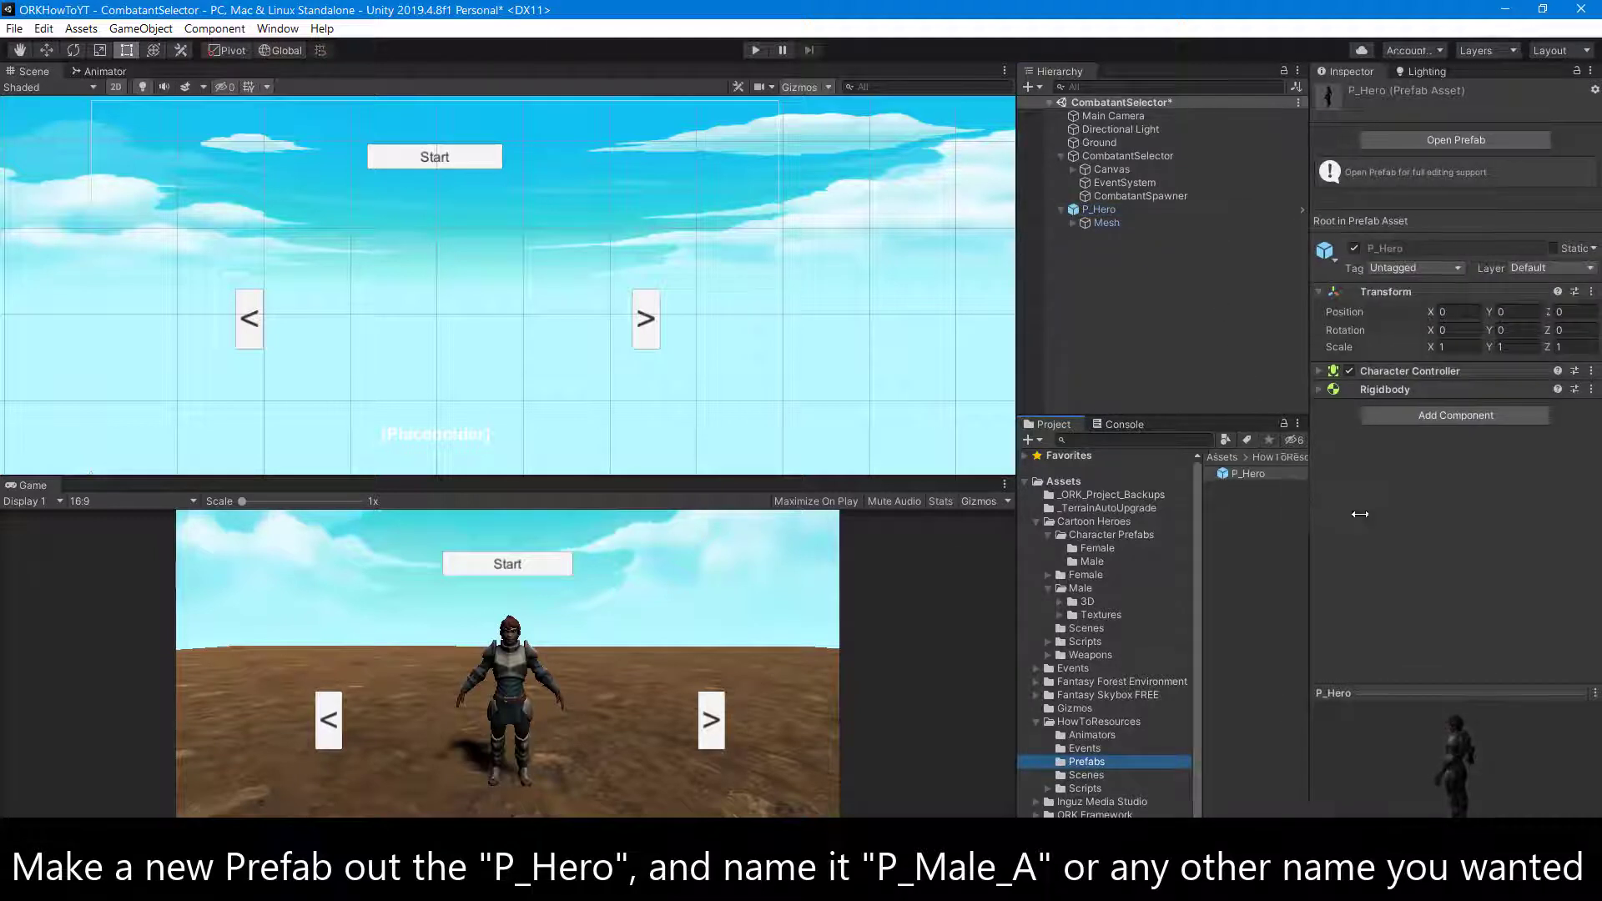
- Rename the new prefab to P_Male_A and save the CombatantSelector scene
left_click(1249, 473)
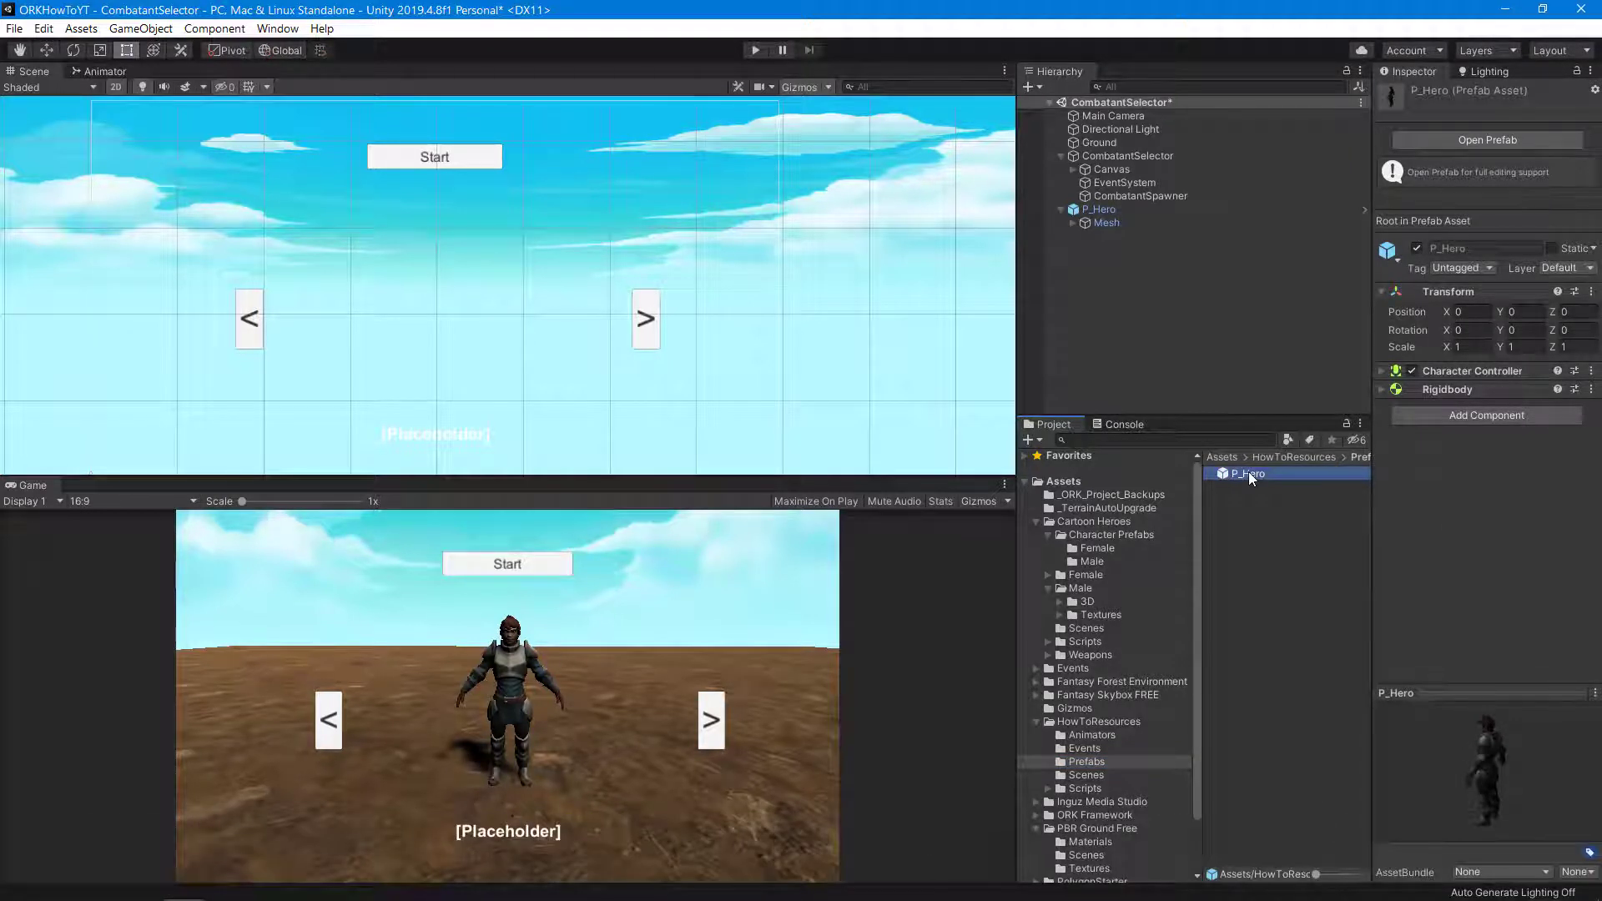
left_click(1248, 472)
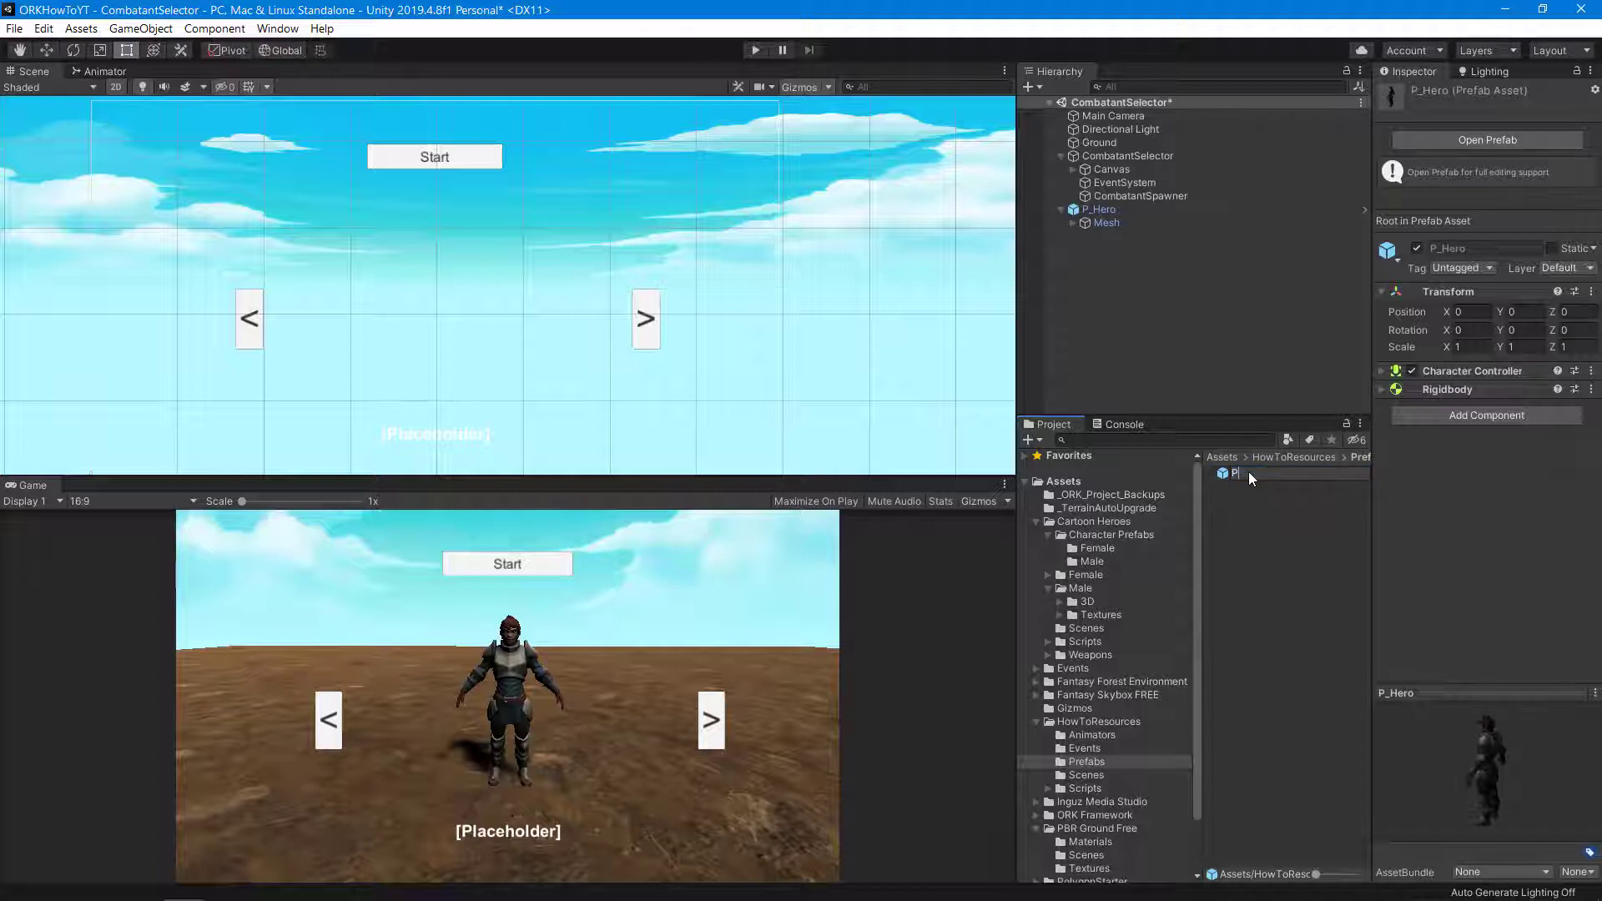
type("_Male_A")
key("Return")
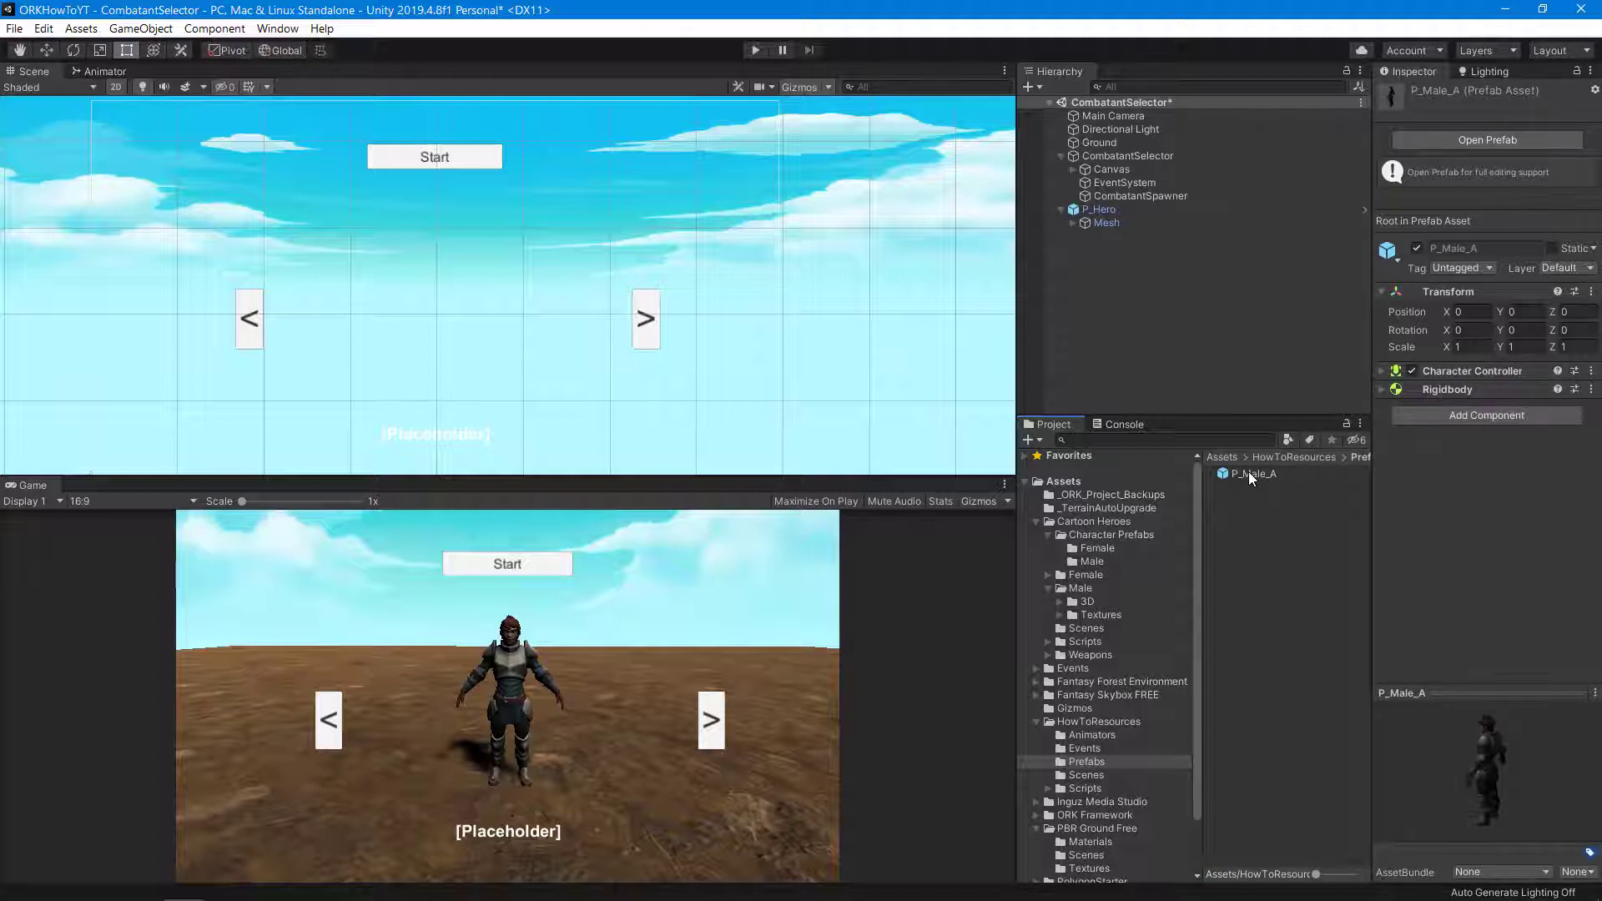
left_click(1175, 333)
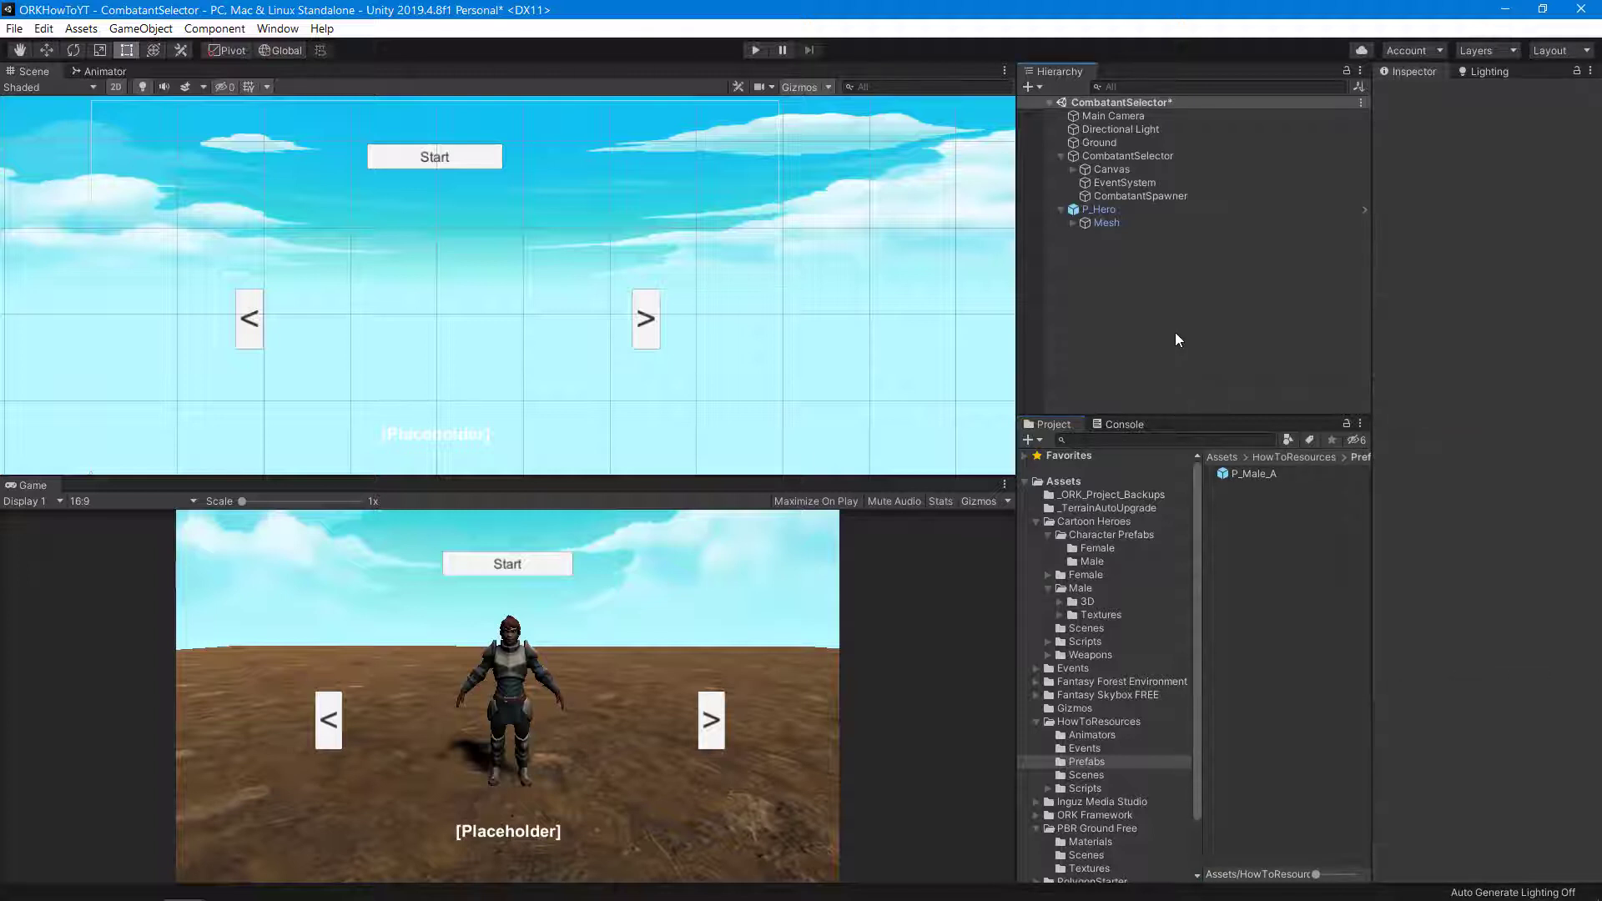
key("ctrl+s")
- In the P_Male_A prefab, change the Mesh's Y rotation from 180 to 0
left_click(1239, 472)
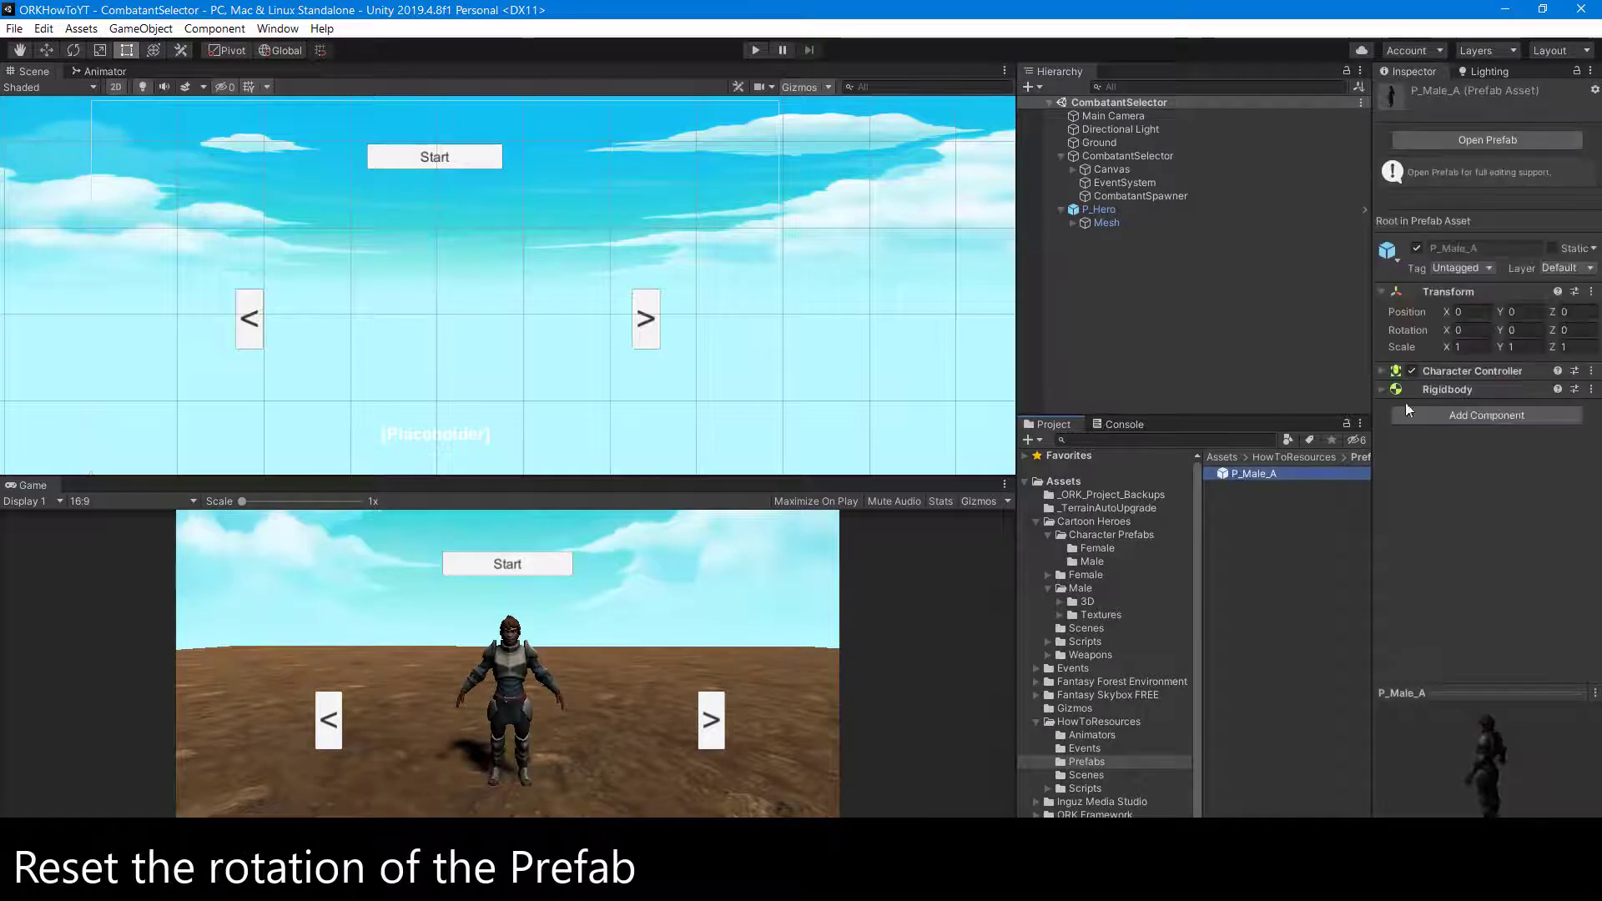
left_click(1464, 137)
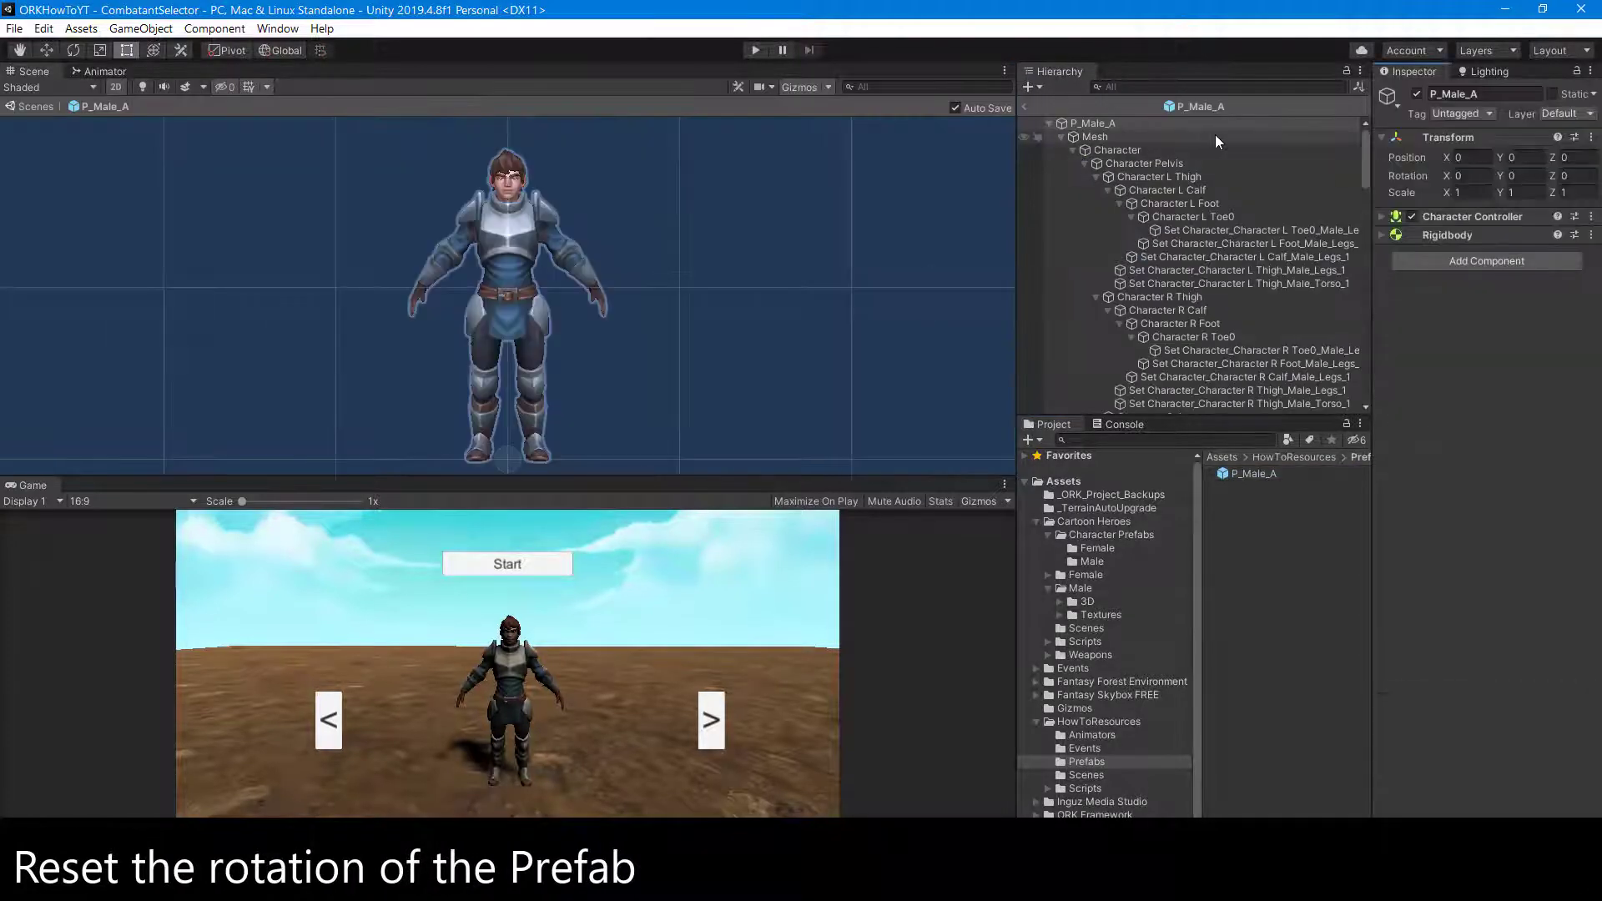
left_click(1094, 122)
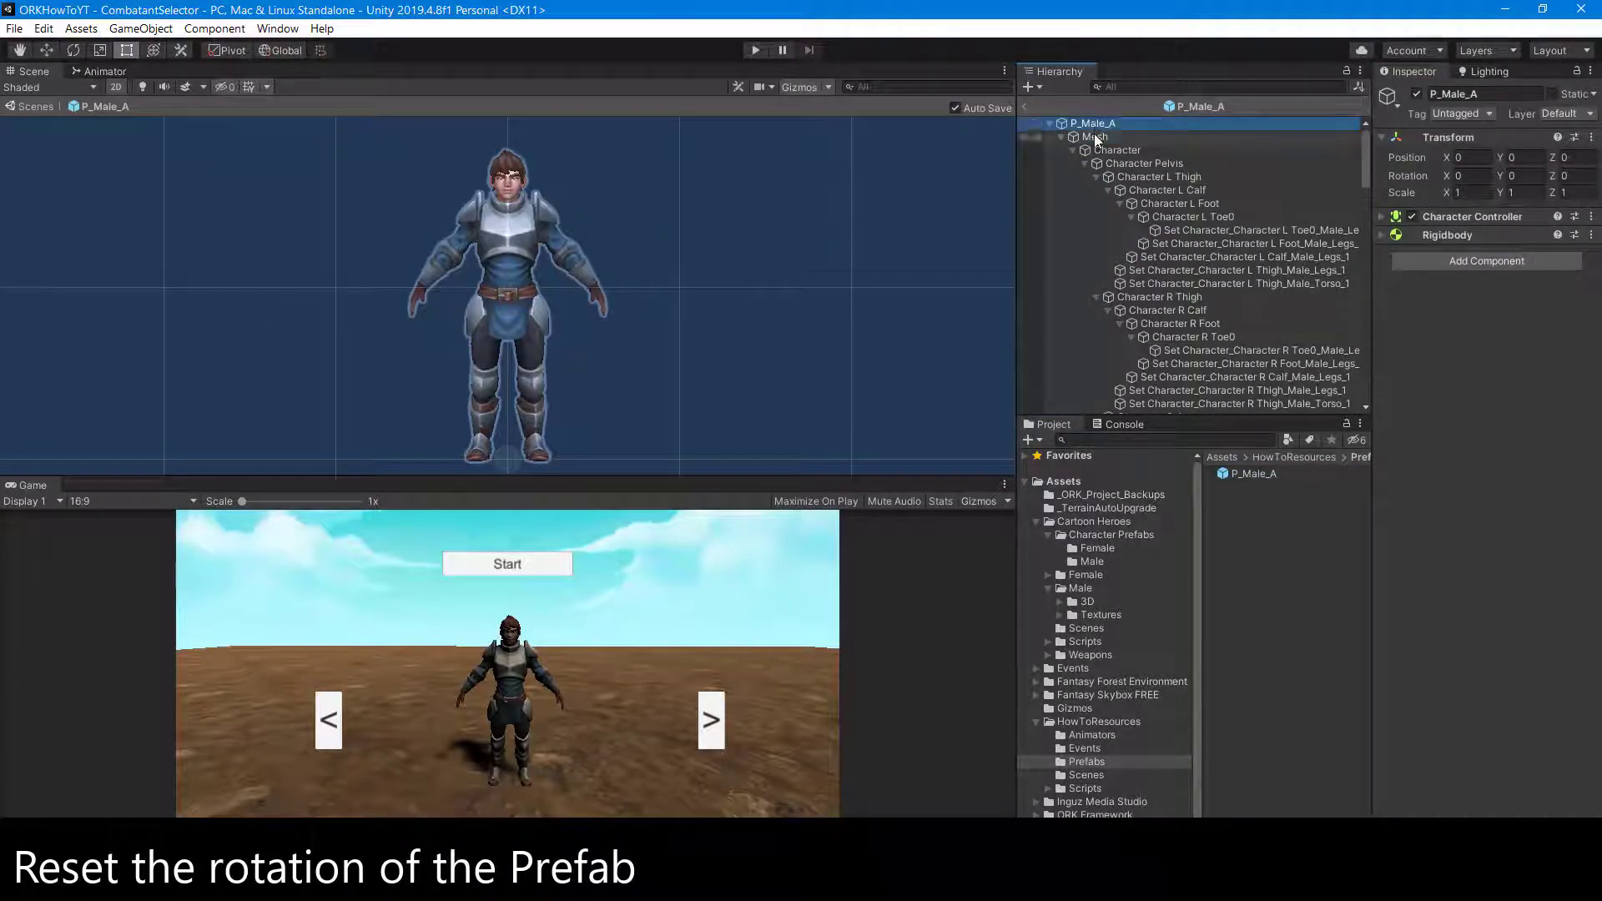
left_click(1095, 137)
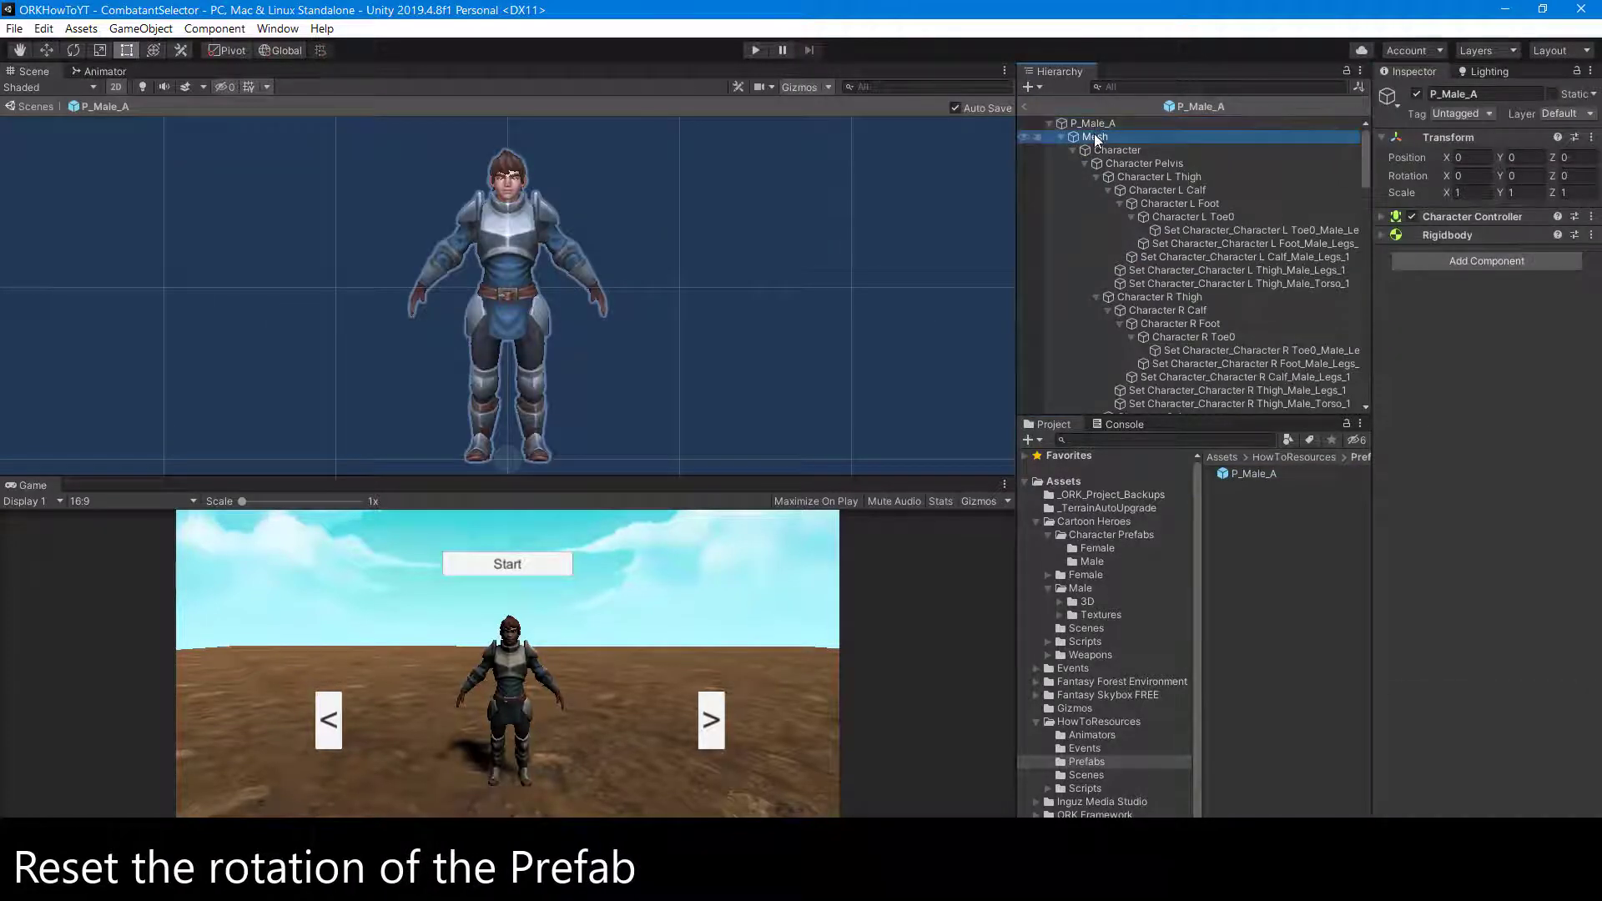
left_click(1533, 176)
type("0")
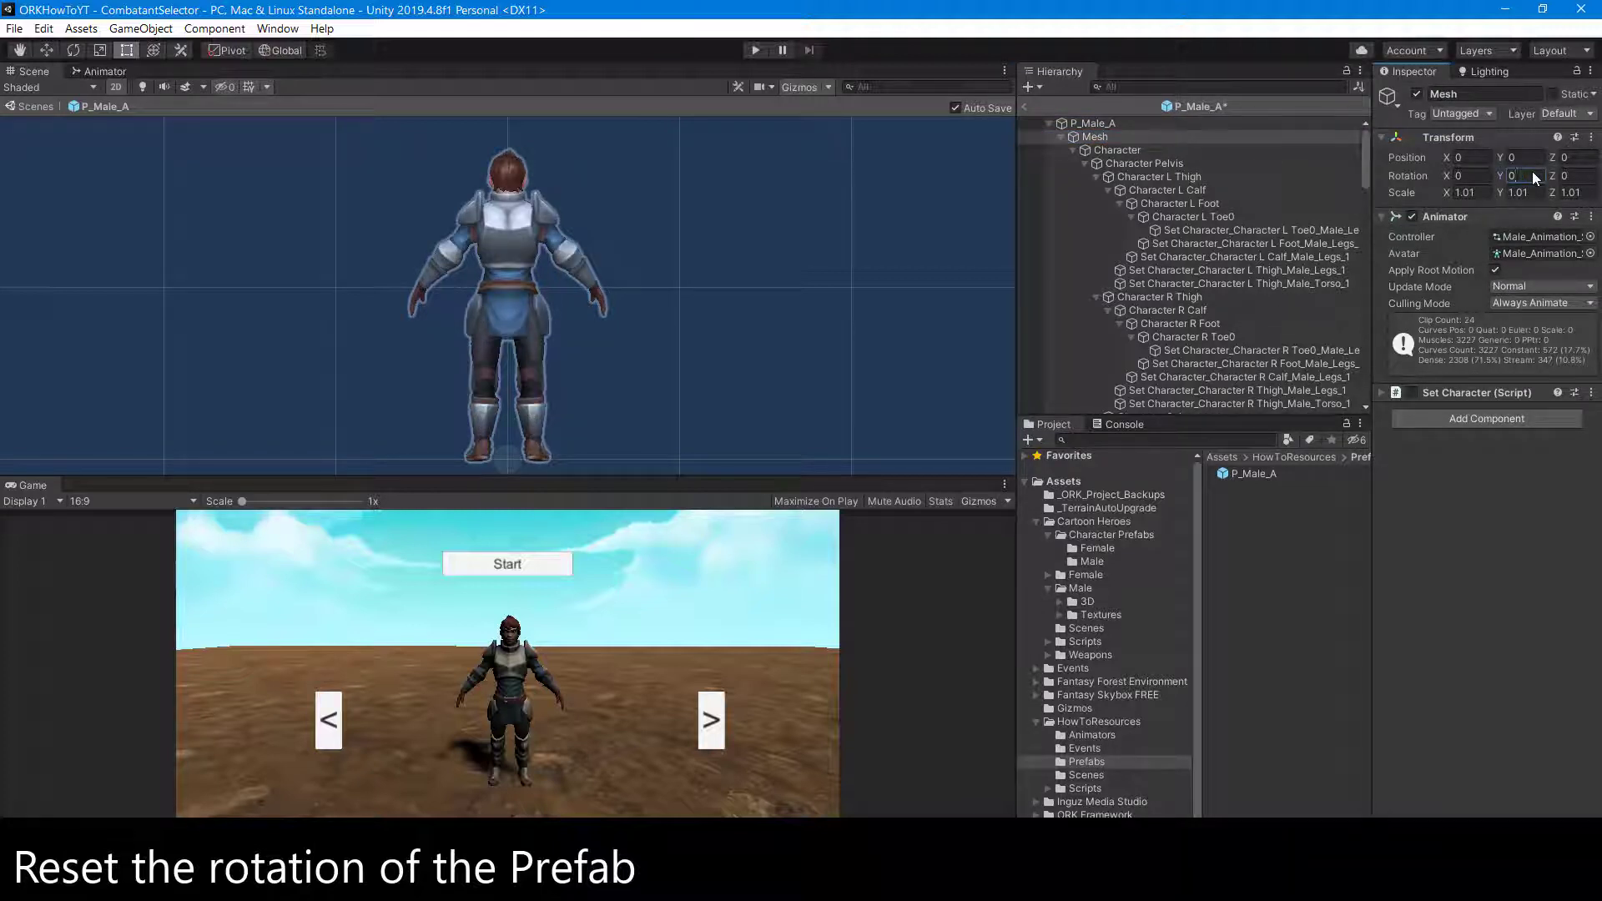
left_click(1049, 123)
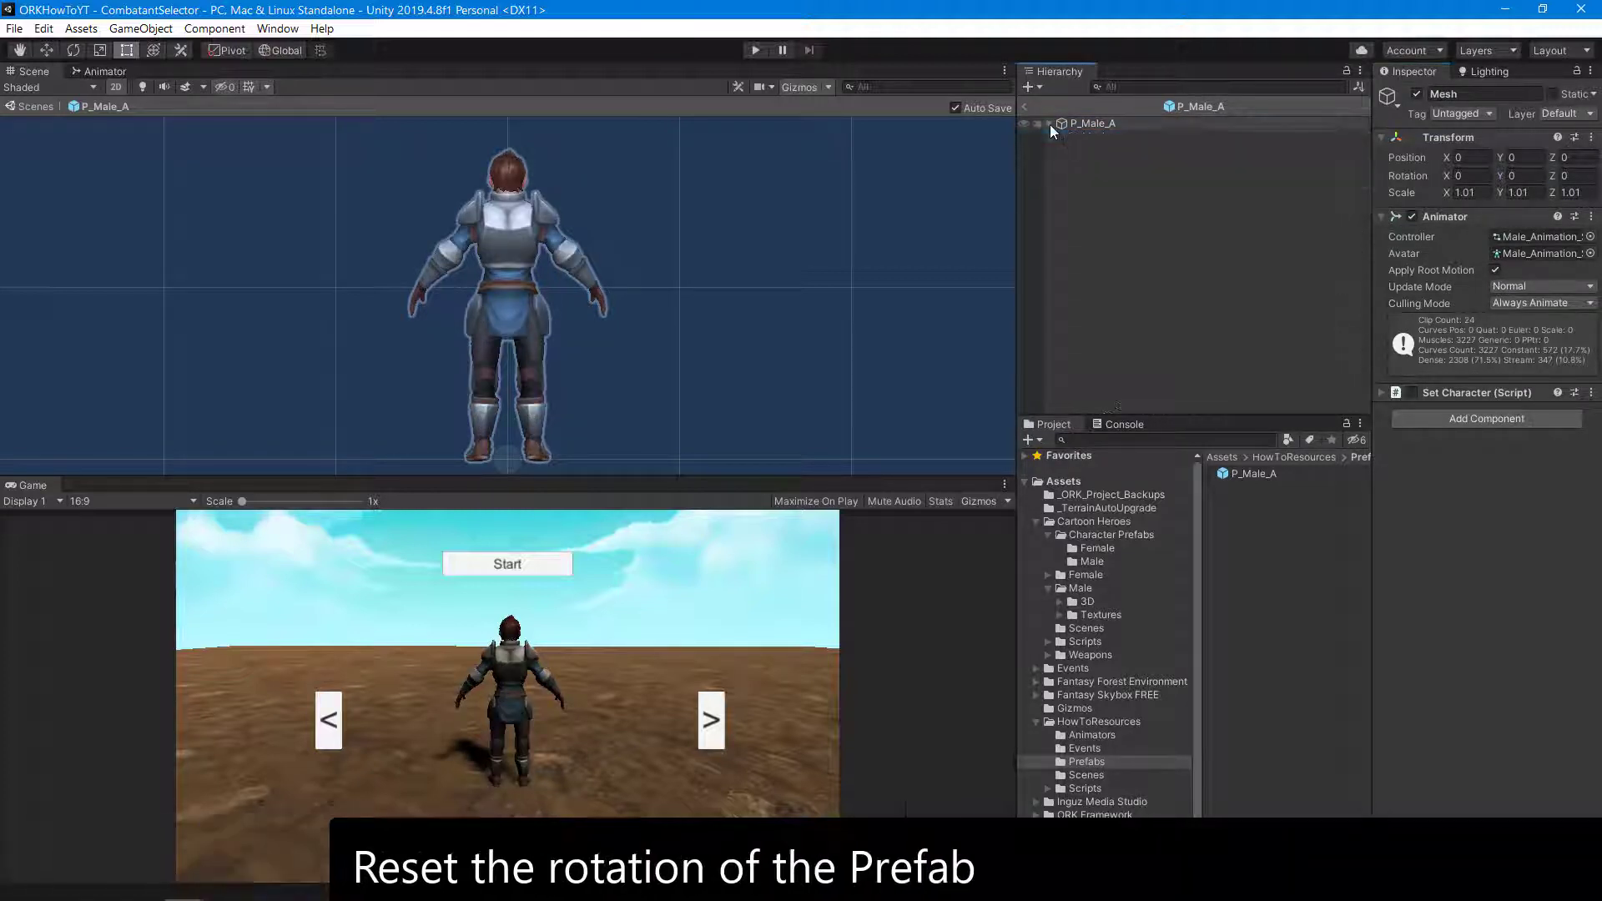
- Back in the scene, unpack P_Hero and delete its Mesh child
left_click(1026, 107)
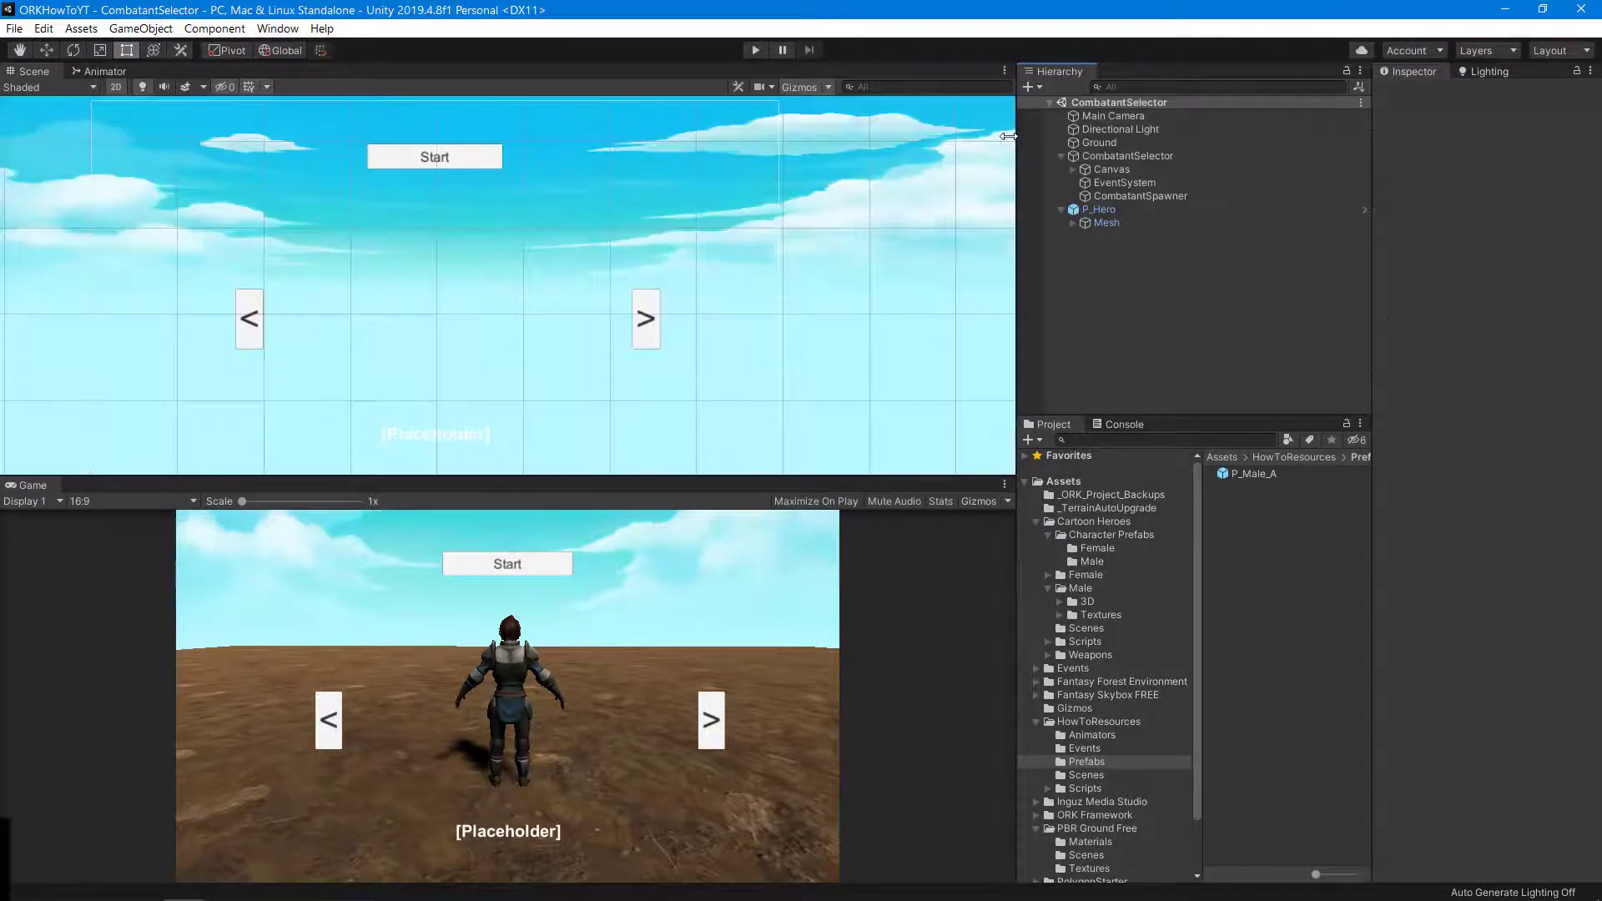
left_click(1102, 210)
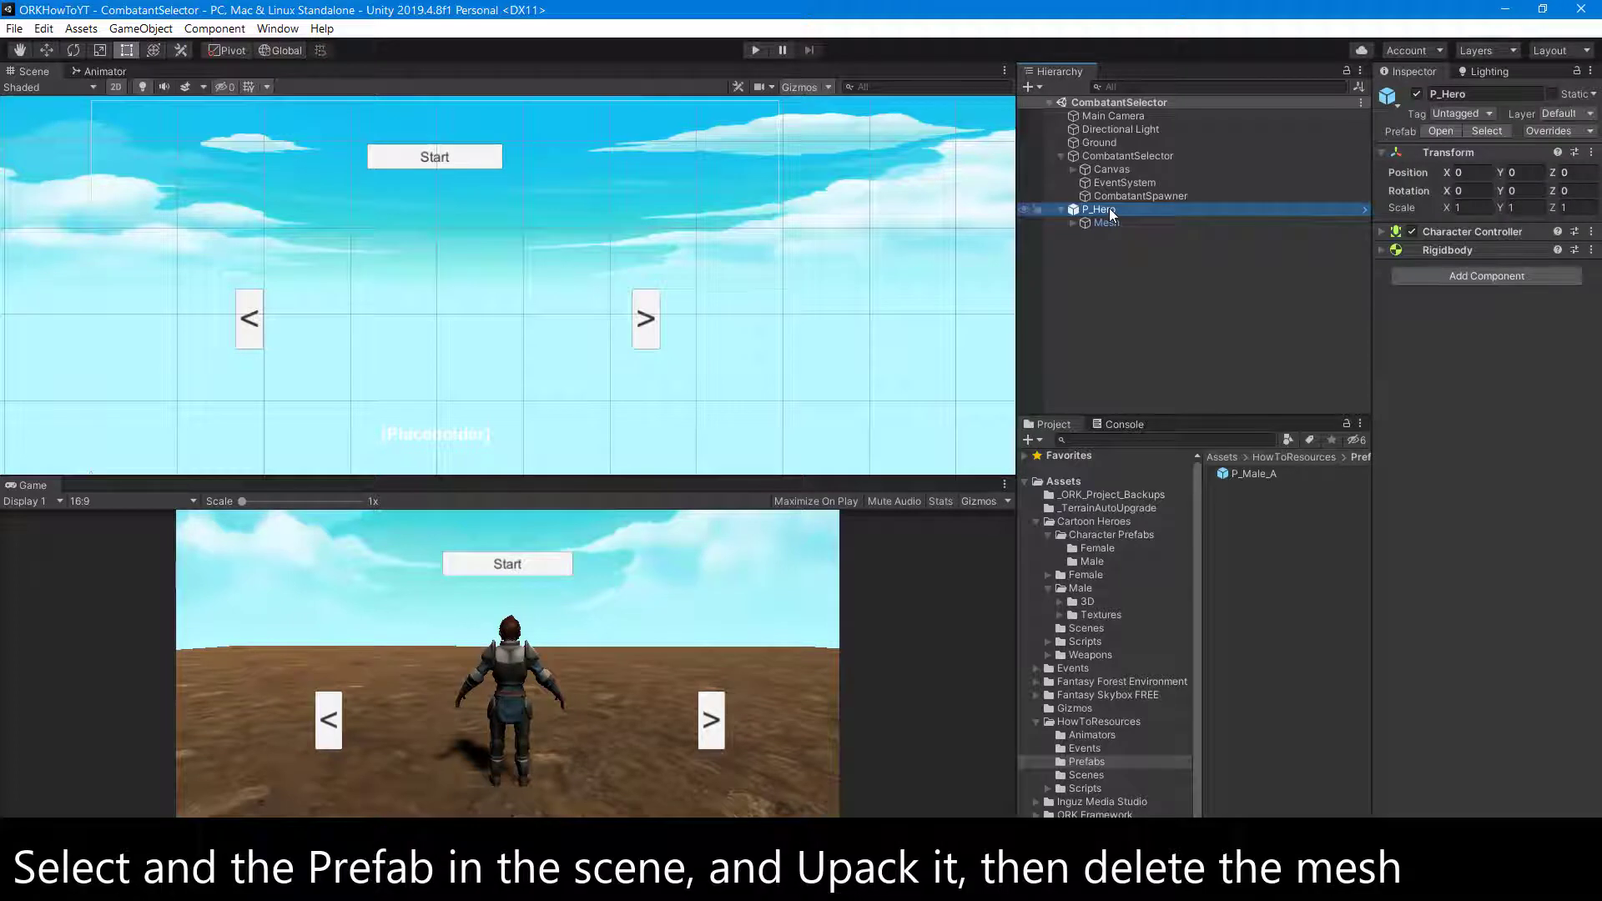
right_click(1111, 211)
left_click(1173, 396)
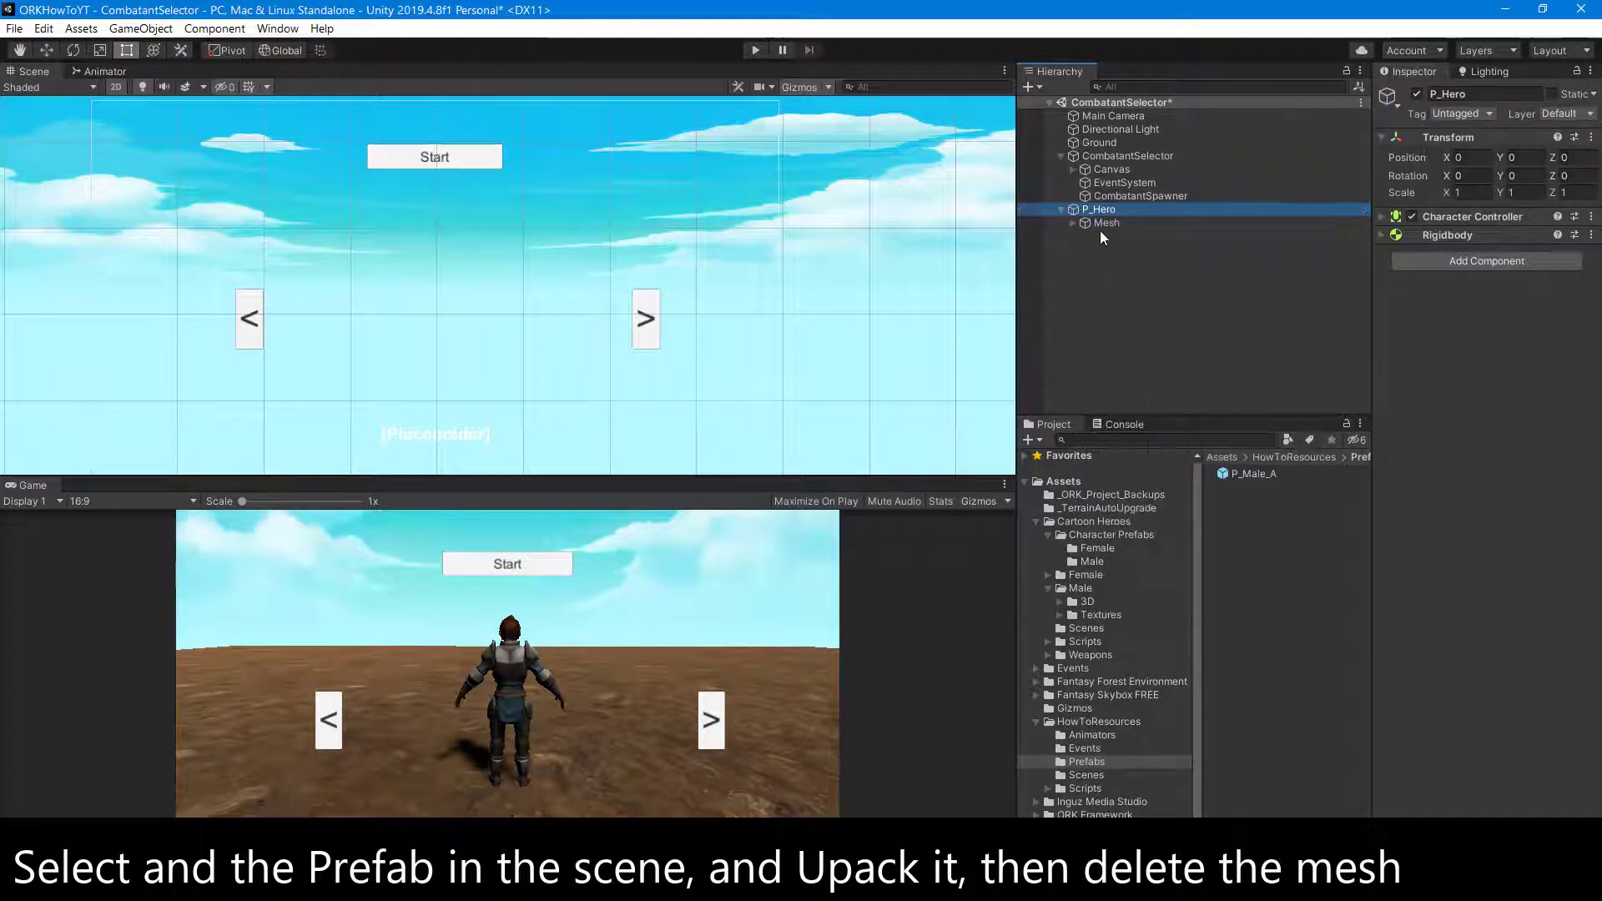
left_click(1100, 224)
key("Delete")
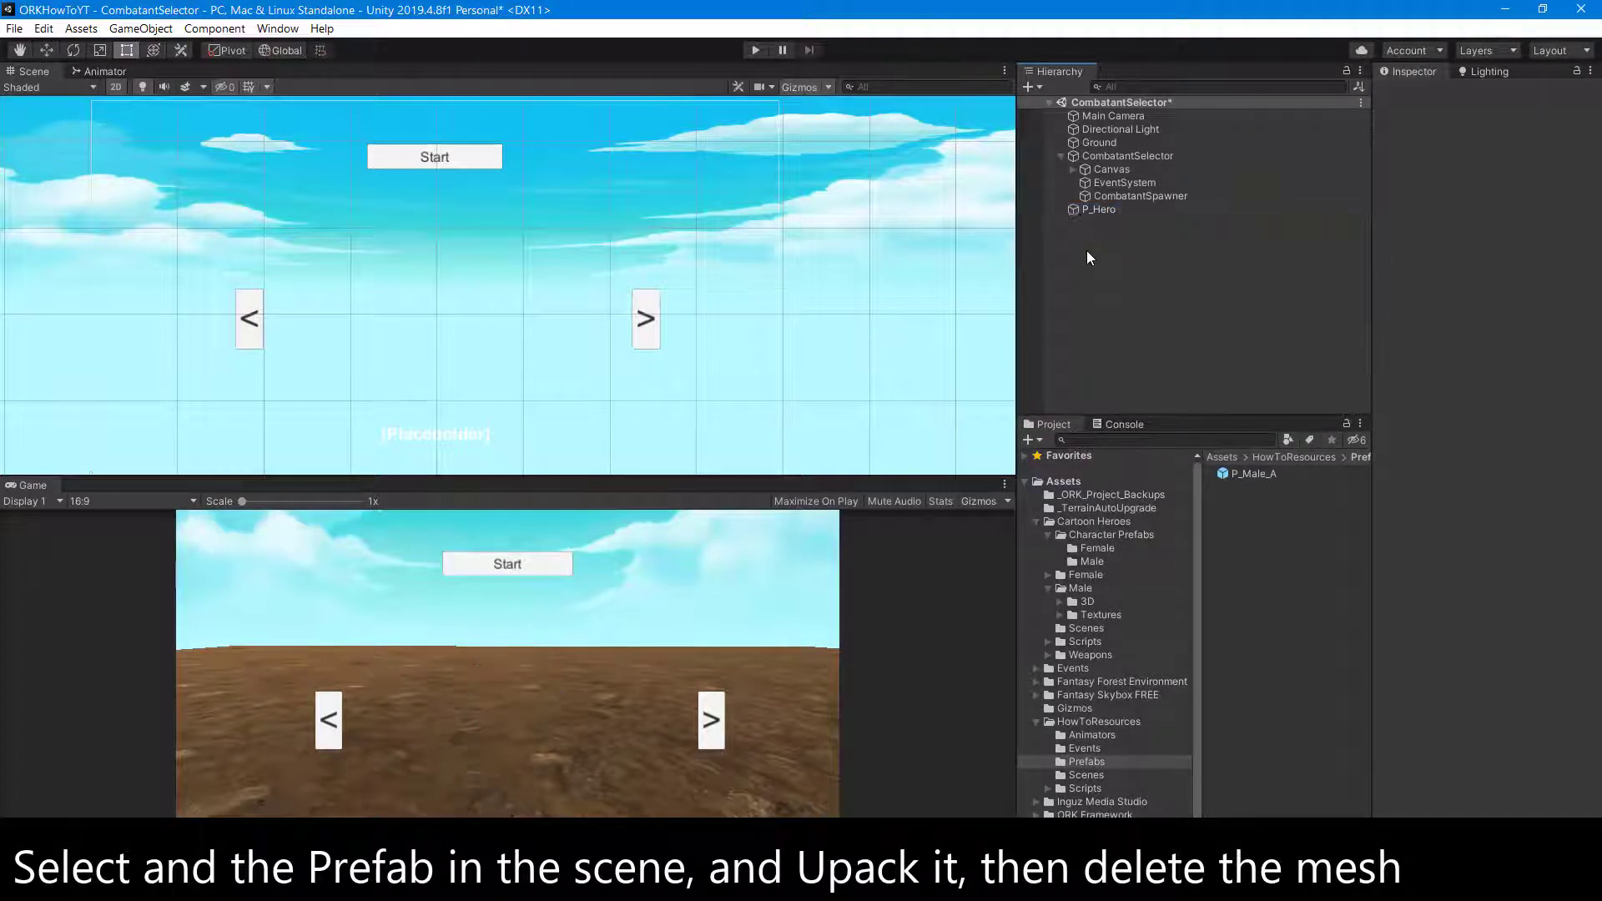
- Place the Male B character under P_Hero and set P_Hero's Y rotation to 180
left_click(1094, 560)
left_click_drag(1249, 494, 1102, 211)
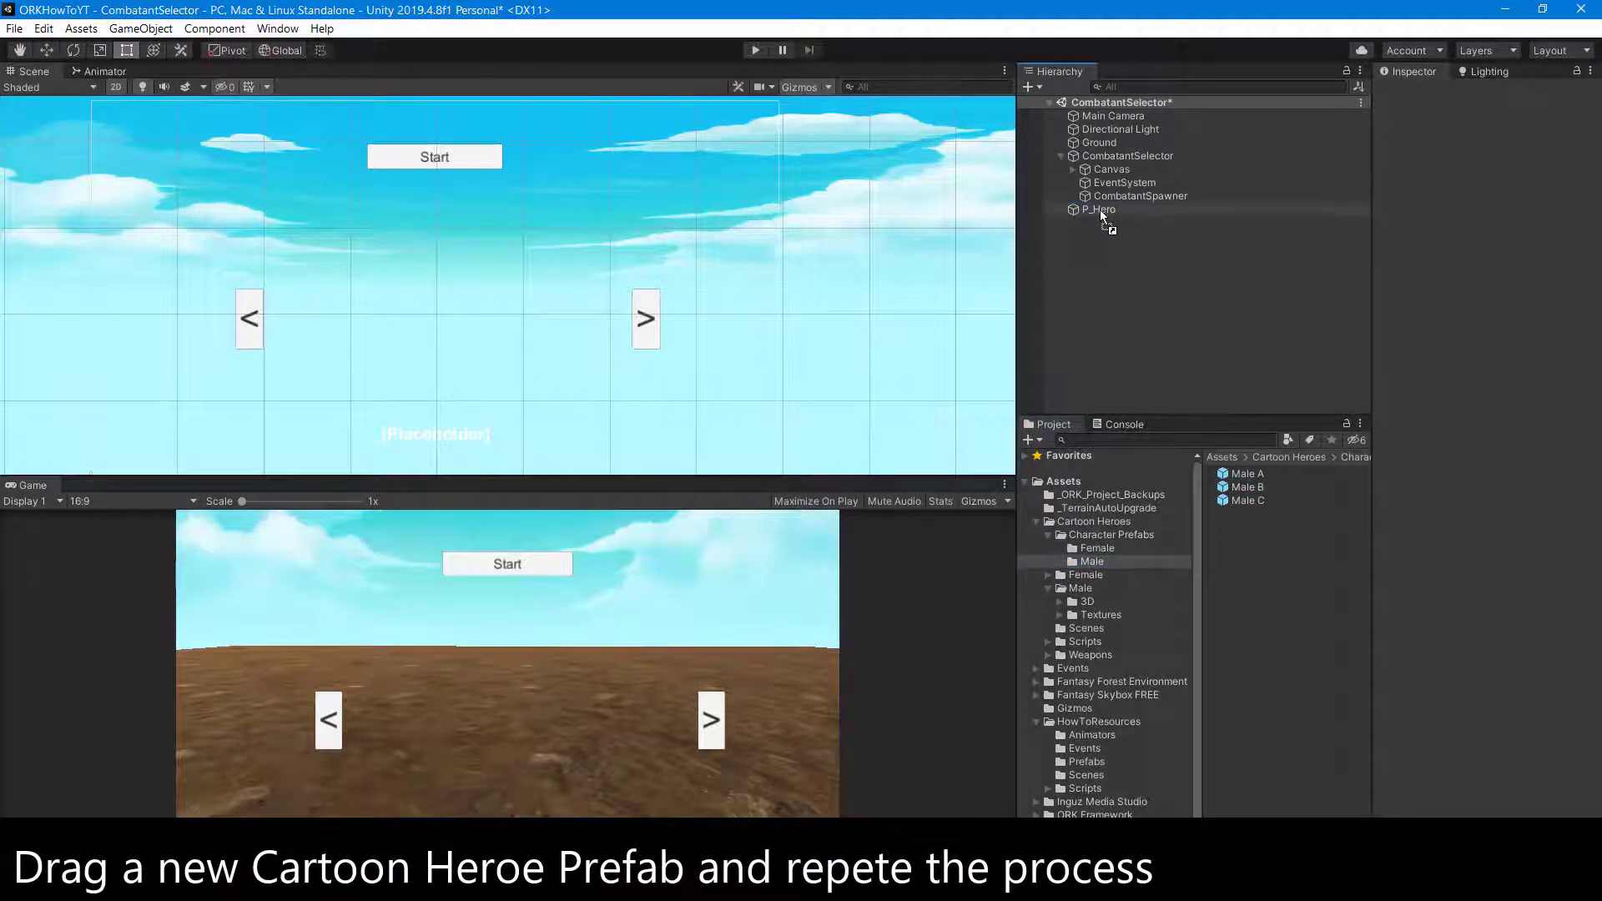
left_click_drag(1101, 209, 1101, 212)
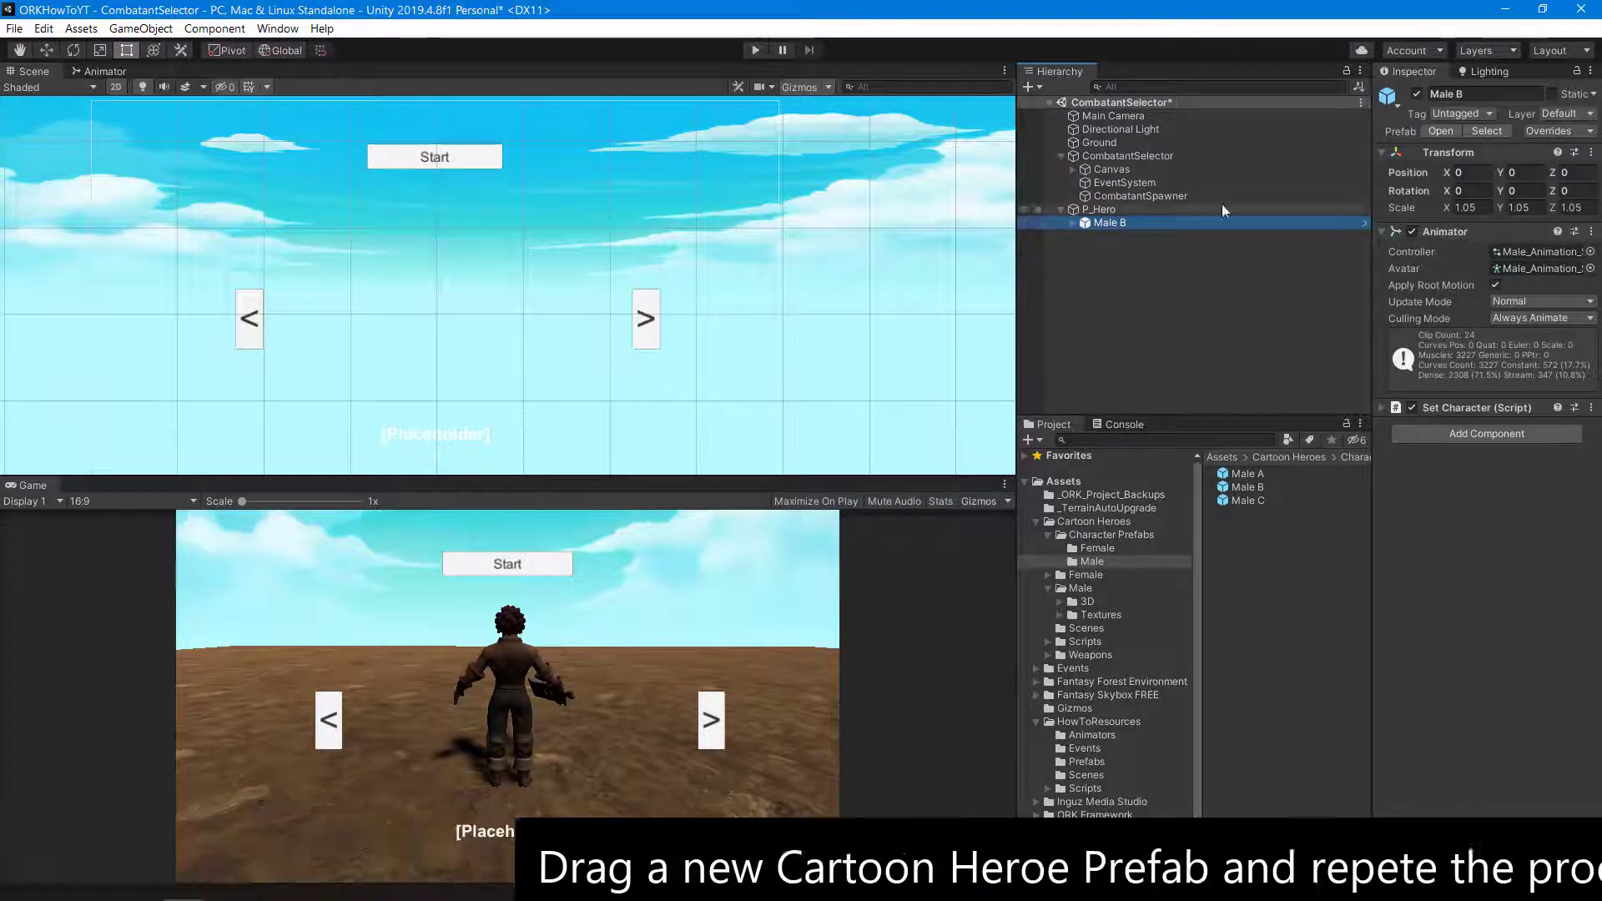
left_click(1110, 209)
left_click(1524, 182)
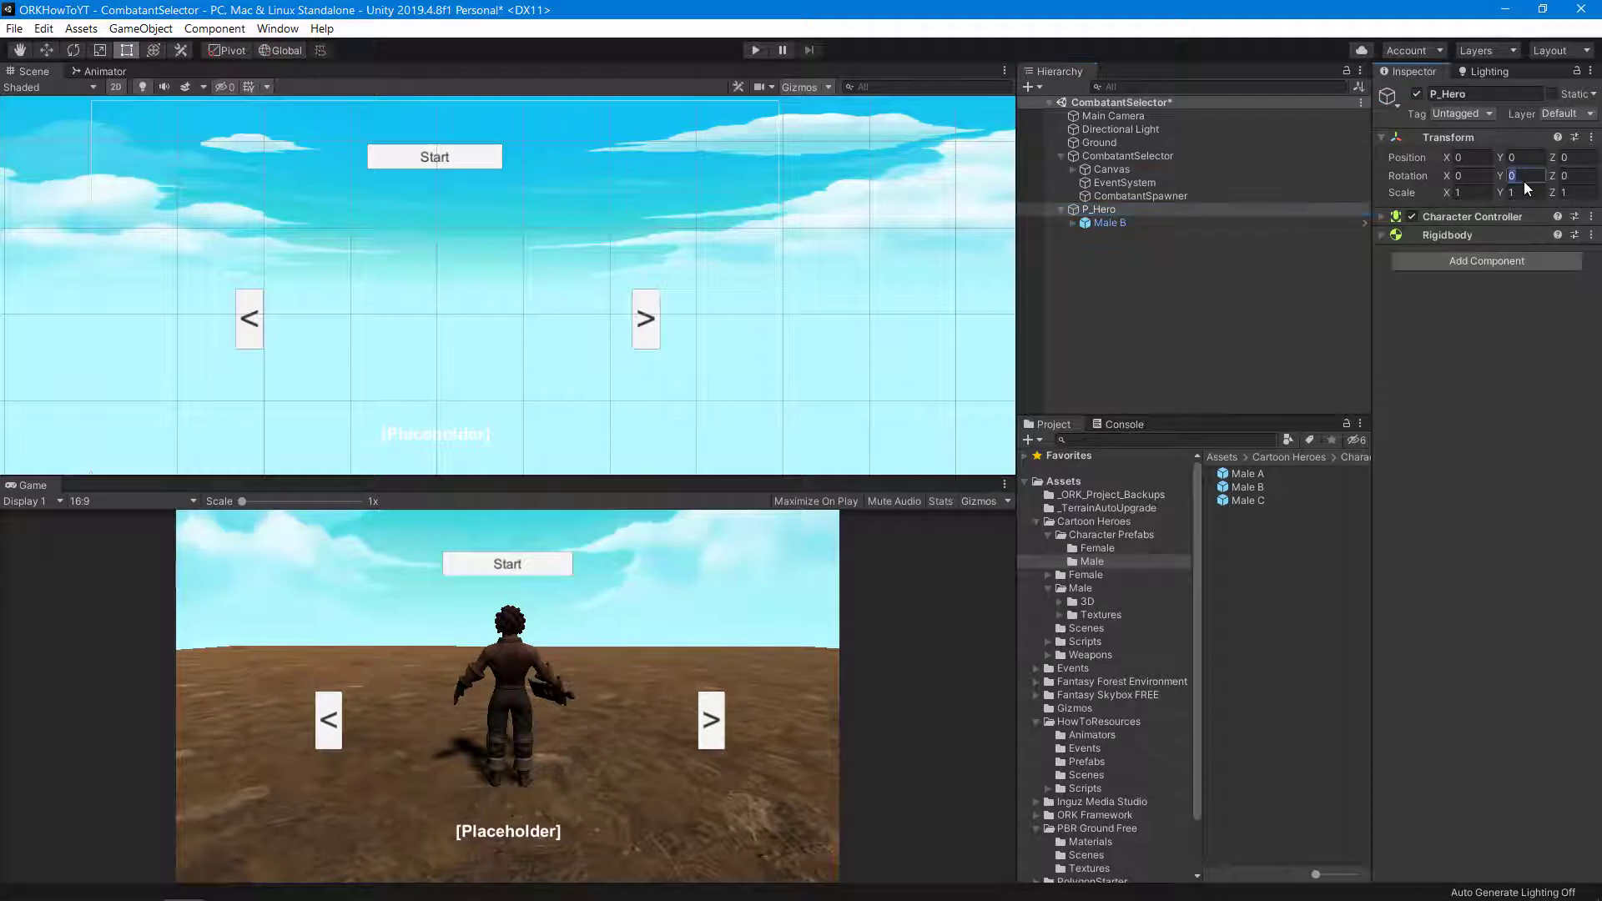
type("180")
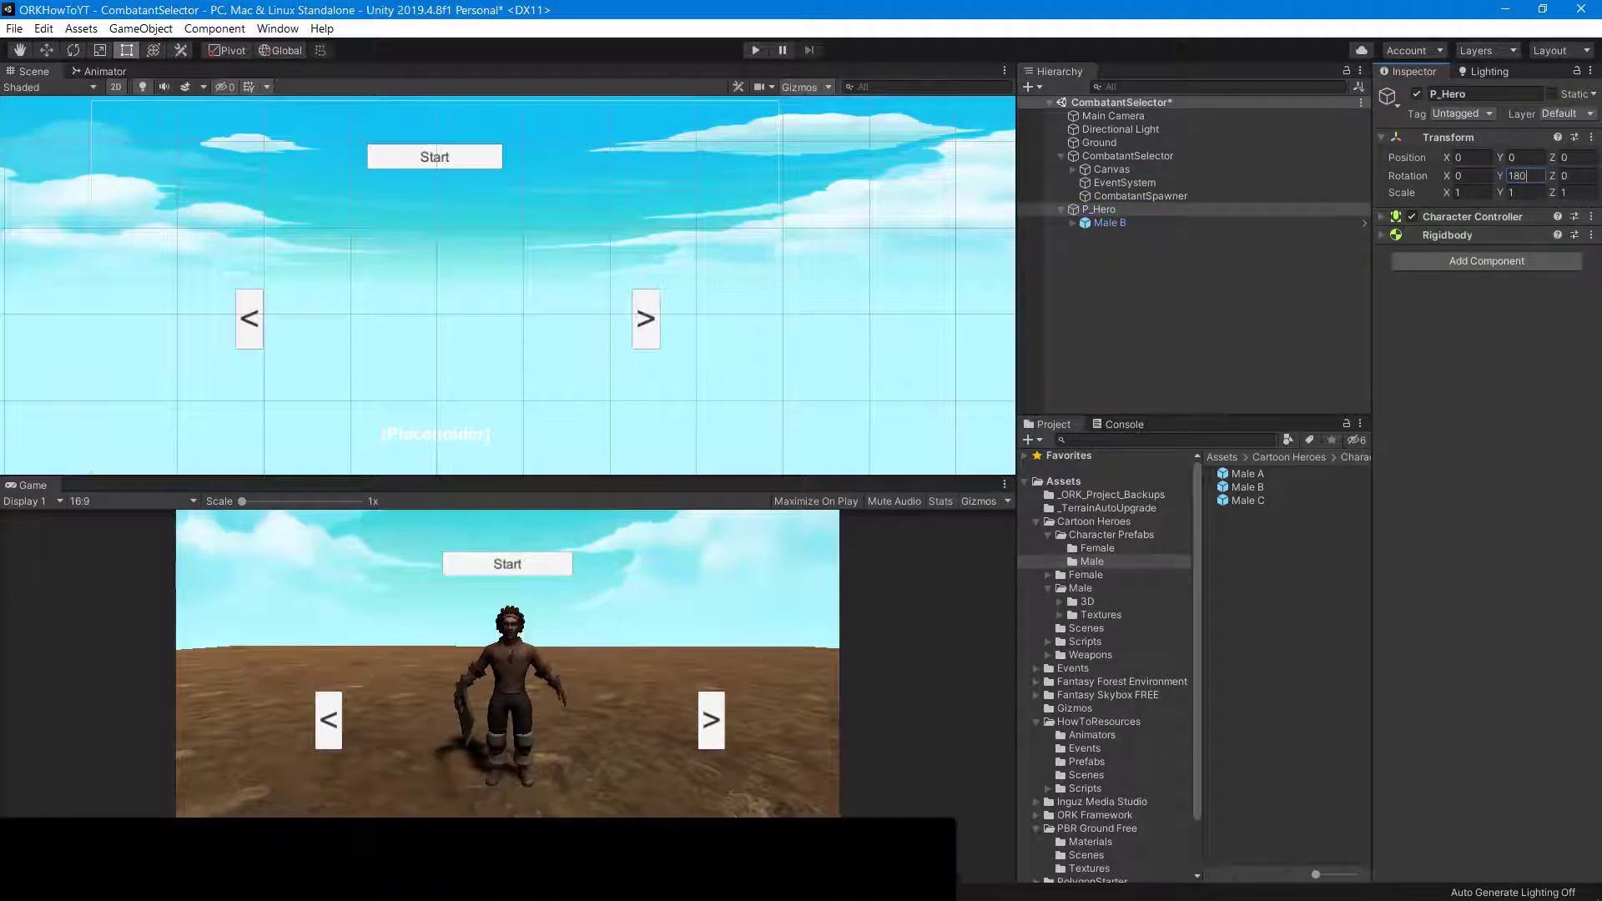
- Unpack Male B and expand its skeleton through Pelvis, Spine, Spine1 and Spine2
left_click(1113, 223)
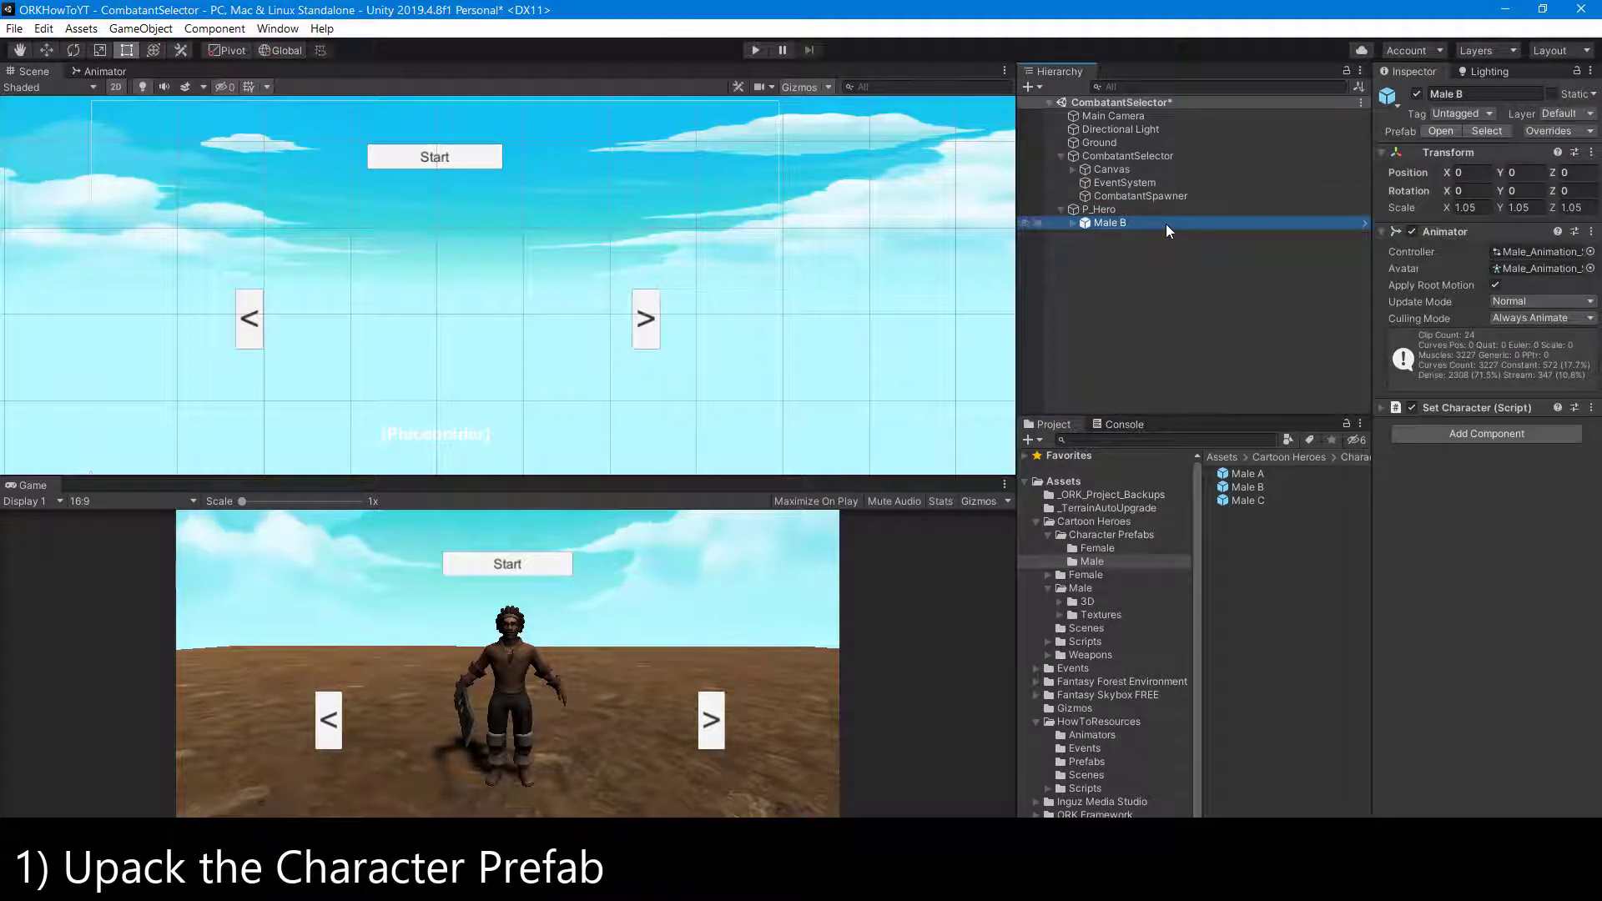
right_click(1090, 220)
left_click(1143, 409)
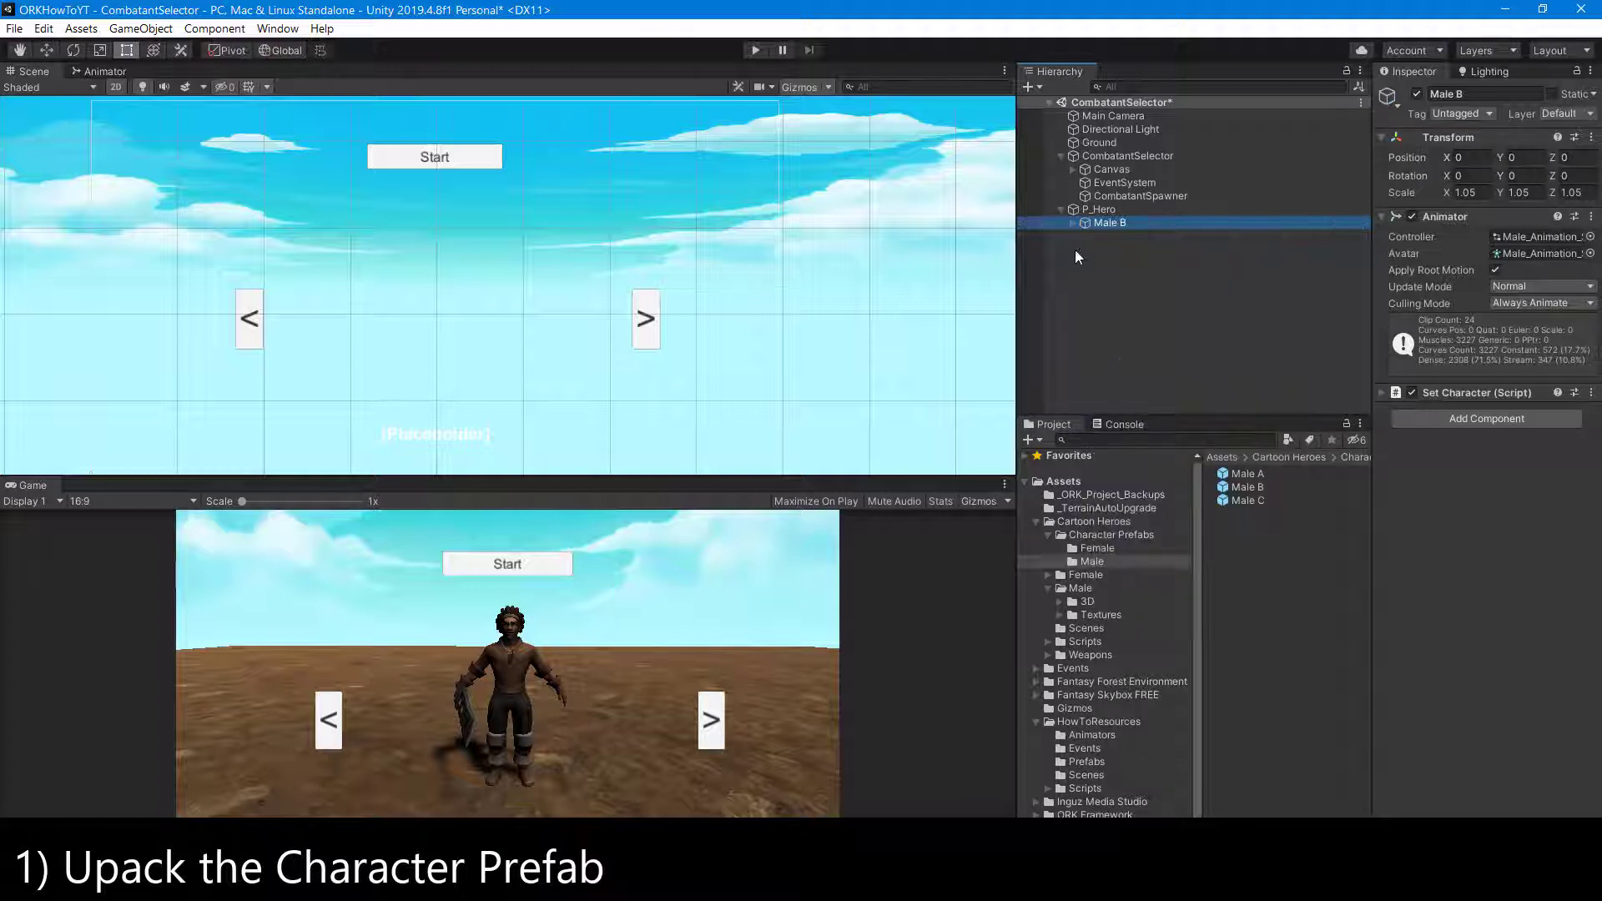
left_click(1072, 223)
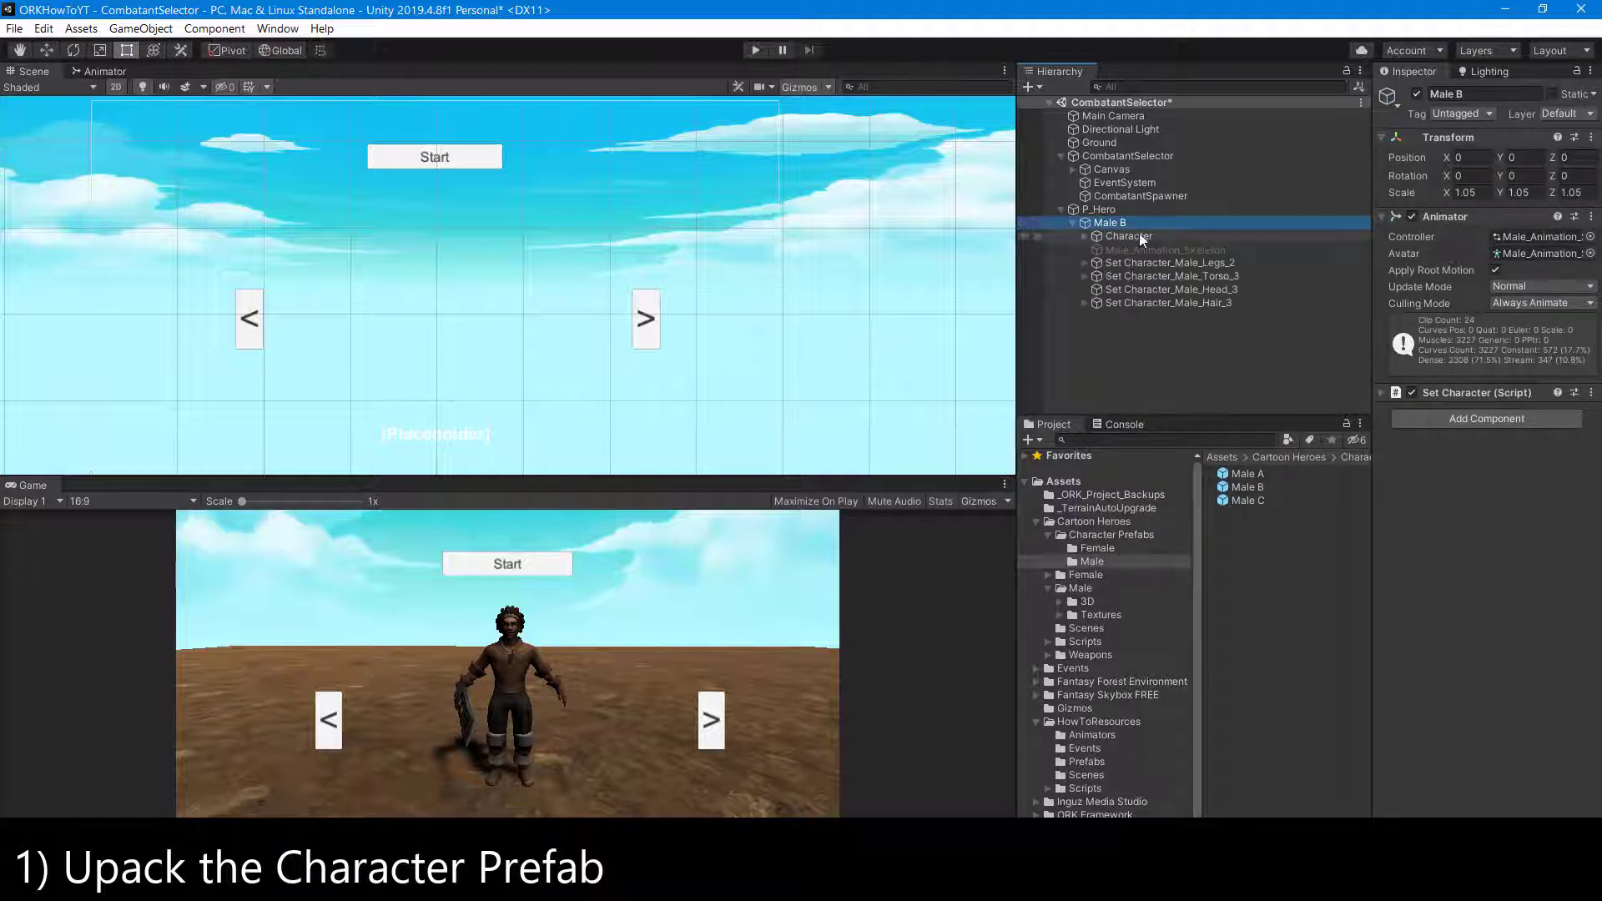
left_click(1084, 237)
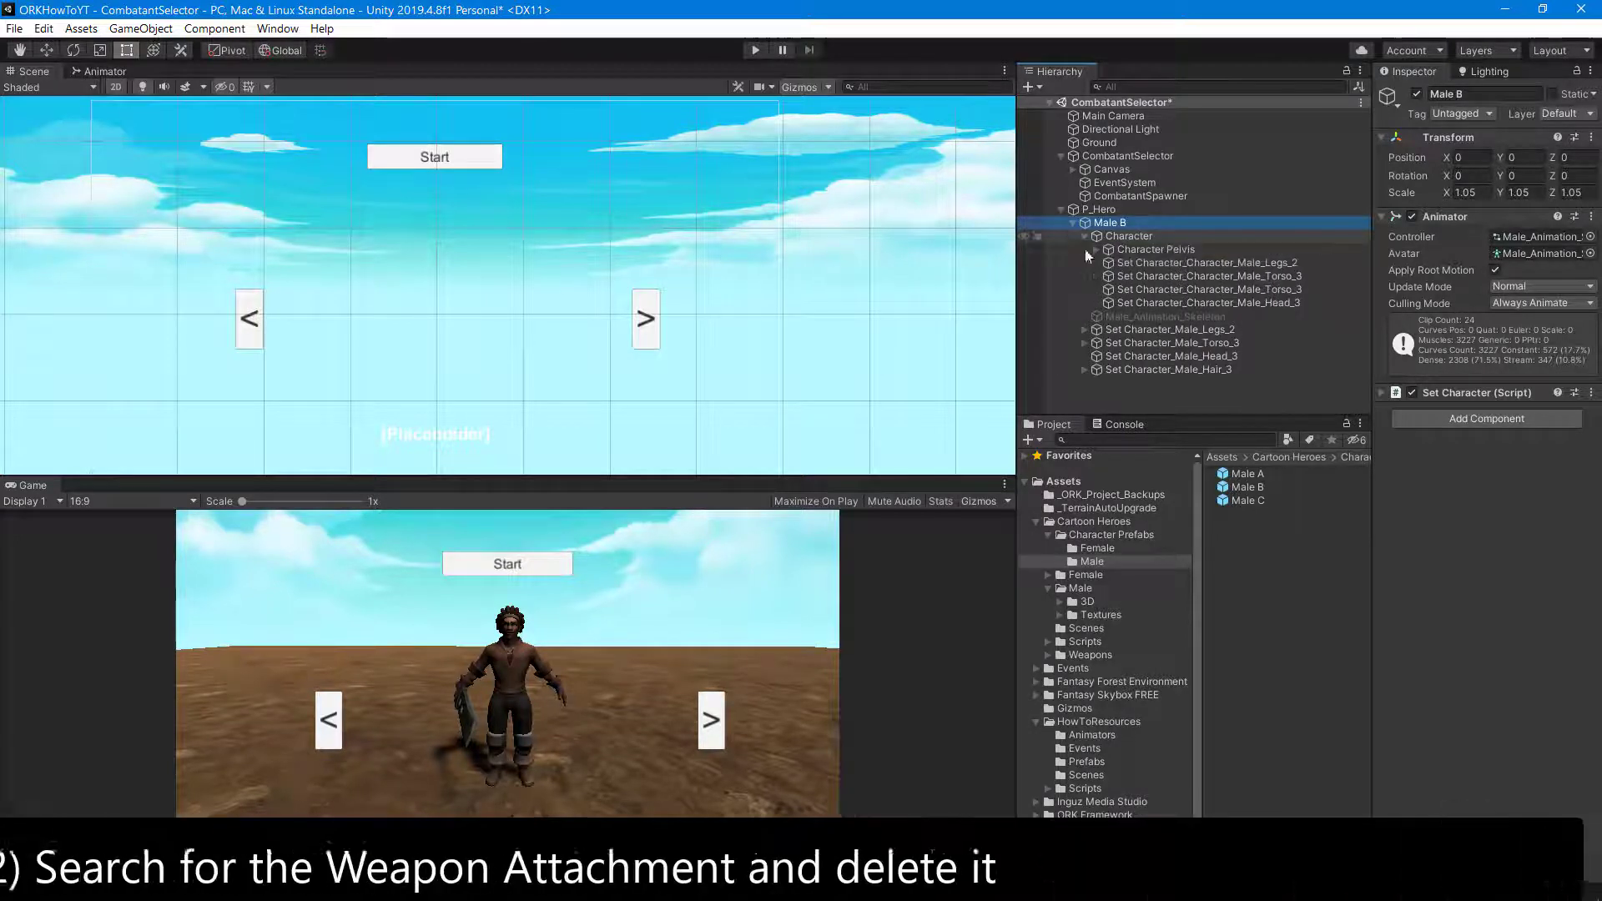
left_click(1096, 250)
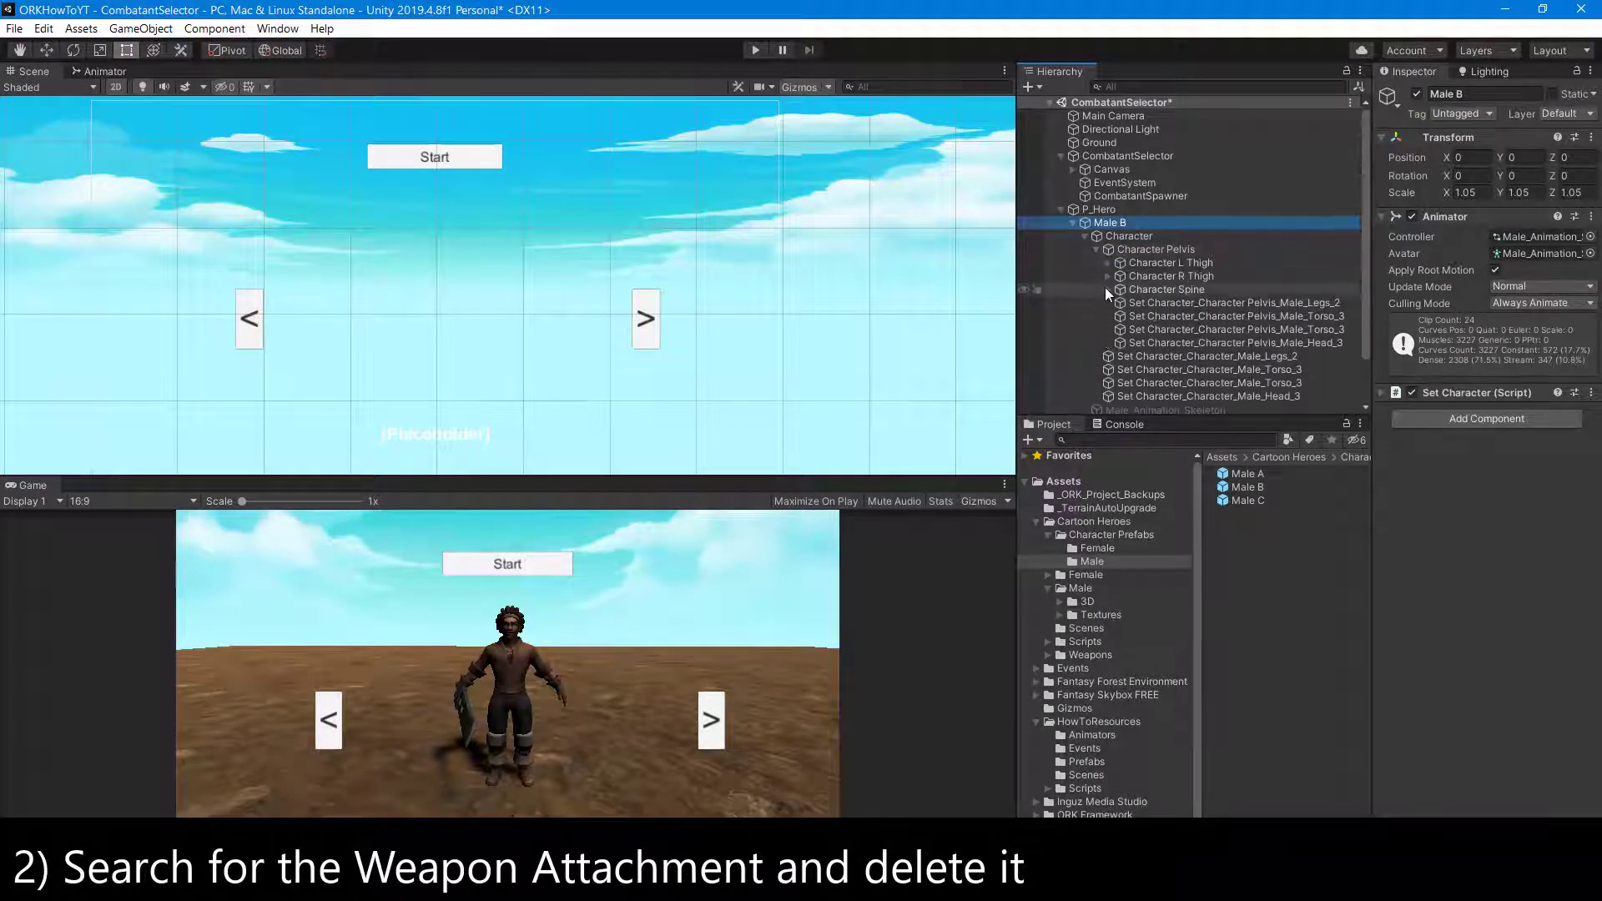
left_click(1106, 290)
left_click(1118, 303)
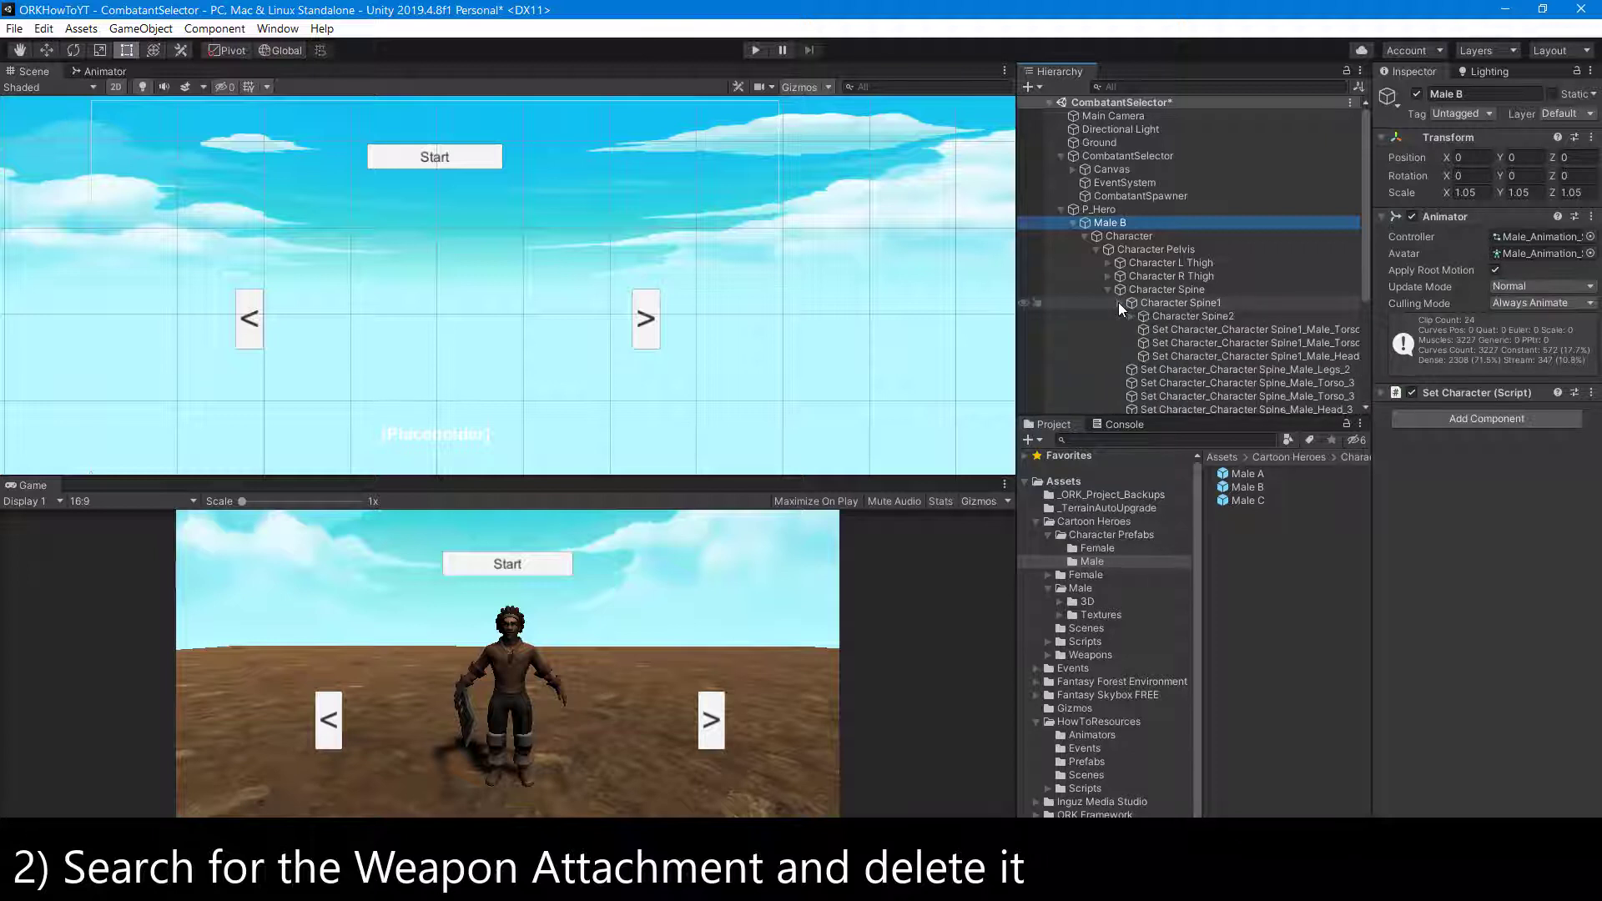
left_click(1130, 317)
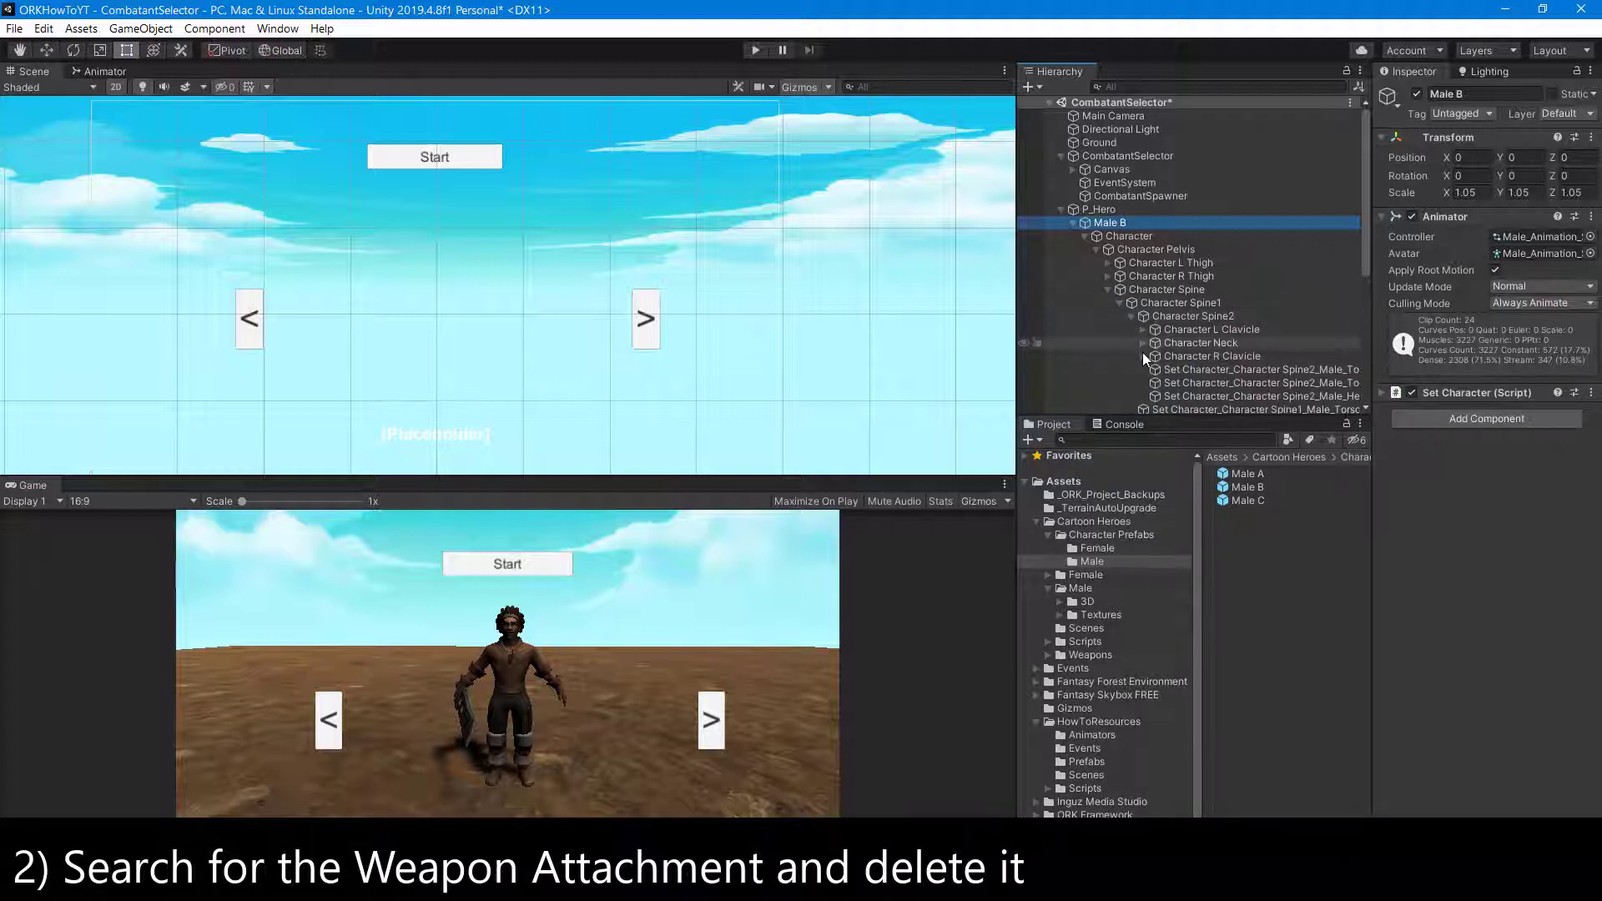
- Expand down the right arm to the hand and delete the Sword_4 weapon
left_click(1144, 357)
scroll(1162, 367, "down", 3)
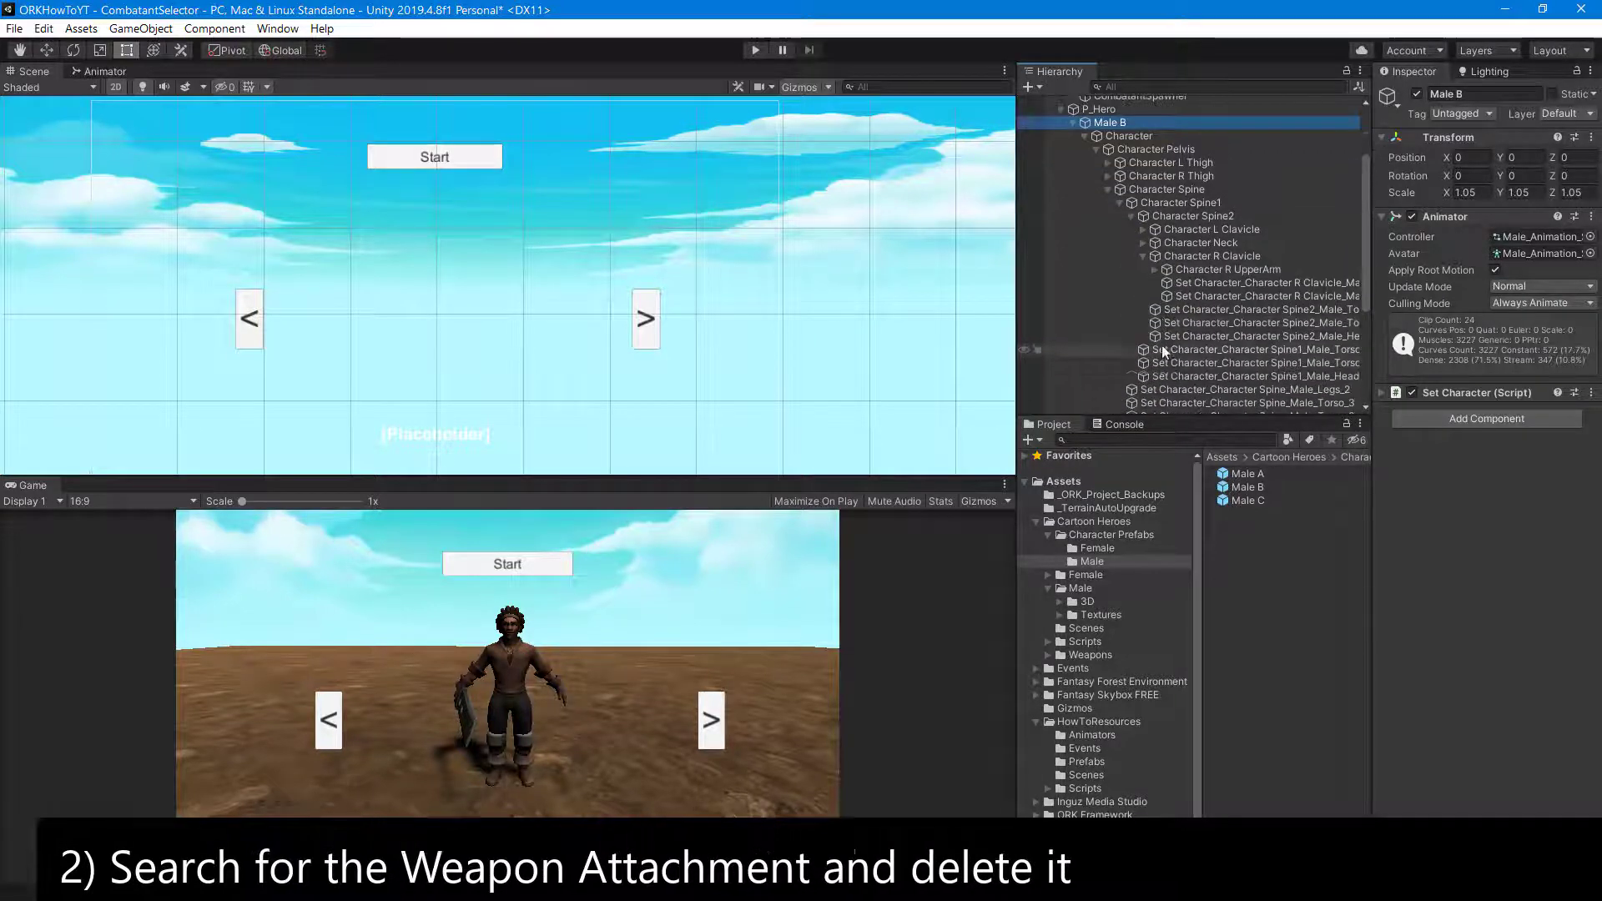
left_click(1157, 271)
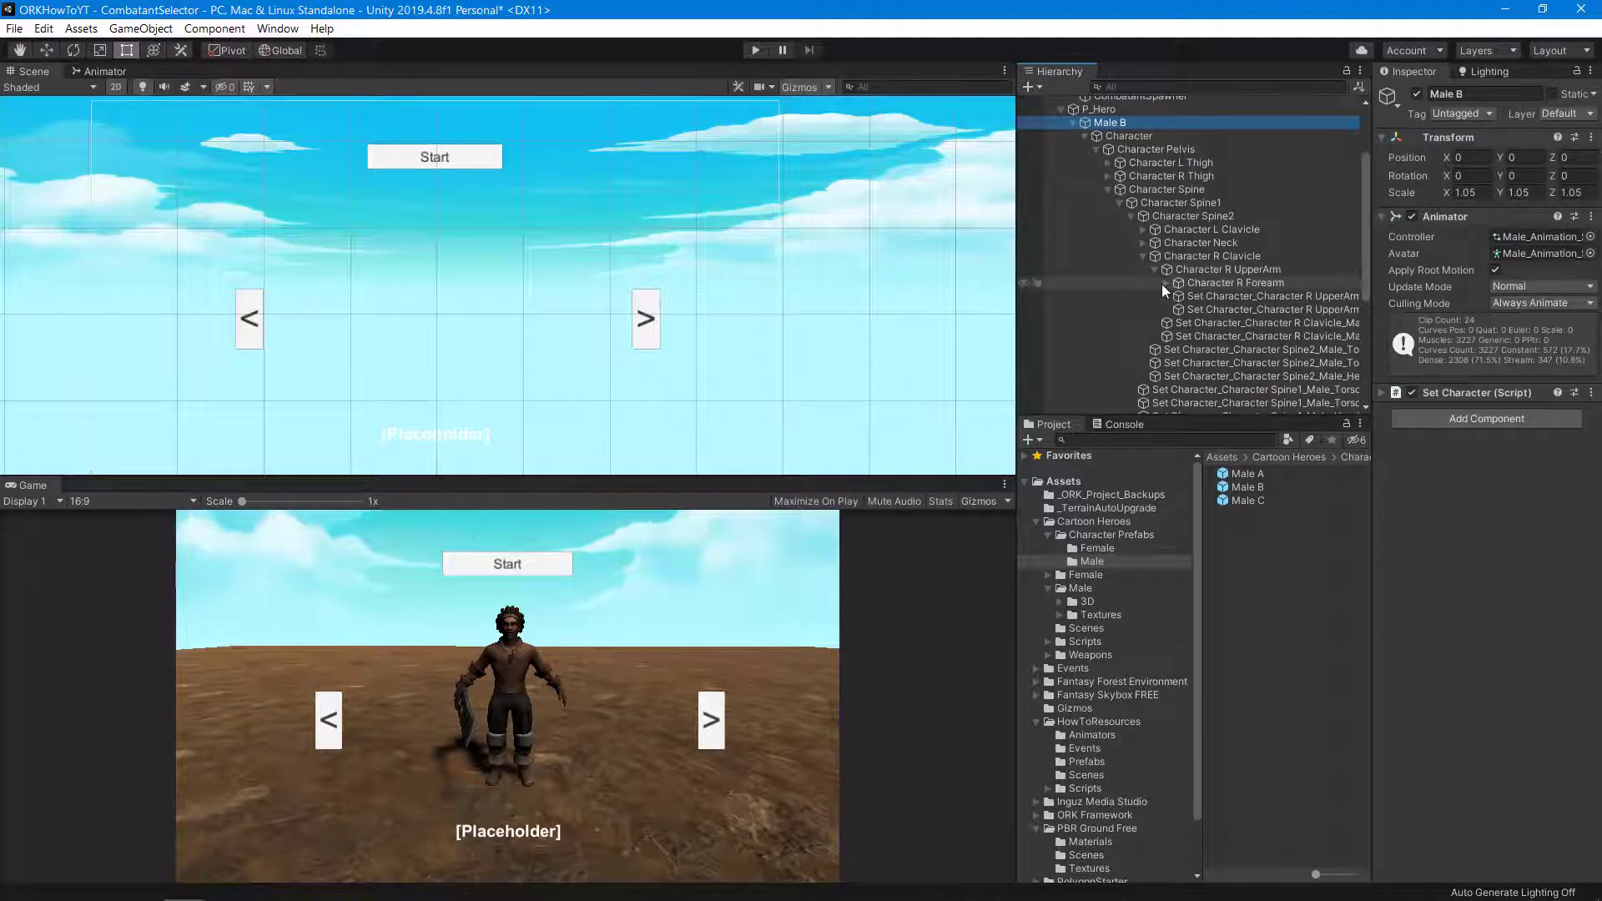
left_click(1162, 284)
left_click(1178, 297)
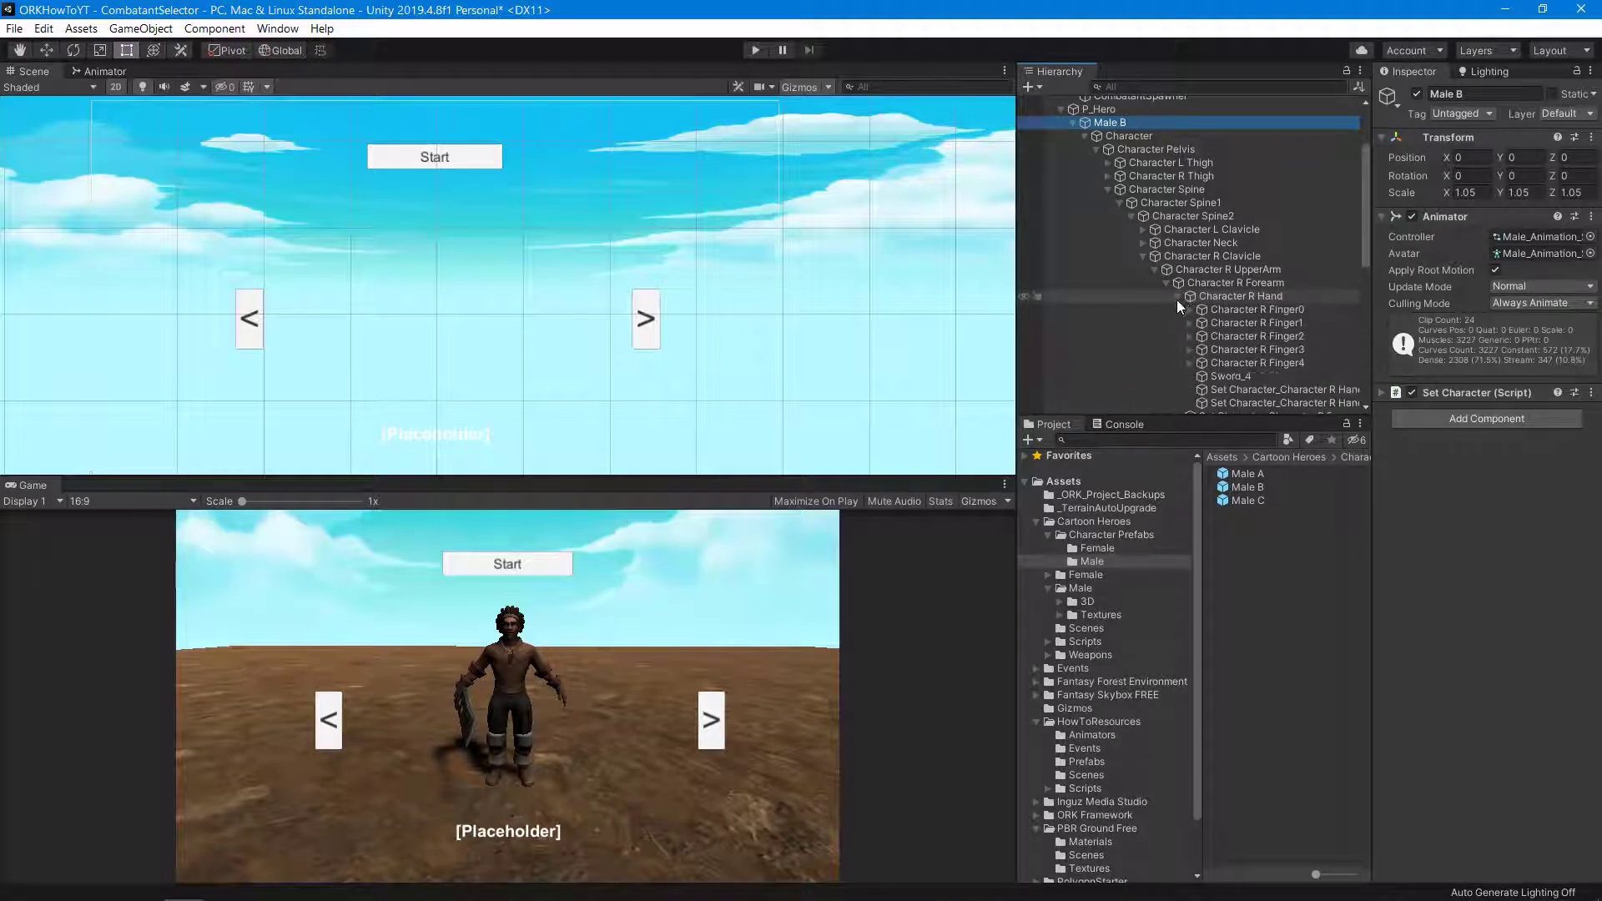
left_click(1223, 377)
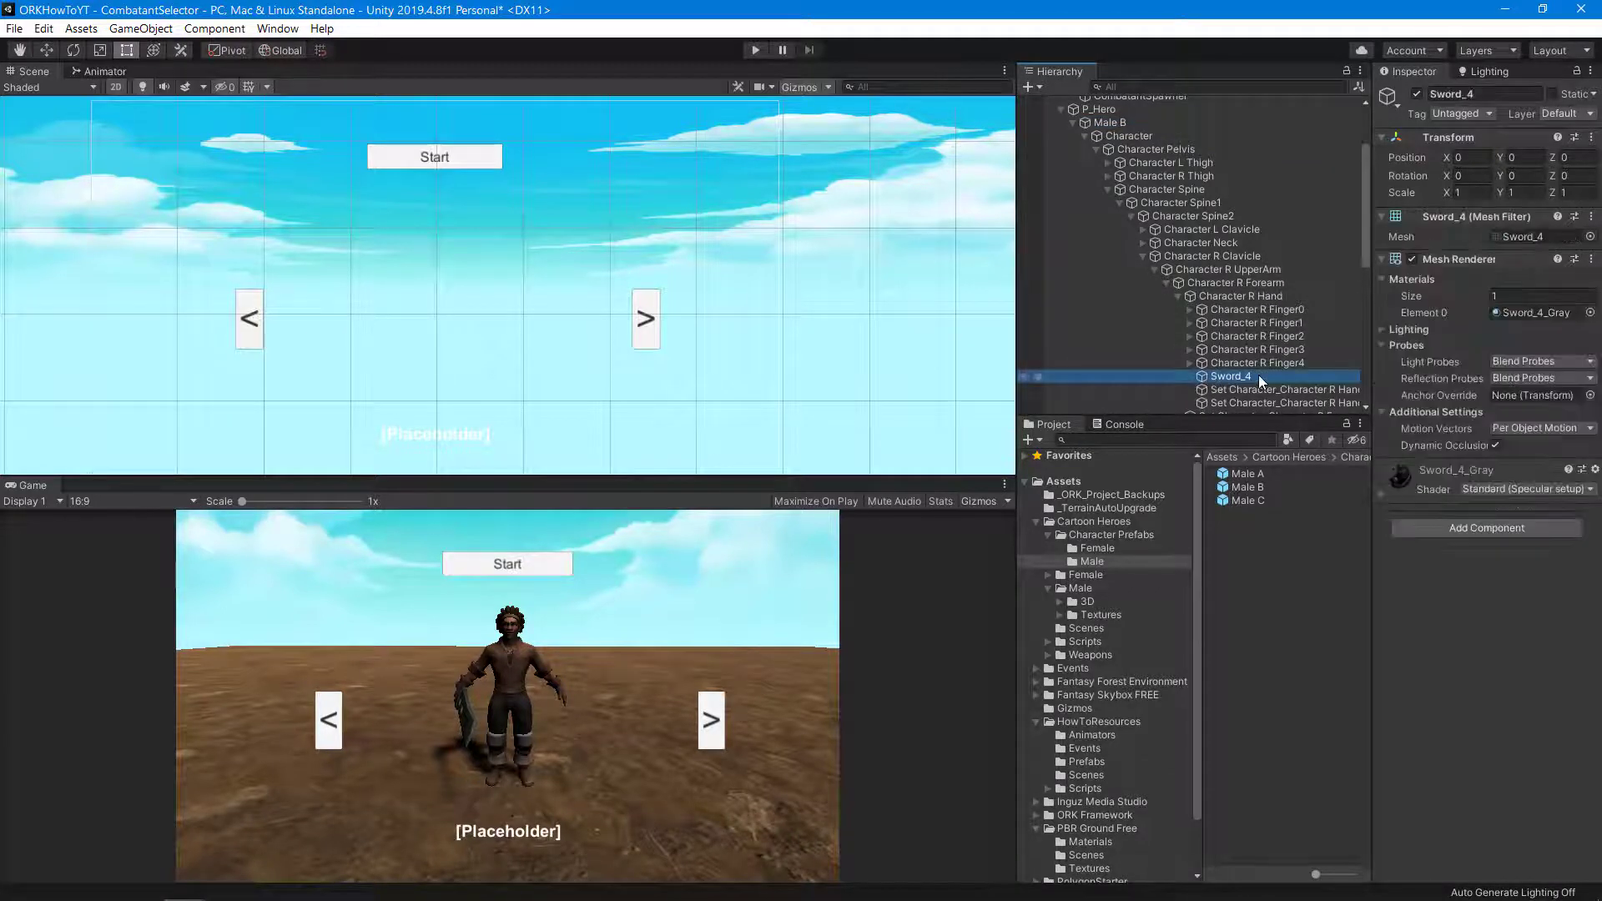
key("Delete")
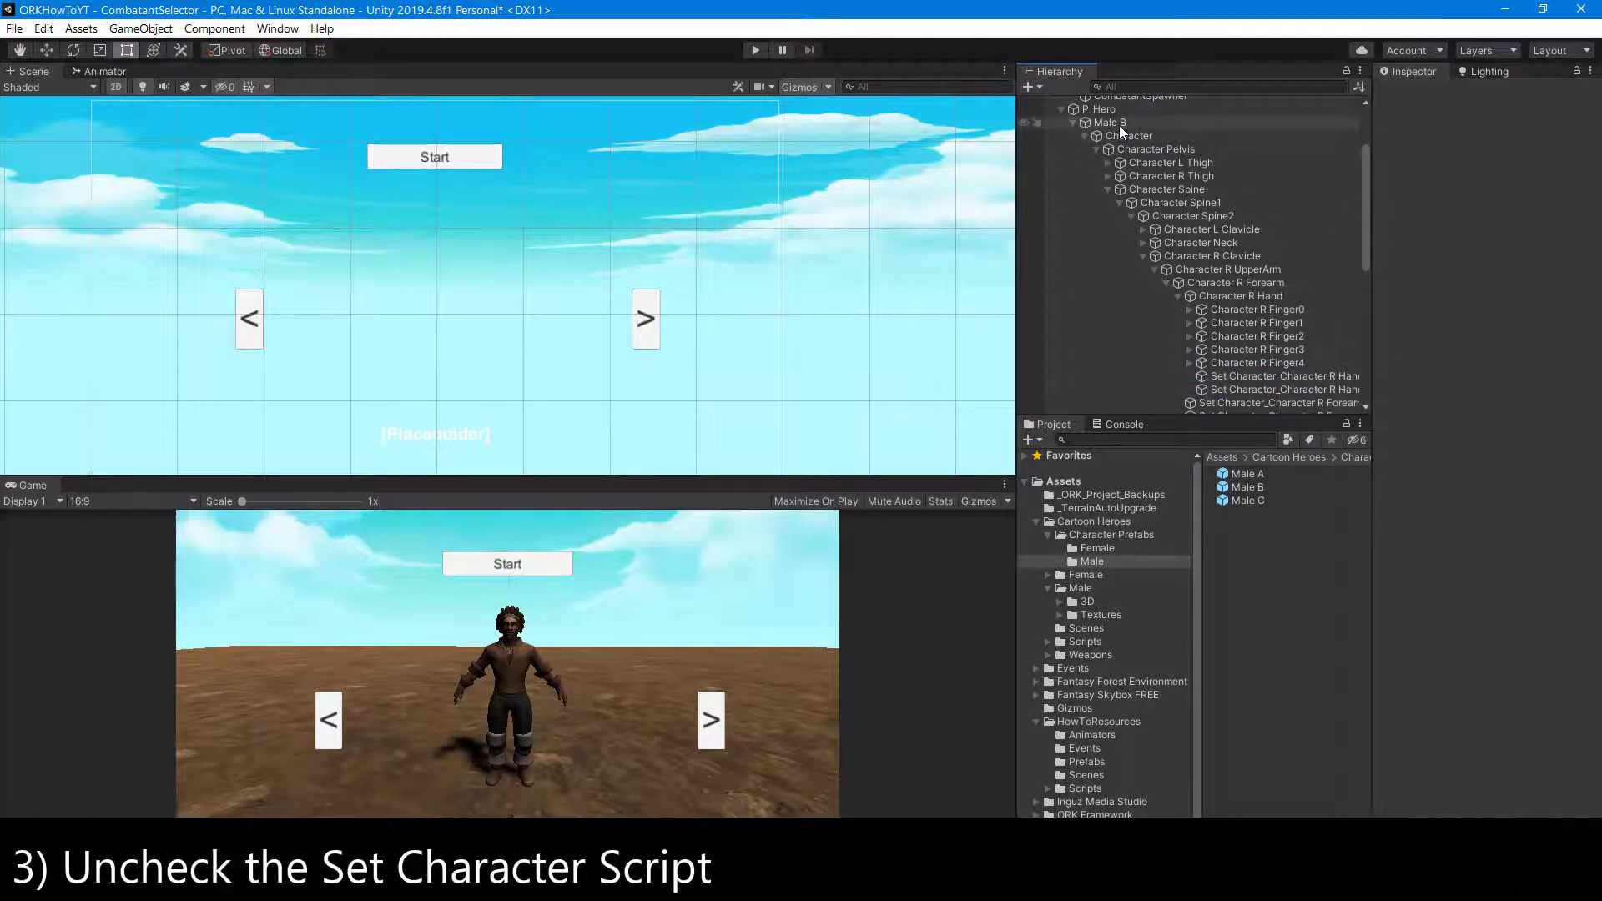
- Disable the Set Character script on Male B and collapse its bones
left_click(1119, 125)
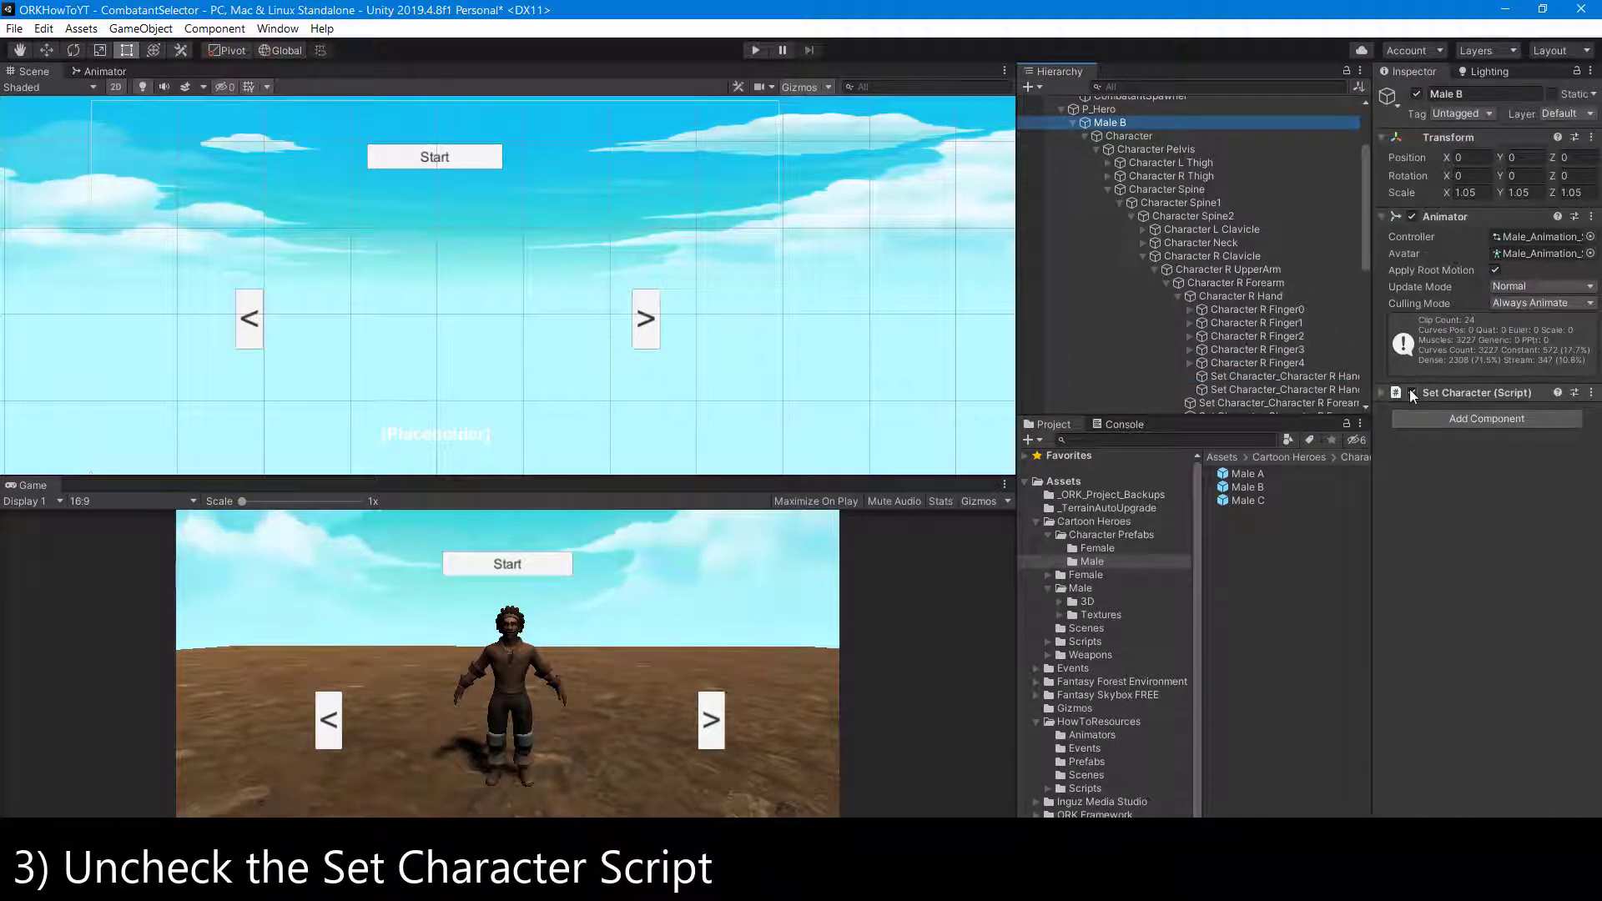
left_click(1410, 391)
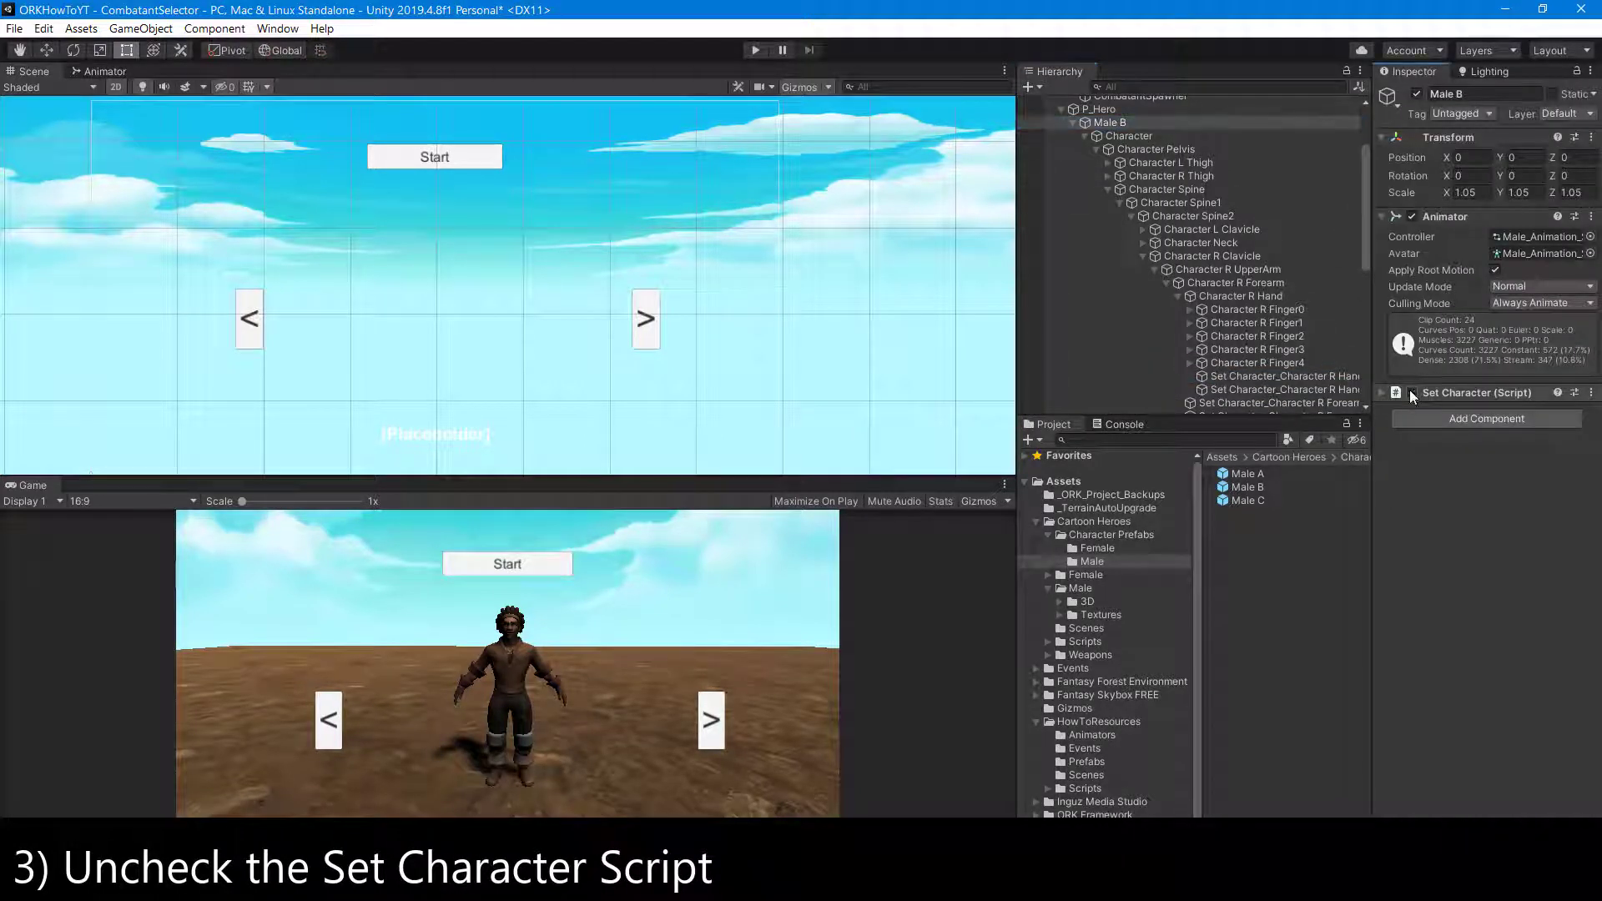
left_click(1074, 124)
- Rename the Male B character to Mesh, then select P_Hero
left_click(1111, 222)
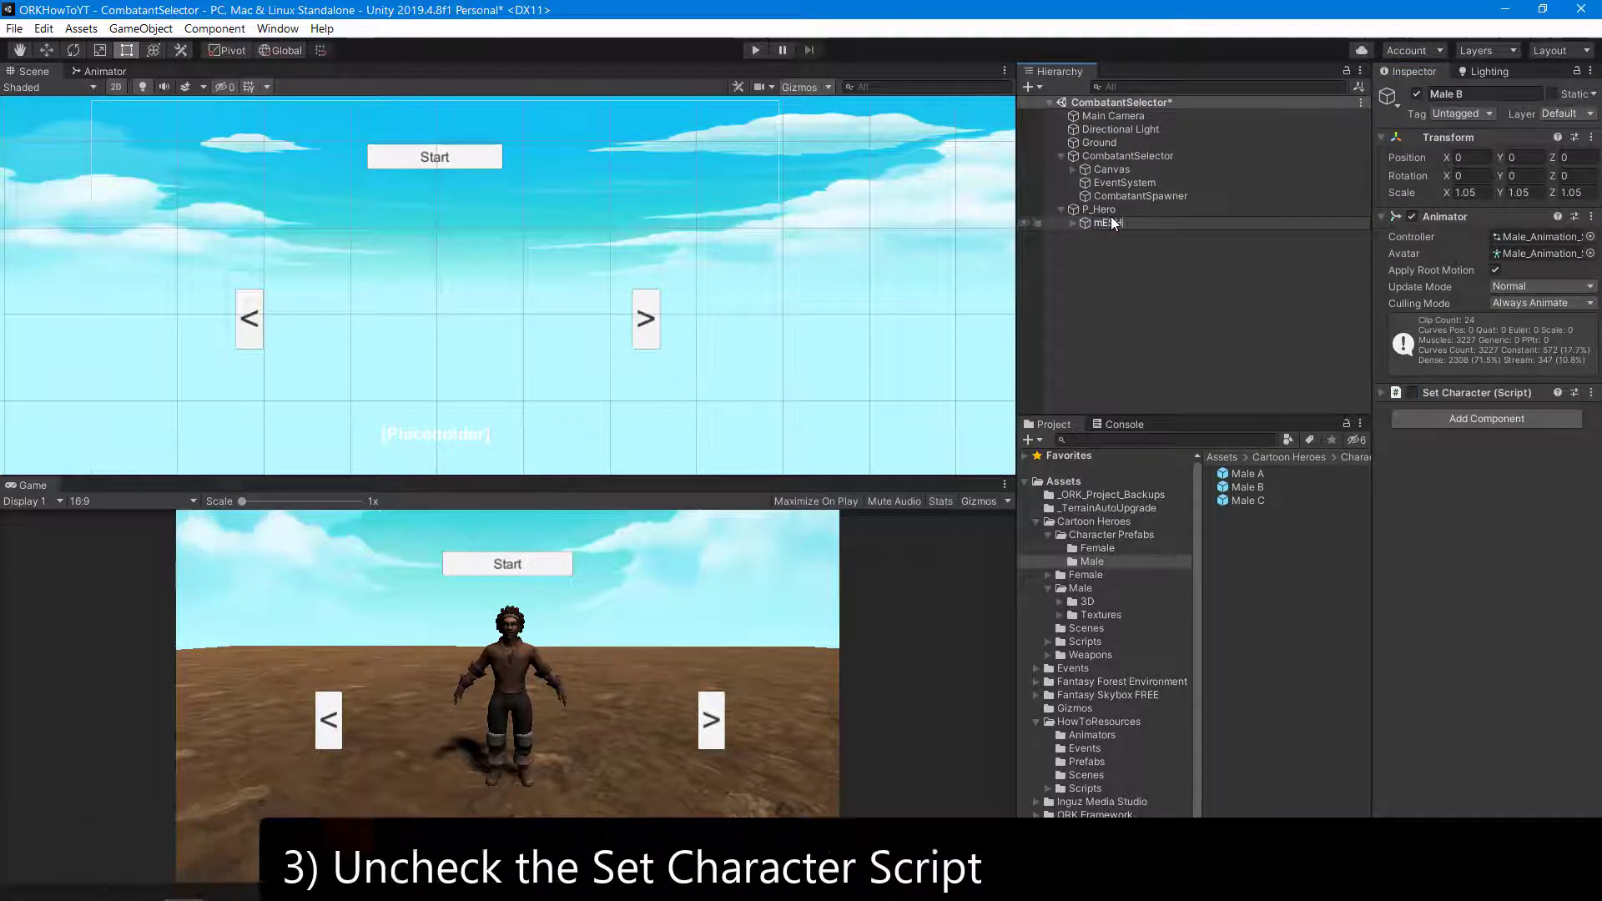
key("BackSpace")
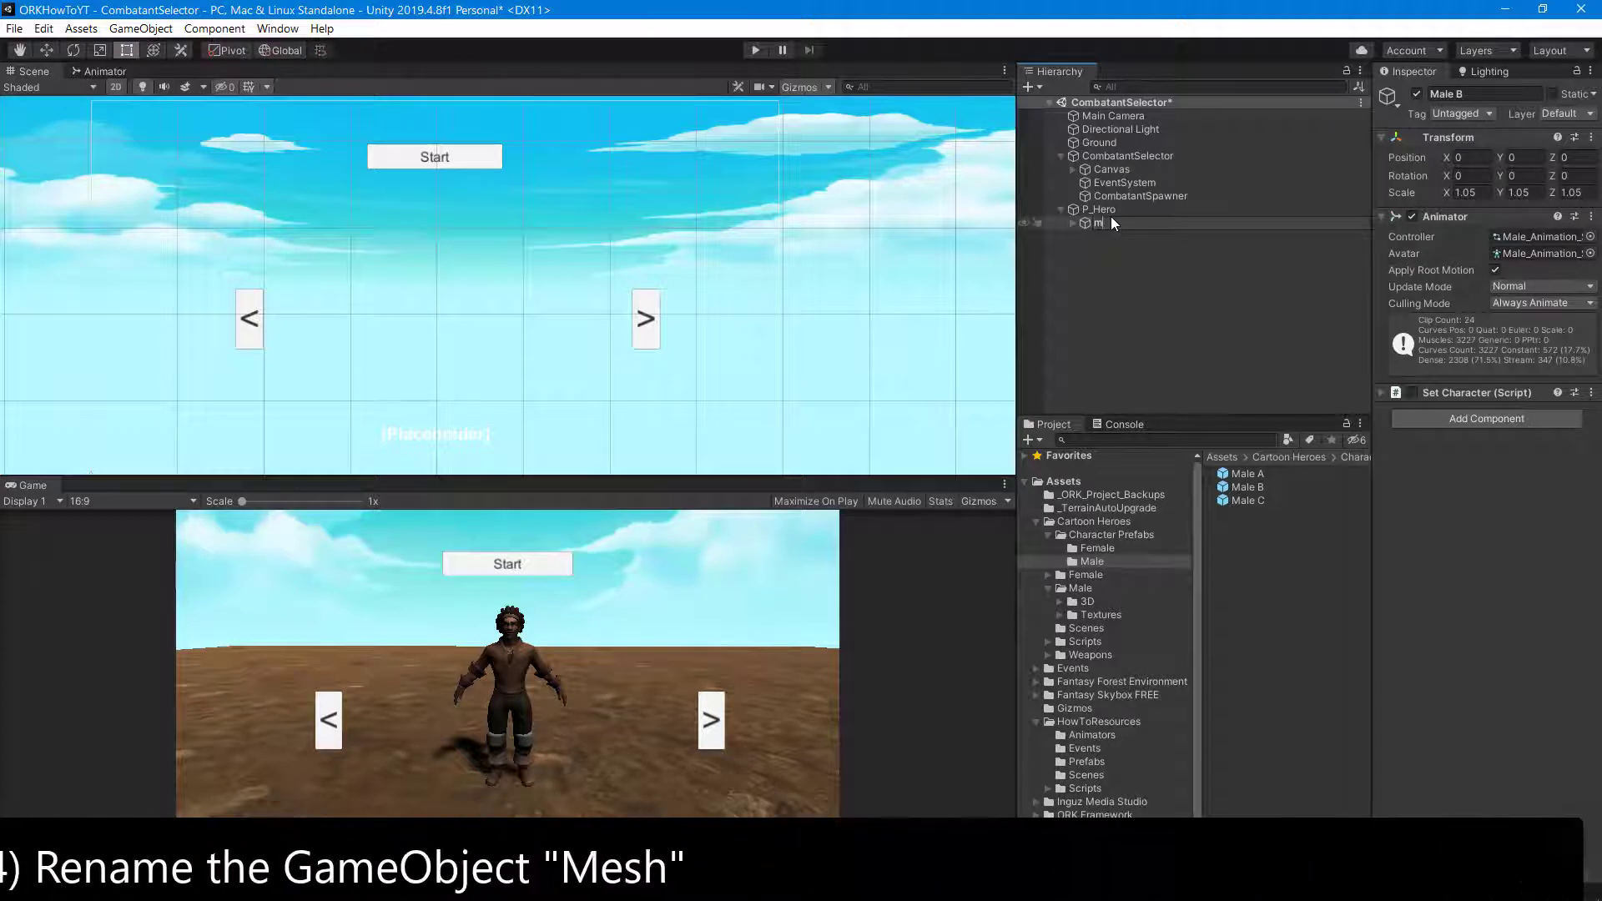
key("BackSpace")
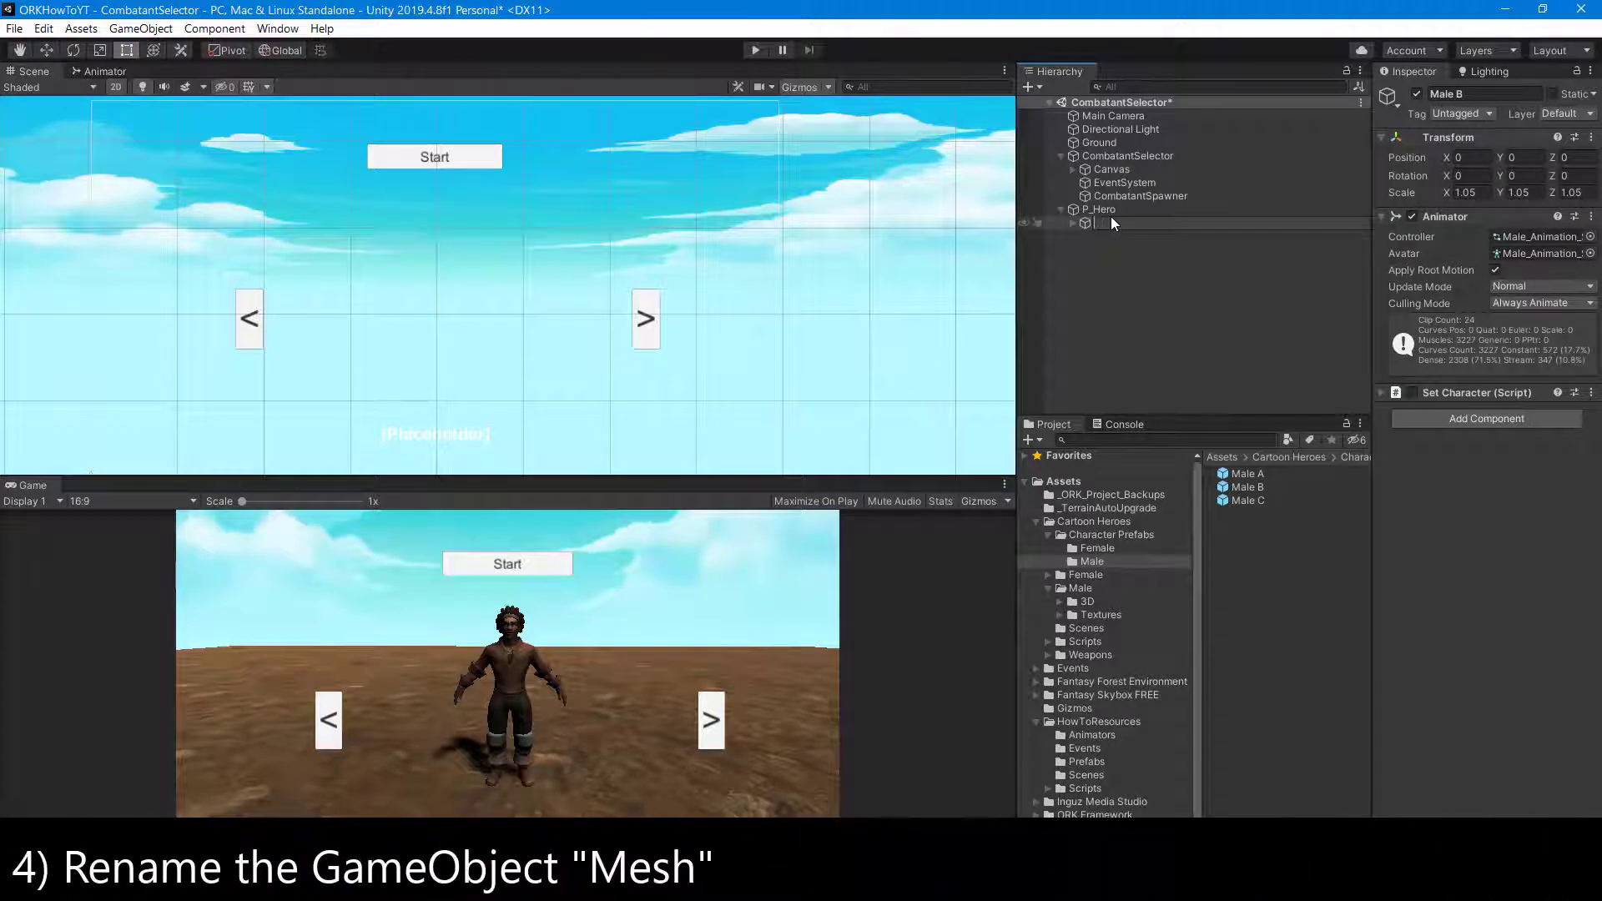
type("Mesh")
key("Return")
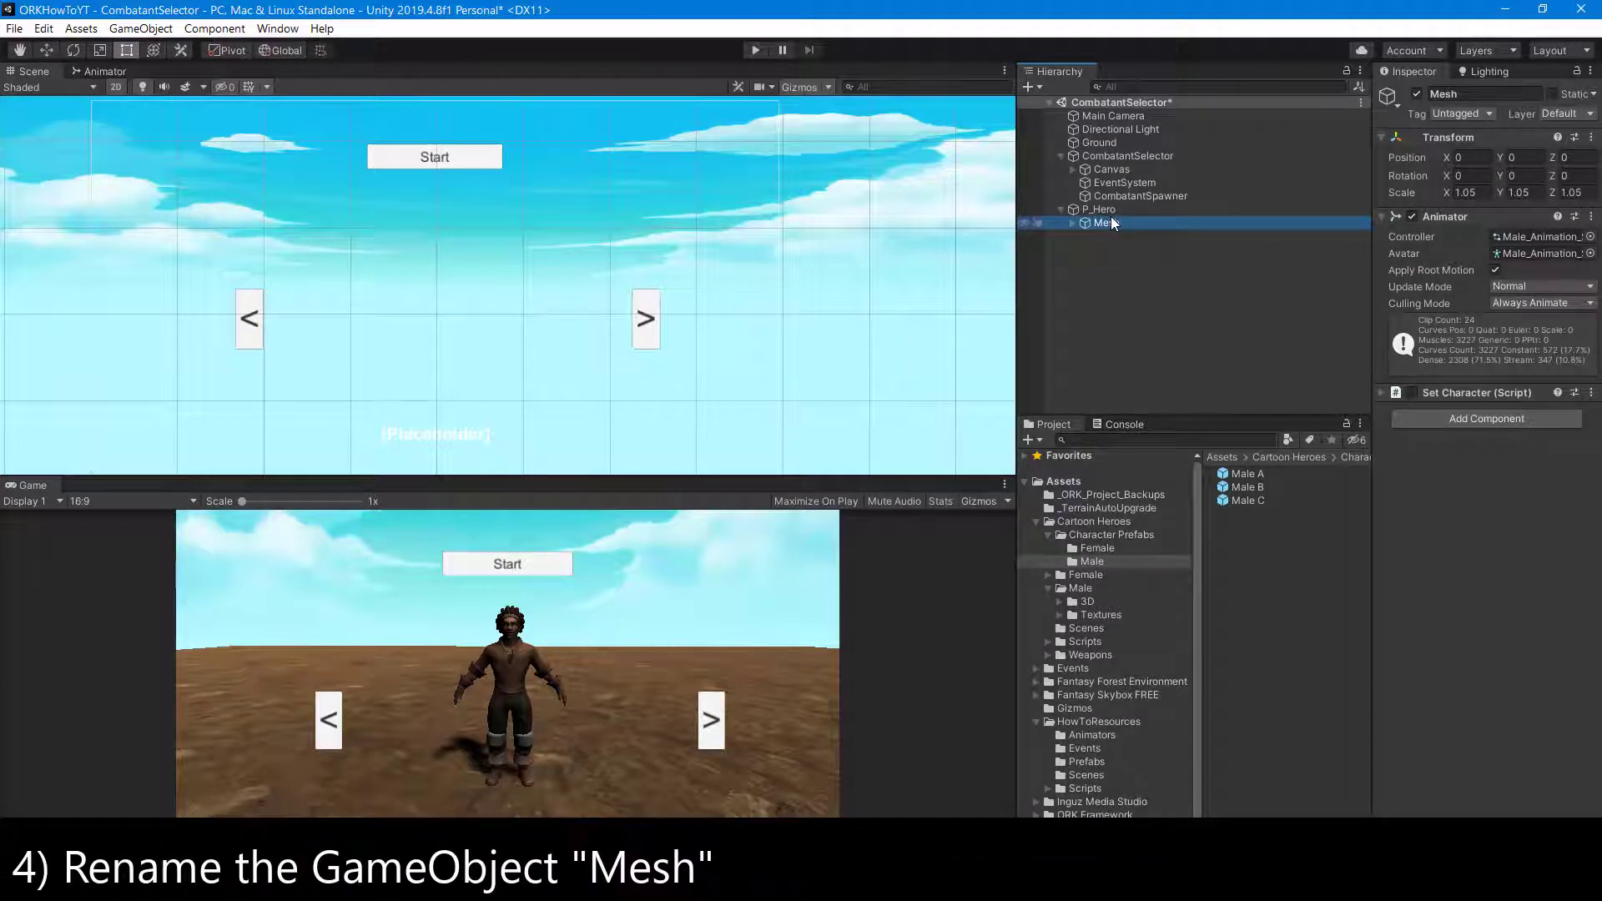
left_click(1110, 213)
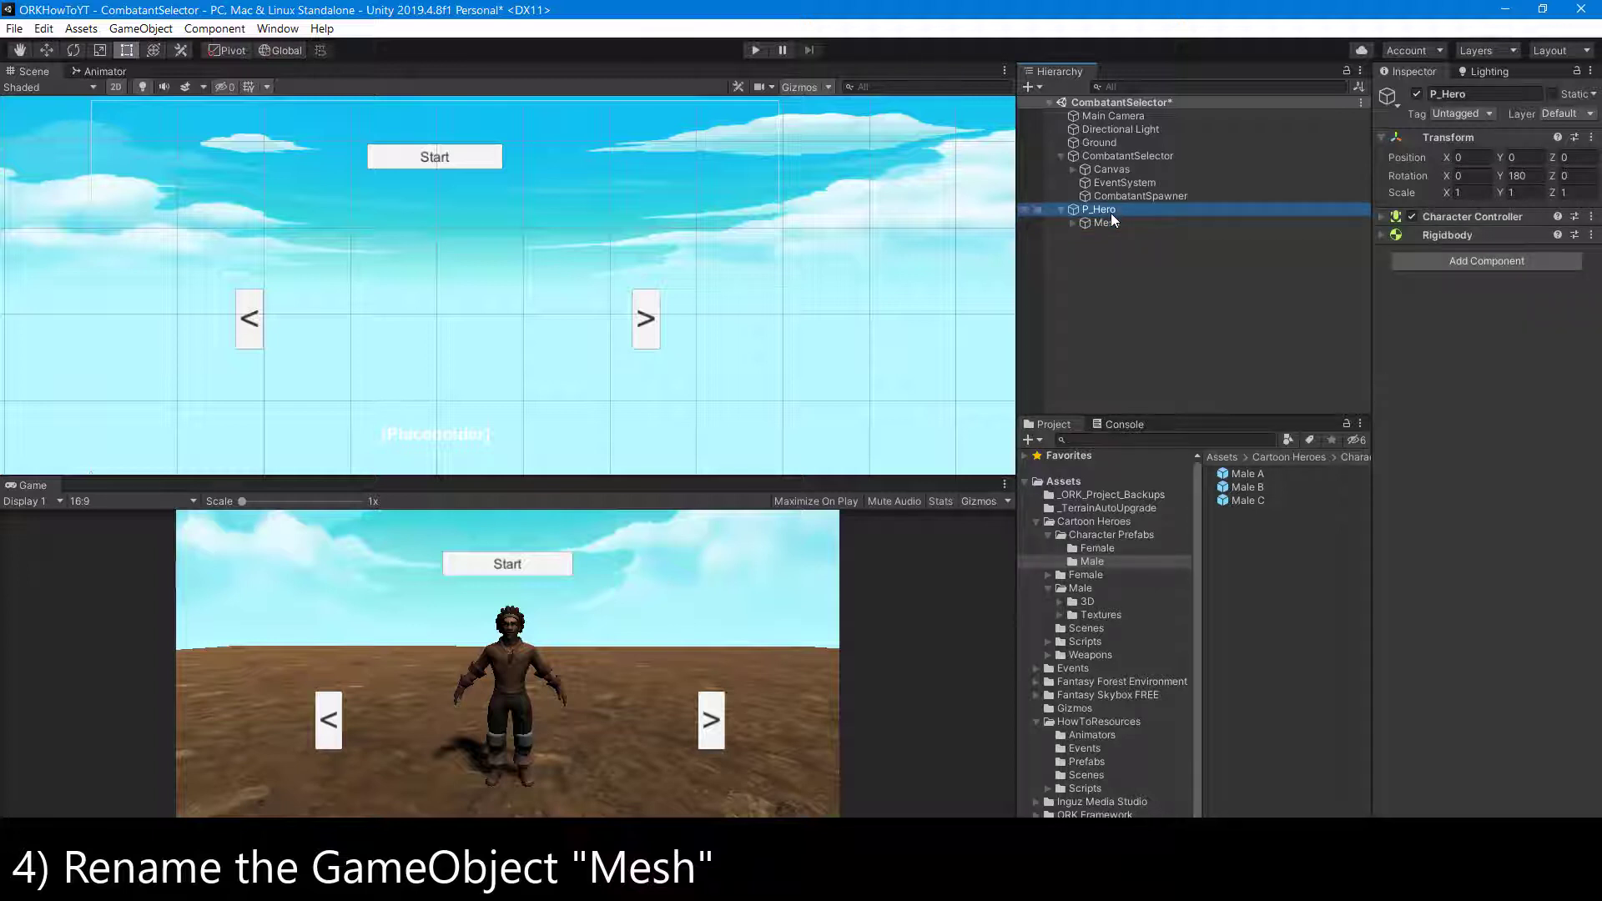
left_click(1075, 759)
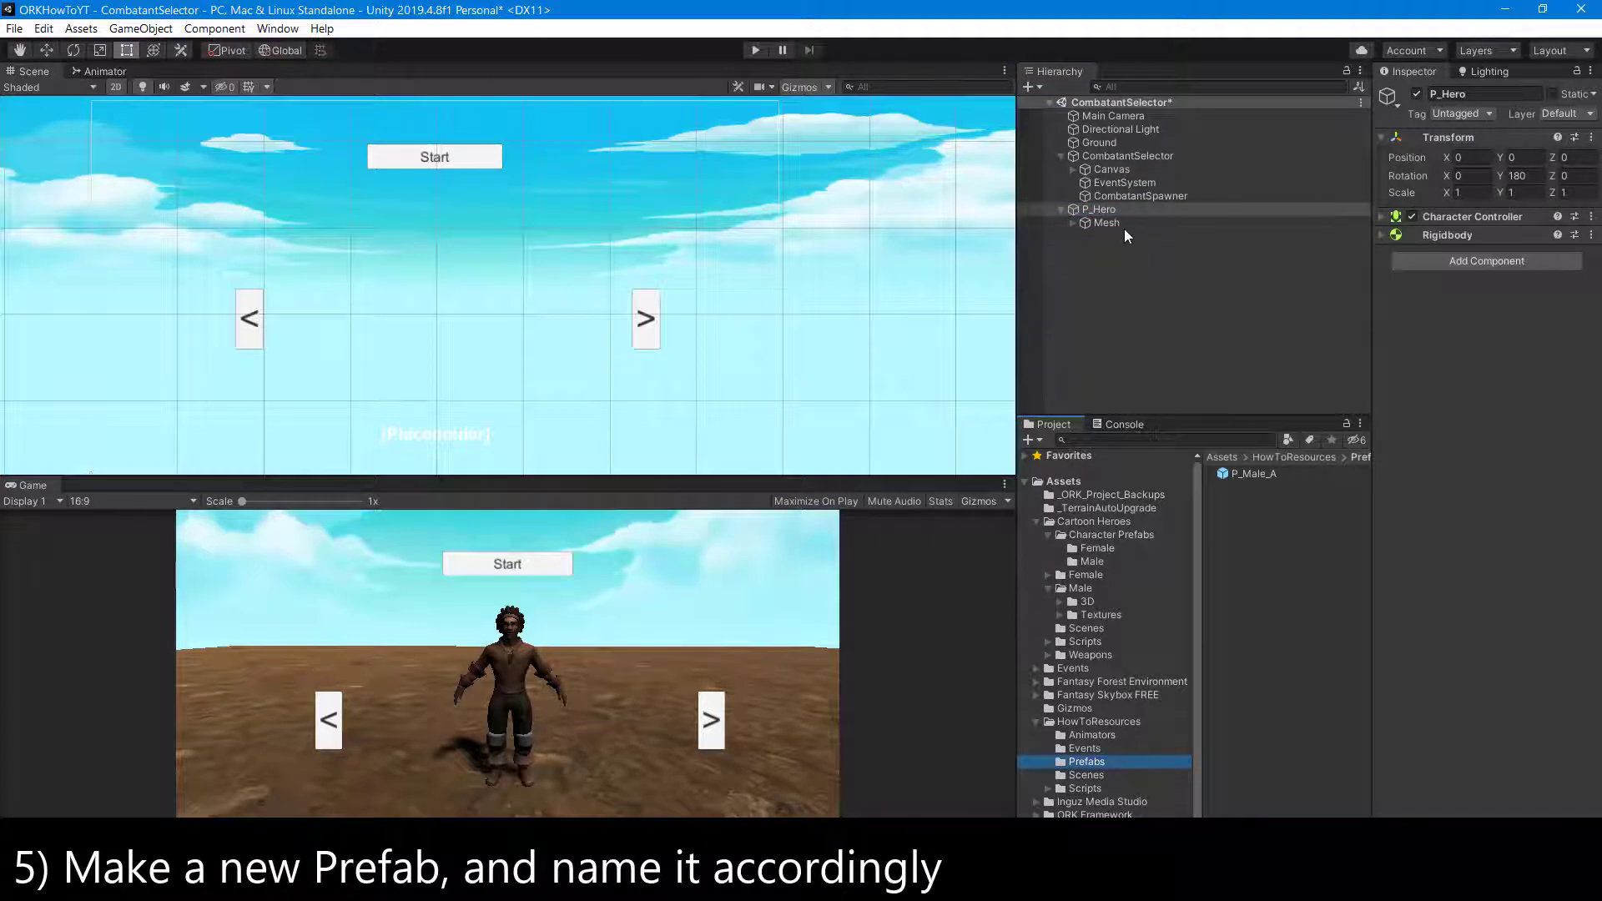
- Save P_Hero as a new prefab in Prefabs and name it P_Male_B
left_click_drag(1094, 209, 1260, 538)
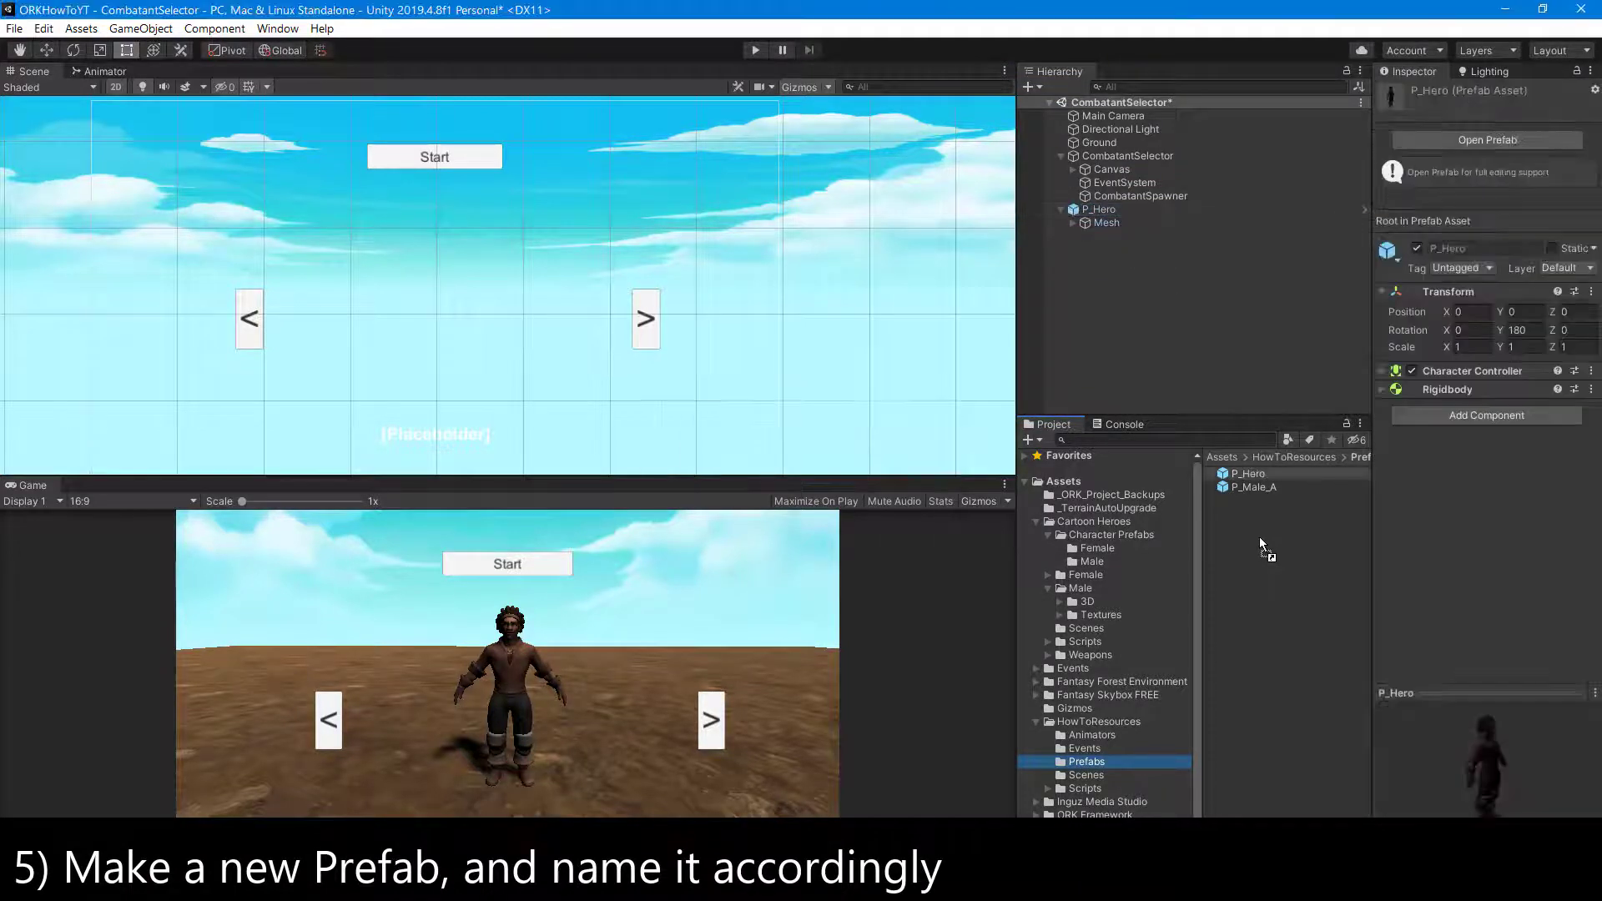
left_click(1264, 473)
left_click(1268, 474)
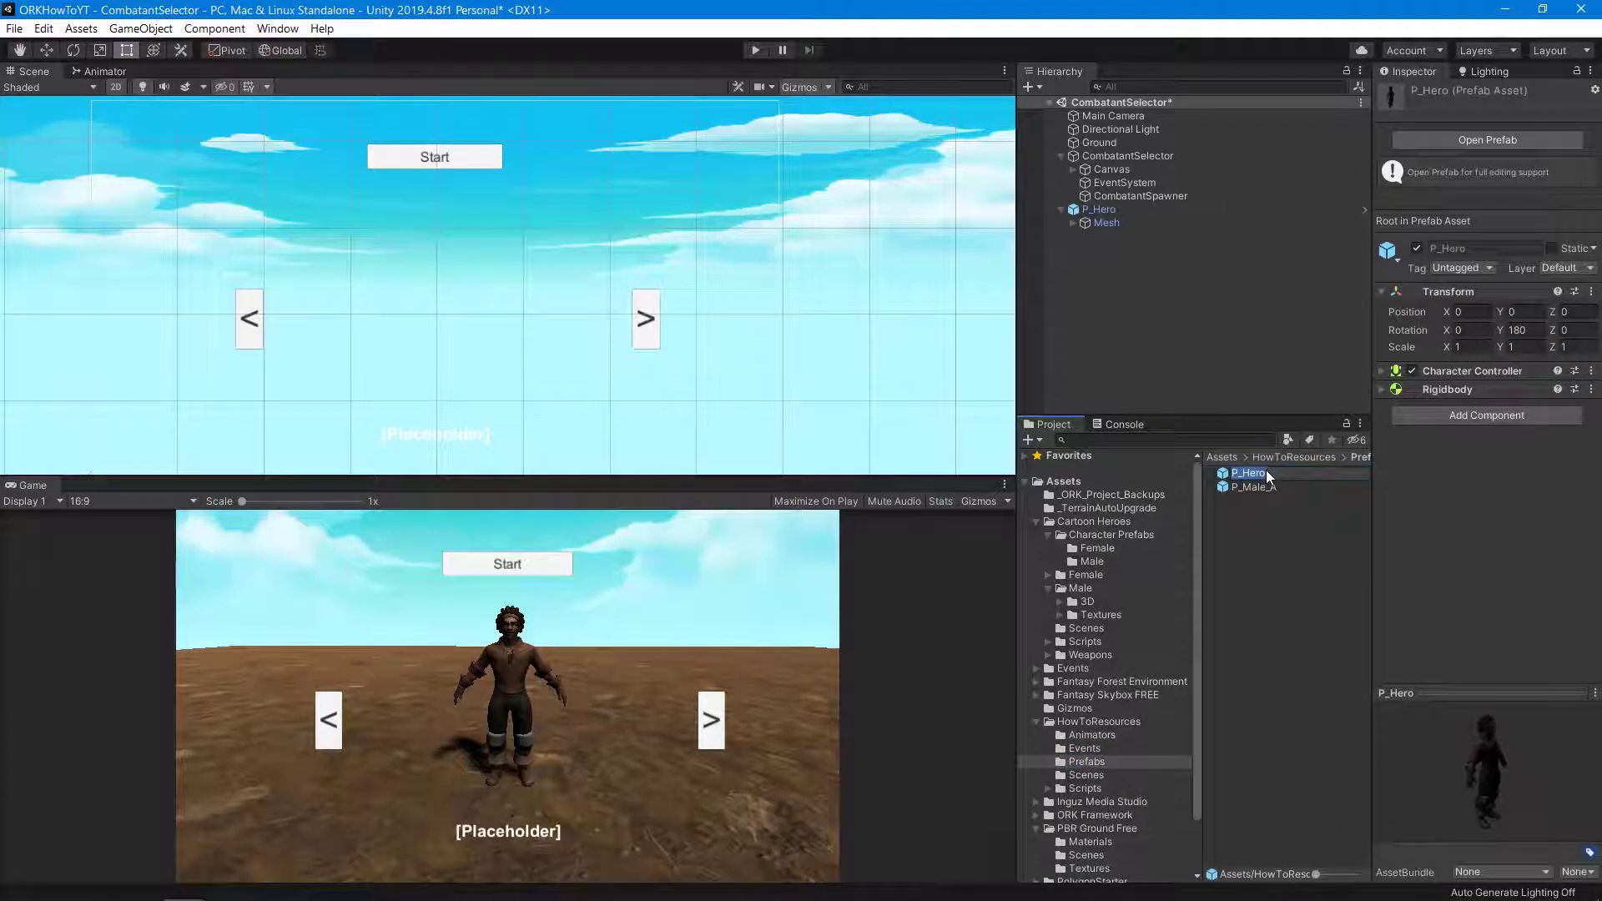
type("P_Male_B")
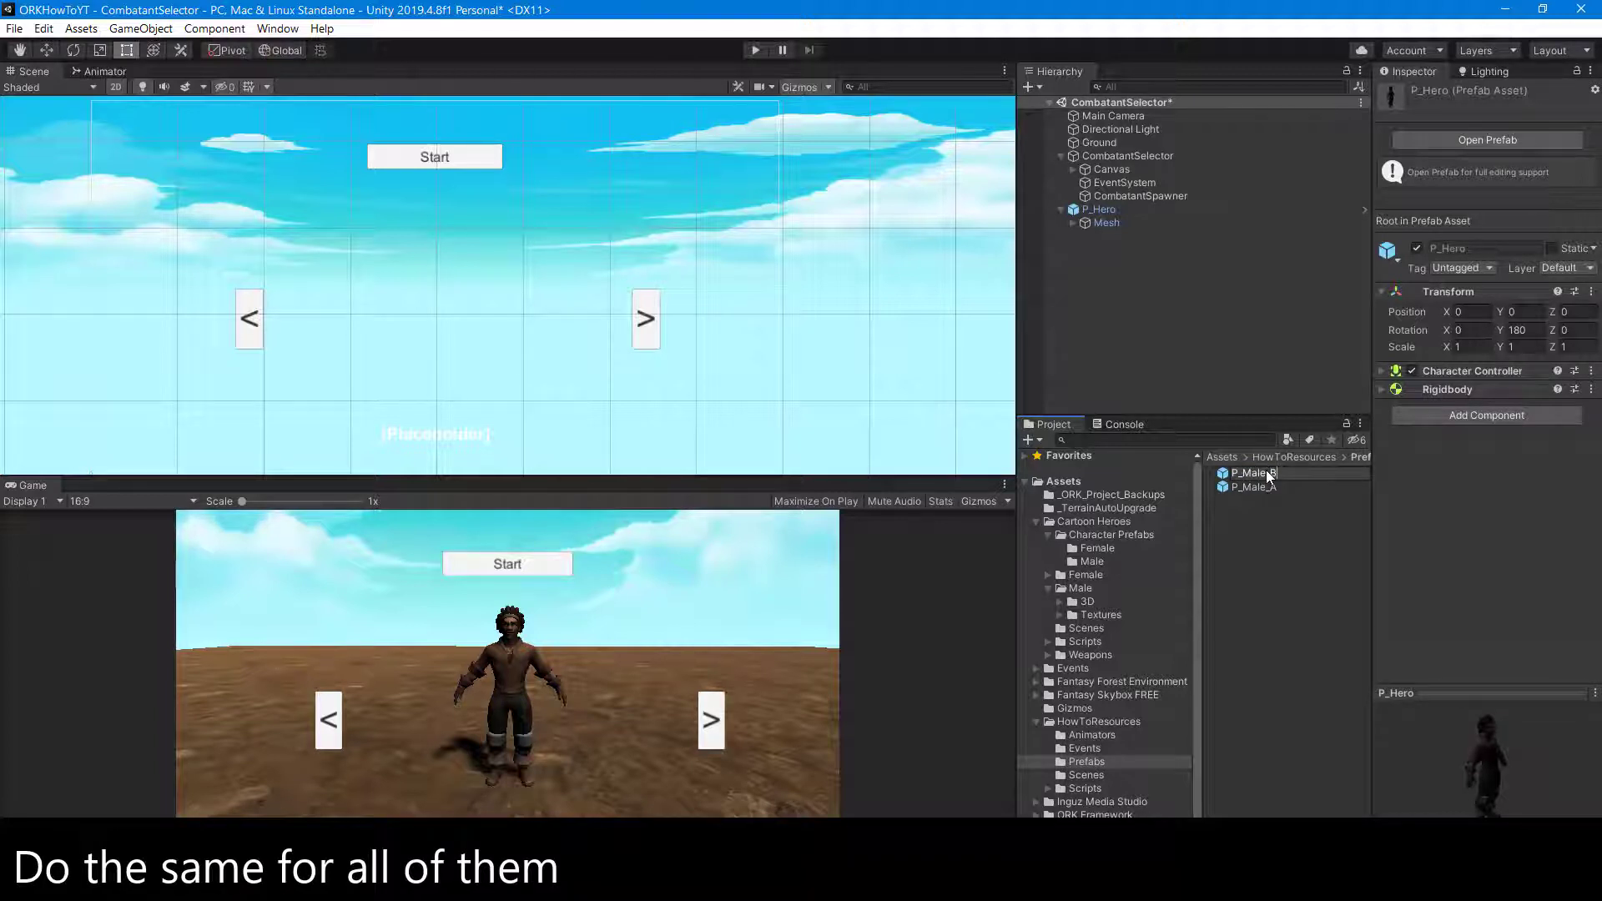
key("Return")
- Unpack P_Hero, delete its old Mesh body, and place Male A under it
left_click(1240, 523)
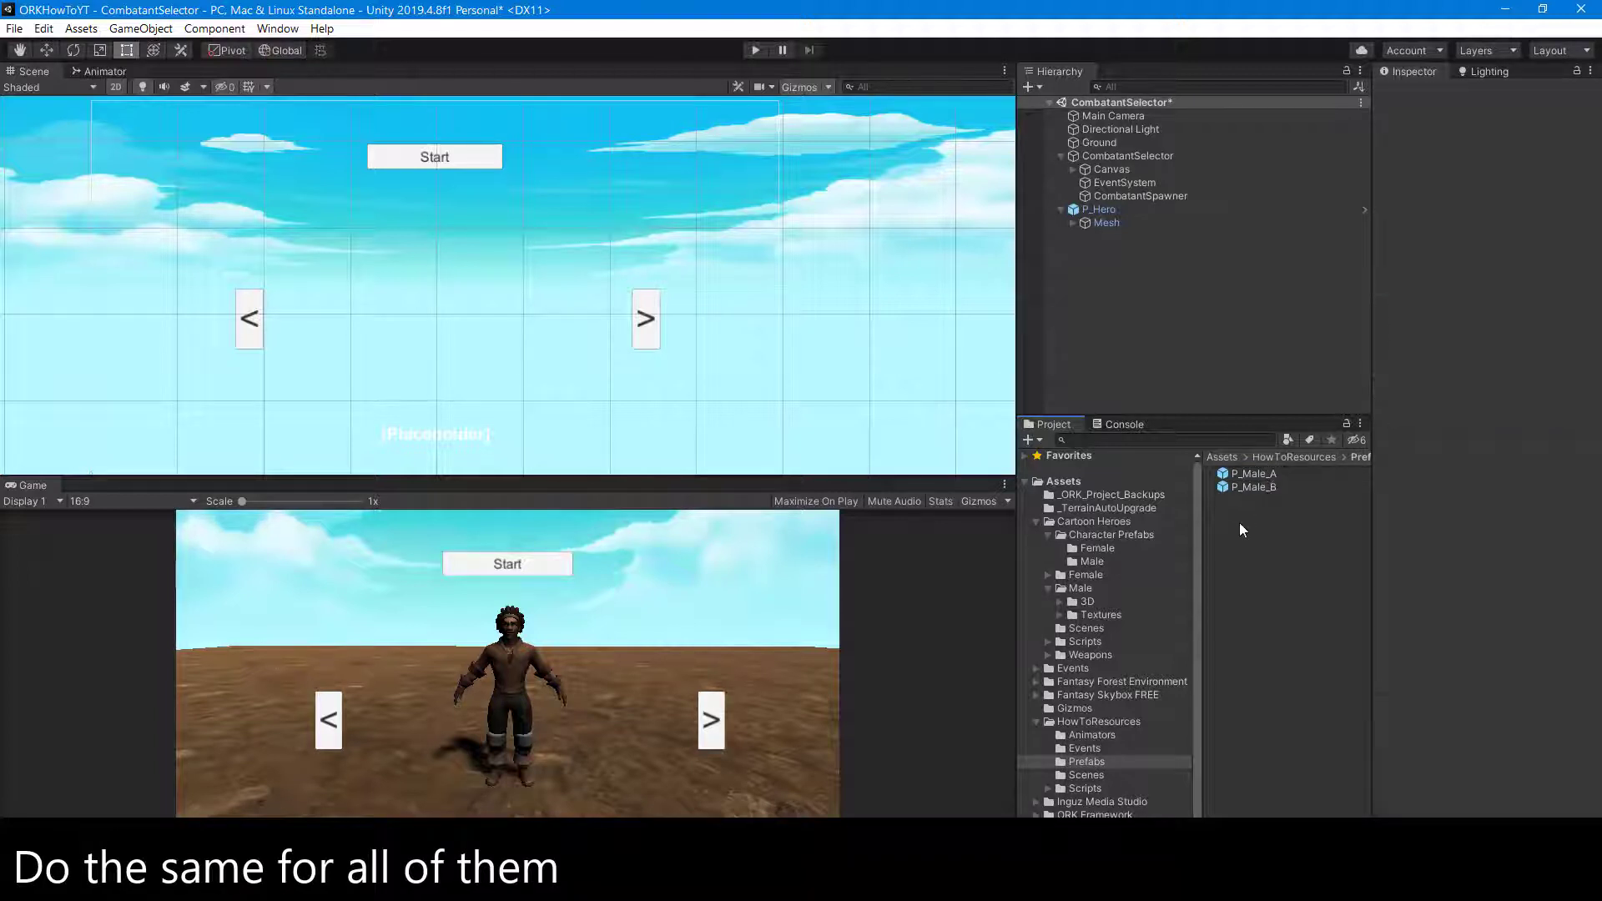
right_click(1115, 211)
left_click(1180, 402)
left_click(1100, 223)
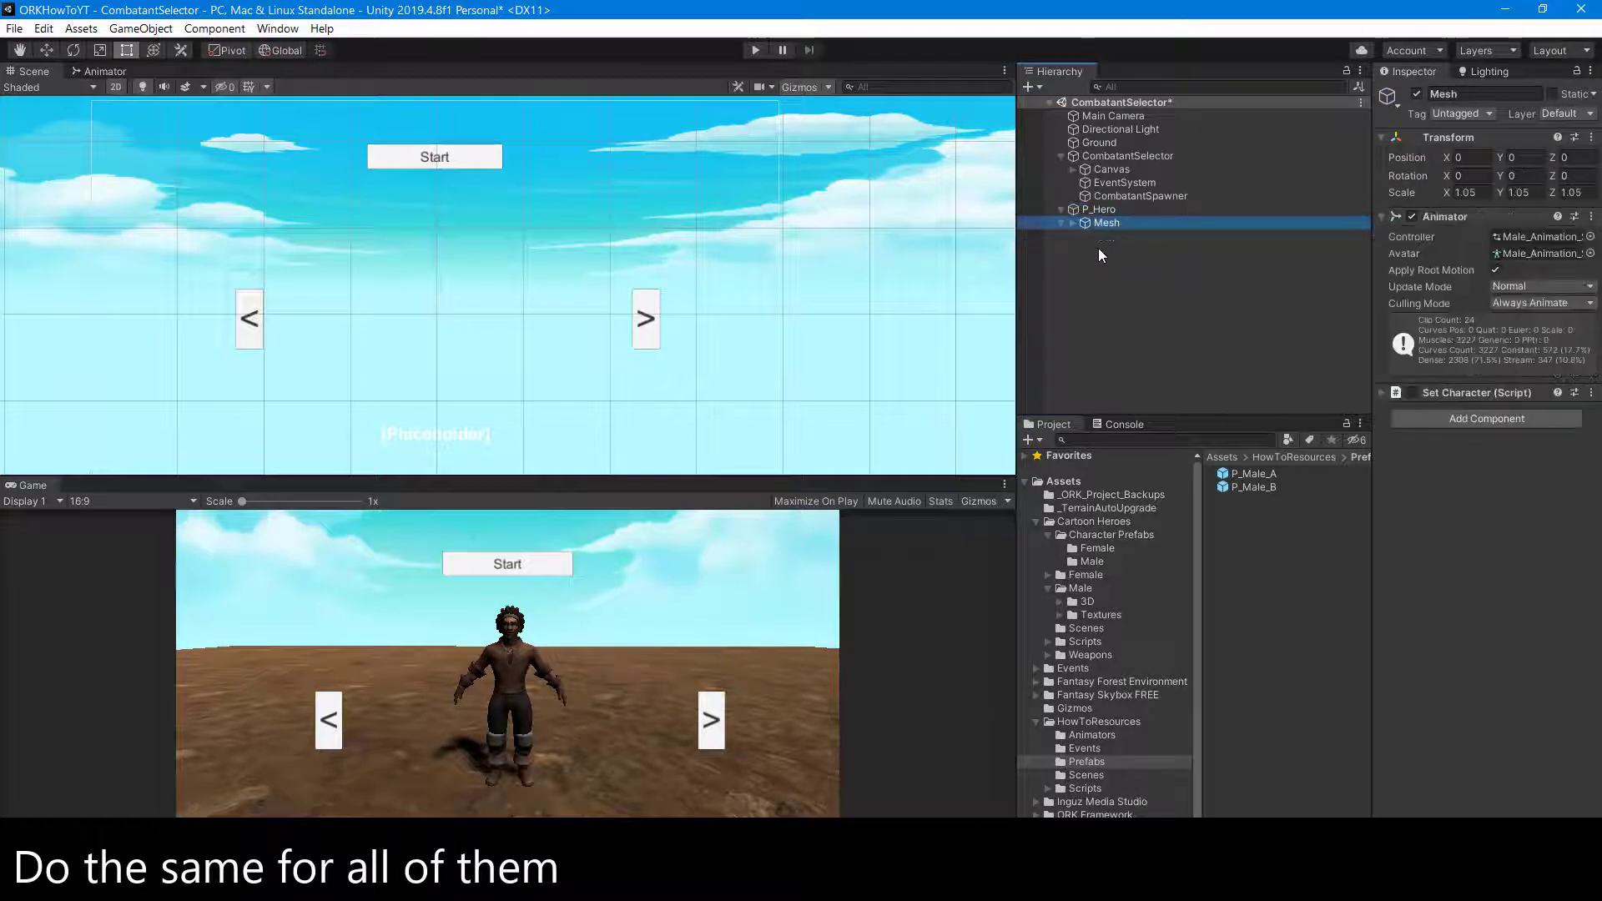
key("Delete")
left_click(1091, 561)
left_click_drag(1246, 473, 1100, 209)
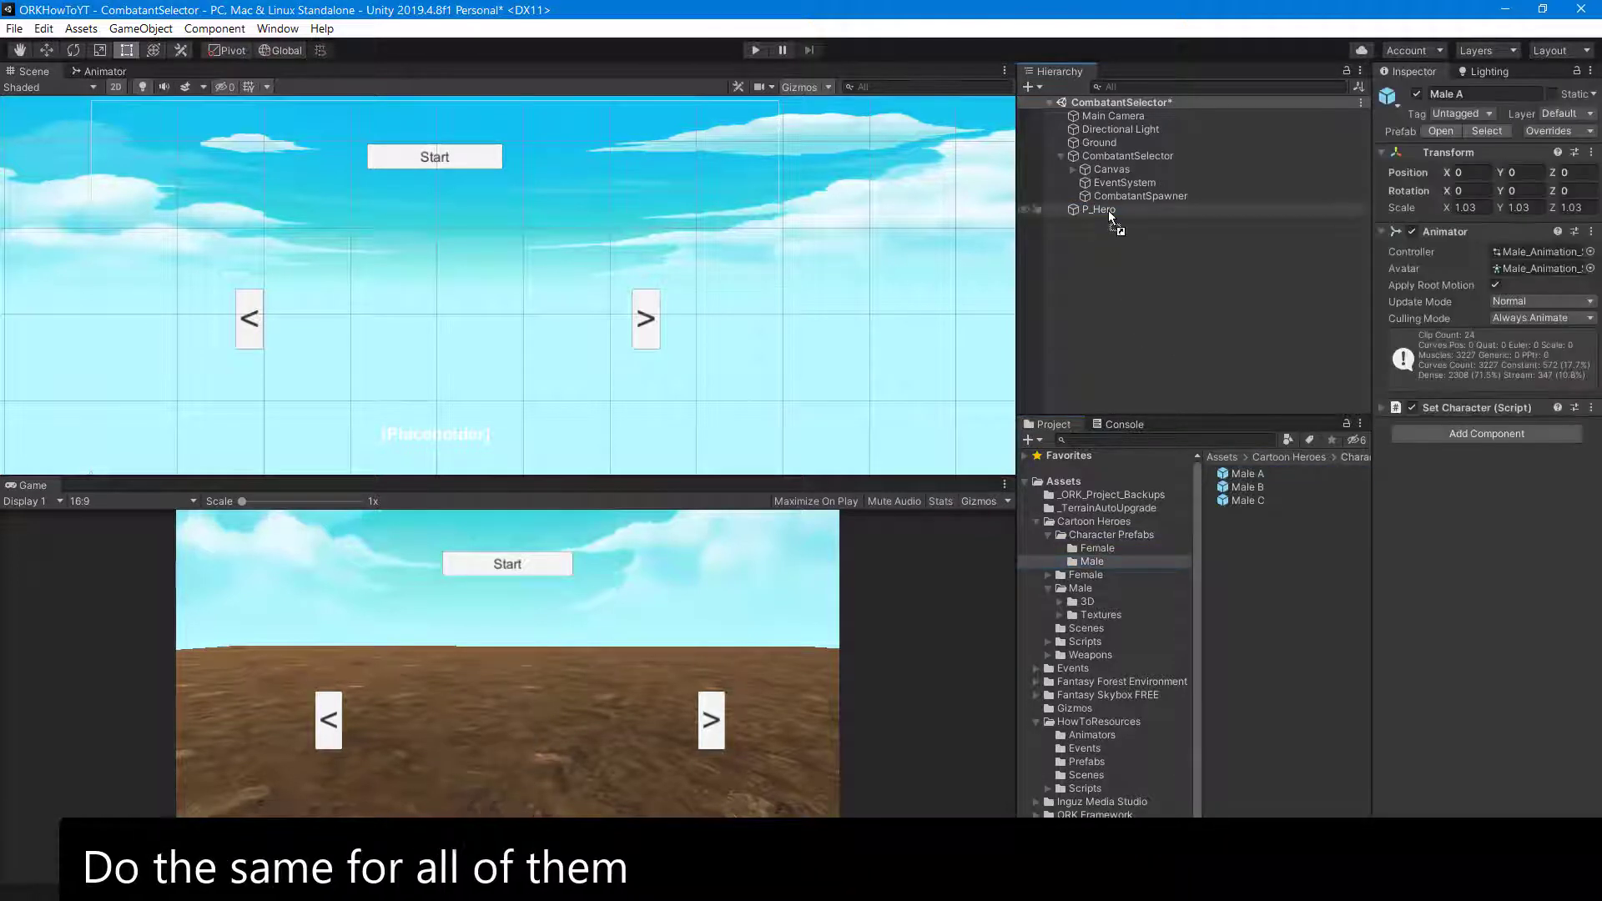
- Unpack Male A and rename it to Mesh
right_click(1105, 223)
left_click(1169, 411)
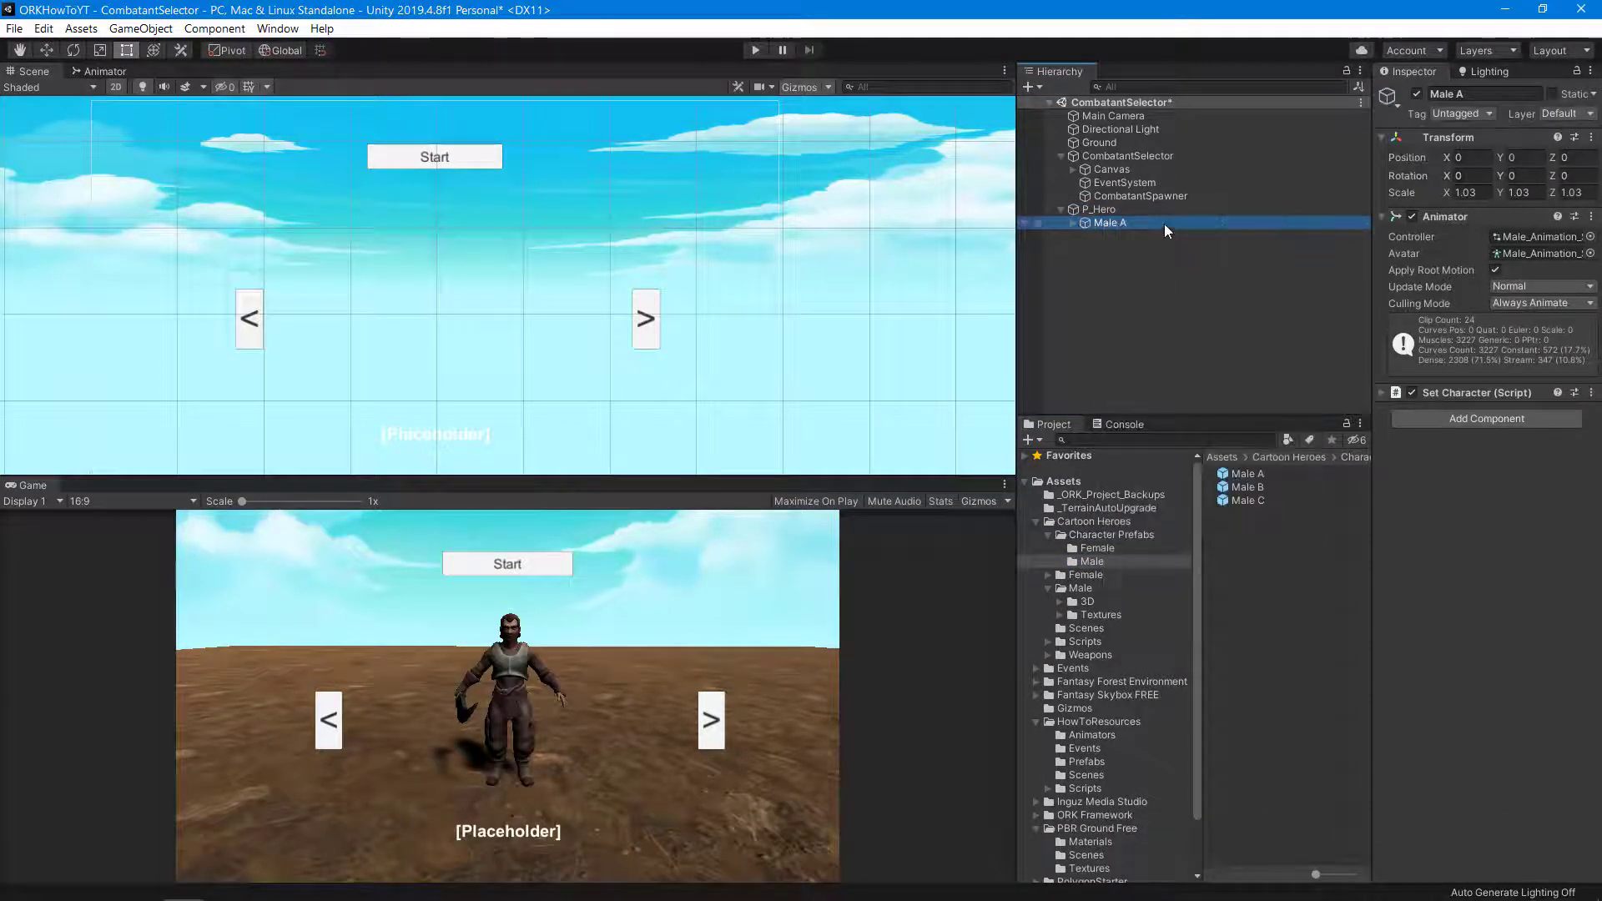
left_click(1108, 222)
type("m")
- Expand Mesh's skeleton down to Character R Hand to check its attachments
left_click(1073, 224)
left_click(1085, 236)
left_click(1097, 250)
left_click(1108, 290)
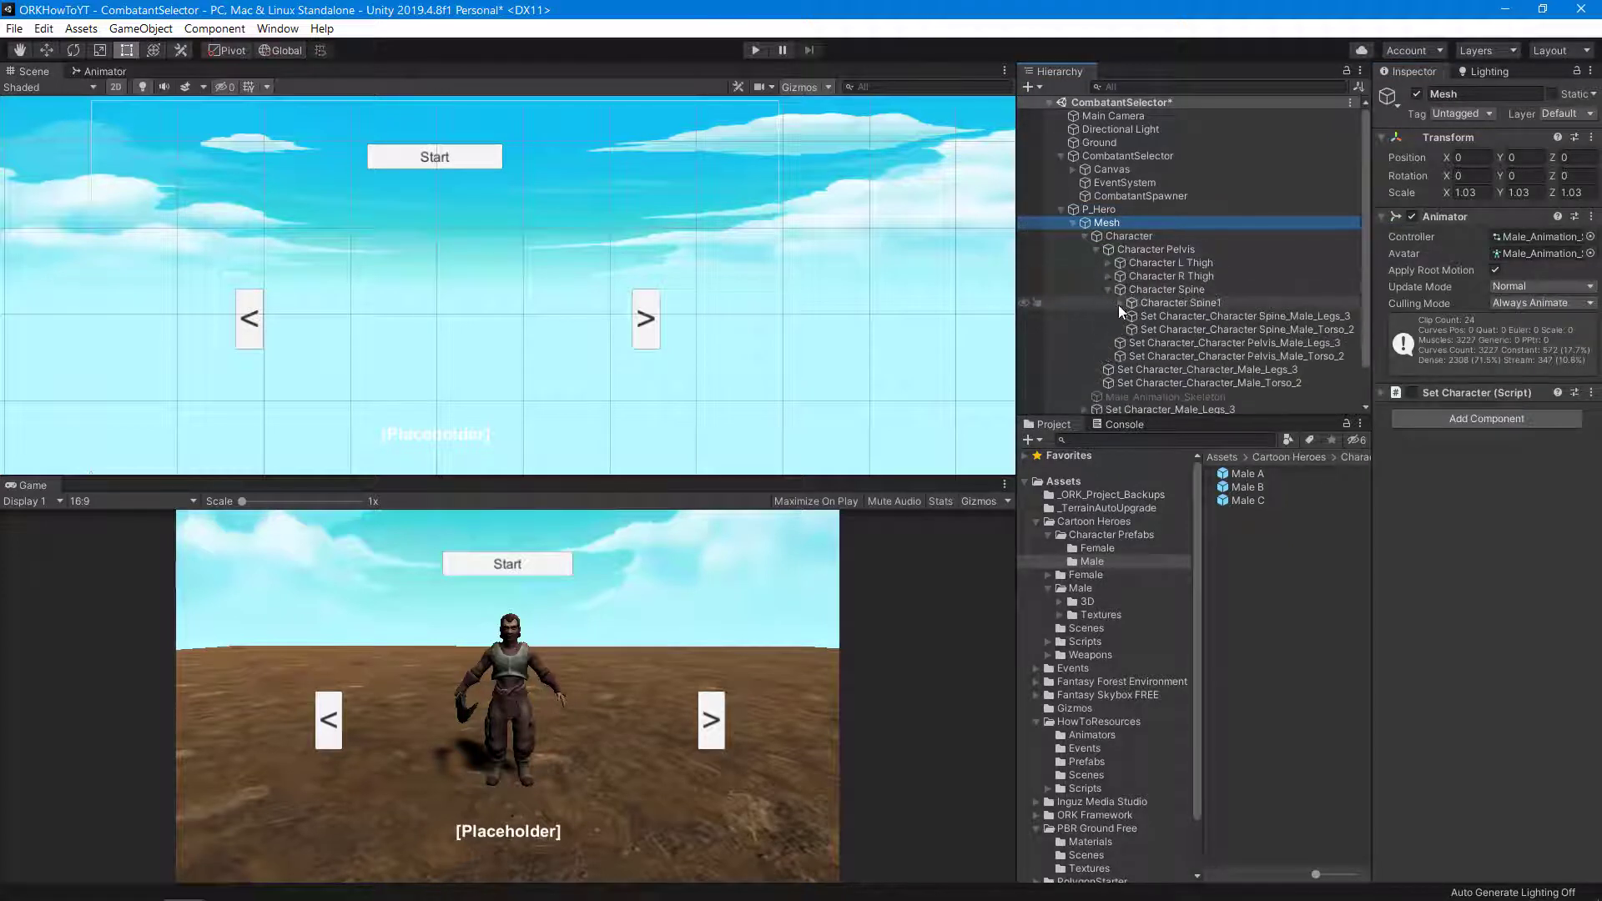
left_click(1121, 303)
left_click(1132, 317)
left_click(1143, 355)
scroll(1149, 309, "down", 3)
left_click(1155, 269)
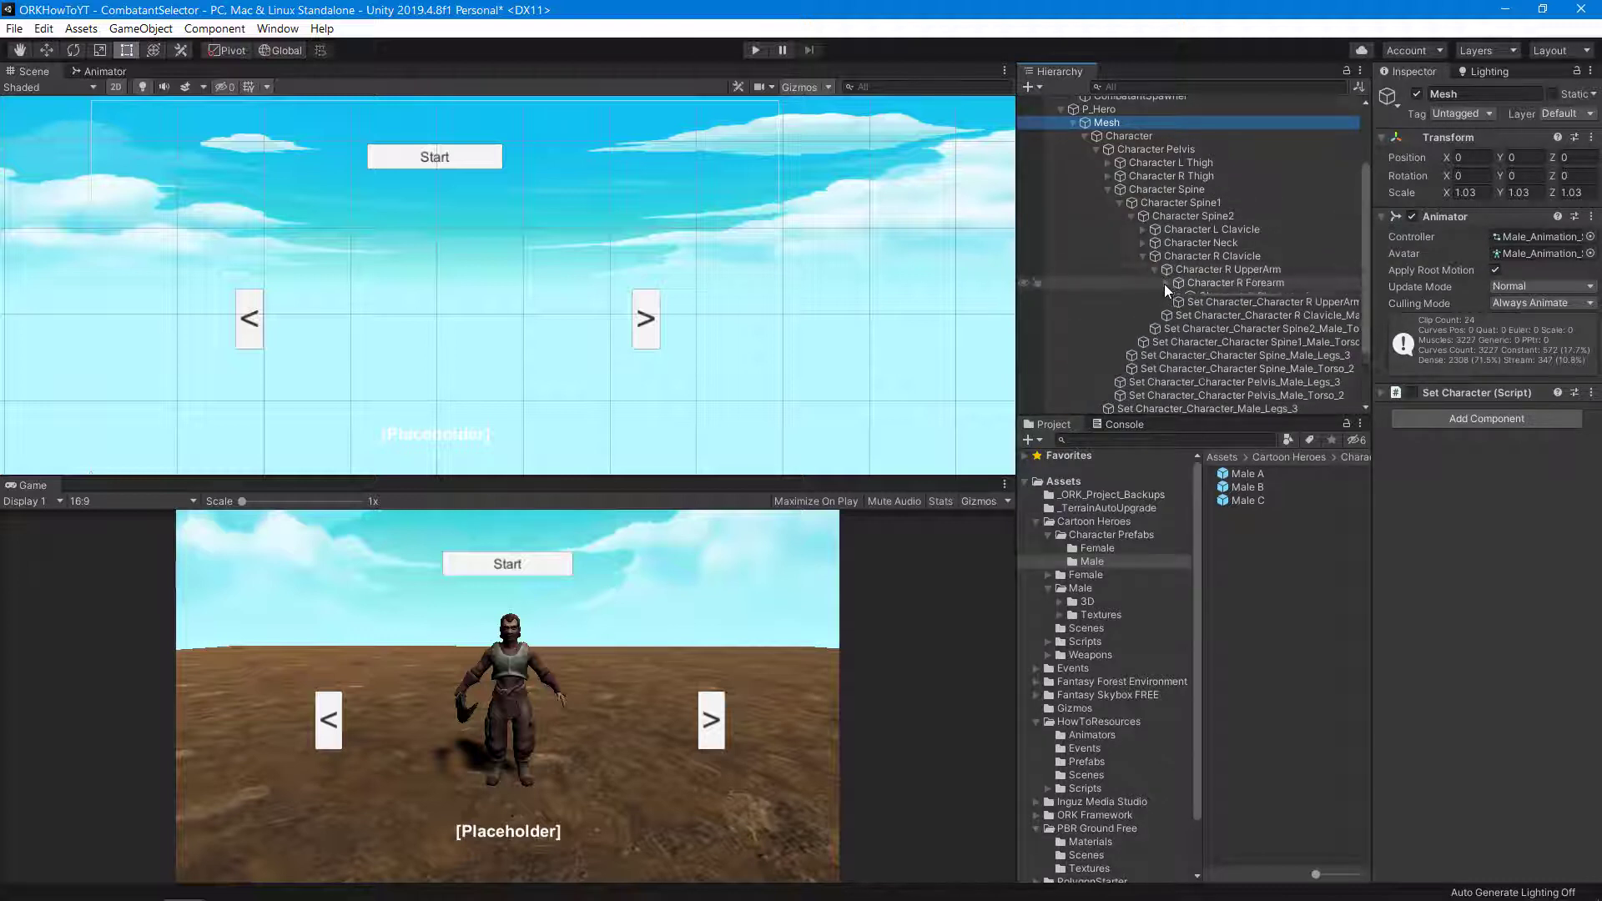
left_click(1167, 282)
left_click(1179, 295)
left_click(1211, 373)
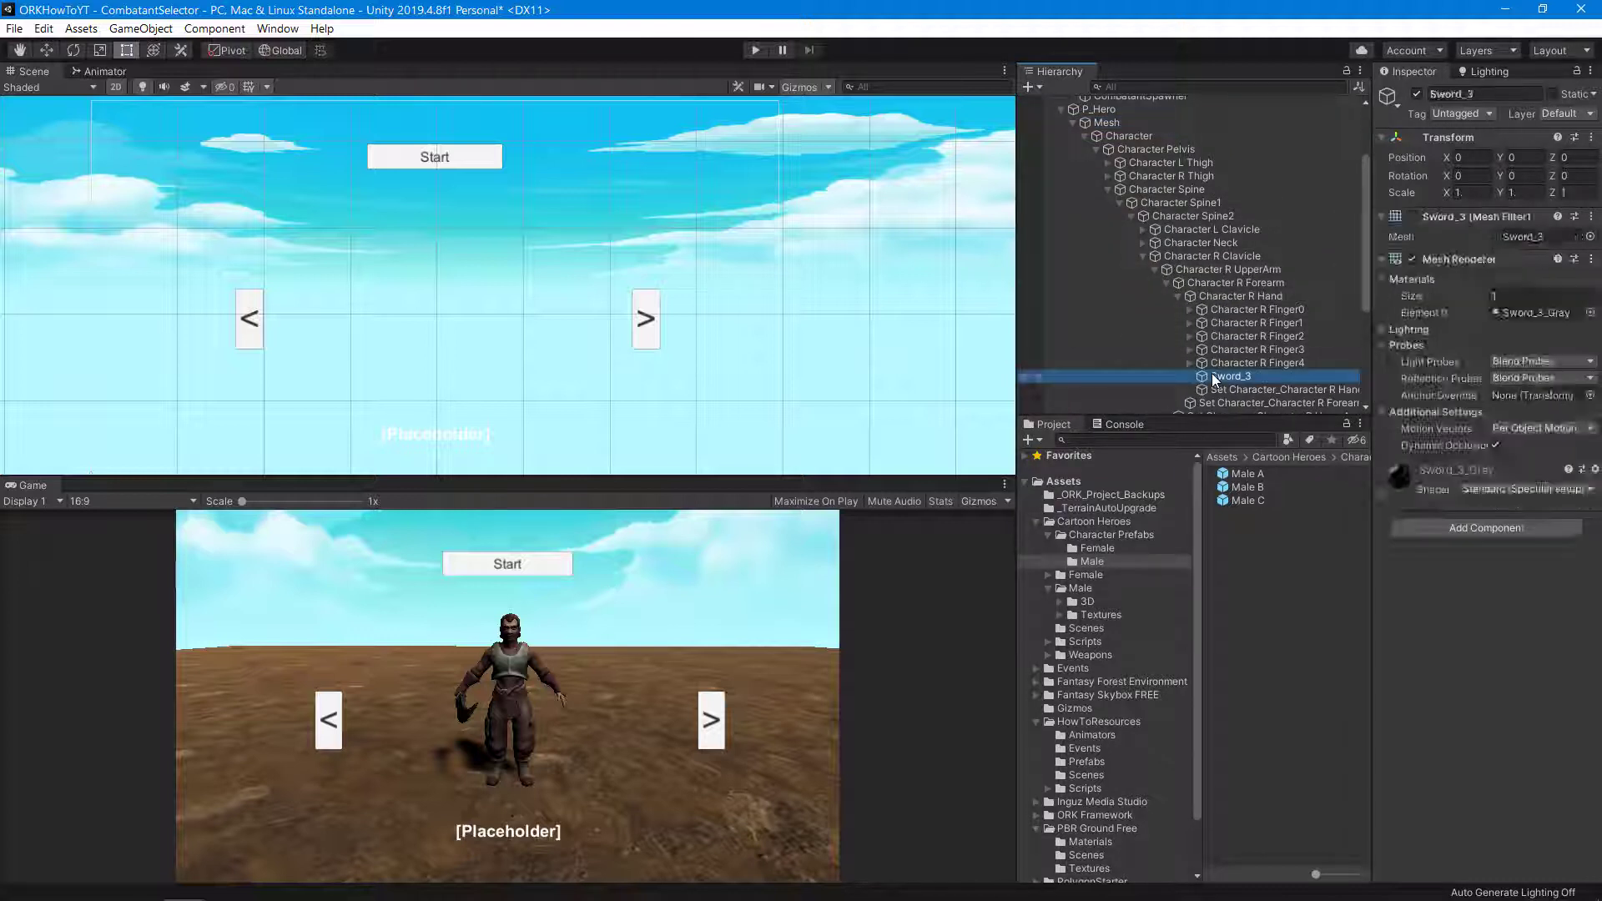
- Save P_Hero as a new prefab in Prefabs named P_Male_C
left_click(1073, 123)
left_click(1098, 208)
left_click(1086, 761)
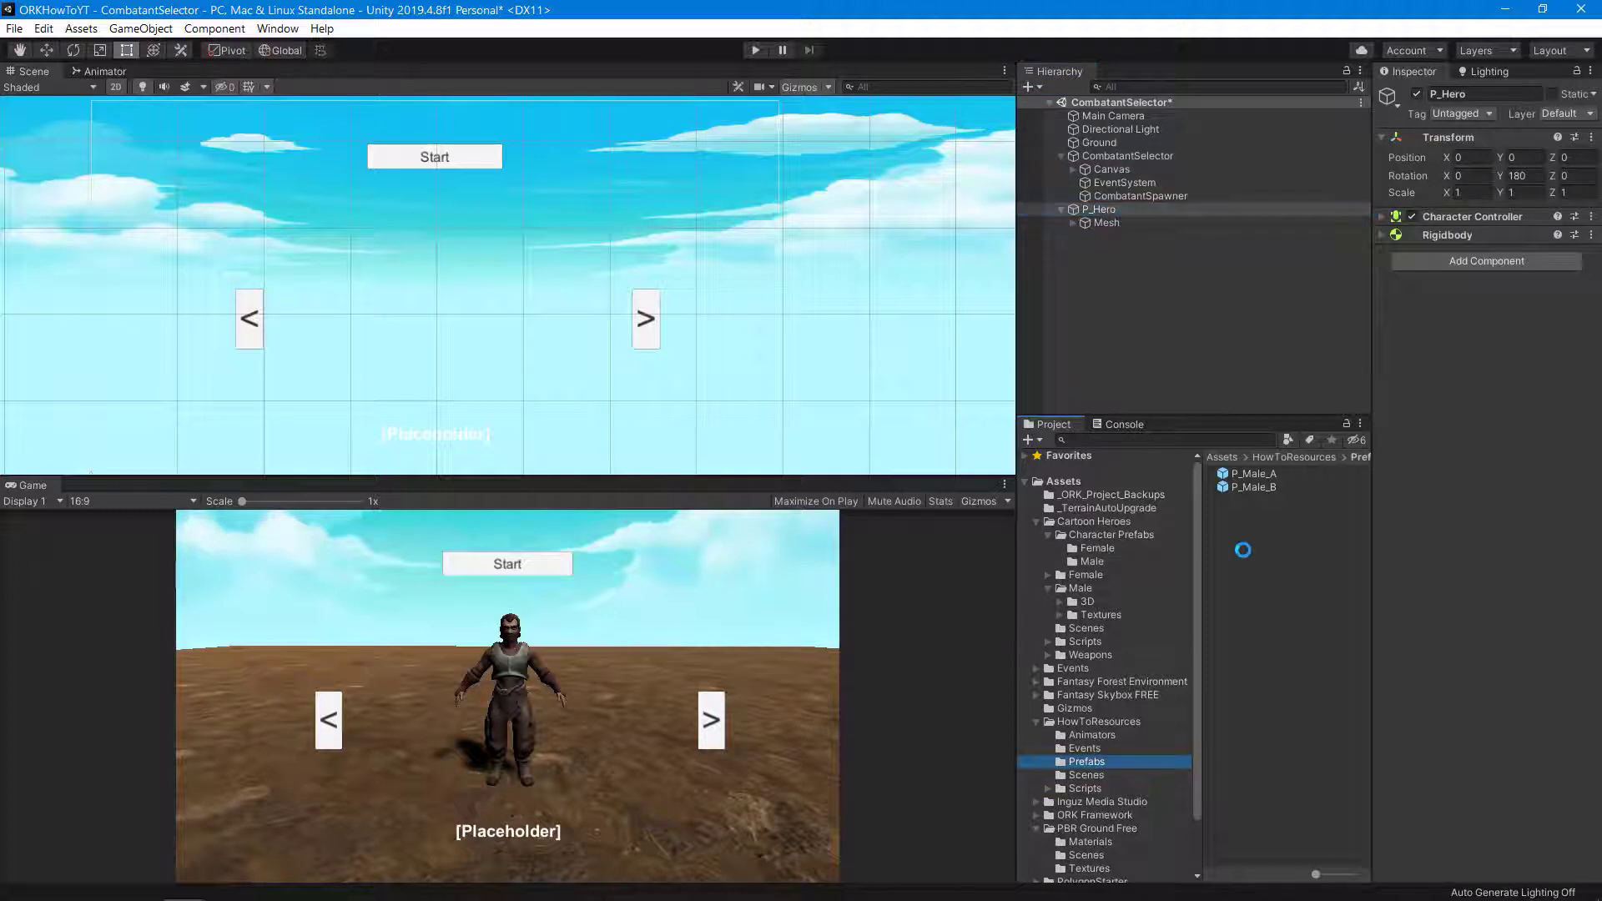
left_click_drag(1106, 208, 1244, 546)
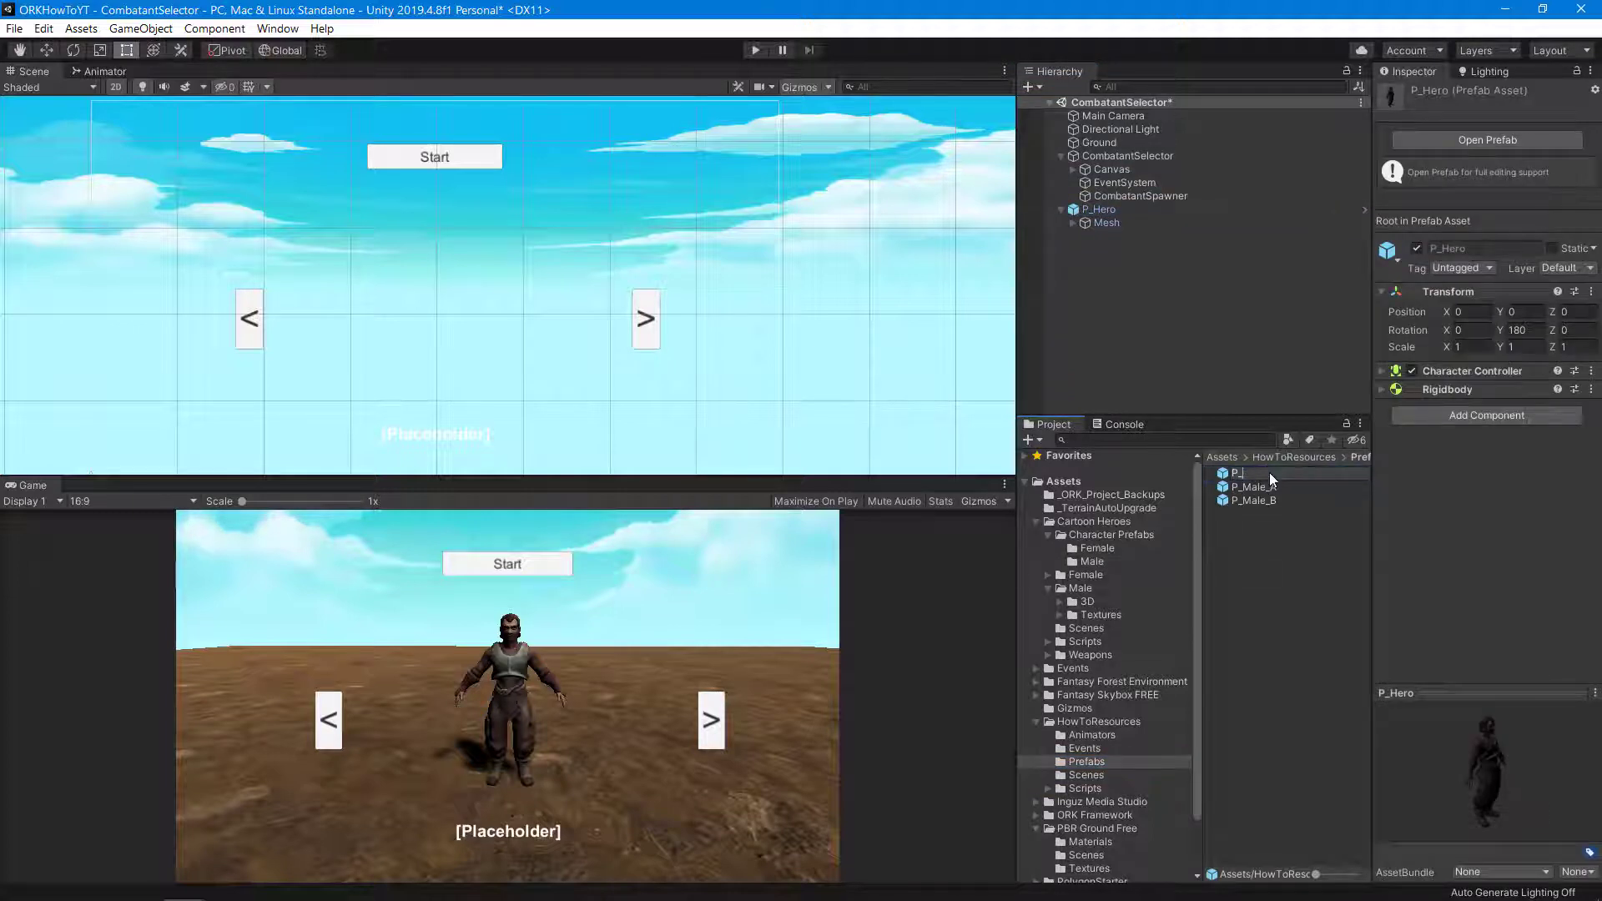
type("Male_C")
key("Return")
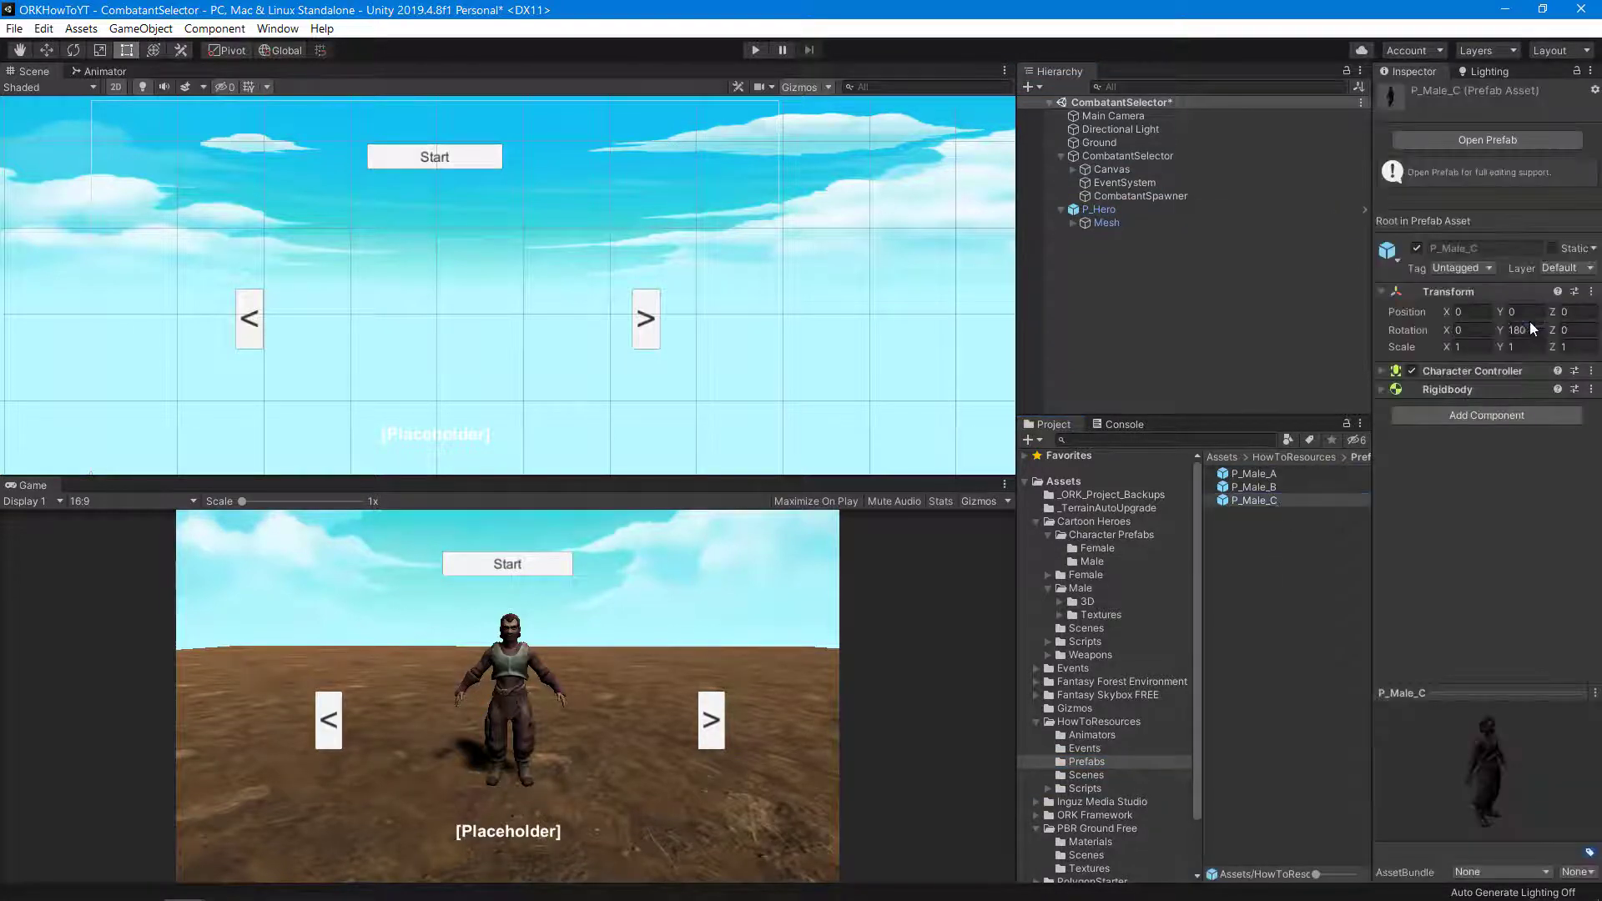
- Set the prefab's Y rotation to 0, then review P_Male_B and P_Male_A
left_click(1528, 330)
type("0")
left_click(1239, 485)
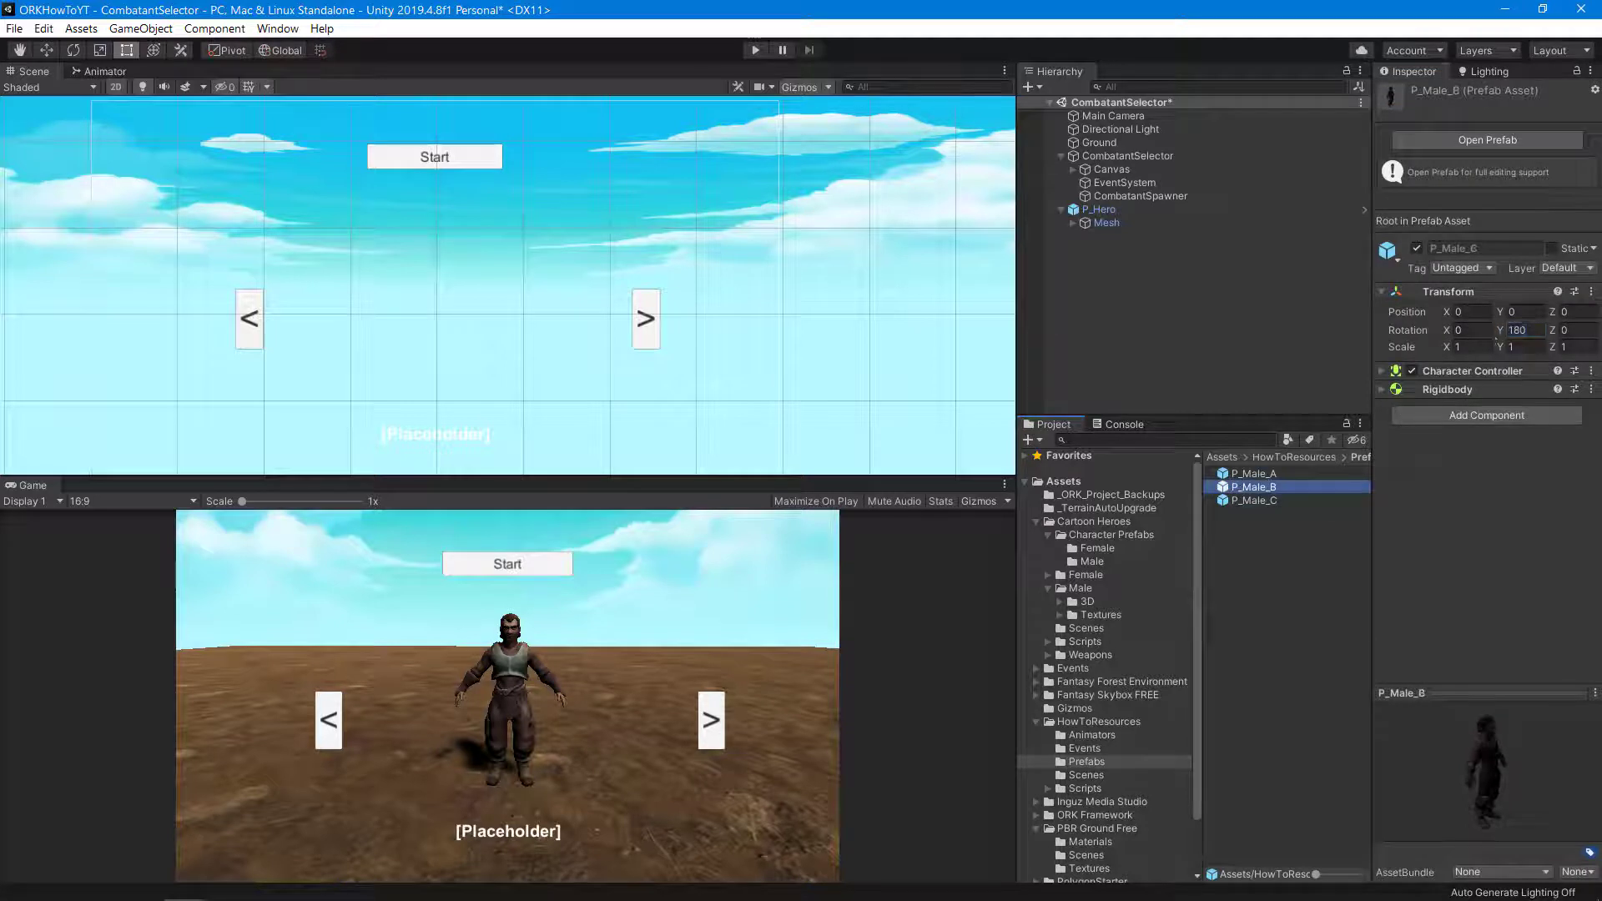
left_click(1257, 474)
- Unpack P_Hero and add the Female B character under it, unpacked and renamed Mesh
right_click(1098, 208)
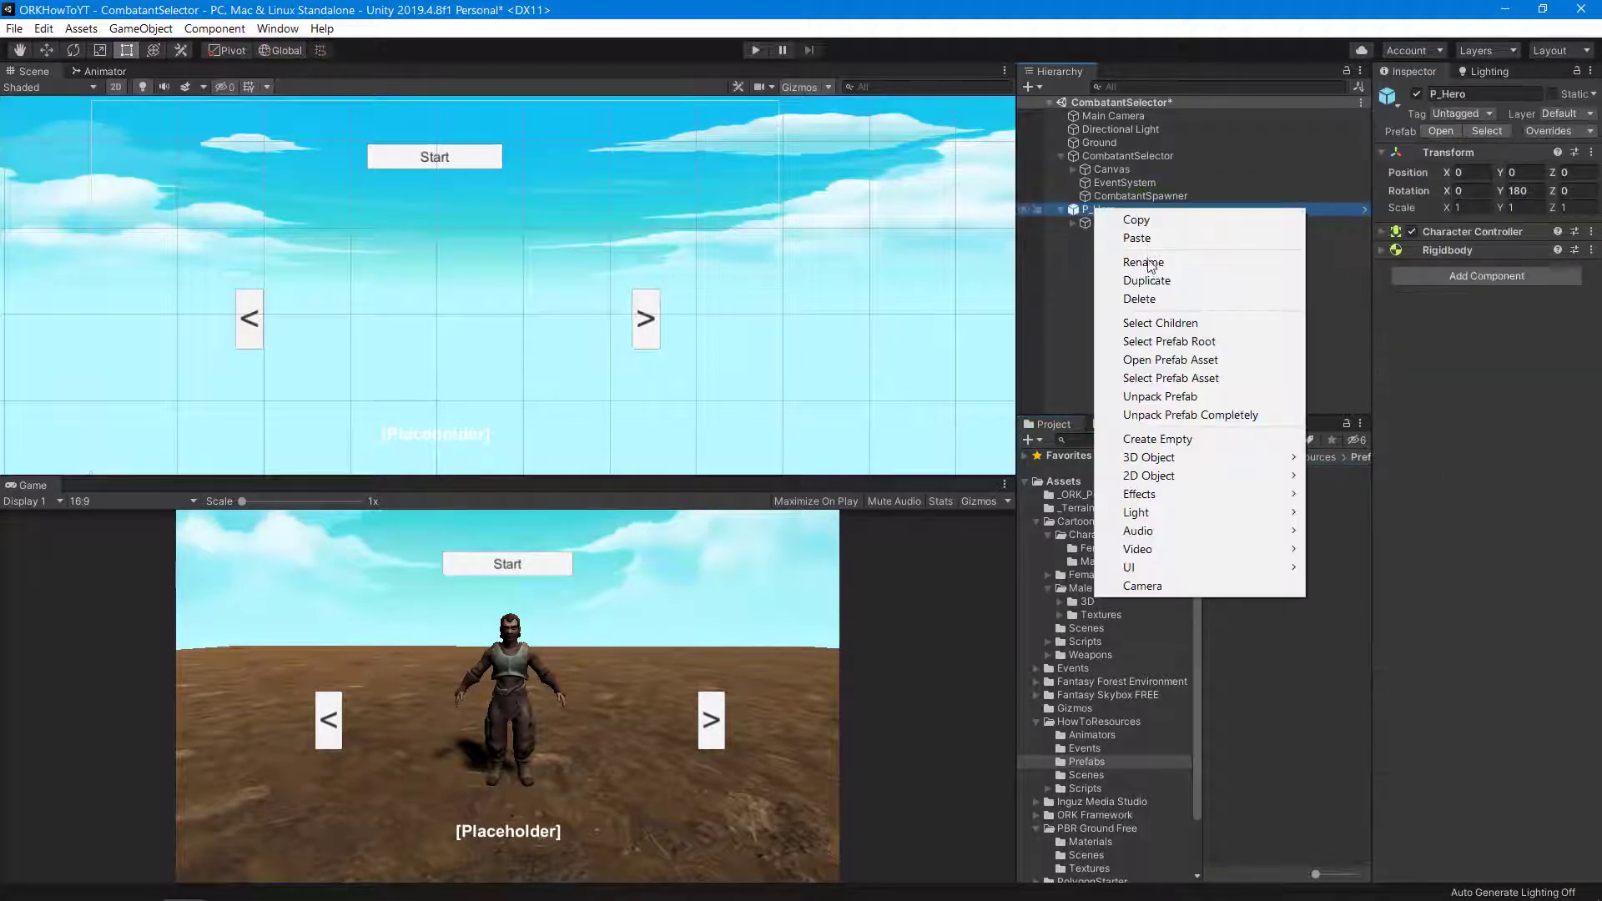
left_click(1206, 397)
left_click(1097, 548)
left_click(1258, 473)
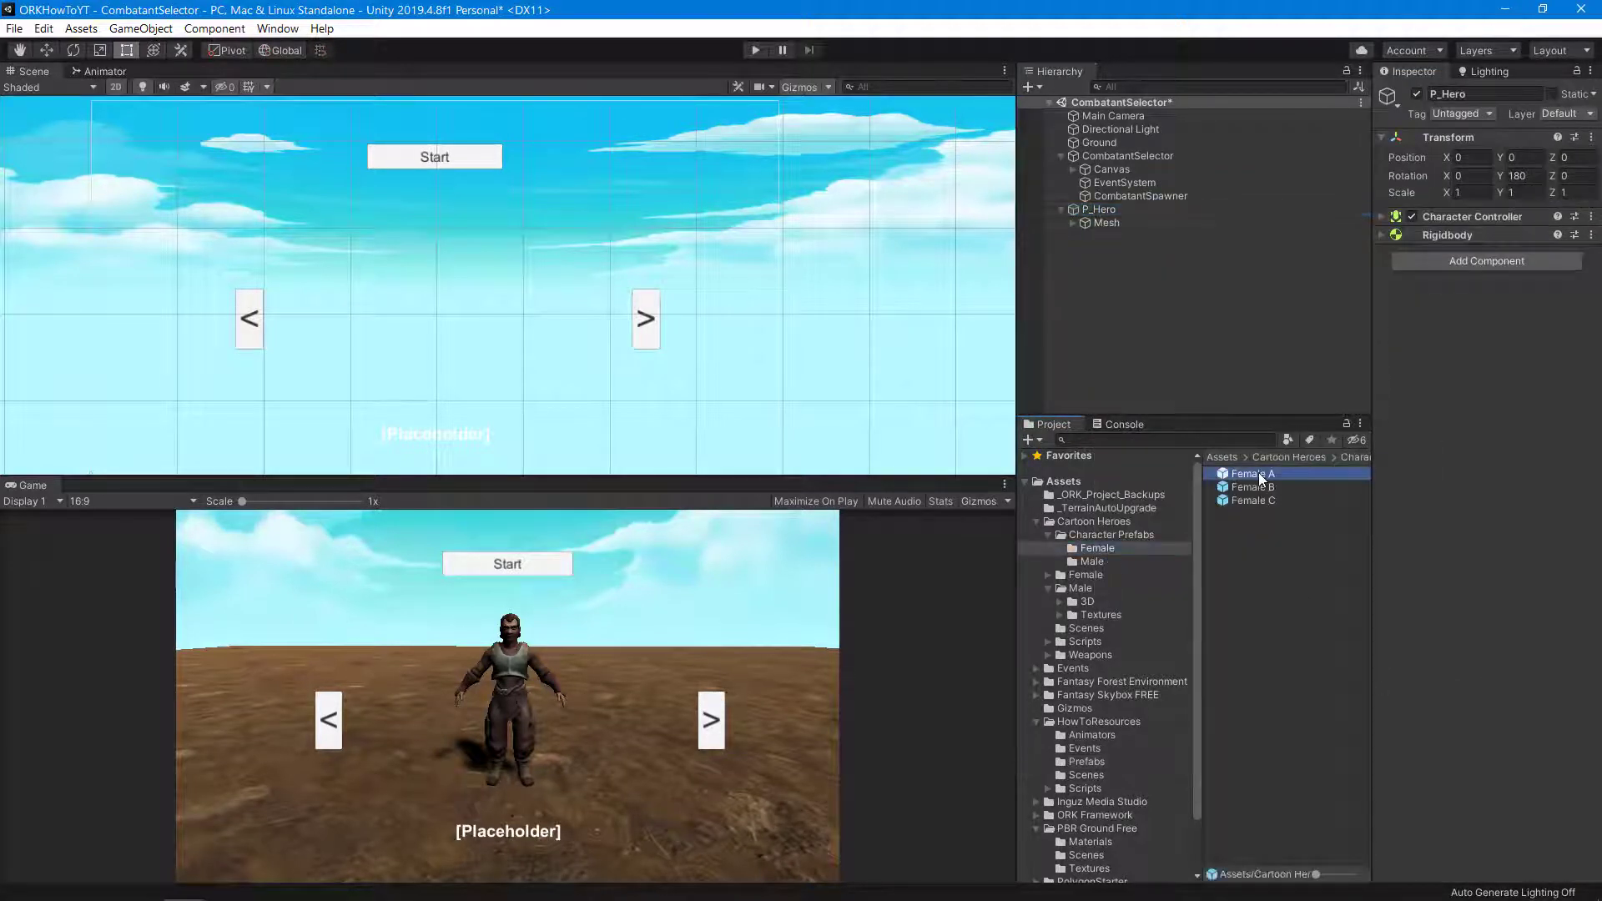
left_click(1255, 502)
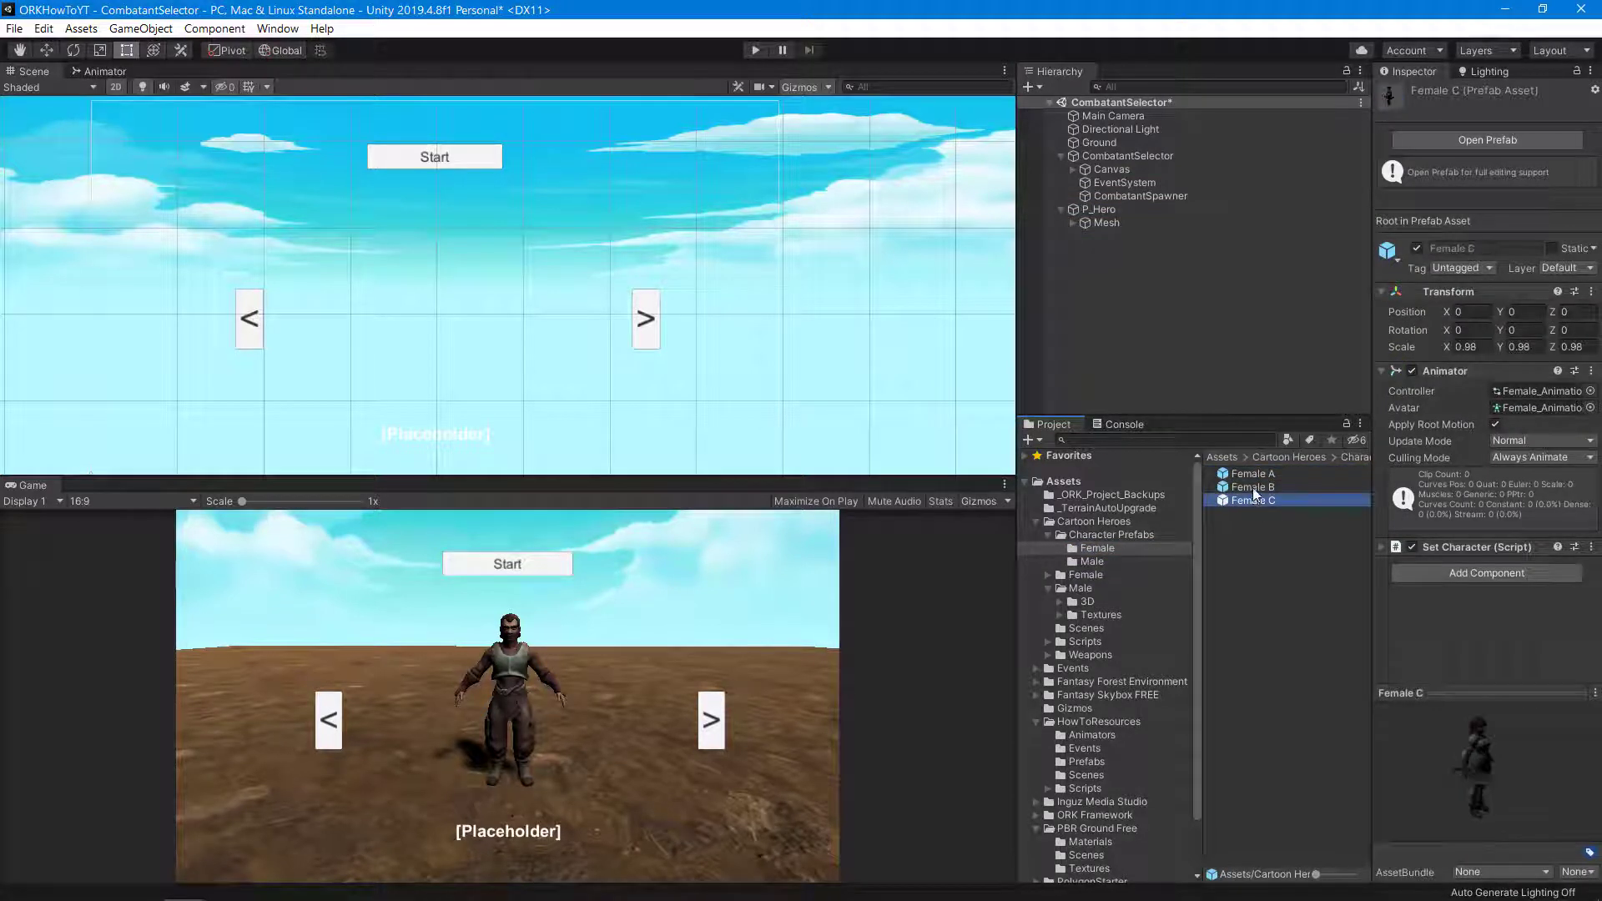
left_click_drag(1252, 488, 1107, 223)
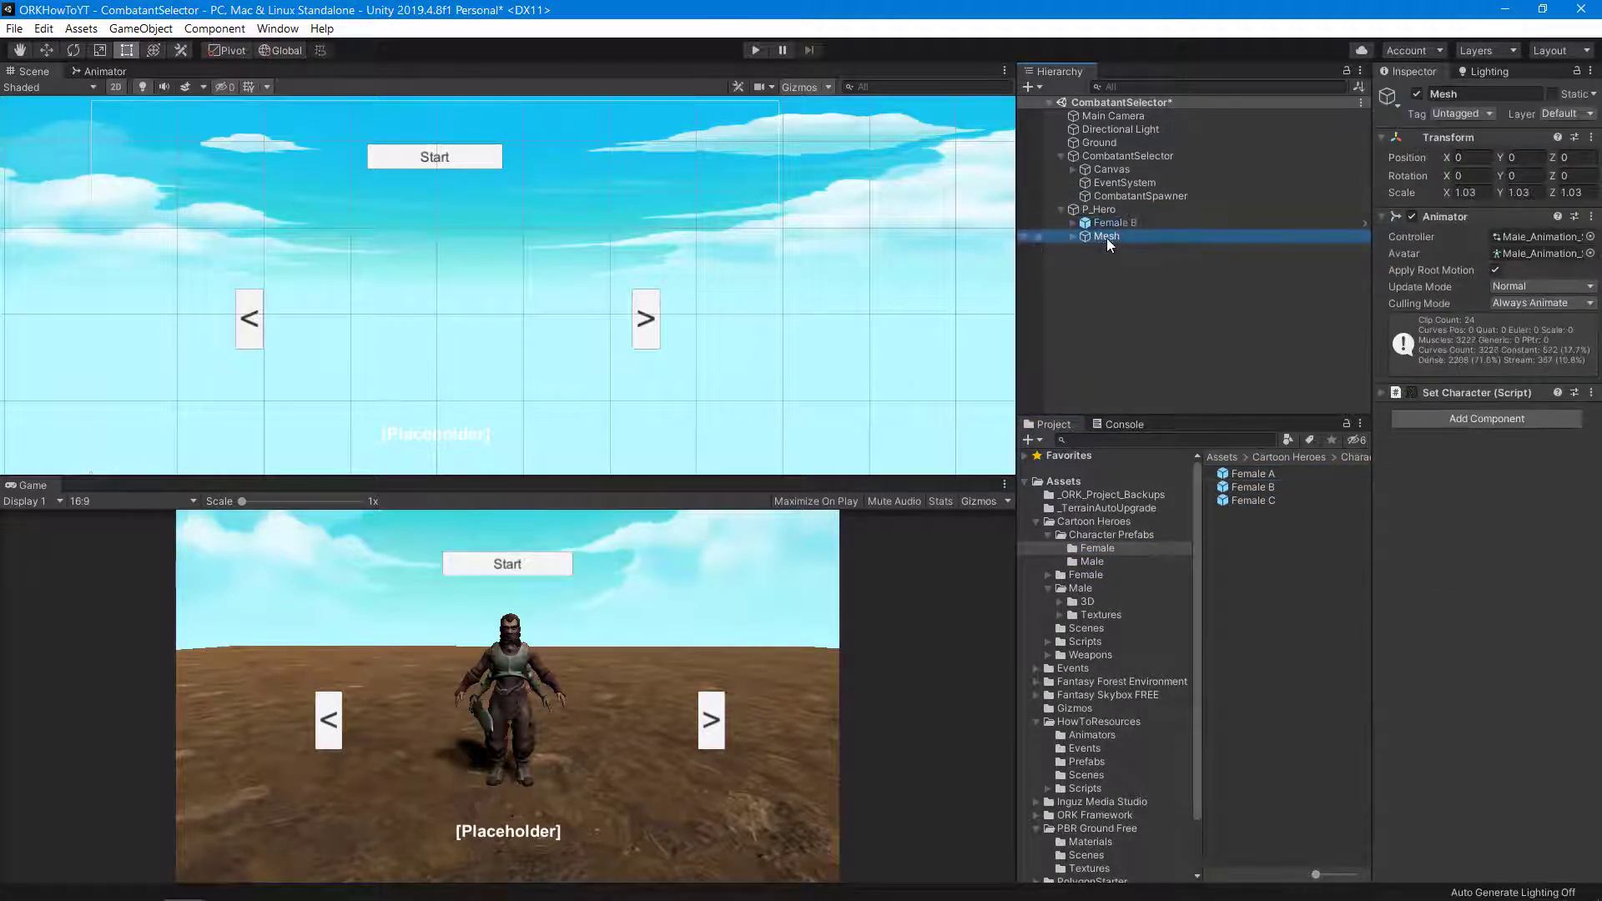
right_click(1110, 222)
left_click(1140, 451)
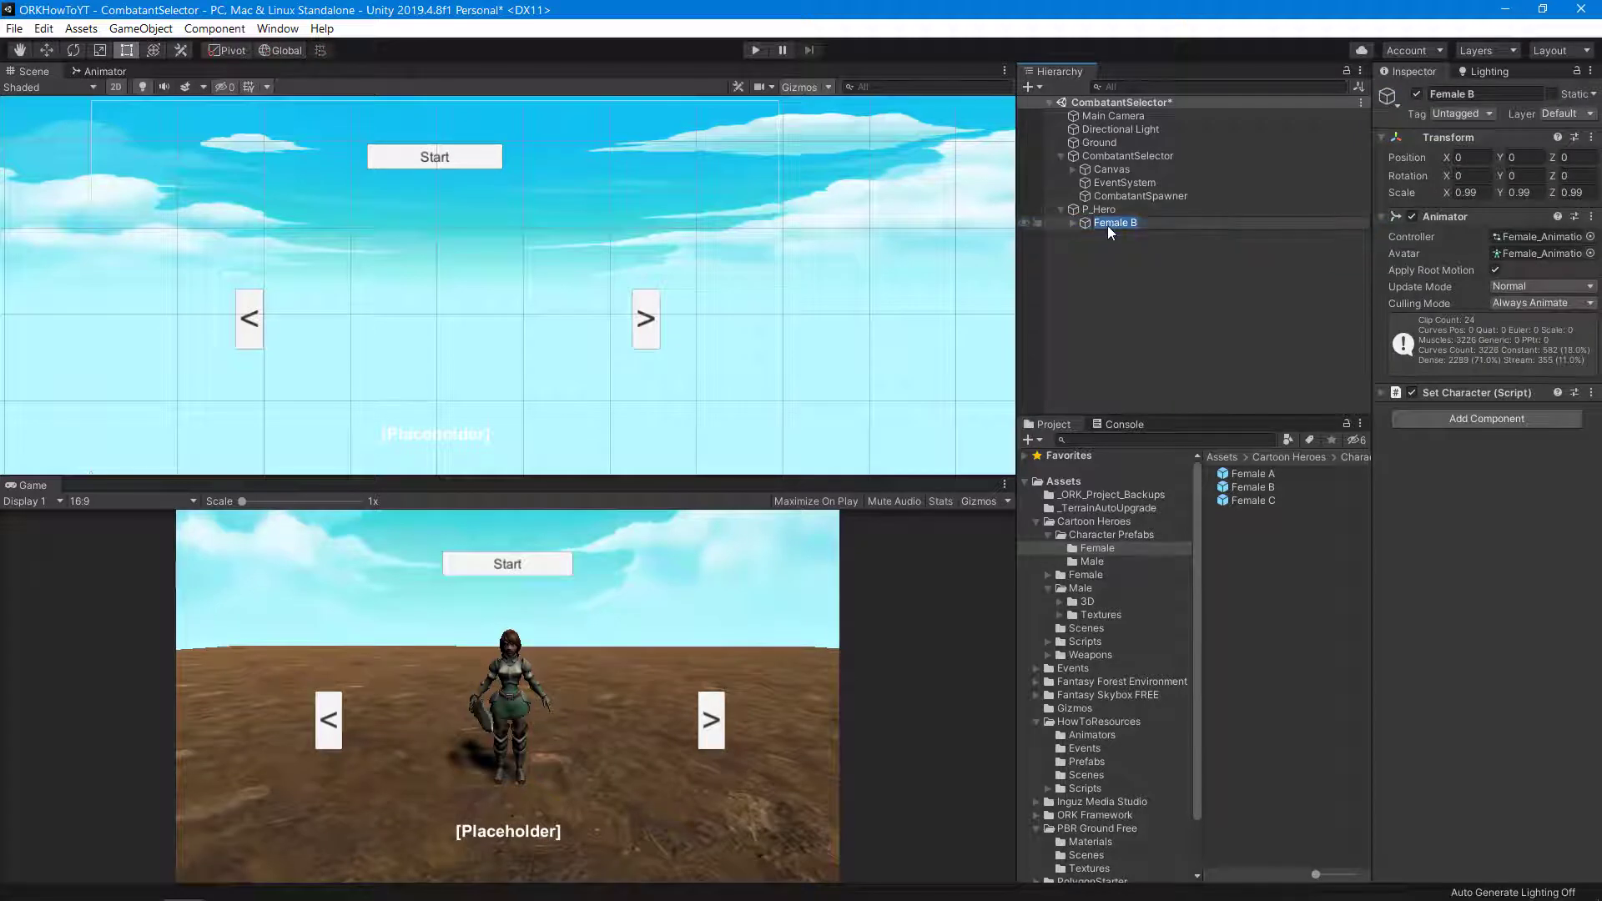
type("Mesh")
key("Return")
left_click(1412, 393)
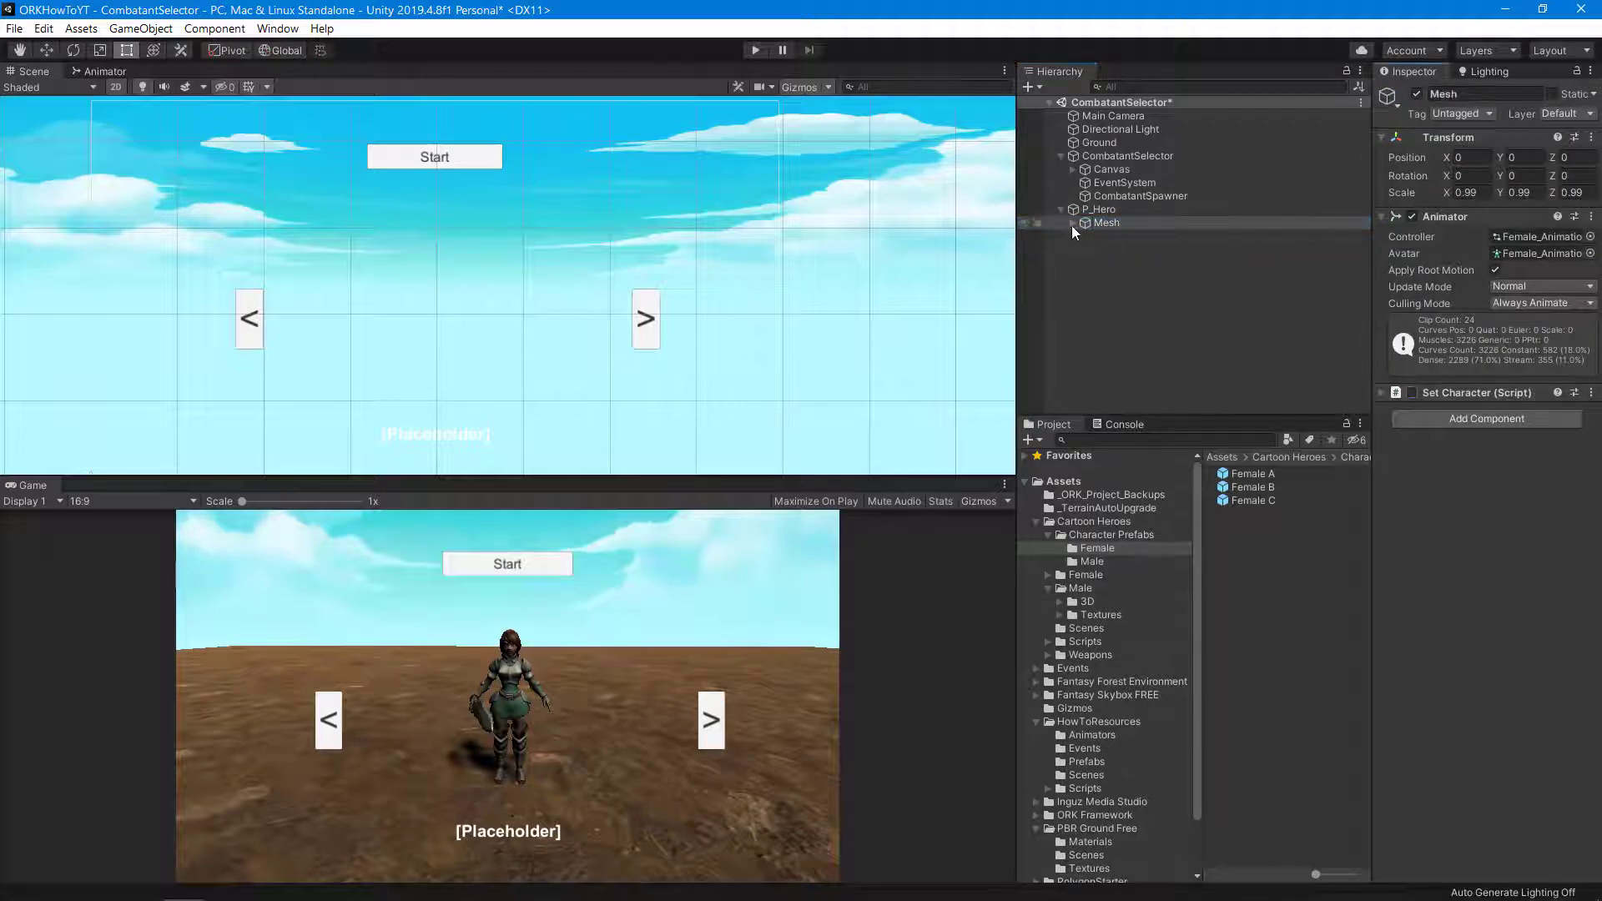
- Expand Mesh's bone hierarchy down to Character R Forearm, then collapse it
left_click(1072, 222)
left_click(1084, 236)
left_click(1096, 250)
left_click(1108, 290)
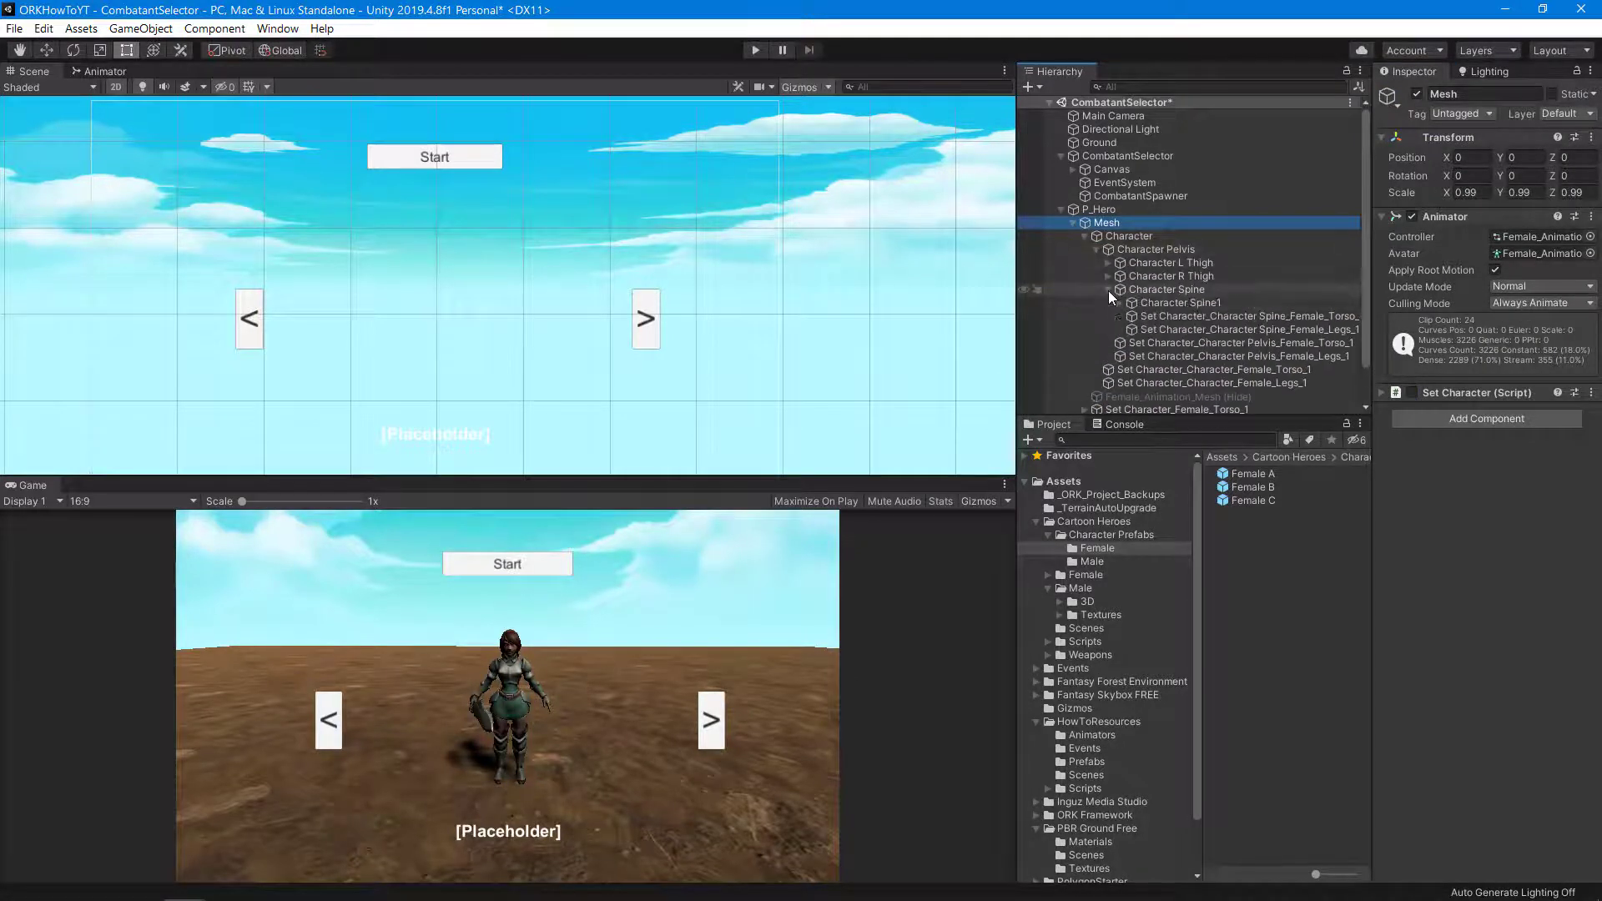
left_click(1119, 303)
left_click(1133, 317)
left_click(1143, 357)
left_click(1154, 270)
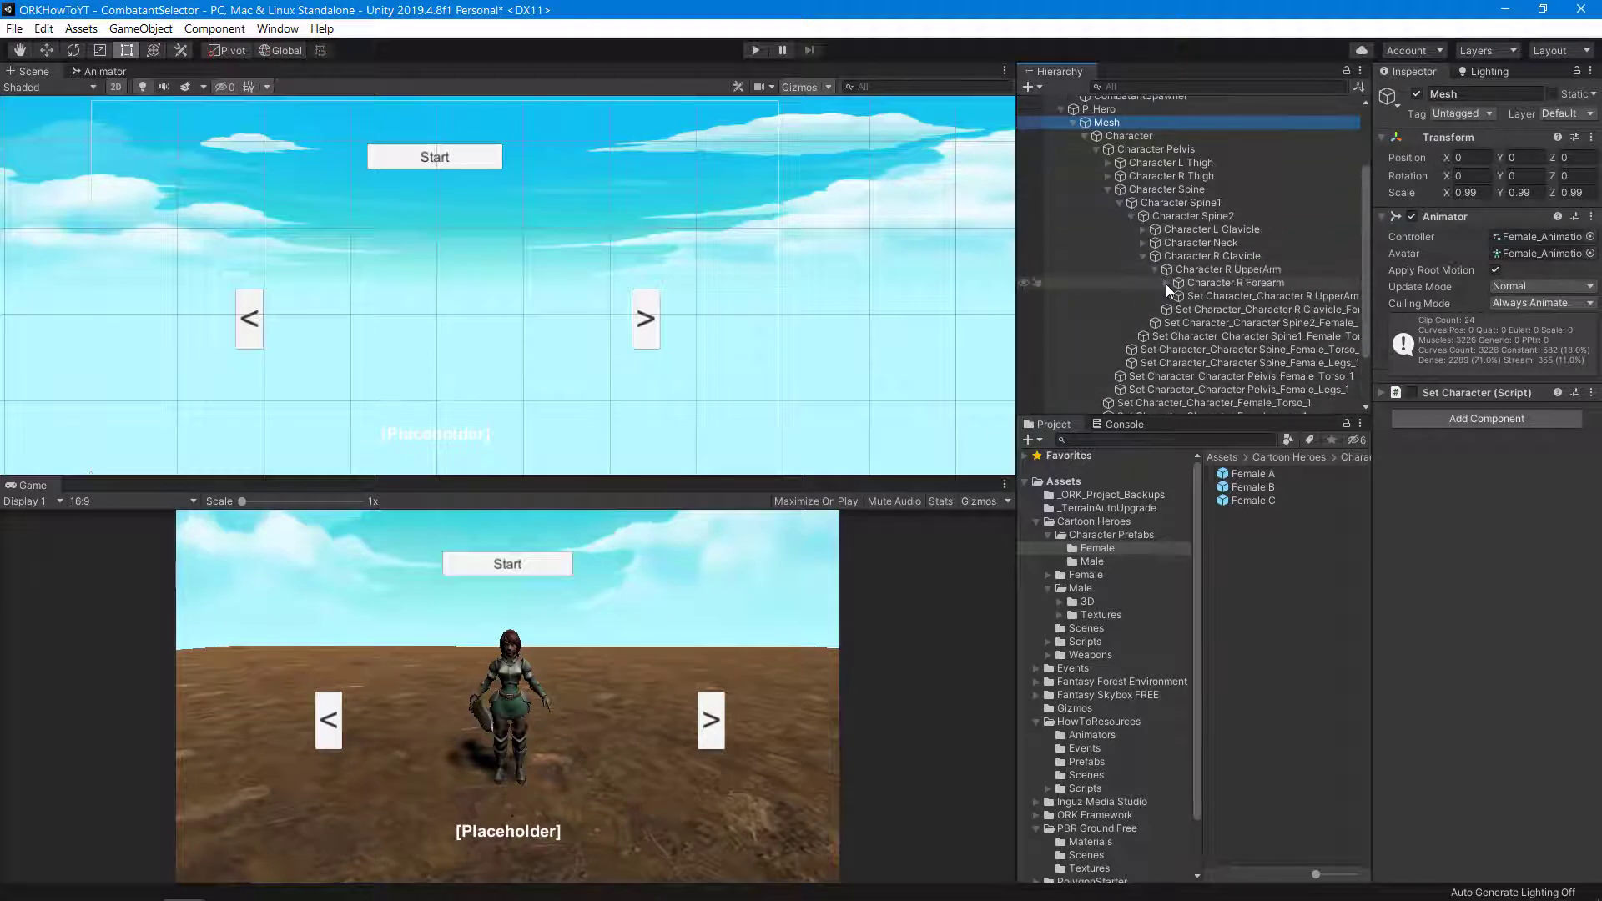
left_click(1166, 283)
left_click(1198, 388)
- Save P_Hero into the Prefabs folder as a new prefab named P_Female_A
scroll(1229, 363, "up", 3)
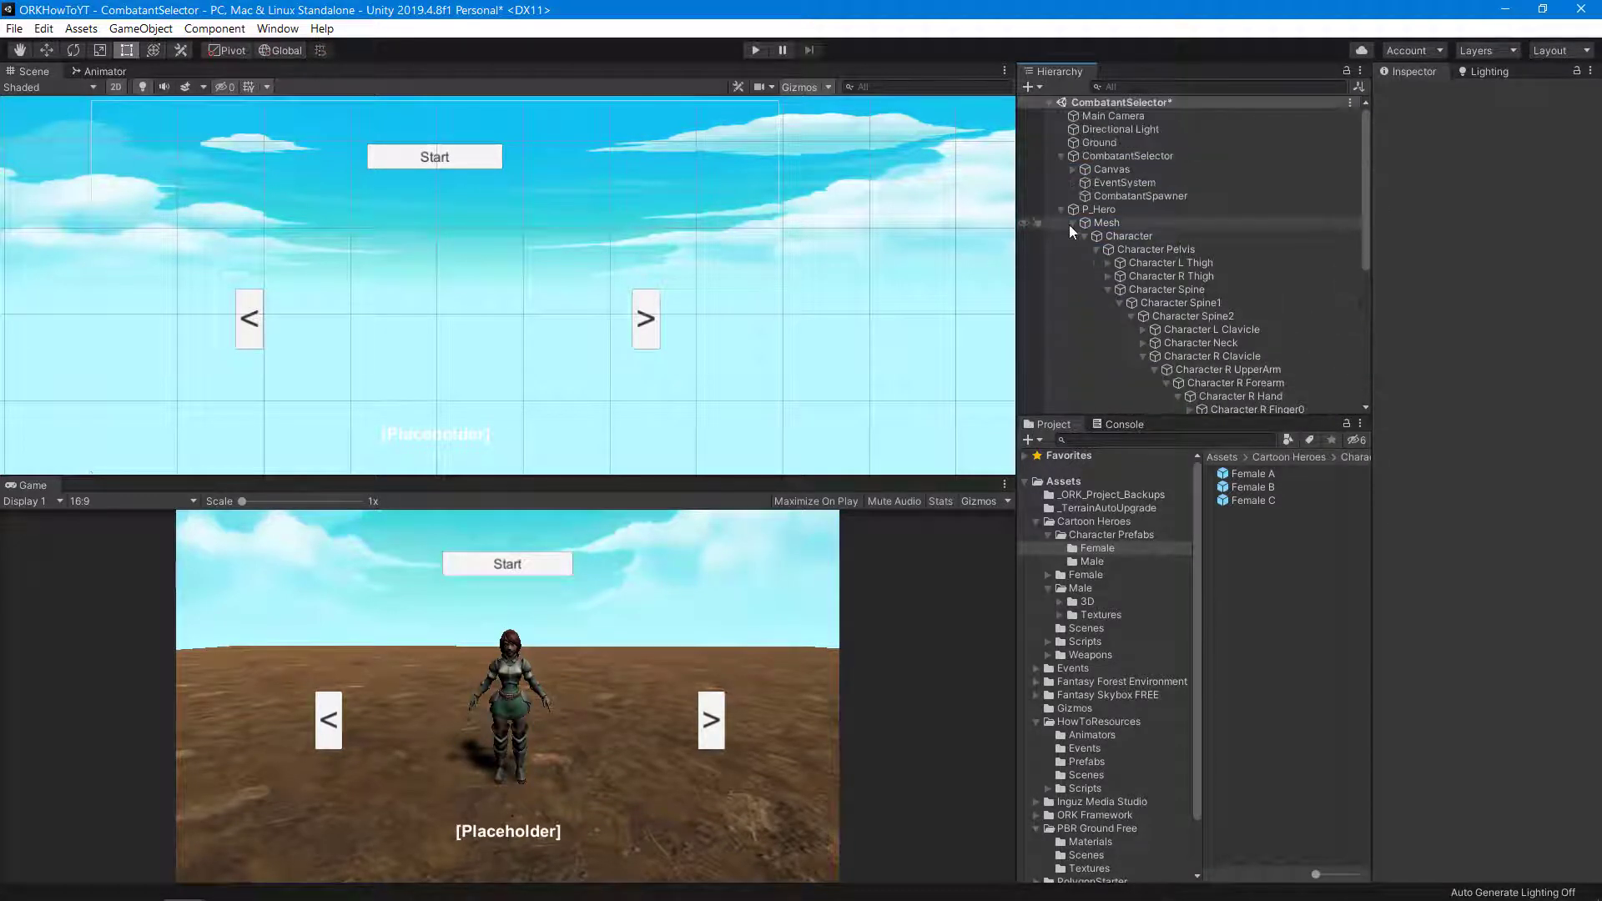
left_click(1072, 223)
left_click(1098, 210)
left_click(1081, 761)
left_click_drag(1098, 209, 1278, 578)
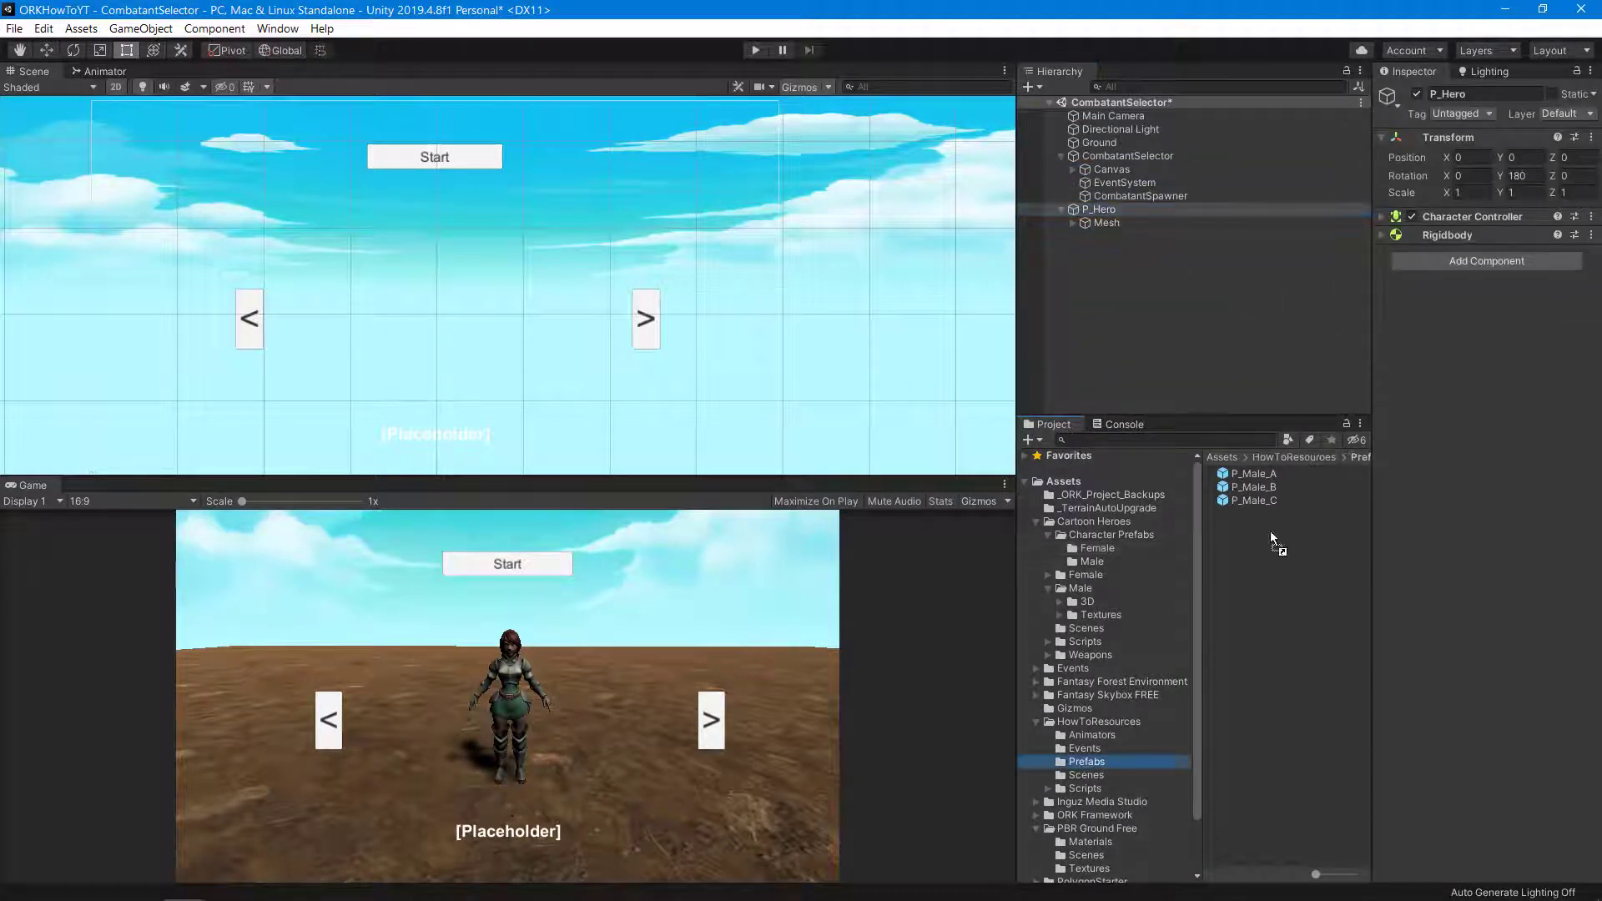
left_click(1267, 474)
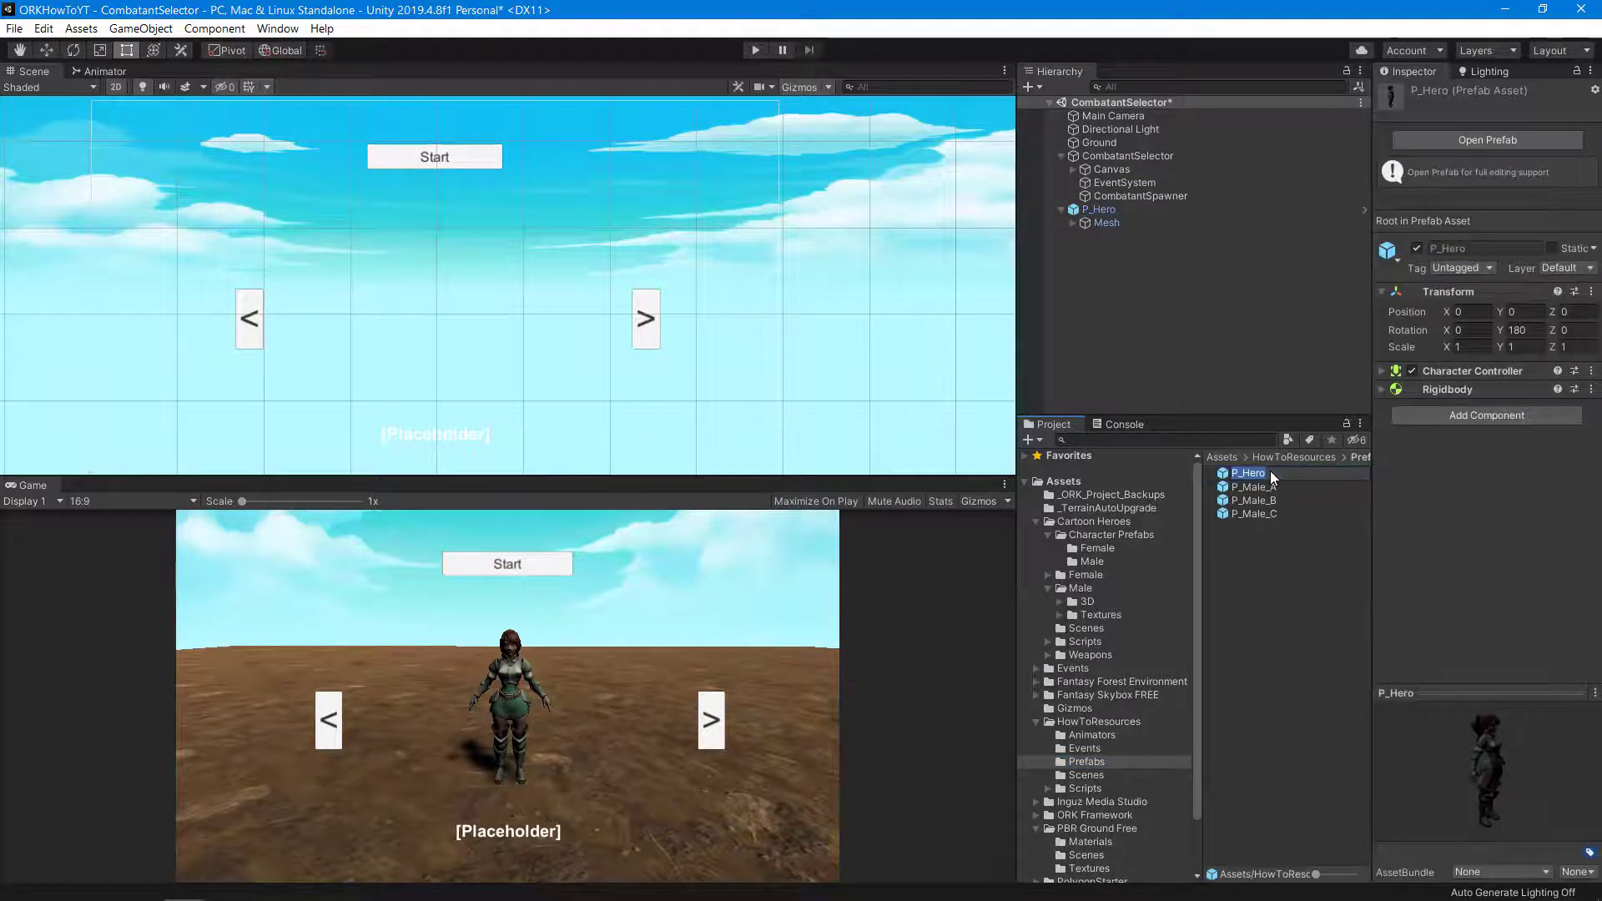
key("BackSpace")
key("BackSpace")
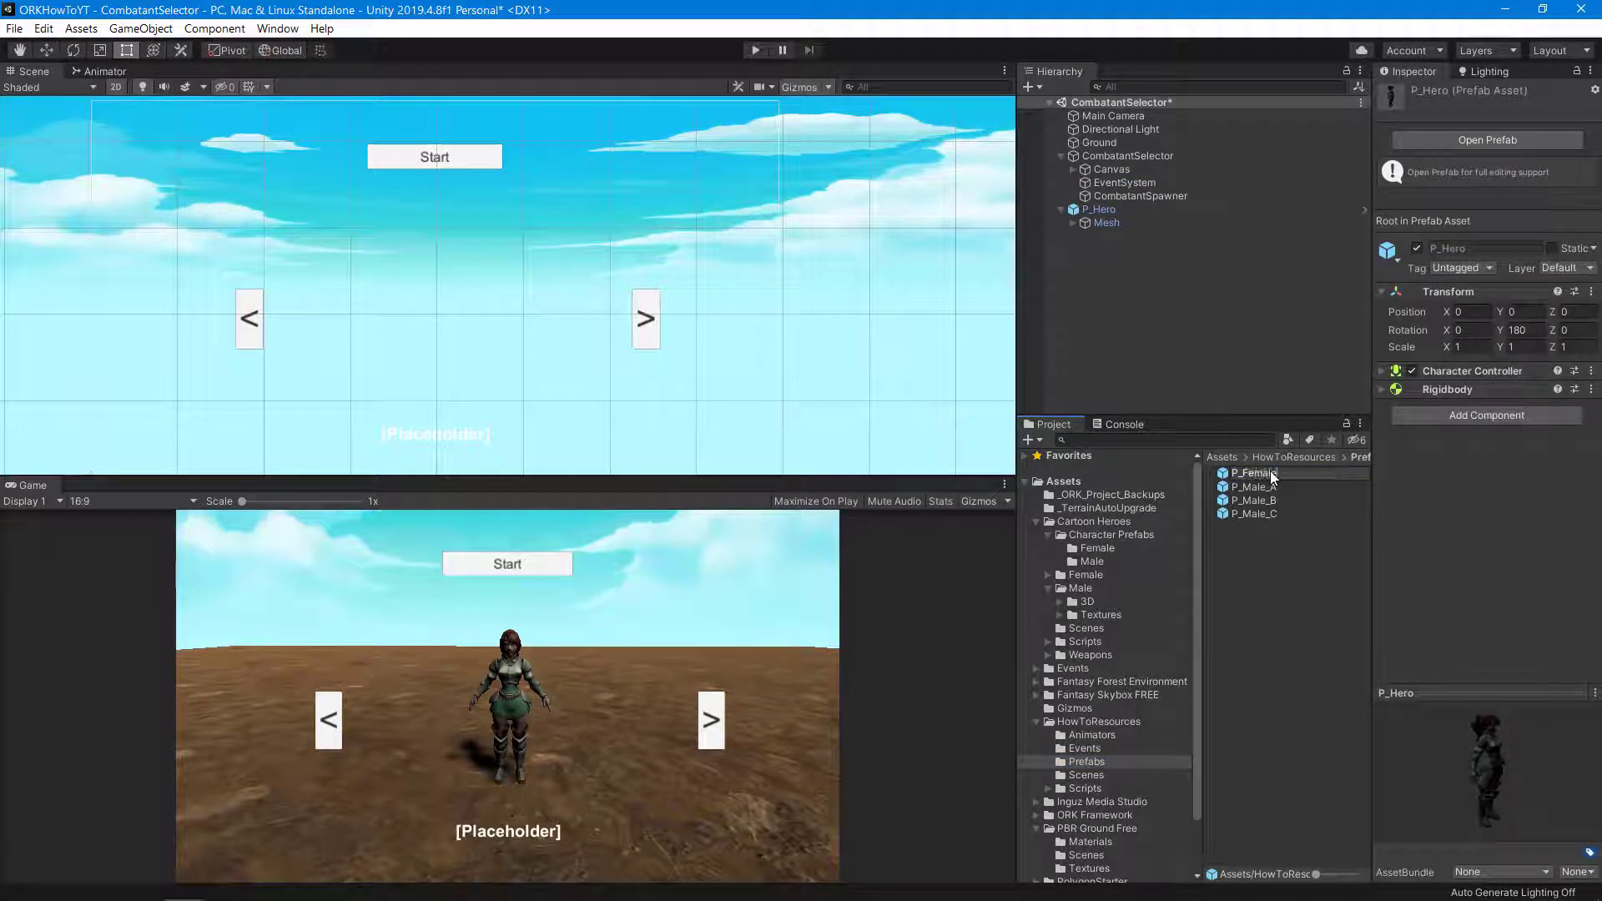
type("Female_A")
key("Return")
- Replace P_Hero's old Mesh body with the unpacked Female A character
left_click(1095, 218)
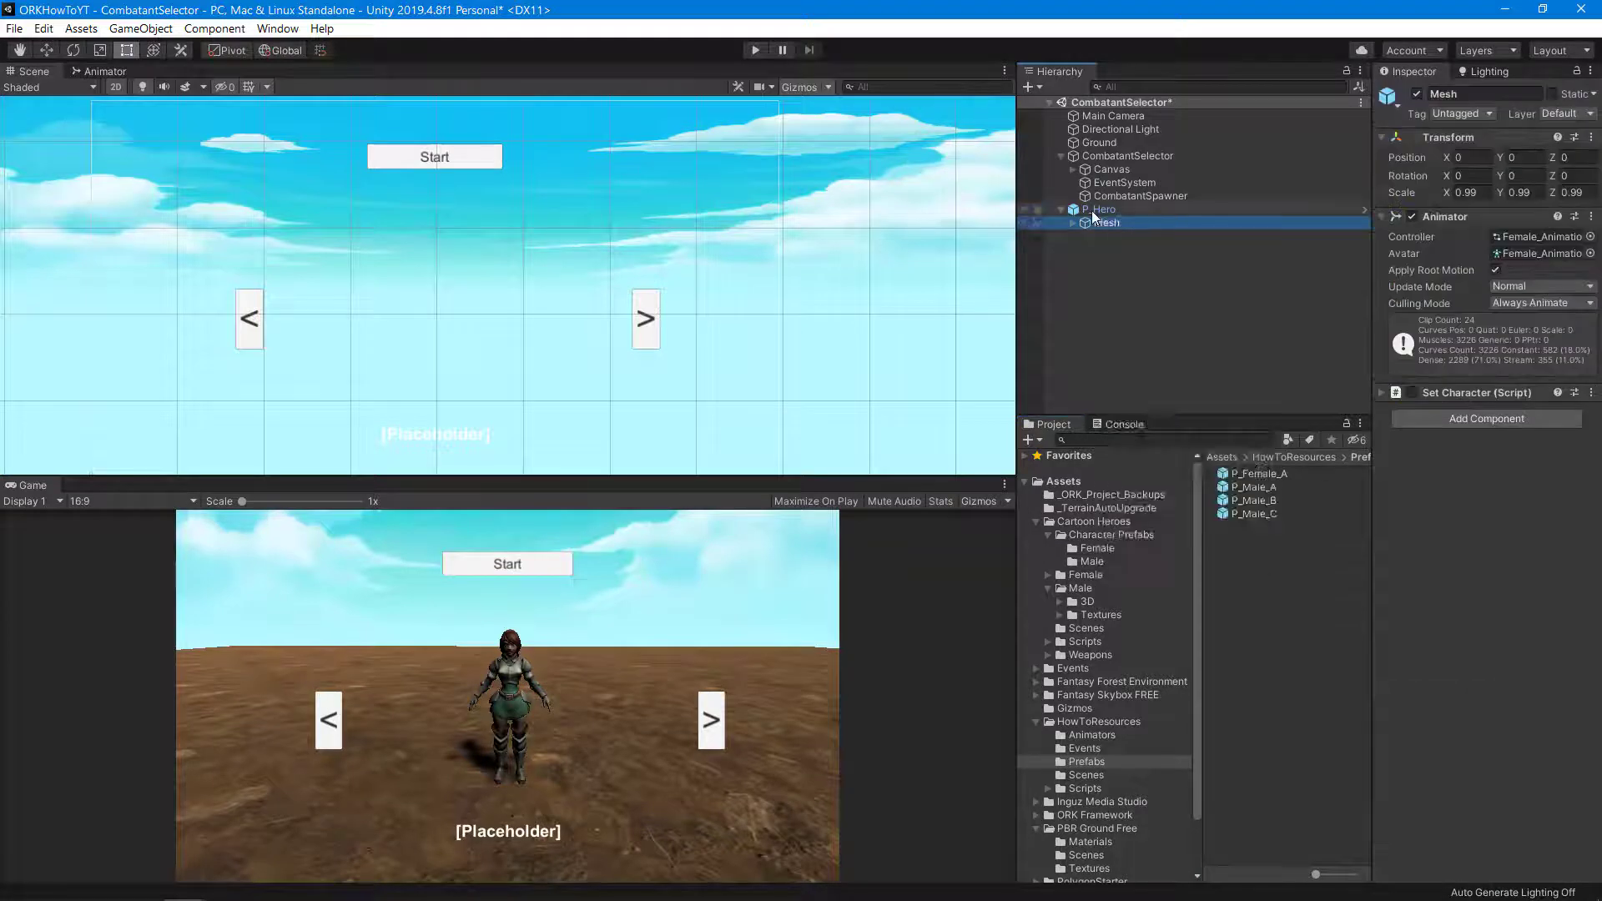
right_click(1093, 217)
left_click(1135, 394)
key("Delete")
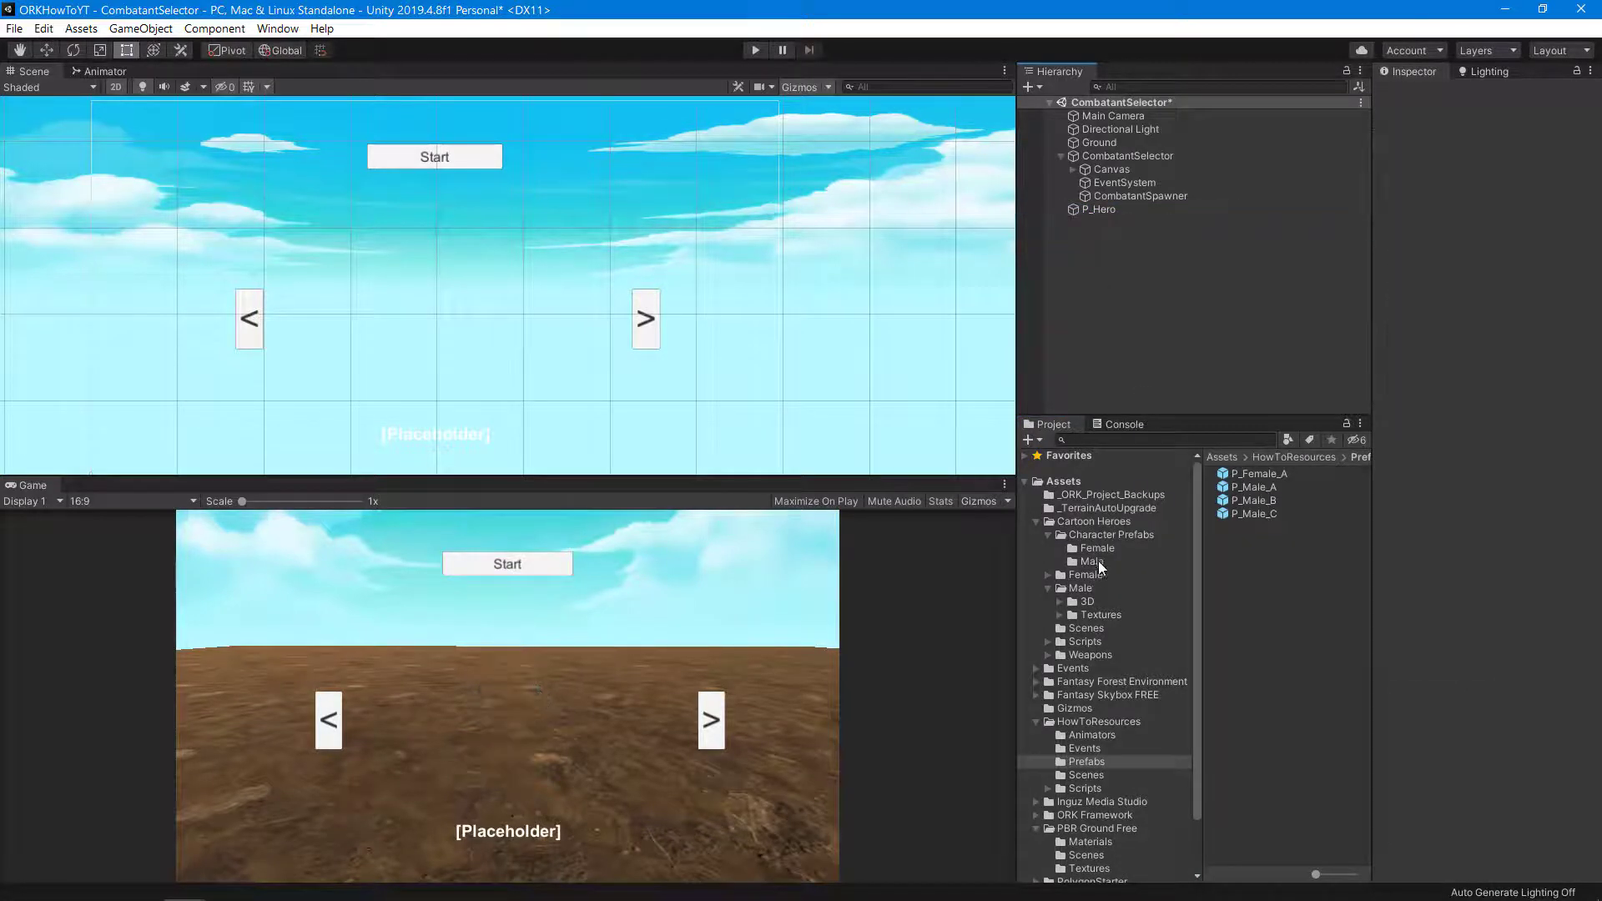
left_click(1096, 548)
left_click_drag(1250, 474, 1101, 210)
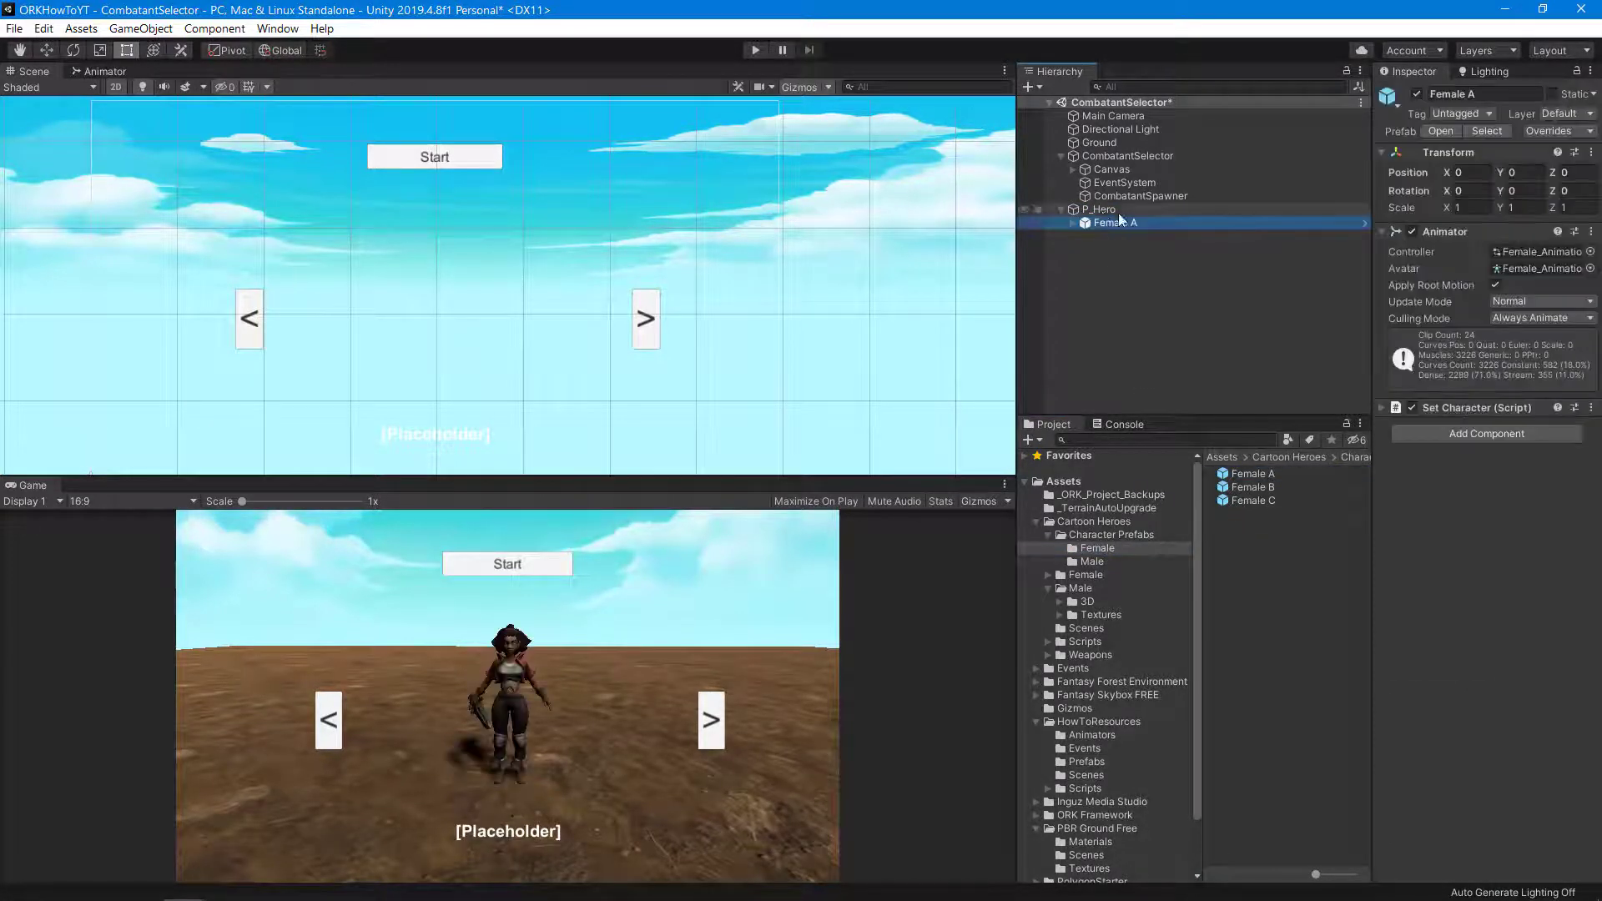
right_click(1115, 224)
left_click(1144, 413)
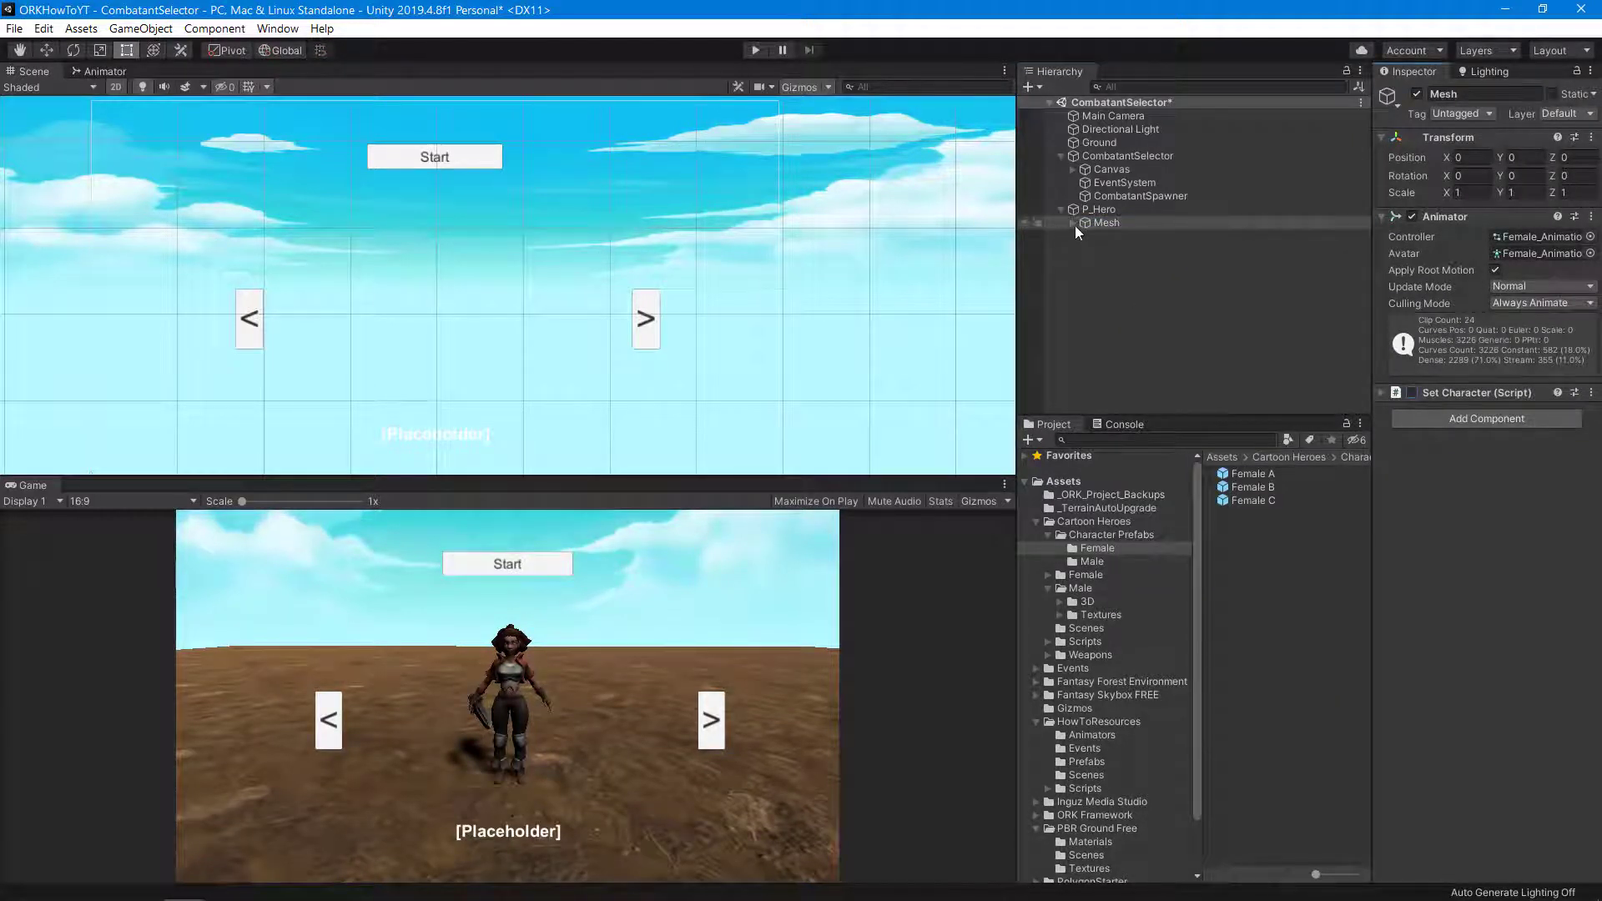
- Expand the bones down to Character R Hand and delete its Set Character weapon group
left_click(1073, 223)
left_click(1108, 289)
left_click(1120, 303)
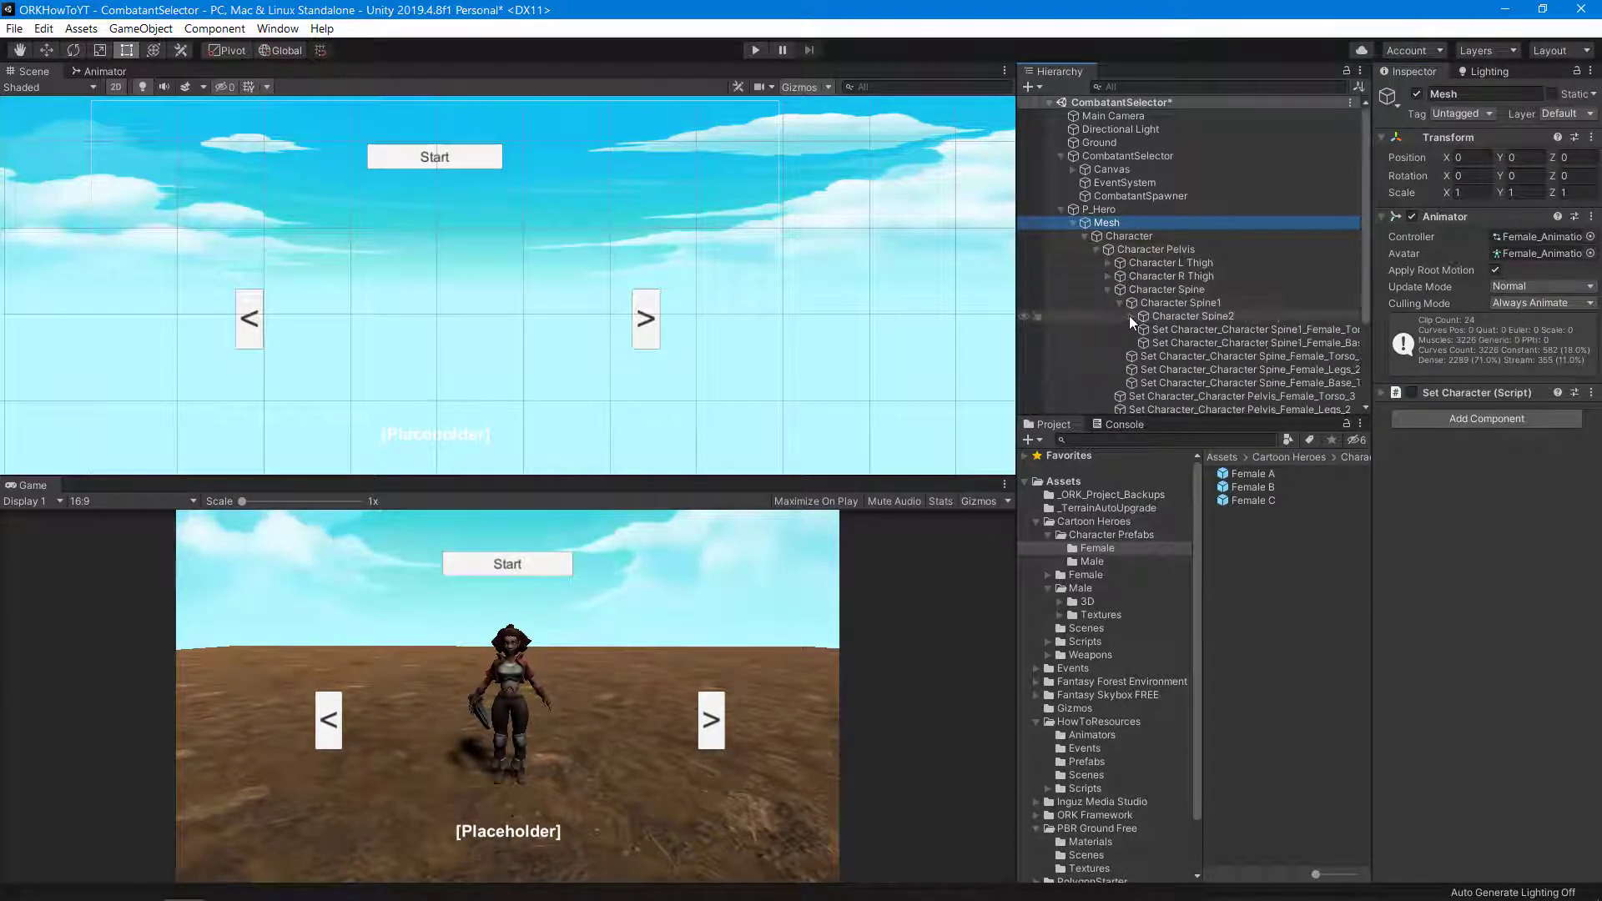
left_click(1132, 317)
left_click(1143, 356)
left_click(1155, 320)
left_click(1167, 333)
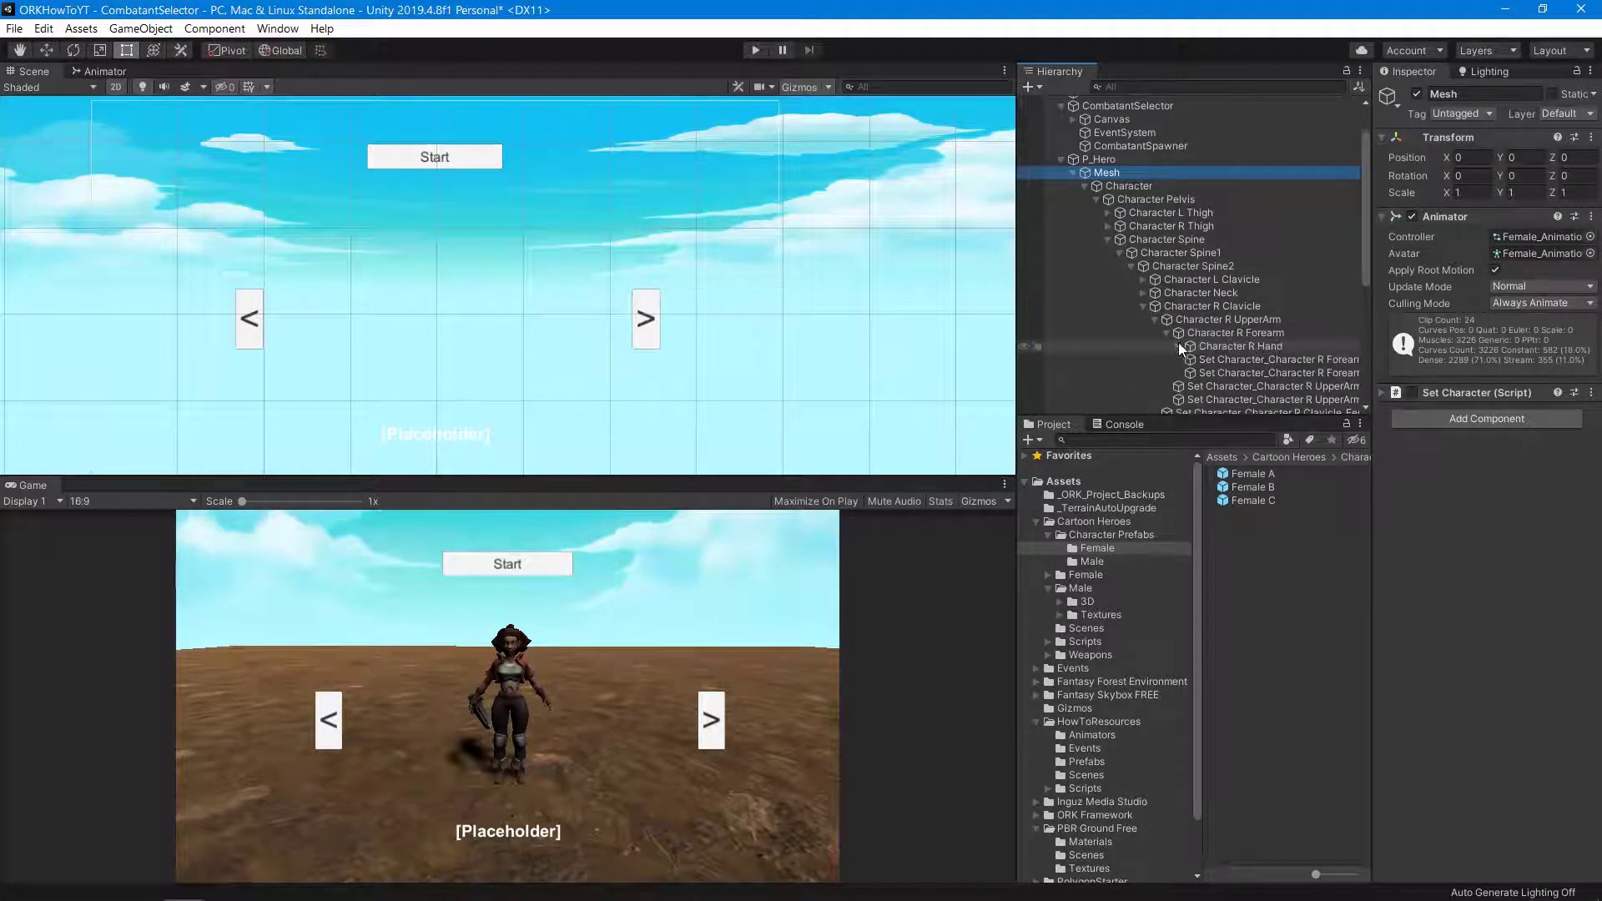
left_click(1178, 347)
scroll(1202, 342, "down", 2)
left_click(1190, 329)
key("Delete")
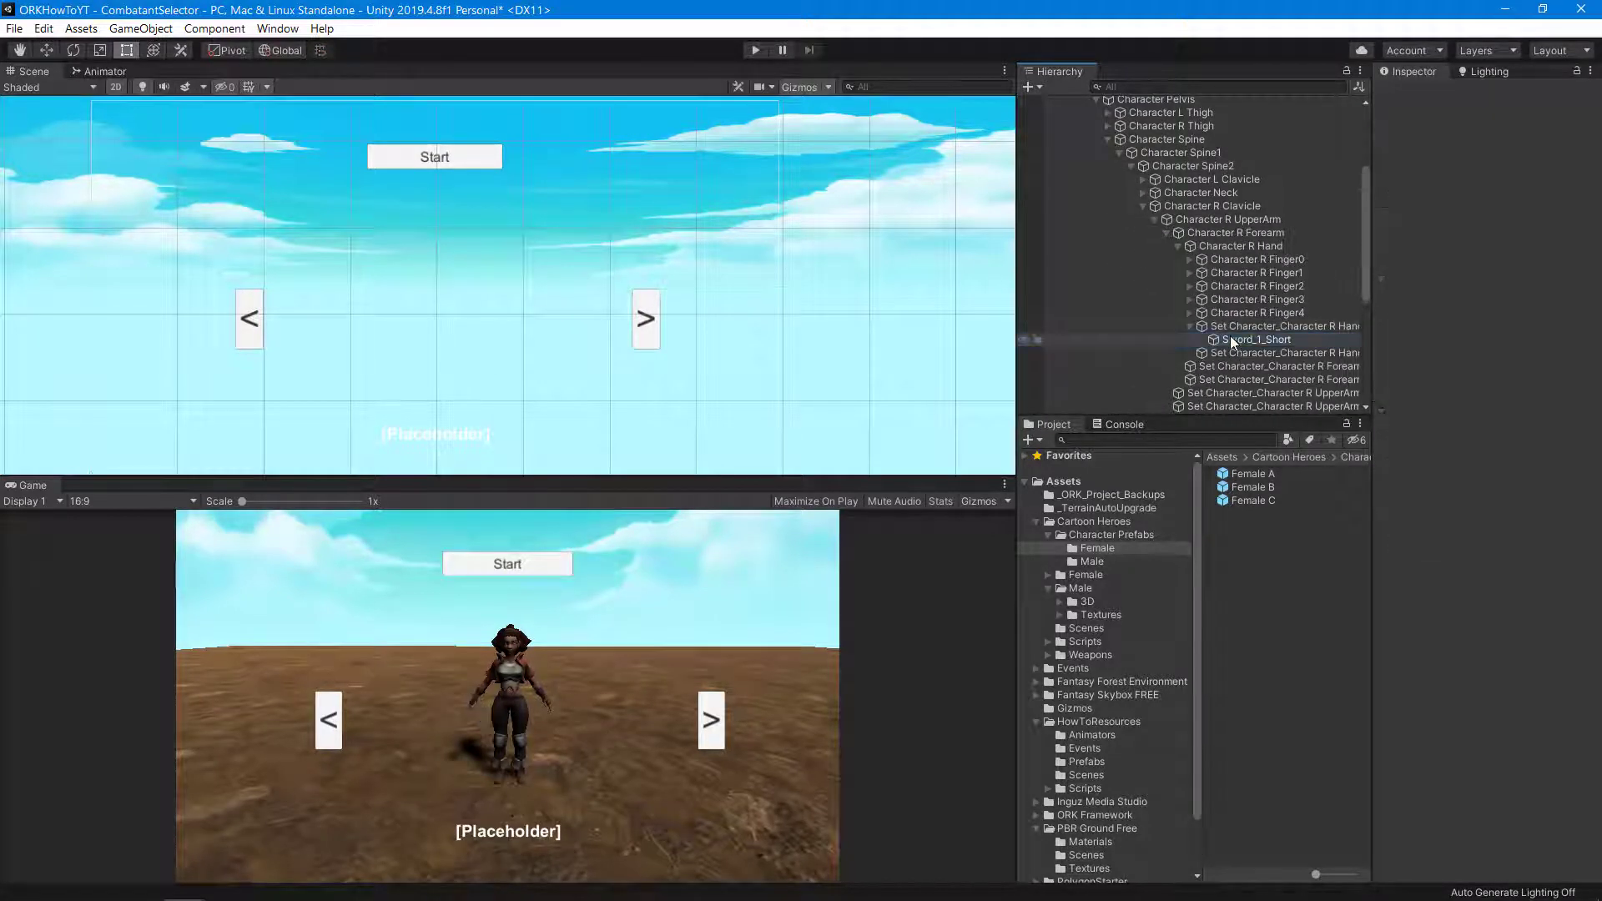
scroll(1139, 266, "up", 3)
left_click(1073, 223)
- Save P_Hero into HowToResources/Prefabs as a new prefab named P_Female_B
left_click(1100, 214)
left_click(1100, 221)
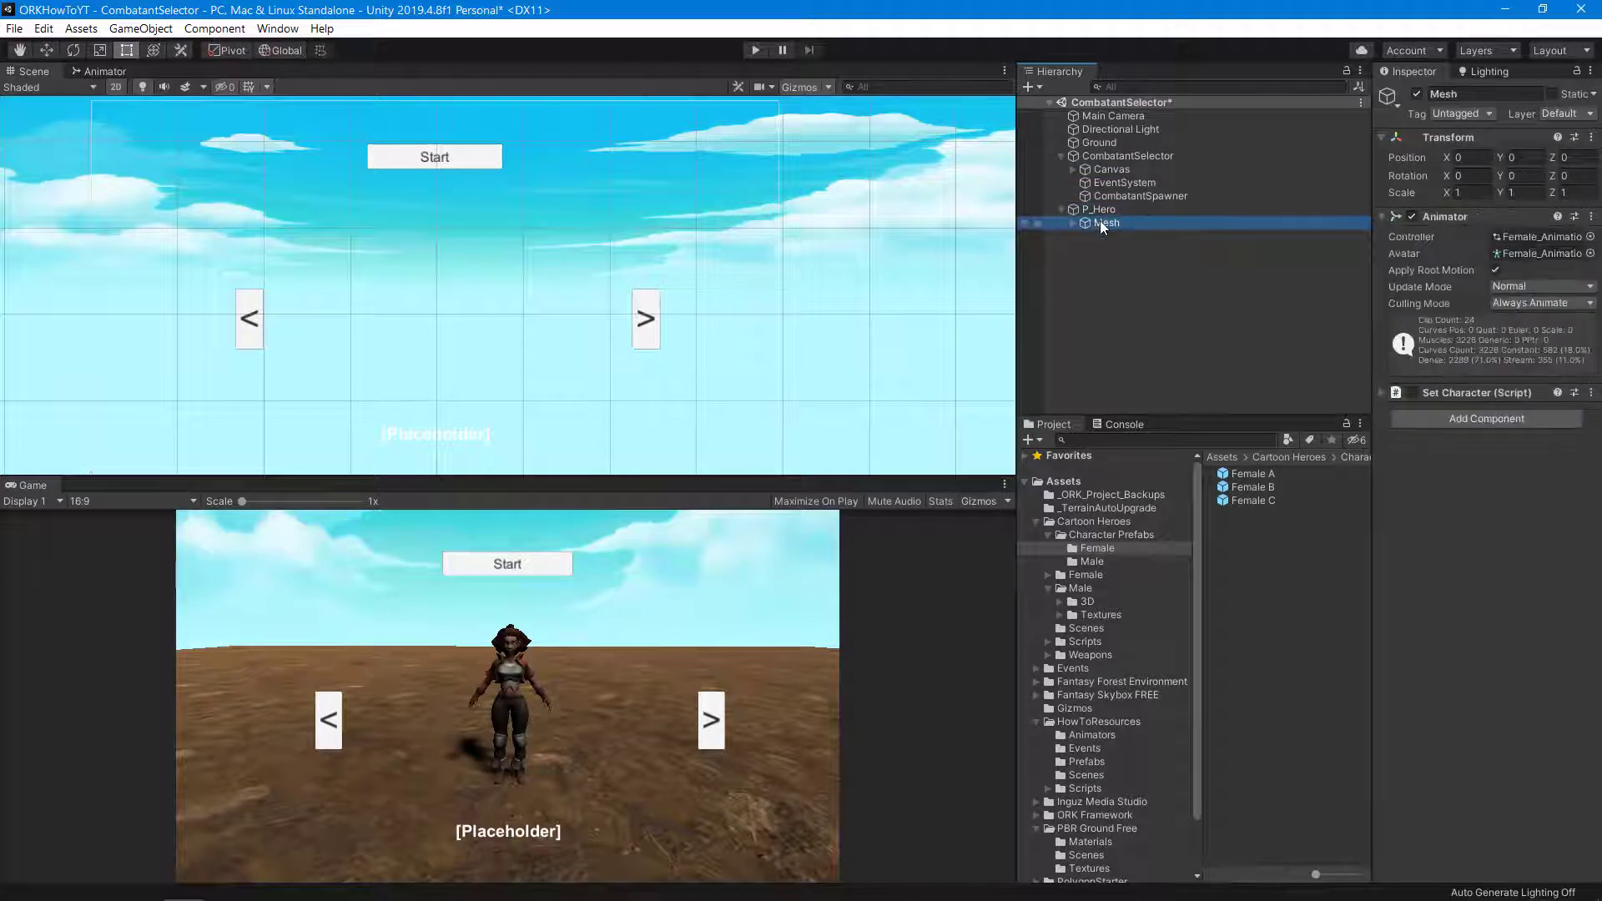
left_click(1074, 213)
left_click(1087, 761)
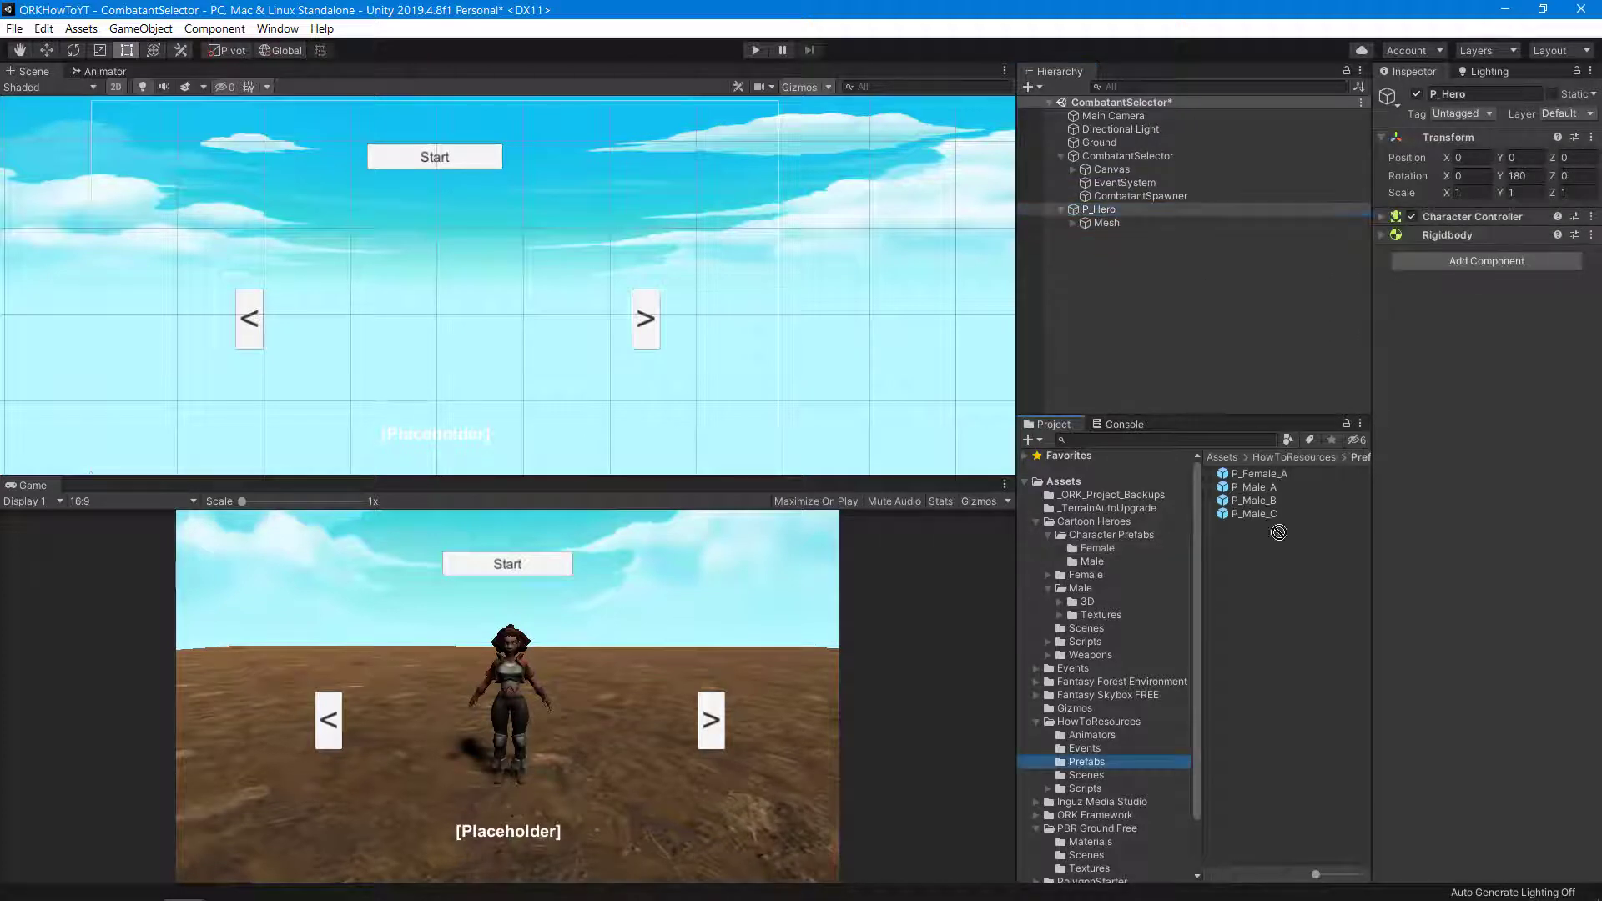
left_click_drag(1098, 210, 1268, 607)
left_click(1278, 486)
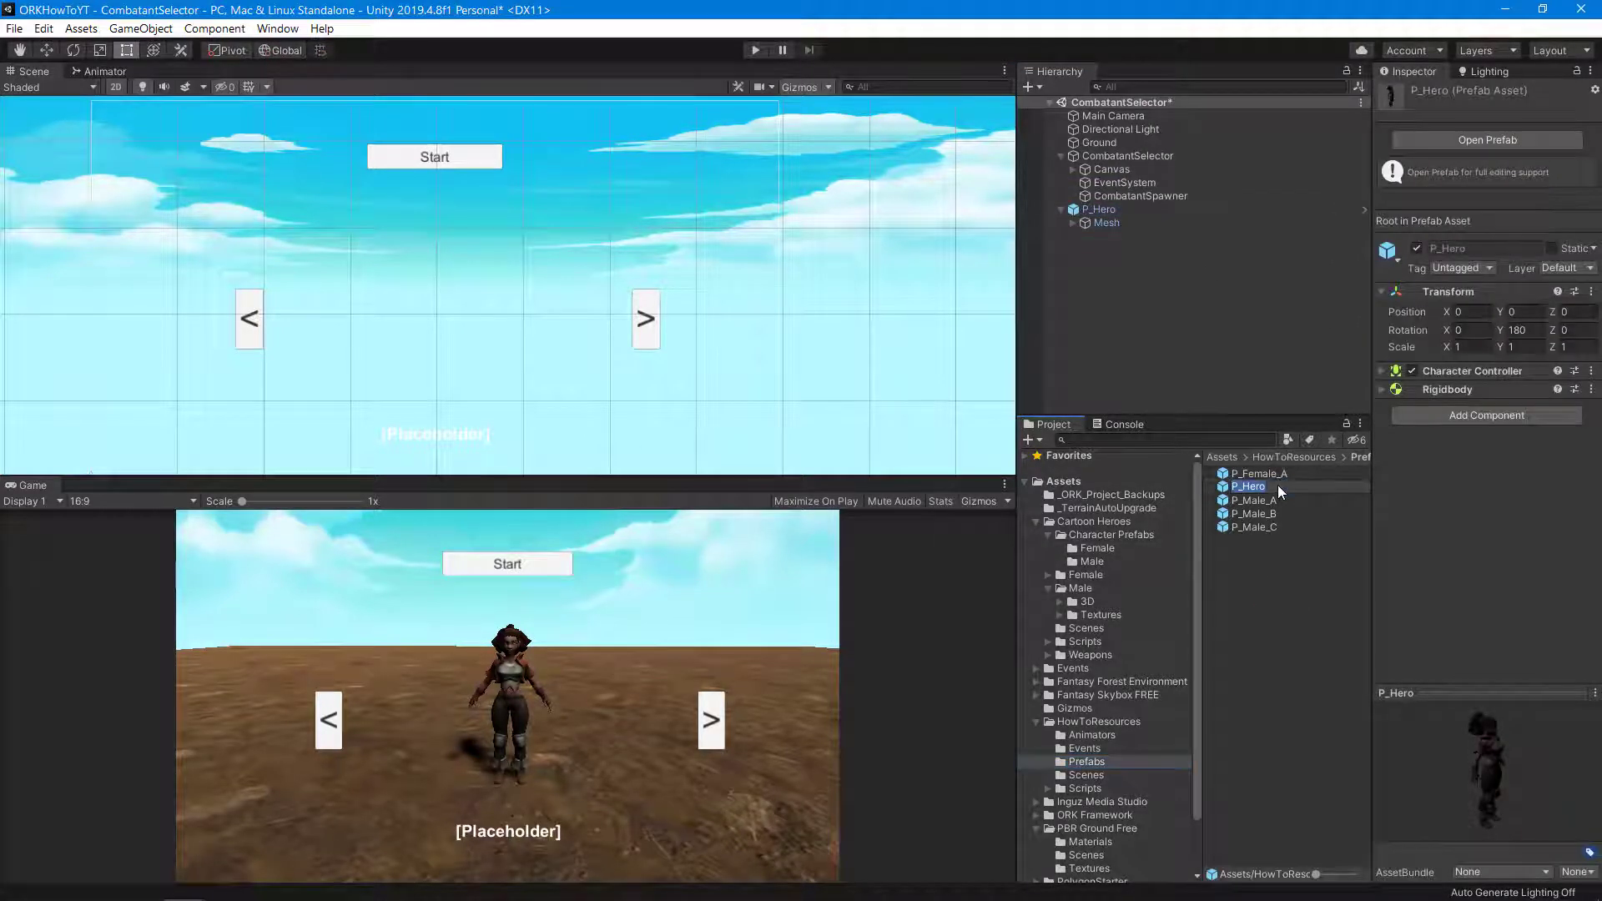
type("_Female_B")
key("Return")
- Delete the Mesh body from P_Hero
left_click(1107, 223)
right_click(1107, 223)
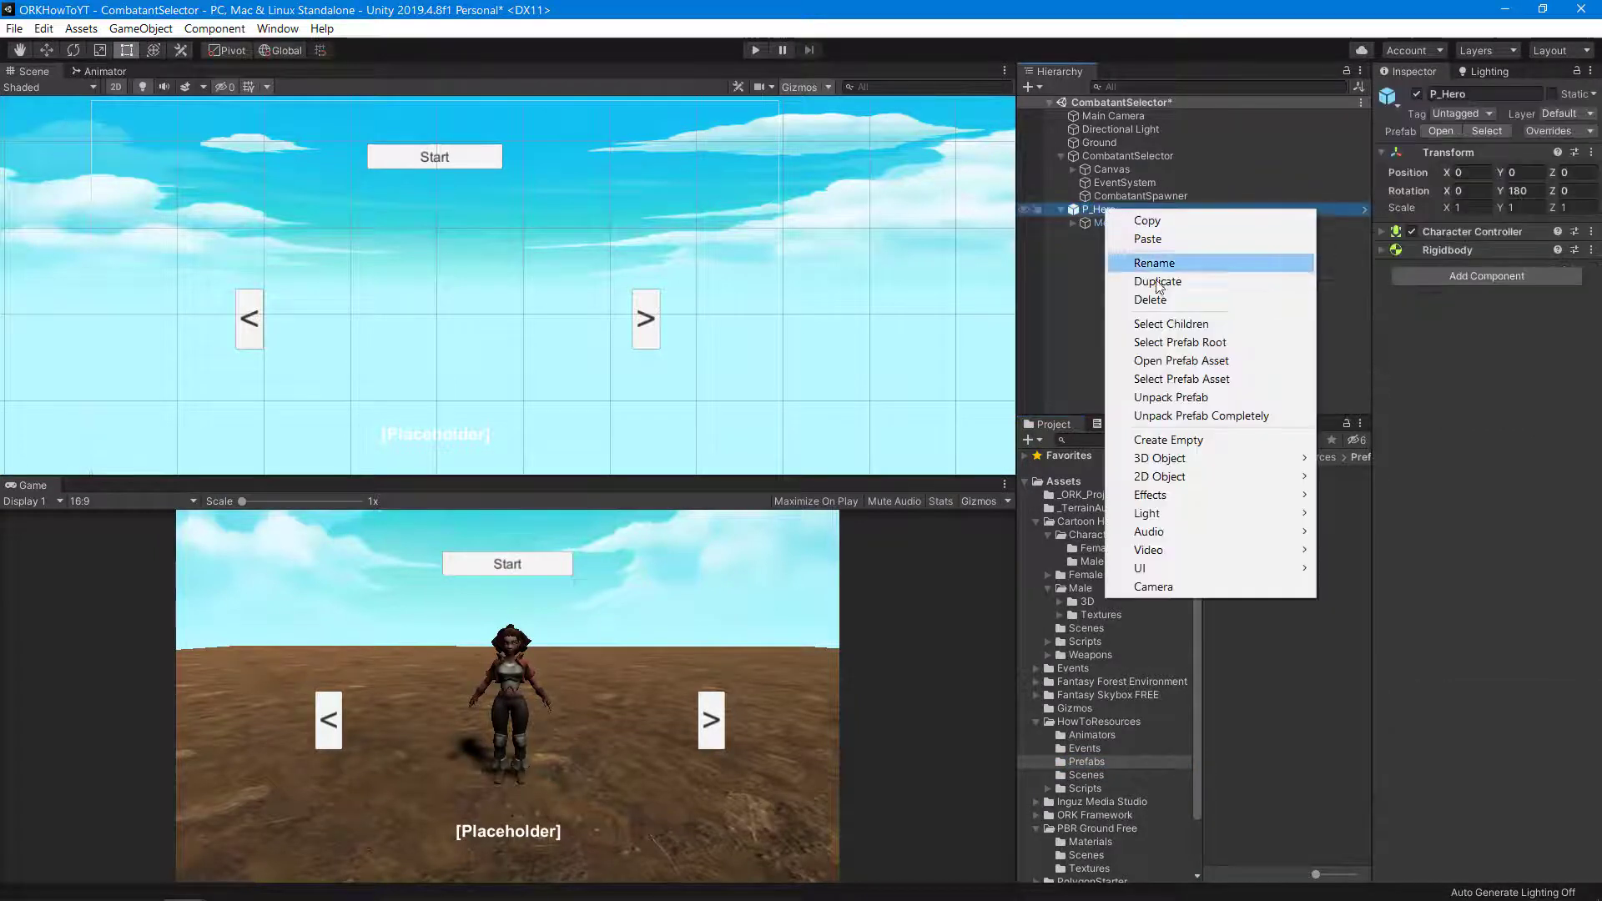
key("Escape")
key("Delete")
- Place the Female C model under P_Hero and rename it Mesh
left_click(1085, 547)
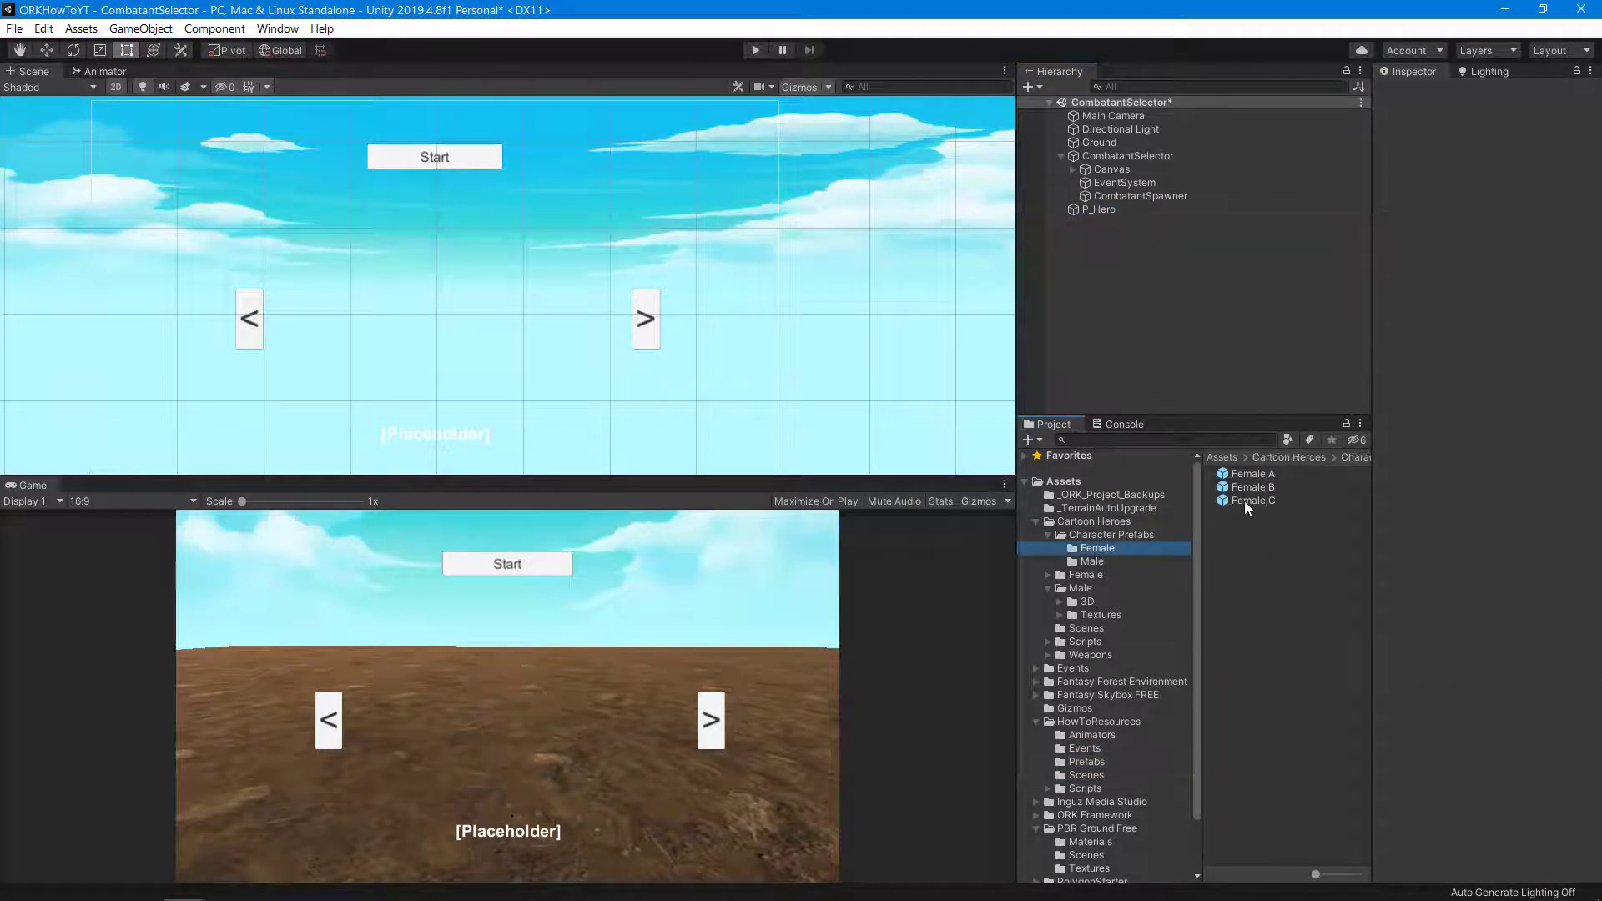
left_click(1248, 474)
left_click(1244, 489)
left_click_drag(1244, 499, 1103, 222)
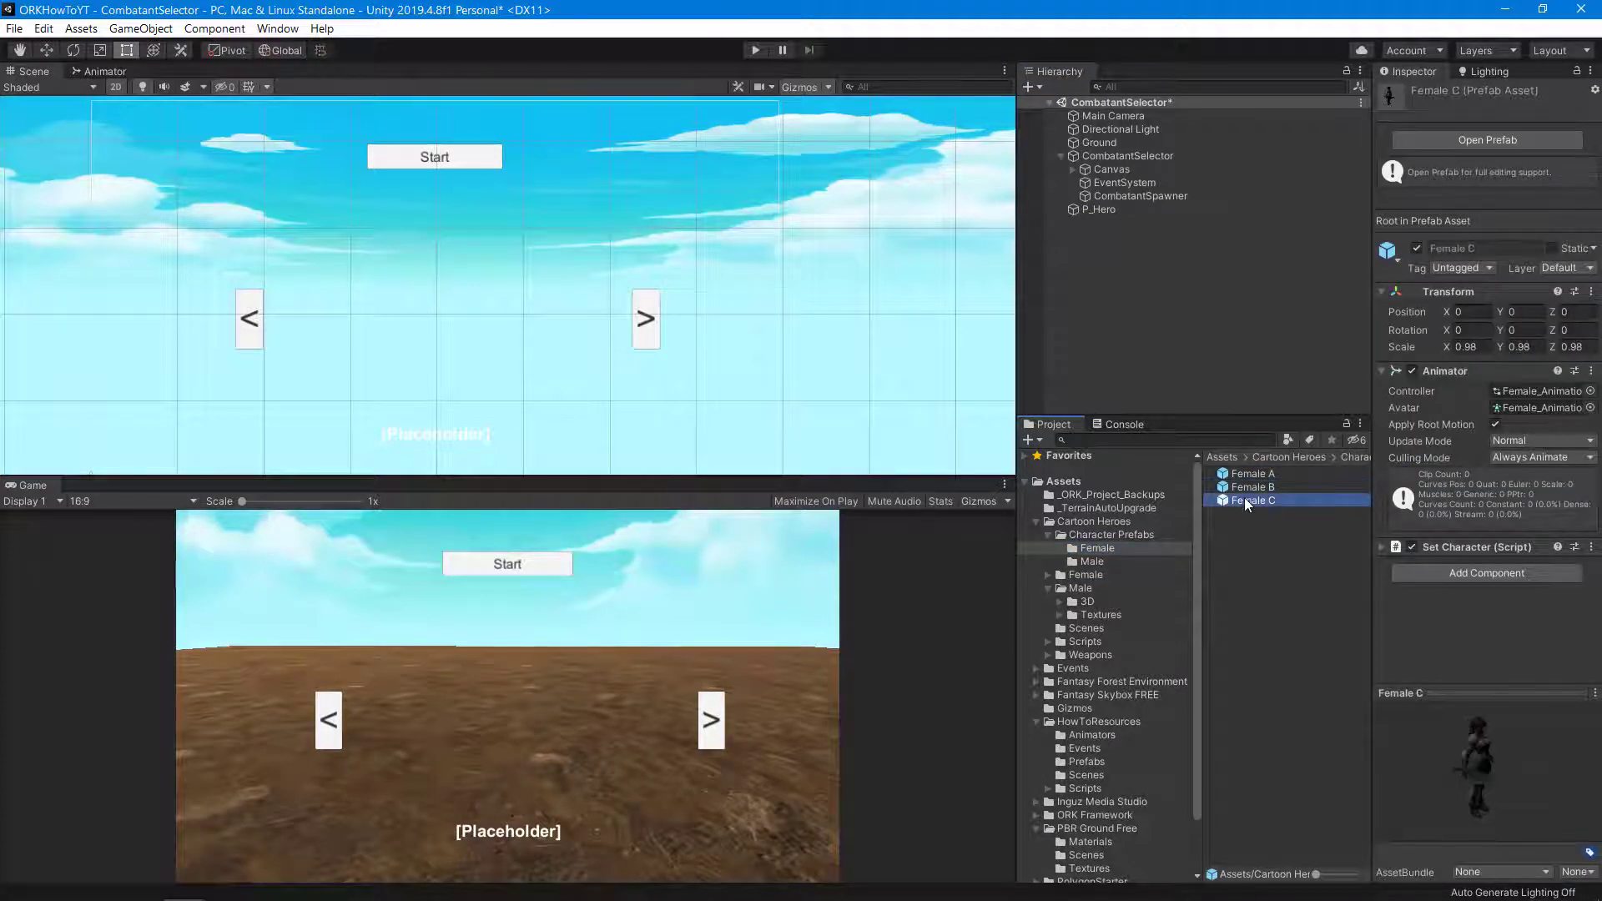
left_click(1102, 224)
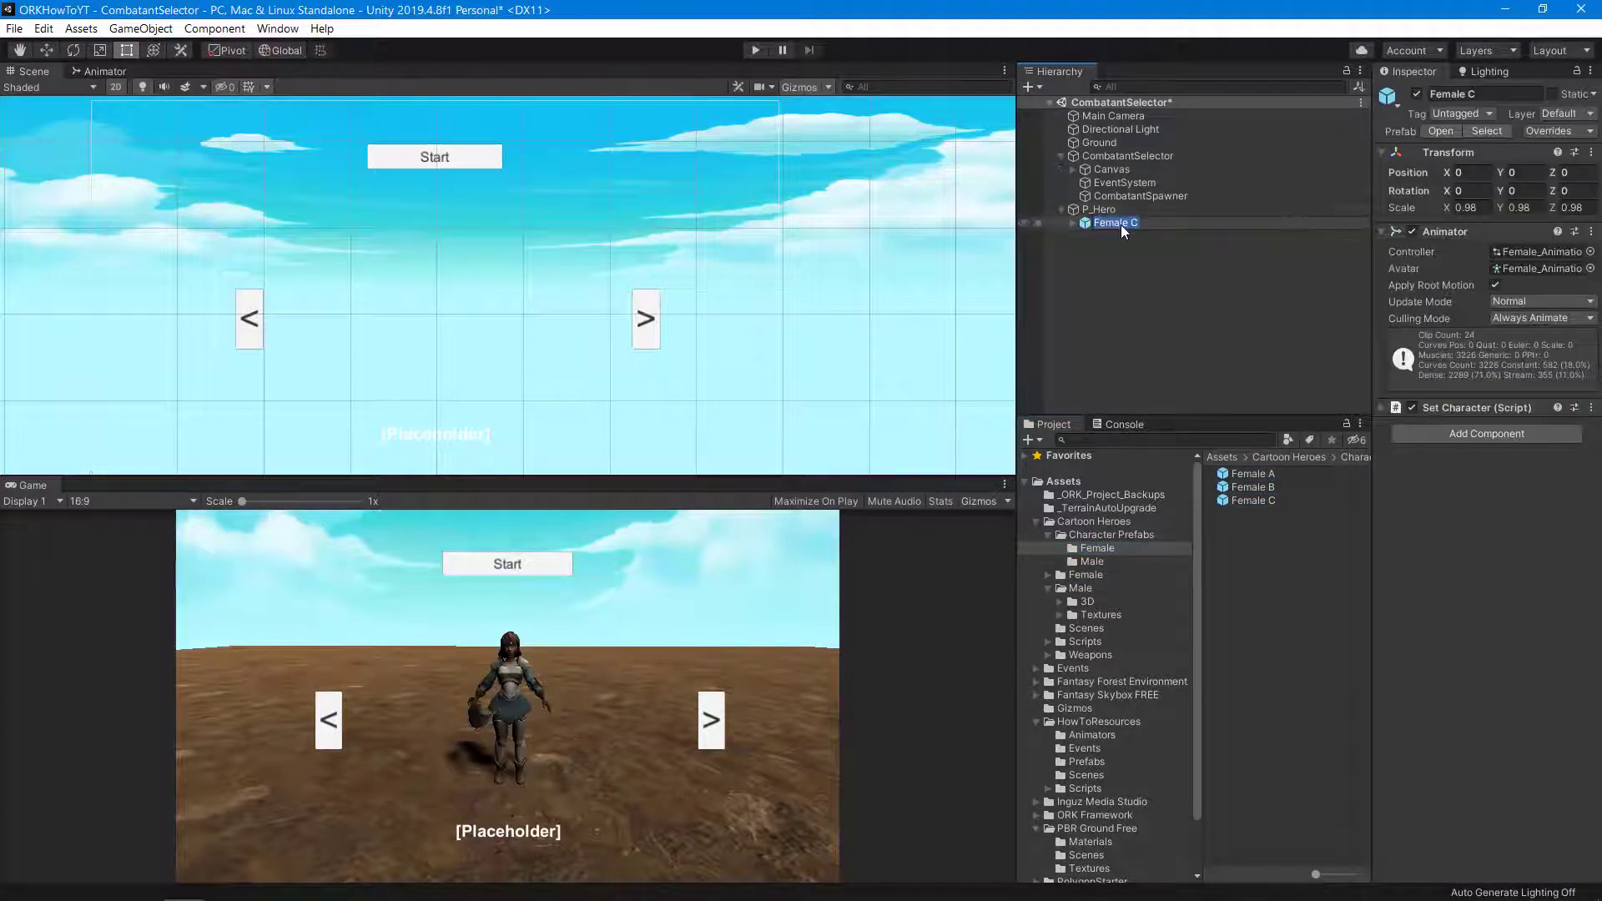
type("esh")
key("Return")
right_click(1120, 224)
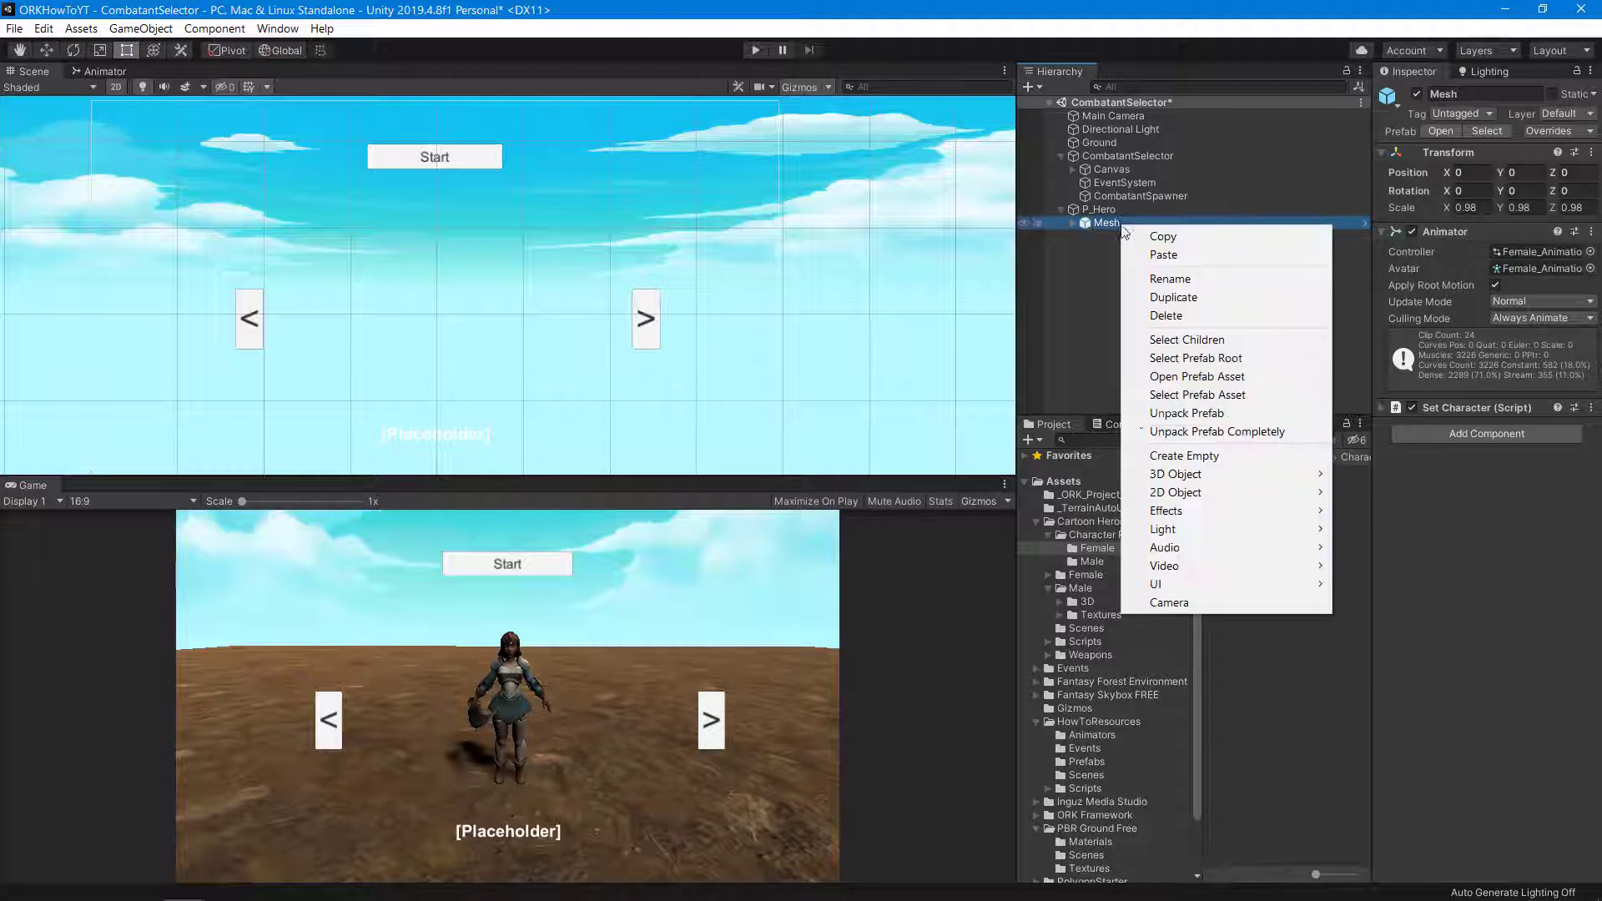
key("Escape")
- Expand Mesh's bones down to Character R Hand to check the held sword
left_click(1073, 223)
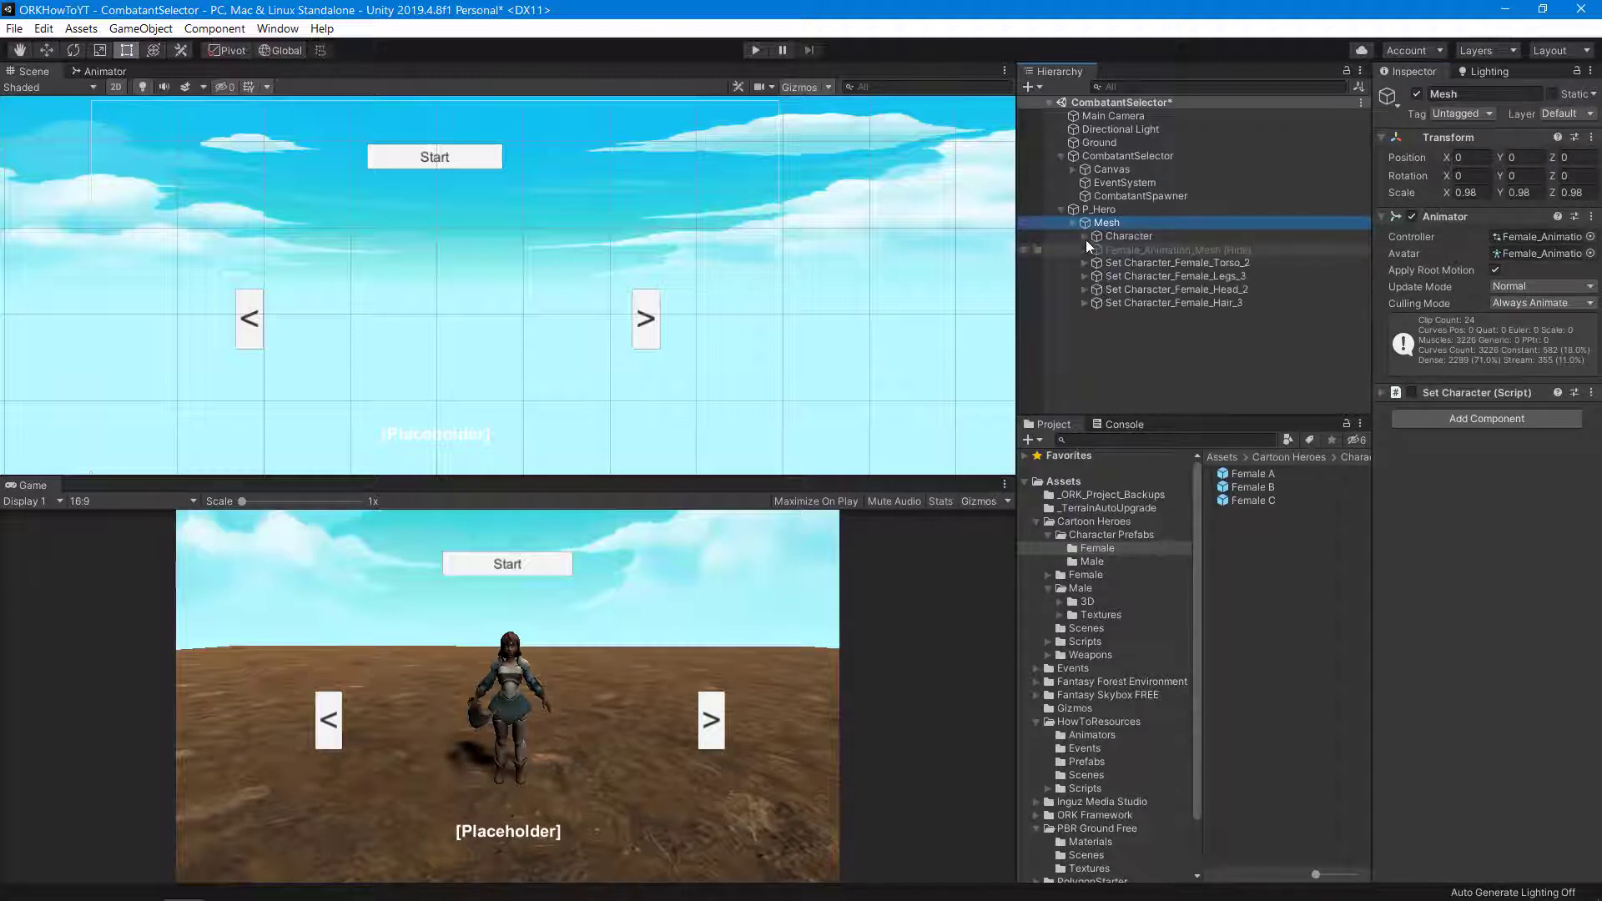
left_click(1085, 236)
left_click(1097, 249)
left_click(1108, 290)
left_click(1120, 303)
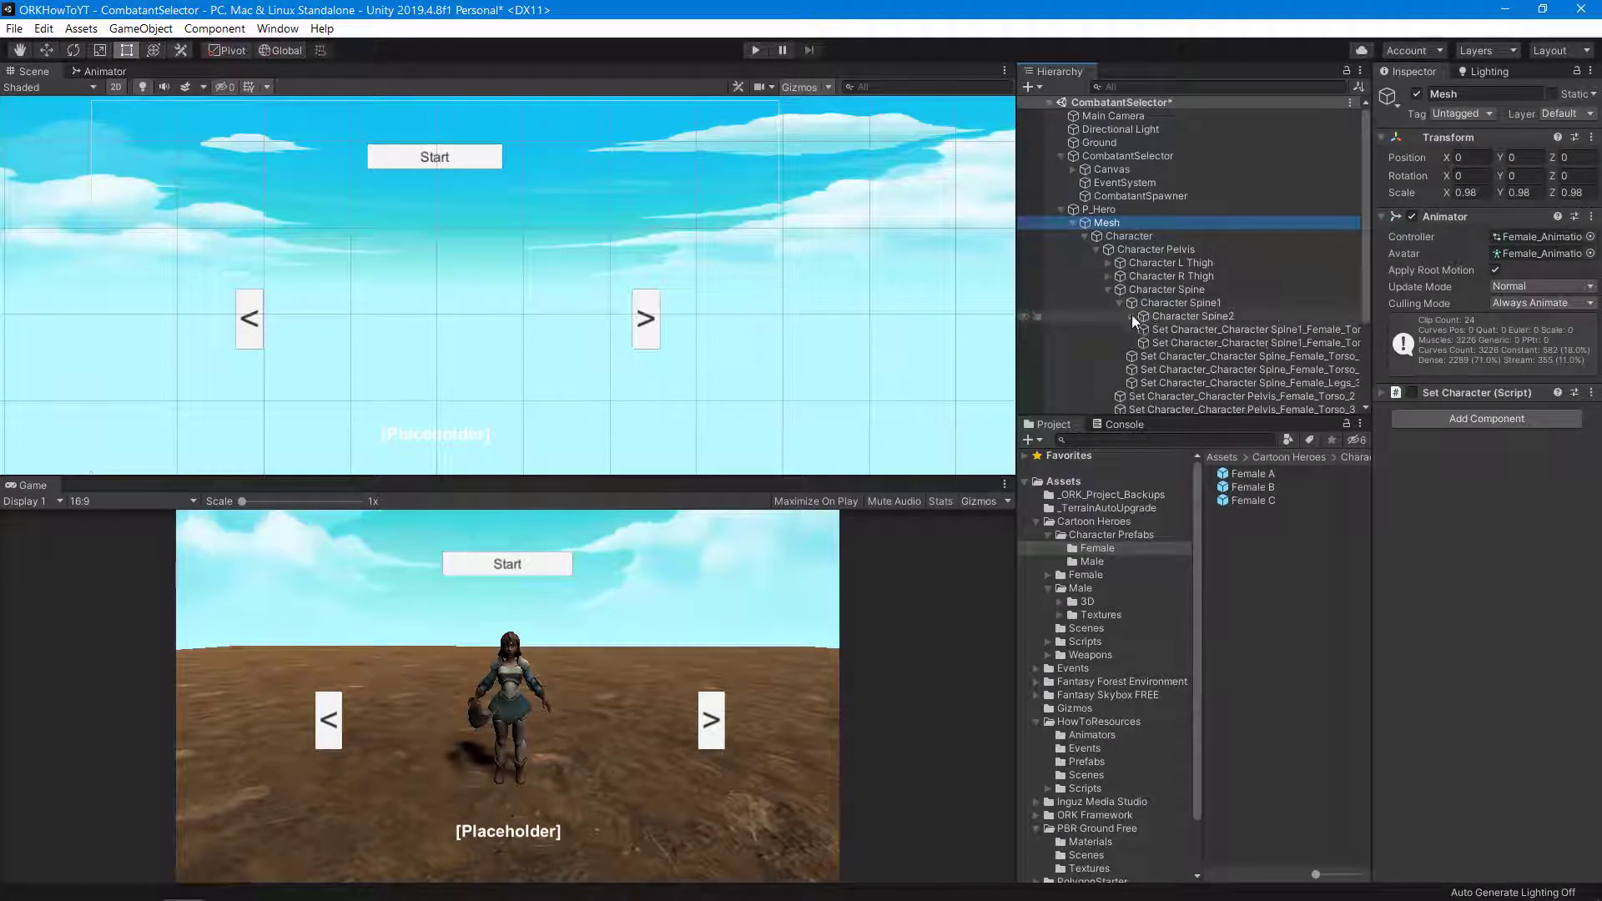
left_click(1132, 316)
left_click(1143, 357)
left_click(1155, 370)
scroll(1185, 359, "down", 3)
left_click(1167, 232)
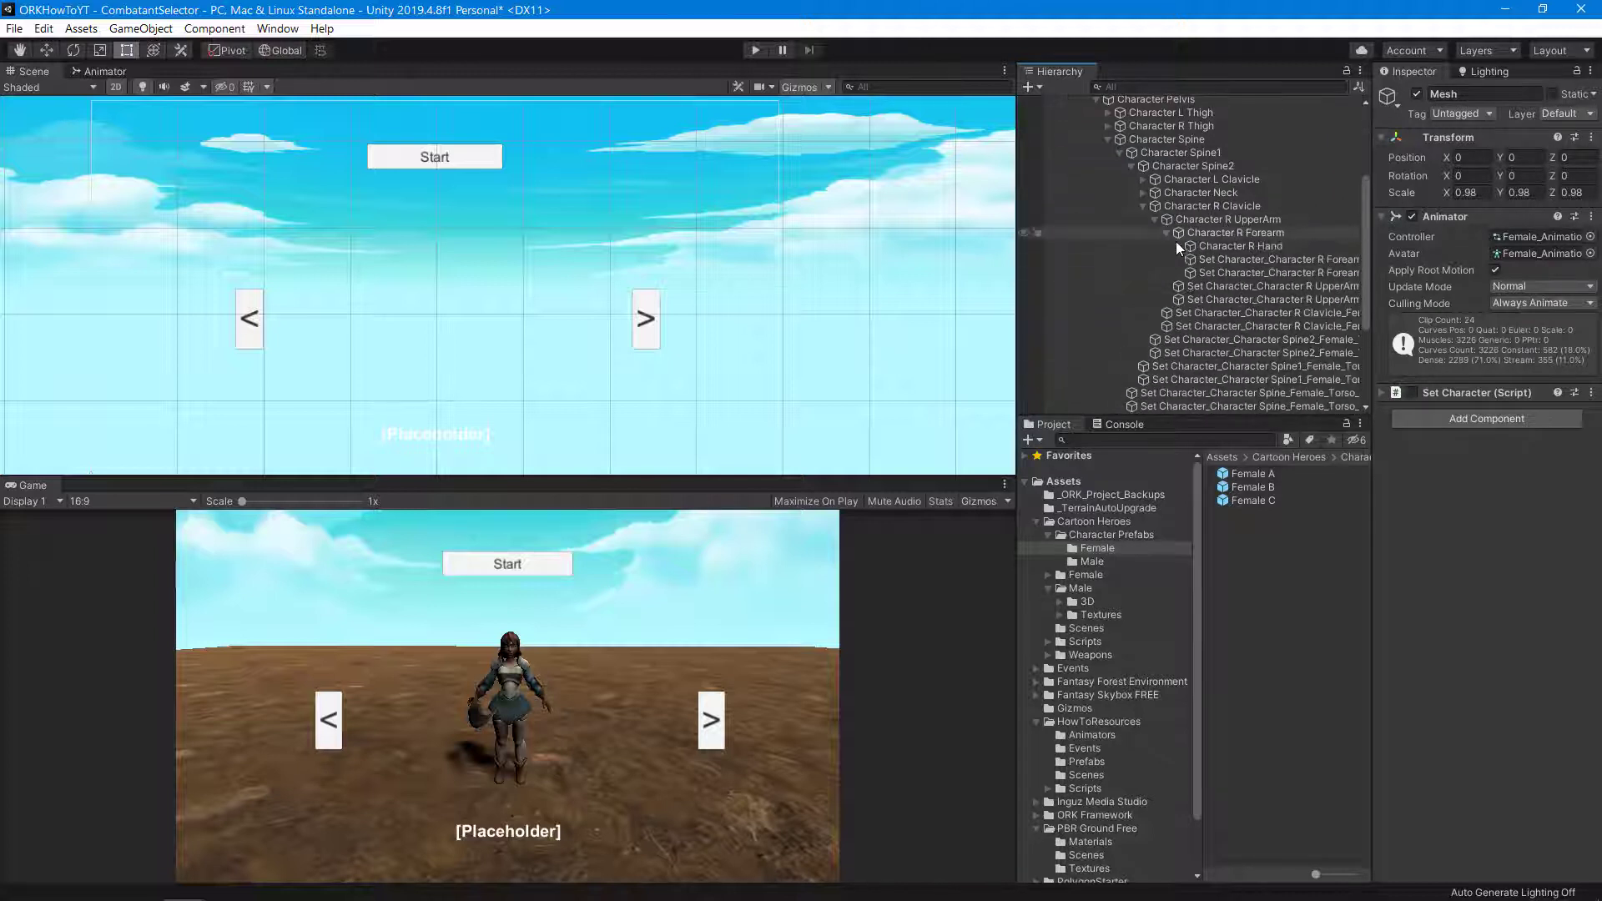
left_click(1178, 246)
left_click(1228, 354)
scroll(1138, 258, "up", 3)
left_click(1074, 223)
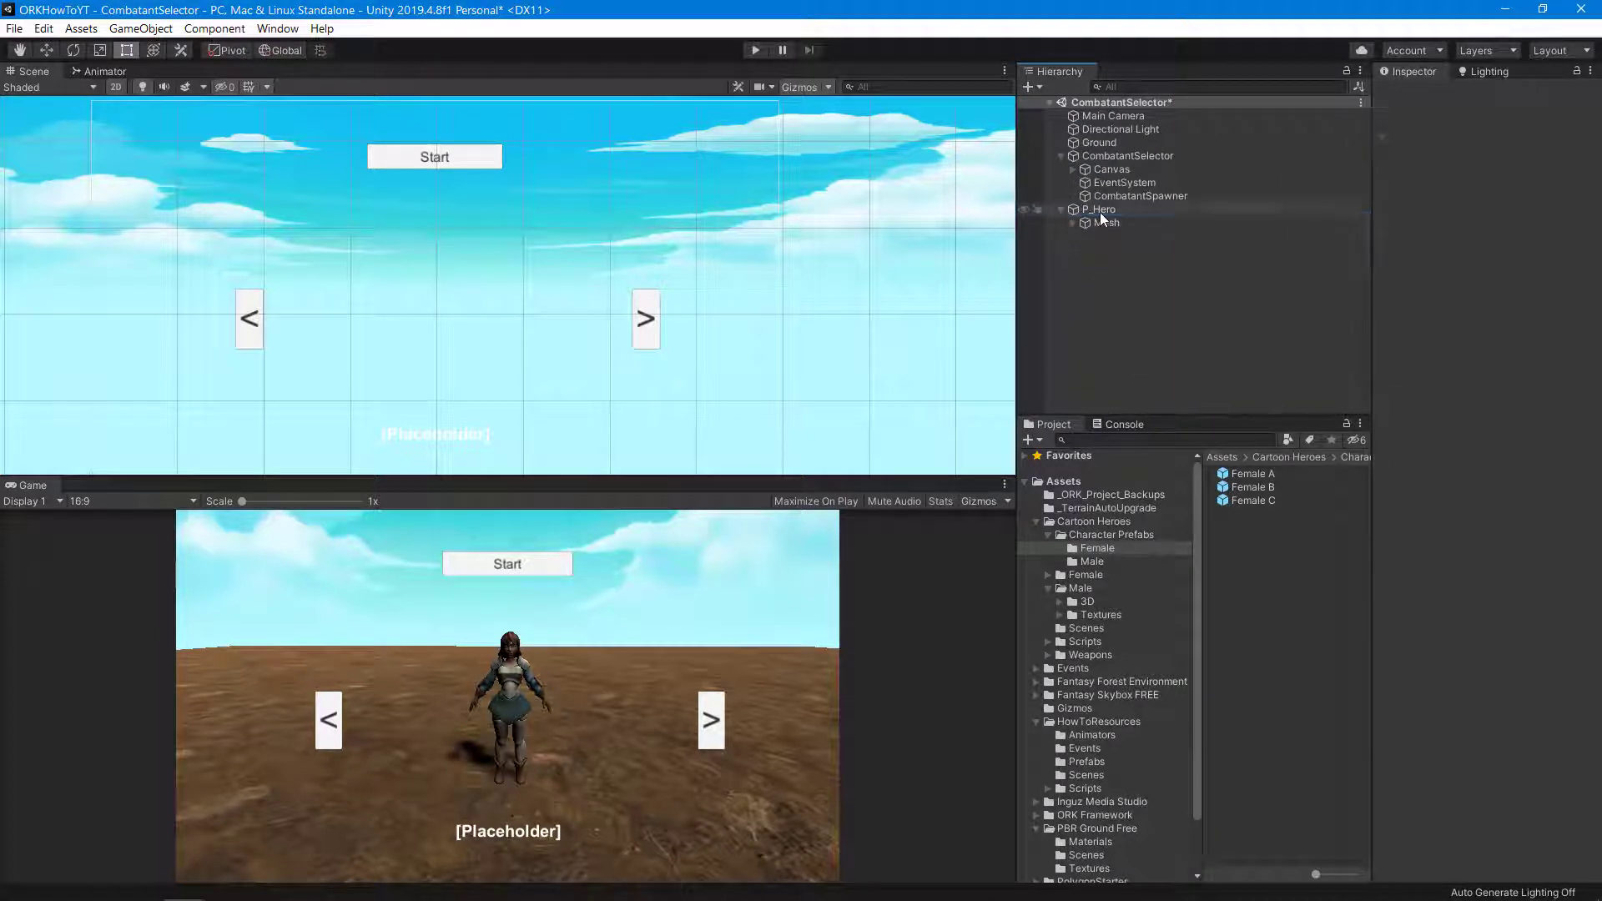
- Save P_Hero into HowToResources/Prefabs as a new prefab named P_Female_C
left_click(1100, 210)
left_click(1087, 761)
left_click_drag(1099, 210, 1259, 637)
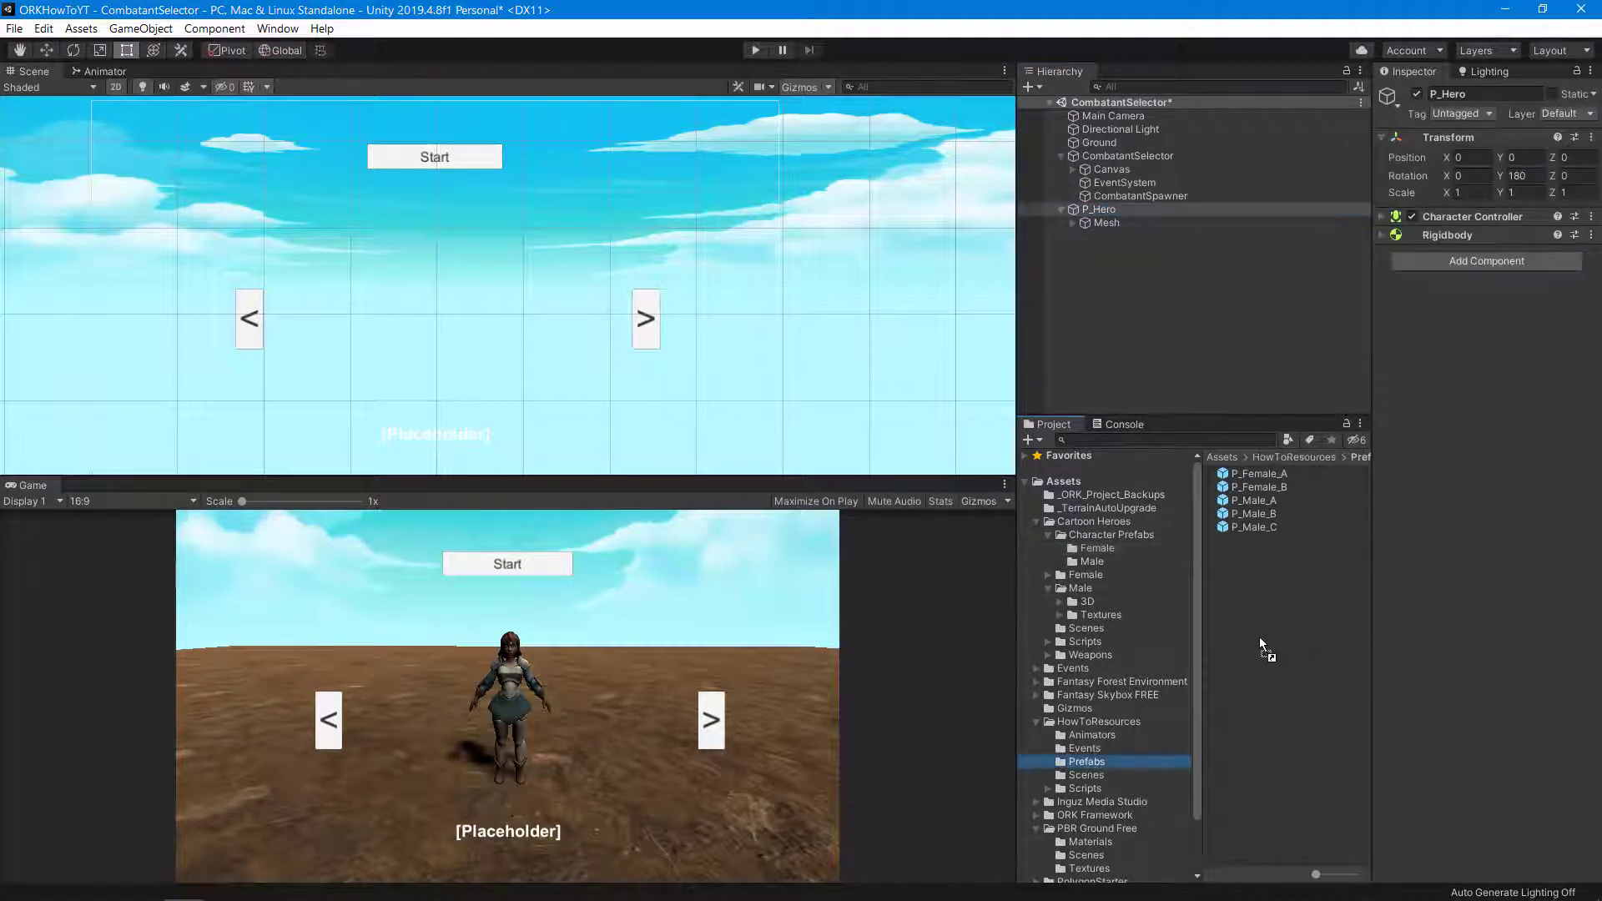
left_click(1253, 501)
type("P_")
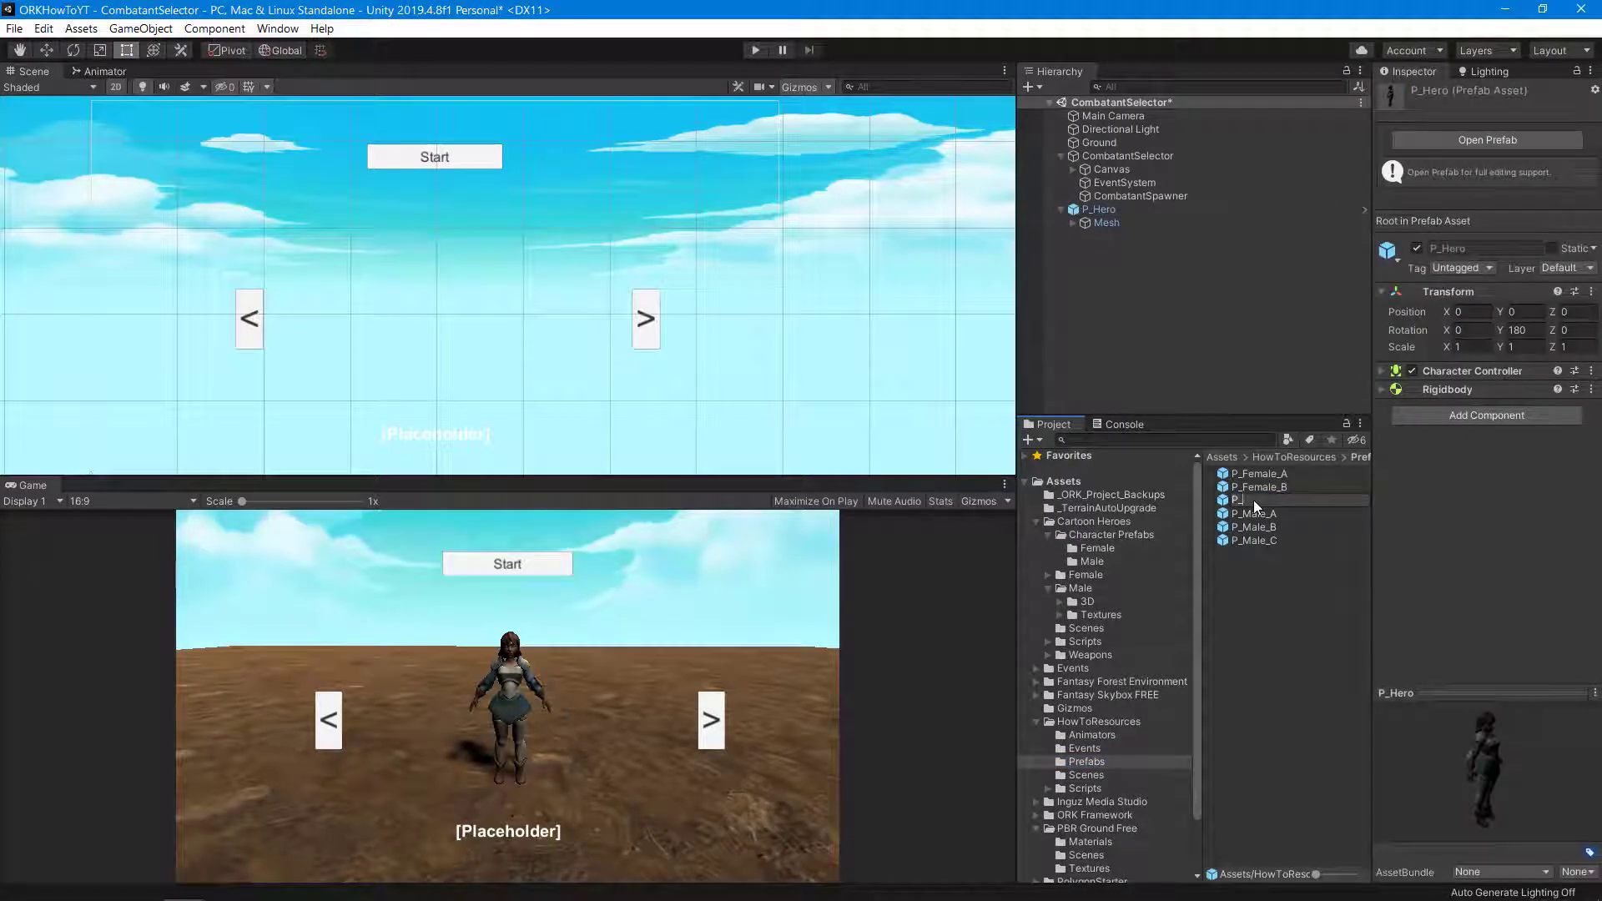
type("Female_C")
key("Return")
- Compare the saved female prefabs, then delete P_Hero from the scene
left_click(1269, 477)
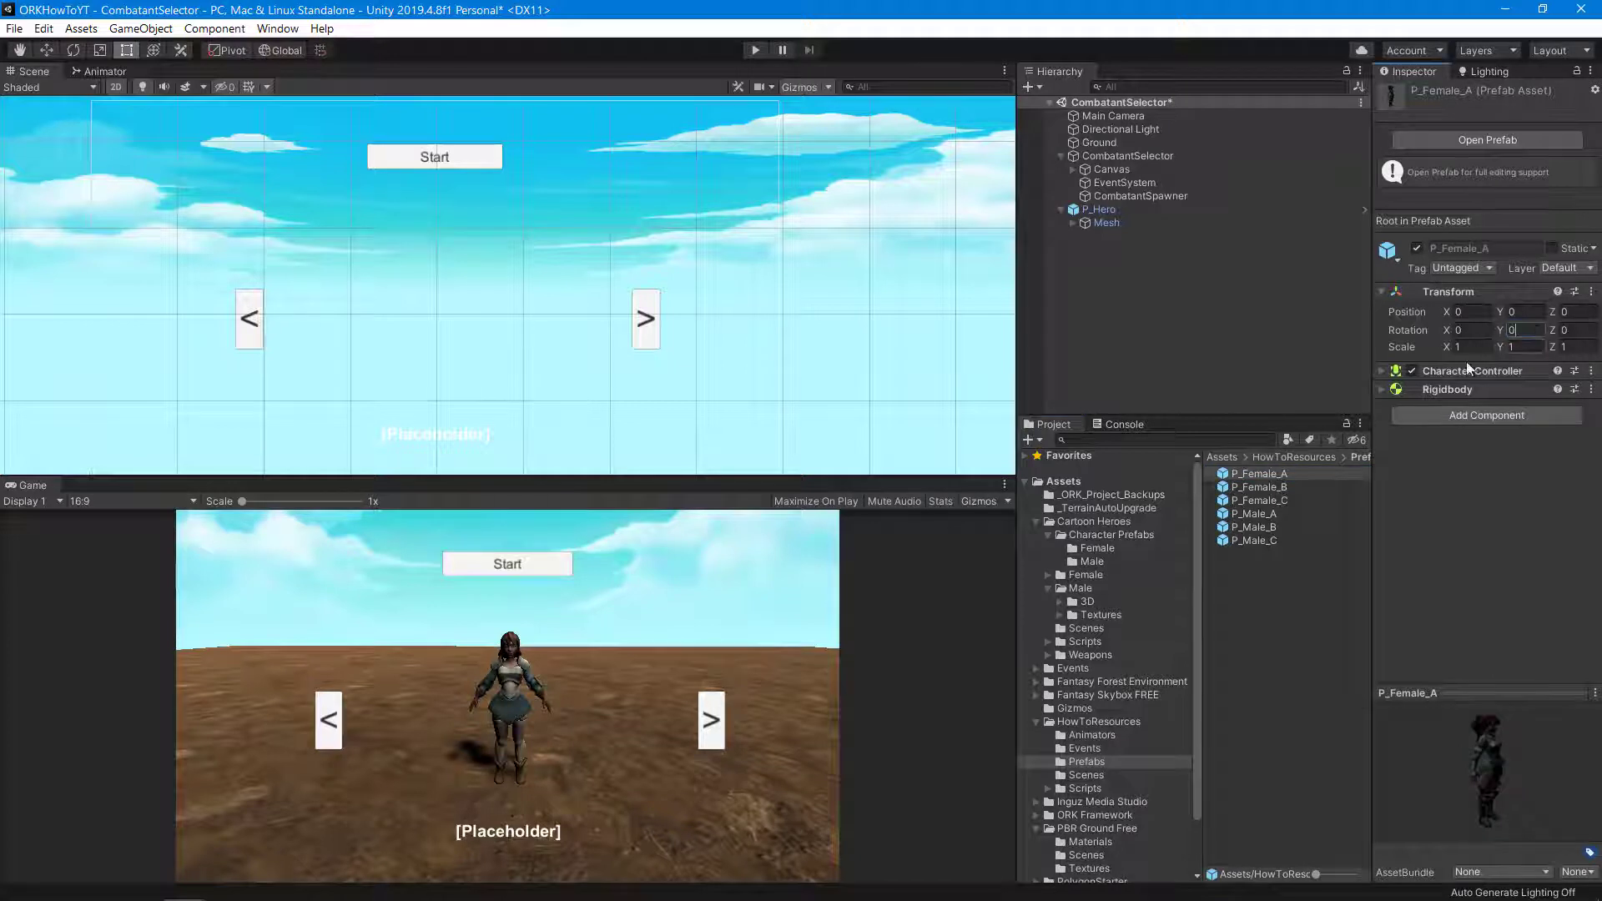
key("Down")
key("Down")
key("Down")
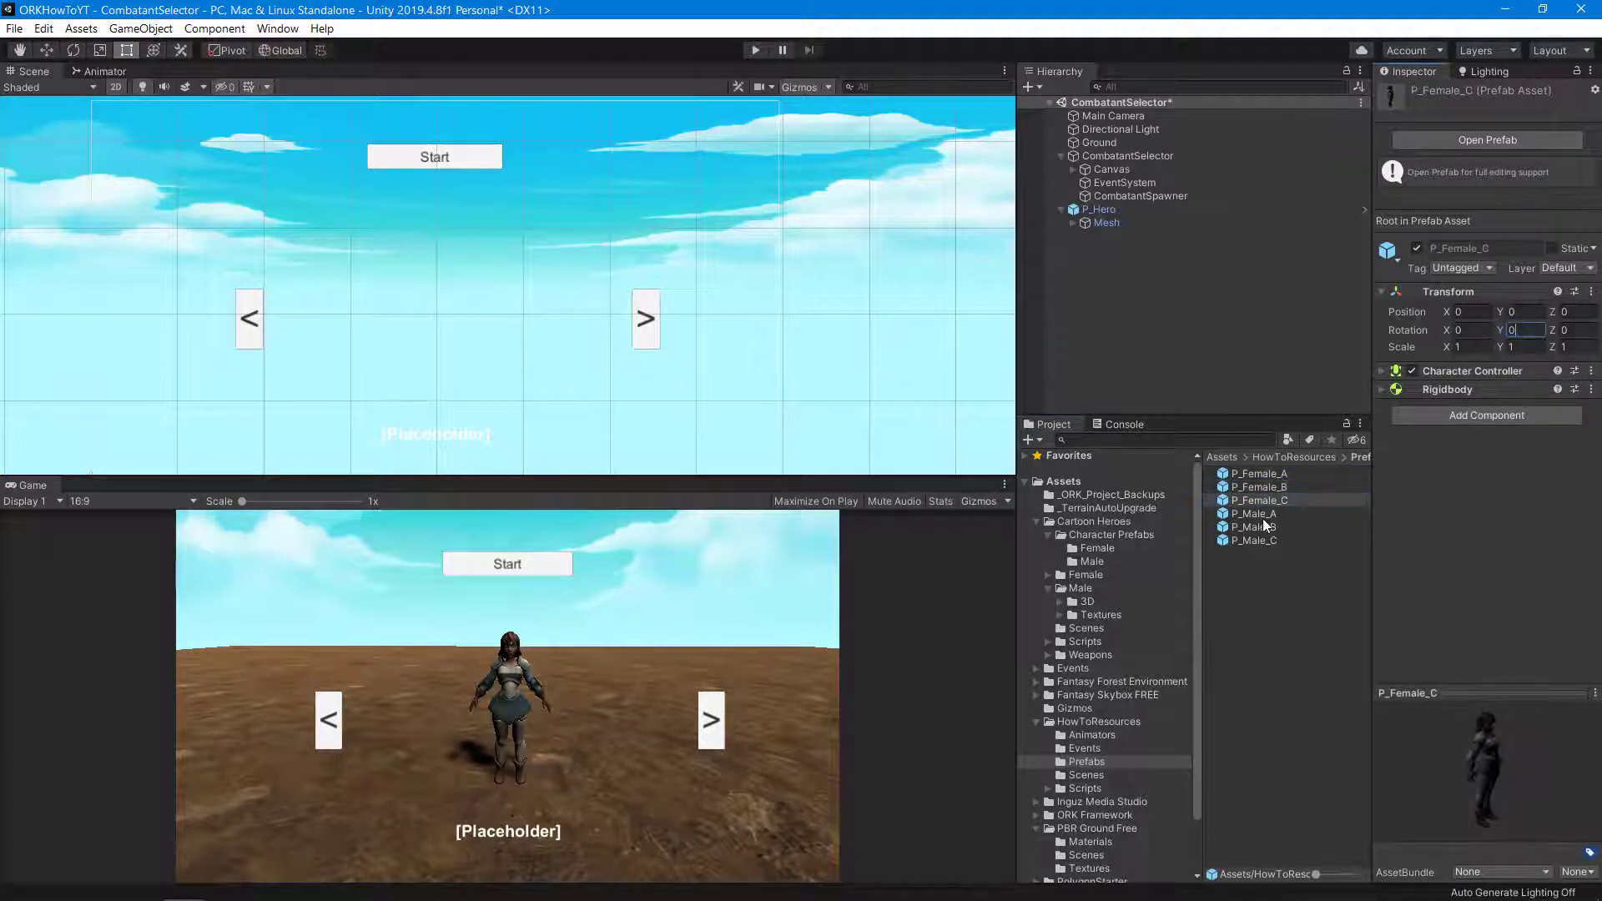
key("Down")
key("Down")
key("Up")
key("Up")
key("Up")
key("Down")
key("Down")
key("Down")
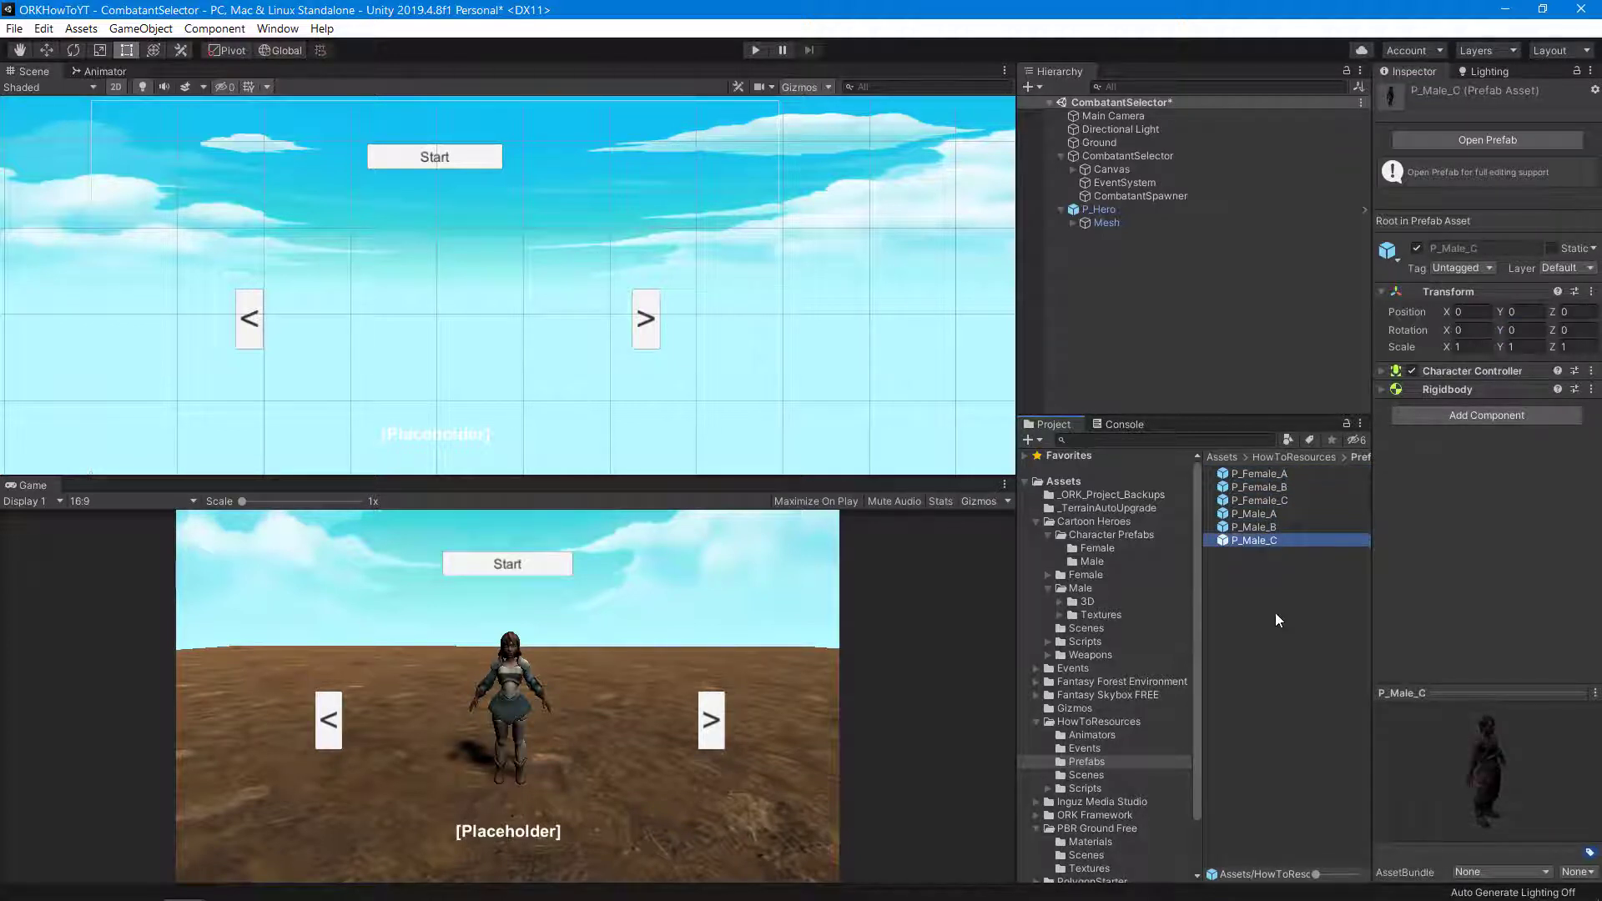
left_click(1276, 613)
left_click(1123, 207)
key("Delete")
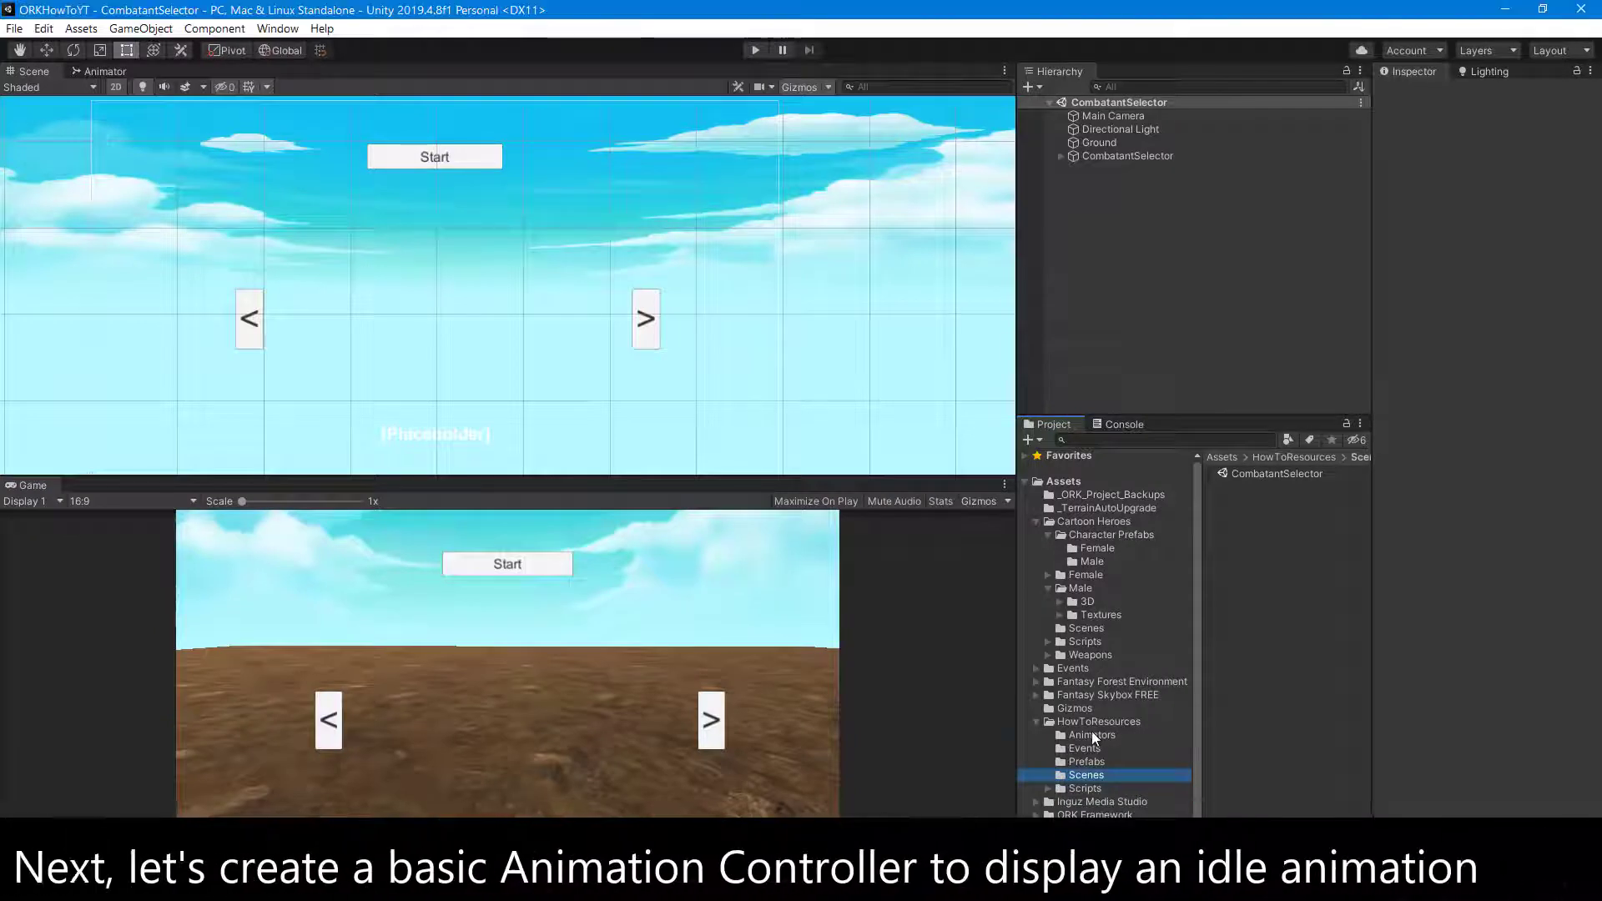
- Create MaleAnimatorController in the Animators folder, fixing the name's spelling, and open it in the Animator
left_click(1091, 732)
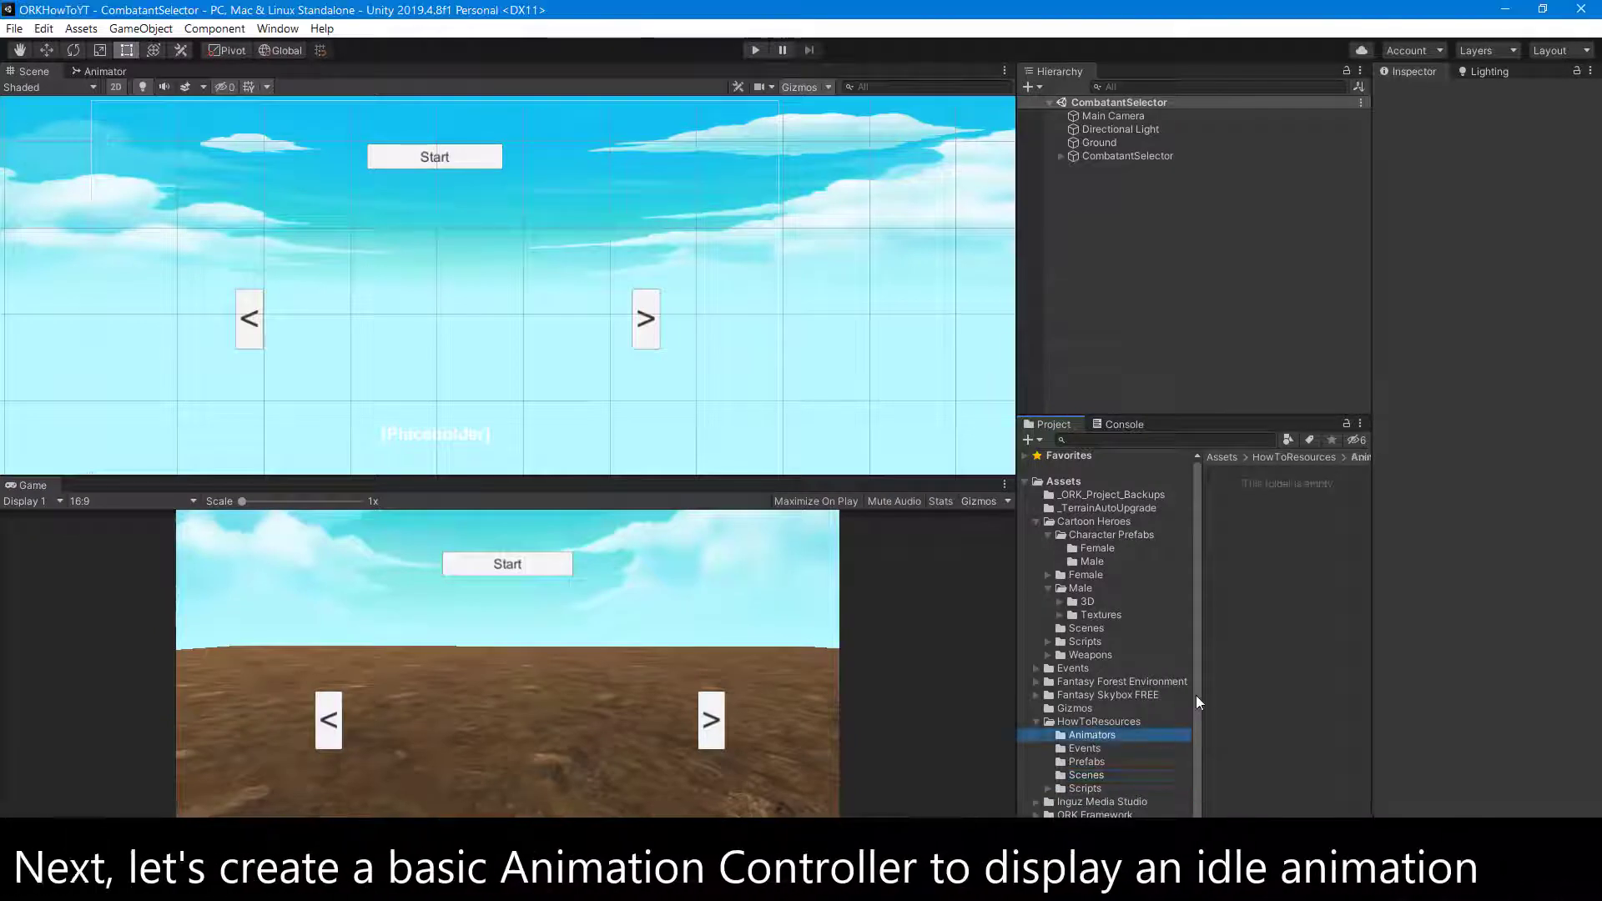
right_click(1238, 527)
mouse_move(1309, 121)
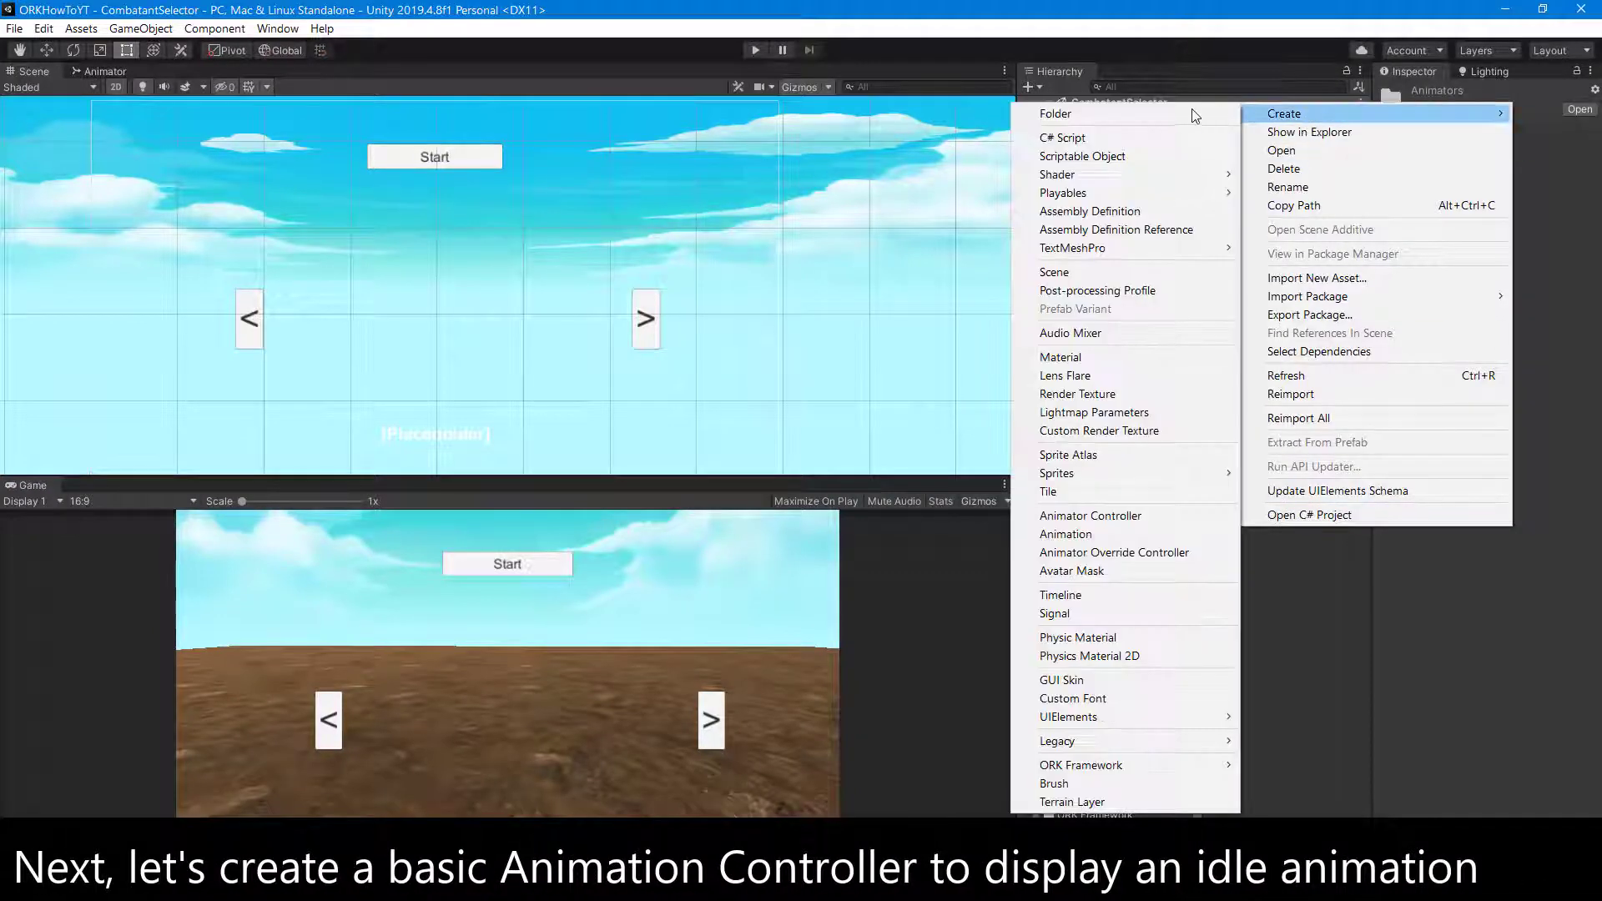
left_click(1064, 515)
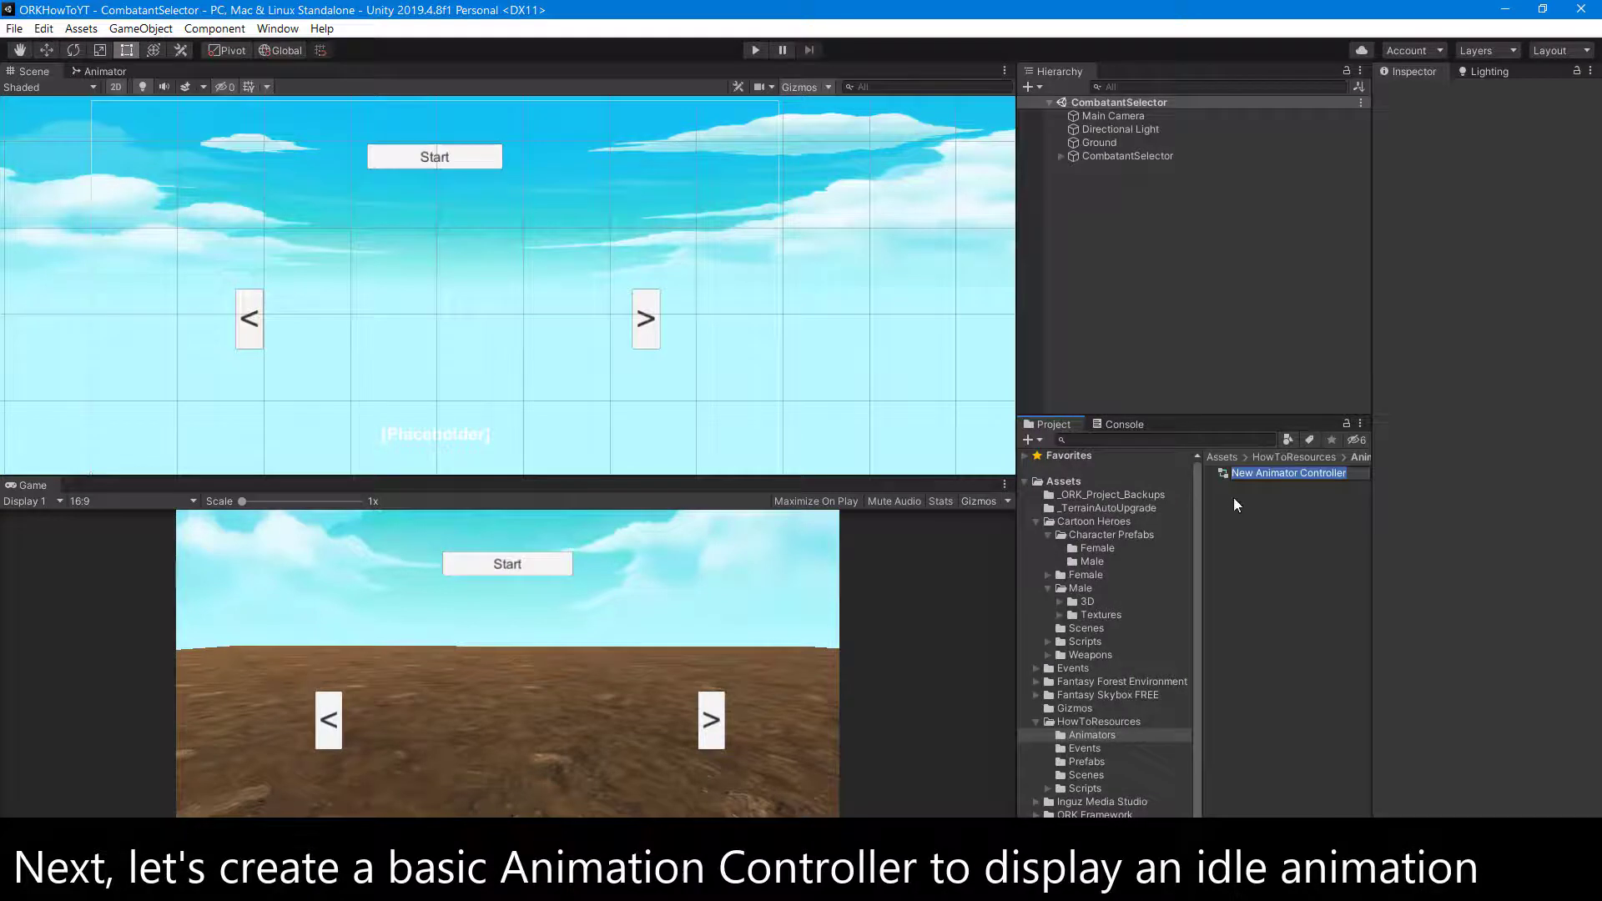
type("Male")
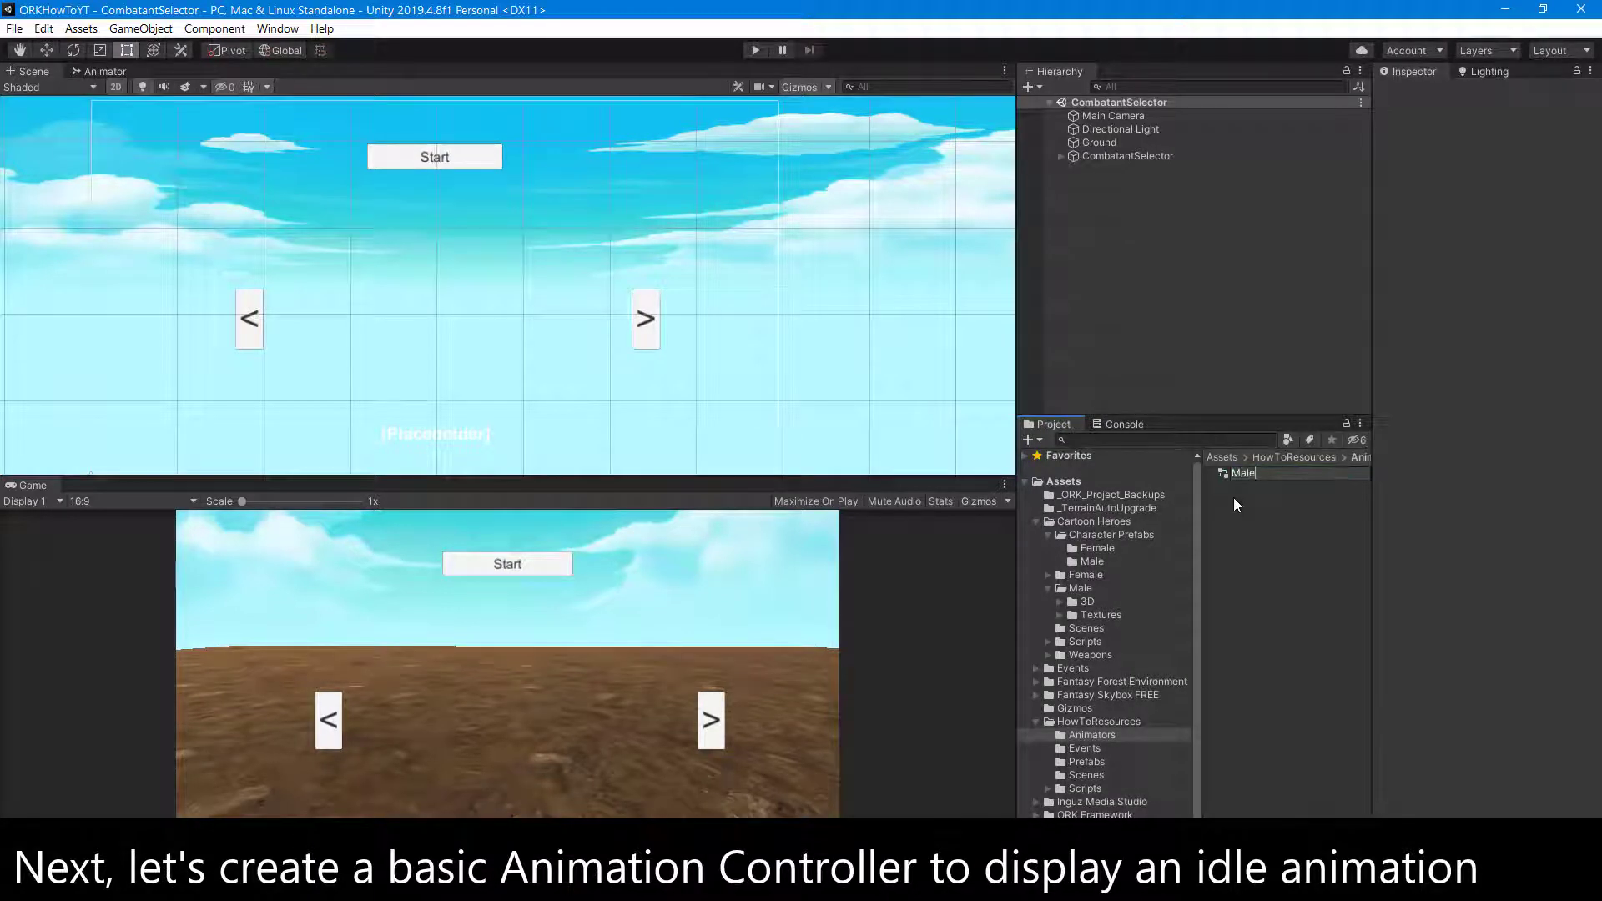
type("AnimatorCo")
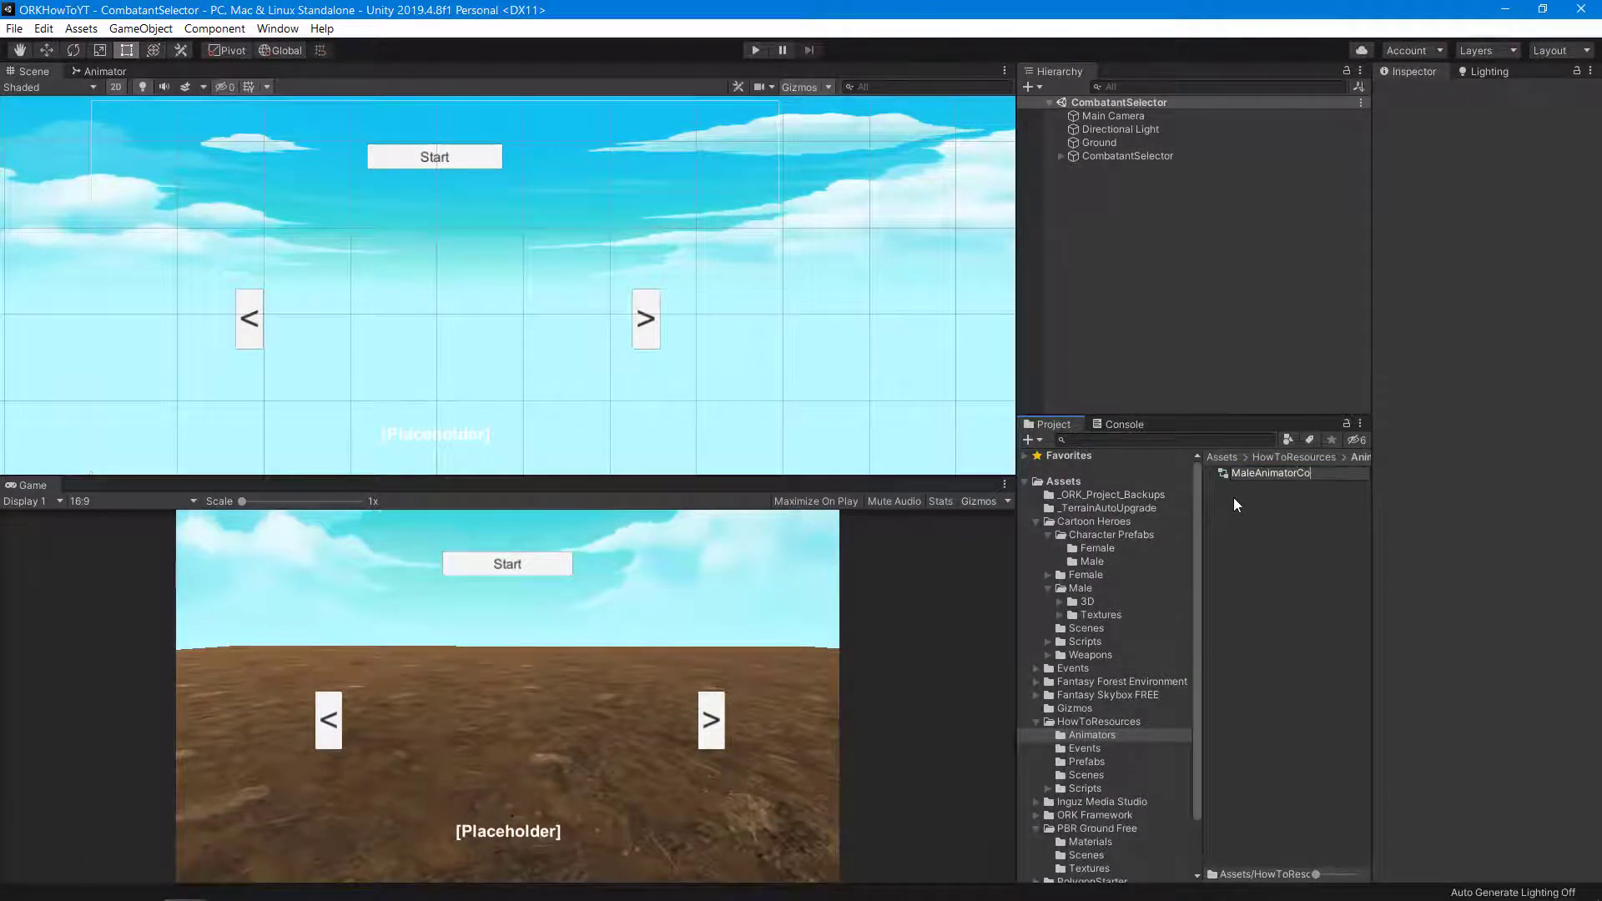
type("ntroler")
key("Return")
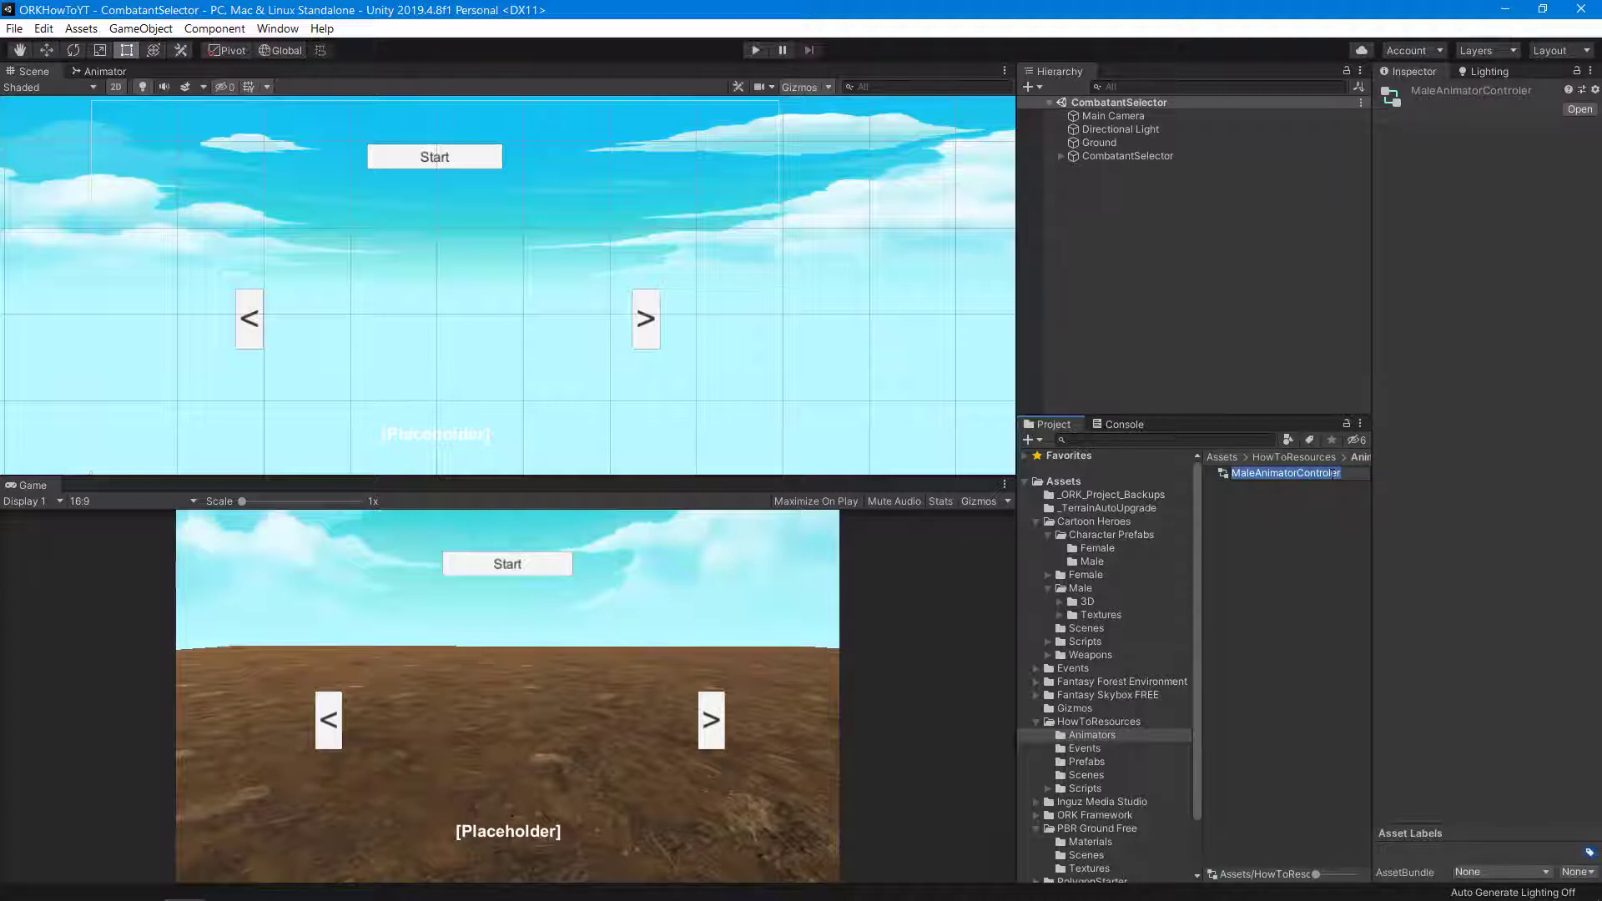
left_click(1333, 473)
type("l")
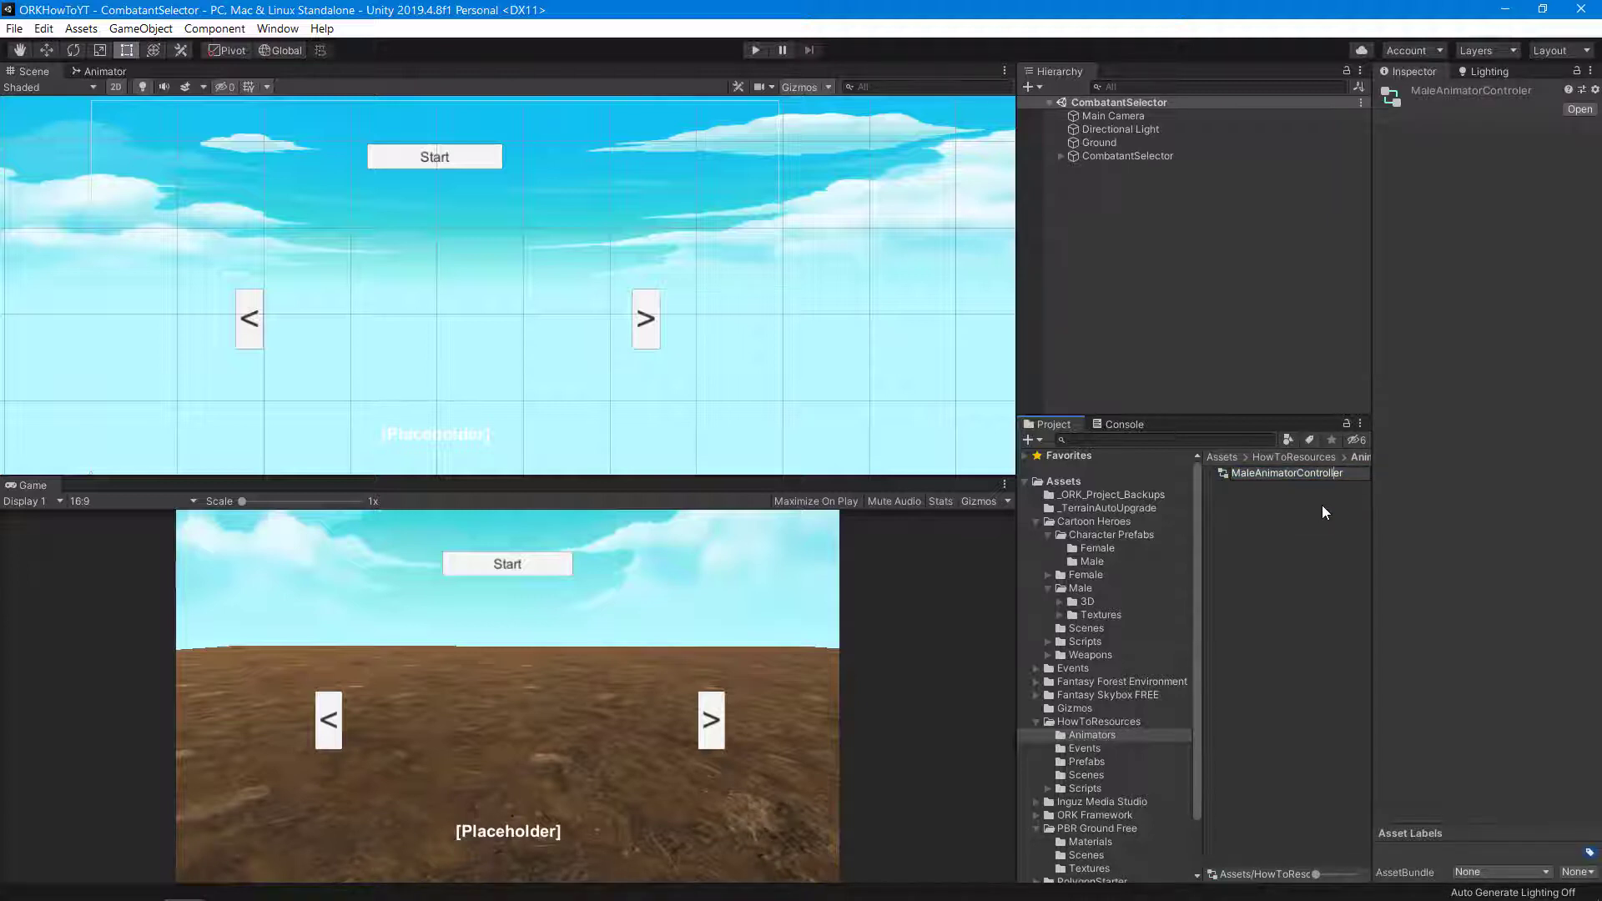
key("Return")
double_click(1282, 475)
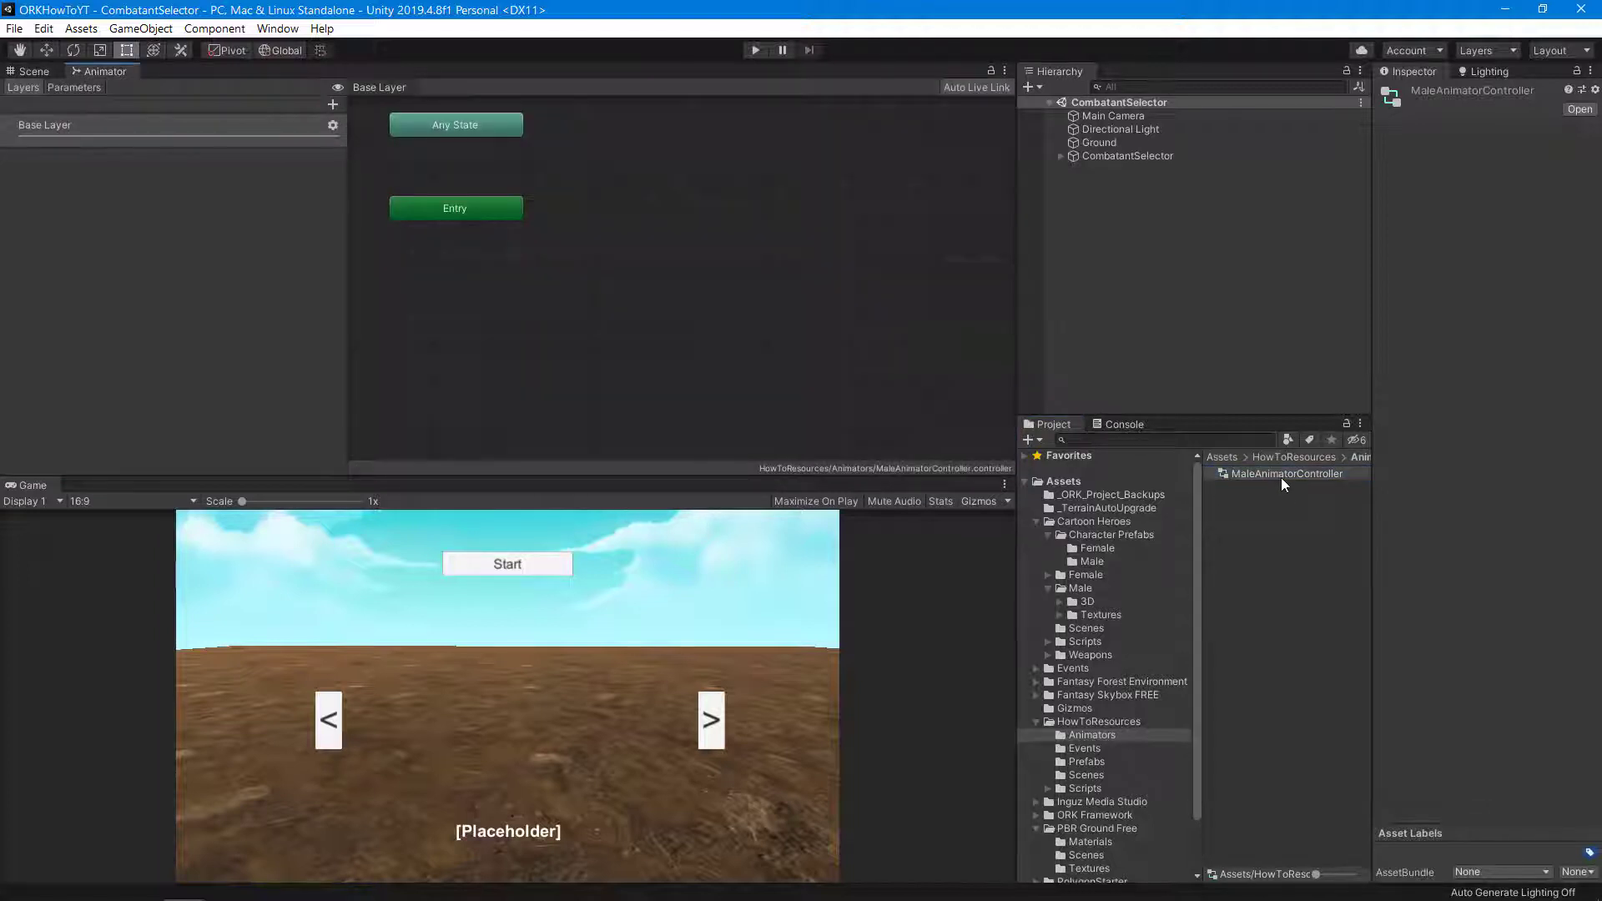
- Rearrange the state graph so the Exit node sits below Entry
mouse_move(736, 207)
middle_mouse_down()
mouse_move(728, 279)
mouse_move(693, 253)
middle_mouse_up()
left_click_drag(974, 259, 376, 347)
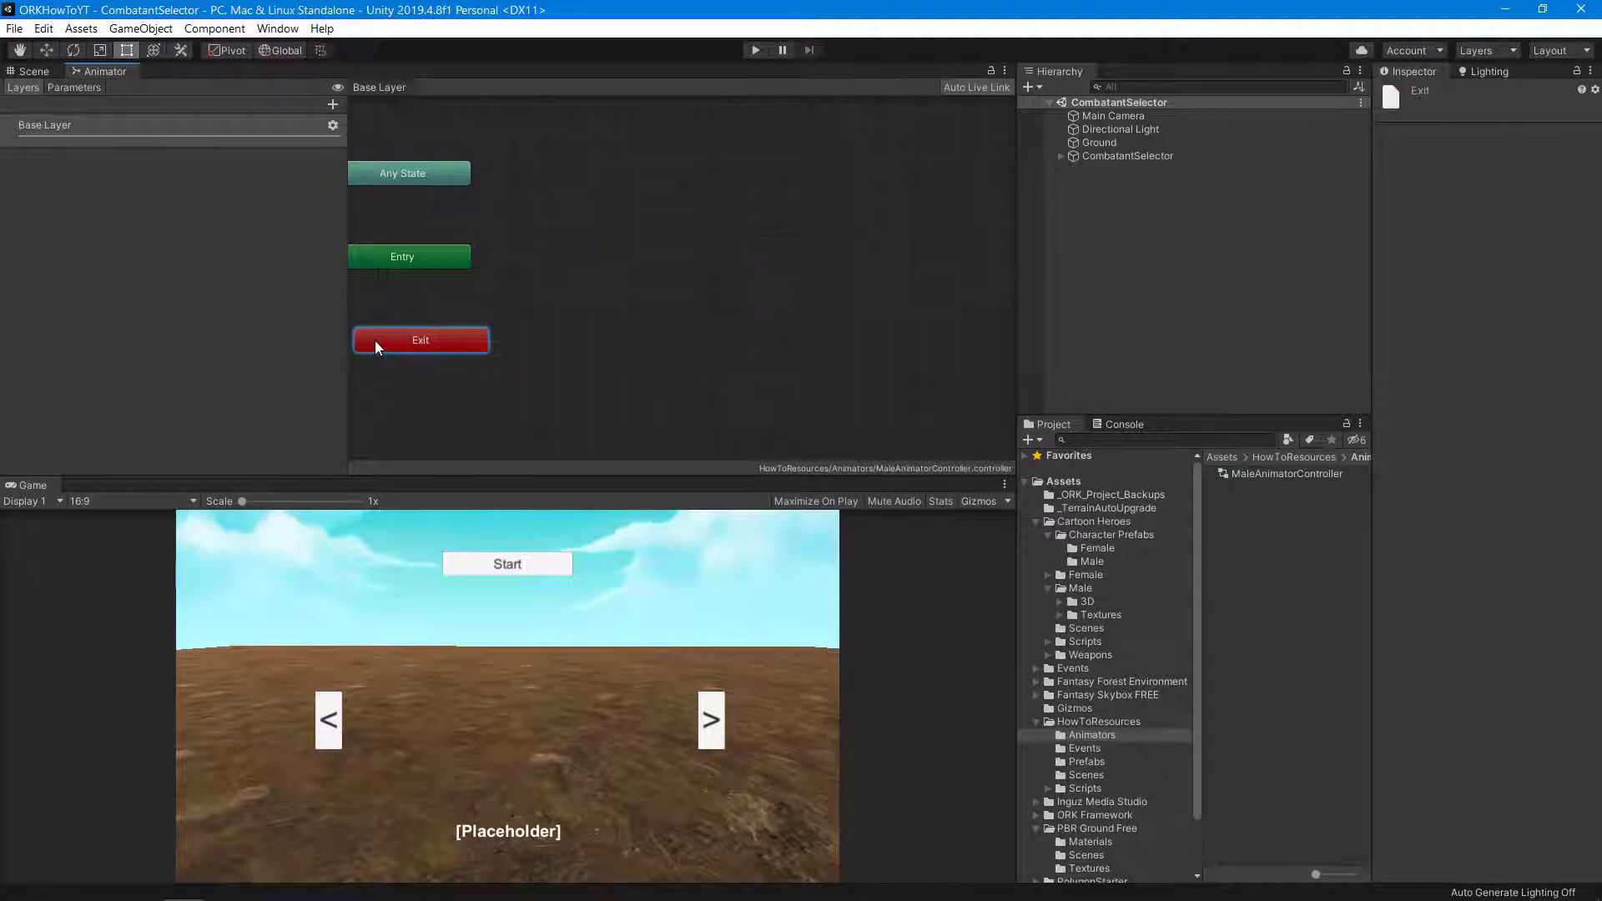
middle_click_drag(538, 289, 575, 329)
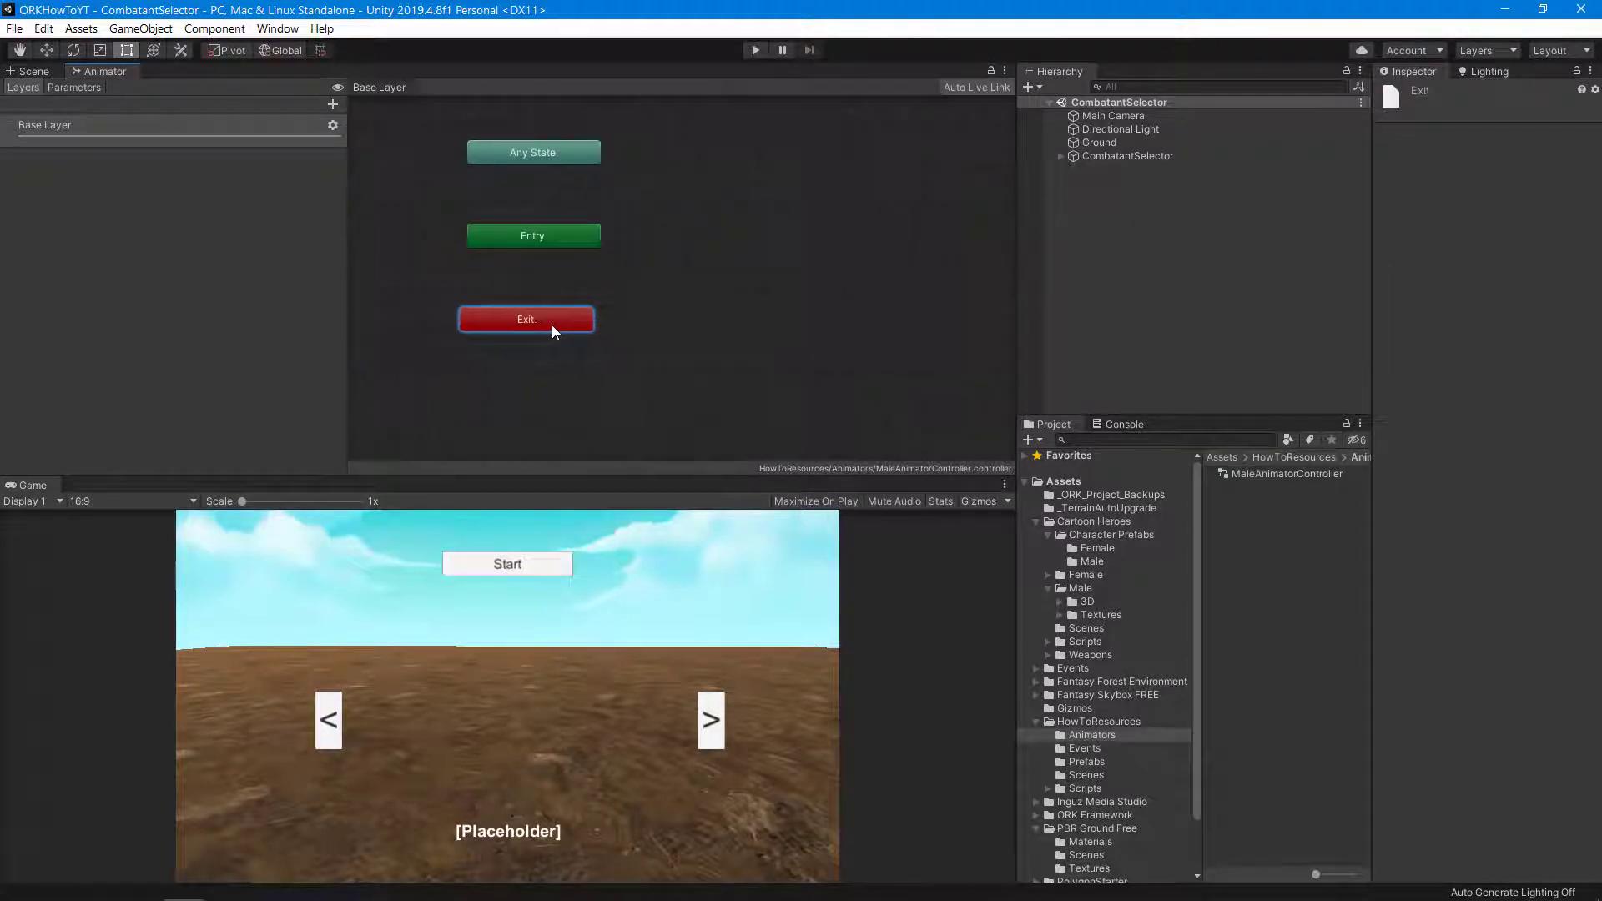
left_click_drag(553, 326, 552, 334)
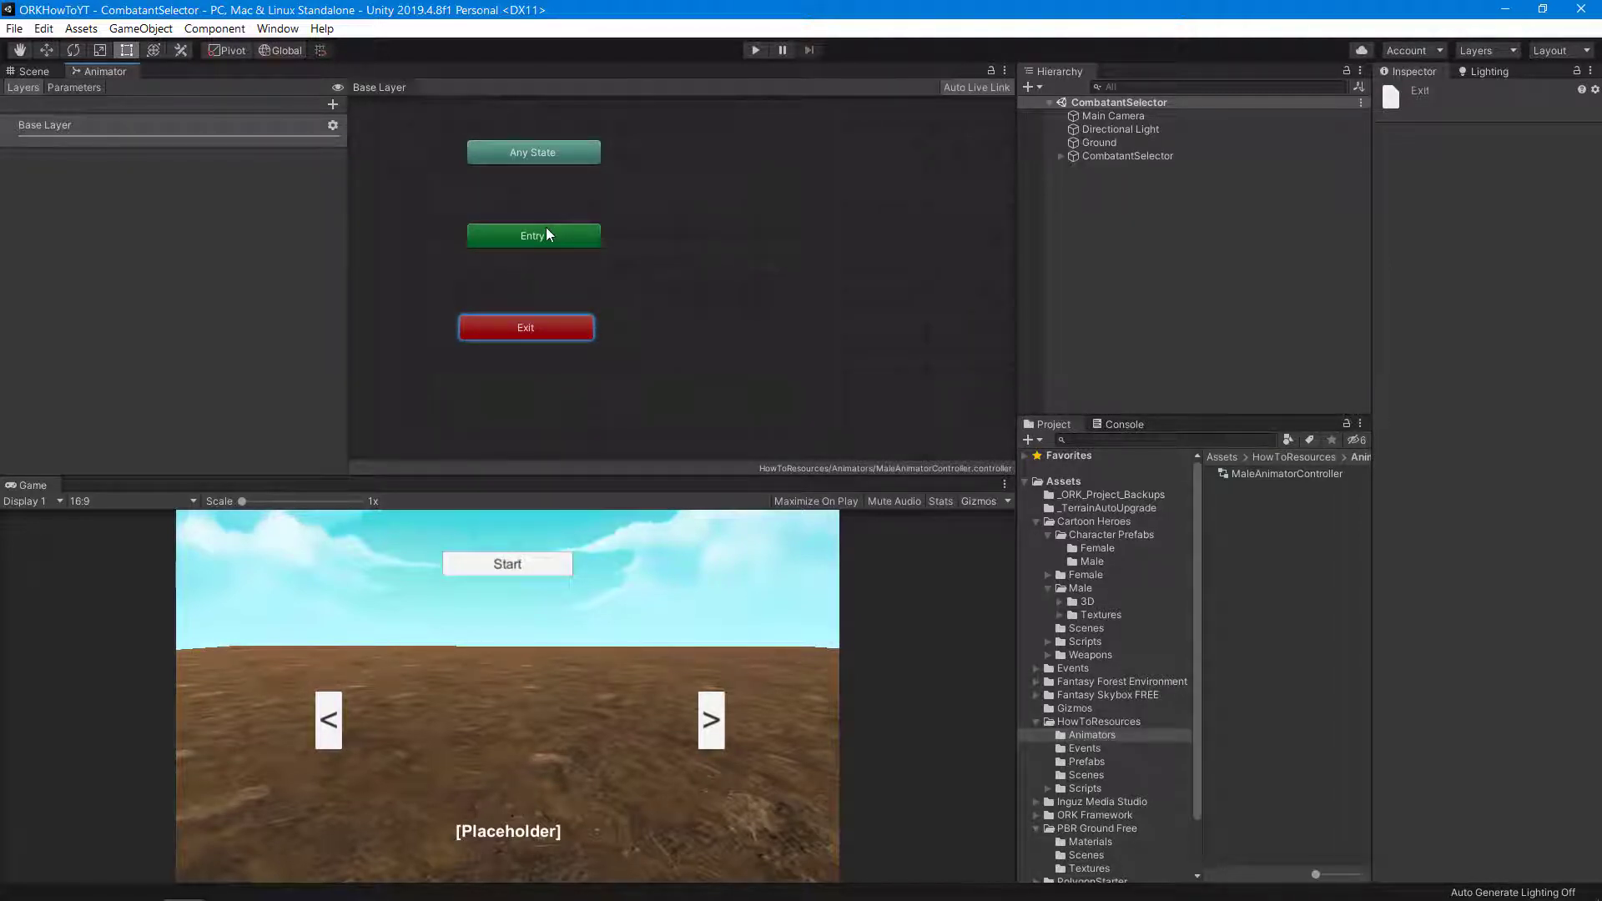
- Add an empty state beside Entry, move Exit below it, and name the state Idle
right_click(680, 242)
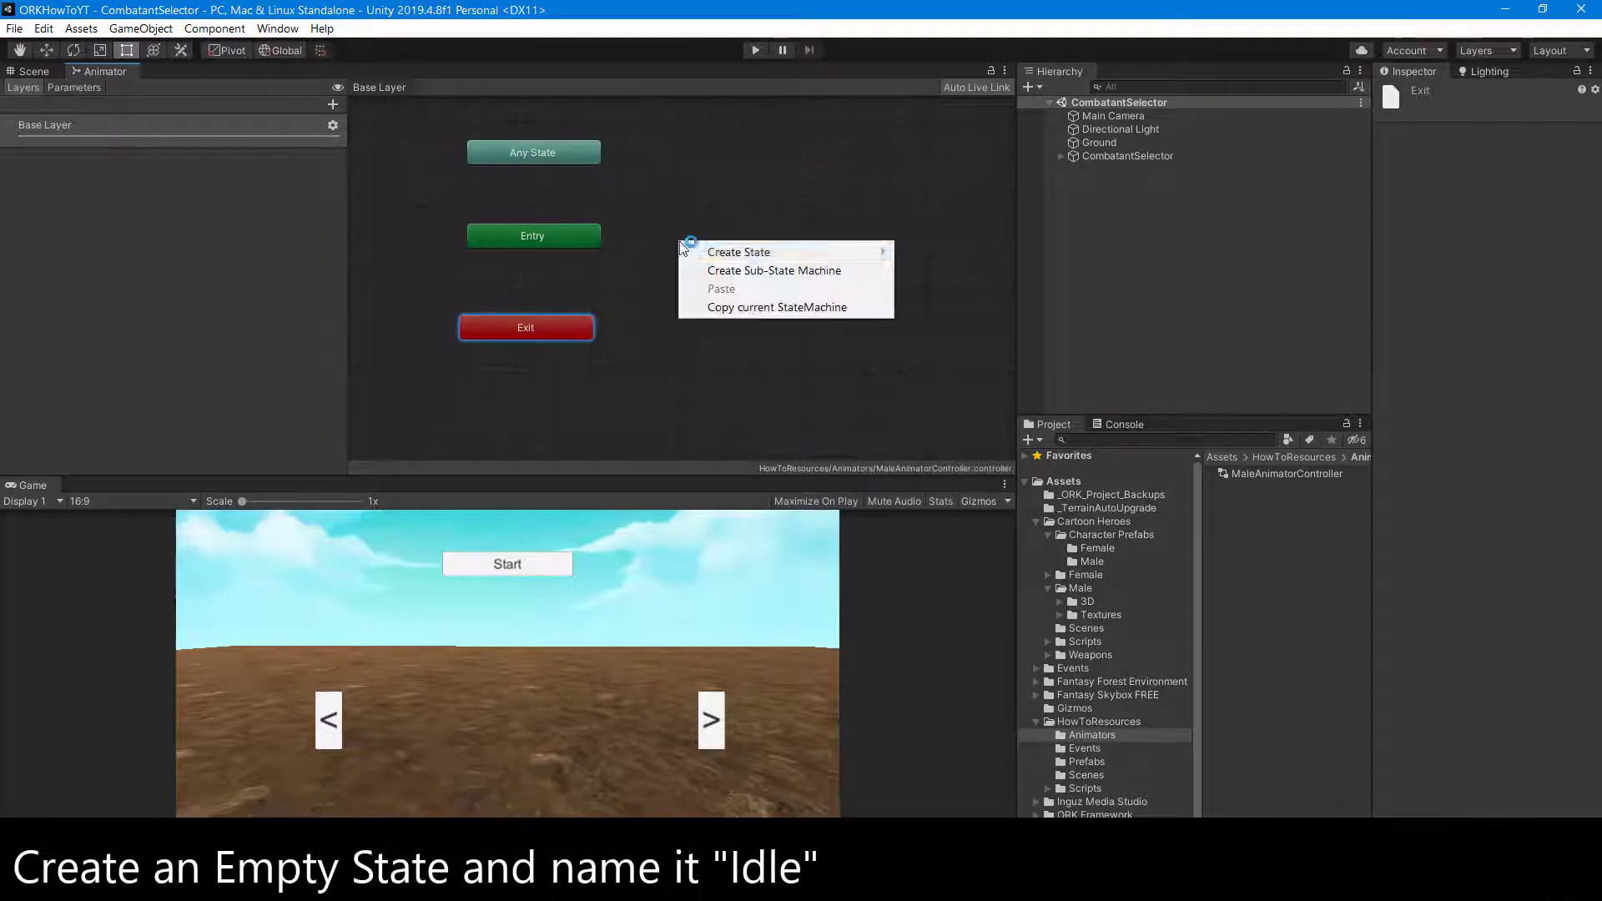
mouse_move(726, 253)
left_click(918, 252)
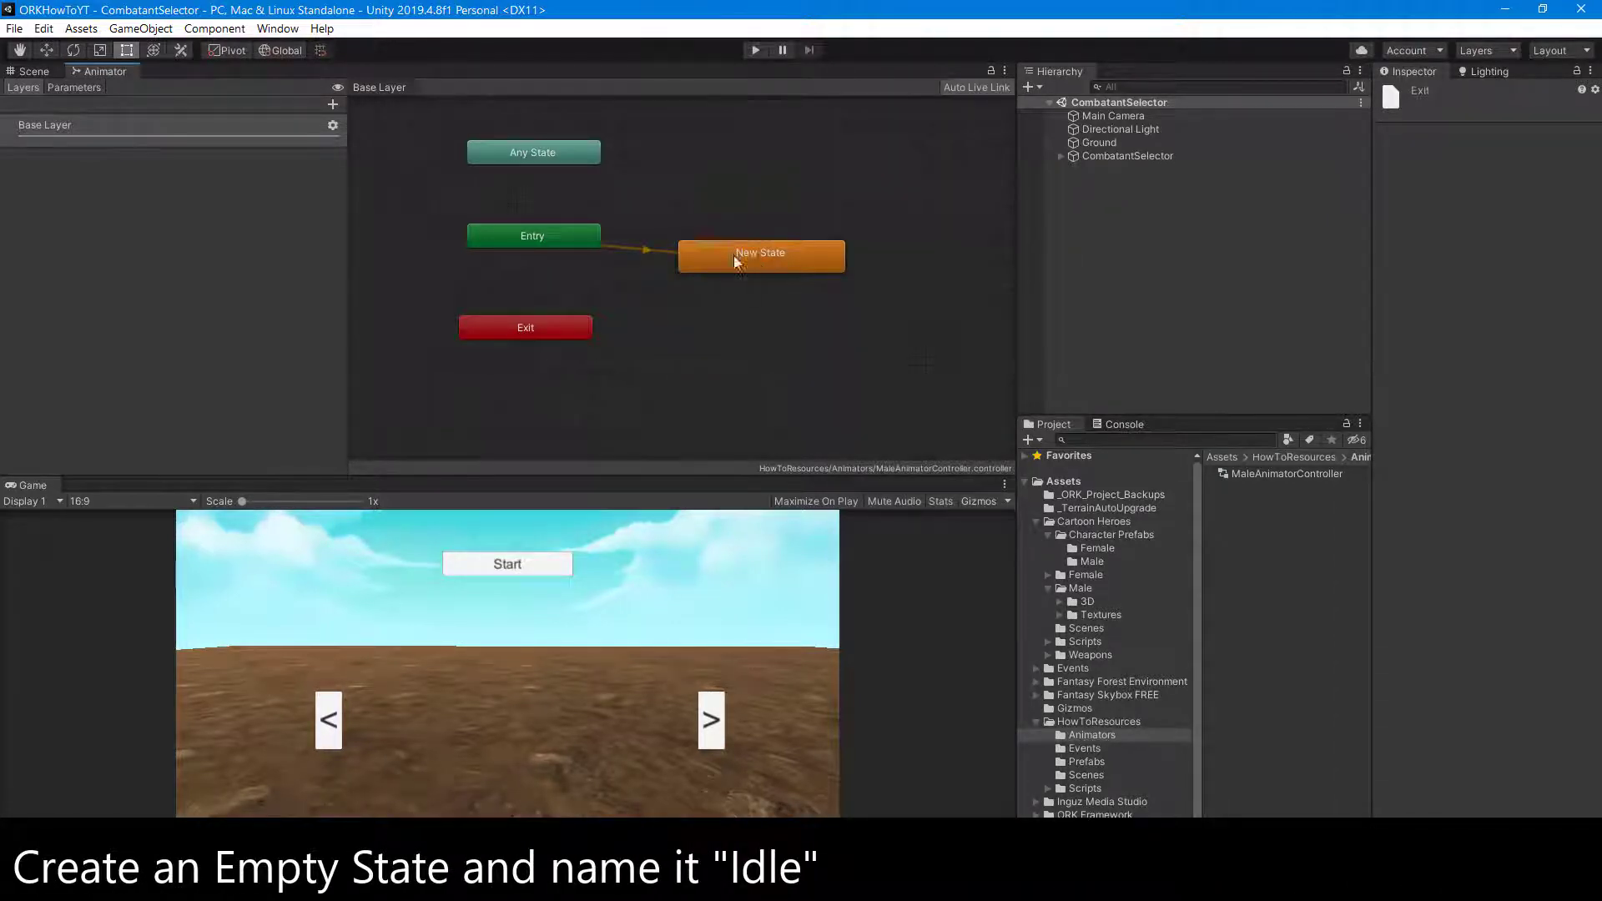
mouse_move(723, 258)
left_mouse_down()
mouse_move(509, 273)
mouse_move(534, 281)
mouse_move(541, 443)
left_mouse_up()
left_click(548, 331)
mouse_move(558, 287)
left_mouse_down()
mouse_move(549, 332)
mouse_move(560, 325)
left_mouse_up()
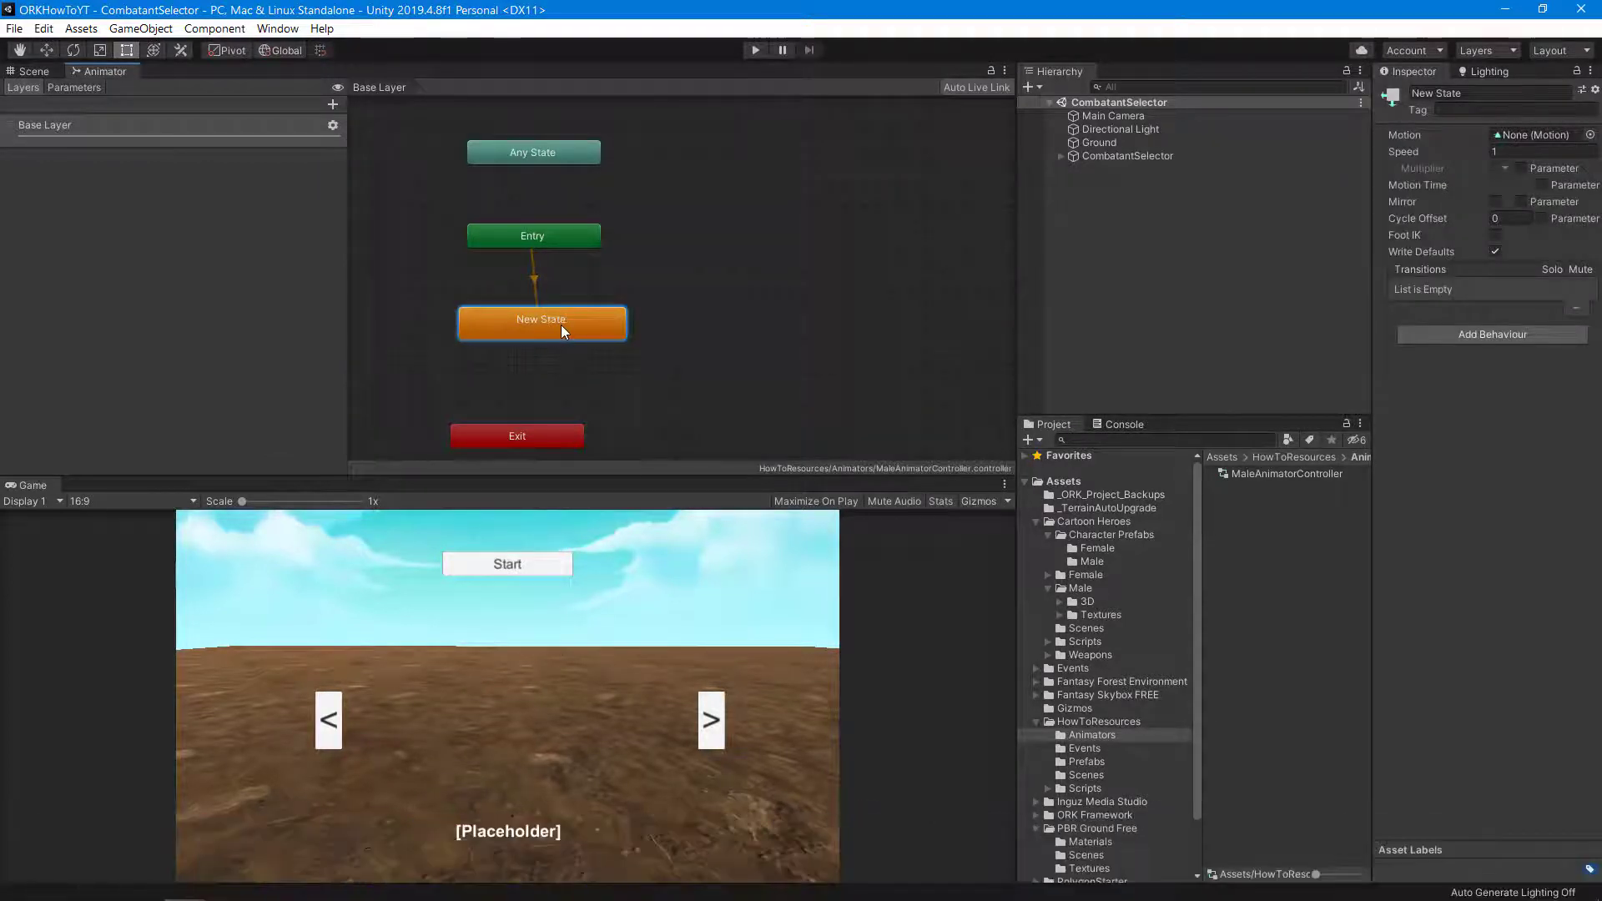
left_click(1462, 95)
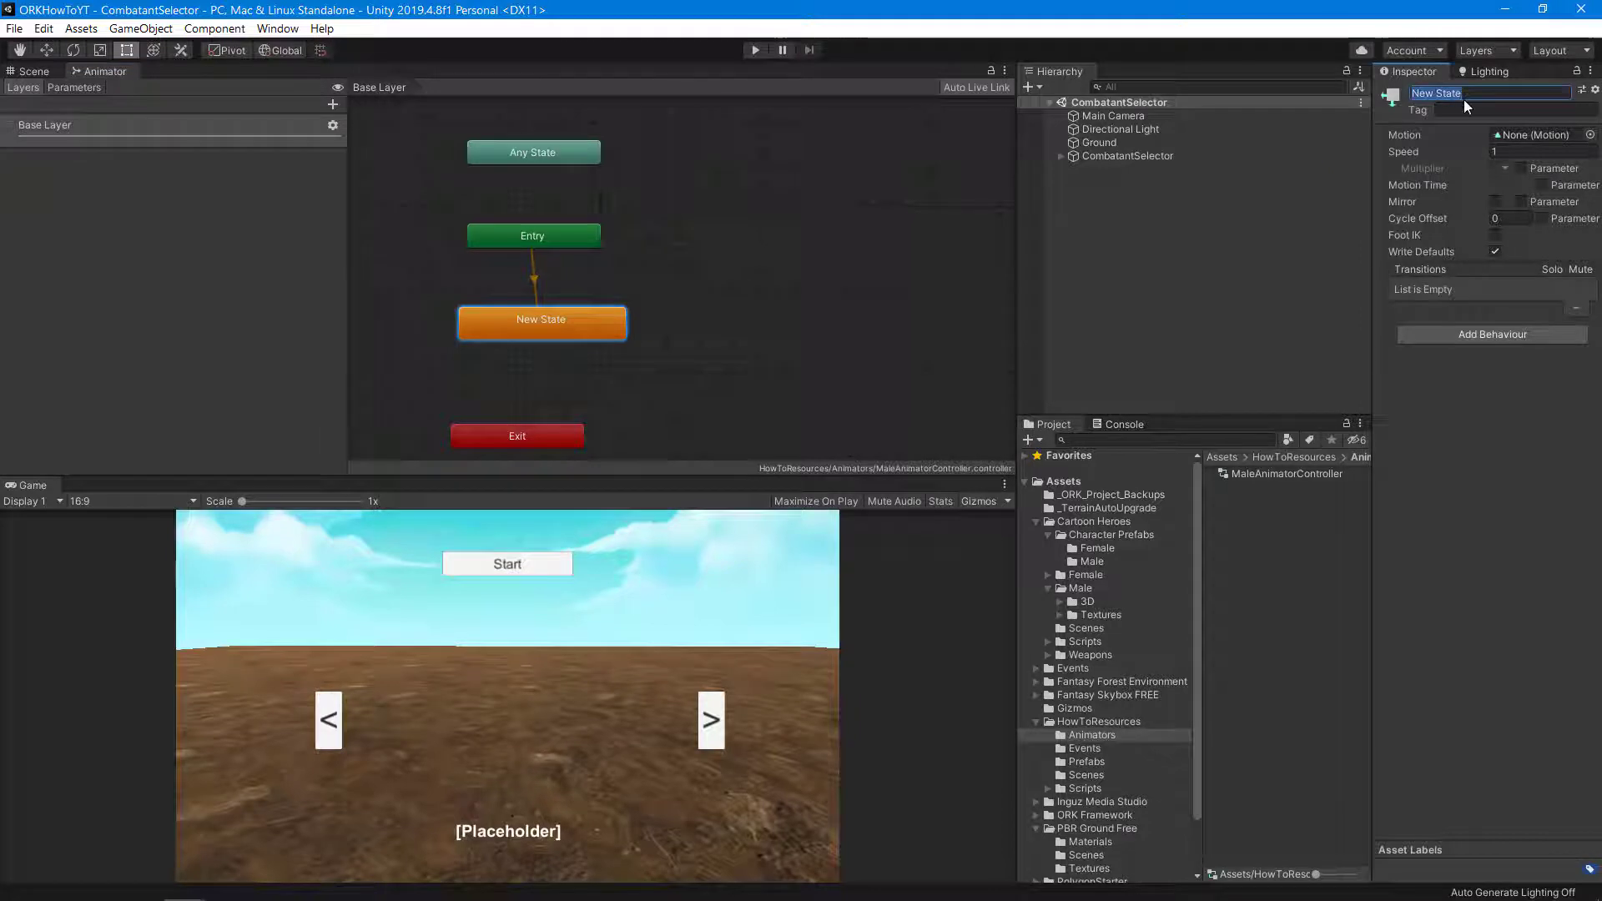
key("BackSpace")
type("Idle")
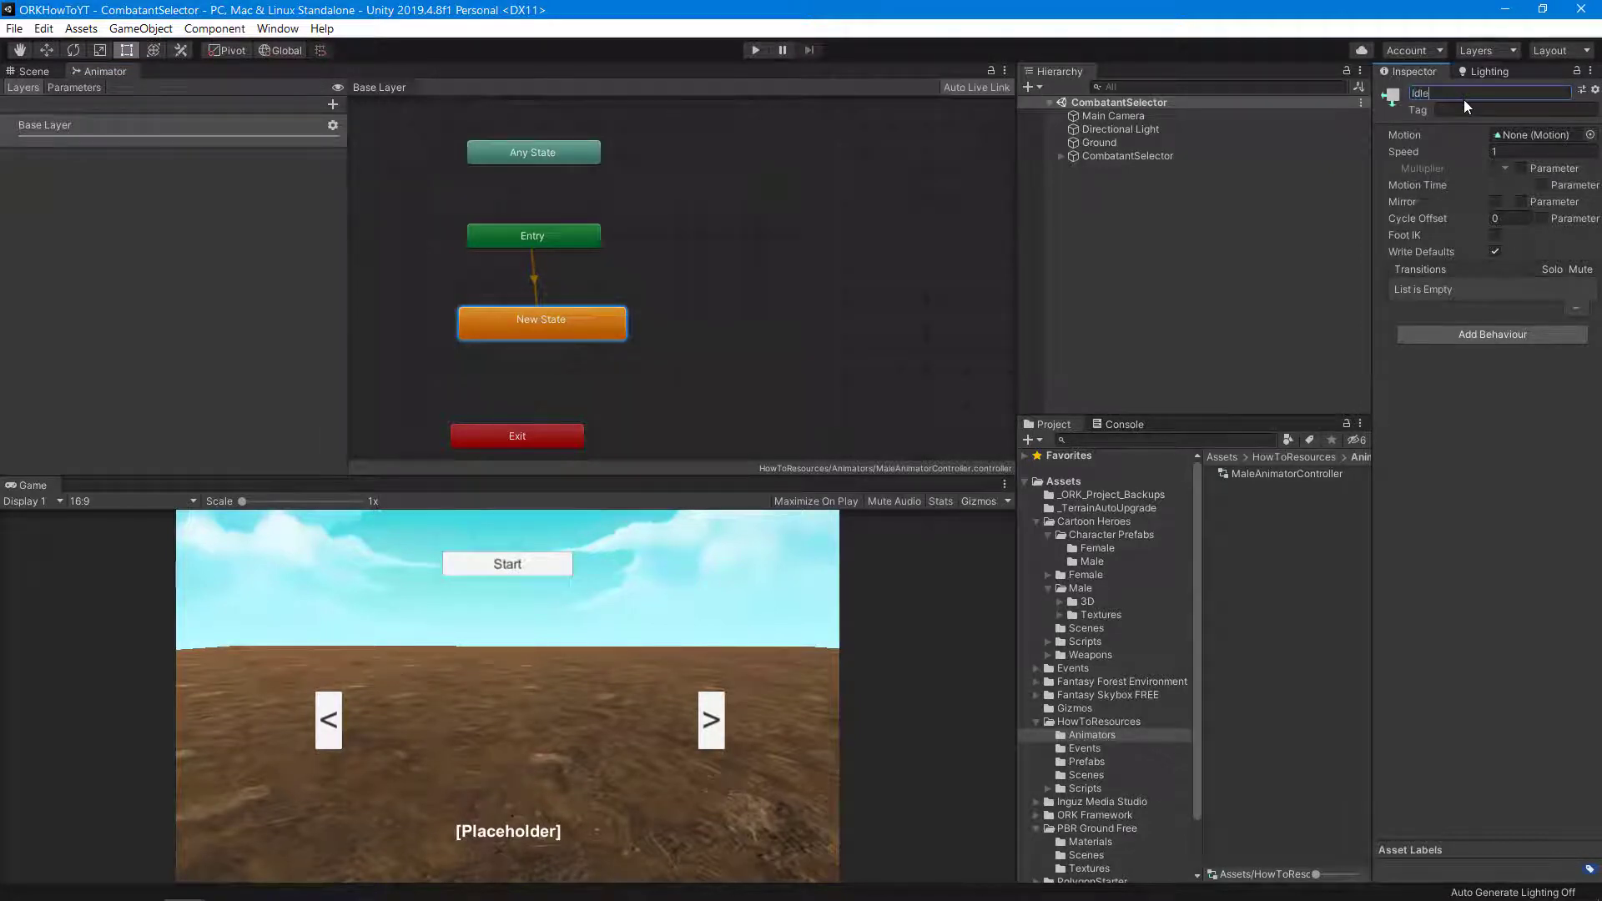
key("Return")
- Drag the Male Sword Stance clip from the Cartoon Heroes male animations into the Idle state's Motion
left_click(1087, 603)
left_click(1060, 603)
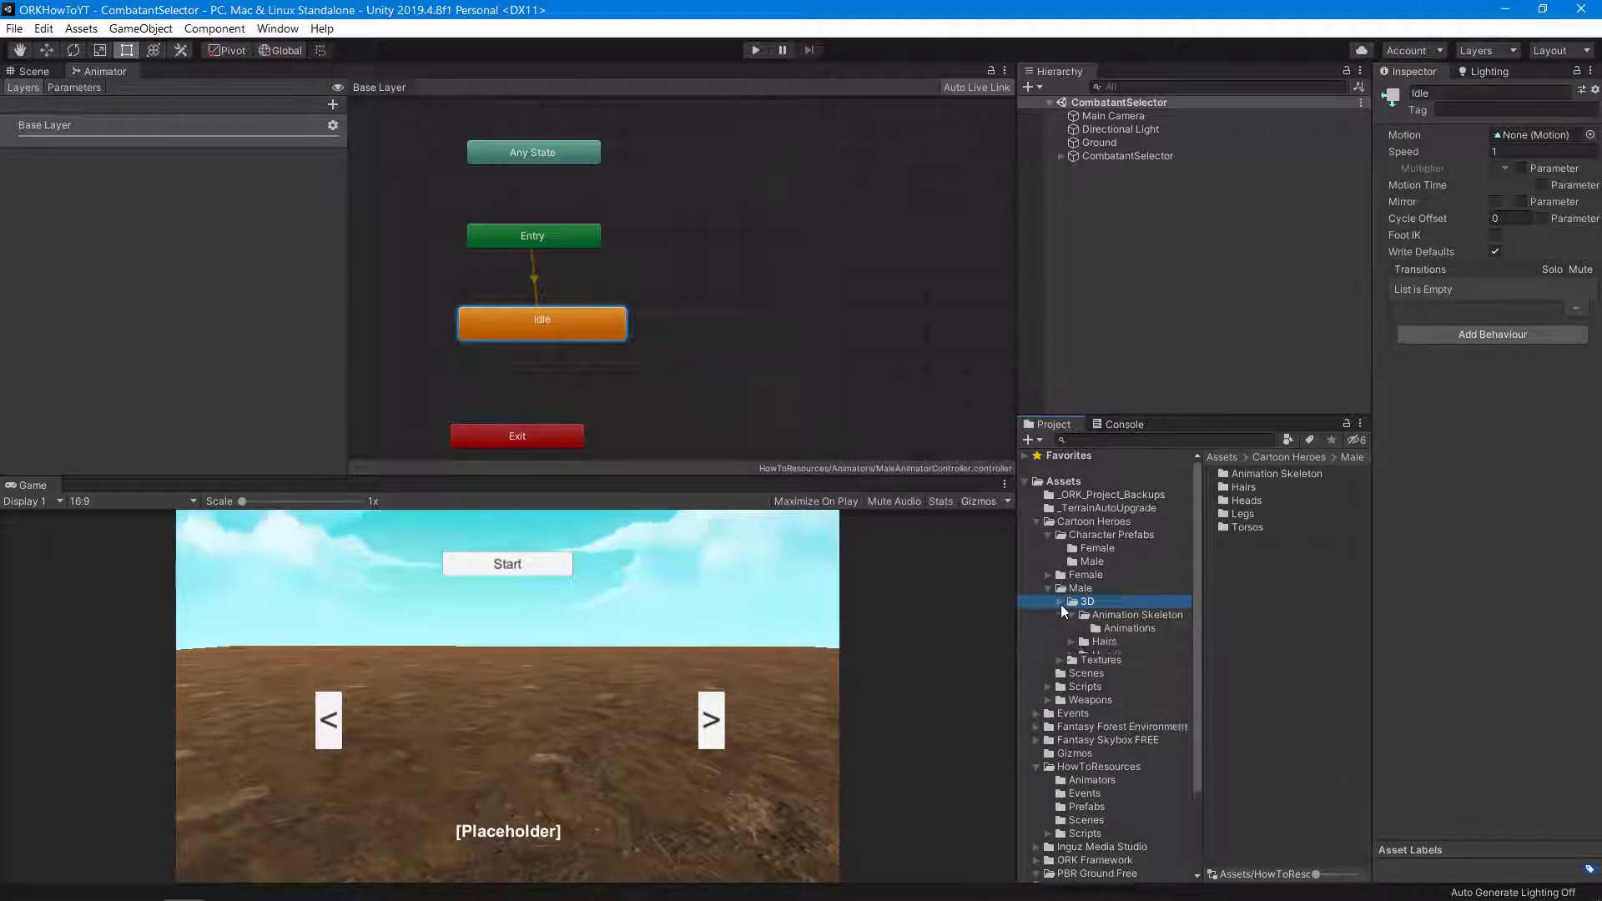
left_click(1116, 627)
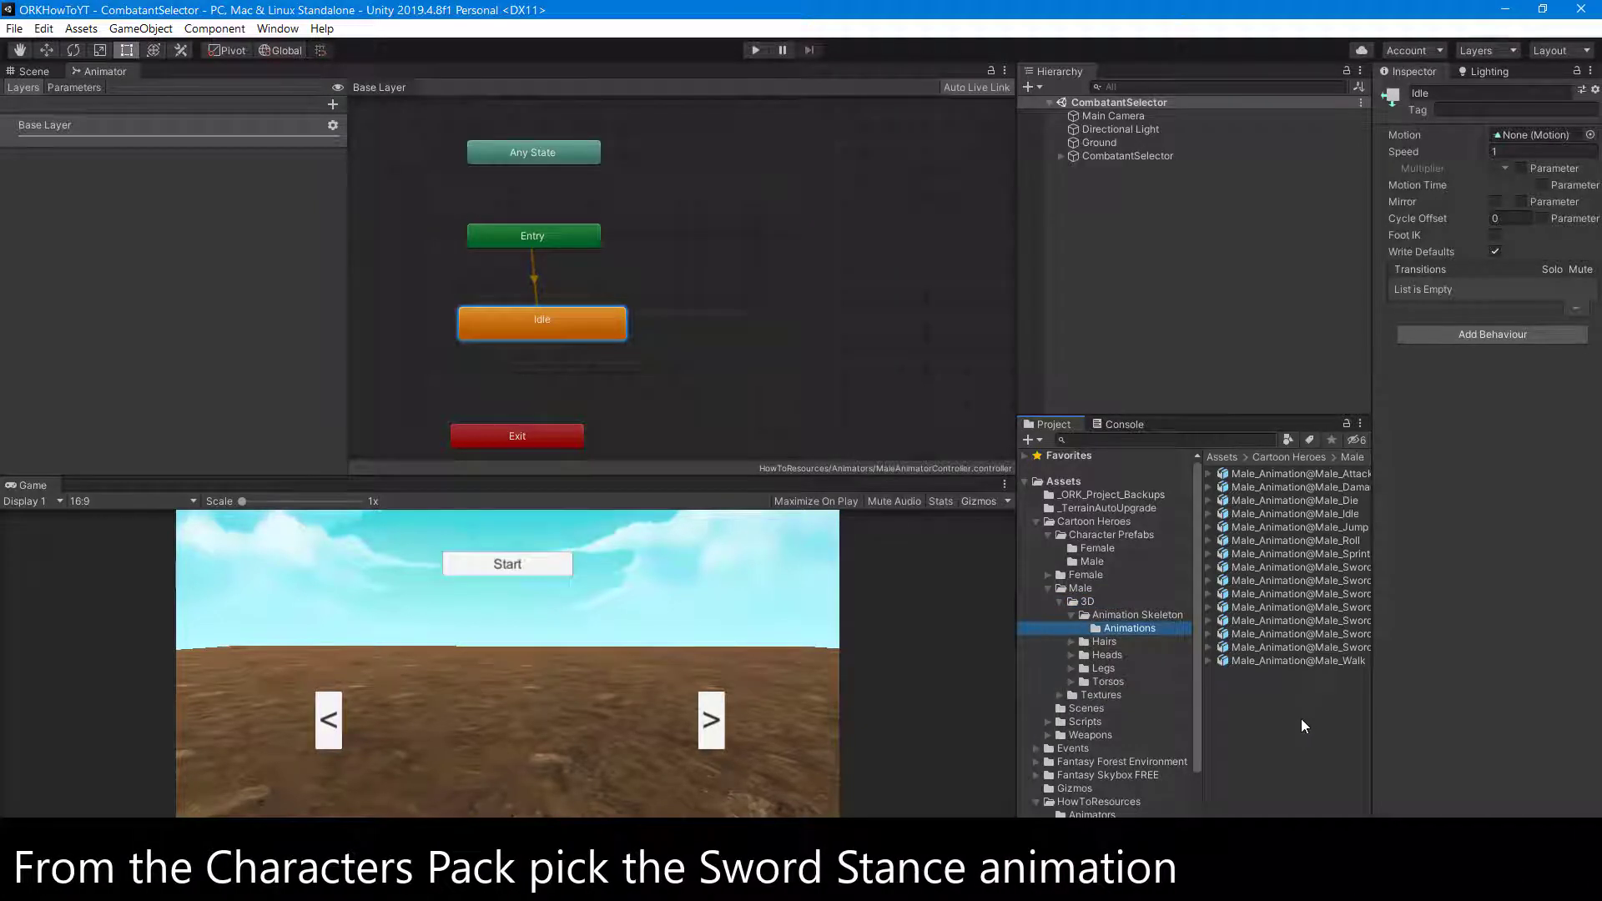
left_click(1379, 725)
left_click_drag(1205, 735, 1152, 736)
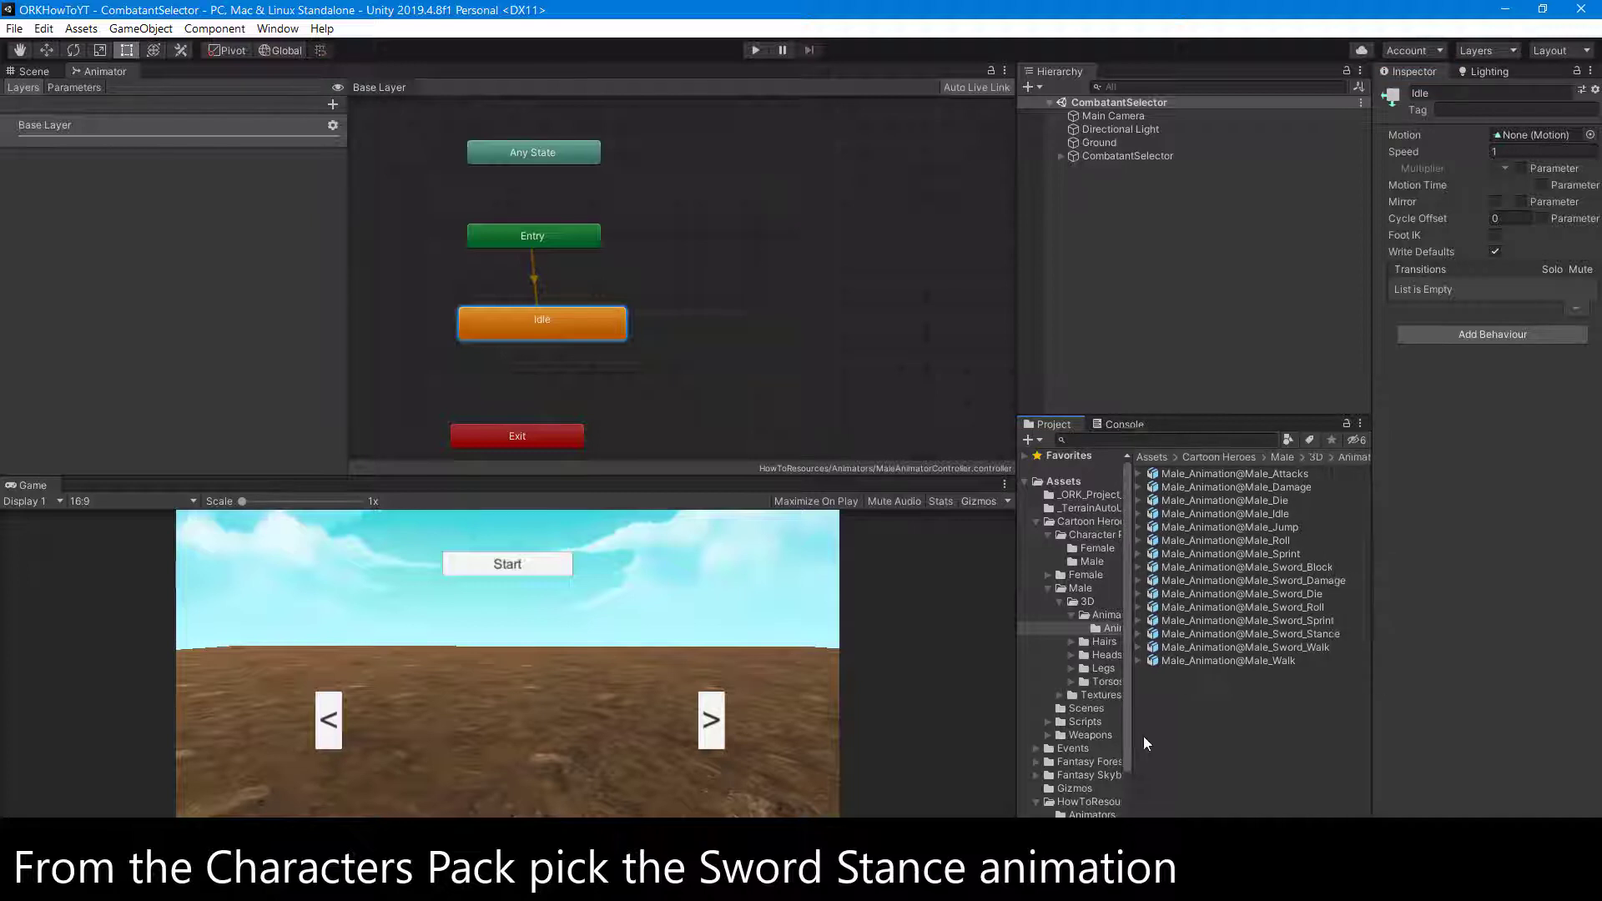
left_click(1236, 744)
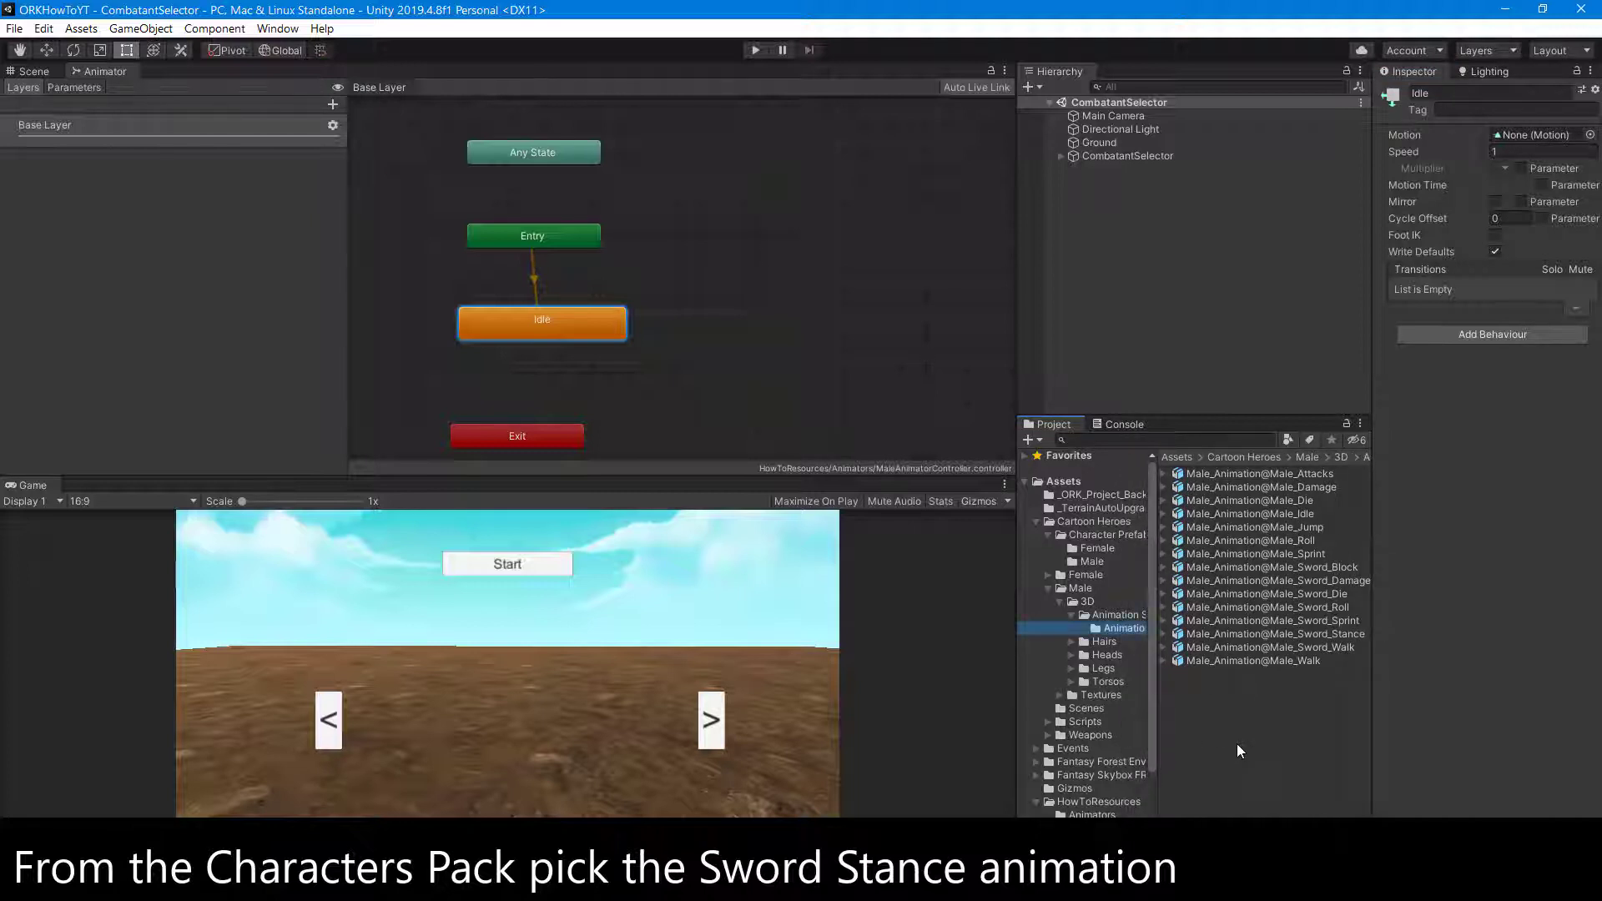
left_click(1163, 634)
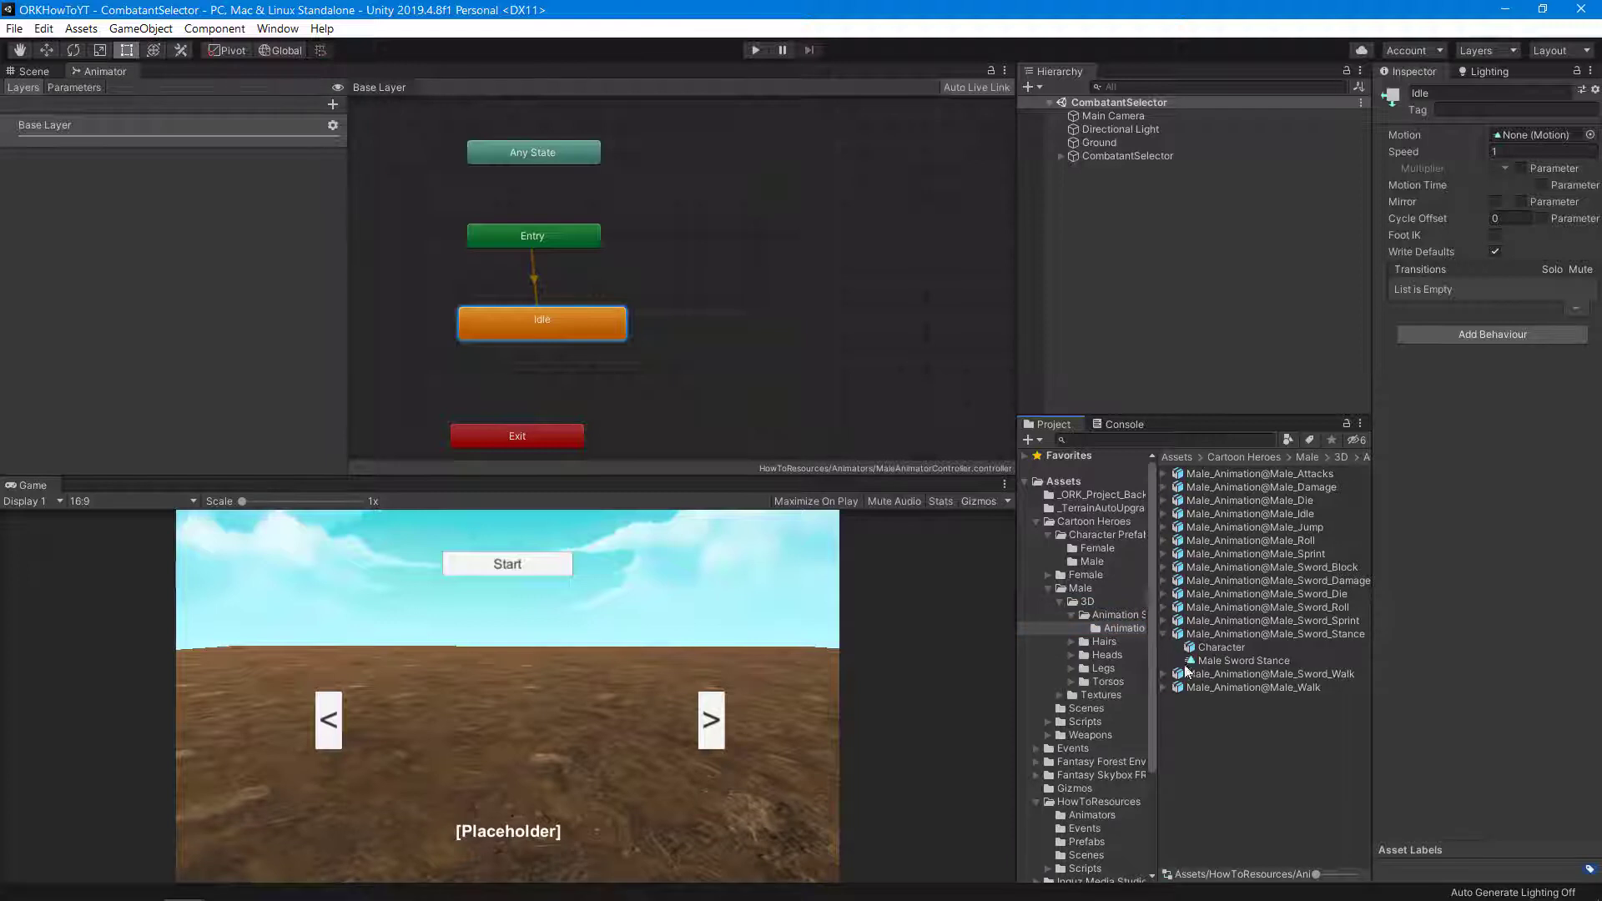
left_click_drag(1228, 665, 1542, 138)
- Preview the Male Sword Stance clip playing in the Inspector's animation preview
left_click(1259, 659)
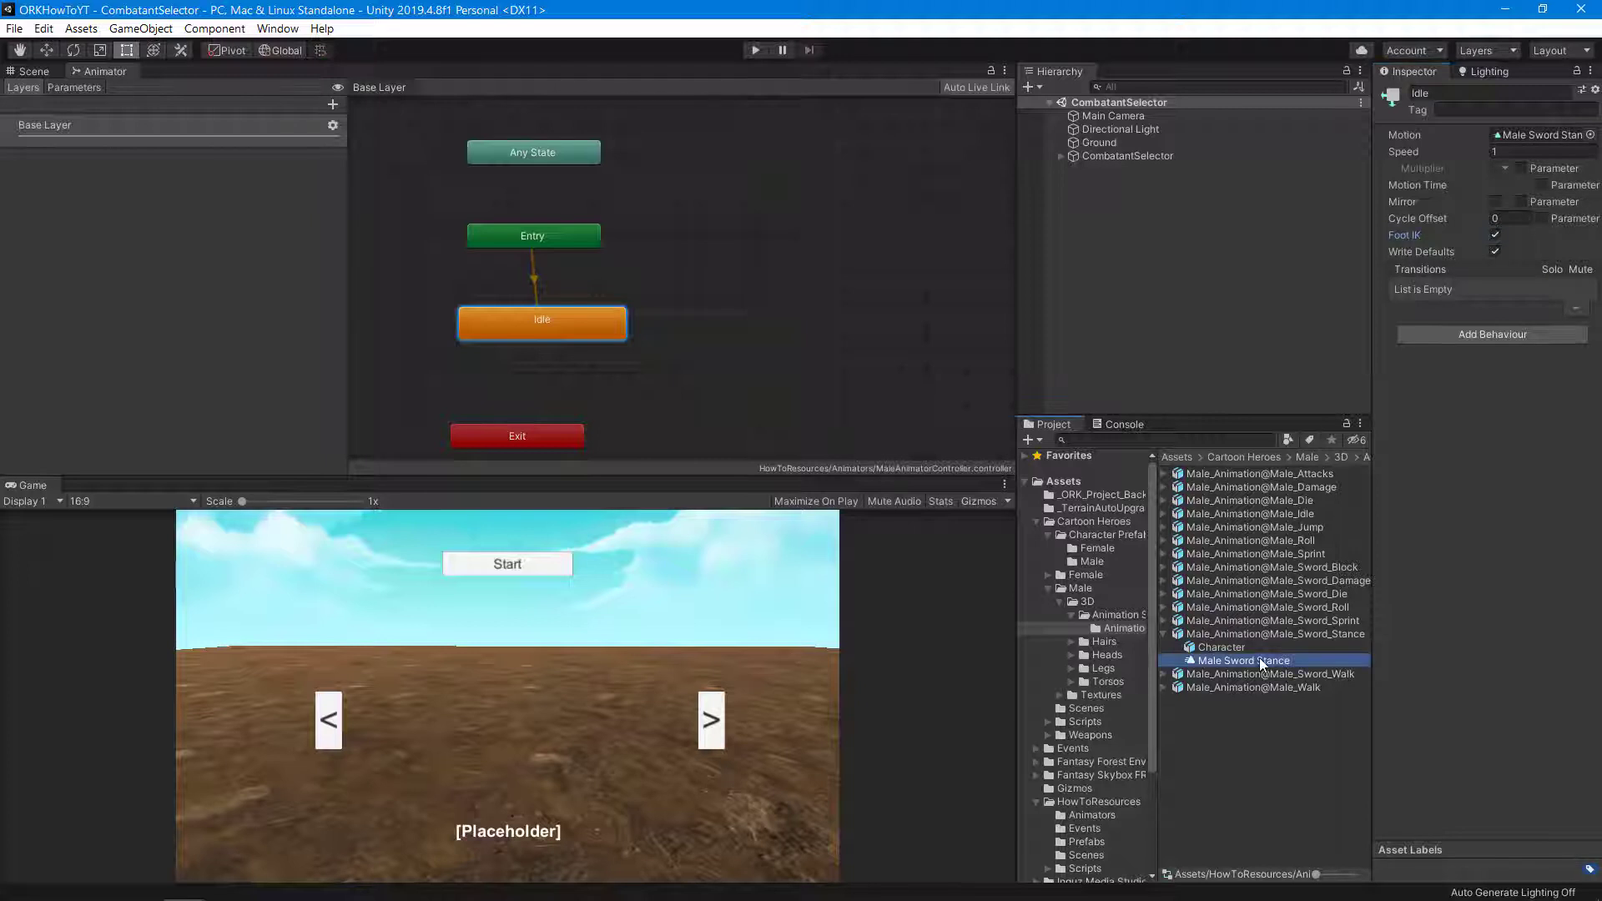
left_click(1279, 632)
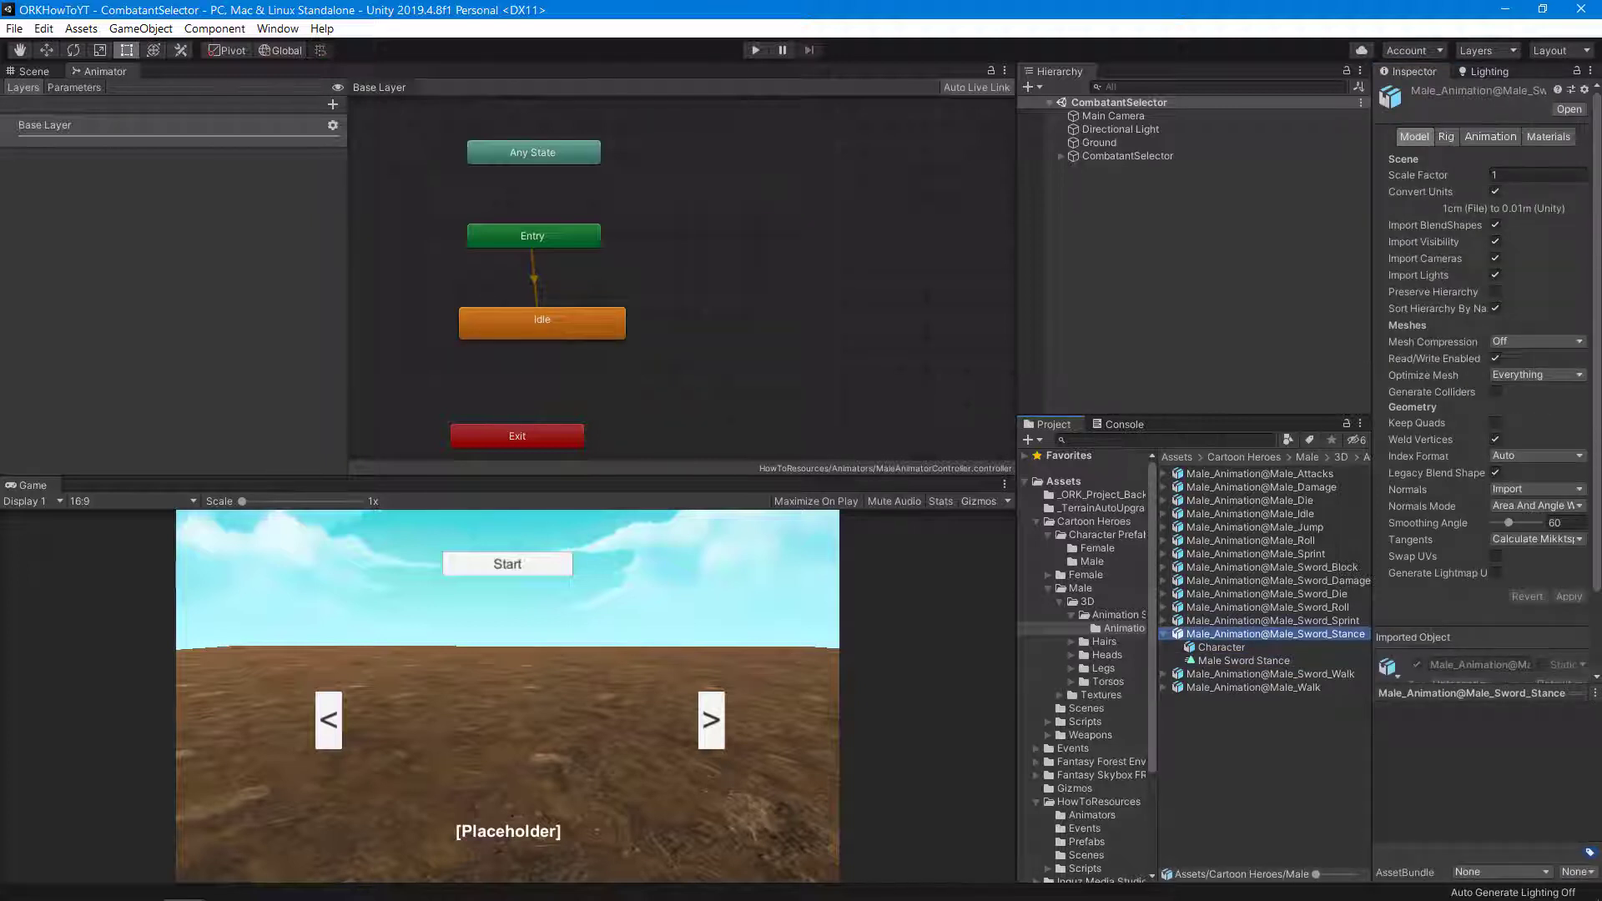
left_click_drag(1596, 541, 1595, 638)
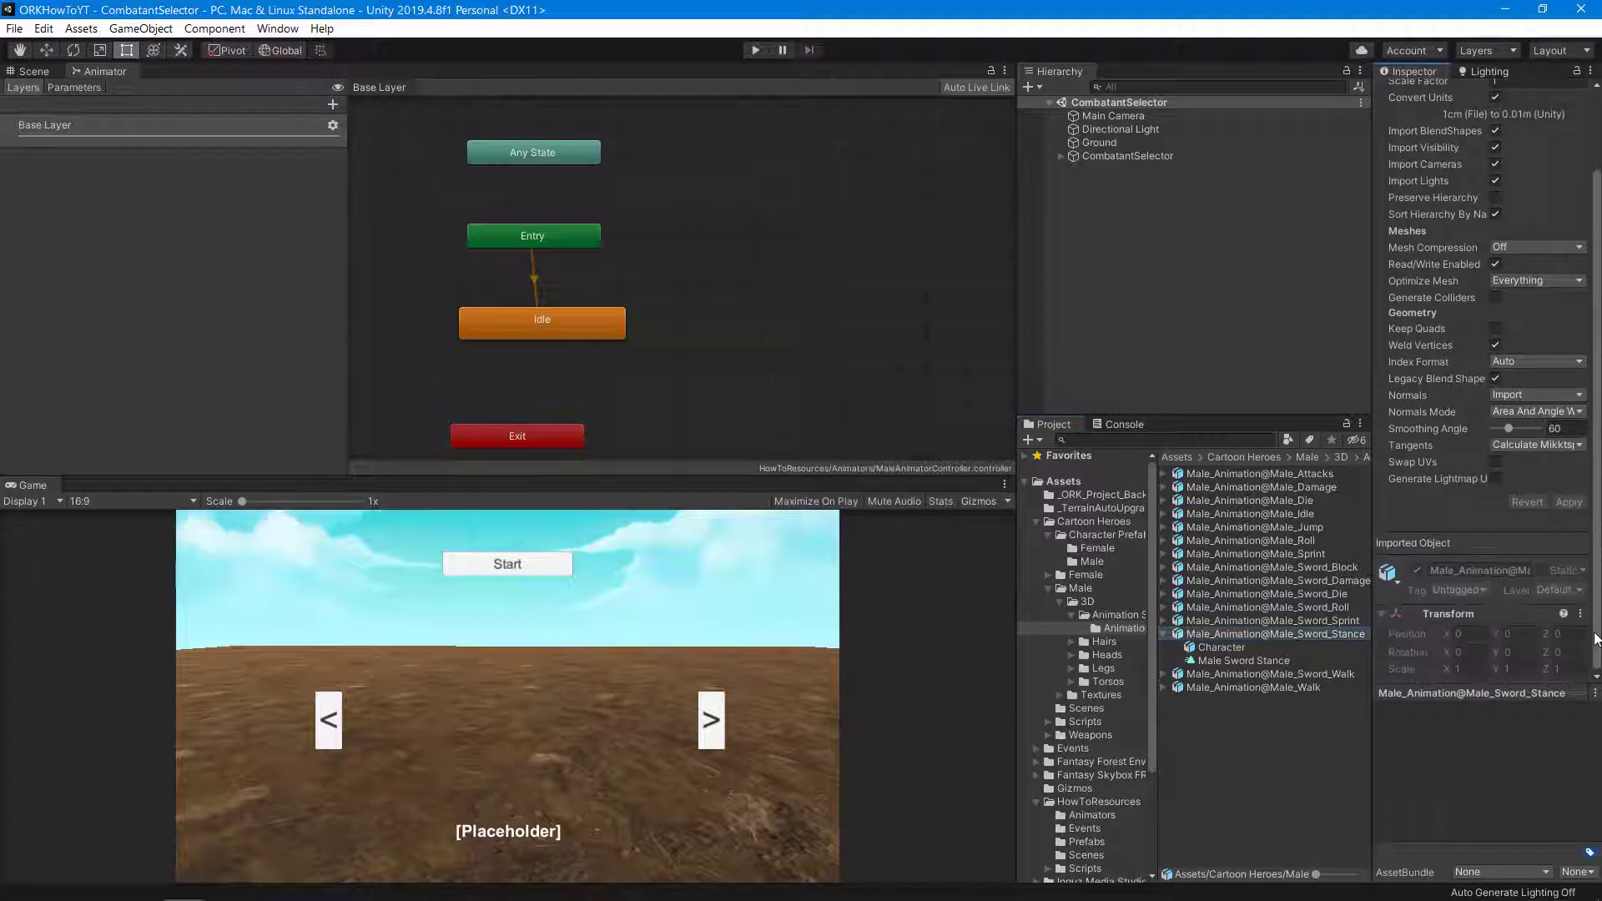
left_click_drag(1539, 696, 1538, 591)
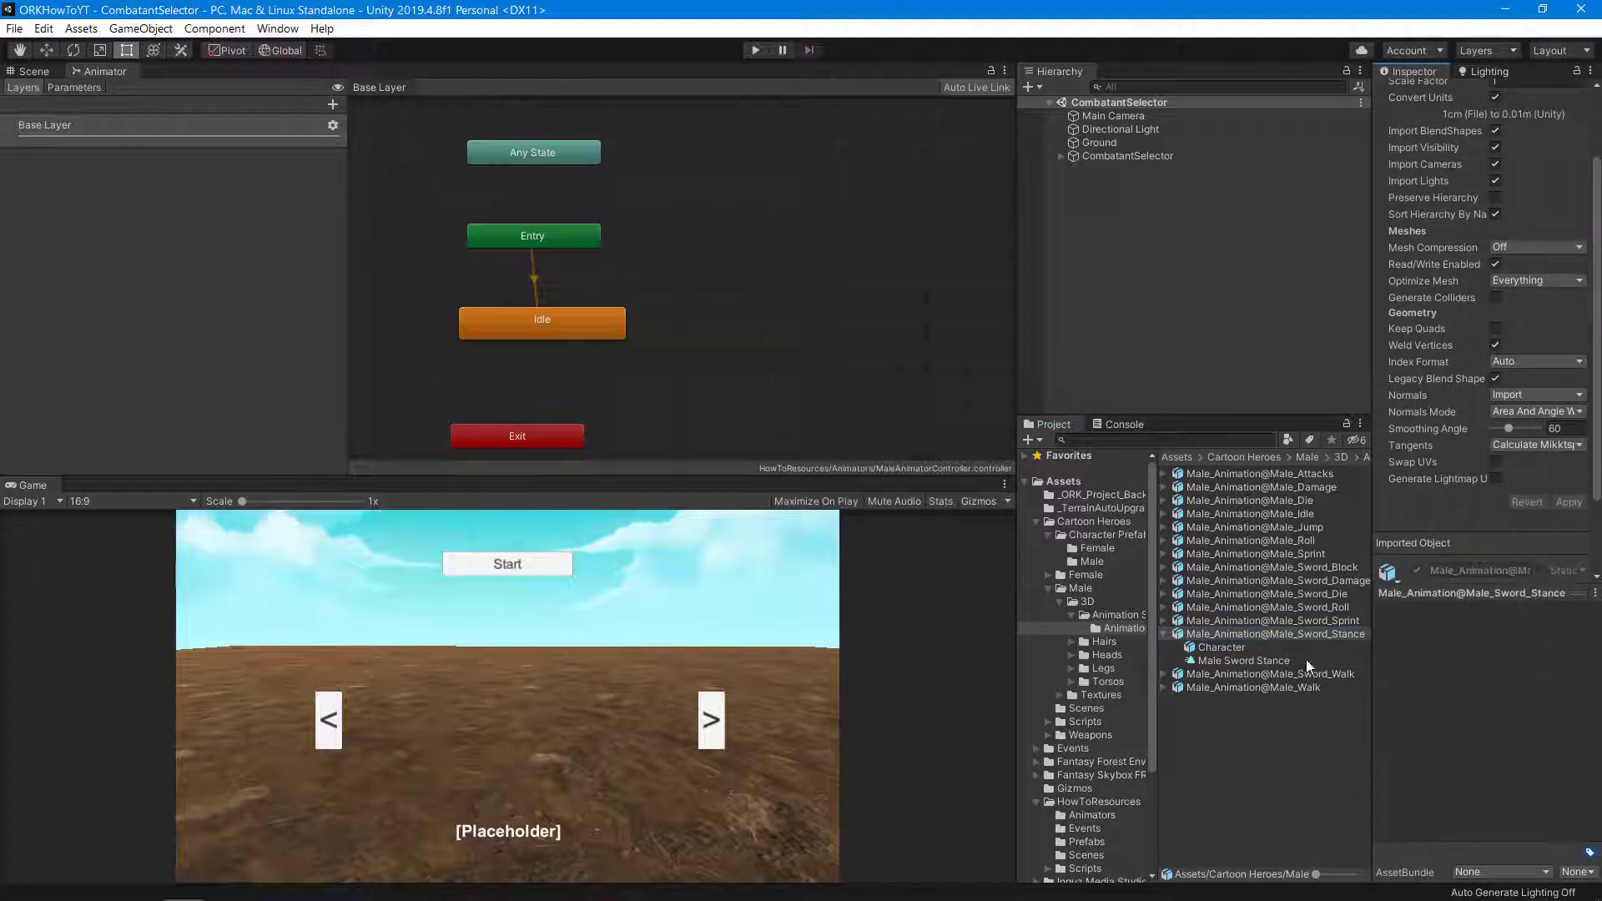
left_click(1257, 660)
left_click(1492, 720)
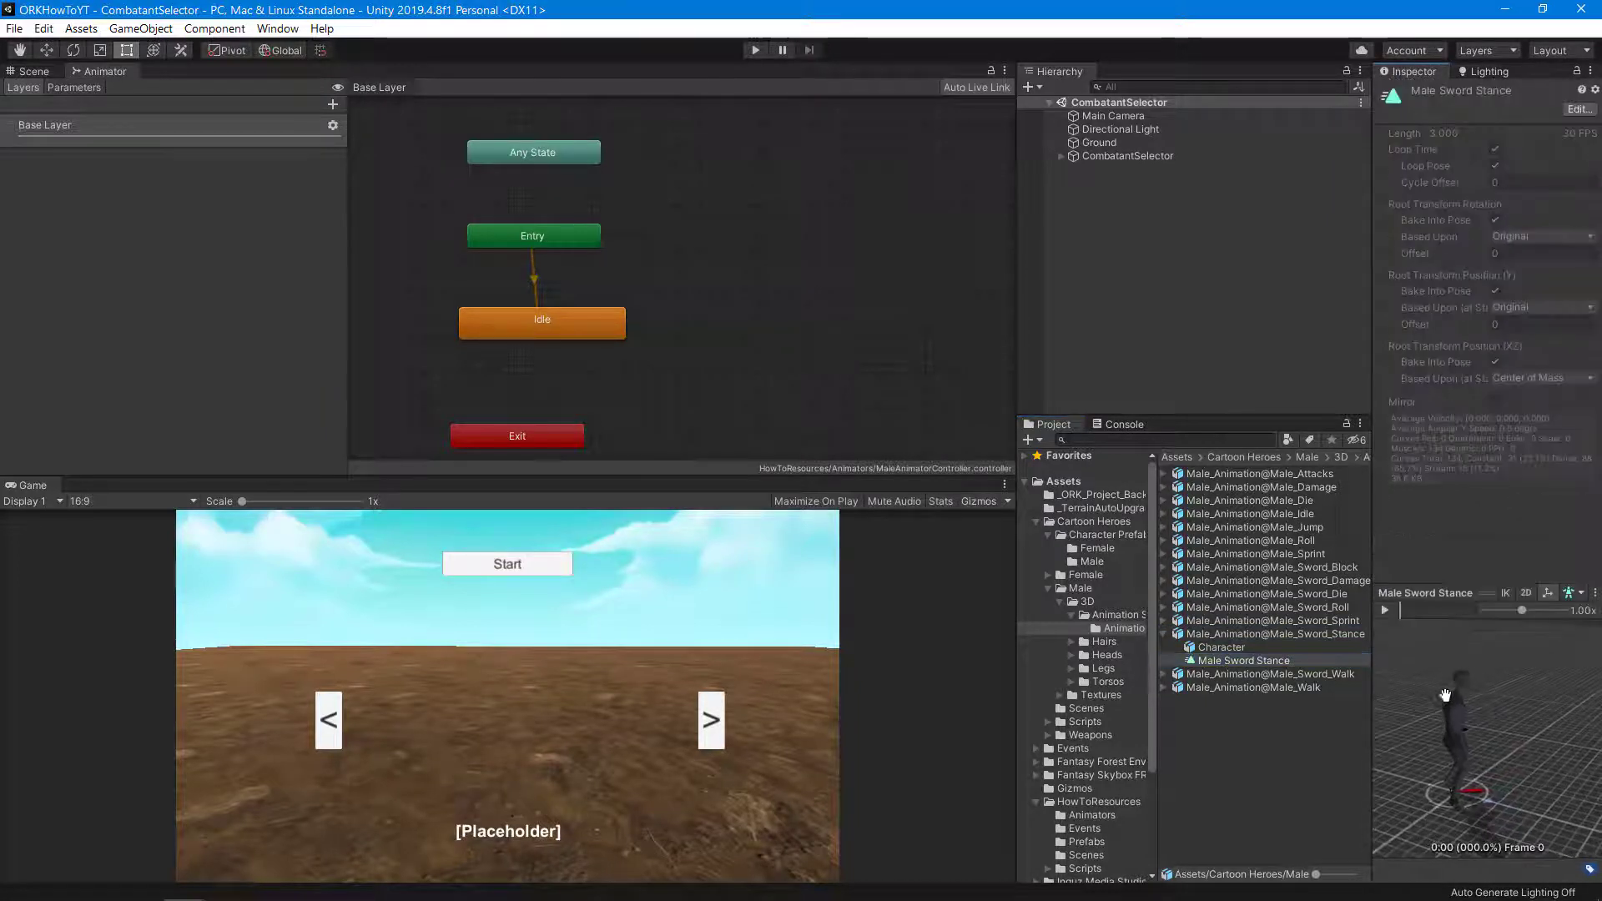
left_click(1387, 610)
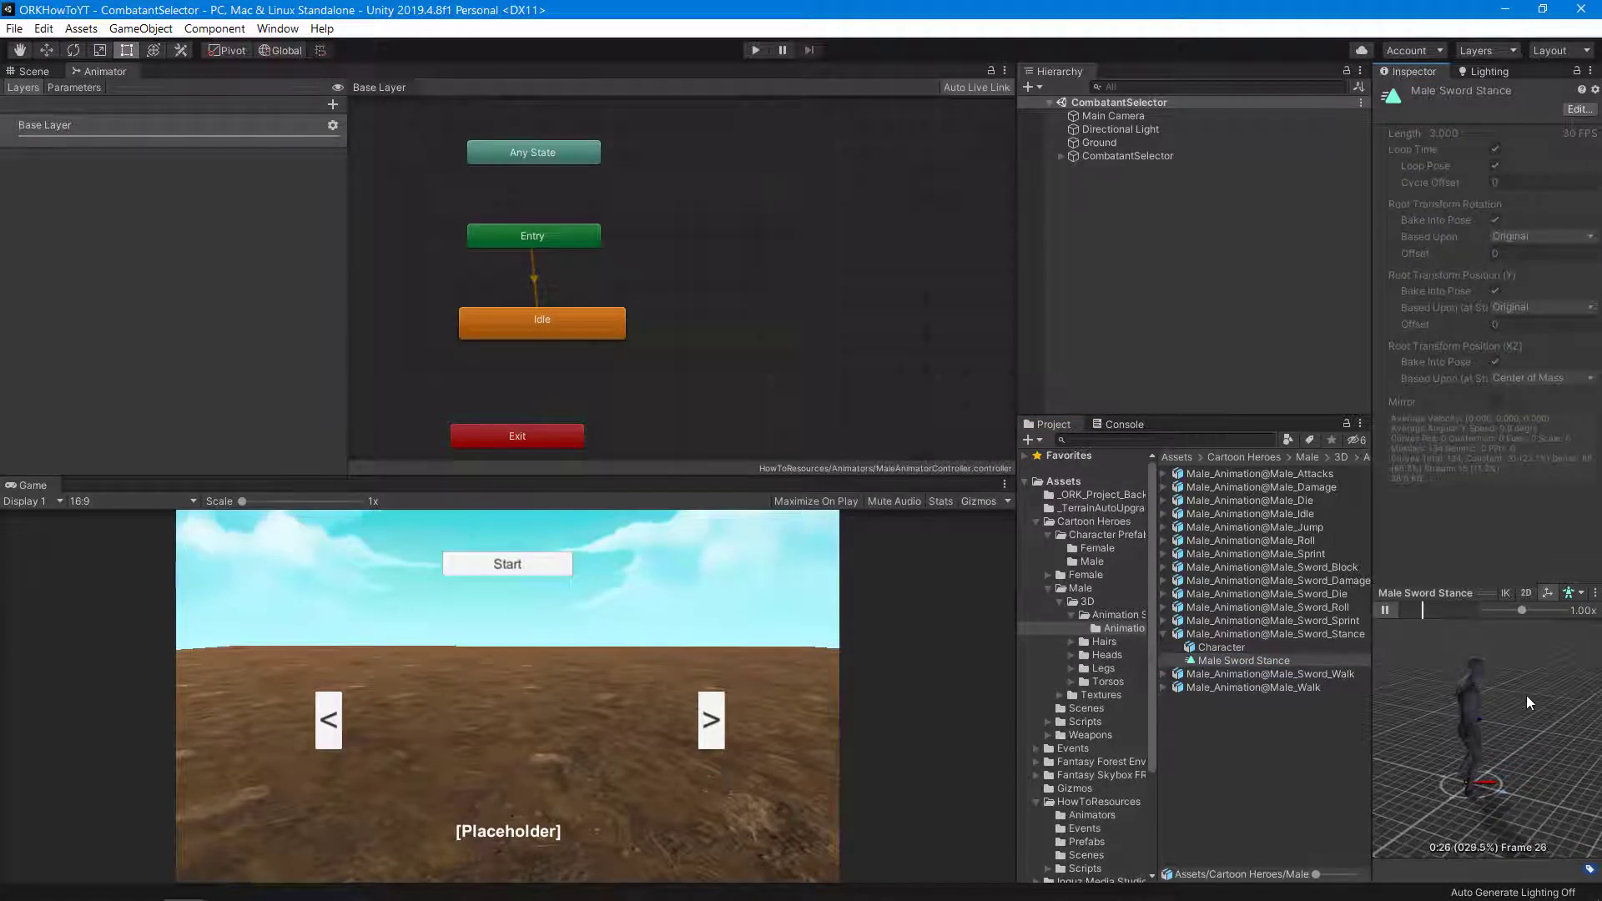
mouse_move(1527, 741)
left_mouse_down()
mouse_move(1426, 738)
mouse_move(1409, 676)
left_mouse_up()
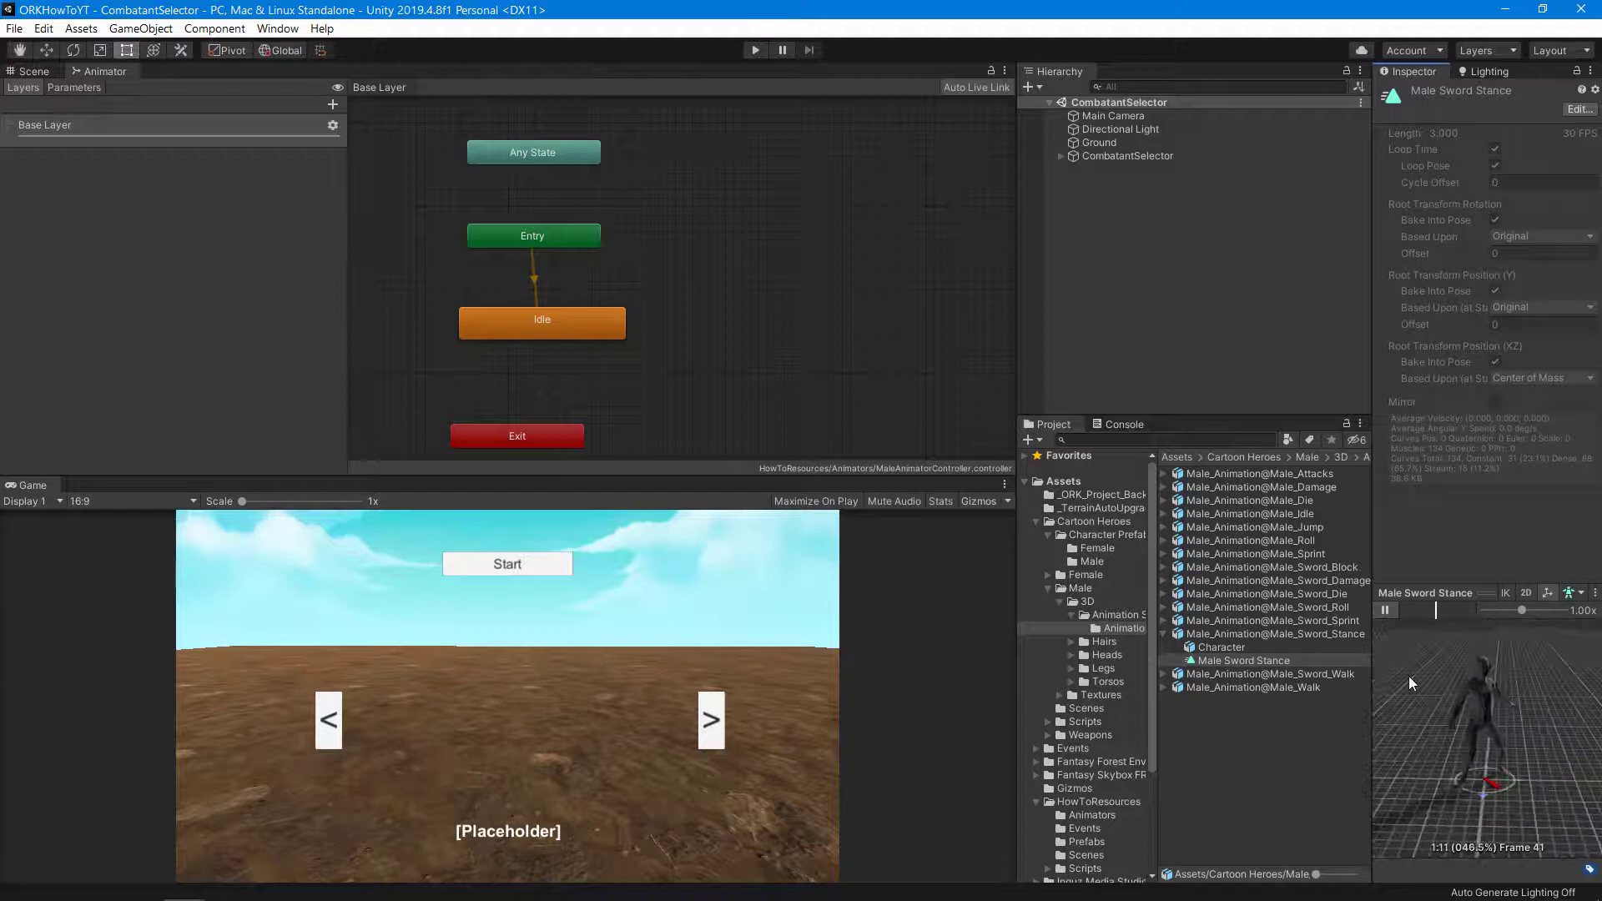
left_click(1387, 610)
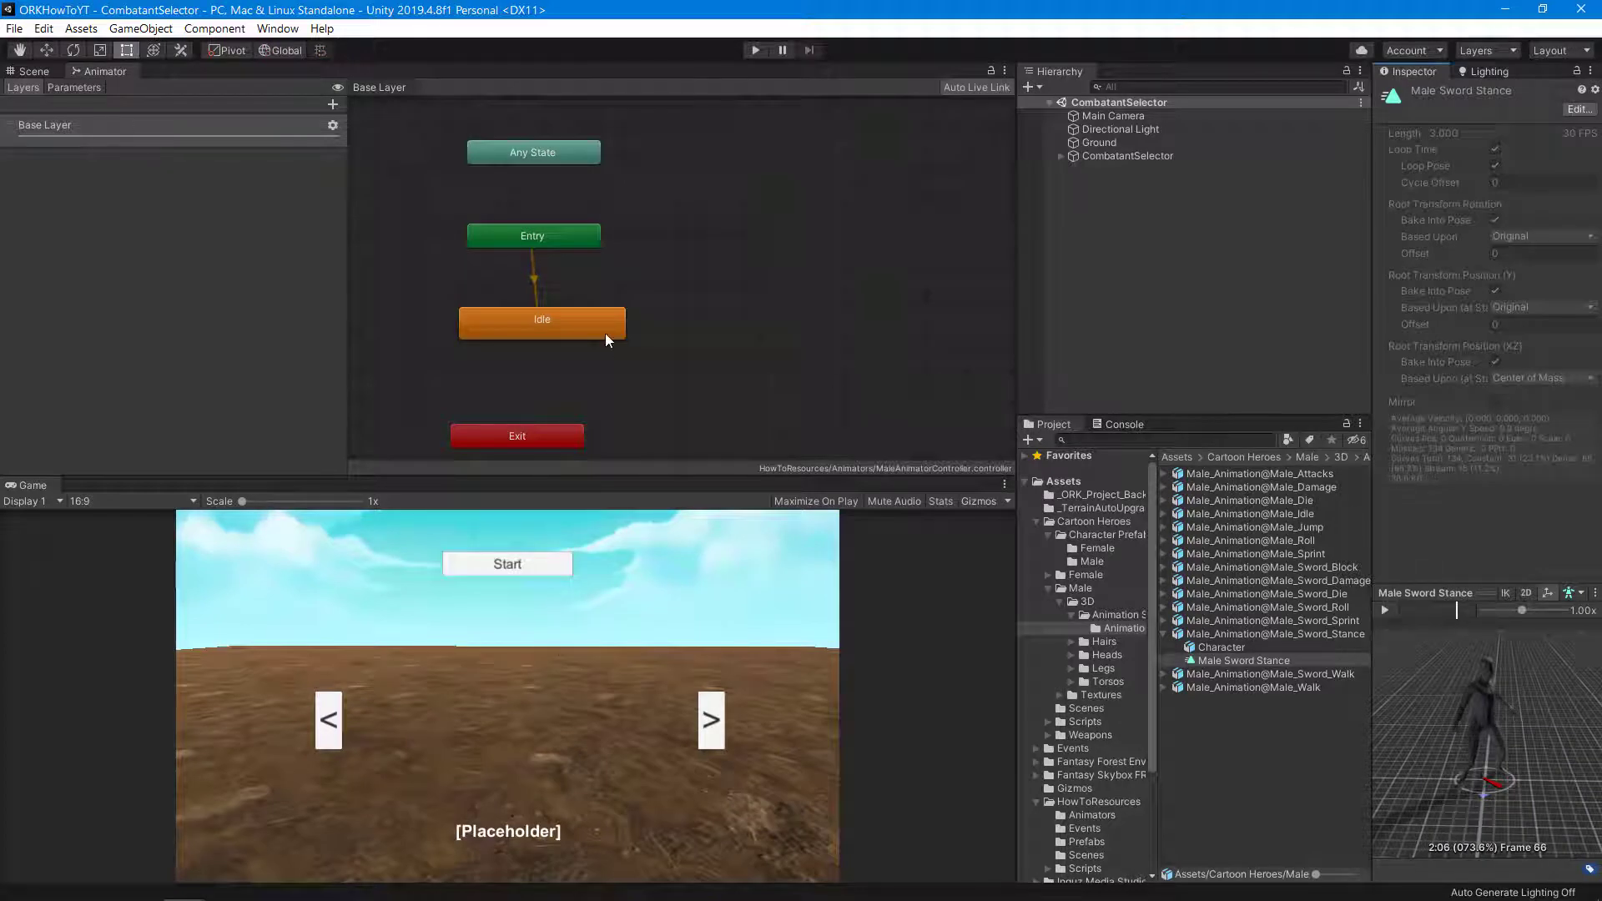
- Nudge the Idle state slightly left in the Animator graph and deselect it
left_click_drag(604, 333, 577, 333)
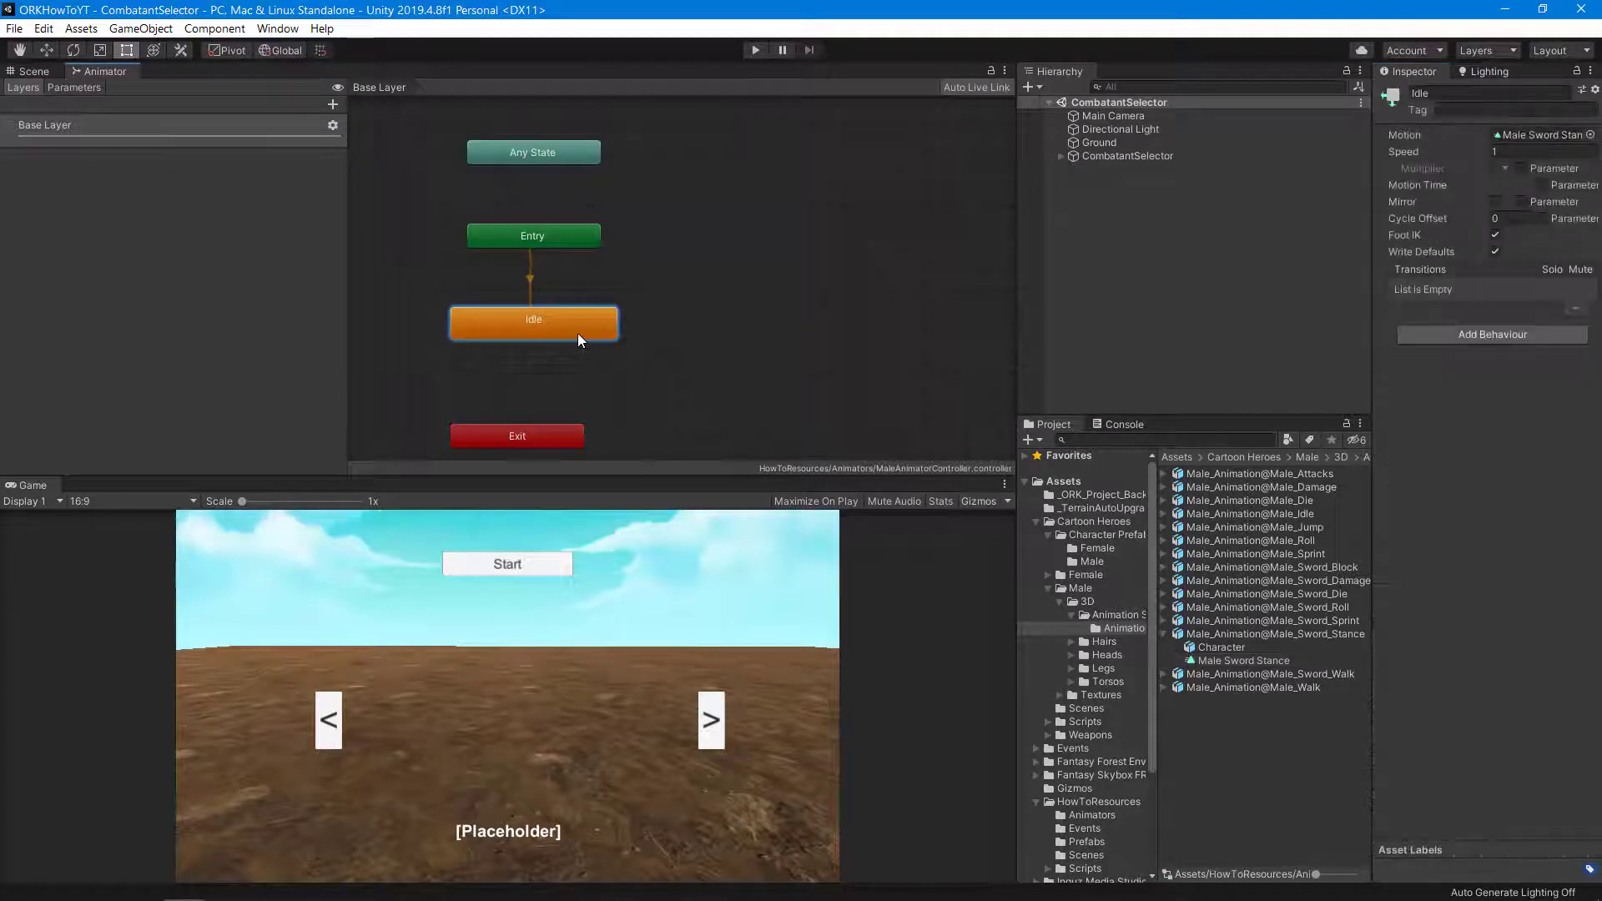
left_click(718, 337)
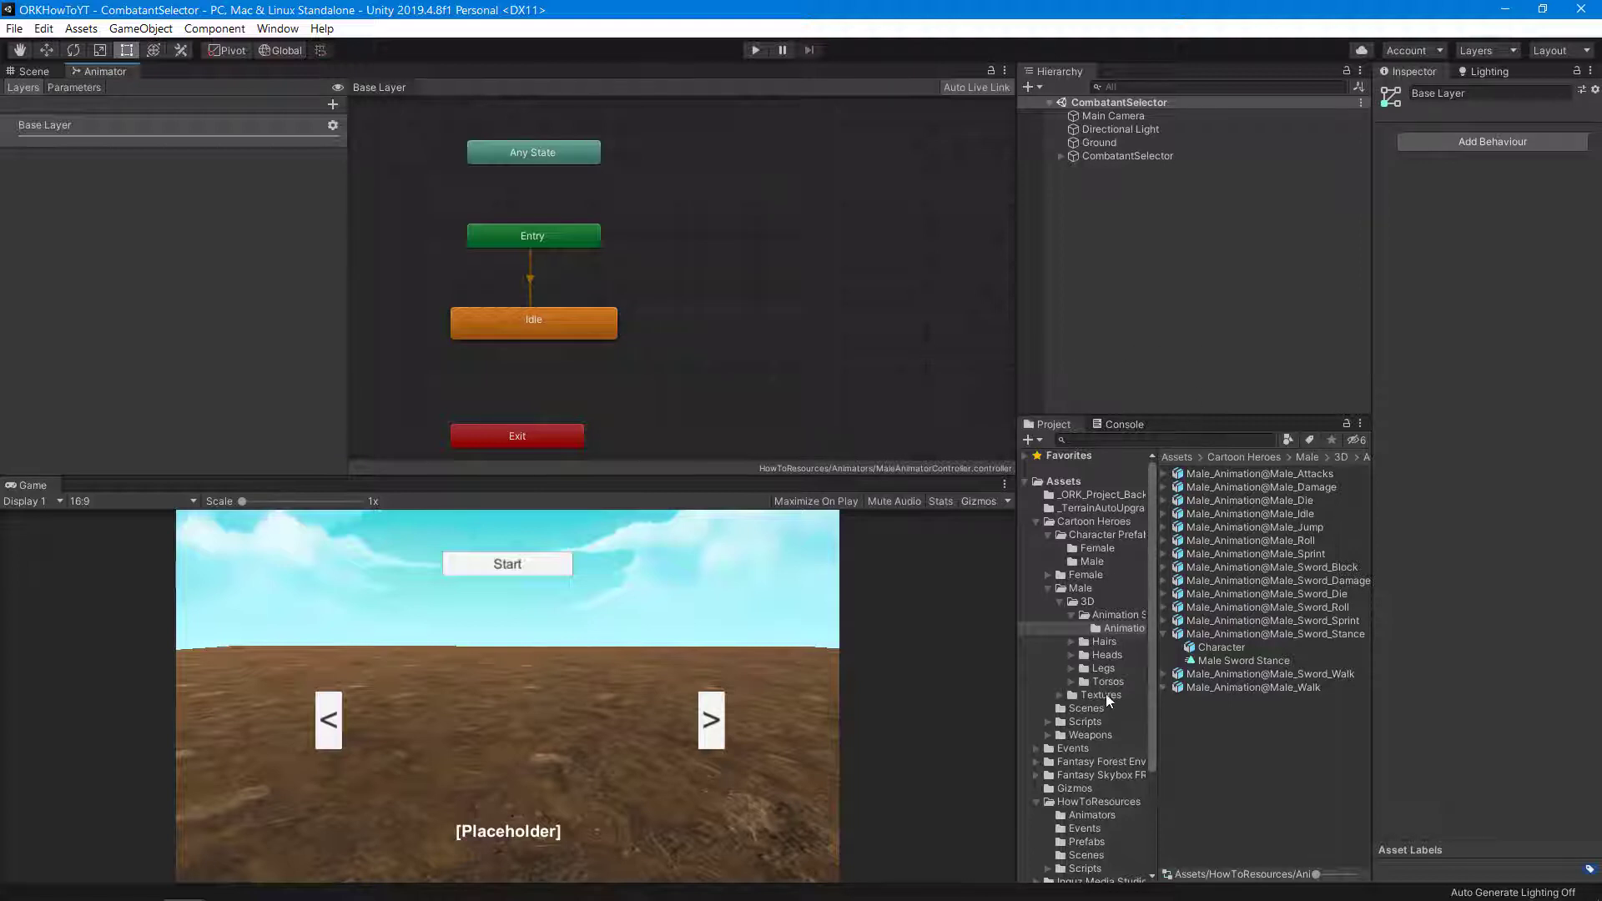
scroll(1095, 695, "down", 3)
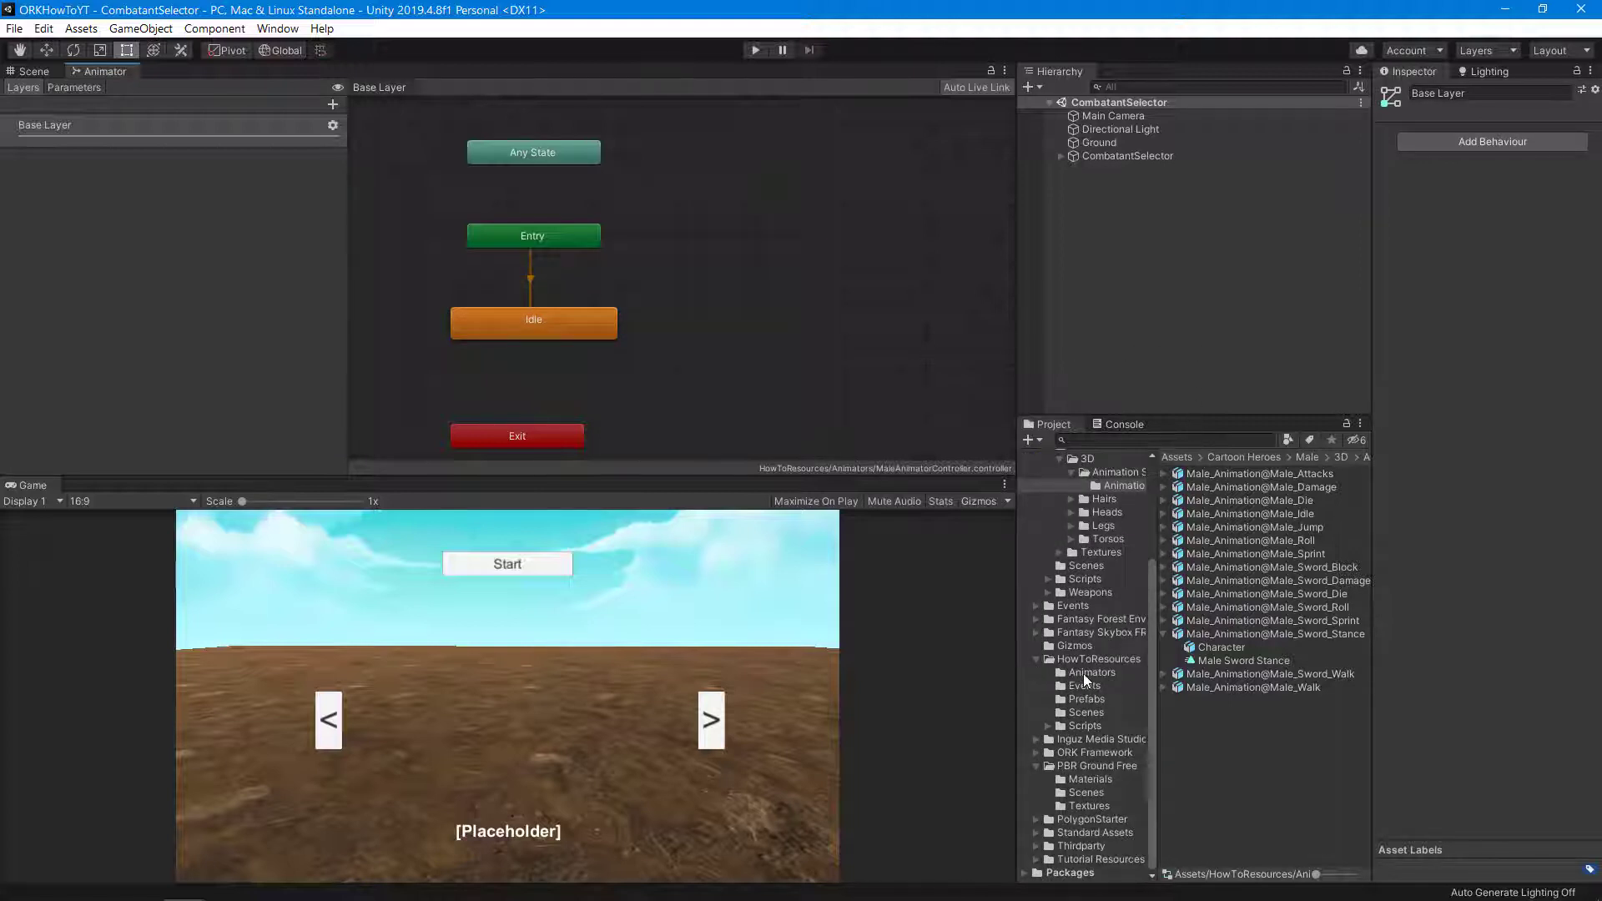
left_click(1083, 672)
- Create an Animator Override Controller named FemaleAnimatorController in the Animators folder
right_click(1192, 498)
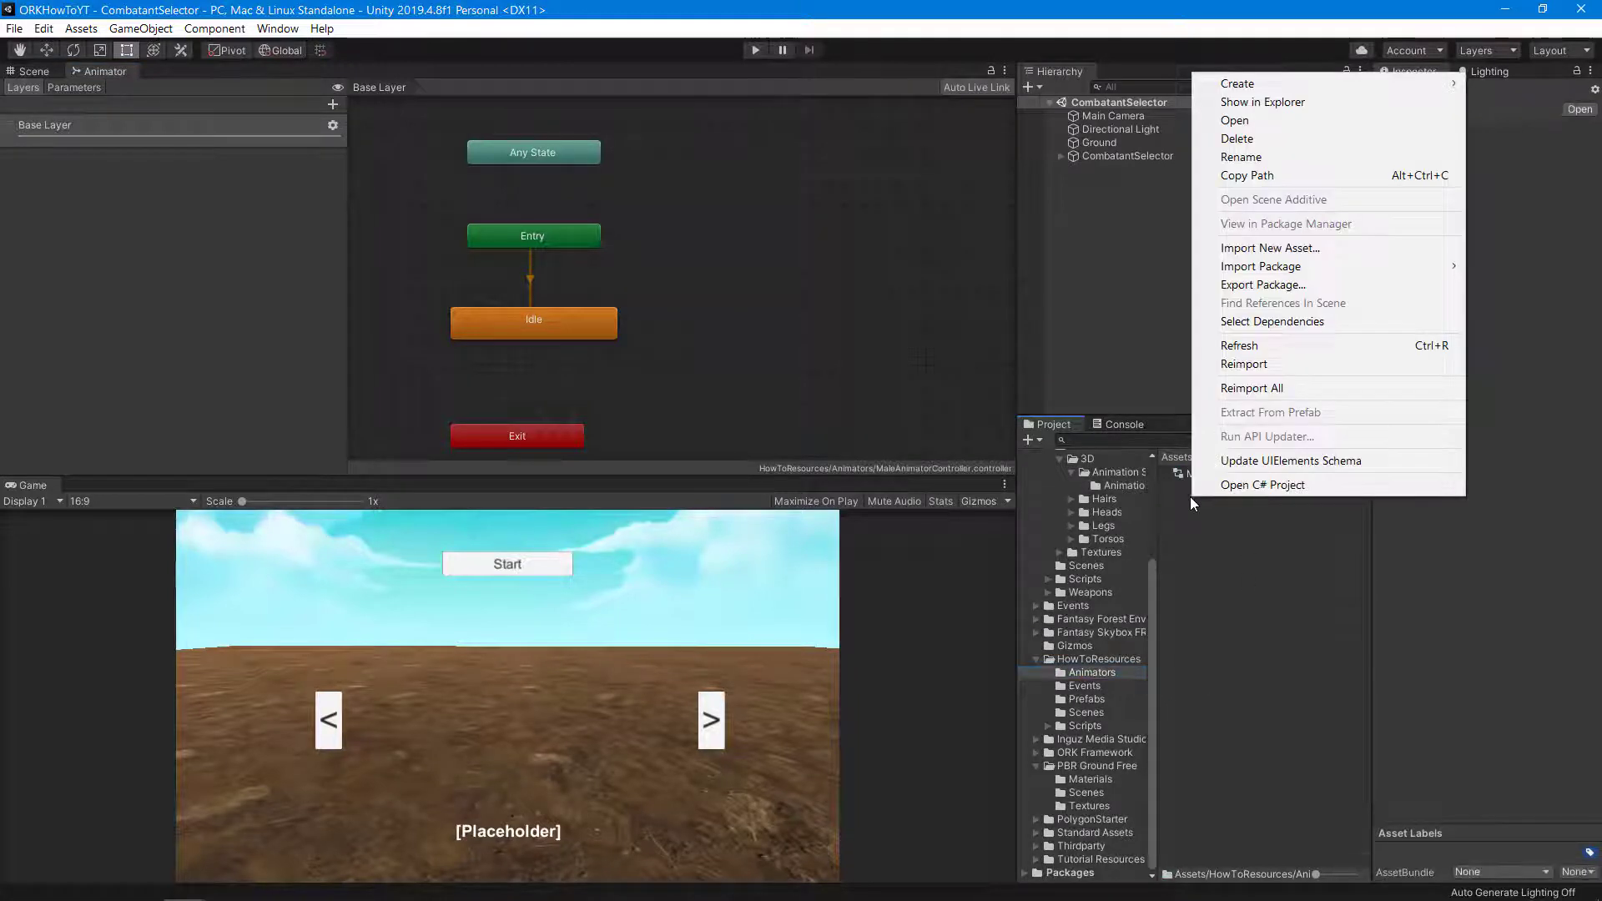
mouse_move(1269, 79)
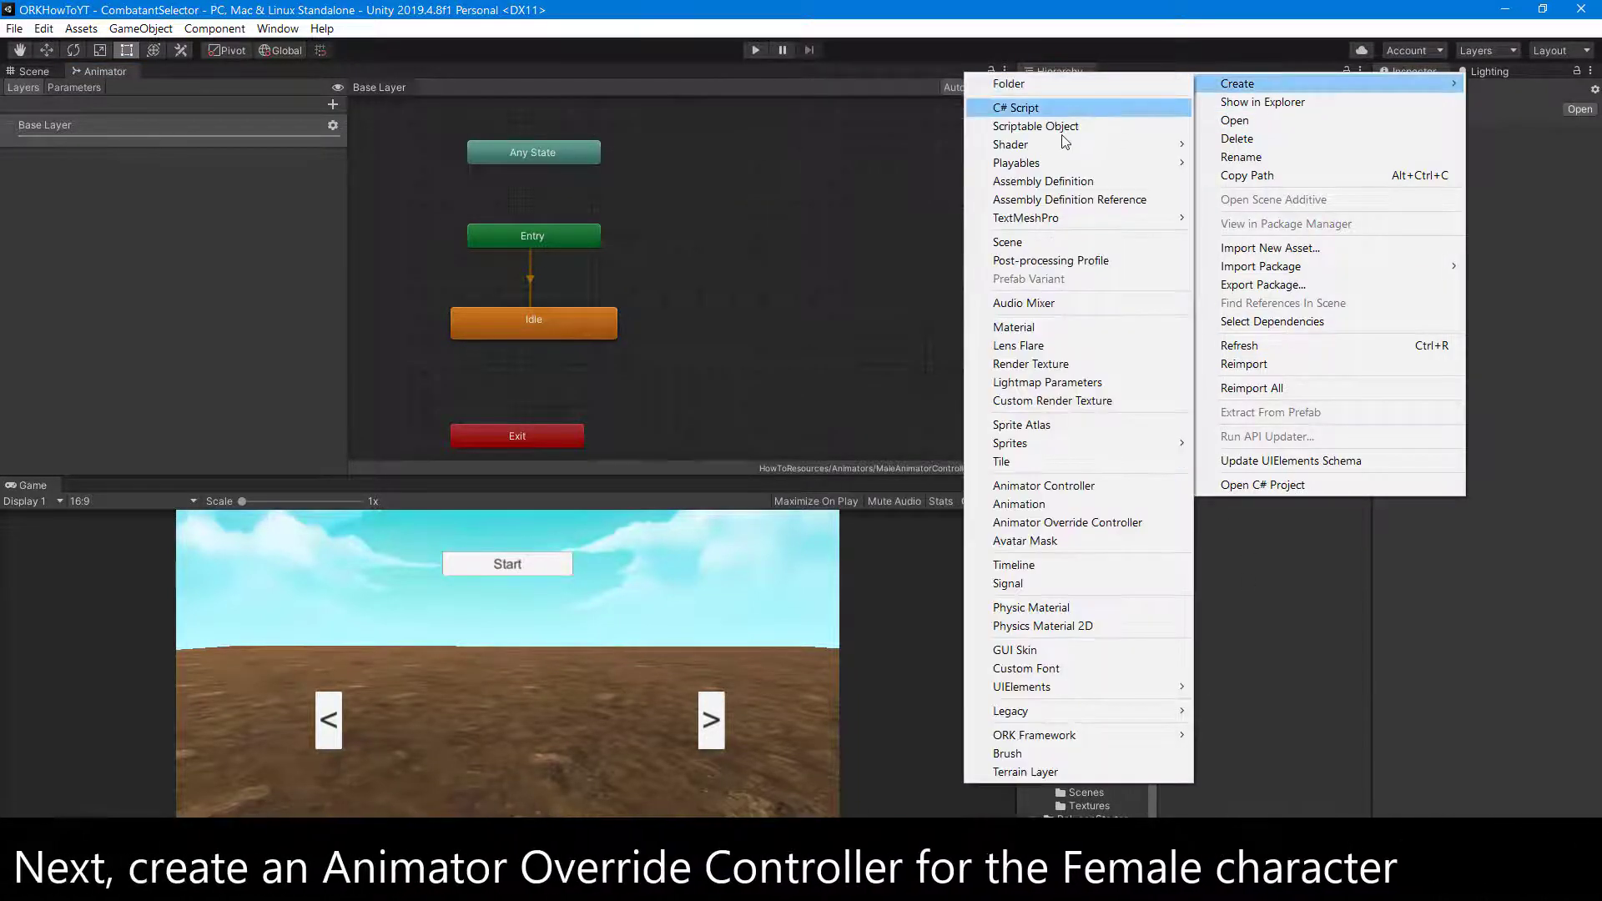
left_click(1019, 523)
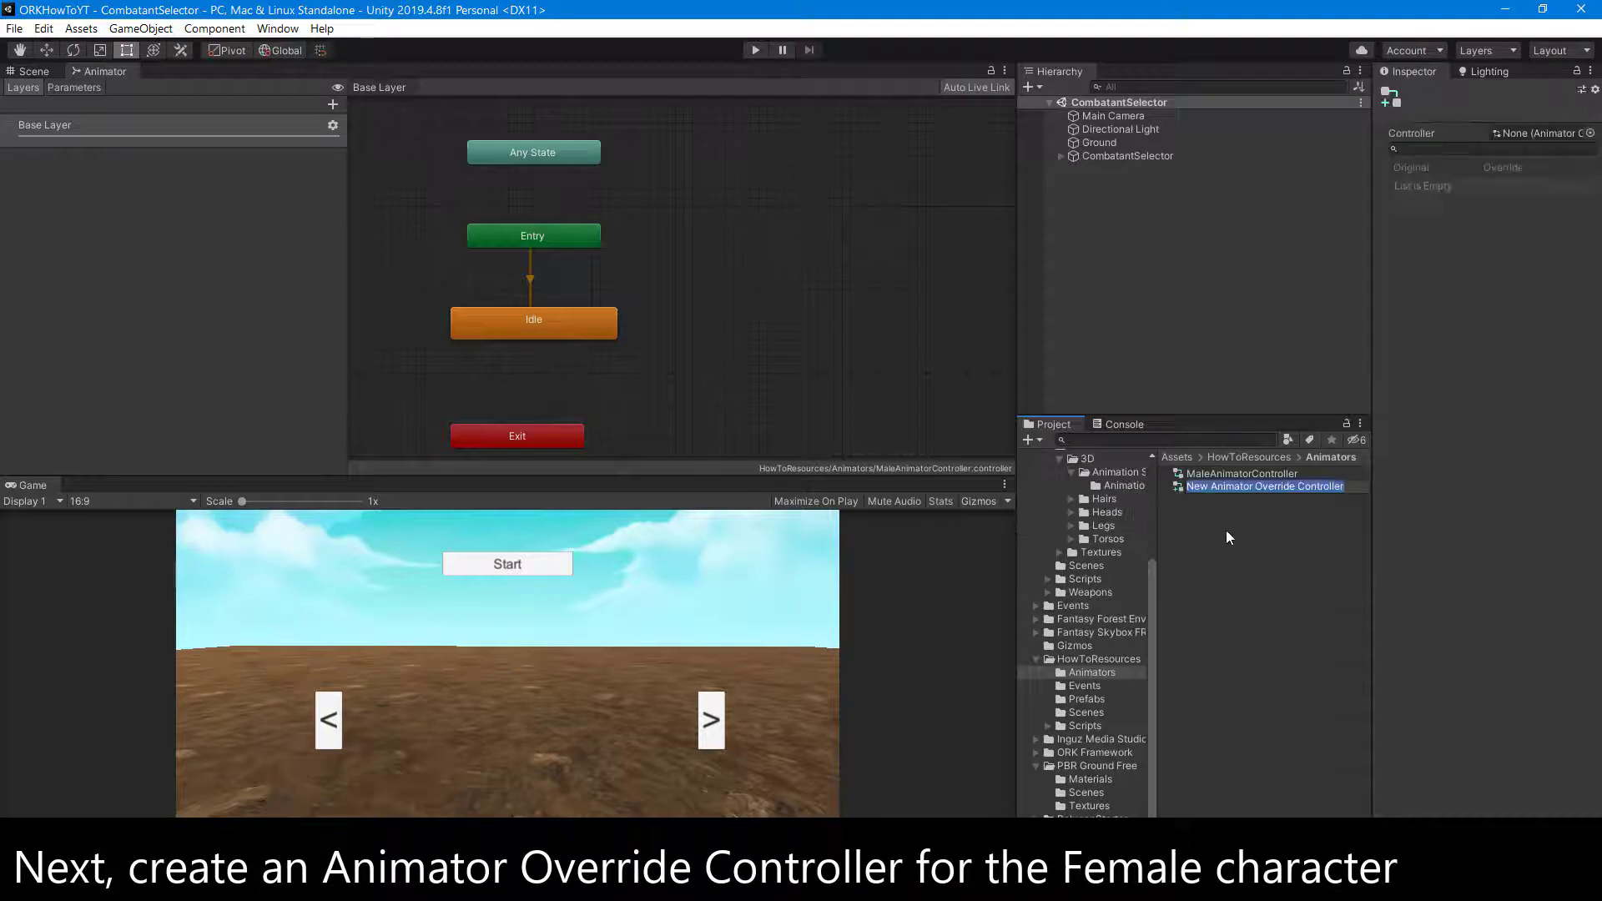
type("FemaleAnimatorC")
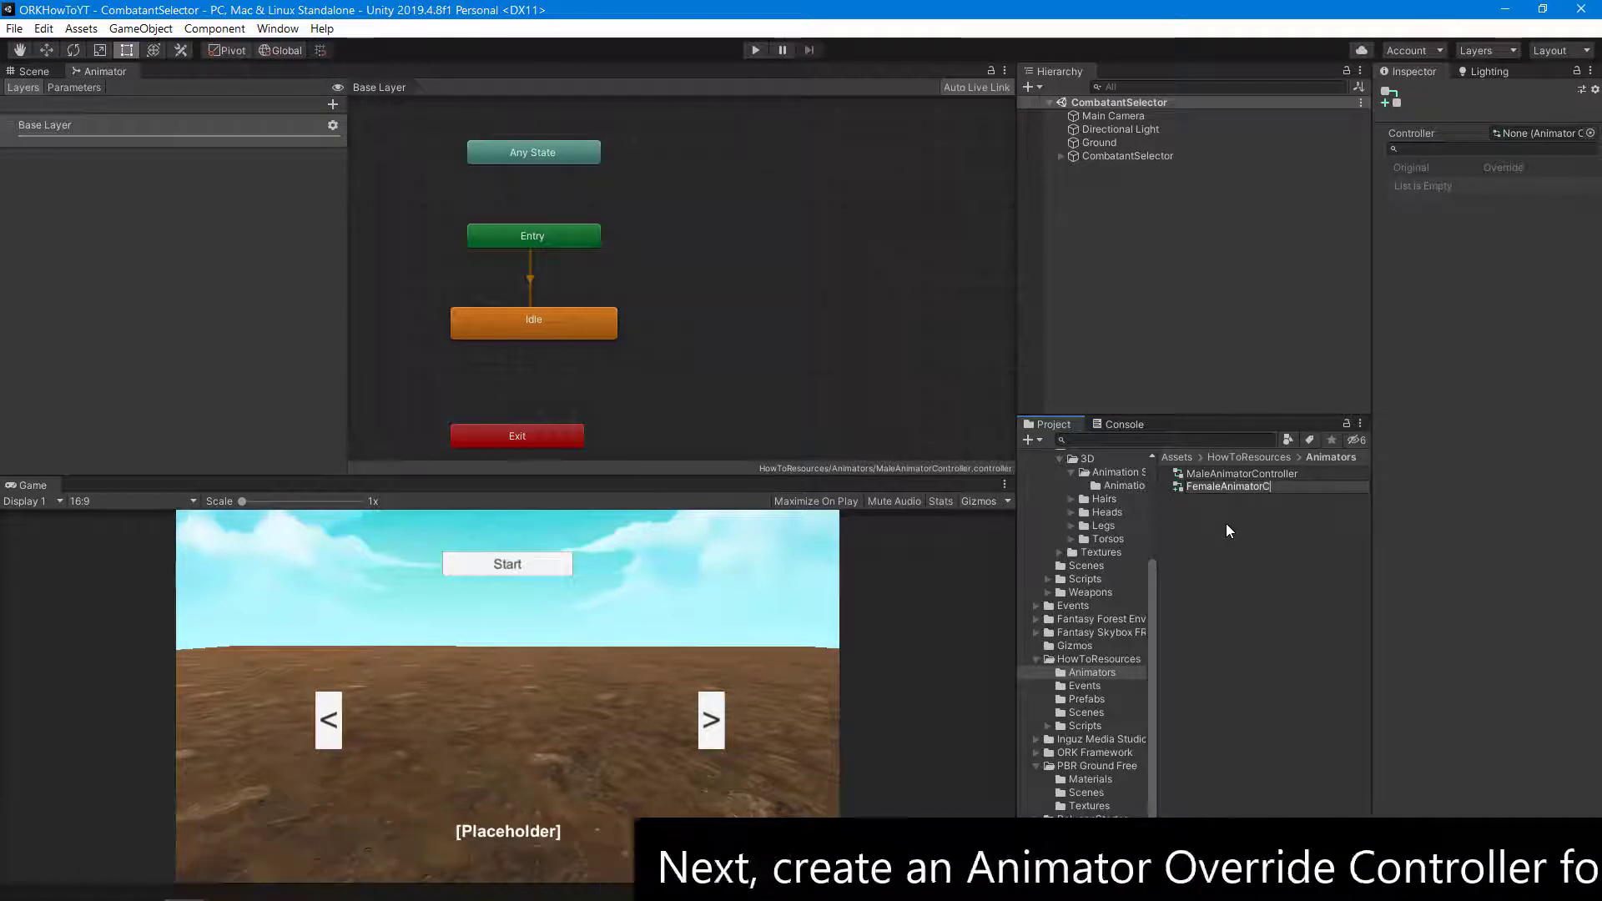
type("ot")
key("BackSpace")
type("ntroller")
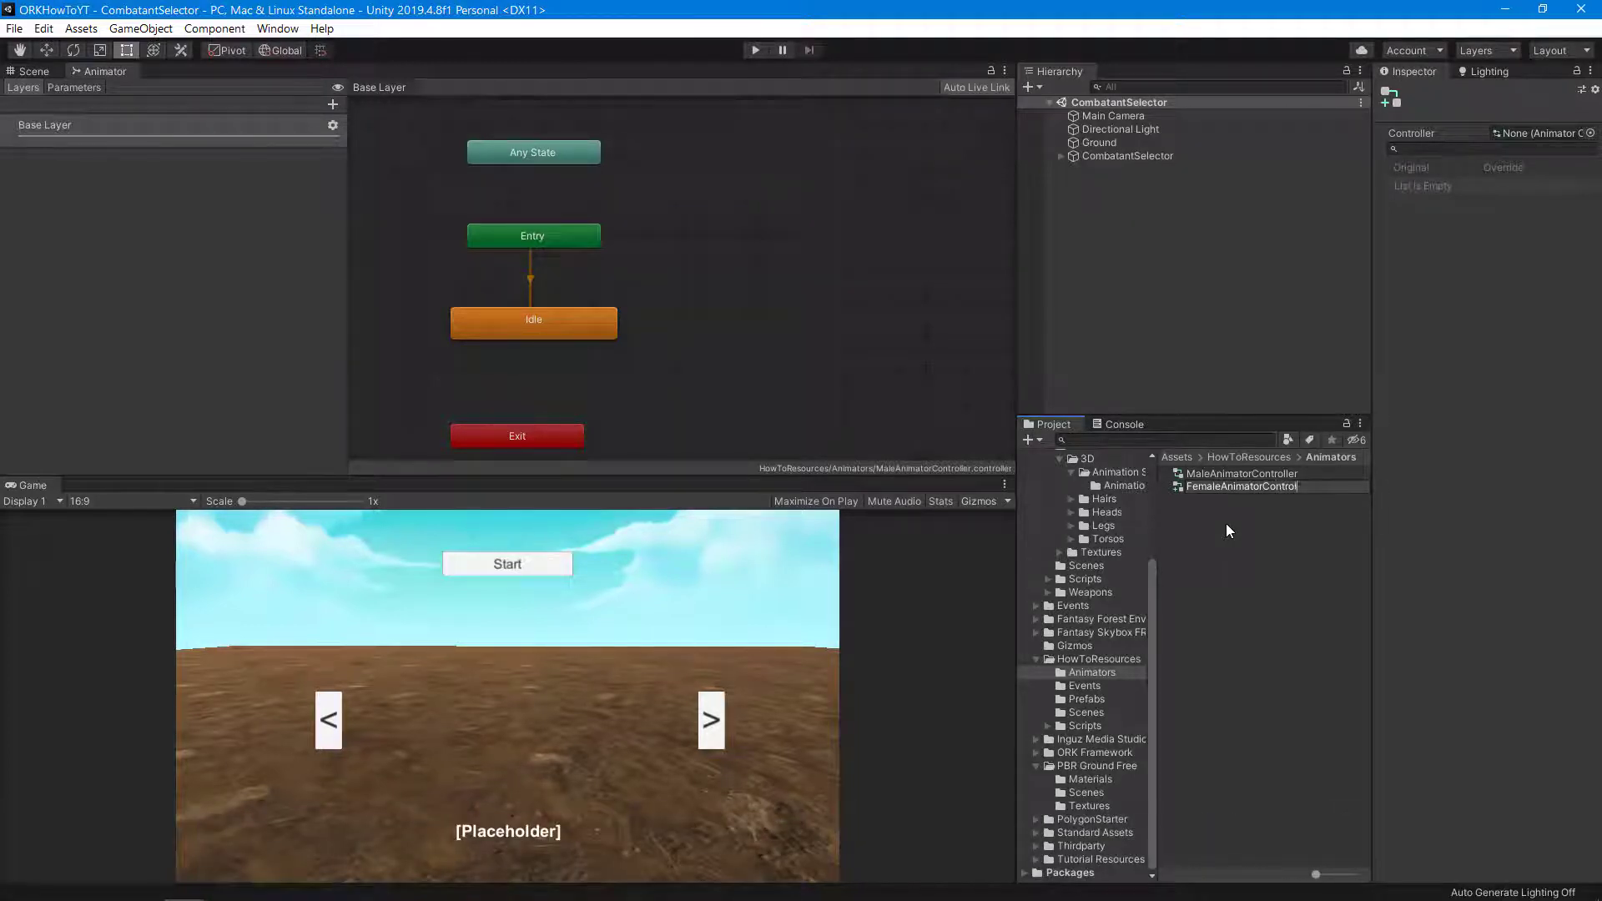
key("Return")
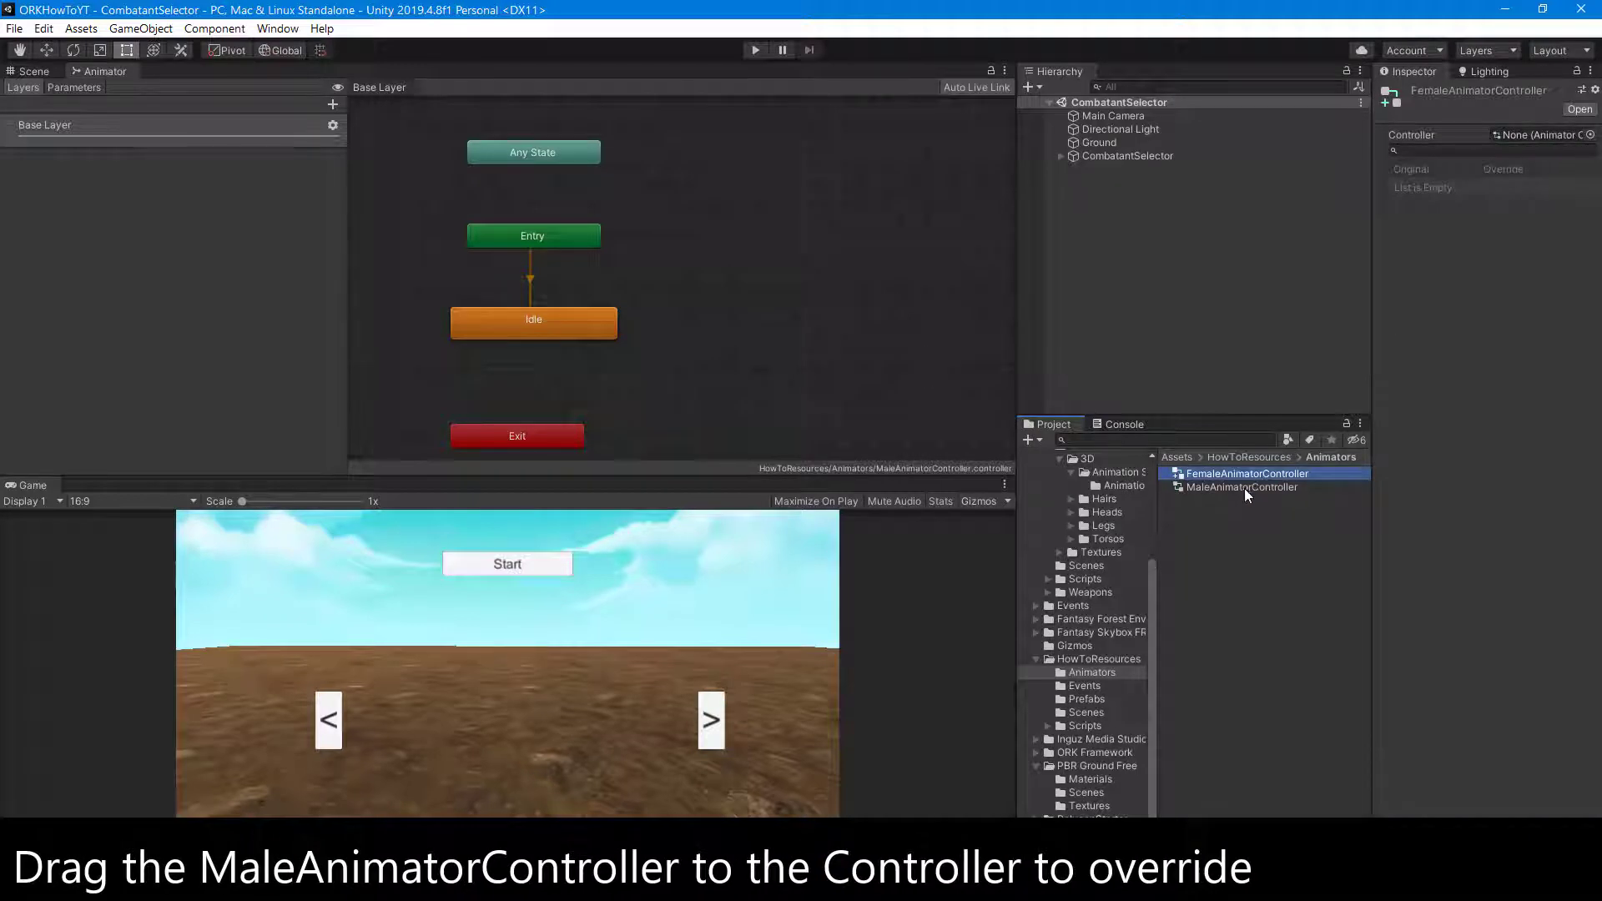
- Set MaleAnimatorController as FemaleAnimatorController's base Controller
left_click_drag(1245, 488, 1533, 136)
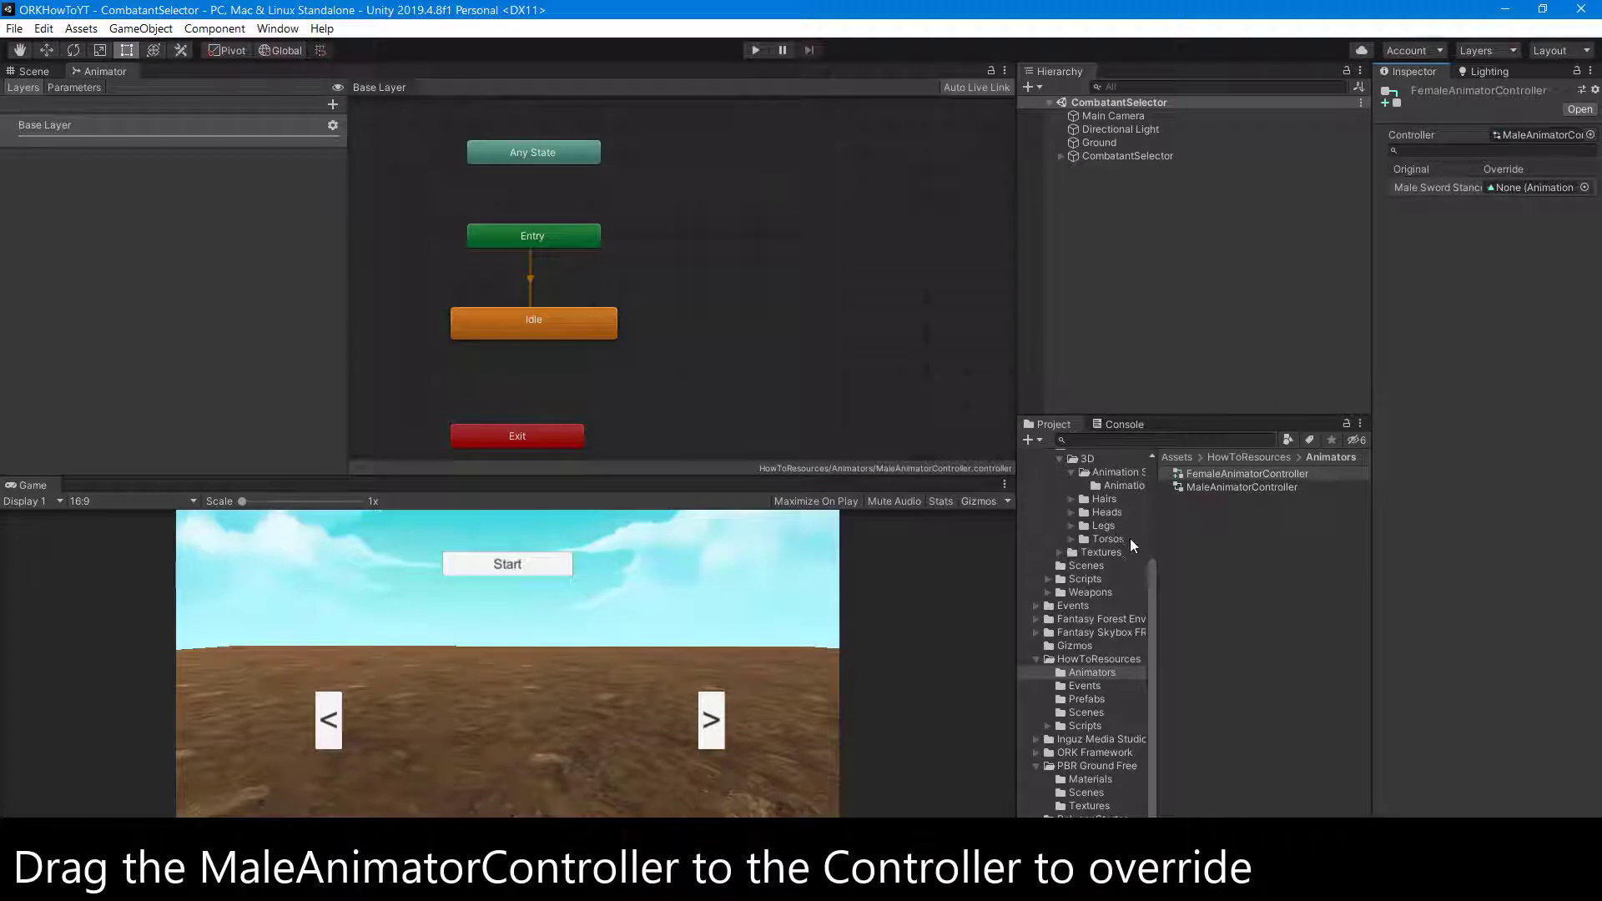
left_click_drag(1154, 583, 1145, 516)
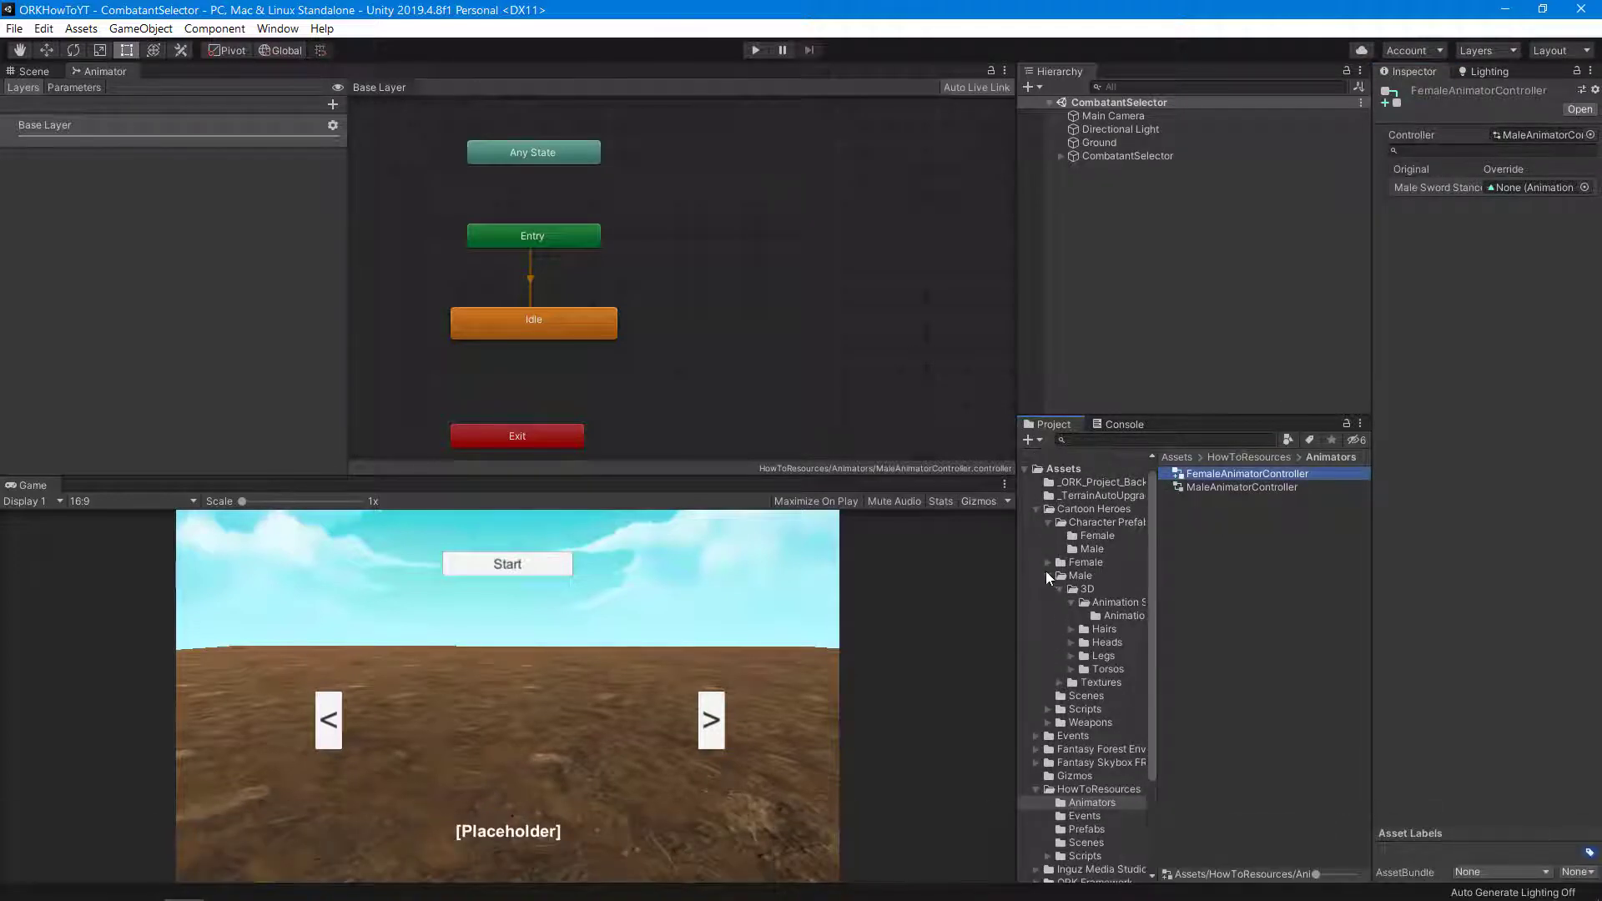
left_click(1049, 575)
left_click(1048, 562)
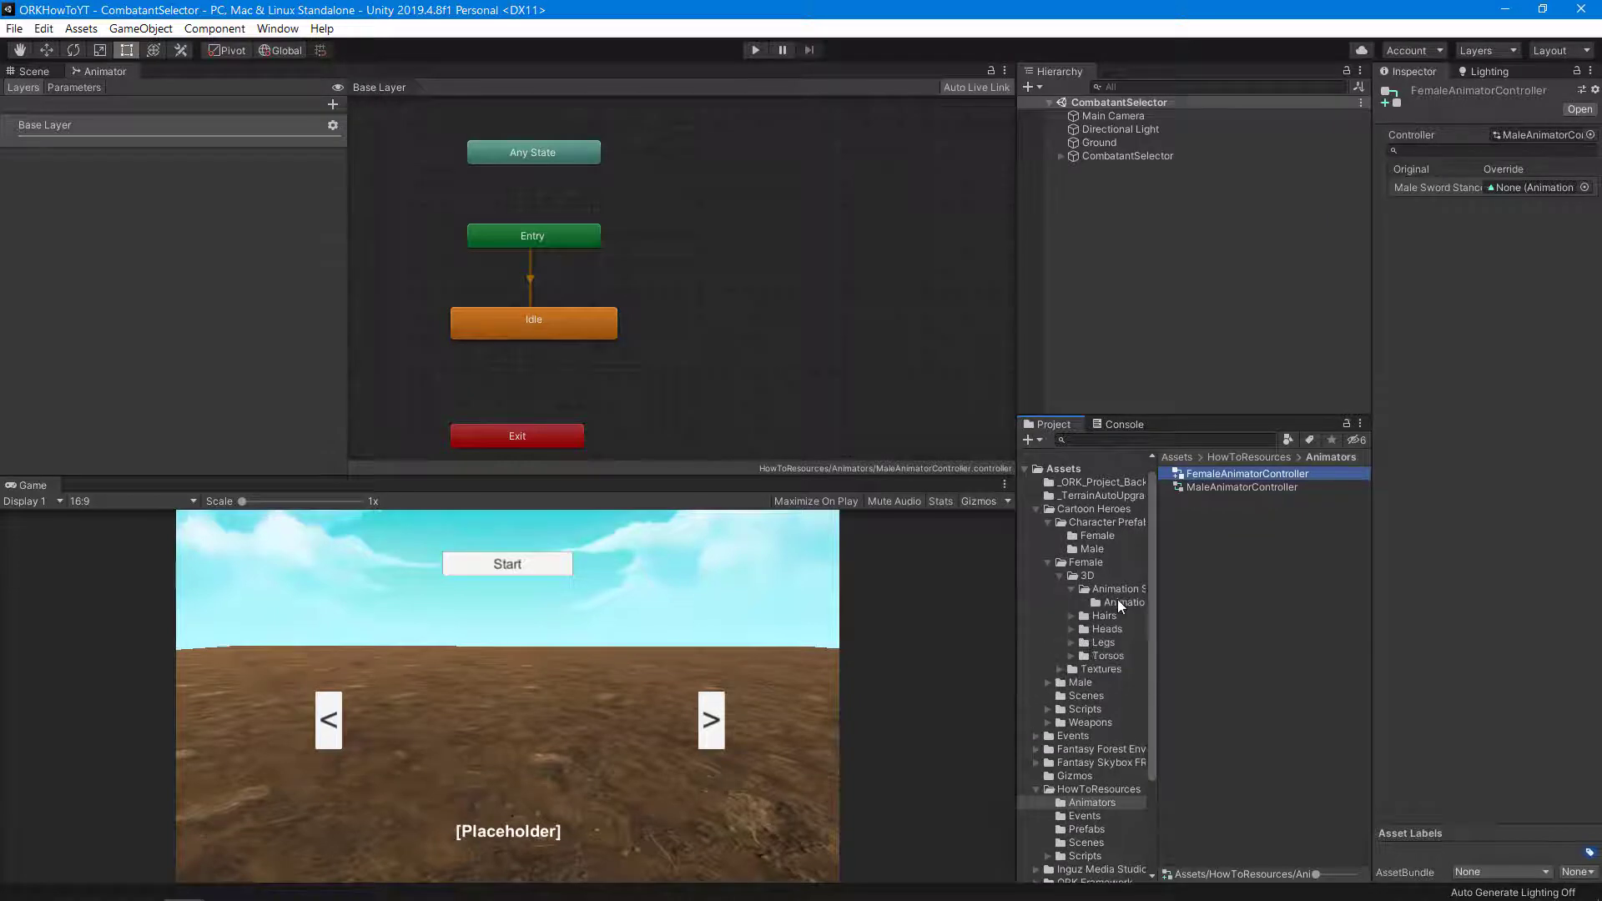
- Preview the Female Sword Stance animation clip in the Inspector
left_click(1121, 604)
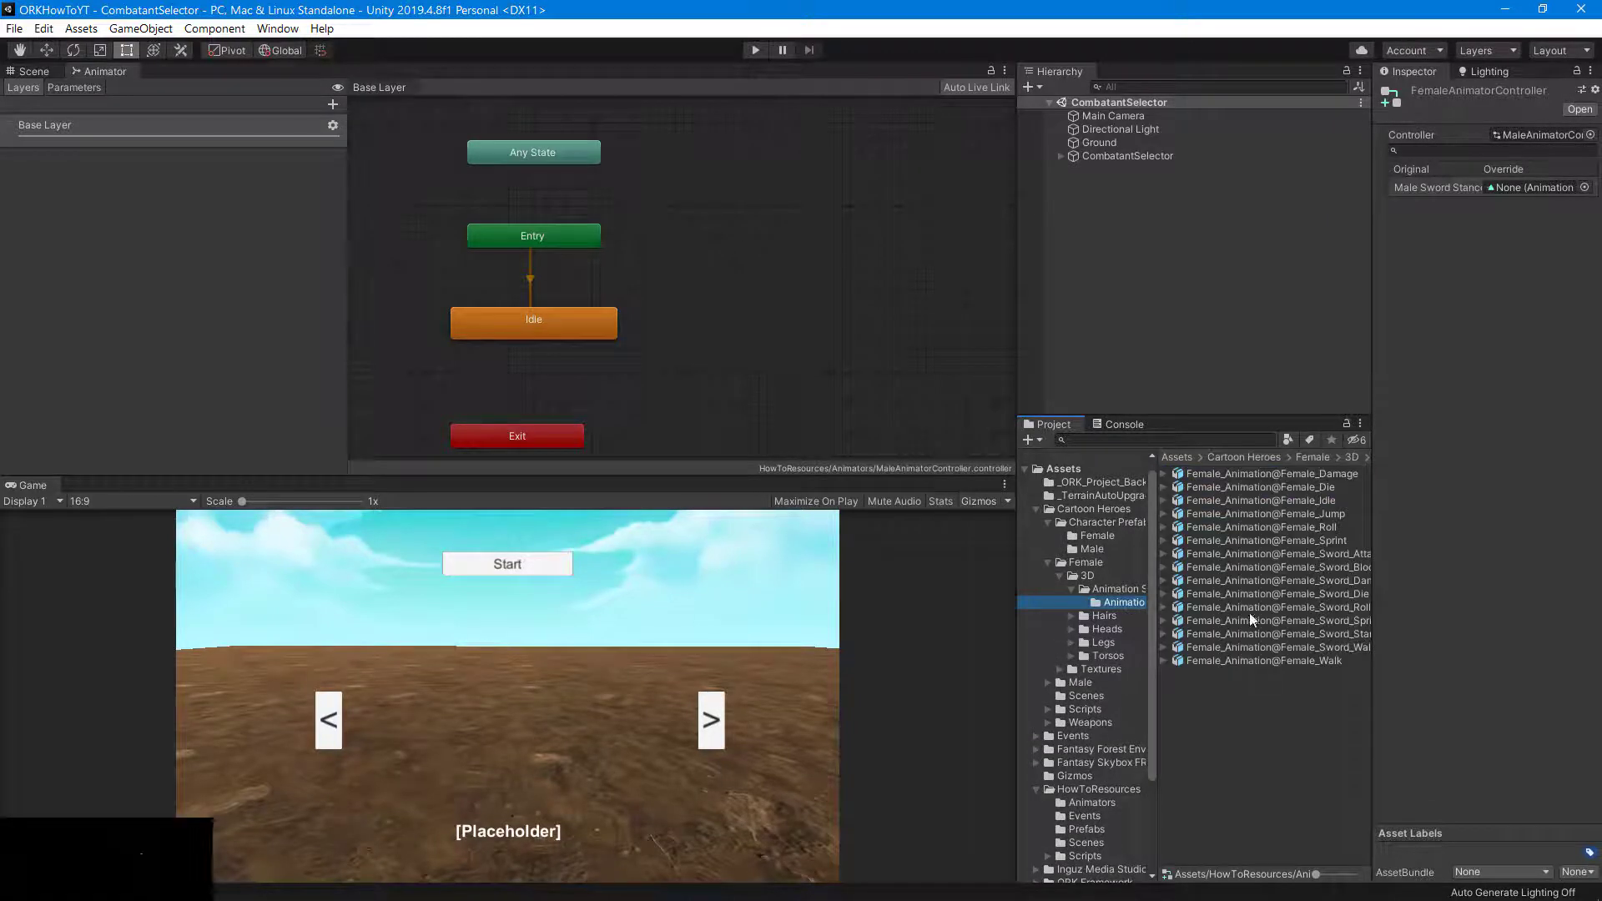
left_click(1165, 635)
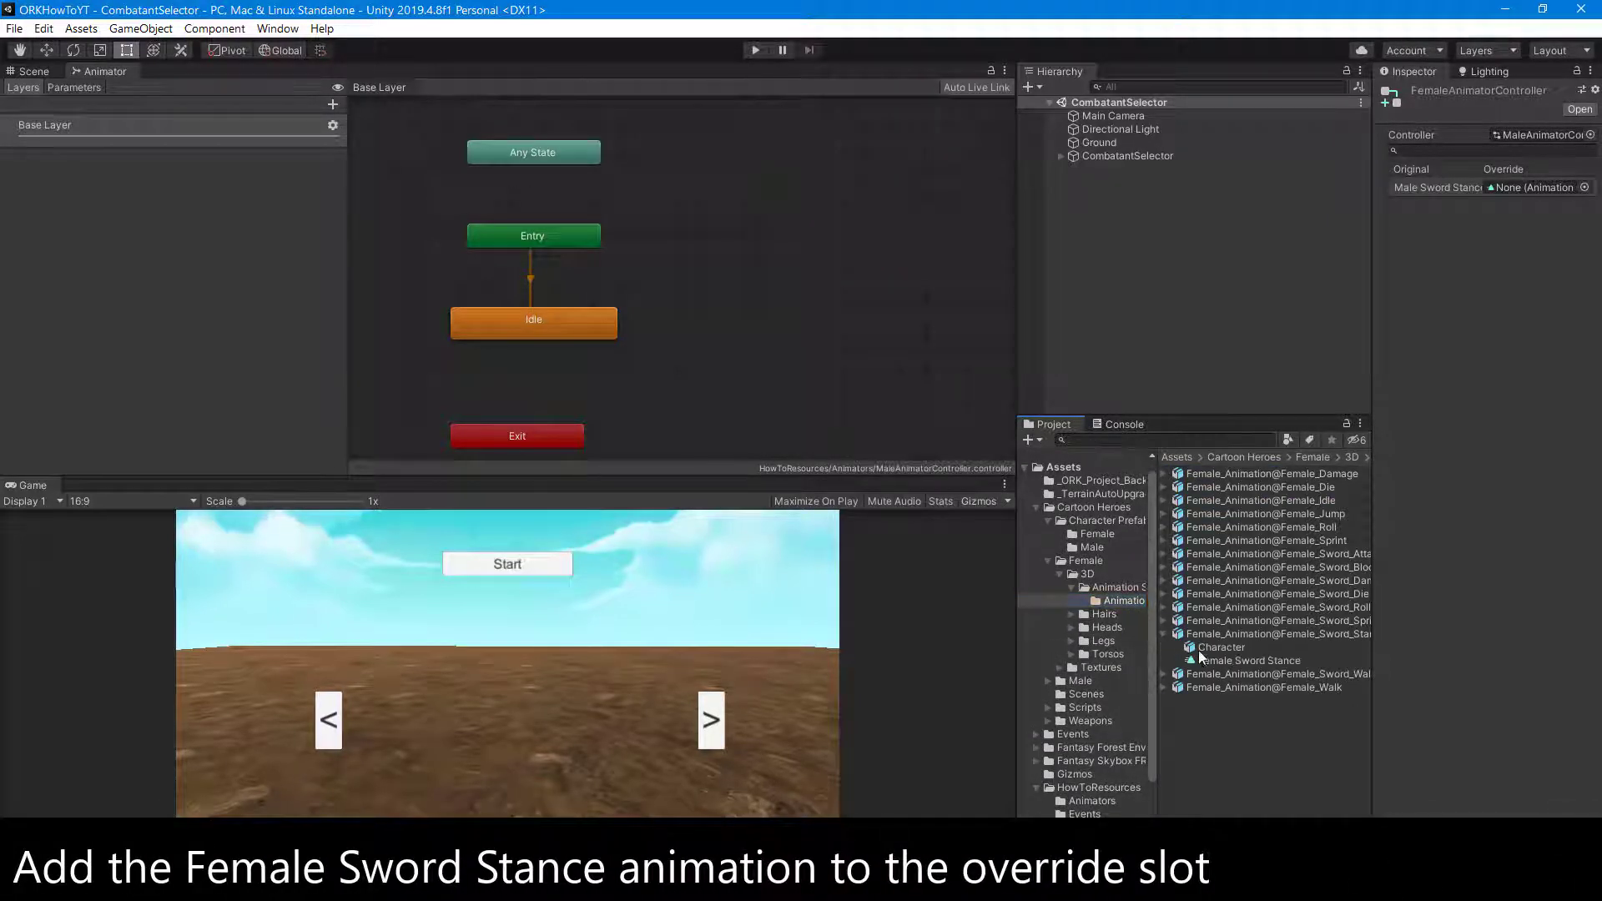
left_click(1235, 661)
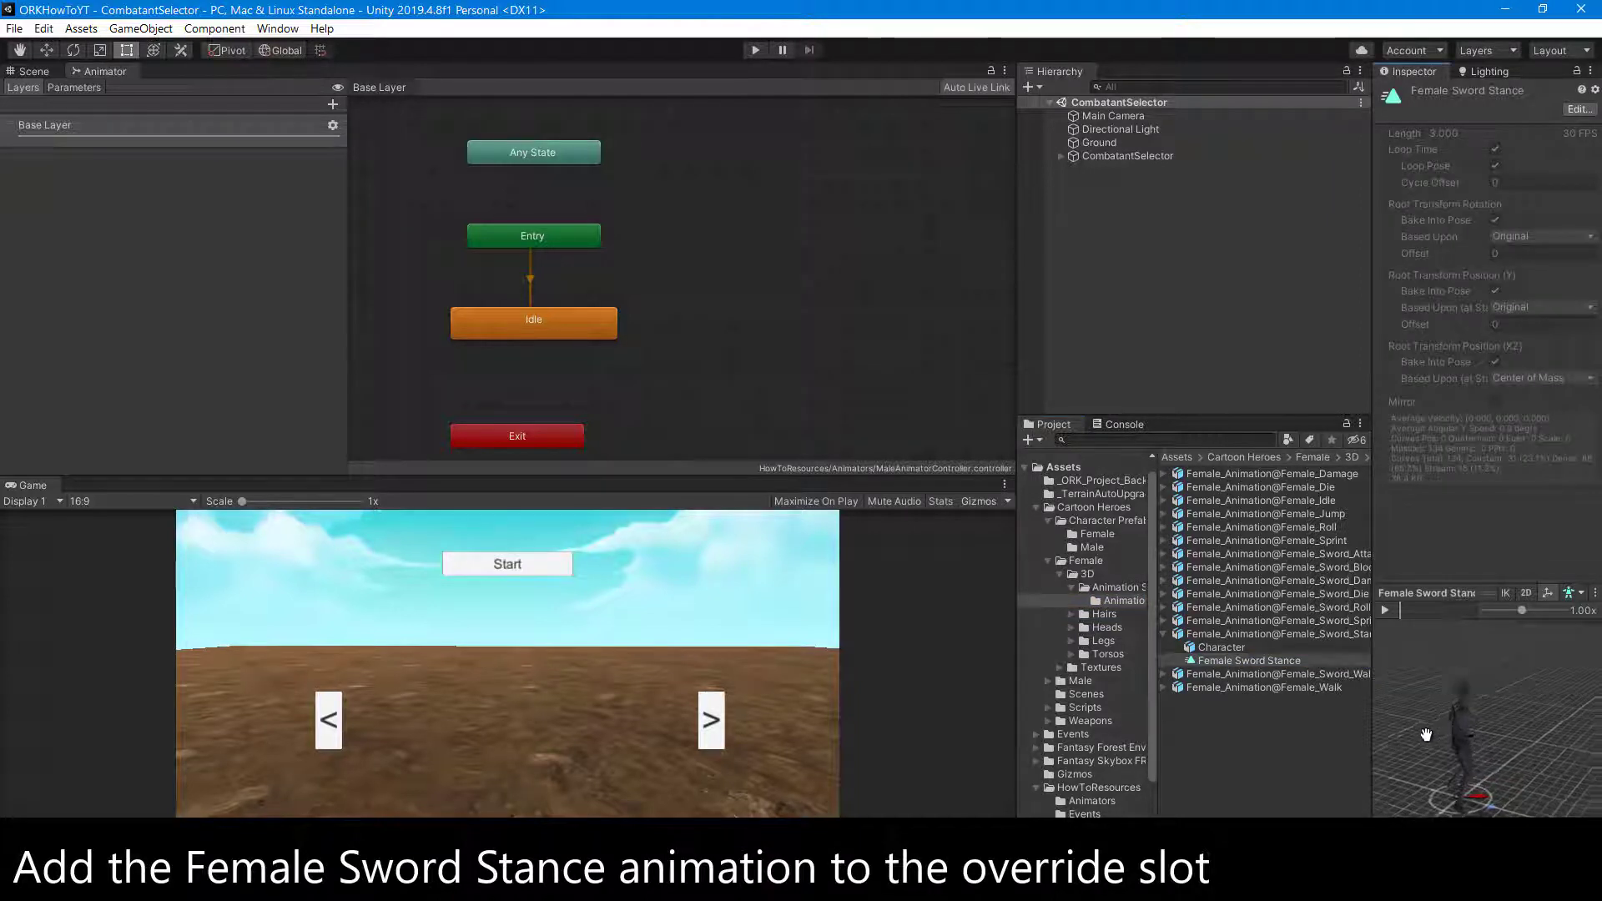
left_click_drag(1426, 735, 1530, 749)
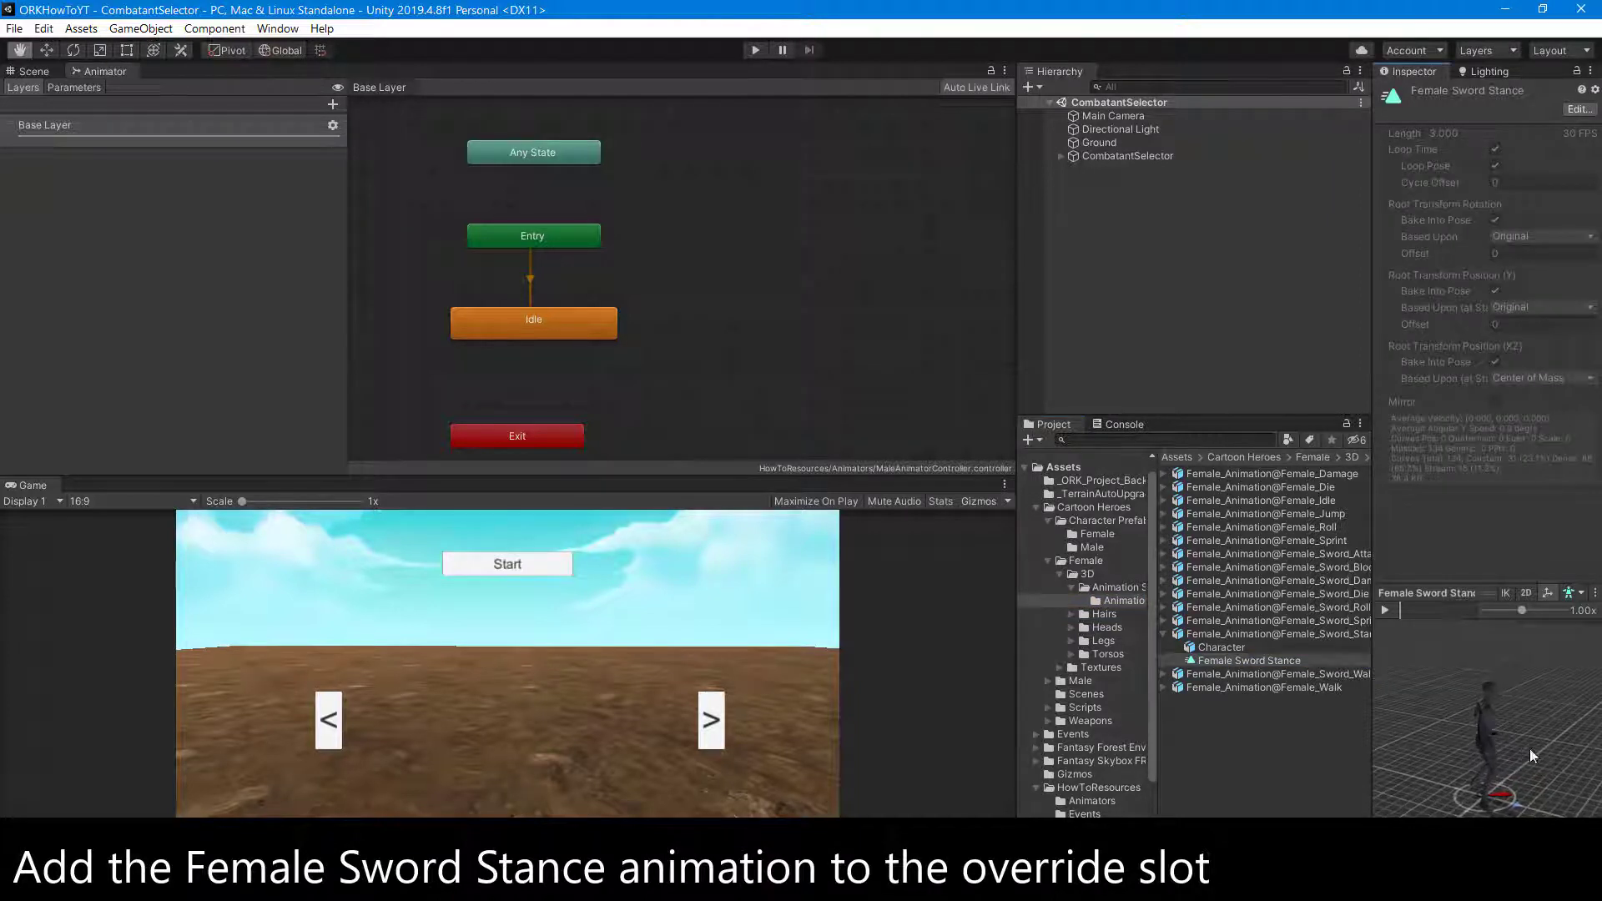
left_click(1387, 612)
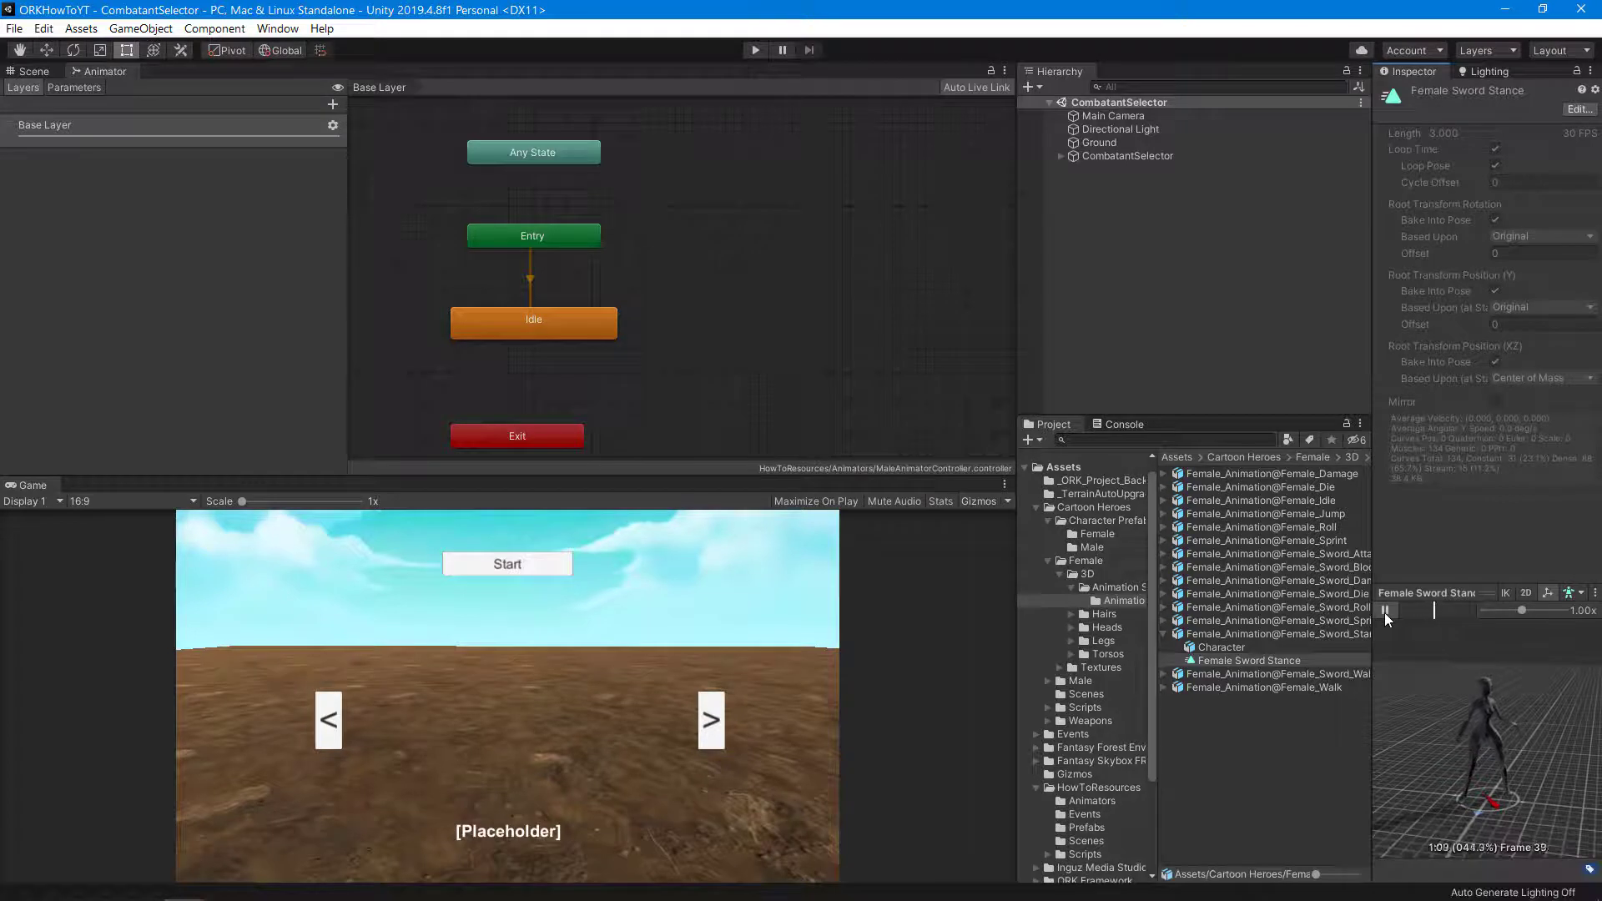
left_click(1386, 611)
left_click_drag(1151, 755, 1157, 823)
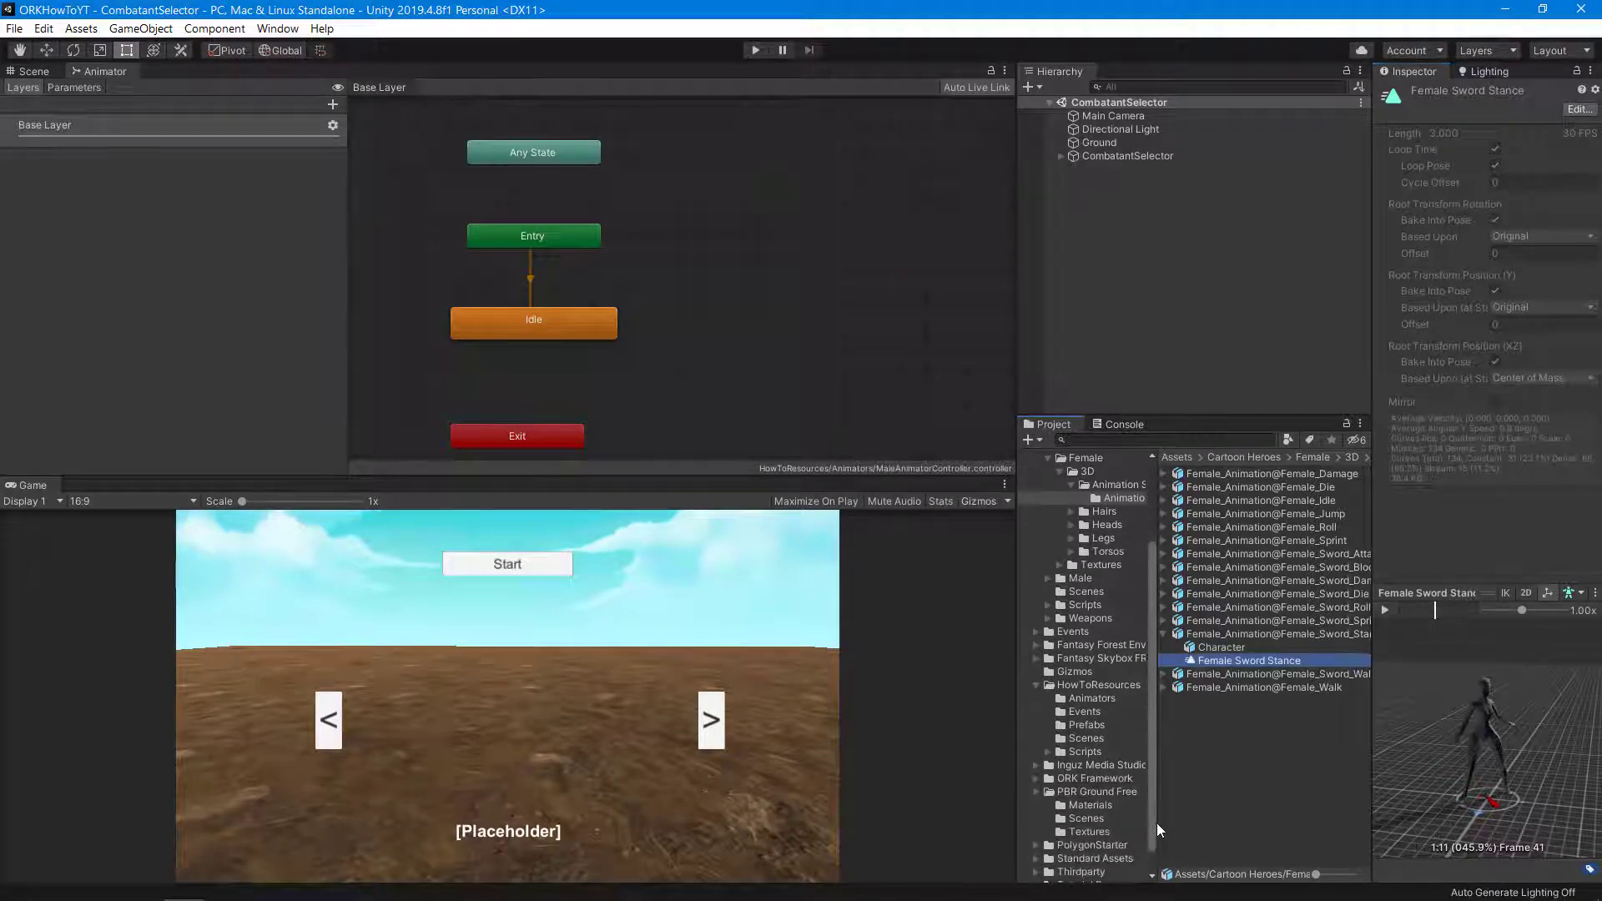
- Lock the Inspector on FemaleAnimatorController and put Female Sword Stance in its Override slot
left_click(1099, 700)
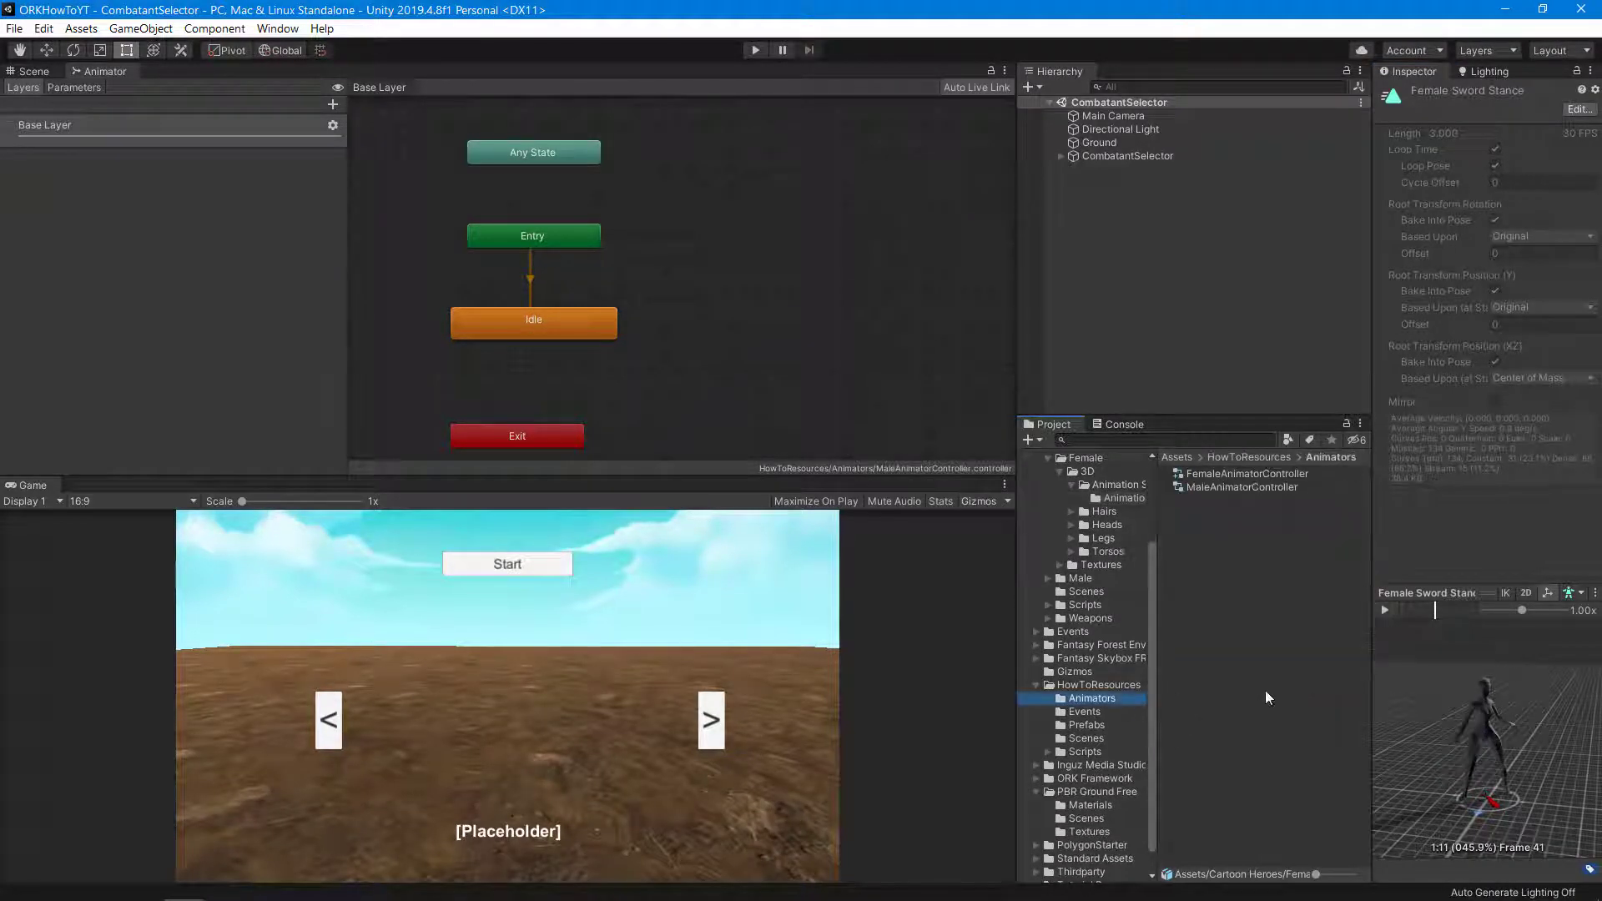
left_click(1284, 473)
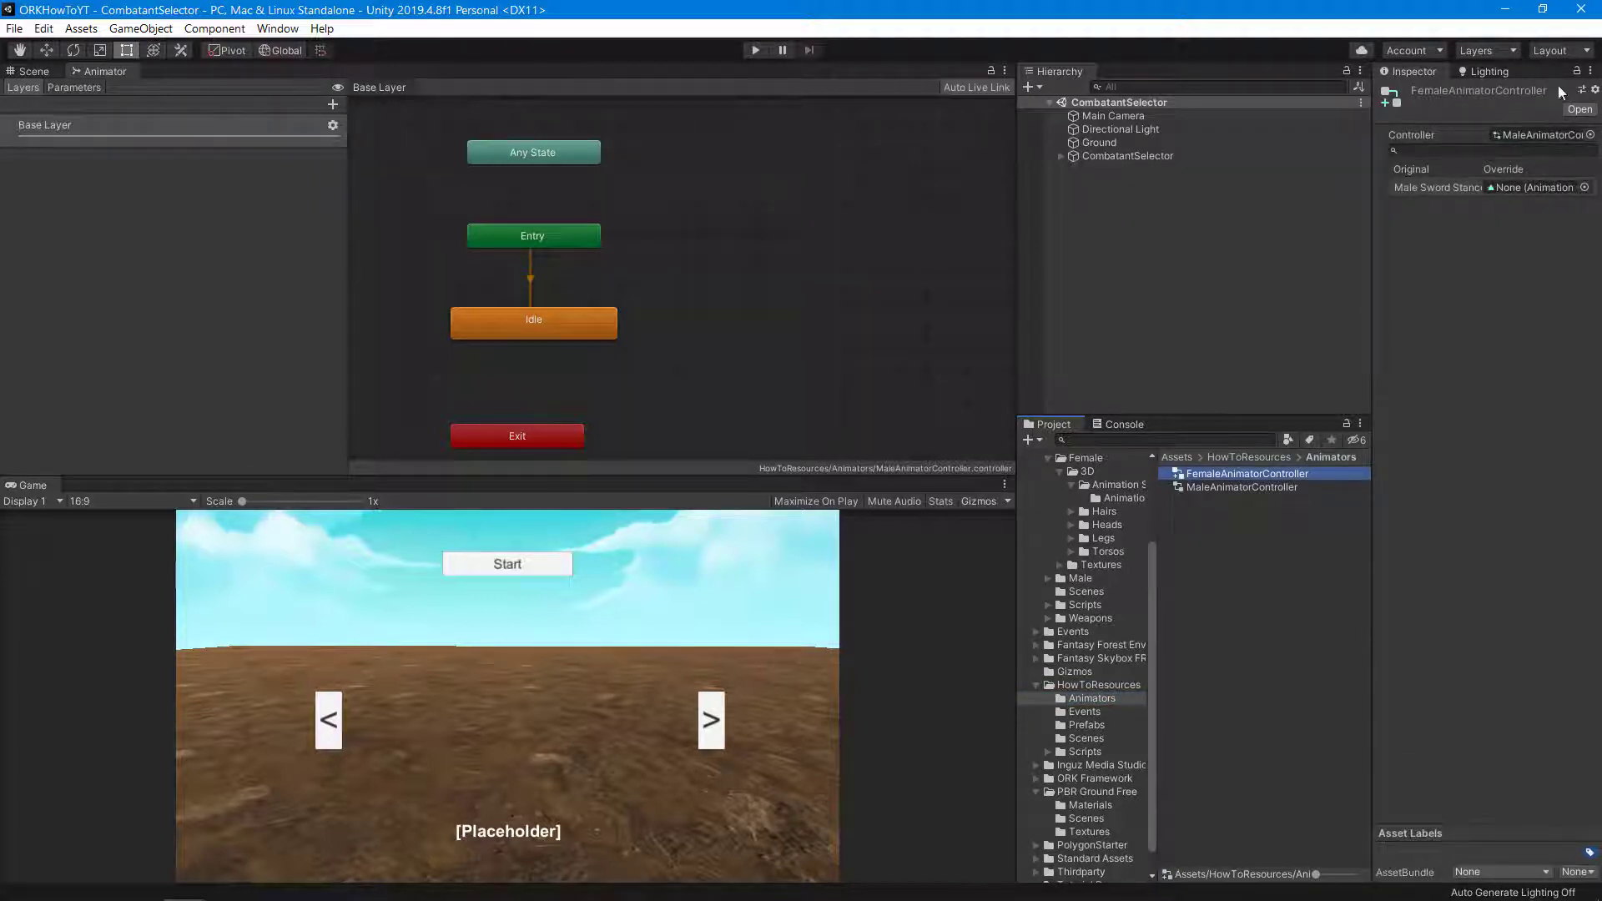
left_click(1577, 71)
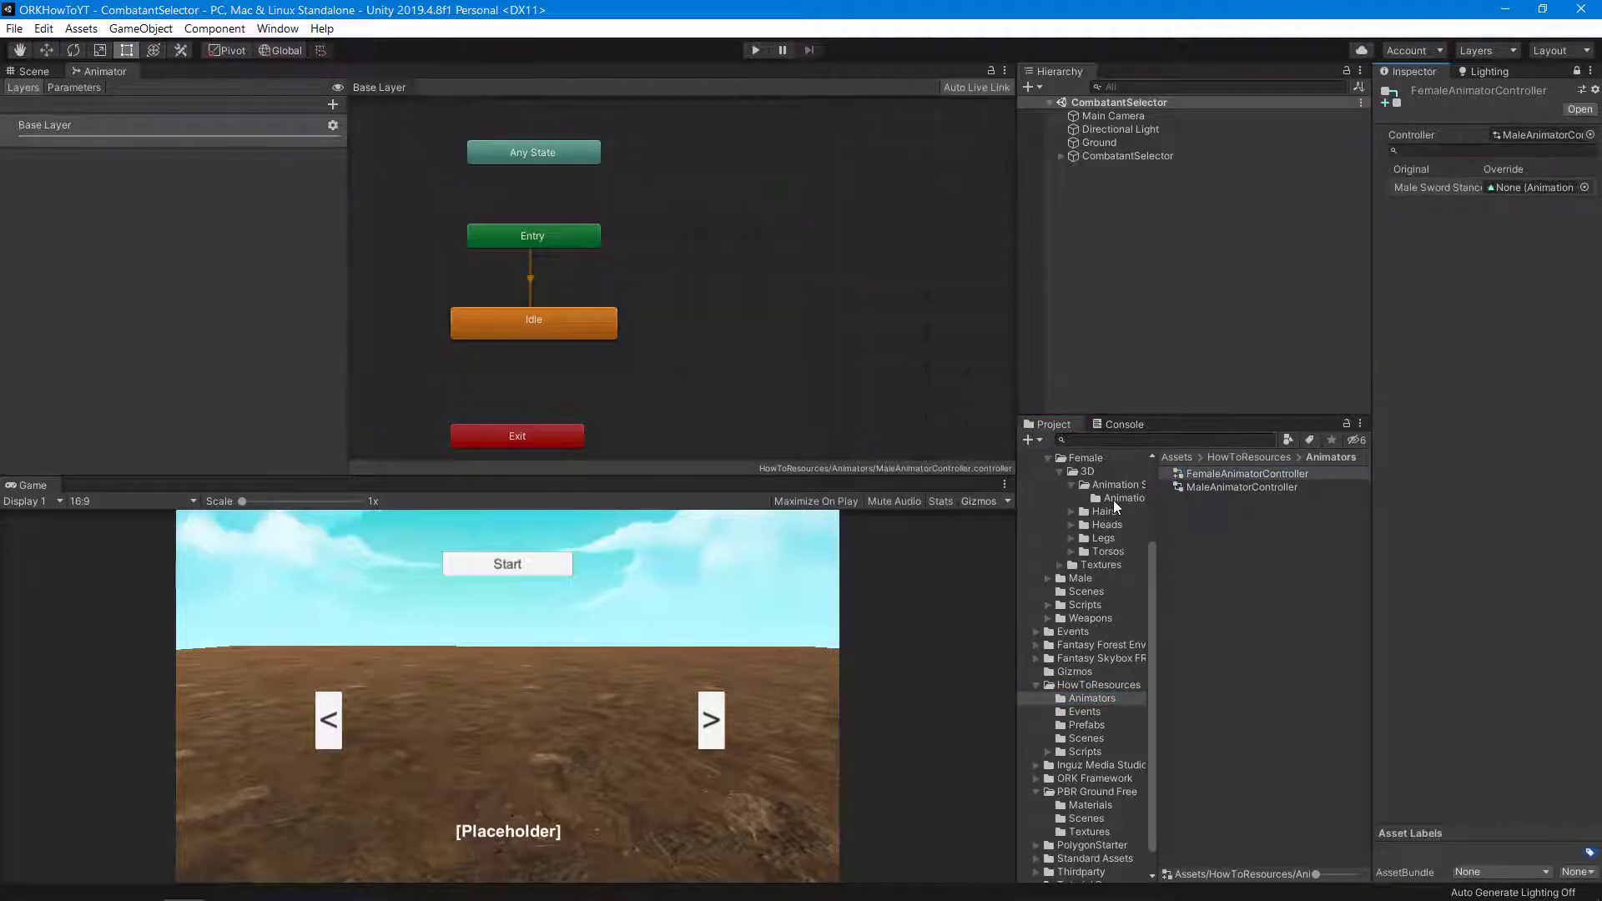
left_click(1114, 500)
left_click(1163, 635)
mouse_move(1244, 659)
left_mouse_down()
mouse_move(1508, 261)
mouse_move(1534, 188)
left_mouse_up()
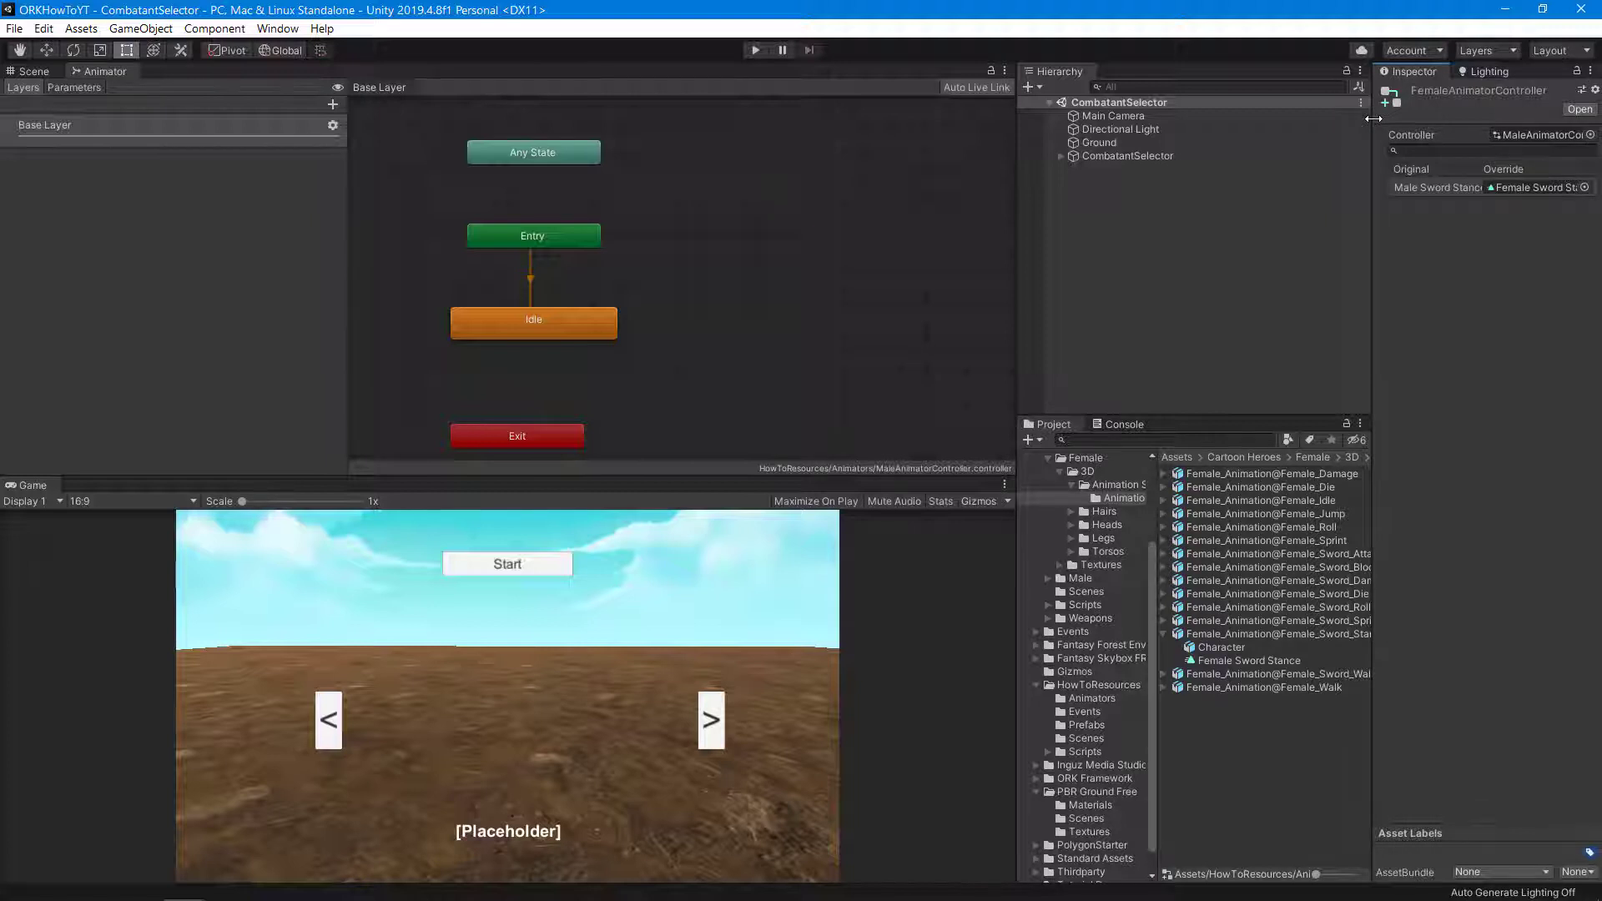
left_click(1184, 291)
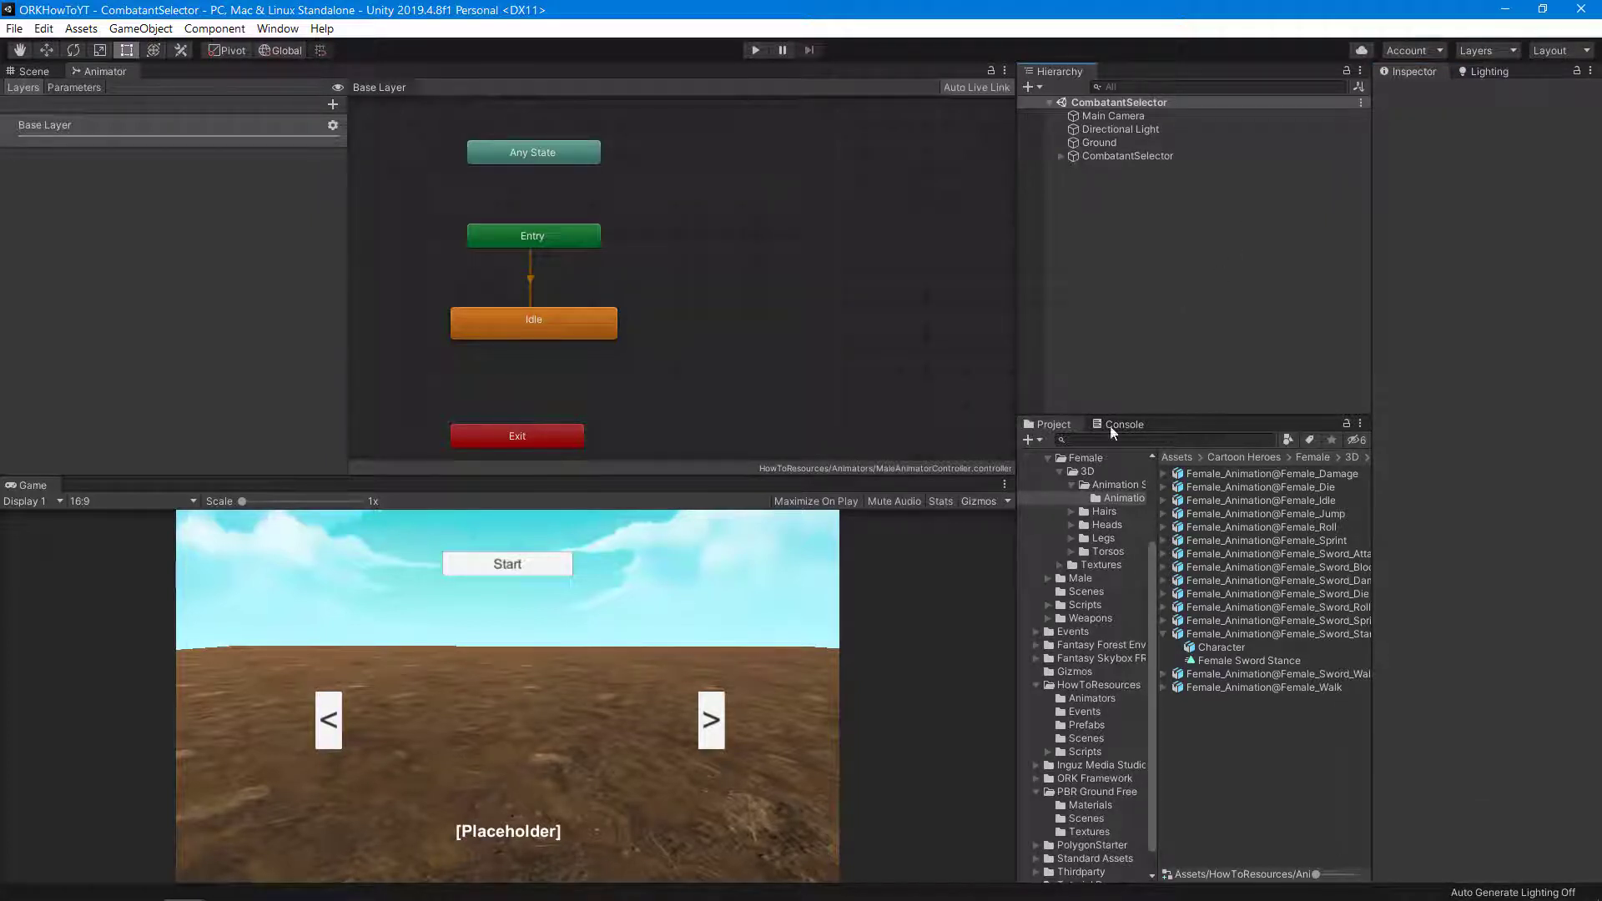
- Assign FemaleAnimatorController to the Animator on P_Female_A's Mesh
left_click(1083, 699)
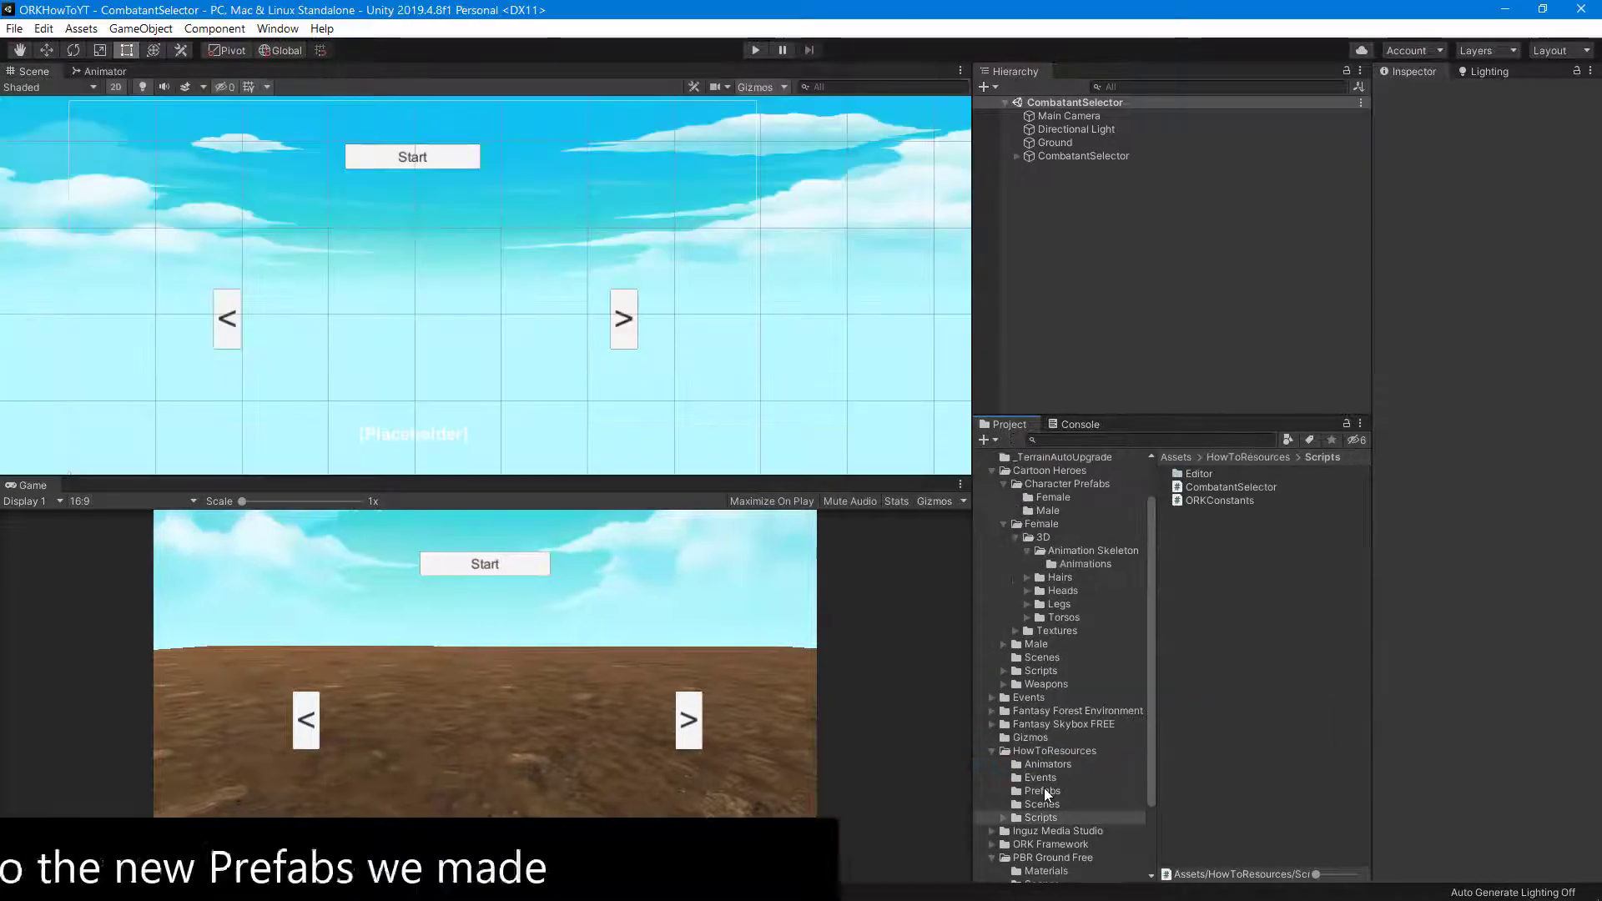
left_click(1230, 475)
left_click(1487, 143)
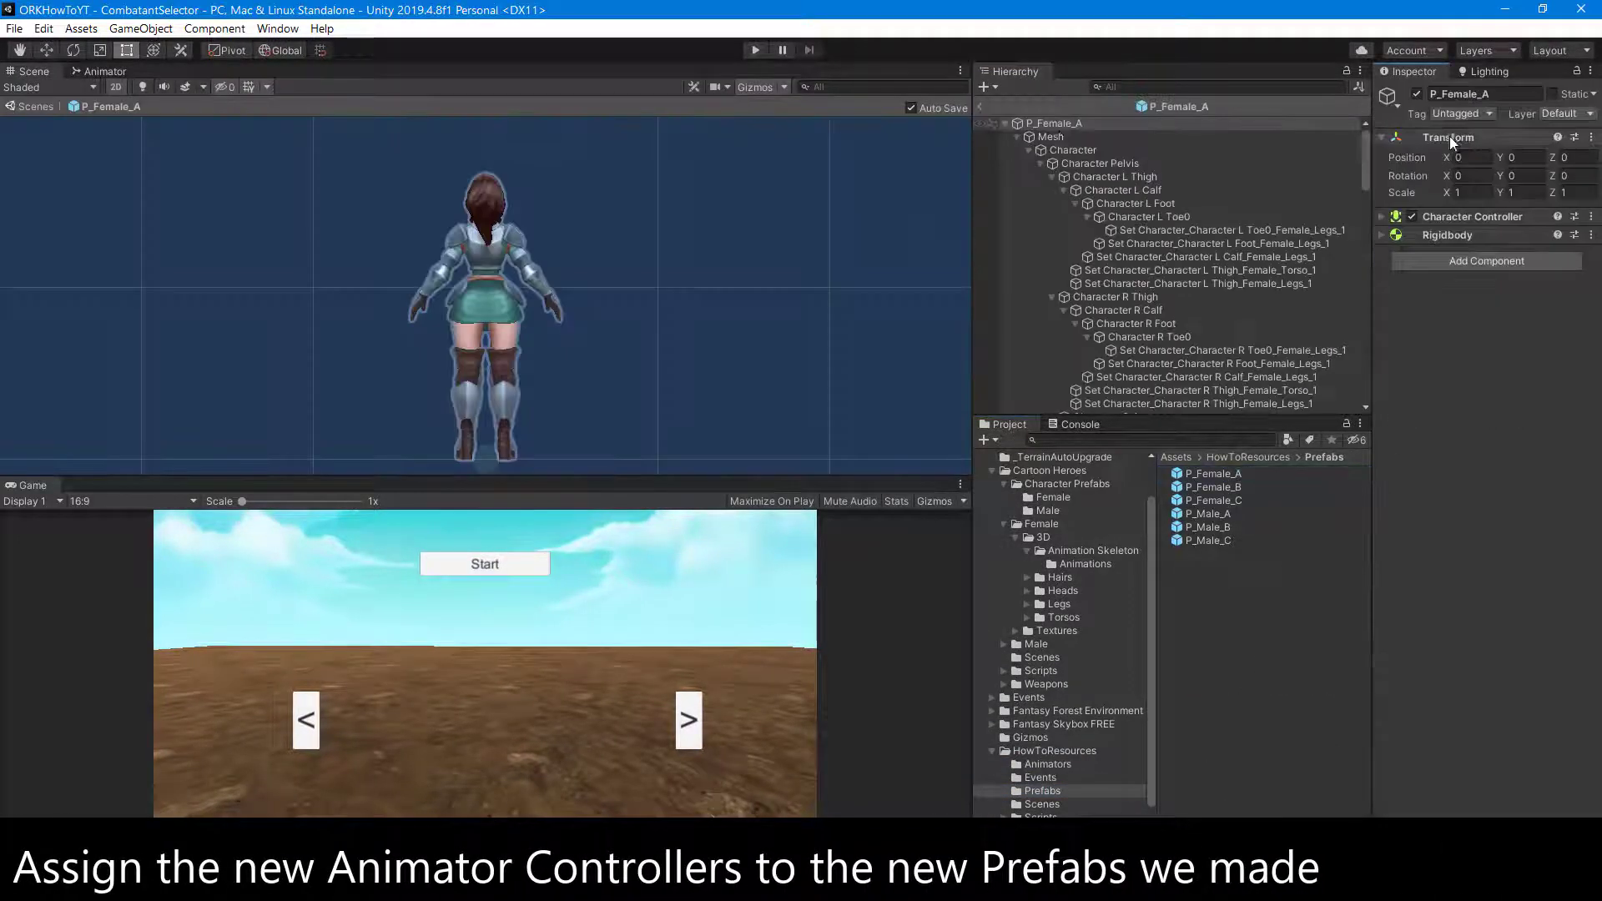
left_click(1052, 138)
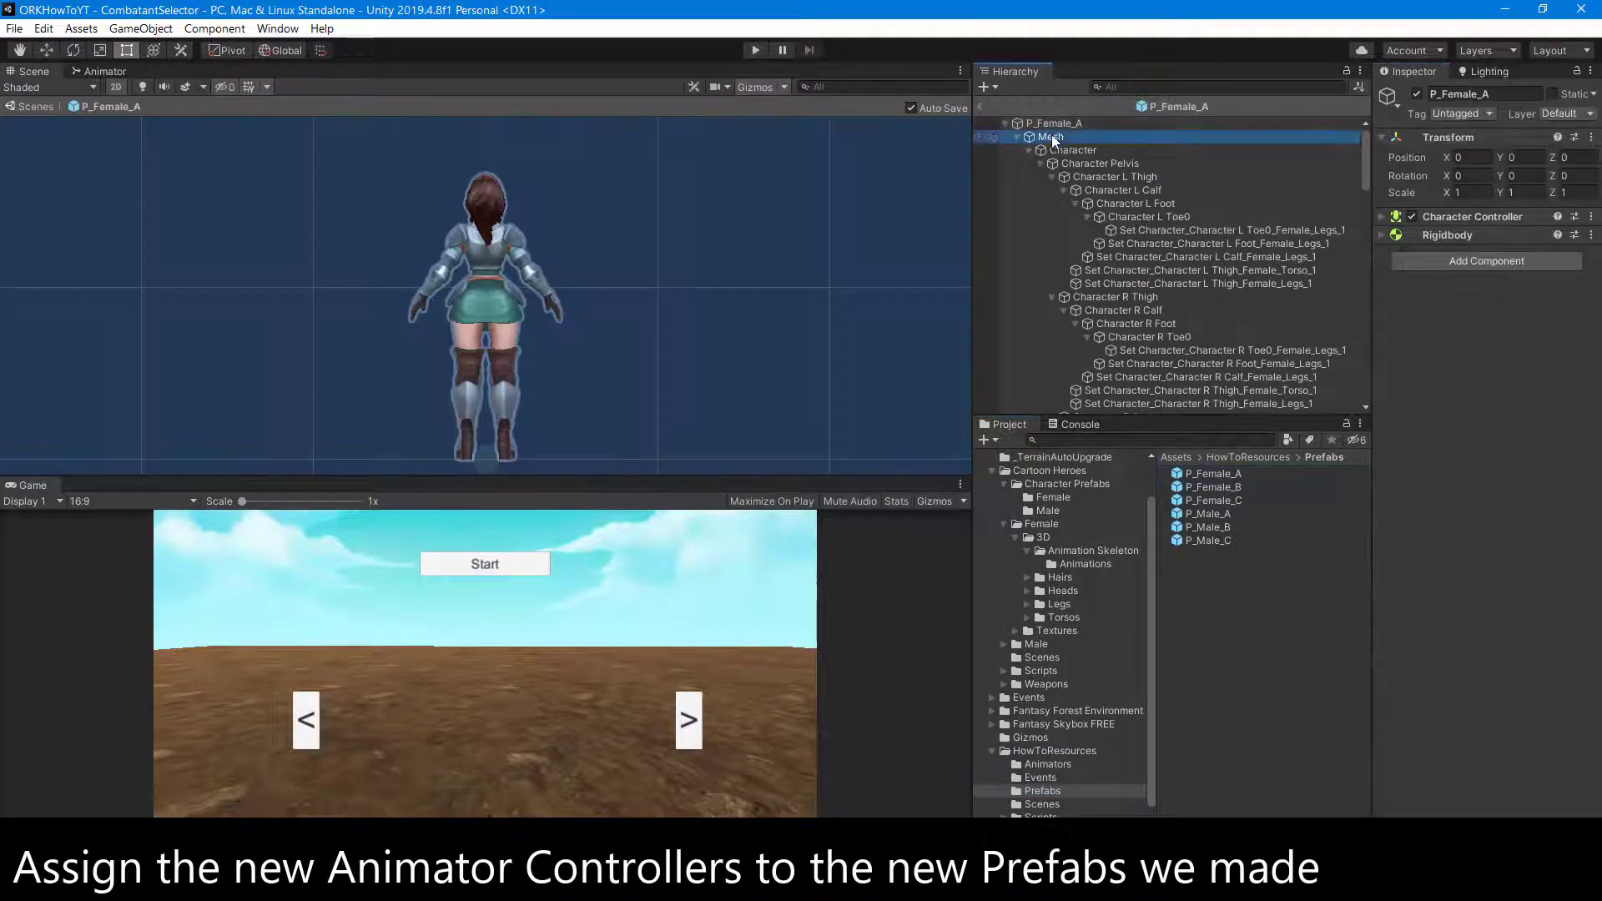
left_click(1048, 765)
left_click(1227, 475)
left_click_drag(1227, 475, 1525, 239)
left_click(980, 106)
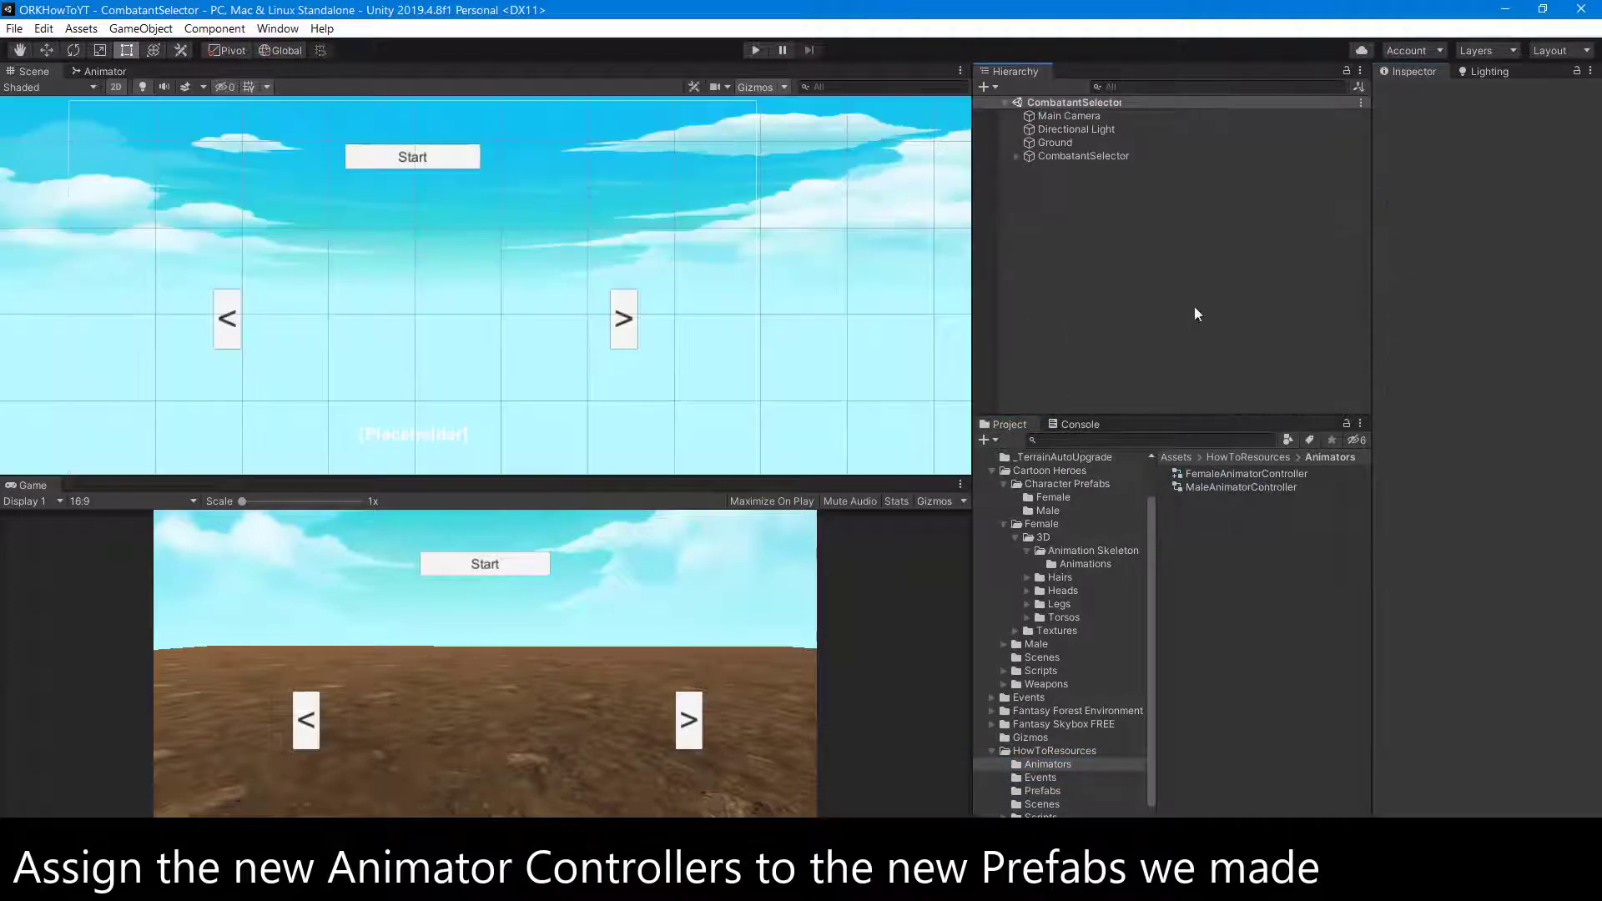
- Assign FemaleAnimatorController to the Animator on P_Female_B's Mesh
left_click(1042, 791)
left_click(1214, 487)
left_click(1487, 143)
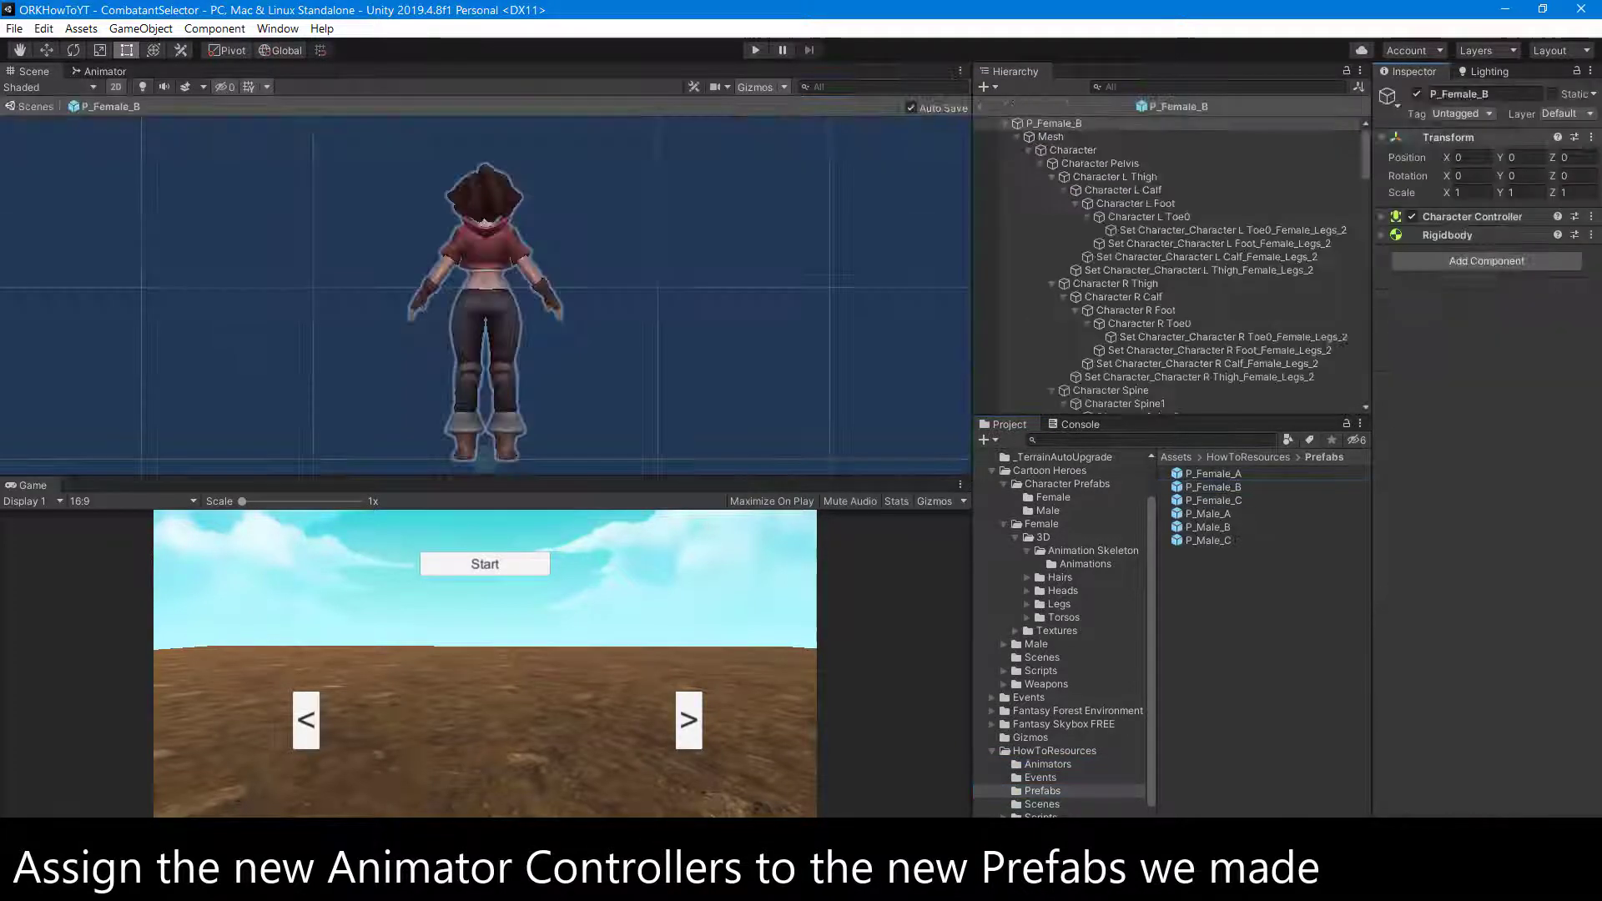
left_click(1048, 765)
left_click(1051, 136)
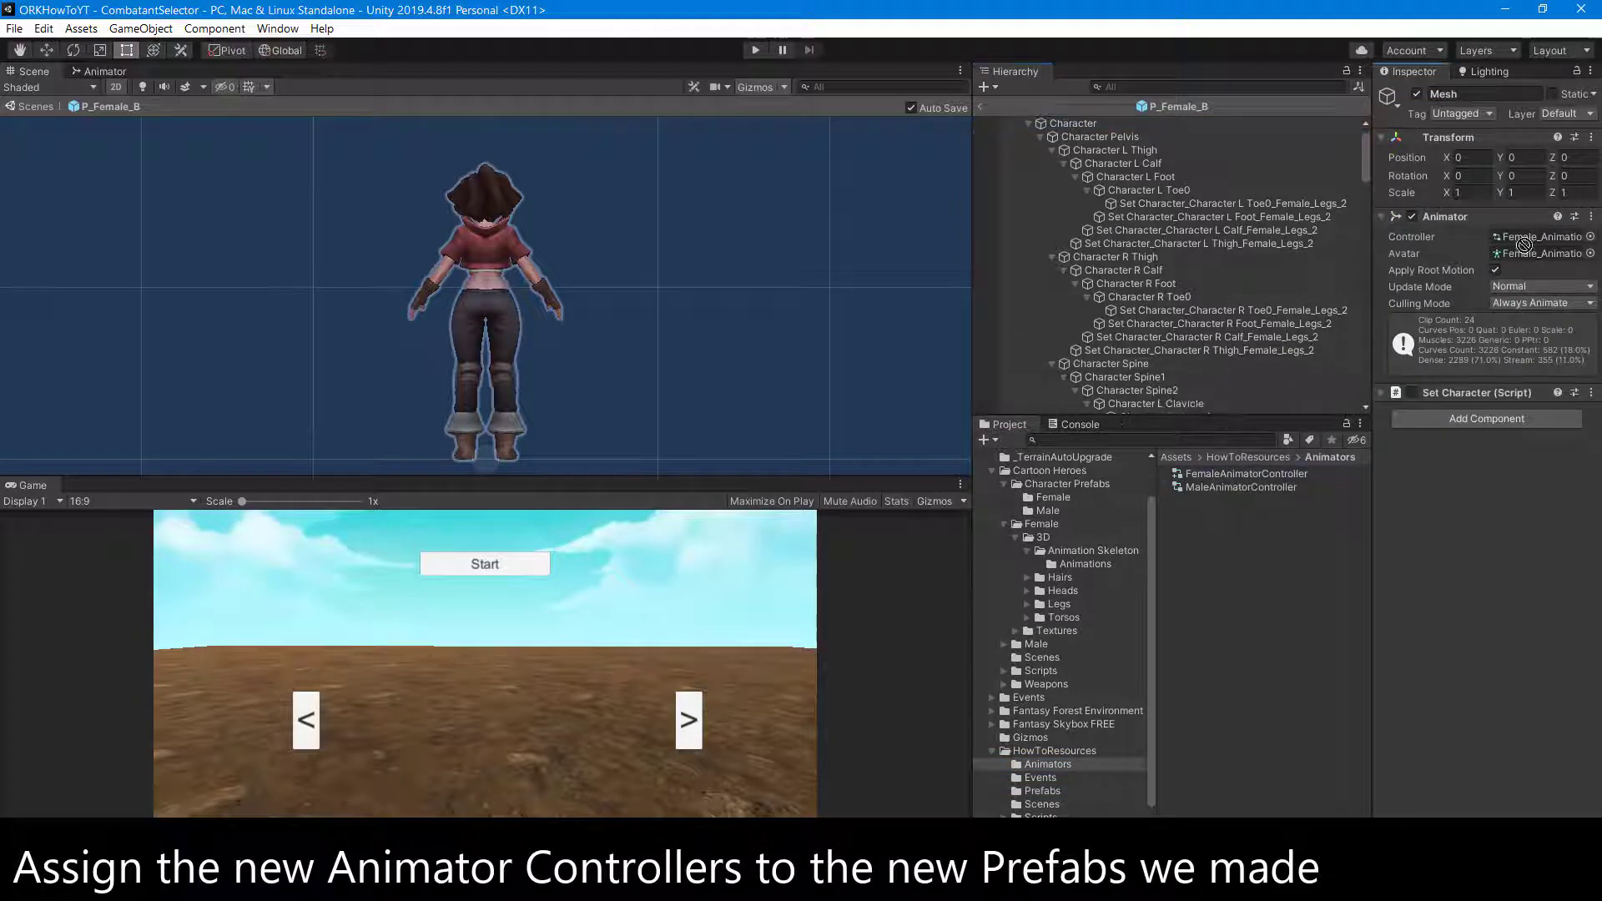
left_click_drag(1226, 473, 1539, 237)
left_click(981, 106)
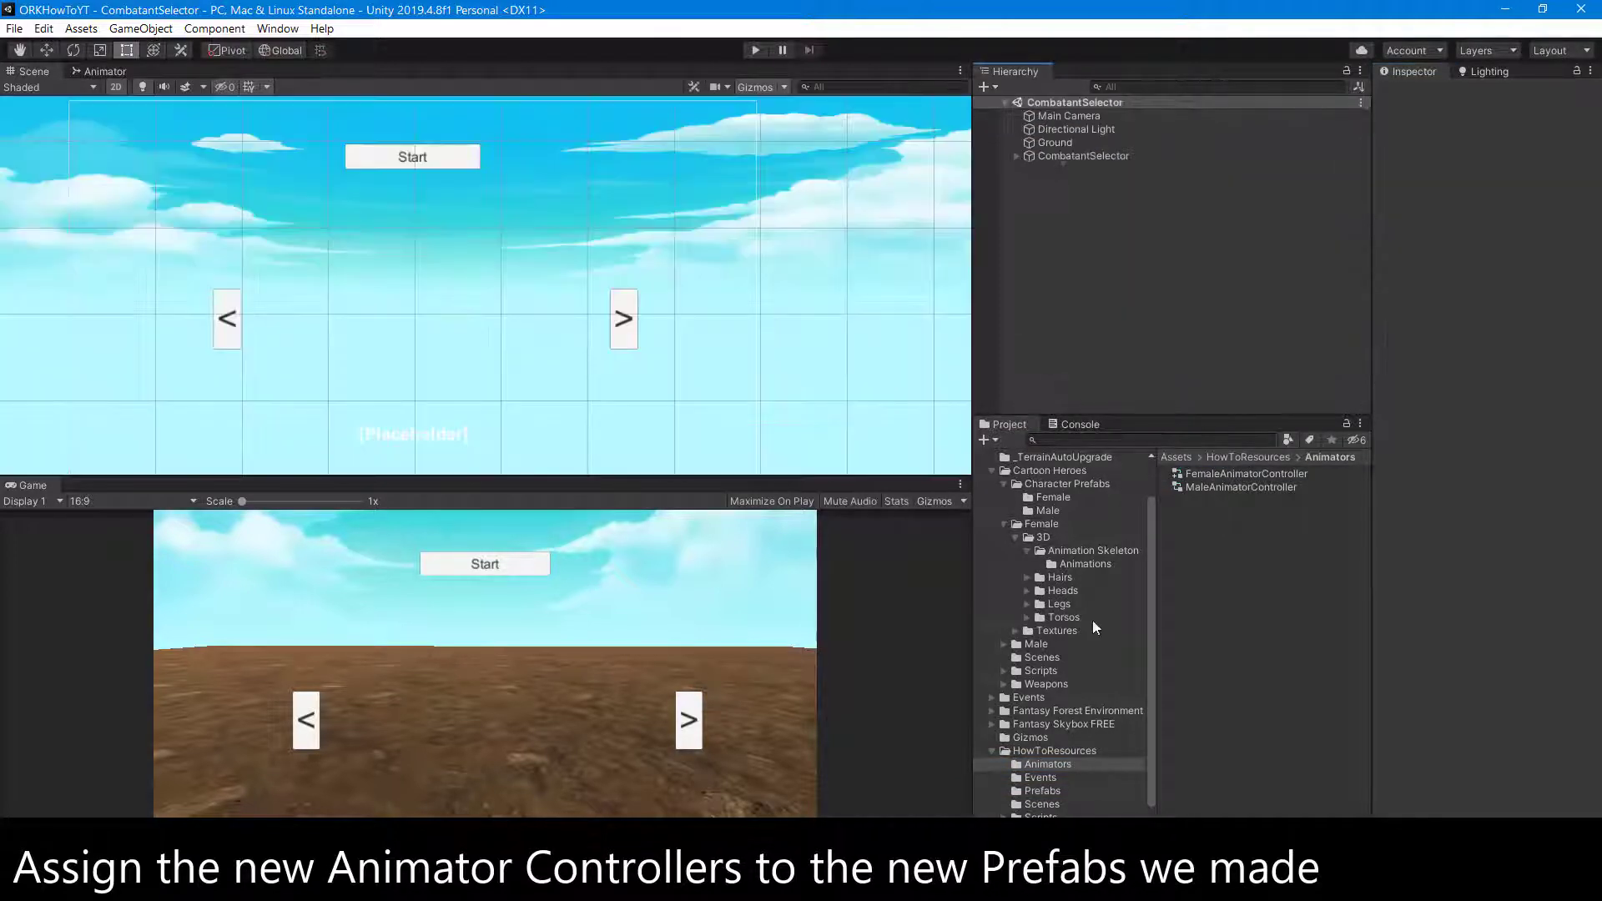
- Assign FemaleAnimatorController to the Animator on P_Female_C's Mesh
left_click(1043, 791)
left_click(1214, 500)
left_click(1487, 142)
left_click(1051, 136)
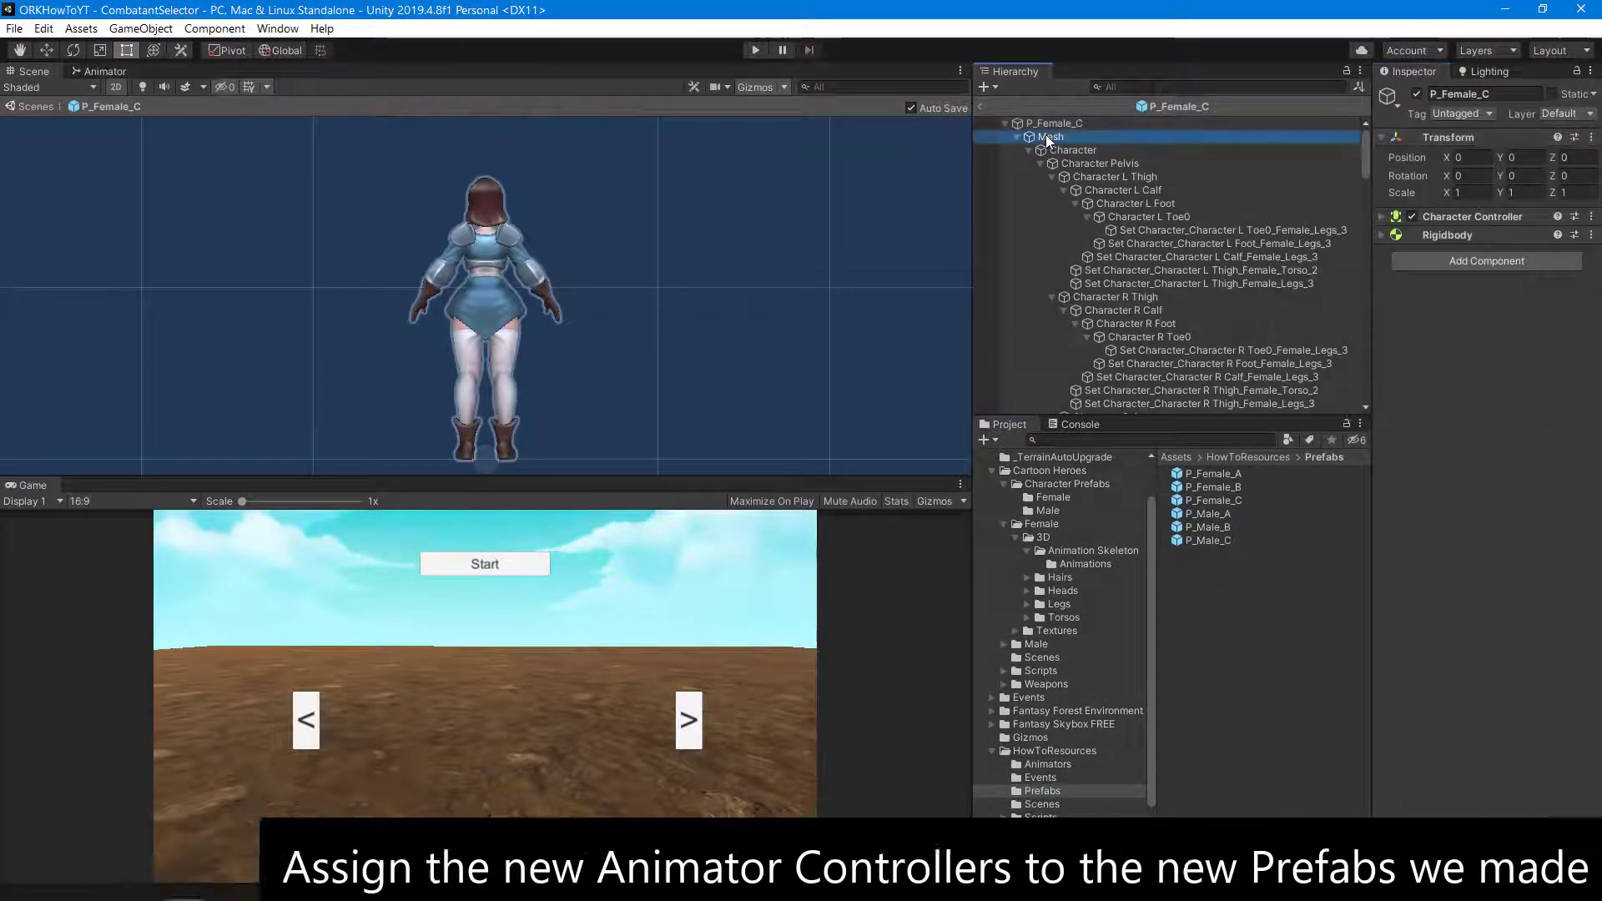
left_click(1043, 765)
left_click_drag(1227, 473, 1539, 237)
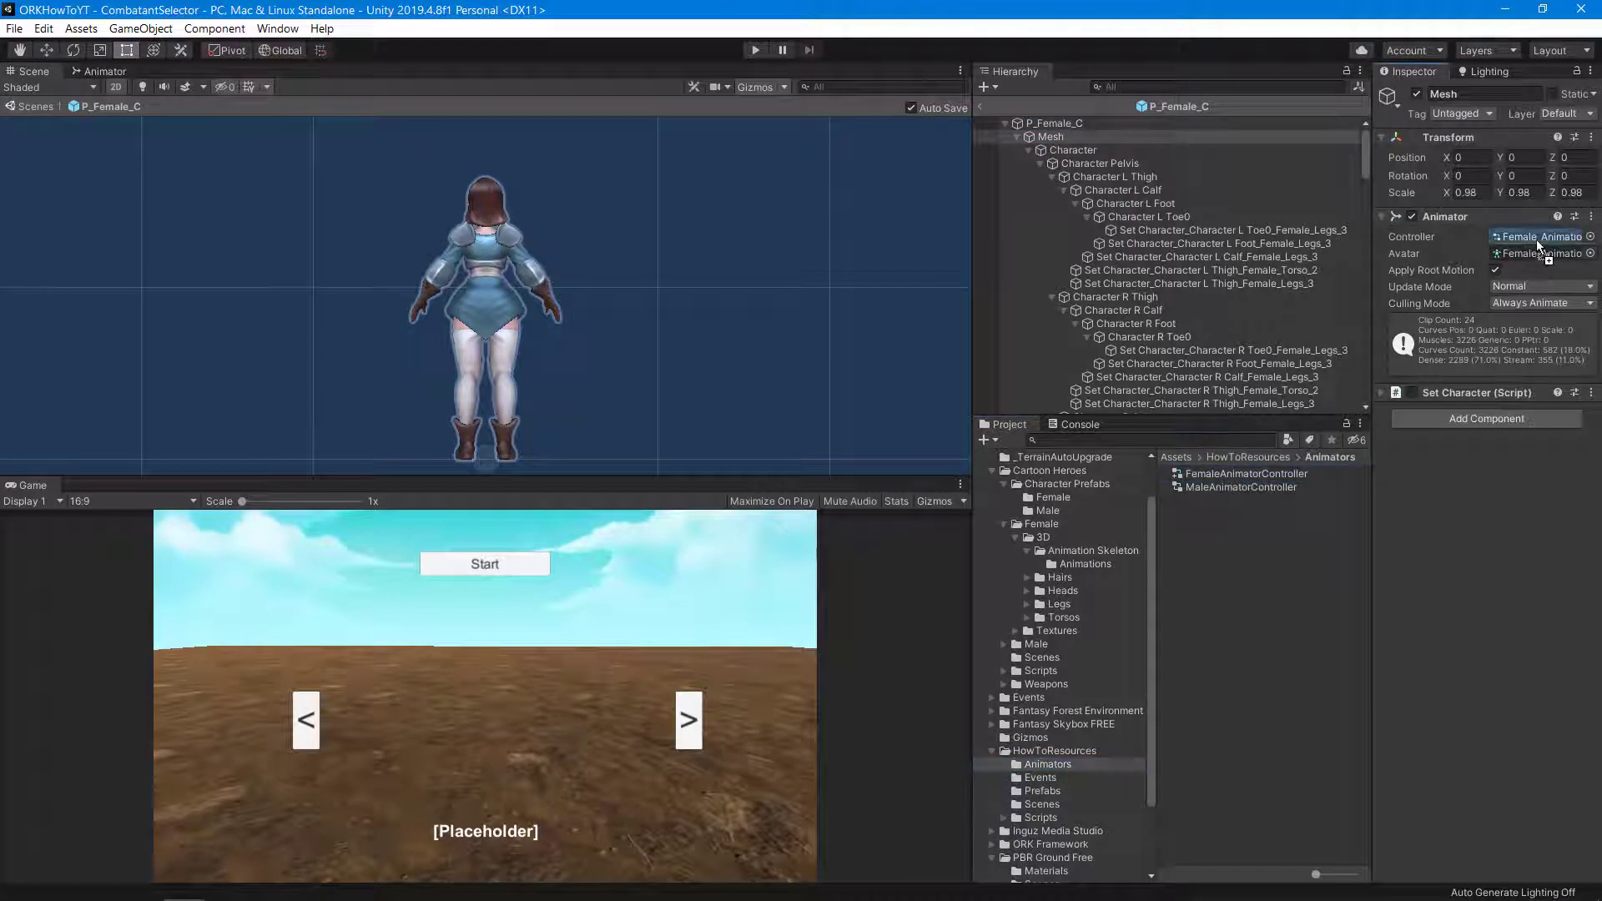
left_click(980, 106)
- Assign MaleAnimatorController to the Animator on P_Male_A's Mesh
left_click(1043, 791)
left_click(1208, 514)
left_click(1487, 142)
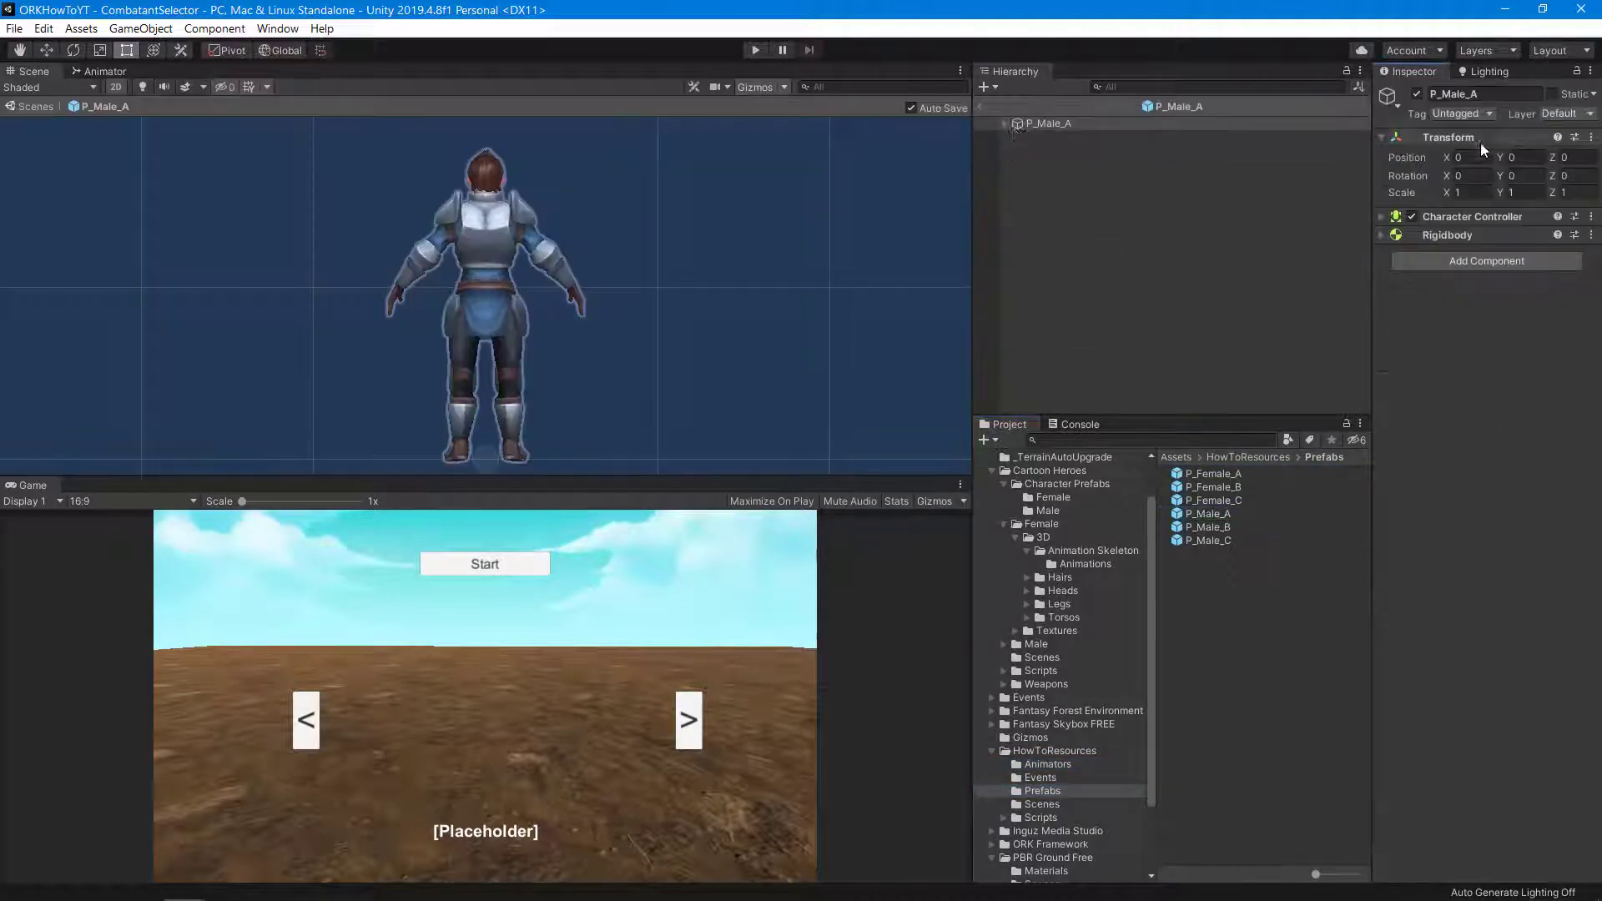
left_click(1005, 124)
left_click(1051, 136)
left_click(1043, 765)
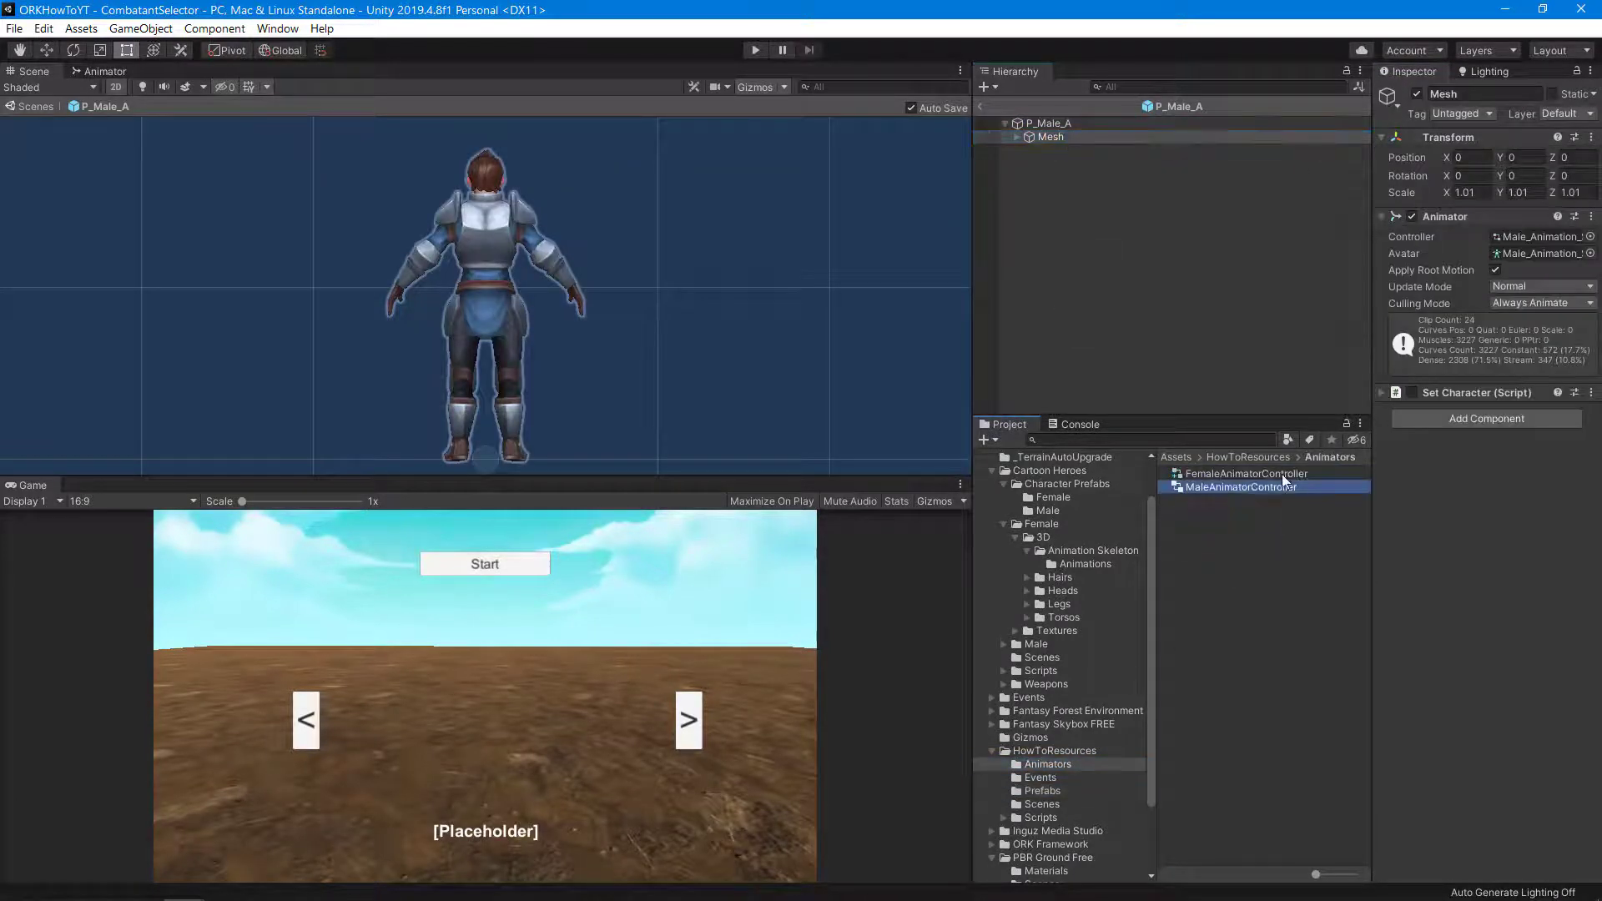
left_click_drag(1241, 486, 1556, 241)
left_click(1005, 123)
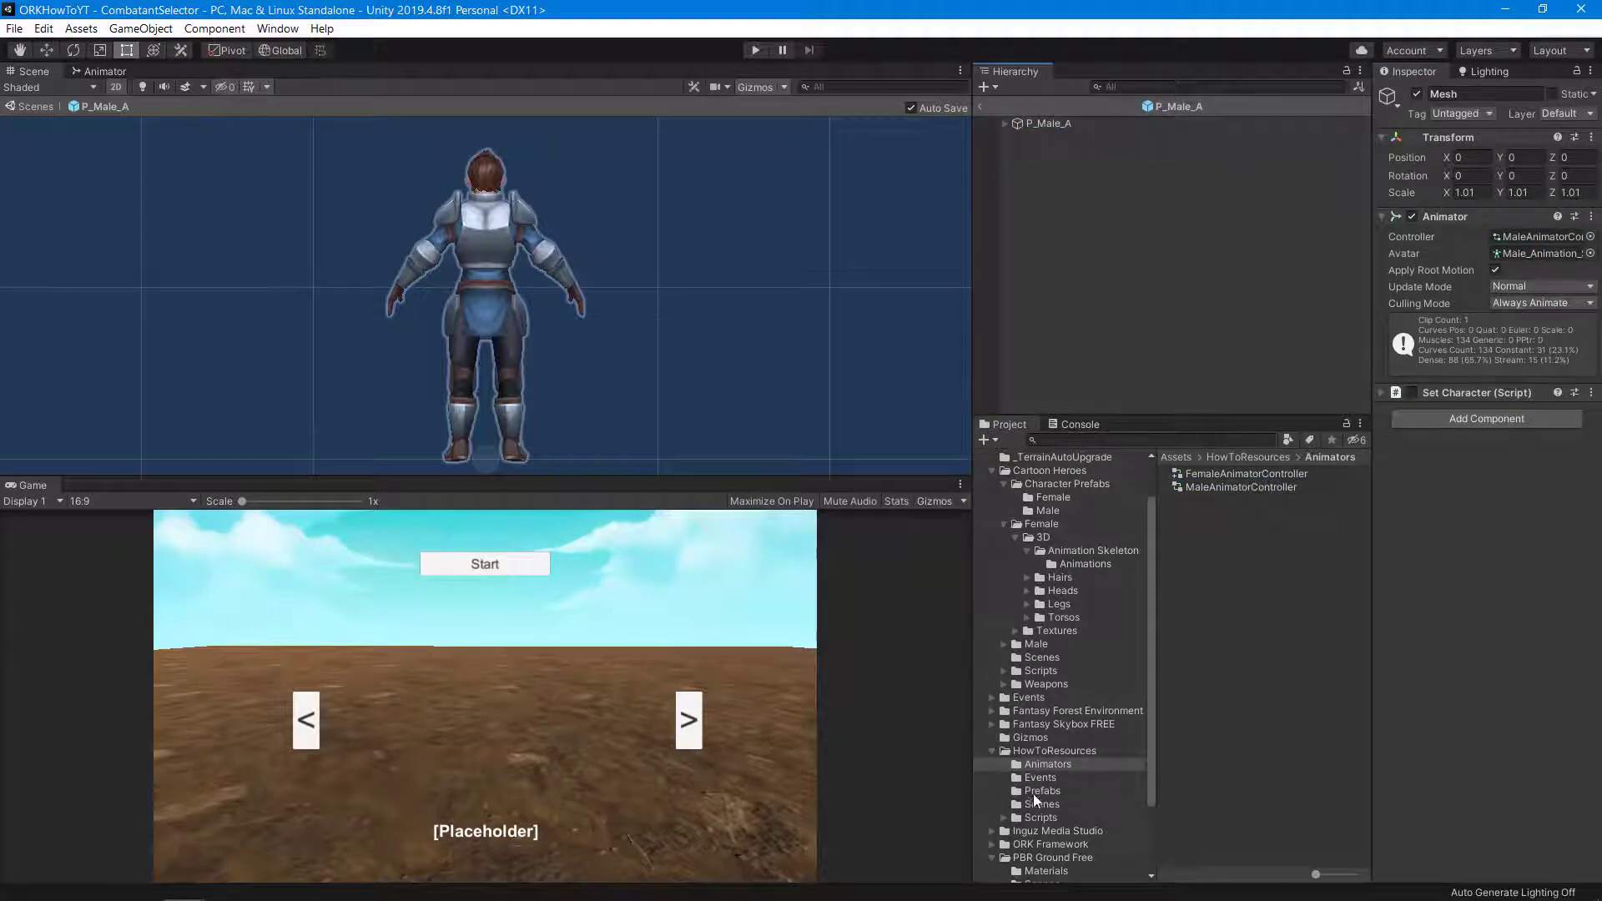
left_click(981, 107)
- Assign MaleAnimatorController to the Animator on P_Male_B's Mesh
left_click(1042, 791)
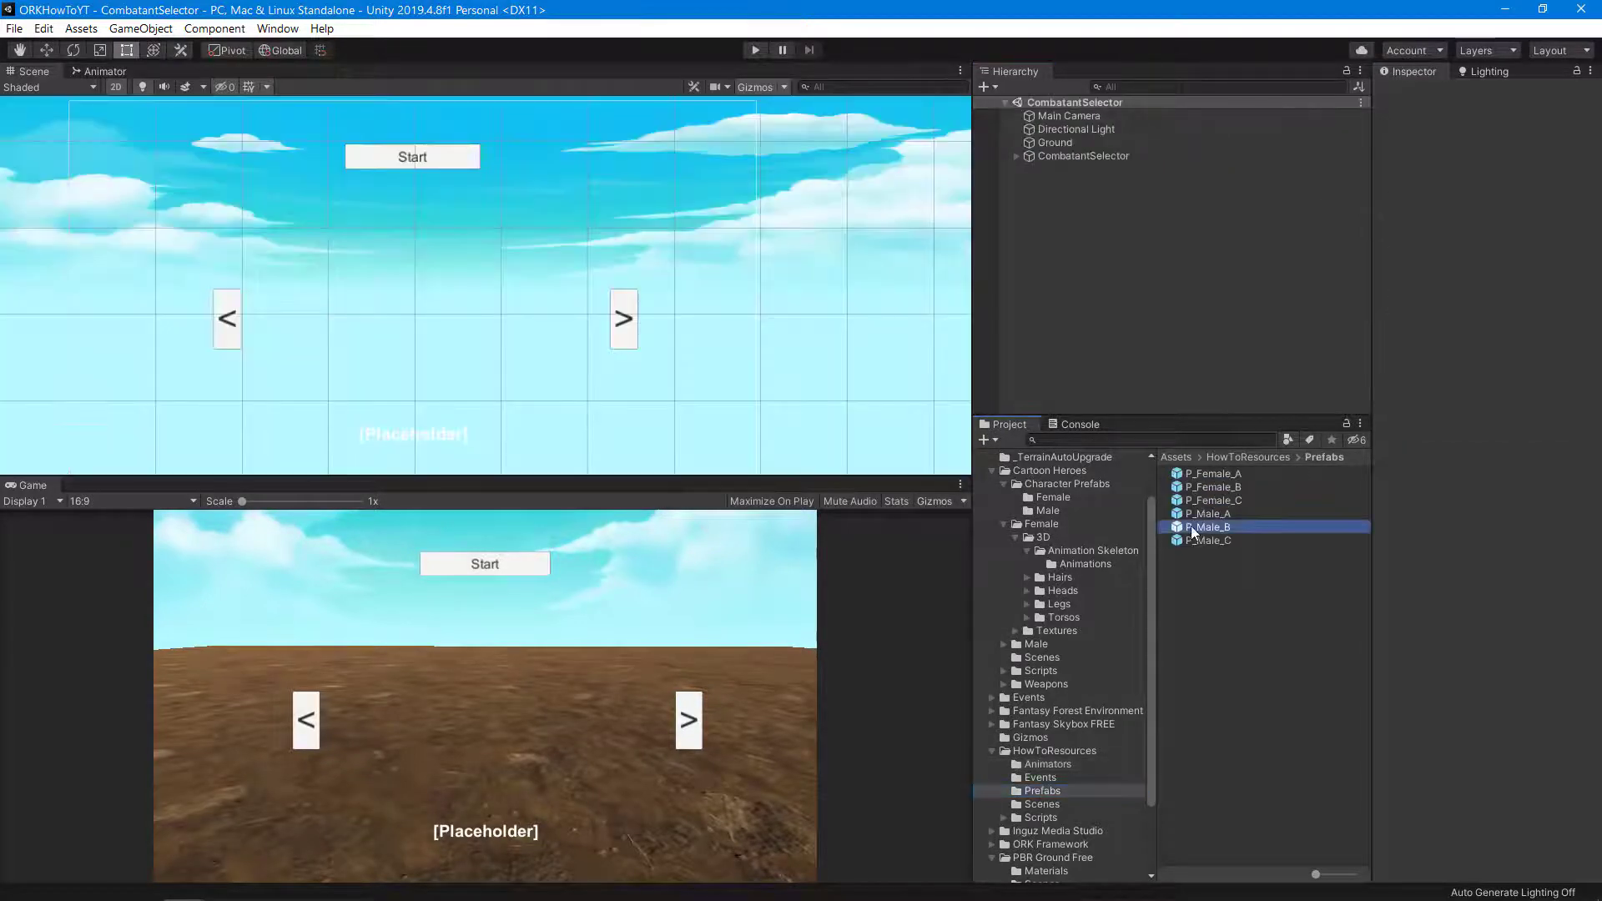
left_click(1208, 528)
left_click(1488, 139)
left_click(1051, 136)
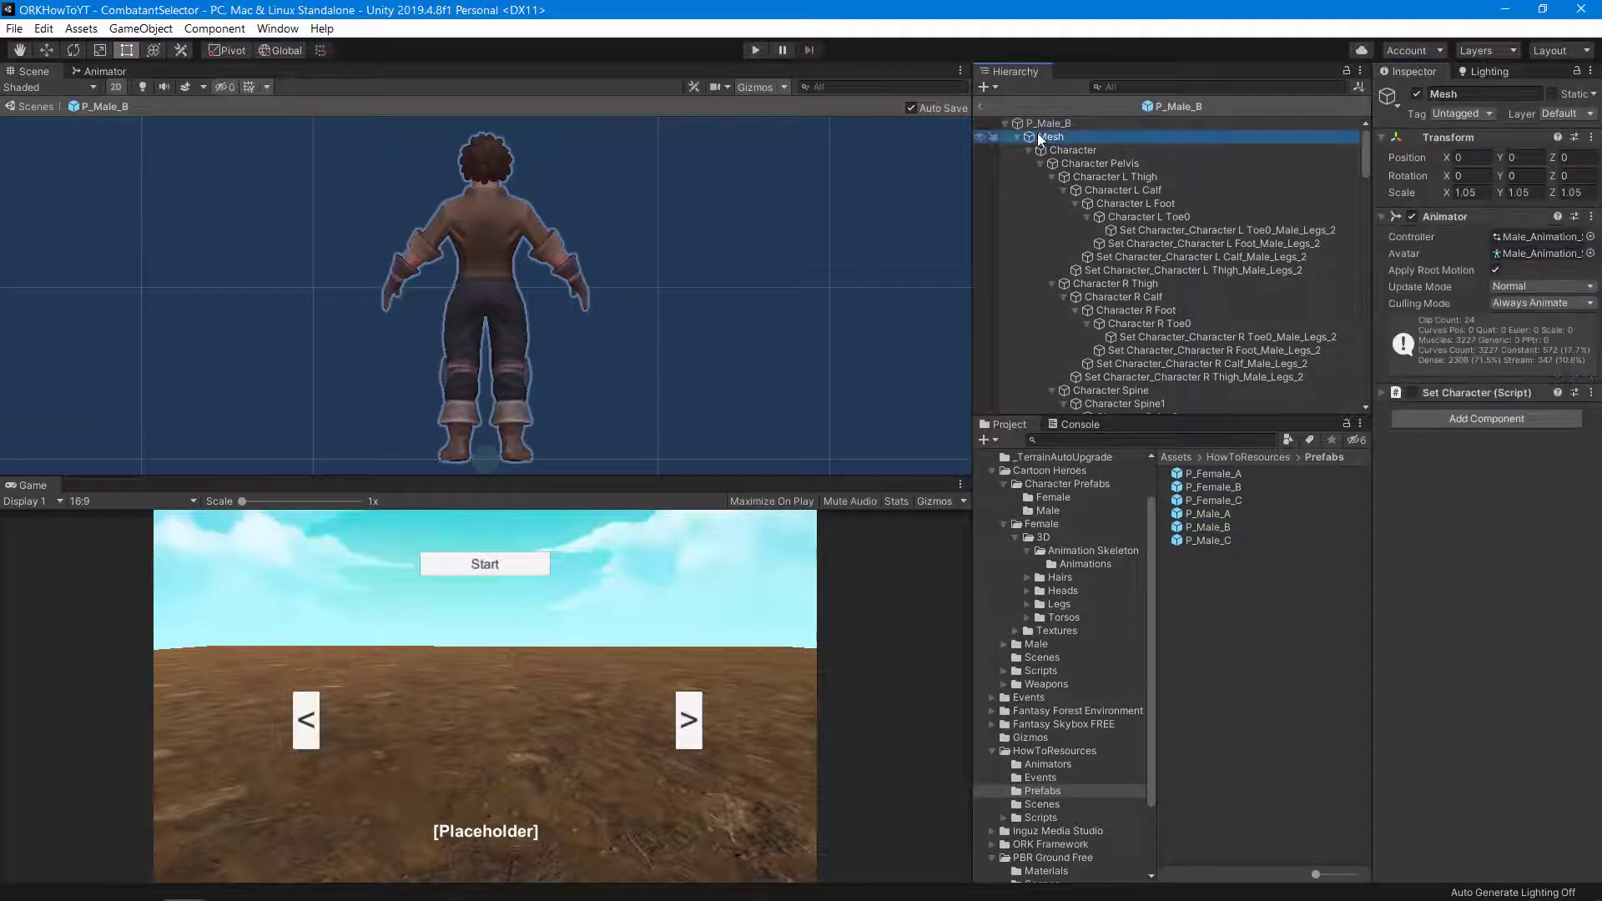
left_click(1044, 764)
left_click_drag(1235, 488, 1544, 237)
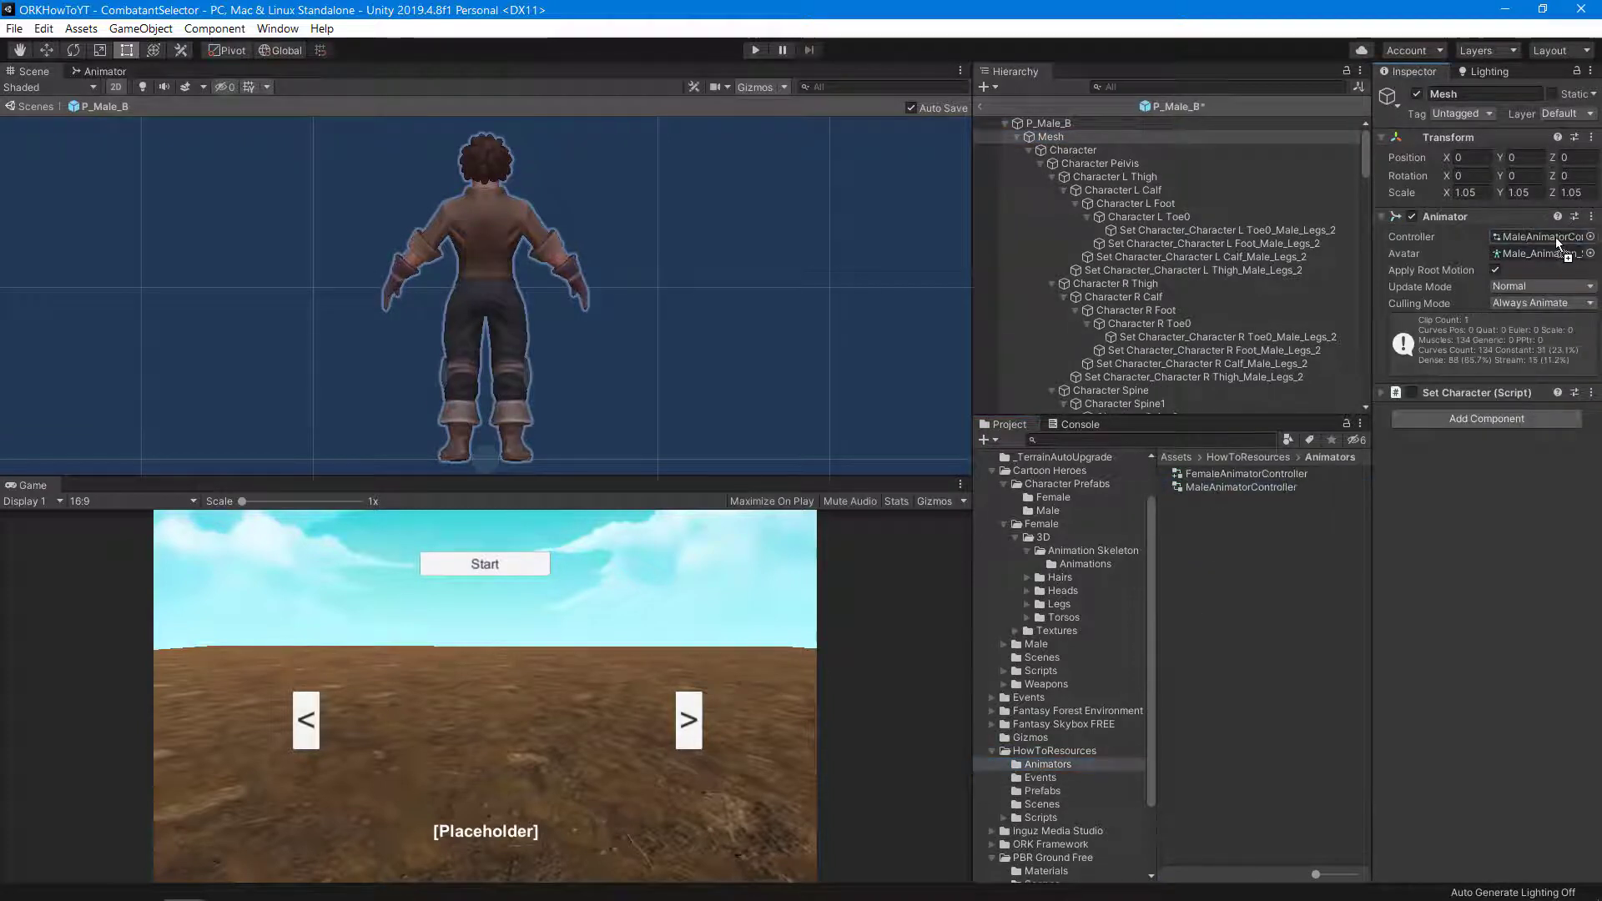
left_click(981, 107)
- Assign MaleAnimatorController to the Animator on P_Male_C's Mesh
left_click(1043, 792)
left_click(1207, 540)
left_click(1488, 139)
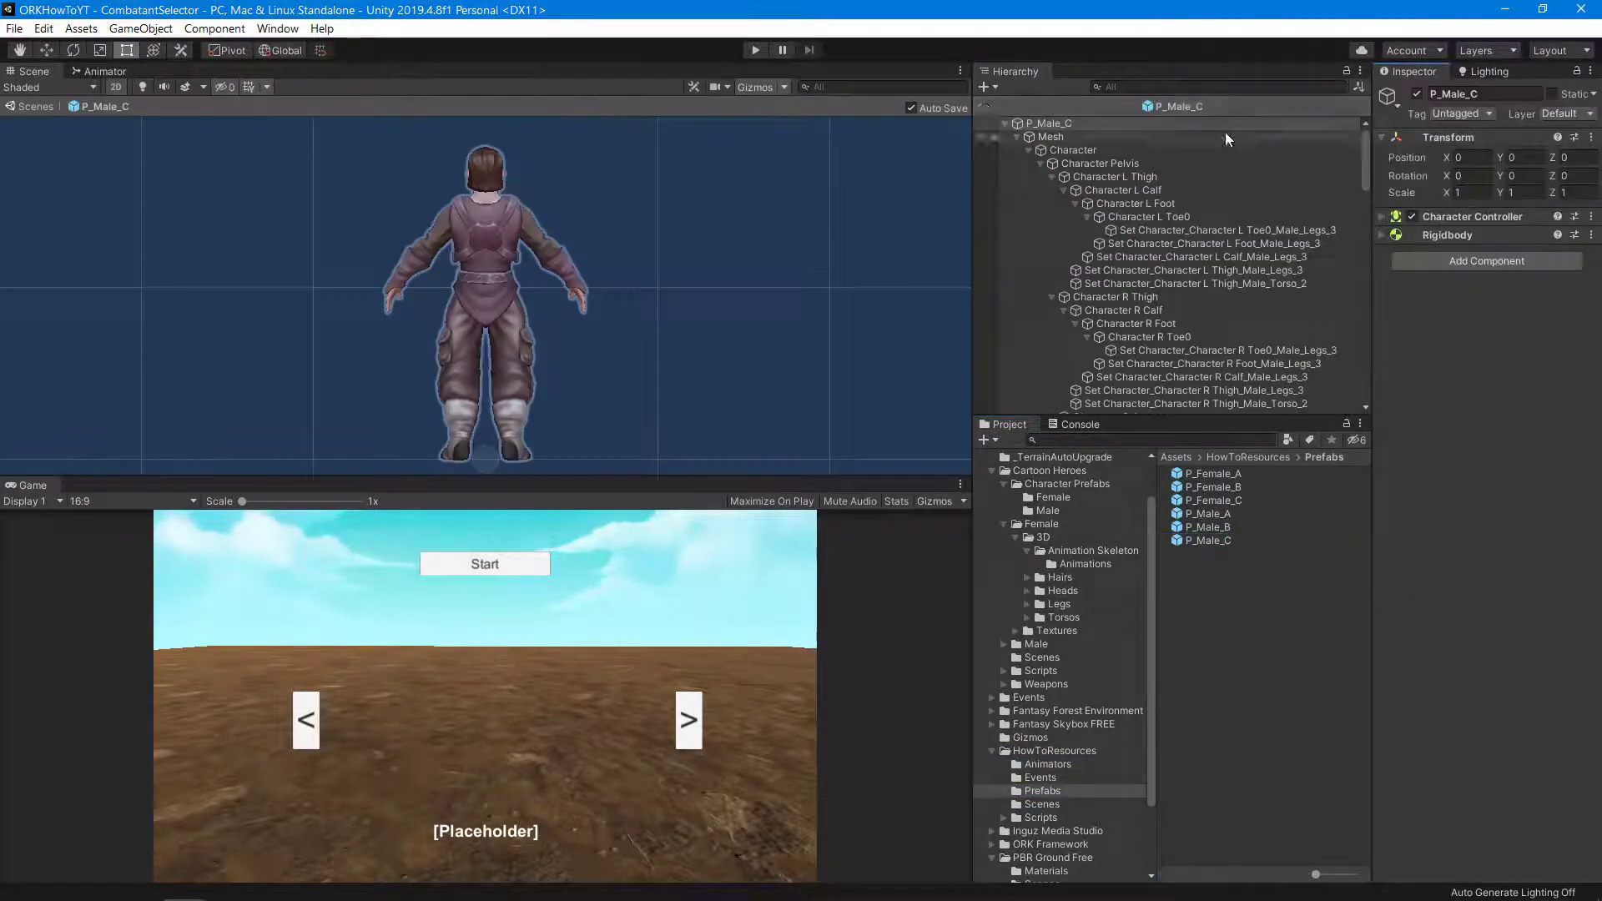
left_click(1051, 136)
left_click(1048, 764)
left_click_drag(1241, 487, 1544, 237)
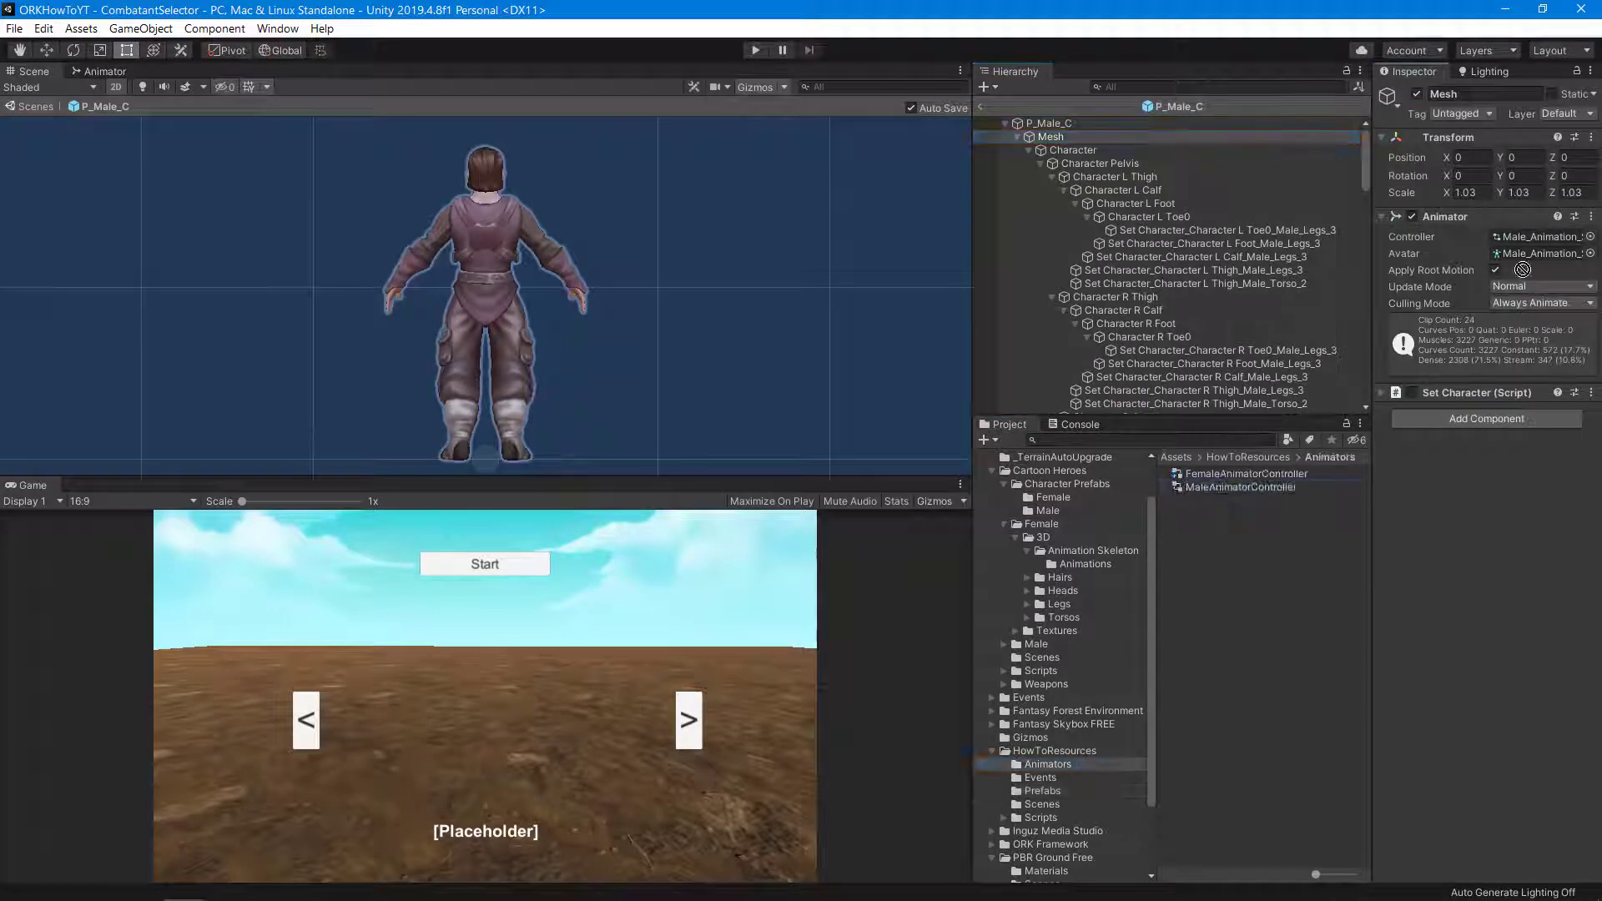
left_click(981, 107)
left_click(1054, 750)
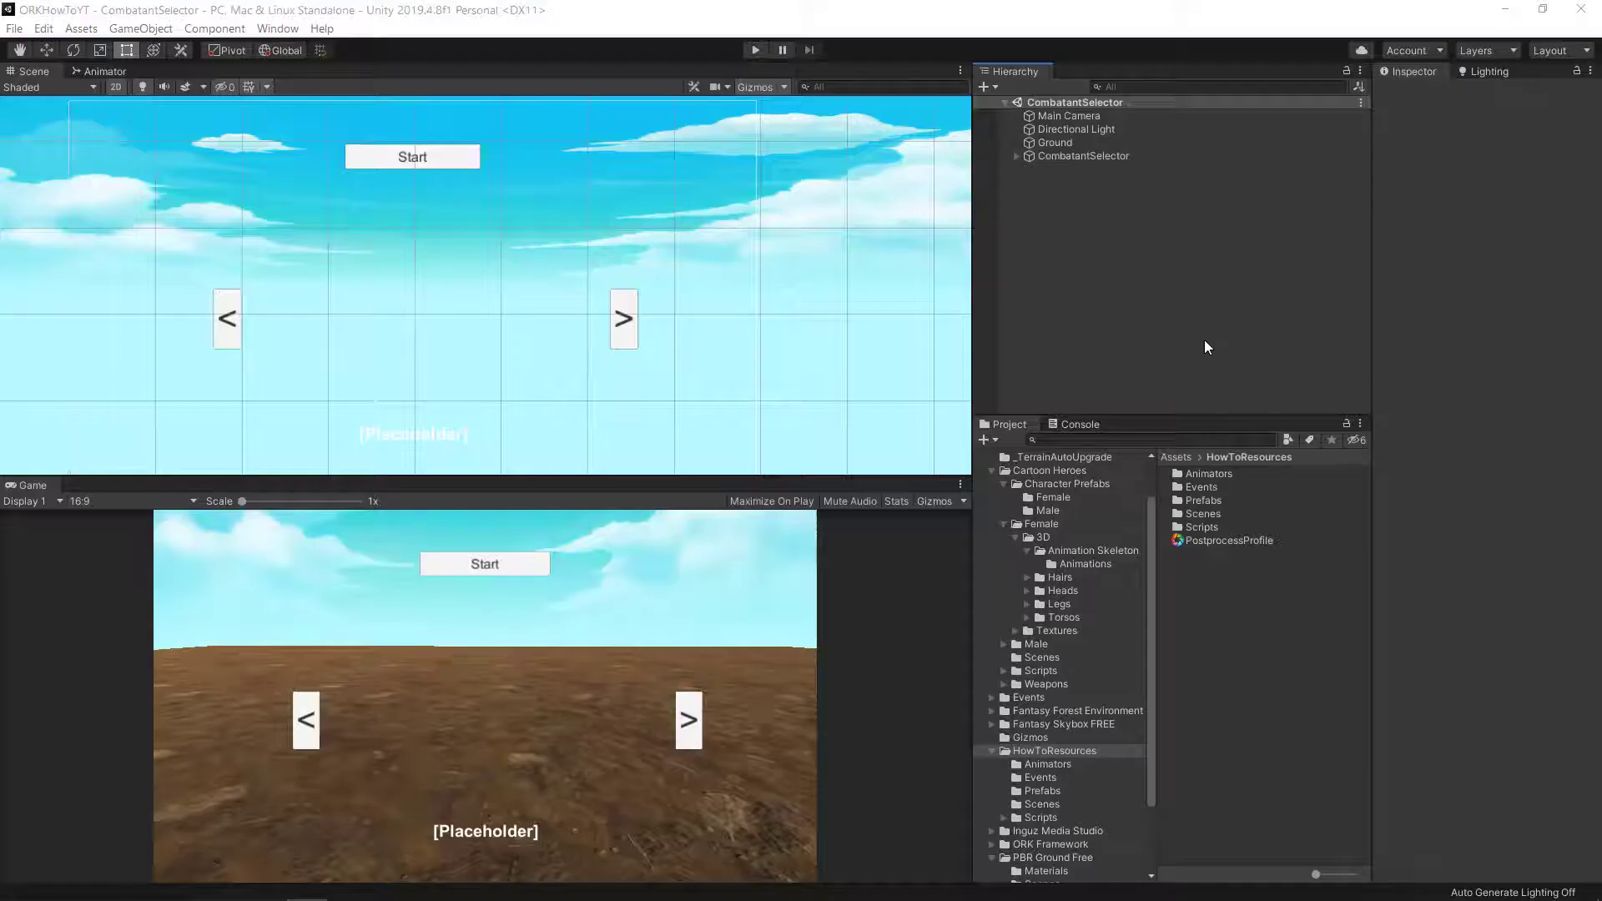
- Open the ORK Framework editor on its Game settings with all sections collapsed
left_click(277, 28)
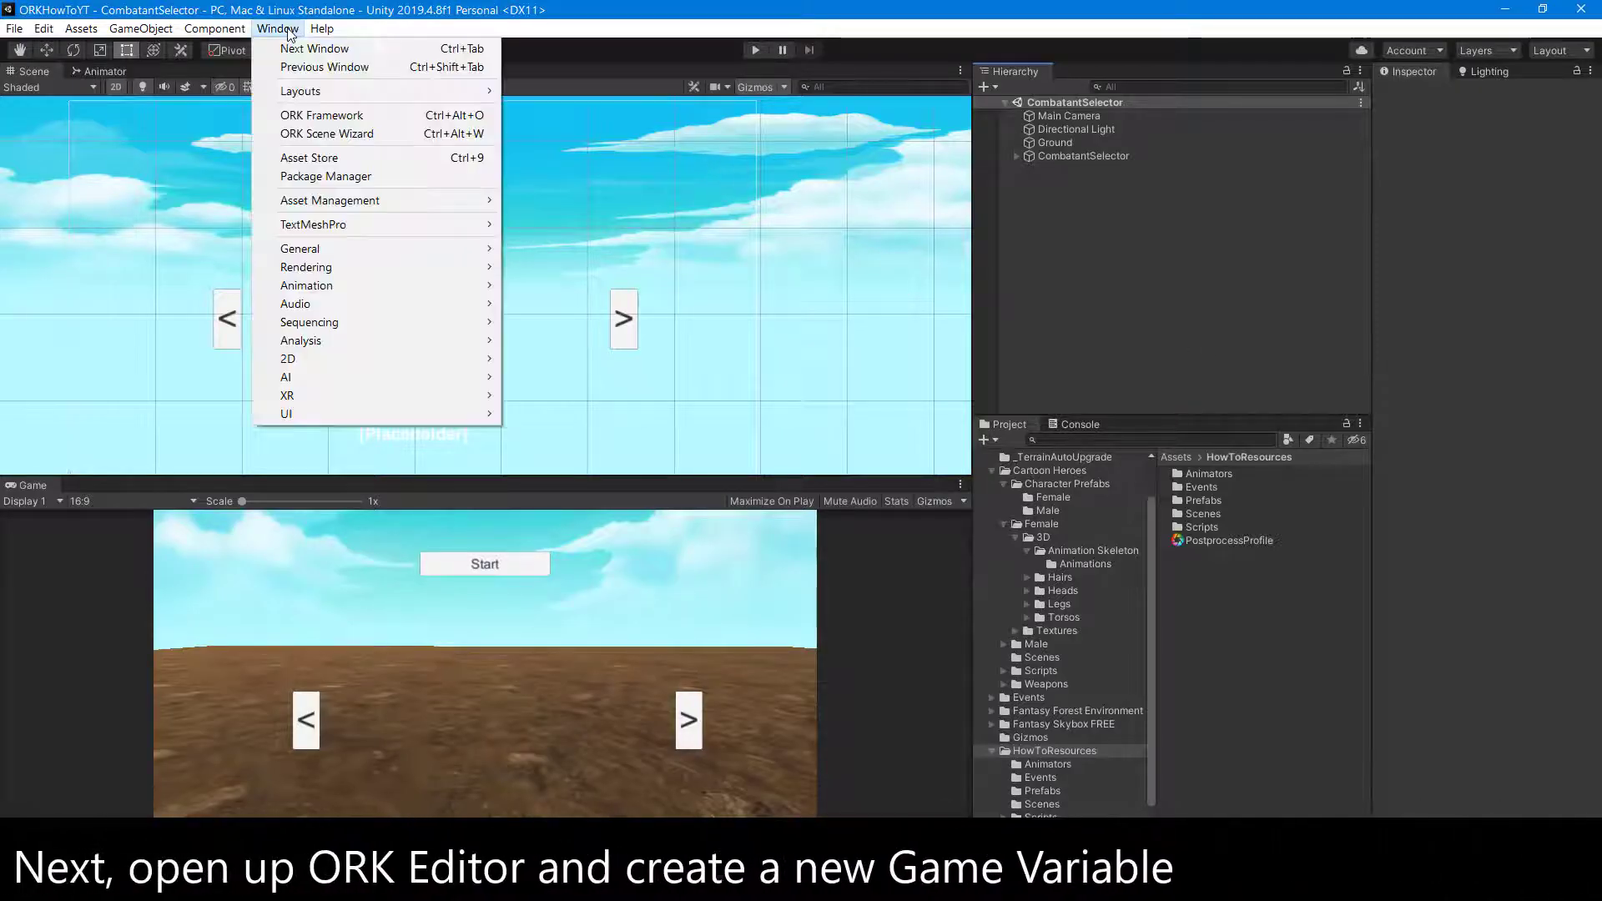
left_click(292, 115)
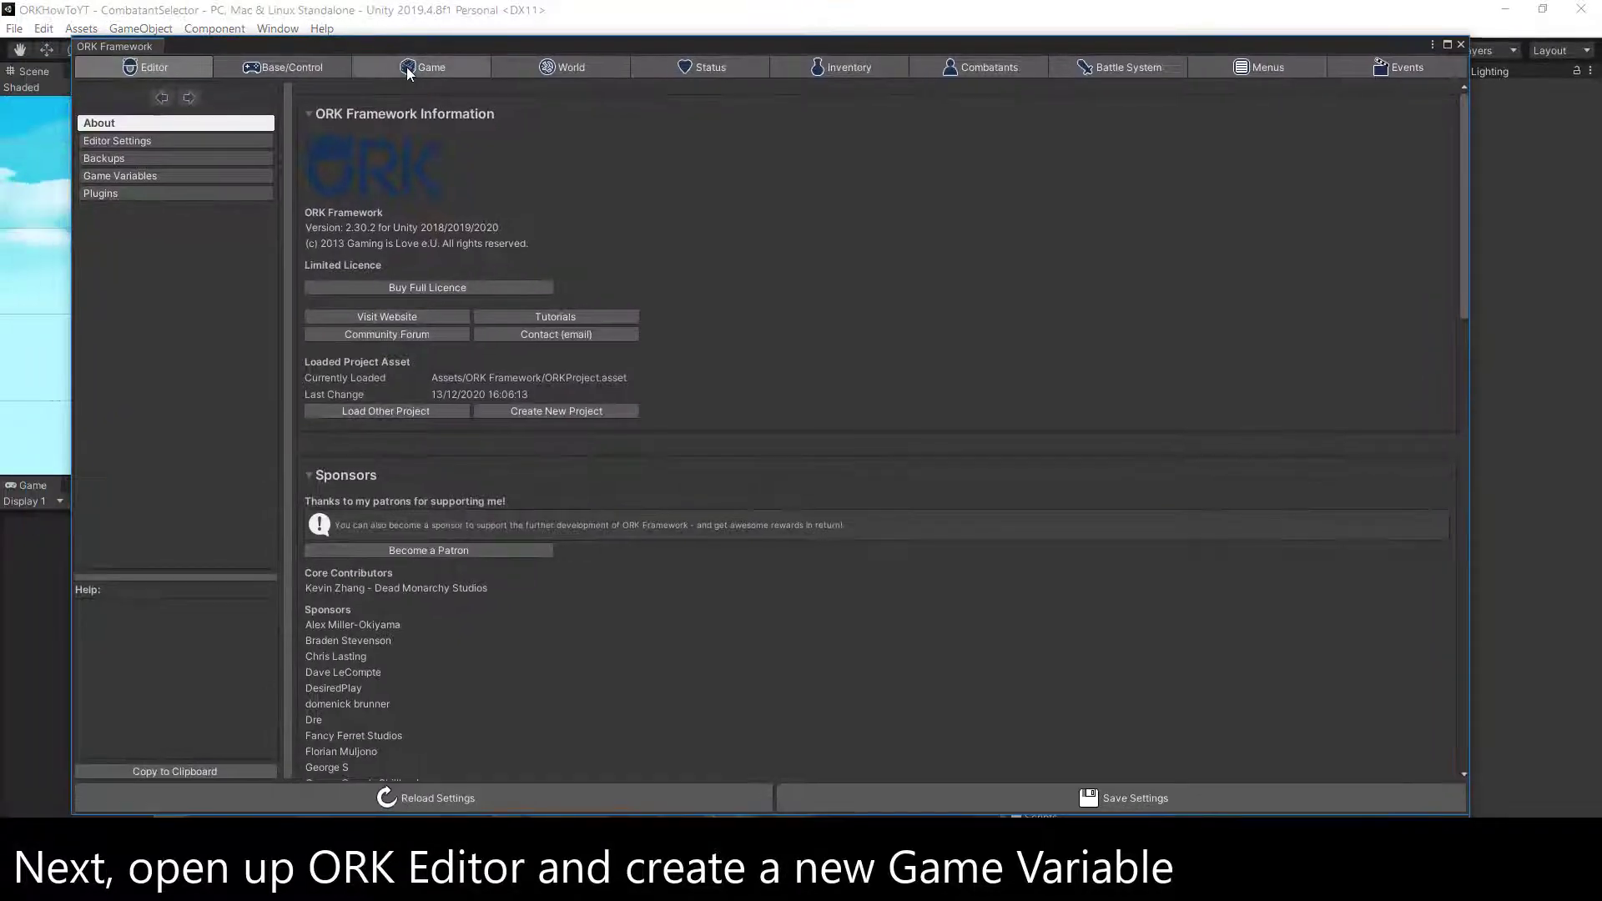
left_click(409, 71)
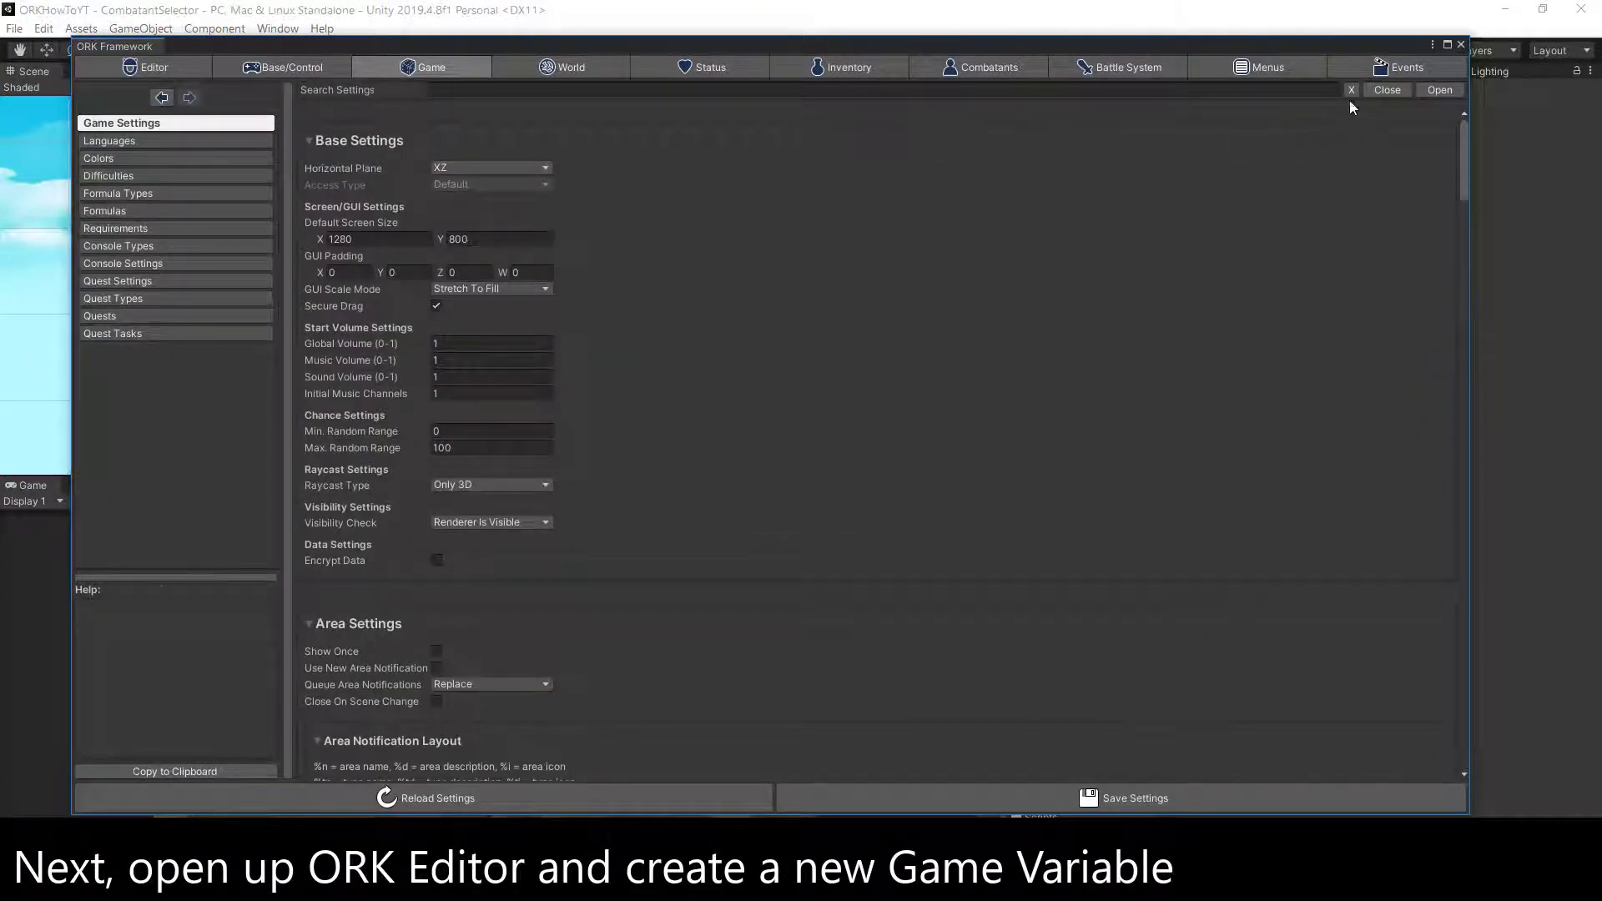
left_click(1387, 89)
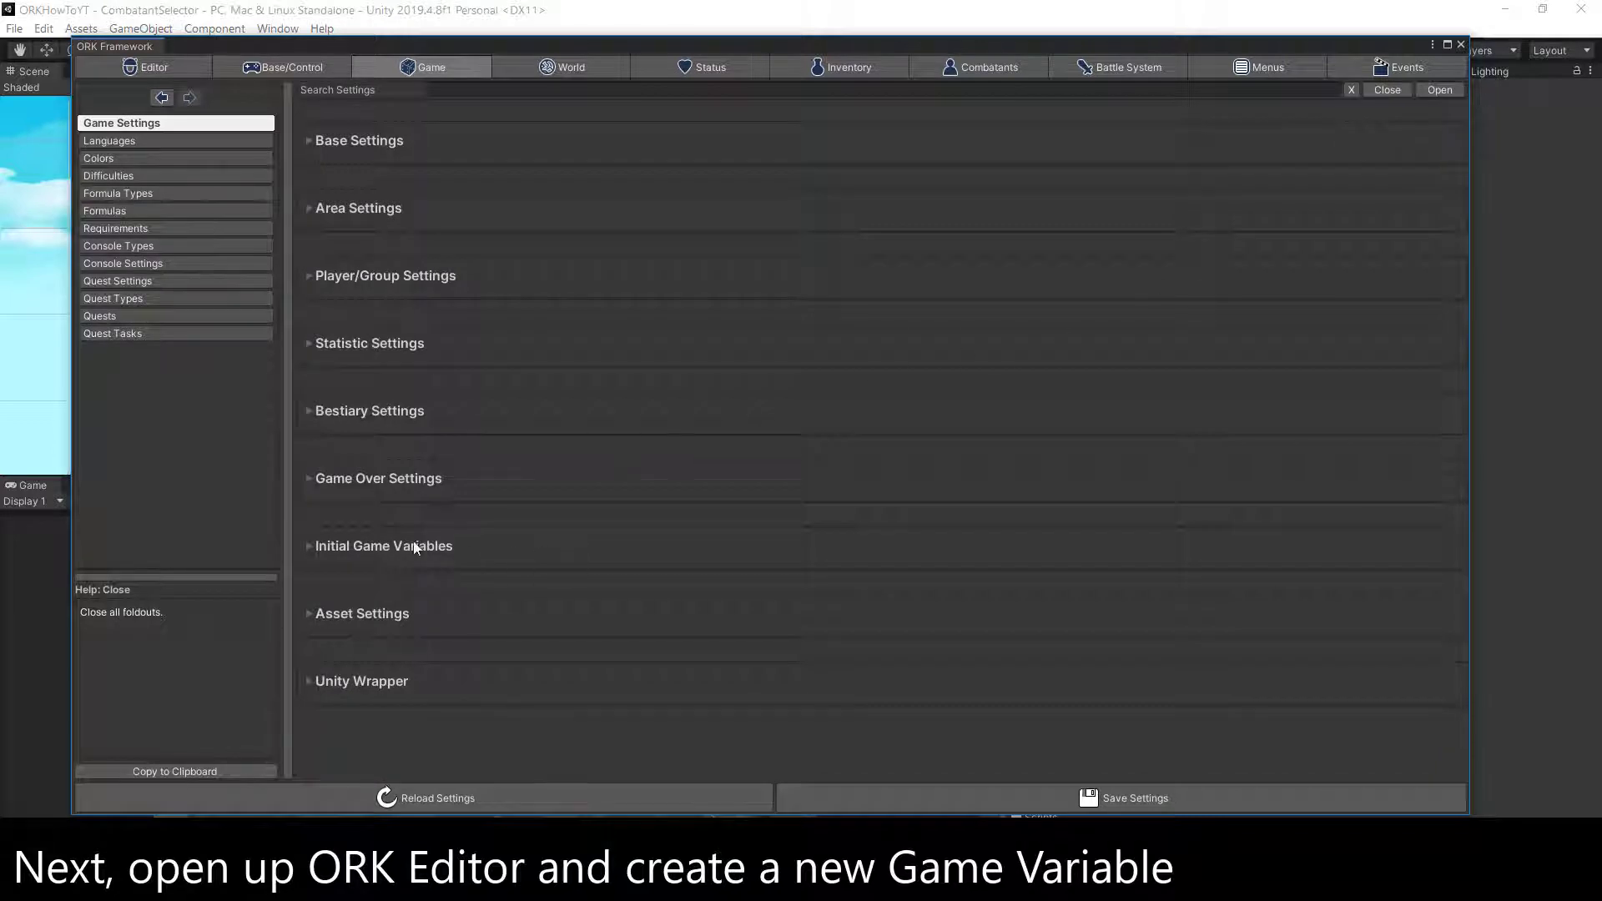
- Add initial game variable HeroName, type String, empty value, then save and confirm the ORK settings
left_click(357, 547)
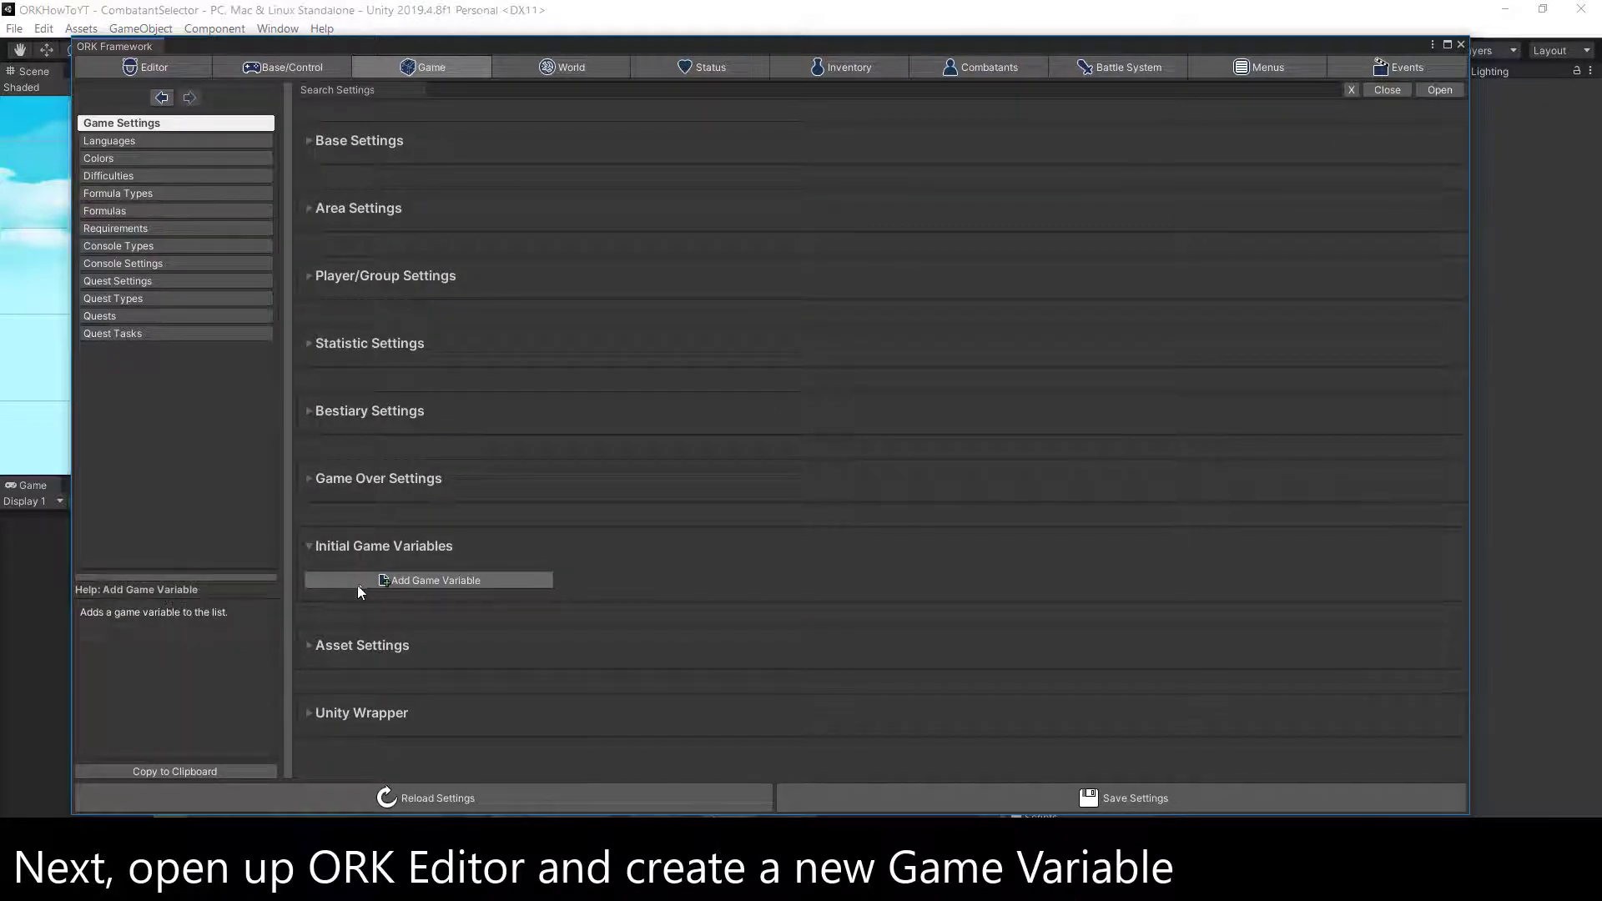
left_click(360, 582)
left_click(369, 622)
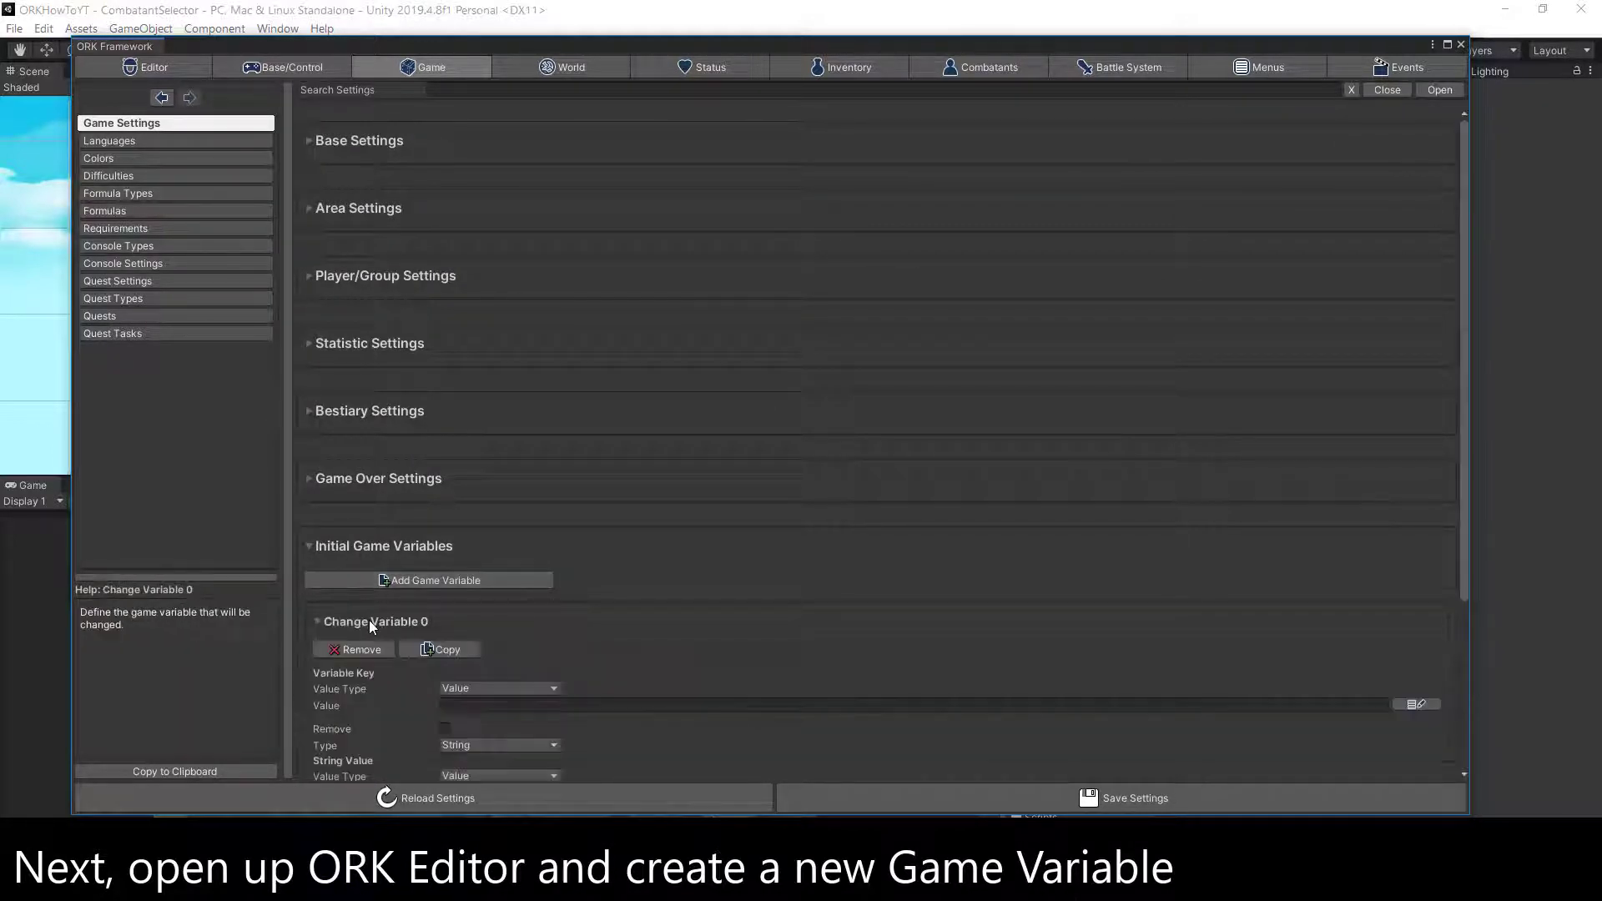
scroll(572, 622, "down", 4)
left_click(510, 505)
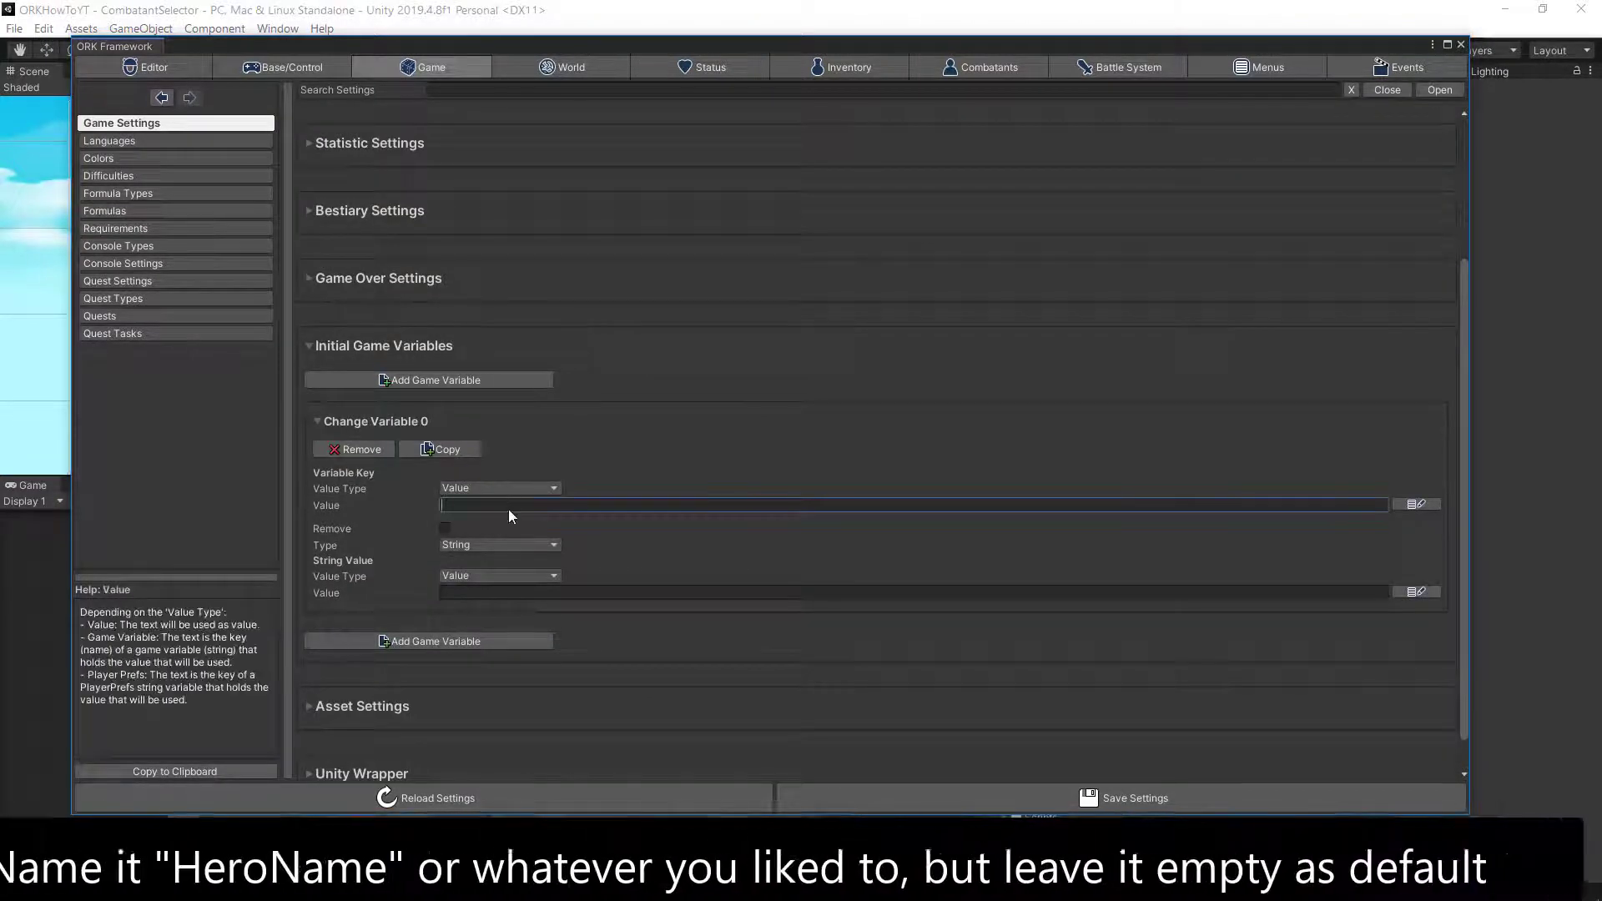
type("HeroName")
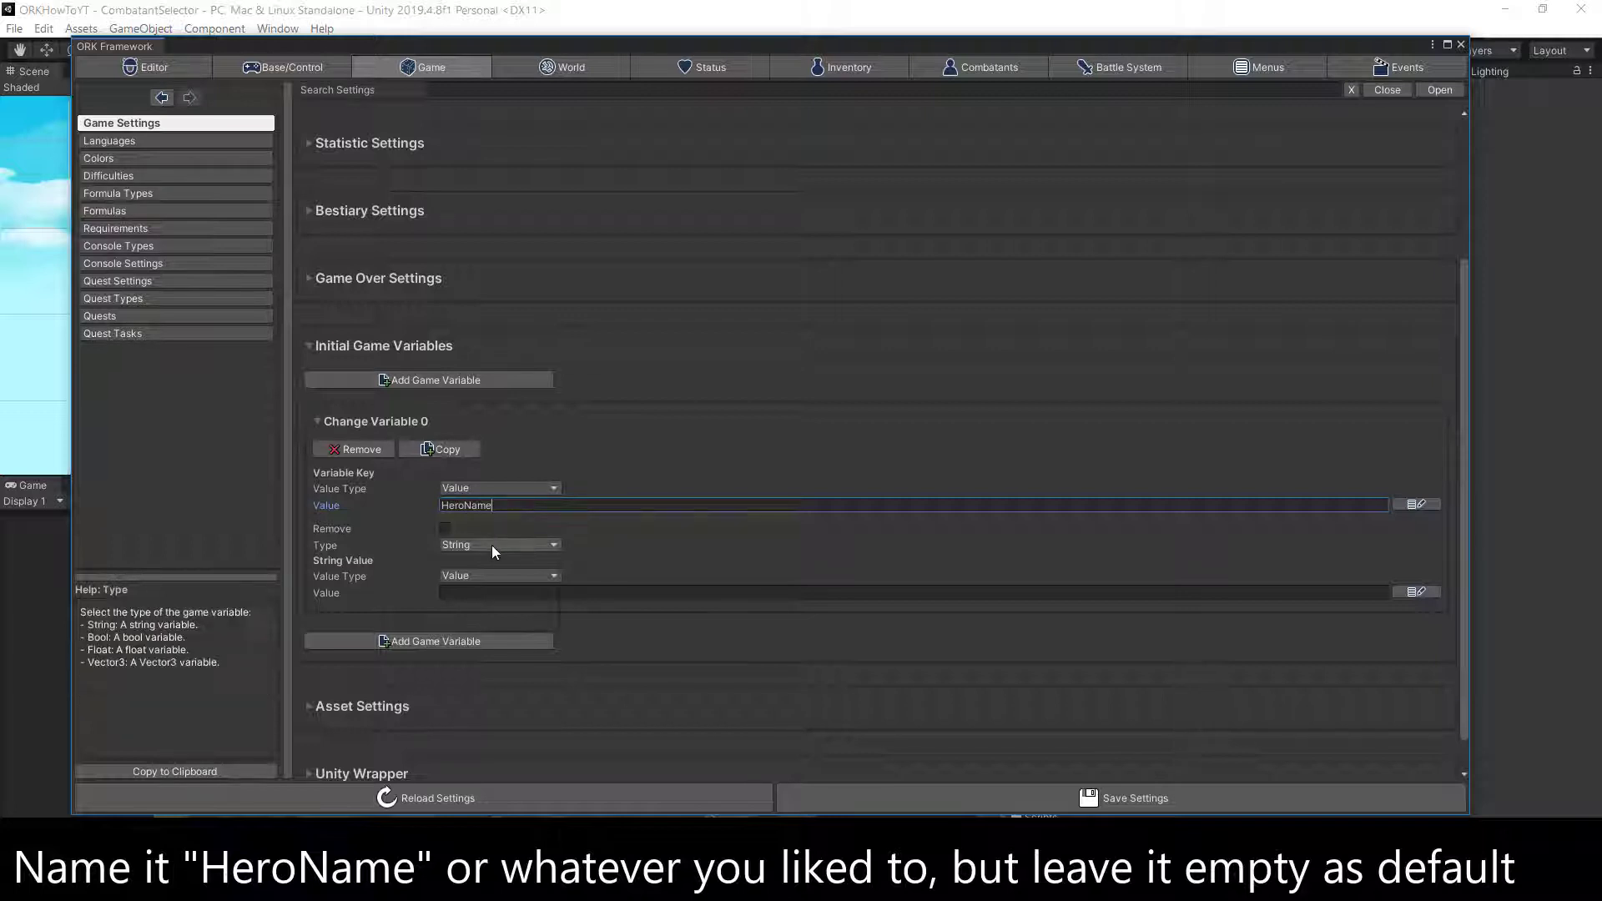
left_click(492, 544)
left_click(479, 561)
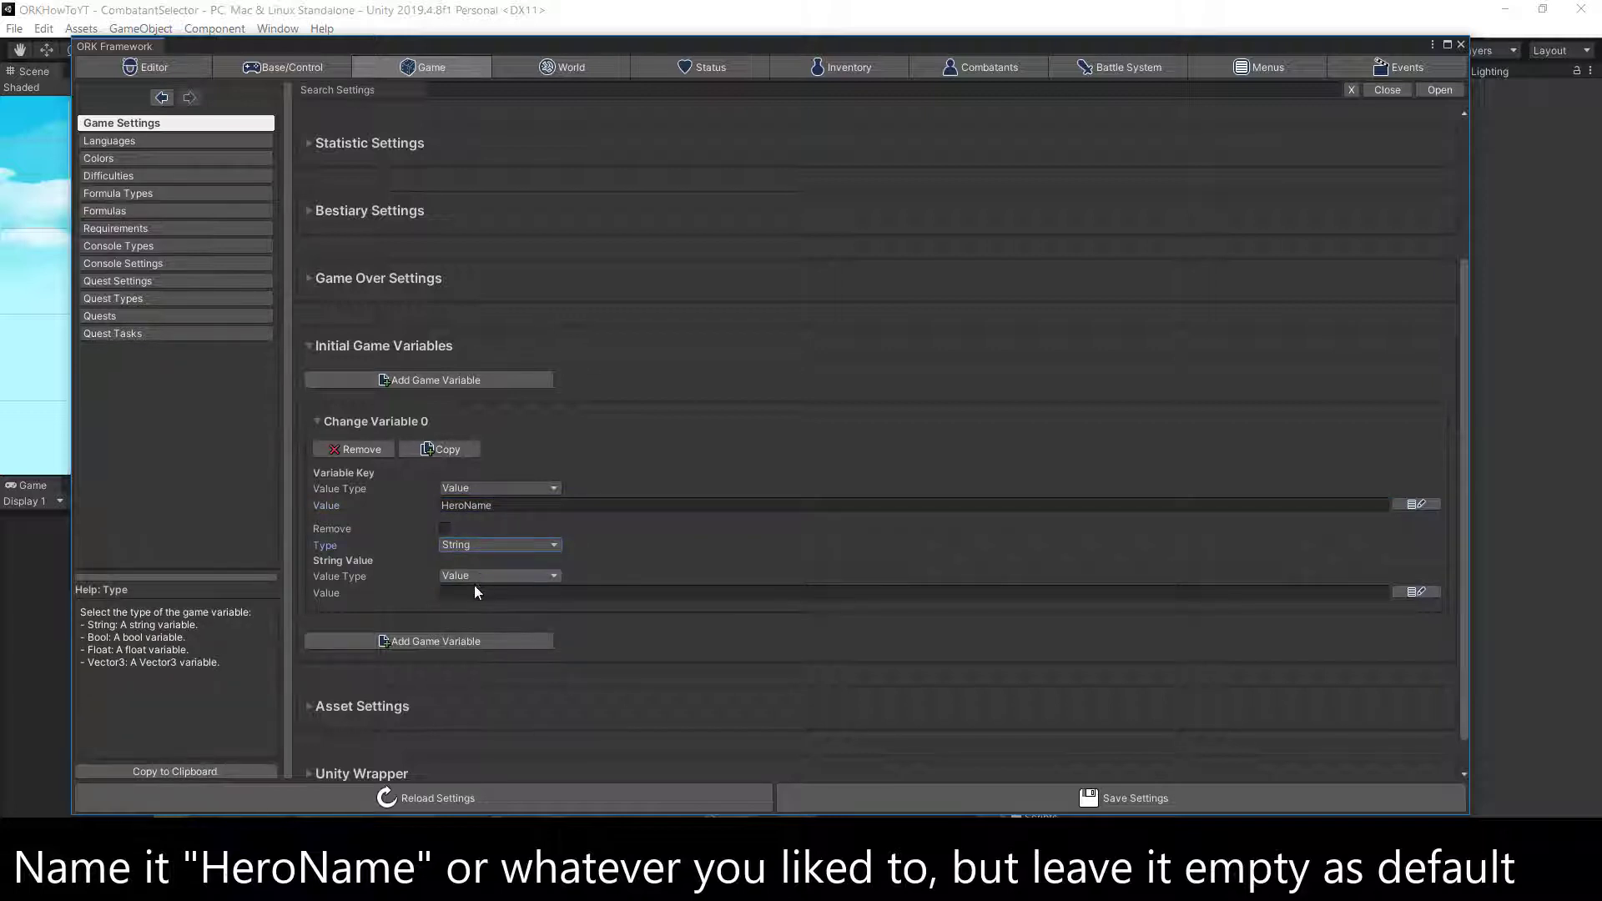
left_click(473, 591)
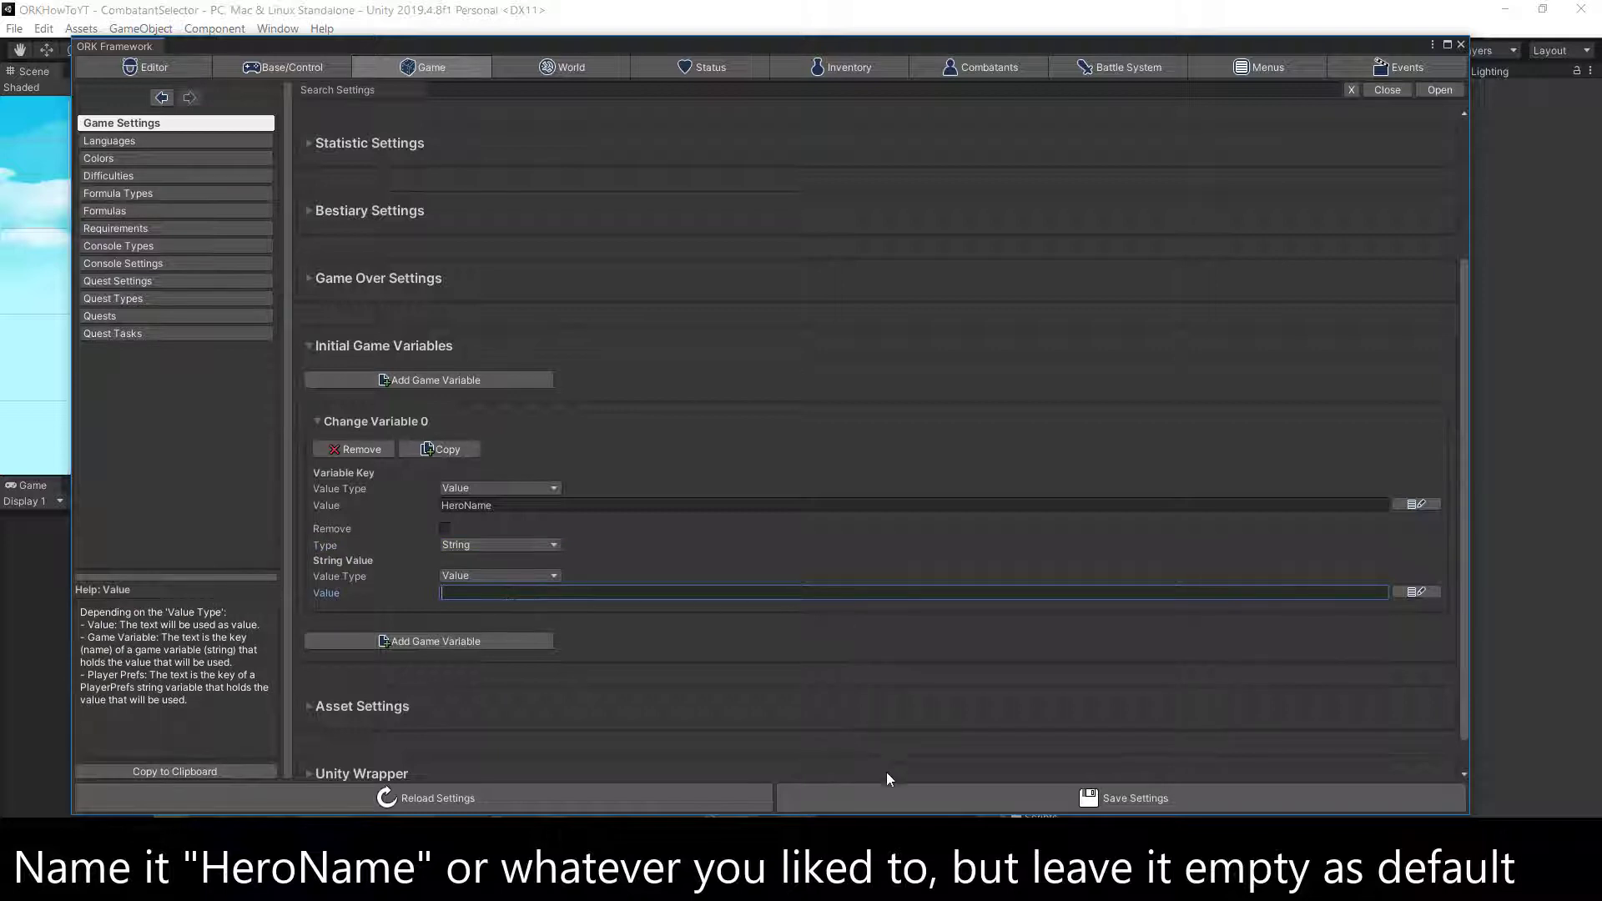
left_click(878, 794)
left_click(878, 794)
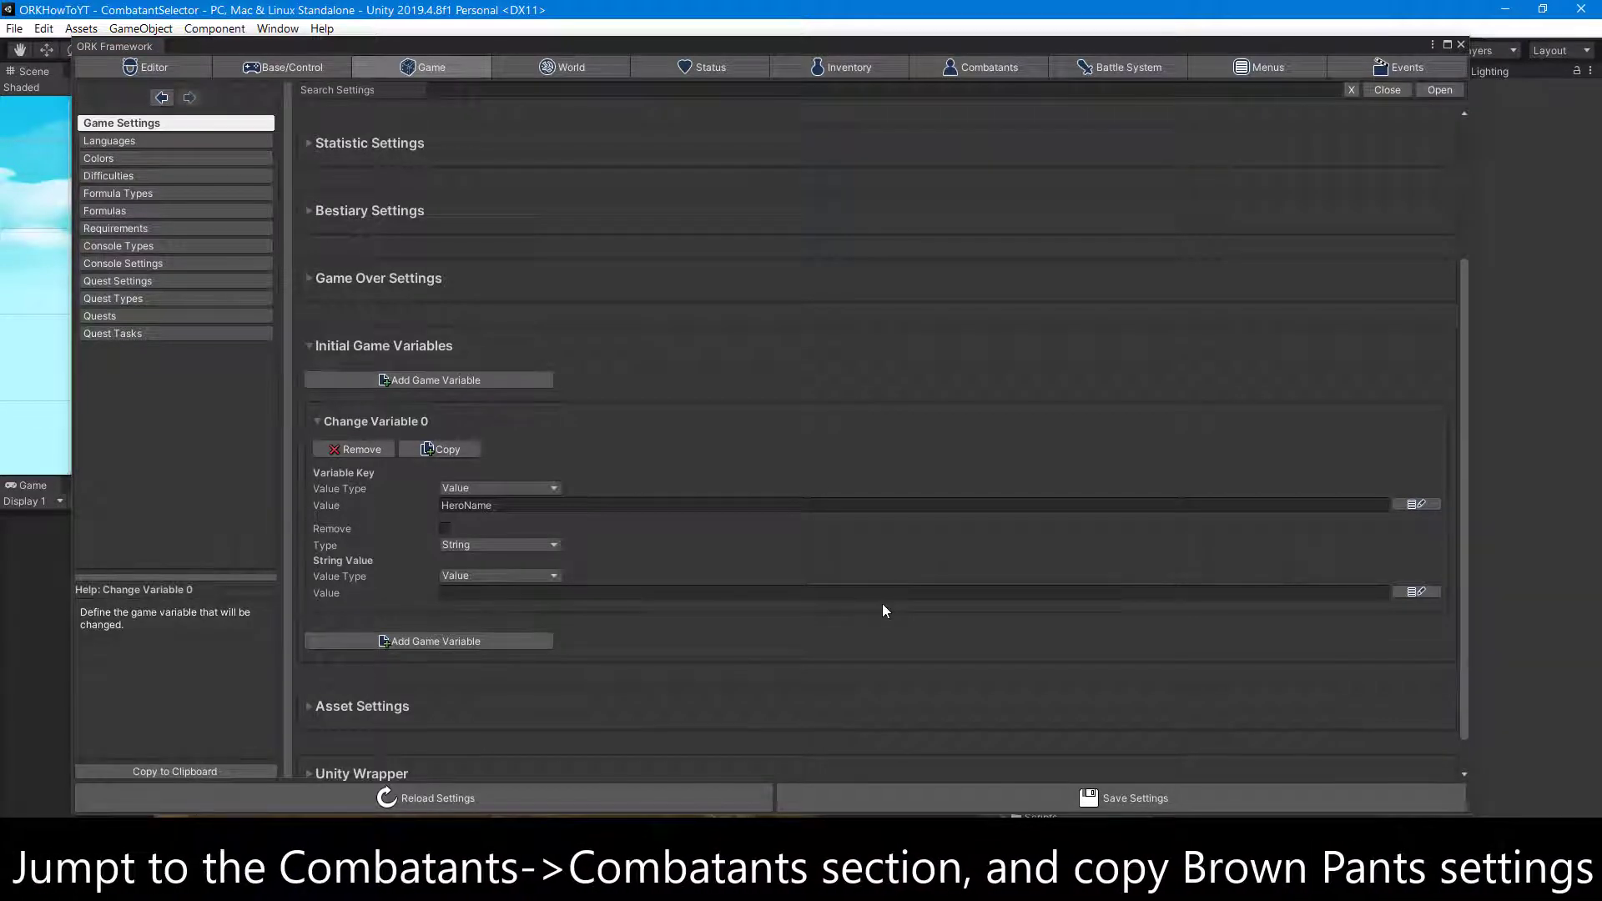
- Copy the Brown Pants combatant in ORK's Combatants list and name the copy HeroPlayer
left_click(966, 70)
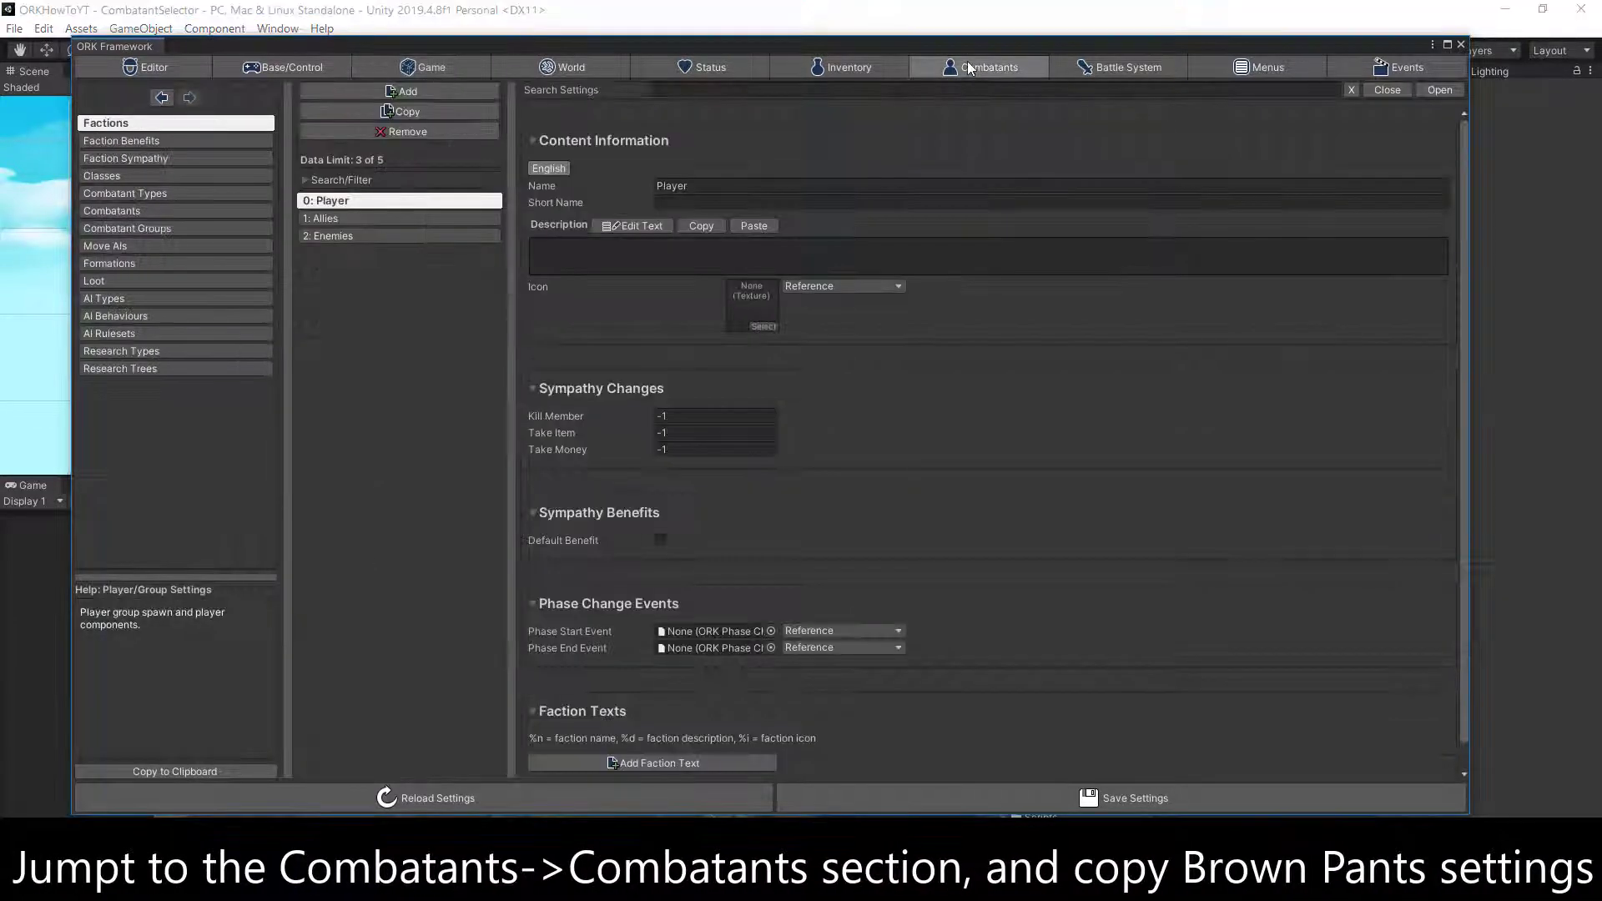
left_click(155, 212)
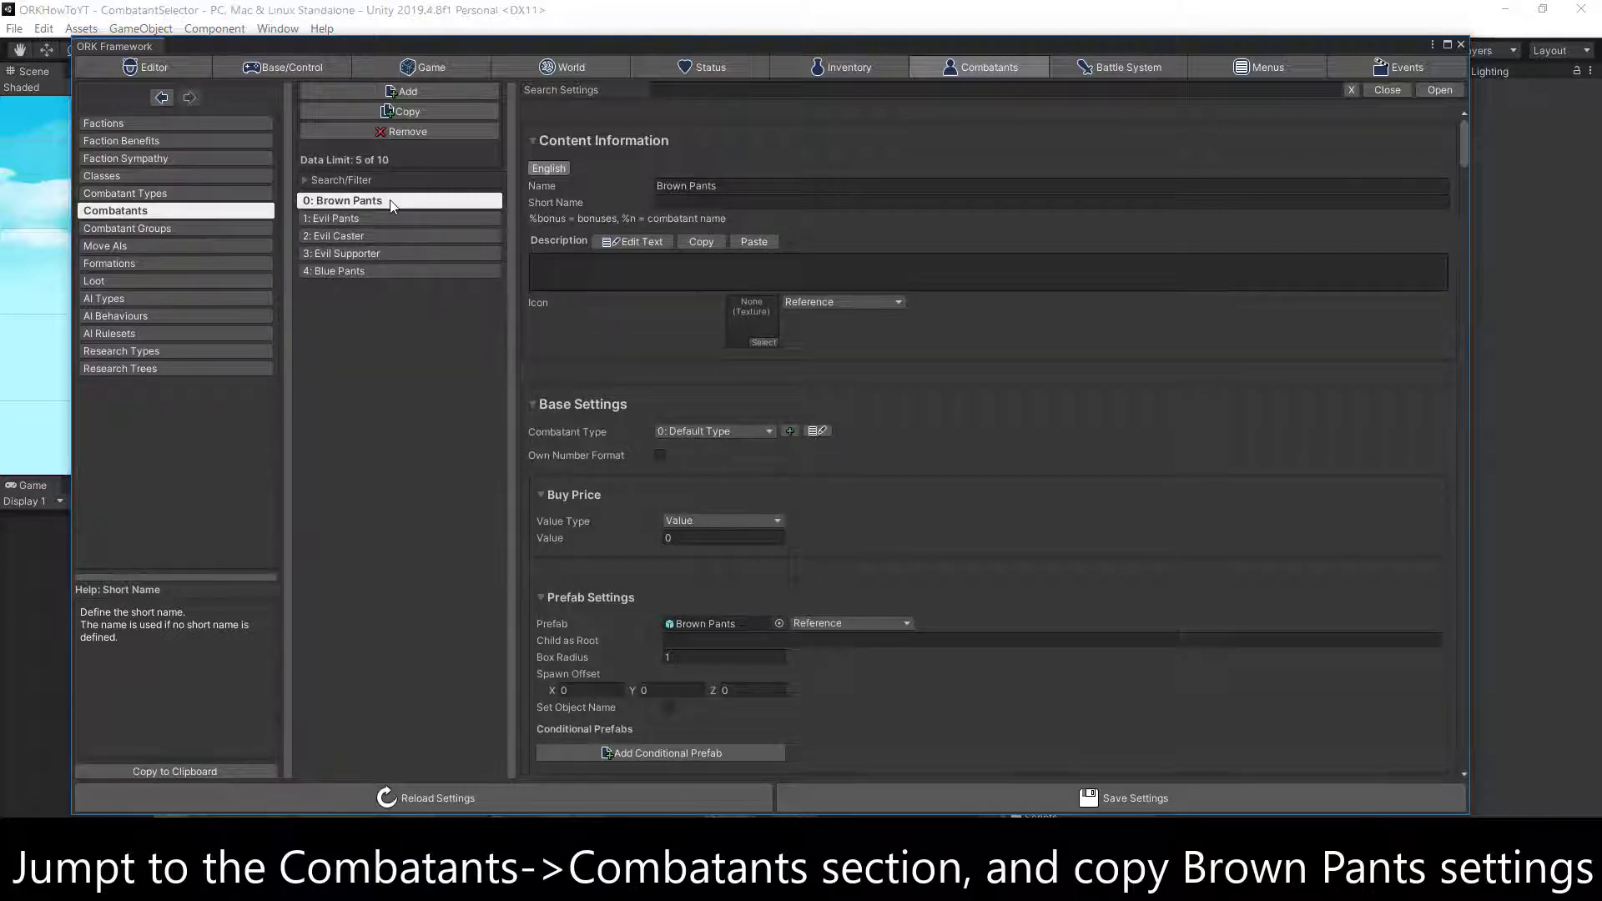
left_click(403, 110)
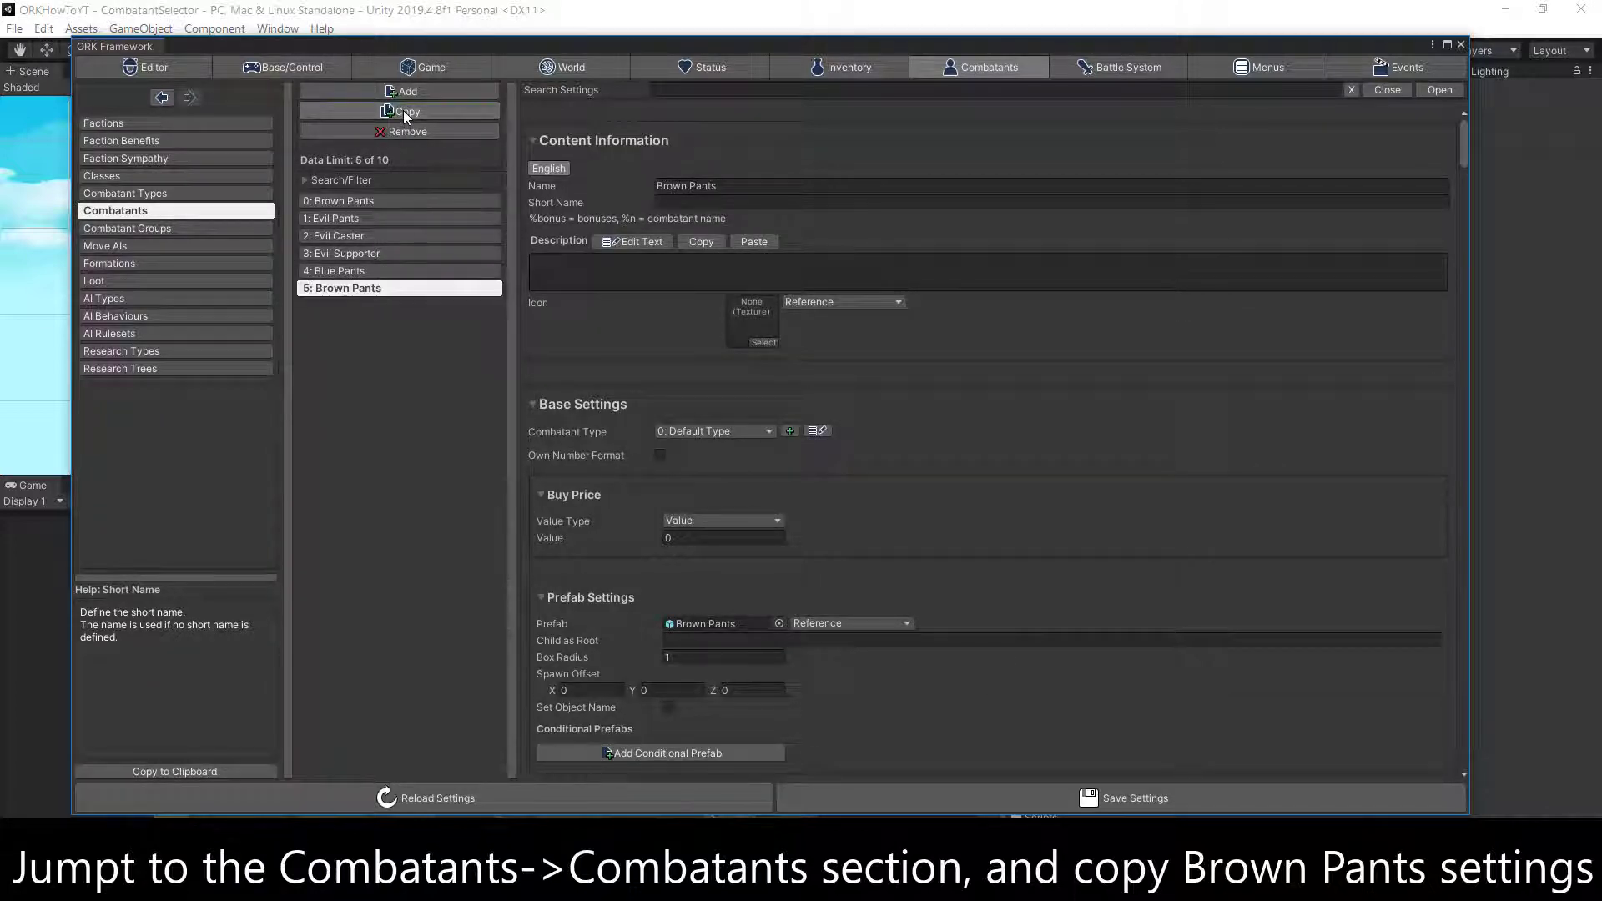
left_click(738, 187)
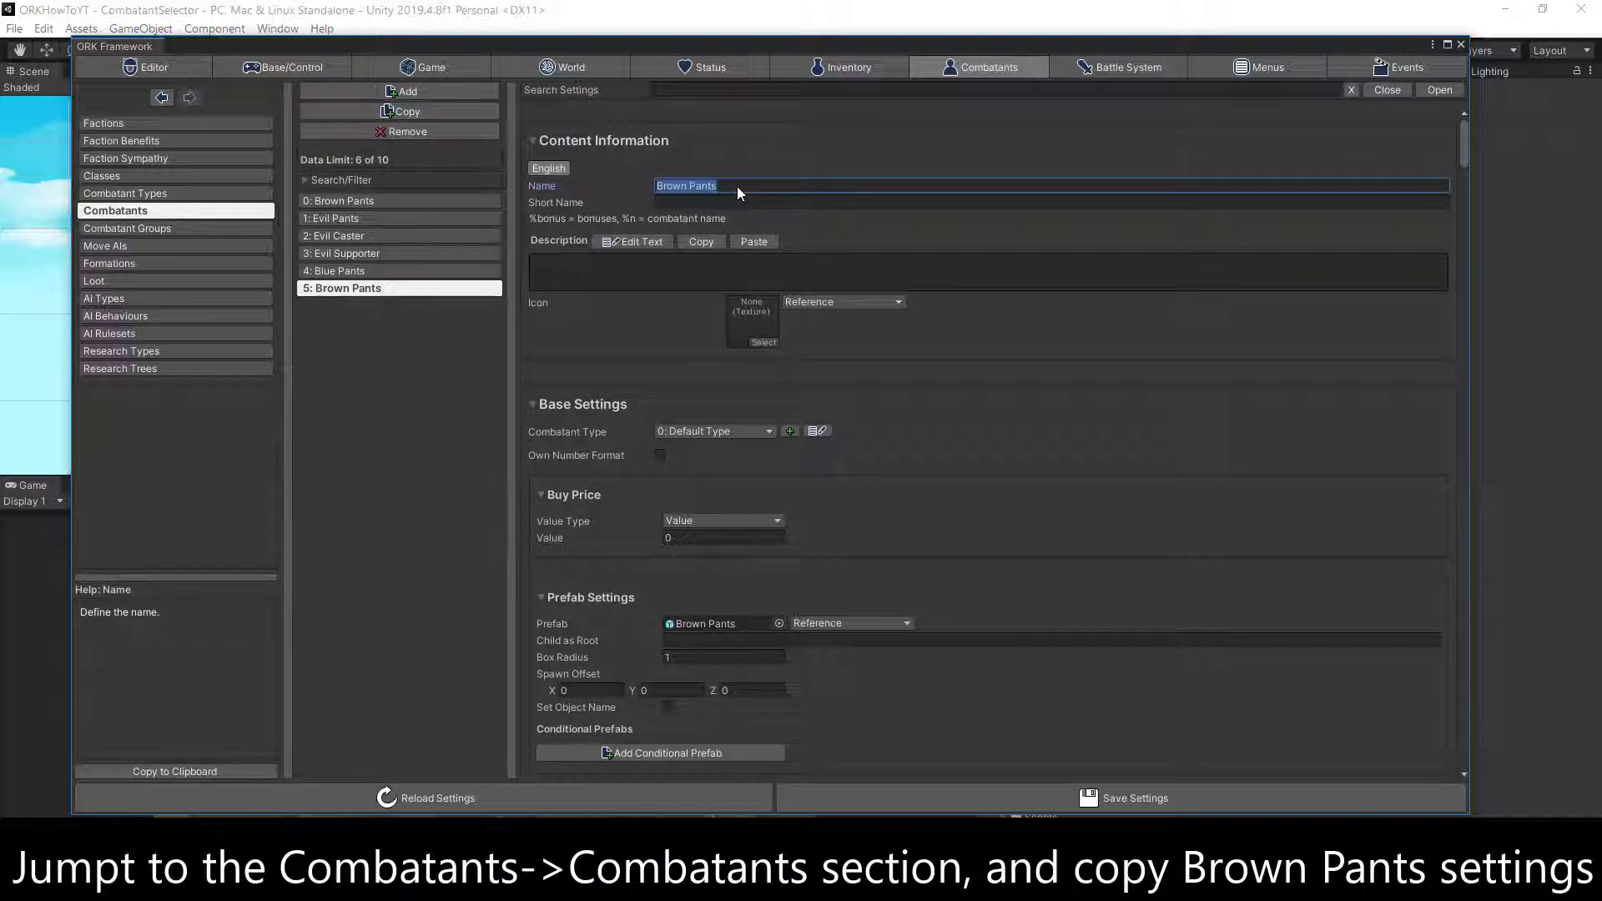
type("Hero")
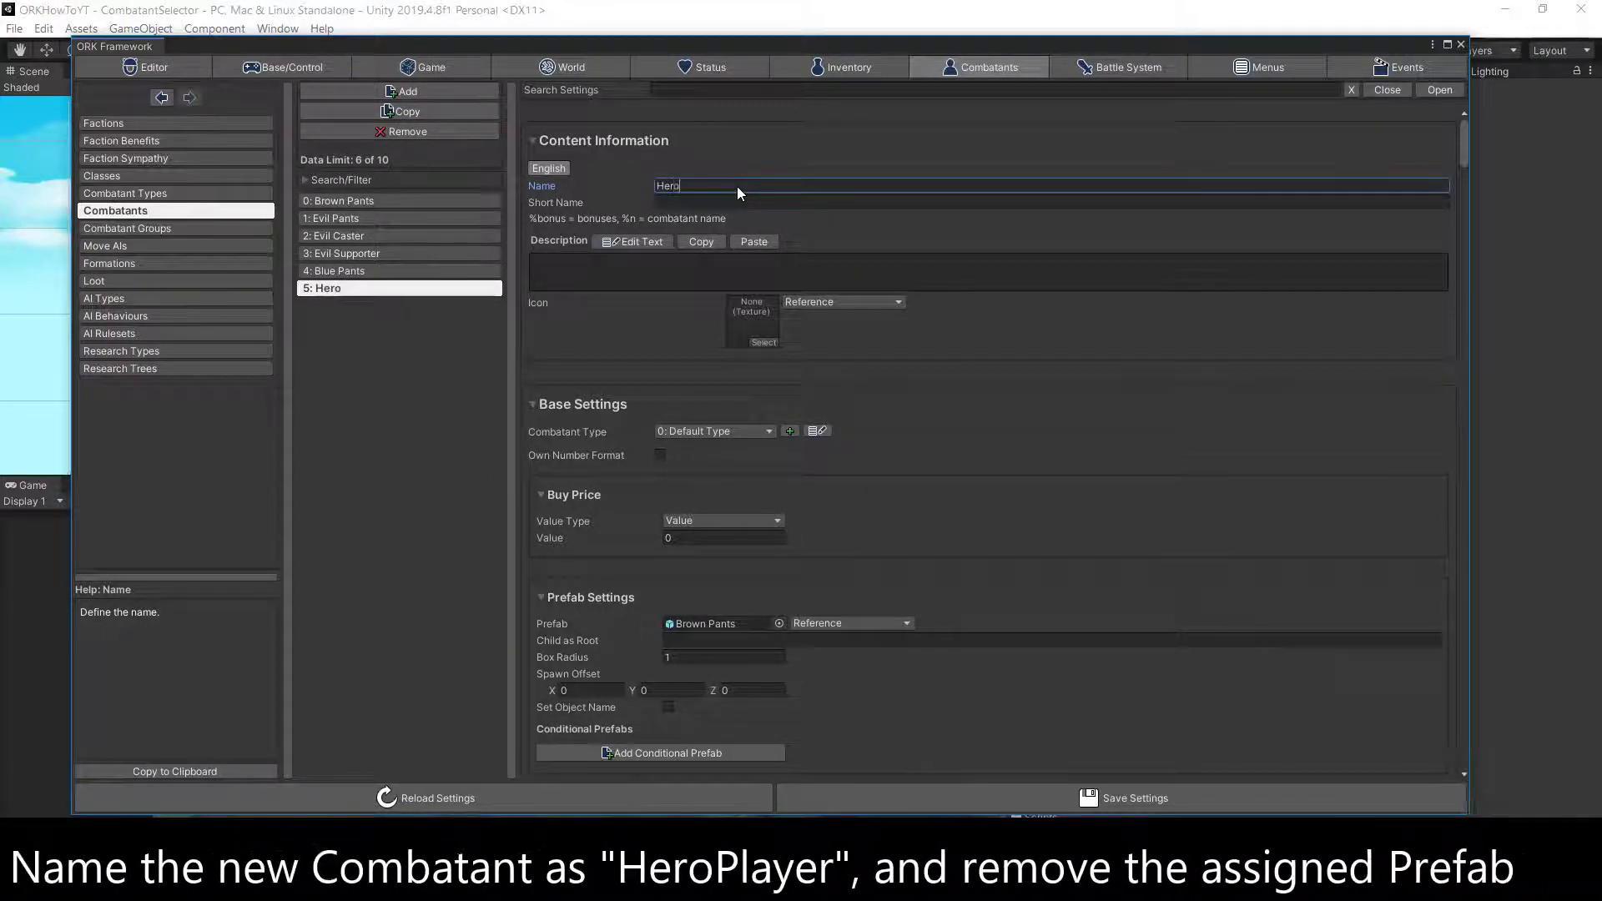
type("Player")
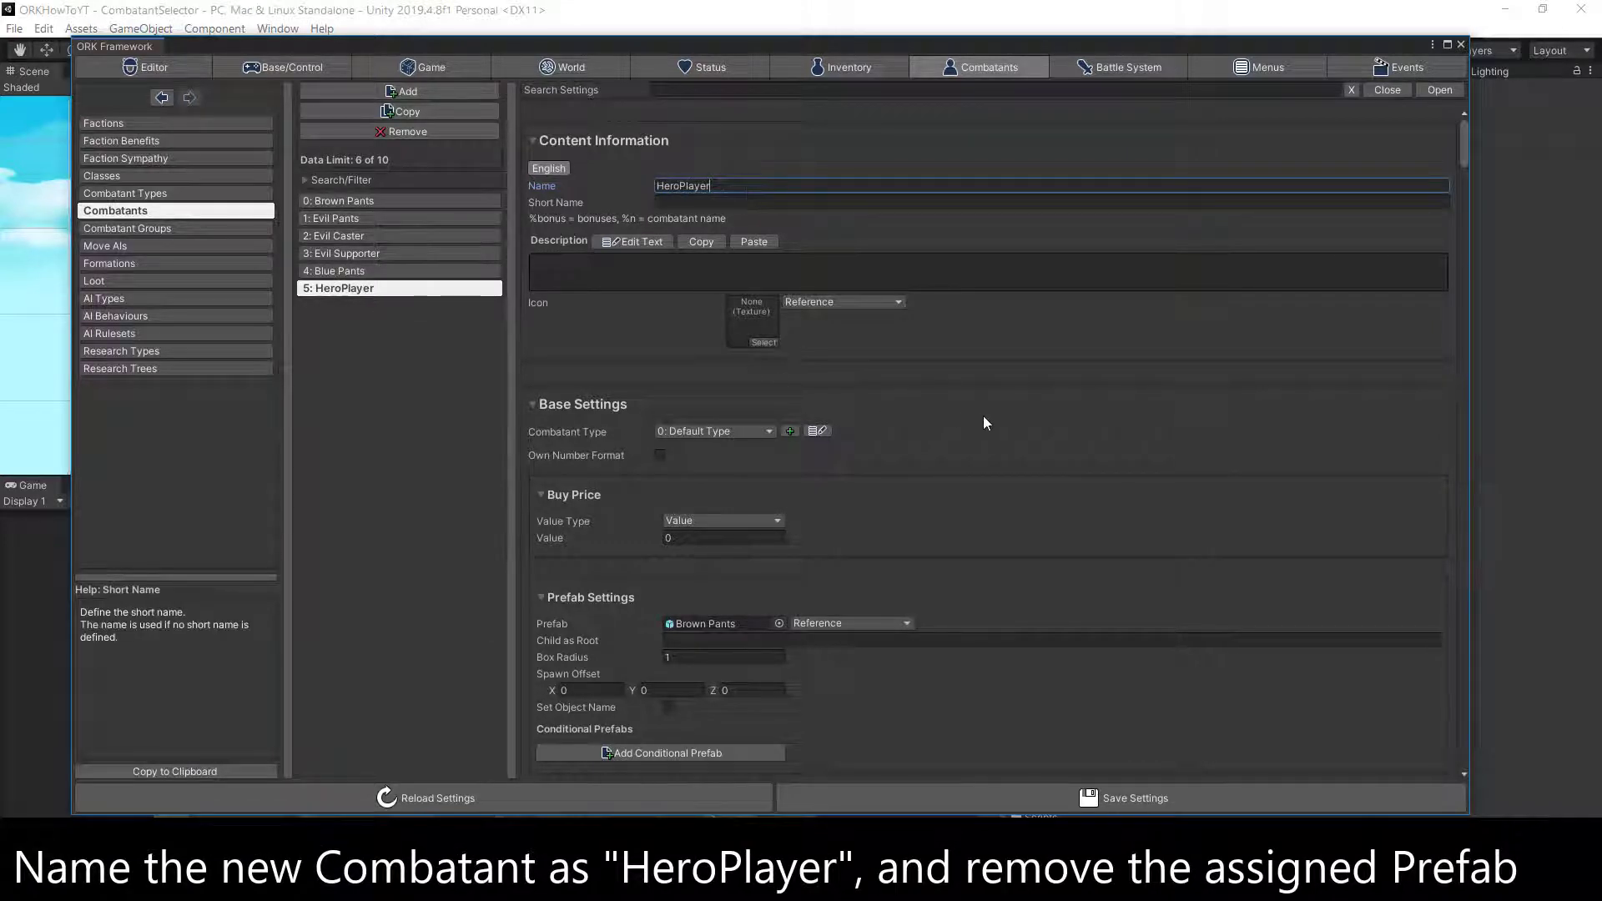
scroll(983, 423, "down", 3)
scroll(983, 423, "down", 4)
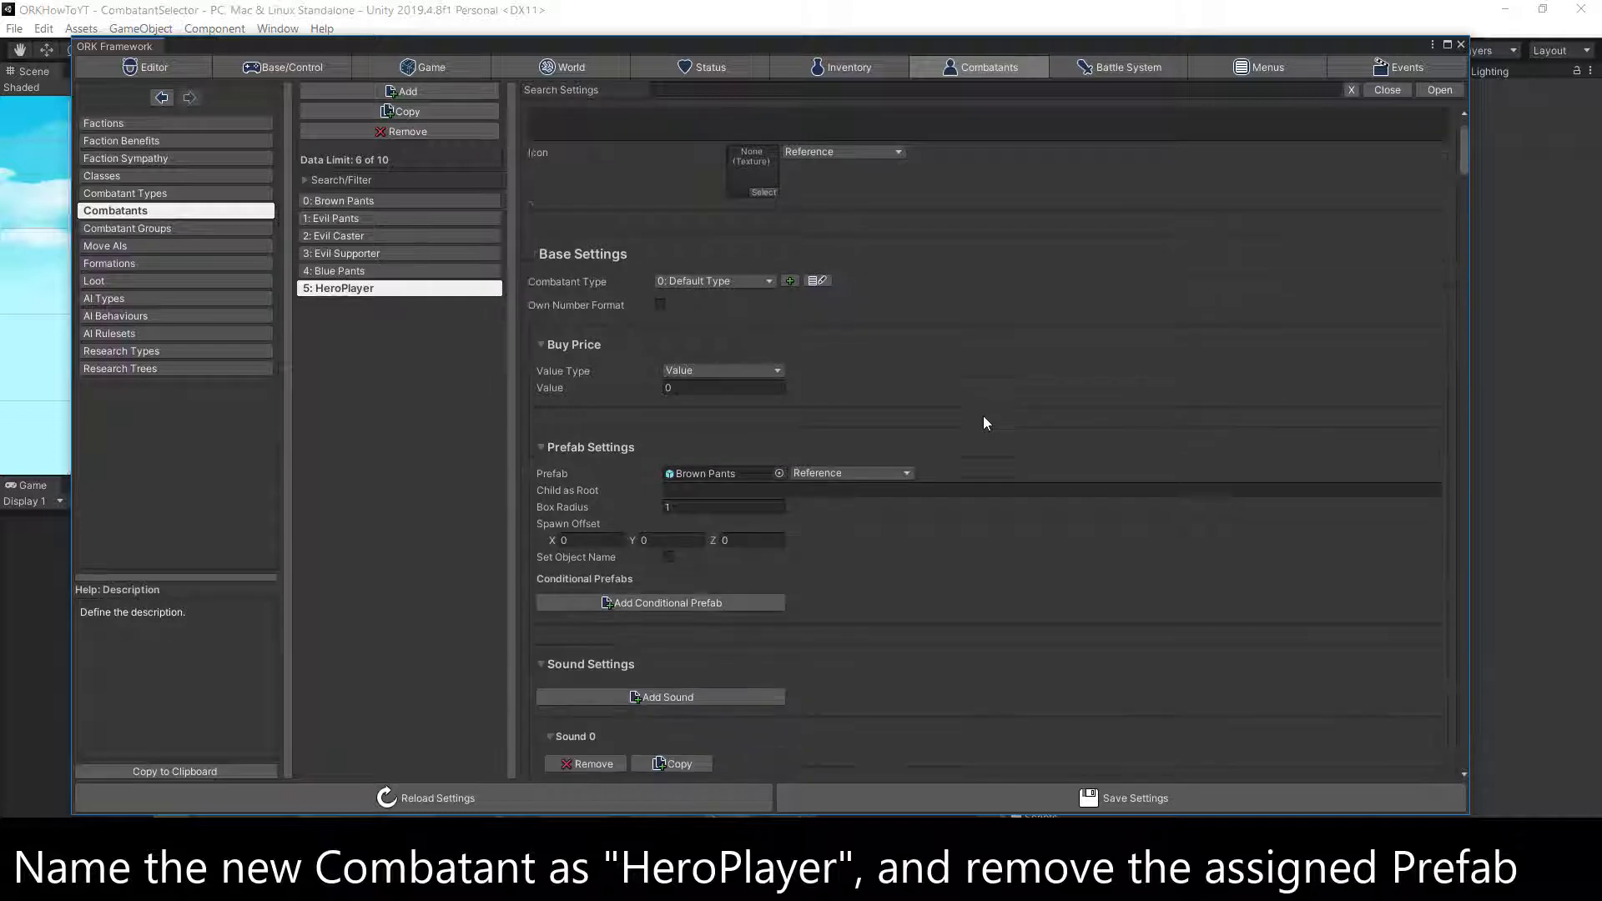
scroll(983, 424, "down", 2)
scroll(984, 423, "down", 1)
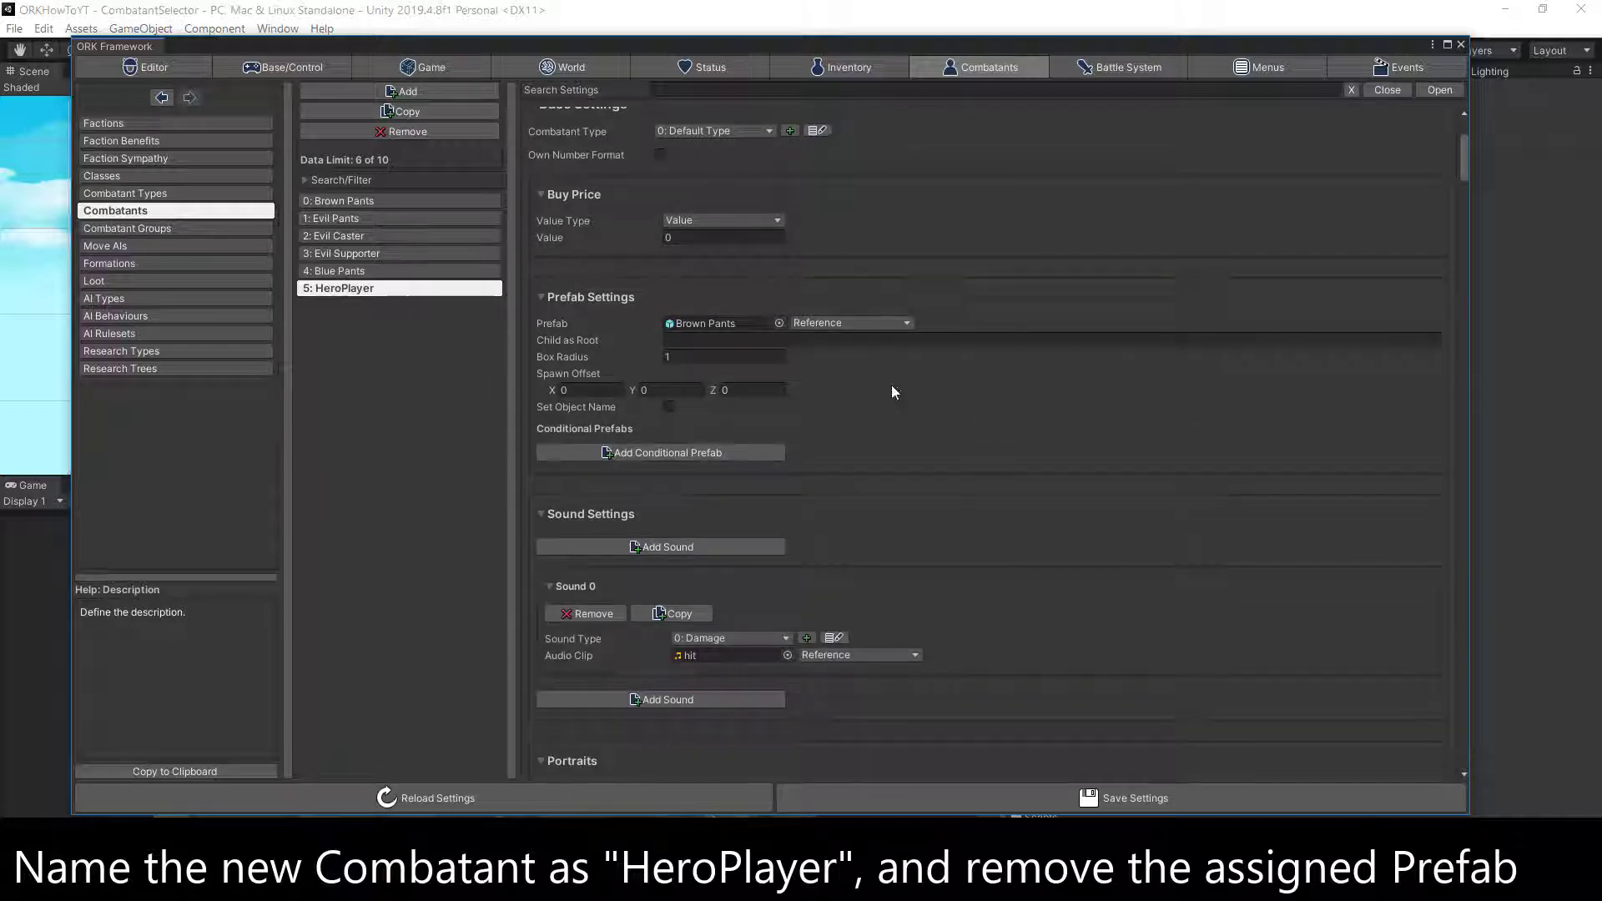
- Set HeroPlayer's base Prefab to None and add several empty Conditional Prefab entries
left_click(779, 324)
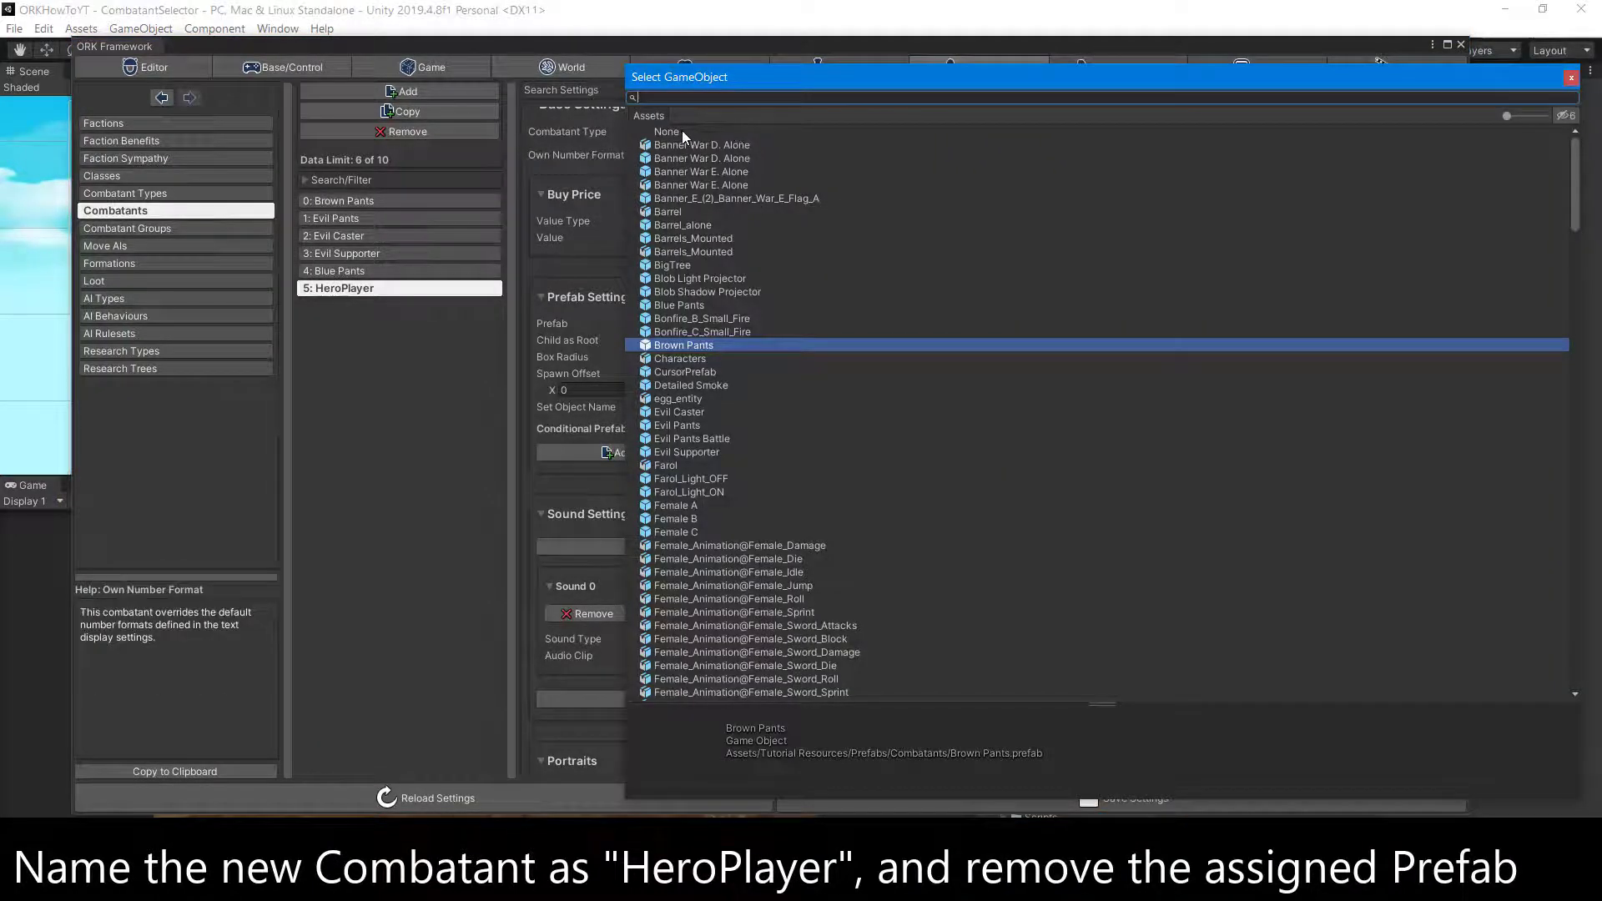
double_click(682, 131)
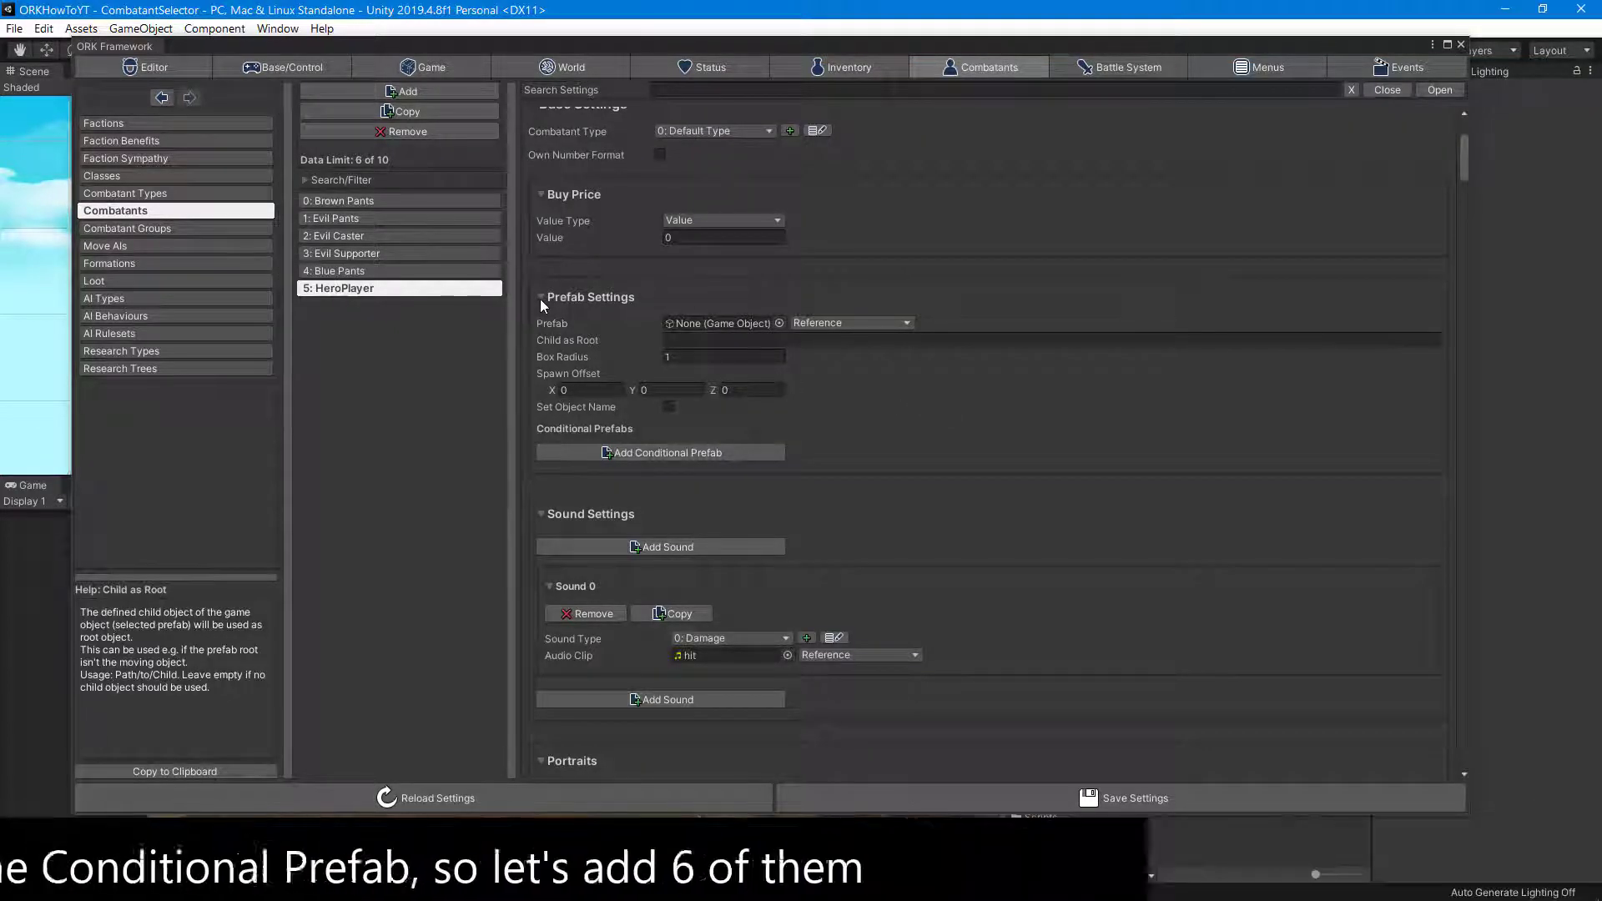
left_click(667, 453)
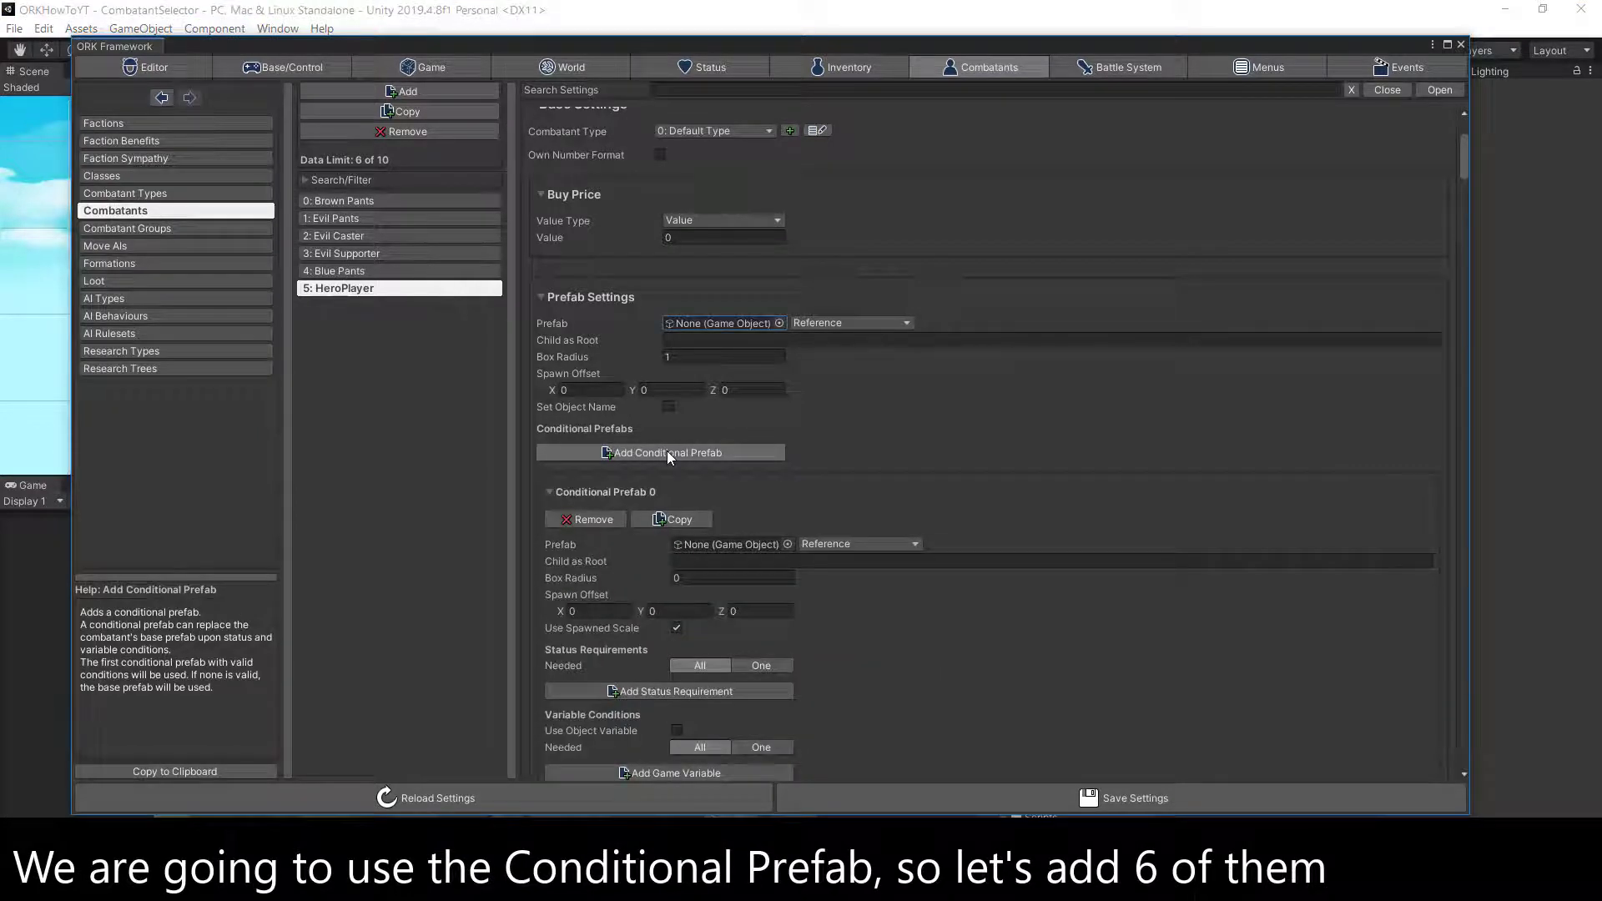
left_click(668, 453)
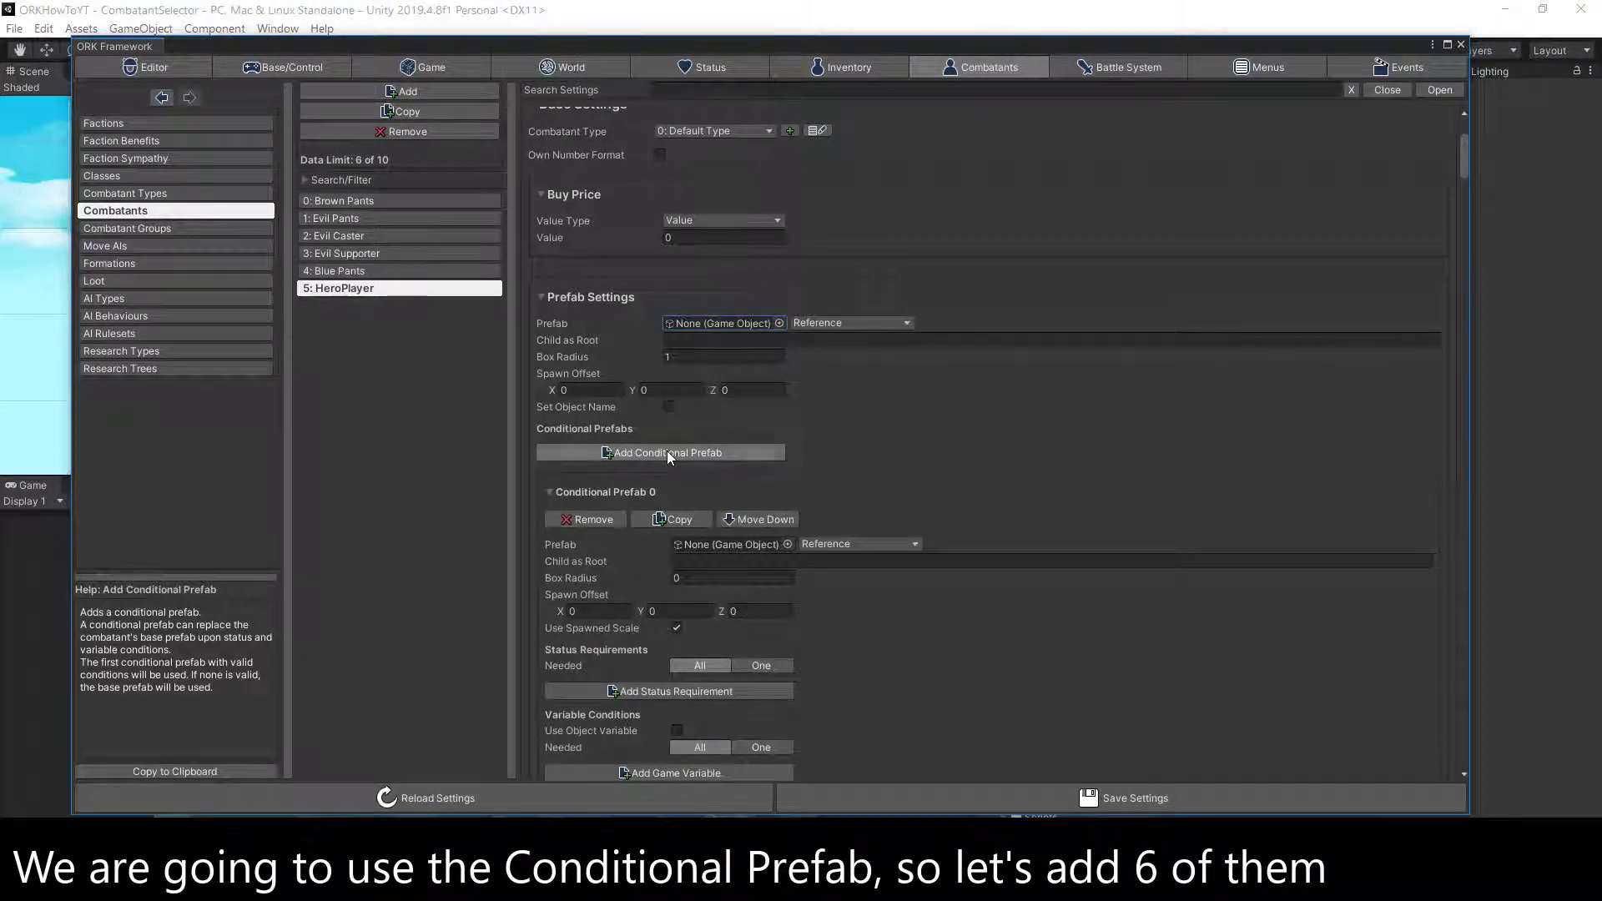
left_click(668, 452)
left_click(668, 452)
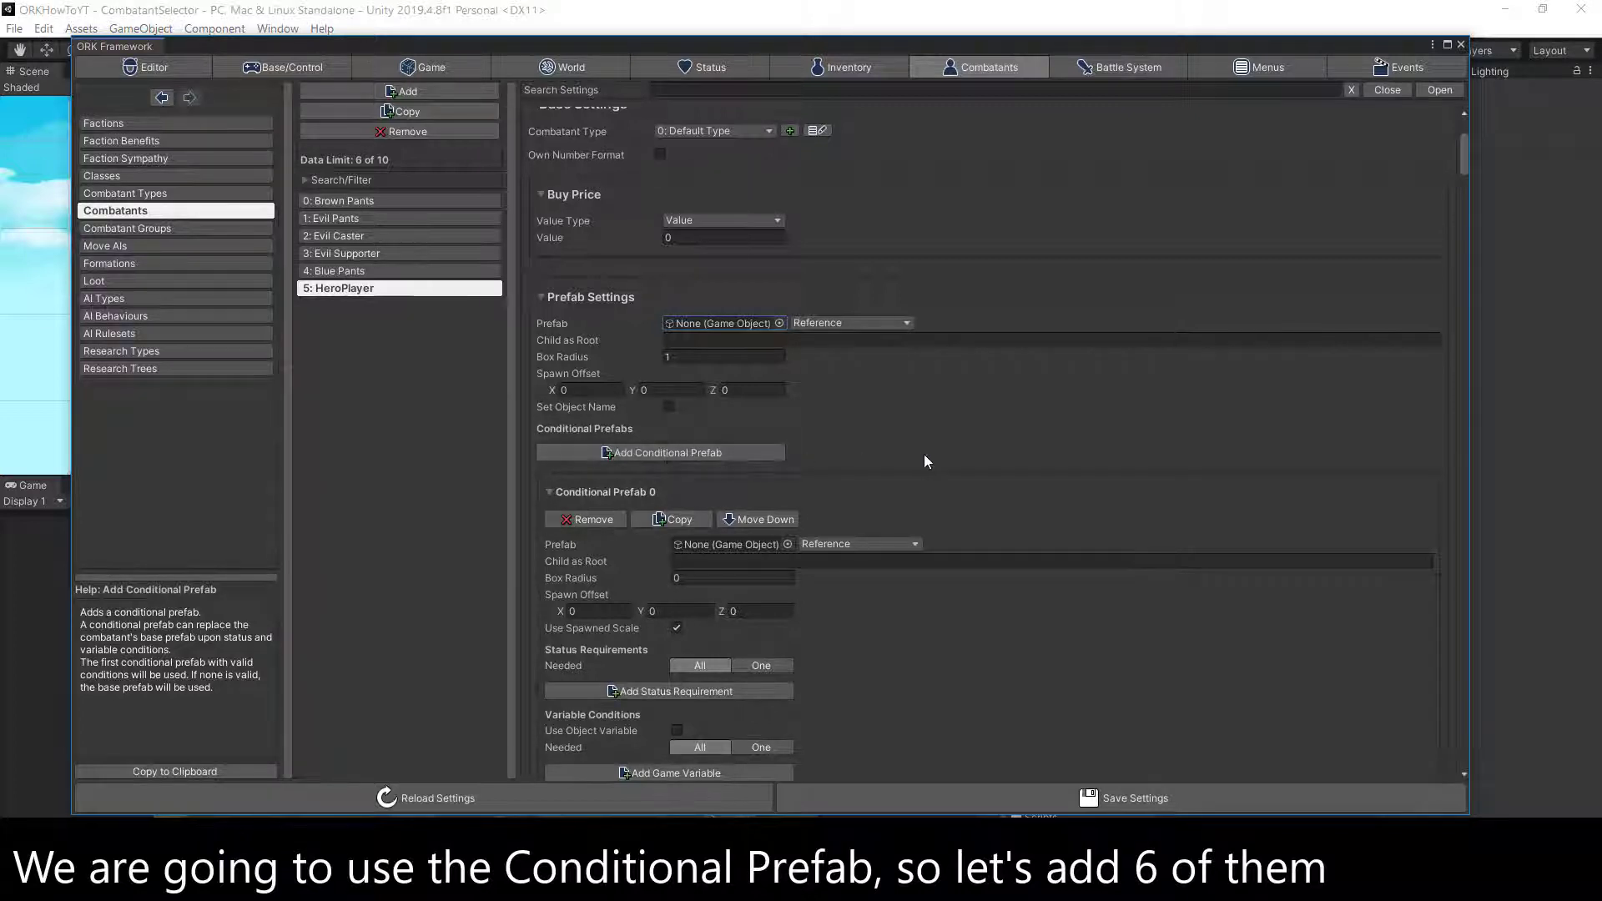
scroll(924, 454, "down", 3)
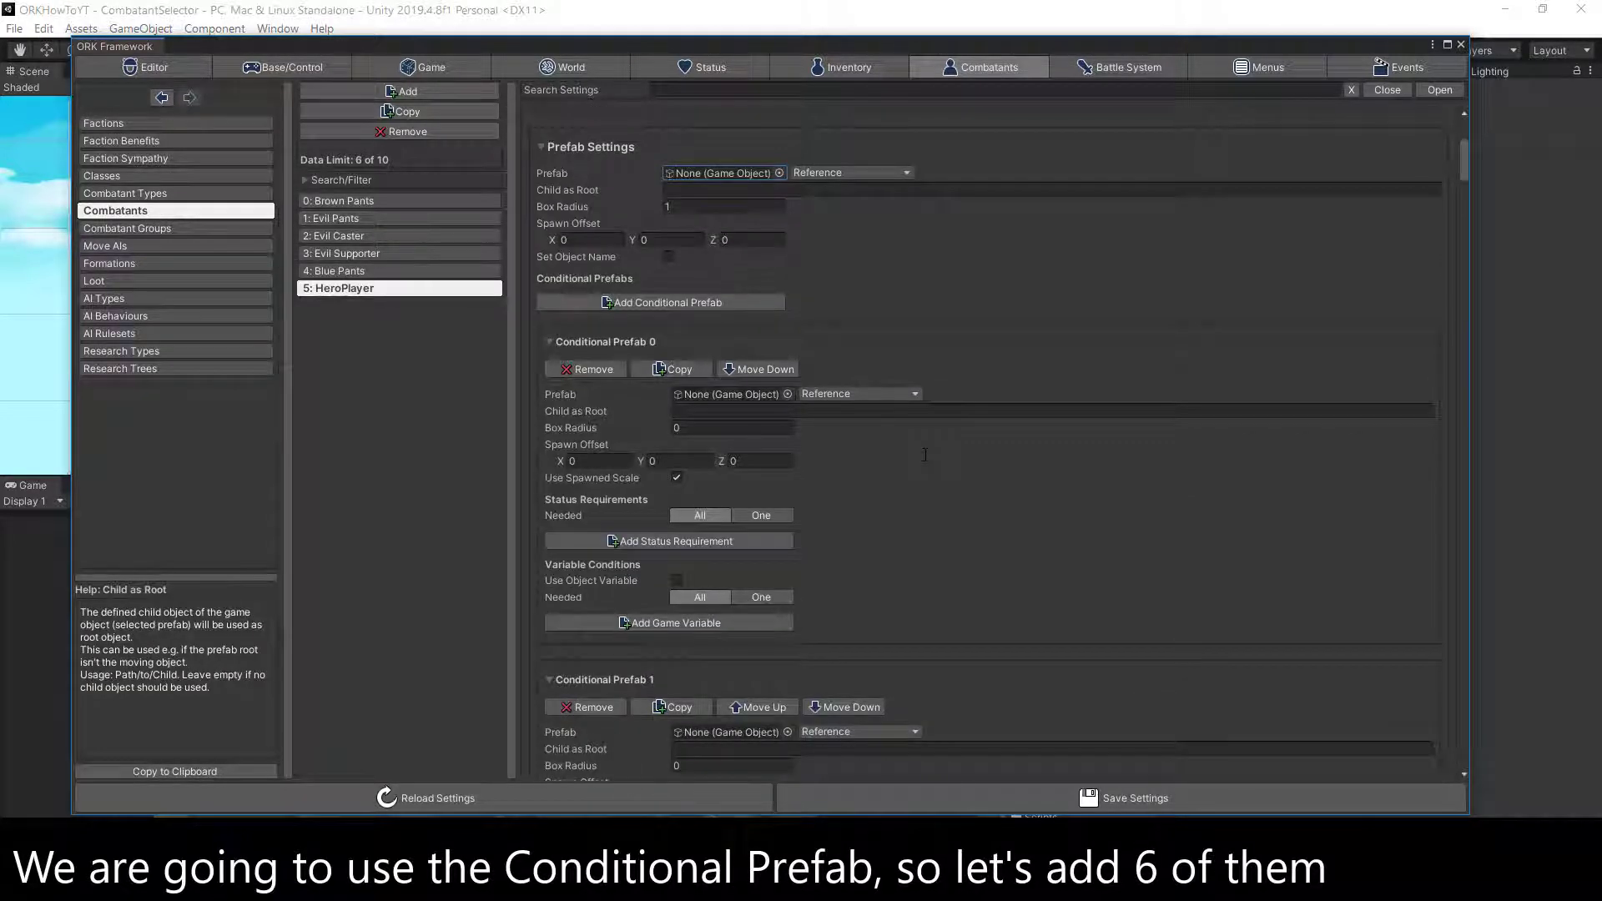
- Narrow the ORK window and set Conditional Prefab 0's prefab to P_Male_A
mouse_move(1033, 42)
left_mouse_down()
mouse_move(995, 47)
mouse_move(962, 24)
left_mouse_up()
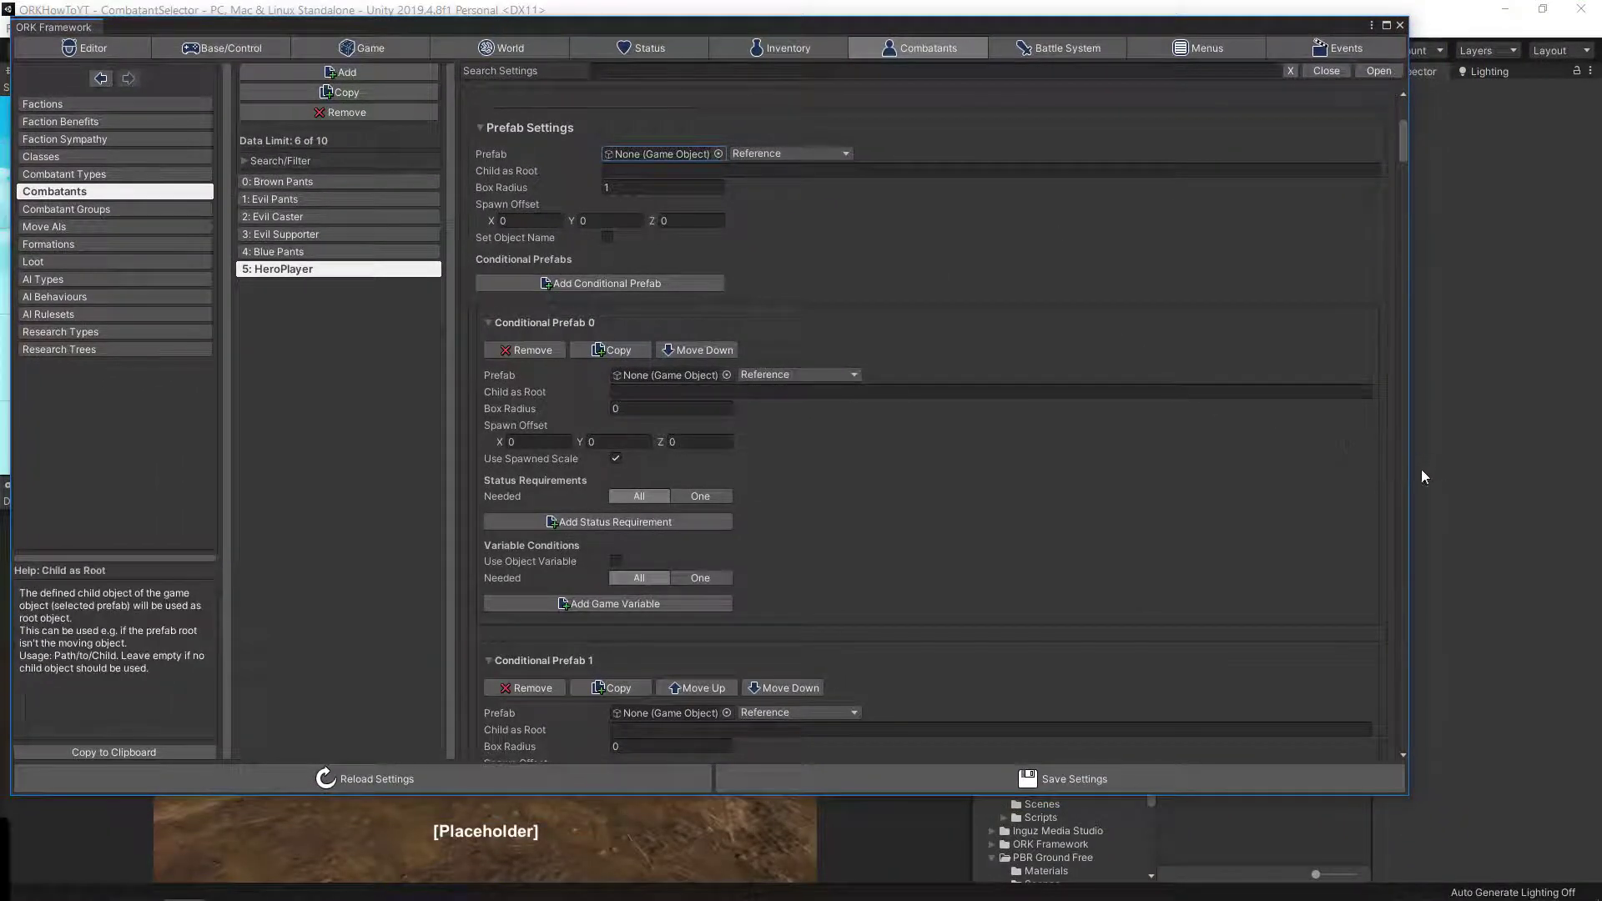
mouse_move(1409, 469)
left_mouse_down()
mouse_move(988, 468)
mouse_move(1017, 468)
left_mouse_up()
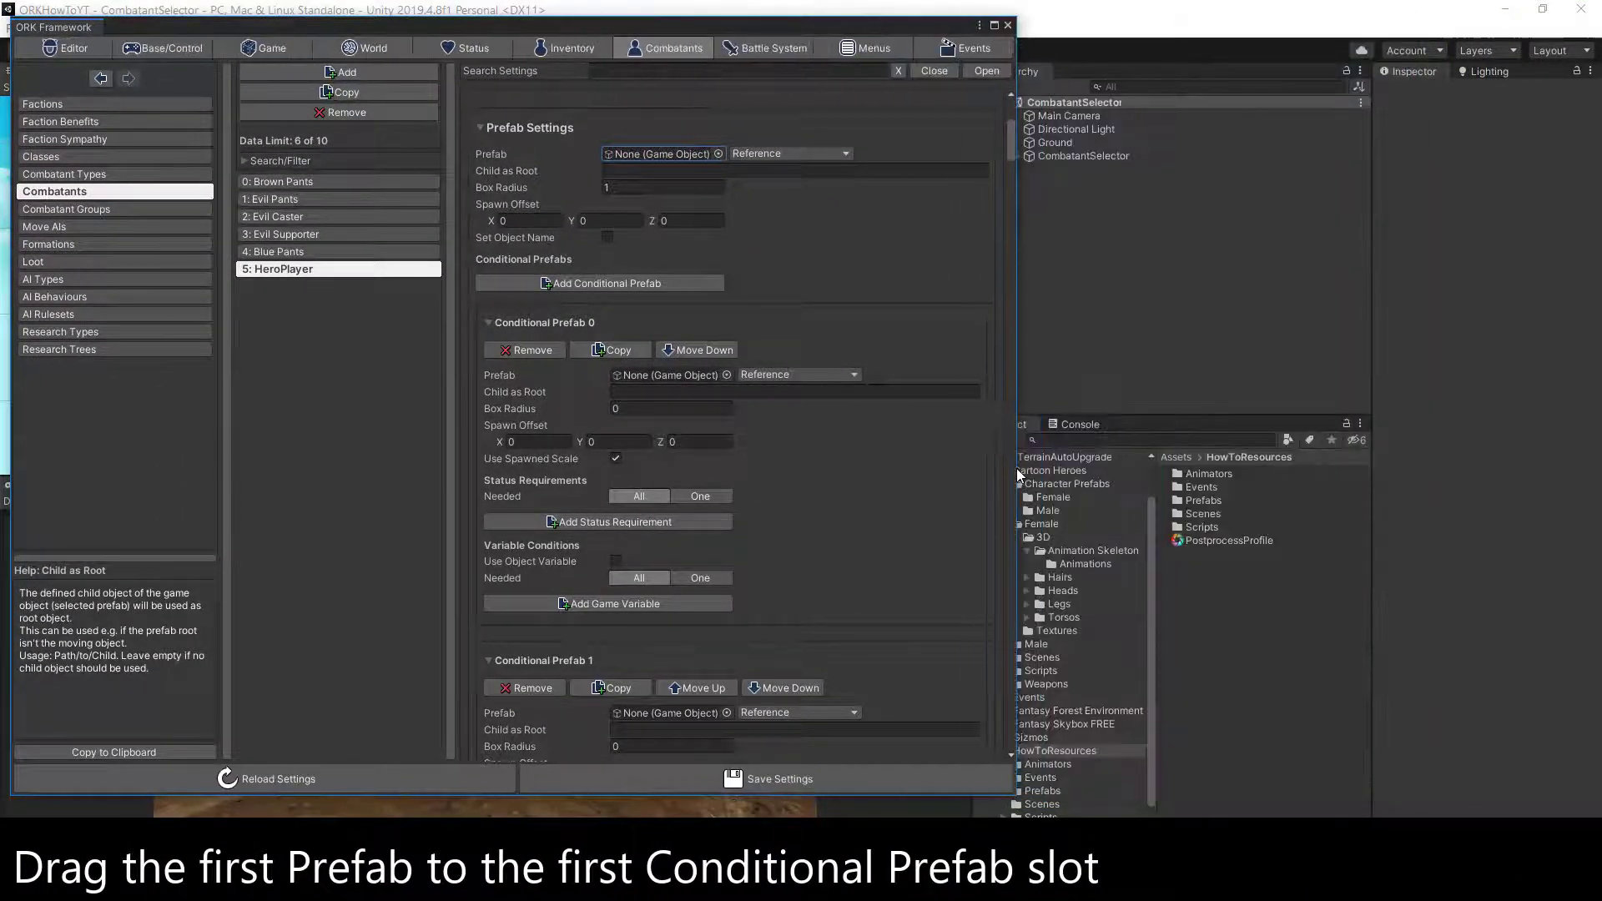
left_click(1050, 793)
scroll(601, 485, "up", 4)
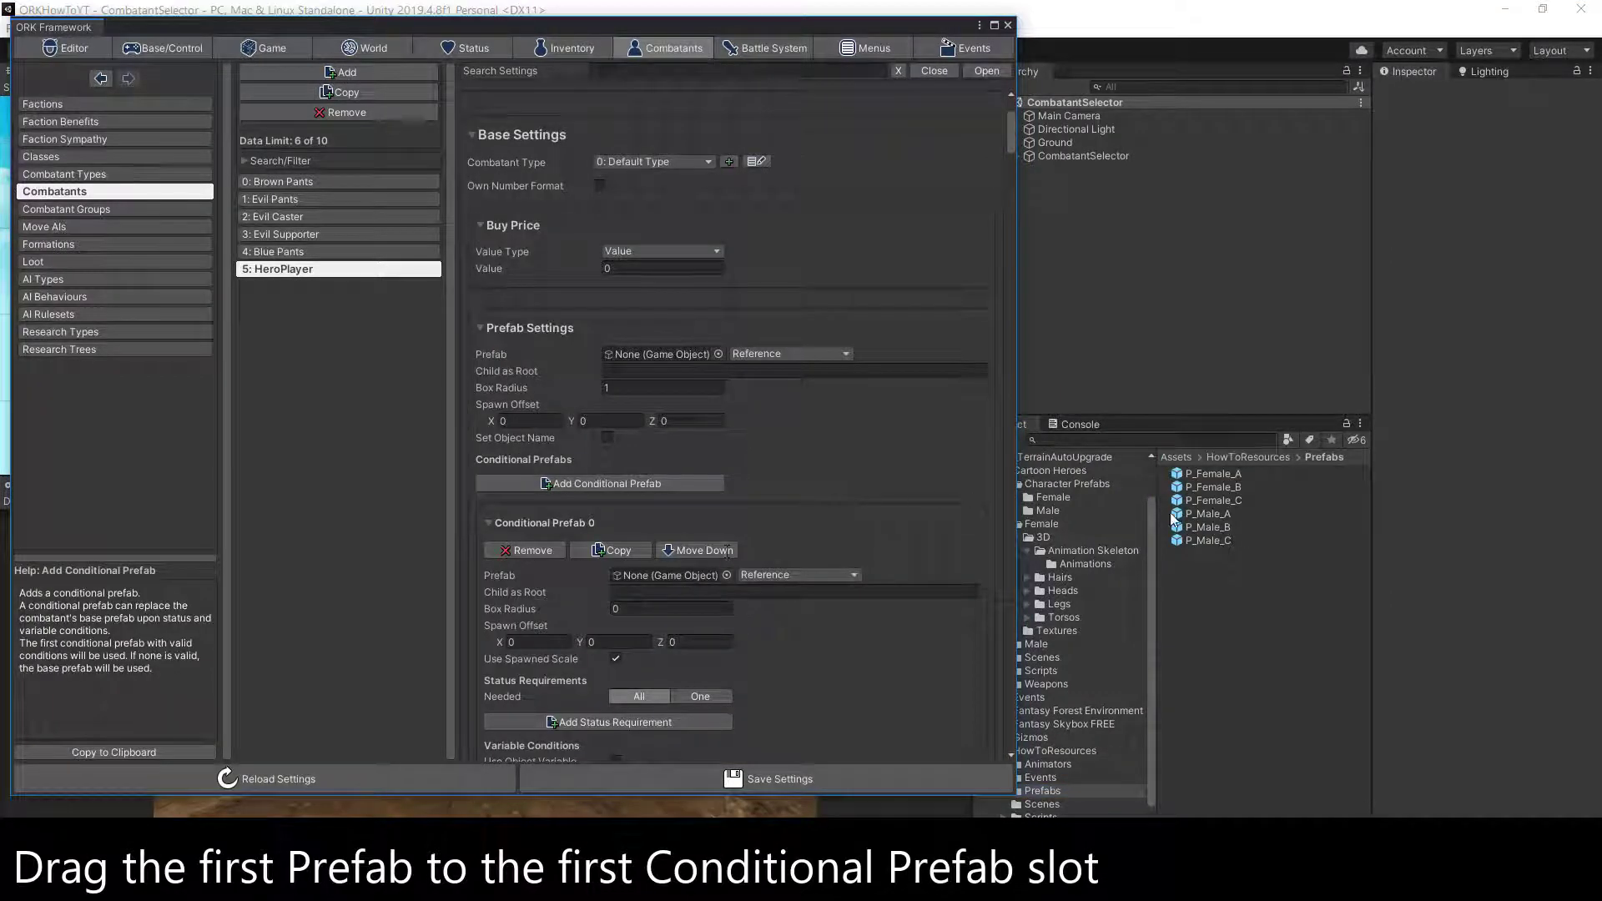
left_click_drag(1213, 514, 679, 571)
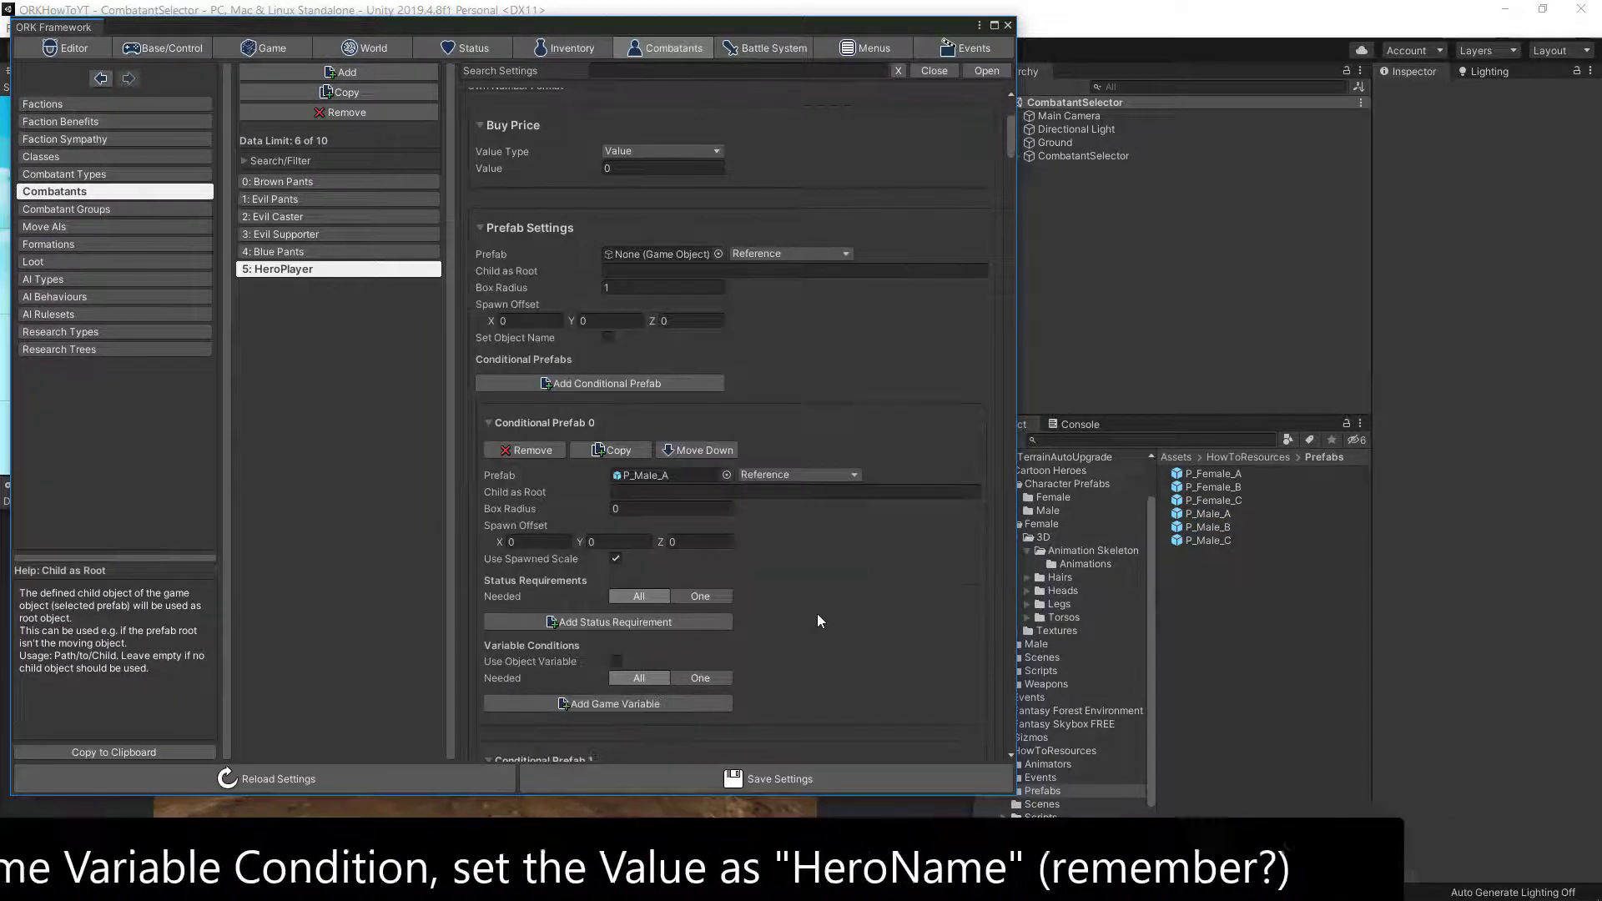
scroll(818, 613, "down", 5)
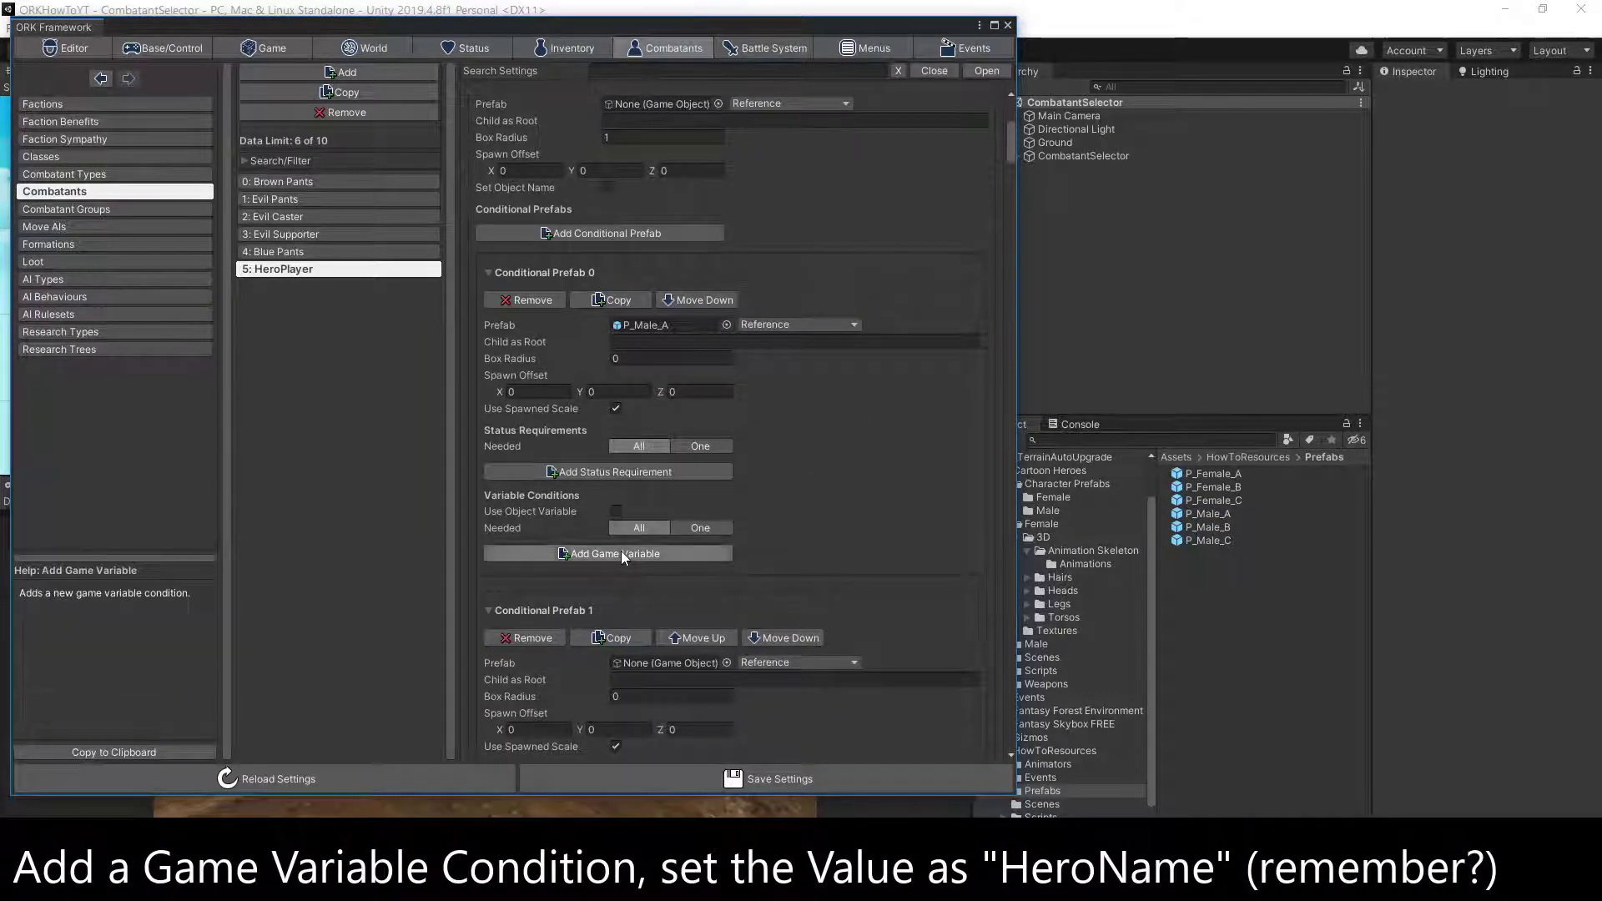
- Give Conditional Prefab 0 a HeroName game variable condition with String value P_Male_A
left_click(621, 555)
left_click(649, 697)
type("Her")
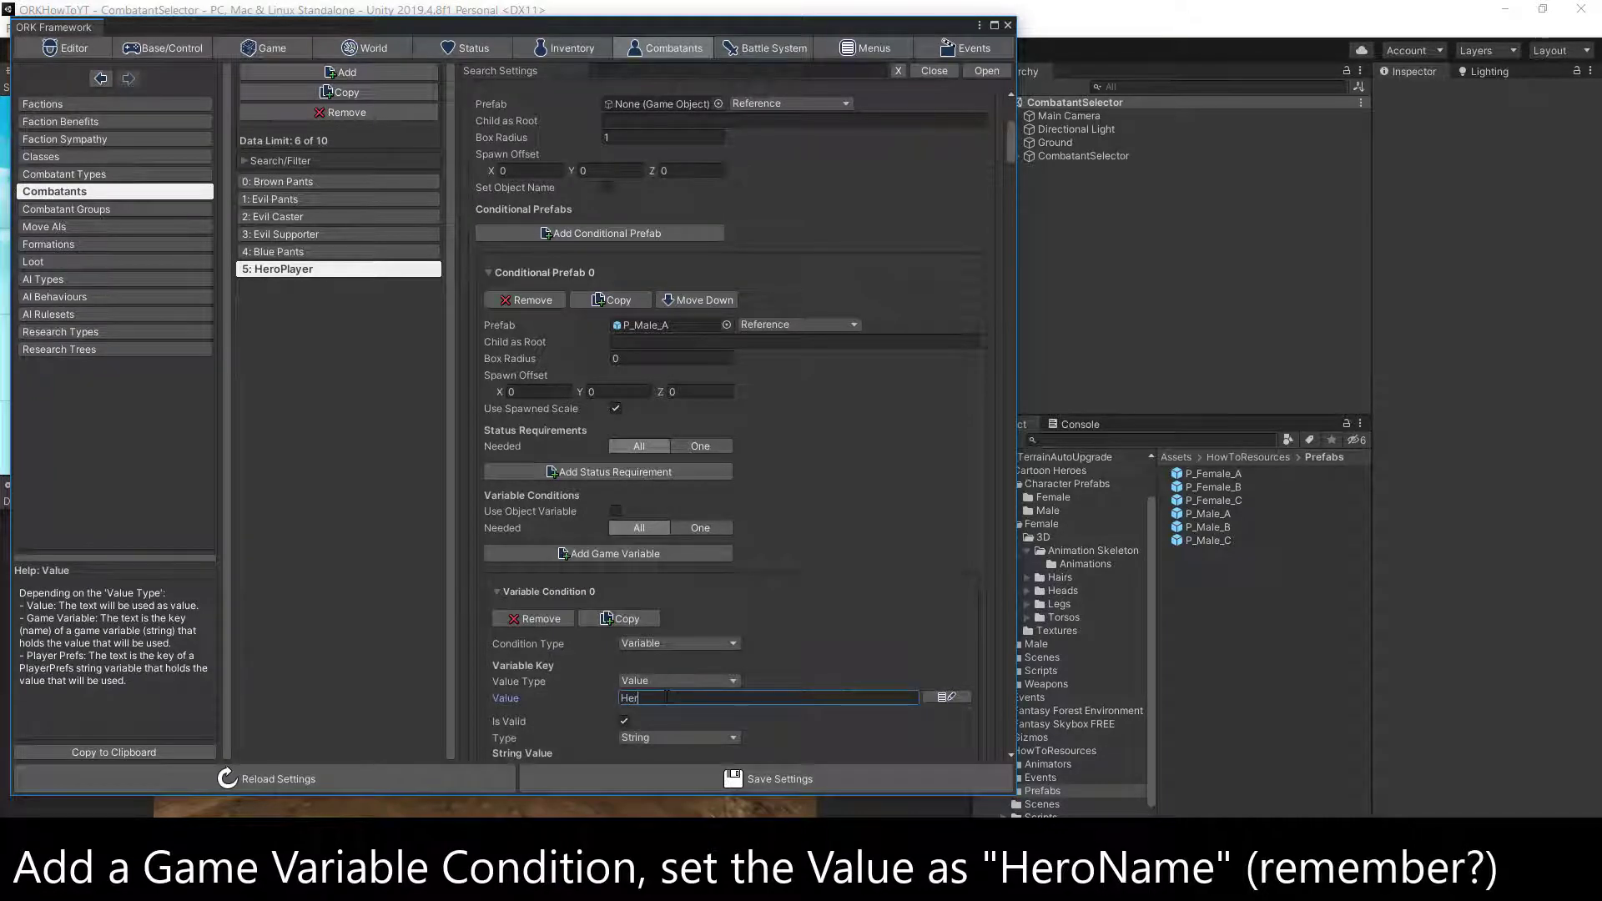
type("oN")
type("ame")
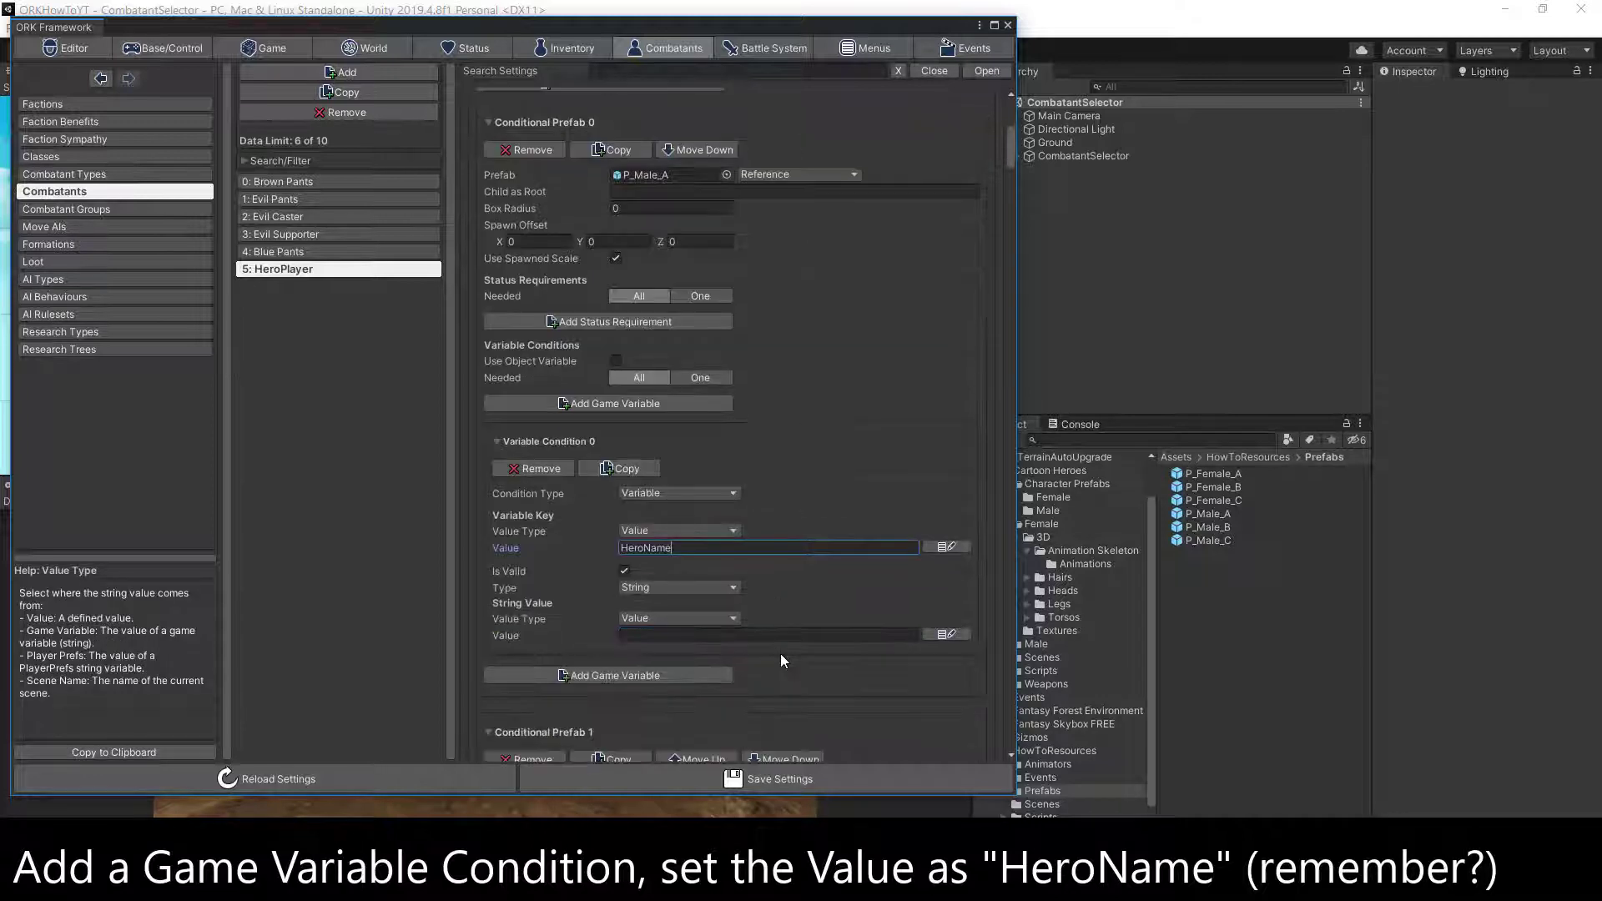
scroll(779, 653, "down", 3)
left_click(651, 634)
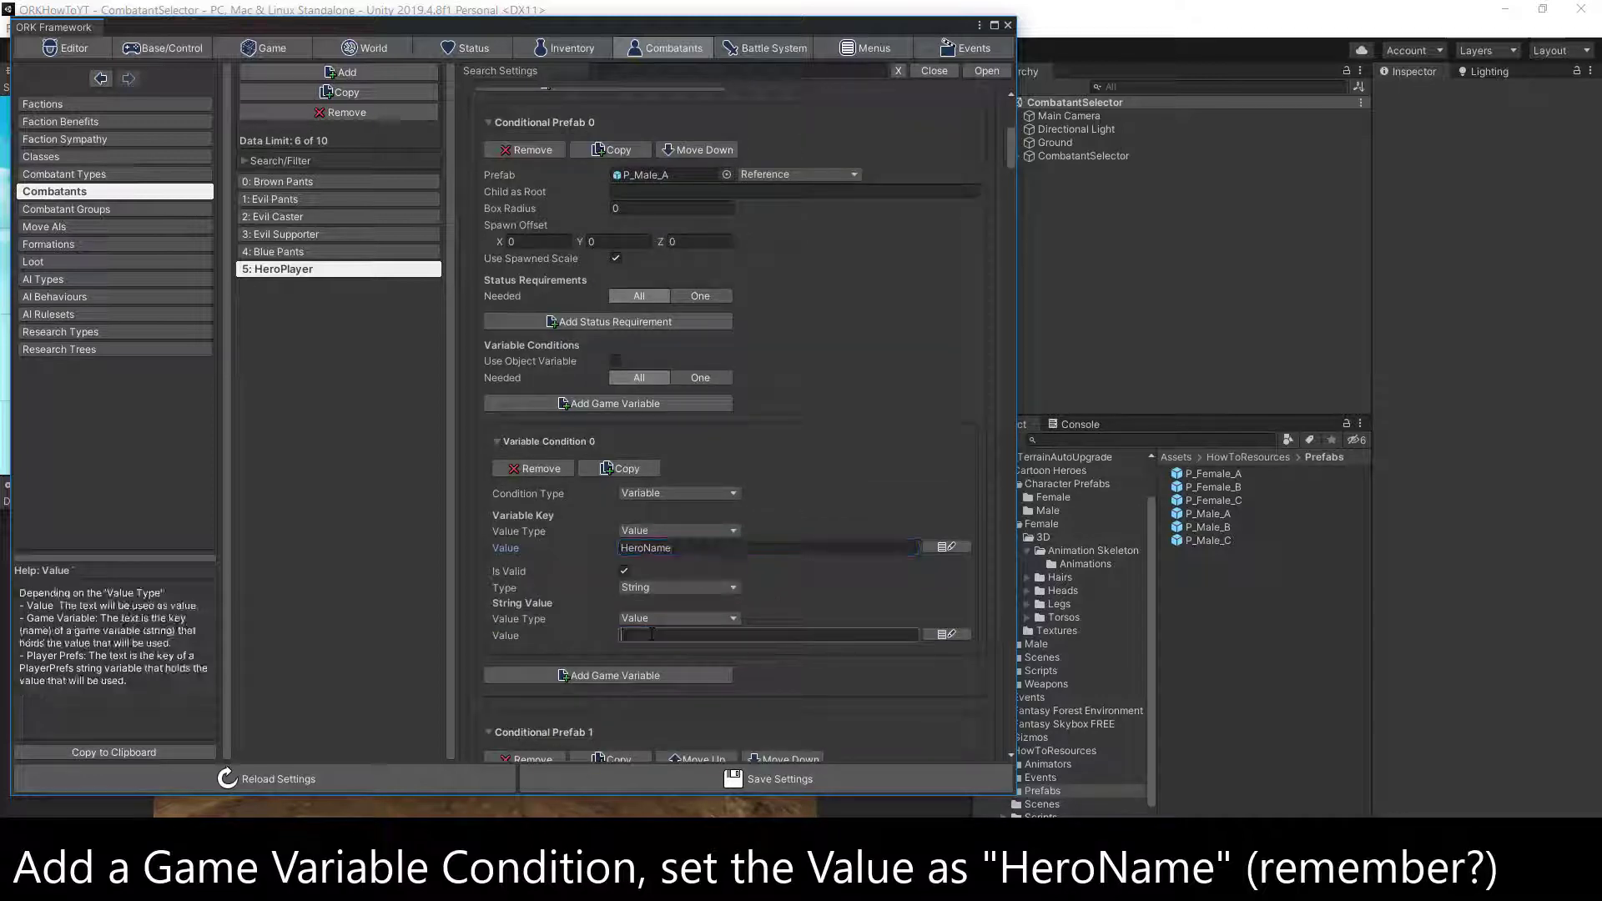
type("P_")
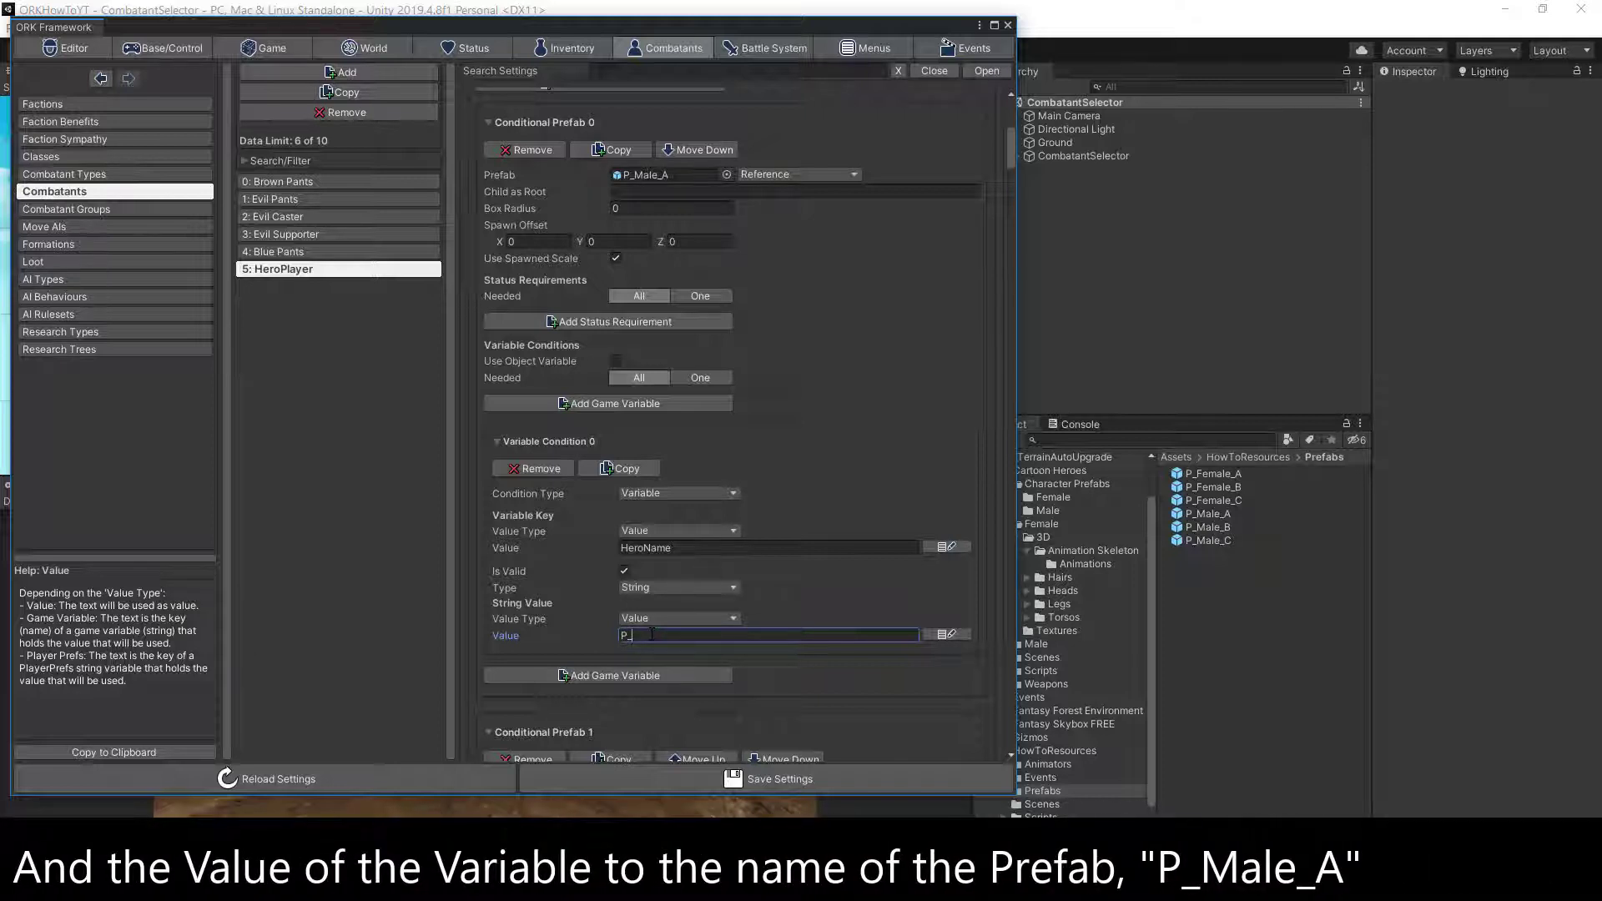
type("Male_A")
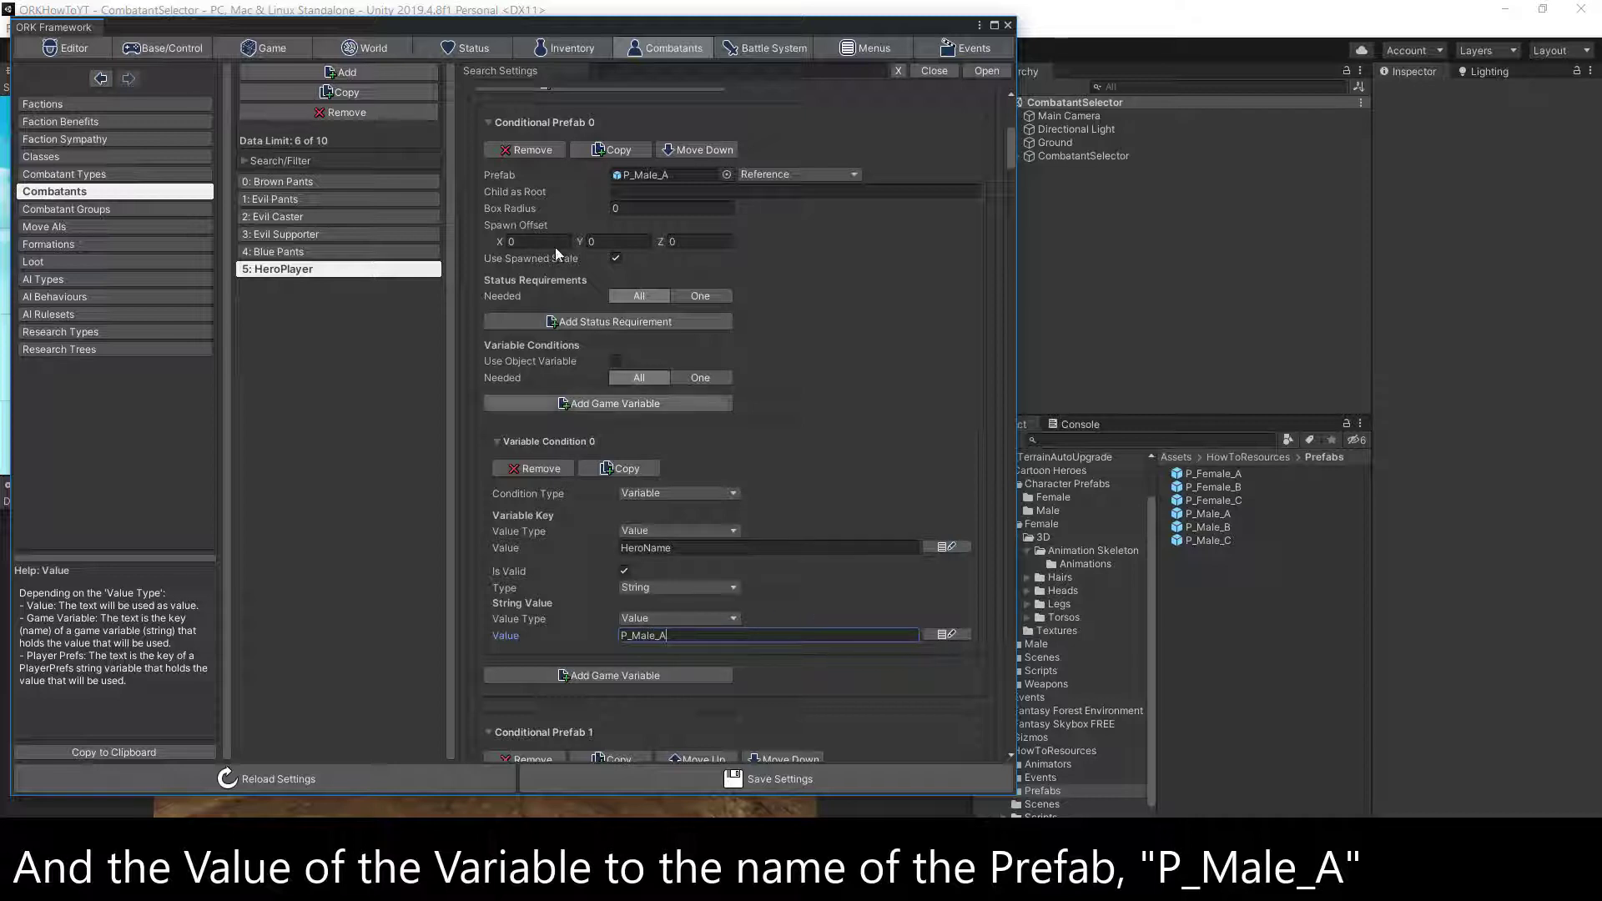
left_click(488, 122)
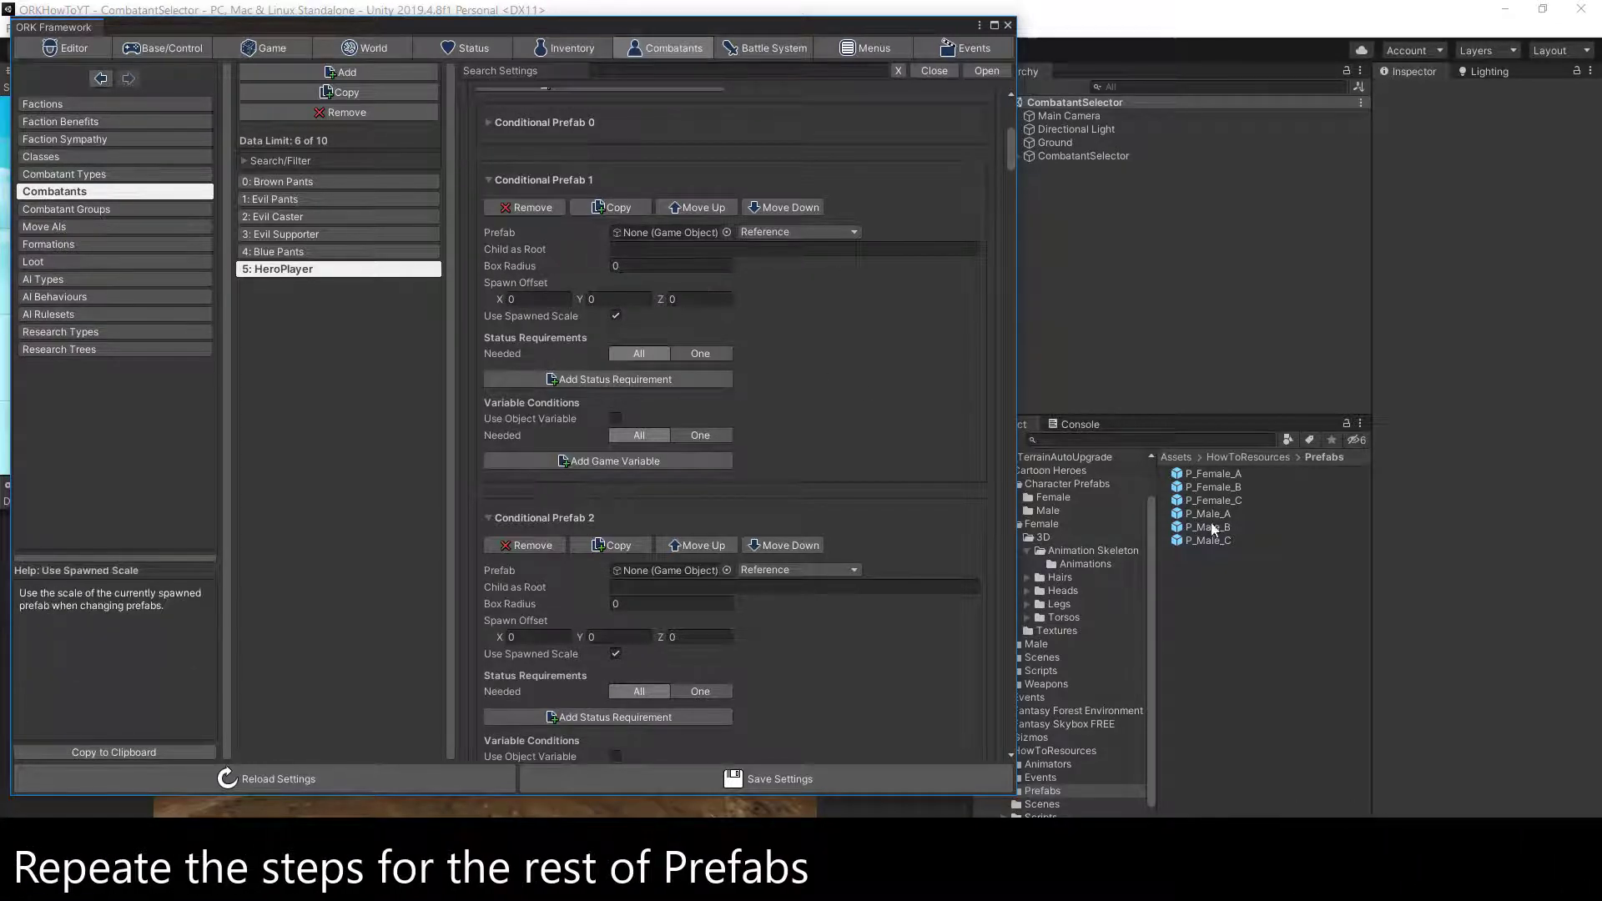
- Put P_Male_B in Conditional Prefab 1 with a HeroName game variable condition valued P_Male_B
left_click_drag(1213, 530, 656, 233)
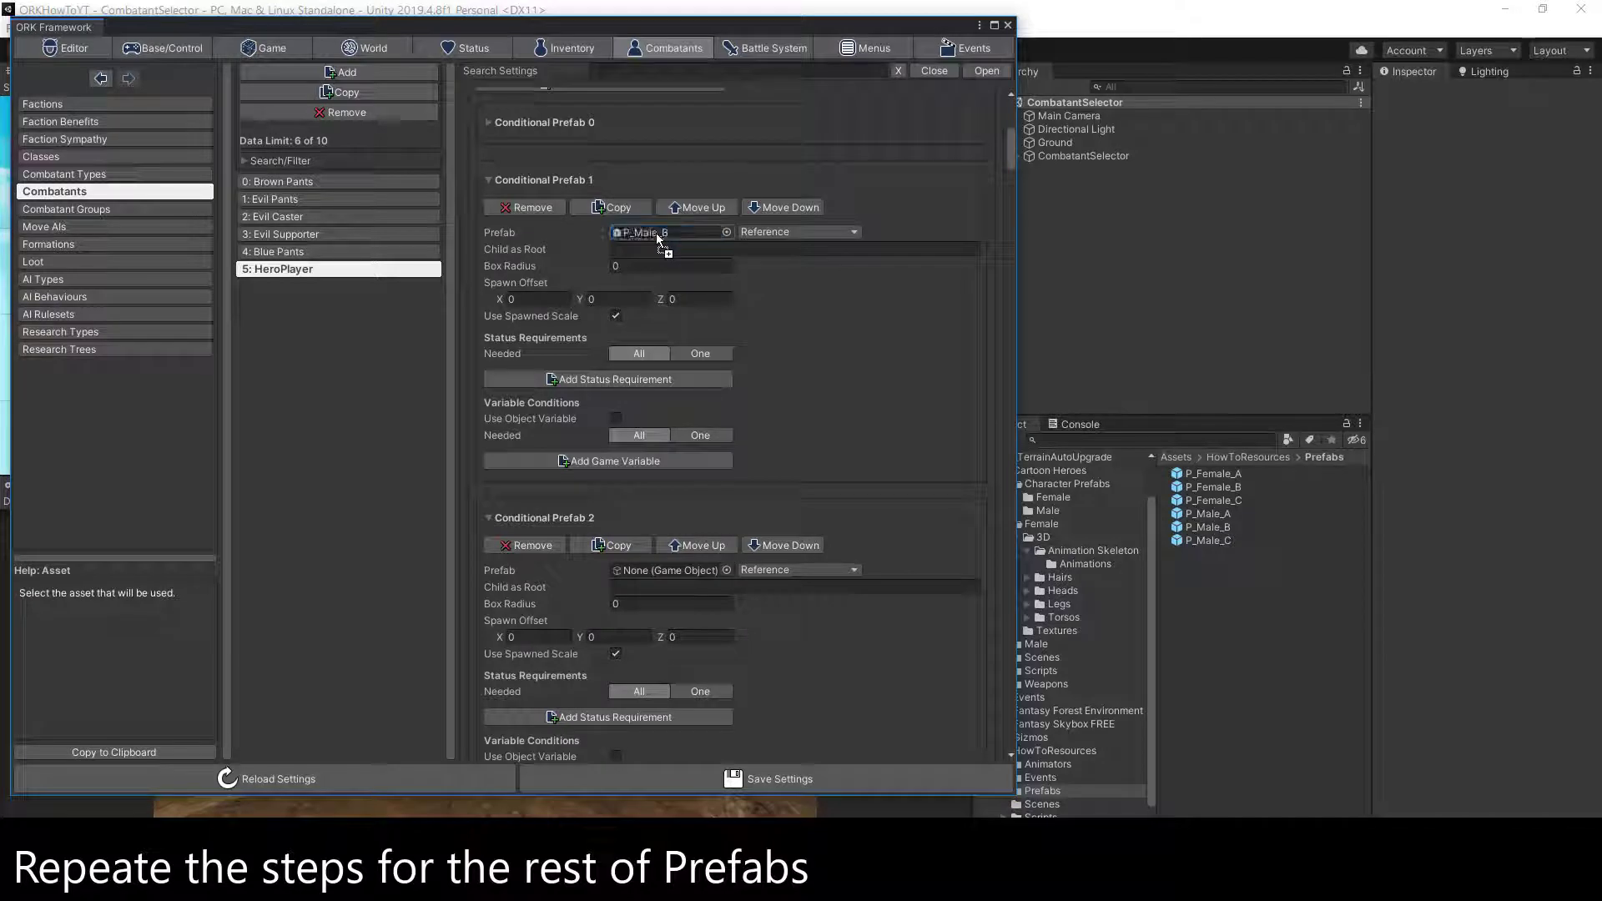
left_click(600, 461)
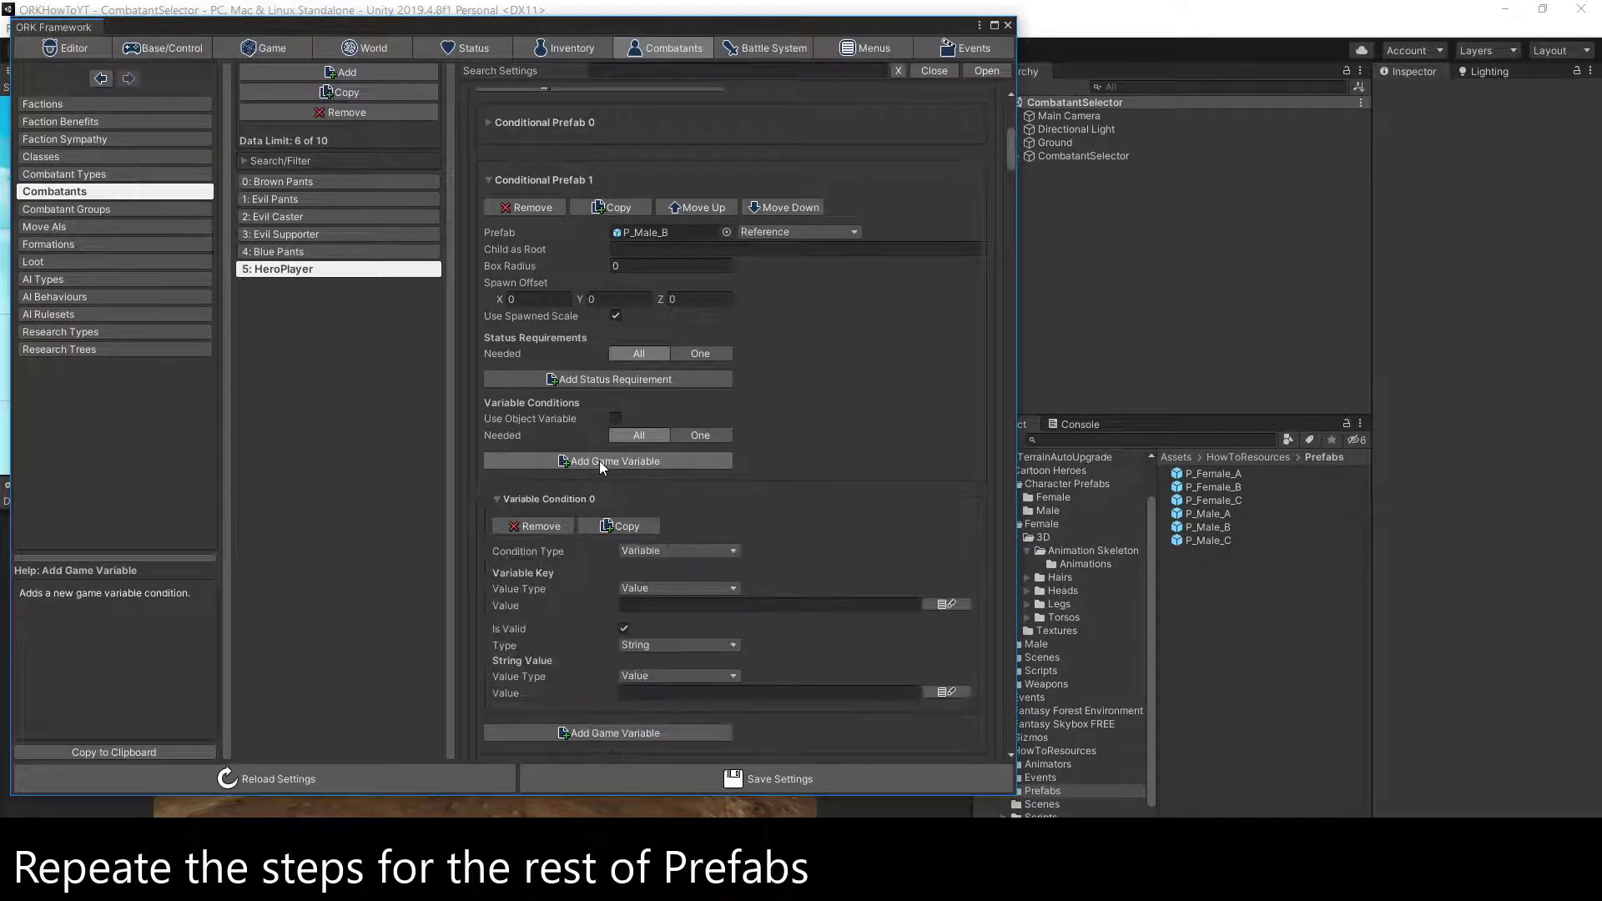
left_click(653, 604)
type("HeroN")
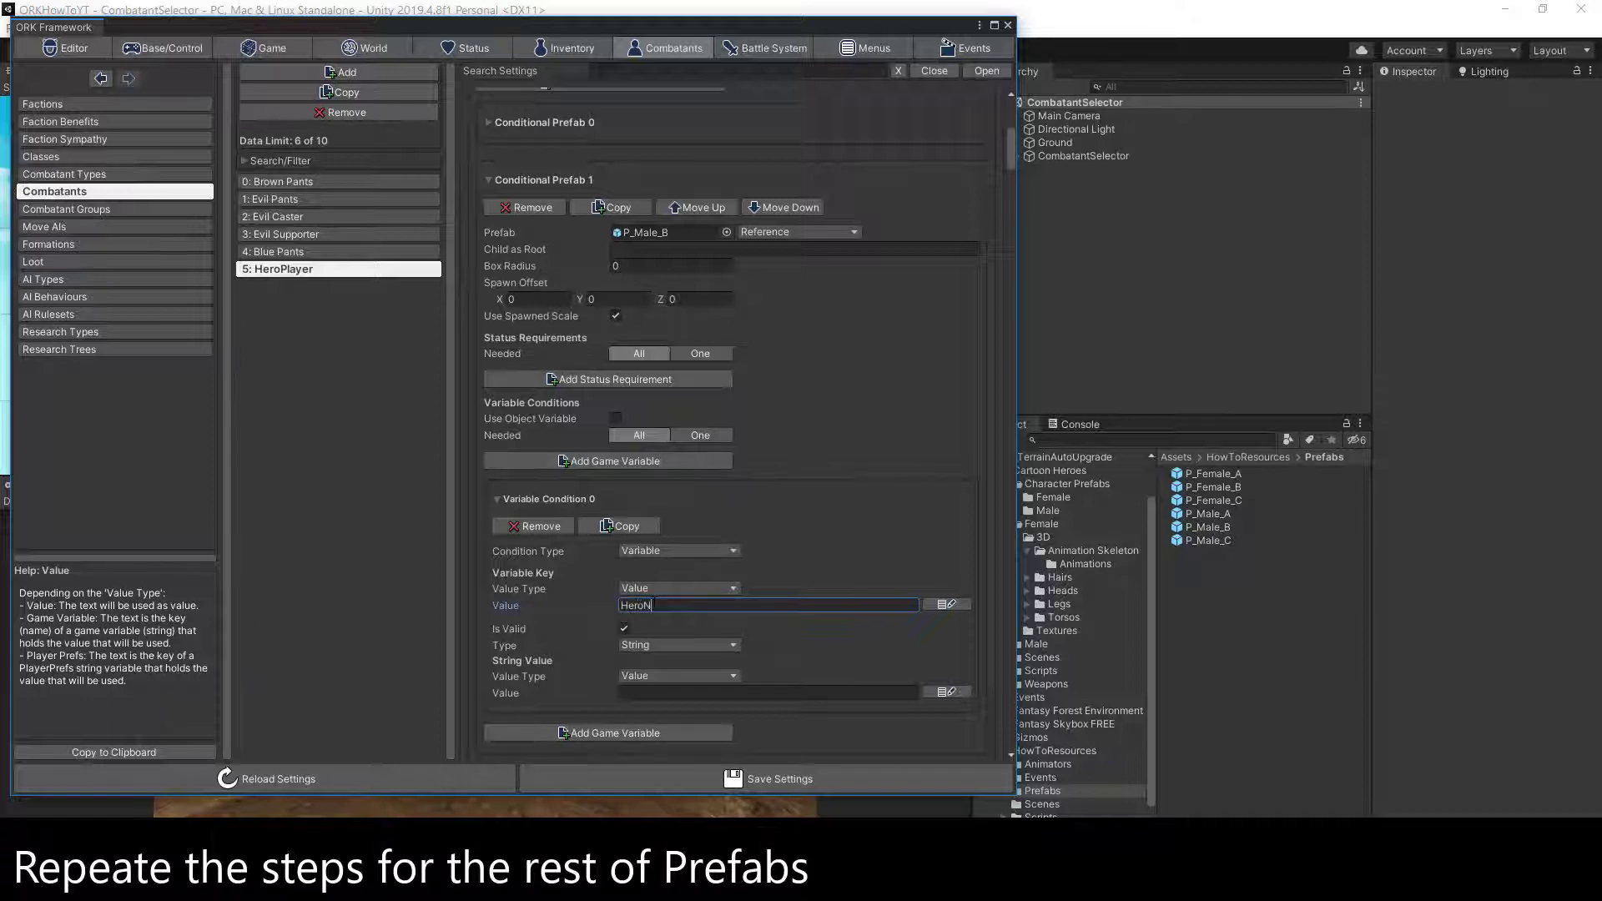
type("am")
type("e")
left_click(634, 694)
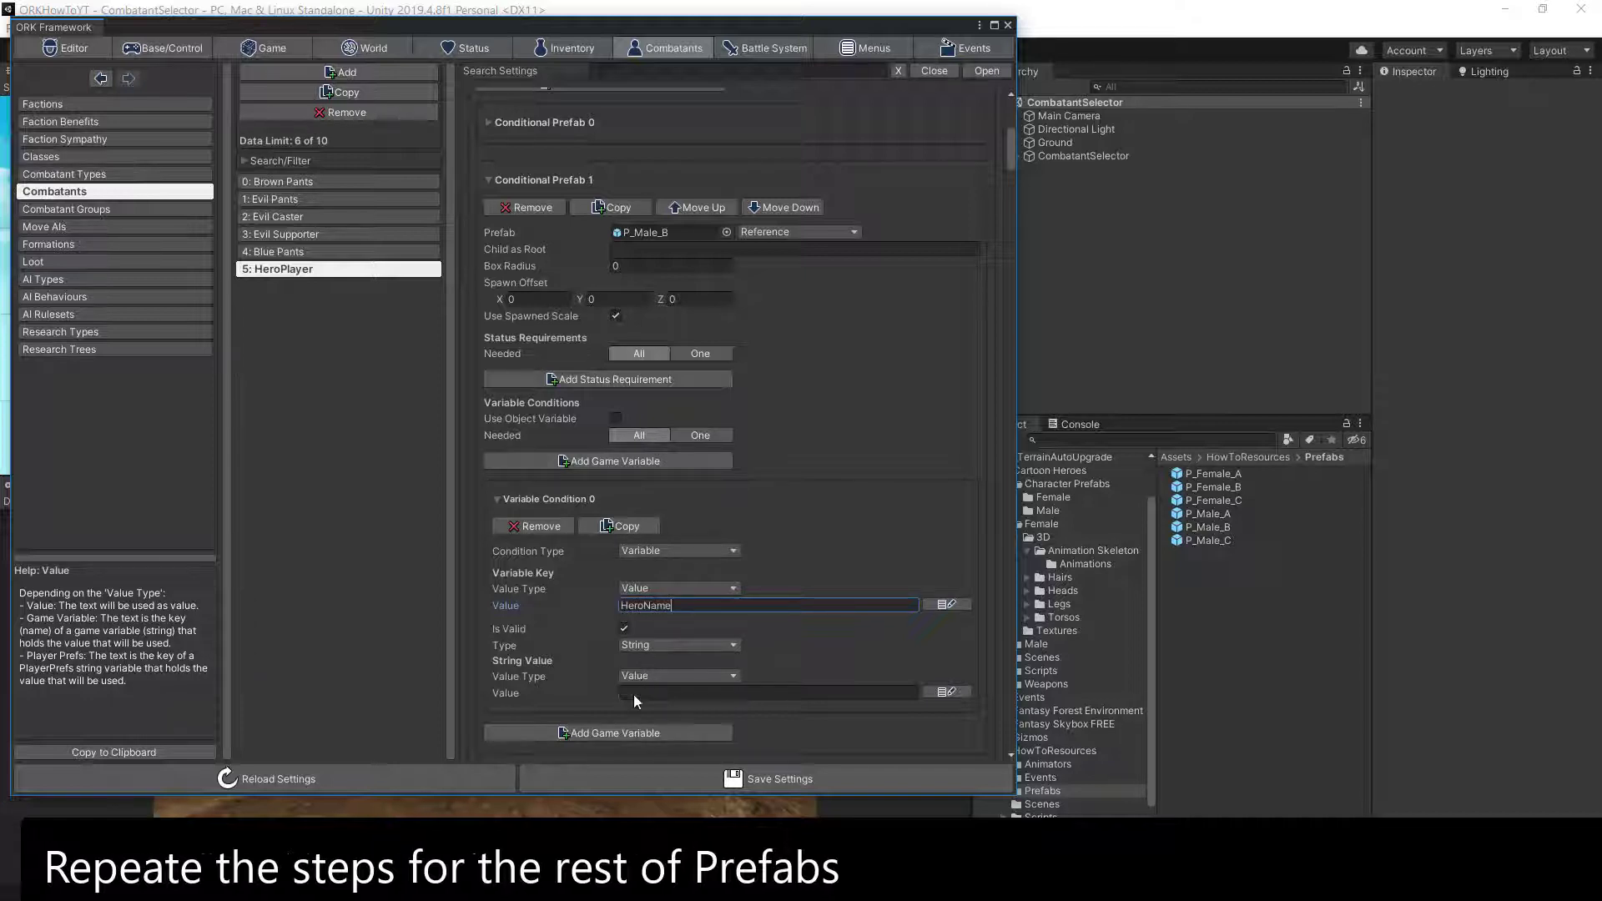
type("P_Male_B")
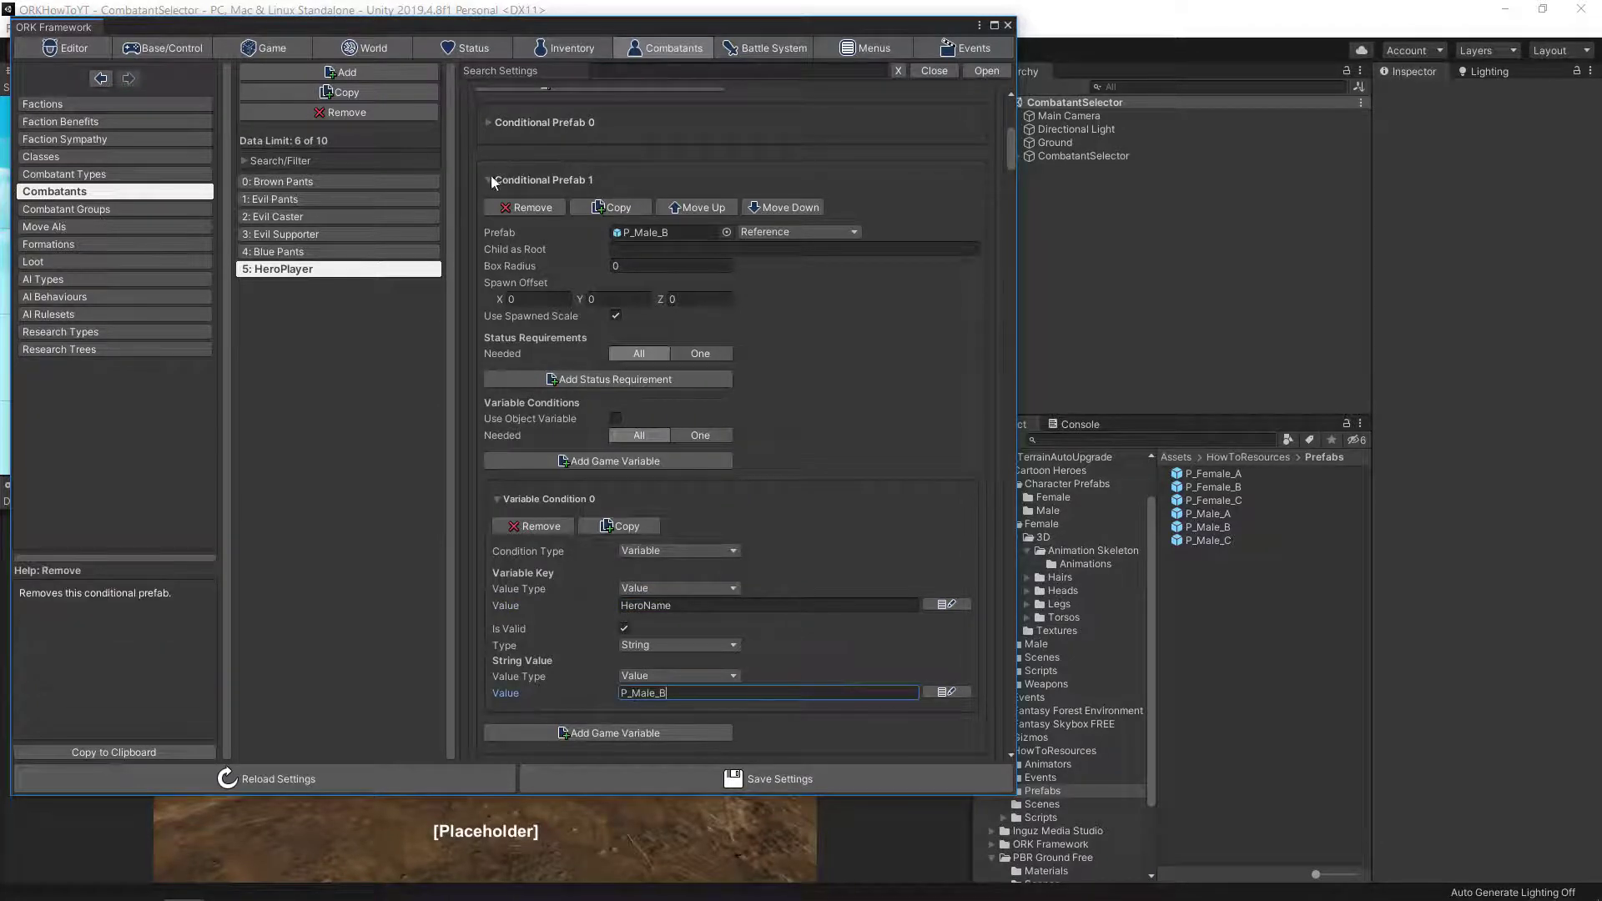
- Assign P_Male_C to Conditional Prefab 2 with a HeroName condition valued P_Male_C
left_click(491, 179)
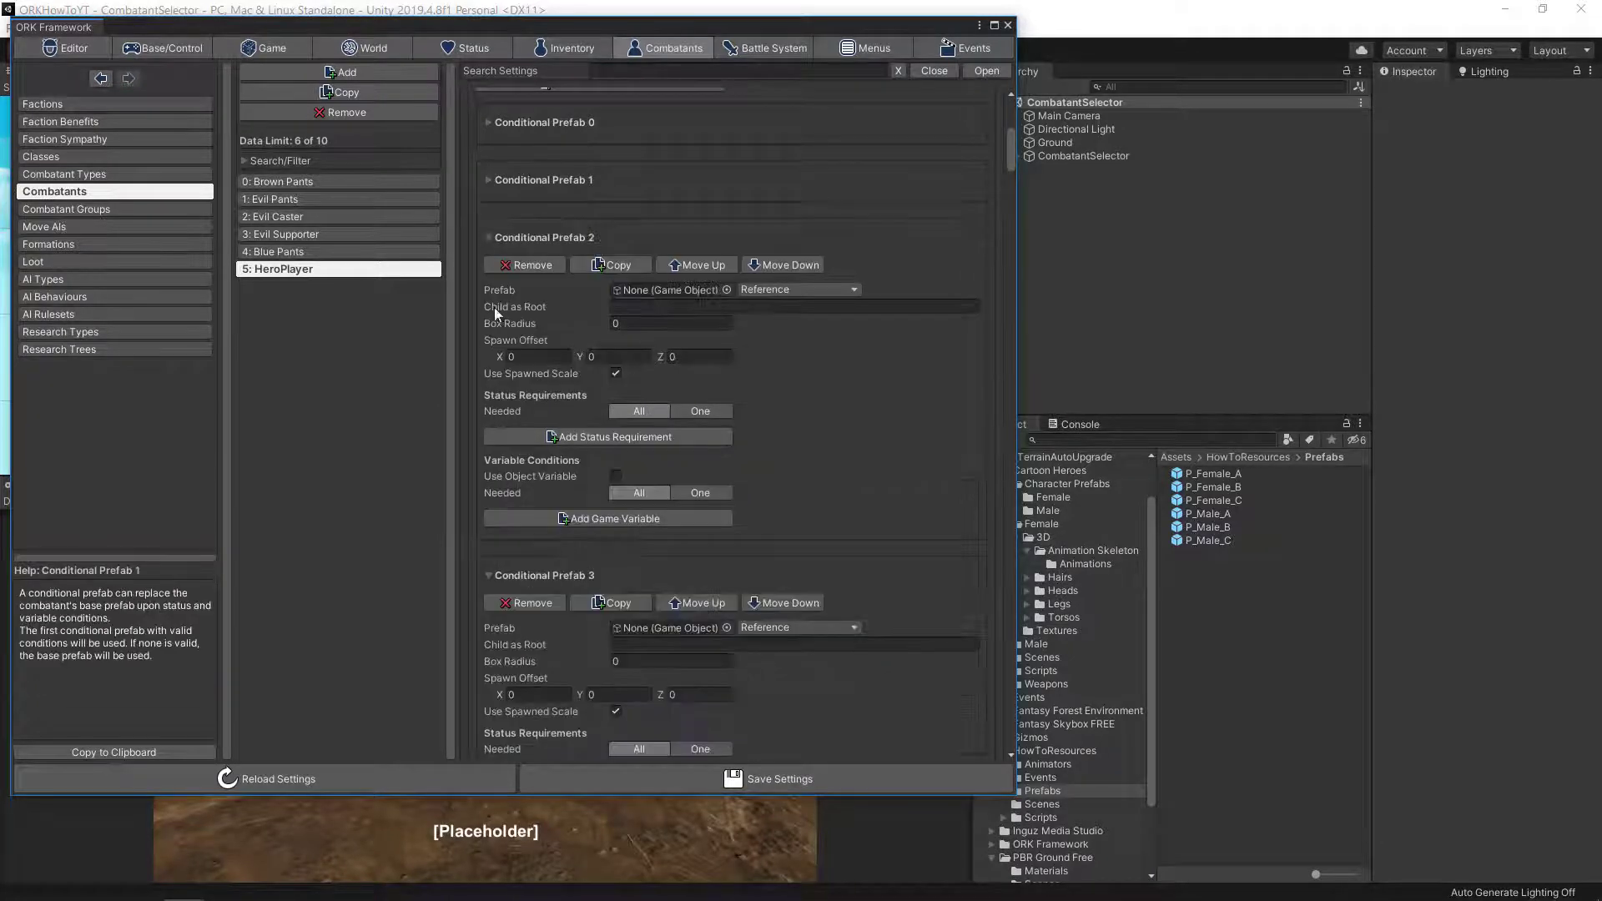
left_click_drag(1217, 542, 658, 293)
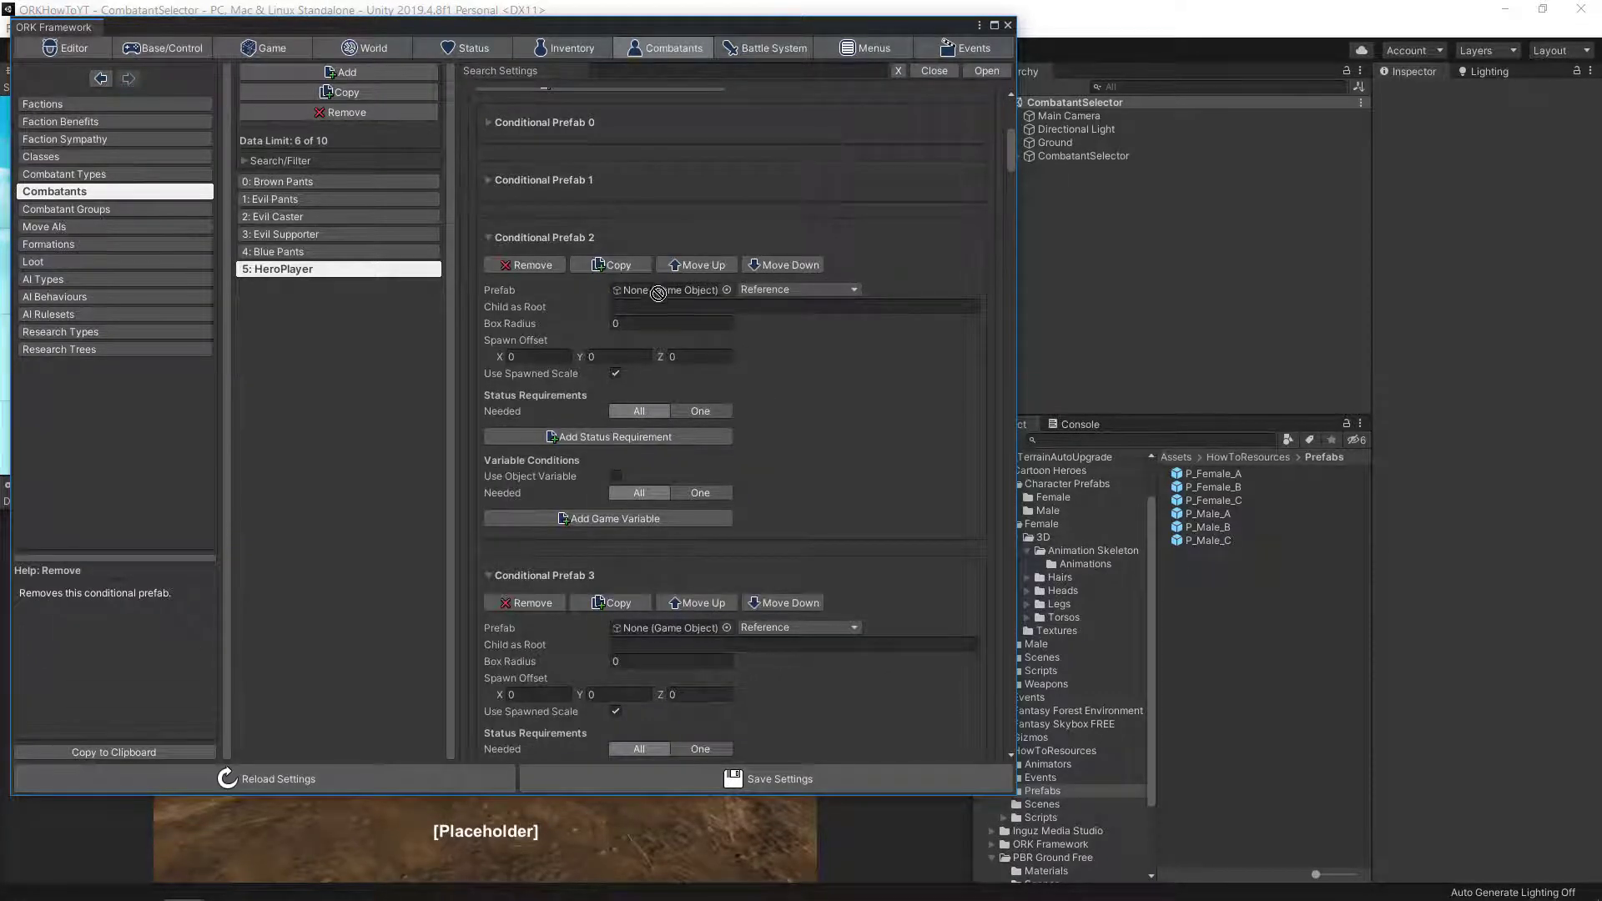
left_click(627, 517)
left_click(638, 662)
type("HeroN")
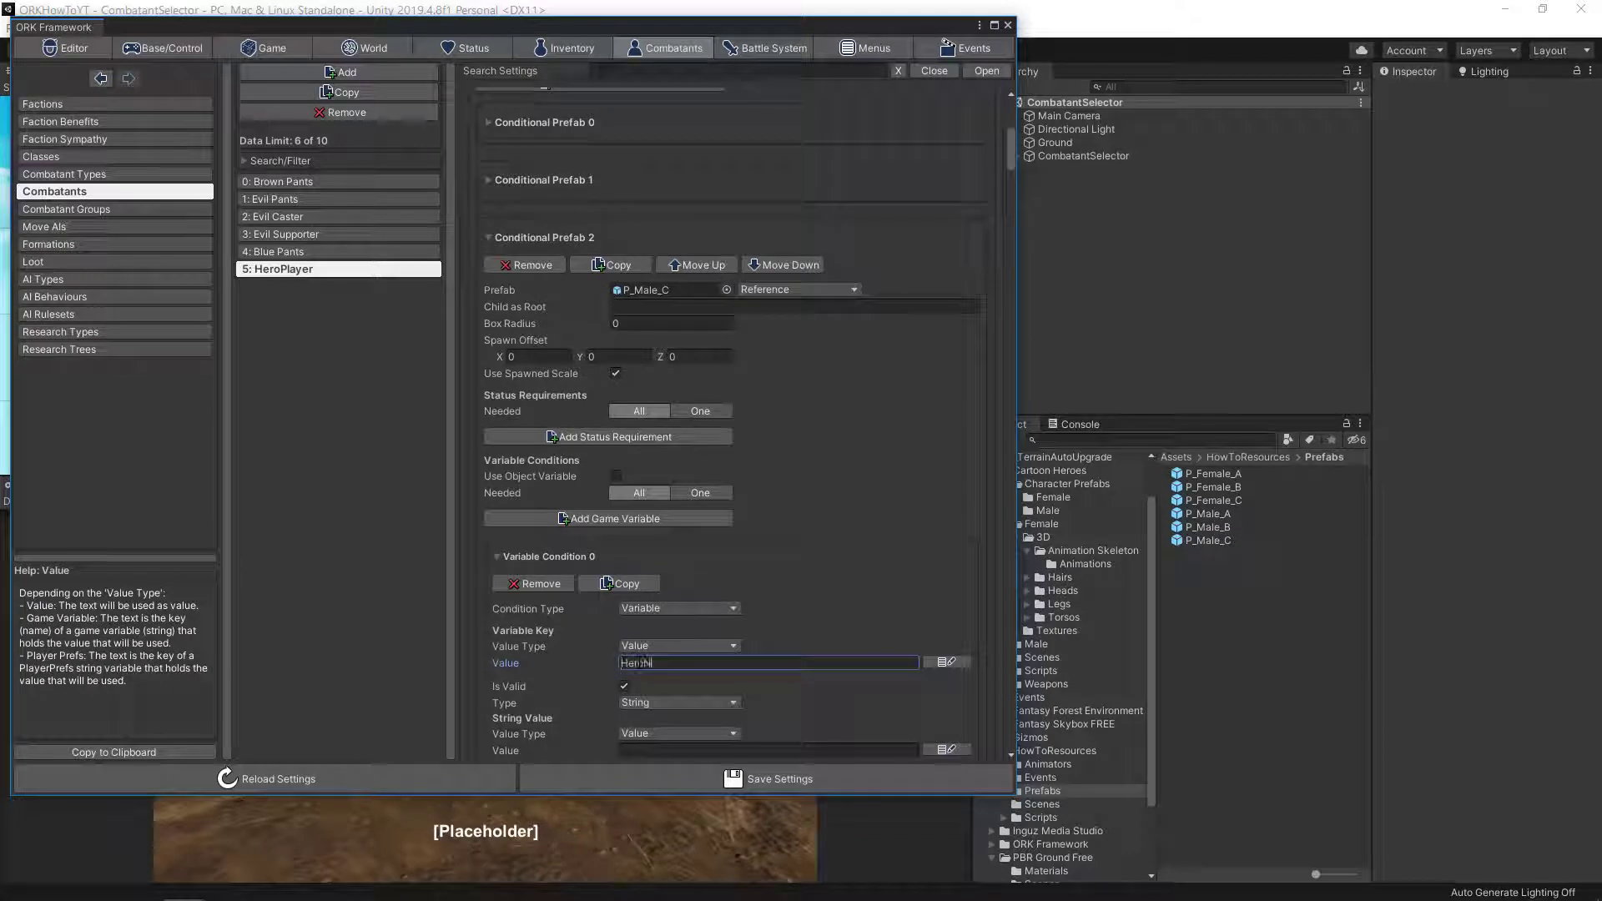
type("ame")
left_click(772, 753)
type("P")
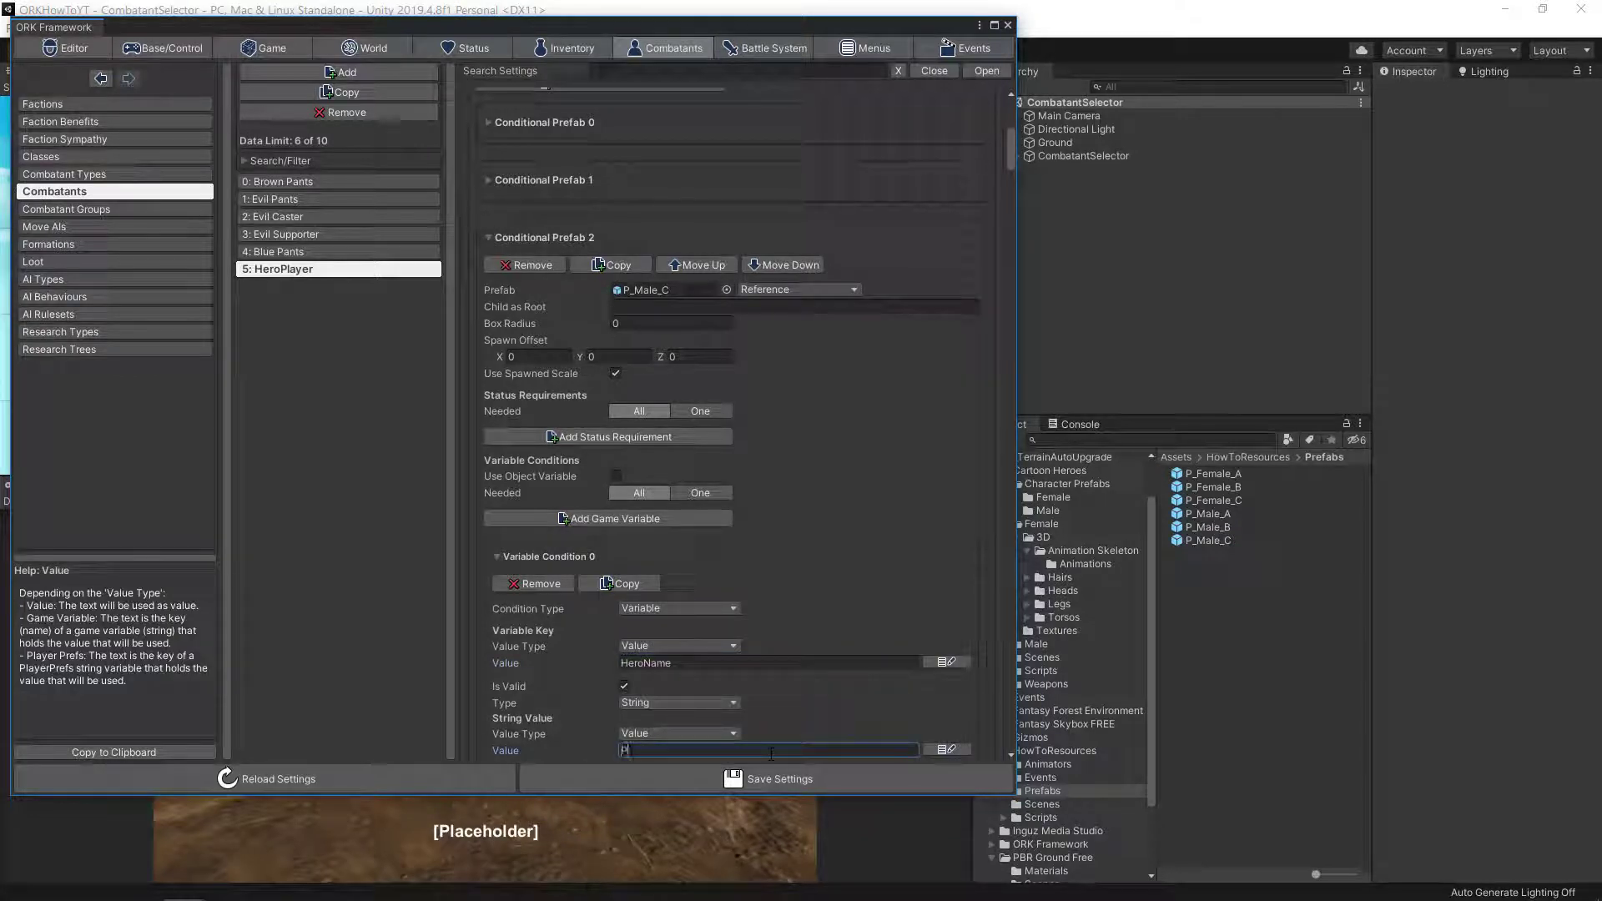
type("_Male_c")
key("BackSpace")
type("C")
- Give Conditional Prefab 3 P_Female_A with a HeroName condition for that prefab name
left_click(489, 237)
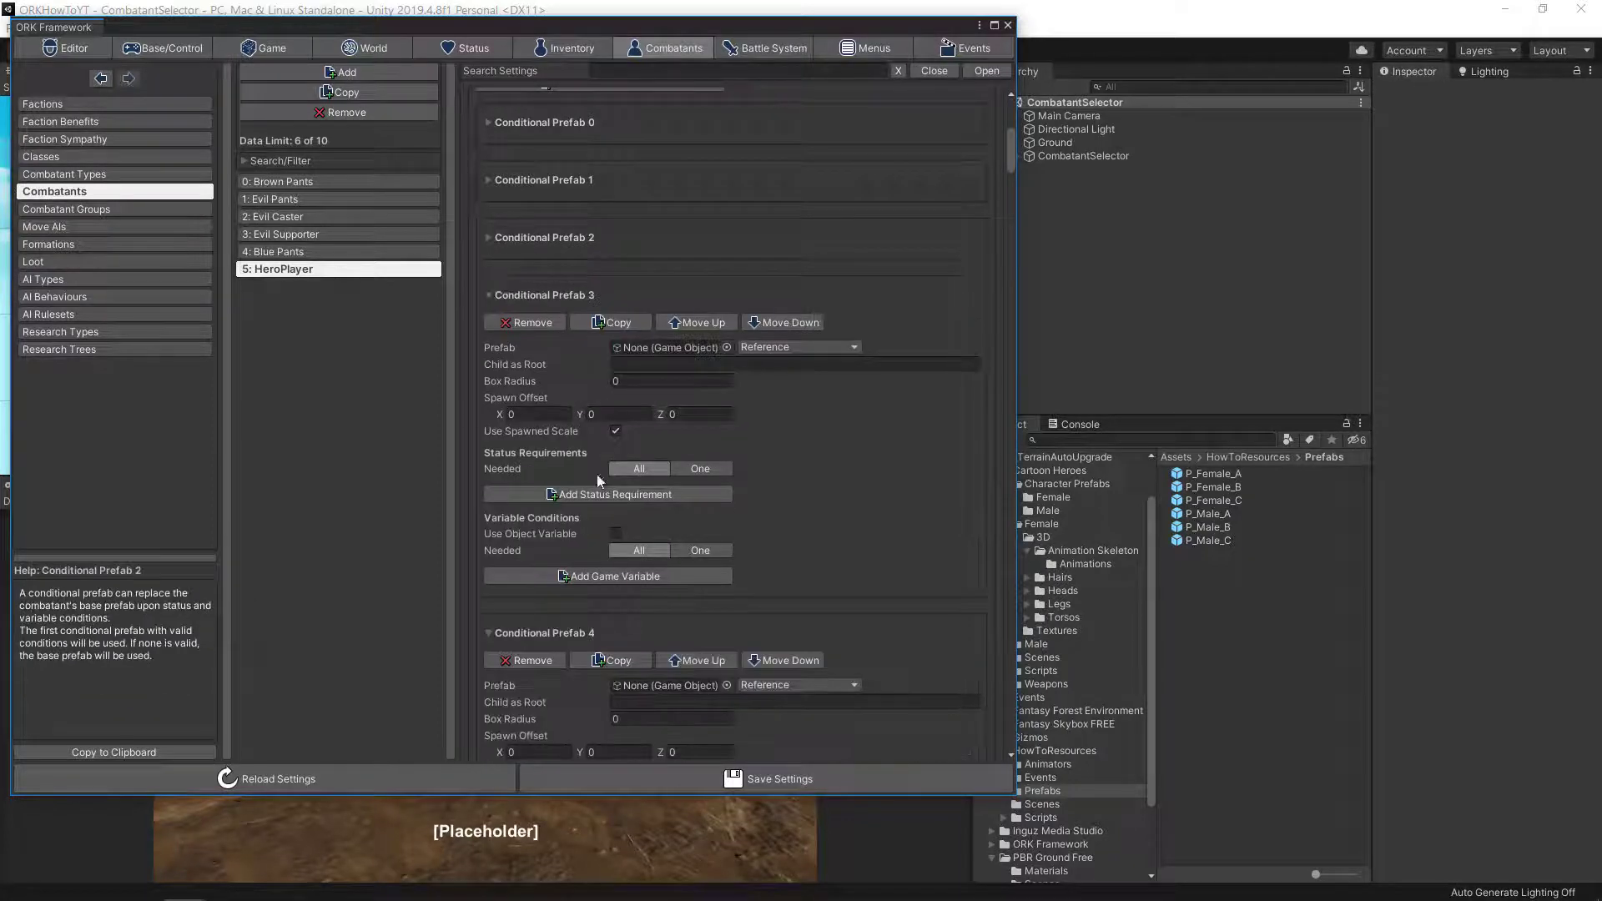
left_click_drag(657, 352, 648, 348)
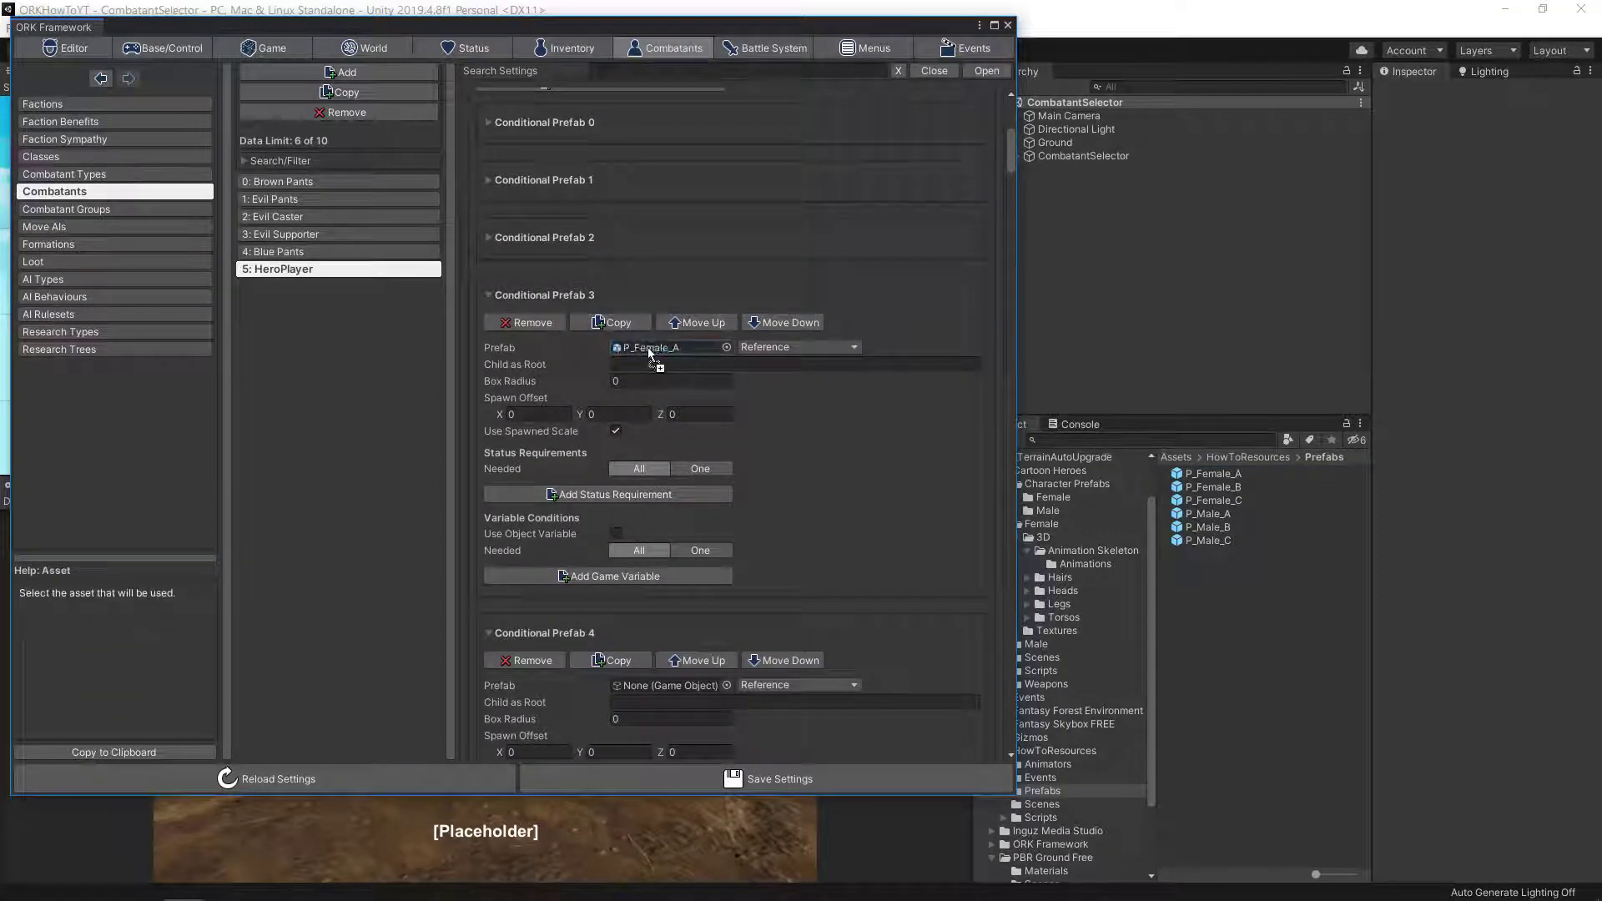
left_click(618, 575)
scroll(743, 637, "down", 3)
left_click(677, 621)
type("er")
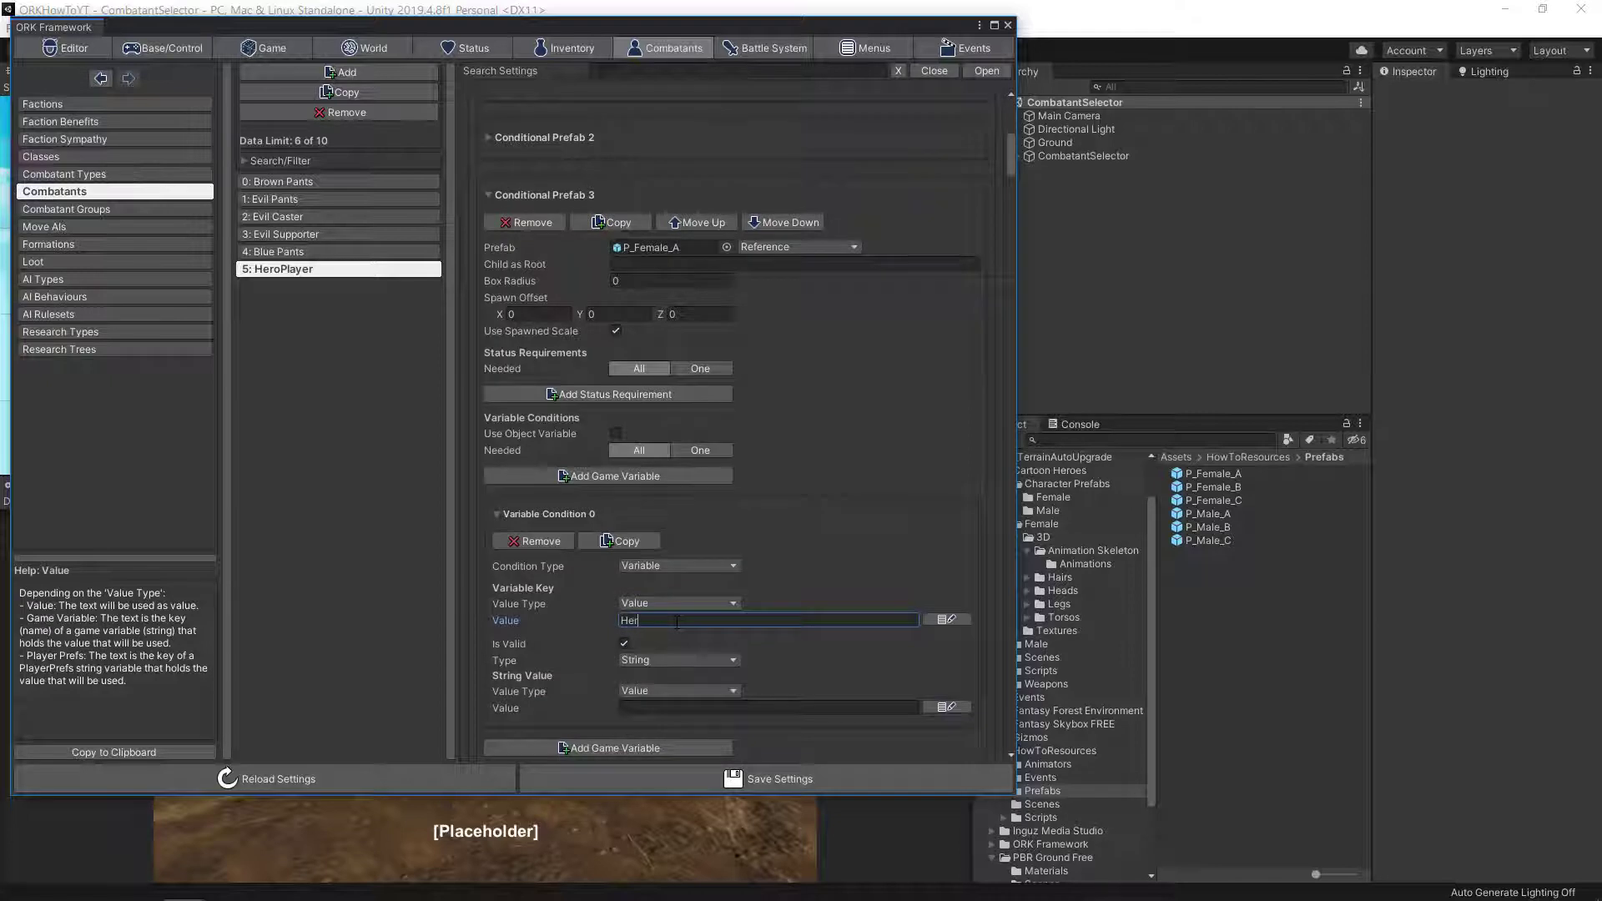
type("oName")
key("Tab")
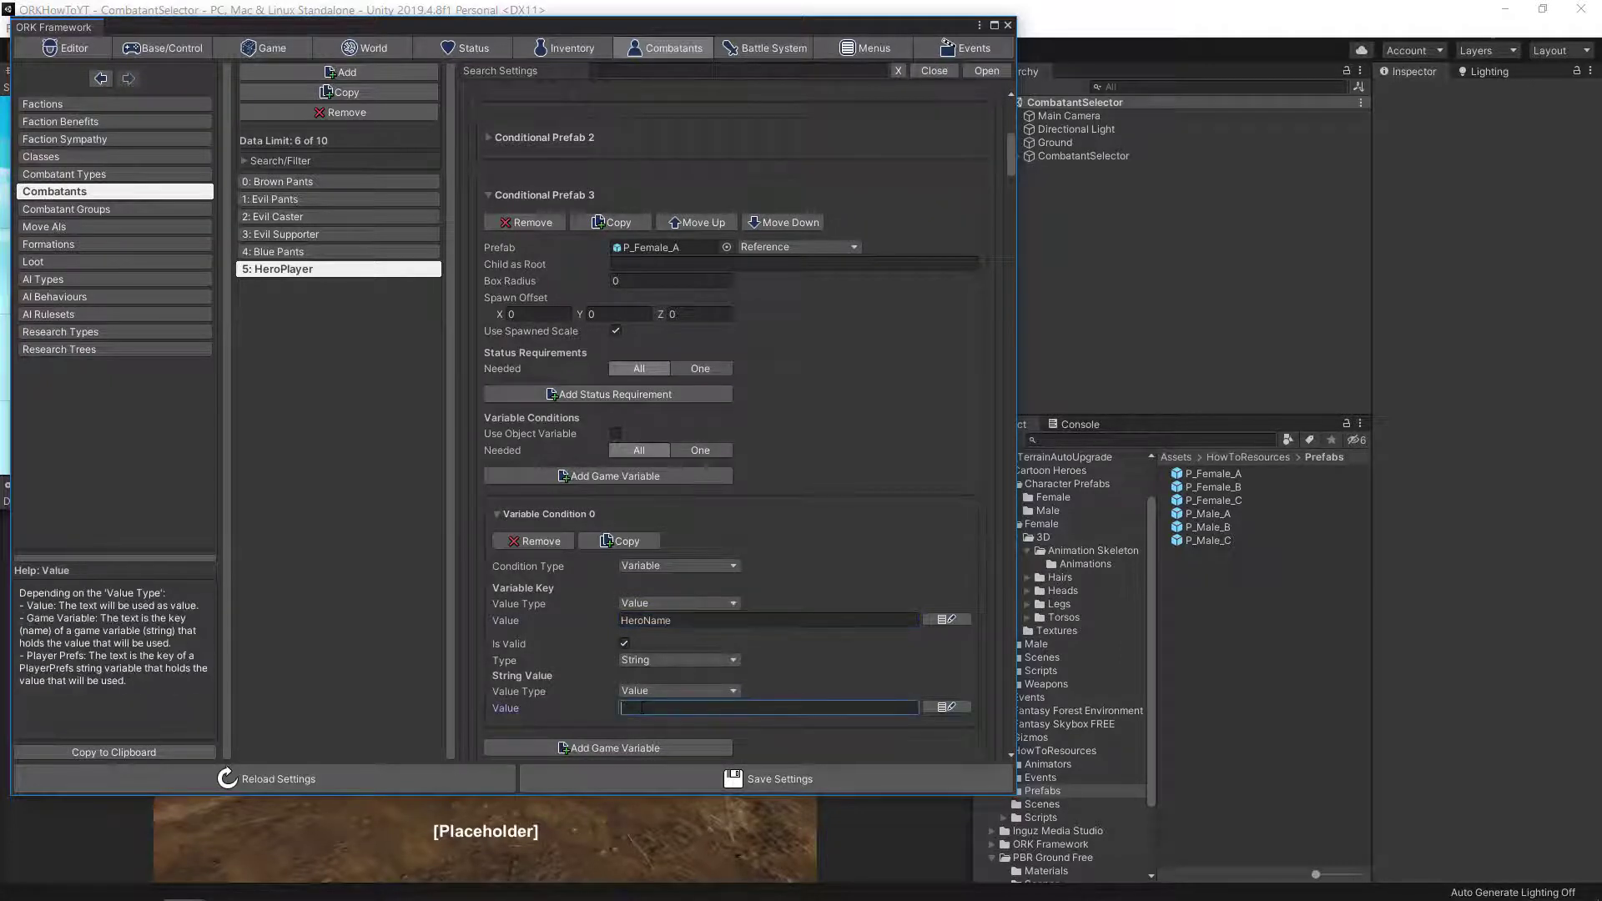
type("P_")
key("BackSpace")
key("BackSpace")
type("_Female_A")
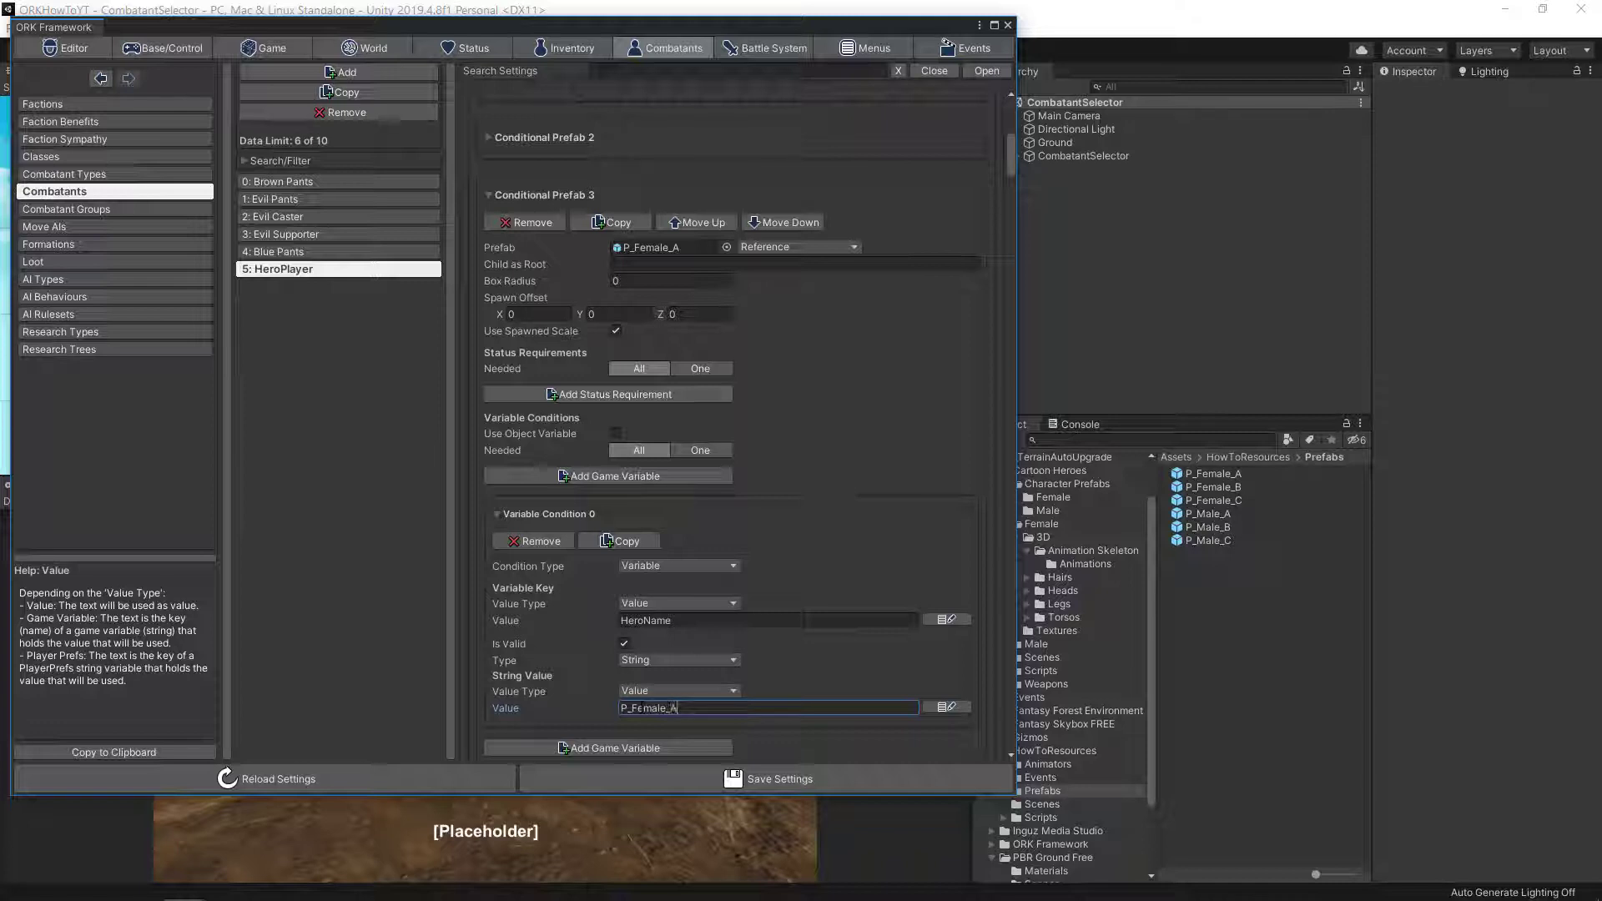
- Assign P_Female_B to Conditional Prefab 4 with a HeroName condition valued P_Female_B
left_click(487, 195)
left_click(1198, 491)
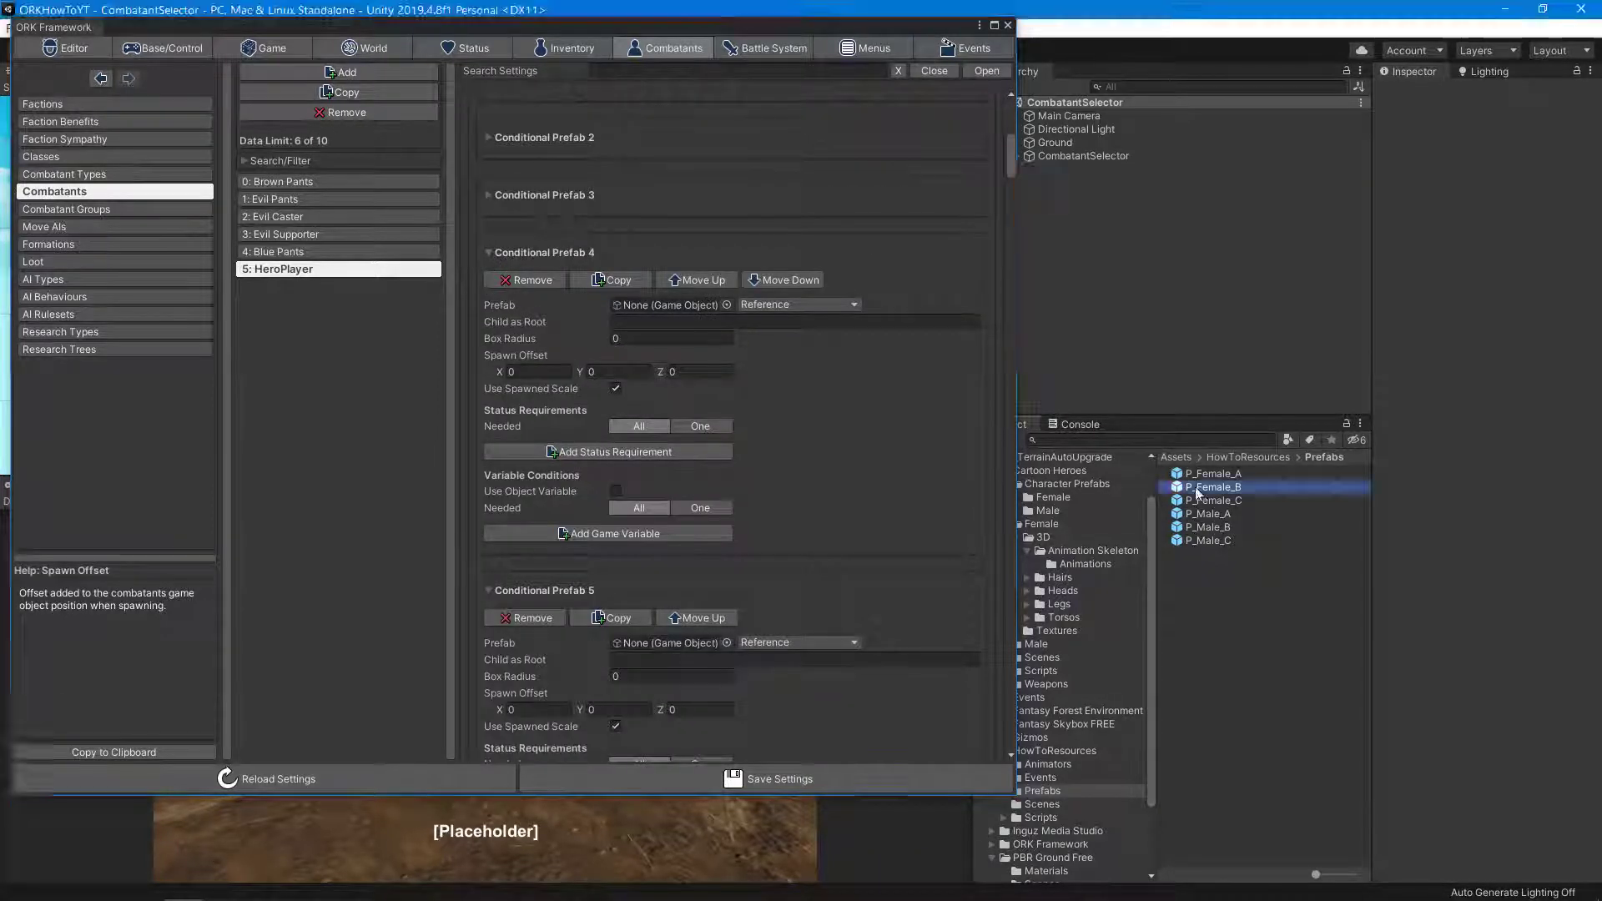
left_click_drag(1198, 492, 654, 307)
left_click(632, 532)
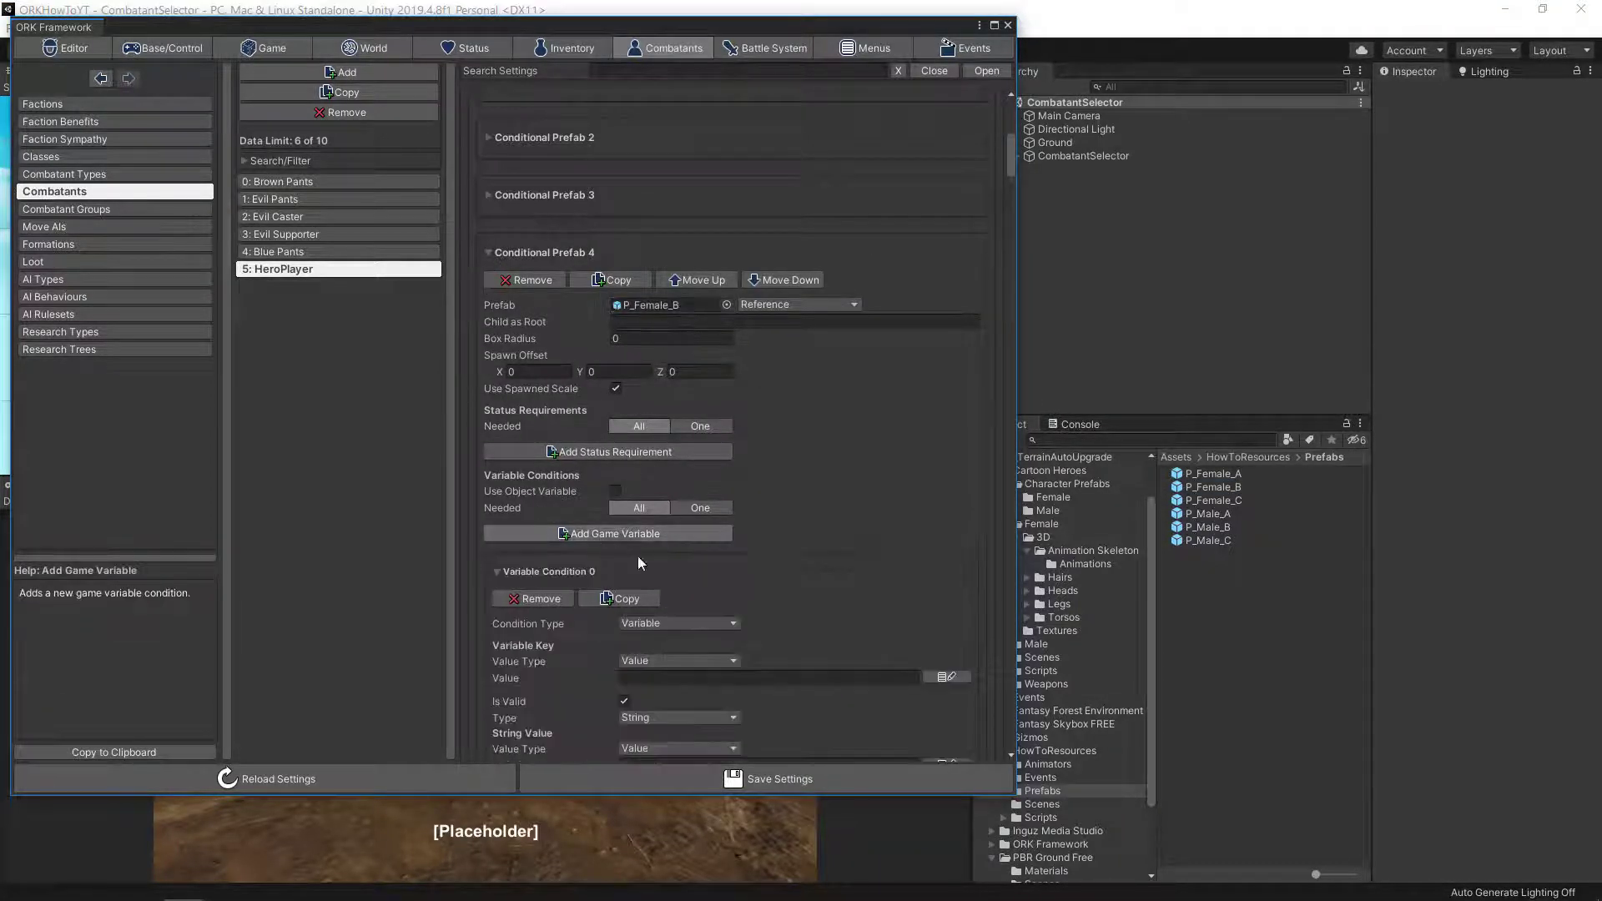
left_click(659, 676)
type("HeroNa")
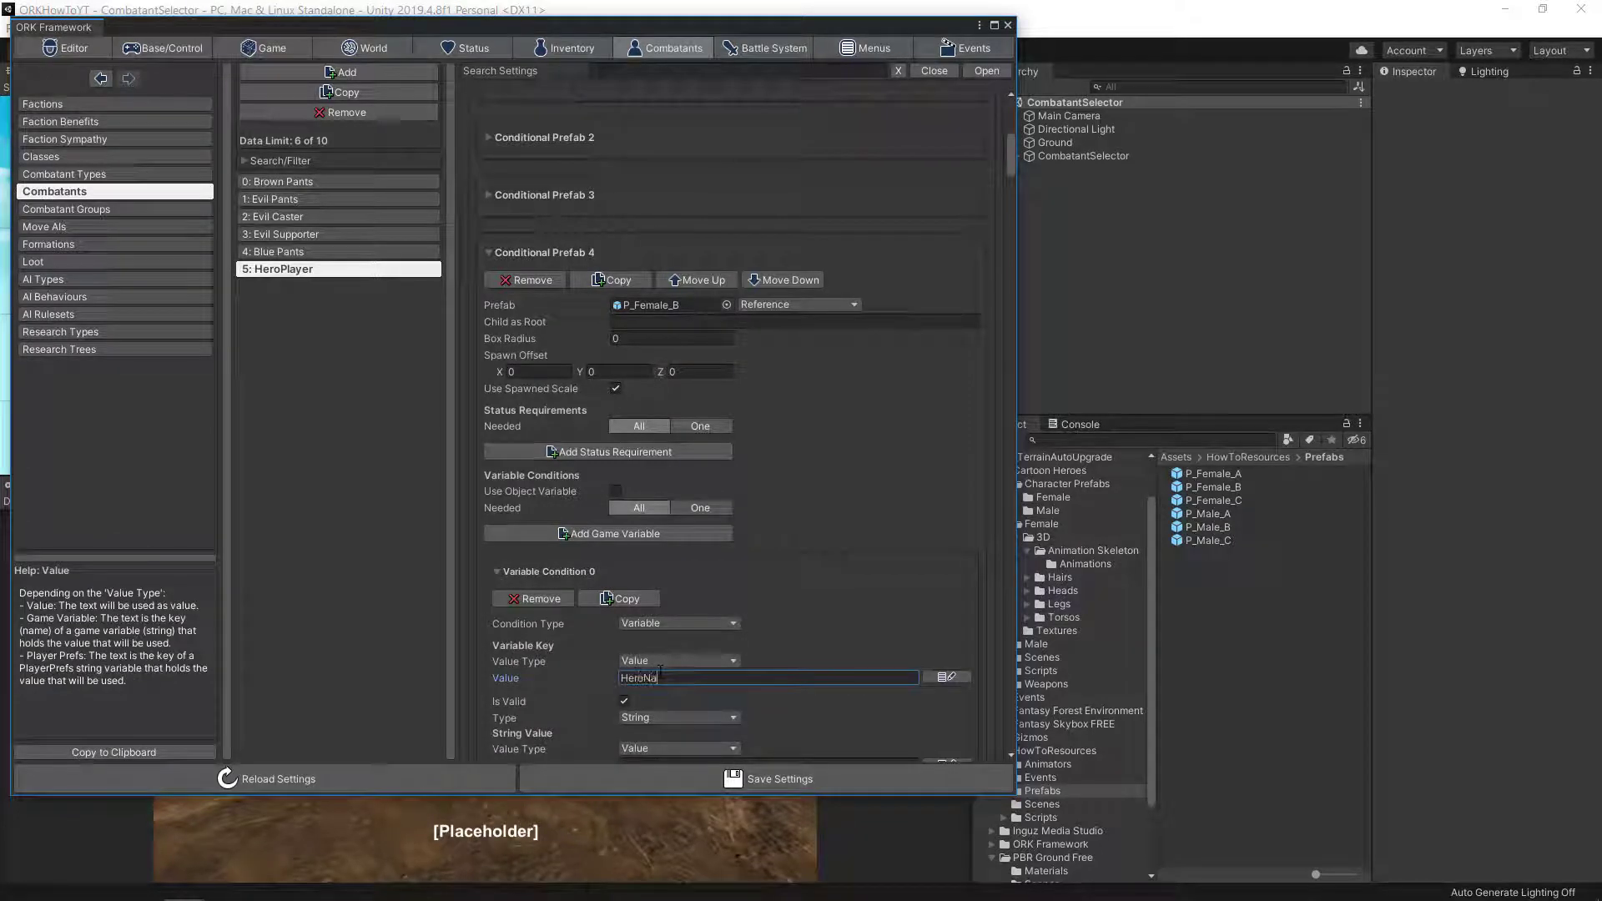
type("me")
scroll(660, 673, "down", 3)
left_click(677, 665)
type("P_Fe")
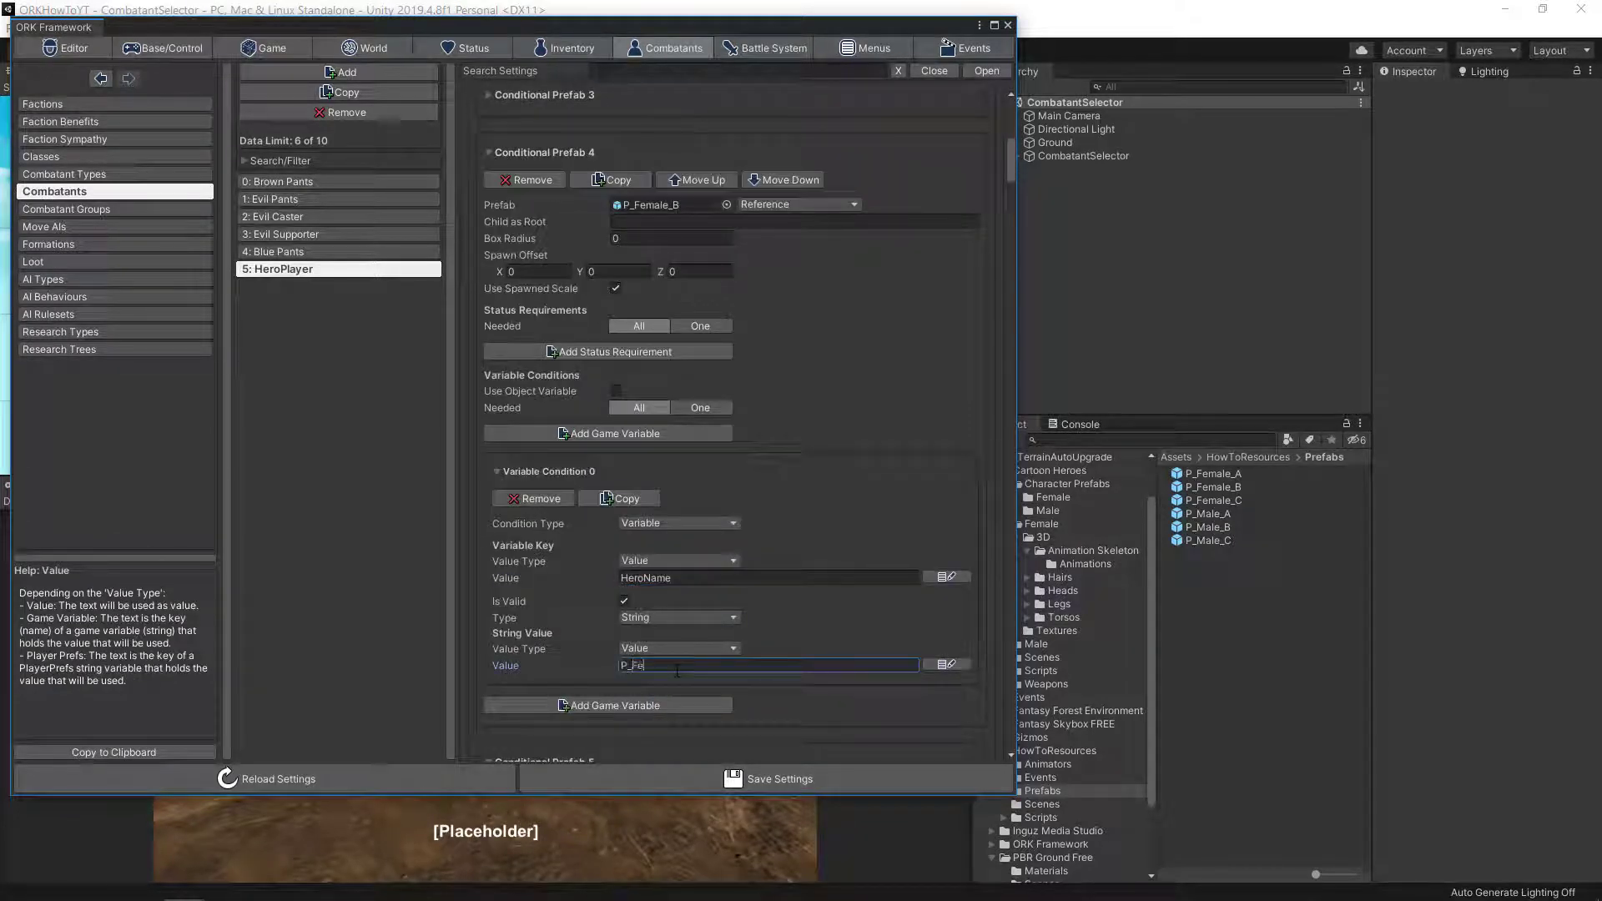
type("male_B")
- Assign P_Female_C to Conditional Prefab 5 and add a HeroName game variable condition
left_click(485, 152)
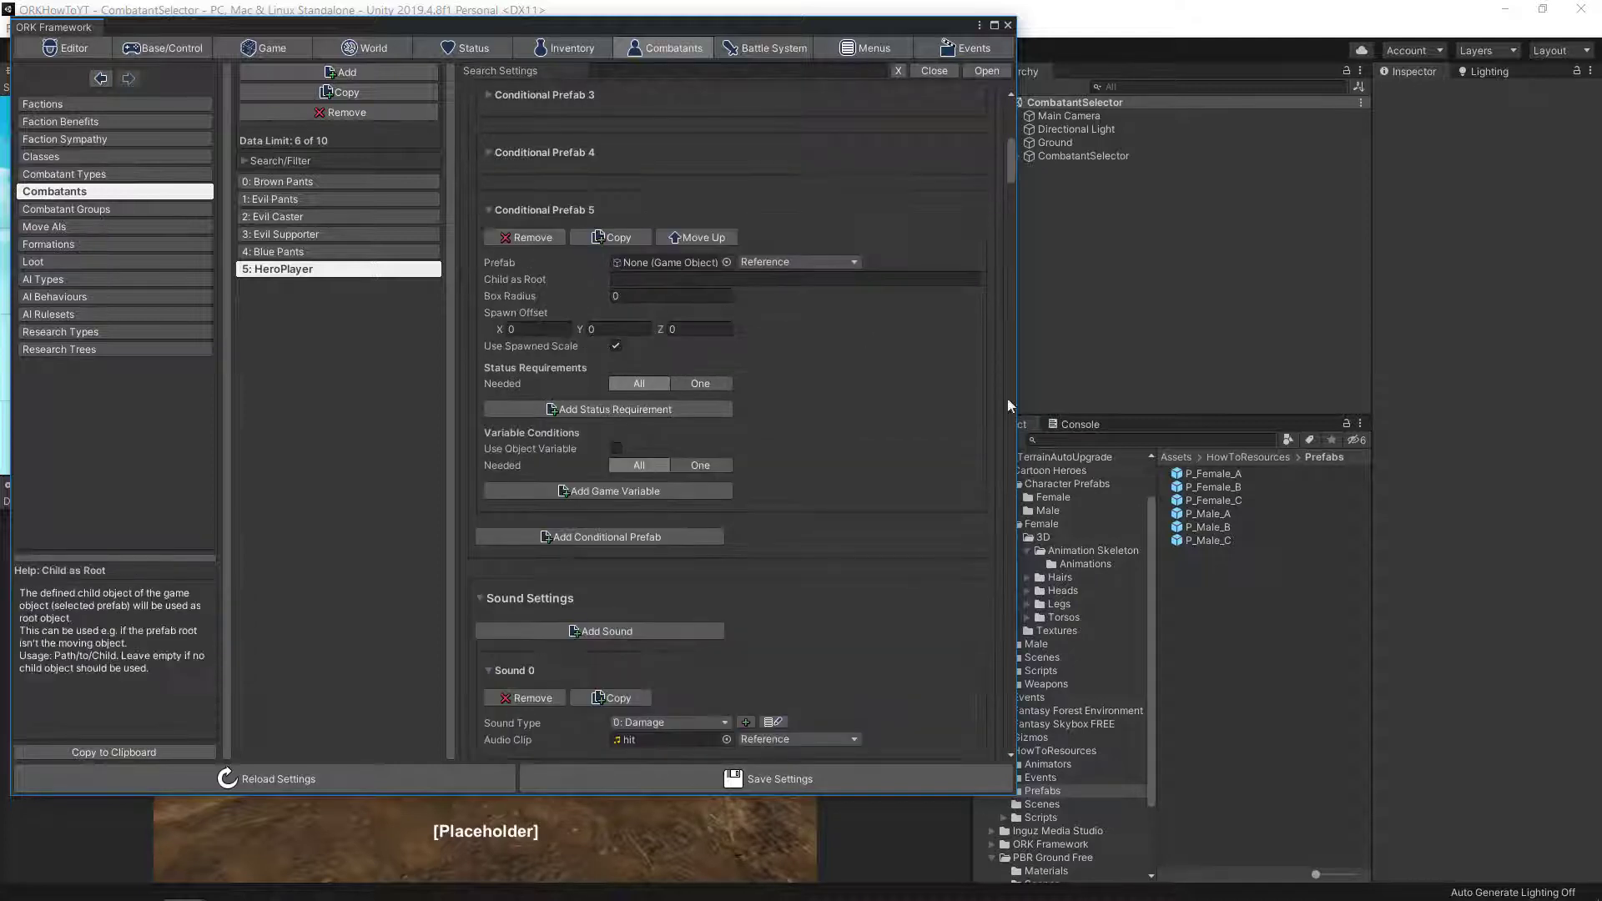
left_click_drag(1211, 508, 663, 264)
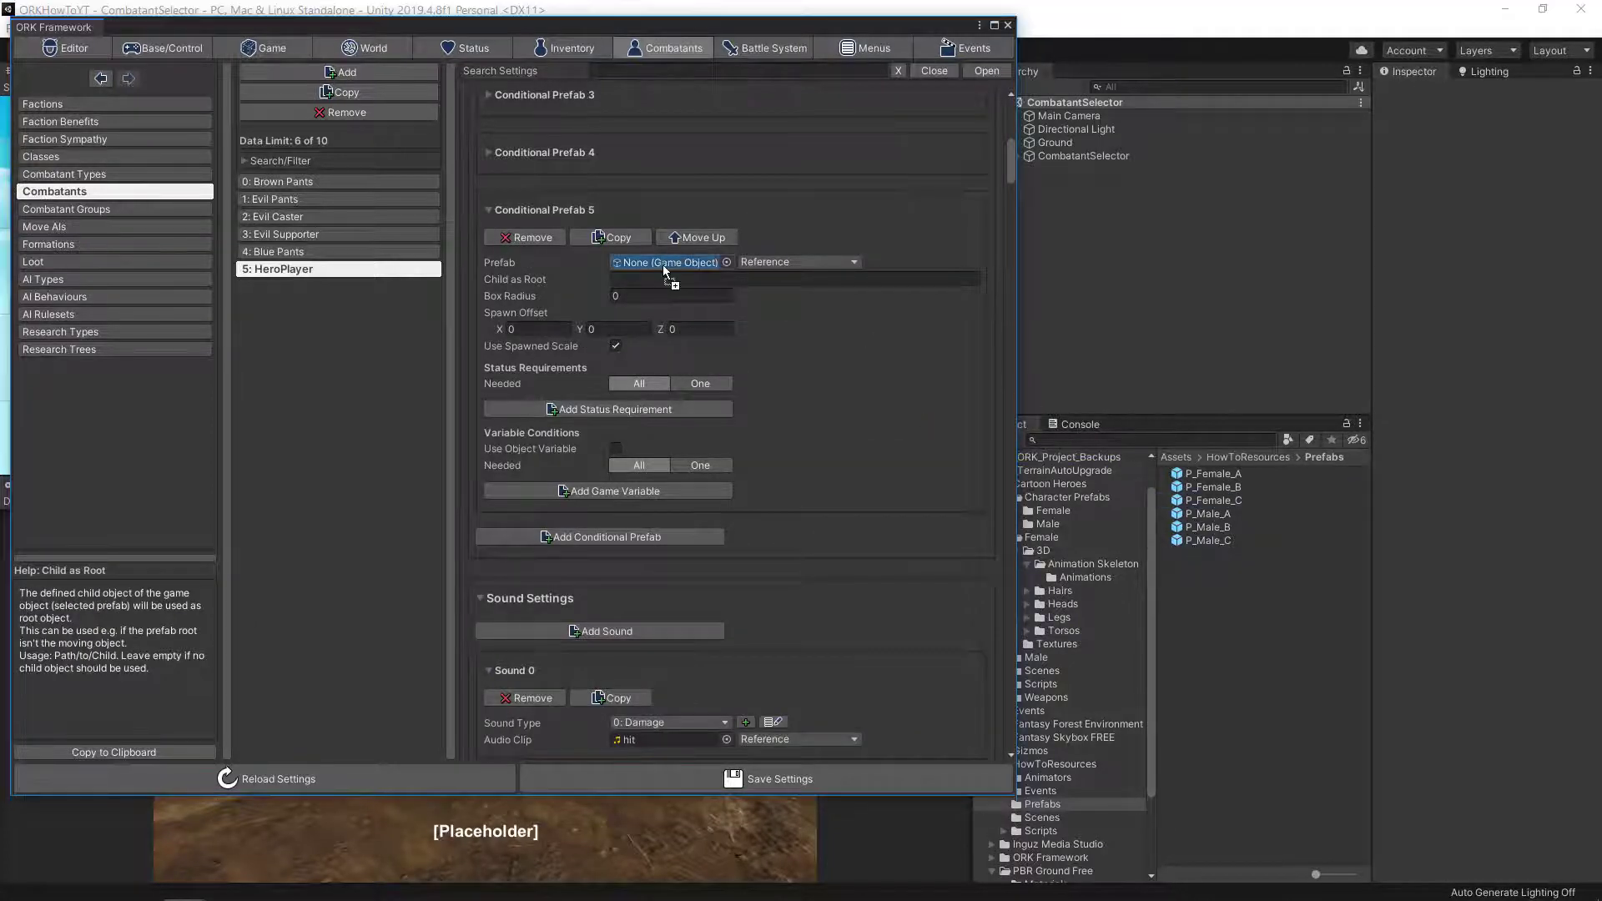
left_click(643, 490)
left_click(705, 634)
type("HER")
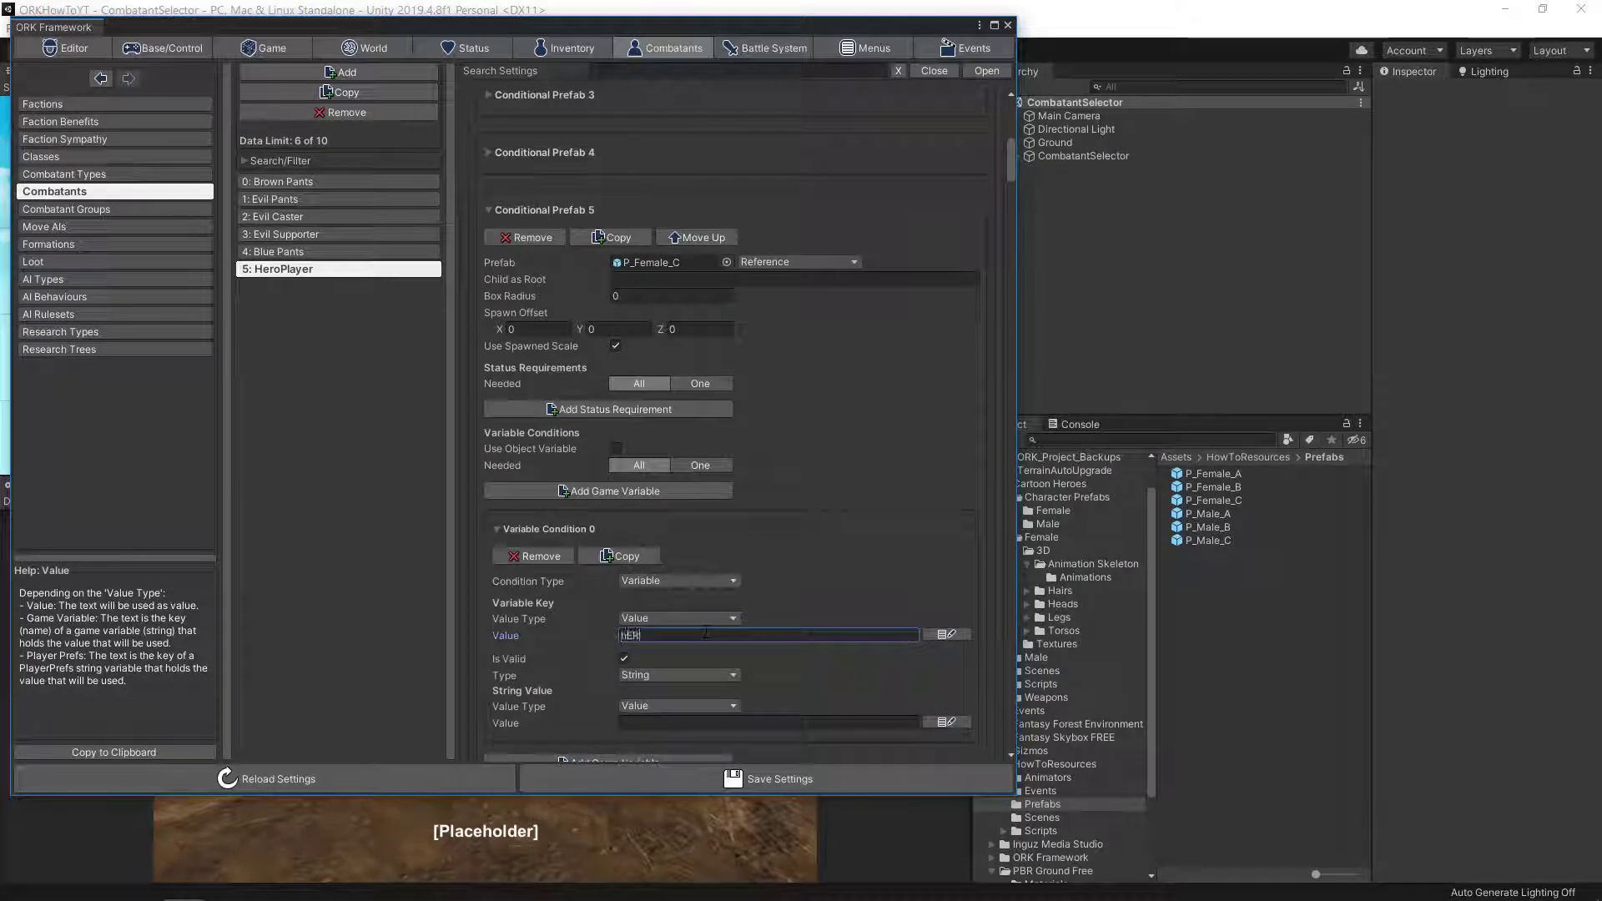
key("BackSpace")
key("BackSpace")
key("BackSpace")
key("BackSpace")
type("ame")
left_click(689, 722)
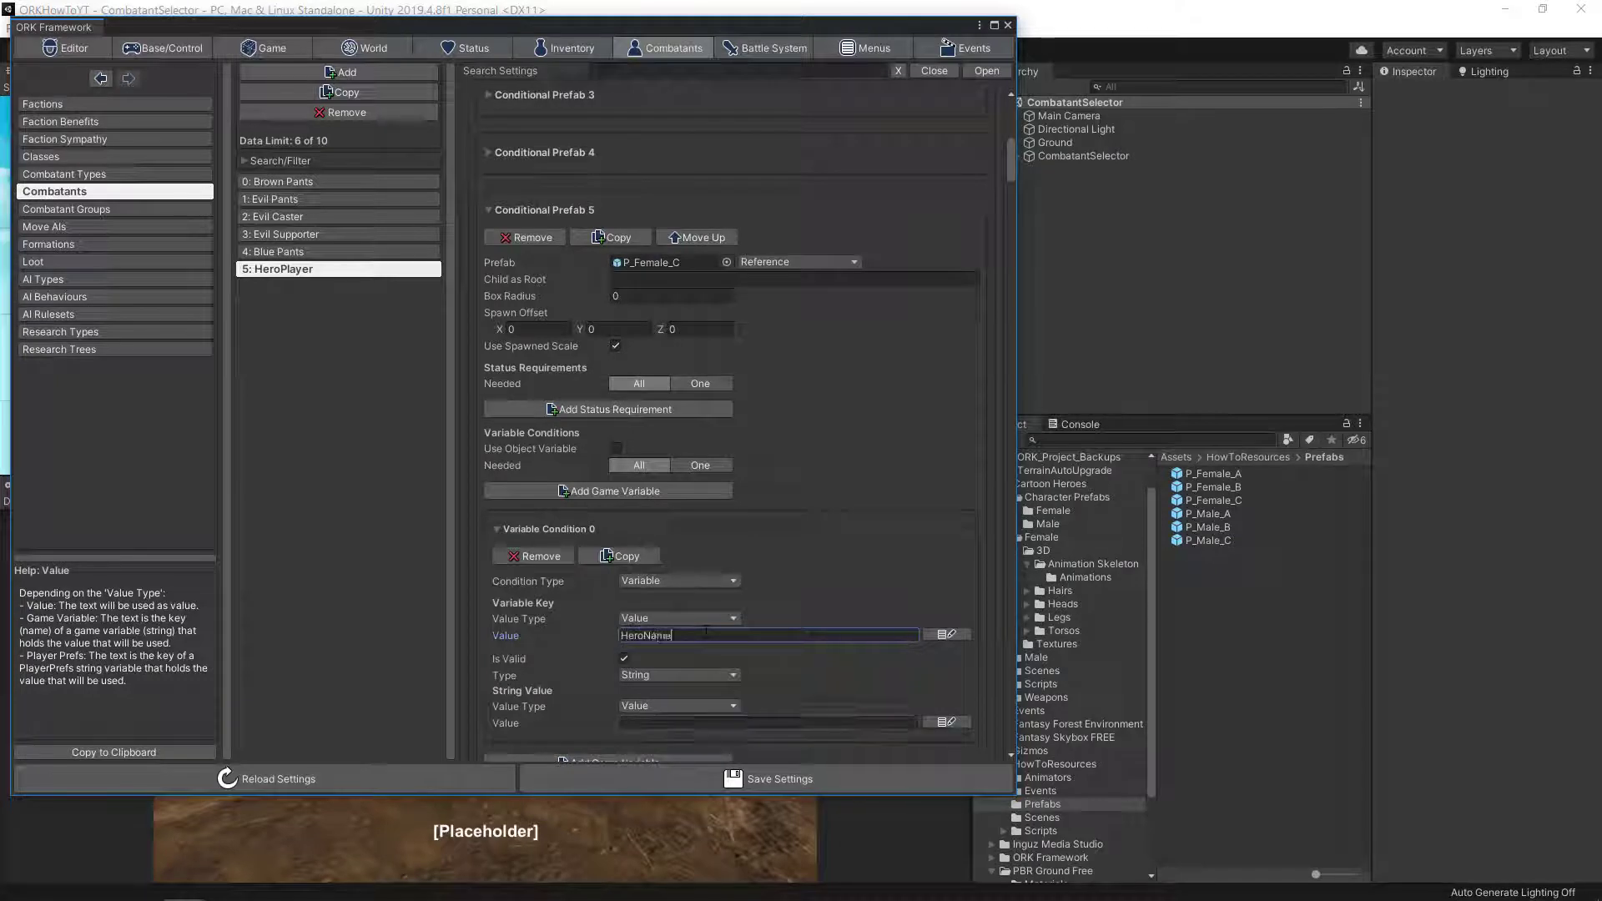
- Finish Conditional Prefab 5's P_Female_C value and remove a stray extra condition from Prefab 0
type("P_Female_C")
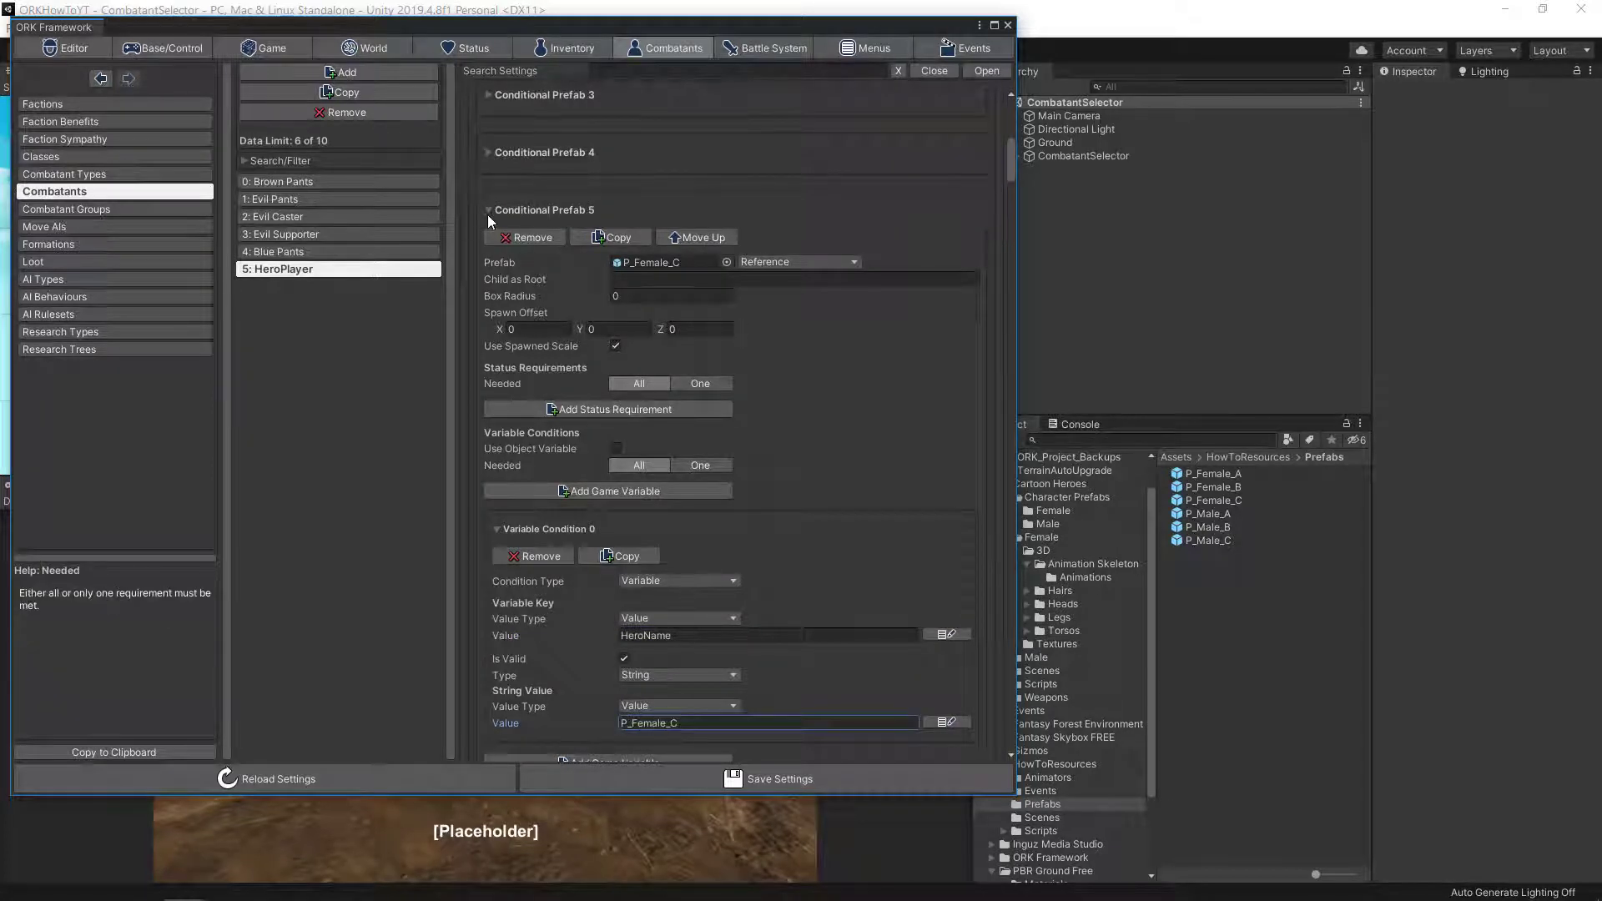
left_click(488, 211)
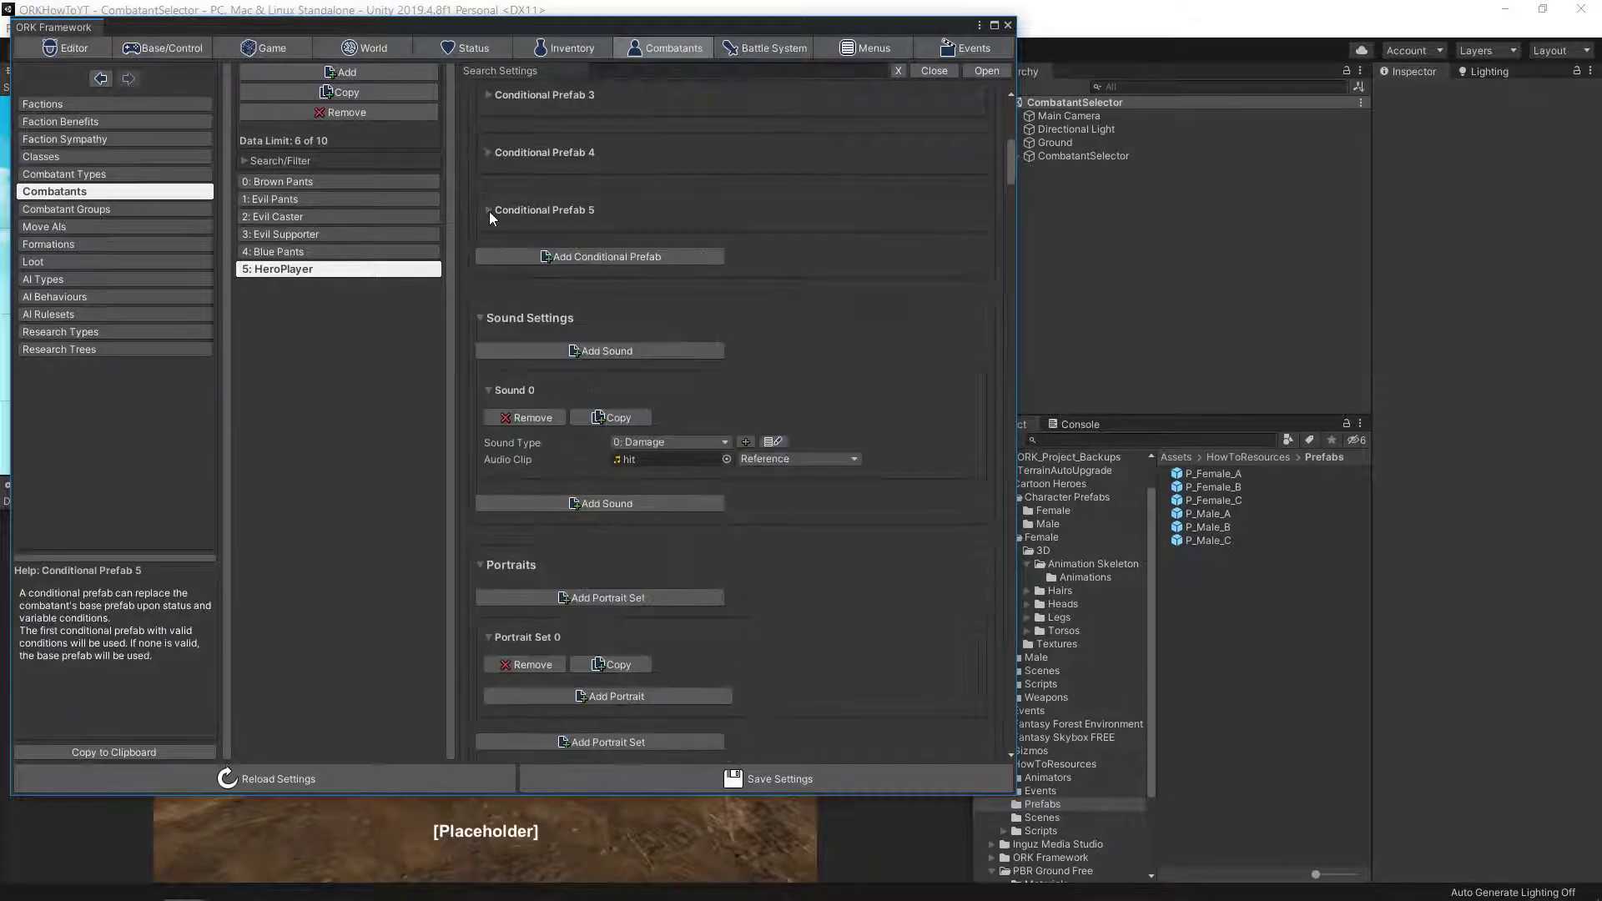
scroll(778, 248, "up", 4)
scroll(565, 262, "up", 2)
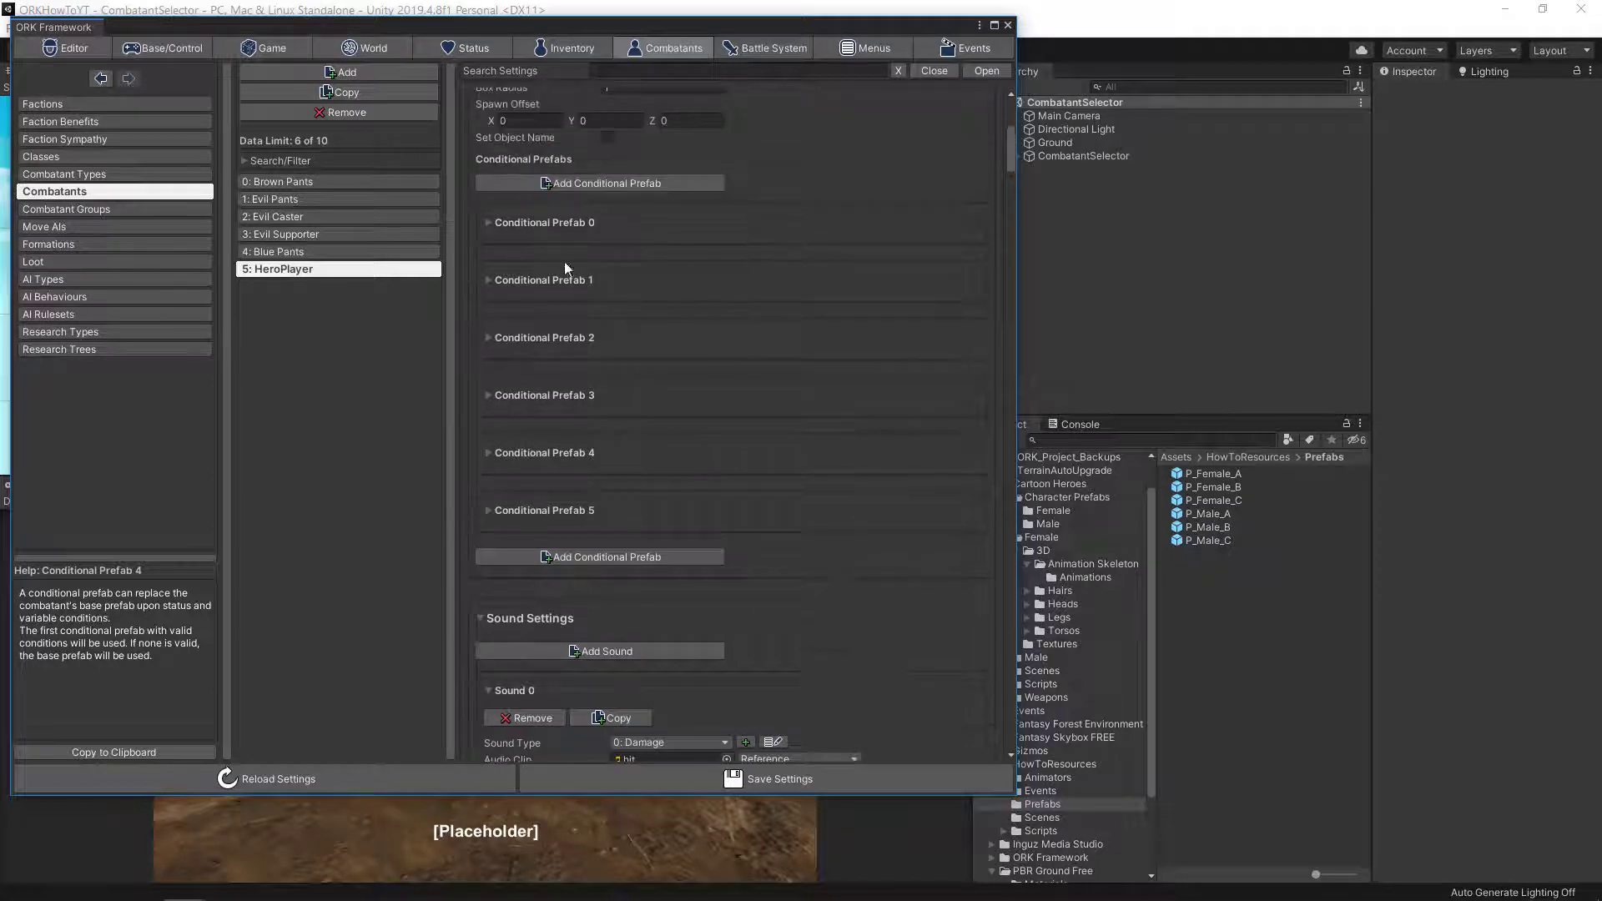
left_click(490, 222)
left_click(615, 584)
scroll(576, 551, "down", 1)
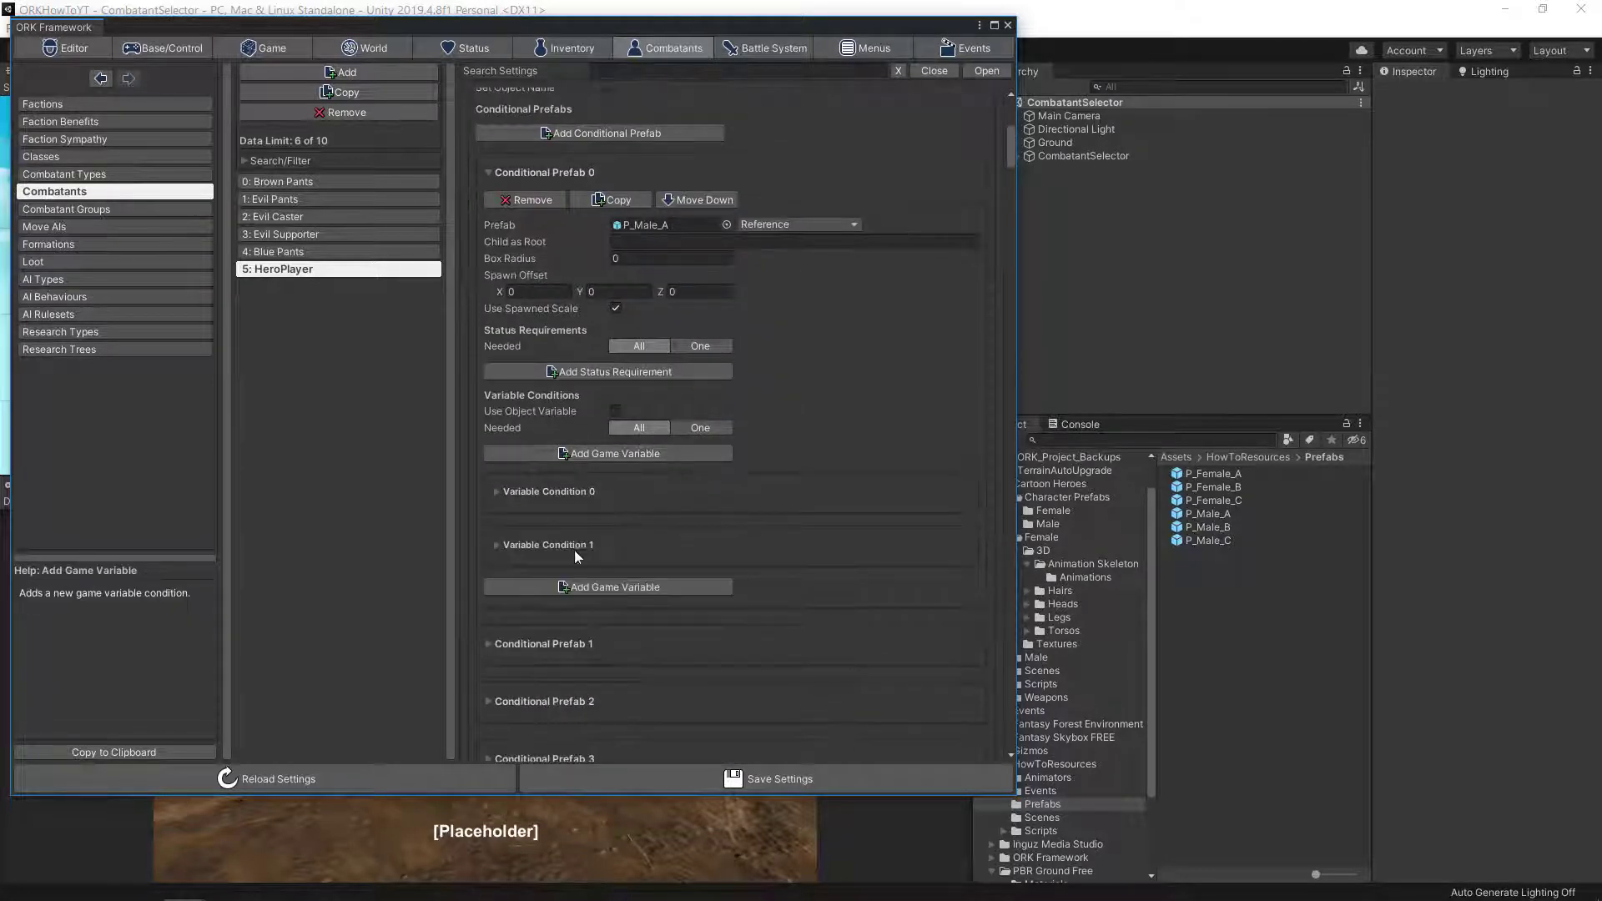
left_click(574, 547)
left_click(534, 571)
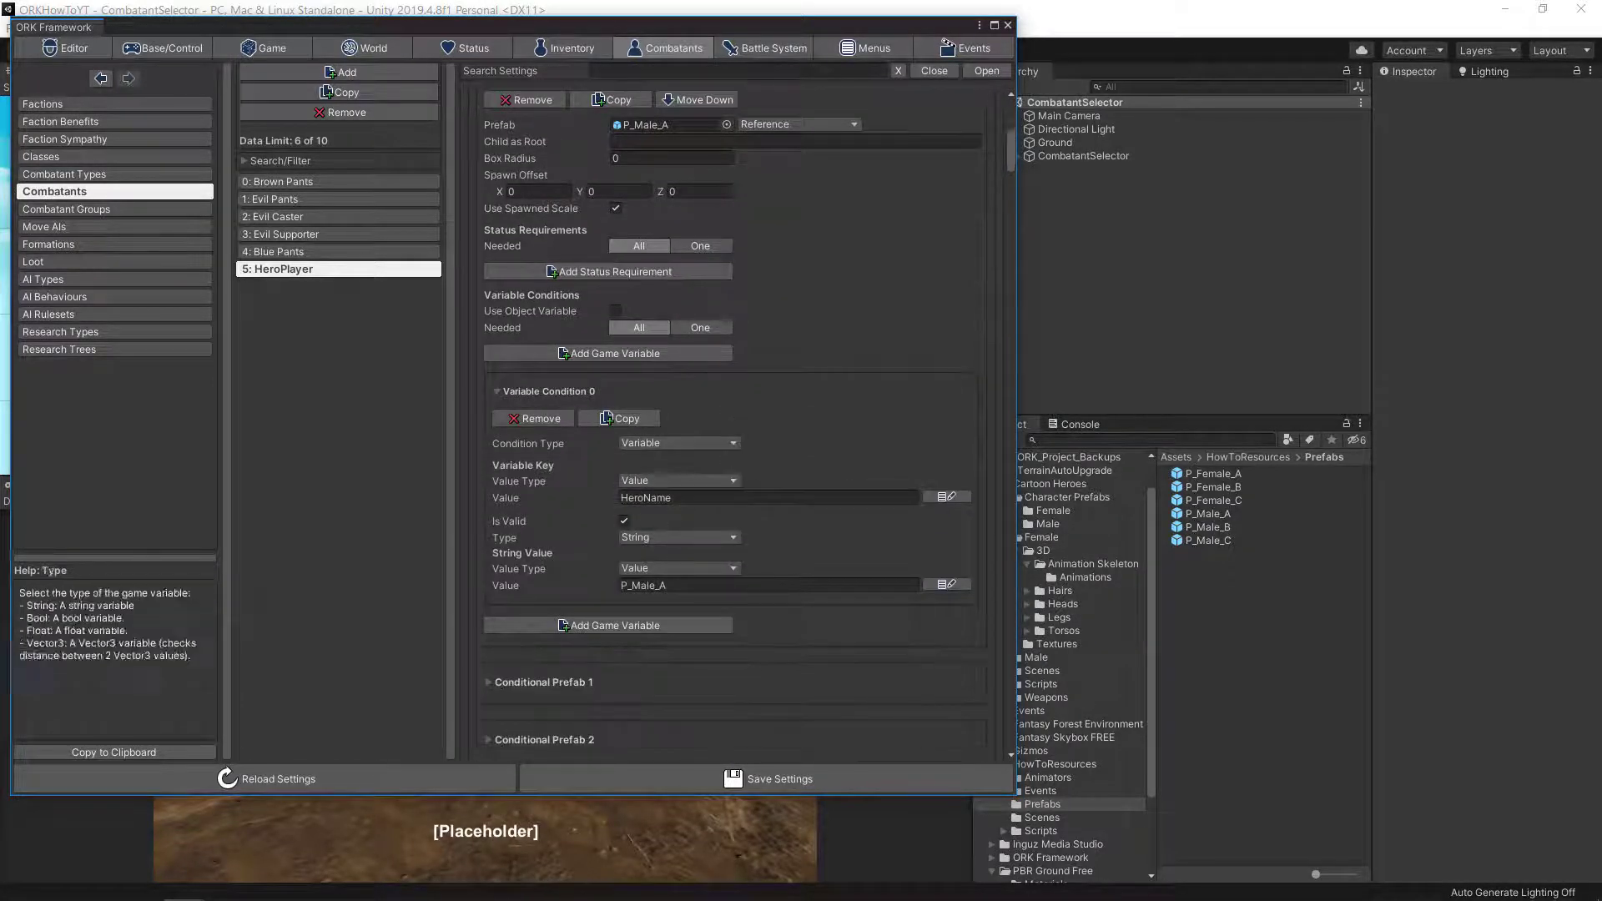
left_click(490, 176)
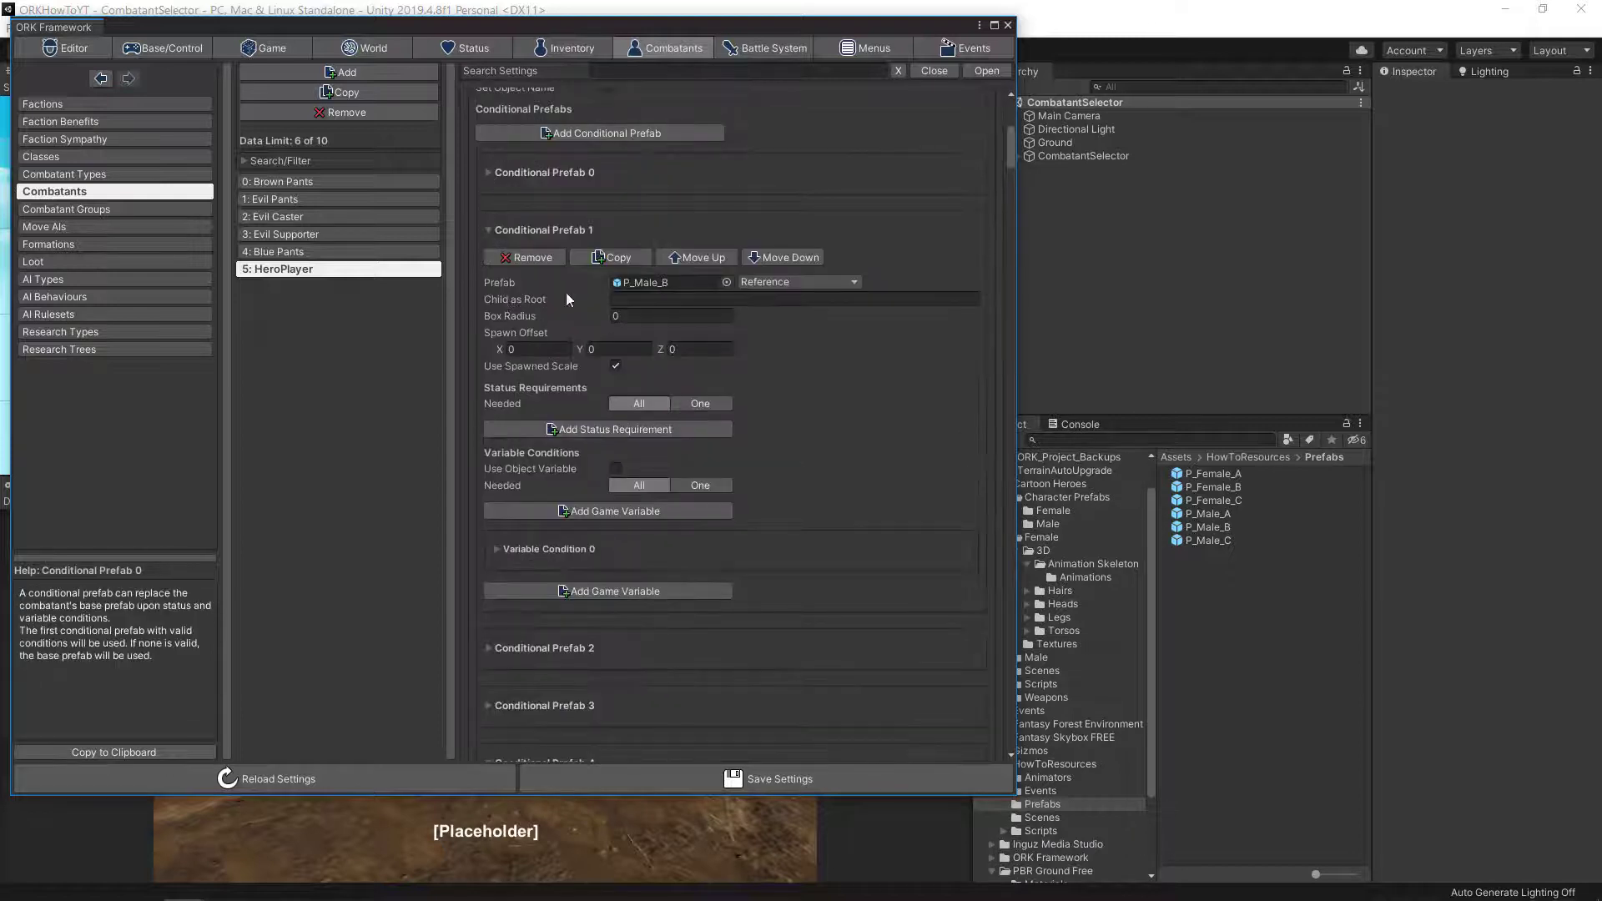
- Review the HeroName variable conditions on Conditional Prefabs 1 through 3
left_click(528, 549)
scroll(656, 562, "down", 2)
scroll(658, 563, "up", 3)
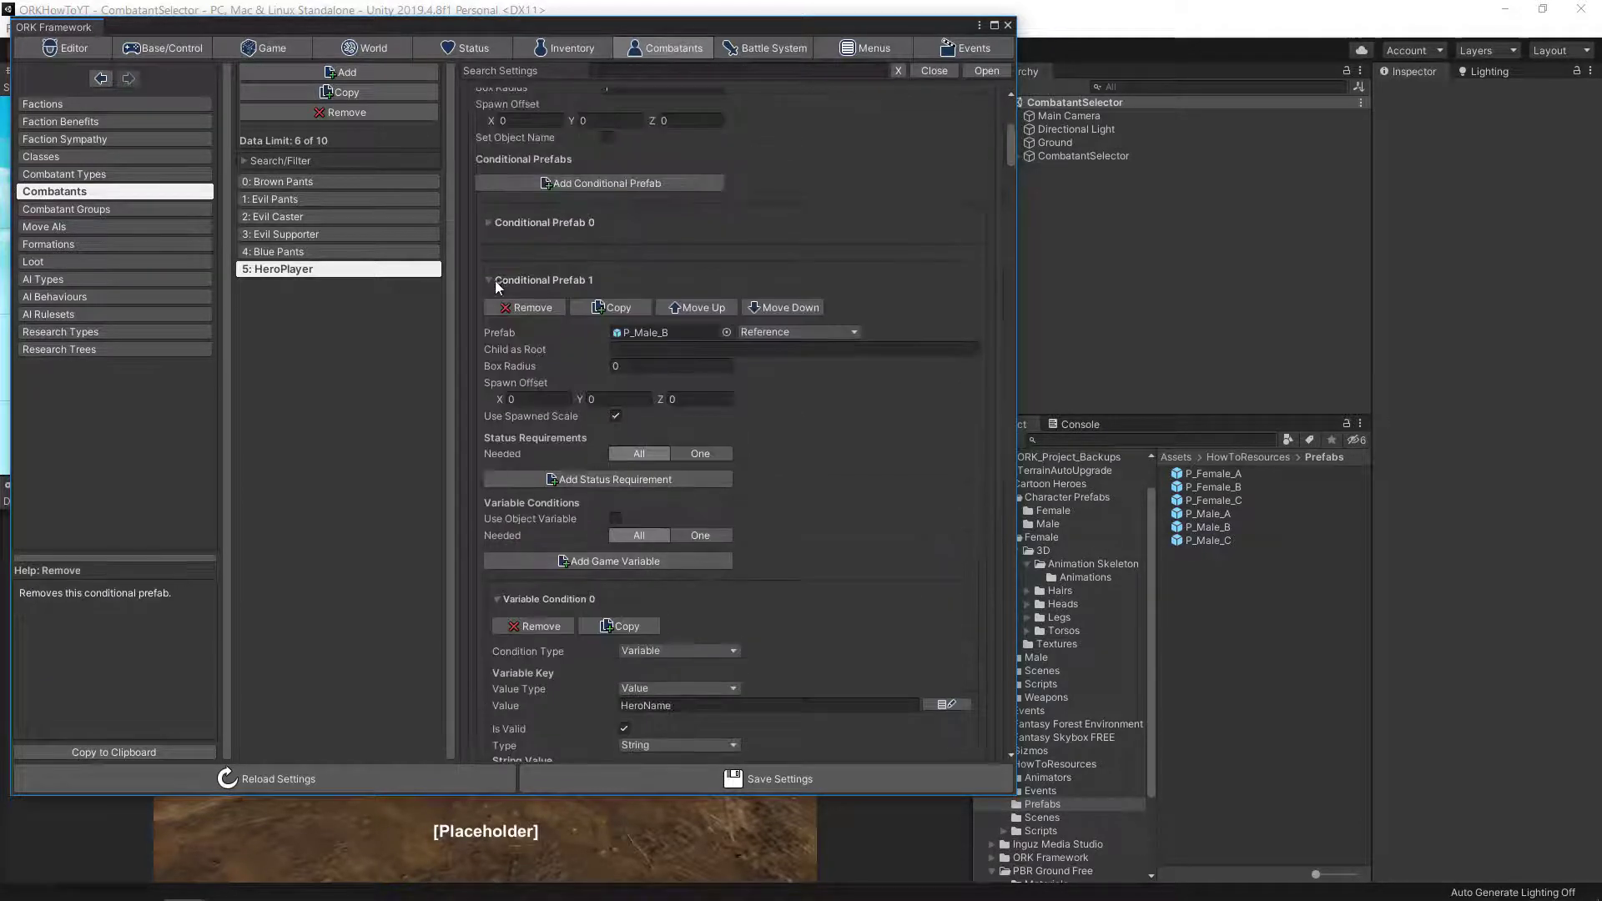
left_click(490, 281)
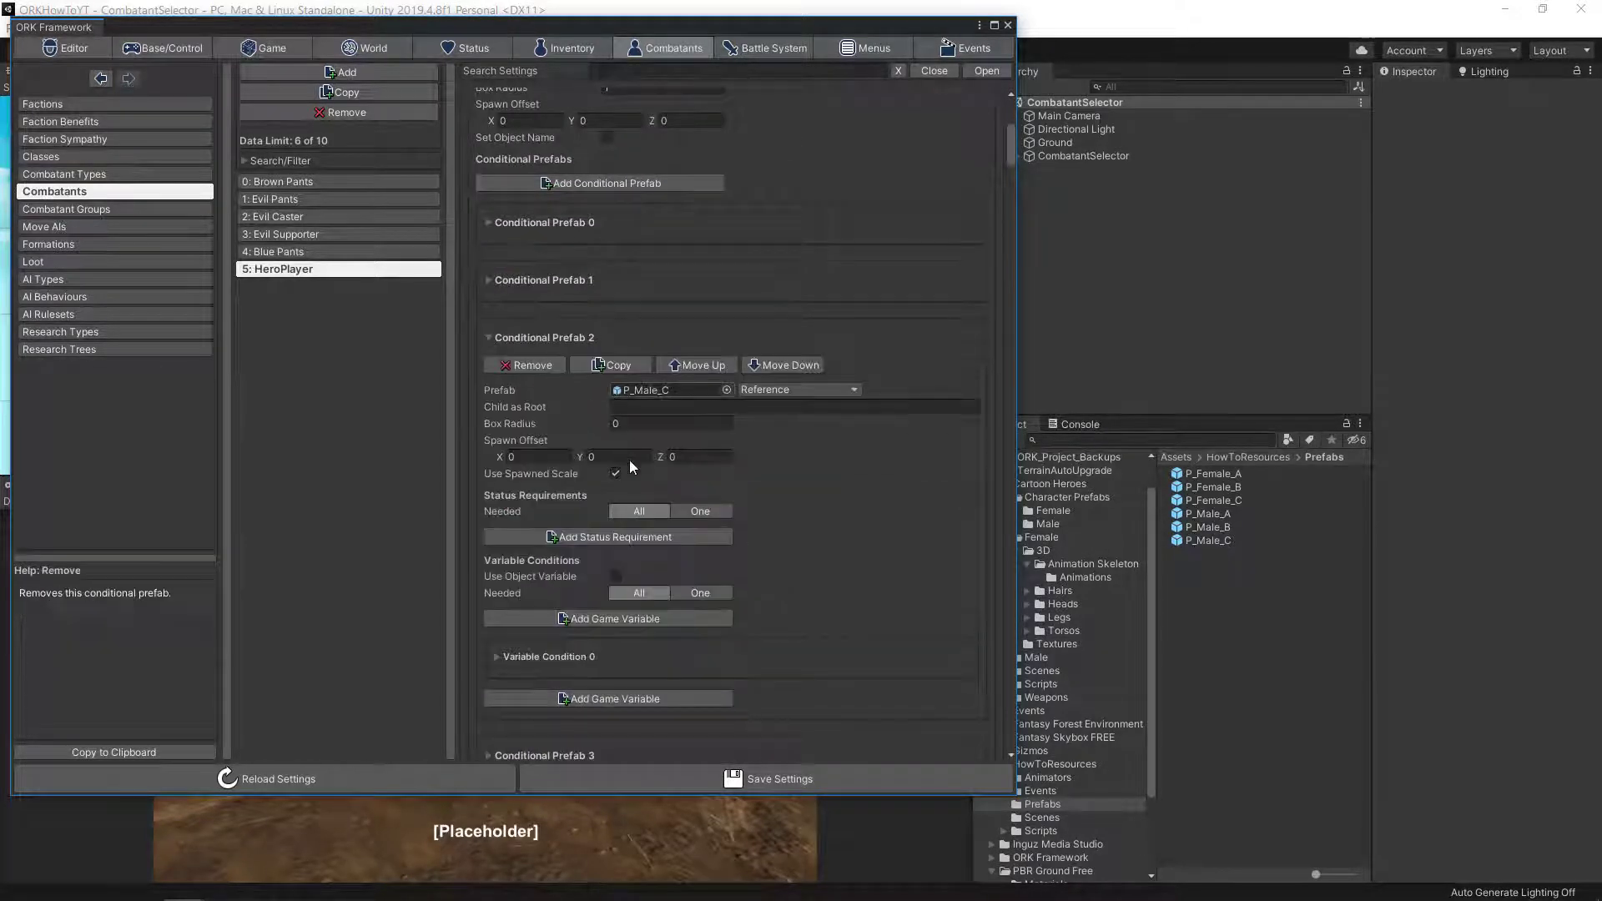
scroll(629, 465, "down", 2)
left_click(543, 557)
left_click(489, 238)
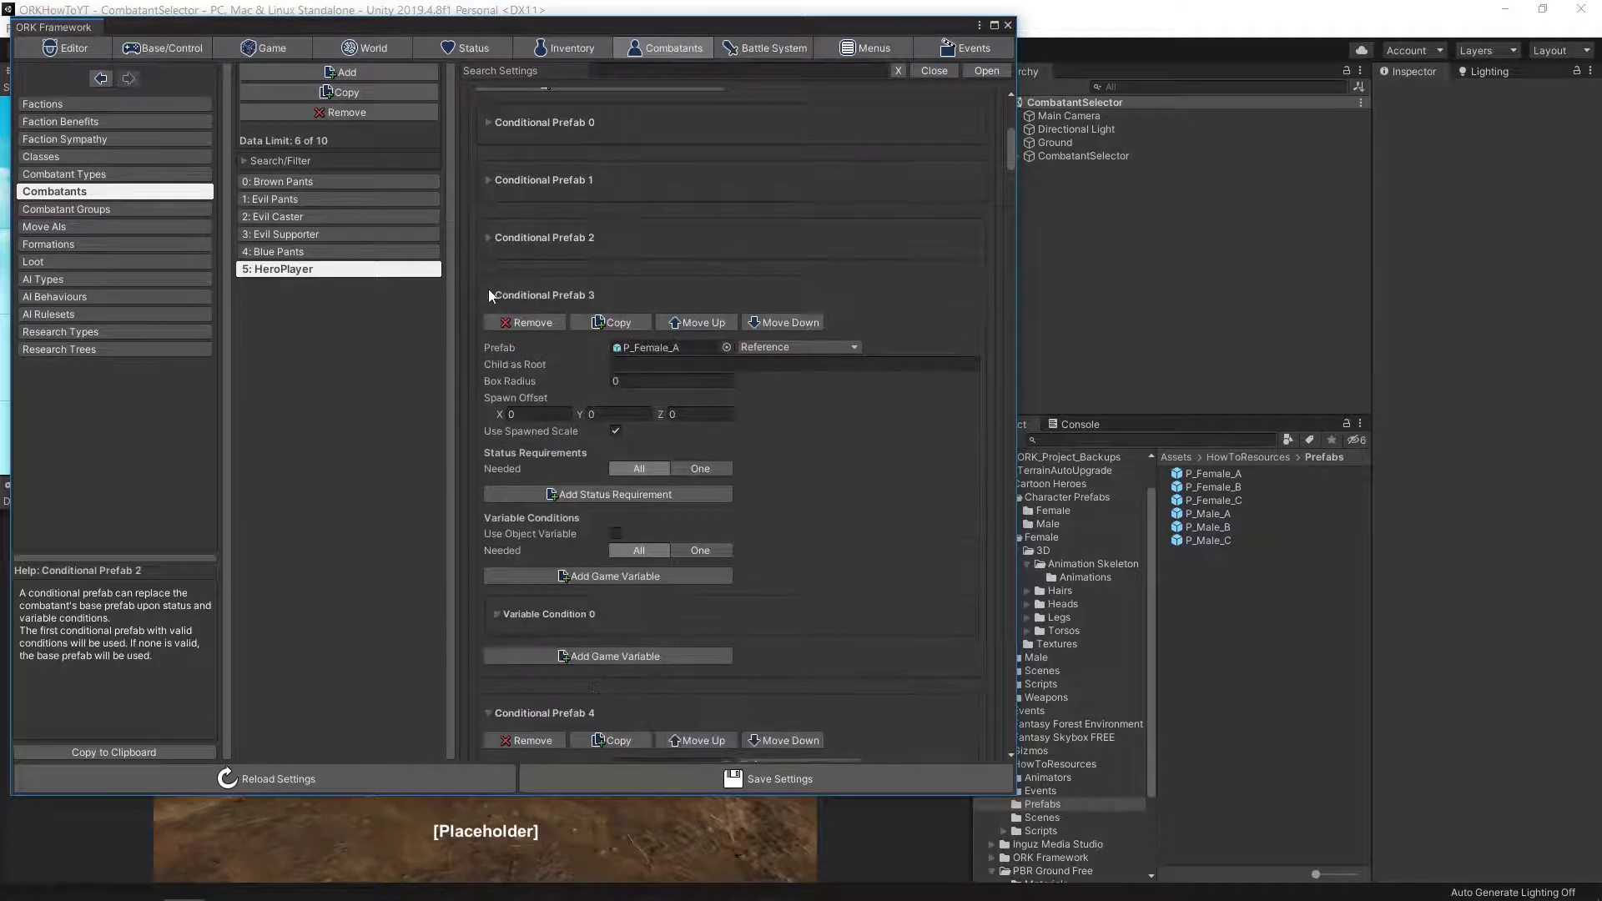
left_click(562, 566)
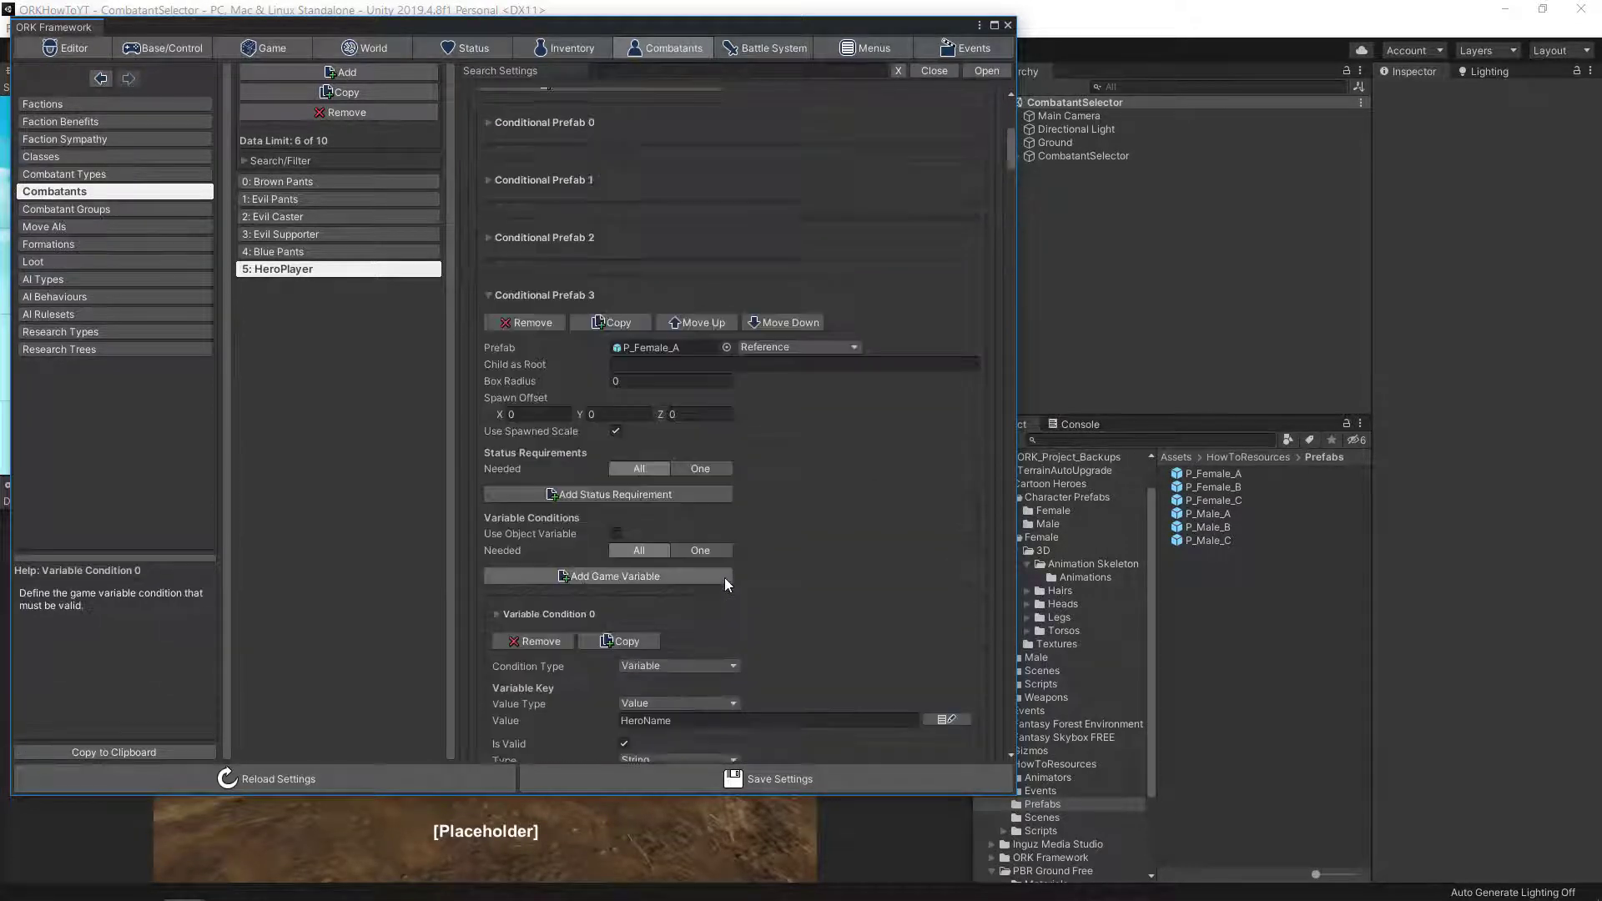
left_click(488, 295)
- Check the P_Female_B and P_Female_C values, then save and confirm the combatant settings
scroll(634, 551, "down", 1)
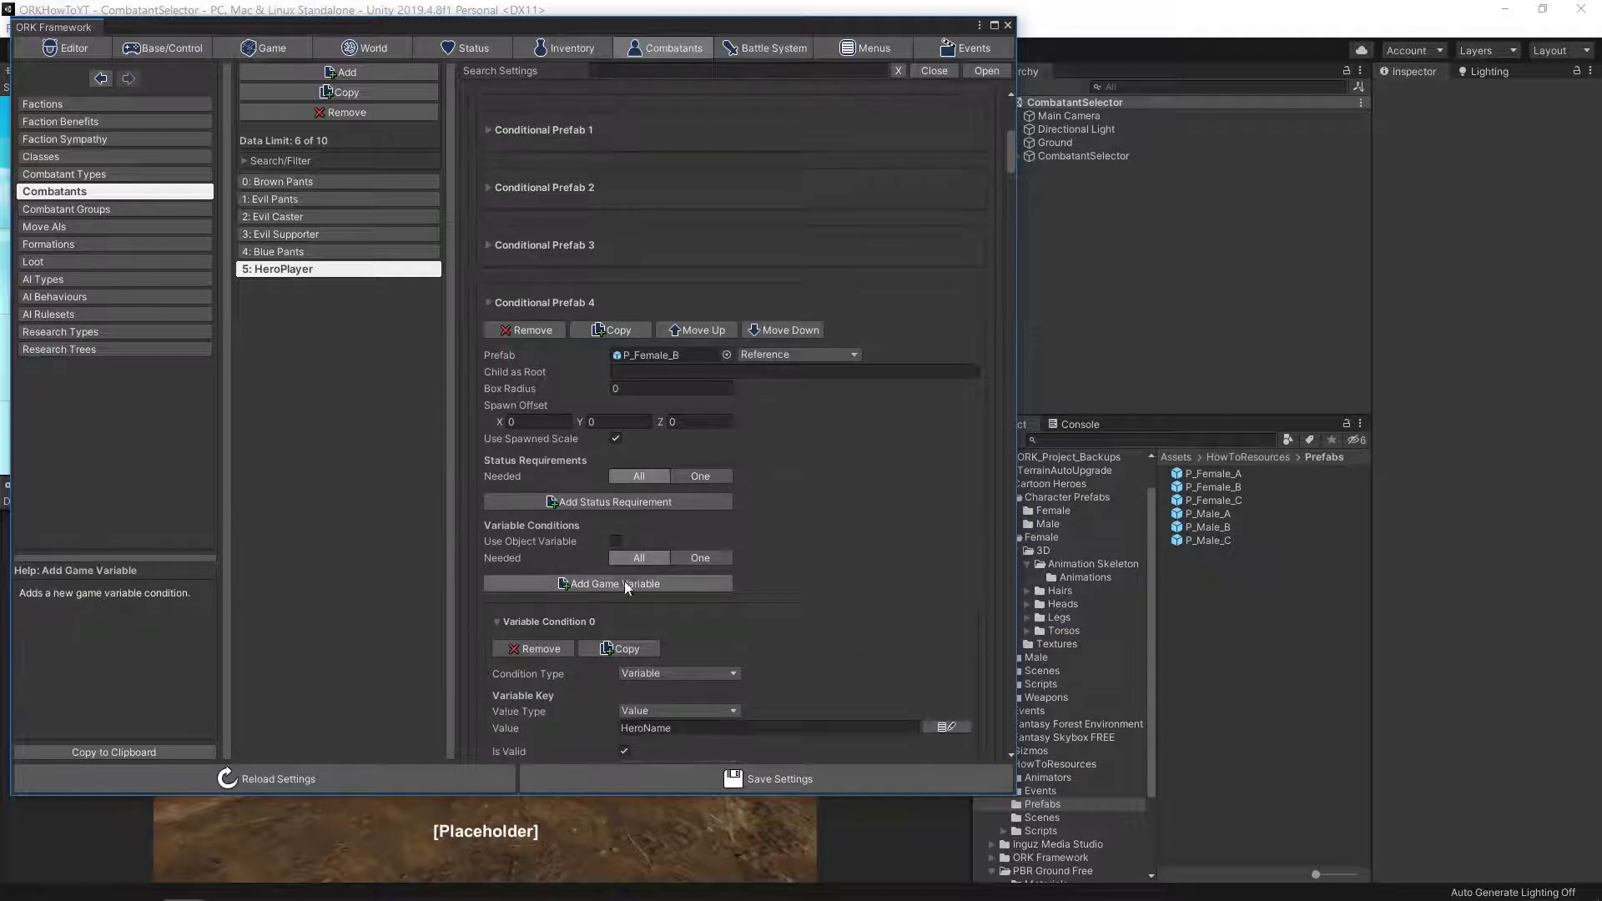
scroll(642, 609, "down", 2)
scroll(676, 659, "down", 2)
left_click(659, 615)
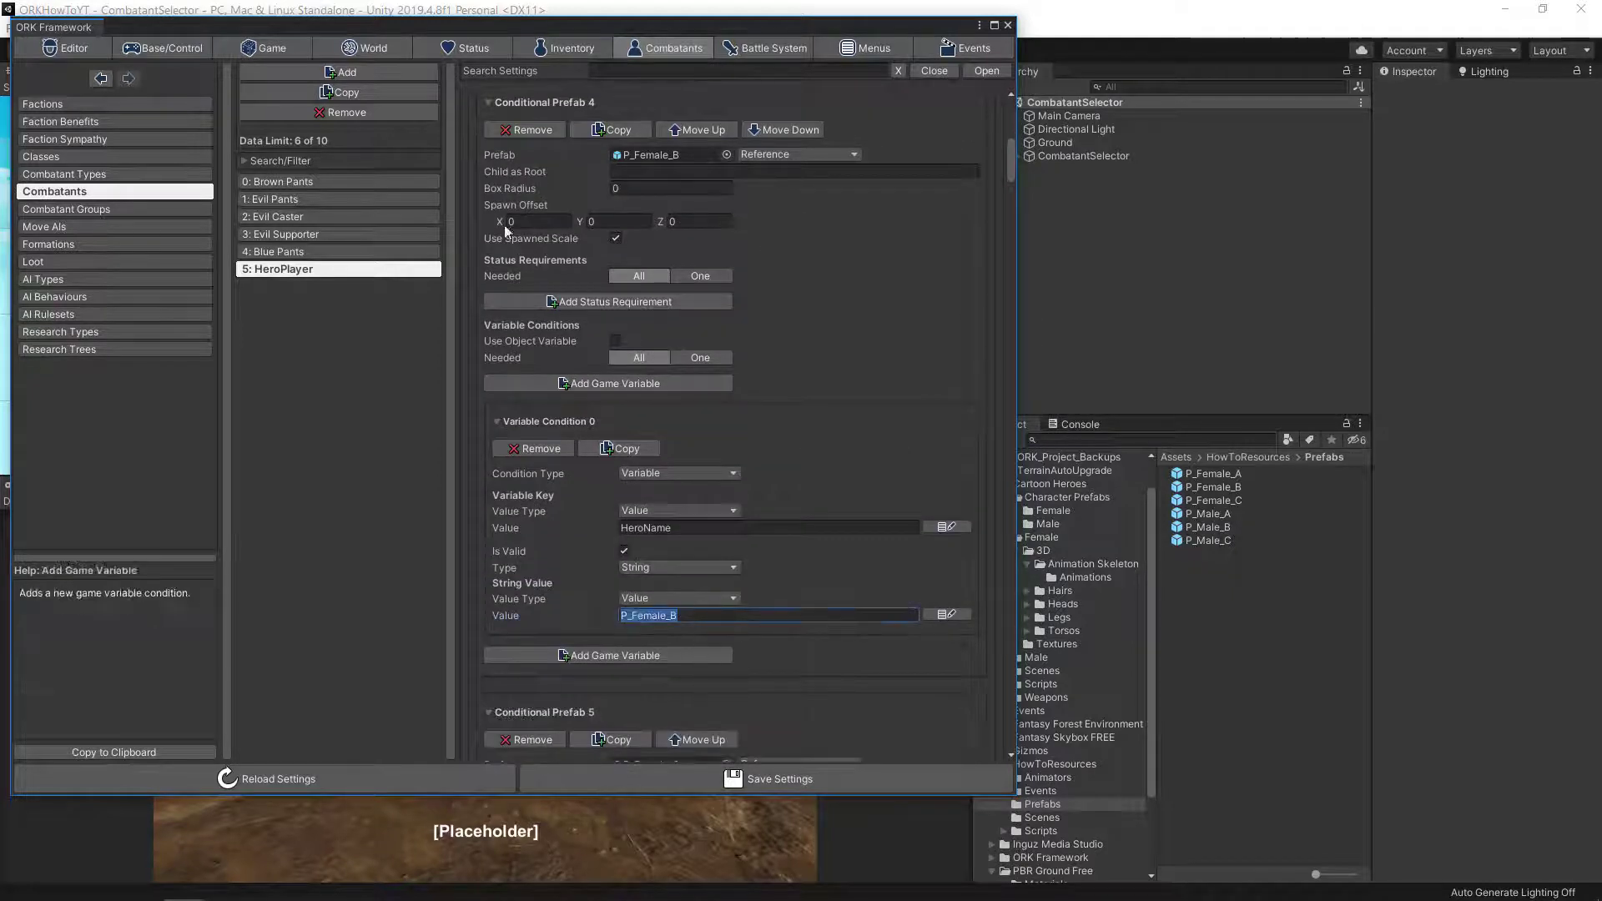
left_click(487, 102)
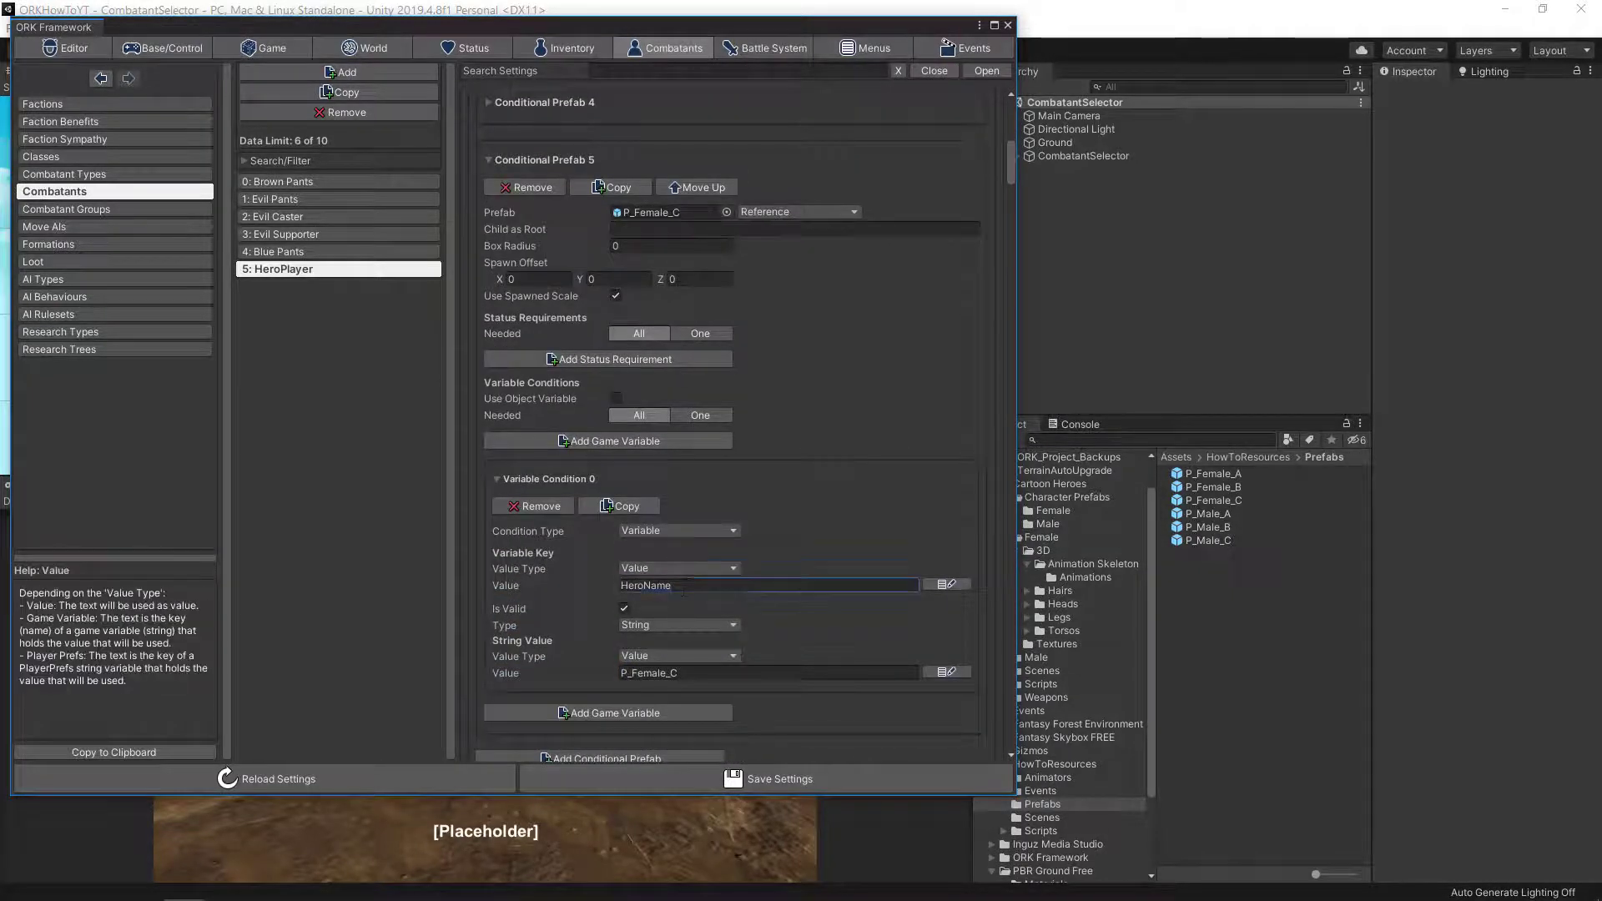
left_click(694, 674)
left_click(801, 780)
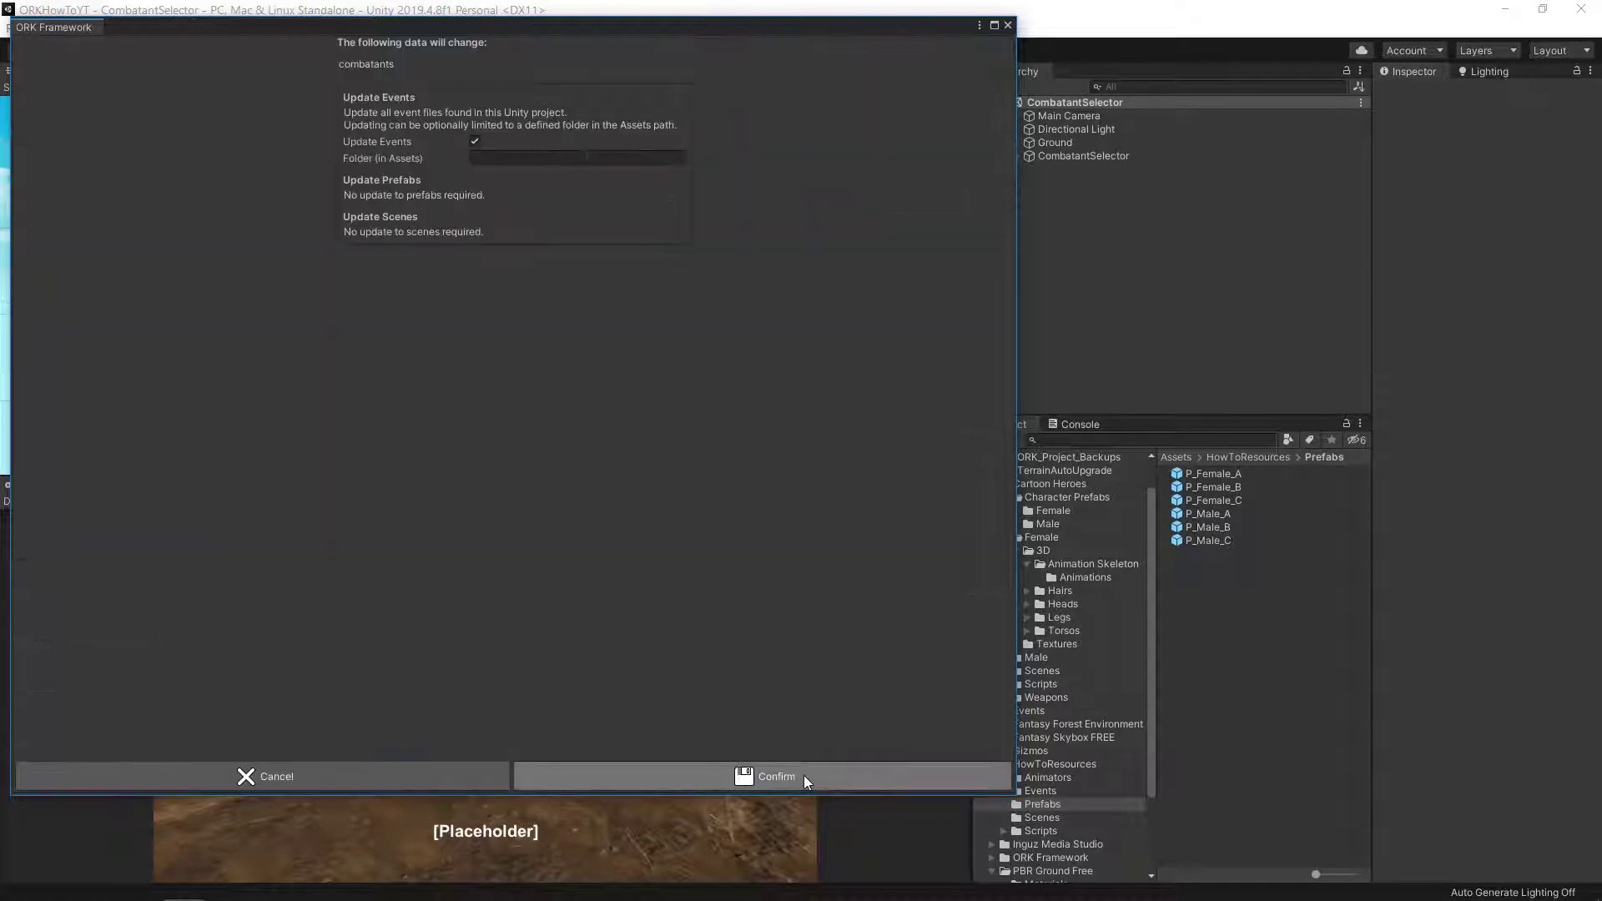
left_click(804, 775)
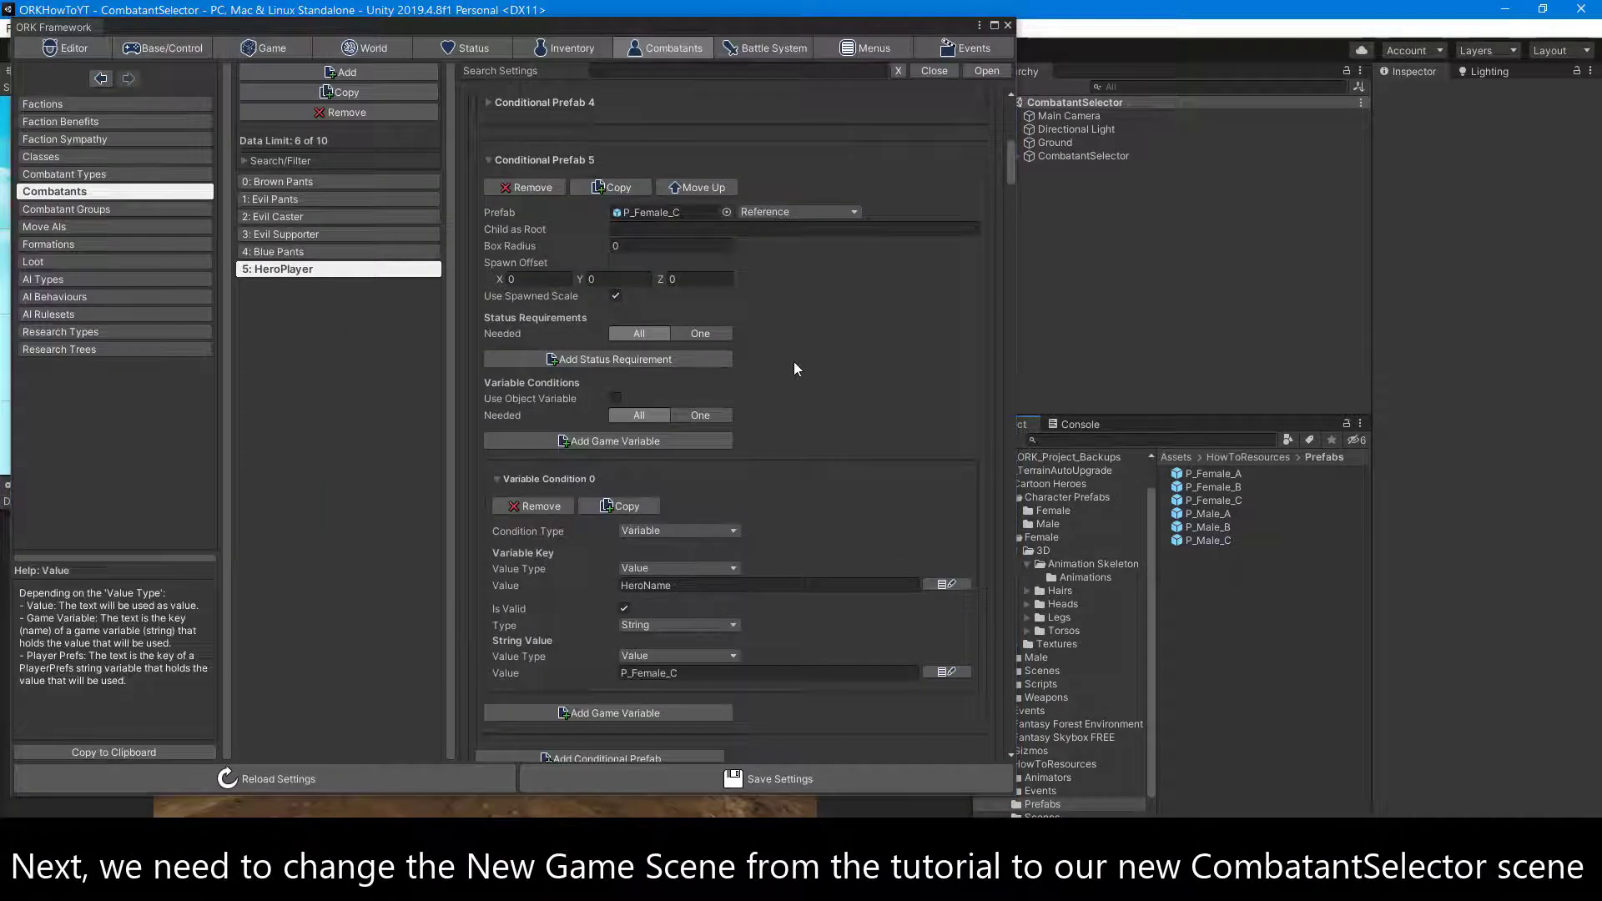
- Set the Main Menu's New Game Scene to CombatantSelector
left_click(866, 50)
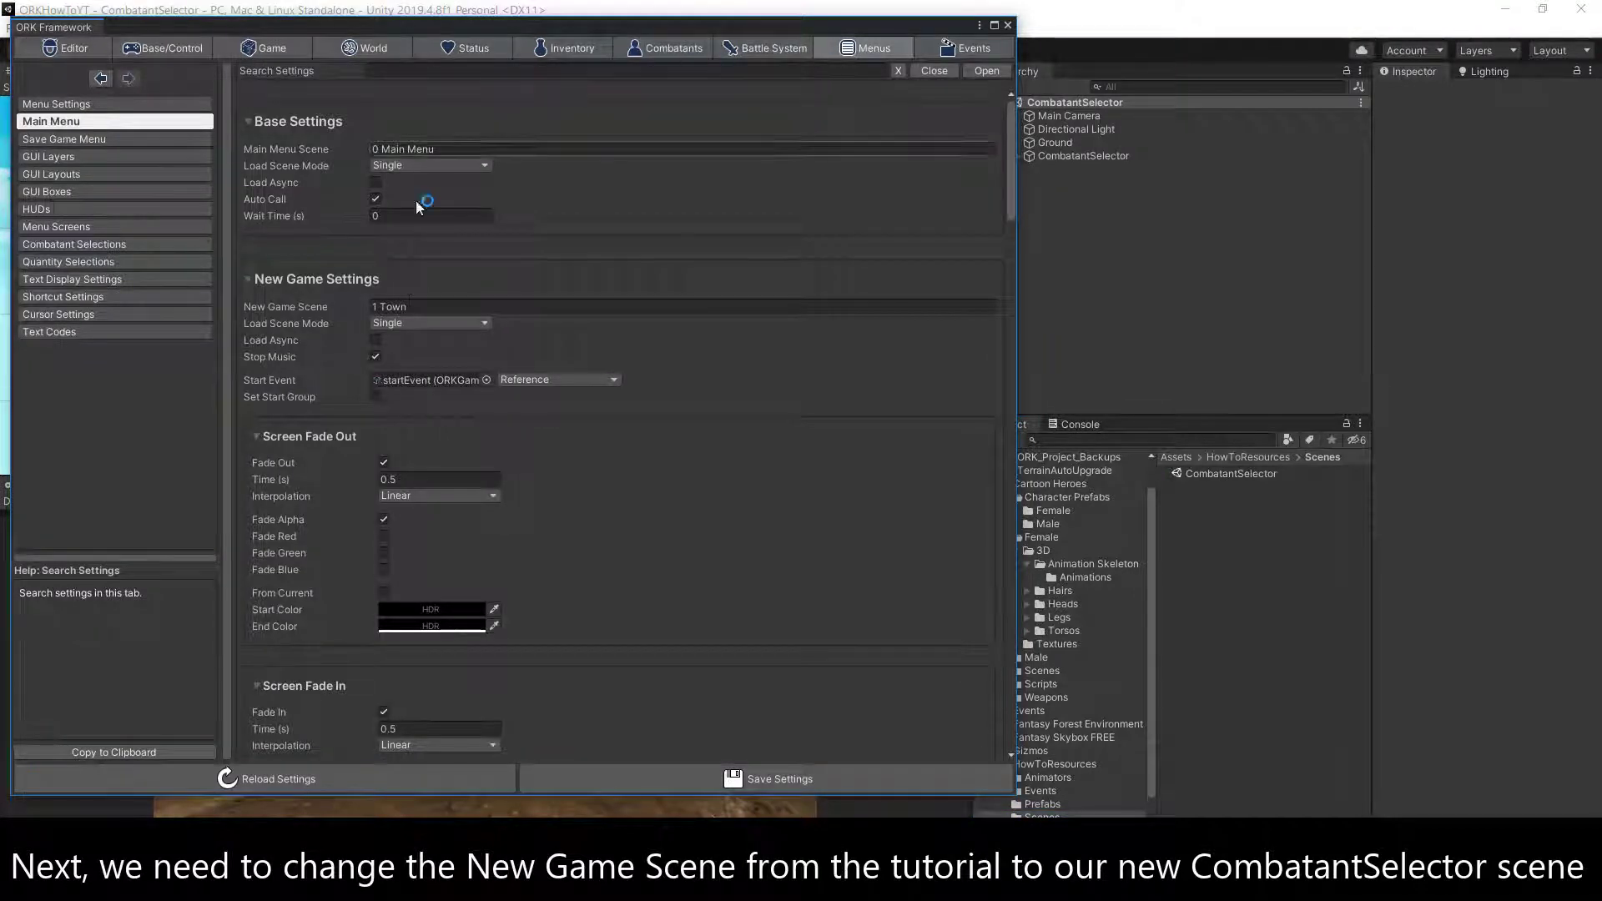
left_click(423, 306)
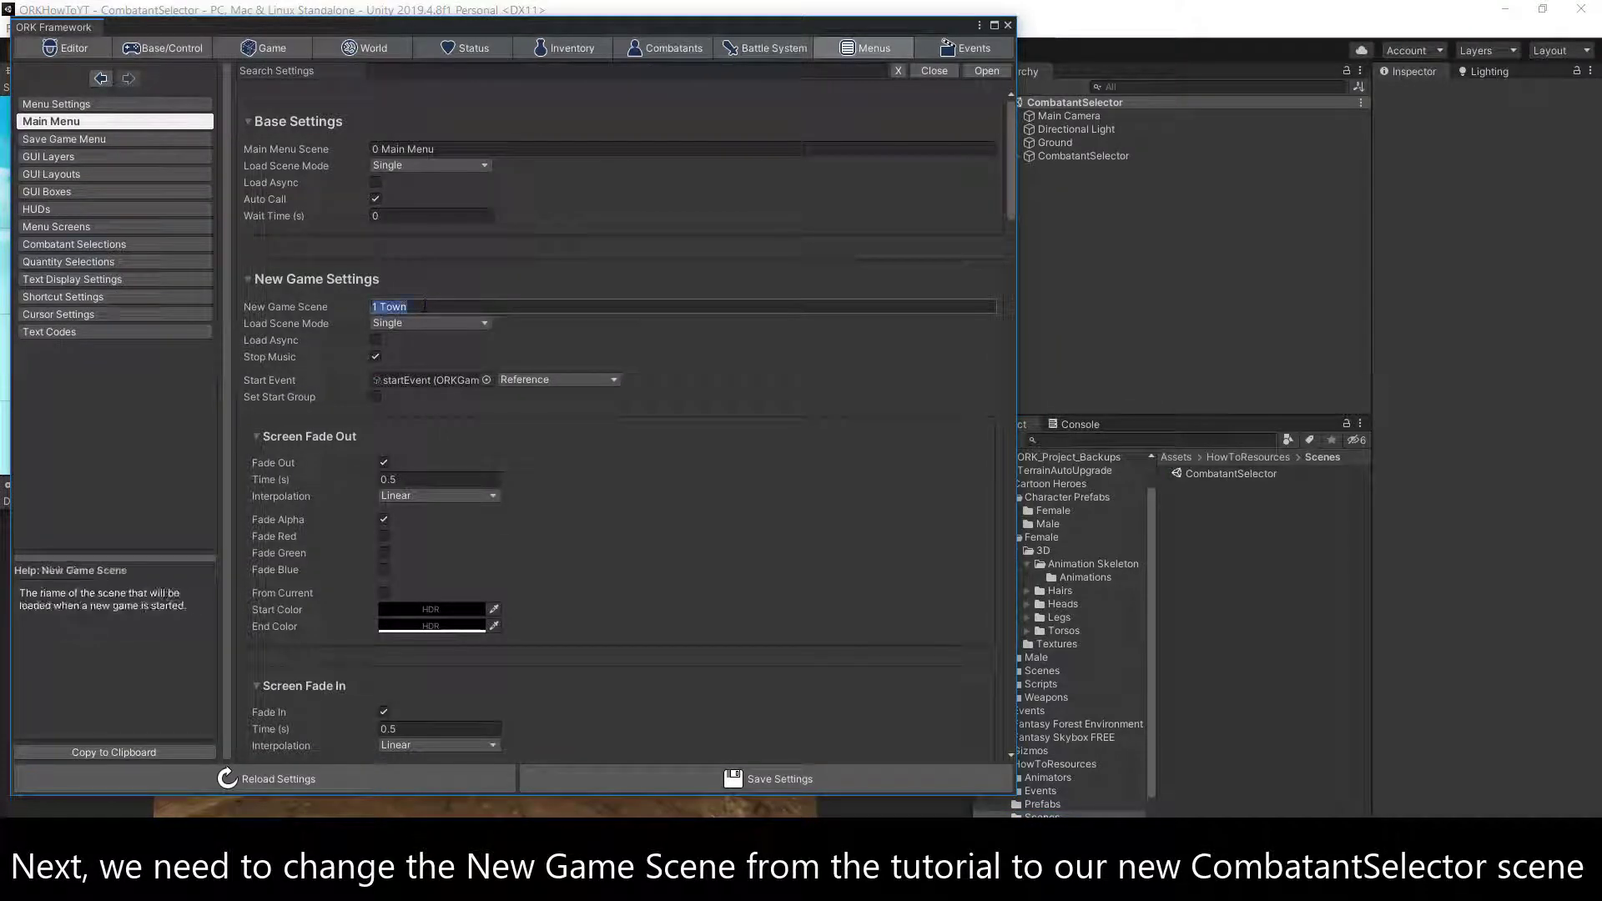
type("CombatantSelector")
- Clear the Start Event to None and save the main menu settings
left_click(486, 380)
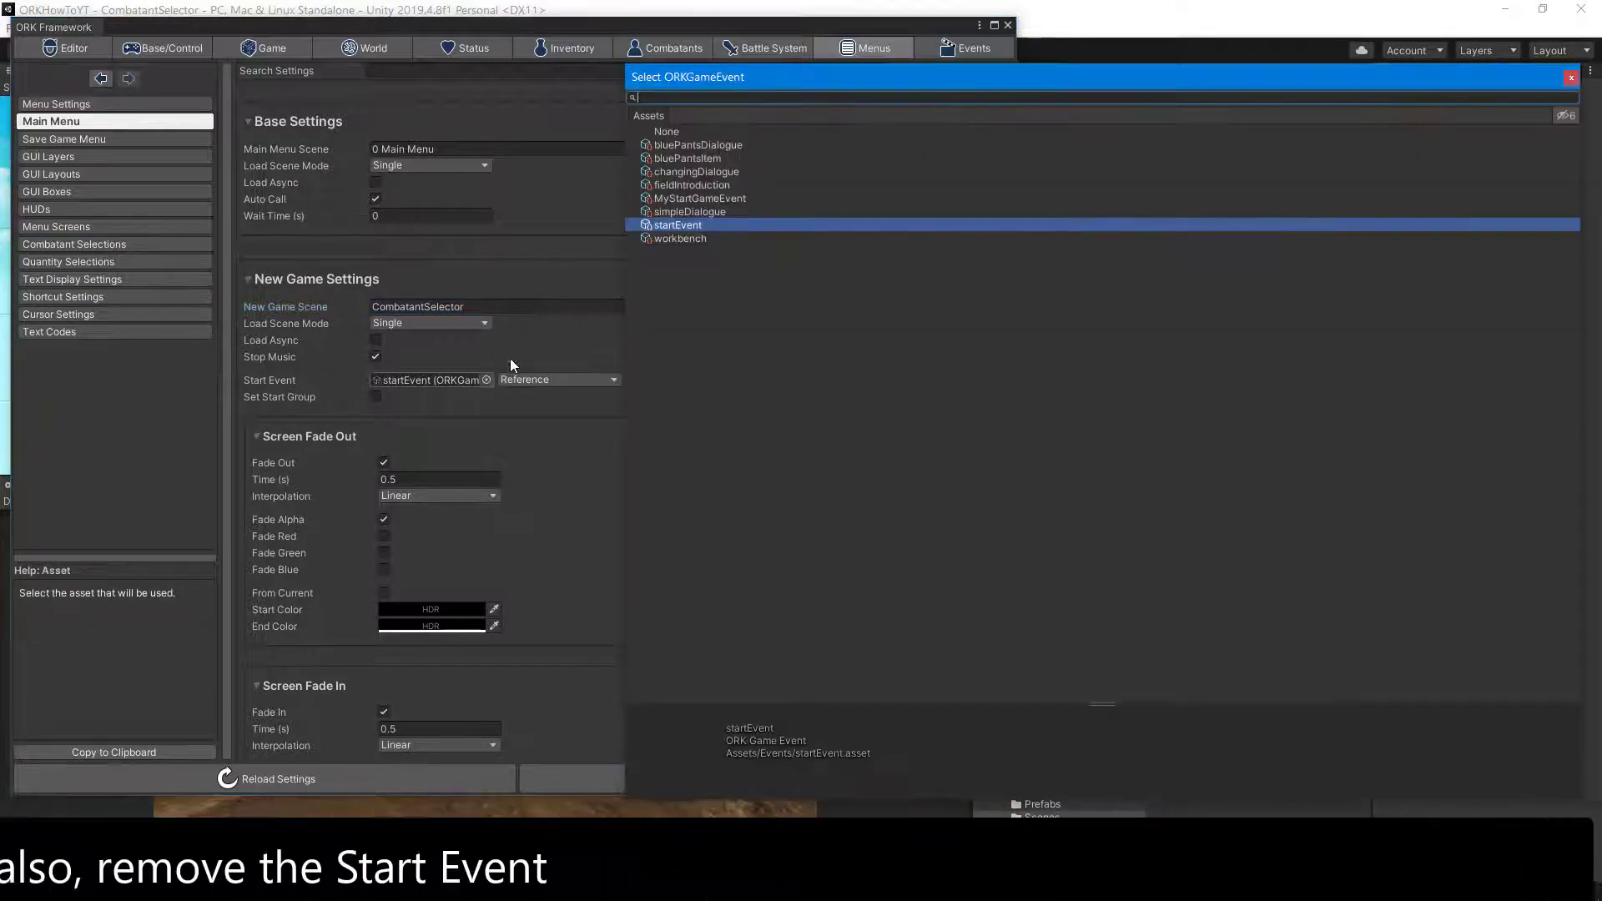
double_click(670, 133)
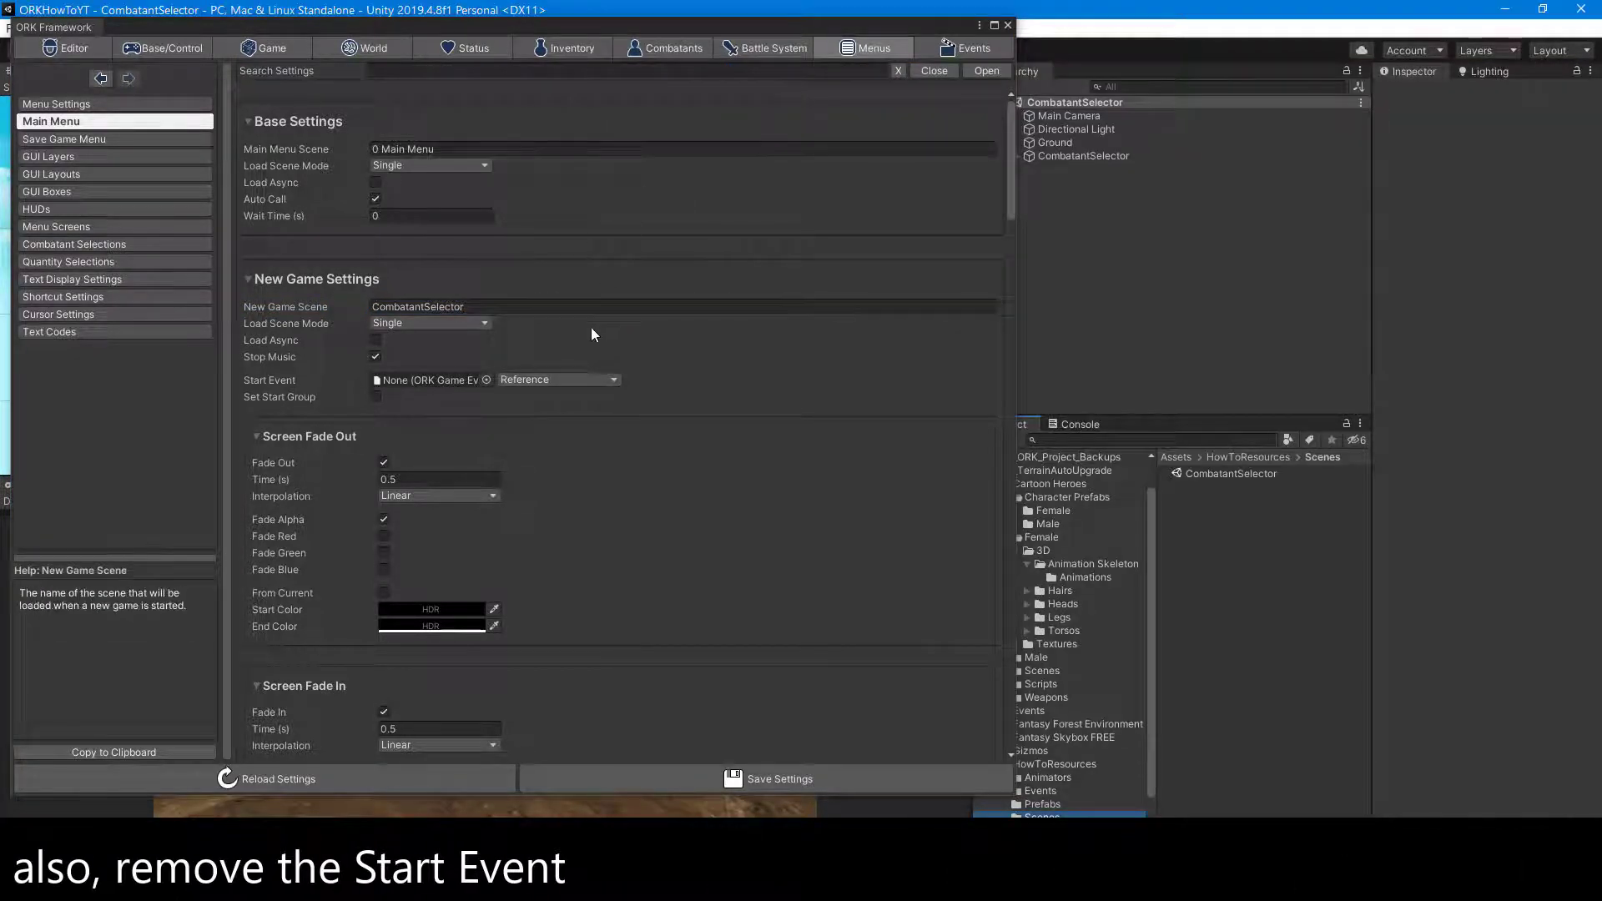
left_click(629, 778)
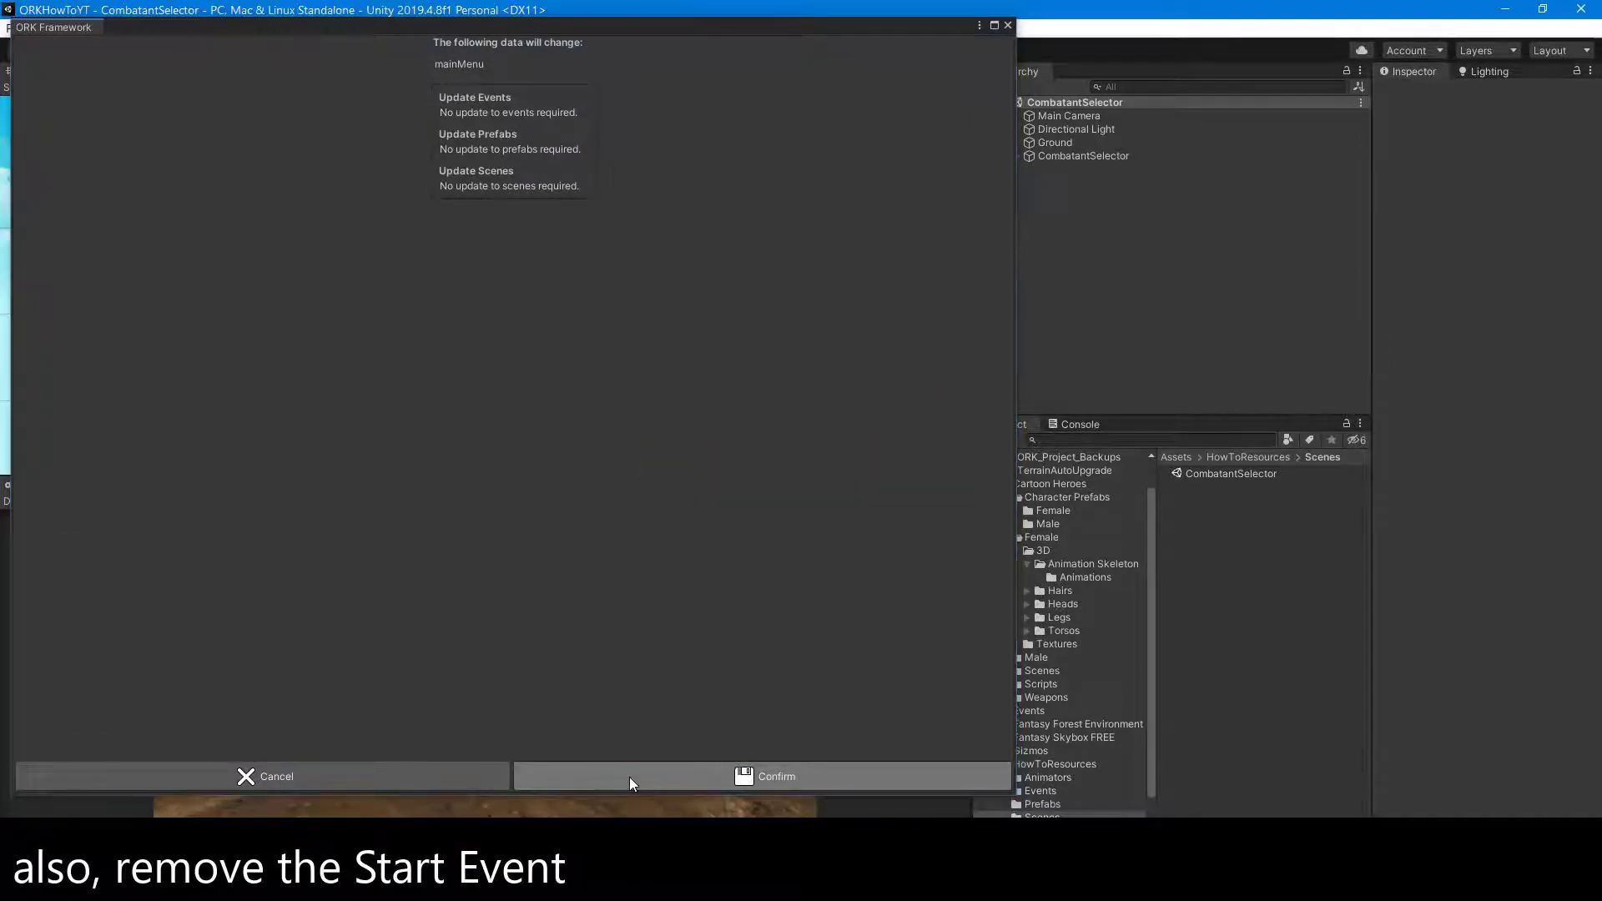
left_click(629, 778)
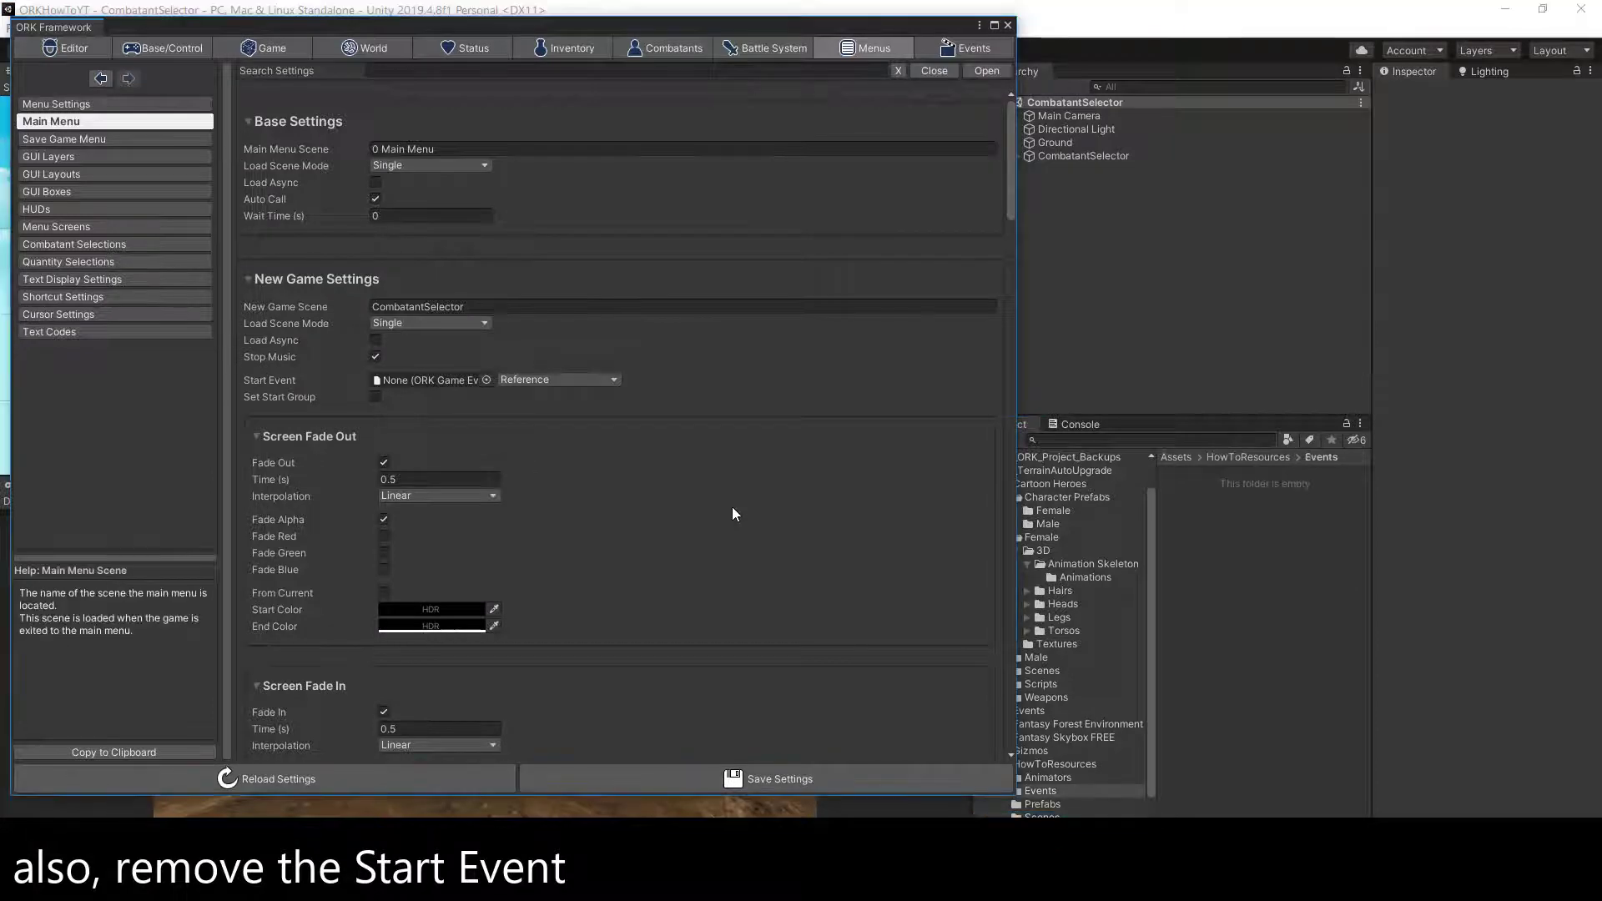
- Load the existing startEvent in the Events editor
left_click(953, 48)
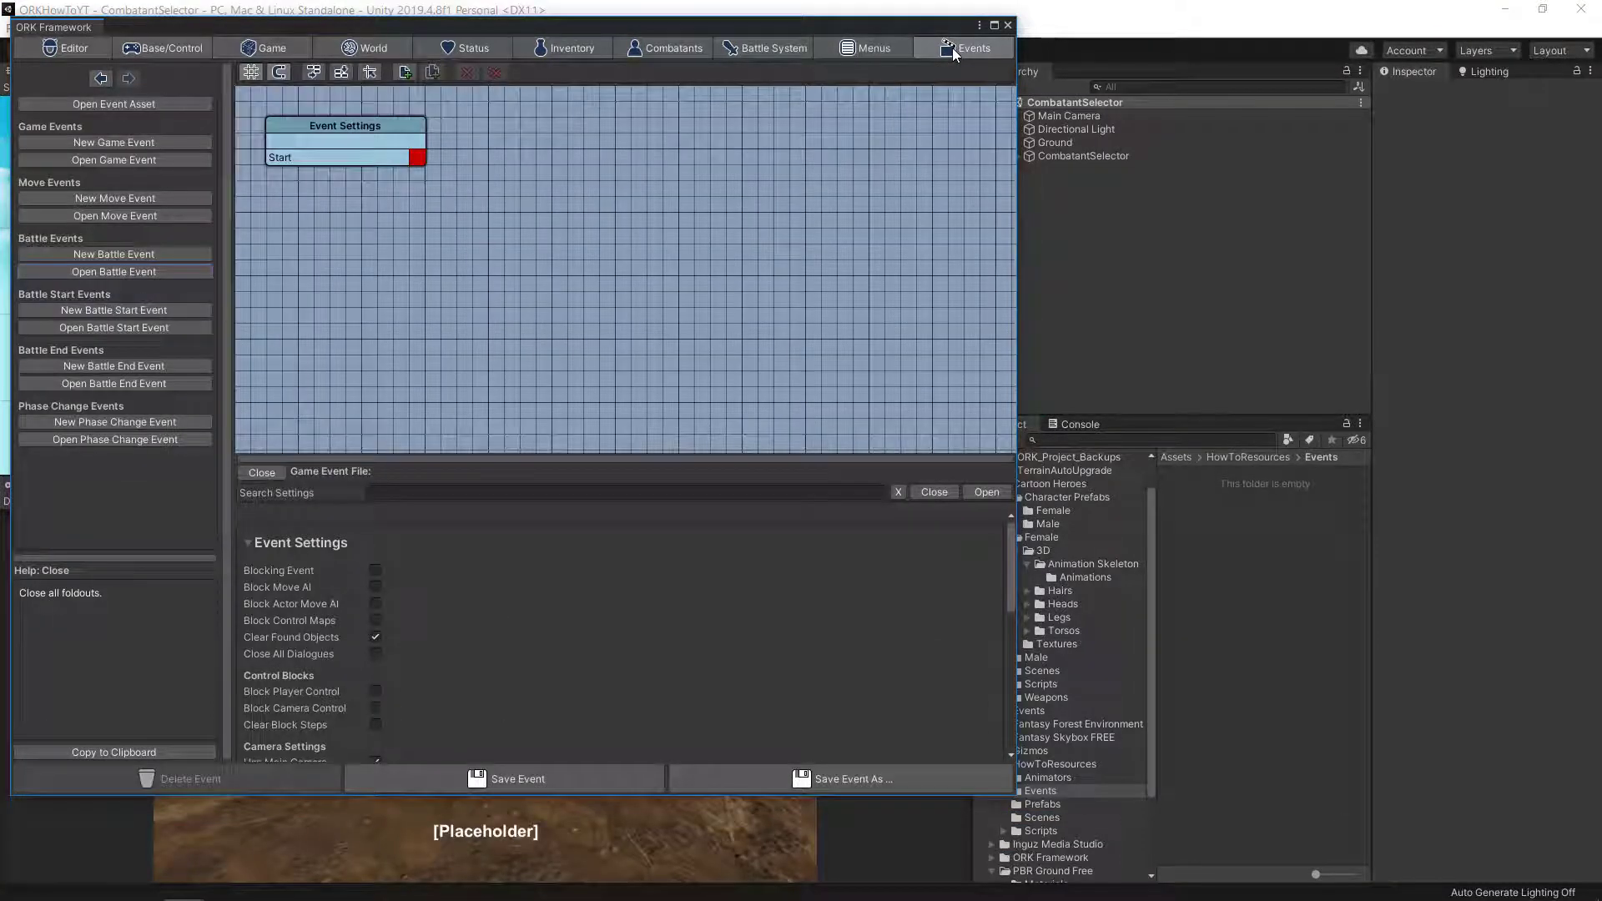
left_click(142, 159)
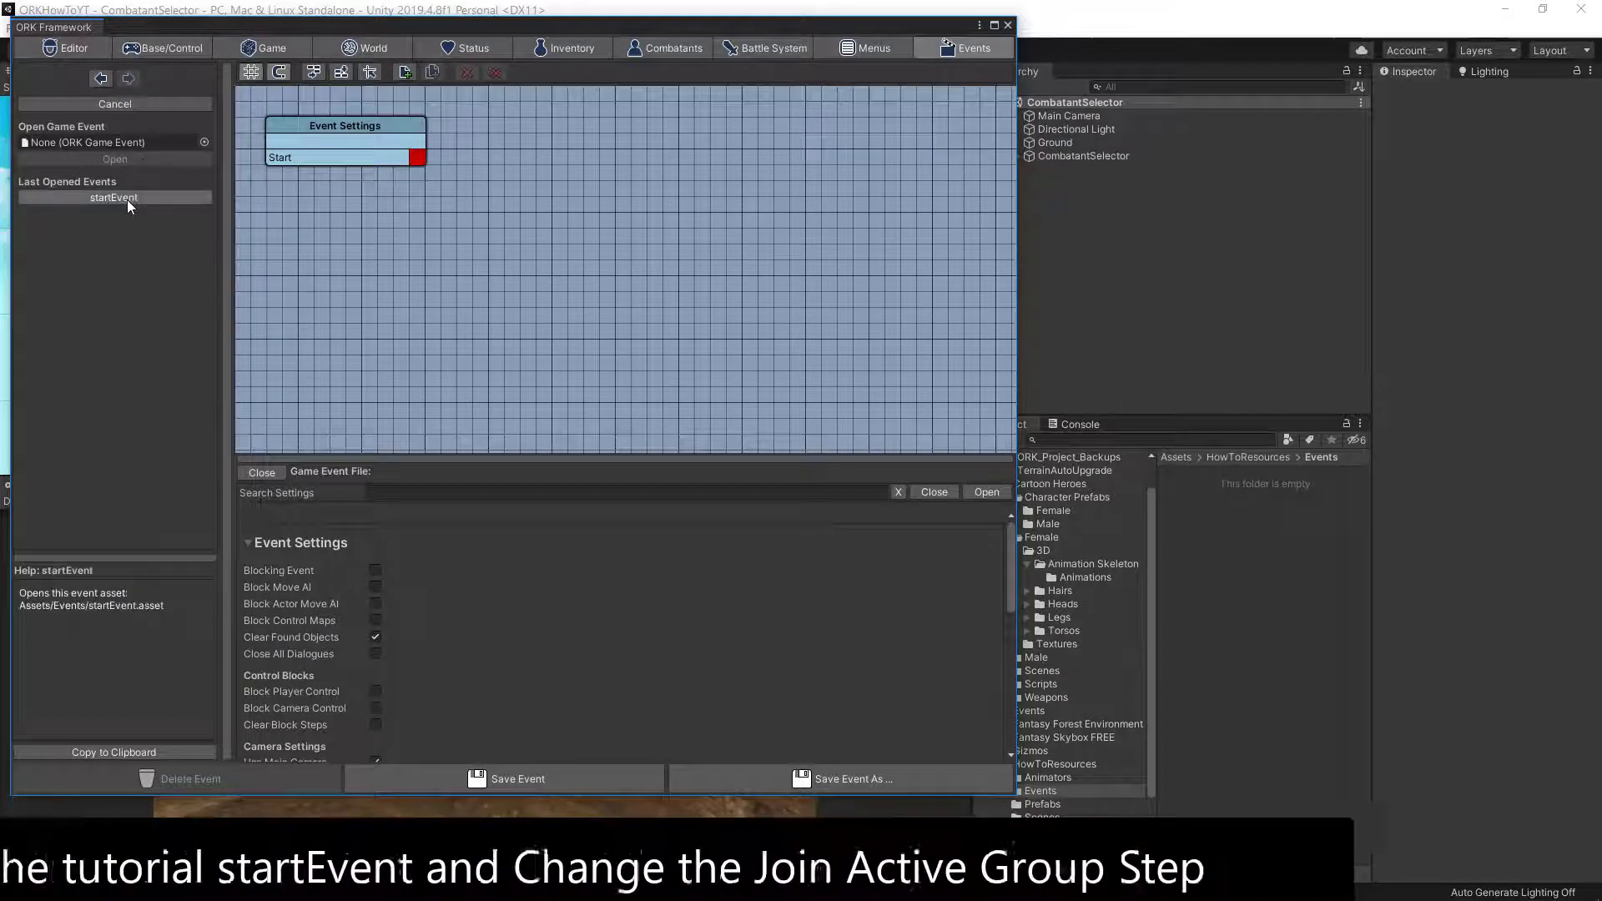
left_click(127, 198)
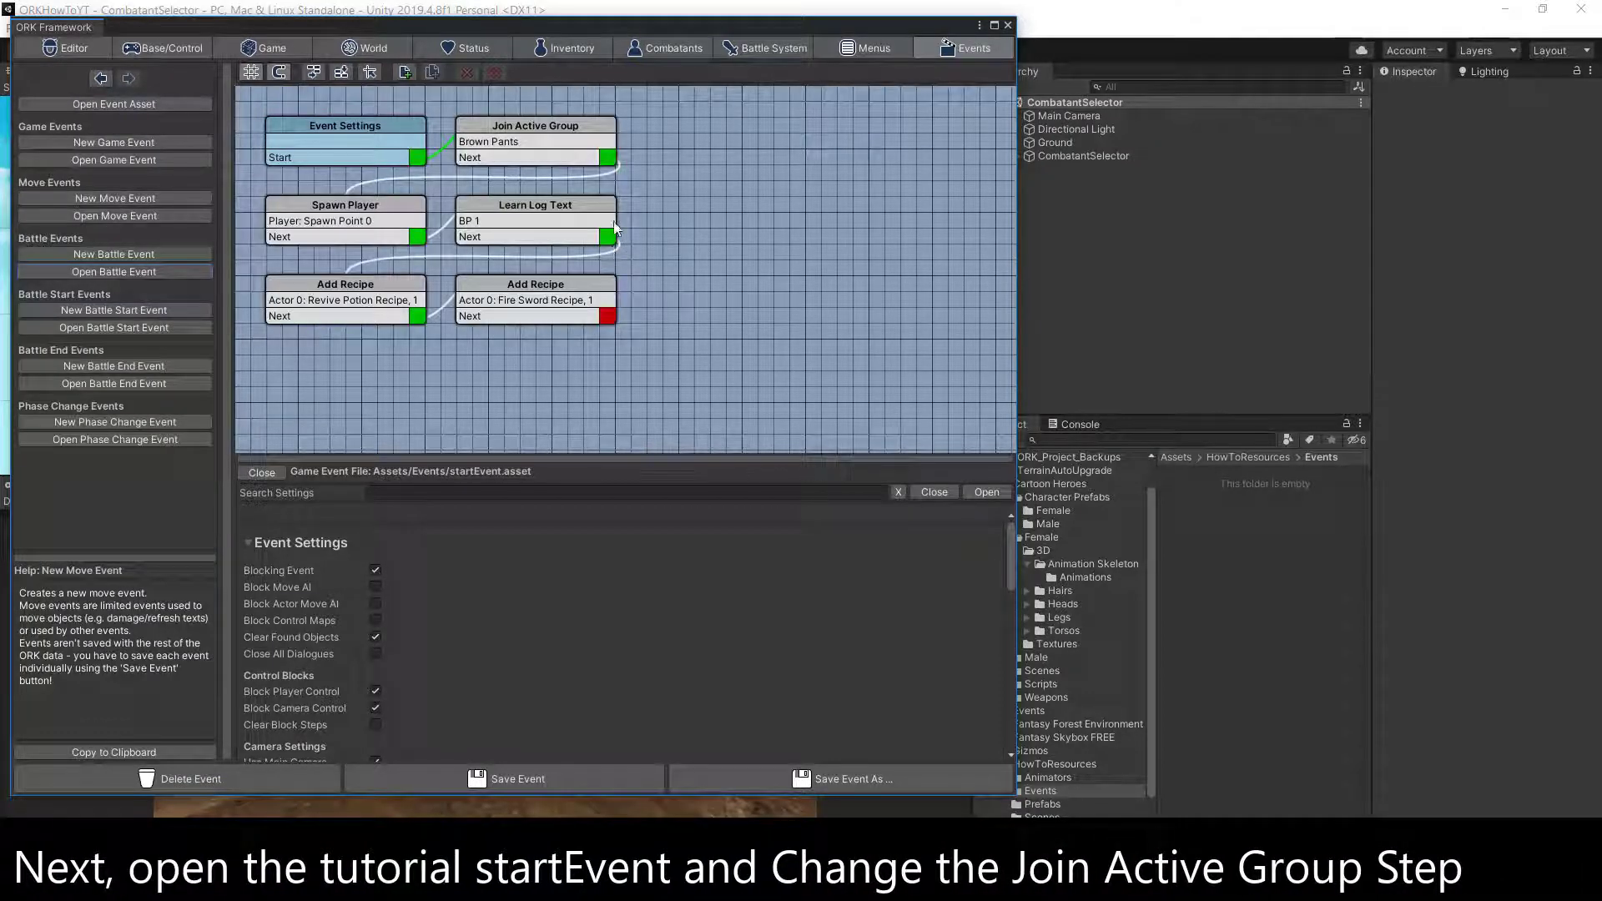
- Set the Join Active Group step's combatant to 5: HeroPlayer and choose Save Event As
left_click(574, 134)
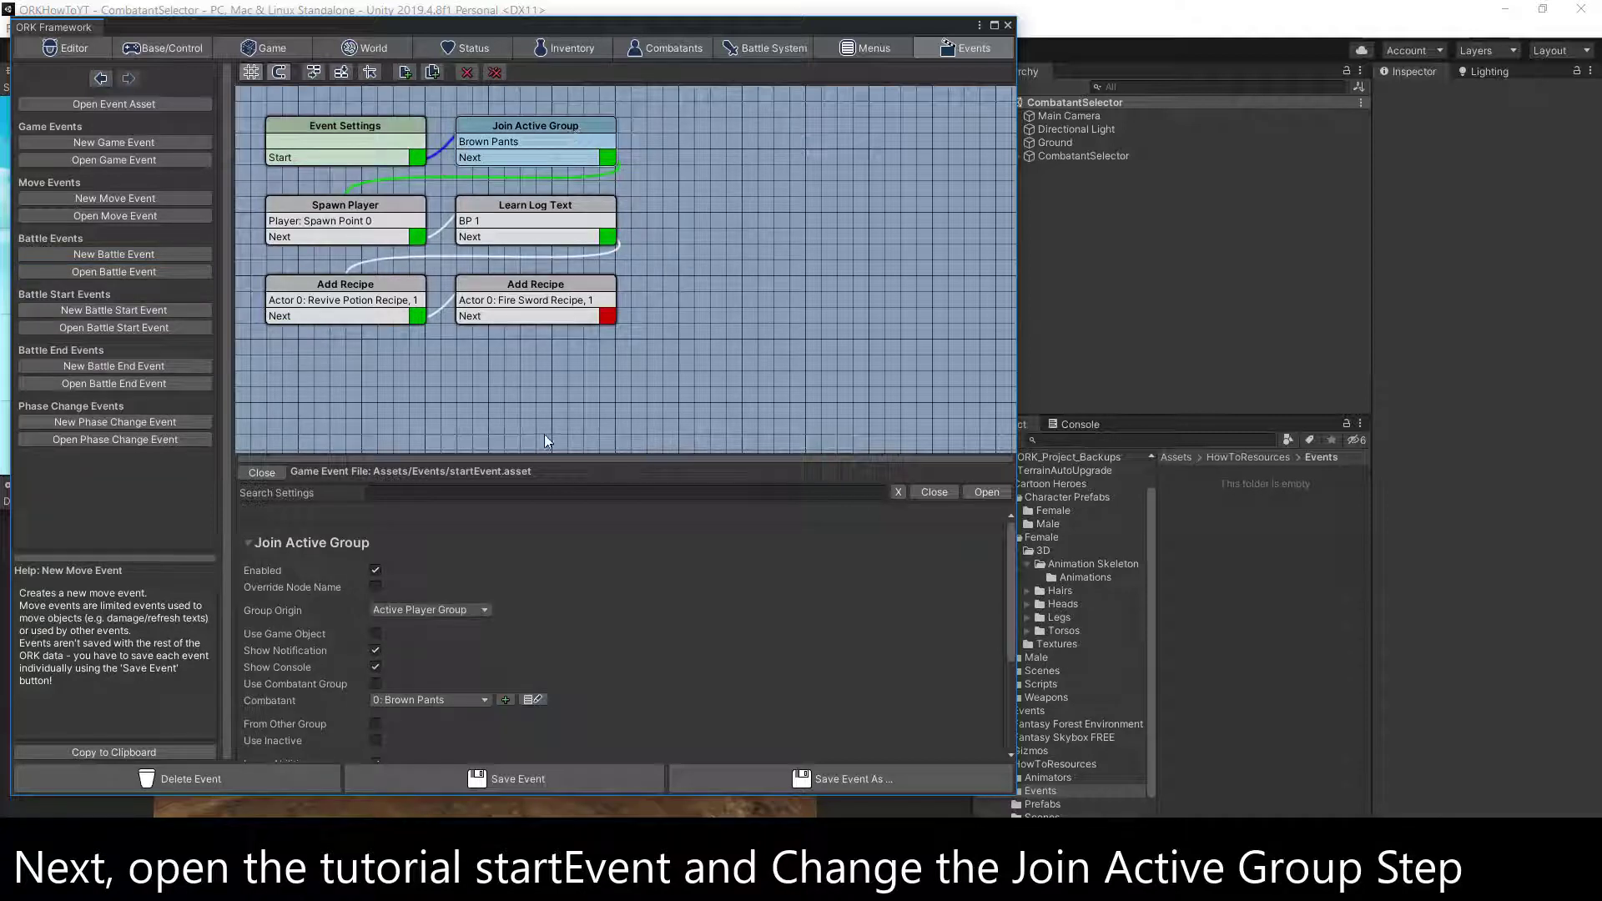
left_click_drag(583, 459, 584, 386)
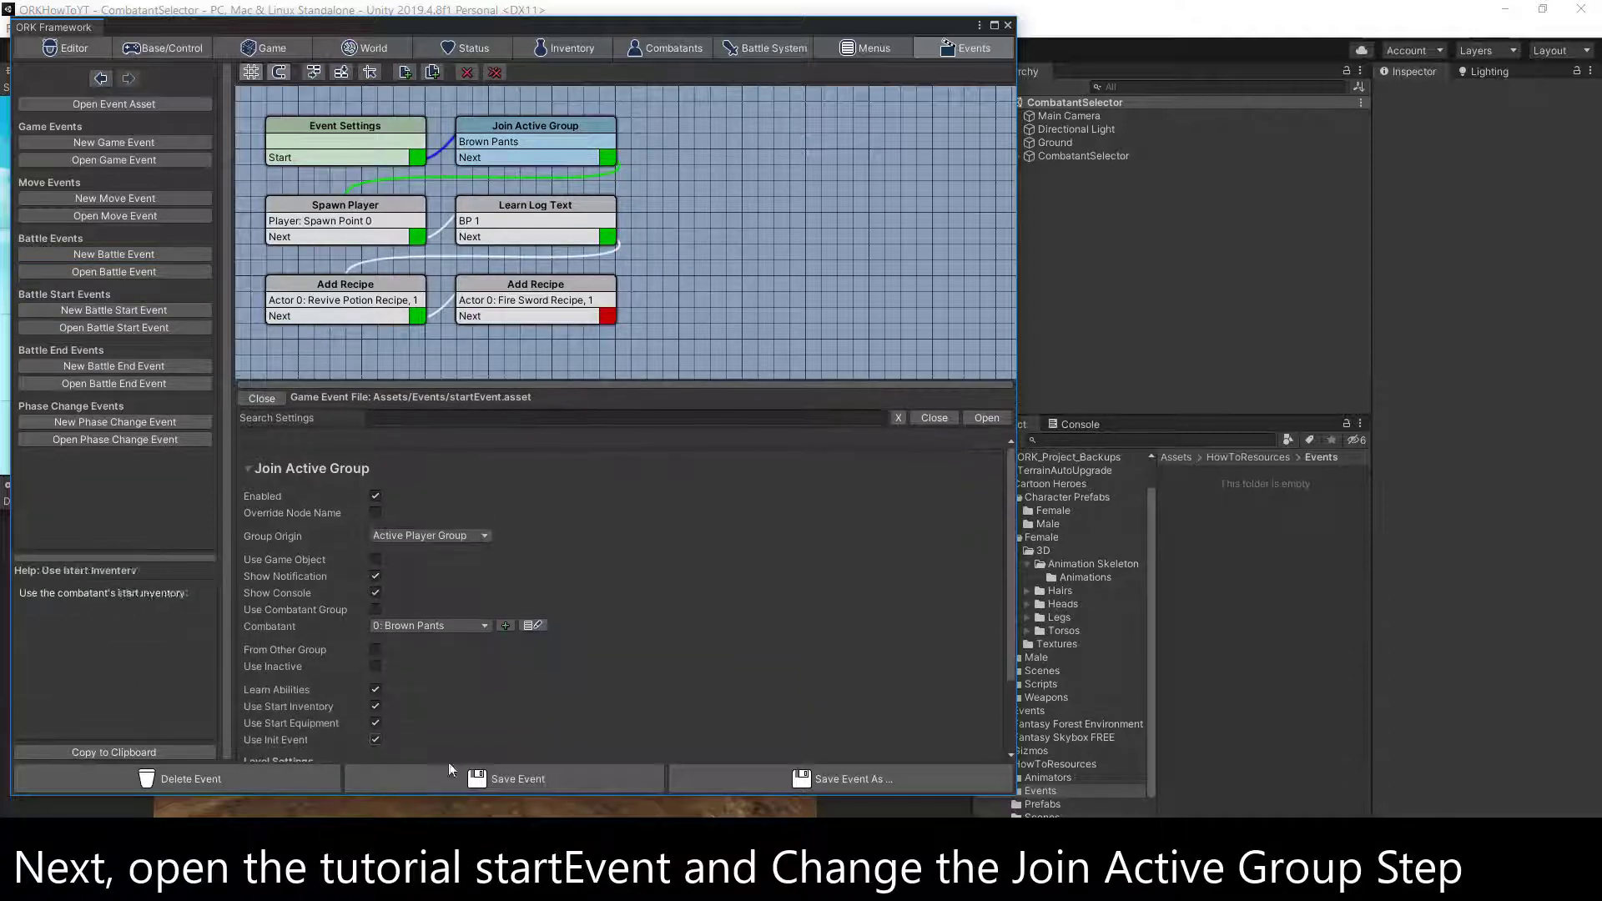
left_click(473, 628)
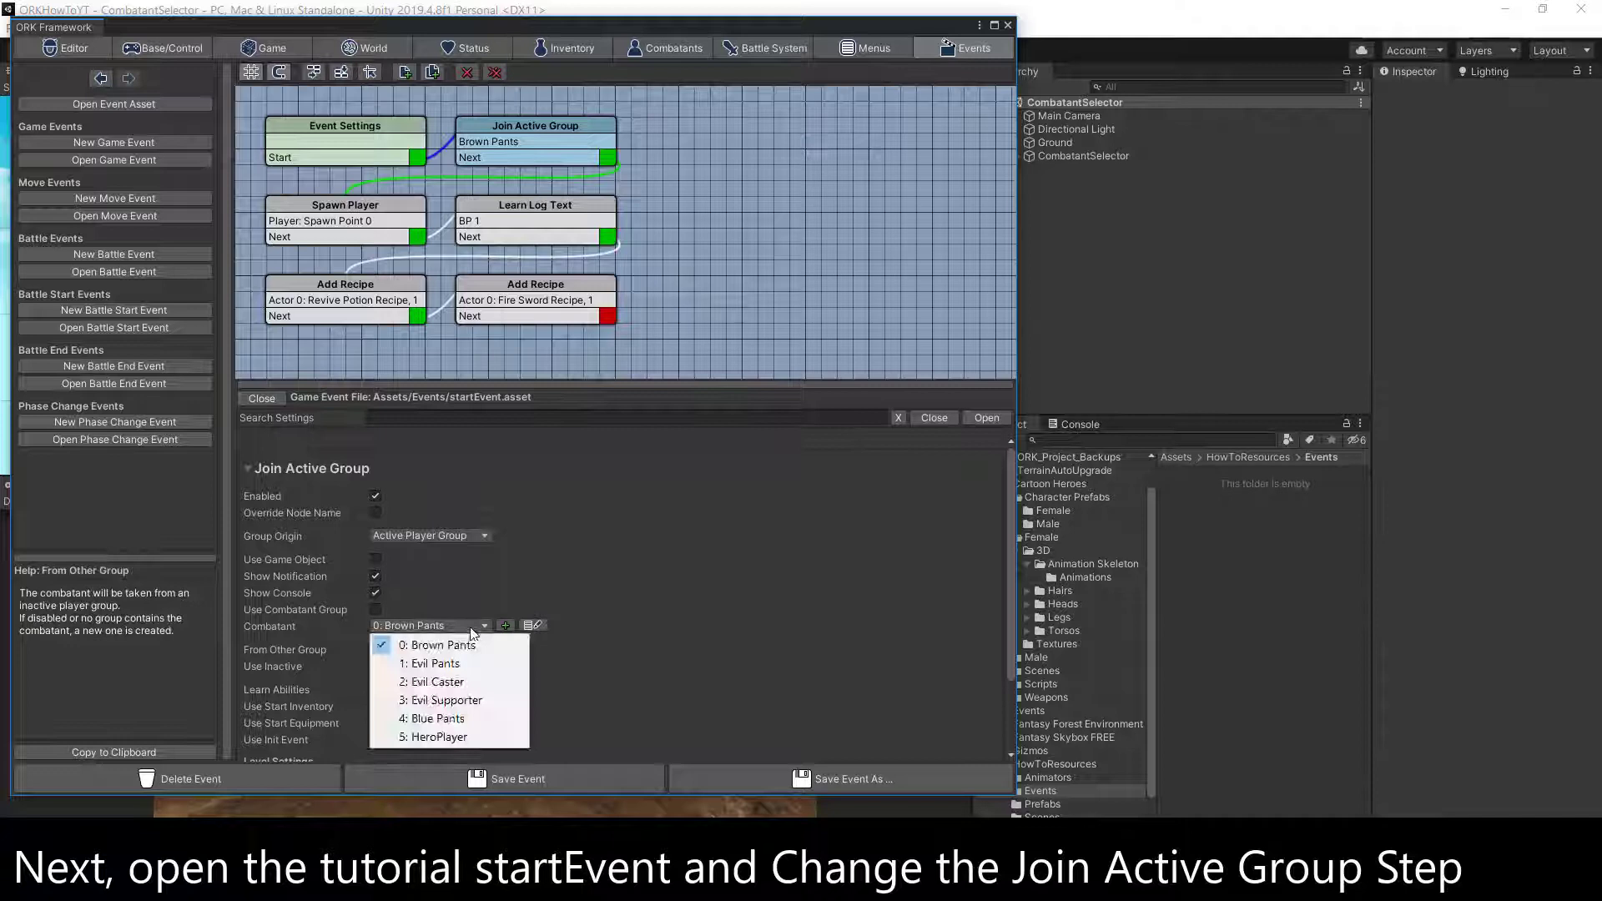
left_click(438, 738)
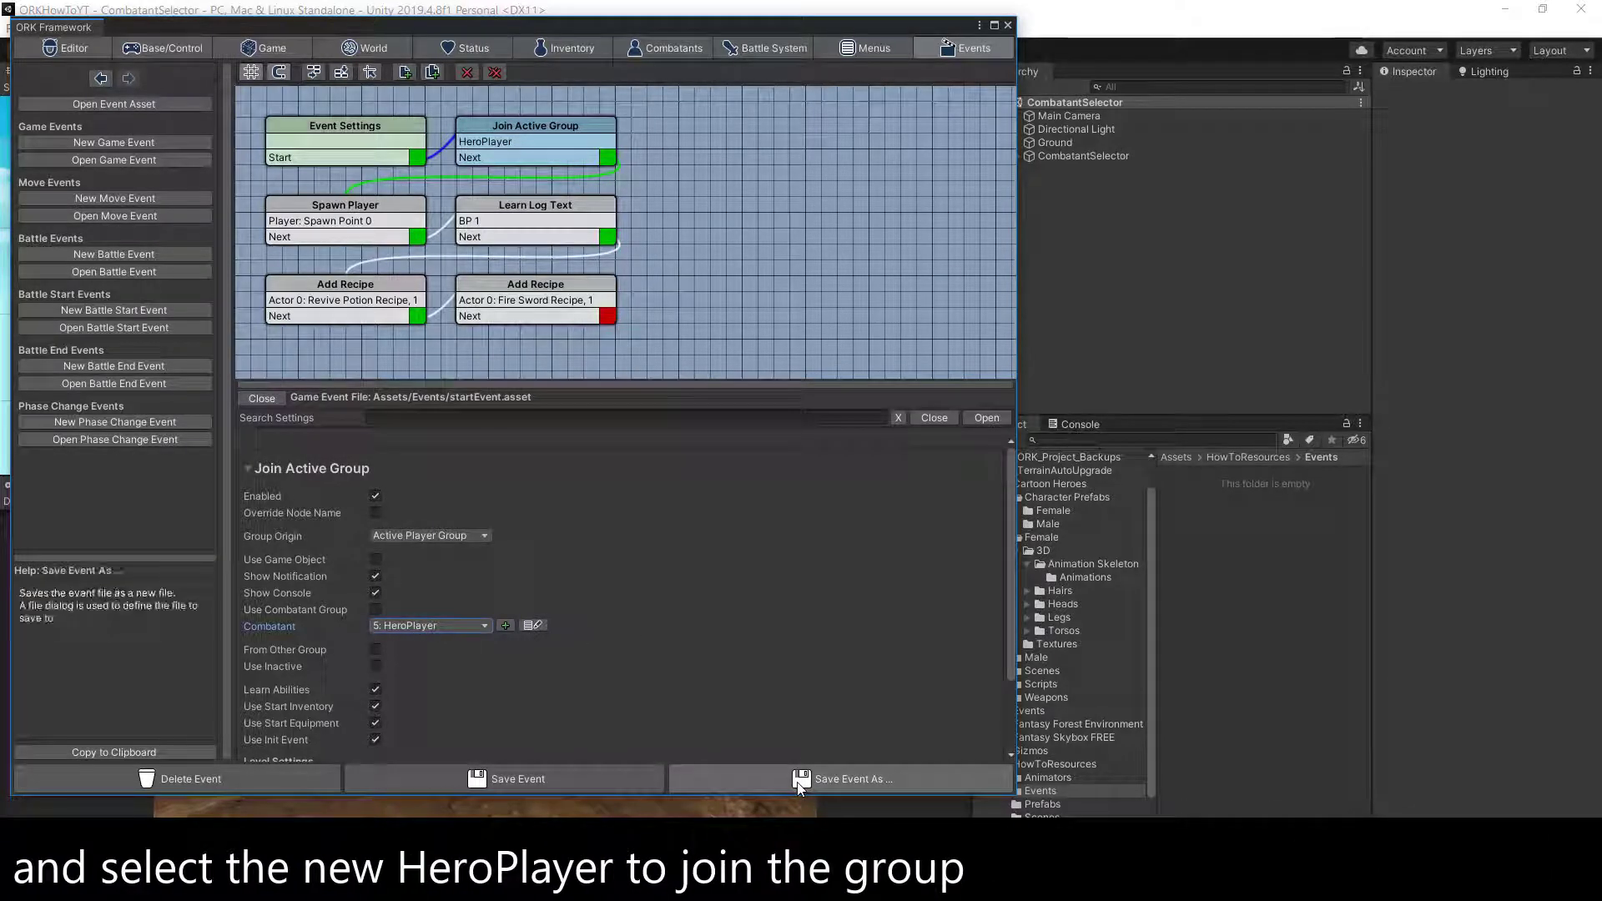
left_click(799, 780)
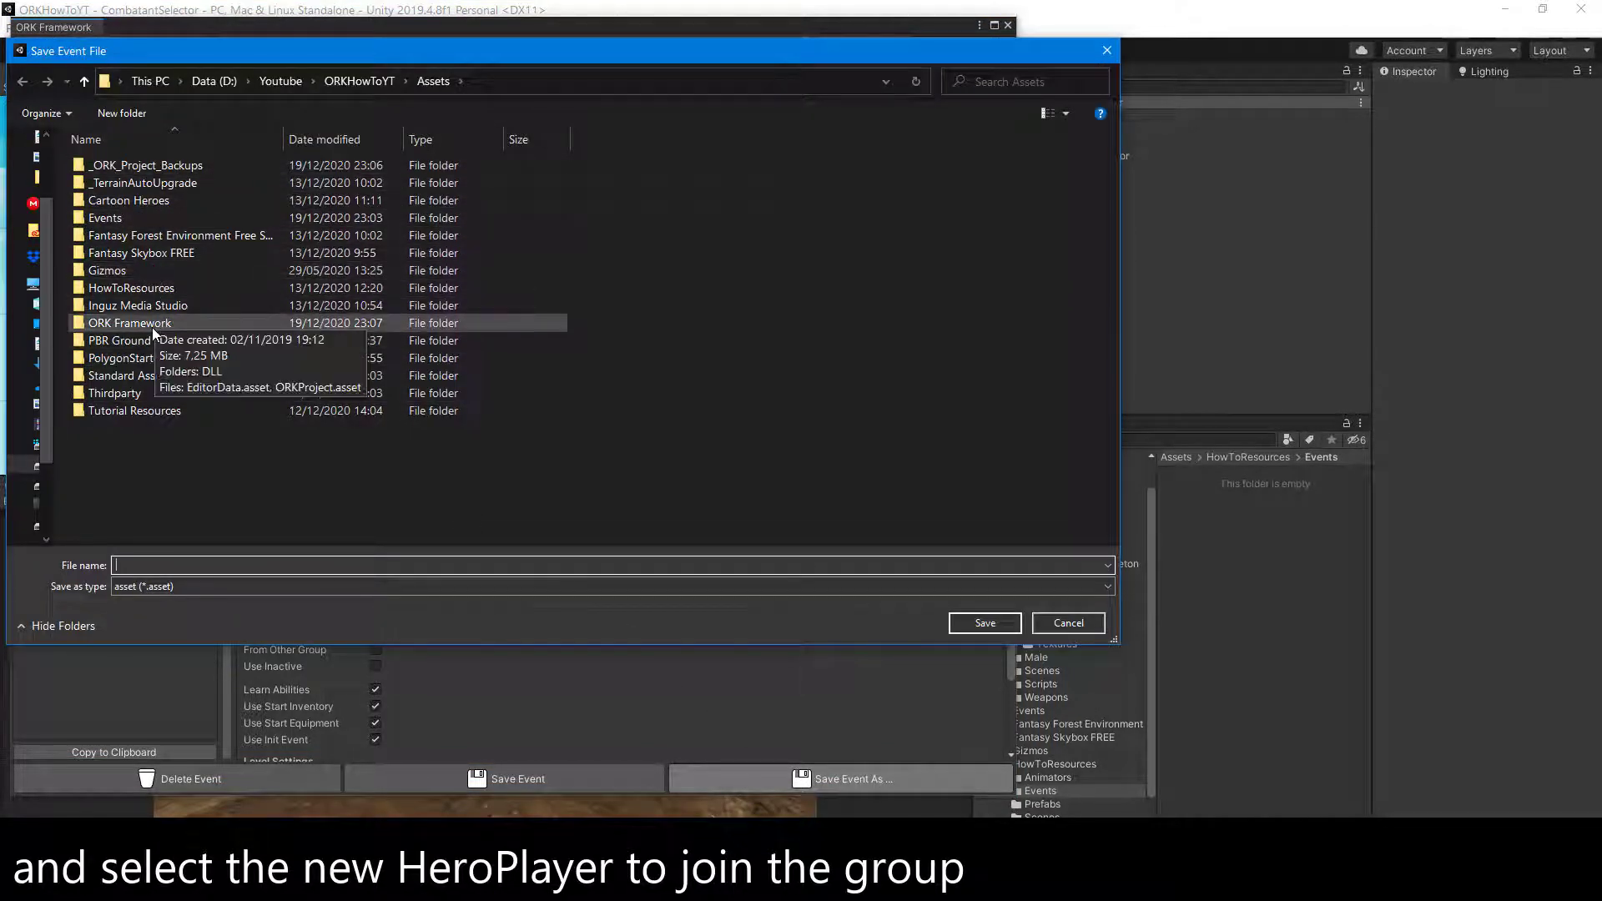
- Save the event as MyStartGameEvent in the HowToResources/Events folder
double_click(133, 289)
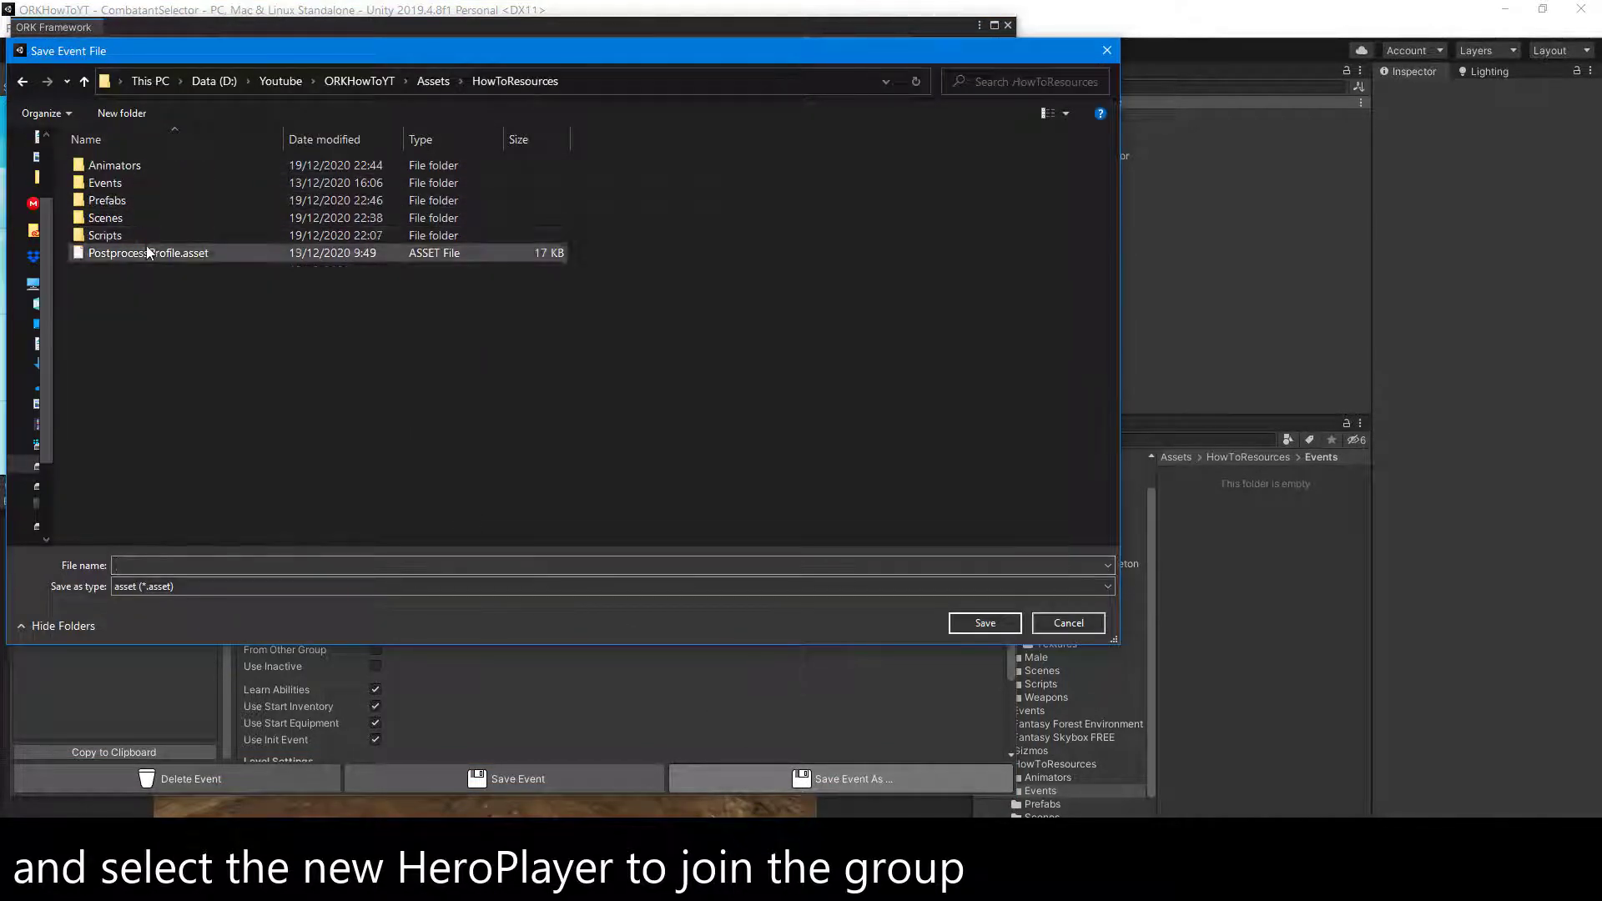
double_click(135, 185)
left_click(194, 564)
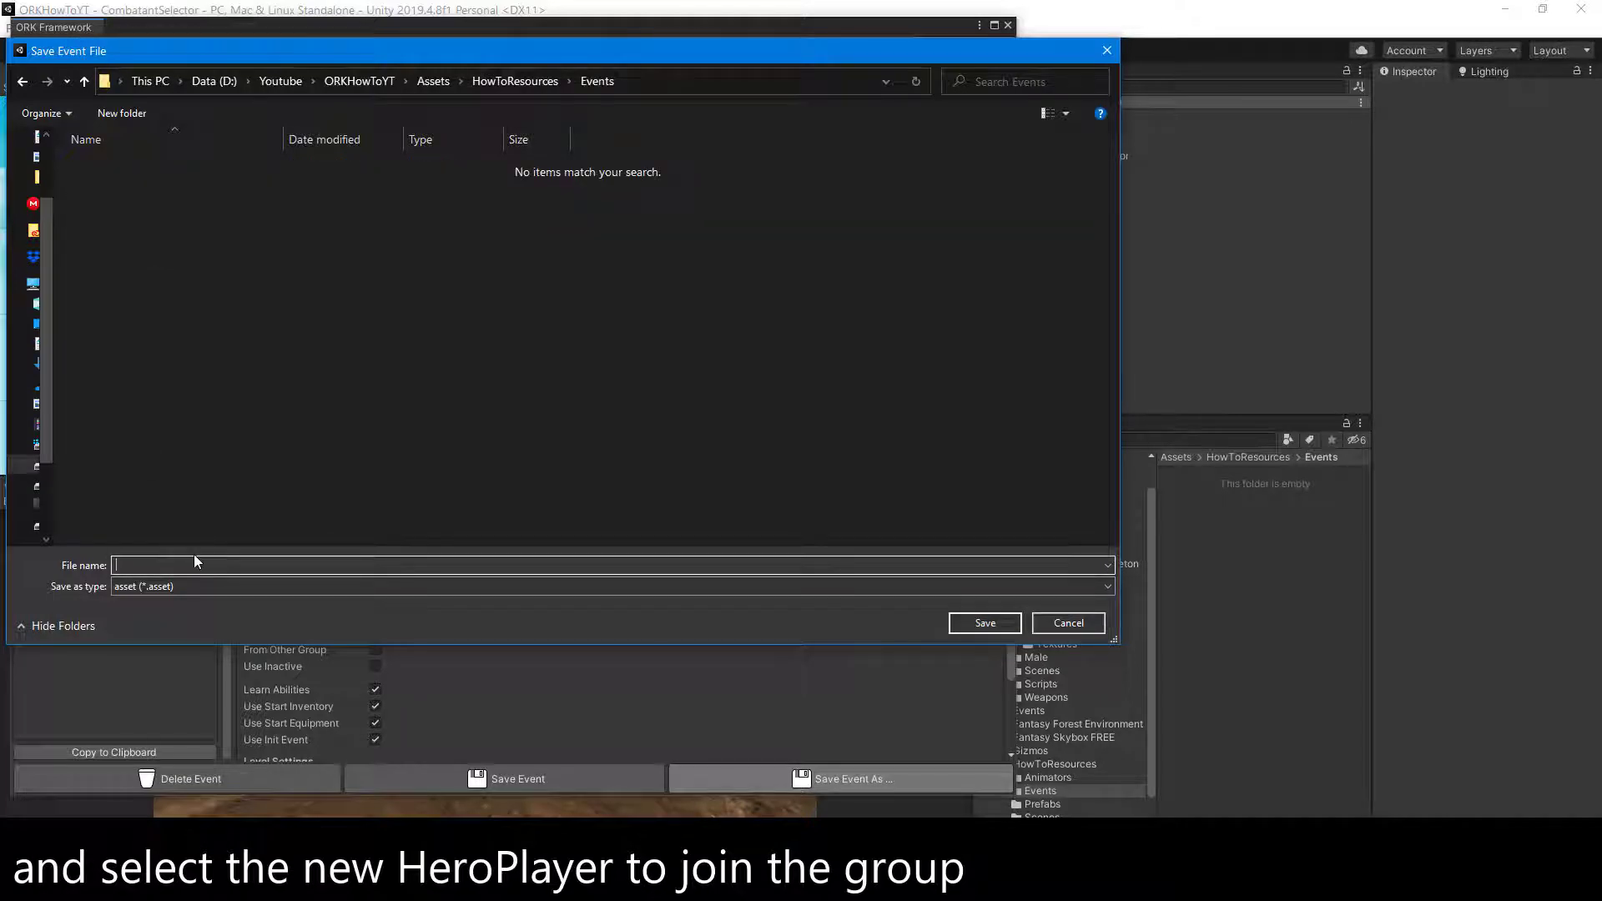
type("MySt")
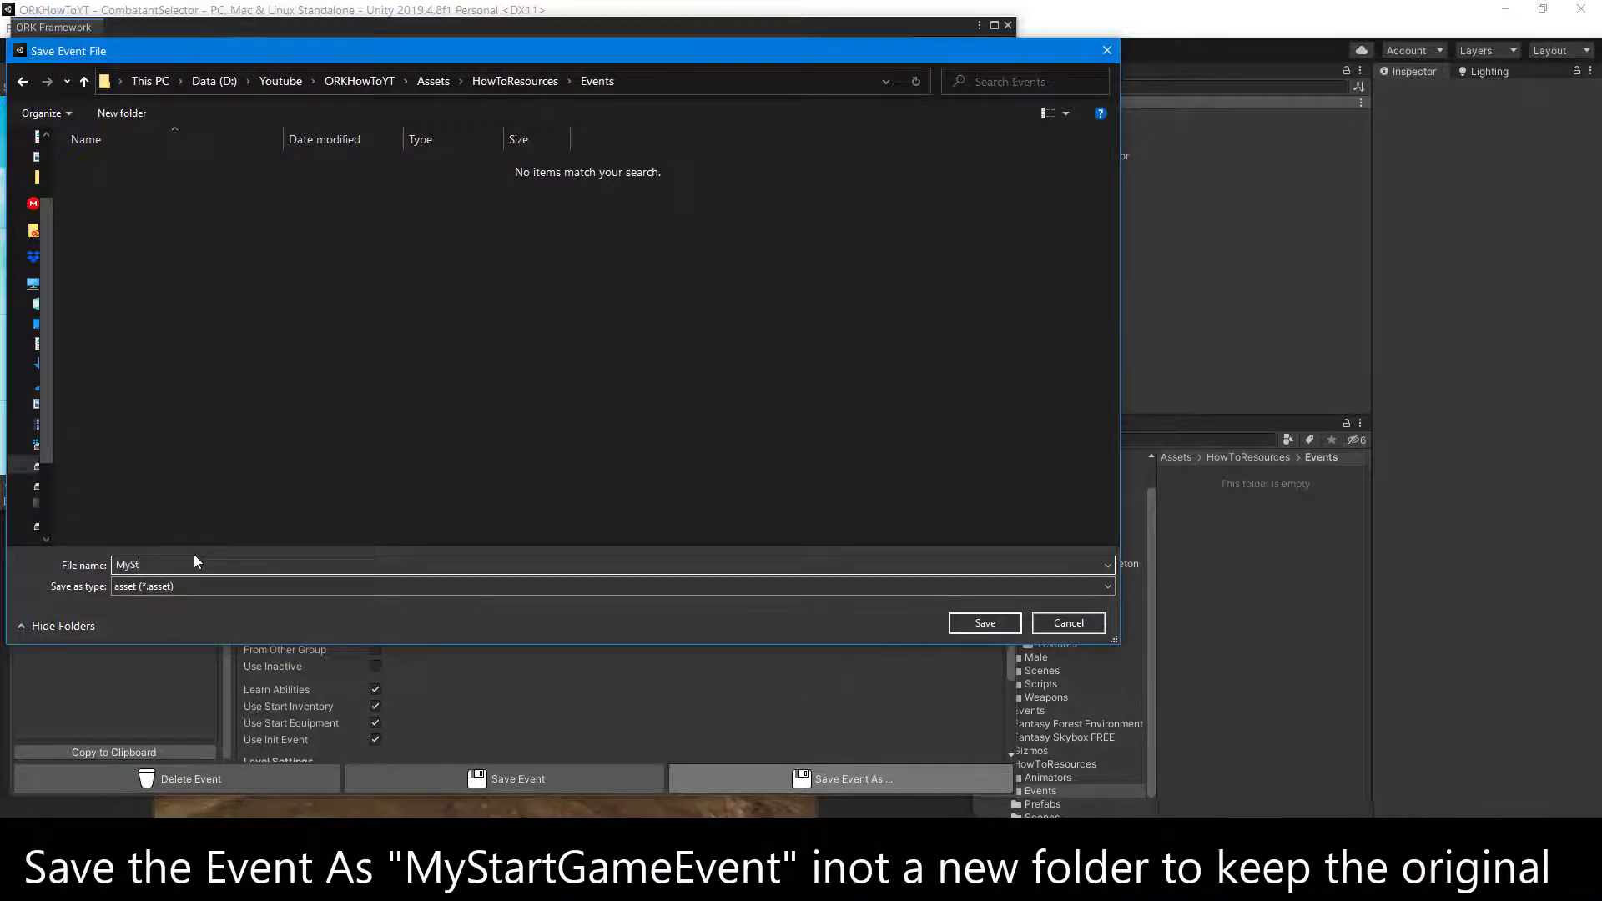
type("artGameEvent")
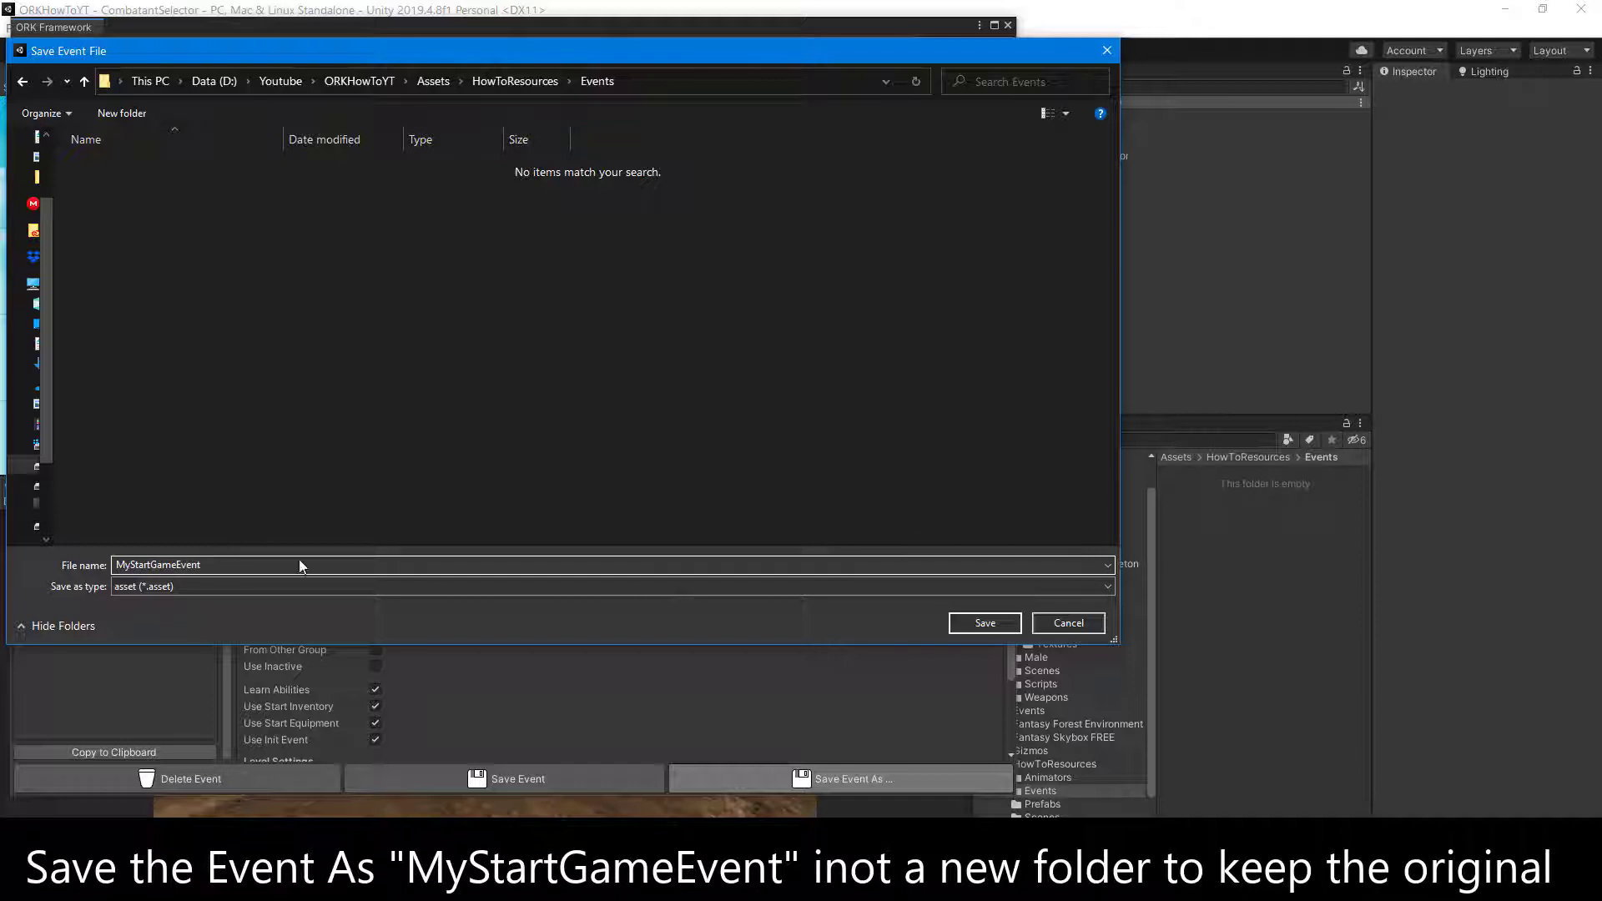
left_click(990, 622)
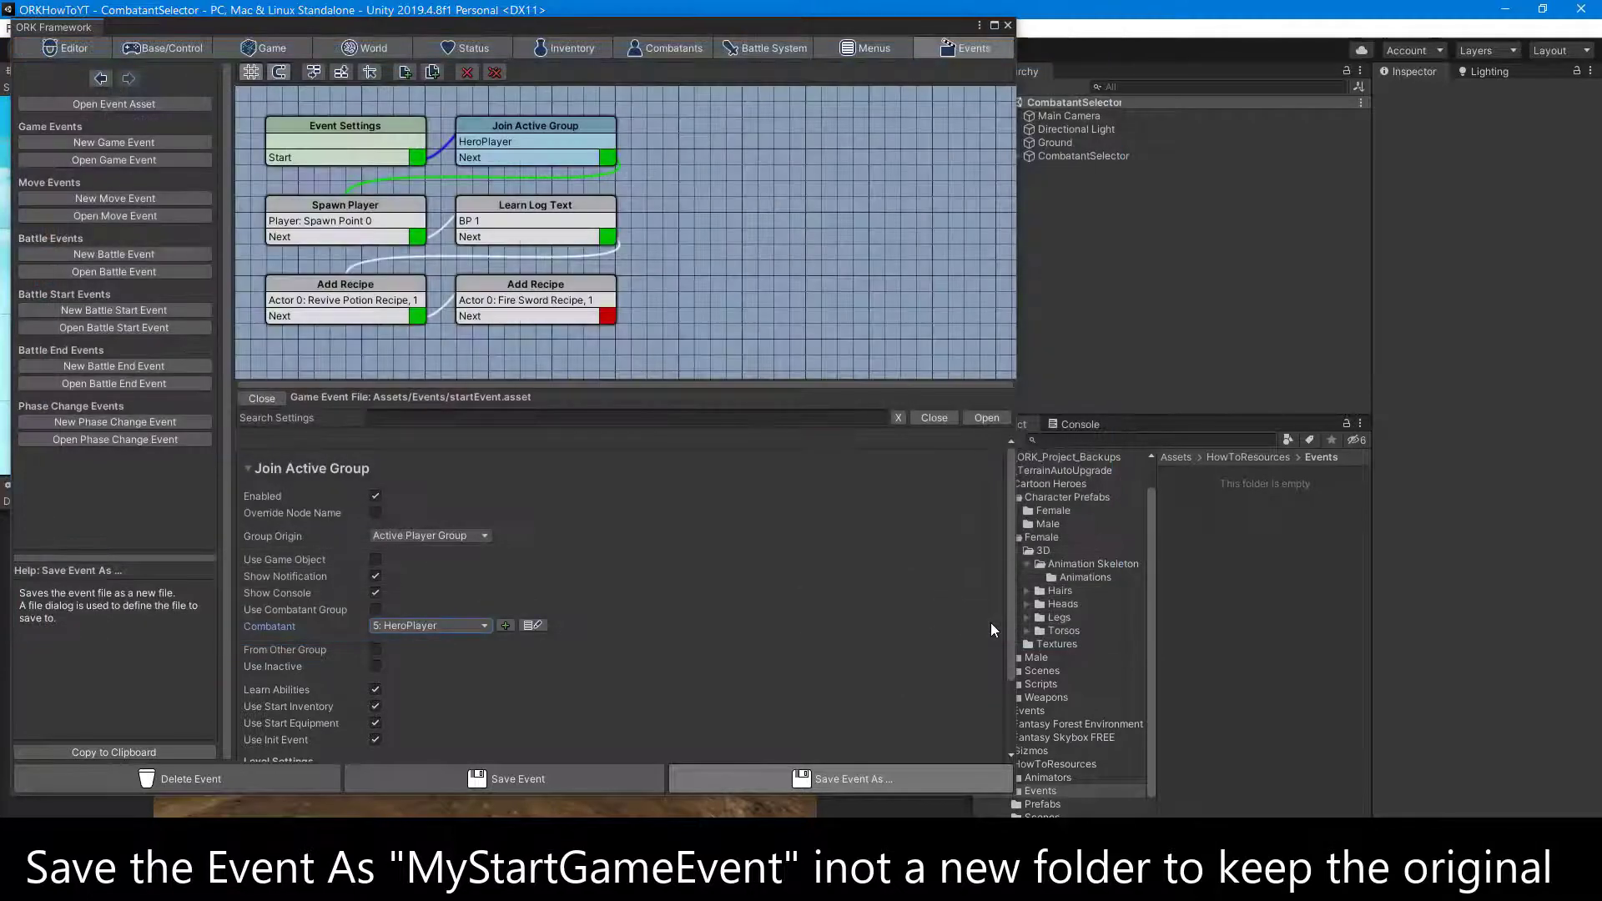
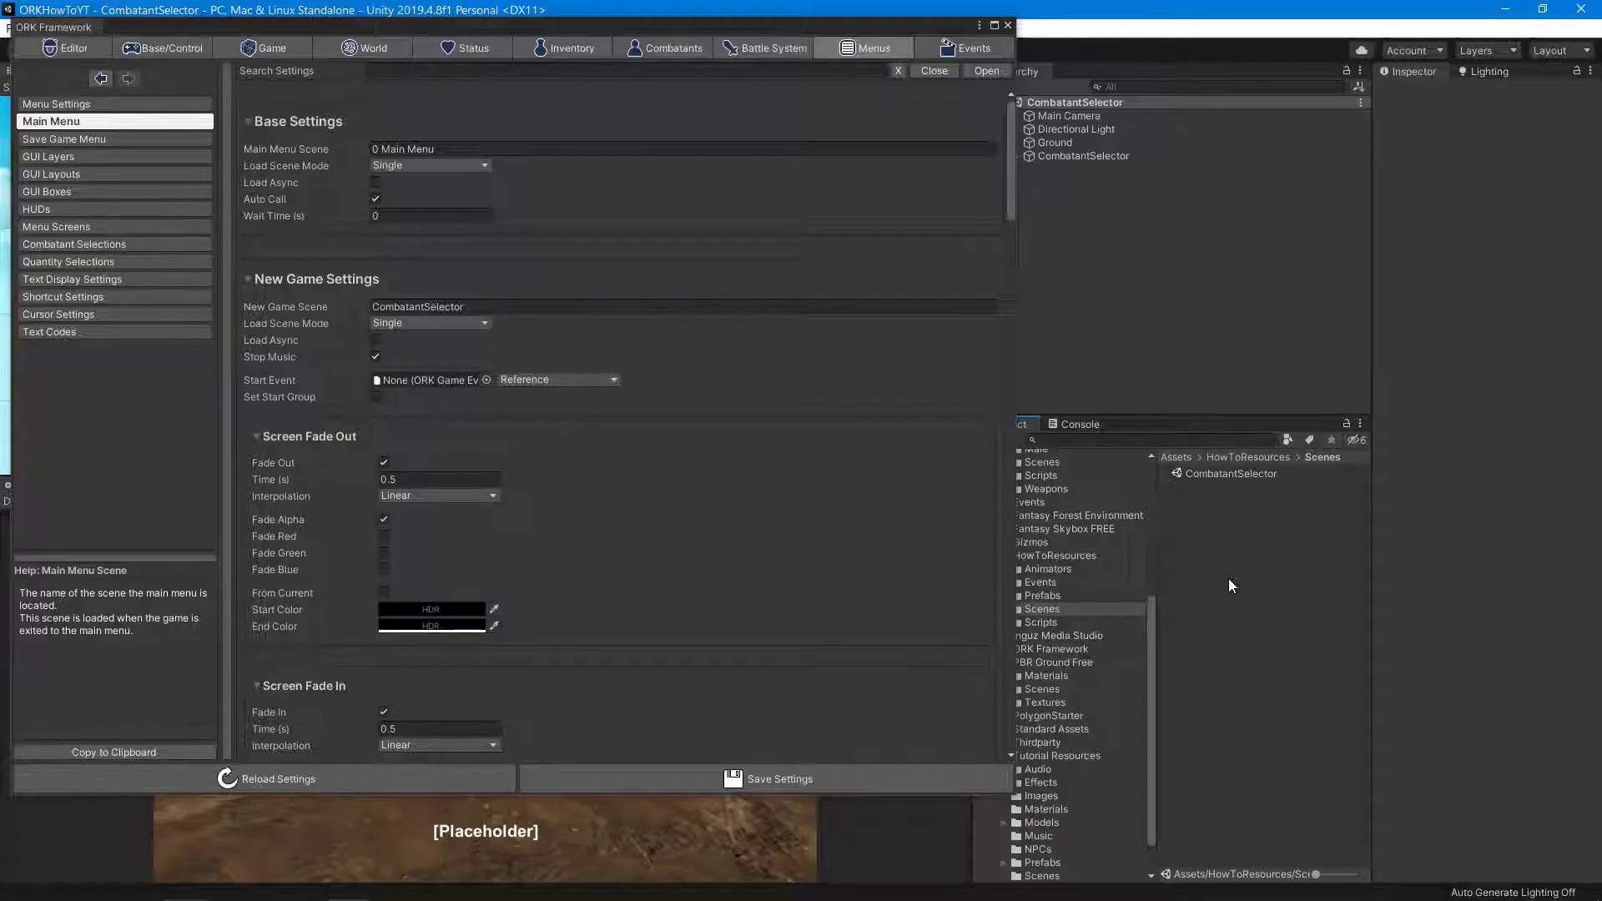
- Close the ORK Framework window and open the 1 Town scene from Tutorial Resources > Scenes
left_click(1008, 27)
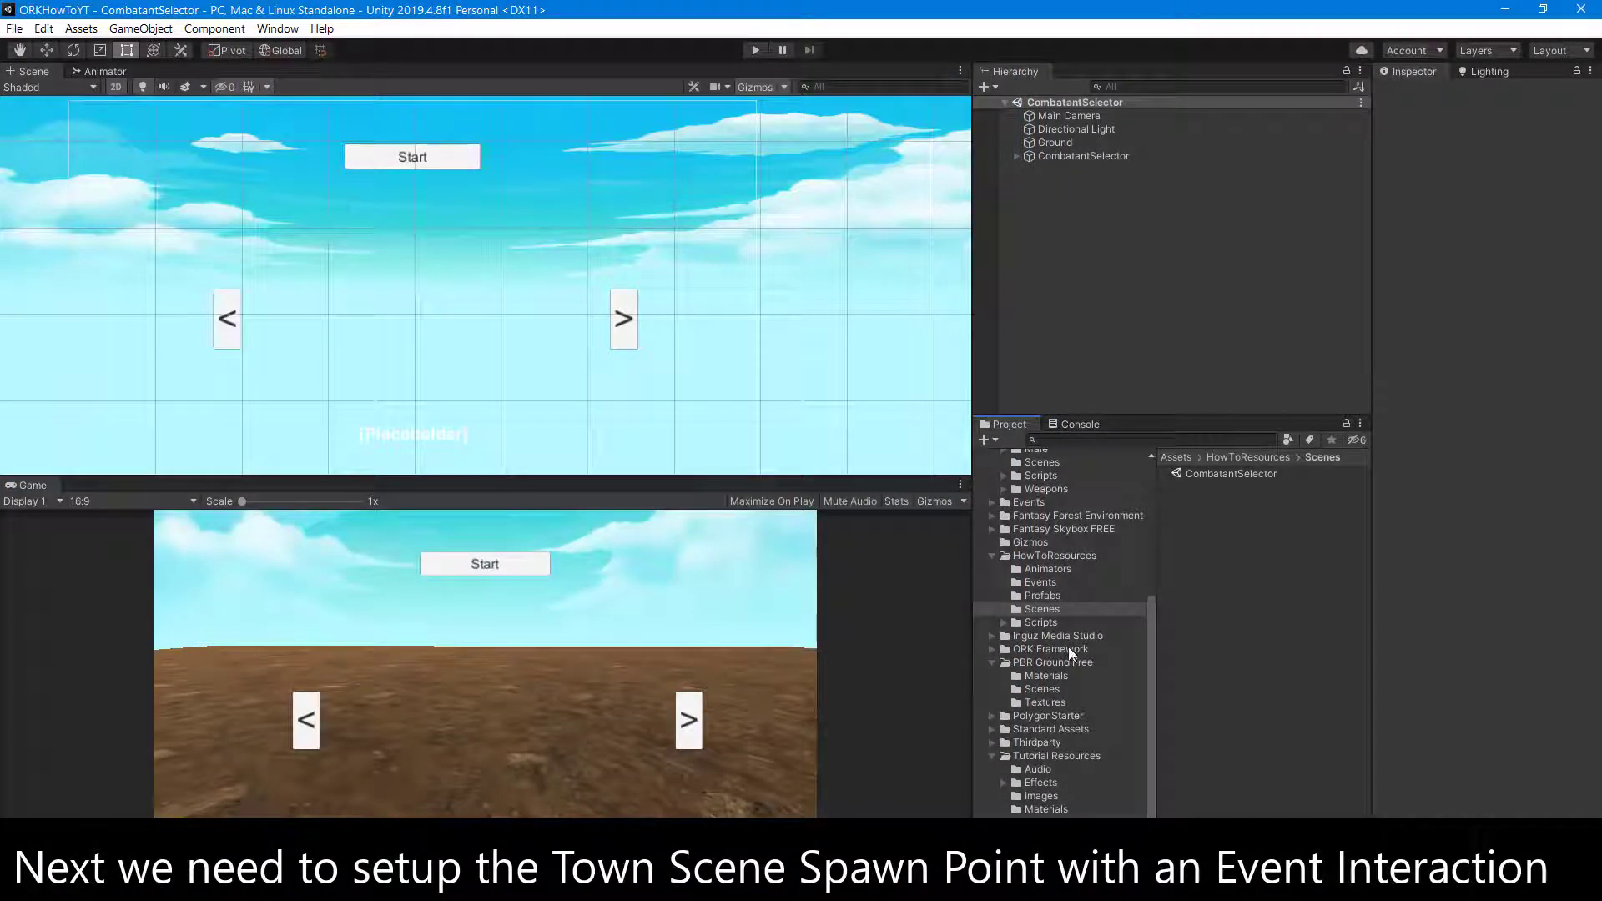
scroll(1072, 651, "down", 2)
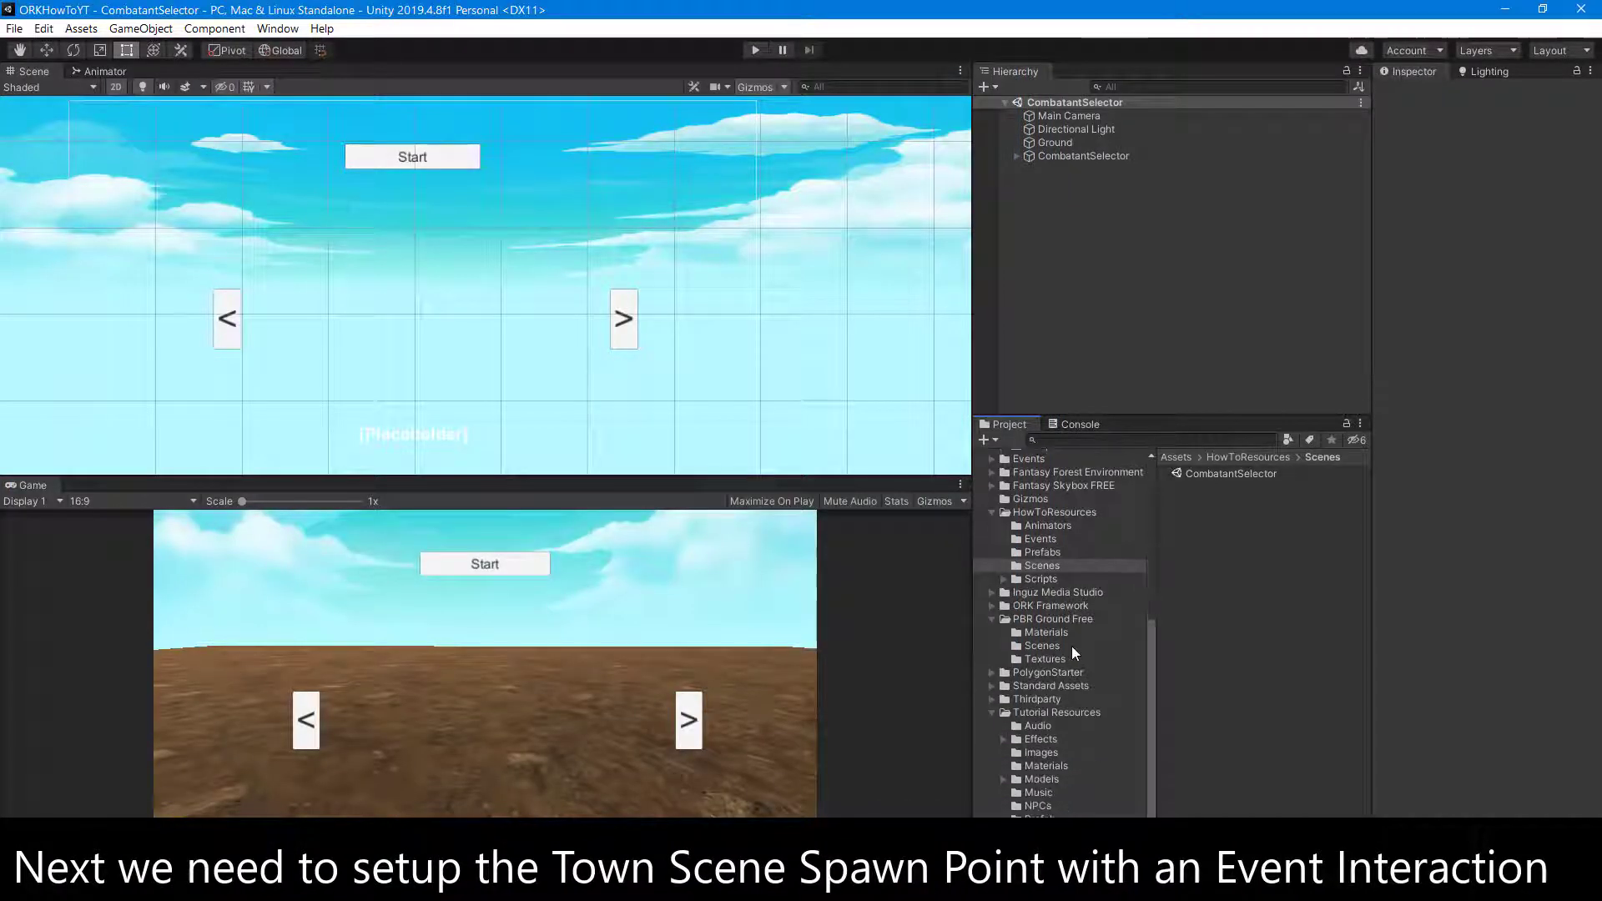
left_click(1058, 712)
double_click(1202, 580)
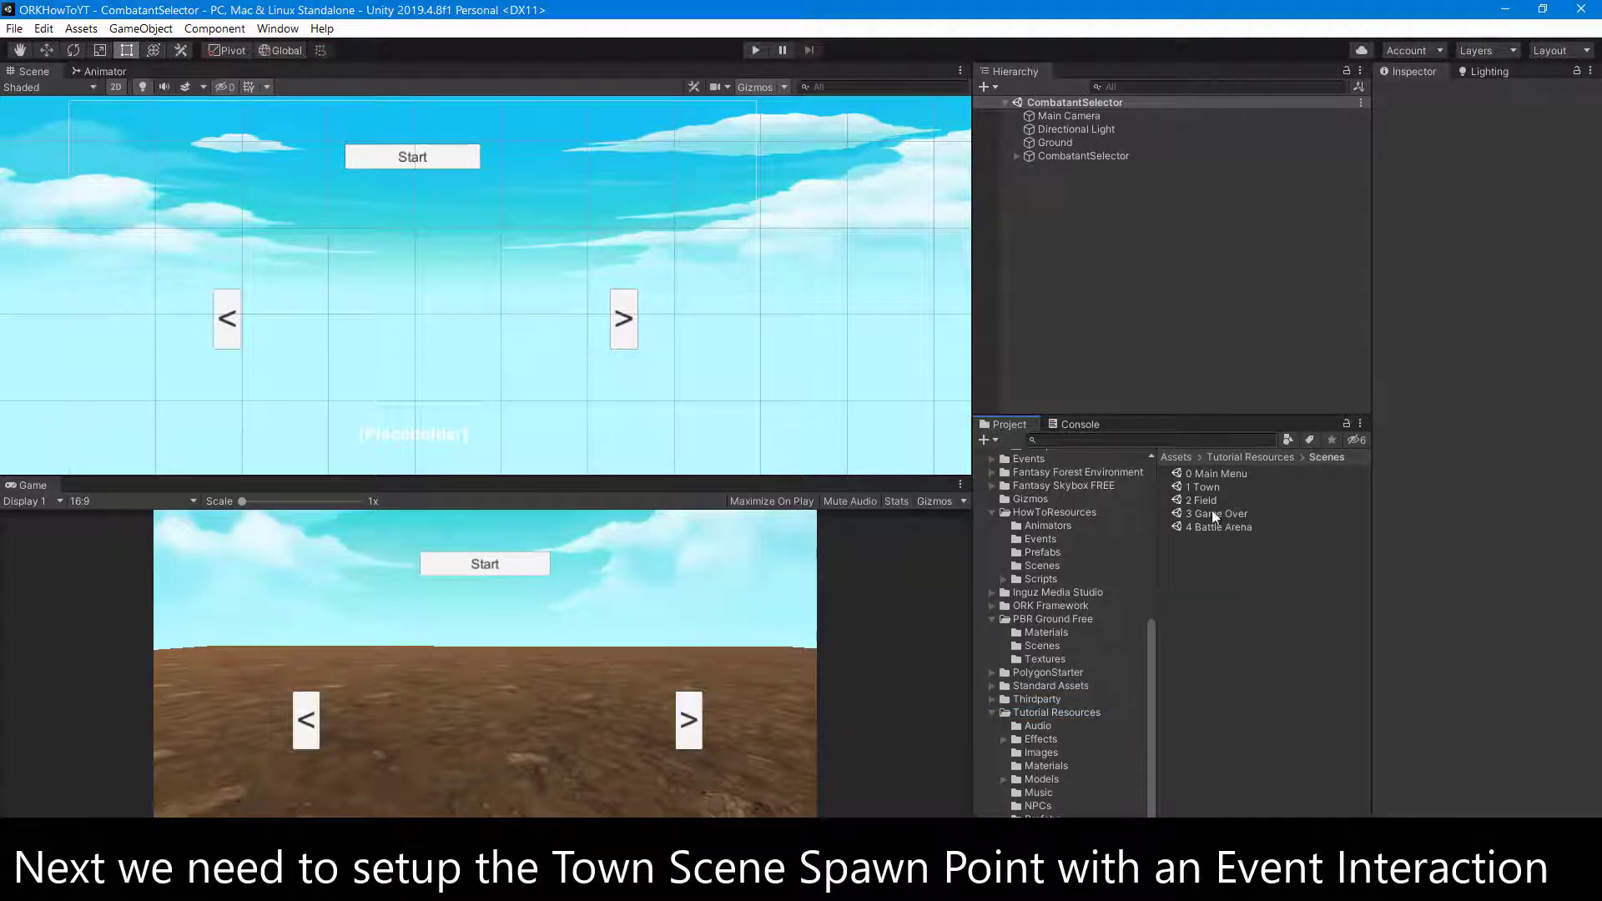
double_click(1214, 488)
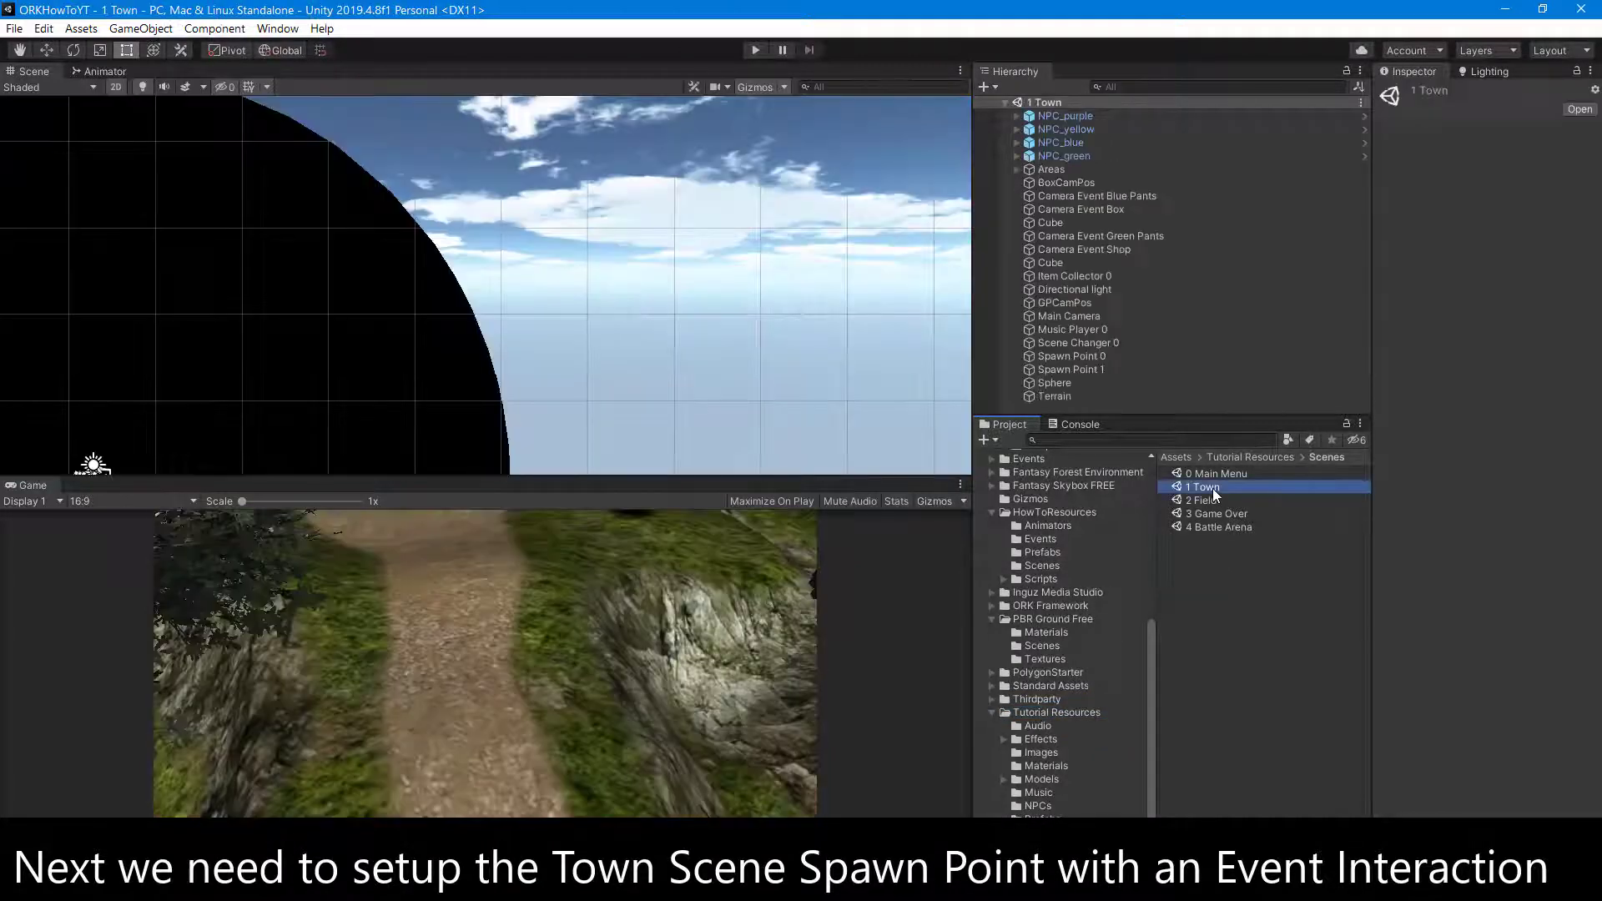
- Select Spawn Point 0 and zoom the 3D Scene view down onto it on the path
left_click(1095, 355)
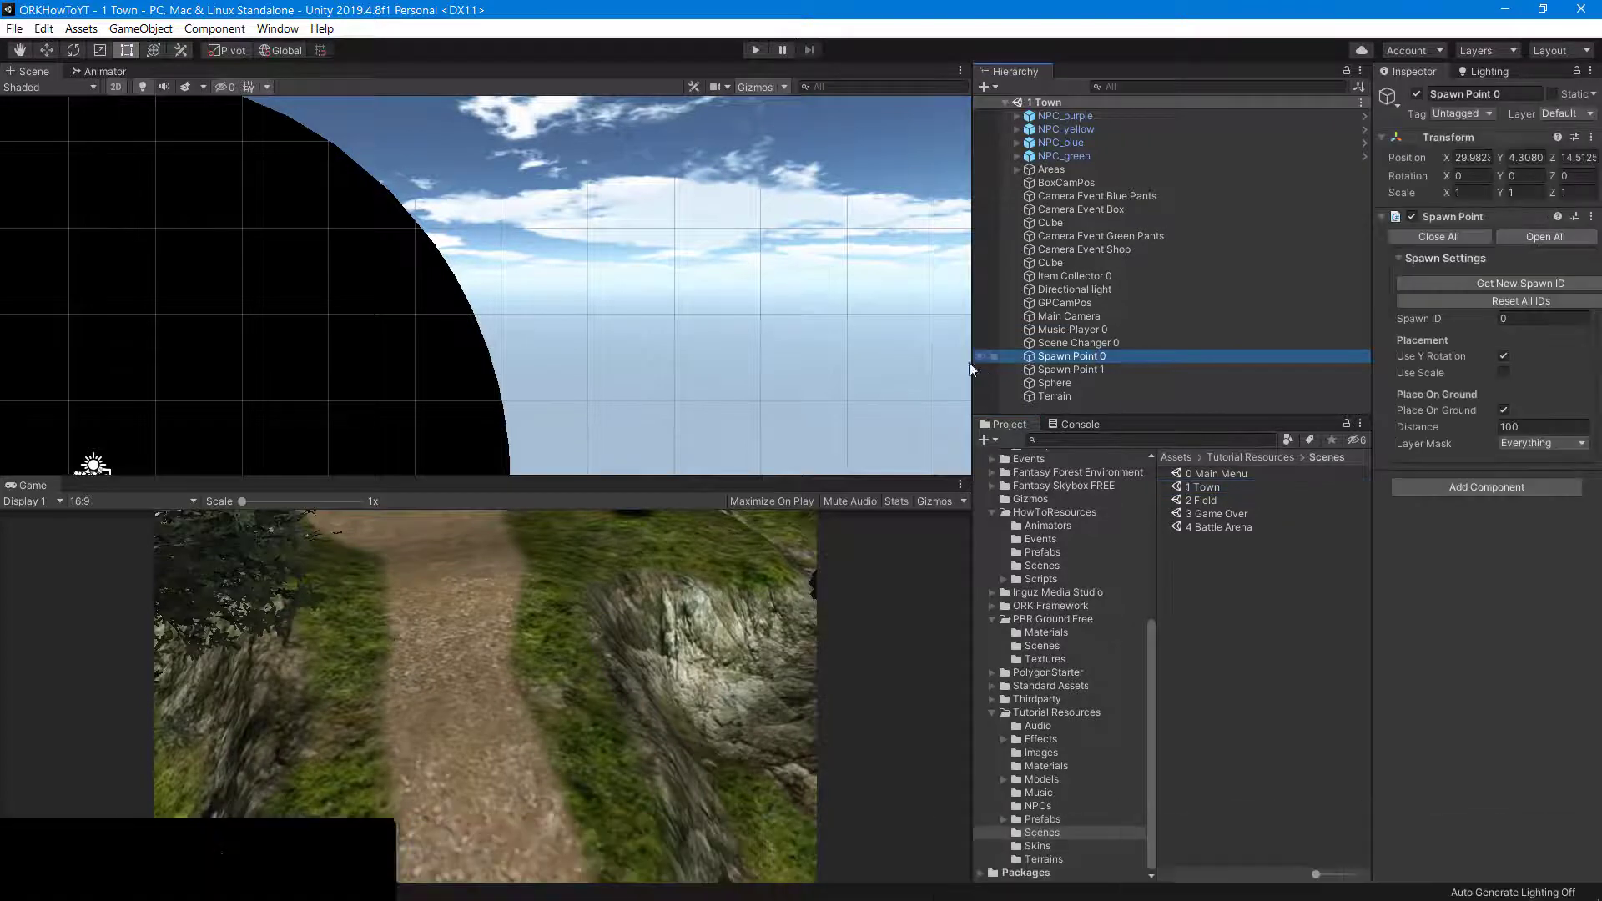
scroll(532, 304, "down", 5)
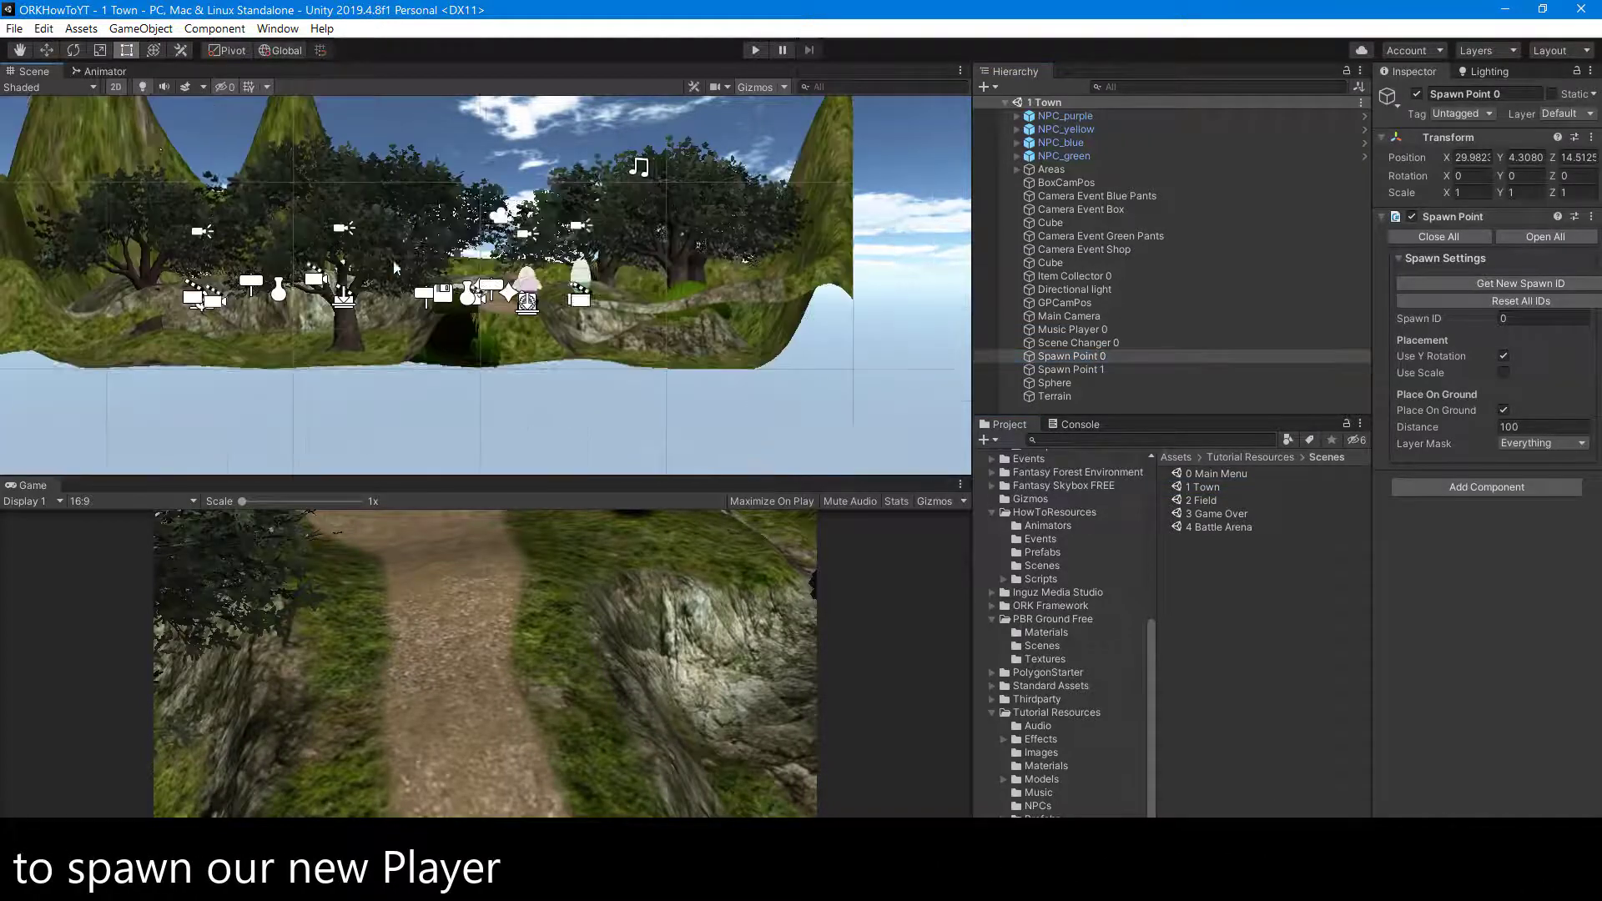
left_click(119, 84)
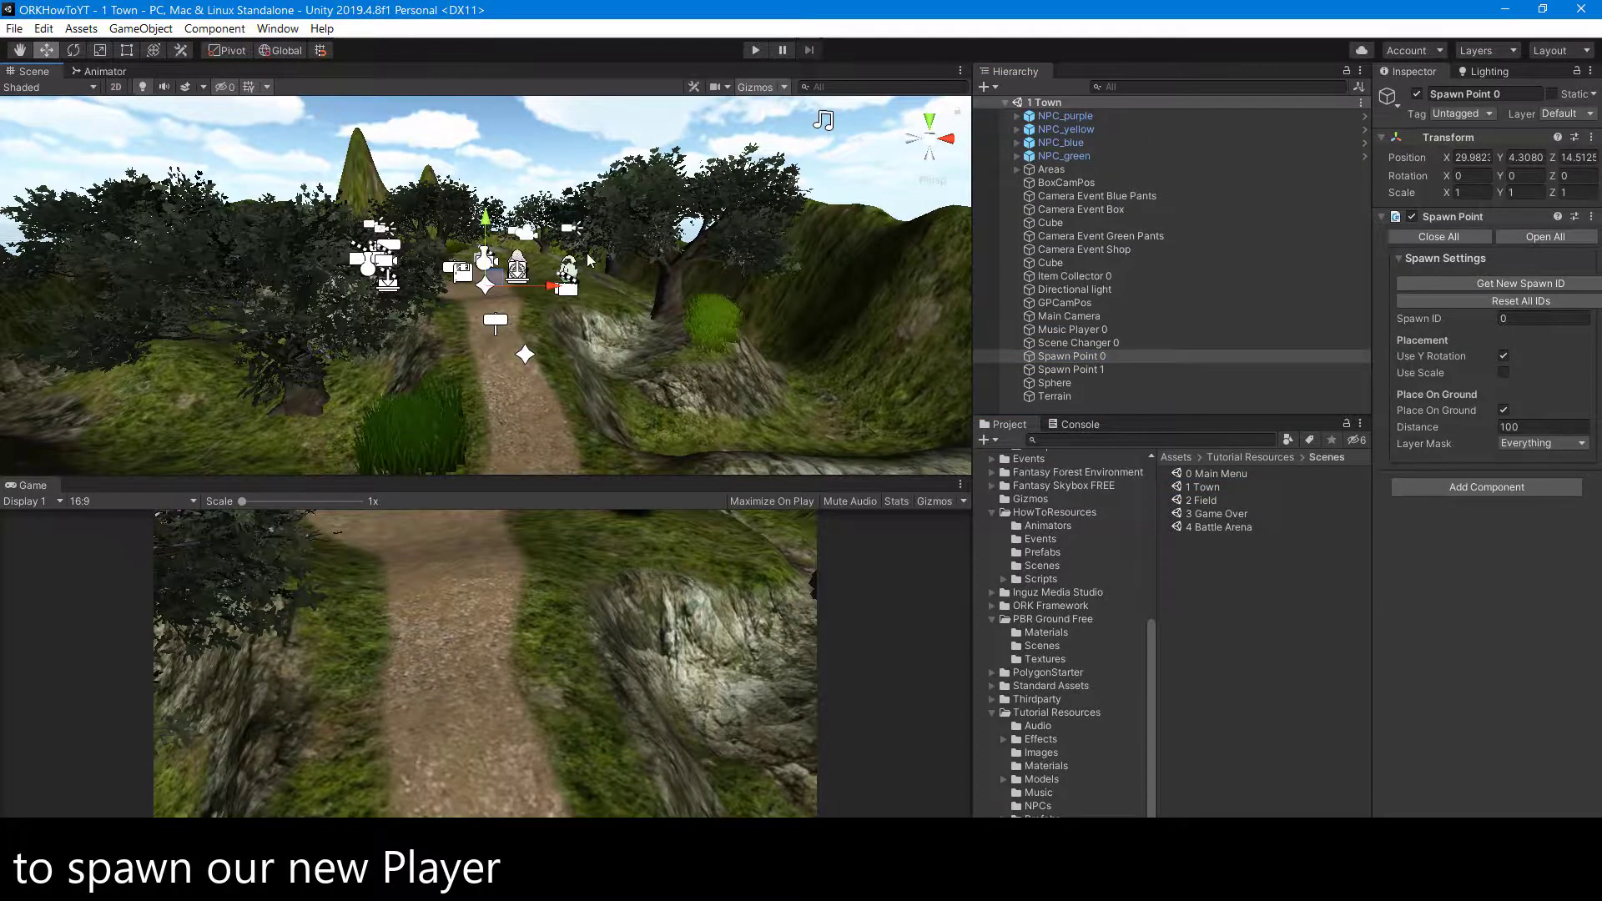
scroll(589, 261, "up", 3)
scroll(588, 261, "up", 3)
scroll(587, 263, "up", 3)
scroll(587, 266, "up", 3)
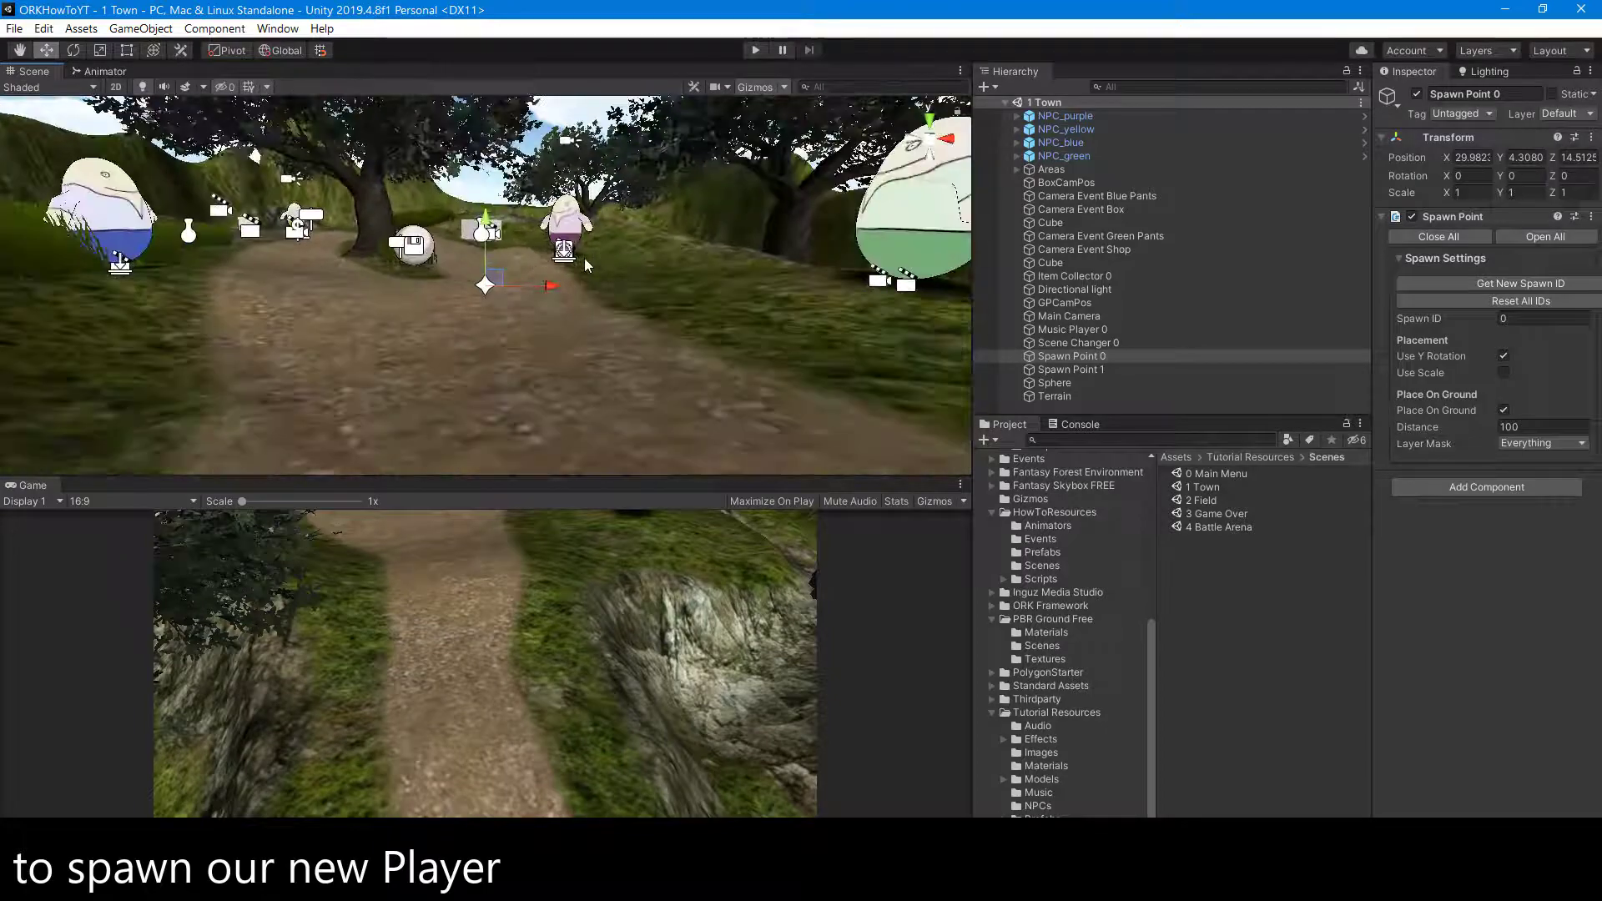
middle_click_drag(621, 247, 616, 306)
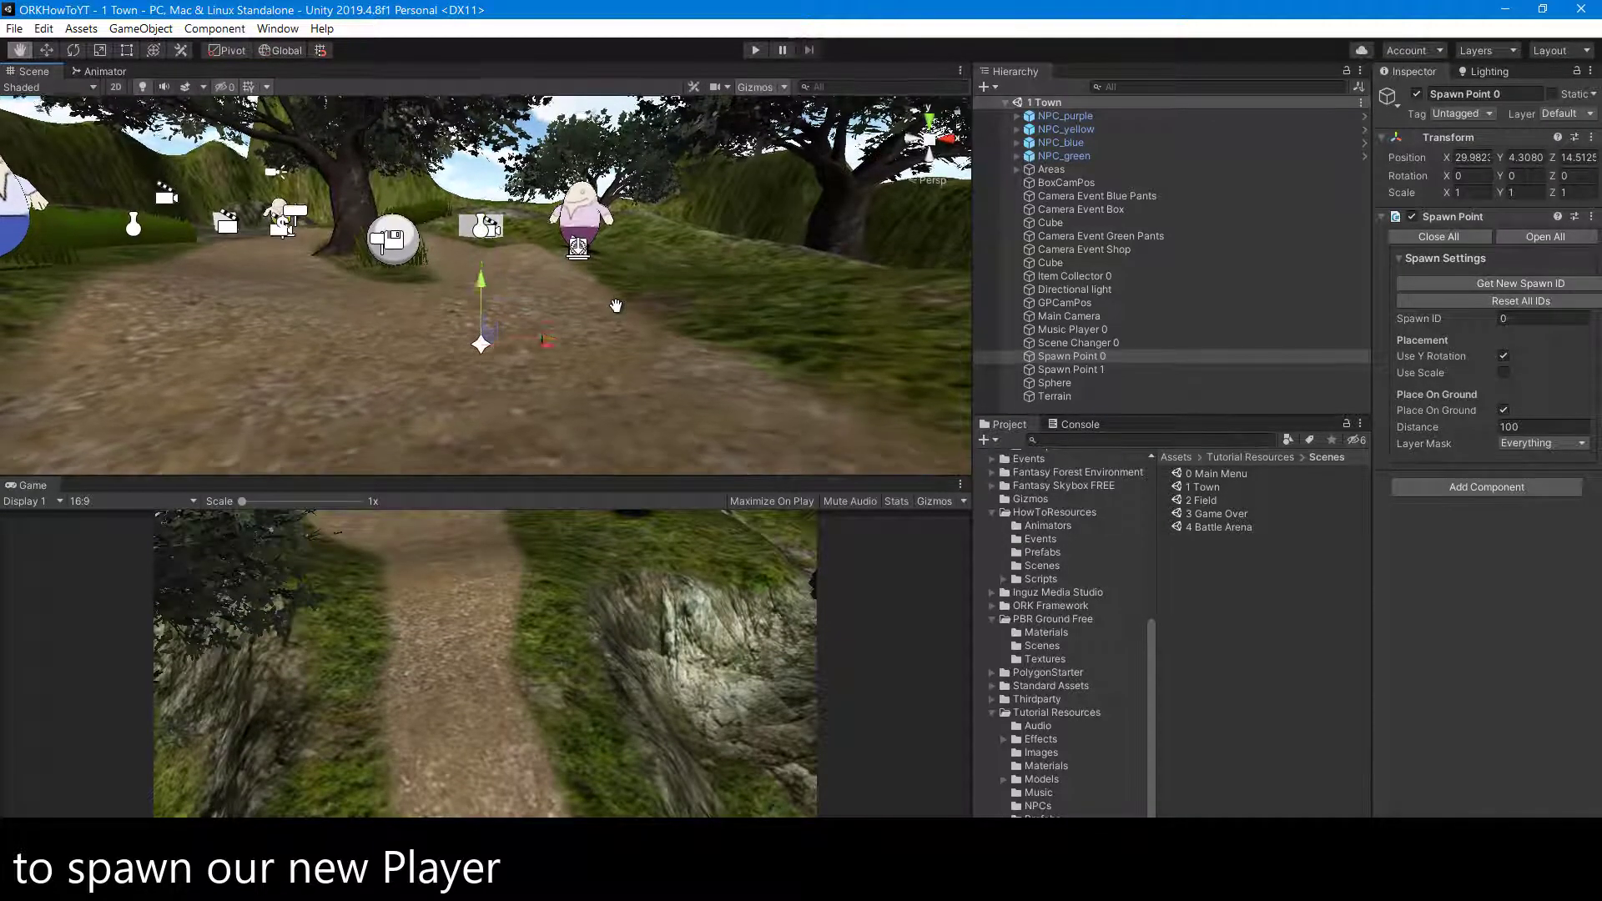
scroll(589, 321, "up", 5)
mouse_move(590, 321)
left_mouse_down("alt")
mouse_move(652, 454)
mouse_move(601, 392)
left_mouse_up("alt")
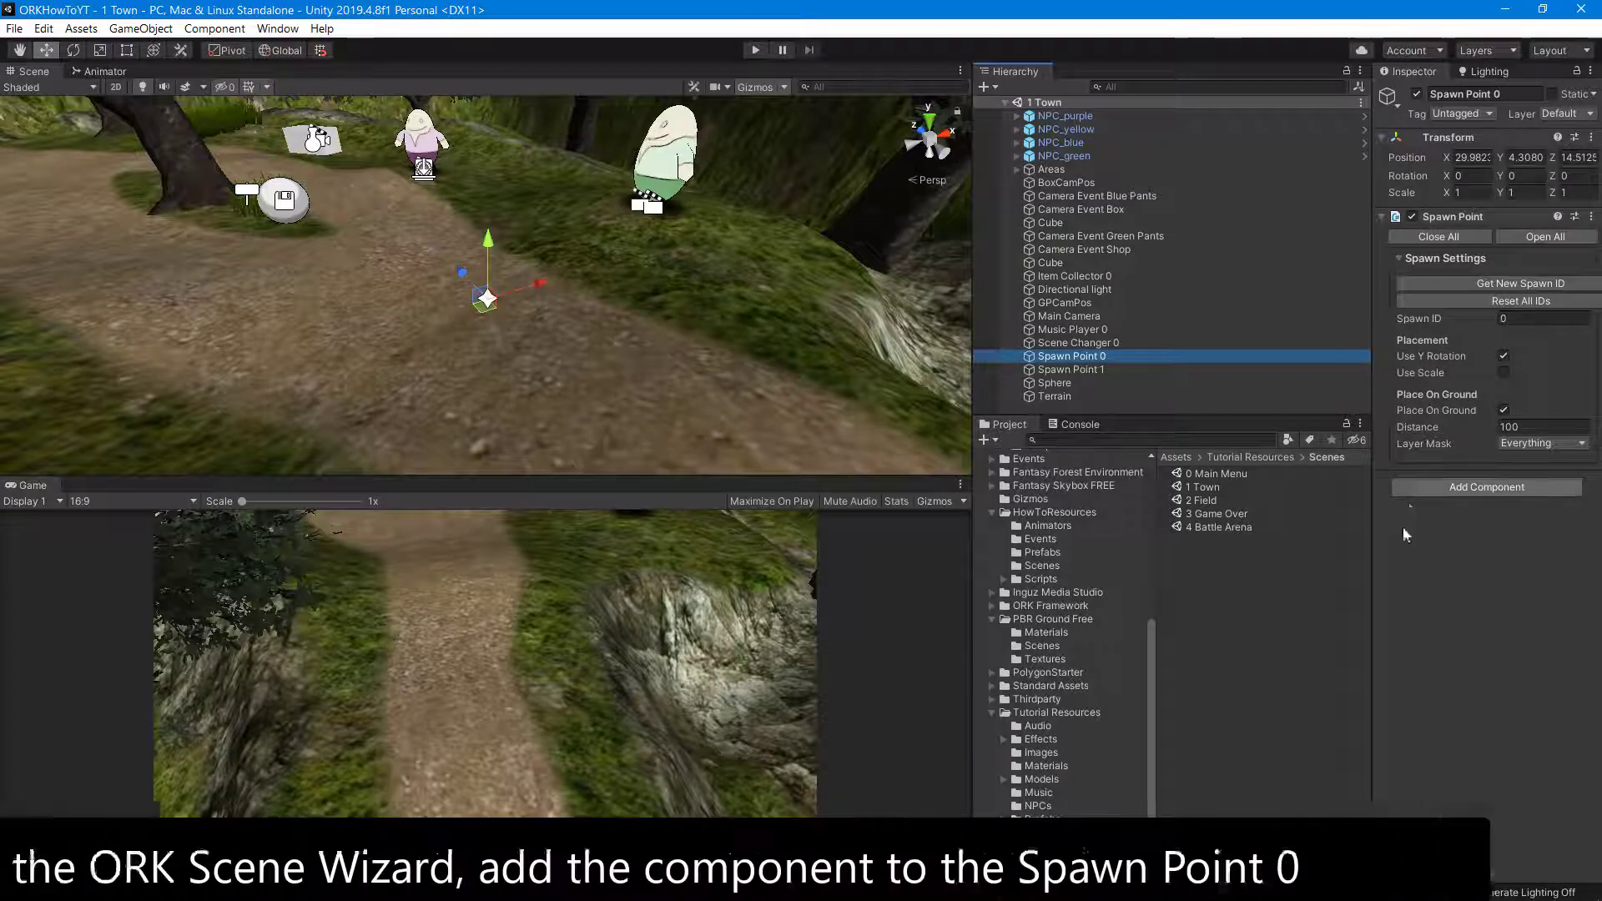
- Add an Event Interaction component to Spawn Point 0 via the ORK Scene Wizard
left_click(282, 31)
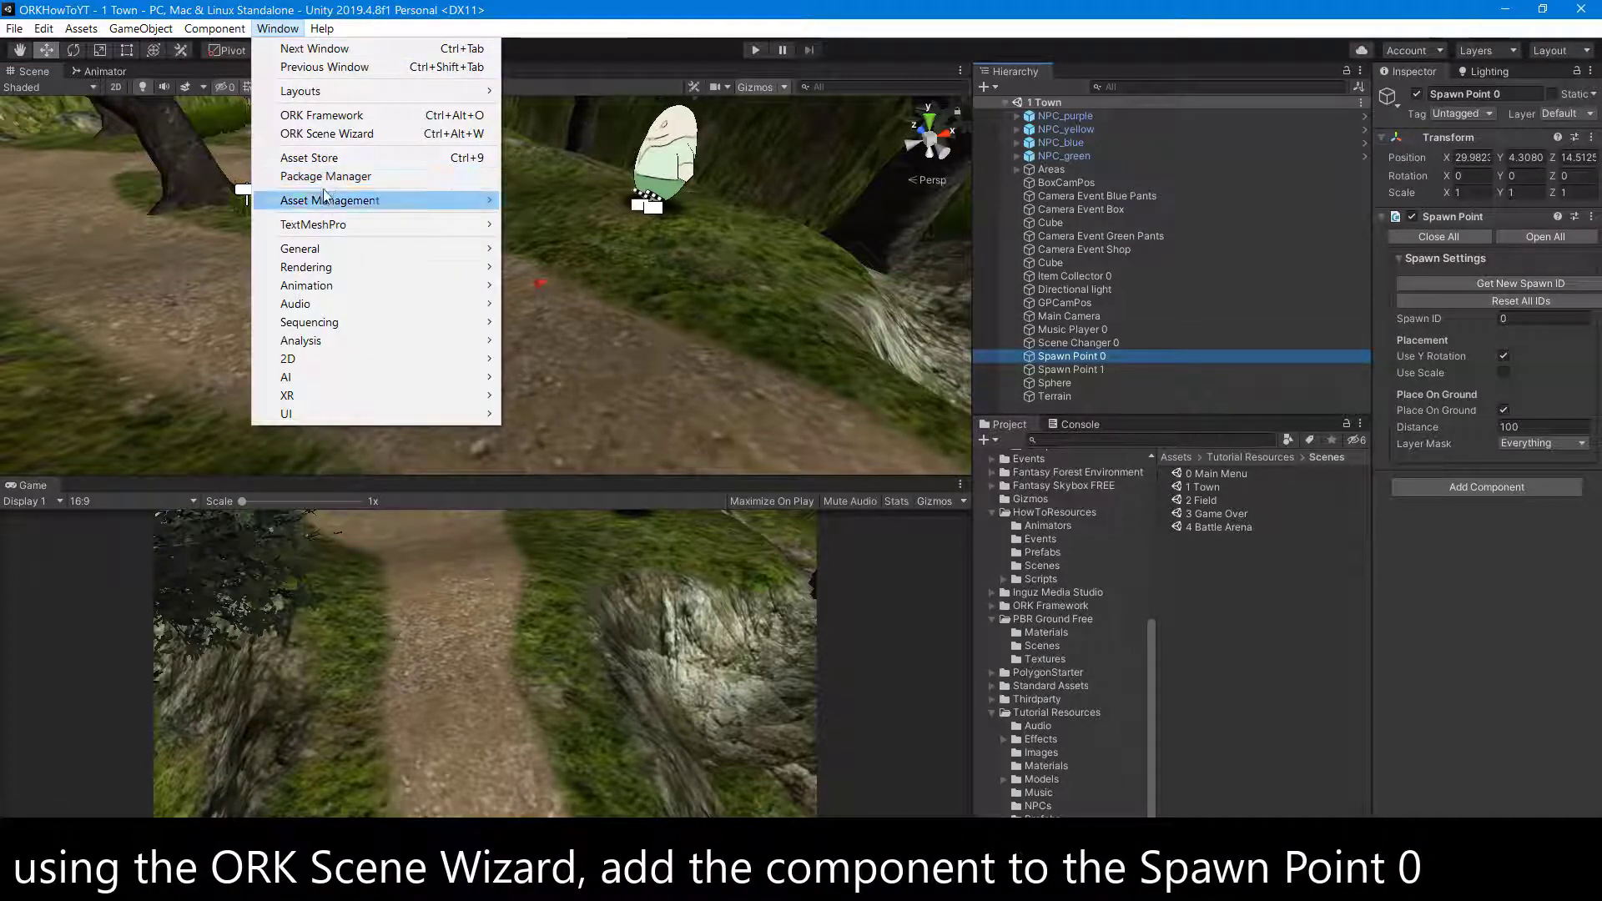
left_click(336, 140)
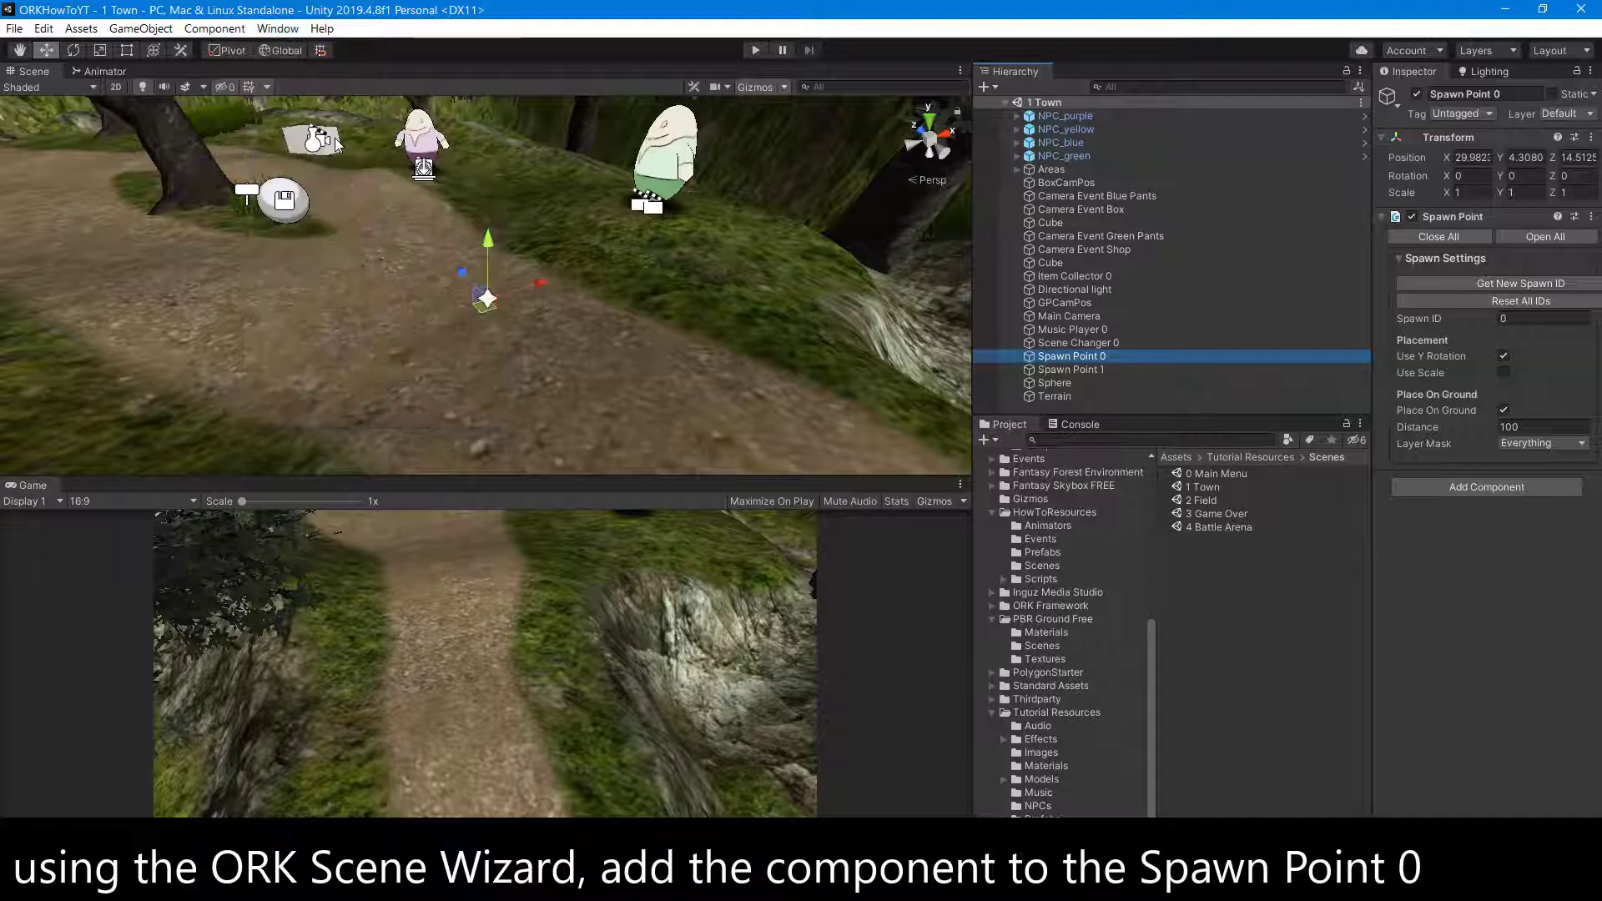
left_click(337, 162)
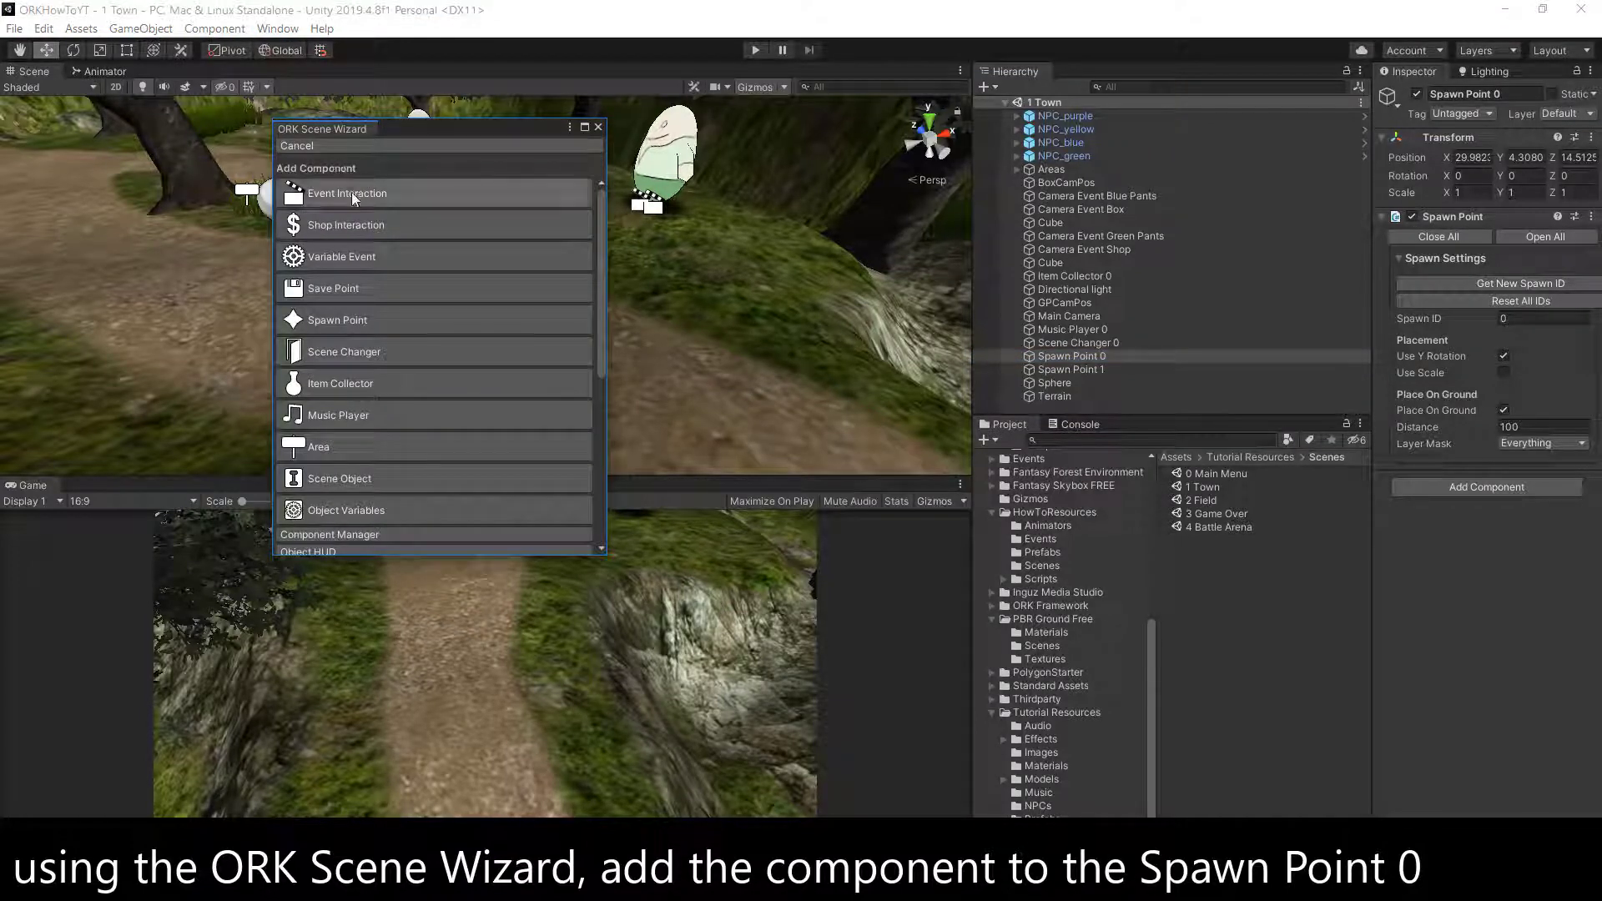
left_click(349, 197)
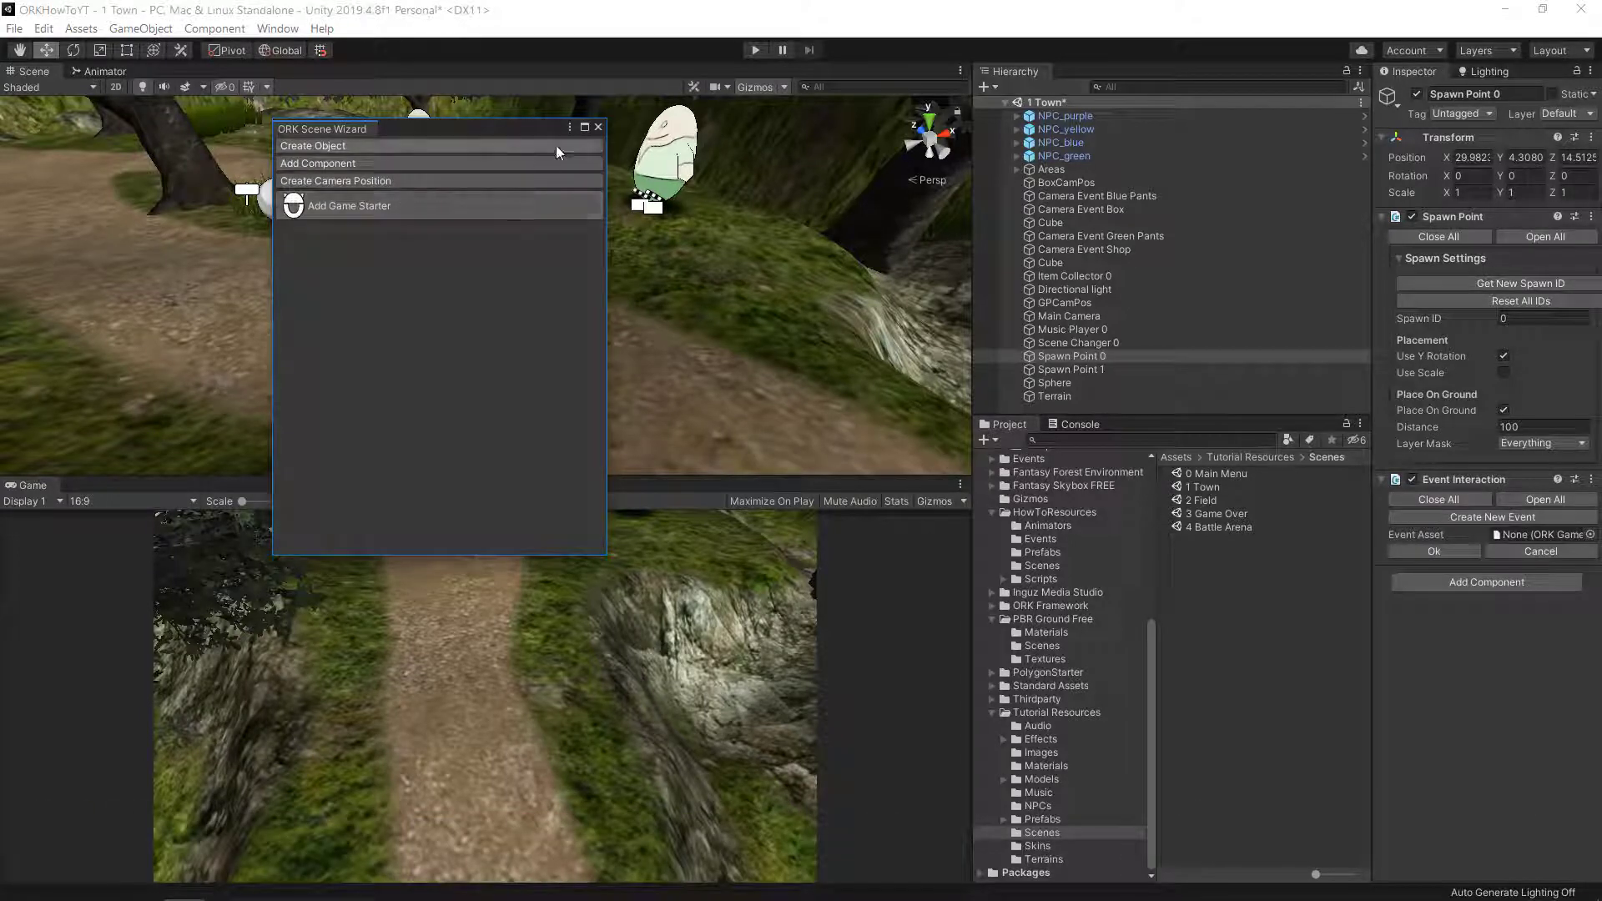
left_click(598, 126)
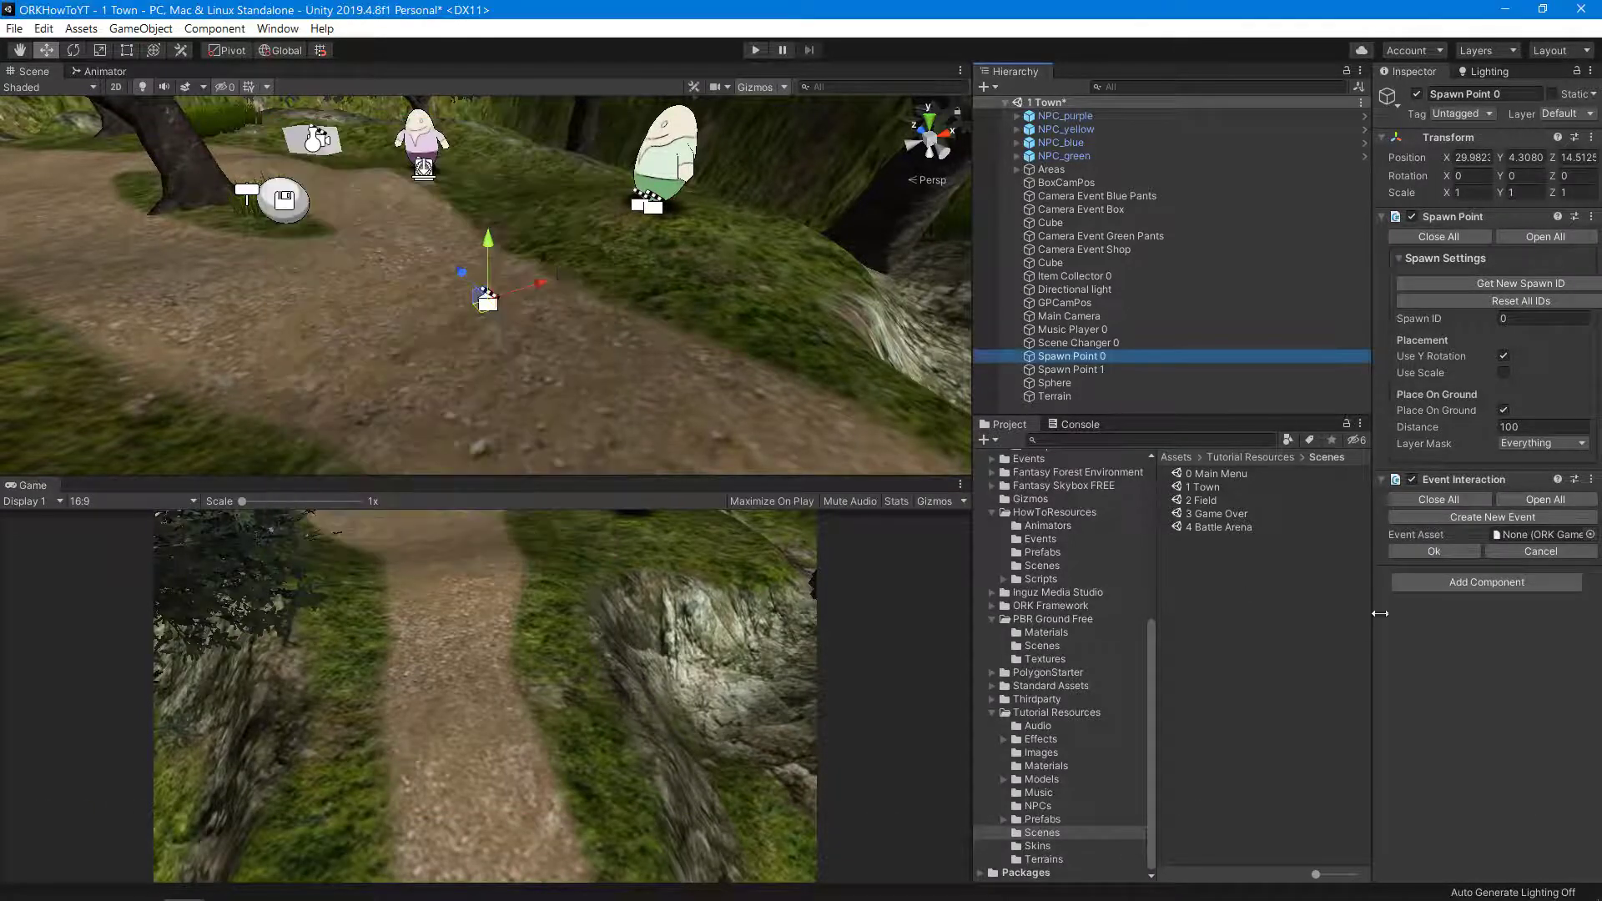
- Set the Event Interaction's event asset to MyStartGameEvent
left_click(1591, 534)
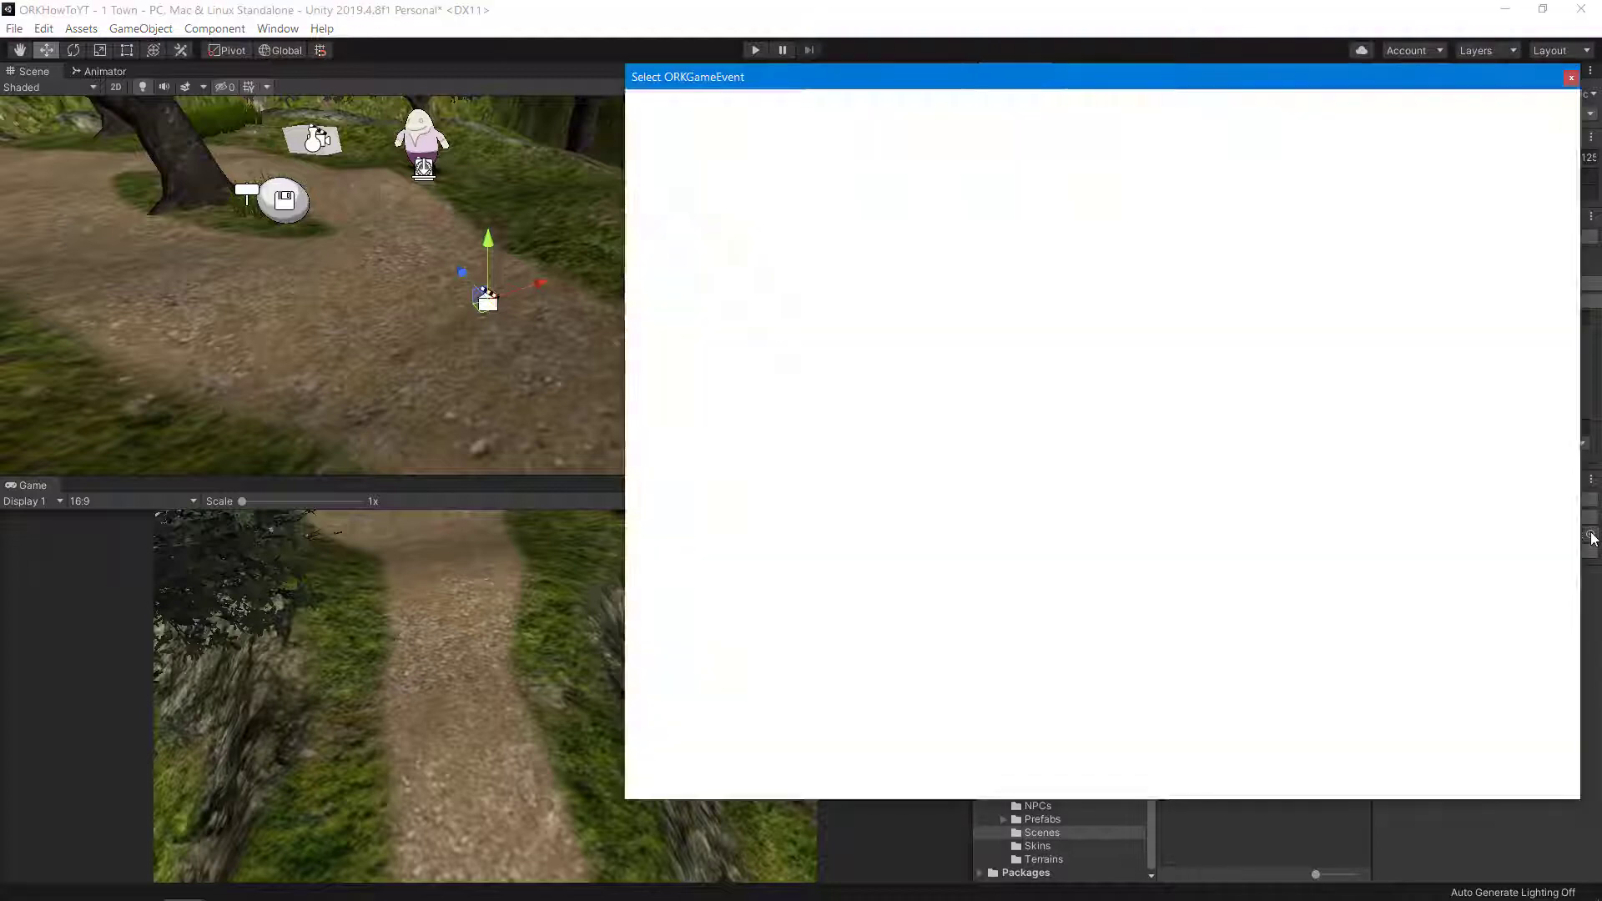
double_click(709, 199)
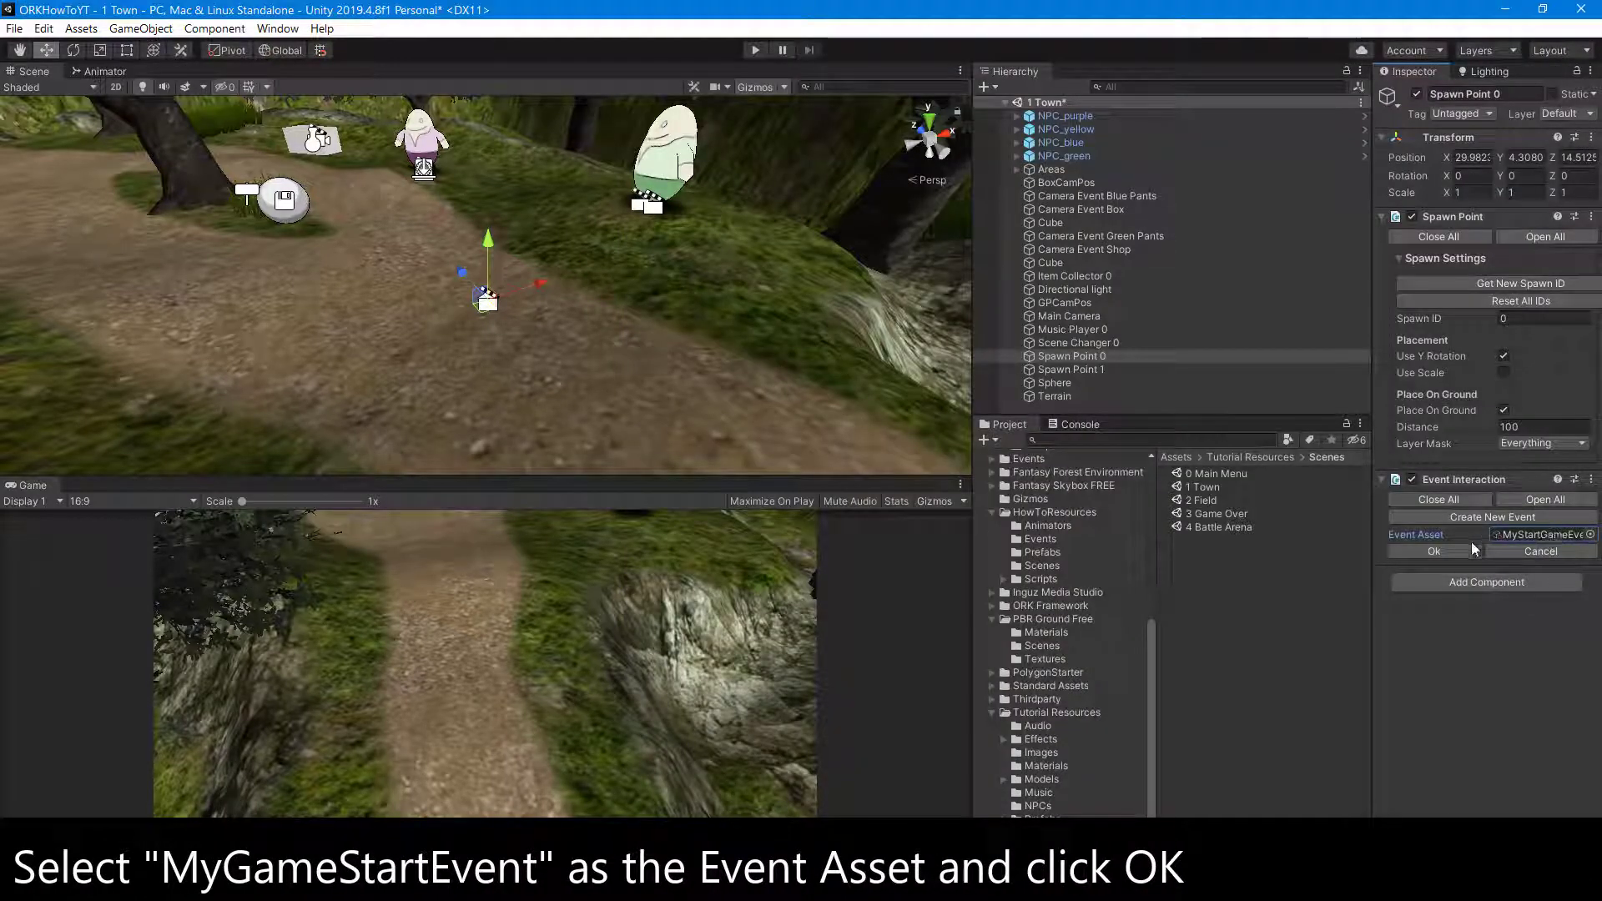
left_click(1447, 551)
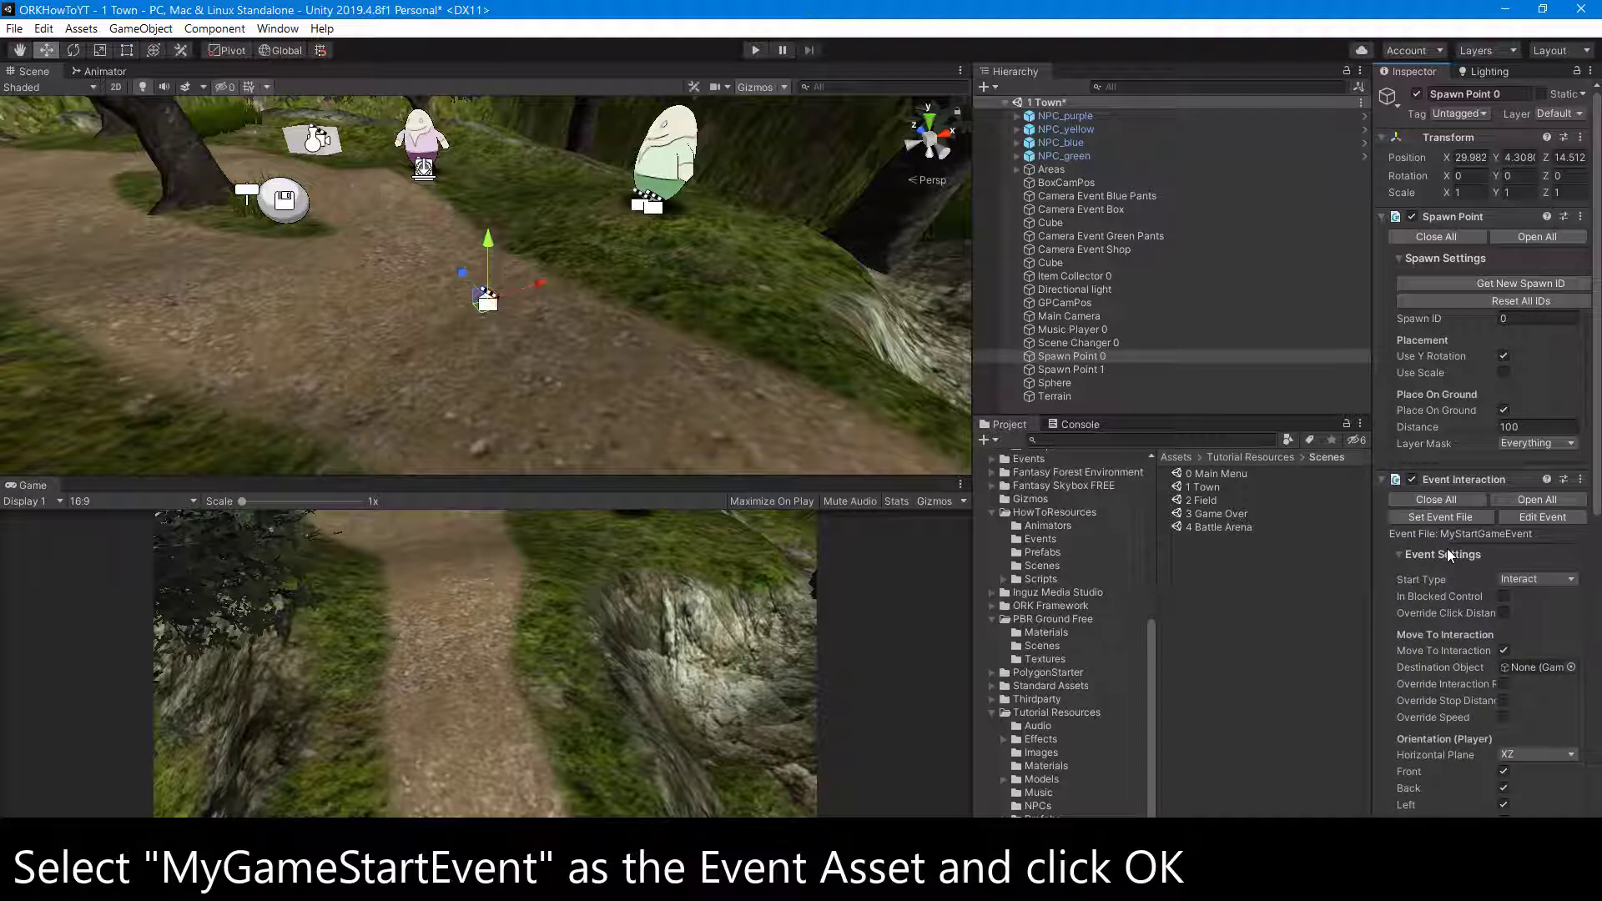
- Change the Event Interaction's Start Type from Interact to Autostart on Spawn Point 0
left_click(1382, 218)
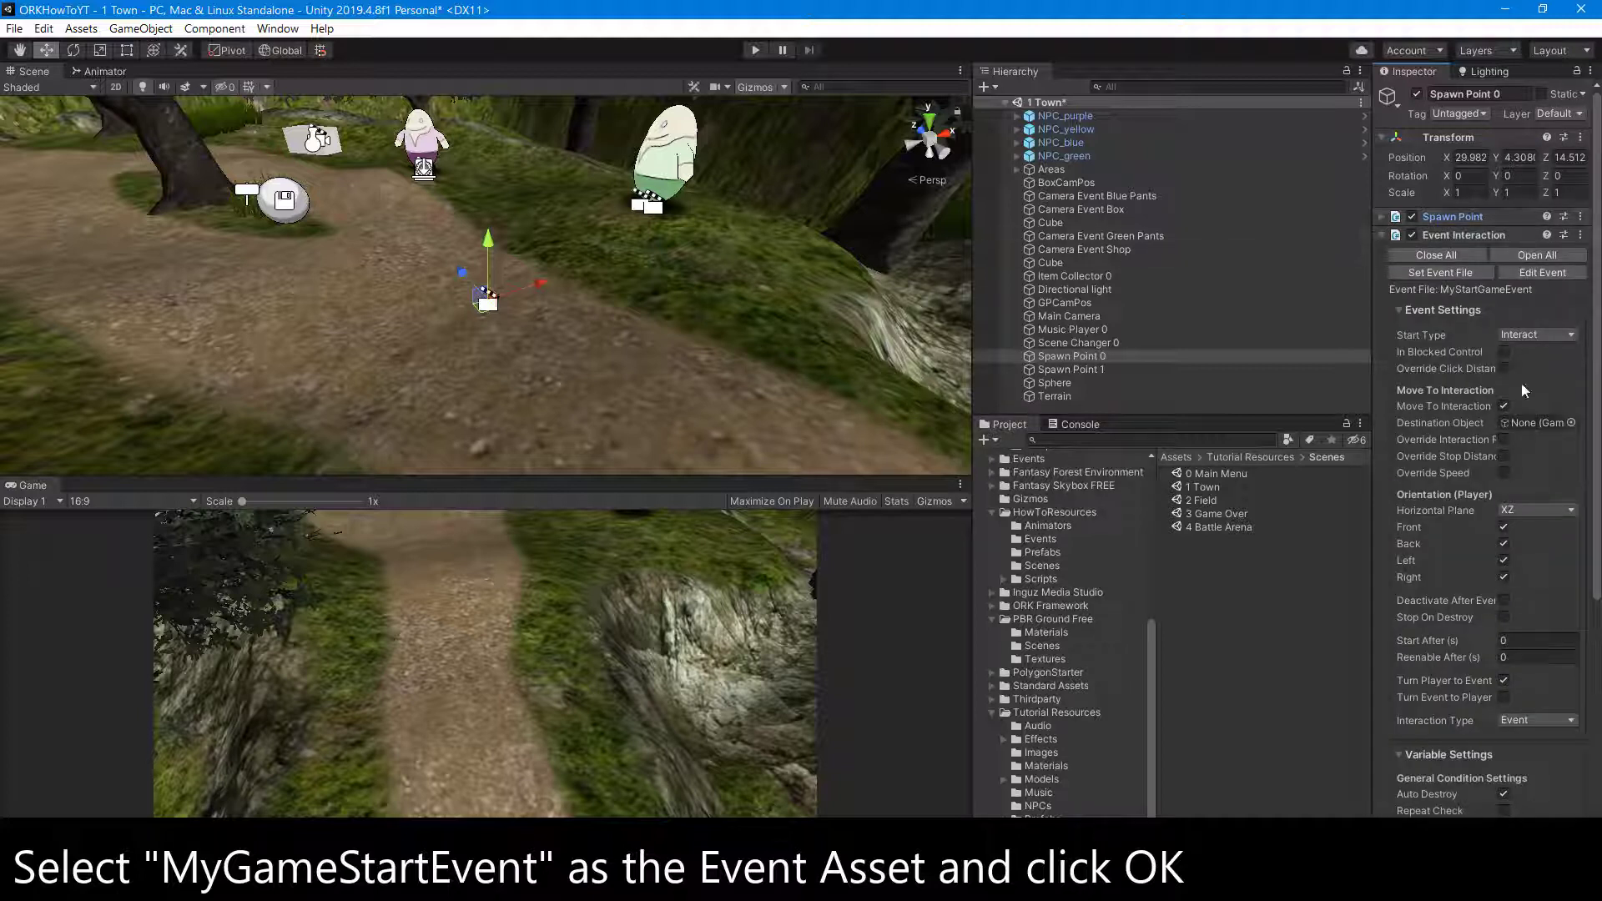
left_click_drag(1373, 397, 1240, 397)
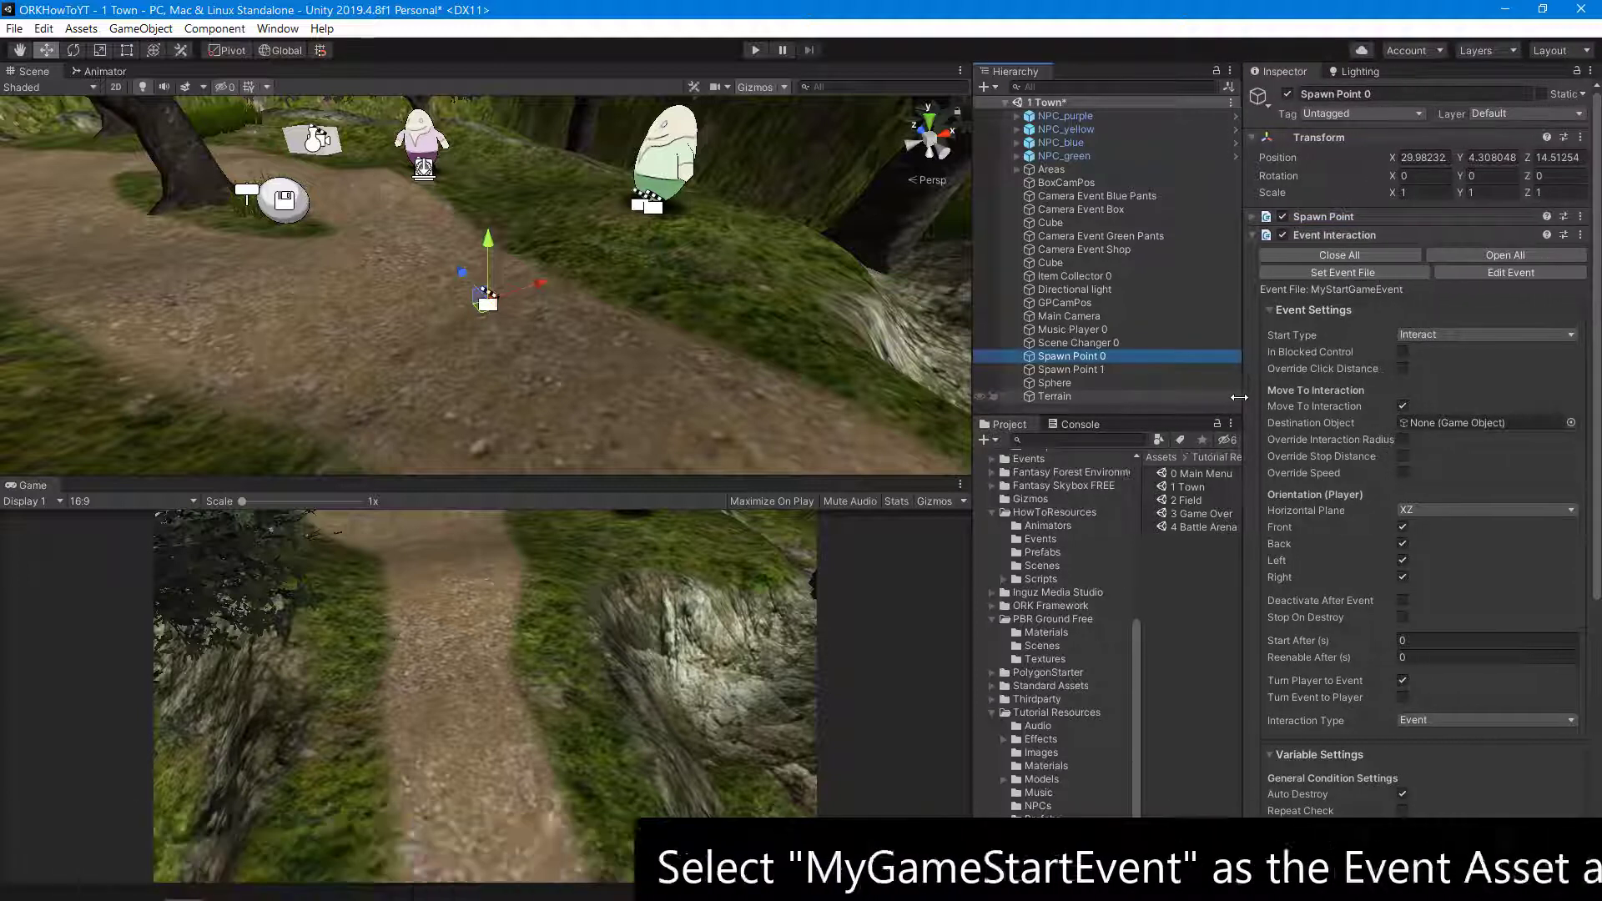
left_click(1461, 336)
left_click(1445, 371)
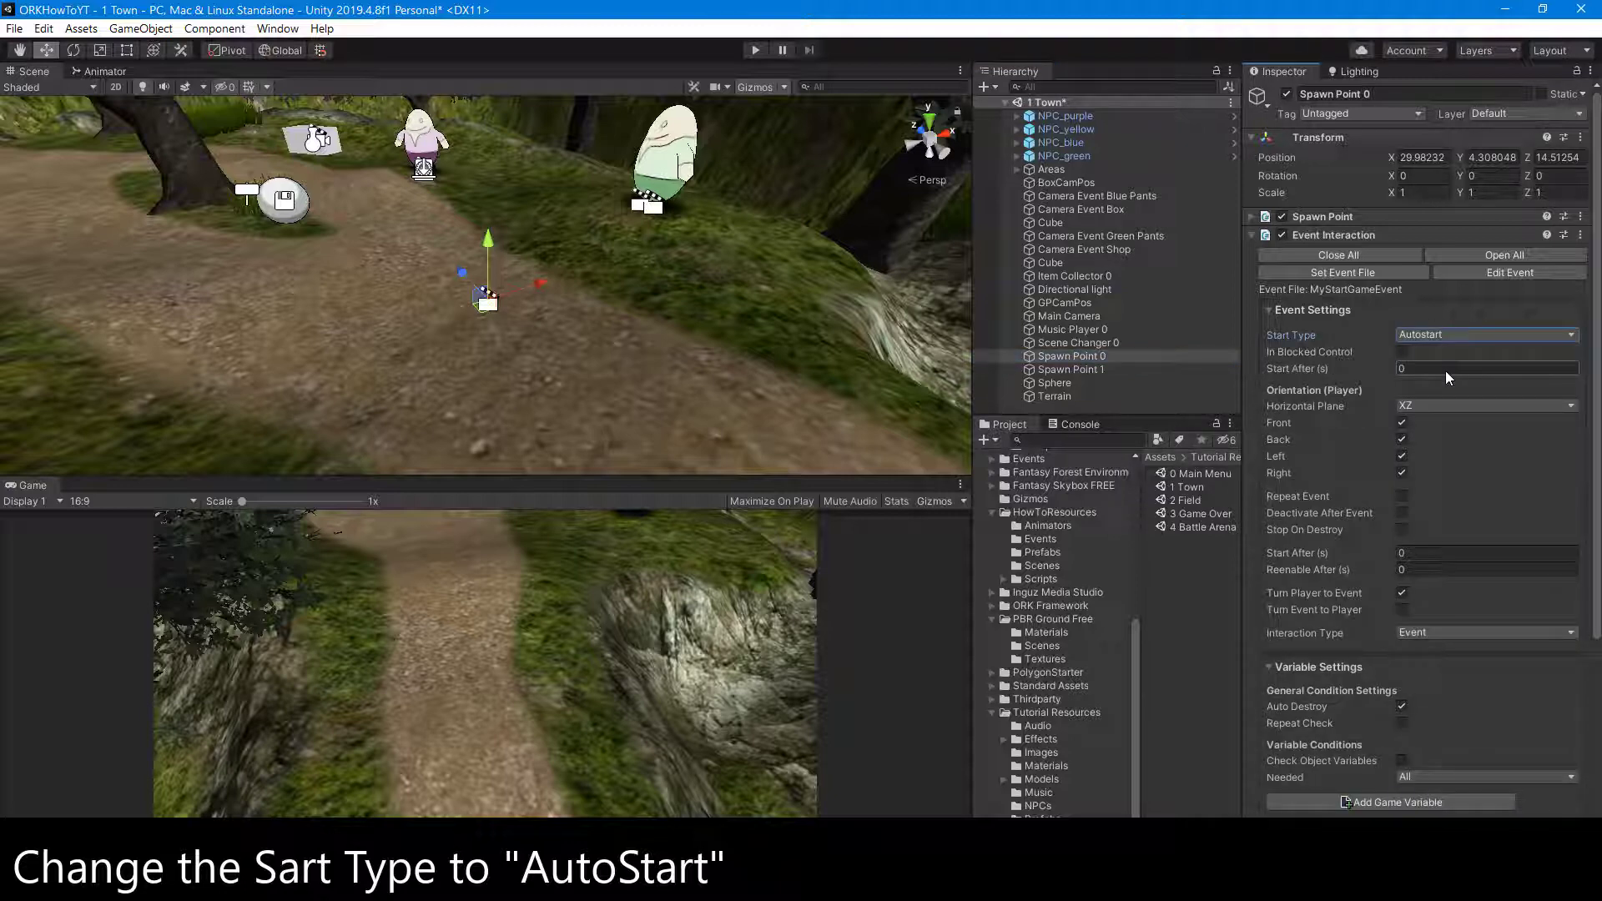
scroll(1446, 371, "down", 5)
scroll(1445, 370, "down", 1)
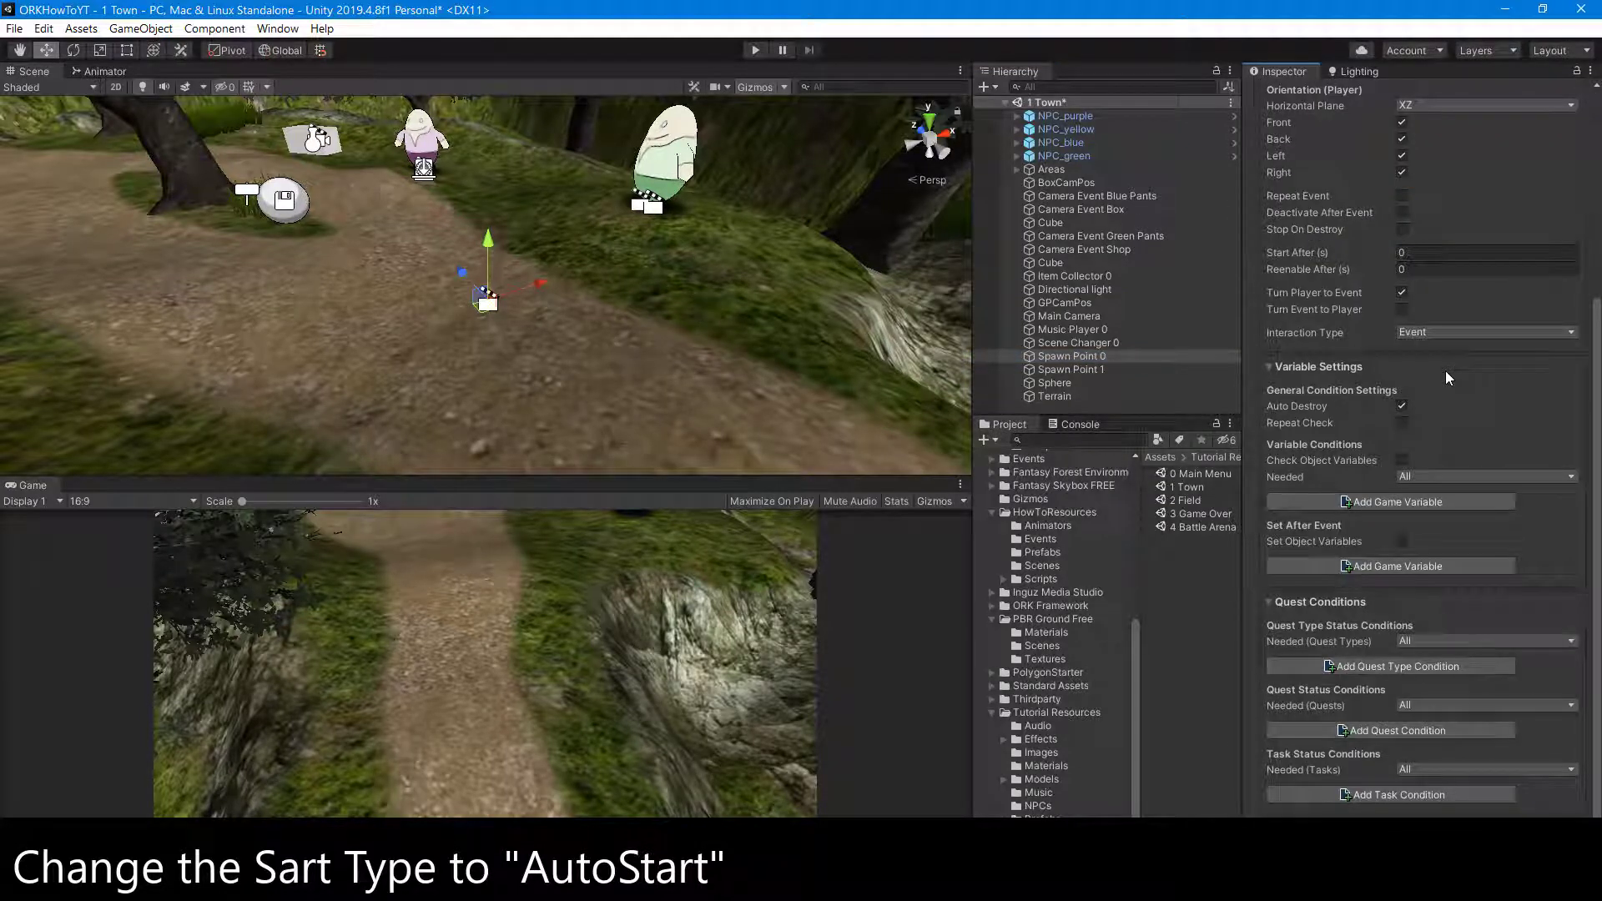
scroll(1445, 371, "down", 1)
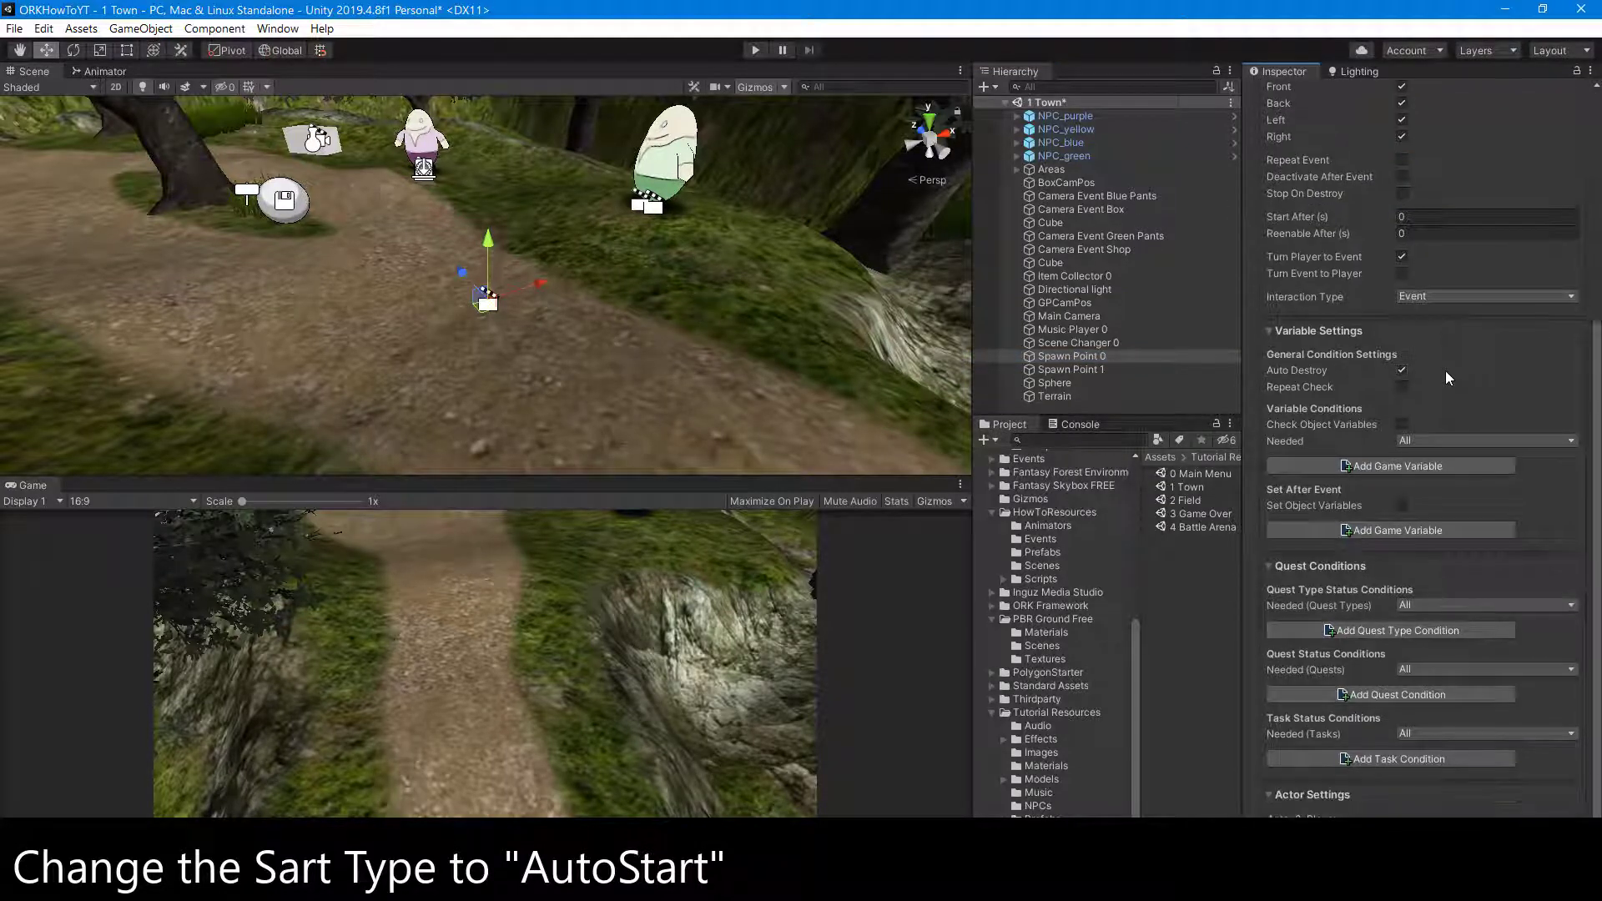
- Add a Set After Event game variable PlayerAdded of type Bool with value true
left_click(1397, 532)
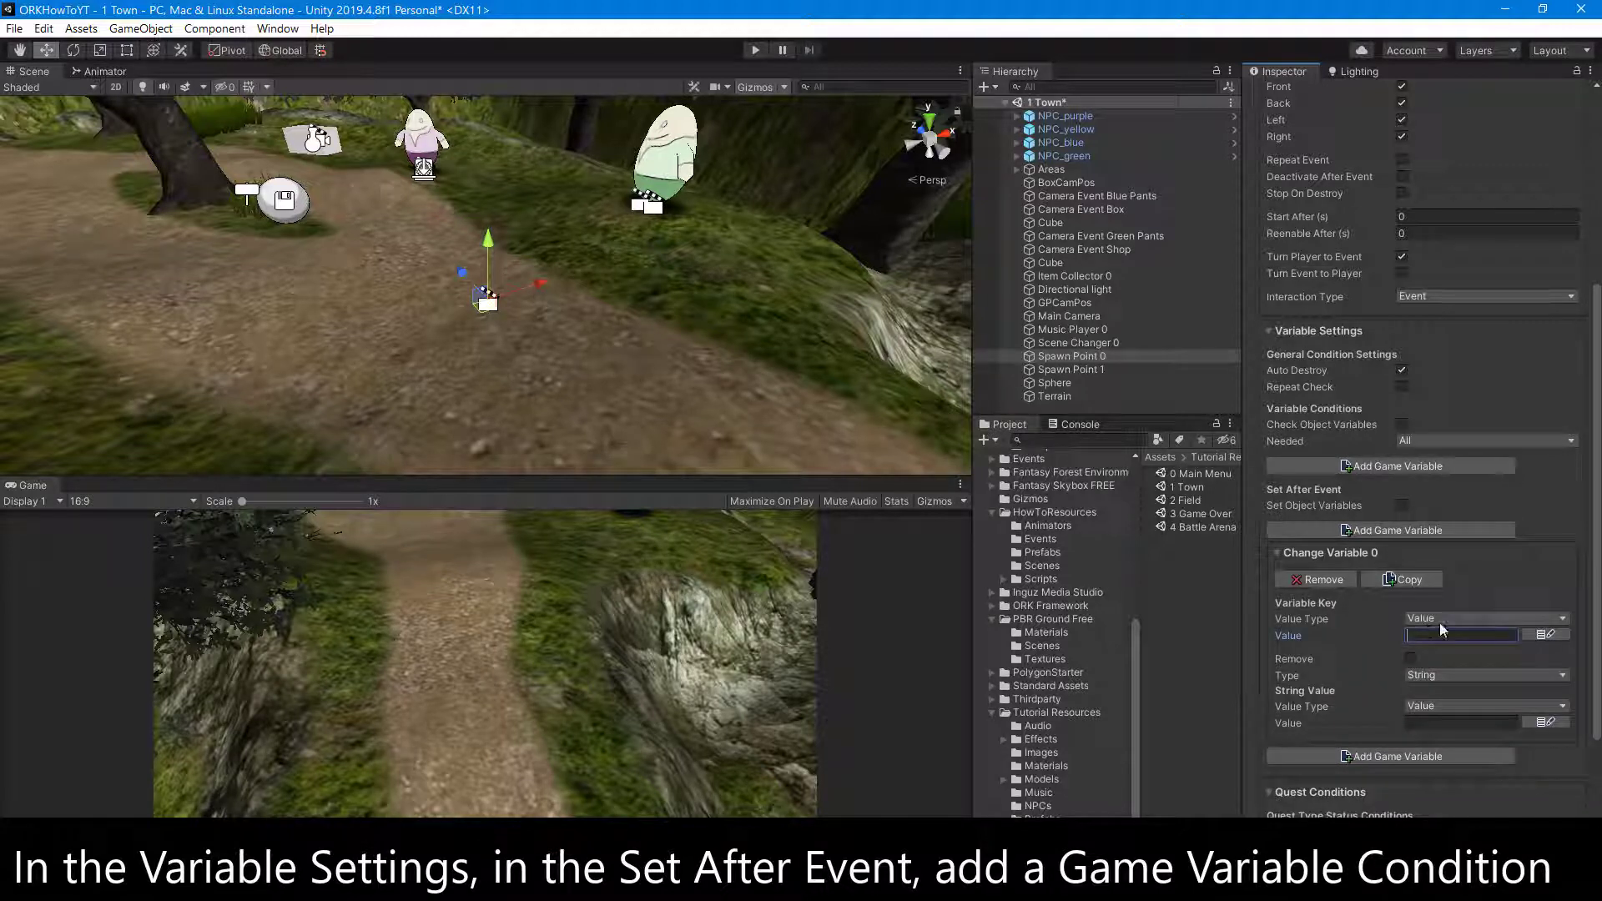
type("PayerAdded")
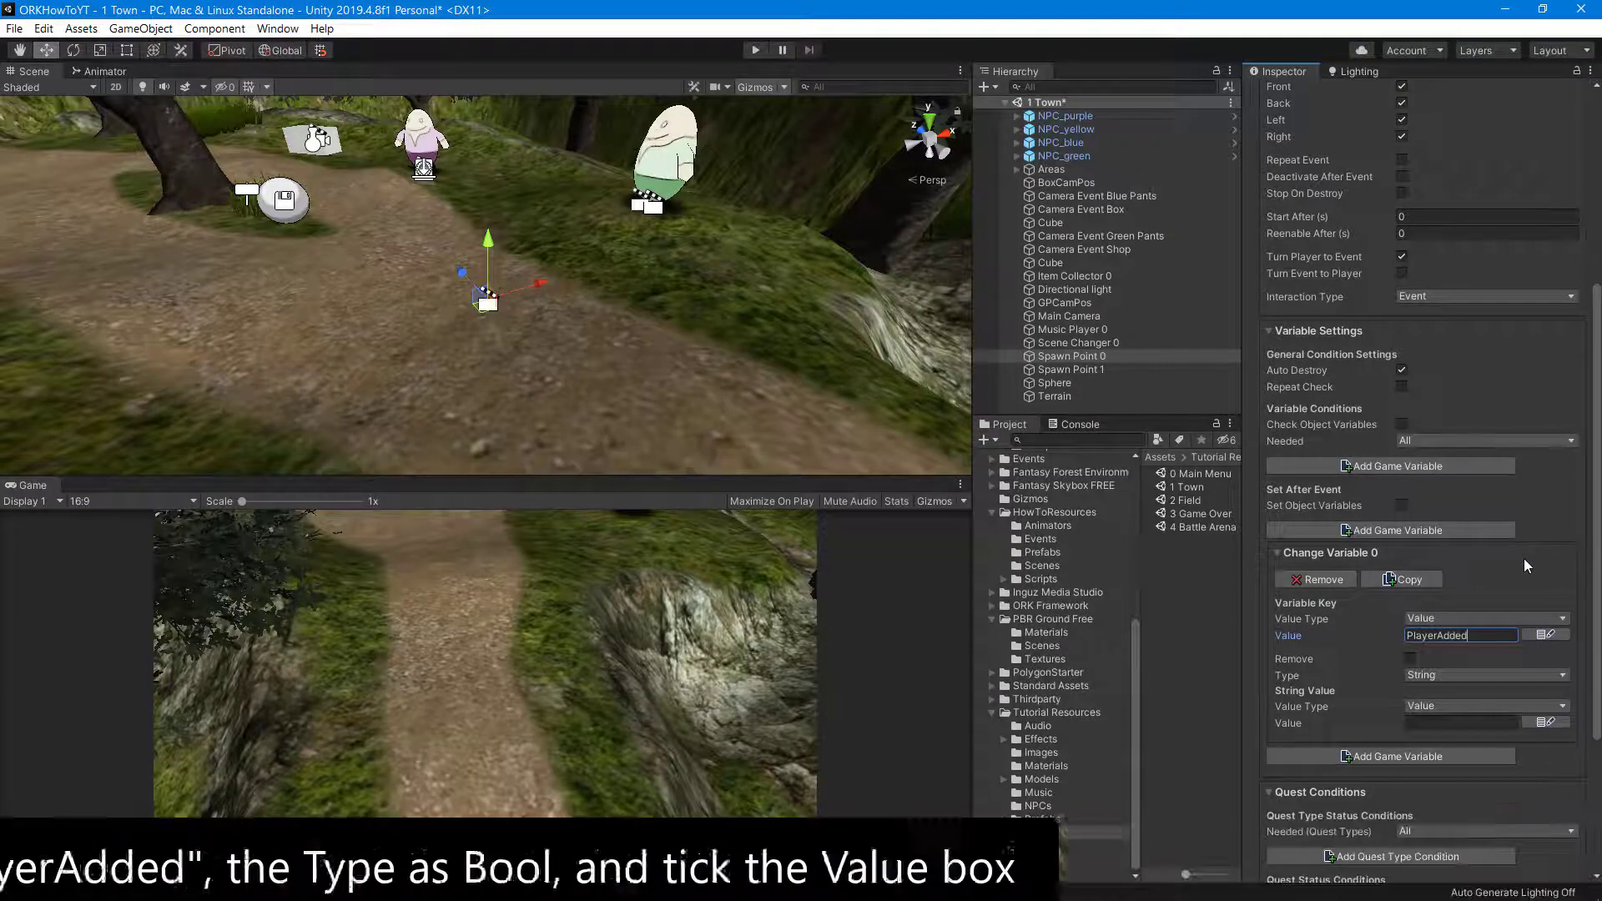
left_click(1474, 674)
left_click(1463, 714)
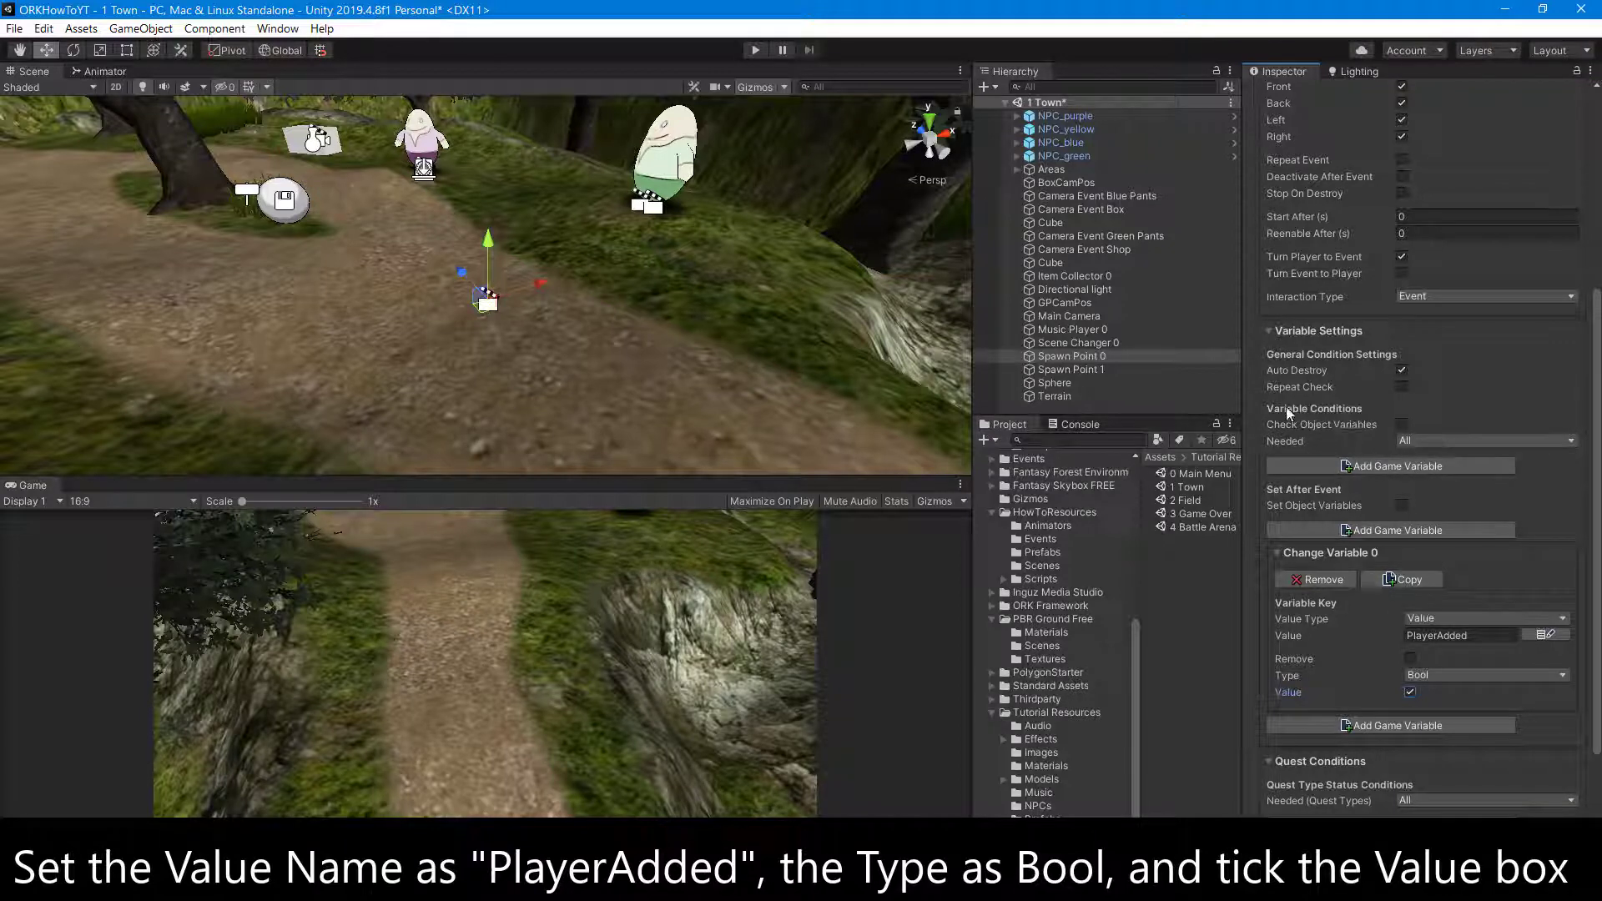
- Add a game variable condition requiring the Bool PlayerAdded to be false, with Is Valid off
left_click(1348, 468)
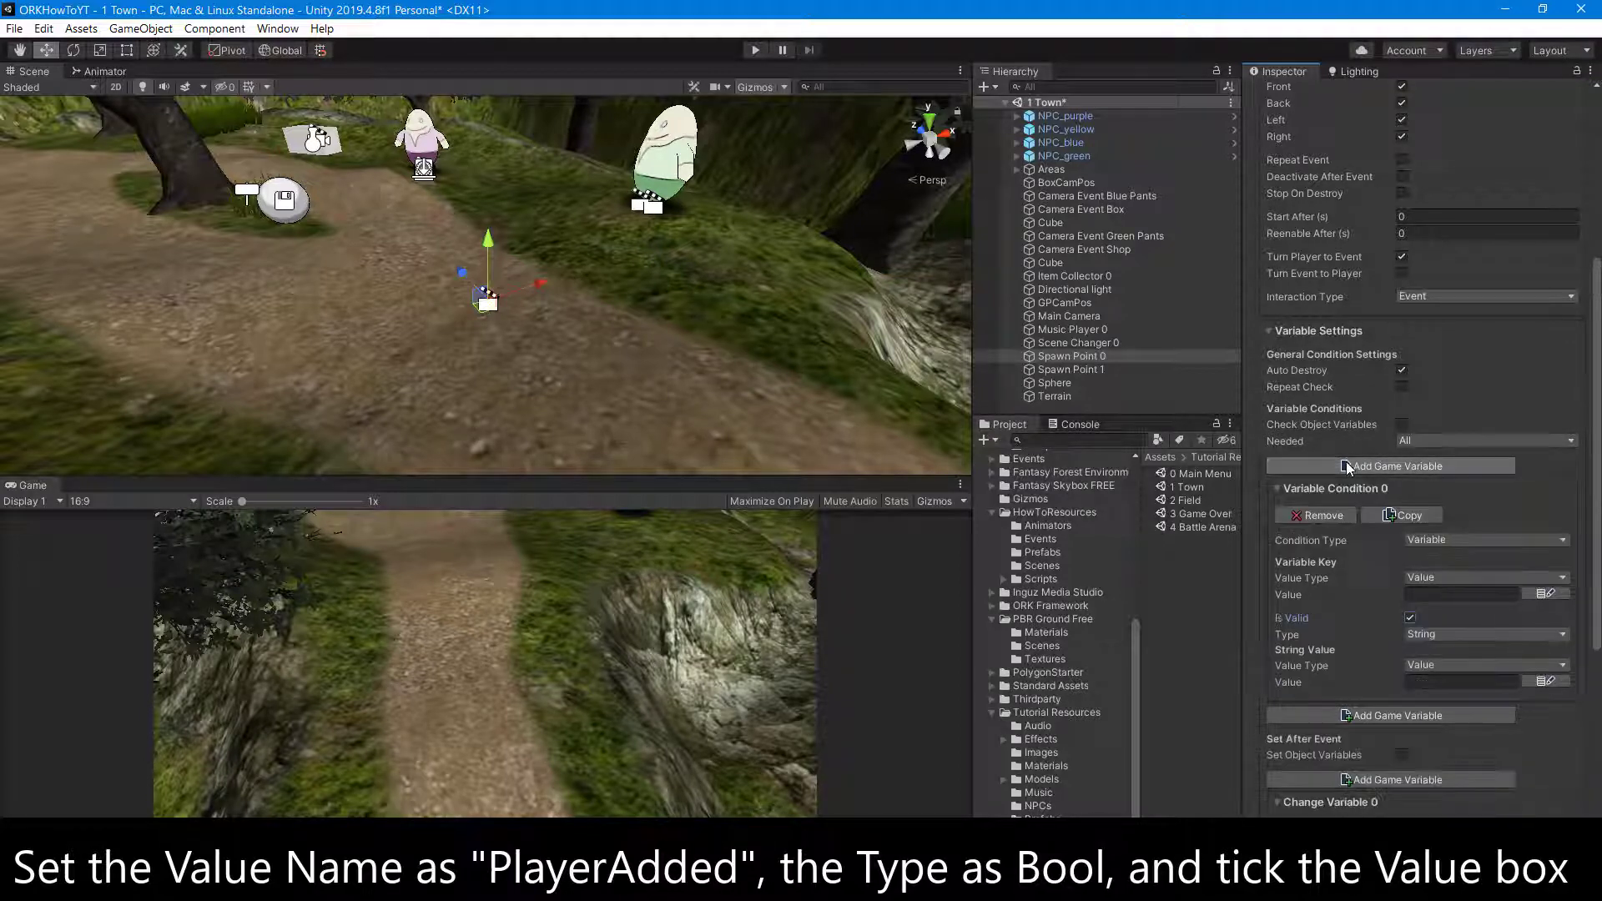
left_click(1447, 594)
type("PlayerAdded")
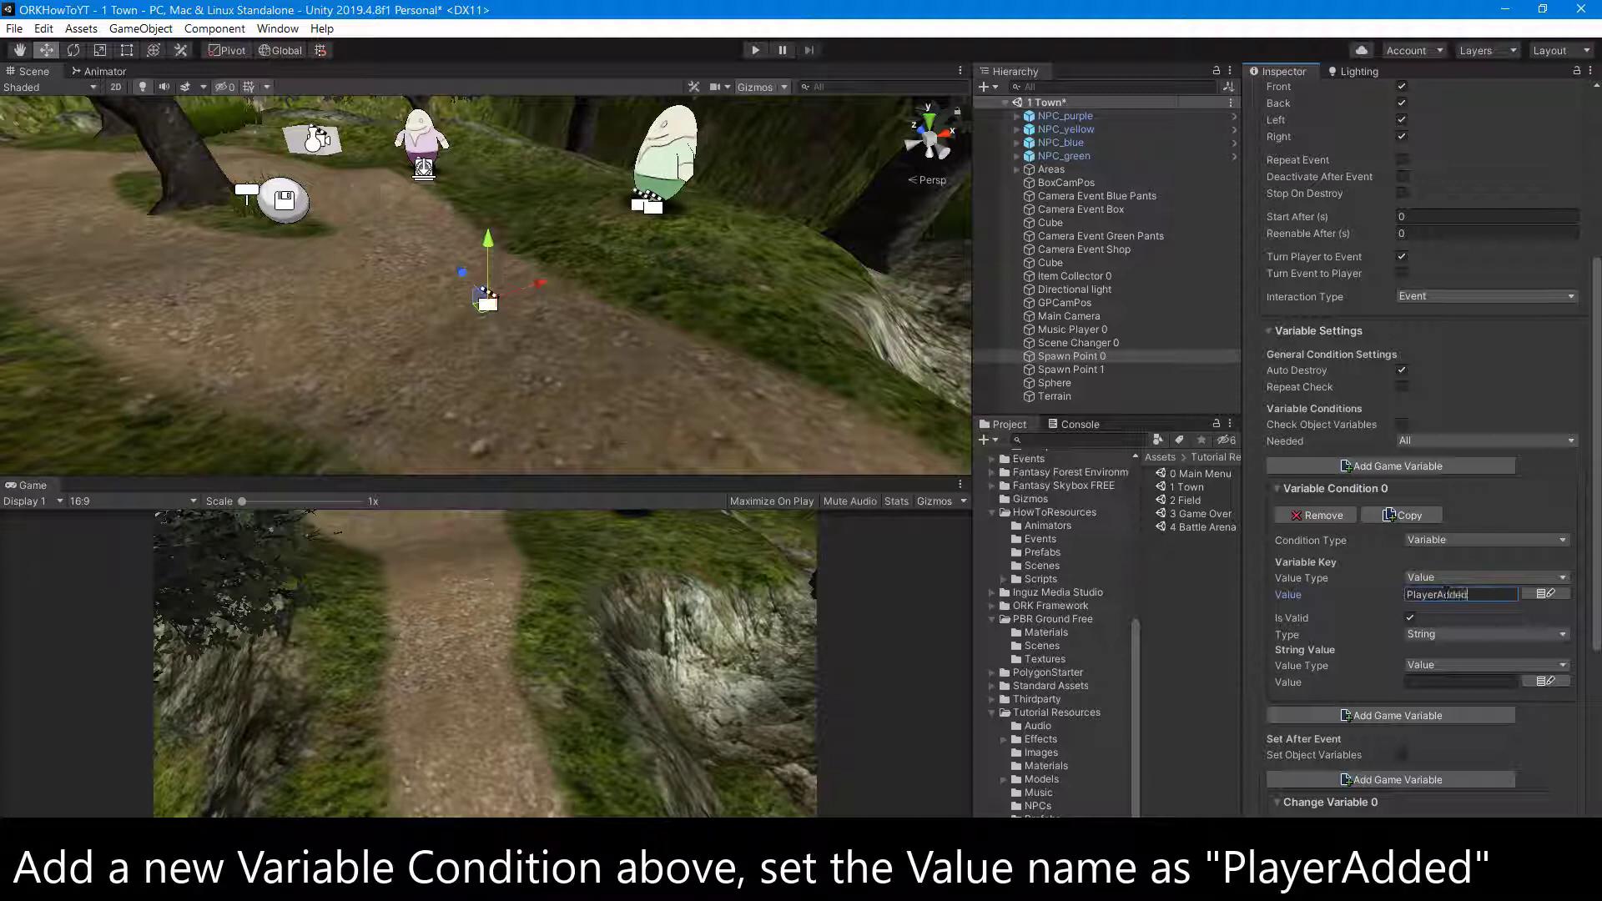
left_click(1448, 636)
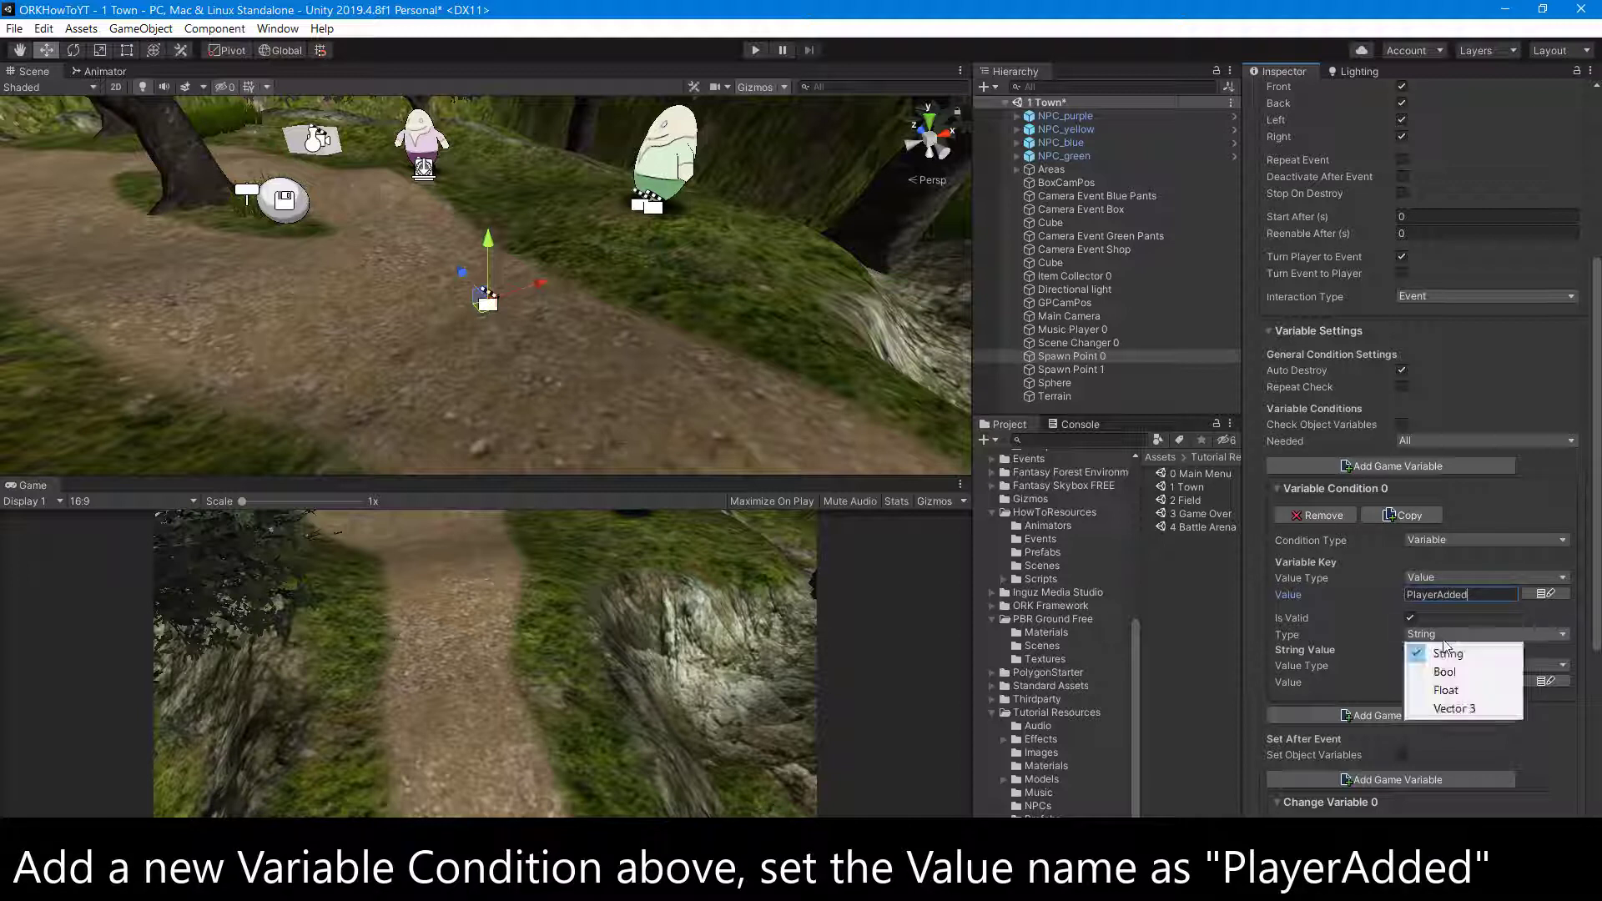
left_click(1436, 670)
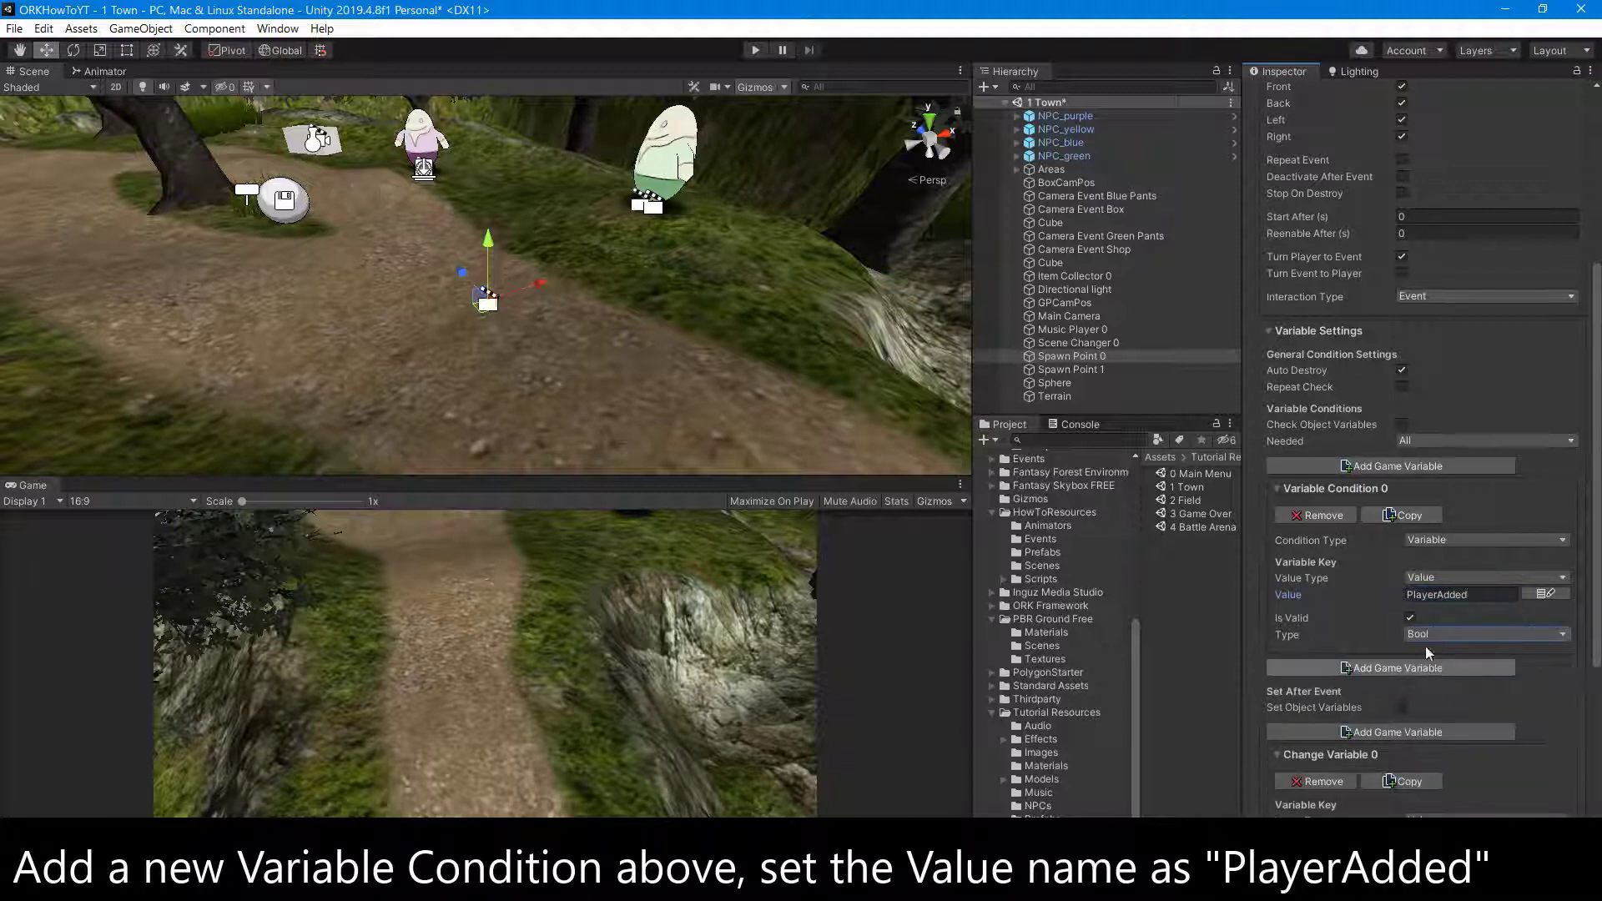
left_click(1411, 618)
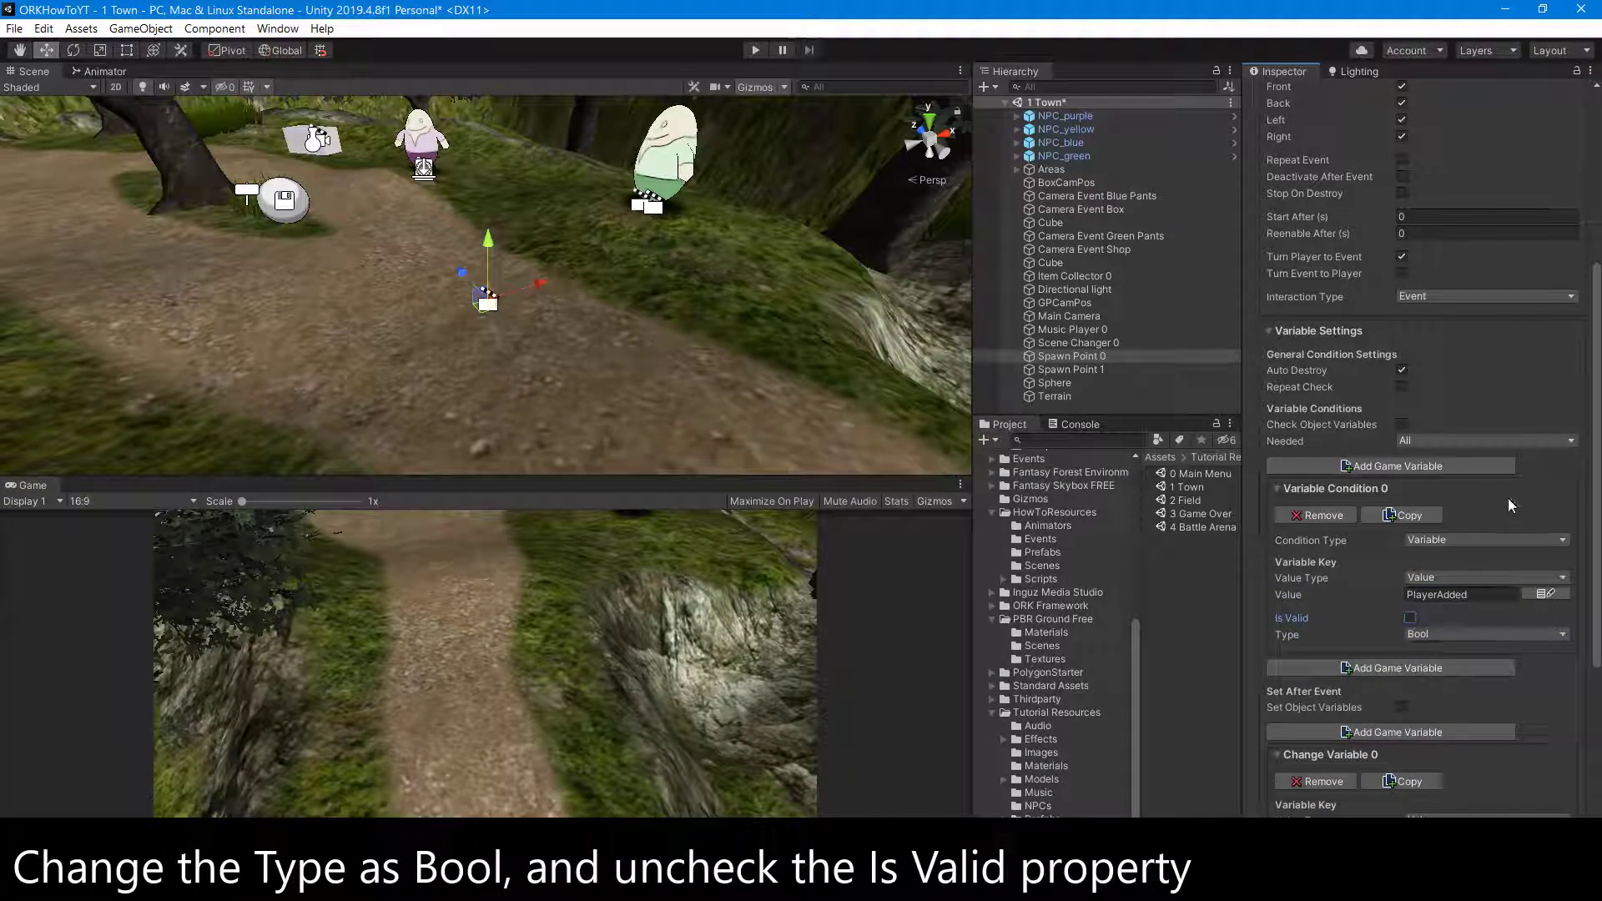
scroll(1509, 498, "down", 3)
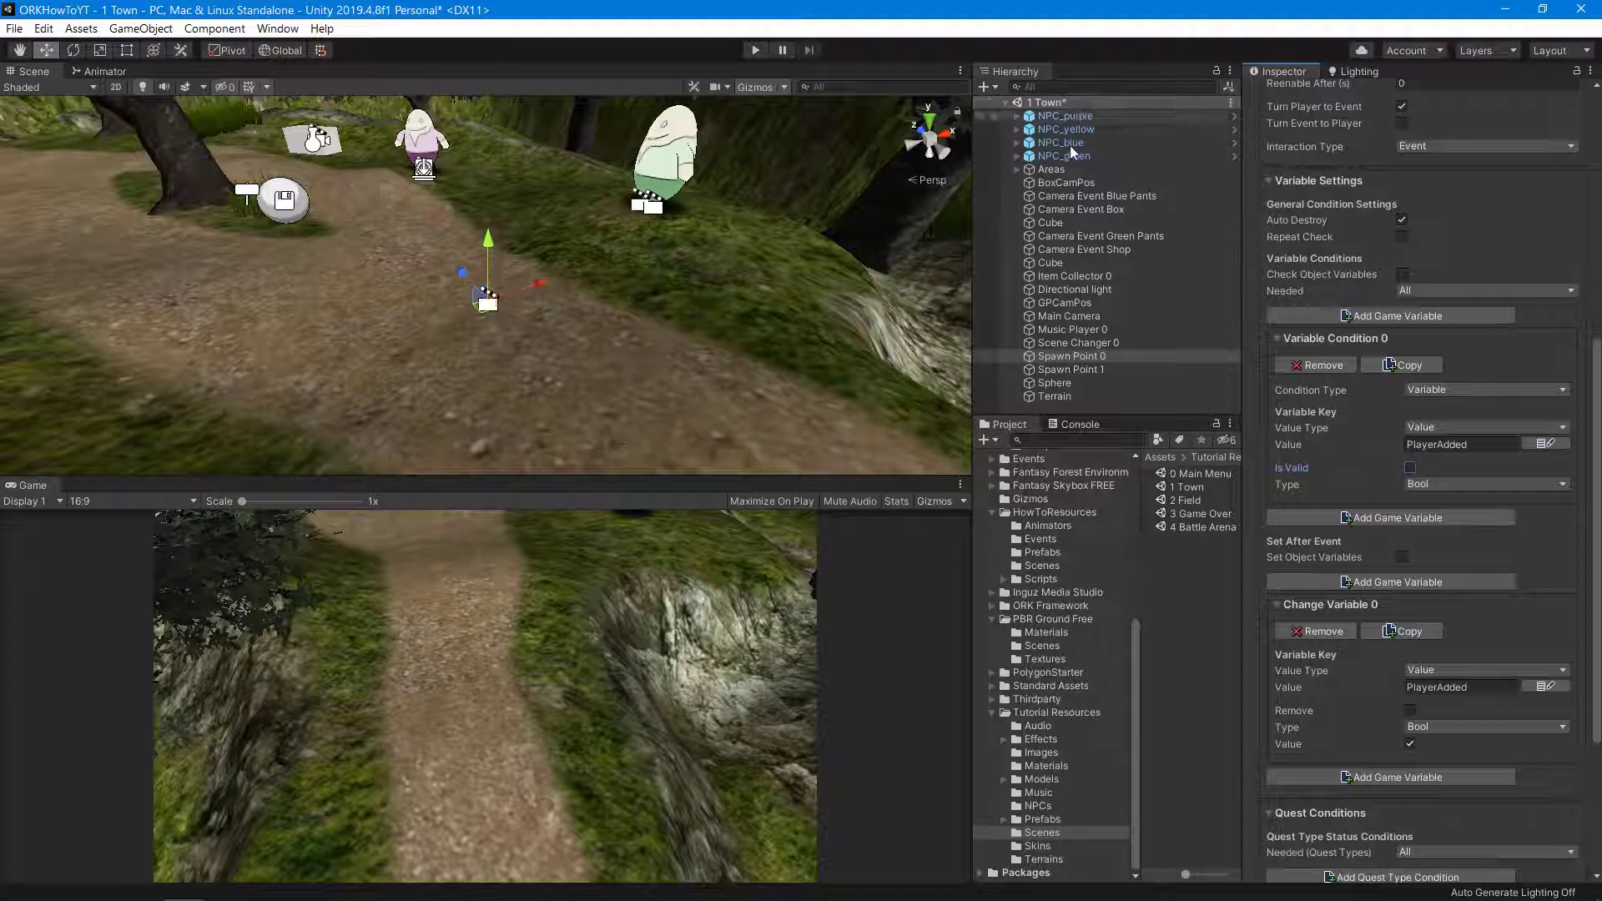
- Select the CombatantSelector script in HowToResources > Scripts
left_click(1015, 621)
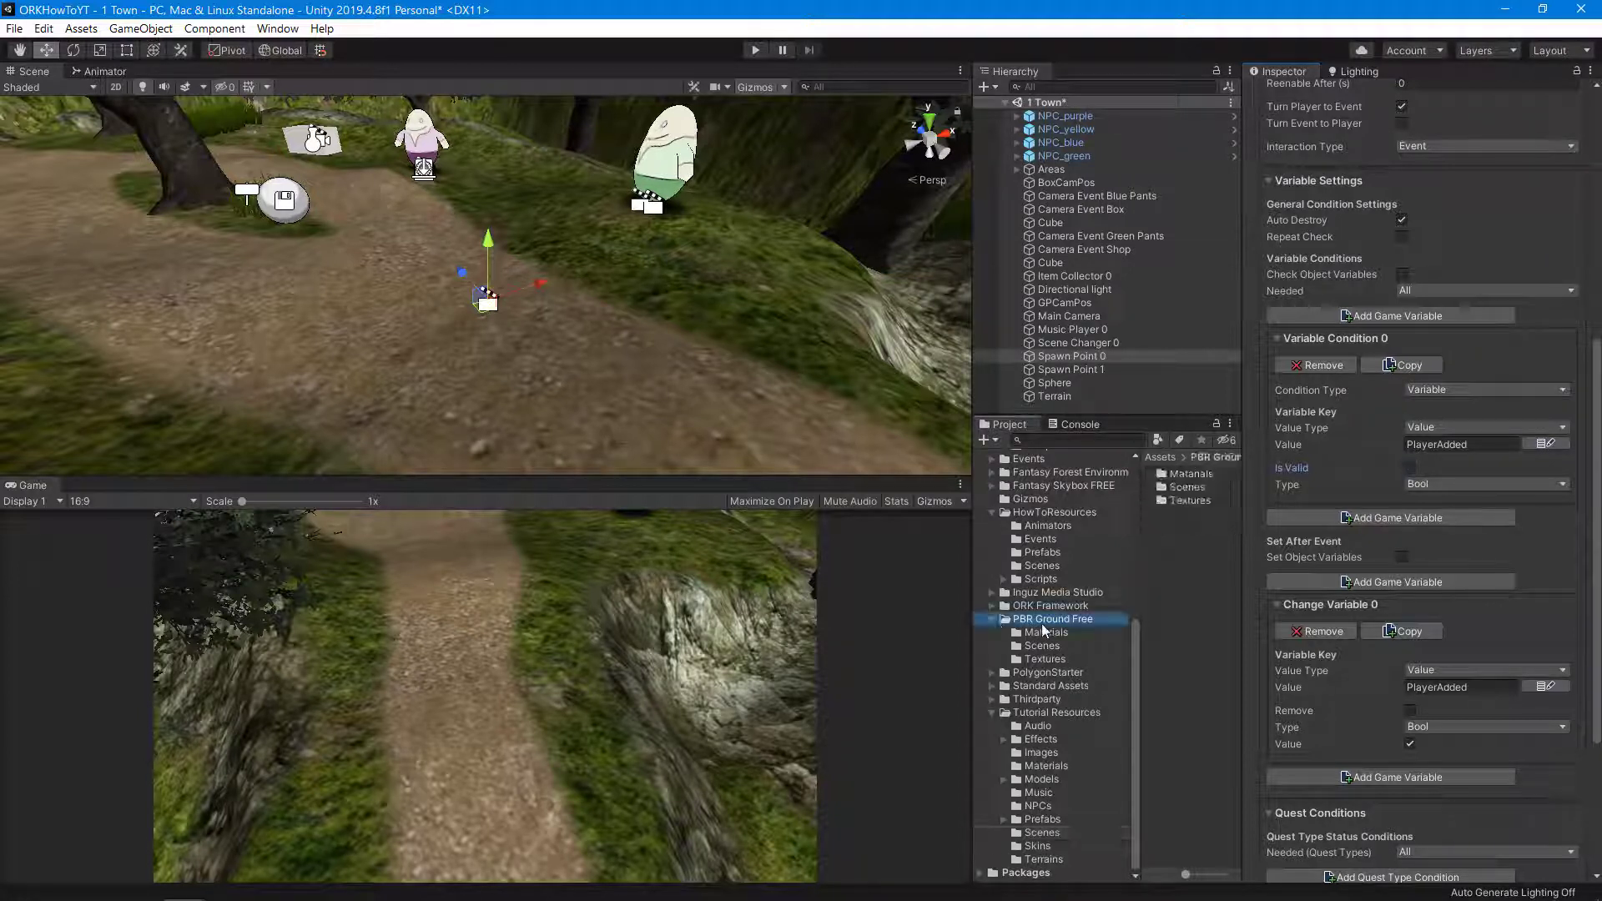
left_click(1050, 580)
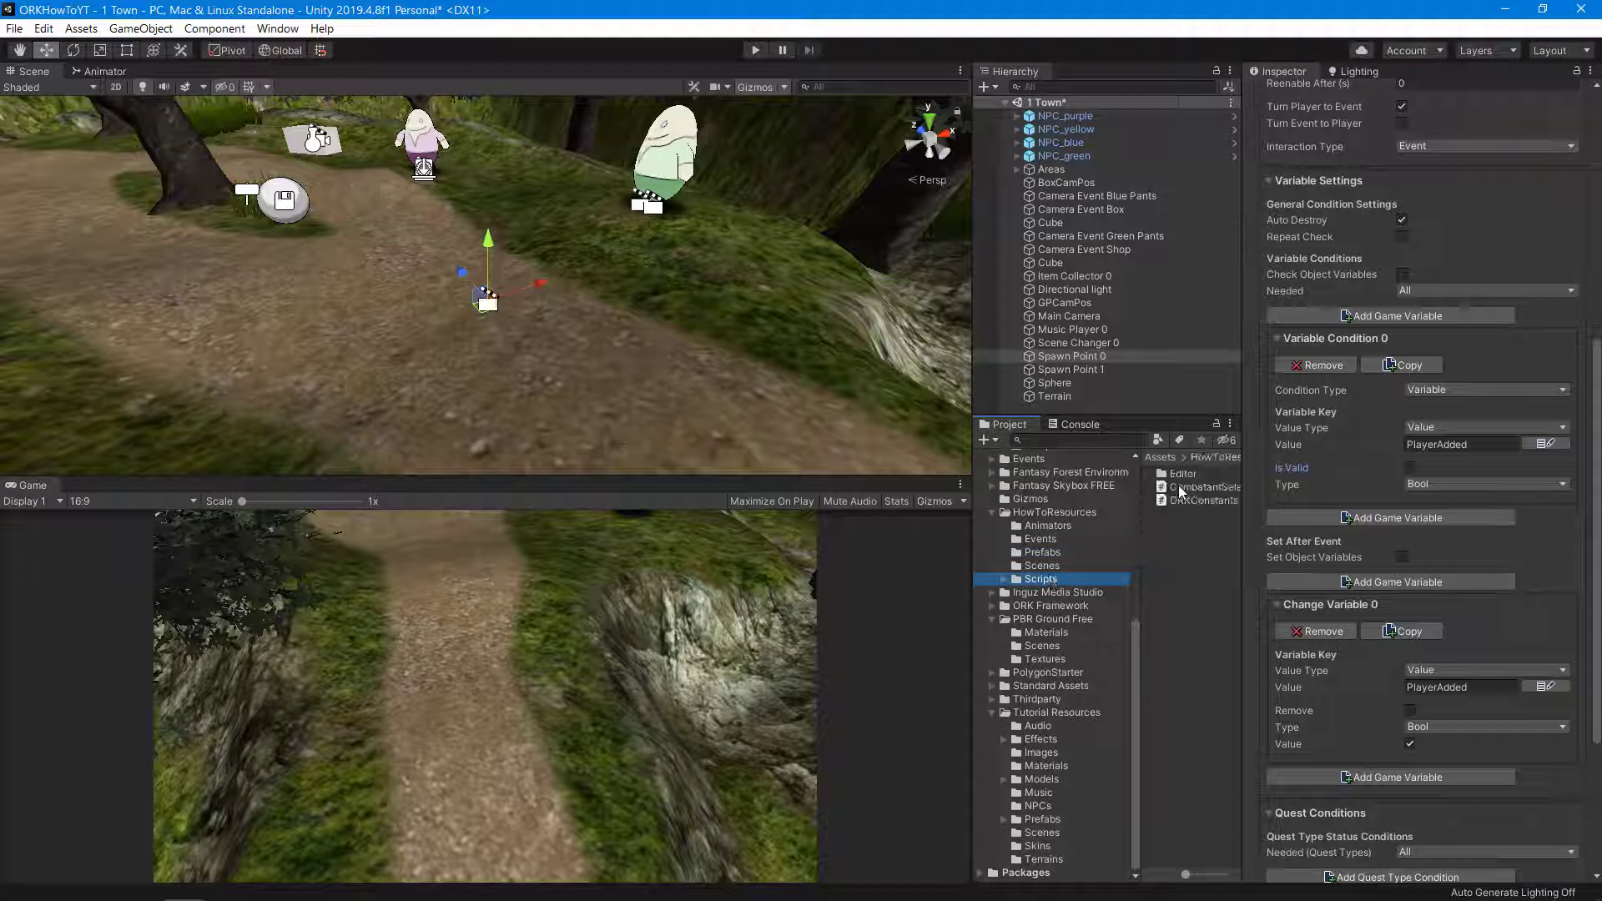
left_click(1166, 491)
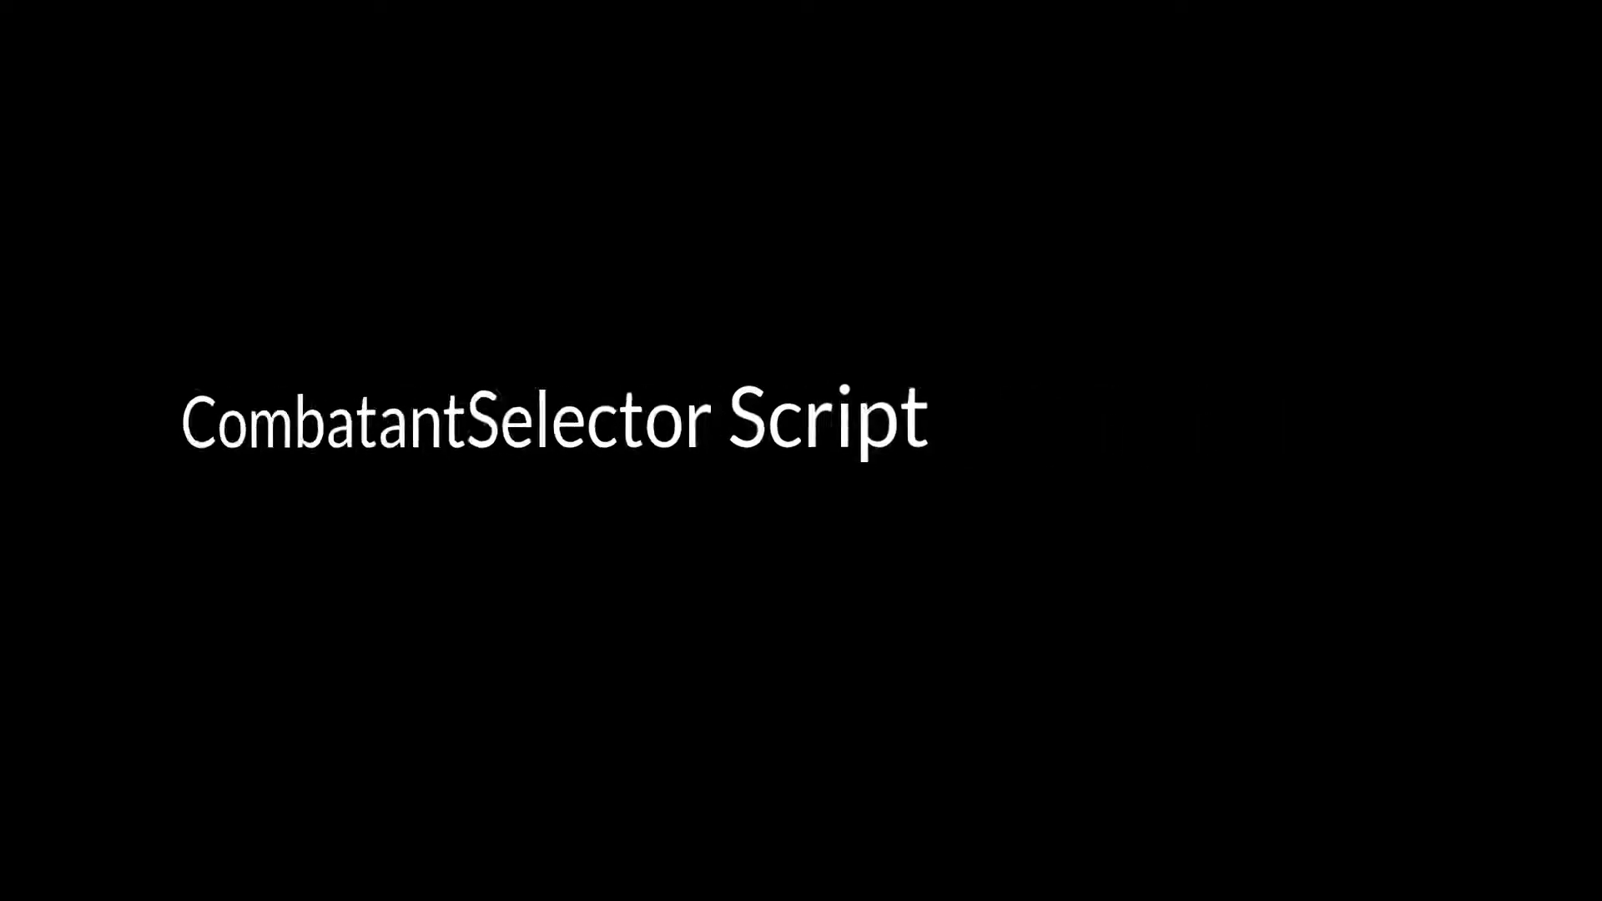
- Add using UnityEngine.UI, ORKFramework and System.Collections.Generic imports and save
type("using ")
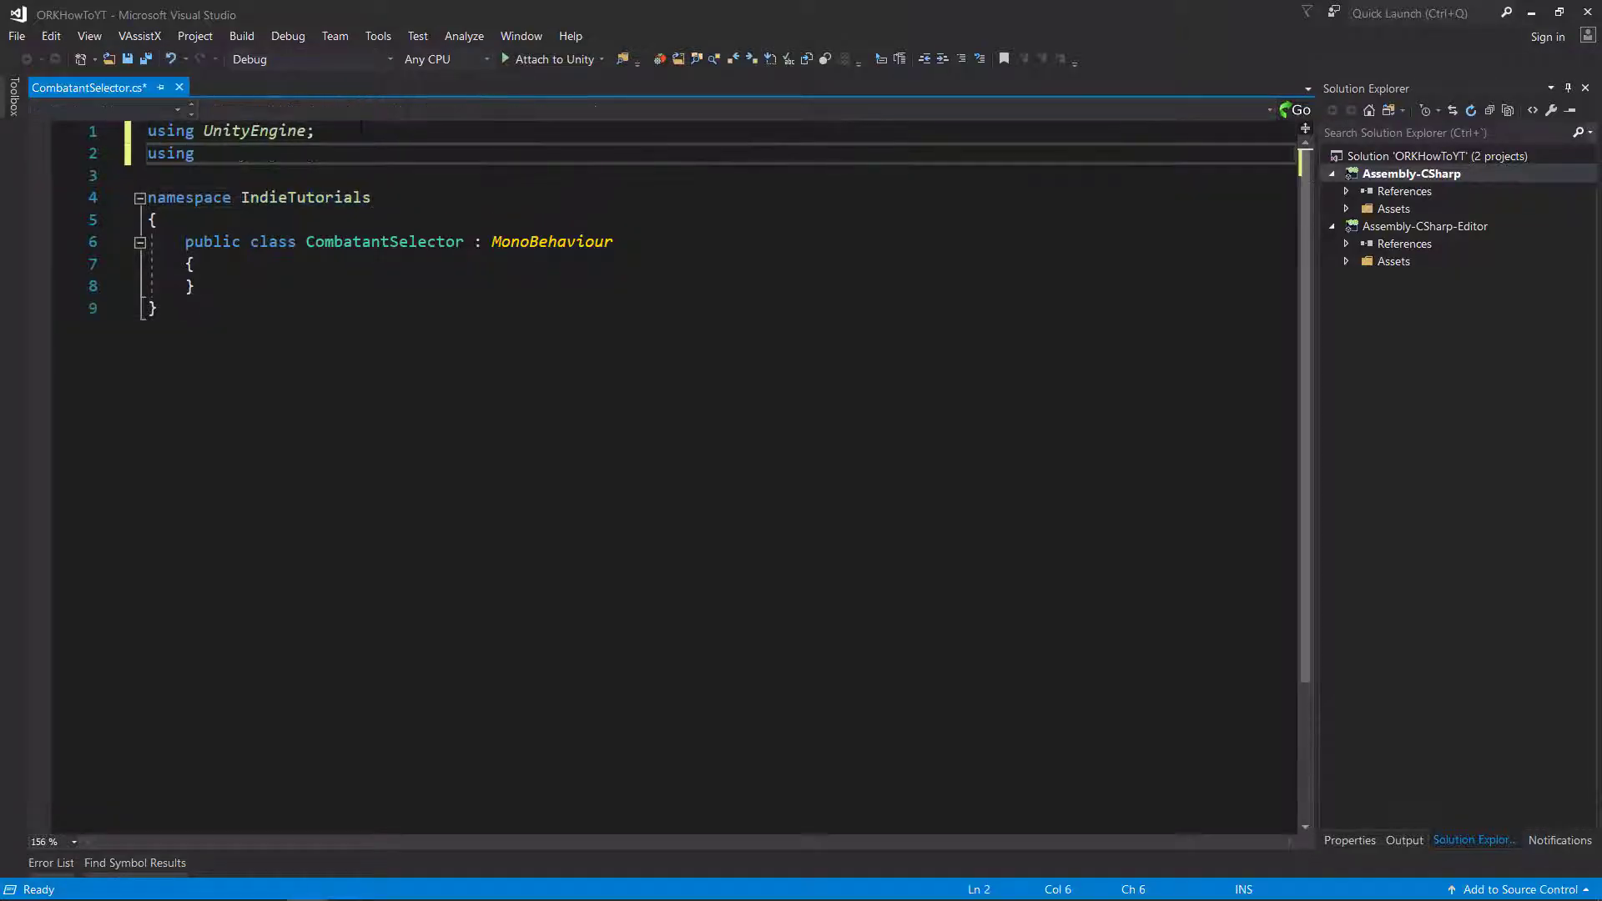
type("UnityEngine.UI;")
key("Return")
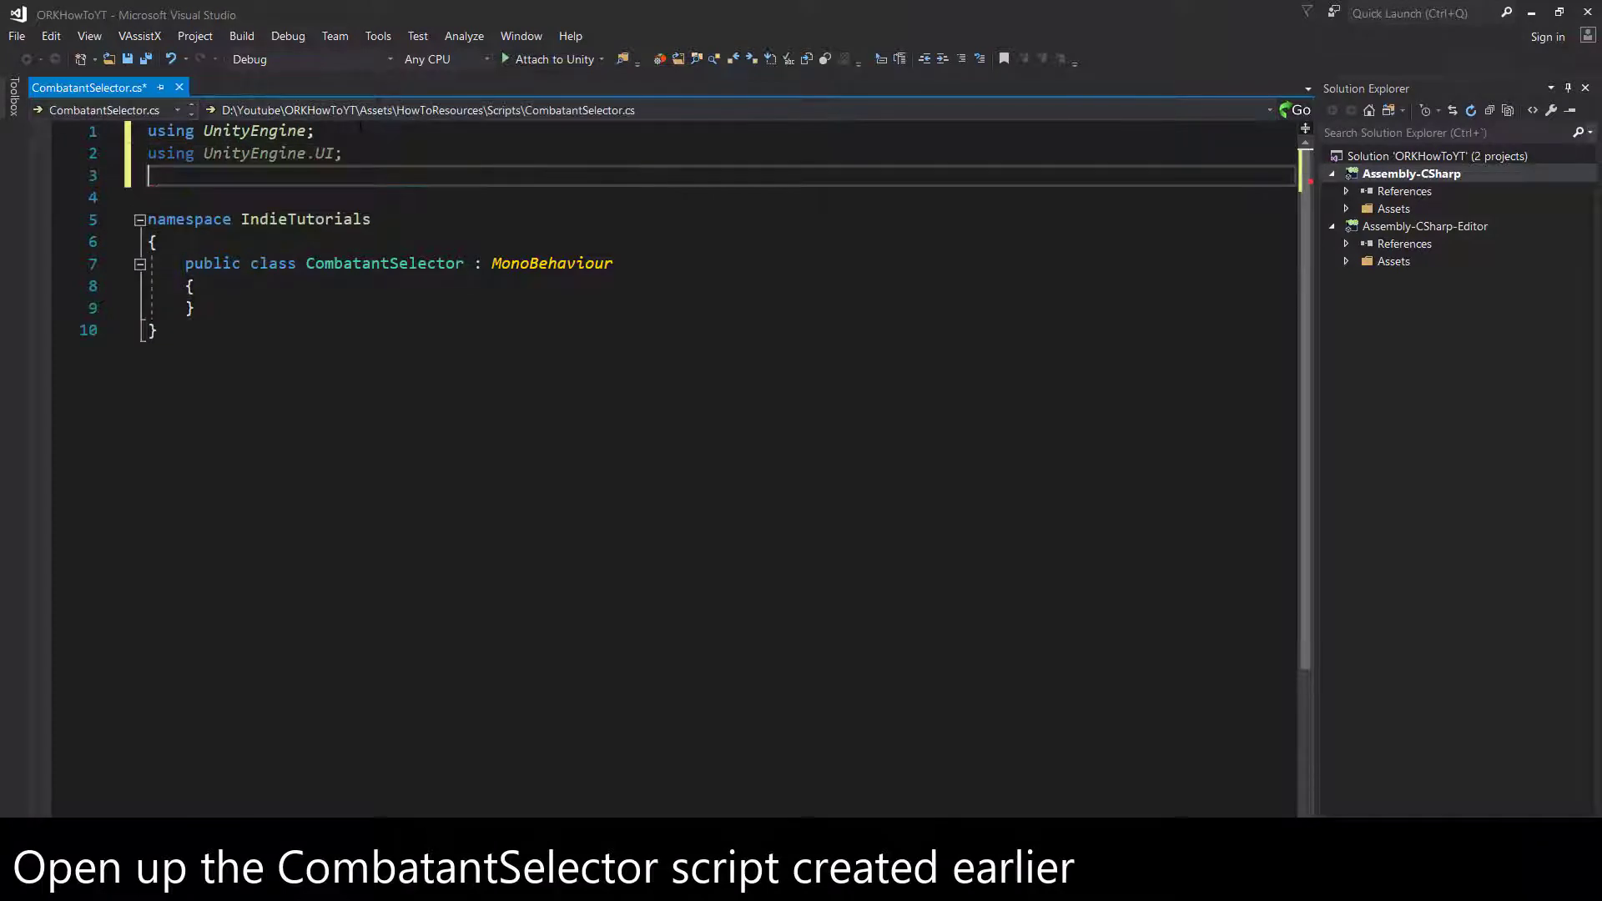
type("ORK;")
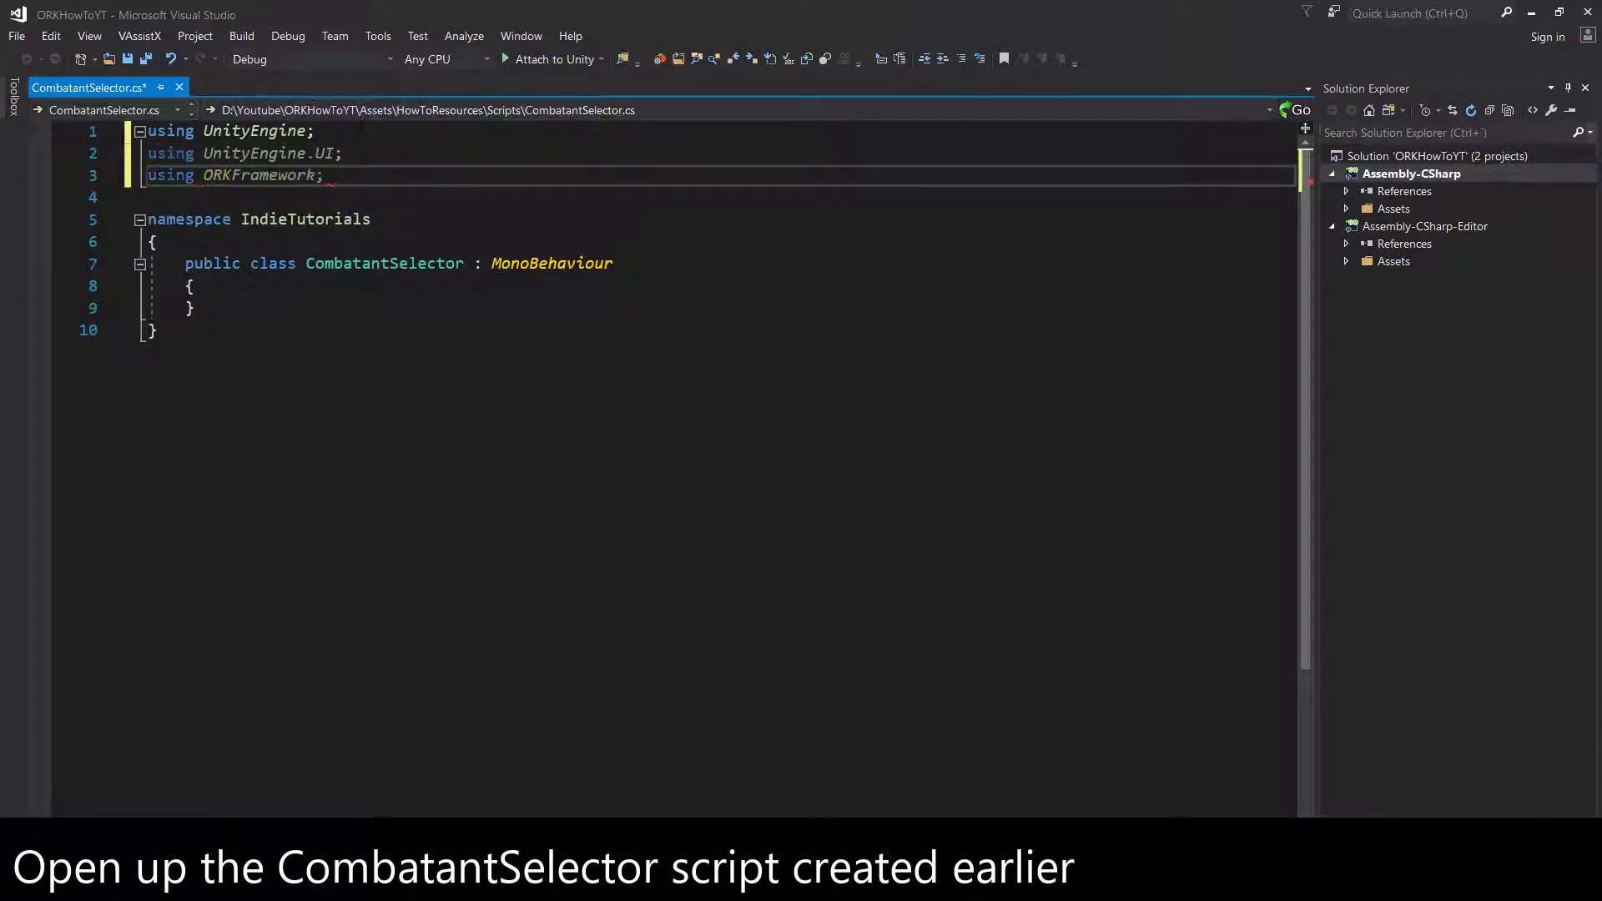
left_click(361, 125)
key("ctrl+Return")
type("using System.Co")
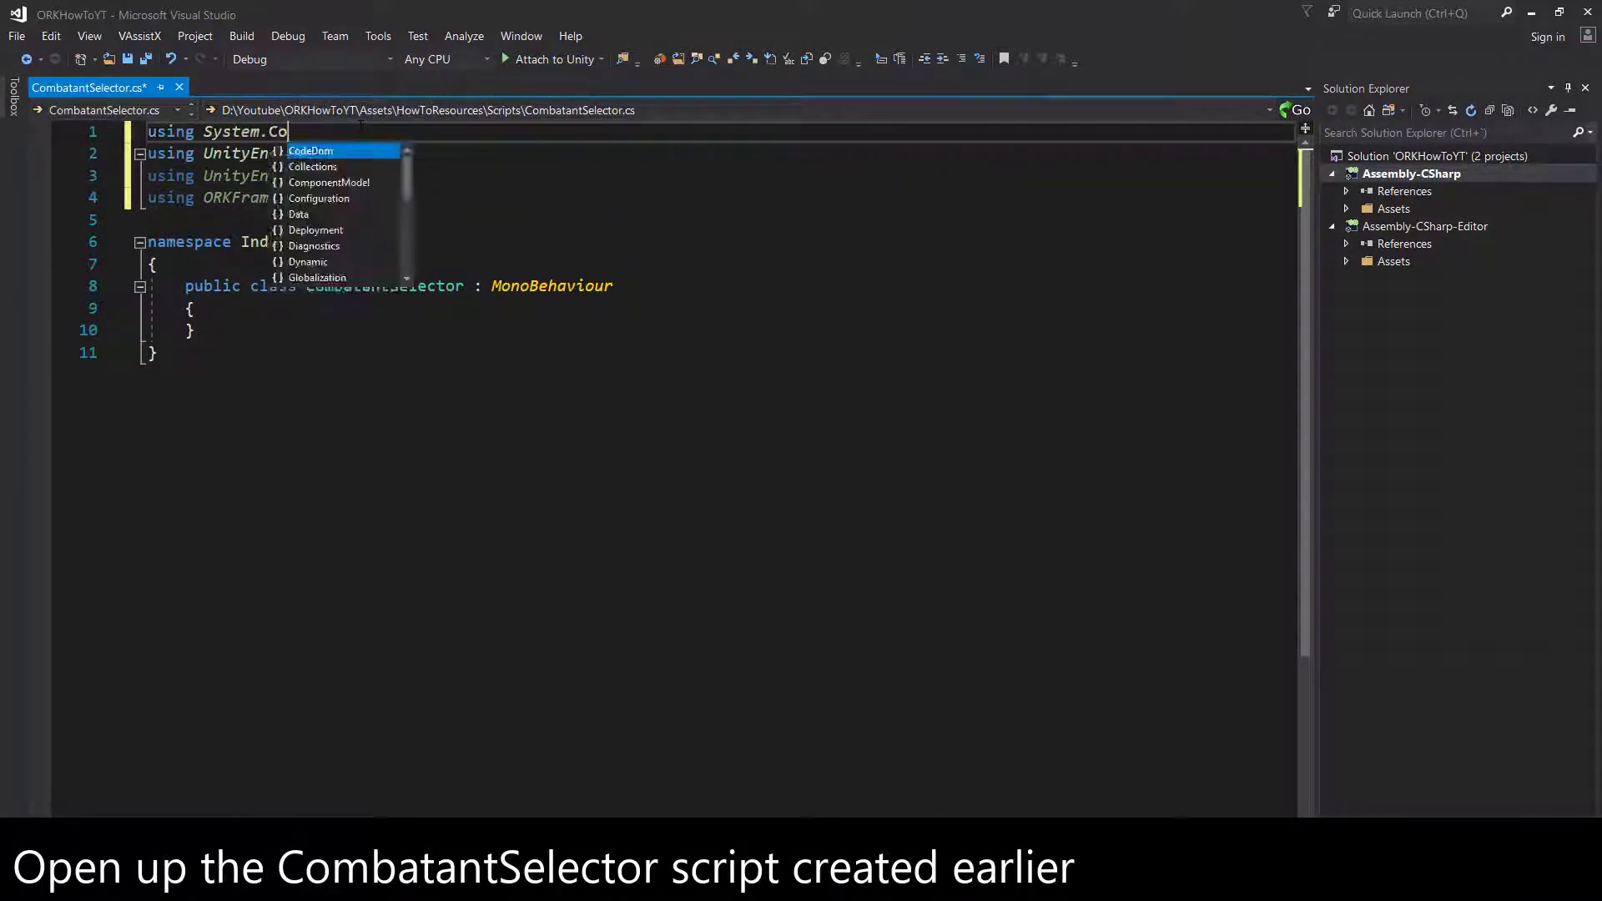
type("llections.Generic;")
key("ctrl+s")
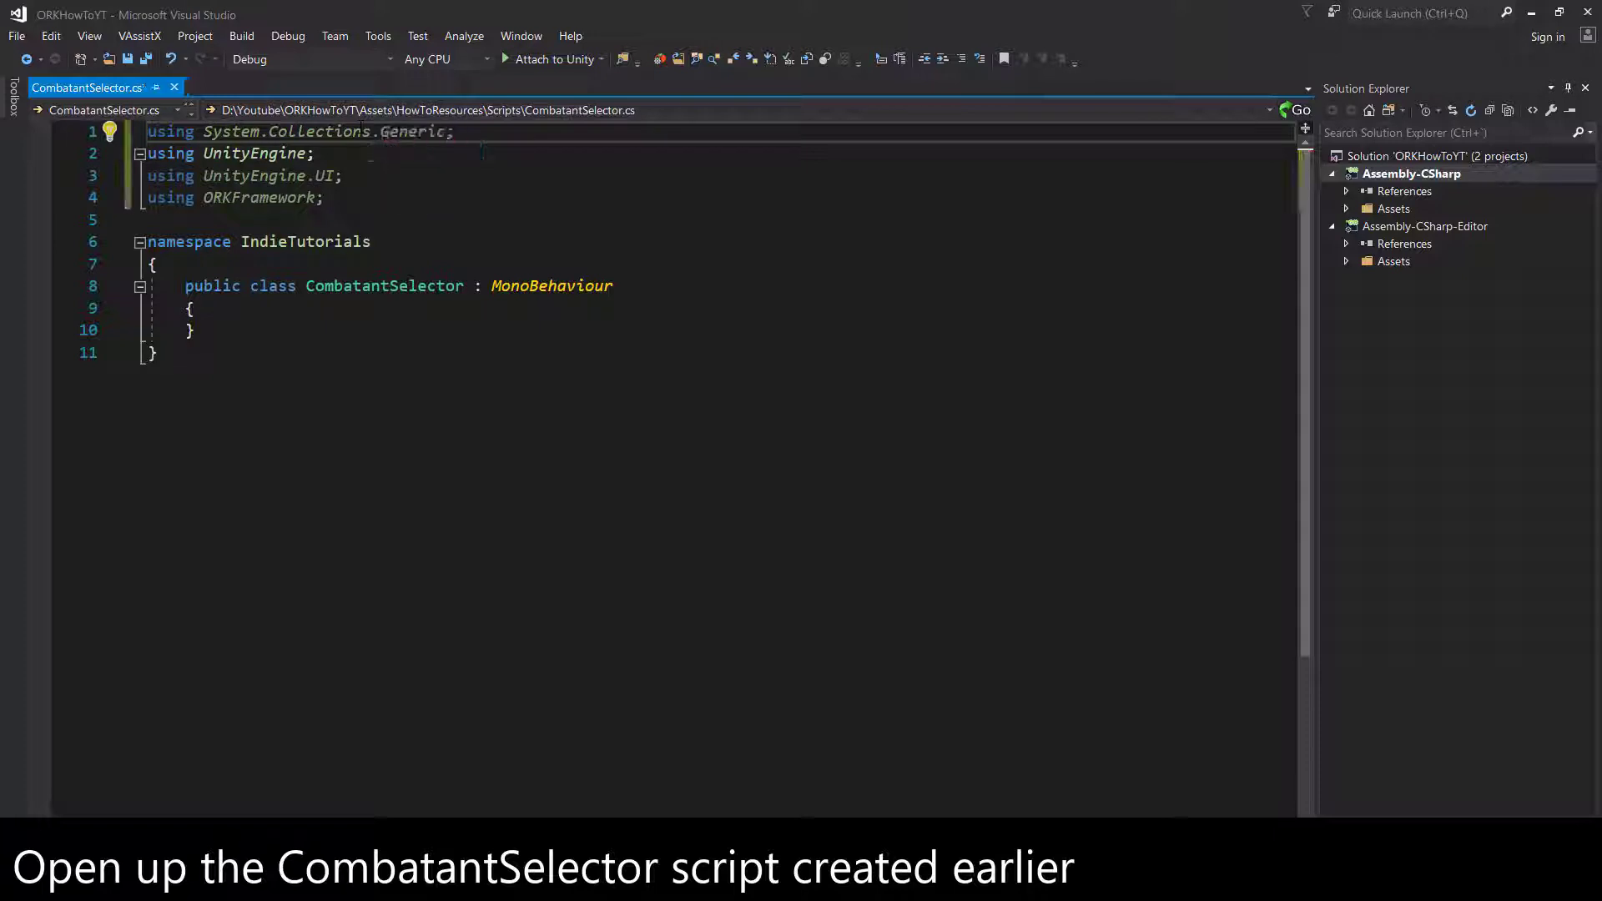
- Add a serialized ORKCombatantIndex = 5 field with a tooltip under an "ORK Vars" header
left_click(223, 309)
key("Return")
key("Return")
key("Return")
key("Up")
key("Up")
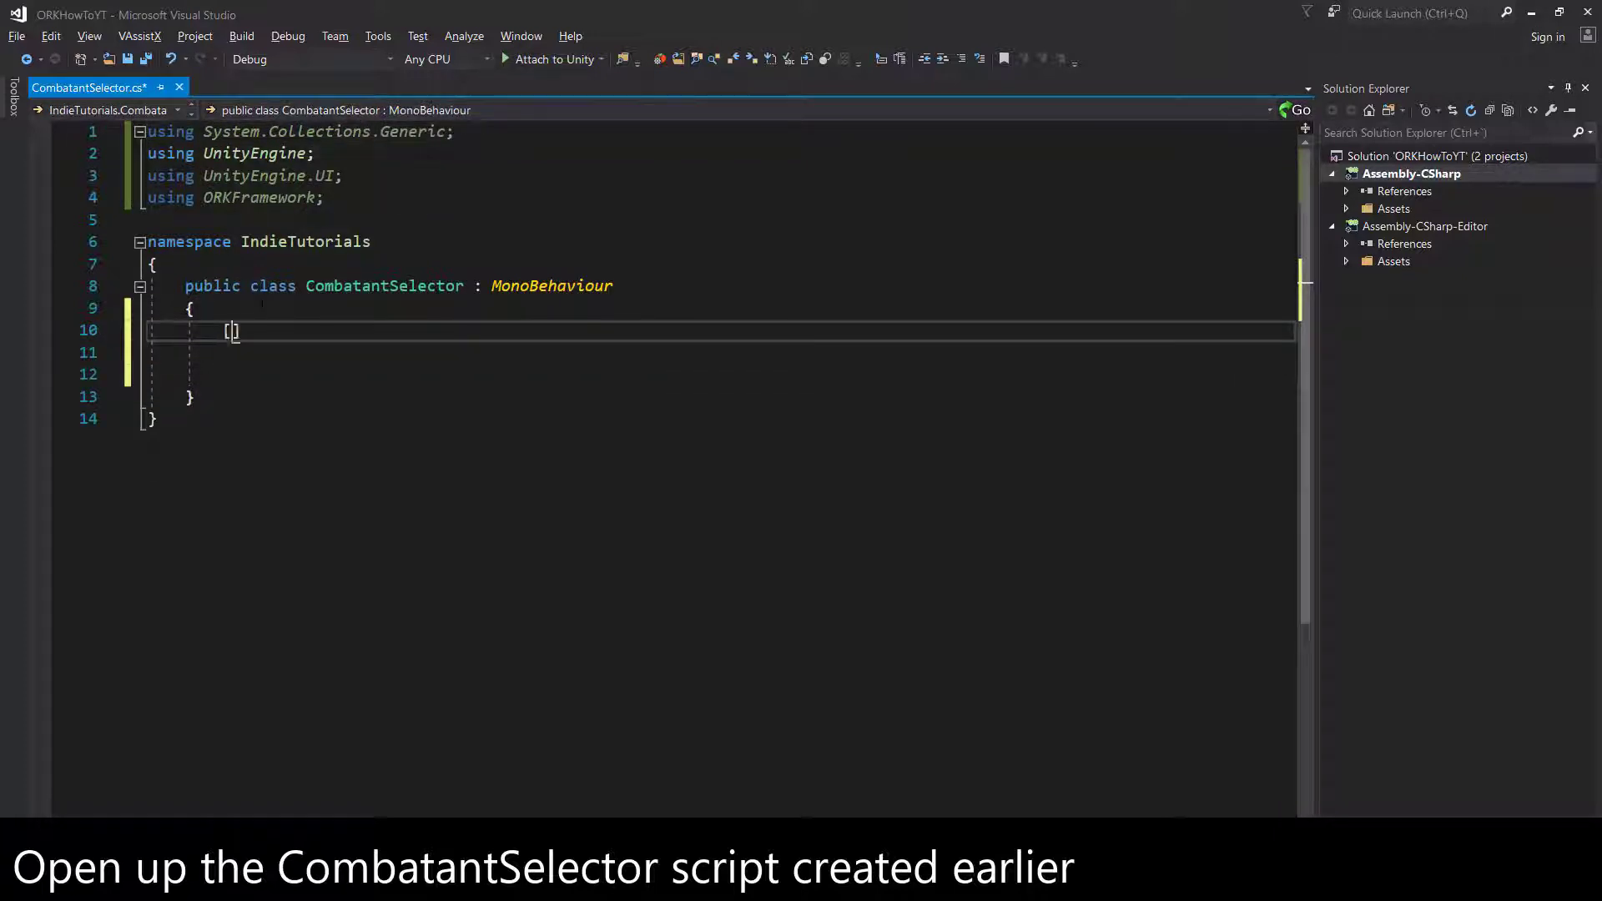
type("SerializeField] private ")
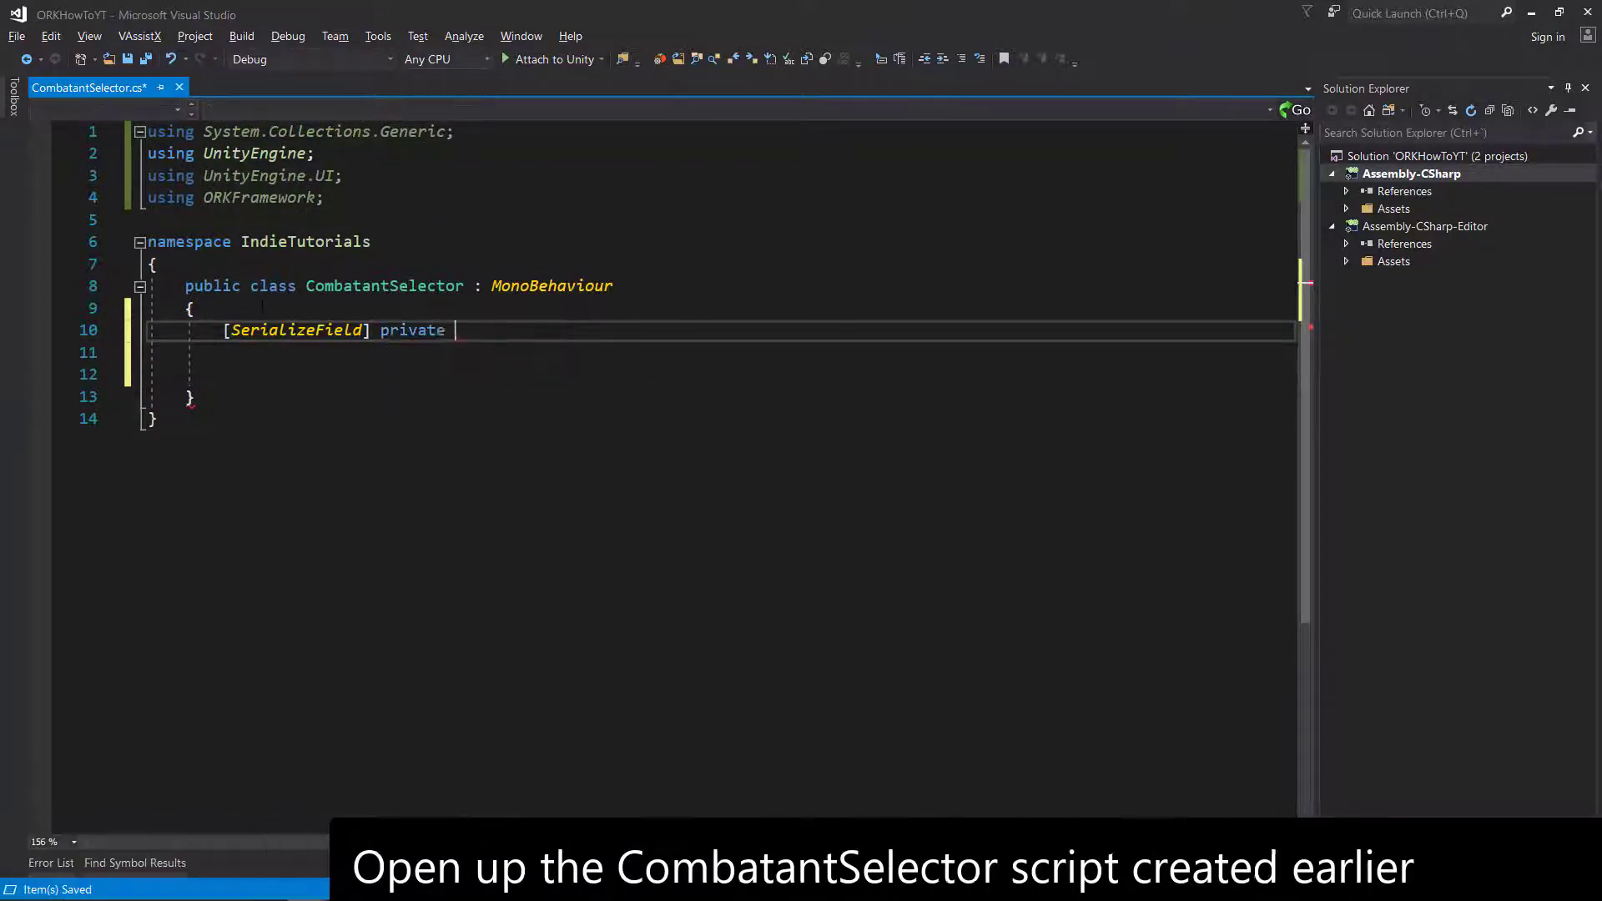
type("int ORKComb")
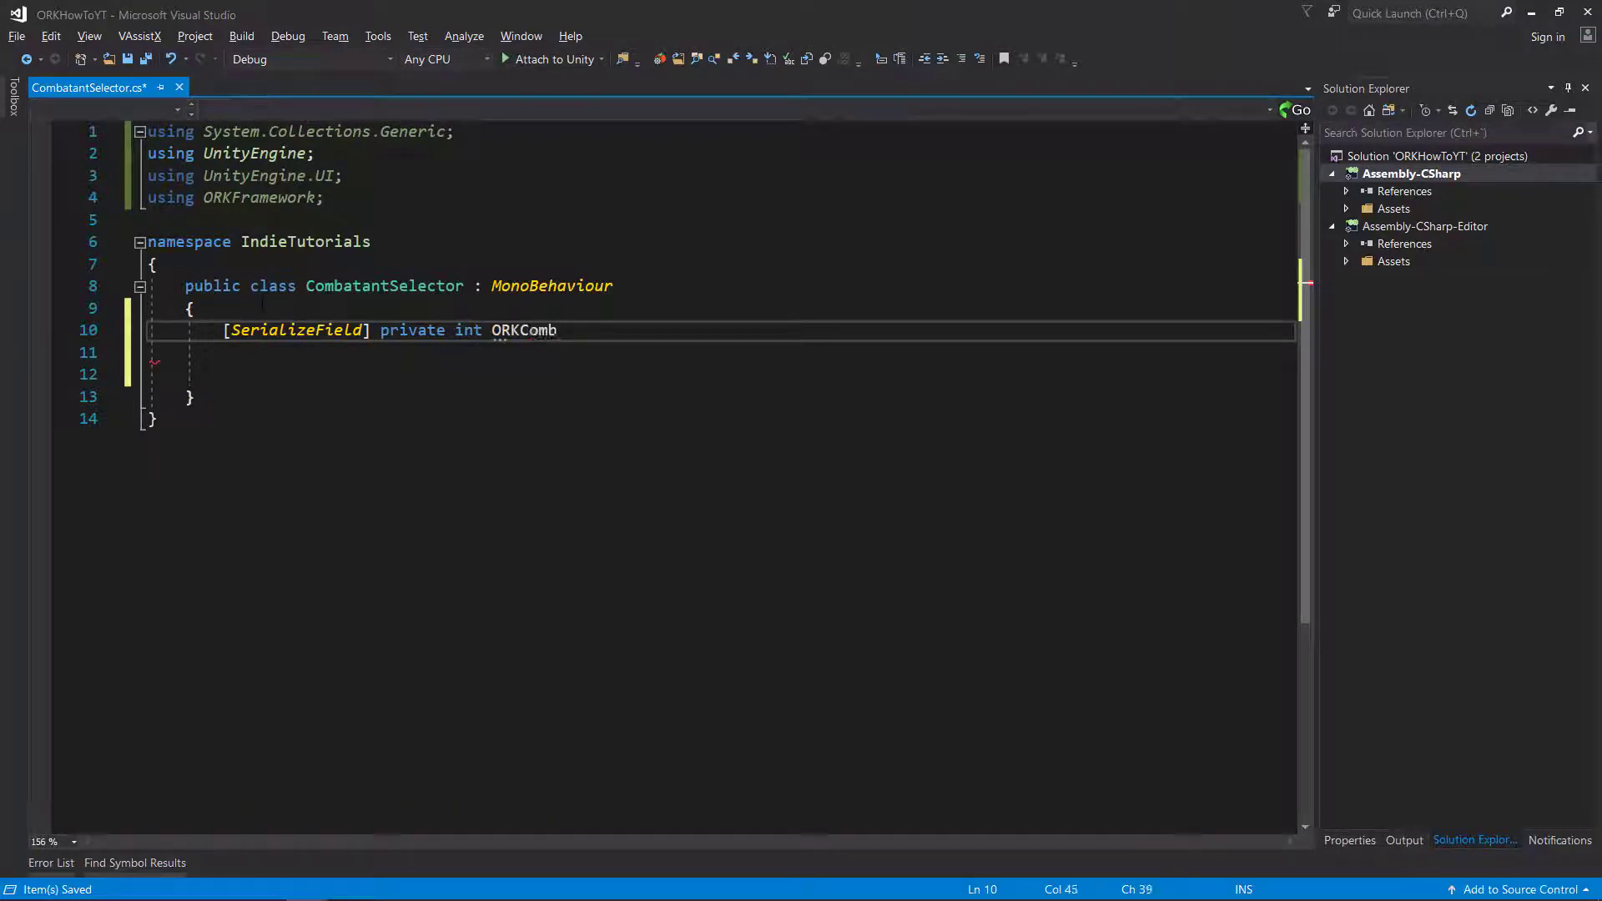
type("atantIndex = 5;")
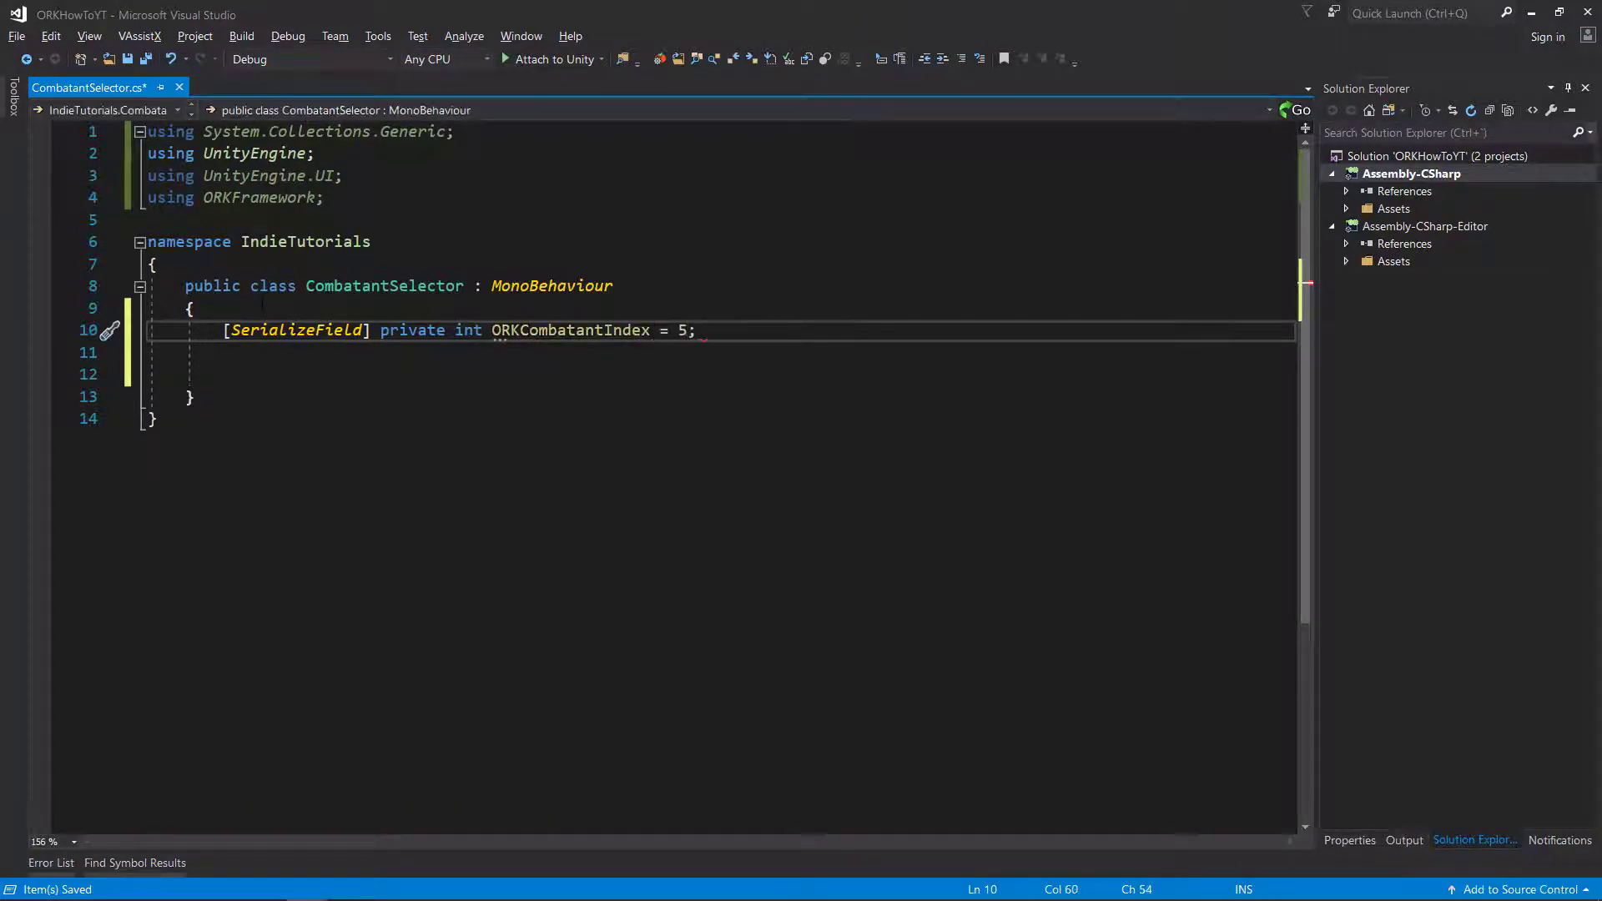
key("ctrl+Return")
type("[Tooltip(\"")
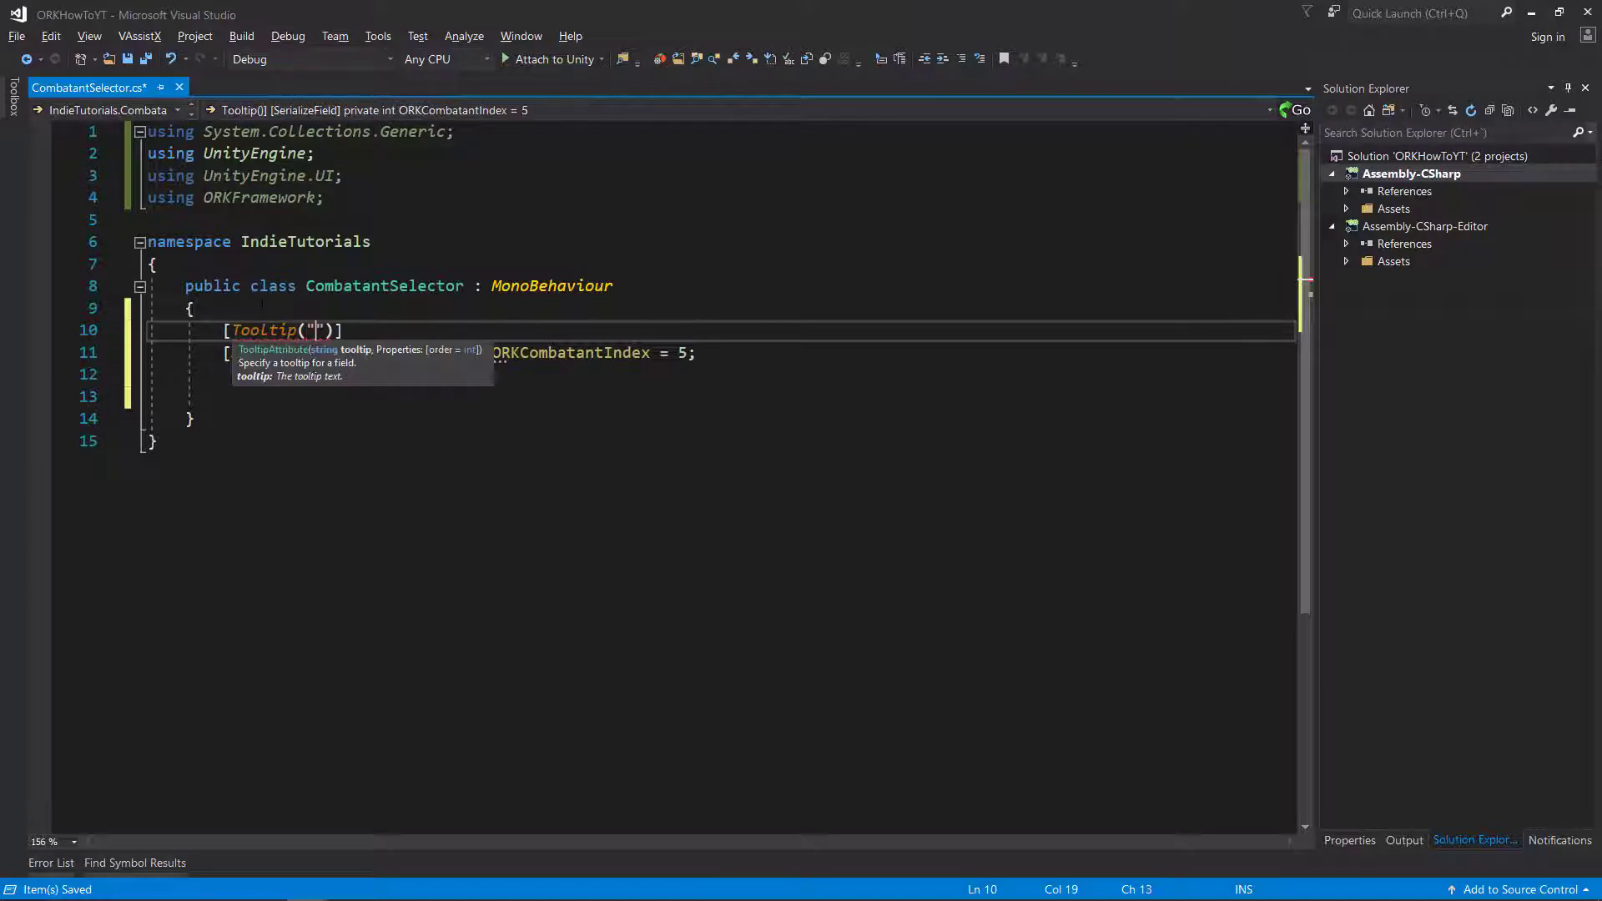
type("The Index of the ORK")
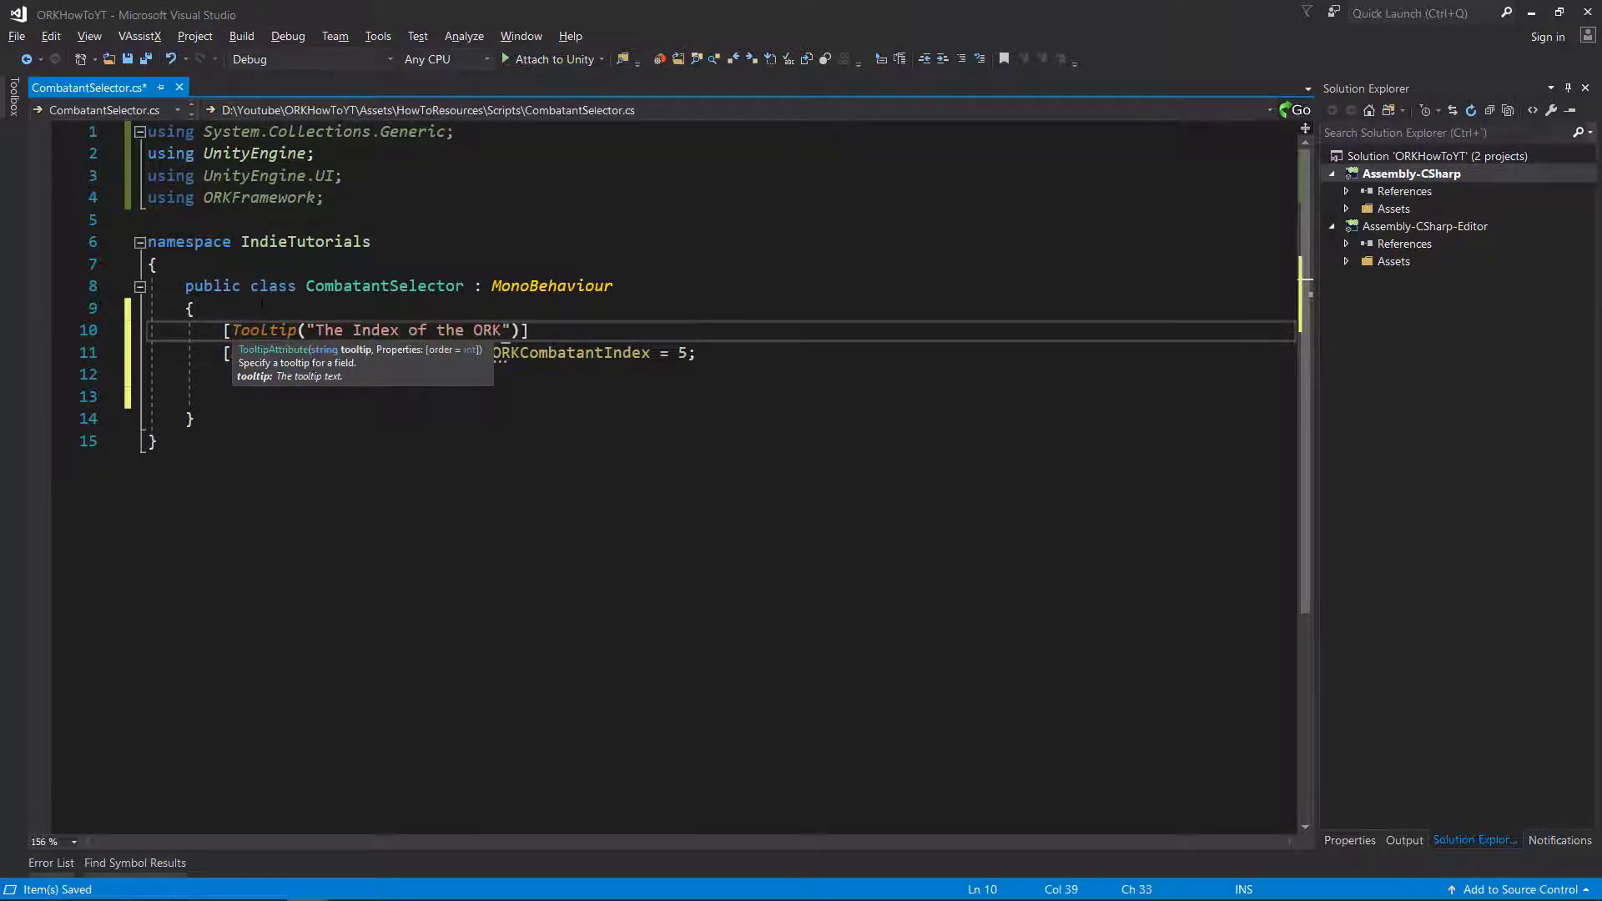
type(" Combatant foun")
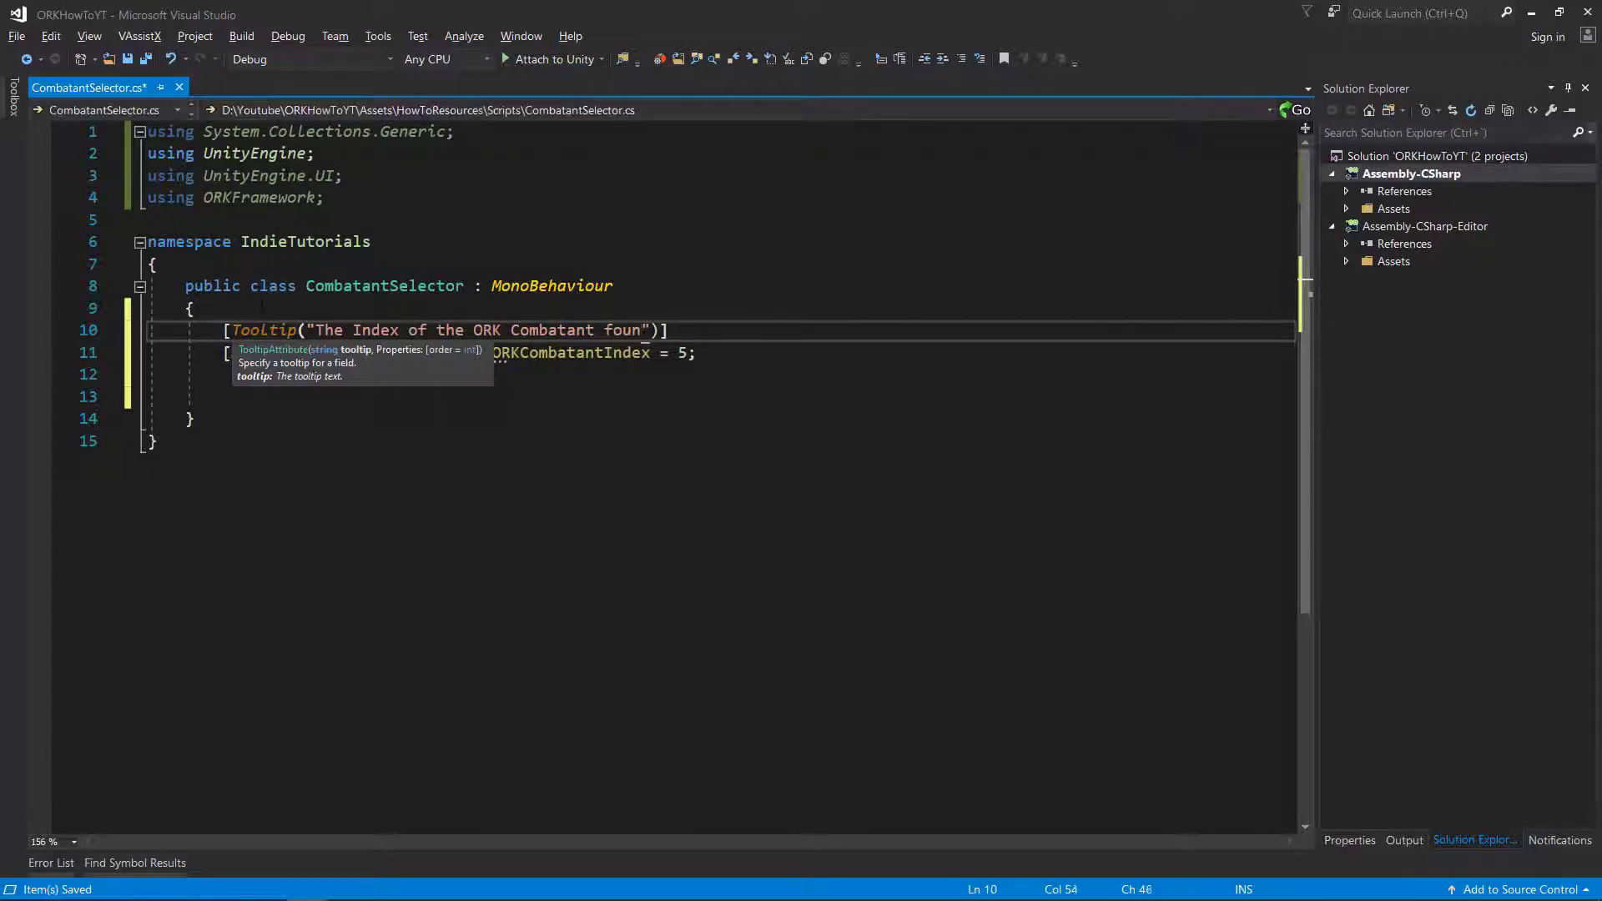
type("d in the ORK e")
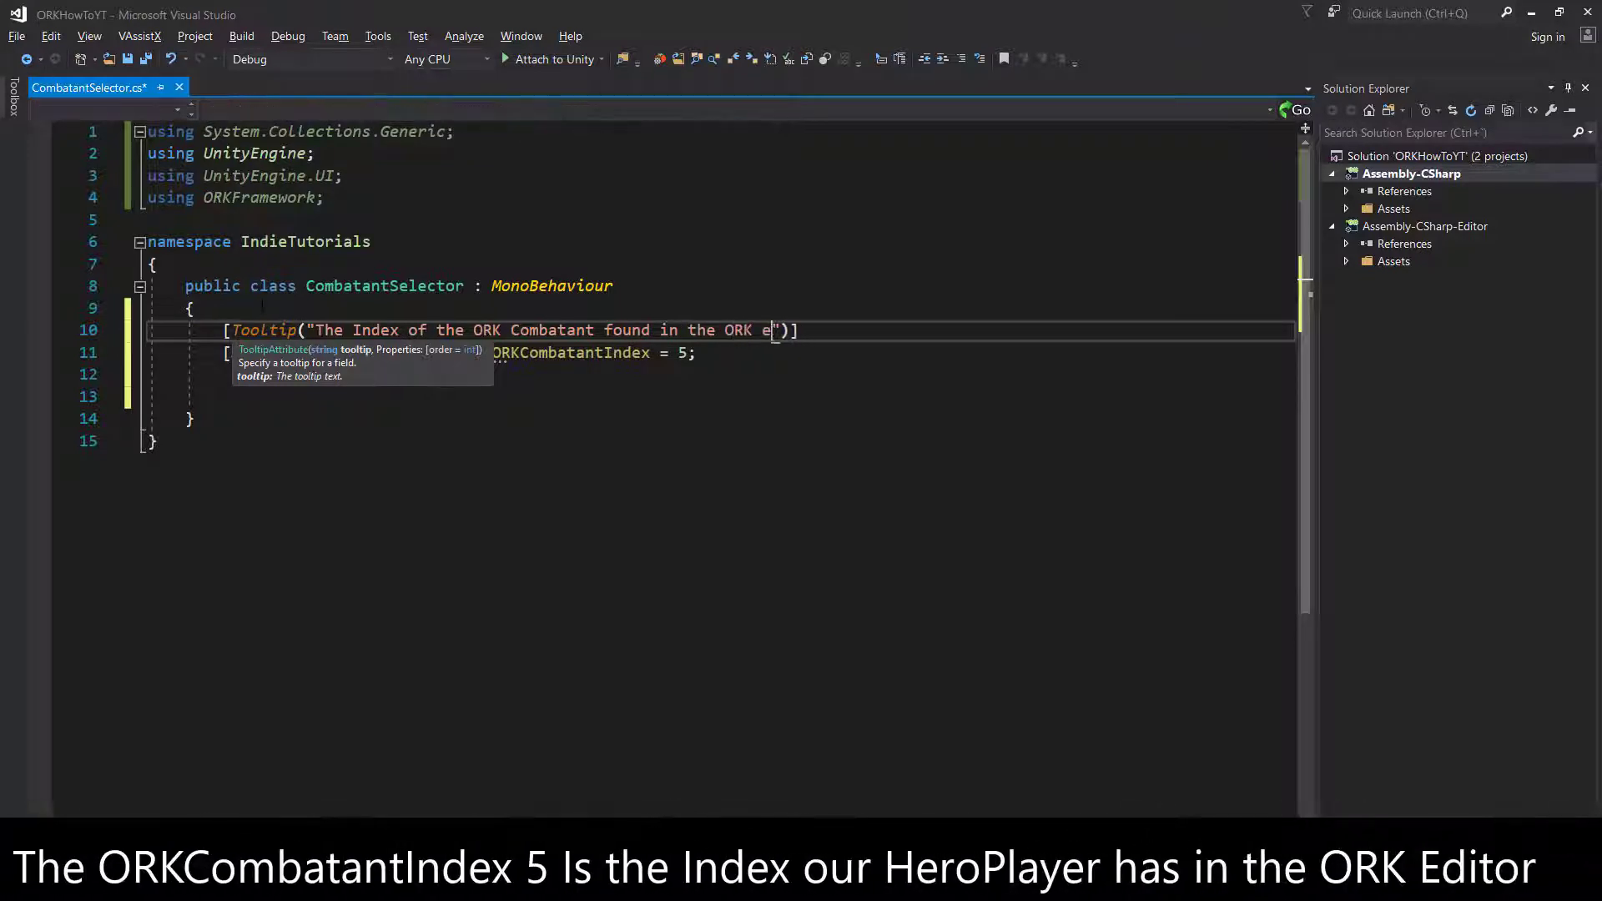
key("BackSpace")
type("Editor.")
key("Escape")
key("Down")
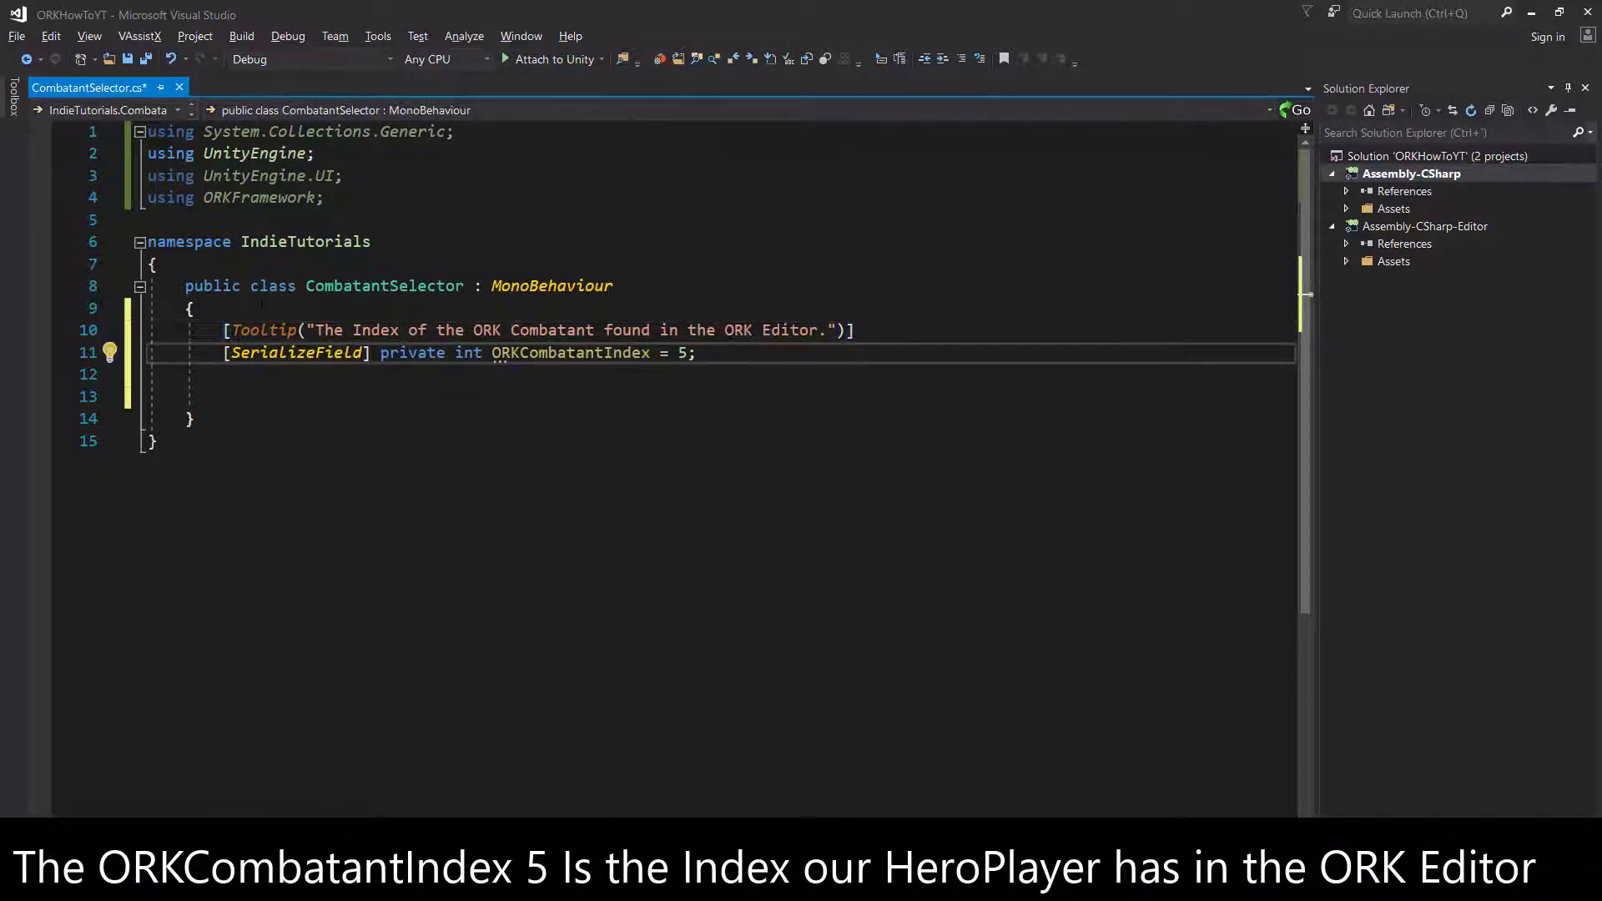
left_click(262, 304)
key("Return")
type("[Header(\"ORK")
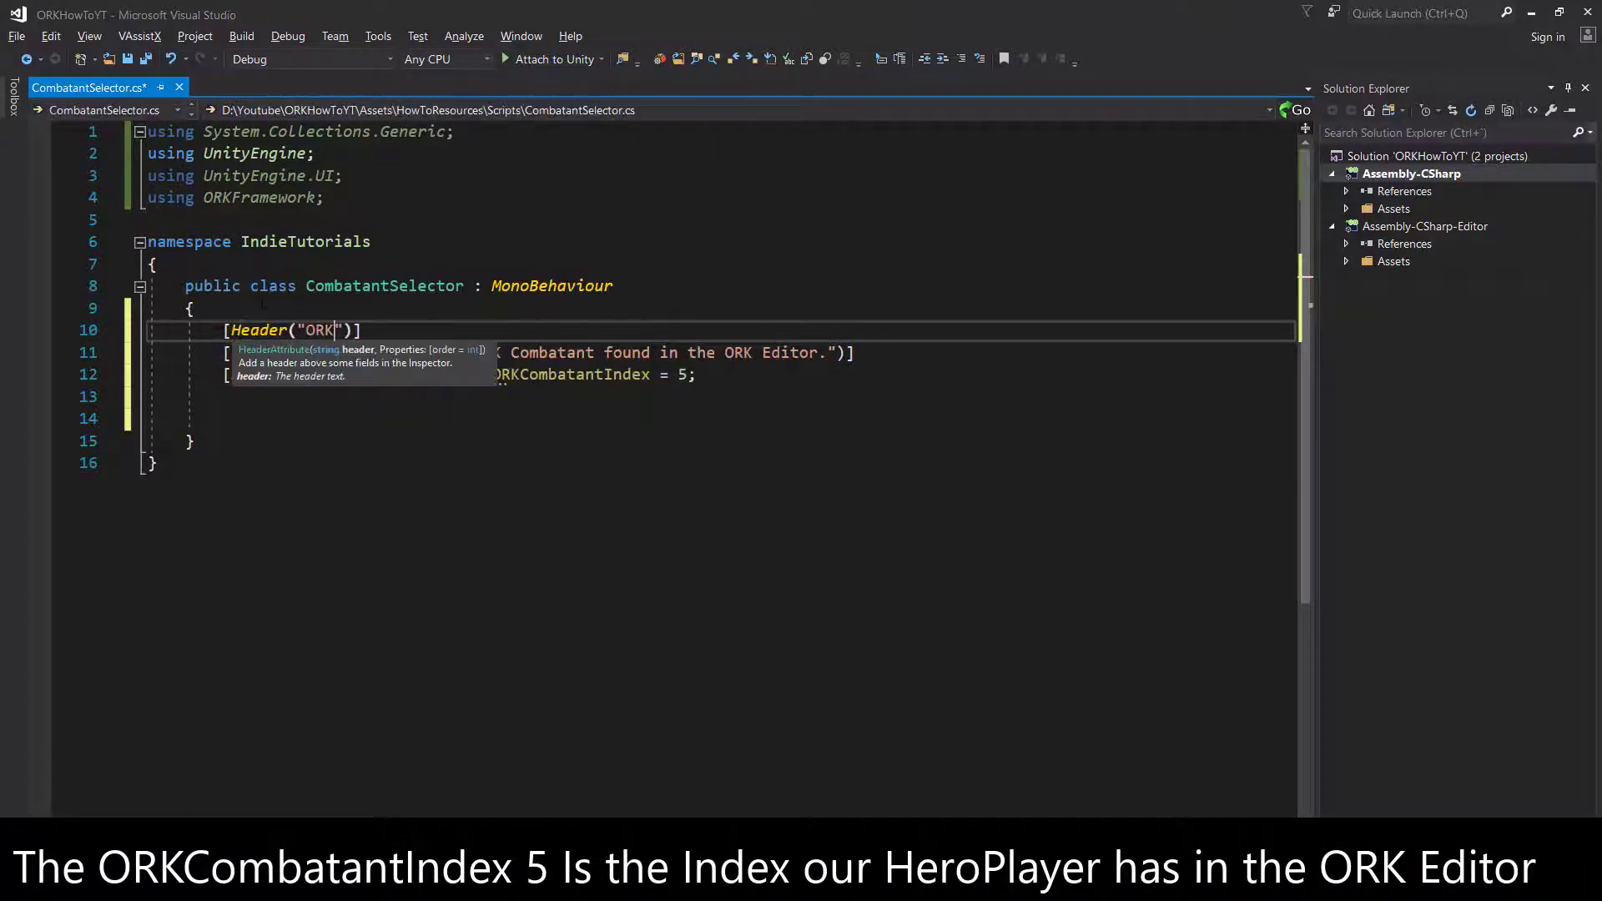
type(" Vars")
- Add a serialized string ORKVariableName = "HeroName" field and save the script
left_click(264, 417)
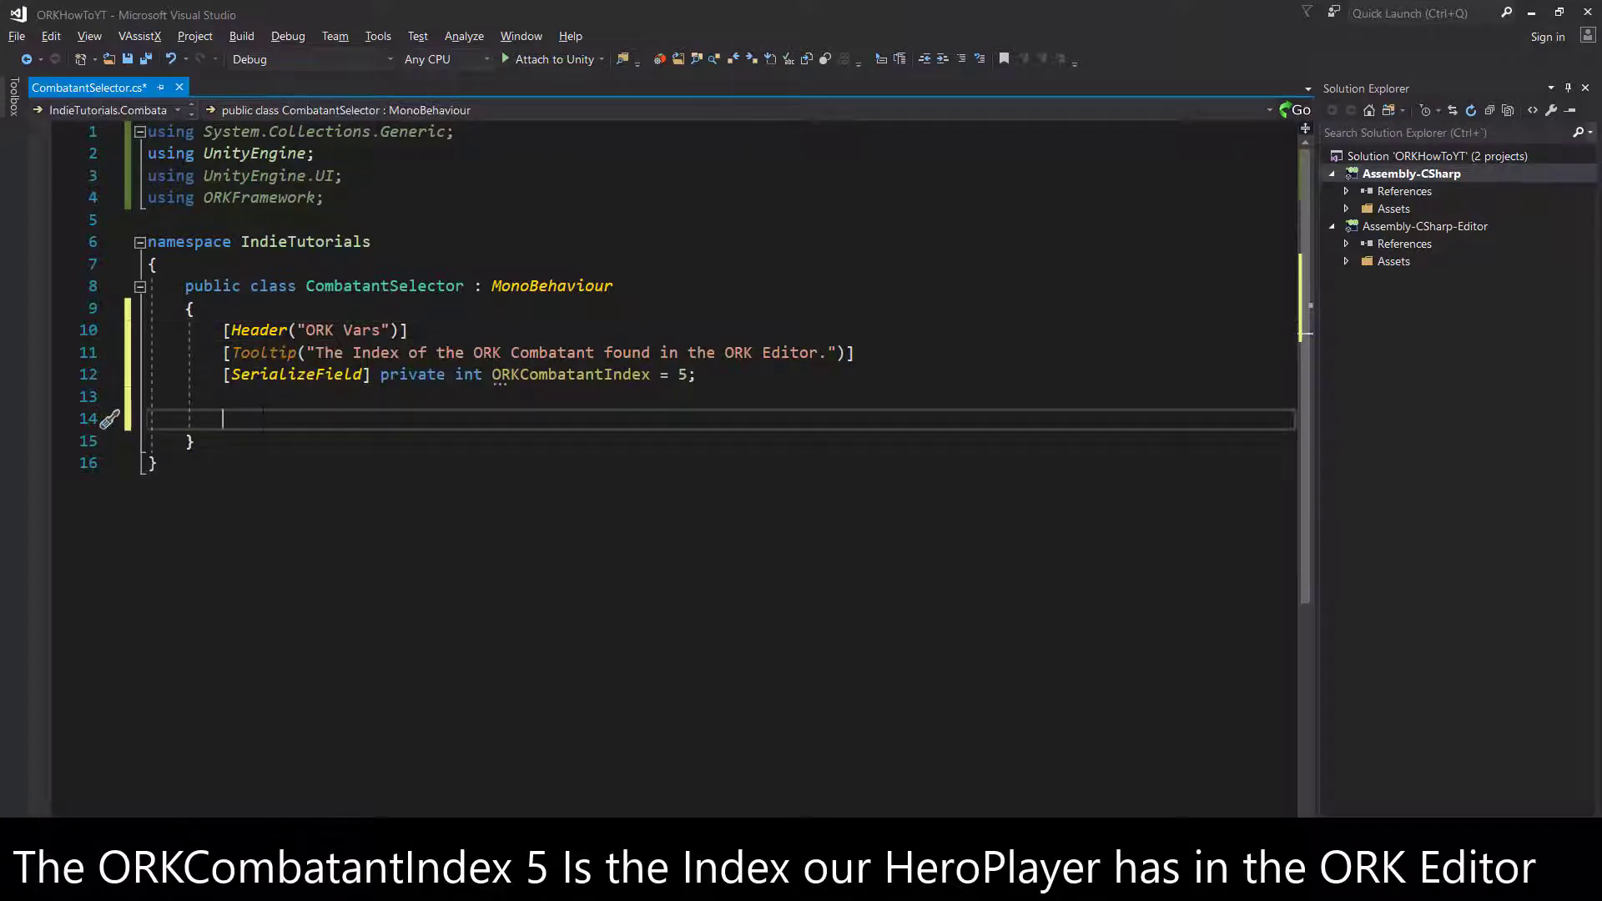
key("Up")
type("[Se")
key("Tab")
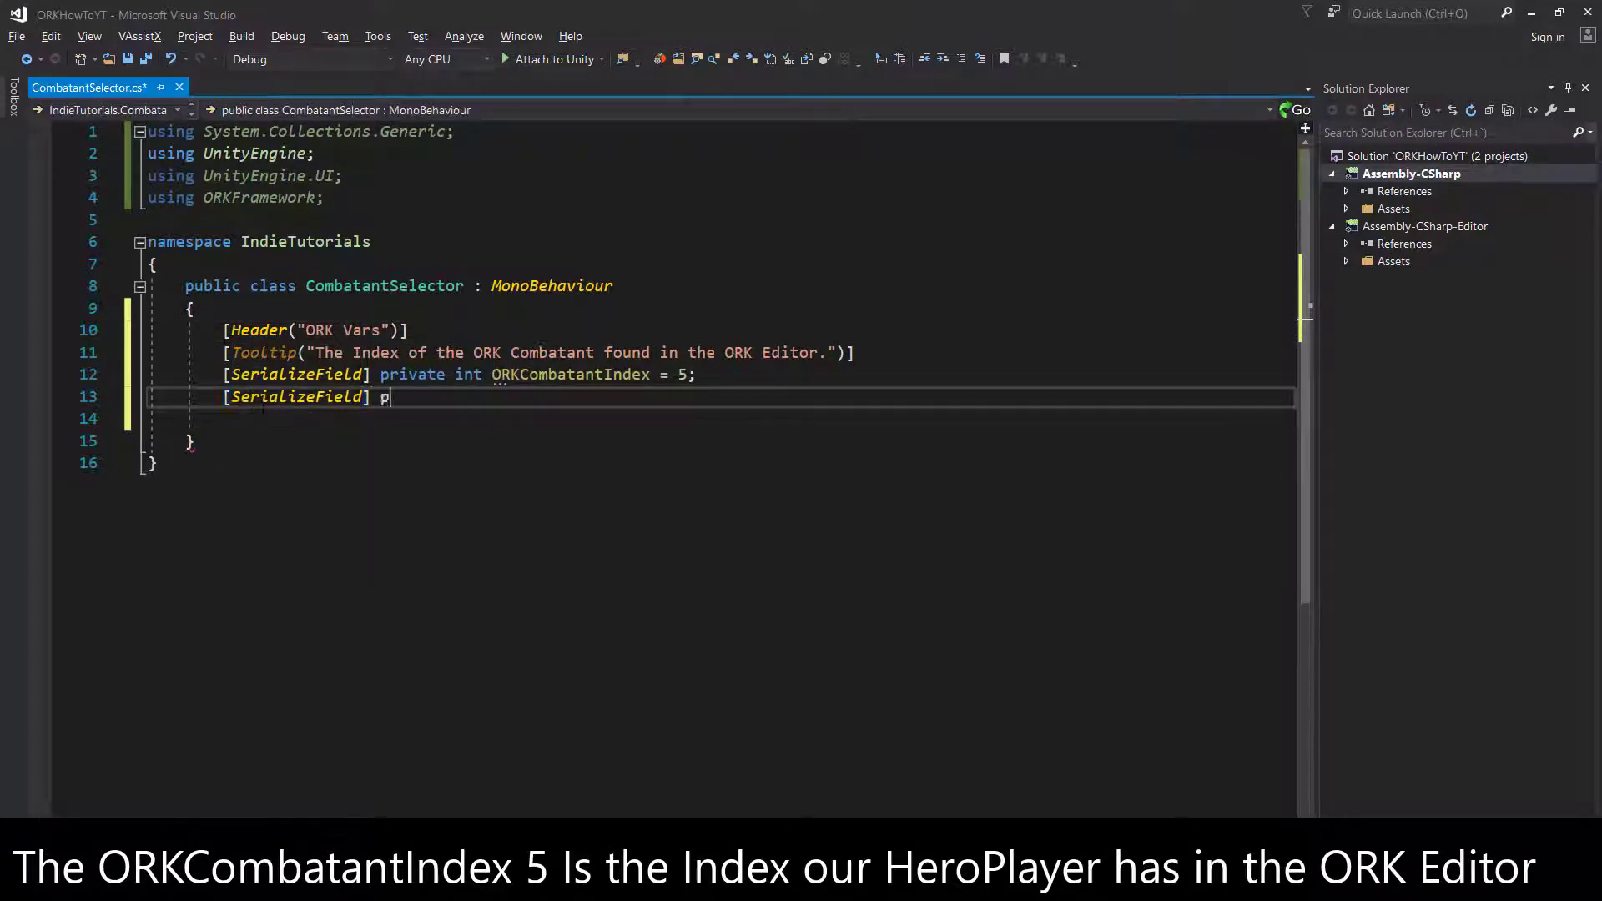
type("rivate string OR")
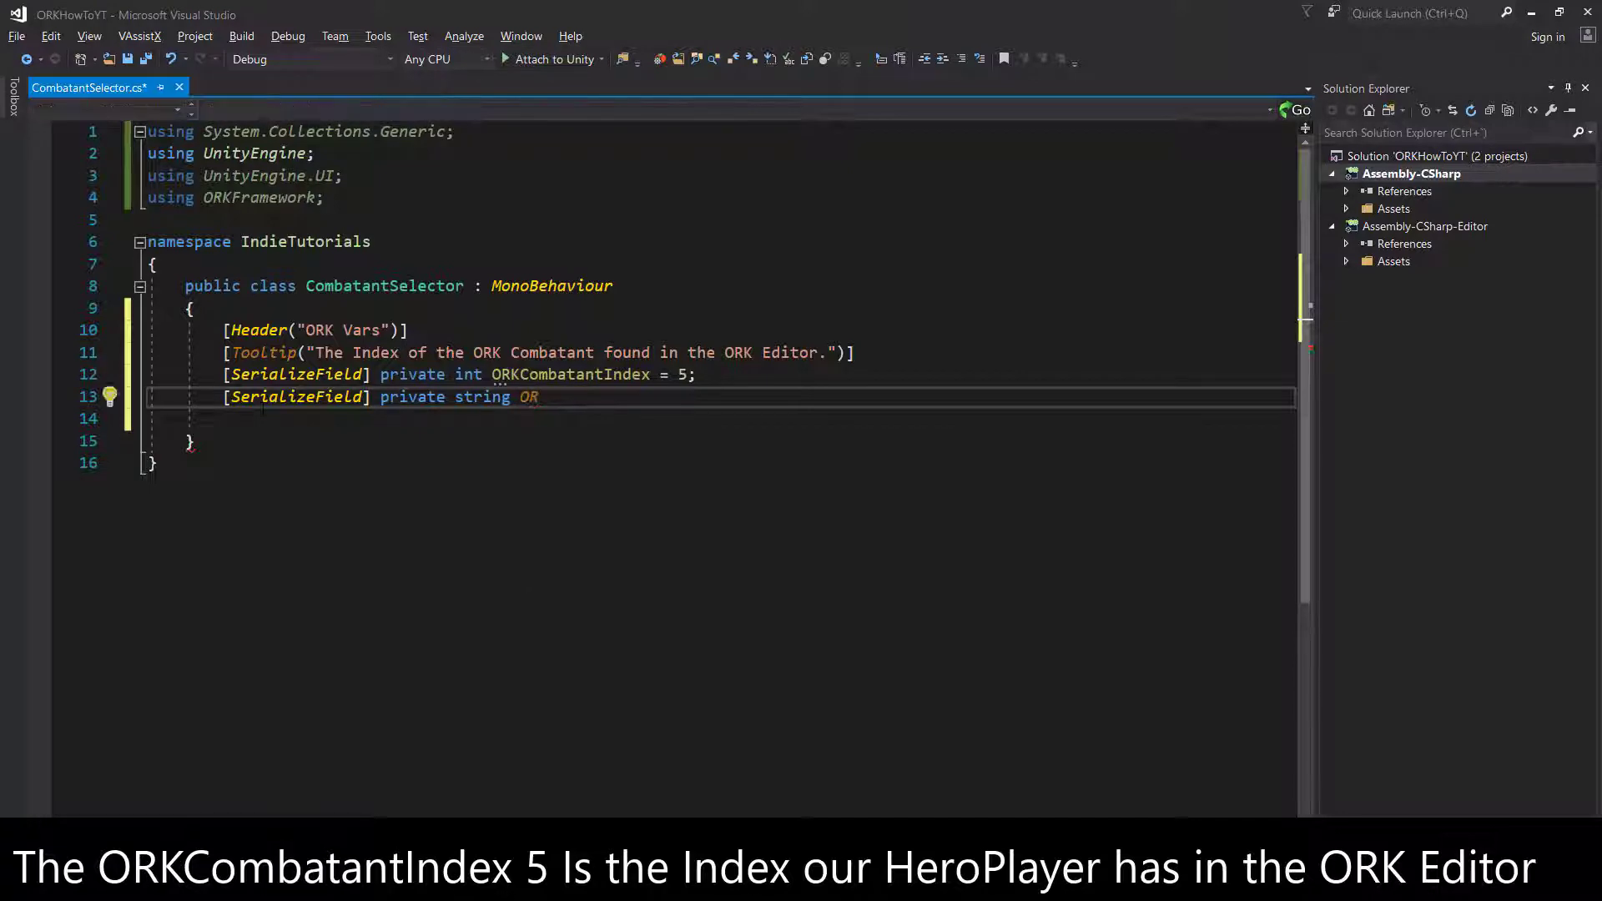
type("KVariableName = \"Her")
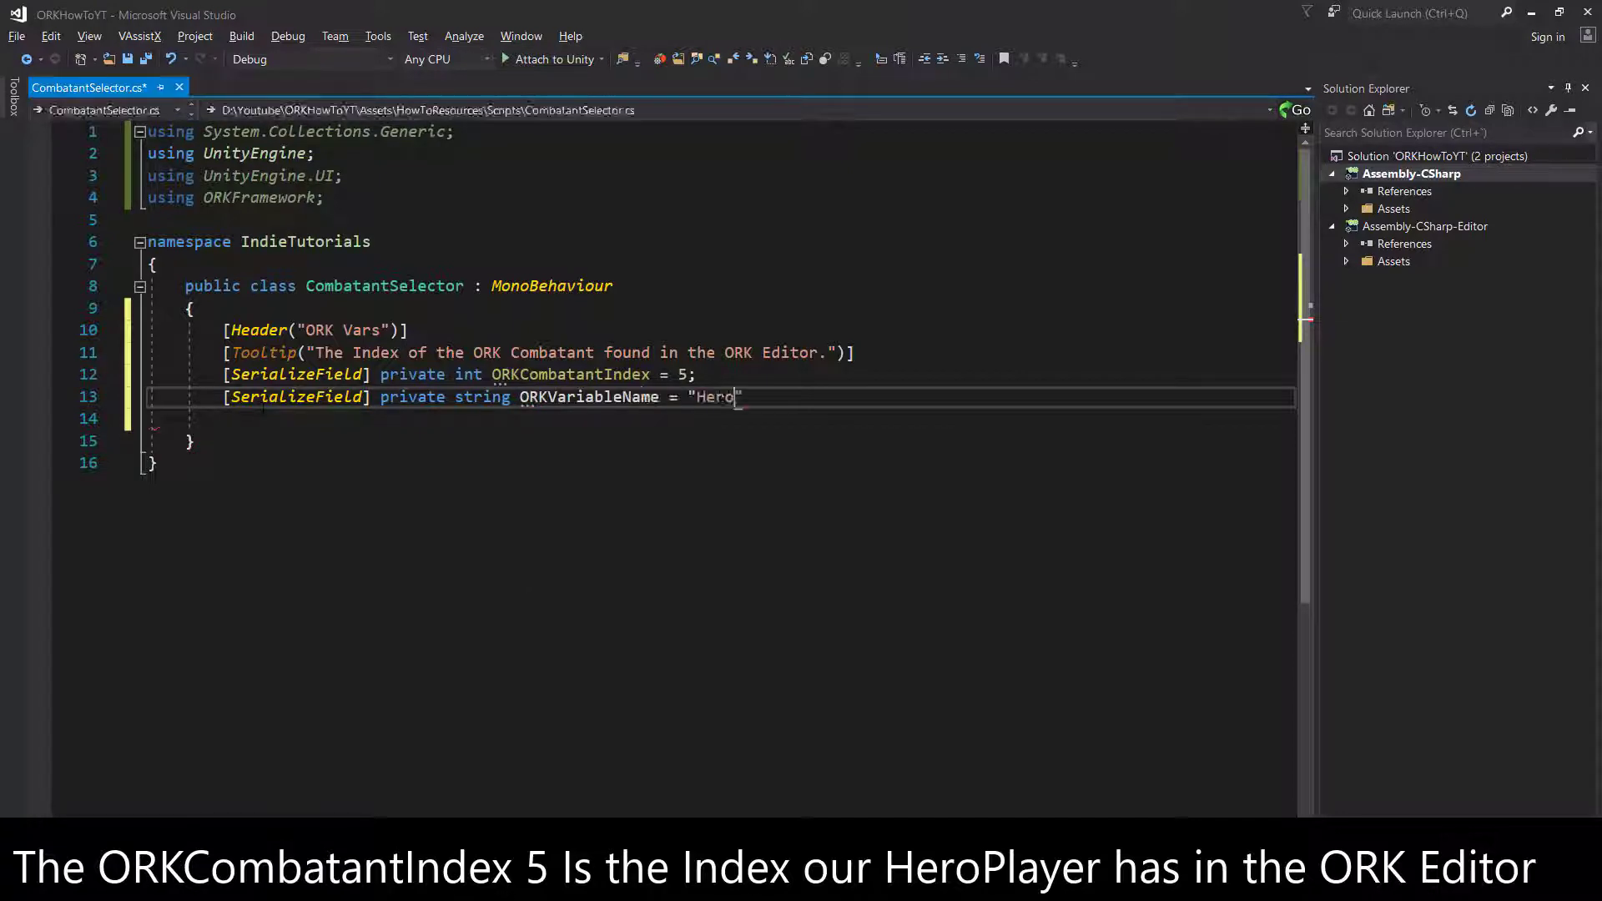
type("oName\";")
key("ctrl+s")
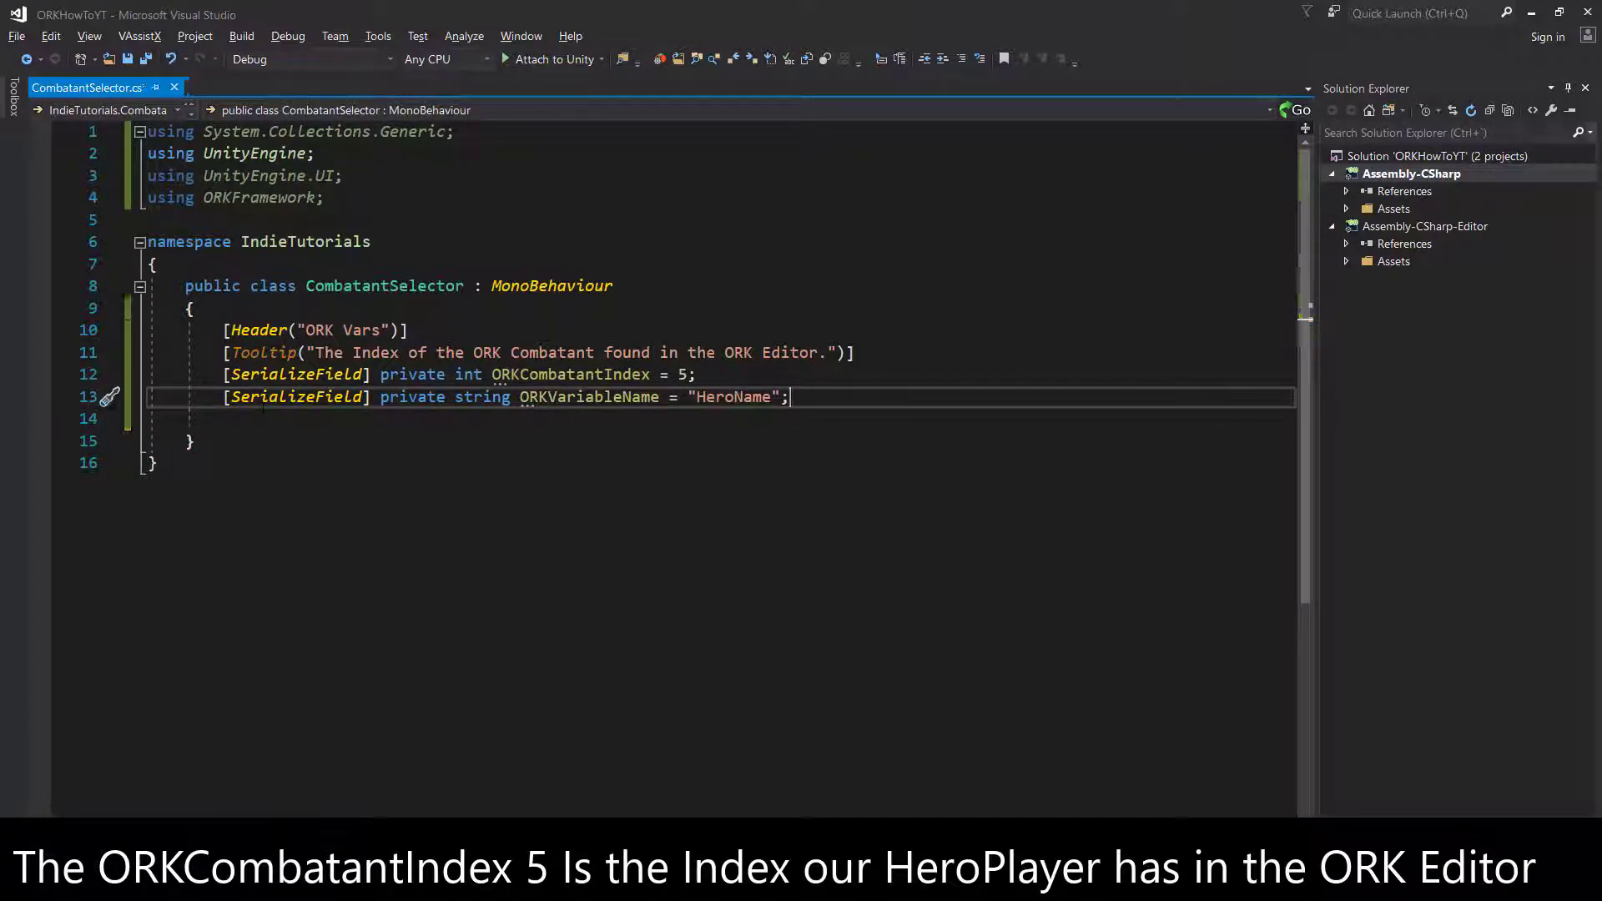
key("Return")
key("Return")
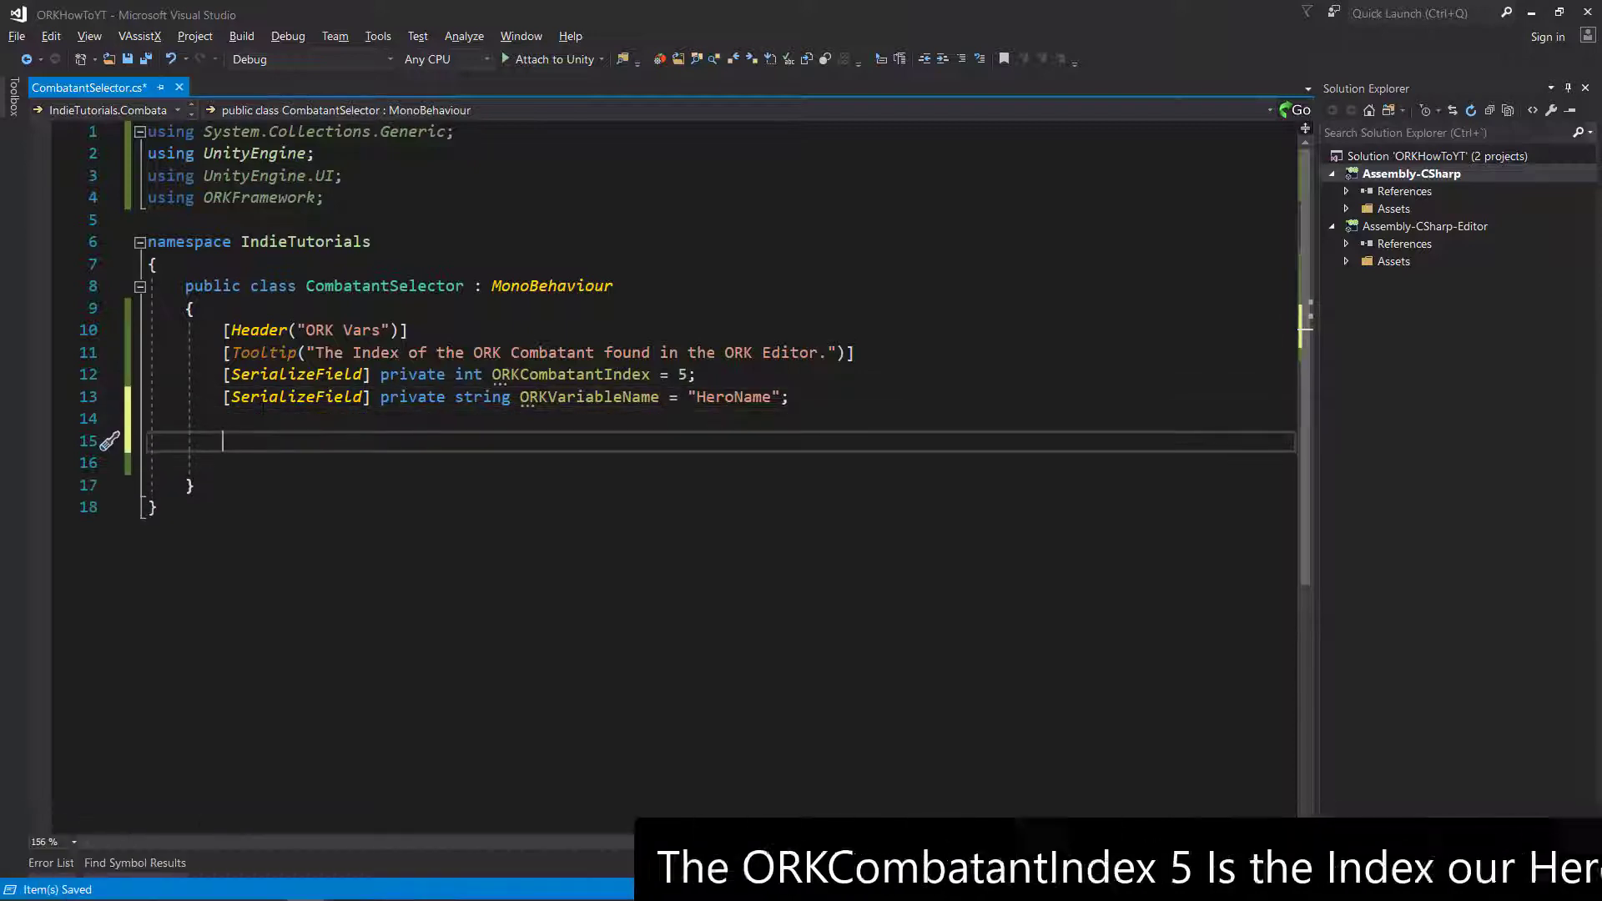
- Add serialized Text CombatantNameText and GameObject selectedCombatant fields, both set to null
type("[Serial")
key("Tab")
type("privat")
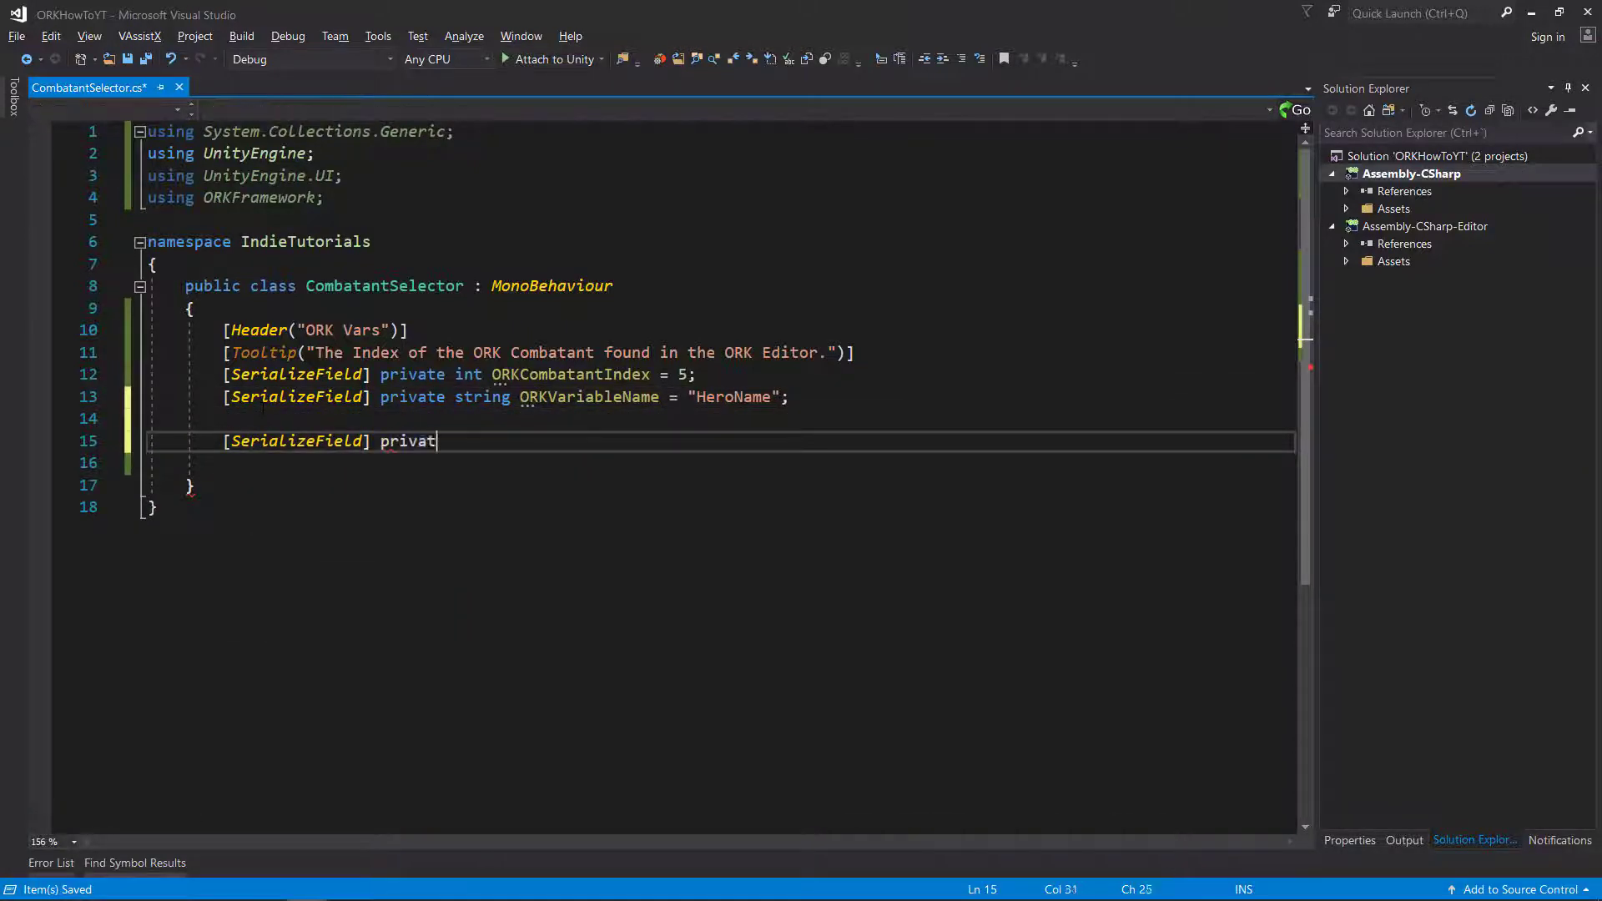
type("e string")
key("BackSpace")
key("BackSpace")
key("BackSpace")
key("BackSpace")
key("BackSpace")
type("Tex")
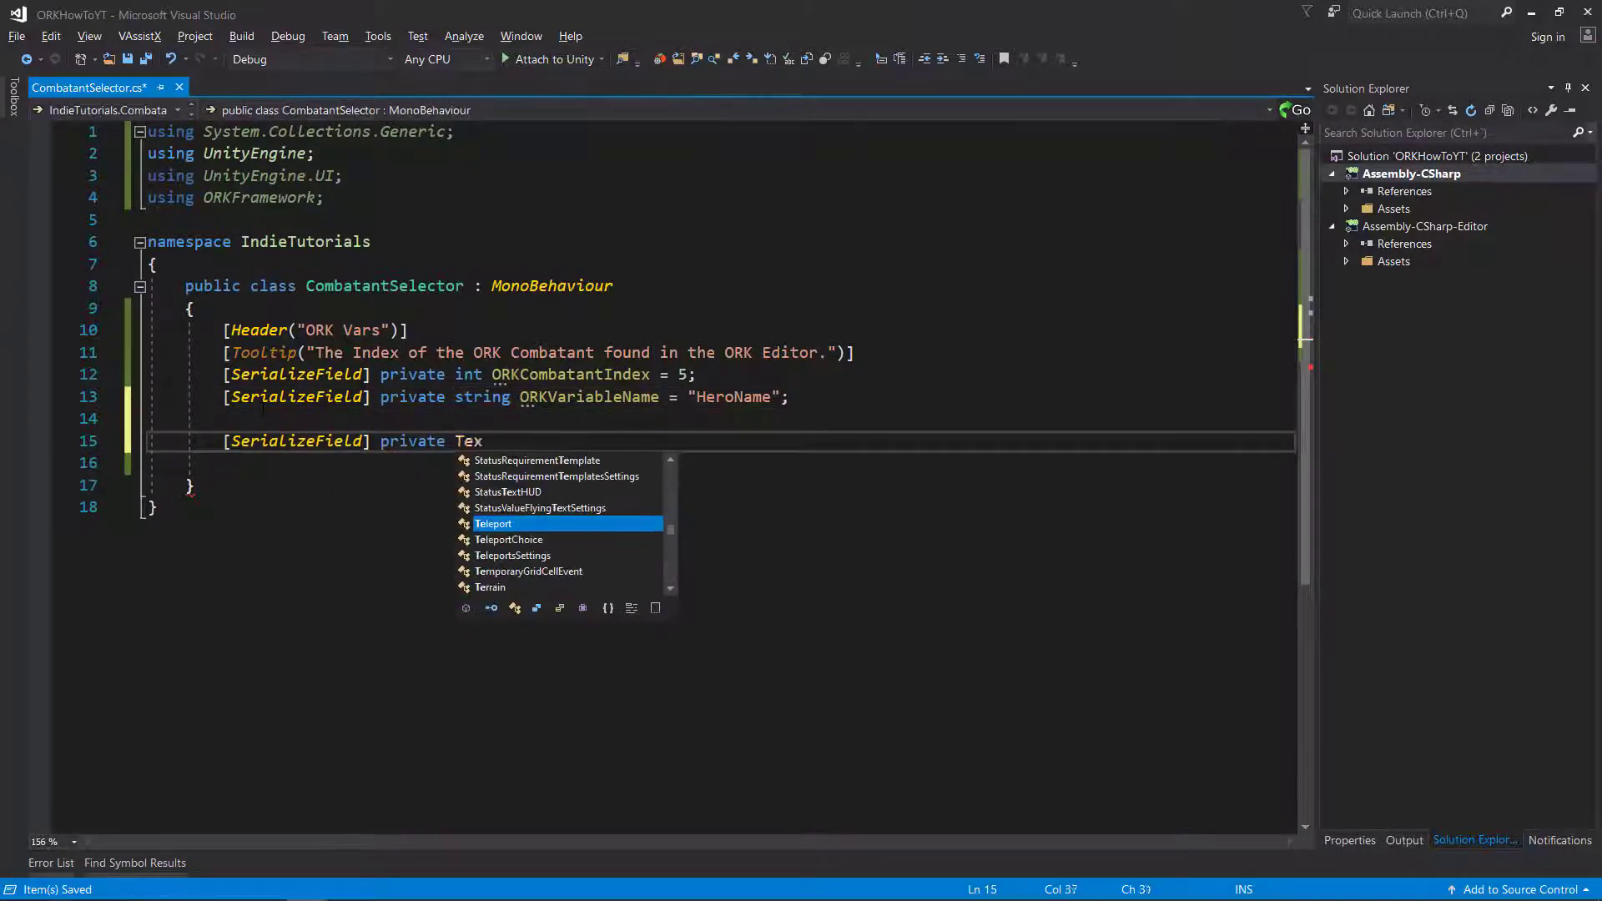
type("t CombatantName")
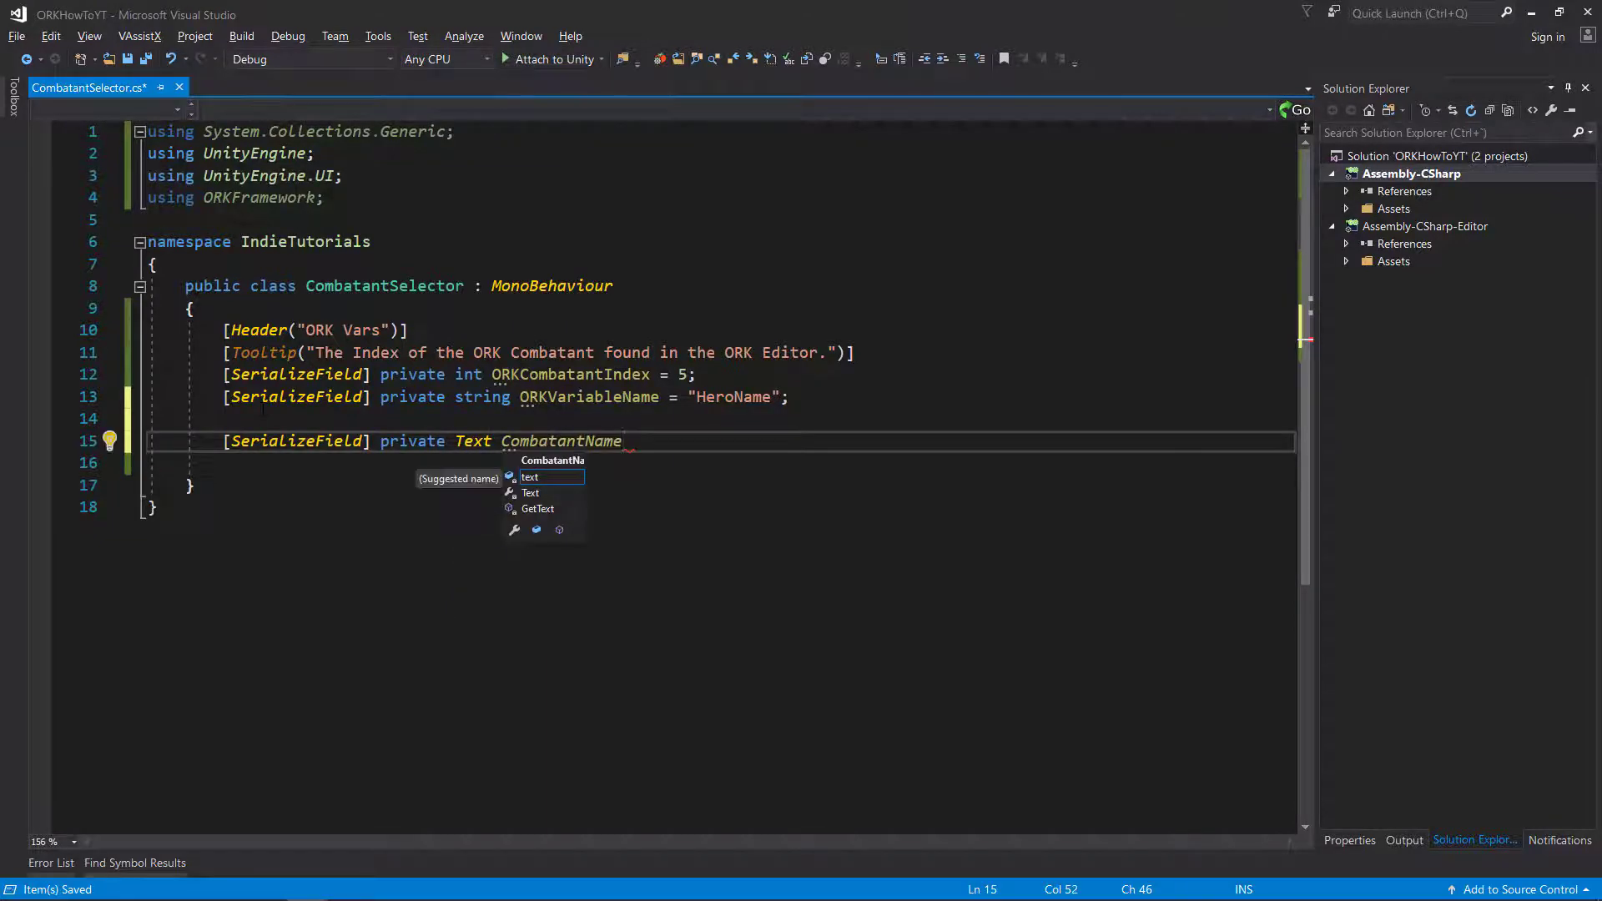
type("Text = null;")
key("Return")
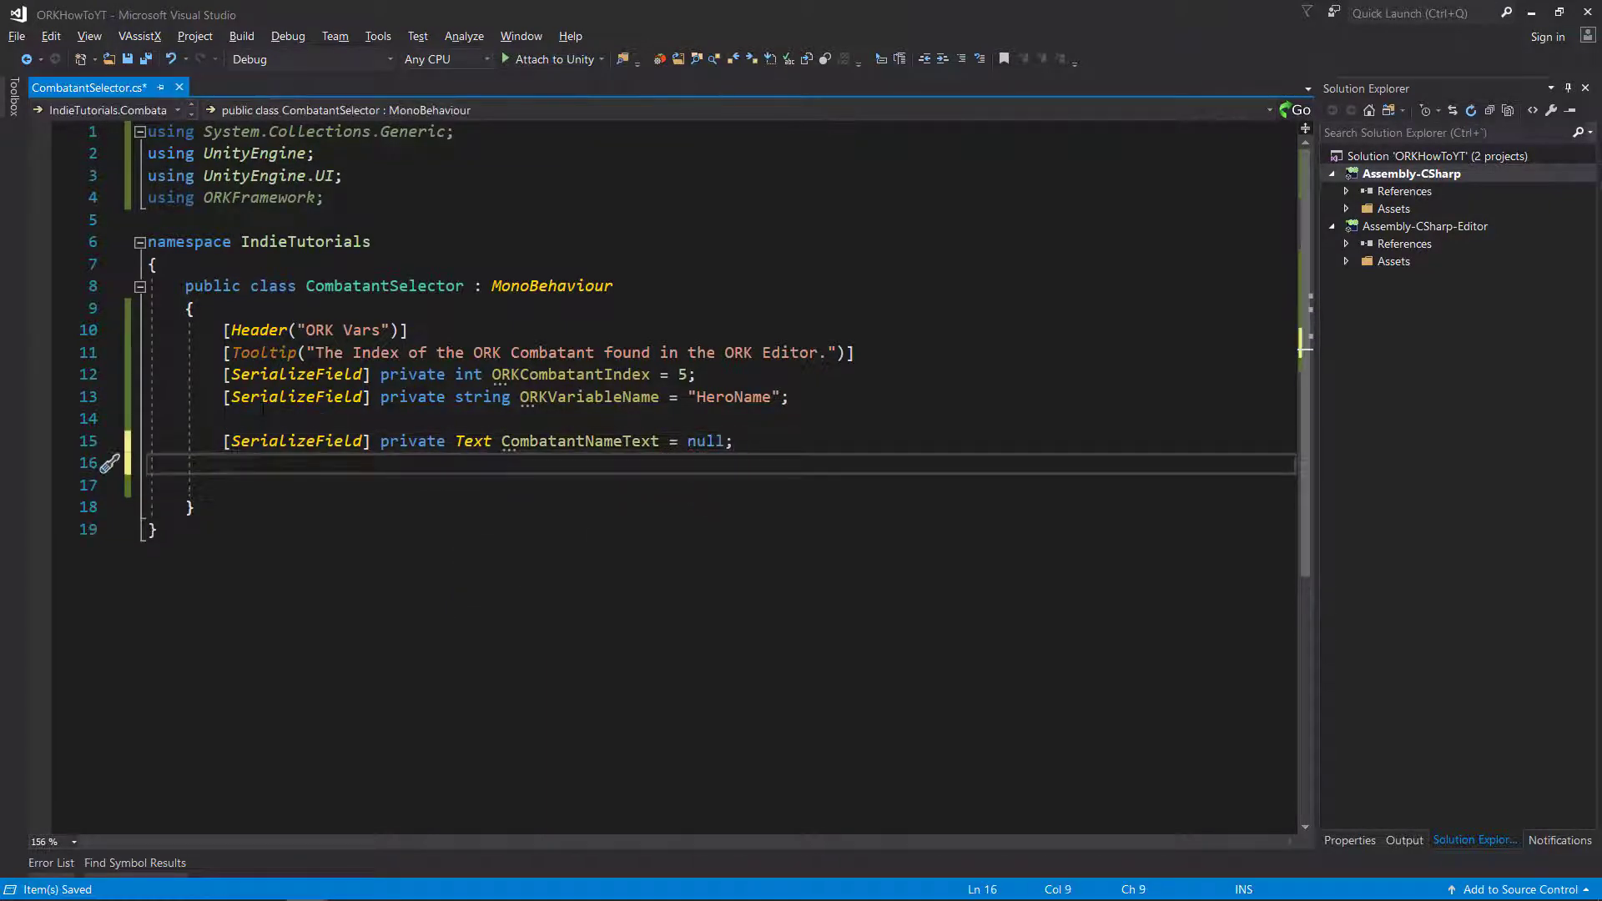
type("[seri")
key("Tab")
type("]")
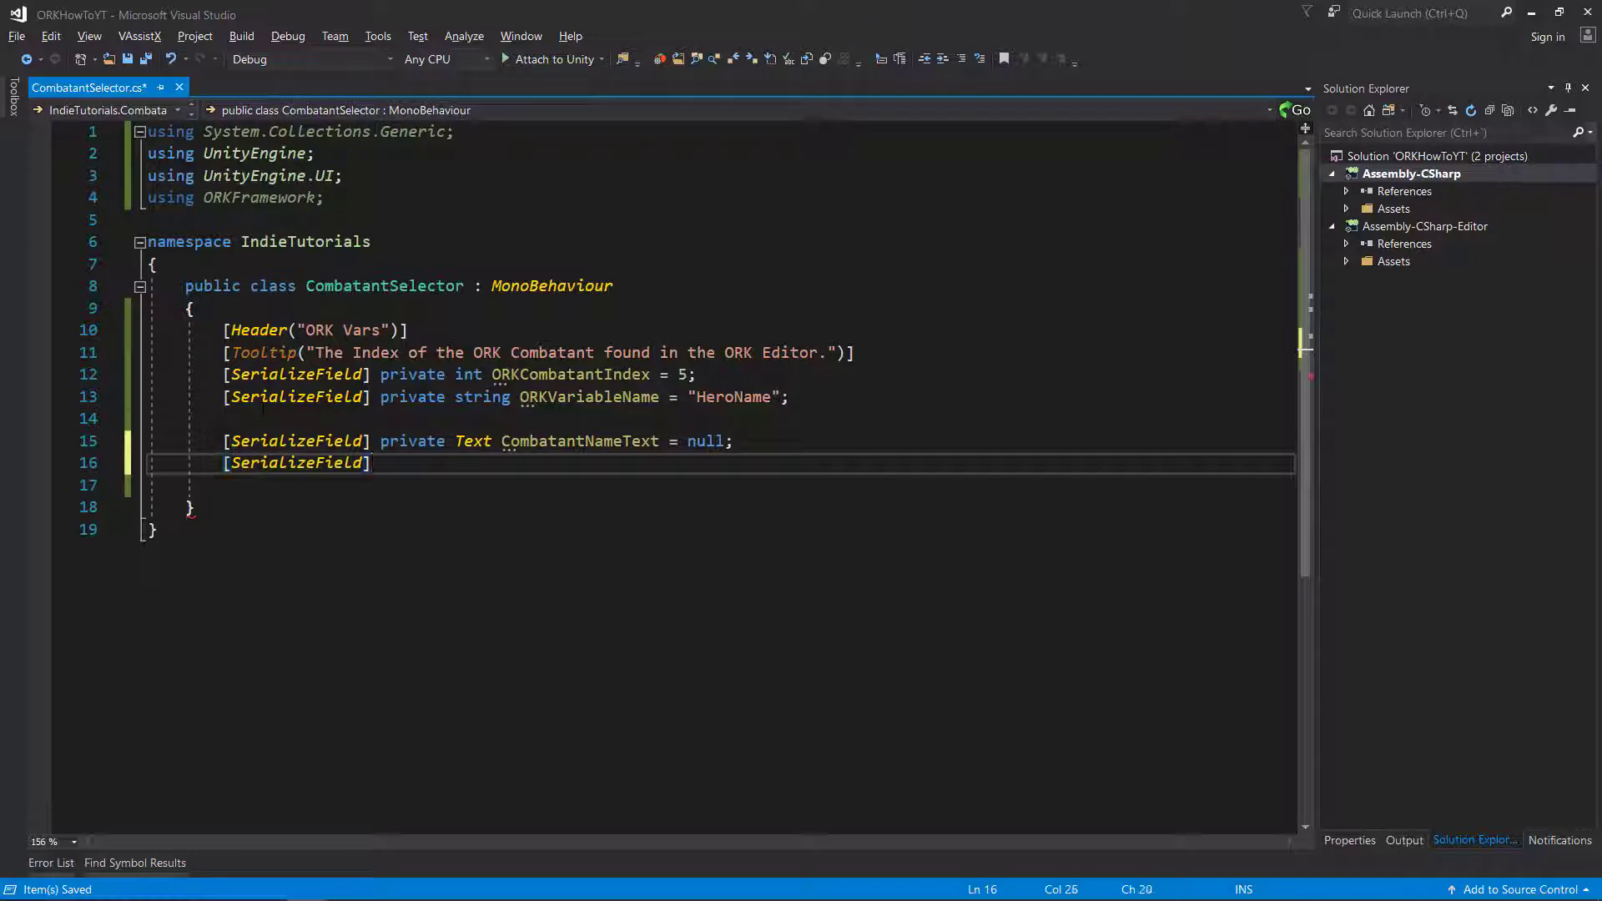
type(" private Game")
key("Tab")
type("se")
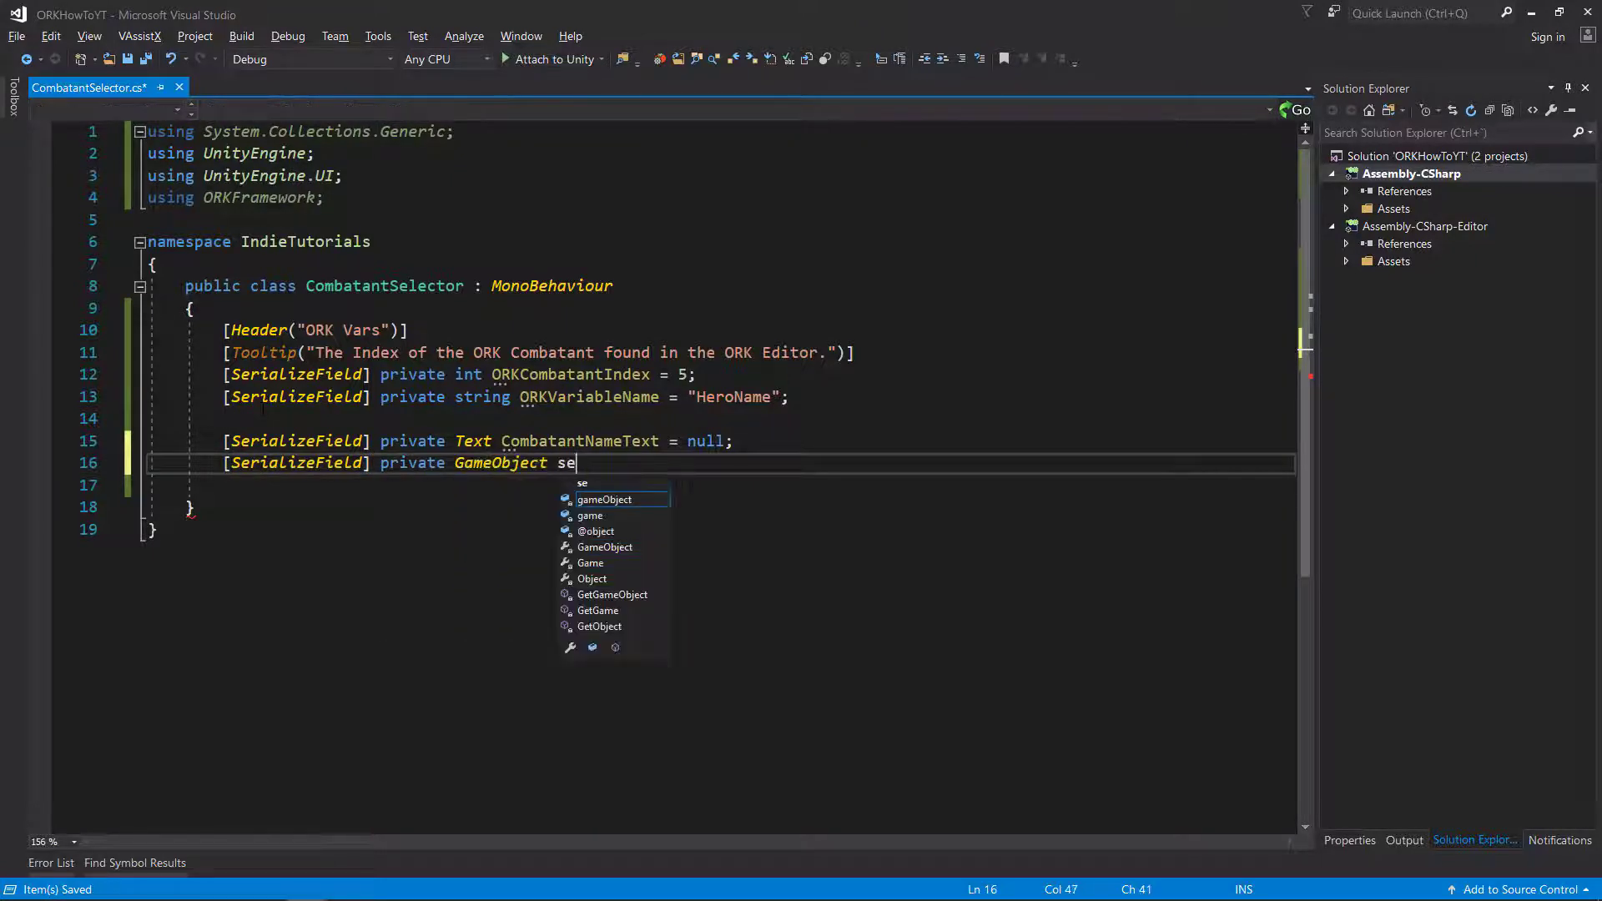
type("lectedCombatant = nul")
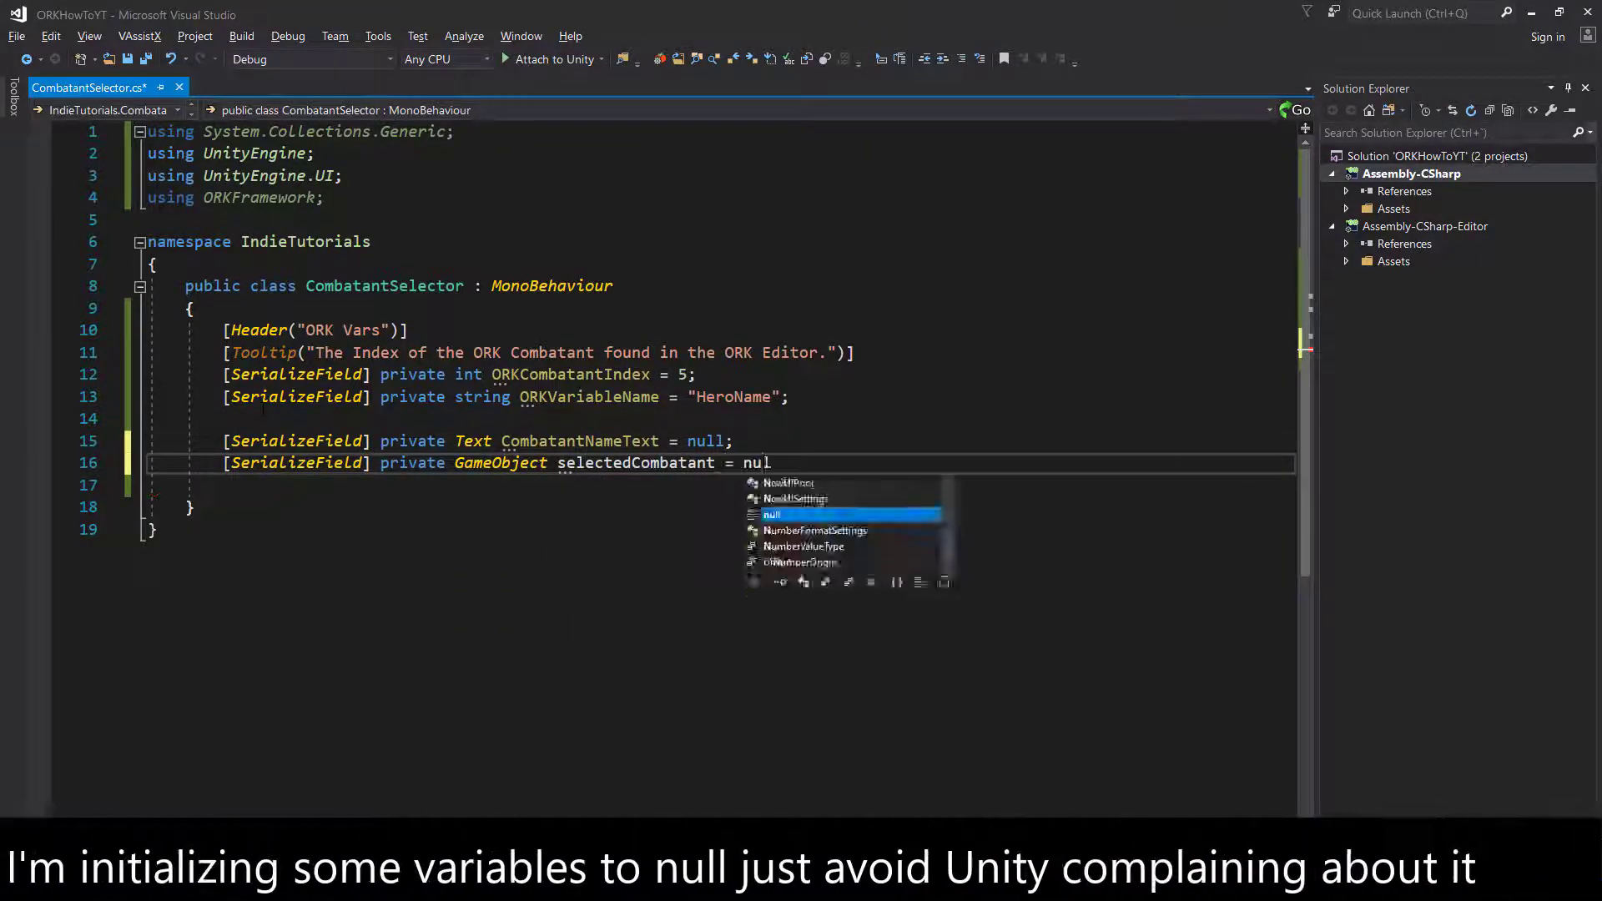
type("l;")
key("Return")
- Add a serialized Transform spawnPoint field set to null
type("[ser")
key("Tab")
type("]")
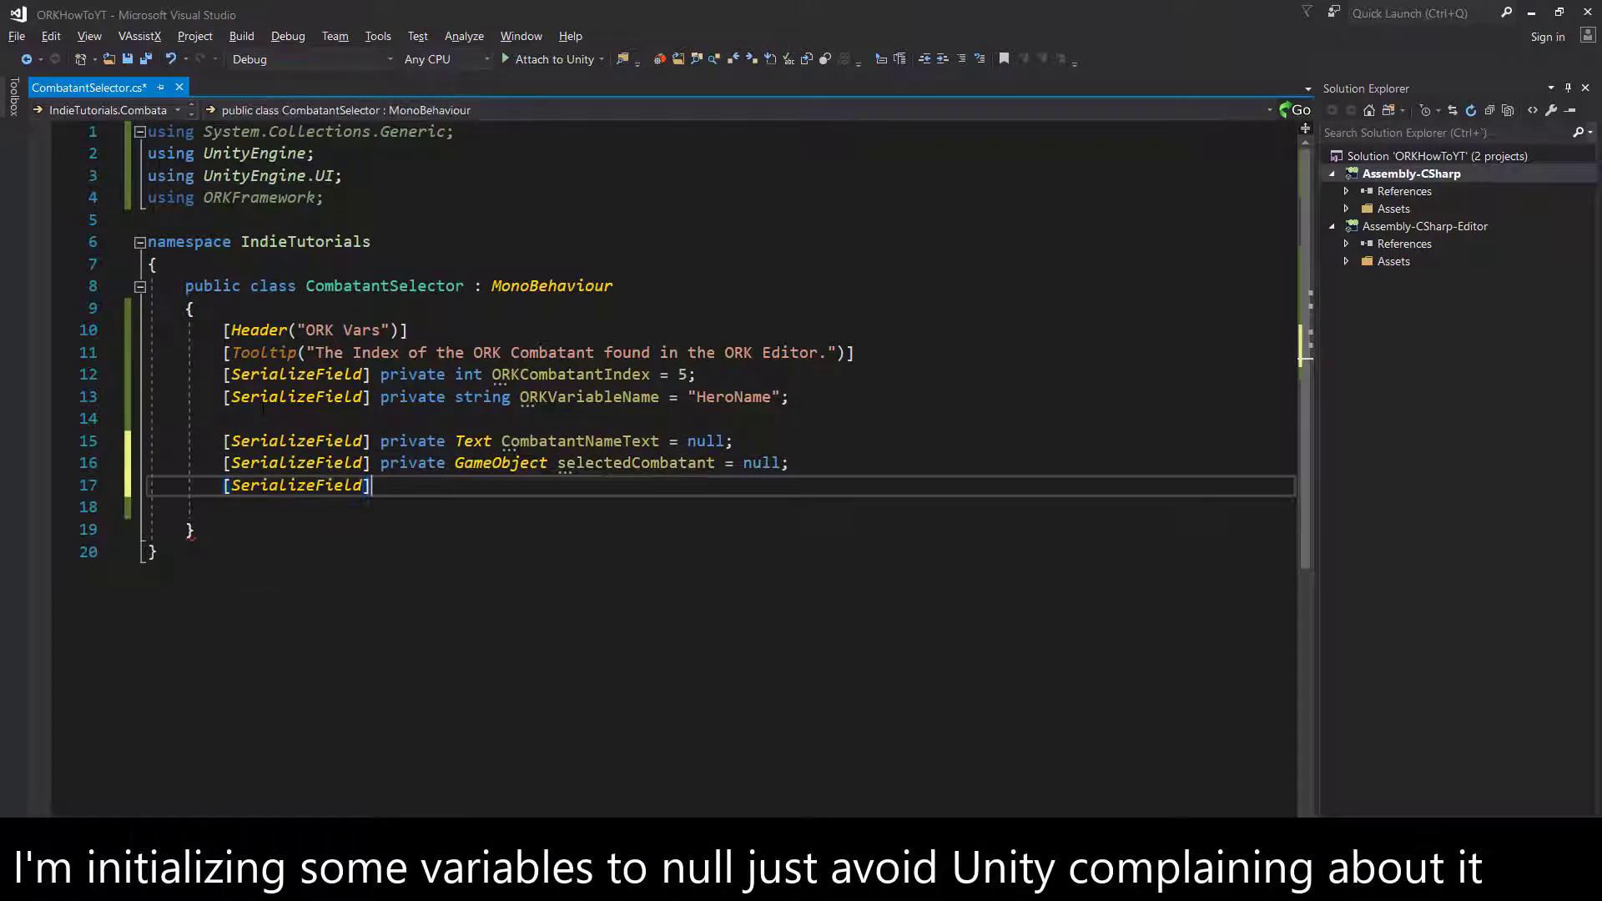
type(" private Trans")
key("Tab")
type("spawn")
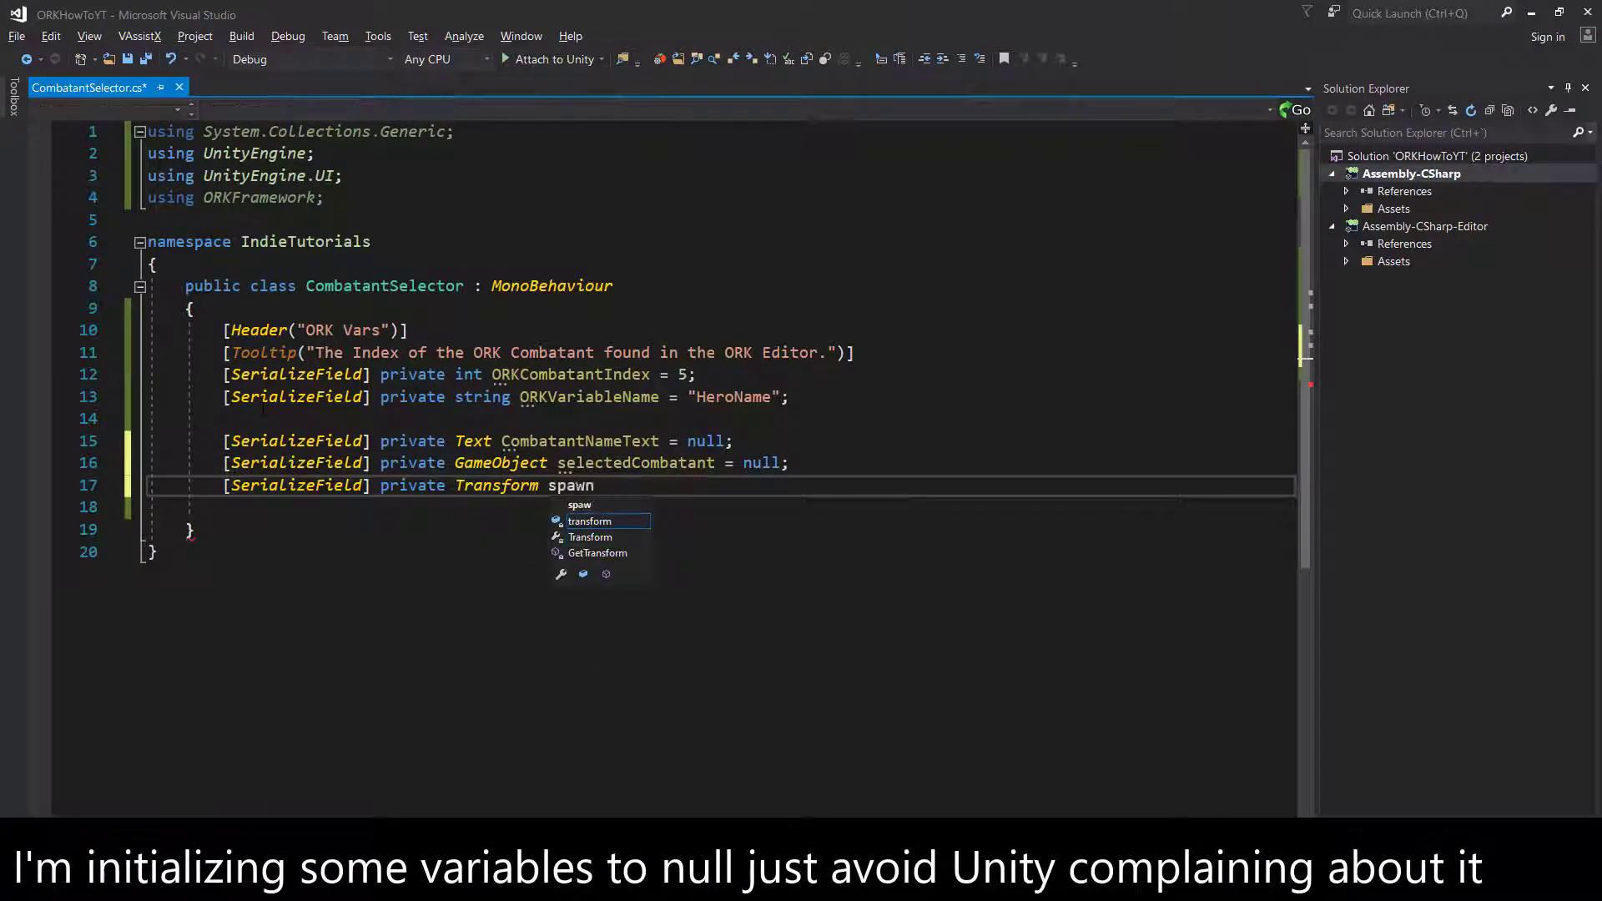
type("Point = null;")
key("Return")
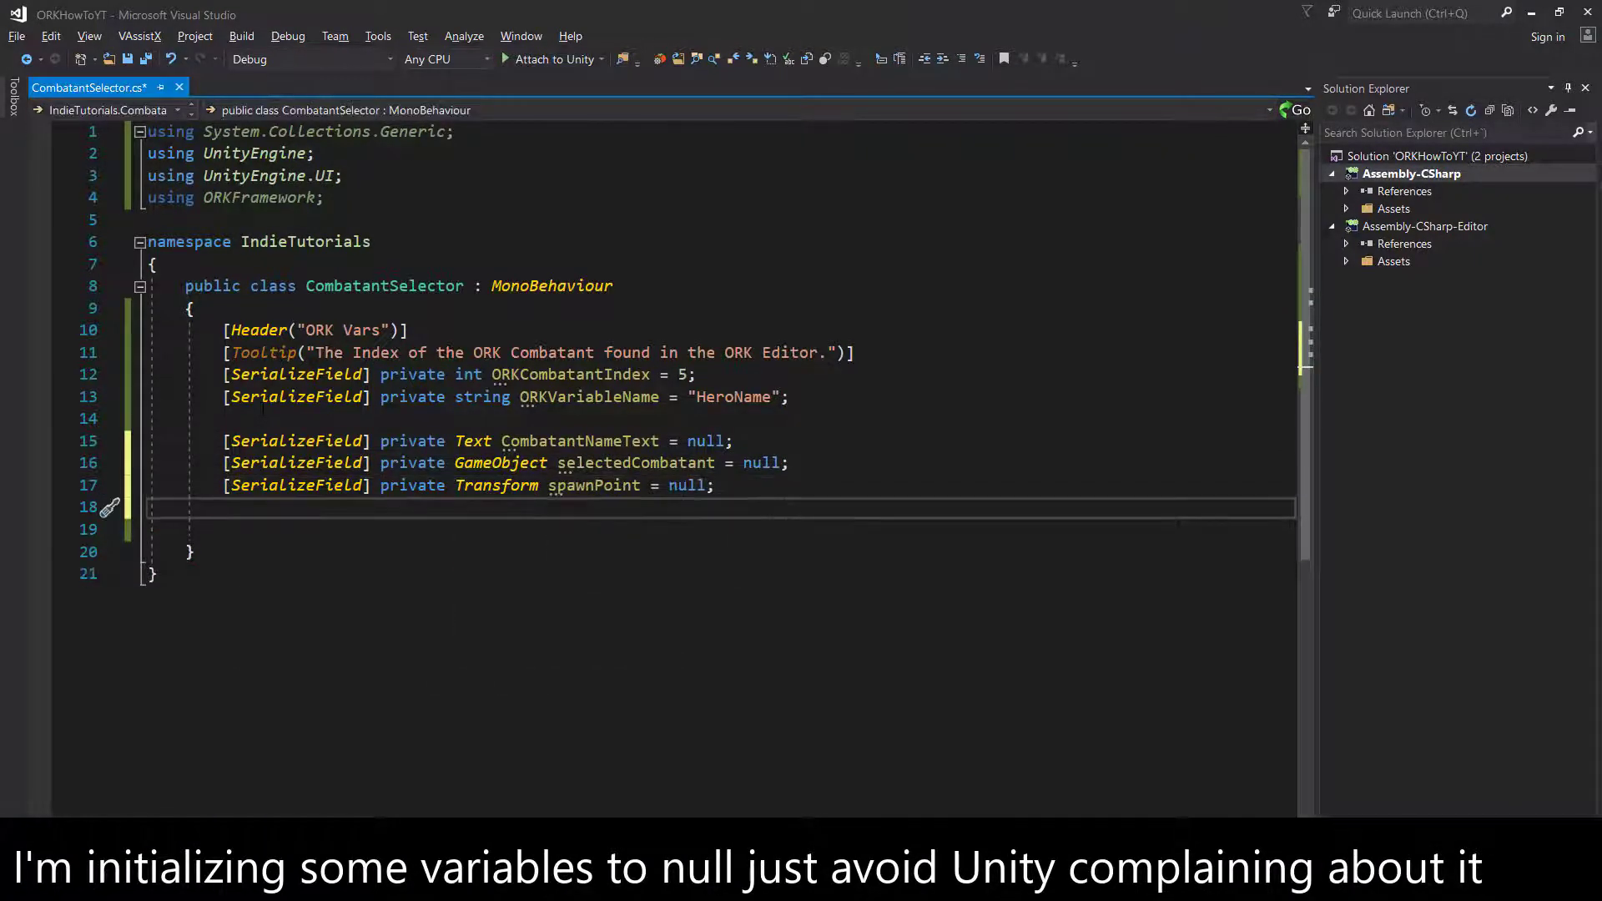
- Add a serialized combatantList field initialised as a new List<GameObject>()
type("[ser")
key("Tab")
type("] pr")
key("Tab")
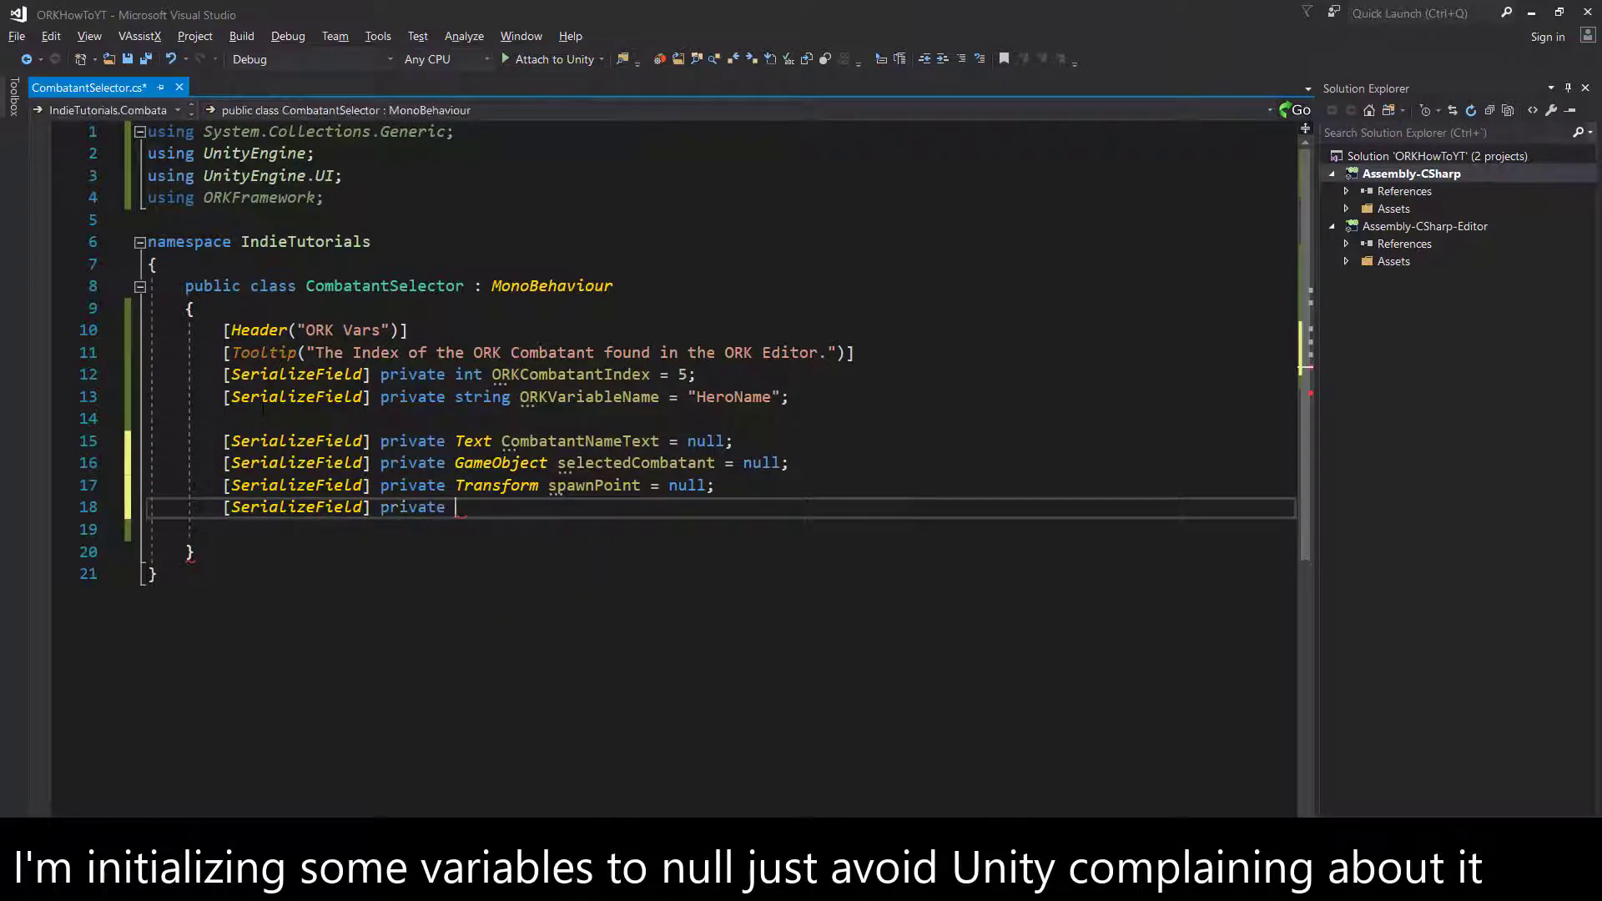
type("List<GameObject>")
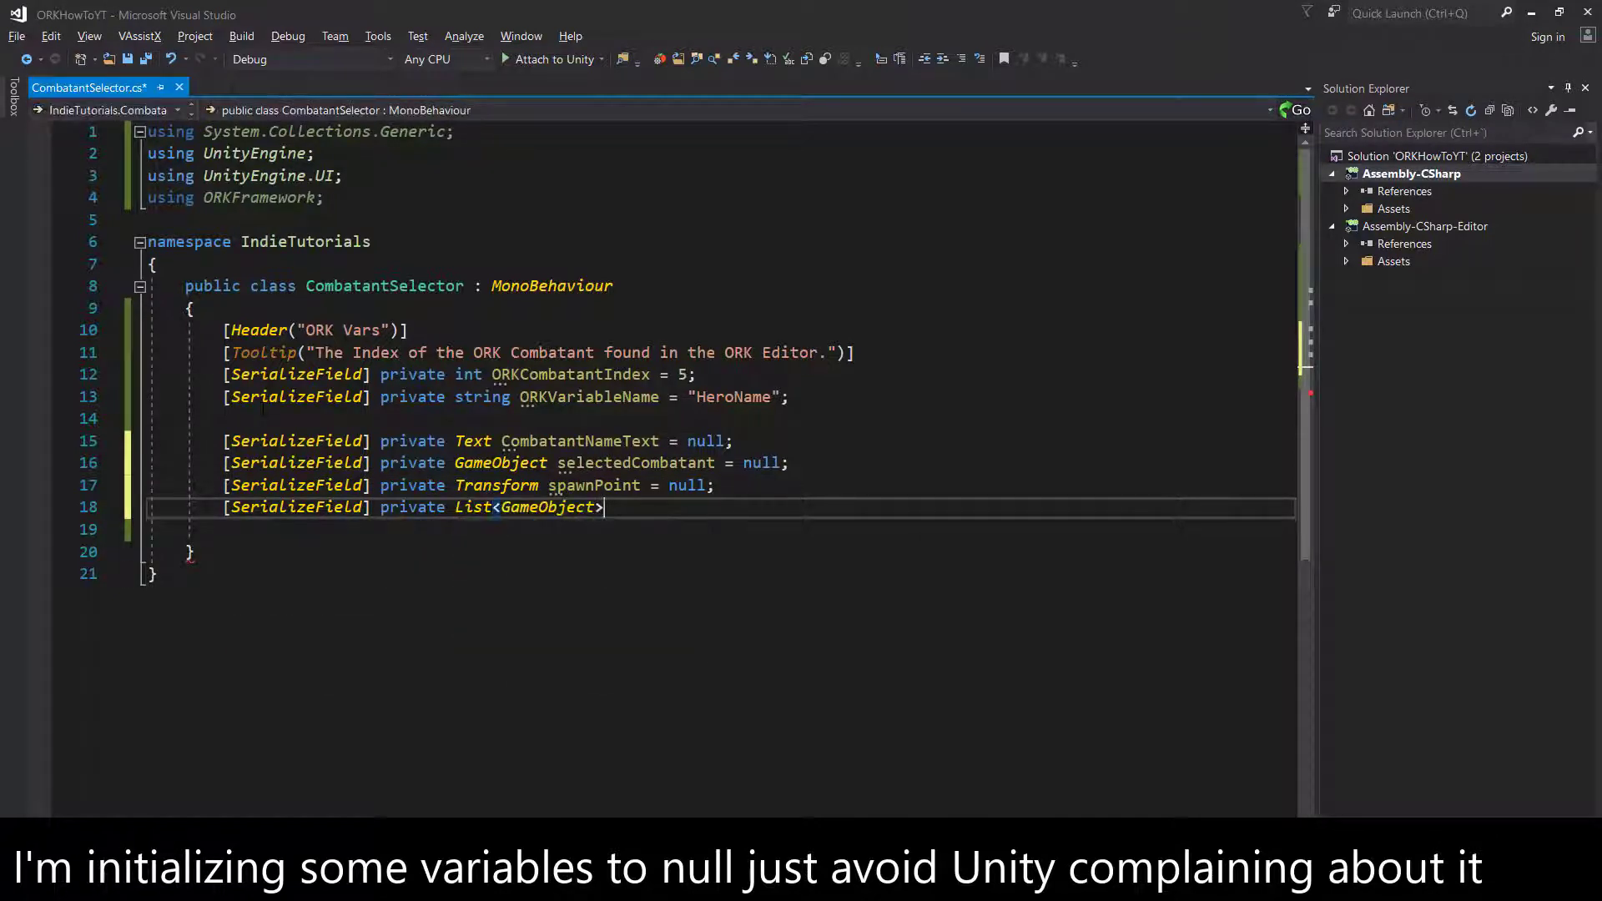
type(" combatantList = ne")
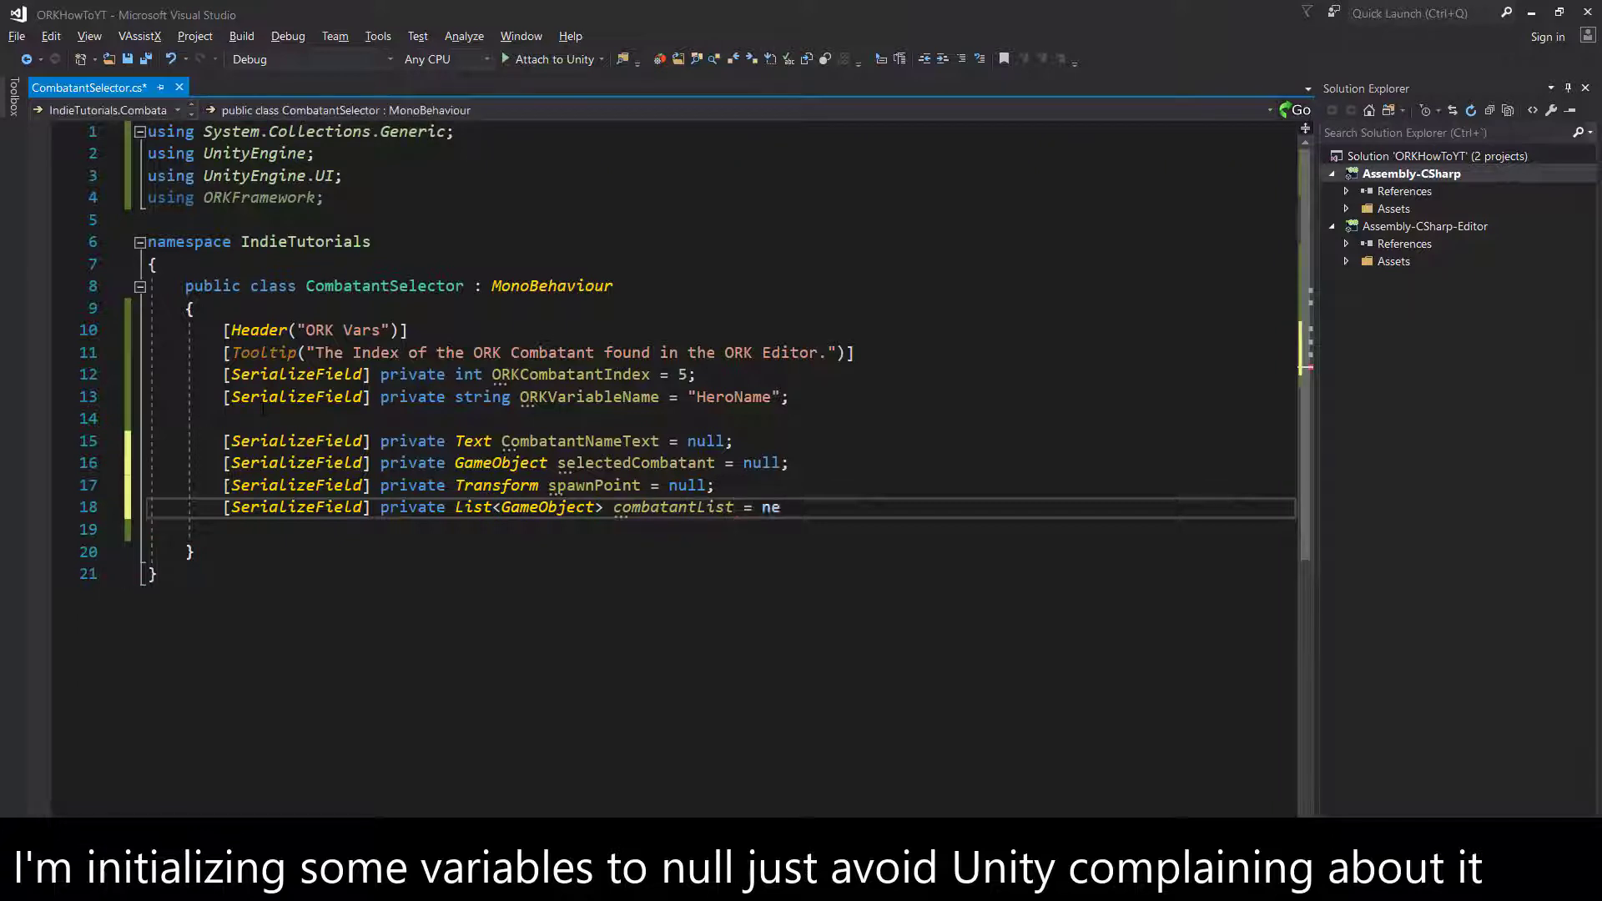
type("w")
key("Tab")
type("();")
key("Return")
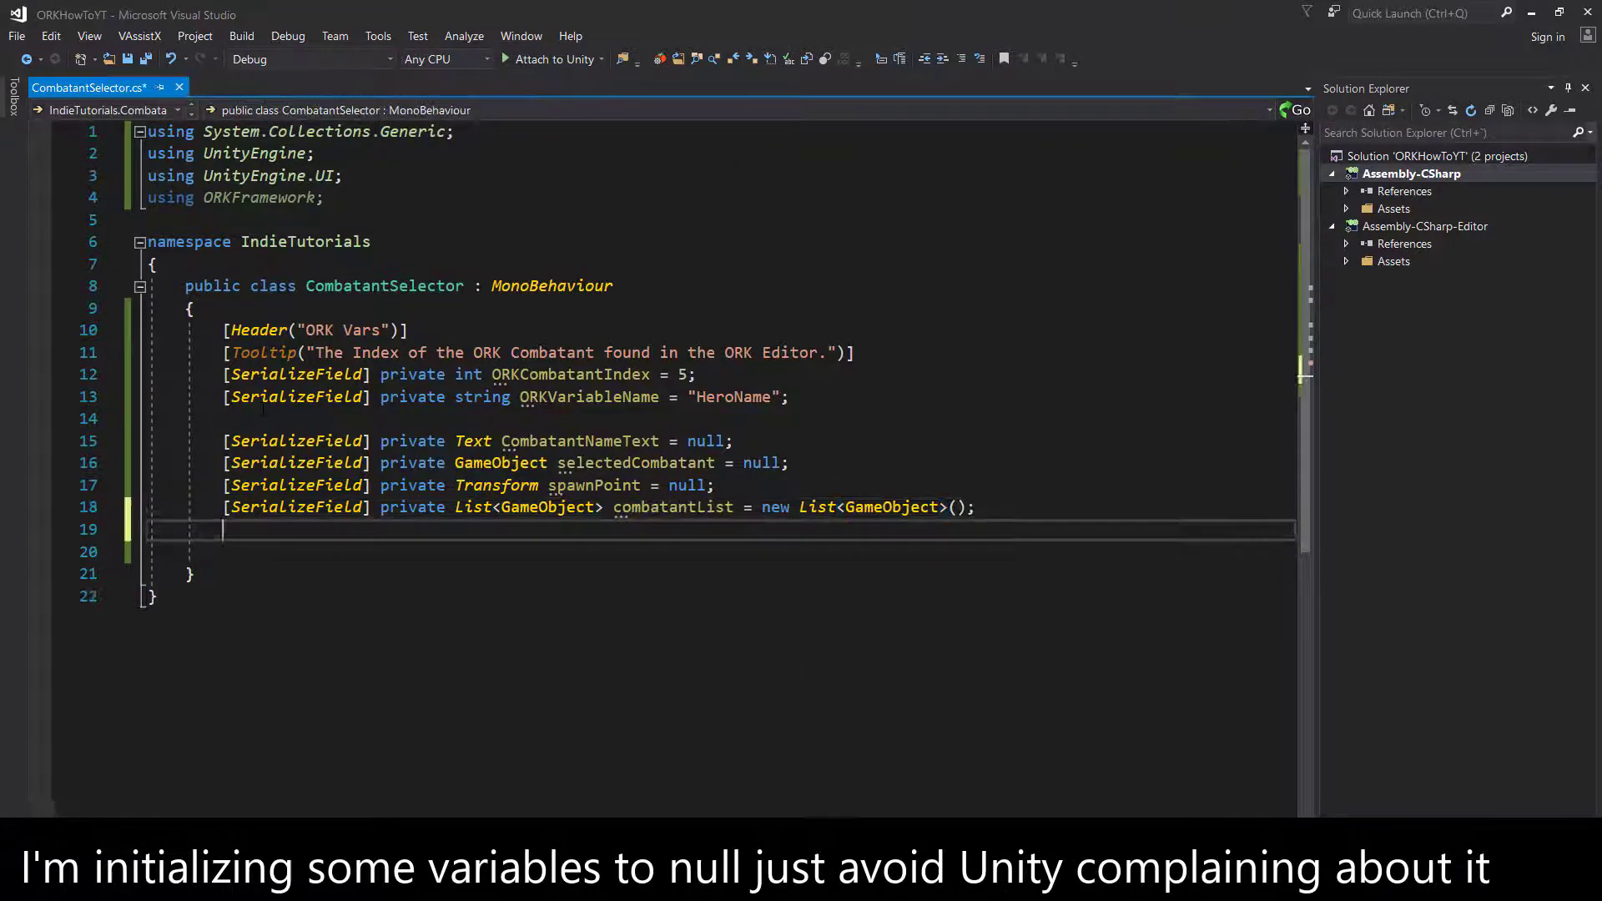
key("Return")
- Add fields private int currentCombatantIndex = -1 and private bool bInitialized = false
type("private int current")
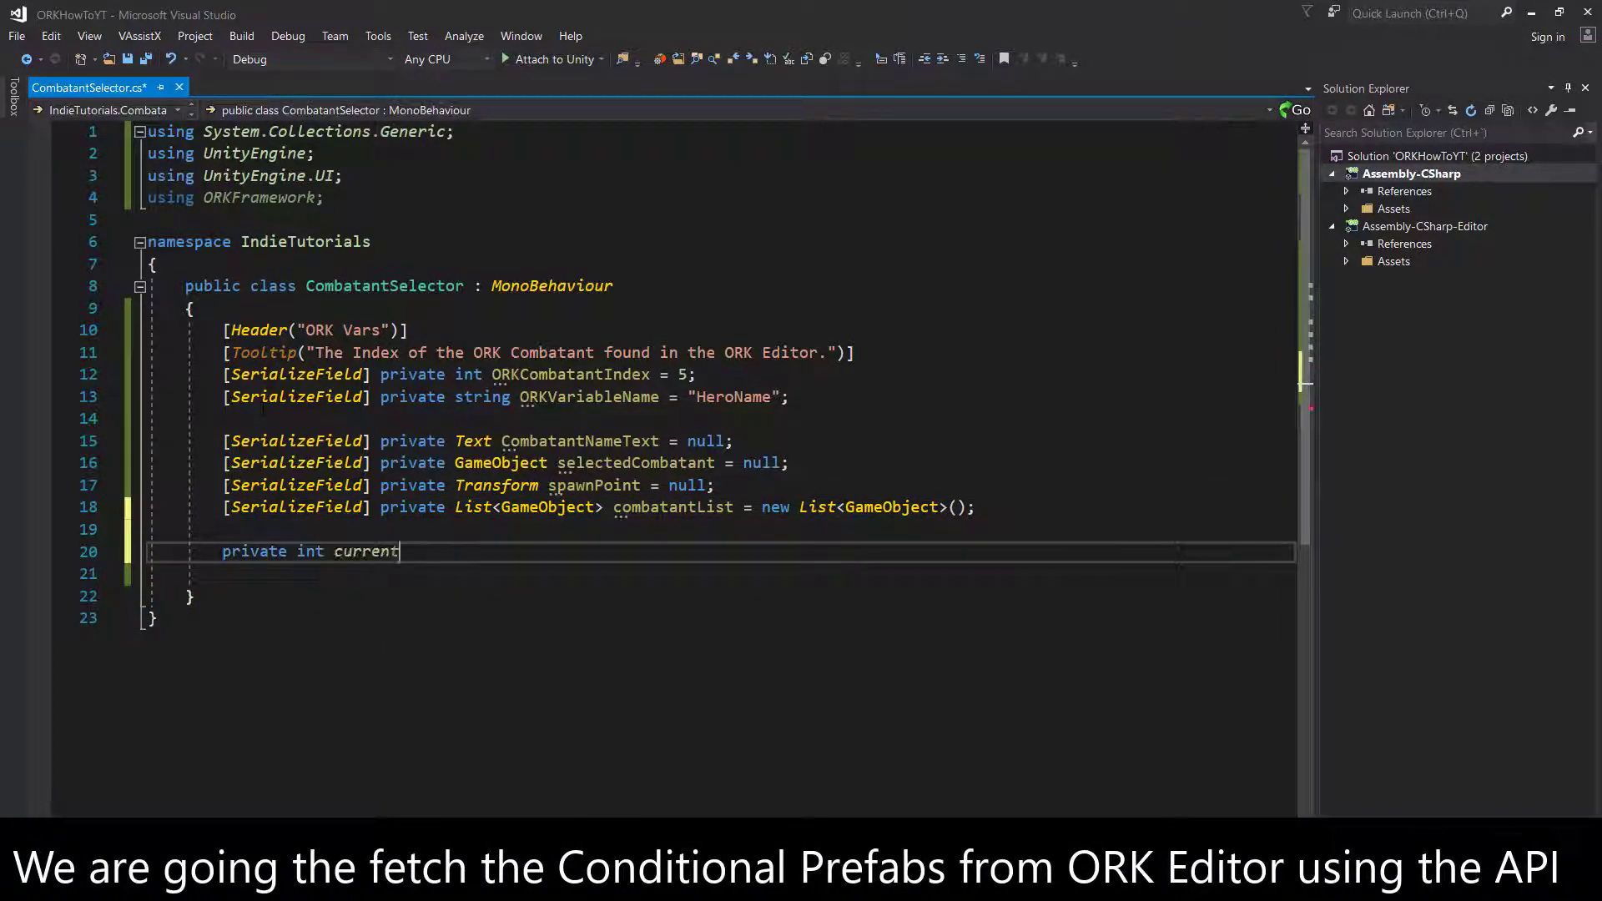
type("CombatantIndex = -")
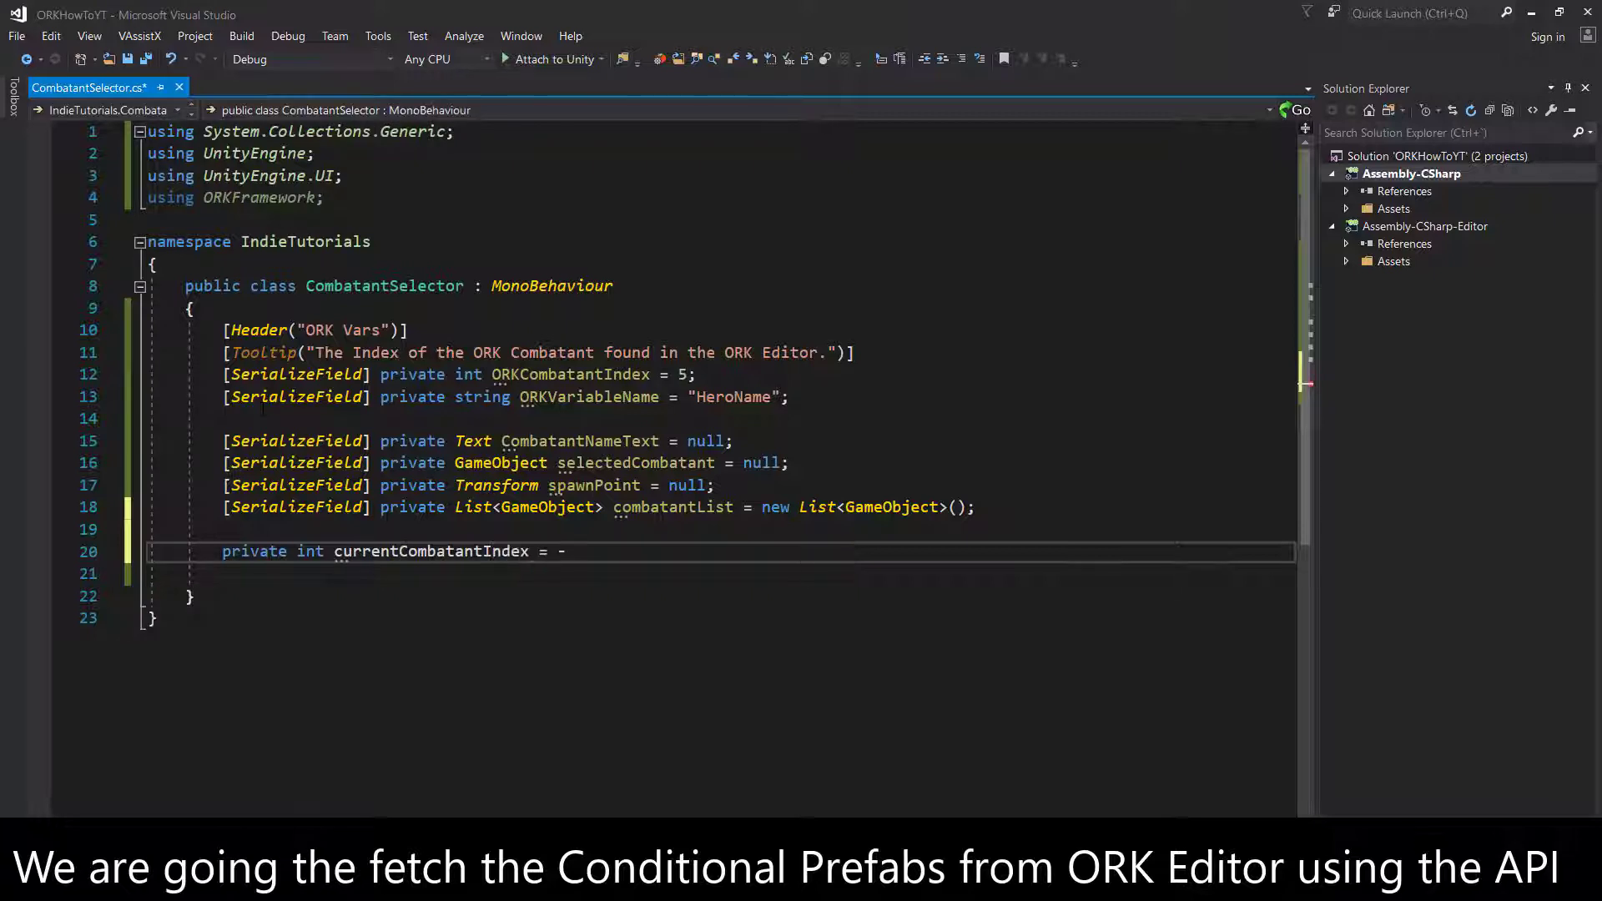
type("1;")
key("Return")
type("private bool")
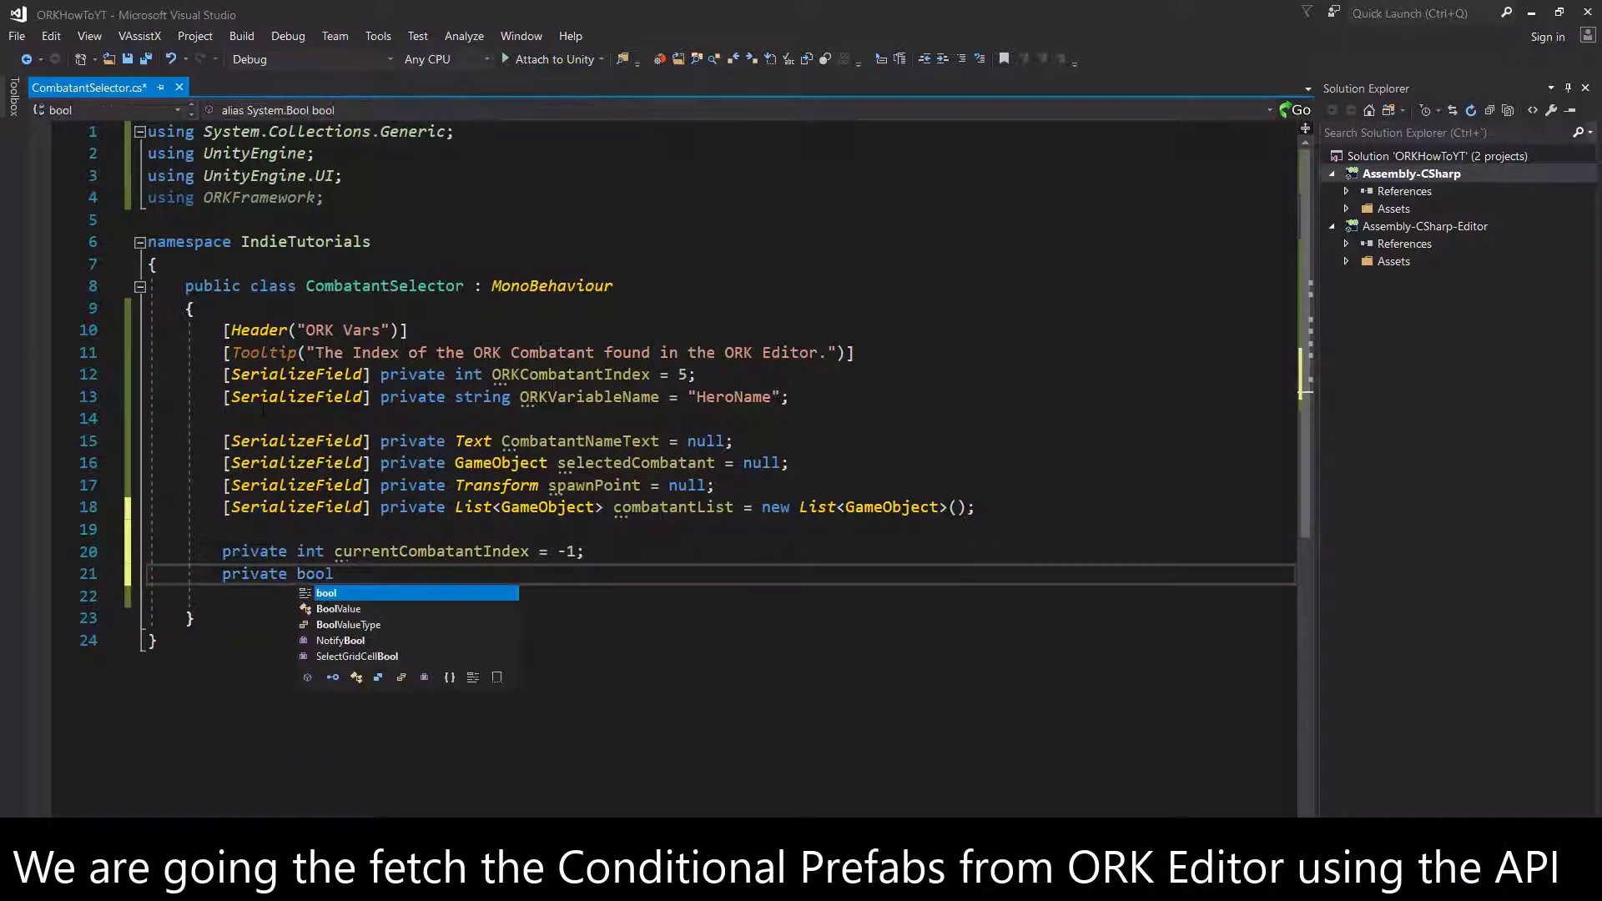
type(" bInitialized = false;")
key("Return")
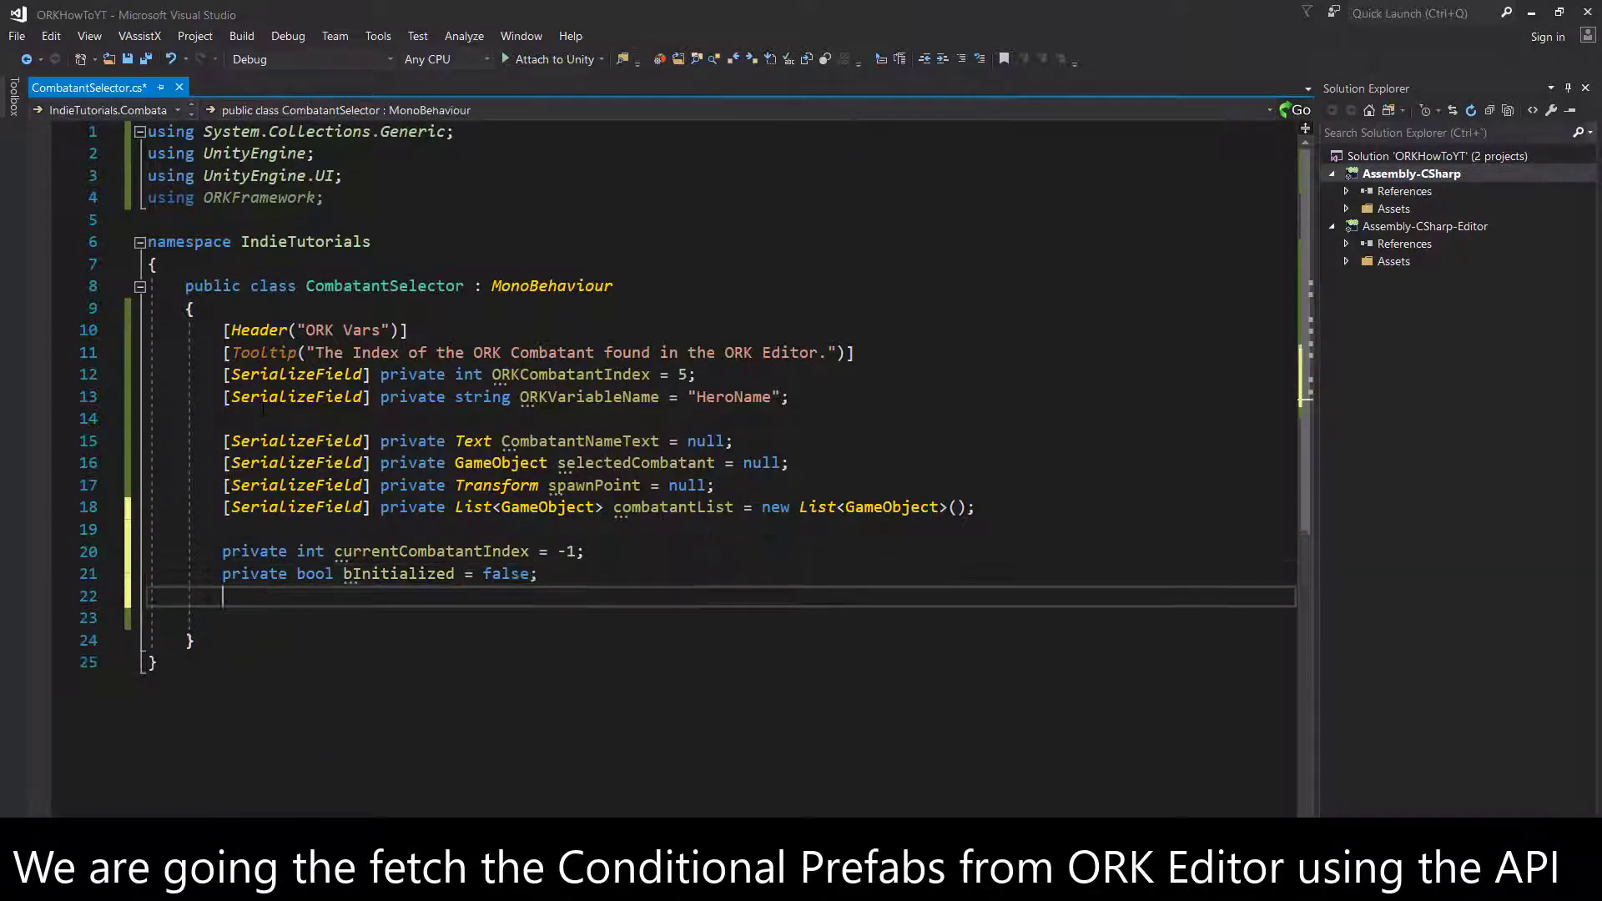
- Declare the public int CombatantIndex property with a getter returning currentCombatantIndex
type("public int Combaa")
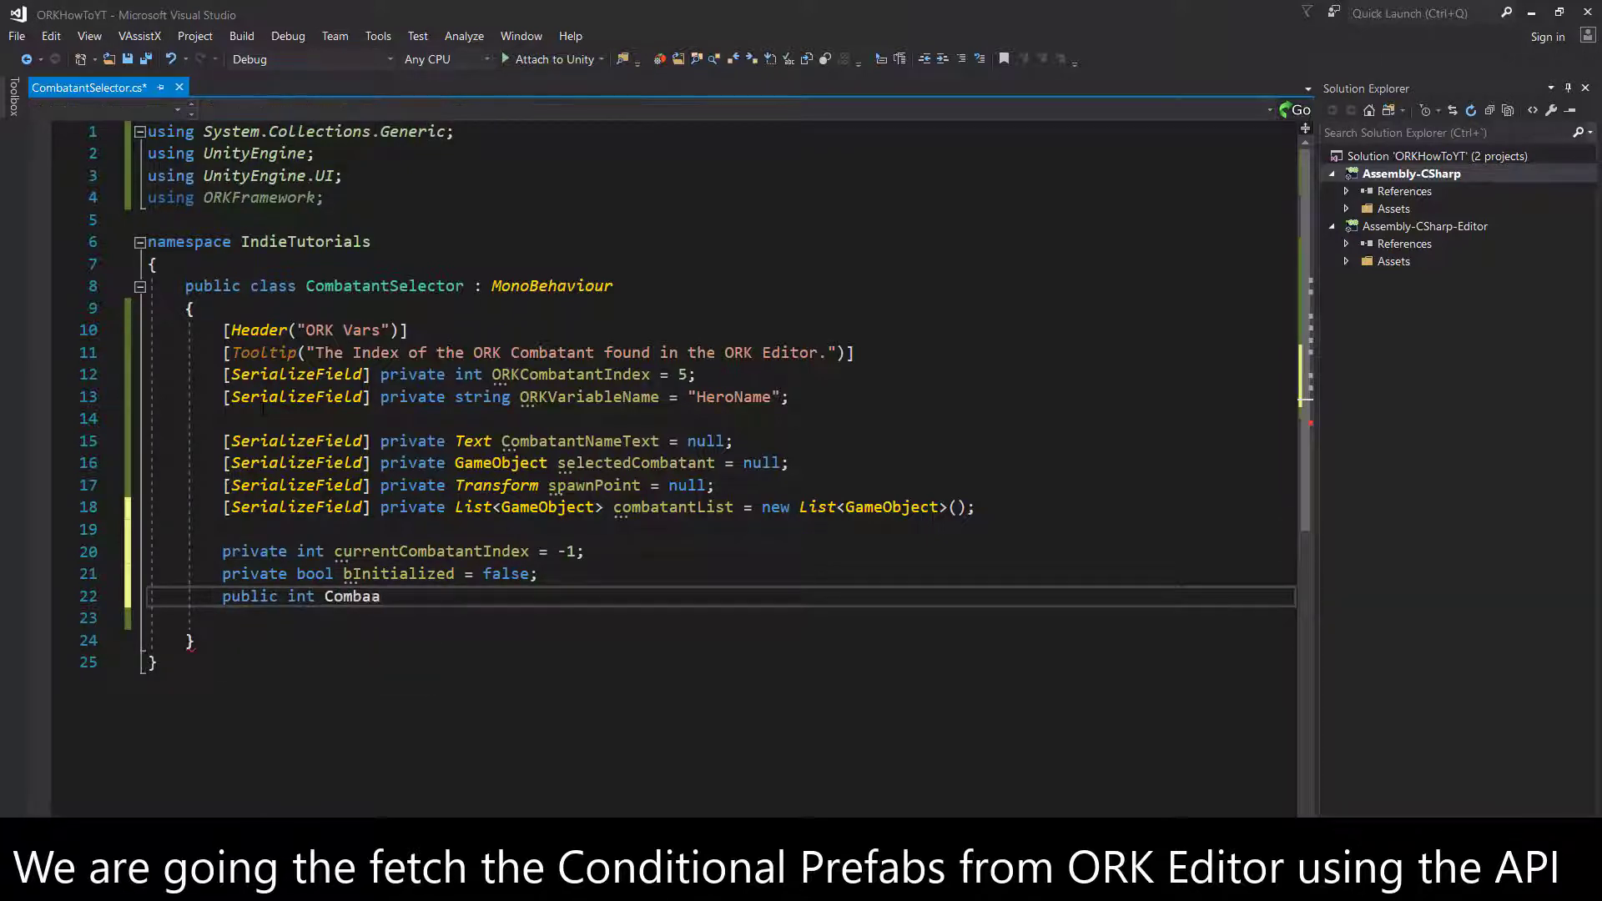
key("BackSpace")
type("tantIndex")
key("Return")
type("{")
key("Return")
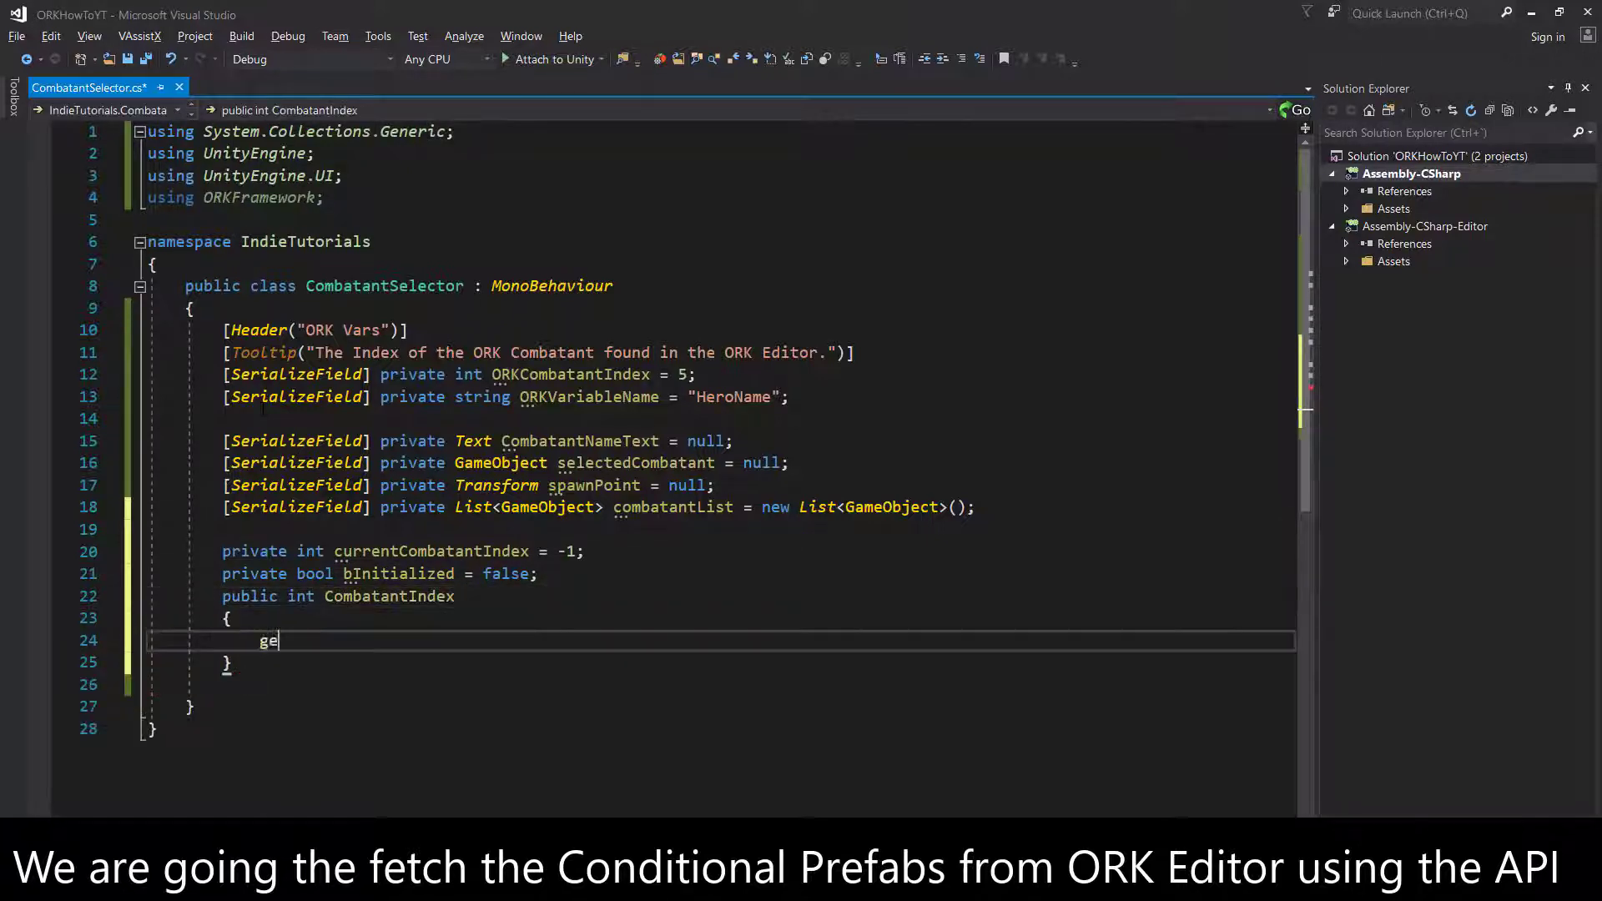
type("t { return curren")
key("Tab")
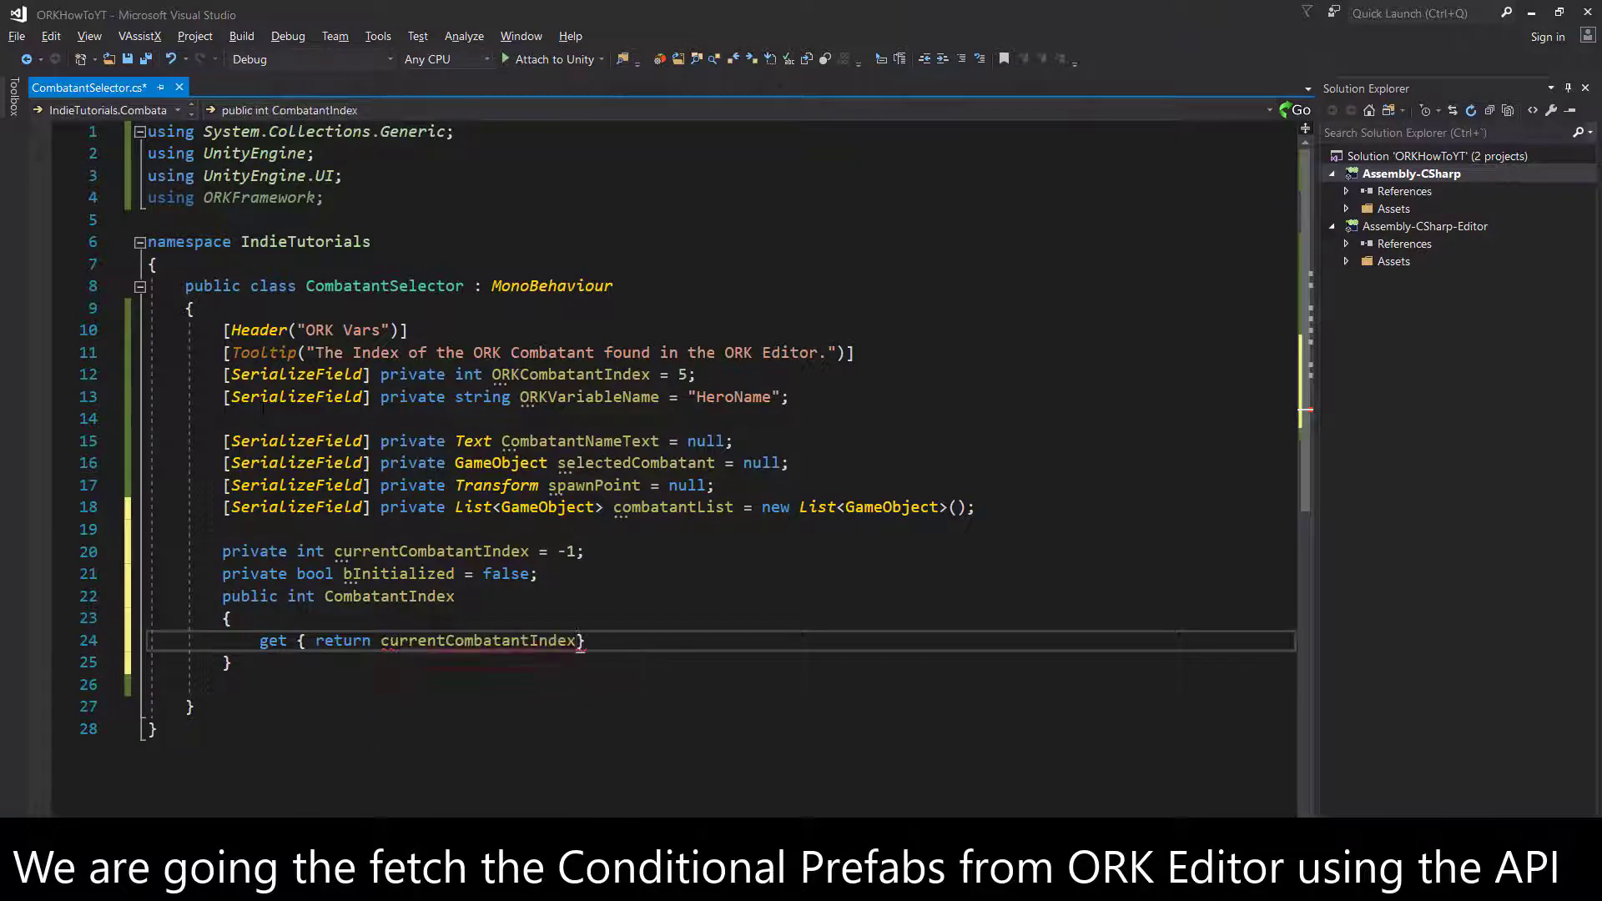
type(";")
- Add a private set that assigns value to currentCombatantIndex
key("End")
key("Return")
type("set")
key("Home")
type("pri")
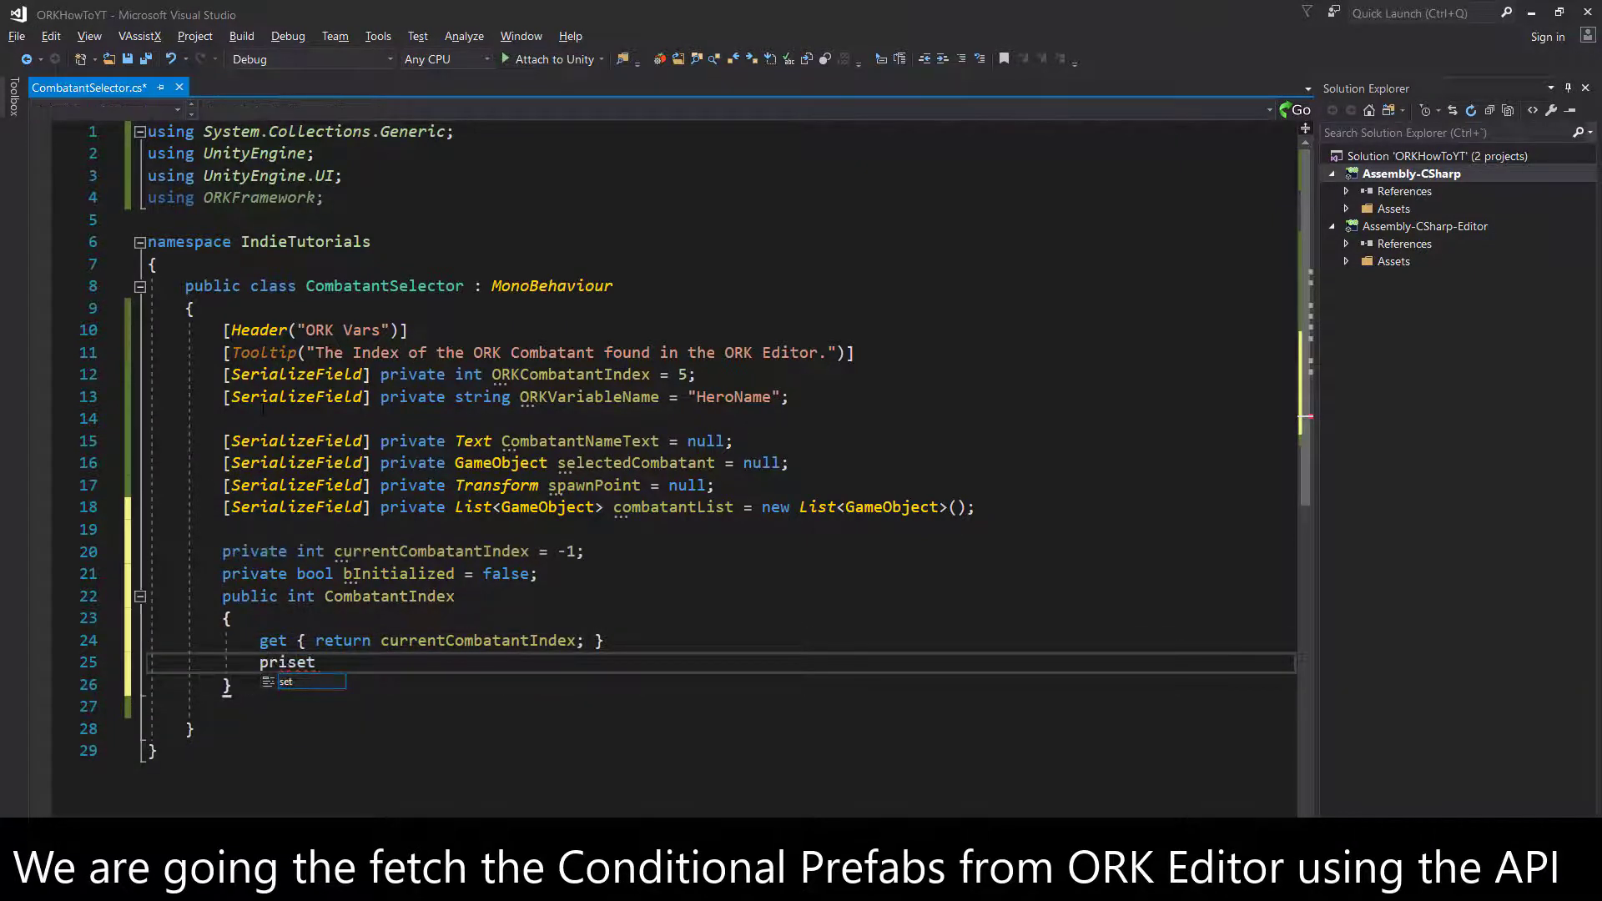
type("vate")
key("End")
type("{")
key("Return")
type("current")
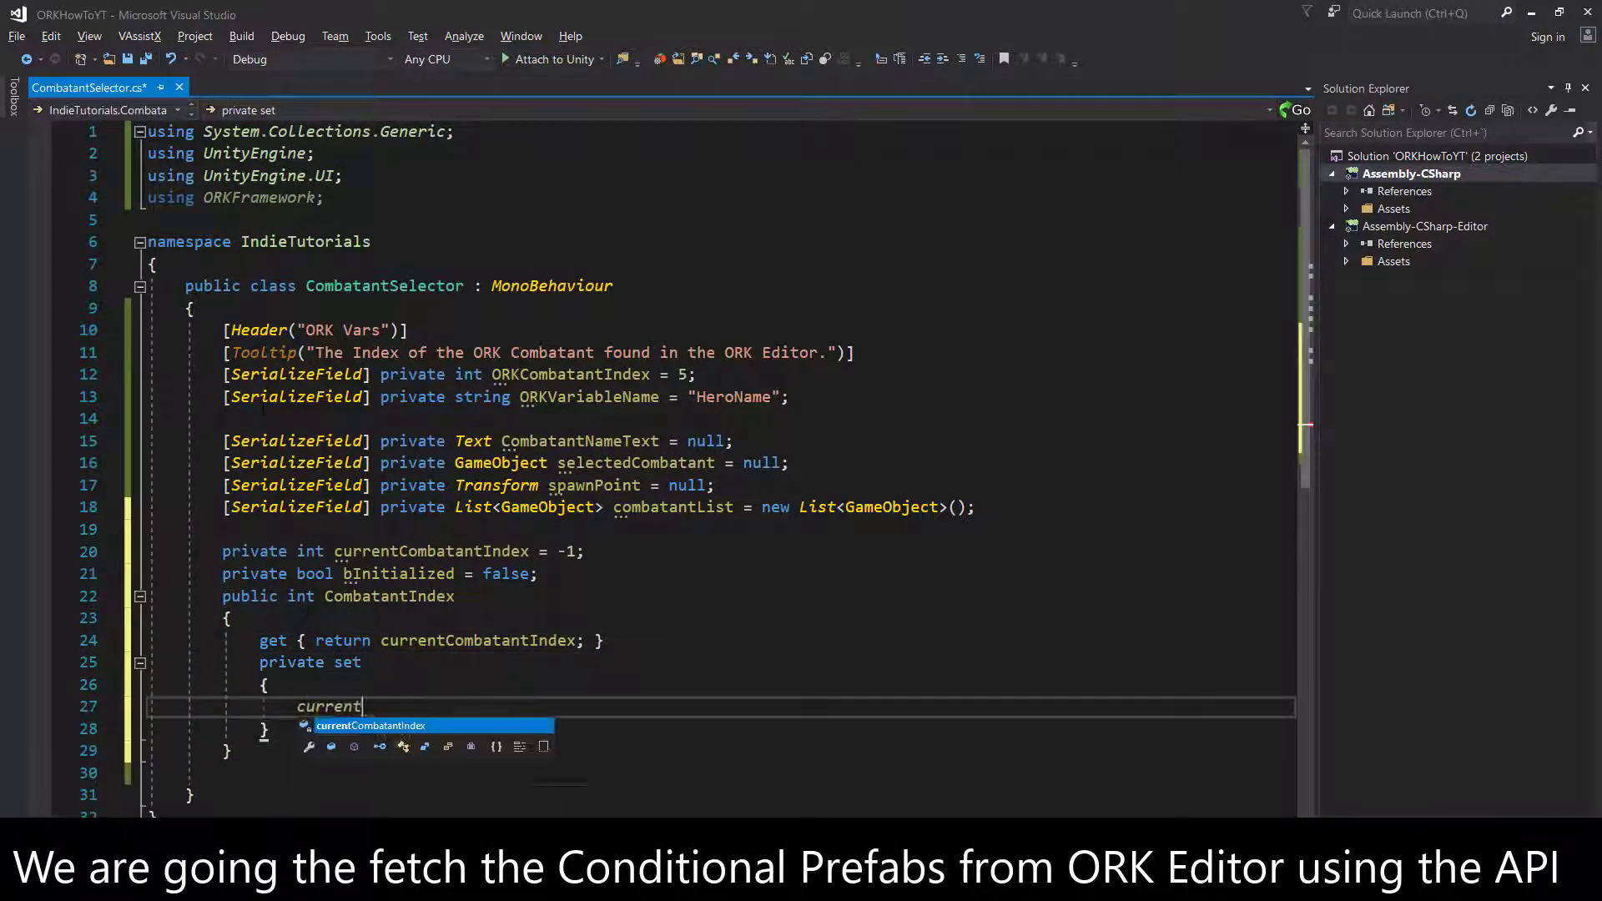
key("Tab")
type("= value;")
key("Return")
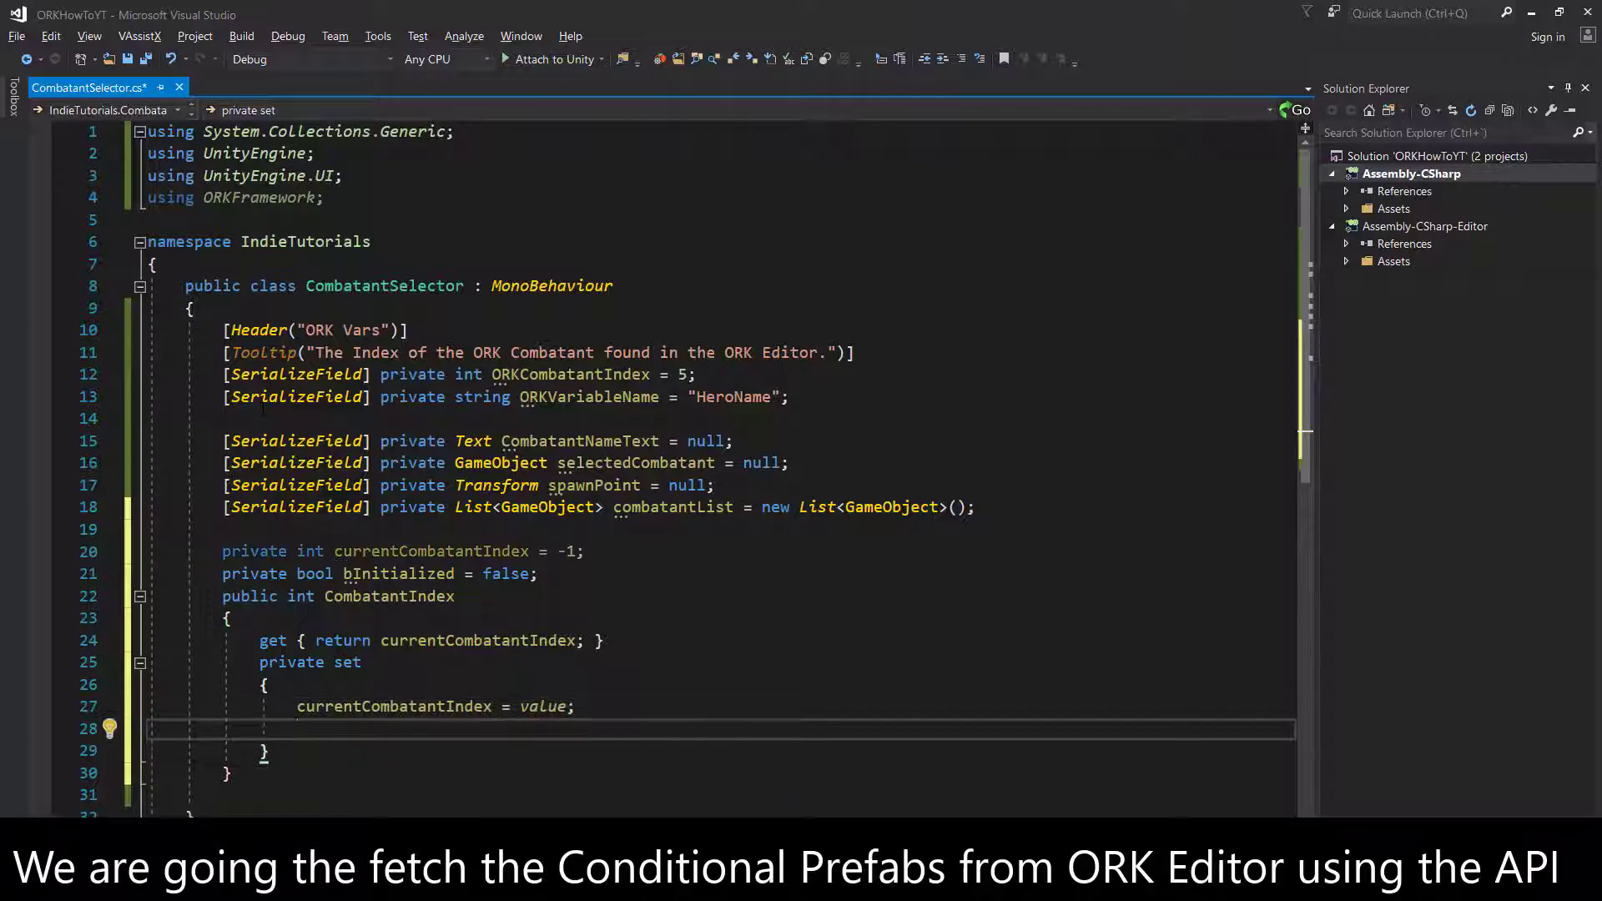
- Add an if block that wraps currentCombatantIndex when it drops below 0
type("if (currentCombatantIndex")
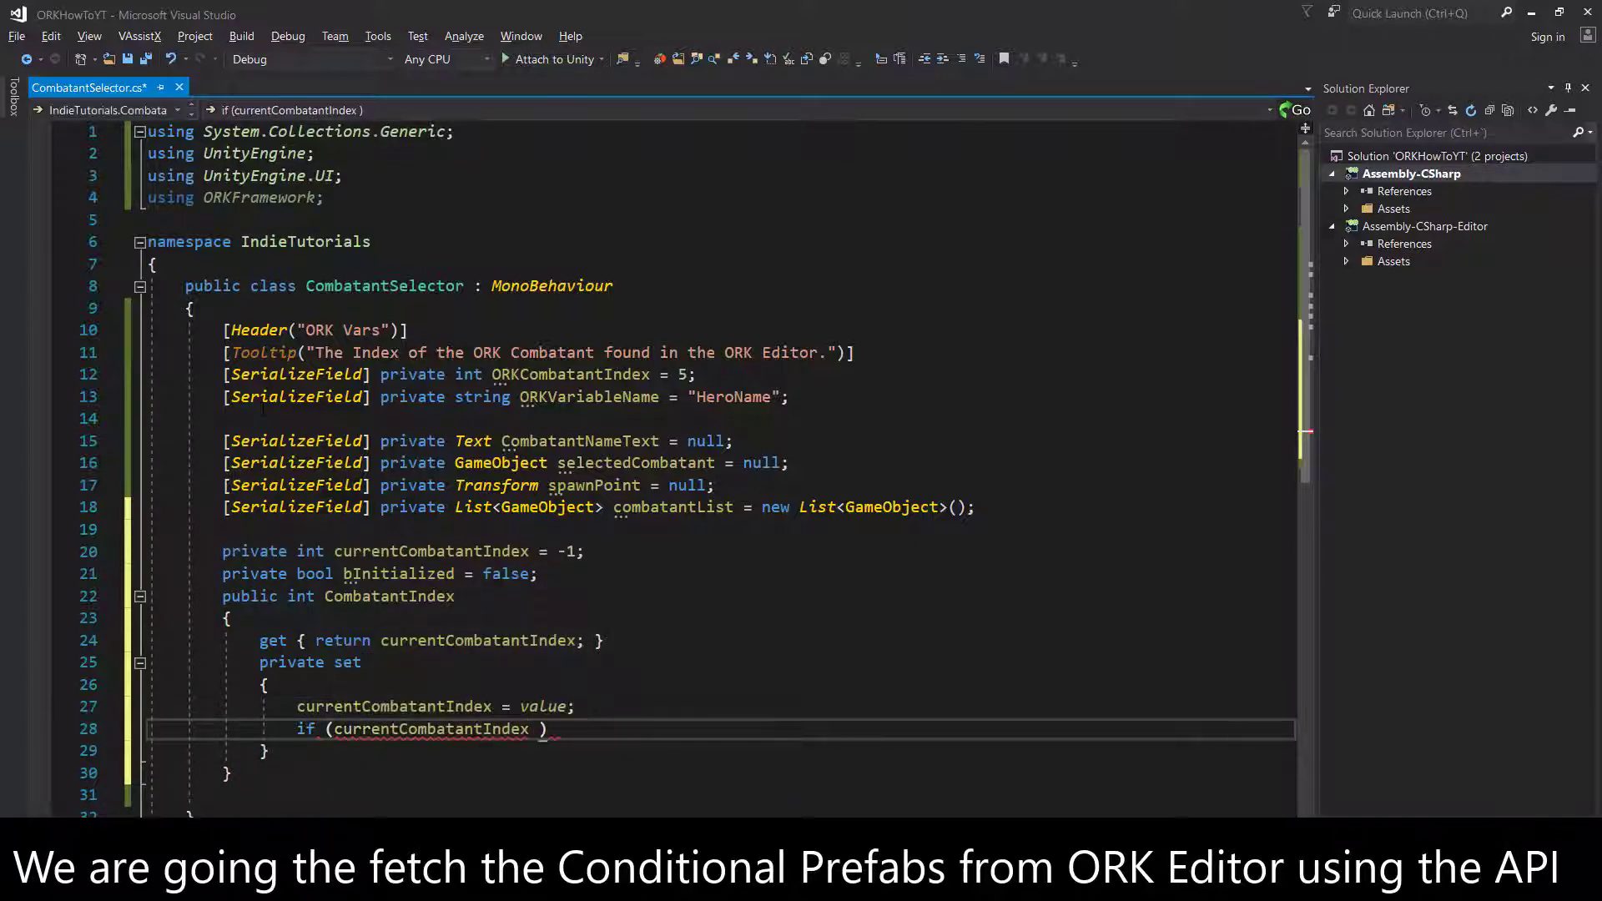
type("< 0)")
key("Return")
type("{")
key("Return")
type("current")
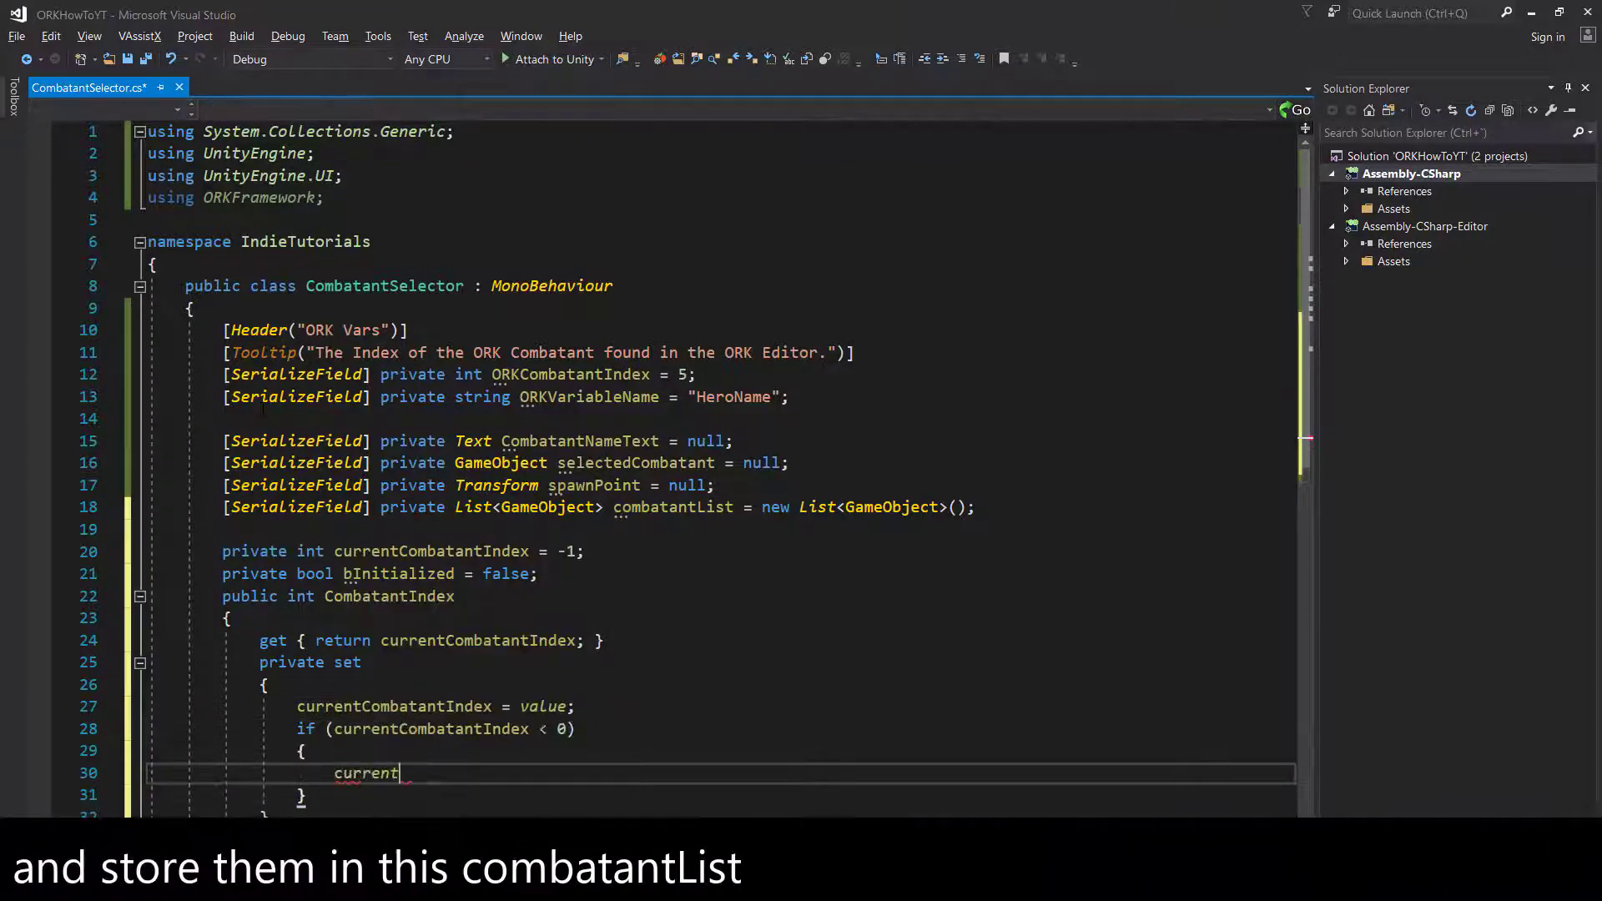
key("Tab")
type("= C")
type("ombatantIndex = co")
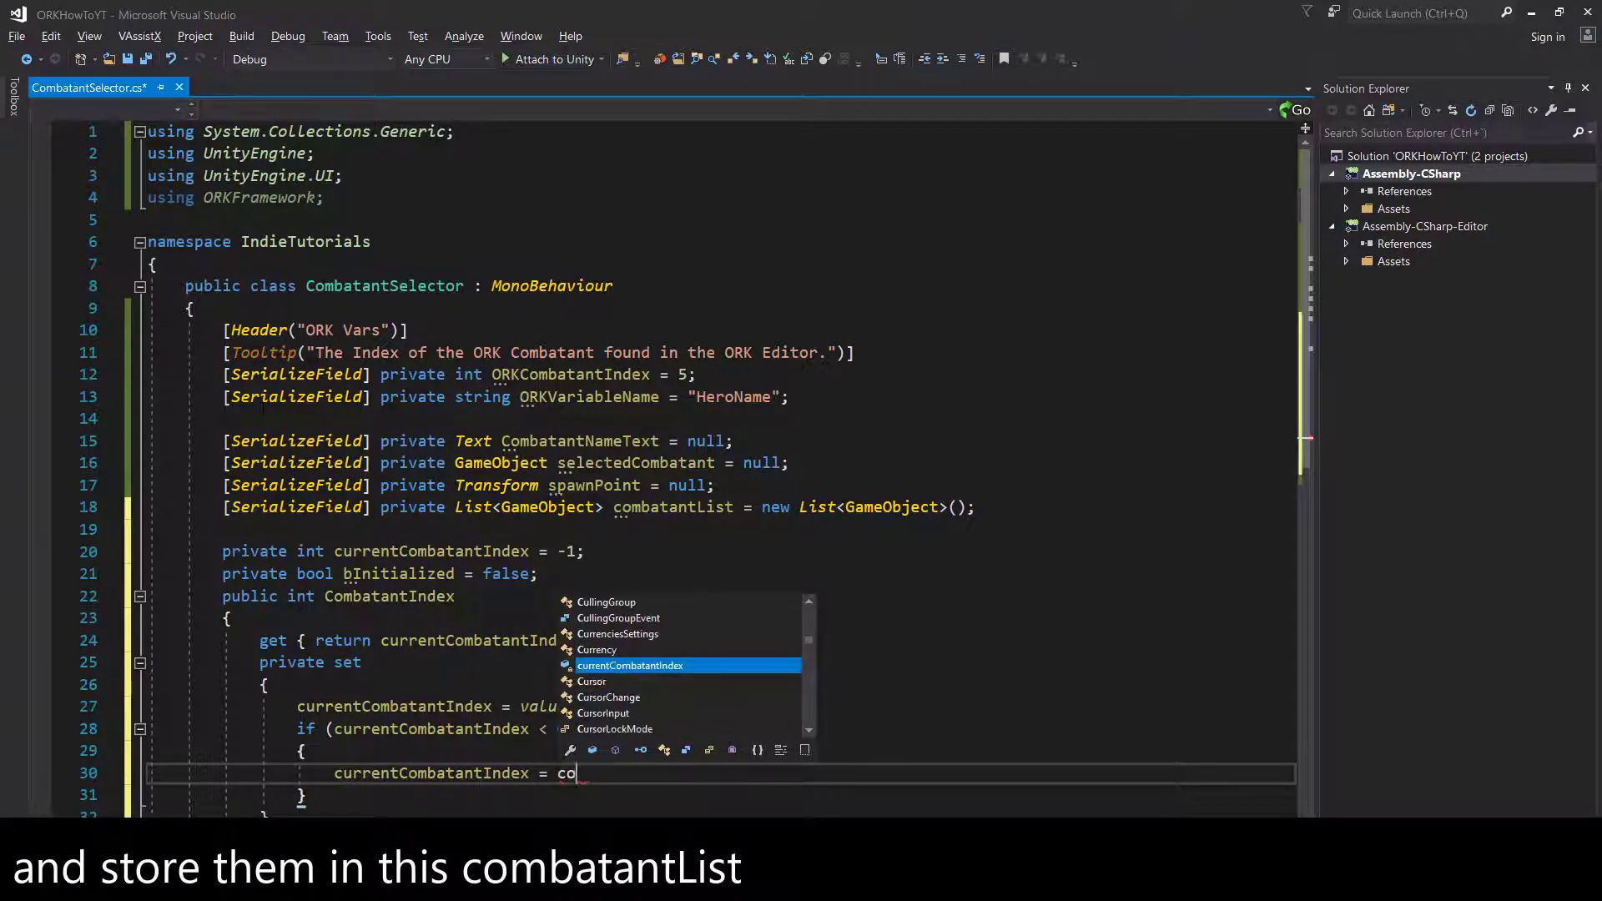
type("mbat.")
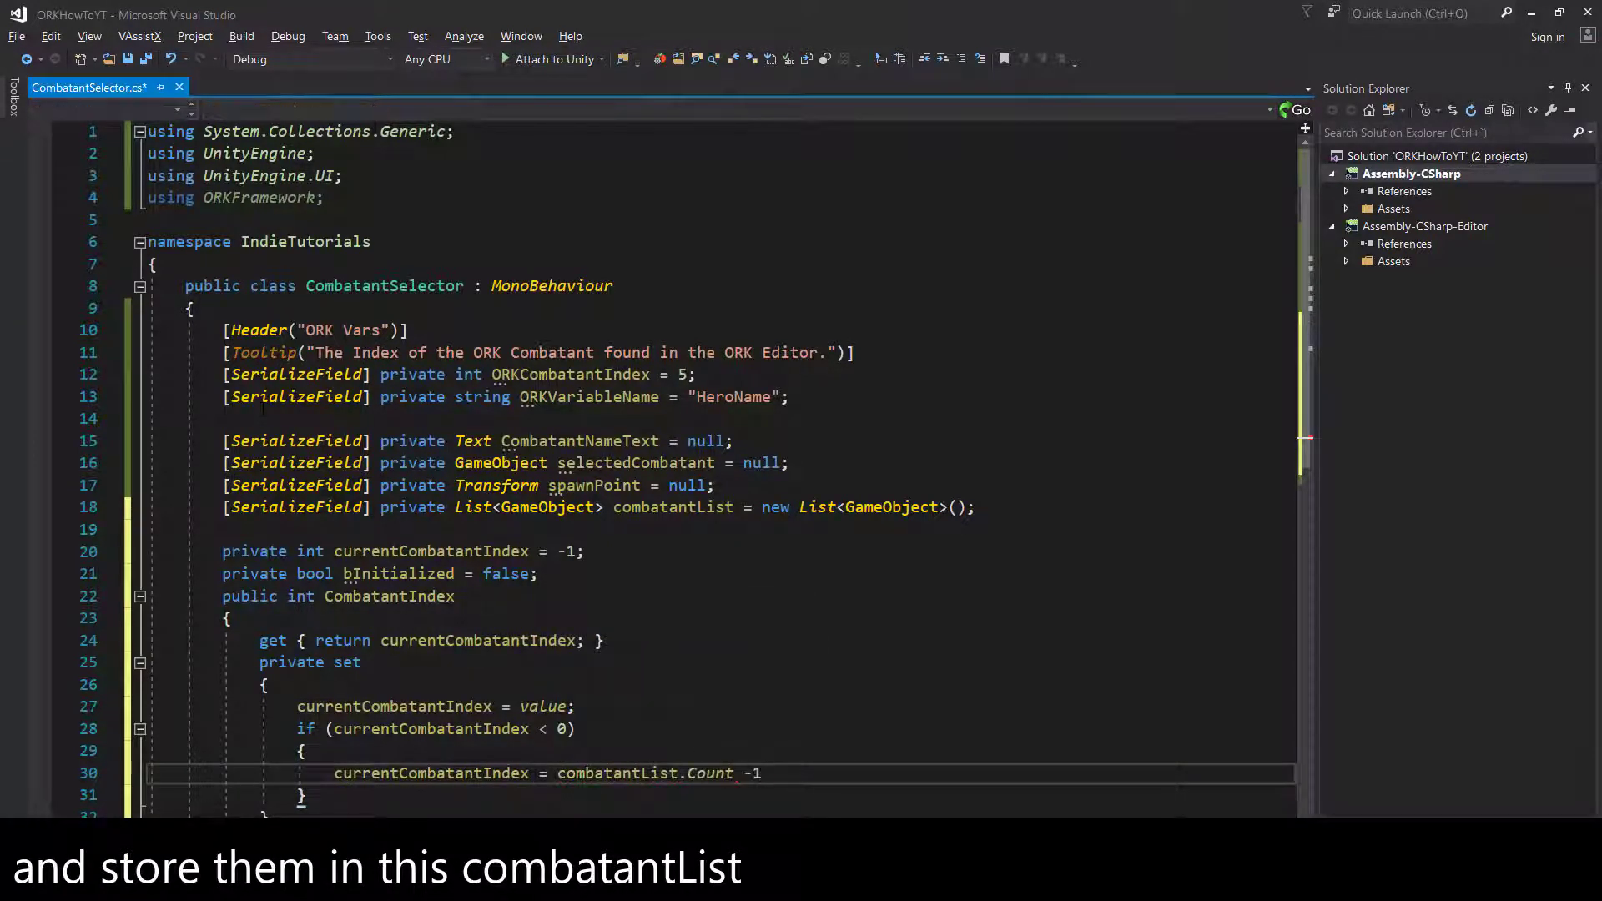
key("Down")
- Add an else-if branch resetting currentCombatantIndex when it exceeds combatantList.Count - 1
key("Return")
type("else")
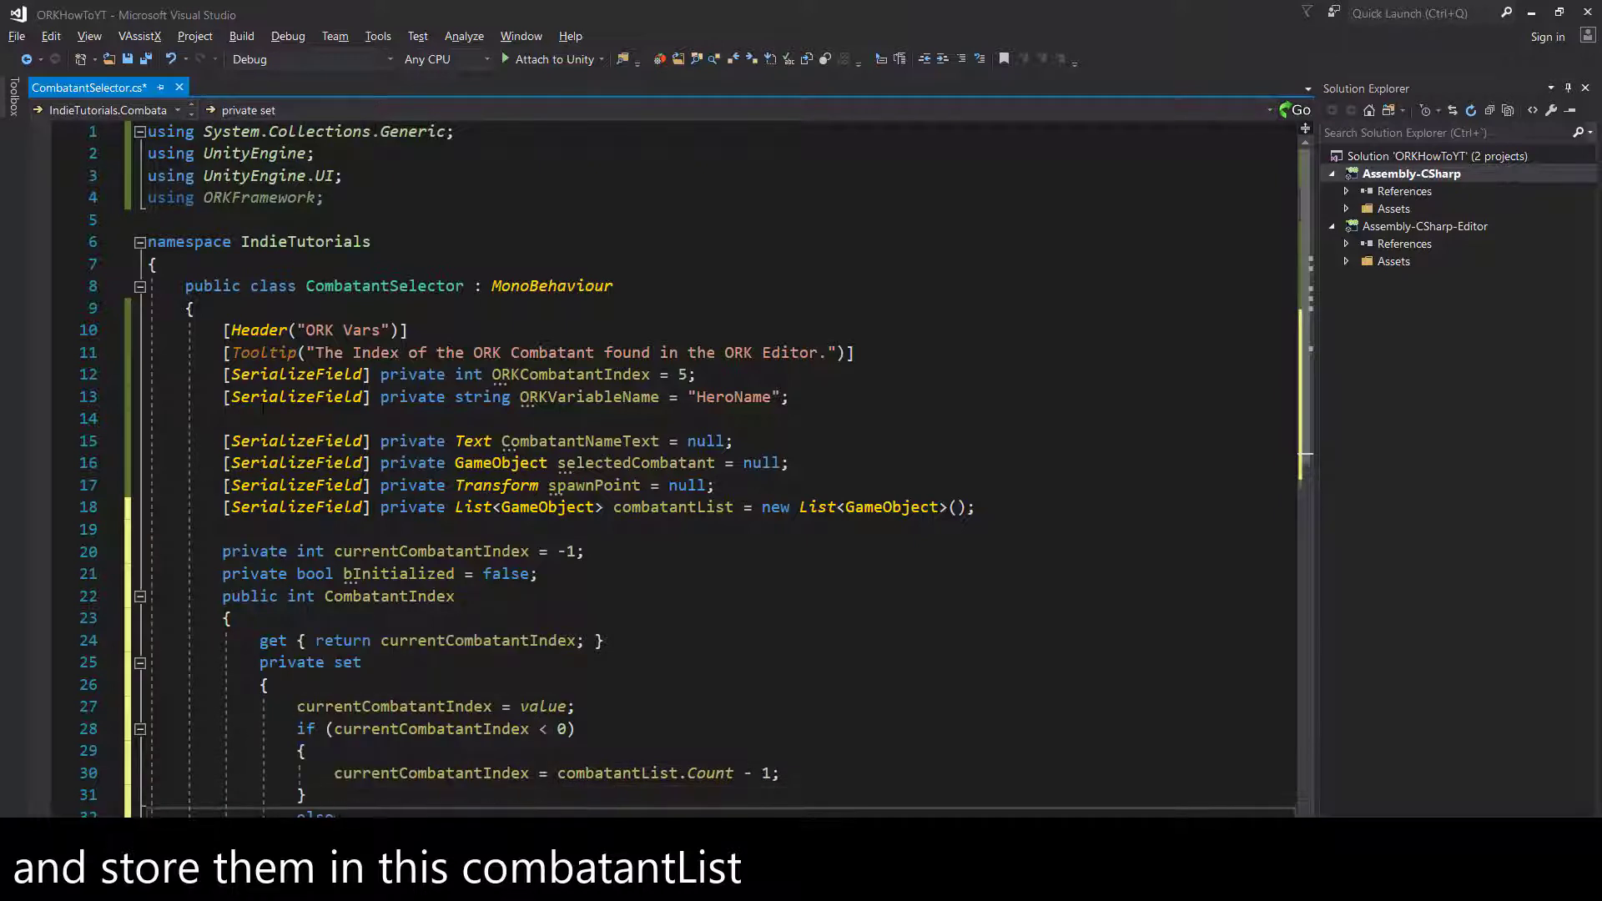
type(" if (currentC")
key("Tab")
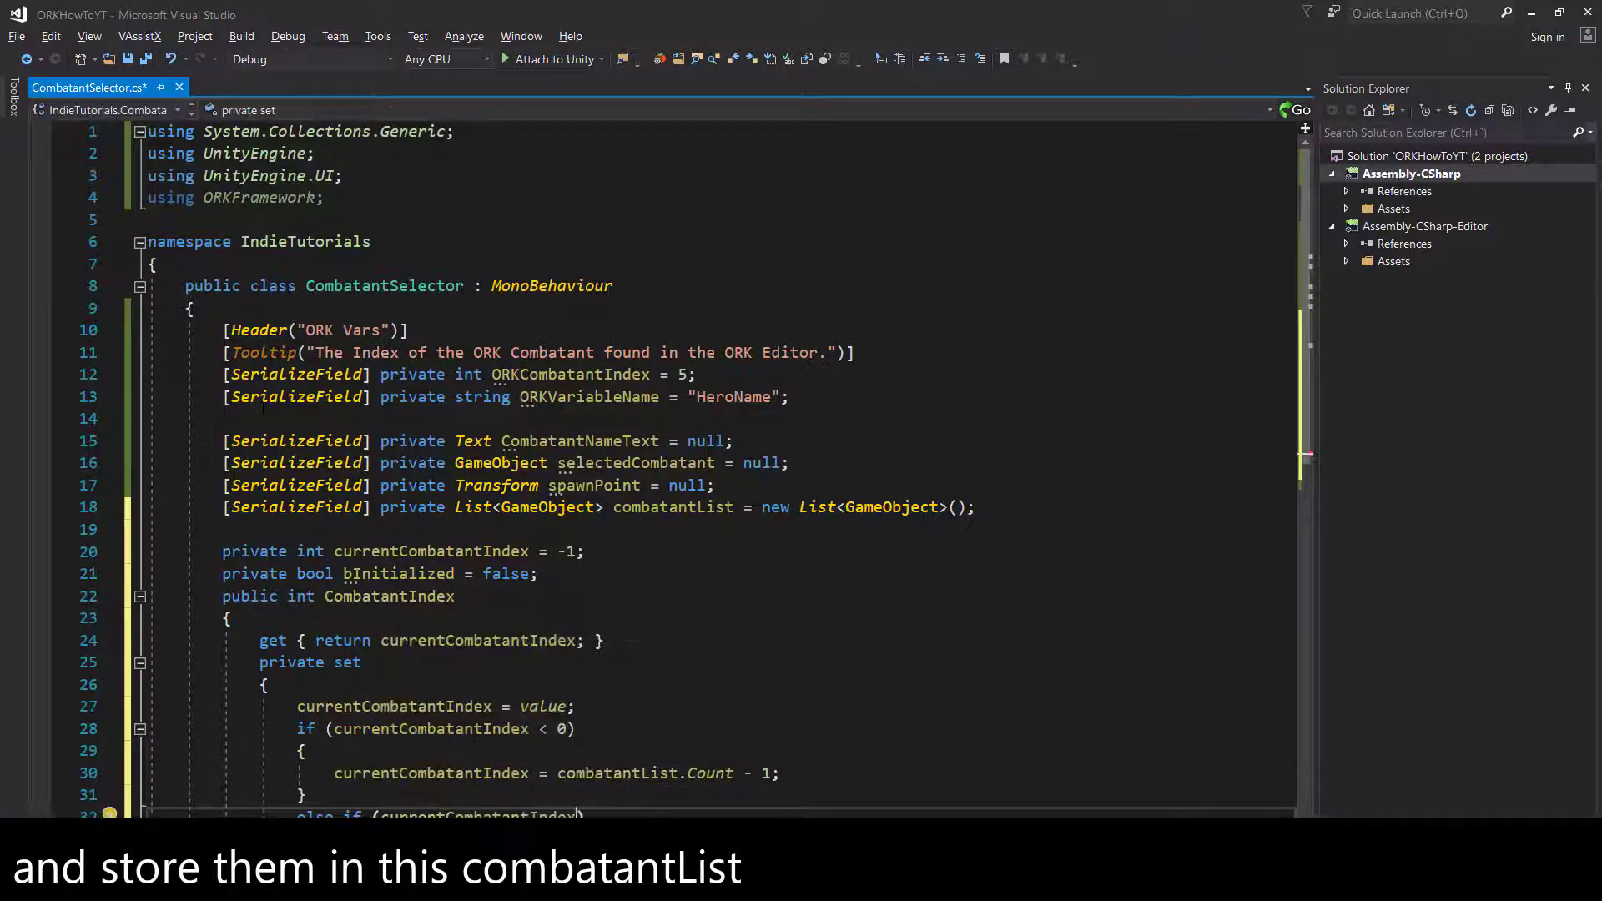
type("com")
key("Tab")
type(".Co")
key("Tab")
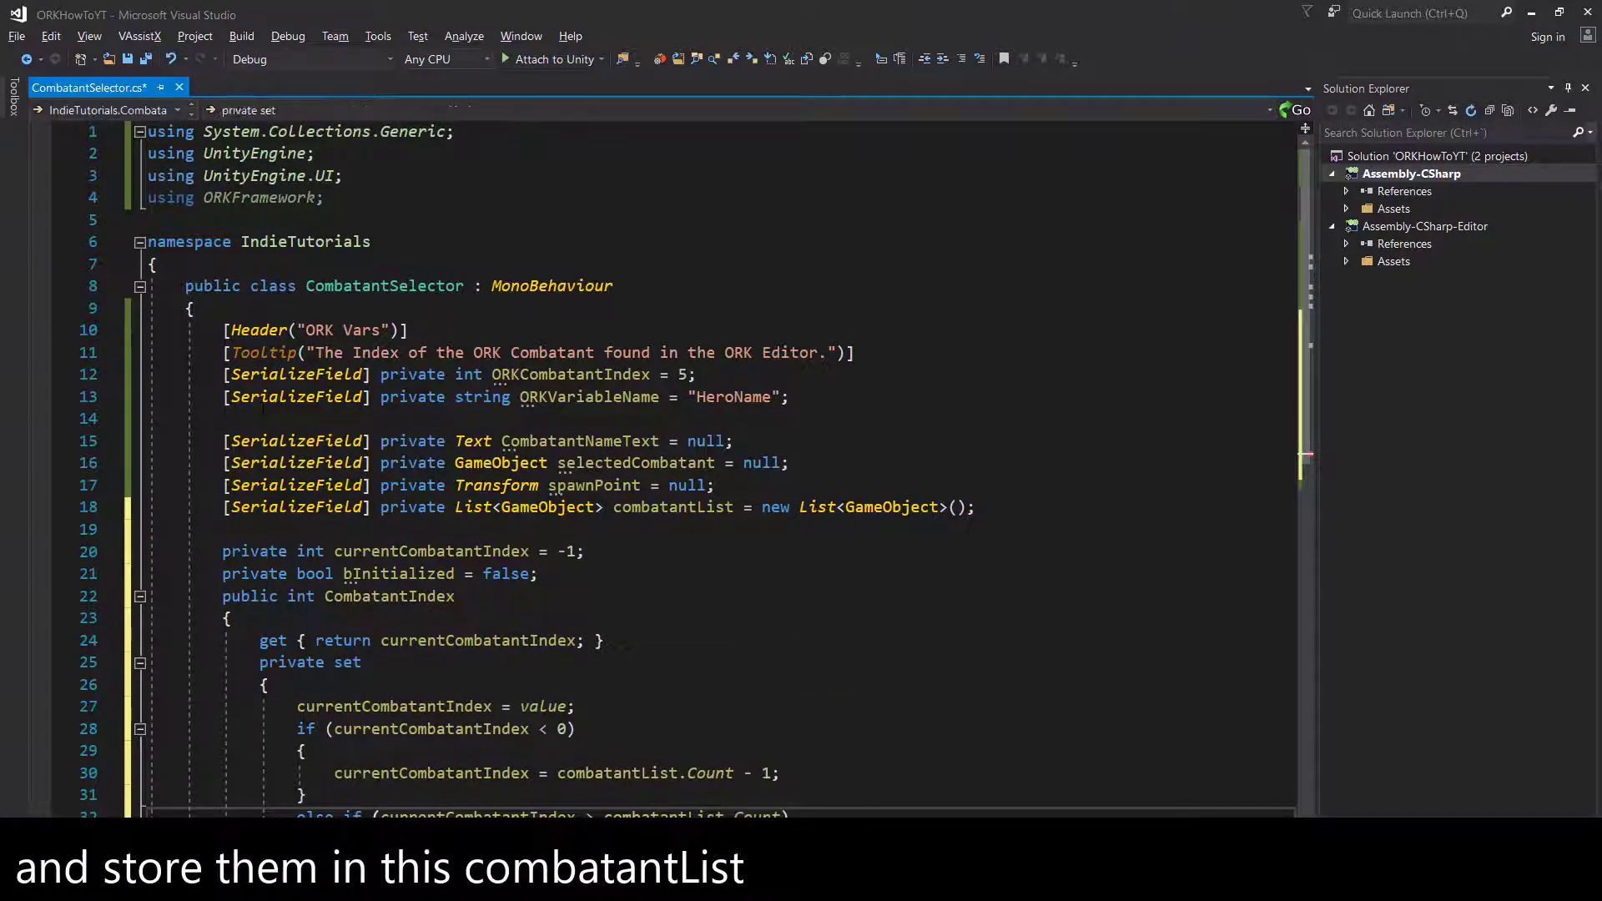
type("- 1")
key("End")
key("Return")
type("{")
key("Return")
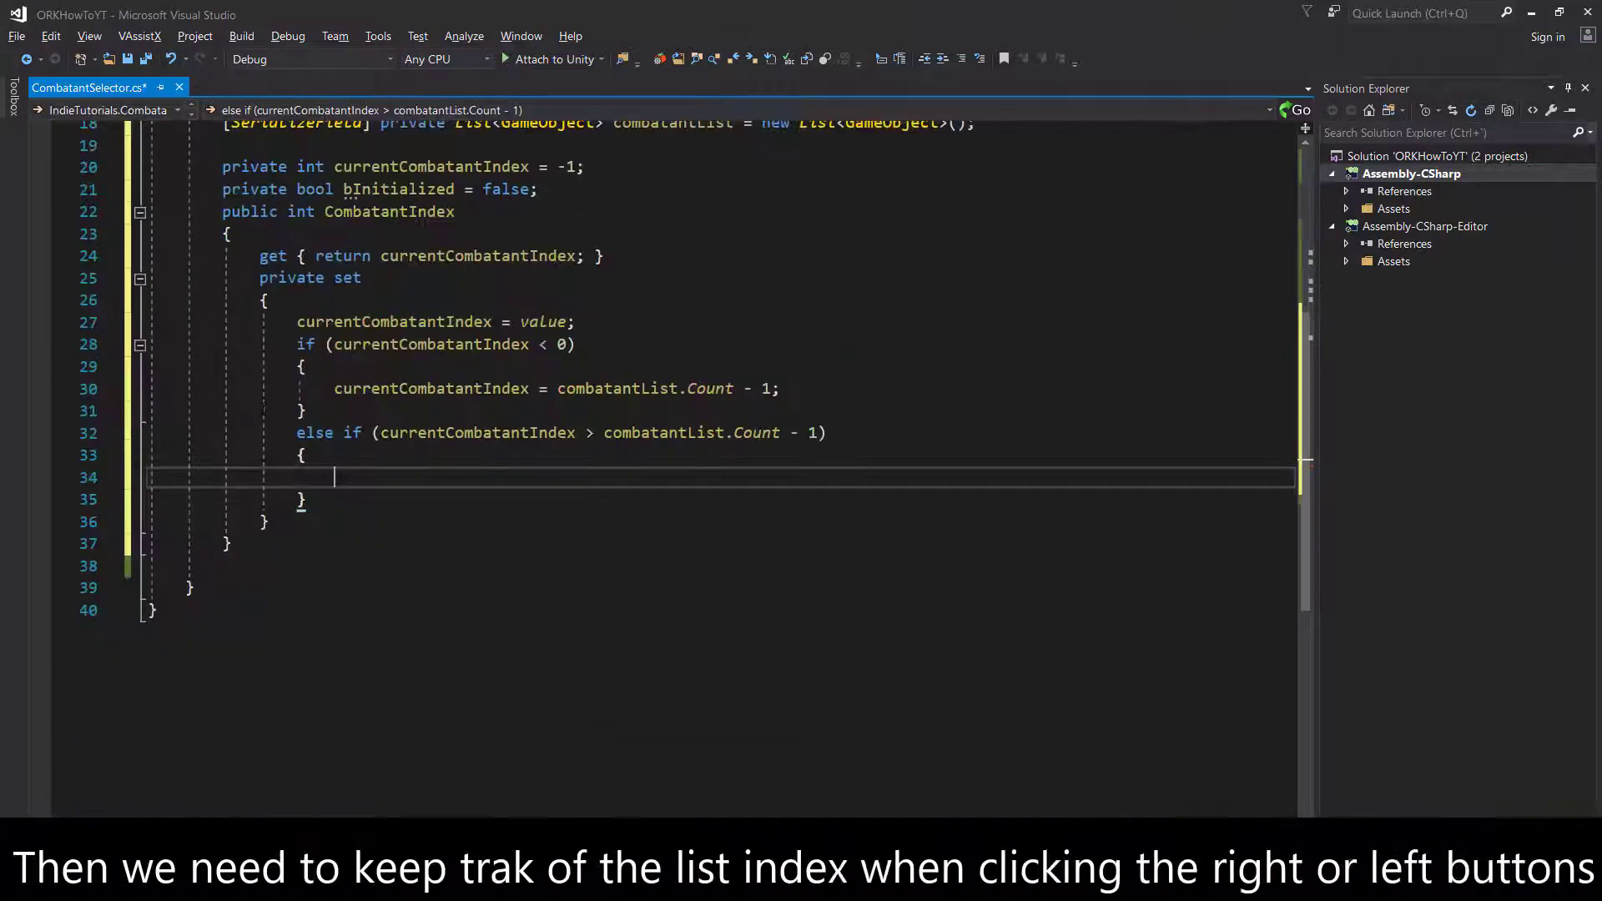
type("cu")
key("Tab")
- Call UpdateCombatantMesh() at the end of the CombatantIndex setter
key("Down")
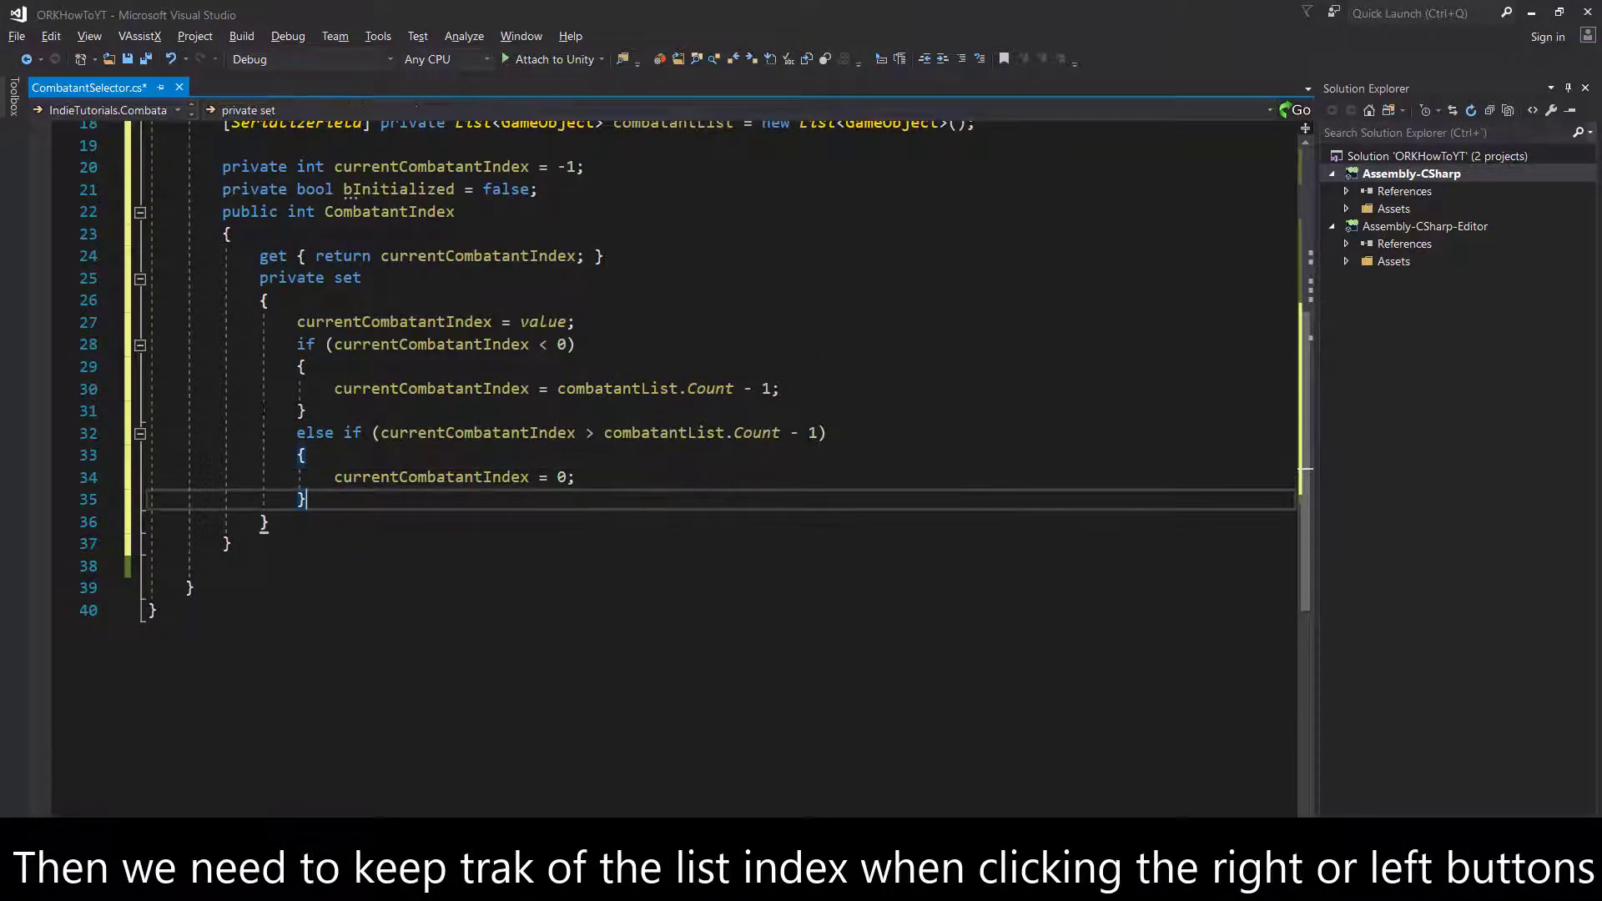
key("Return")
key("Return")
type("UpdateCombata")
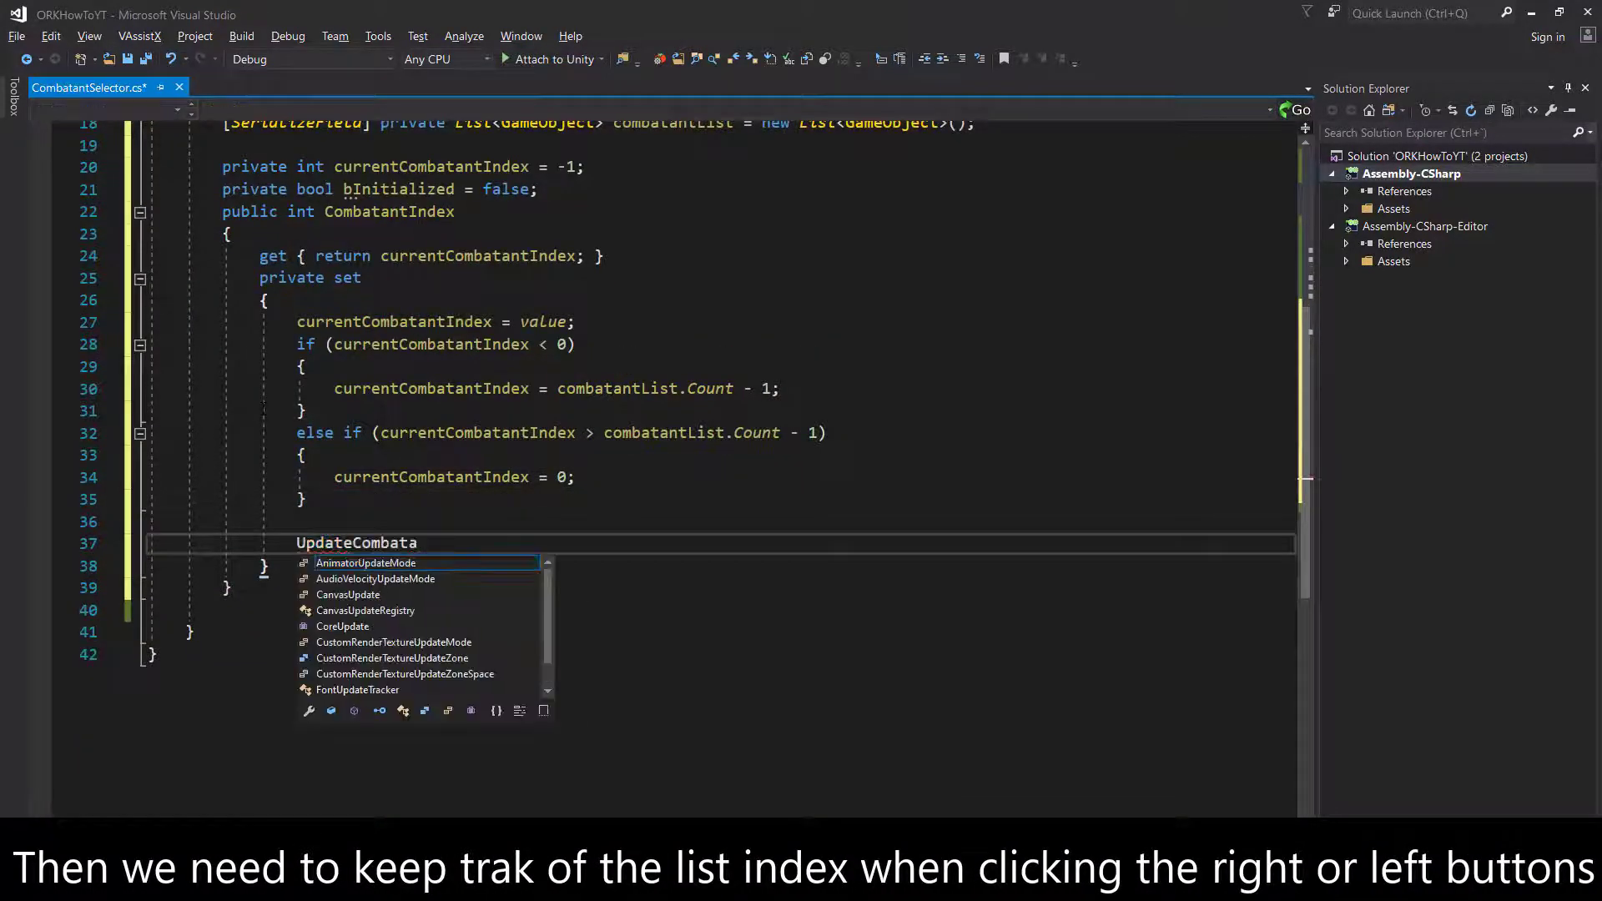
type("ntMesh();")
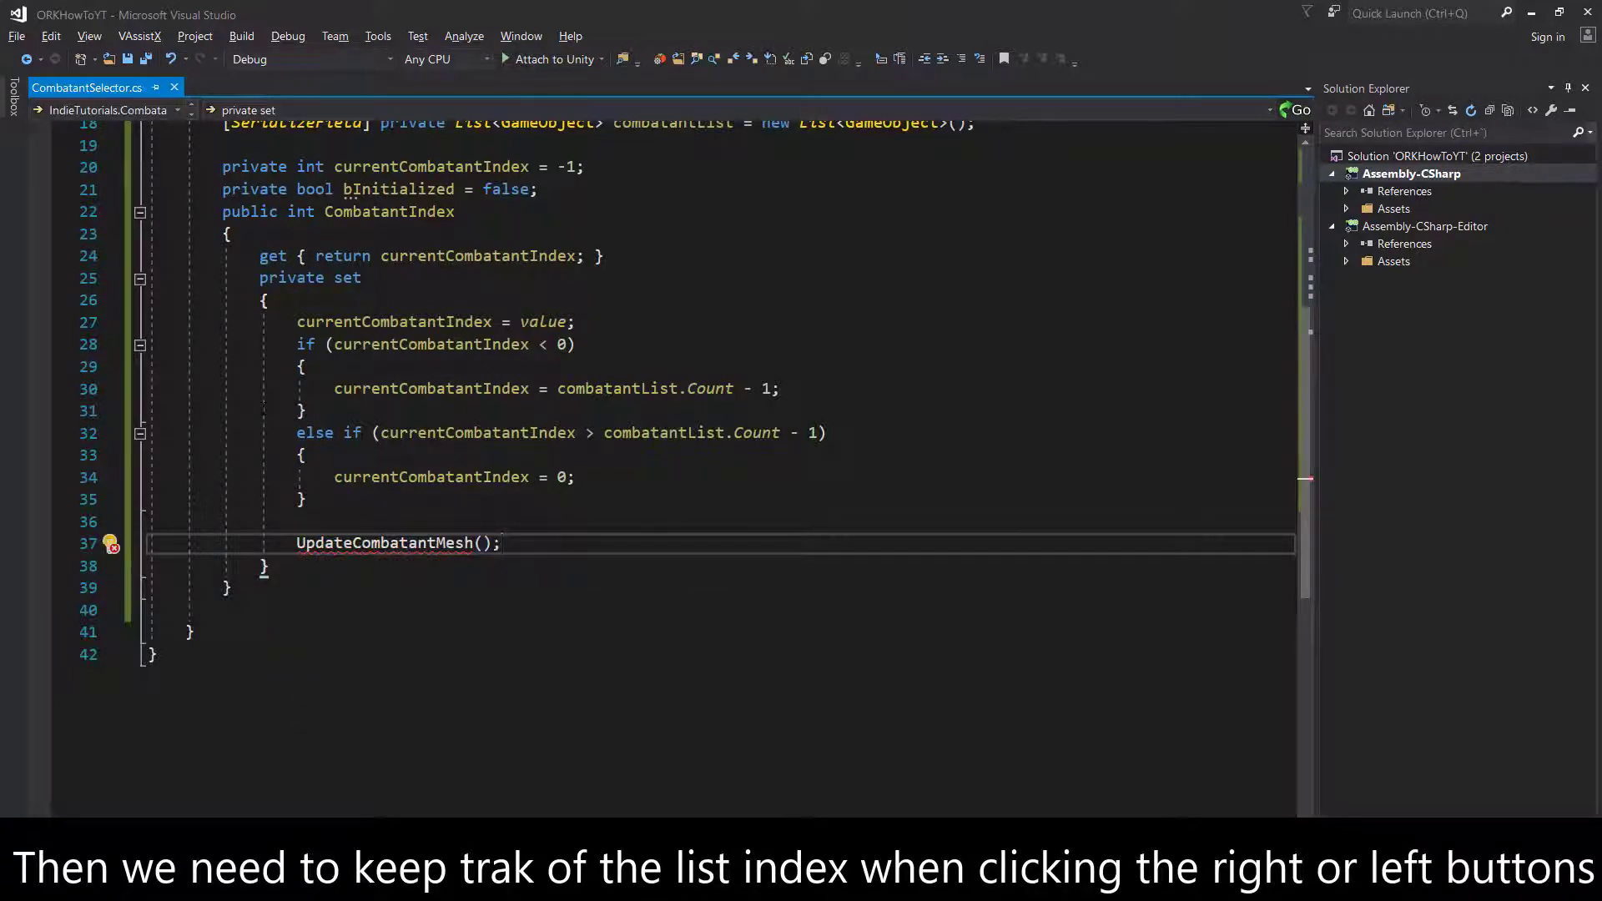
key("Down")
key("Down")
key("Return")
key("Return")
key("Return")
- Add an empty private void UpdateCombatantMesh() method
type("private")
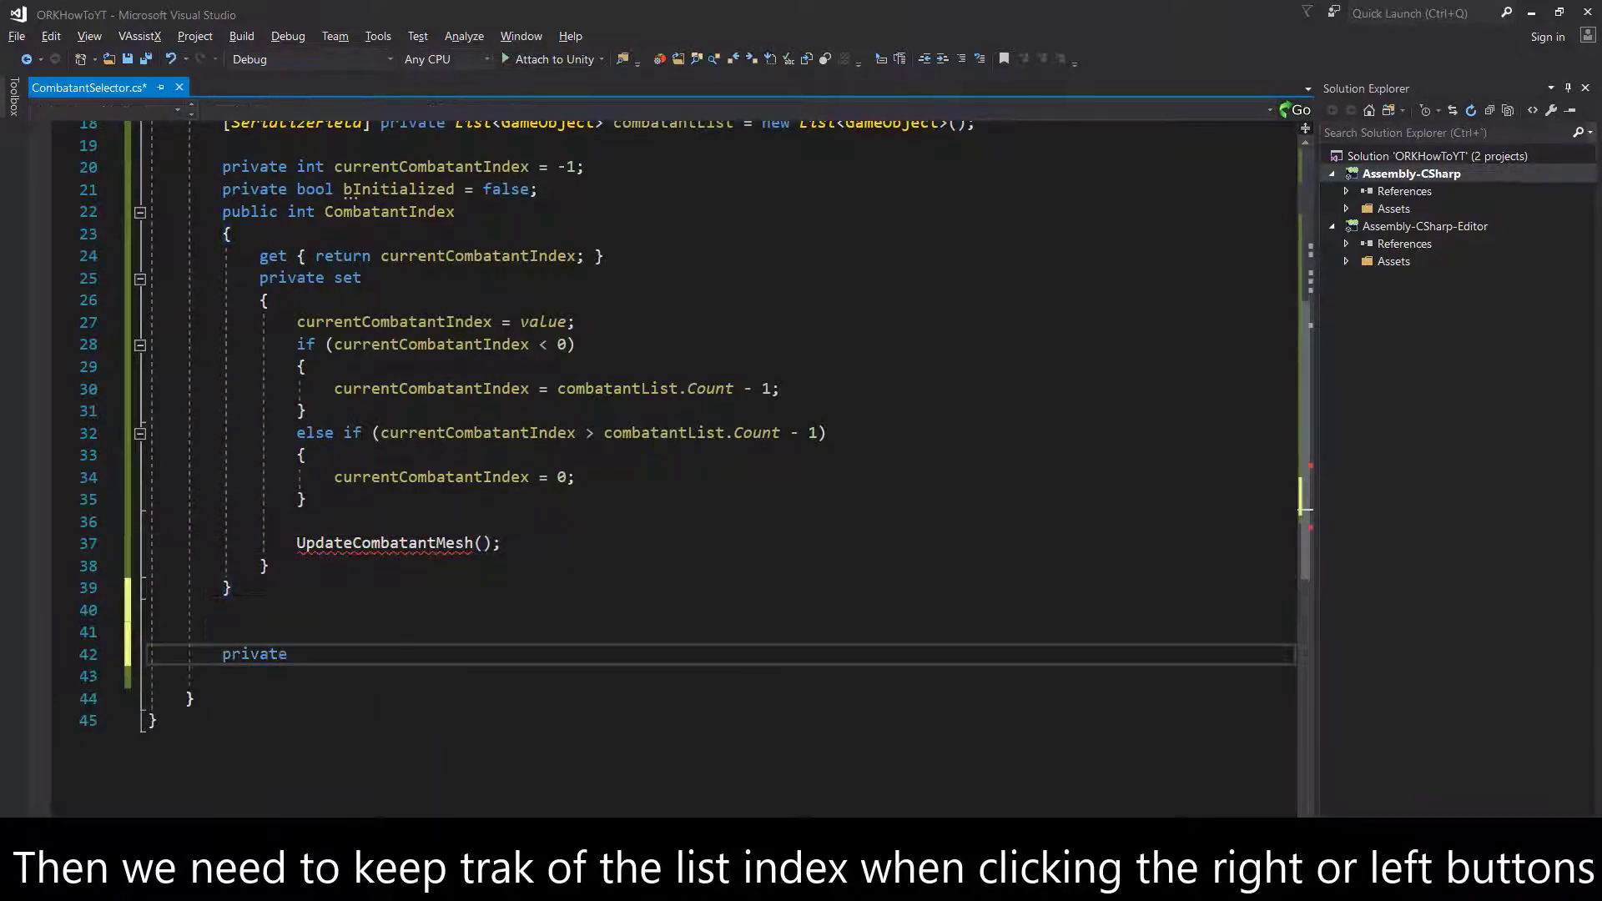
type(" void UpdateCombatant")
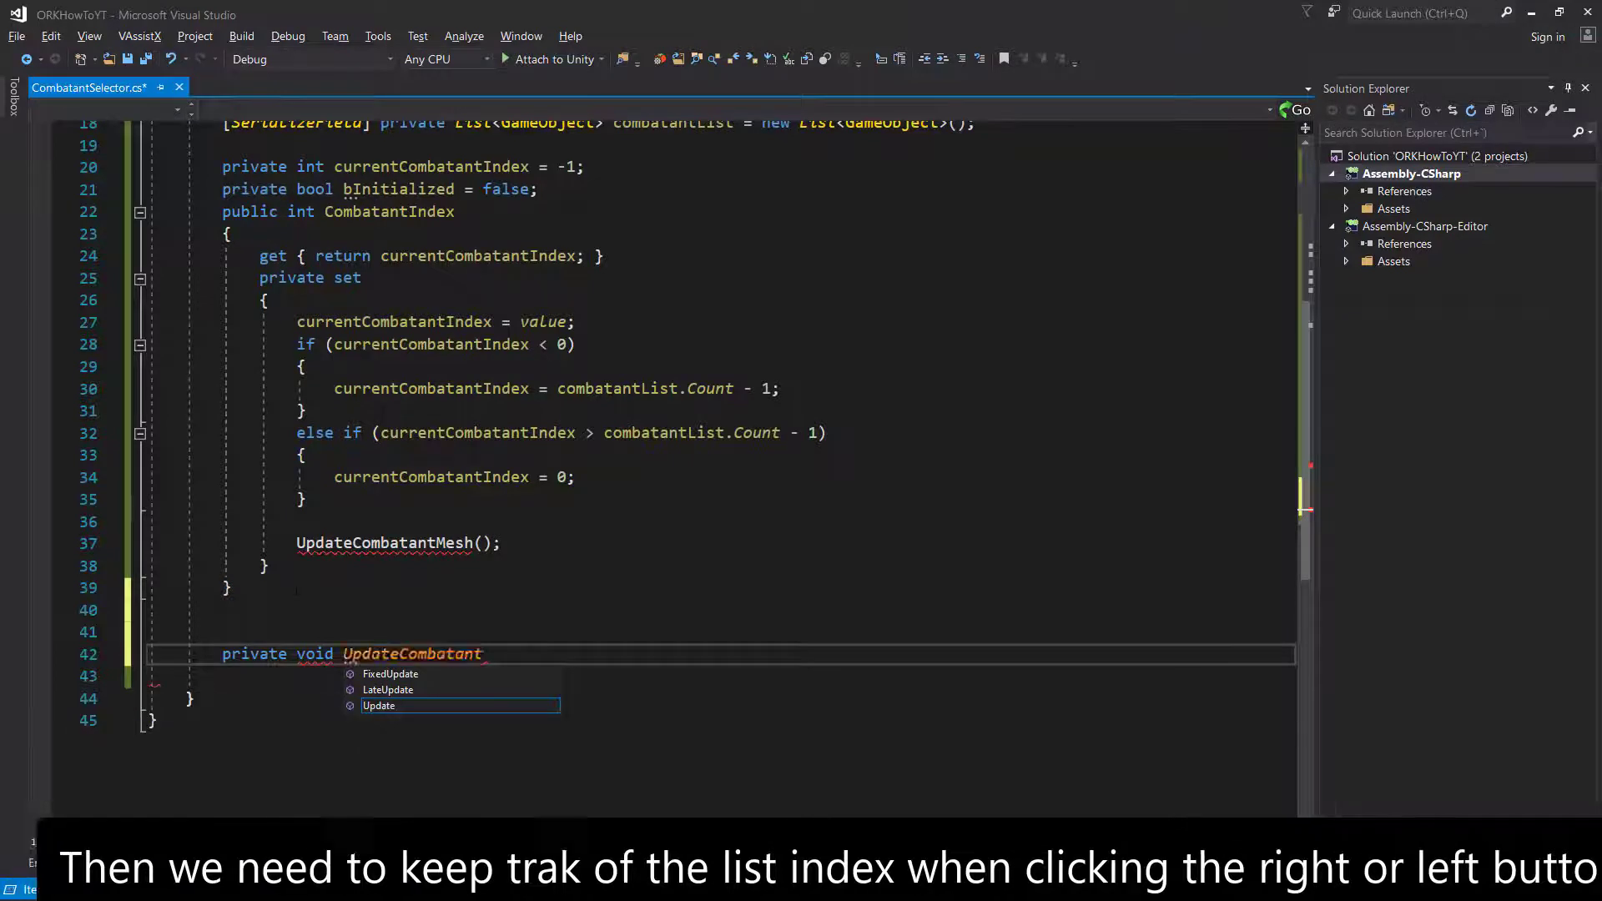
type("Mesh()")
key("Return")
type("{")
key("Return")
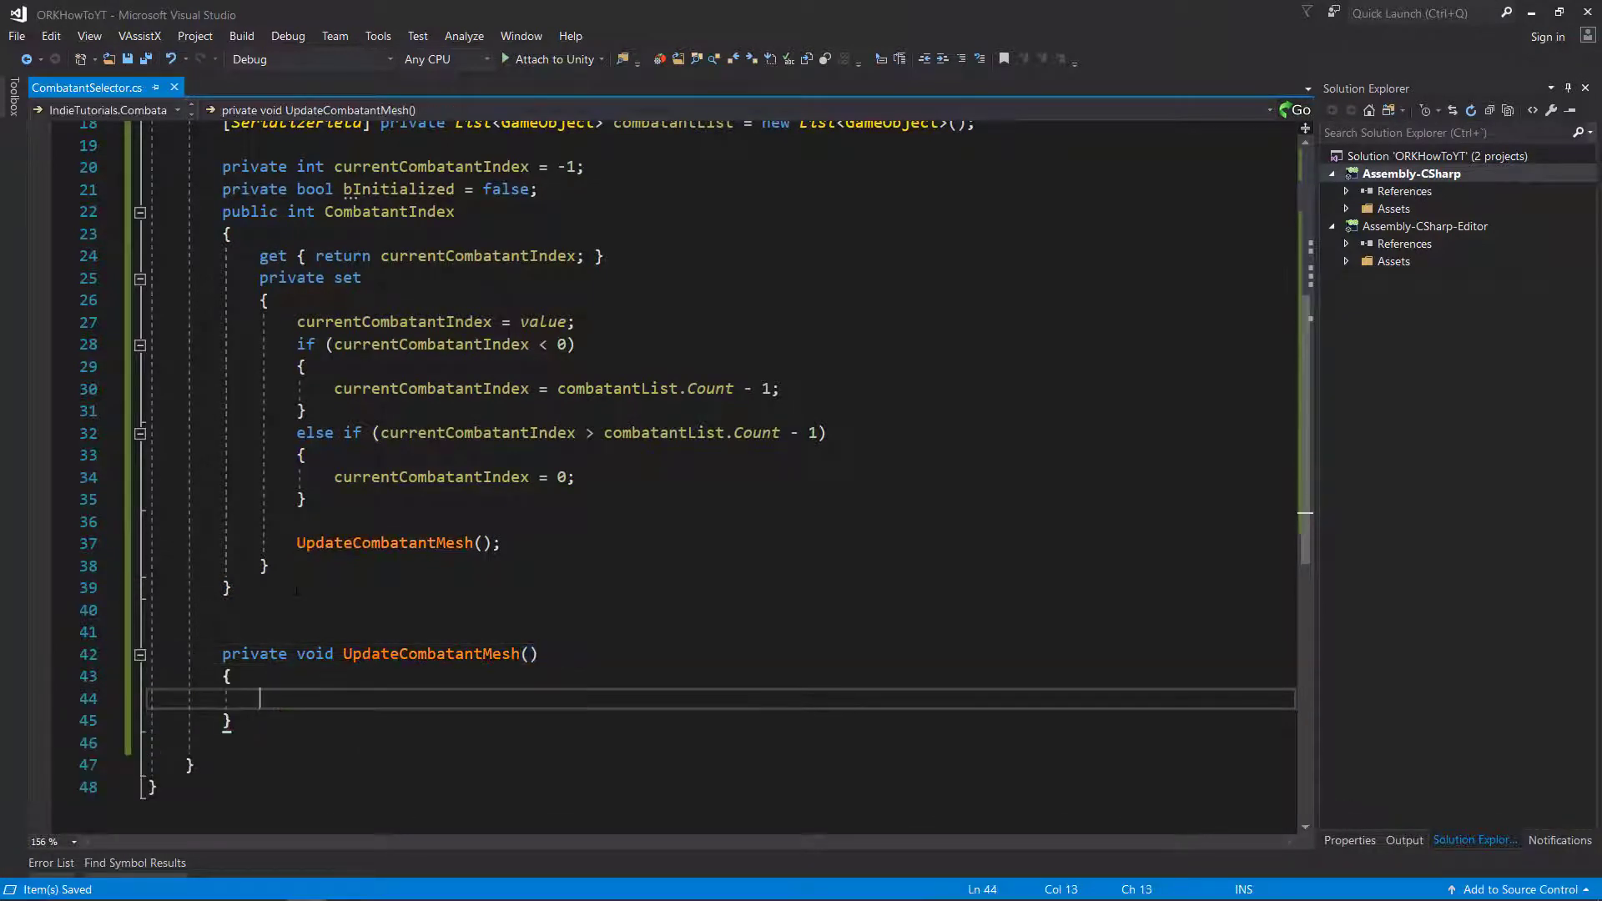
left_click(296, 594)
key("Return")
- Insert a Start() method that sets CombatantIndex to 0
key("ctrl+v")
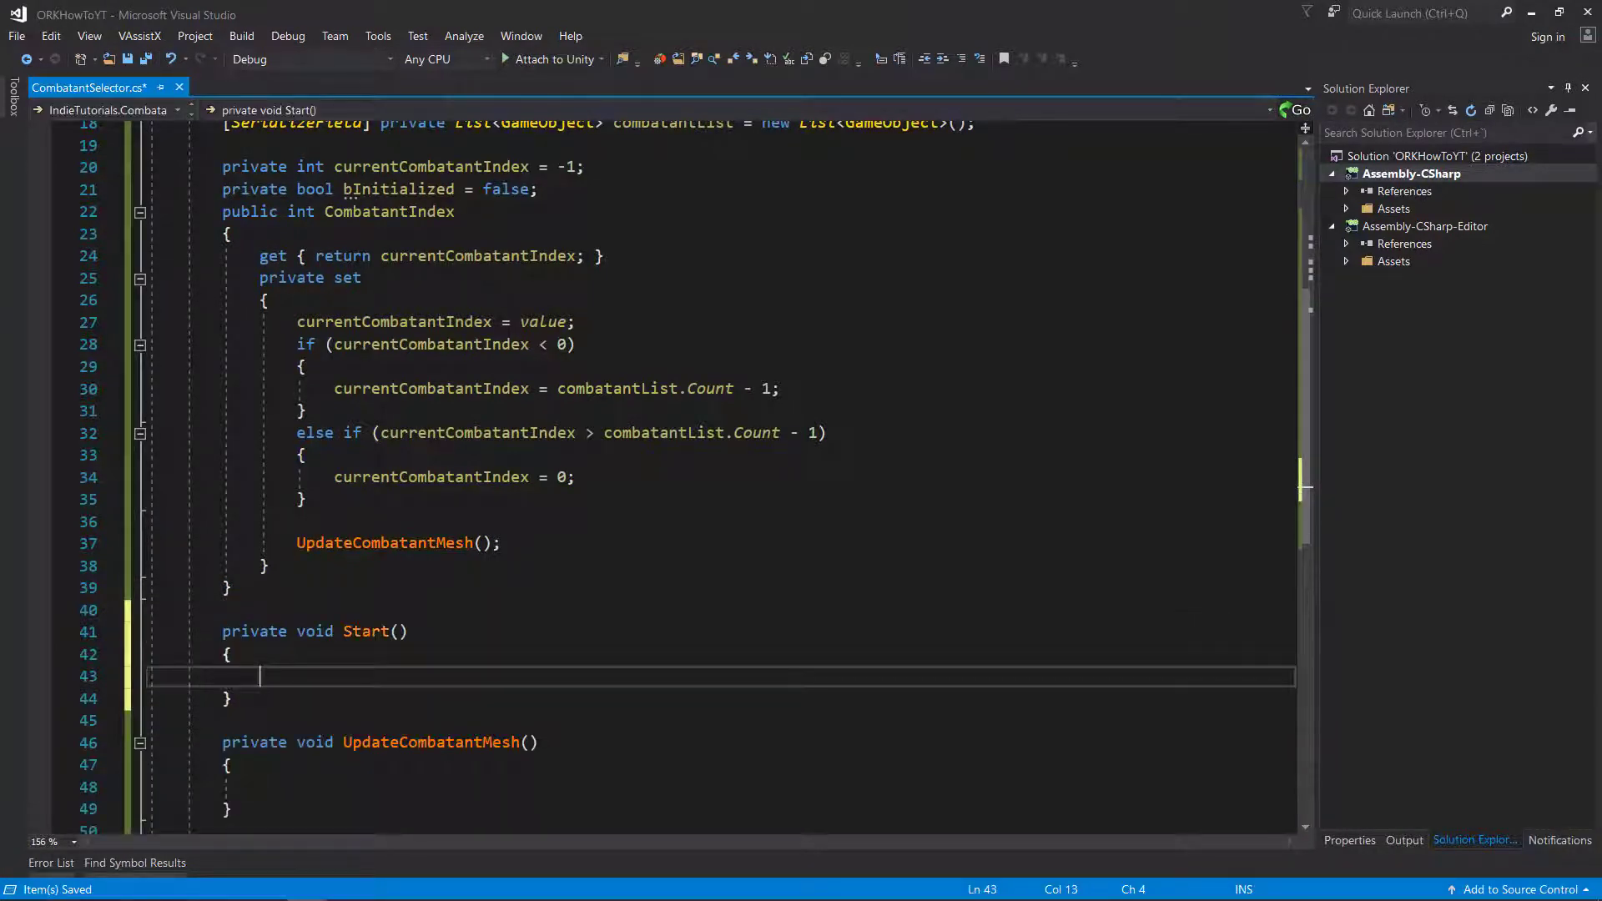
type("CombatantIndex")
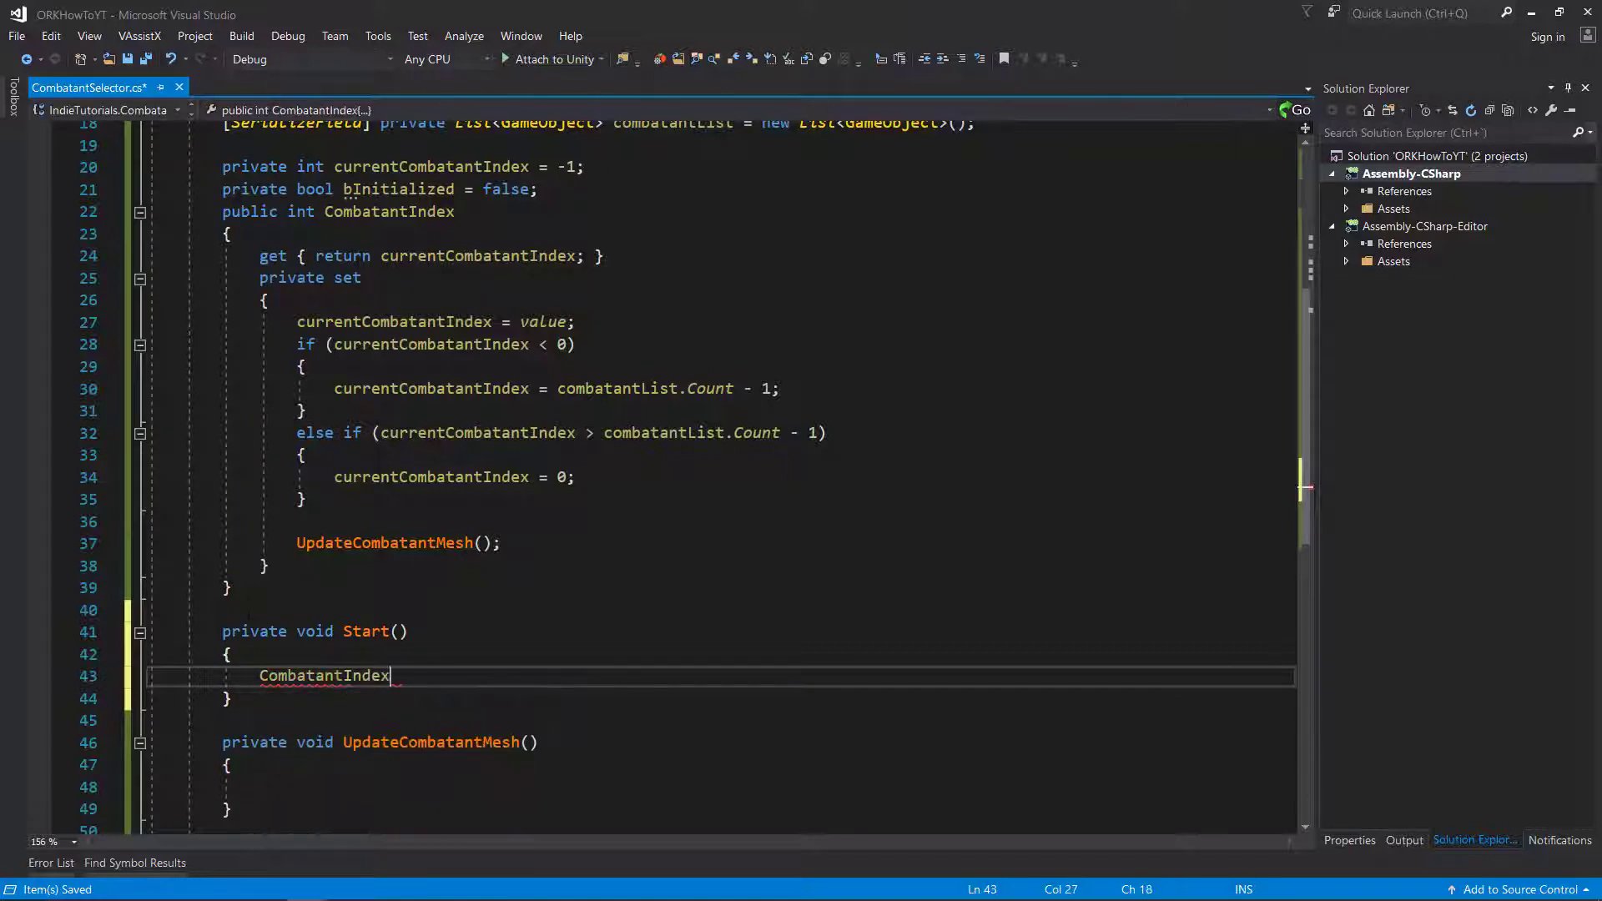
key("Down")
key("End")
key("Return")
key("Return")
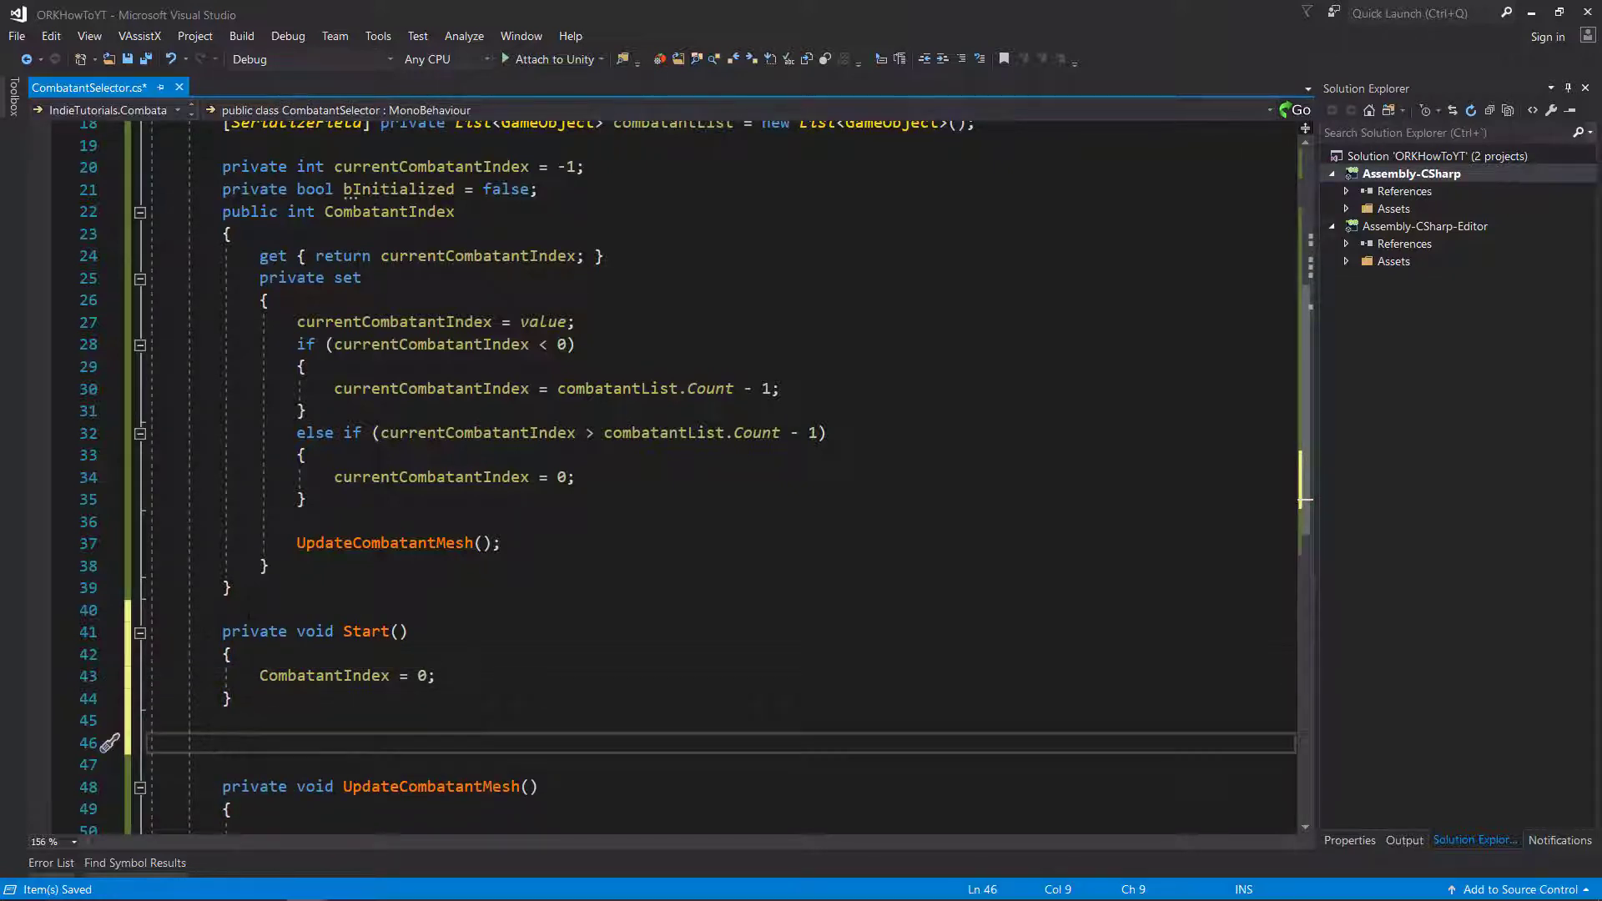
- Add a LeftButtonClick() method that decreases CombatantIndex by 1
type("LeftButtonC")
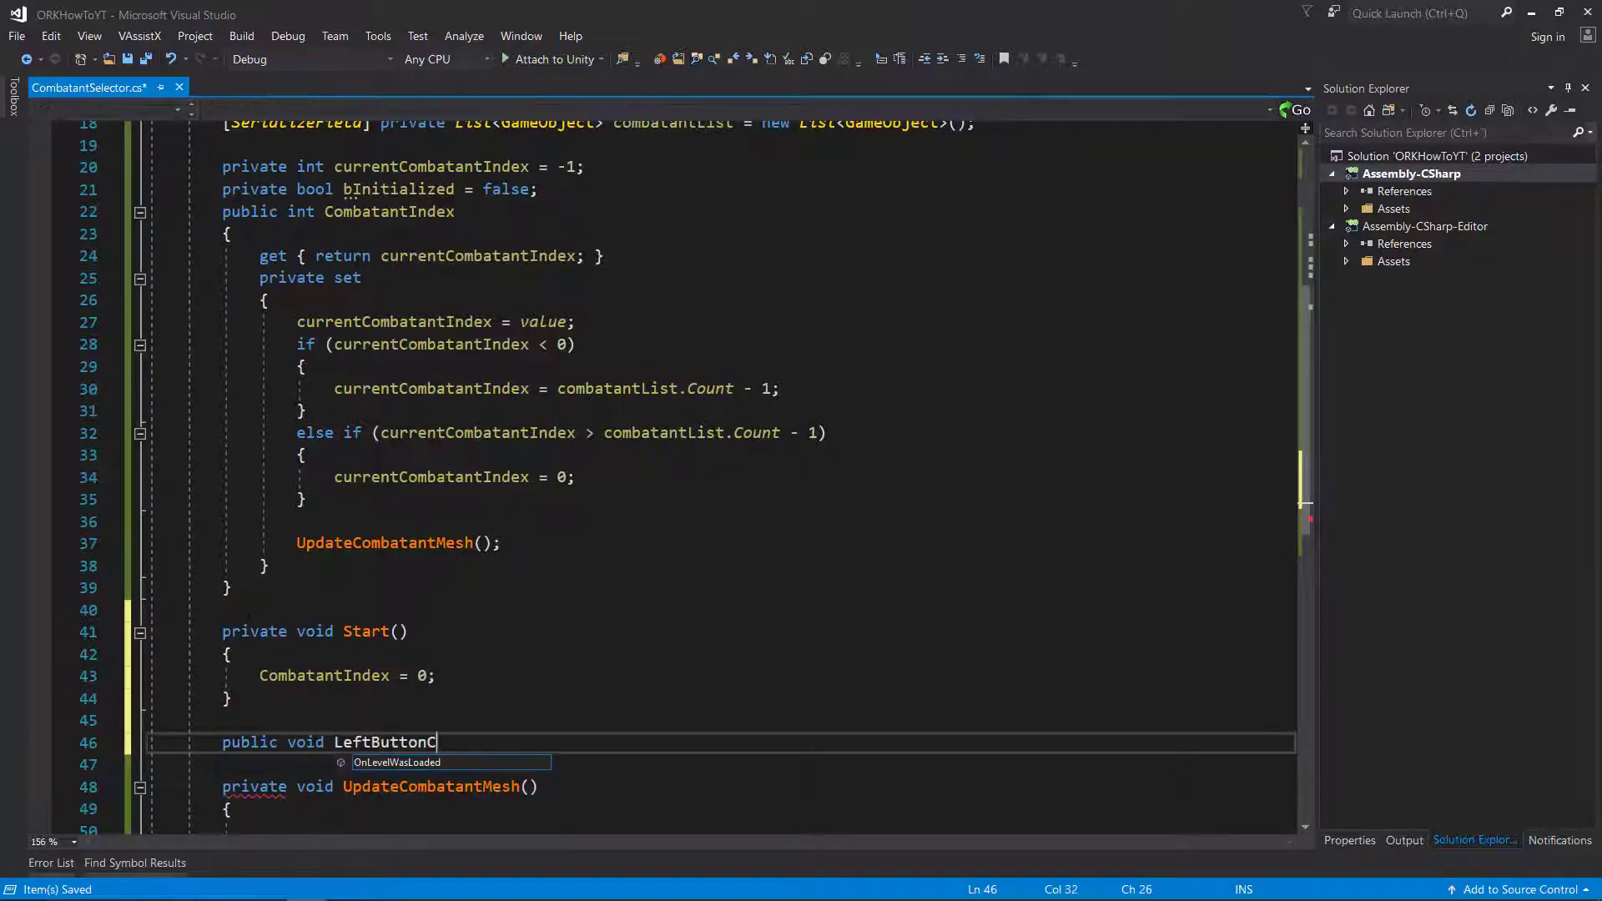
type("lick()")
key("Return")
type("{")
key("Return")
type("Com")
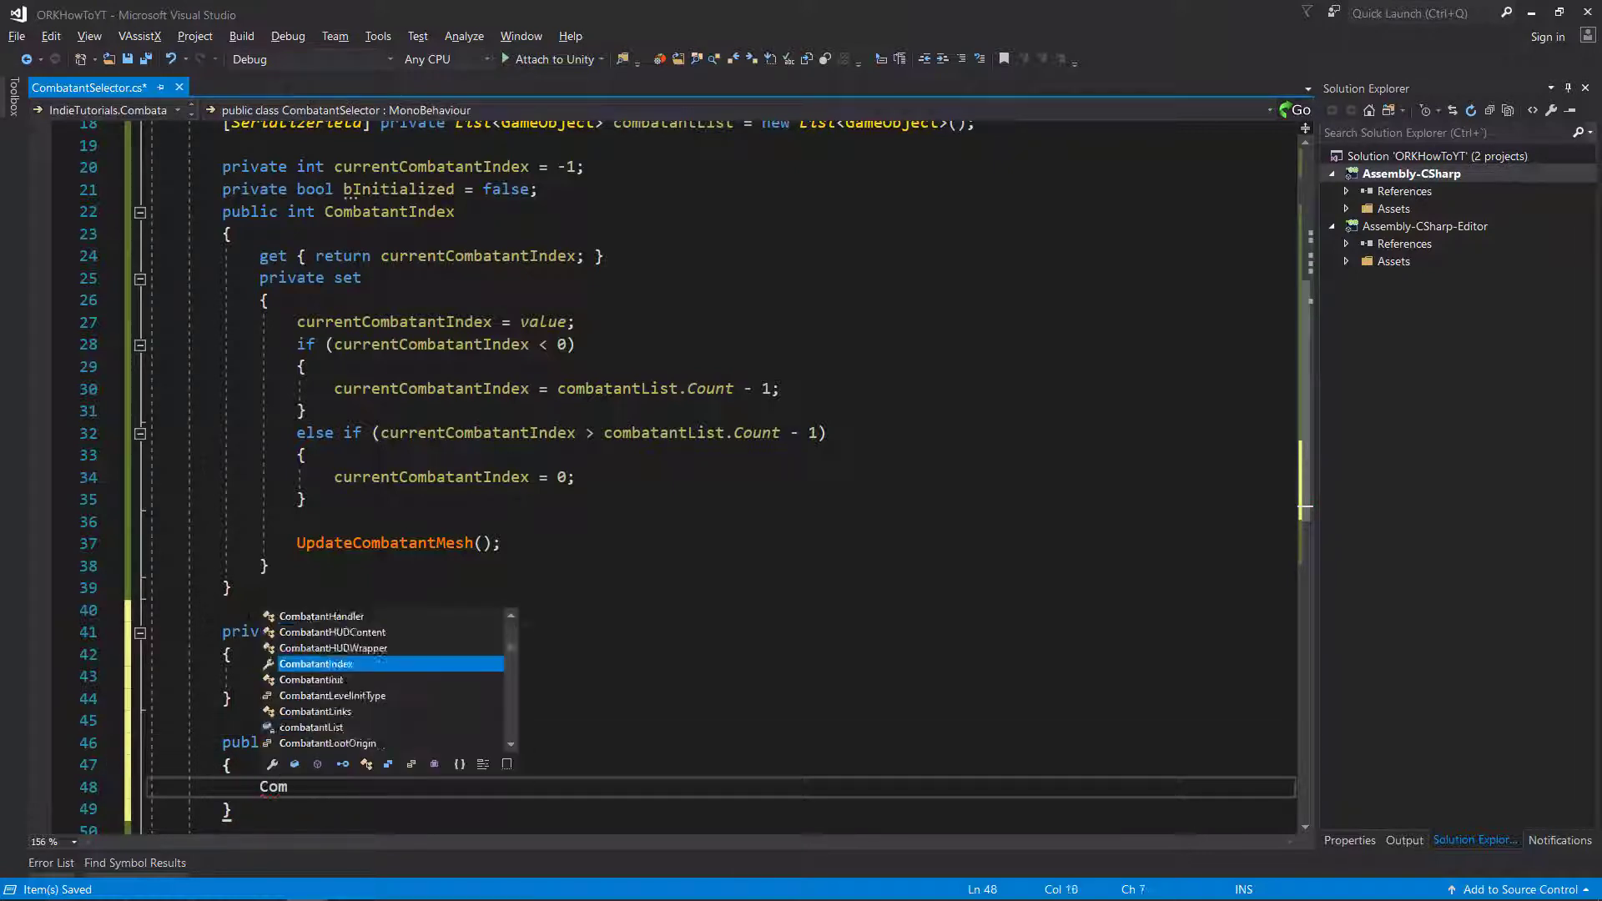
type("batantIndex =")
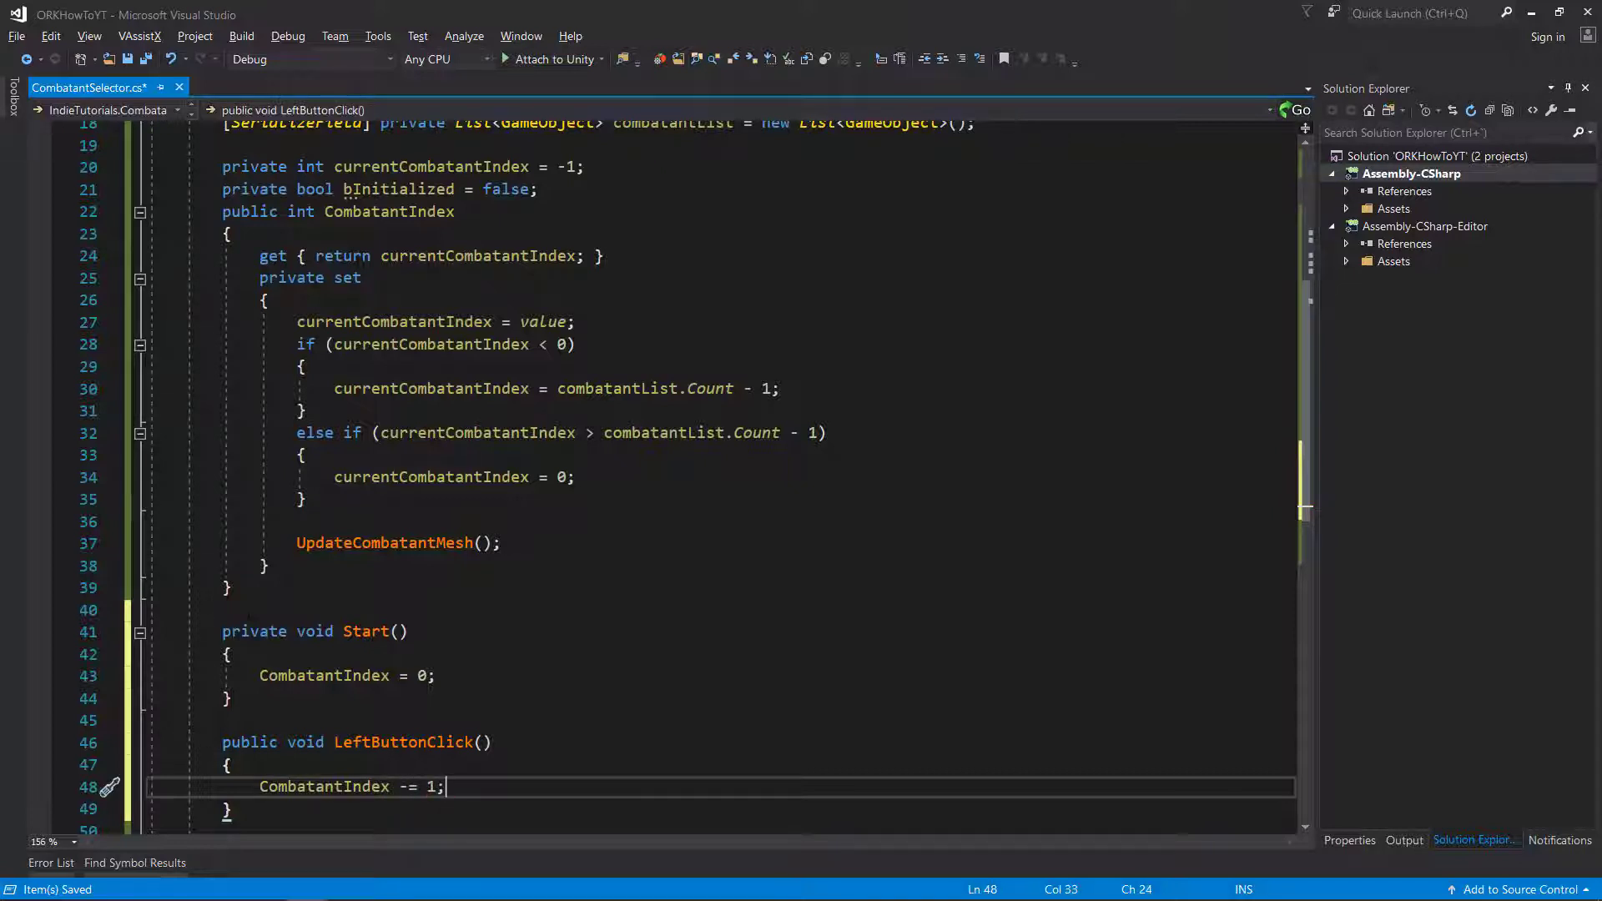
key("Down")
key("Return")
key("Return")
- Add public void RightButtonClick() with CombatantIndex += 1, then save the script
type("public void Ri")
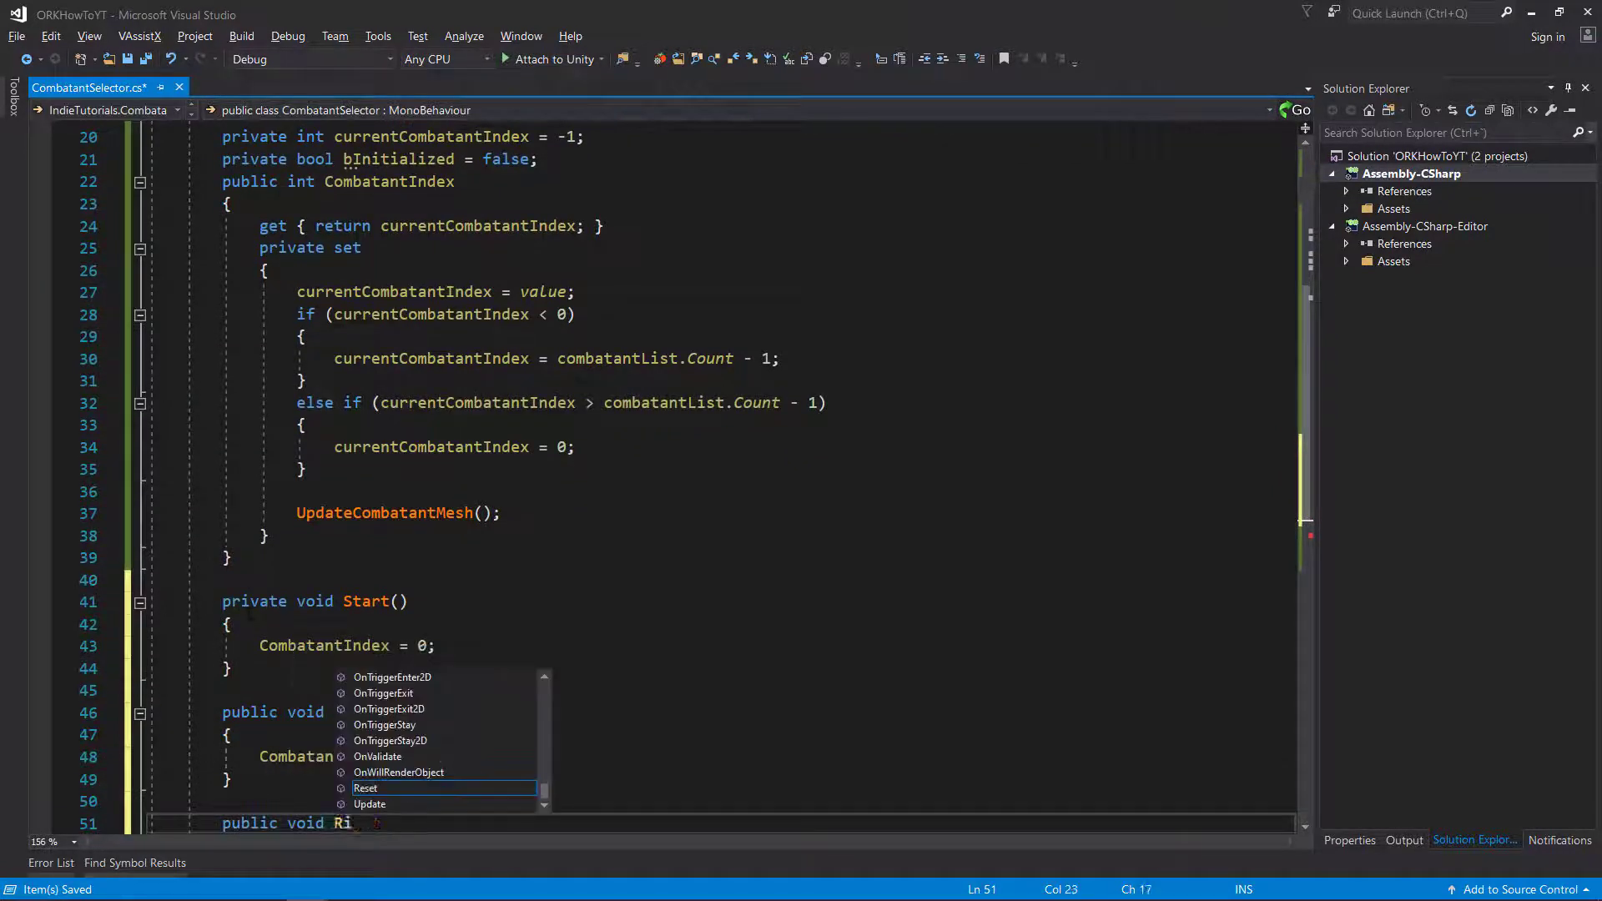
type("ghtButtonClick()")
key("Return")
type("{")
key("Return")
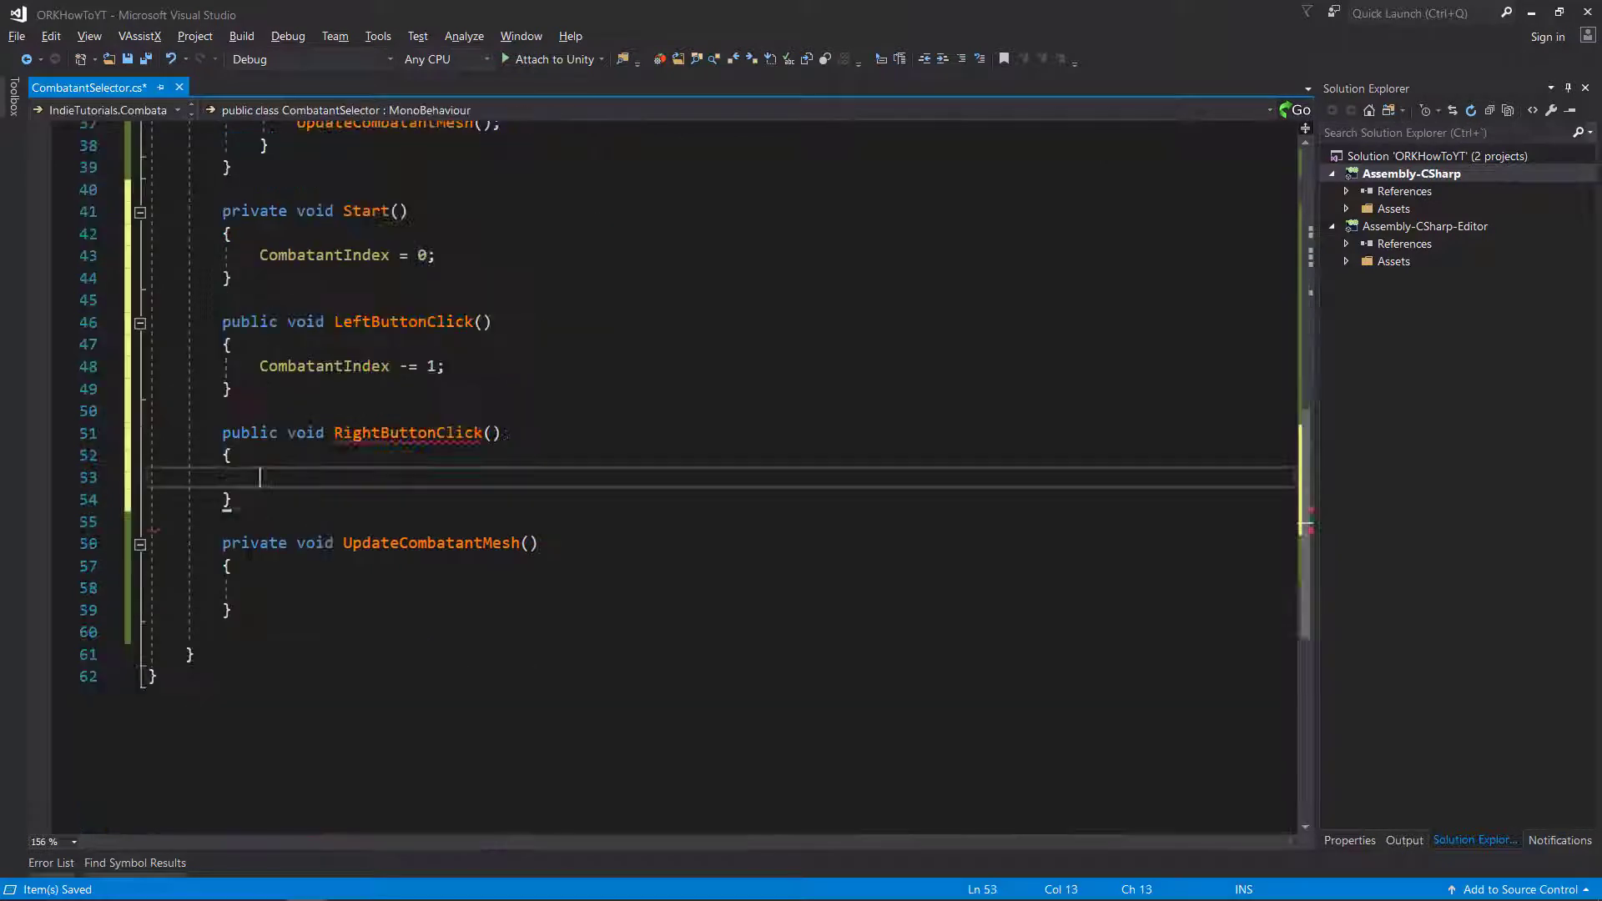
type("CombatantIndex")
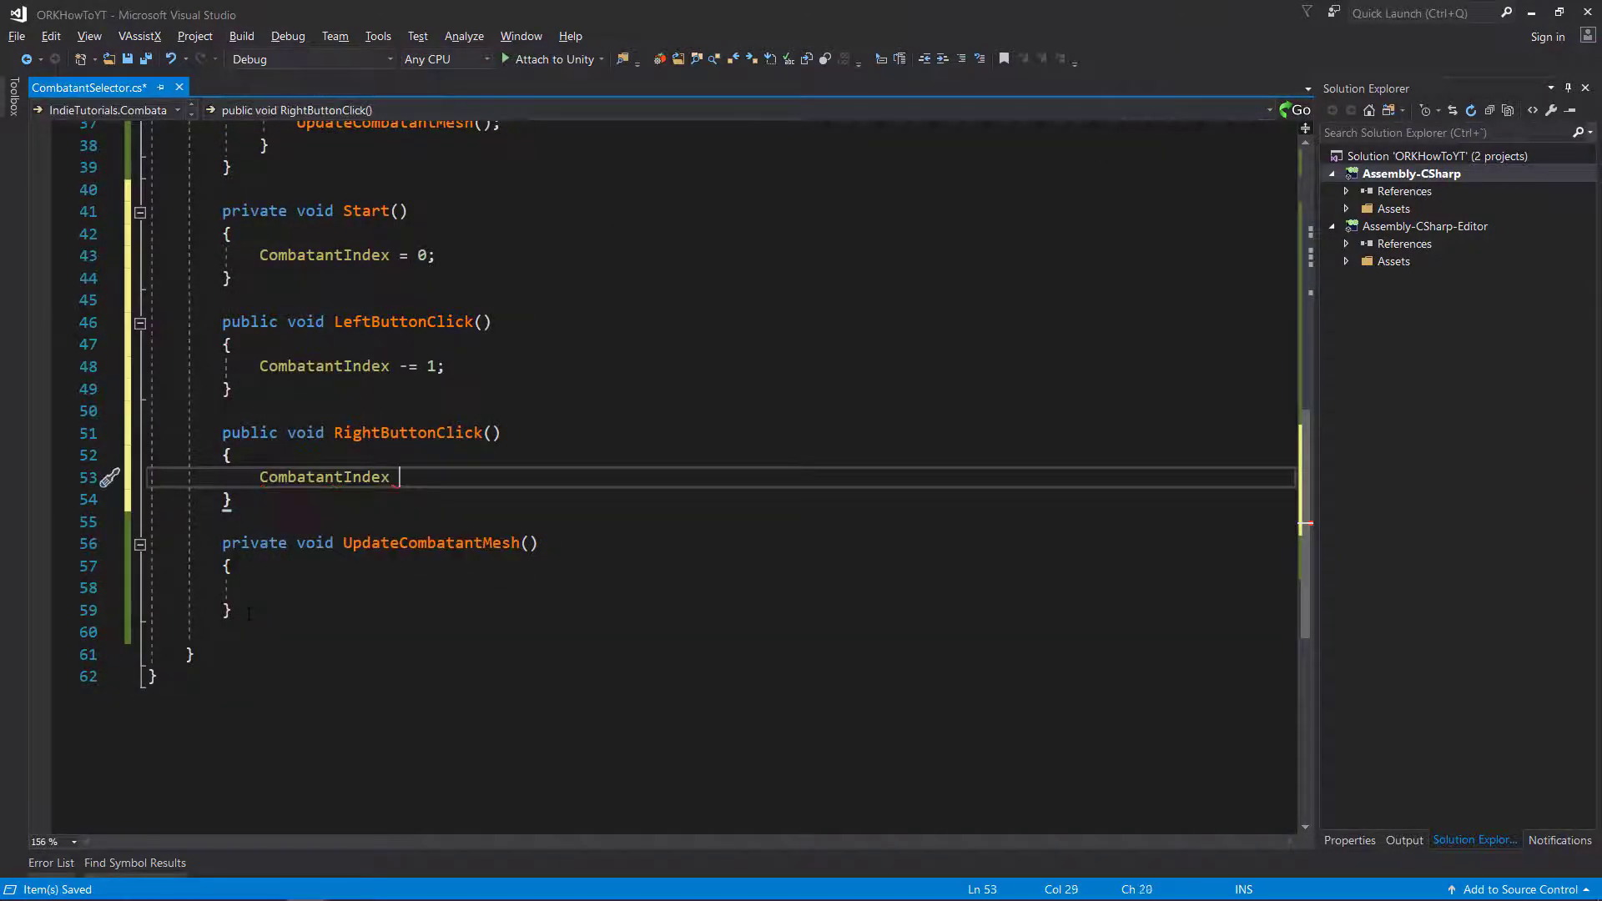
type(" += 1;")
key("ctrl+s")
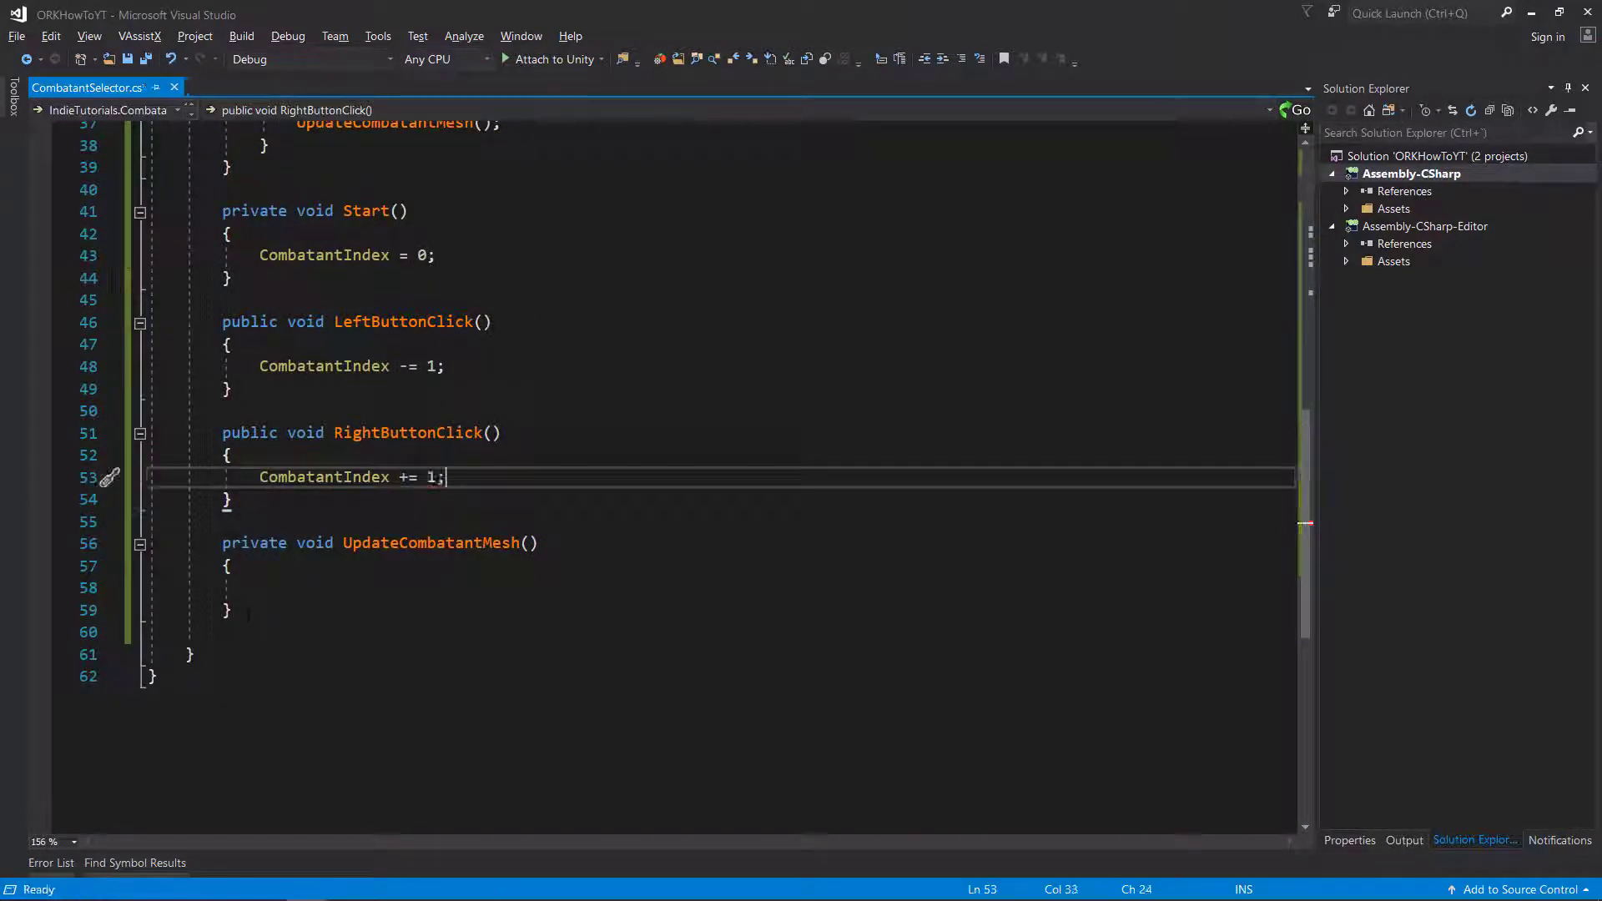
- Insert a new Awake() method below the CombatantIndex property
scroll(667, 468, "up", 2)
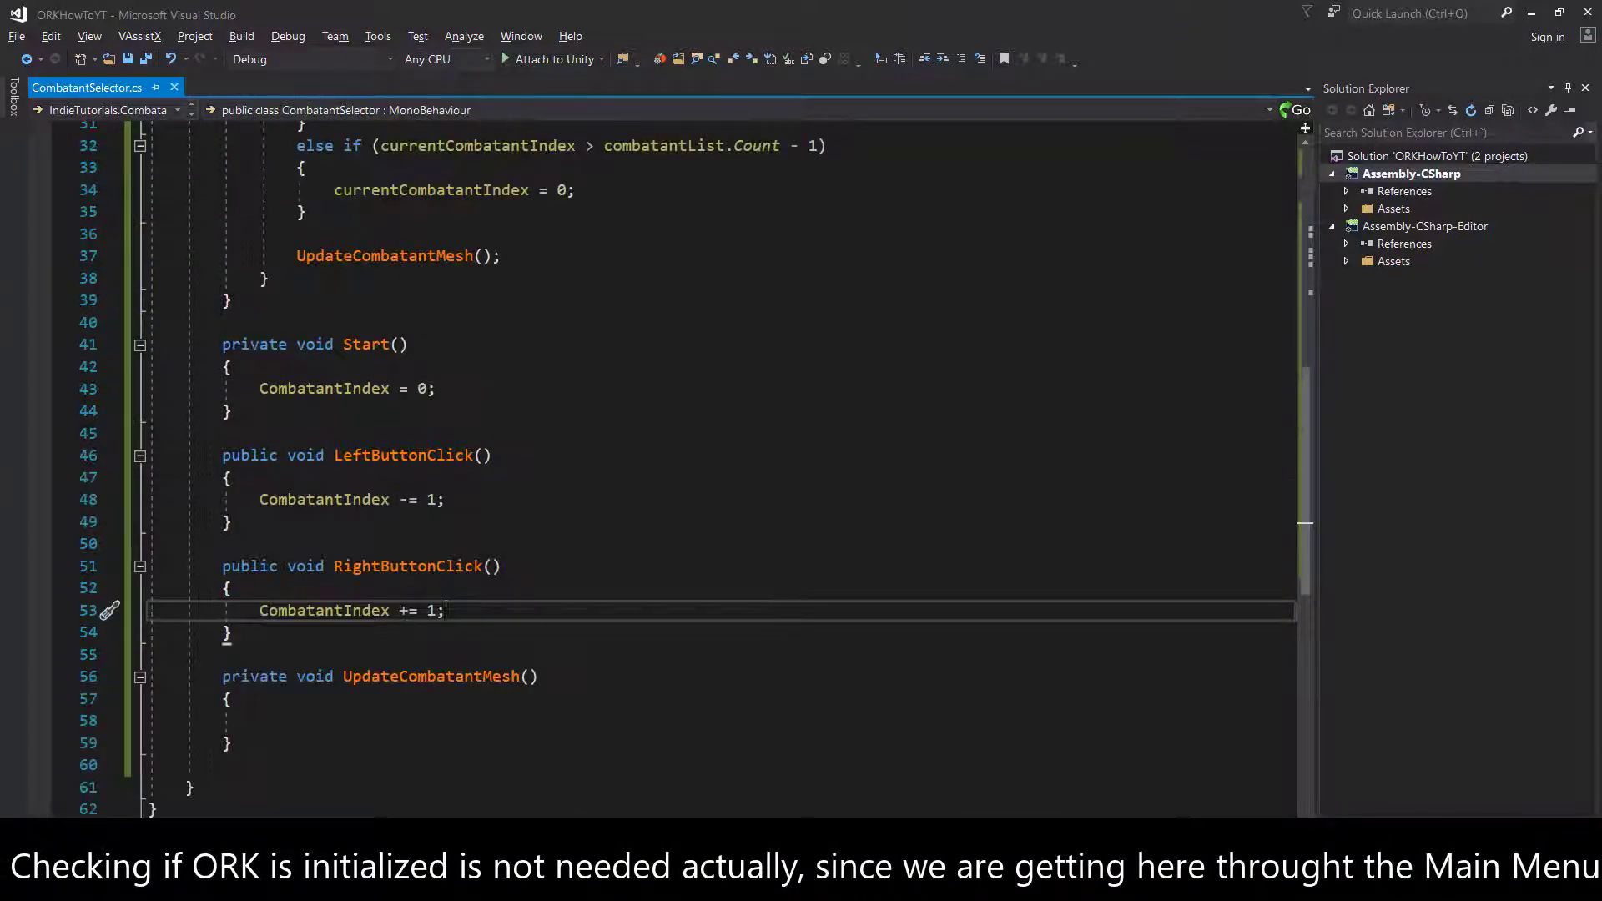
left_click(305, 302)
key("Return")
key("Return")
type("Awake")
key("Return")
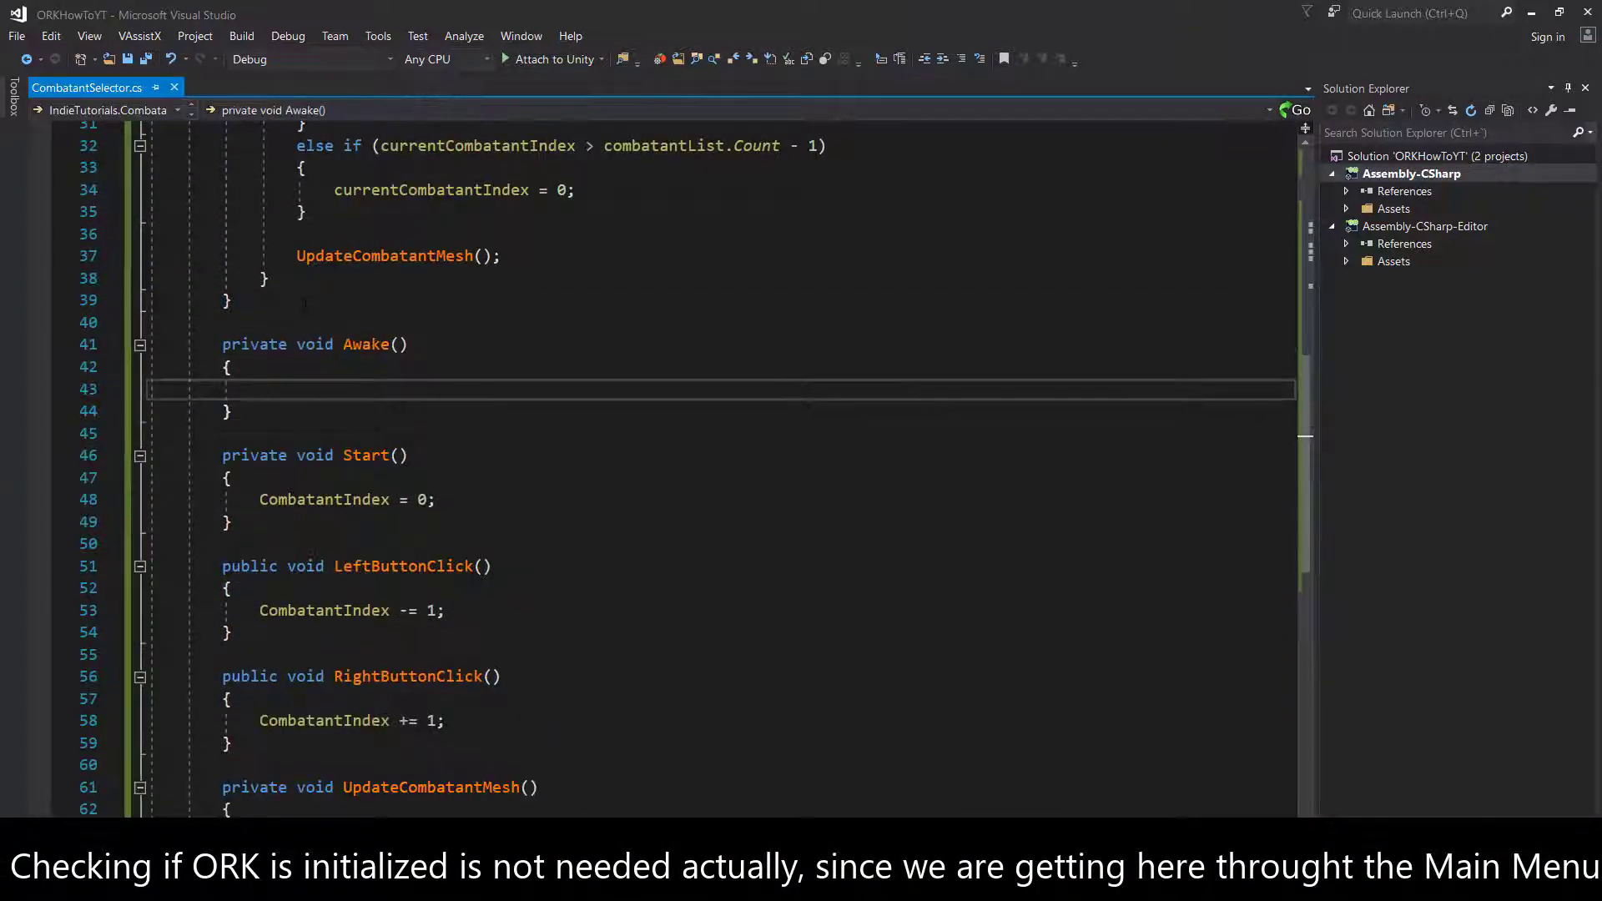
- Inside Awake, check ORK.Initialized && !bInitialized, then set bInitialized = true
type("if (ORK")
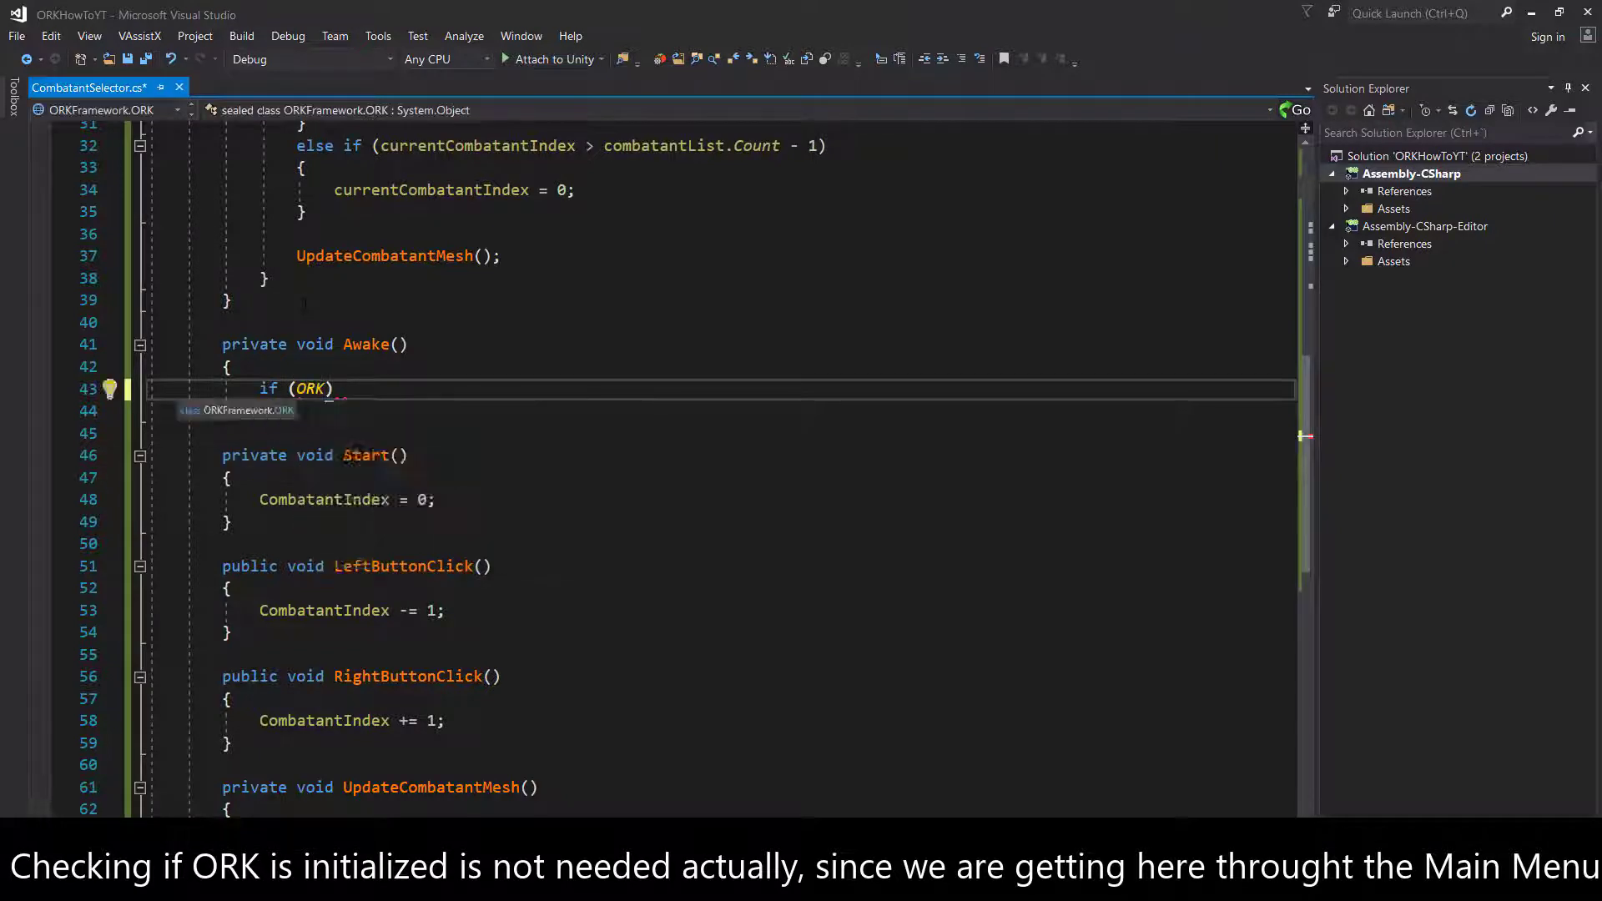
type(".Initi")
key("Tab")
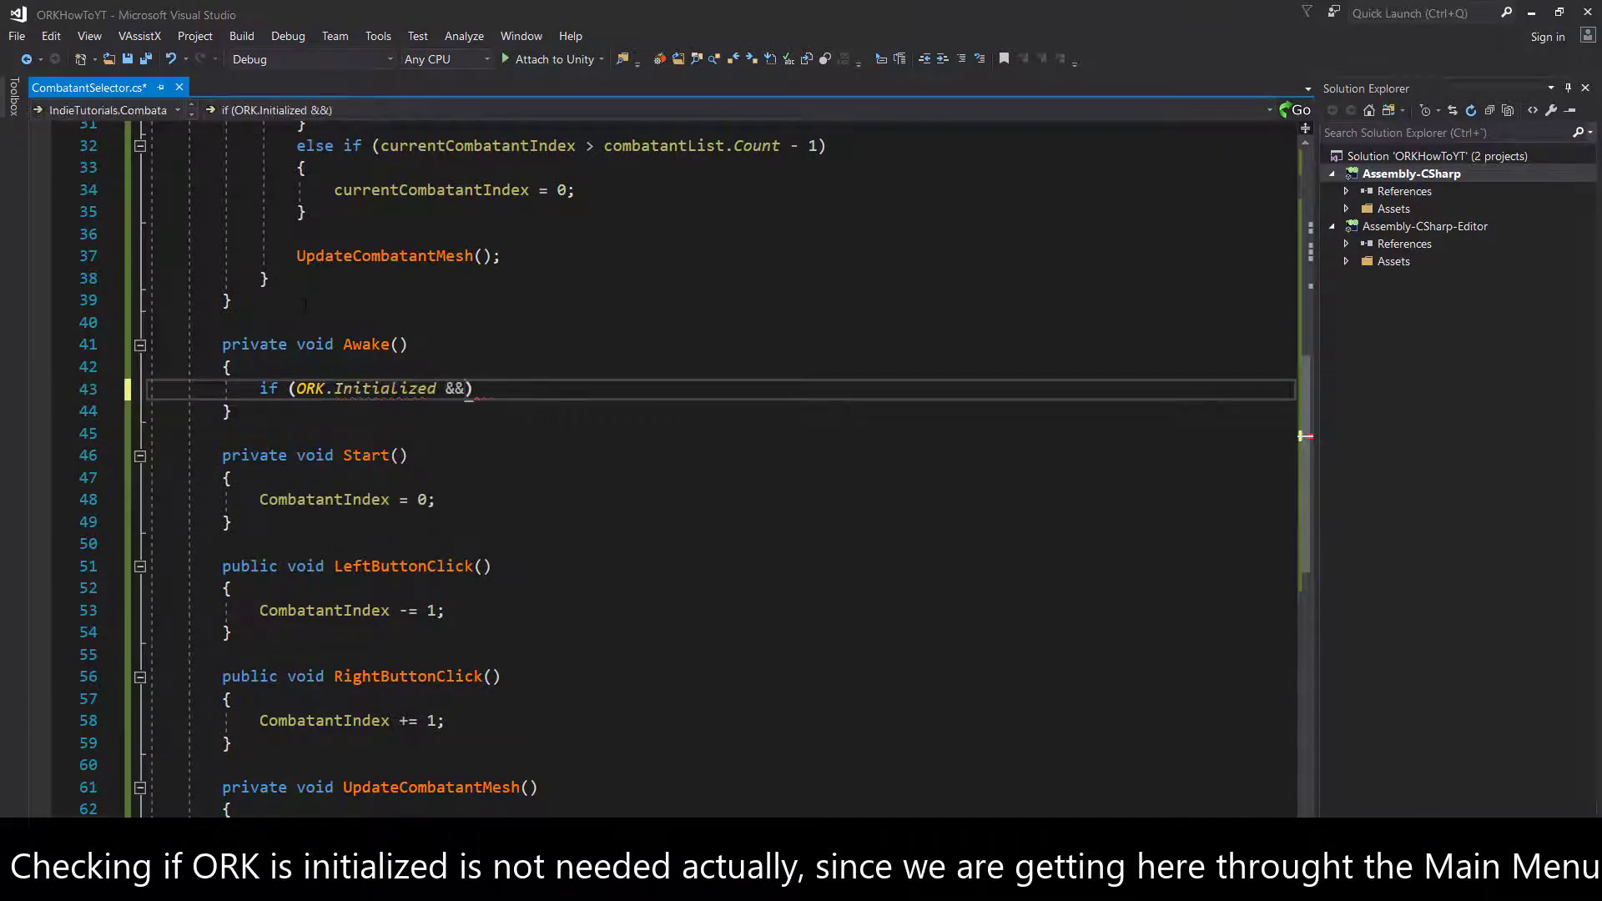
type("!bIn")
key("Tab")
key("End")
key("Return")
type("{")
key("Return")
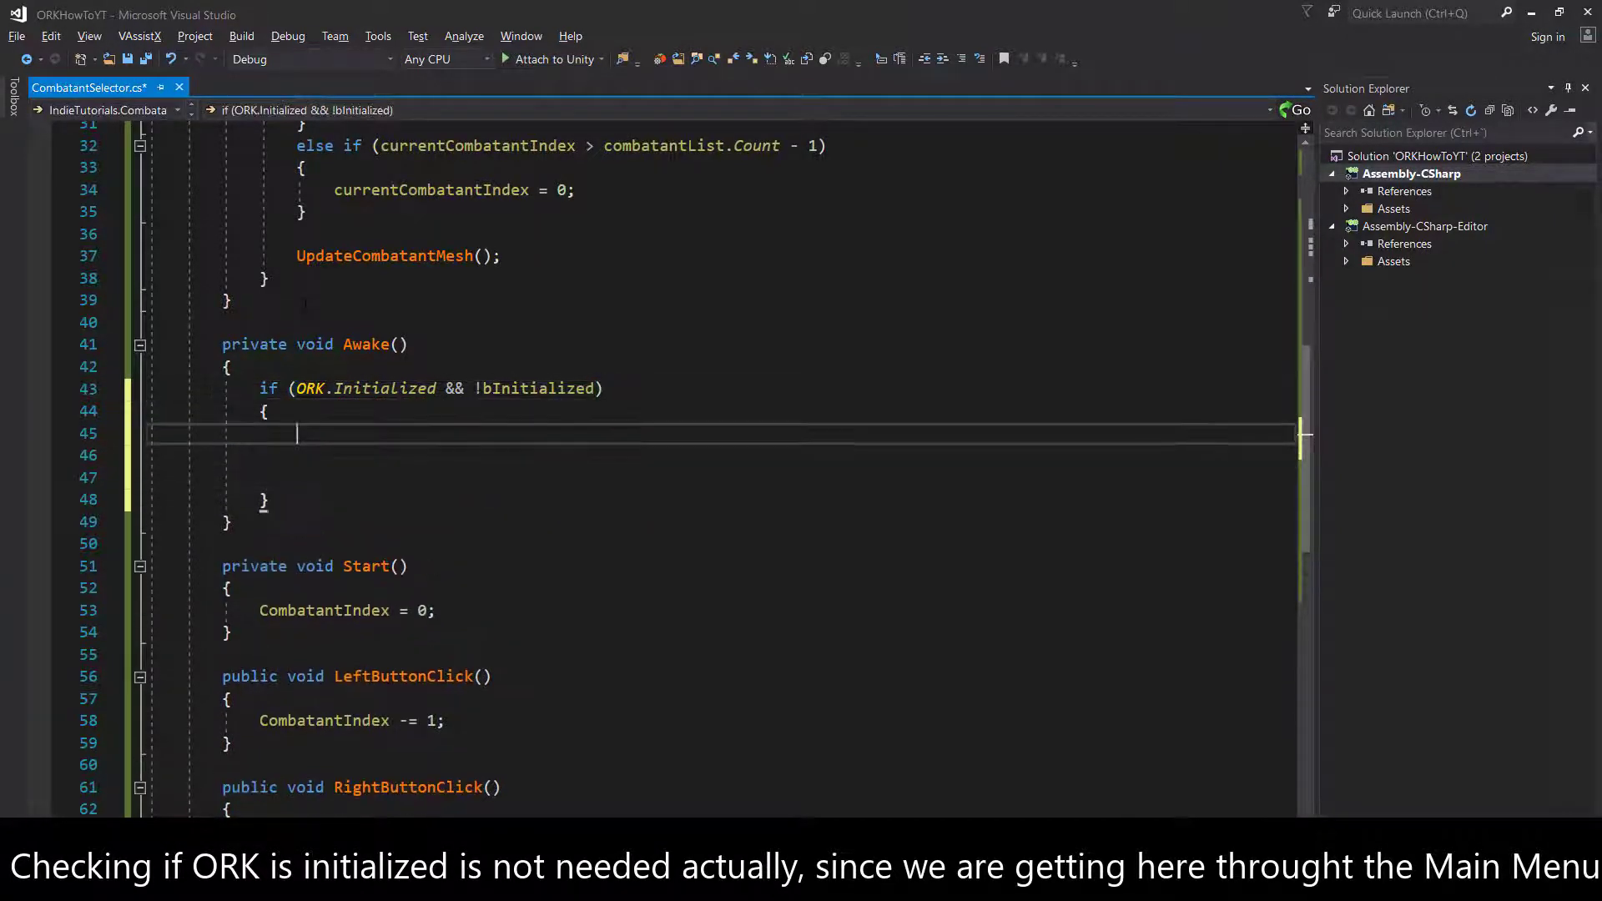
type("bInitialized = true;")
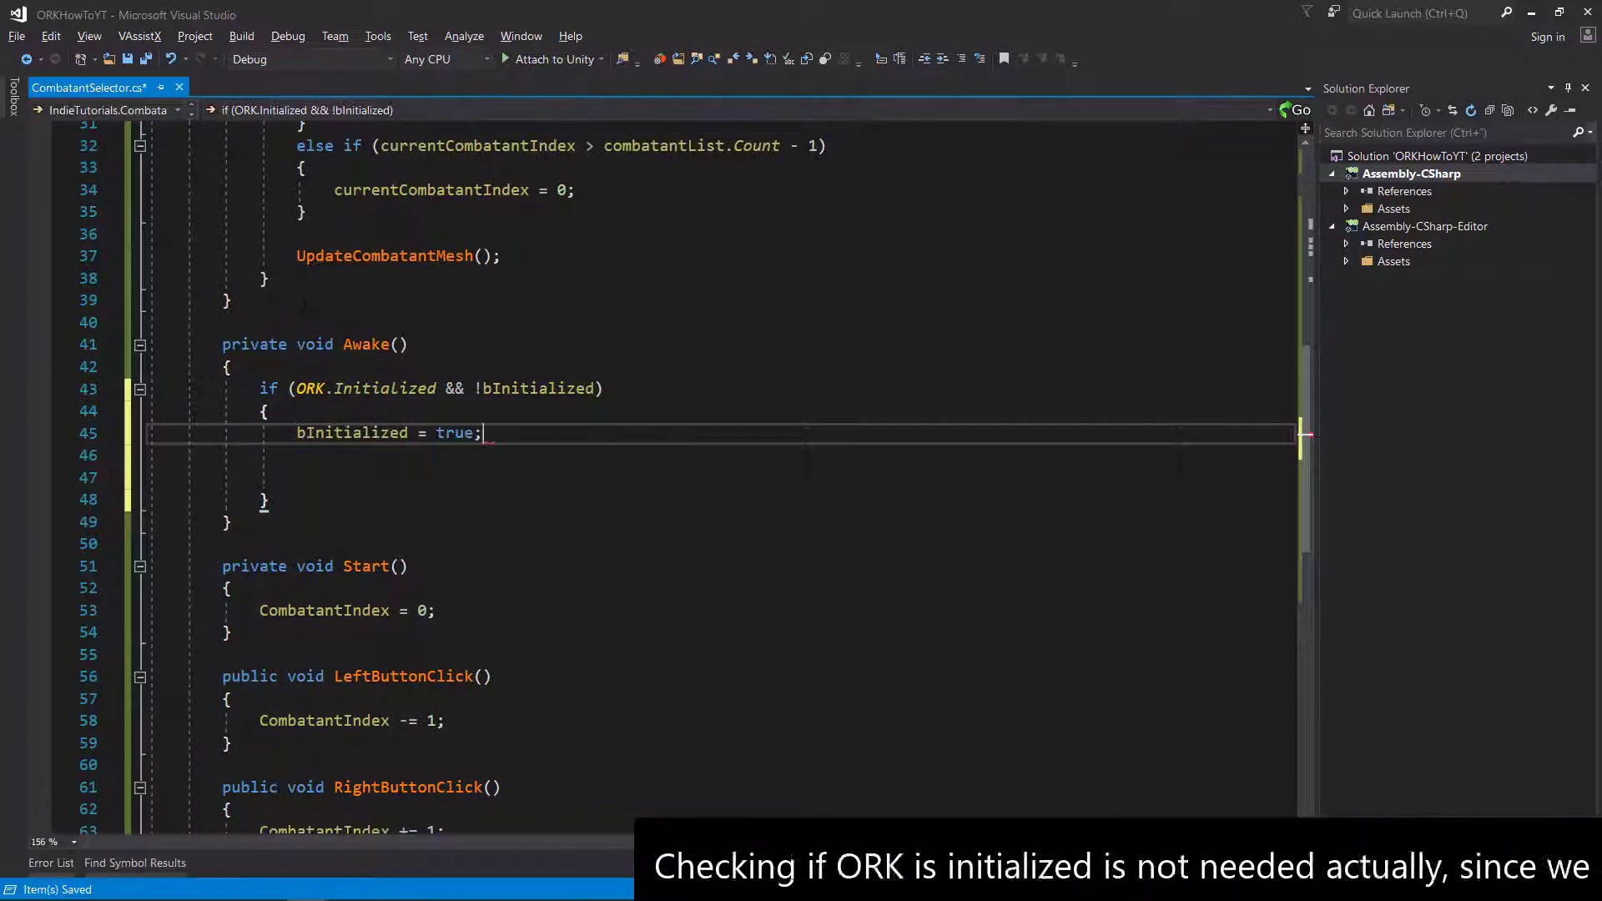
key("Return")
- Fetch combatantSetting via ORK.Combatants.Get(ORKCombatantIndex) and add a null check on it
type("CombatantSett")
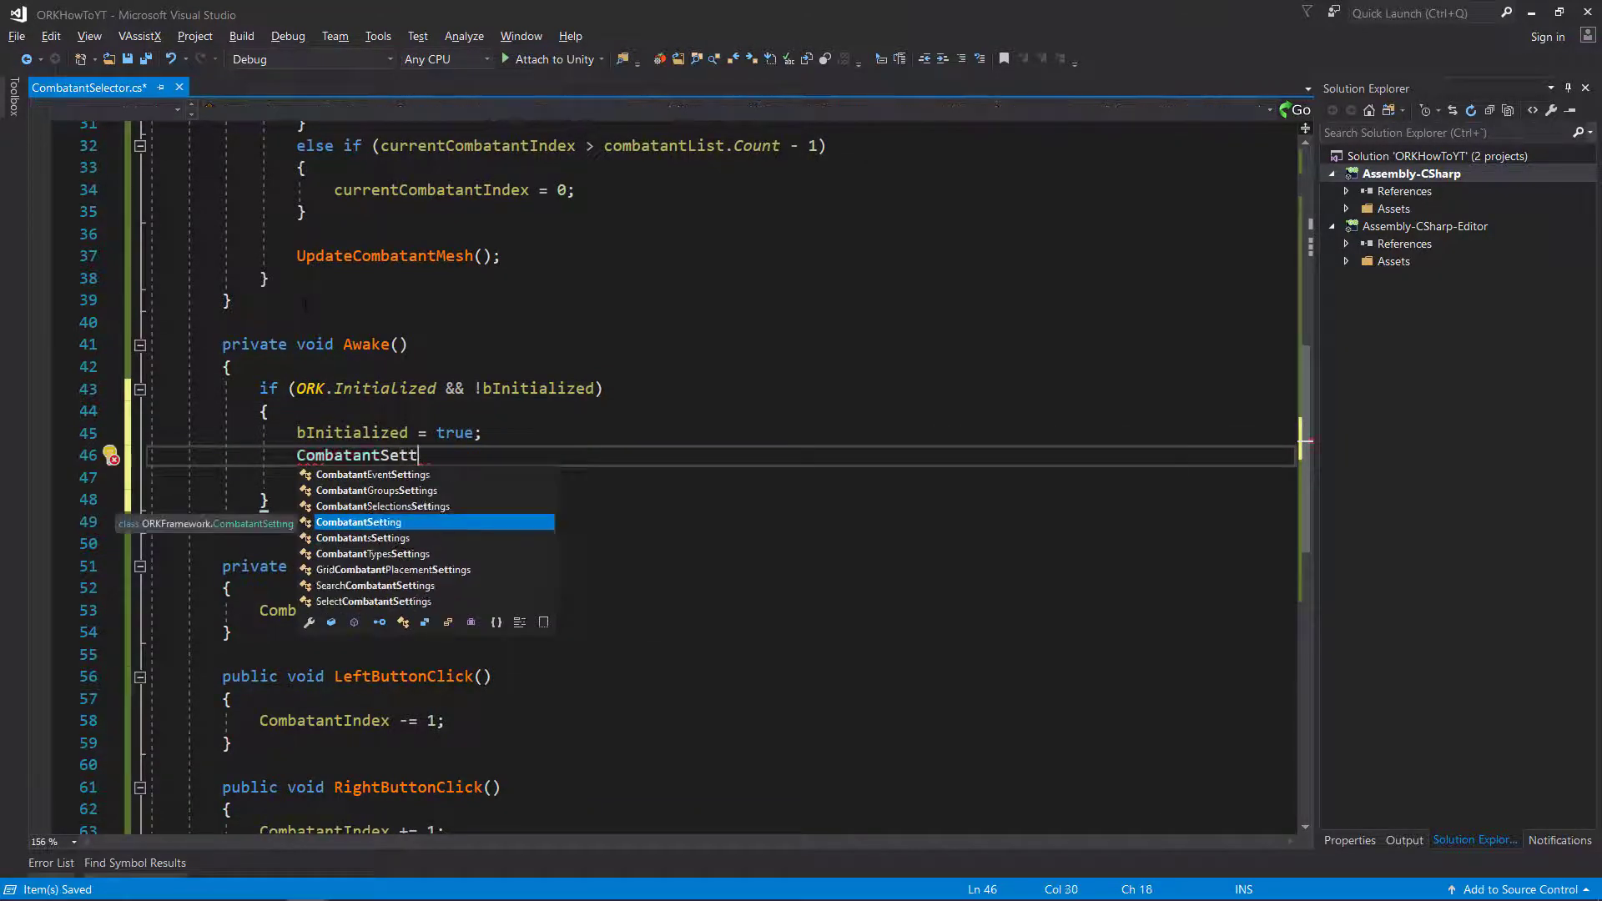
type("ing com")
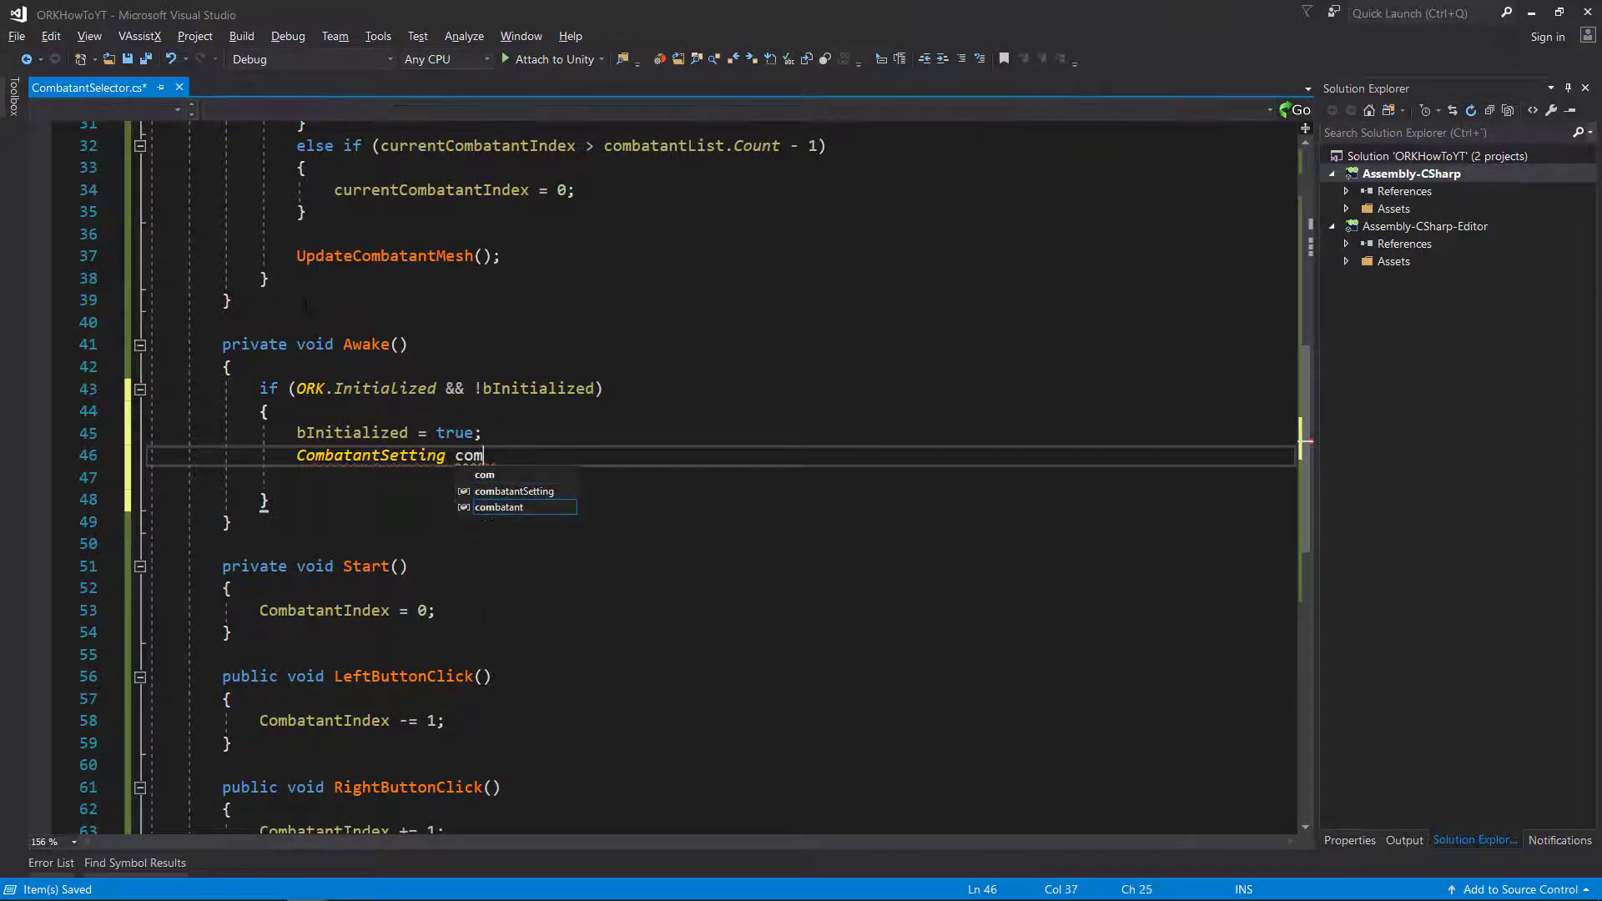
type("batantSetting = ORK.")
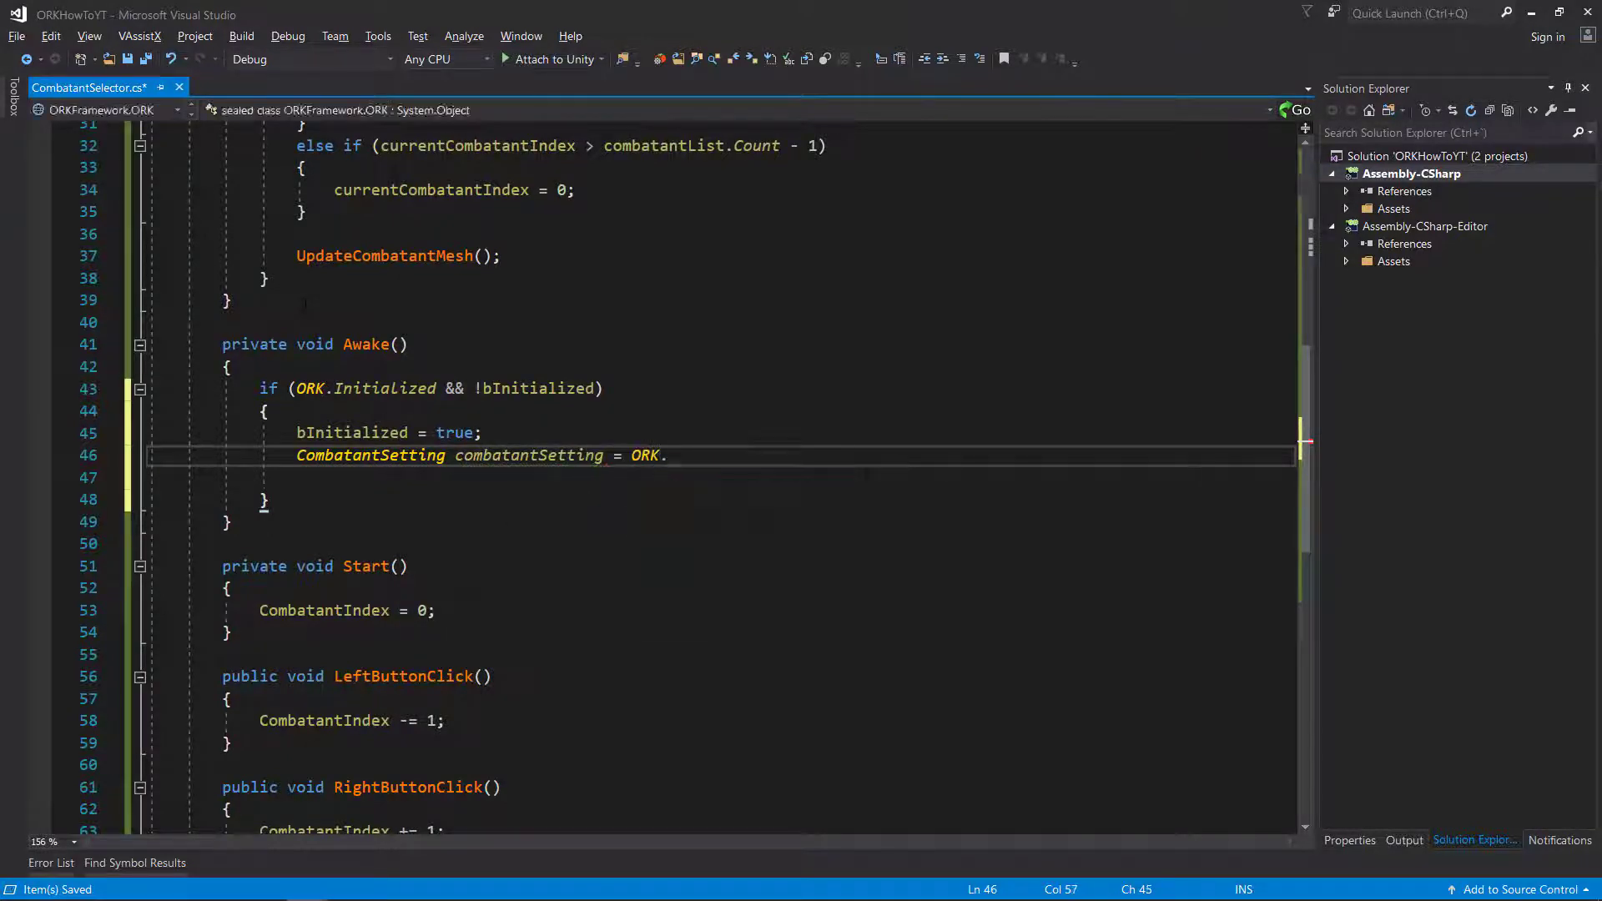
type("Com")
key("Down")
key("Tab")
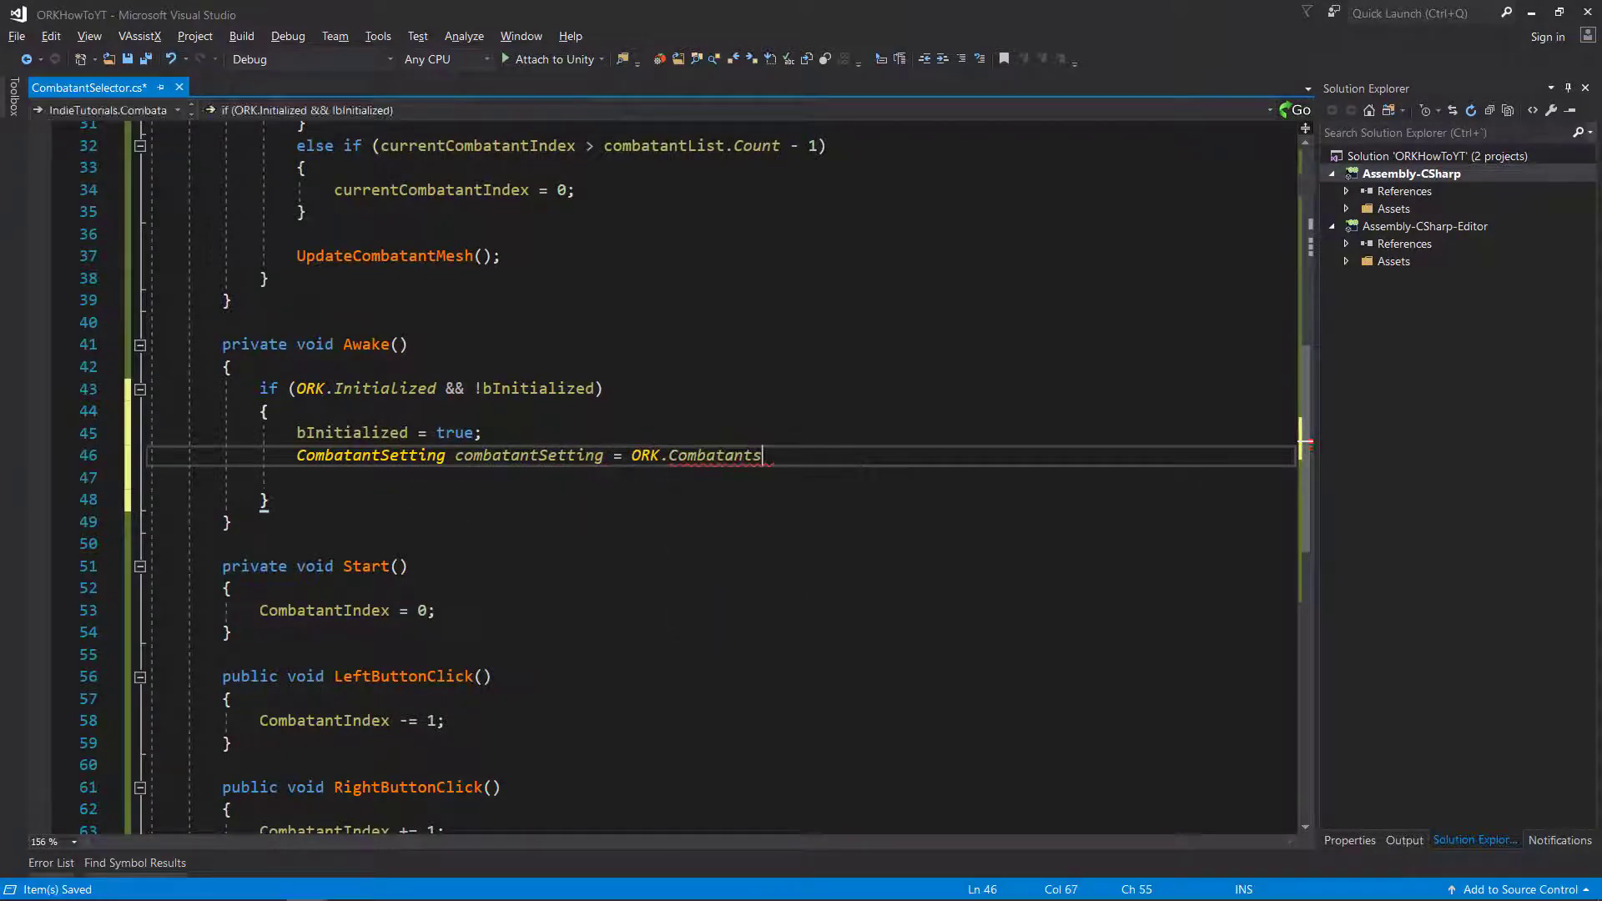
type(".Get(ORK")
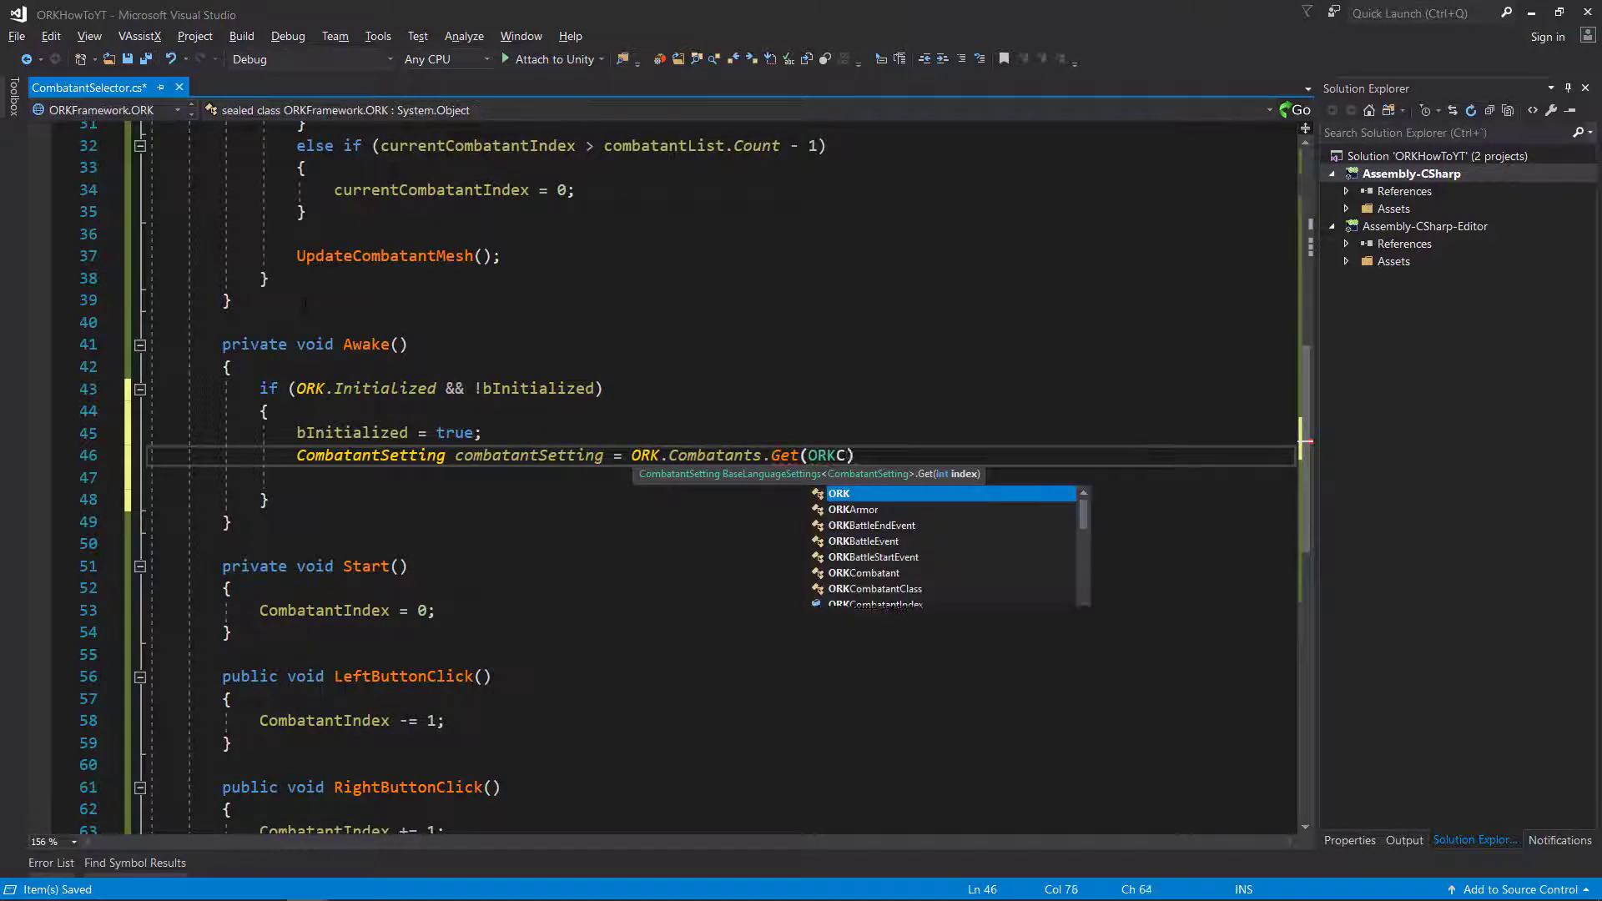
type("Com")
key("Tab")
type(");")
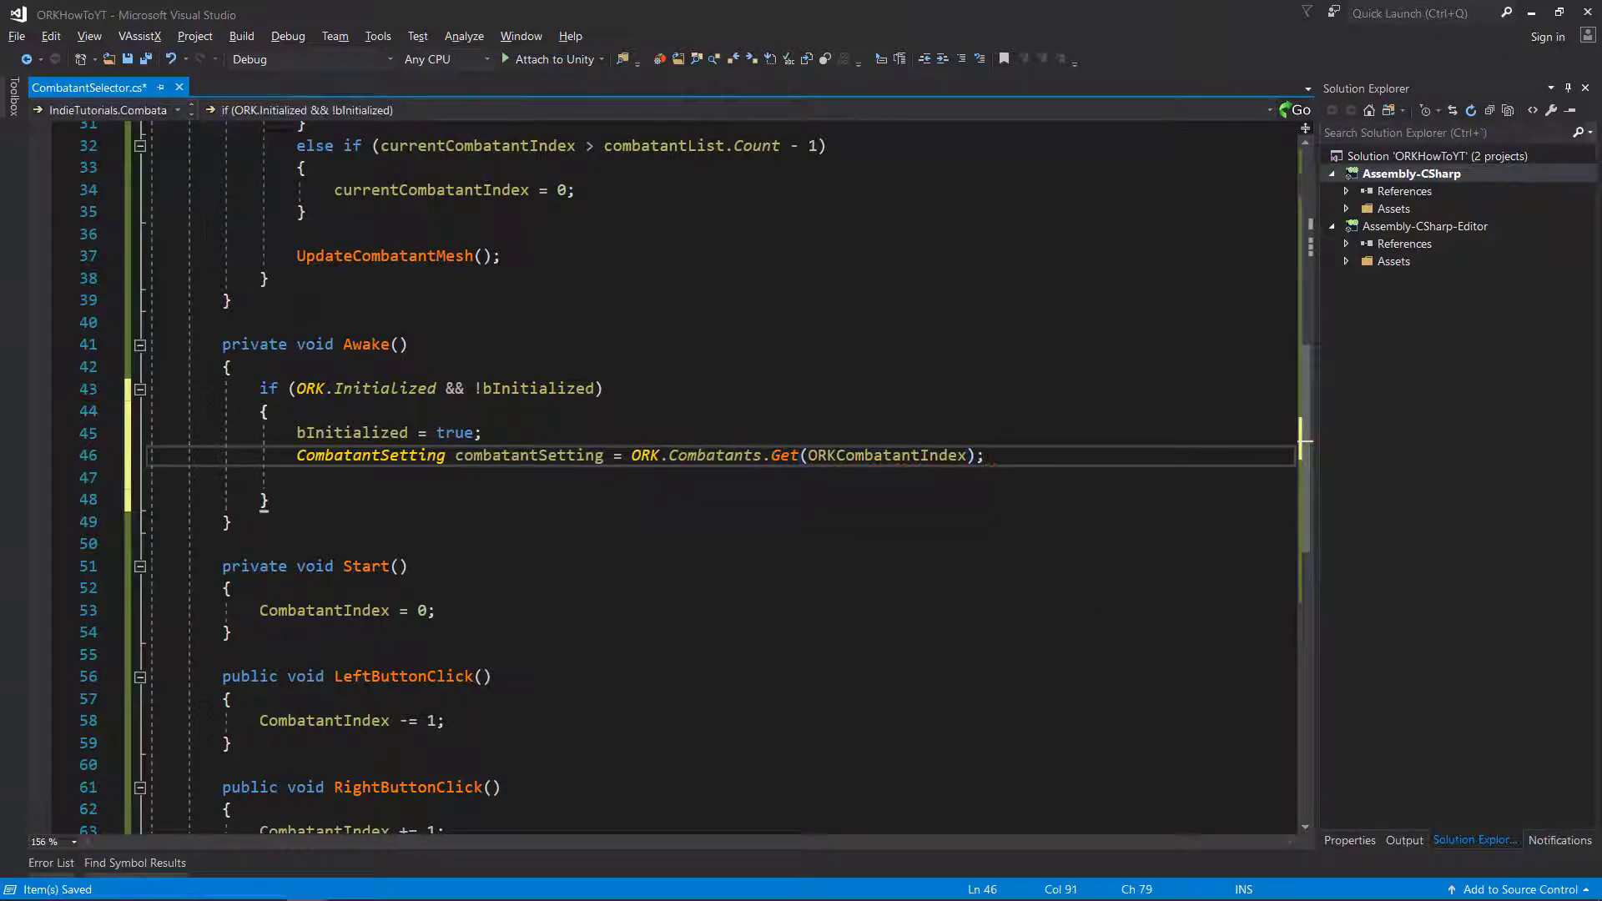
key("Return")
type("omab")
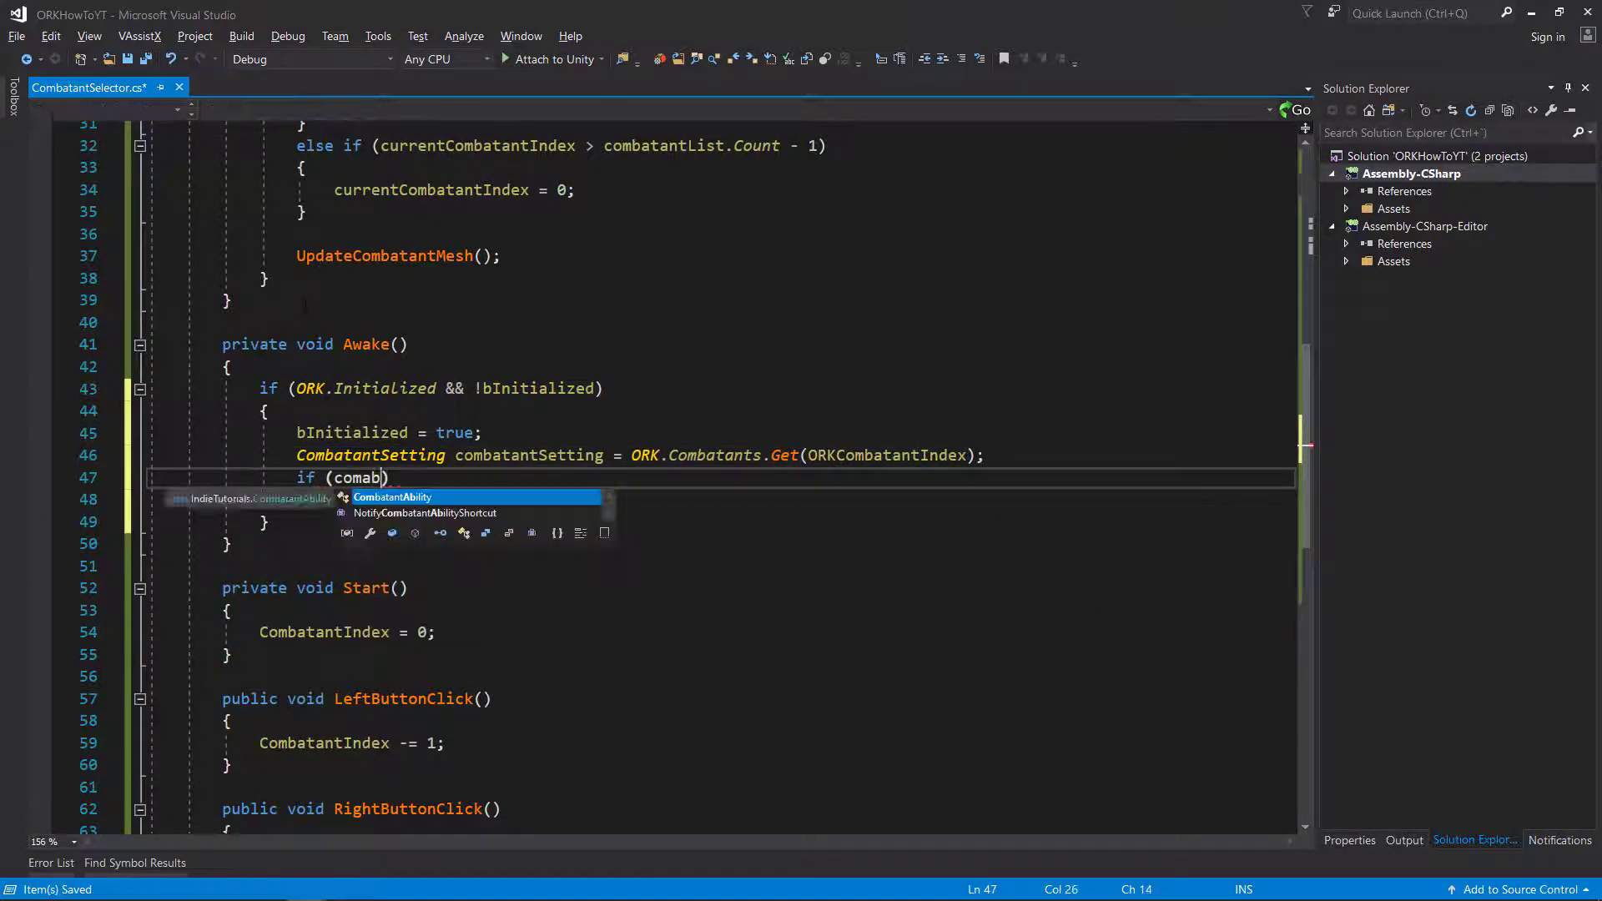
type("bata")
type("nt")
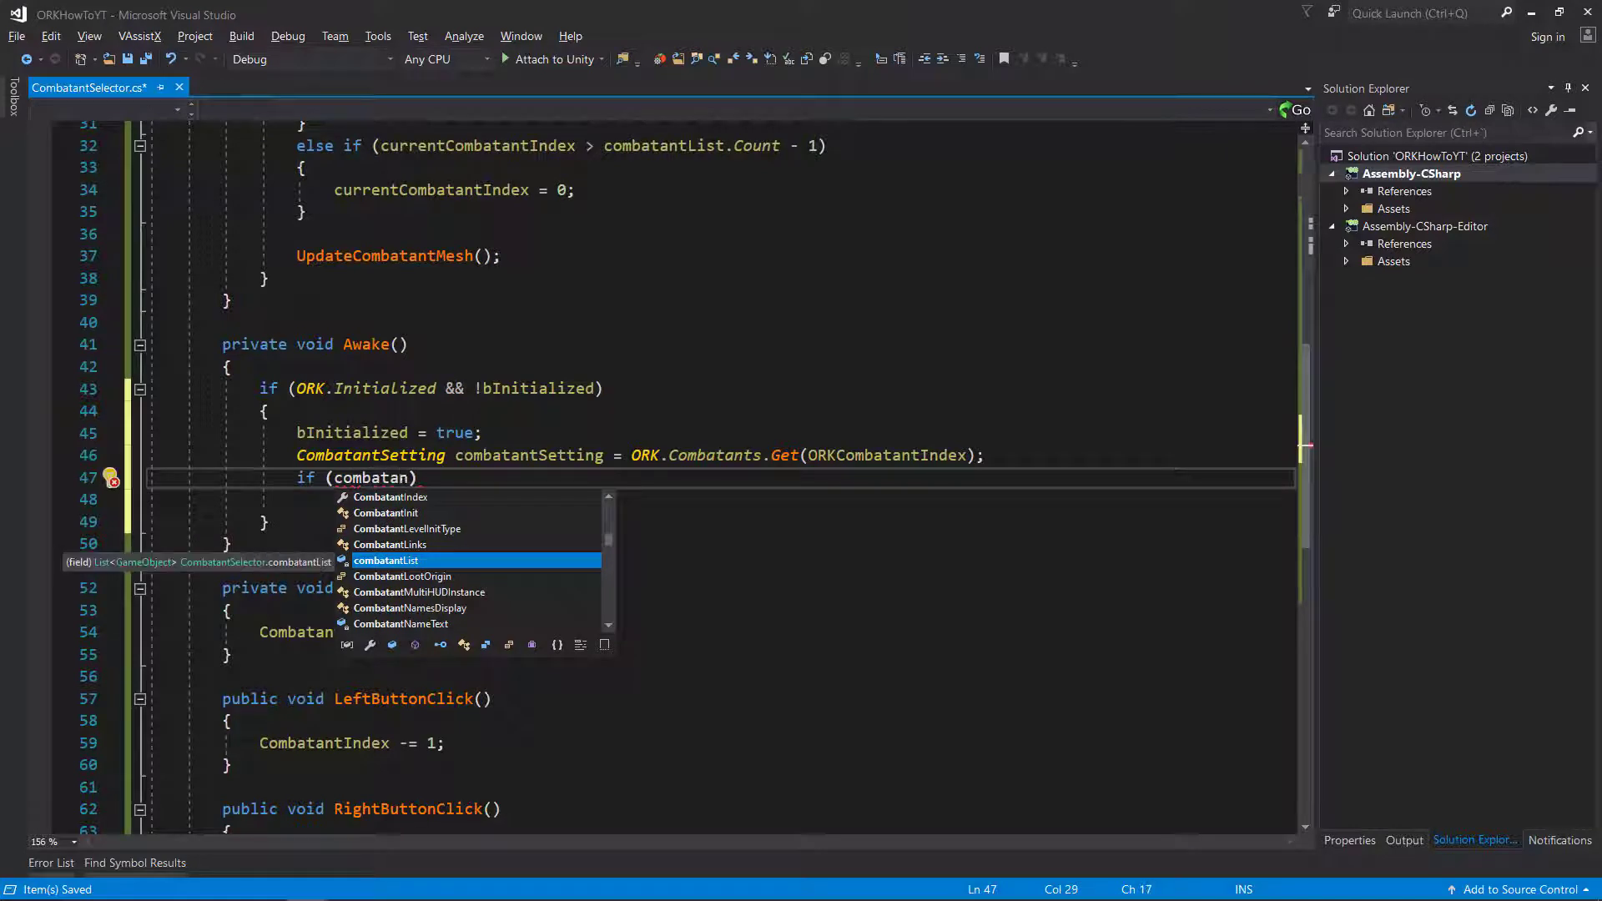
type("Setting != null")
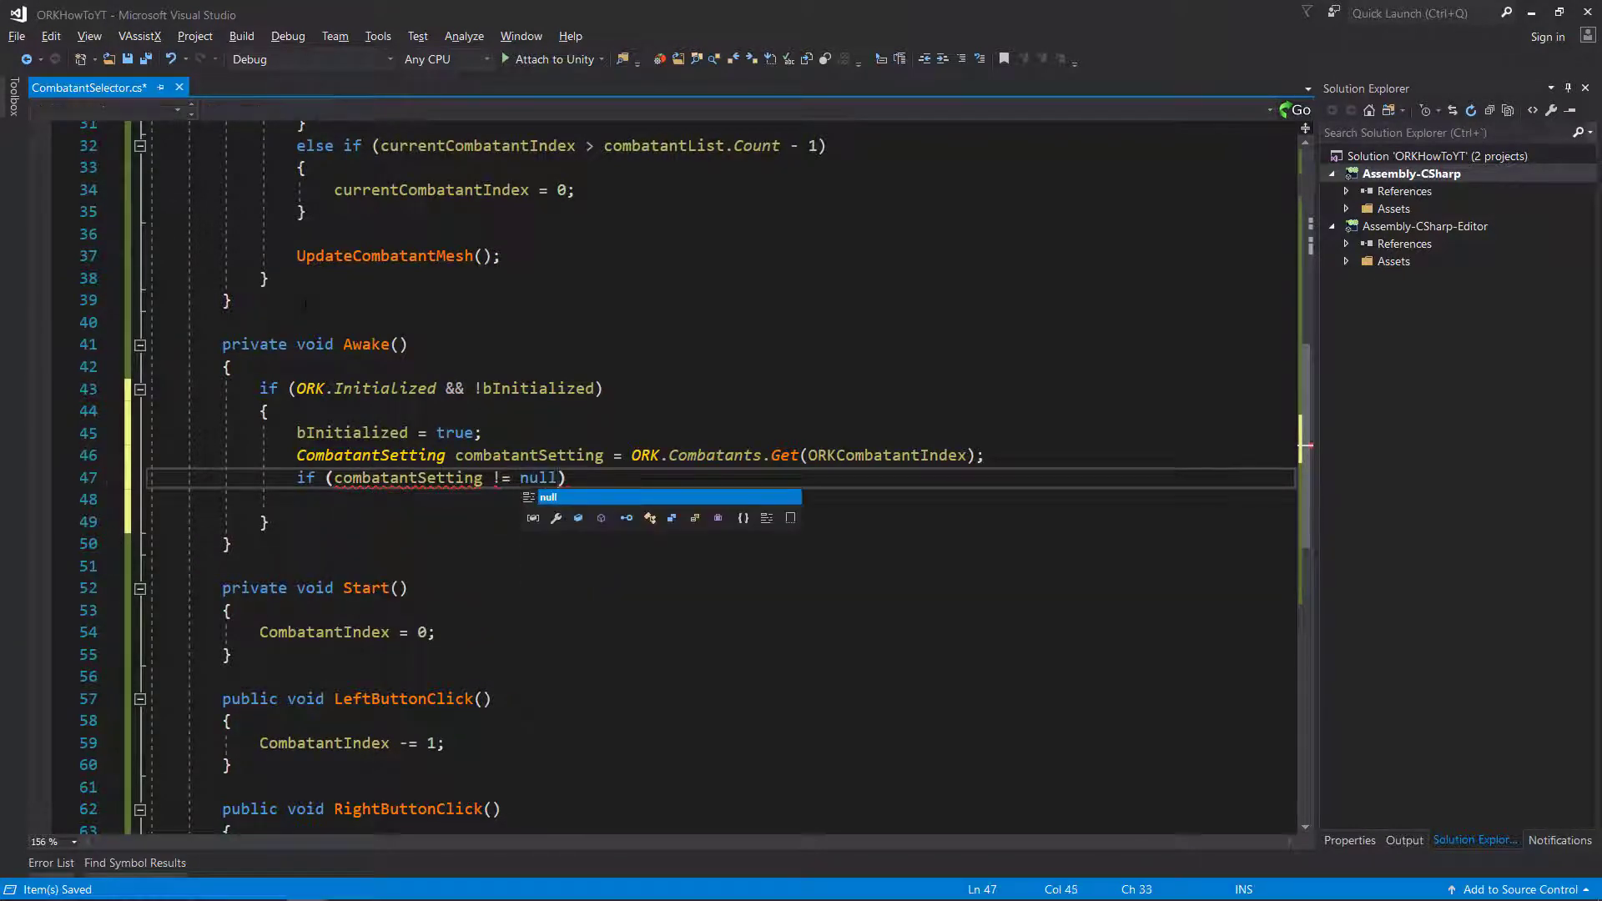
type(")")
key("Return")
- Add a foreach over combatantSetting.conditionalPrefab, assigning prefab.prefab to a CombatantPrefab combatantPrefab variable
type("{")
key("Return")
type("fore")
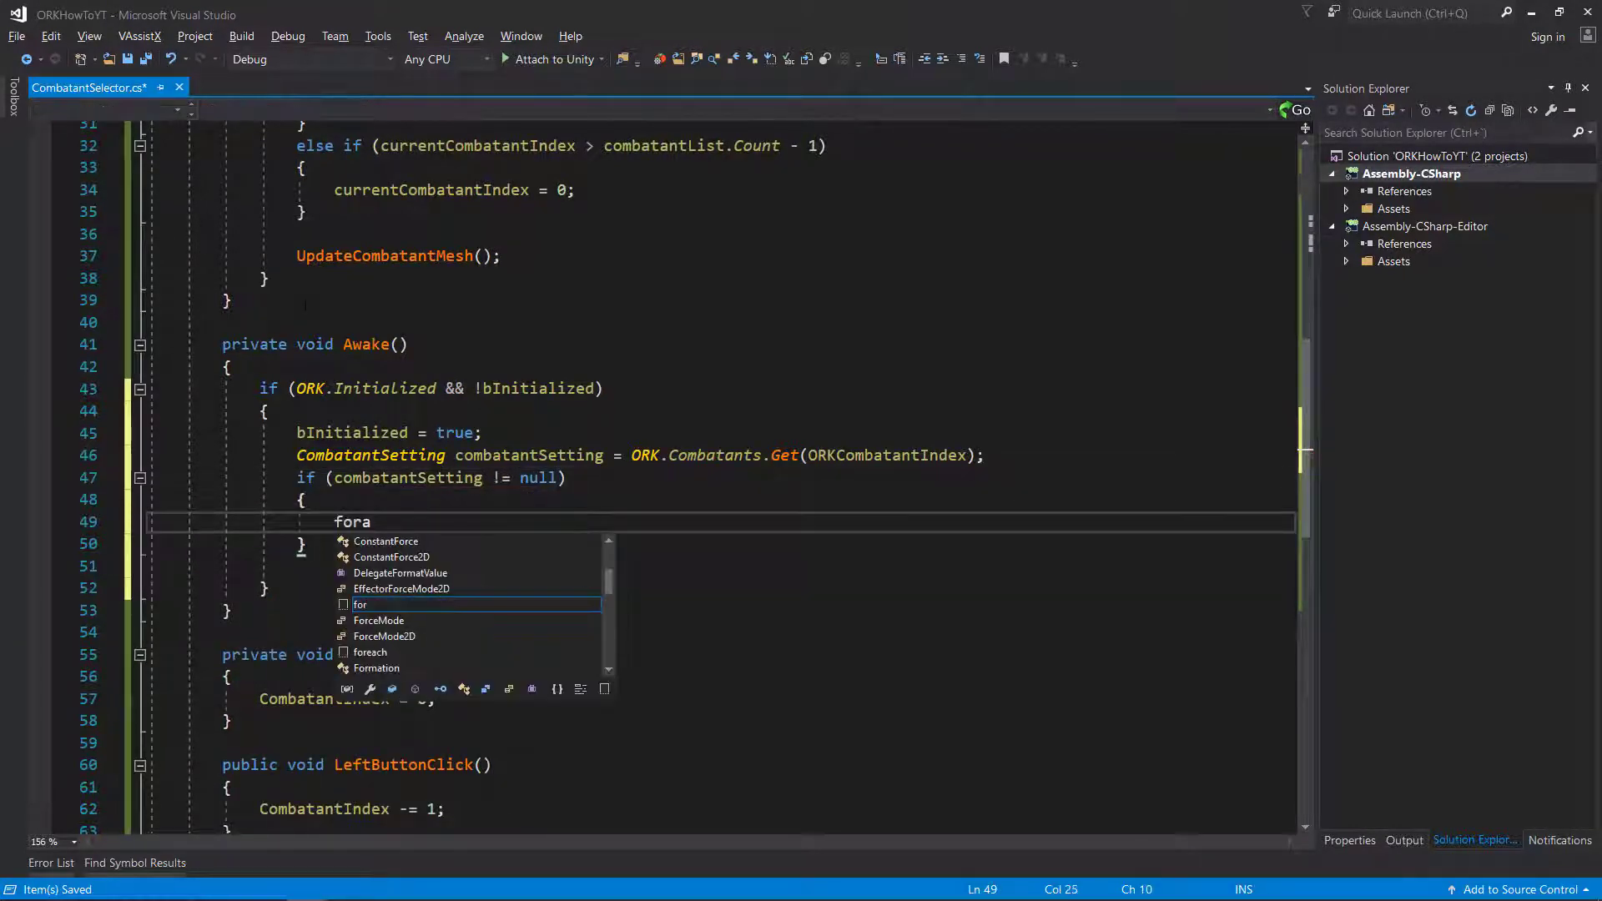
type("ach")
key("Tab")
key("Tab")
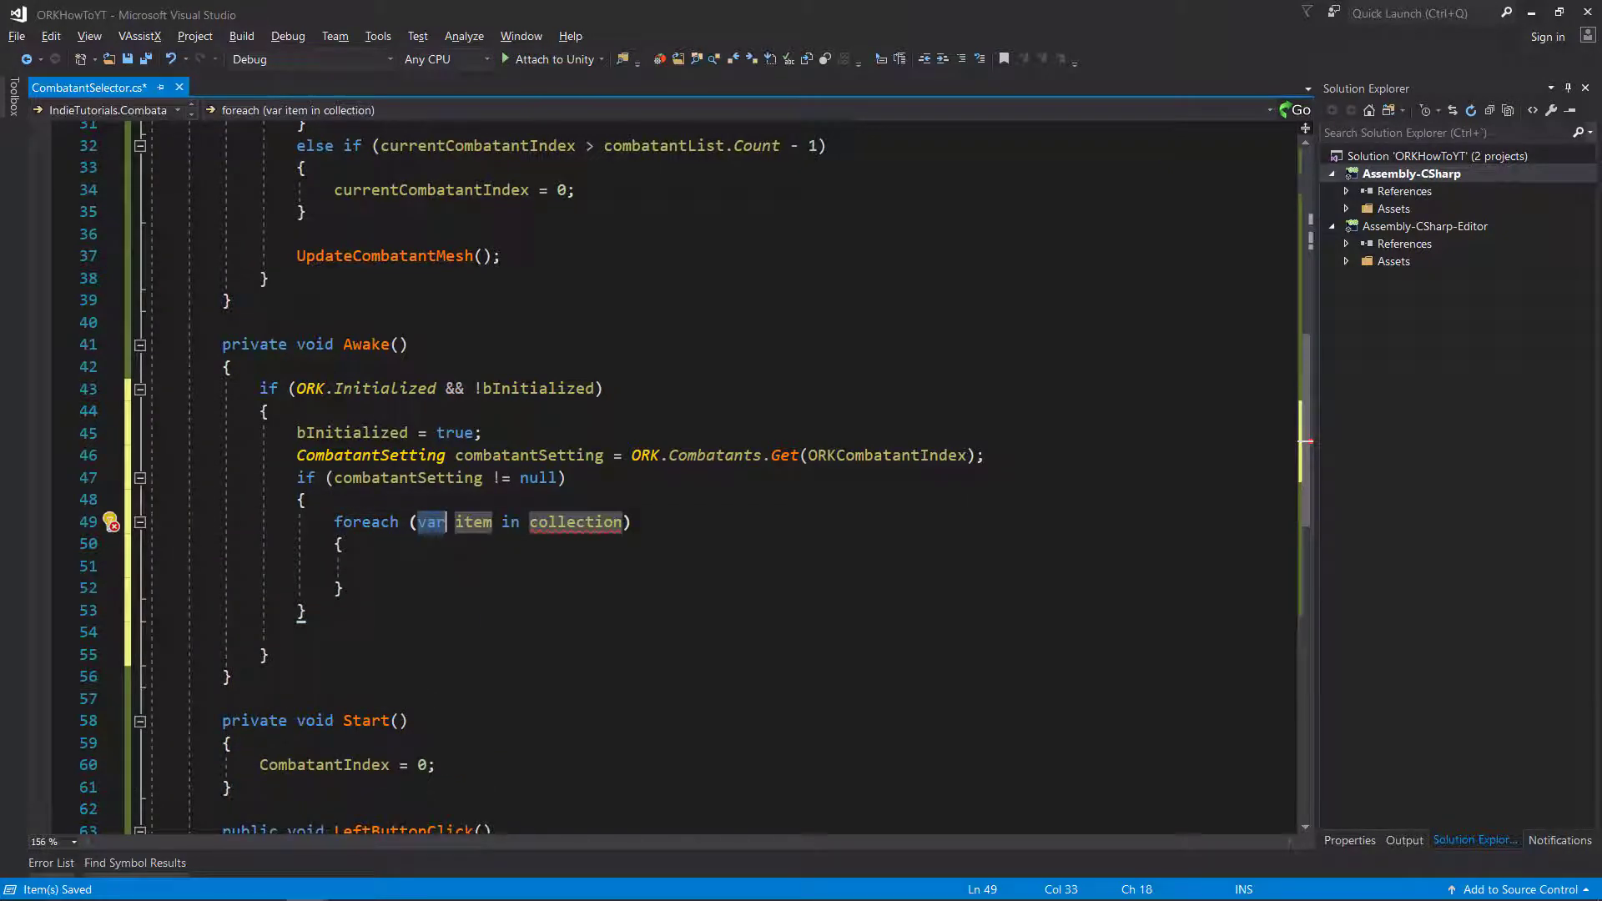
type("prefab")
key("Tab")
type("com")
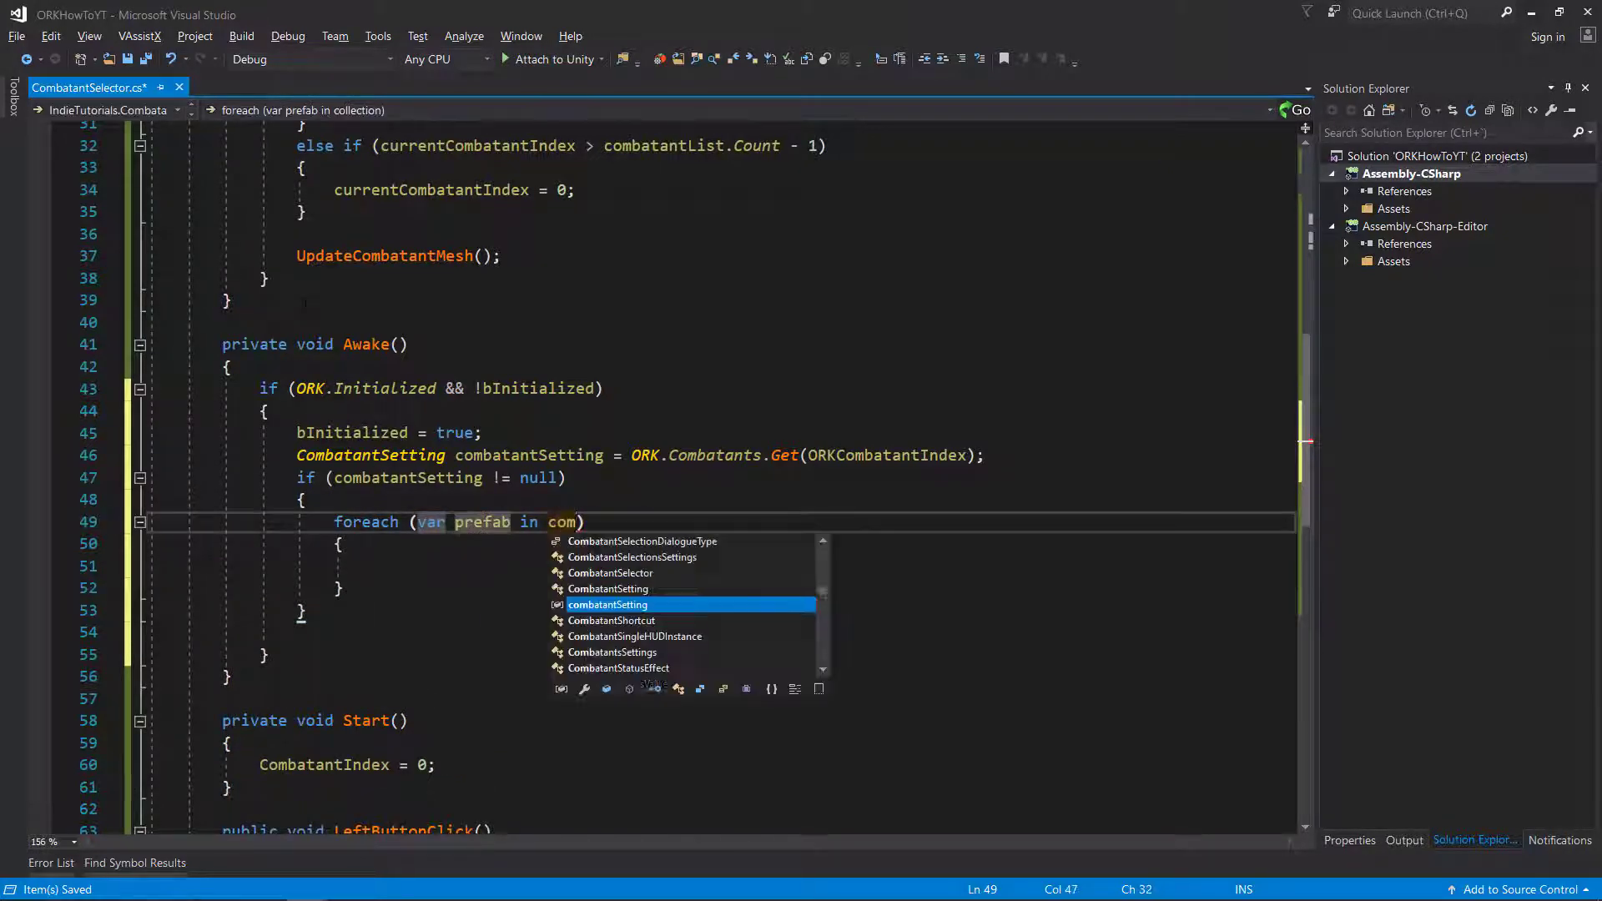
type("batantSetting.")
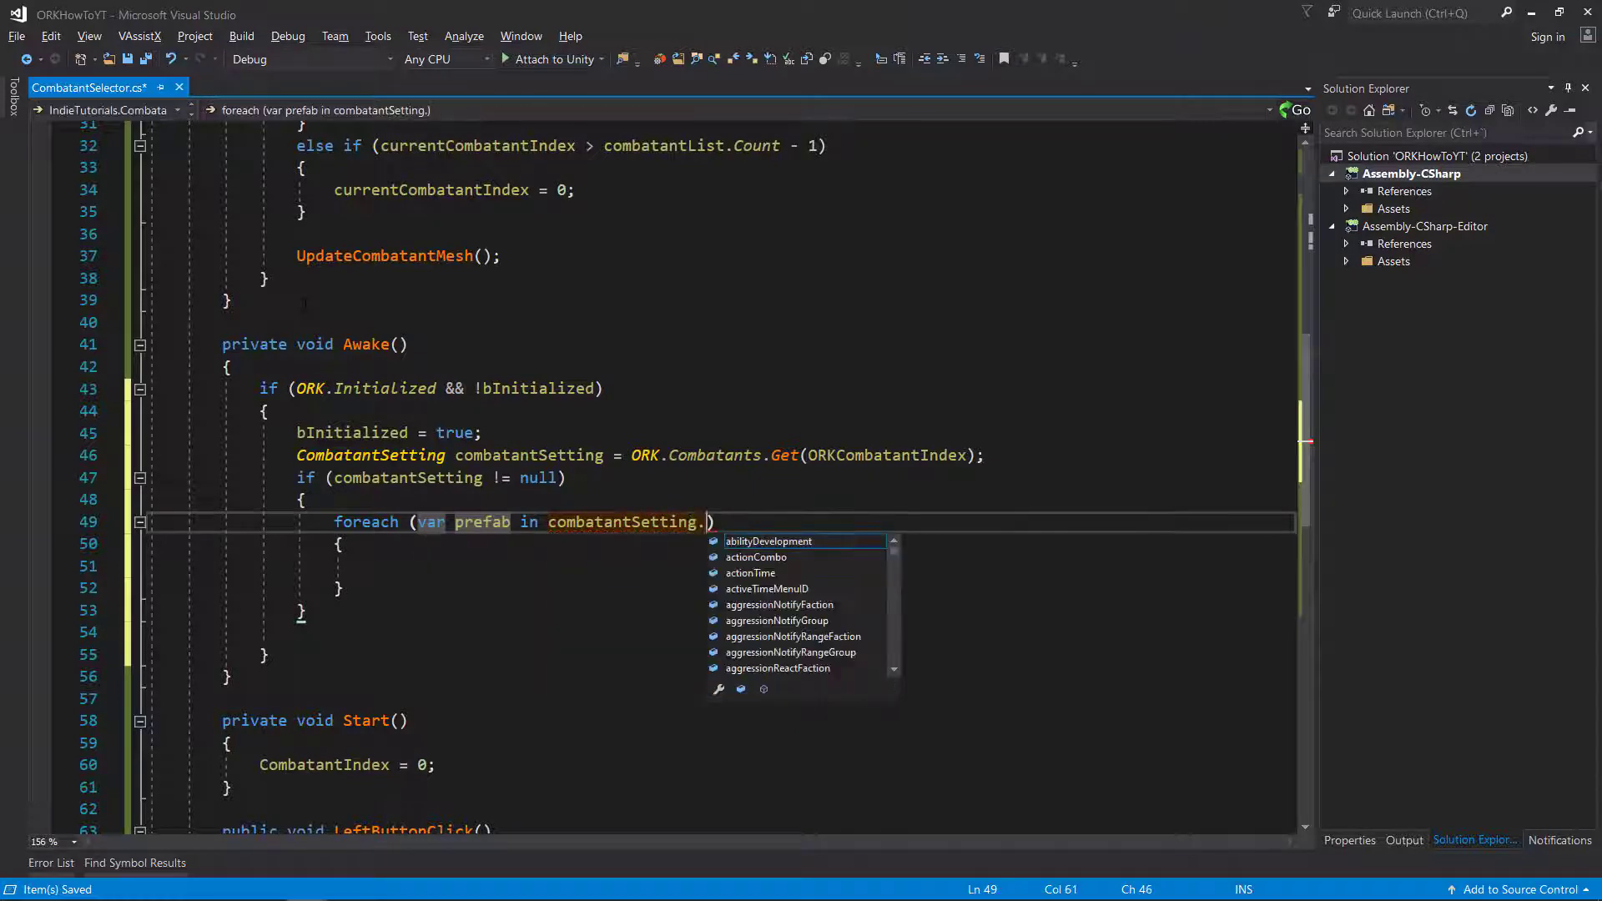
type("cond")
key("Tab")
key("Tab")
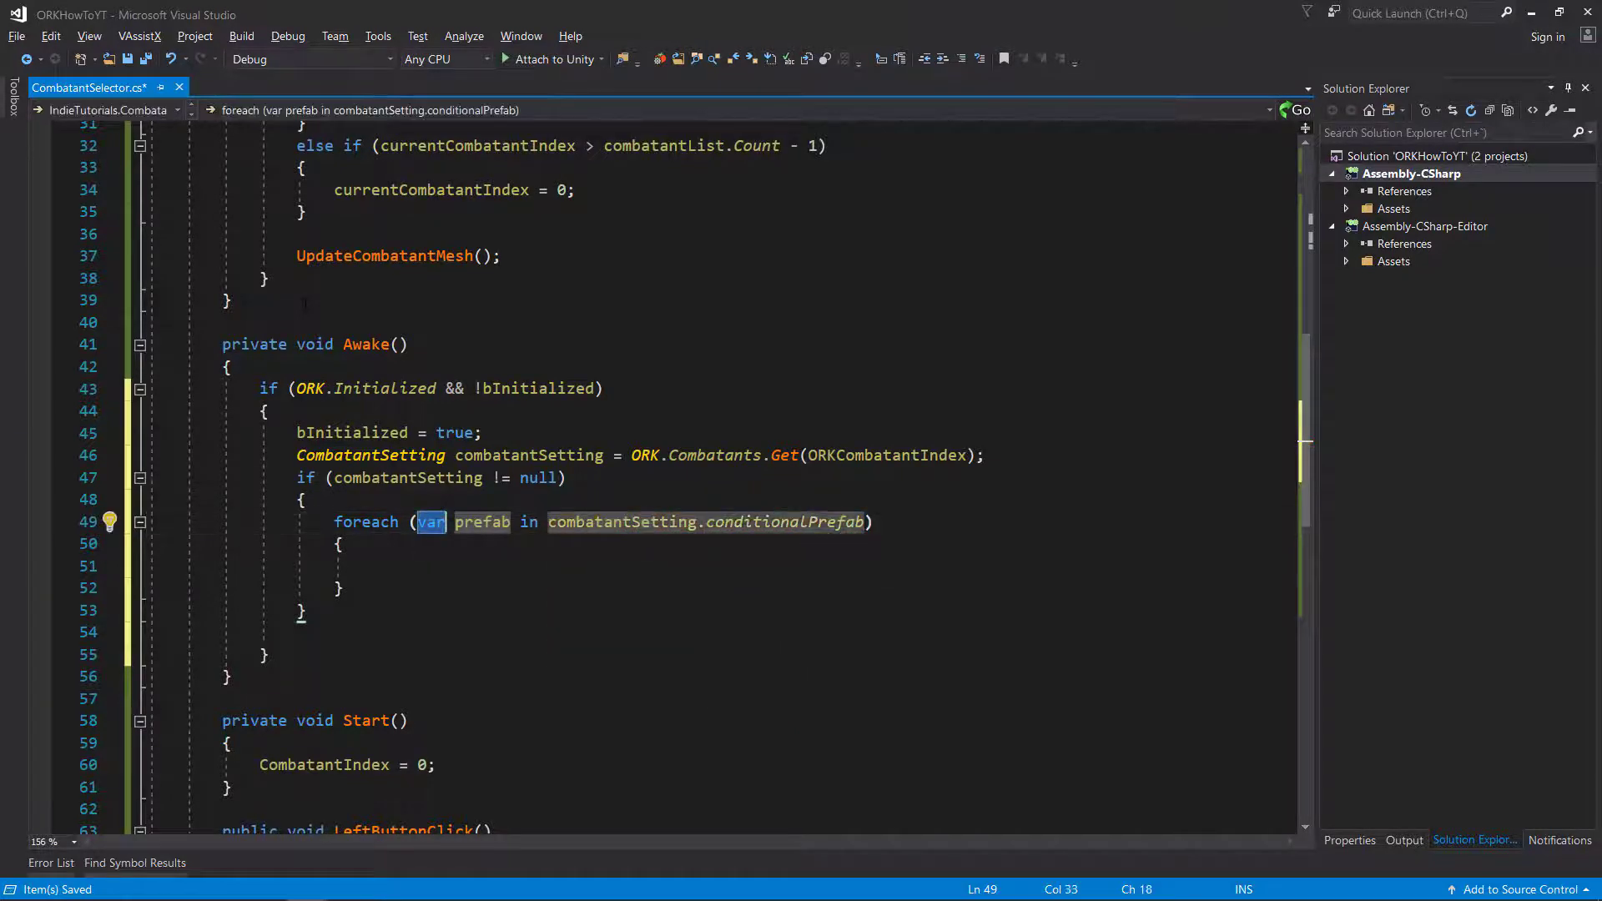
key("Tab")
key("Tab")
key("Return")
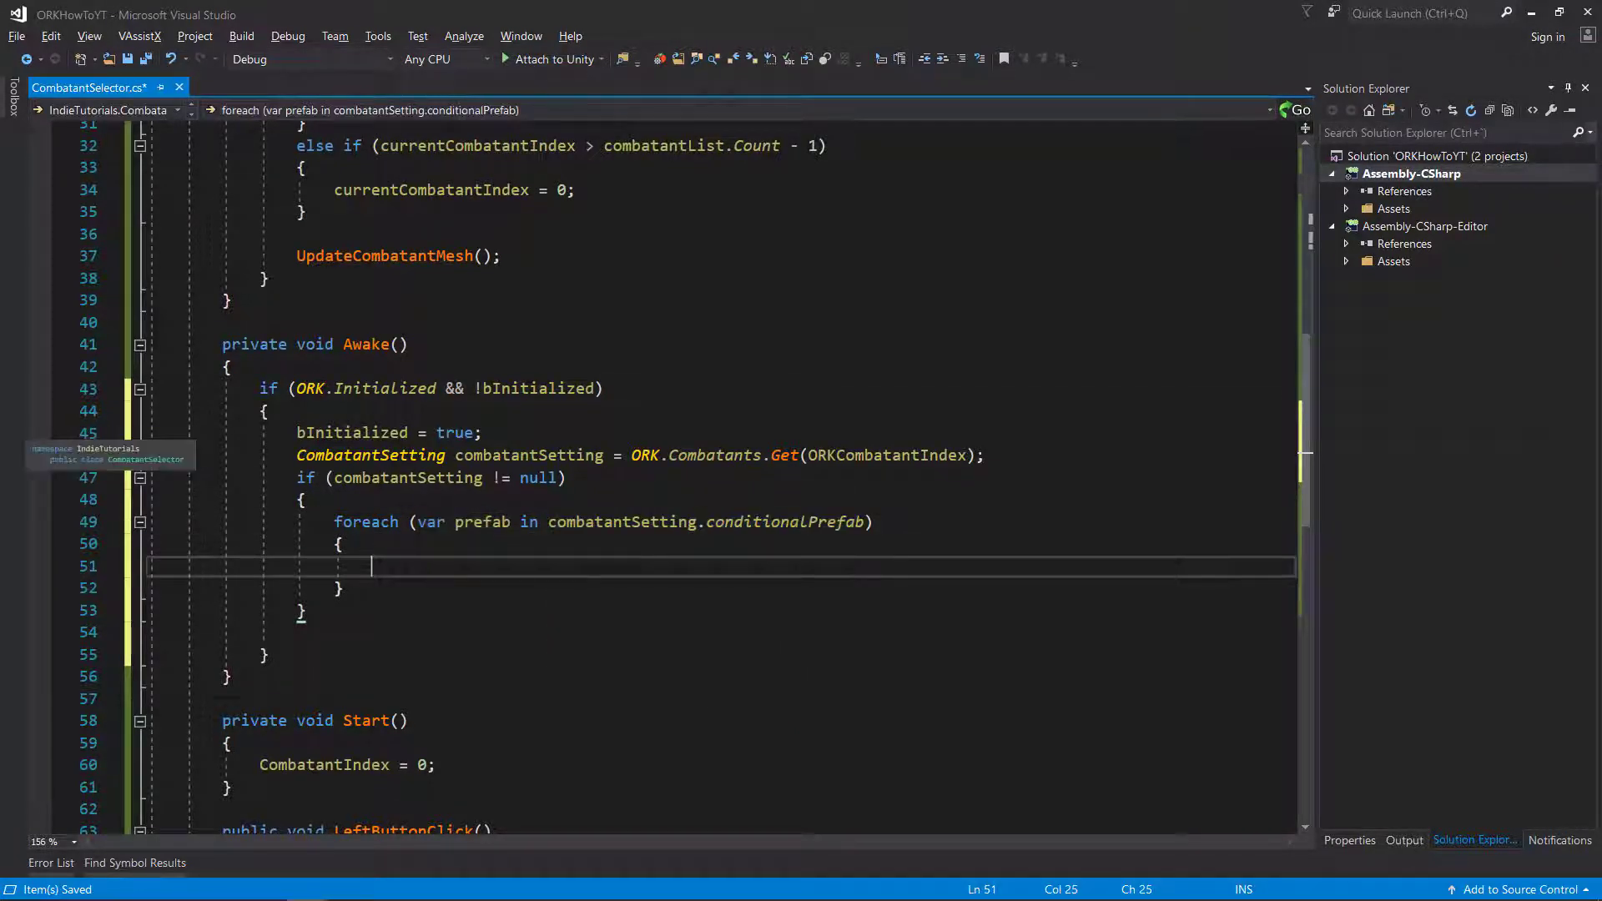
type("Cm")
key("BackSpace")
type("ombatantPrefab ")
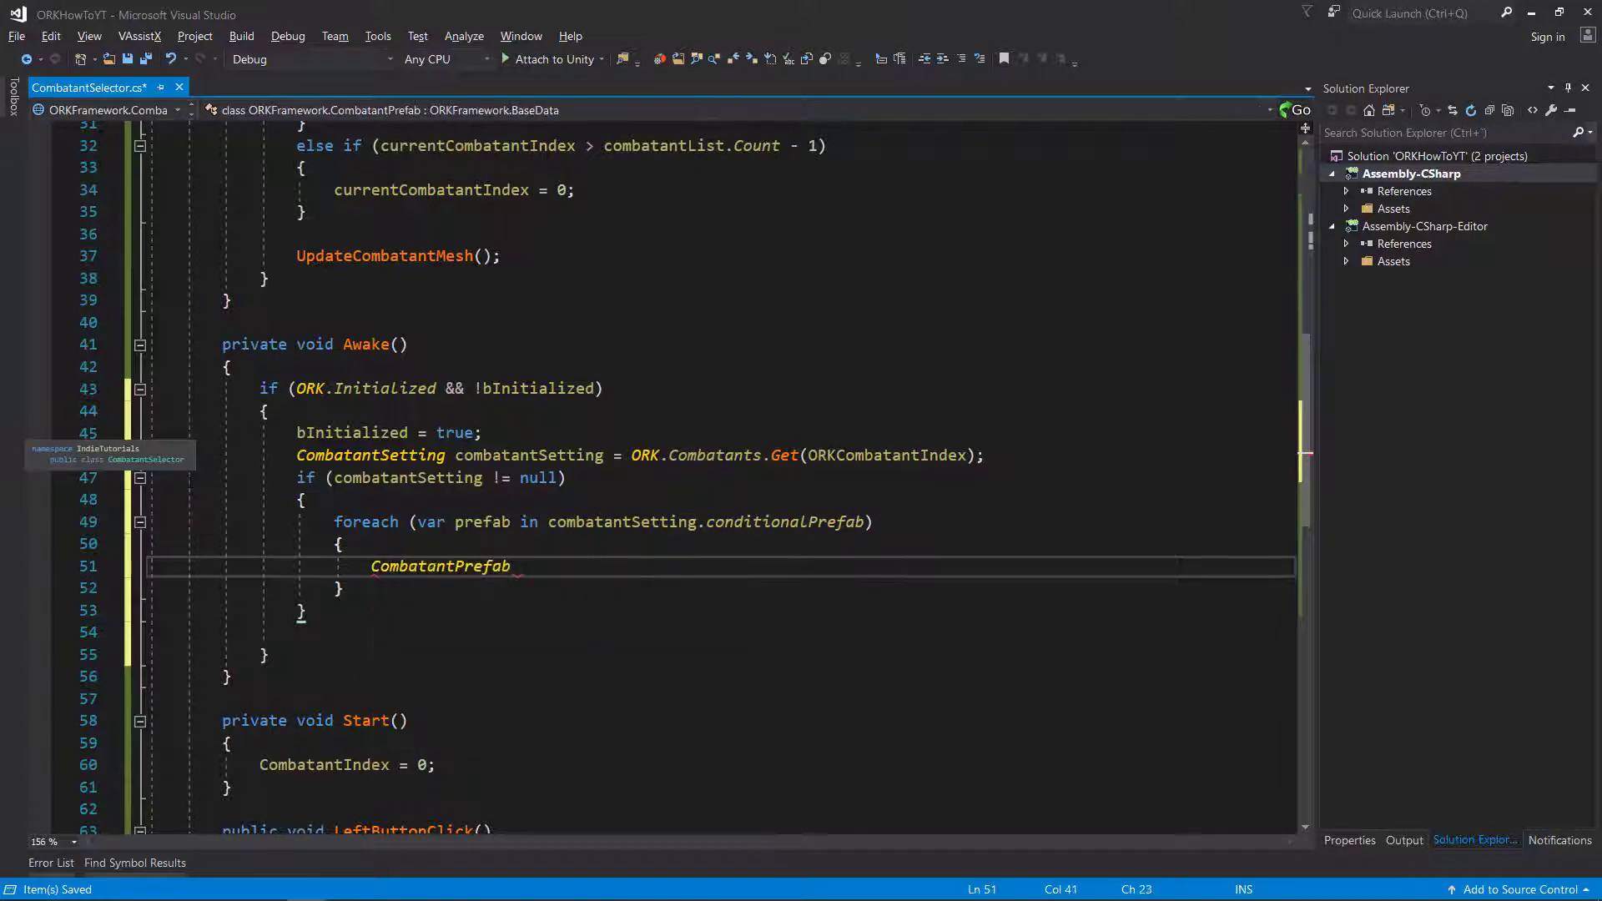
type("com")
key("Tab")
type("= p")
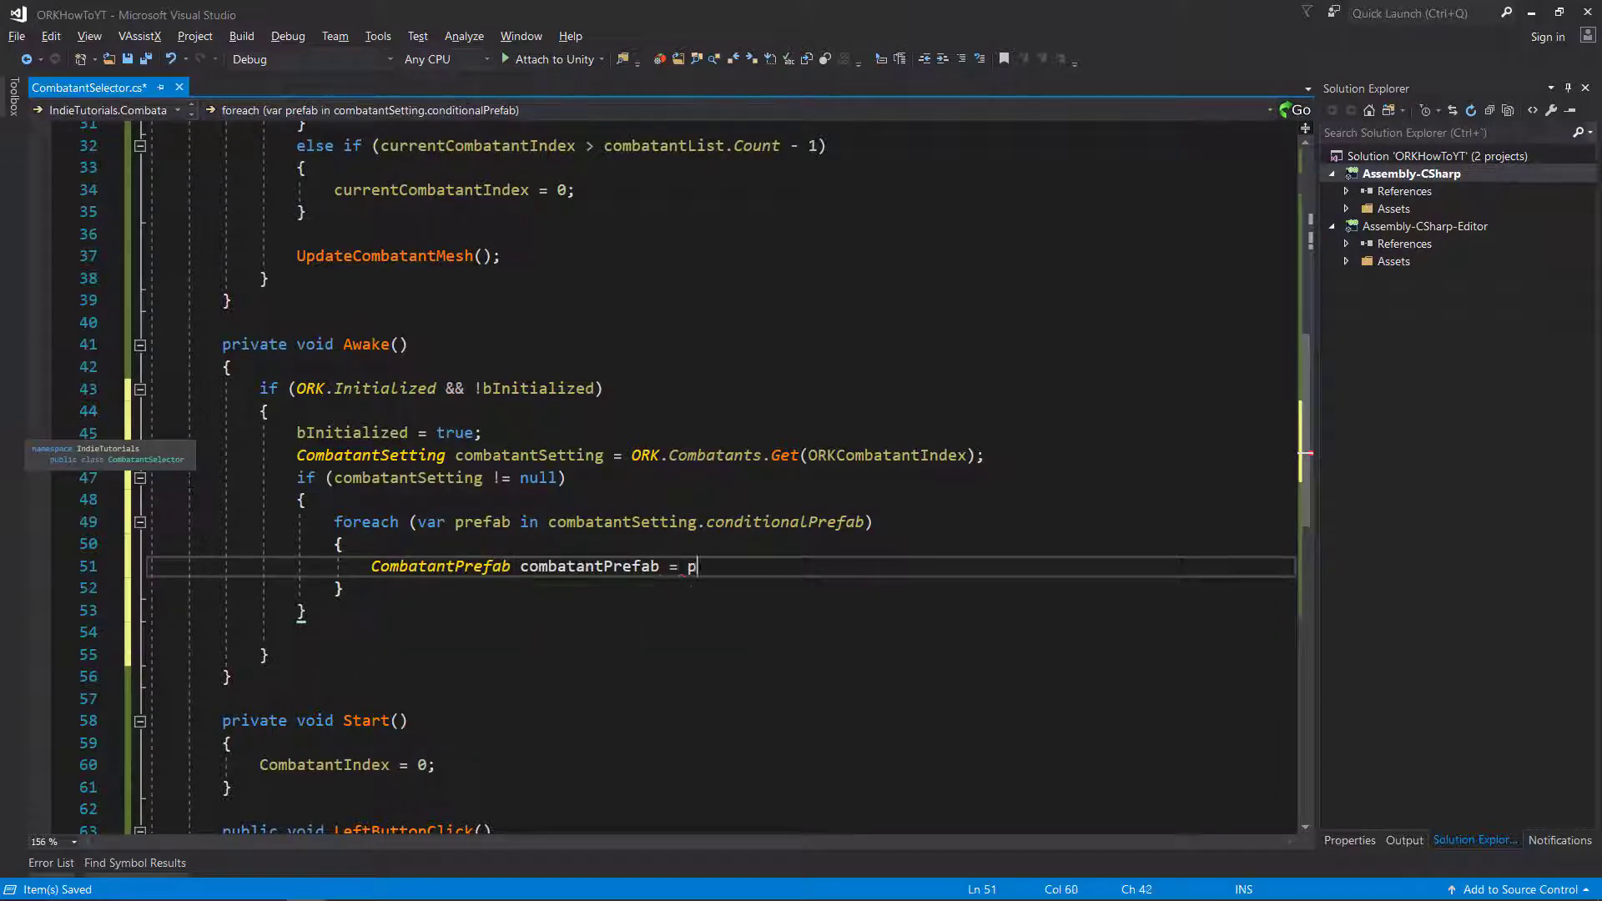
type("refab.prefab;")
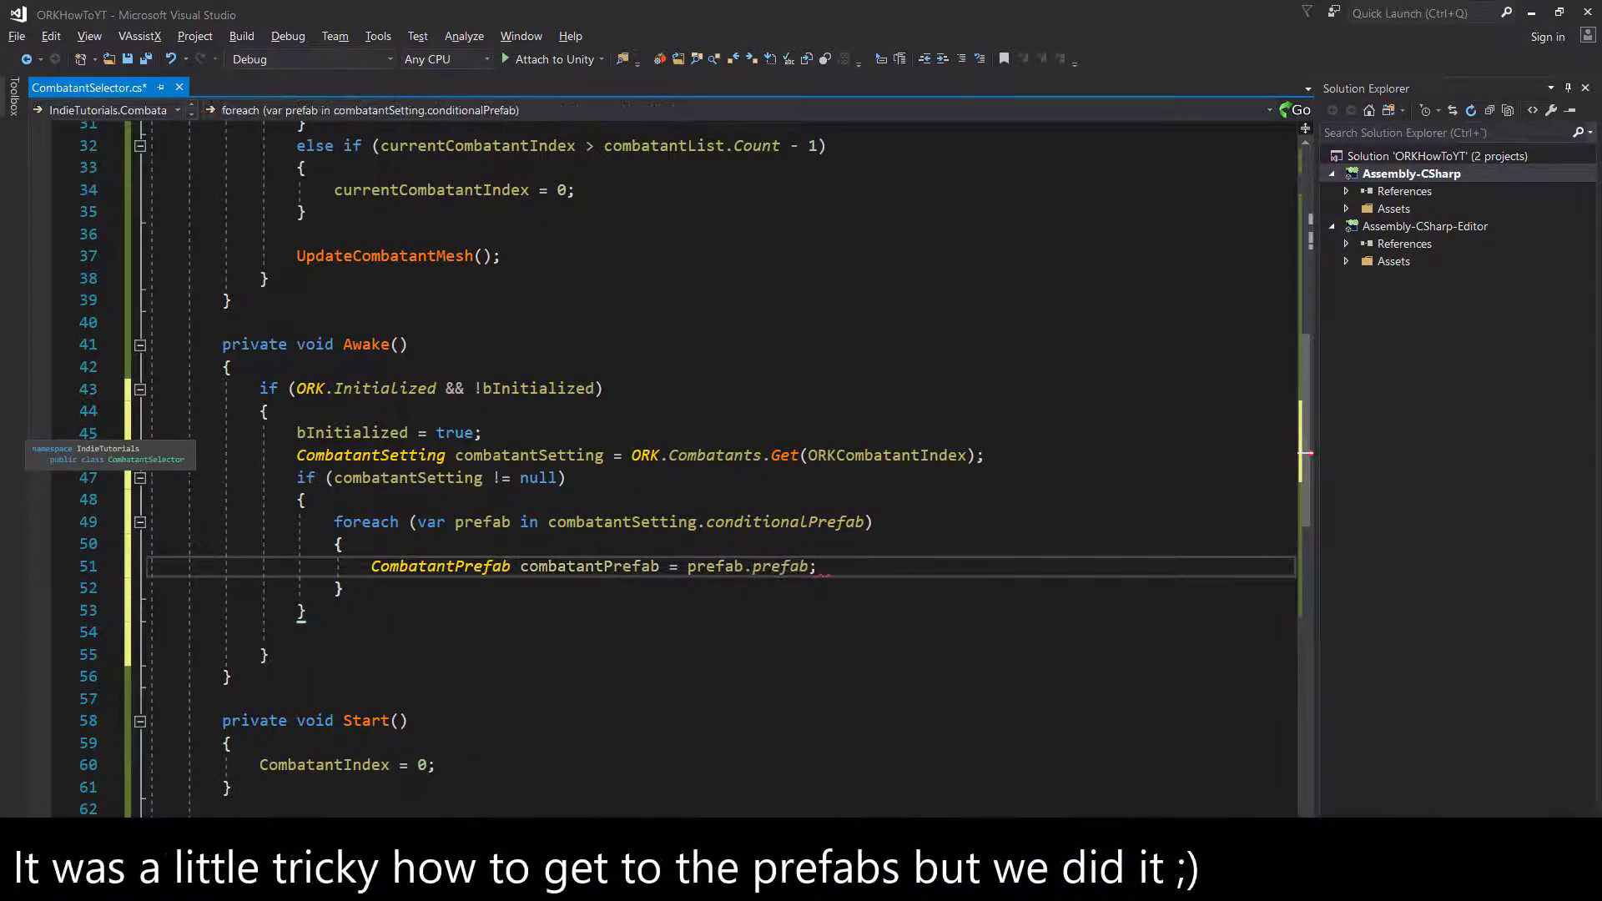
key("Return")
- Get the combatantPrefab's AssetSource and check it is not null and HasAsset
type("AssetsO")
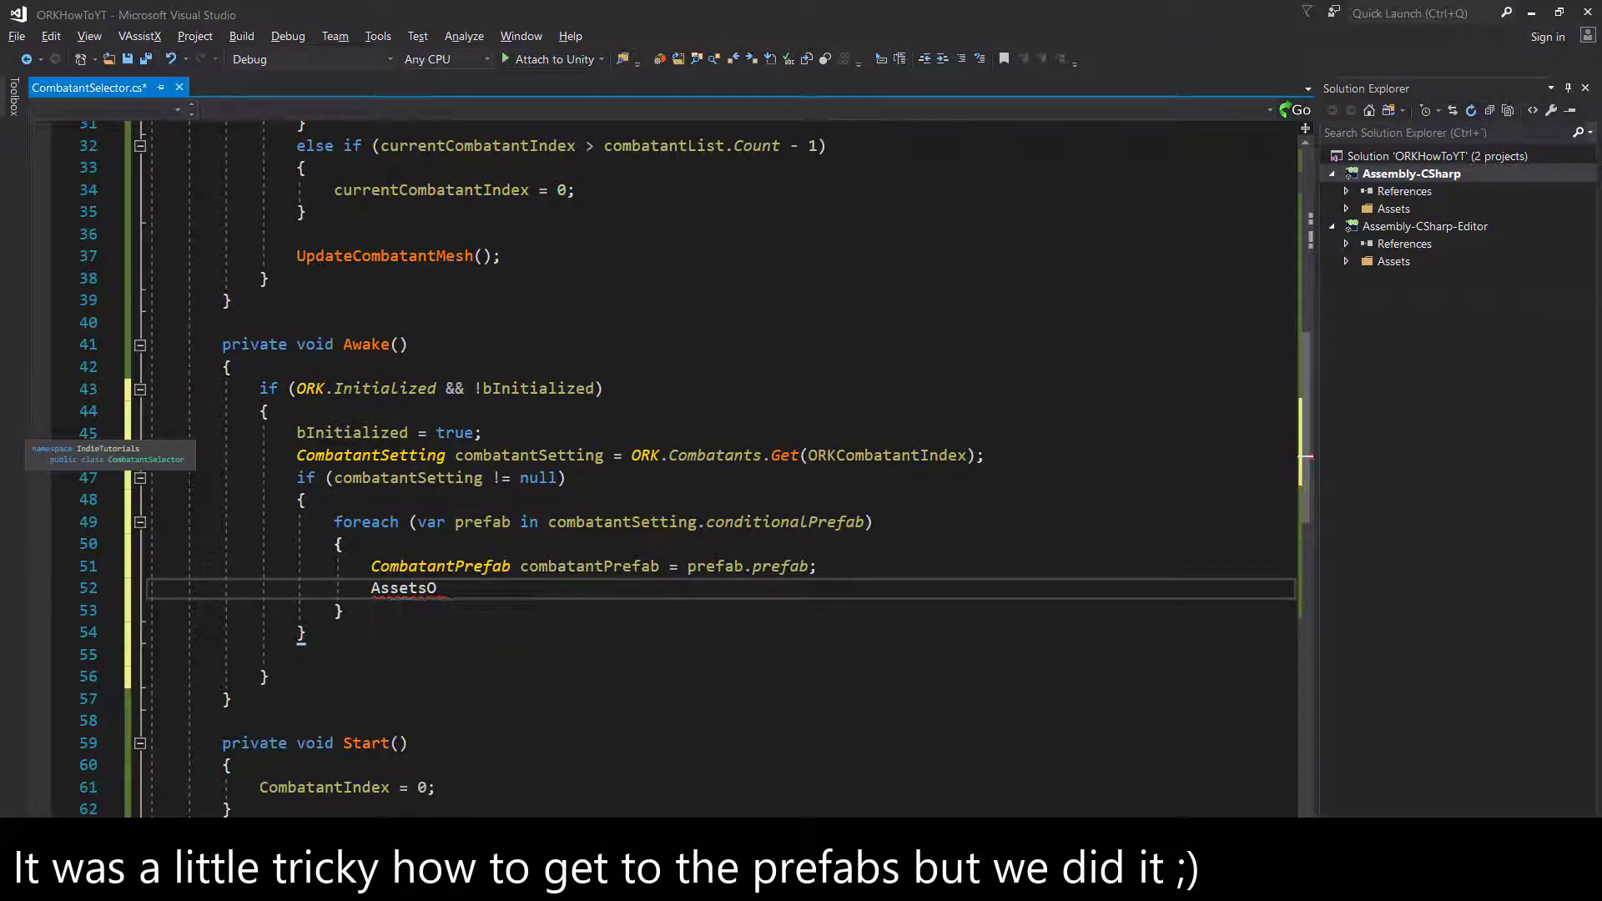
type("<GameObject>assetSource")
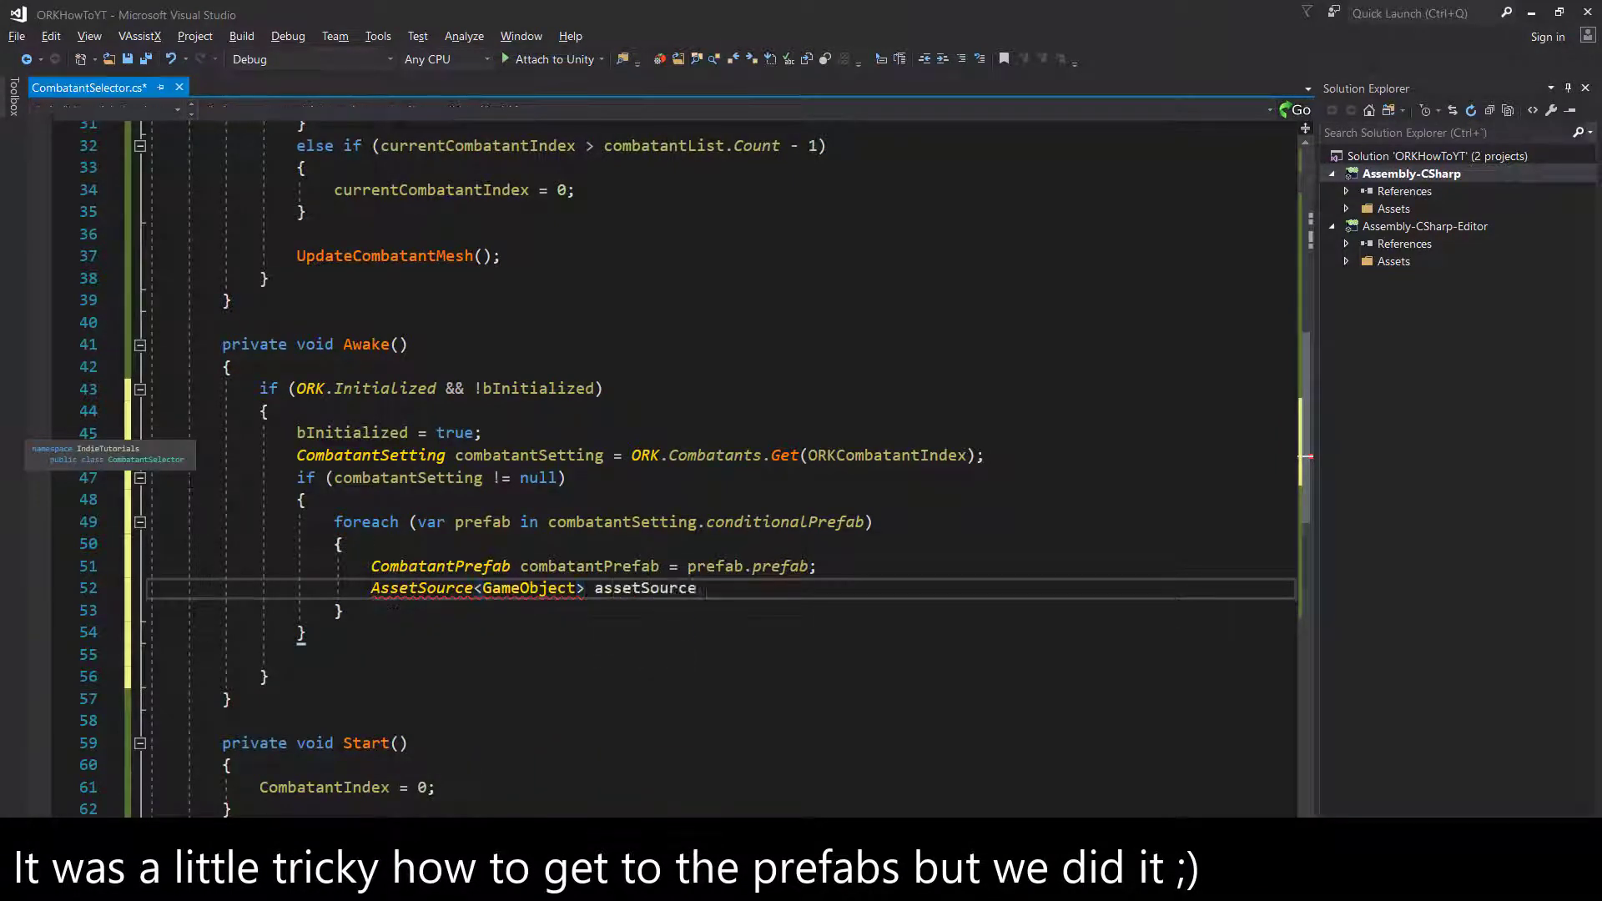
type("combatant")
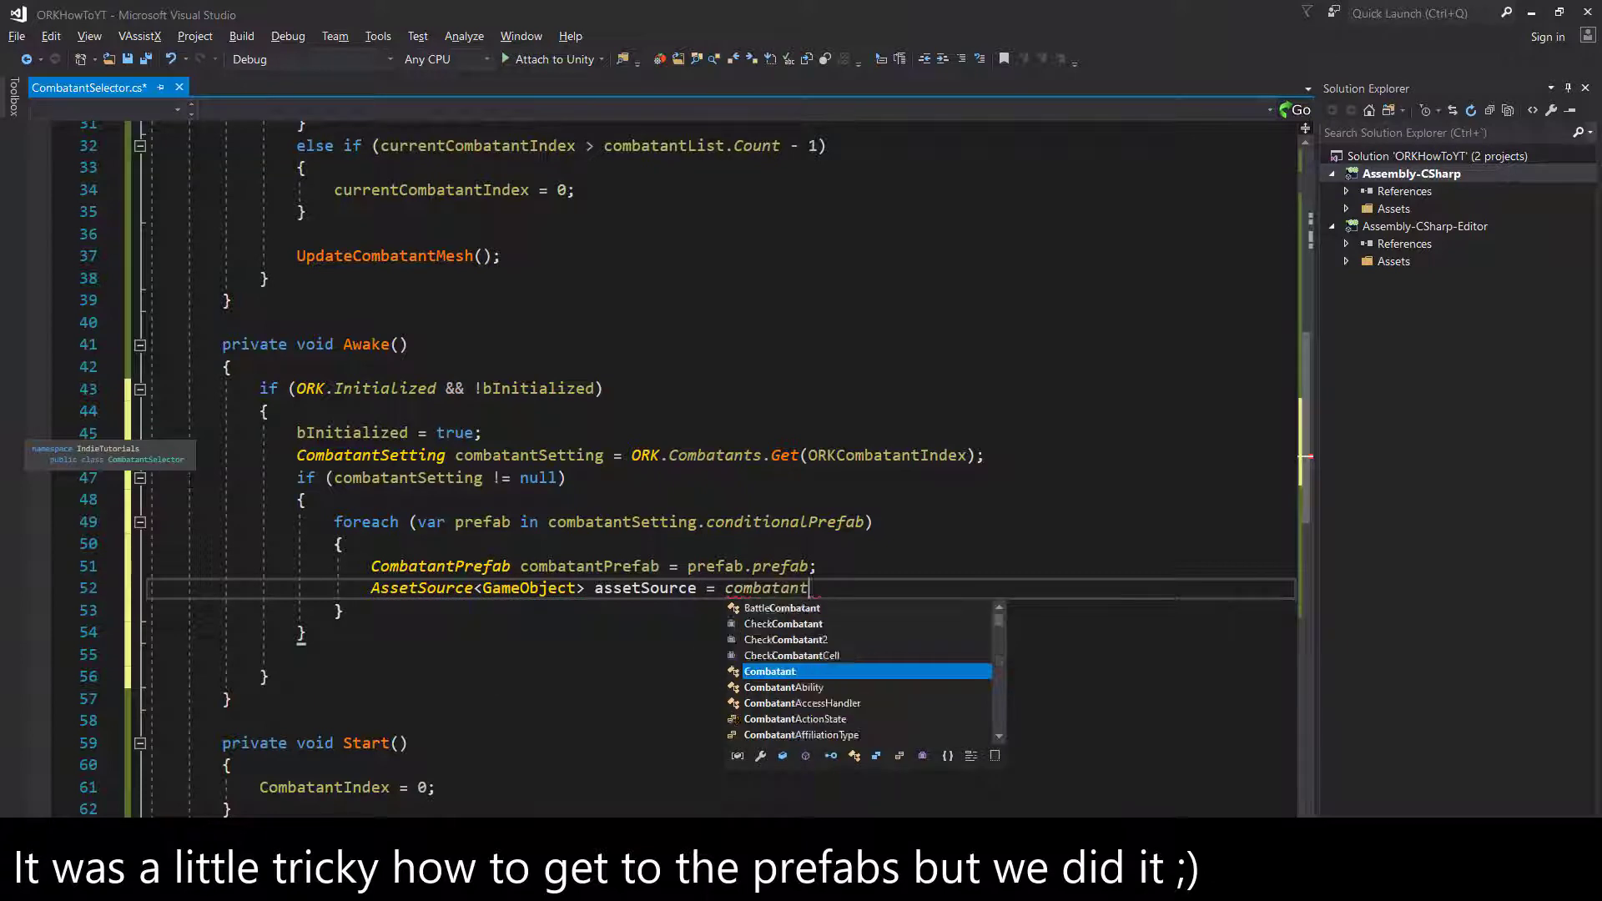
key("Tab")
type(".pref")
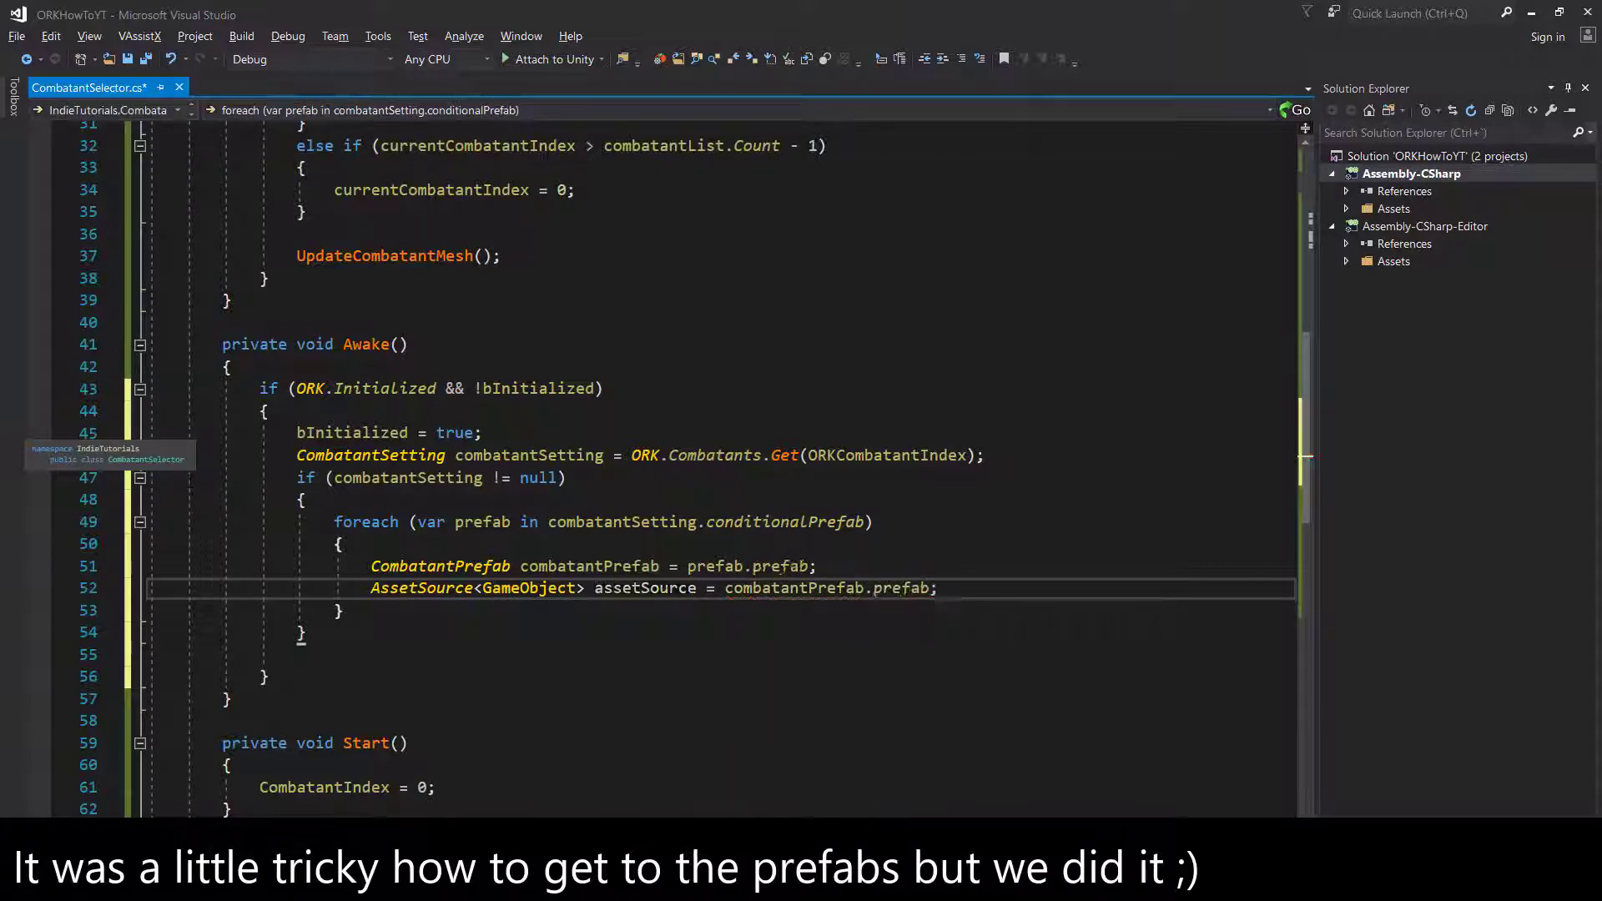
key("Return")
type("if (ass")
key("Tab")
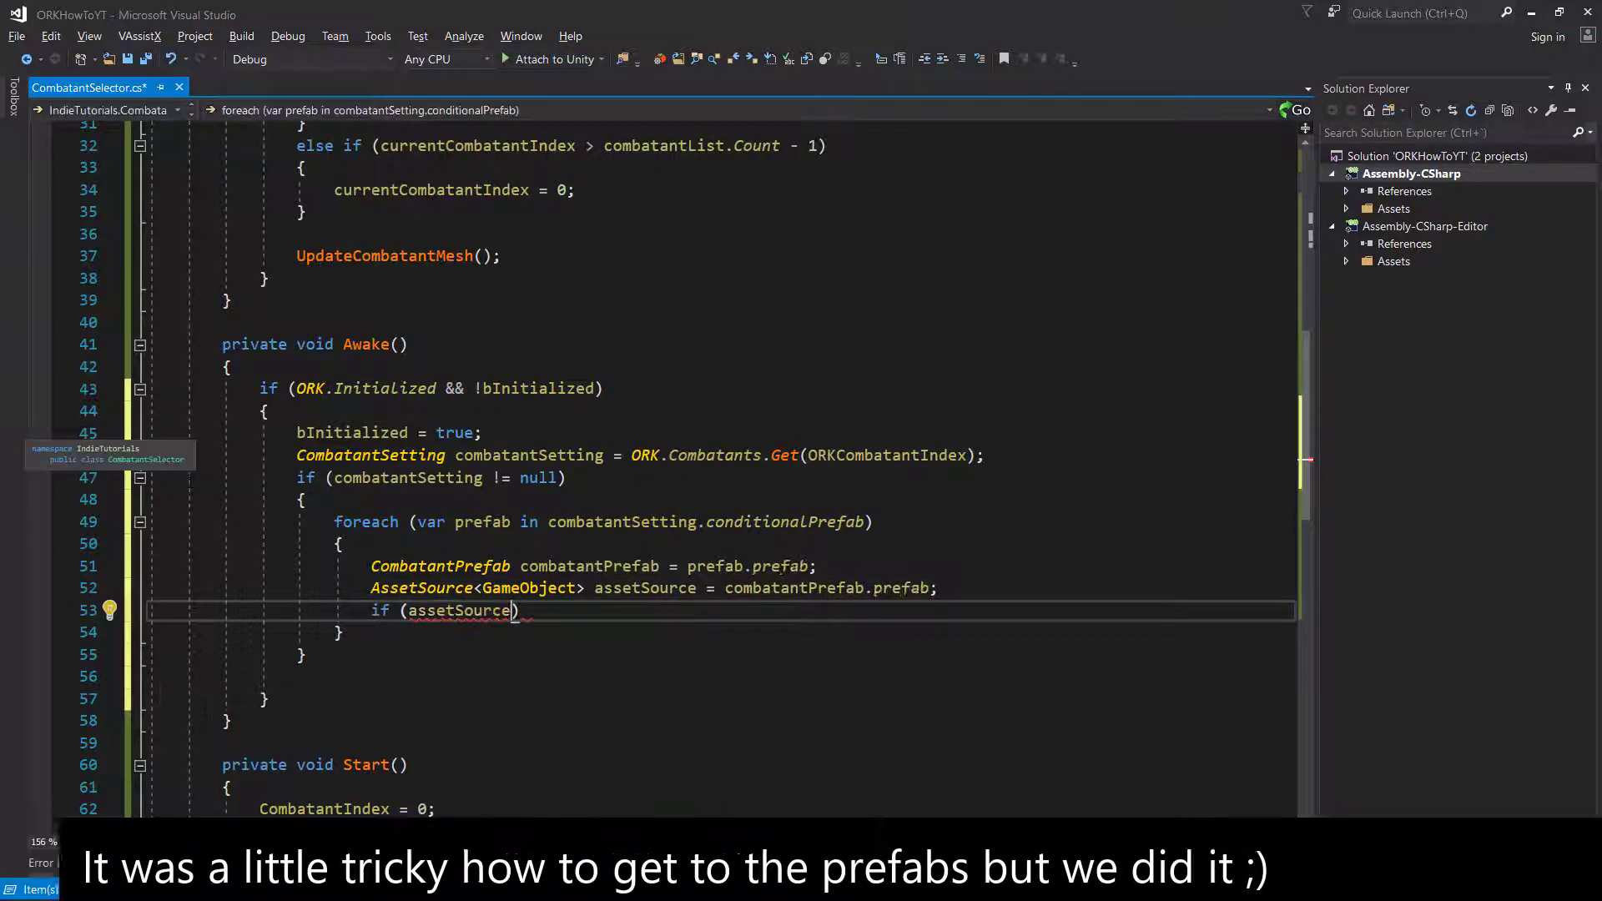
type("!= null && assetSource.H")
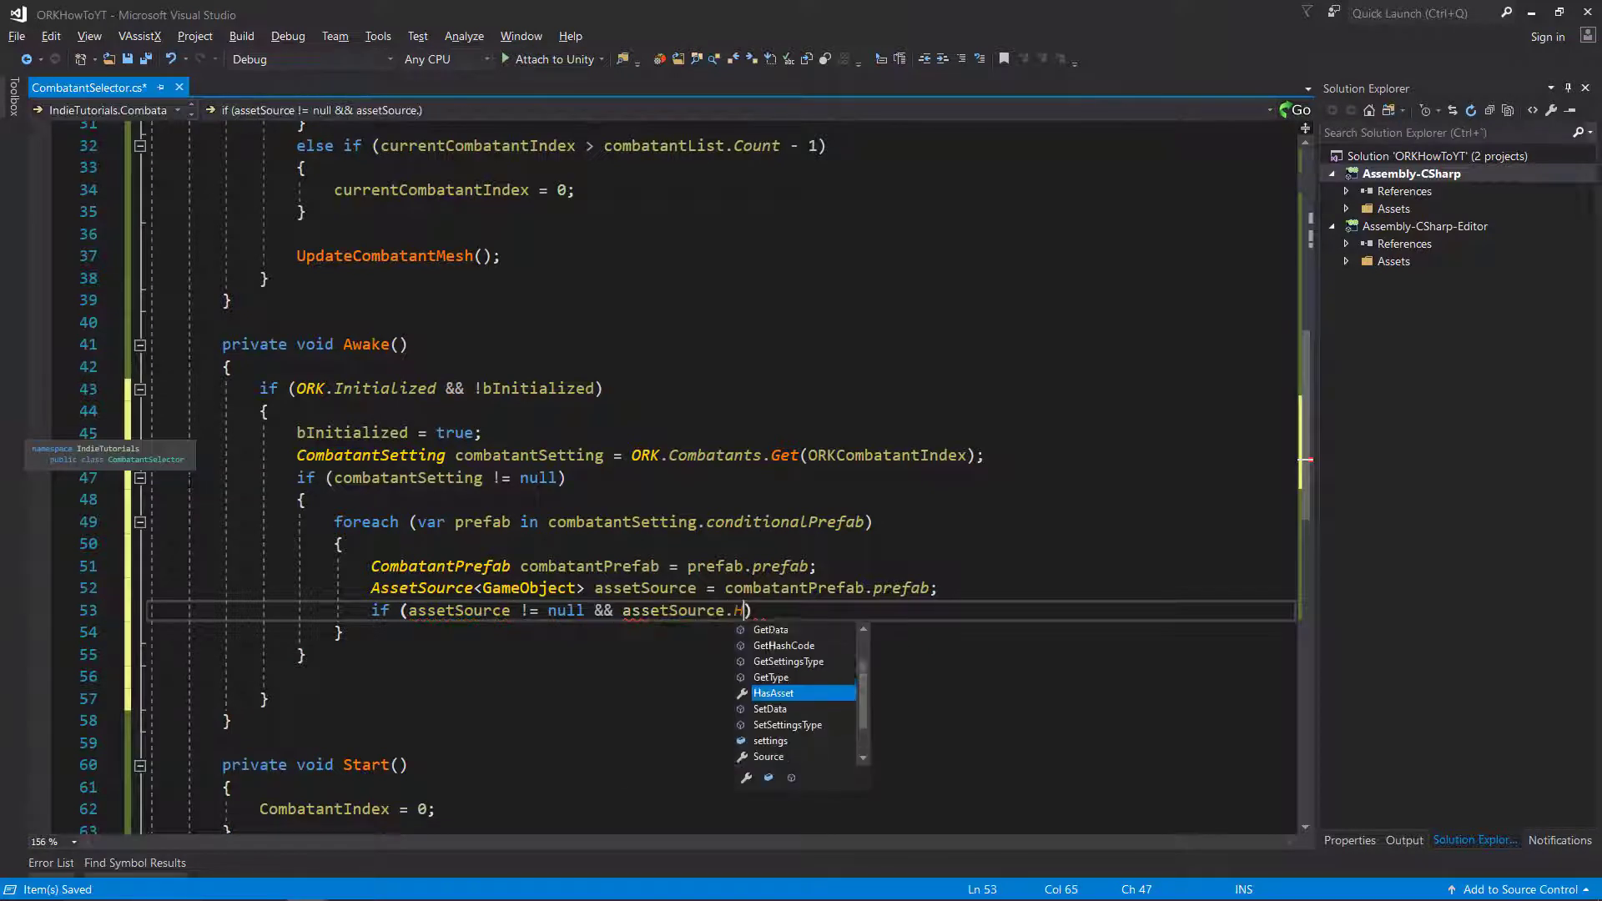
key("Tab")
key("Return")
- Fetch GameObject go via assetSource.settings.Get(), null-check it, add it to combatantList, and save
type("{")
key("Return")
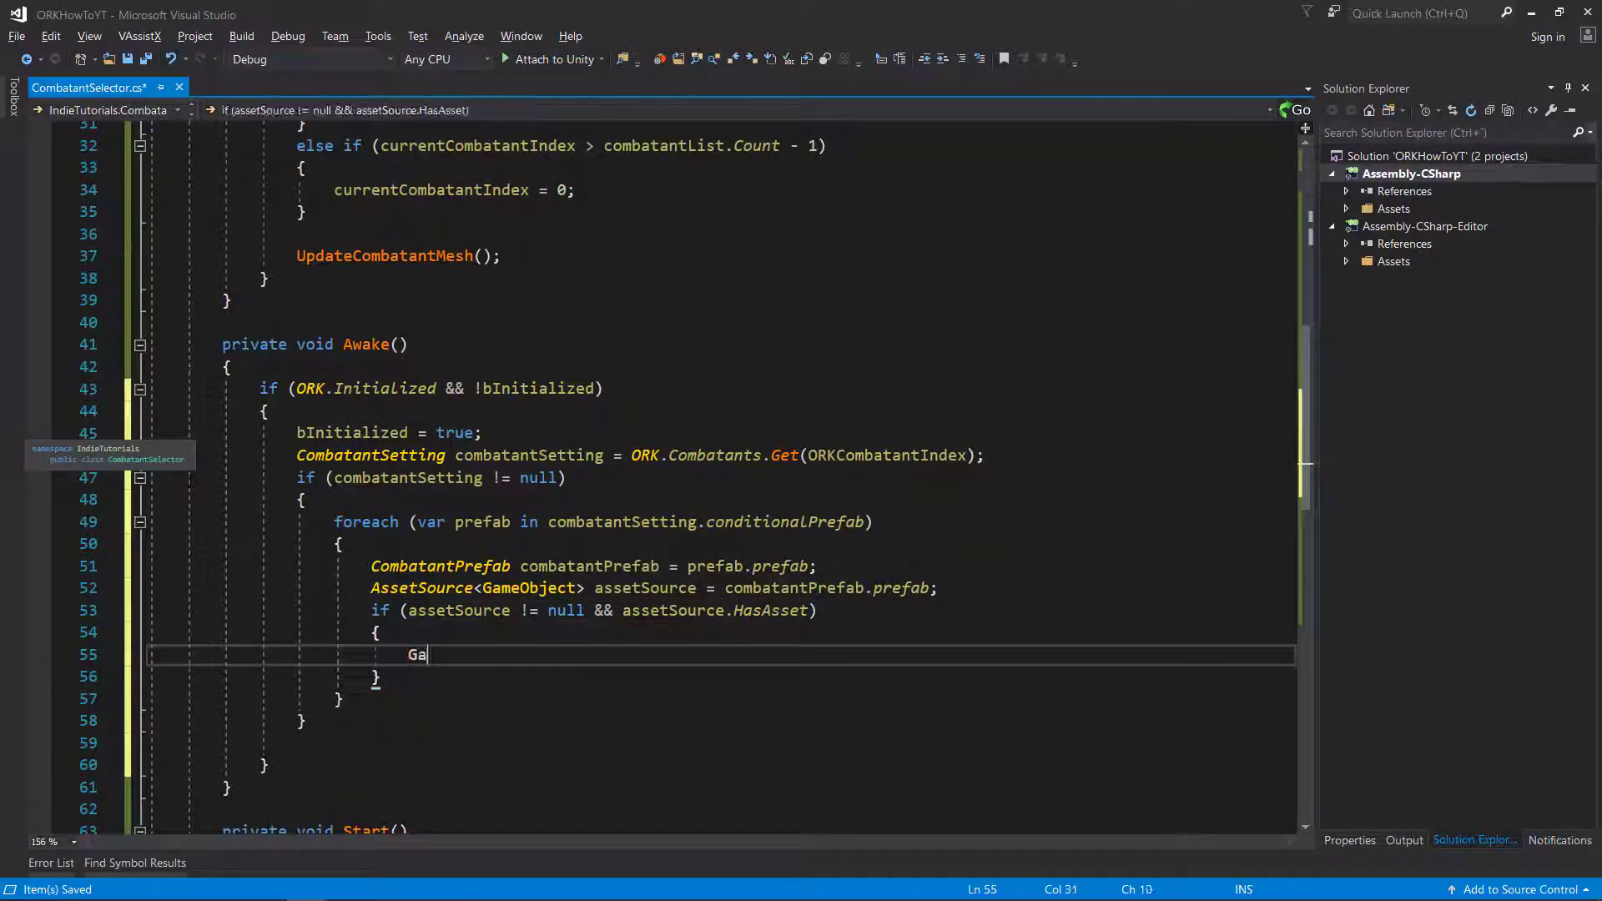
key("Tab")
type("go = assetSource")
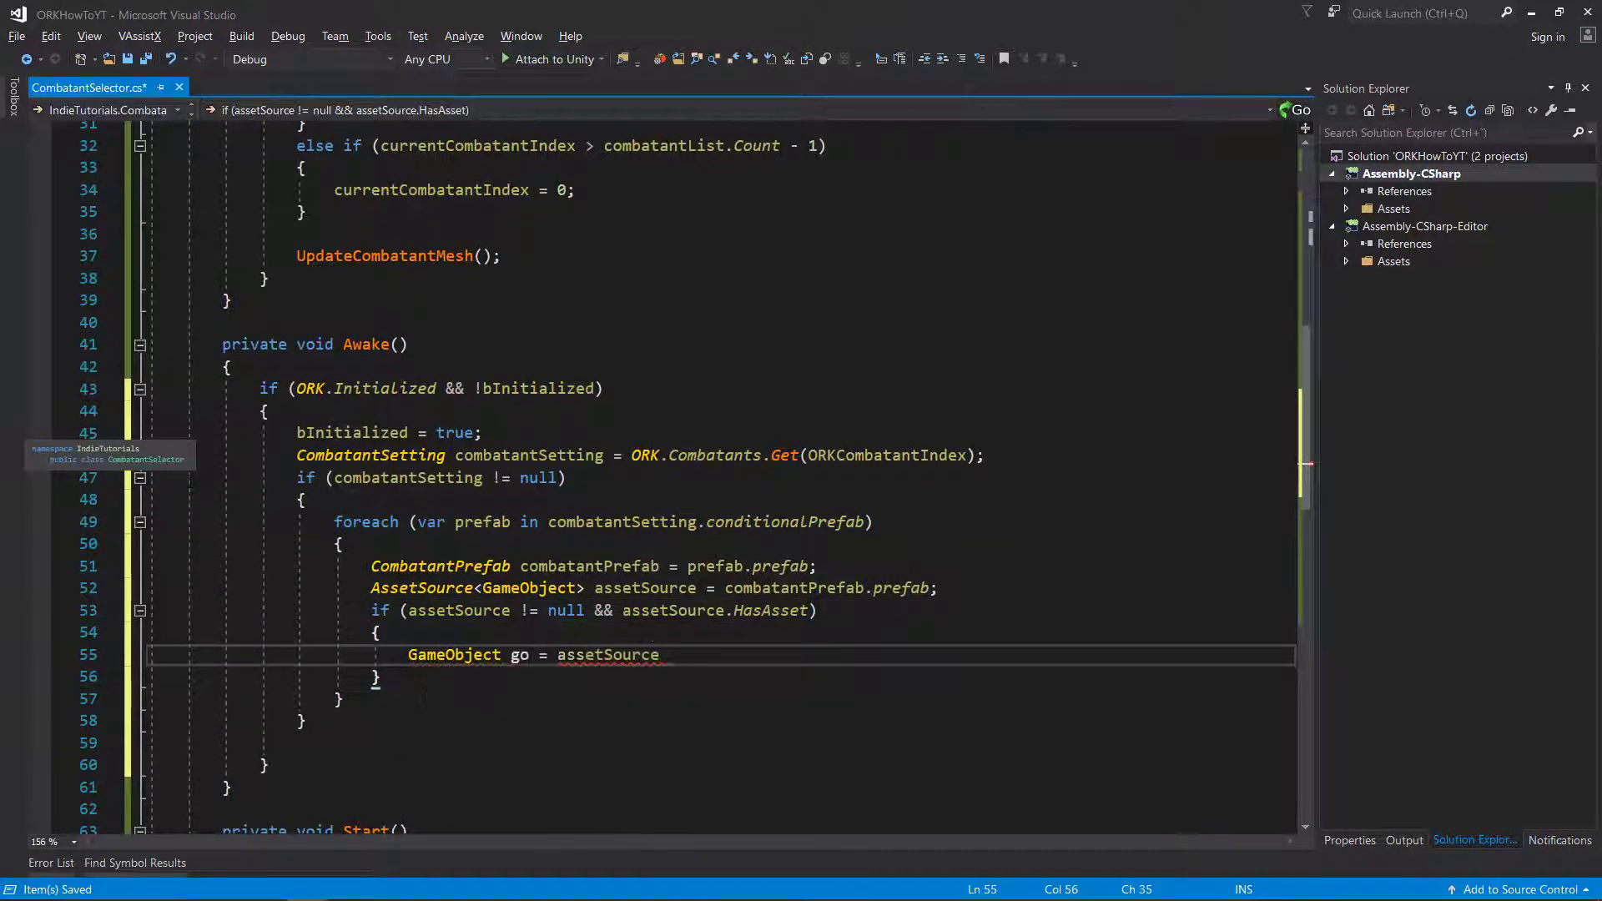
type(".settings.Get(); ;")
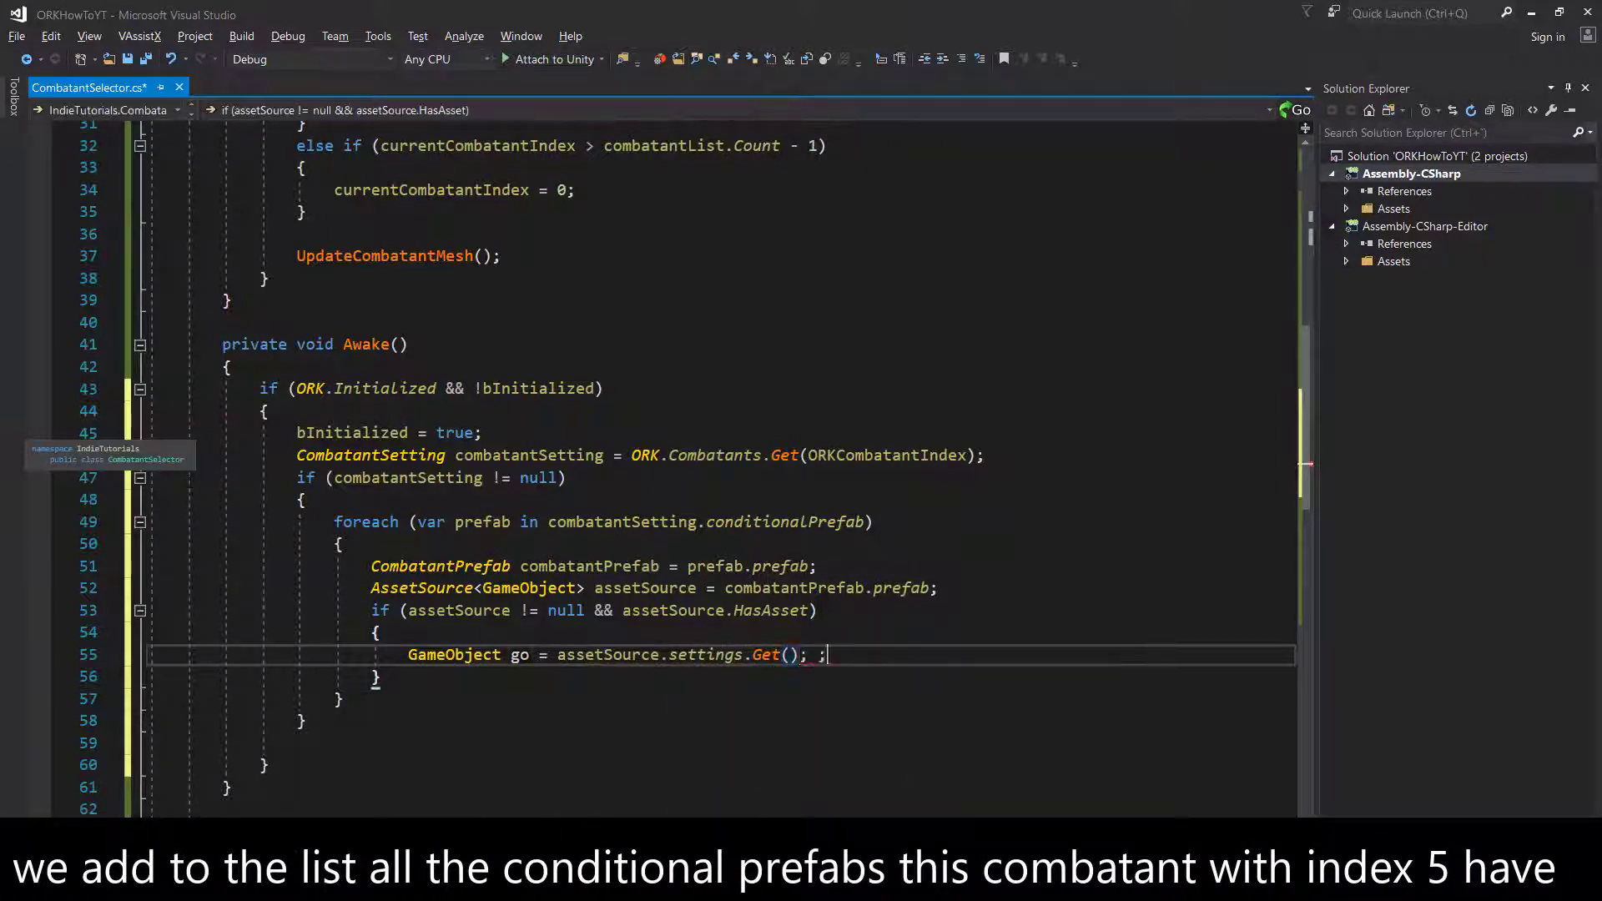
key("BackSpace")
key("Return")
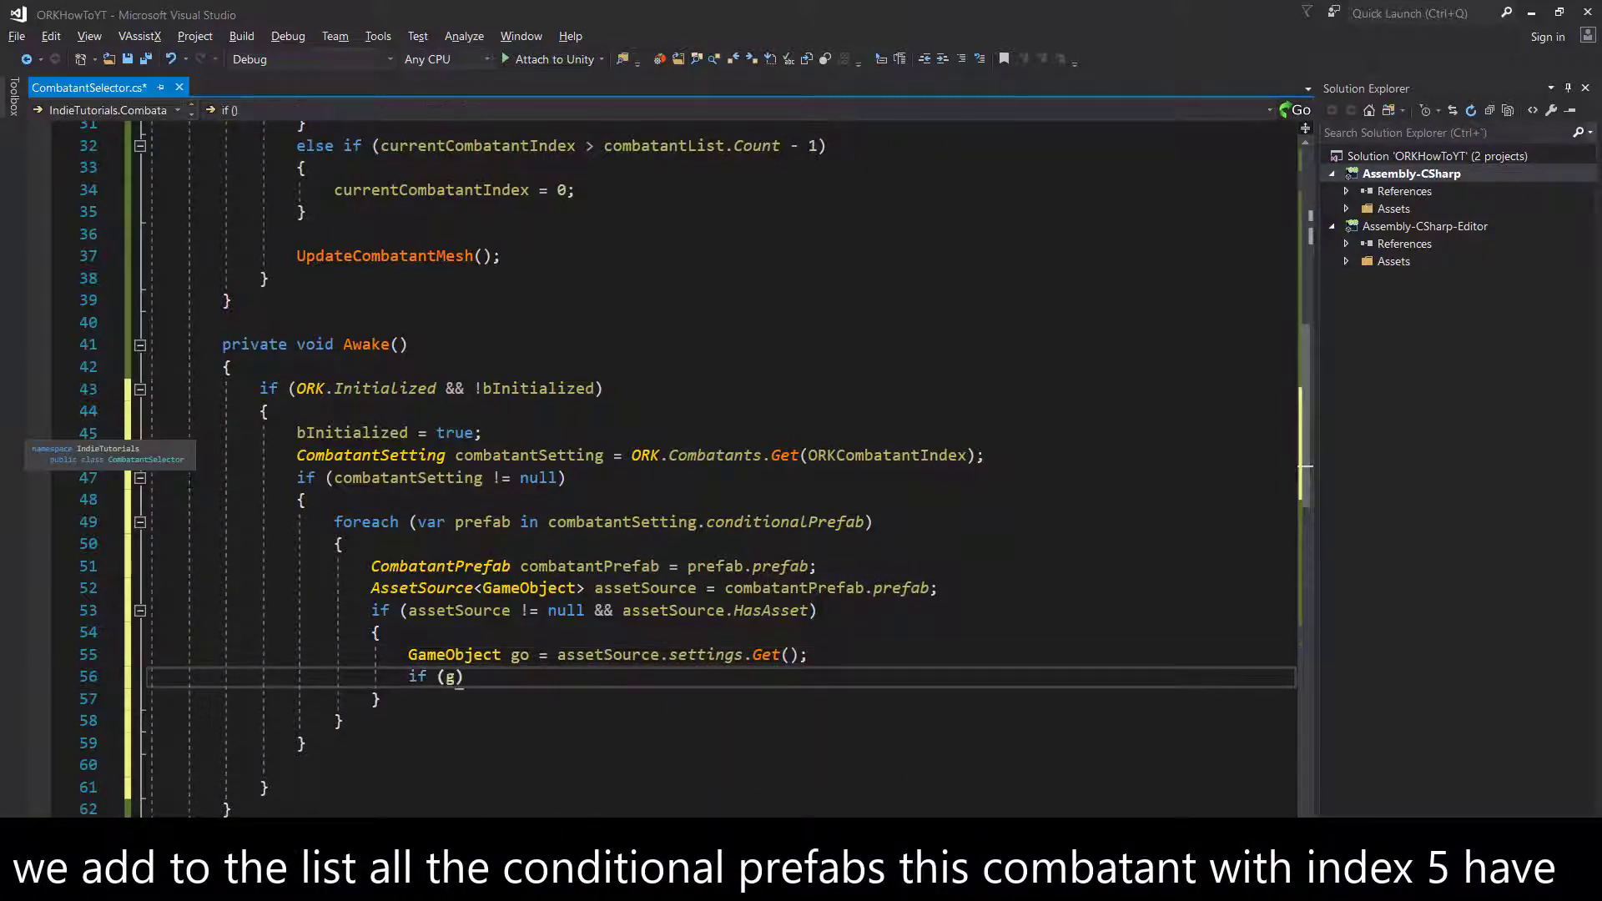
type("null)")
key("Return")
type("{")
key("Return")
type("combat")
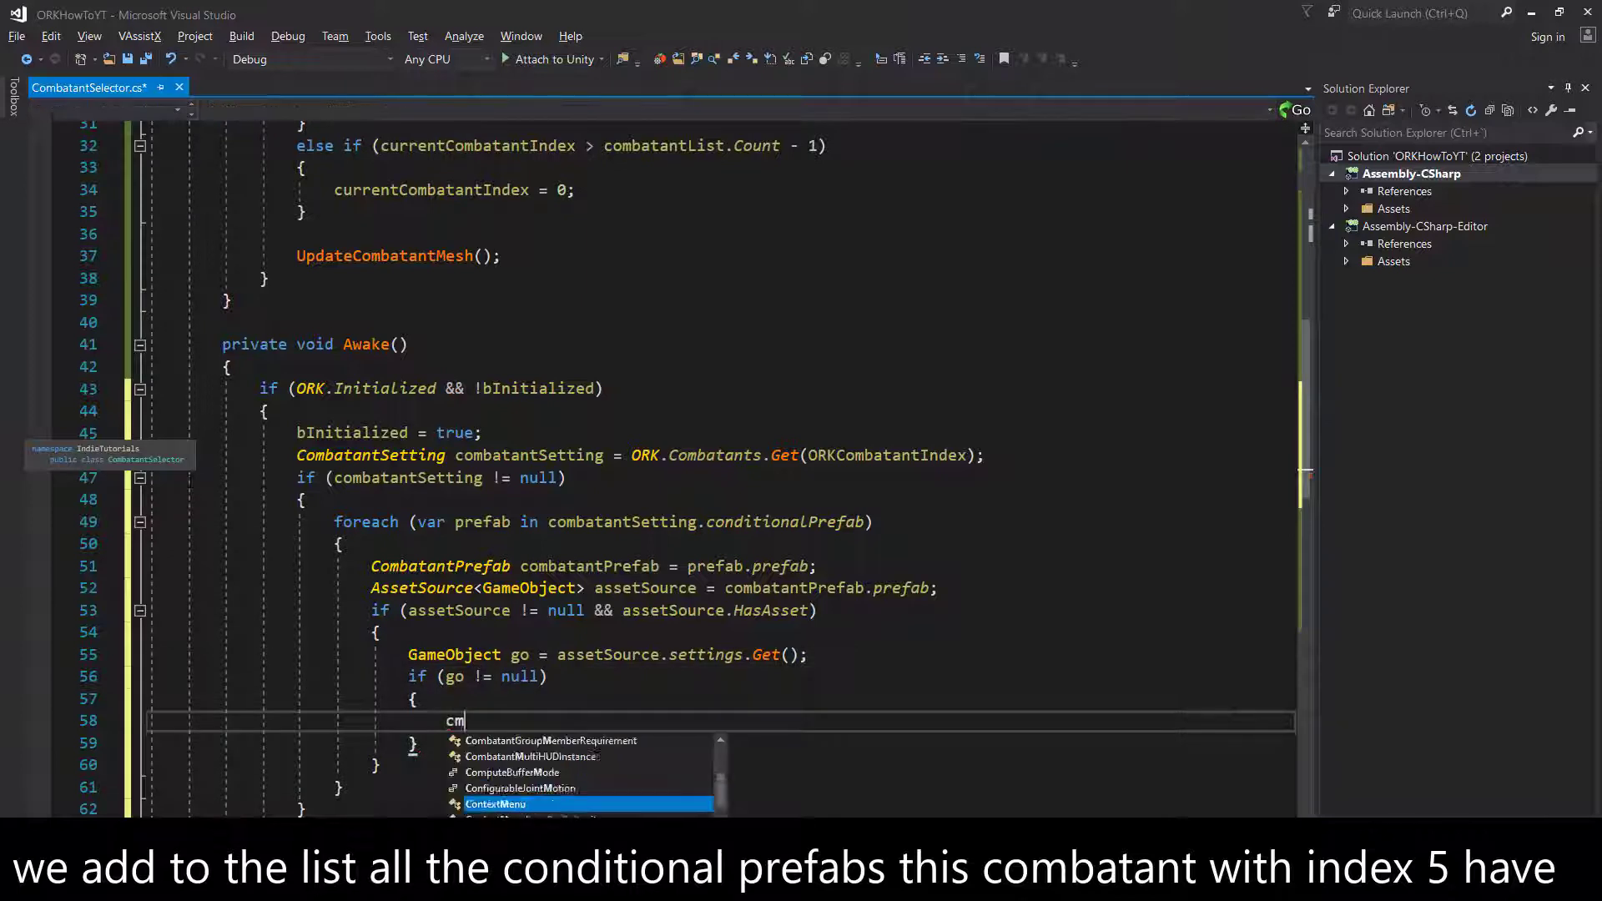
type("antList.Ad")
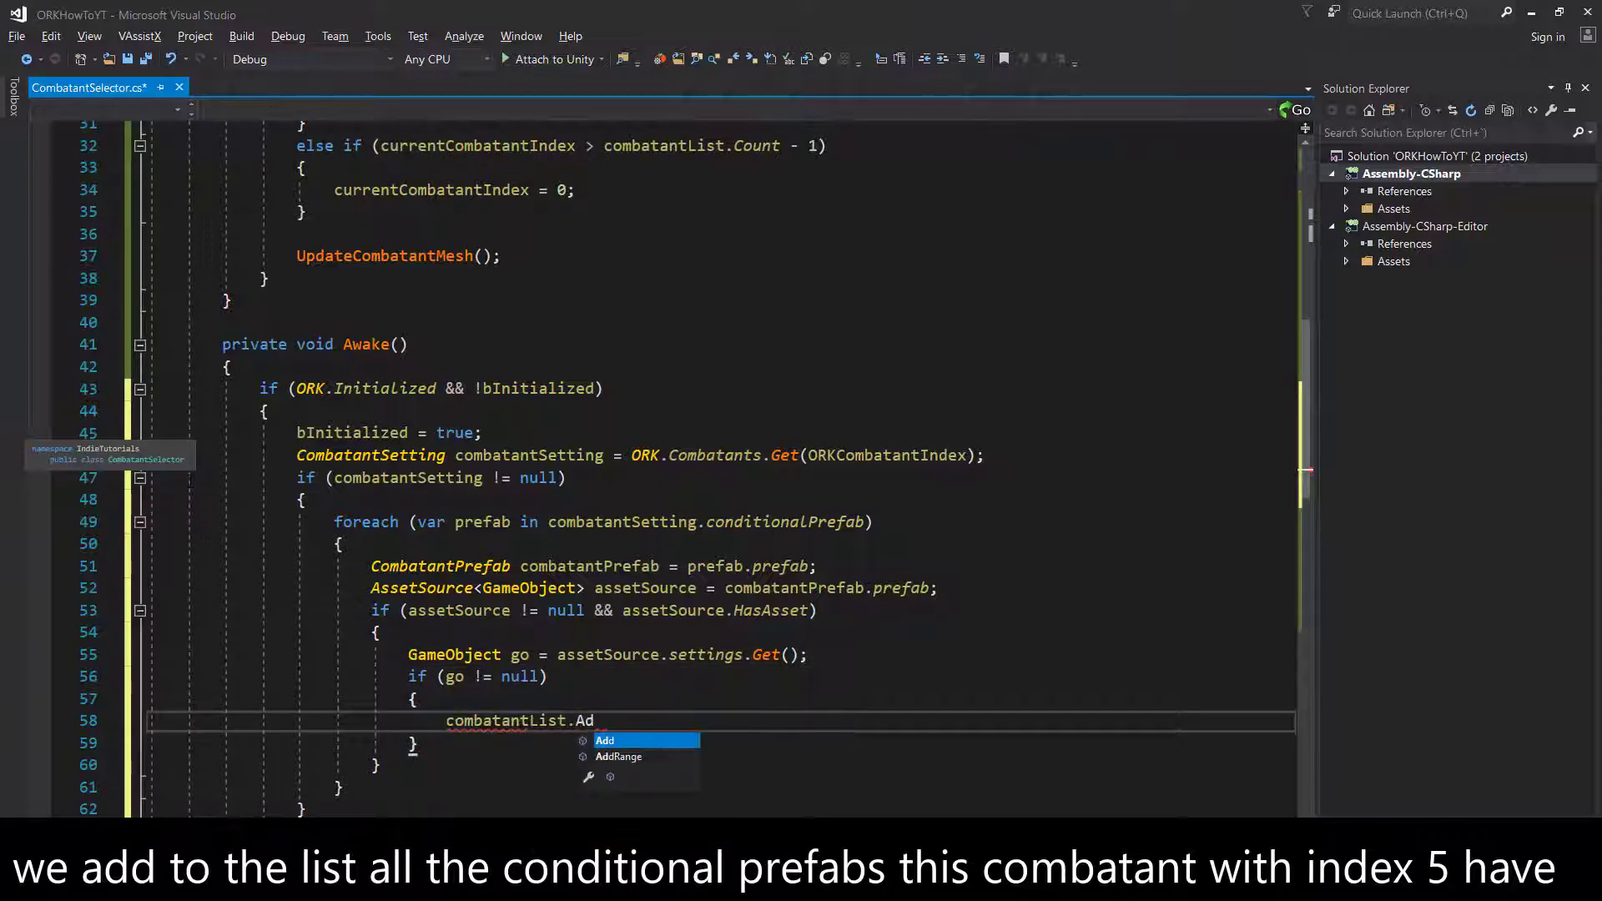
type("d()go")
type(";")
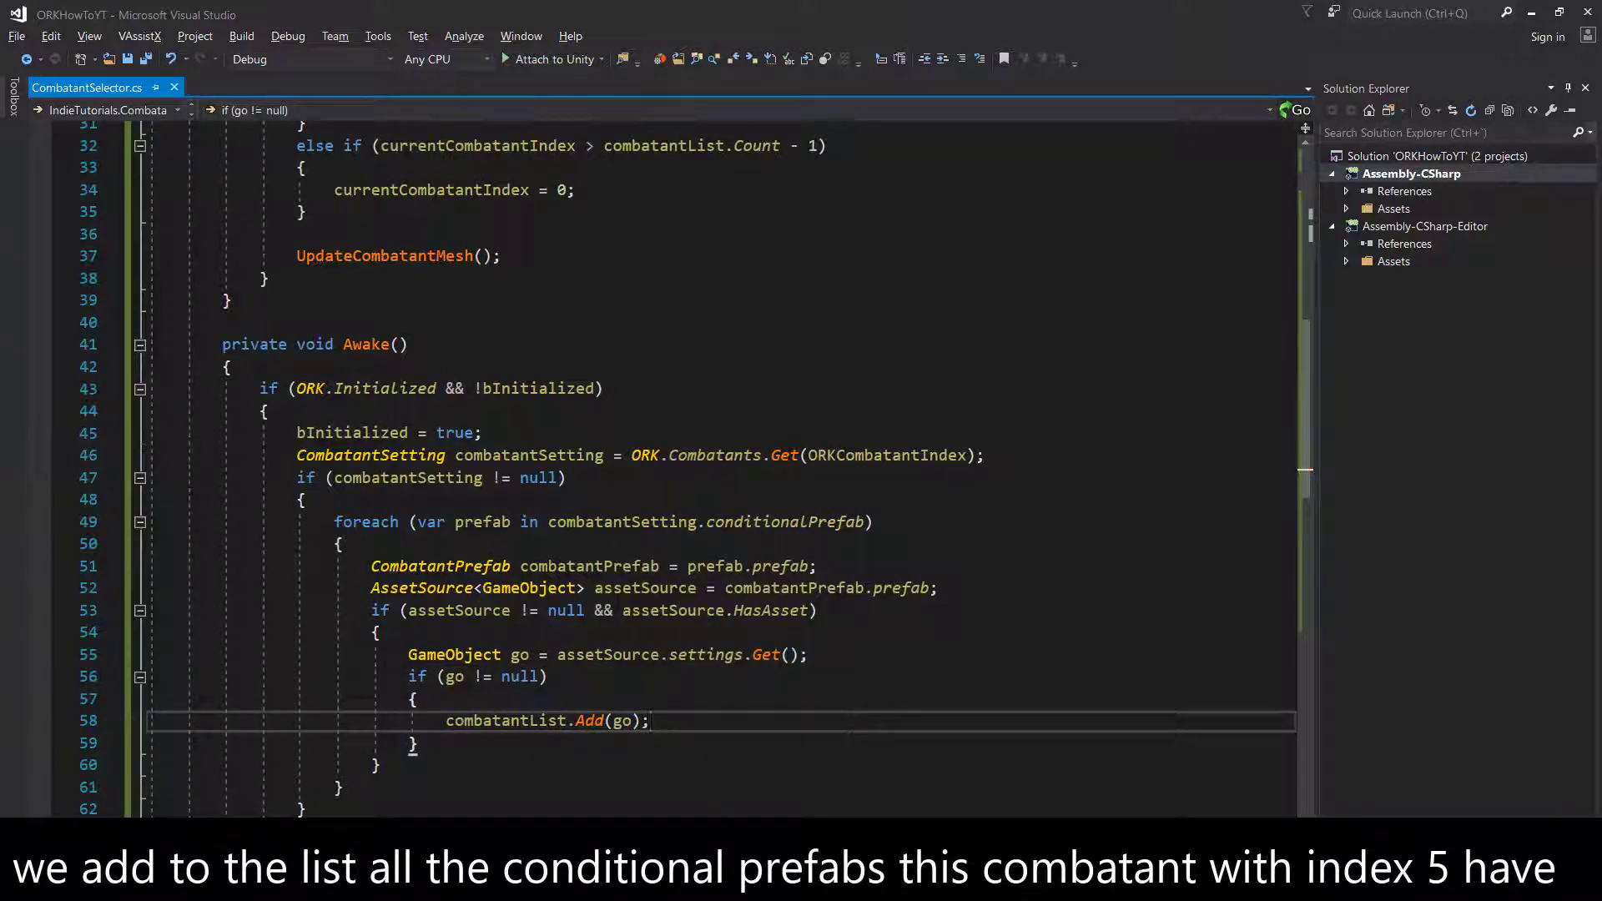
scroll(718, 468, "down", 2)
key("ctrl+s")
left_click(317, 677)
key("Delete")
left_click(317, 689)
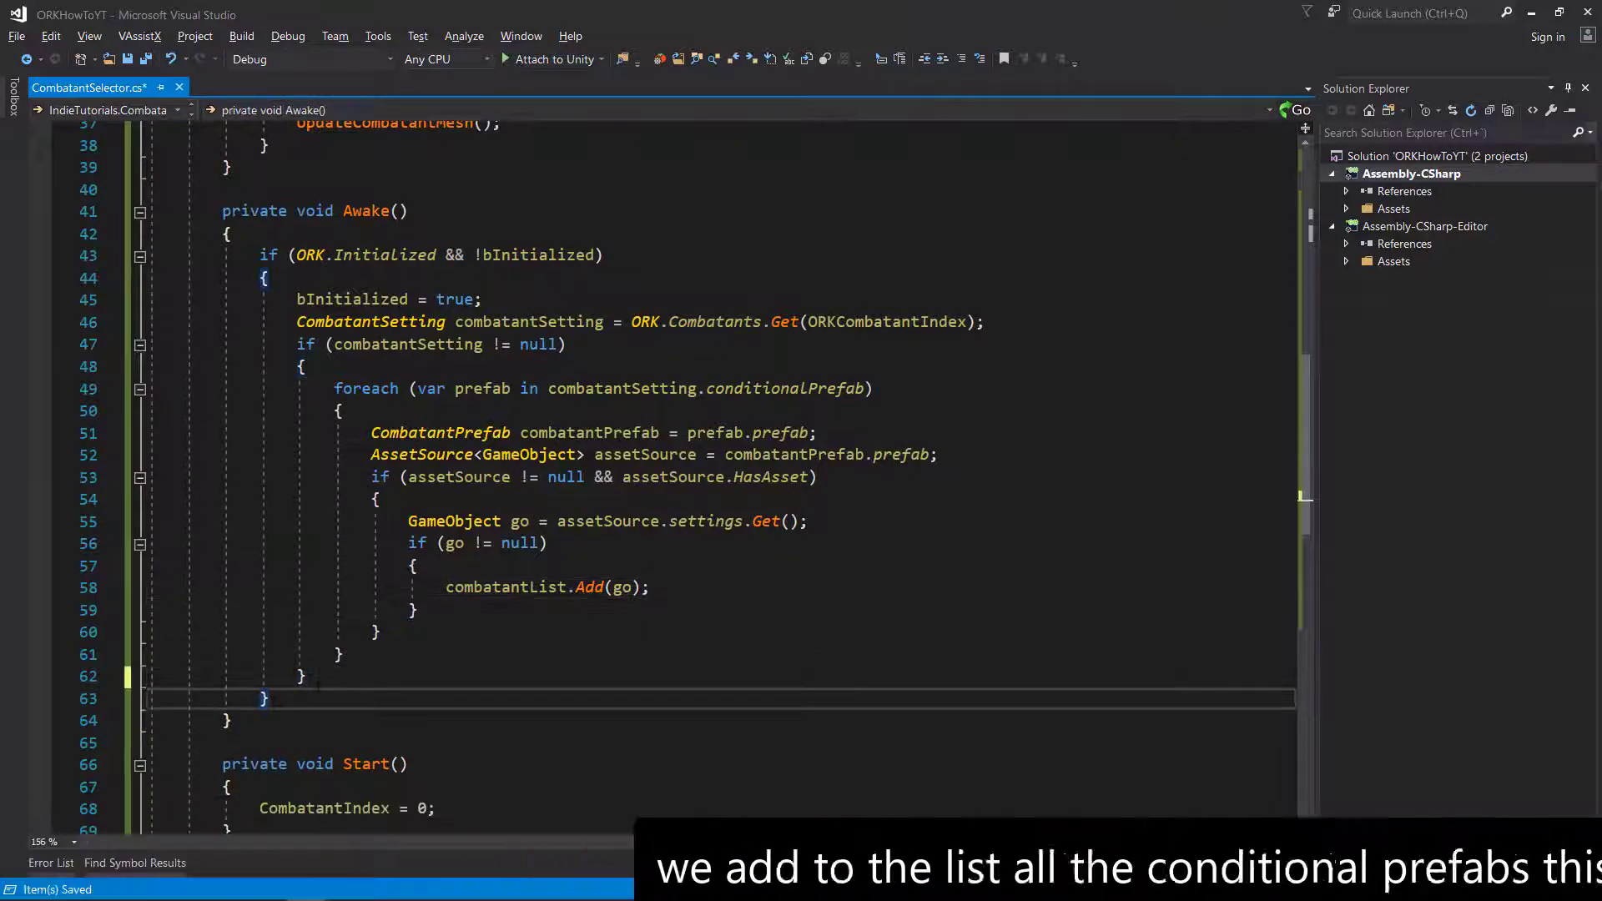
- Rename the method UpdateCombatantMesh to UpdateCombatantPrefab
scroll(317, 689, "down", 4)
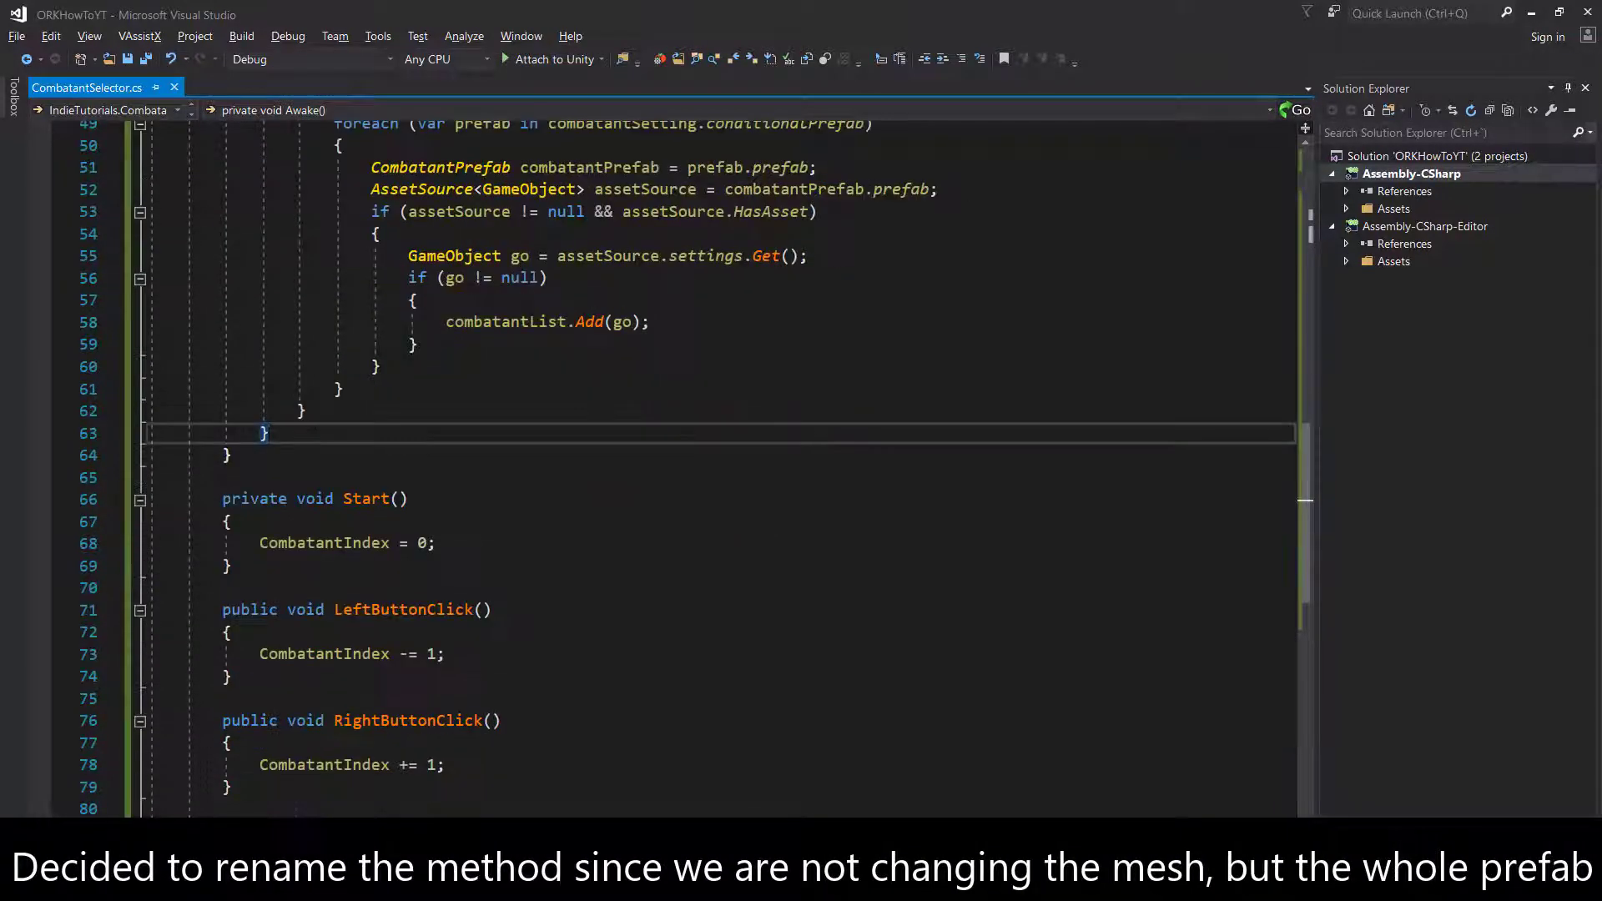
scroll(318, 690, "down", 2)
scroll(317, 689, "down", 3)
left_click(260, 543)
left_click(484, 499)
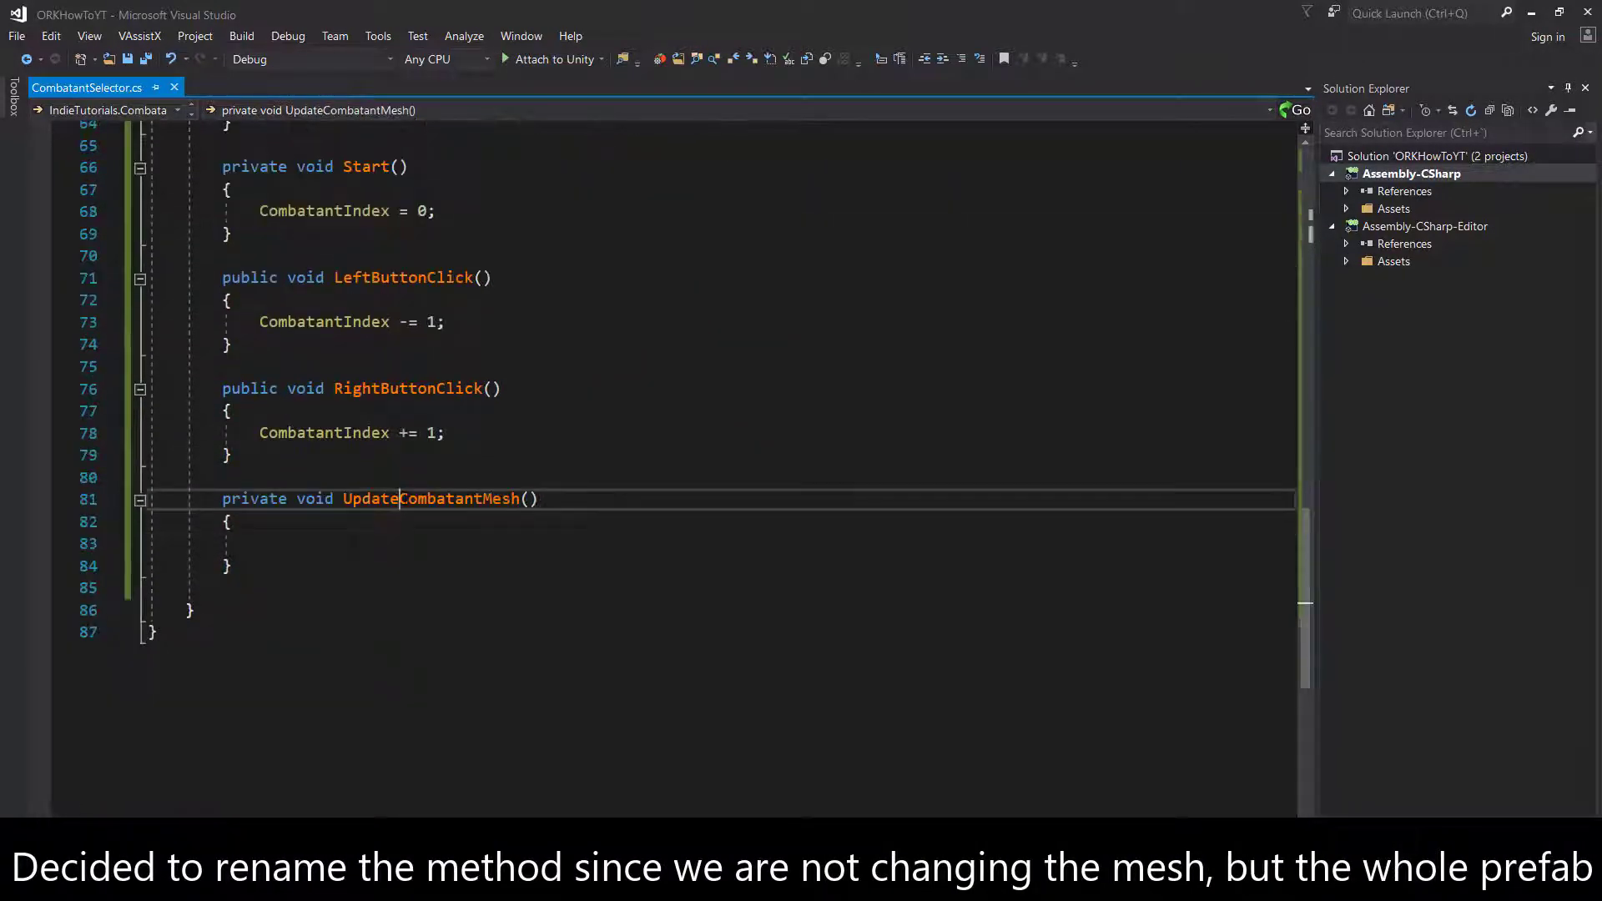
right_click(484, 499)
left_click(534, 73)
left_click_drag(482, 499, 509, 499)
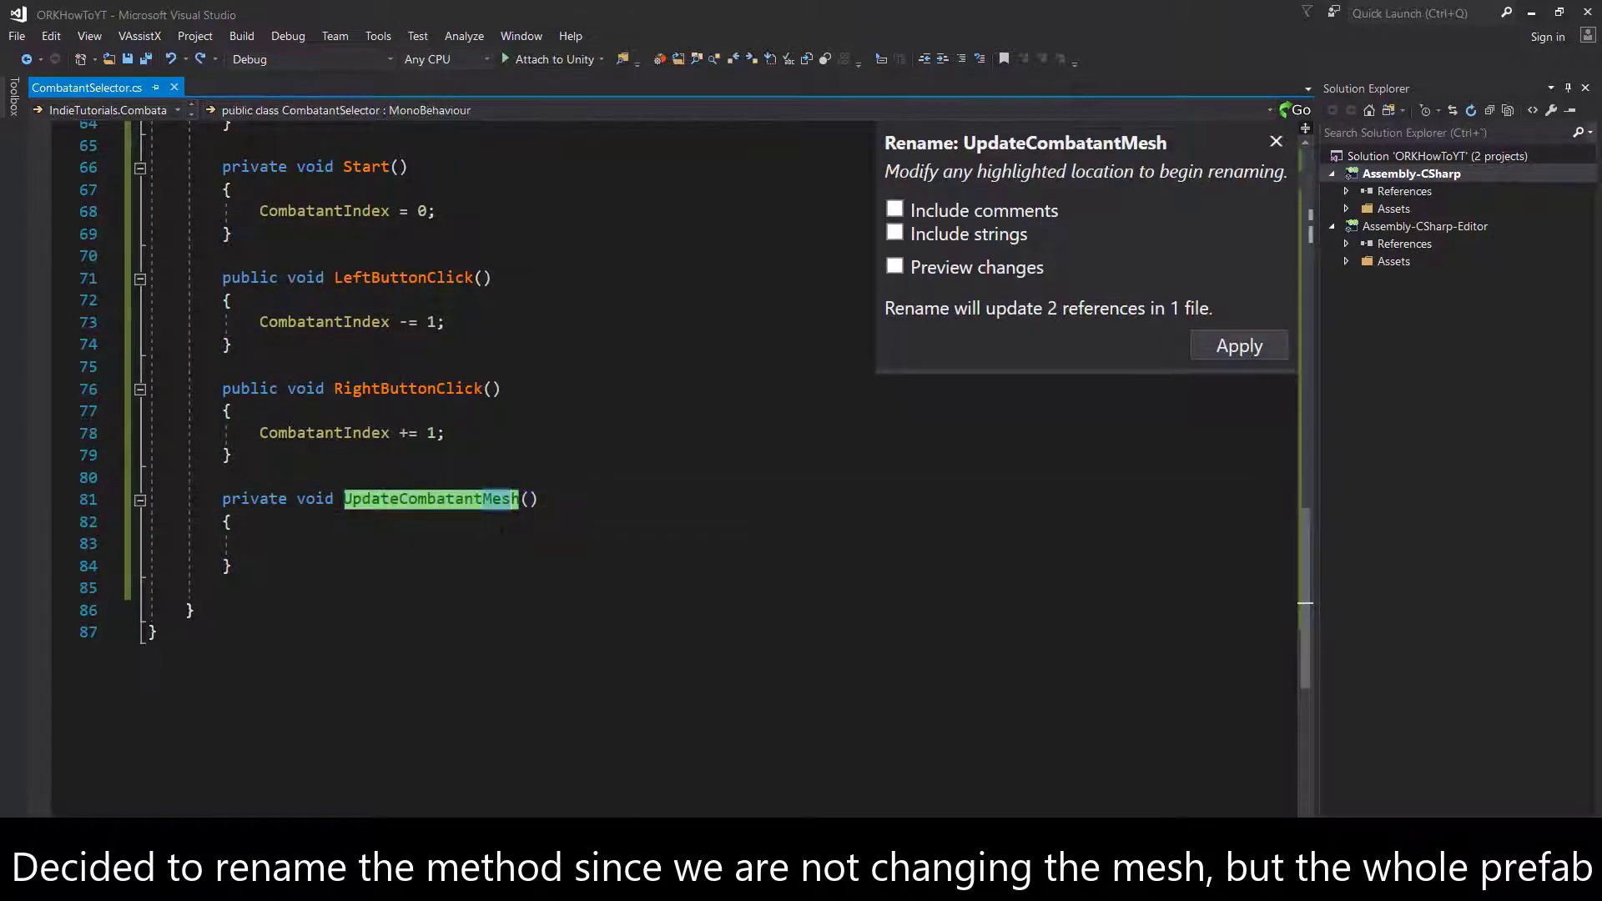
type("PREFAB")
key("BackSpace")
key("Return")
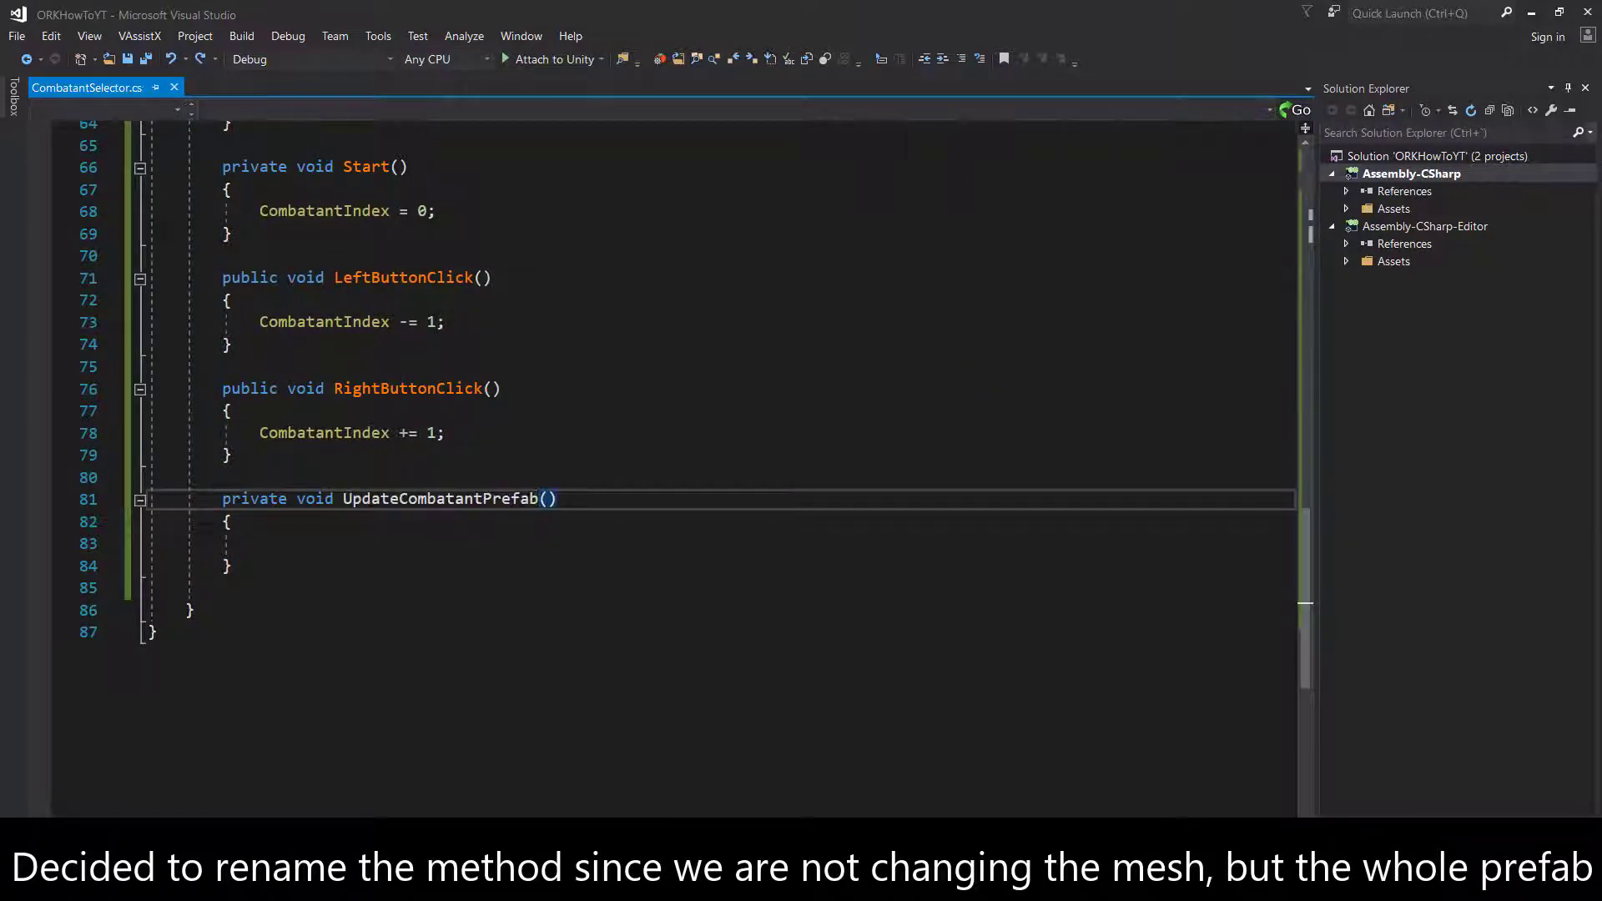
left_click(259, 543)
- Guard UpdateCombatantPrefab with a currentCombatantIndex range check against combatantList.Count - 1
type("(currentC")
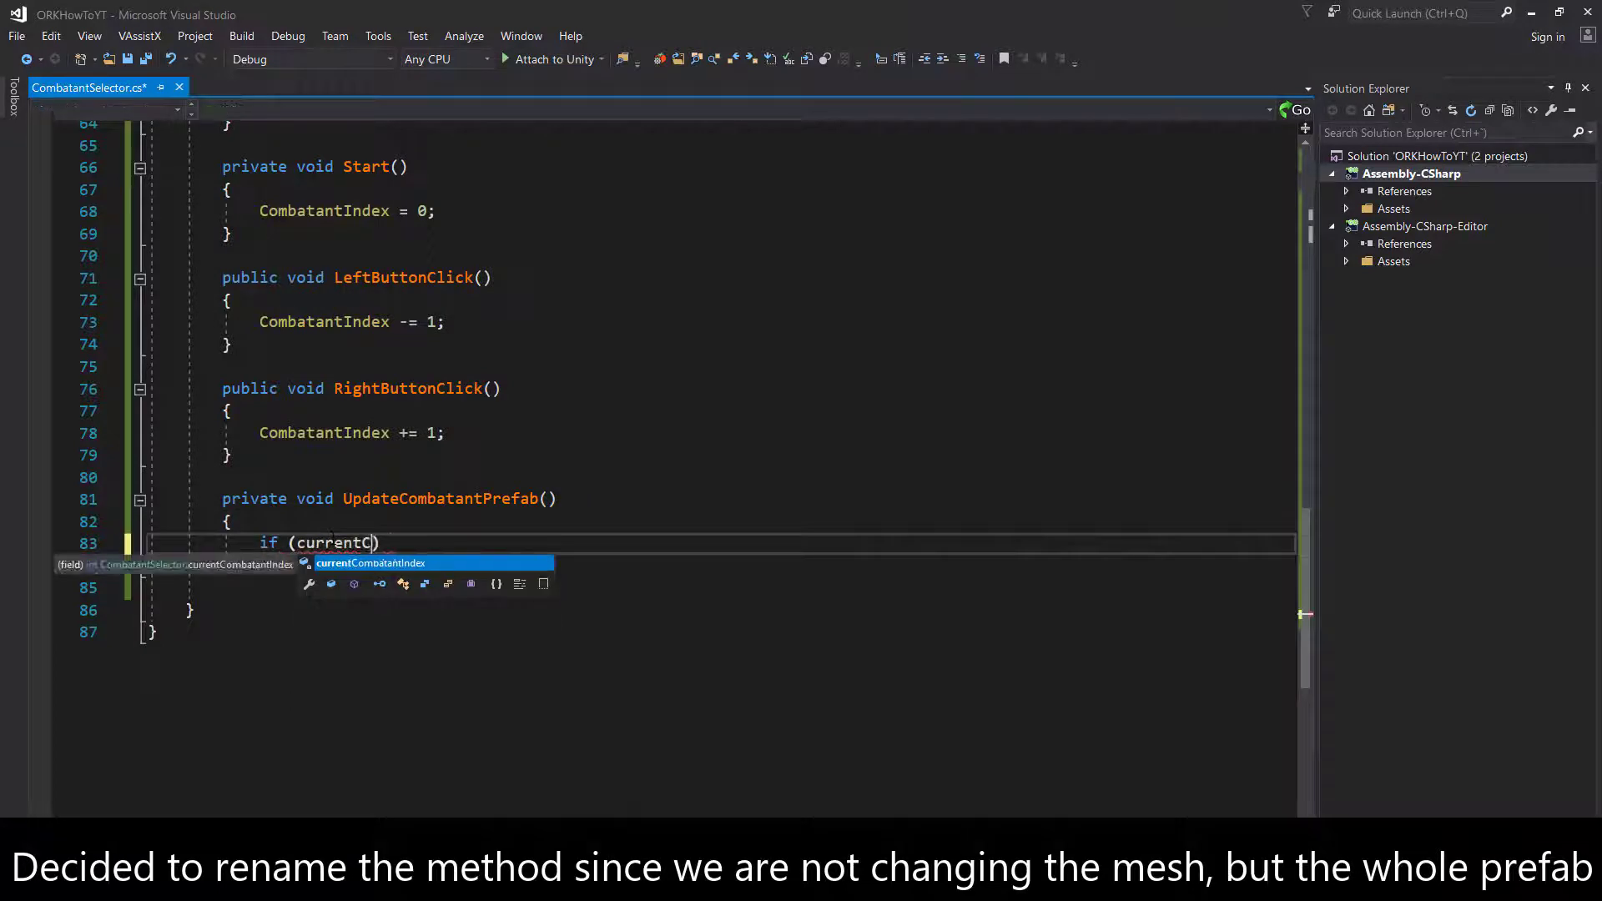
key("Tab")
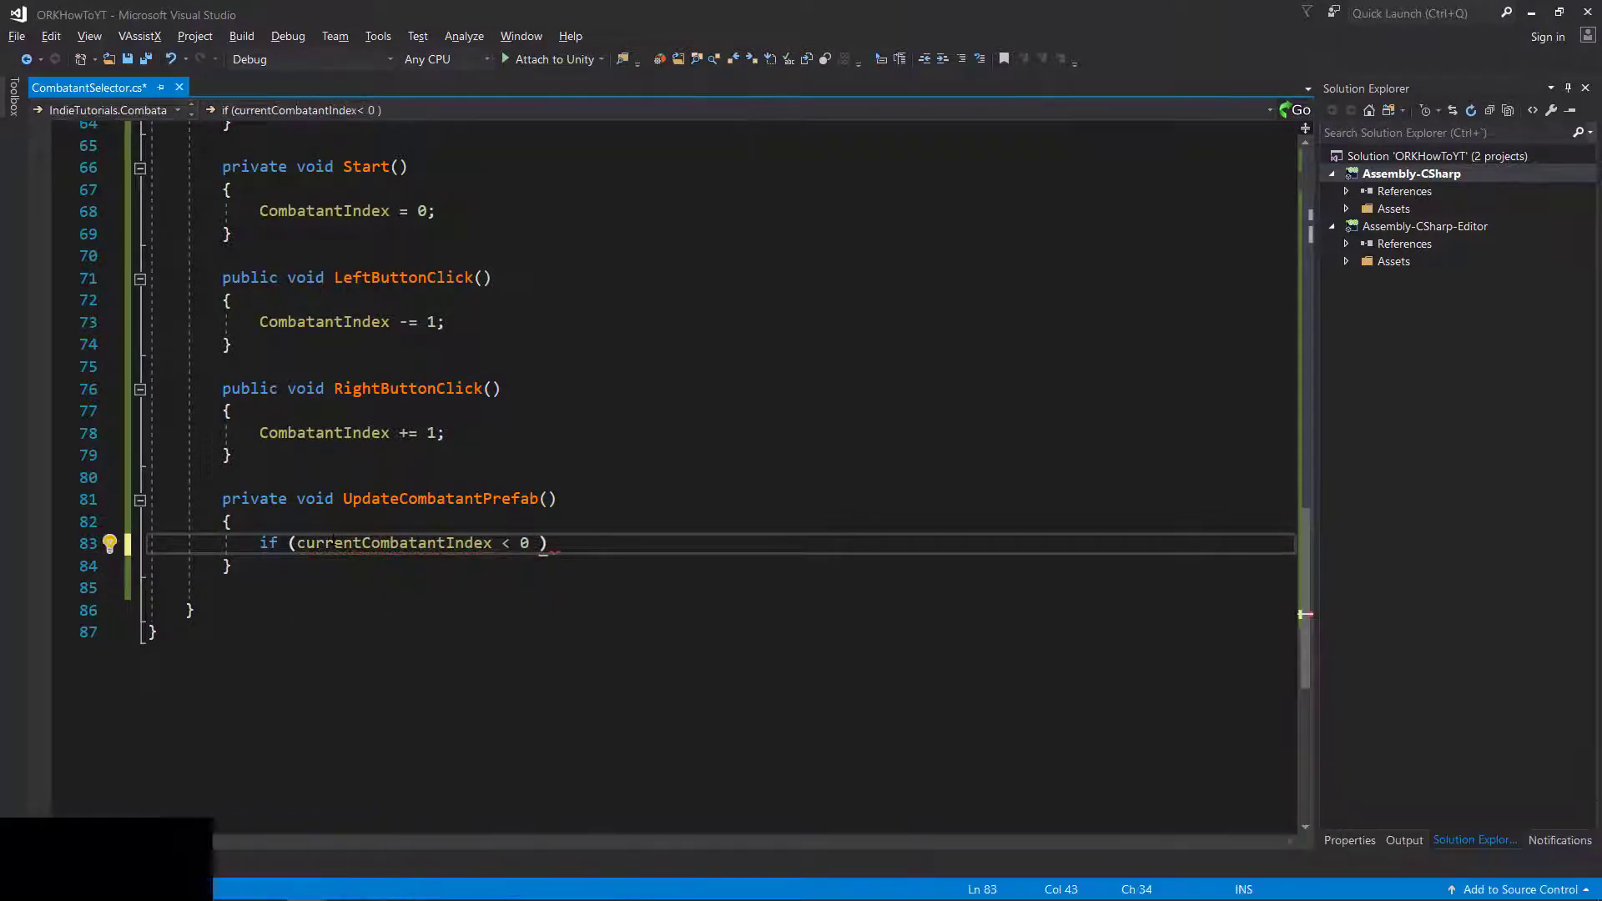
type("|| curre")
key("Tab")
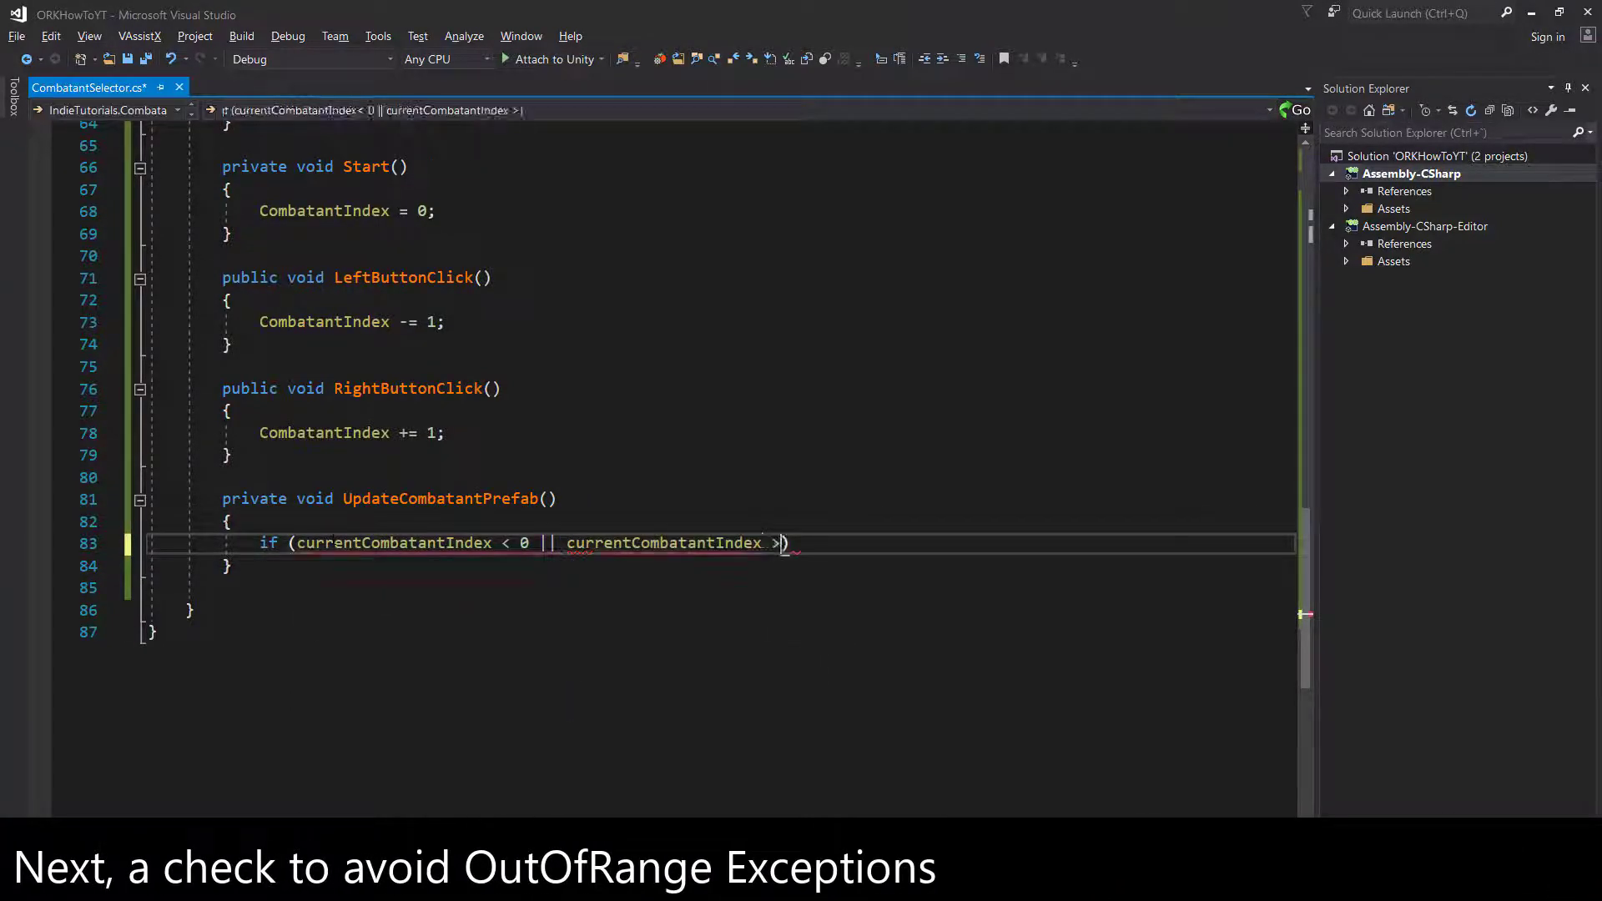
type("combatantList.Count")
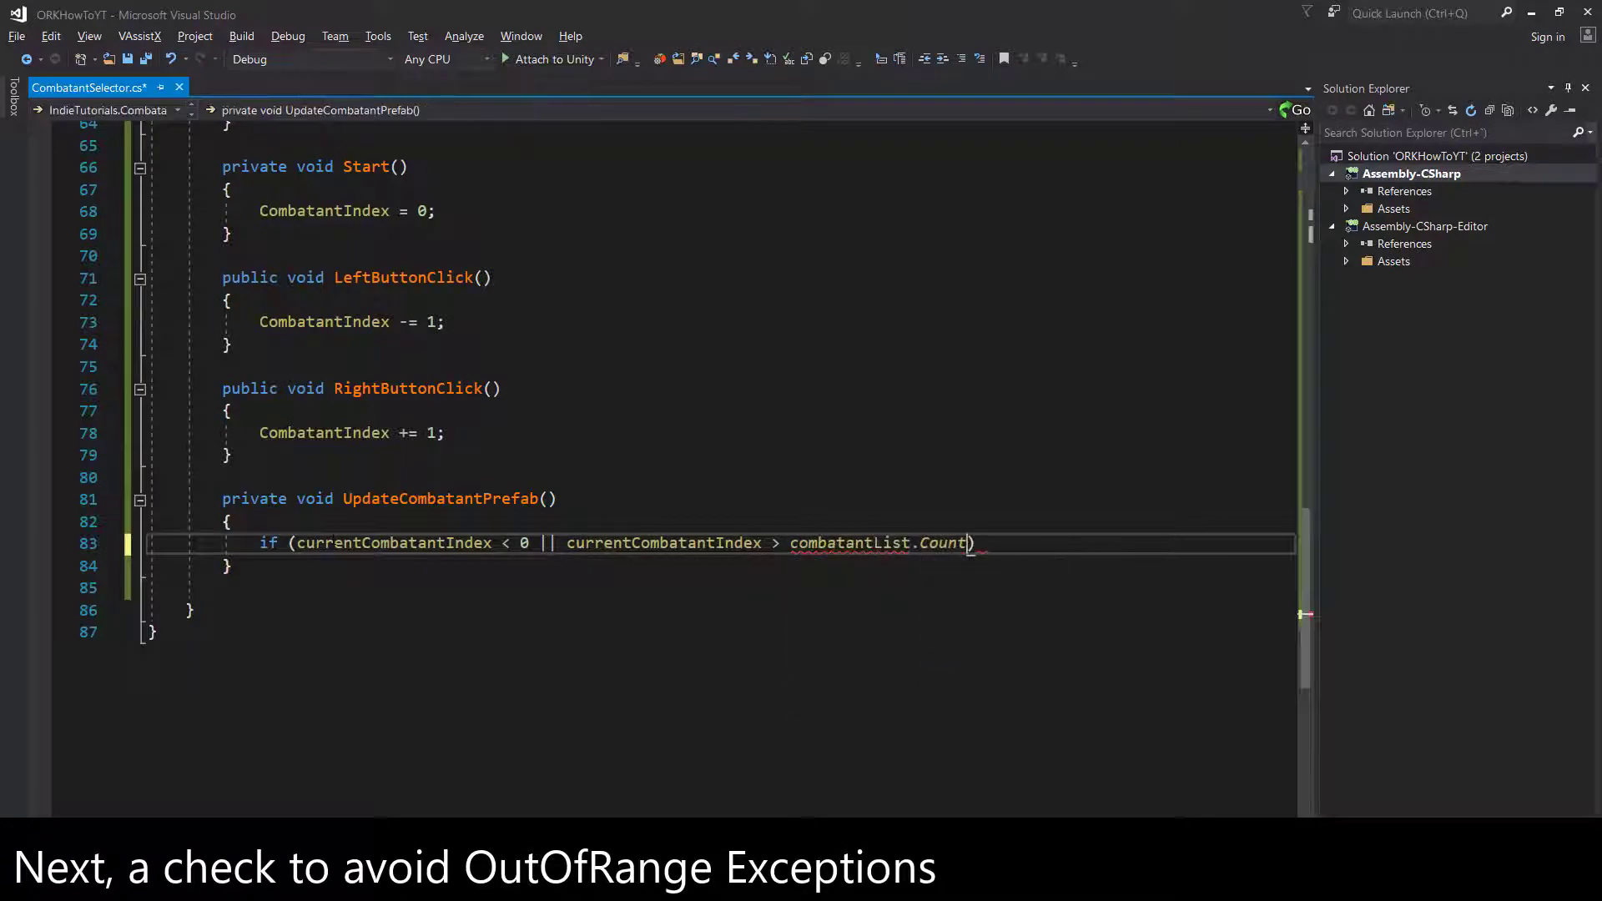
type(" - 1)")
key("Return")
type("{")
key("Return")
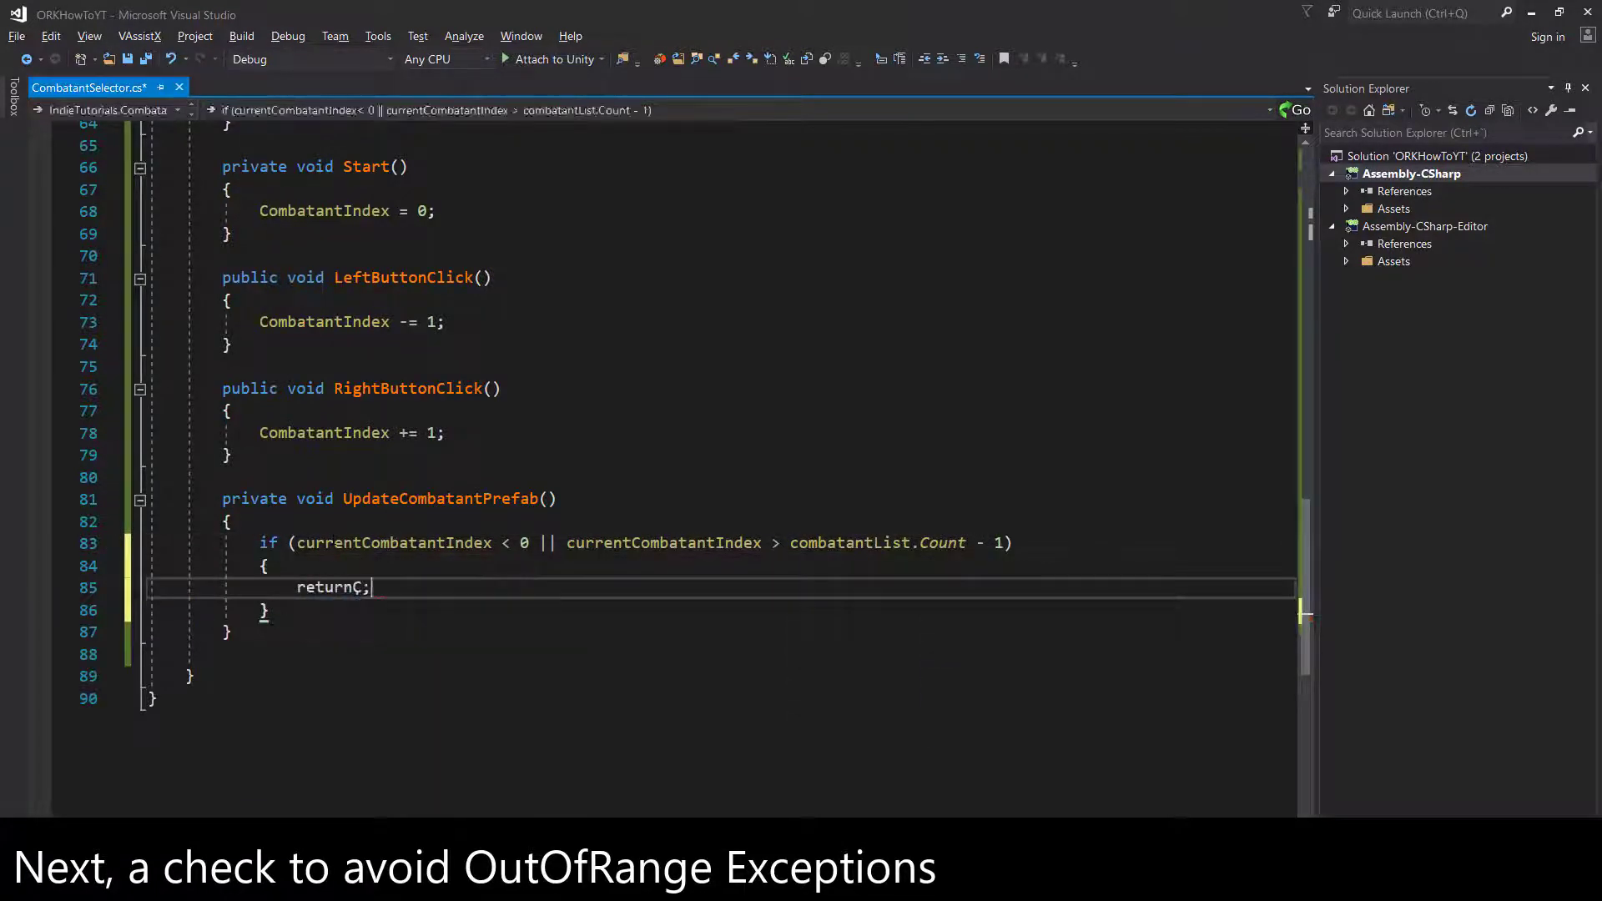
key("Down")
key("End")
key("Return")
key("Return")
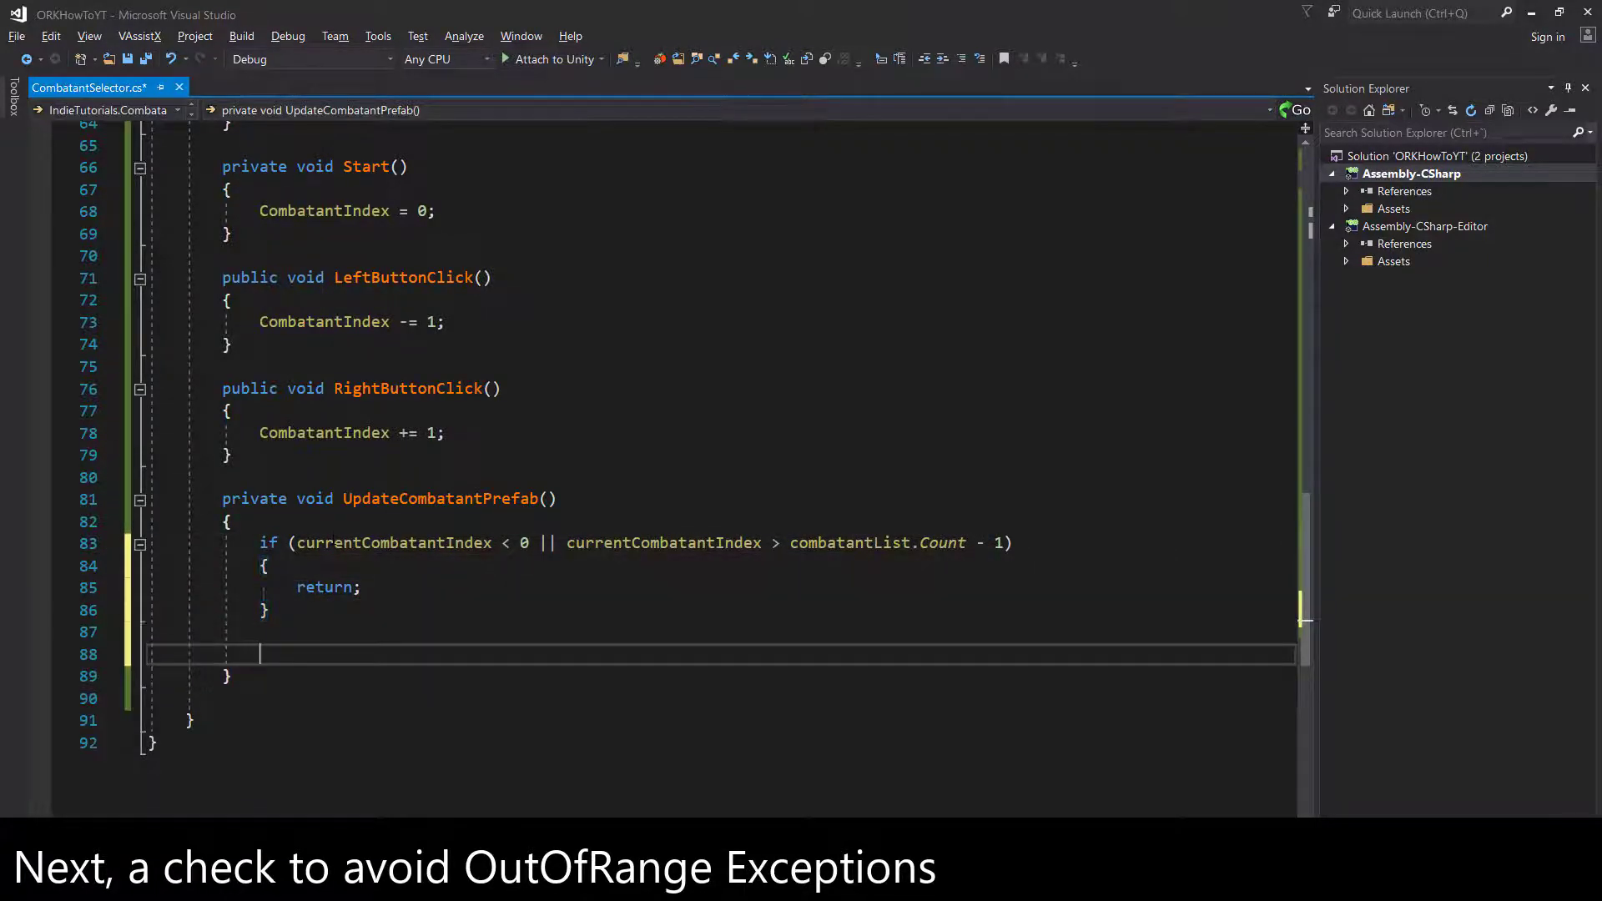
- Destroy selectedCombatant and take currentCombatant from combatantList[currentCombatantIndex]
type("Destroy(selectedCombatant)")
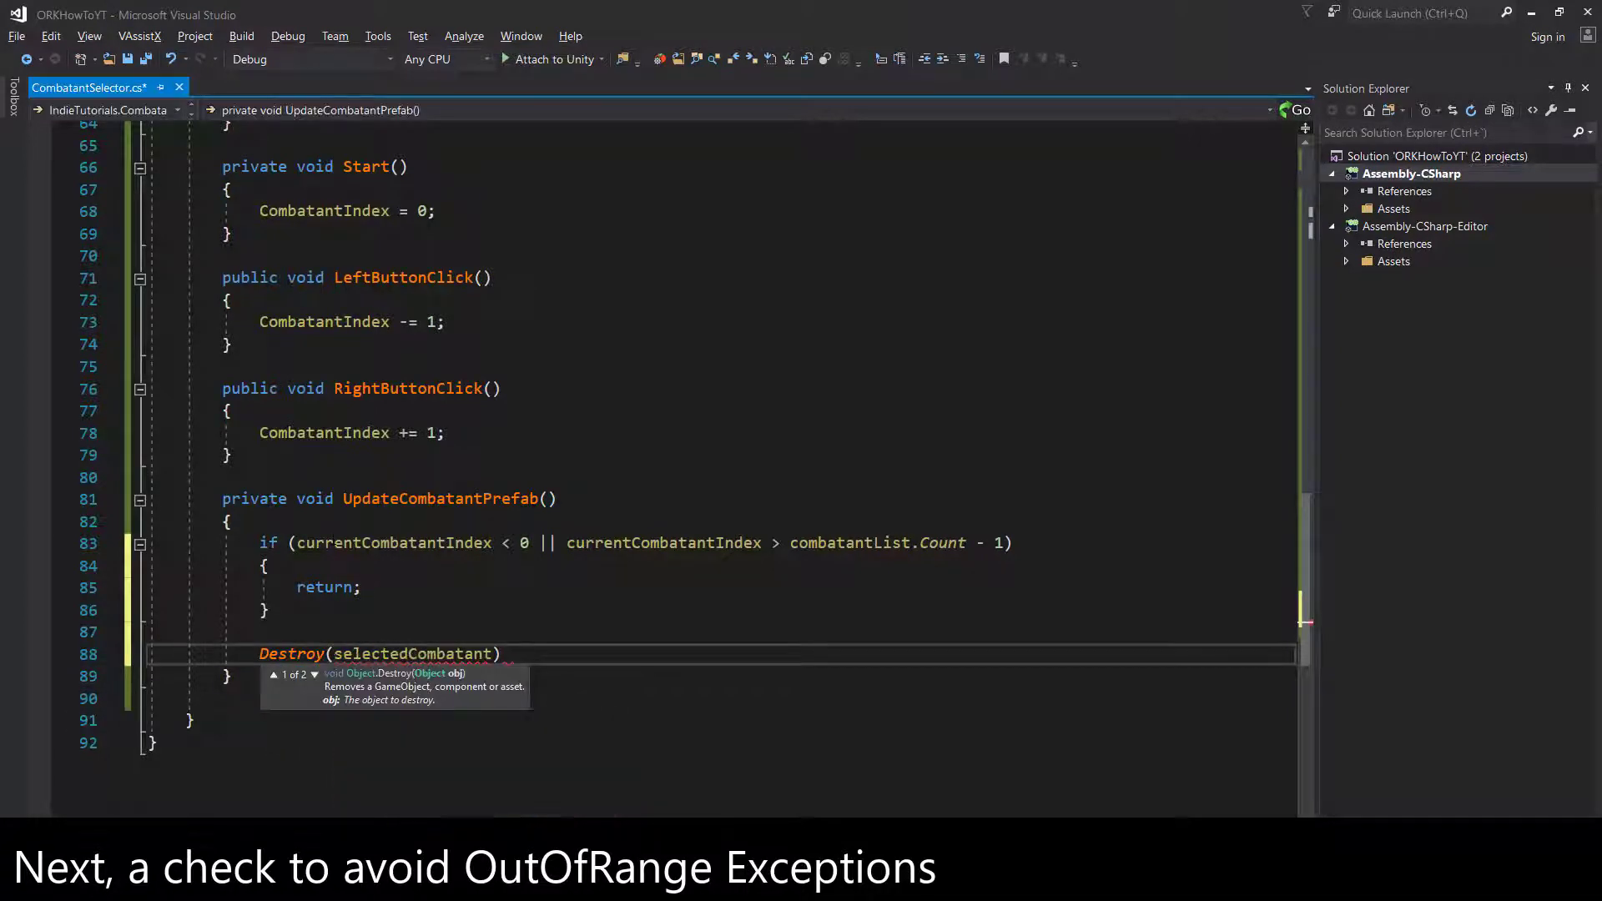
type(";")
key("Return")
type("GameObject c")
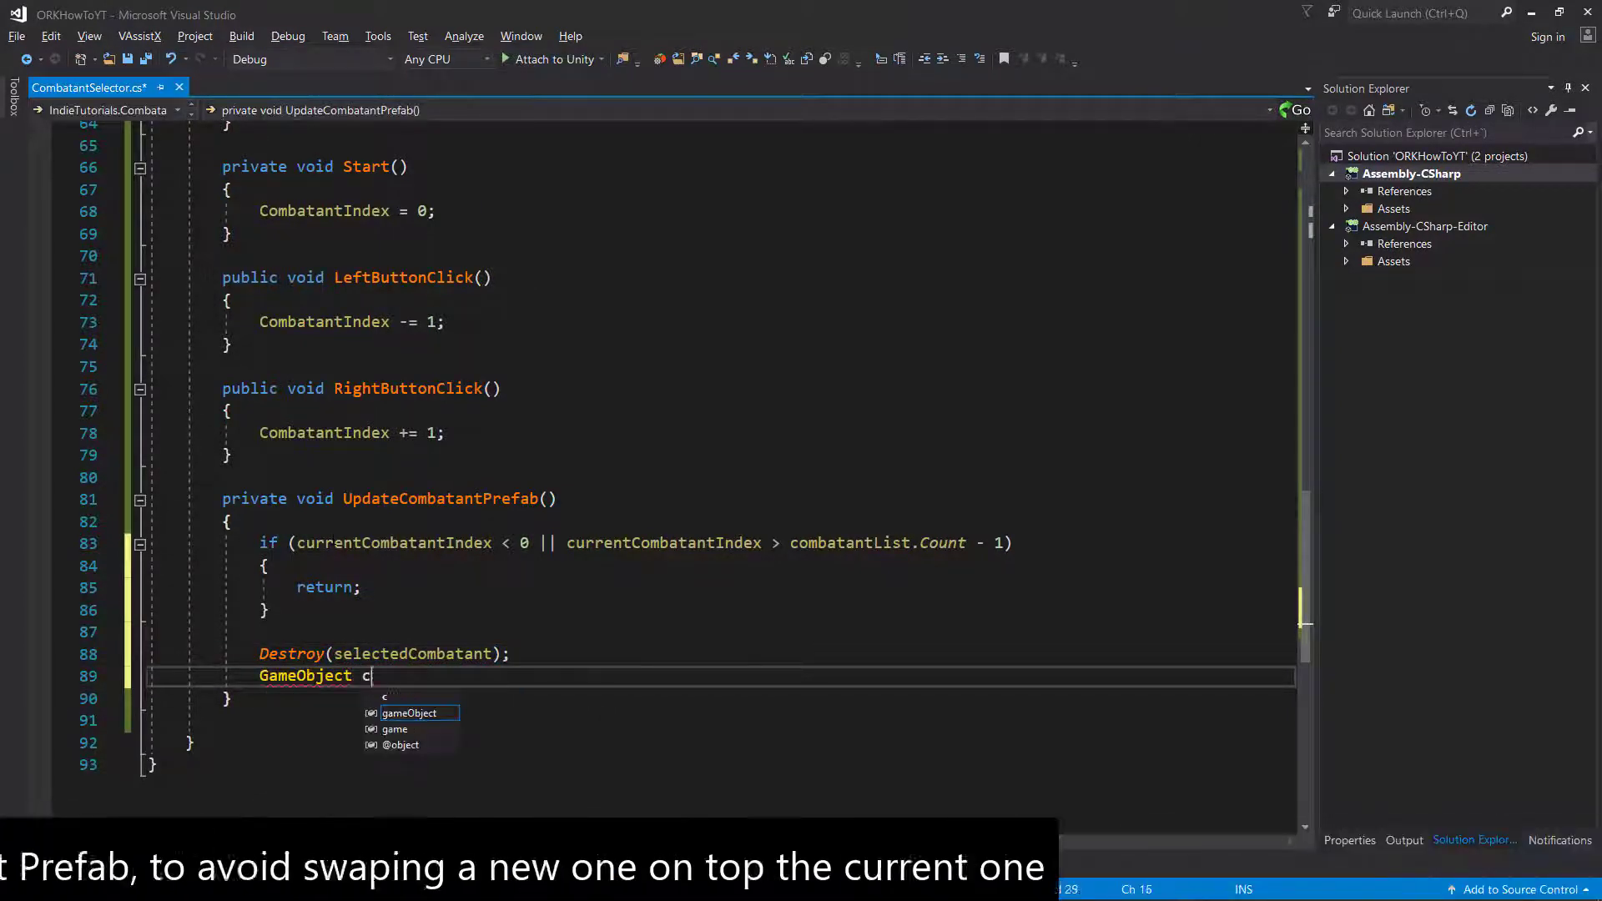
type("urrentCombatant = c")
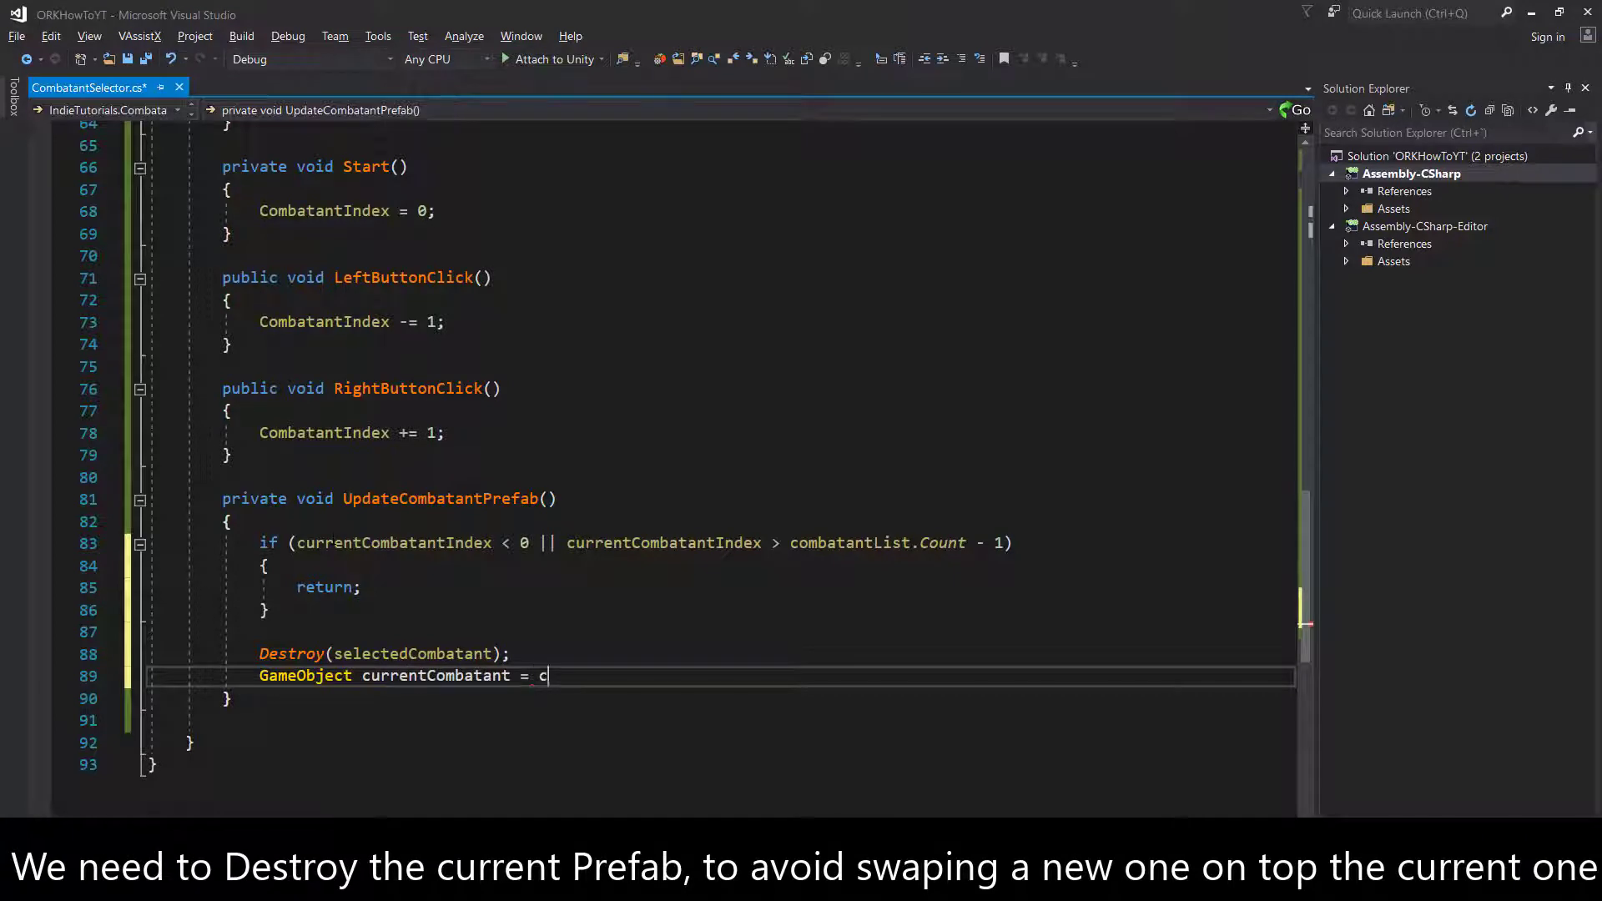
type("ombatantL")
key("Tab")
type("[curre")
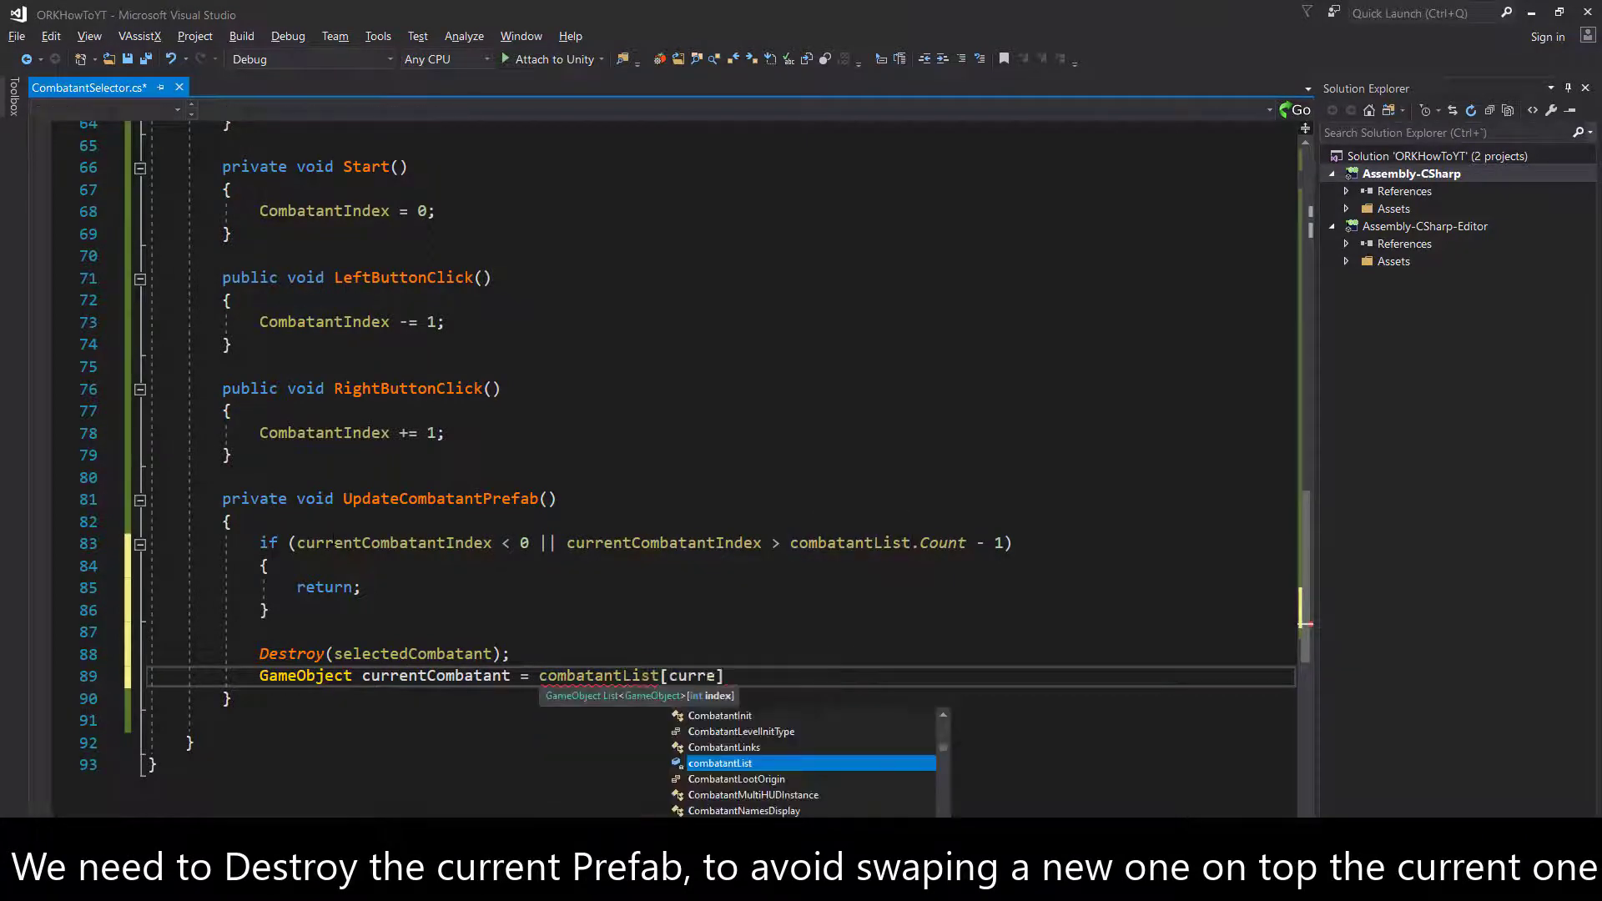
type("nt")
key("Tab")
type("];")
key("Return")
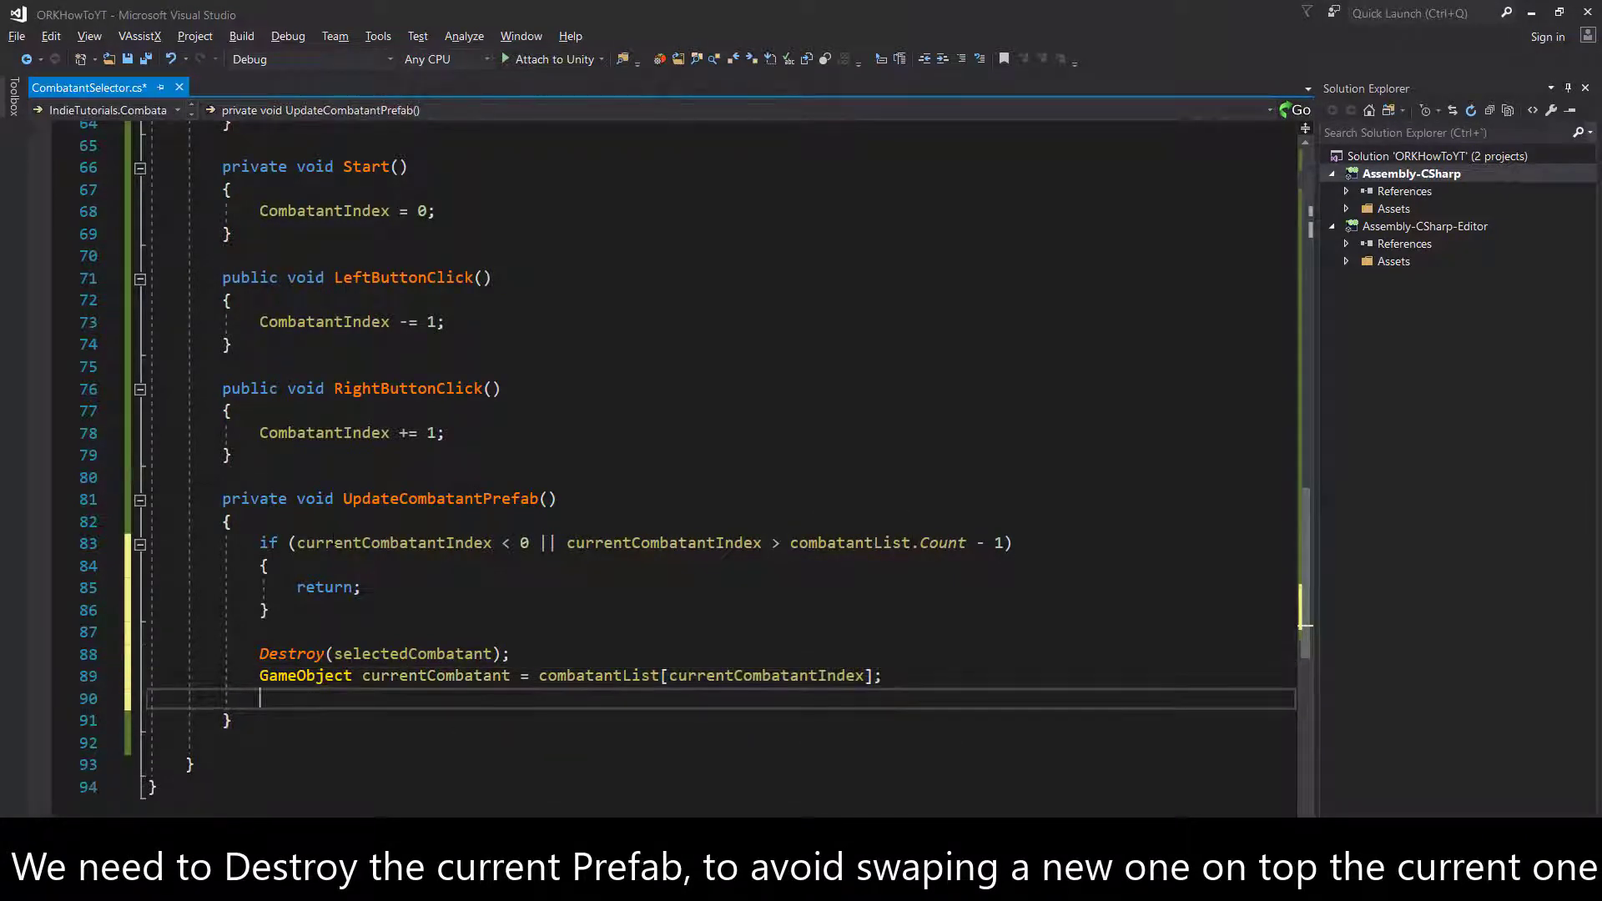
- Instantiate currentCombatant at spawnPoint position and rotation, show its name in the label, and save
type("selected")
key("Tab")
type("Instant")
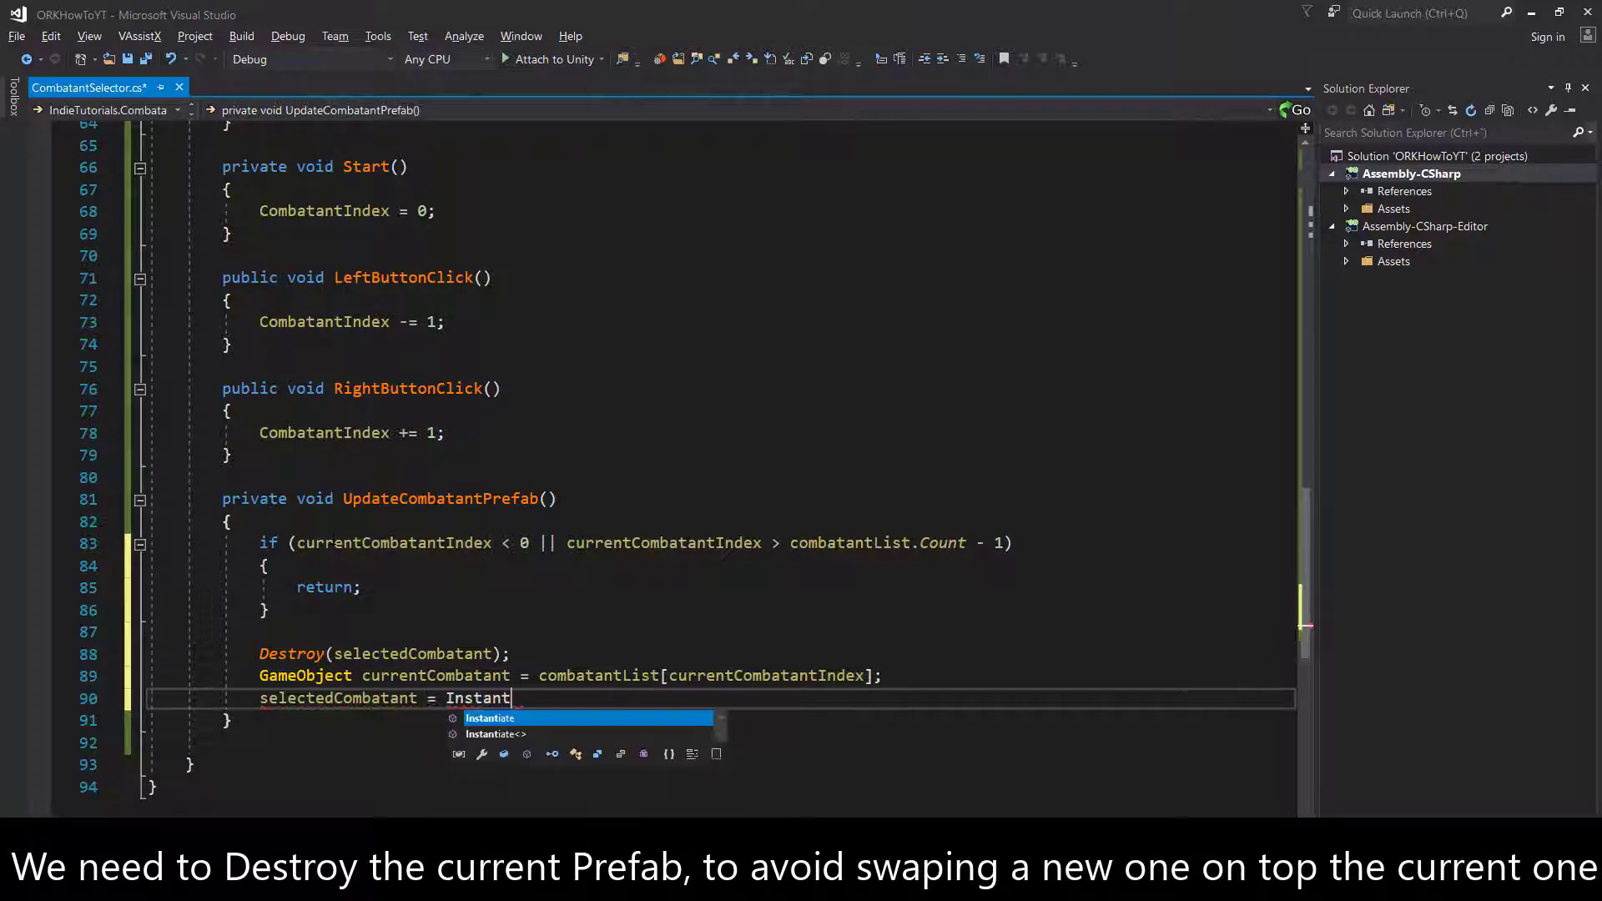
type("iate(current")
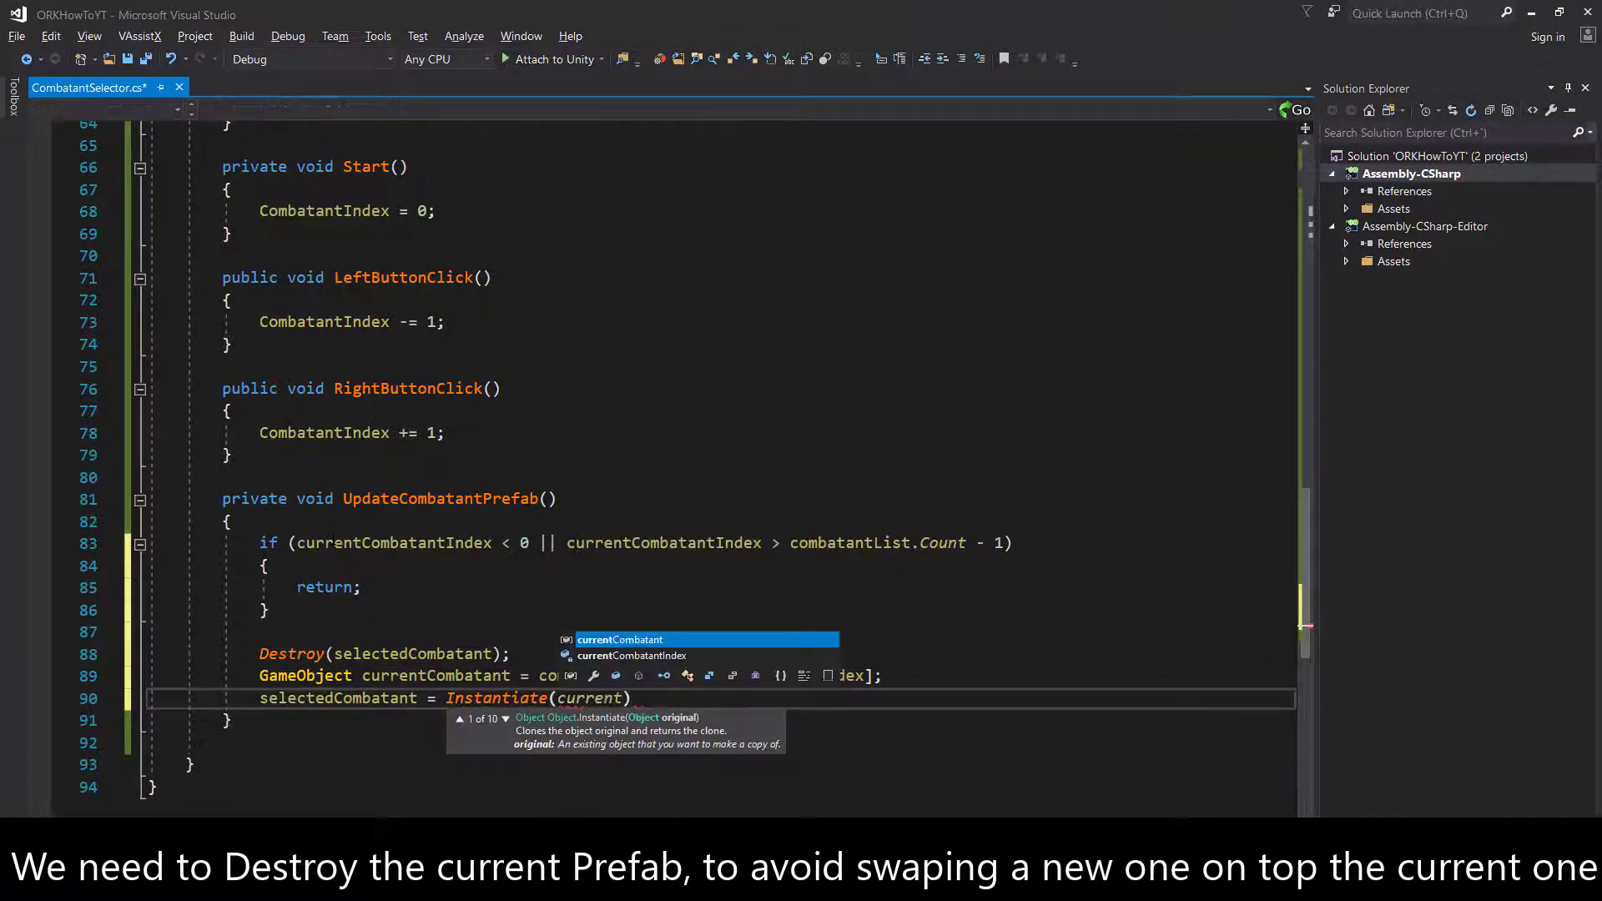
key("Tab")
type(", spawn")
key("Tab")
type(".pos")
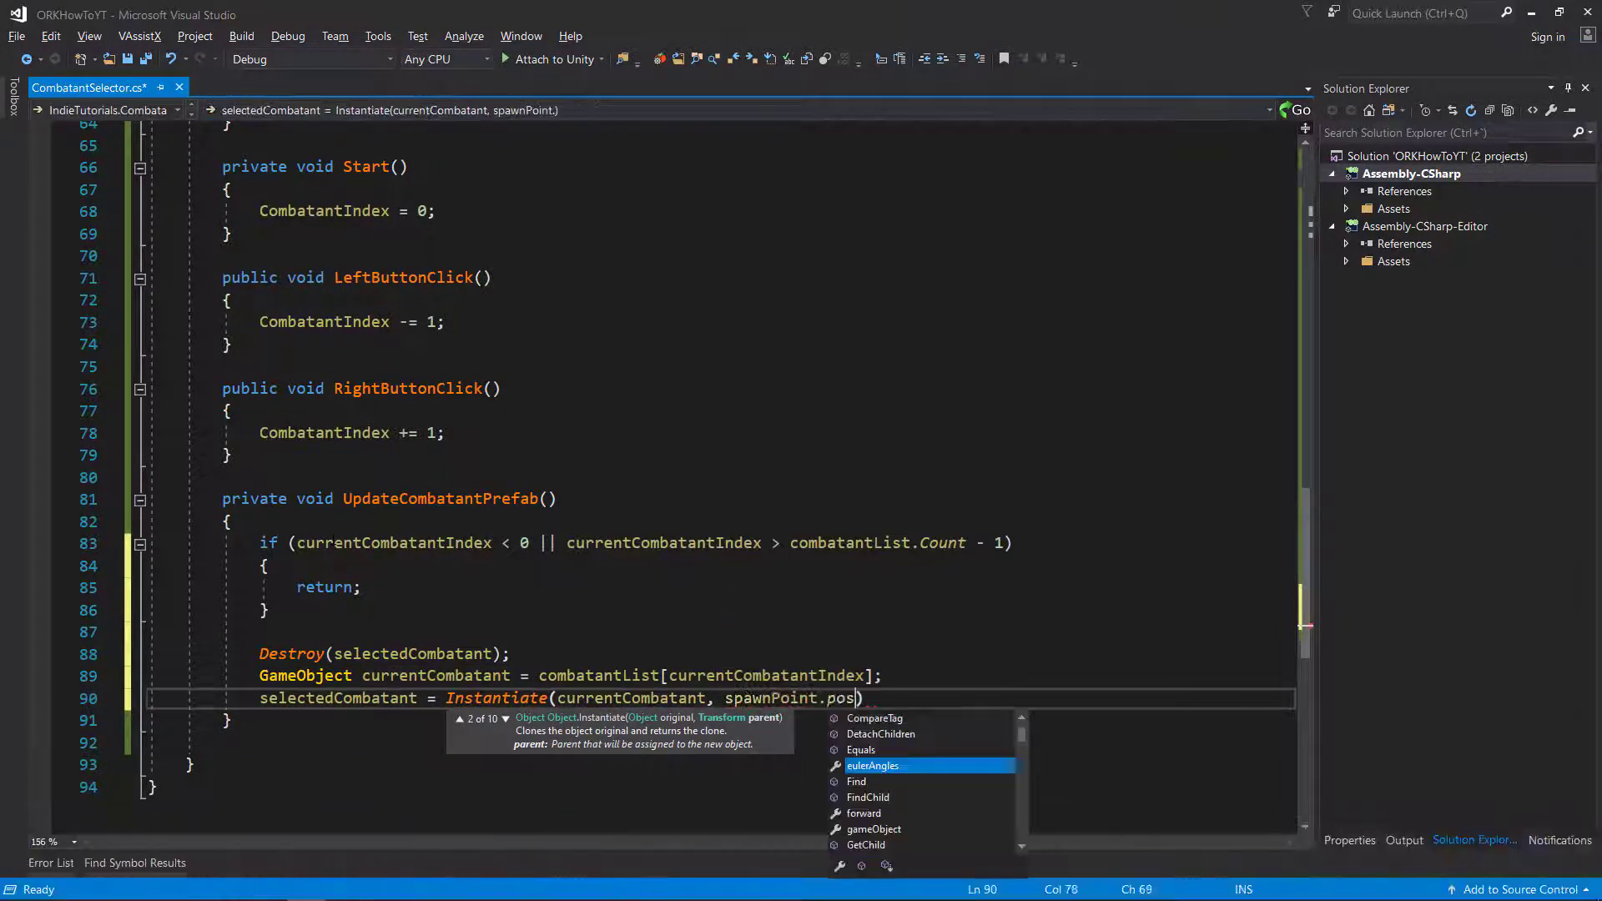
key("Tab")
type(", spawnPoint.rotation);")
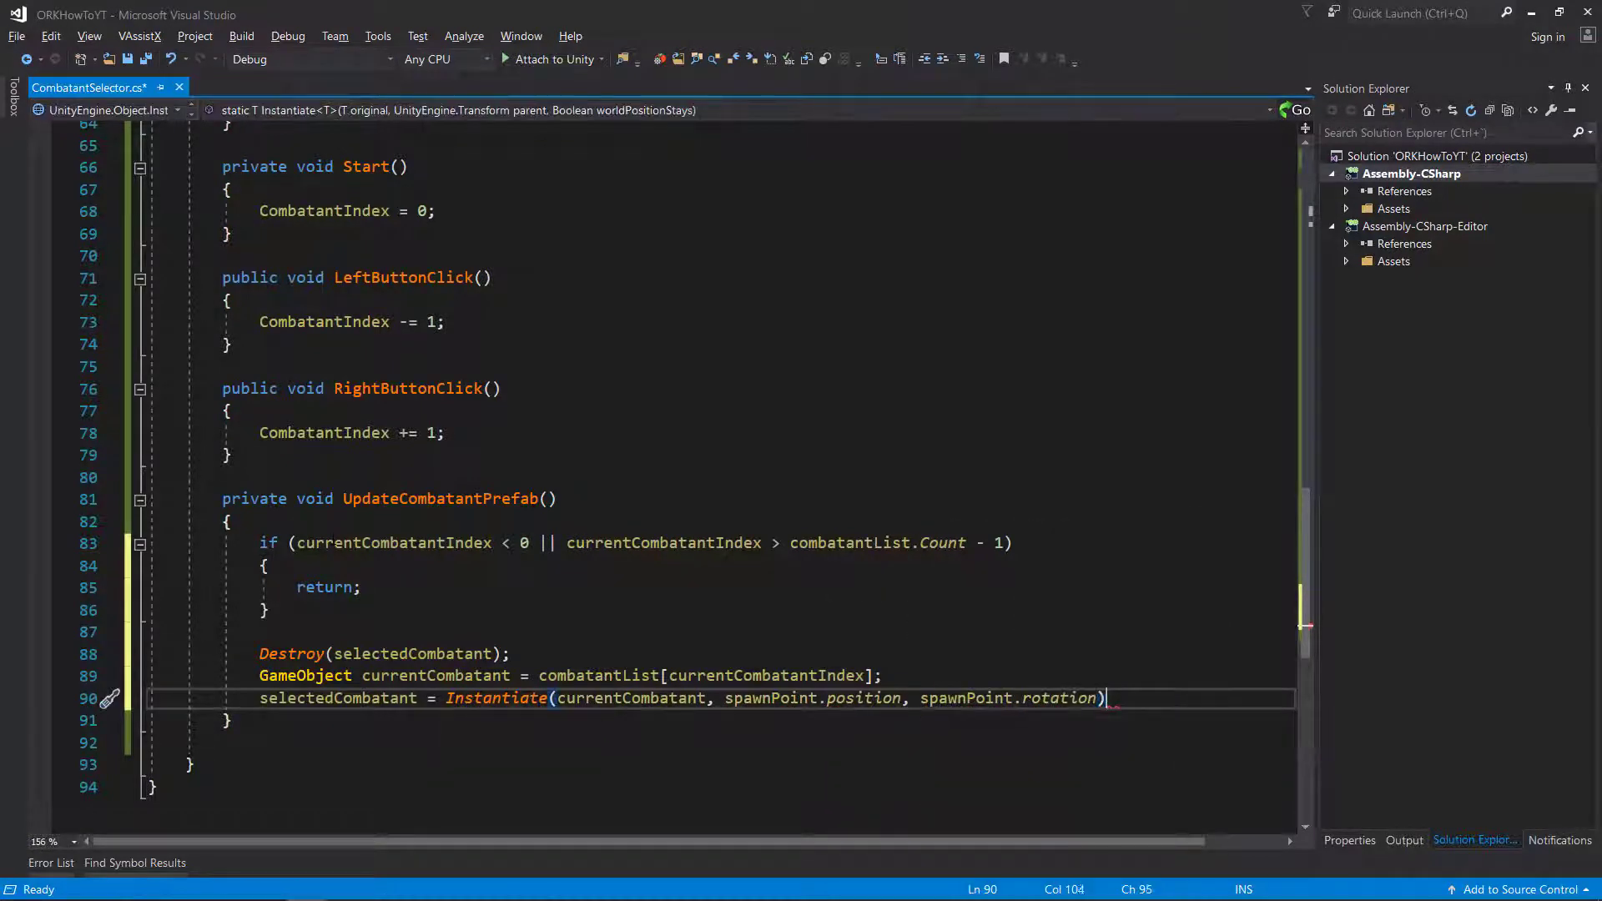
key("Return")
type("Combatant")
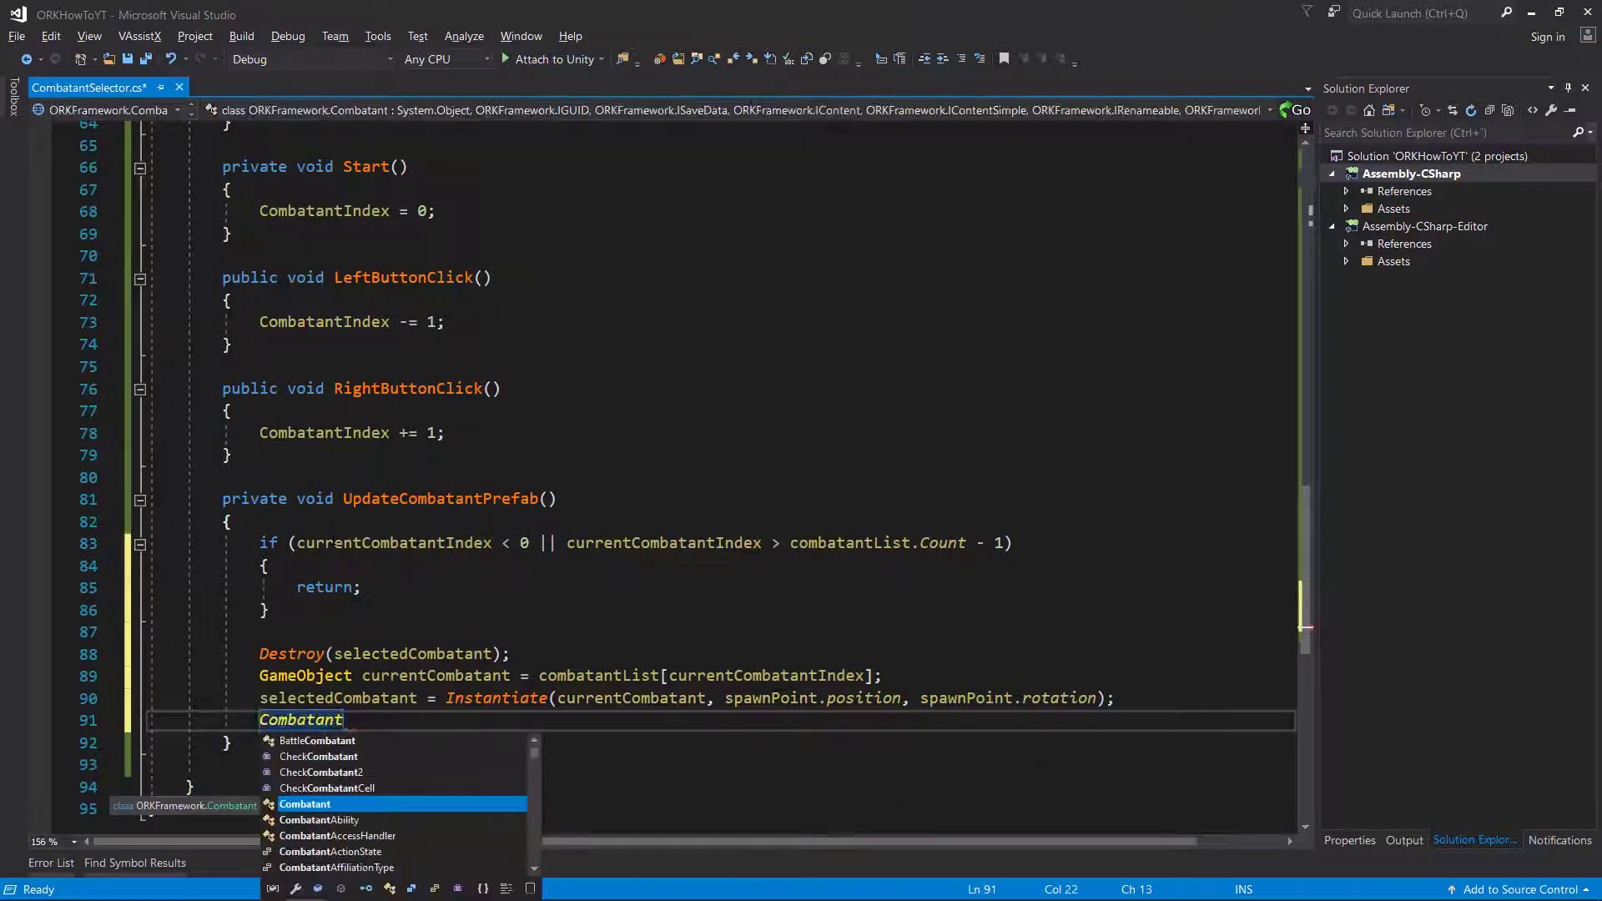
type("Names")
type("Text.")
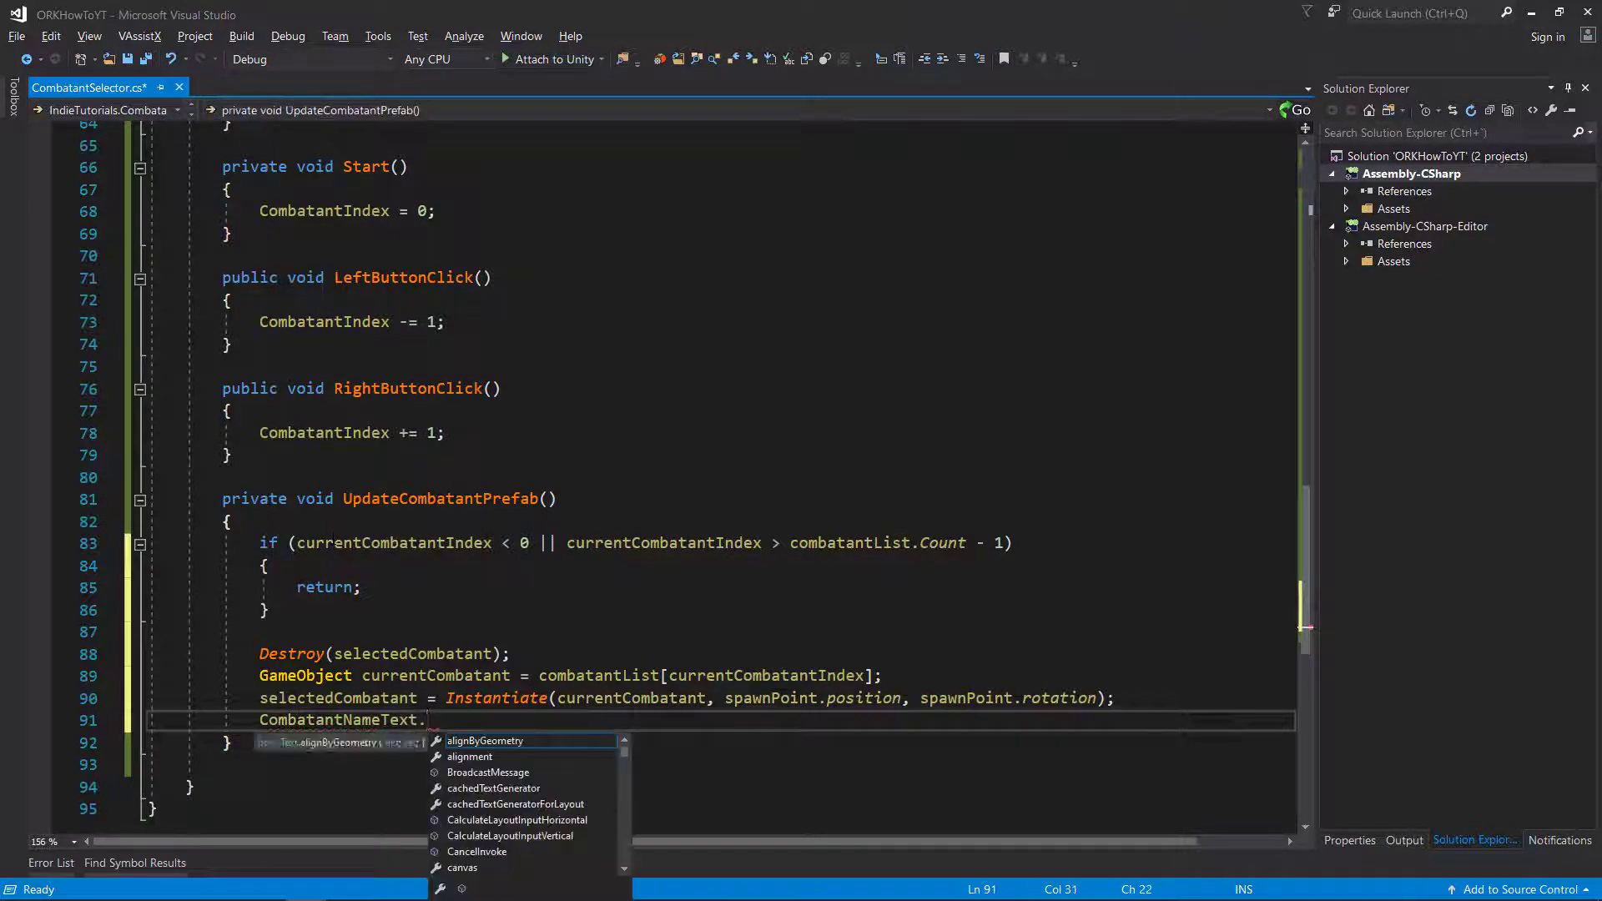
type("text =s")
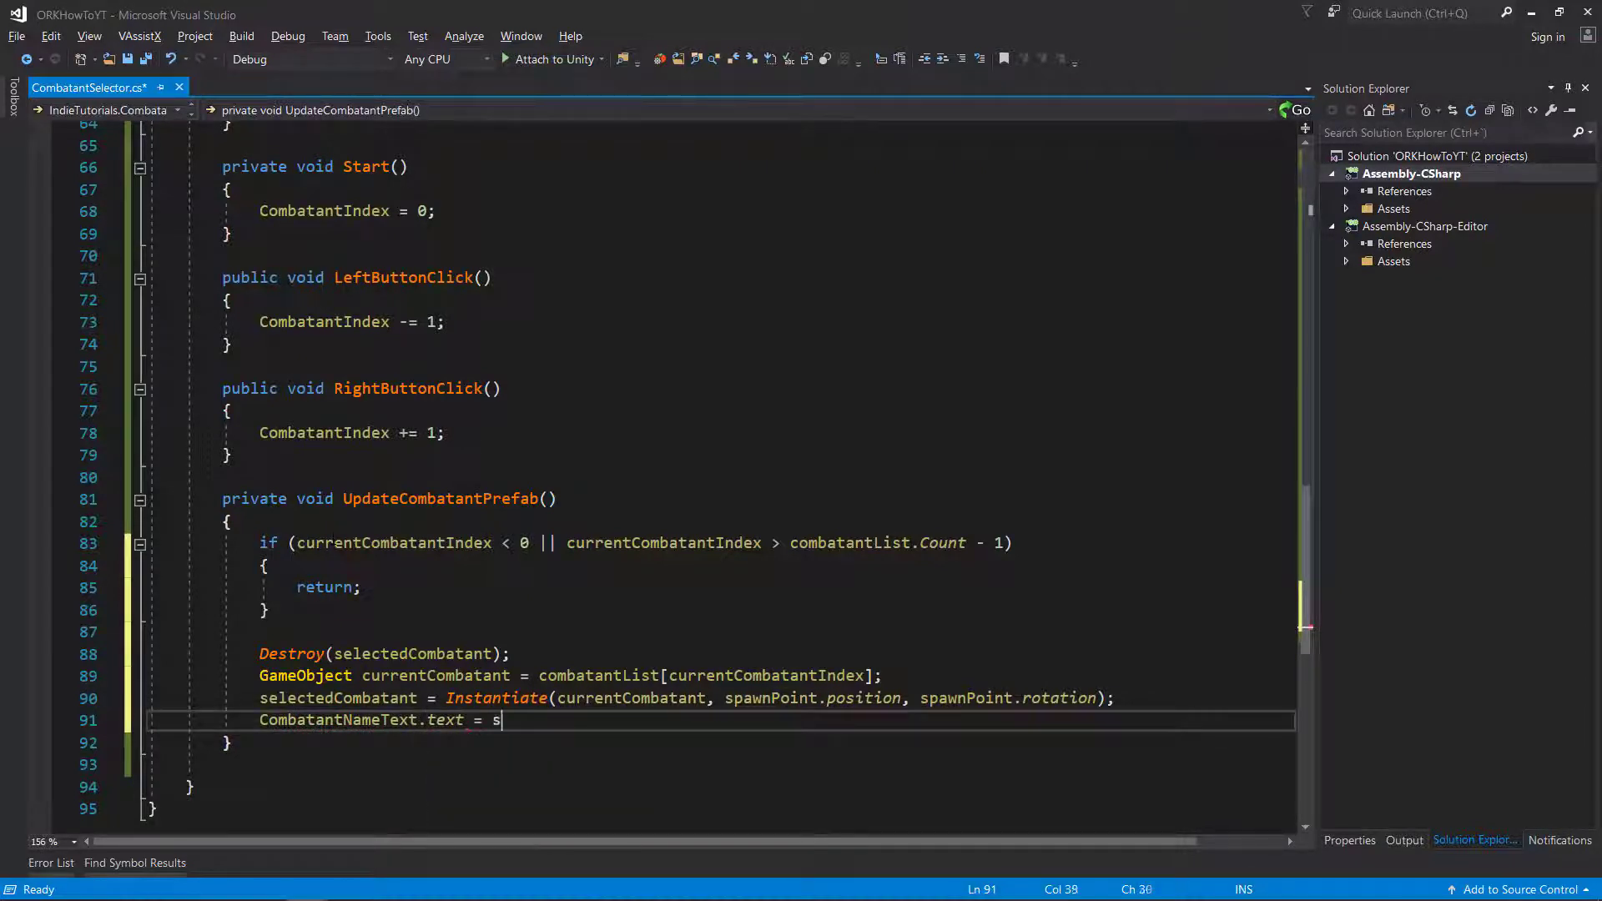
type("electedCombatant.na;")
key("ctrl+s")
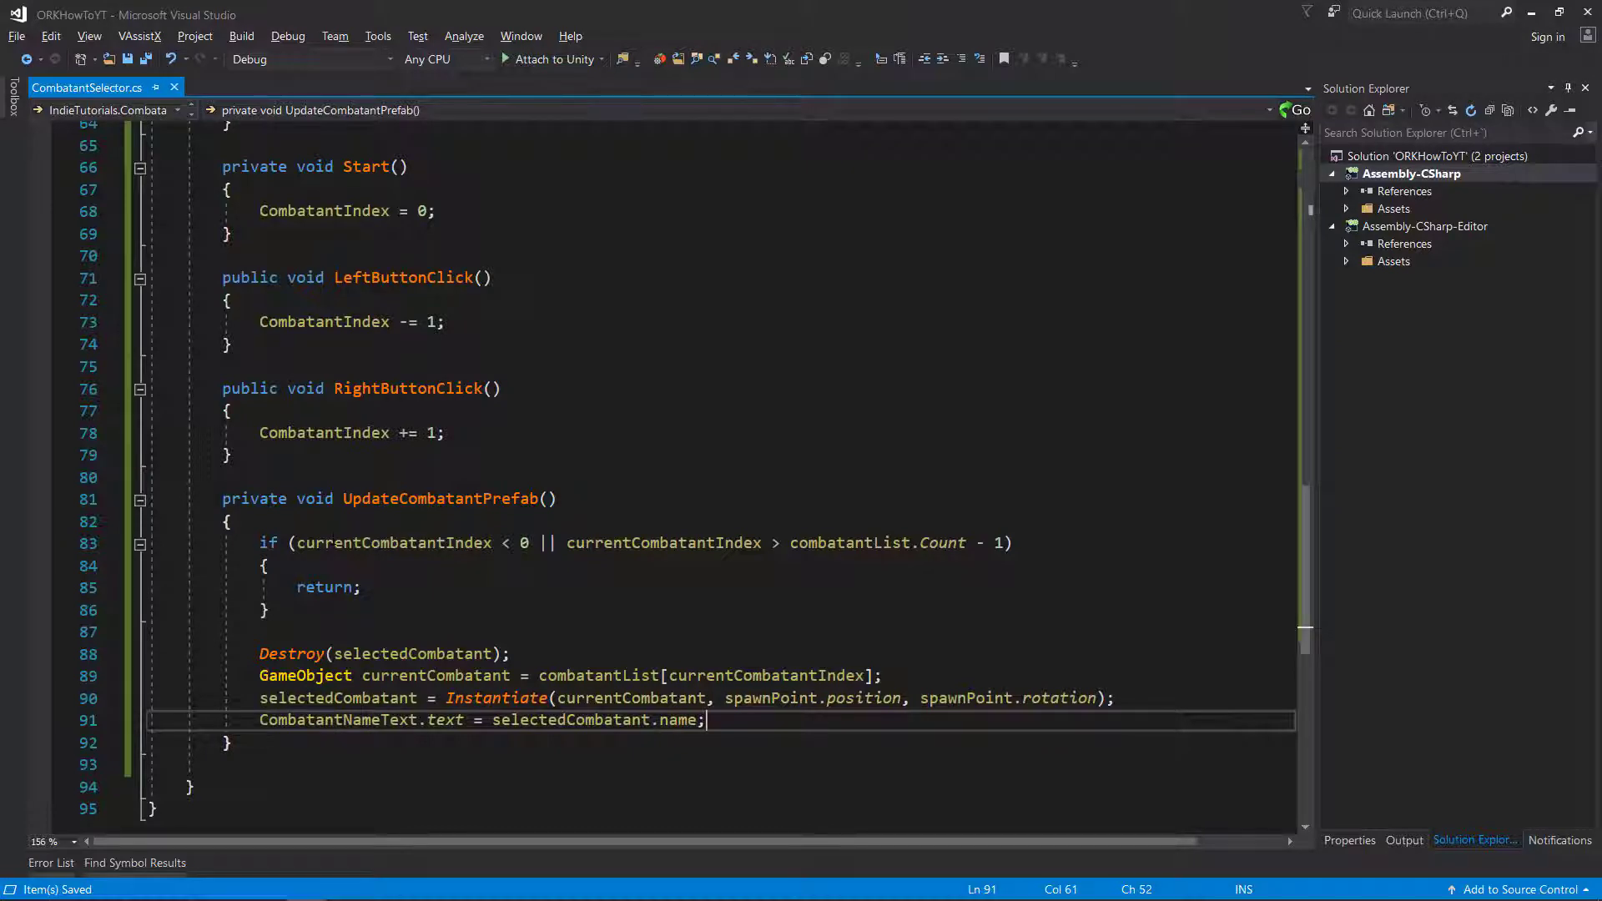
- Open the CombatantSelector scene from HowToResources/Scenes, leaving the 1 Town scene unsaved
left_click(1521, 16)
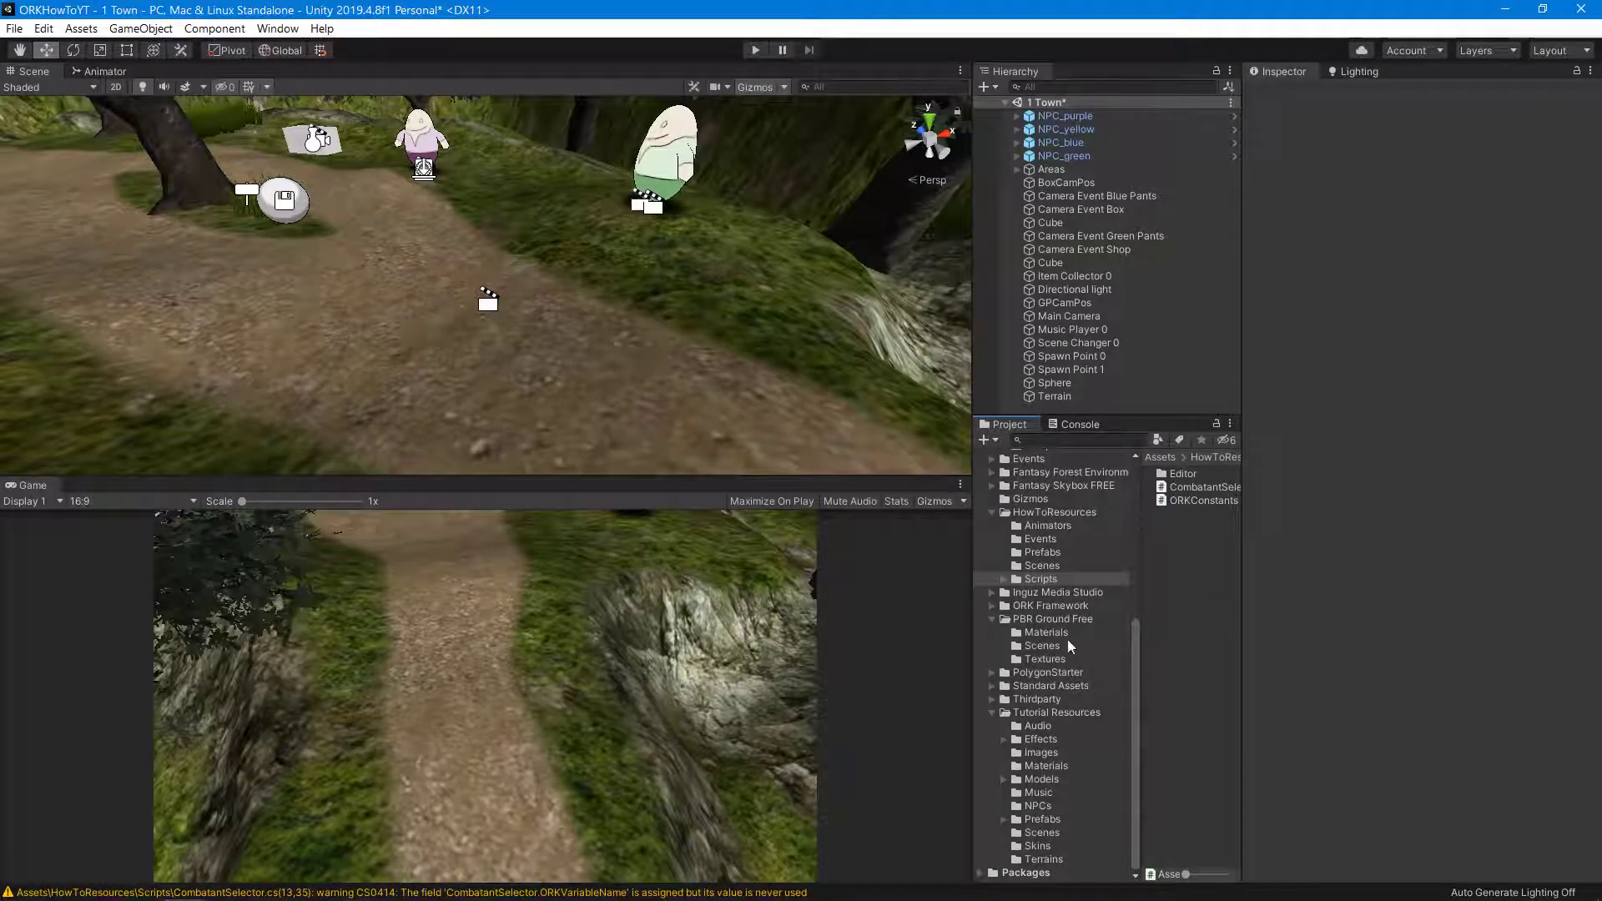
left_click(1056, 567)
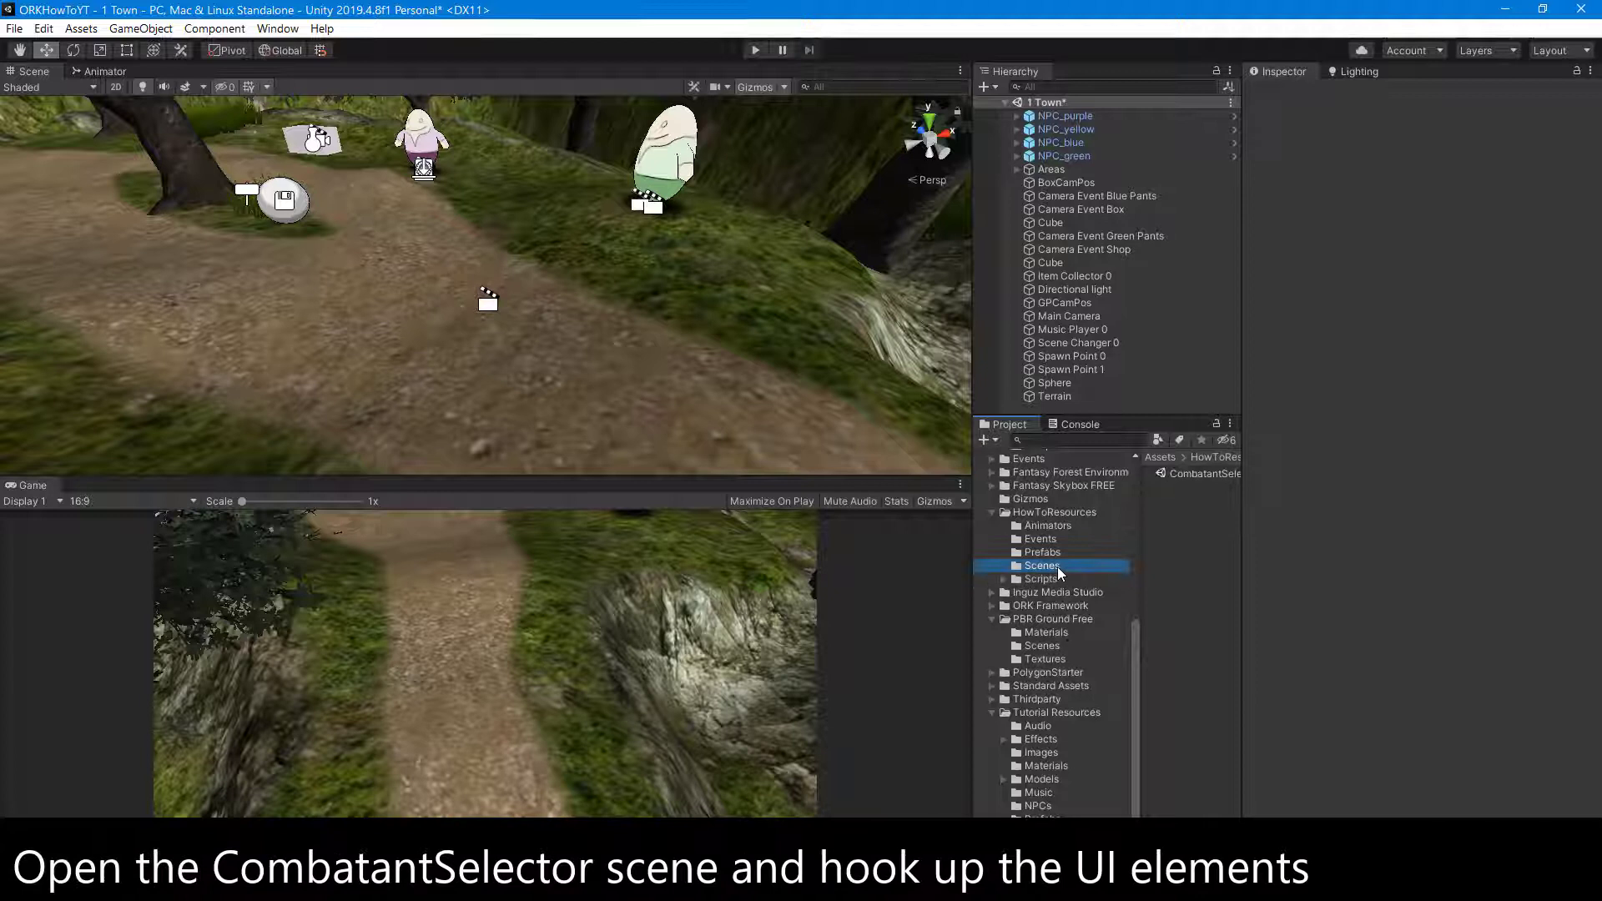
double_click(1172, 473)
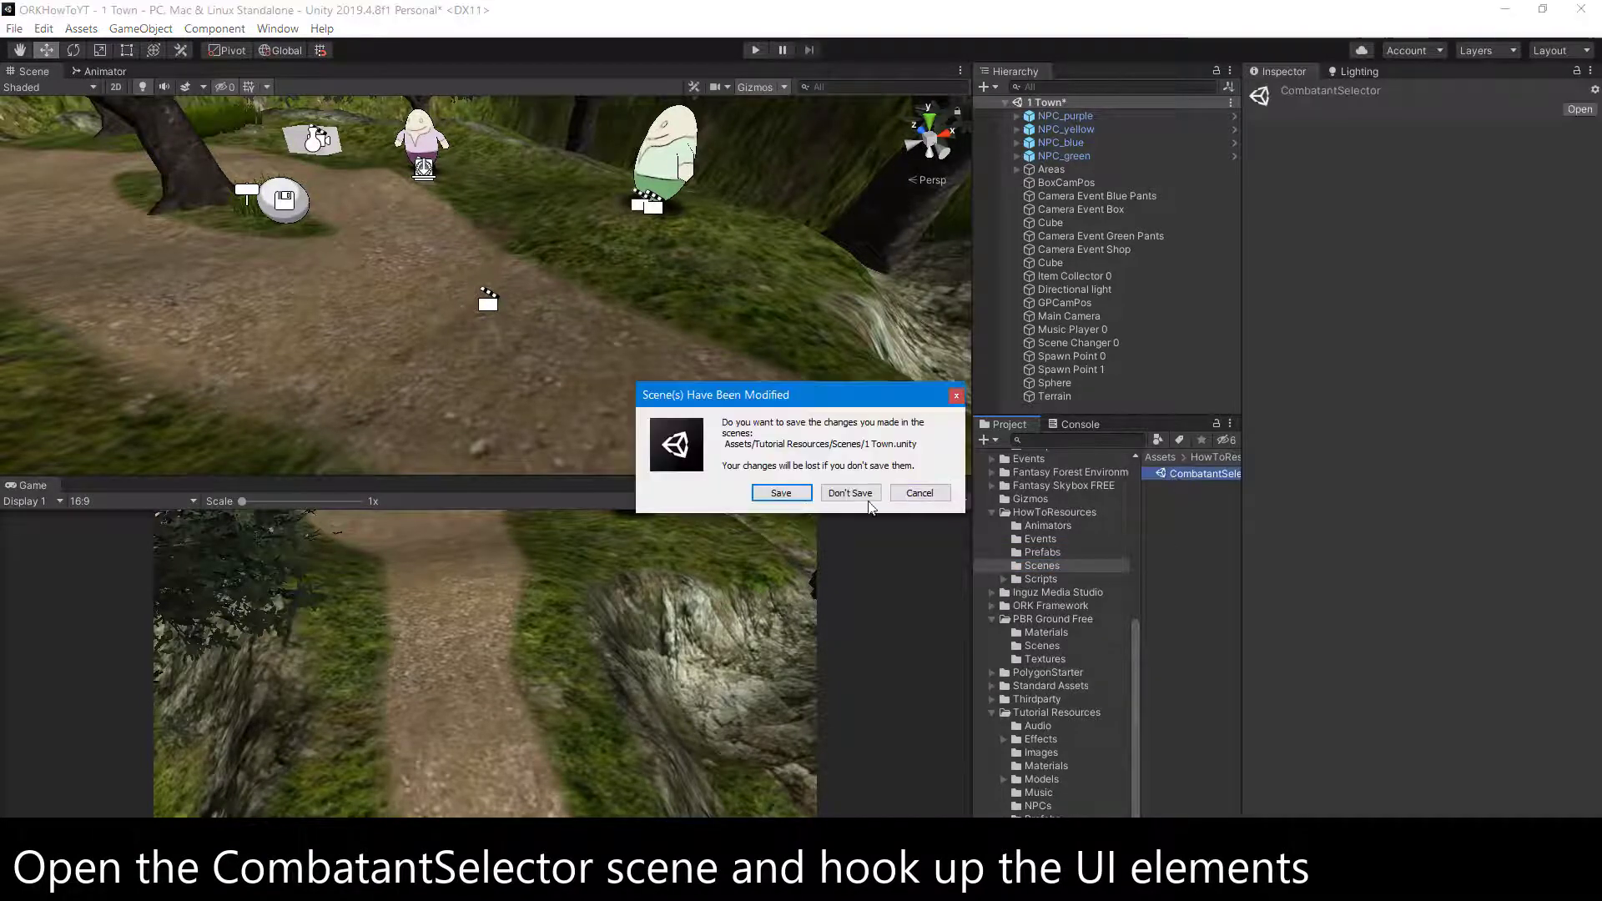
left_click(784, 494)
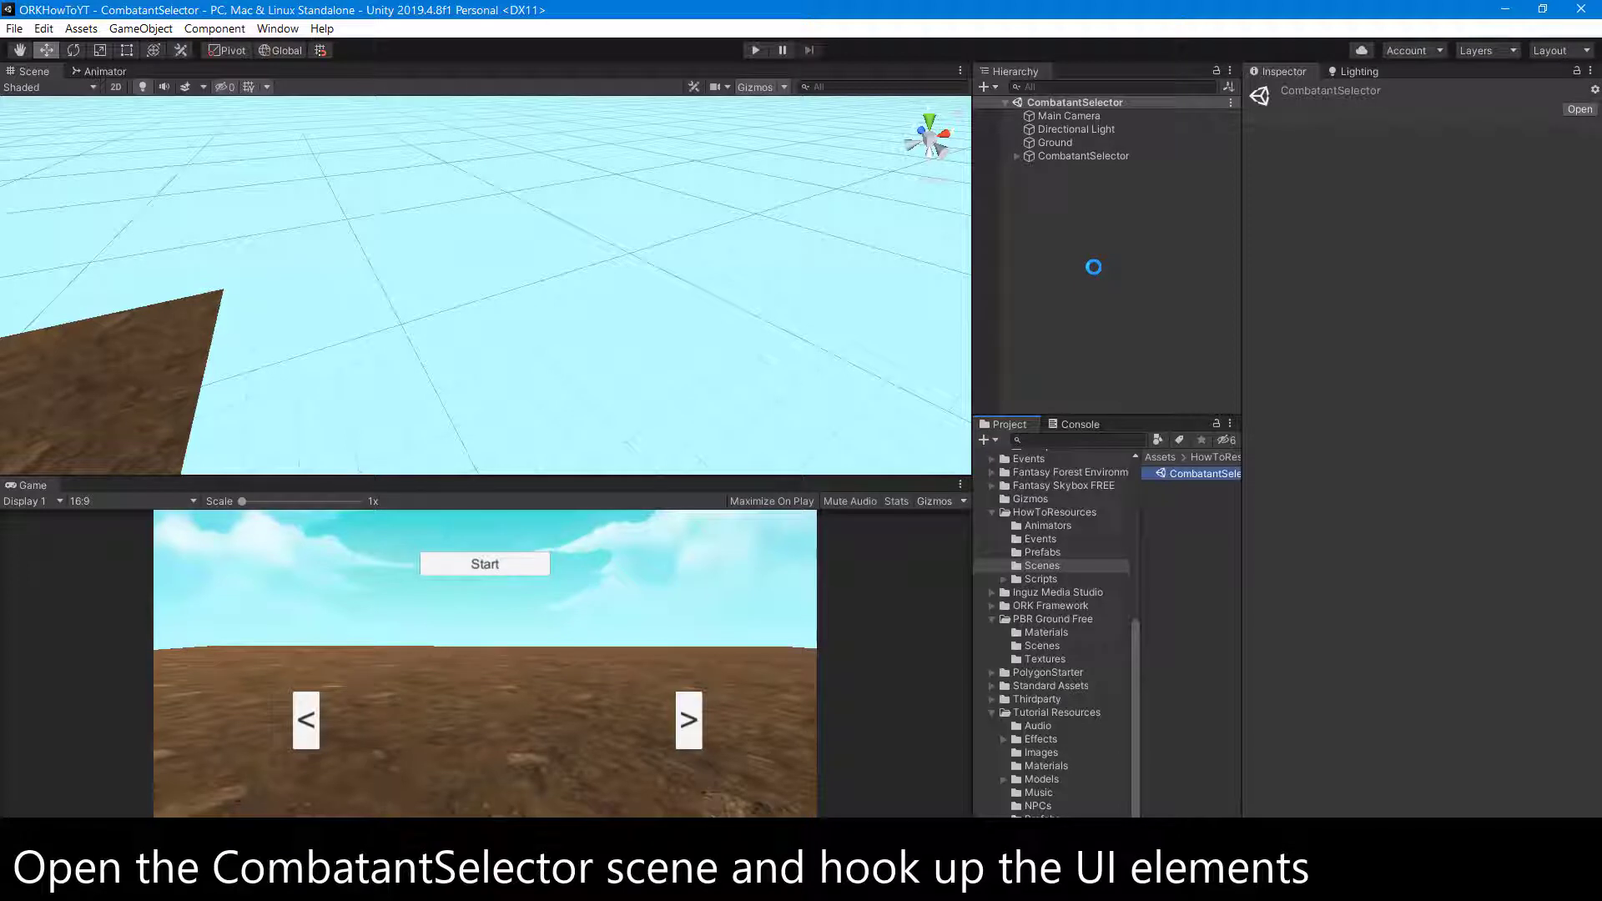
- Assign CombatantSpawner as Spawn Point and CombatantName as Combatant Name Text on Combatant Selector
left_click(1051, 155)
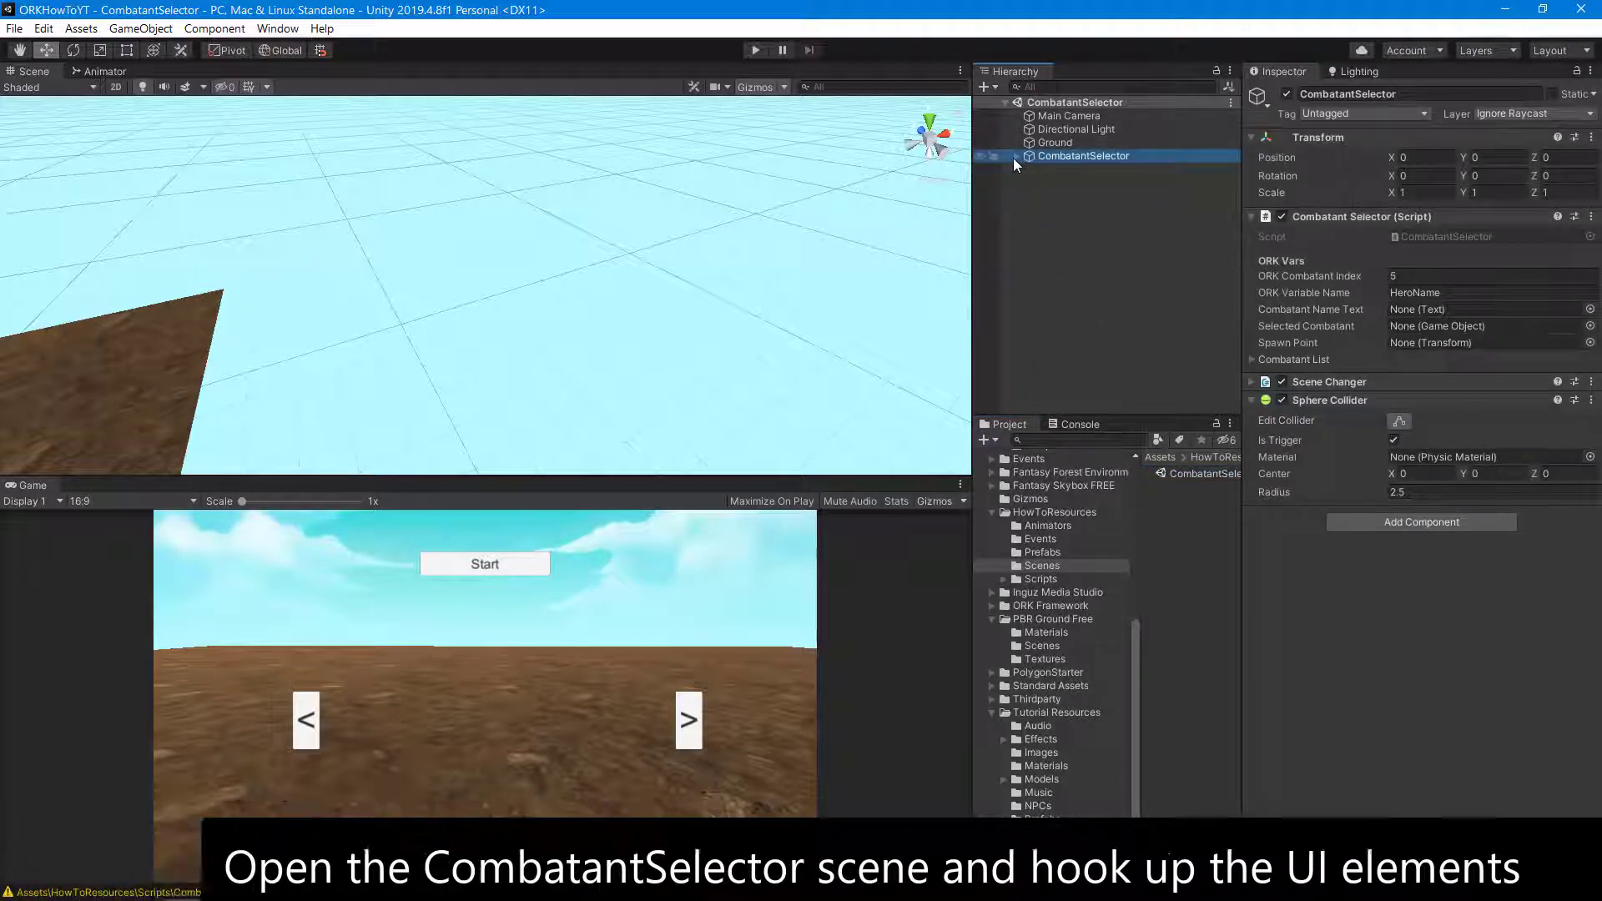
left_click(1014, 157)
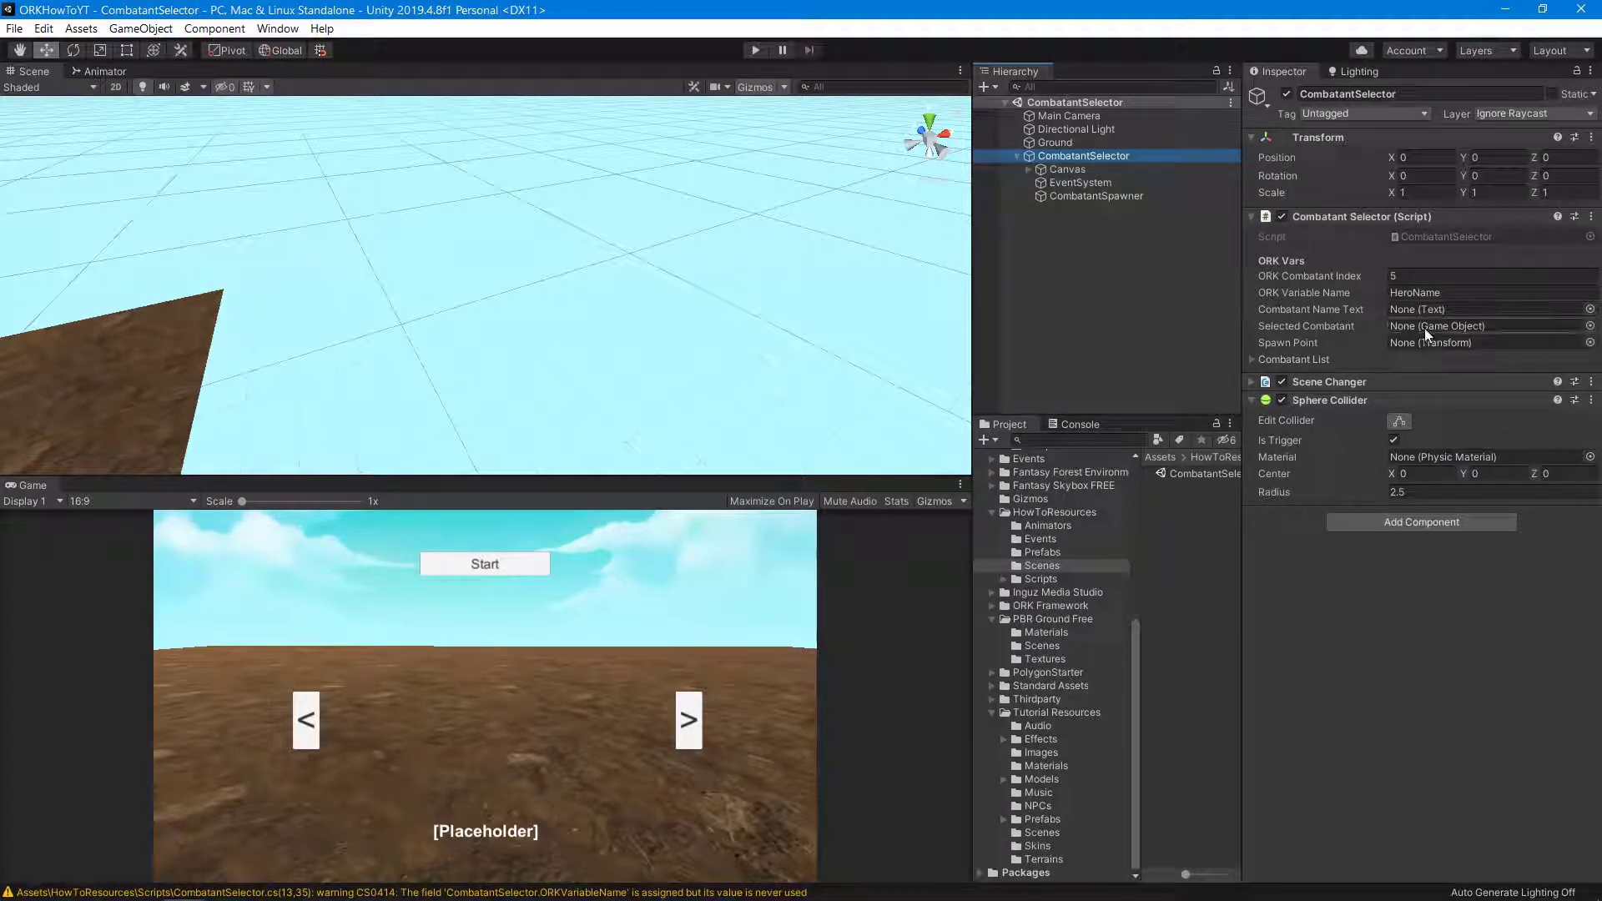
left_click(1029, 169)
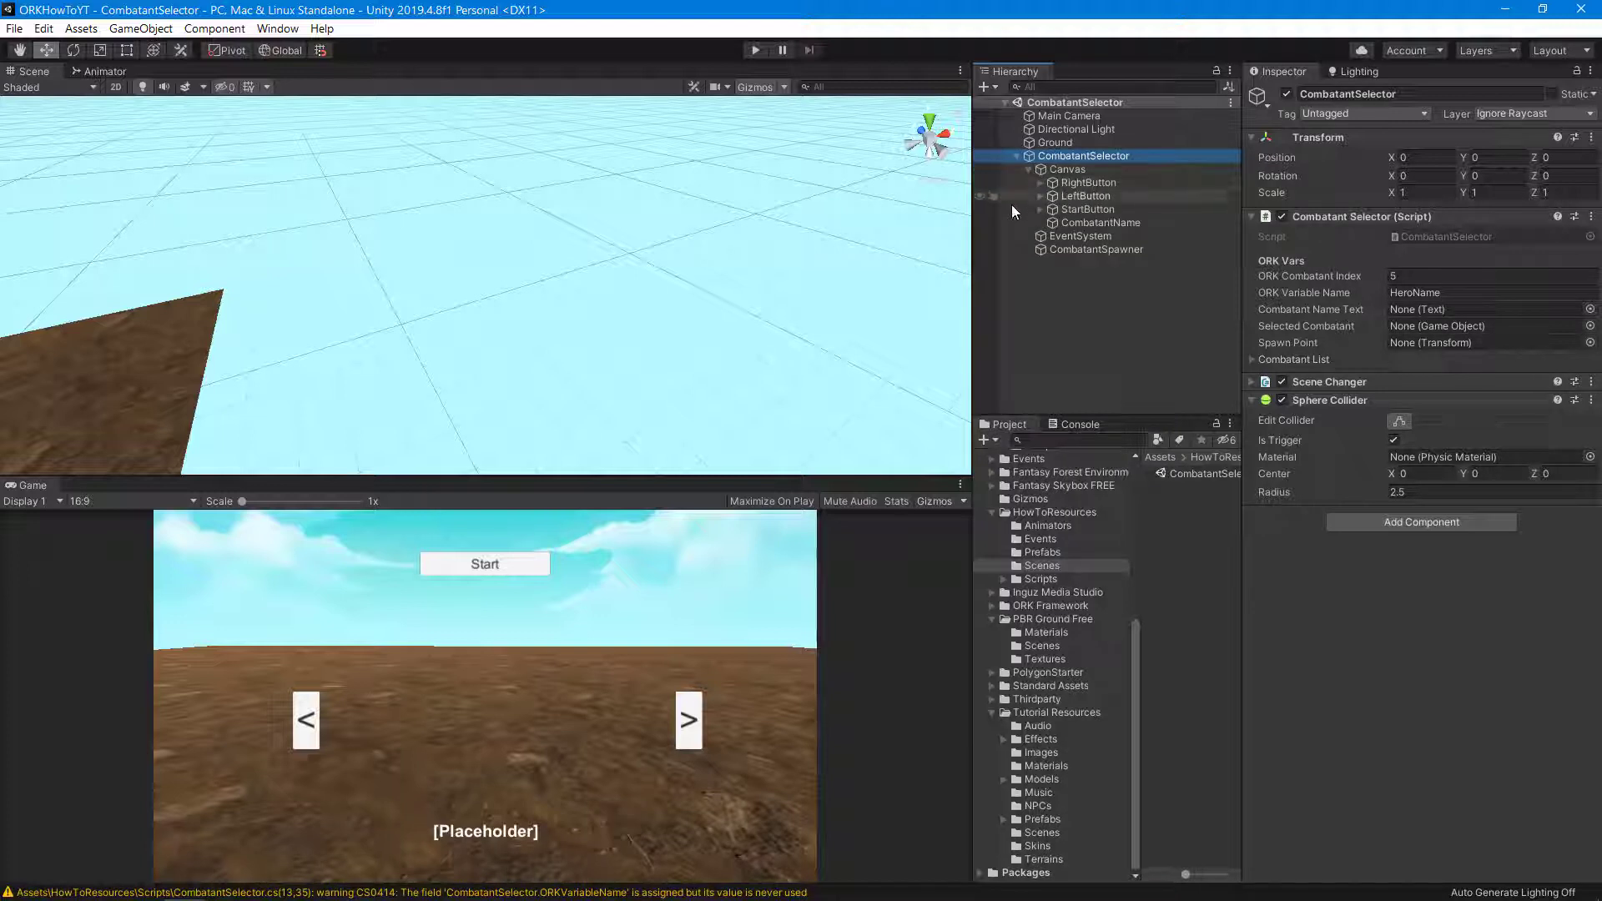
left_click_drag(1100, 249, 1415, 339)
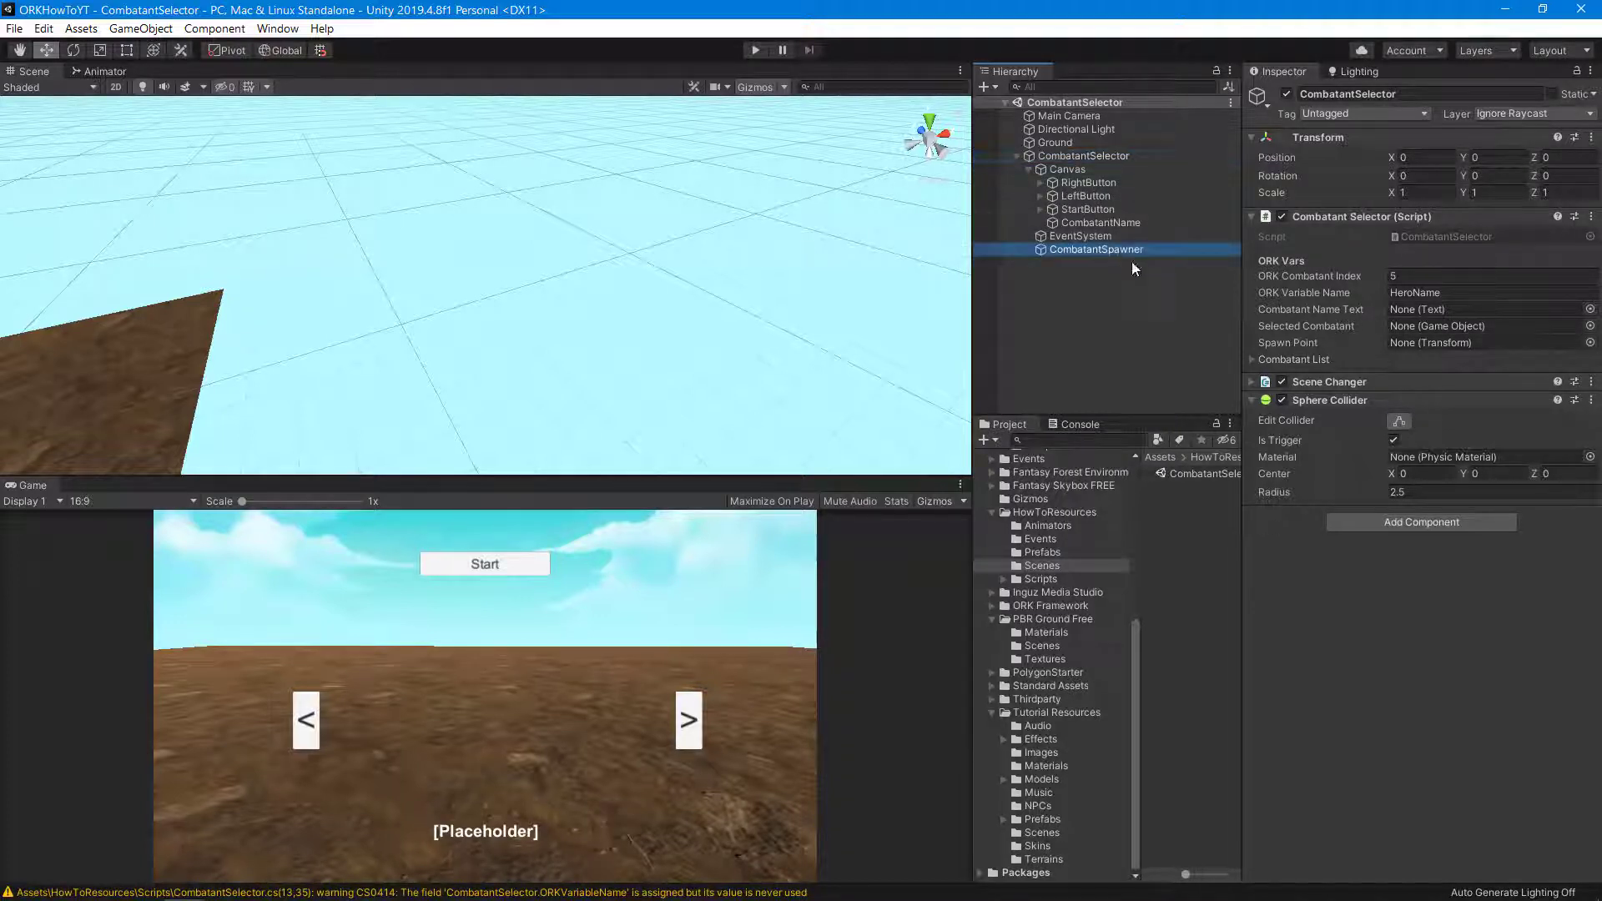
left_click(1083, 222)
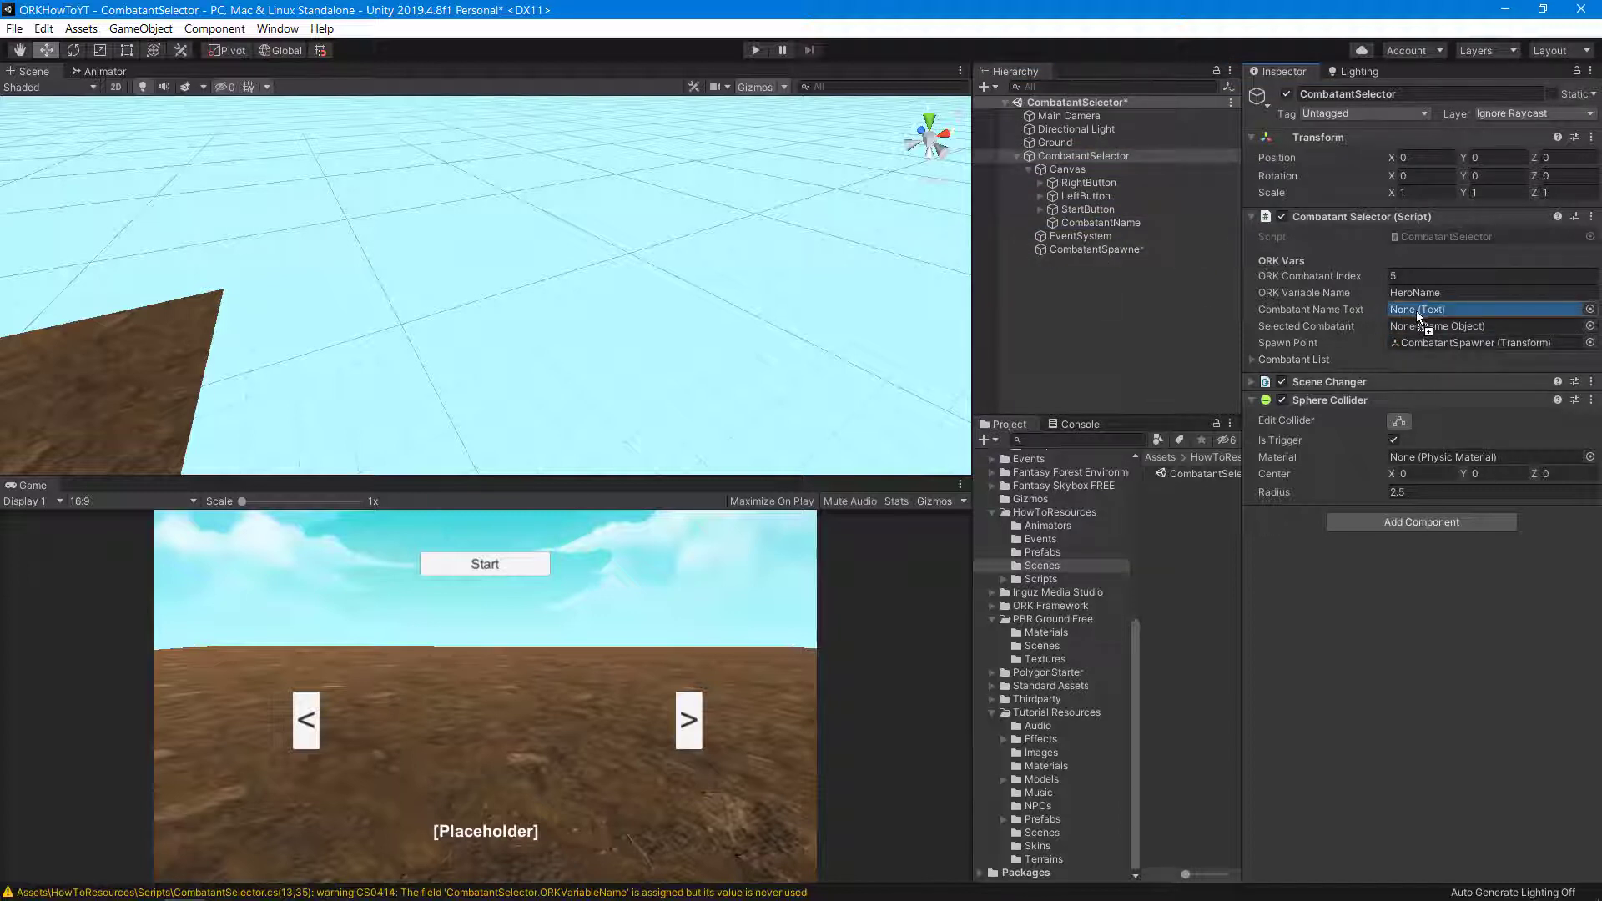
left_click_drag(1083, 222, 1415, 310)
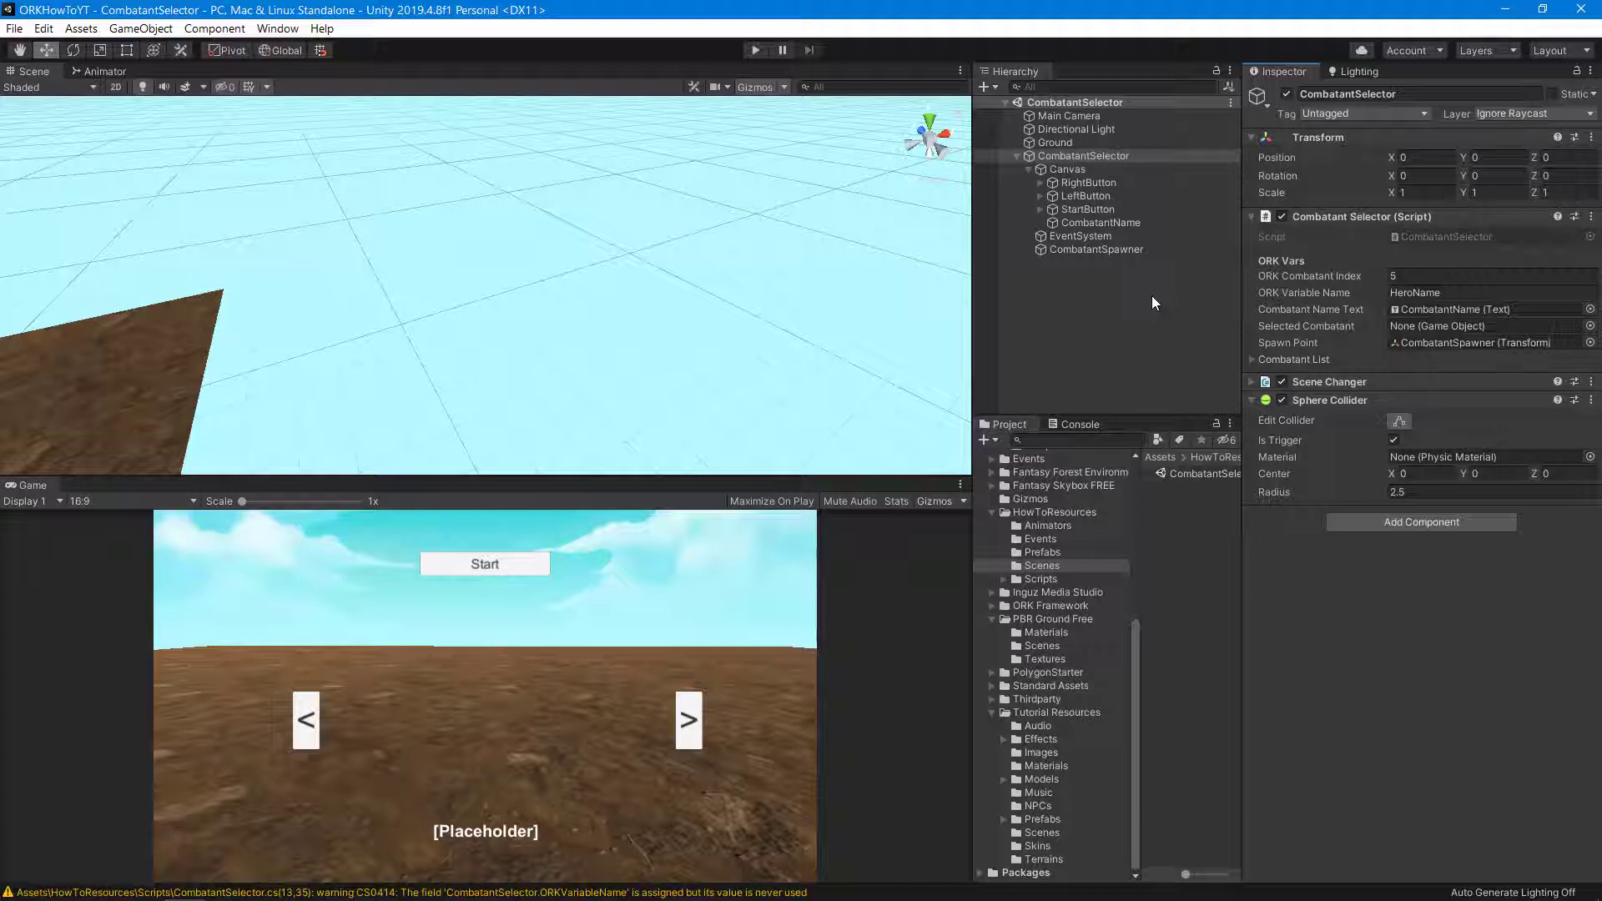
left_click(1251, 359)
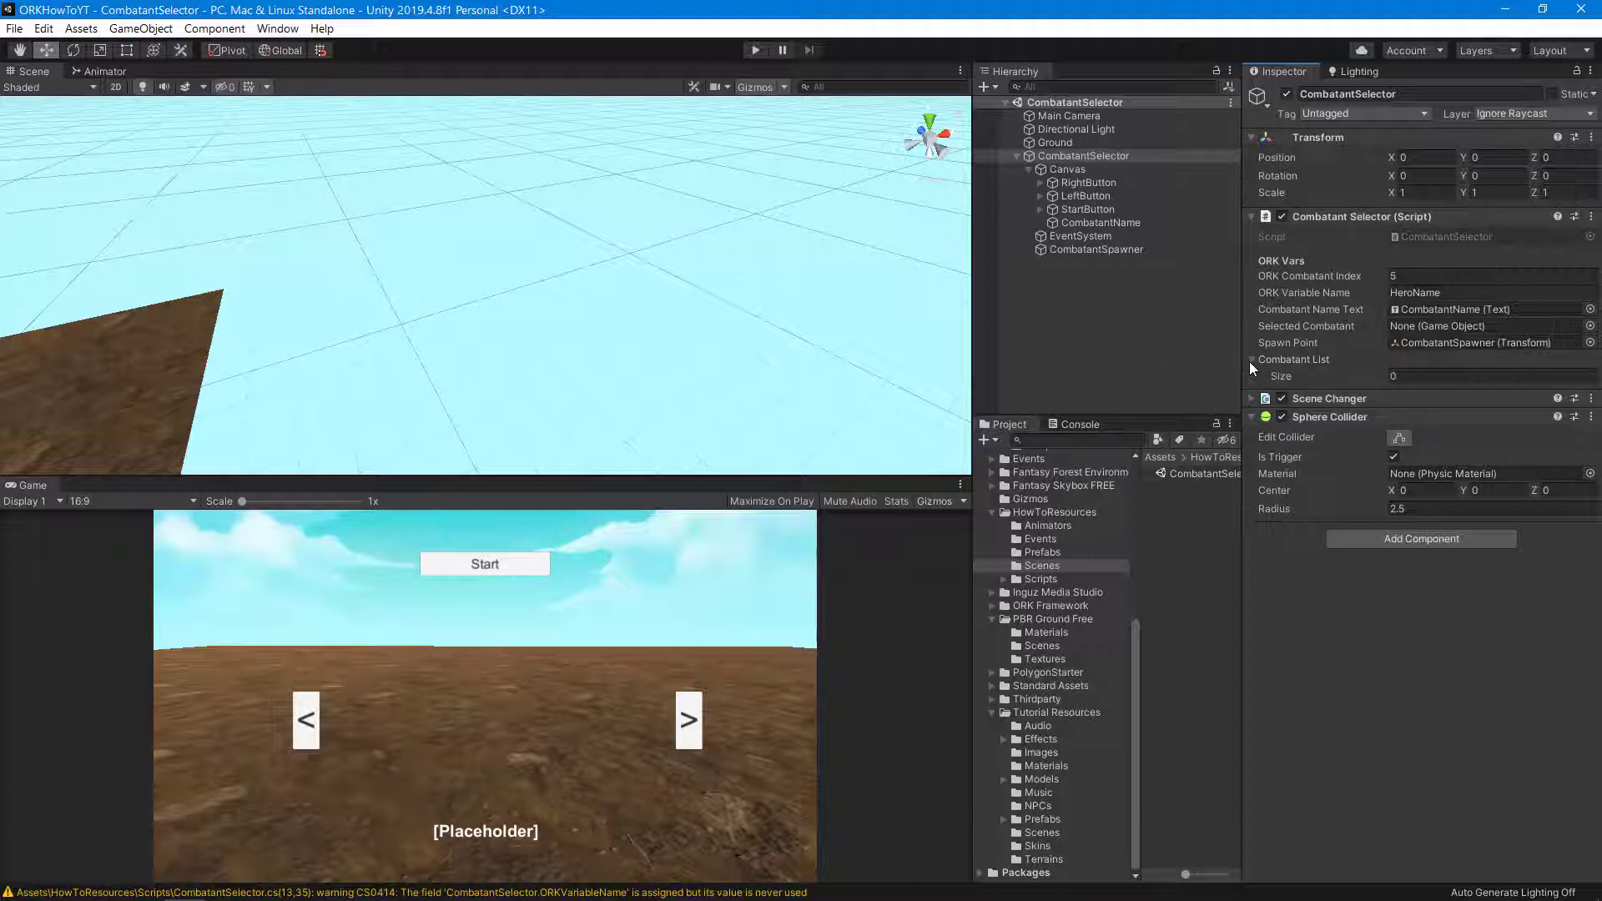
- Open the 0 Main Menu scene, mute audio, enlarge the Game view, and enter Play mode
left_click(1176, 573)
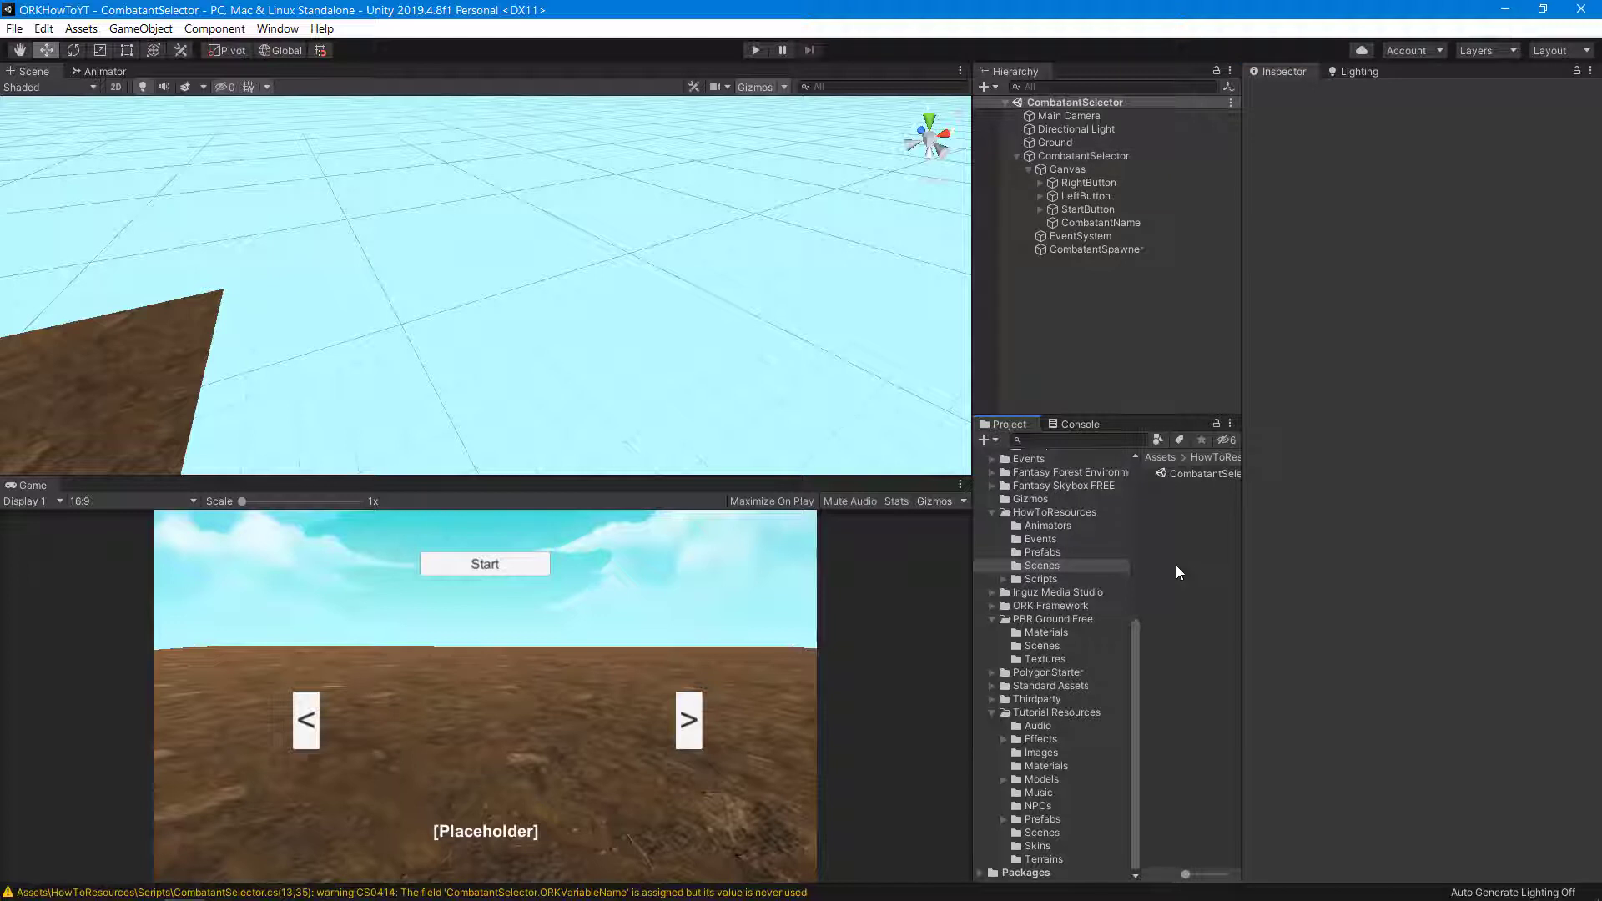
left_click(1039, 834)
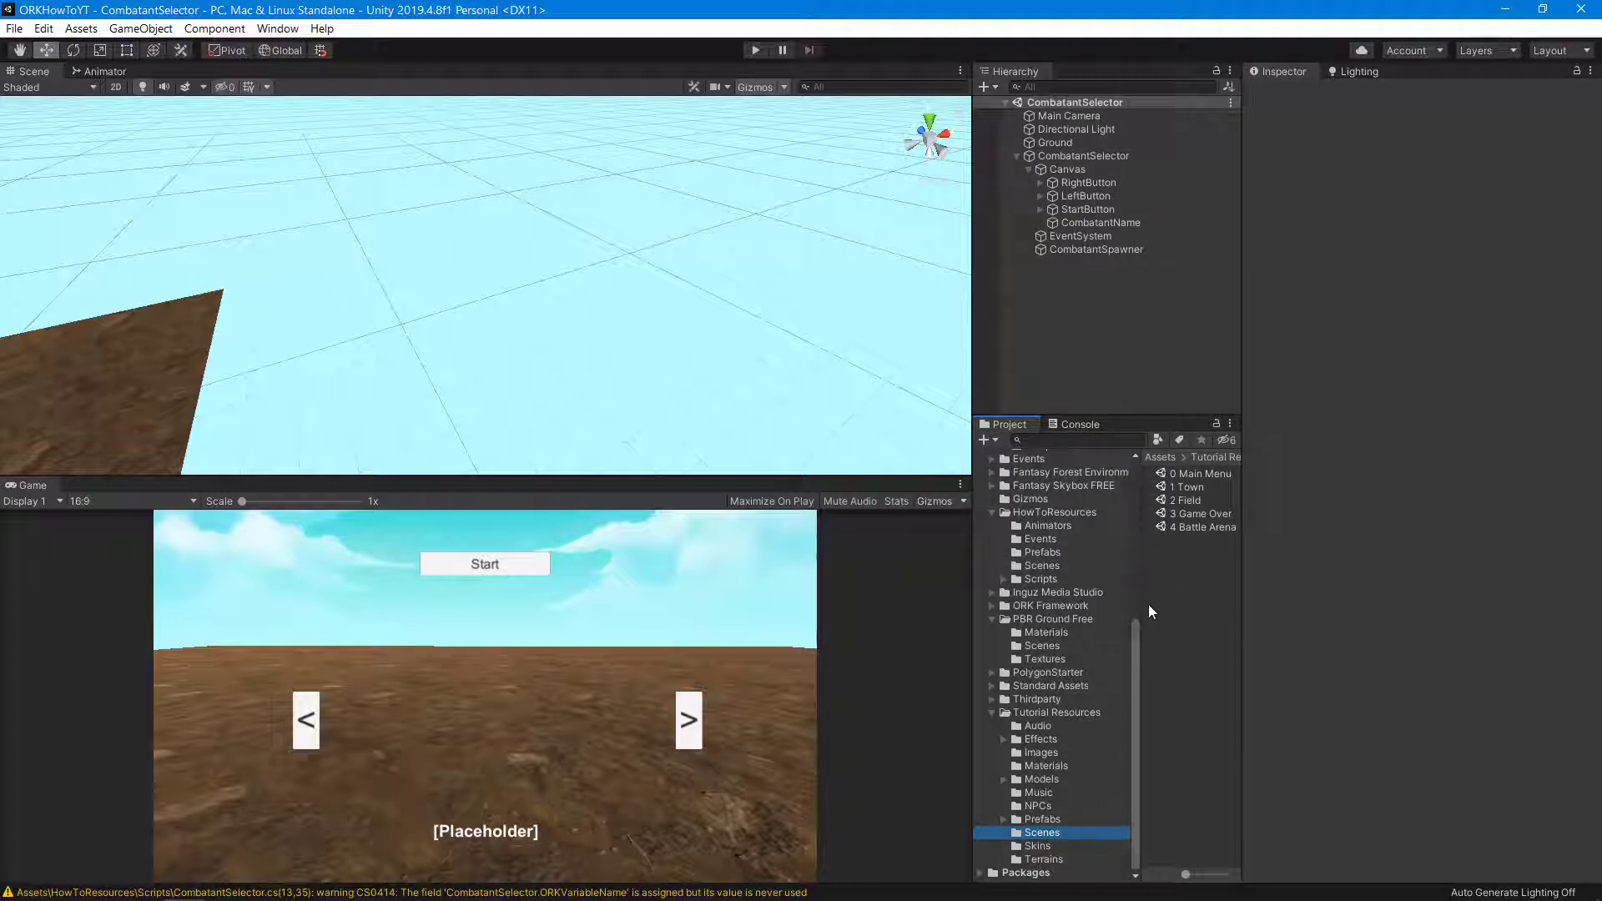
double_click(1184, 474)
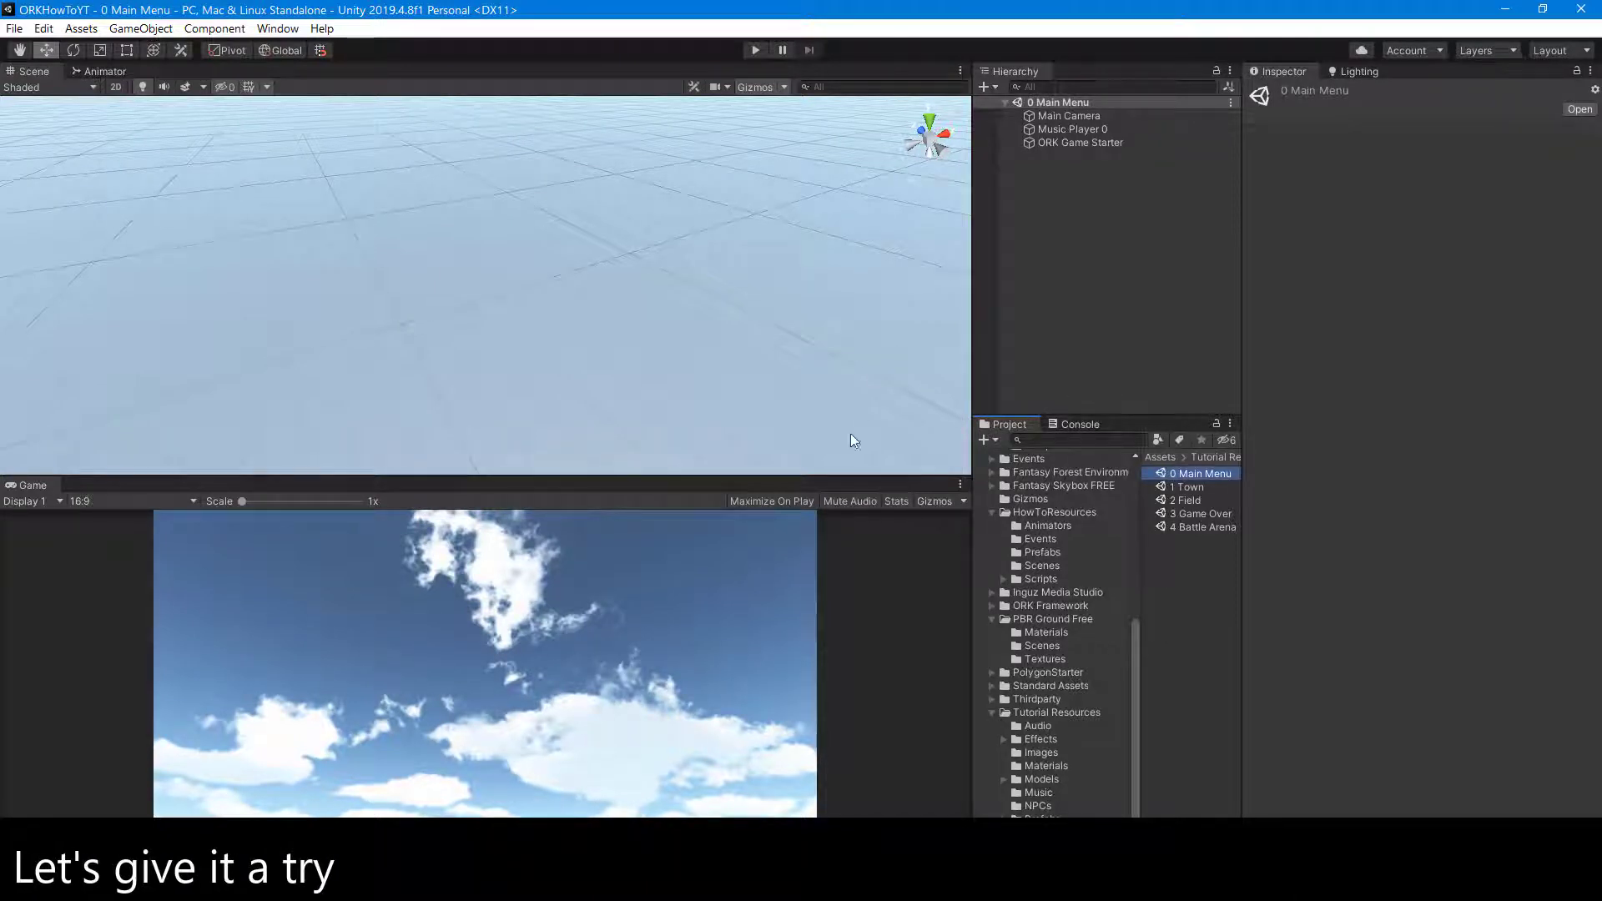
left_click(856, 502)
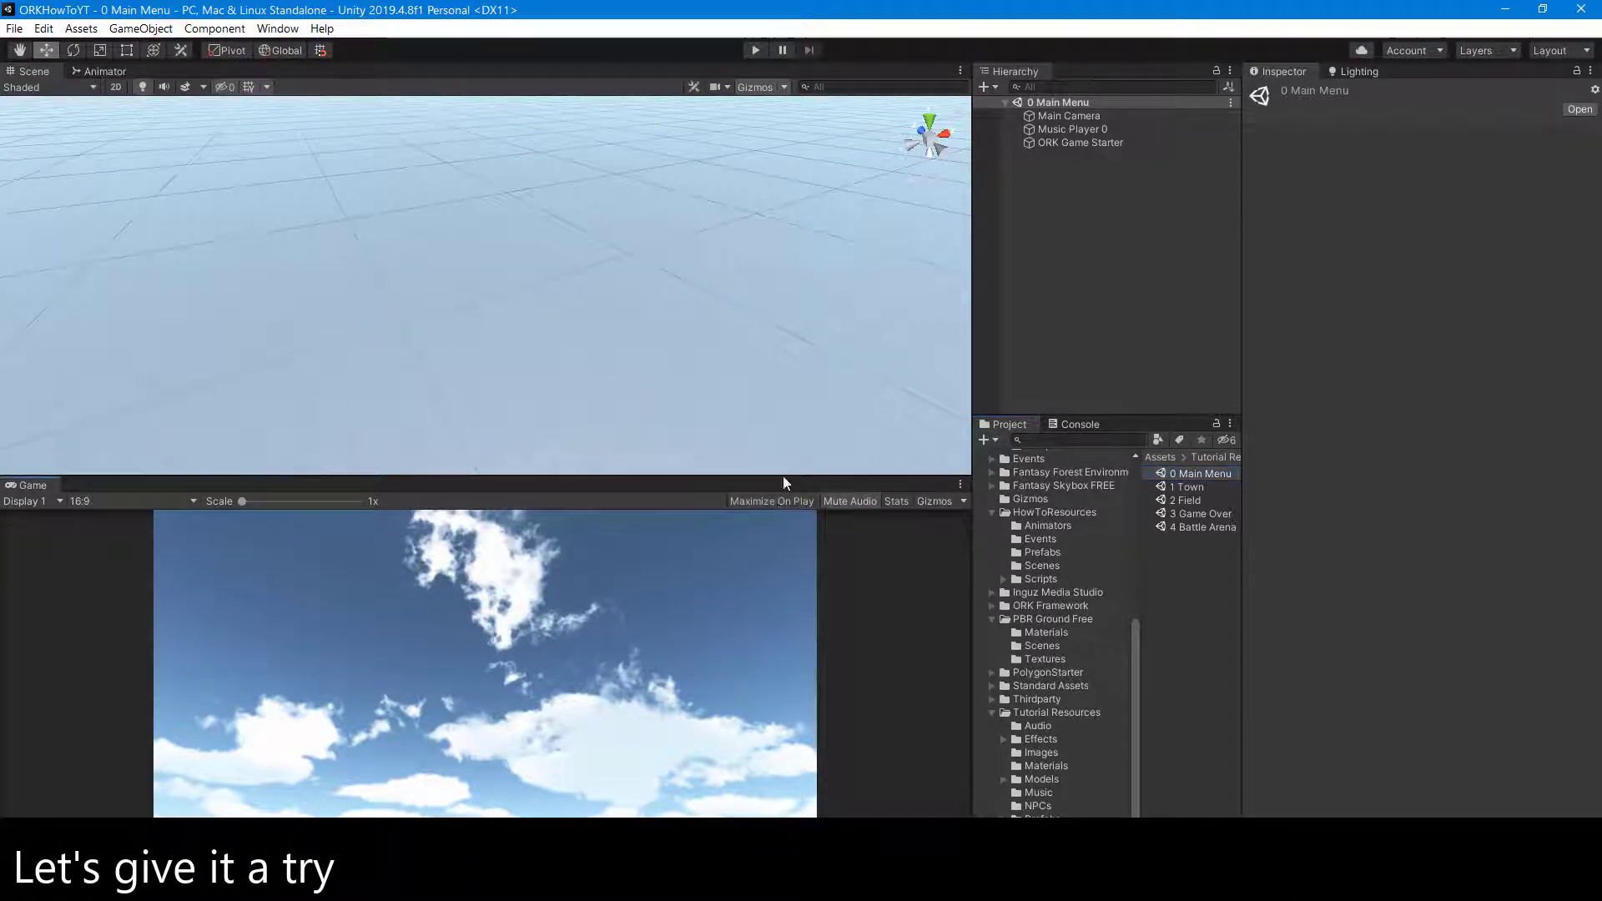
left_click_drag(735, 471, 732, 137)
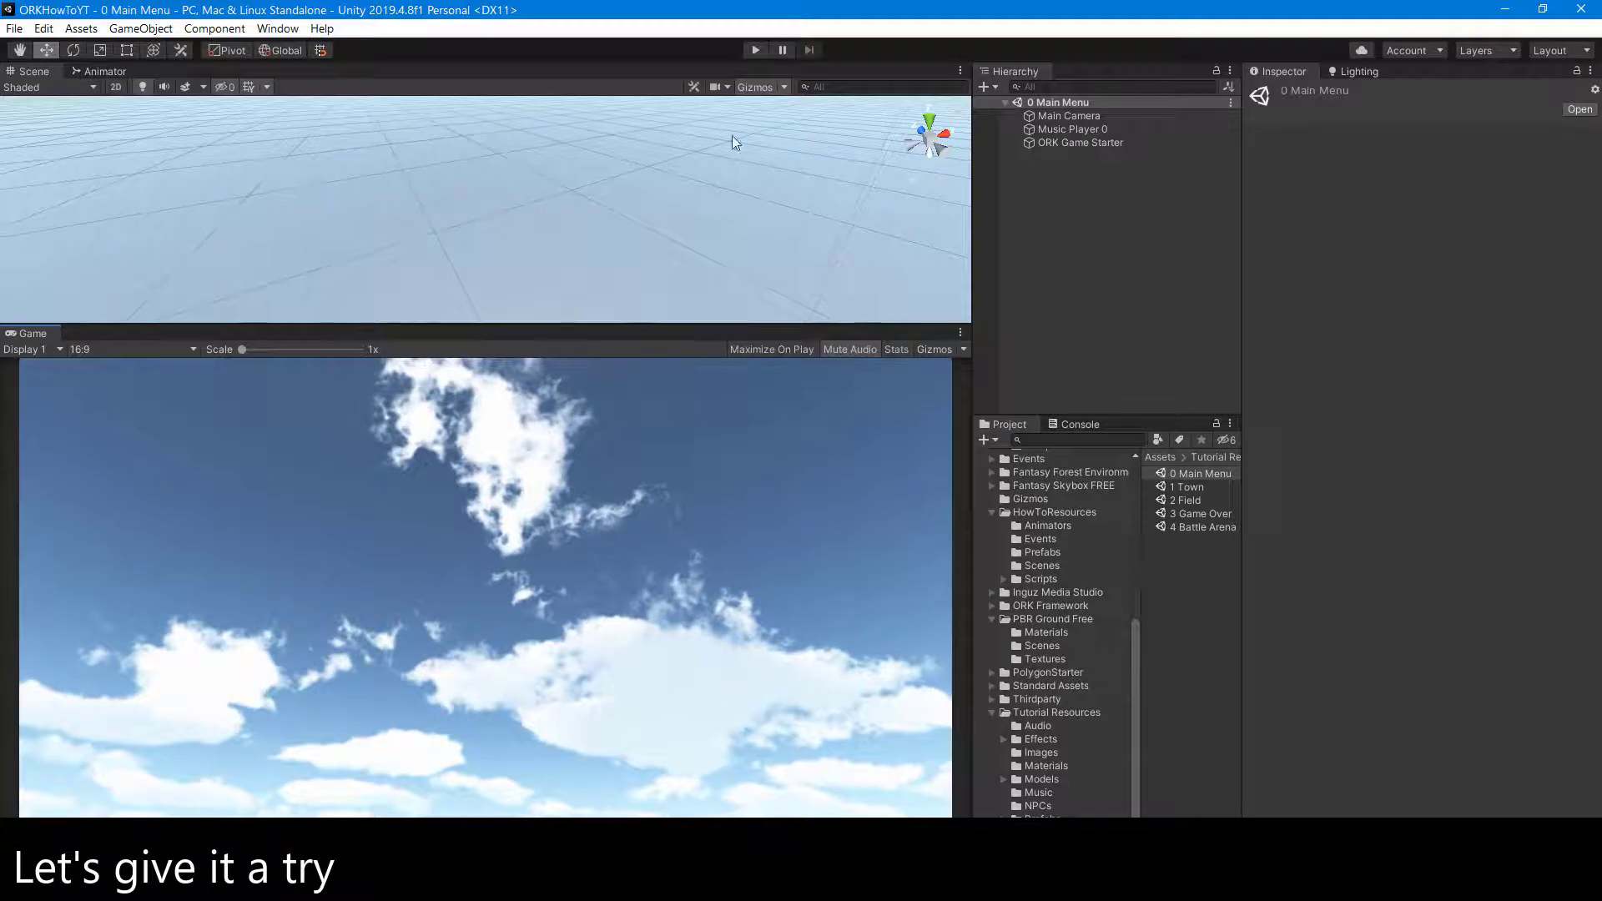
left_click(756, 50)
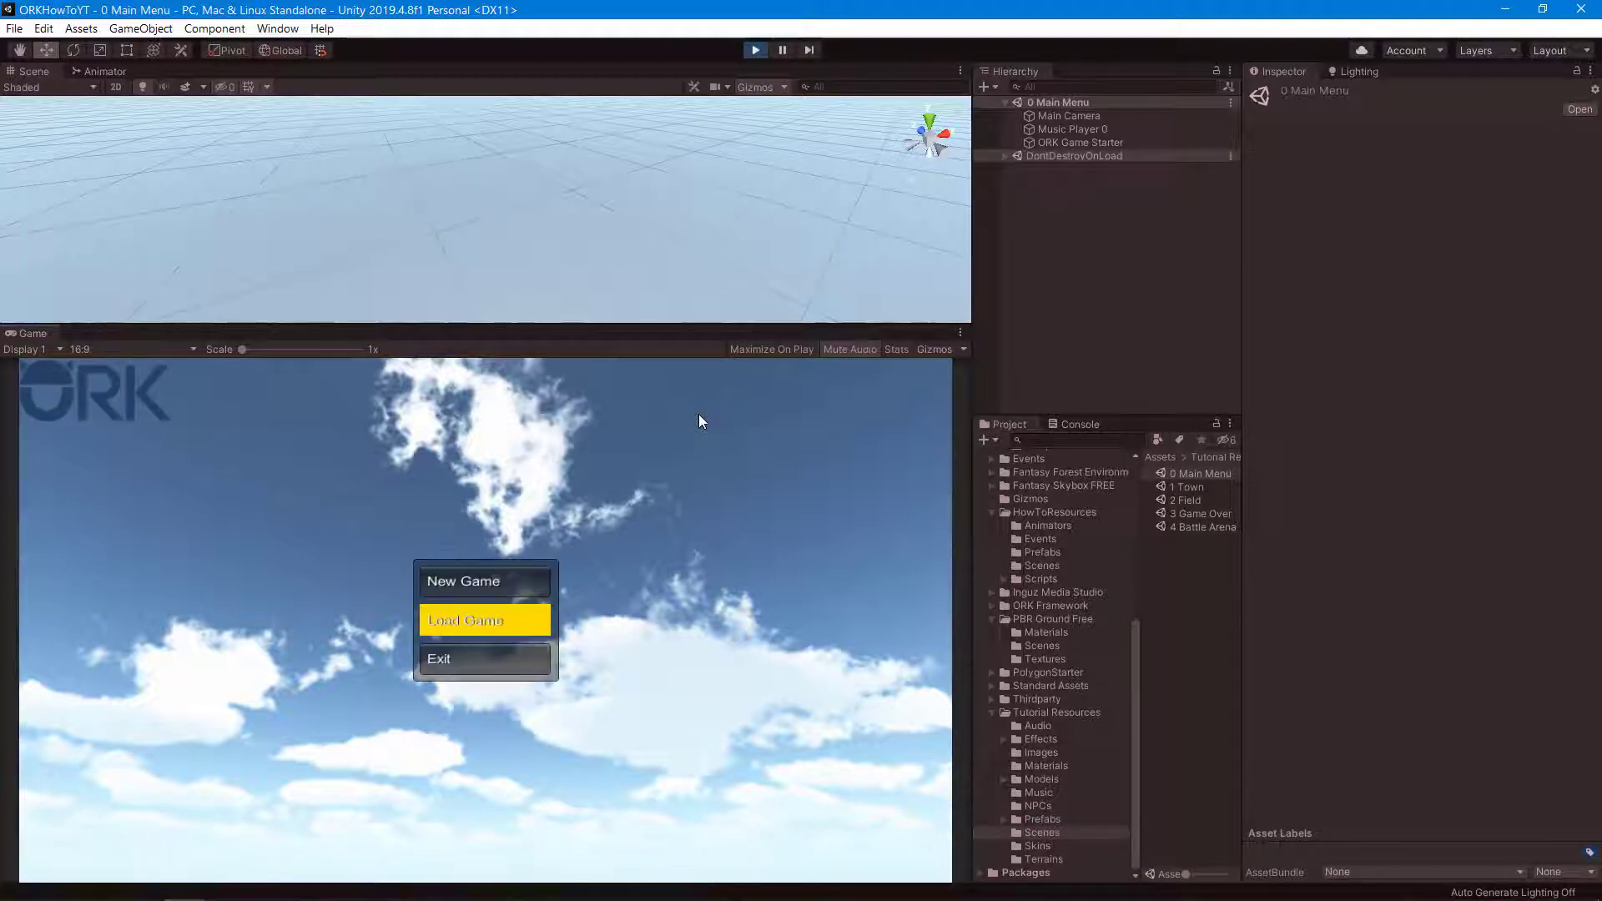
- Start a new game and check the spawned P_Male_A(Clone) and the Combatant List's P_Male_A and P_Male_B prefabs
left_click(506, 583)
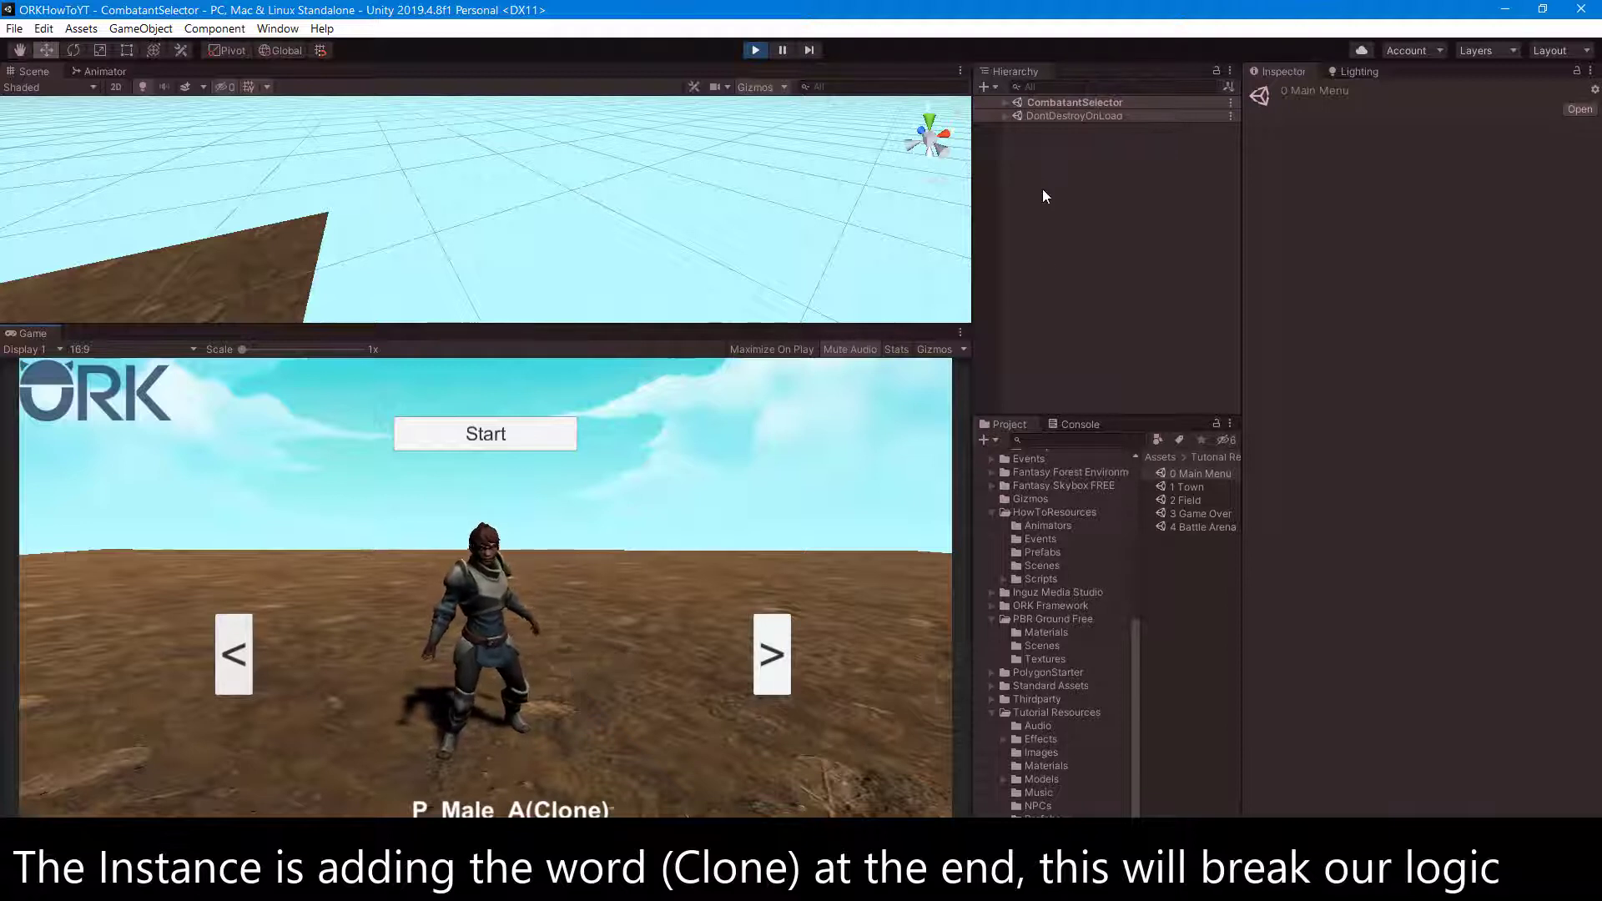
left_click(1004, 104)
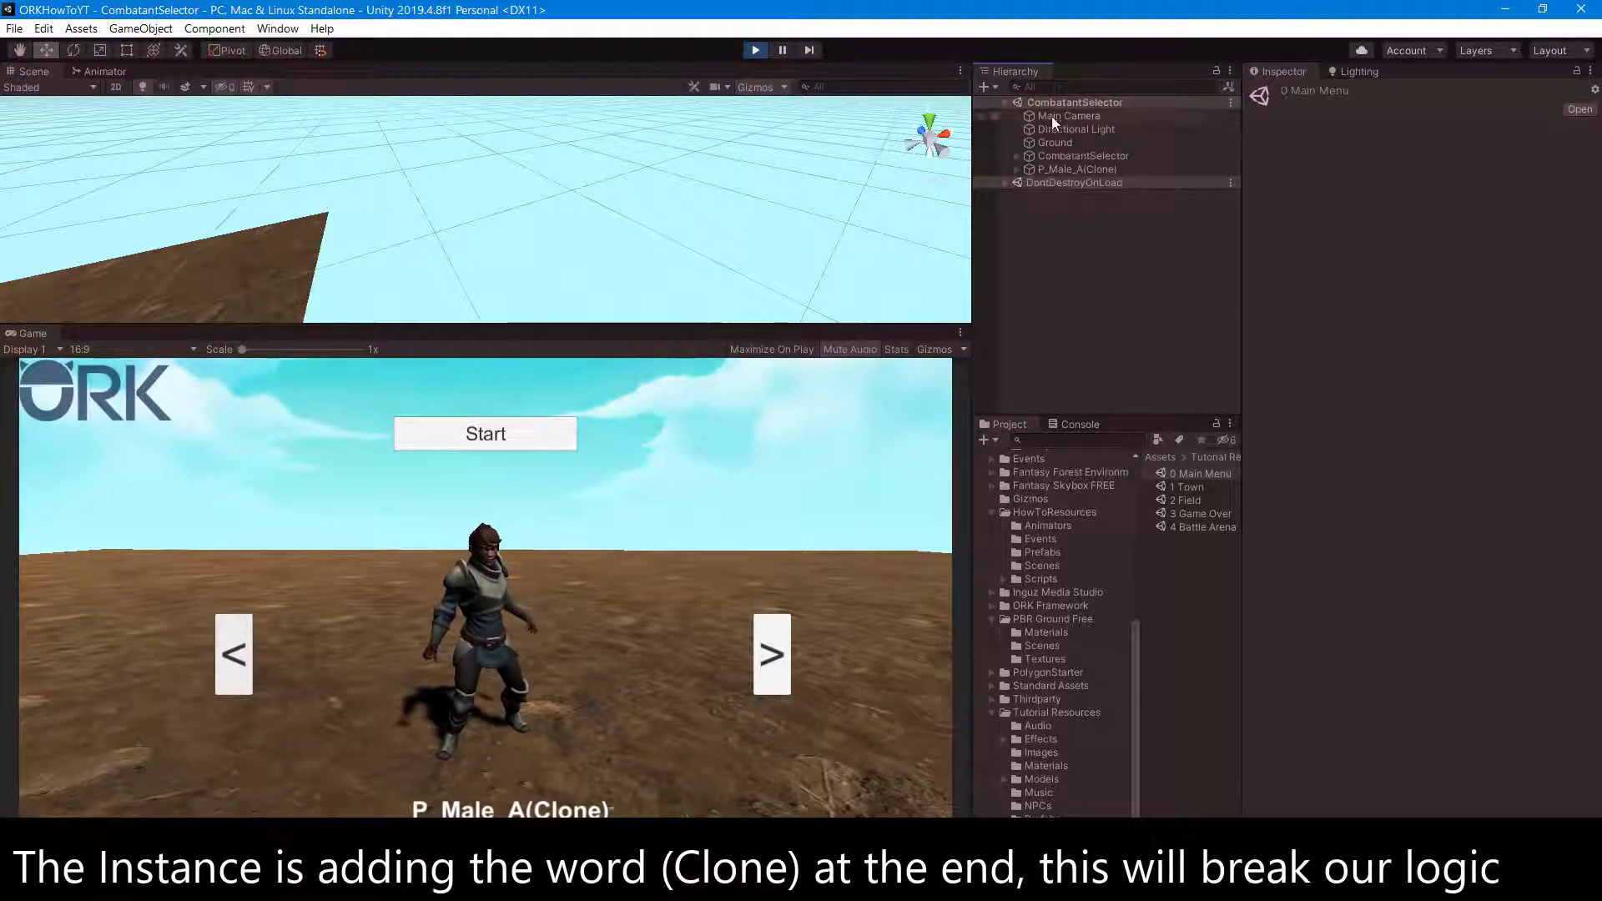
left_click(1053, 168)
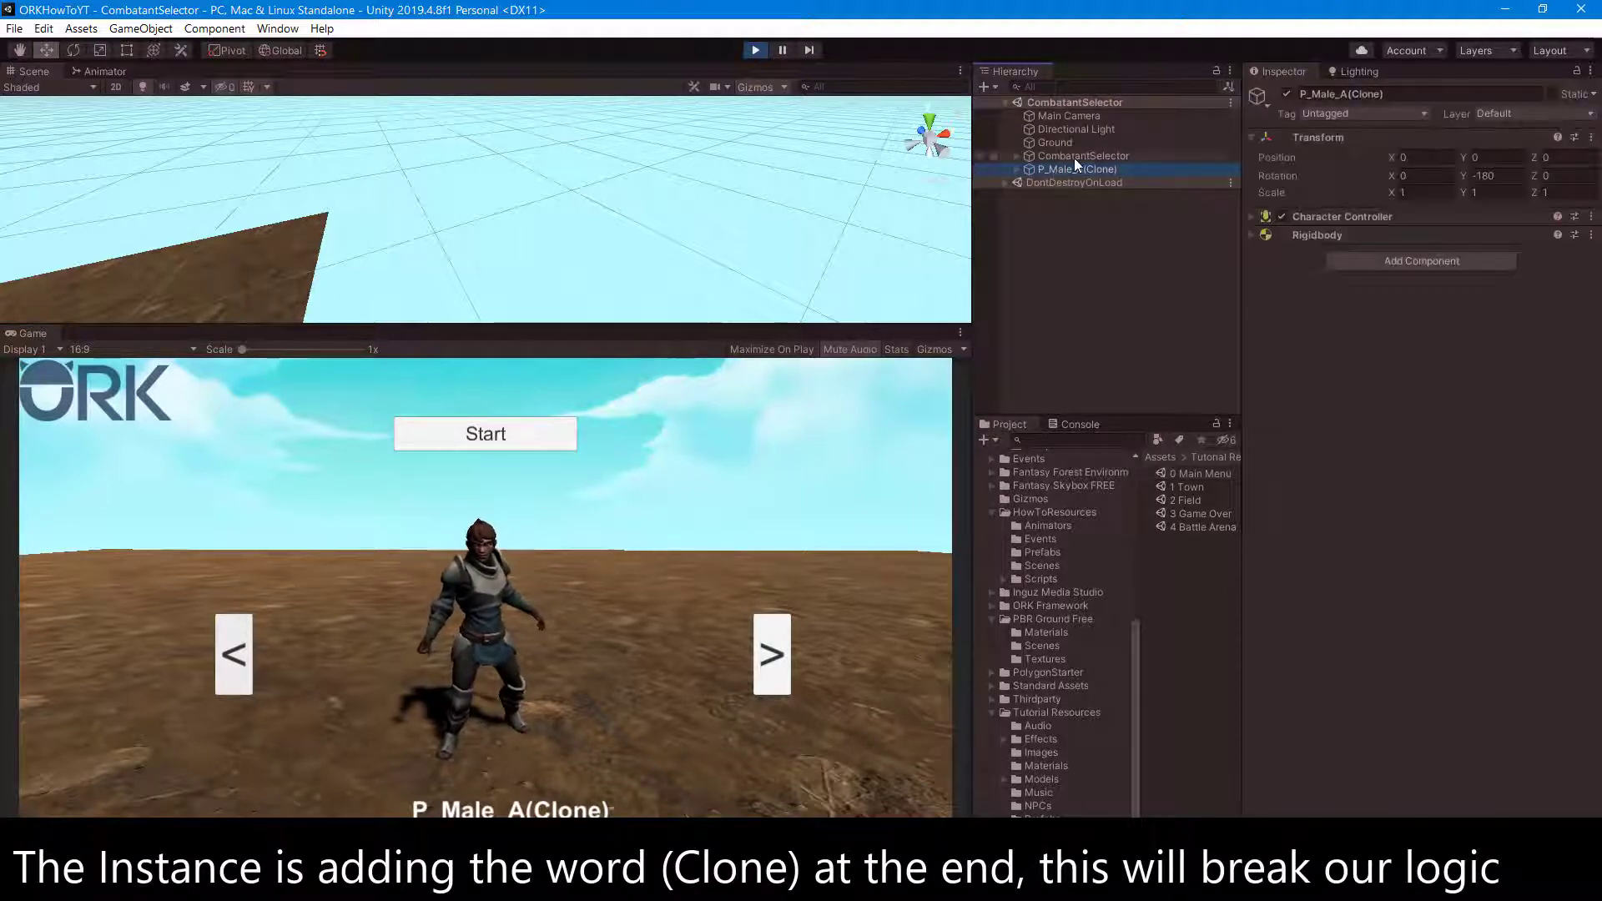
left_click(1075, 158)
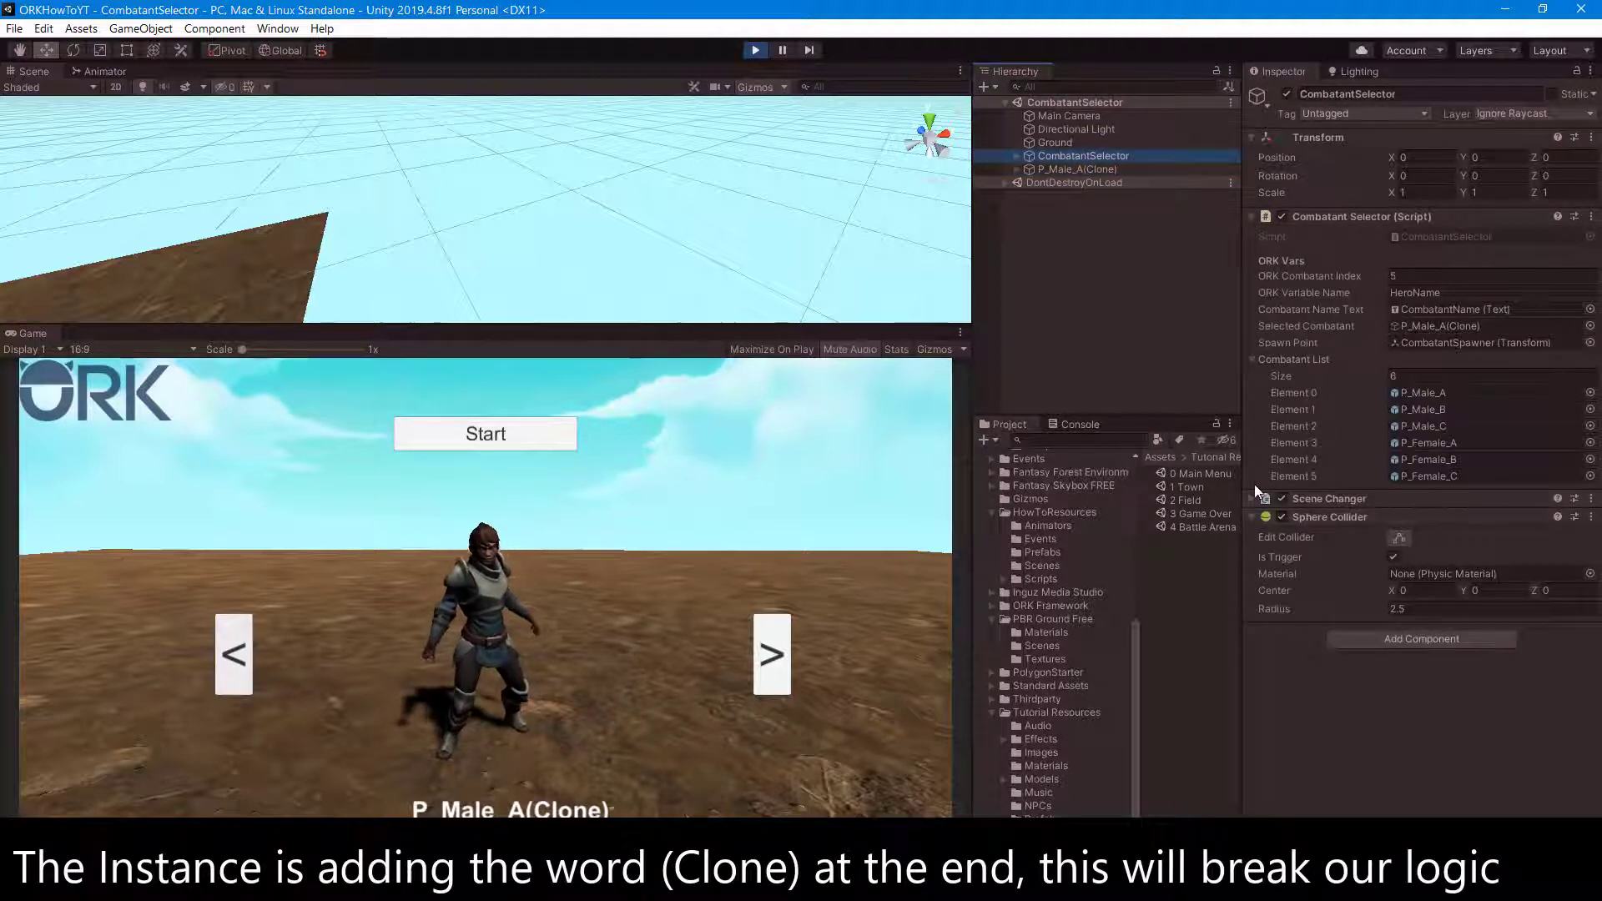
left_click(1466, 395)
left_click(1465, 408)
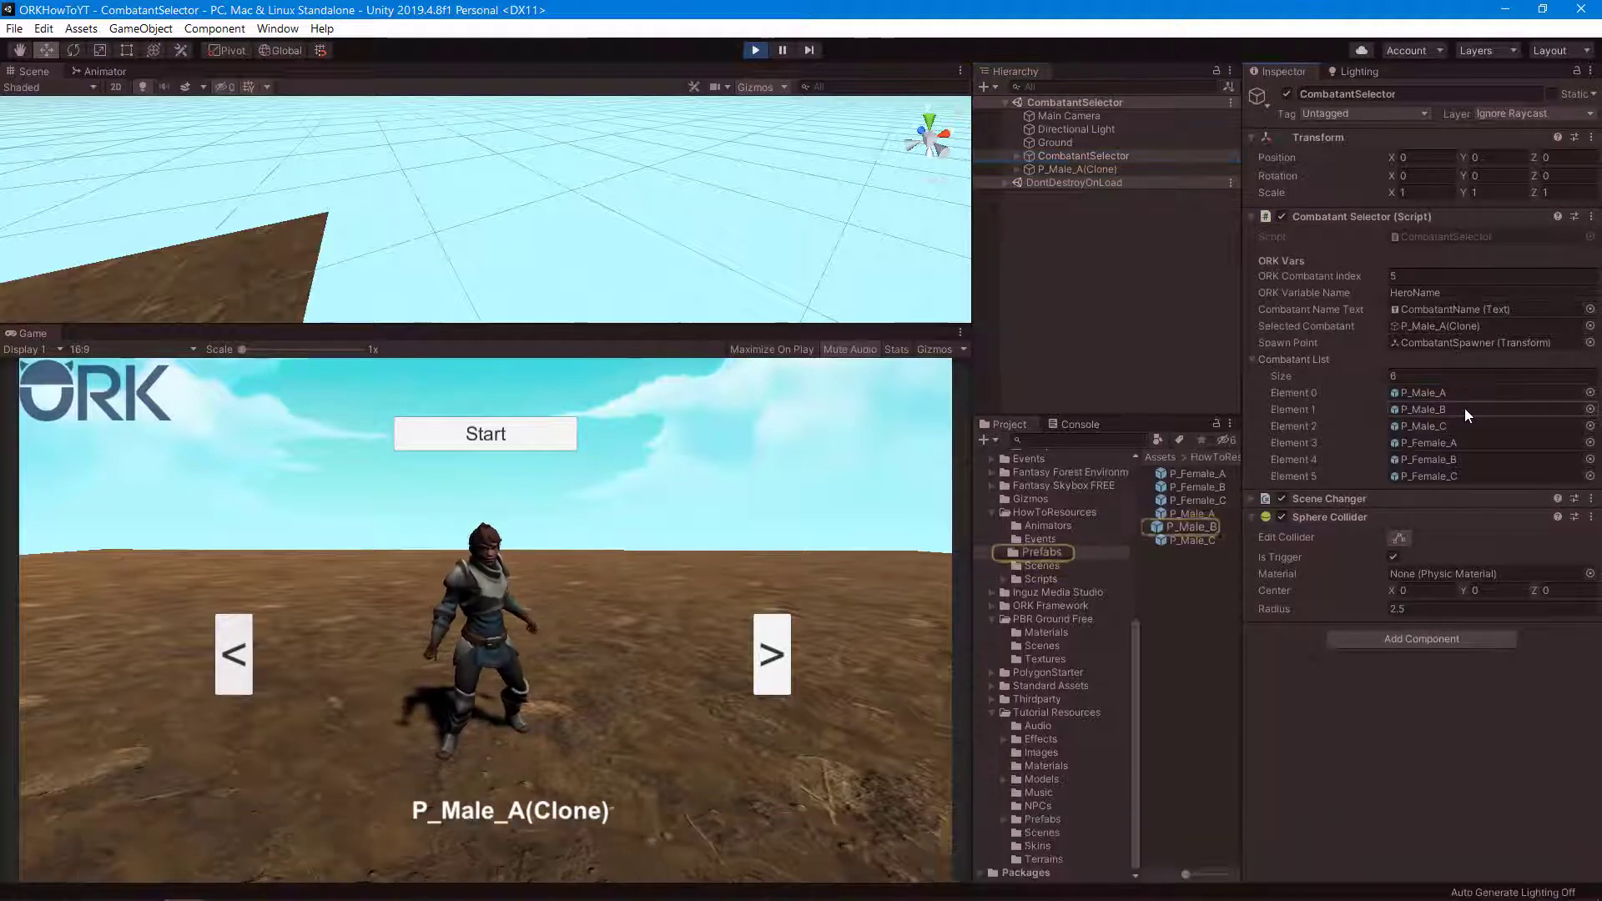
left_click(1466, 376)
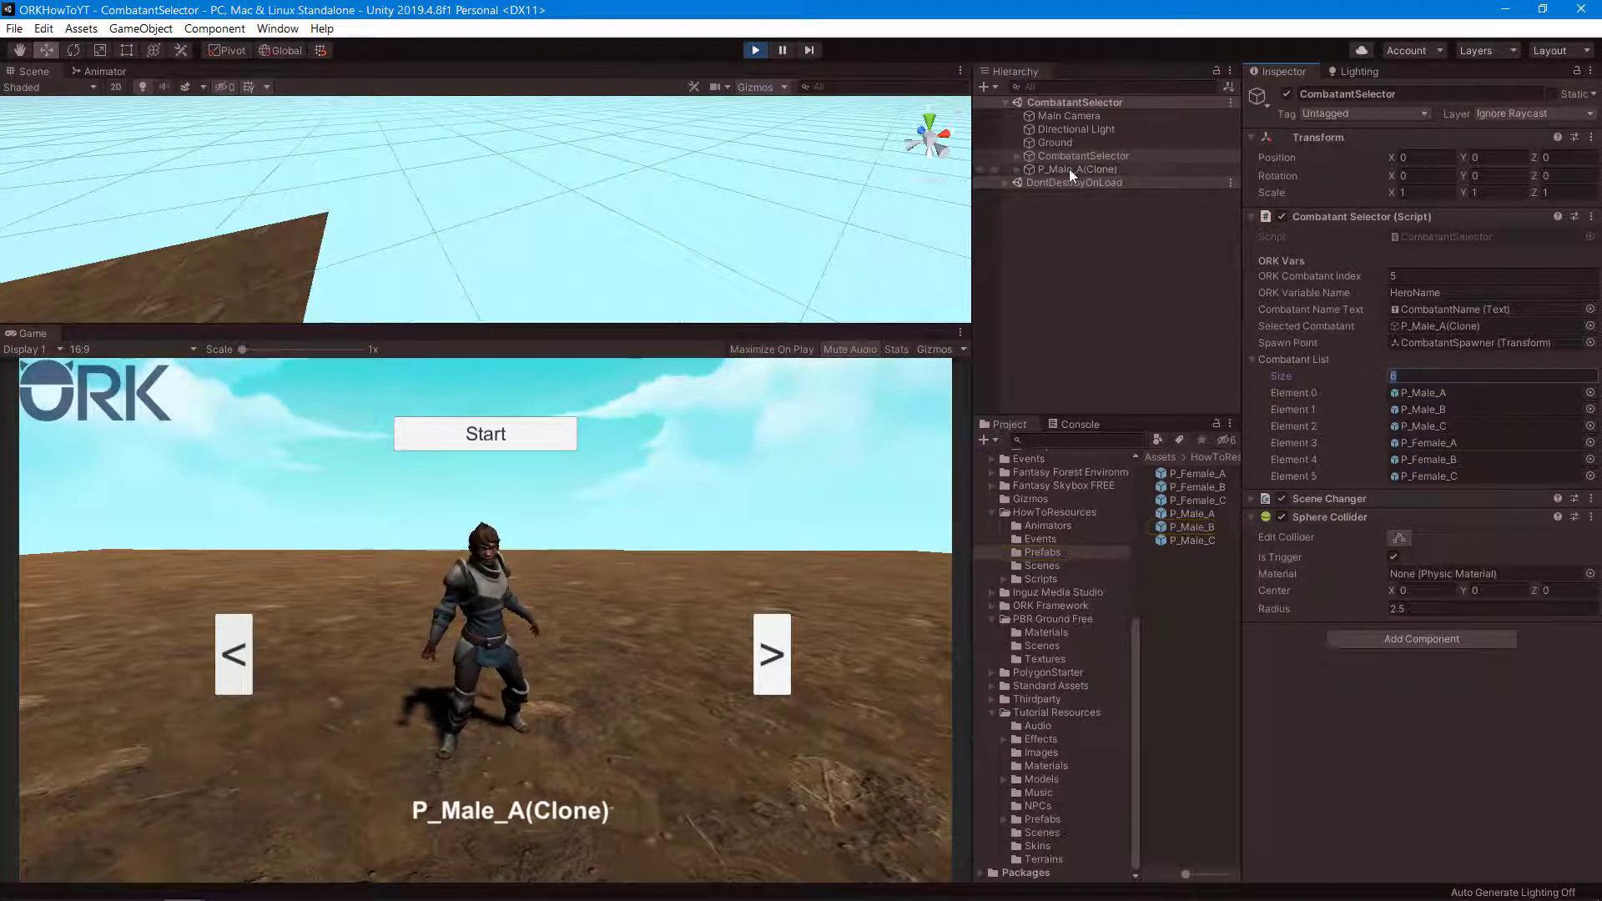
- Expand CombatantSelector and its Canvas to select RightButton
left_click(1017, 156)
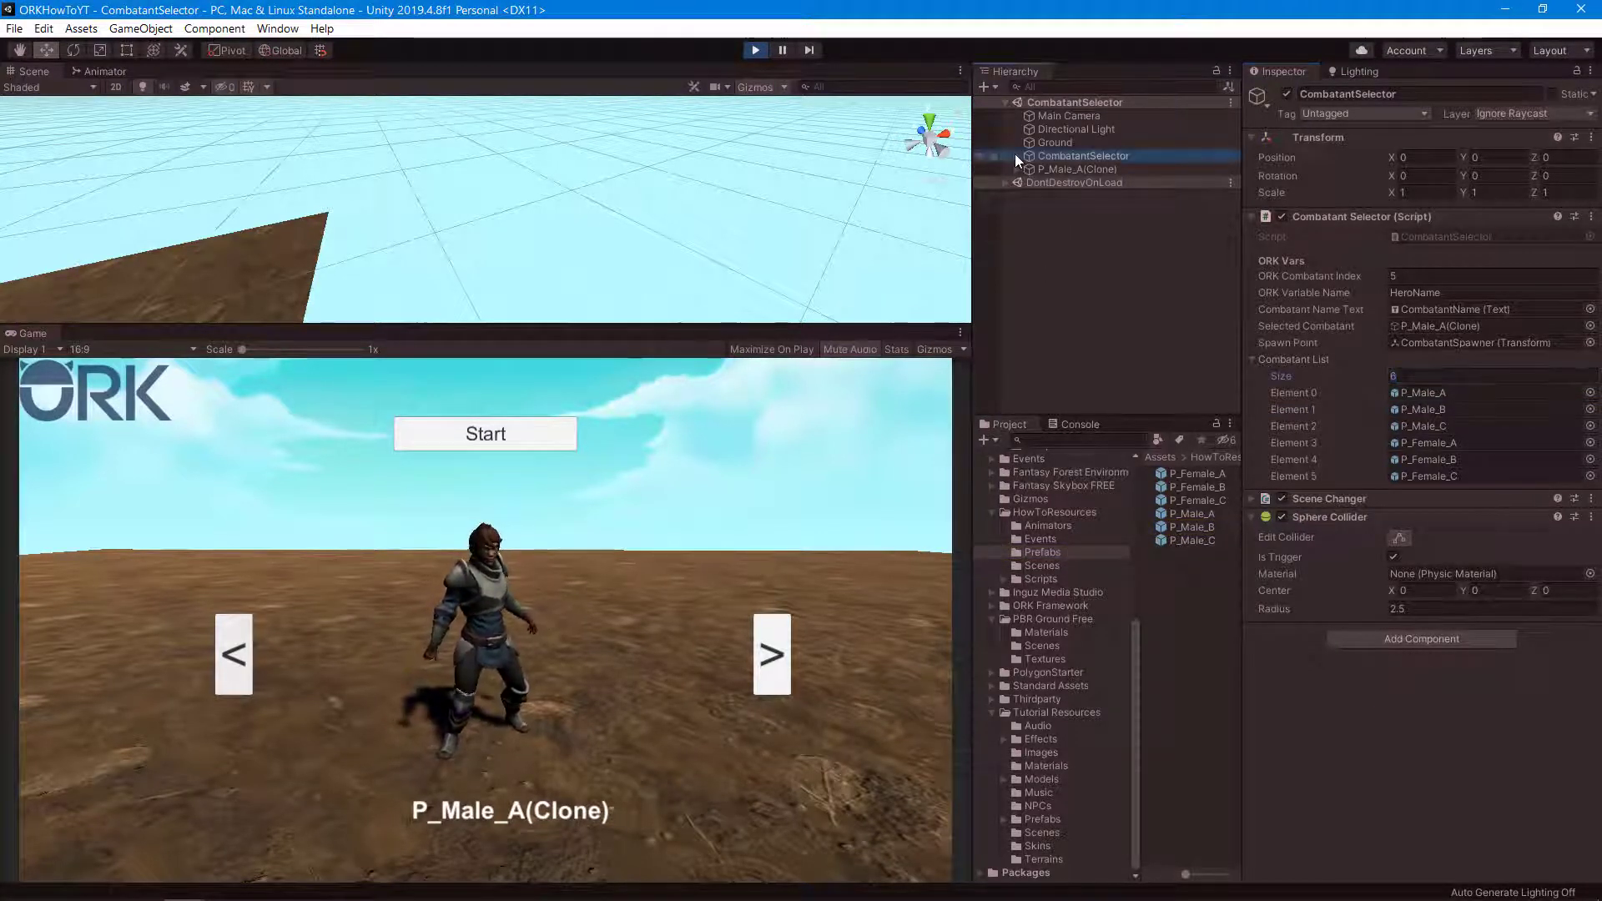
left_click(1028, 169)
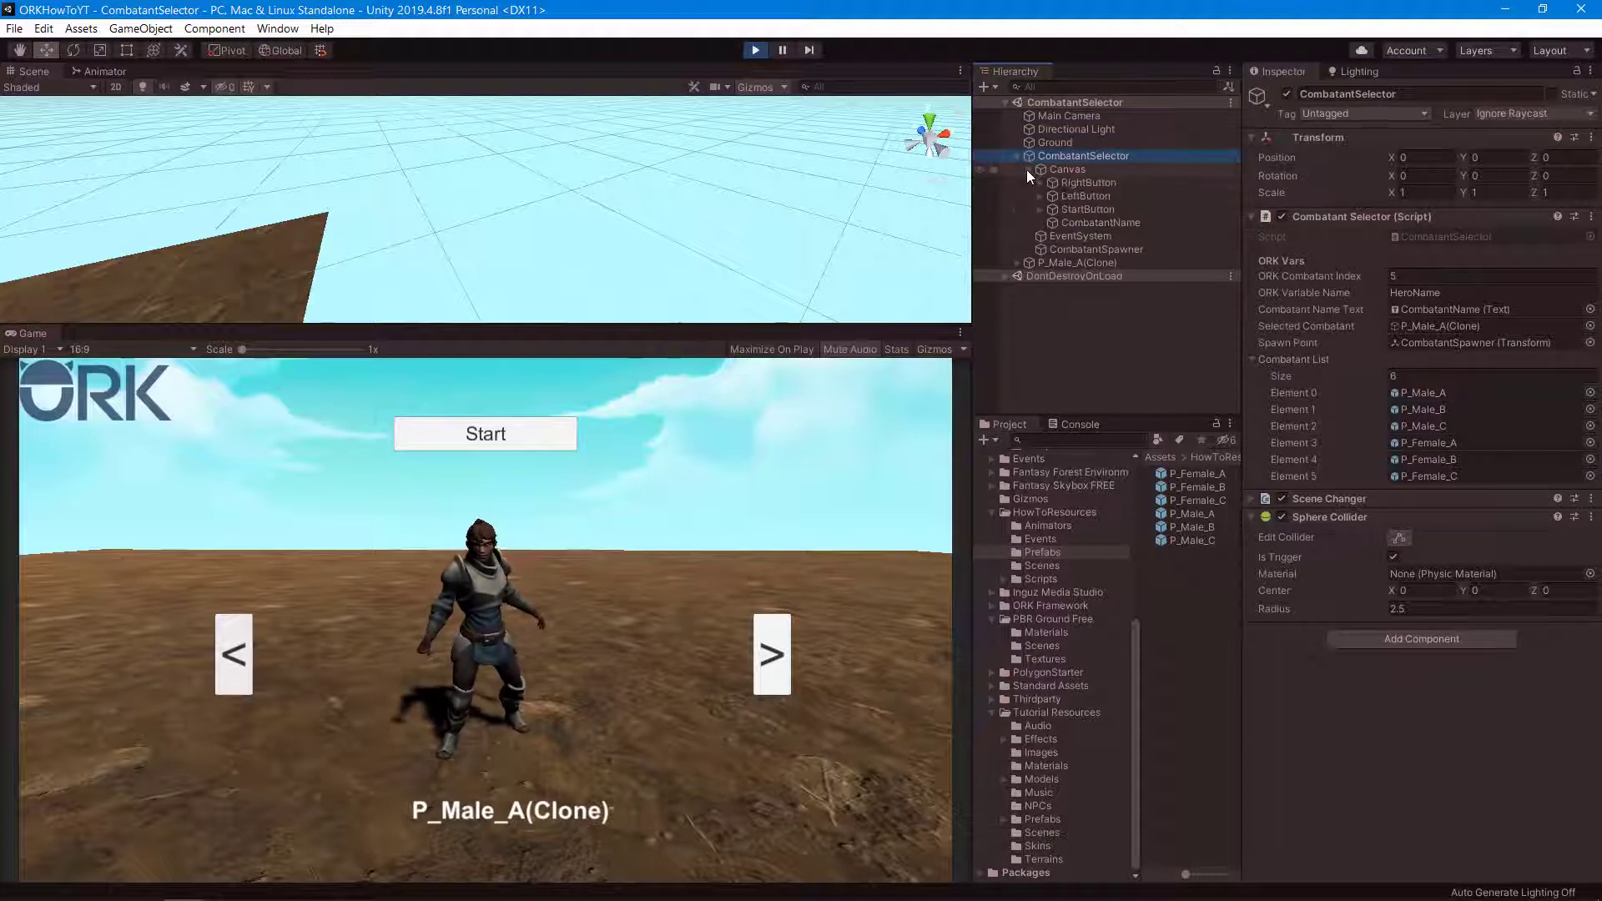
left_click(1076, 183)
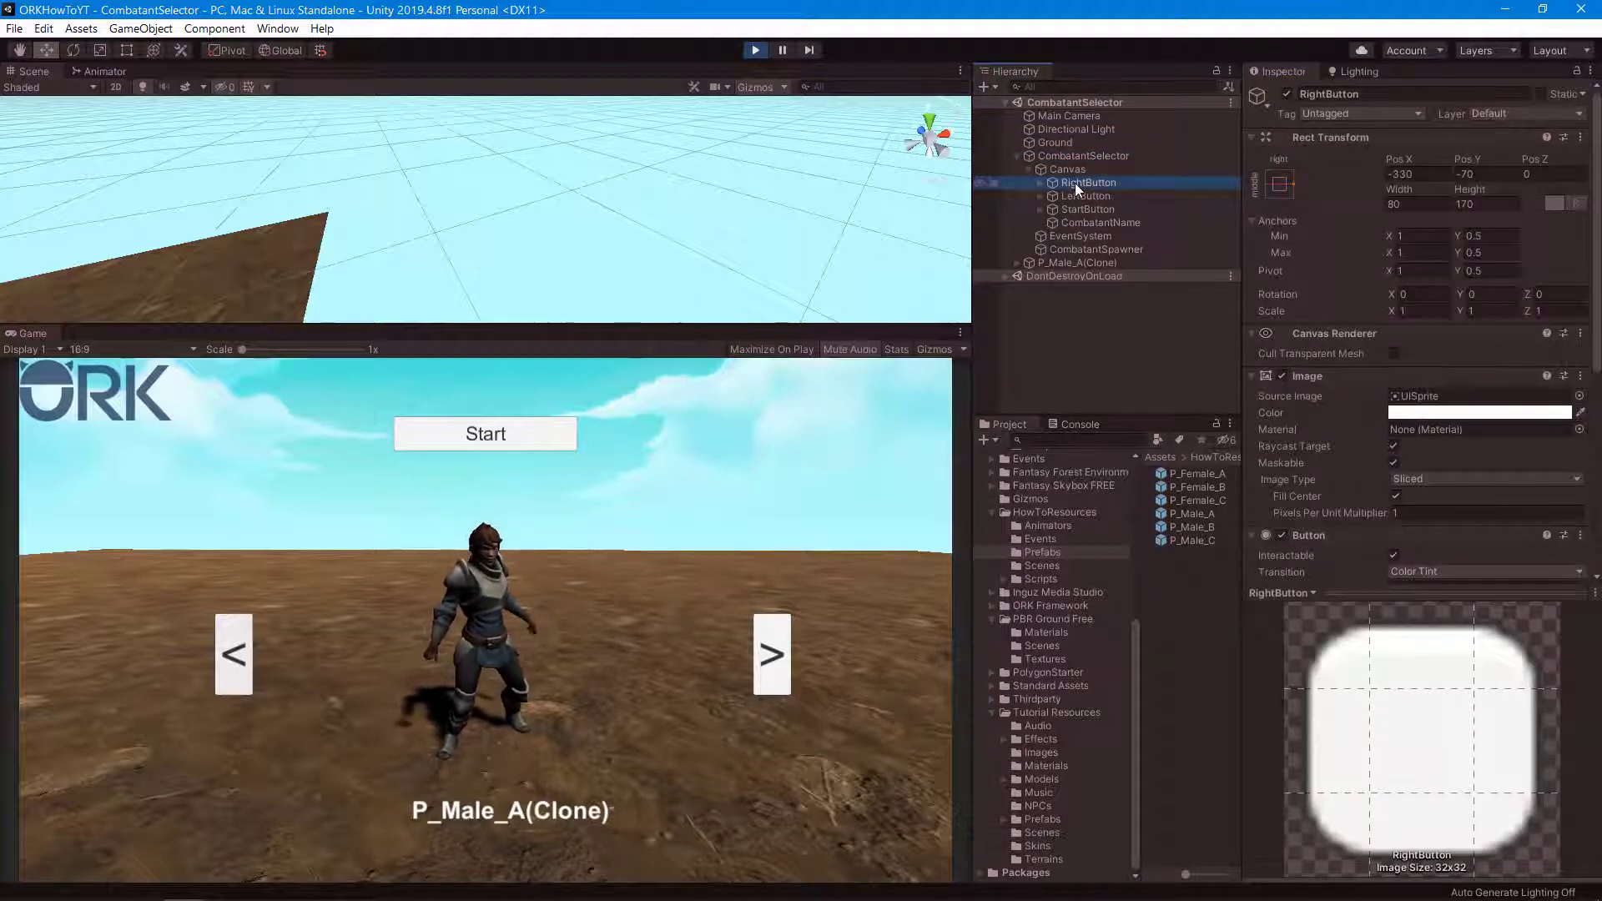
- Stop play mode, reopen the CombatantSelector scene, and select RightButton under Canvas
key("ctrl+p")
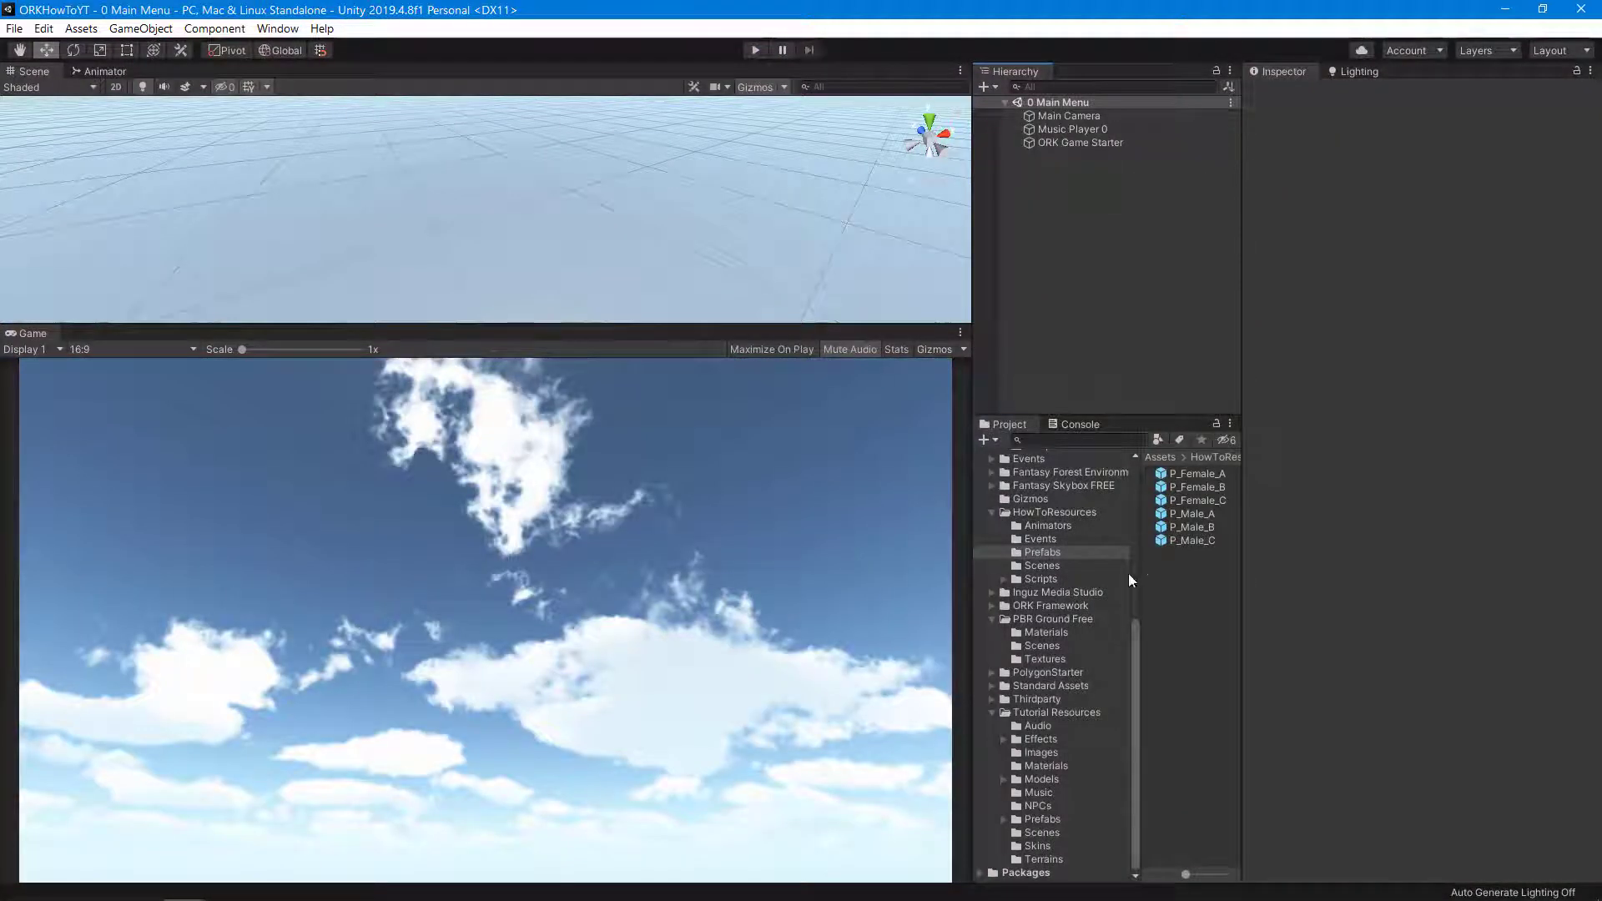
left_click(1057, 567)
double_click(1197, 474)
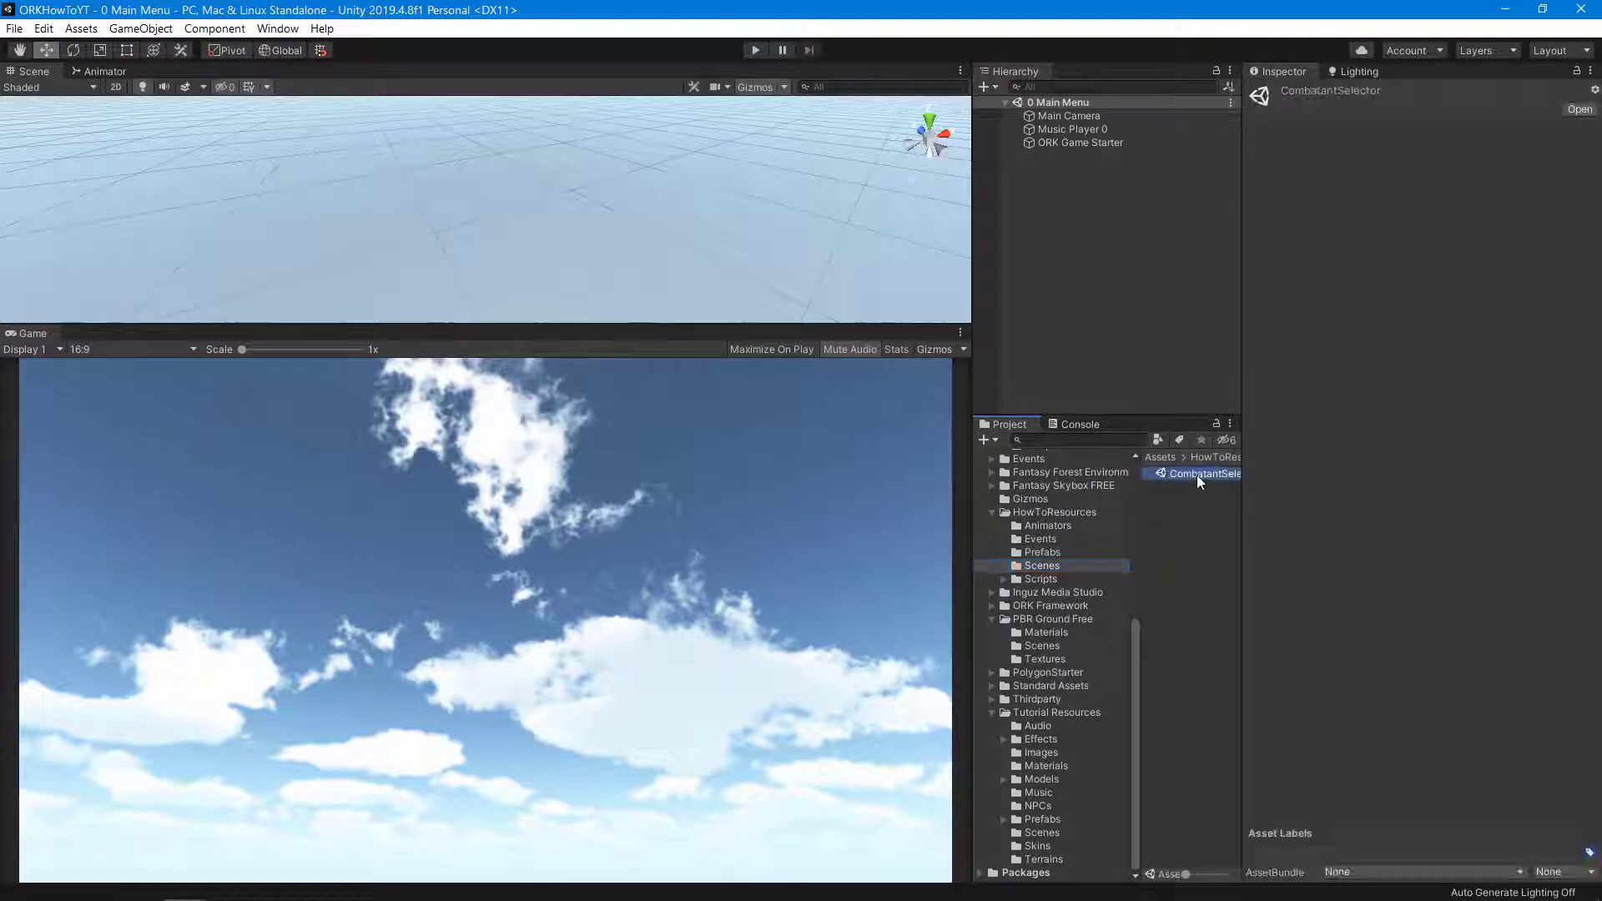
left_click(1016, 157)
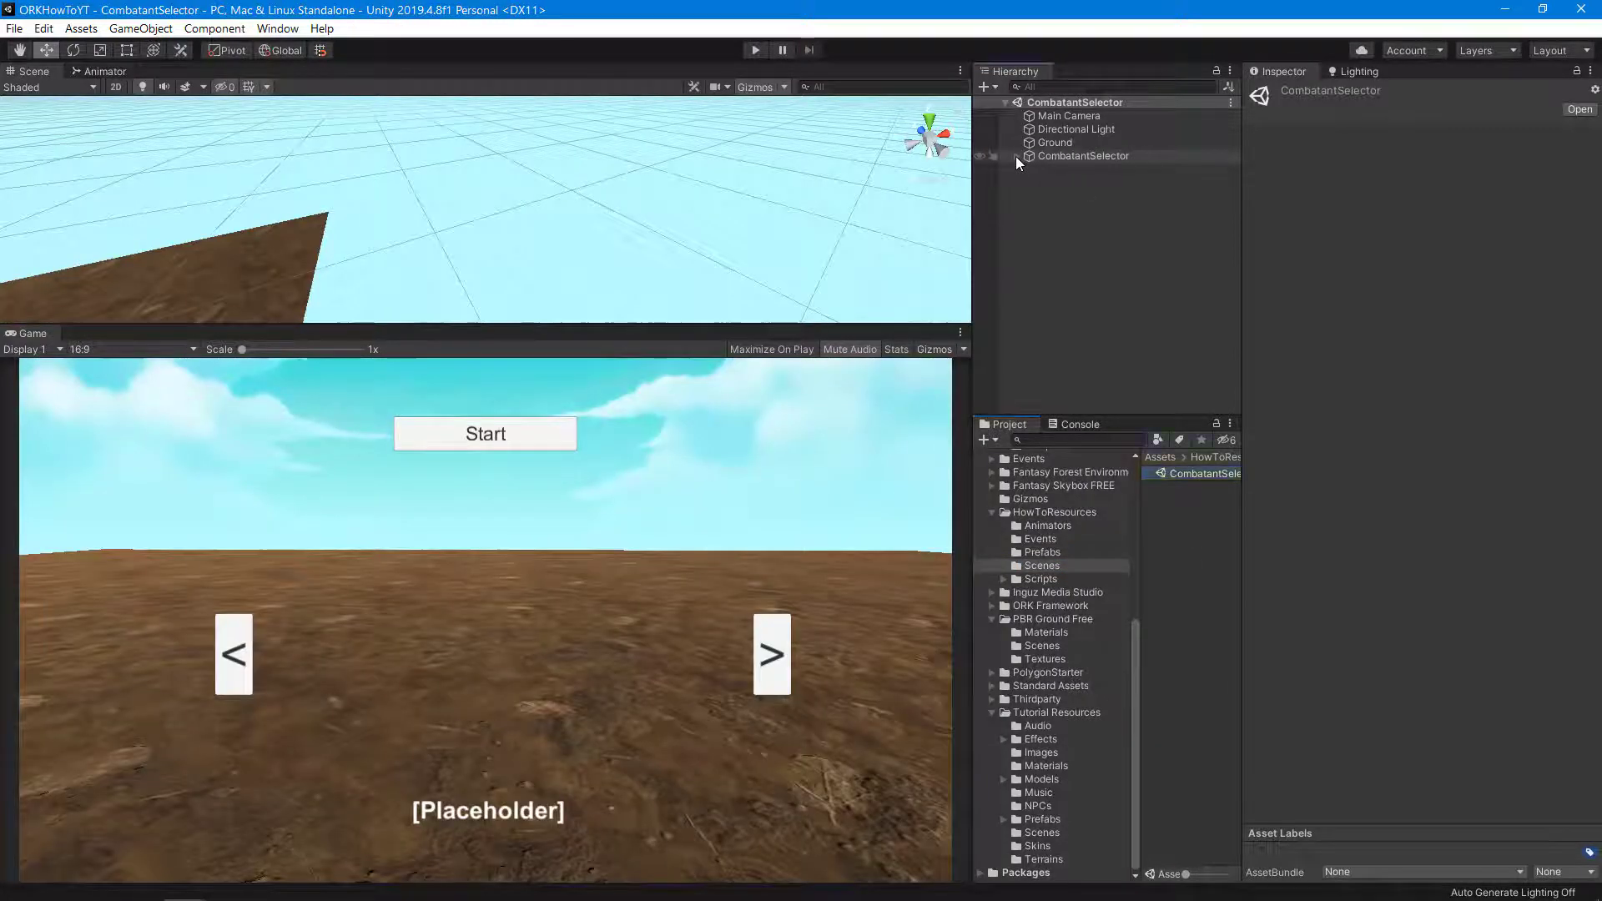
left_click(1028, 169)
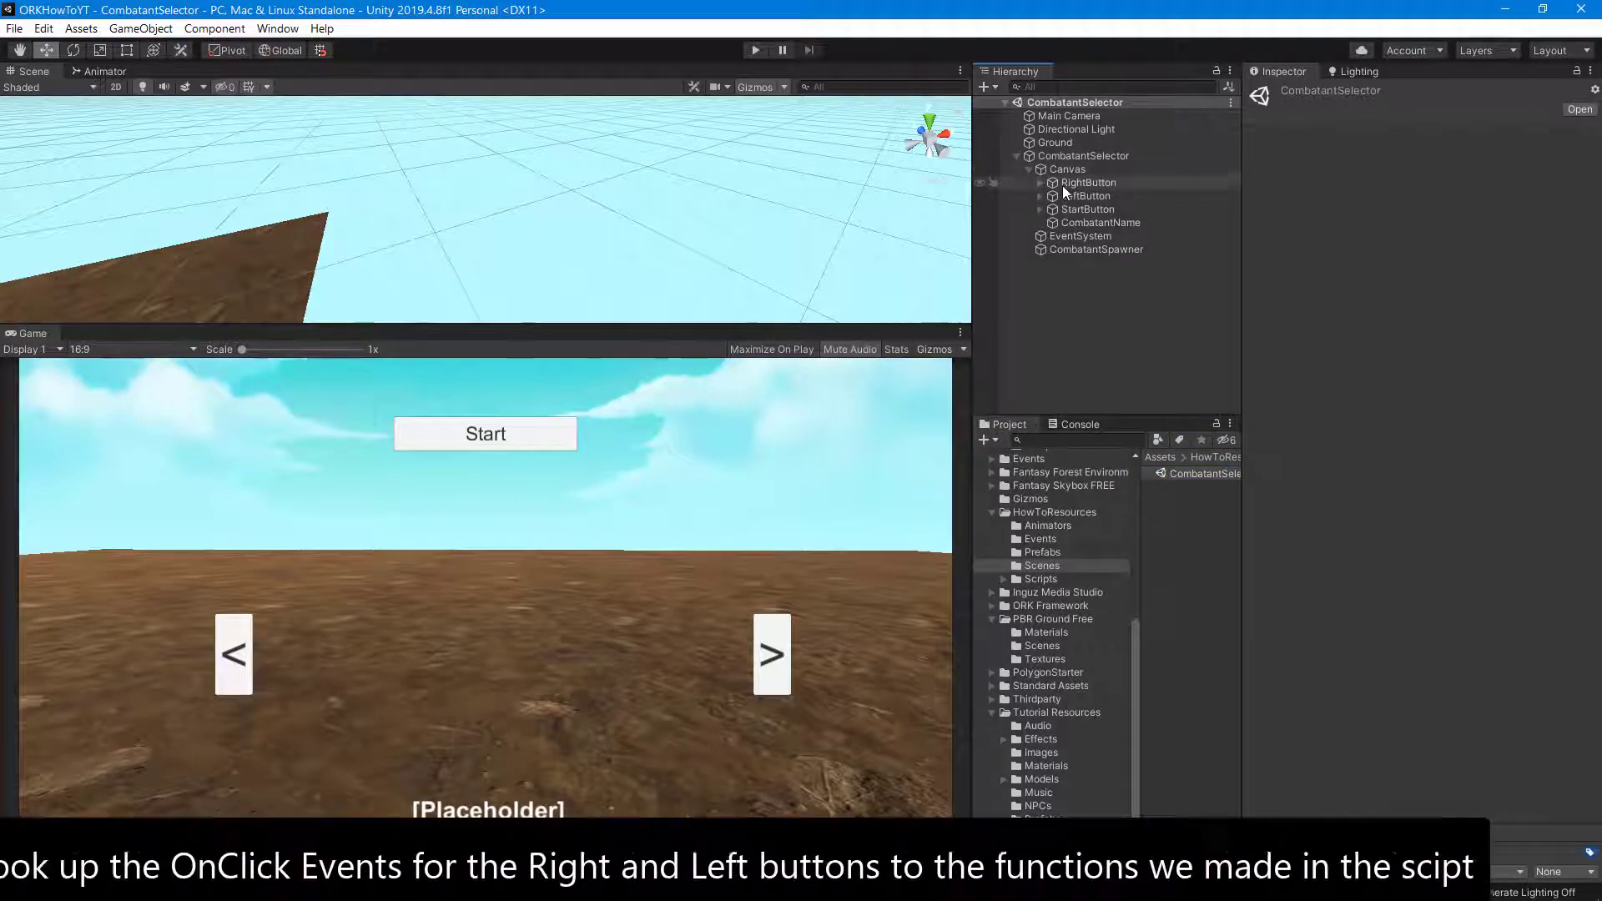
left_click(1065, 182)
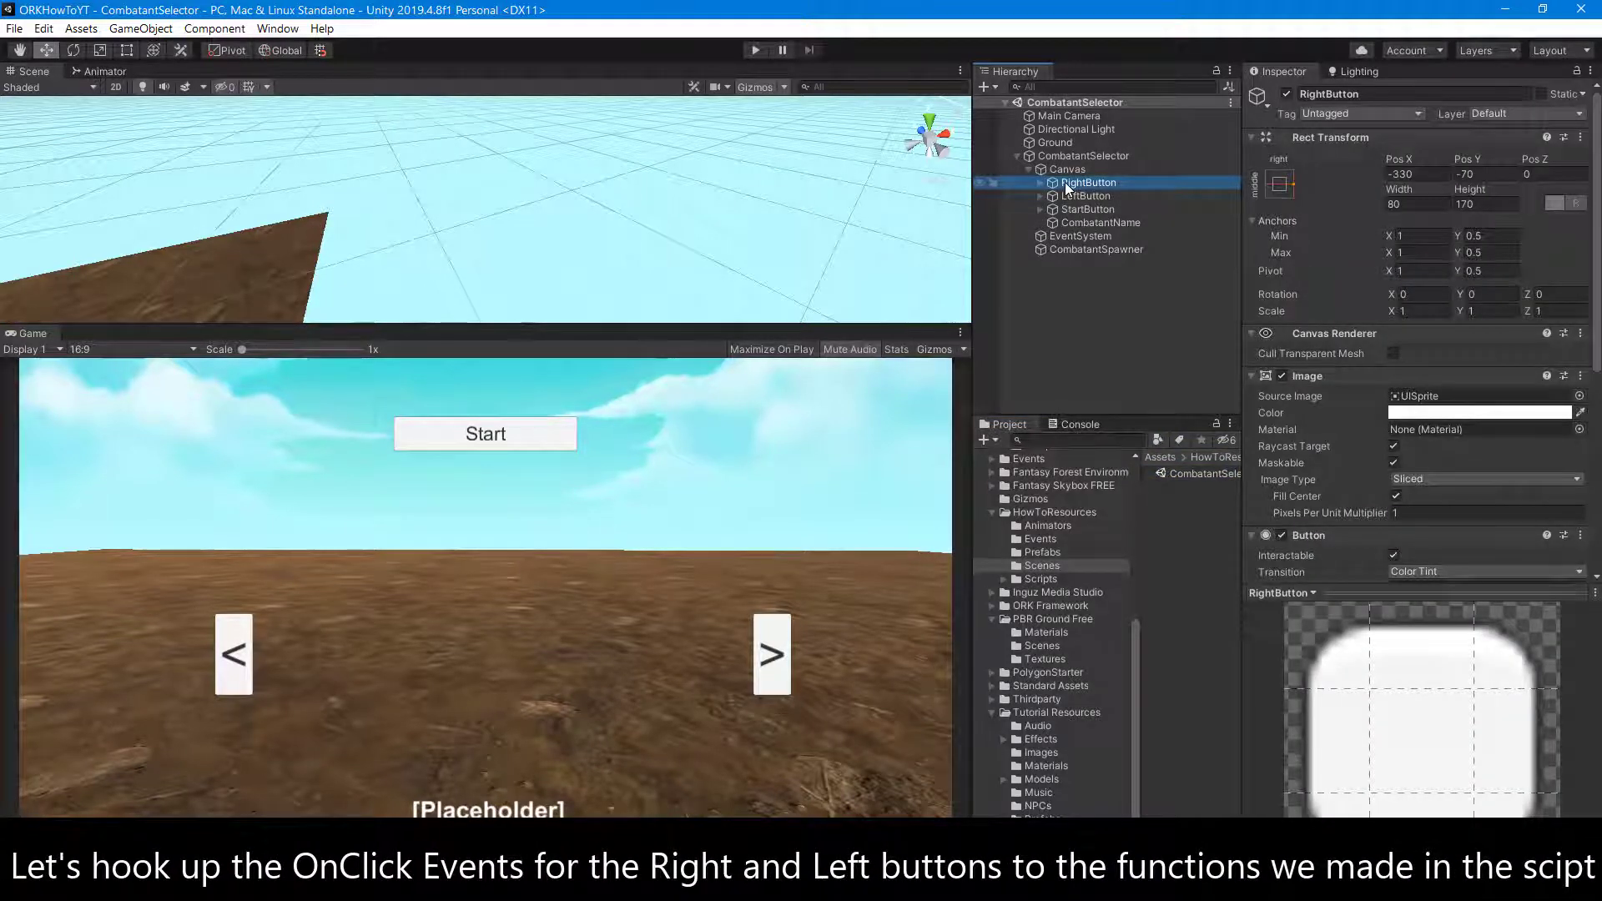
- Add an On Click entry targeting CombatantSelector that calls RightButtonClick()
scroll(1445, 378, "down", 5)
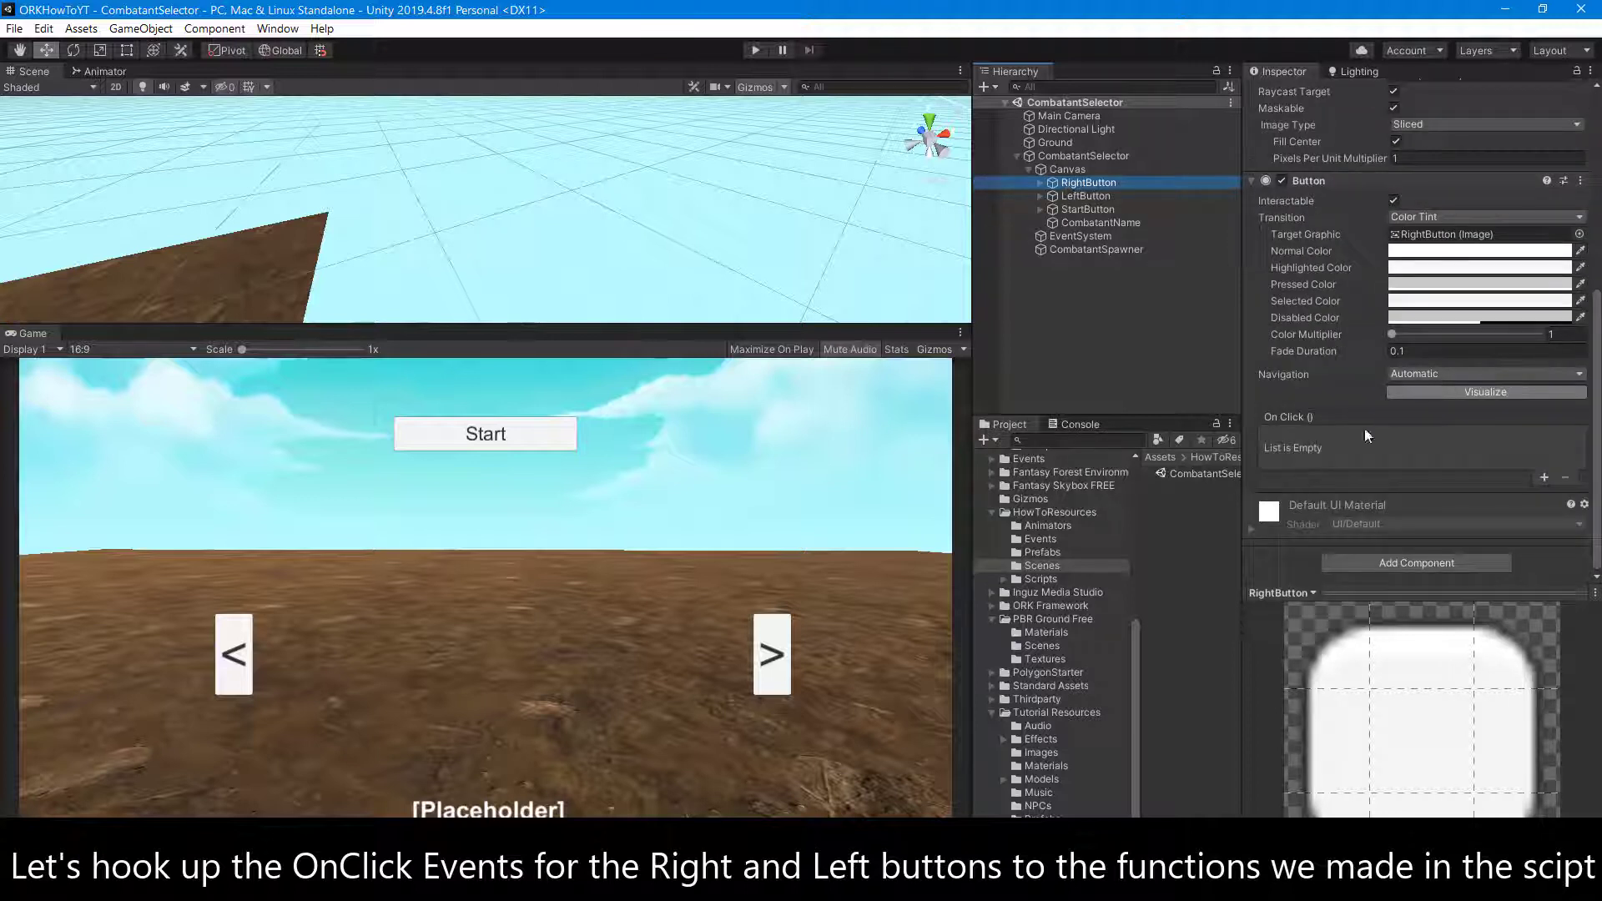
left_click(1544, 479)
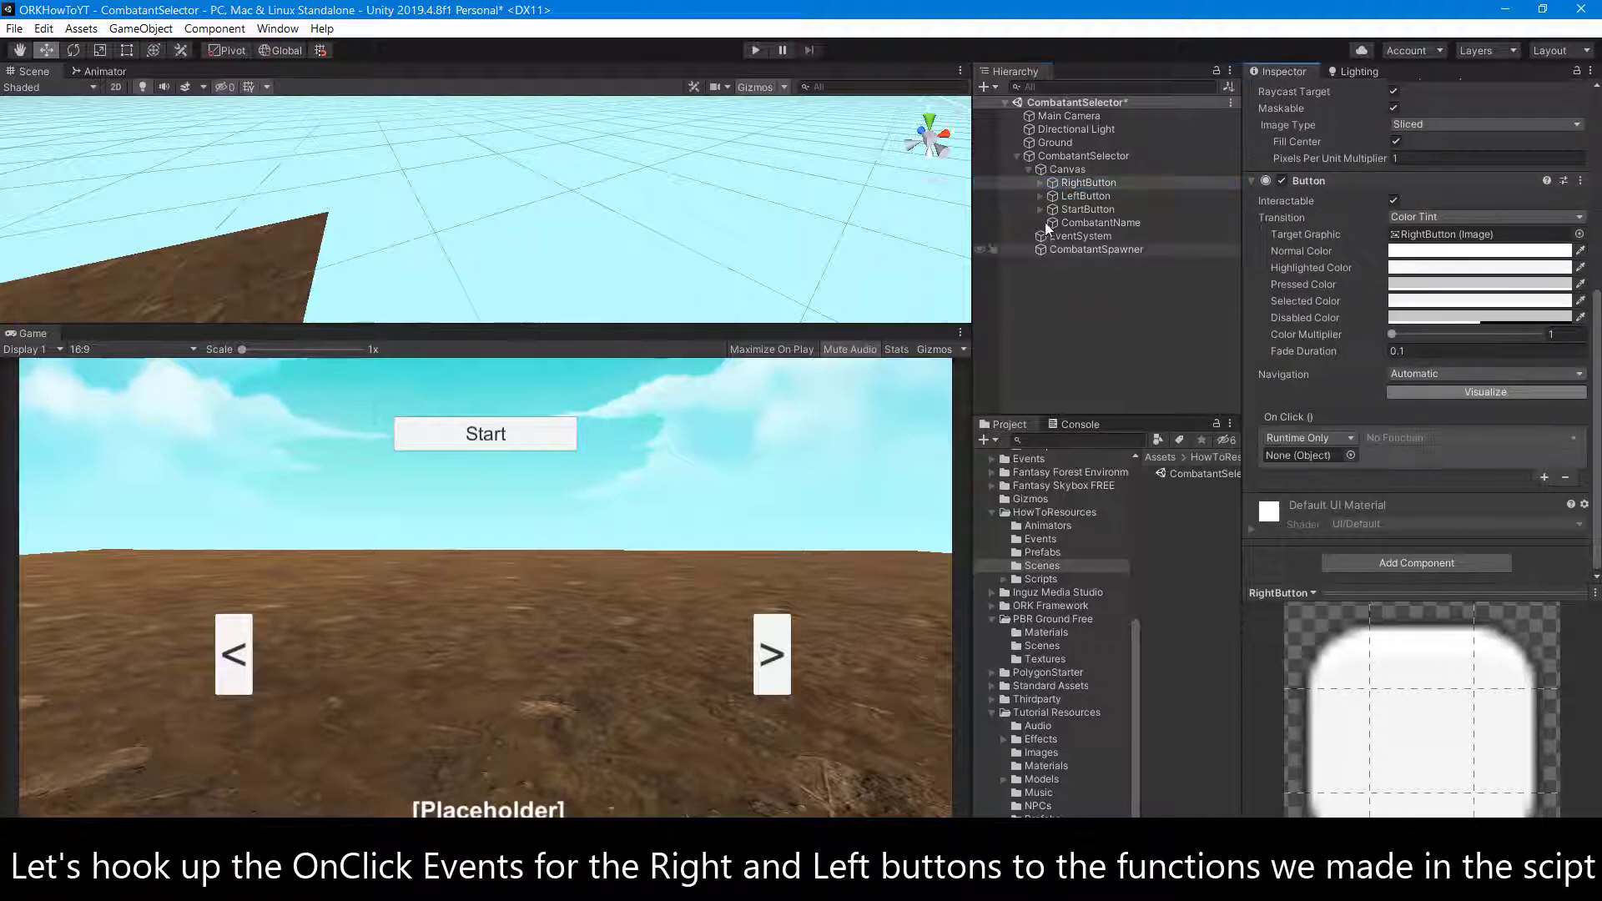
mouse_move(1054, 156)
left_mouse_down()
mouse_move(1291, 385)
mouse_move(1305, 454)
left_mouse_up()
left_click(1440, 439)
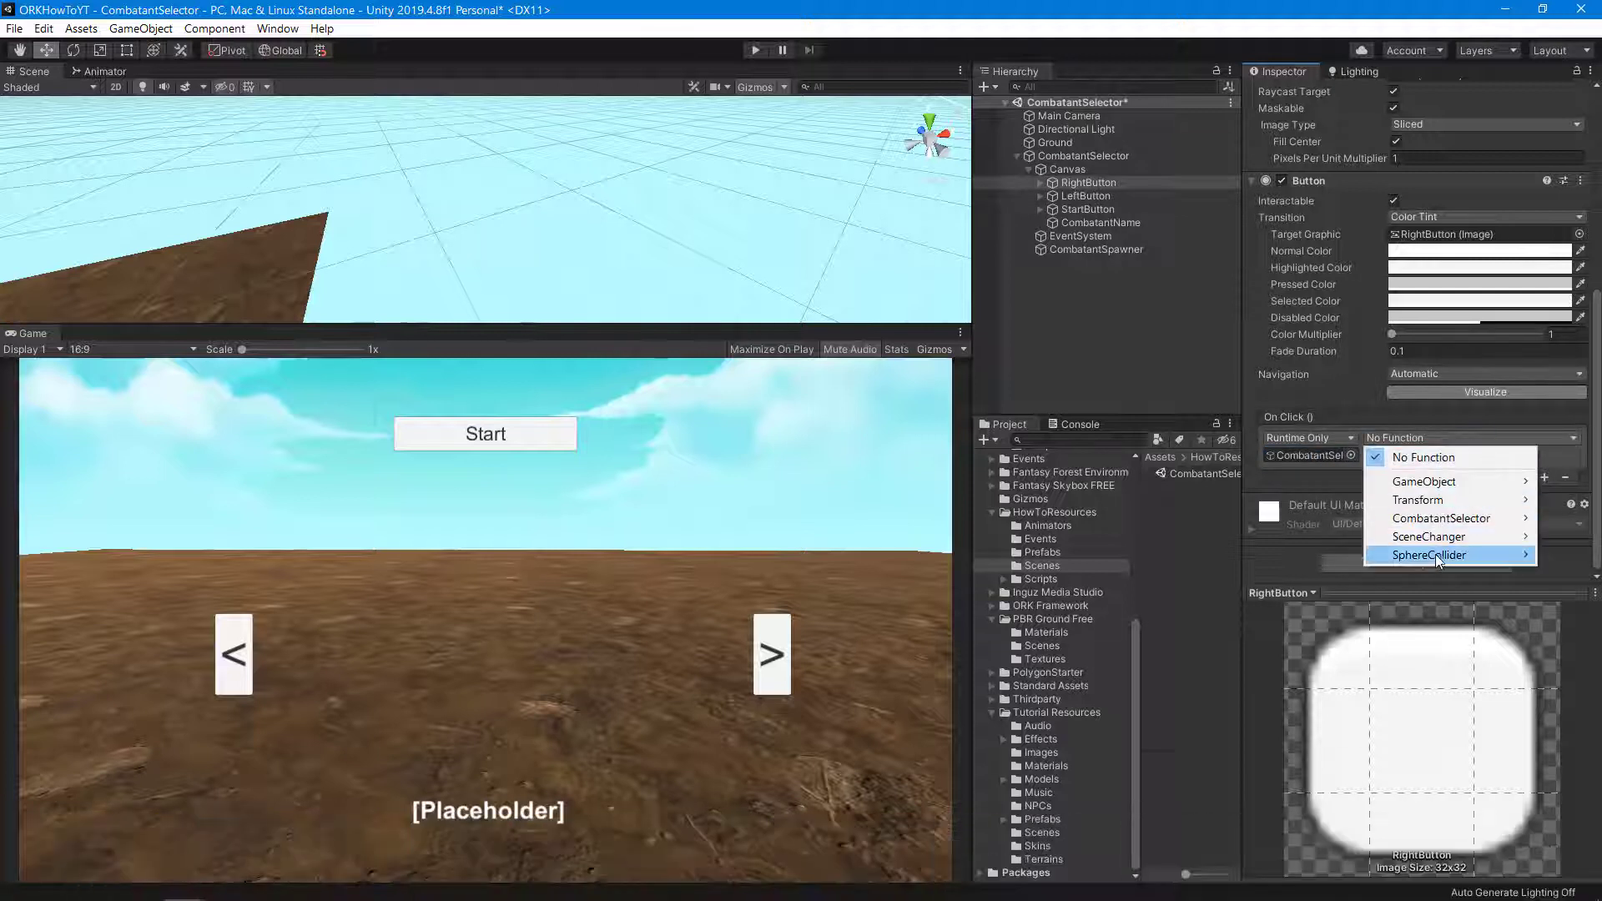
mouse_move(1439, 520)
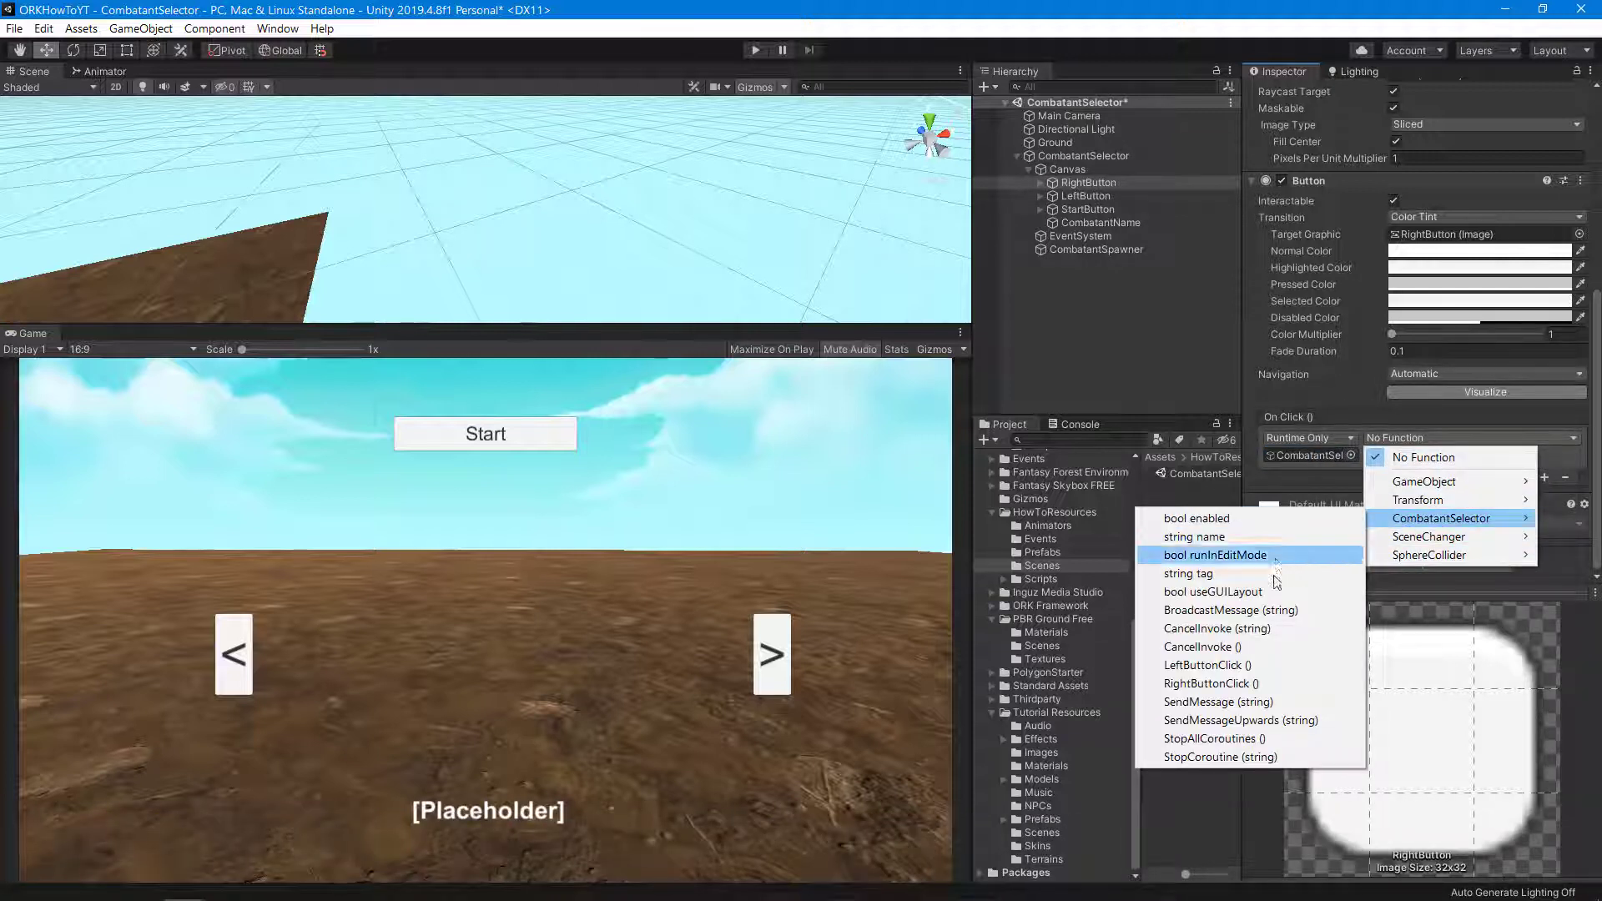
left_click(1236, 685)
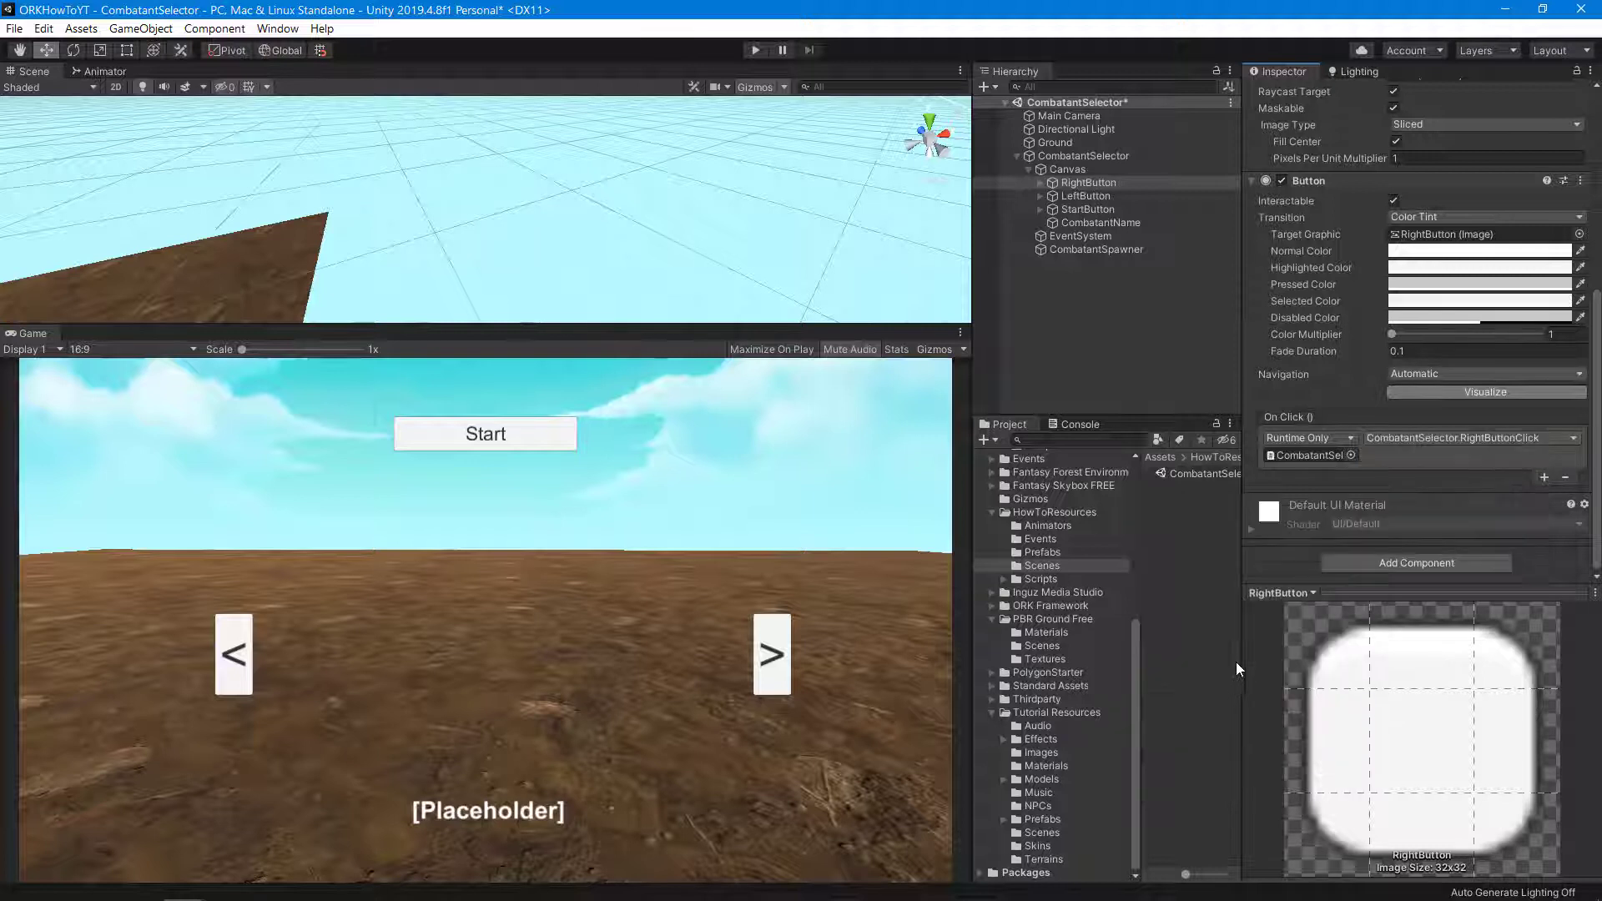
- Add a LeftButton On Click entry targeting CombatantSelector that calls LeftButtonClick()
left_click(1100, 198)
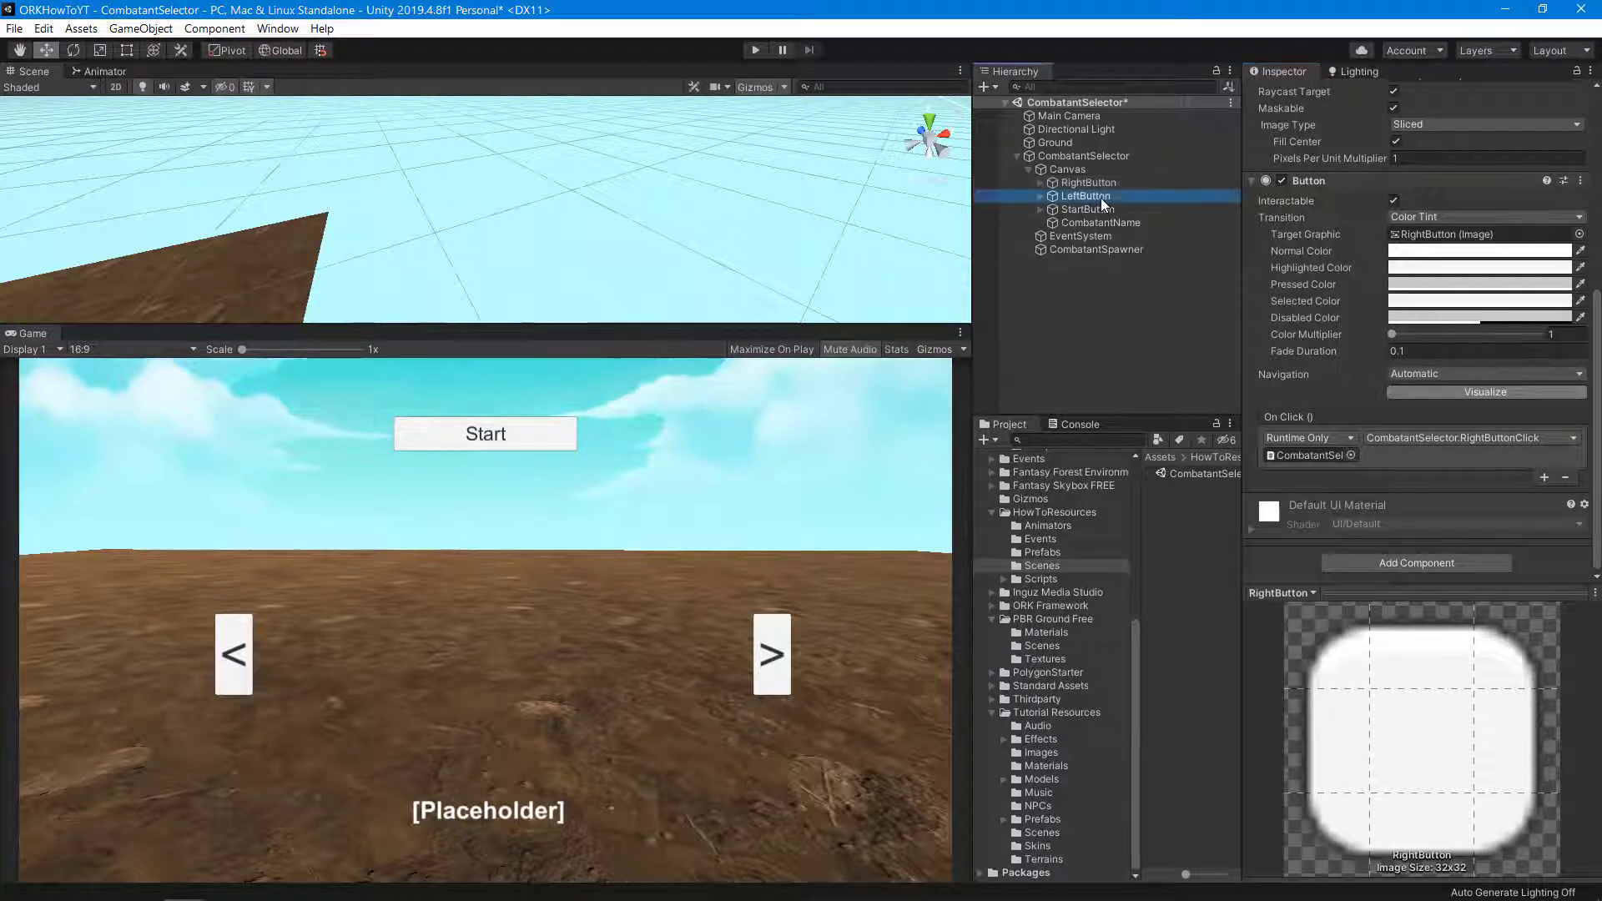
left_click(1545, 476)
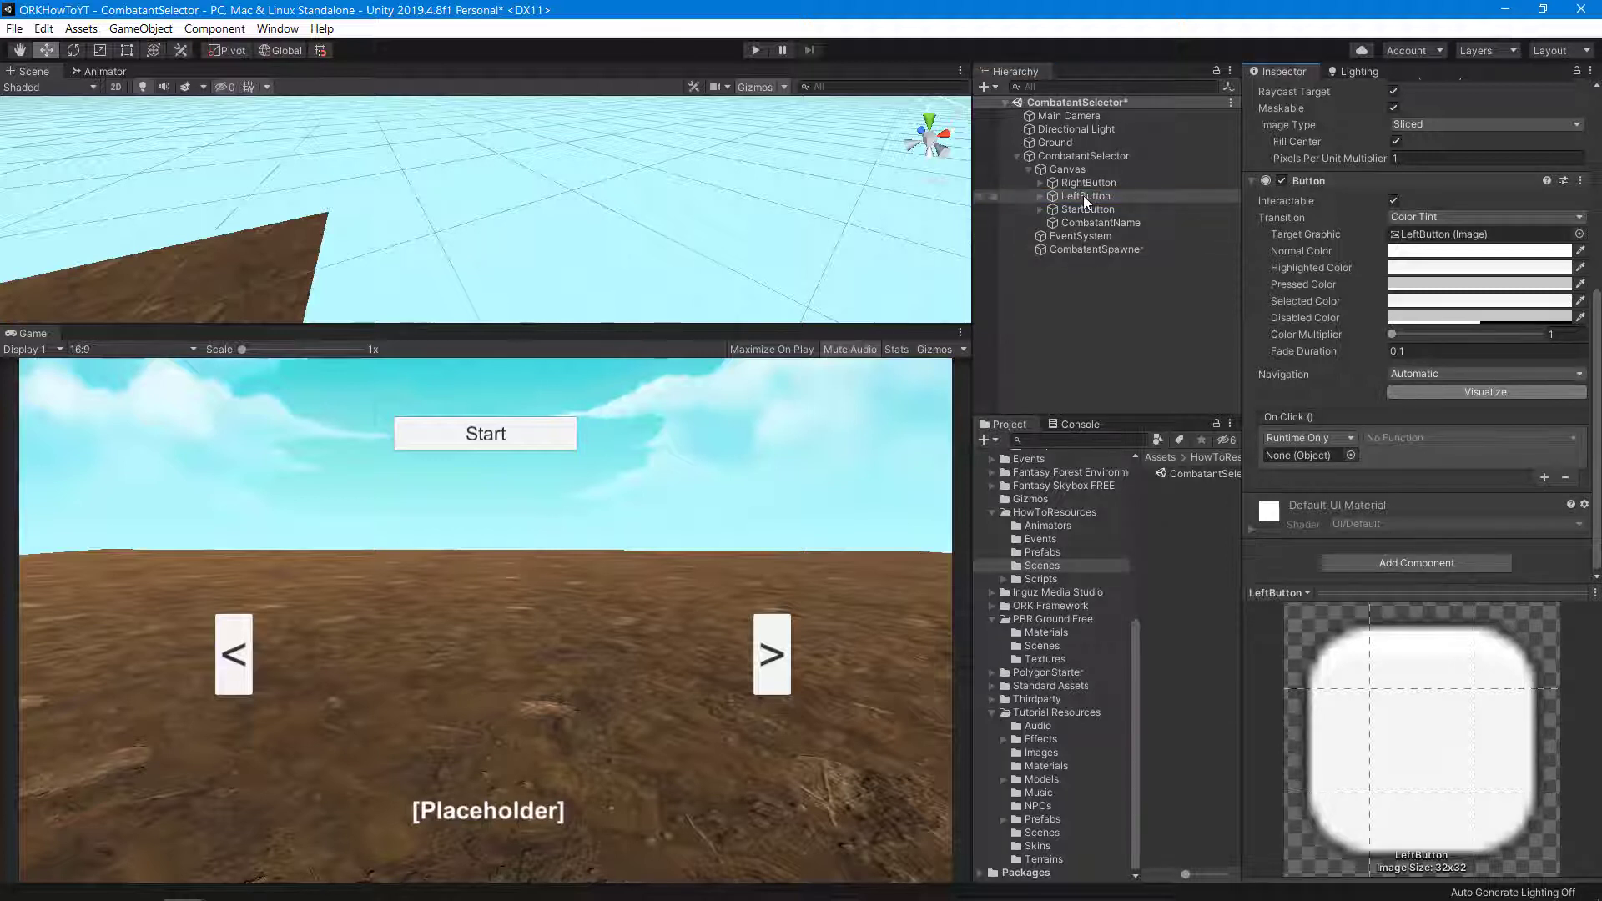
left_click_drag(1137, 236, 1300, 450)
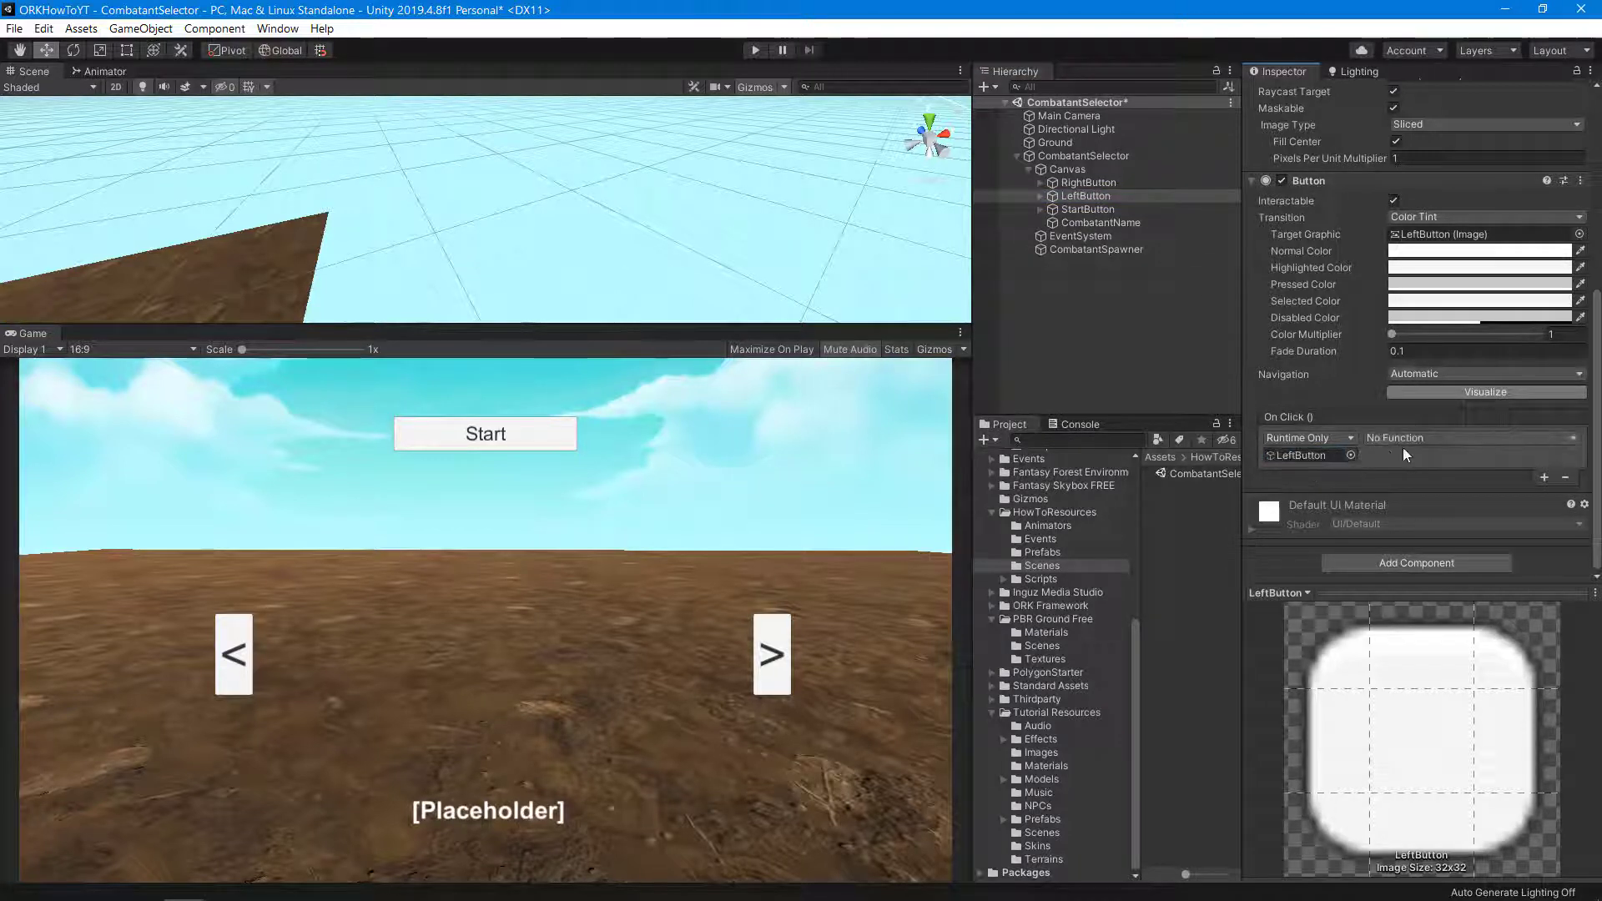
left_click(1437, 438)
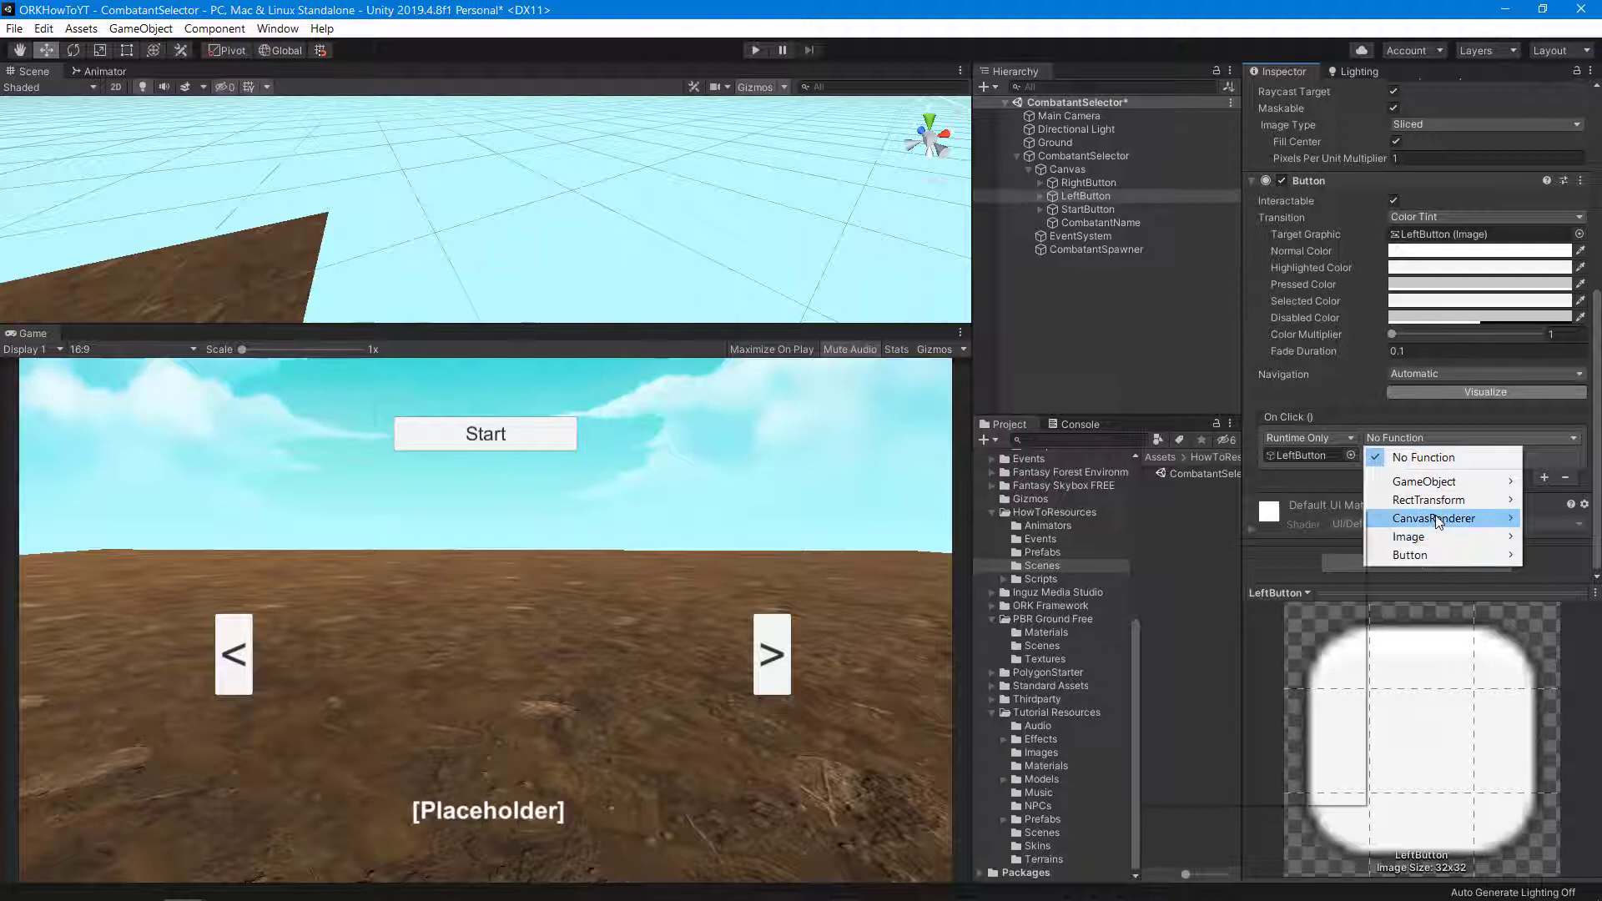
mouse_move(1437, 521)
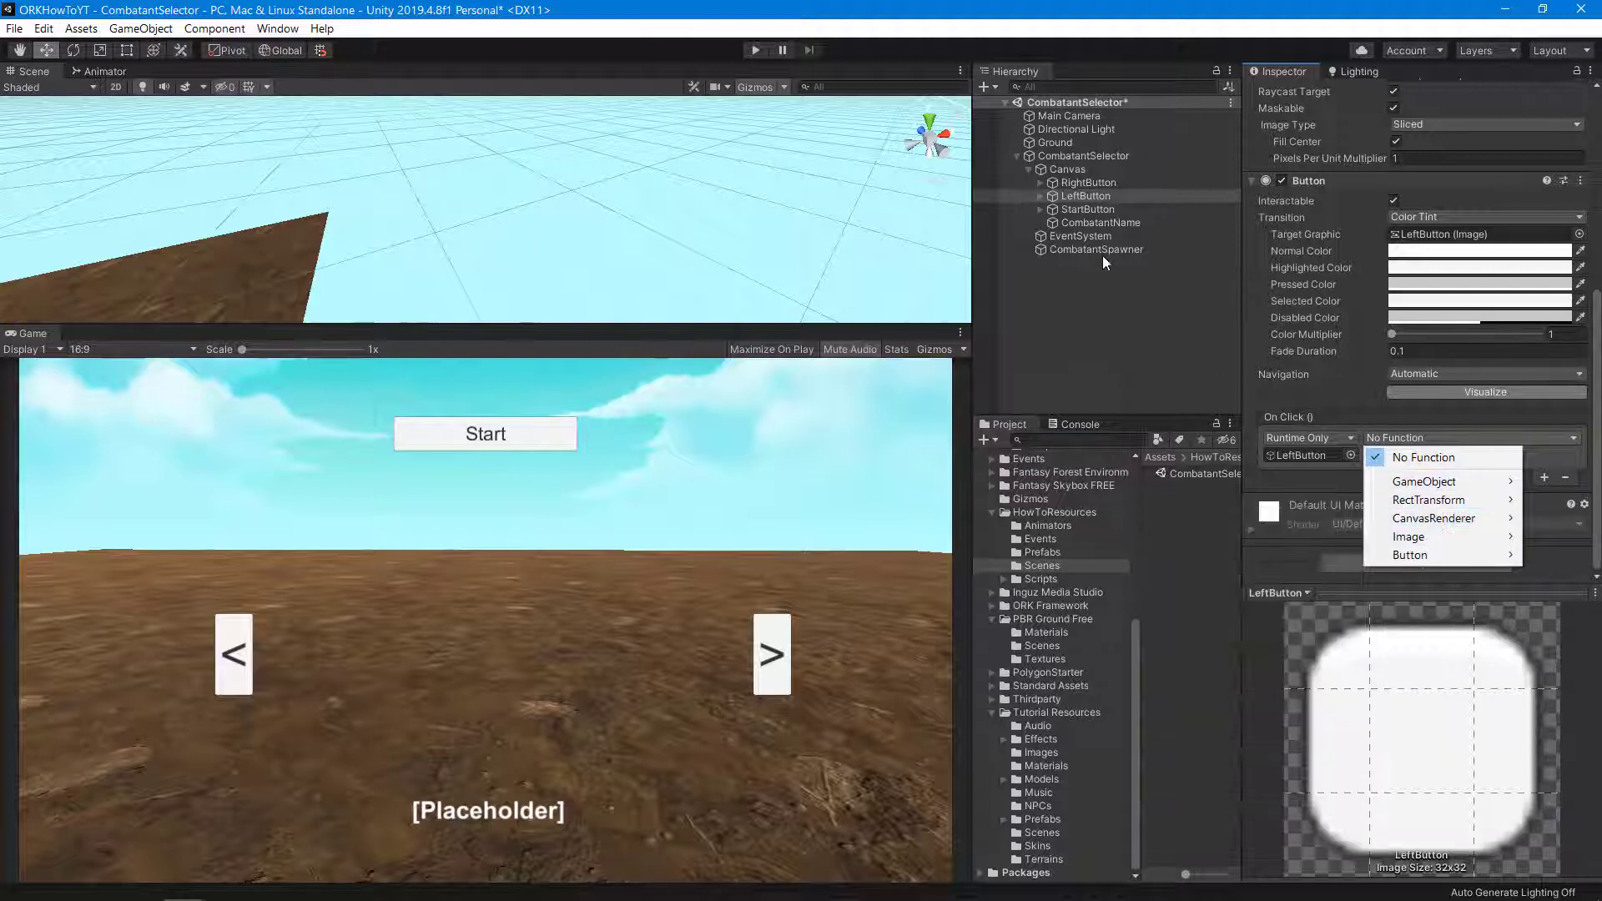
left_click(1089, 154)
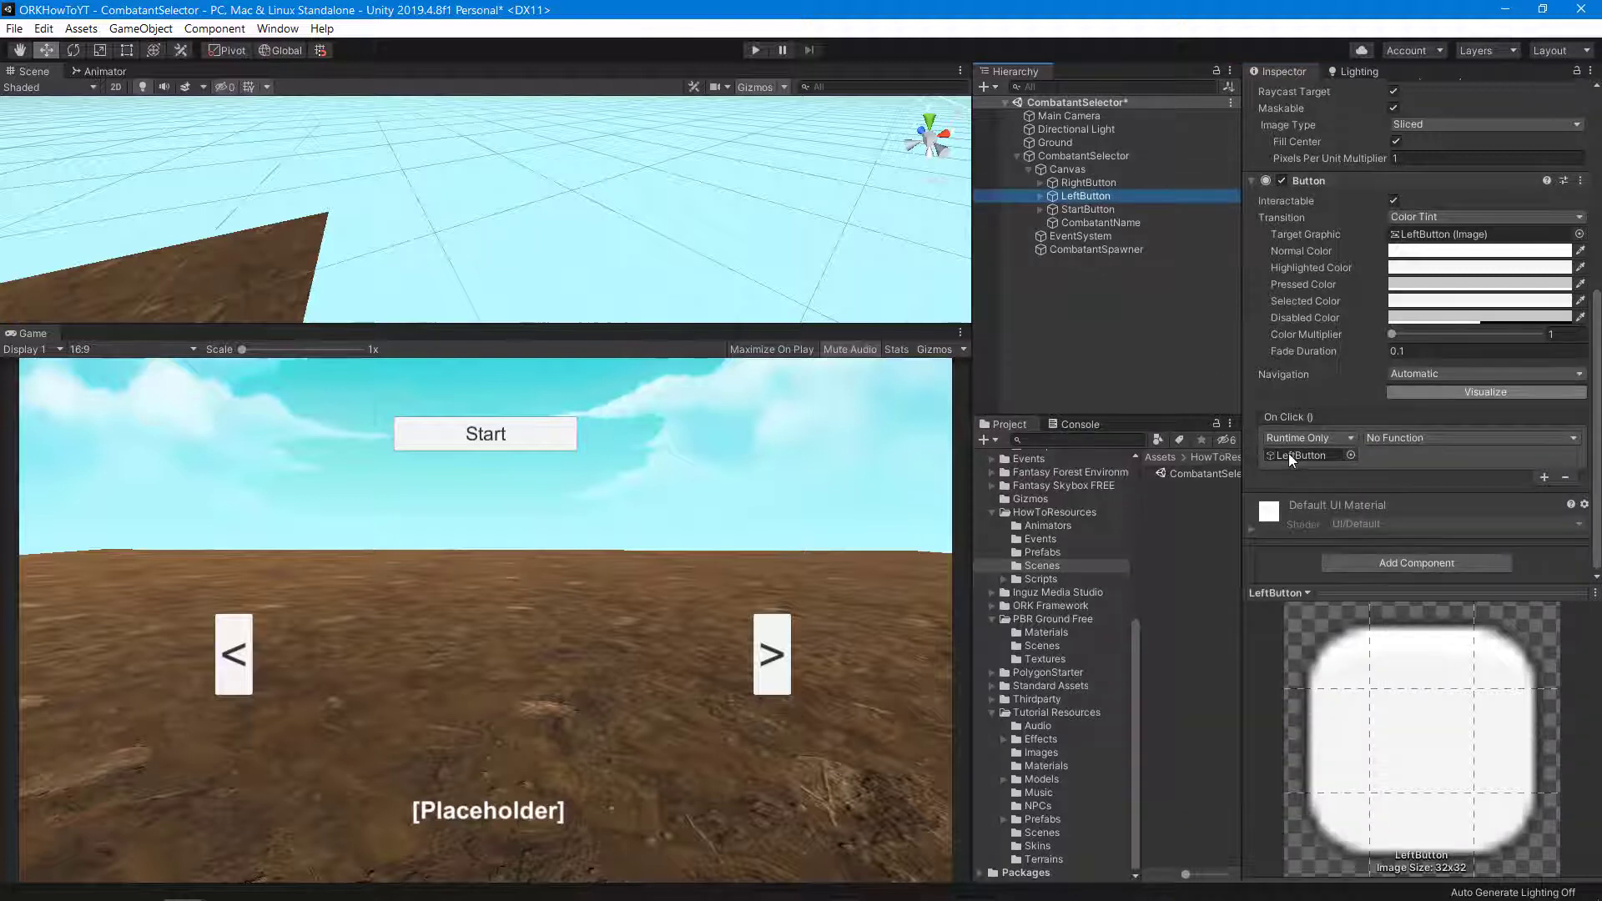
left_click_drag(1105, 156, 1294, 461)
left_click(1456, 437)
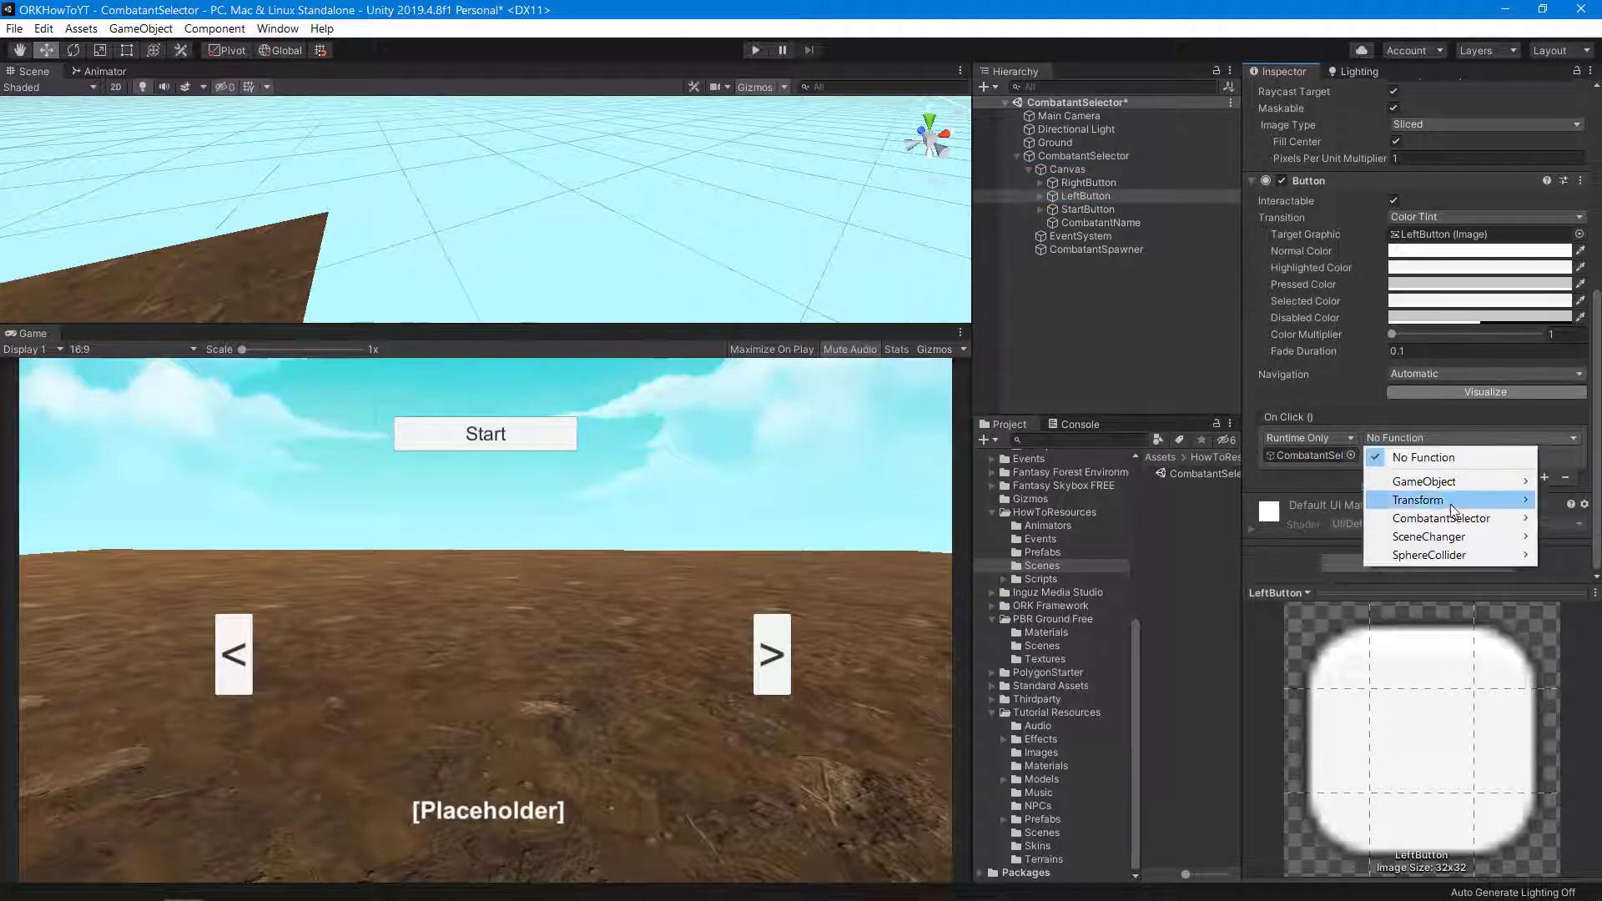
mouse_move(1449, 523)
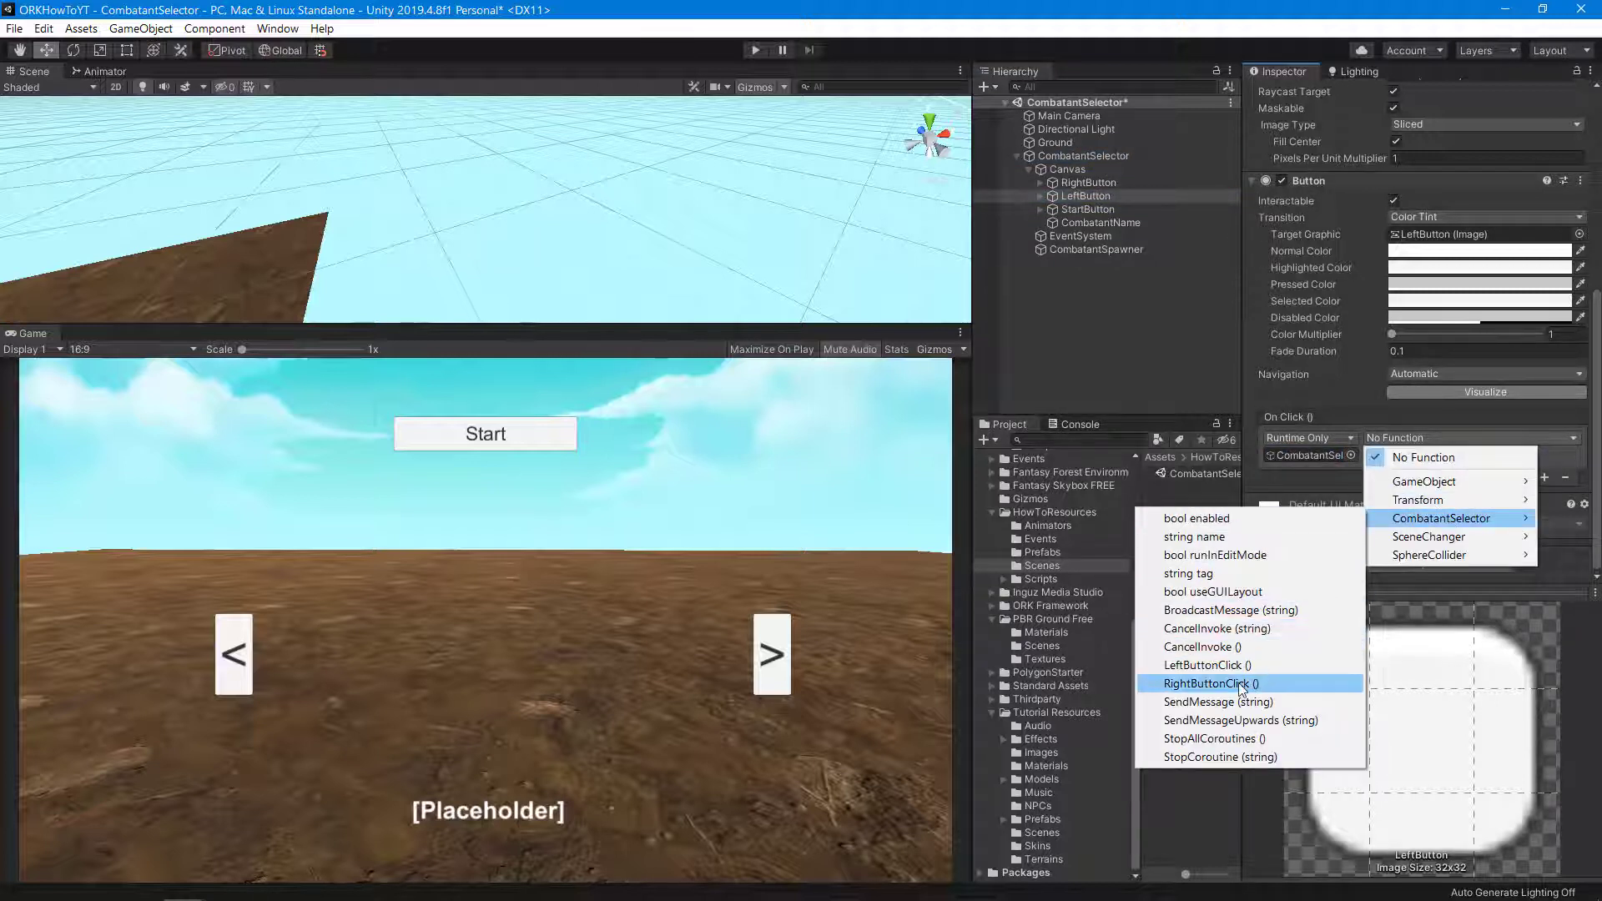
left_click(1238, 666)
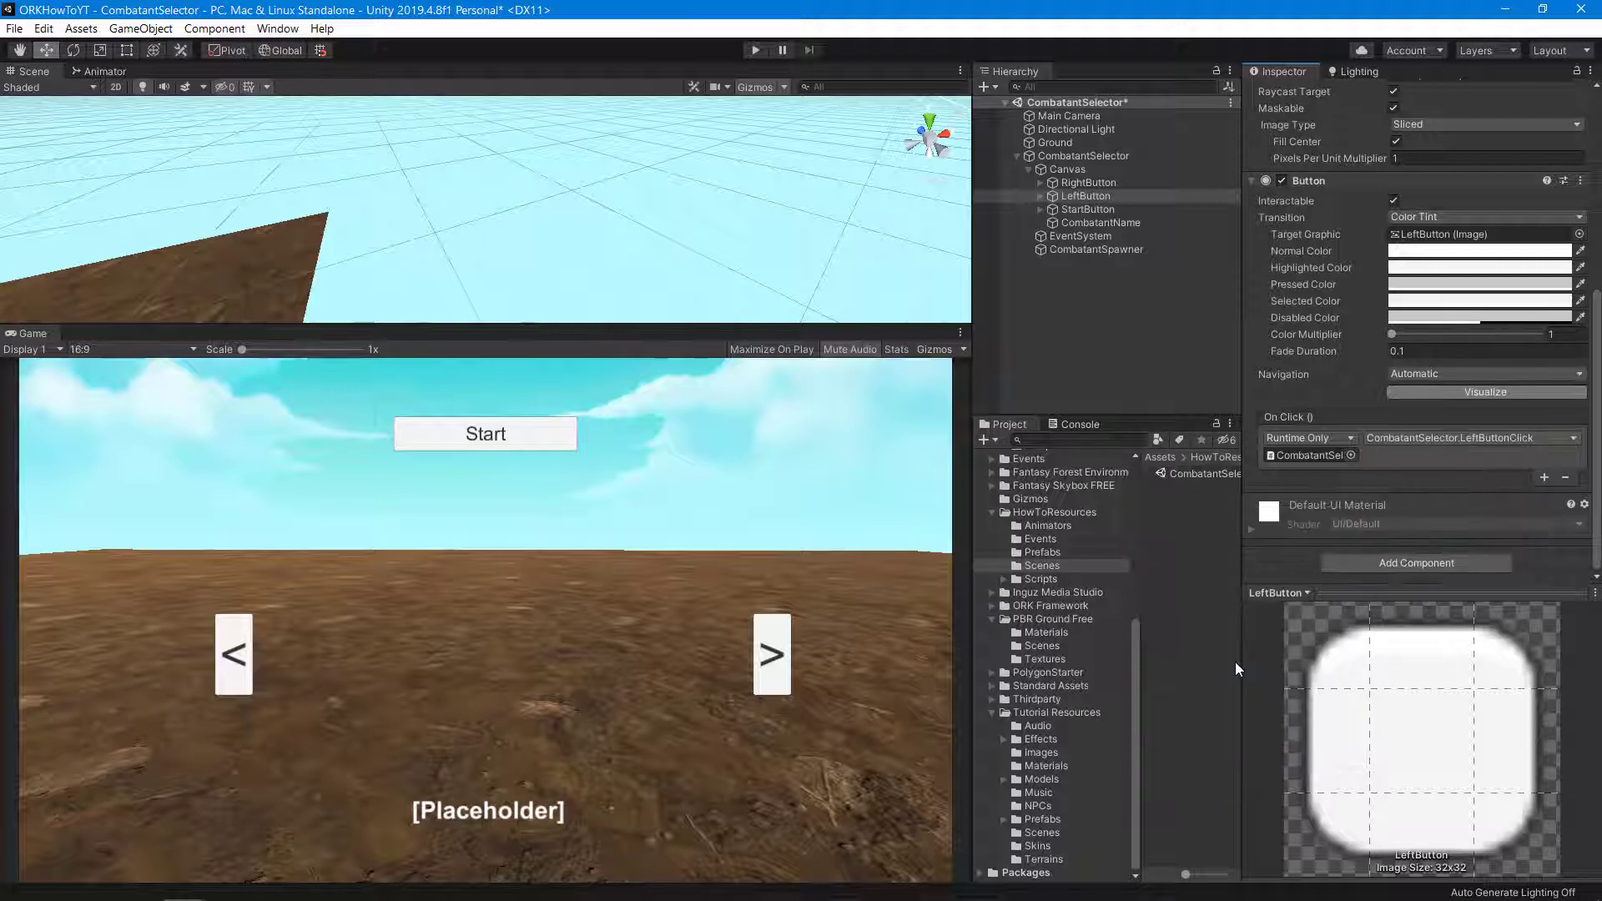
left_click(1095, 335)
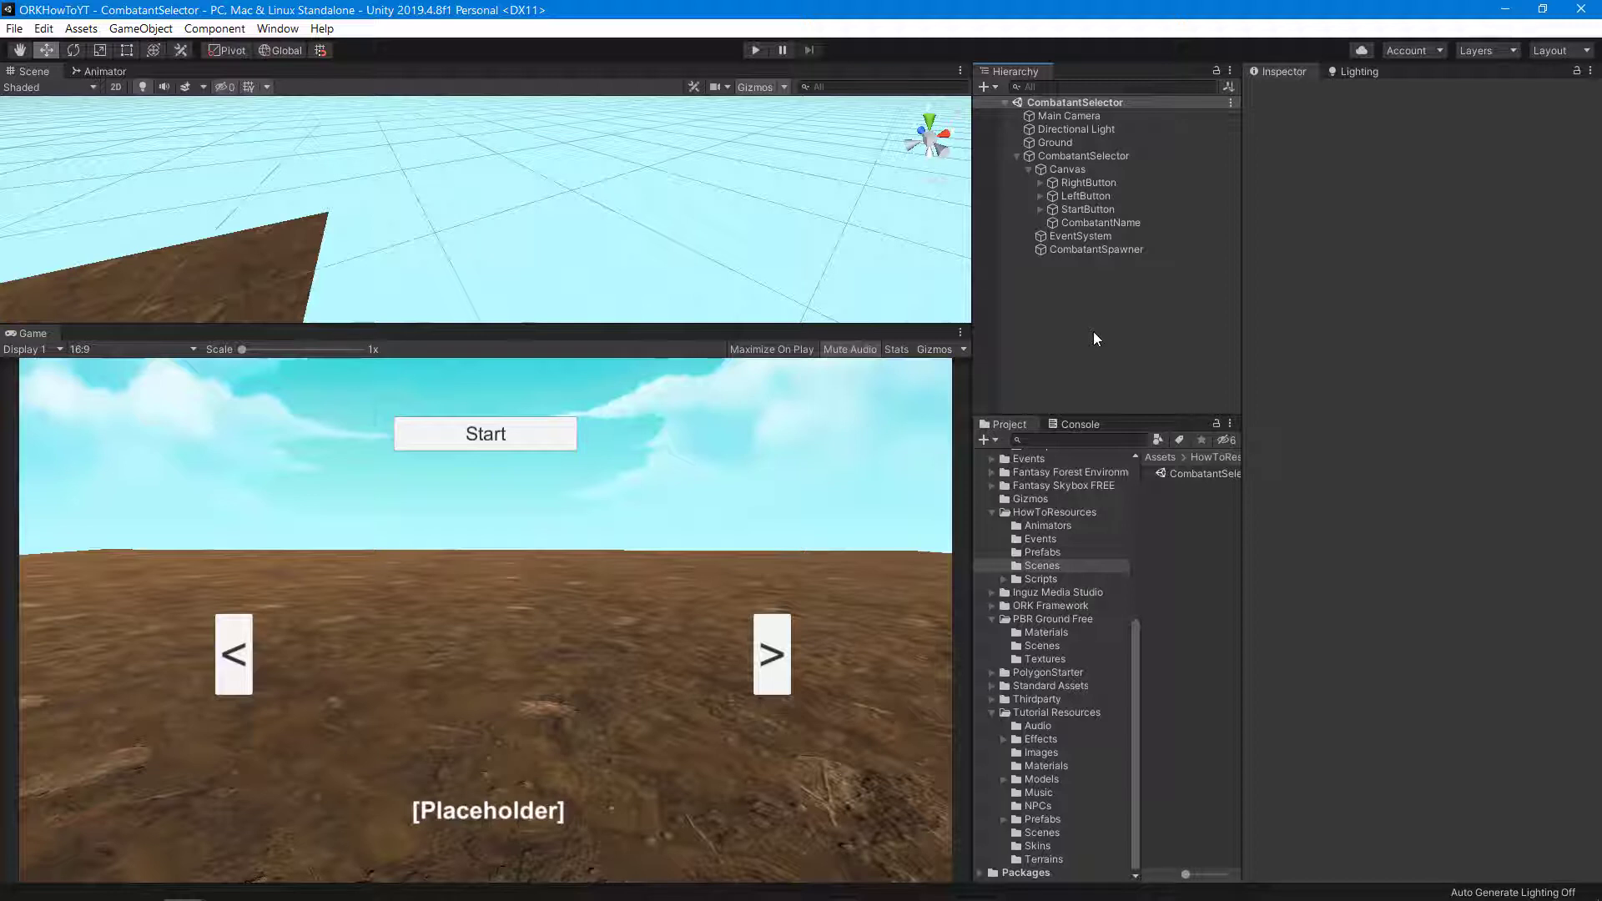
- Open the tutorial's 0 Main Menu scene, enter Play mode and start a new game
left_click(1042, 833)
double_click(1179, 473)
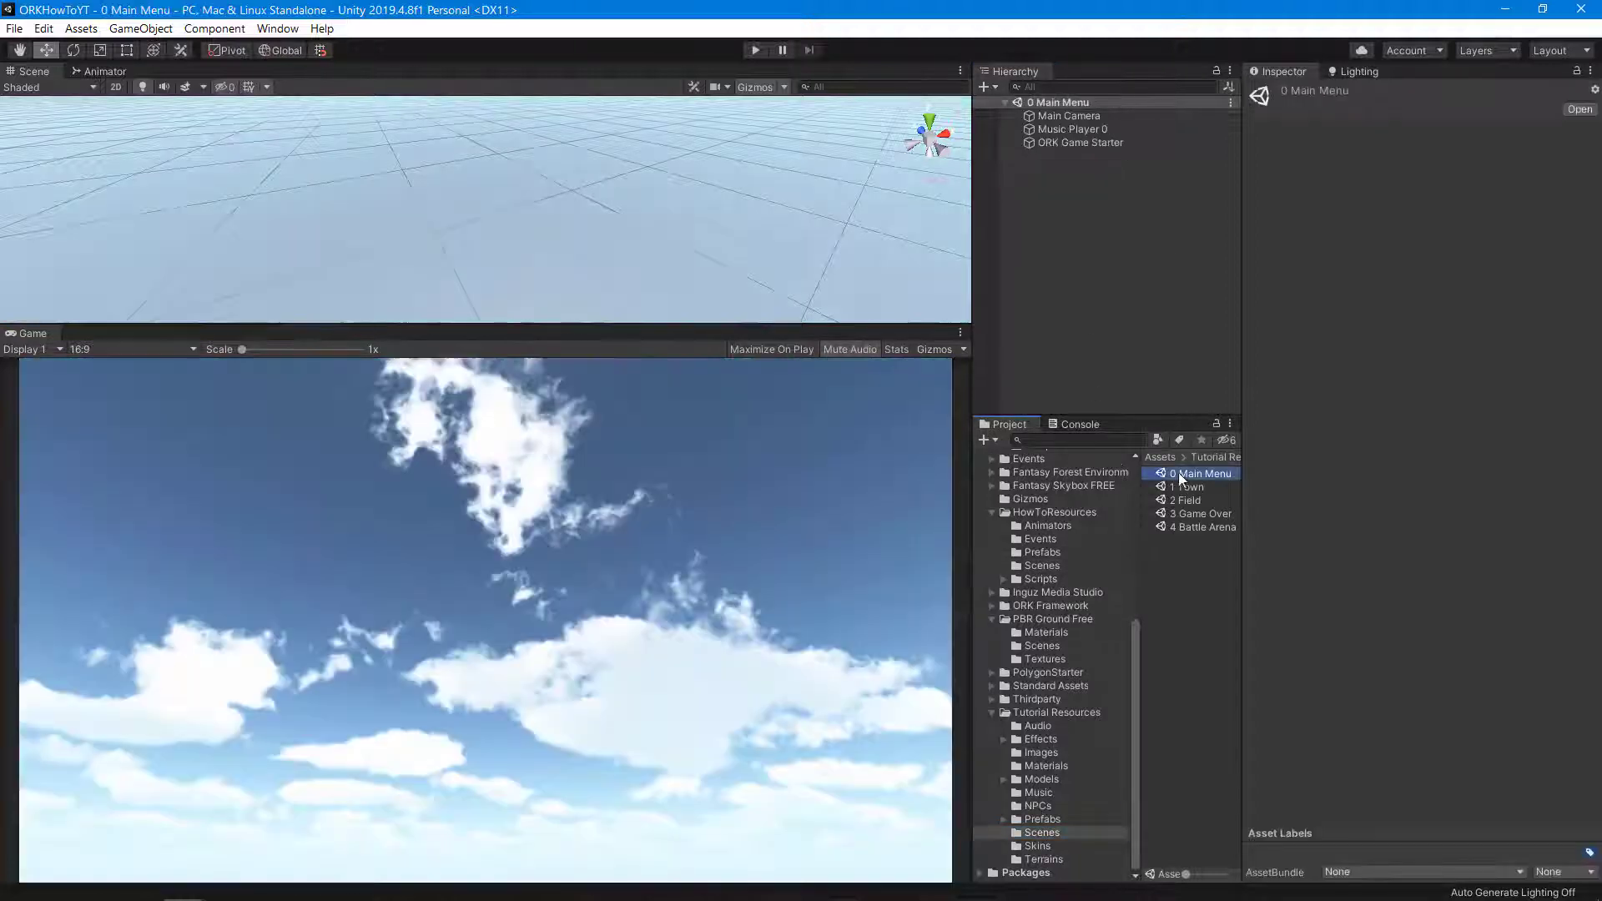
left_click(754, 50)
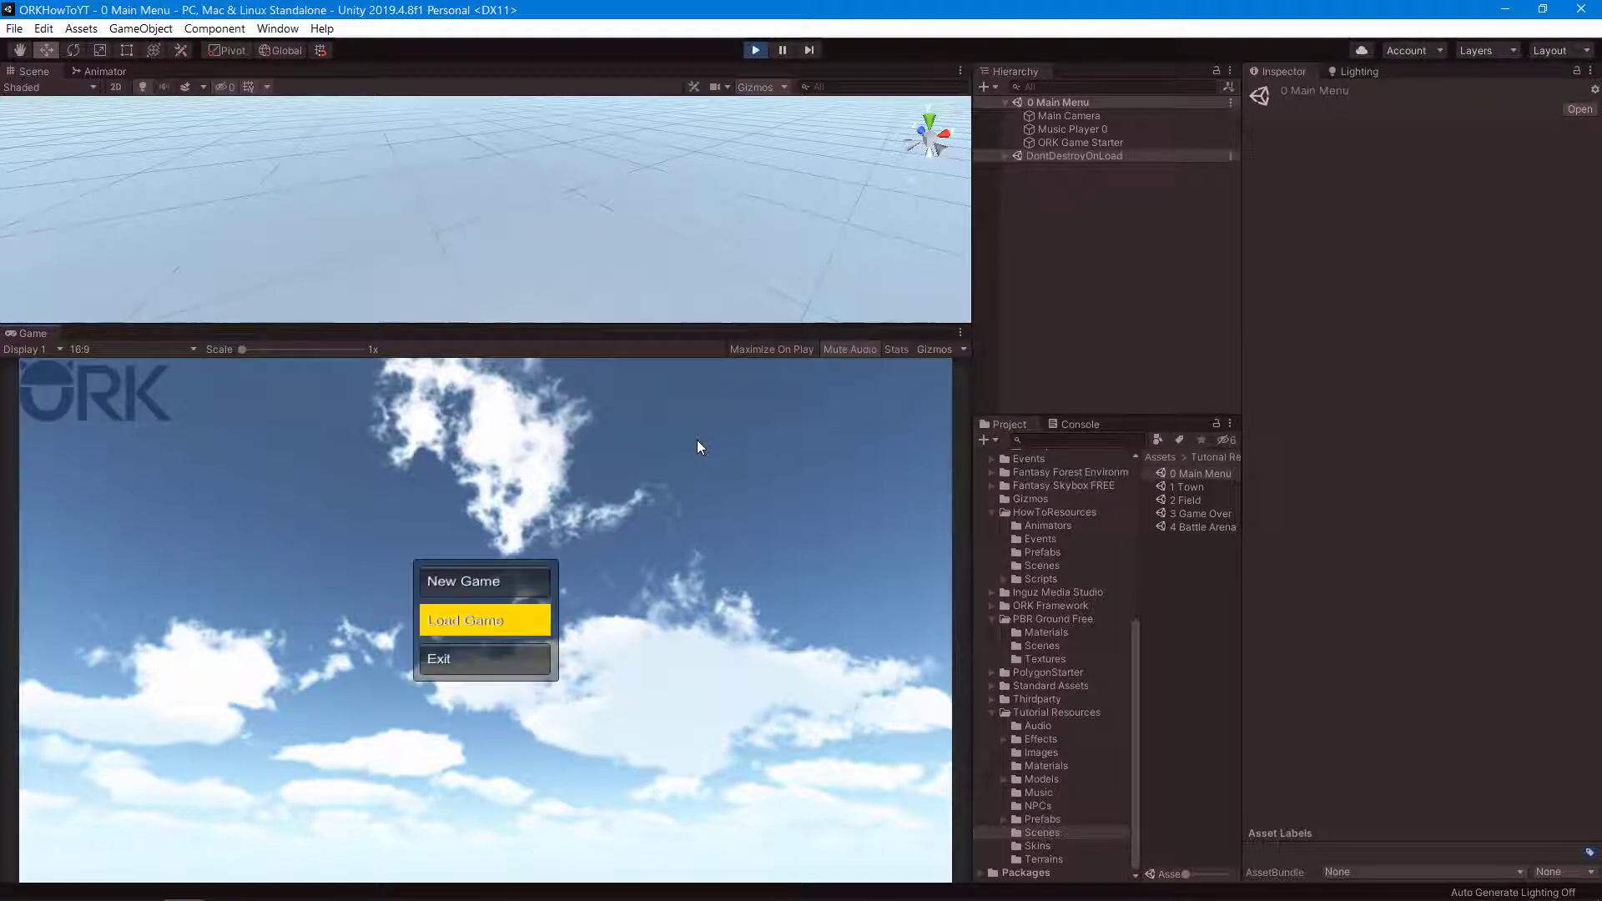
left_click(528, 580)
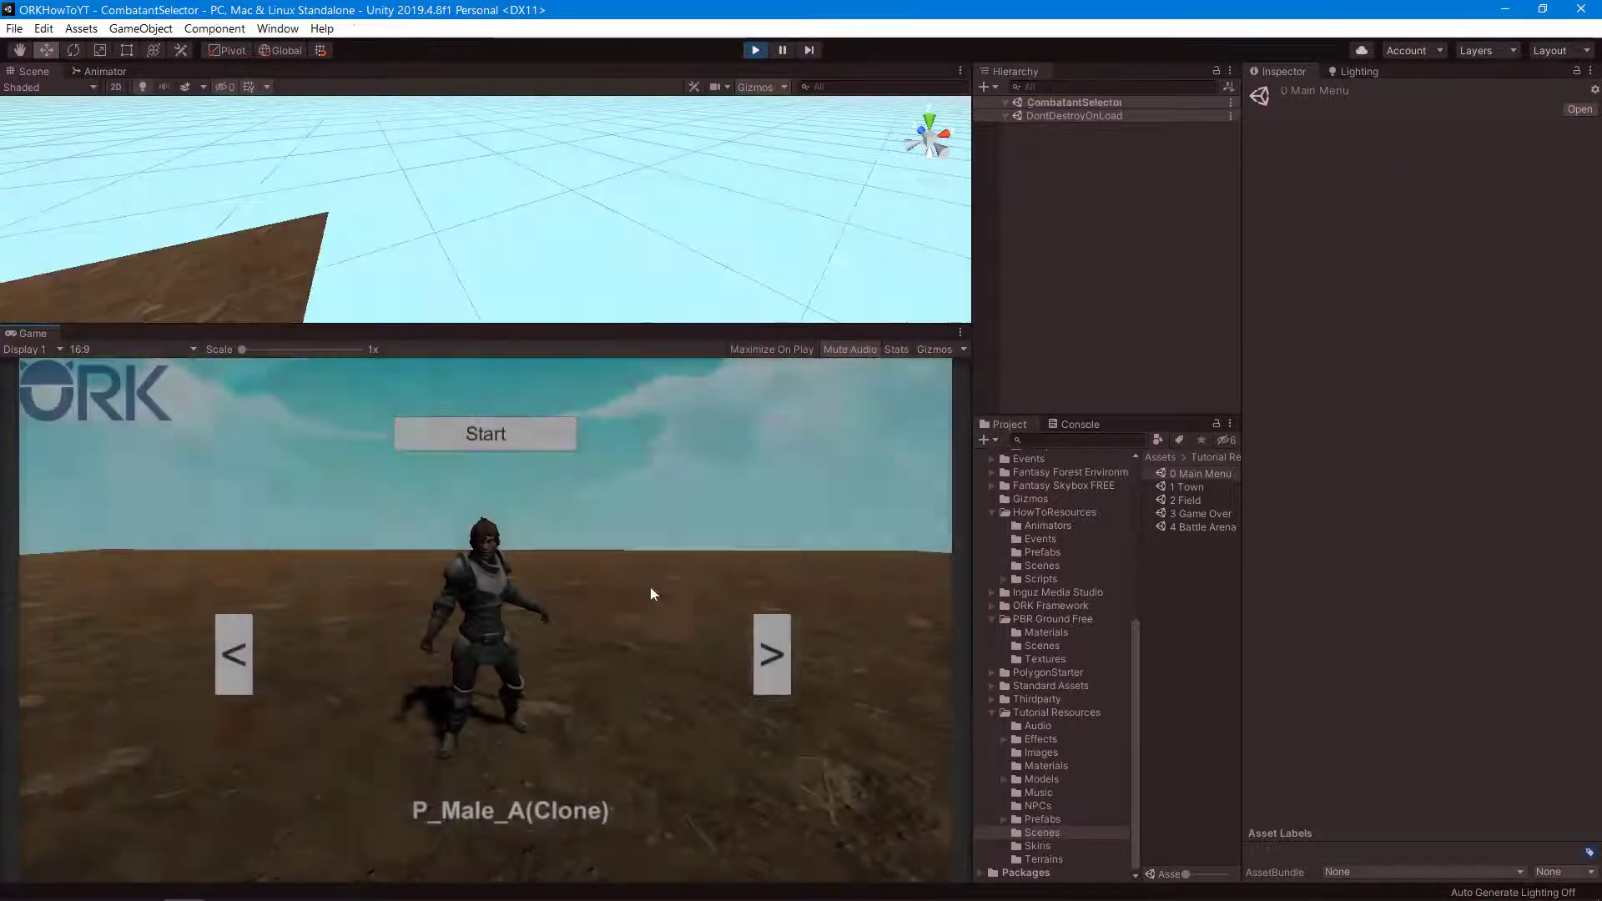
- Cycle through the heroes with the > arrow, then stop playing and open HowToResources/Scripts
left_click(773, 651)
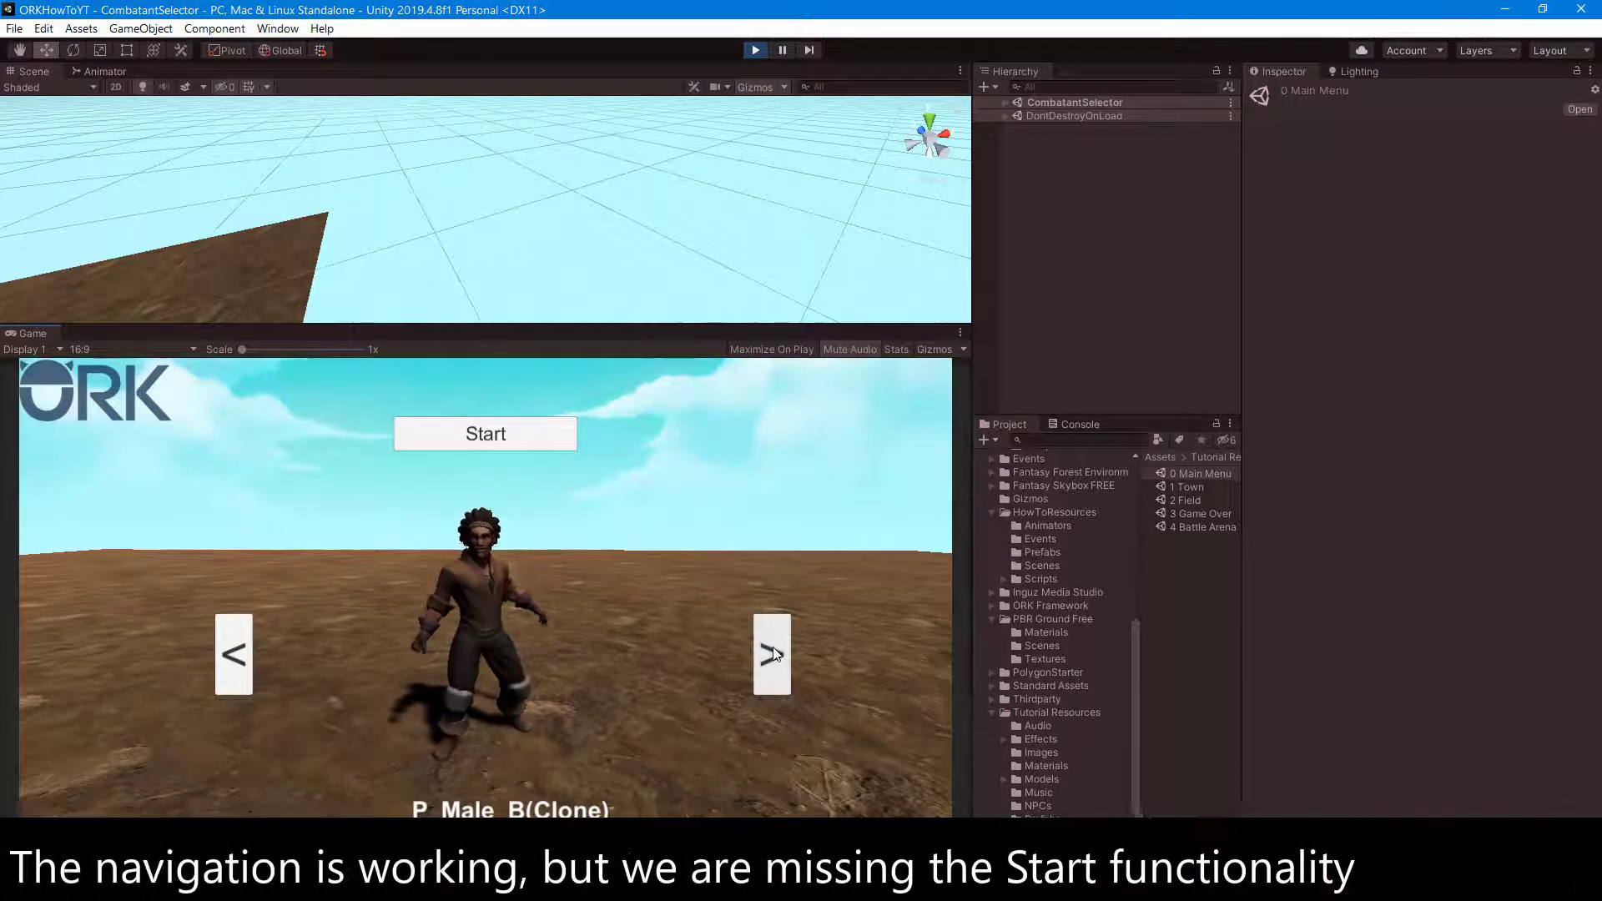
left_click(773, 653)
left_click(773, 654)
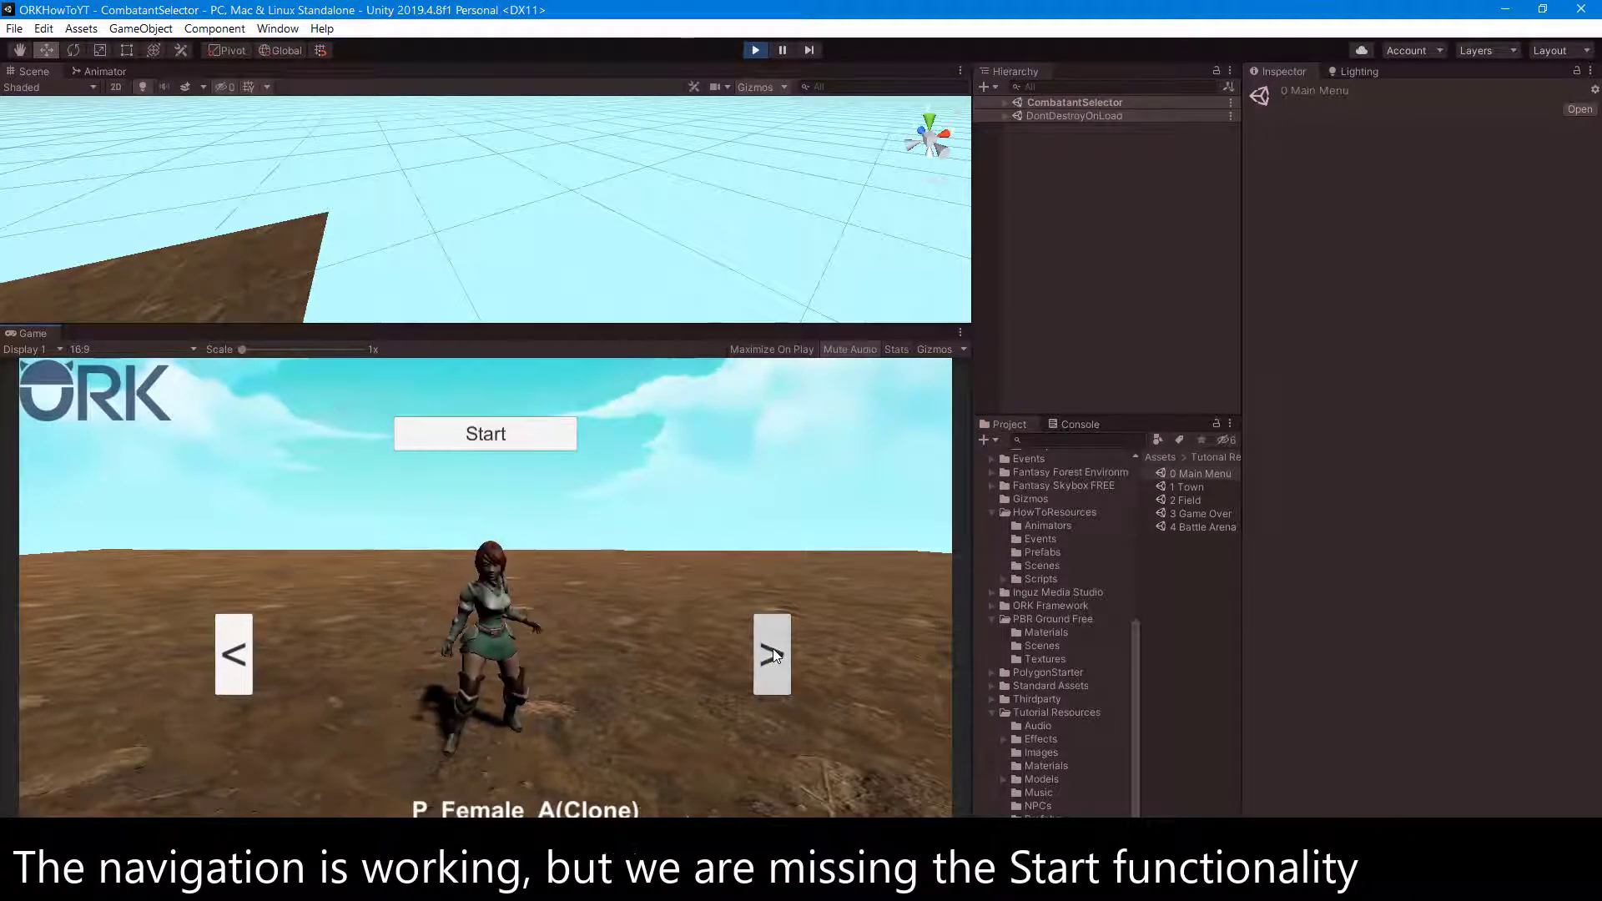
left_click(772, 655)
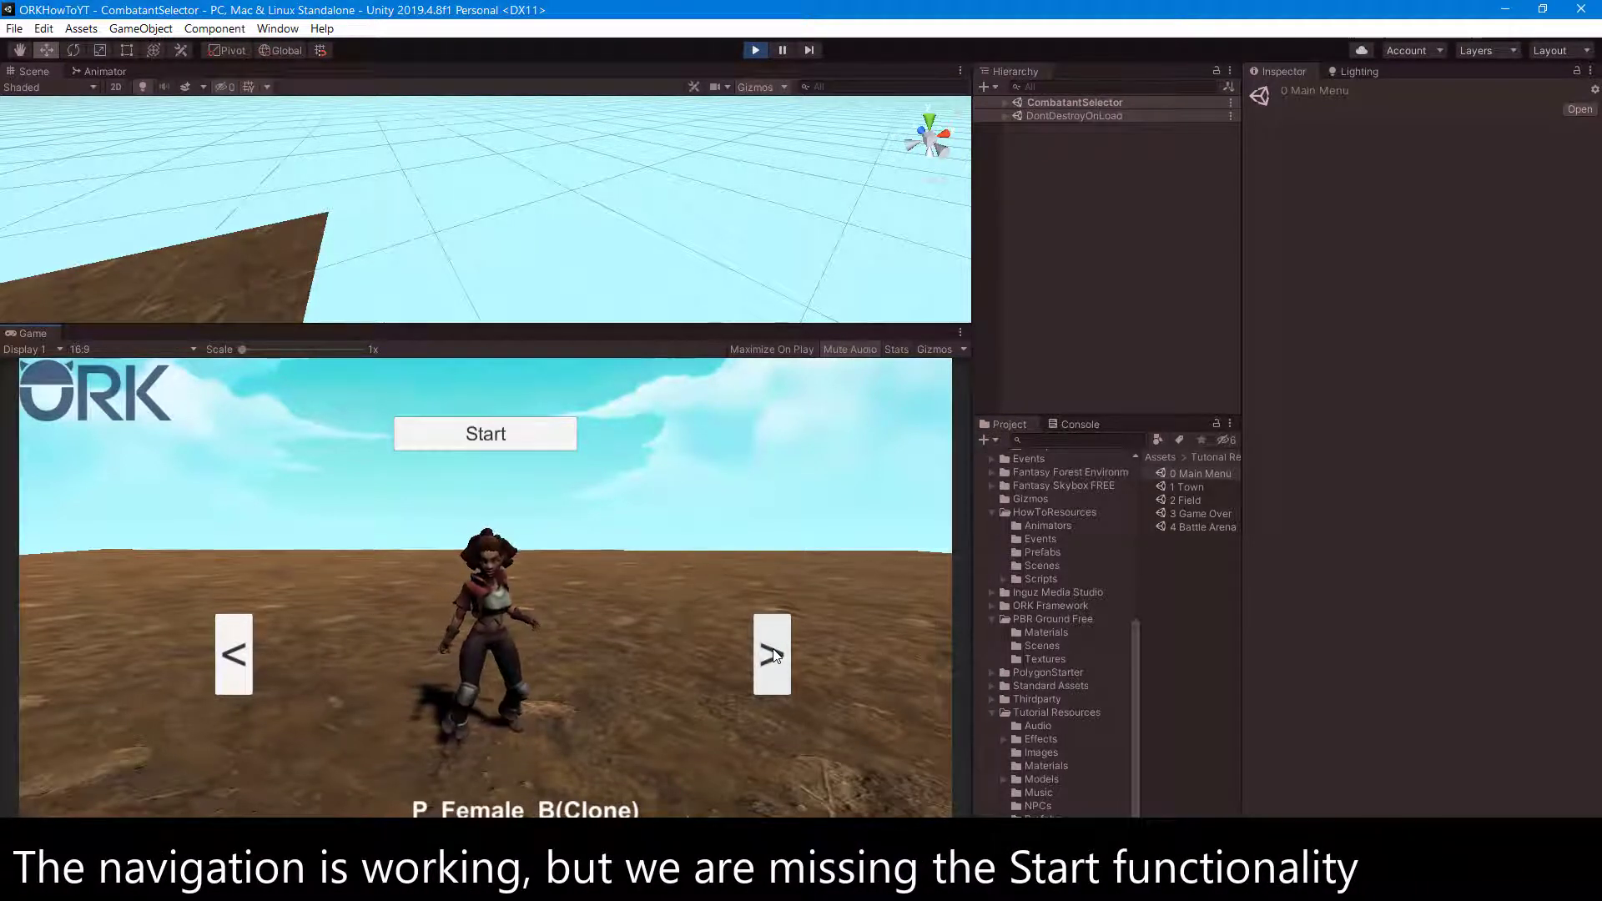
left_click(773, 655)
left_click(773, 656)
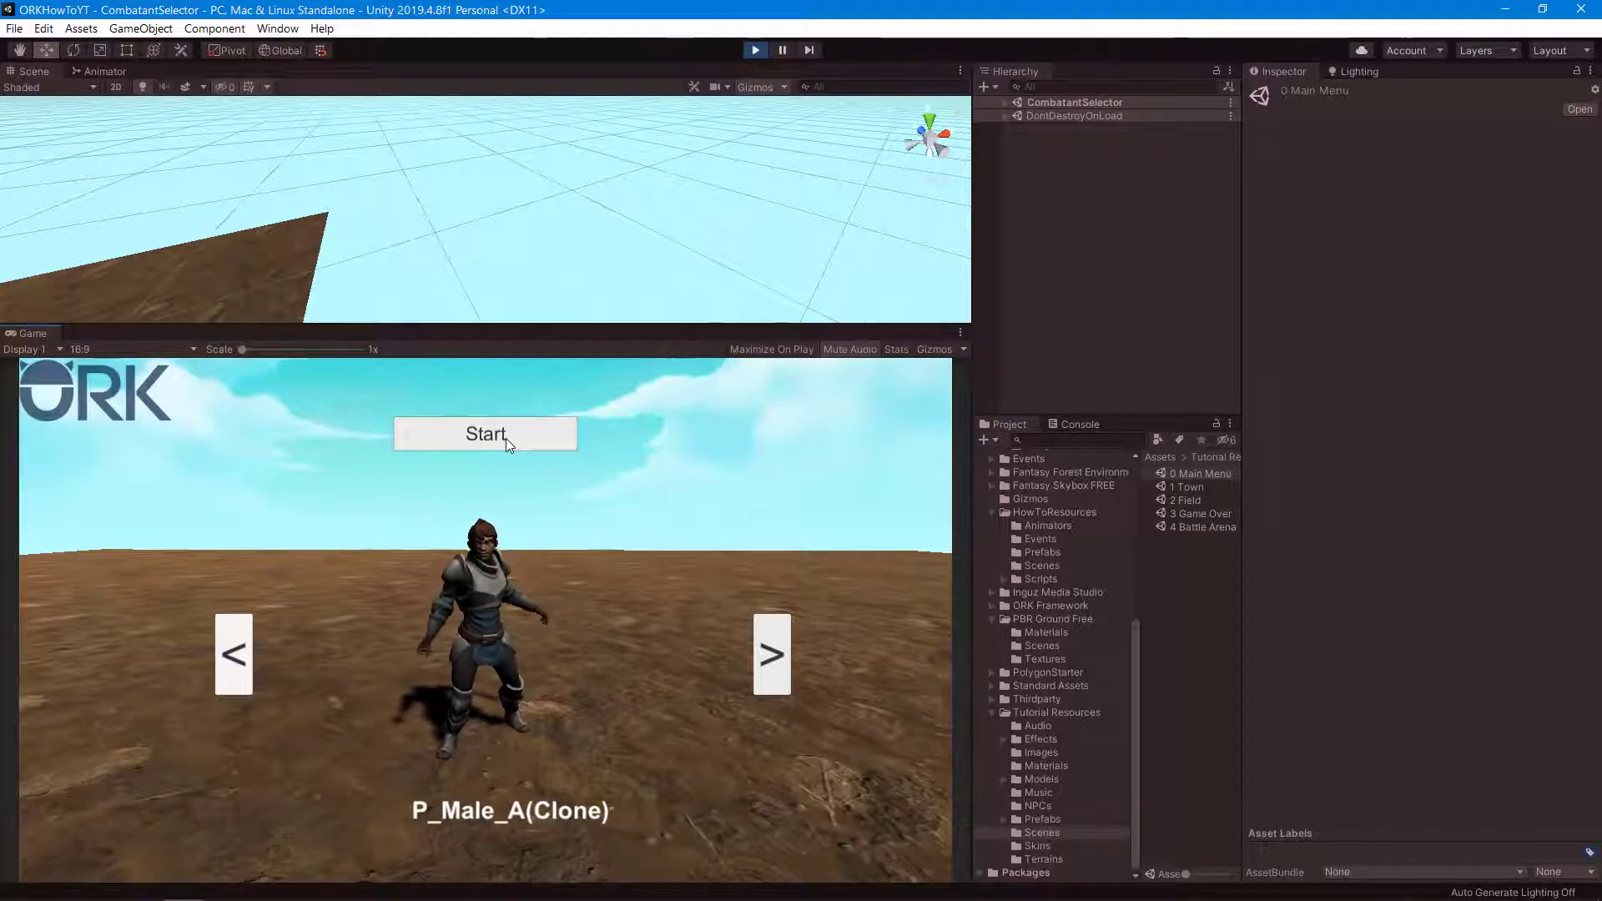
key("ctrl+p")
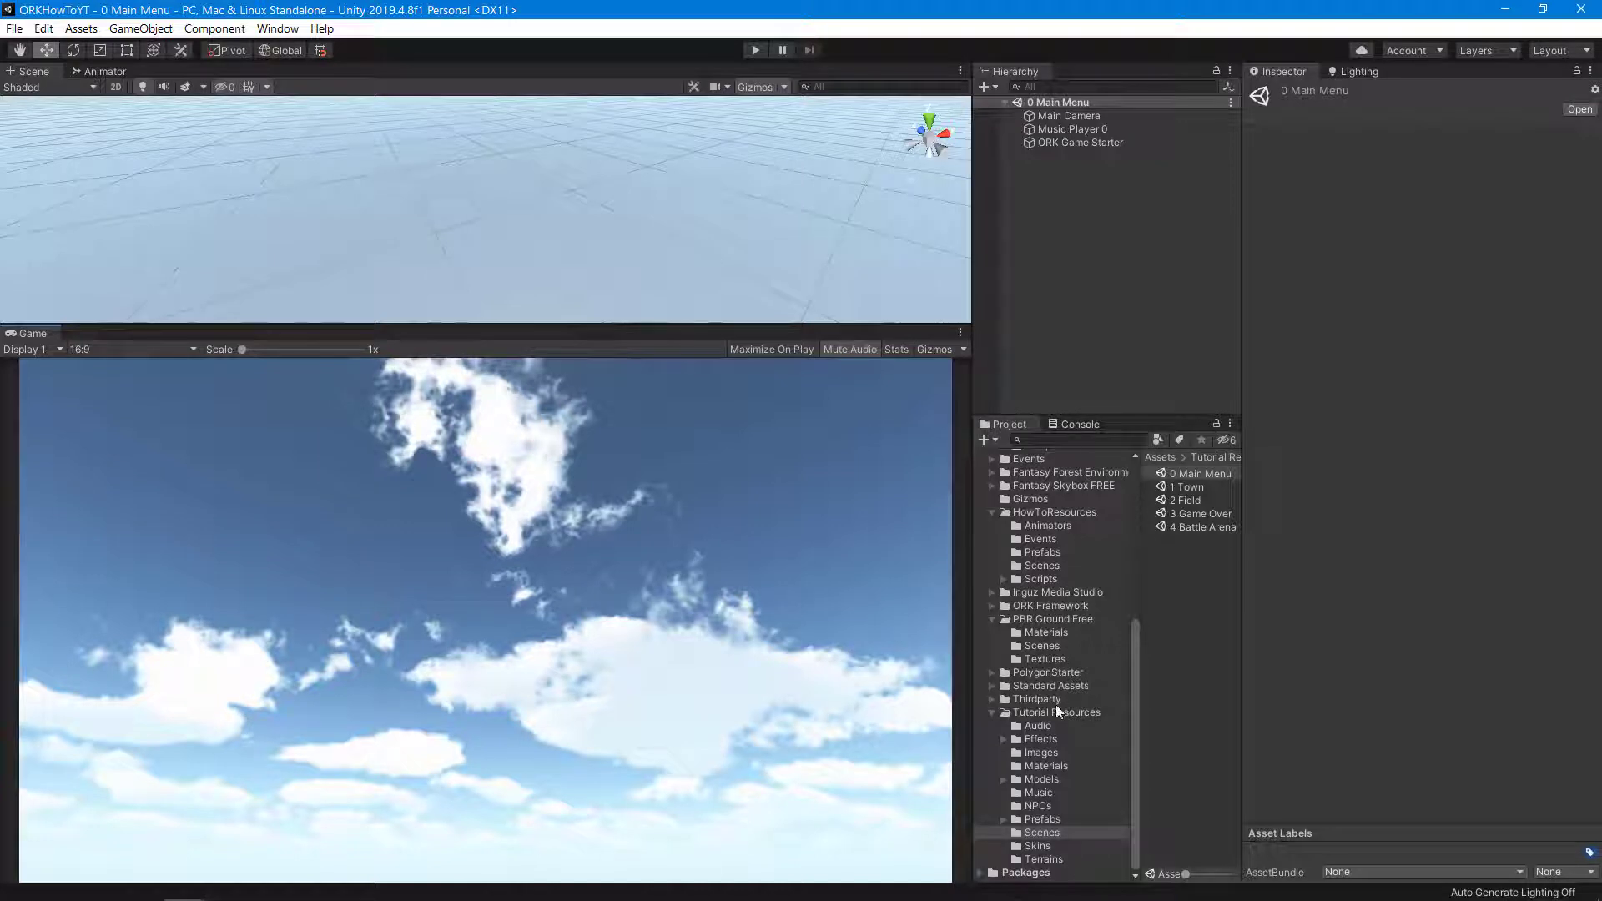
left_click(1052, 579)
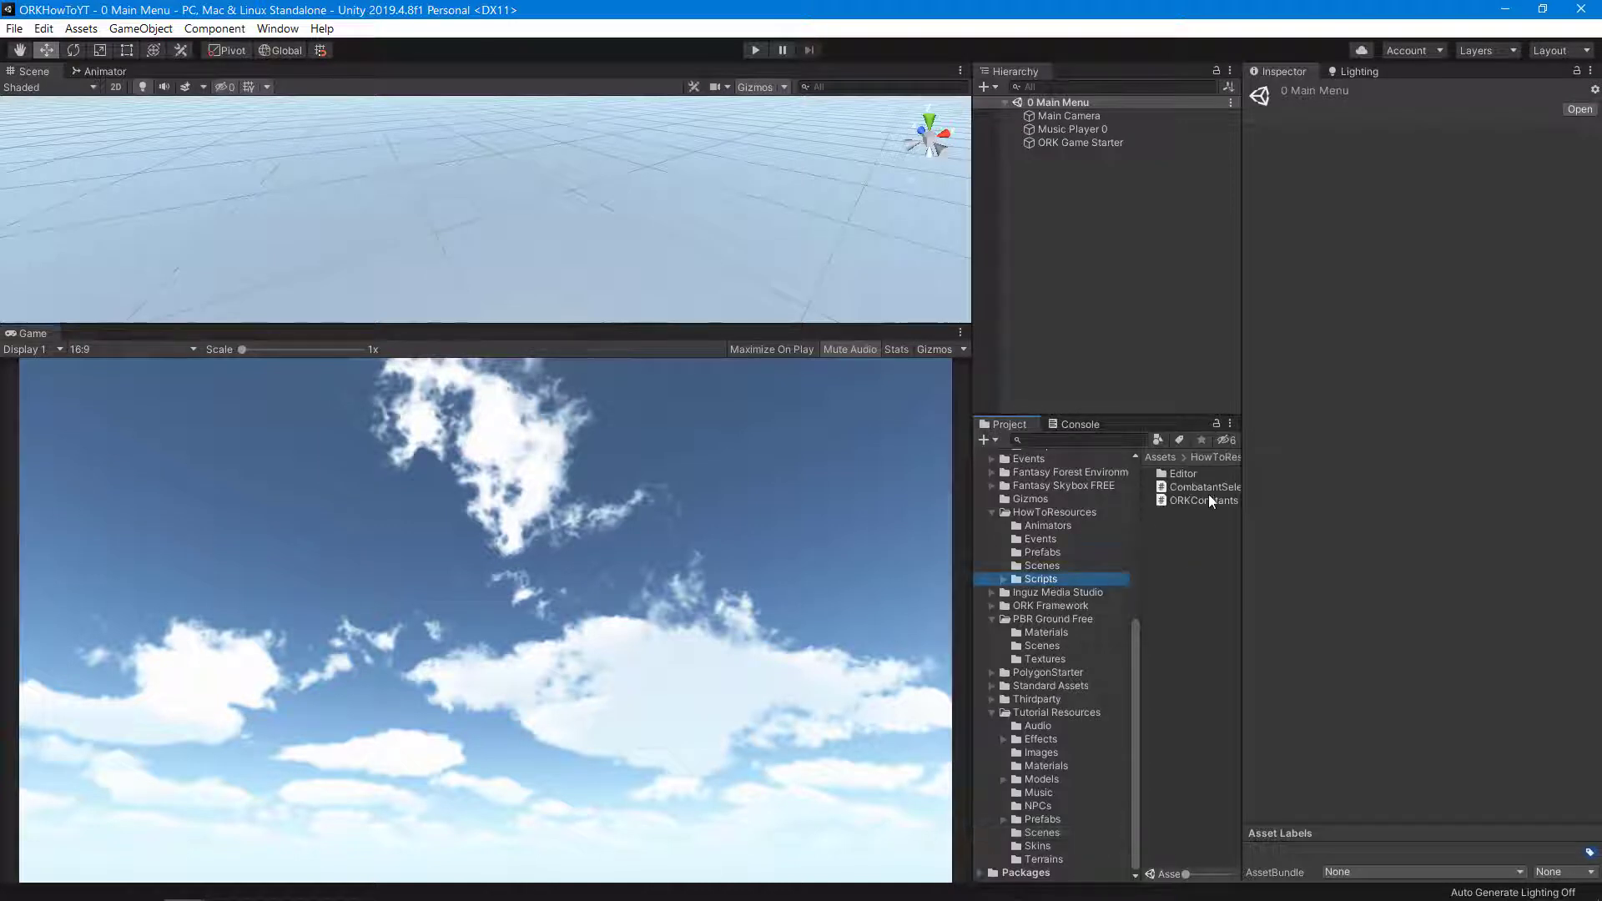
- In CombatantSelector.cs, add a public void SelectButtonClick() method below RightButtonClick
double_click(1213, 487)
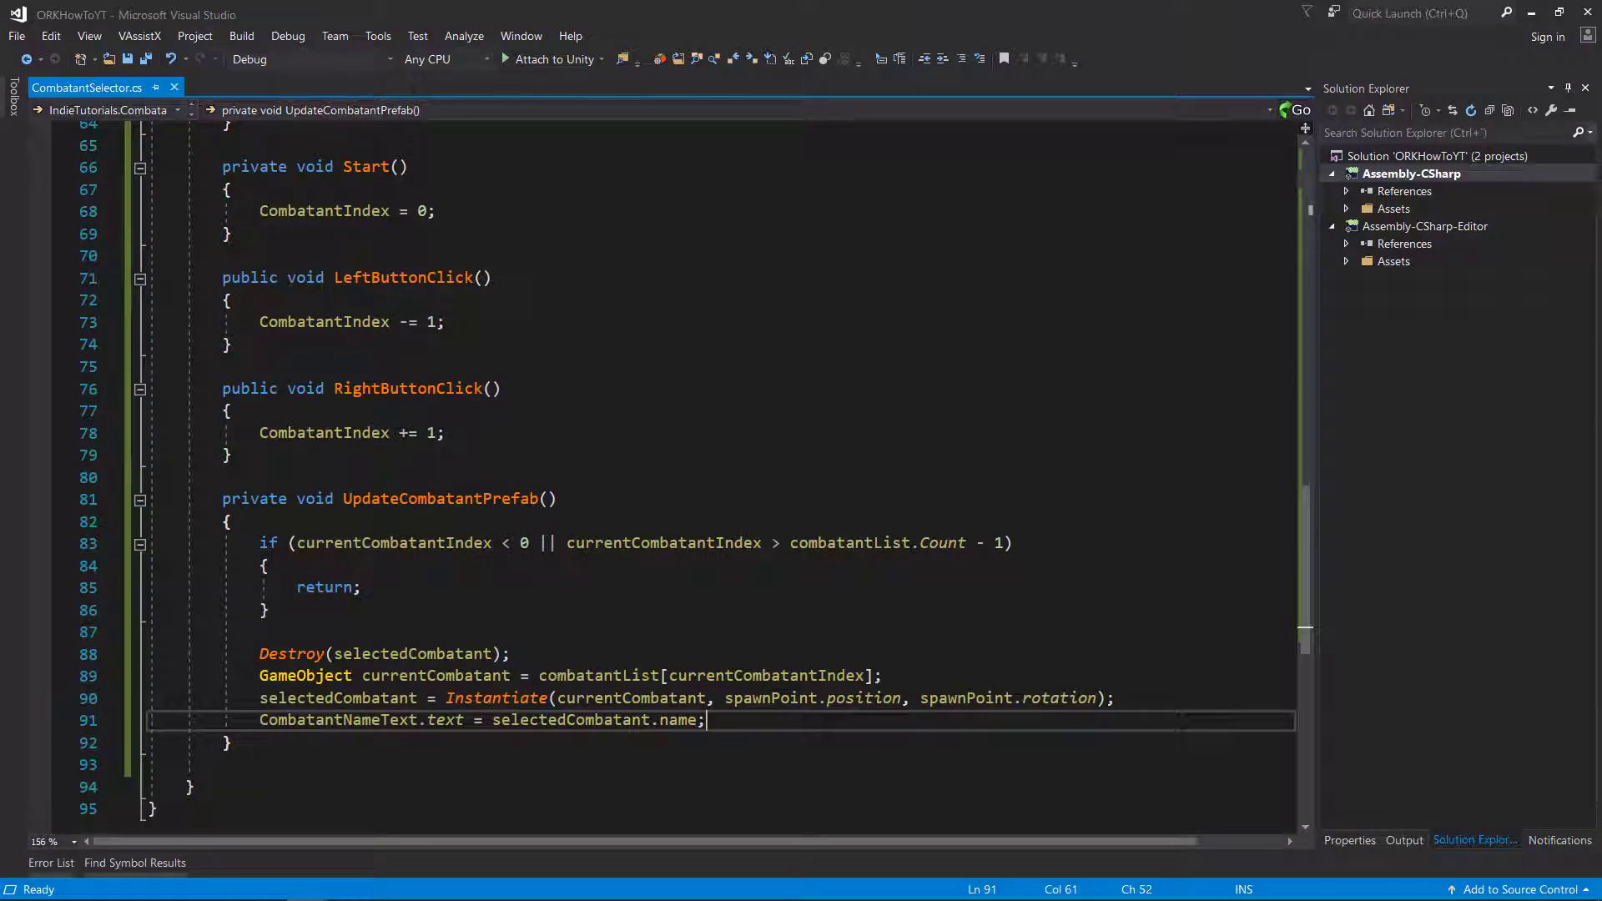
left_click(1086, 481)
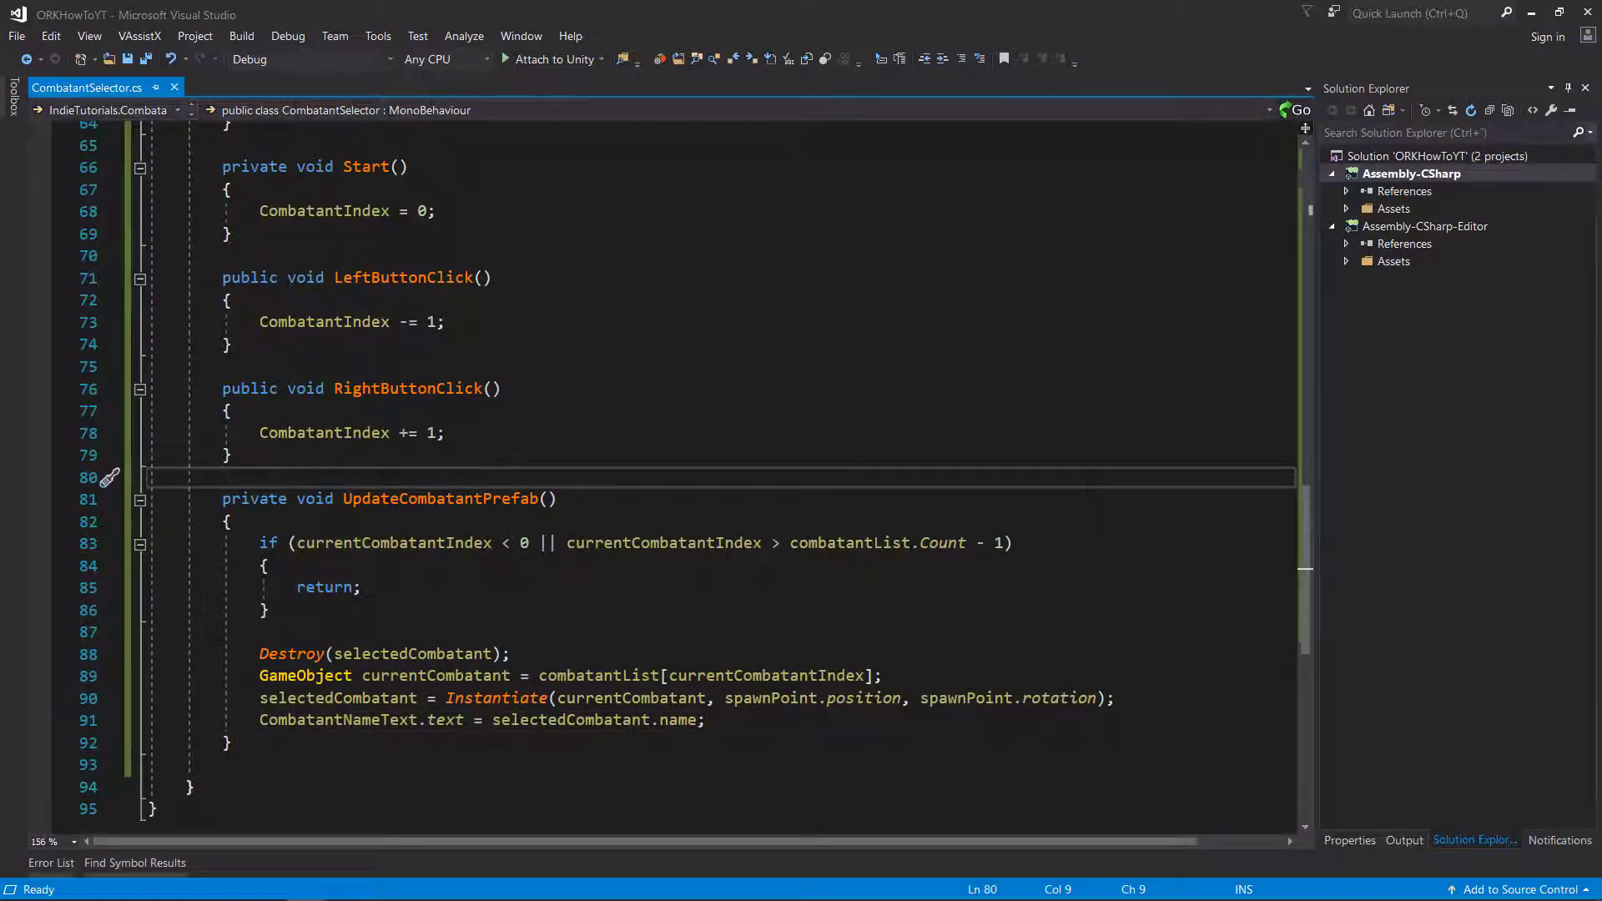
key("Return")
key("Return")
key("Return")
key("Up")
key("Up")
type("p")
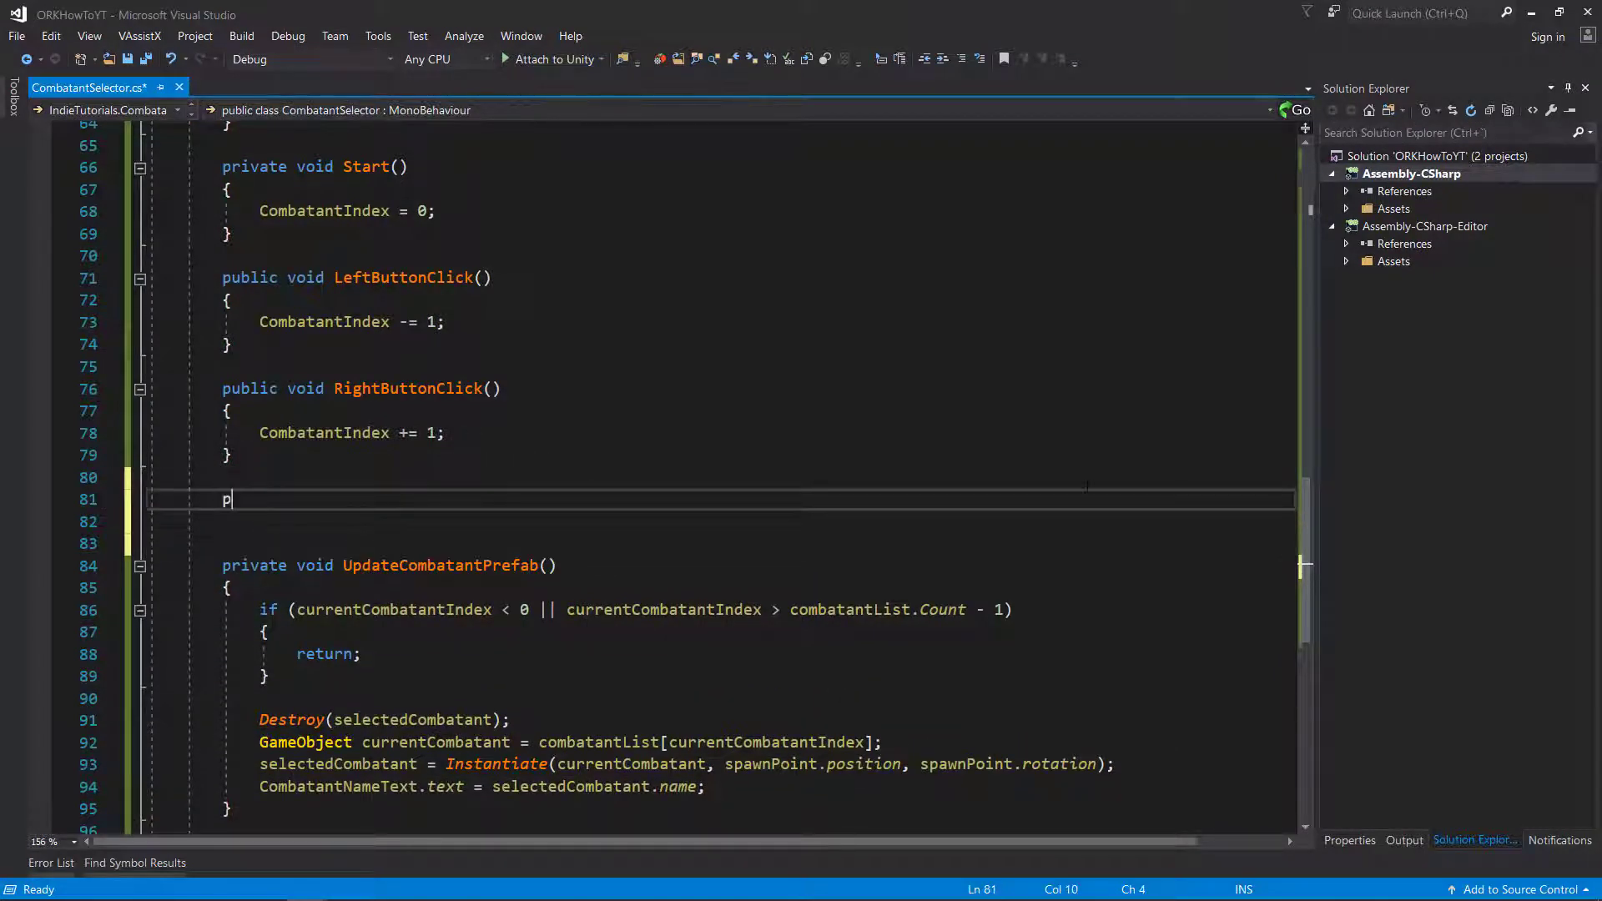
type("ubic v")
key("BackSpace")
key("BackSpace")
key("BackSpace")
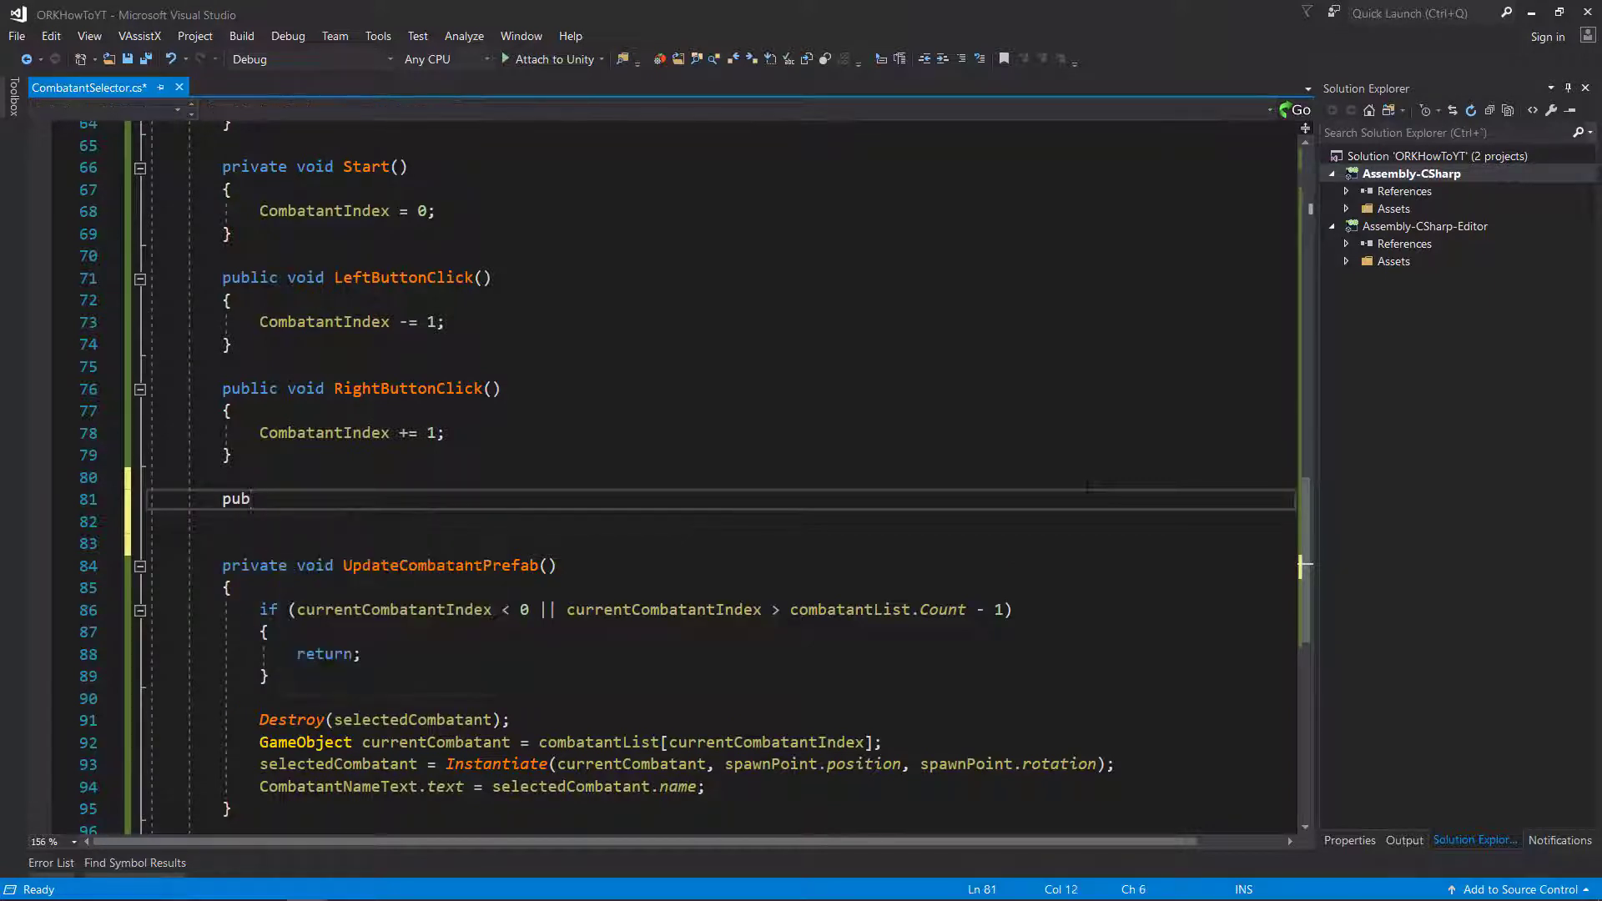
type("ic vo")
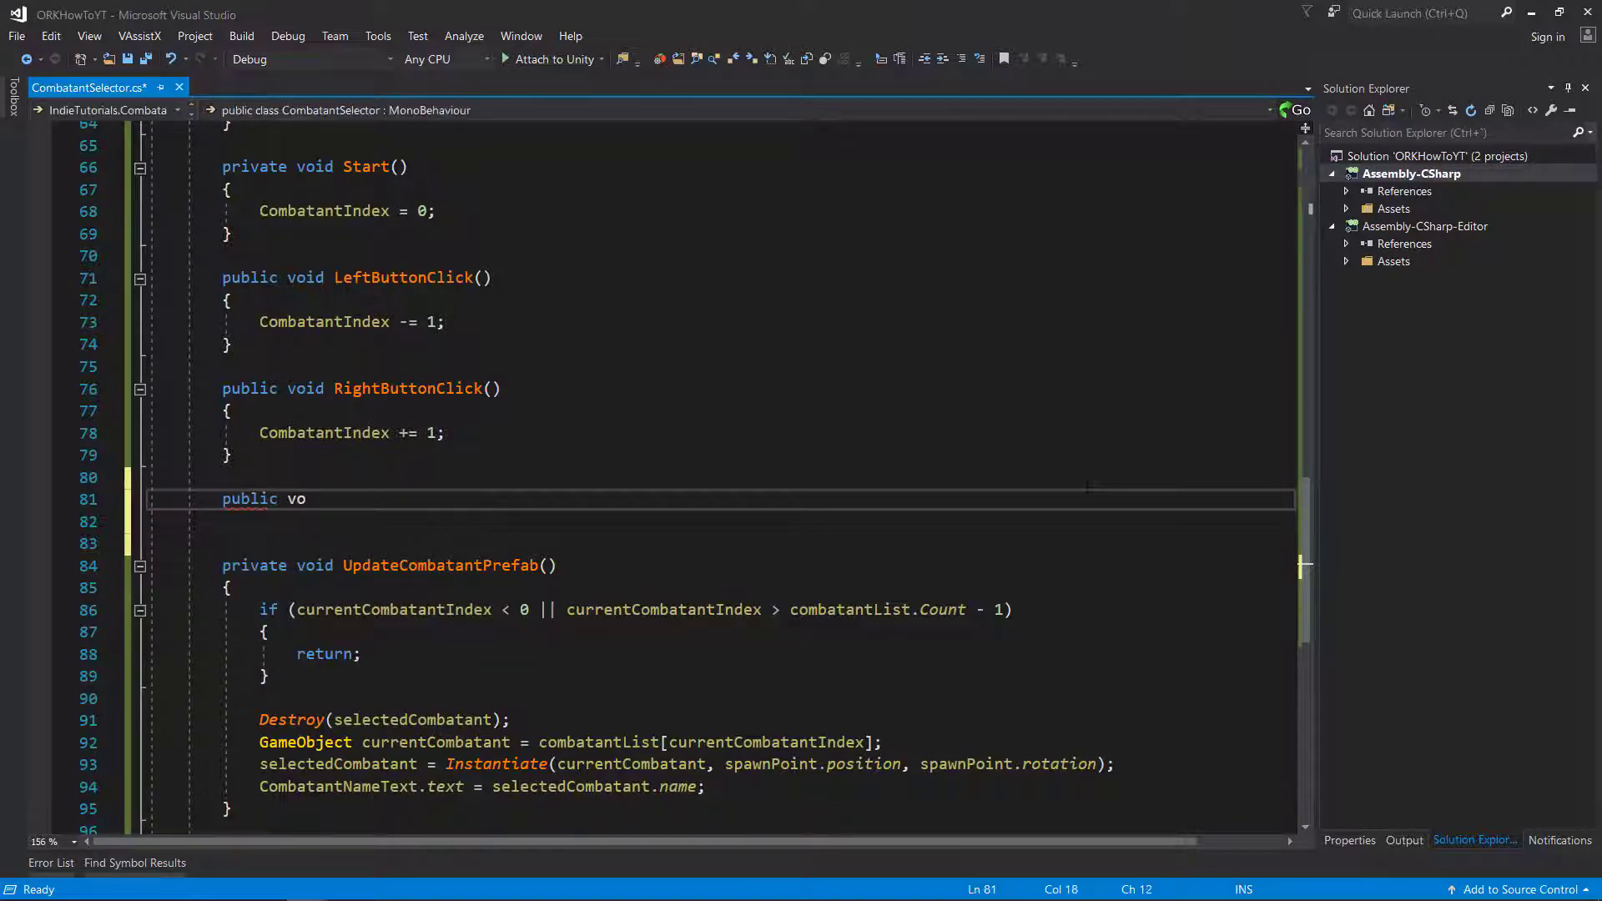
type("id ")
type("S")
type("electButtonCli")
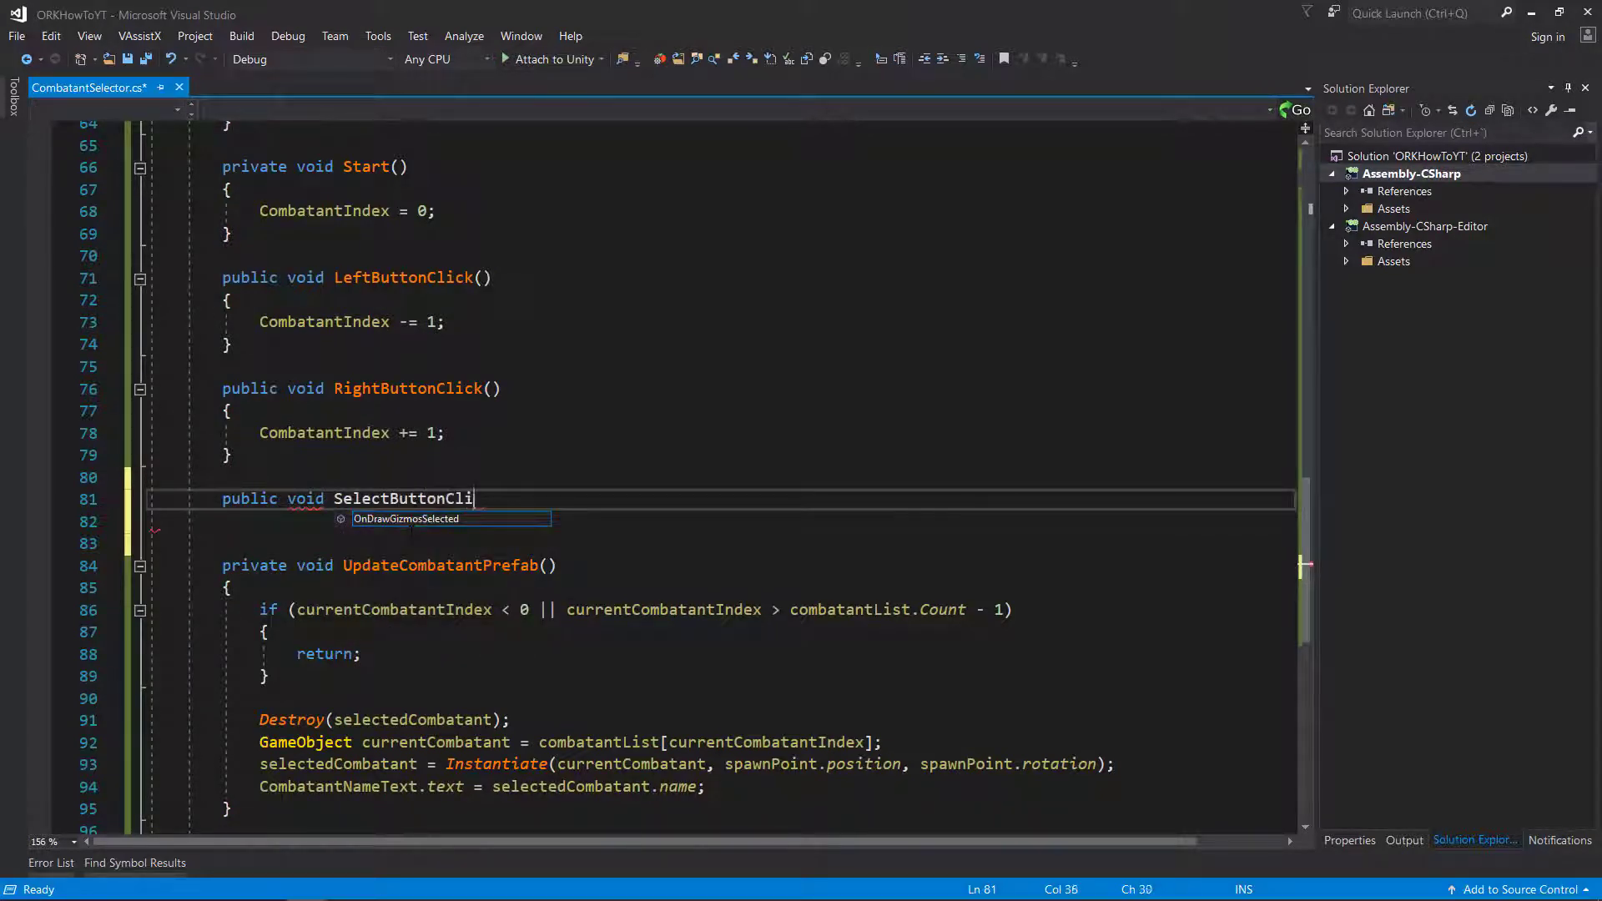
type("ck()")
key("Return")
type("{")
key("Return")
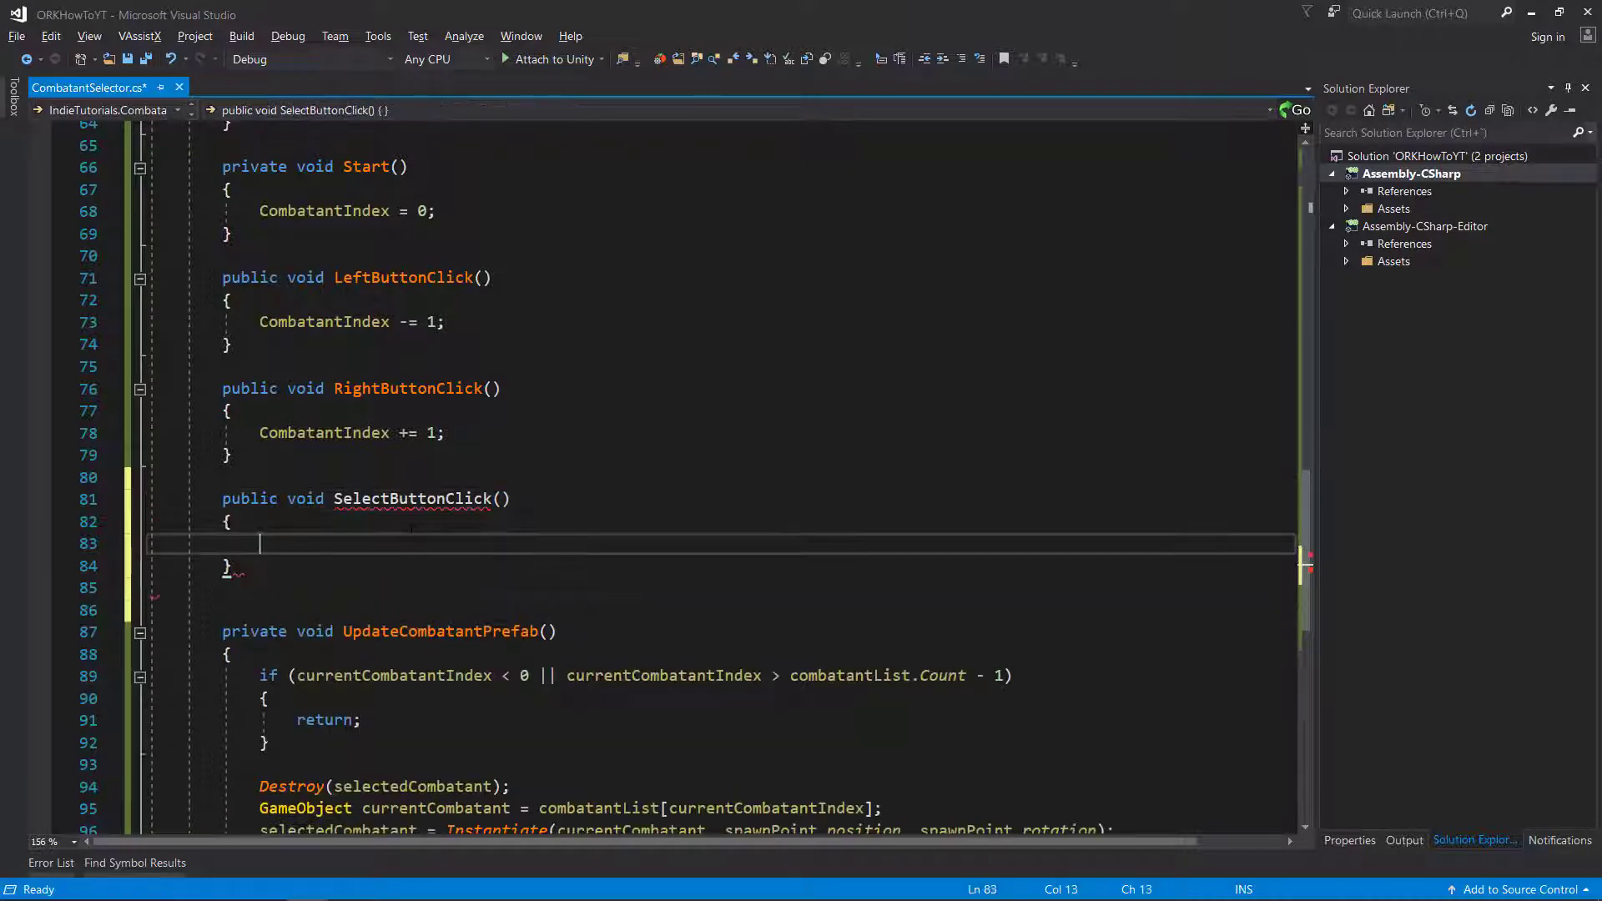
- Store selectedCombatant.name into ORKVariableName via ORK.Game.Variables.Set, commented 'remove the Clone part'
type("string name")
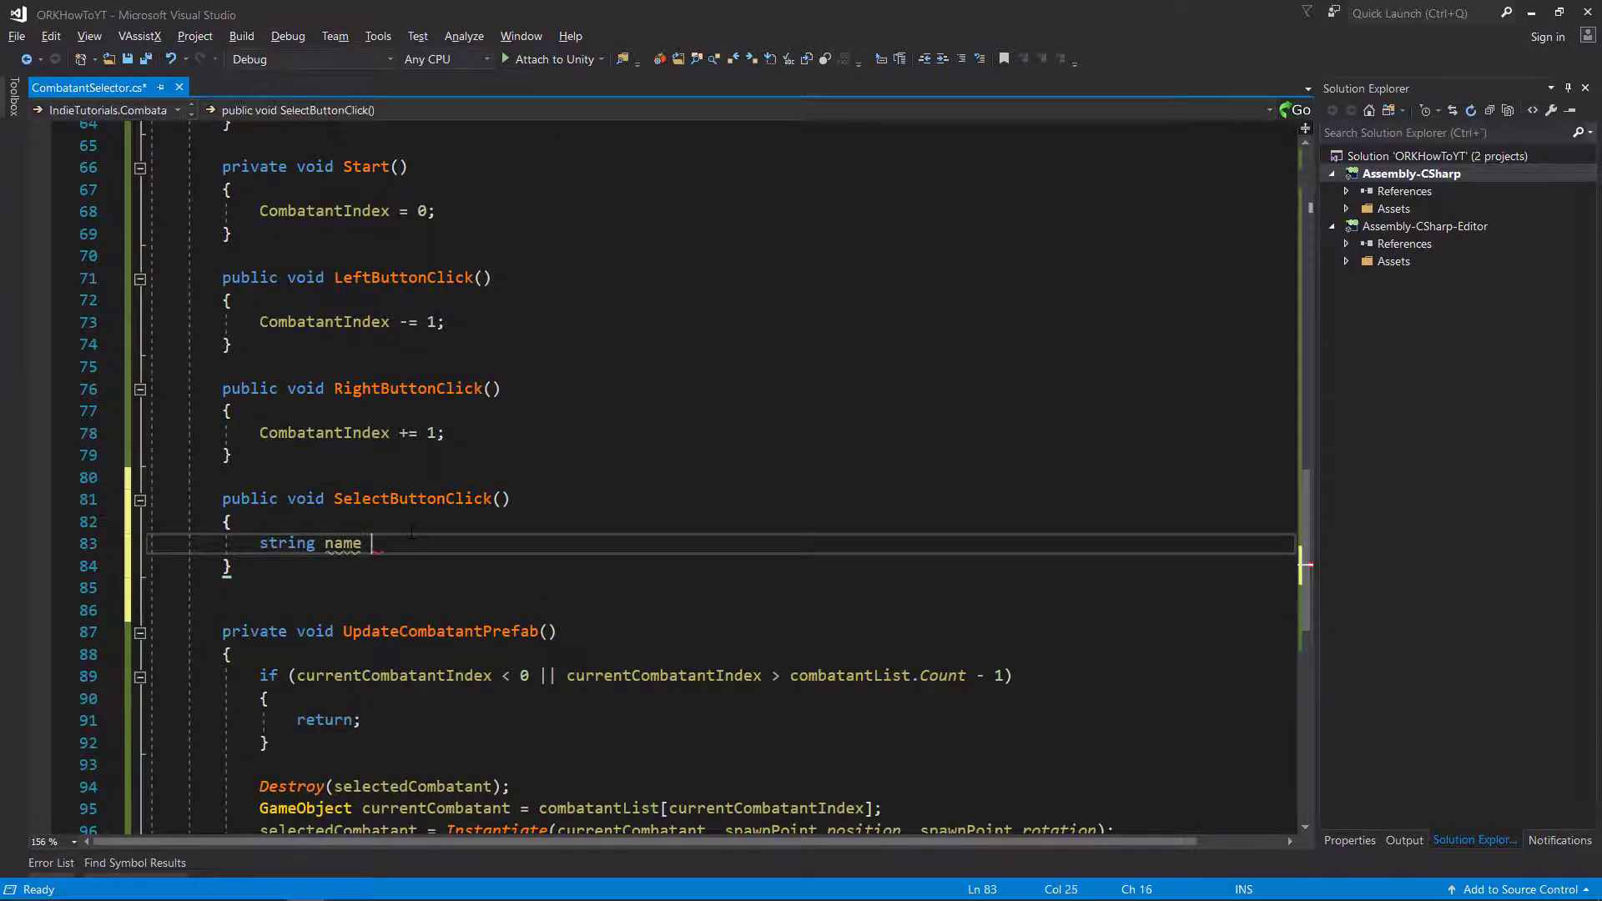
type(" = selec")
type("ted")
key("Tab")
type(".name")
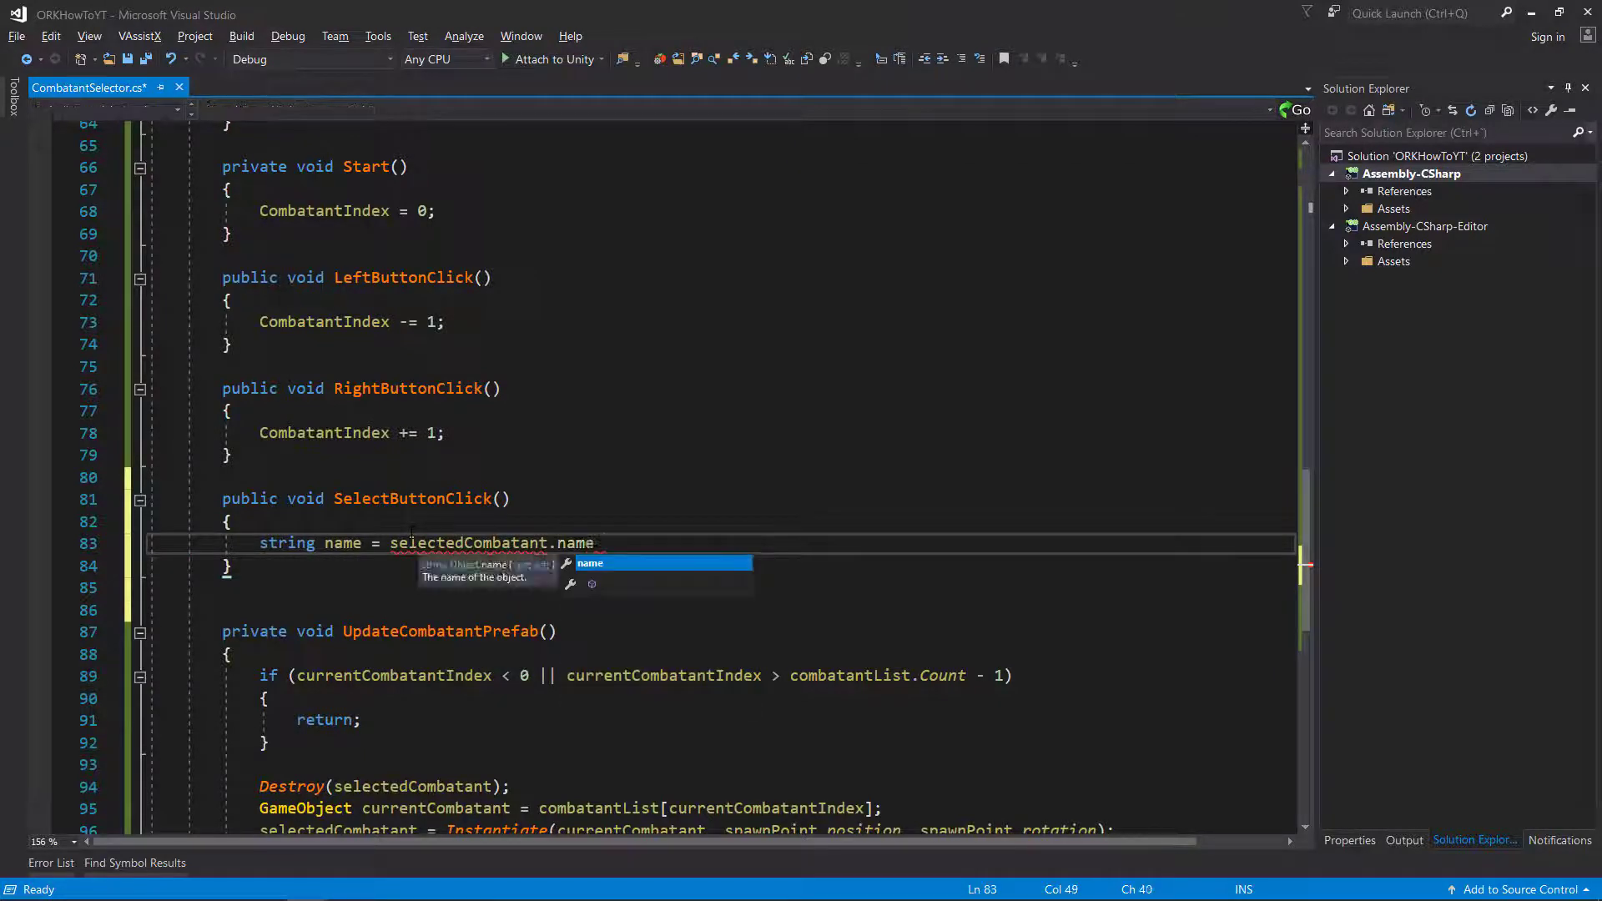
type(";")
key("Return")
type("ORK.")
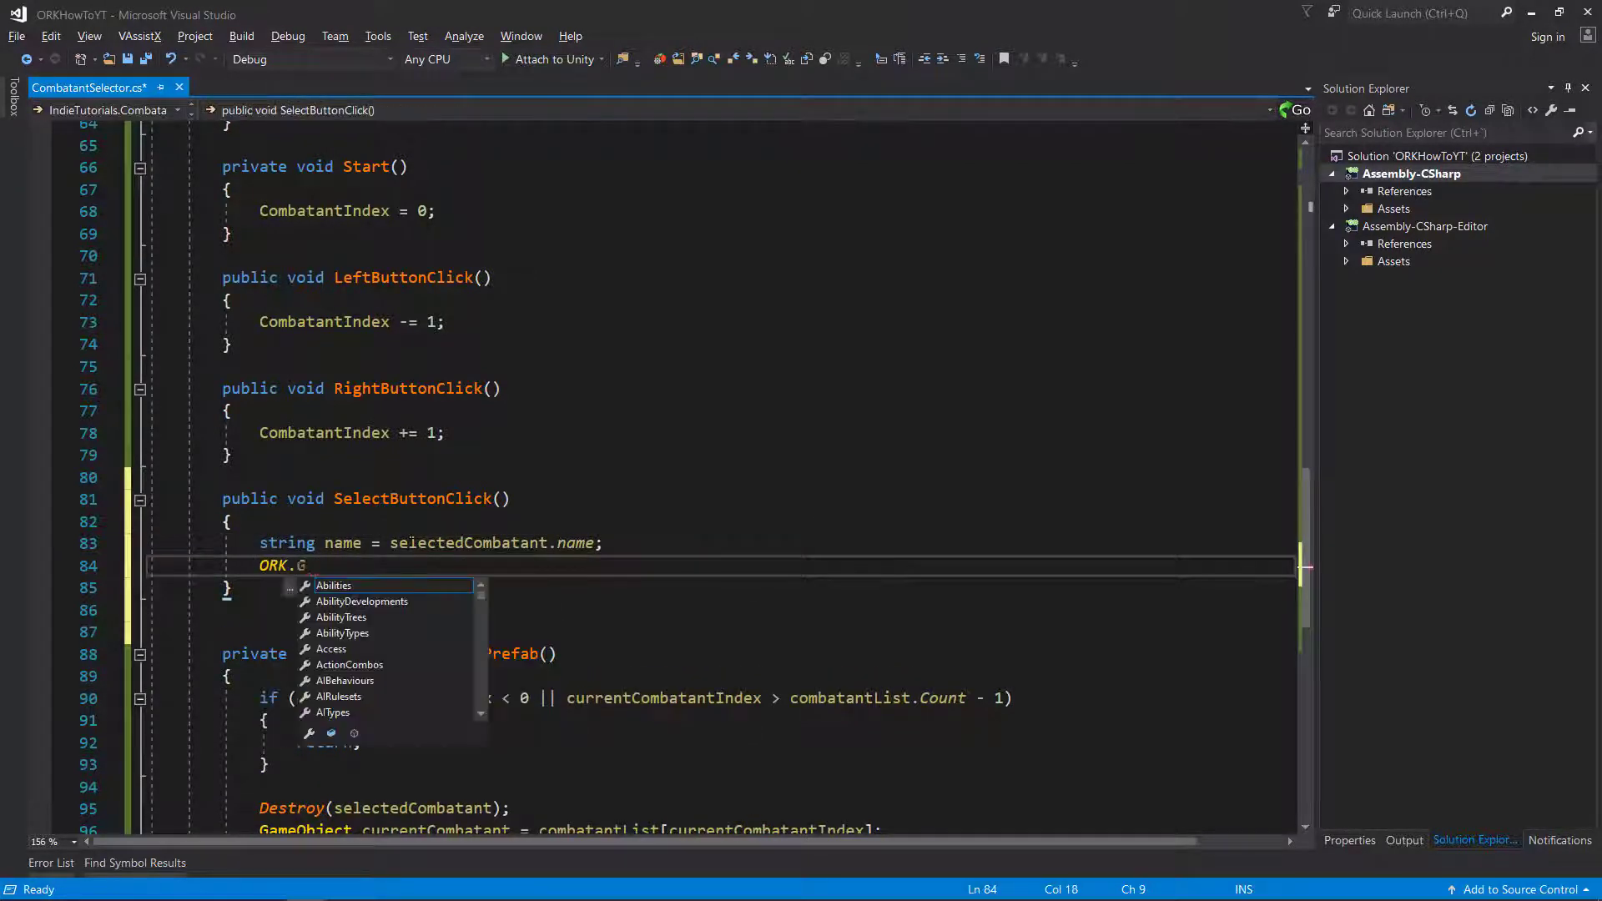
type("Game.Var")
key("Tab")
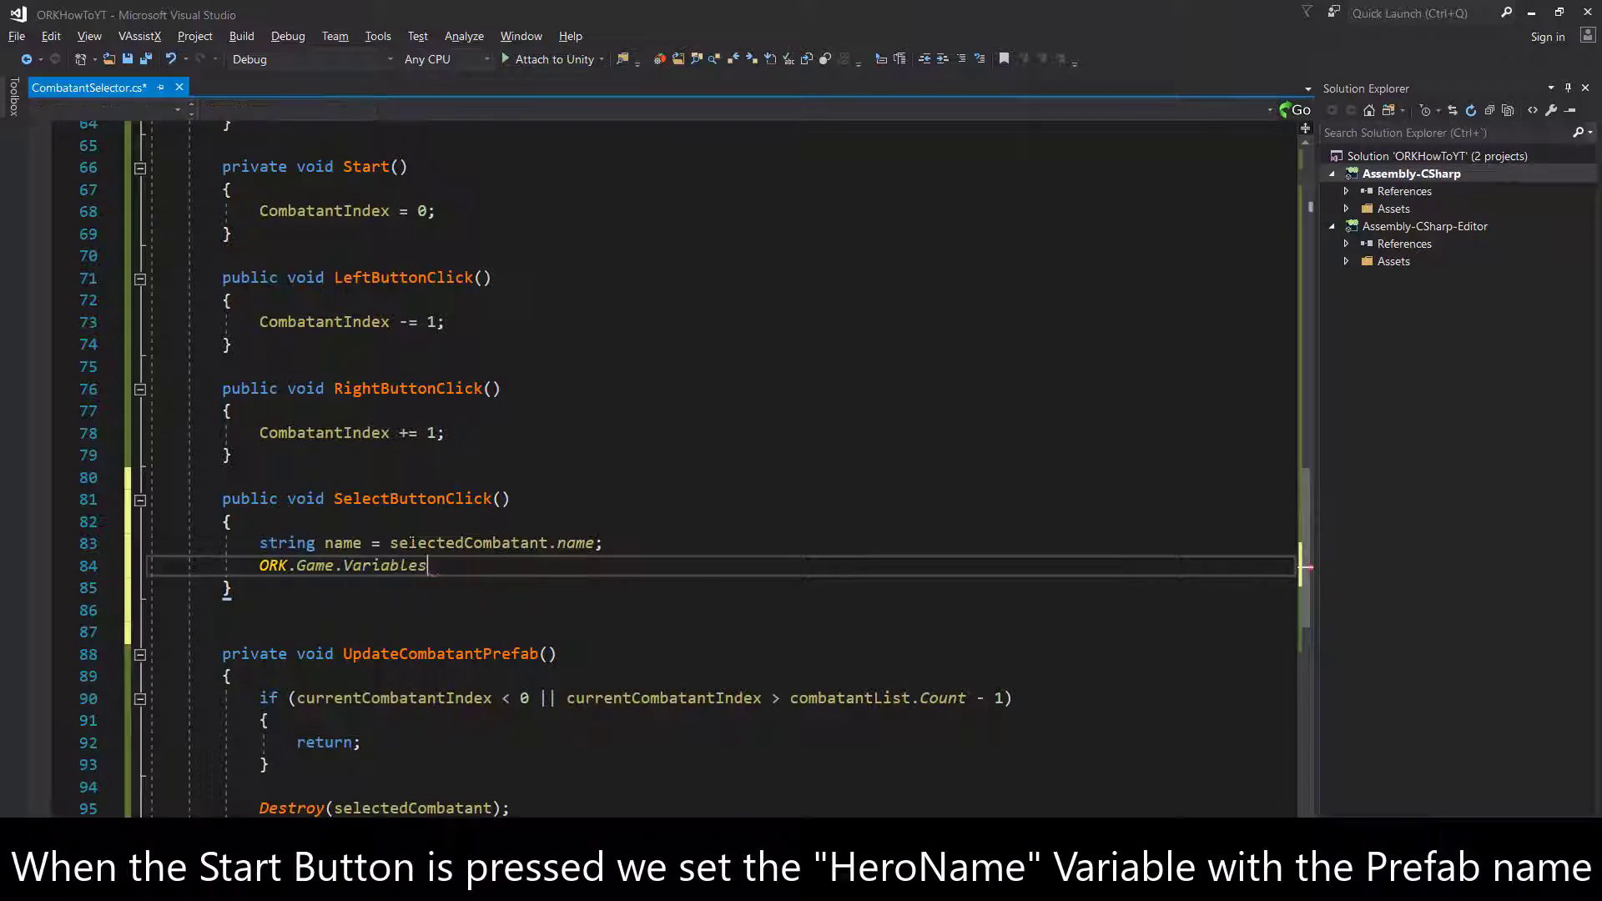
type(".Set(")
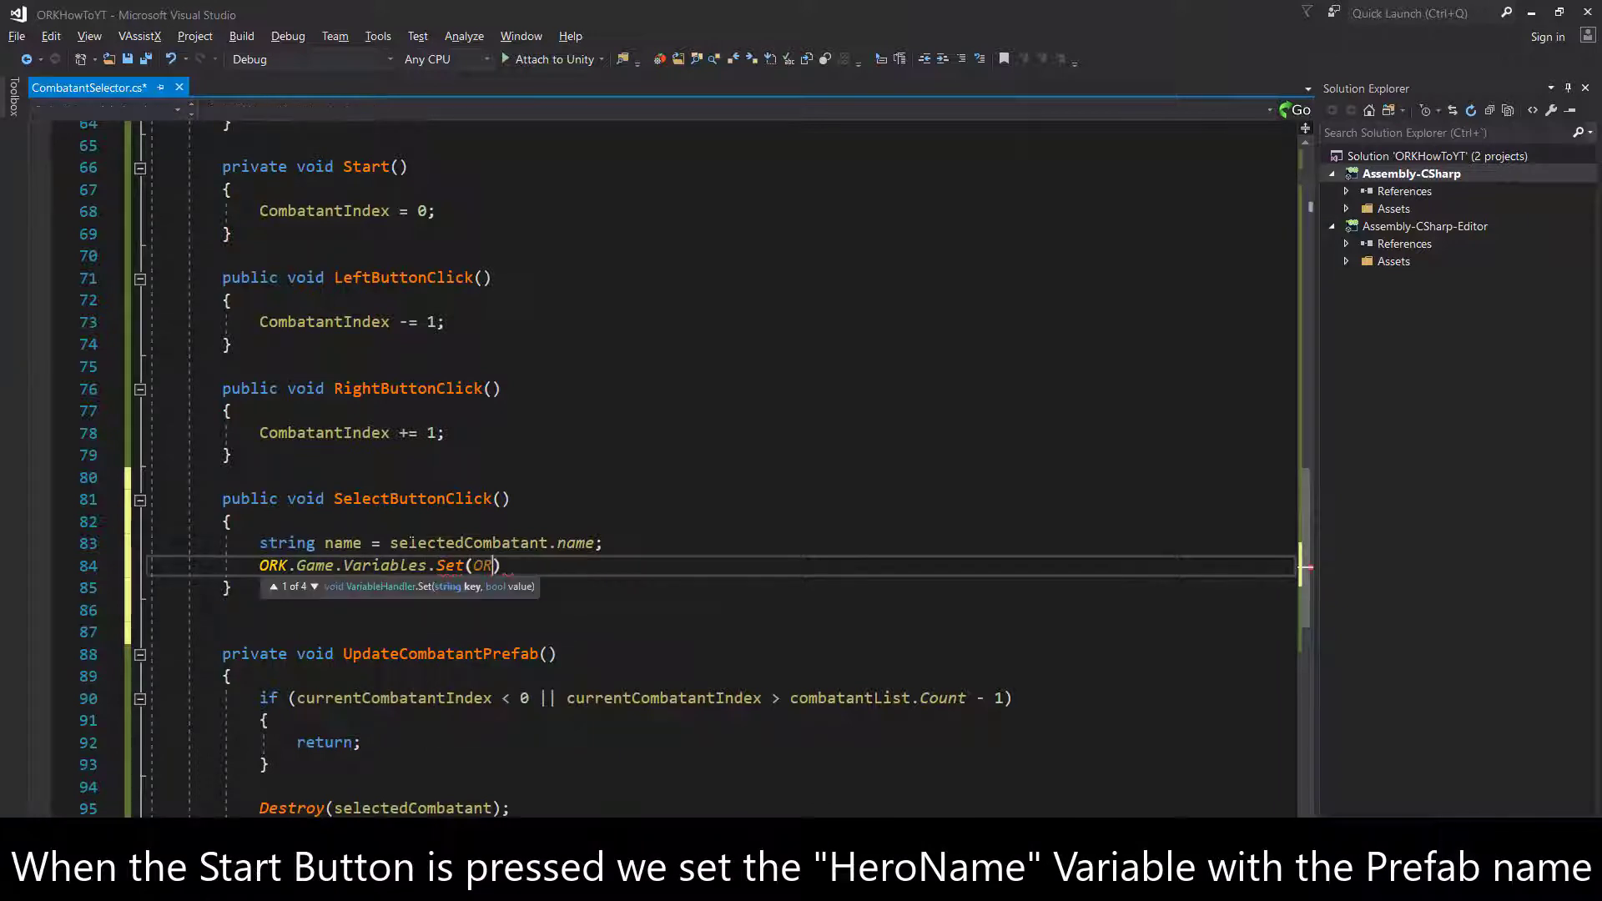
type("ORKVaria")
key("Tab")
type(", n")
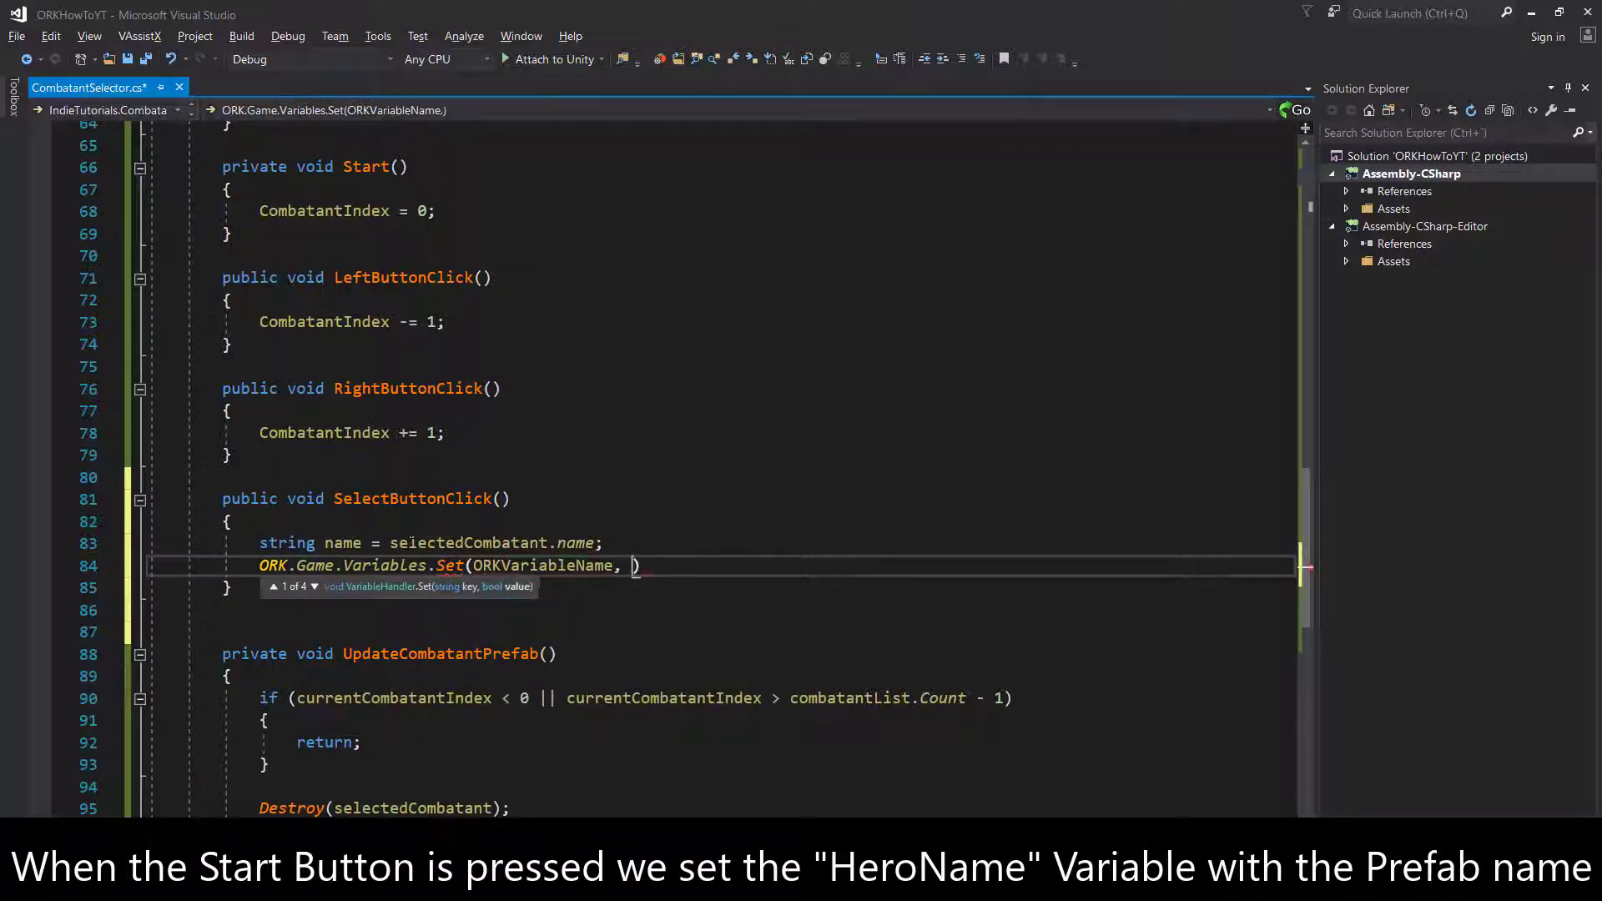
type("ame);")
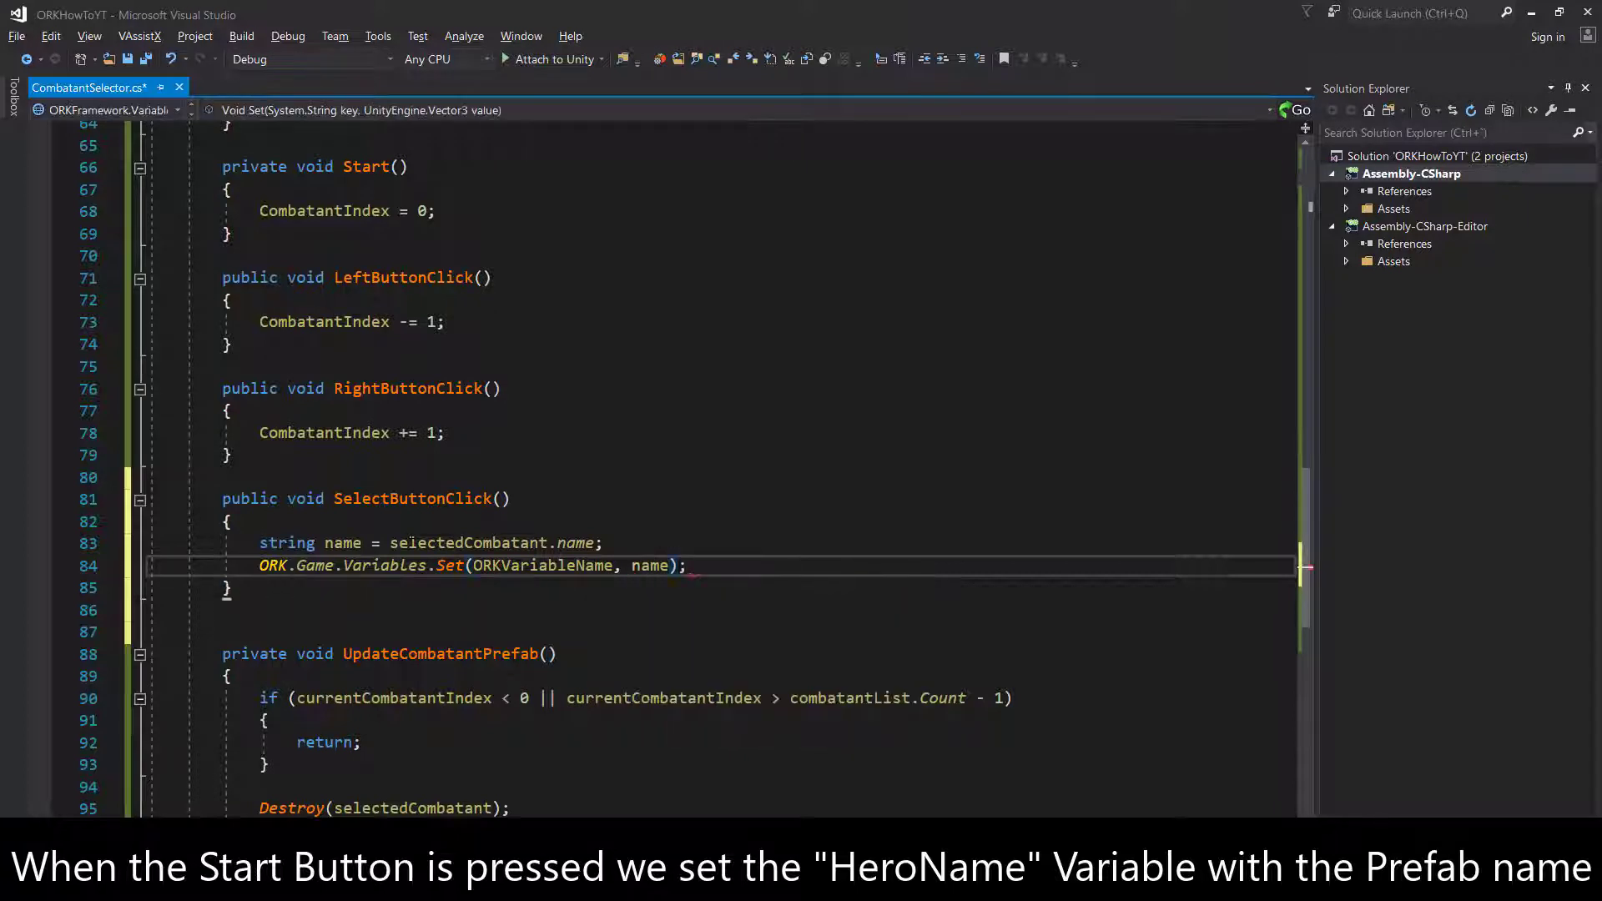
left_click(650, 543)
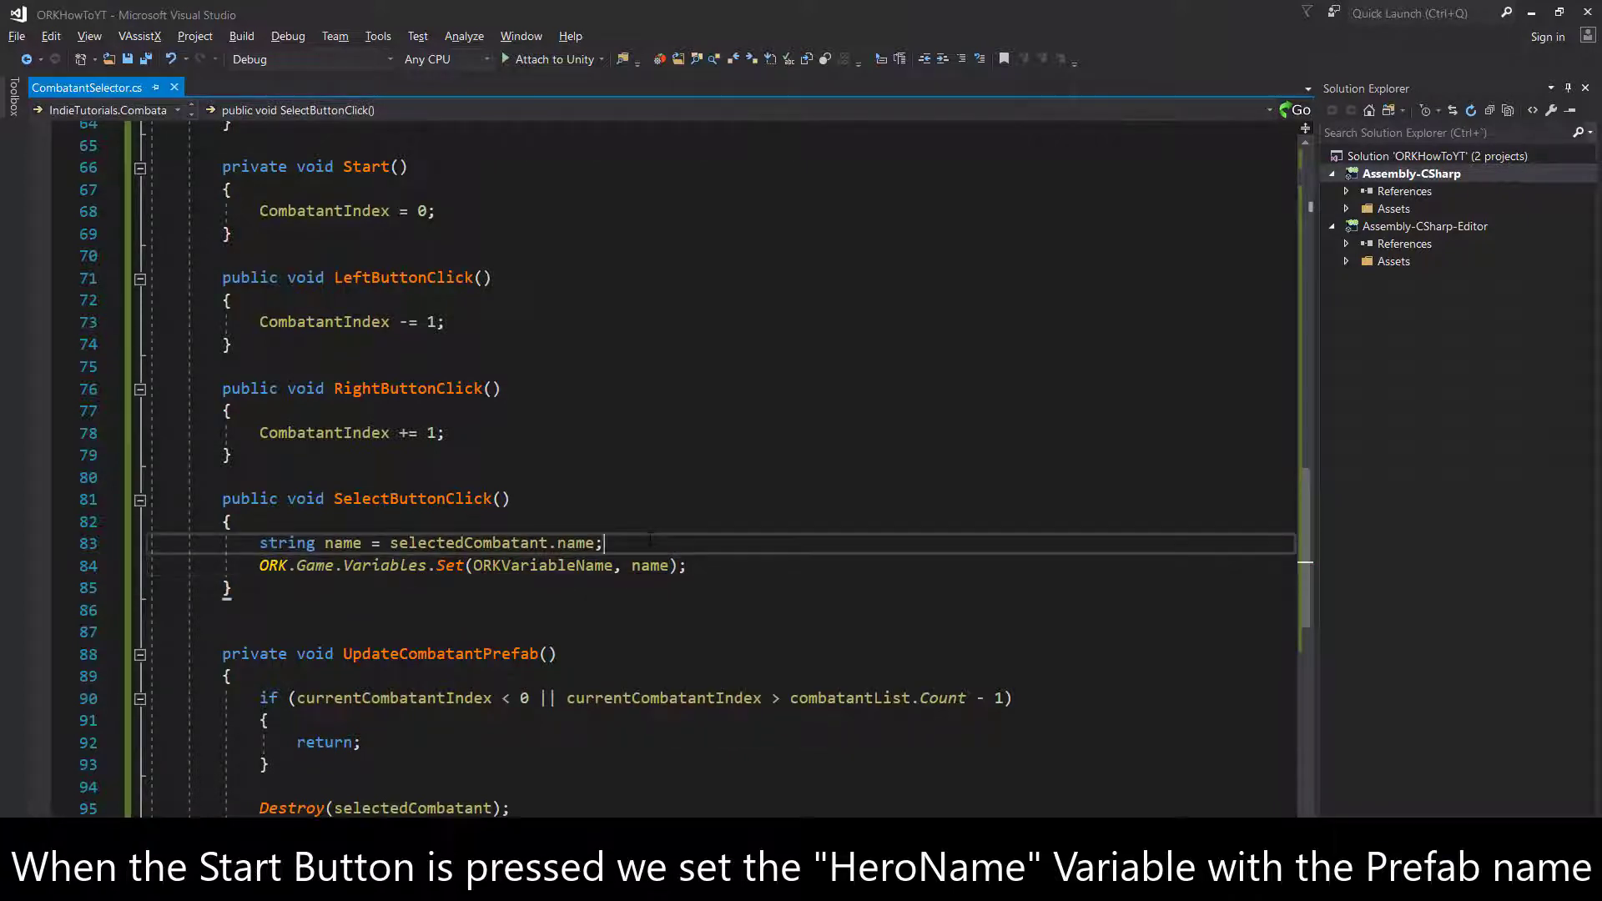
type("// remove")
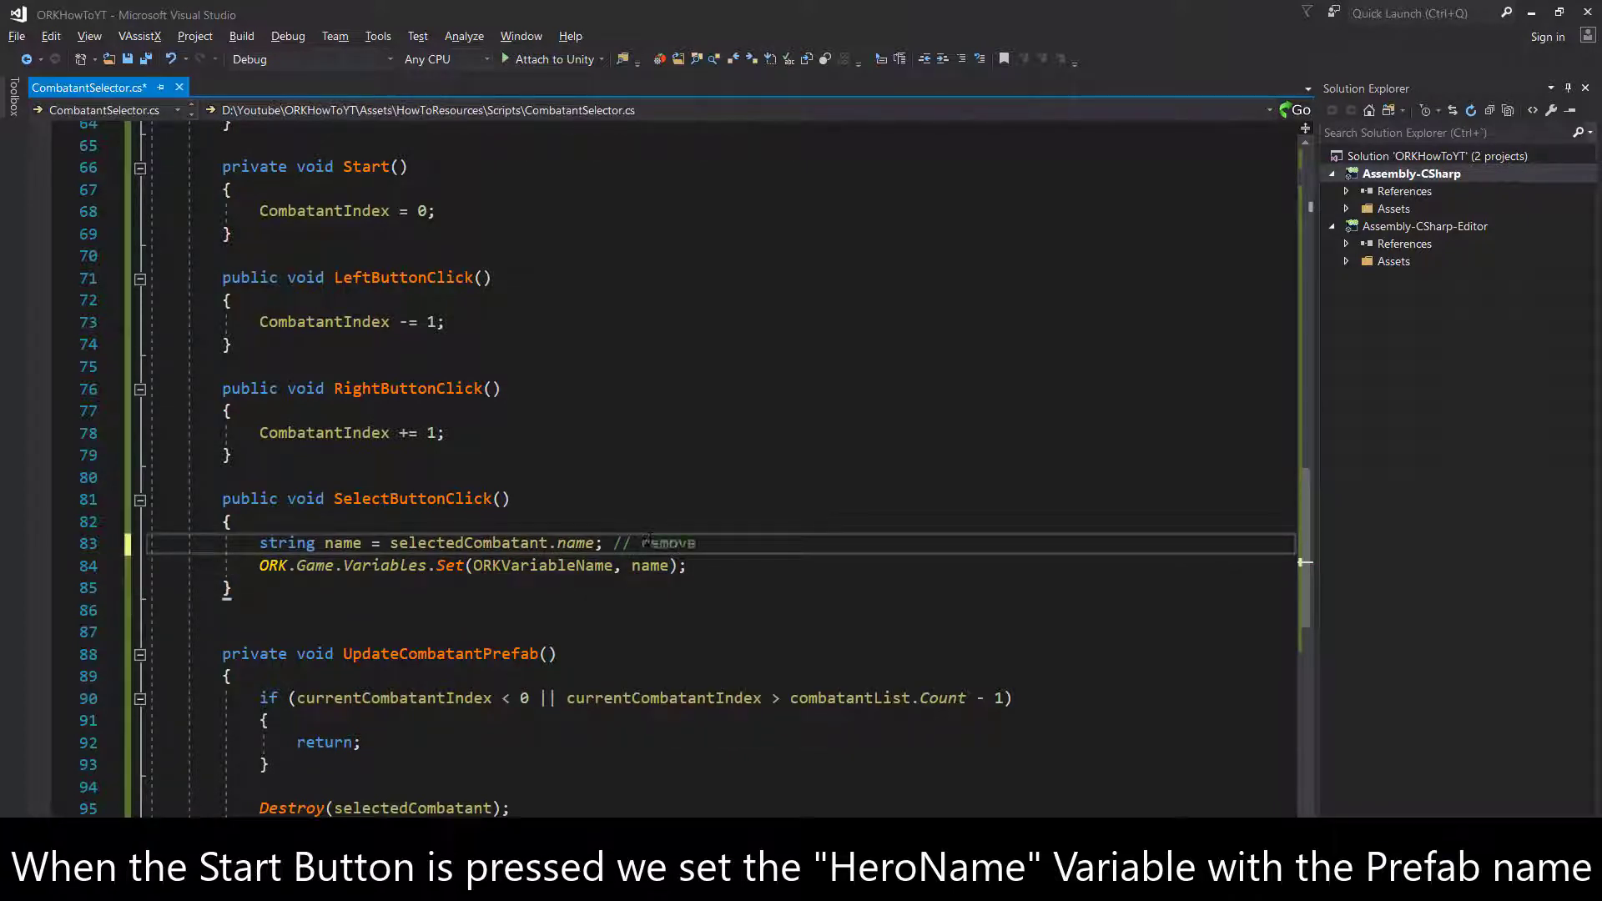
type(" the Clone part")
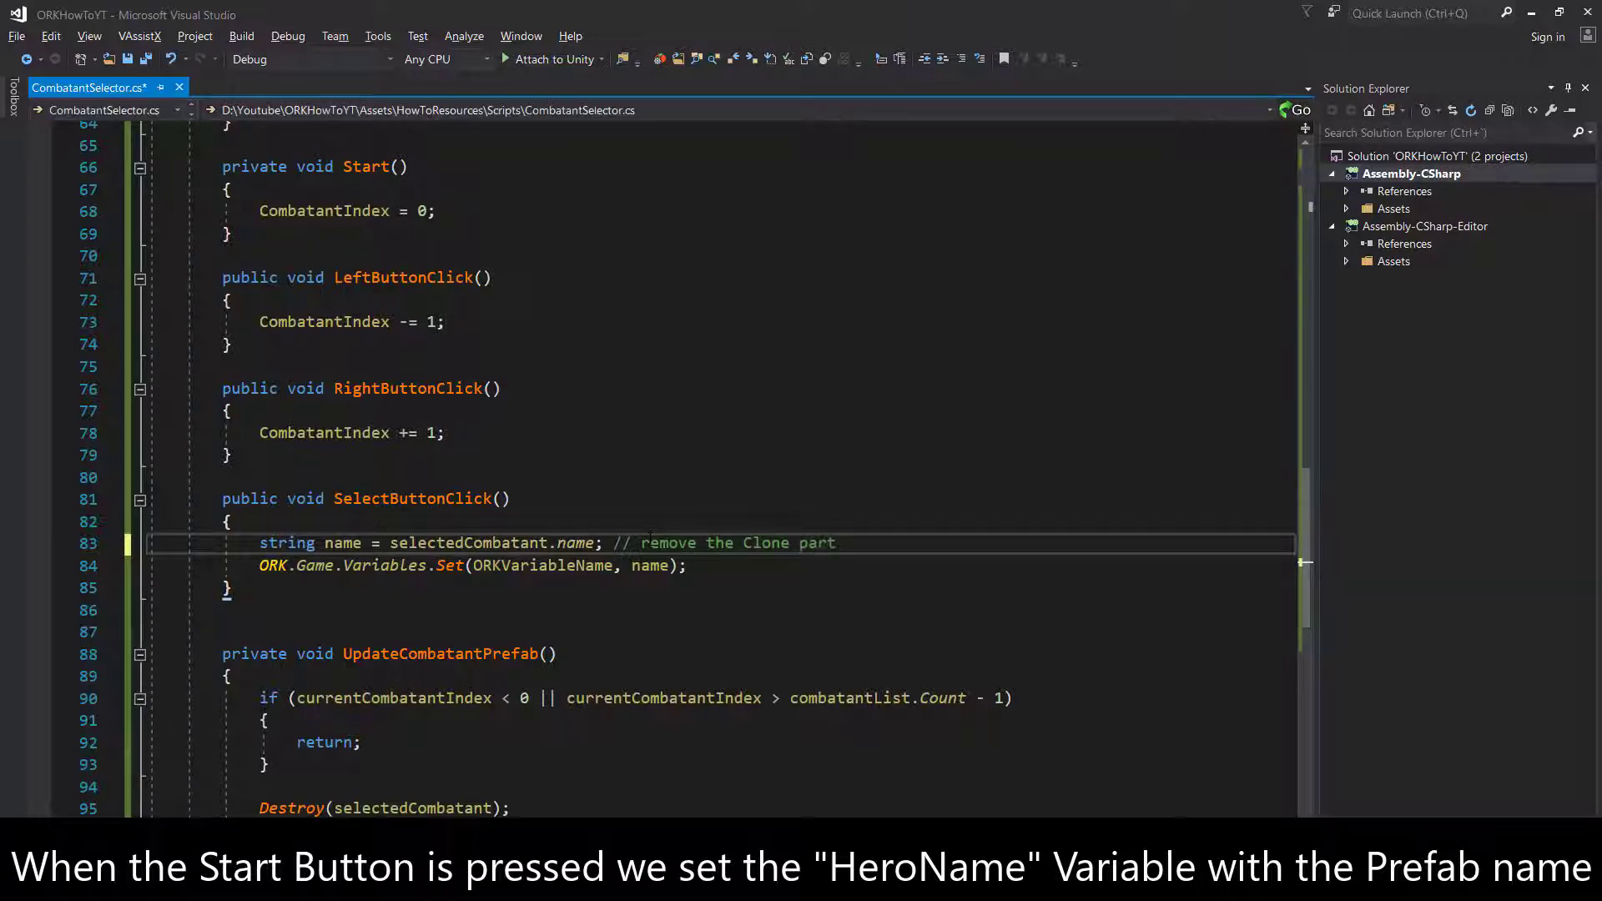
left_click(252, 605)
- Add a private RemoveCloneSuffix(string name) method returning name.Replace("(Clone)", "")
key("Return")
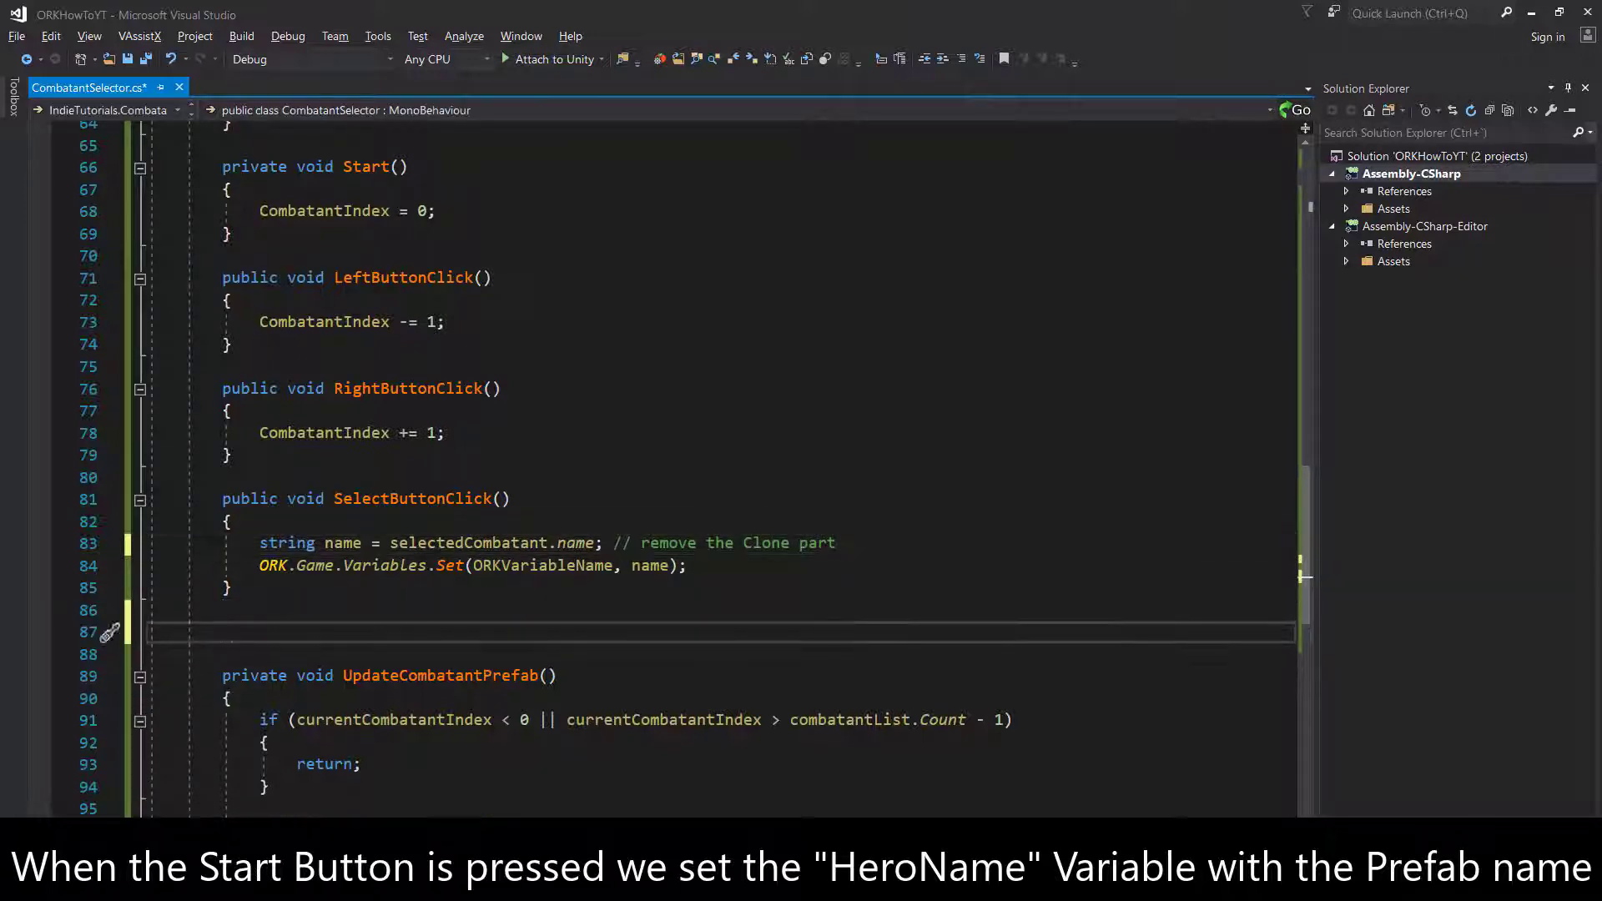
type("private string Re")
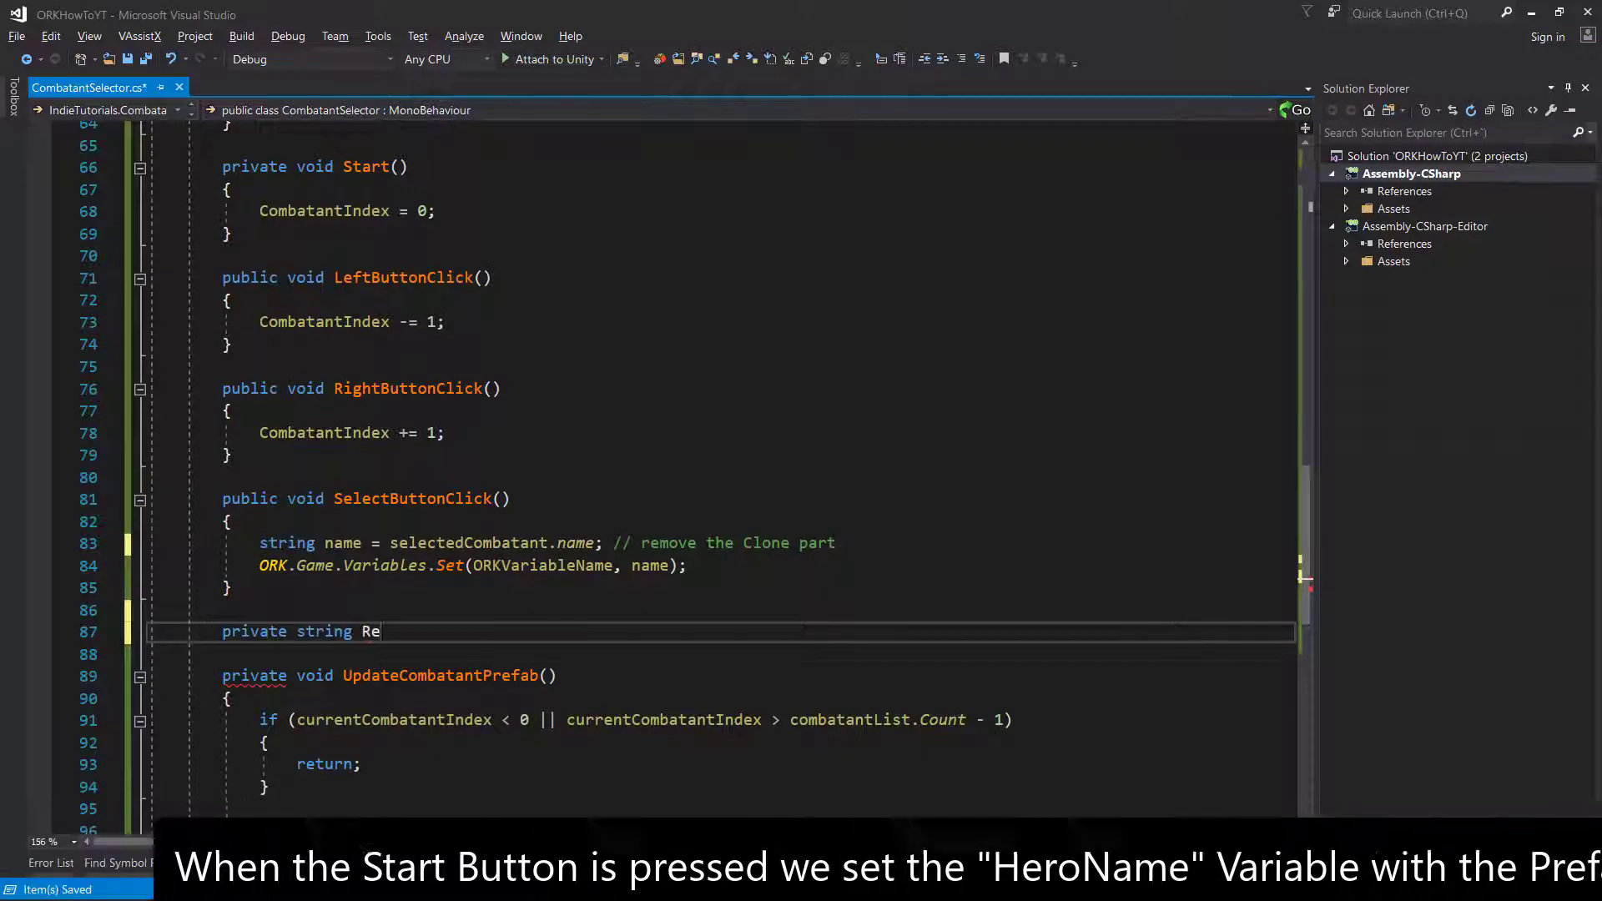
type("m")
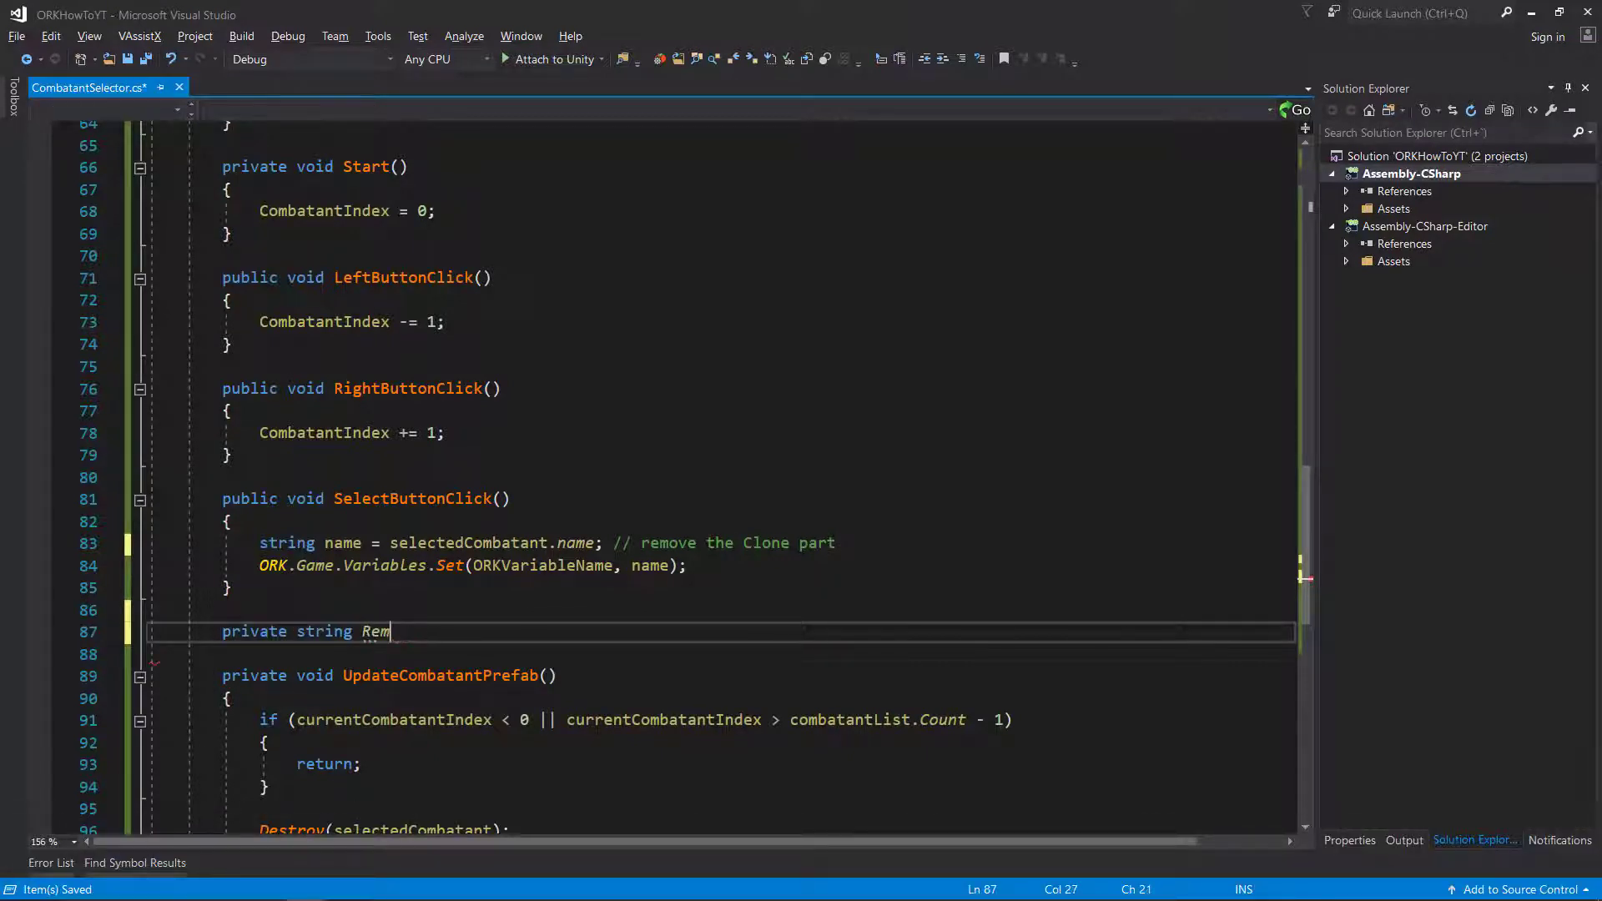
type("oveCloneS")
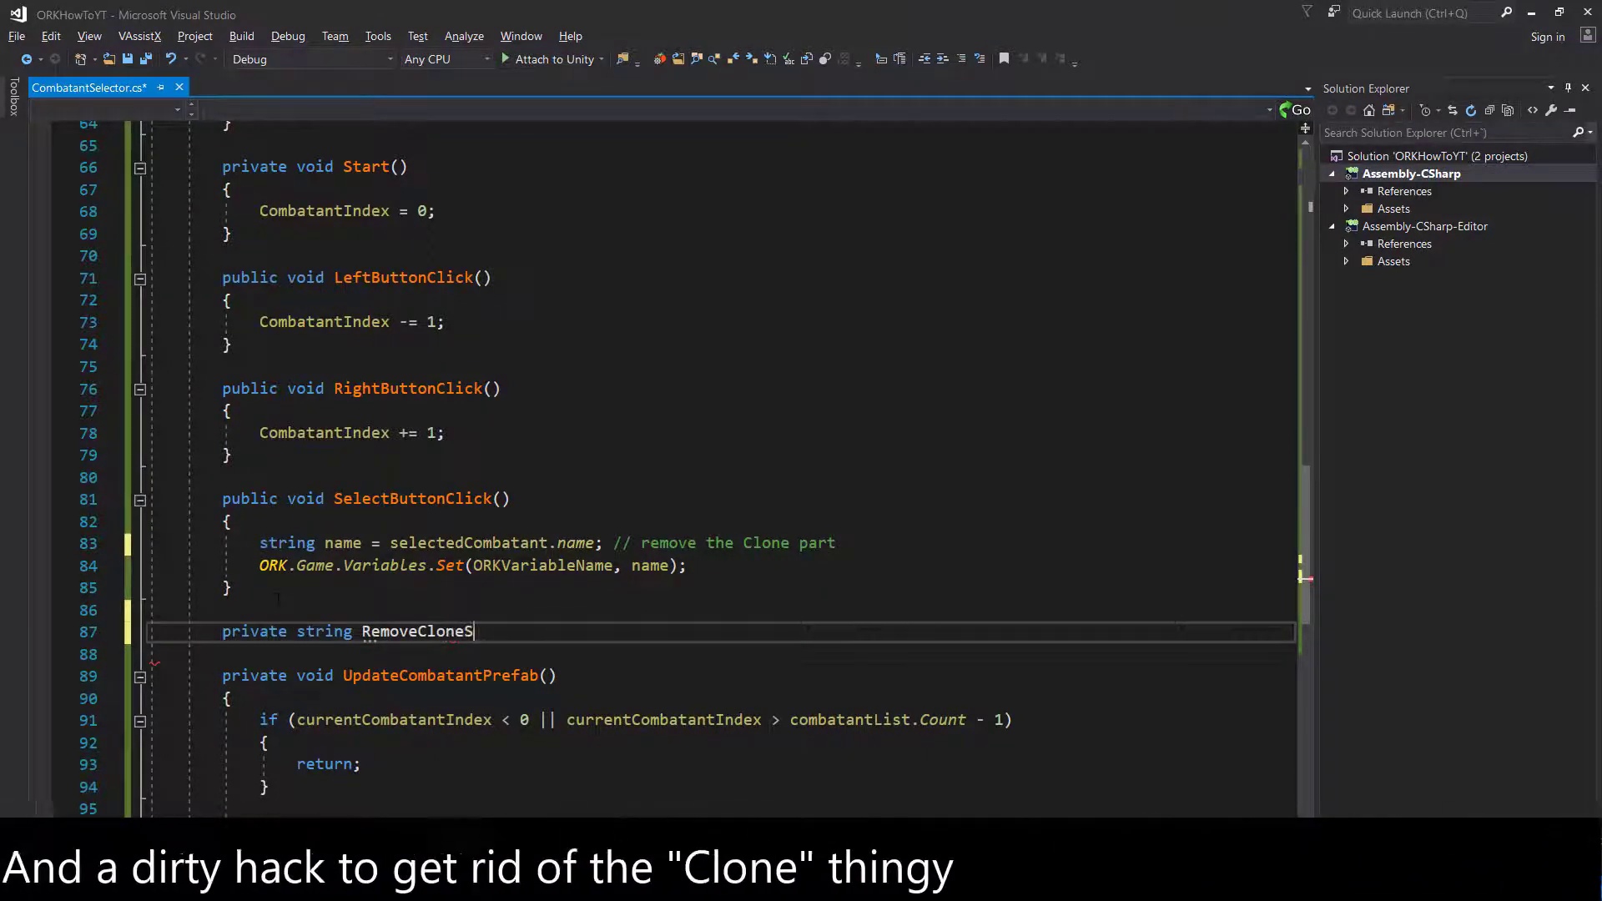
type("uffix(strin")
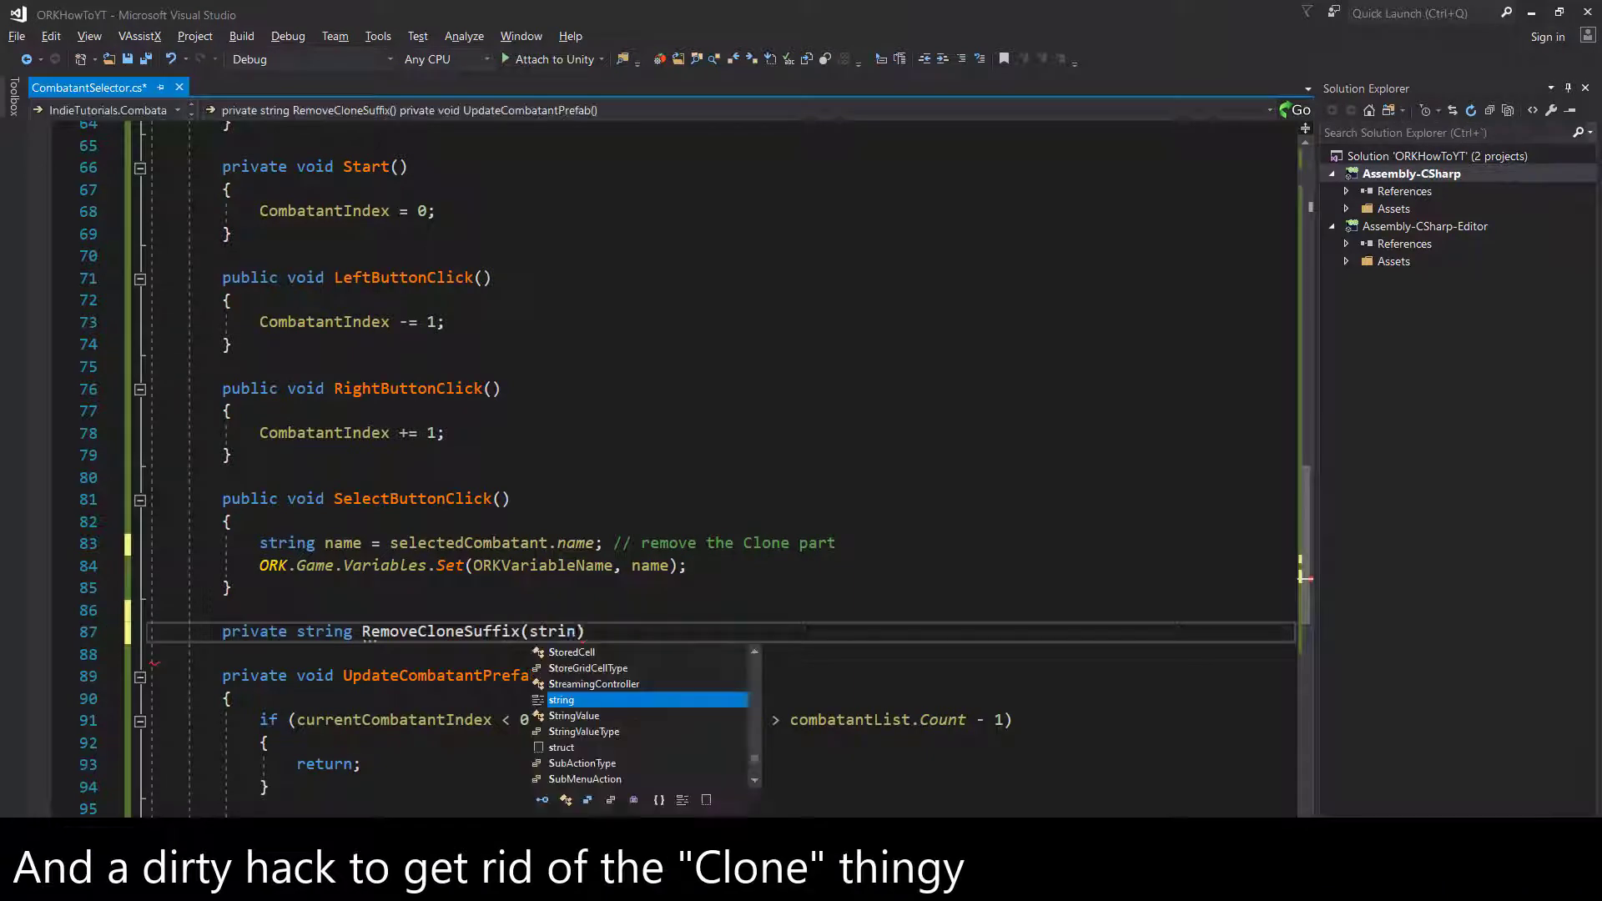
type("g name) {")
key("Return")
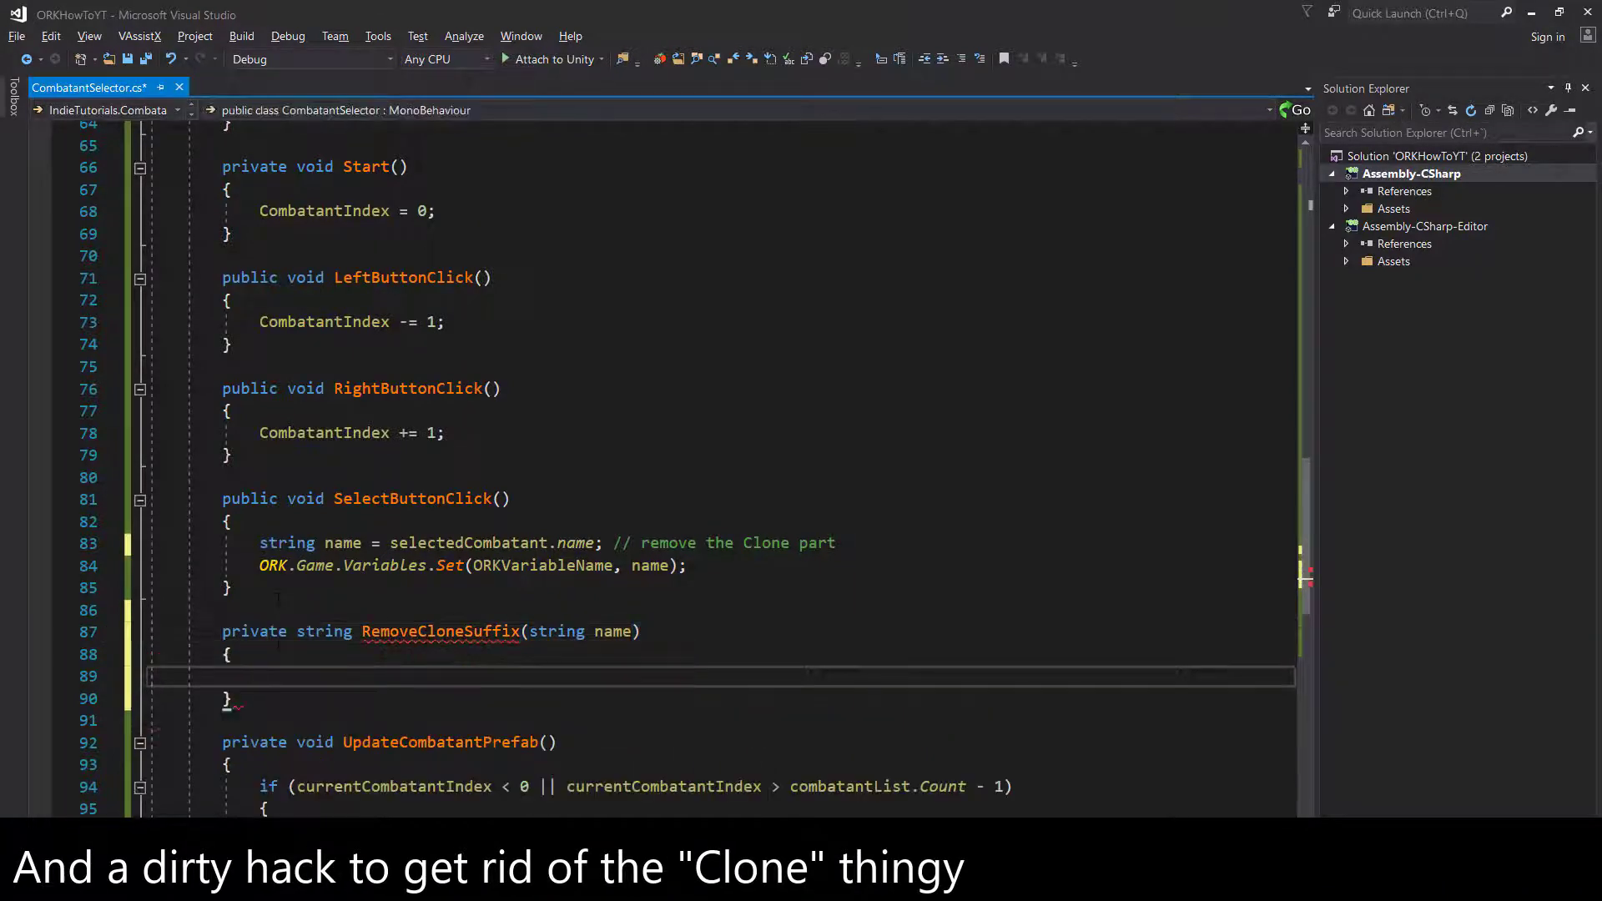
type("return name.Replace")
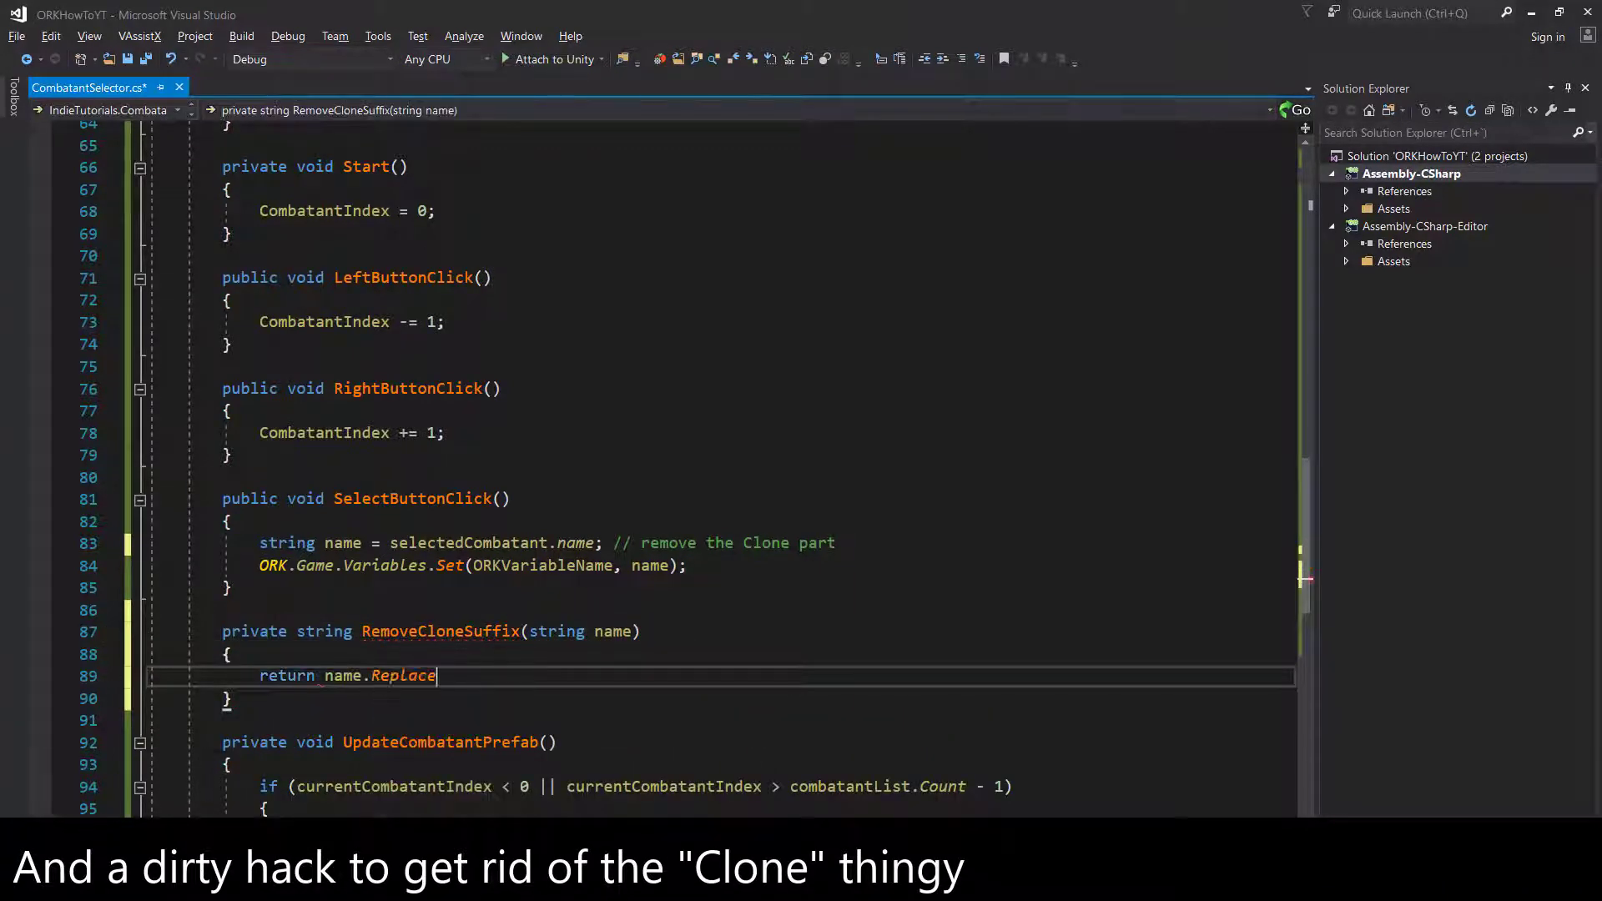
type("(\"(")
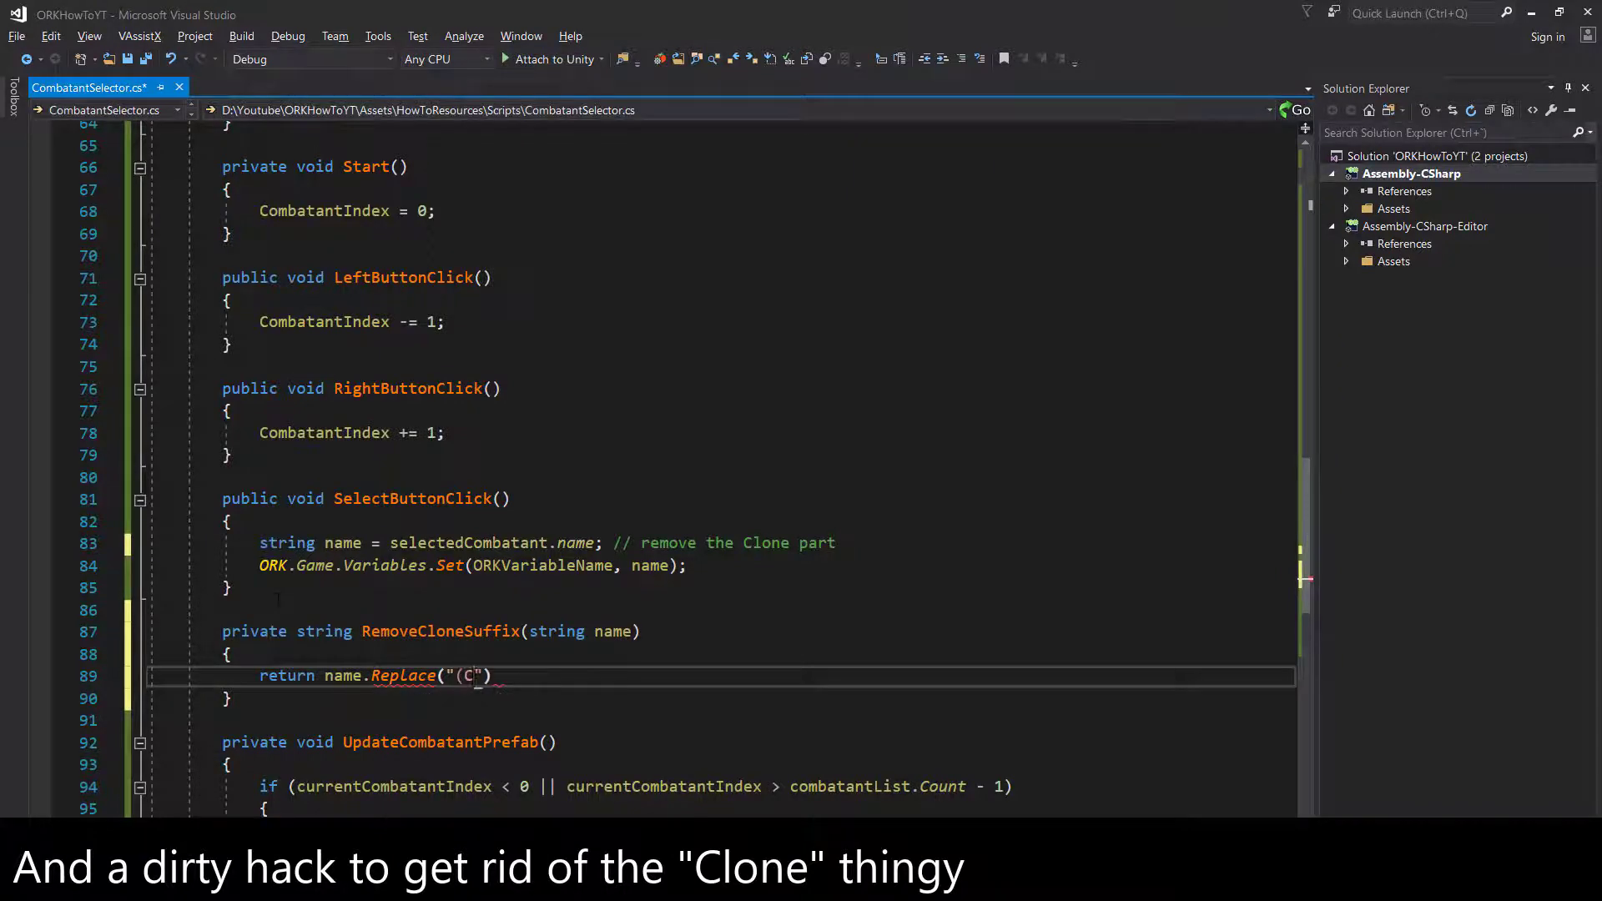
type("Clone)\"")
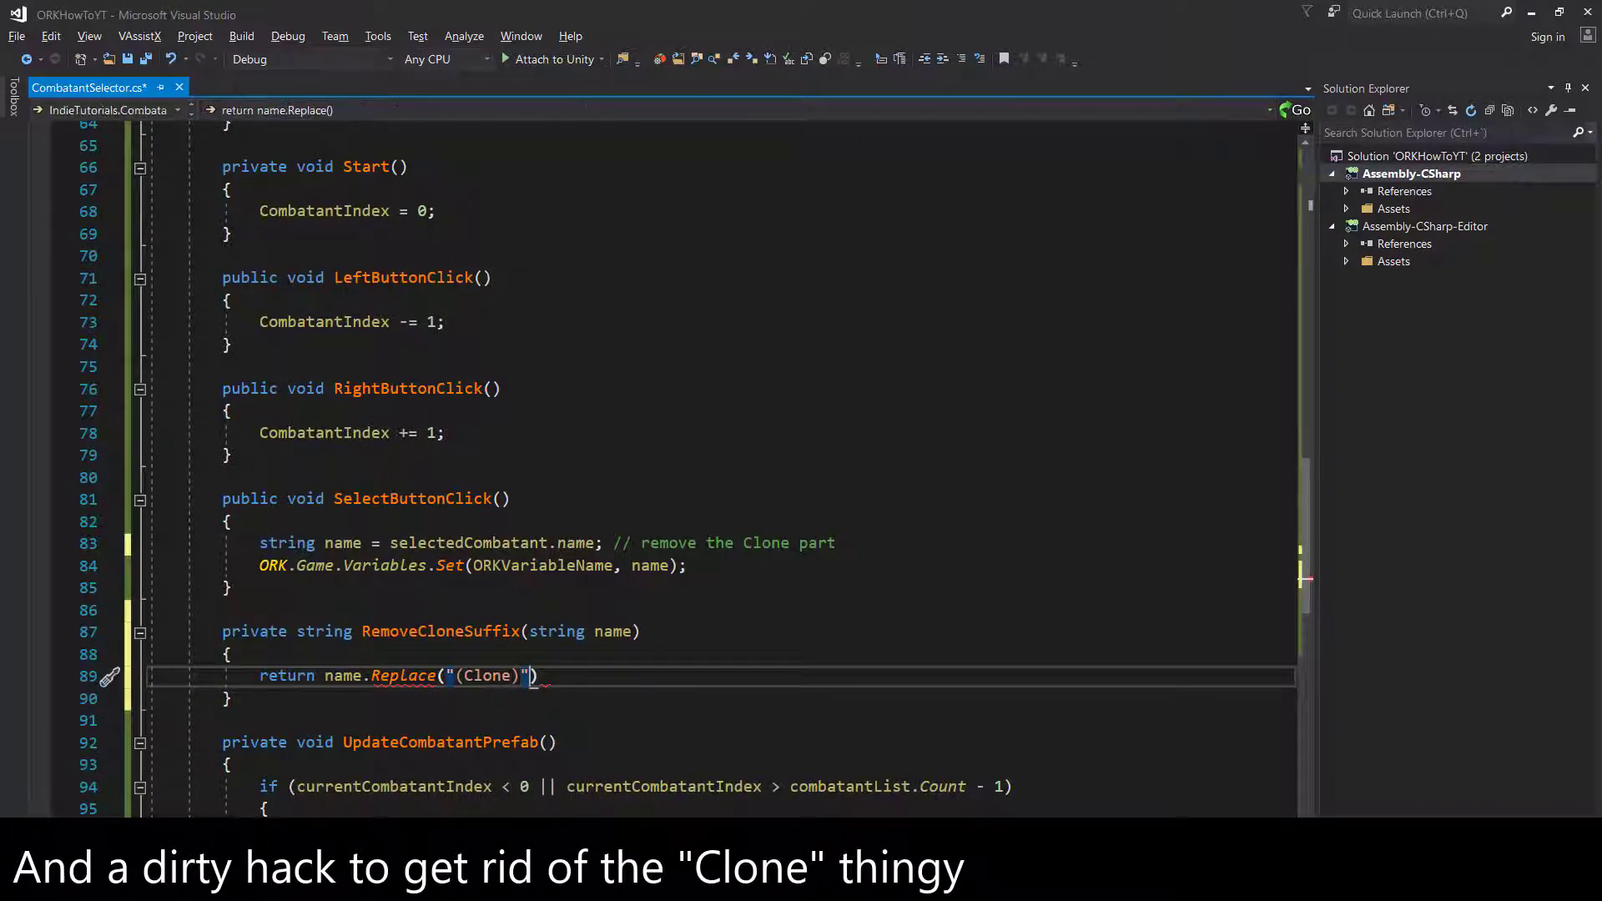
type(", \"\");")
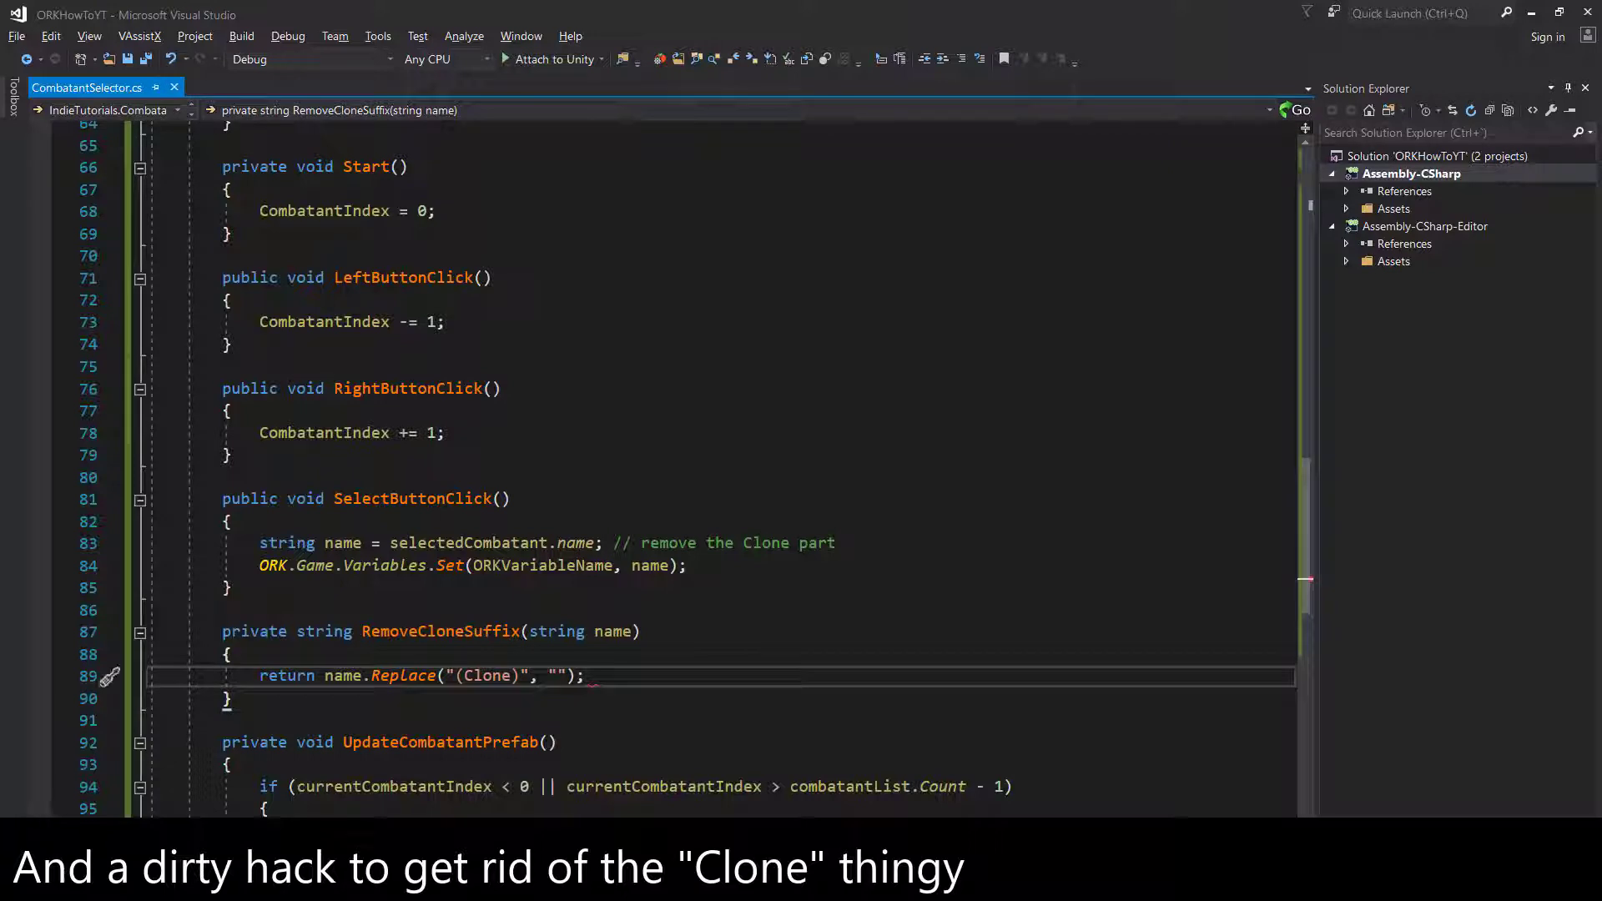
- Wrap selectedCombatant.name in RemoveCloneSuffix(), delete the leftover comment, and save the script
double_click(441, 632)
key("ctrl+c")
left_click(390, 543)
key("ctrl+v")
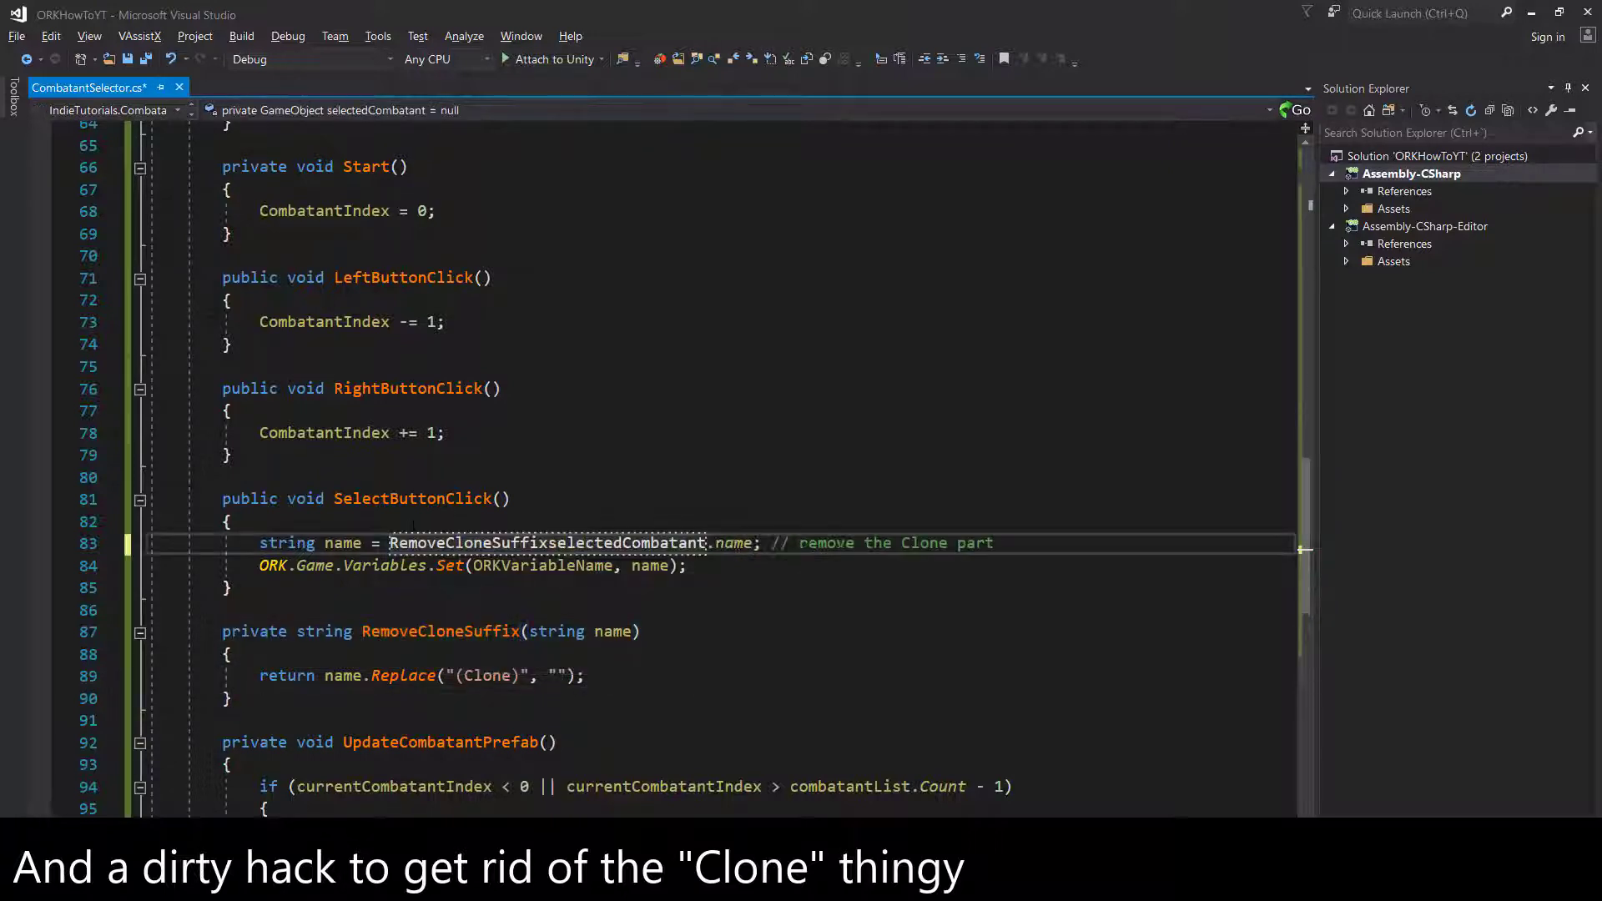
type("(")
key("ctrl+shift+Right")
left_click(763, 543)
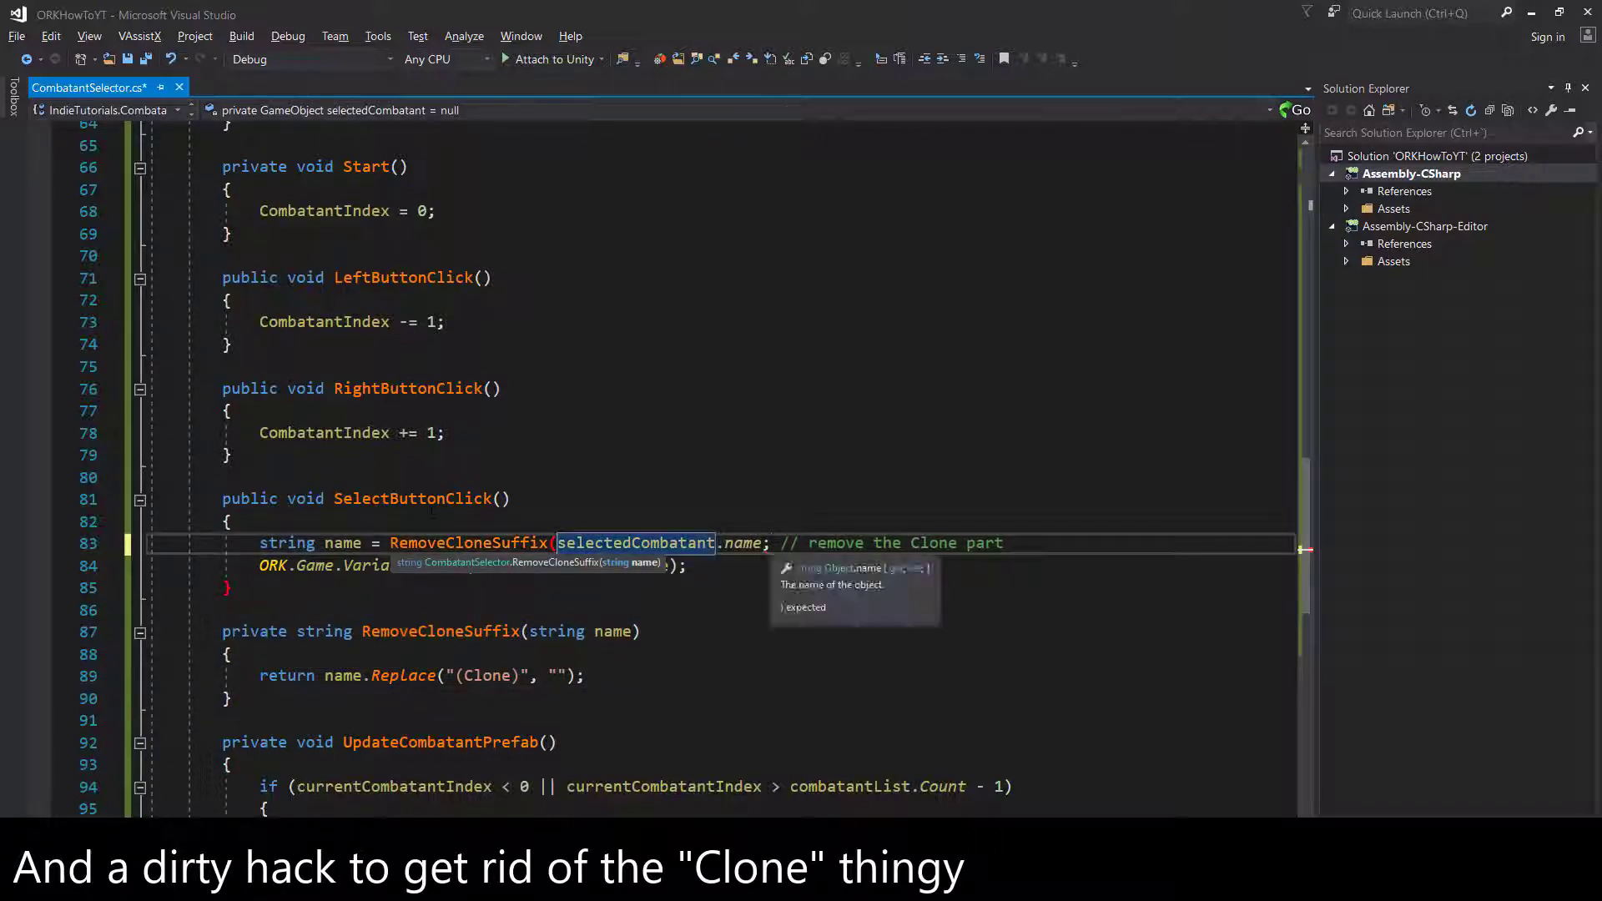
type(")")
key("ctrl+s")
key("shift+End")
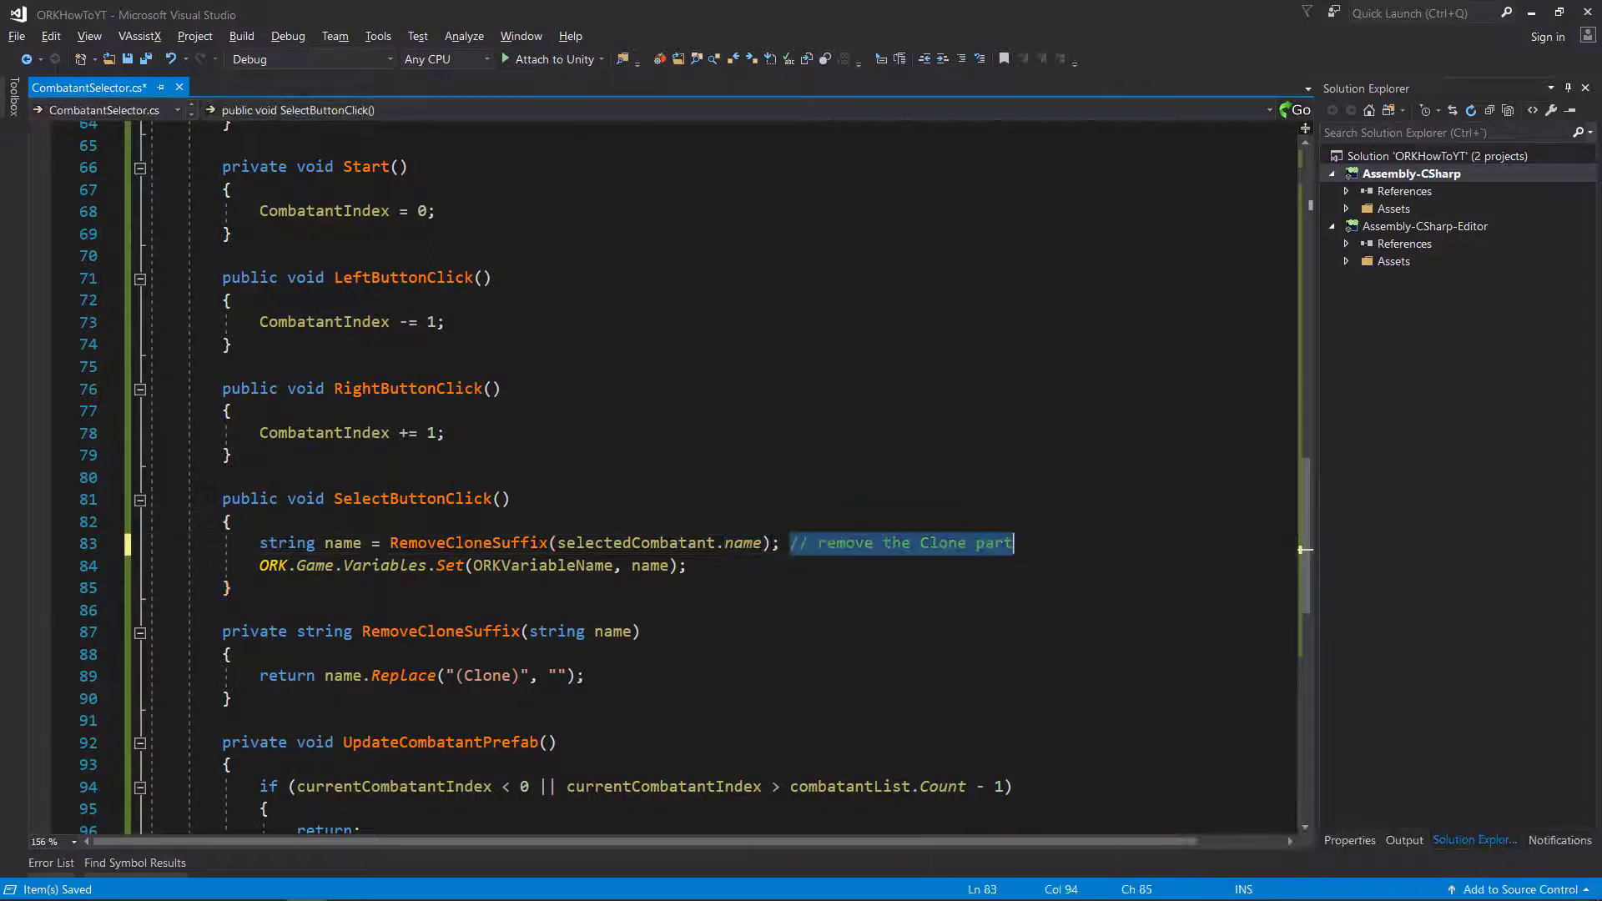
key("Delete")
key("ctrl+s")
key("Up")
key("Up")
key("Up")
scroll(693, 501, "down", 1)
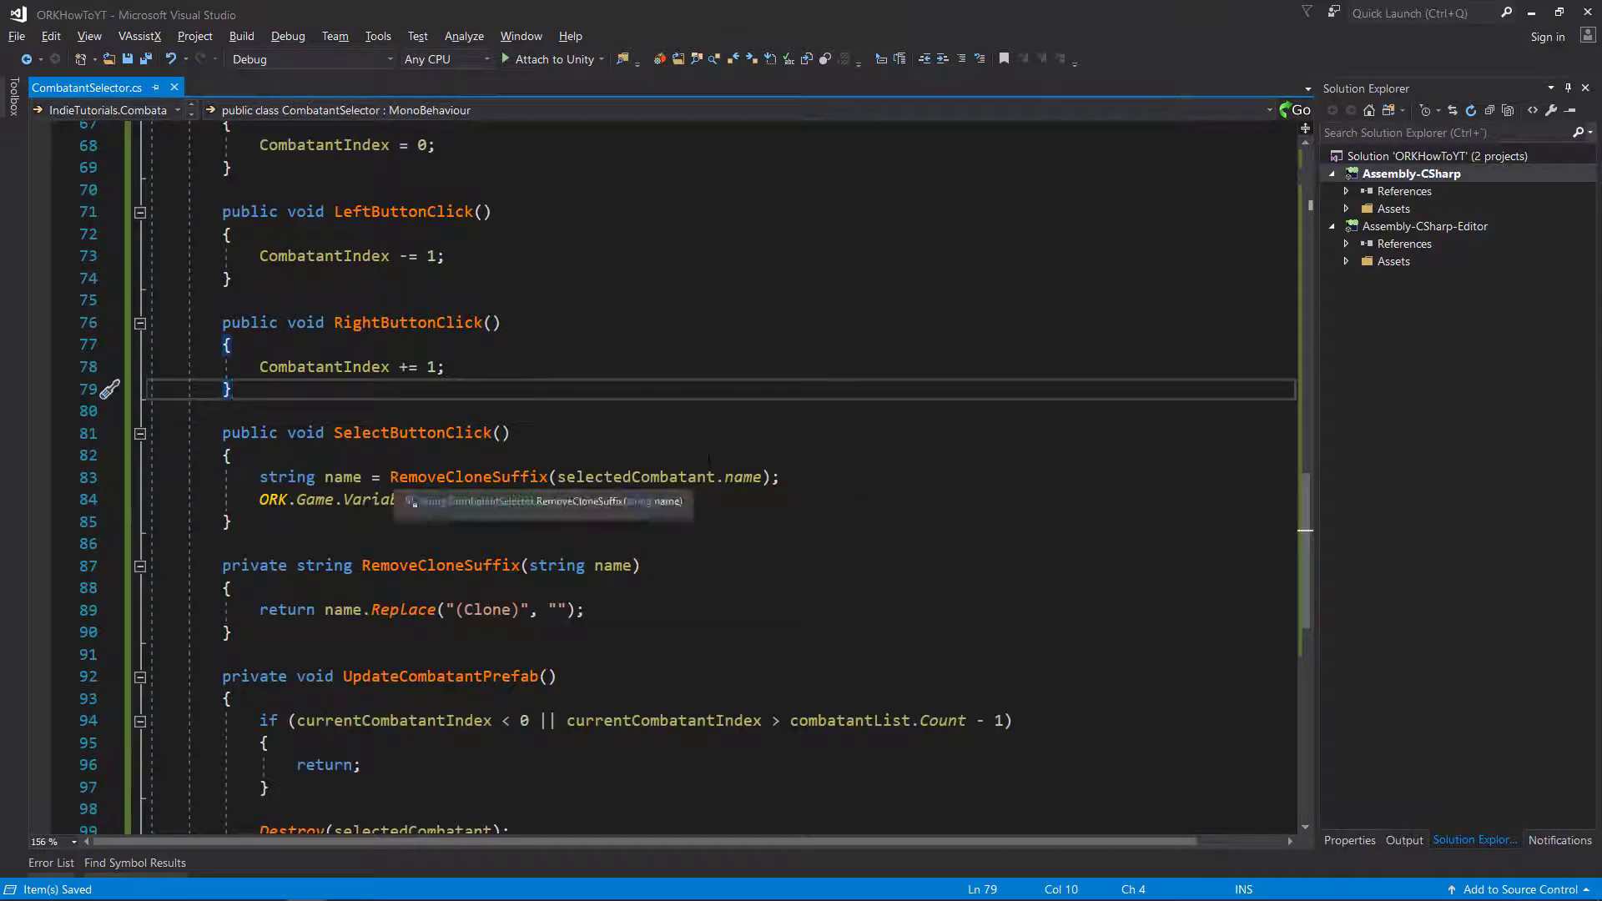
left_click(704, 499)
scroll(703, 499, "down", 2)
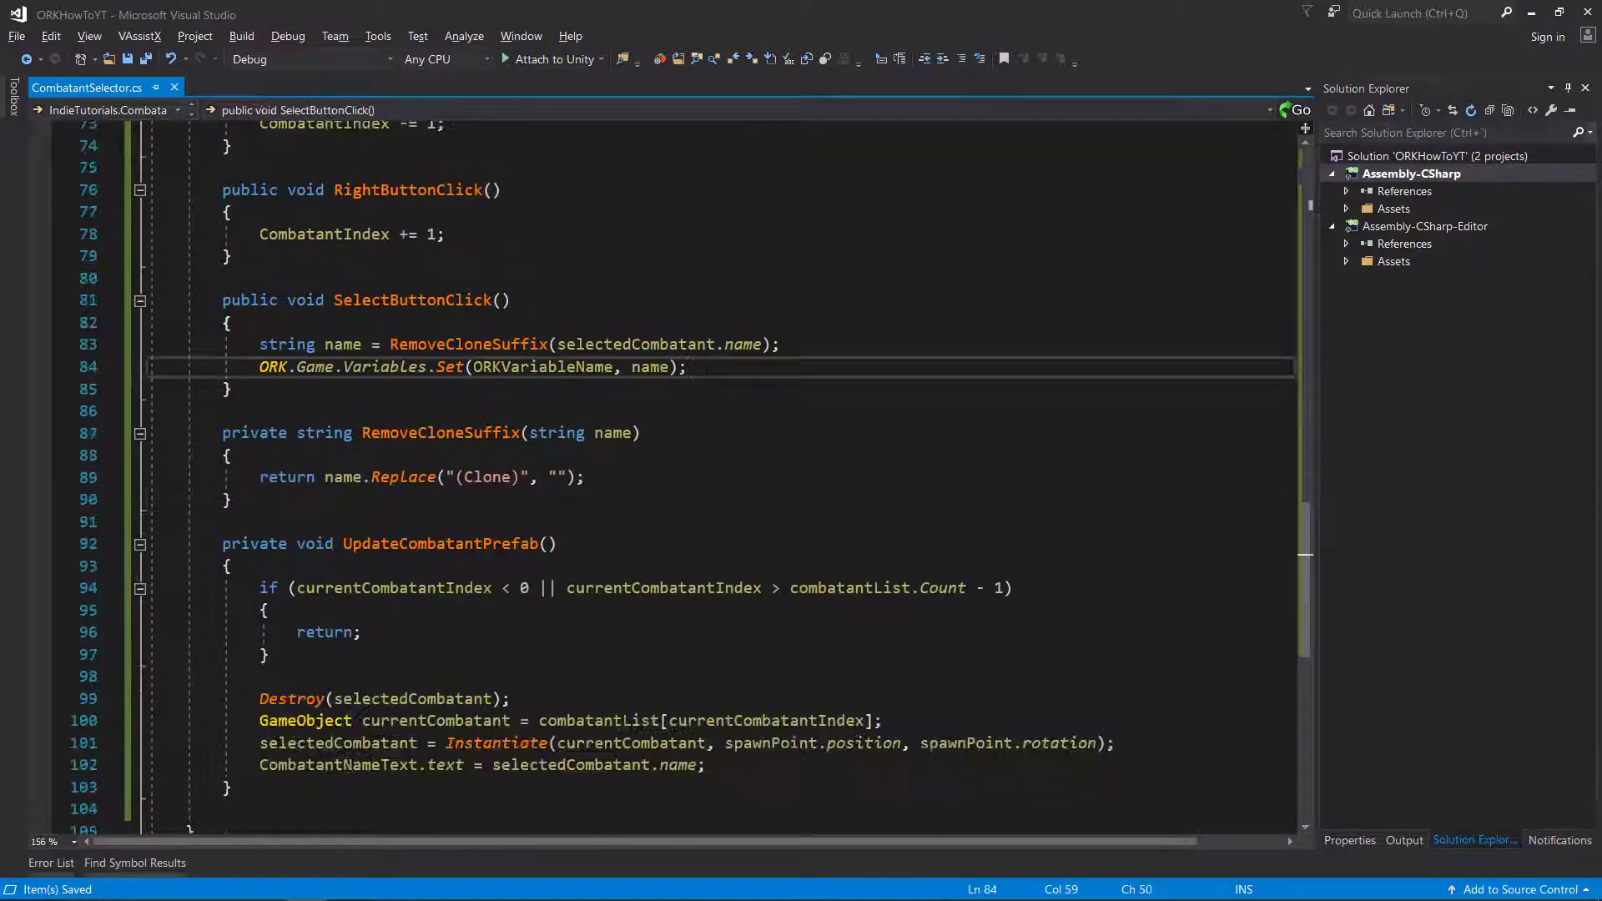
- Back in Unity, open the CombatantSelector scene and select StartButton under its Canvas
left_click(1531, 13)
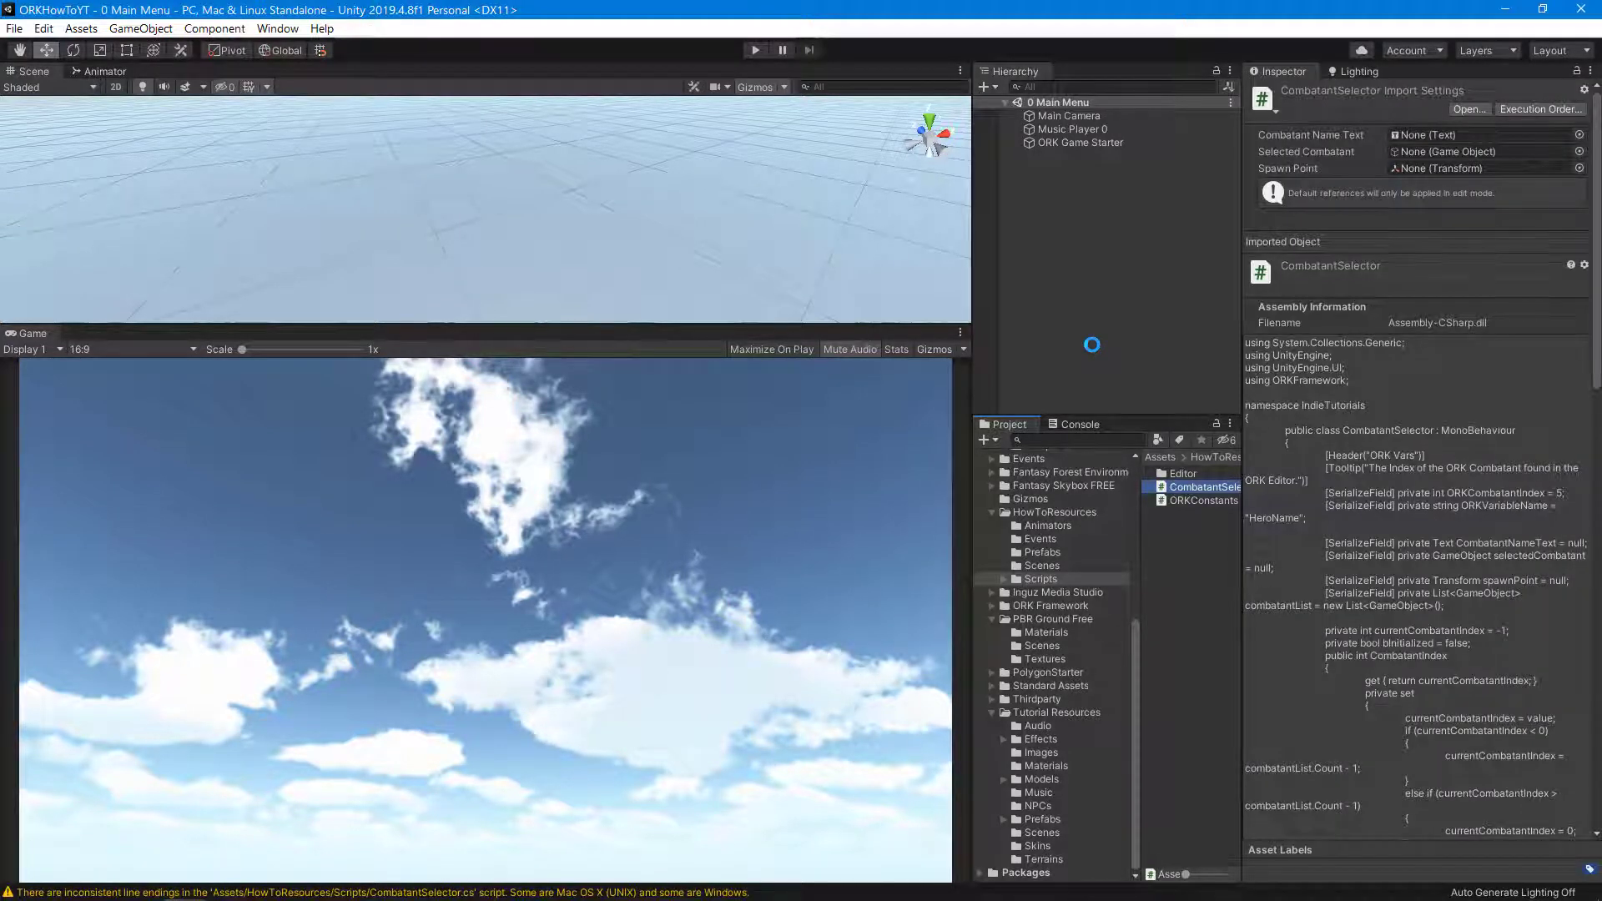
left_click(1043, 566)
double_click(1190, 473)
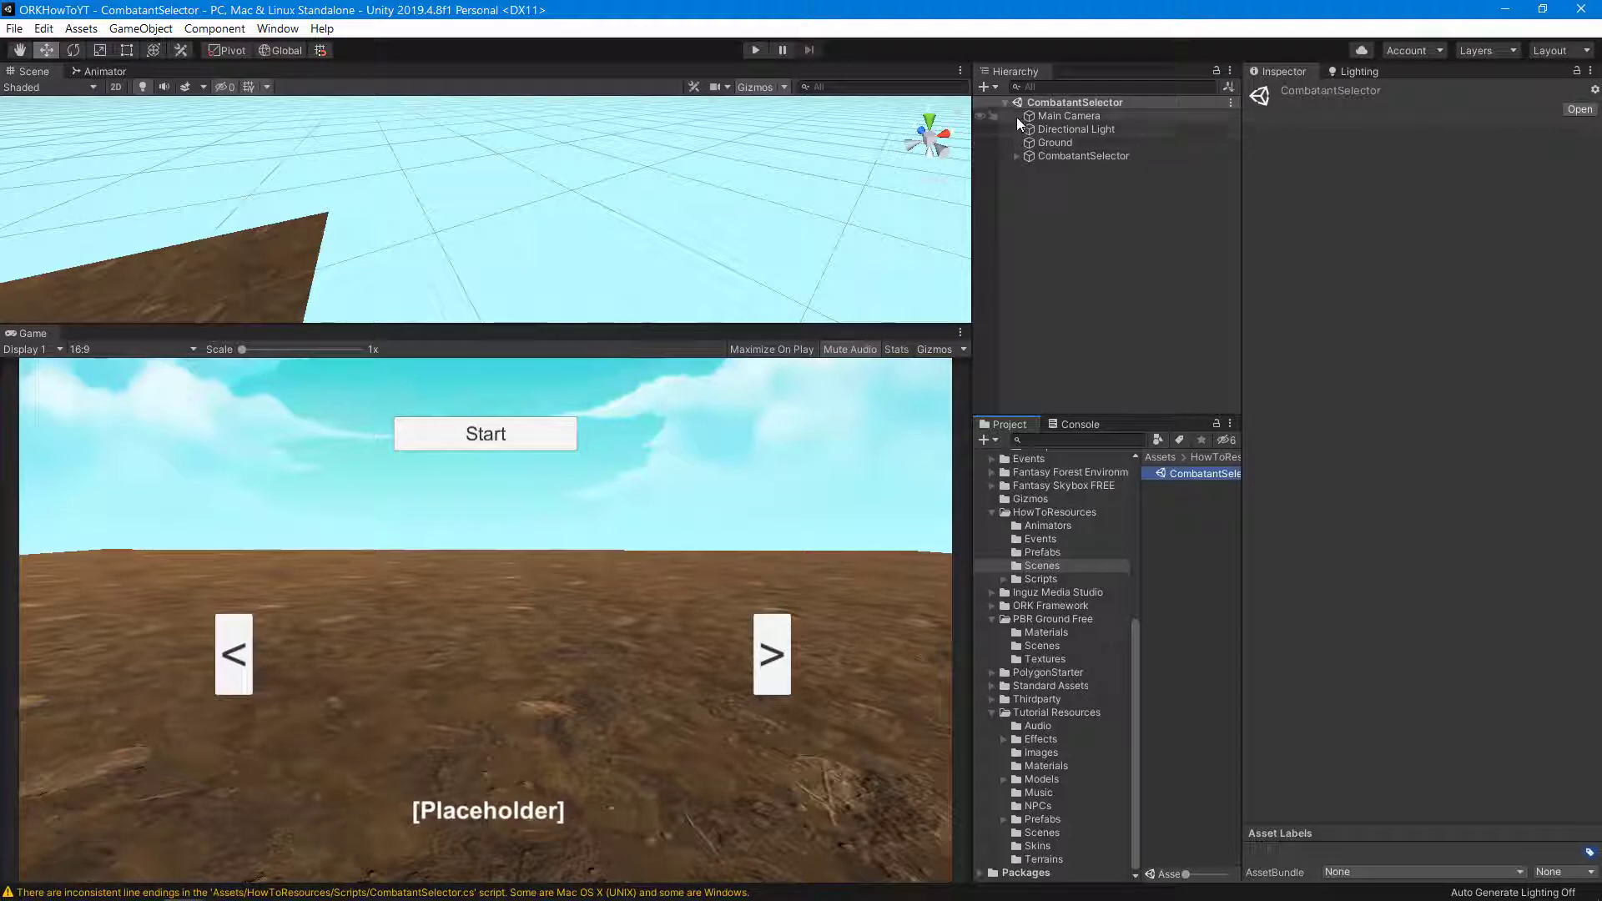
left_click(1044, 154)
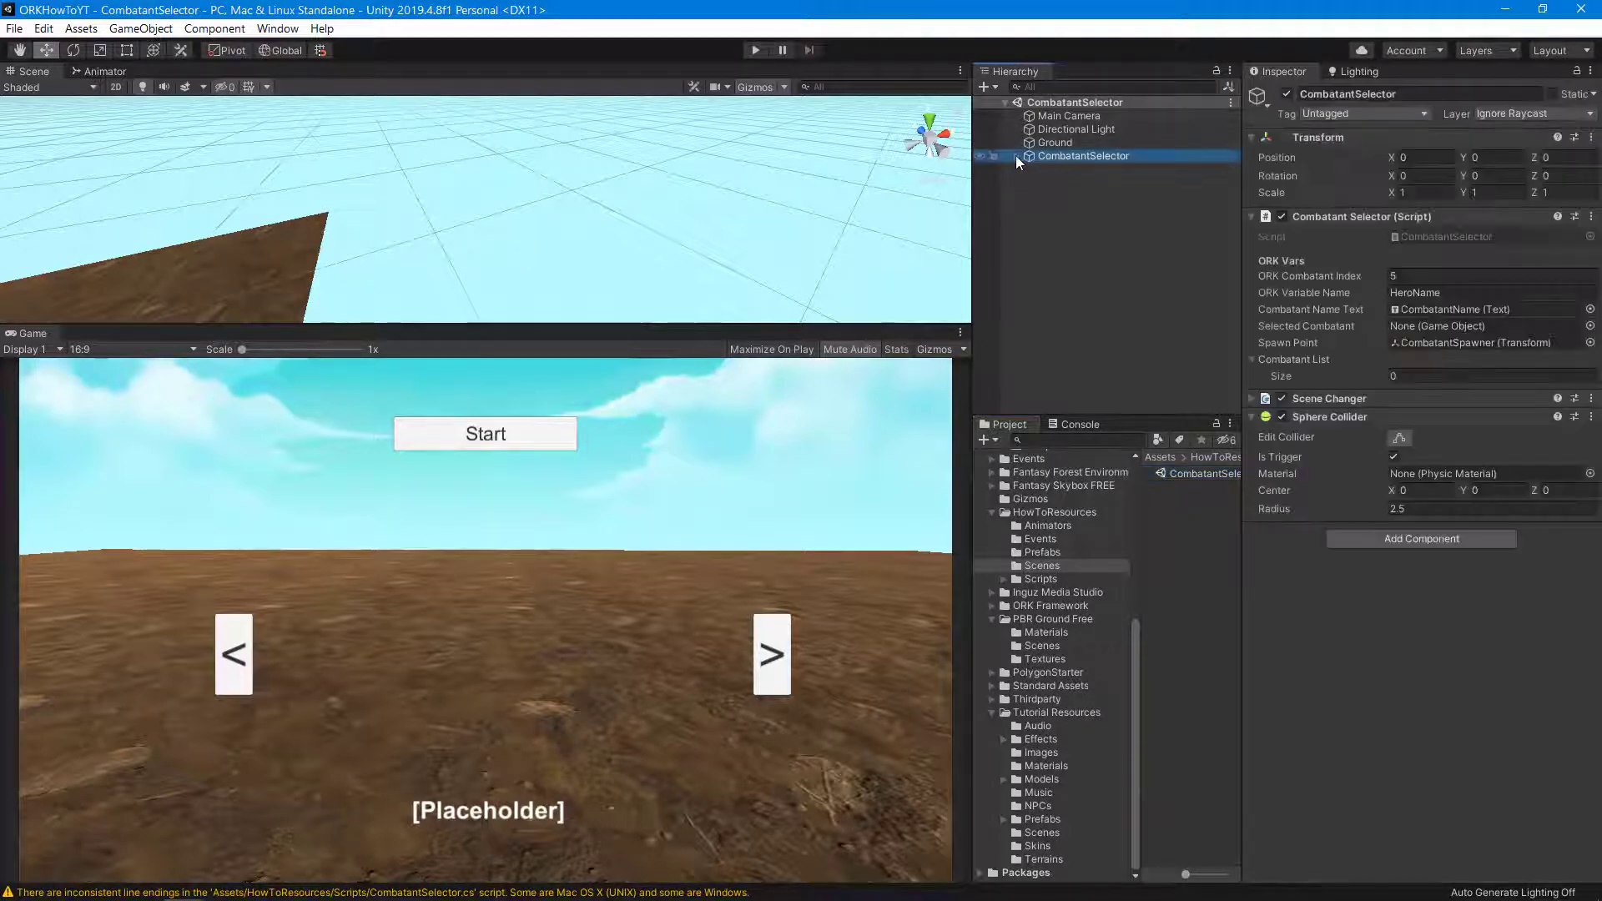
left_click(1016, 156)
left_click(1028, 170)
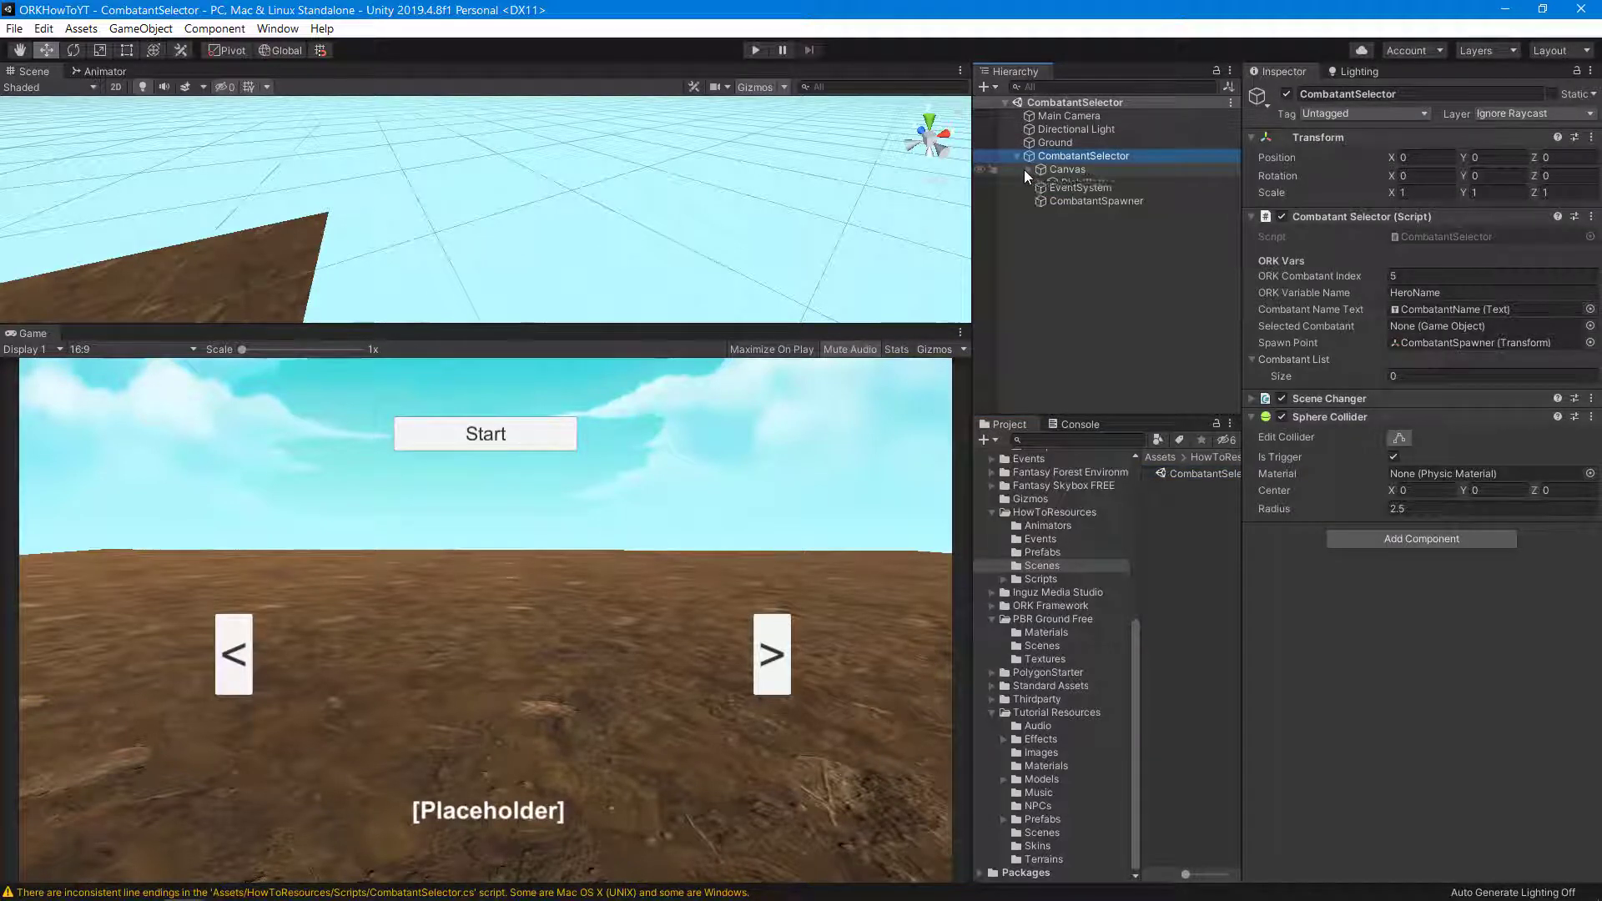
left_click(1078, 210)
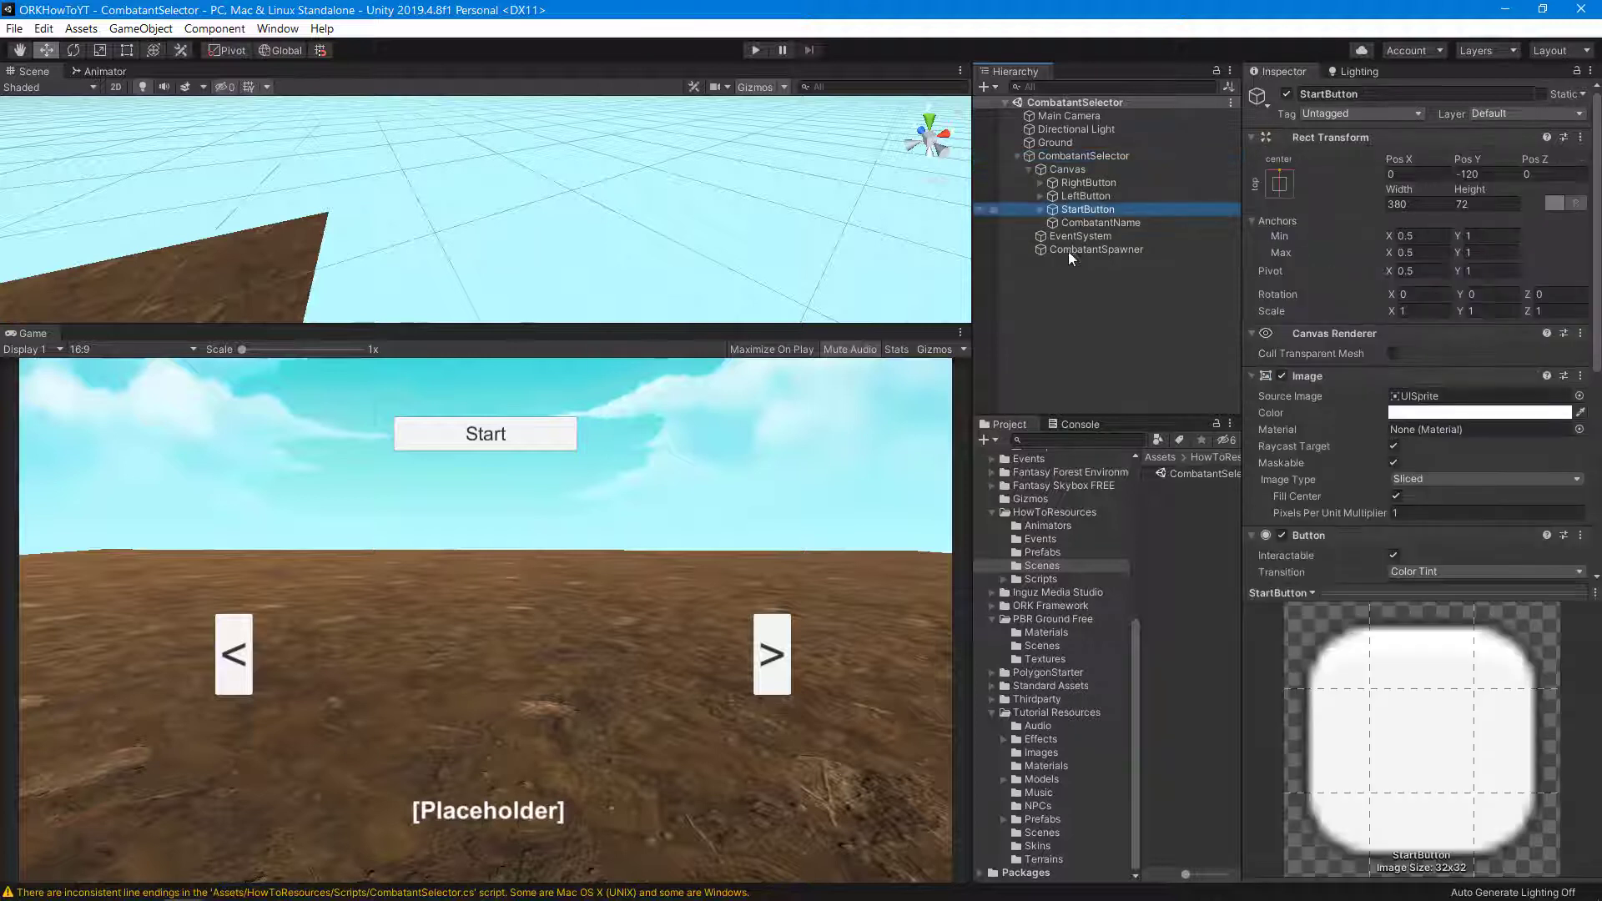
- Add a second StartButton On Click entry calling CombatantSelector.SelectButtonClick
scroll(1497, 463, "down", 3)
scroll(1495, 463, "down", 3)
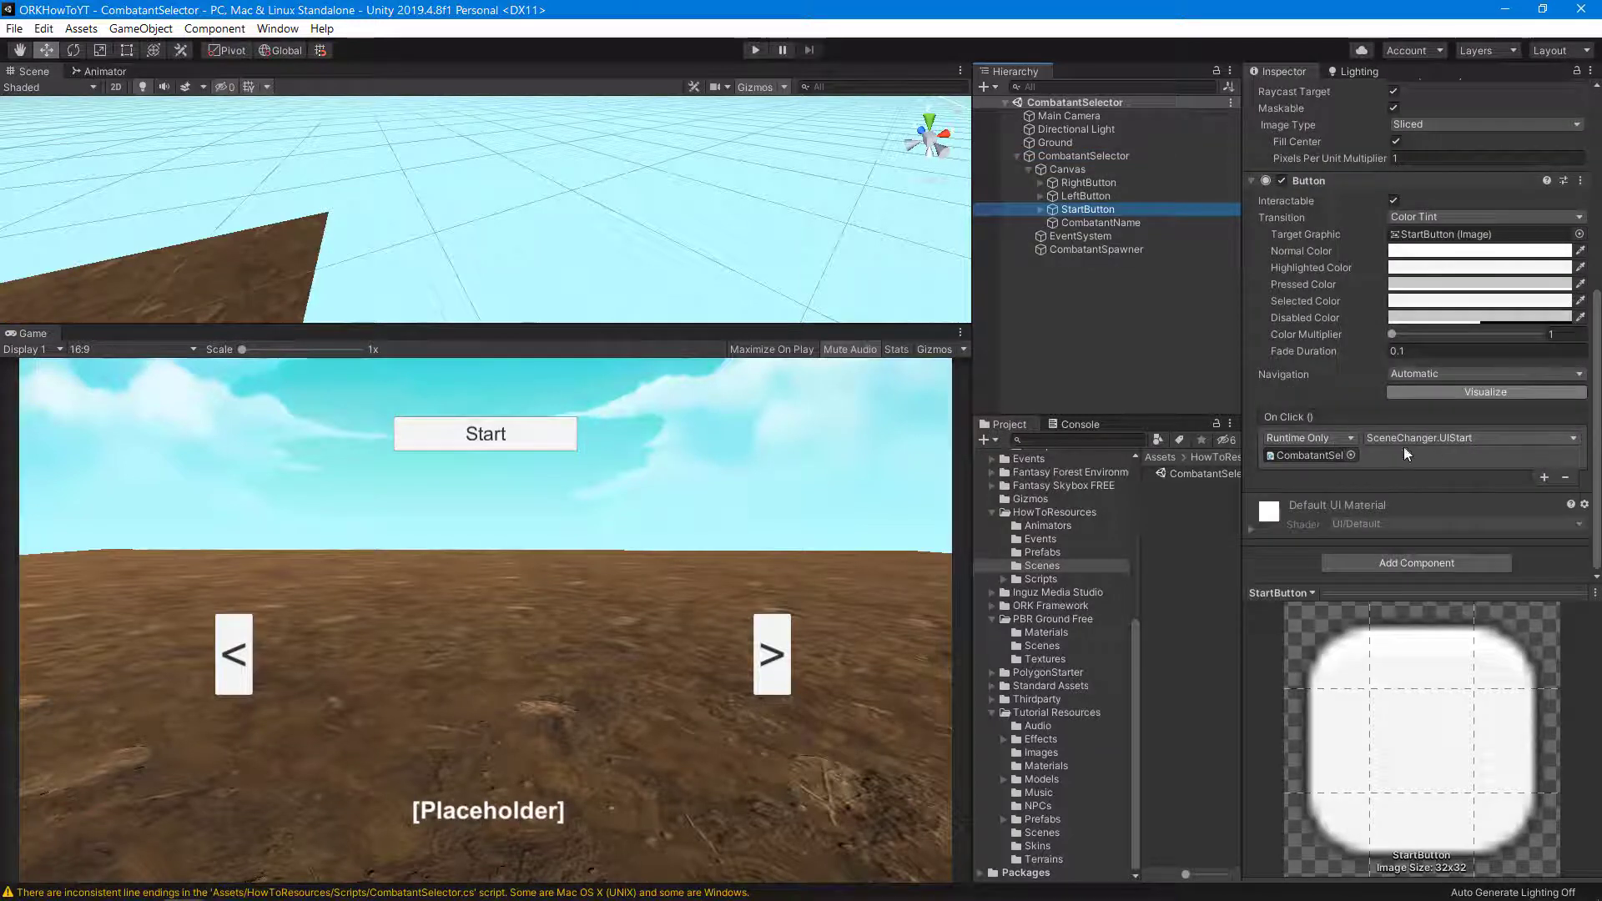
left_click(1543, 478)
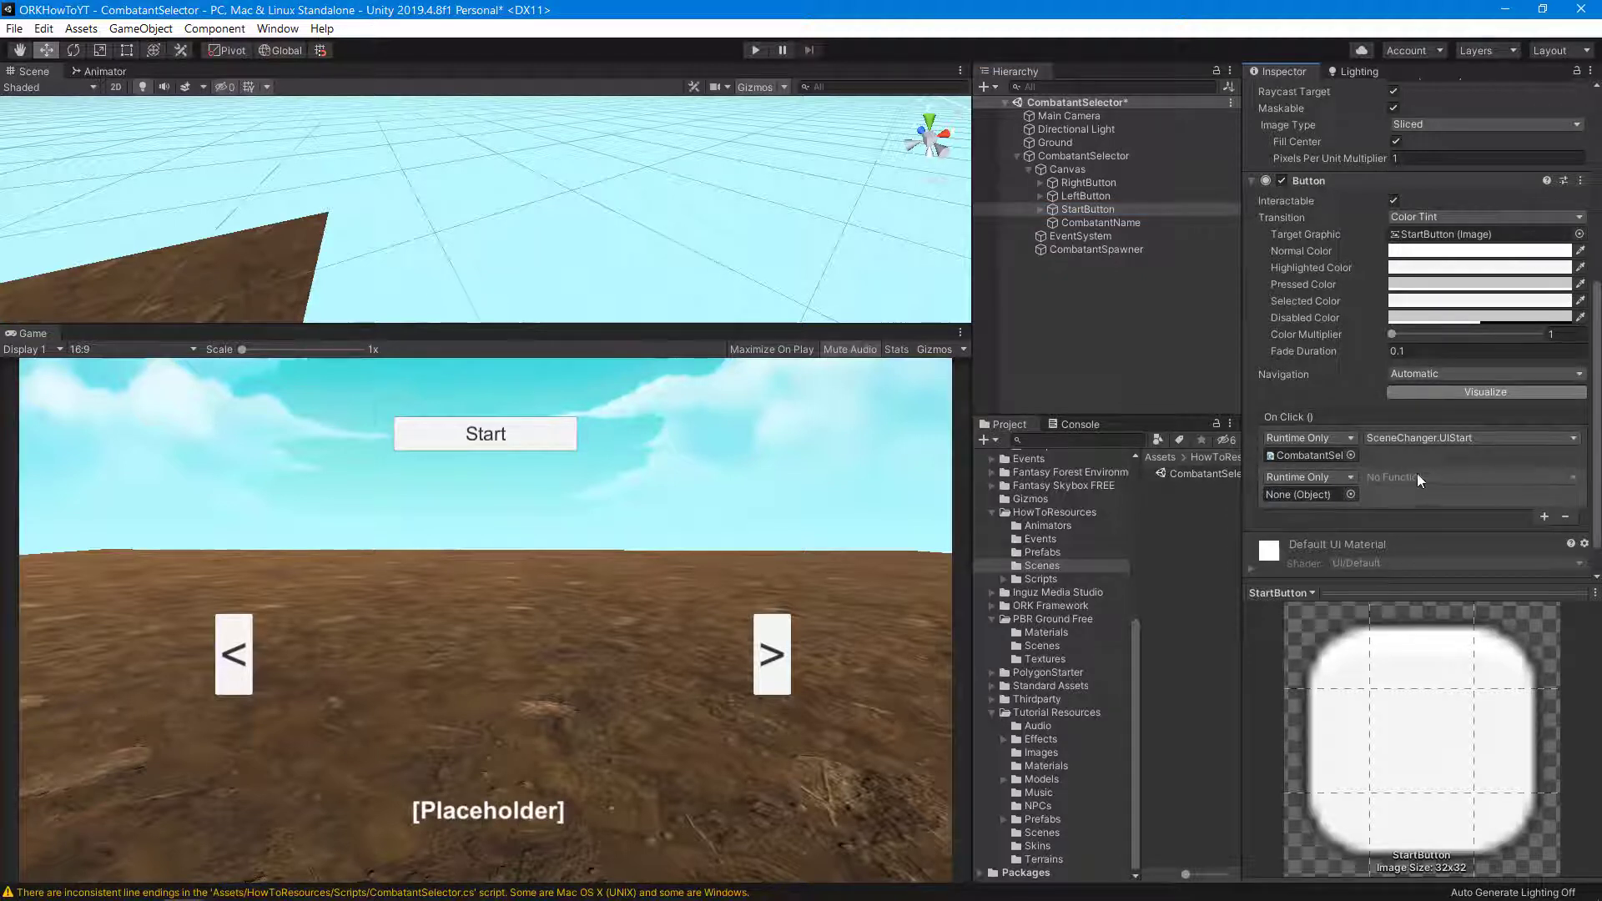
left_click(1420, 494)
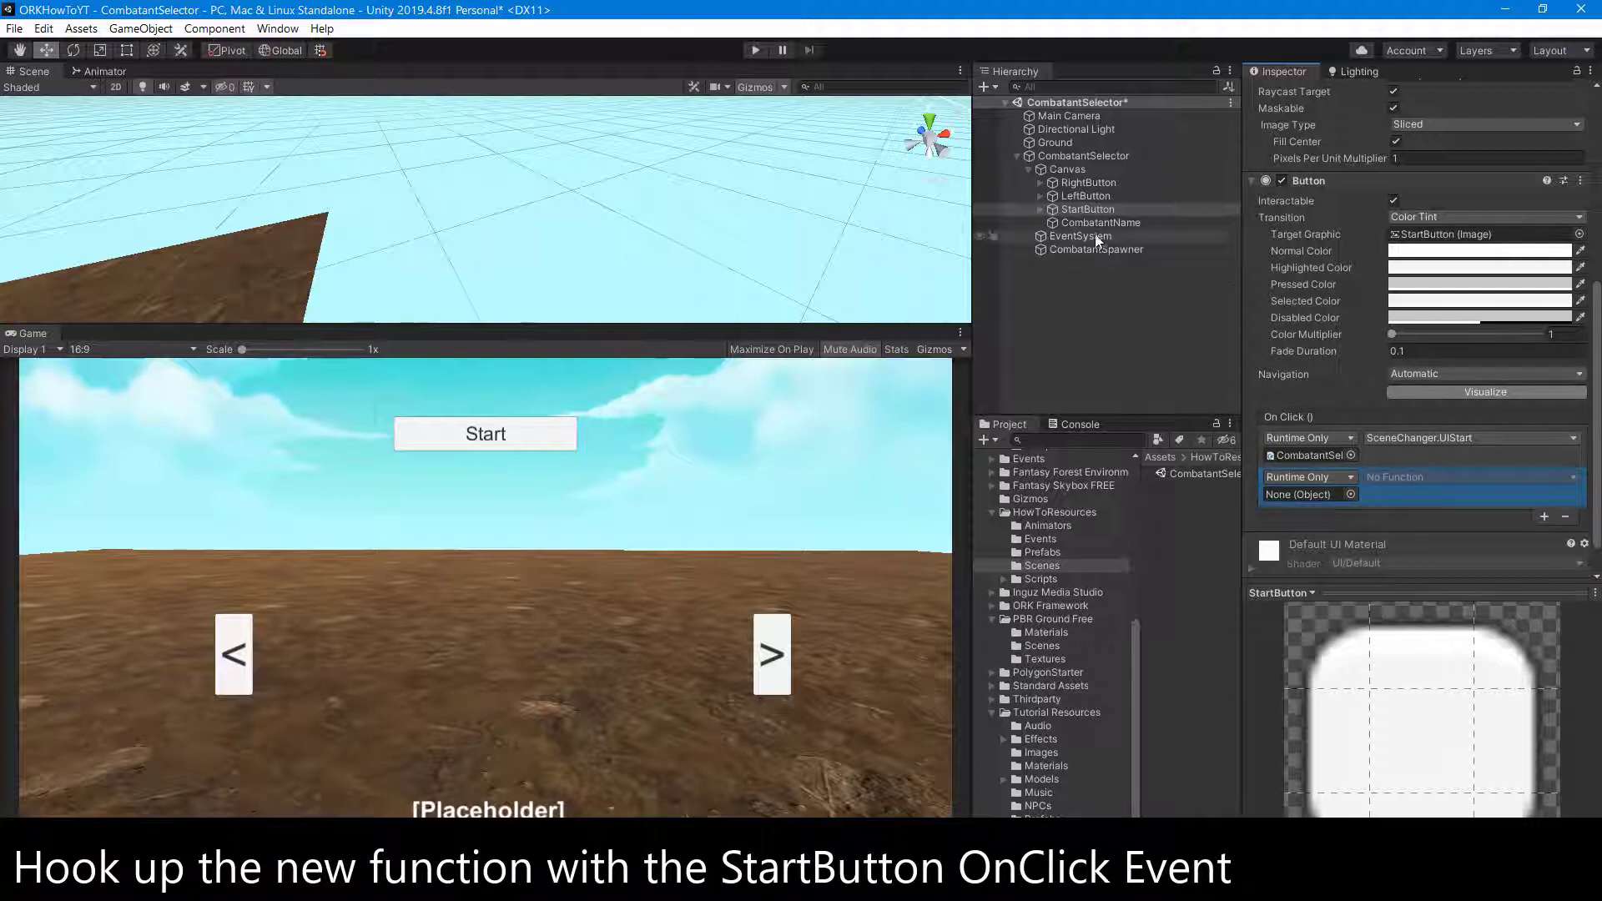
left_click_drag(1082, 153, 1310, 494)
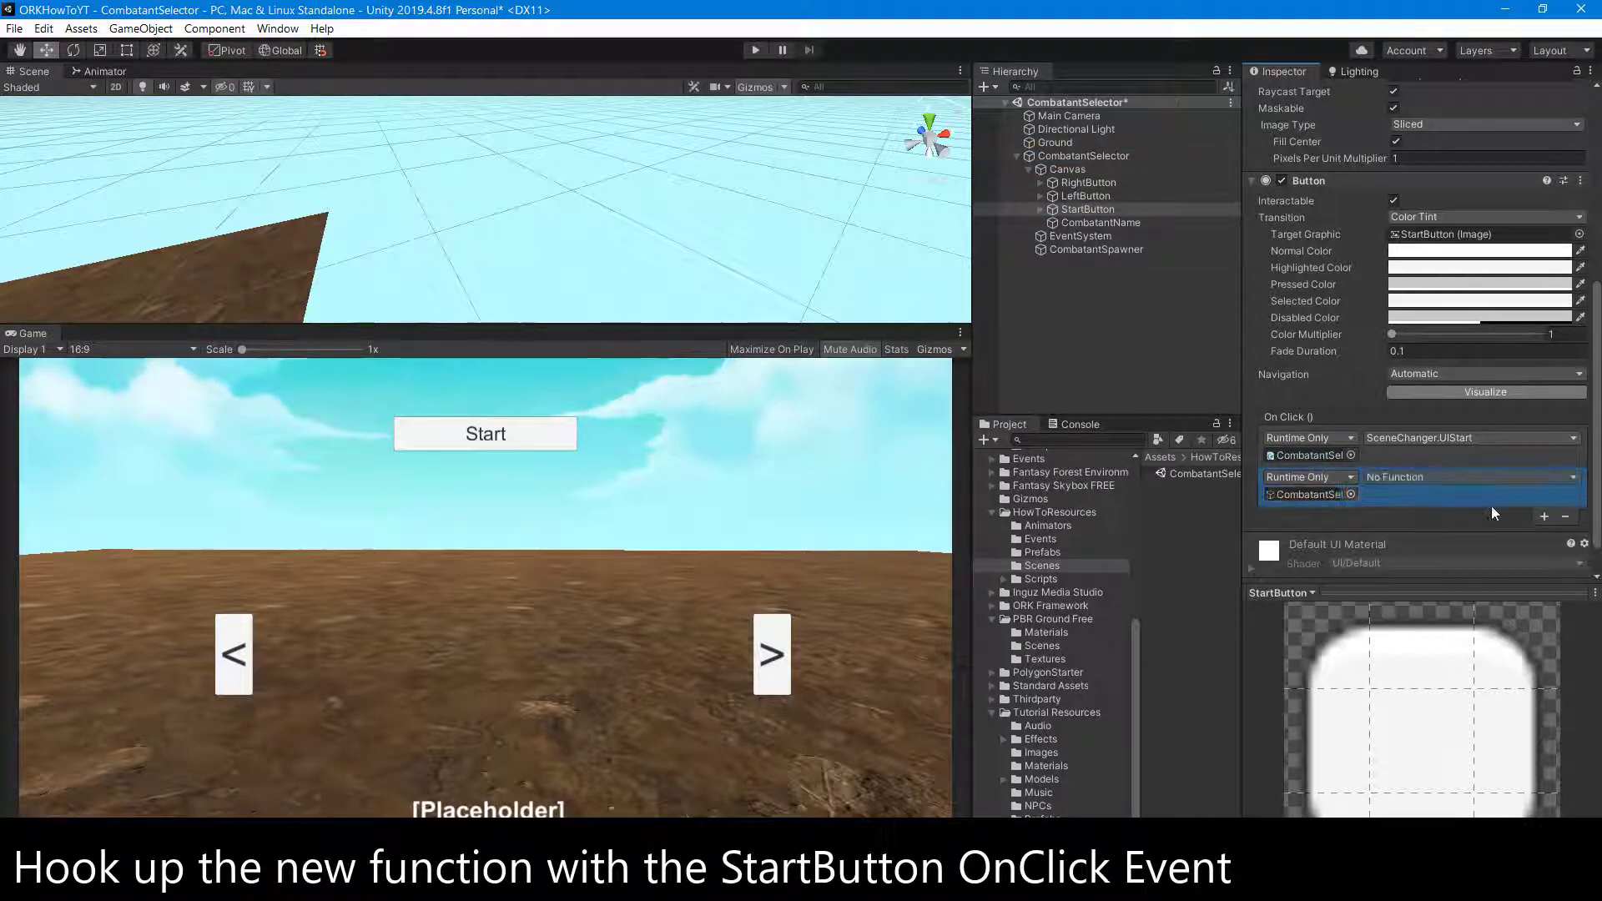
left_click(1549, 474)
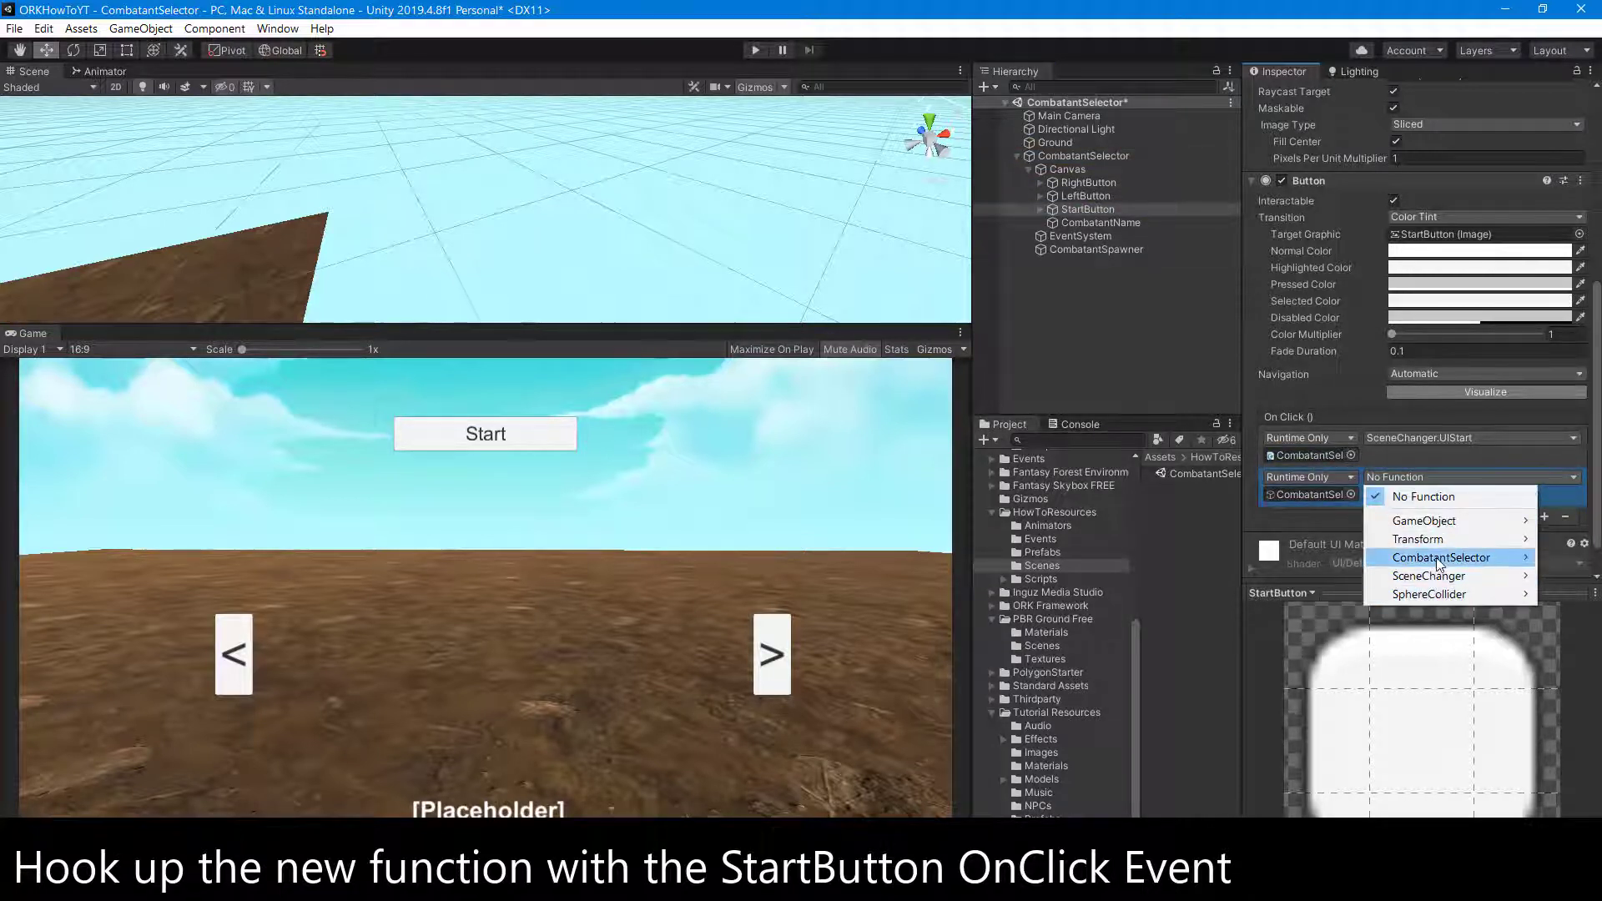
mouse_move(1436, 559)
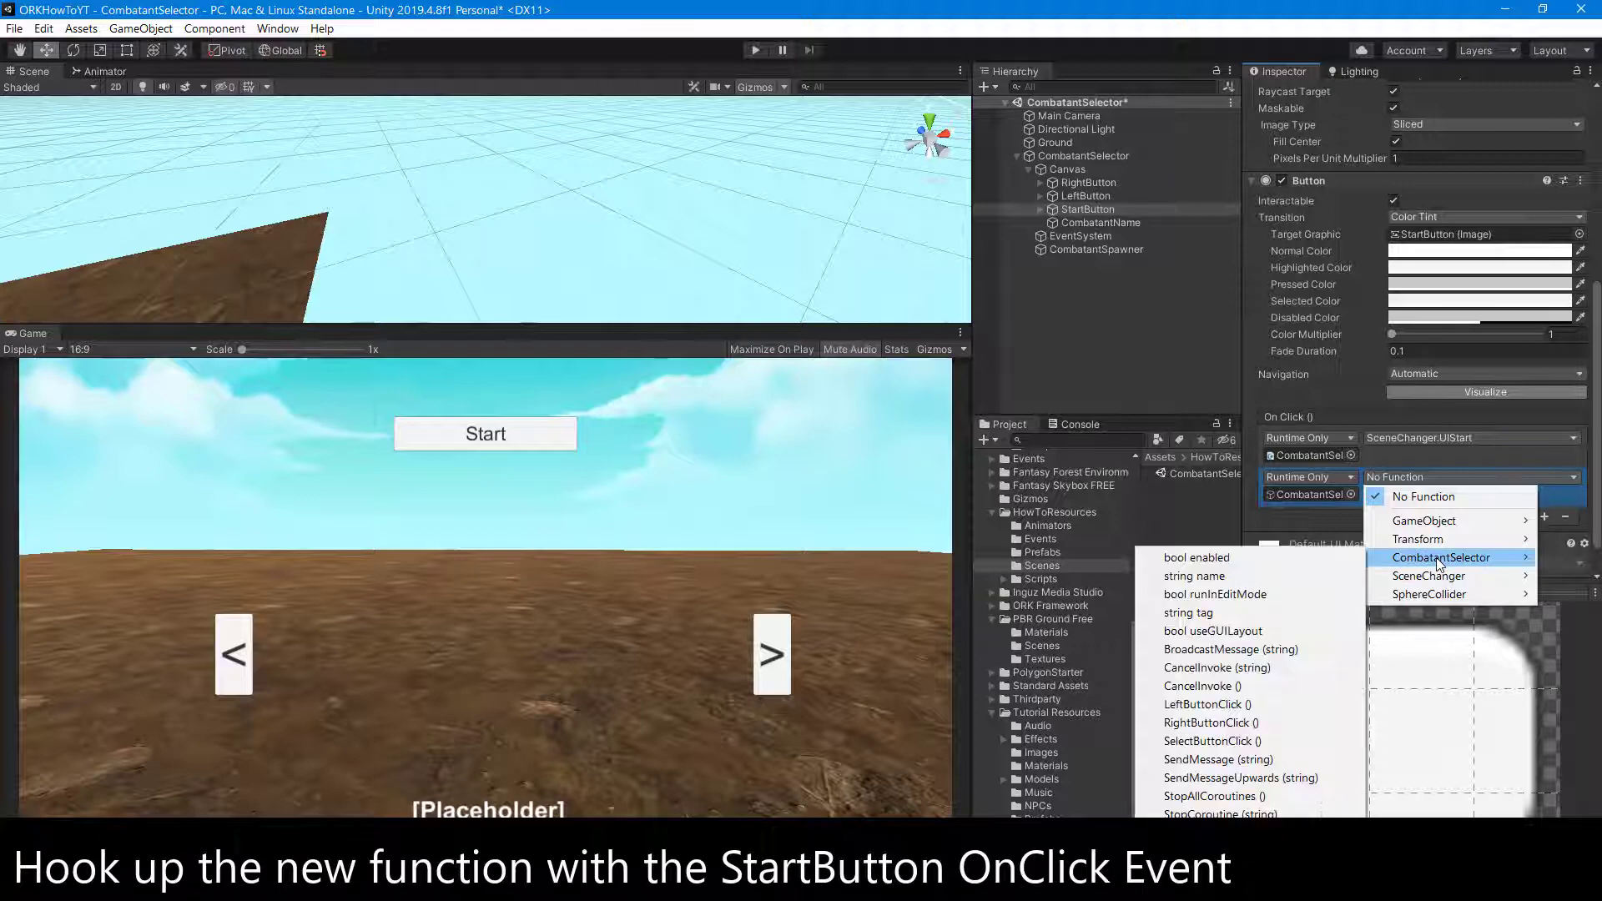
left_click(1228, 742)
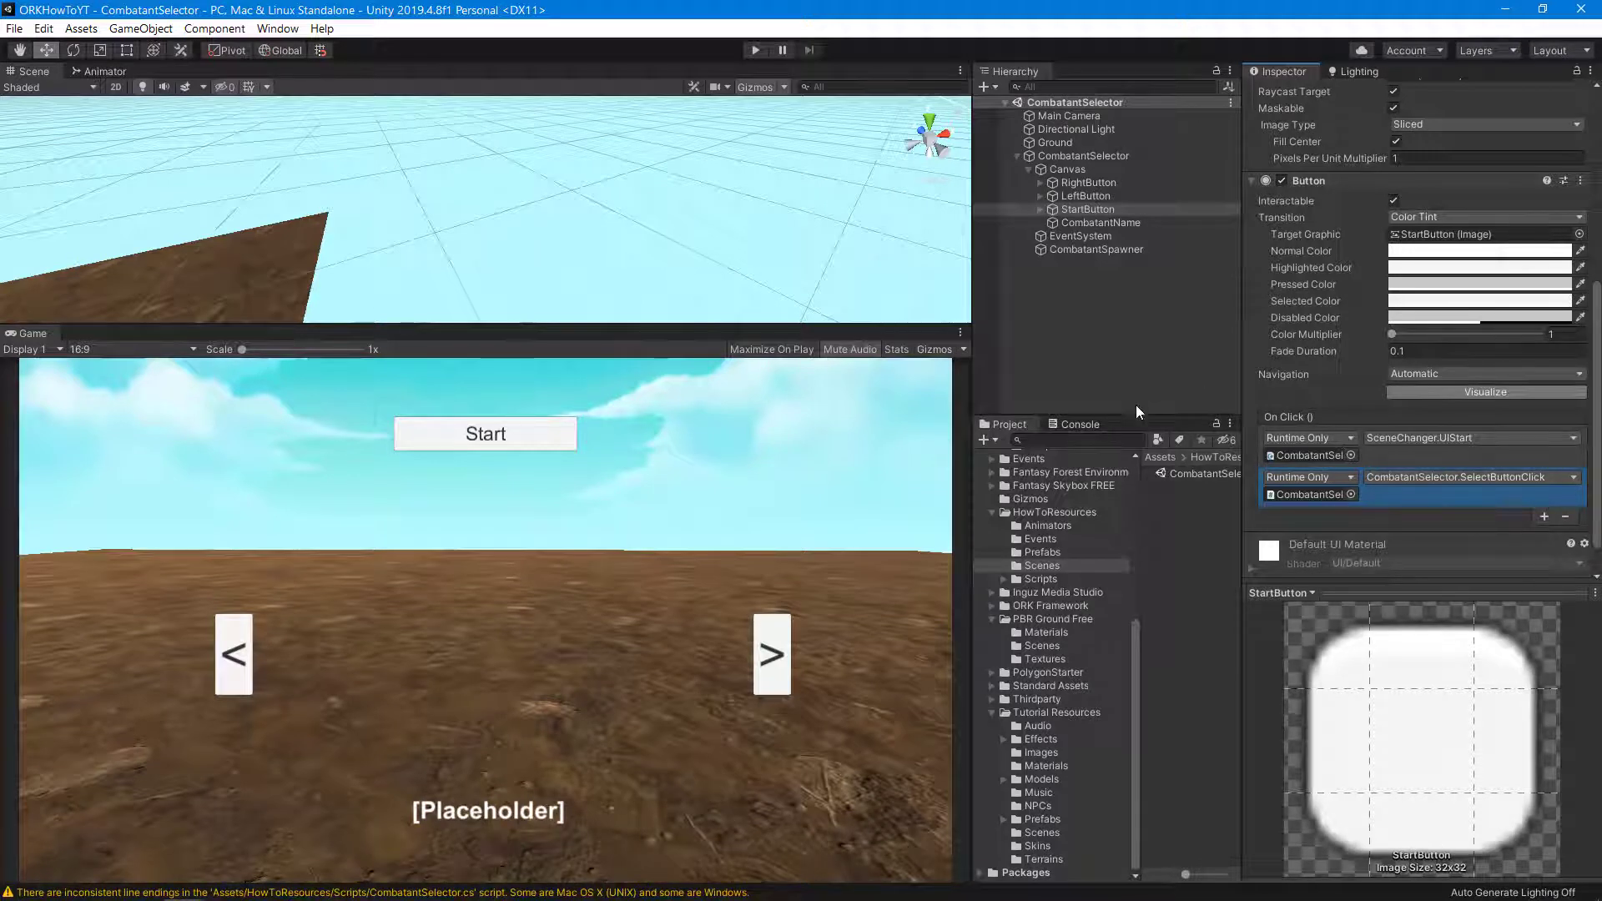
left_click(1049, 830)
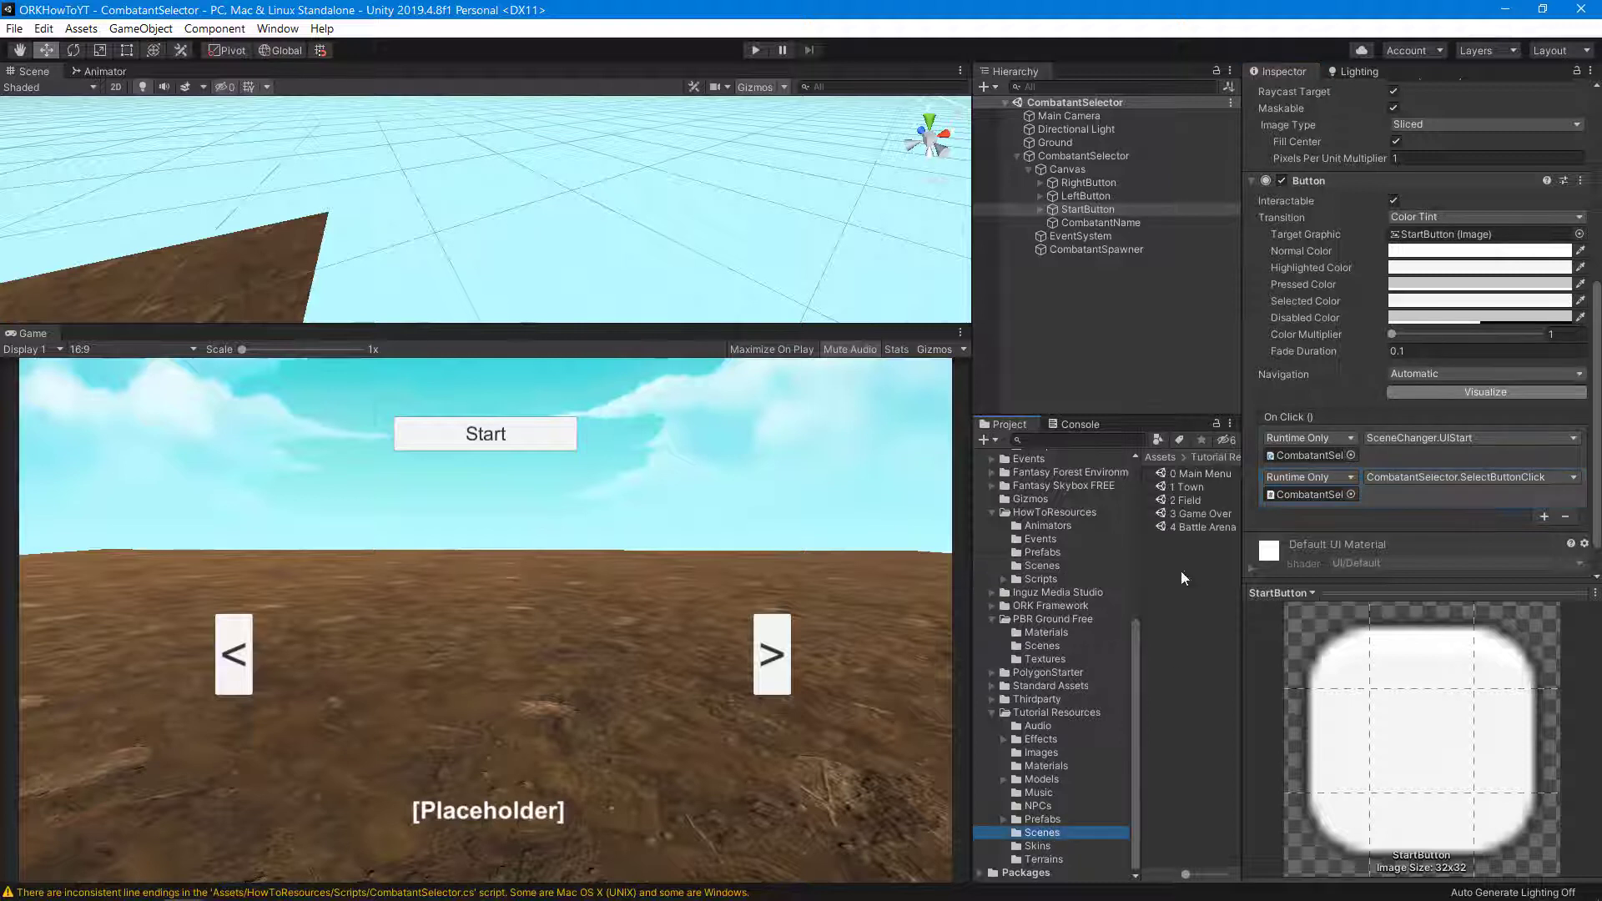
- Open the 0 Main Menu scene, enter Play mode and choose New Game
double_click(1190, 476)
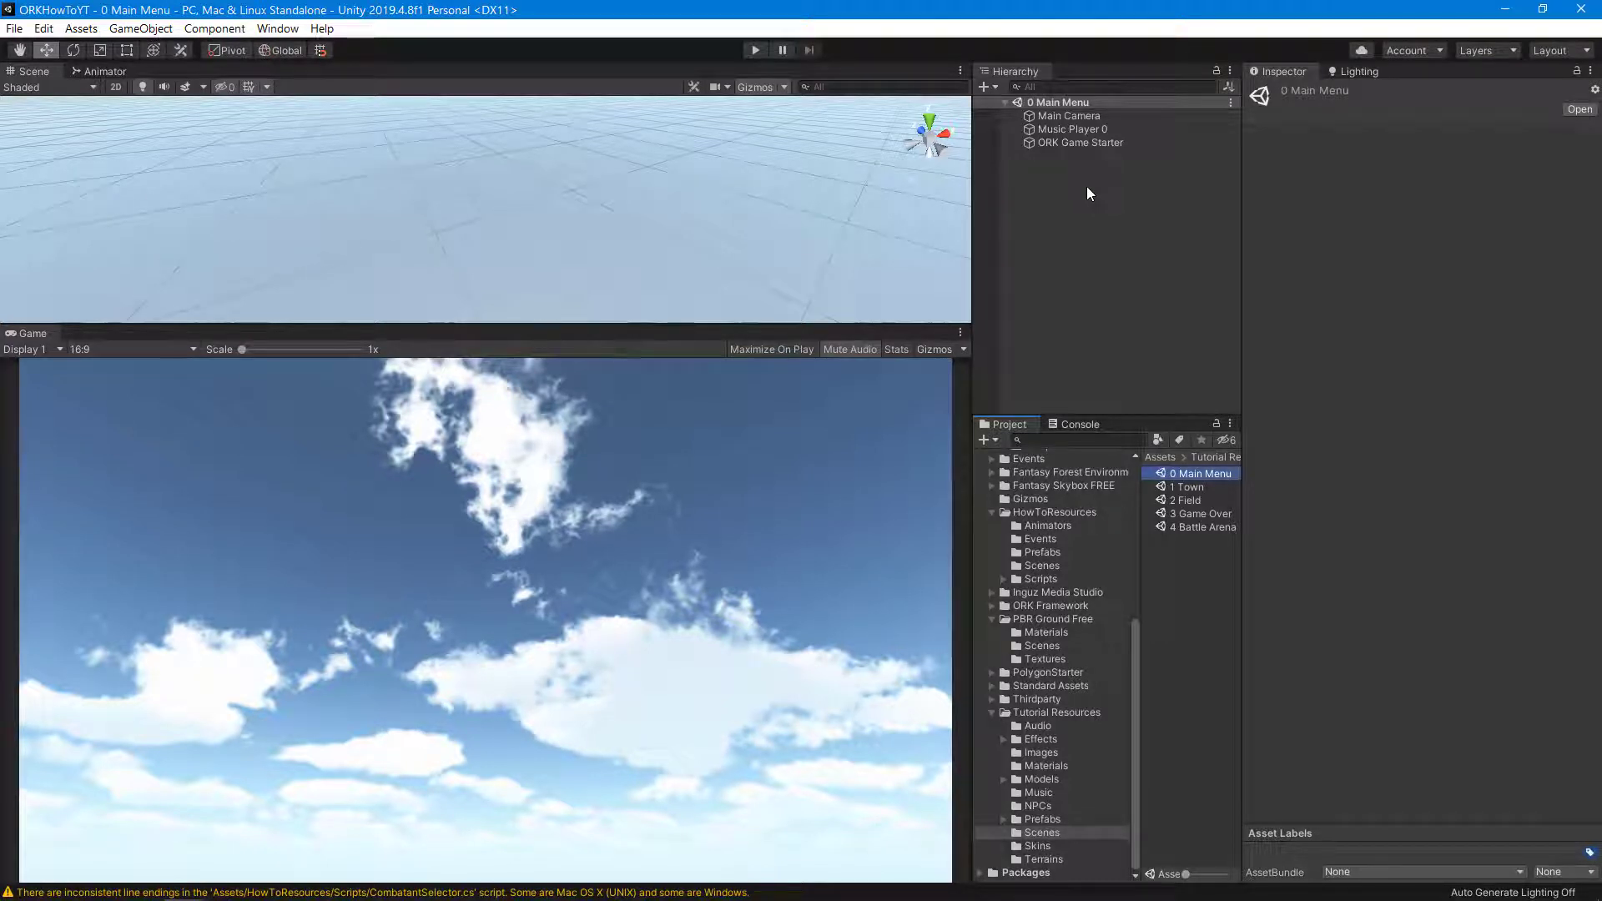
left_click(754, 51)
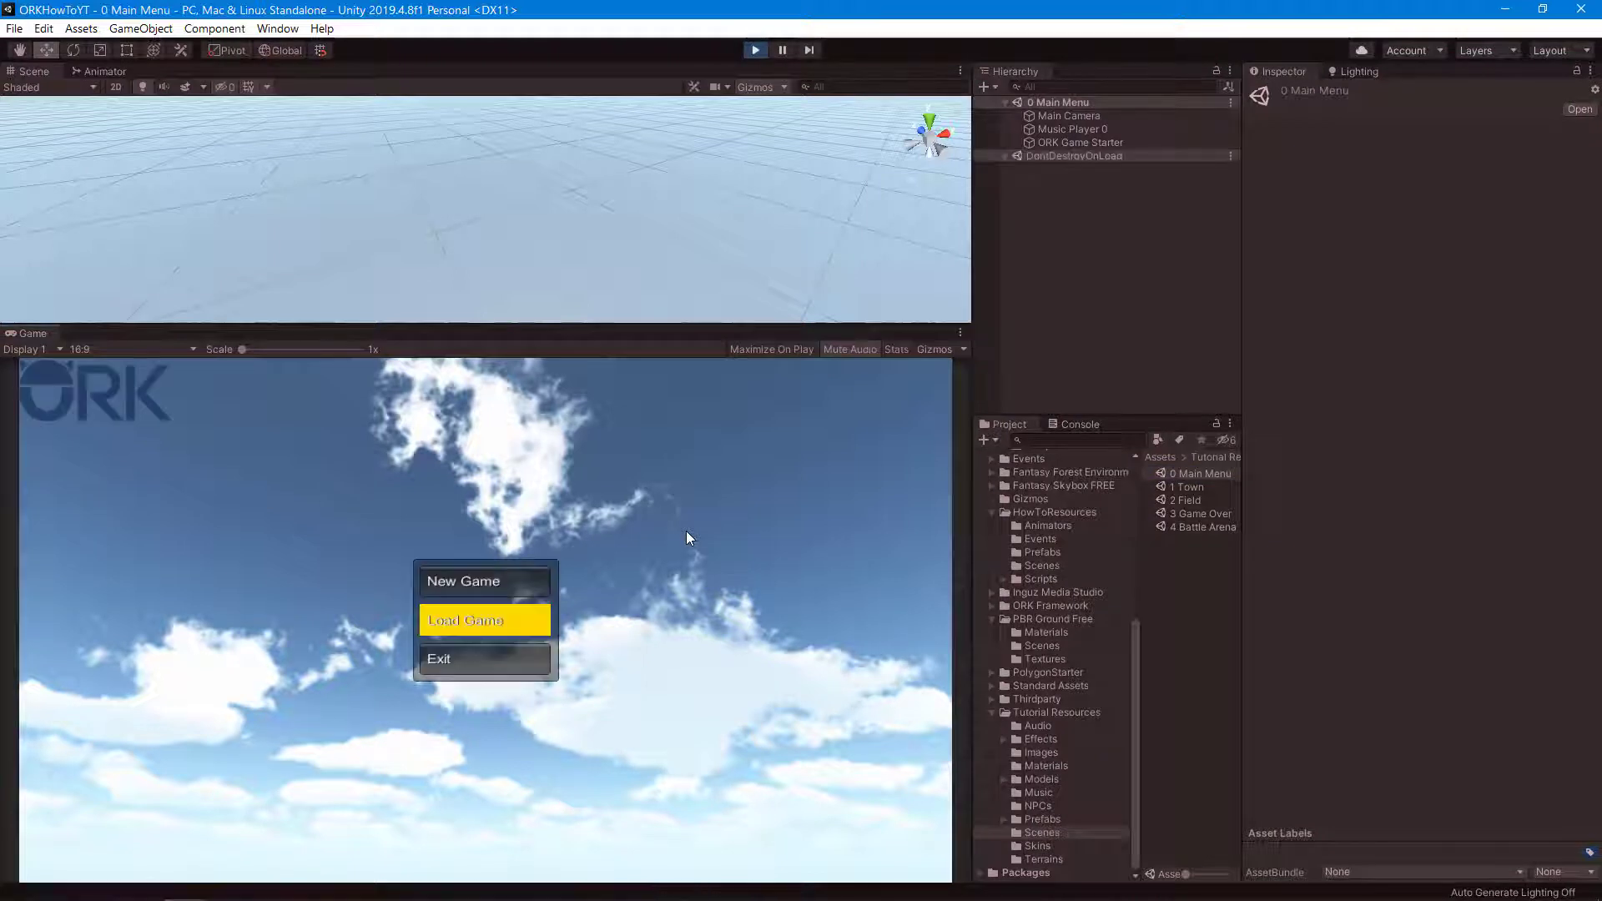
left_click(496, 575)
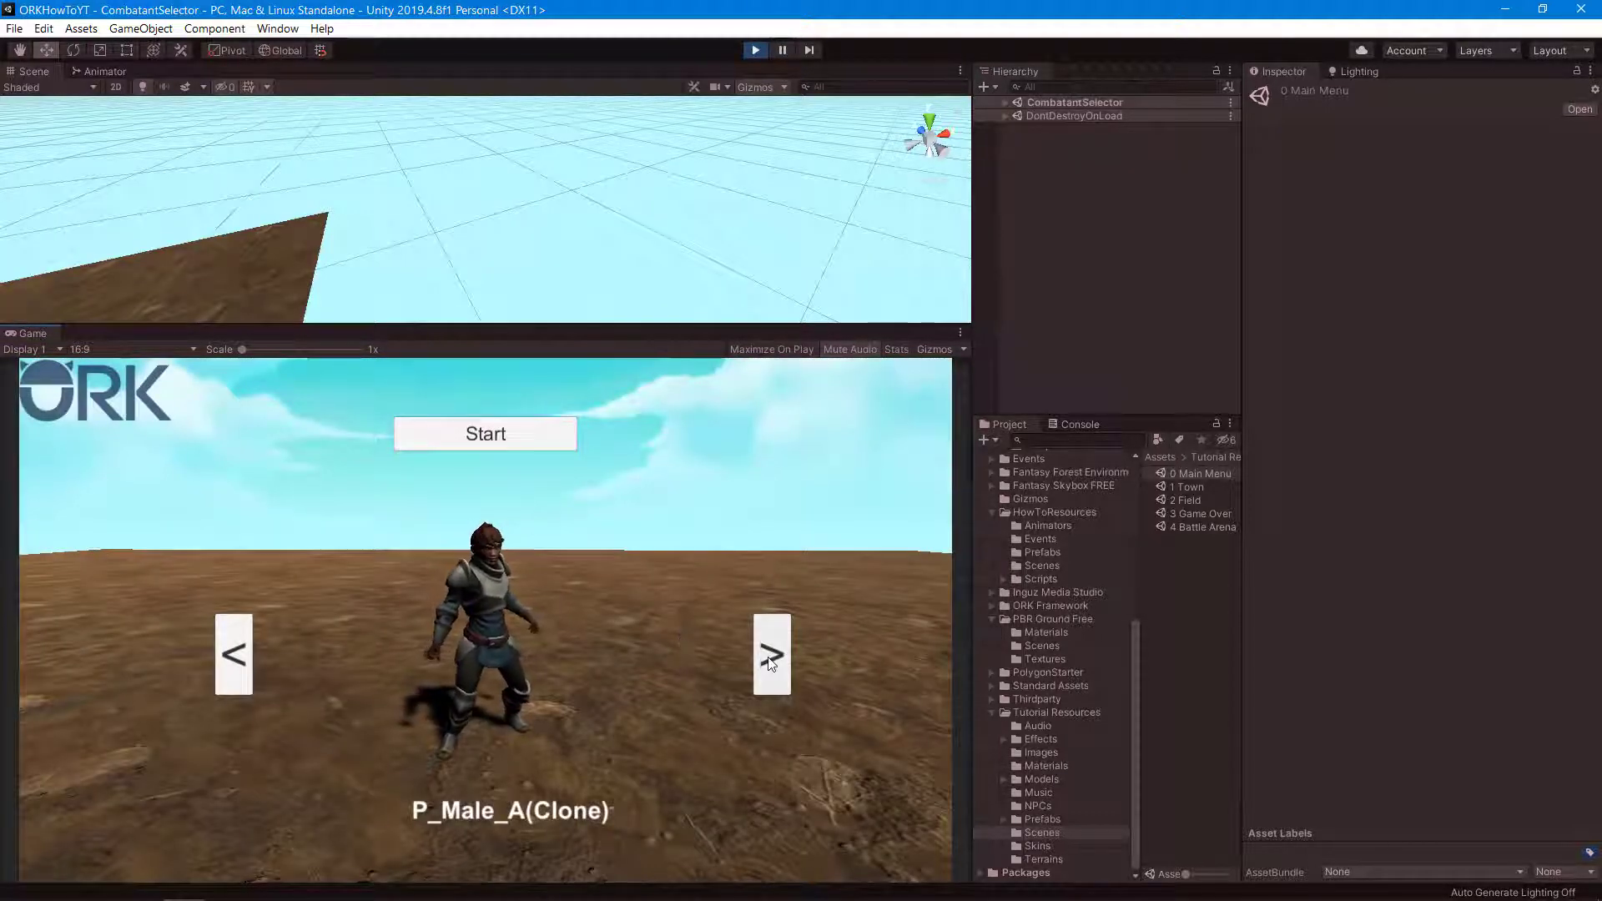
- Cycle past P_Male_B, P_Male_C and P_Female_A to P_Female_B, then start into 1 Town
left_click(770, 660)
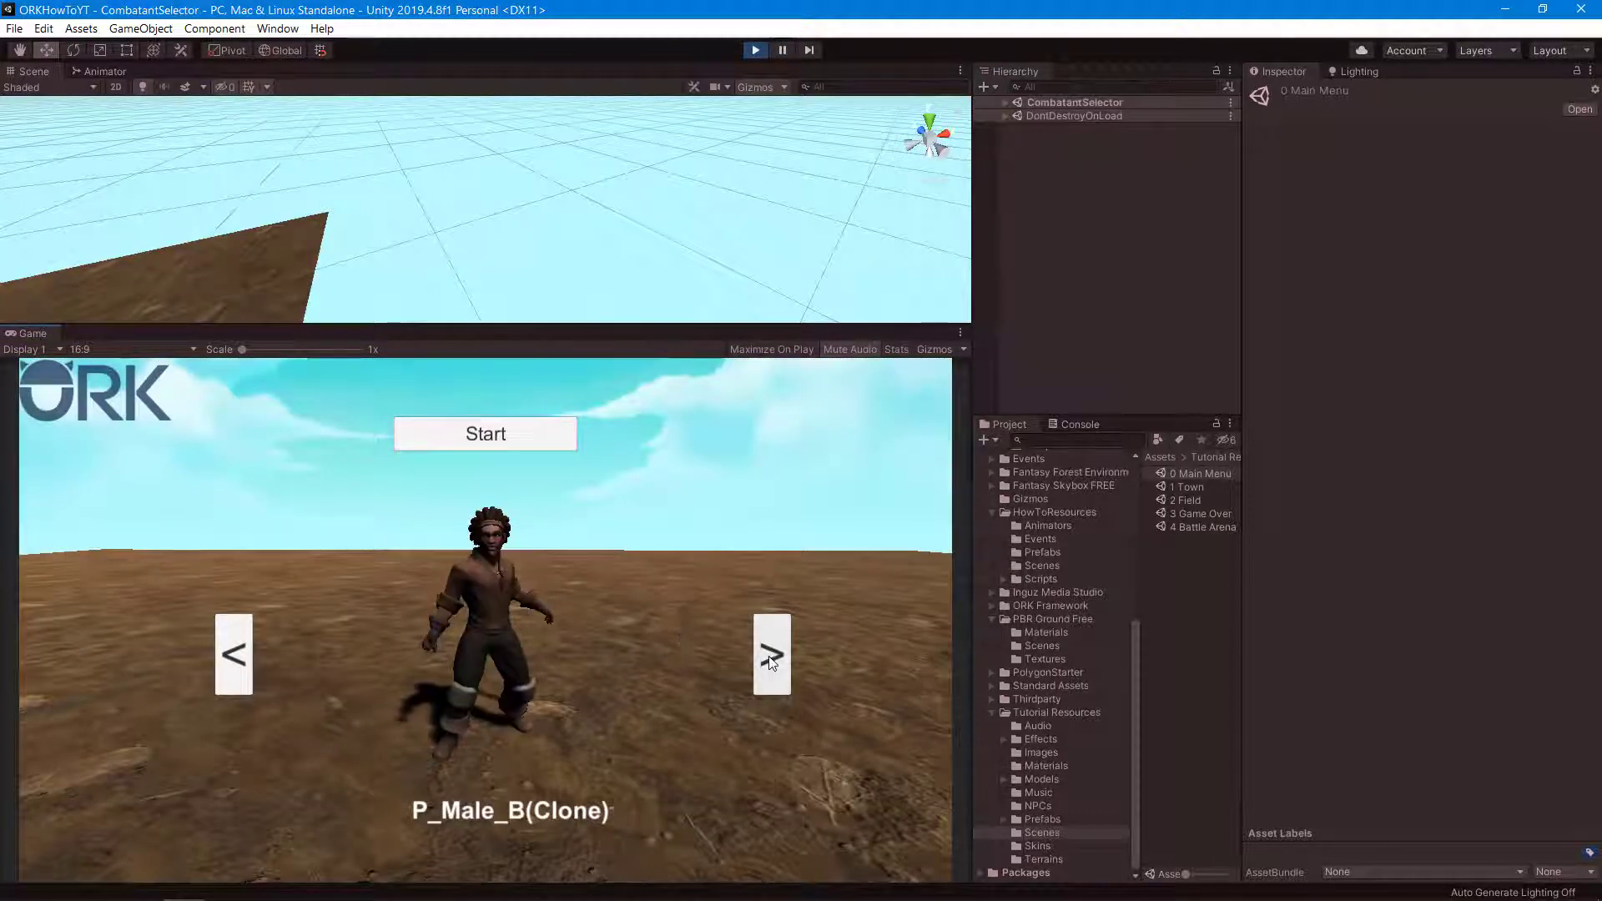
left_click(769, 660)
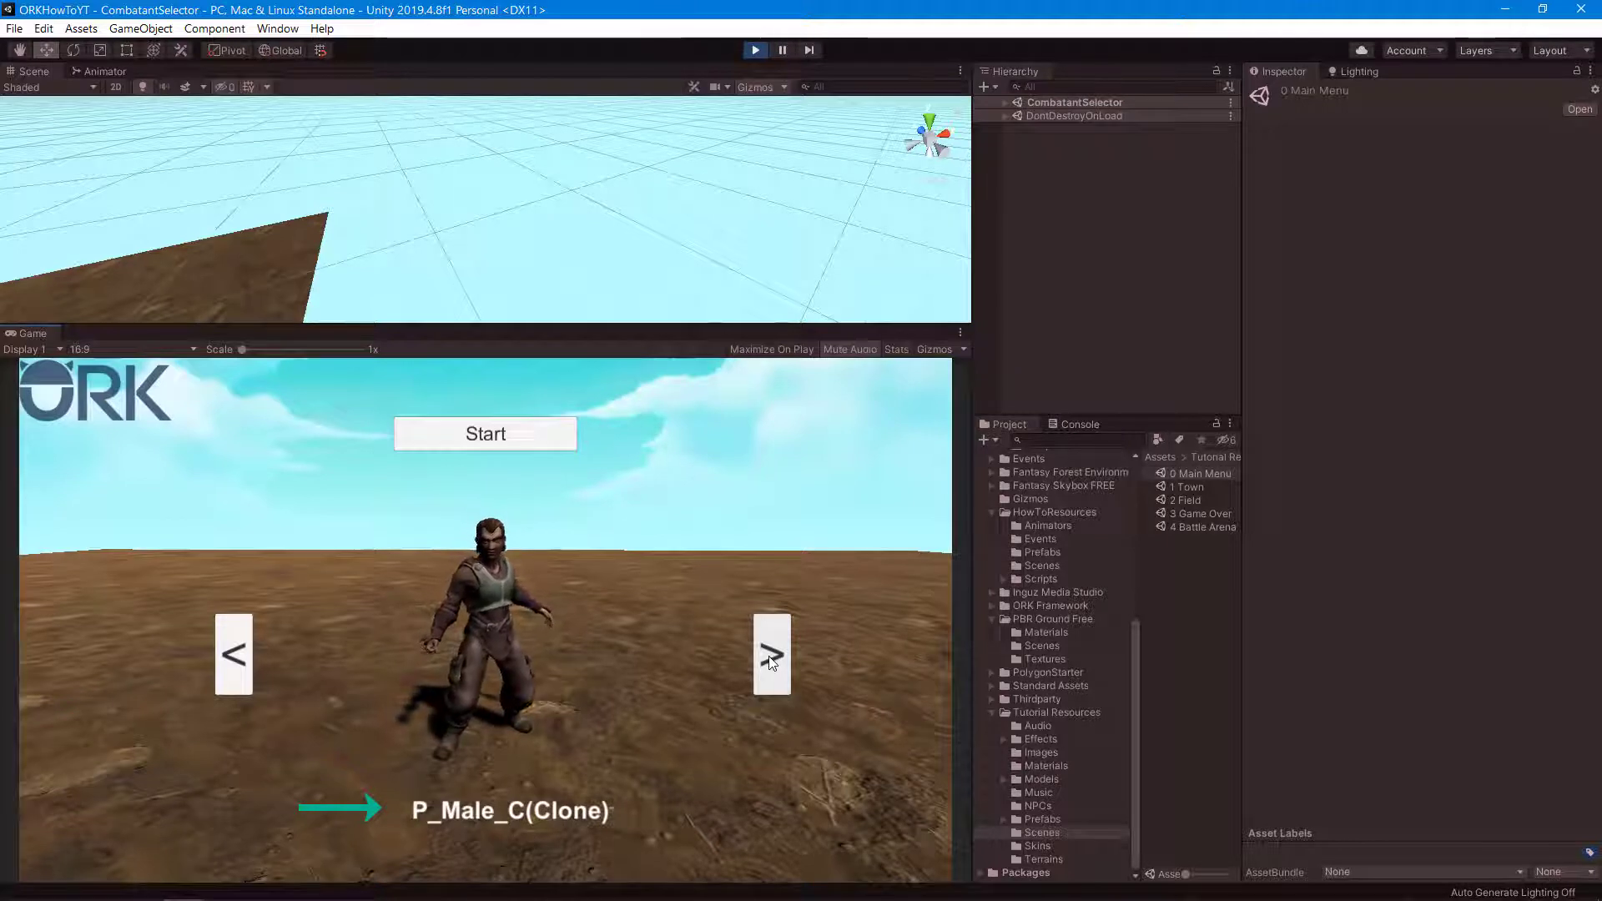
left_click(770, 660)
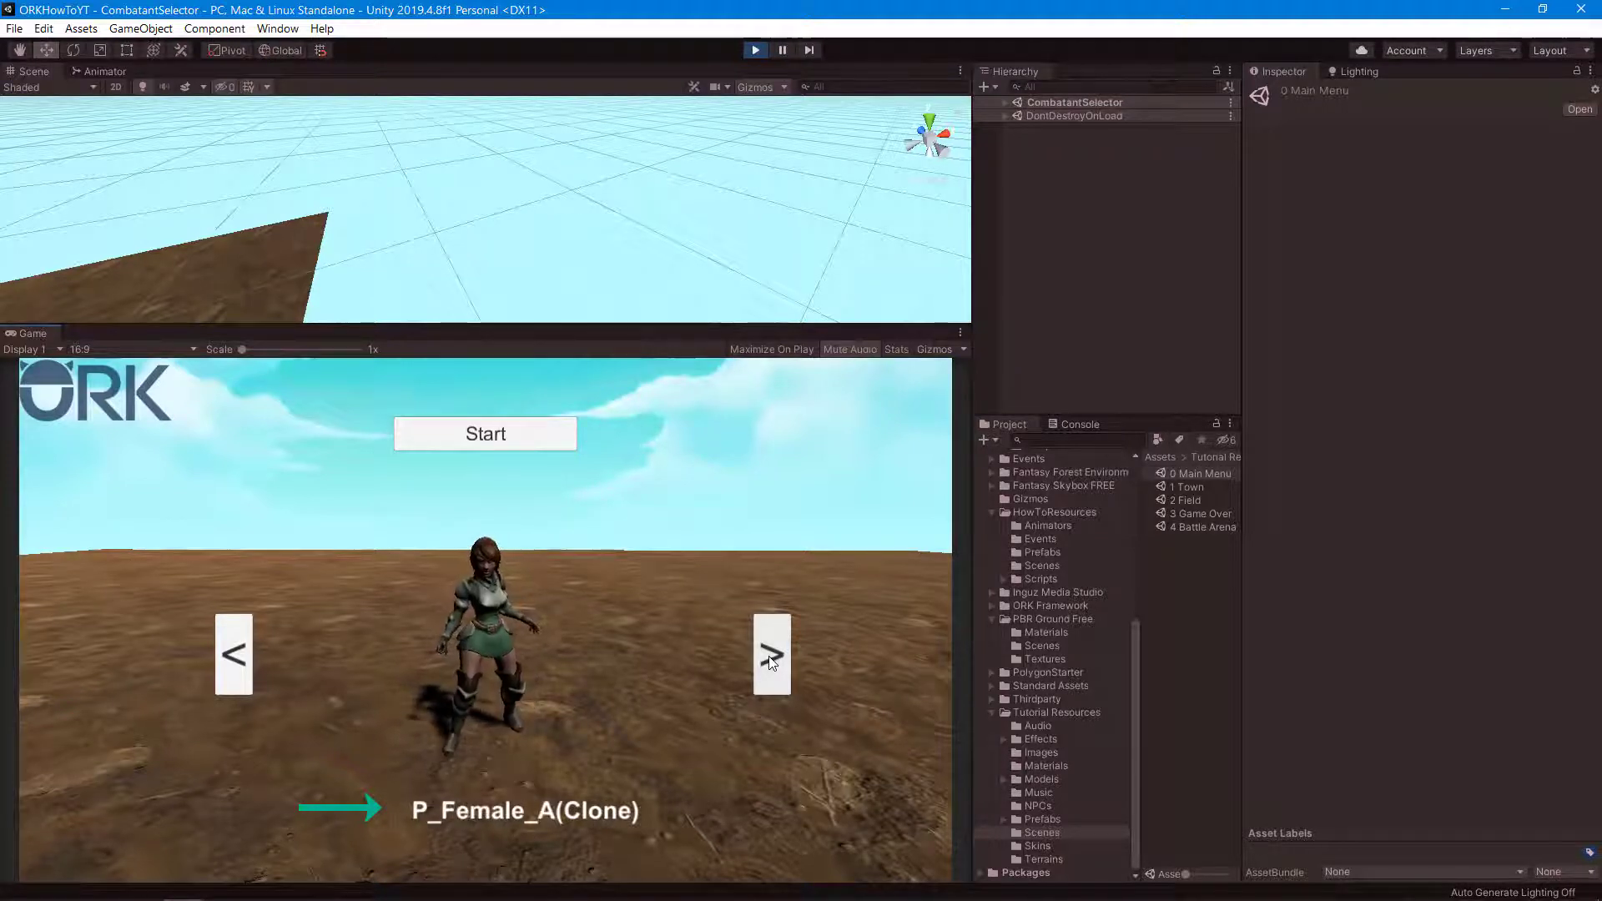
left_click(770, 660)
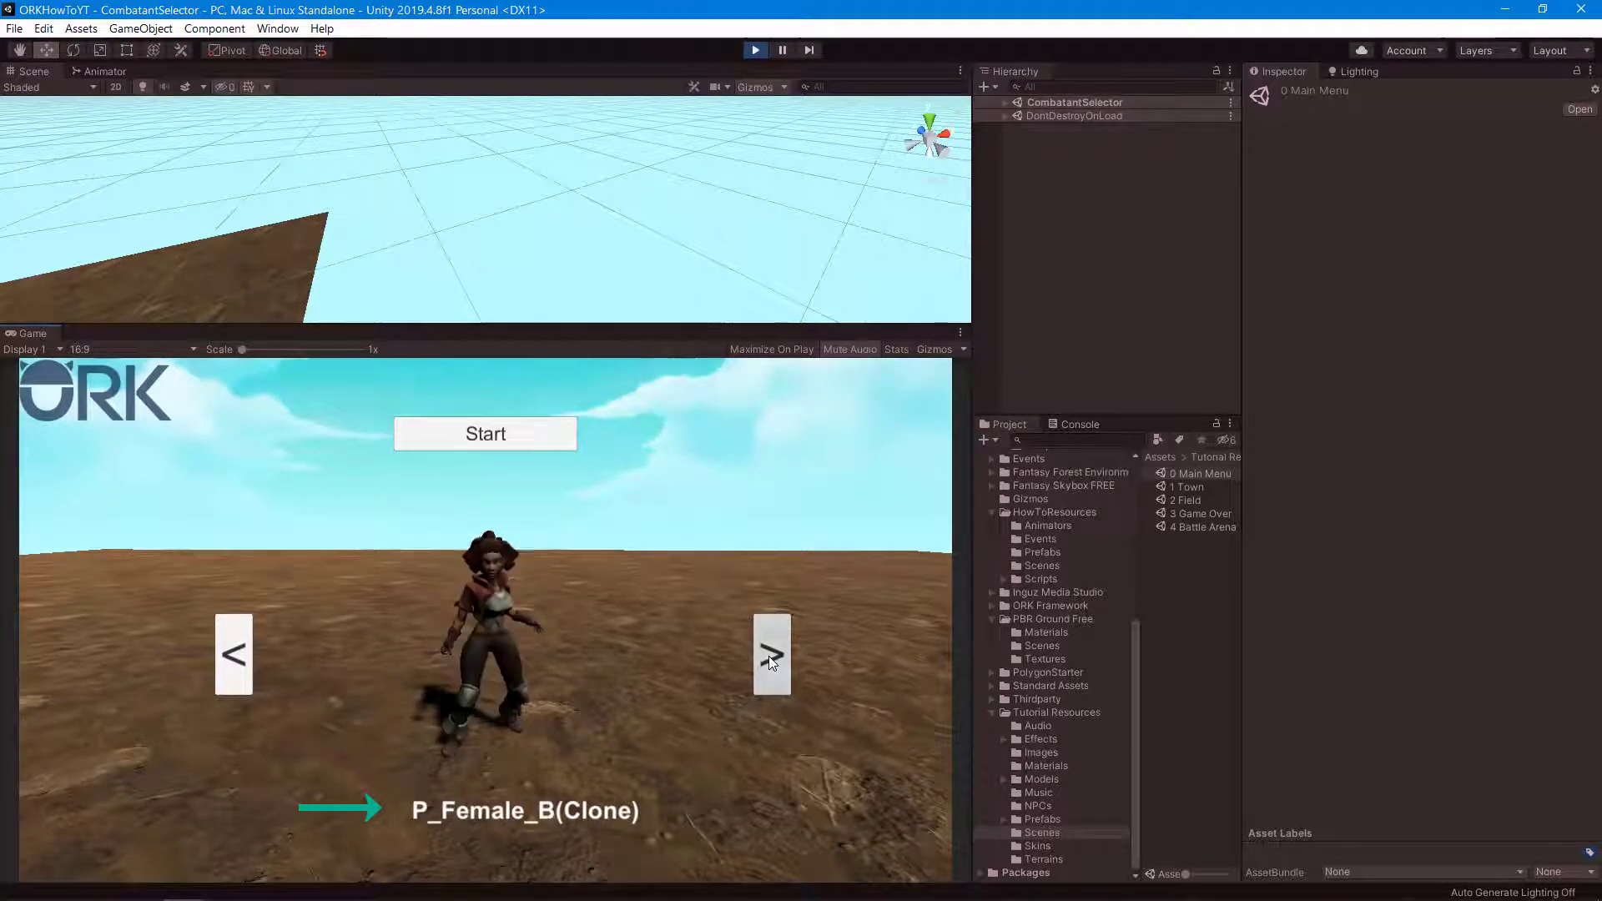
left_click(494, 435)
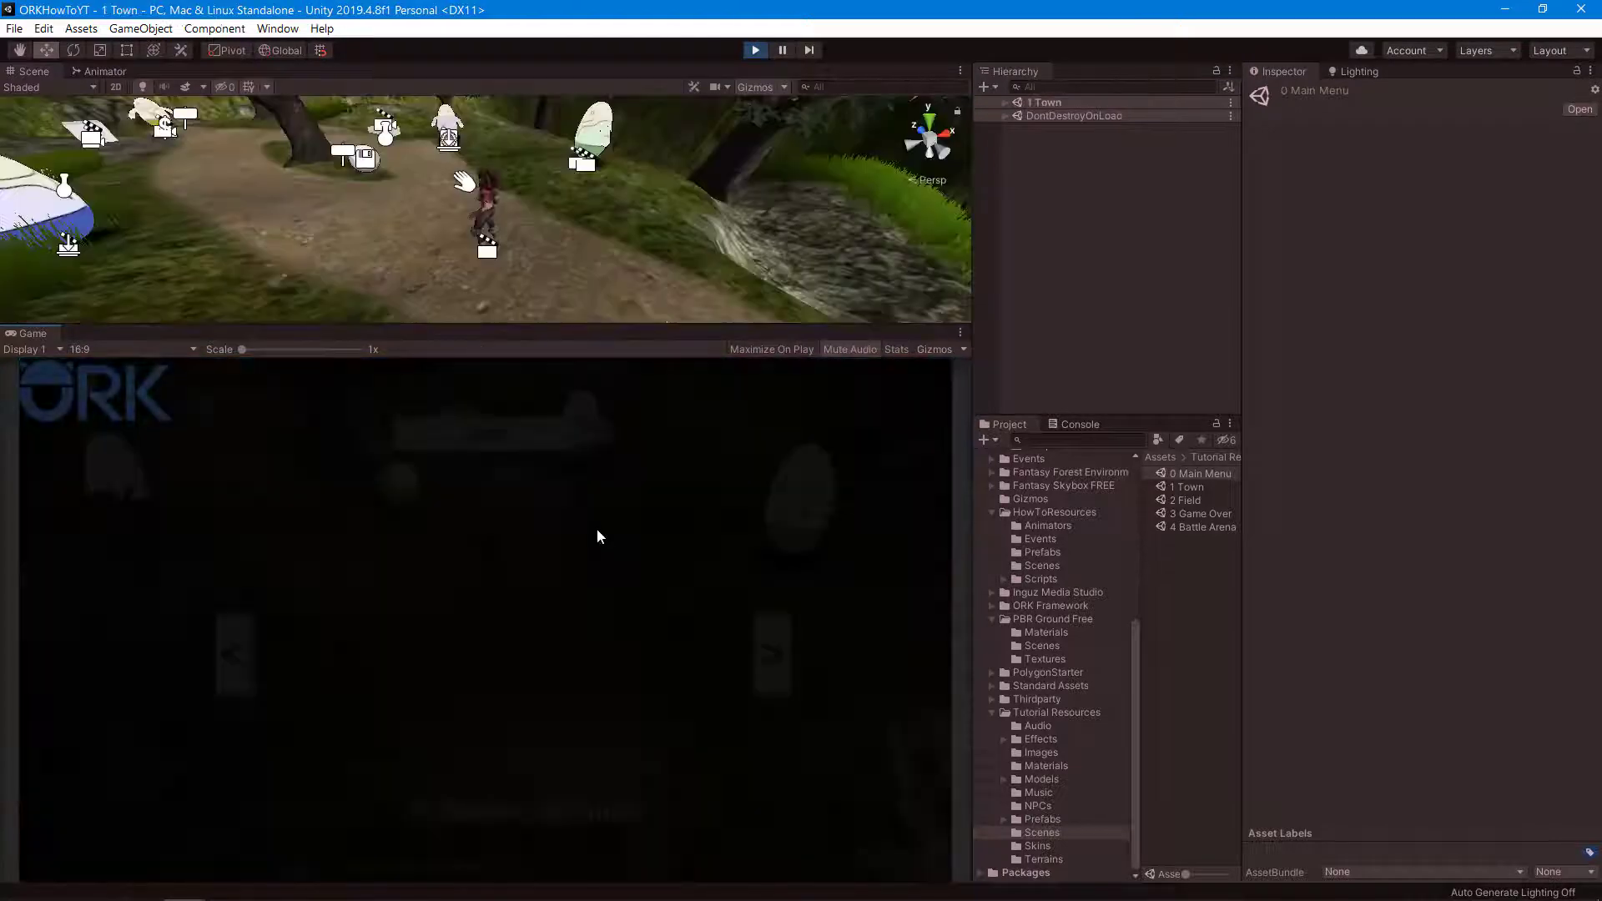
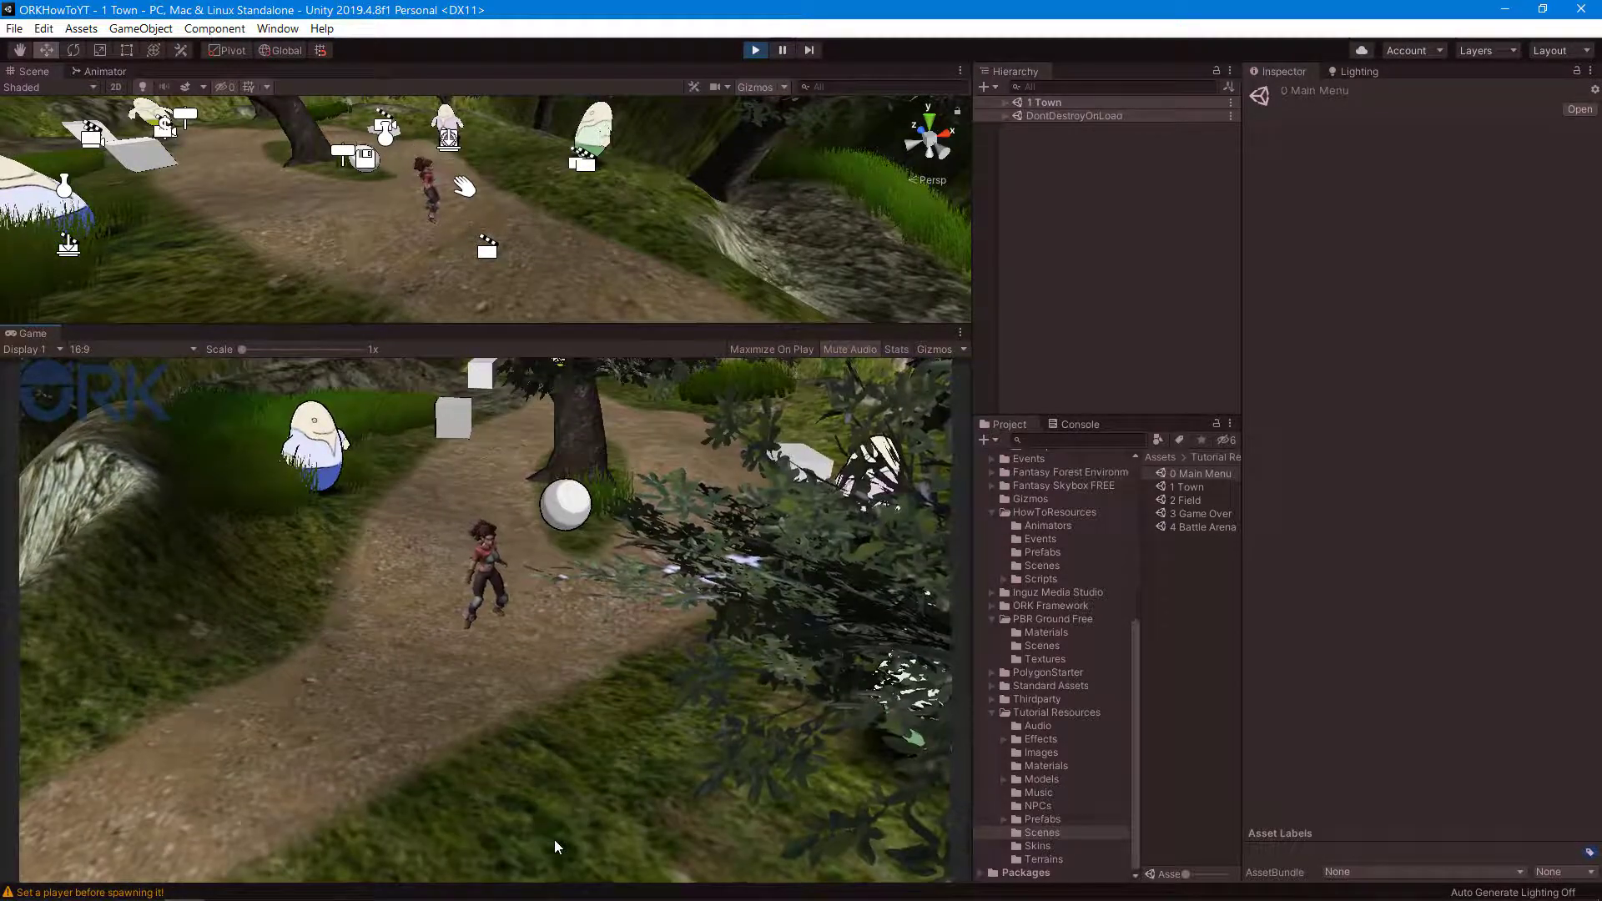
- Stop play mode and open CombatantSelector.cs from Assets/HowToResources/Scripts for editing
left_click(754, 52)
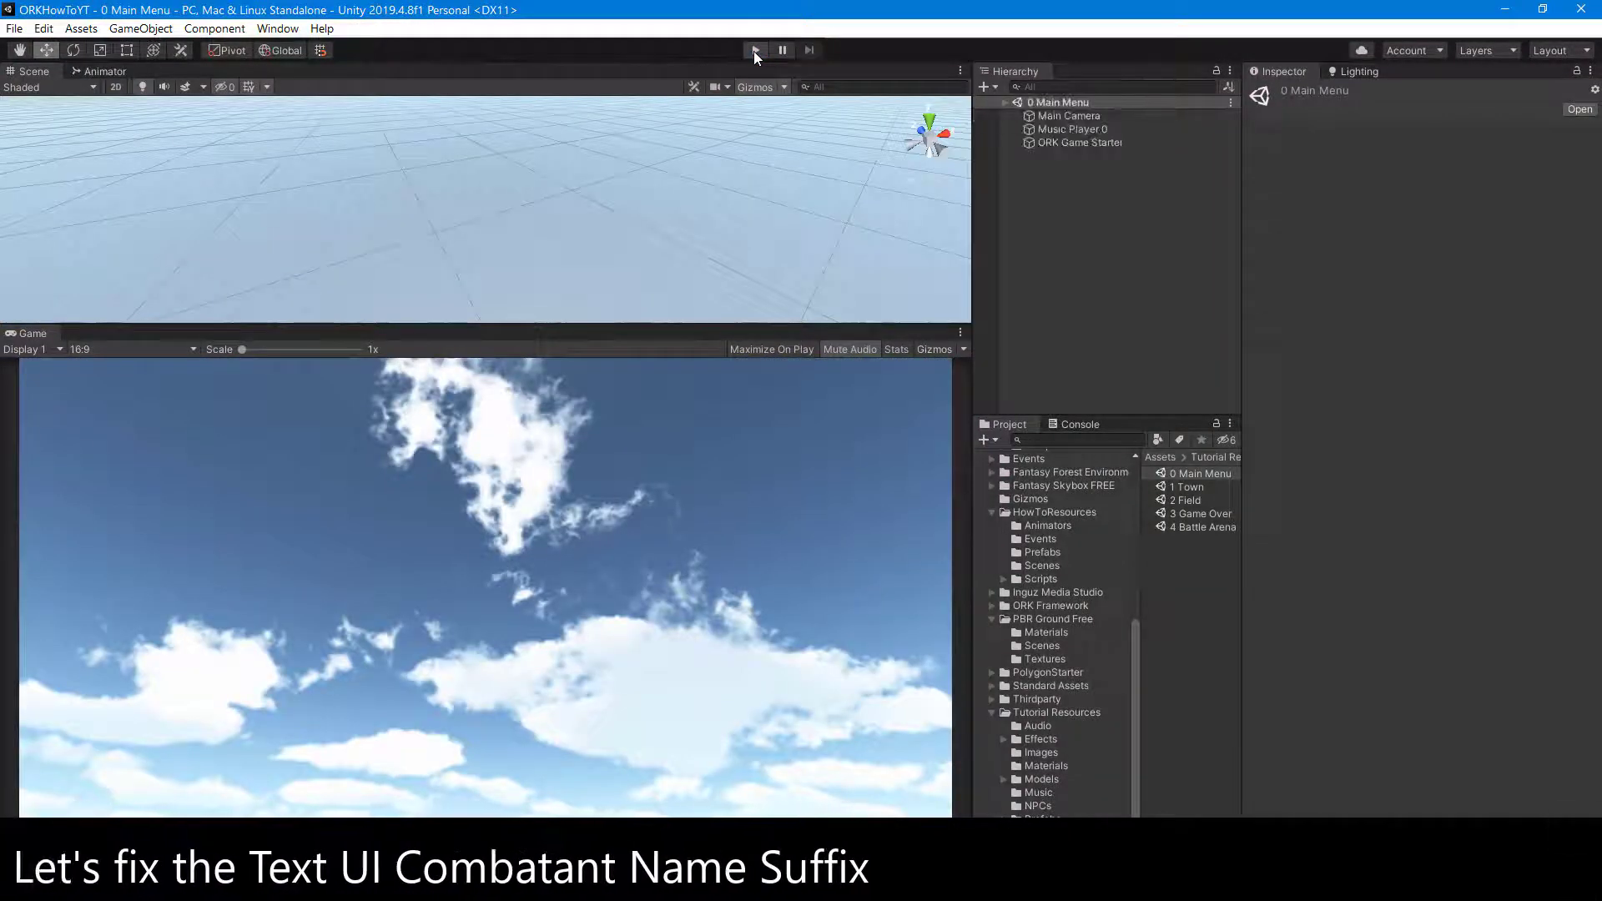
left_click(1065, 304)
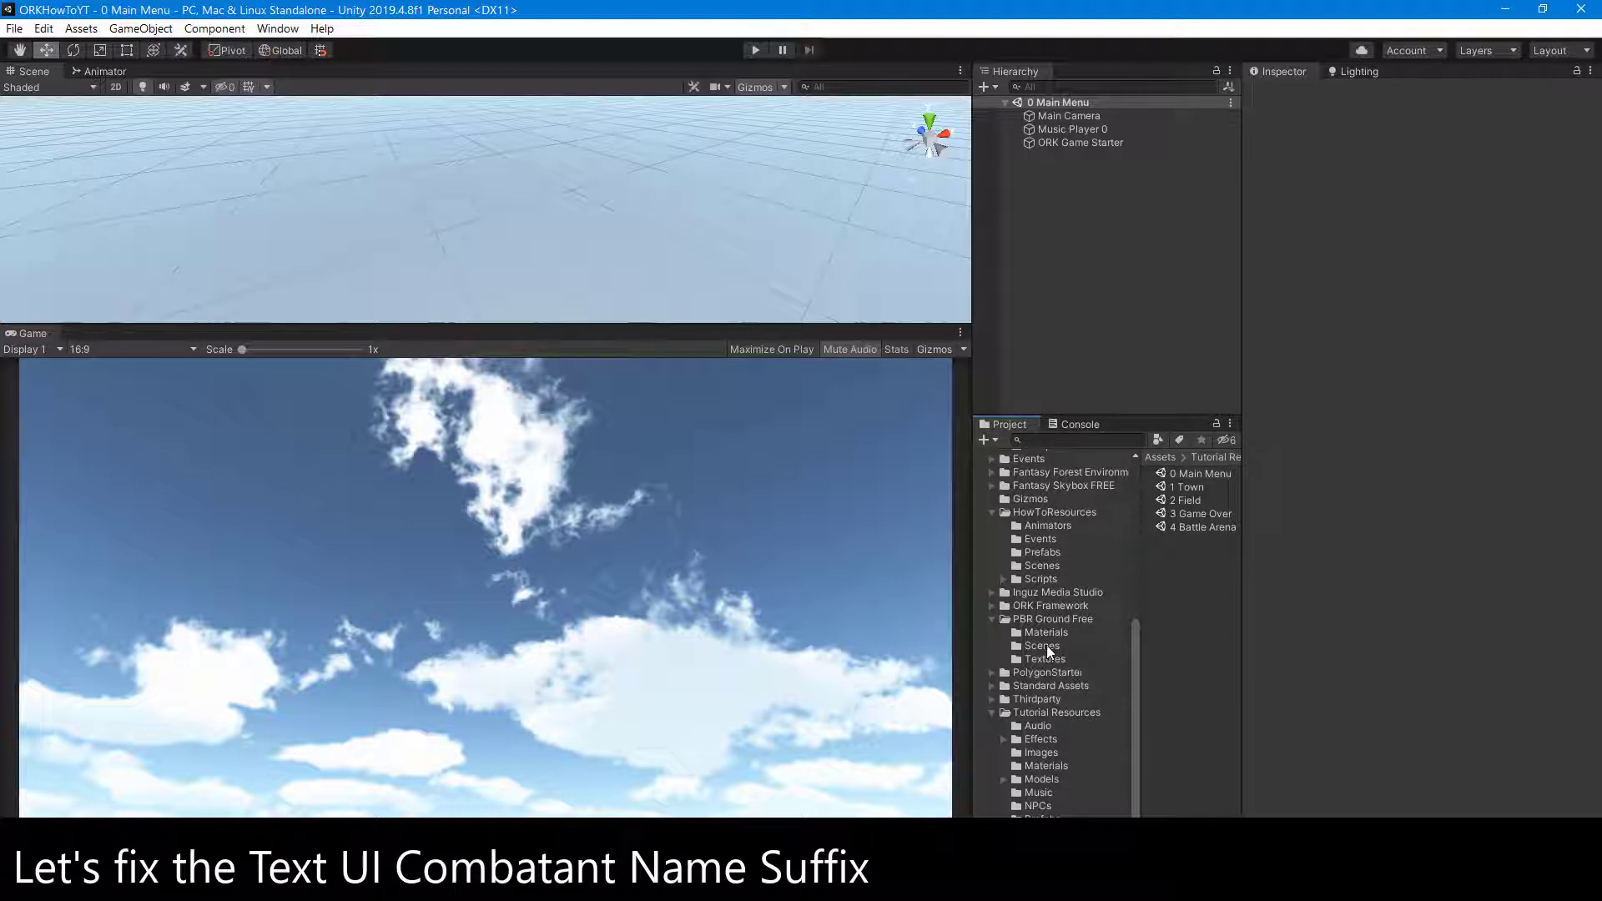
left_click(1045, 567)
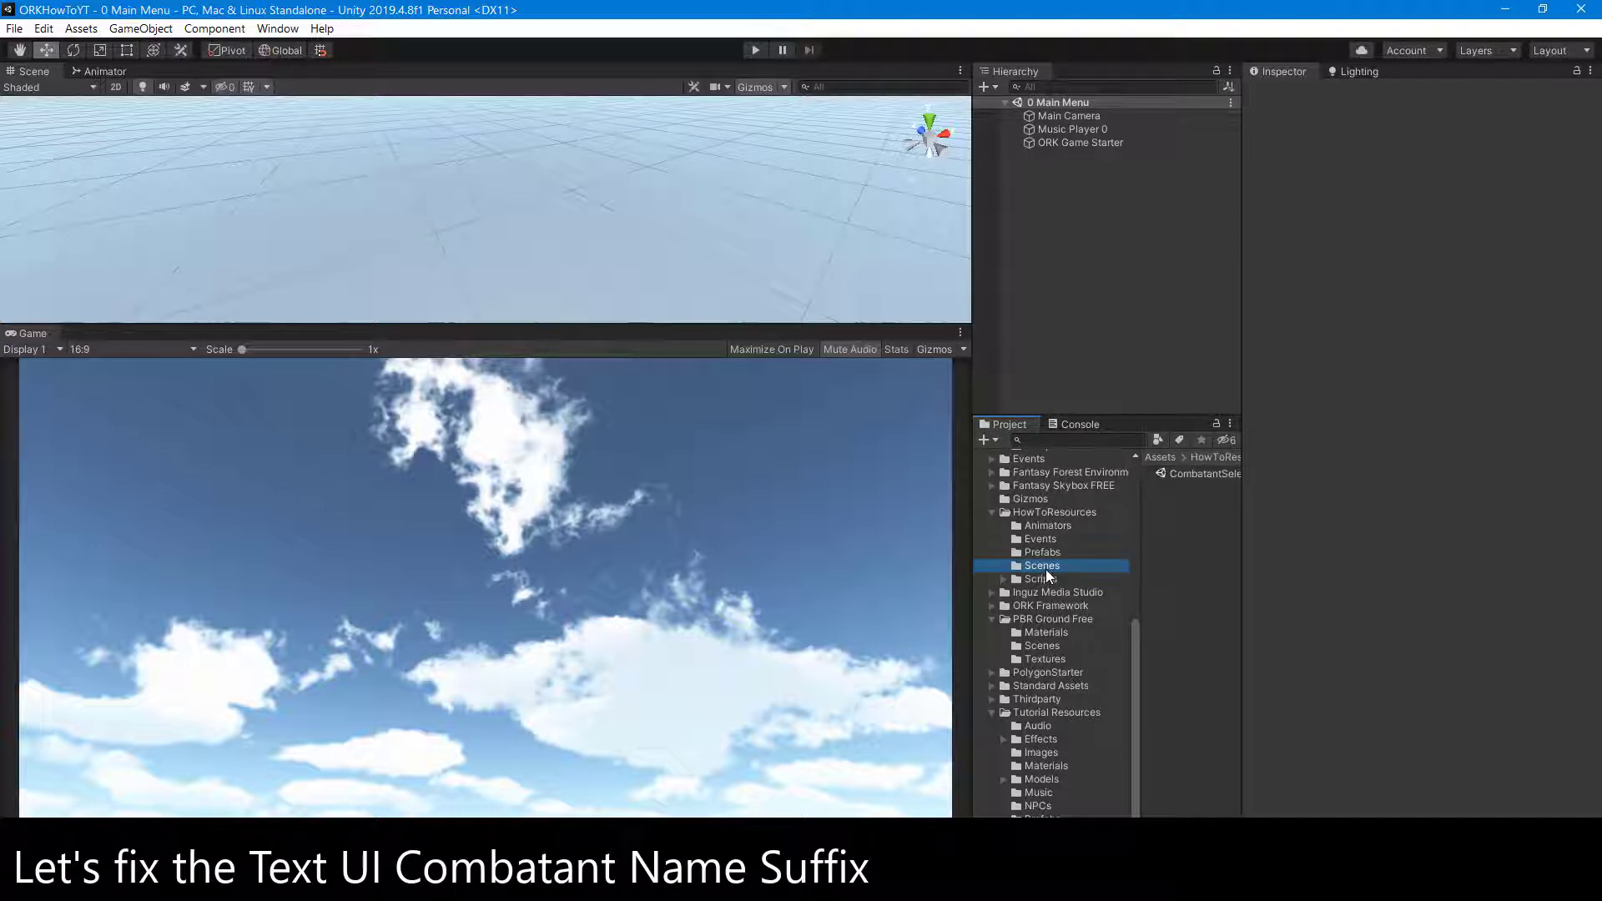
left_click(1053, 579)
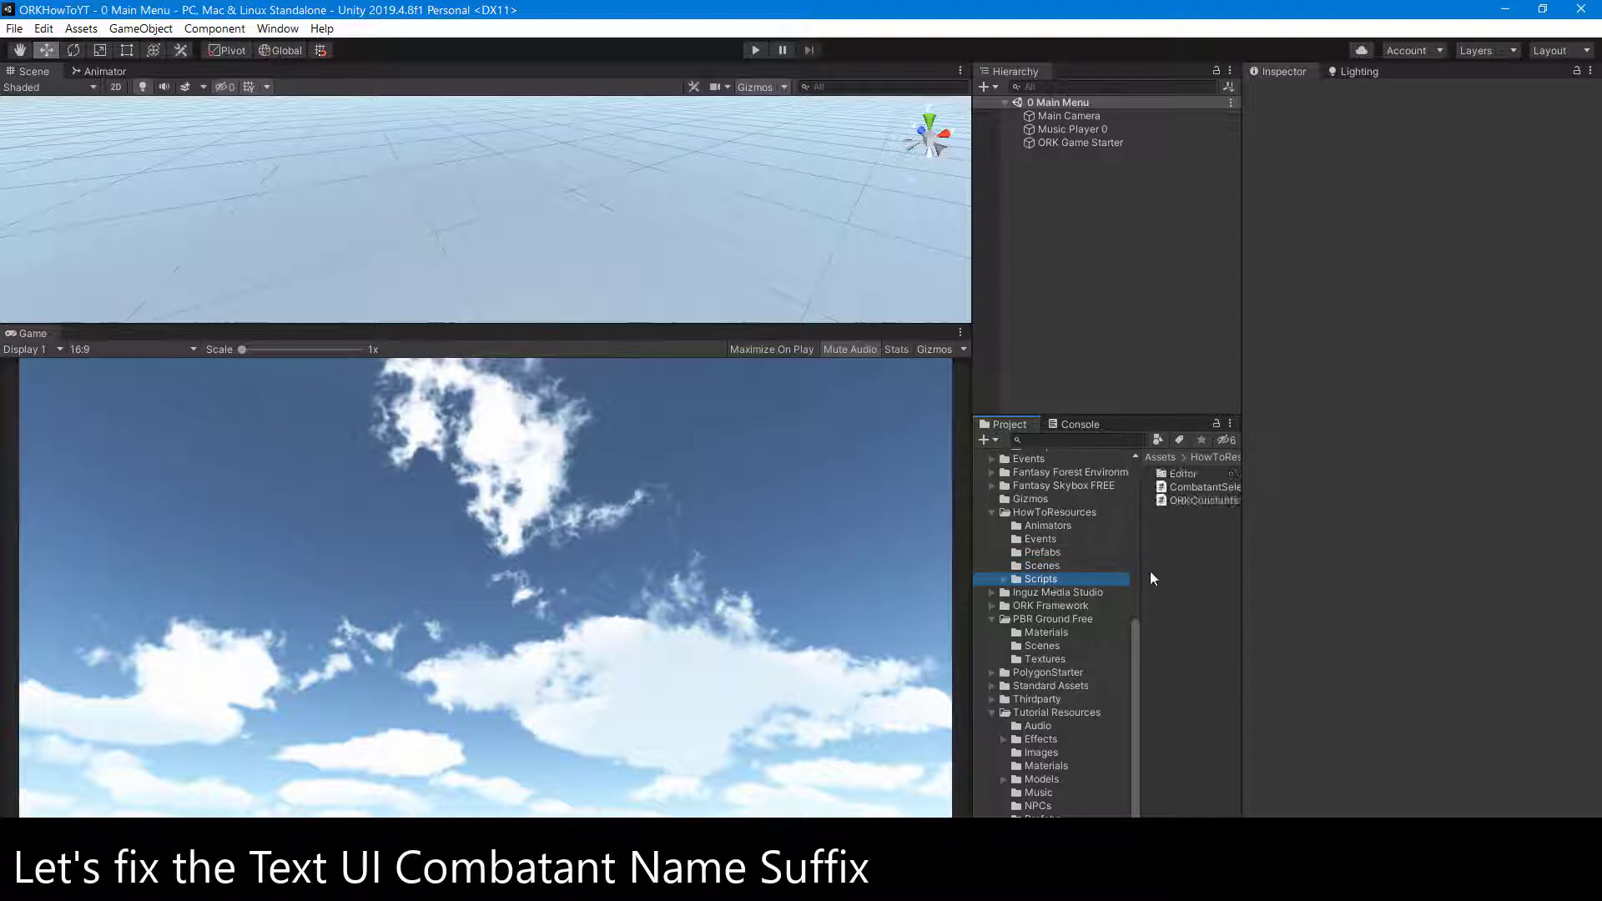
double_click(1173, 493)
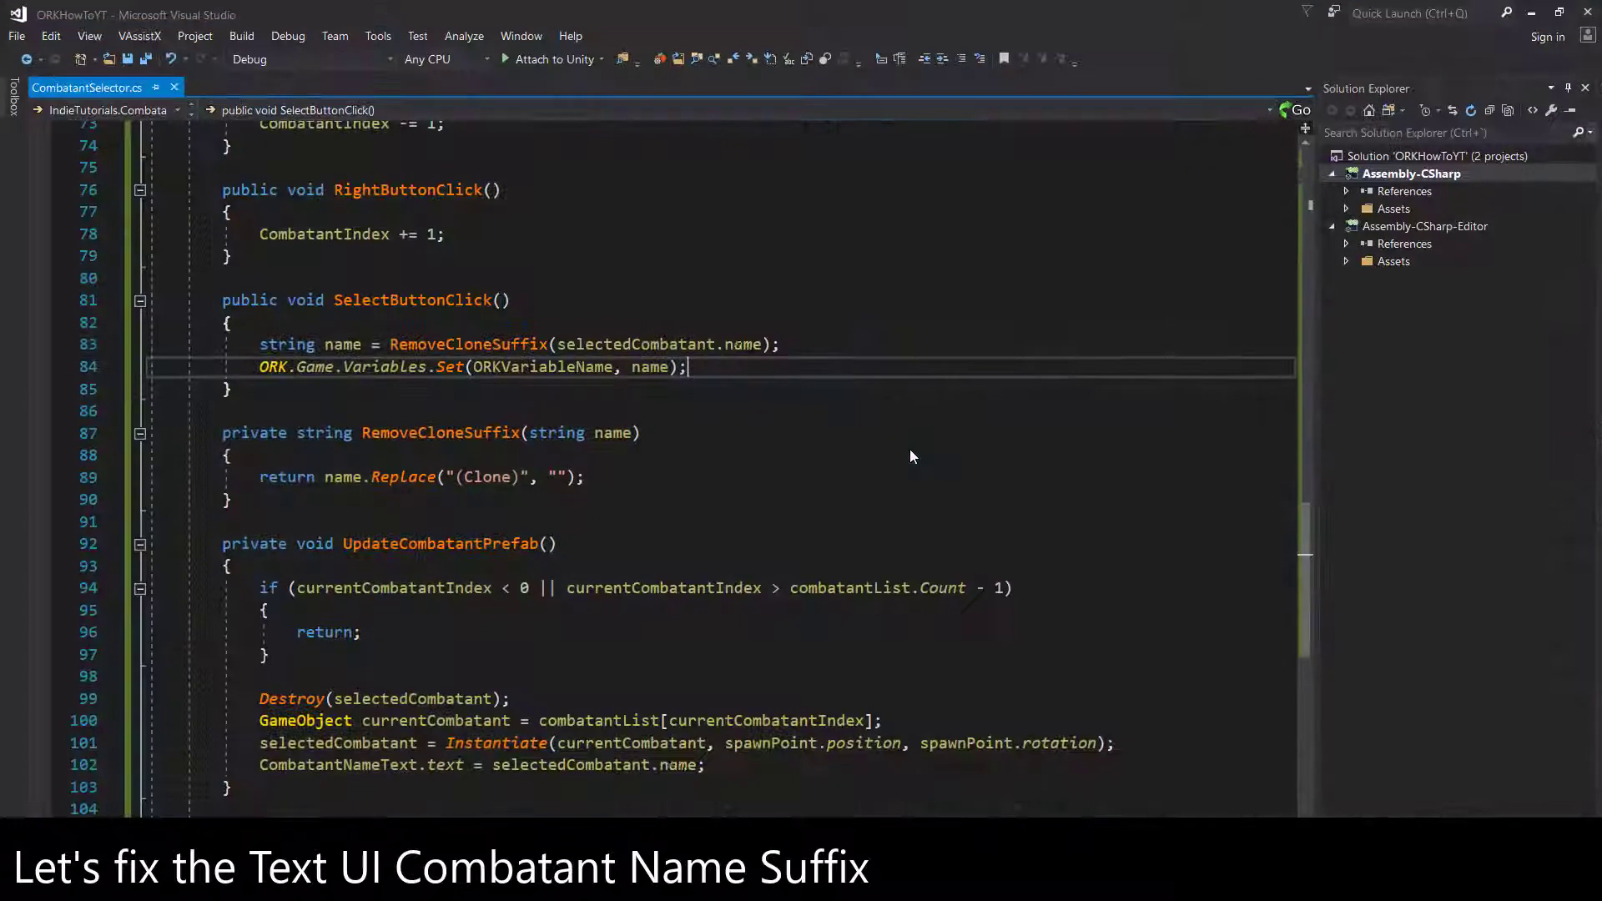
- Change line 102 so CombatantNameText.text uses RemoveCloneSuffix(selectedCombatant.name)
scroll(910, 449, "down", 2)
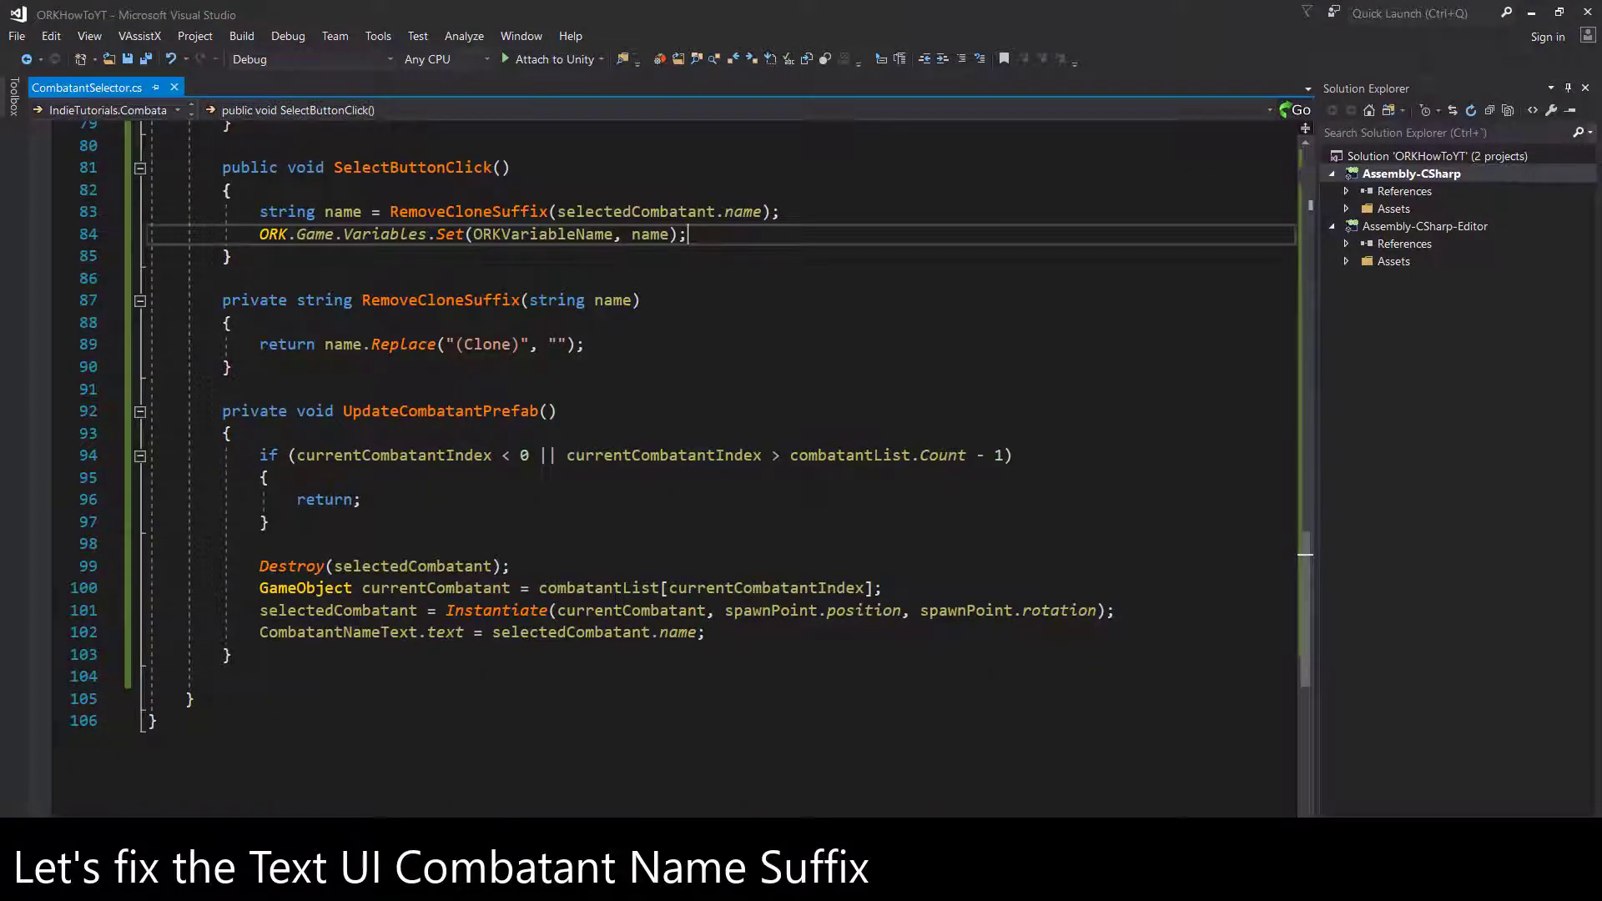
left_click(548, 631)
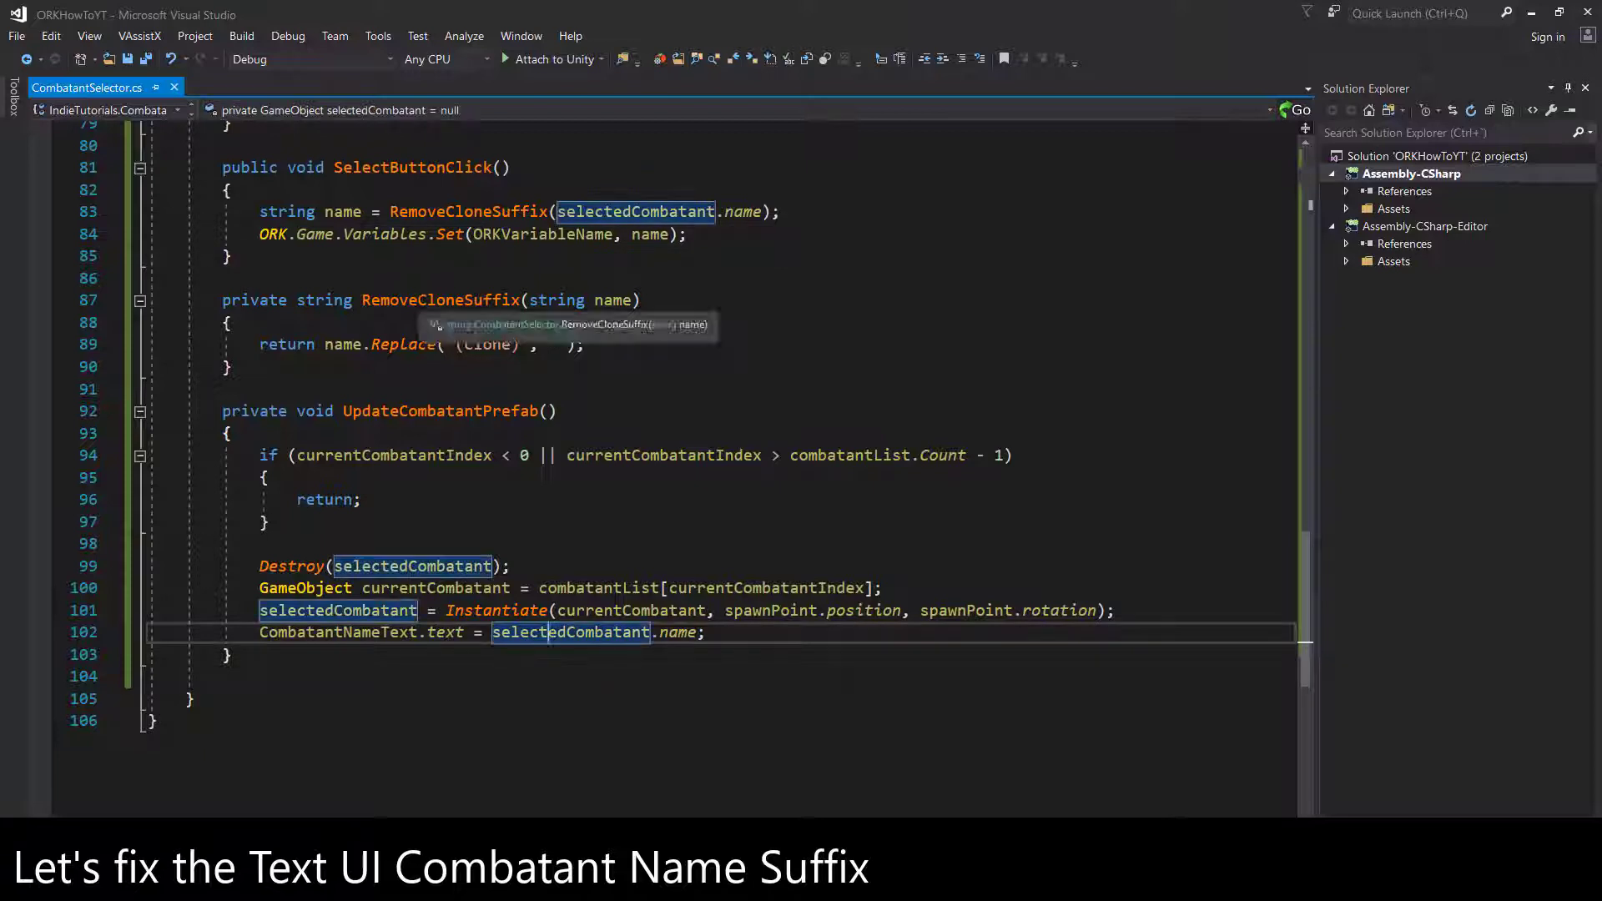
double_click(441, 299)
key("ctrl+c")
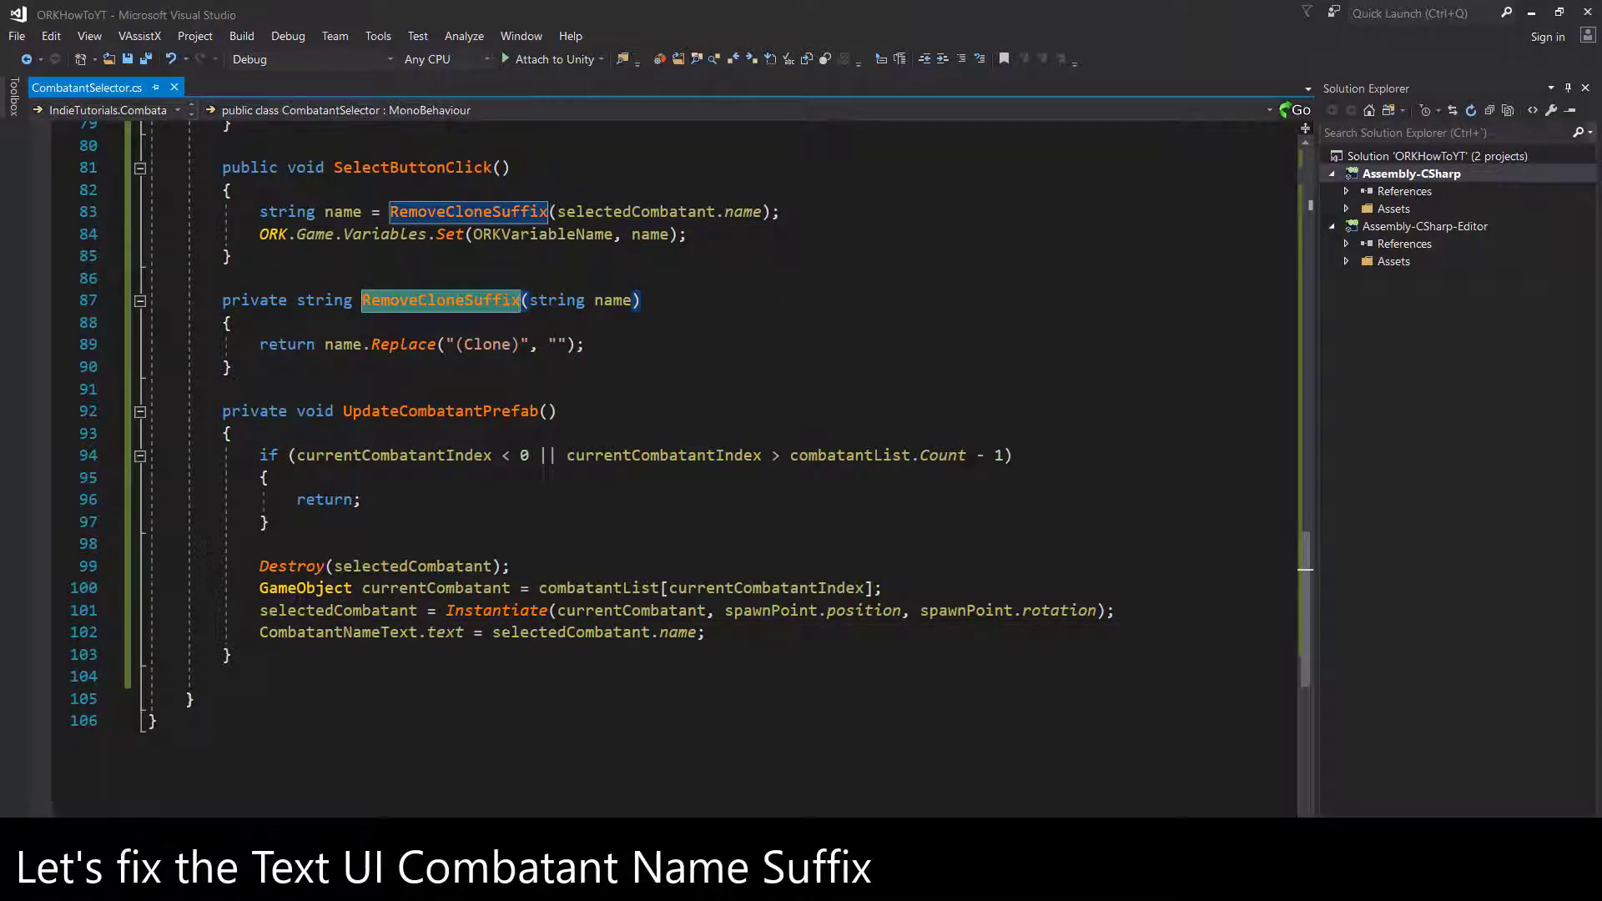
left_click(493, 634)
key("ctrl+v")
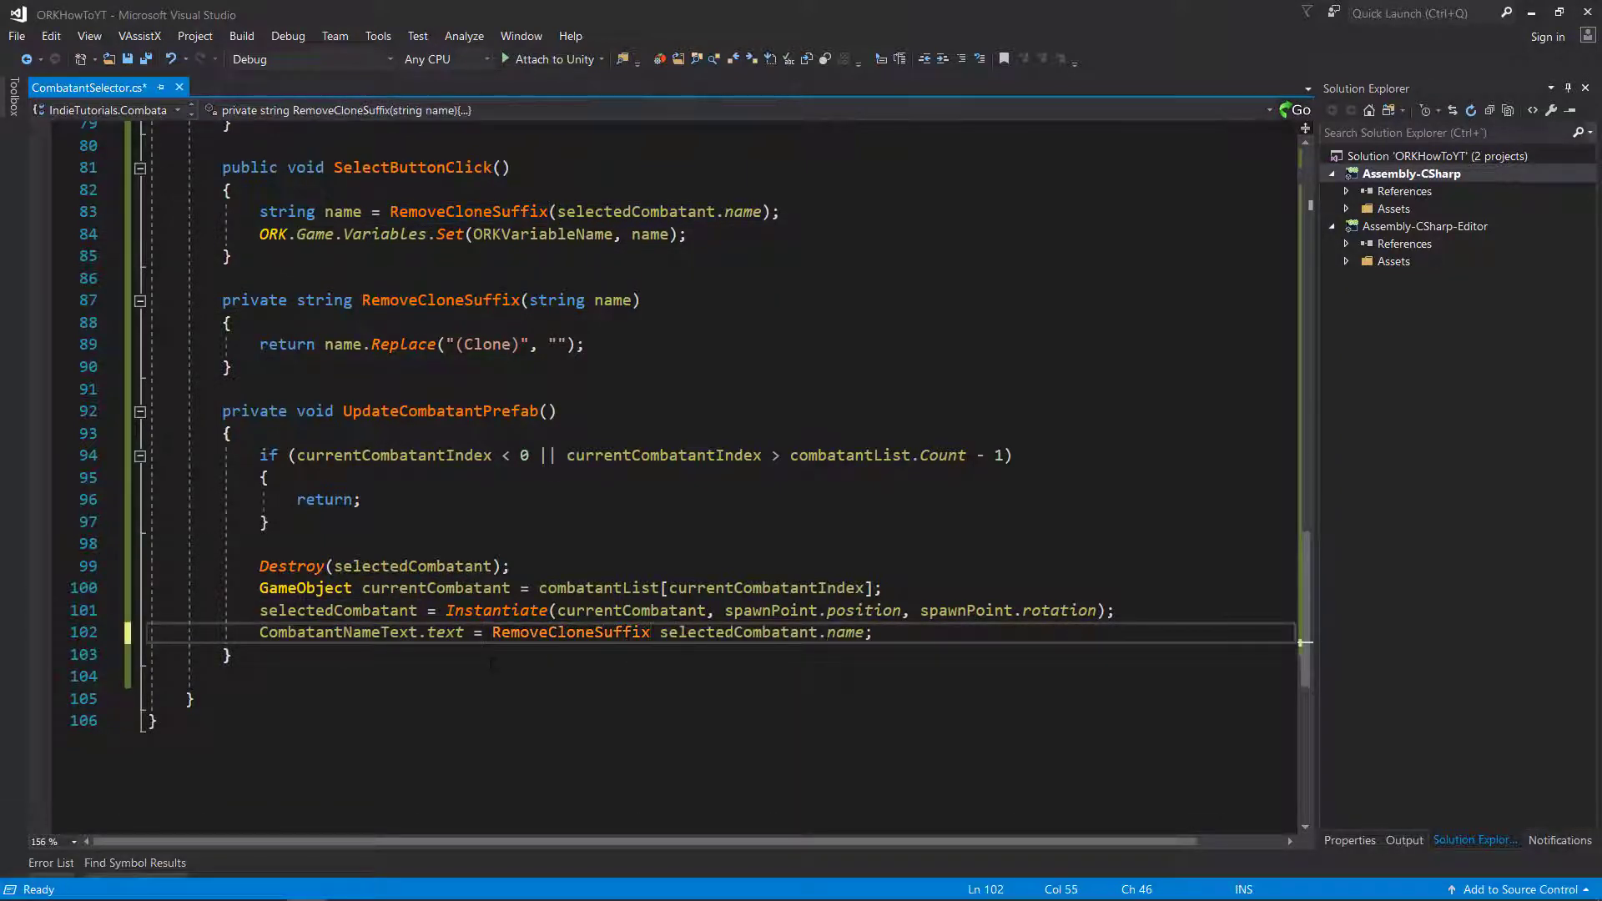
type("(")
key("End")
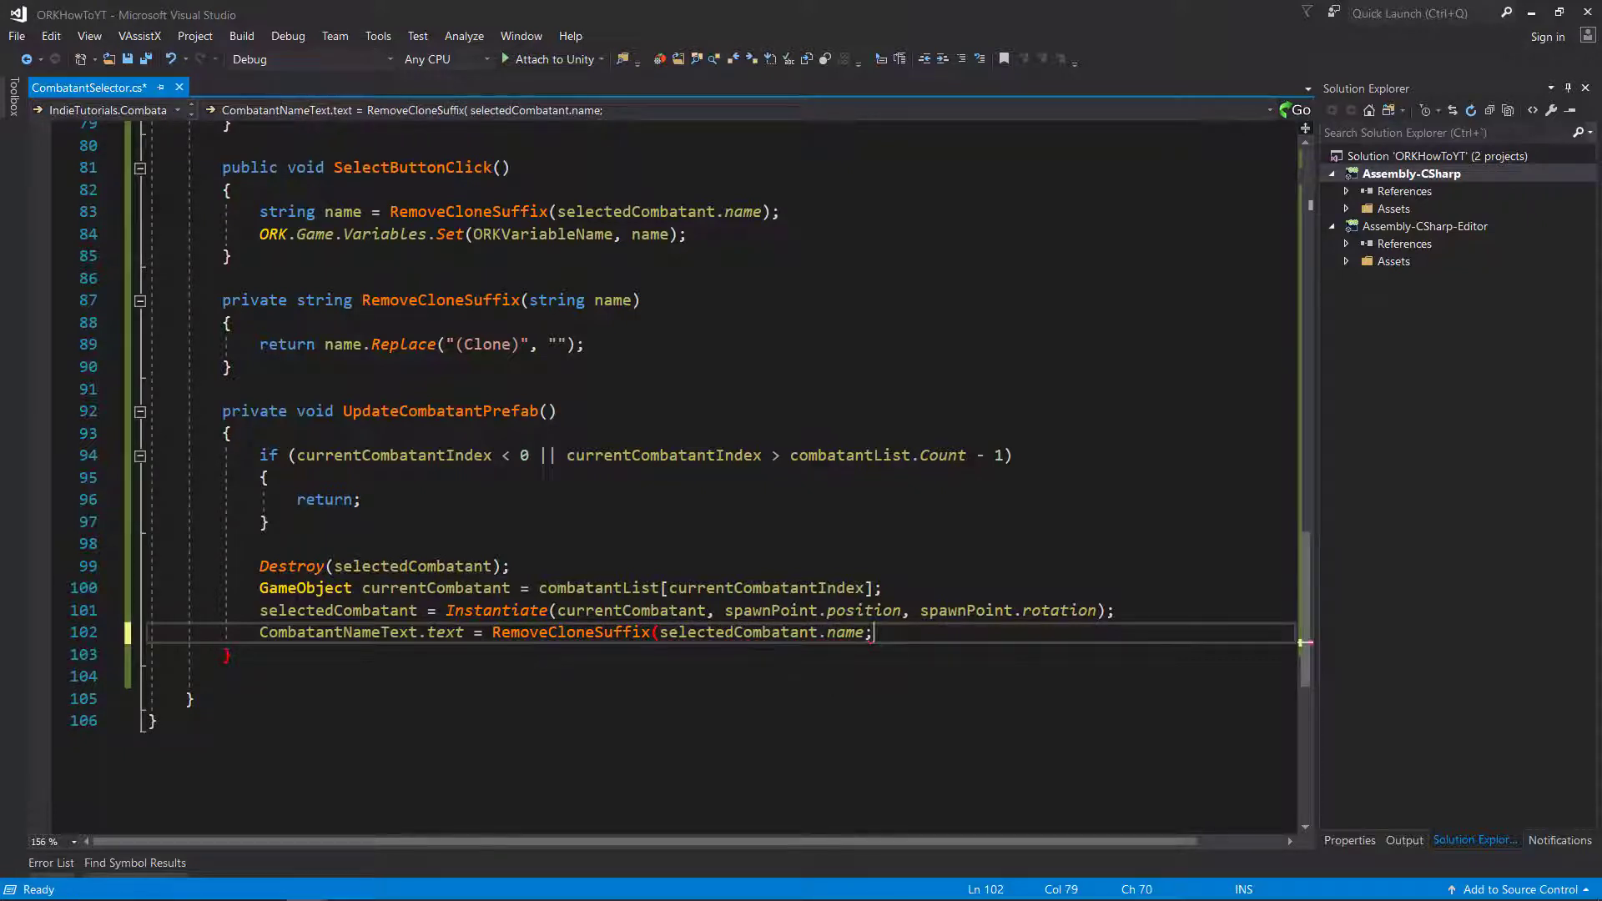
key("Left")
type(")")
- Save CombatantSelector.cs and minimize Visual Studio to return to Unity
key("End")
key("ctrl+s")
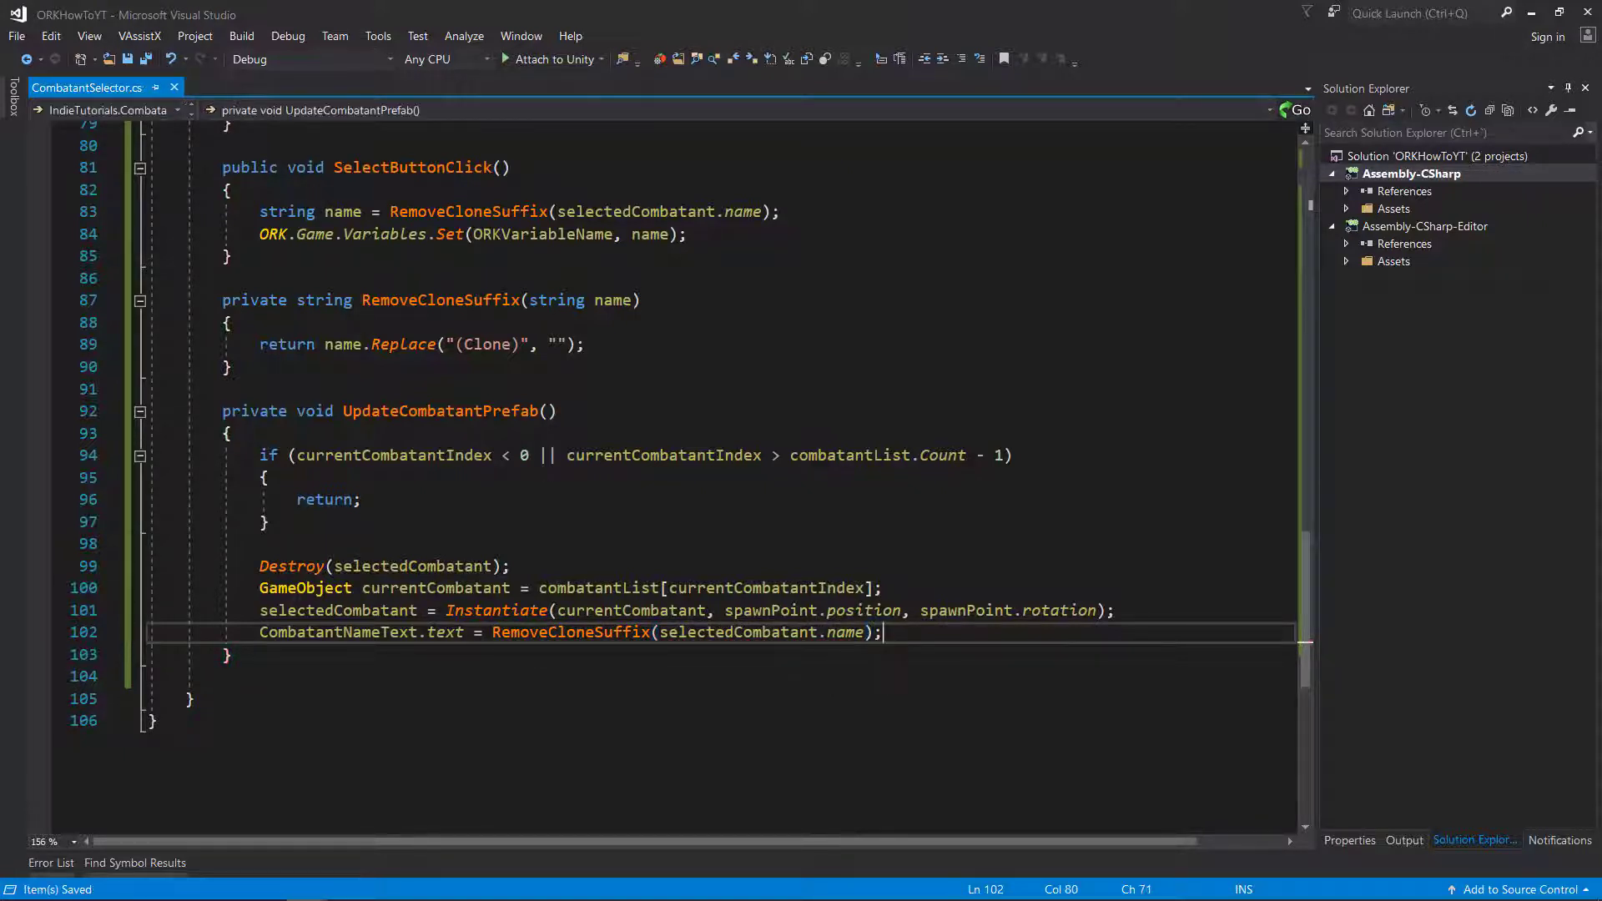
left_click(361, 499)
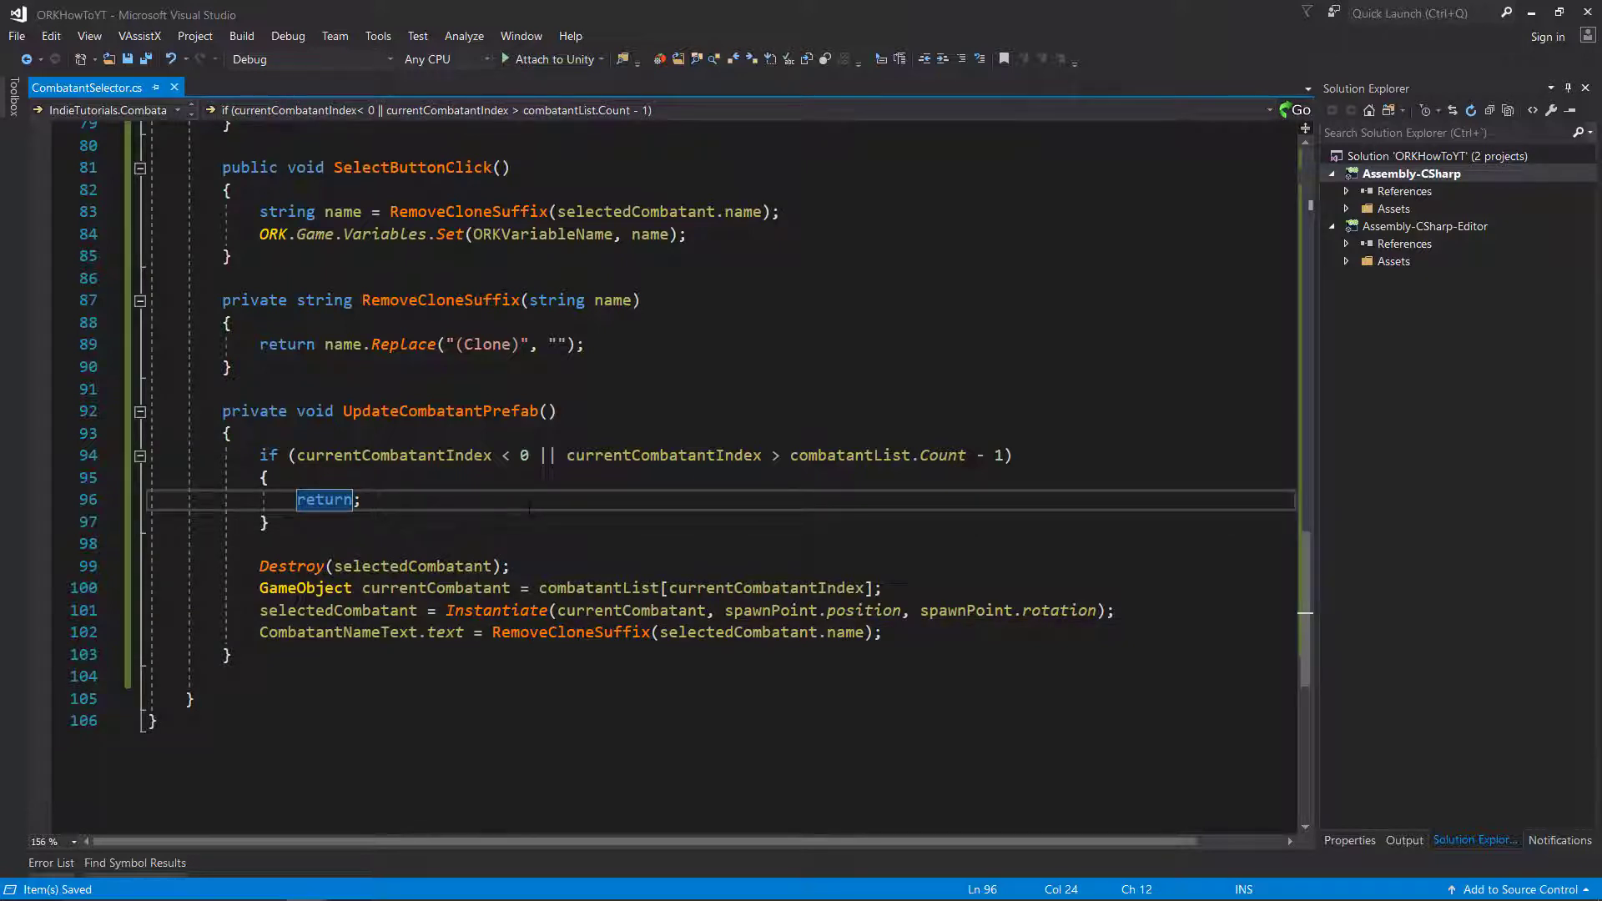
left_click(1531, 12)
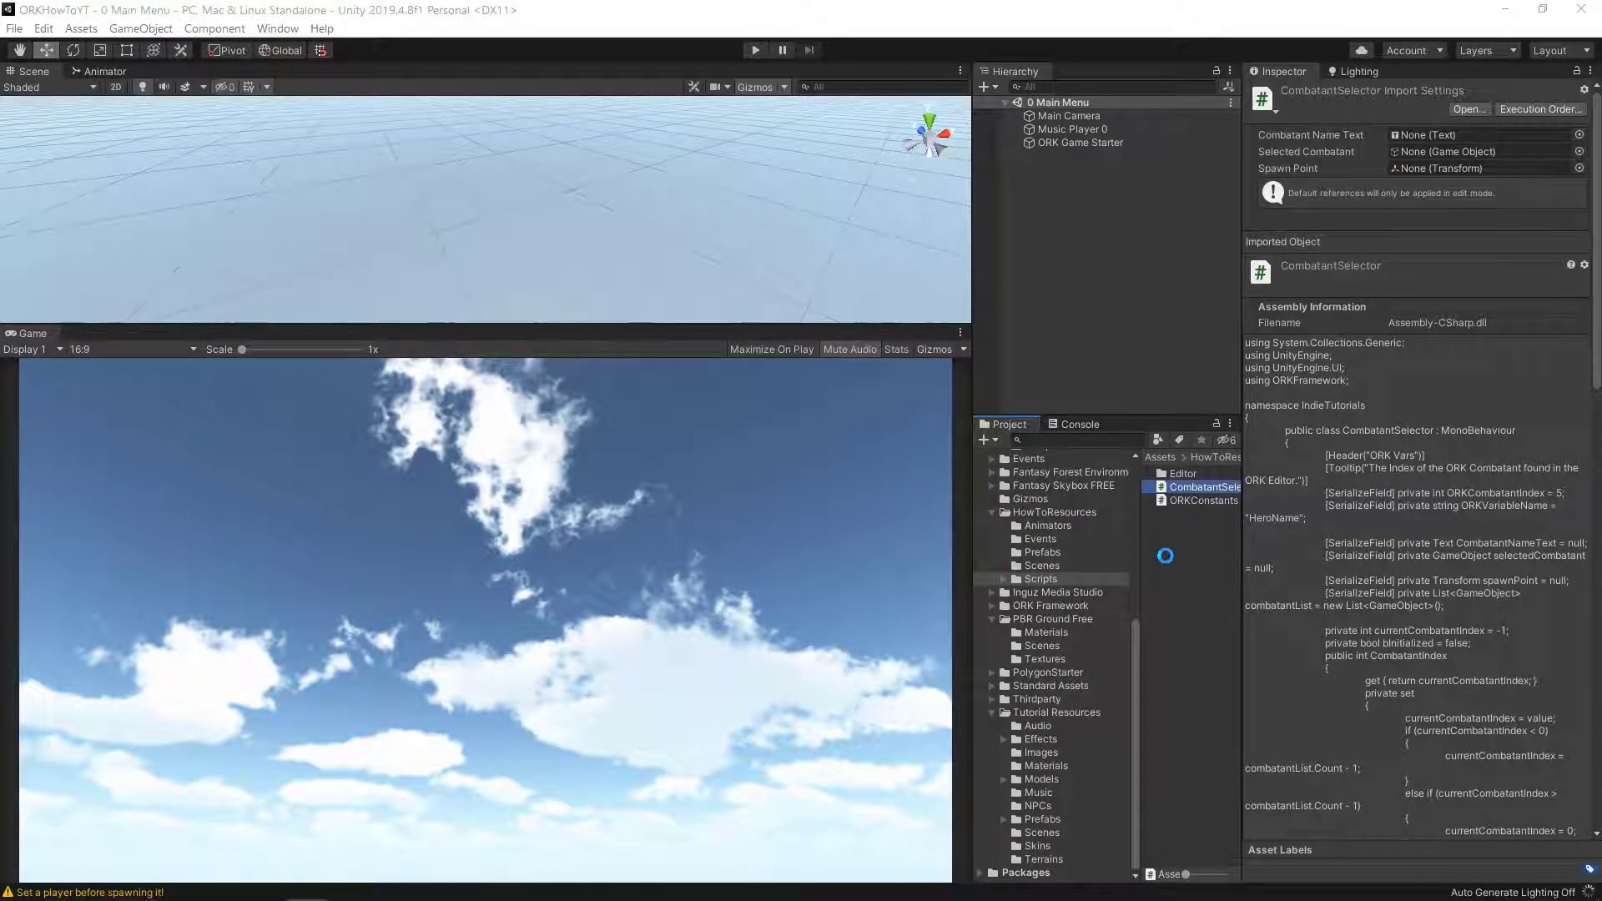
- Play the 0 Main Menu scene and start a New Game
left_click(1042, 833)
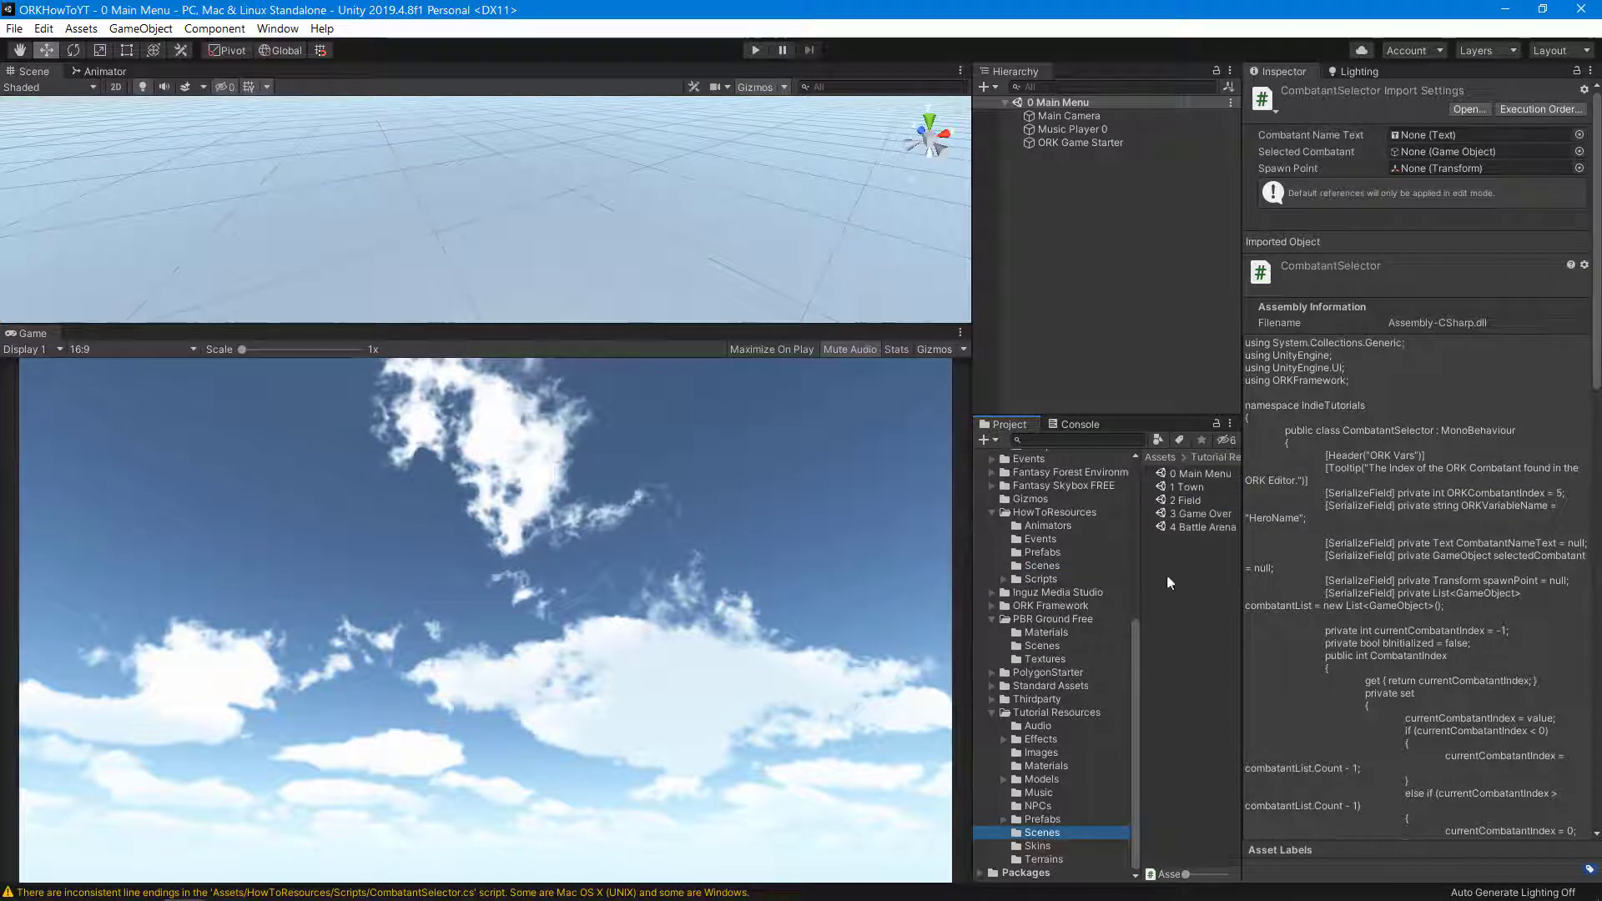
left_click(1189, 472)
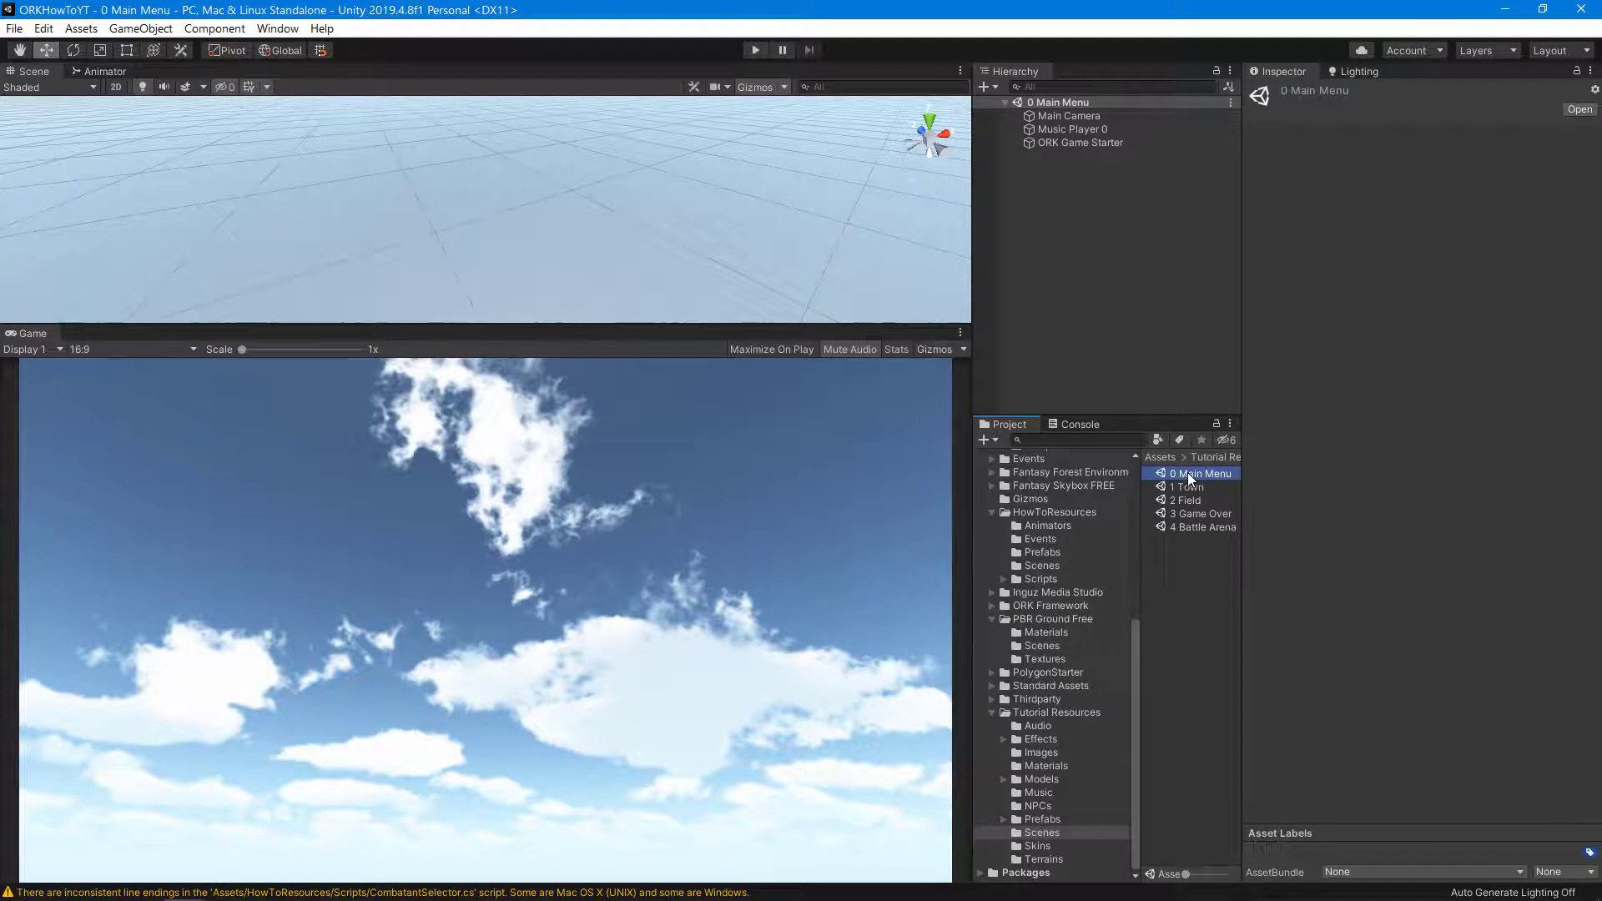
left_click(755, 50)
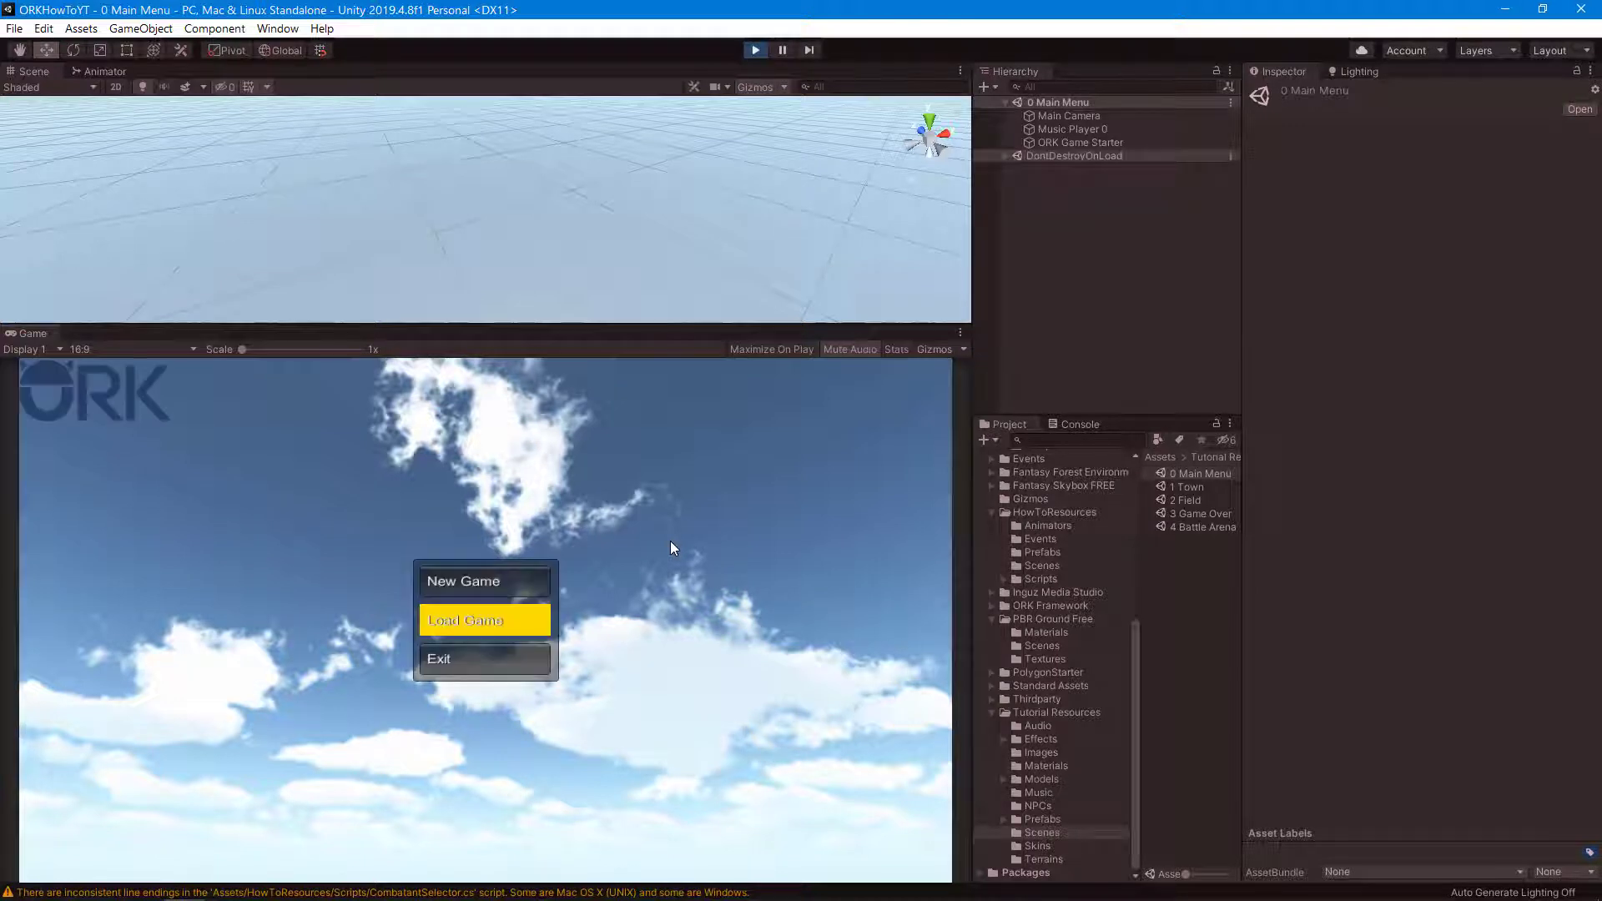
left_click(488, 582)
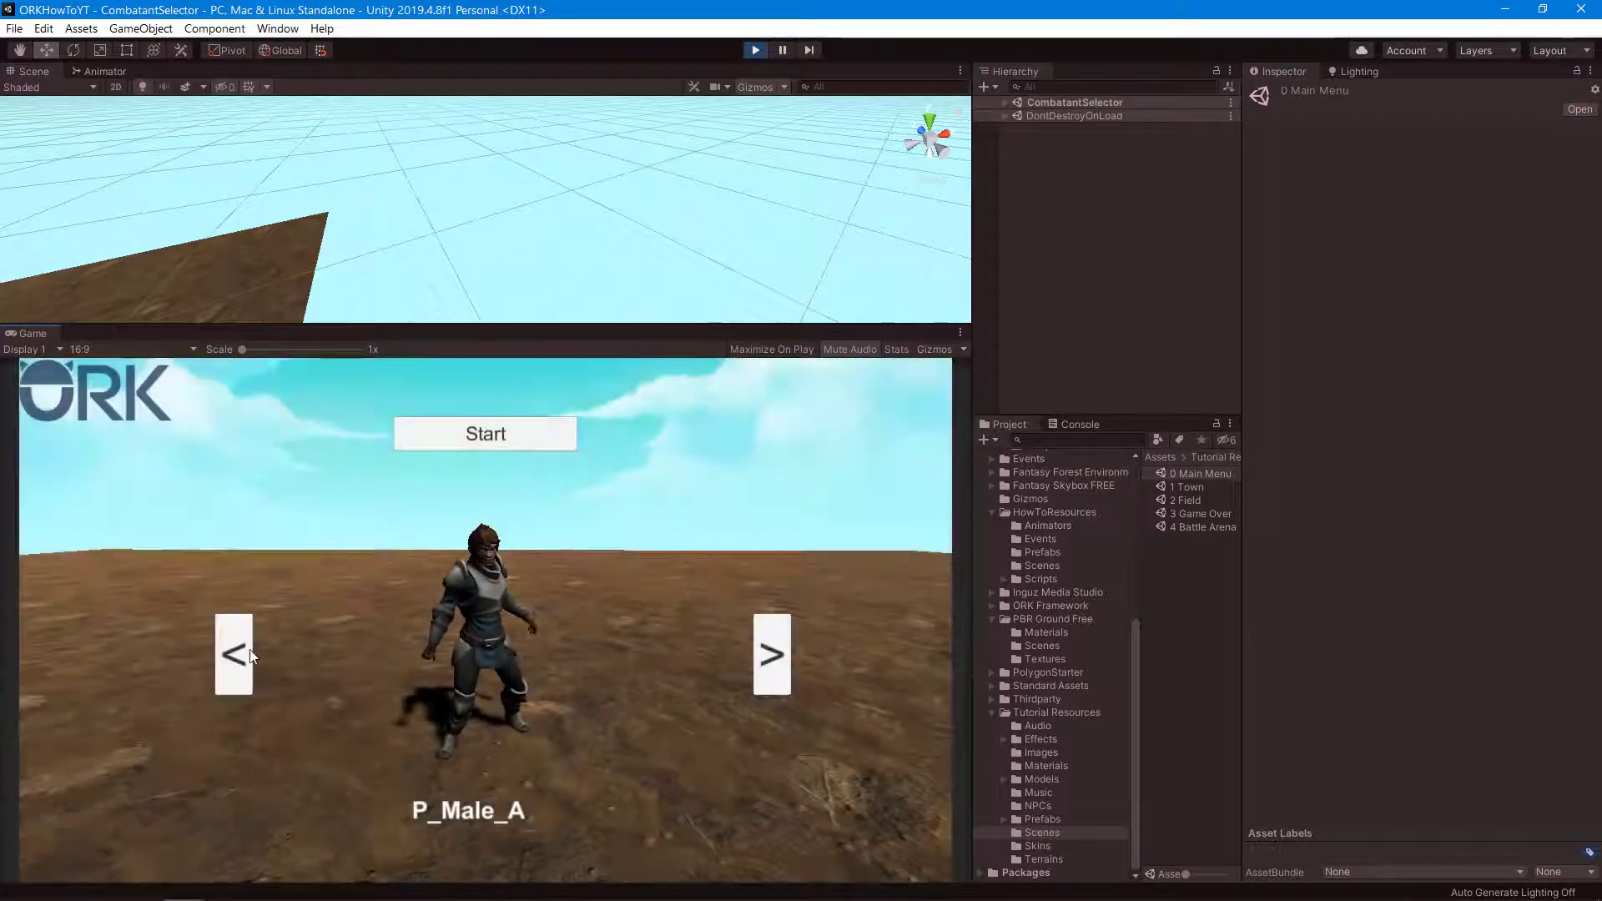
- Cycle back through four combatants, checking names like P_Female_A appear without (Clone)
left_click(236, 657)
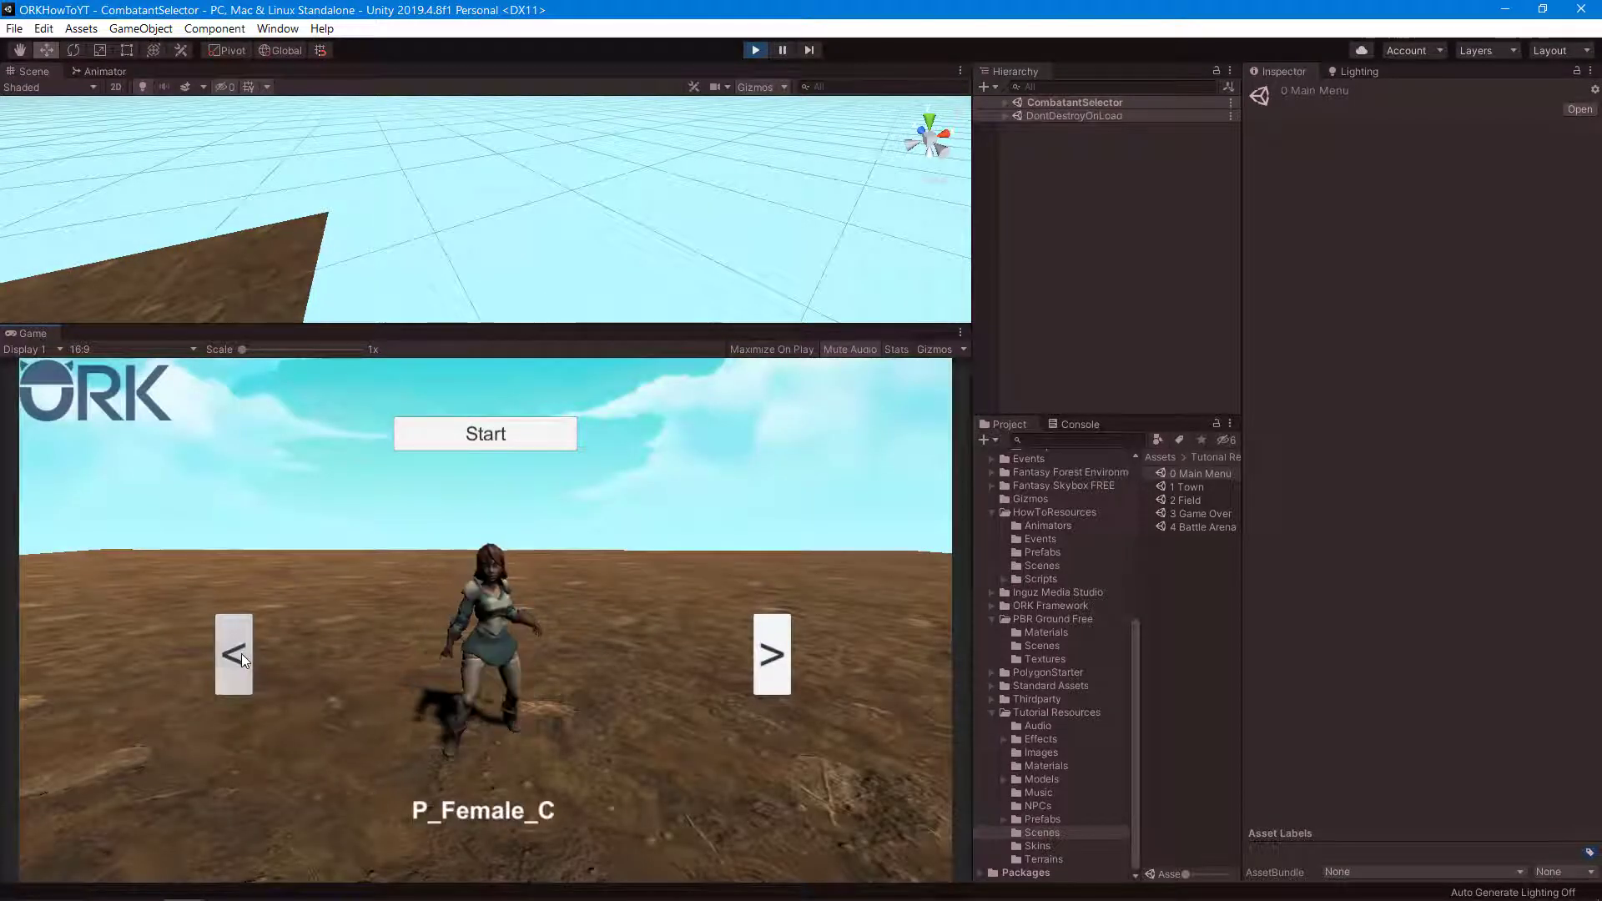
left_click(236, 658)
left_click(236, 657)
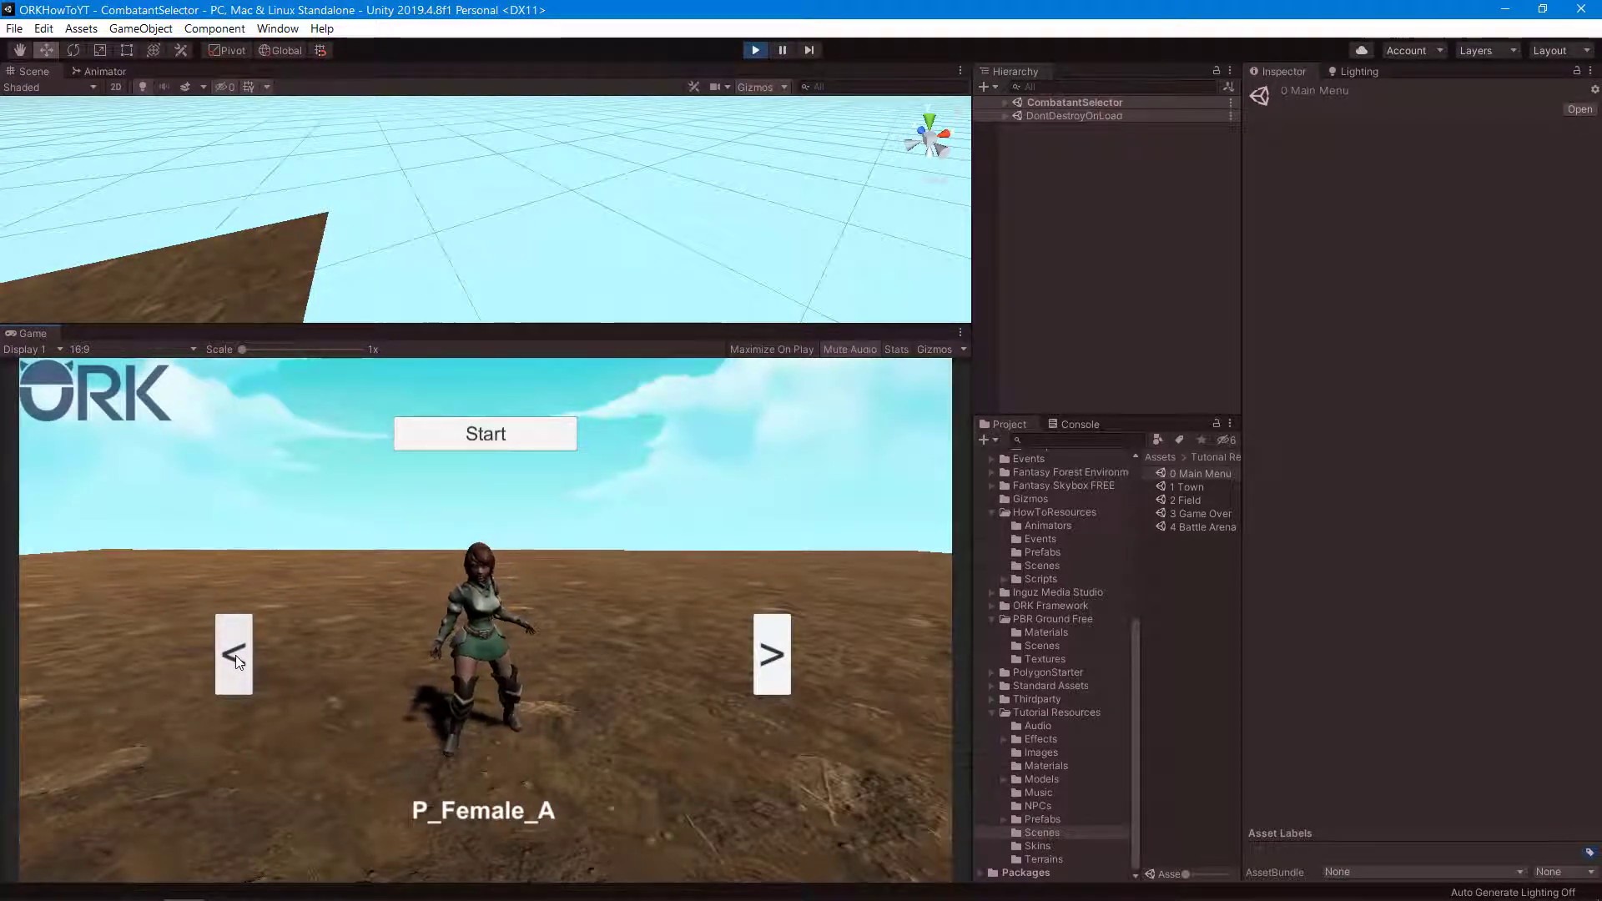
left_click(236, 658)
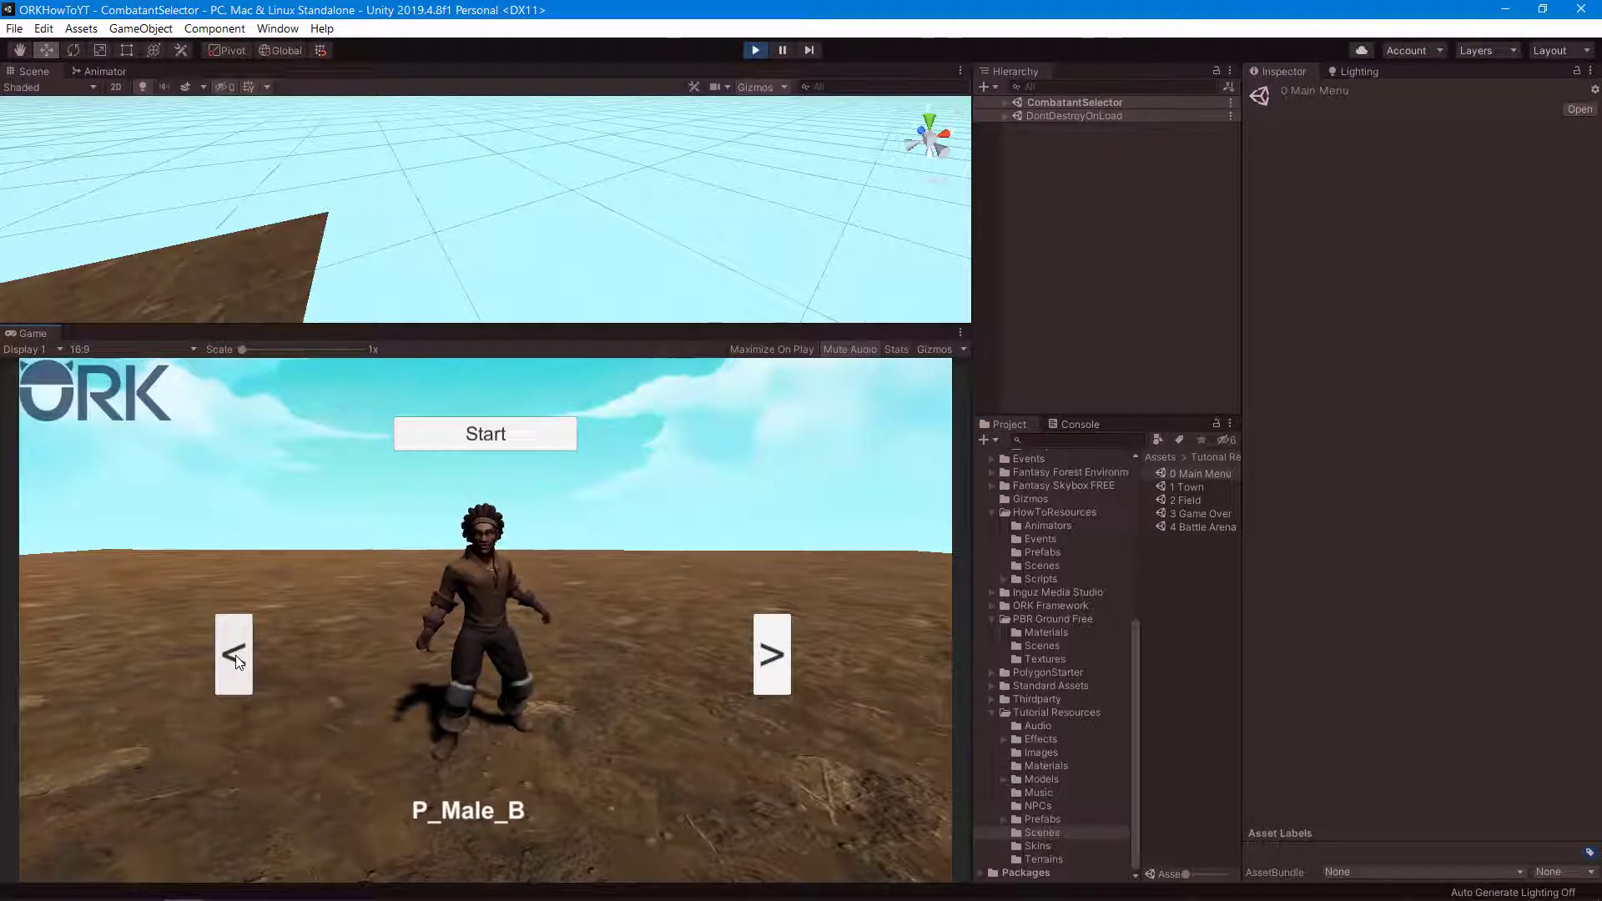
- Start the game with the chosen combatant, run along the forest path, then stop play mode
left_click(500, 436)
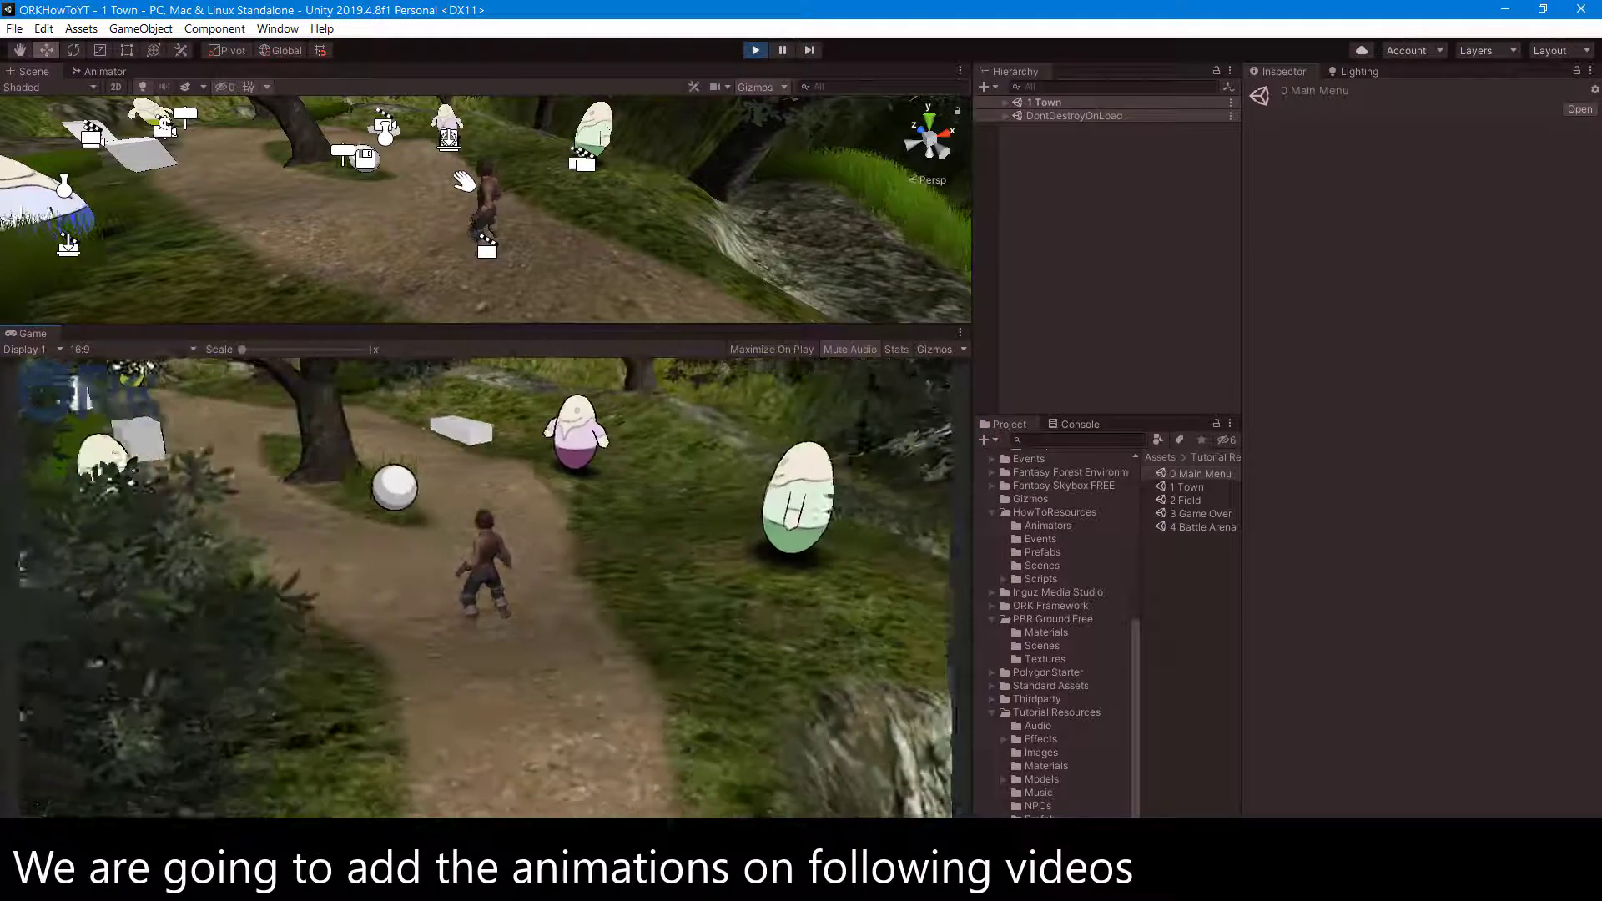
key("w")
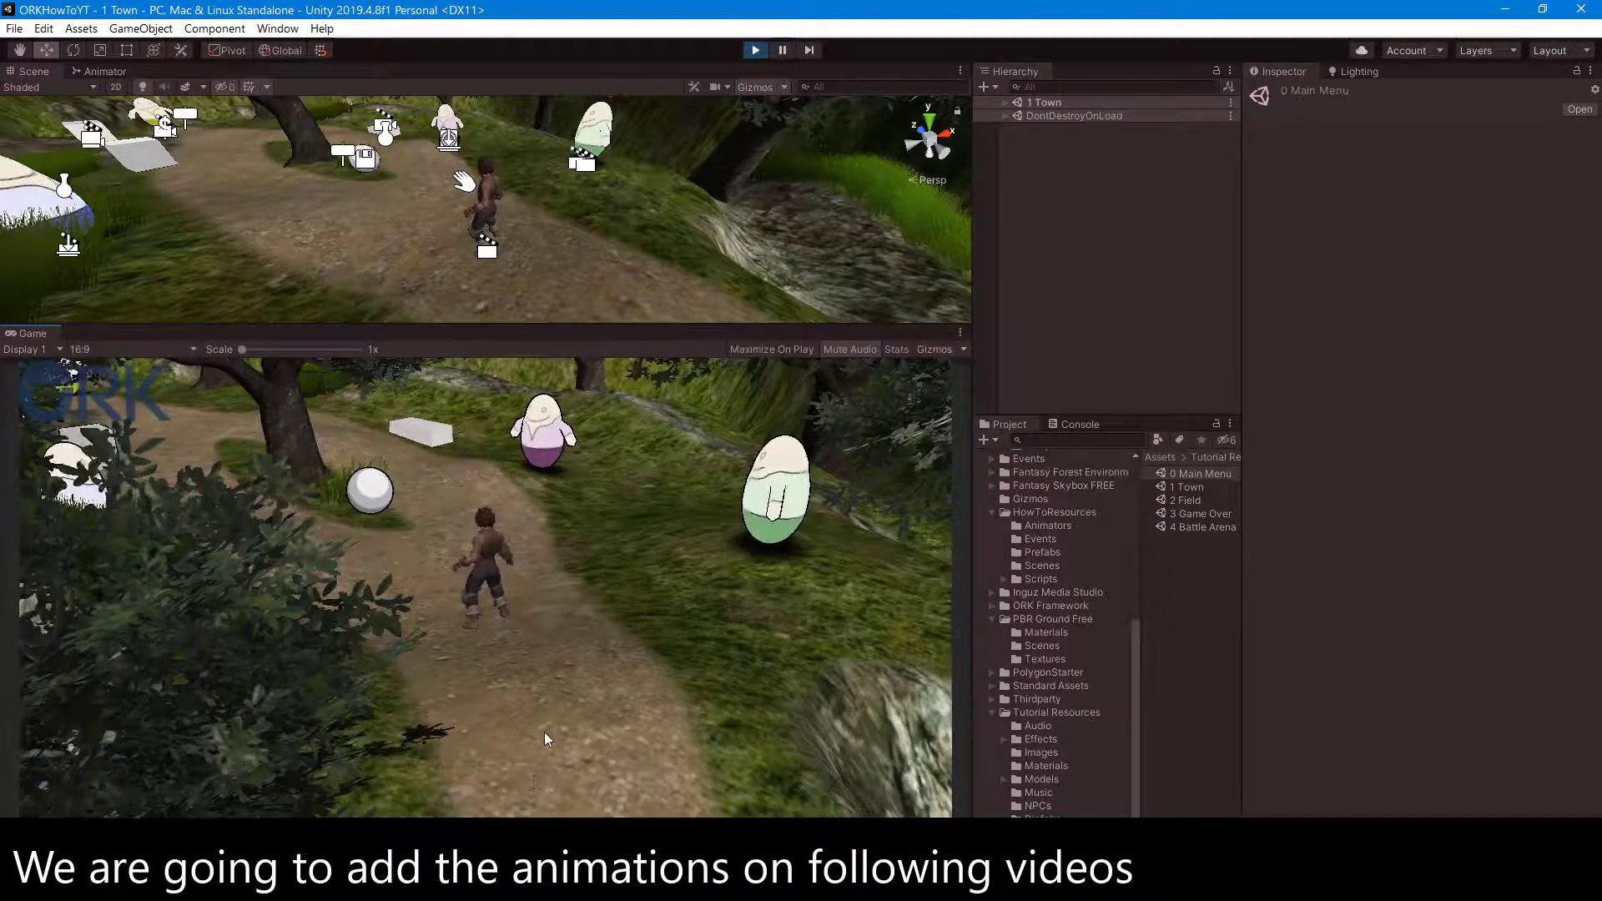
key("w")
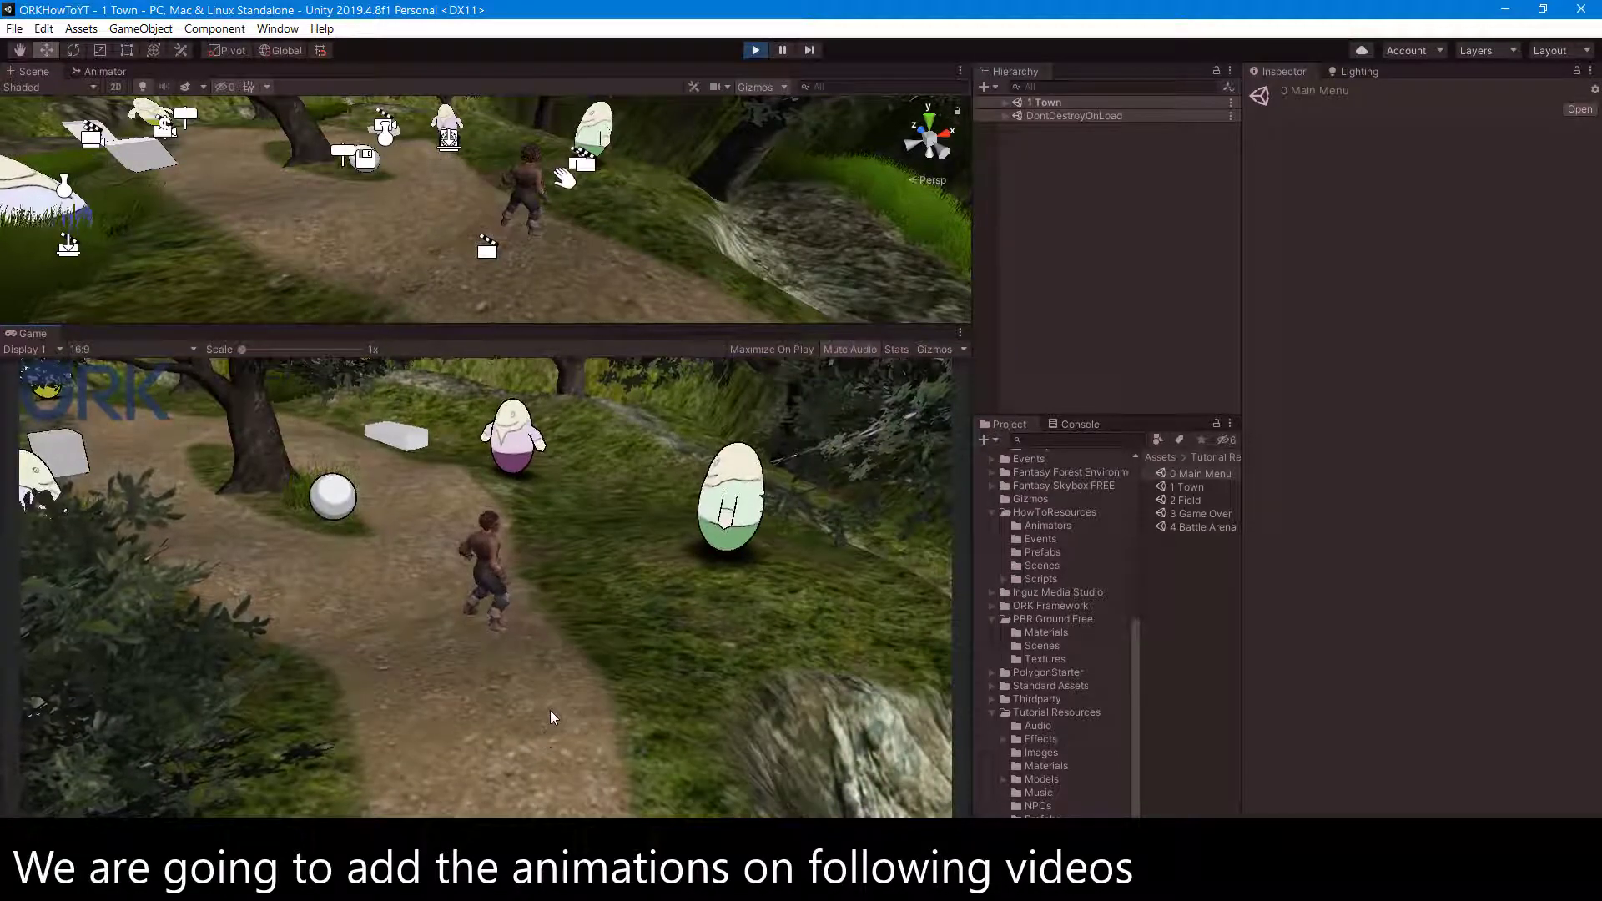
key("ctrl+p")
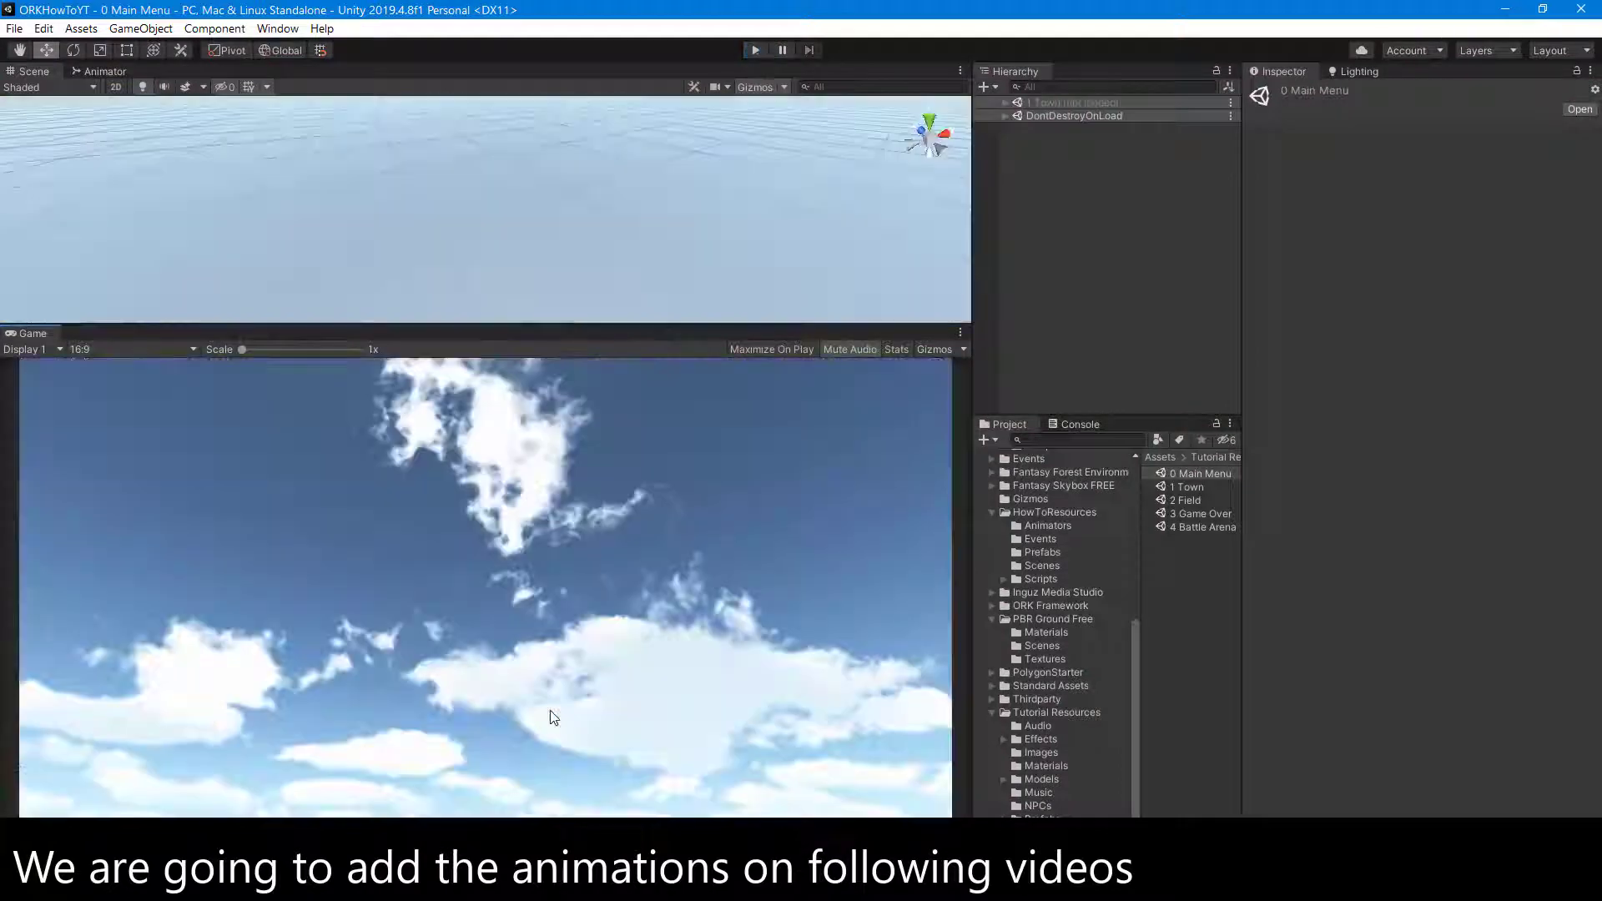